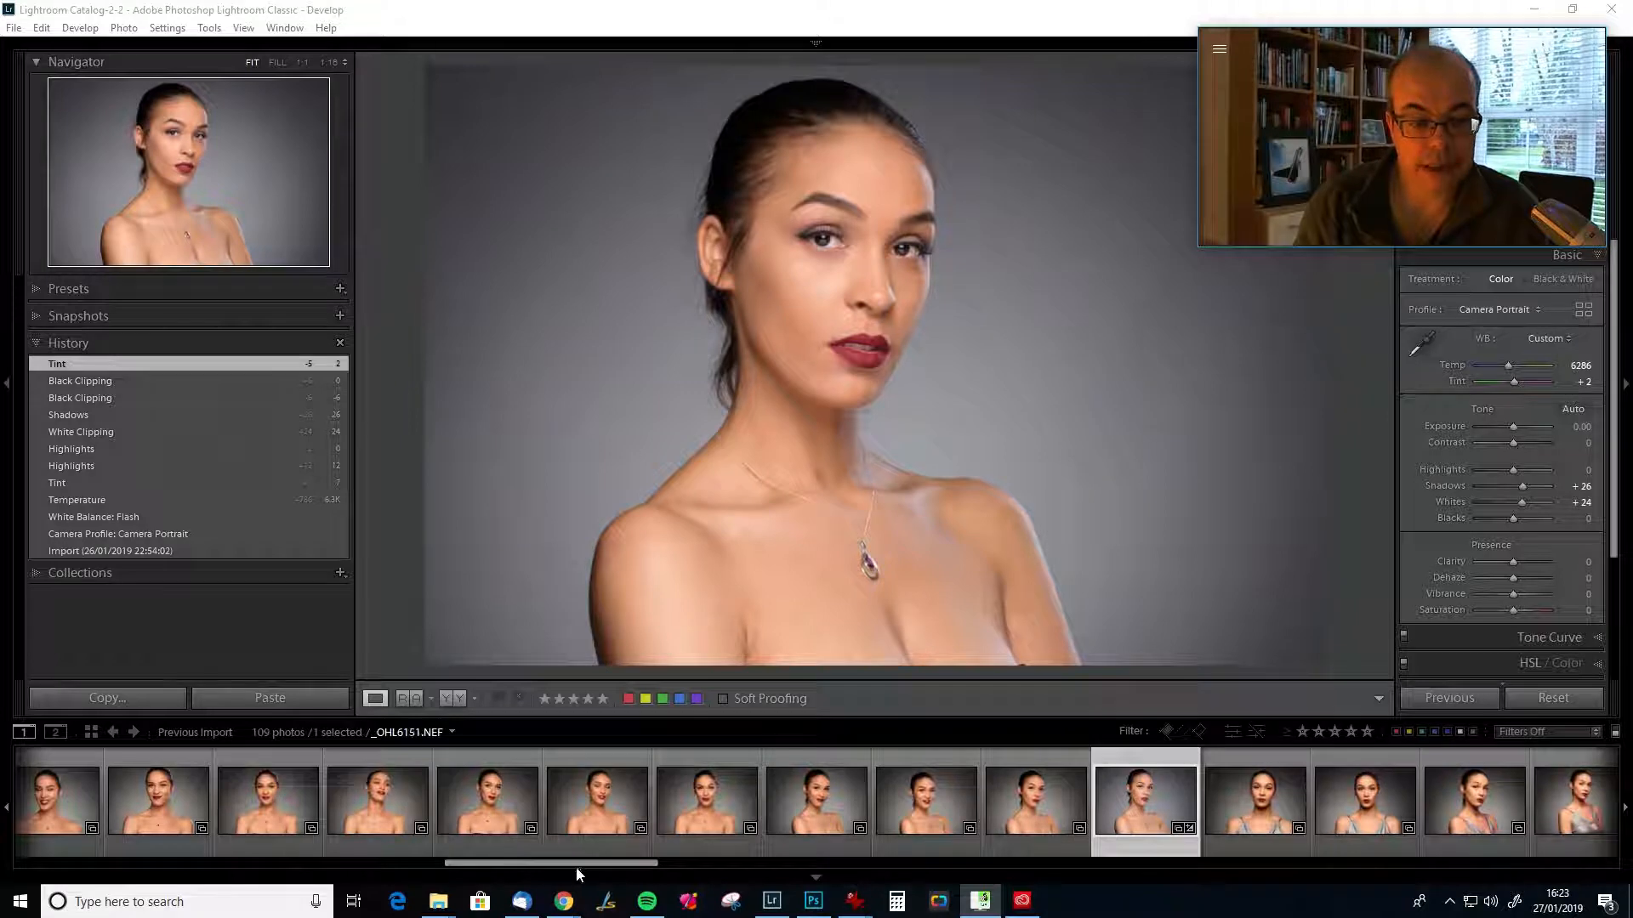
Select the blue-tinted portrait at the very start of the filmstrip for editing.
{"action": "scroll", "coordinate": [441, 850], "scroll_direction": "up", "scroll_amount": 5}
{"action": "scroll", "coordinate": [347, 840], "scroll_direction": "up", "scroll_amount": 10}
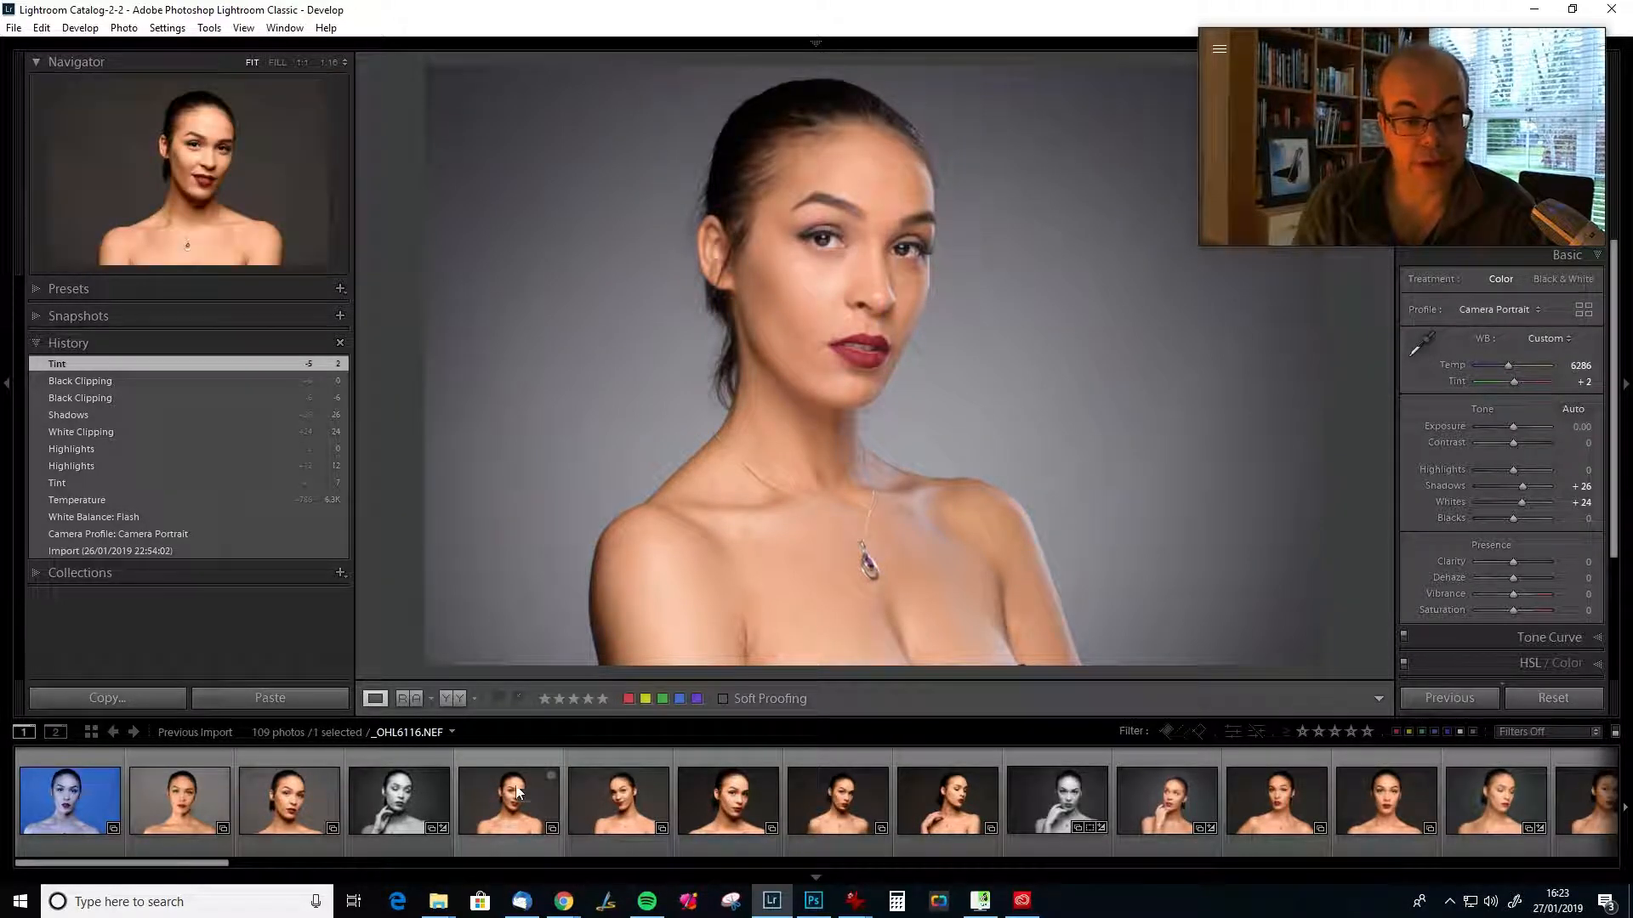
{"action": "left_click", "coordinate": [65, 798]}
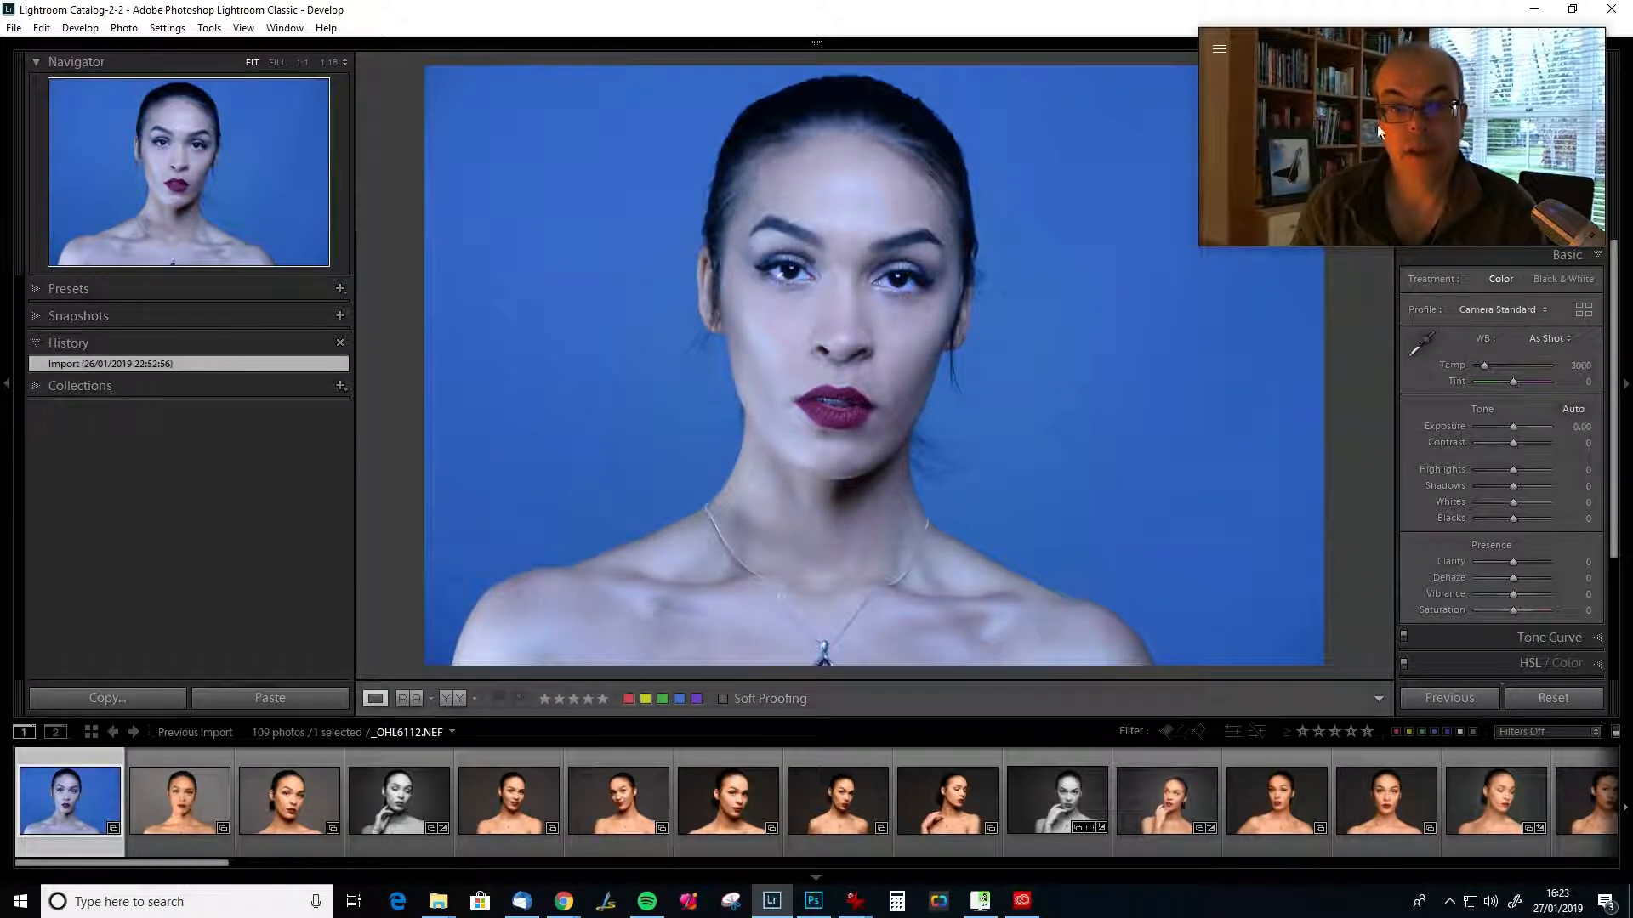
{"action": "left_click", "coordinate": [1420, 58]}
{"action": "left_click_drag", "start_coordinate": [1420, 44], "coordinate": [1428, 42]}
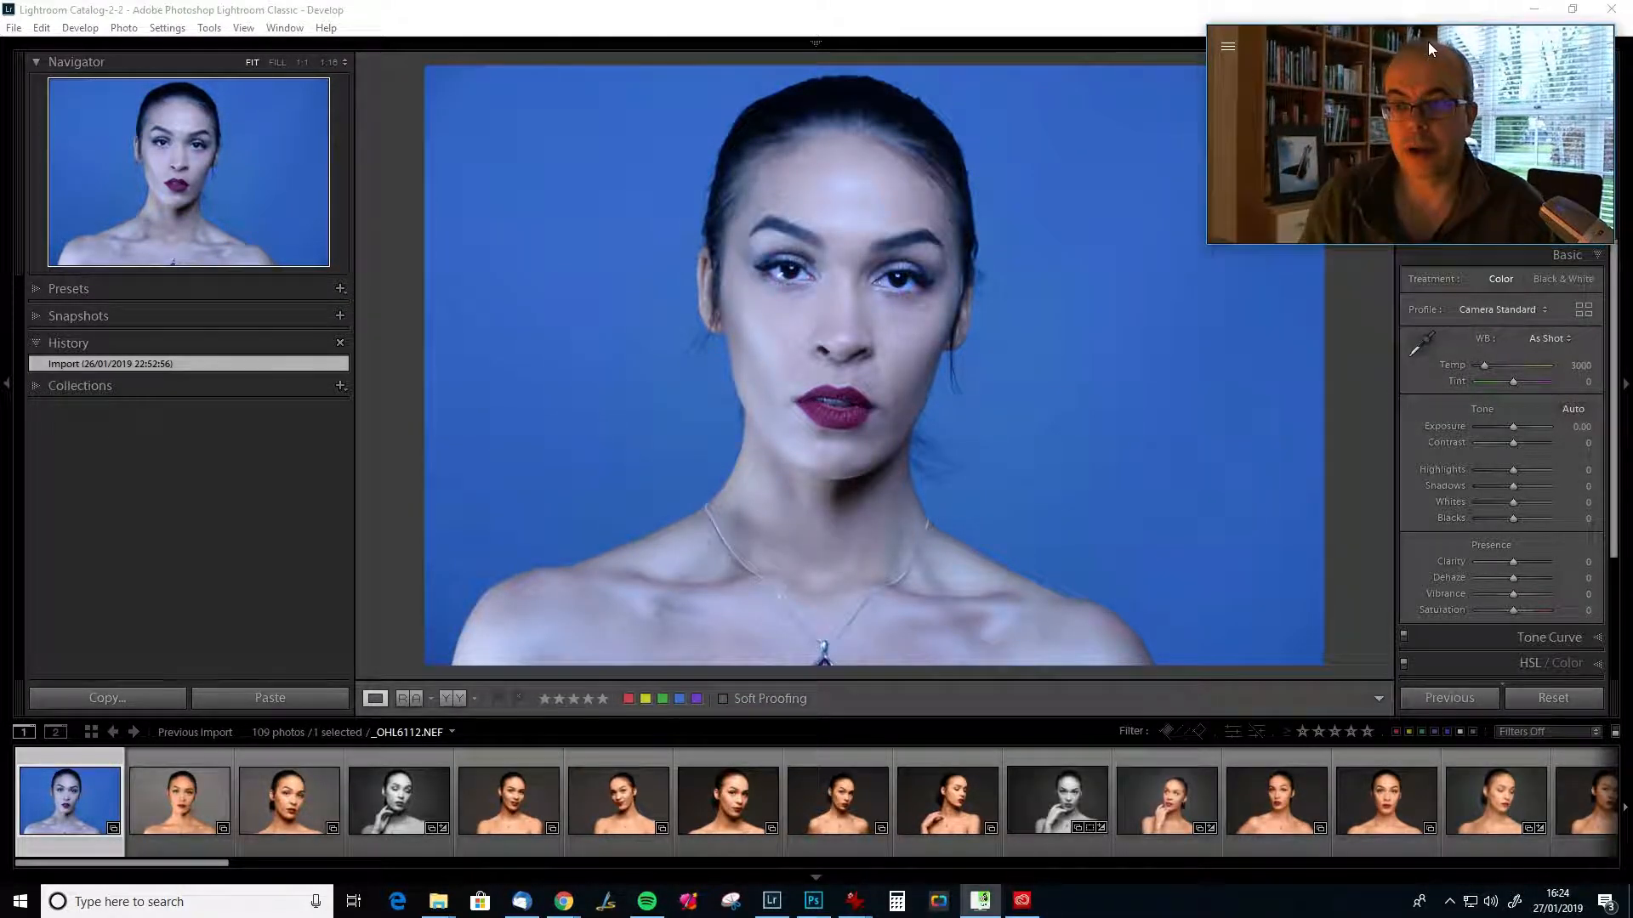
Try the Auto and Flash white balance presets on the blue-tinted portrait and adjust its temperature to 6050.
{"action": "left_click", "coordinate": [1547, 338]}
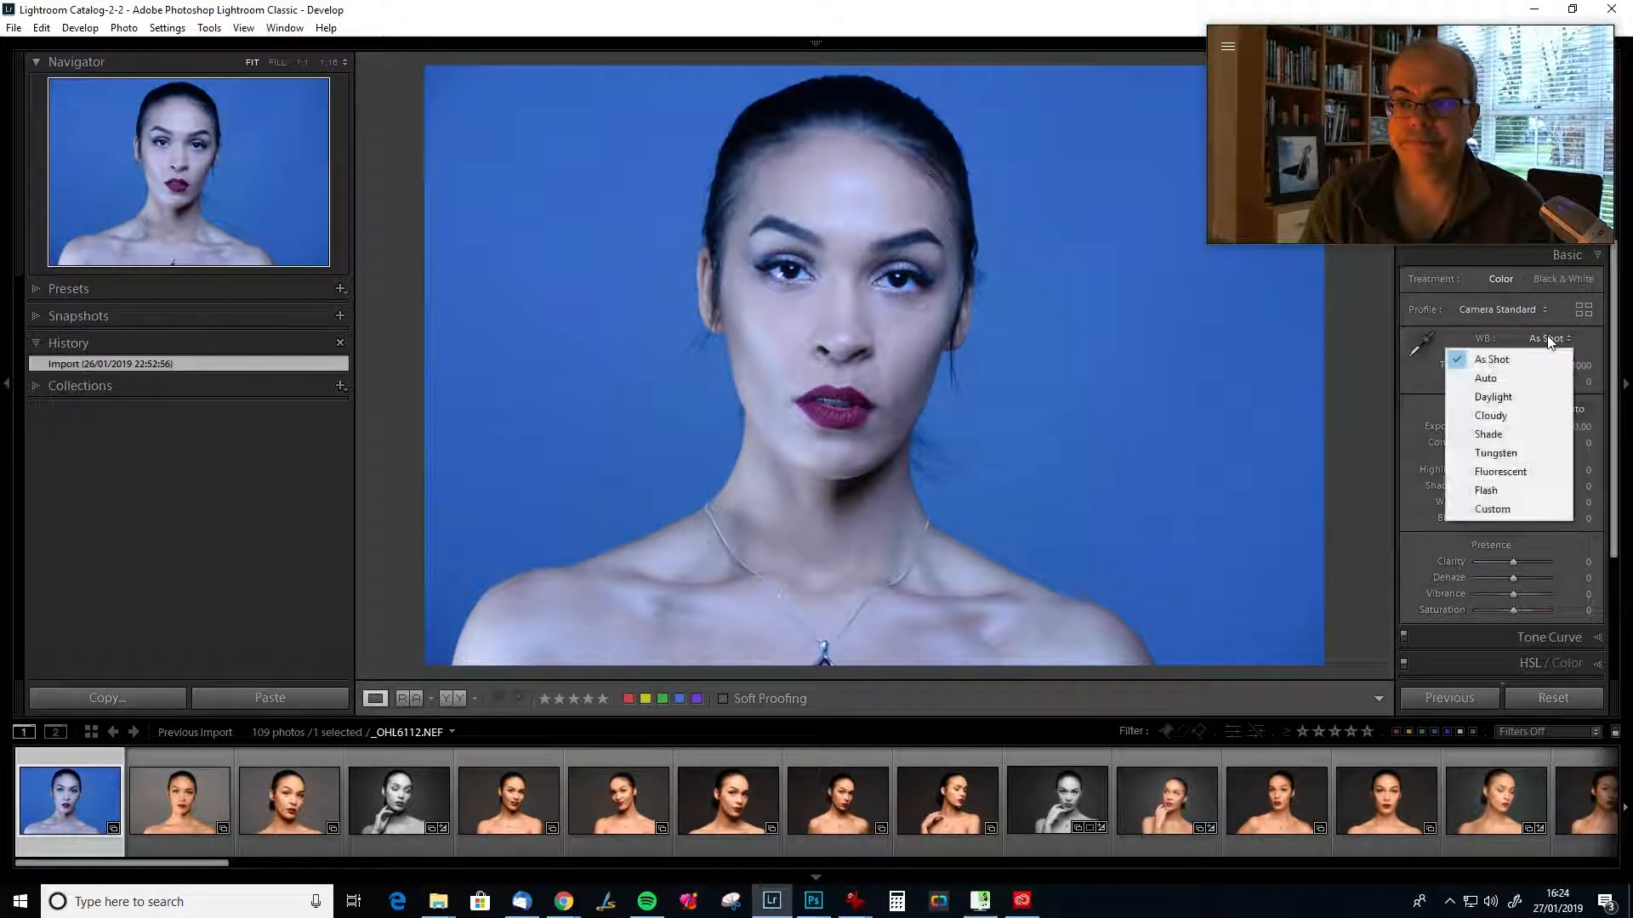
{"action": "left_click", "coordinate": [1508, 380]}
{"action": "left_click", "coordinate": [1500, 310]}
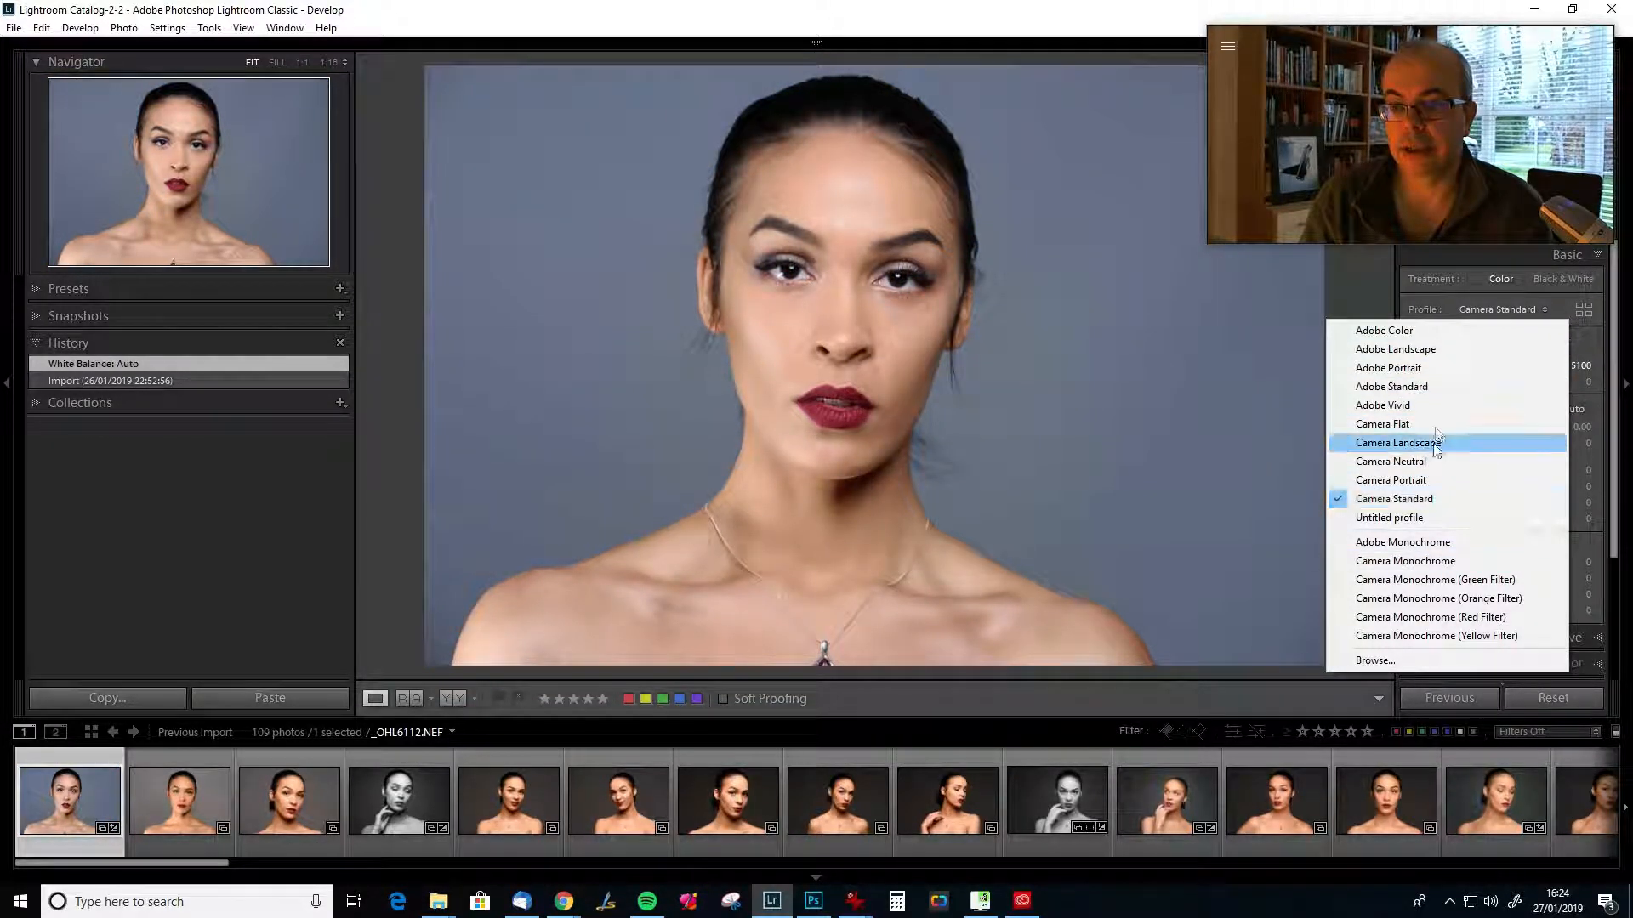
{"action": "left_click", "coordinate": [1372, 271]}
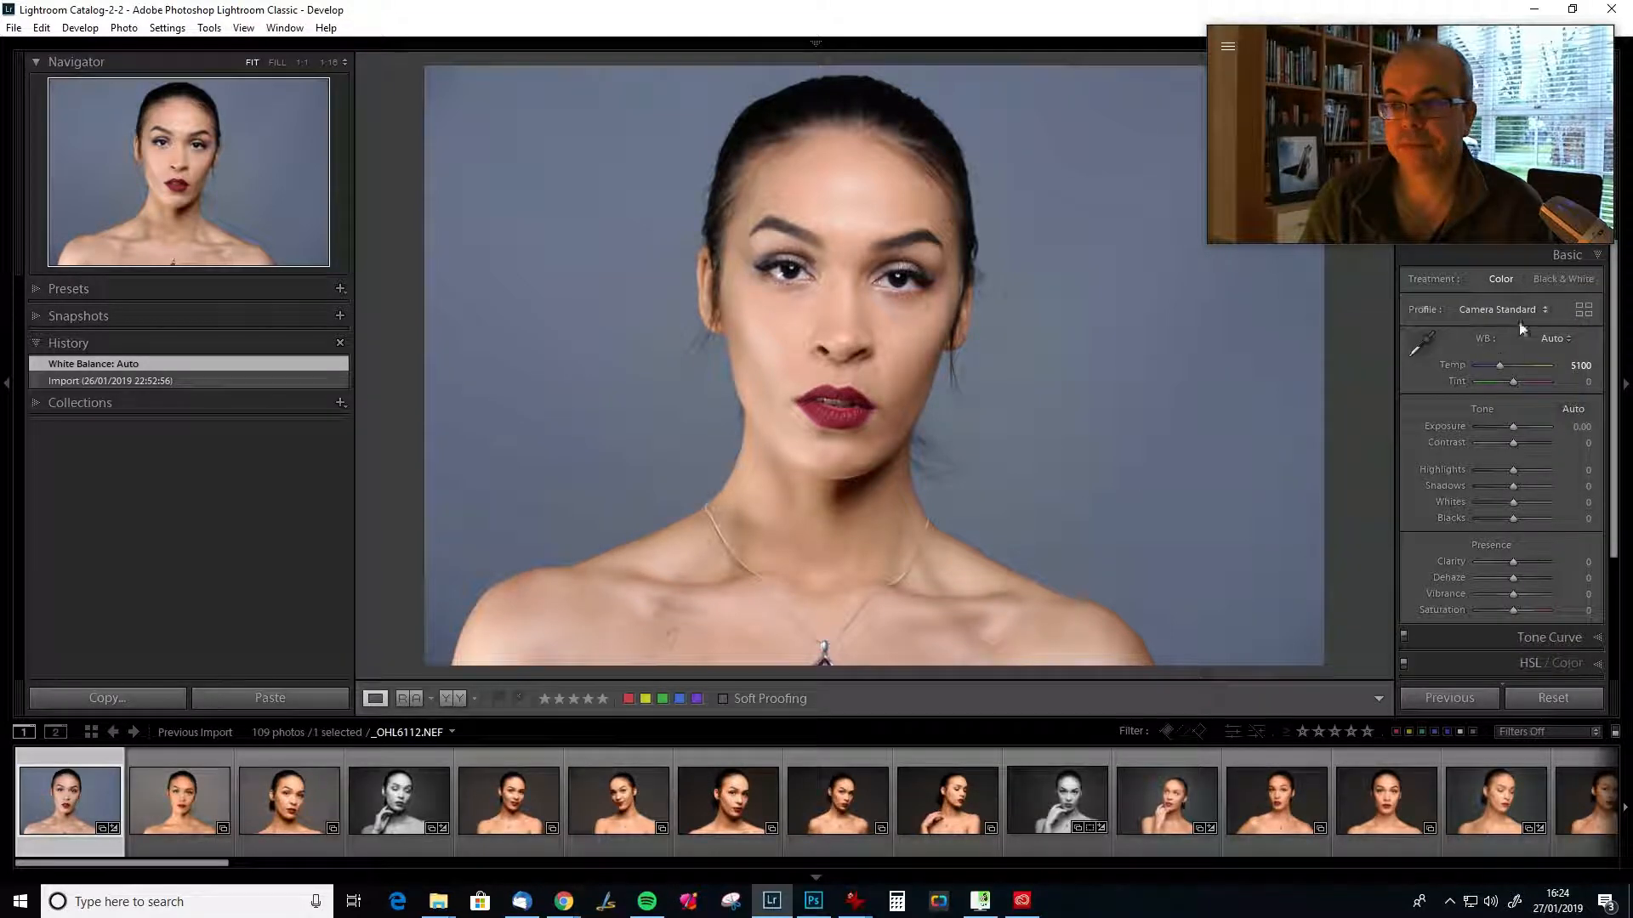
{"action": "left_click", "coordinate": [1560, 338]}
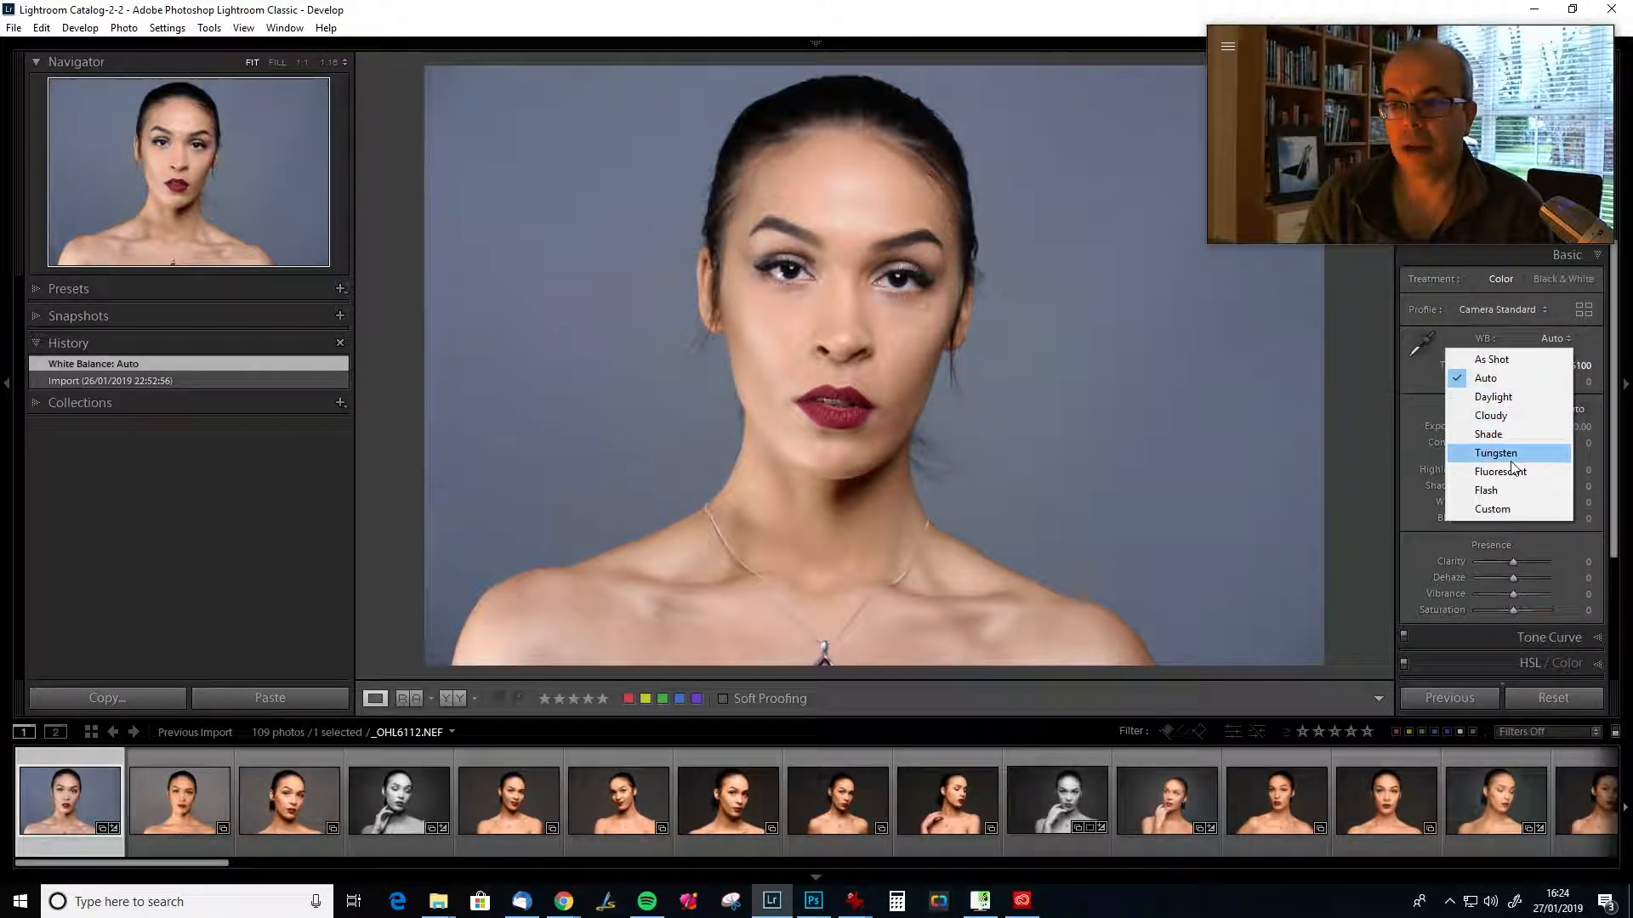
{"action": "left_click", "coordinate": [1496, 490]}
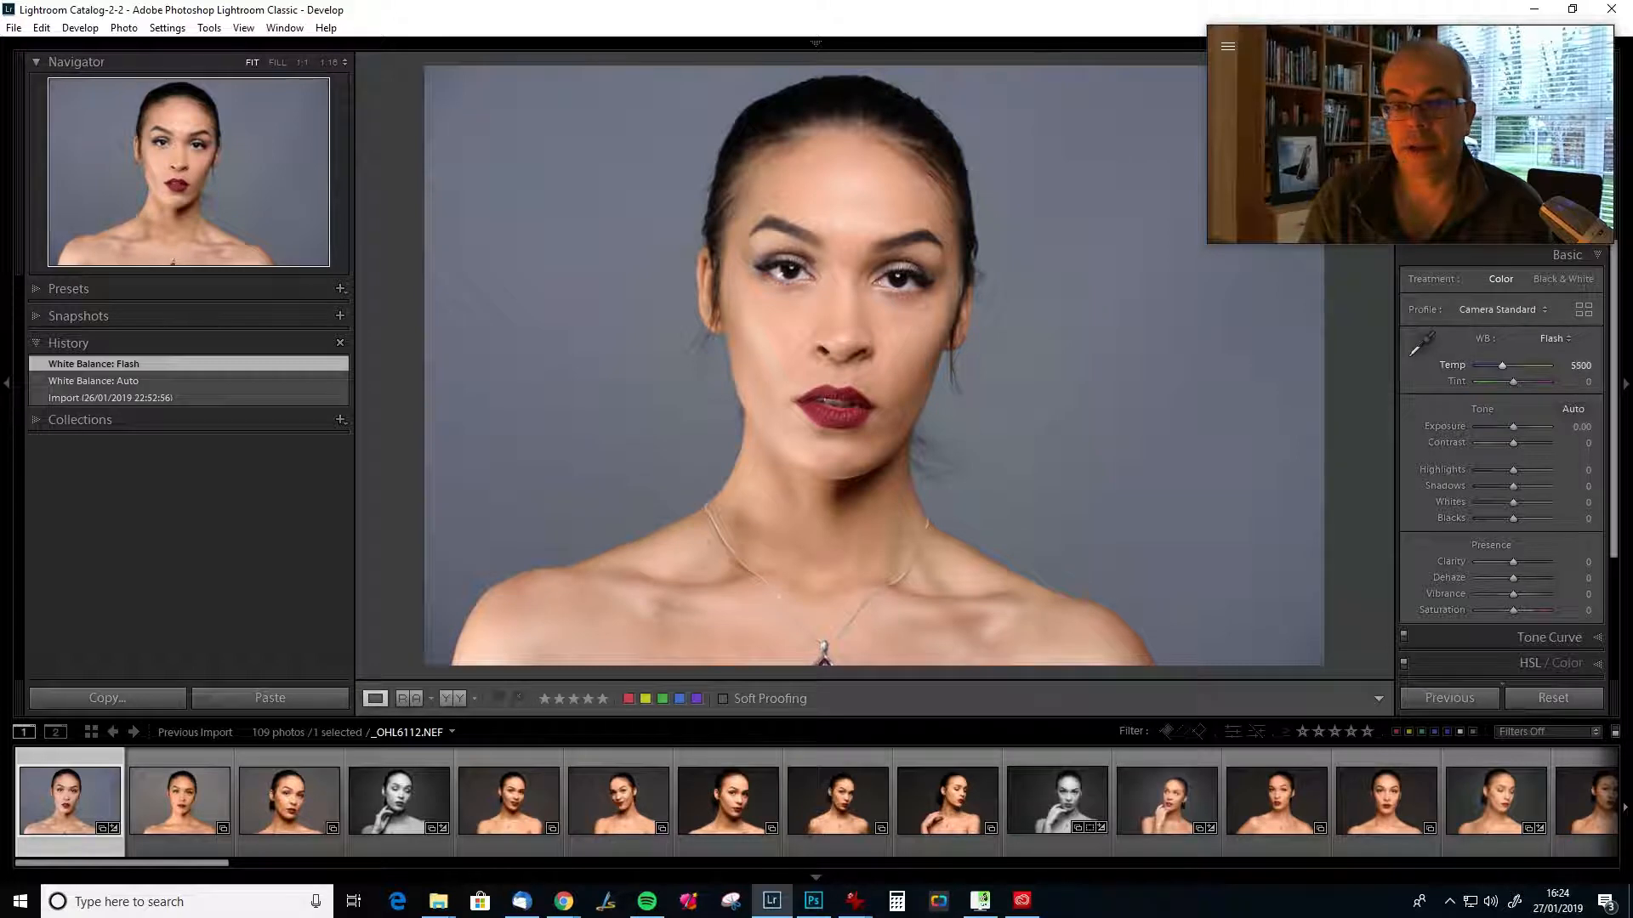
{"action": "left_click_drag", "start_coordinate": [1505, 365], "coordinate": [1506, 365]}
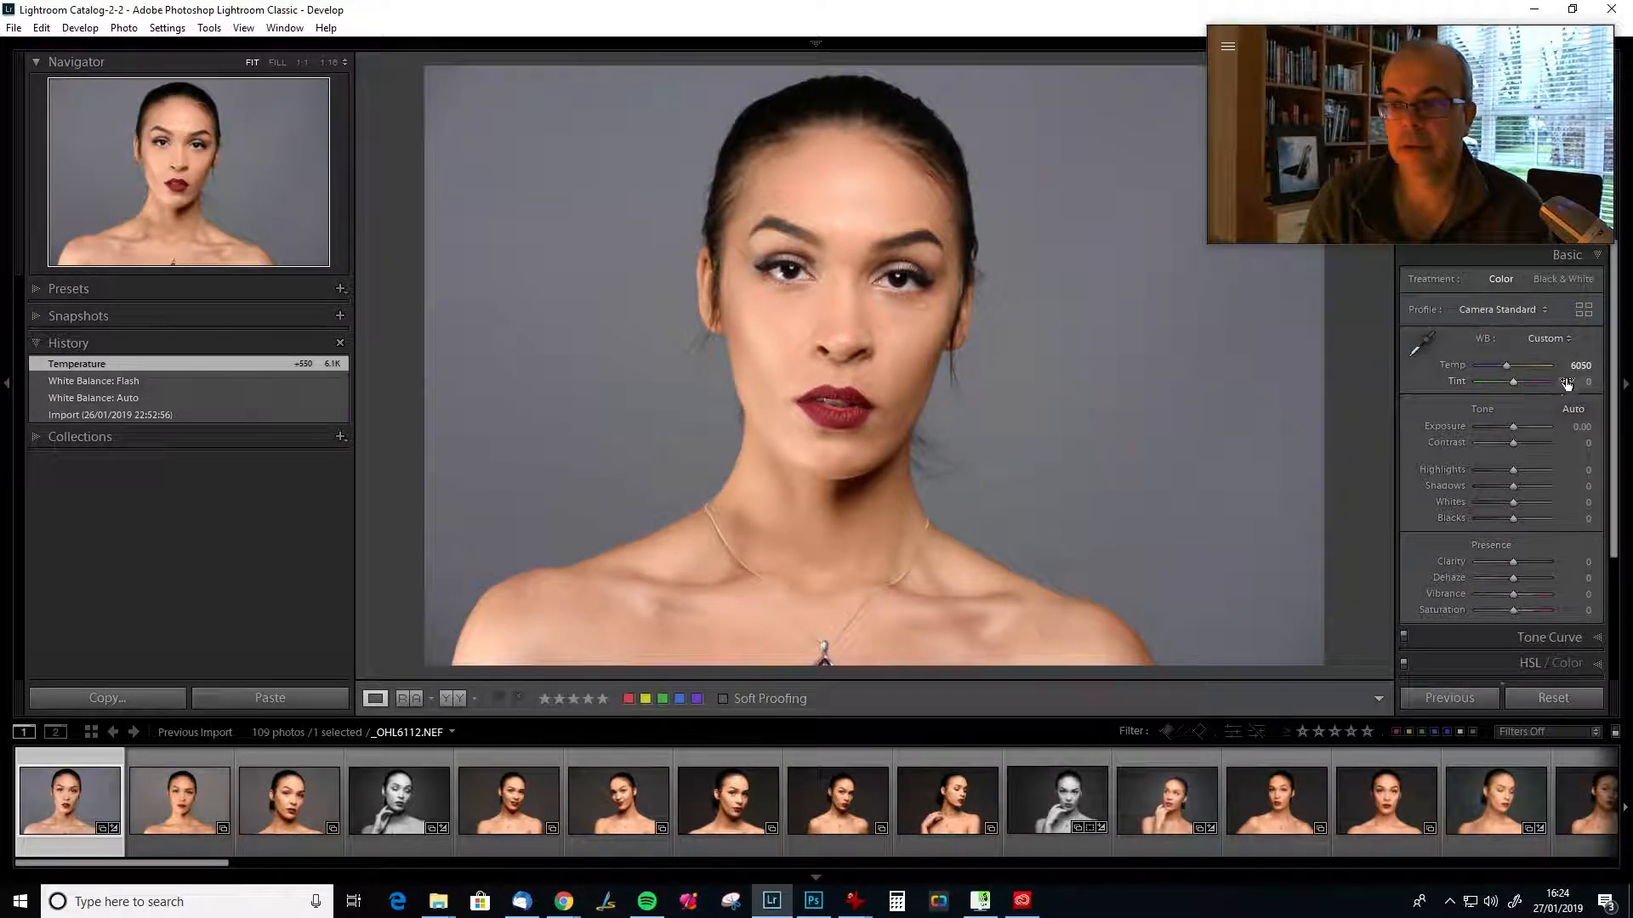
Check the neighbouring portrait's white balance and set the first portrait's temperature to 7100 and tint to -3.
{"action": "left_click", "coordinate": [201, 791]}
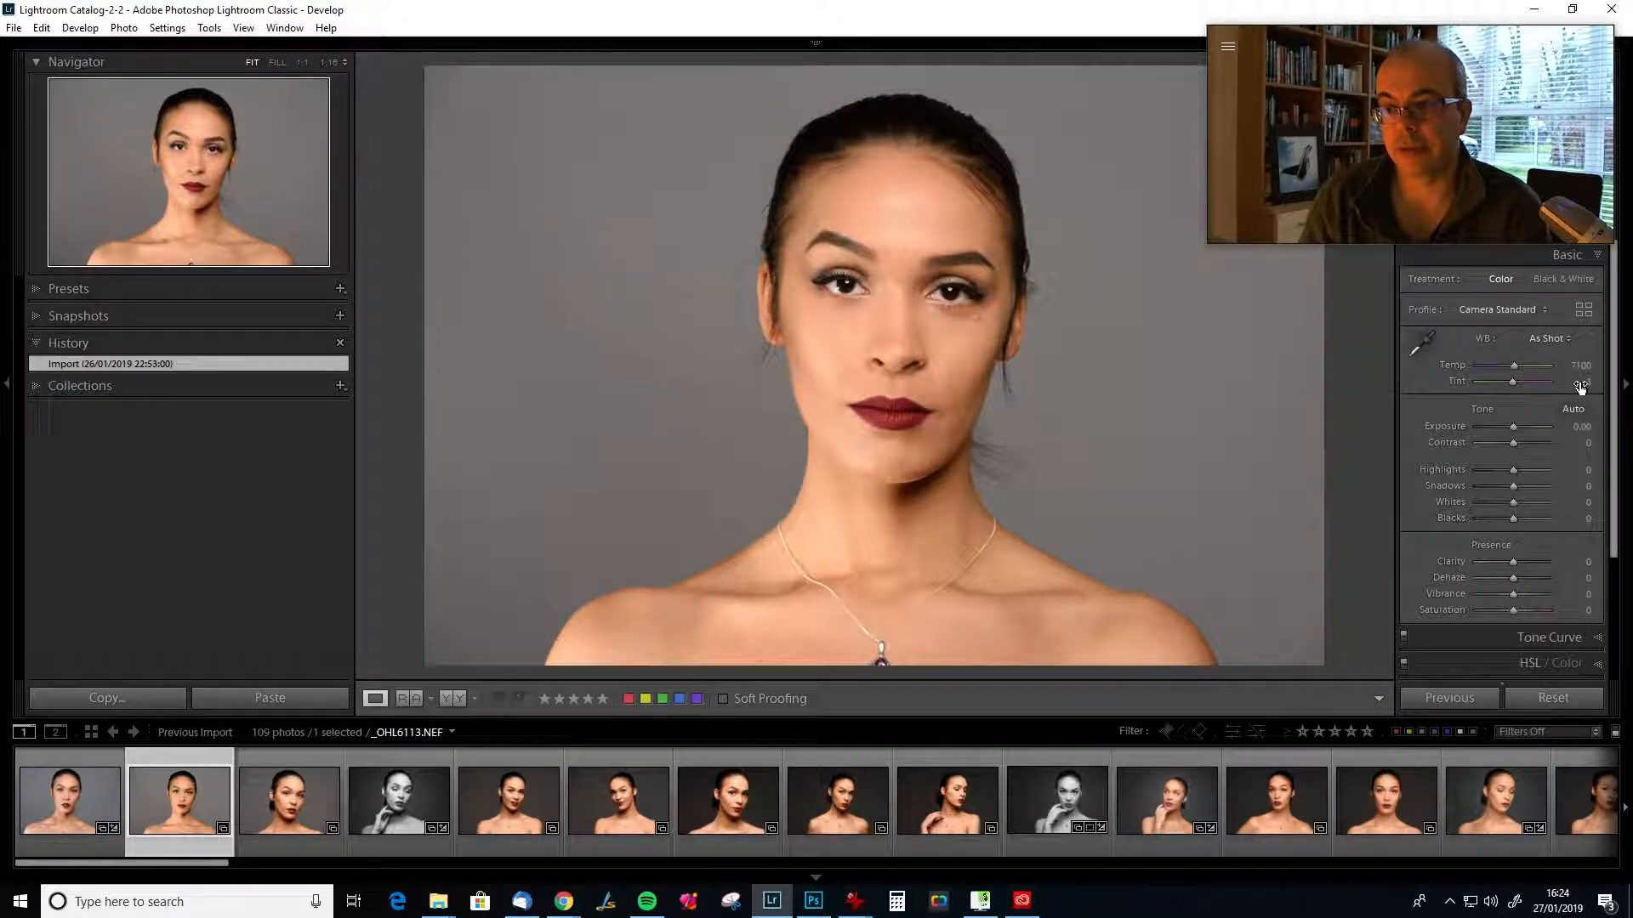
{"action": "key", "text": "Left"}
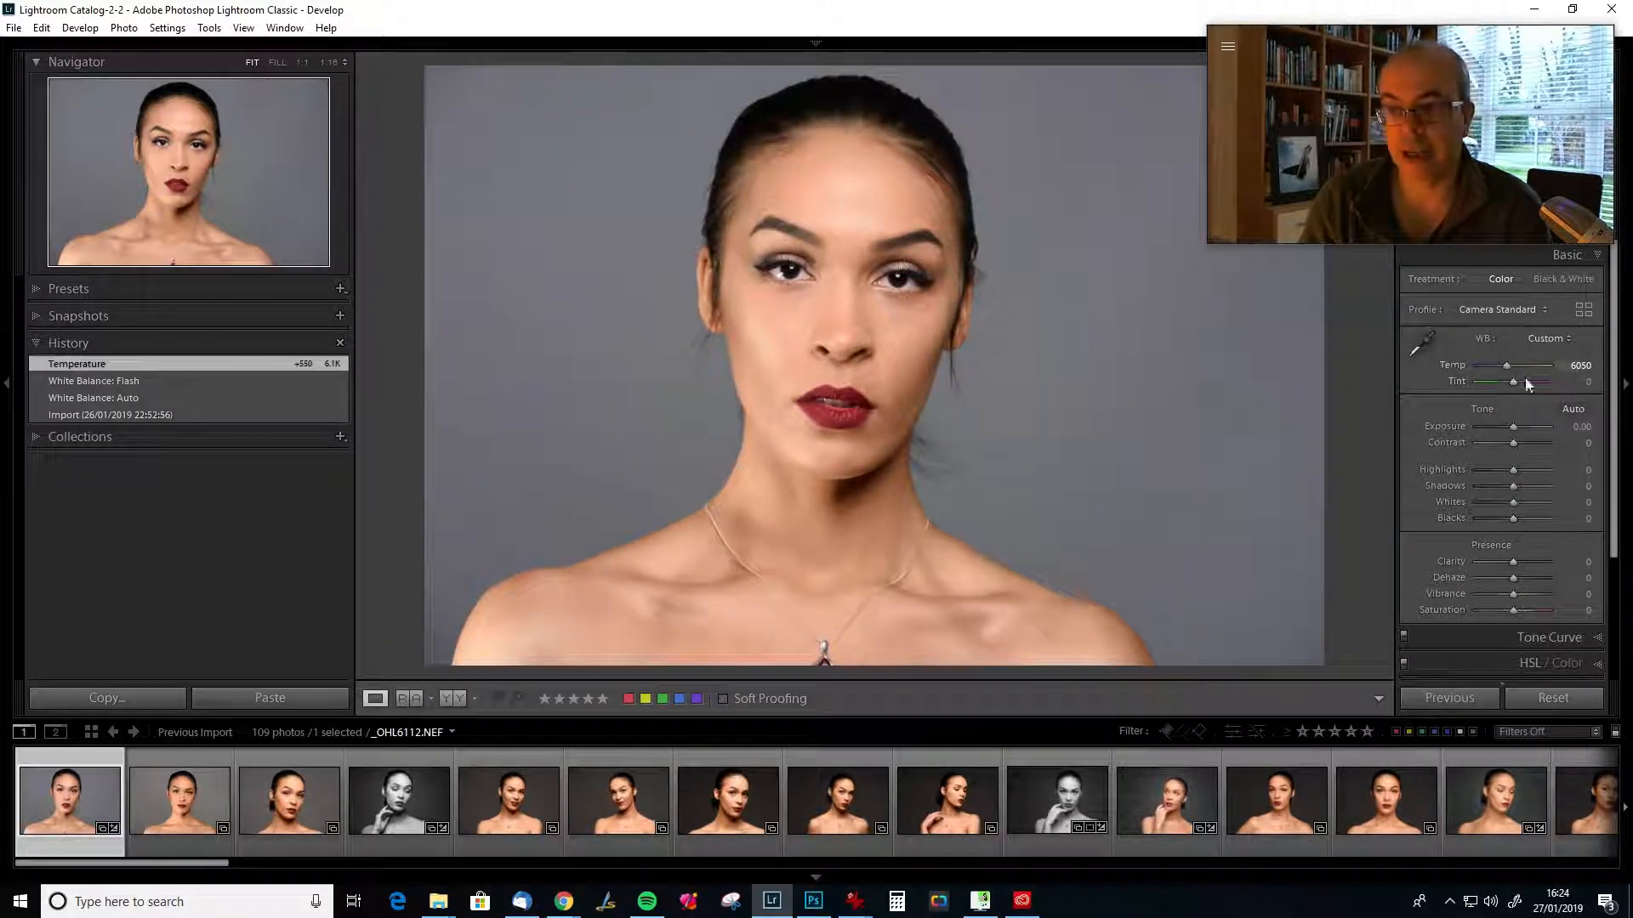
{"action": "type", "text": "71"}
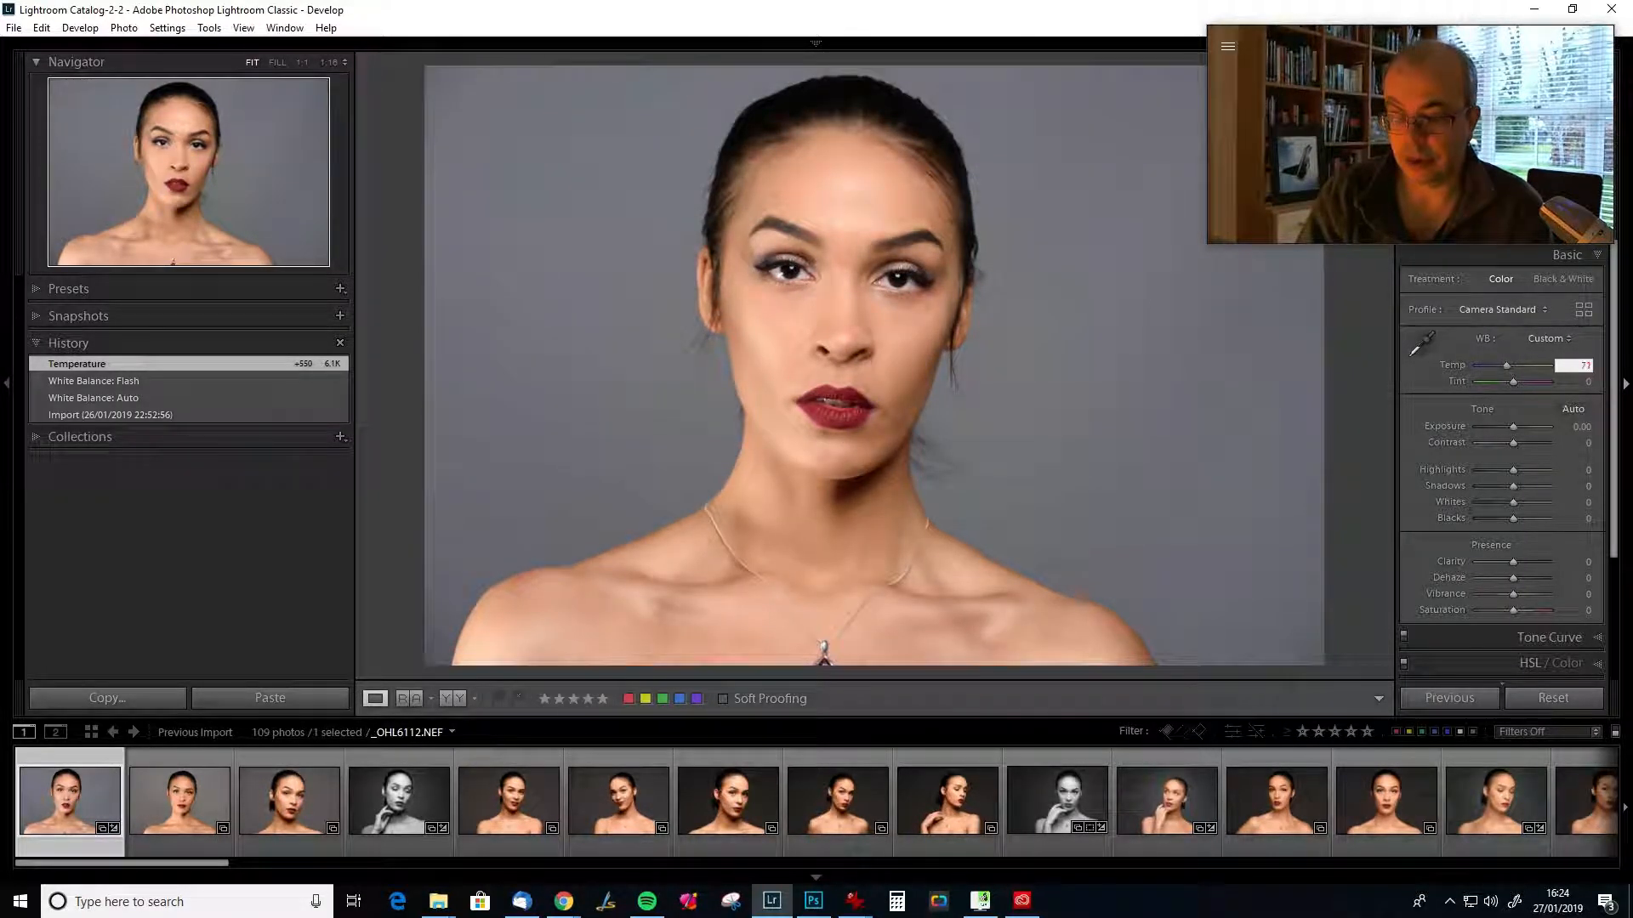
{"action": "key", "text": "Tab"}
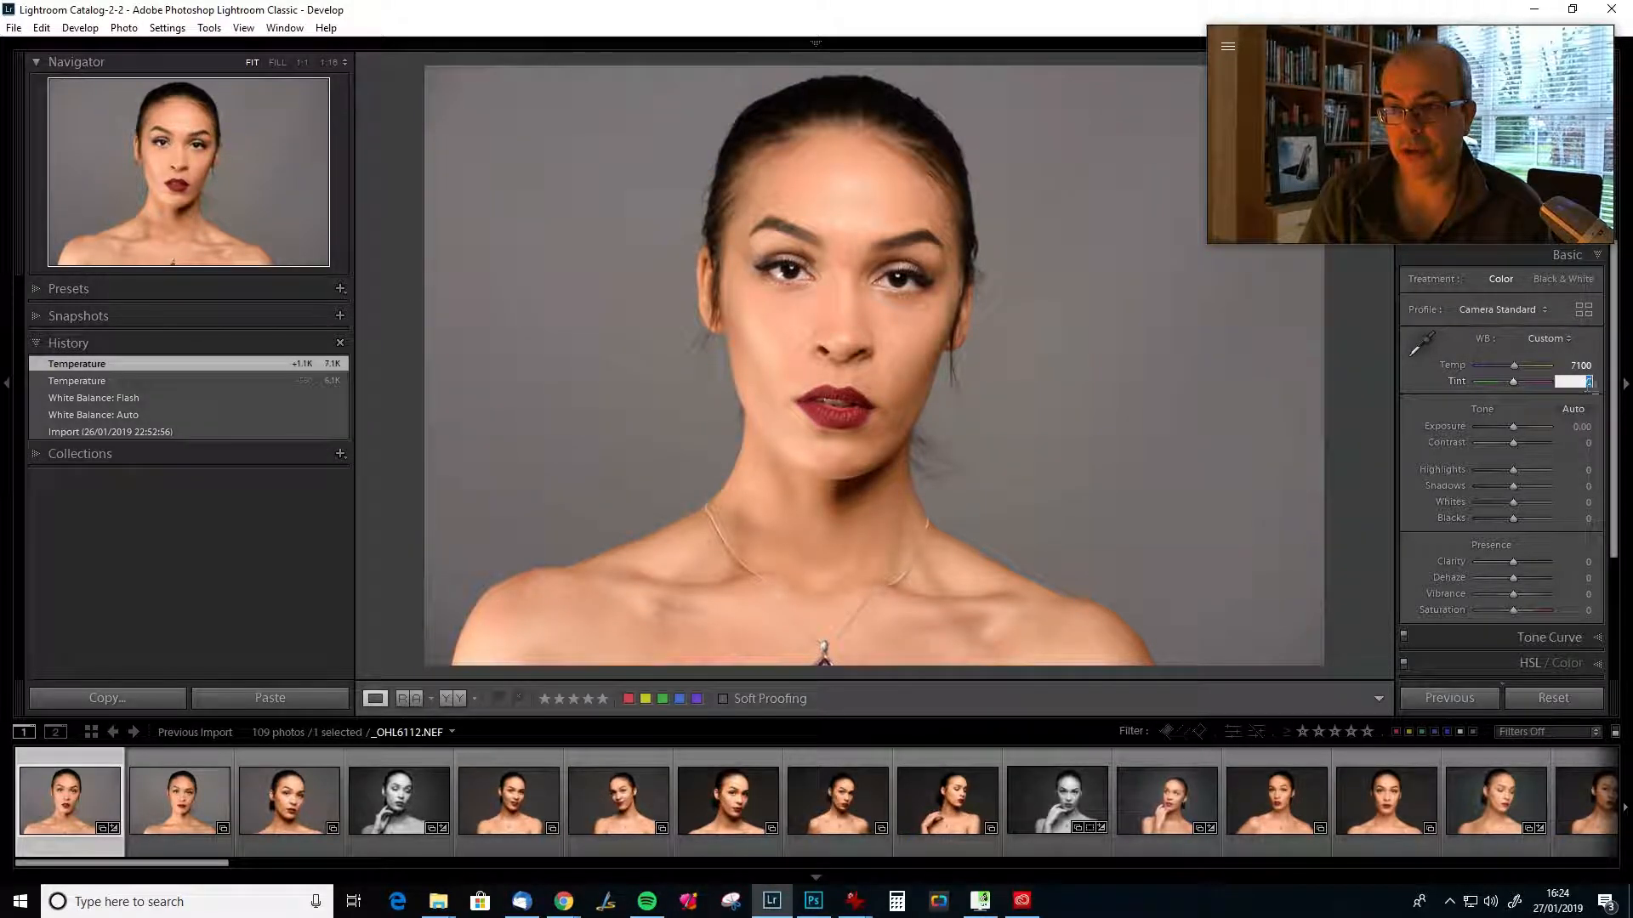
{"action": "type", "text": "-3"}
{"action": "key", "text": "Return"}
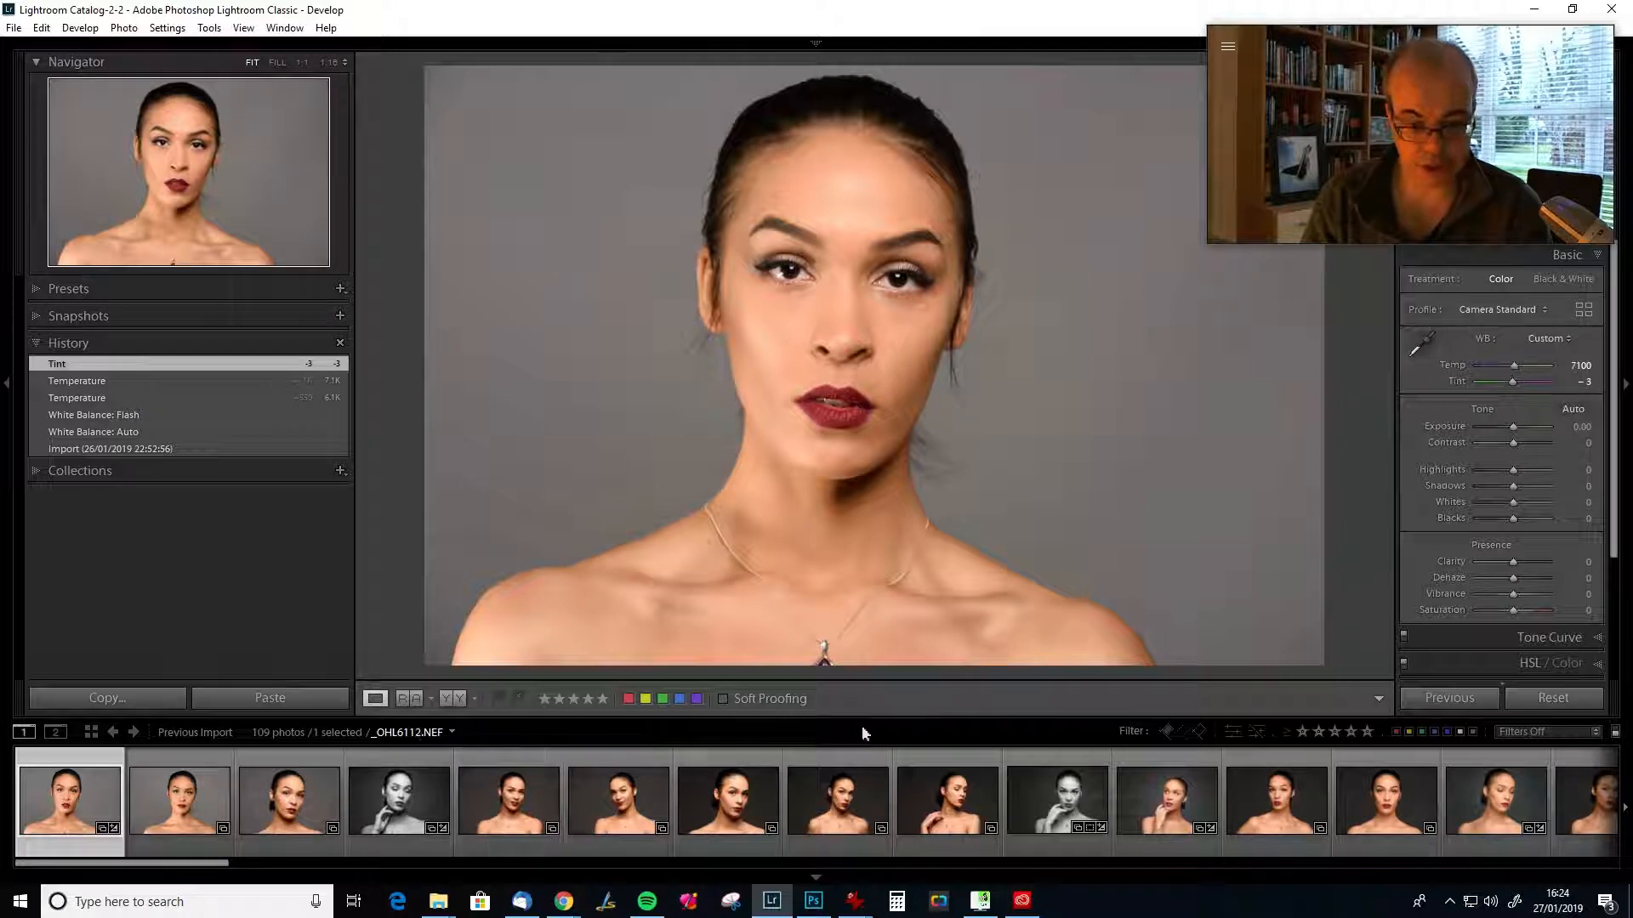
Select the run of photos from _OHL6136.NEF through the last silver-dress portrait before the purple-lit shots.
{"action": "scroll", "coordinate": [656, 788], "scroll_direction": "down", "scroll_amount": 3}
{"action": "scroll", "coordinate": [644, 816], "scroll_direction": "down", "scroll_amount": 3}
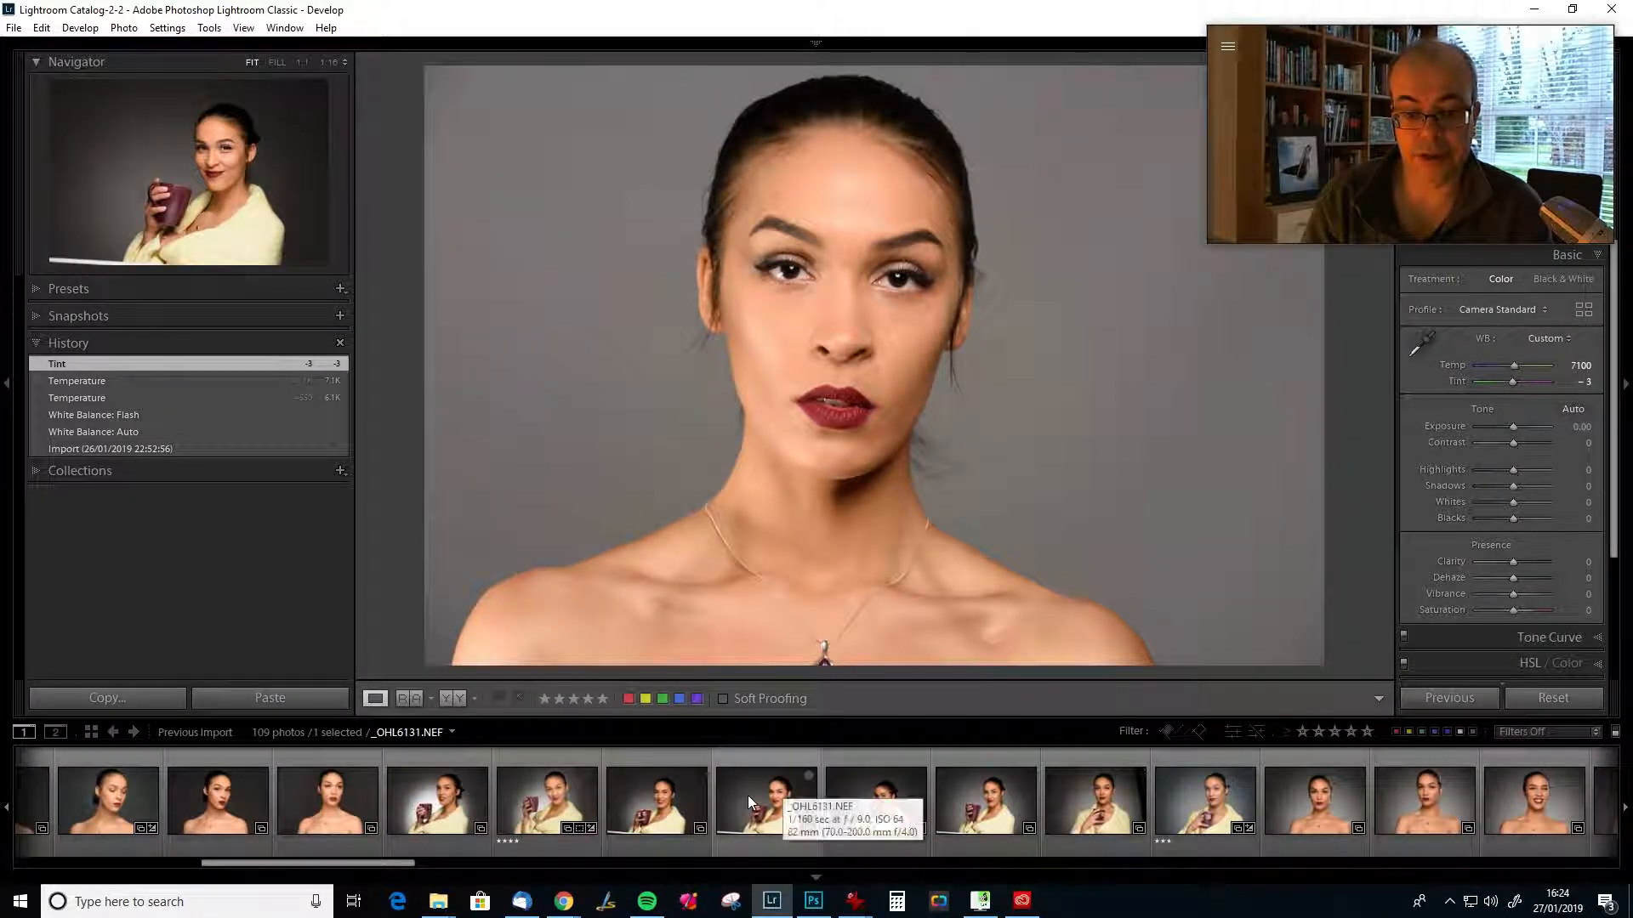
{"action": "scroll", "coordinate": [748, 794], "scroll_direction": "up", "scroll_amount": 6}
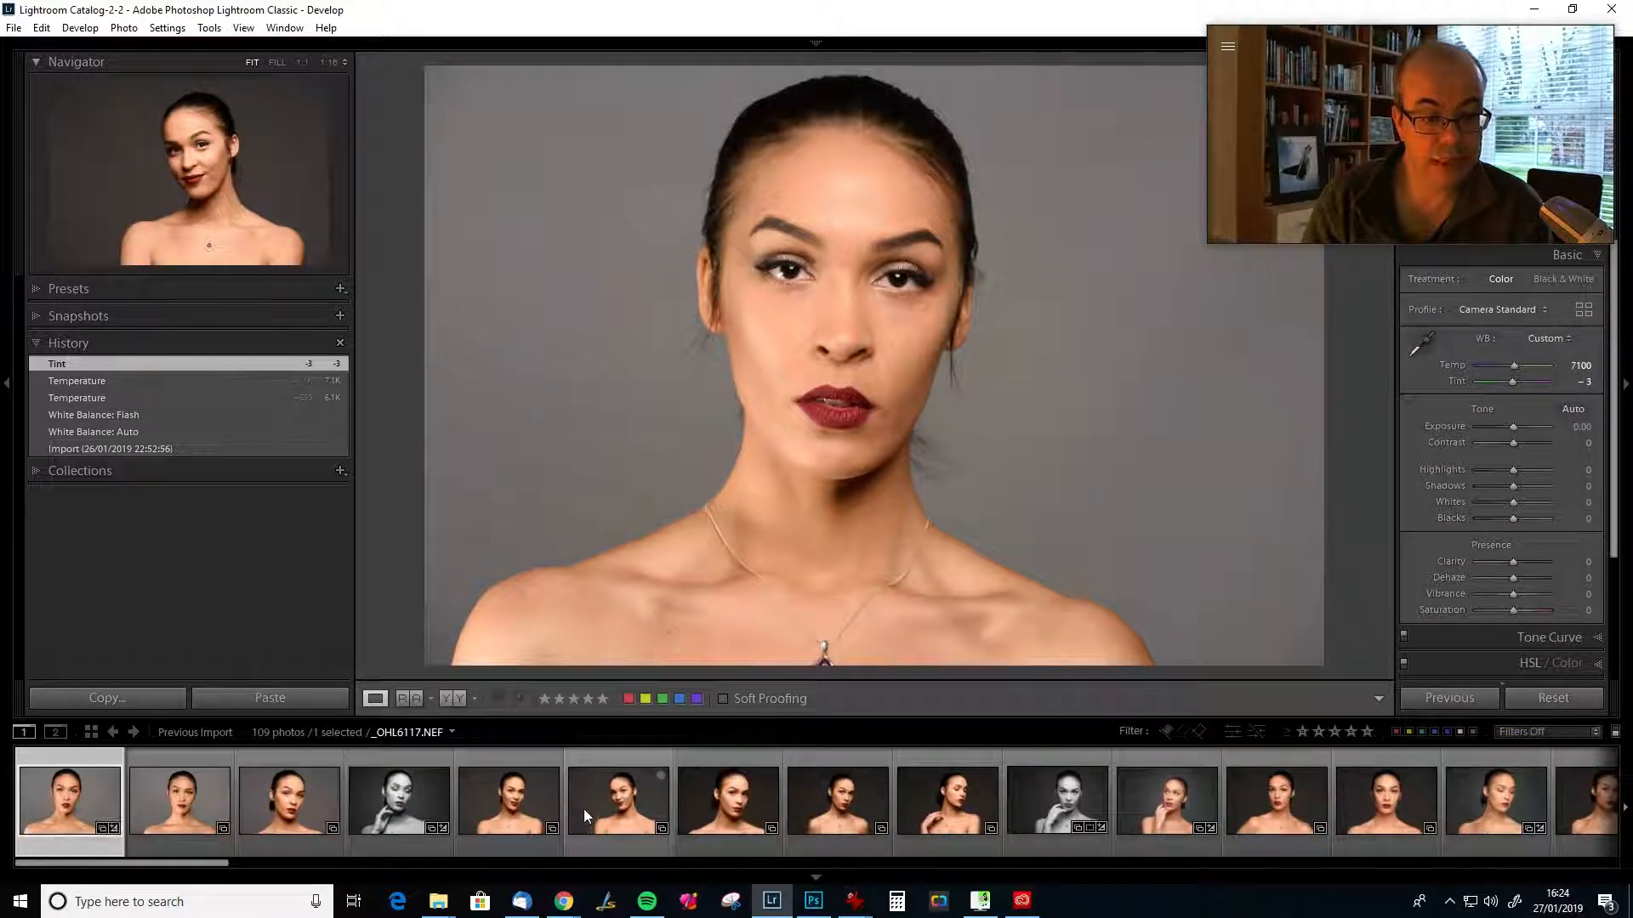
{"action": "scroll", "coordinate": [584, 808], "scroll_direction": "down", "scroll_amount": 3}
{"action": "scroll", "coordinate": [551, 801], "scroll_direction": "down", "scroll_amount": 3}
{"action": "scroll", "coordinate": [554, 800], "scroll_direction": "down", "scroll_amount": 2}
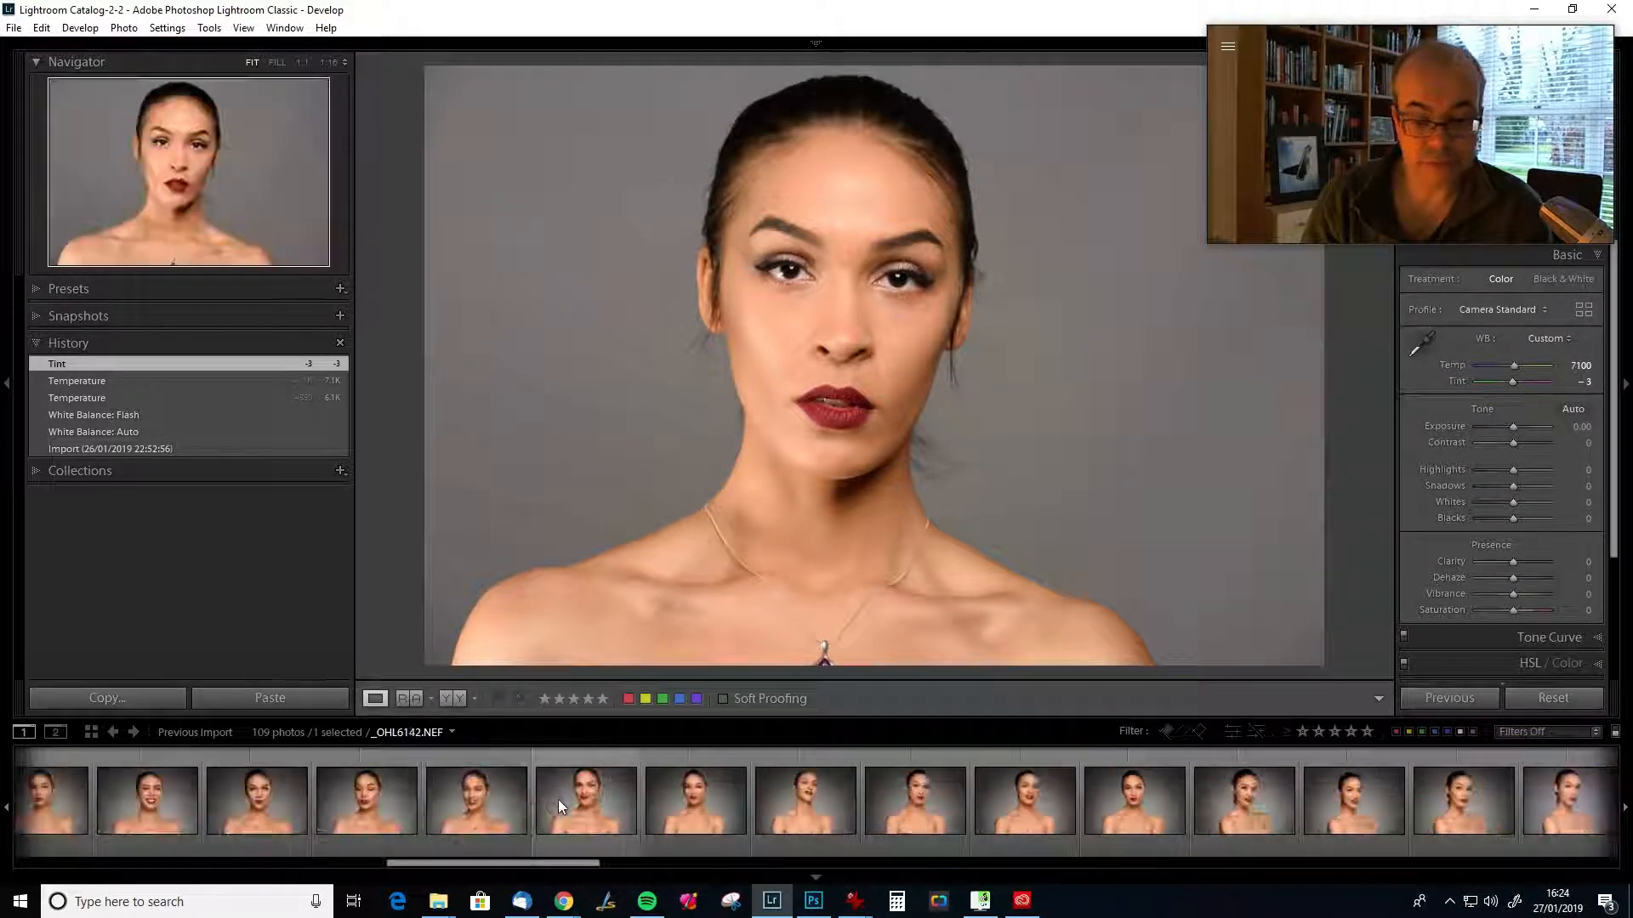
{"action": "scroll", "coordinate": [434, 821], "scroll_direction": "down", "scroll_amount": 2}
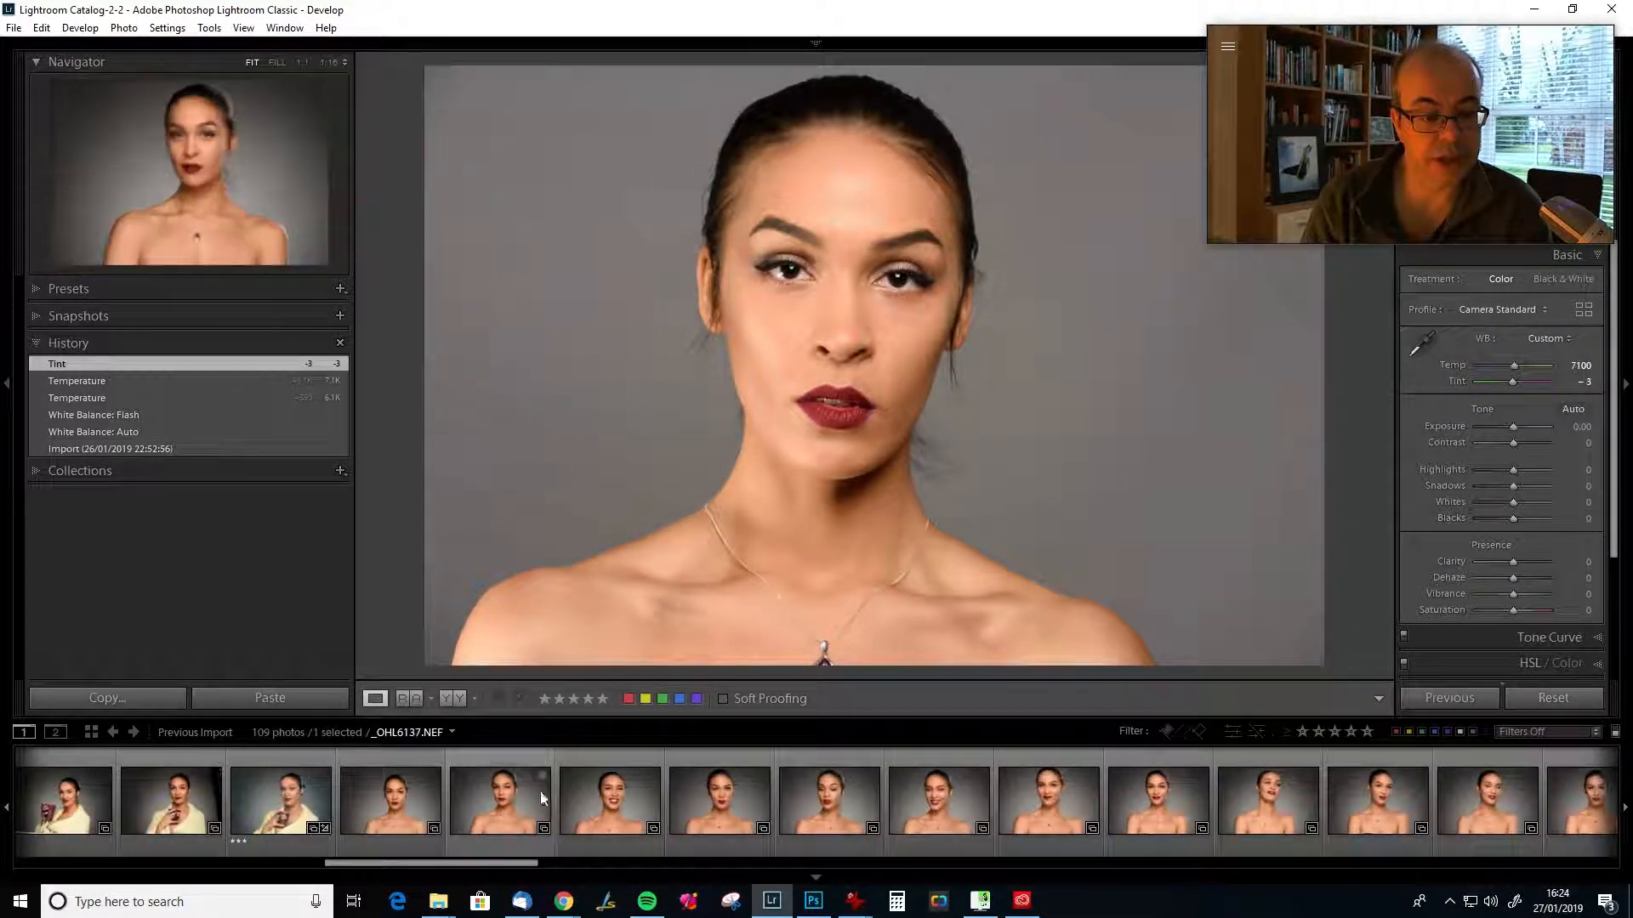
{"action": "left_click", "coordinate": [411, 803]}
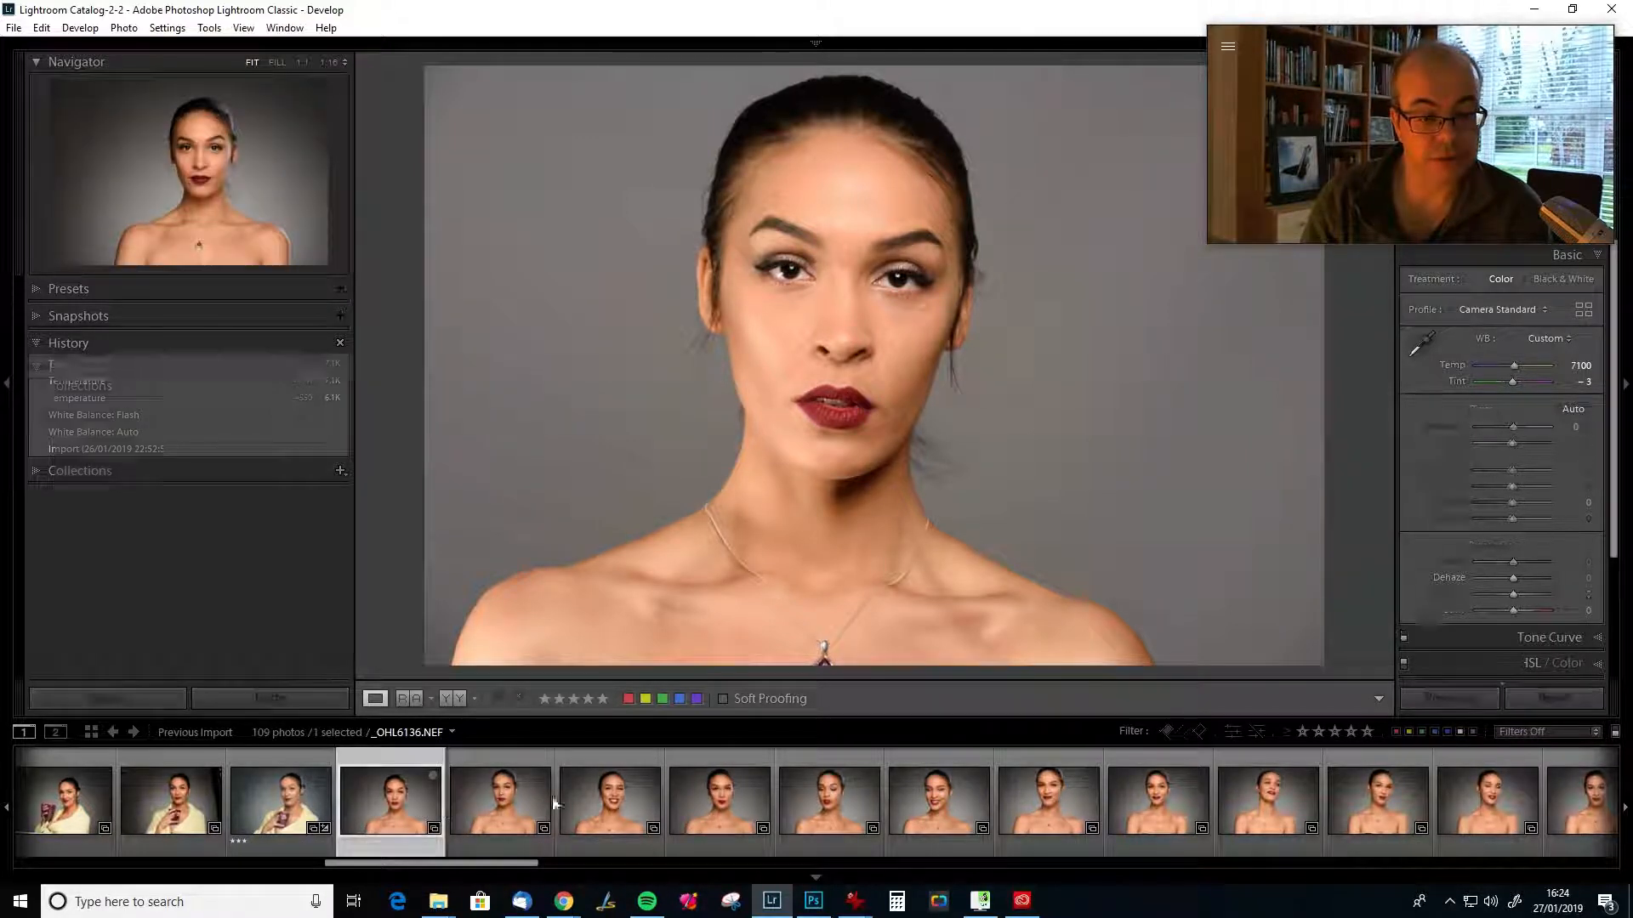
{"action": "scroll", "coordinate": [650, 791], "scroll_direction": "down", "scroll_amount": 2}
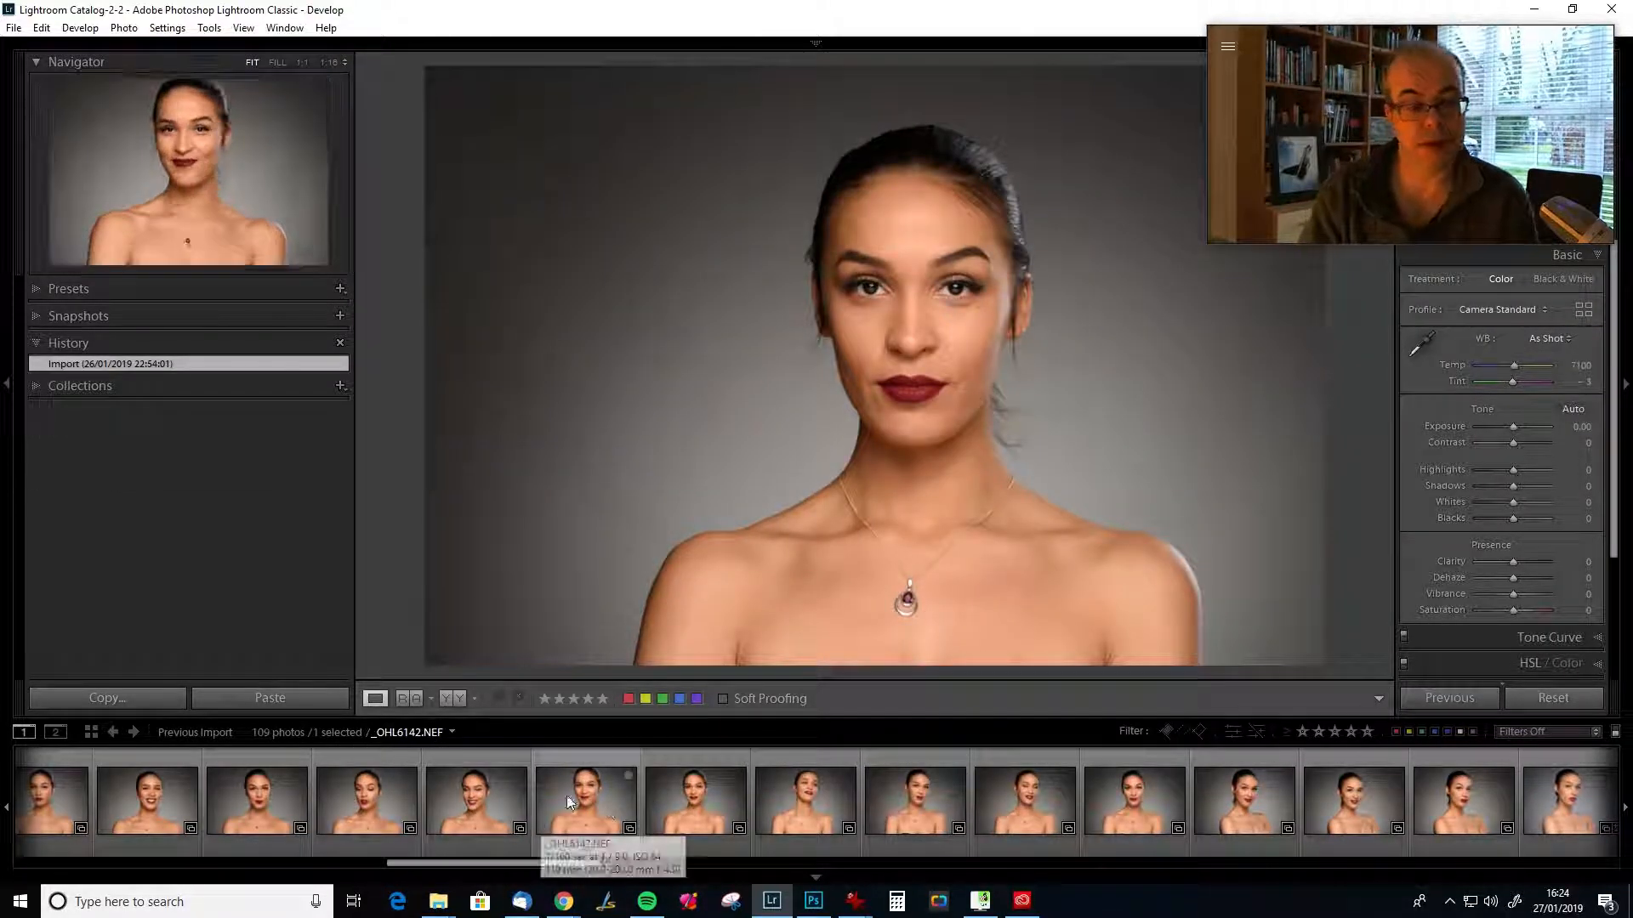
{"action": "scroll", "coordinate": [971, 799], "scroll_direction": "down", "scroll_amount": 3}
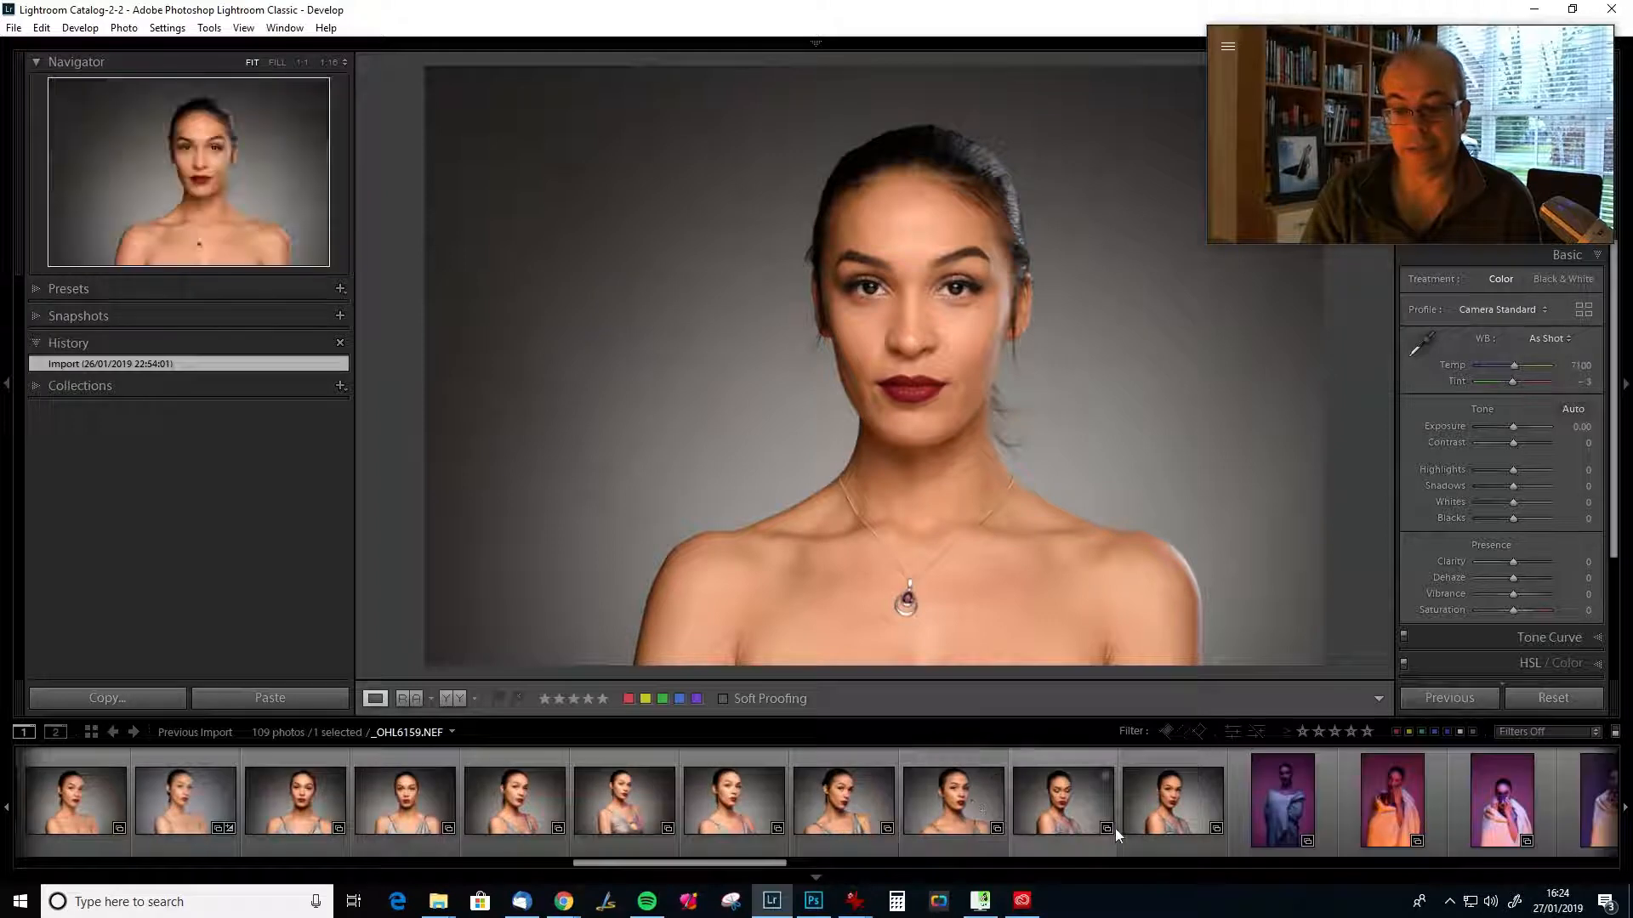
{"action": "left_click", "coordinate": [1159, 809], "text": "shift"}
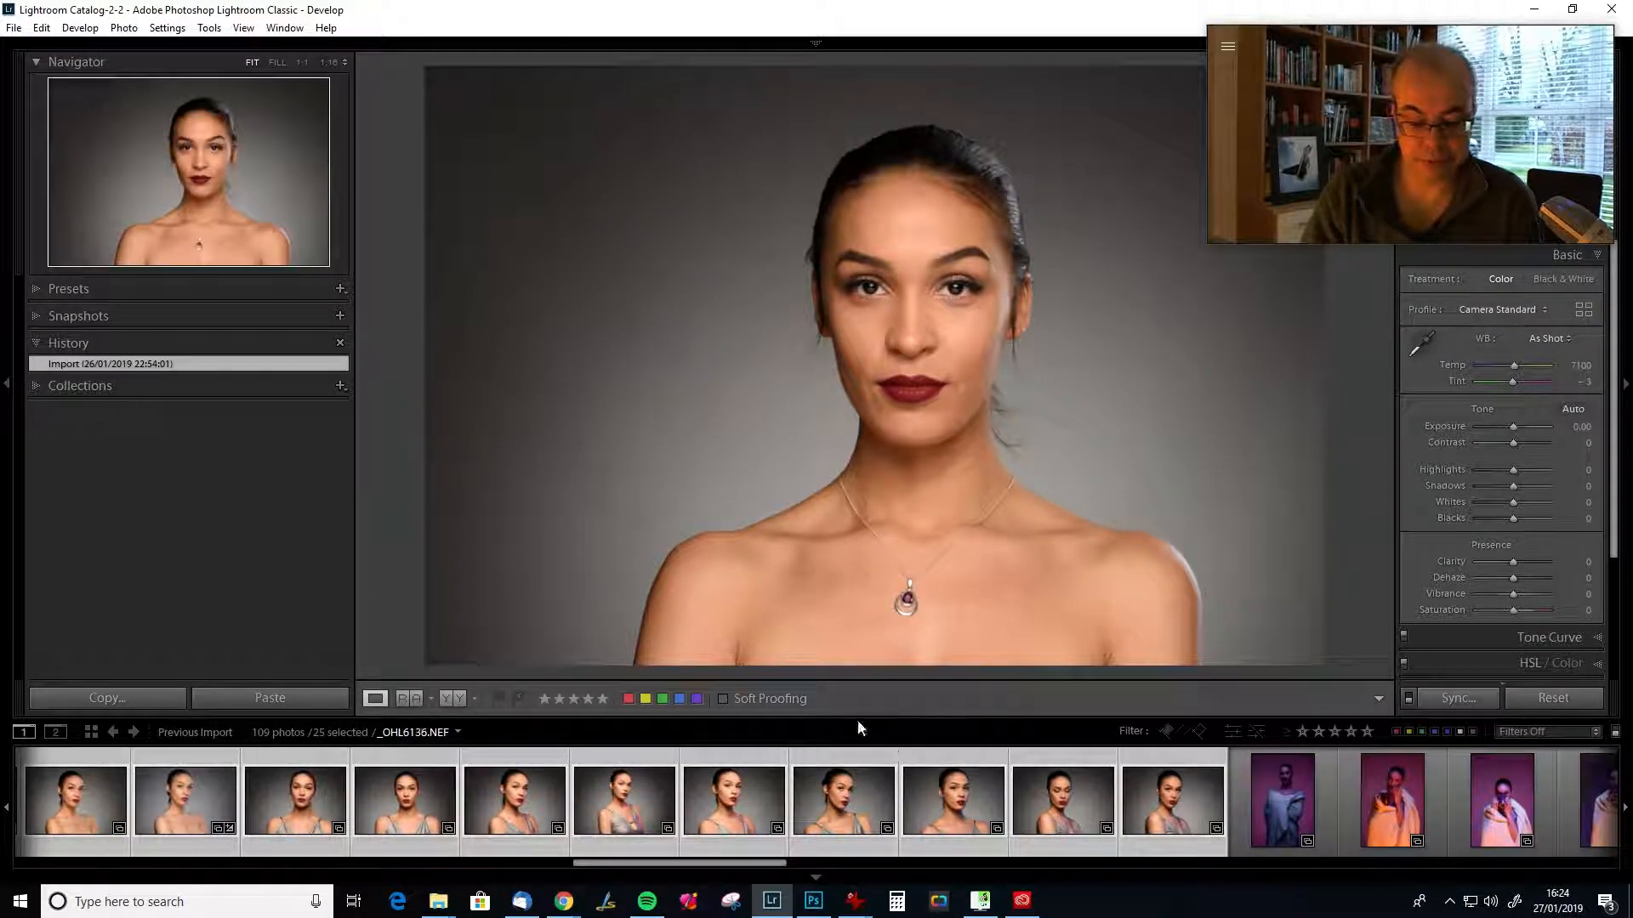
Show the selected portraits in the Library's Survey view and hide the side panels and filmstrip.
{"action": "key", "text": "g"}
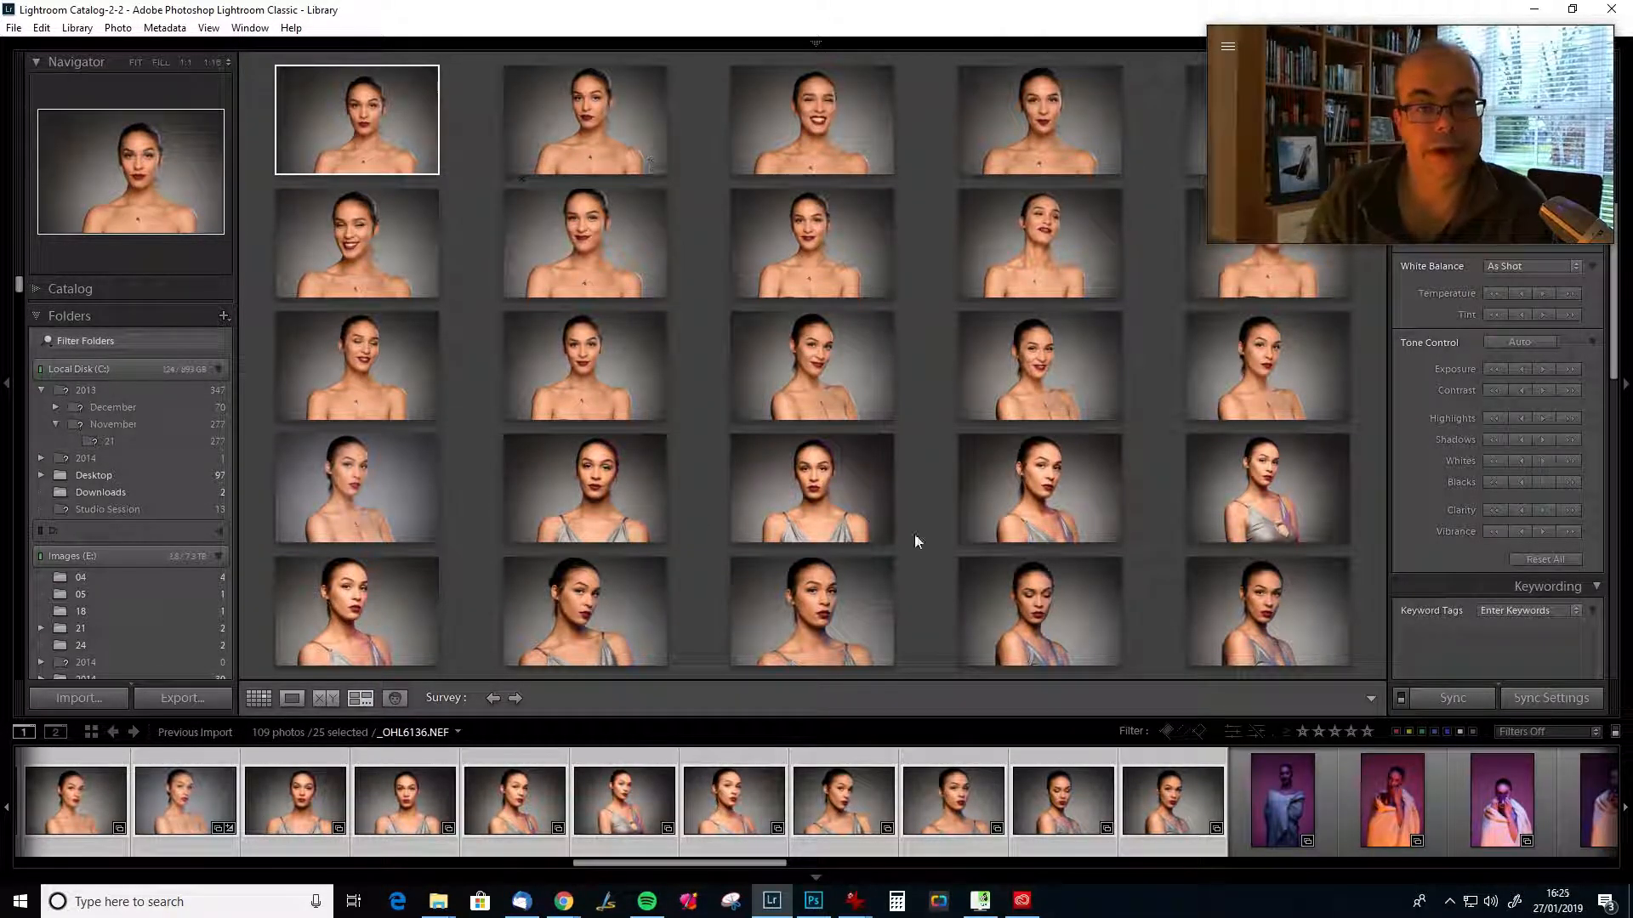
{"action": "left_click", "coordinate": [1395, 63]}
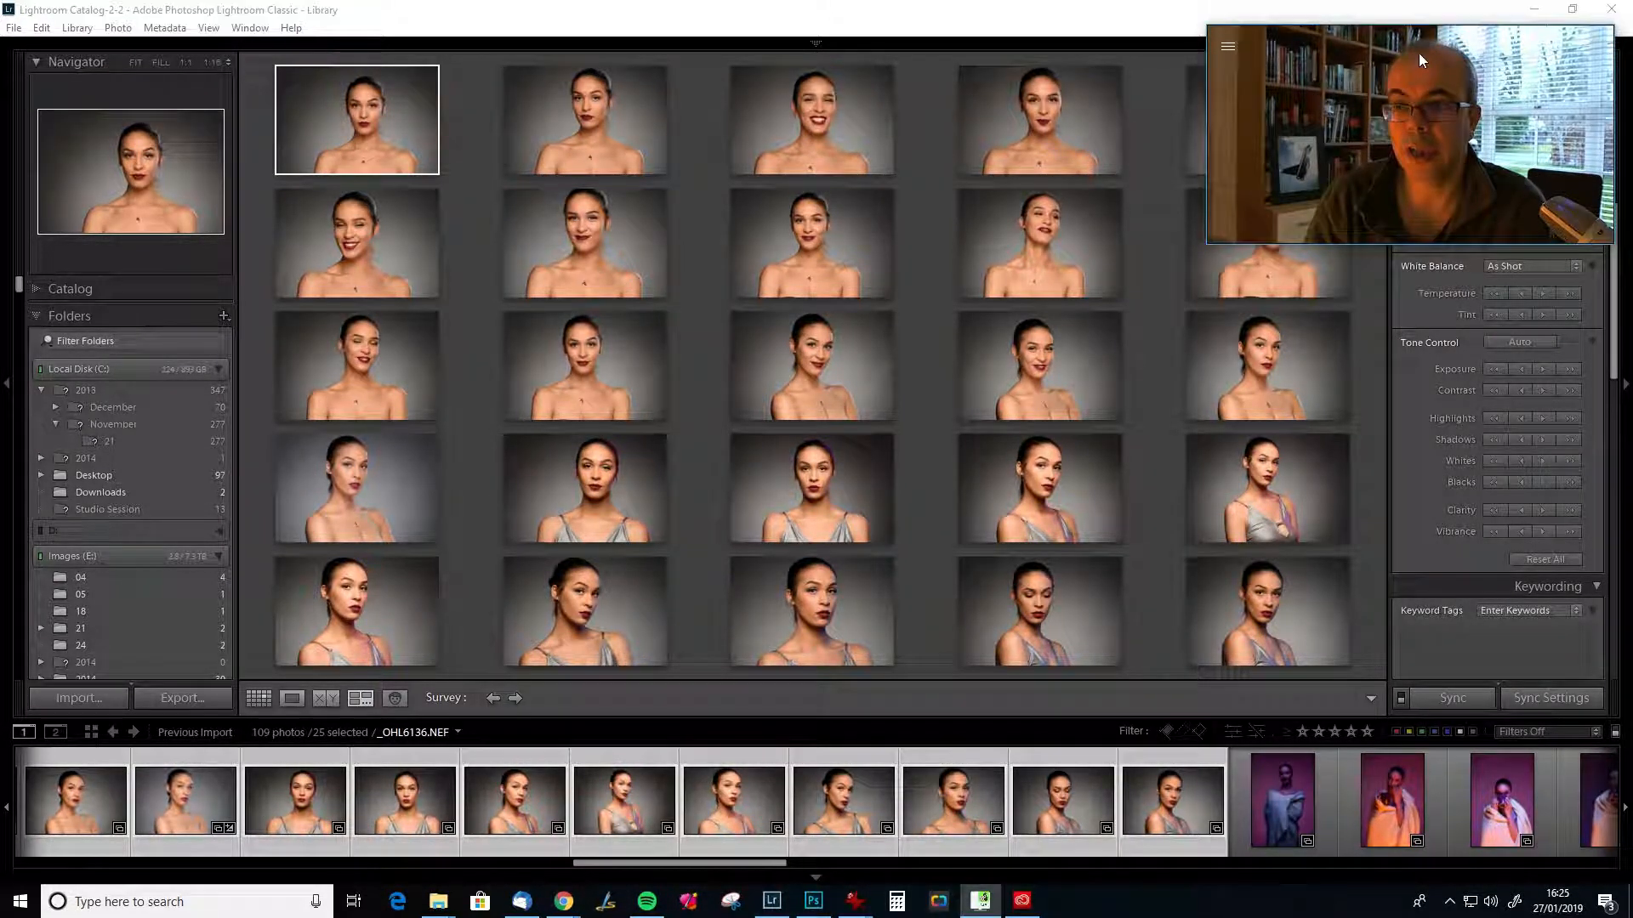
{"action": "left_click_drag", "start_coordinate": [1394, 39], "coordinate": [1408, 16]}
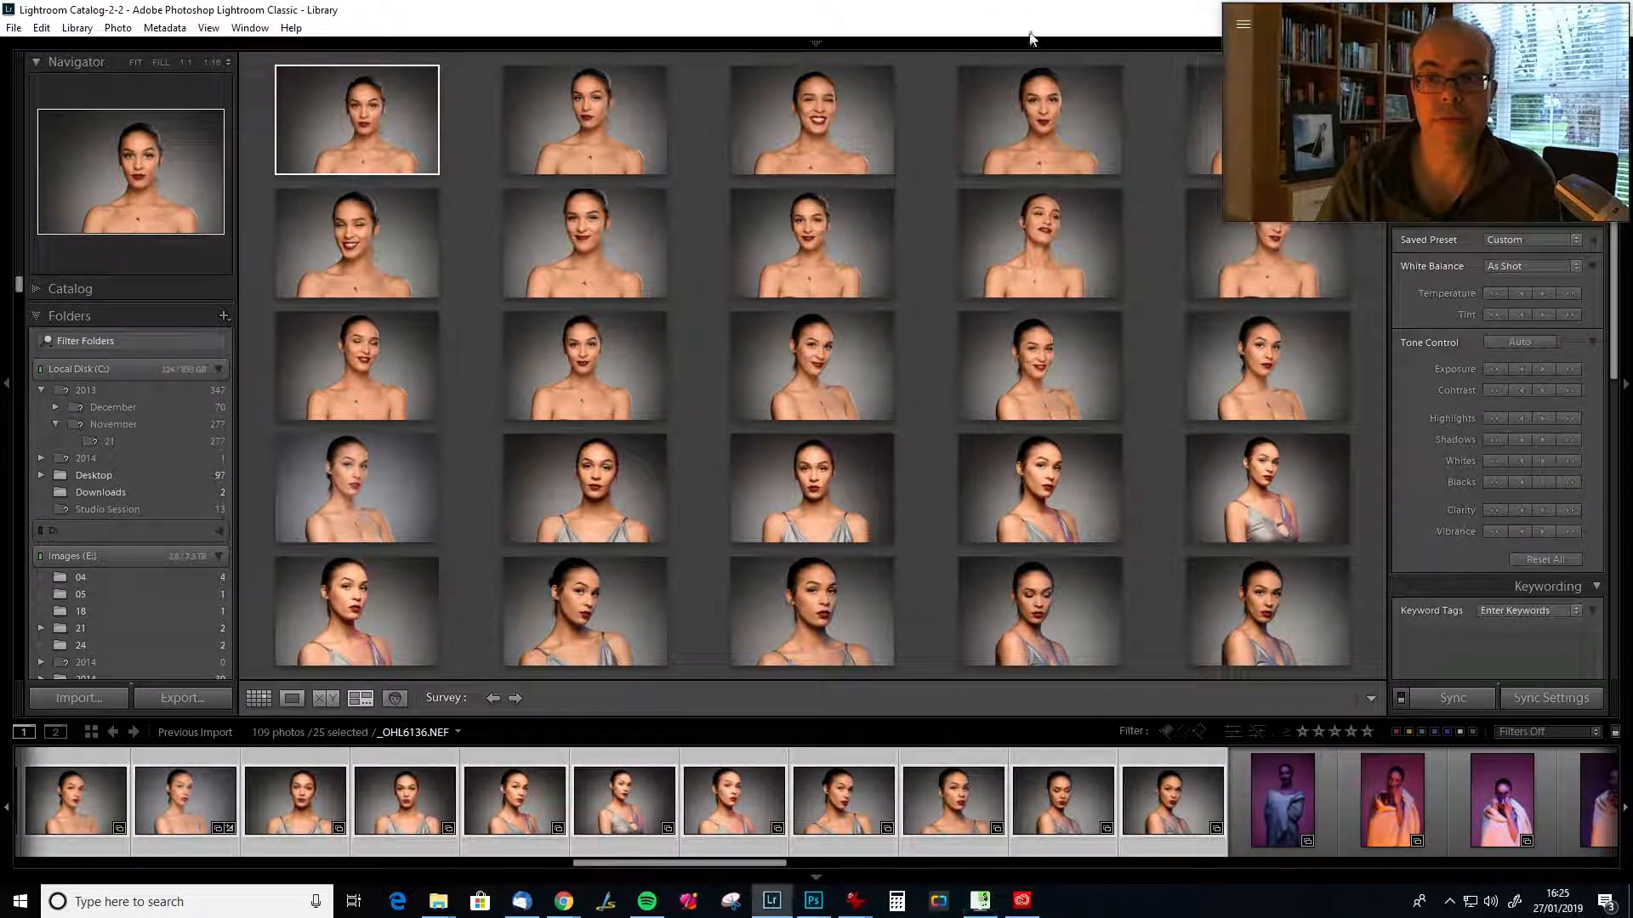
{"action": "key", "text": "shift+Tab"}
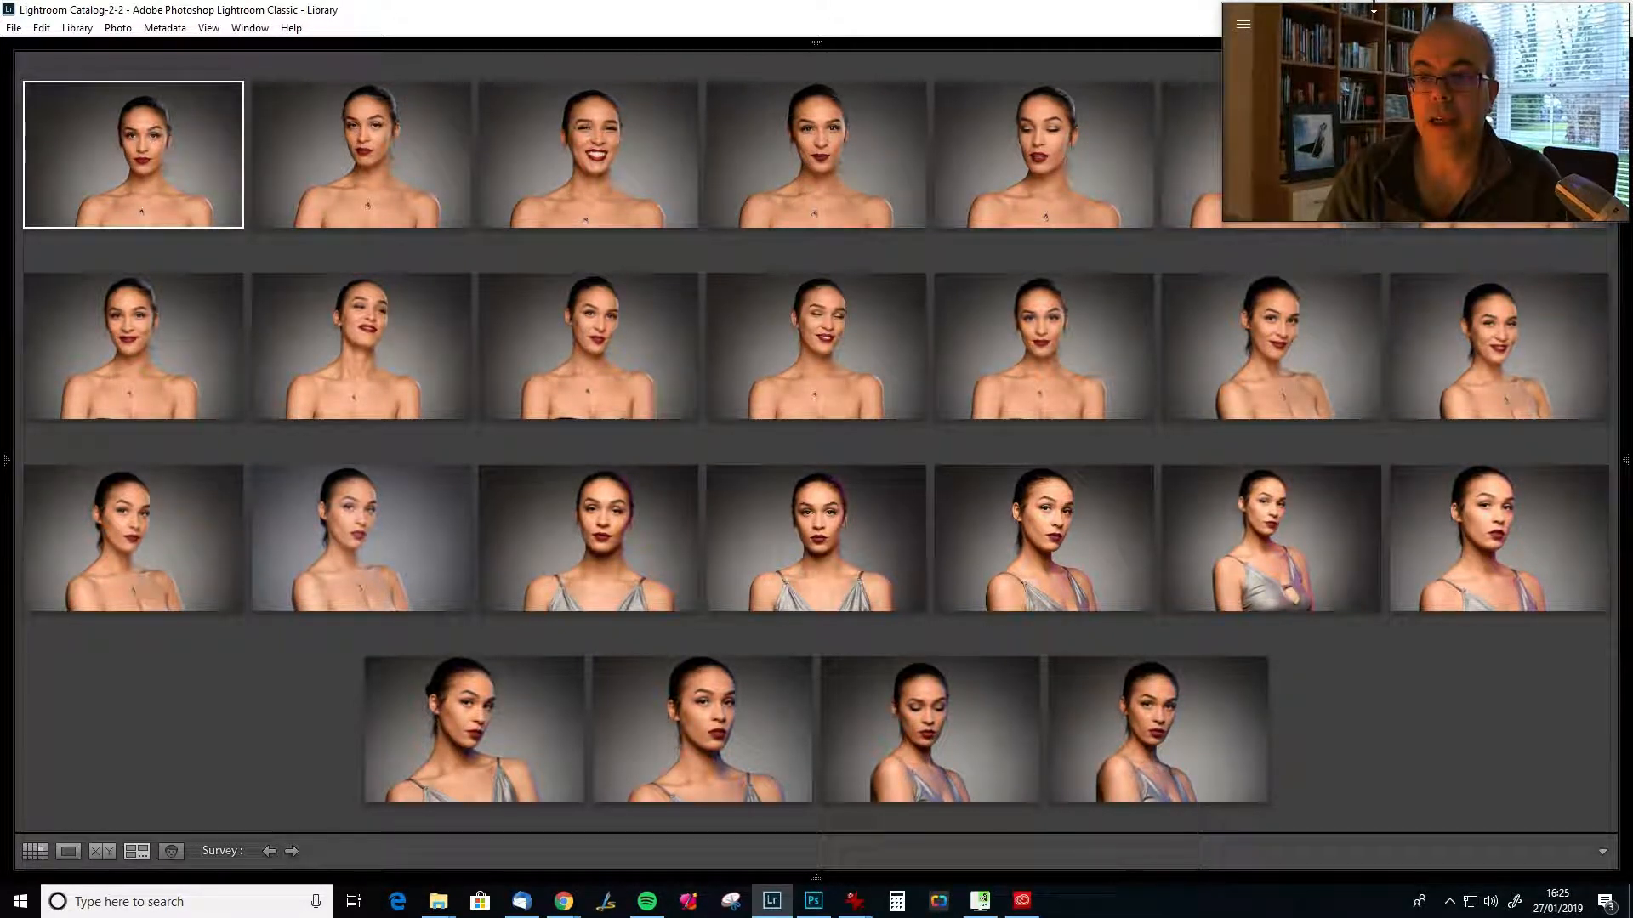
{"action": "left_click_drag", "start_coordinate": [1377, 19], "coordinate": [158, 643]}
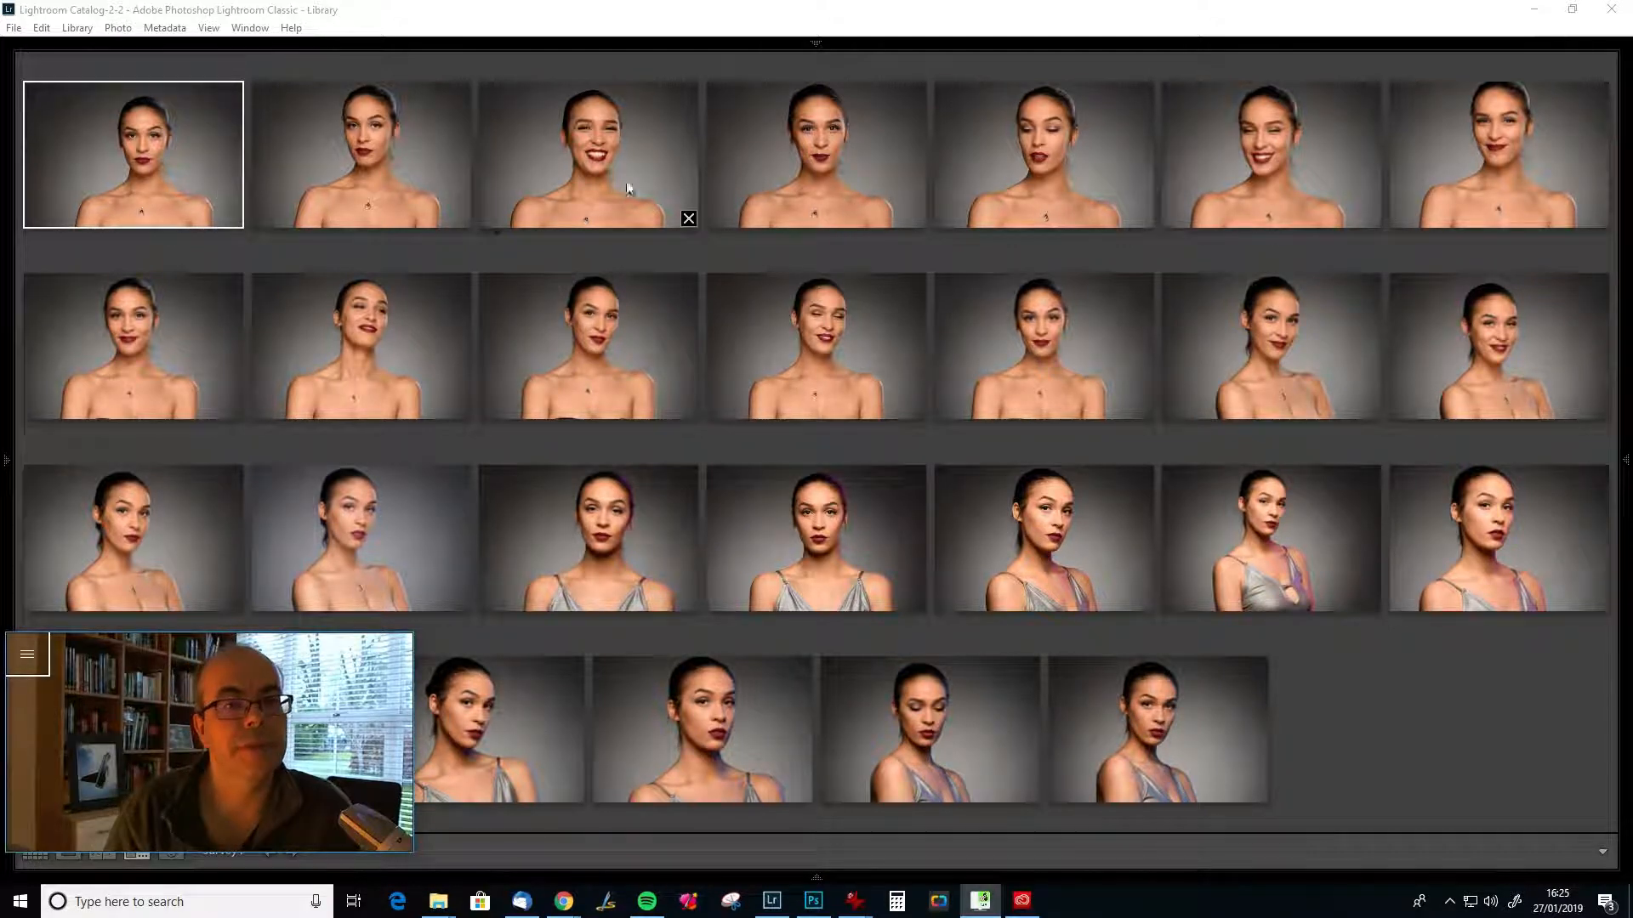
Remove five bare-shouldered portraits from the survey, starting with the broadly smiling third one and the half-closed-eyes shot.
{"action": "key", "text": "equal"}
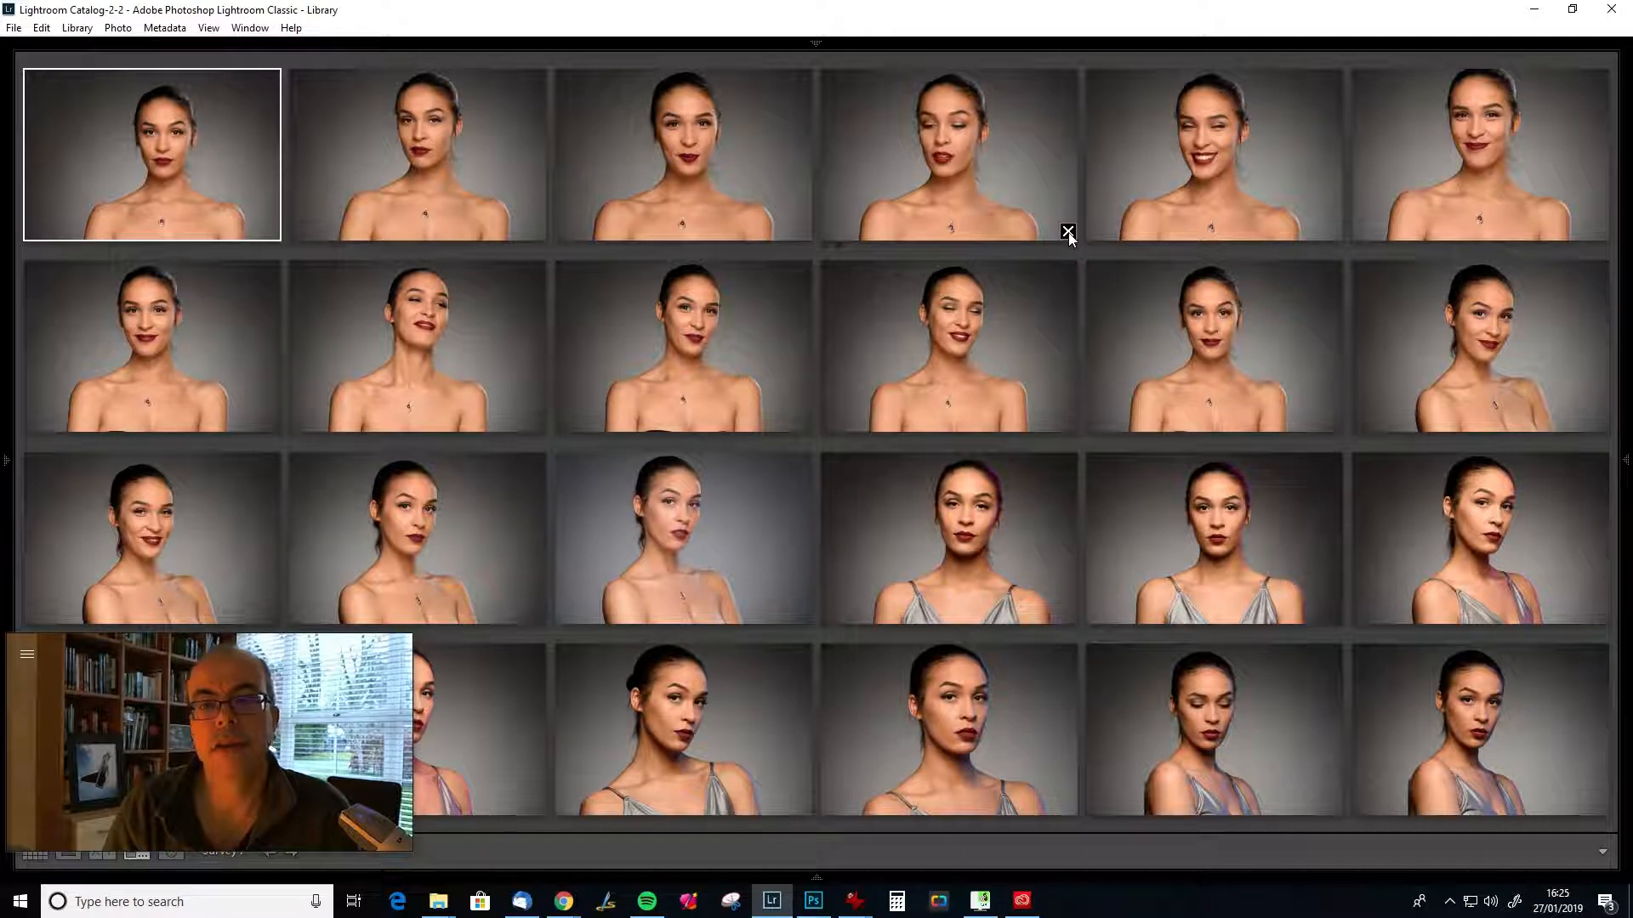
{"action": "left_click", "coordinate": [1068, 231]}
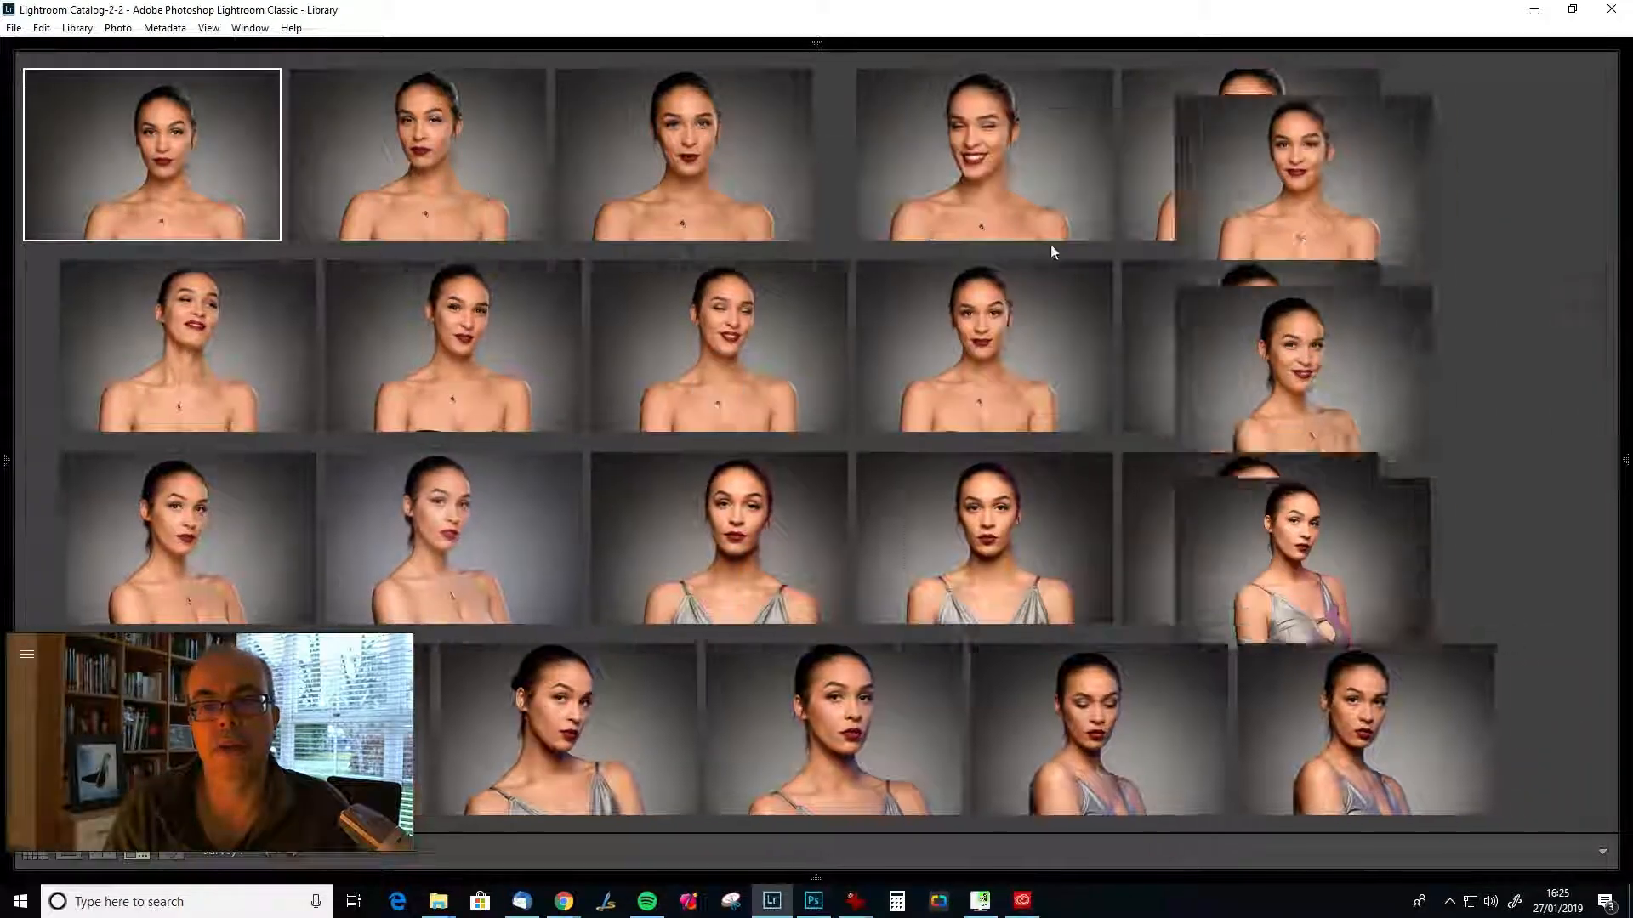
{"action": "left_click", "coordinate": [1067, 233]}
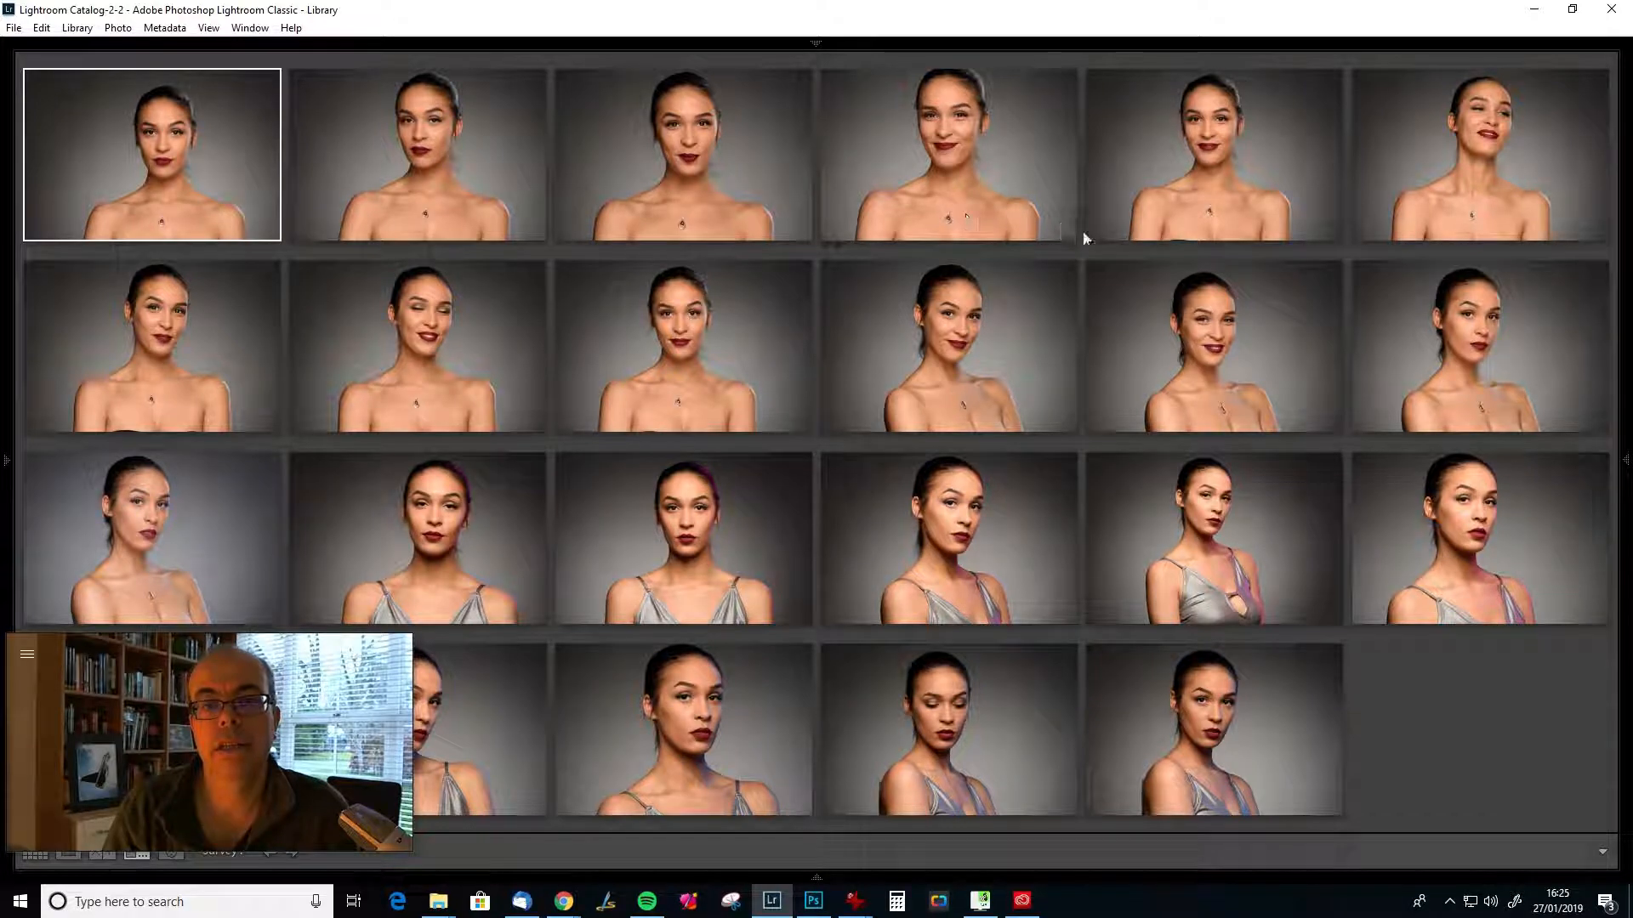
{"action": "left_click", "coordinate": [1068, 232]}
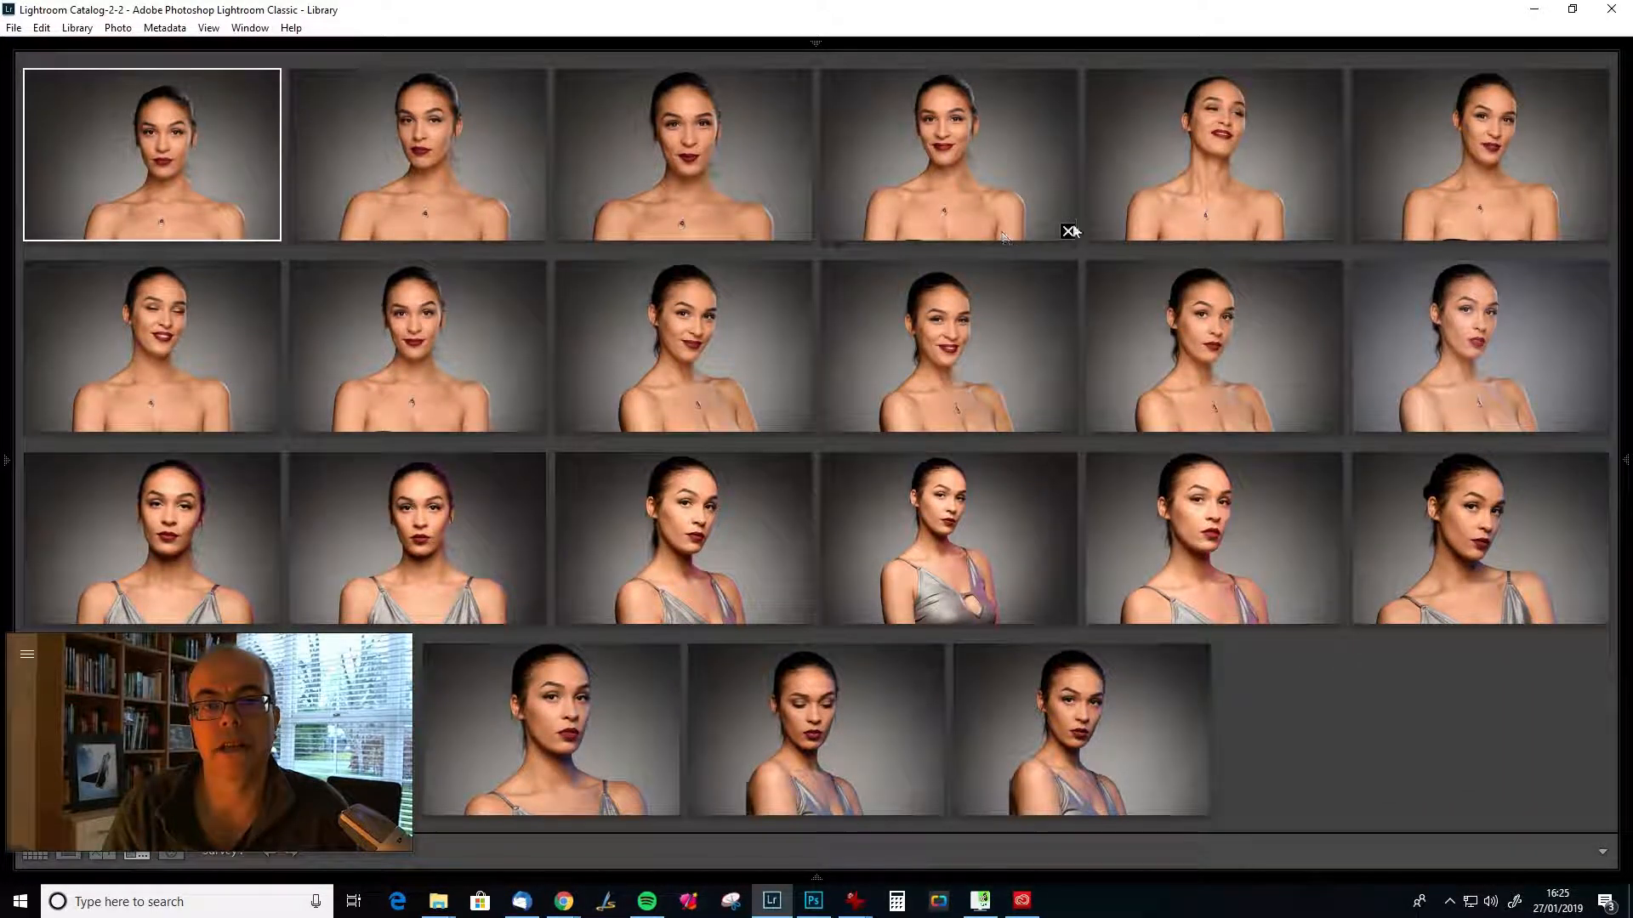
{"action": "key", "text": "equal"}
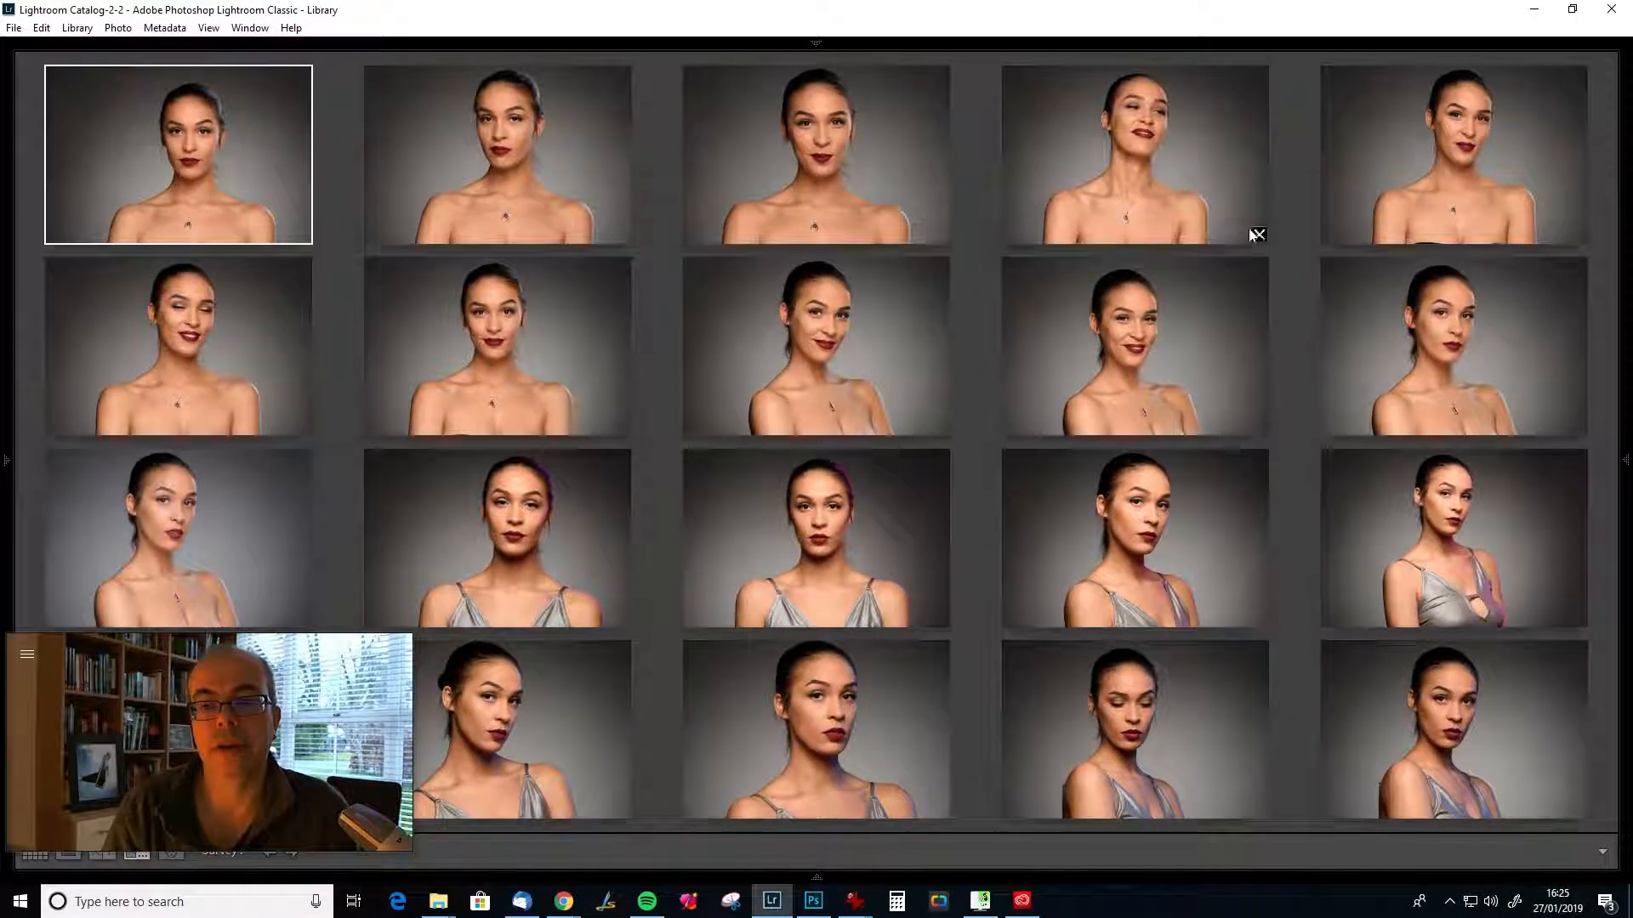
Remove the head-tilted-back shot, the two portraits following it including the eyes-closed one, and the smiling turned pose from the survey.
{"action": "left_click", "coordinate": [1255, 233]}
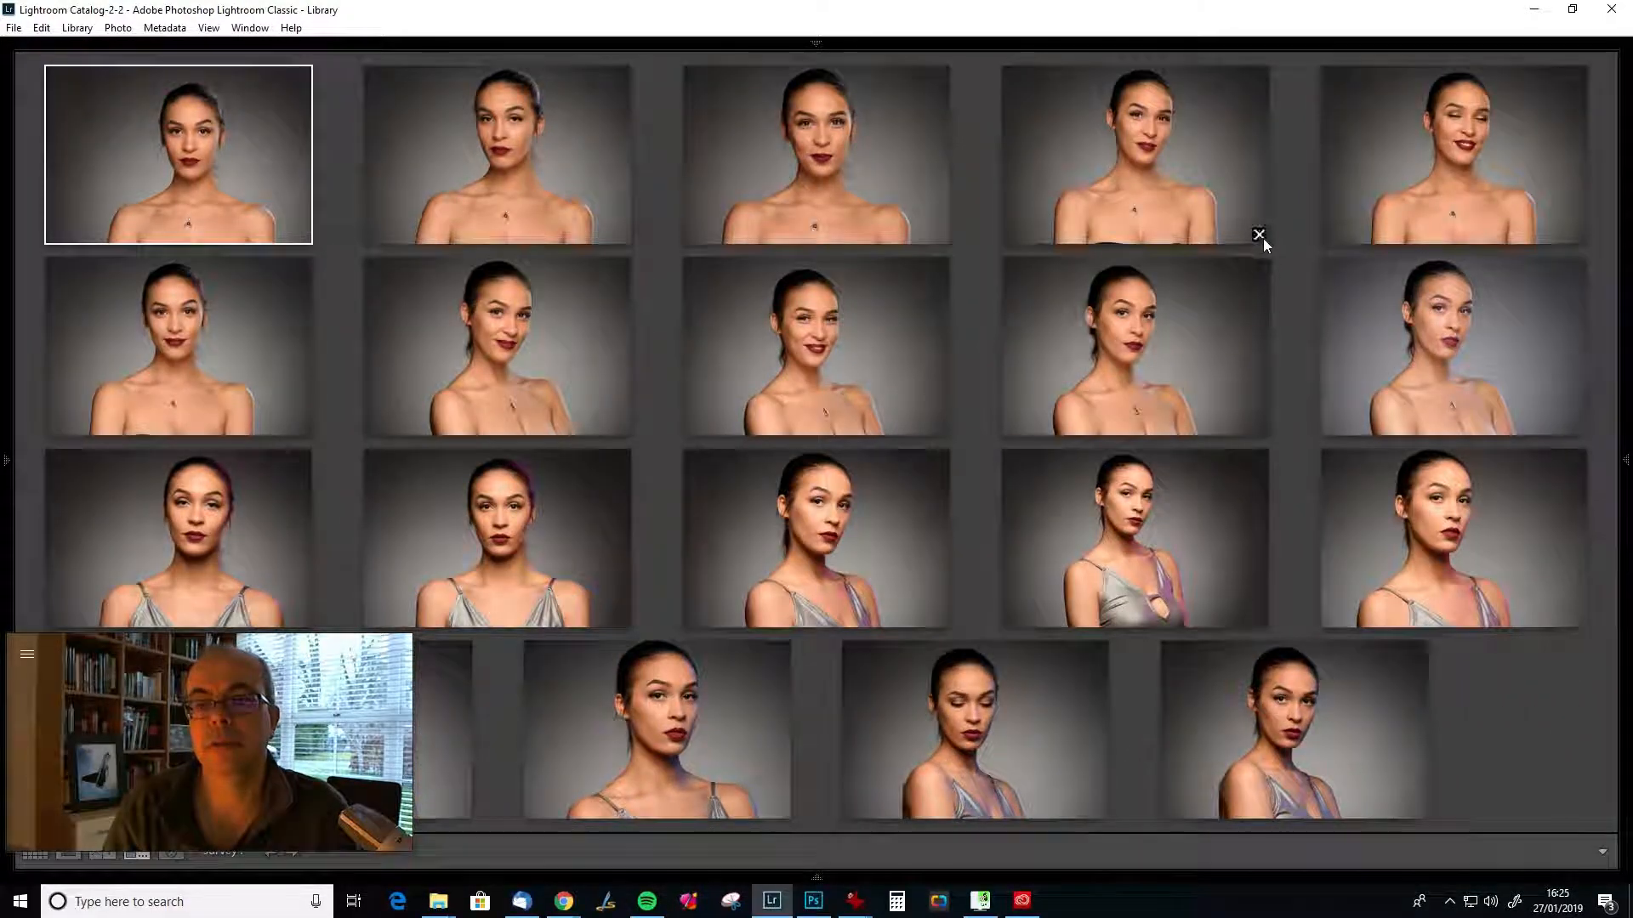
{"action": "left_click", "coordinate": [1259, 235]}
{"action": "left_click", "coordinate": [1259, 237]}
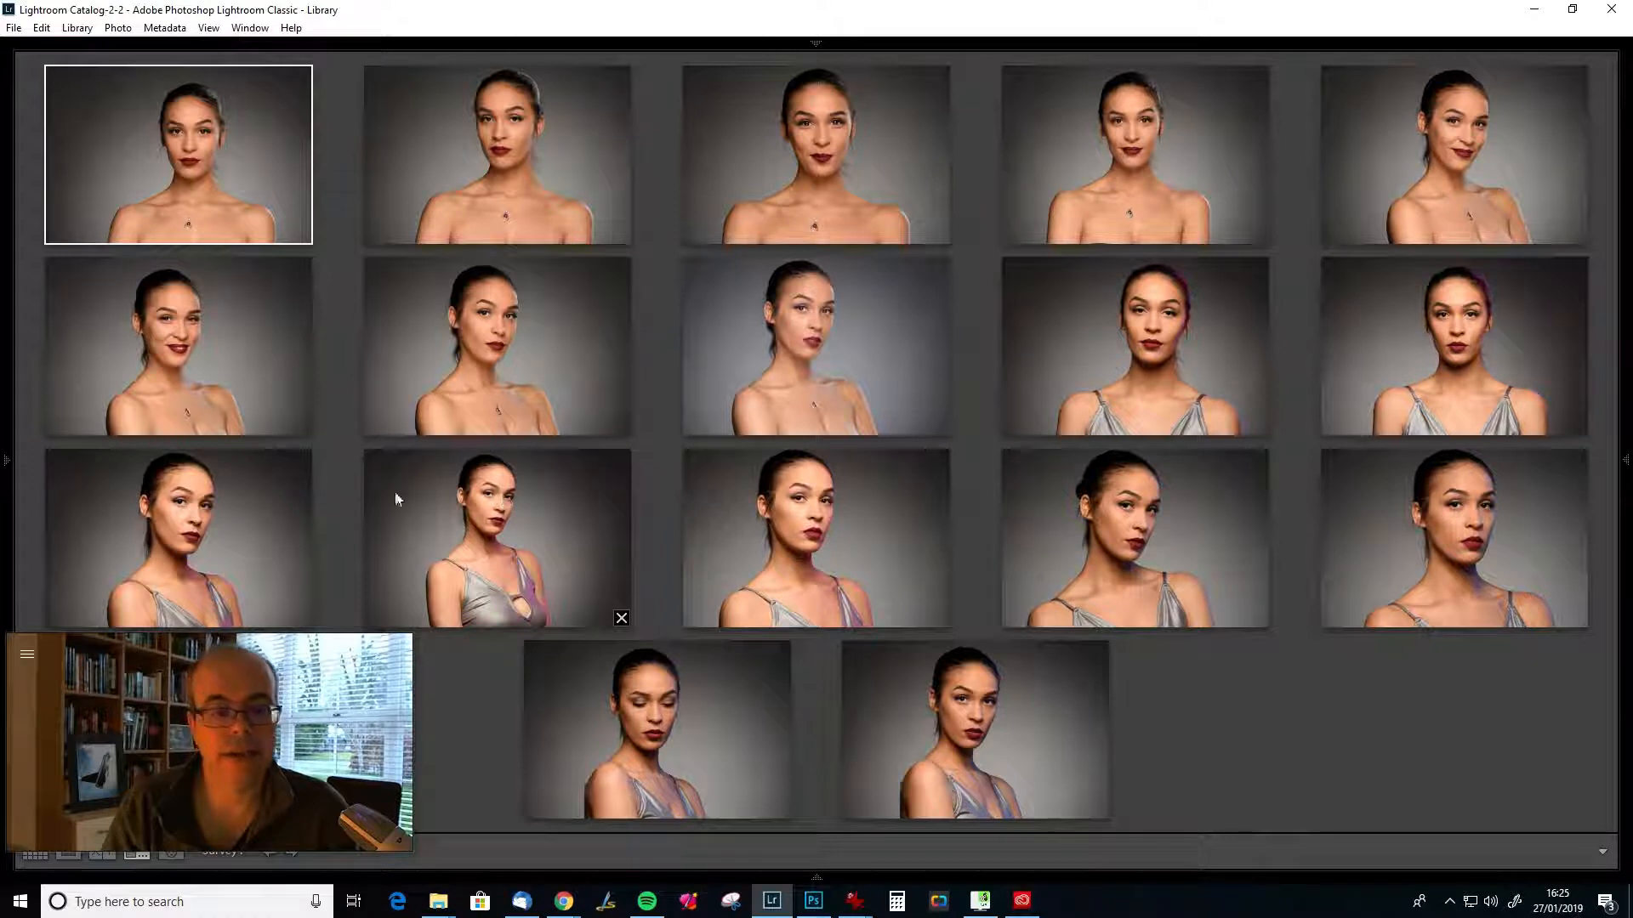
{"action": "left_click", "coordinate": [303, 426]}
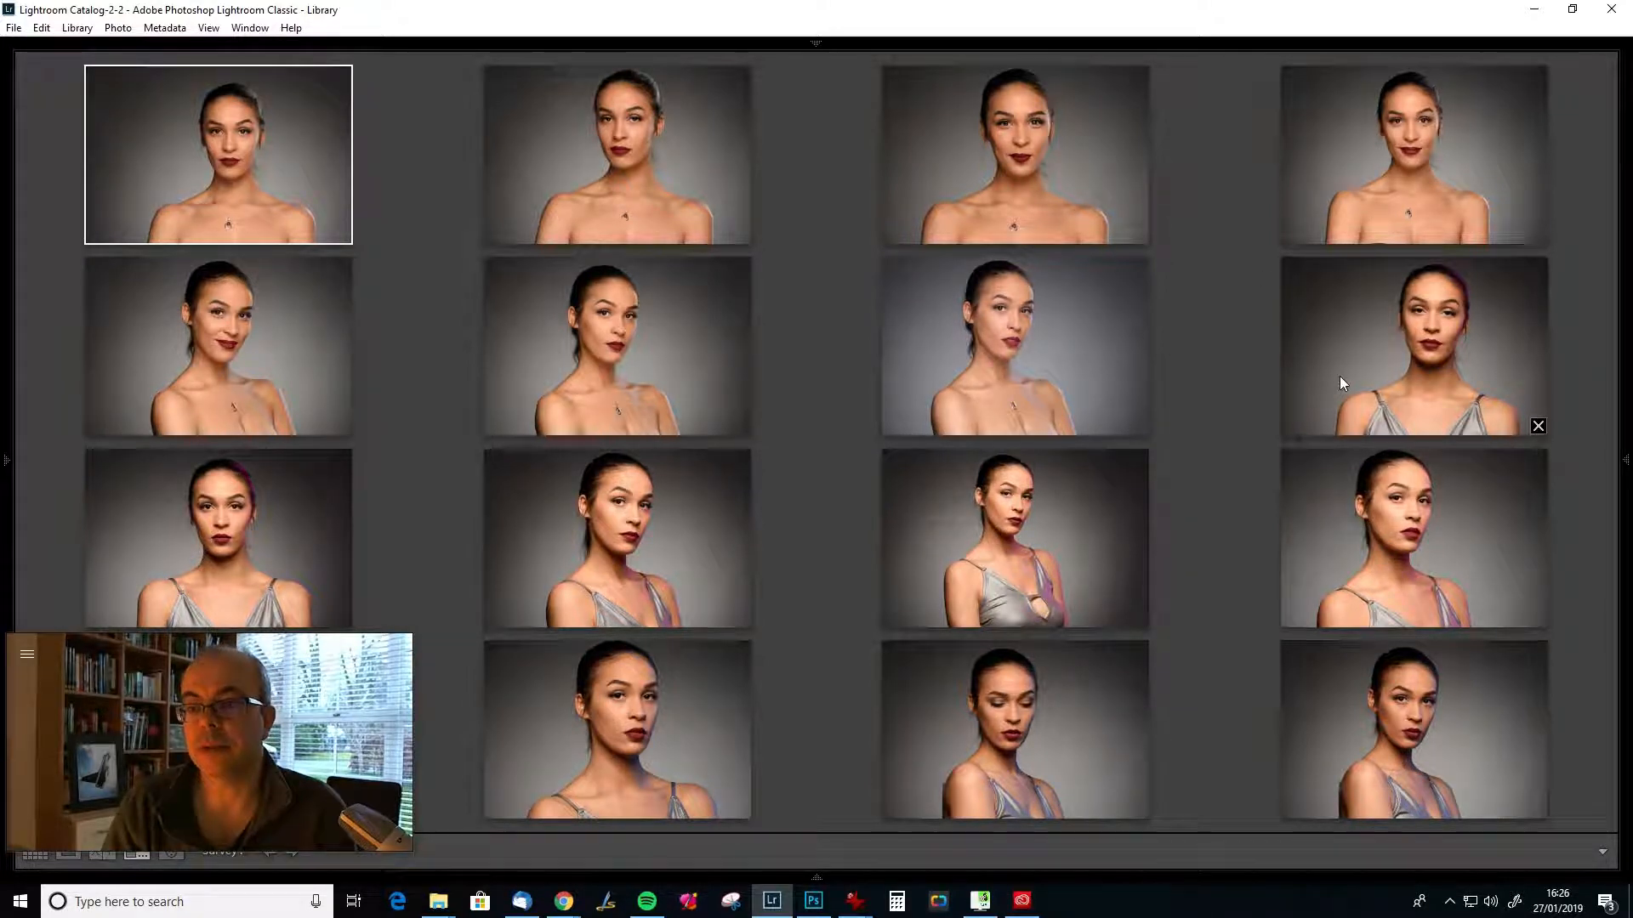
Remove the first silver-dress portraits from the survey, including both front-facing shots and the wider one showing the dress cutout.
{"action": "left_click", "coordinate": [1537, 426]}
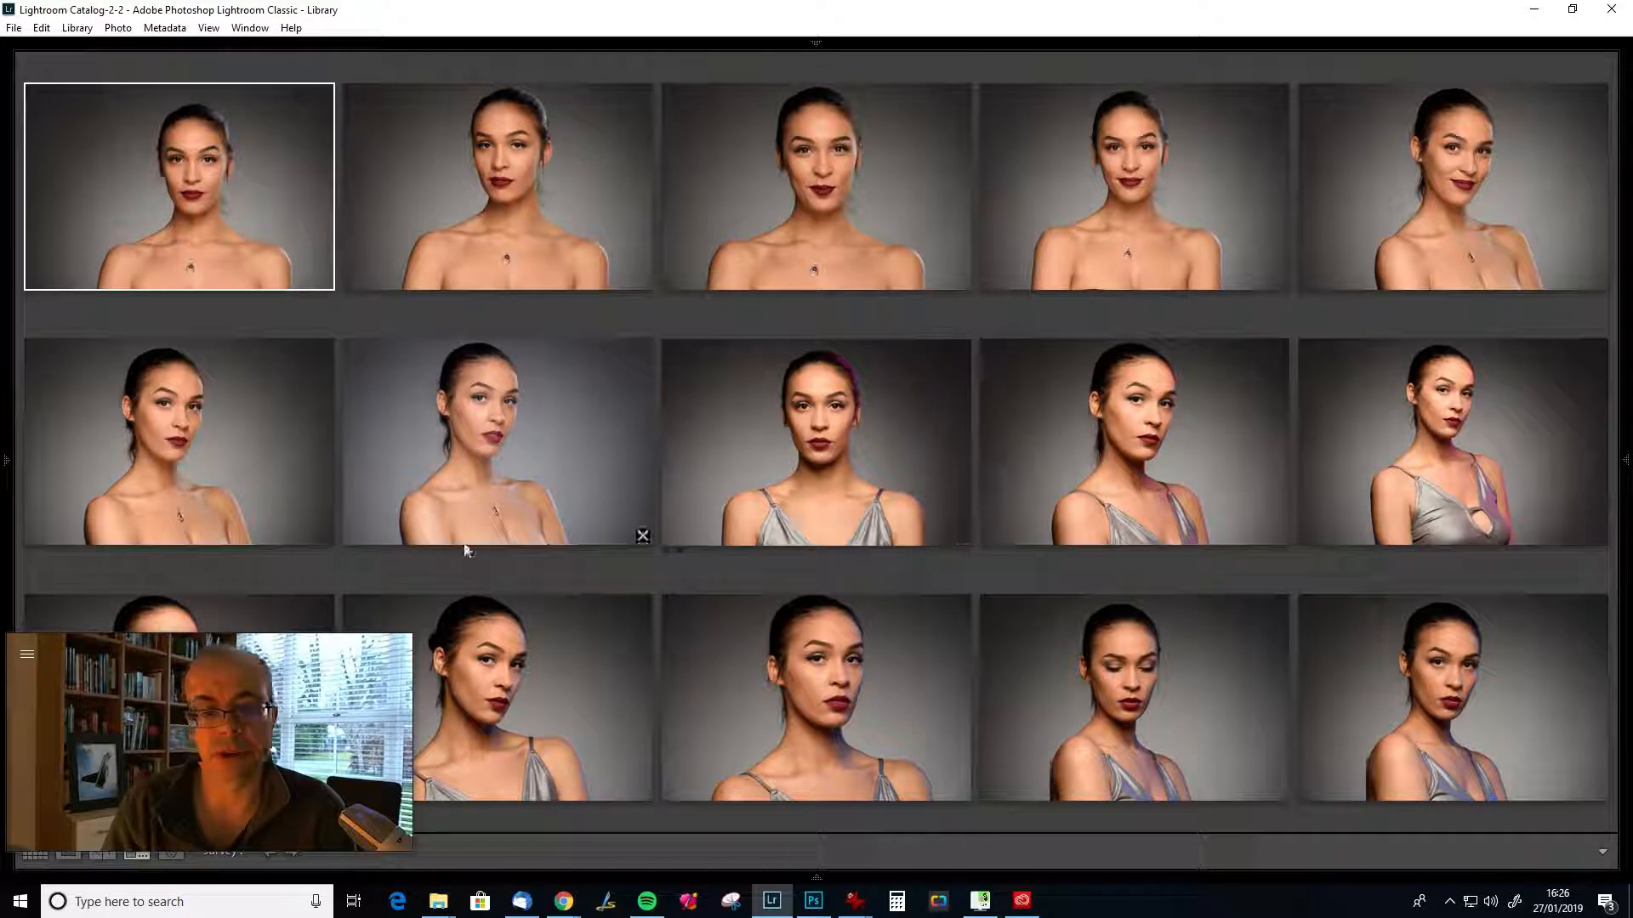
{"action": "left_click_drag", "start_coordinate": [254, 653], "coordinate": [443, 635]}
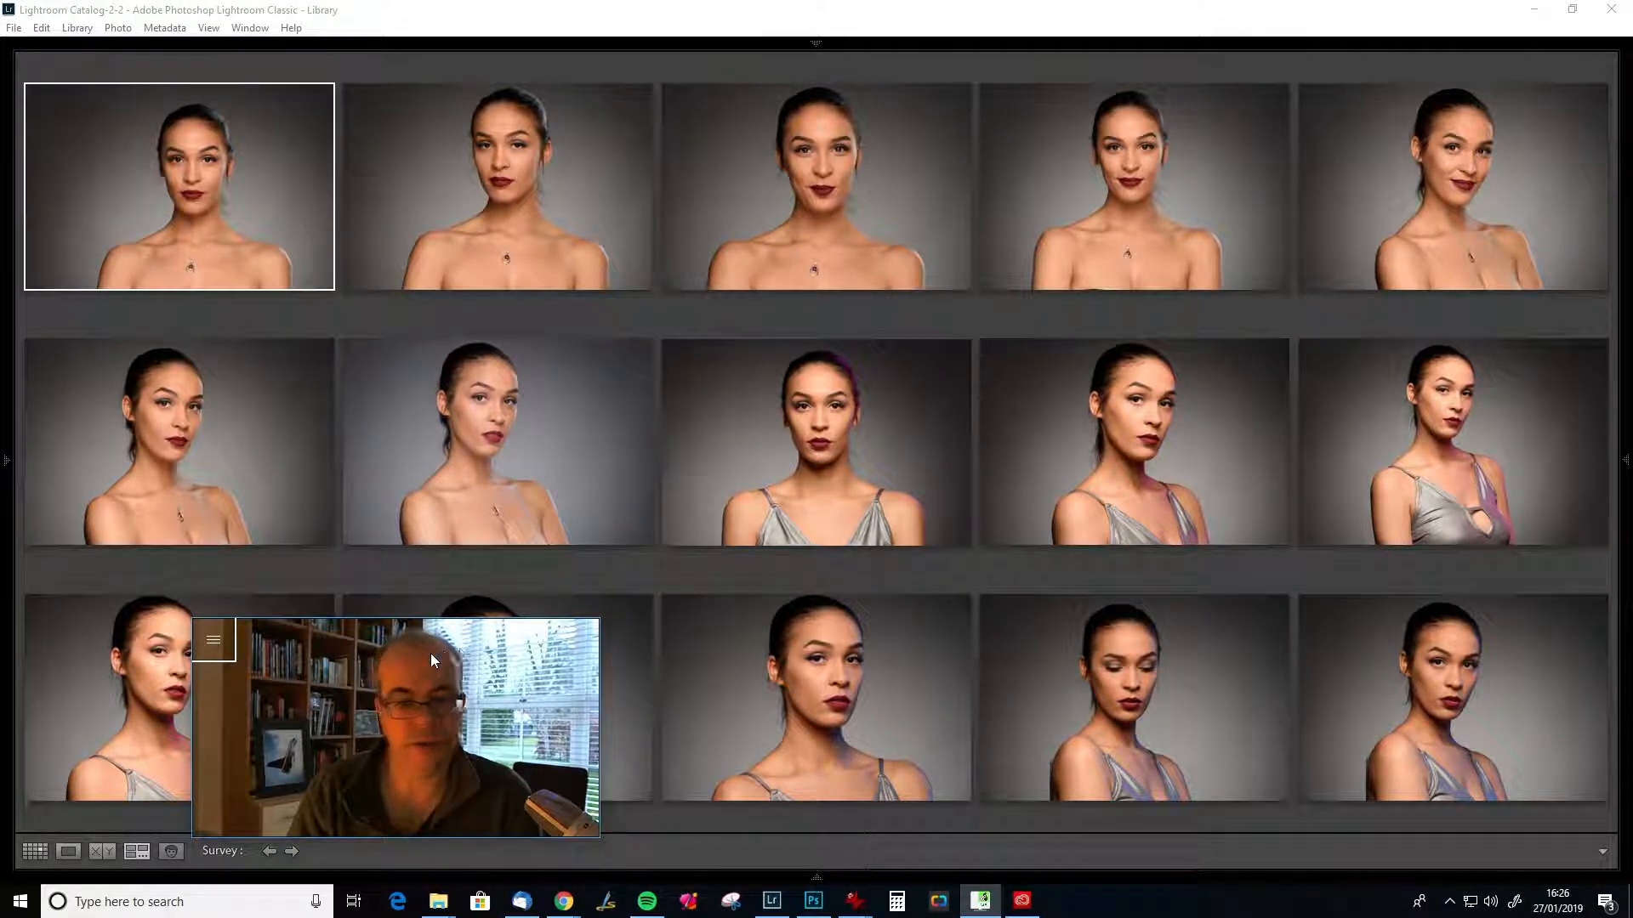
{"action": "left_click_drag", "start_coordinate": [464, 638], "coordinate": [378, 607]}
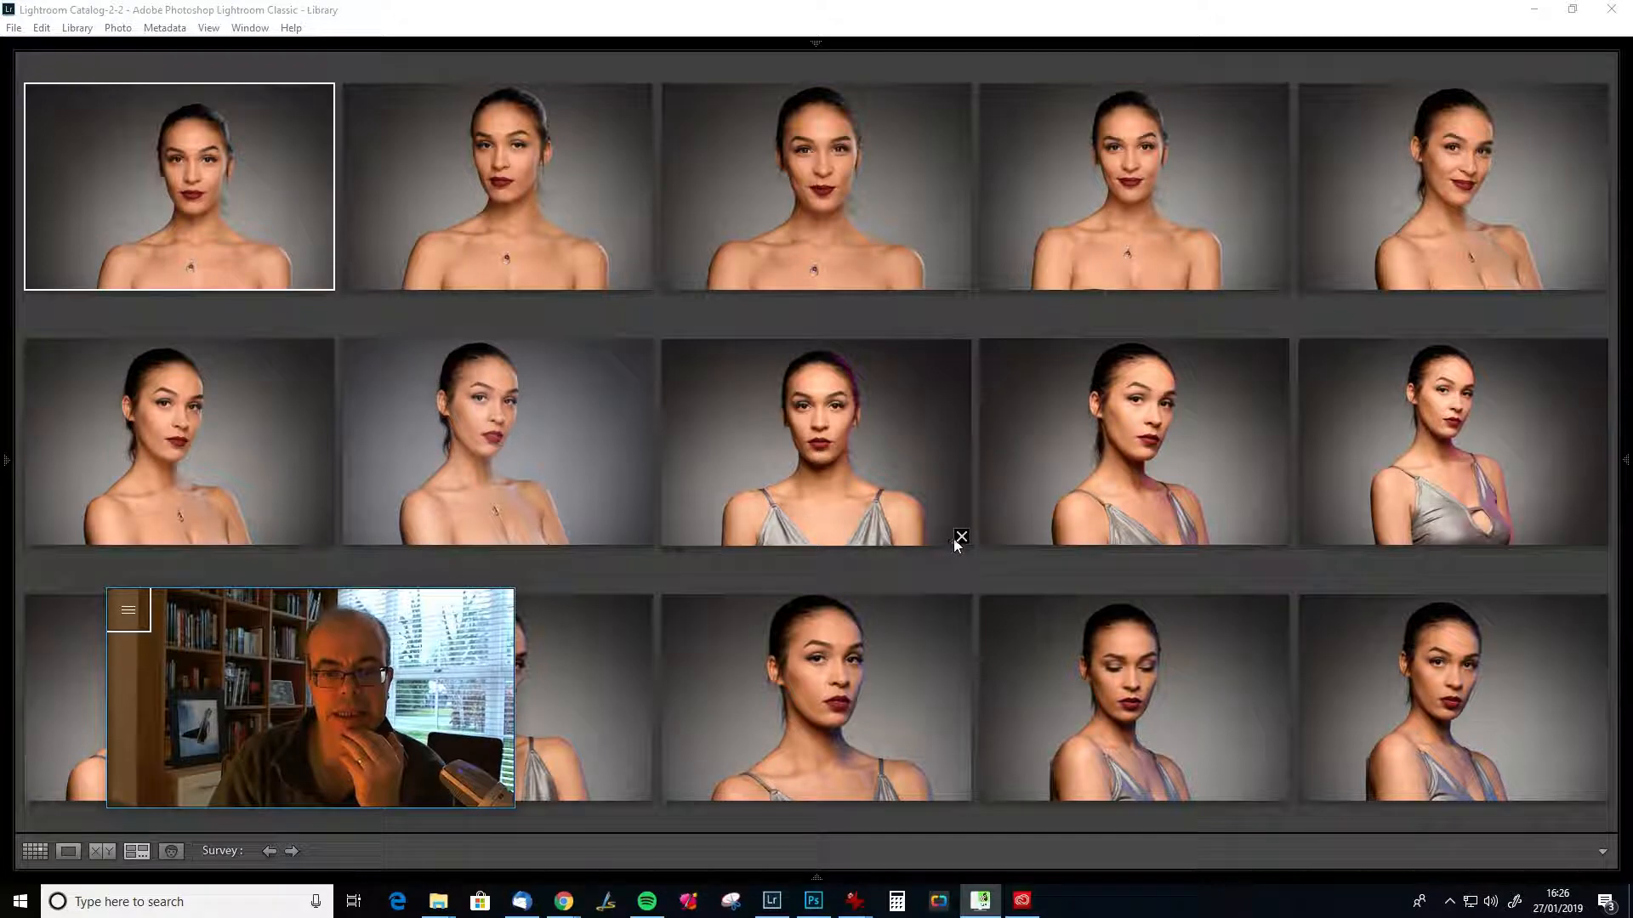
{"action": "left_click", "coordinate": [962, 537]}
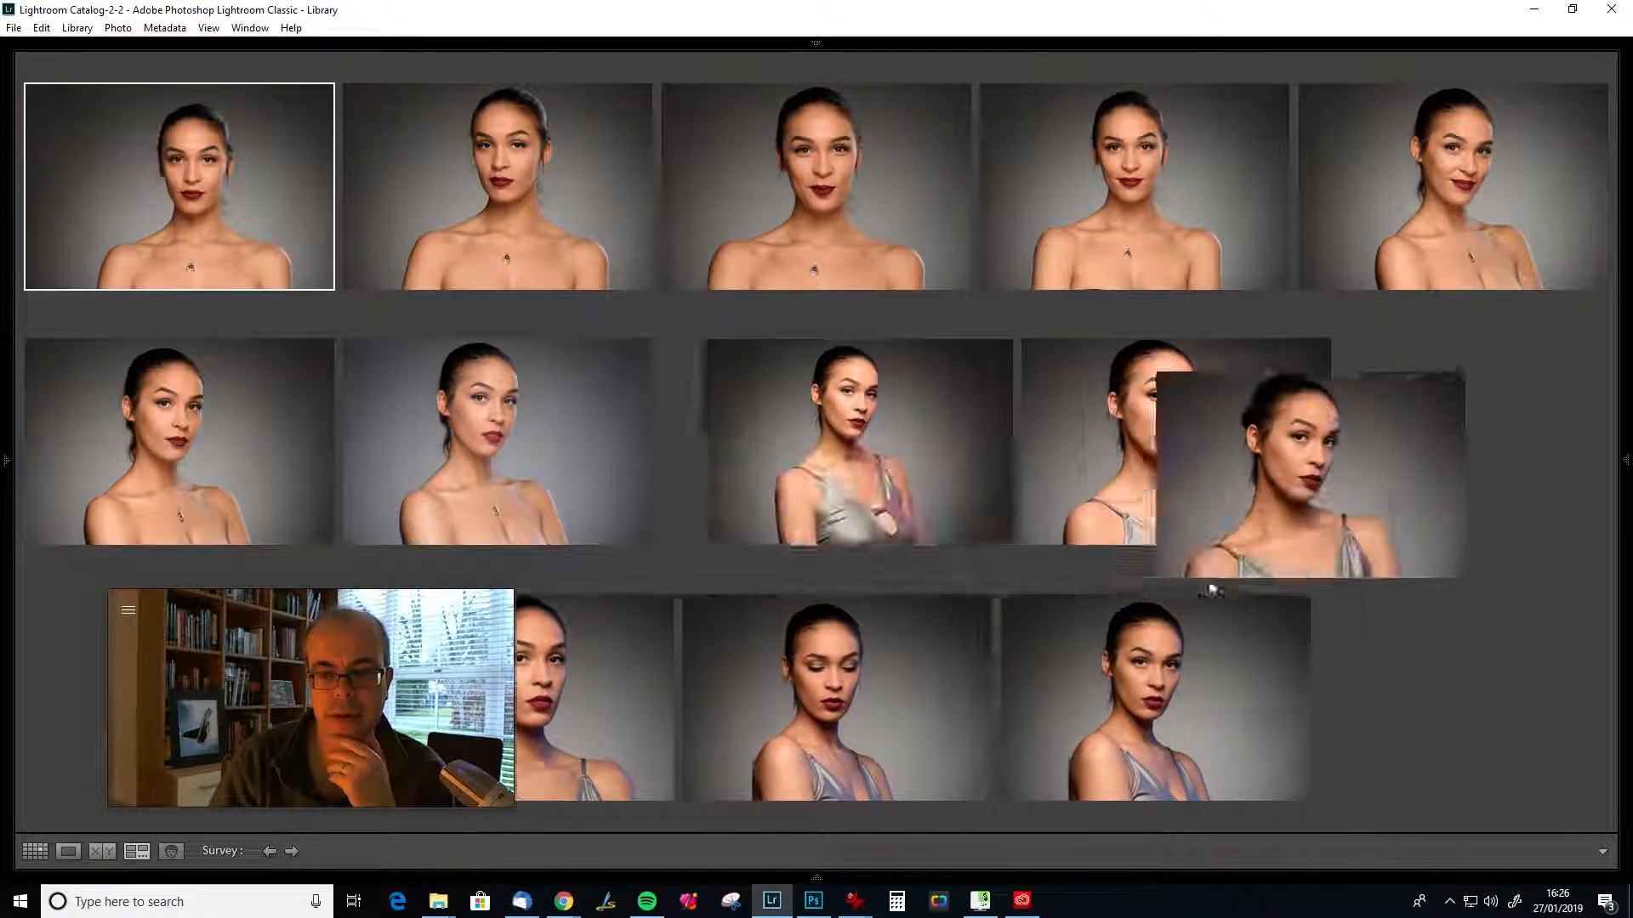
{"action": "left_click", "coordinate": [966, 534]}
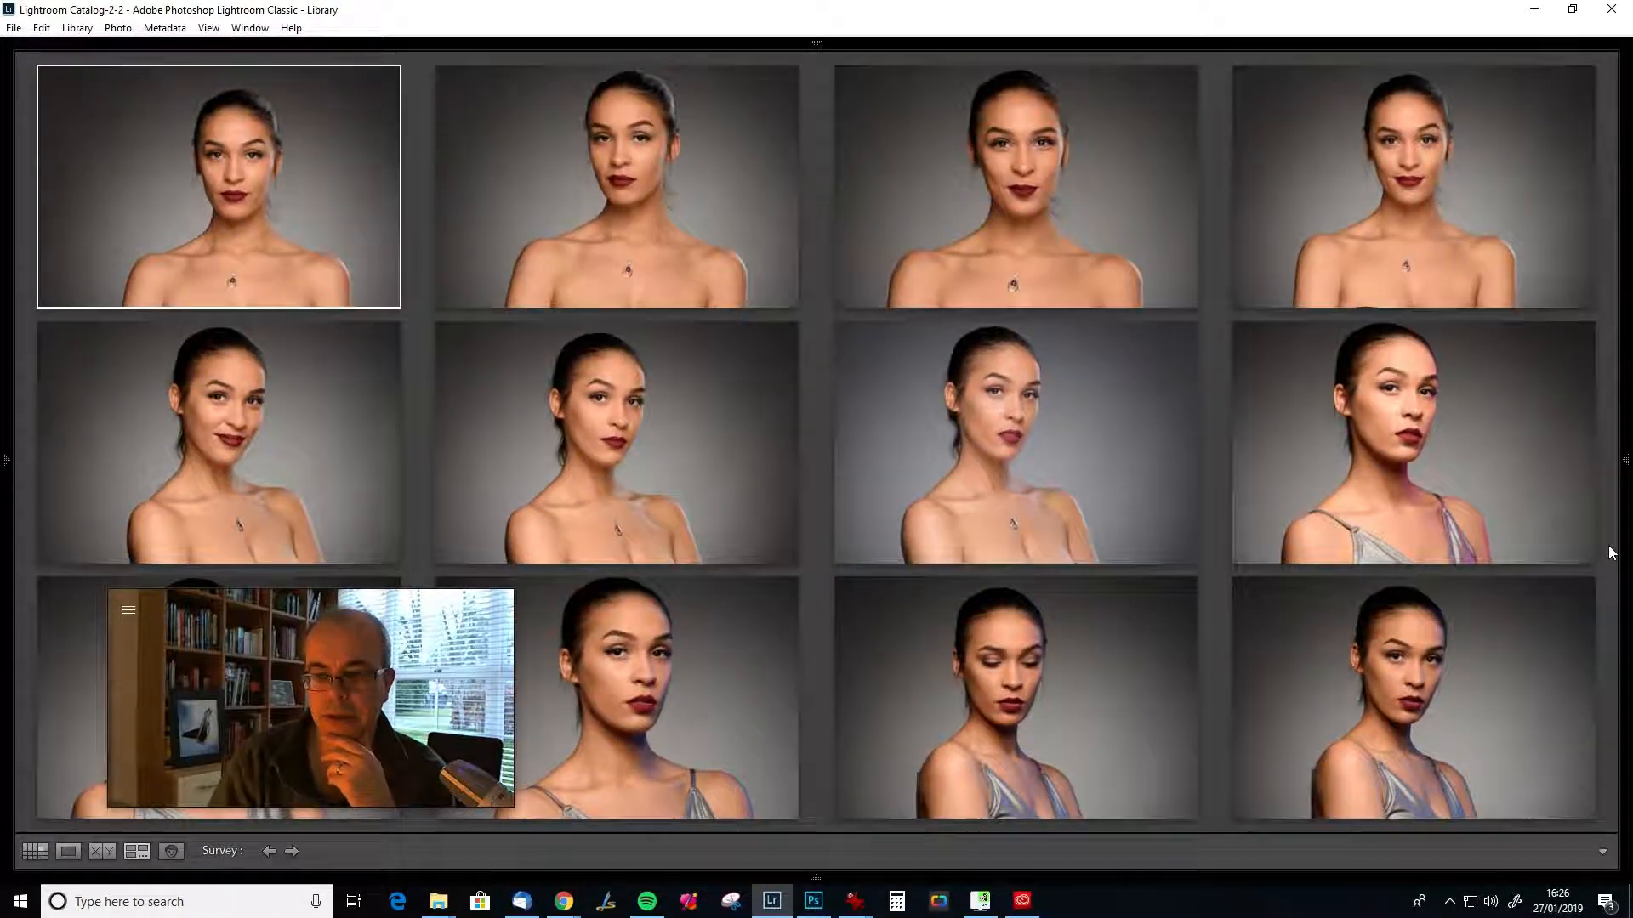
Remove all remaining silver-dress portraits from the survey, including the one with lowered eyes, keeping only the bare-shouldered shots.
{"action": "left_click", "coordinate": [1585, 554]}
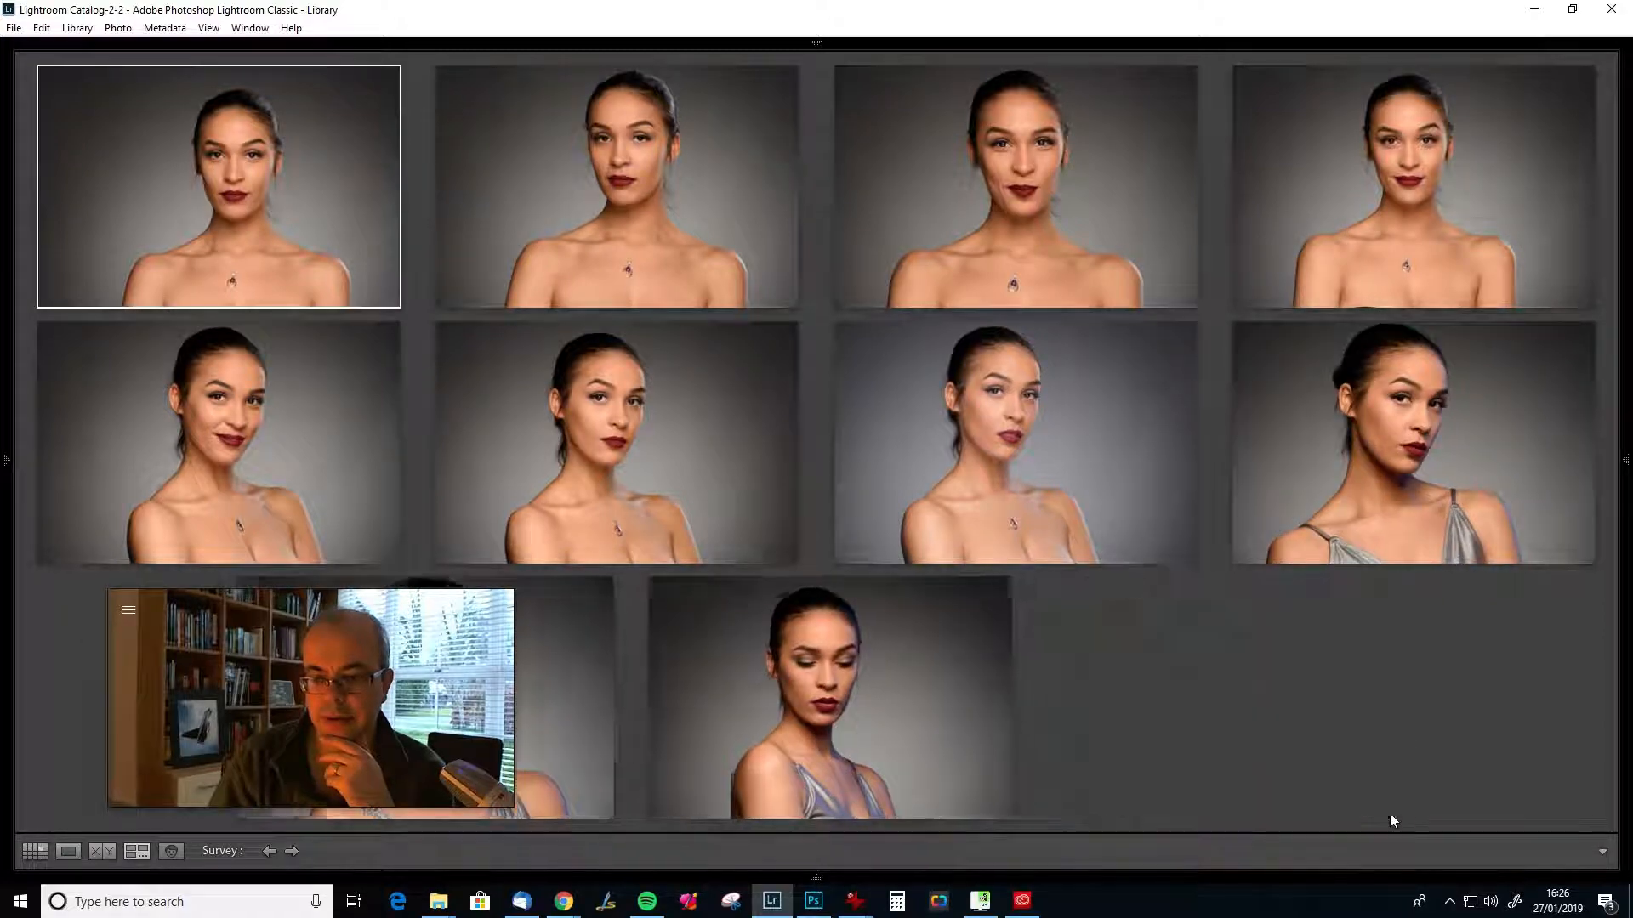
{"action": "mouse_move", "coordinate": [1174, 817]}
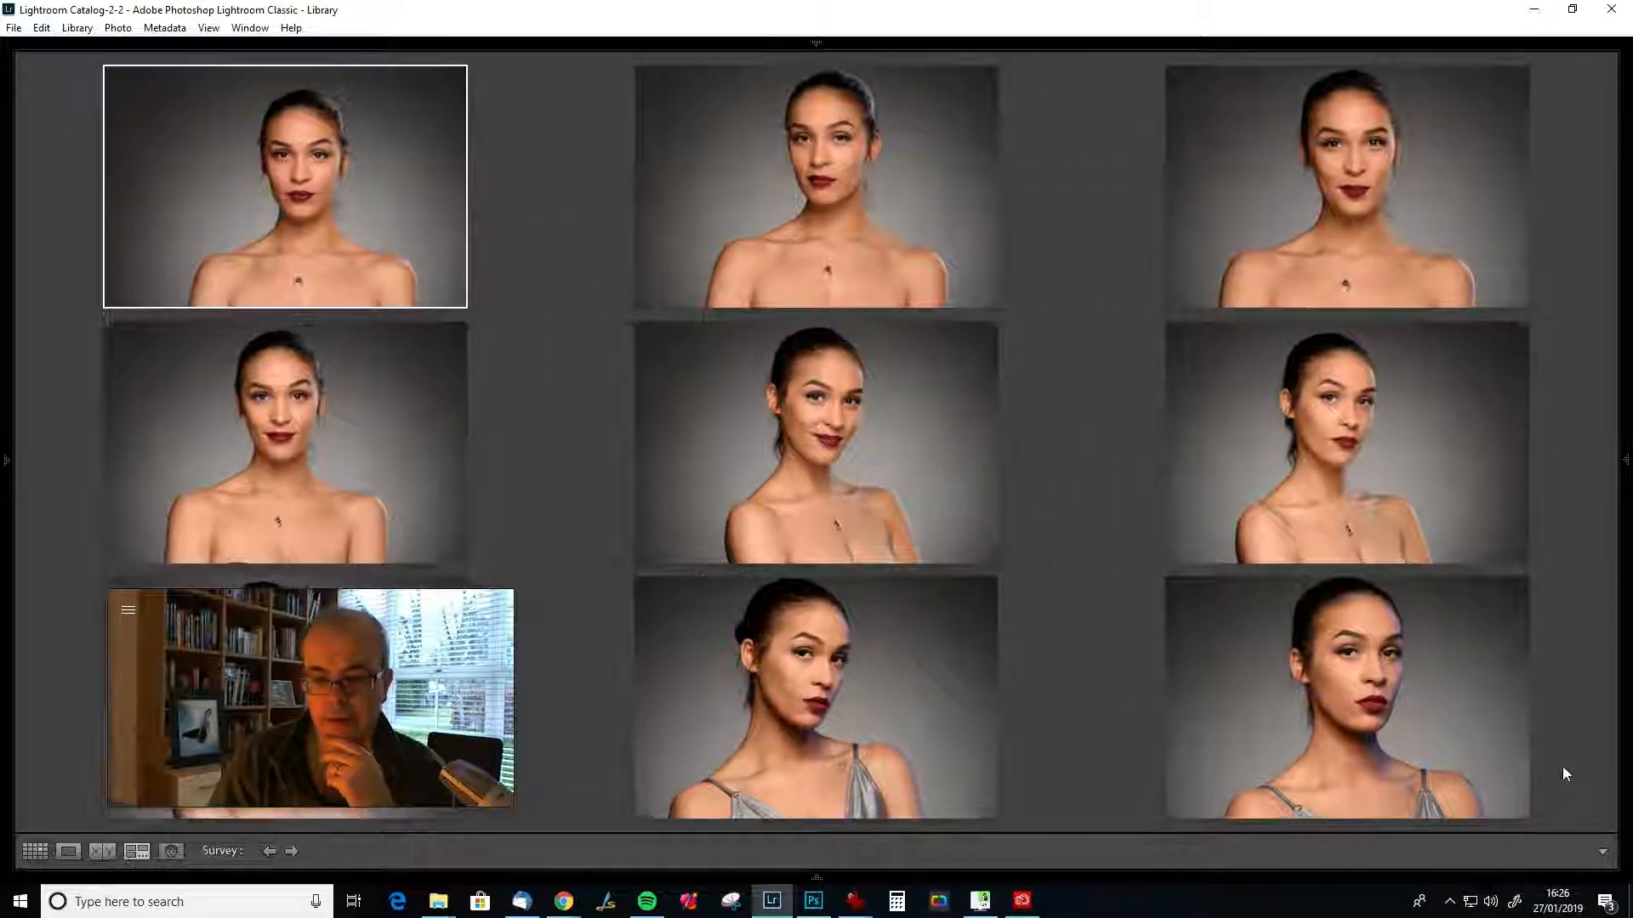
{"action": "left_click", "coordinate": [1516, 808]}
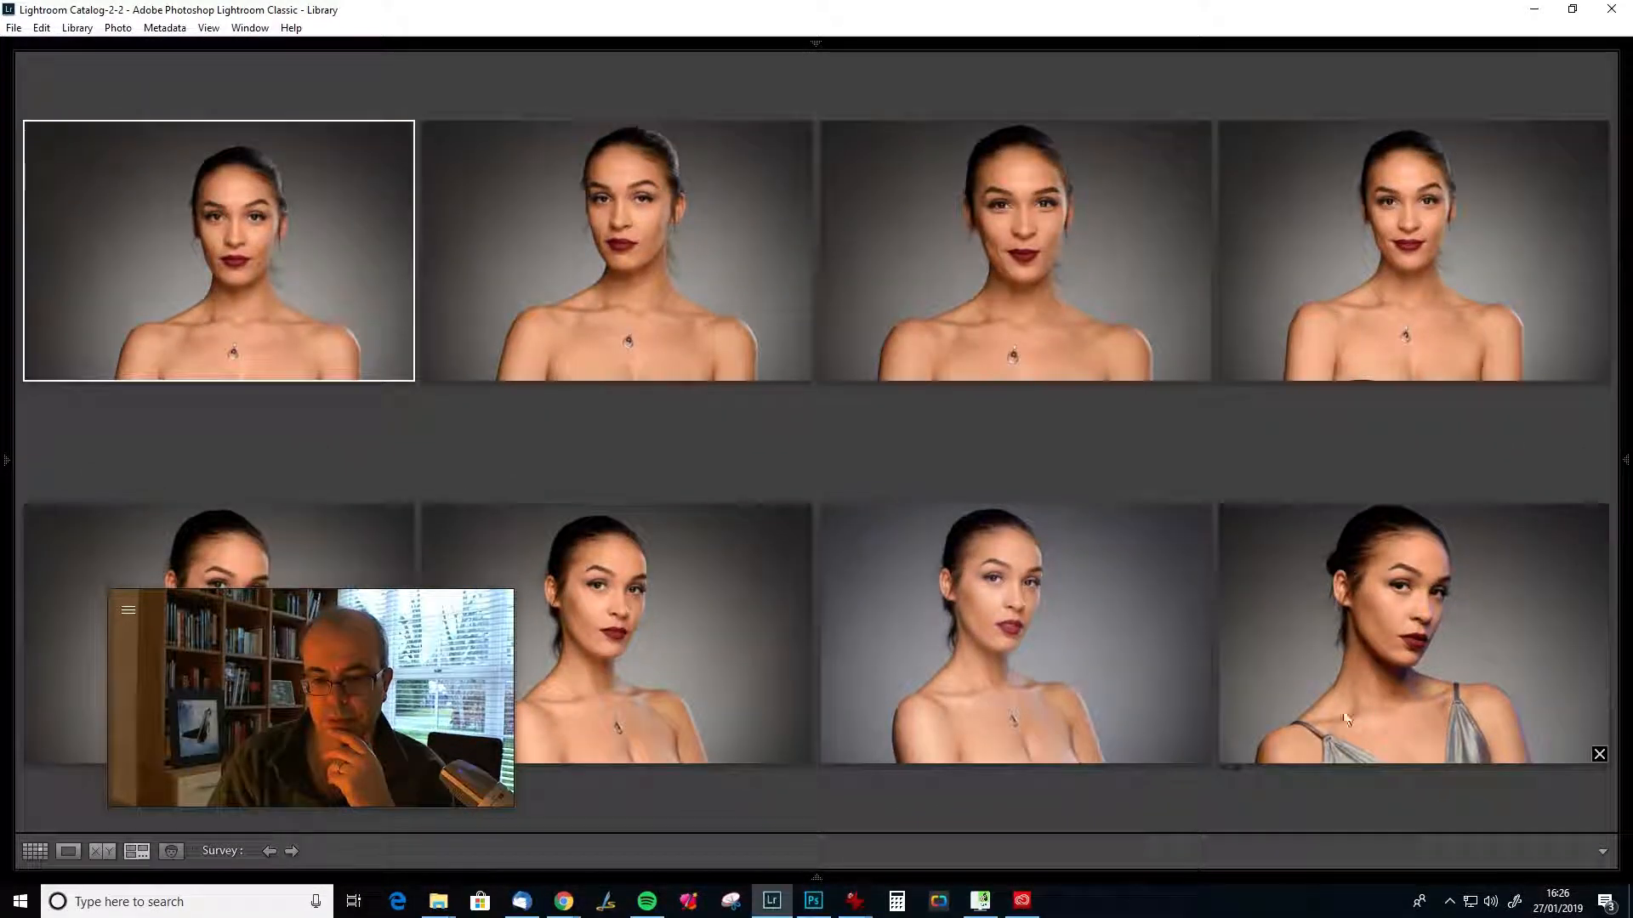
{"action": "left_click", "coordinate": [1599, 755]}
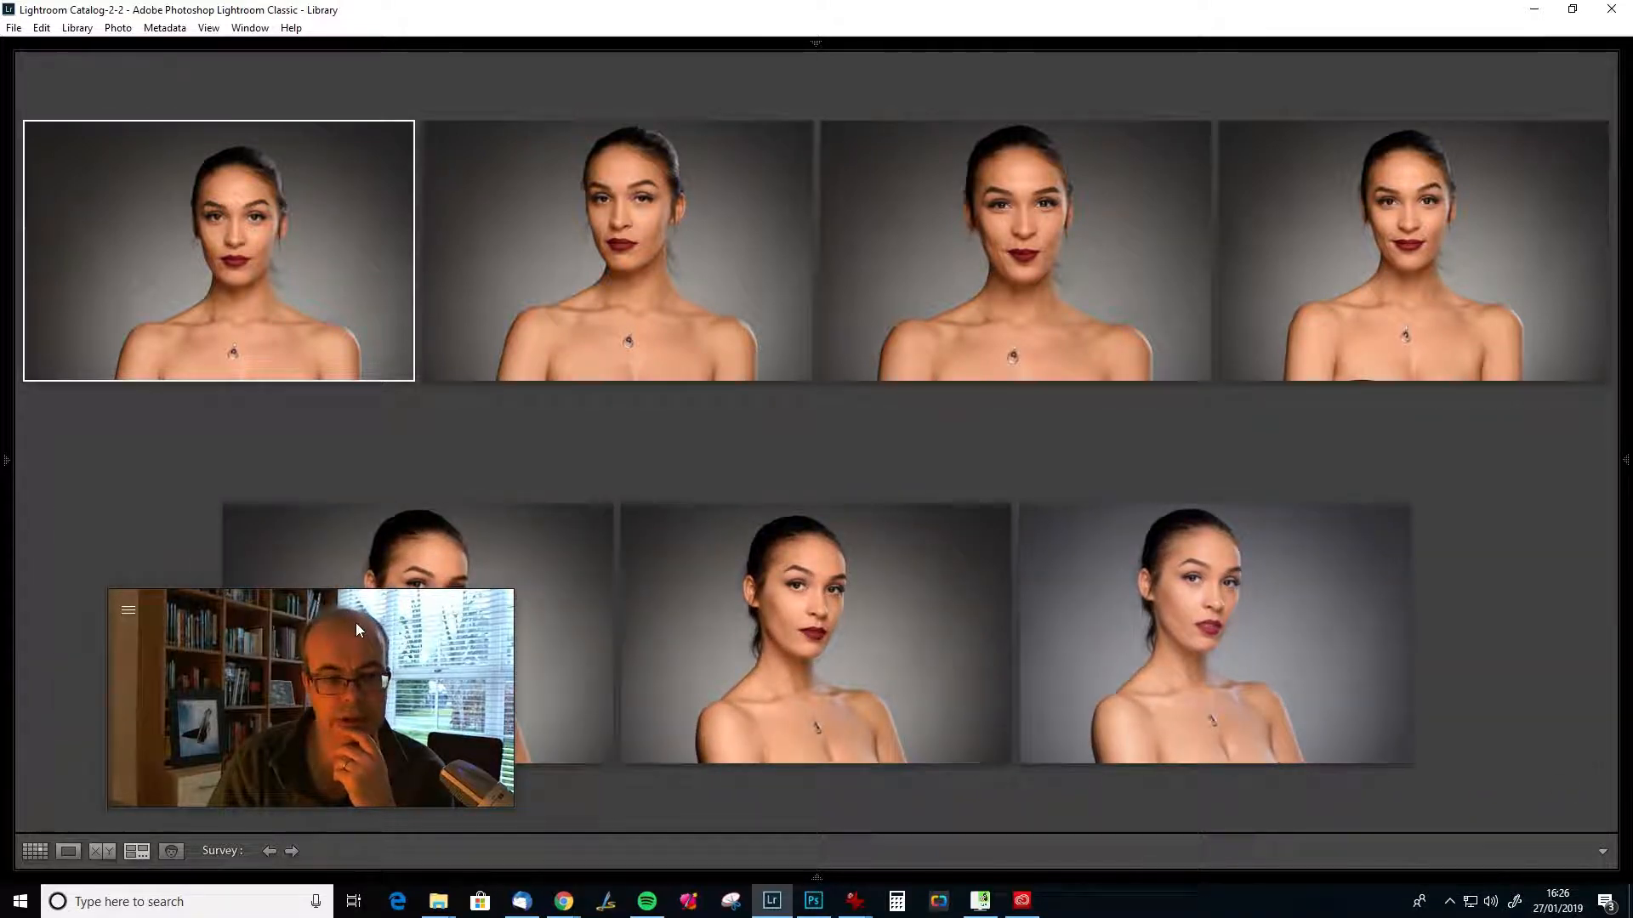
{"action": "left_click_drag", "start_coordinate": [363, 612], "coordinate": [362, 563]}
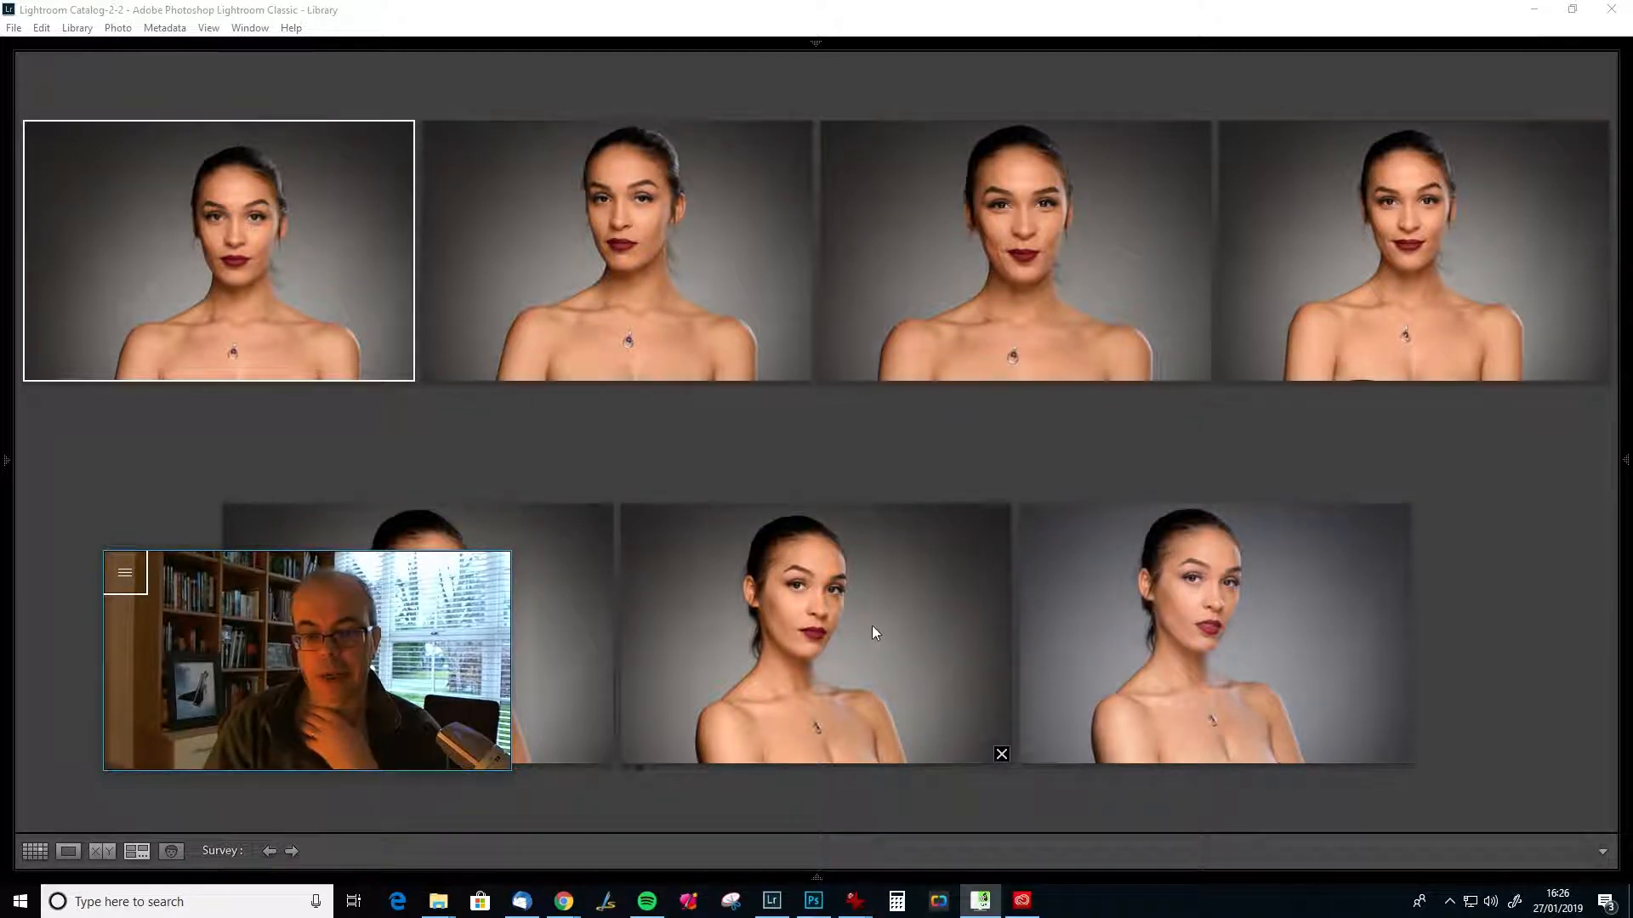
{"action": "left_click_drag", "start_coordinate": [404, 553], "coordinate": [631, 549]}
{"action": "mouse_move", "coordinate": [405, 563]}
{"action": "left_mouse_down"}
{"action": "mouse_move", "coordinate": [511, 575]}
{"action": "mouse_move", "coordinate": [887, 712]}
{"action": "mouse_move", "coordinate": [396, 637]}
{"action": "mouse_move", "coordinate": [377, 573]}
{"action": "left_mouse_up"}
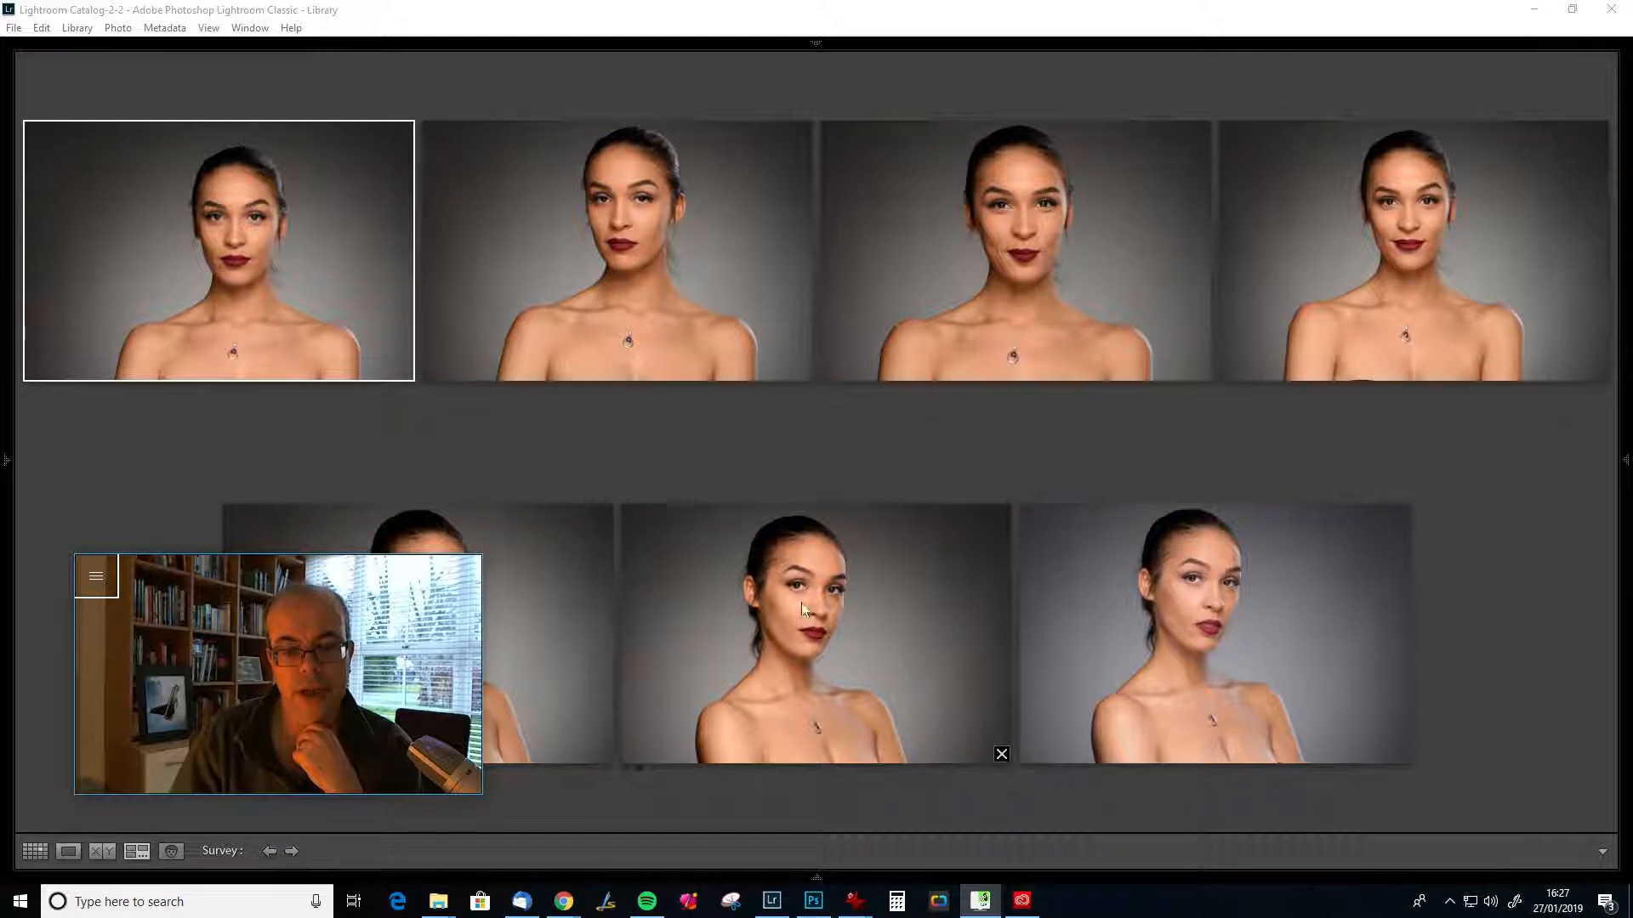
{"action": "left_click_drag", "start_coordinate": [400, 585], "coordinate": [354, 544]}
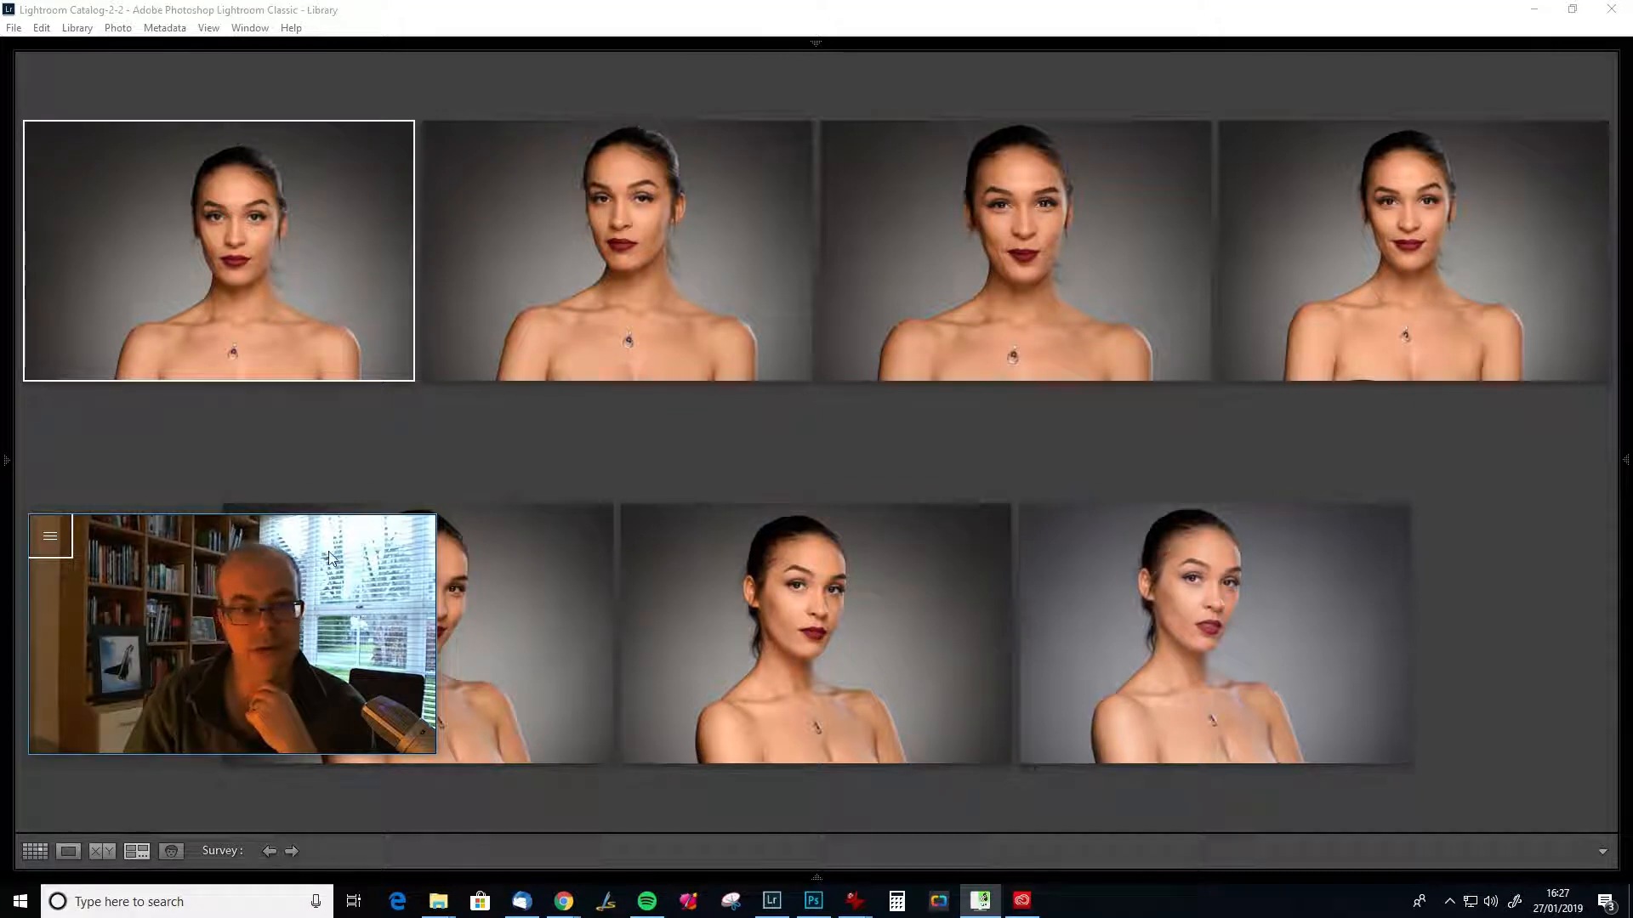
{"action": "left_click_drag", "start_coordinate": [353, 531], "coordinate": [932, 532]}
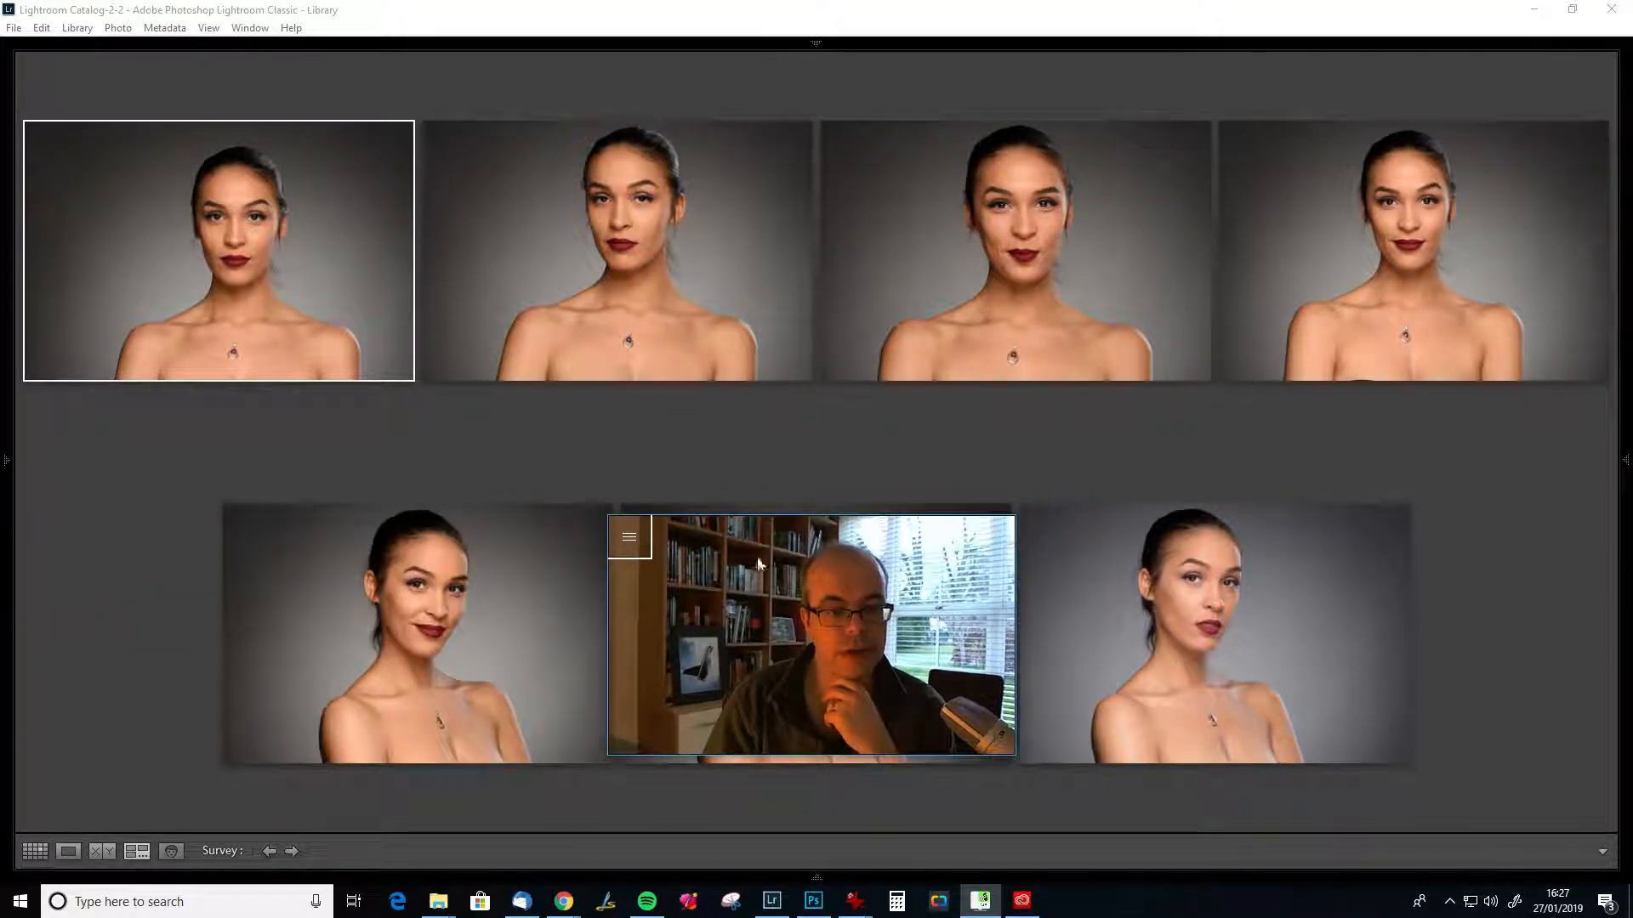
Inspect the smiling turned bare-shouldered portrait enlarged in Loupe view and return to the survey.
{"action": "left_click", "coordinate": [420, 575]}
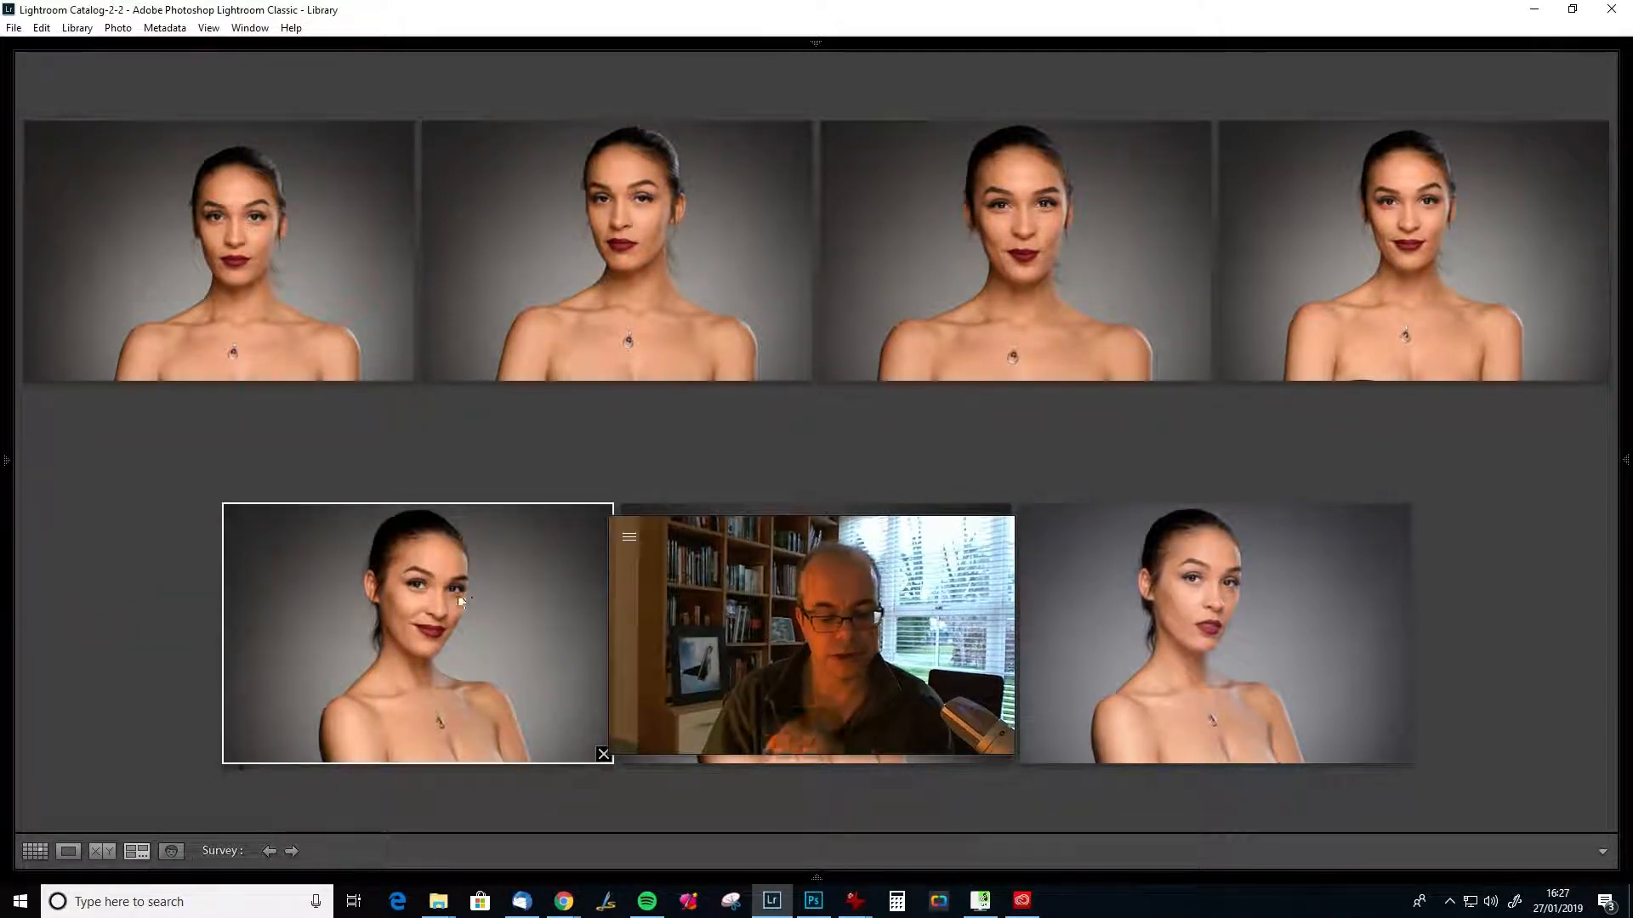
{"action": "double_click", "coordinate": [473, 594]}
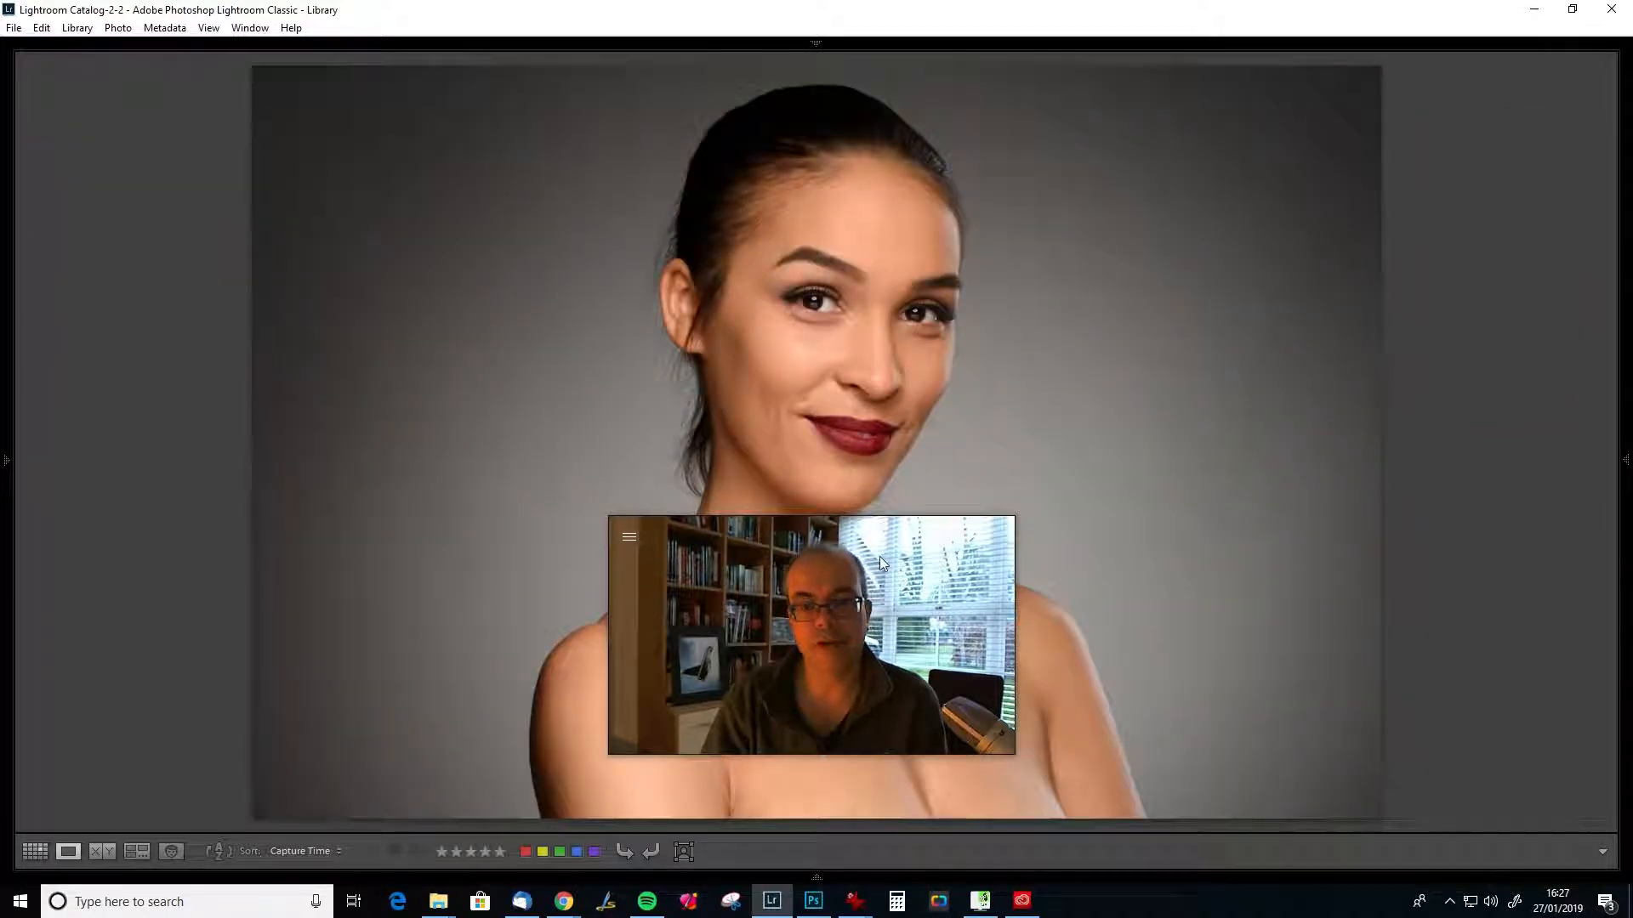
{"action": "left_click_drag", "start_coordinate": [892, 538], "coordinate": [414, 516]}
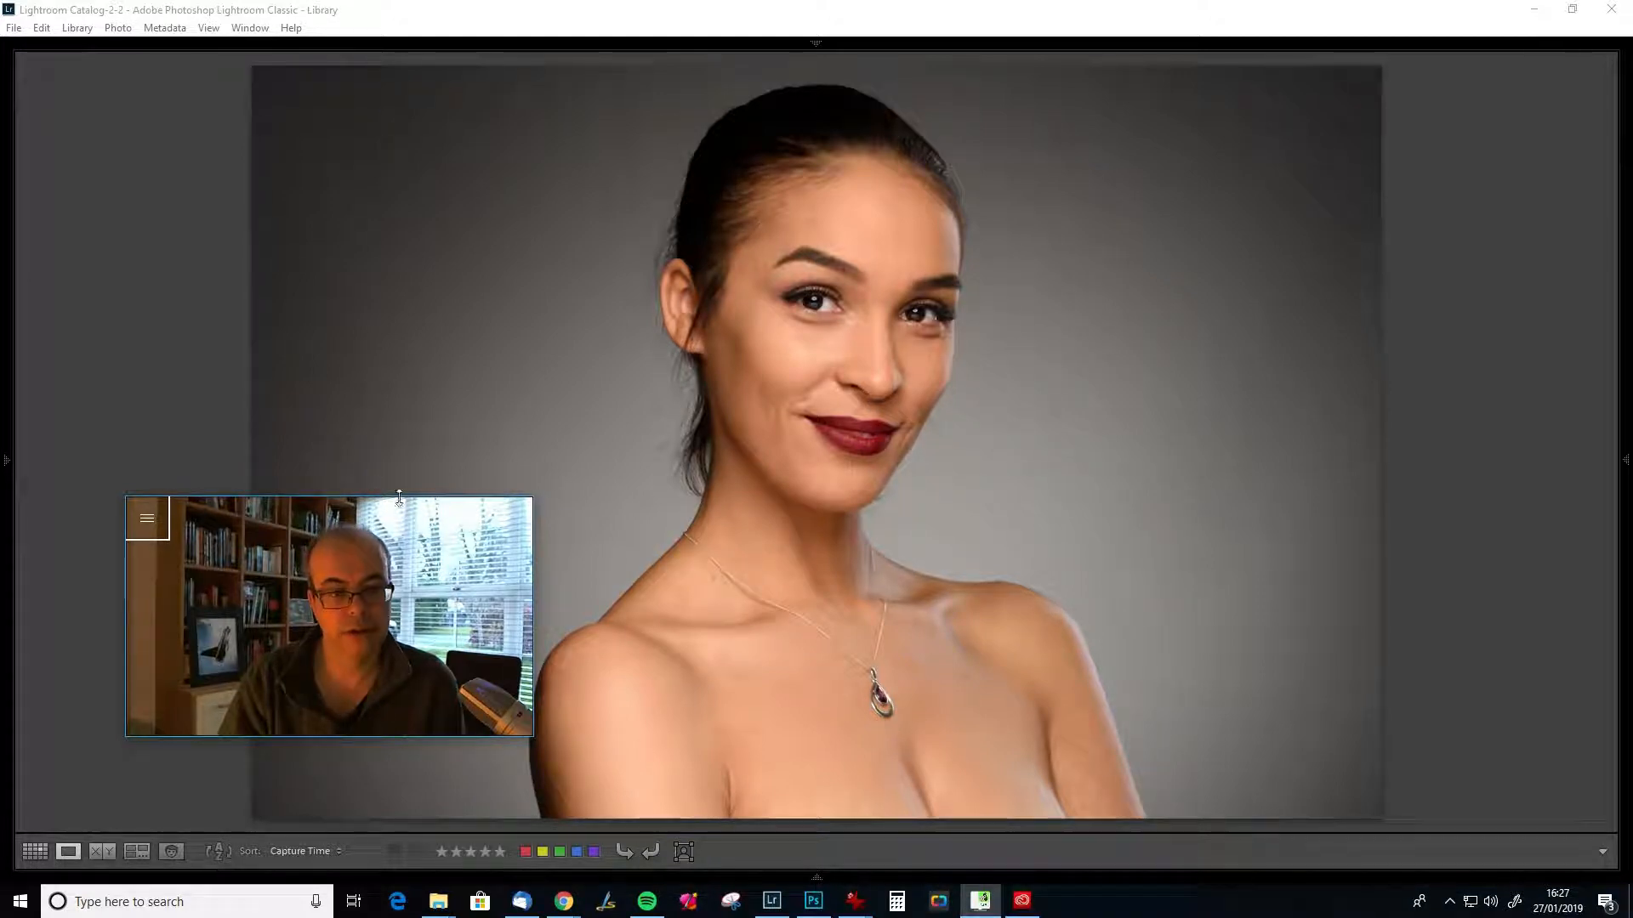
{"action": "left_click", "coordinate": [192, 369]}
{"action": "key", "text": "n"}
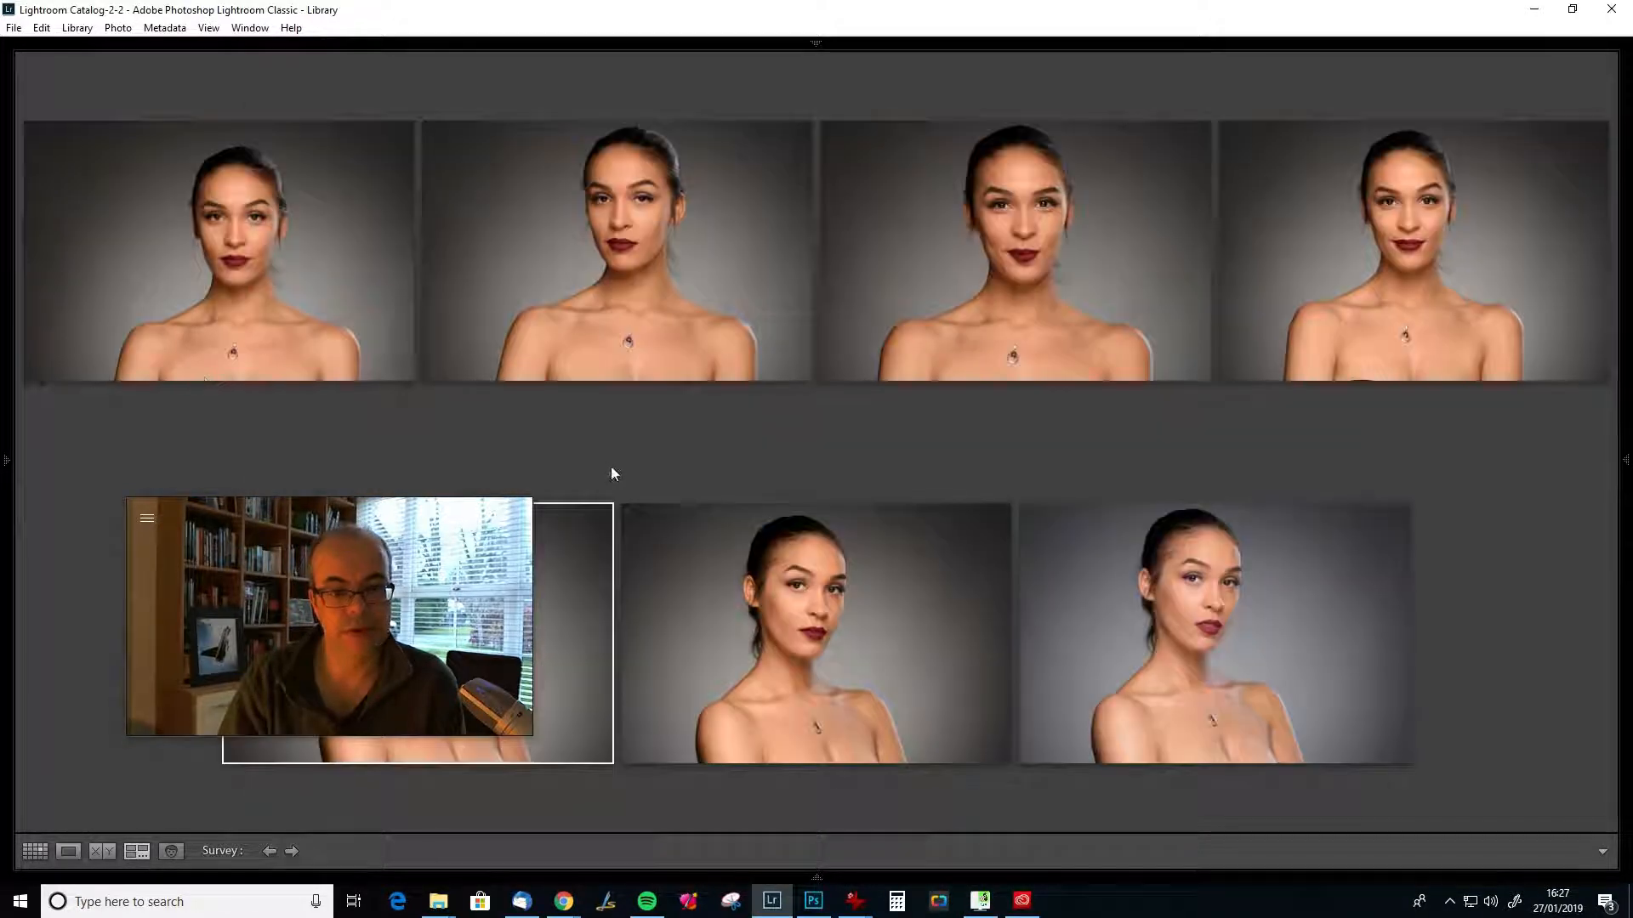
Remove the slightly head-tilted second portrait and the first front-facing portrait from the survey.
{"action": "left_click_drag", "start_coordinate": [400, 511], "coordinate": [322, 578]}
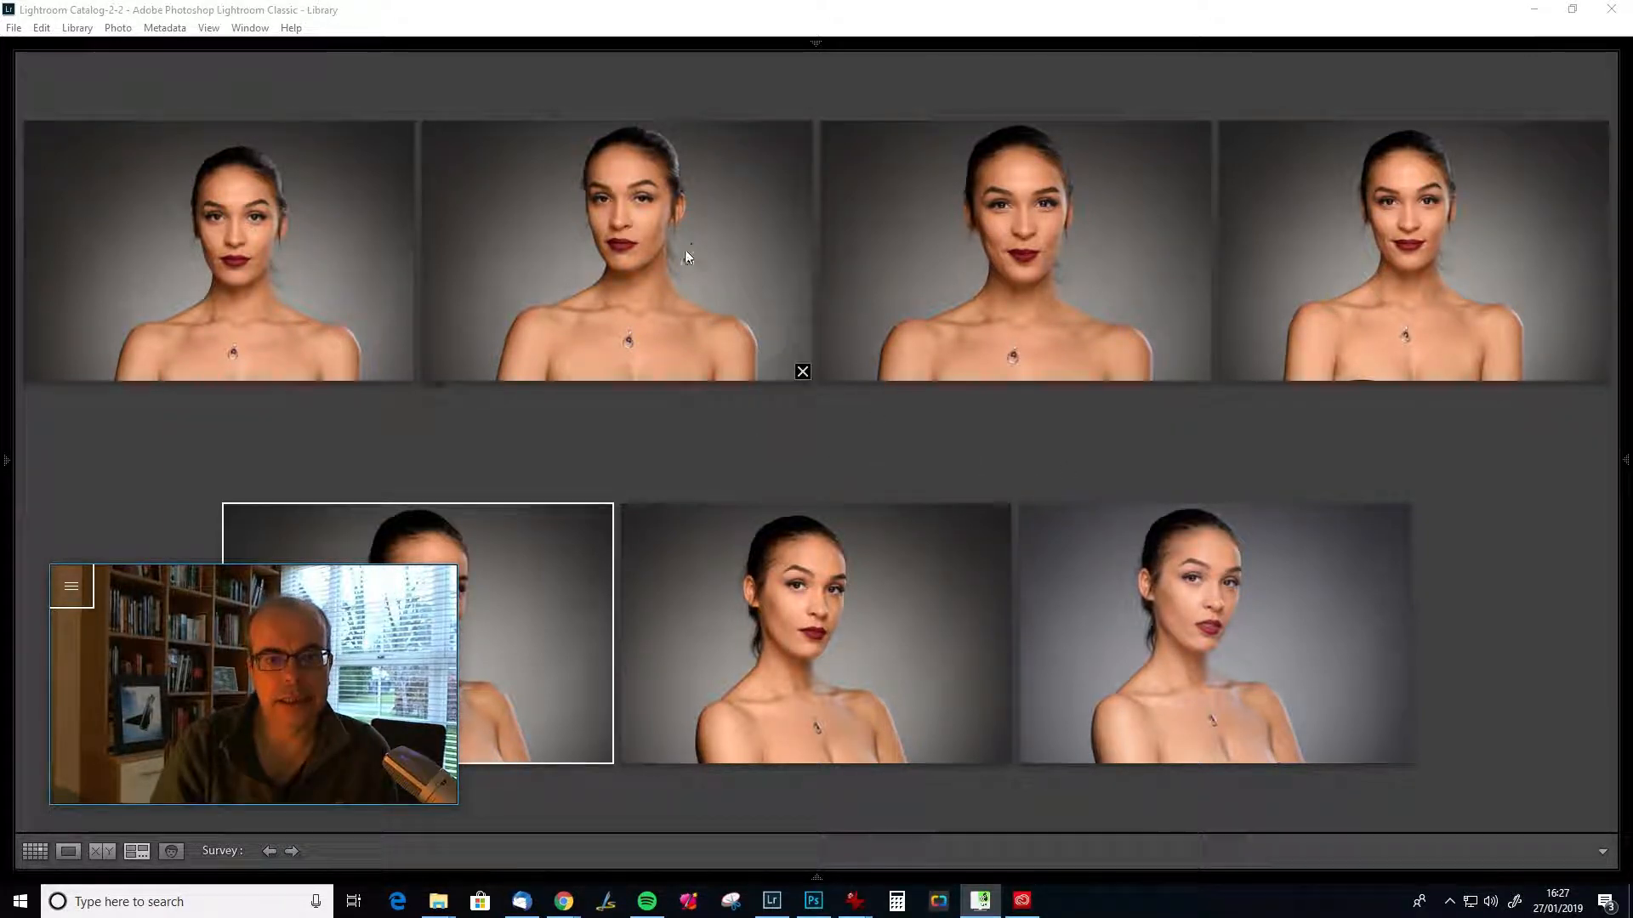
{"action": "left_click", "coordinate": [802, 371]}
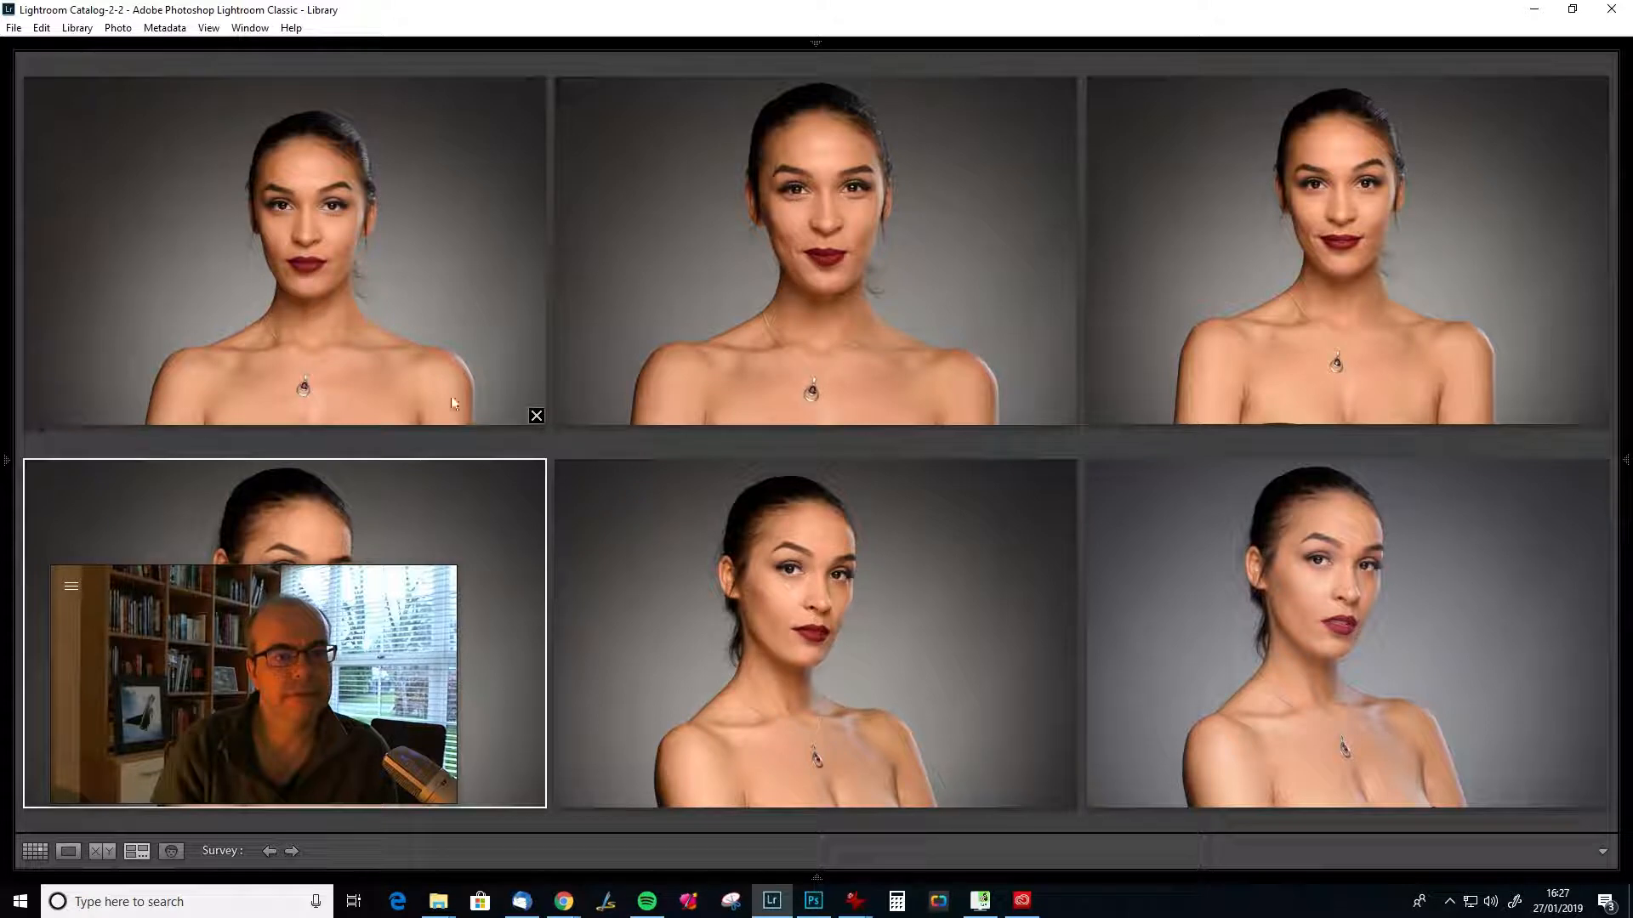
{"action": "left_click", "coordinate": [536, 416]}
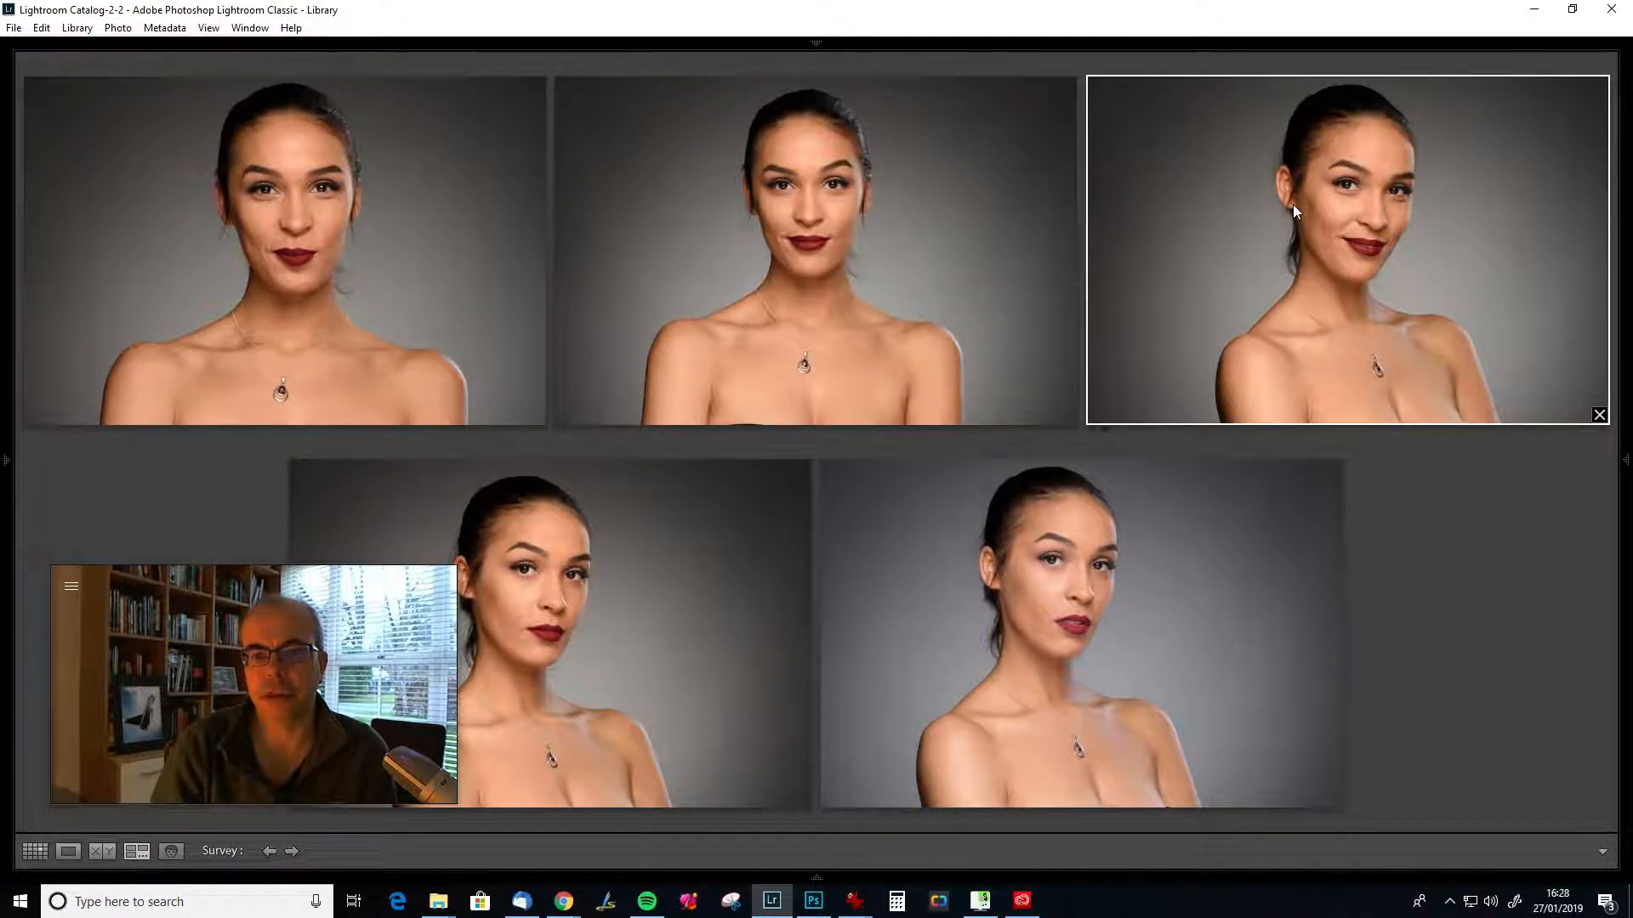
Rate the portraits kept in the survey three stars in Grid view and open the smiling turned portrait _OHL6148 in Develop.
{"action": "key", "text": "g"}
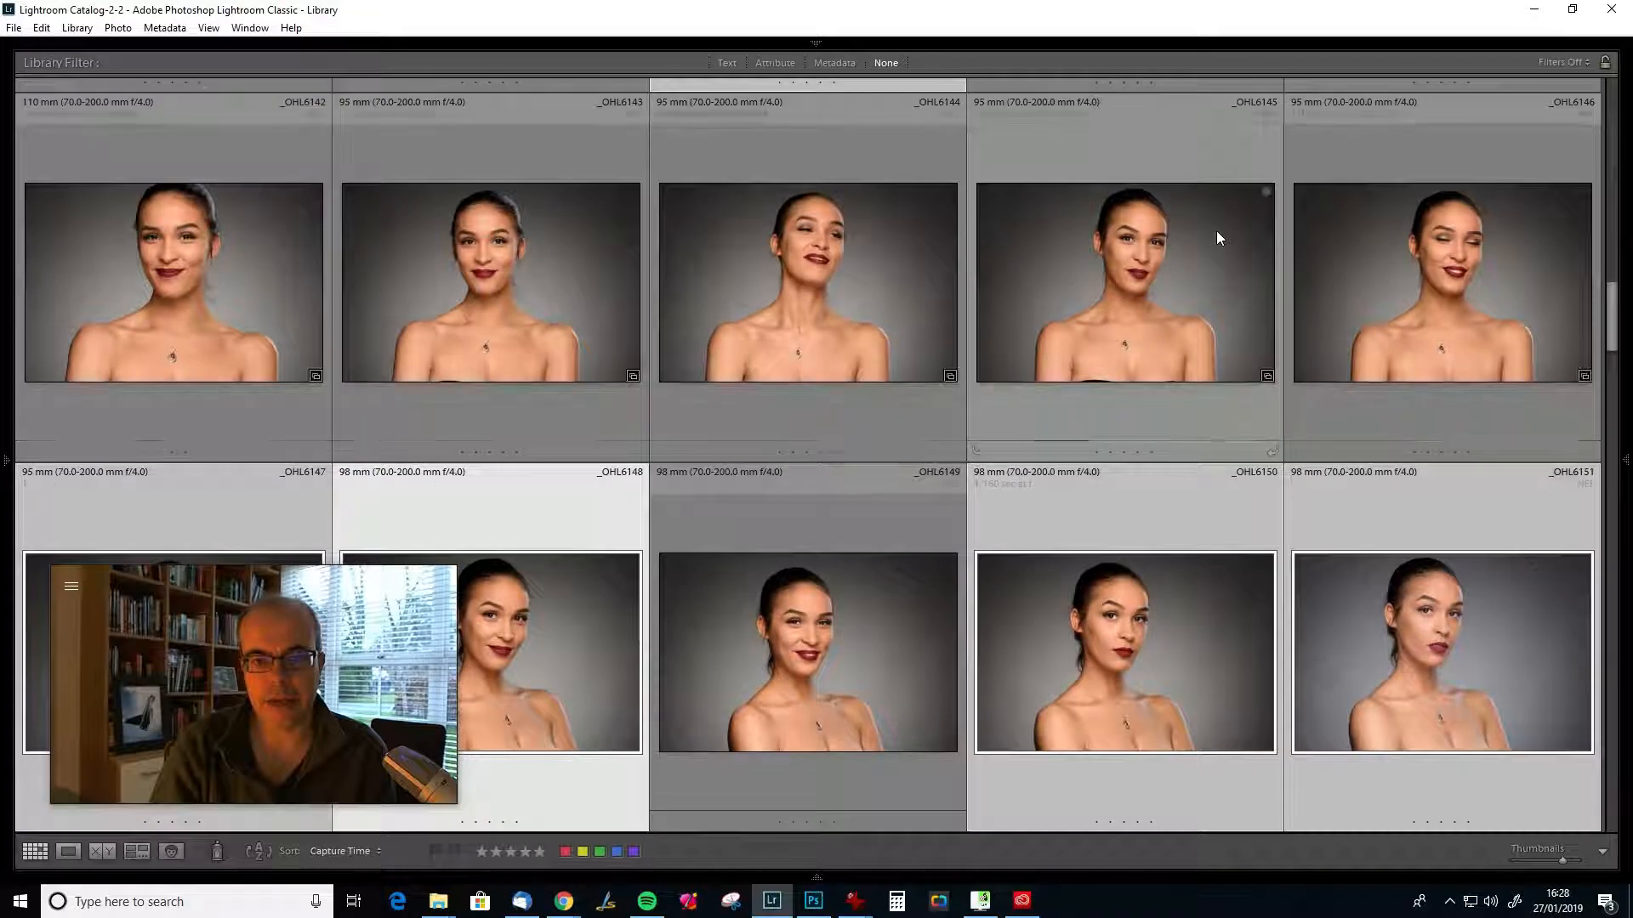
{"action": "key", "text": "3"}
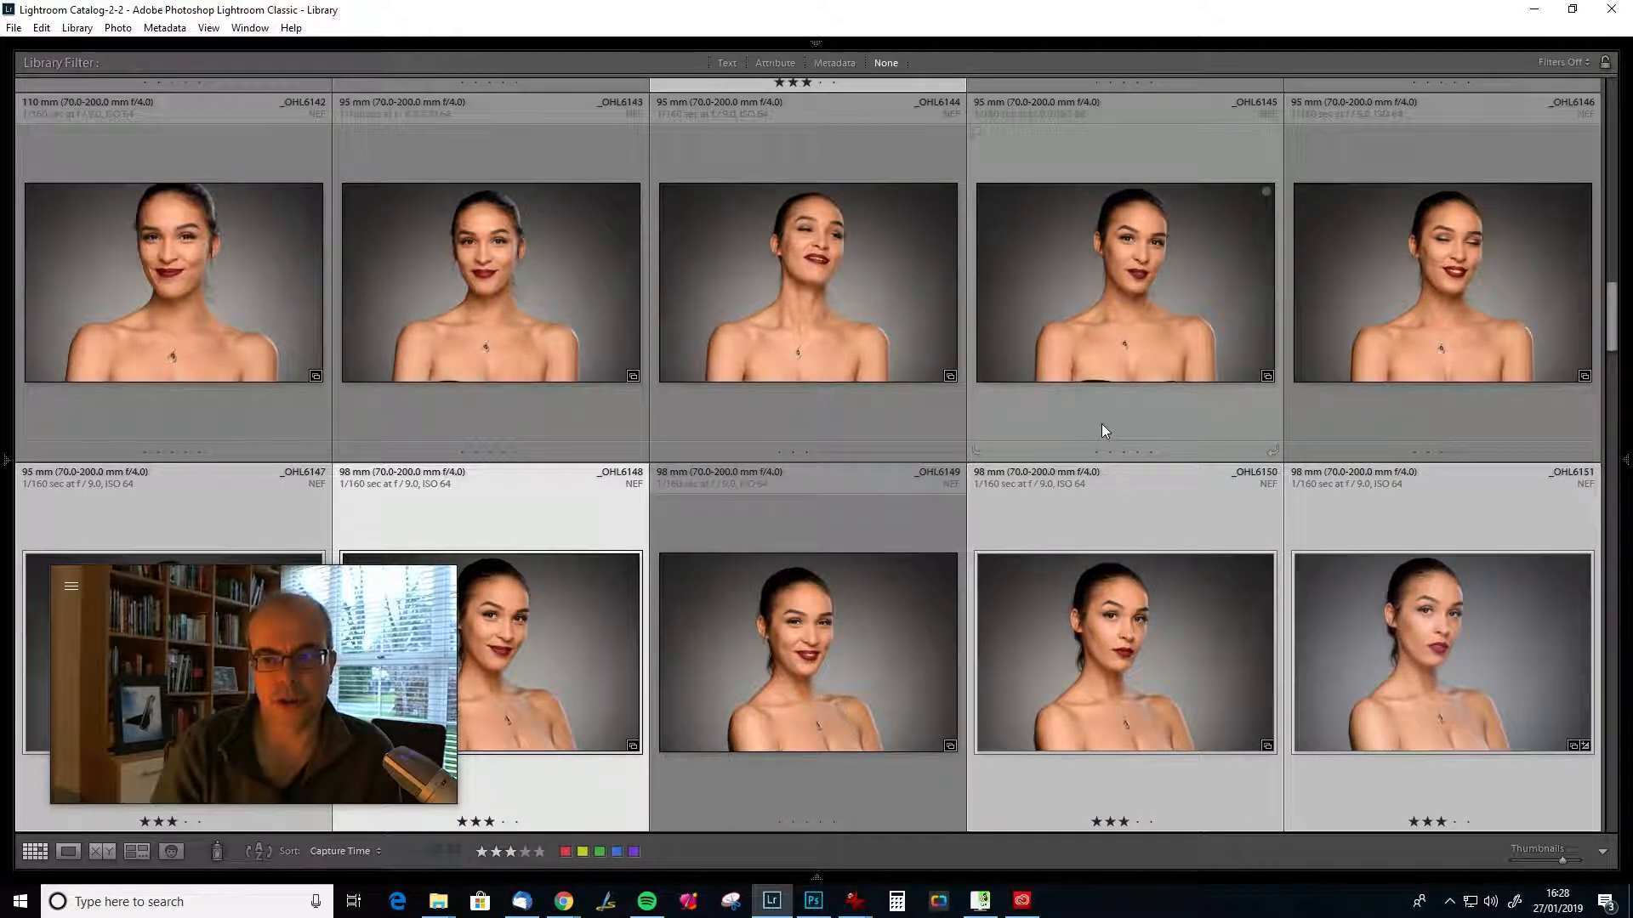
{"action": "double_click", "coordinate": [552, 515]}
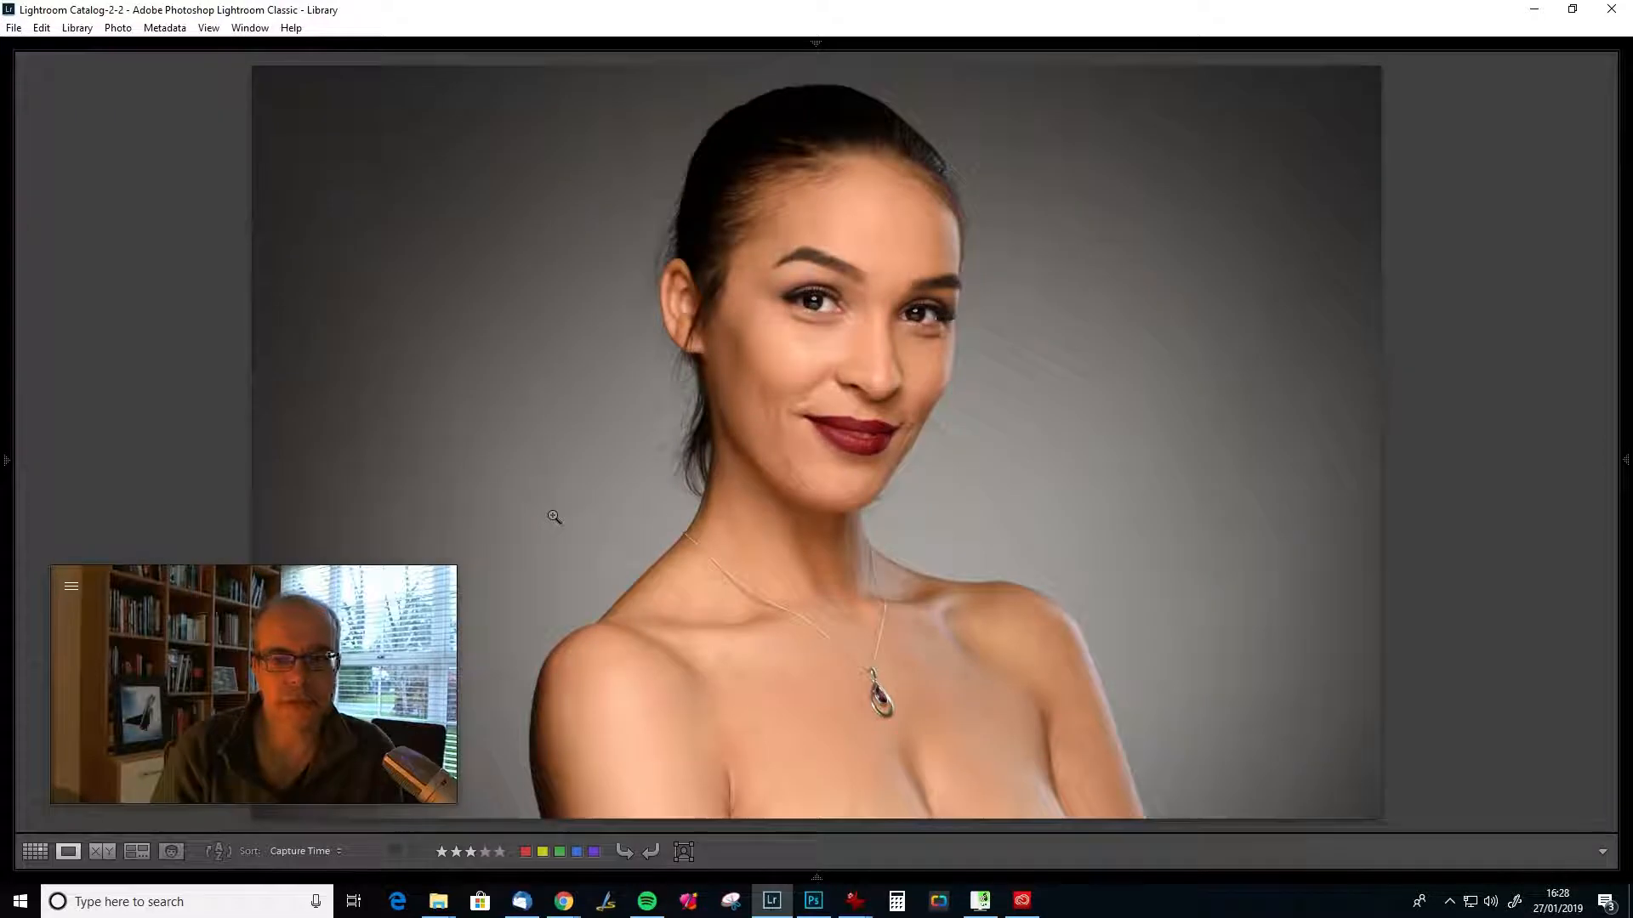
{"action": "key", "text": "d"}
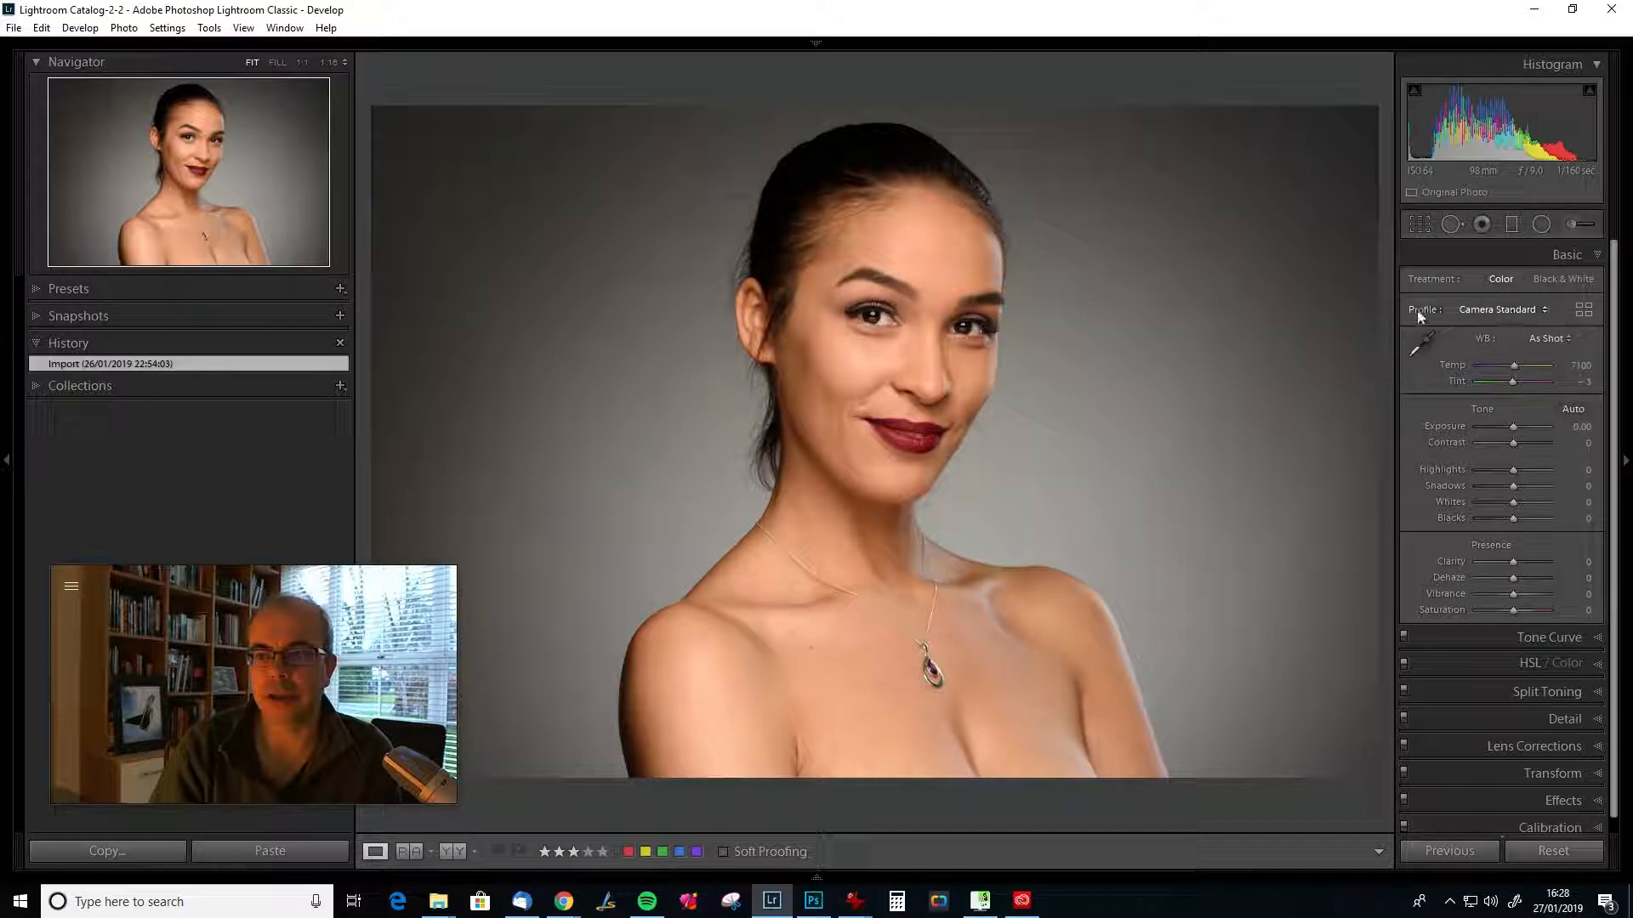
Try the Adobe Color and Camera Portrait profiles on the portrait, comparing Camera Portrait with the imported state in the history.
{"action": "left_click", "coordinate": [1518, 308]}
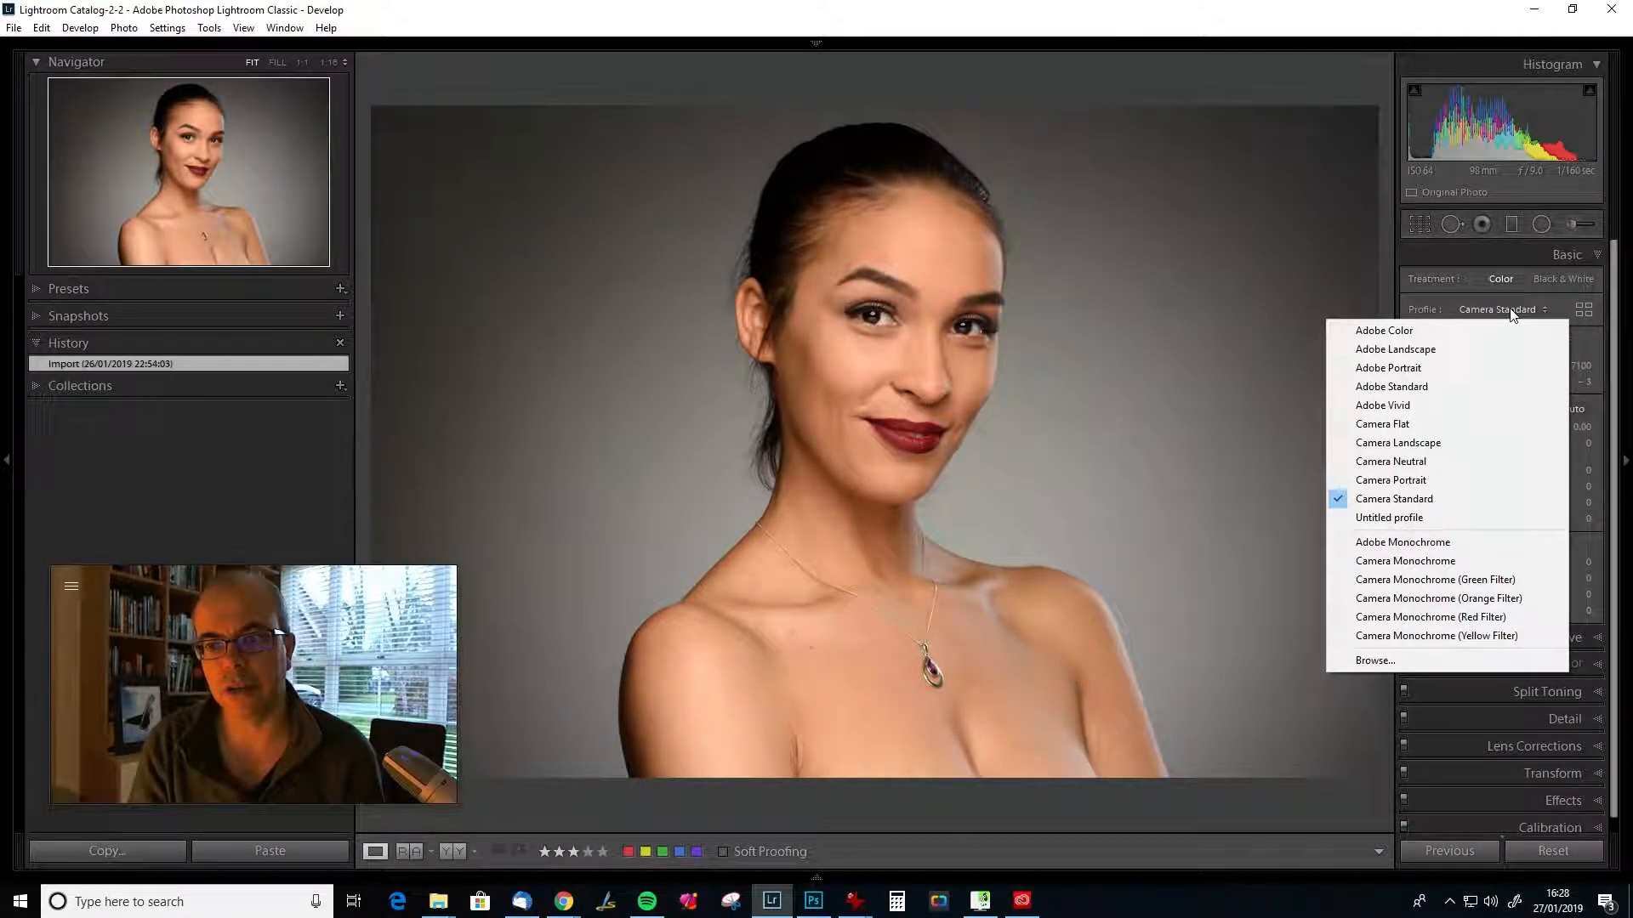
{"action": "left_click", "coordinate": [1457, 335]}
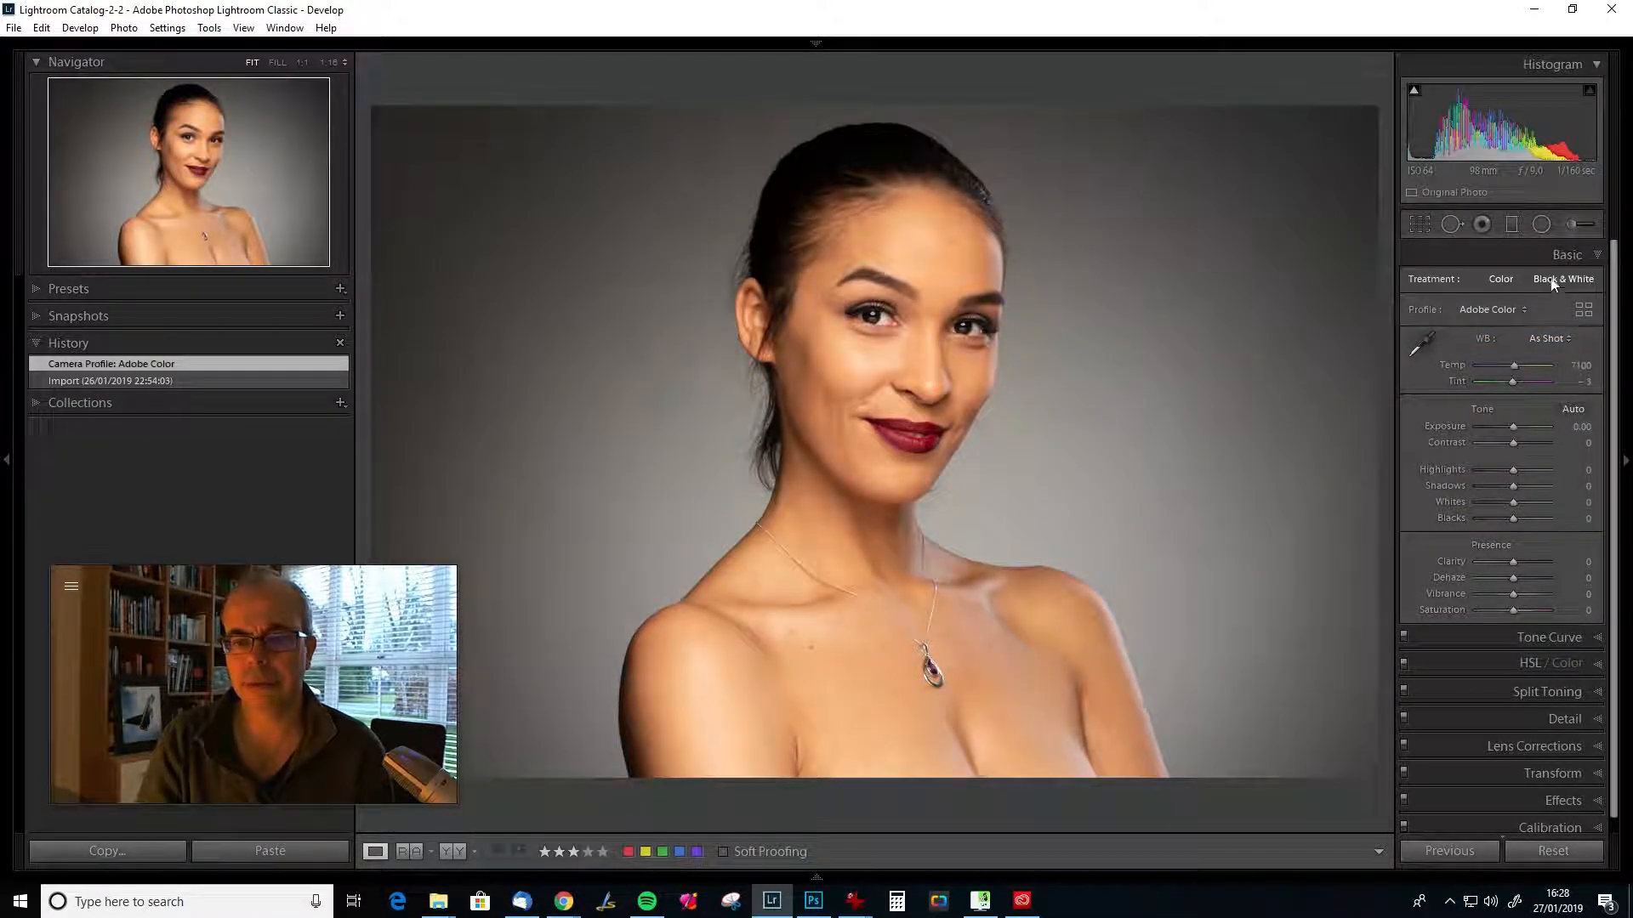
{"action": "left_click", "coordinate": [1499, 312]}
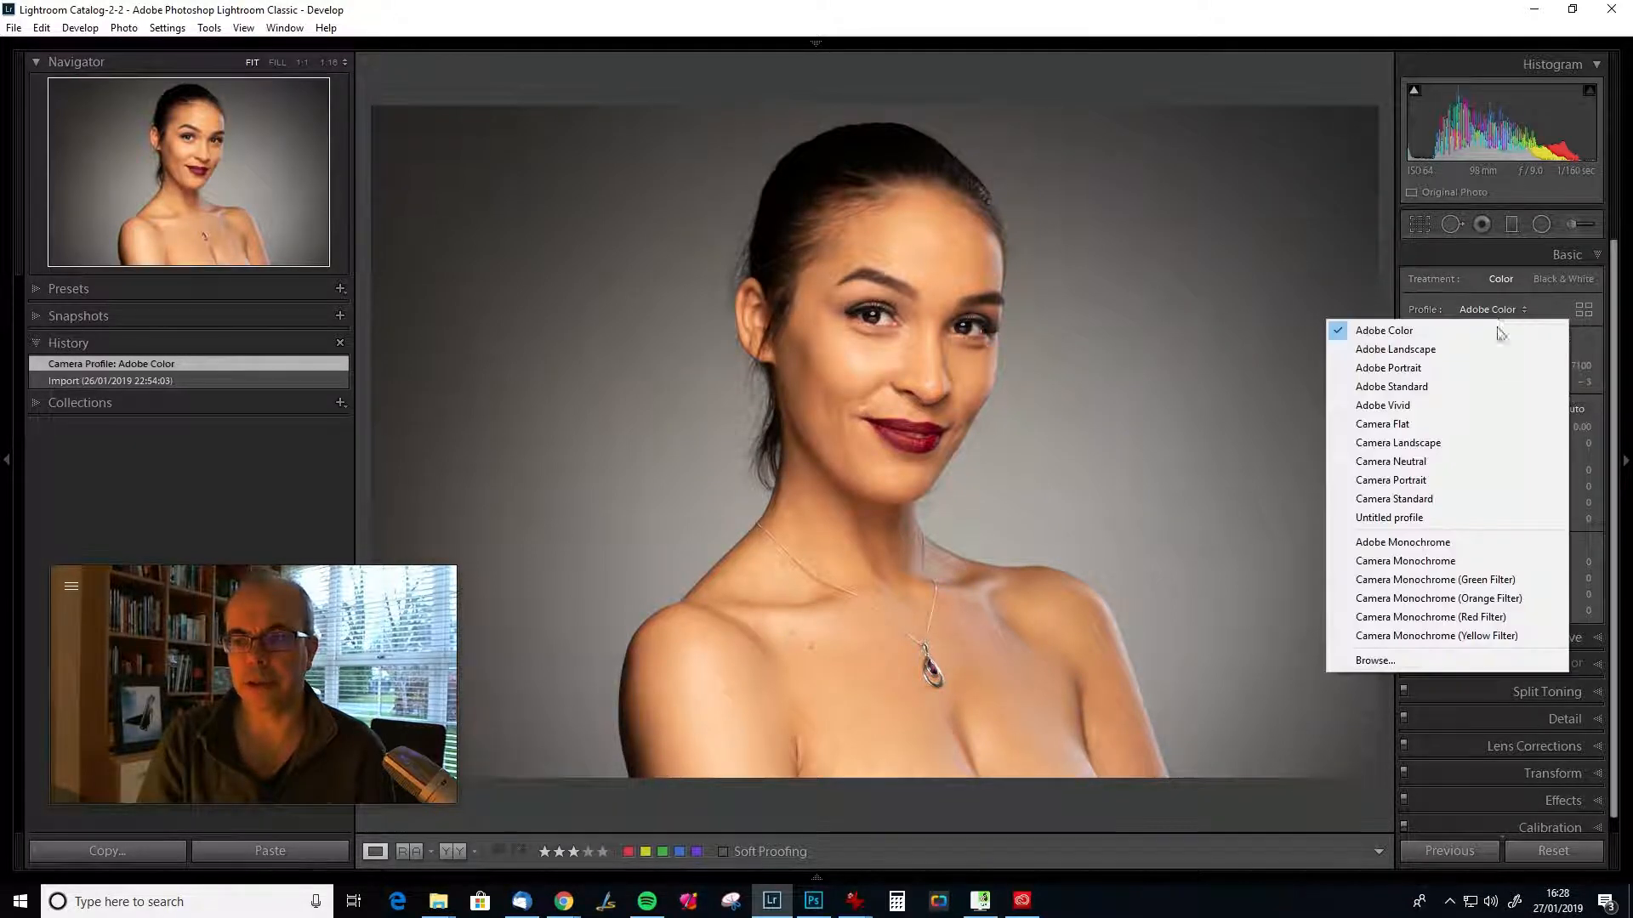
{"action": "left_click", "coordinate": [1447, 481]}
{"action": "left_click", "coordinate": [169, 398]}
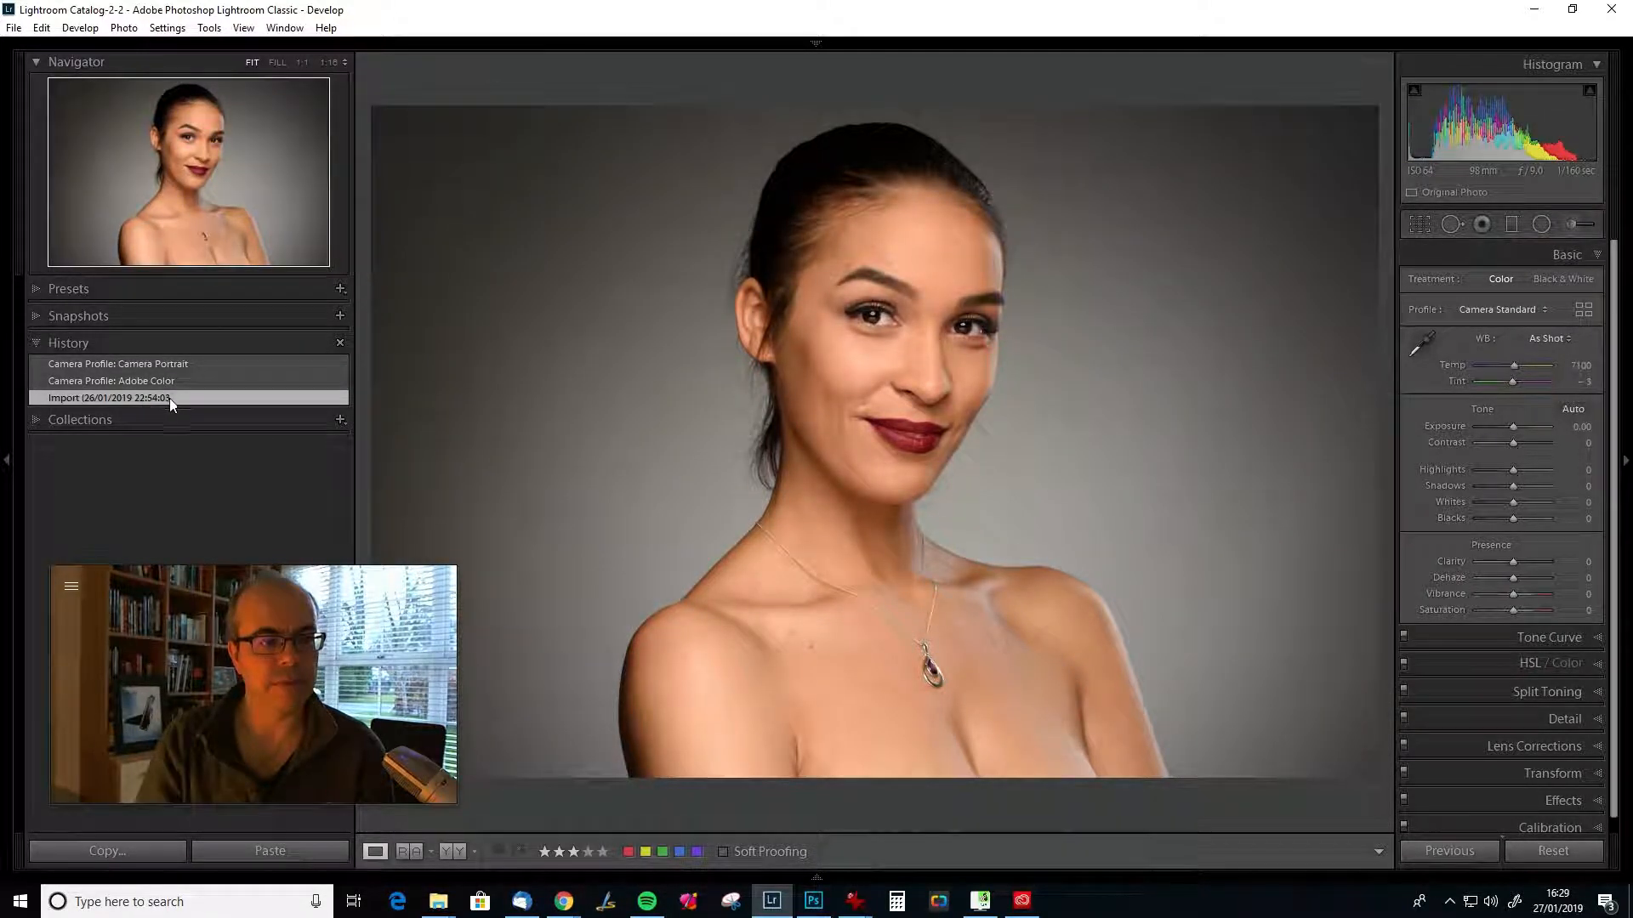
{"action": "left_click", "coordinate": [213, 363]}
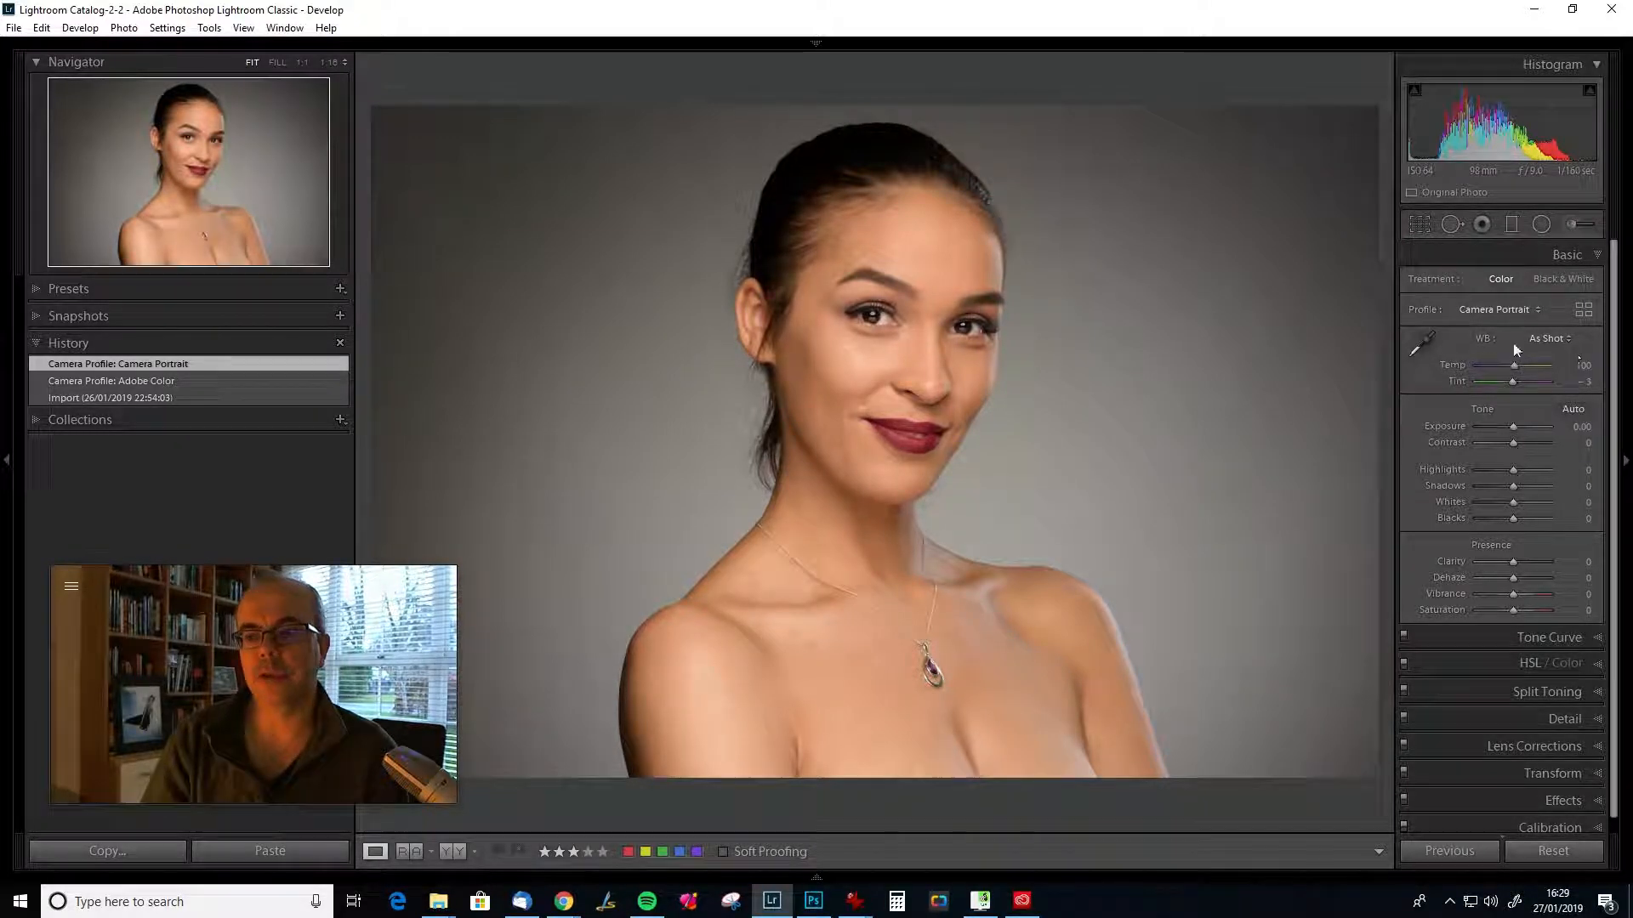
Try the Camera Flat profile, apply Camera Neutral instead, and compare it with the Camera Portrait history state.
{"action": "left_click", "coordinate": [1488, 310]}
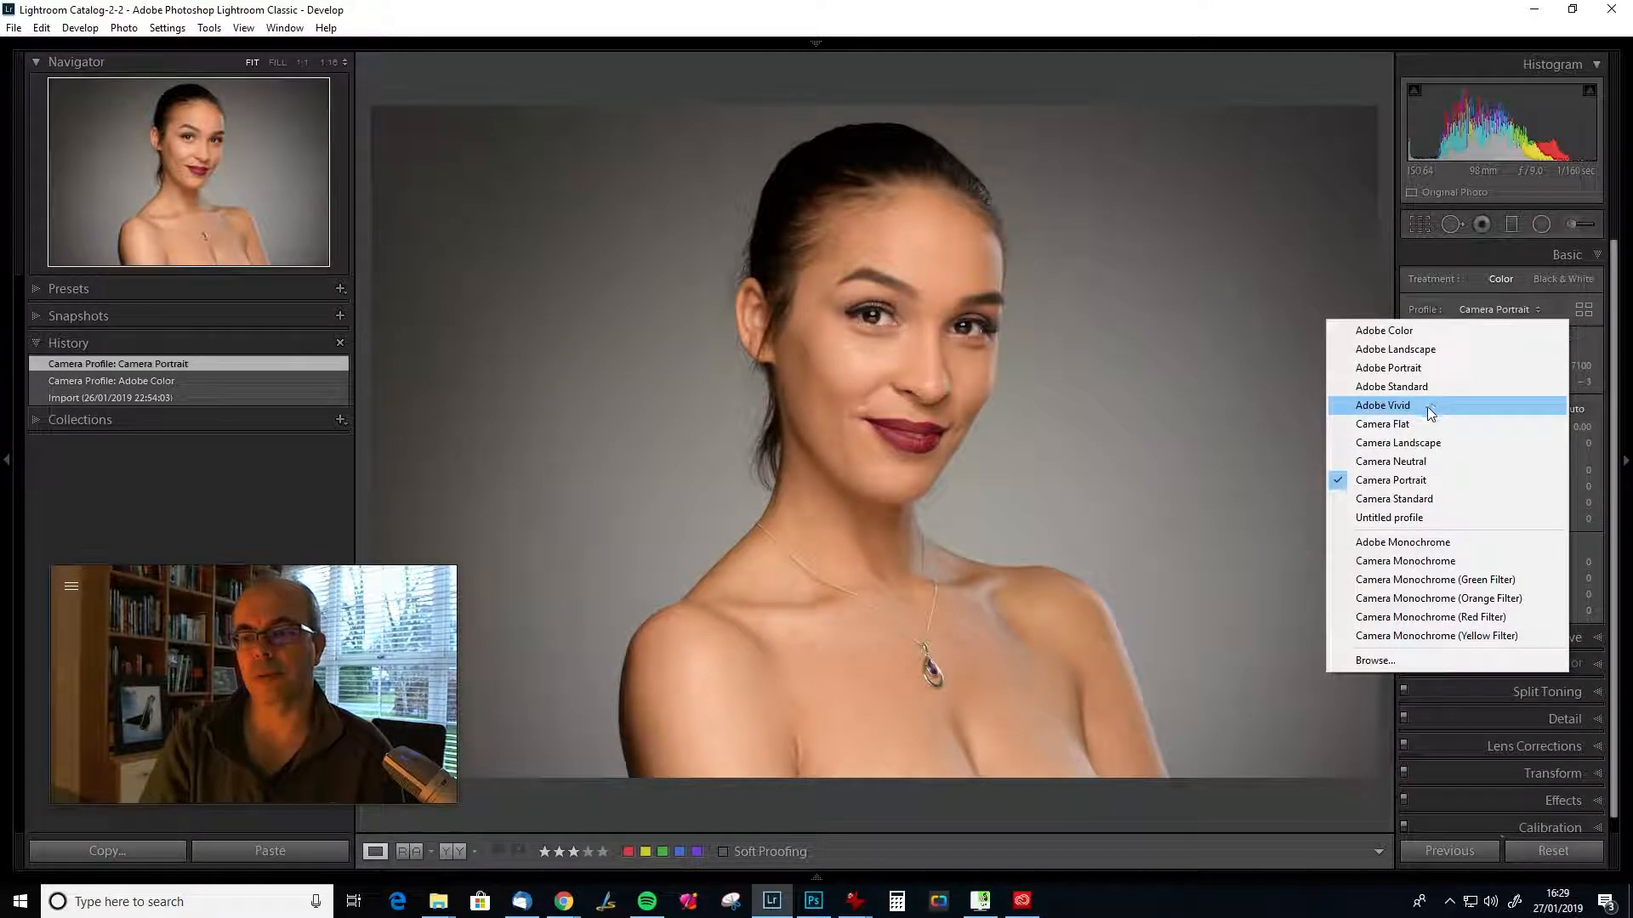
{"action": "left_click", "coordinate": [1417, 426]}
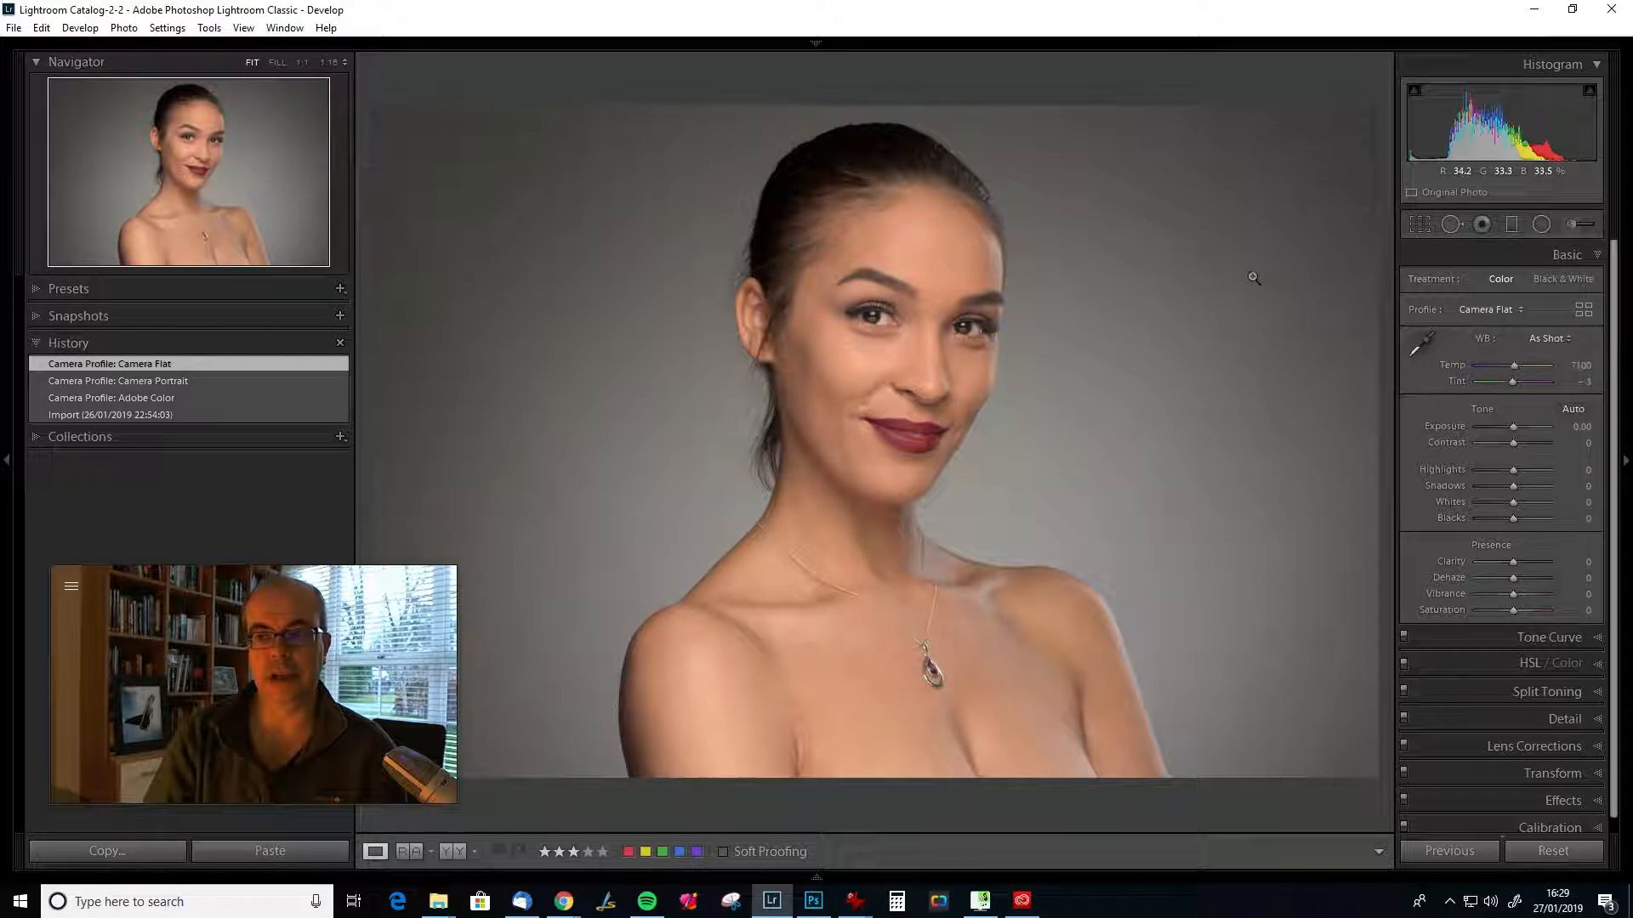
{"action": "left_click", "coordinate": [1478, 311]}
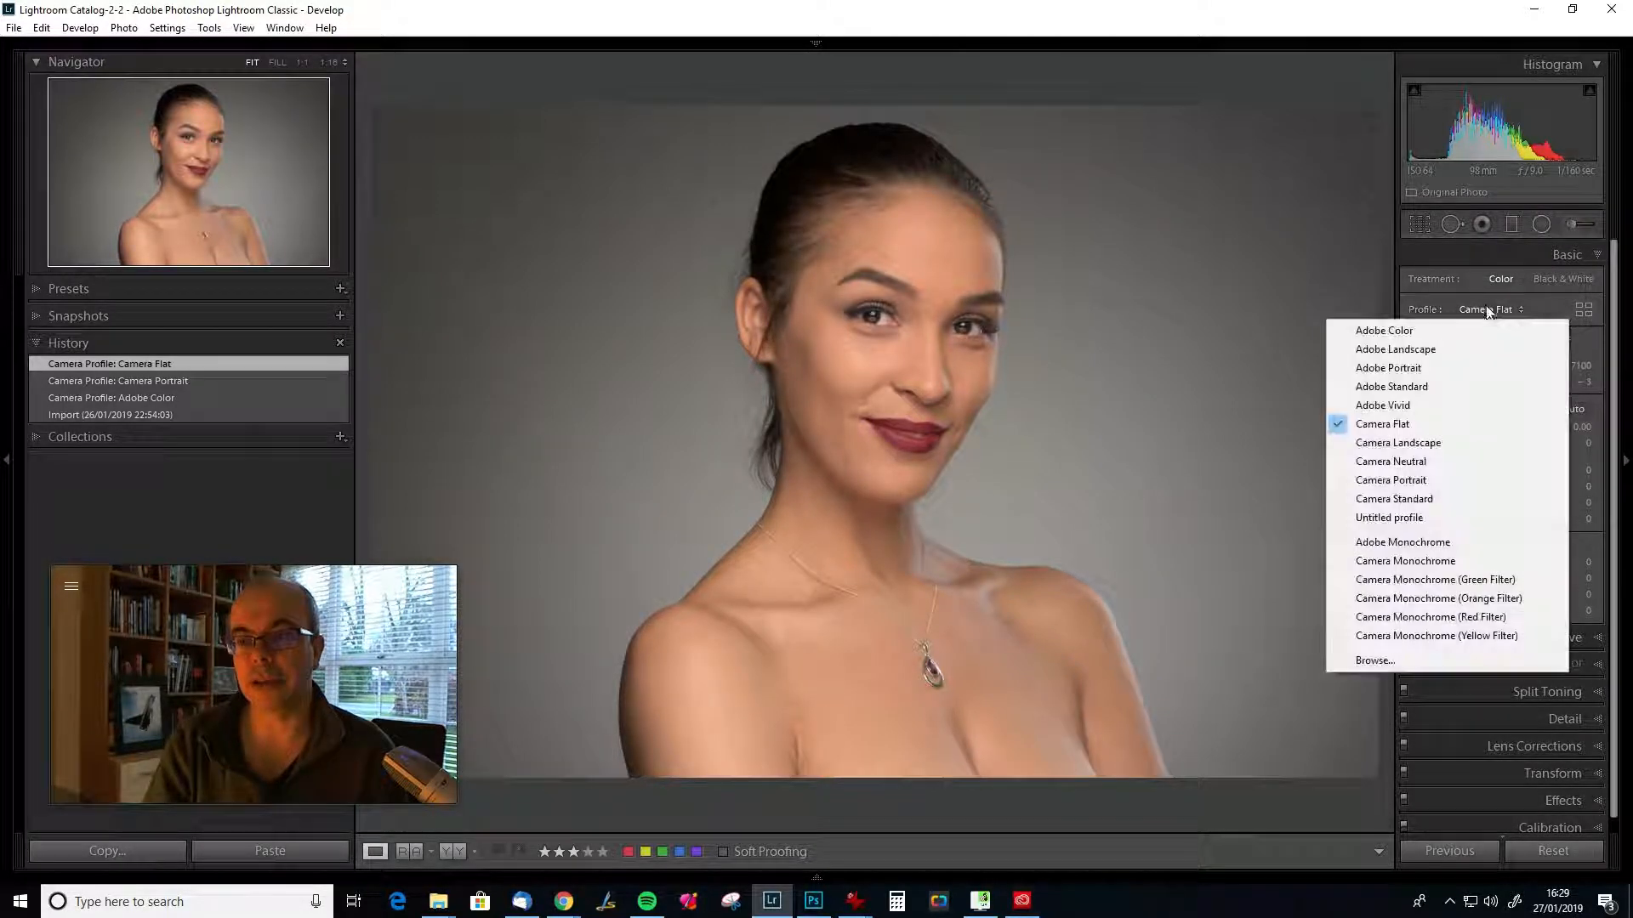
{"action": "left_click", "coordinate": [1437, 464]}
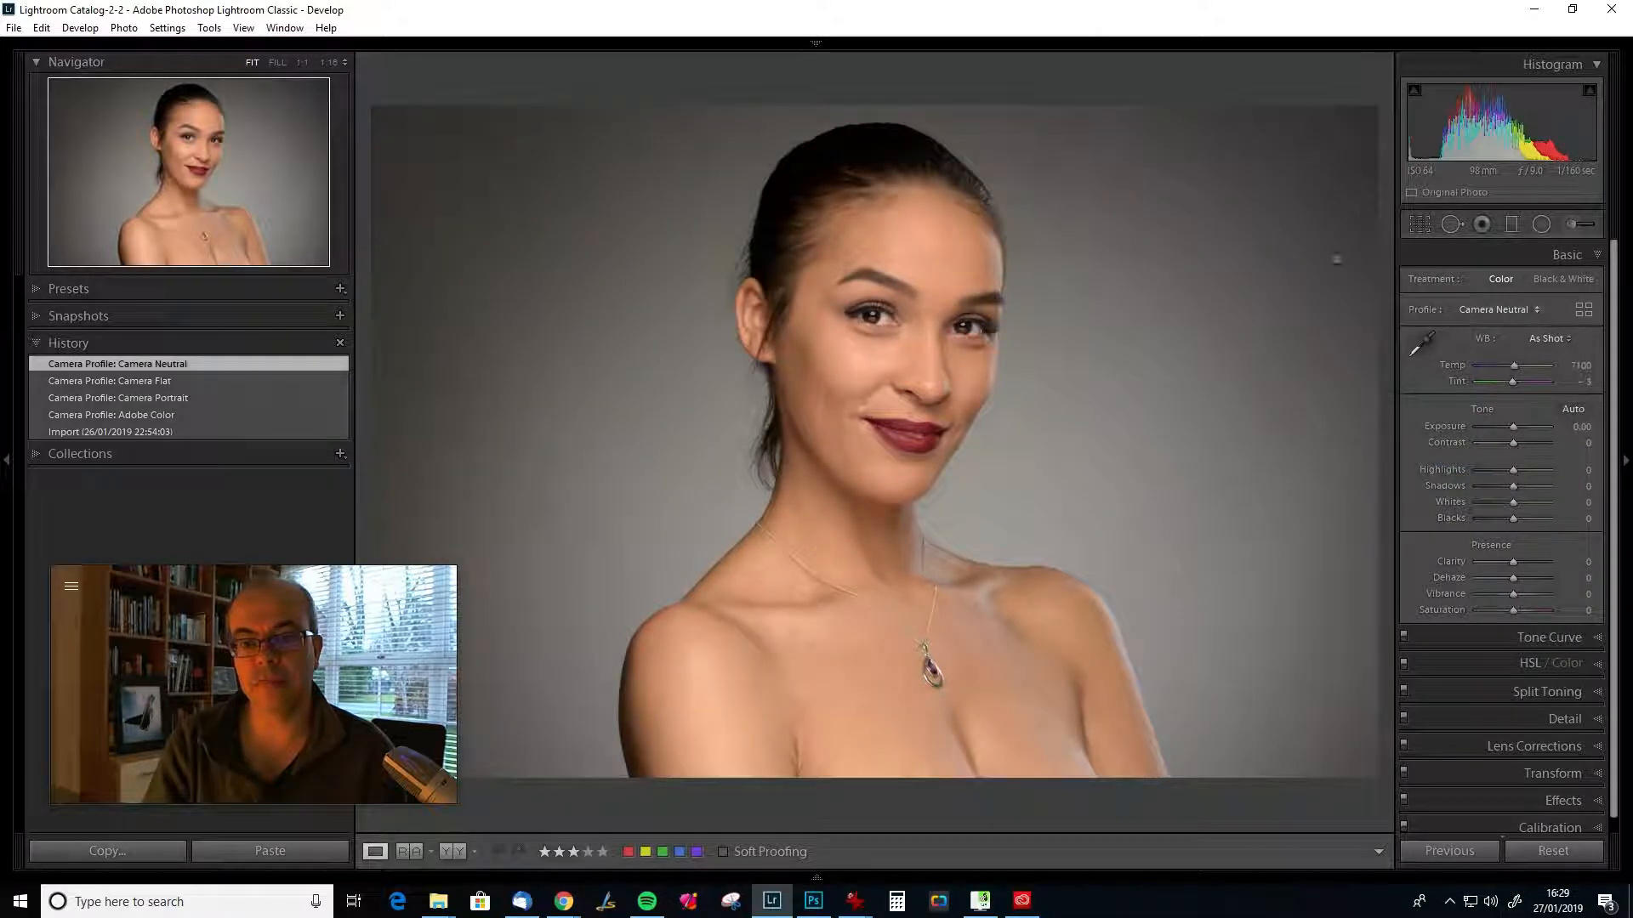
{"action": "left_click", "coordinate": [254, 400]}
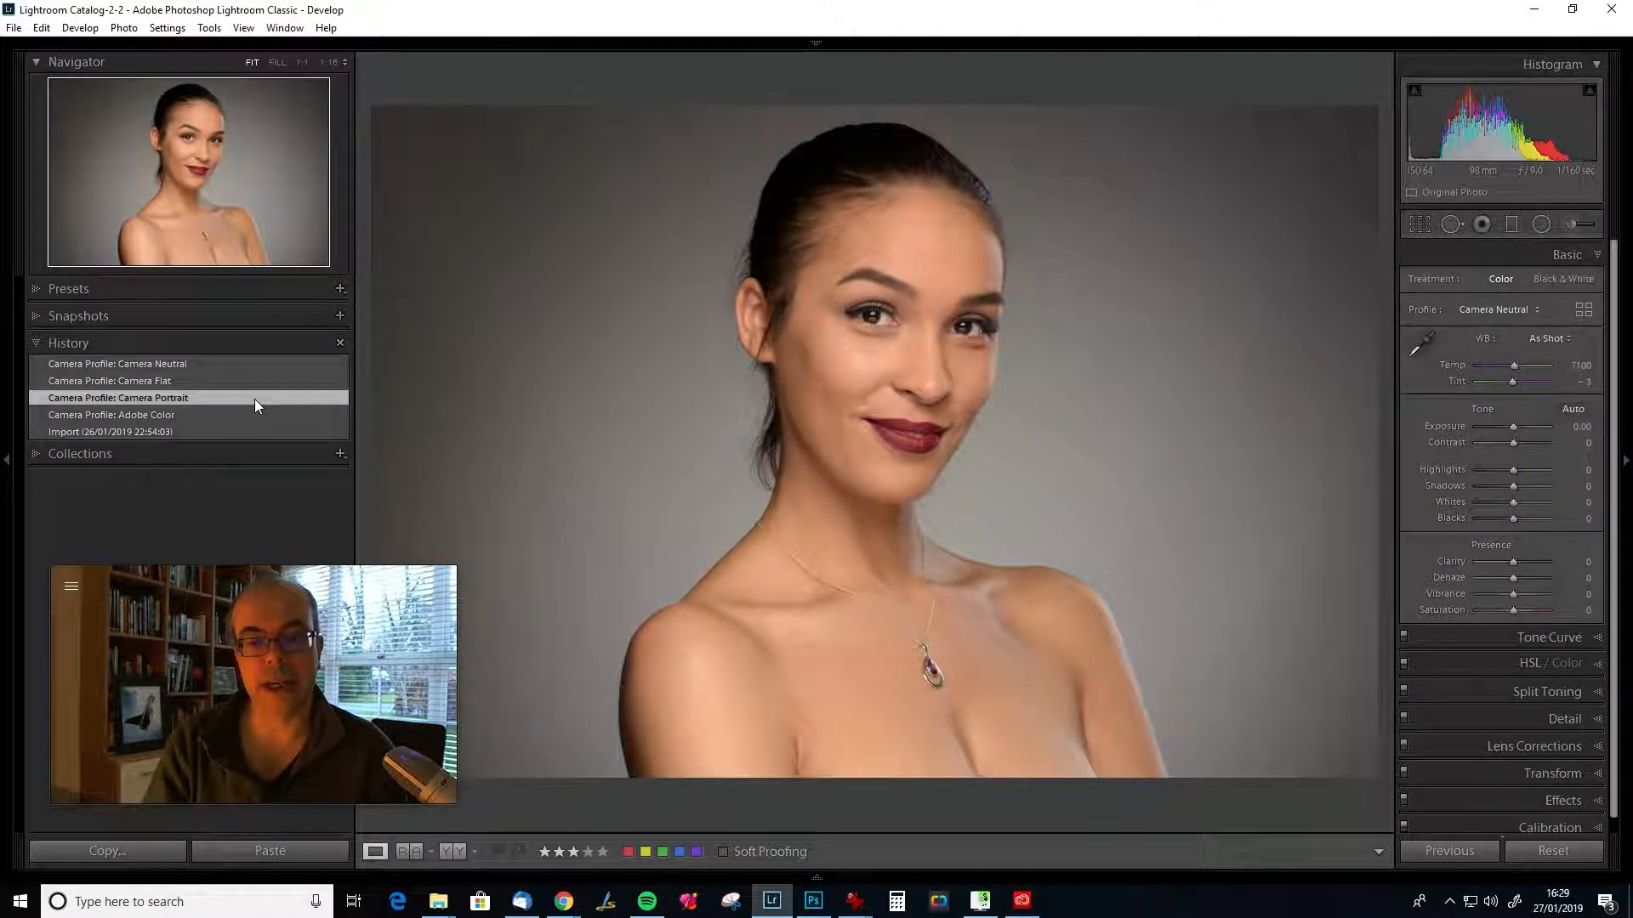
{"action": "left_click", "coordinate": [238, 364]}
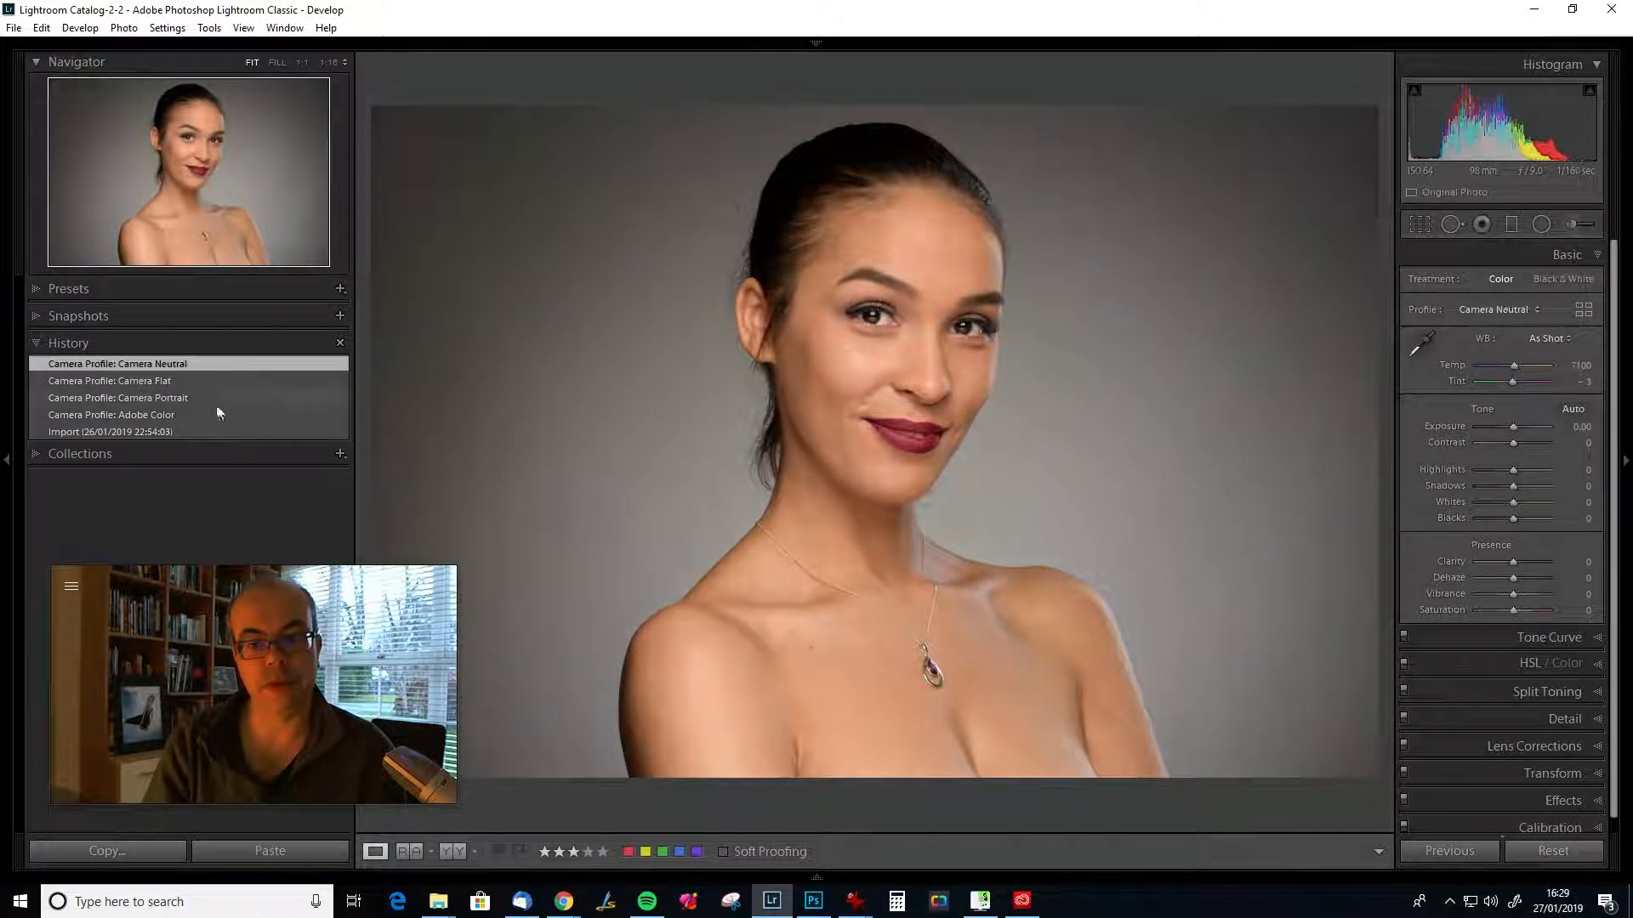
Compare the Camera Portrait, Camera Flat and Camera Neutral history states on the portrait.
{"action": "left_click", "coordinate": [244, 403]}
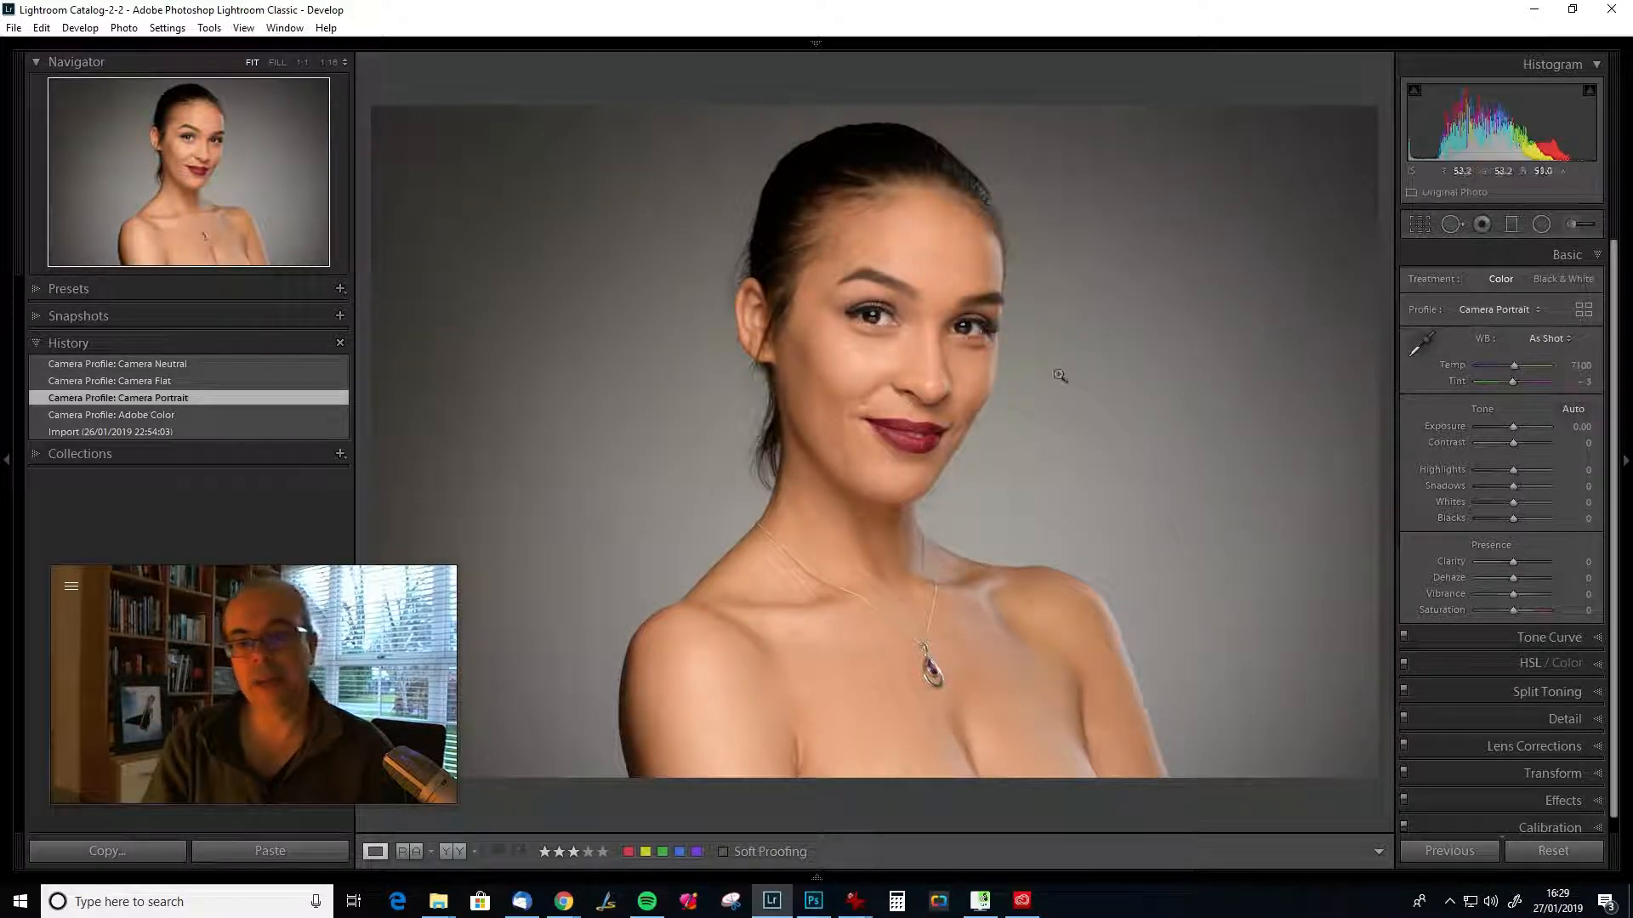
{"action": "left_click", "coordinate": [282, 365]}
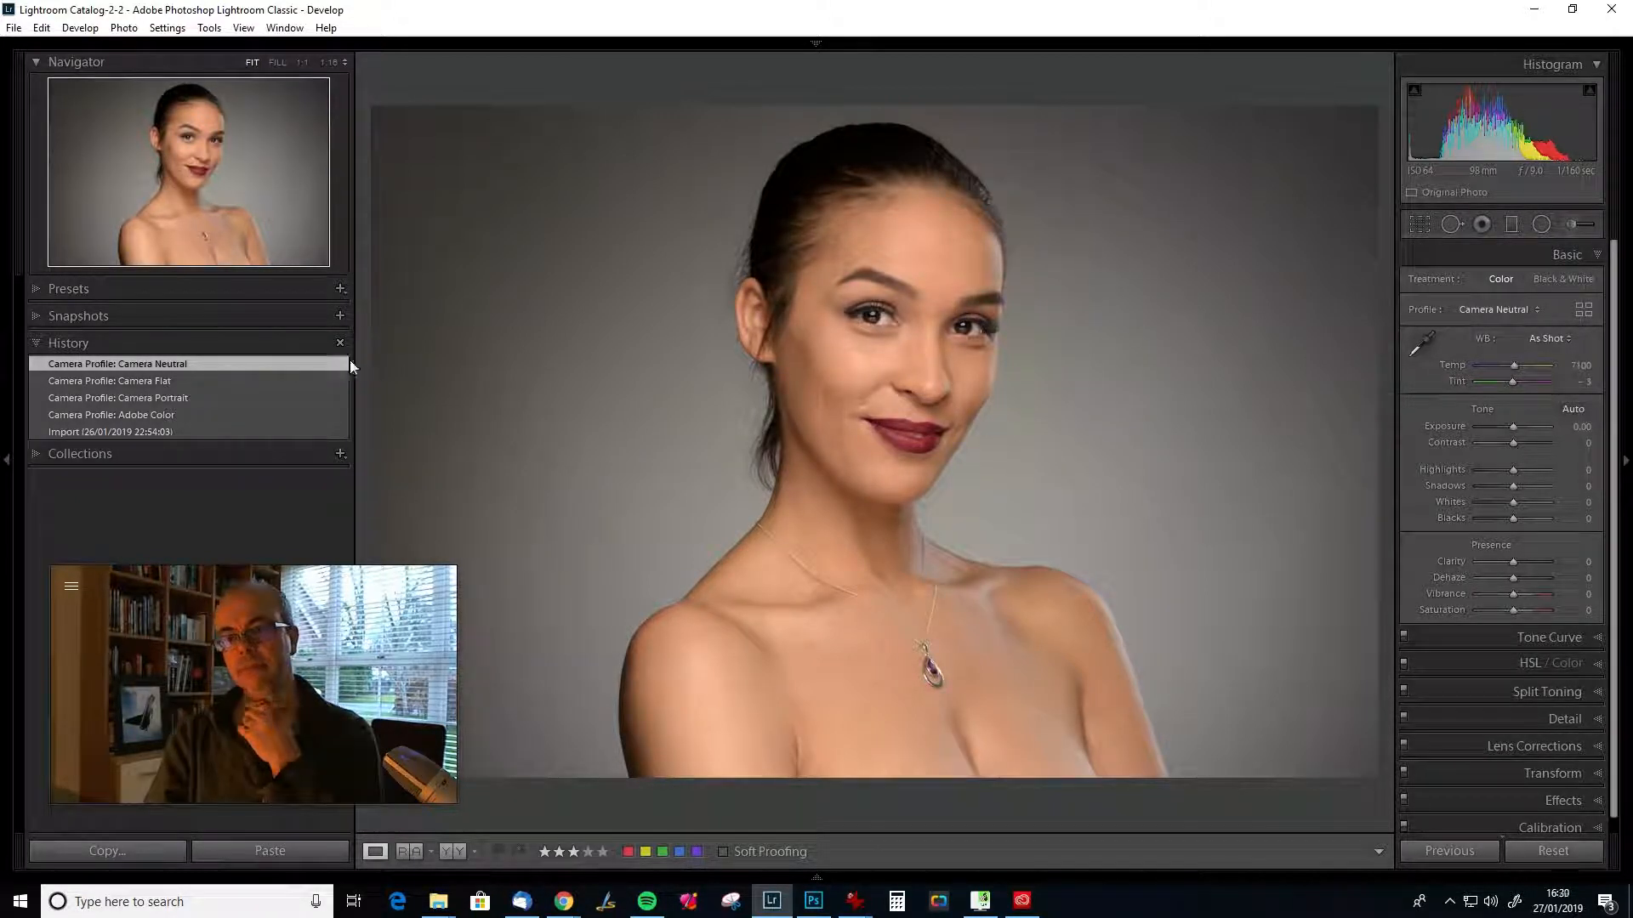
{"action": "left_click", "coordinate": [190, 396]}
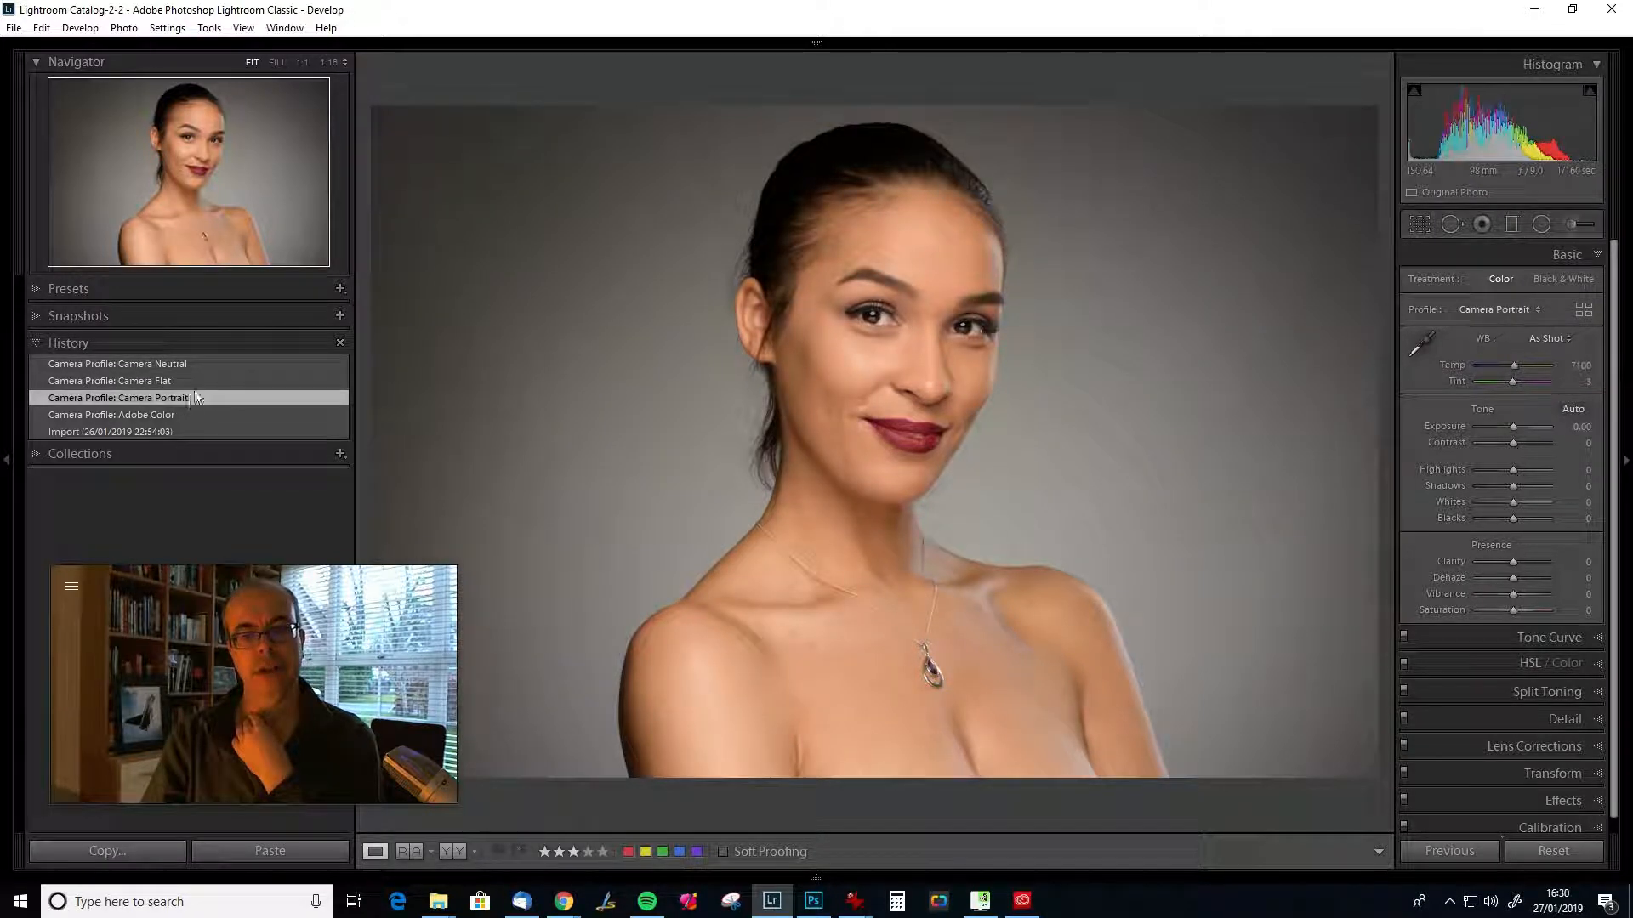
{"action": "left_click", "coordinate": [212, 381]}
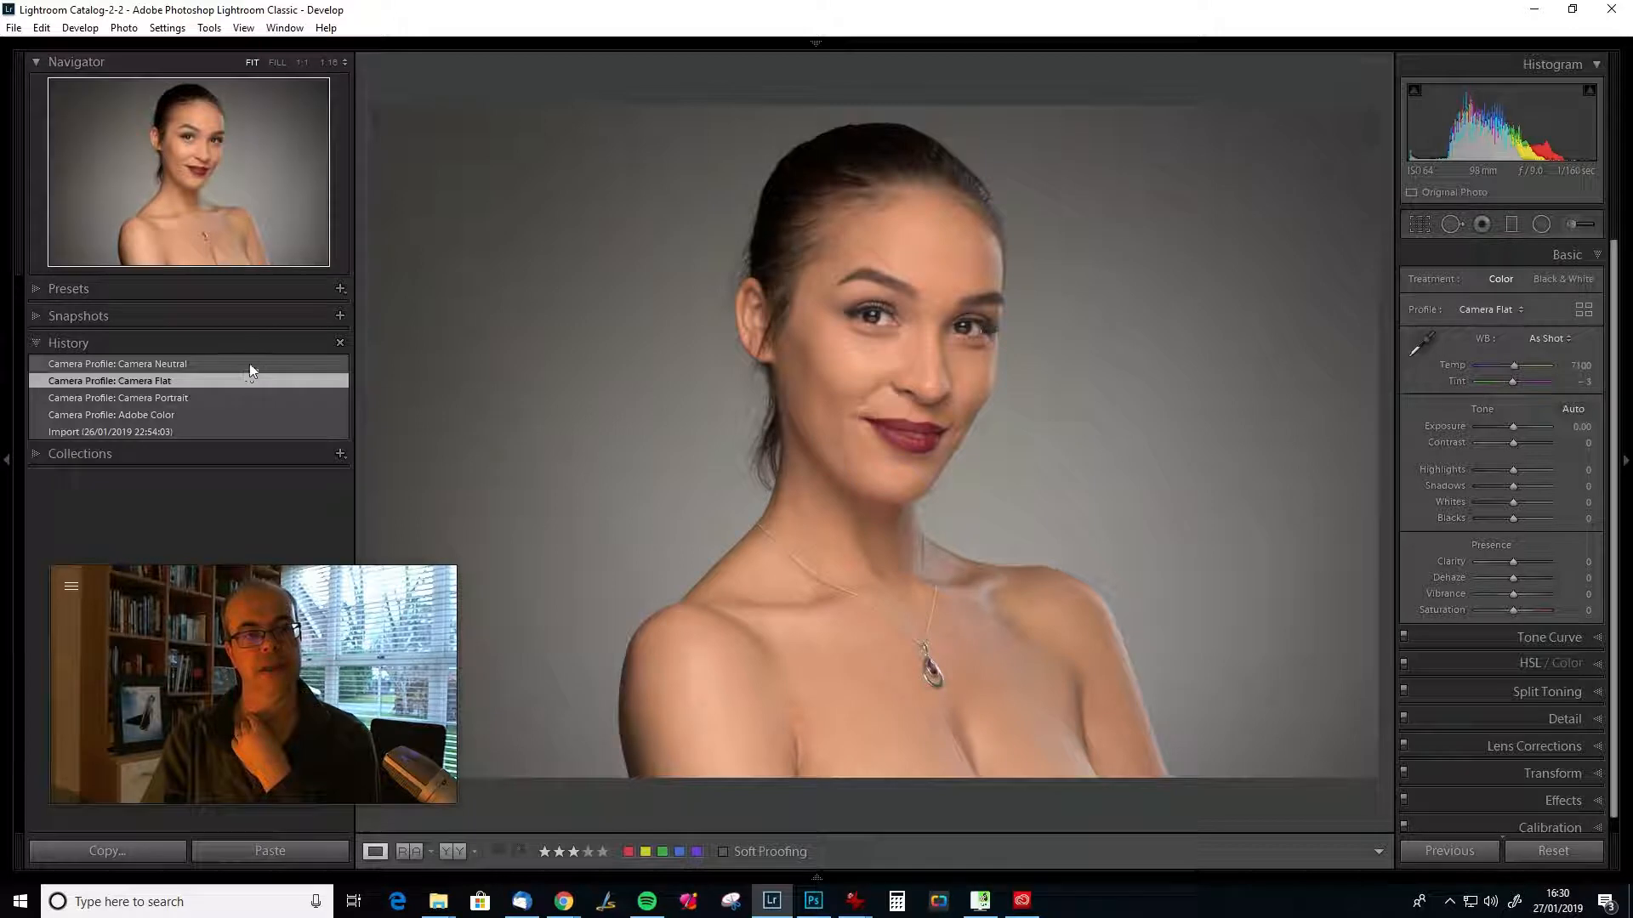
{"action": "left_click", "coordinate": [250, 365]}
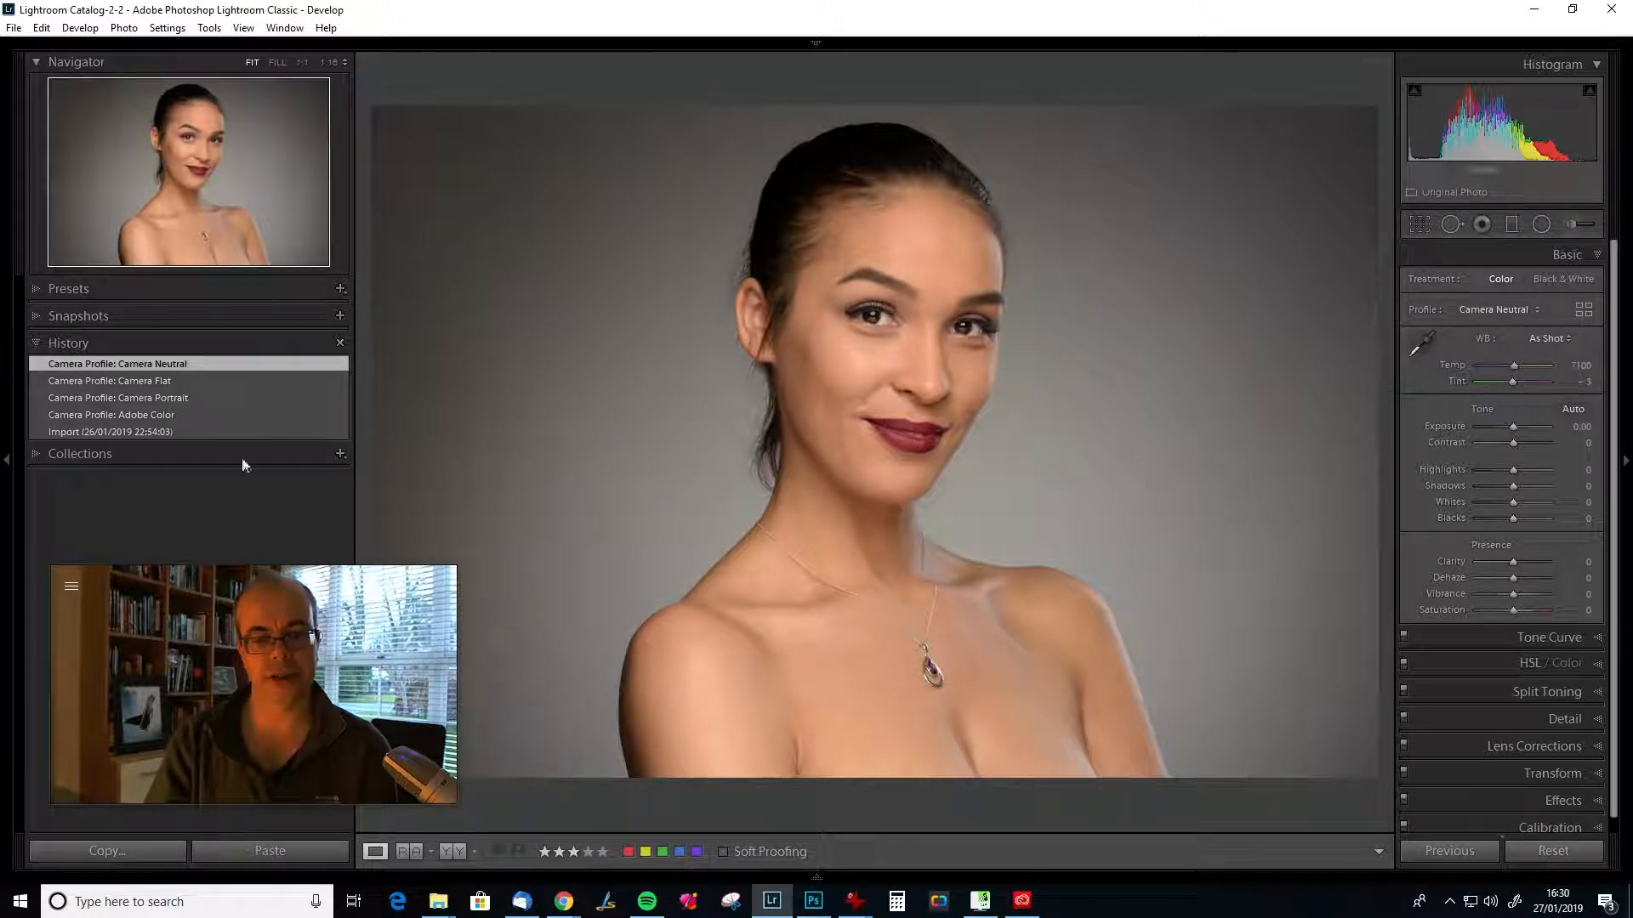
Return to the Adobe Color history state, try the Adobe Portrait and Camera Portrait profiles, and apply Camera Neutral.
{"action": "left_click", "coordinate": [210, 415]}
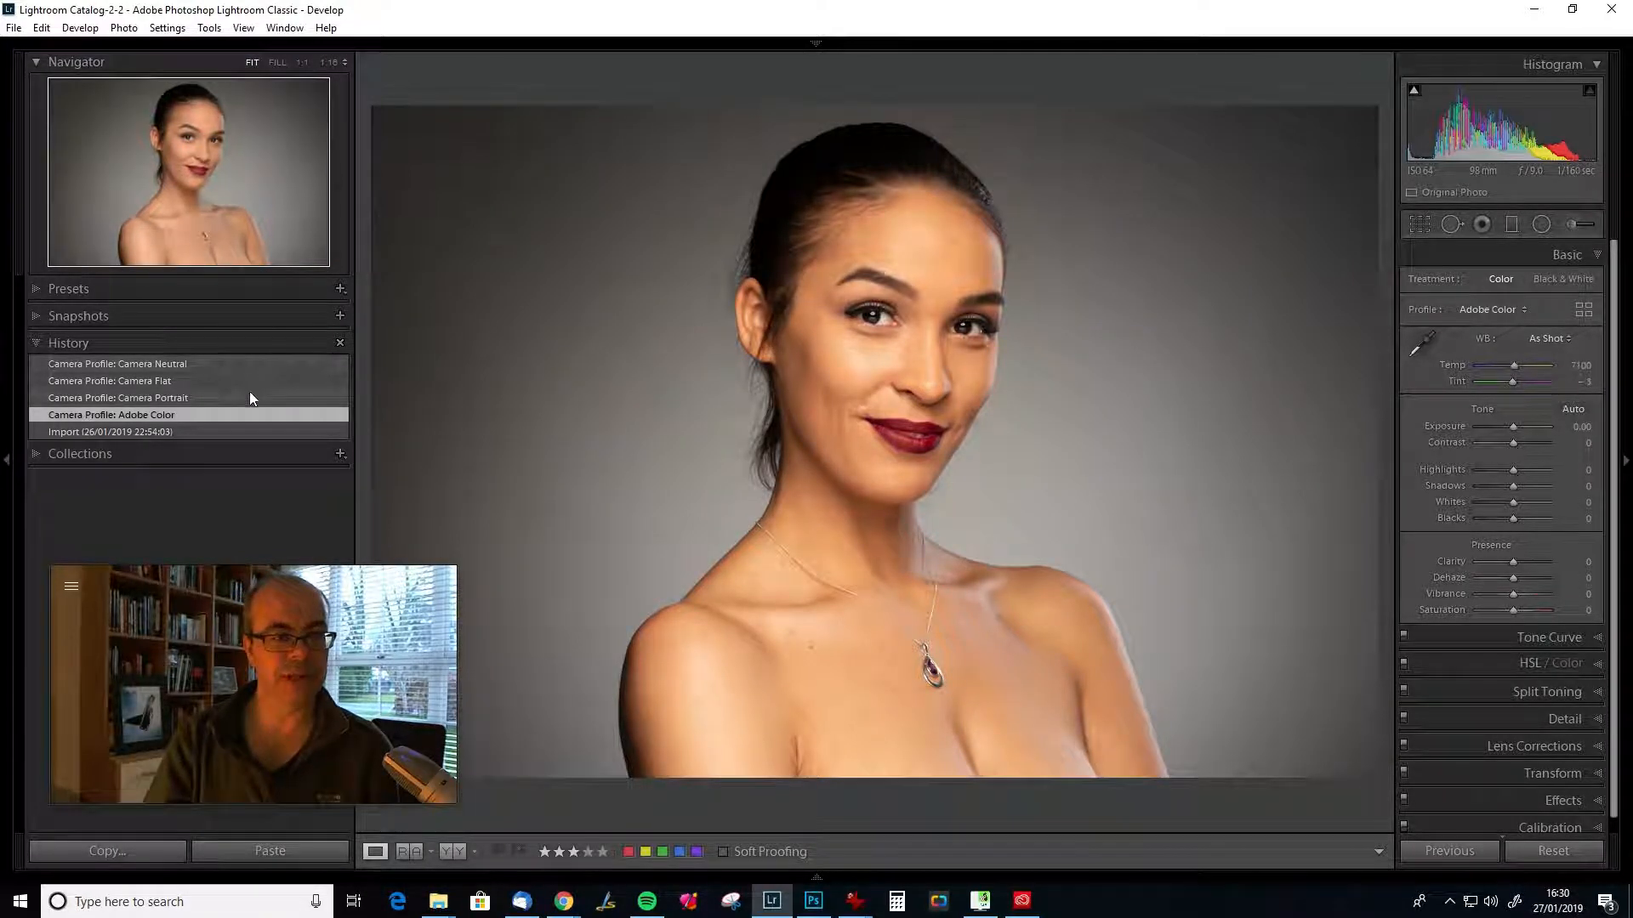
{"action": "left_click", "coordinate": [1489, 309]}
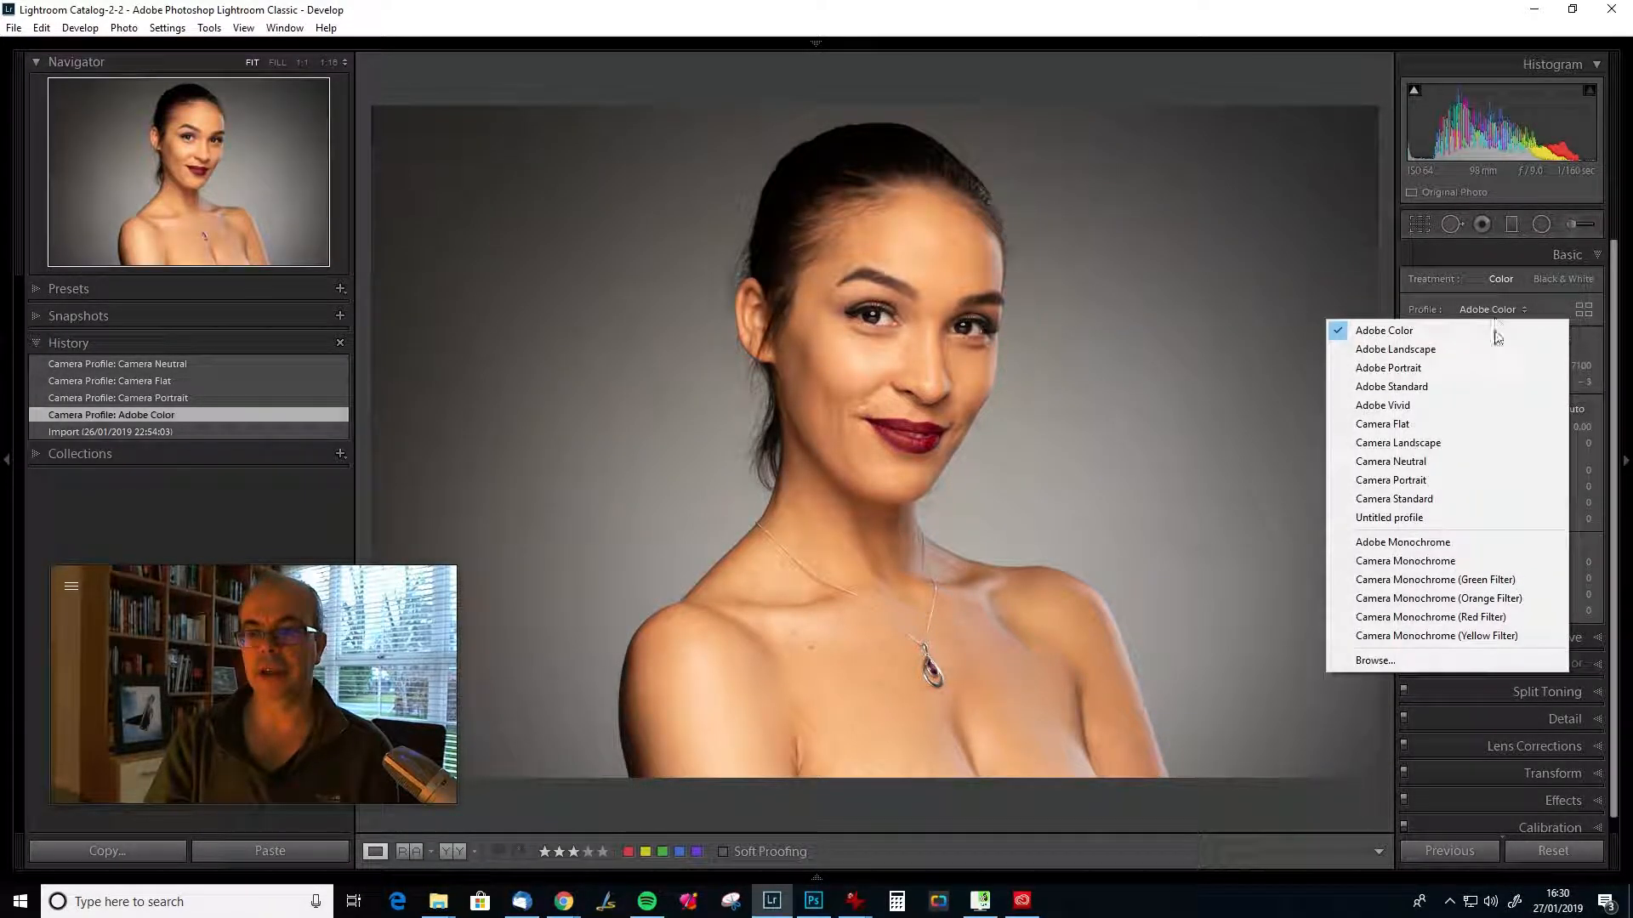
{"action": "left_click", "coordinate": [1465, 368]}
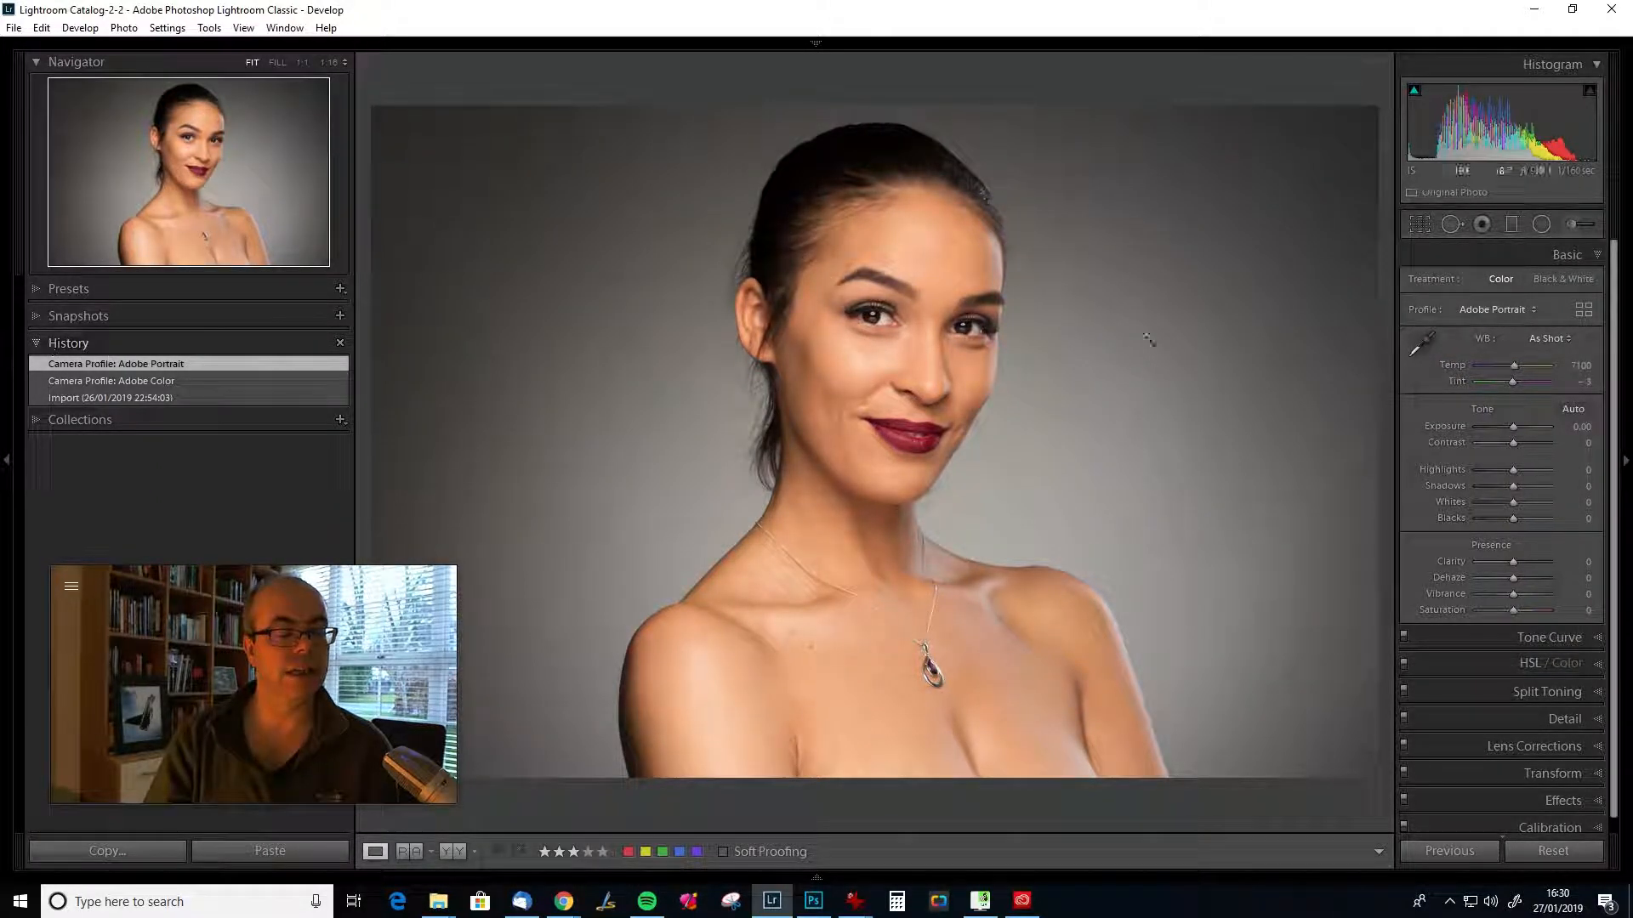
{"action": "left_click", "coordinate": [1490, 311]}
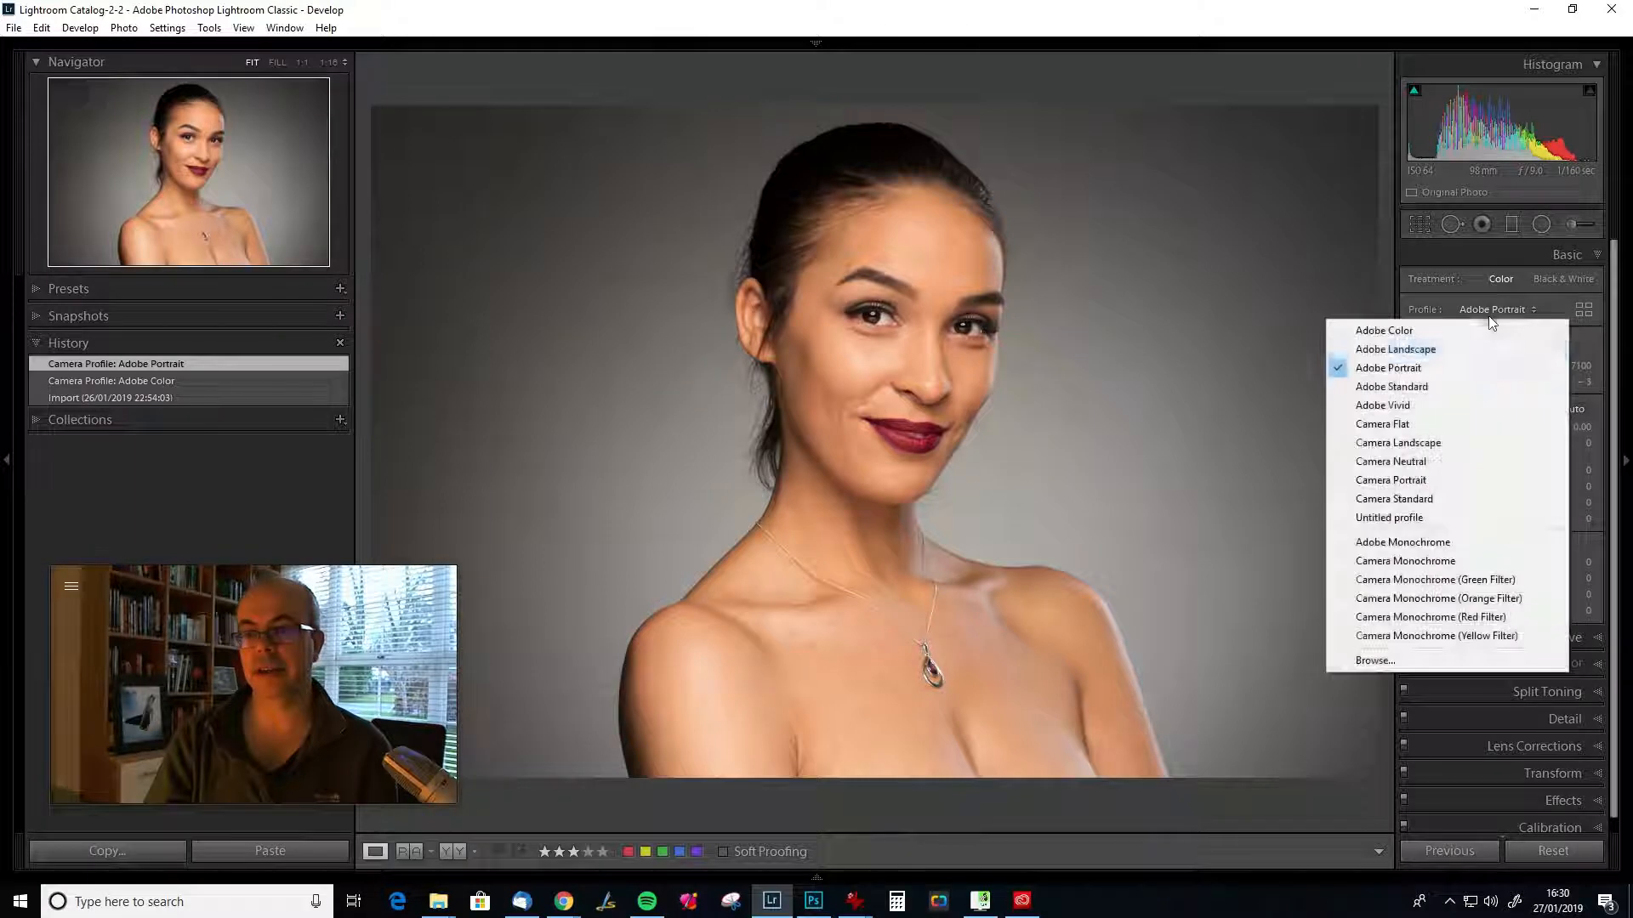
{"action": "left_click", "coordinate": [1447, 480]}
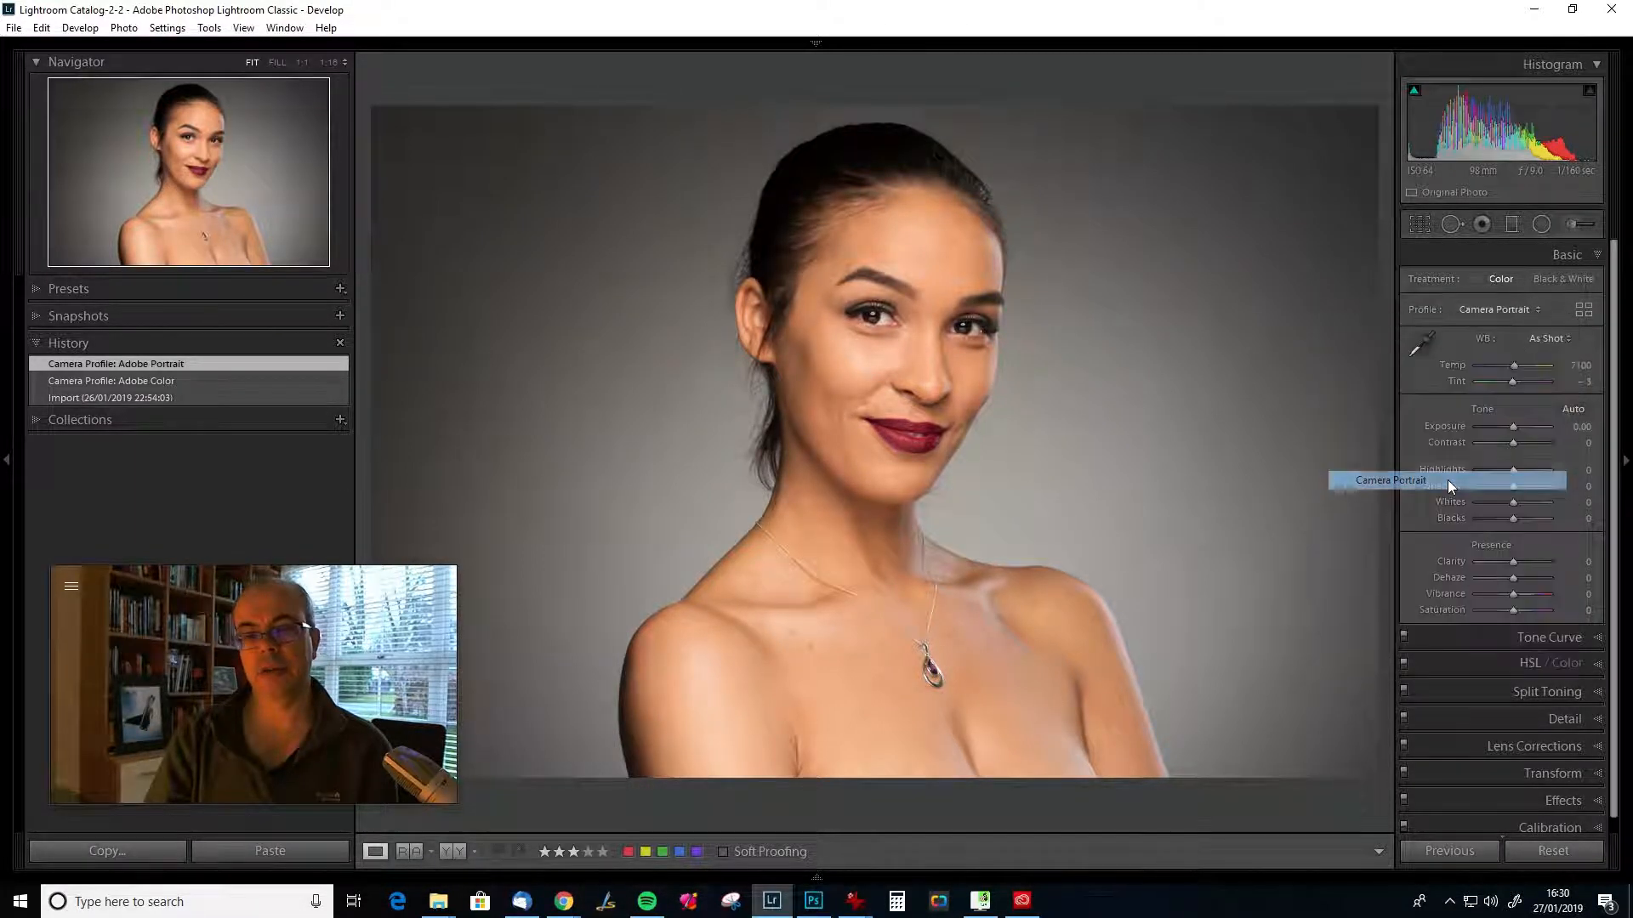
{"action": "left_click", "coordinate": [1493, 309]}
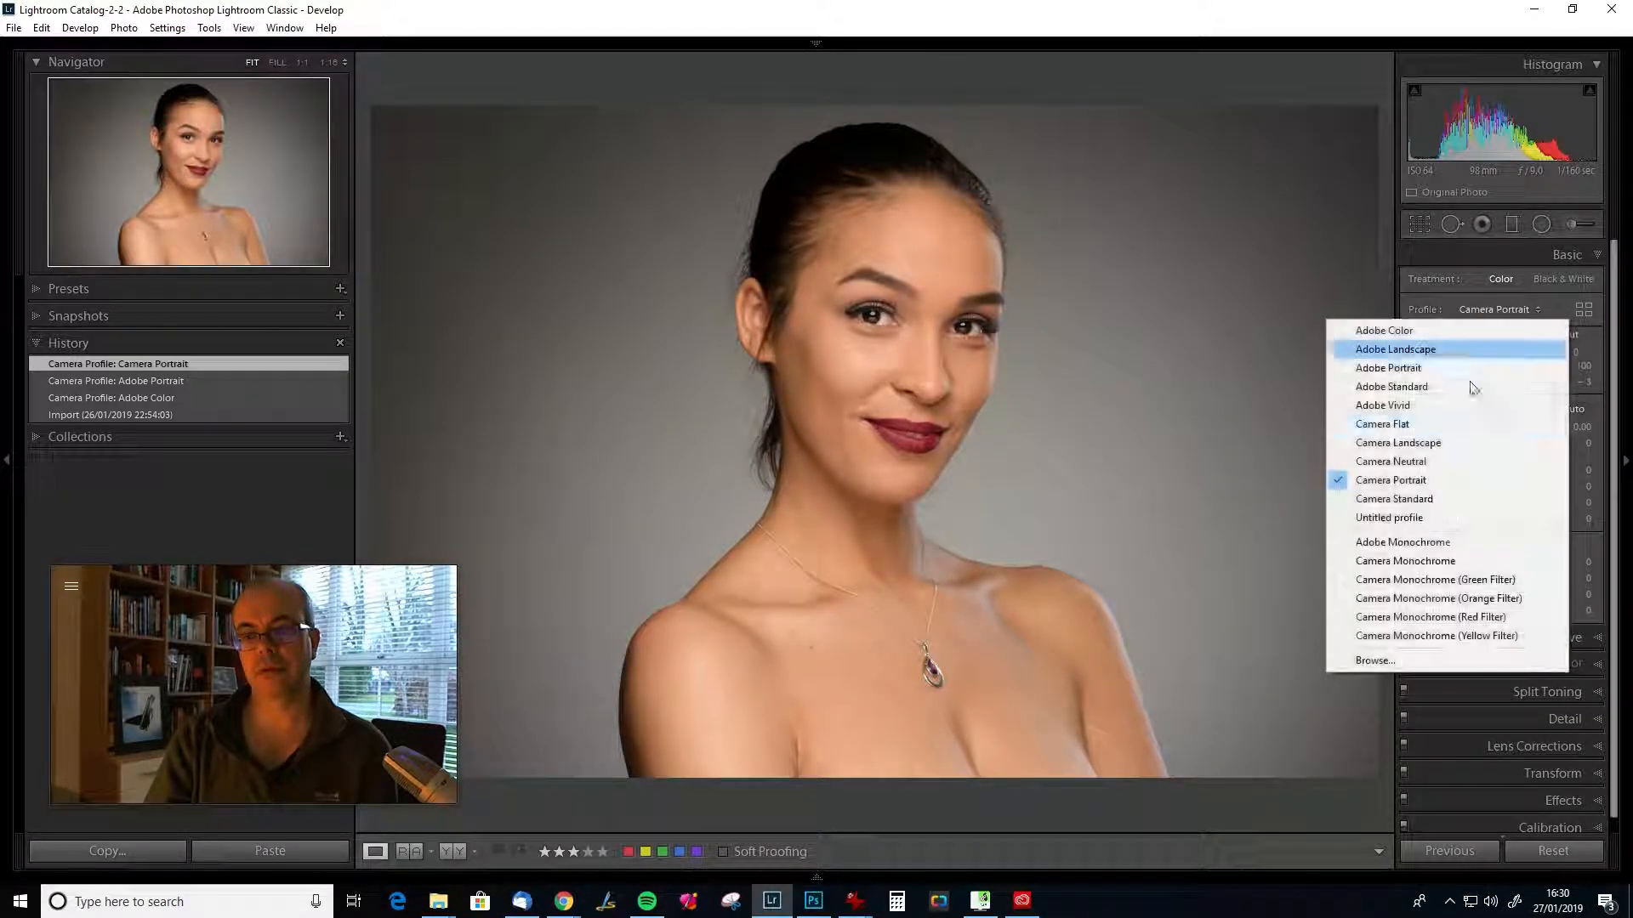
{"action": "left_click", "coordinate": [1447, 462]}
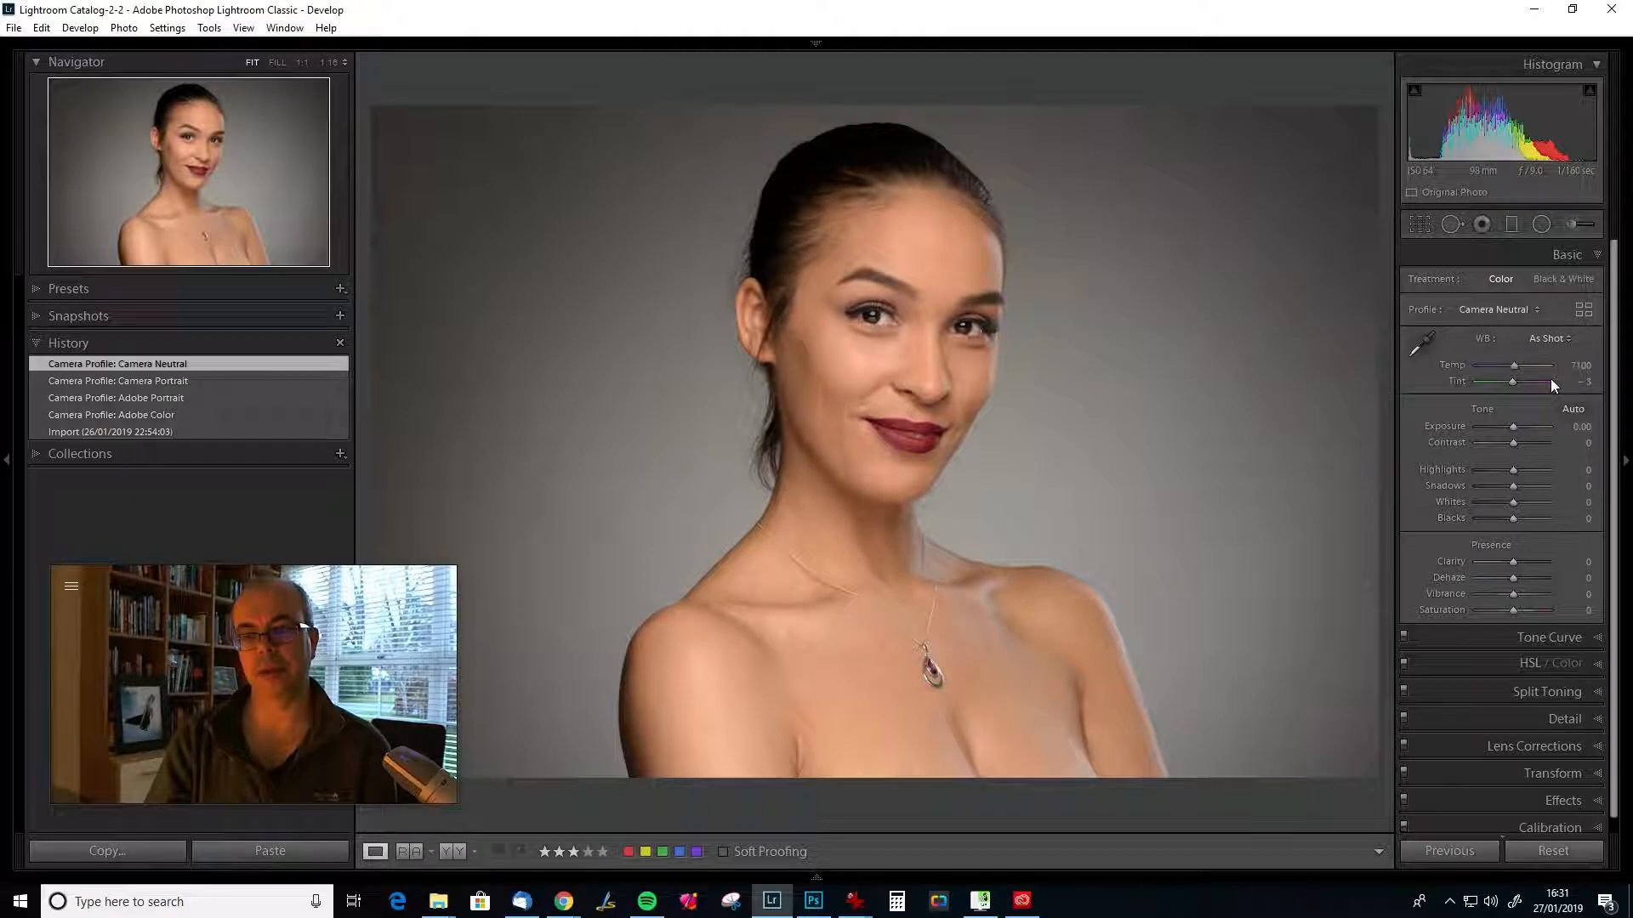
Examine the Adobe Raw, Camera Matching and Artistic profiles in the Profile Browser, previewing Artistic effects on the portrait, and close it.
{"action": "left_click", "coordinate": [1583, 310]}
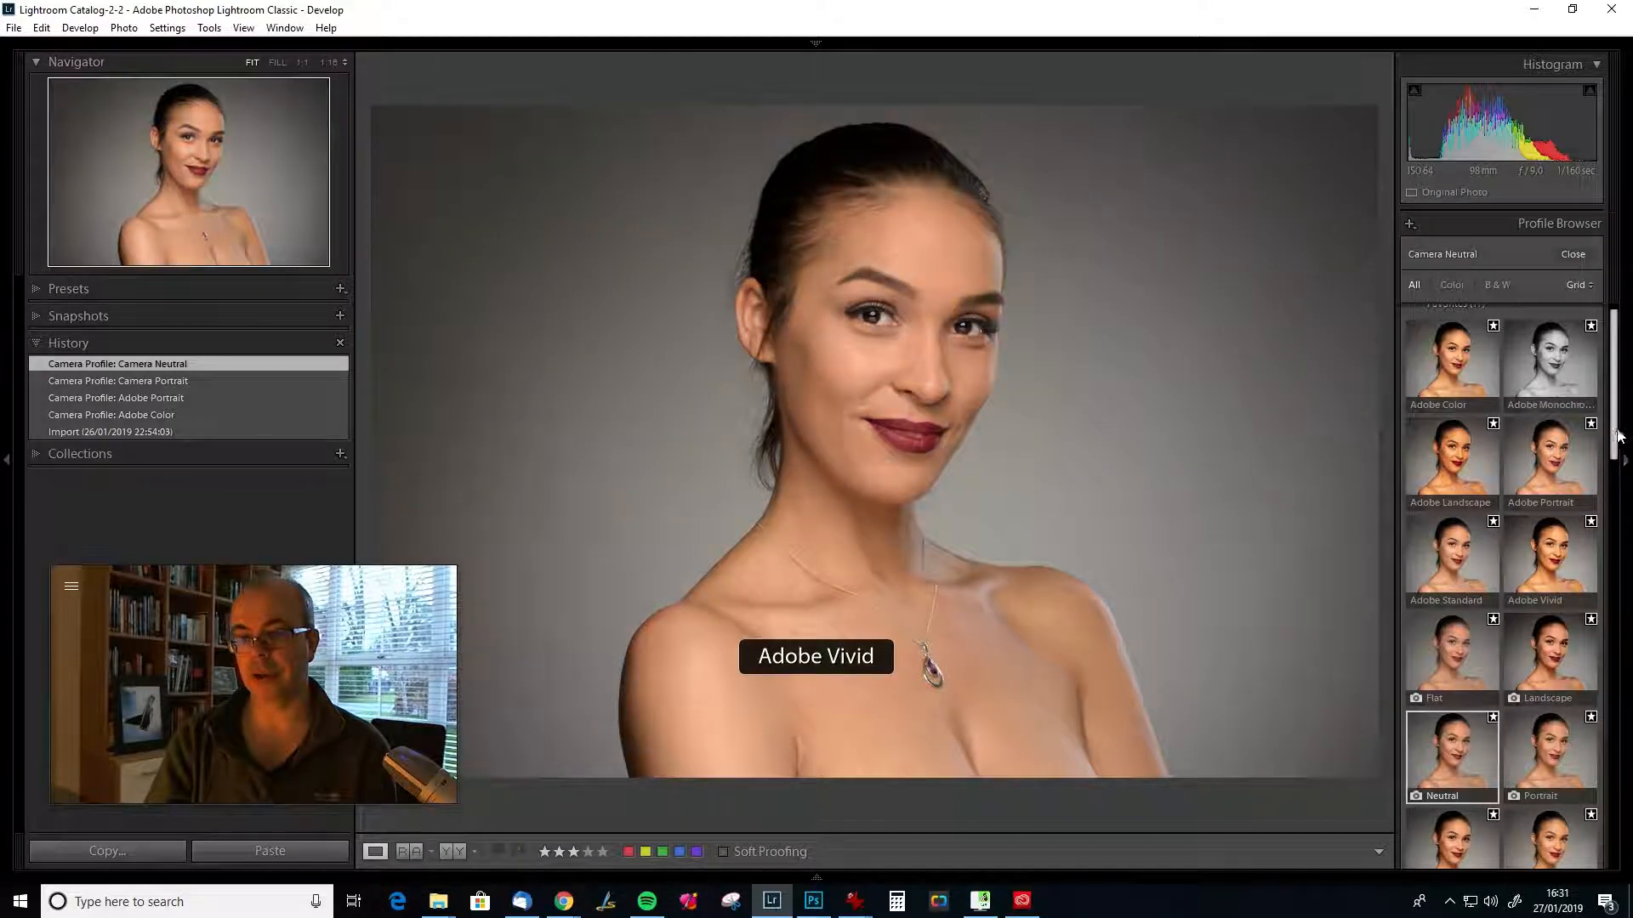
{"action": "scroll", "coordinate": [1501, 587], "scroll_direction": "down", "scroll_amount": 2}
{"action": "scroll", "coordinate": [1501, 587], "scroll_direction": "up", "scroll_amount": 3}
{"action": "scroll", "coordinate": [1593, 580], "scroll_direction": "down", "scroll_amount": 10}
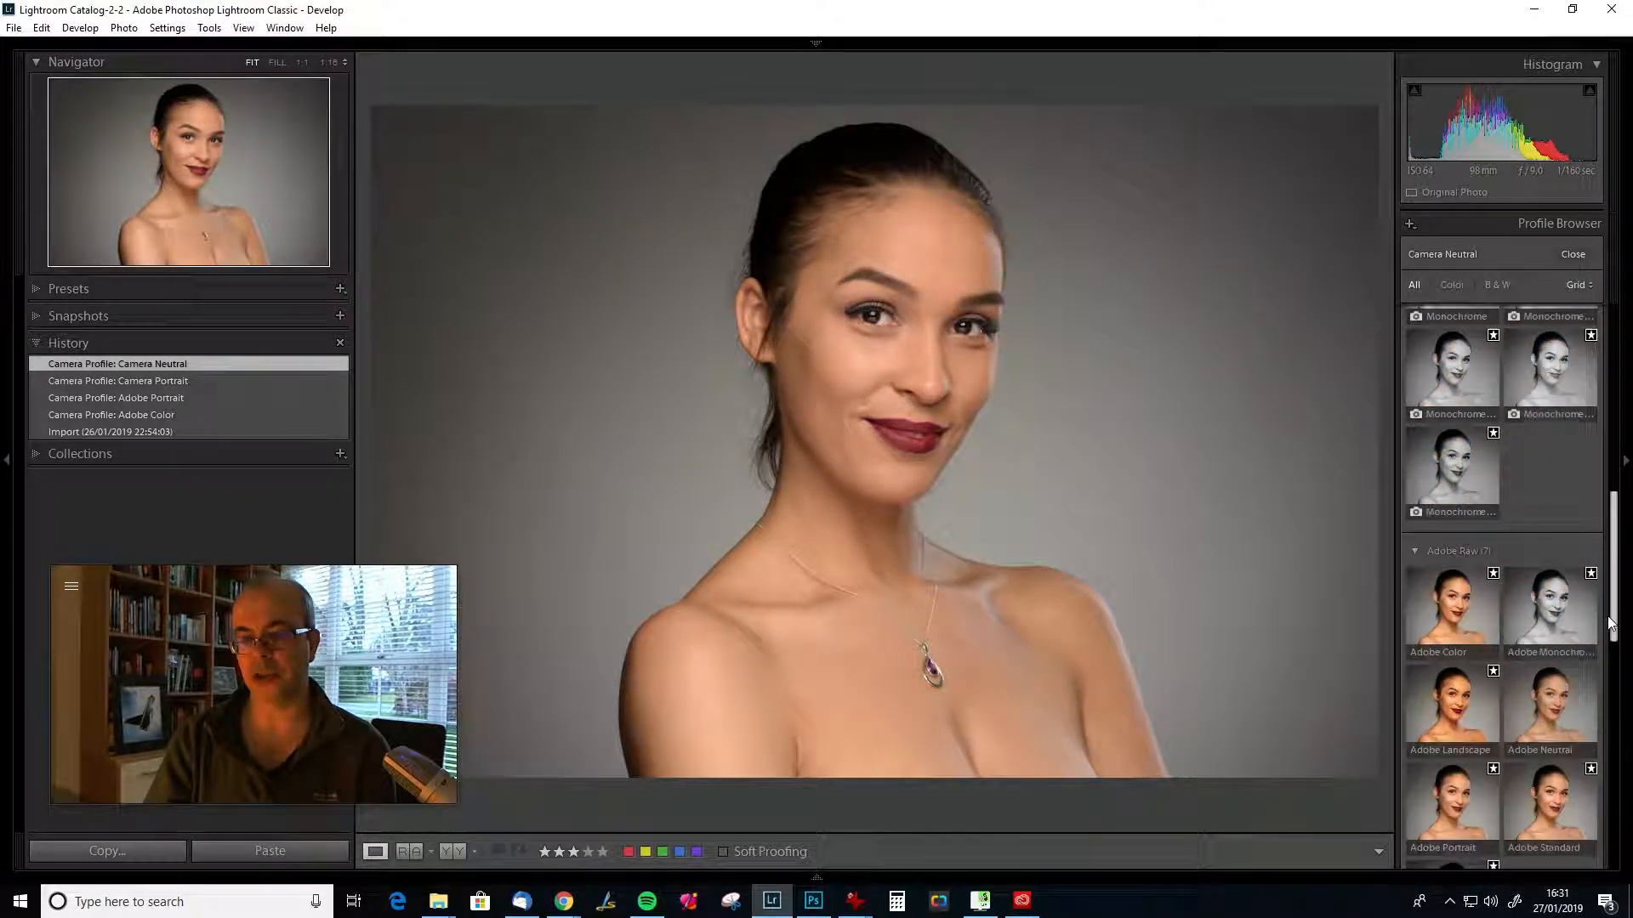
{"action": "scroll", "coordinate": [1593, 580], "scroll_direction": "down", "scroll_amount": 2}
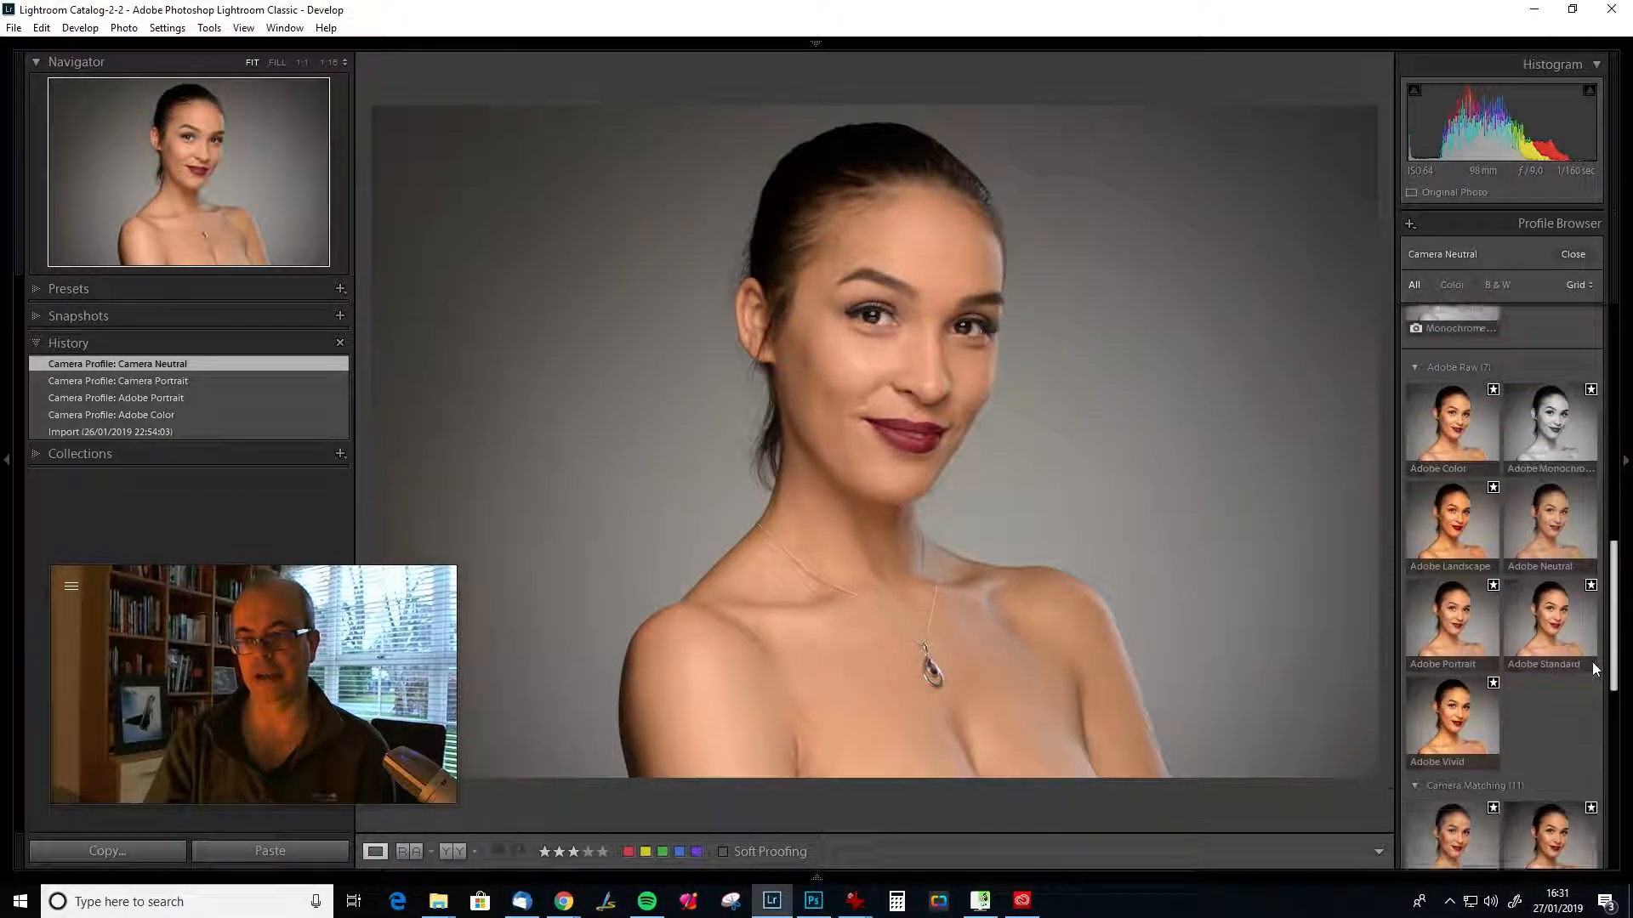
{"action": "scroll", "coordinate": [1593, 659], "scroll_direction": "down", "scroll_amount": 2}
{"action": "scroll", "coordinate": [1592, 659], "scroll_direction": "down", "scroll_amount": 4}
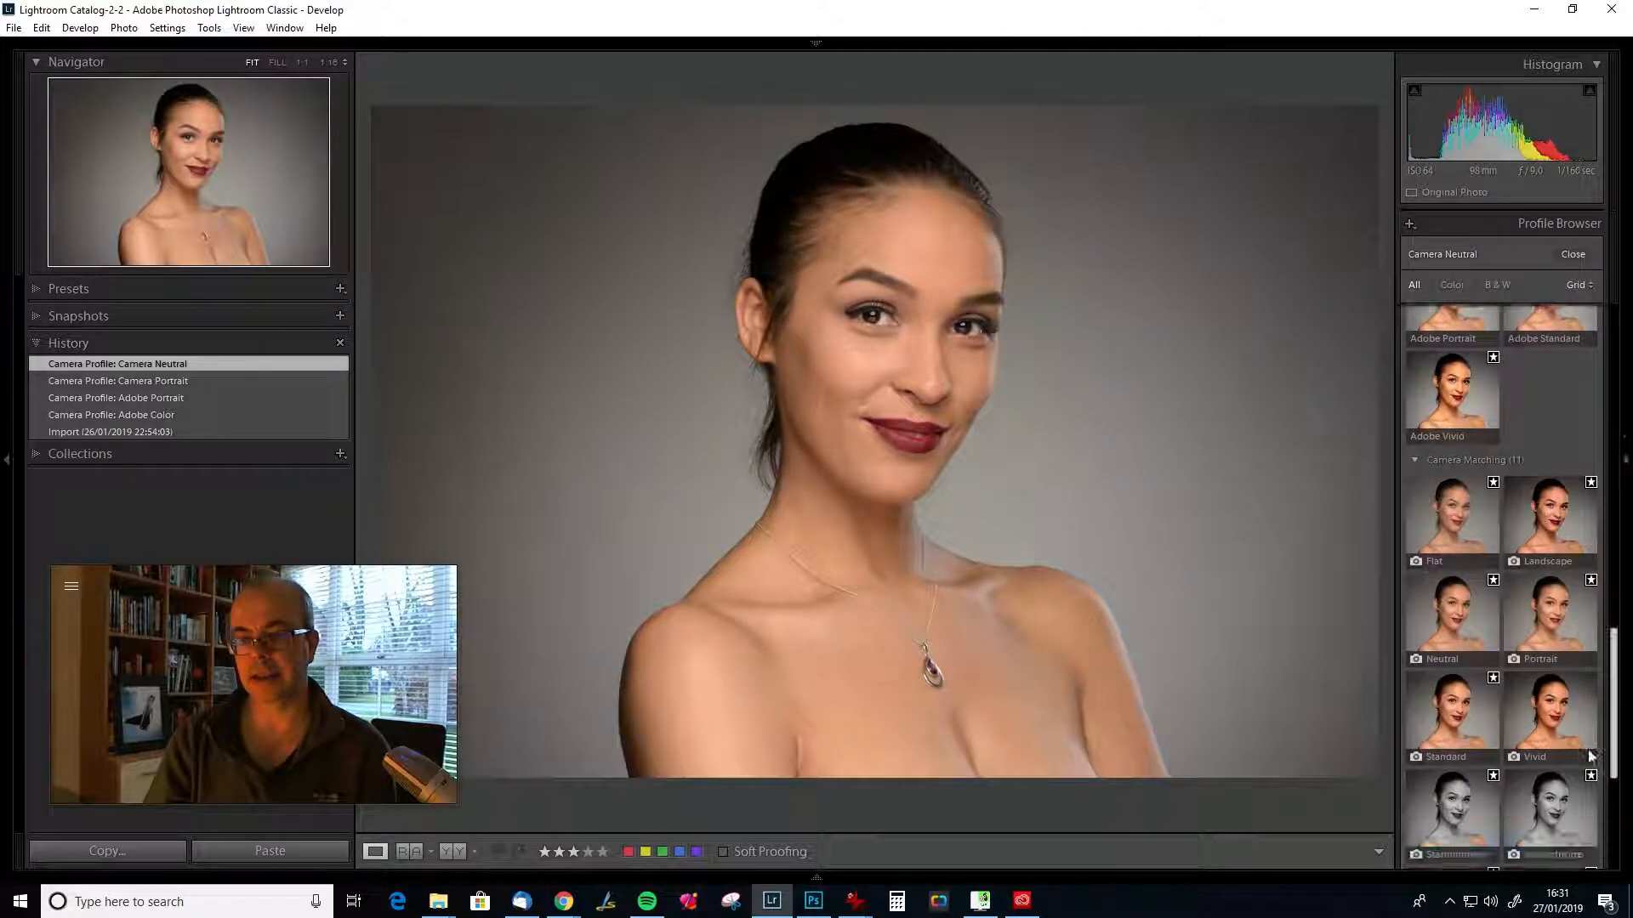
{"action": "left_click_drag", "start_coordinate": [1613, 706], "coordinate": [1613, 774]}
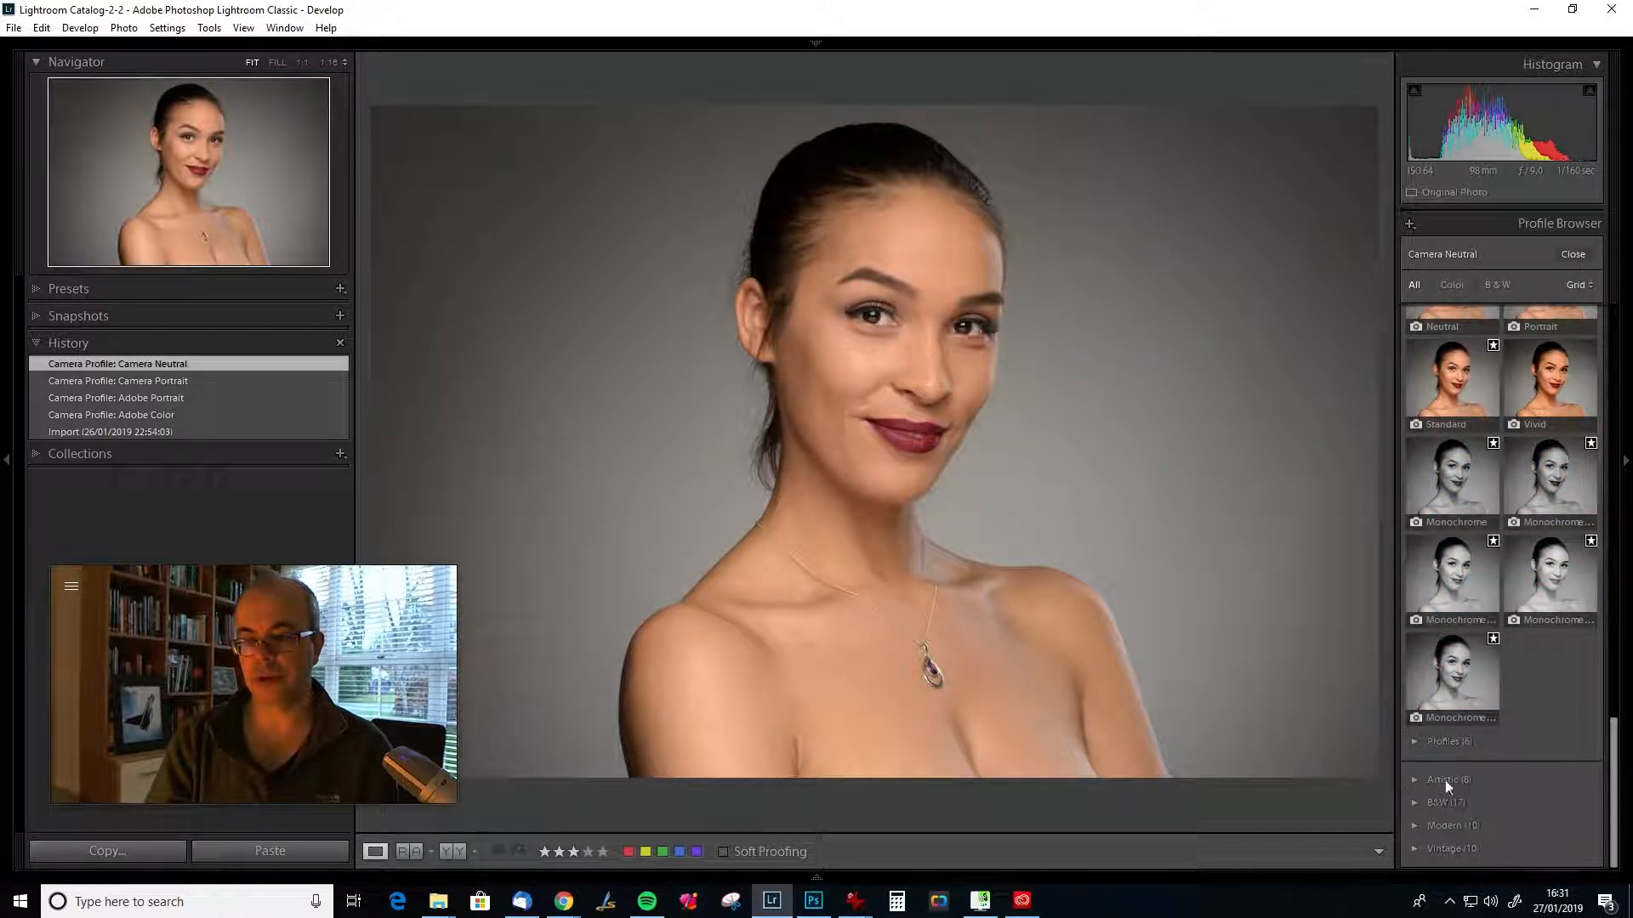
{"action": "left_click", "coordinate": [1415, 779]}
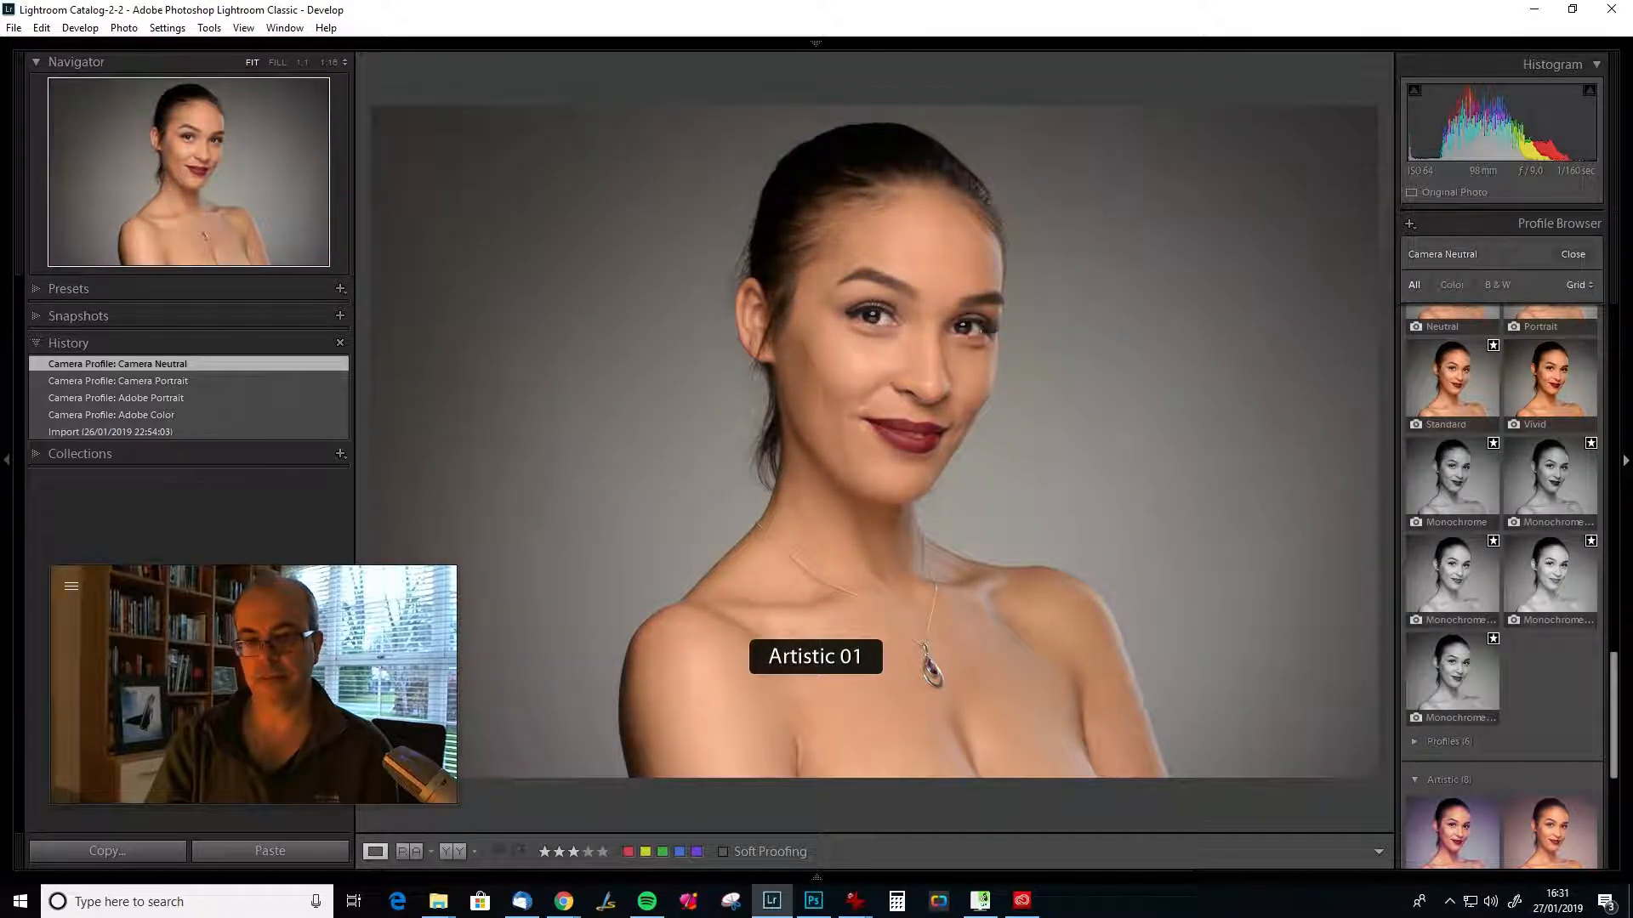
{"action": "scroll", "coordinate": [1582, 746], "scroll_direction": "down", "scroll_amount": 5}
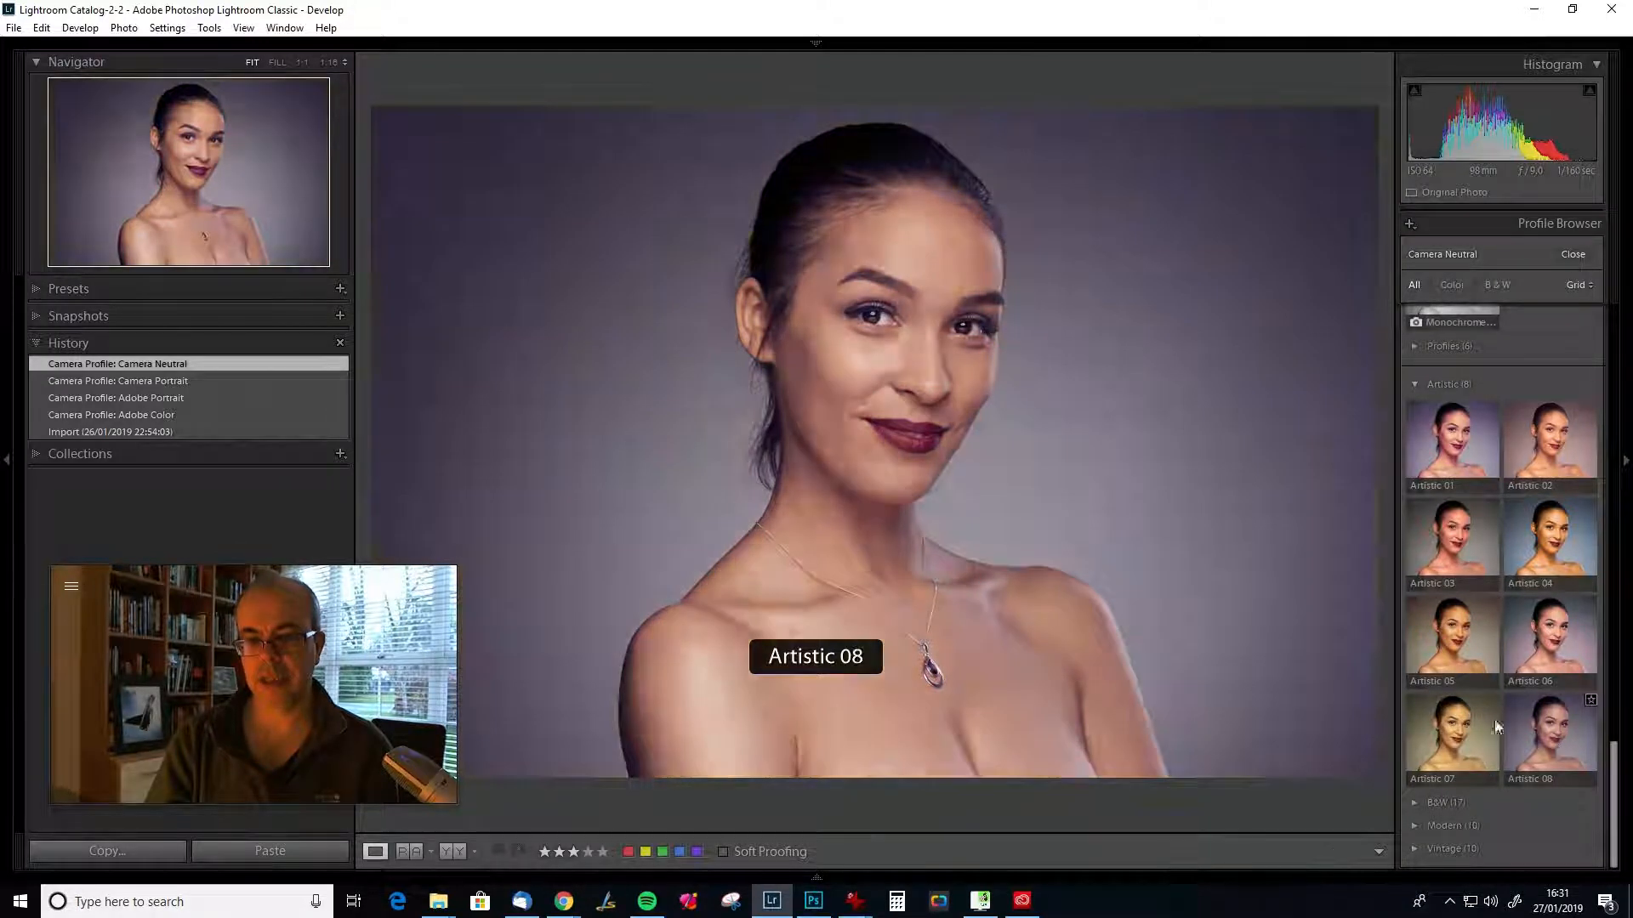
{"action": "left_click_drag", "start_coordinate": [1613, 774], "coordinate": [1604, 276]}
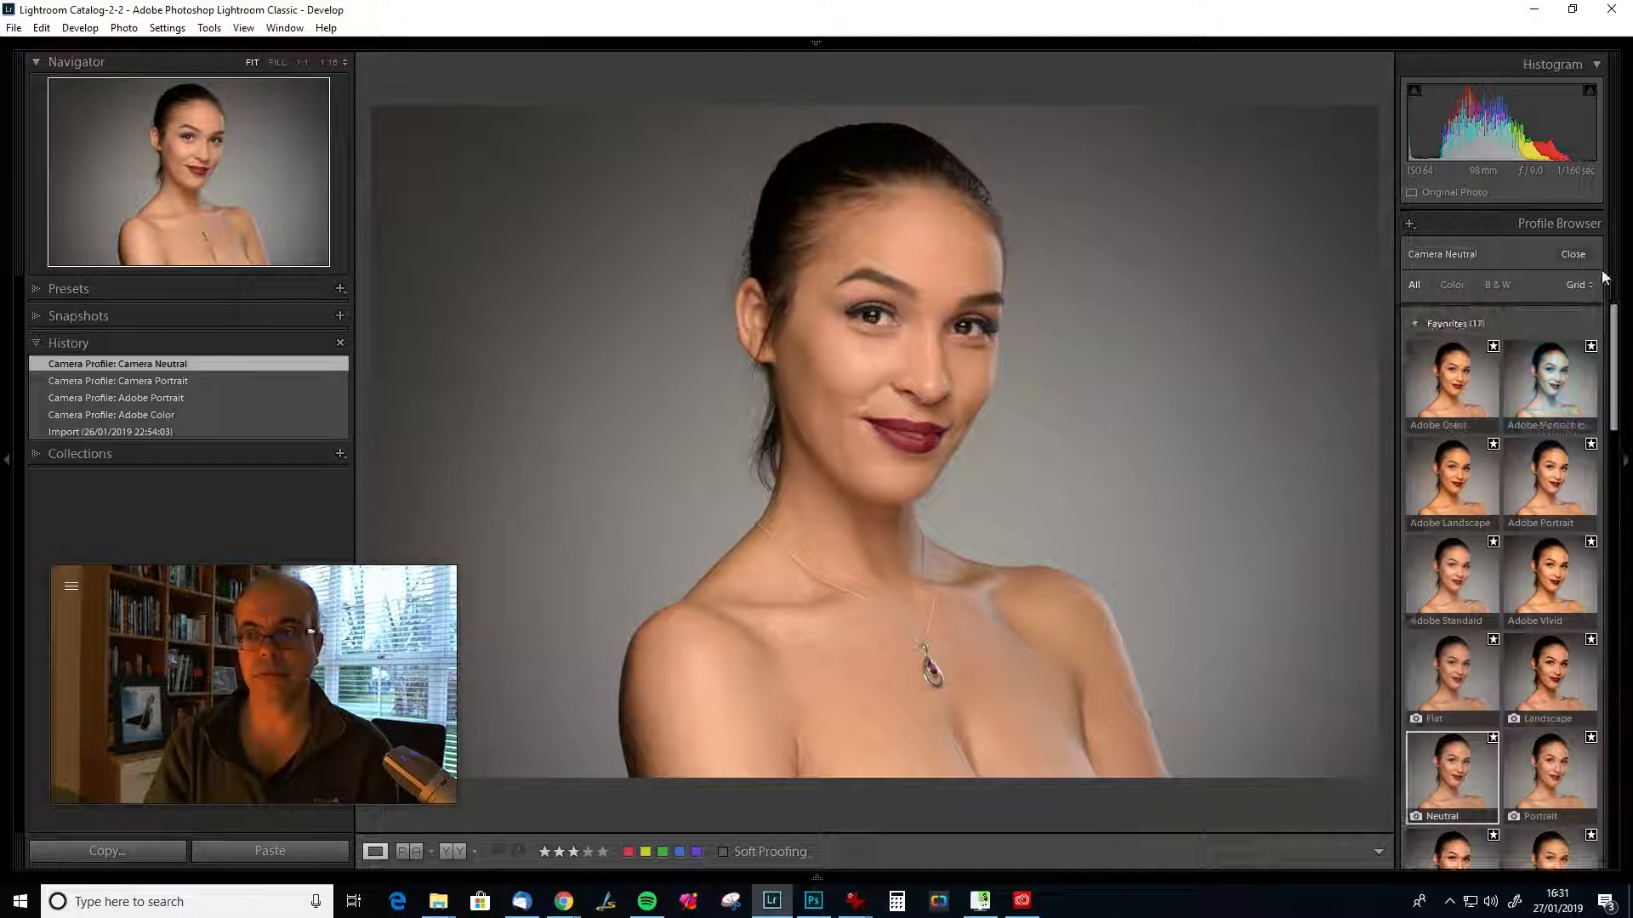
{"action": "left_click", "coordinate": [1573, 254]}
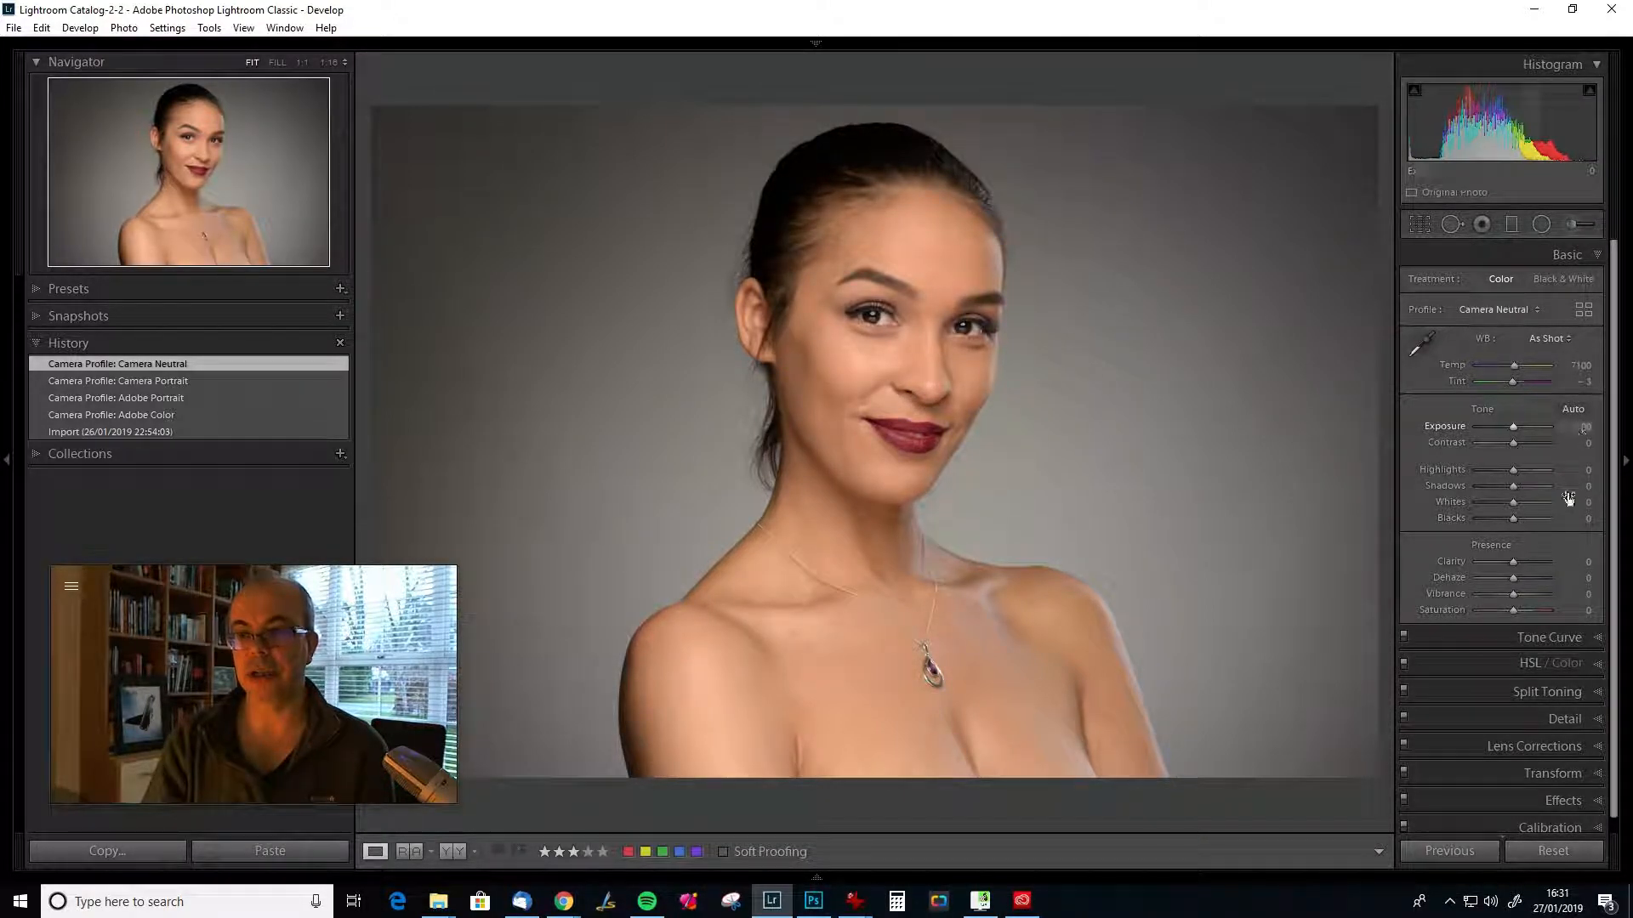
Raise the portrait's Shadows to +36 and Whites to +12.
{"action": "left_click_drag", "start_coordinate": [1513, 487], "coordinate": [1527, 486]}
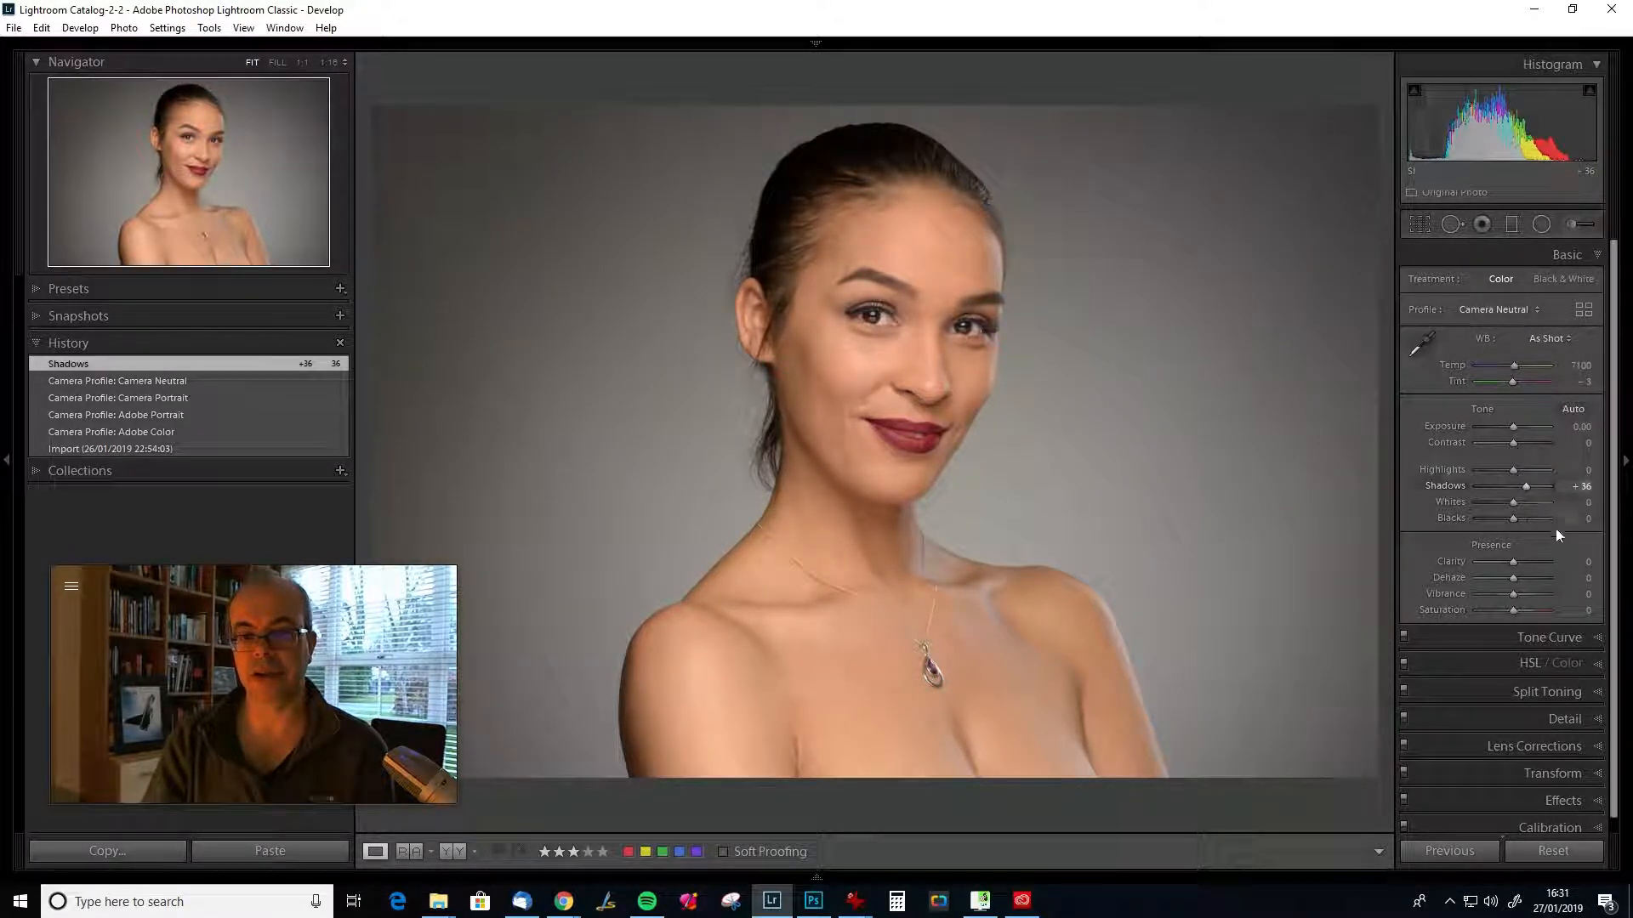
{"action": "left_click_drag", "start_coordinate": [1513, 502], "coordinate": [1517, 502]}
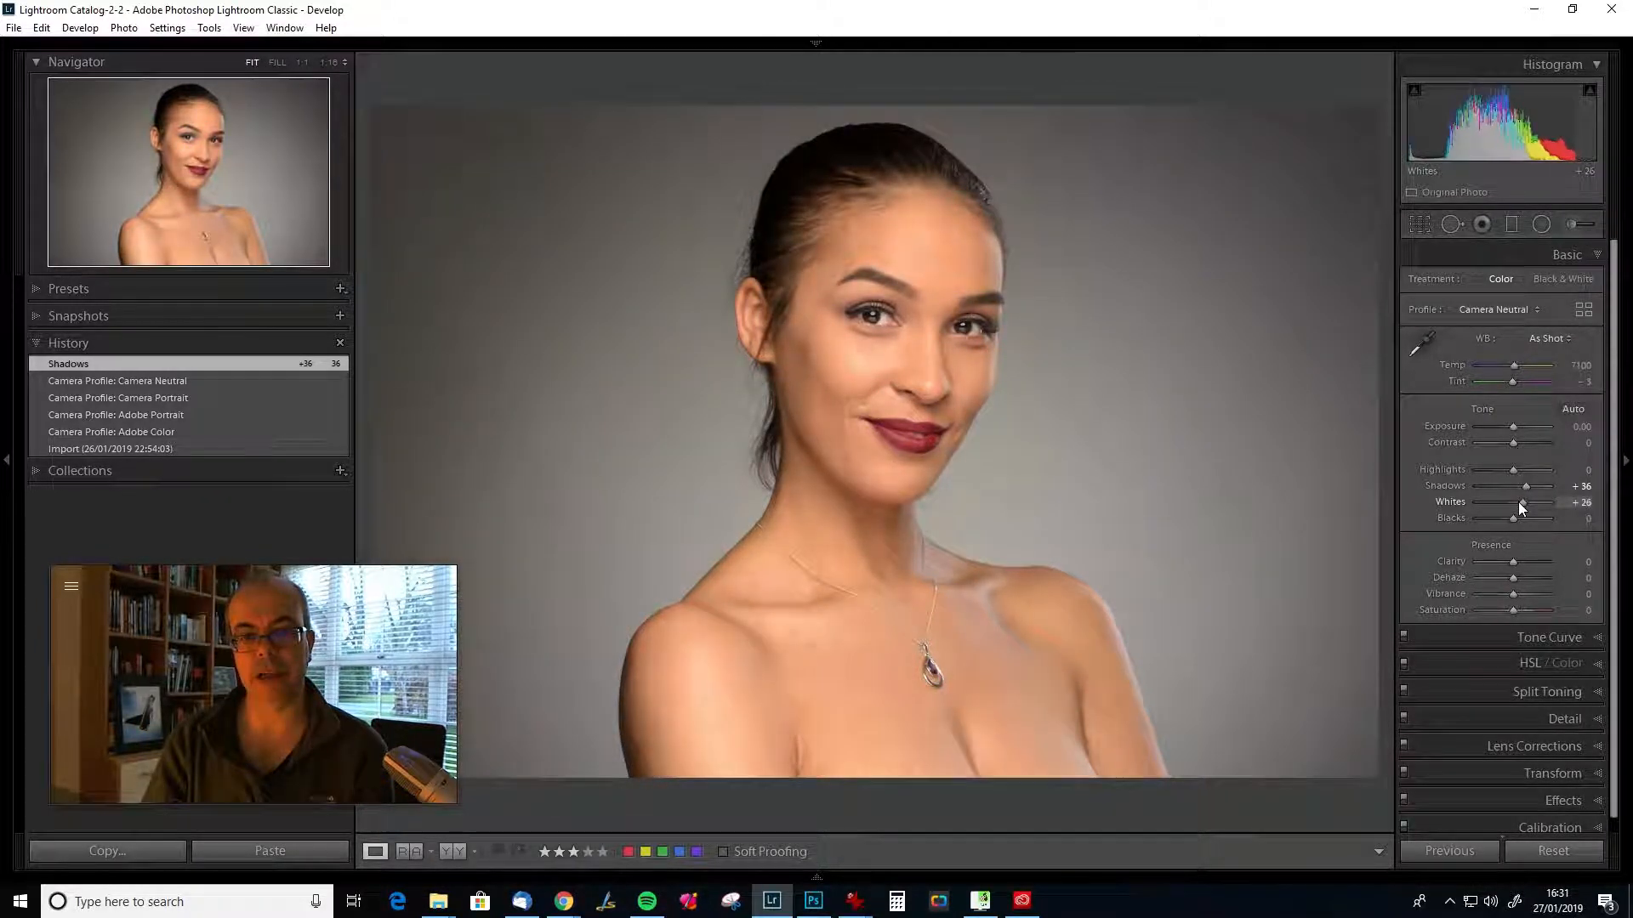
{"action": "left_click_drag", "start_coordinate": [1519, 502], "coordinate": [1514, 468]}
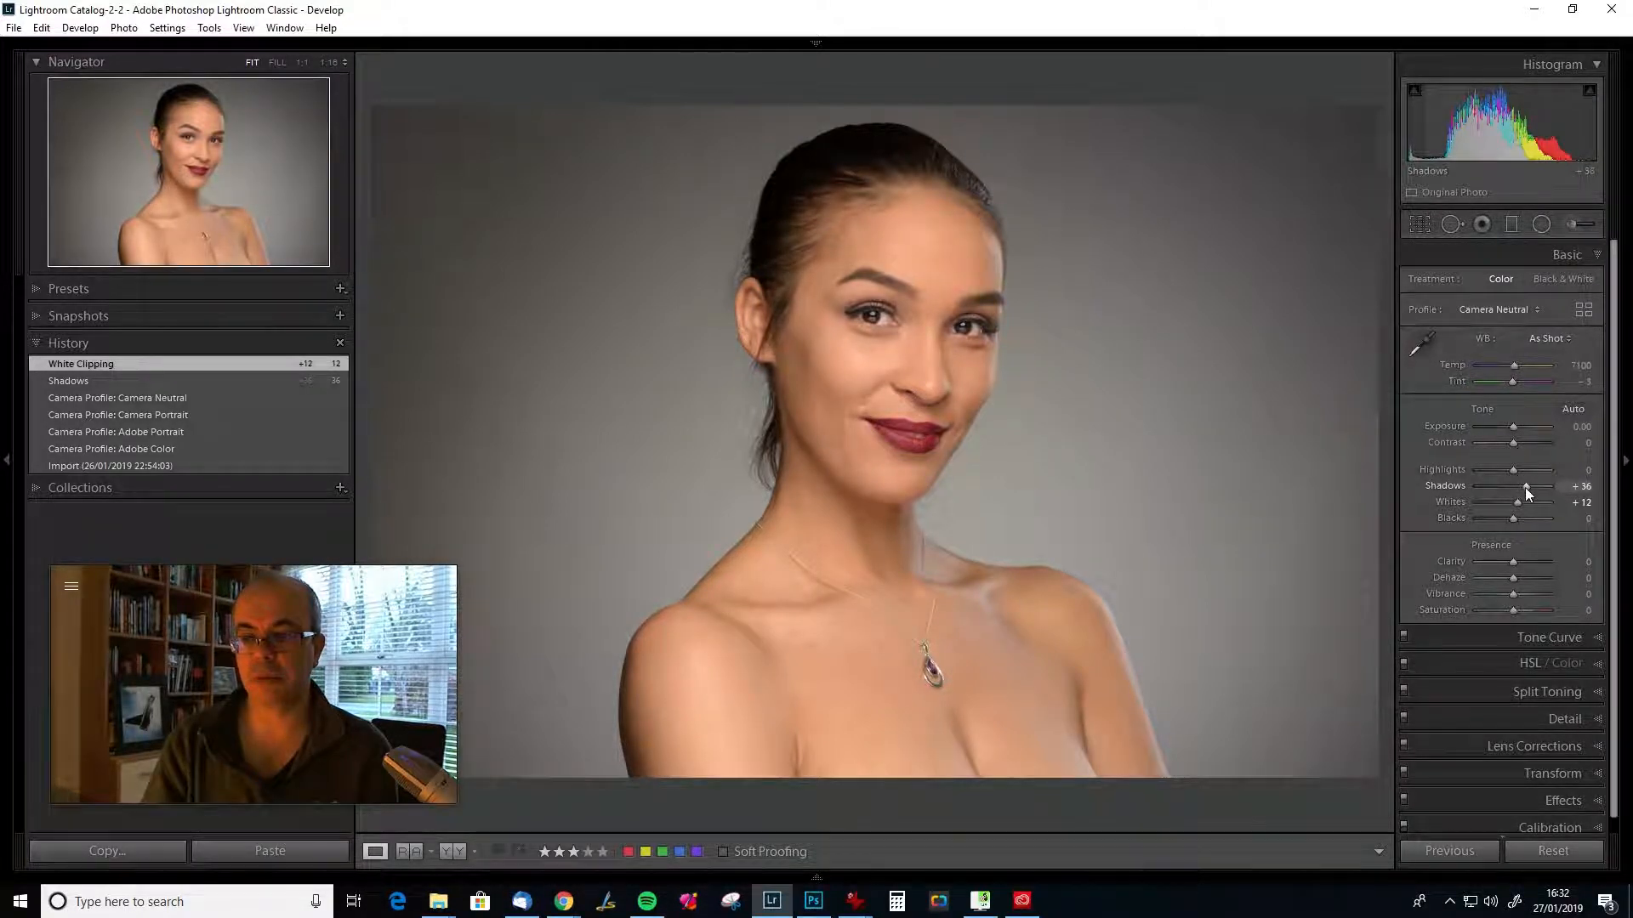
Try Shadows at +100, reduce them to +24, and raise the Exposure to +0.10.
{"action": "left_click_drag", "start_coordinate": [1526, 488], "coordinate": [1557, 480]}
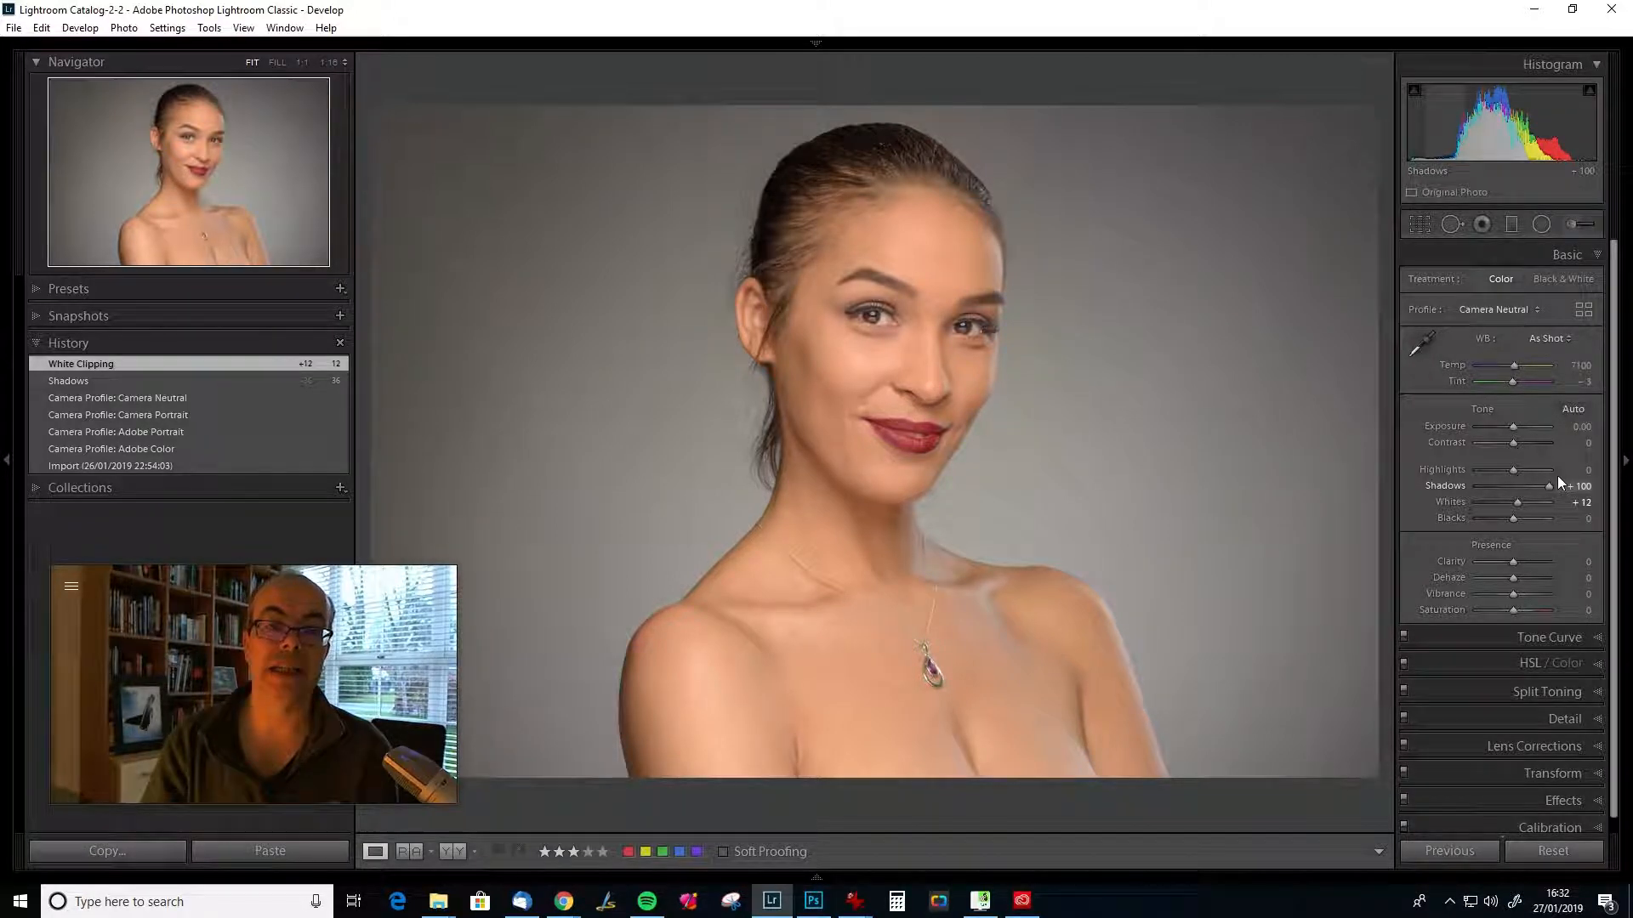
{"action": "left_click_drag", "start_coordinate": [1549, 486], "coordinate": [1520, 486]}
{"action": "left_click_drag", "start_coordinate": [1568, 434], "coordinate": [1574, 432]}
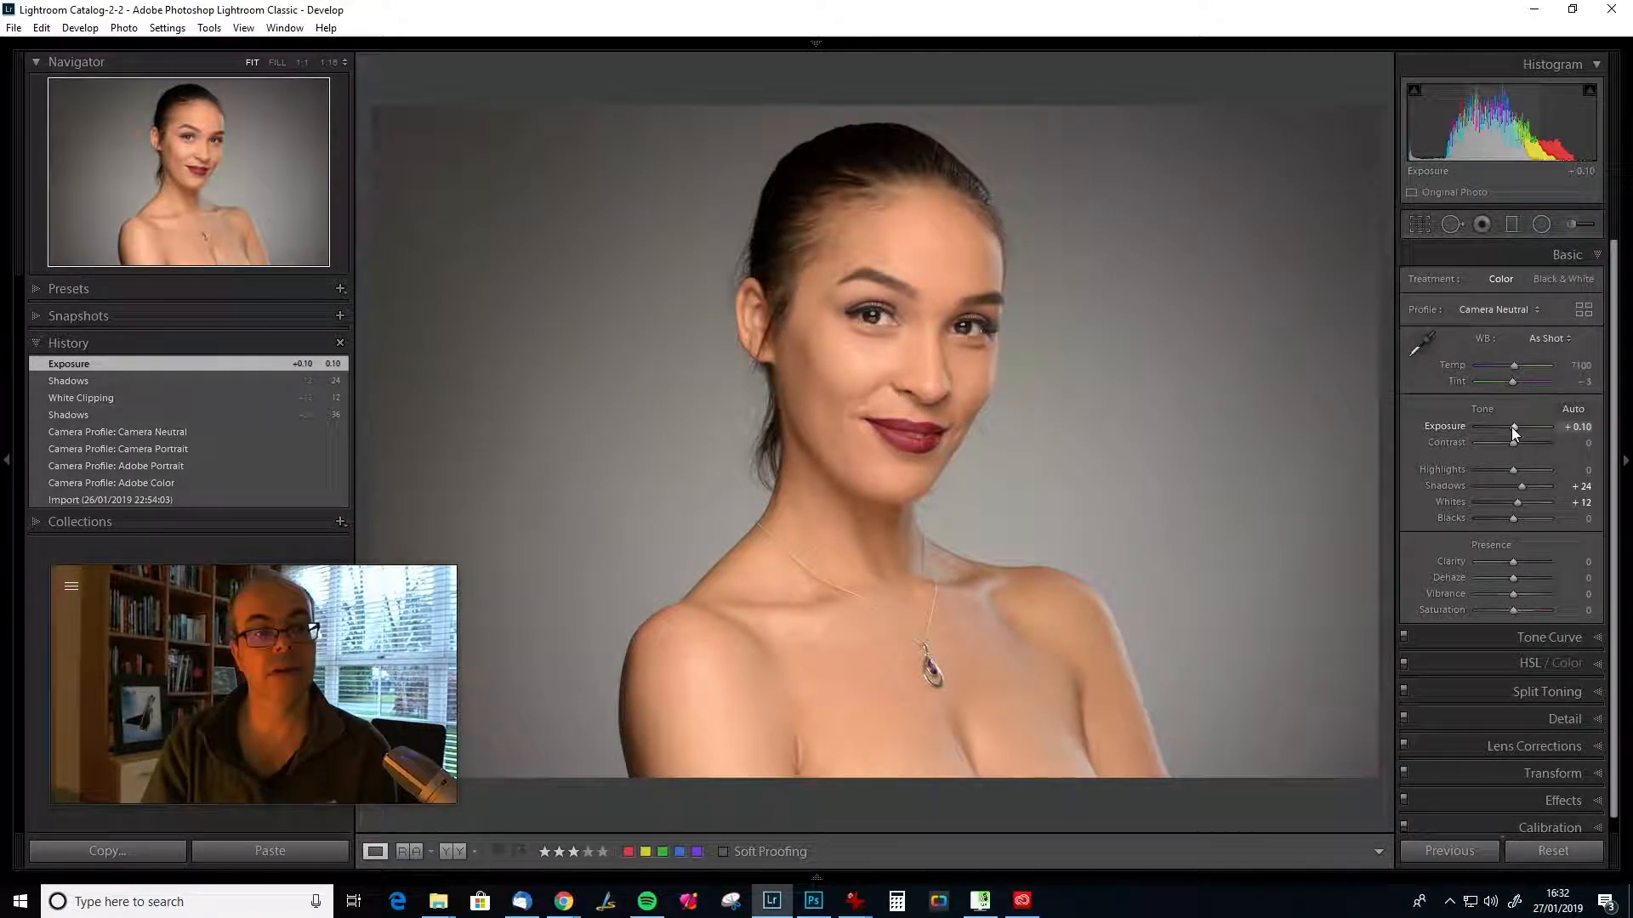
Compare the exposure change with the preceding Shadows history state, and check the portrait's before and after views.
{"action": "left_click", "coordinate": [182, 379]}
{"action": "left_click", "coordinate": [194, 364]}
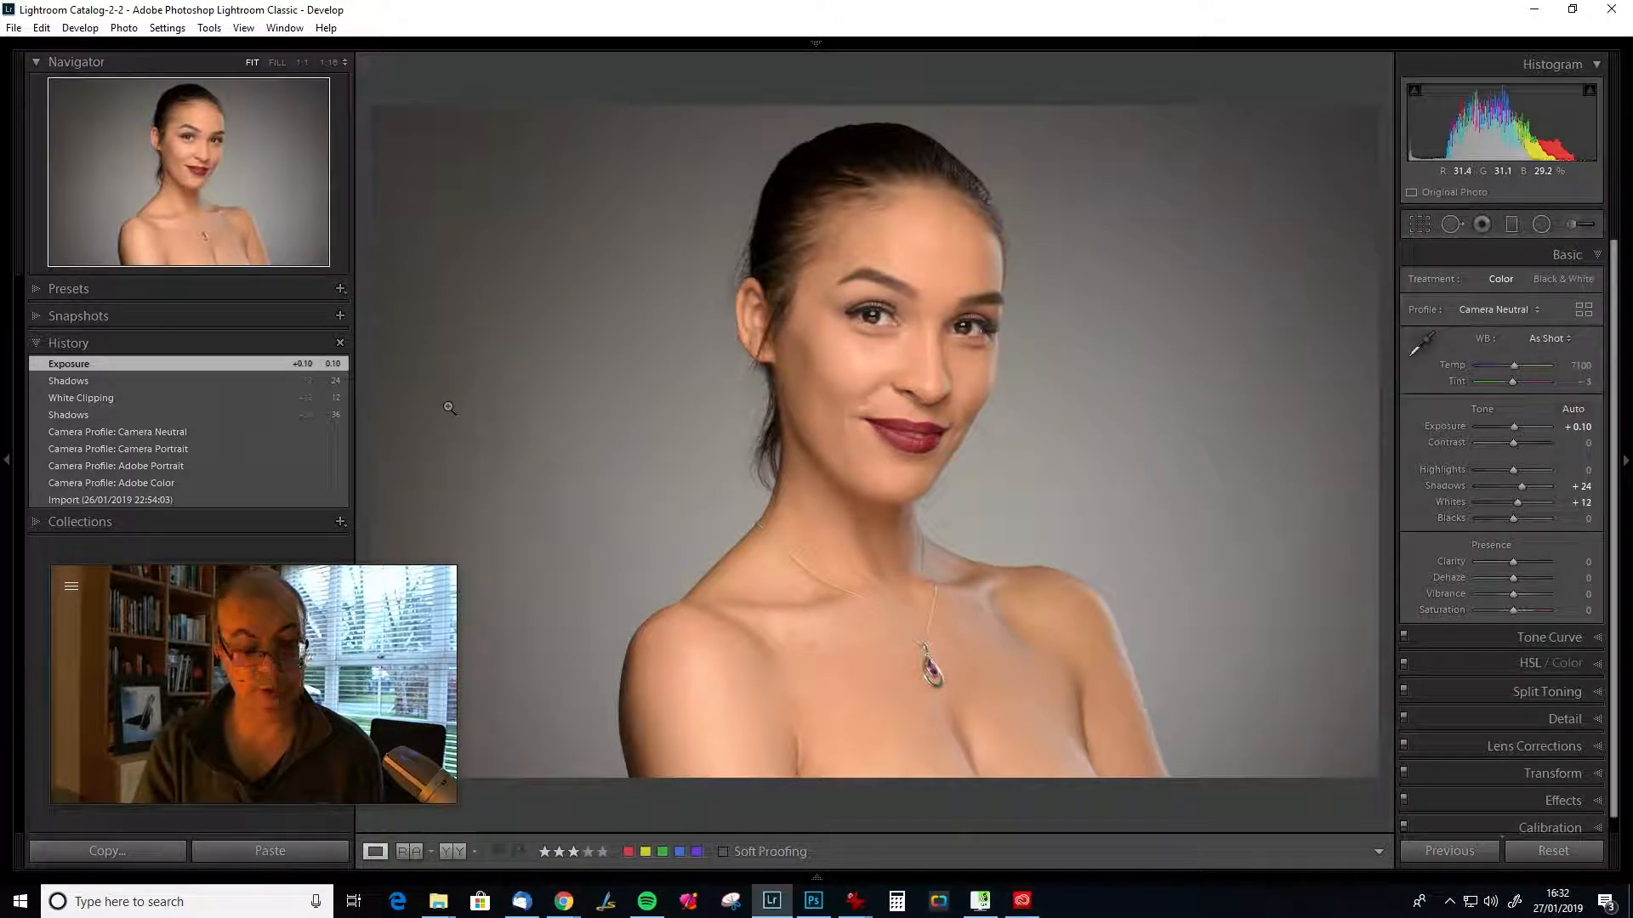
{"action": "key", "text": "backslash"}
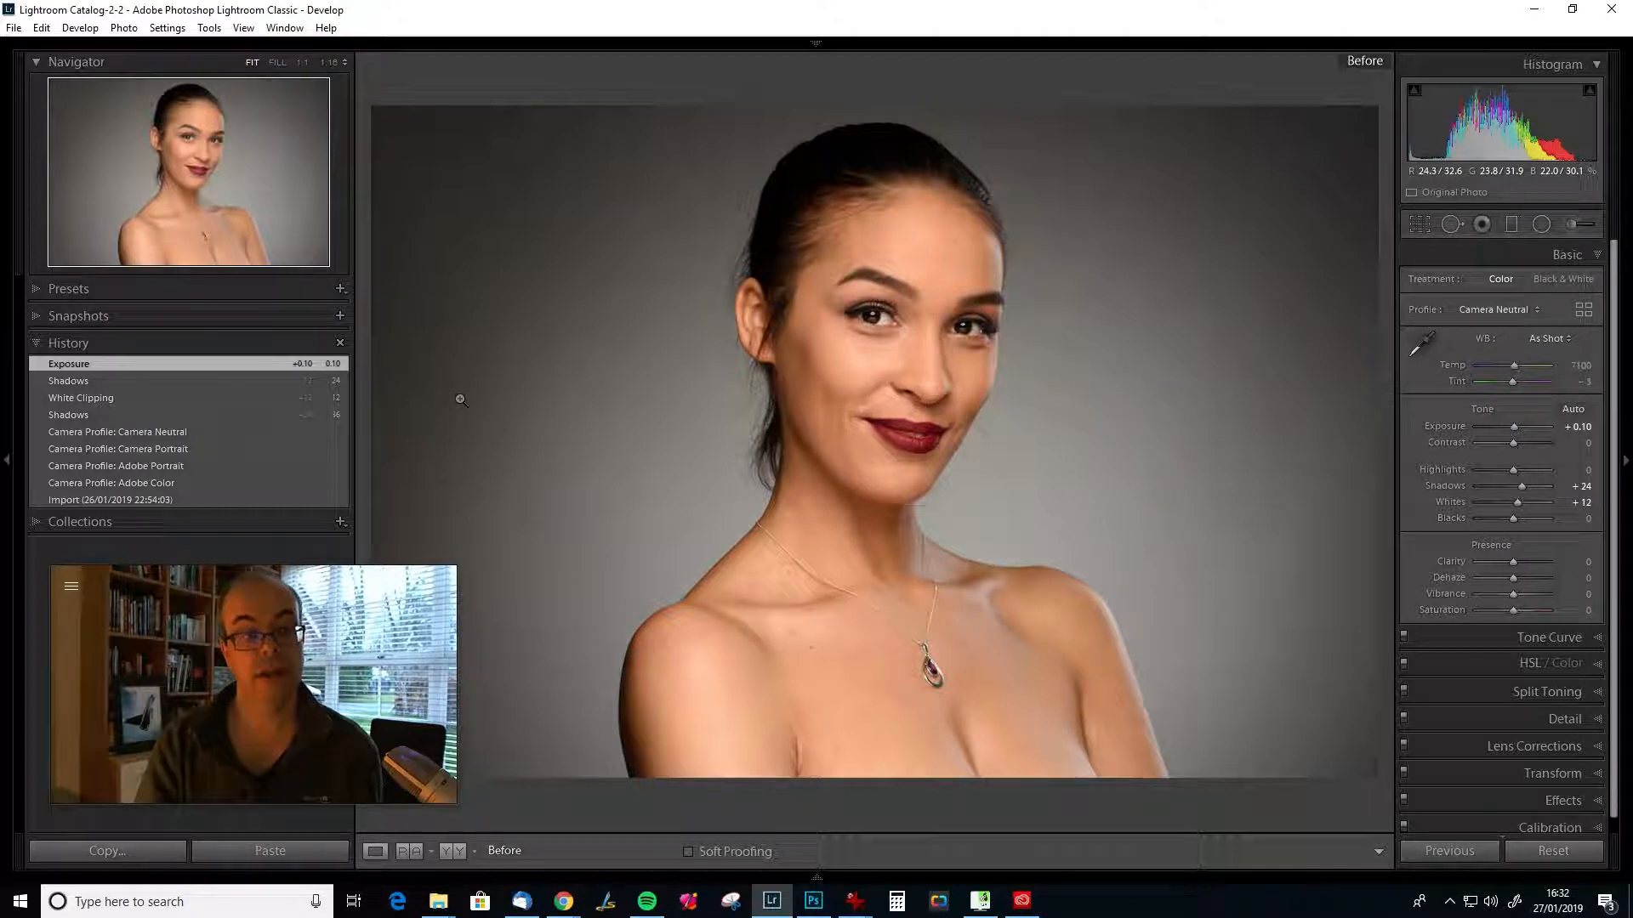
{"action": "key", "text": "backslash"}
{"action": "key", "text": "backslash"}
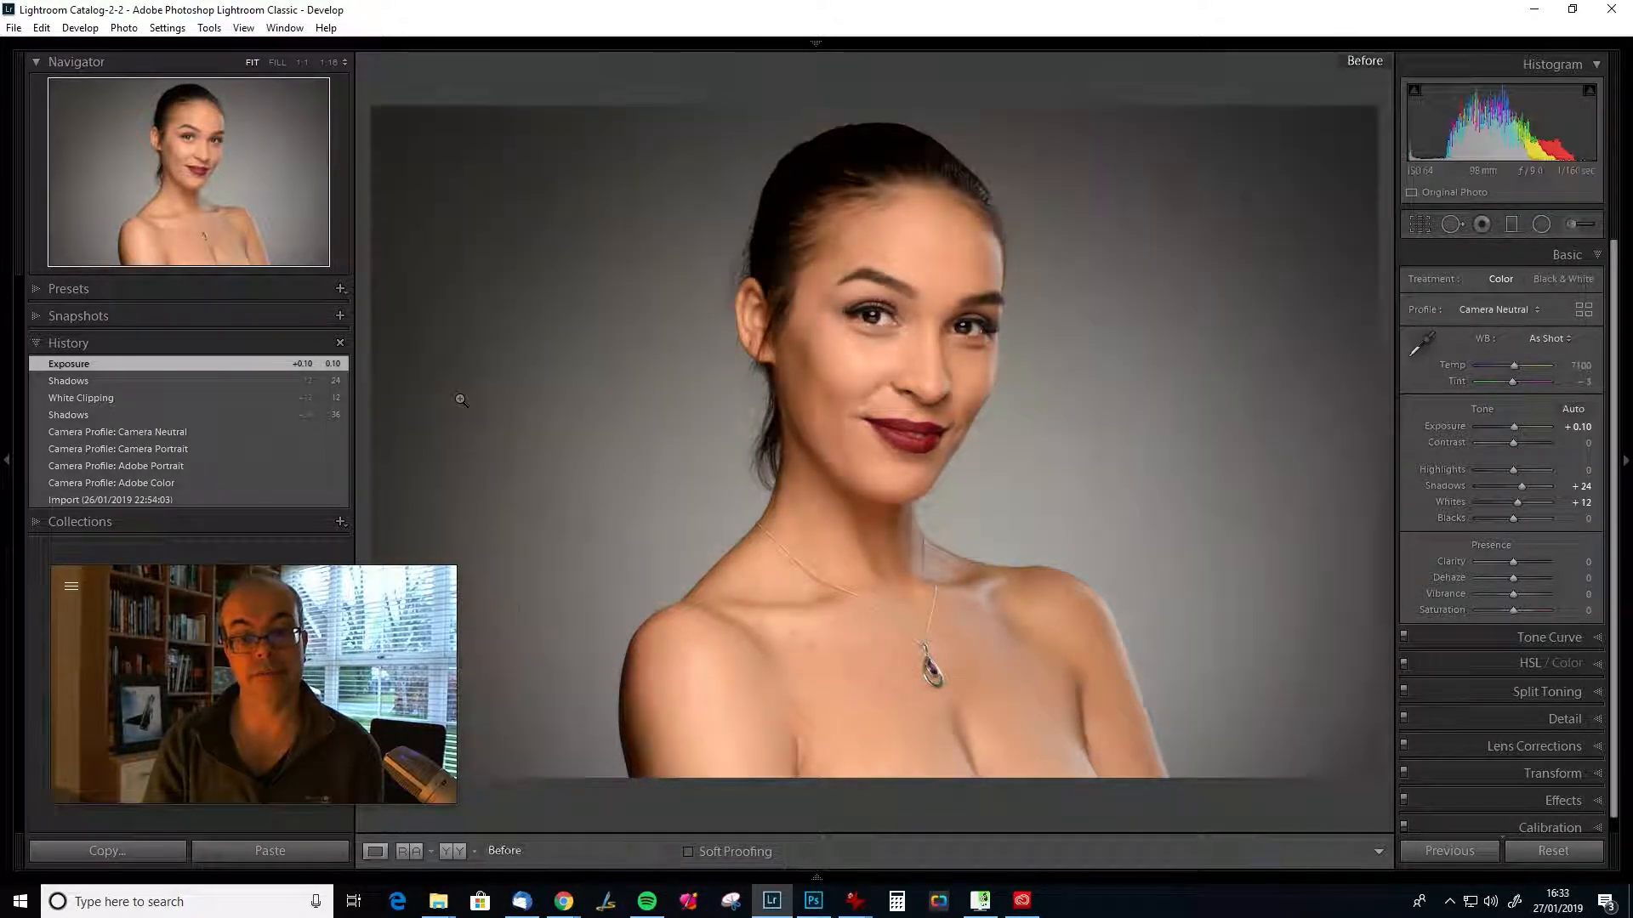
{"action": "key", "text": "backslash"}
{"action": "key", "text": "backslash"}
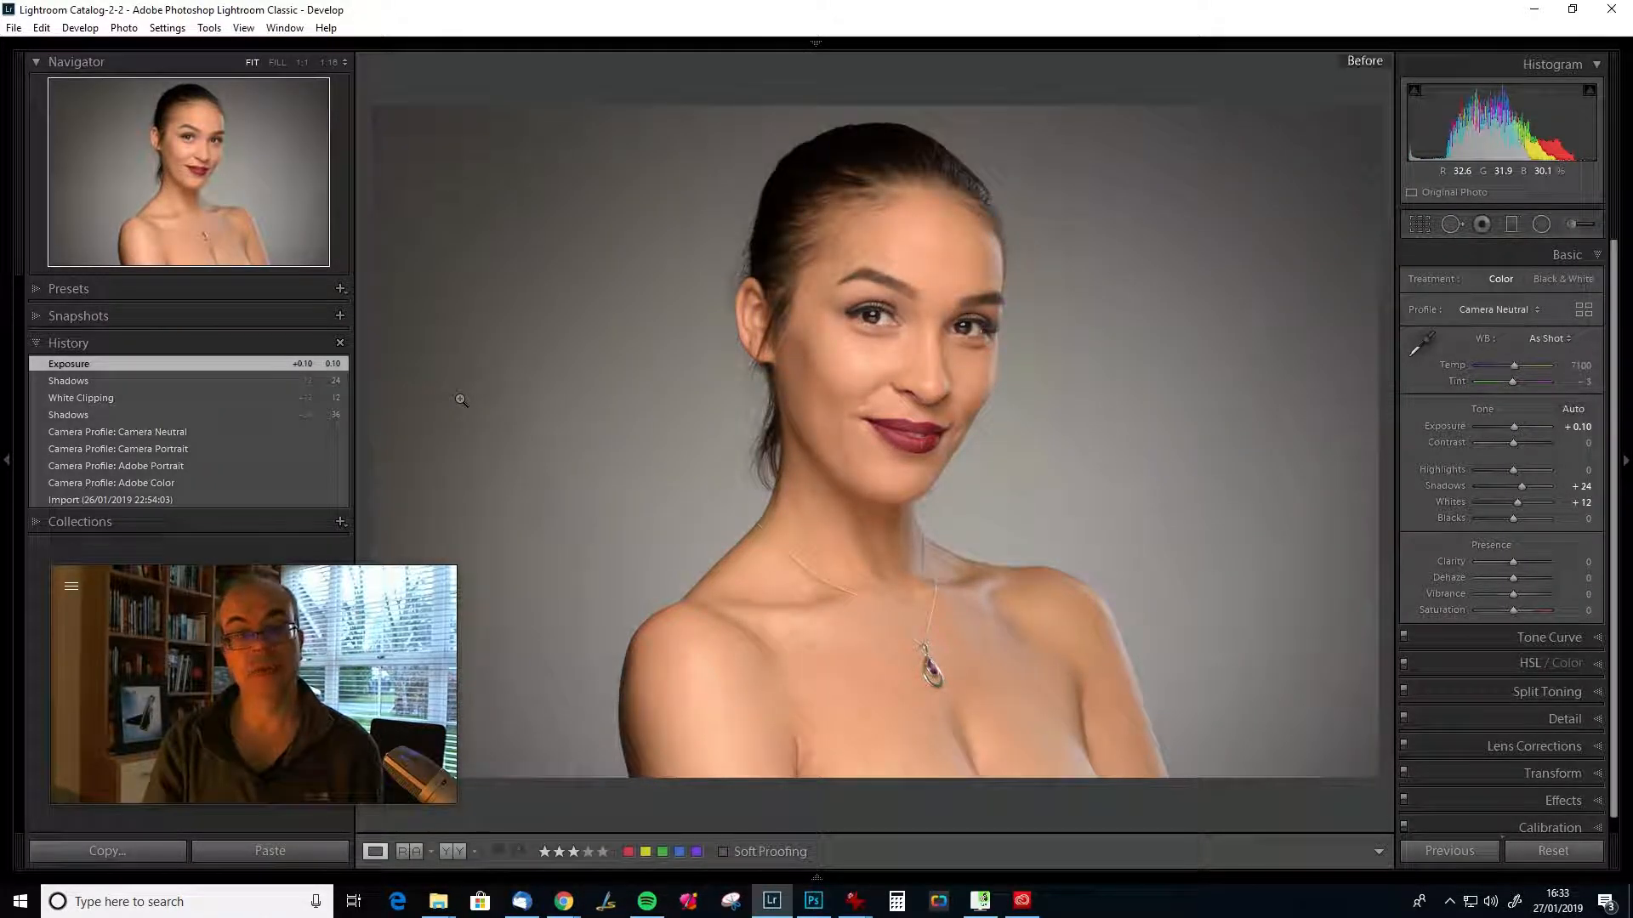
{"action": "key", "text": "backslash"}
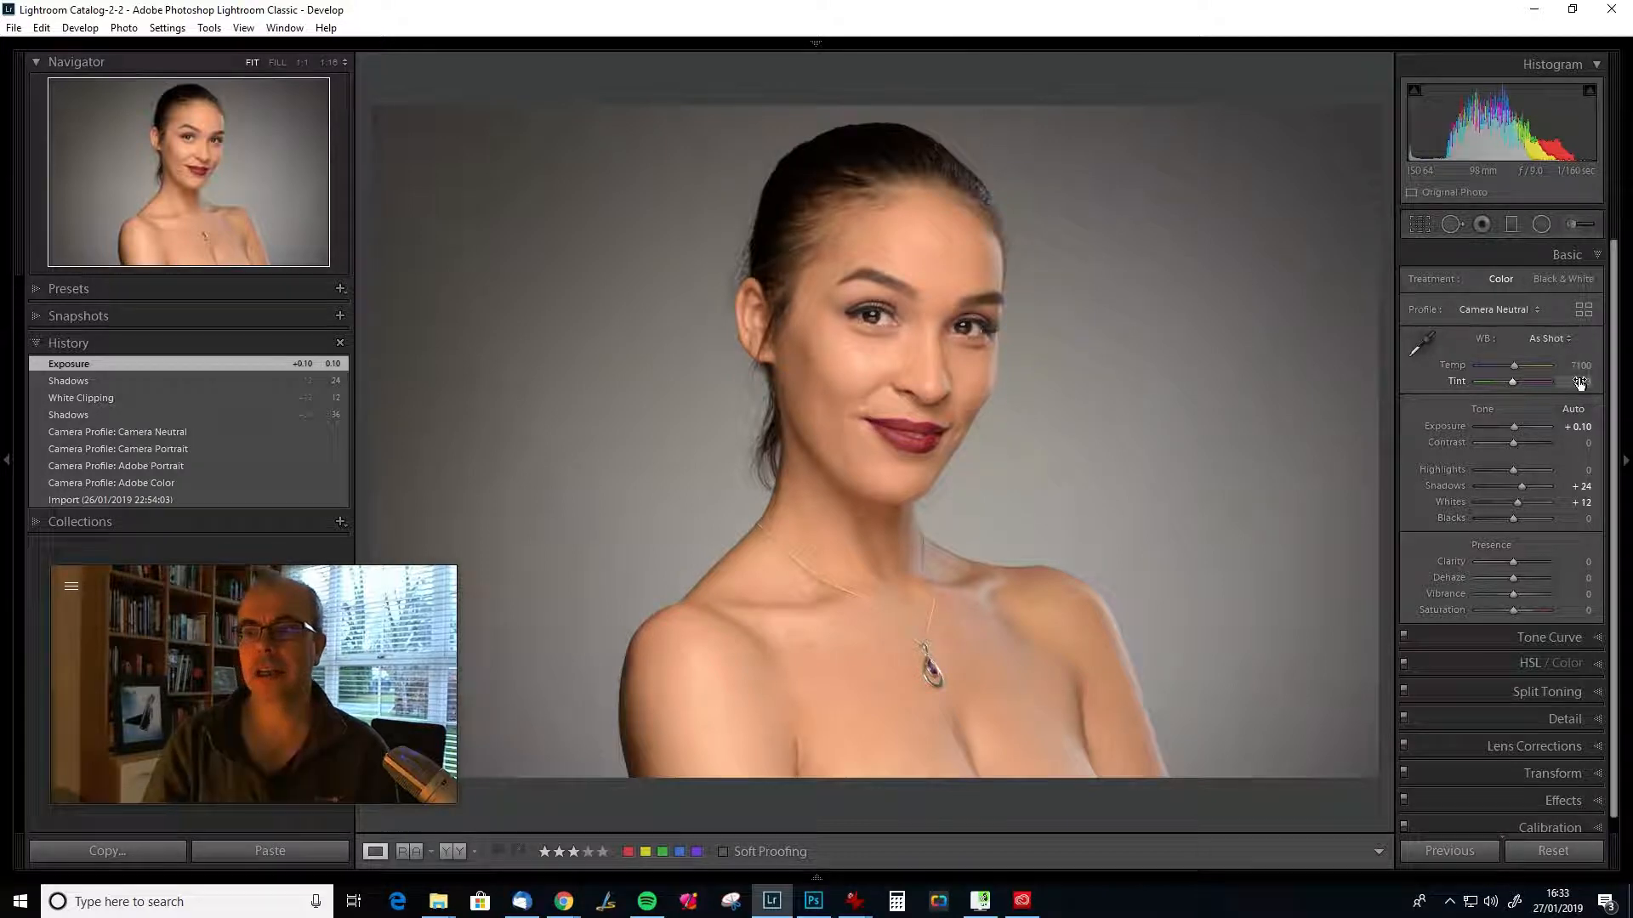
Try the Flash white balance preset, and set a custom white balance by sampling the grey background beside the face.
{"action": "left_click", "coordinate": [1560, 339]}
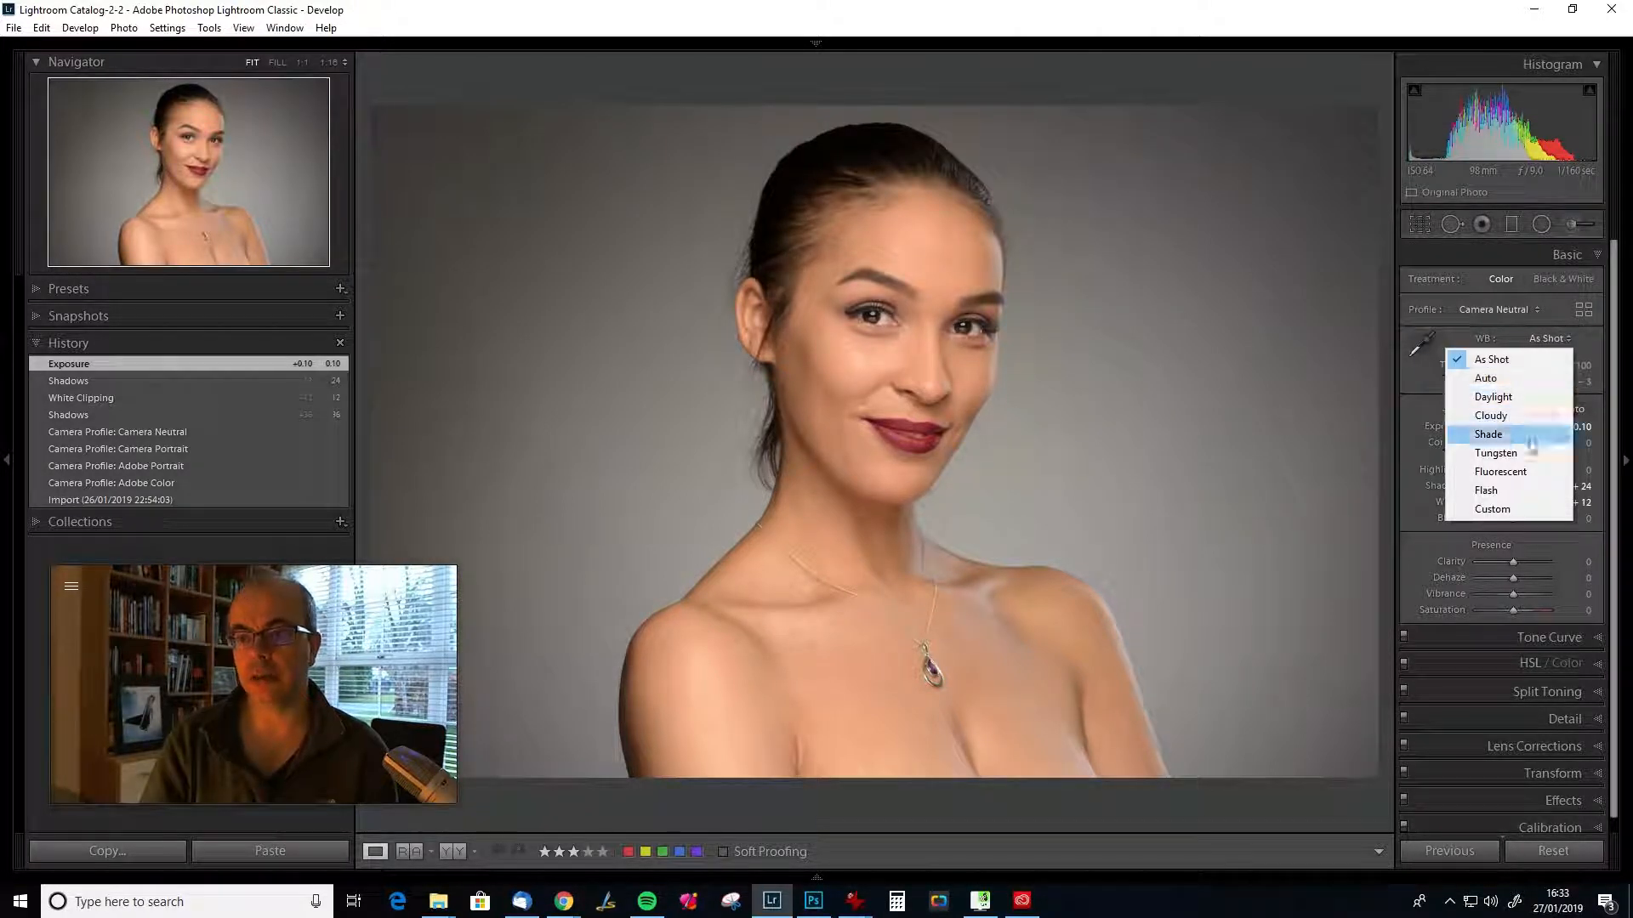
{"action": "left_click", "coordinate": [1495, 495]}
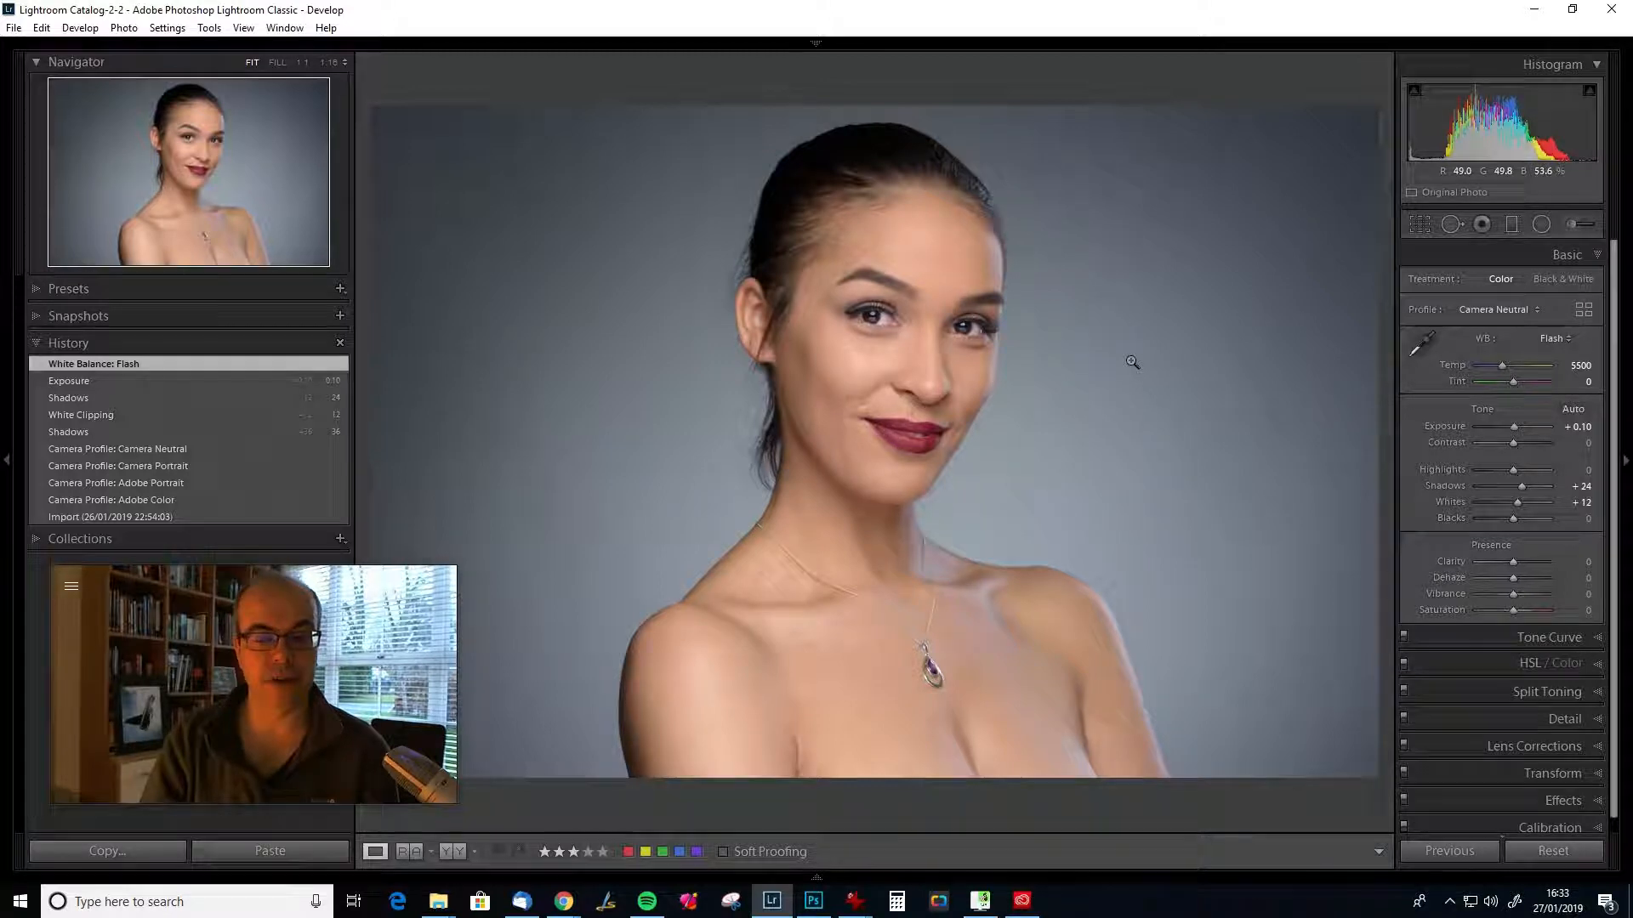
{"action": "left_click", "coordinate": [1419, 344]}
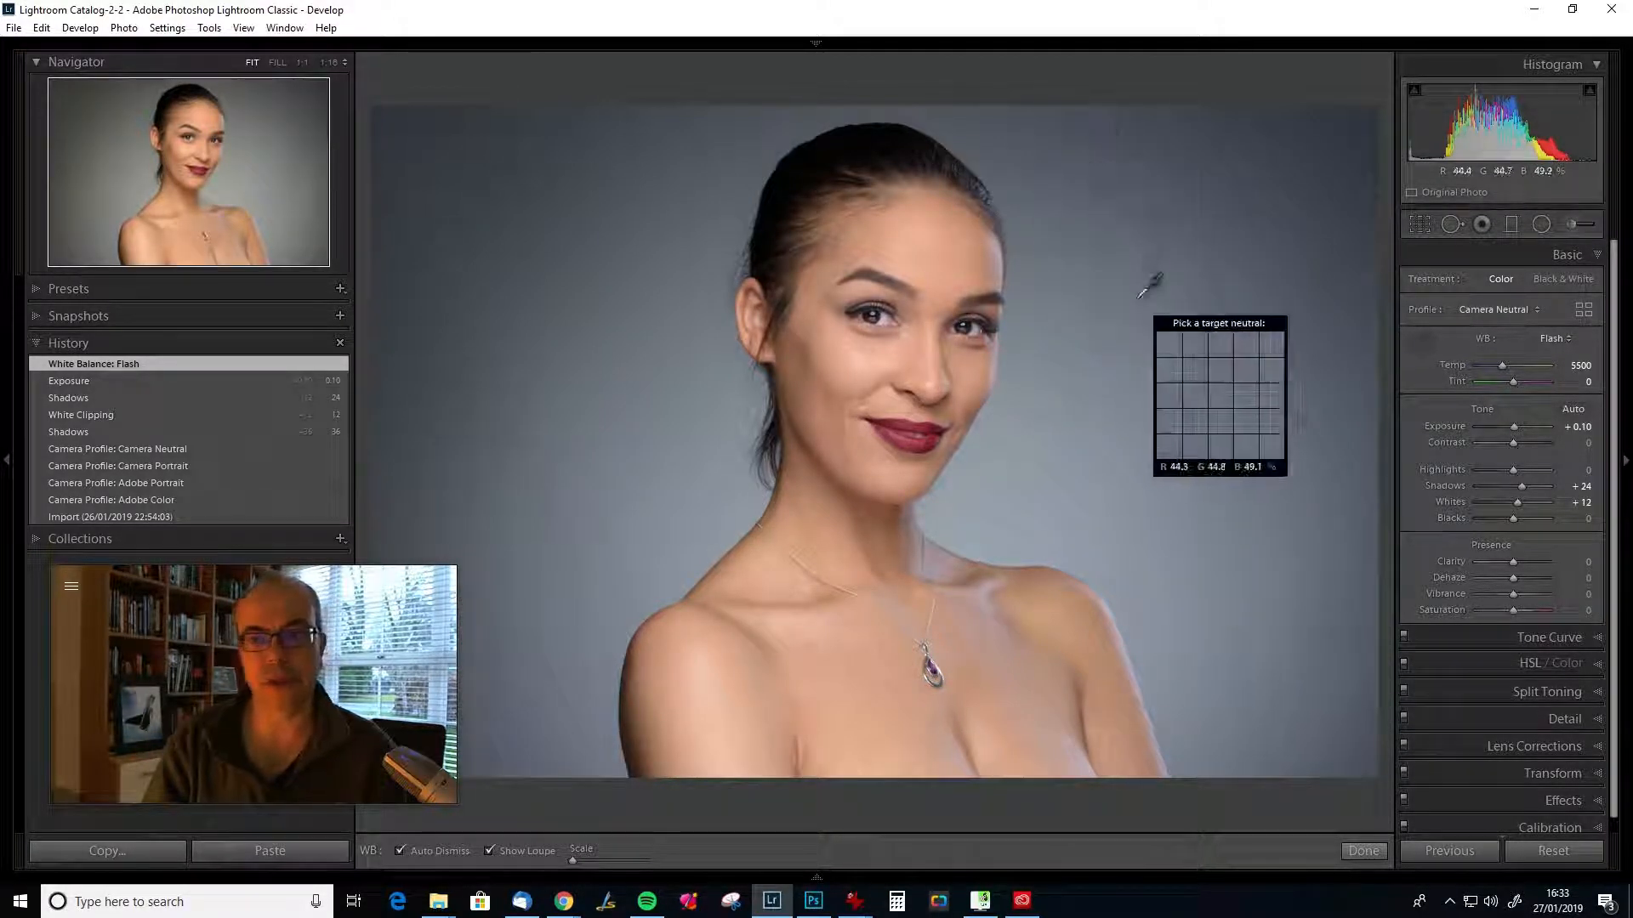
{"action": "left_click", "coordinate": [1092, 316]}
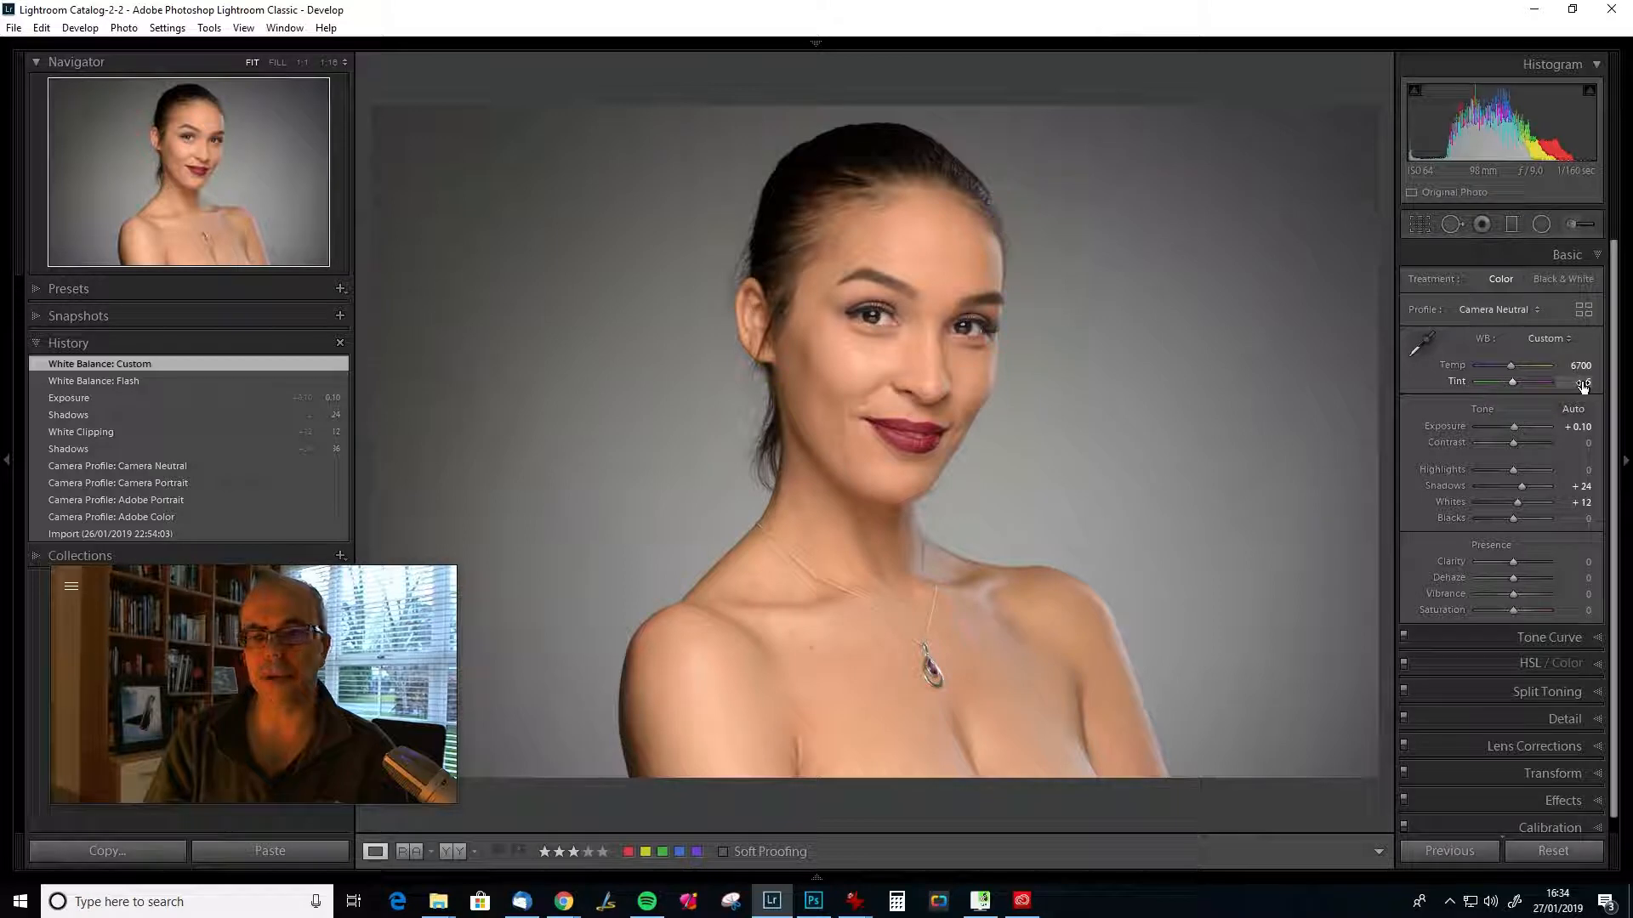
Set the portrait's white balance Tint to 0 and compare the result with the earlier Exposure history state.
{"action": "left_click_drag", "start_coordinate": [1580, 382], "coordinate": [1585, 382]}
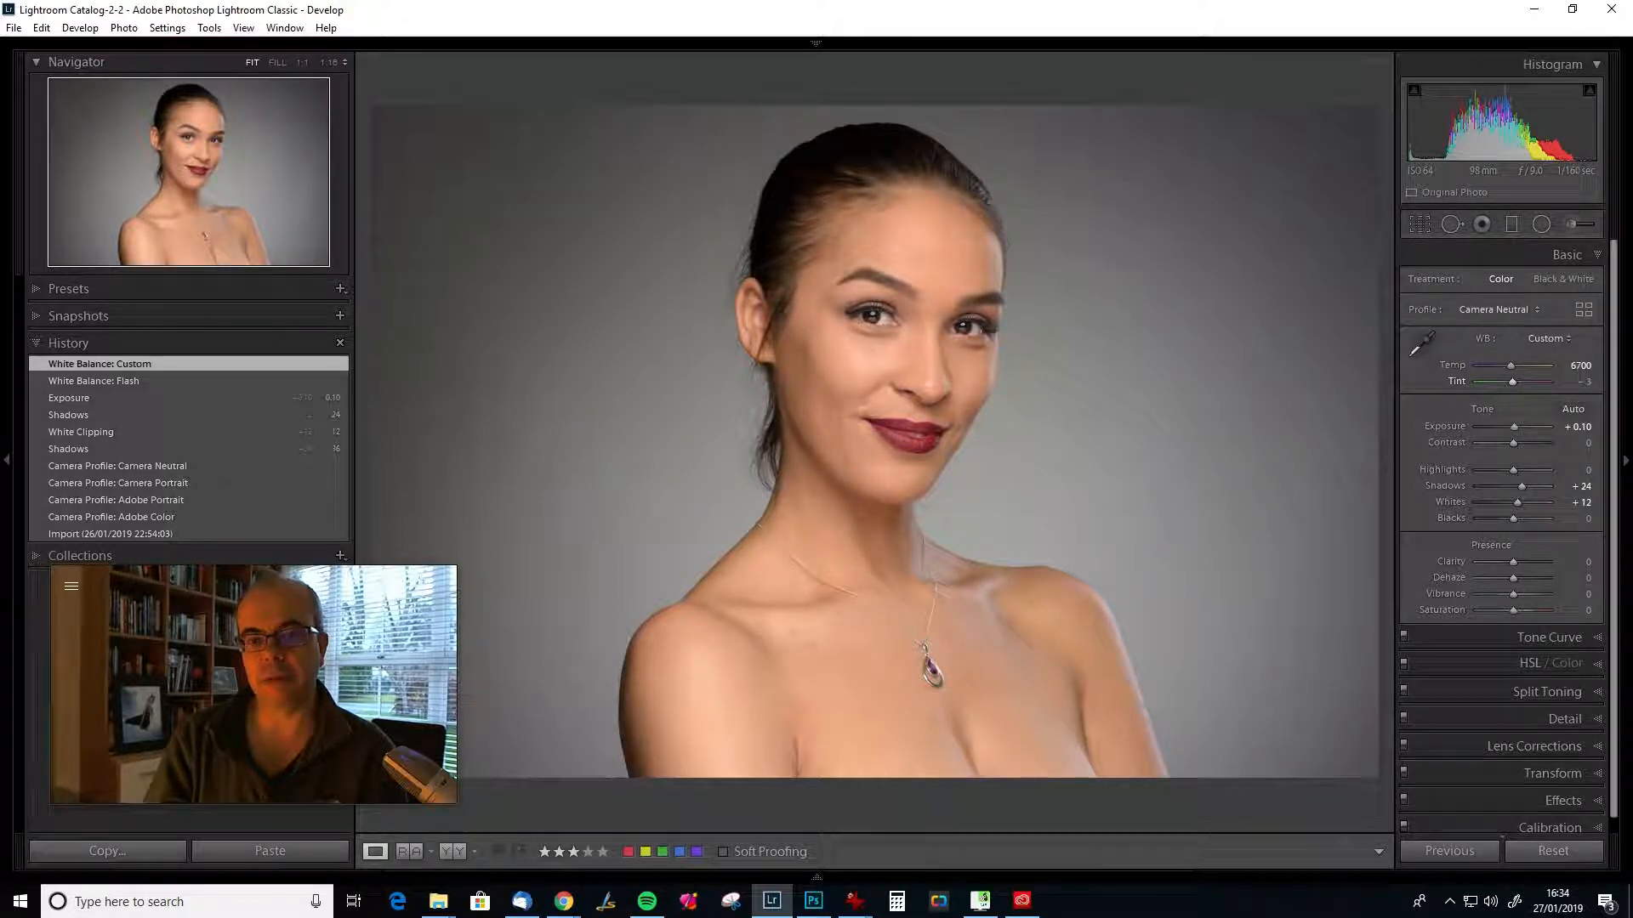
{"action": "left_click_drag", "start_coordinate": [1585, 382], "coordinate": [1587, 382]}
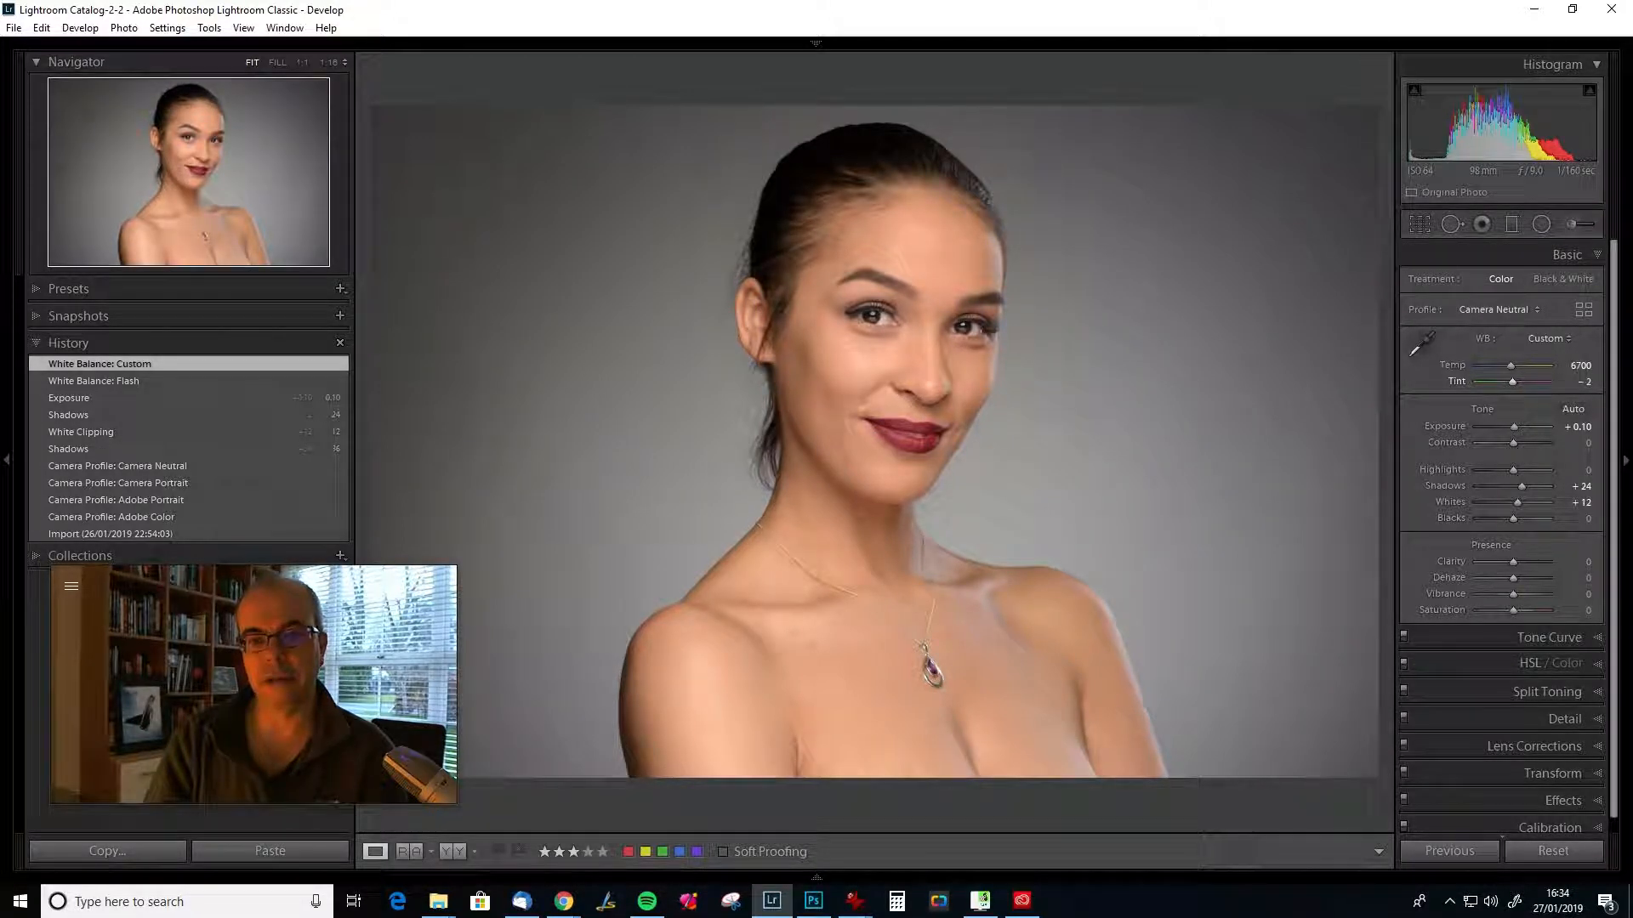
{"action": "left_click_drag", "start_coordinate": [1584, 381], "coordinate": [1585, 386]}
{"action": "left_click", "coordinate": [1585, 383]}
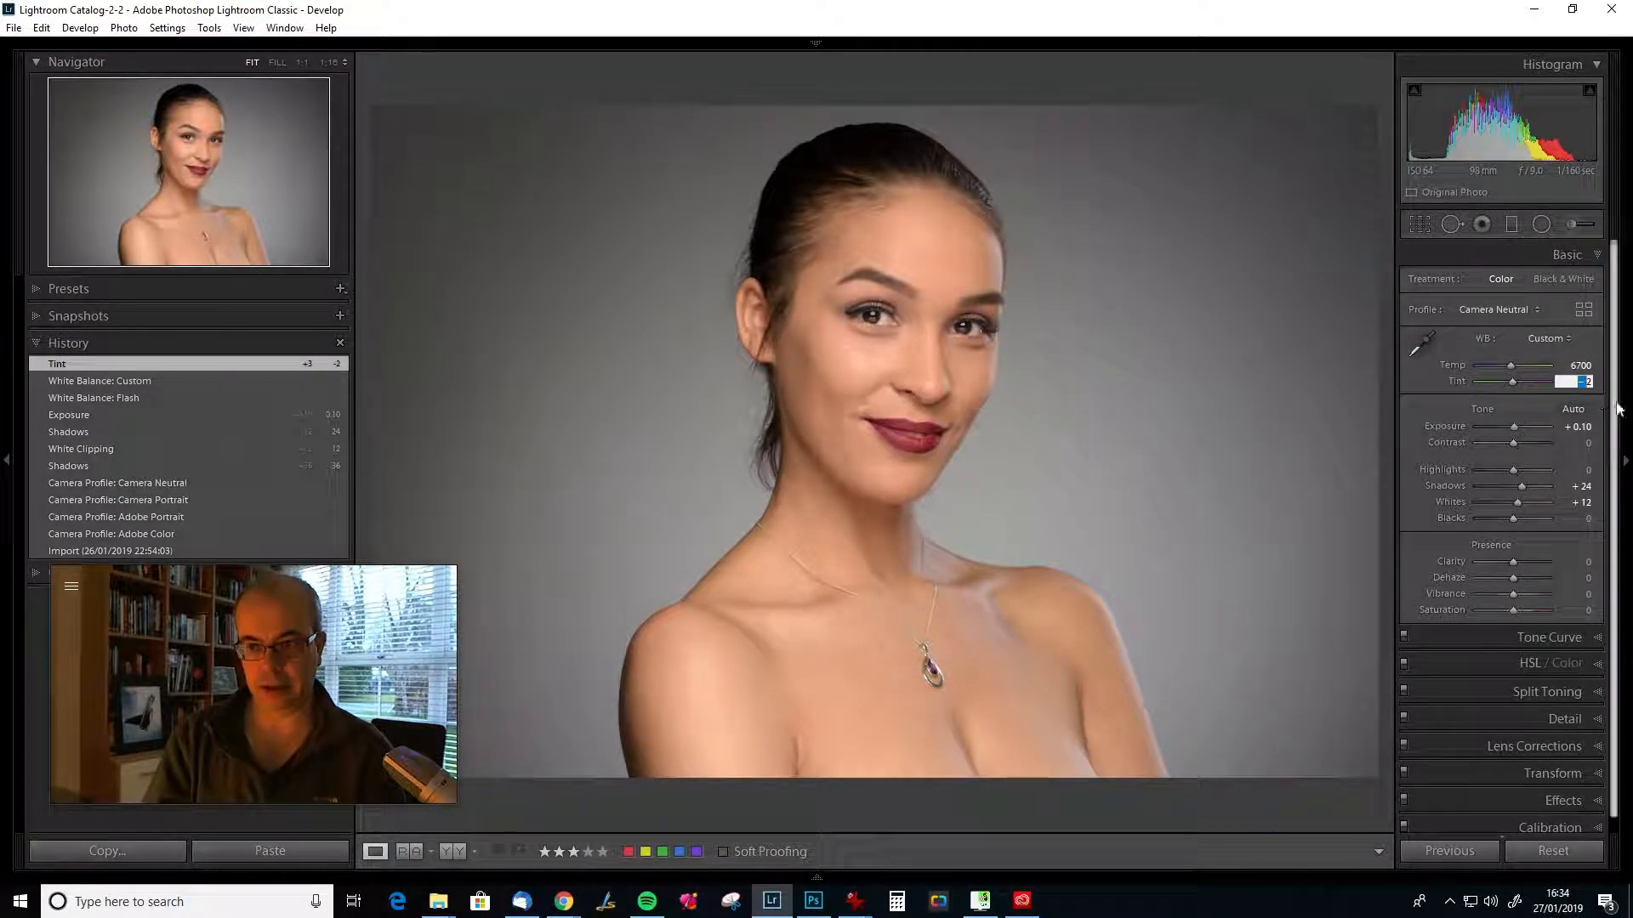
{"action": "type", "text": "2"}
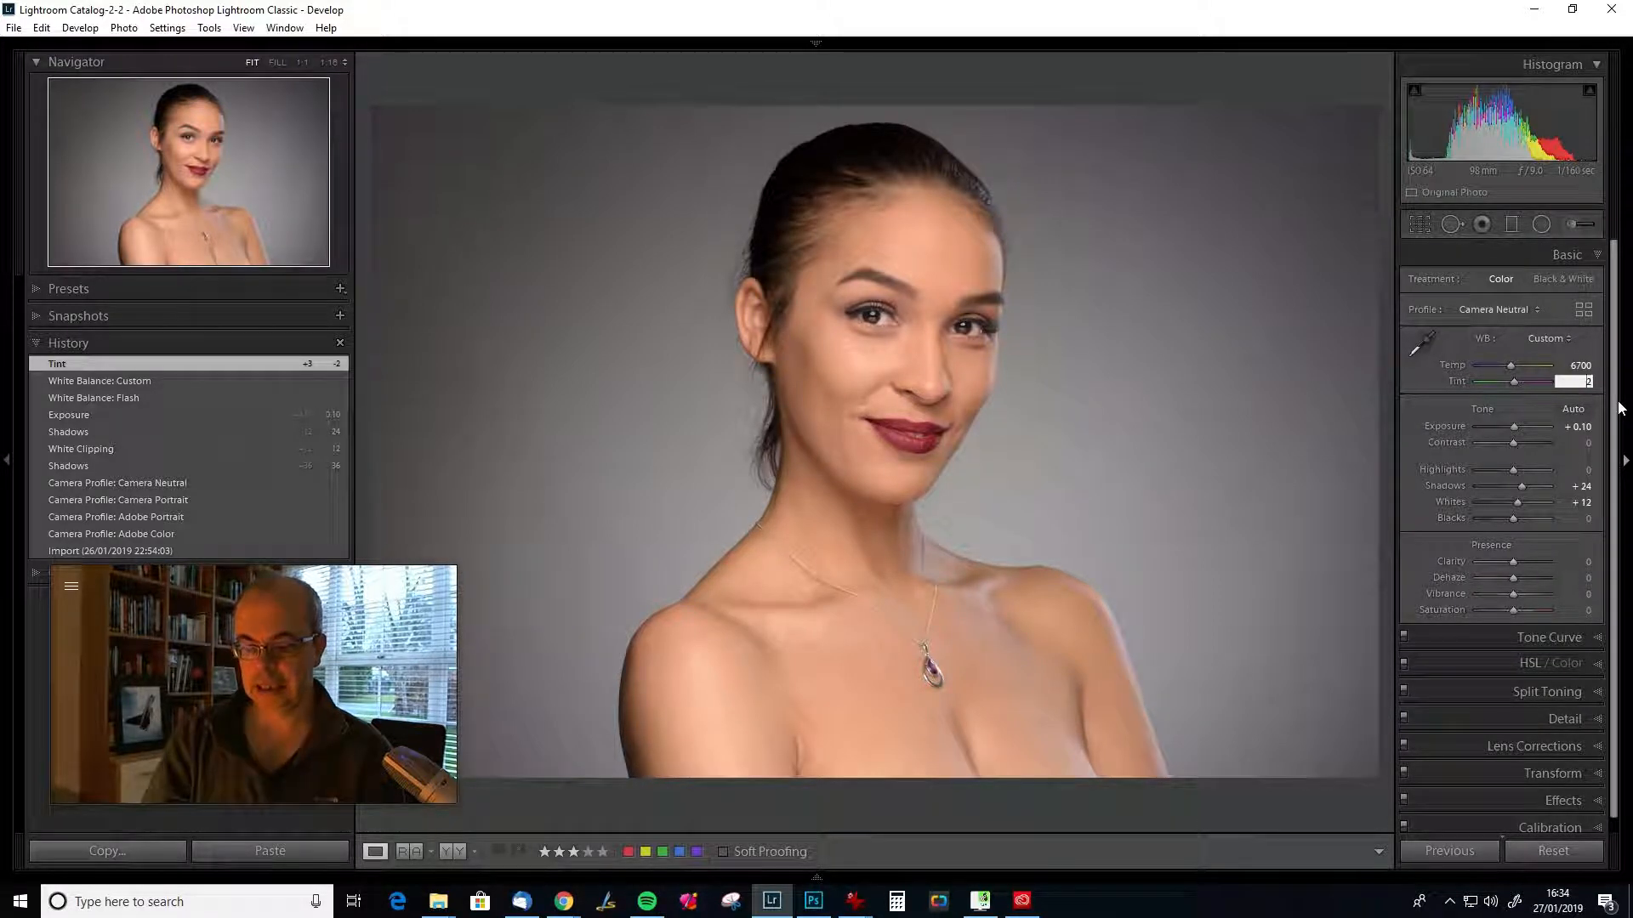
{"action": "key", "text": "BackSpace"}
{"action": "type", "text": "0"}
{"action": "key", "text": "Return"}
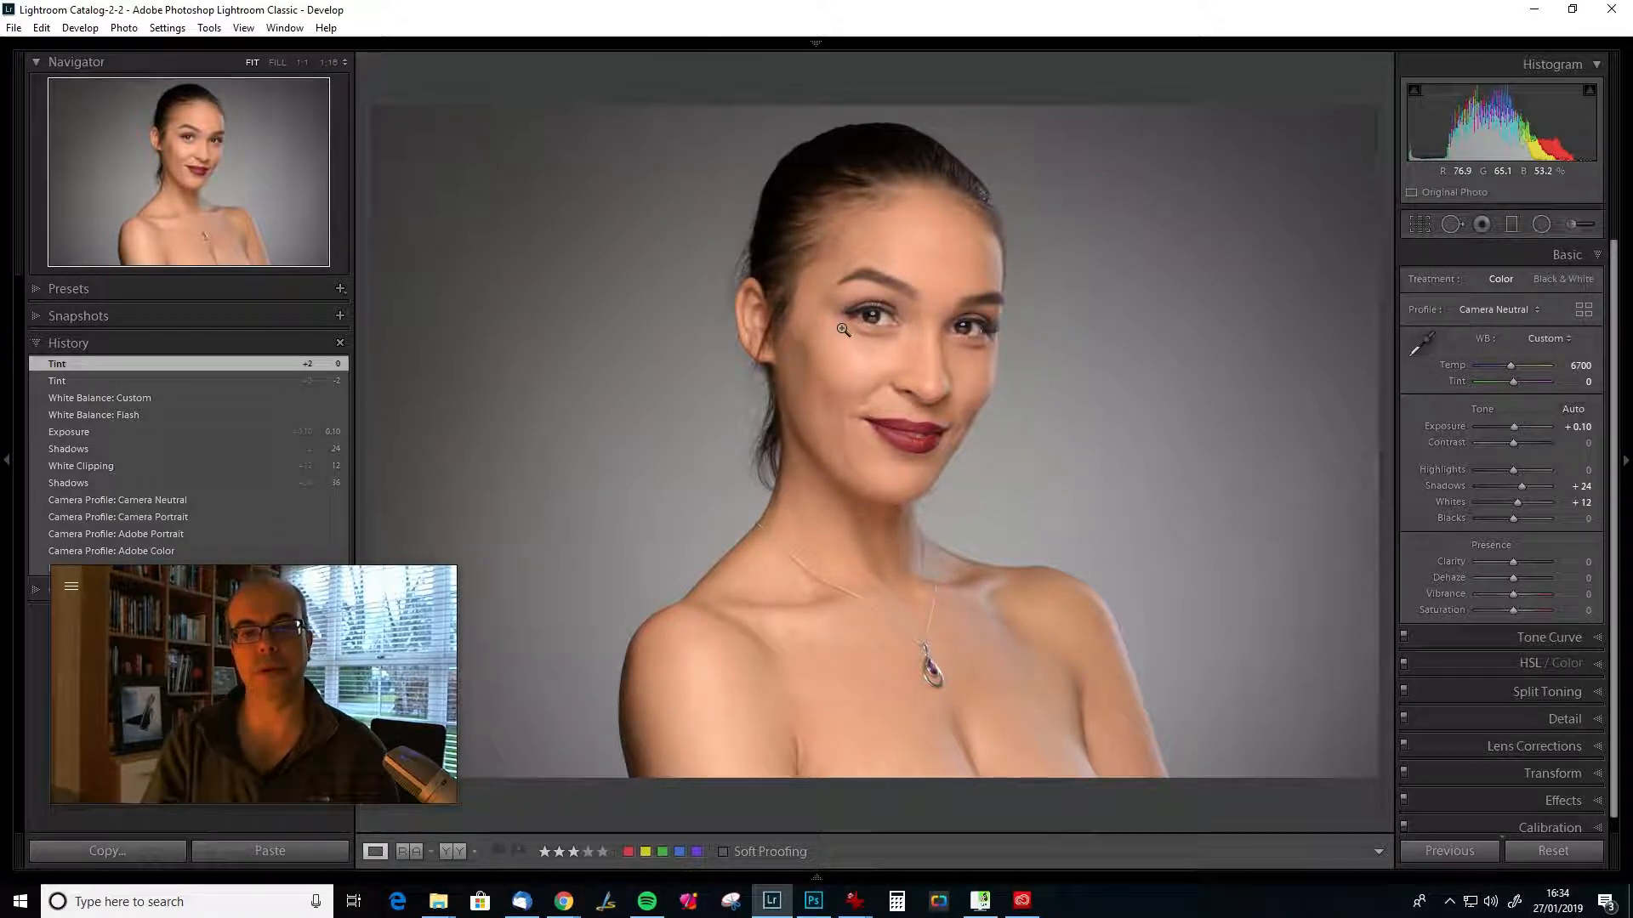
{"action": "left_click", "coordinate": [141, 427]}
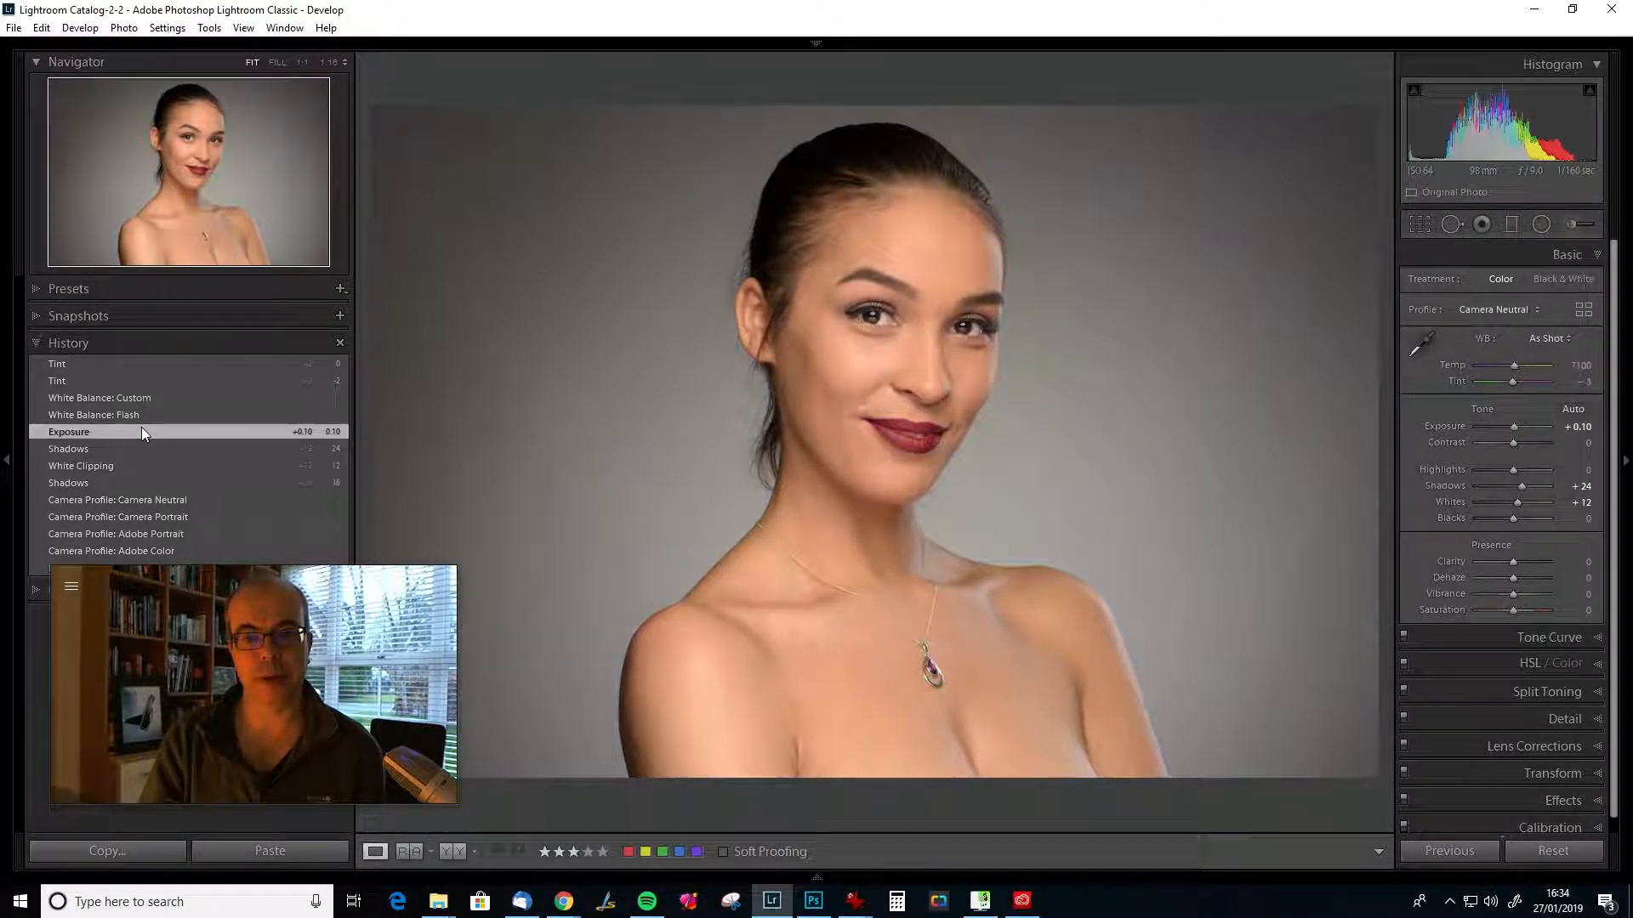
{"action": "left_click", "coordinate": [161, 366]}
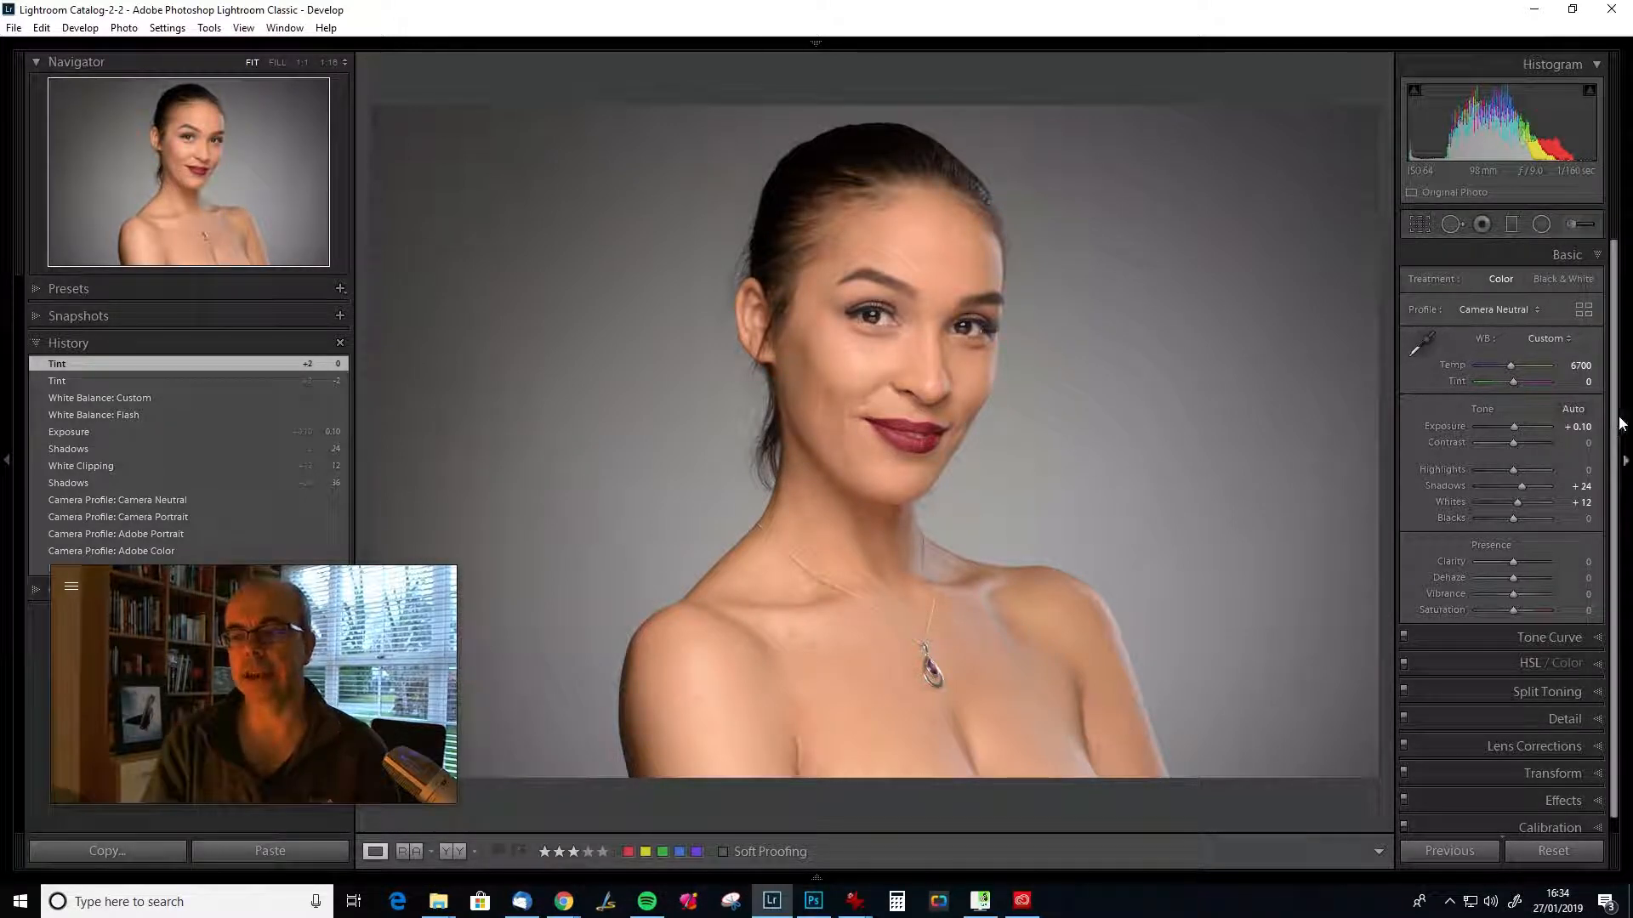
Enable the lens profile corrections for the portrait, switching them off and on to compare their effect.
{"action": "left_click", "coordinate": [1507, 745]}
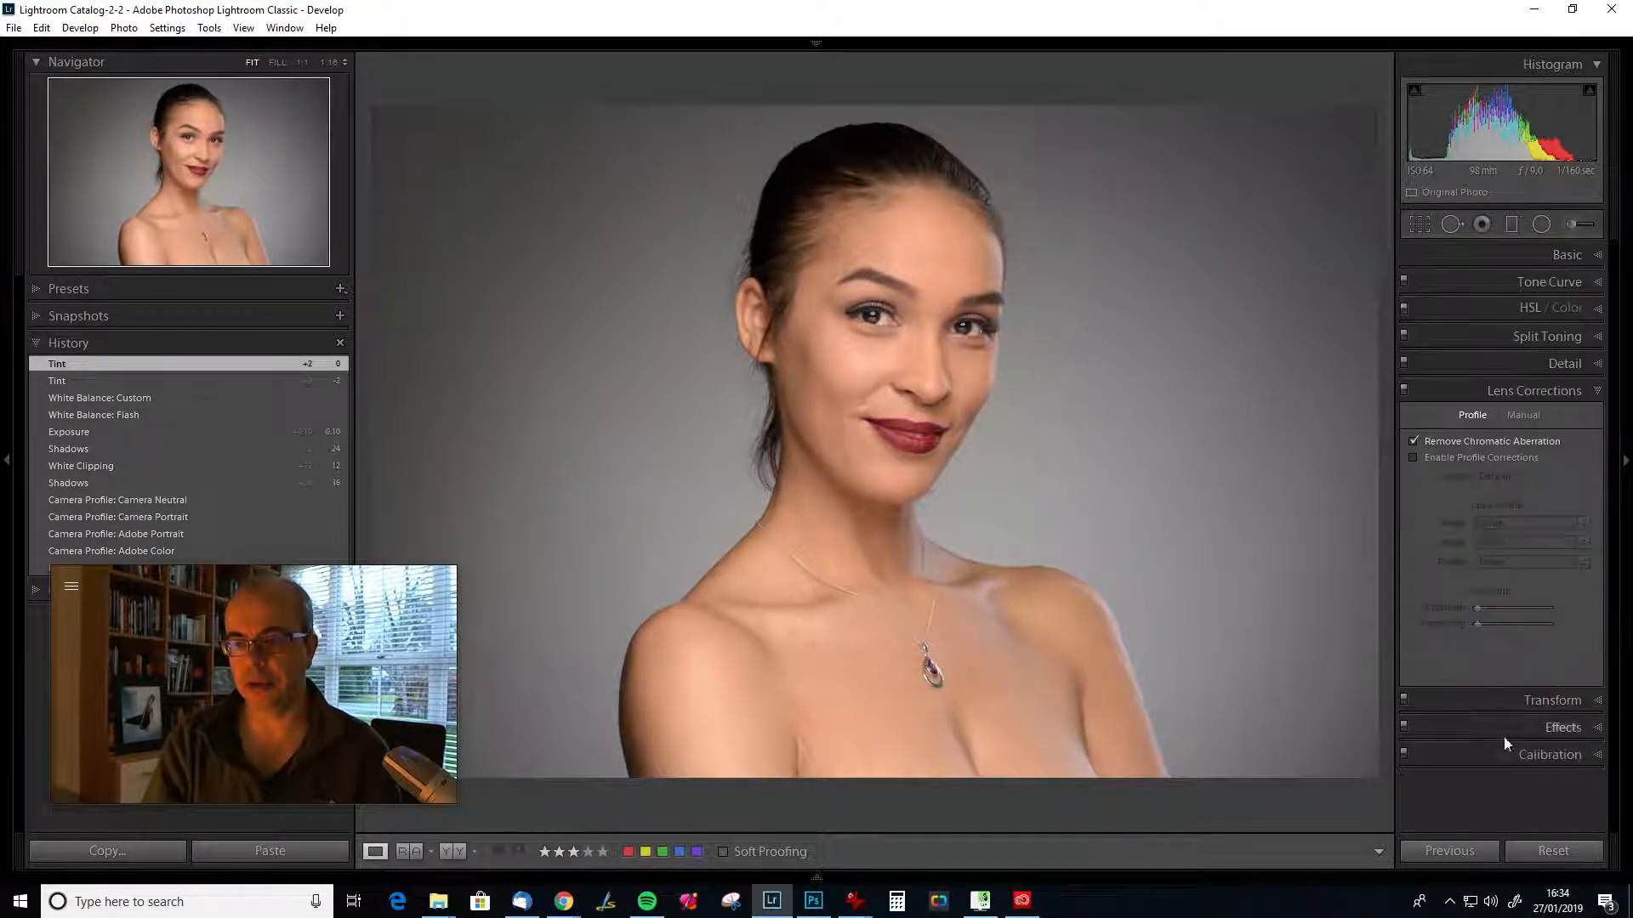
{"action": "left_click", "coordinate": [1437, 457]}
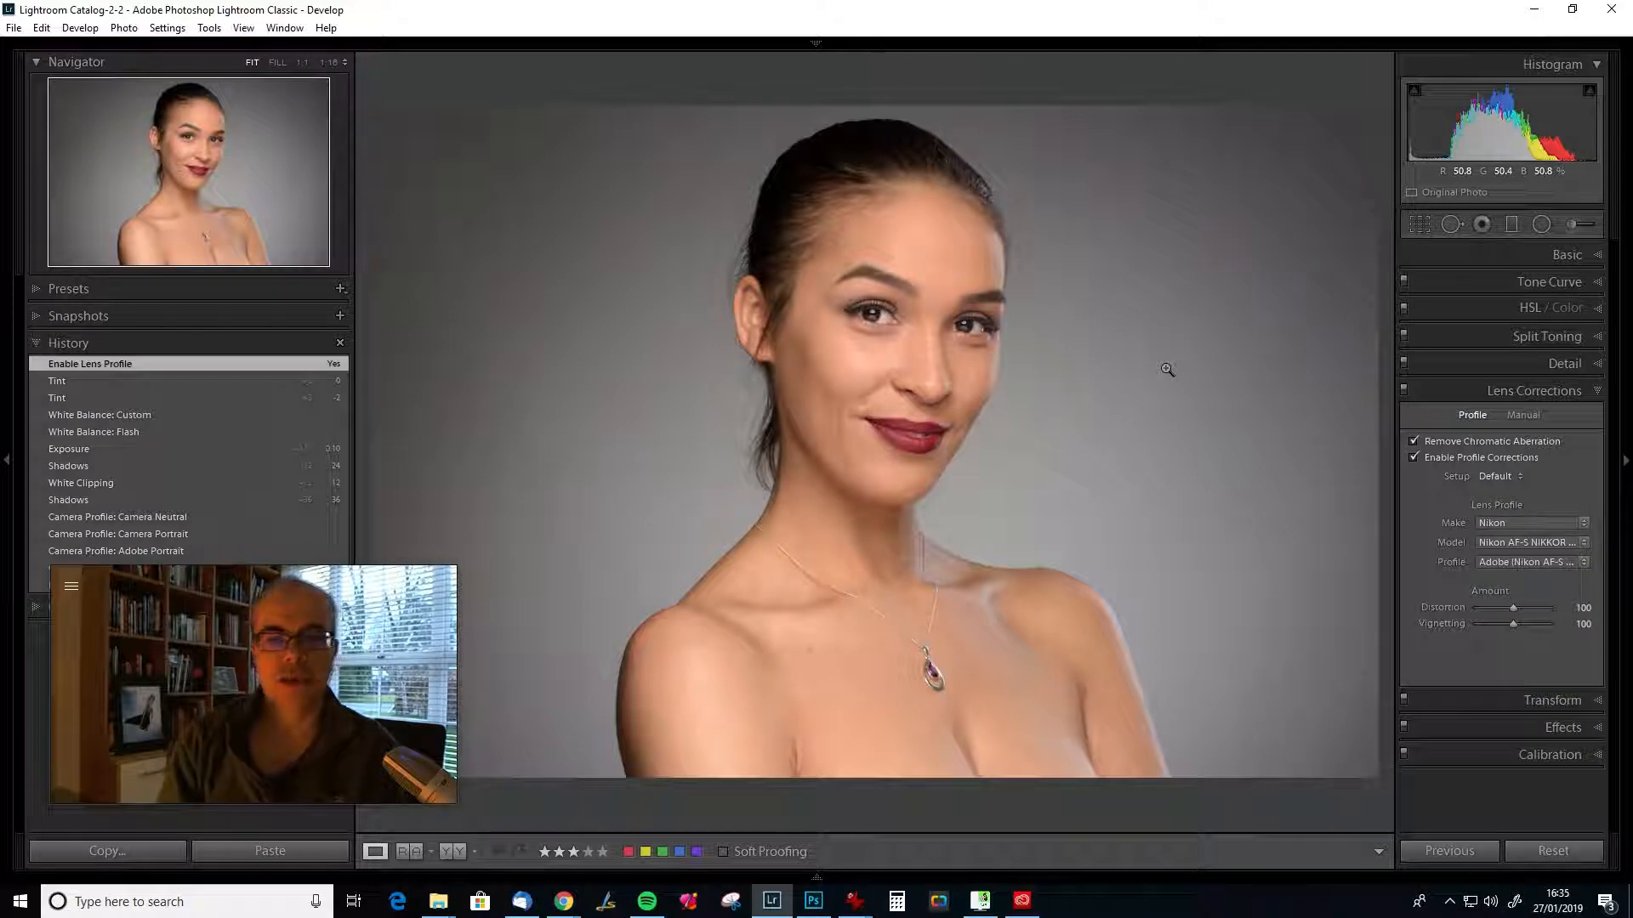
{"action": "left_click", "coordinate": [1464, 456]}
{"action": "left_click", "coordinate": [1465, 457]}
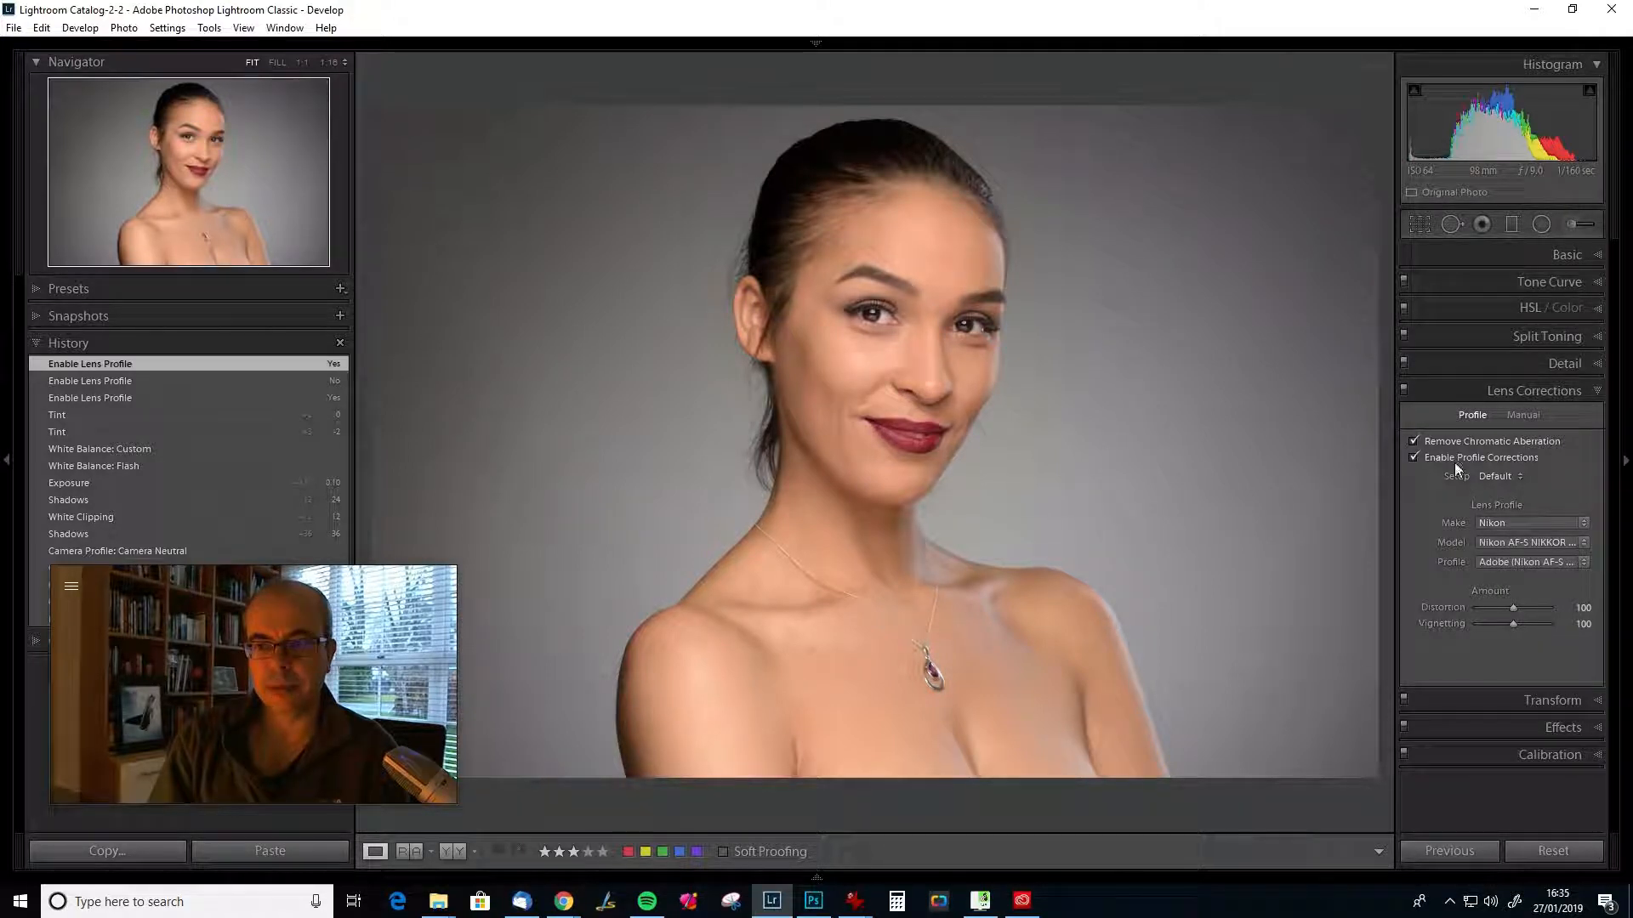
{"action": "left_click", "coordinate": [1450, 460]}
{"action": "left_click", "coordinate": [1451, 459]}
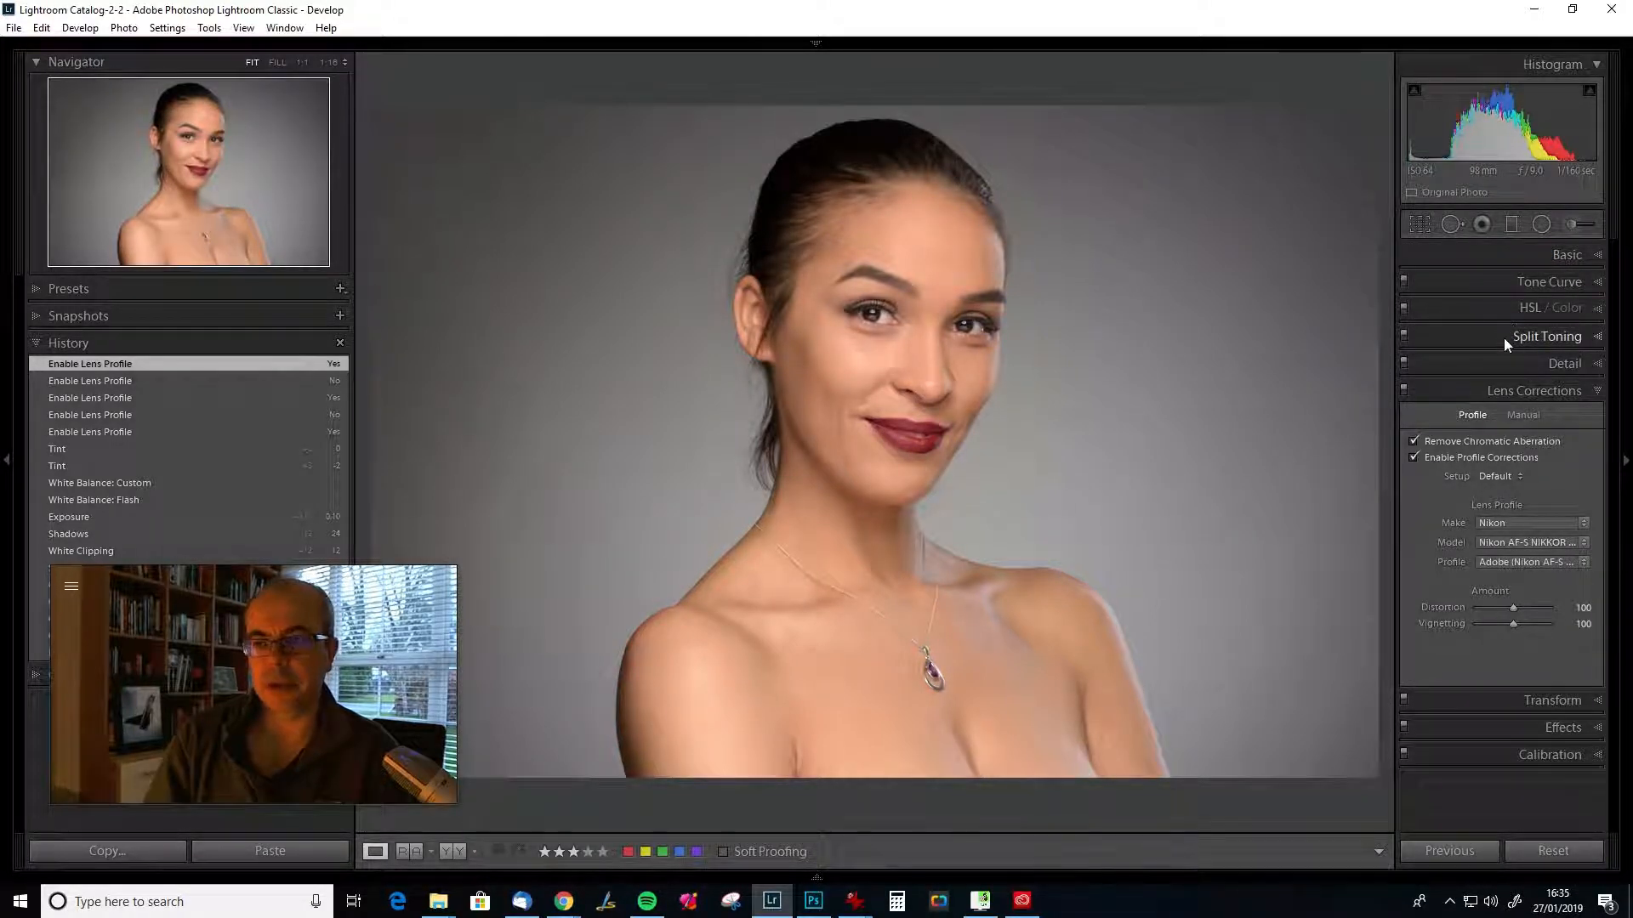
Try the Beauty split toning user preset on the portrait.
{"action": "left_click", "coordinate": [1543, 283]}
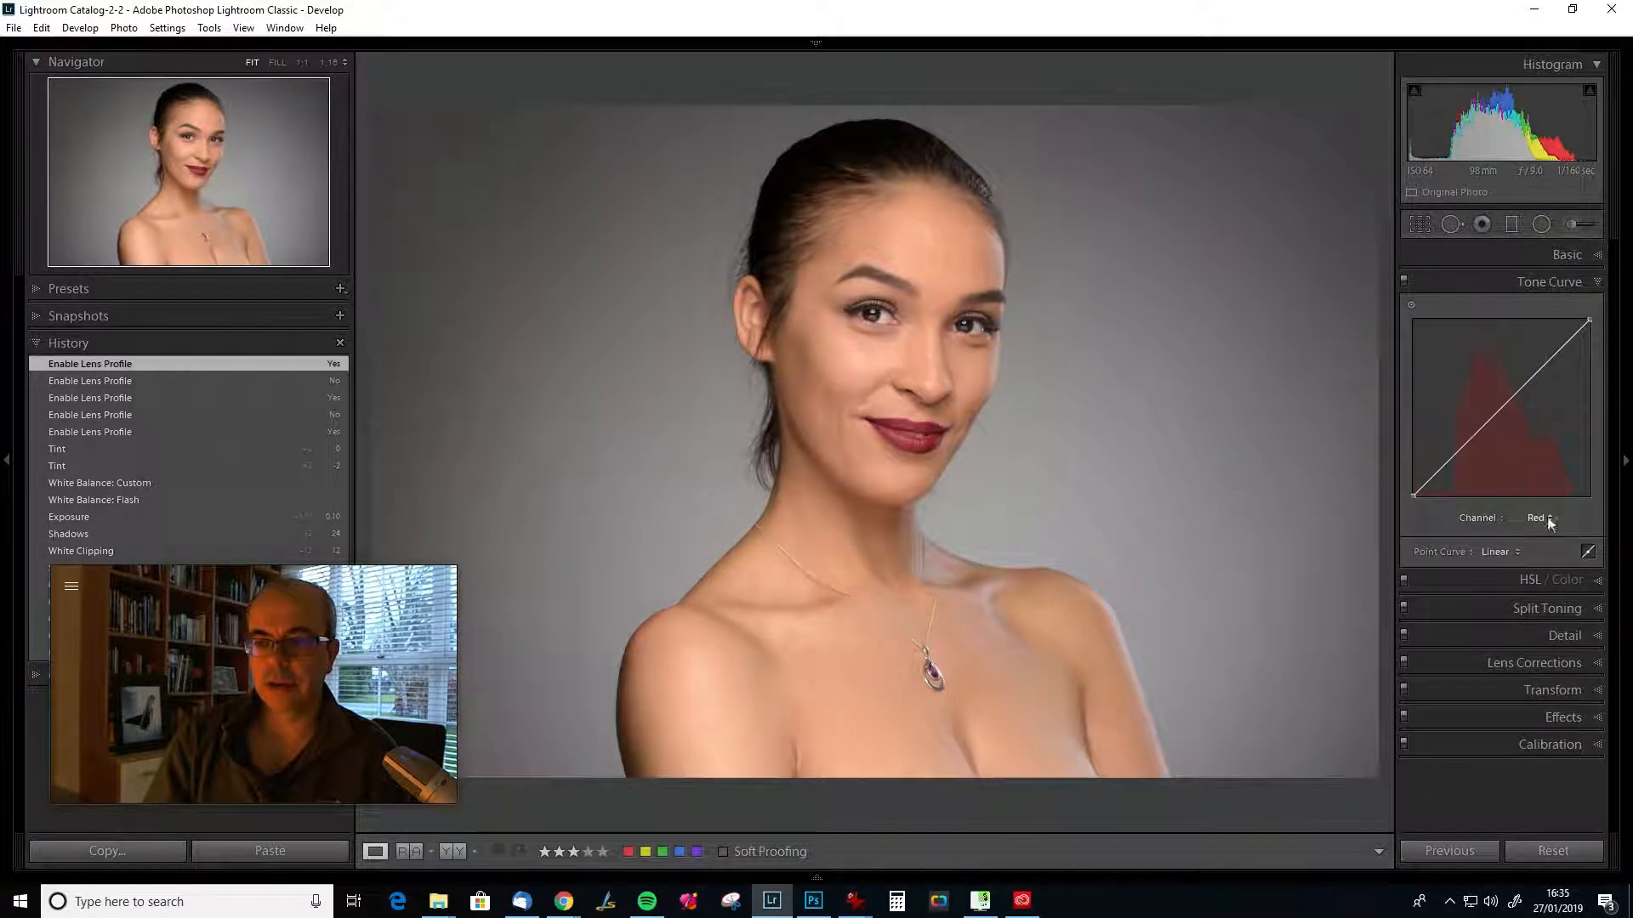
{"action": "left_click", "coordinate": [1556, 745]}
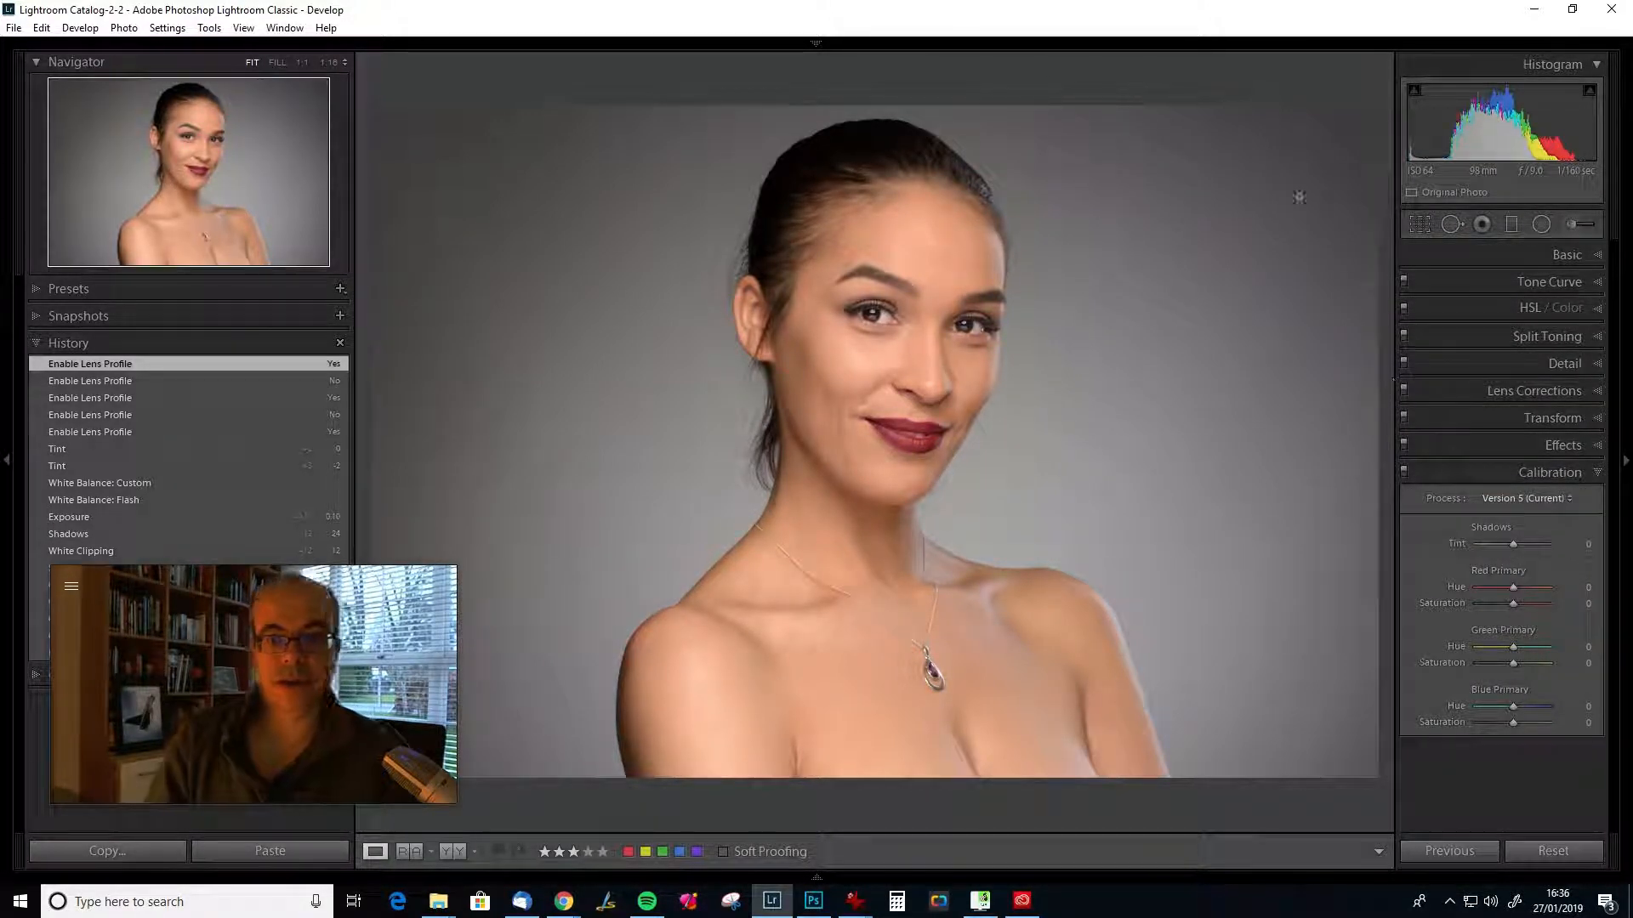
{"action": "left_click", "coordinate": [34, 340]}
{"action": "left_click", "coordinate": [39, 291]}
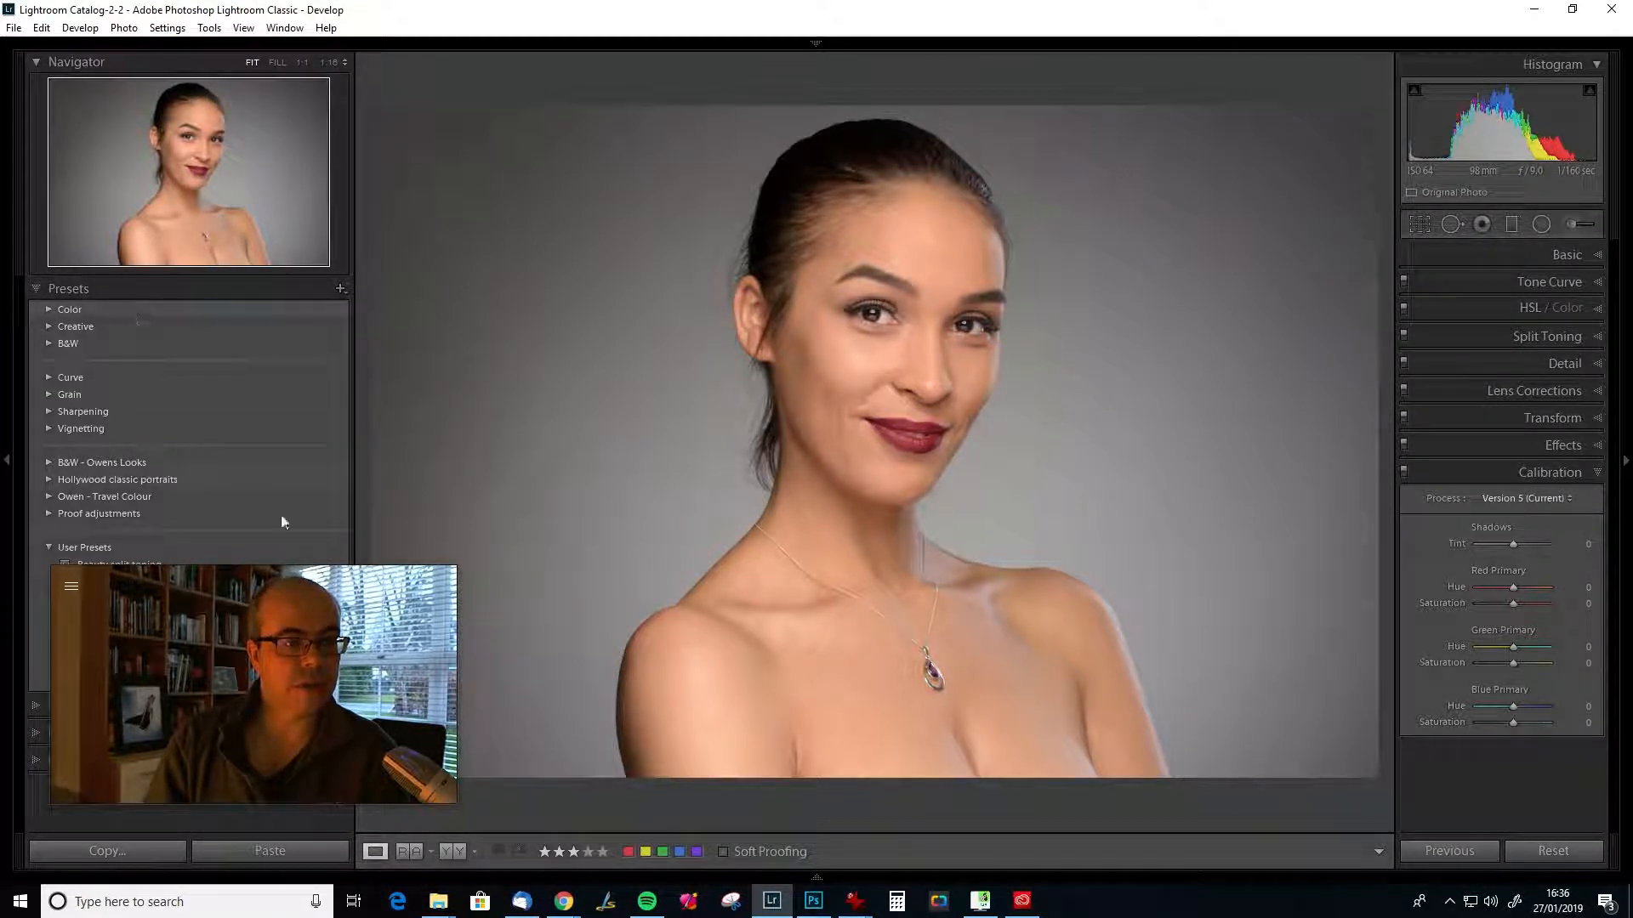
{"action": "left_click_drag", "start_coordinate": [226, 580], "coordinate": [306, 630]}
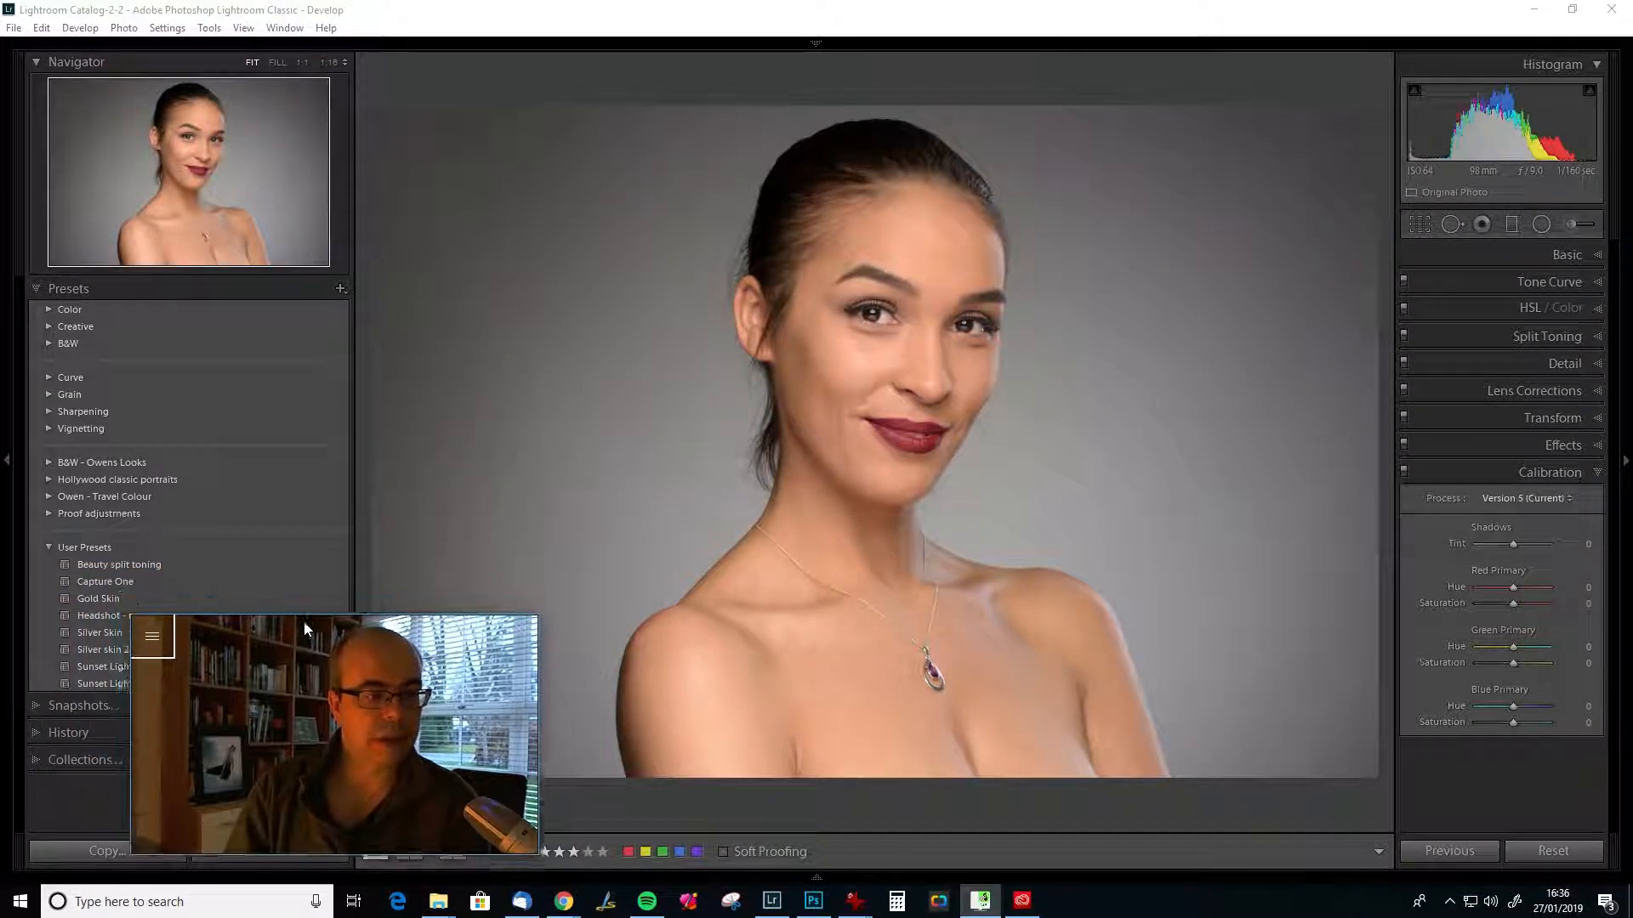
{"action": "left_click", "coordinate": [137, 566]}
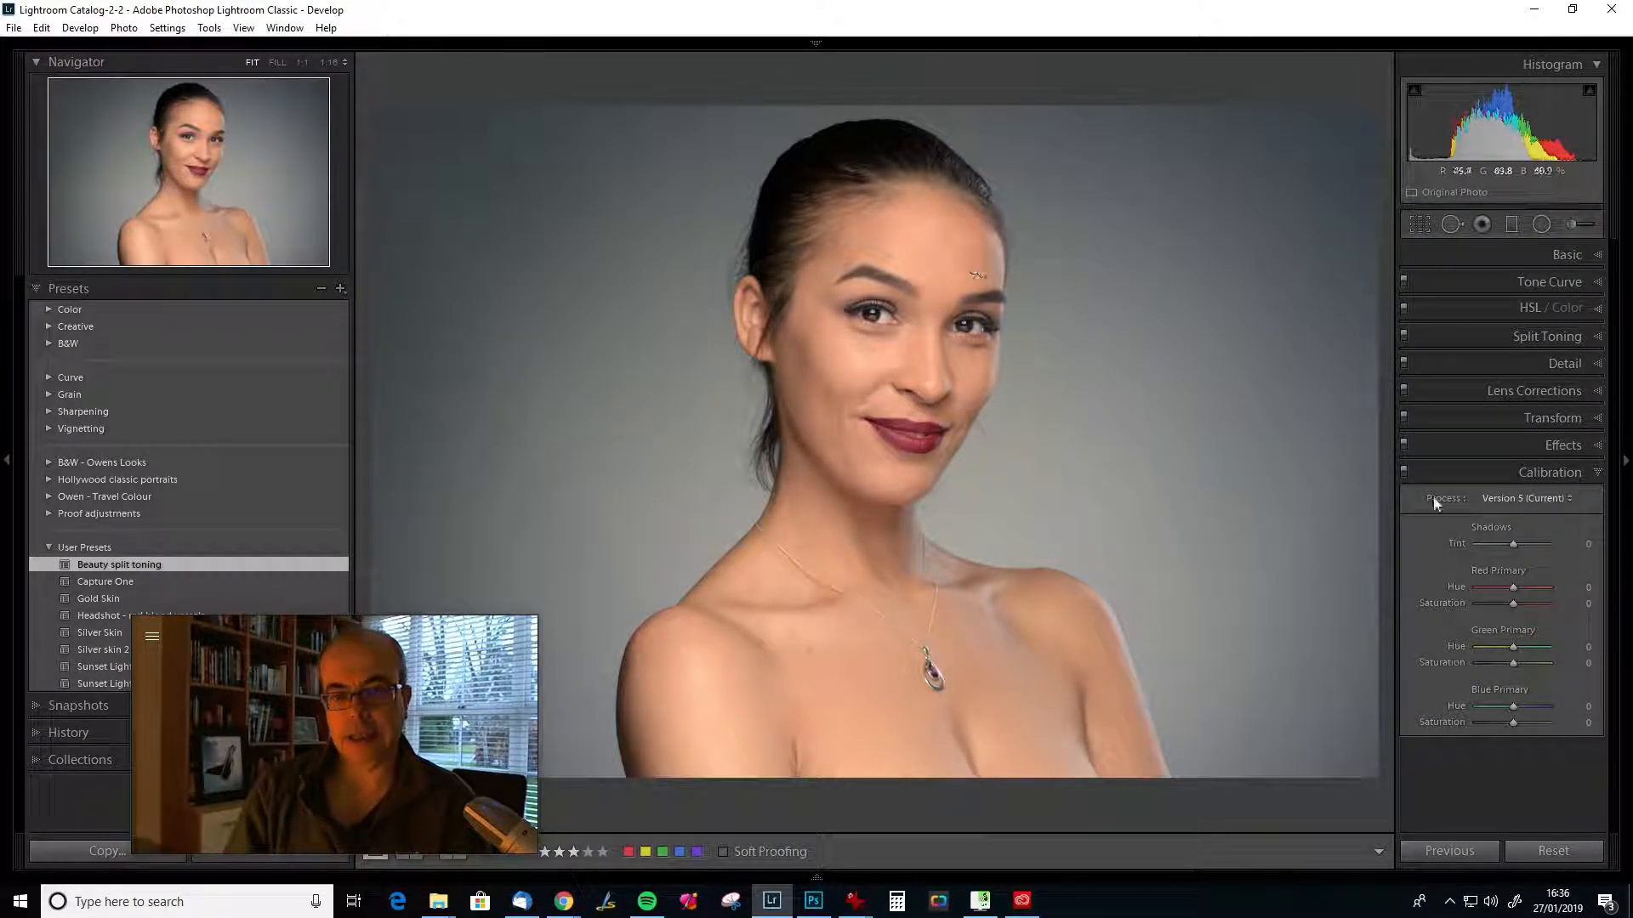
Inspect the split toning highlight colour, compare the portrait with and without split toning, and set the Balance to -43.
{"action": "left_click", "coordinate": [1472, 337]}
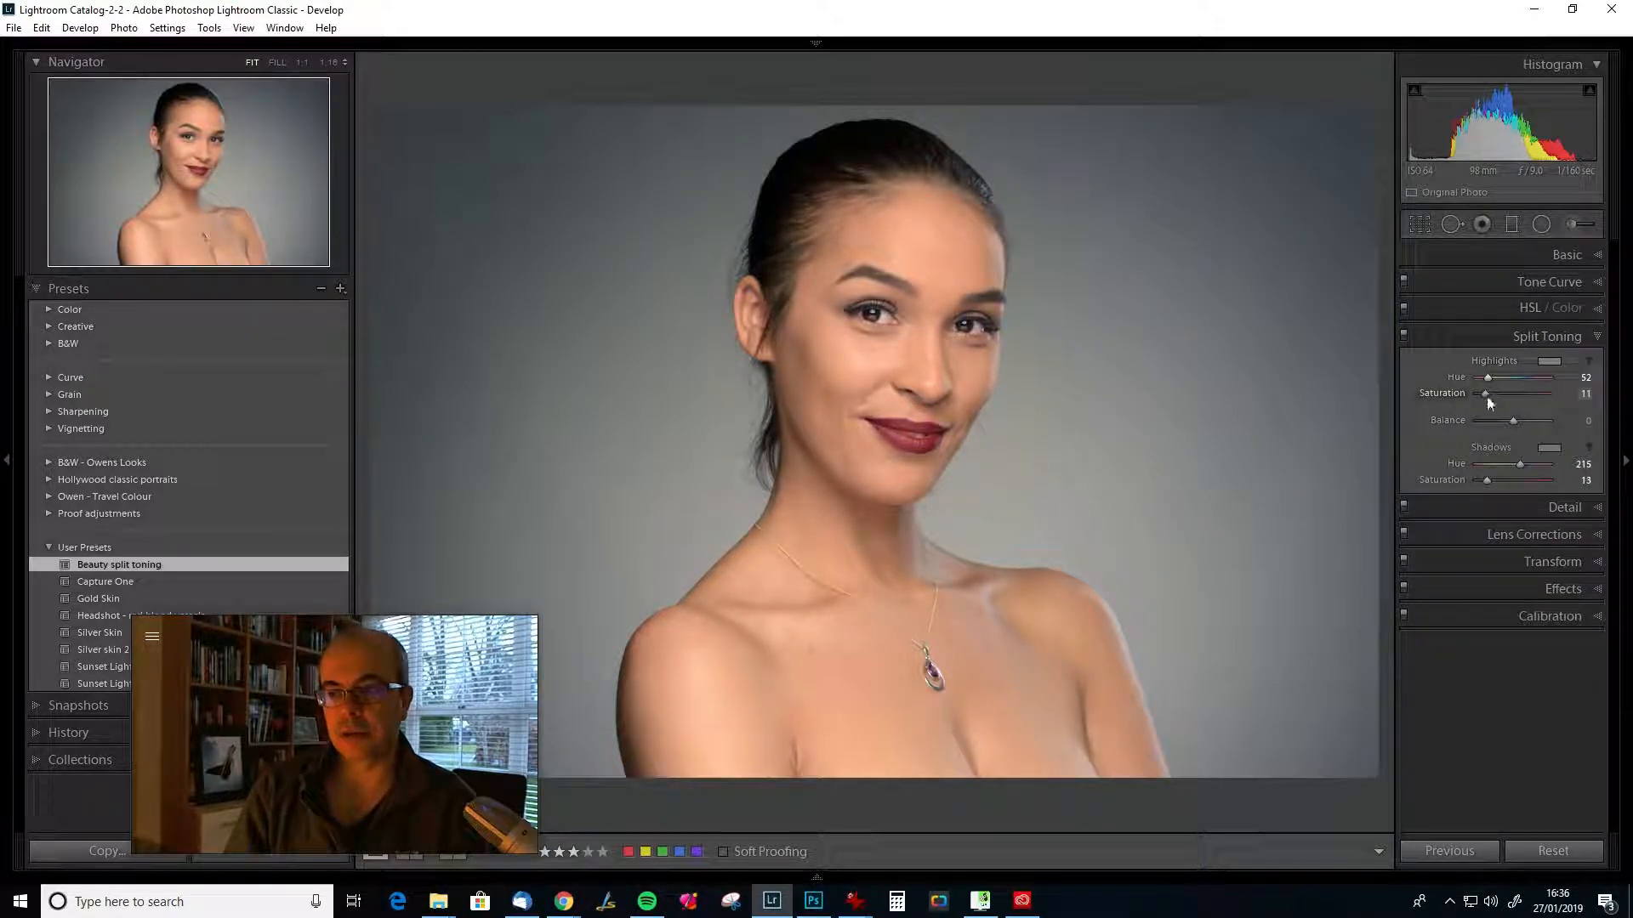
{"action": "left_click", "coordinate": [1550, 361]}
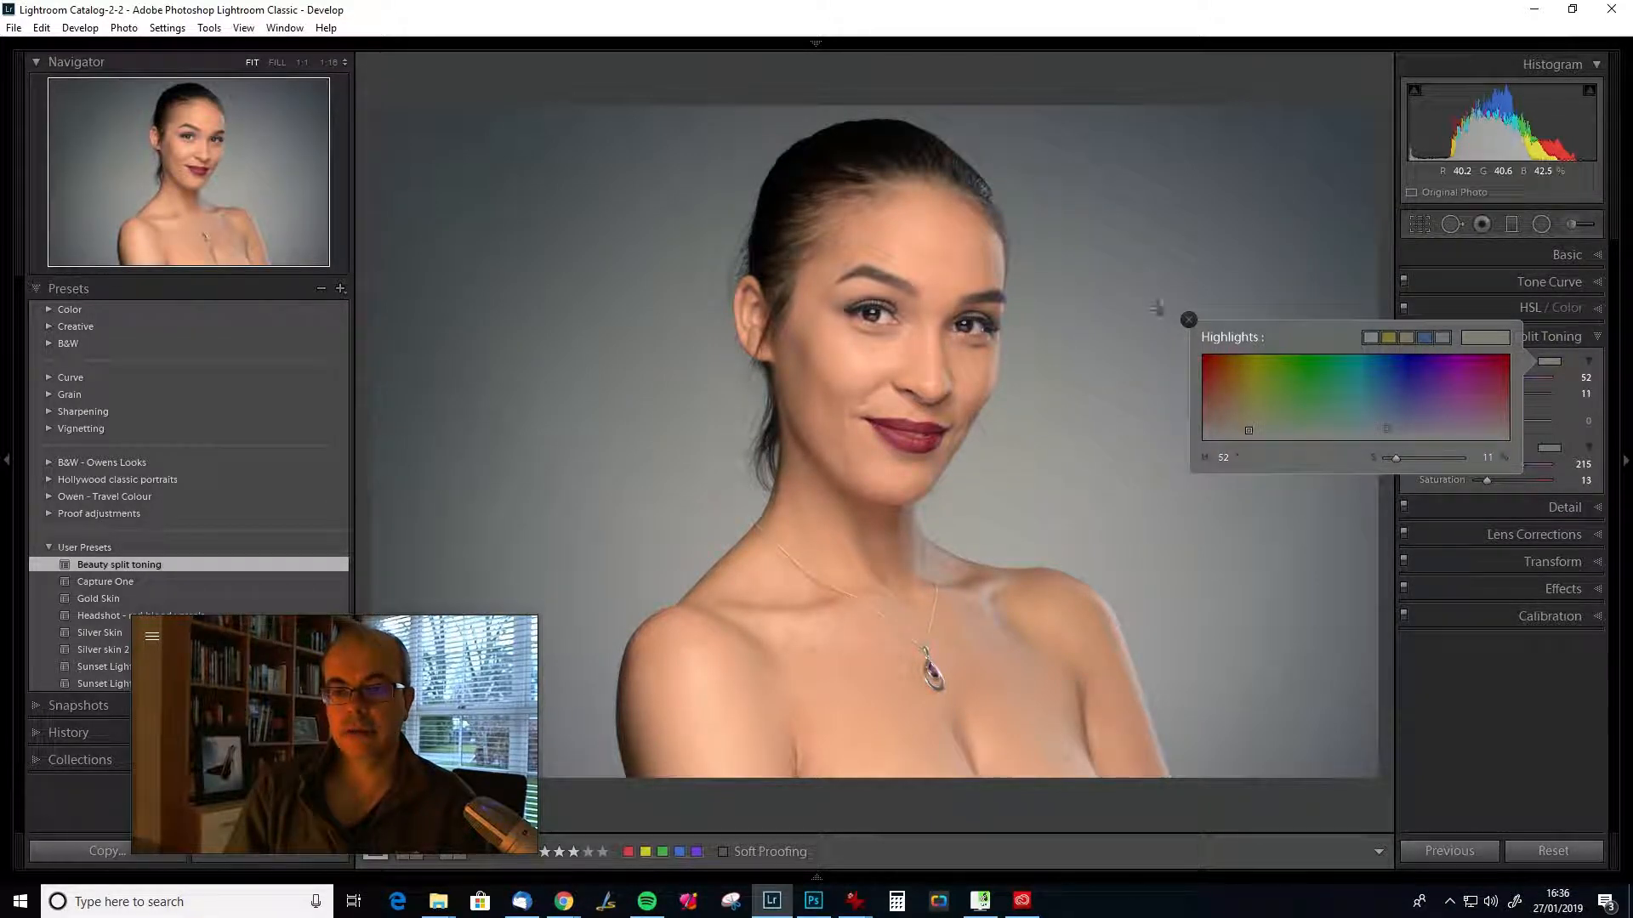
{"action": "left_click", "coordinate": [1188, 320]}
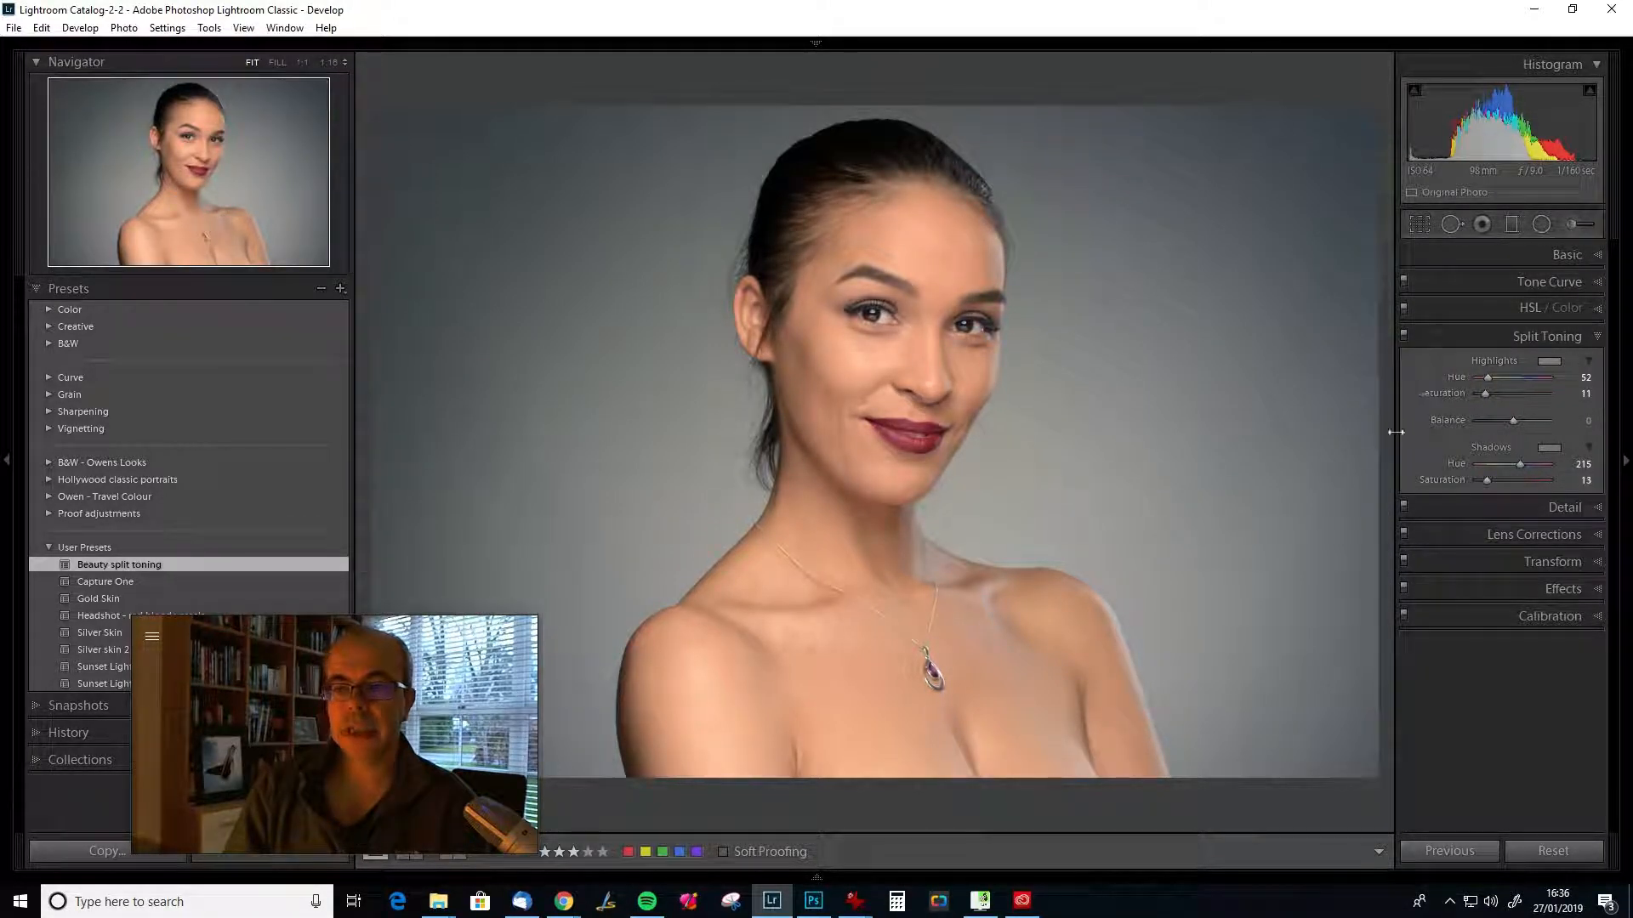
{"action": "left_click", "coordinate": [1404, 335]}
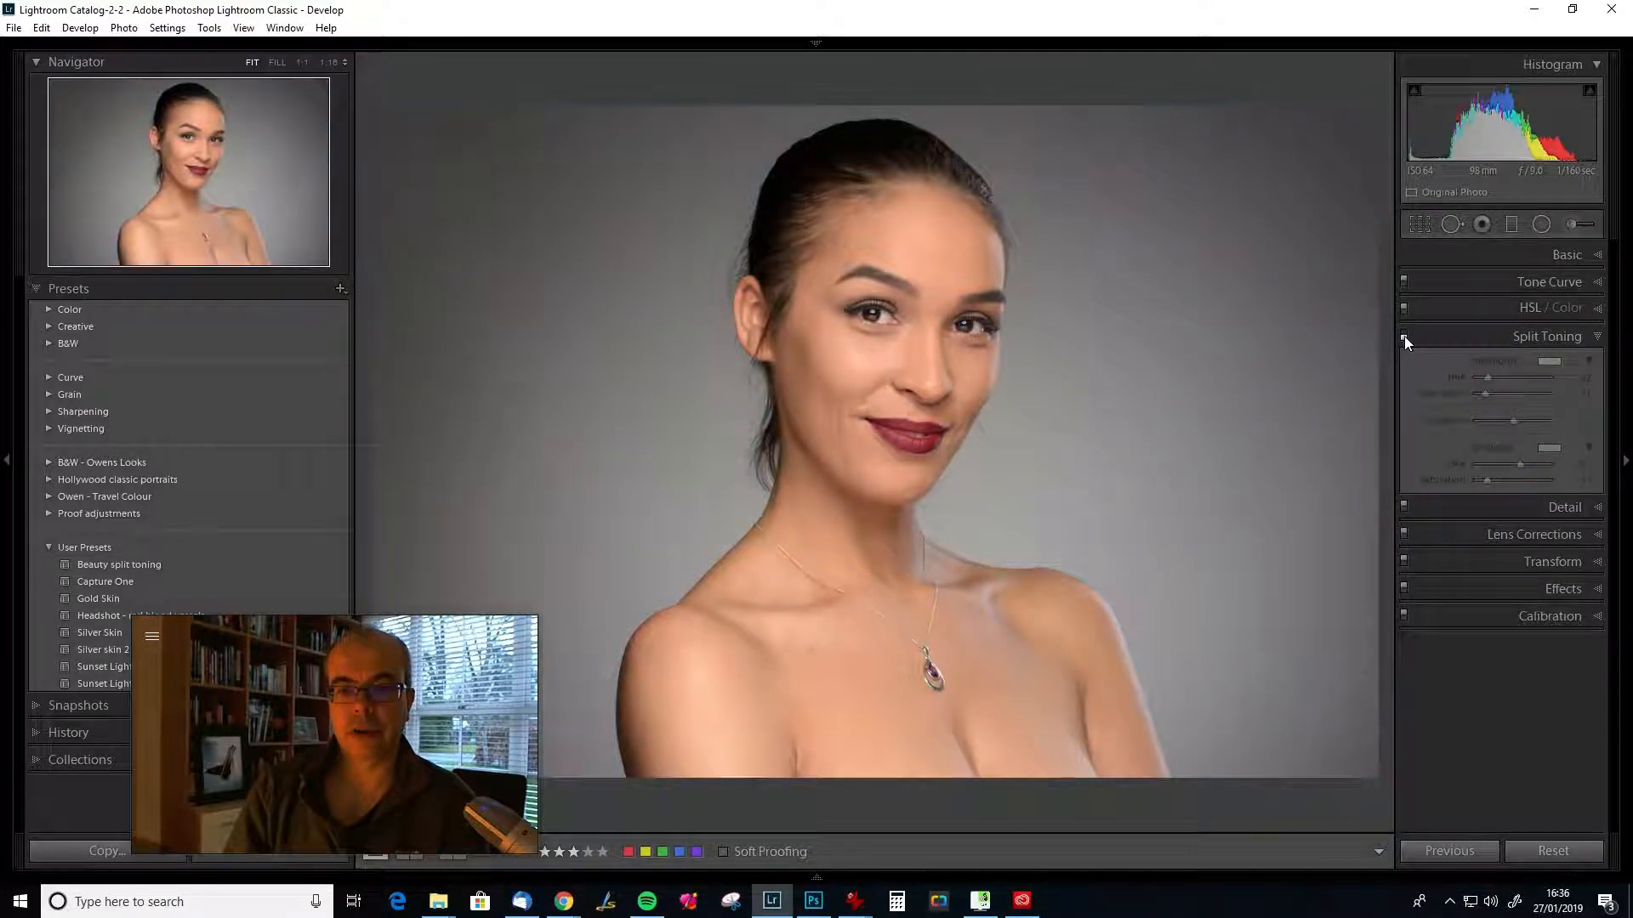
{"action": "left_click", "coordinate": [1404, 335]}
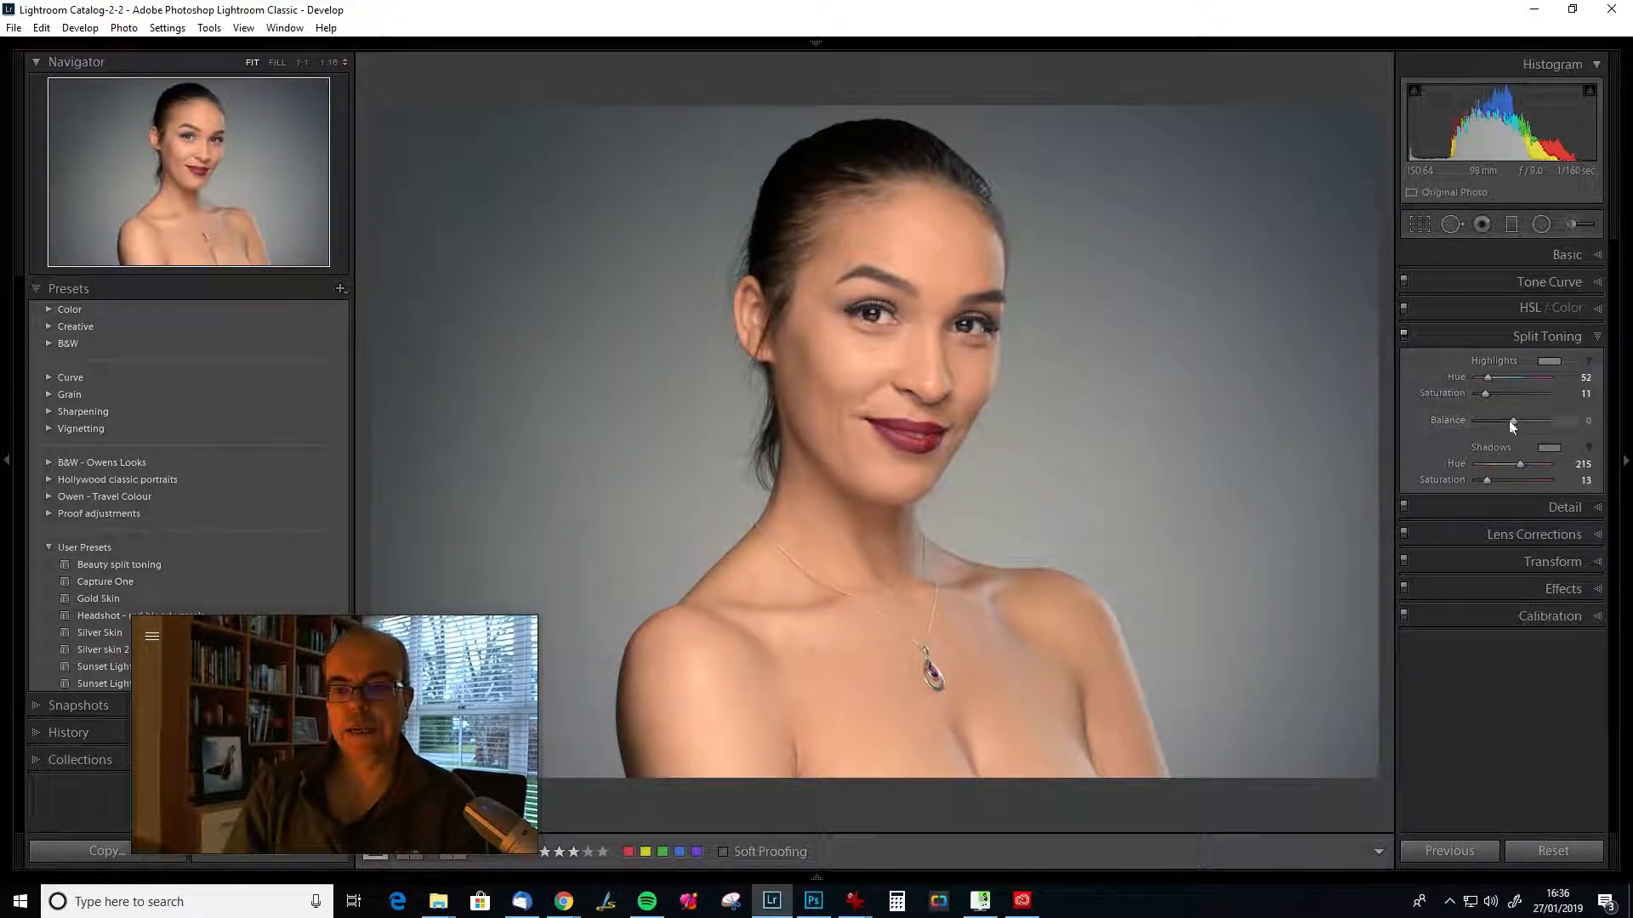
{"action": "mouse_move", "coordinate": [1512, 420]}
{"action": "left_mouse_down"}
{"action": "mouse_move", "coordinate": [1544, 420]}
{"action": "mouse_move", "coordinate": [1506, 419]}
{"action": "left_mouse_up"}
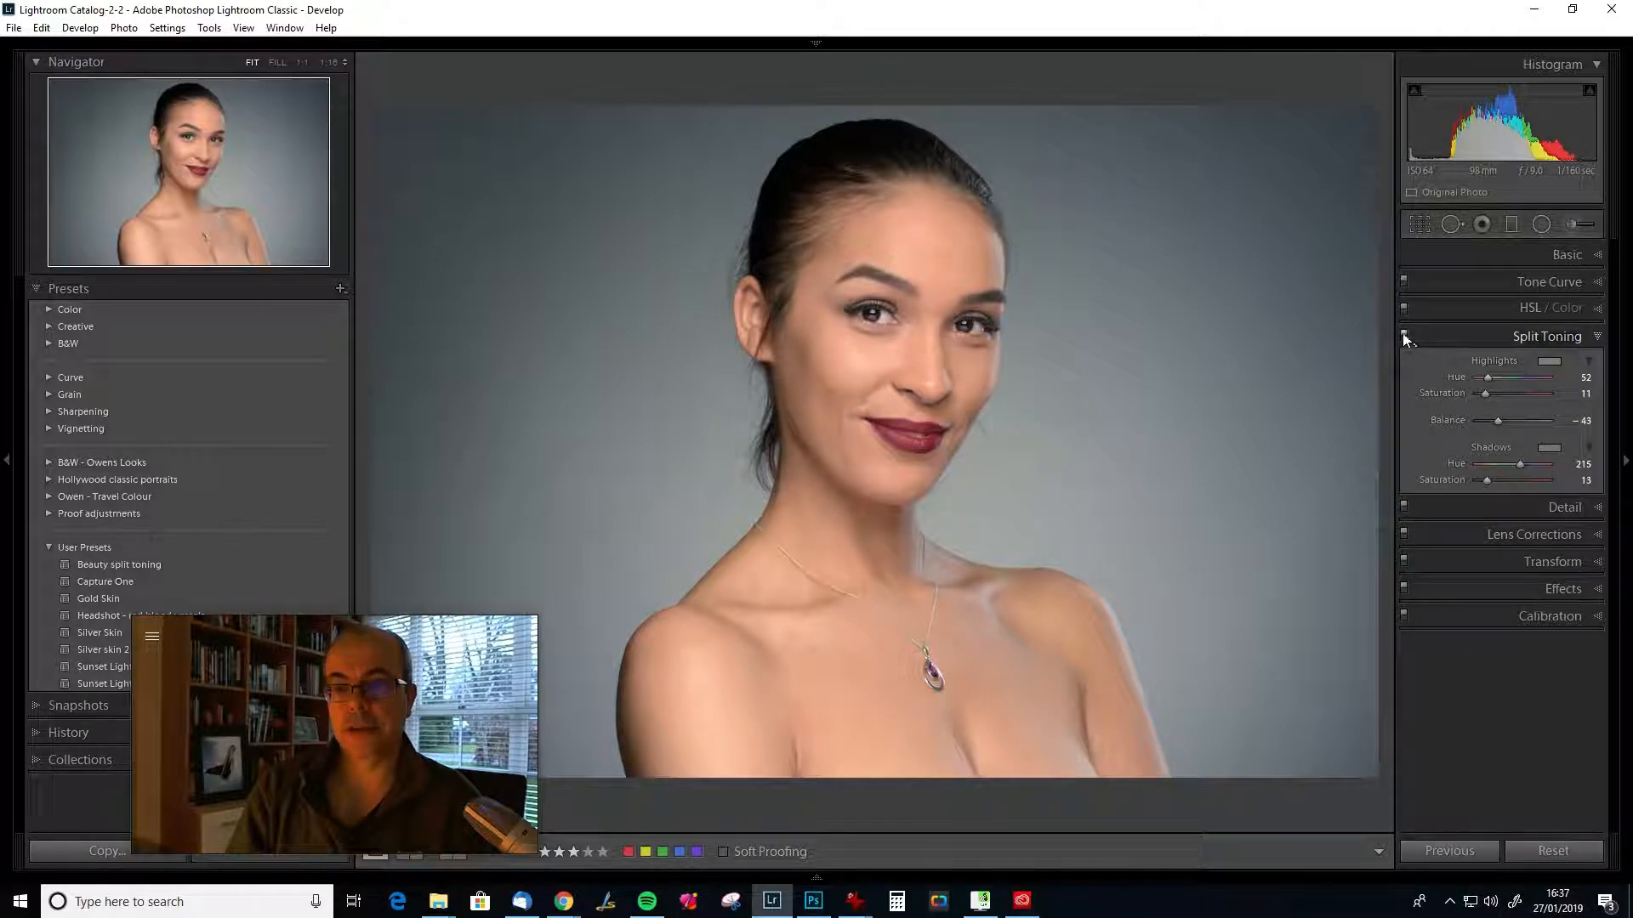
Return the portrait to the latest Enable Lens Profile history state, discarding the split toning preset and balance change.
{"action": "left_click", "coordinate": [69, 289]}
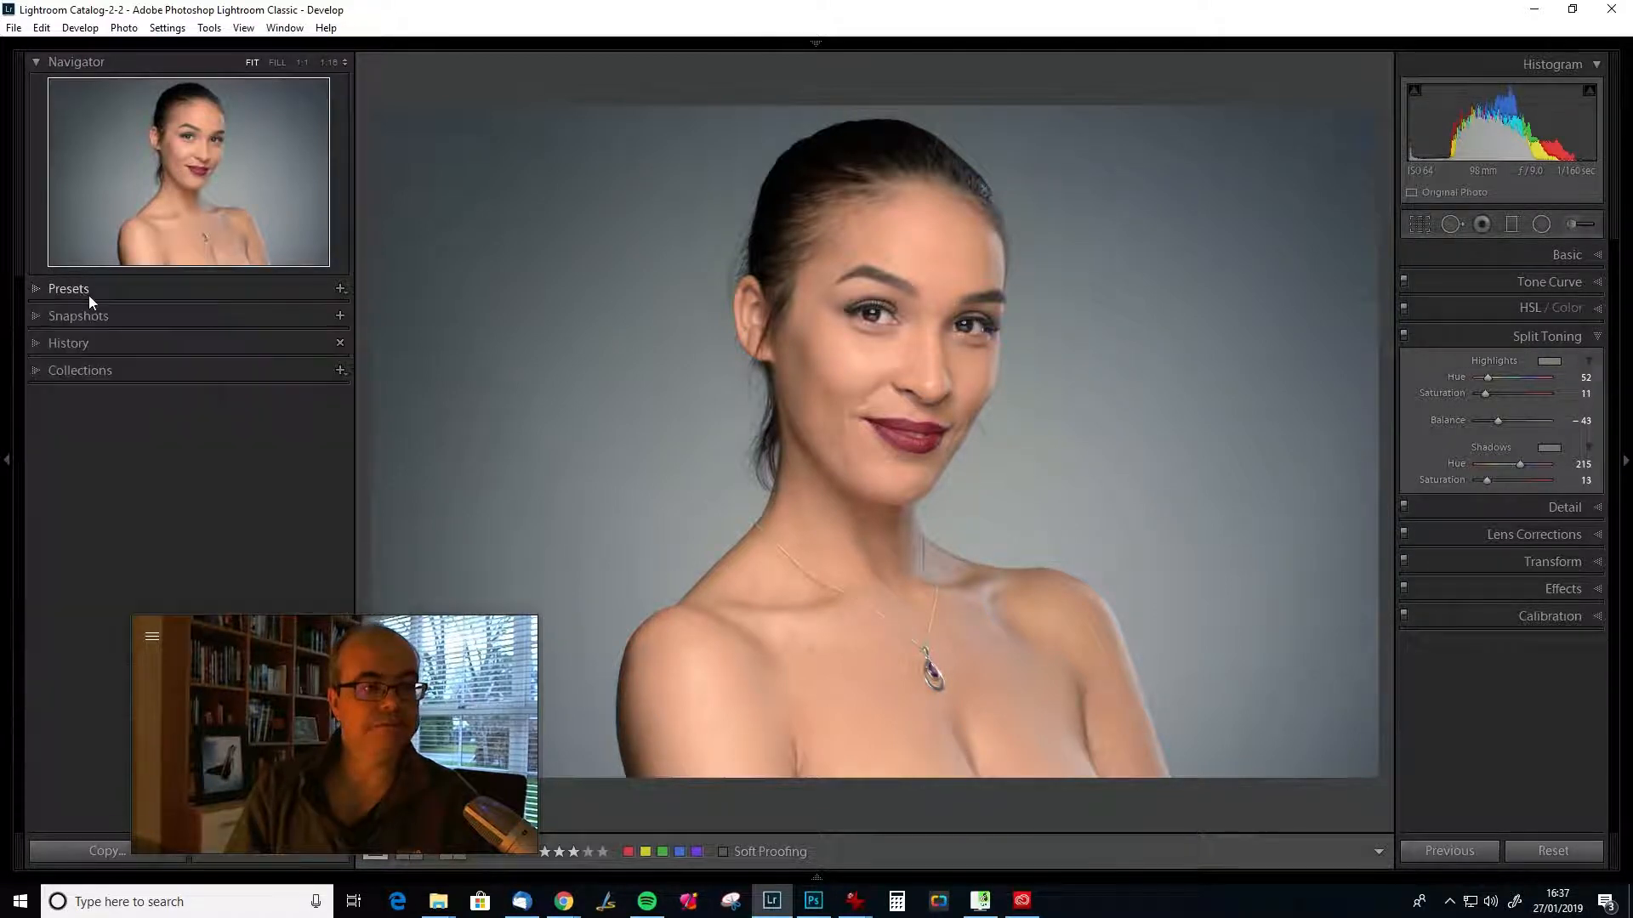
{"action": "left_click", "coordinate": [35, 342]}
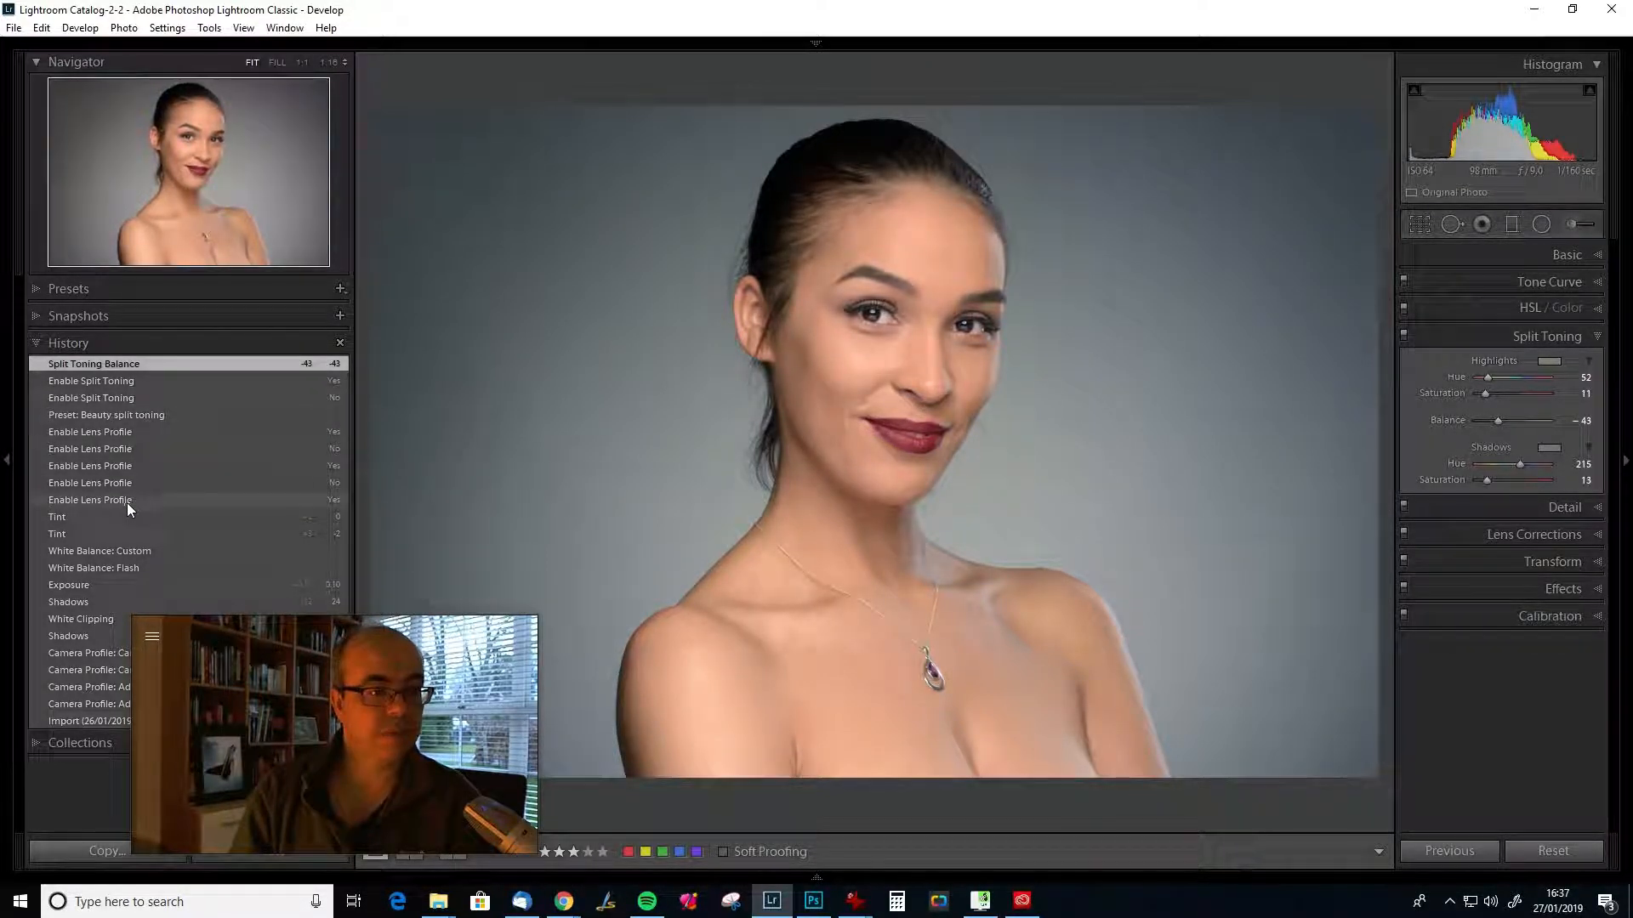
{"action": "left_click", "coordinate": [148, 434]}
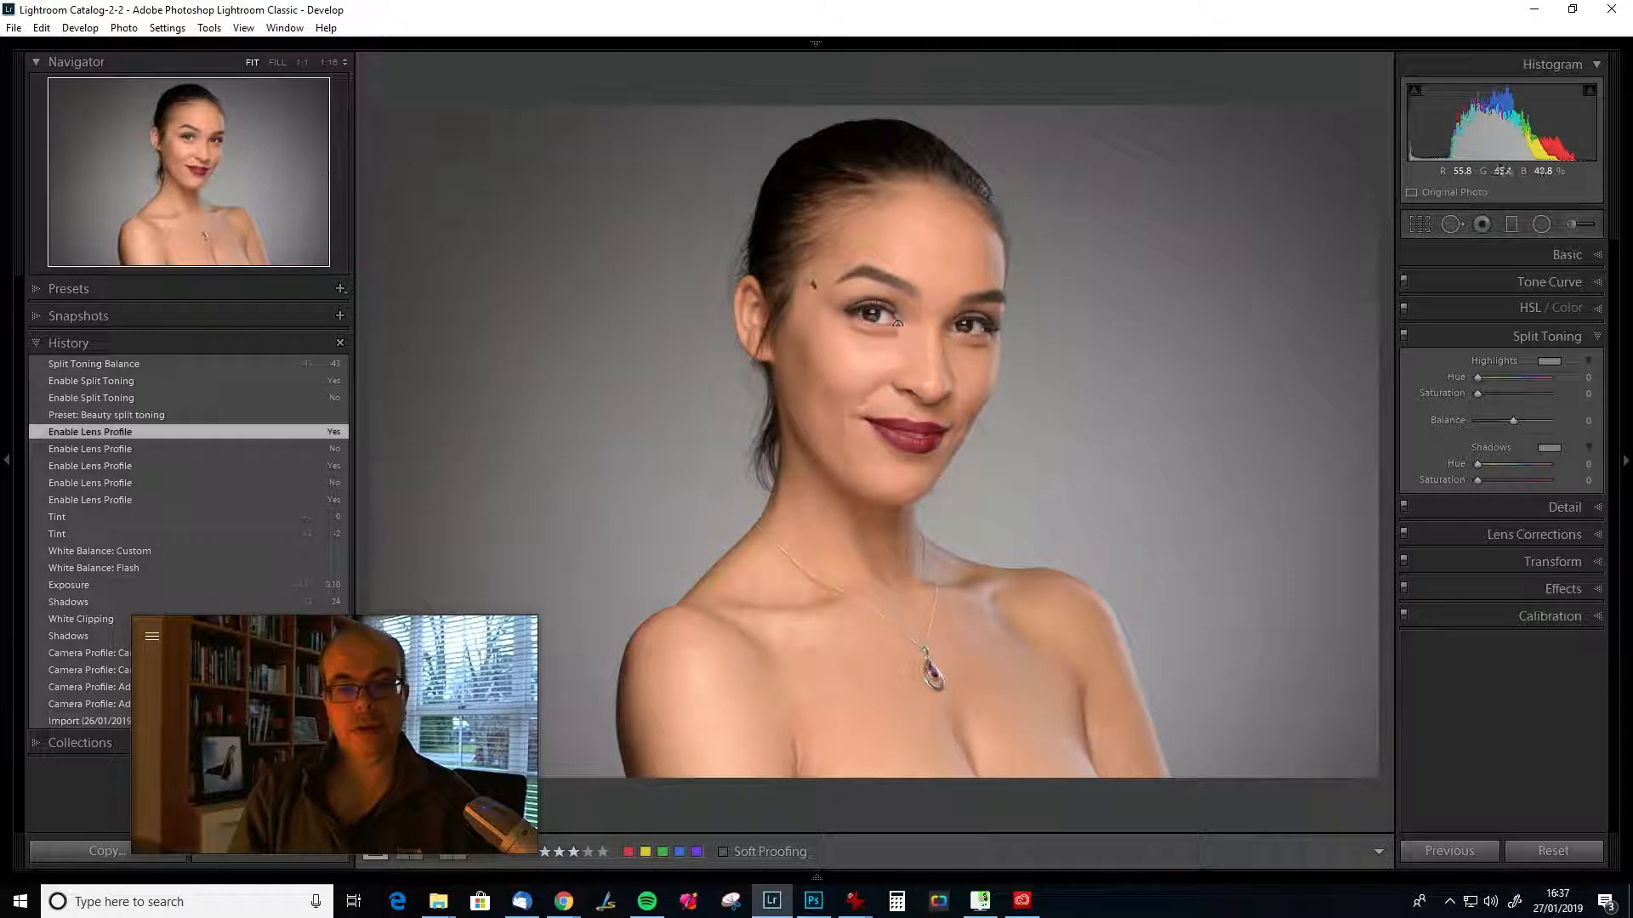
Send the developed portrait to Adobe Photoshop CC 2019 for further editing.
{"action": "right_click", "coordinate": [800, 274]}
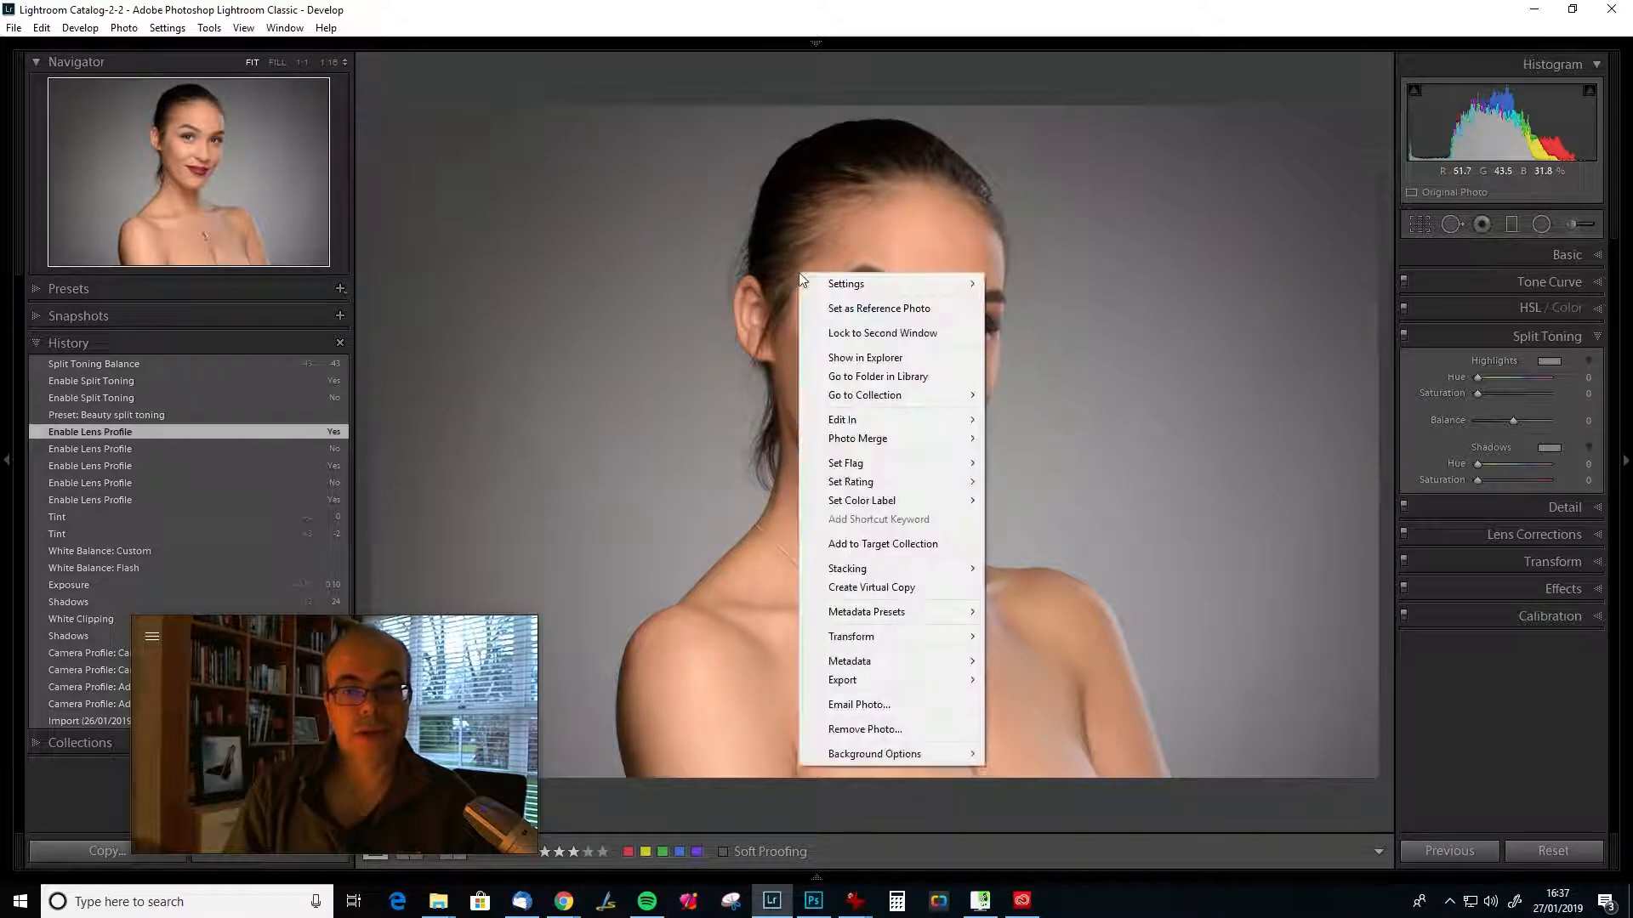
{"action": "mouse_move", "coordinate": [850, 420]}
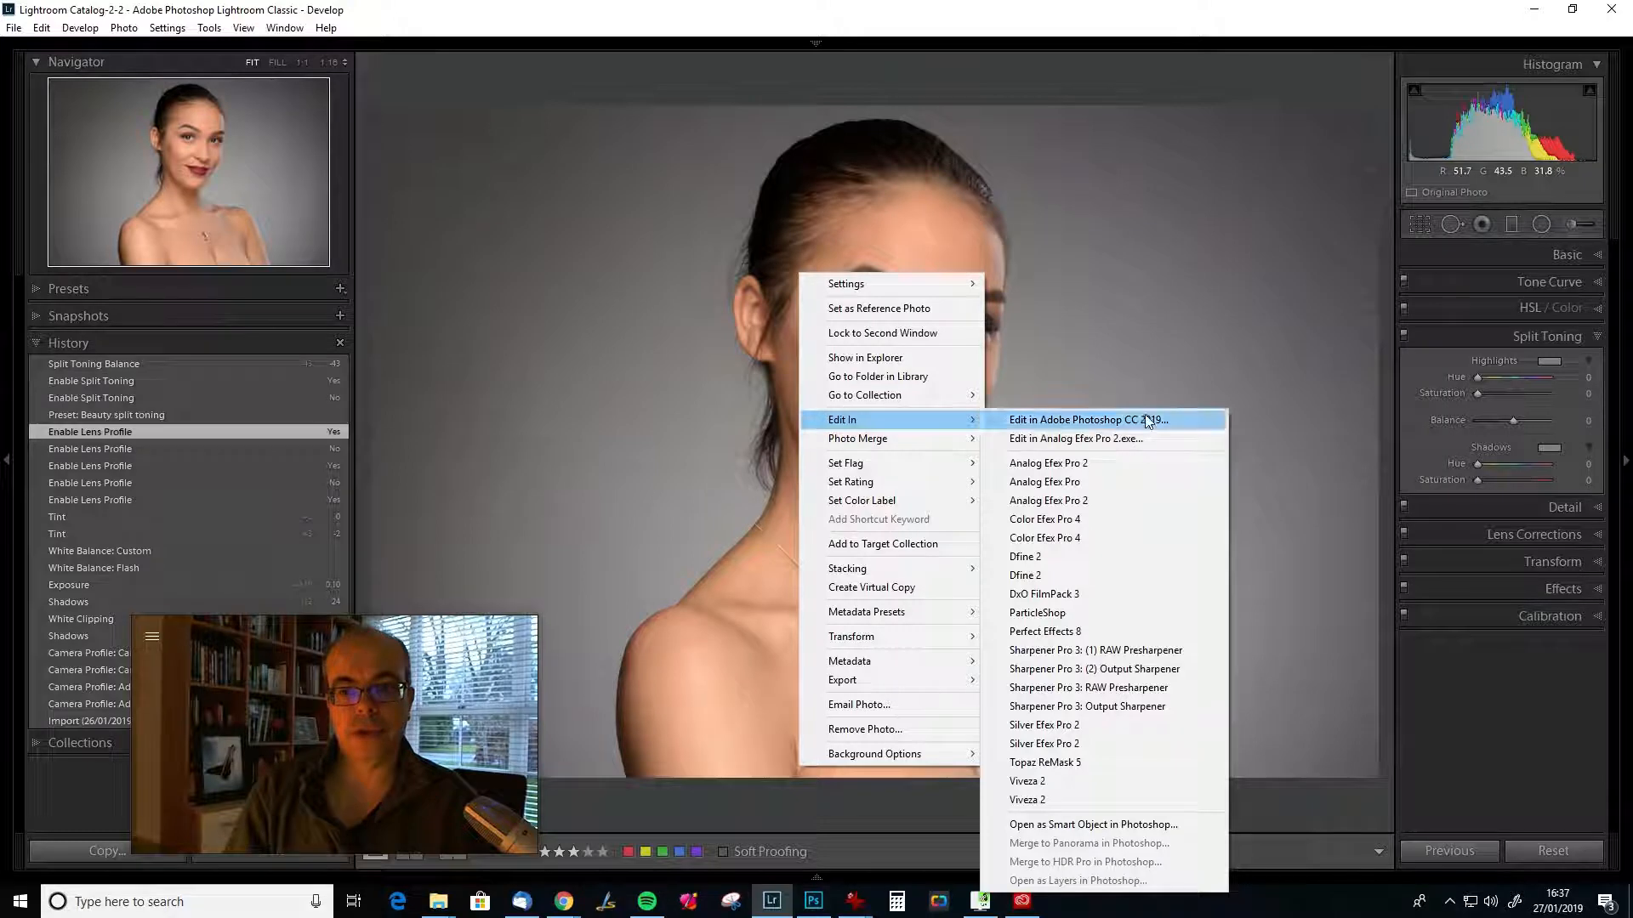
{"action": "left_click", "coordinate": [1459, 723]}
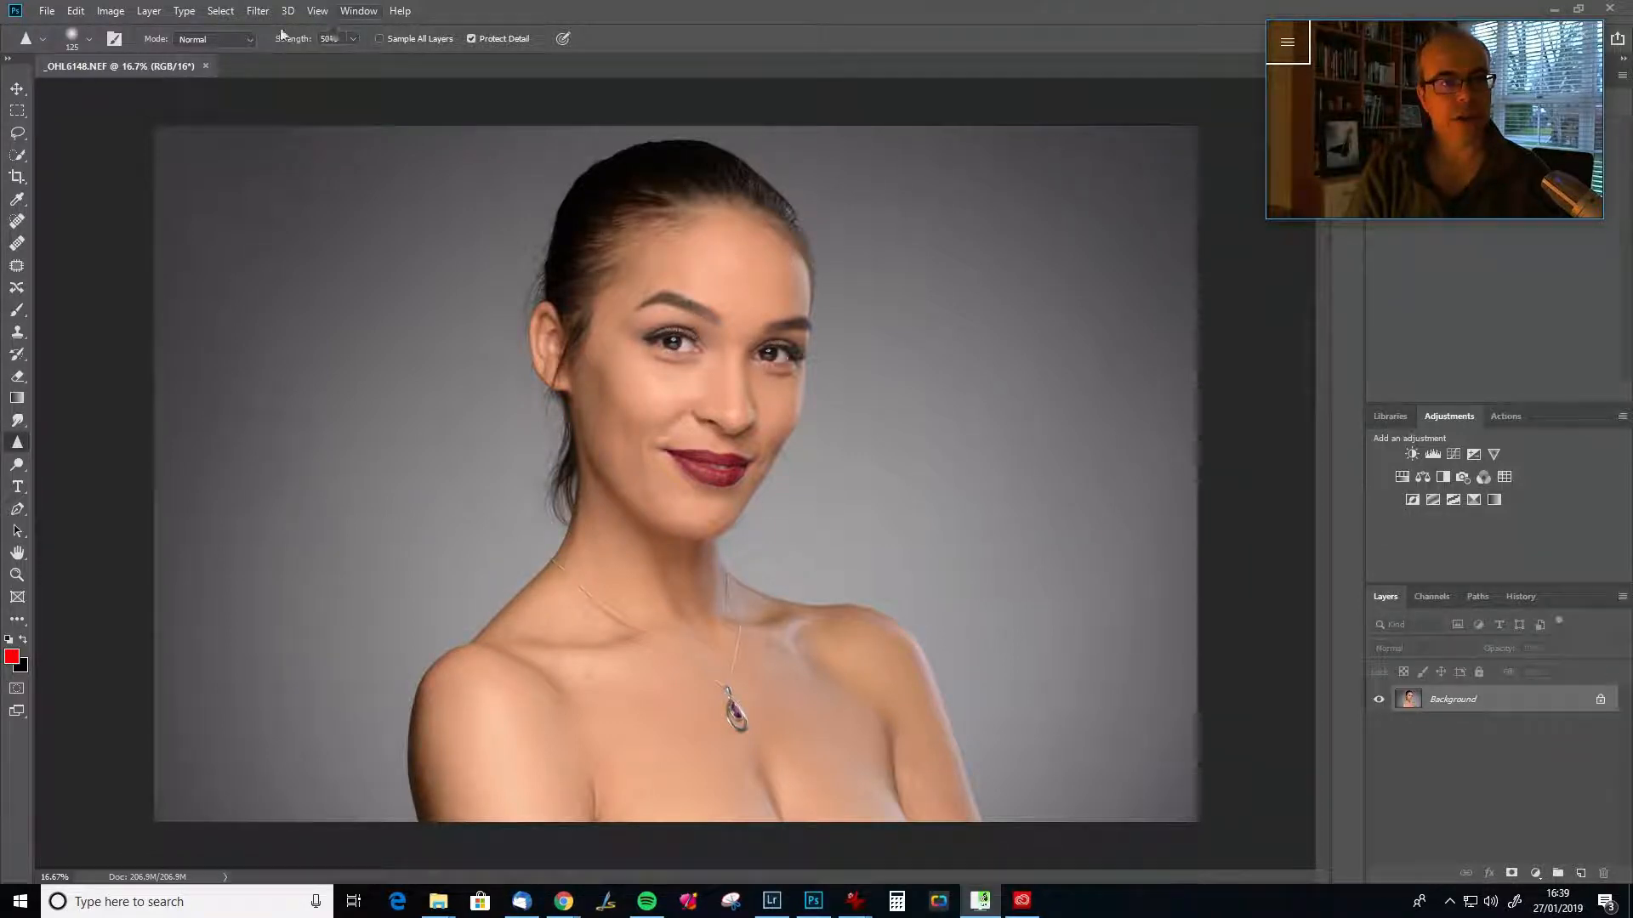
Open the portrait in the Liquify filter and nudge the hair outline near the crown with a reduced Forward Warp brush.
{"action": "left_click", "coordinate": [257, 11]}
{"action": "left_click", "coordinate": [294, 146]}
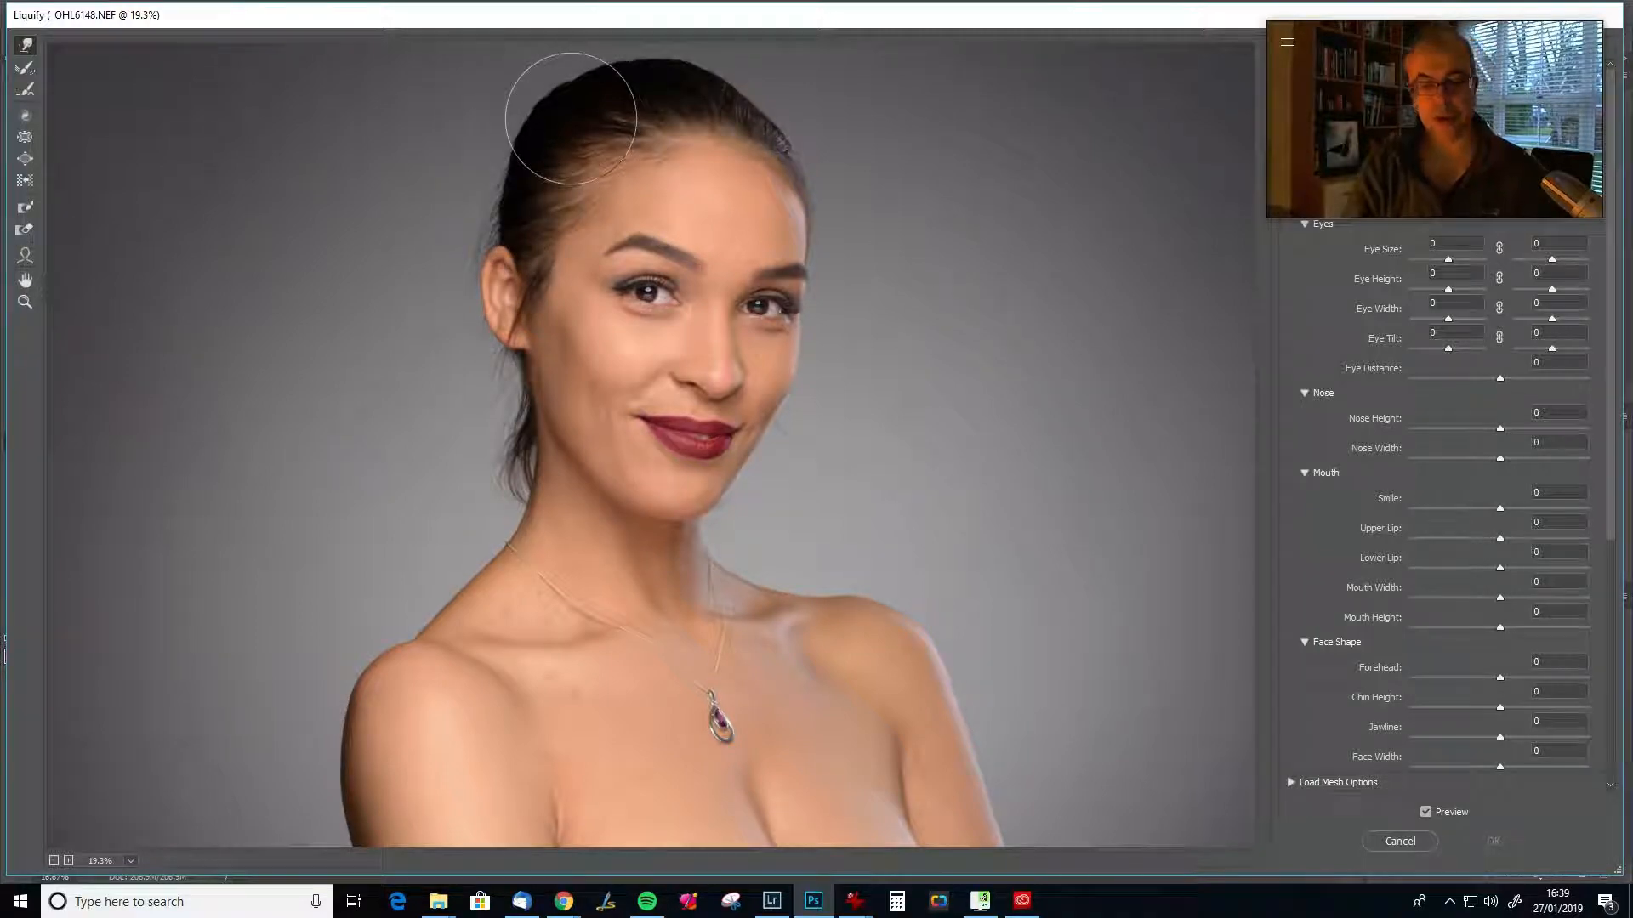
{"action": "key", "text": "ctrl+plus"}
{"action": "key", "text": "ctrl+plus"}
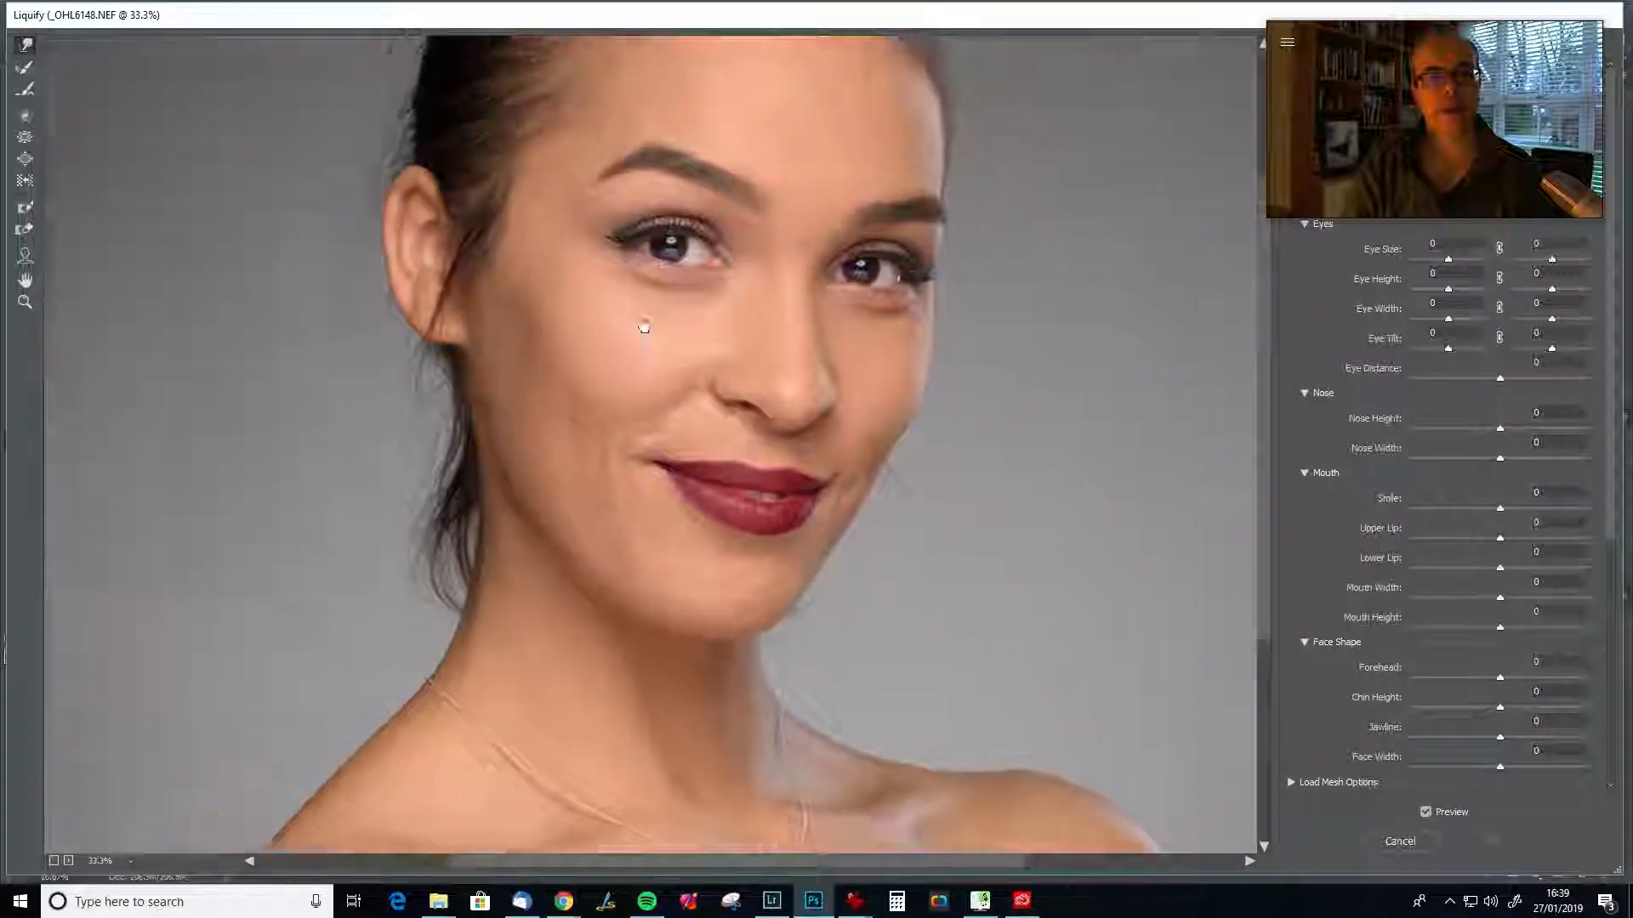
{"action": "left_click_drag", "start_coordinate": [644, 327], "coordinate": [714, 602]}
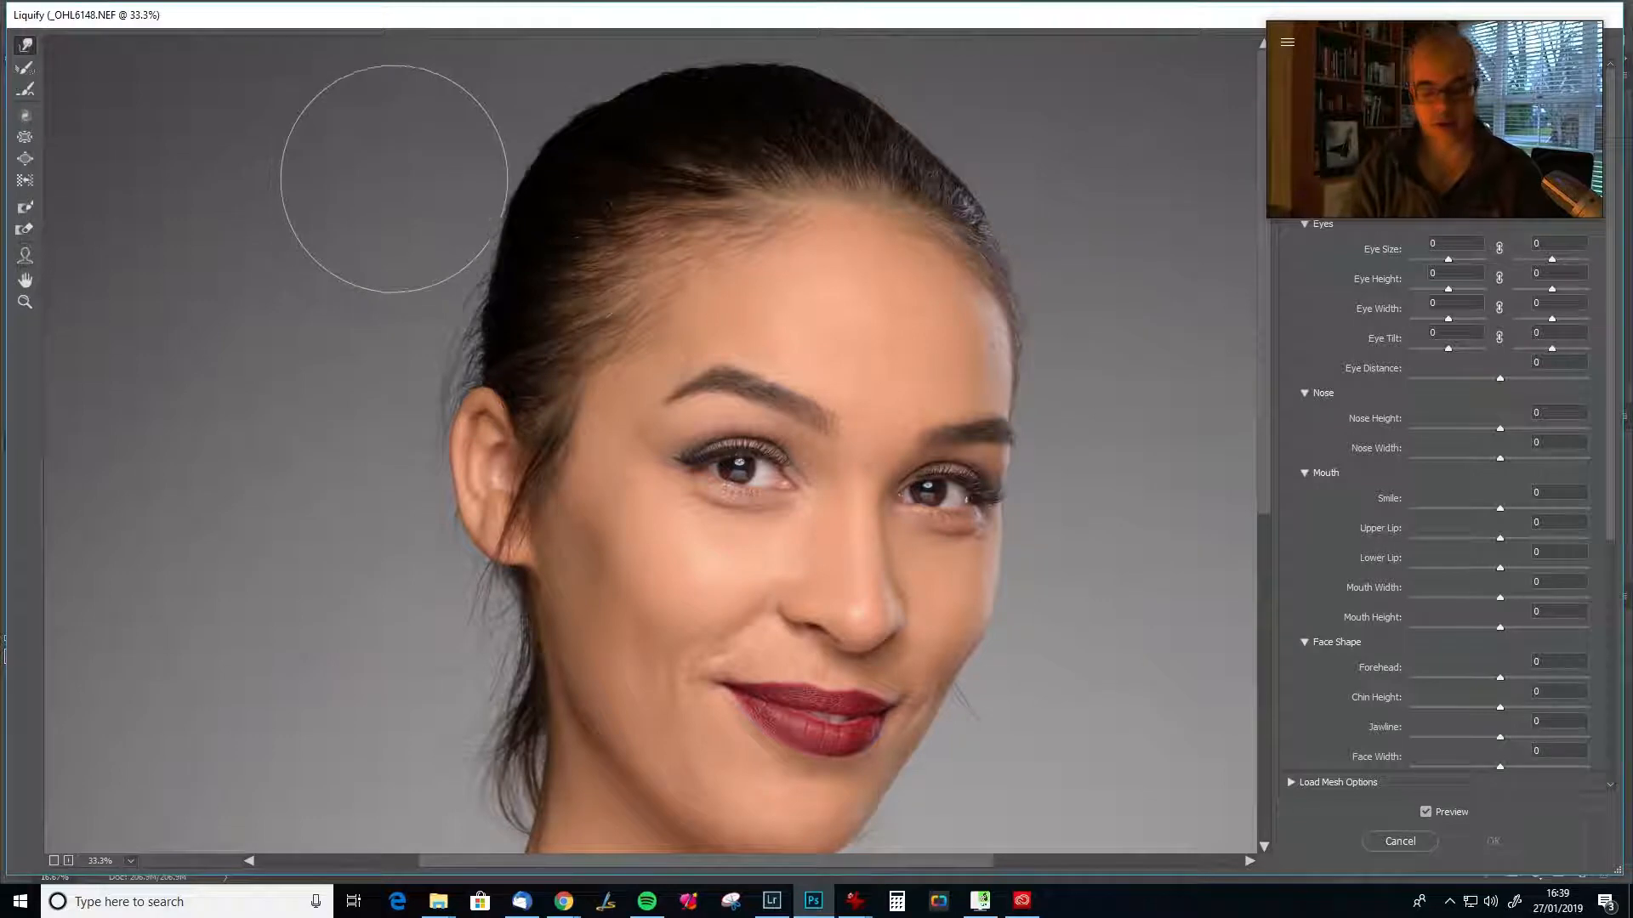
{"action": "key", "text": "bracketleft"}
{"action": "key", "text": "bracketleft"}
{"action": "key", "text": "bracketleft"}
{"action": "key", "text": "bracketleft"}
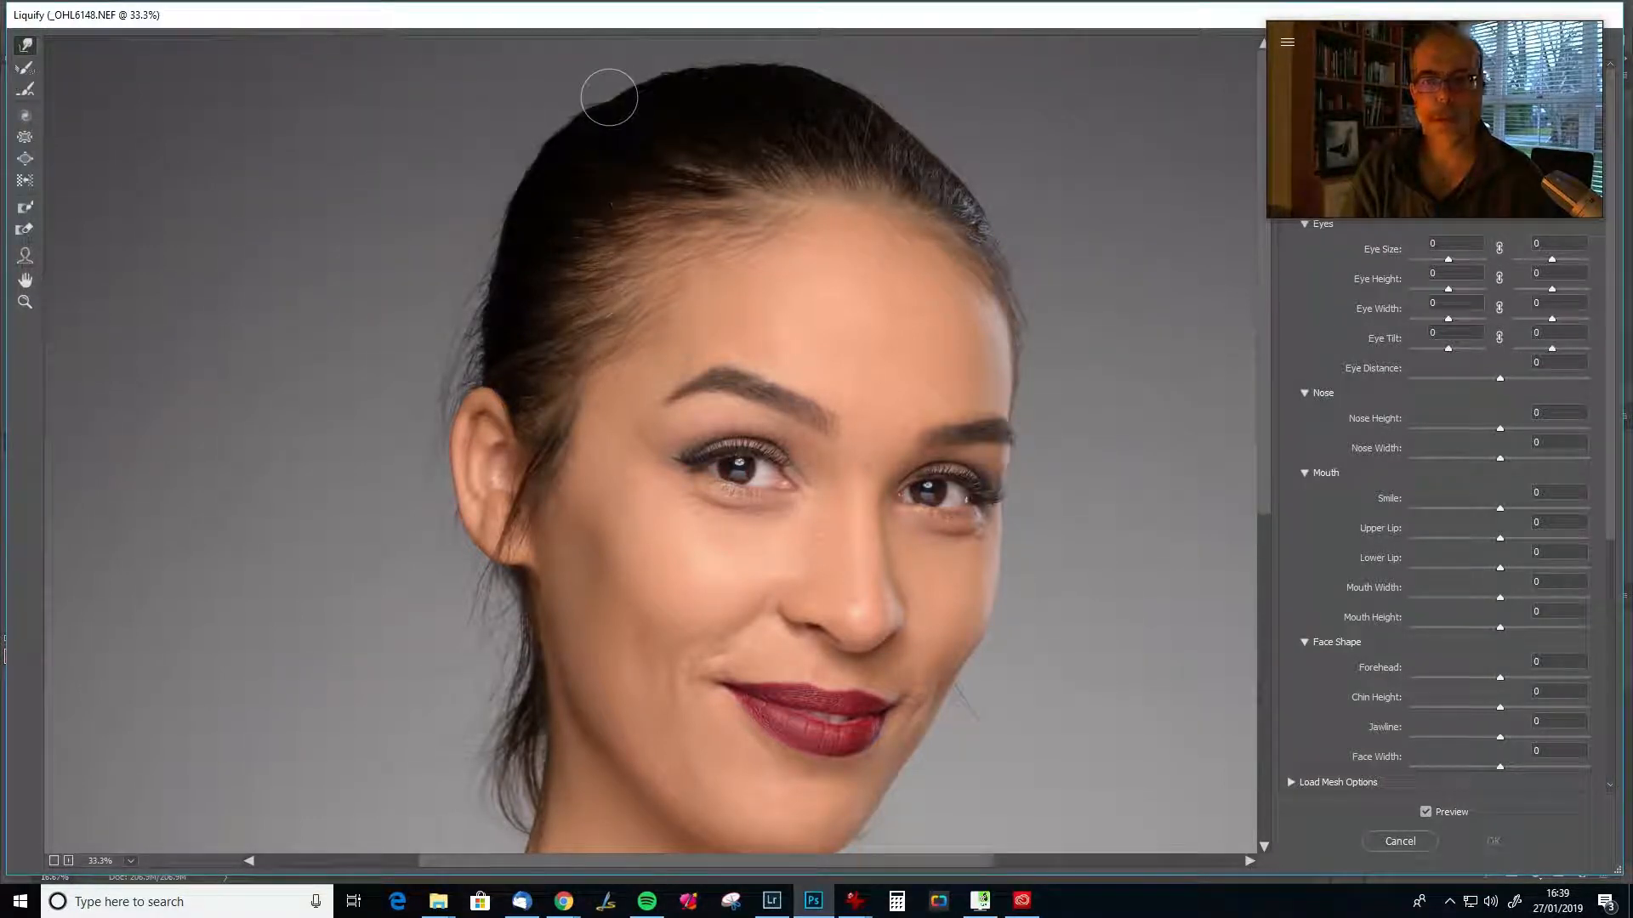
{"action": "left_click_drag", "start_coordinate": [608, 97], "coordinate": [609, 91]}
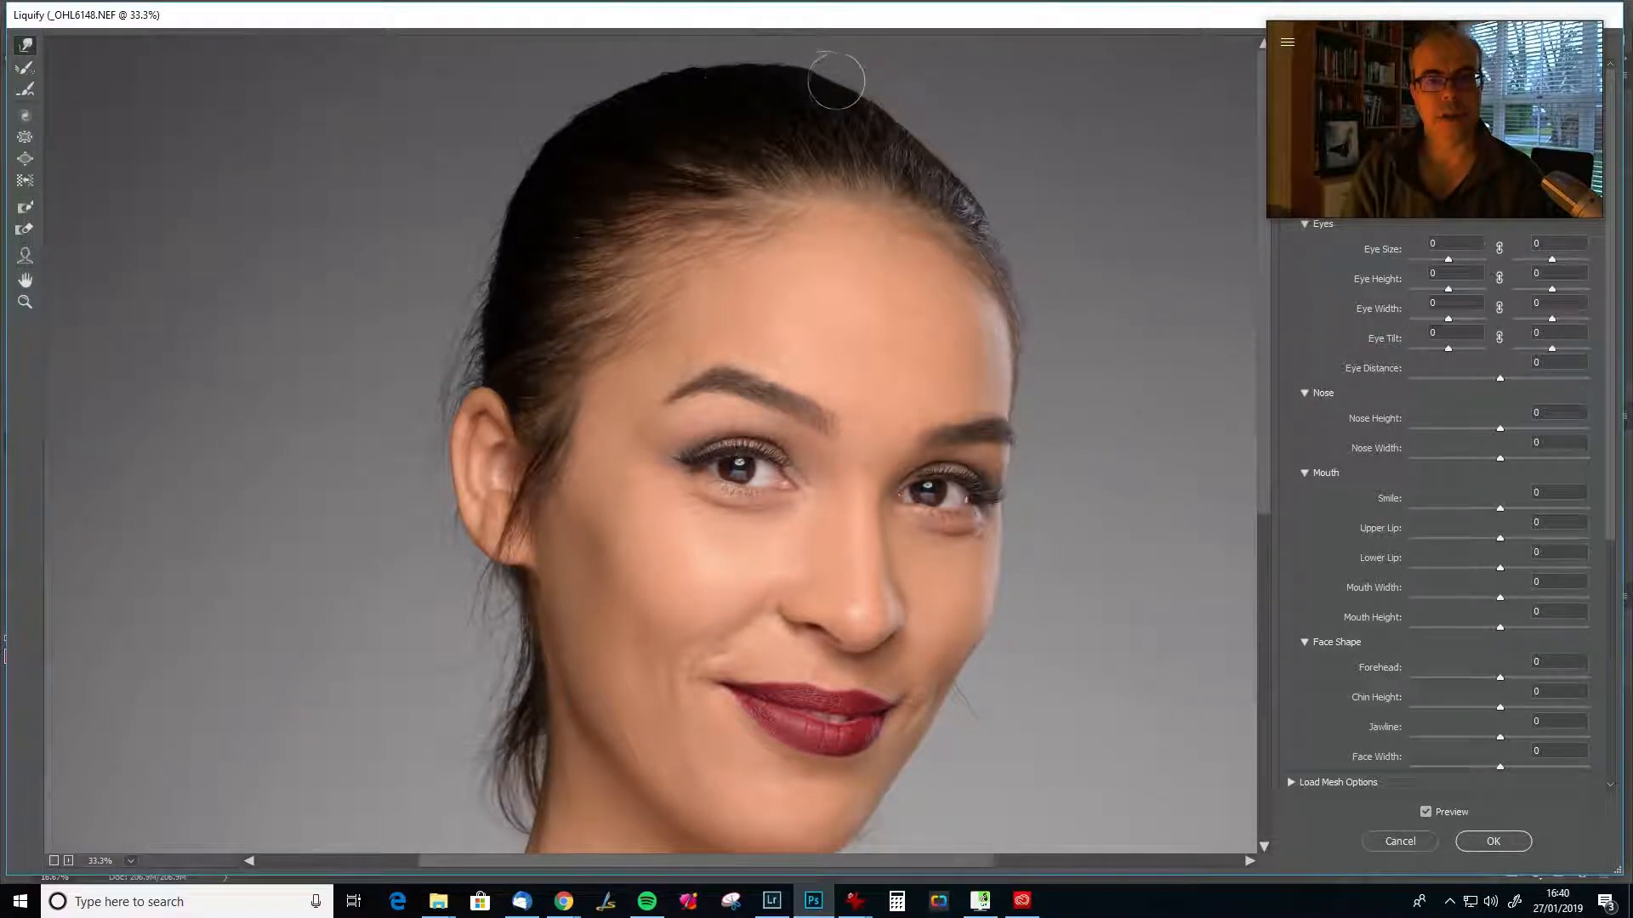
Smooth the hair outline around the crown and sides with the Forward Warp brush, resizing the brush to suit each area.
{"action": "key", "text": "bracketleft"}
{"action": "key", "text": "bracketleft"}
{"action": "key", "text": "bracketleft"}
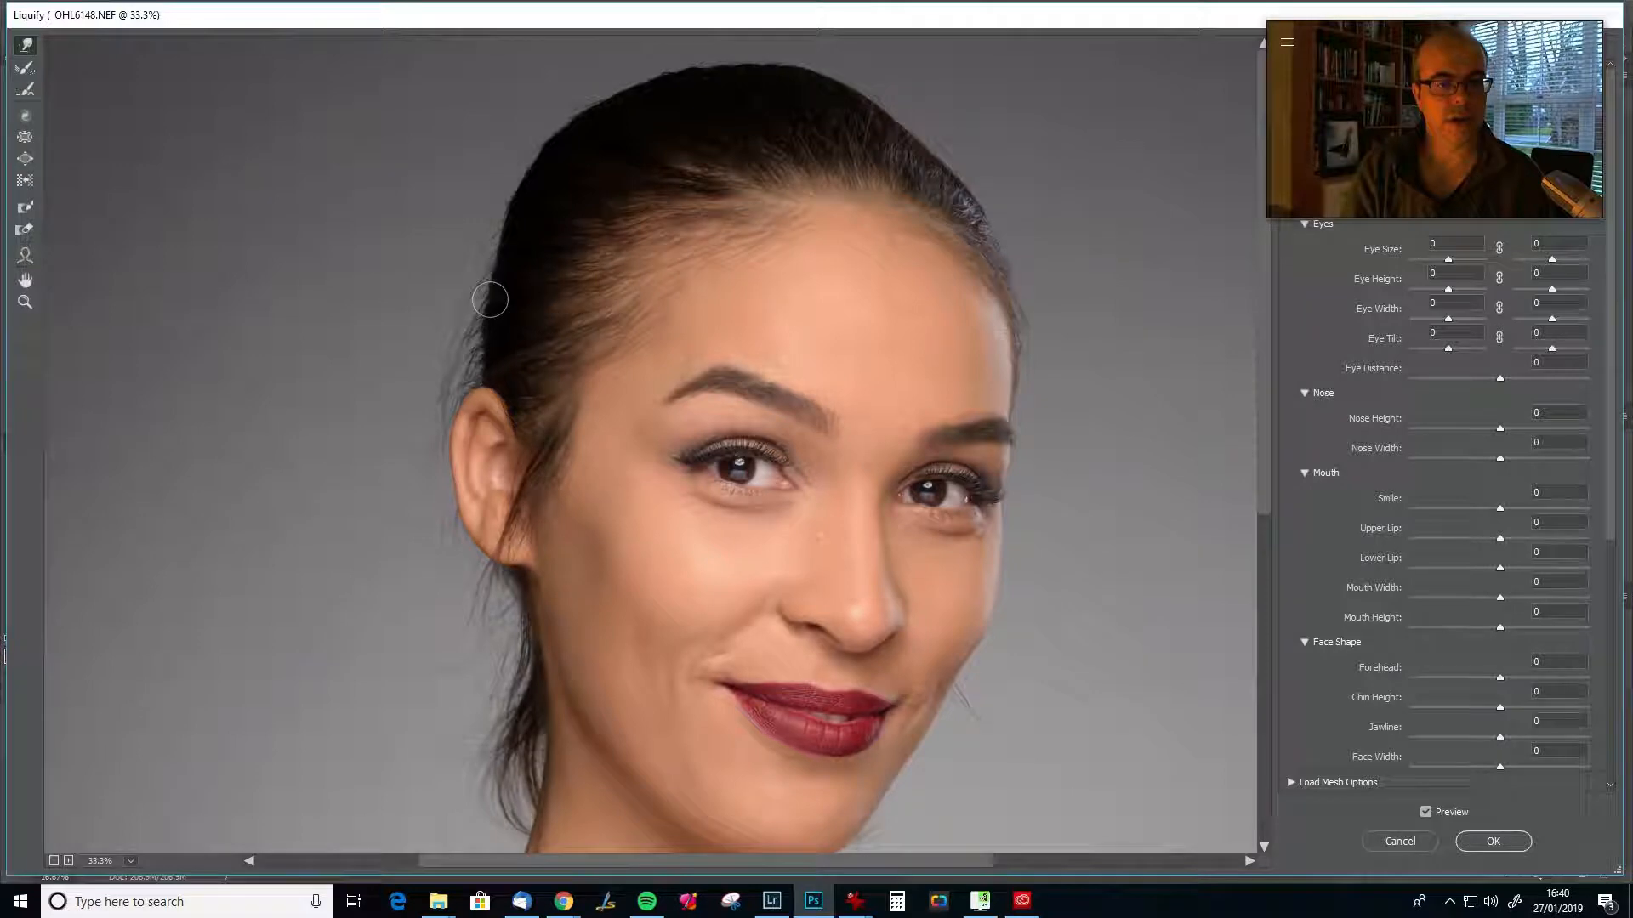
{"action": "key", "text": "bracketright"}
{"action": "key", "text": "bracketright"}
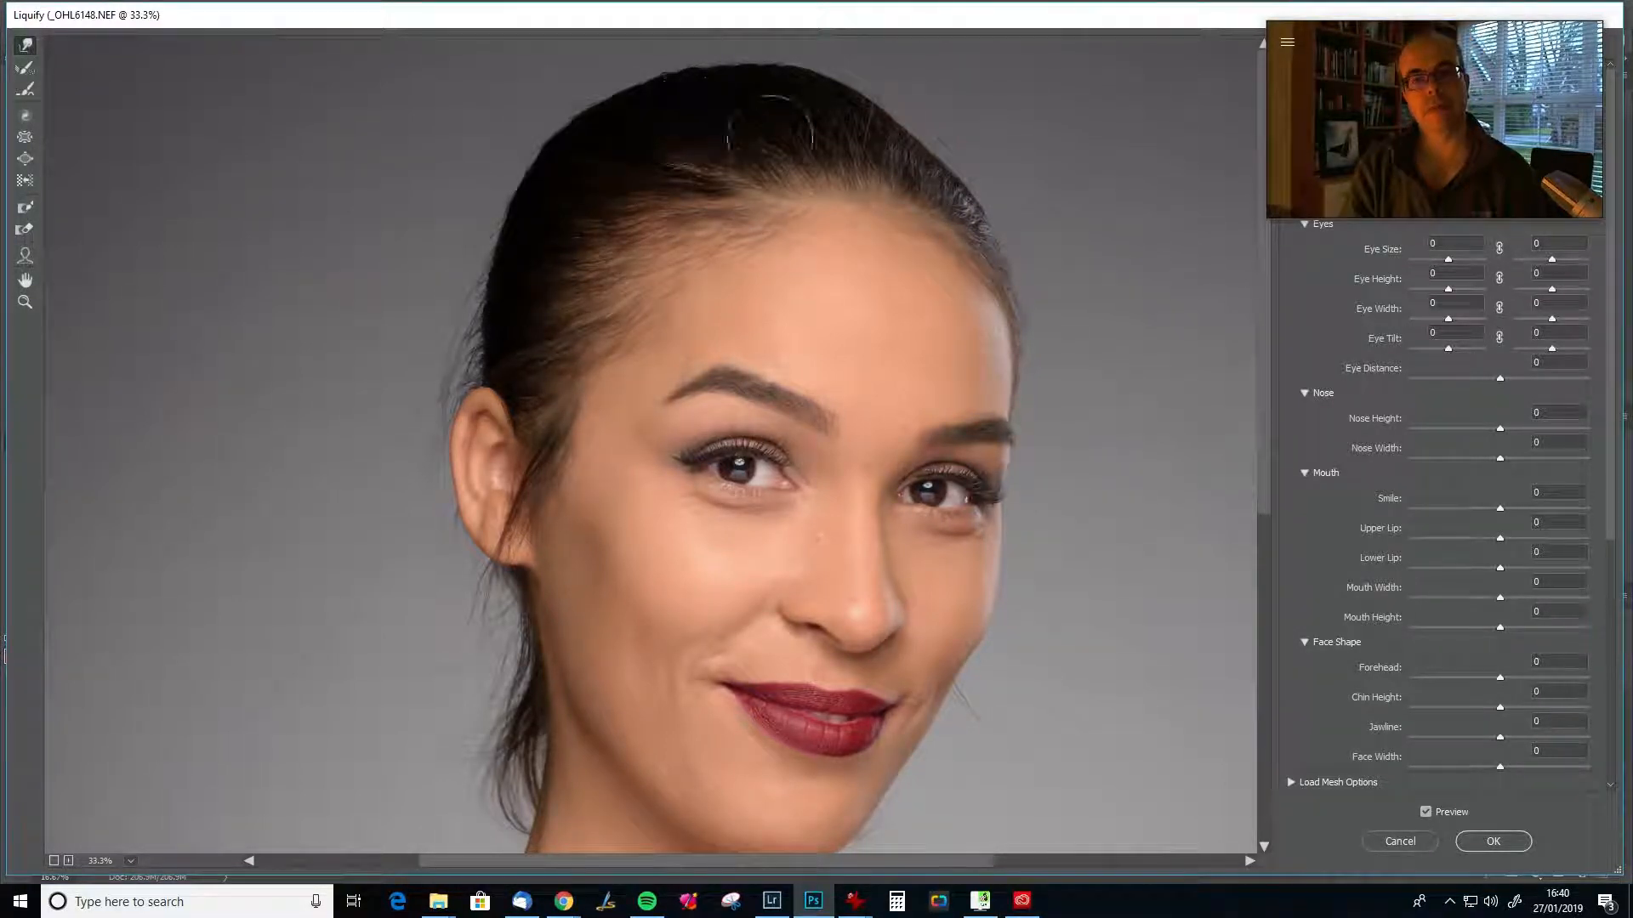
{"action": "mouse_move", "coordinate": [917, 138]}
{"action": "left_mouse_down"}
{"action": "mouse_move", "coordinate": [929, 128]}
{"action": "mouse_move", "coordinate": [929, 146]}
{"action": "mouse_move", "coordinate": [941, 120]}
{"action": "mouse_move", "coordinate": [963, 164]}
{"action": "left_mouse_up"}
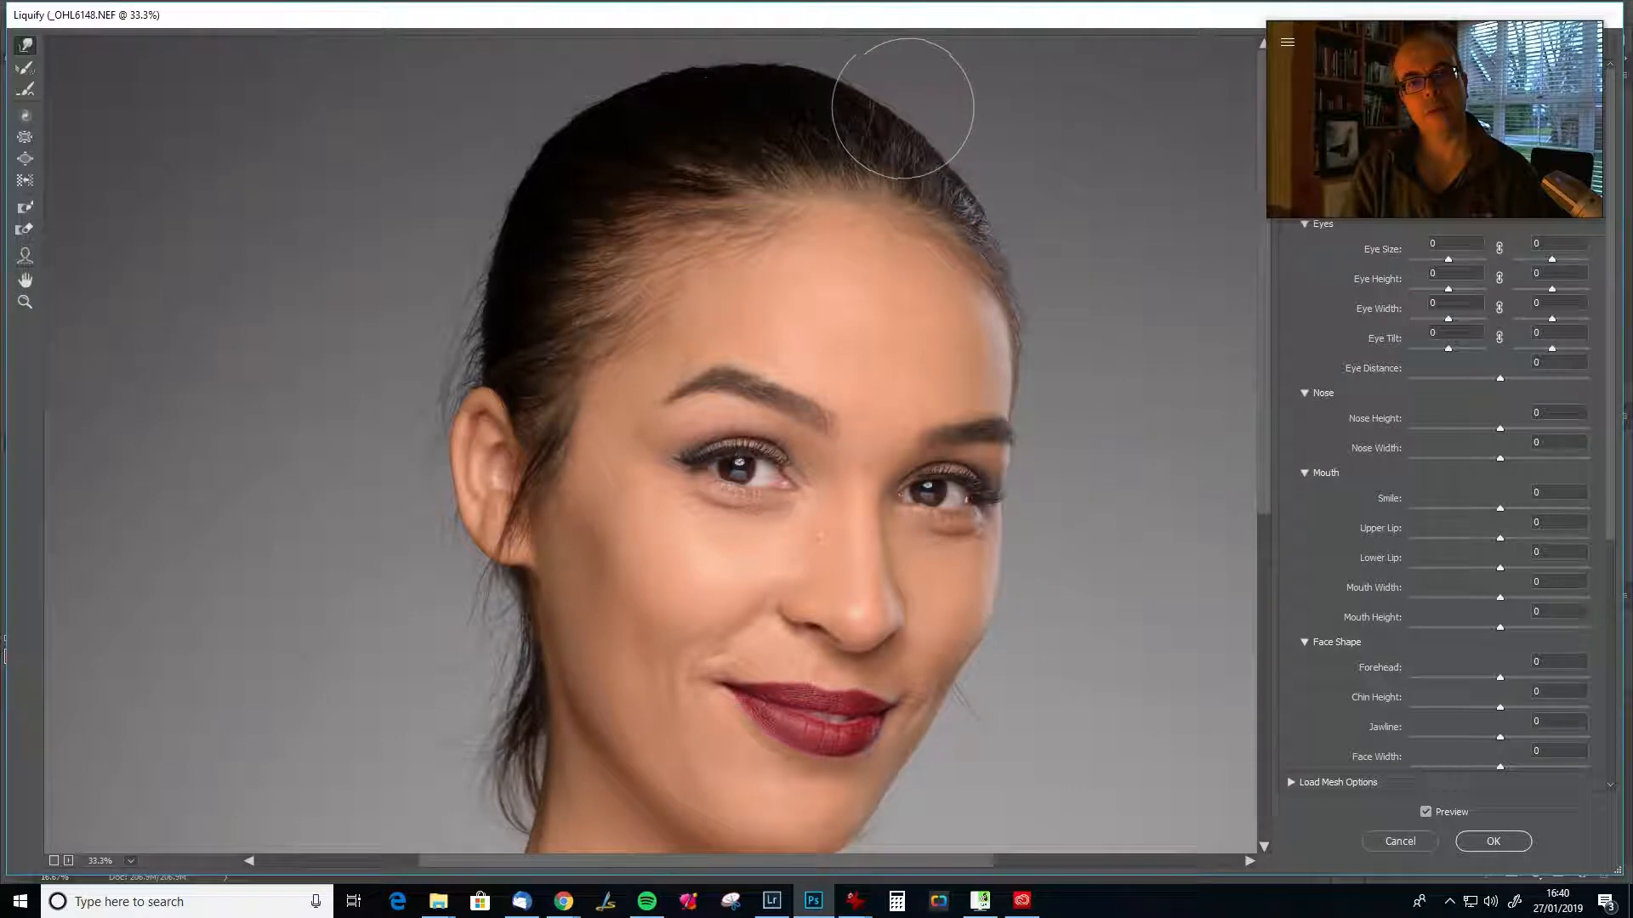
{"action": "key", "text": "bracketleft"}
{"action": "key", "text": "bracketleft"}
{"action": "key", "text": "bracketleft"}
{"action": "key", "text": "bracketleft"}
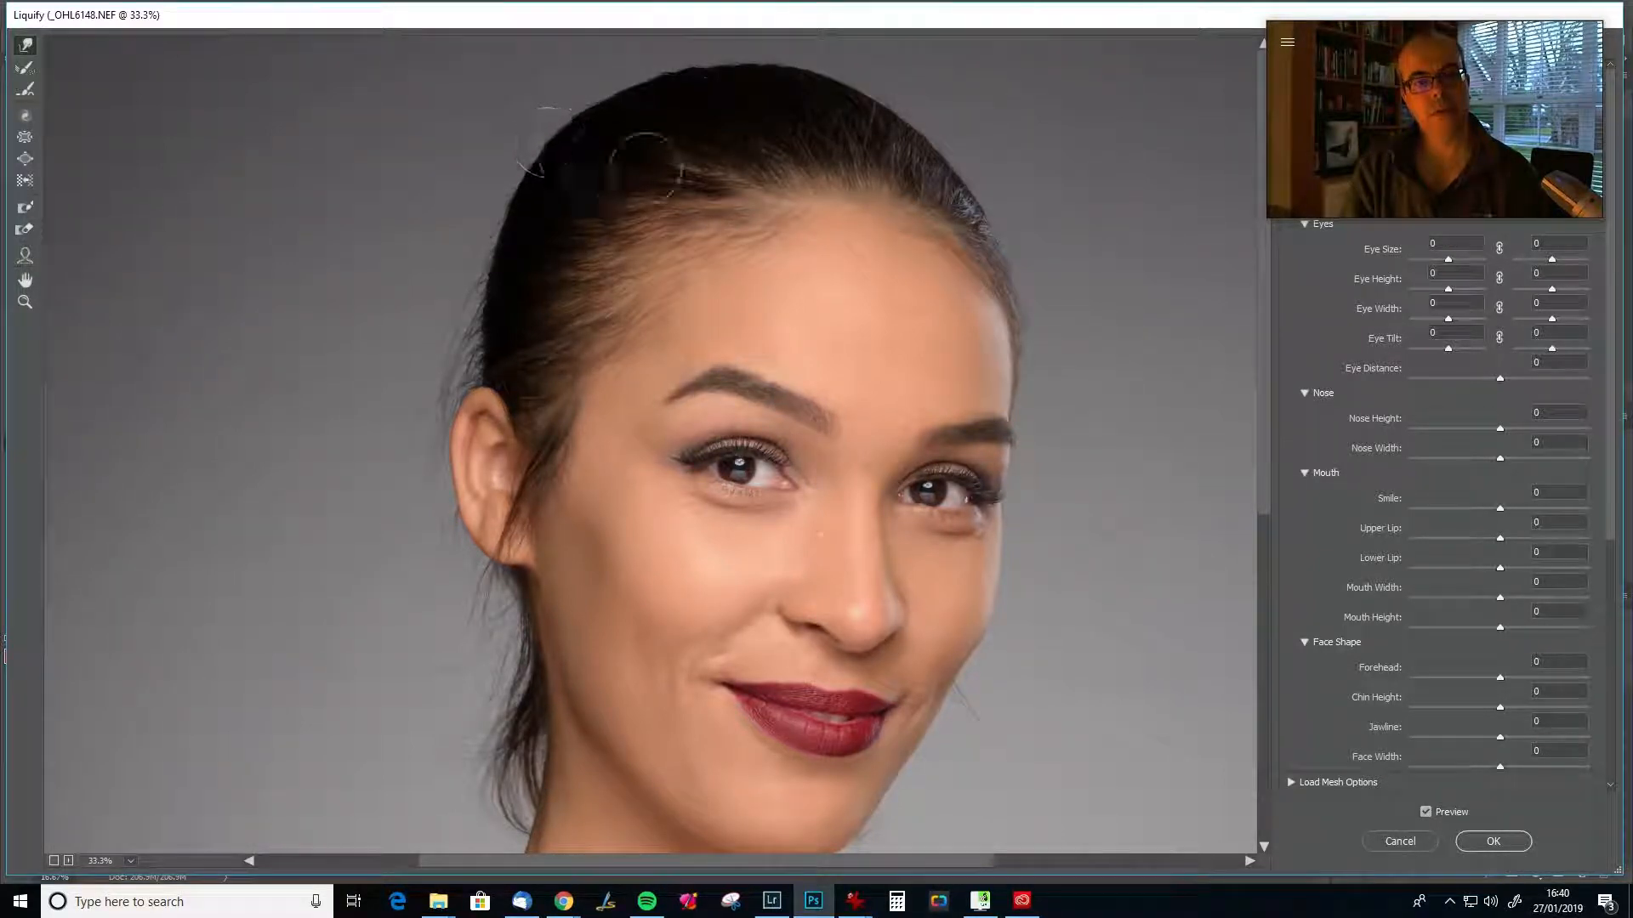
Compare the portrait with and without the Liquify hair changes using the preview.
{"action": "left_click", "coordinate": [1449, 813]}
{"action": "left_click", "coordinate": [1425, 812]}
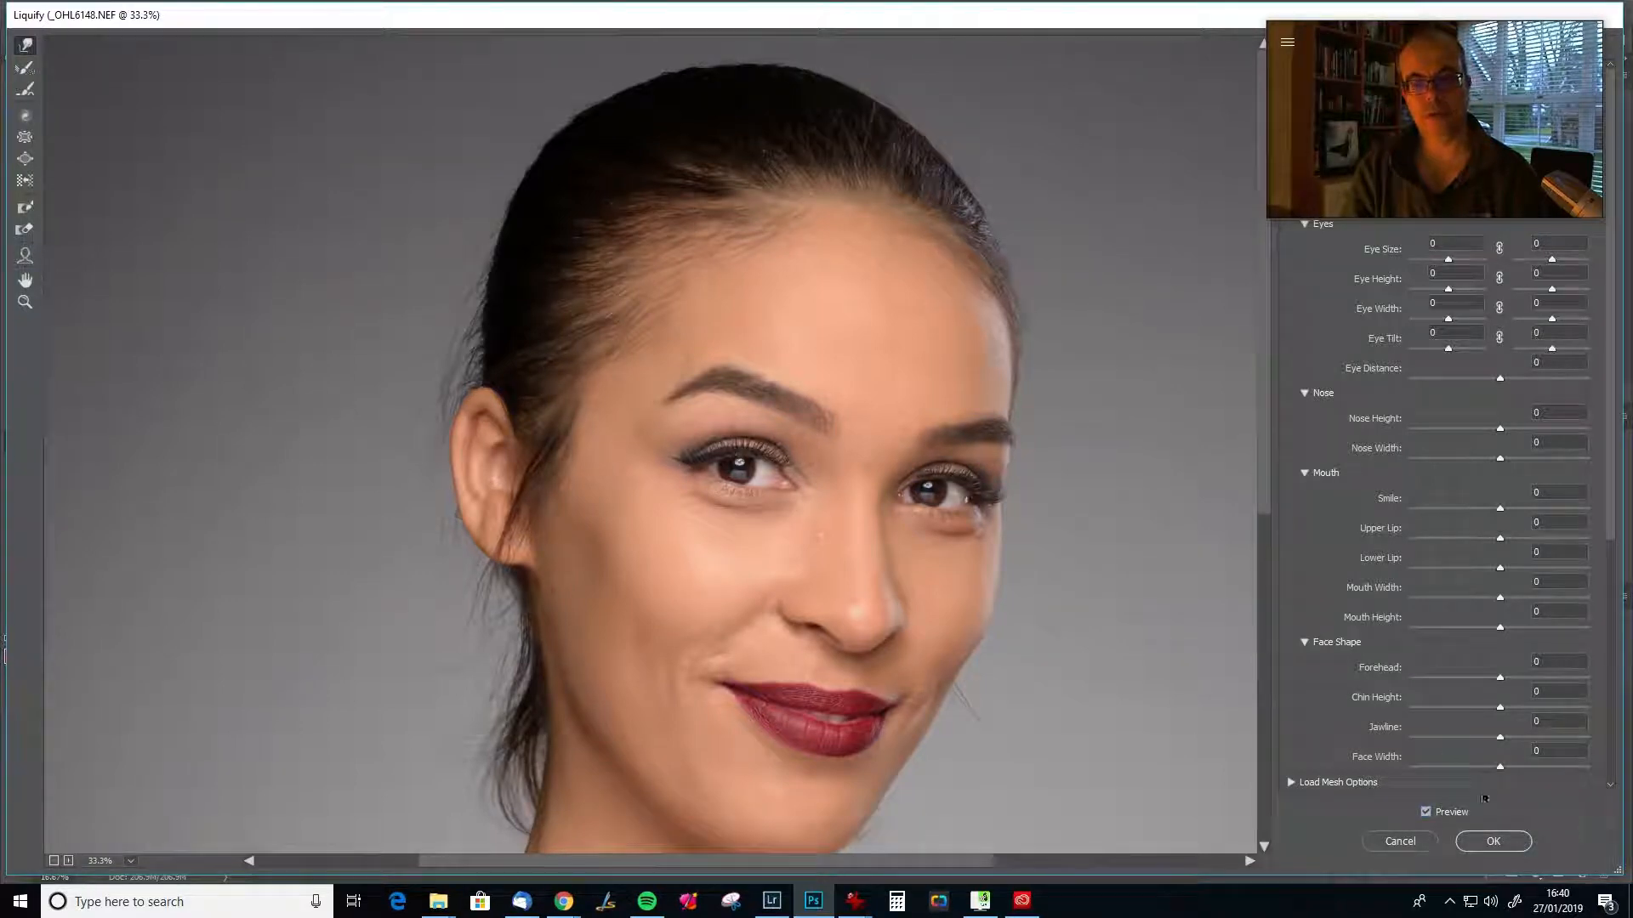
{"action": "left_click", "coordinate": [1447, 814]}
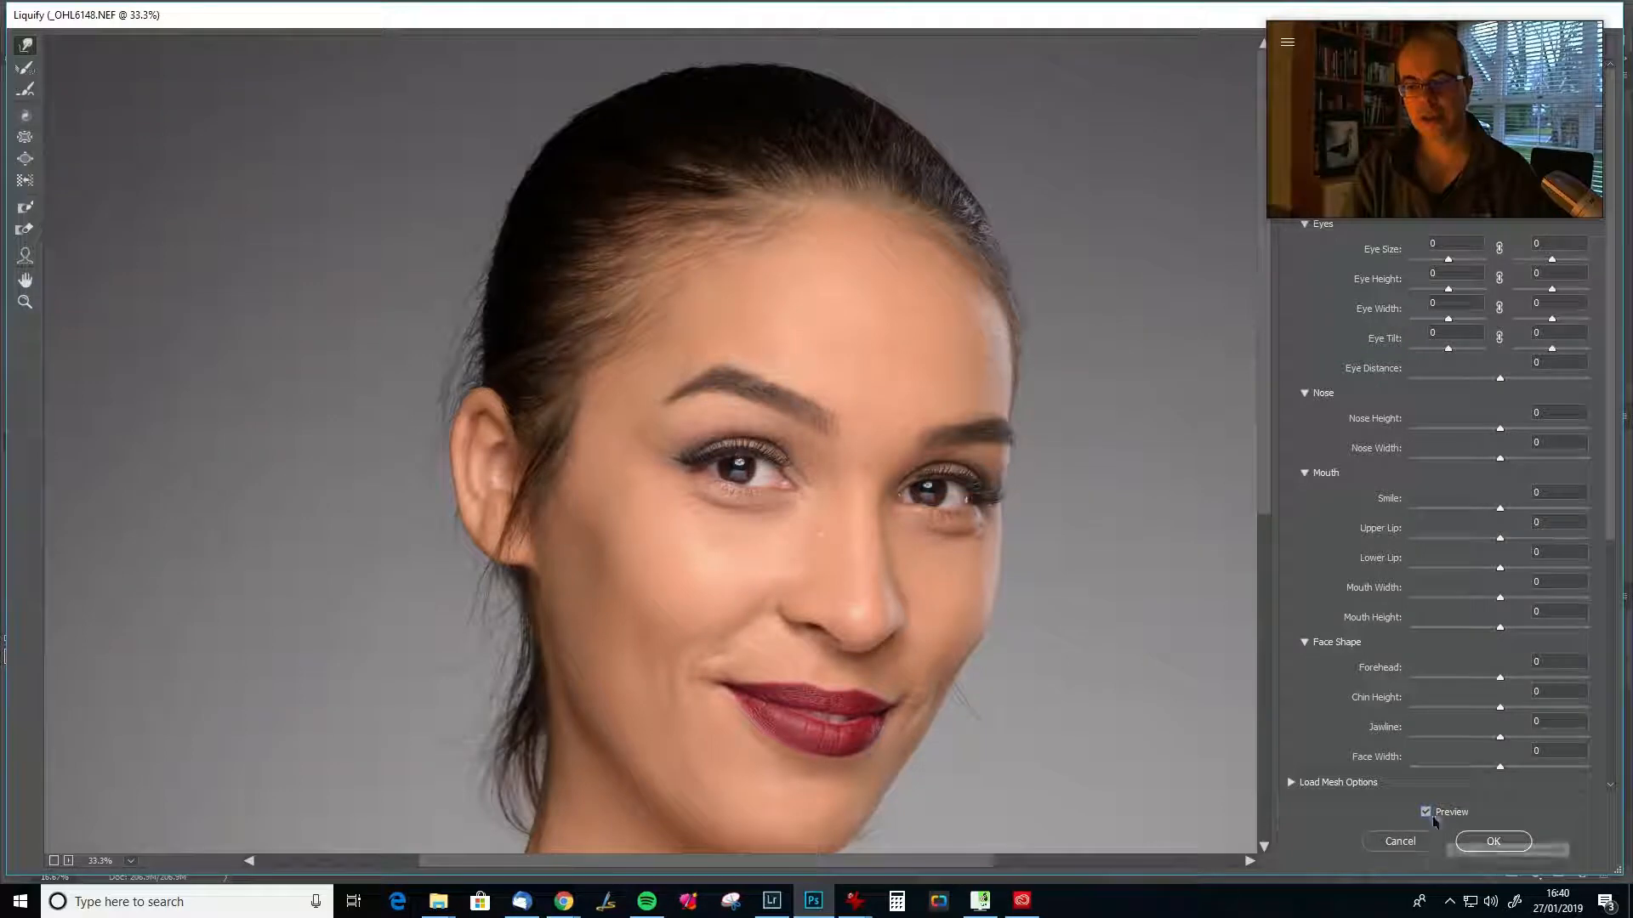
{"action": "left_click", "coordinate": [1432, 815]}
{"action": "left_click", "coordinate": [1425, 812]}
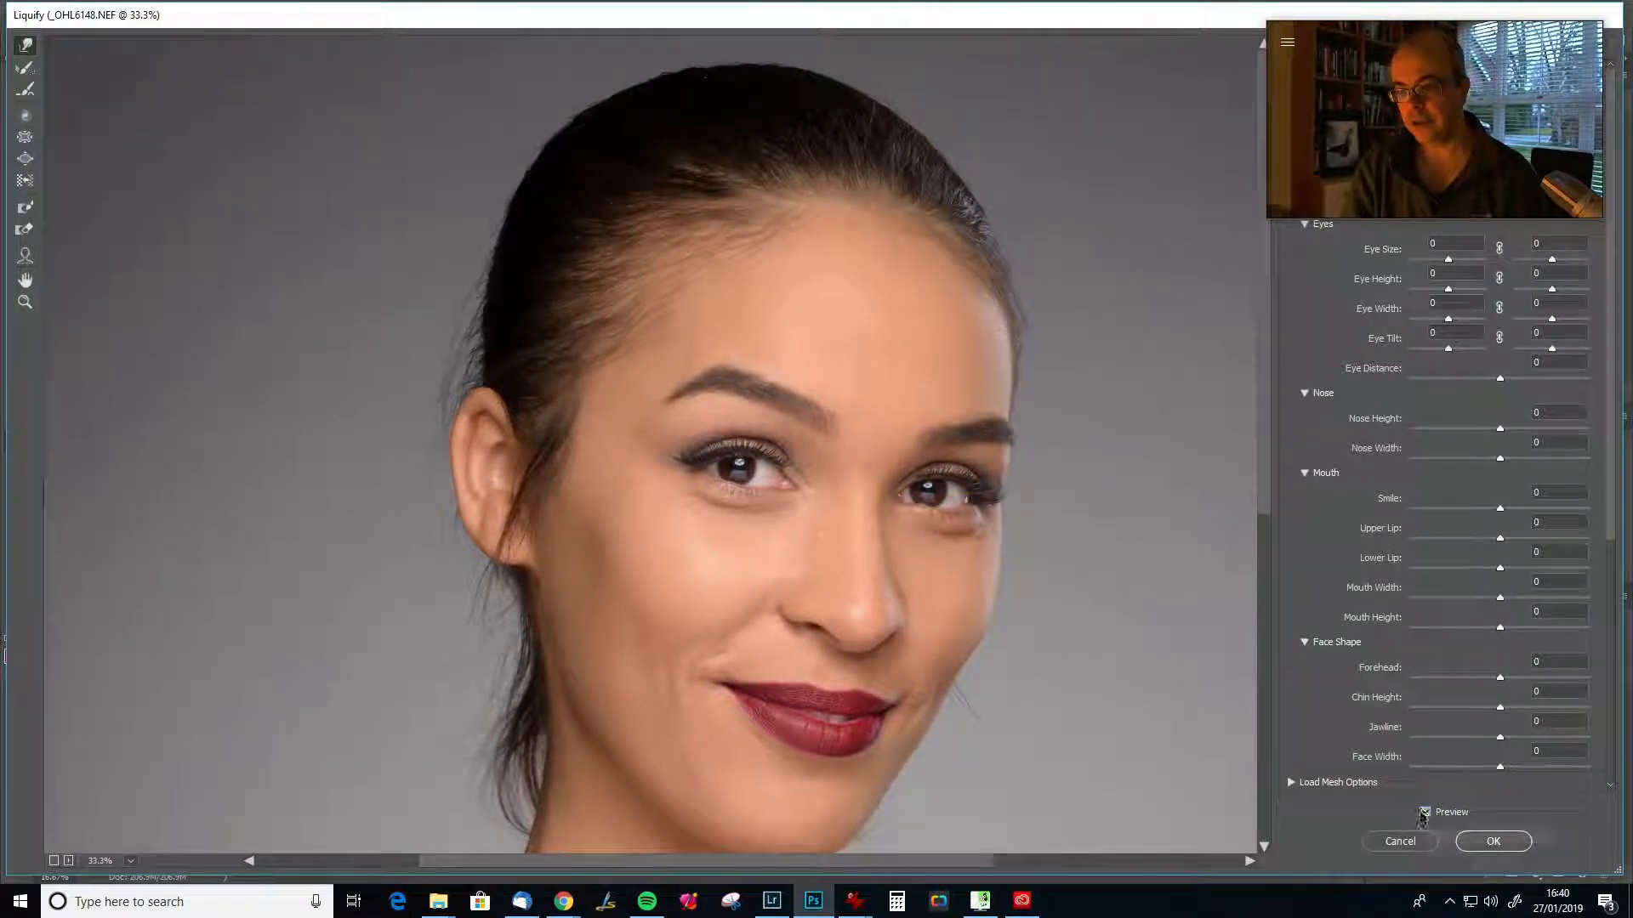
{"action": "left_click", "coordinate": [1425, 812]}
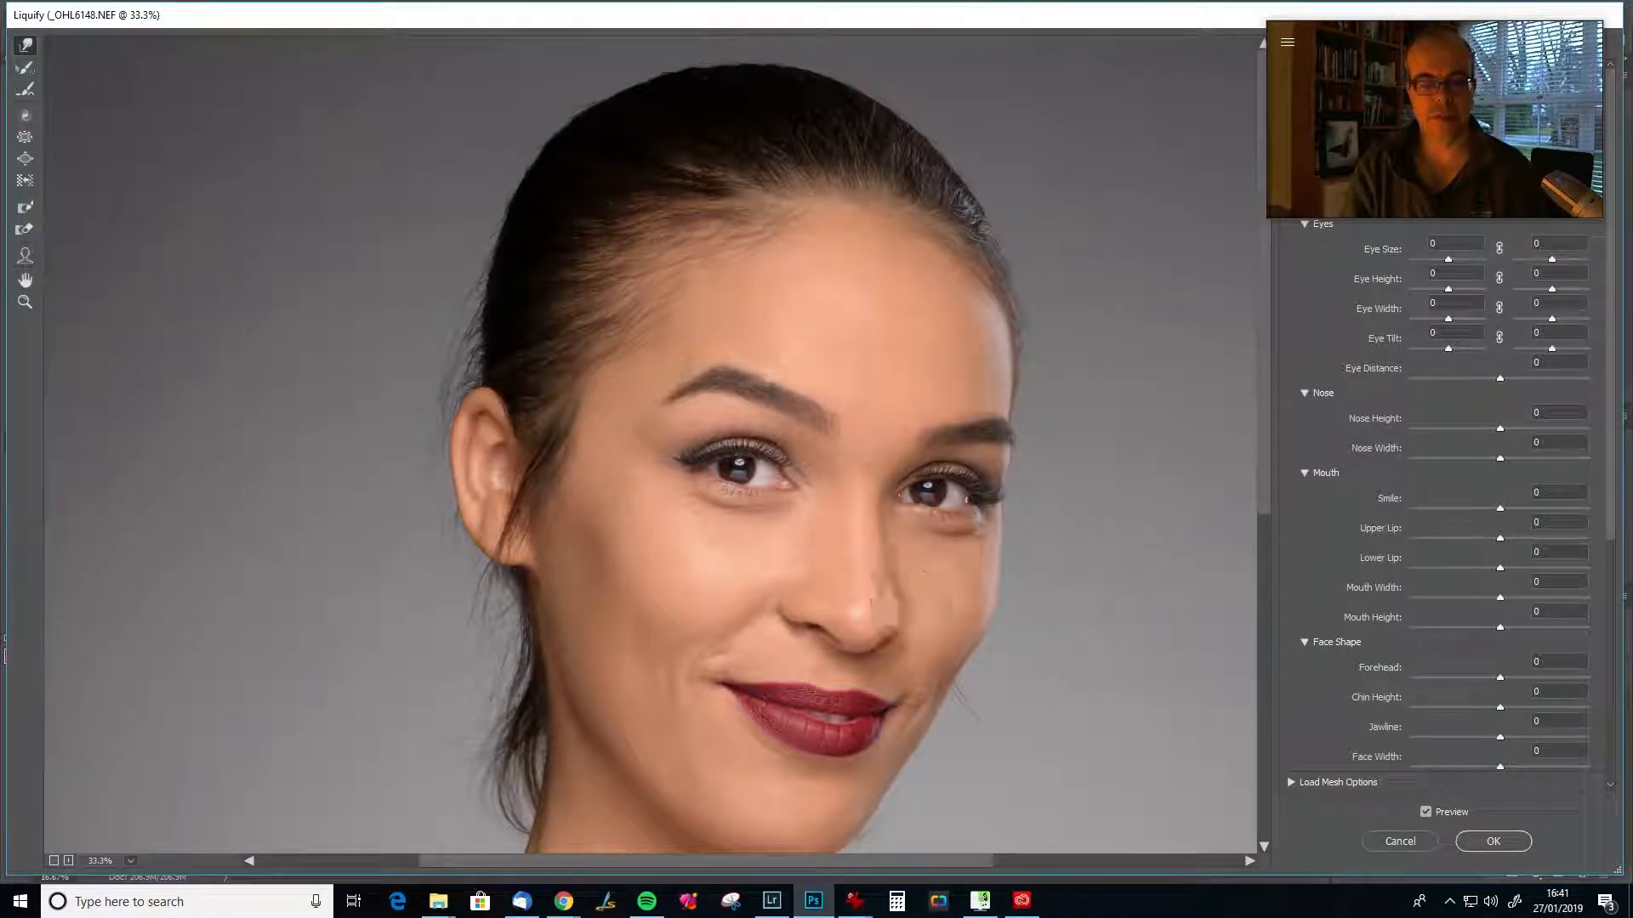
Refine the neck and shoulder contours with the Forward Warp brush, adjusting the brush size for each curve.
{"action": "left_click_drag", "start_coordinate": [747, 642], "coordinate": [919, 375]}
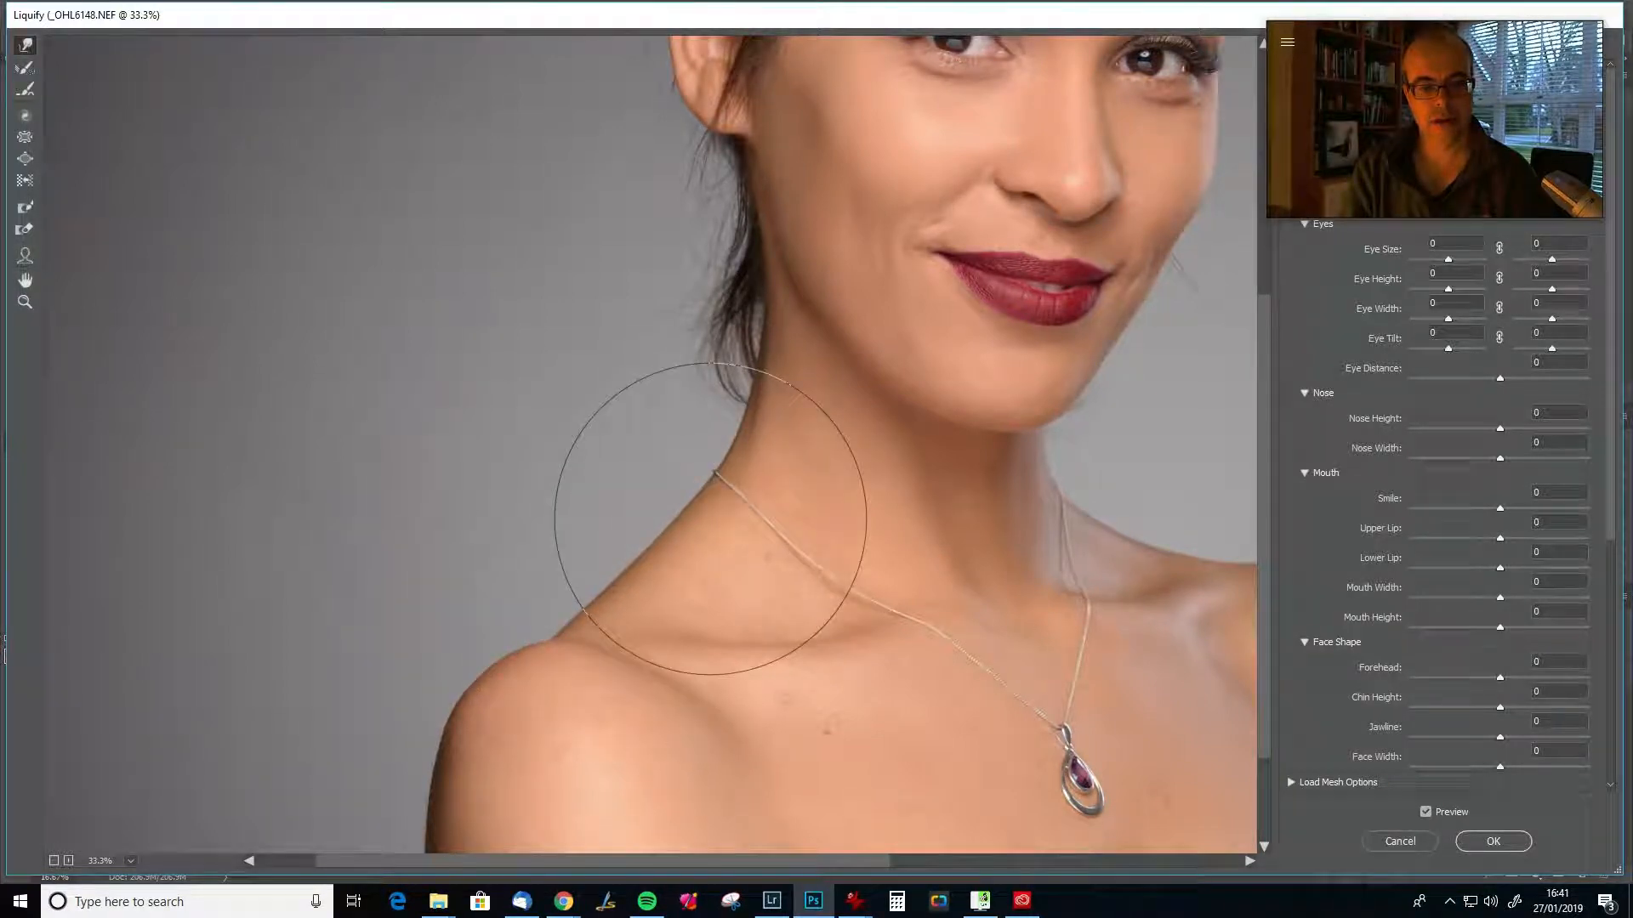
{"action": "left_click_drag", "start_coordinate": [897, 595], "coordinate": [774, 585]}
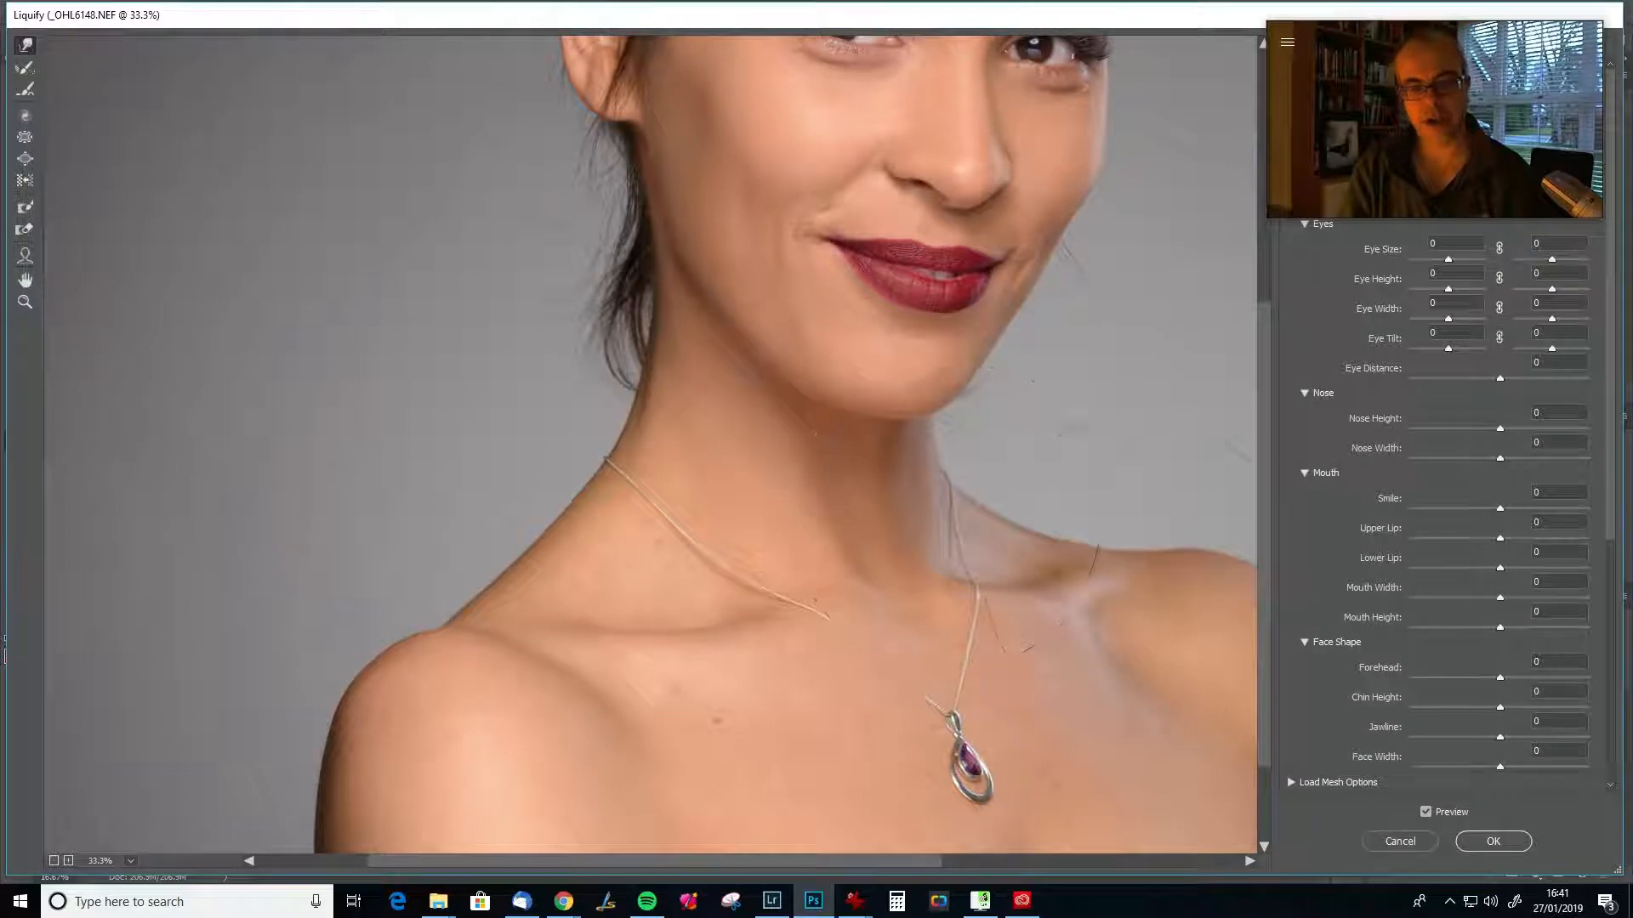
{"action": "left_click_drag", "start_coordinate": [1039, 590], "coordinate": [1013, 599]}
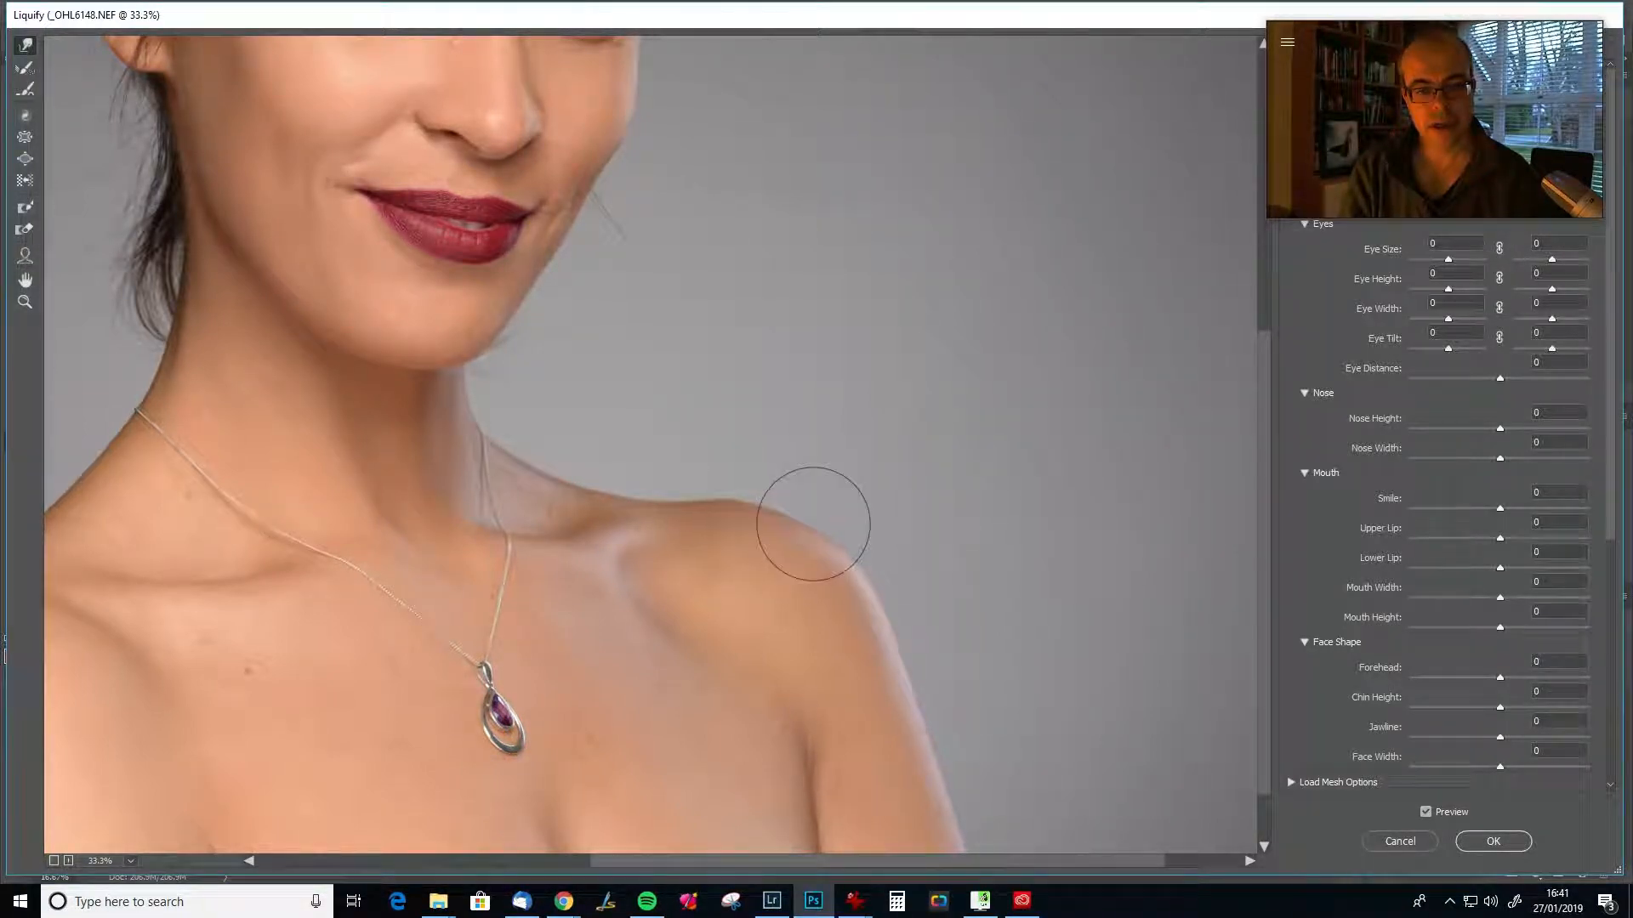
{"action": "left_click_drag", "start_coordinate": [818, 511], "coordinate": [816, 534]}
{"action": "left_click_drag", "start_coordinate": [719, 634], "coordinate": [765, 511]}
{"action": "mouse_move", "coordinate": [608, 521]}
{"action": "left_mouse_down"}
{"action": "mouse_move", "coordinate": [766, 510]}
{"action": "mouse_move", "coordinate": [805, 539]}
{"action": "left_mouse_up"}
{"action": "mouse_move", "coordinate": [670, 621]}
{"action": "left_mouse_down"}
{"action": "mouse_move", "coordinate": [587, 546]}
{"action": "mouse_move", "coordinate": [743, 777]}
{"action": "mouse_move", "coordinate": [790, 525]}
{"action": "left_mouse_up"}
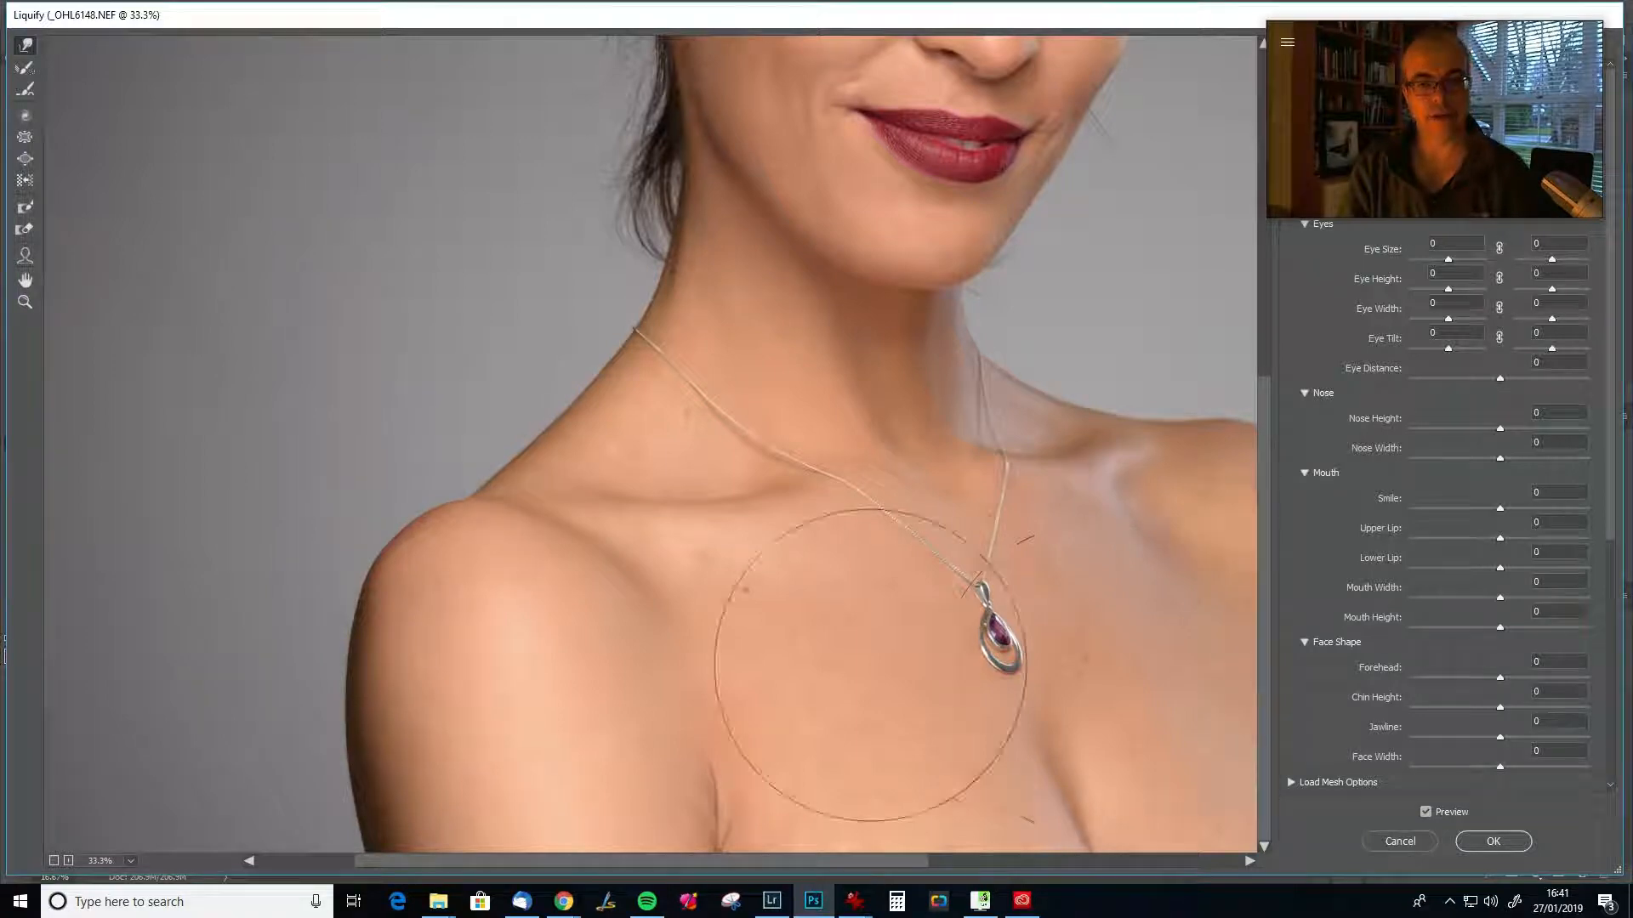
{"action": "scroll", "coordinate": [870, 666], "scroll_direction": "down", "scroll_amount": 3}
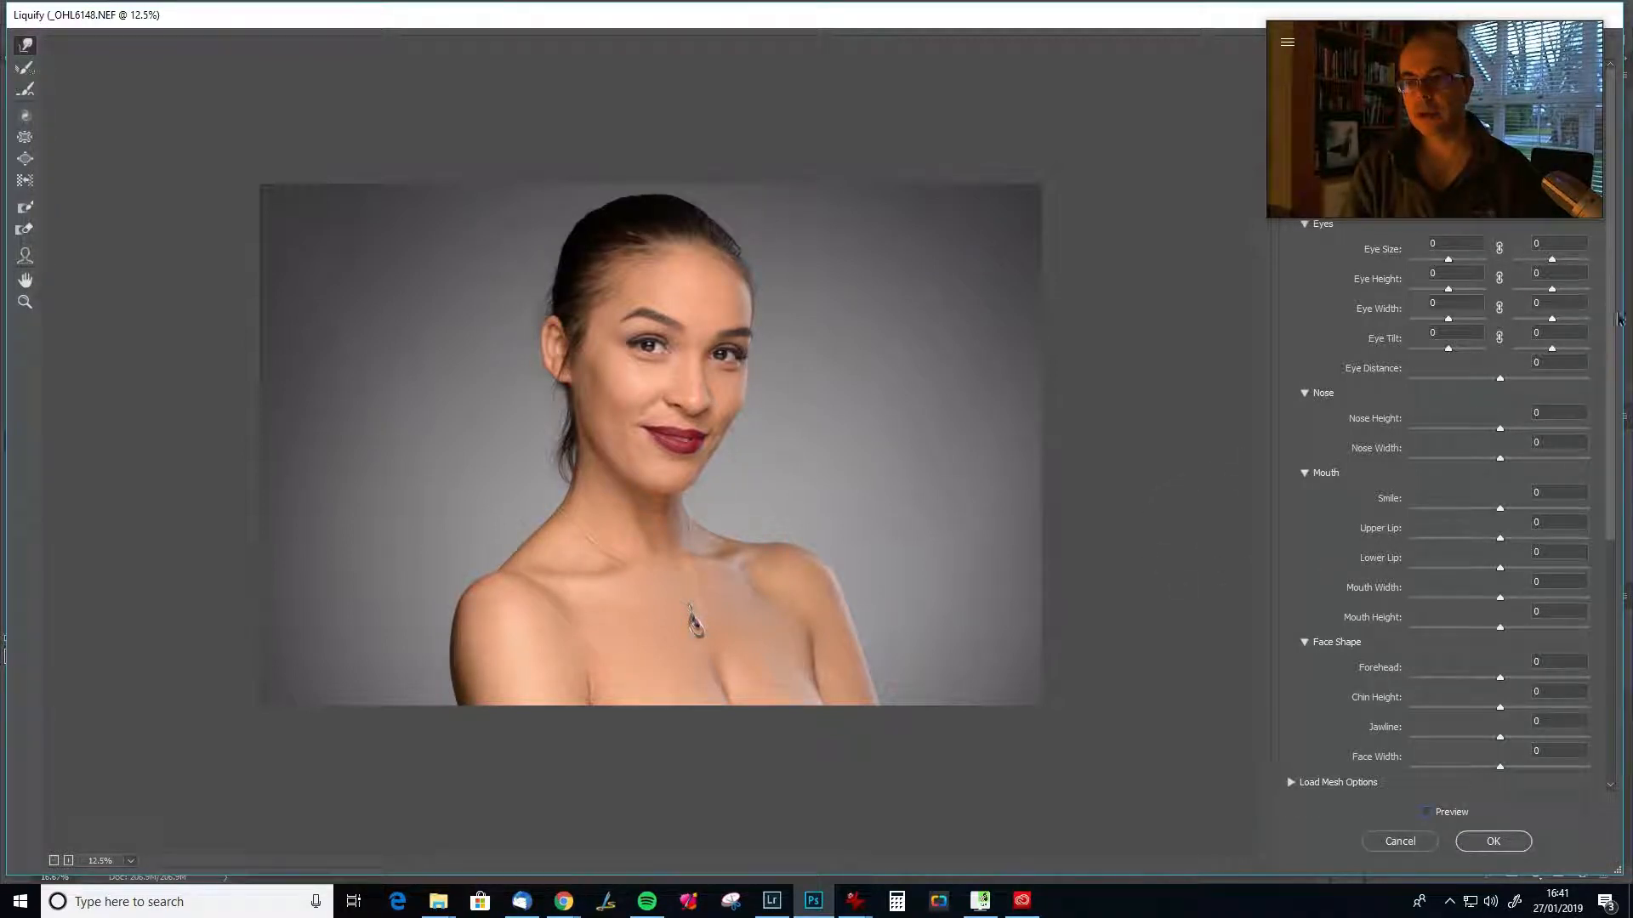
Link the two Eye Size values, set both to 6 with the preview enabled, and compare before and after.
{"action": "mouse_move", "coordinate": [1456, 26]}
{"action": "left_mouse_down"}
{"action": "mouse_move", "coordinate": [1249, 69]}
{"action": "mouse_move", "coordinate": [1090, 45]}
{"action": "left_mouse_up"}
{"action": "left_click", "coordinate": [1467, 216]}
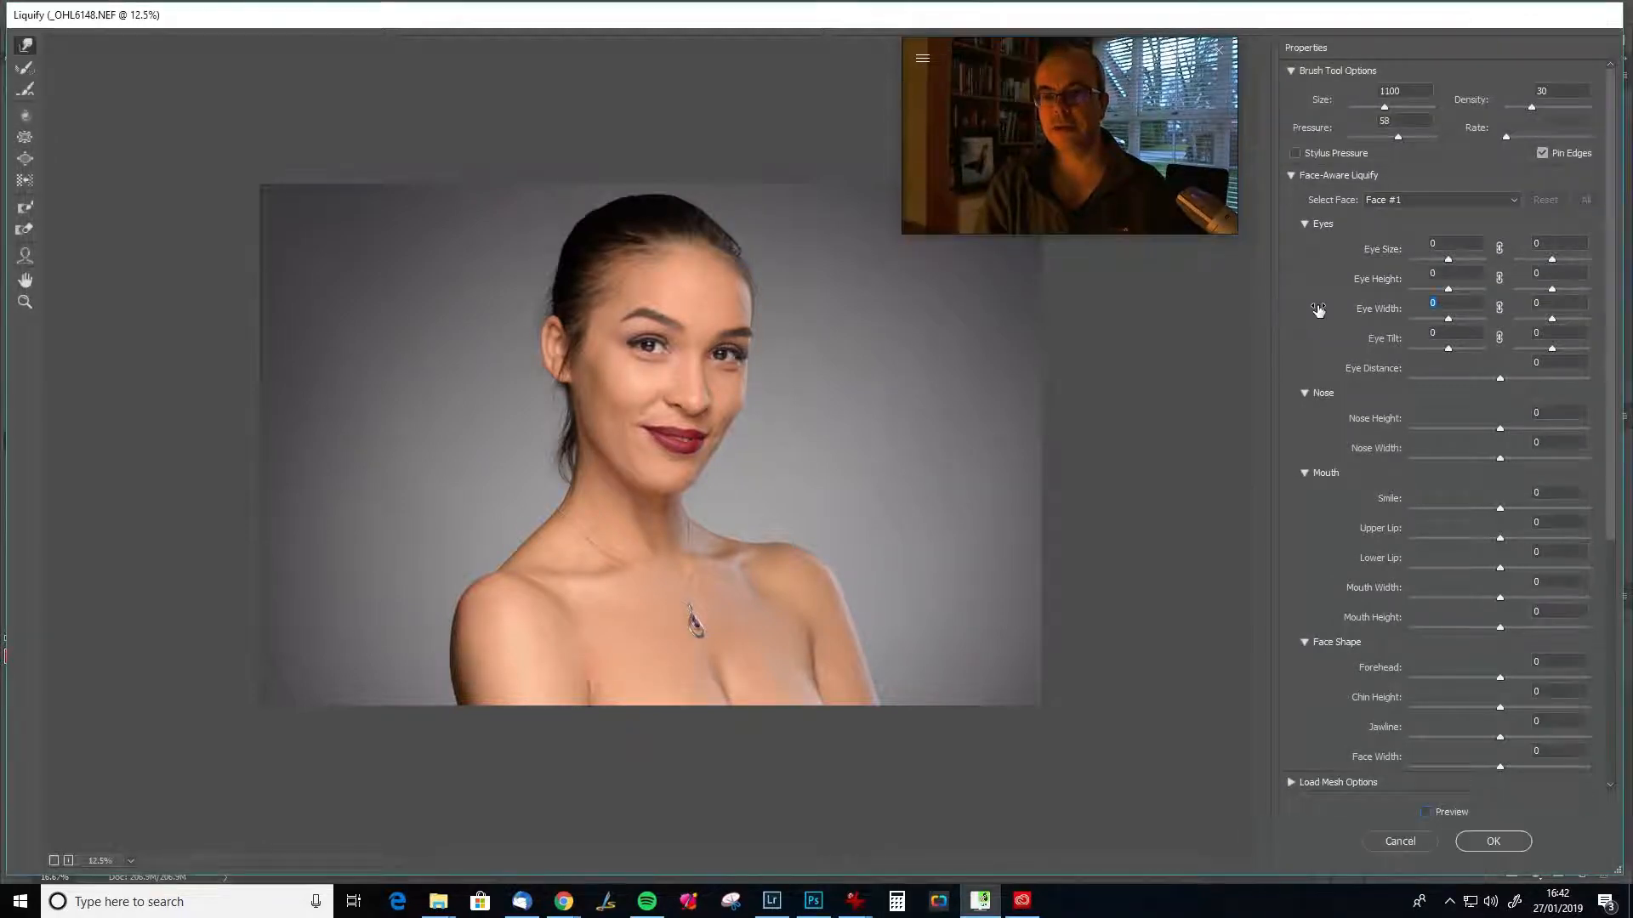
{"action": "left_click", "coordinate": [947, 374]}
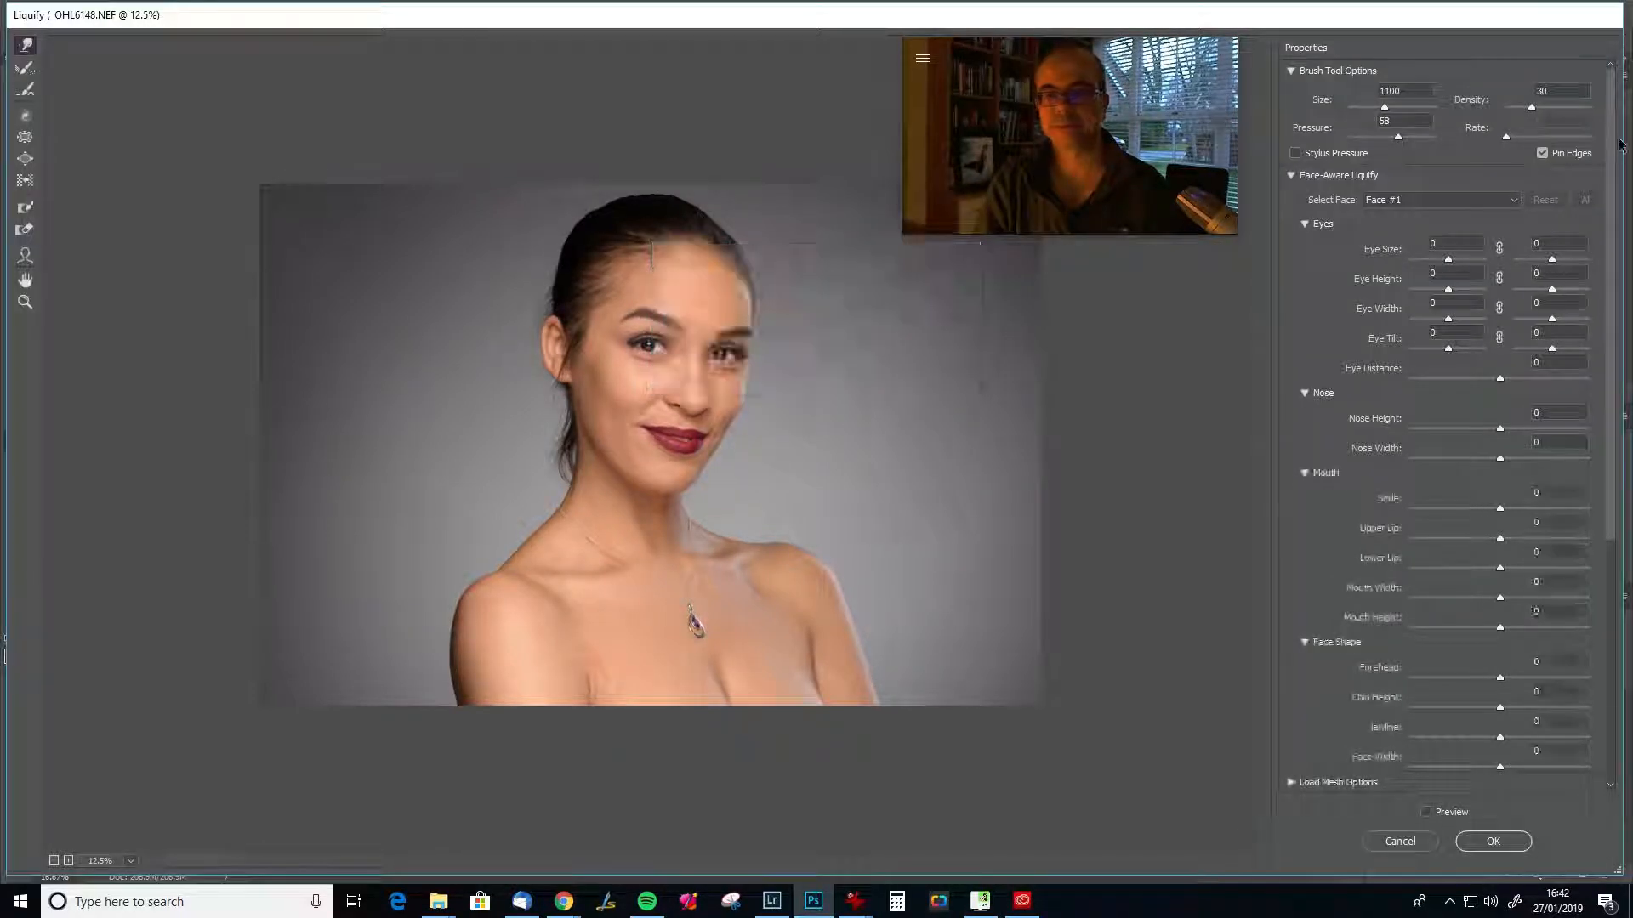
{"action": "left_click", "coordinate": [1499, 248]}
{"action": "left_click", "coordinate": [1551, 260]}
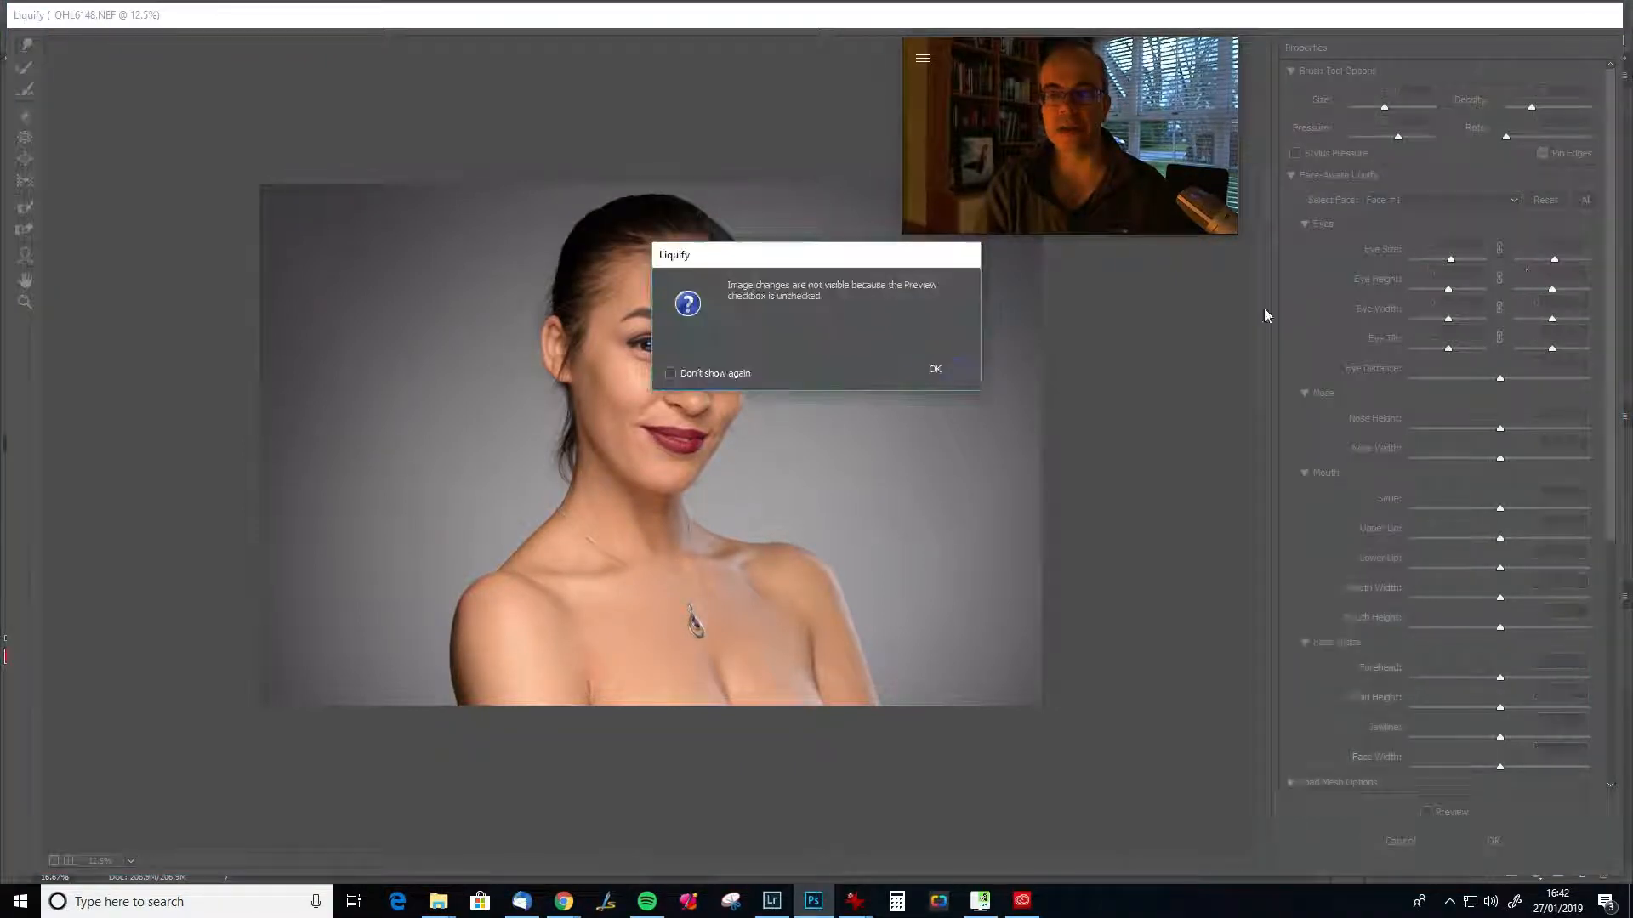
{"action": "left_click", "coordinate": [935, 368]}
{"action": "left_click", "coordinate": [1428, 814]}
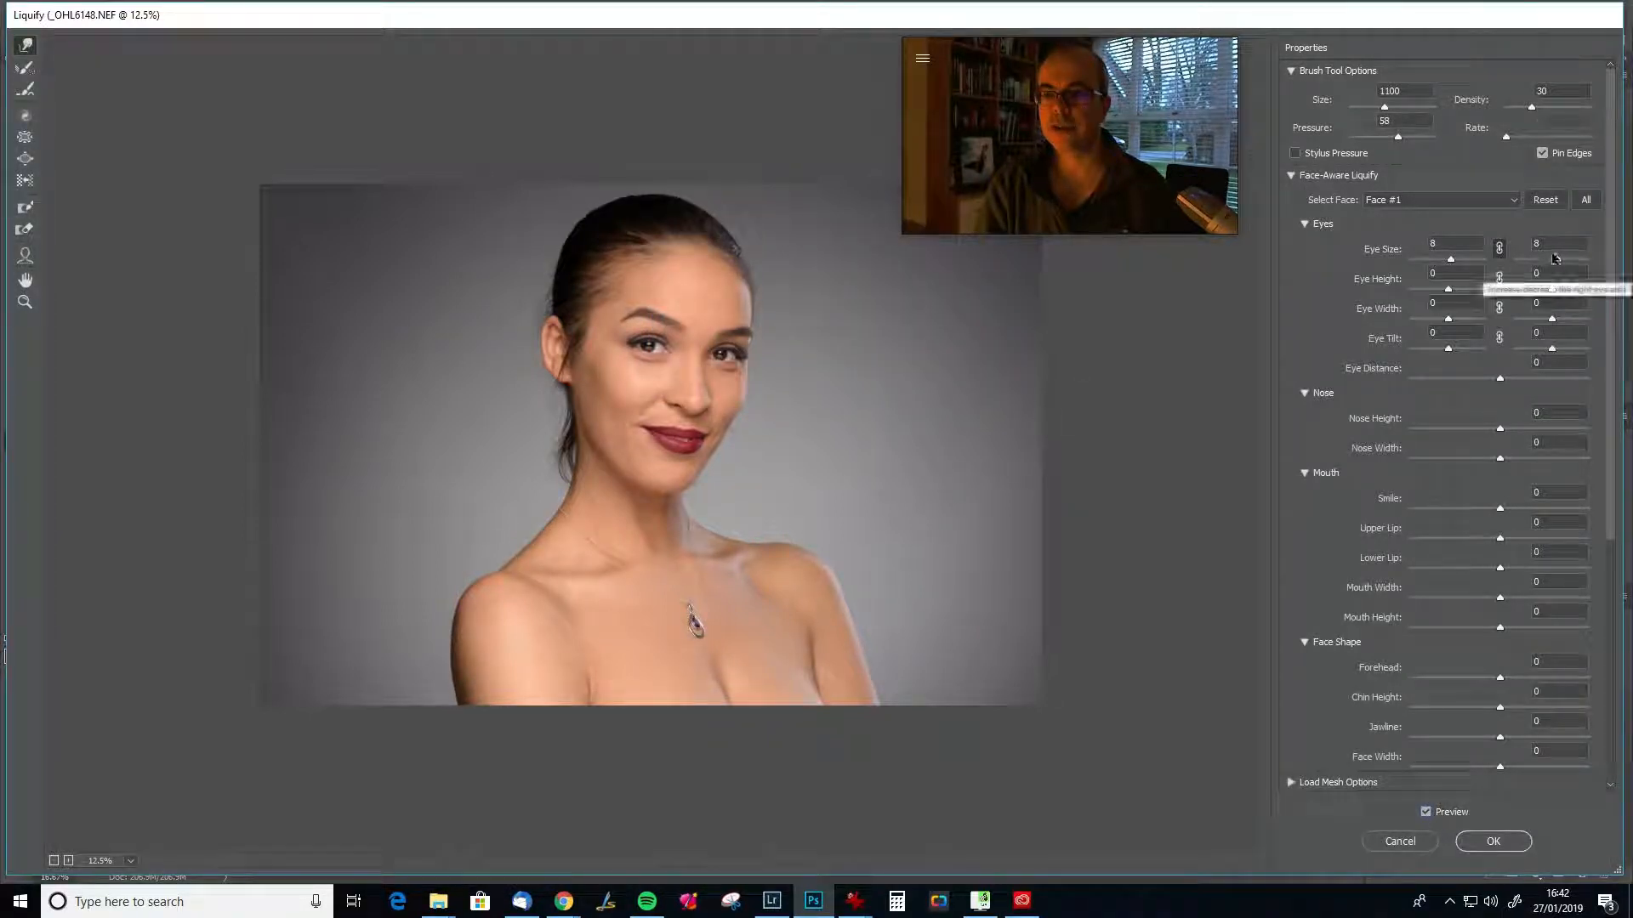
{"action": "left_click_drag", "start_coordinate": [1554, 259], "coordinate": [1557, 261]}
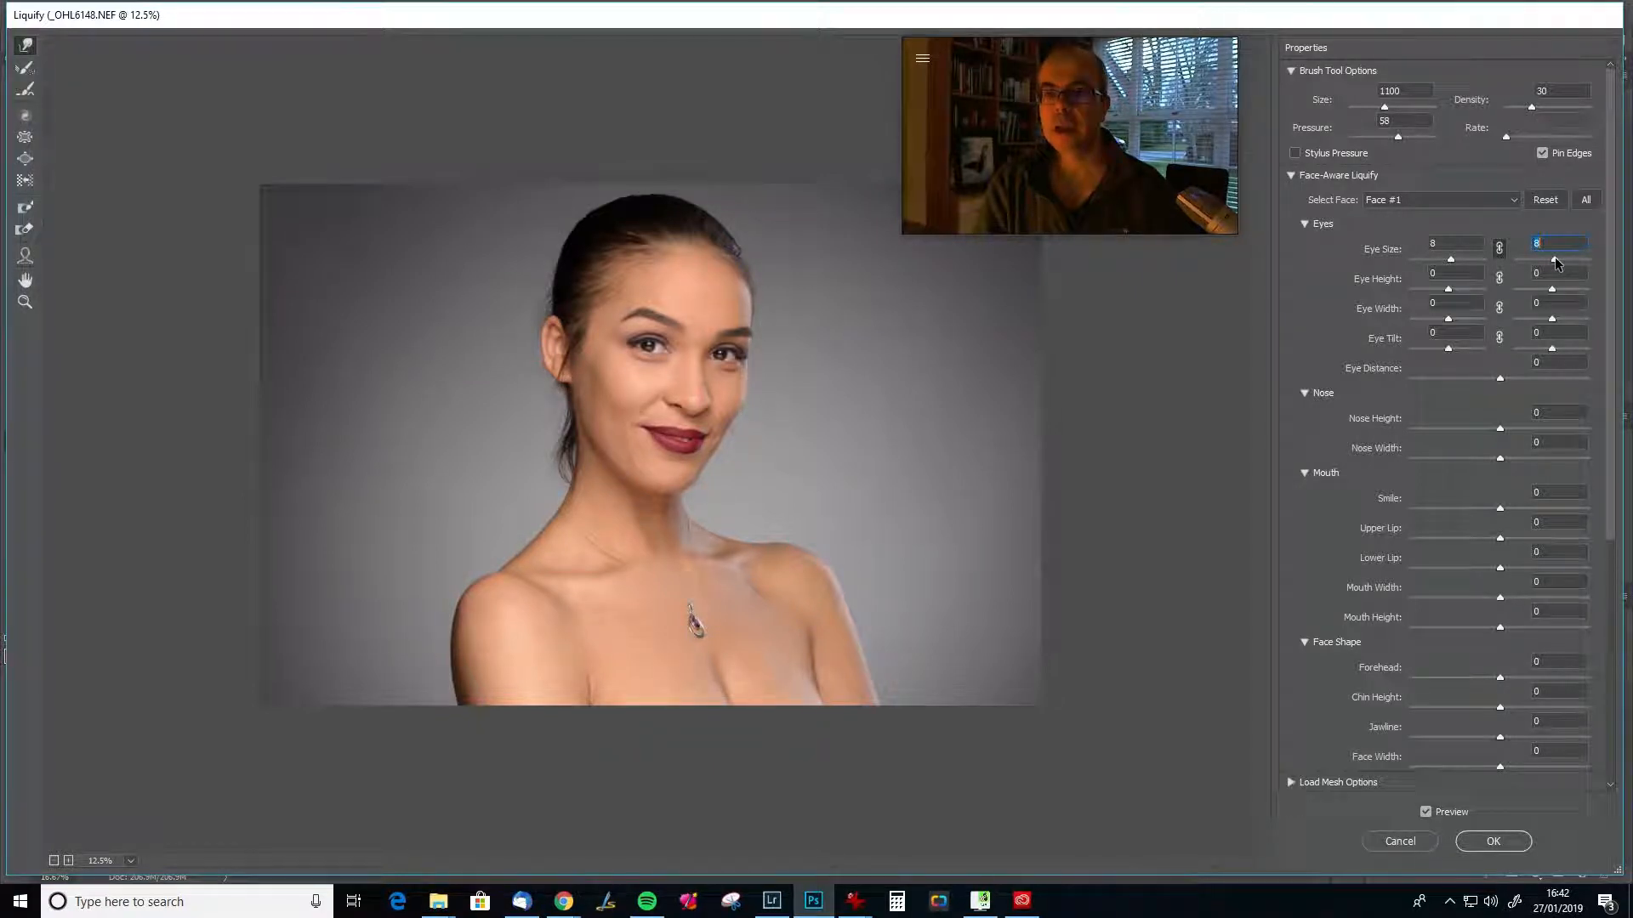
{"action": "left_click_drag", "start_coordinate": [1555, 257], "coordinate": [1553, 261]}
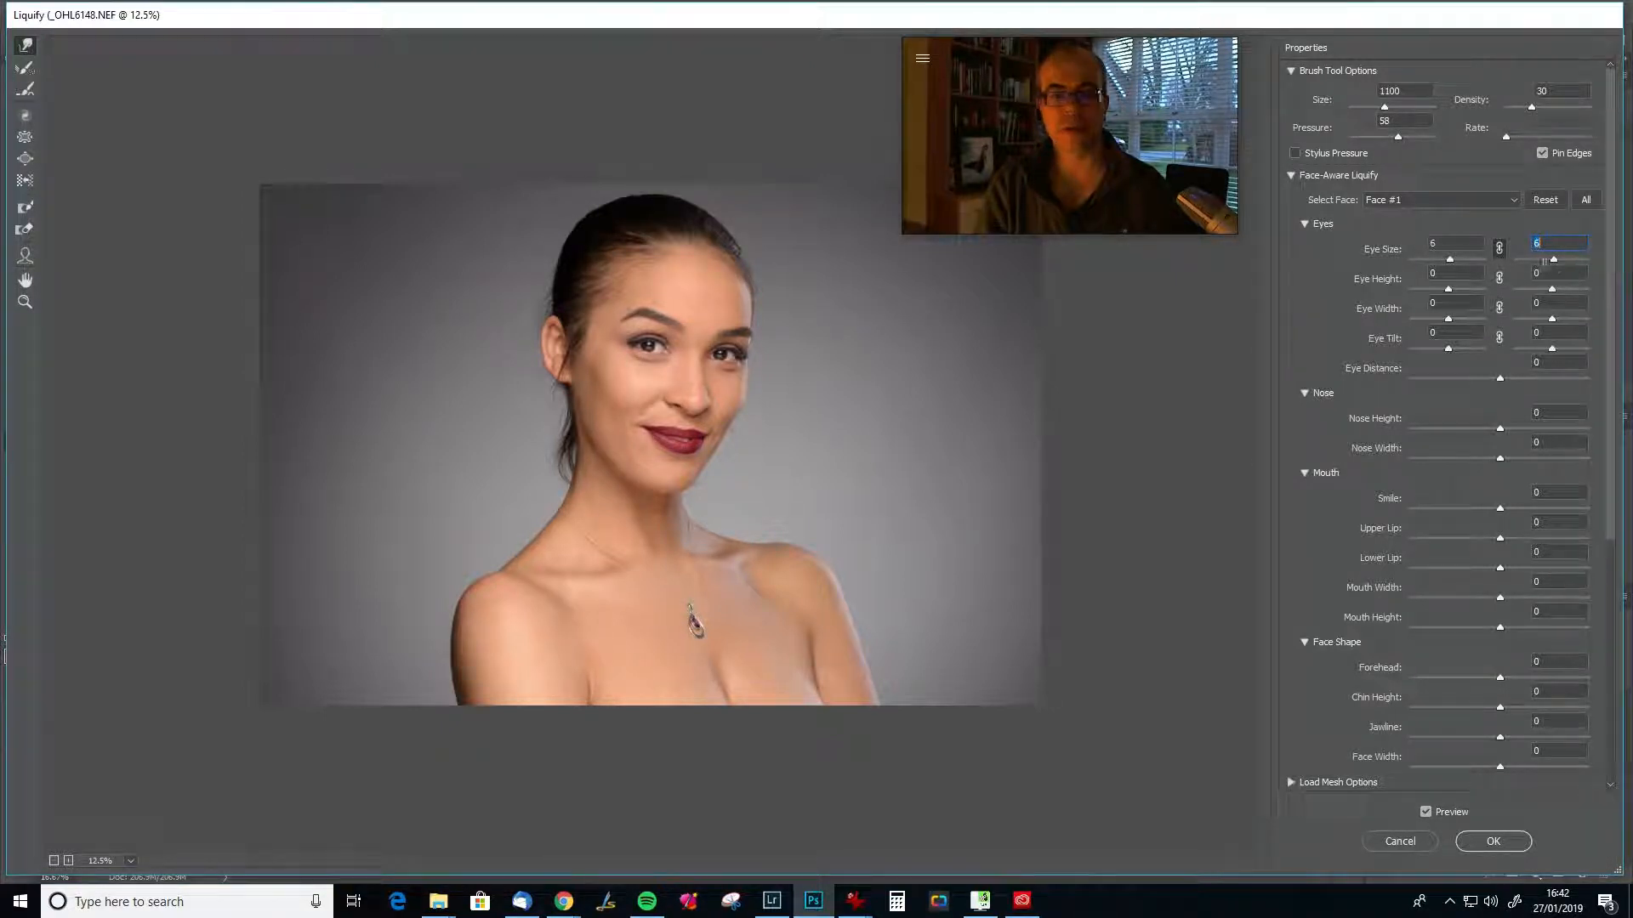
{"action": "left_click", "coordinate": [1426, 812]}
{"action": "left_click", "coordinate": [1426, 812]}
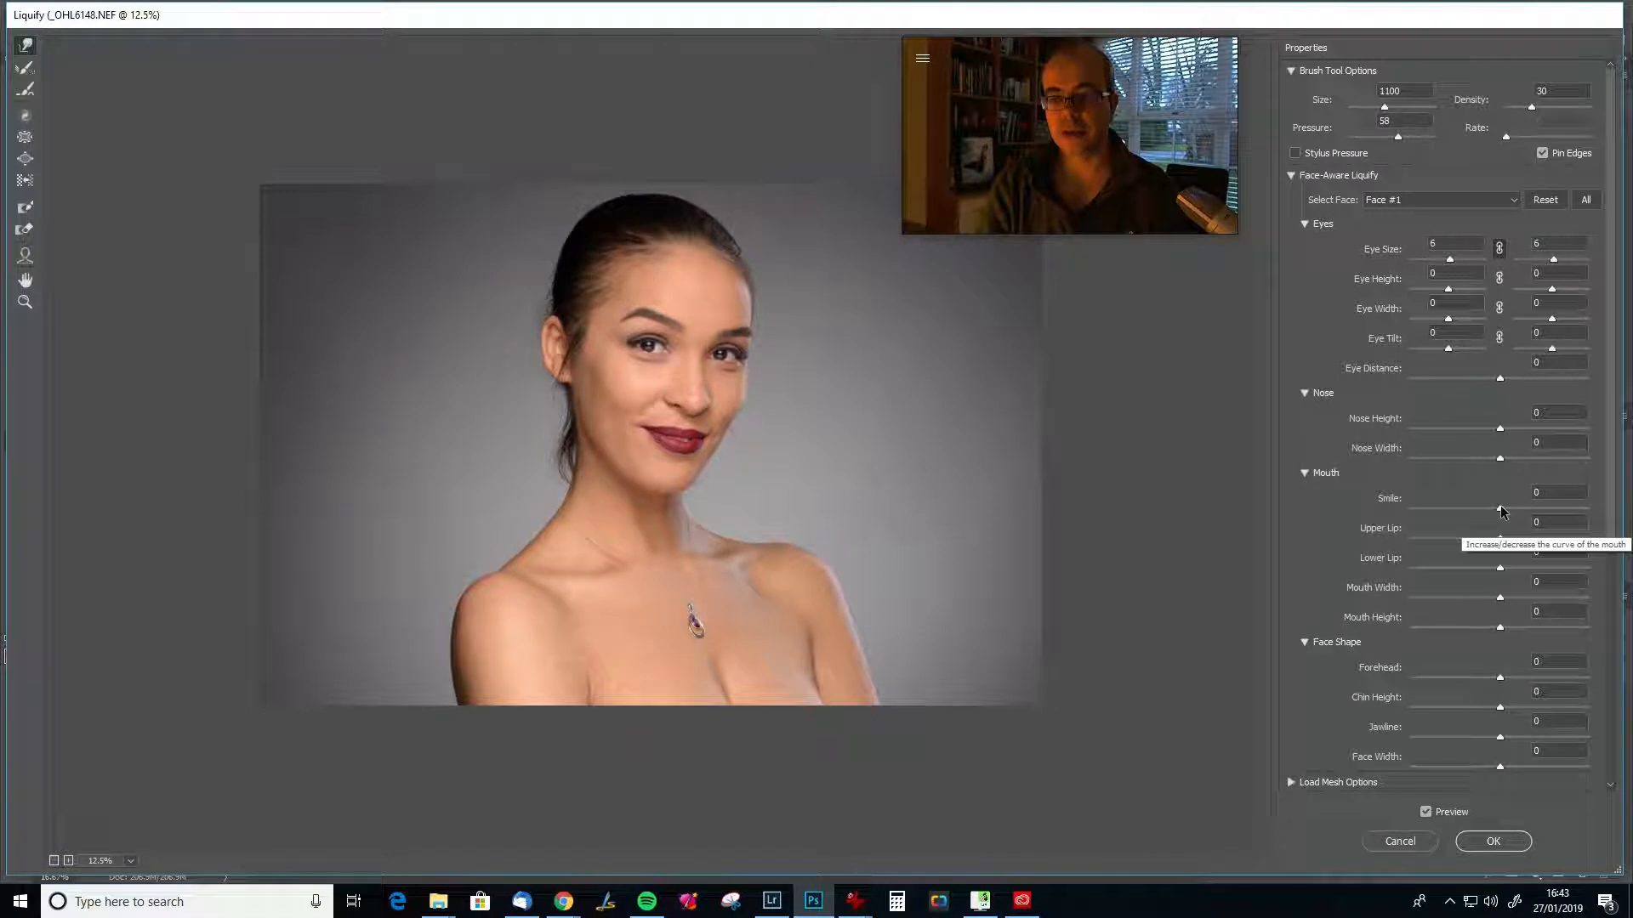
Try the mouth's Smile at 100 and at negative values, and reset it to 0.
{"action": "left_click_drag", "start_coordinate": [1501, 510], "coordinate": [1537, 508]}
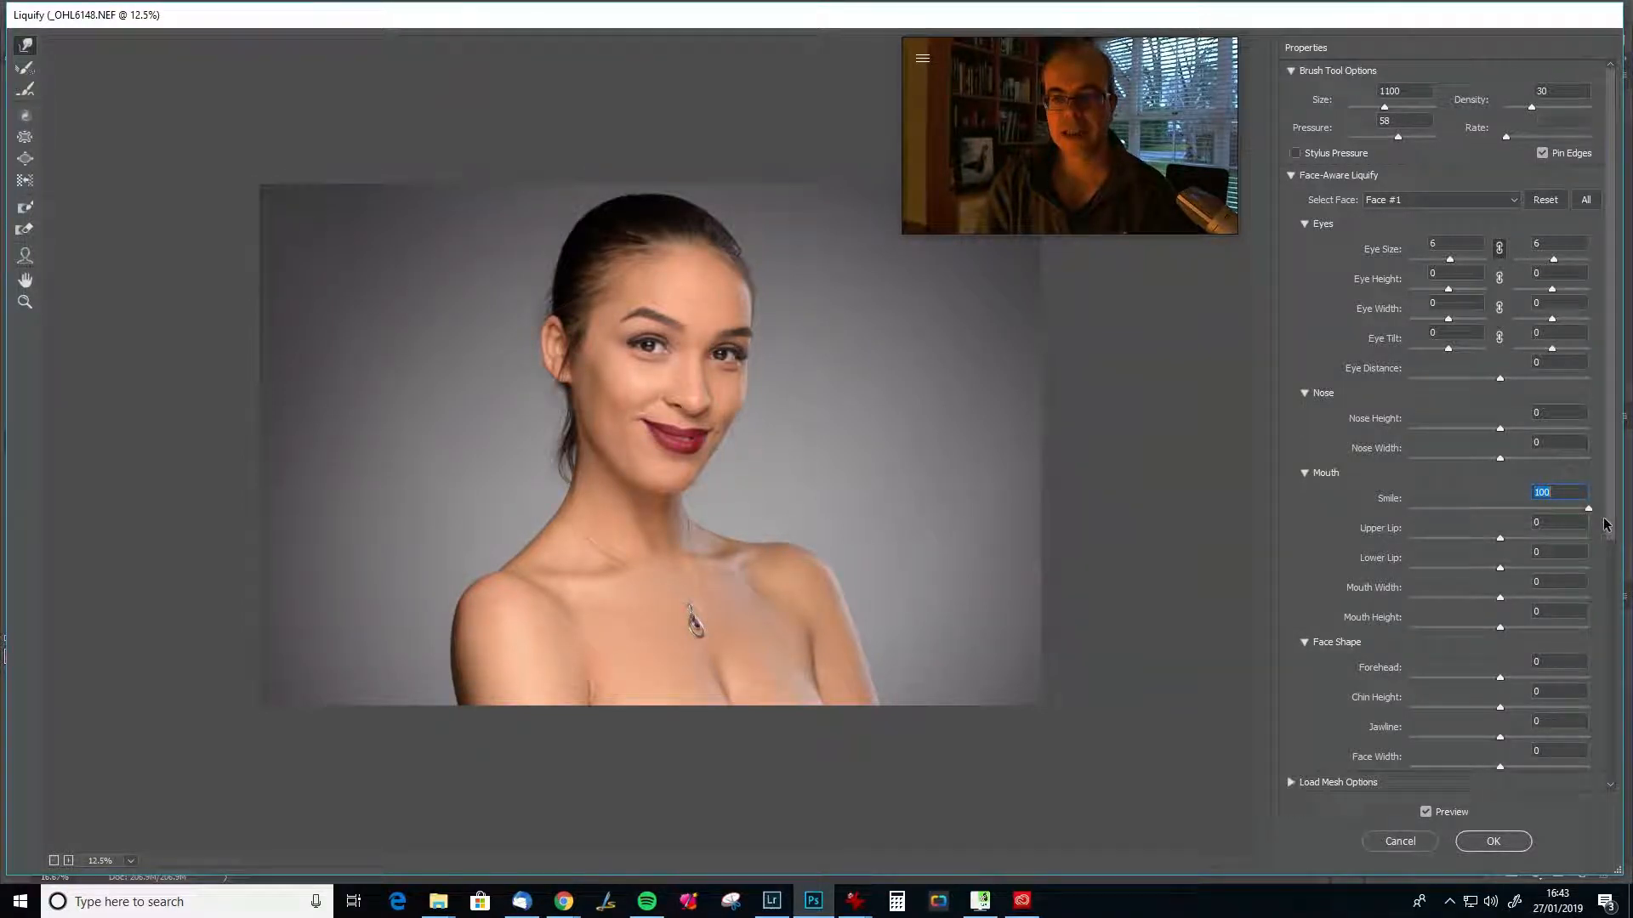
{"action": "type", "text": "0"}
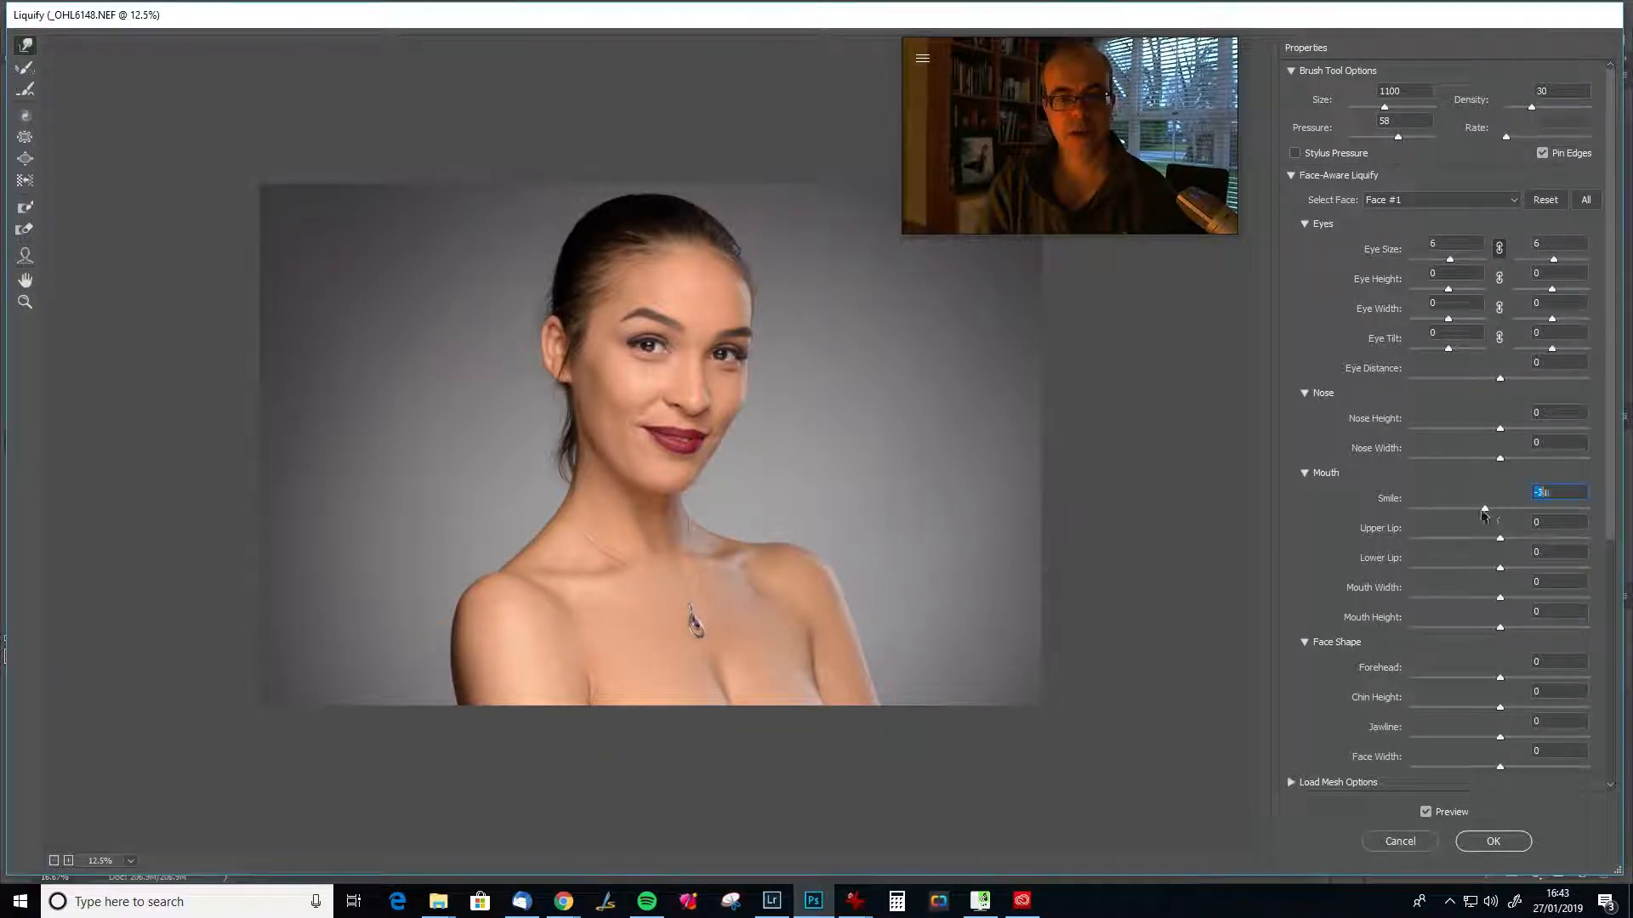
{"action": "mouse_move", "coordinate": [1456, 511]}
{"action": "left_mouse_down"}
{"action": "mouse_move", "coordinate": [1469, 511]}
{"action": "mouse_move", "coordinate": [1433, 513]}
{"action": "left_mouse_up"}
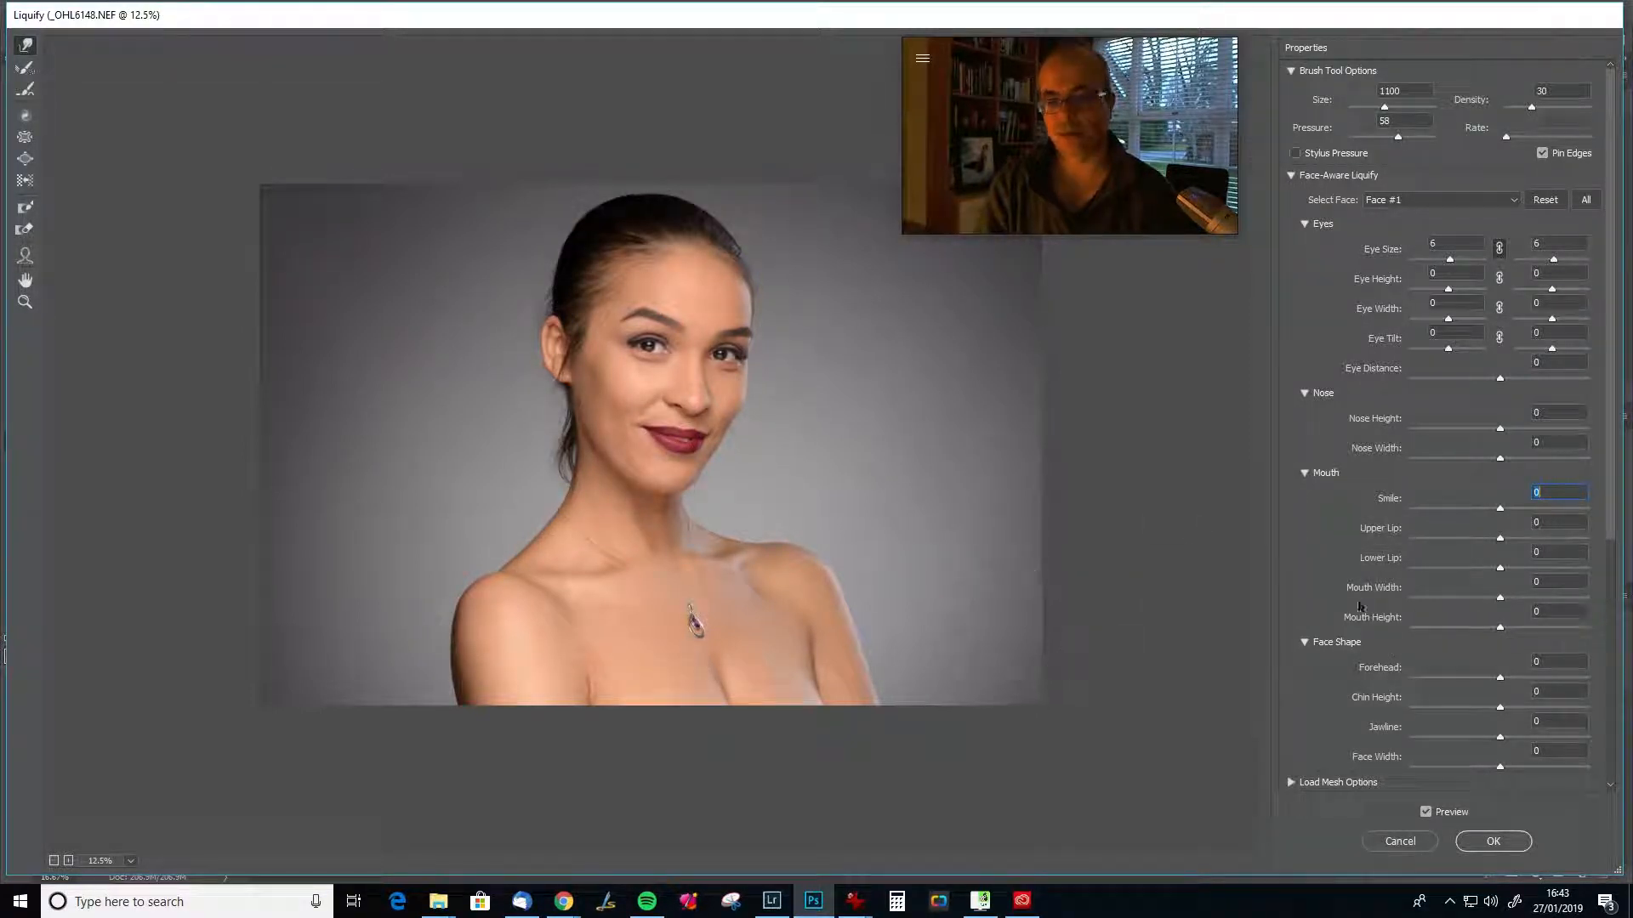
Set the Jawline to -10, compare the face before and after, and apply the Liquify filter.
{"action": "left_click_drag", "start_coordinate": [1501, 738], "coordinate": [1482, 739]}
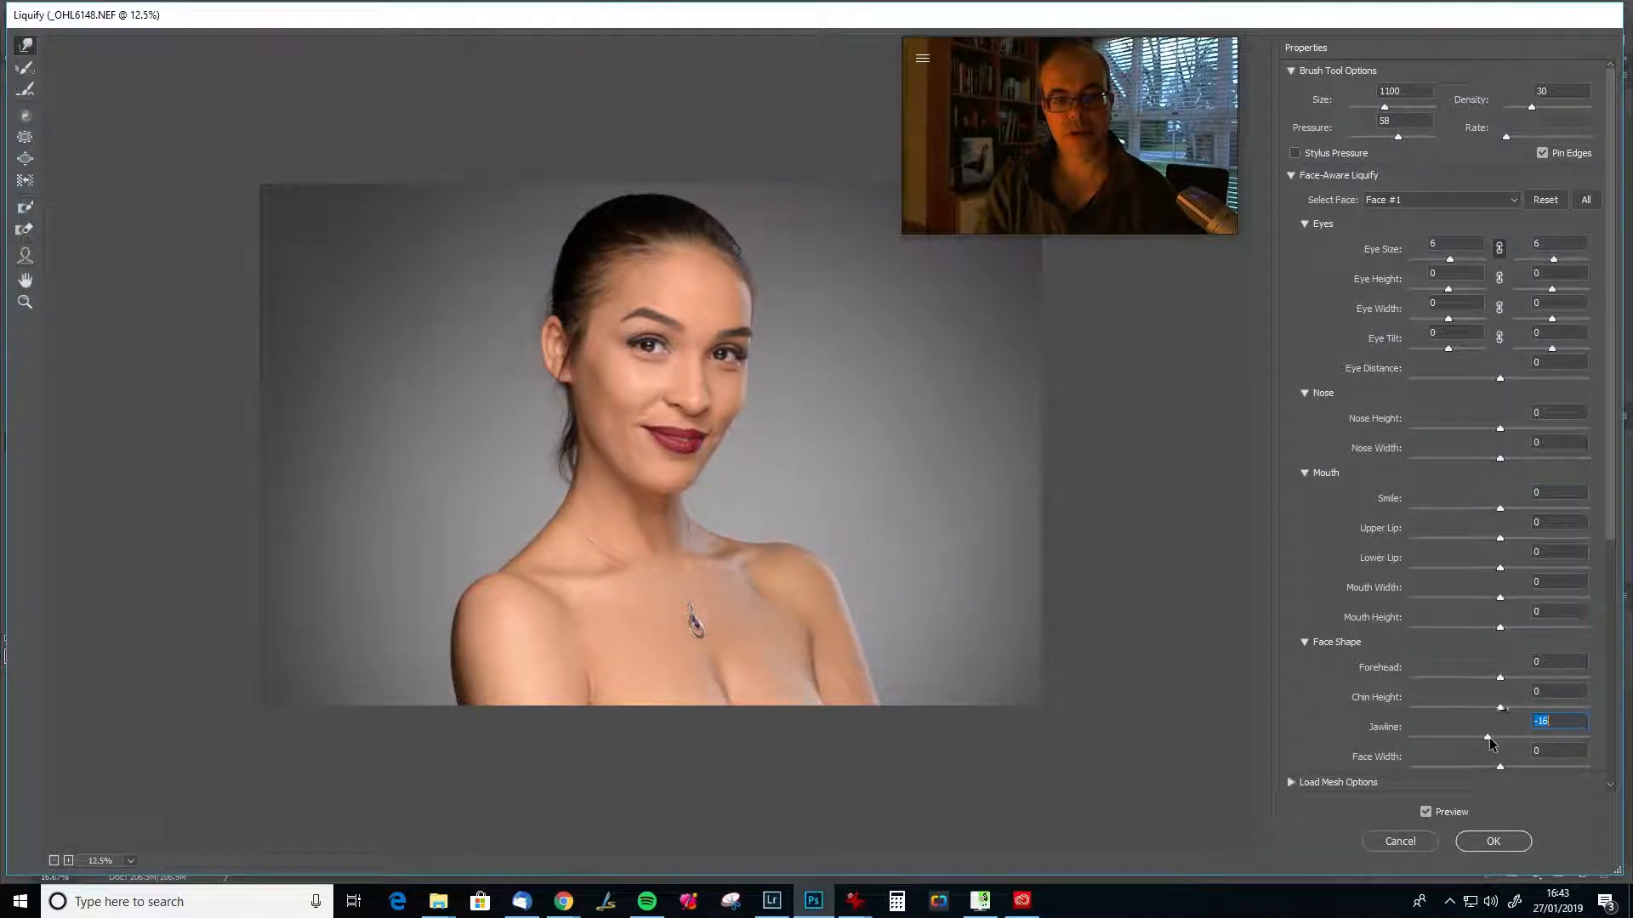
{"action": "left_click_drag", "start_coordinate": [1492, 740], "coordinate": [1493, 740]}
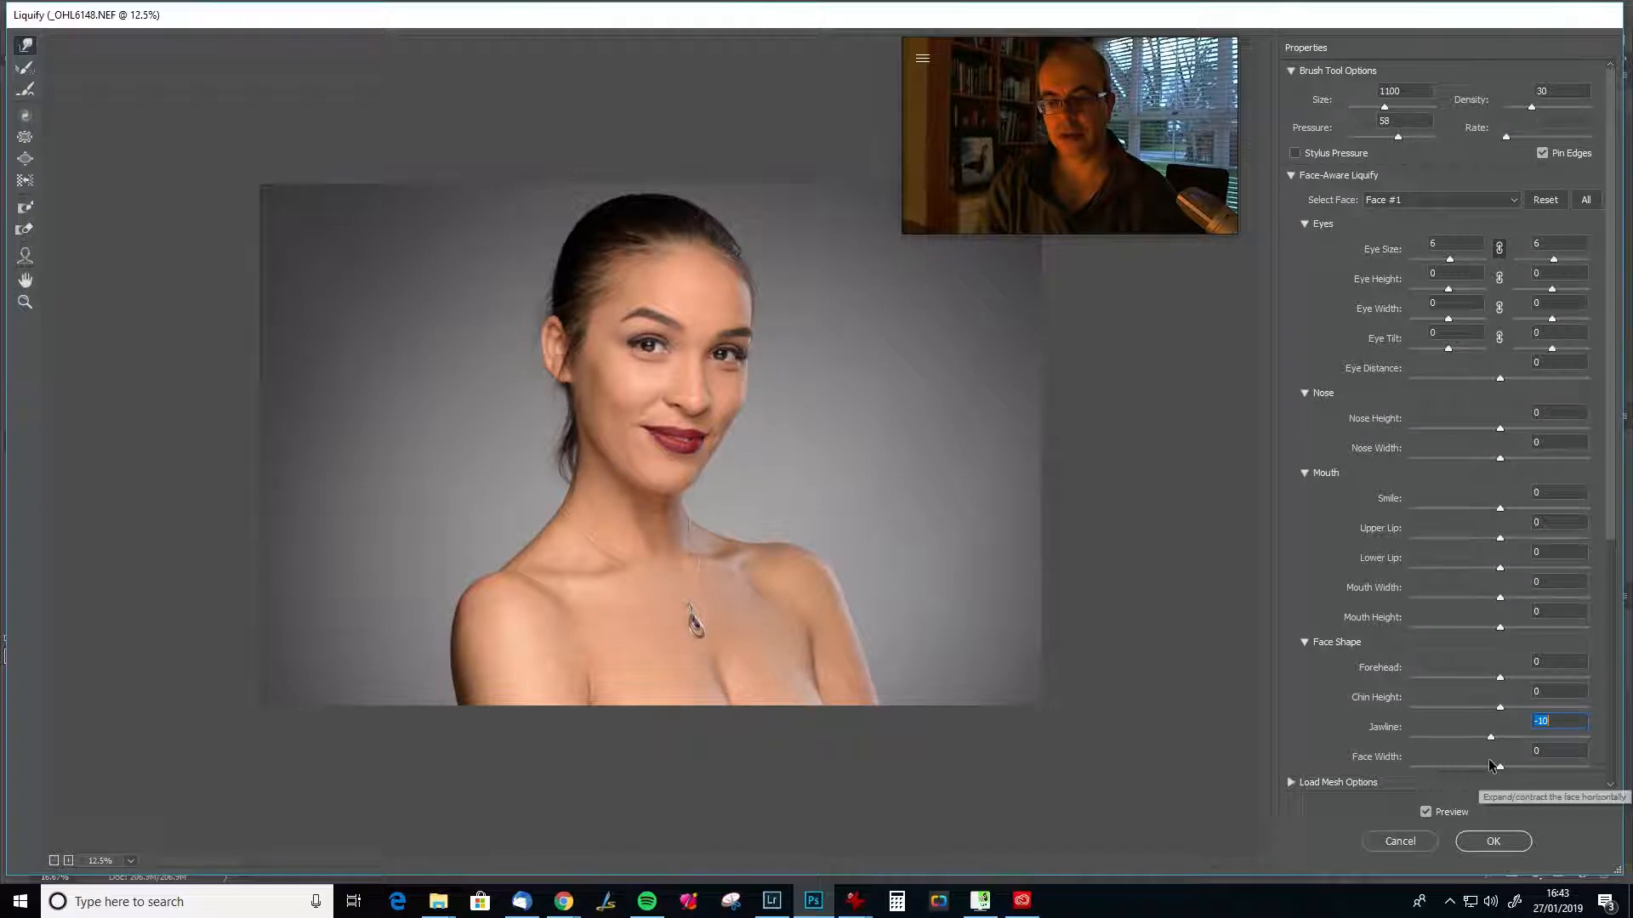
{"action": "left_click", "coordinate": [1426, 812]}
{"action": "left_click", "coordinate": [1429, 813]}
{"action": "left_click", "coordinate": [1429, 813]}
{"action": "left_click", "coordinate": [1429, 813]}
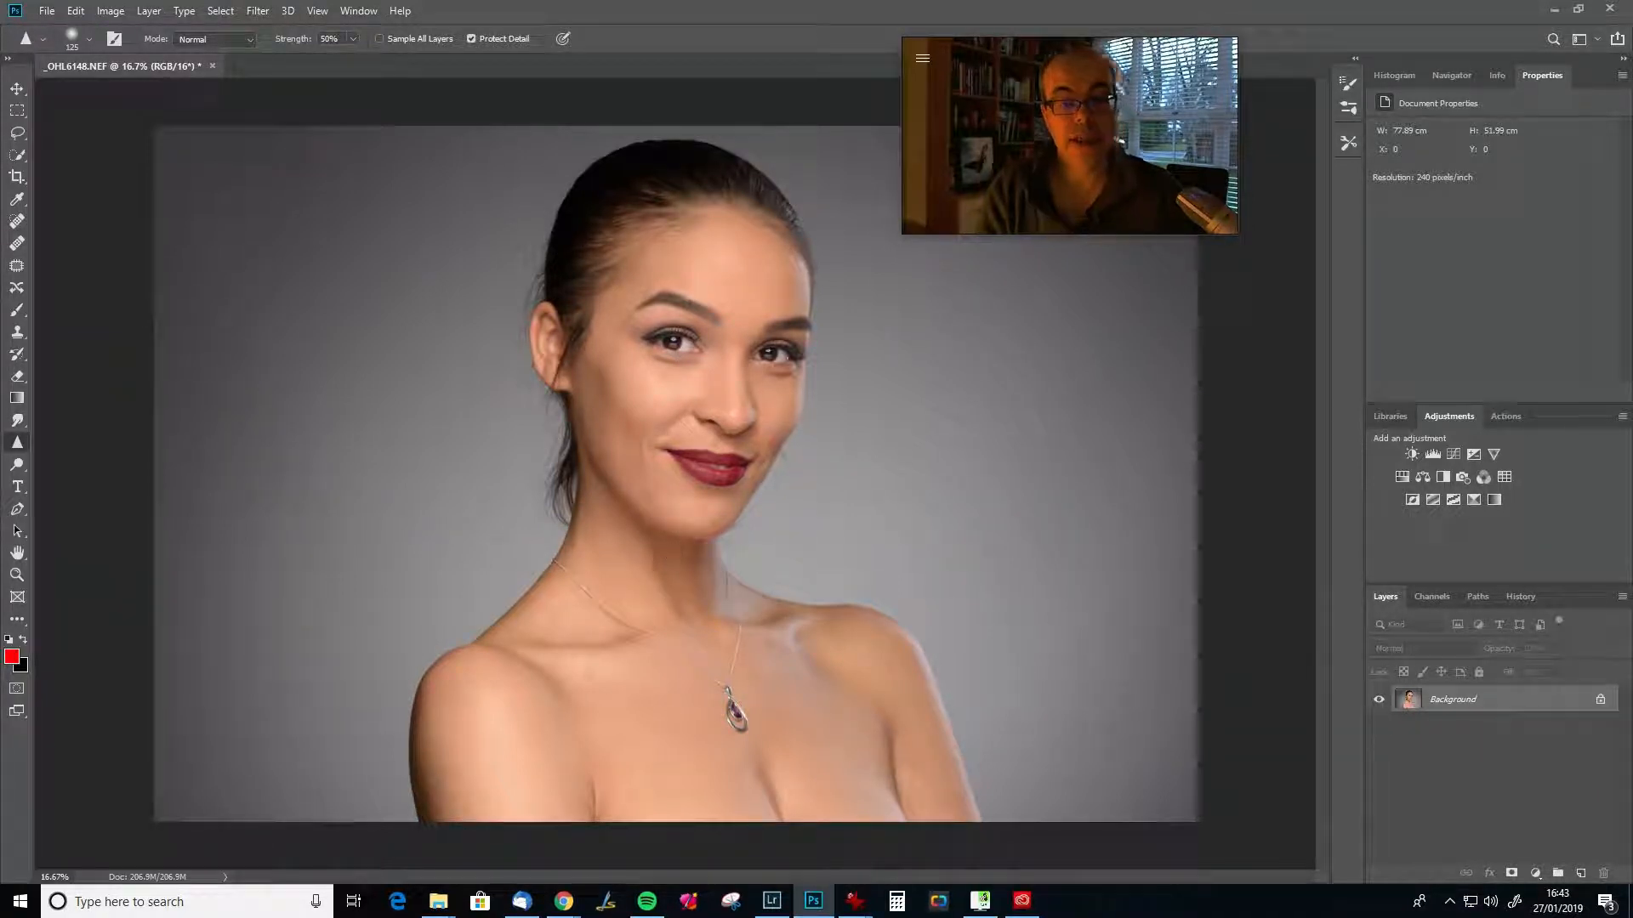
Examine the neck, shoulders, chest and face at 66.7% zoom for skin blemishes and stray hairs that need retouching.
{"action": "scroll", "coordinate": [635, 536], "scroll_direction": "up", "scroll_amount": 3}
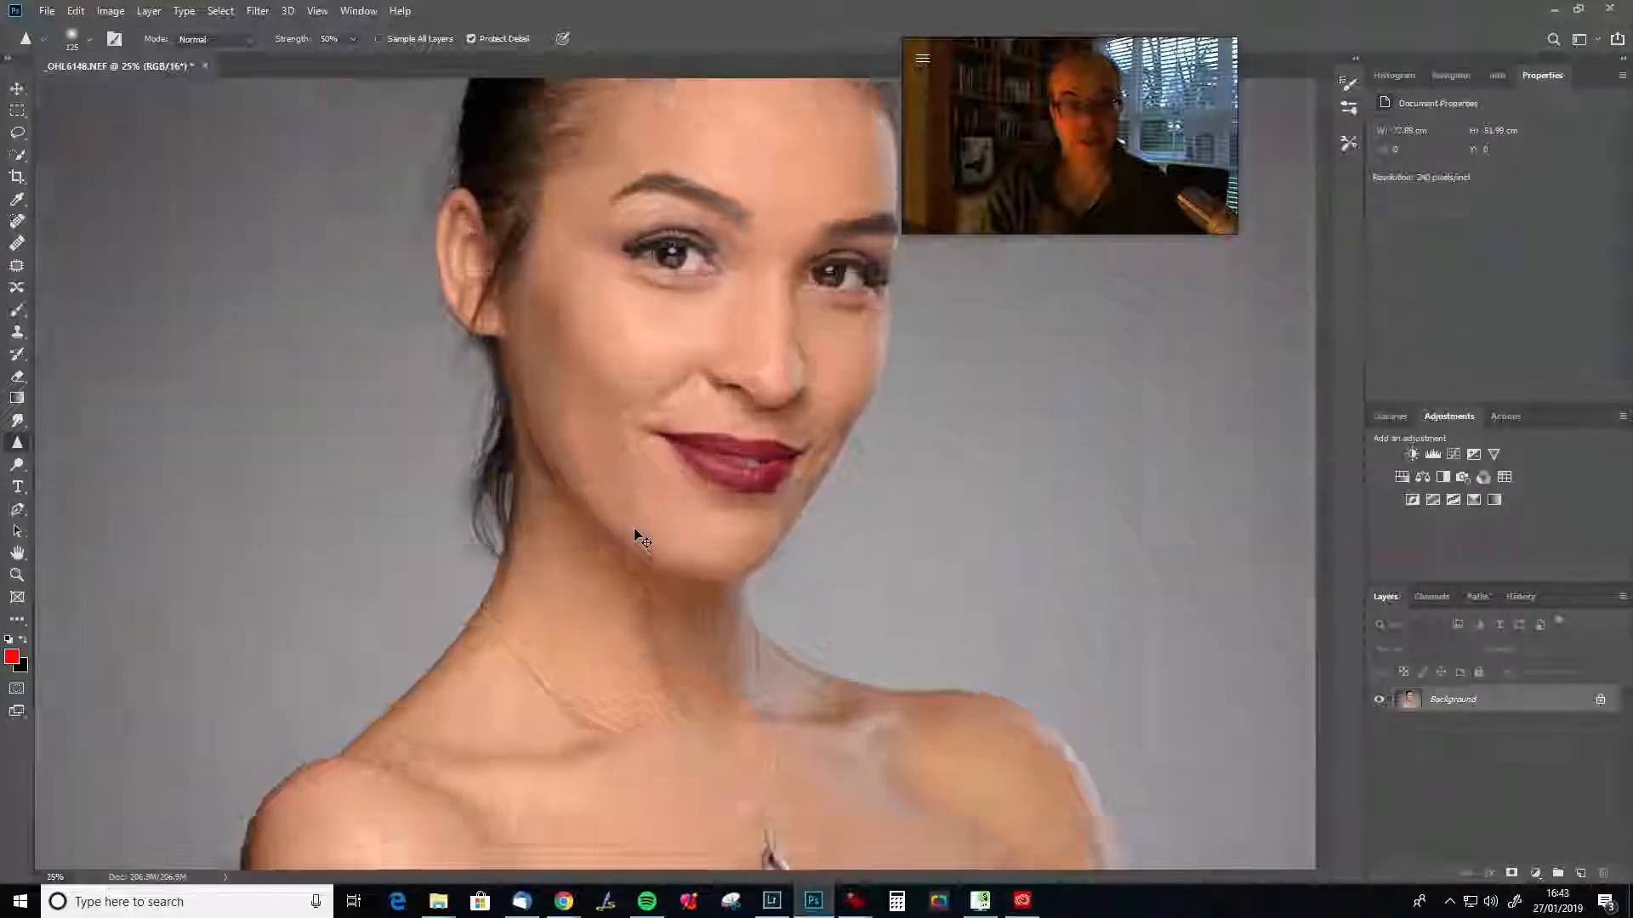
{"action": "scroll", "coordinate": [583, 732], "scroll_direction": "up", "scroll_amount": 1}
{"action": "left_click_drag", "start_coordinate": [584, 732], "coordinate": [669, 383]}
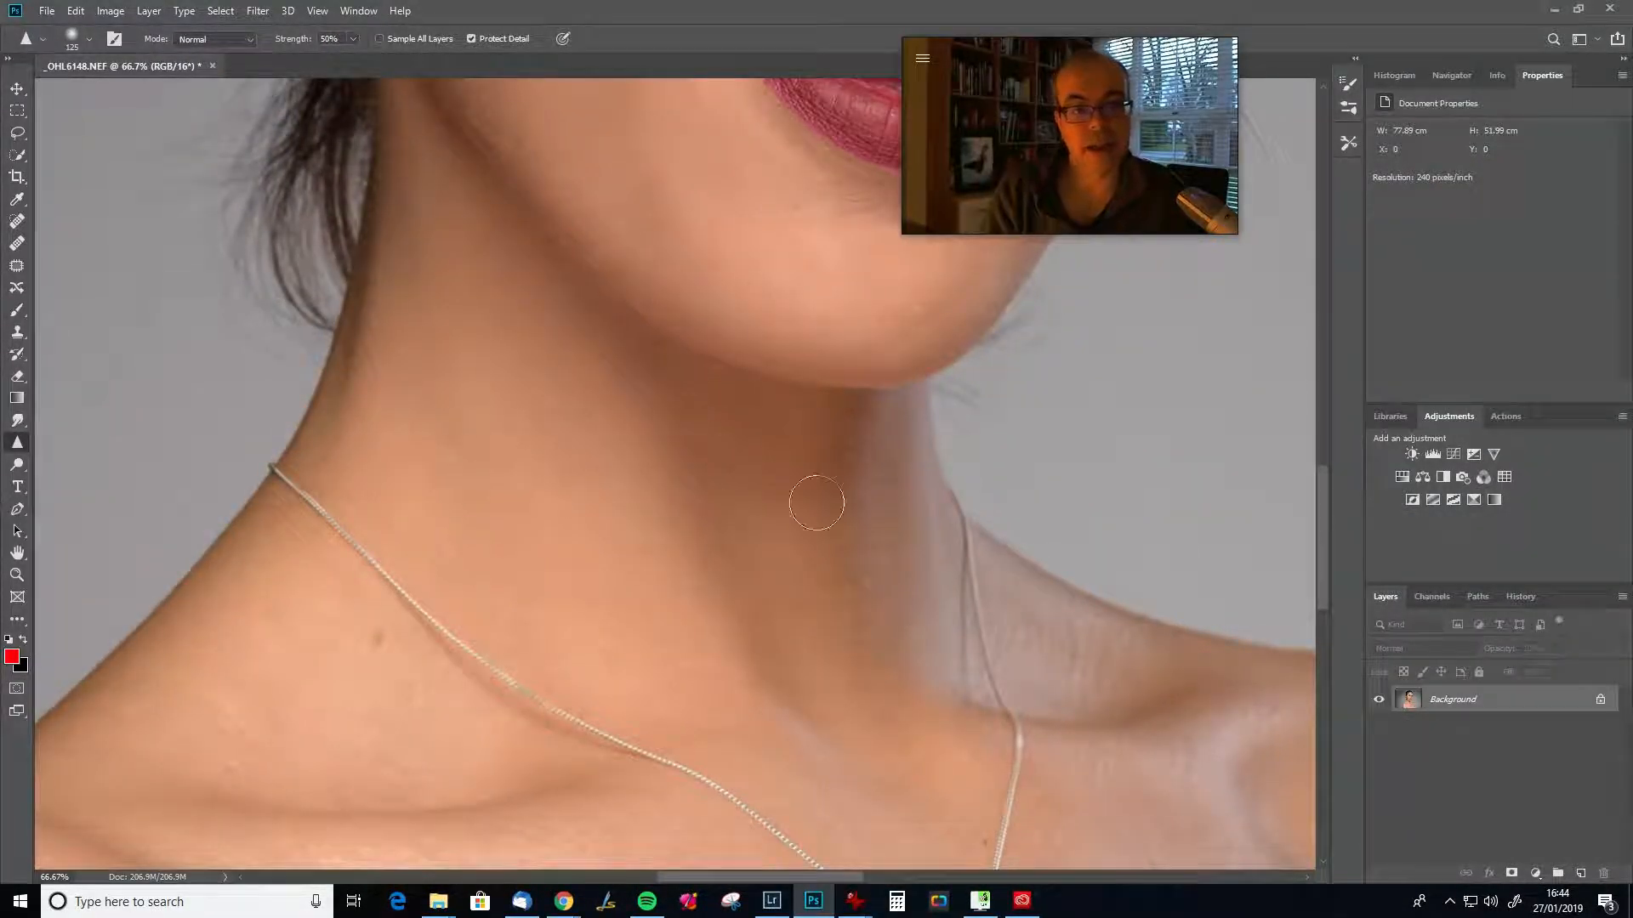
{"action": "left_click_drag", "start_coordinate": [604, 523], "coordinate": [722, 372]}
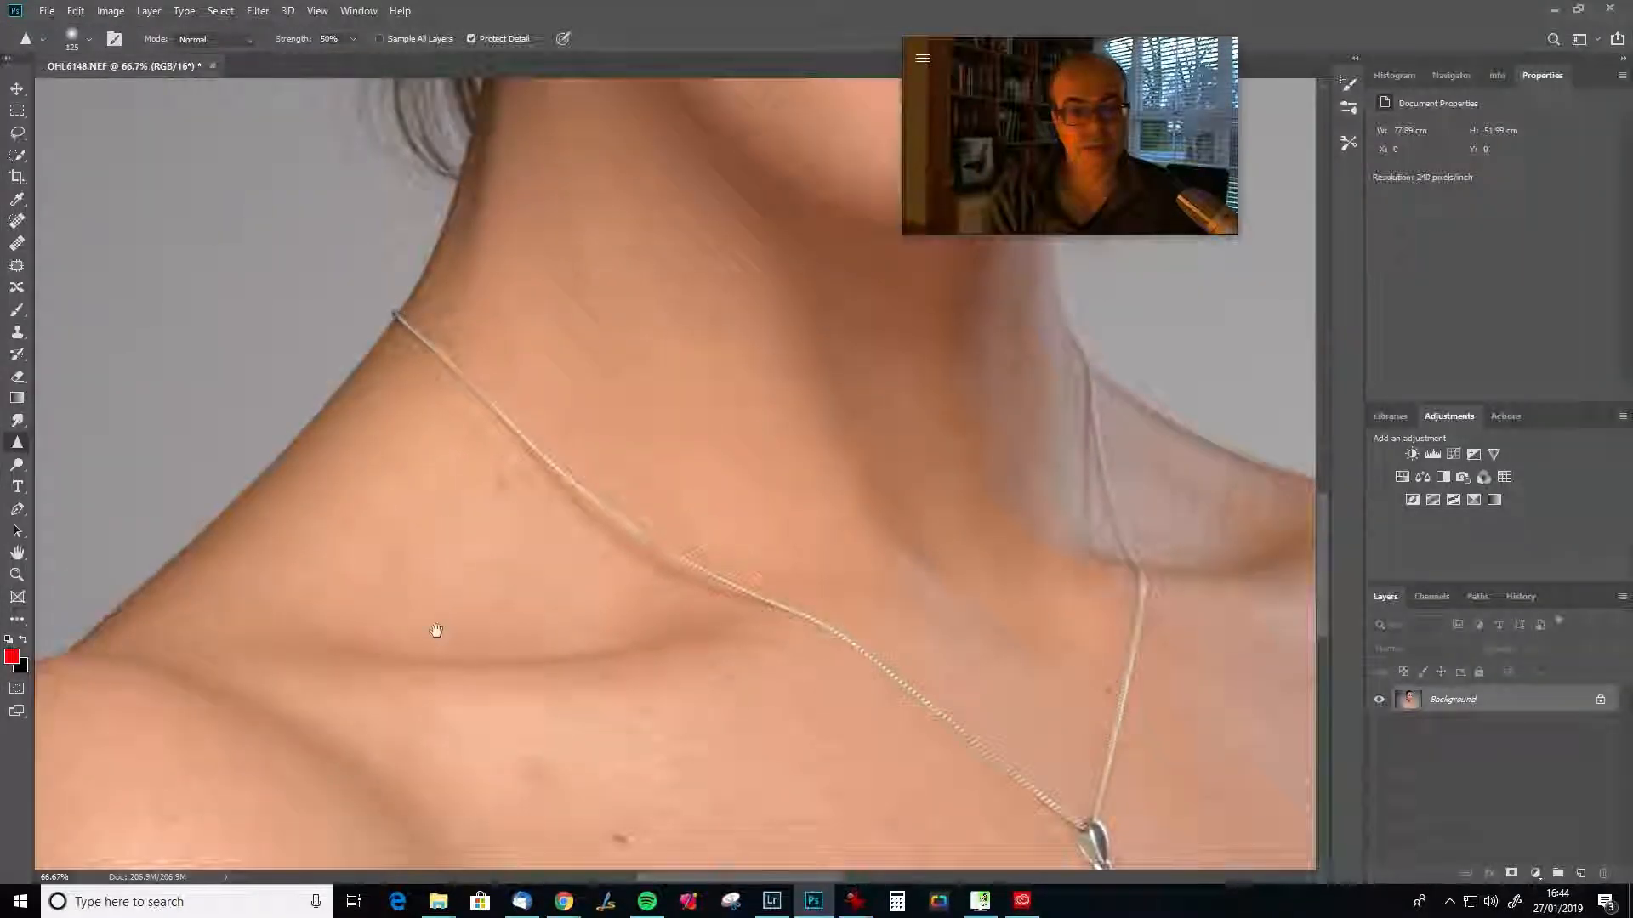
{"action": "left_click_drag", "start_coordinate": [430, 627], "coordinate": [601, 394]}
{"action": "left_click_drag", "start_coordinate": [671, 668], "coordinate": [620, 409]}
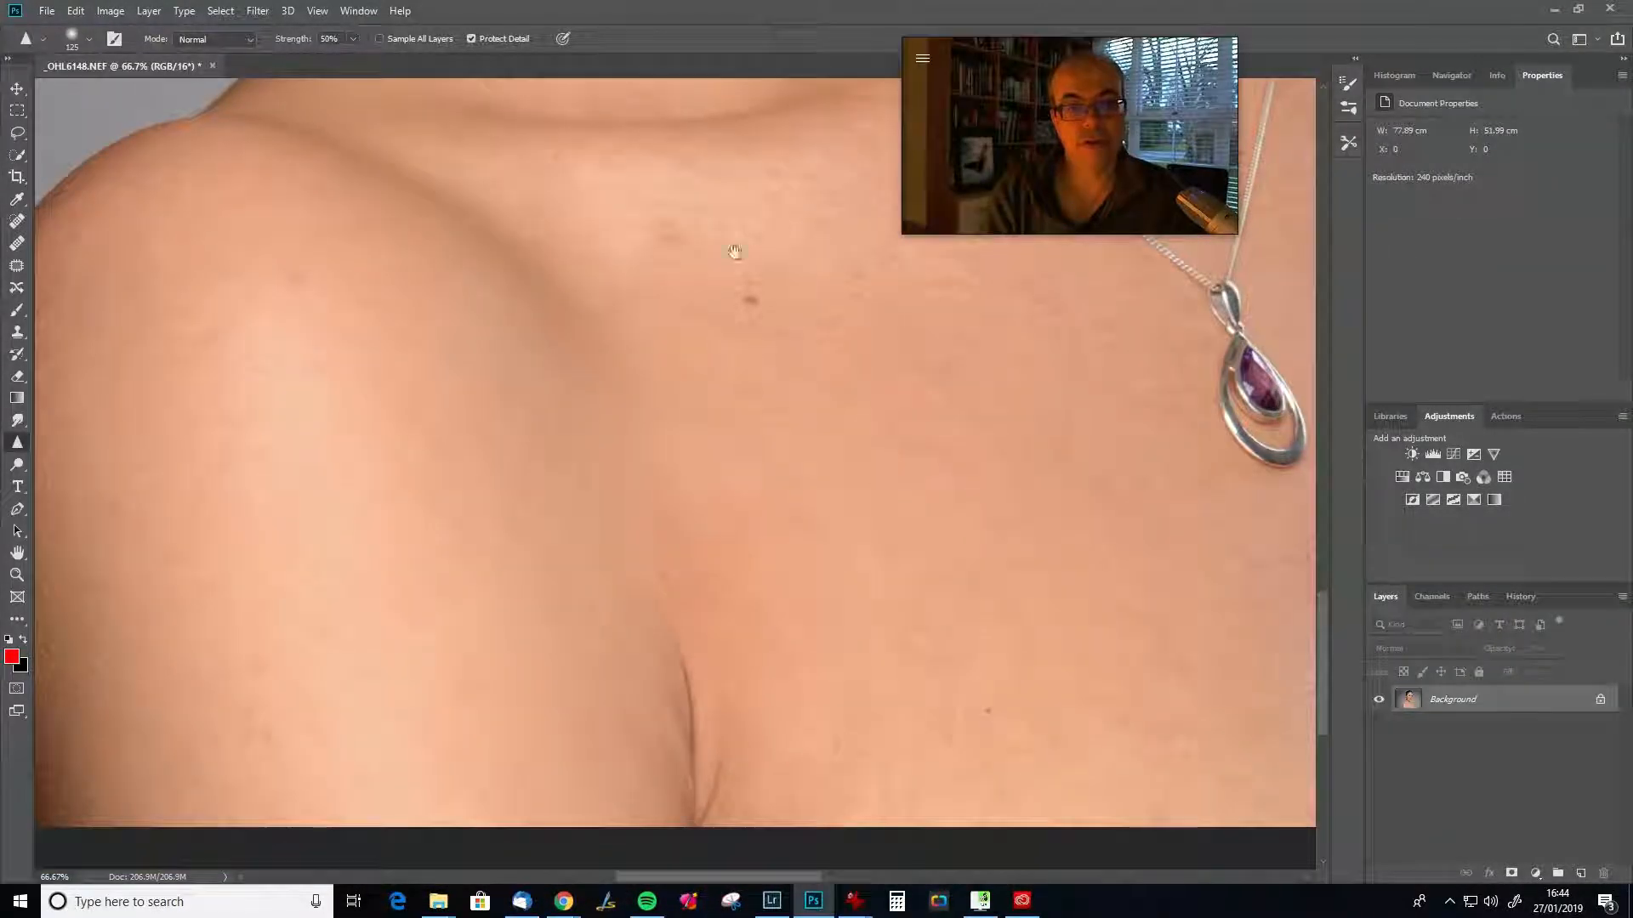
{"action": "left_click_drag", "start_coordinate": [915, 493], "coordinate": [868, 637]}
{"action": "left_click_drag", "start_coordinate": [703, 467], "coordinate": [673, 823]}
{"action": "mouse_move", "coordinate": [654, 477]}
{"action": "left_mouse_down"}
{"action": "mouse_move", "coordinate": [641, 659]}
{"action": "mouse_move", "coordinate": [767, 912]}
{"action": "left_mouse_up"}
{"action": "left_click_drag", "start_coordinate": [562, 446], "coordinate": [834, 634]}
{"action": "mouse_move", "coordinate": [396, 716]}
{"action": "left_mouse_down"}
{"action": "mouse_move", "coordinate": [703, 720]}
{"action": "mouse_move", "coordinate": [681, 448]}
{"action": "left_mouse_up"}
{"action": "mouse_move", "coordinate": [655, 663]}
{"action": "left_mouse_down"}
{"action": "mouse_move", "coordinate": [641, 535]}
{"action": "mouse_move", "coordinate": [583, 536]}
{"action": "left_mouse_up"}
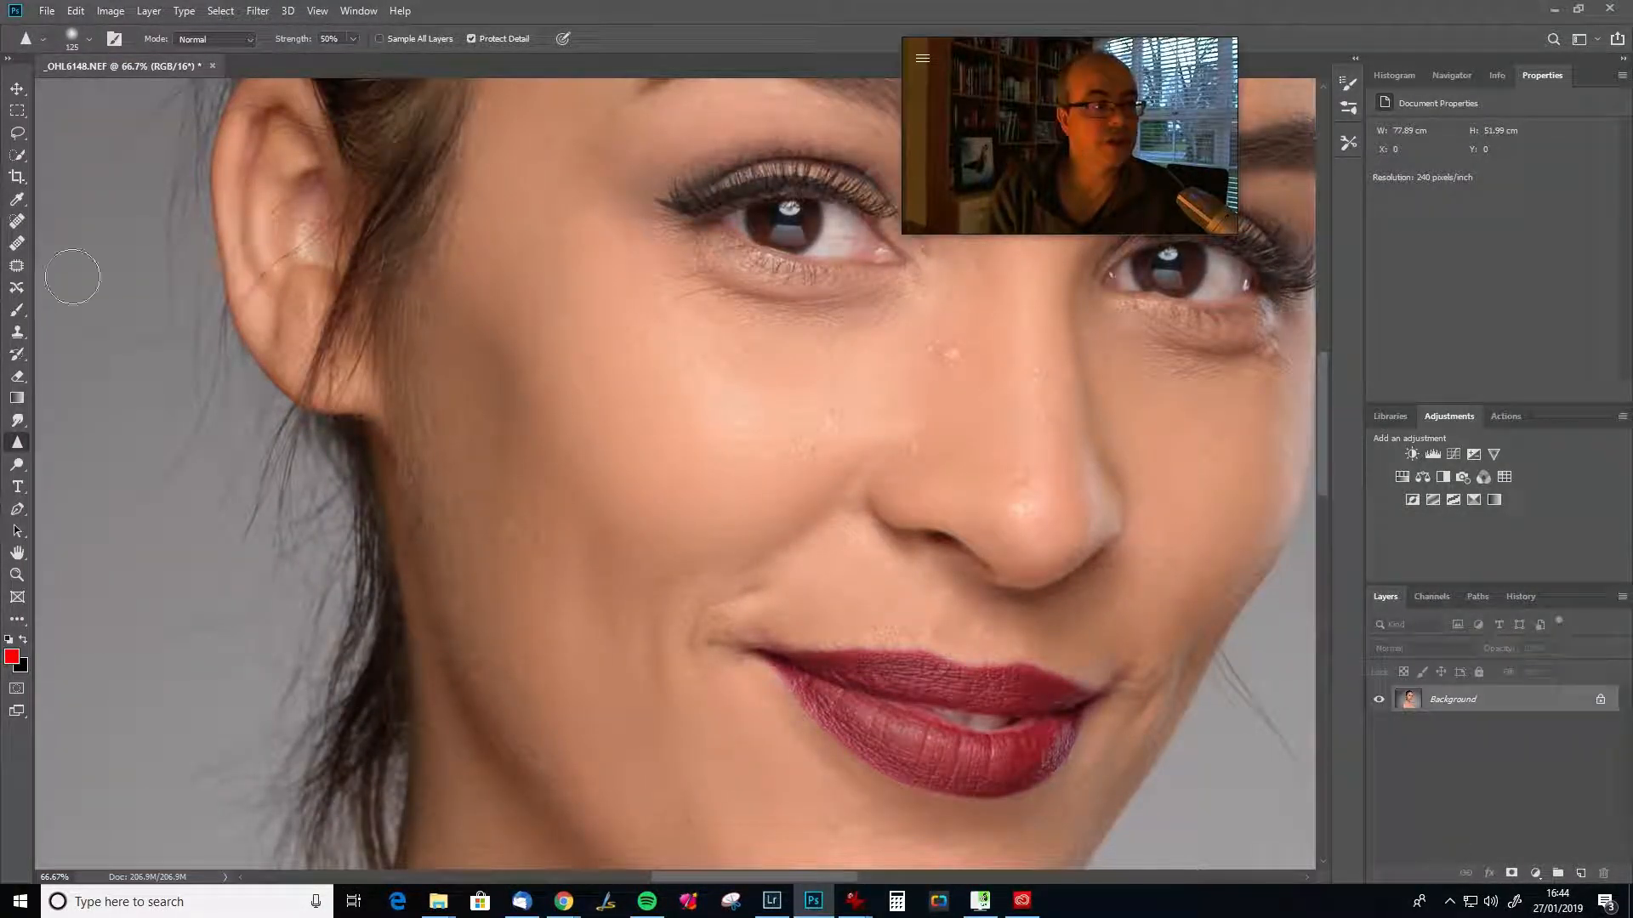
Heal the blemishes on the forehead and between the eyebrows with the Healing Brush at size 70, sampling nearby clean skin.
{"action": "left_click", "coordinate": [18, 244]}
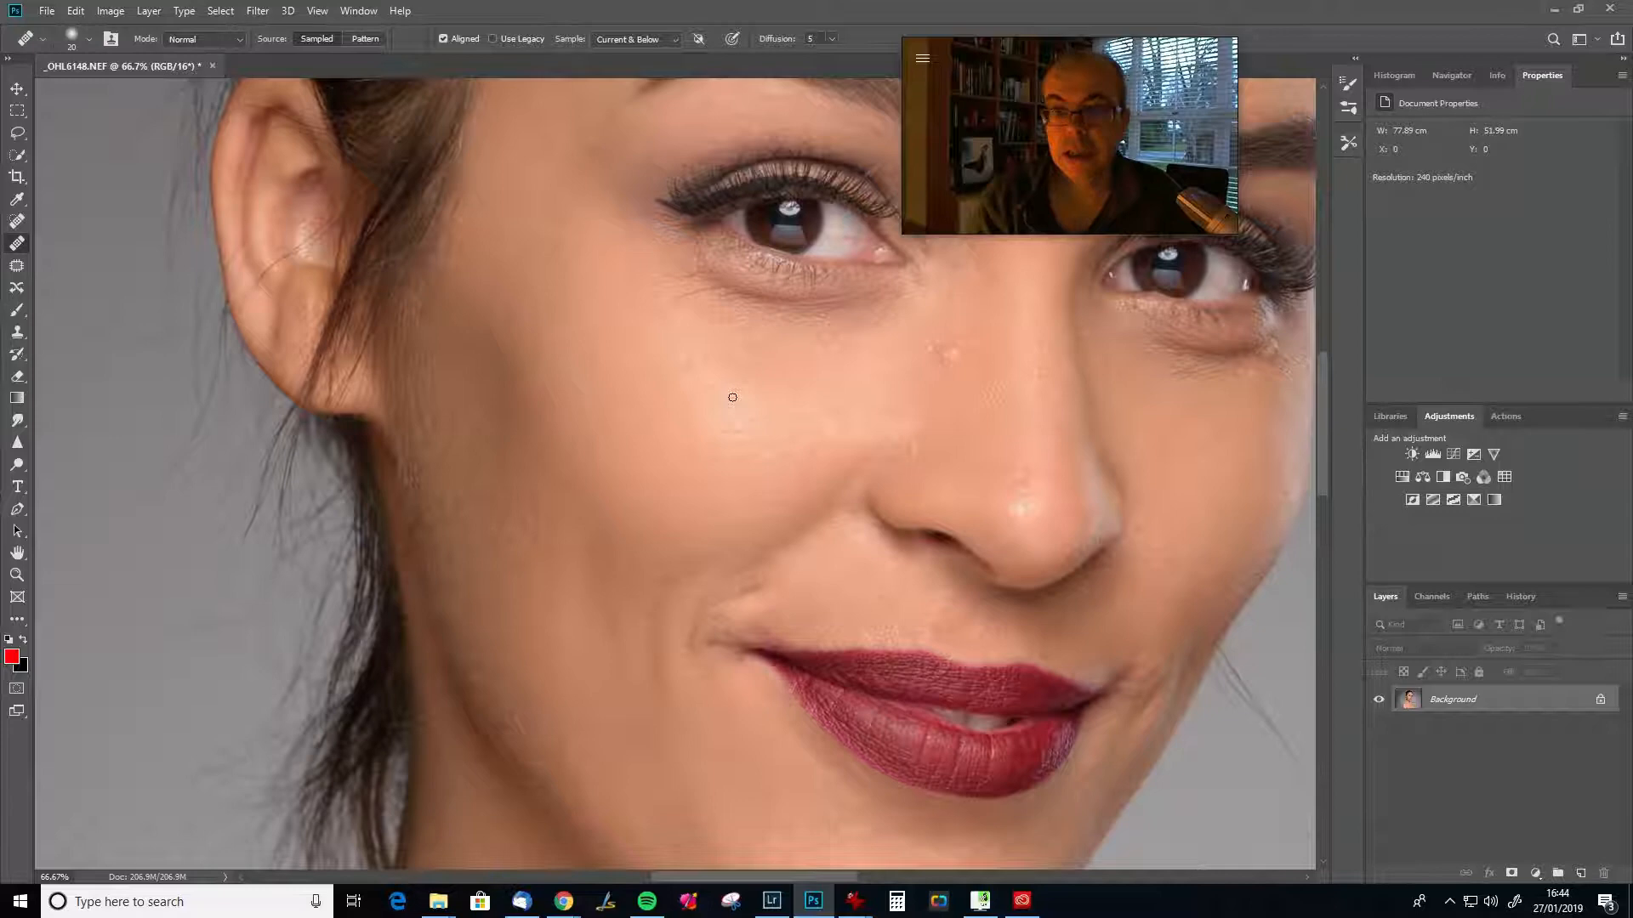
{"action": "left_click_drag", "start_coordinate": [1069, 44], "coordinate": [1466, 25]}
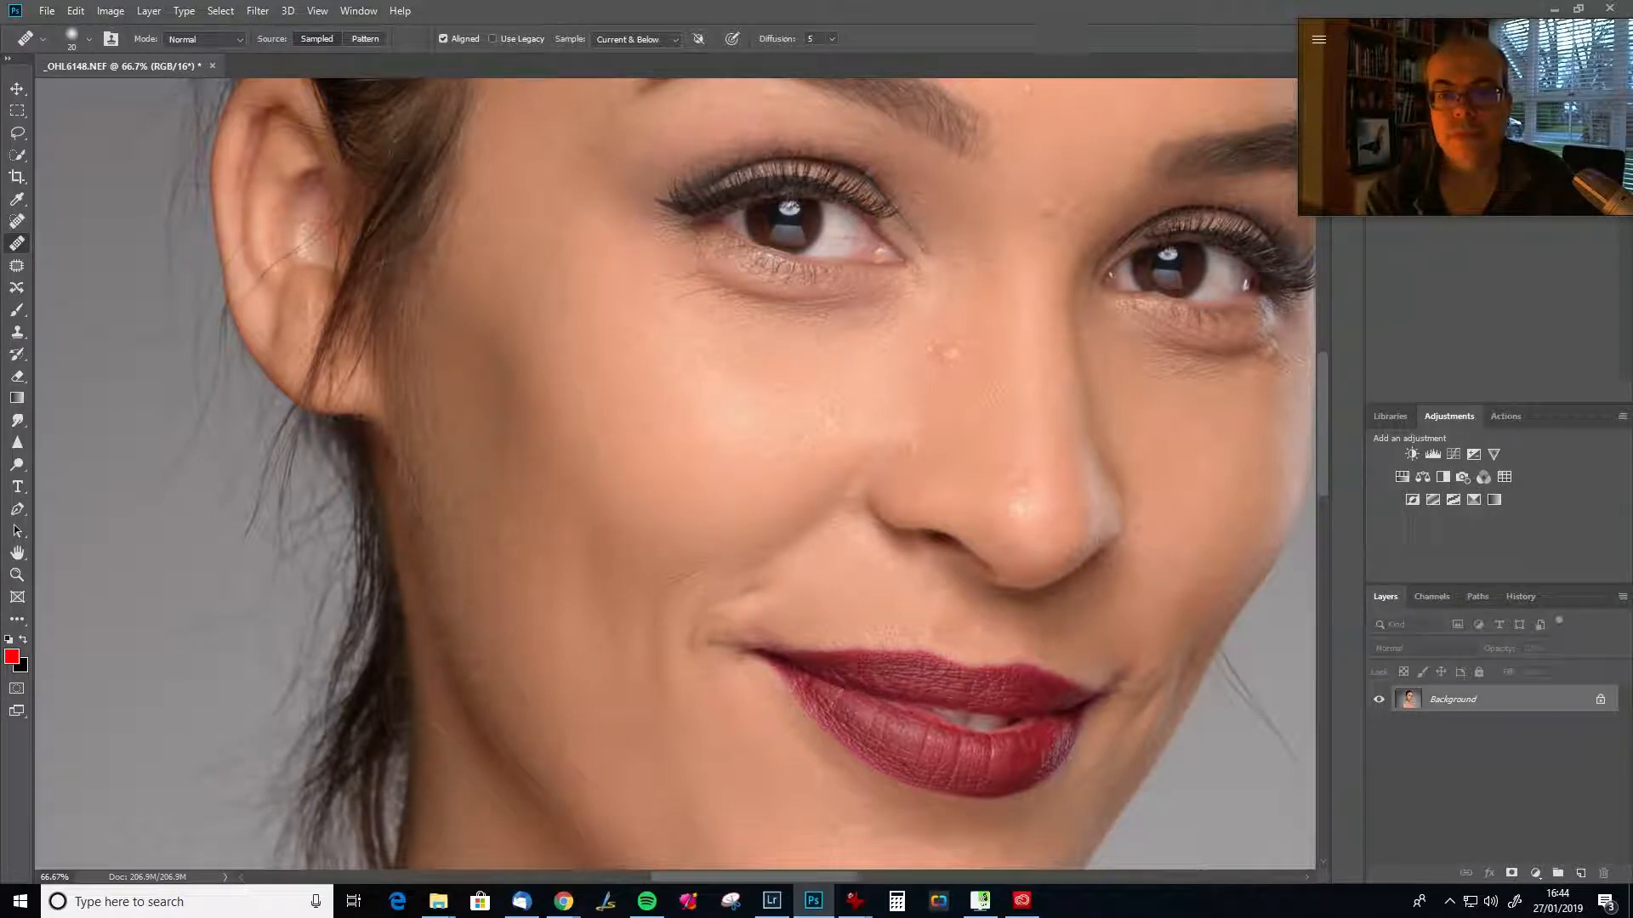
{"action": "left_click_drag", "start_coordinate": [988, 372], "coordinate": [710, 700]}
{"action": "left_click_drag", "start_coordinate": [788, 522], "coordinate": [845, 539]}
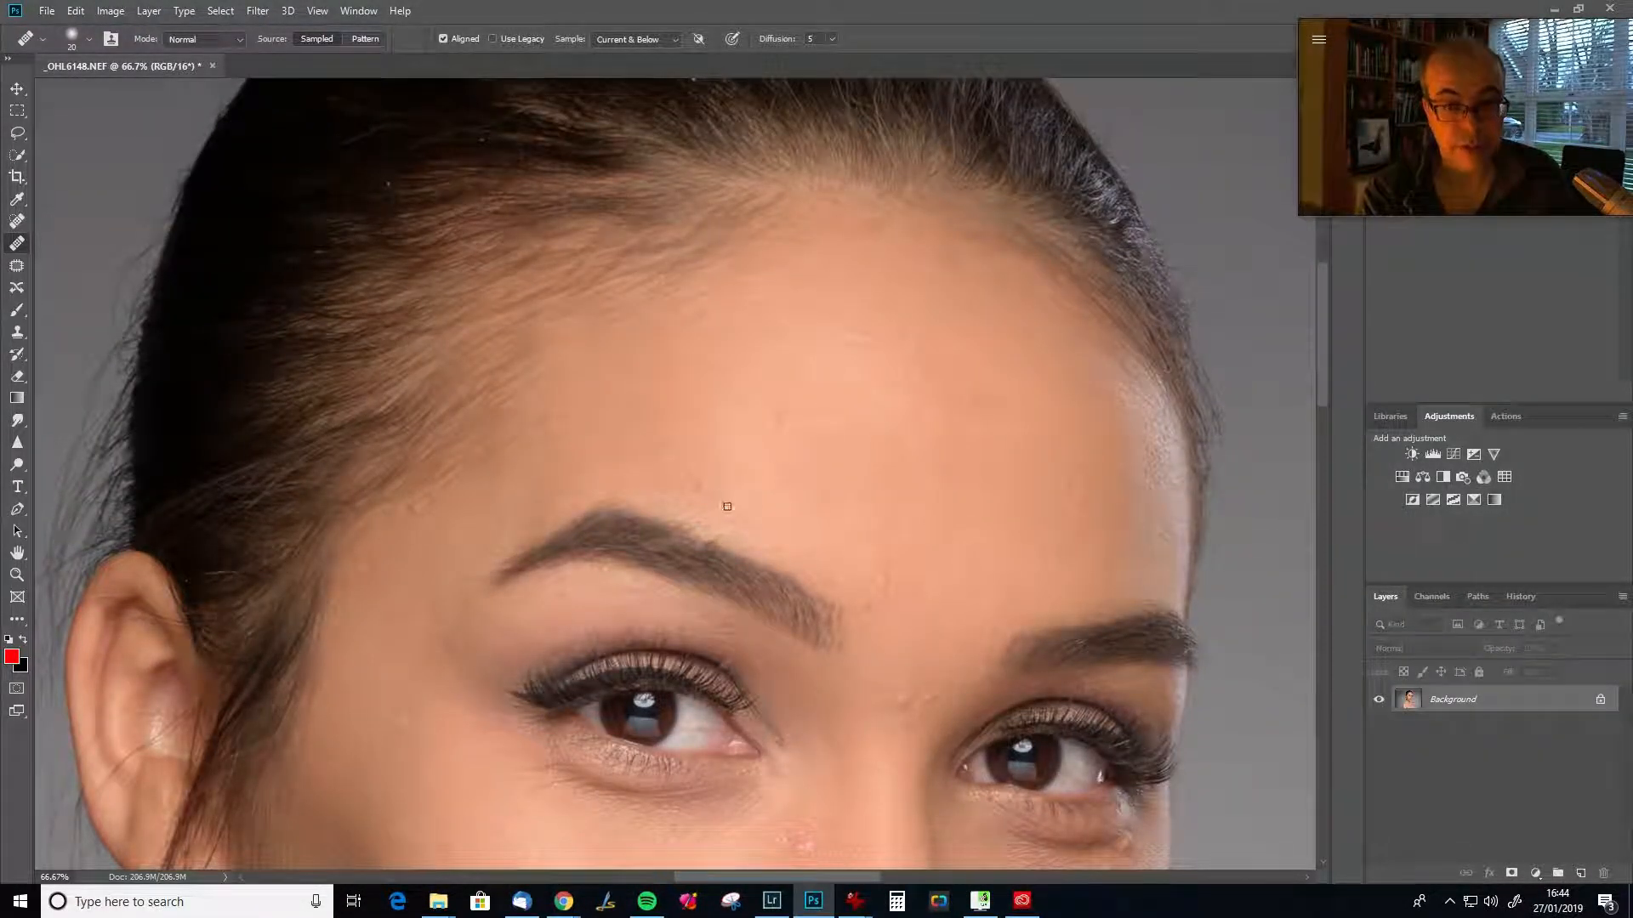
{"action": "key", "text": "bracketright"}
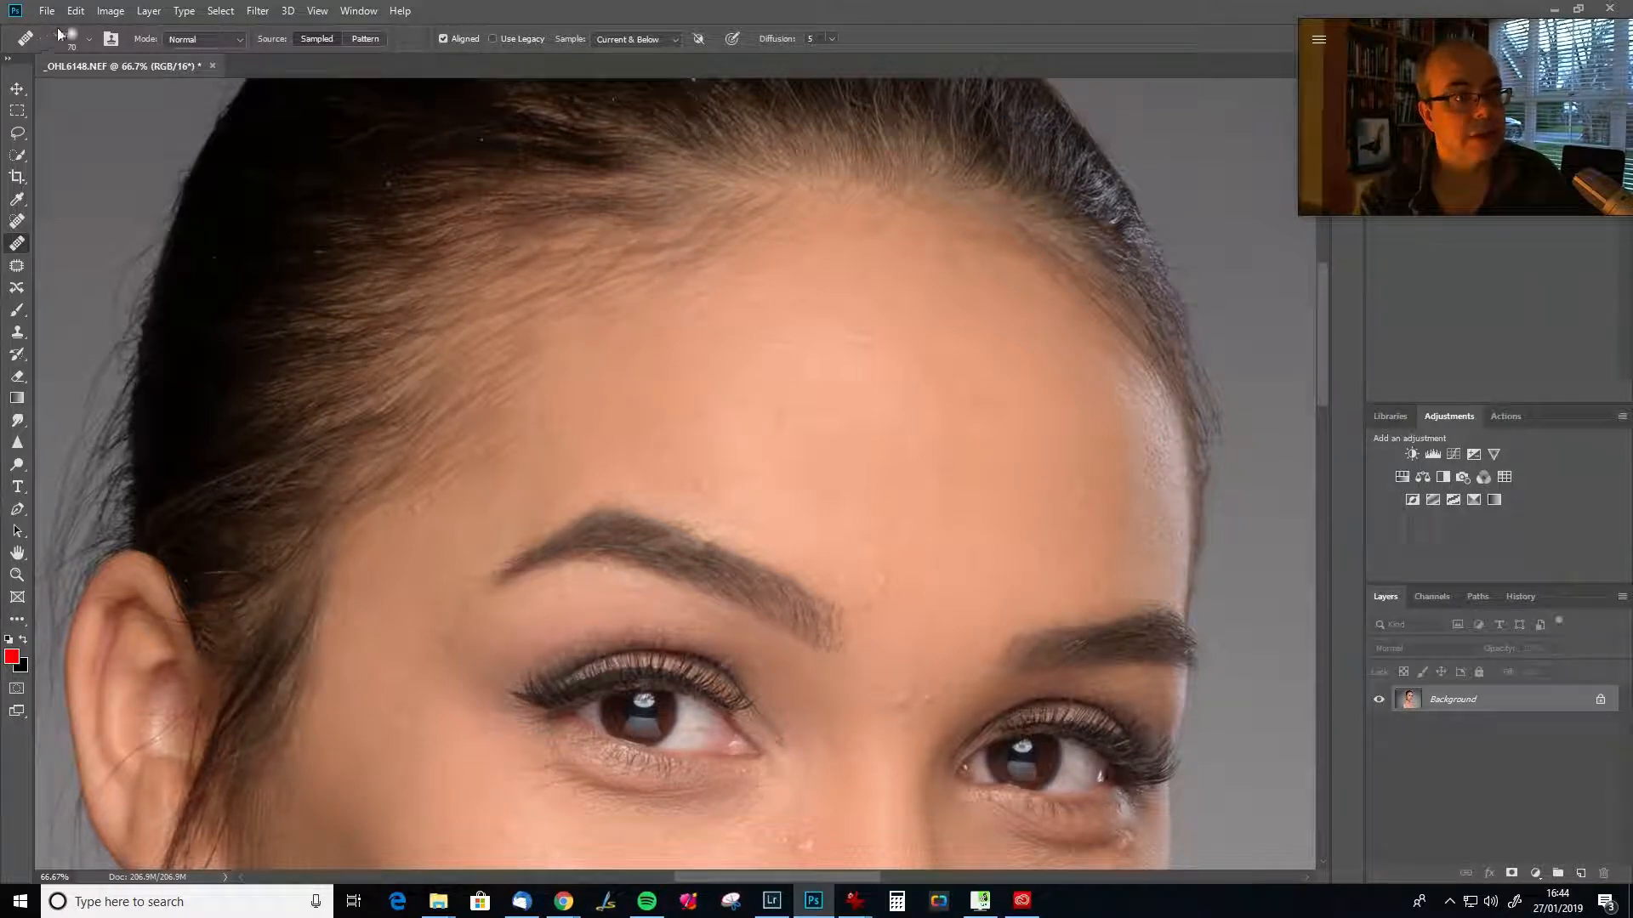
{"action": "left_click", "coordinate": [714, 463], "text": "alt"}
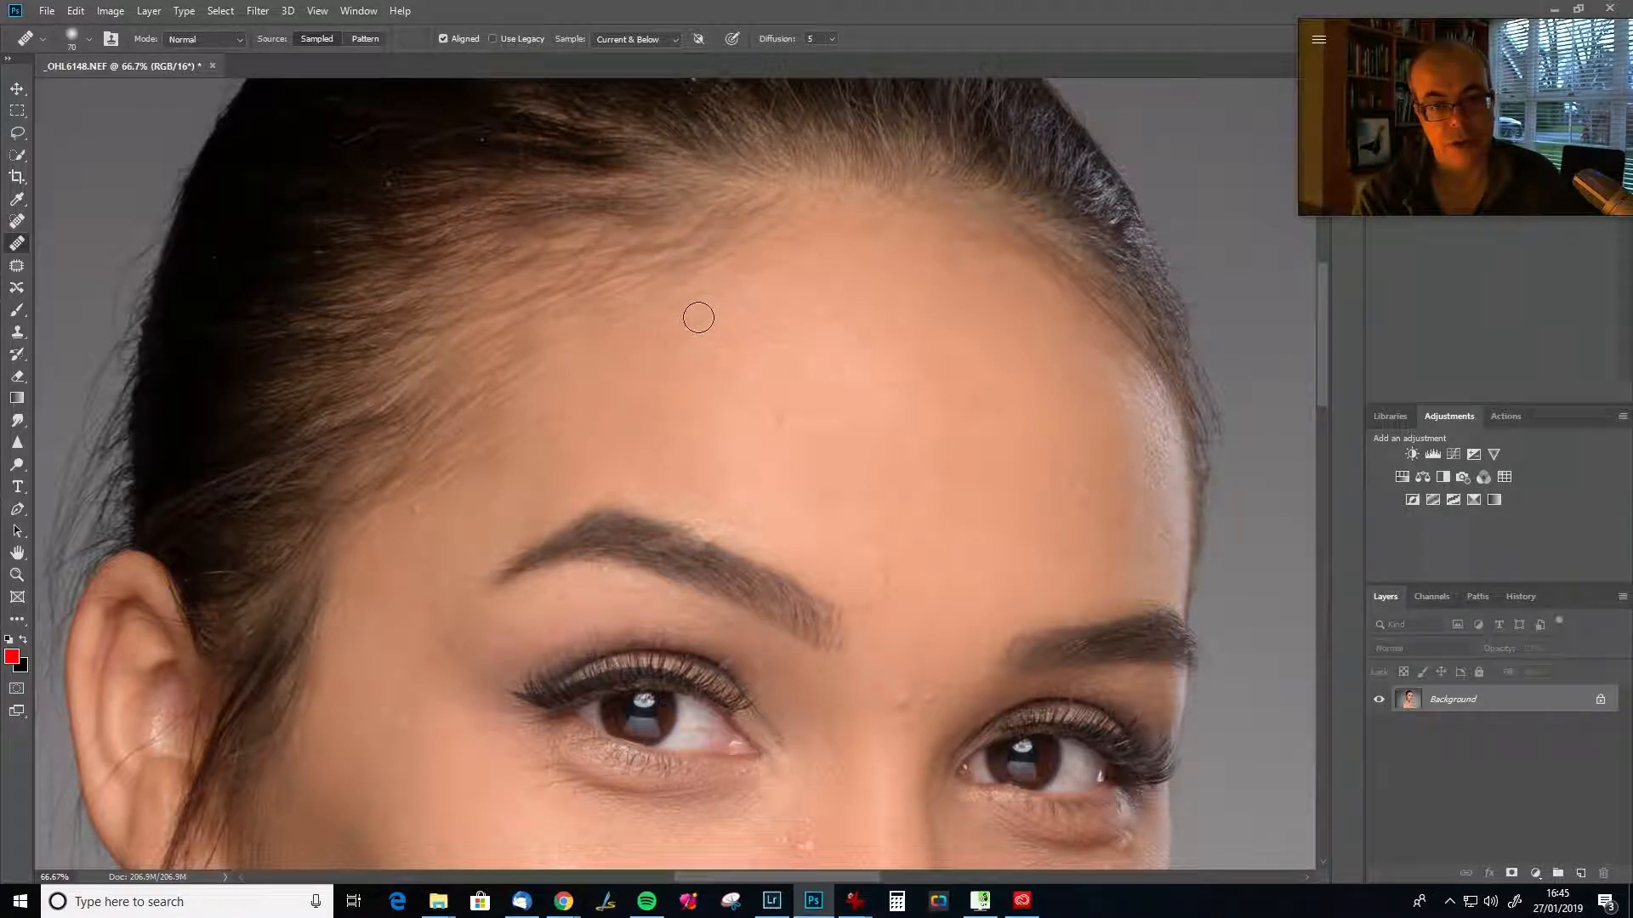
{"action": "left_click", "coordinate": [577, 312]}
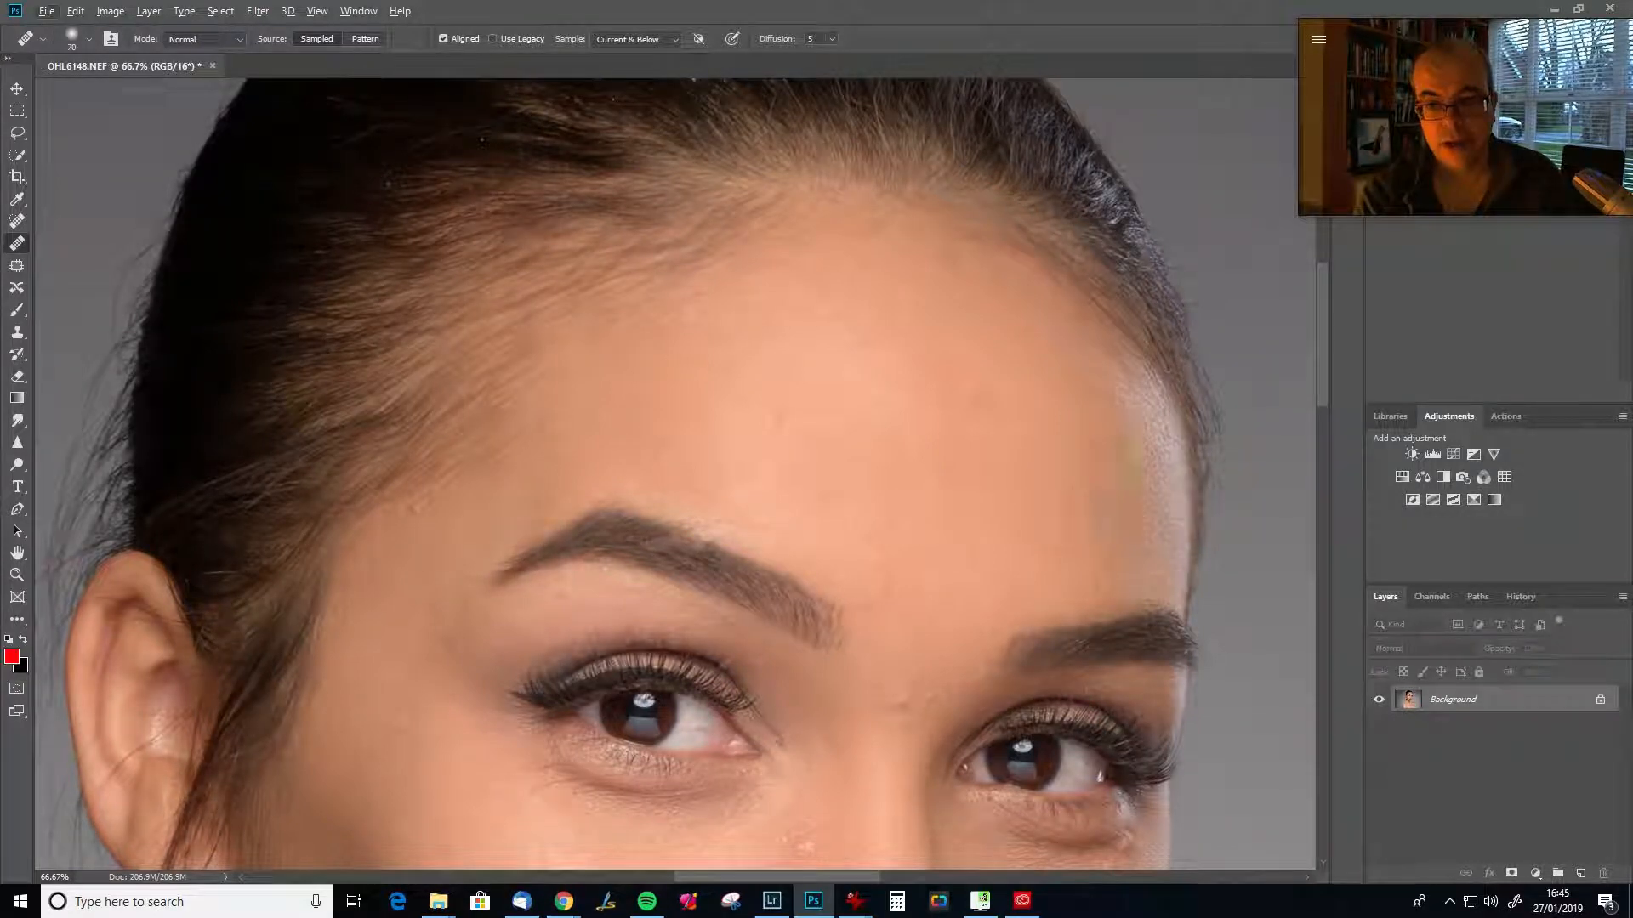
{"action": "left_click", "coordinate": [882, 583]}
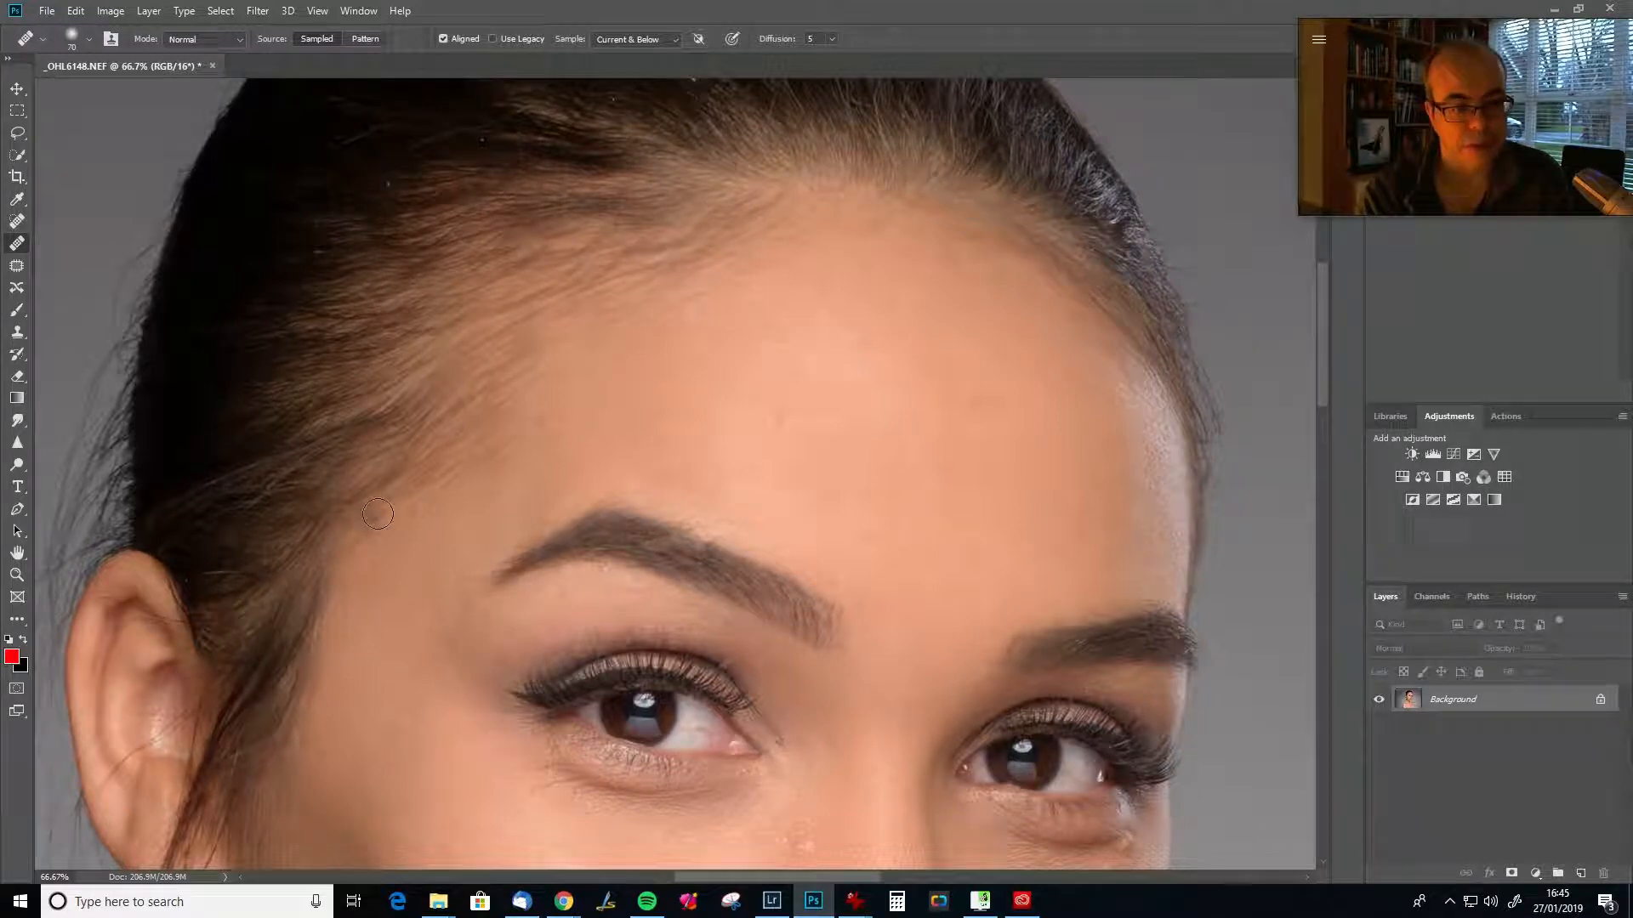
Heal the small spots along the temple, above the left-hand eyebrow and on the outer cheek below it.
{"action": "left_click", "coordinate": [450, 488]}
{"action": "left_click", "coordinate": [575, 493]}
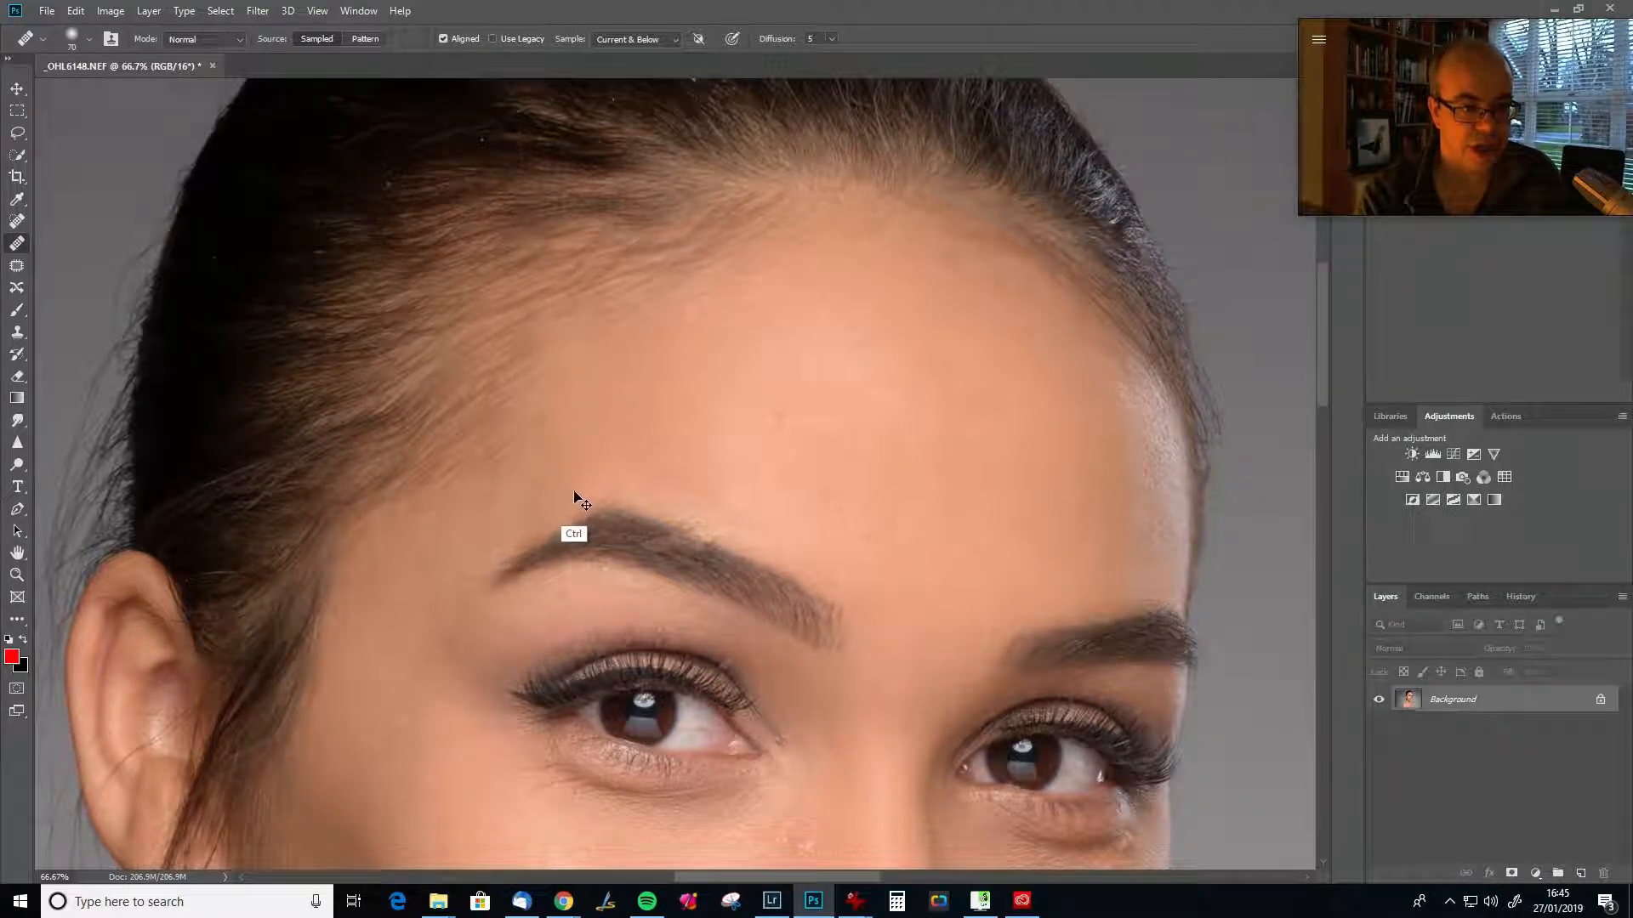
{"action": "left_click", "coordinate": [511, 484], "text": "alt"}
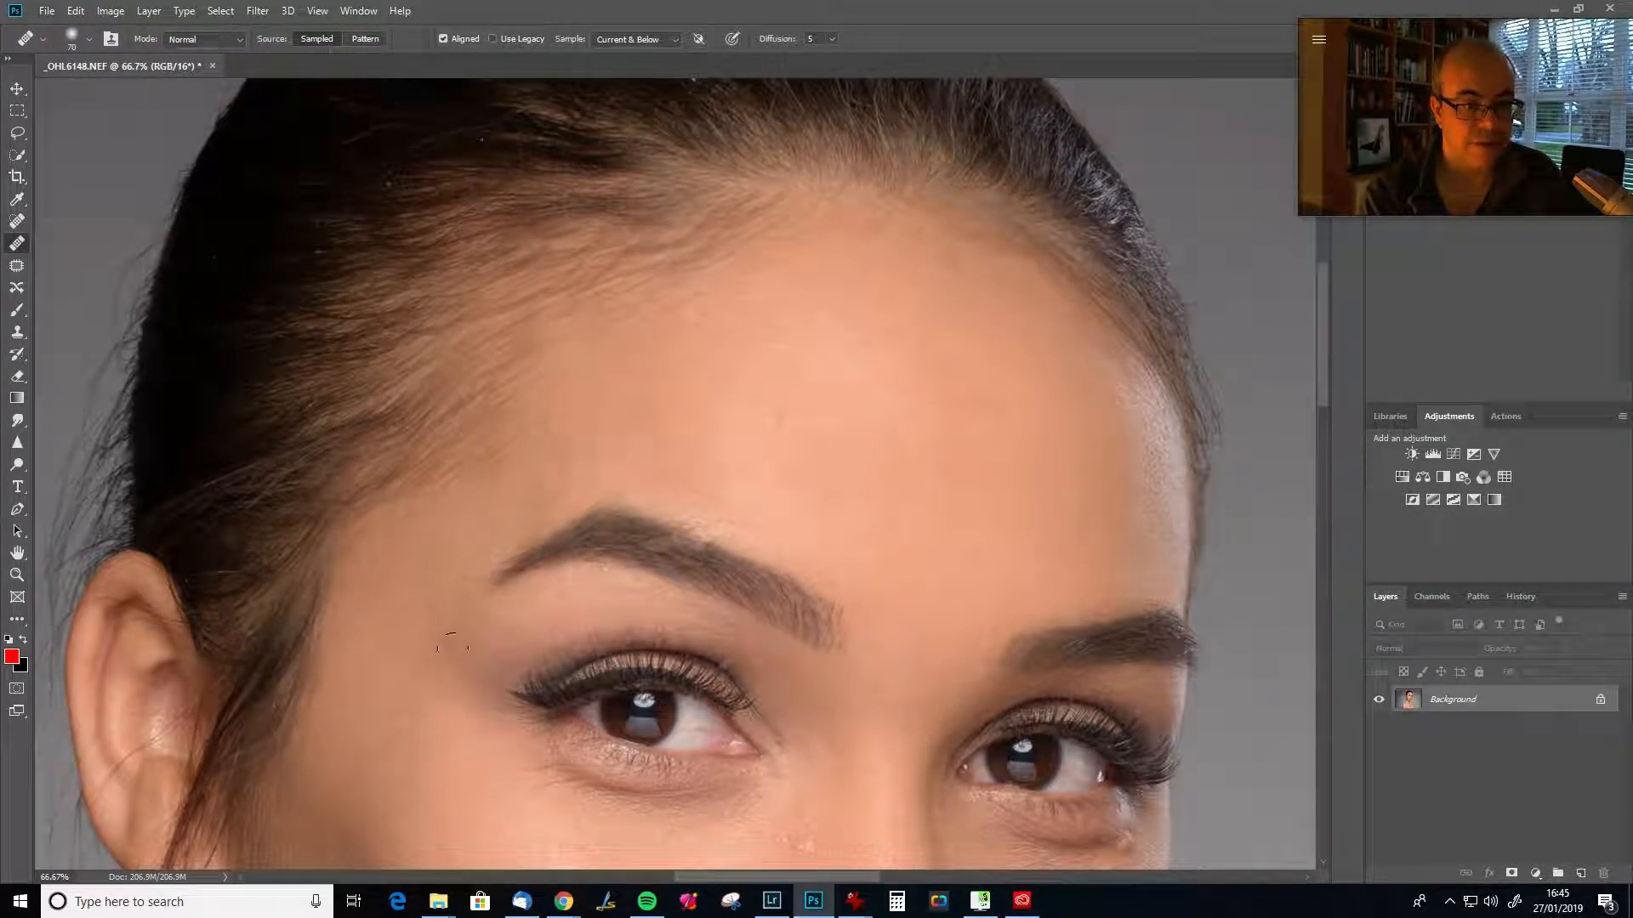
{"action": "left_click", "coordinate": [406, 702], "text": "alt"}
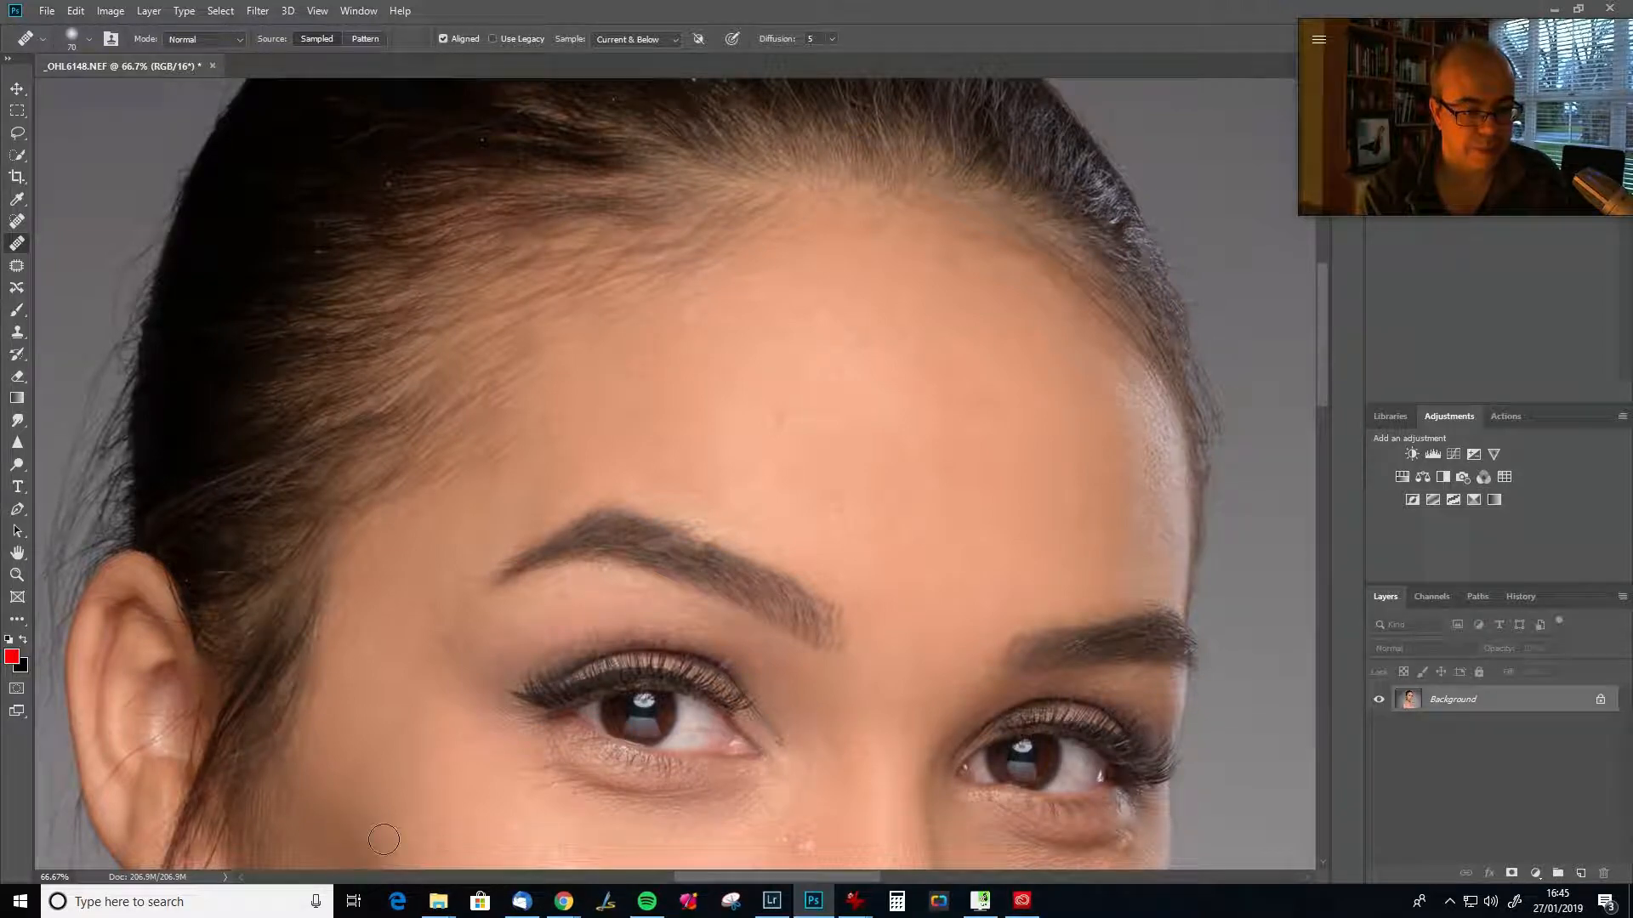
{"action": "left_click", "coordinate": [436, 841]}
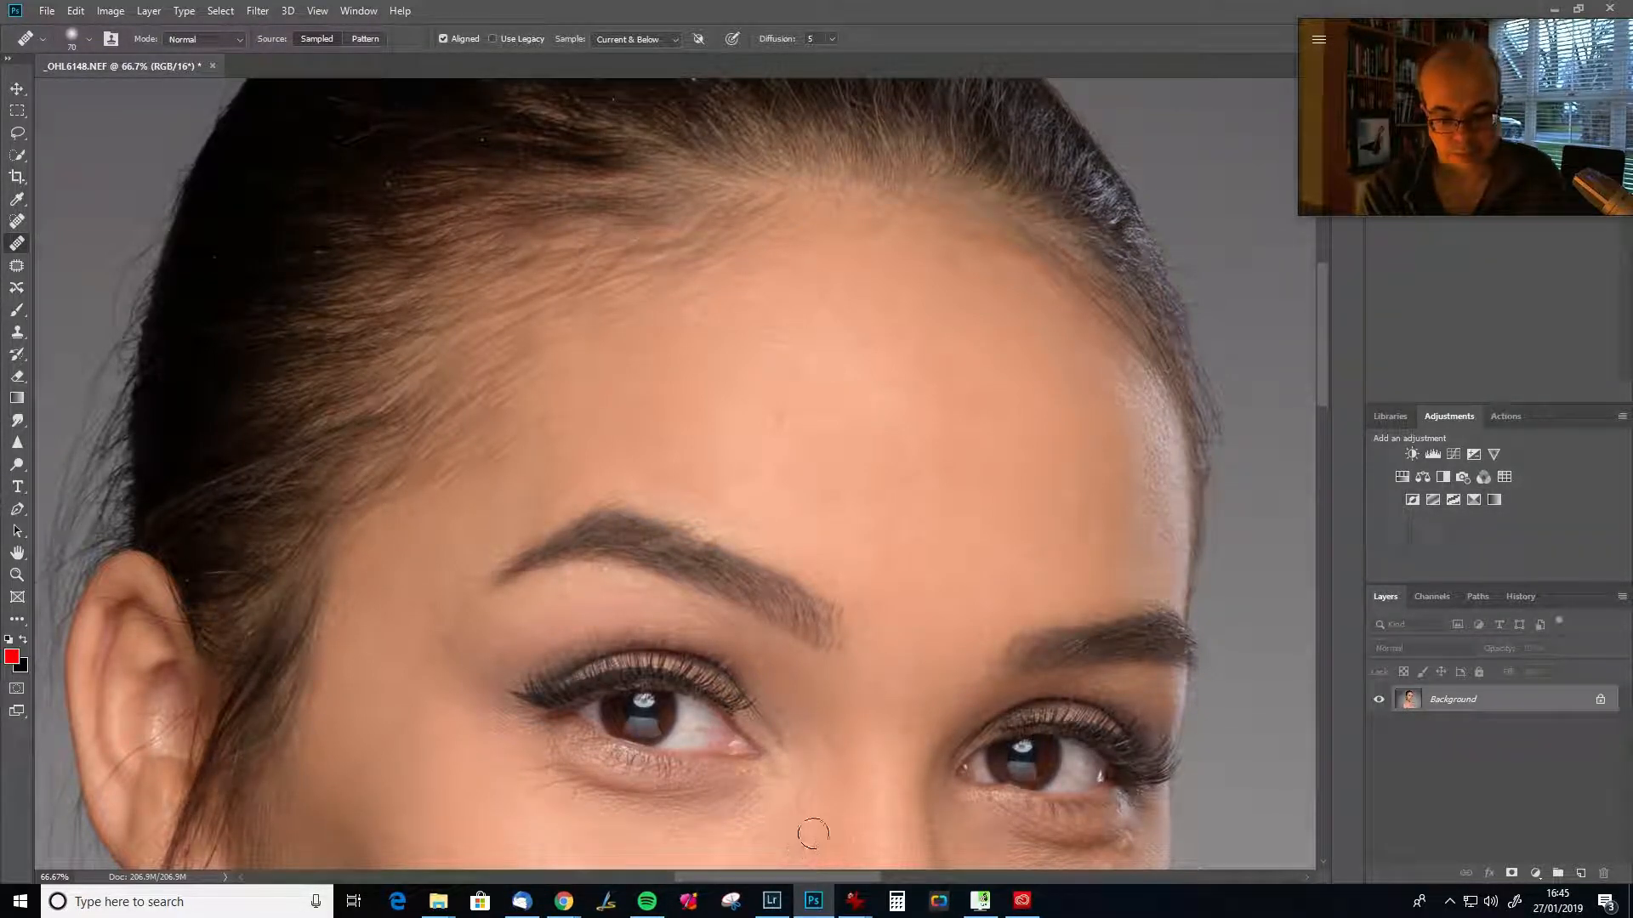
Heal the blemishes on the bridge and tip of the nose, reducing the healing brush from size 100 to 60.
{"action": "key", "text": "bracketright"}
{"action": "key", "text": "bracketright"}
{"action": "key", "text": "bracketright"}
{"action": "left_click_drag", "start_coordinate": [846, 791], "coordinate": [873, 608]}
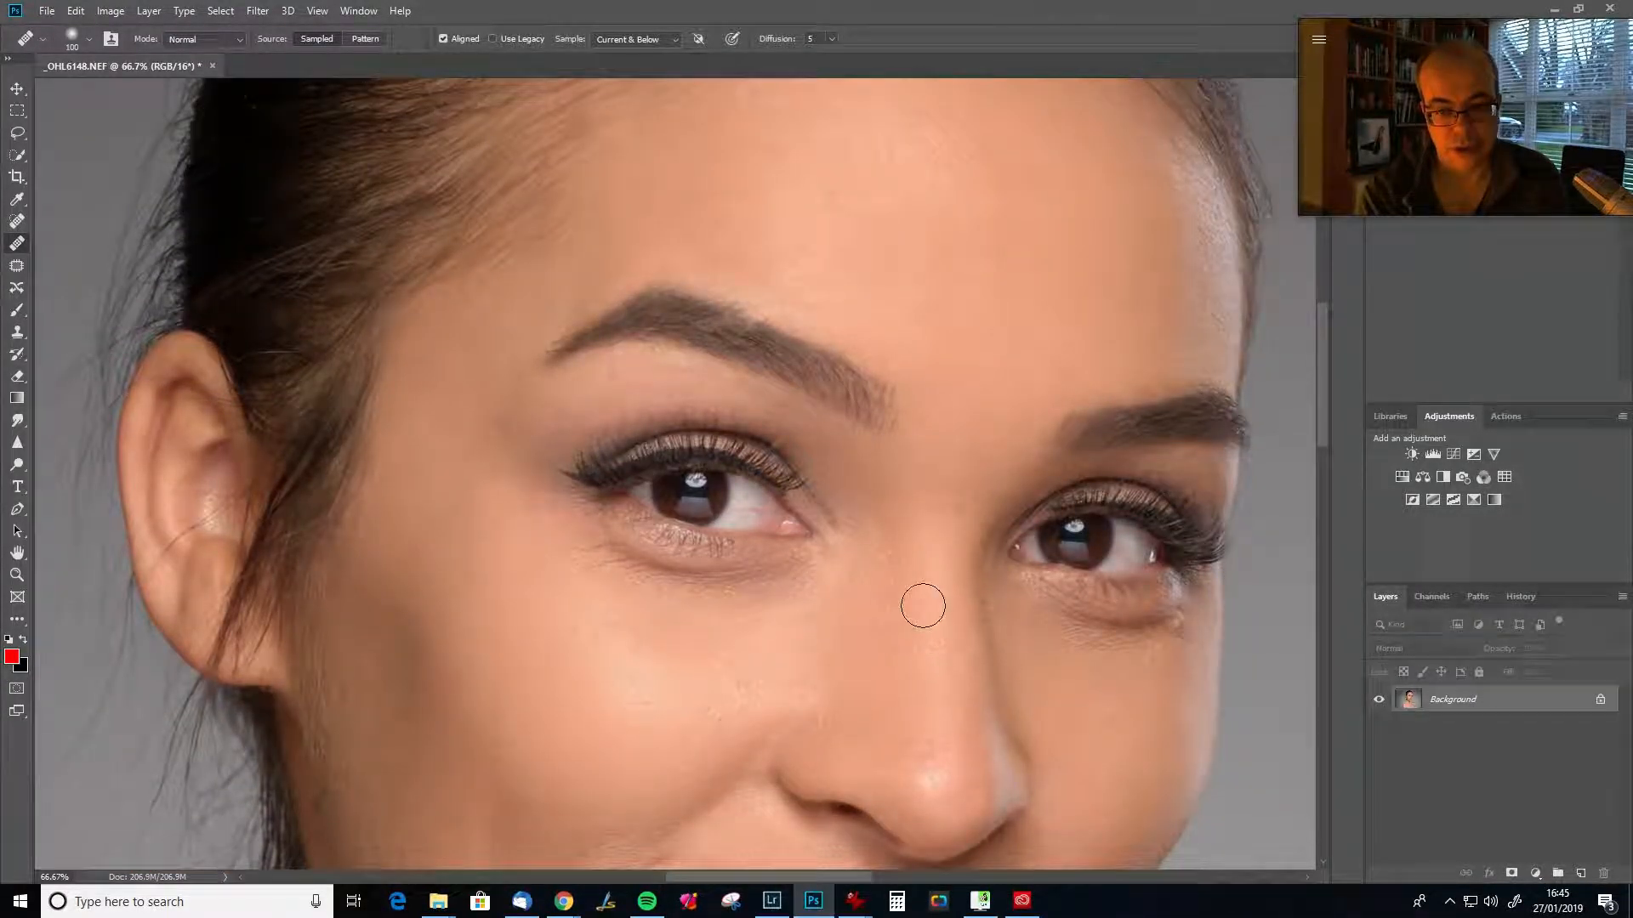
{"action": "key", "text": "bracketleft"}
{"action": "key", "text": "bracketleft"}
{"action": "key", "text": "bracketleft"}
{"action": "key", "text": "bracketleft"}
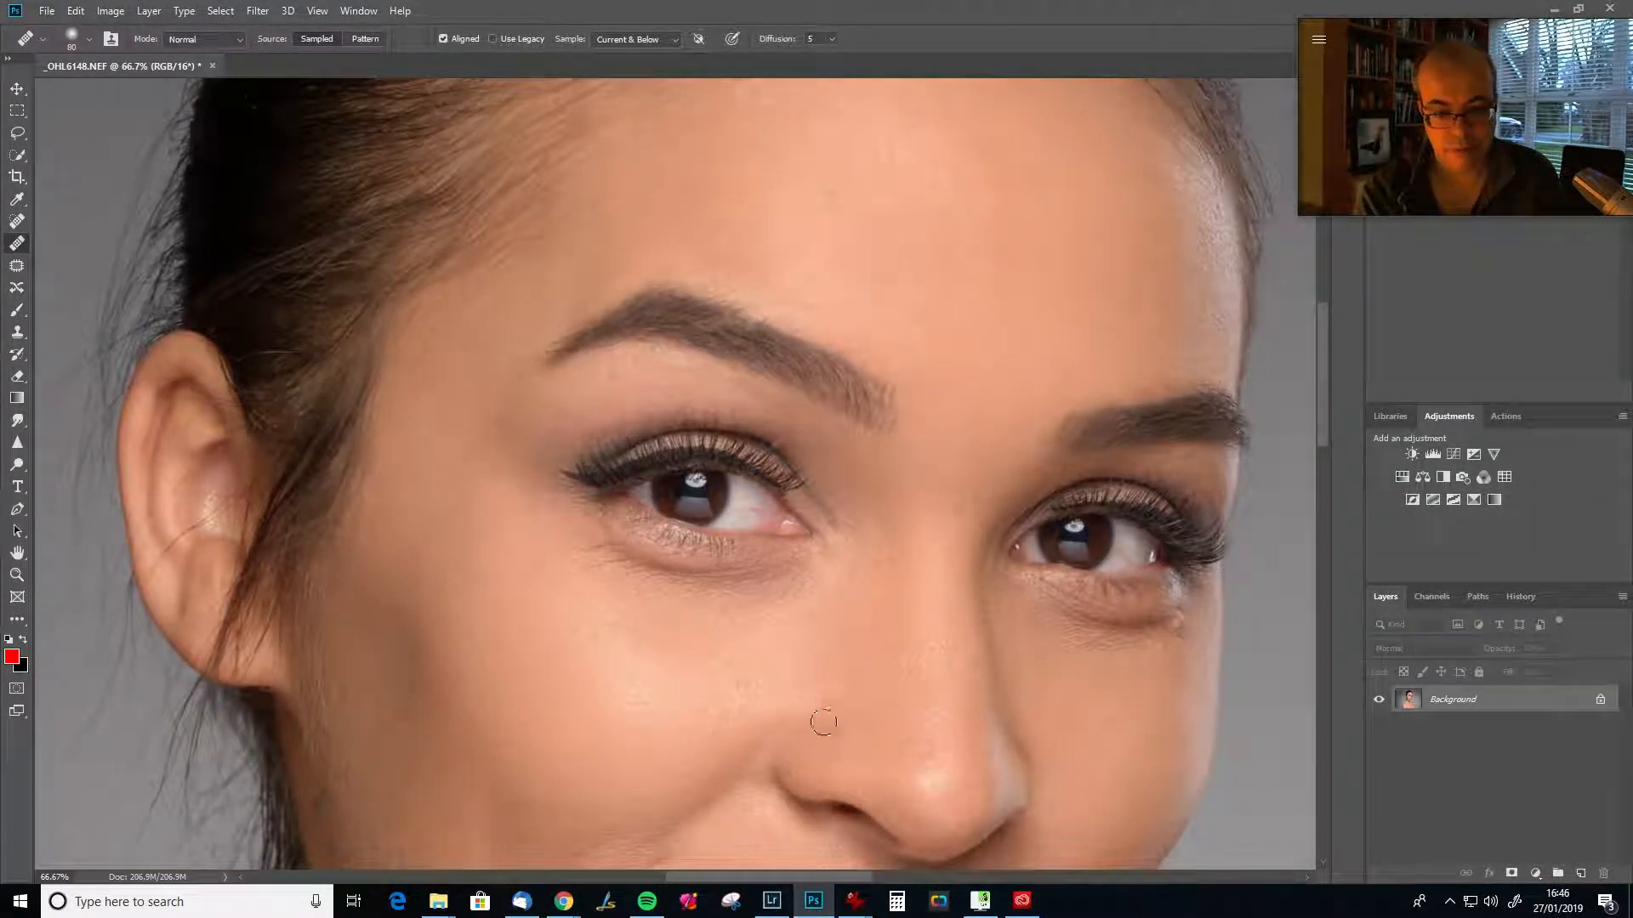
{"action": "left_click", "coordinate": [947, 765]}
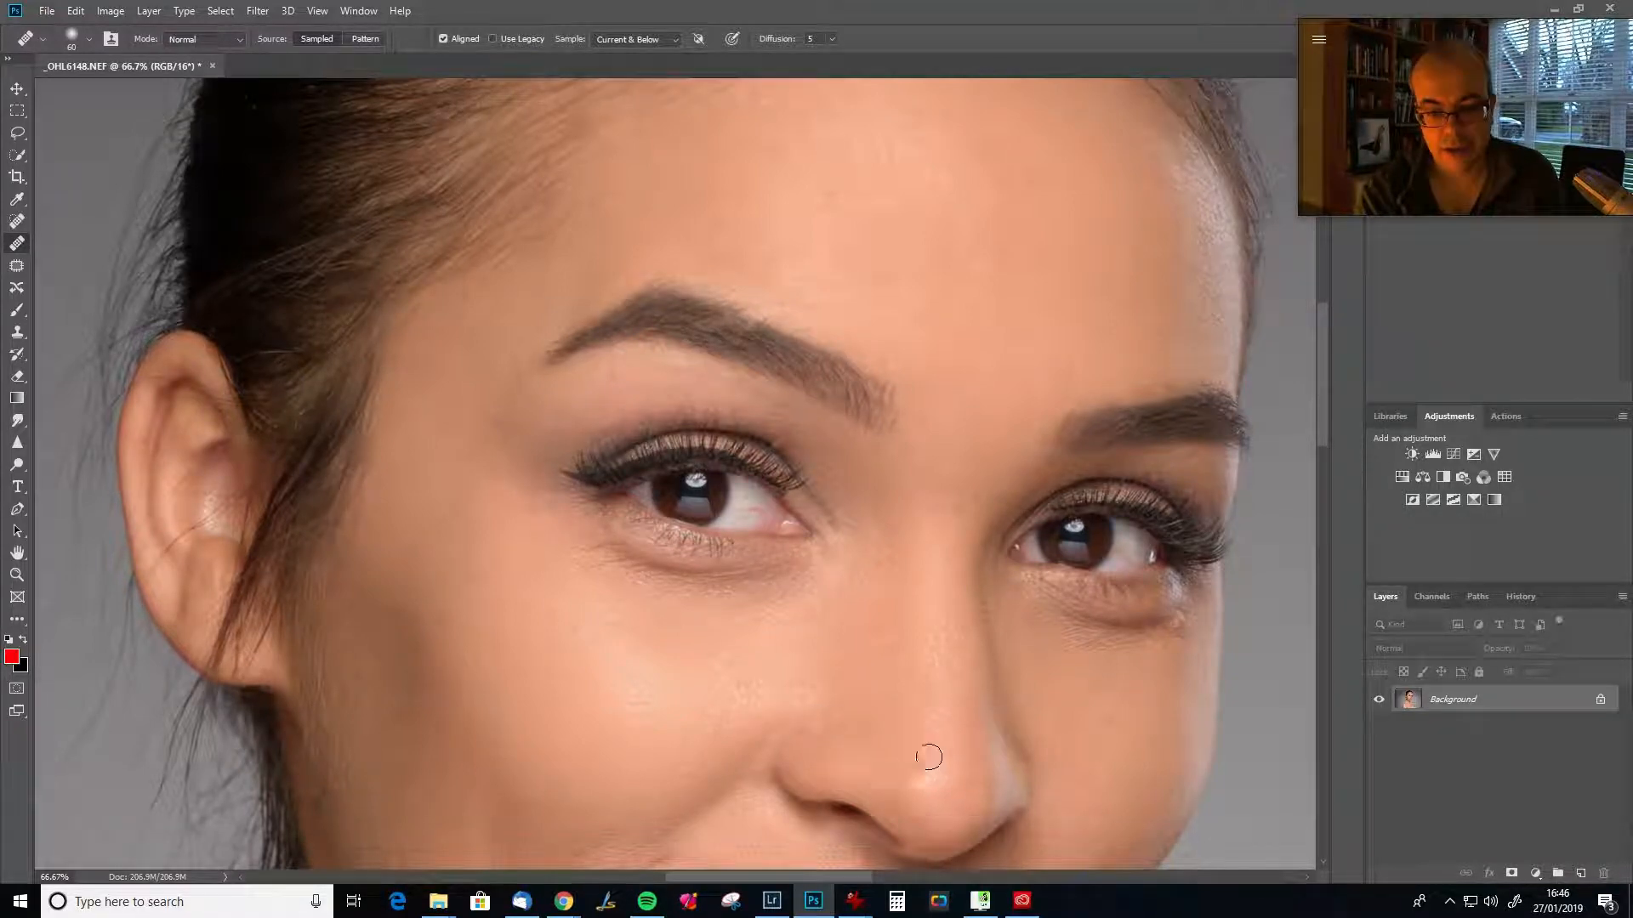
{"action": "key", "text": "alt"}
{"action": "left_click", "coordinate": [943, 729], "text": "alt"}
{"action": "left_click", "coordinate": [926, 750]}
Heal the marks beneath the right-hand eye with cheek skin as the source, enlarging the brush to size 100.
{"action": "key", "text": "alt"}
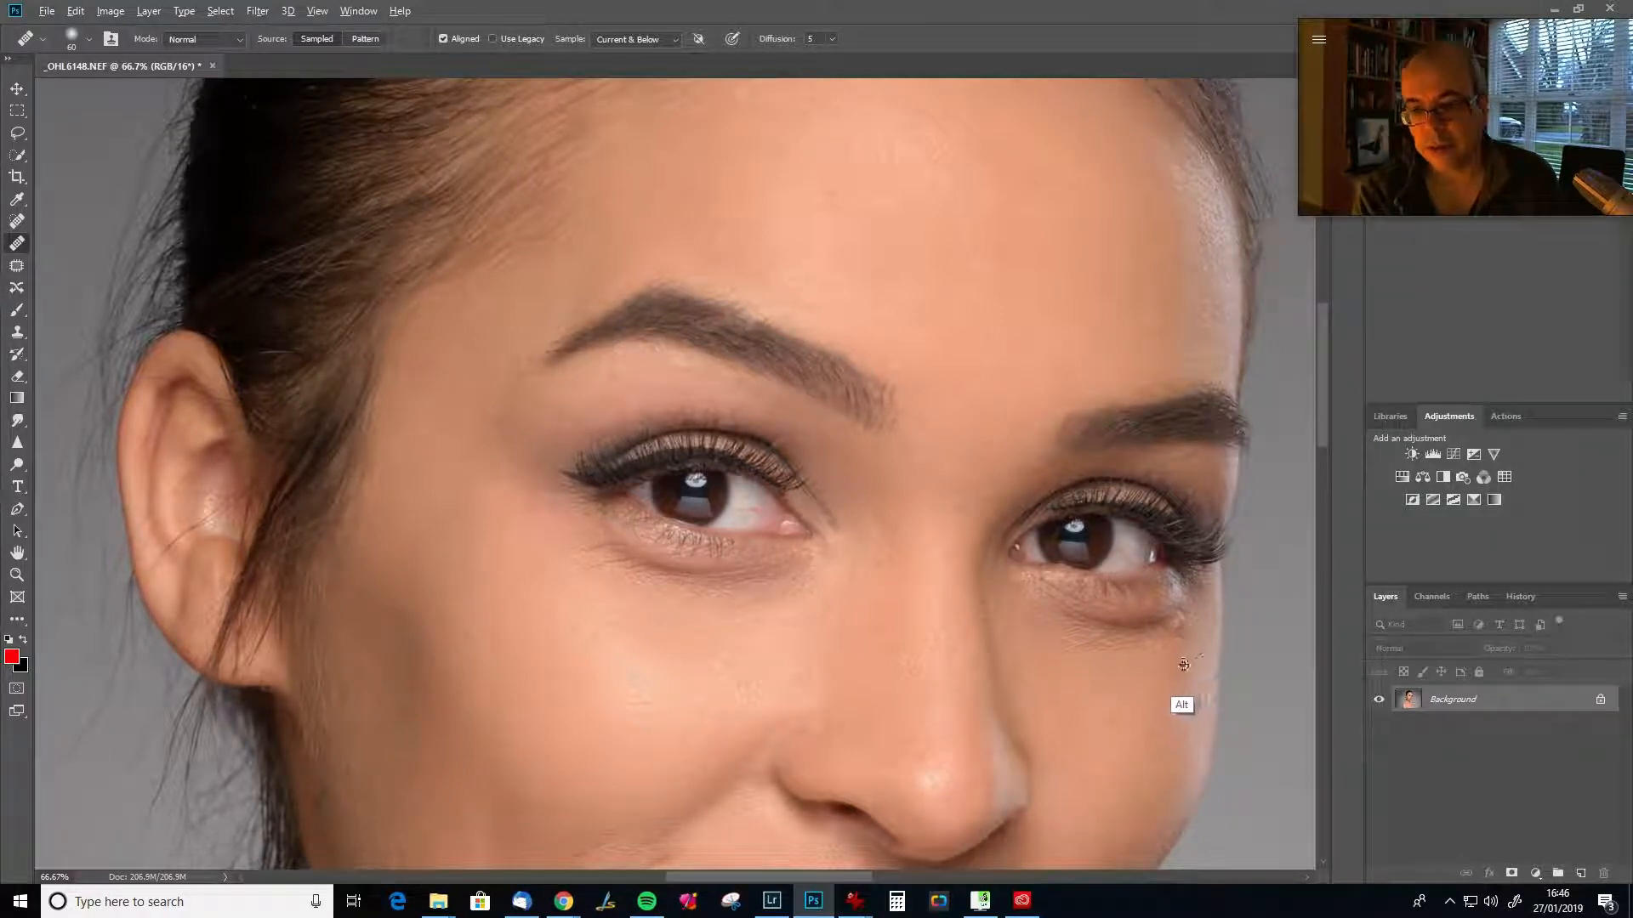
{"action": "left_click", "coordinate": [1142, 685], "text": "alt"}
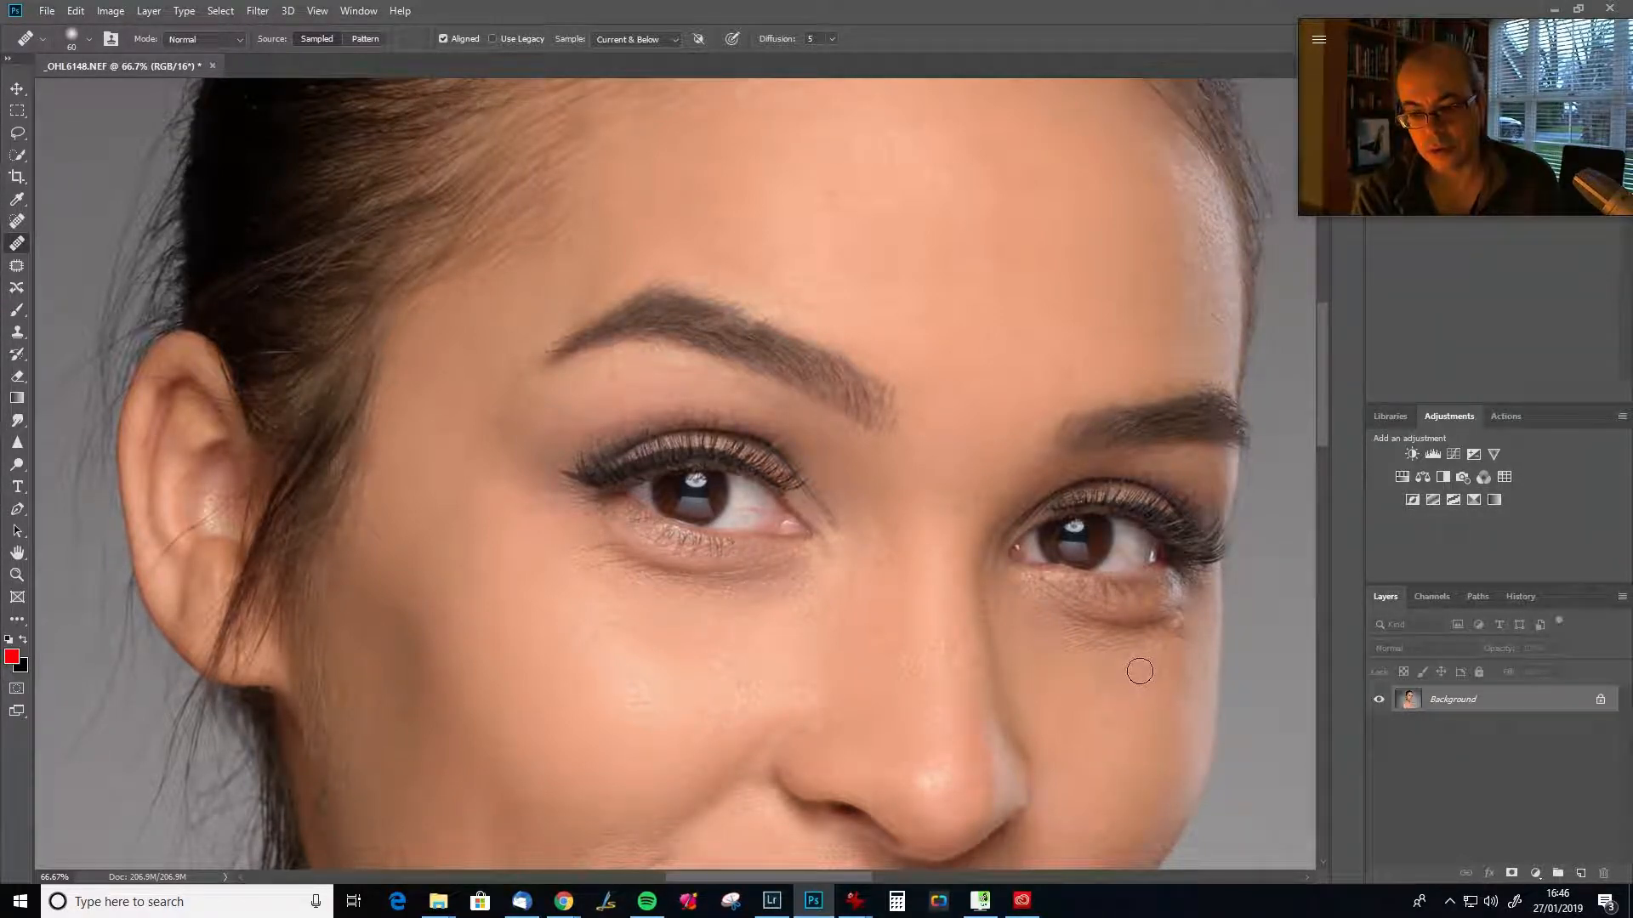
{"action": "key", "text": "alt"}
{"action": "left_click", "coordinate": [1161, 679], "text": "alt"}
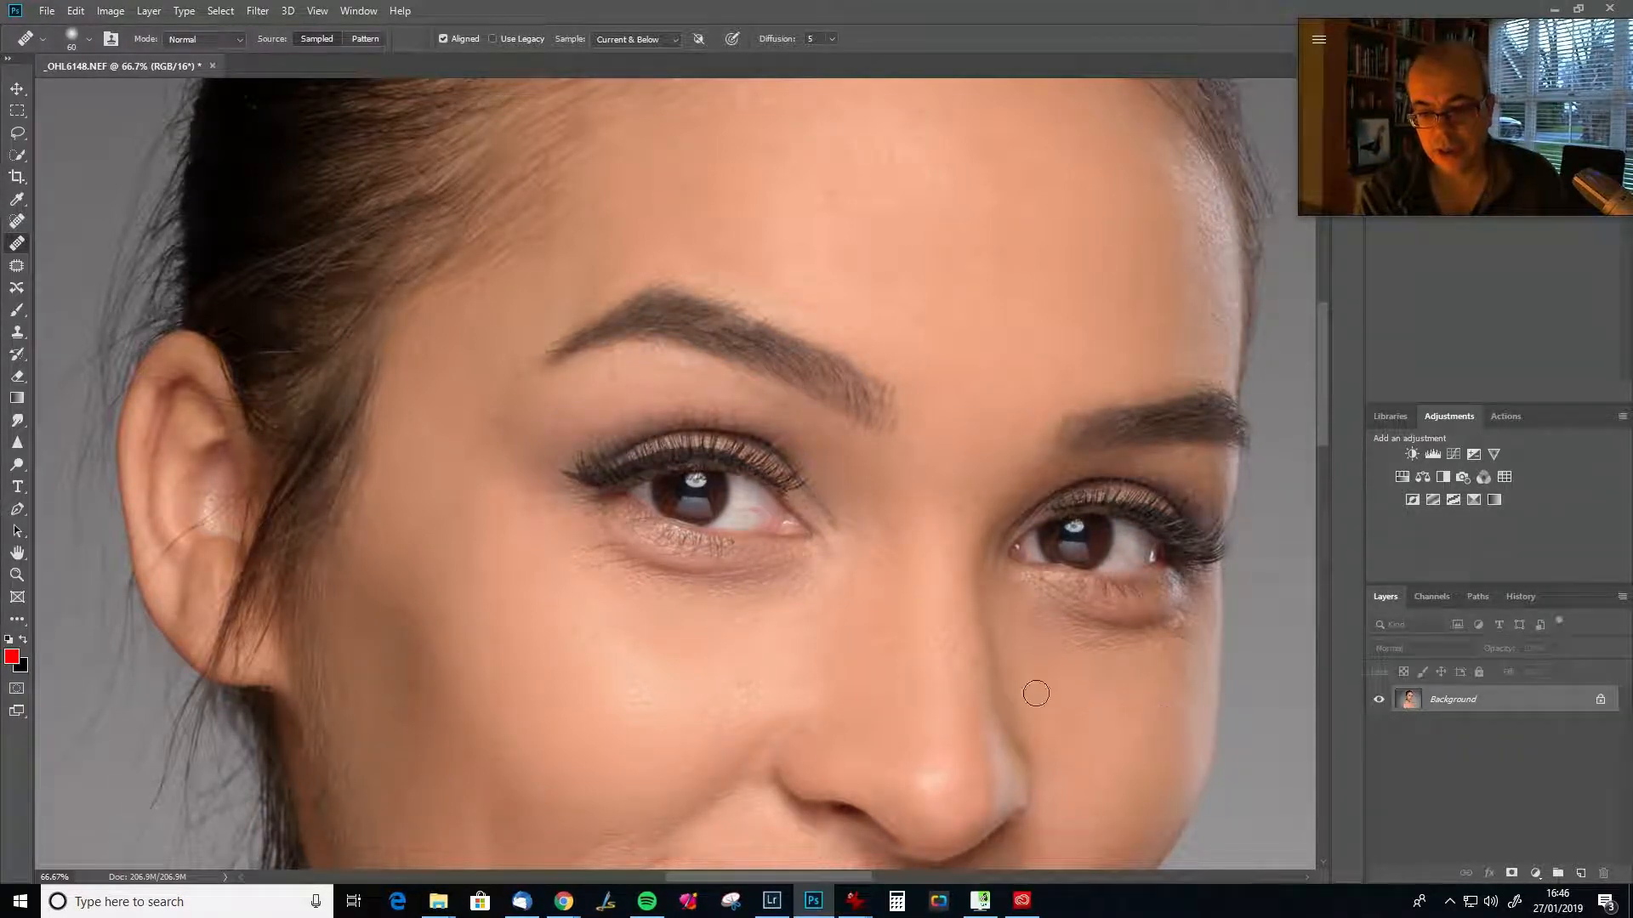
{"action": "left_click", "coordinate": [1159, 632]}
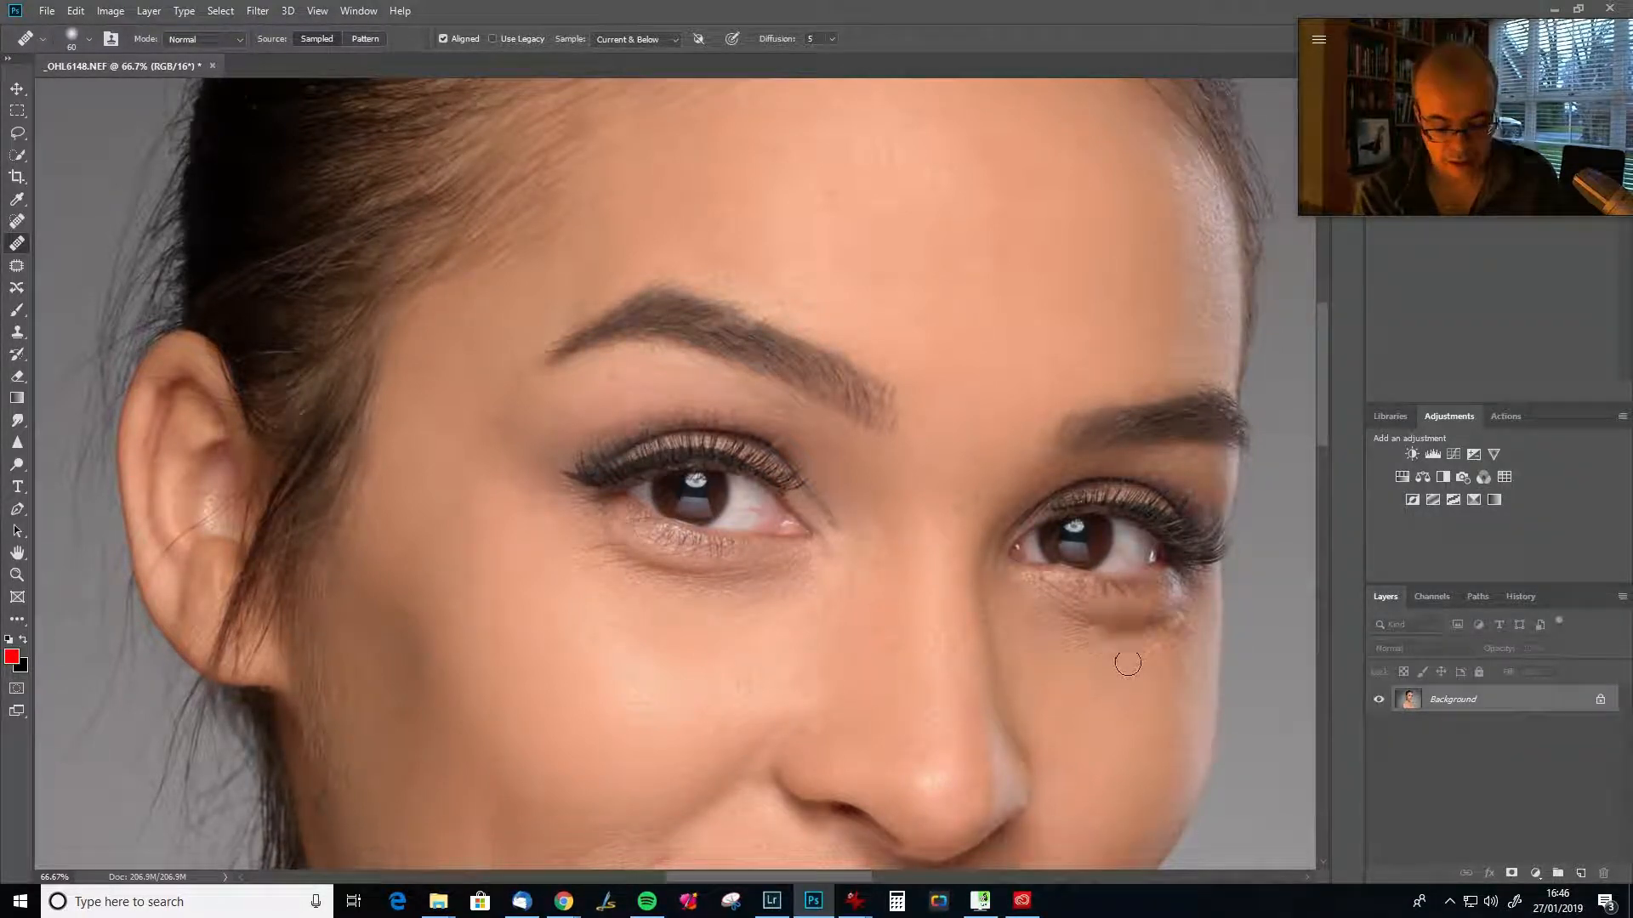
{"action": "left_click_drag", "start_coordinate": [1179, 640], "coordinate": [1156, 642]}
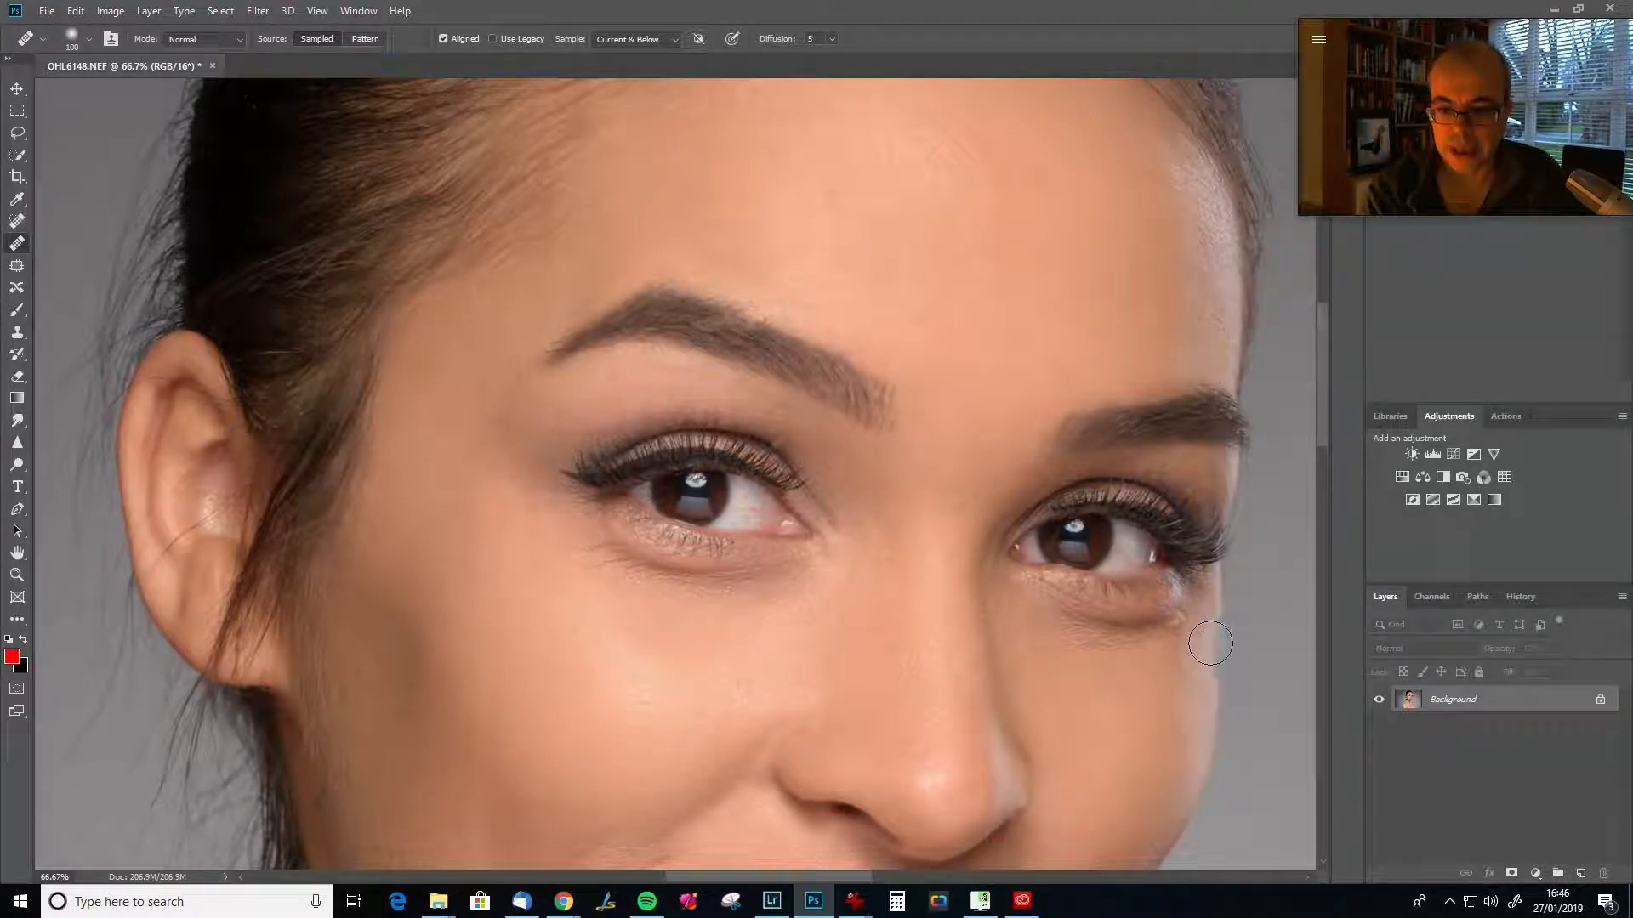
{"action": "left_click", "coordinate": [1175, 678], "text": "alt"}
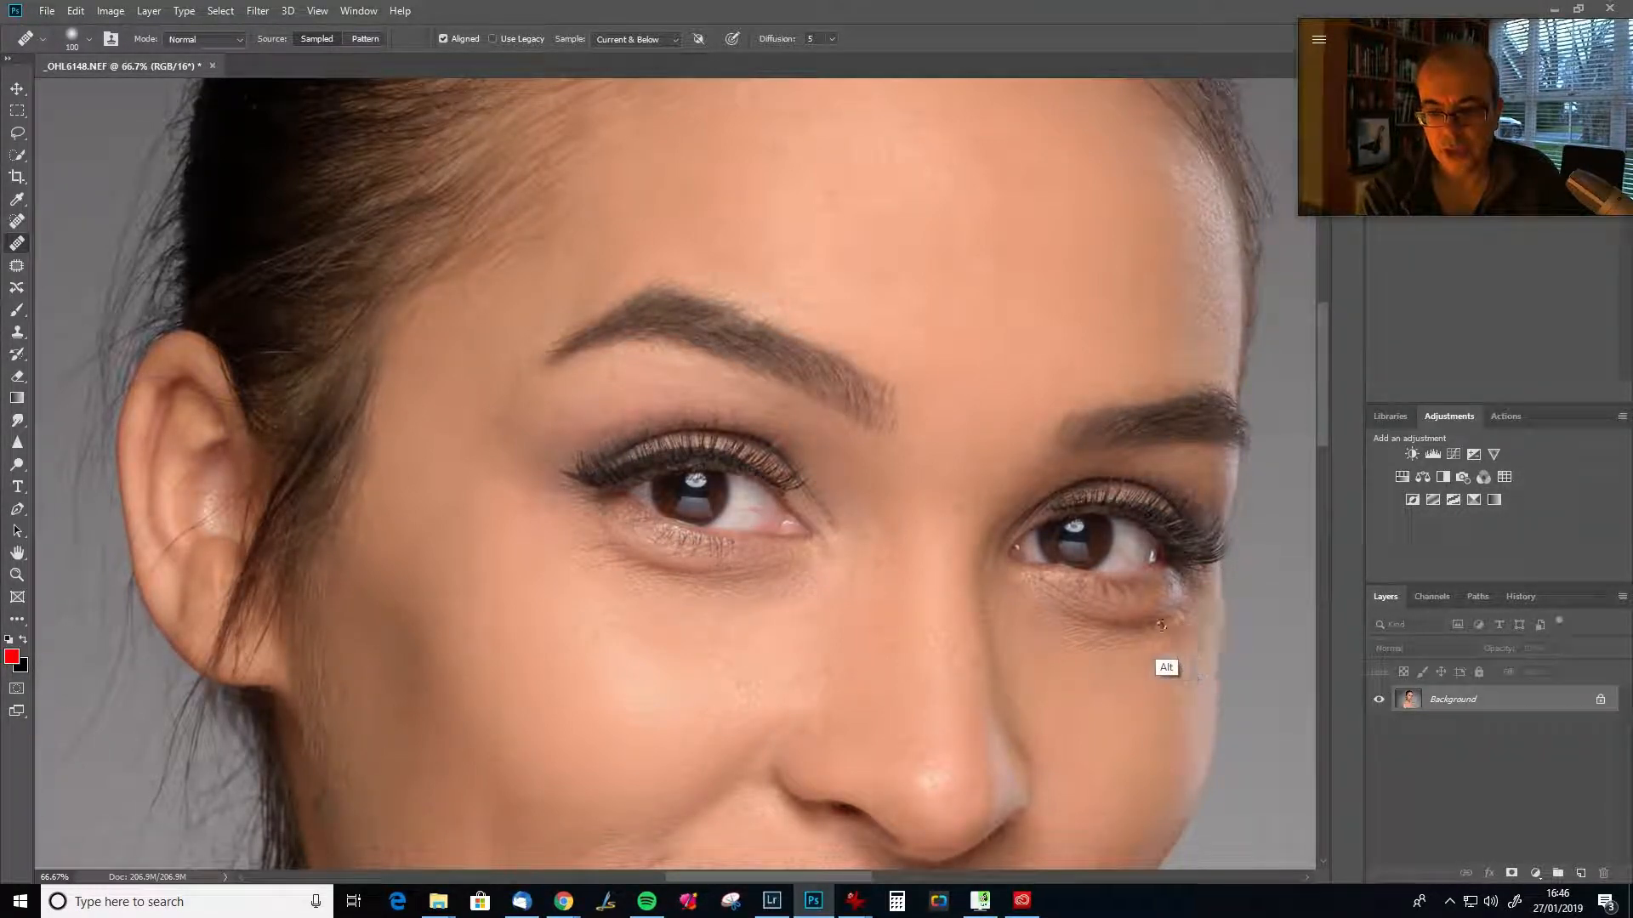
{"action": "left_click", "coordinate": [1191, 646], "text": "alt"}
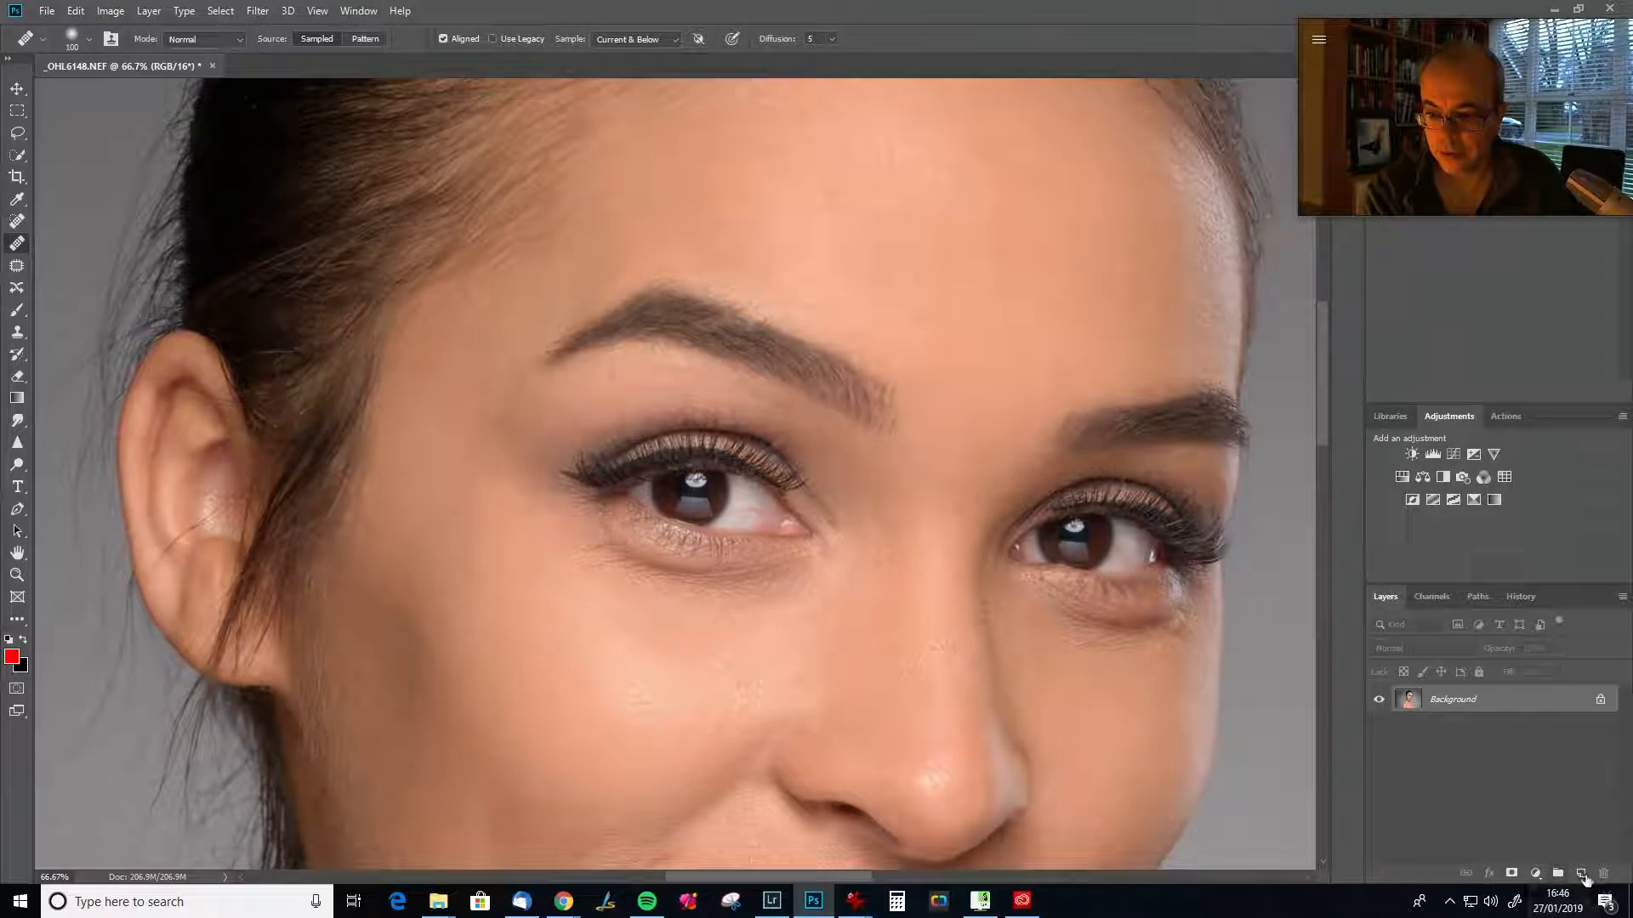
Add a new empty layer and heal the skin below the right-hand eye's outer corner on it with the size 100 brush.
{"action": "left_click", "coordinate": [1582, 875]}
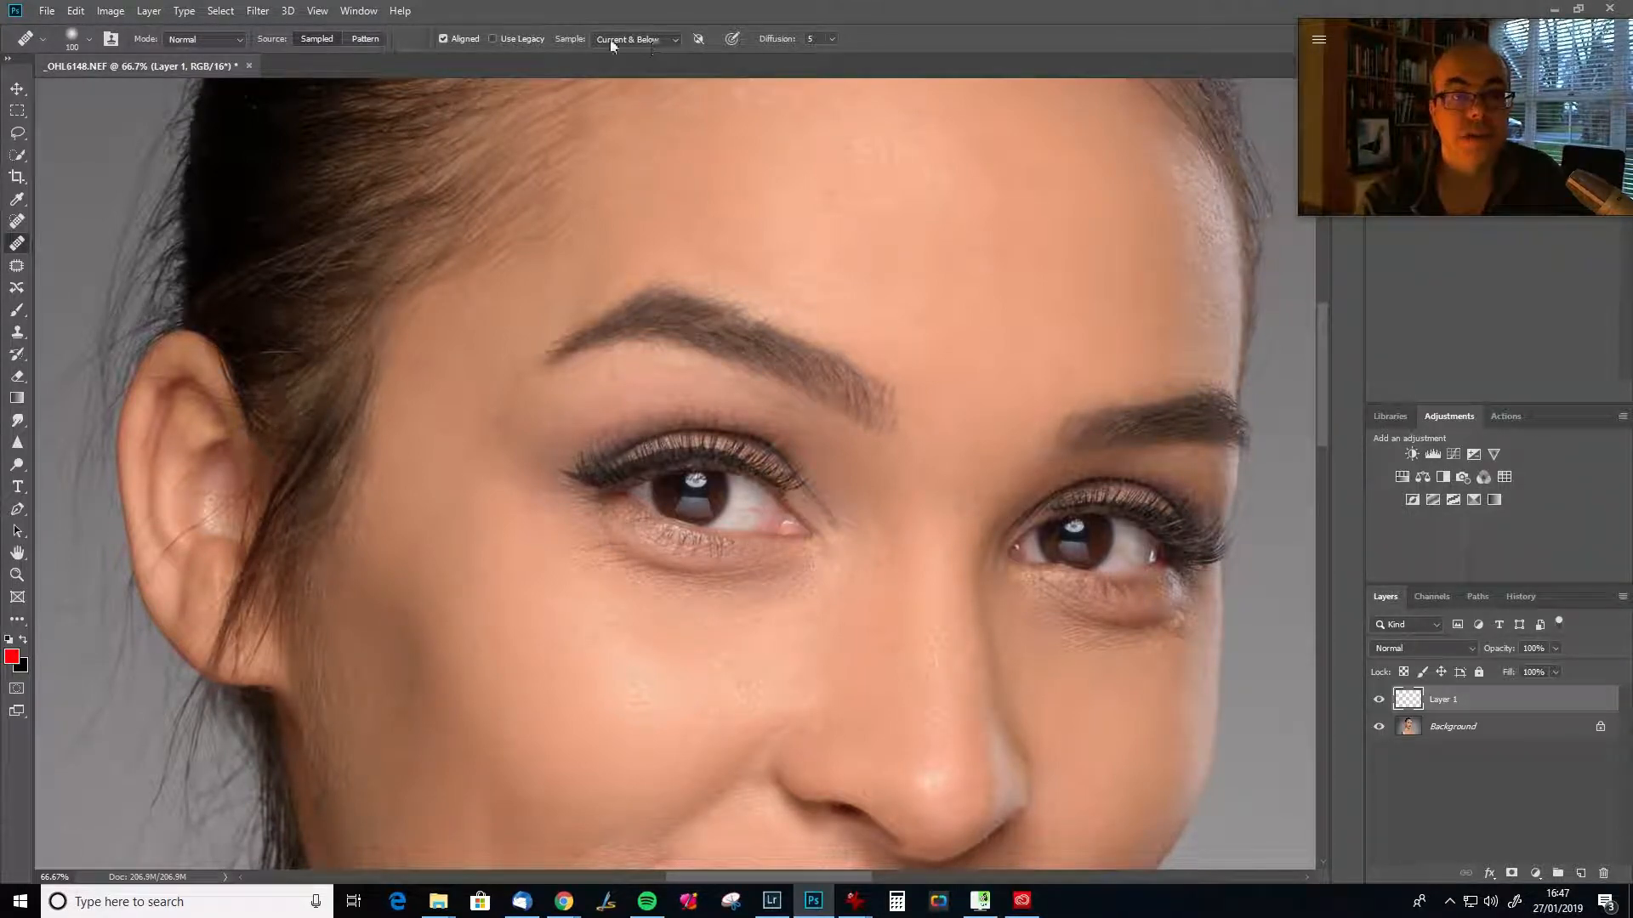
{"action": "left_click", "coordinate": [893, 588], "text": "alt"}
{"action": "left_click_drag", "start_coordinate": [1080, 616], "coordinate": [1135, 627]}
{"action": "key", "text": "alt"}
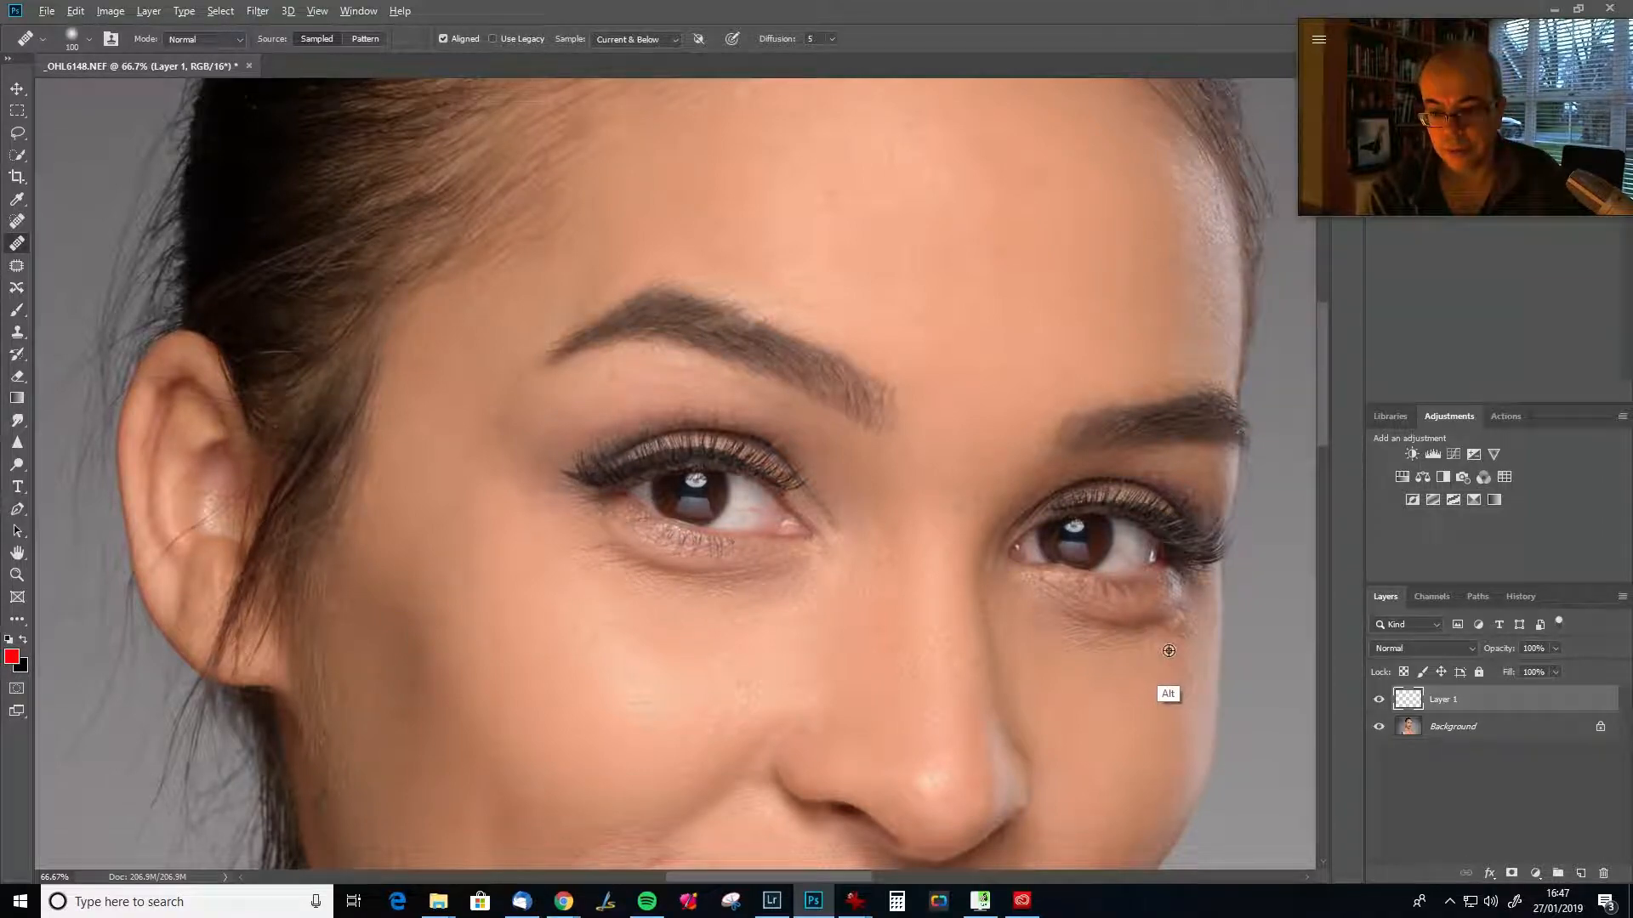
{"action": "left_click", "coordinate": [1168, 648], "text": "alt"}
{"action": "left_click_drag", "start_coordinate": [1204, 689], "coordinate": [1188, 609]}
{"action": "key", "text": "alt"}
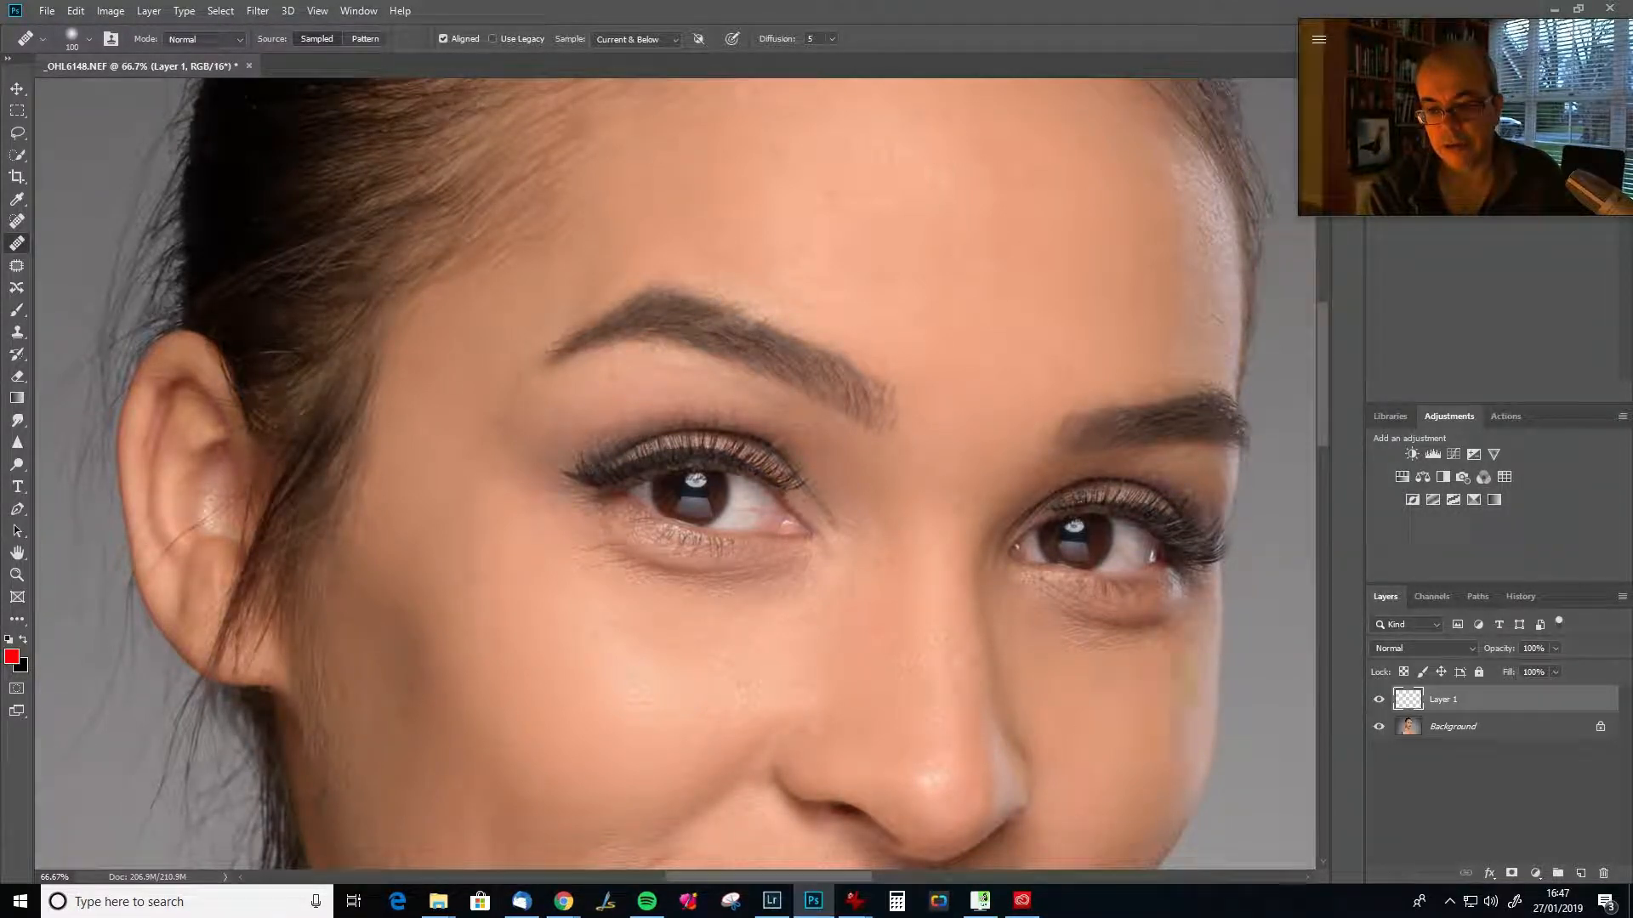
{"action": "key", "text": "alt"}
{"action": "left_click", "coordinate": [1163, 681], "text": "alt"}
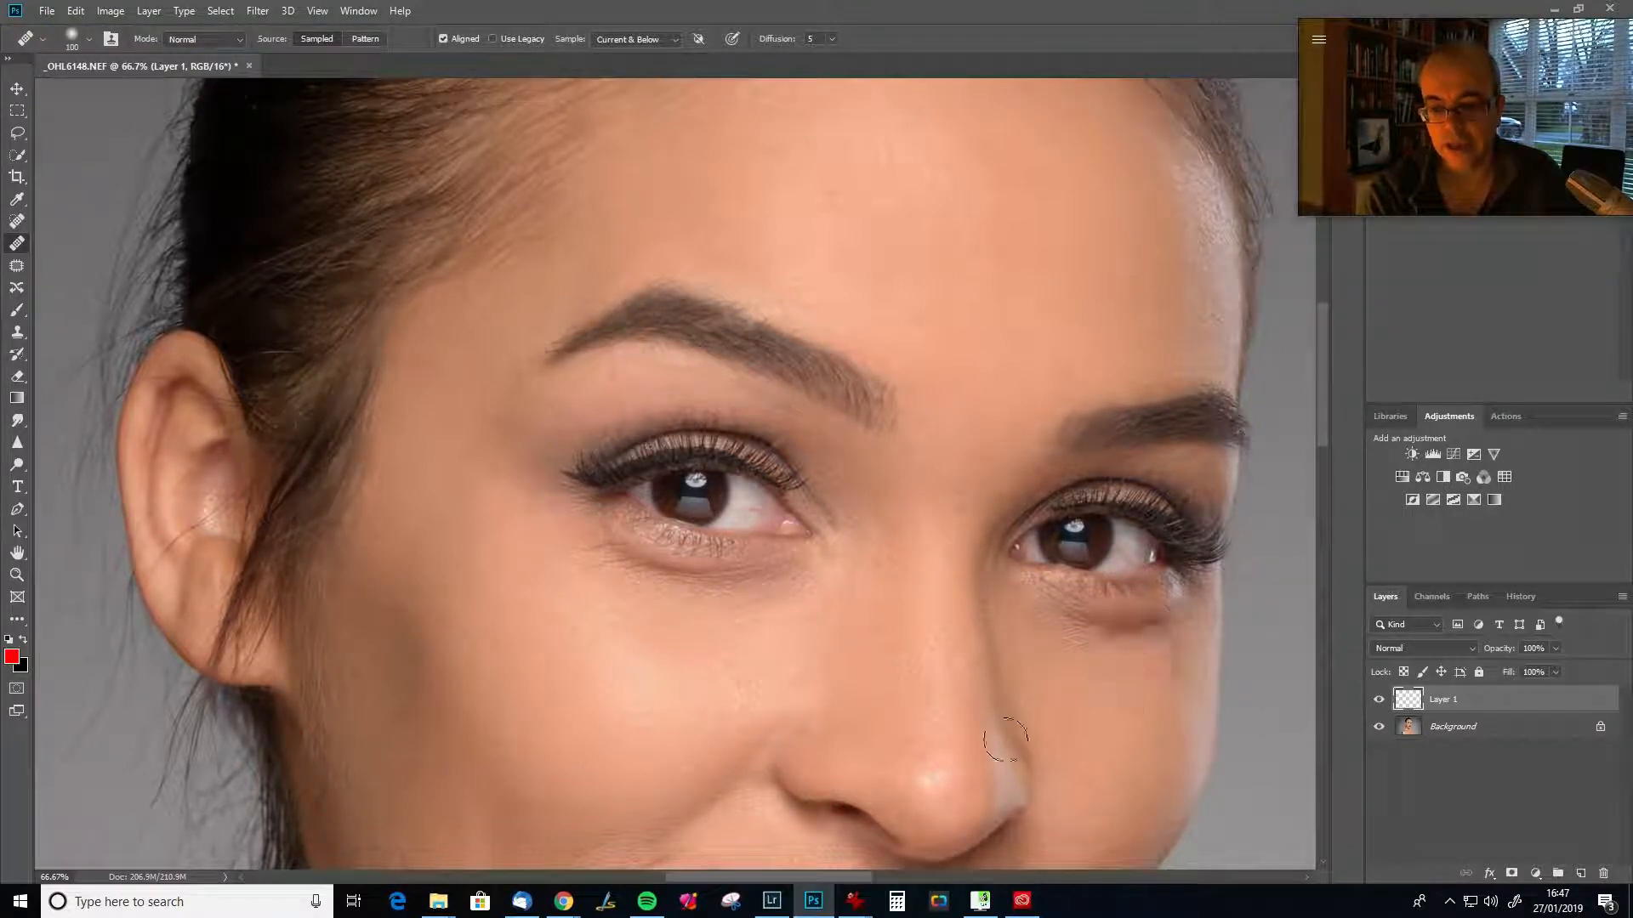
Heal the shiny spots and pores on the left-hand cheek beside the nose with the brush at size 70.
{"action": "left_click_drag", "start_coordinate": [703, 692], "coordinate": [959, 410]}
{"action": "key", "text": "bracketleft"}
{"action": "key", "text": "bracketleft"}
{"action": "key", "text": "bracketleft"}
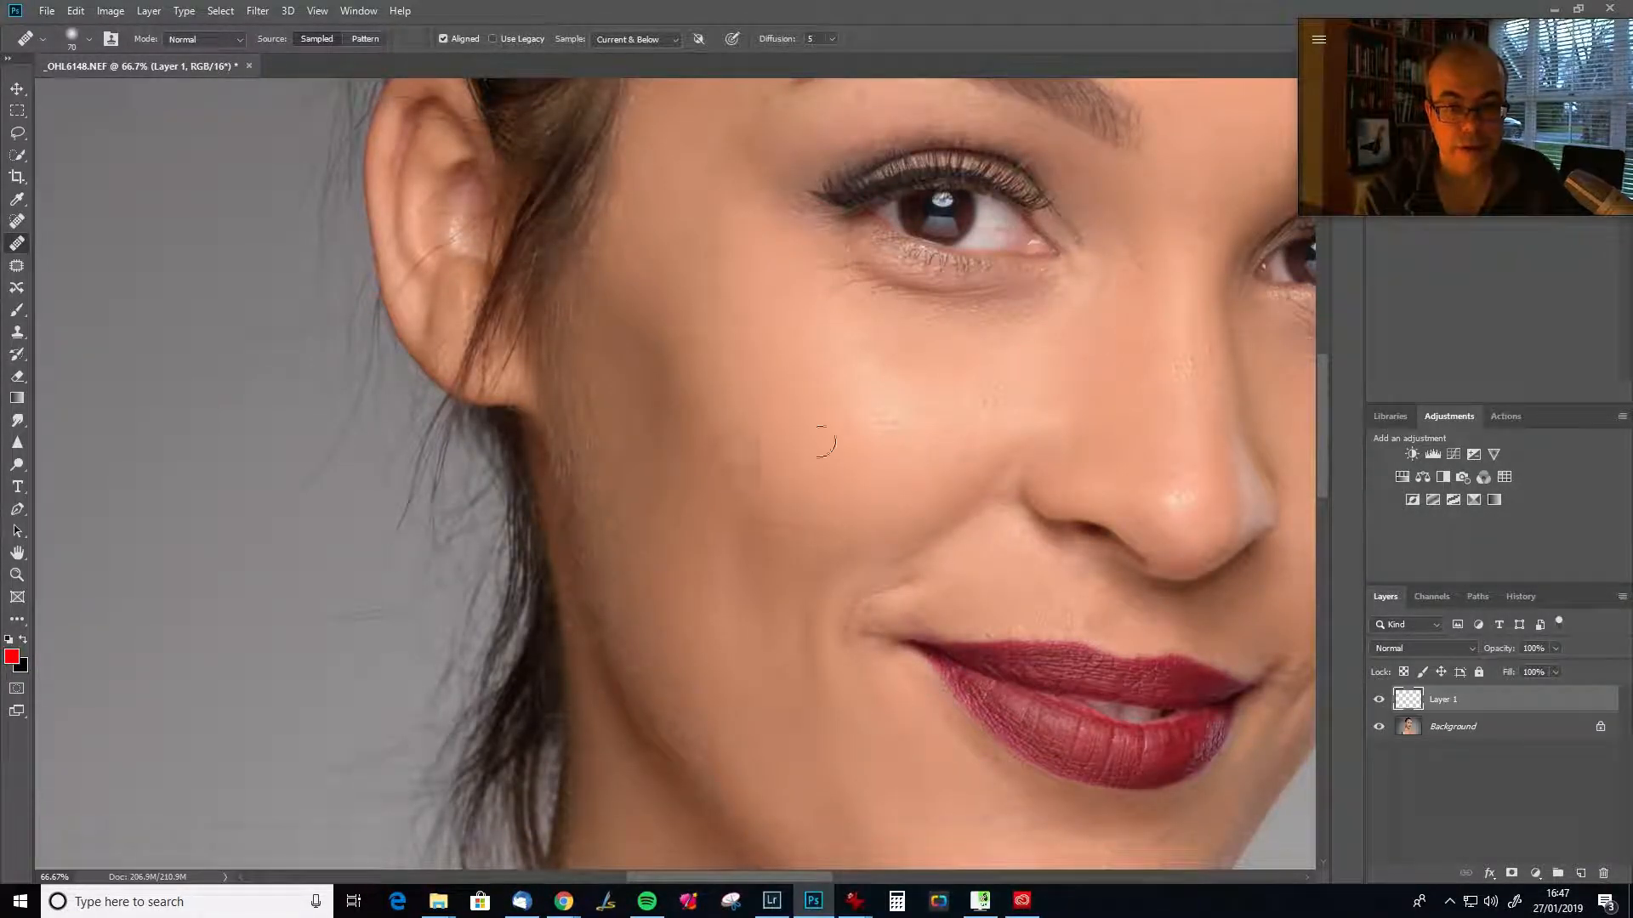
{"action": "left_click", "coordinate": [879, 406], "text": "alt"}
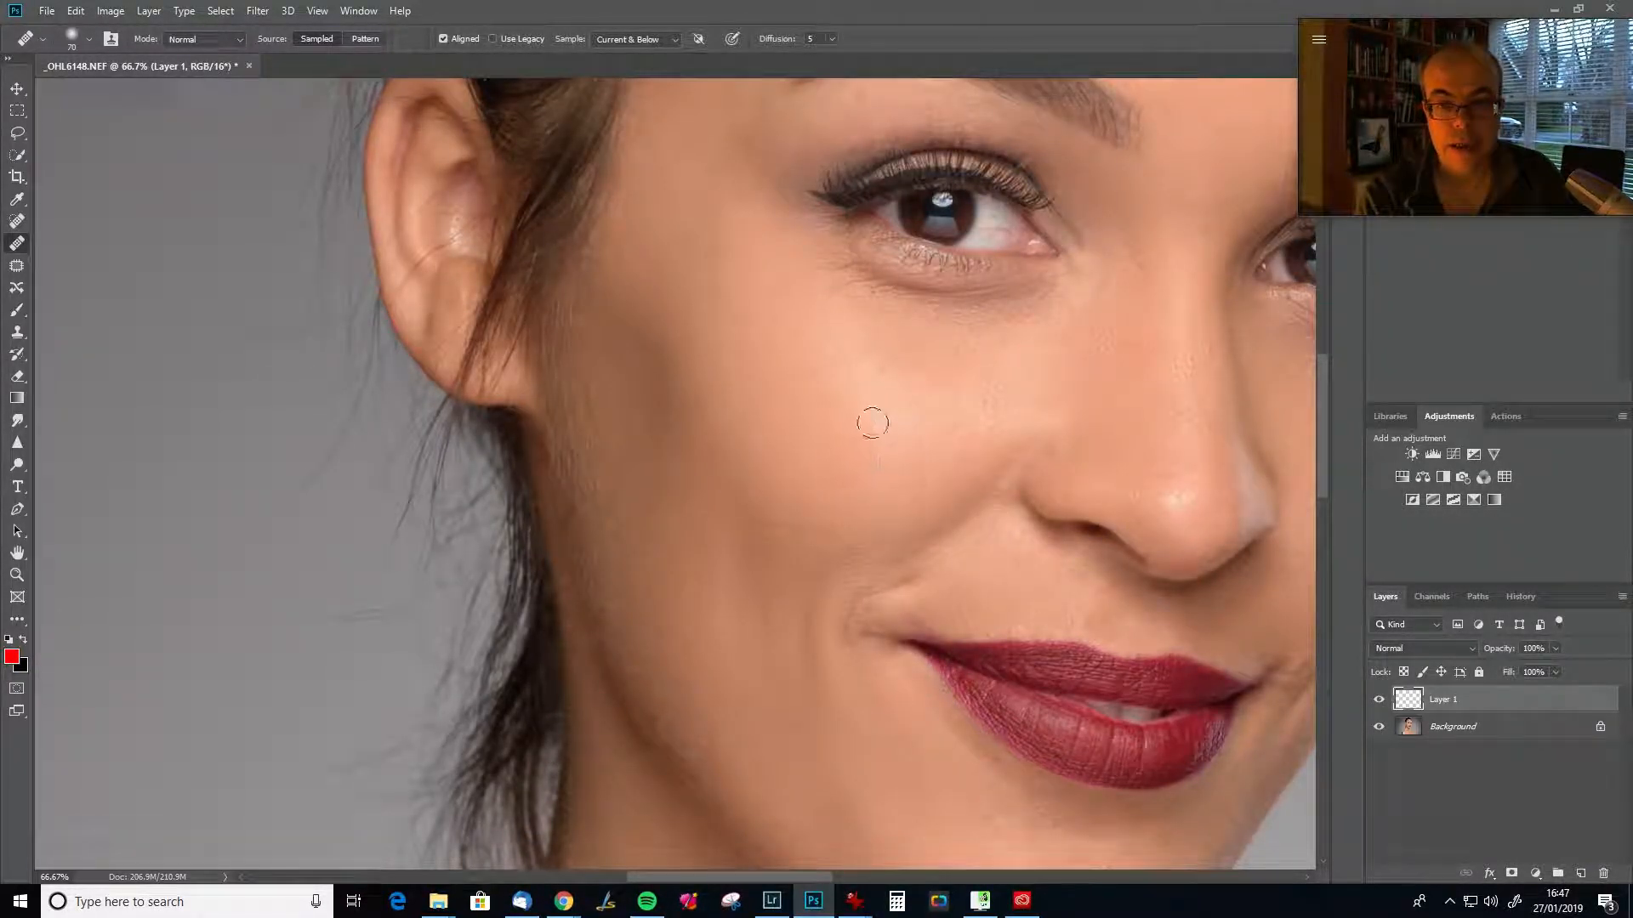
{"action": "left_click", "coordinate": [987, 404]}
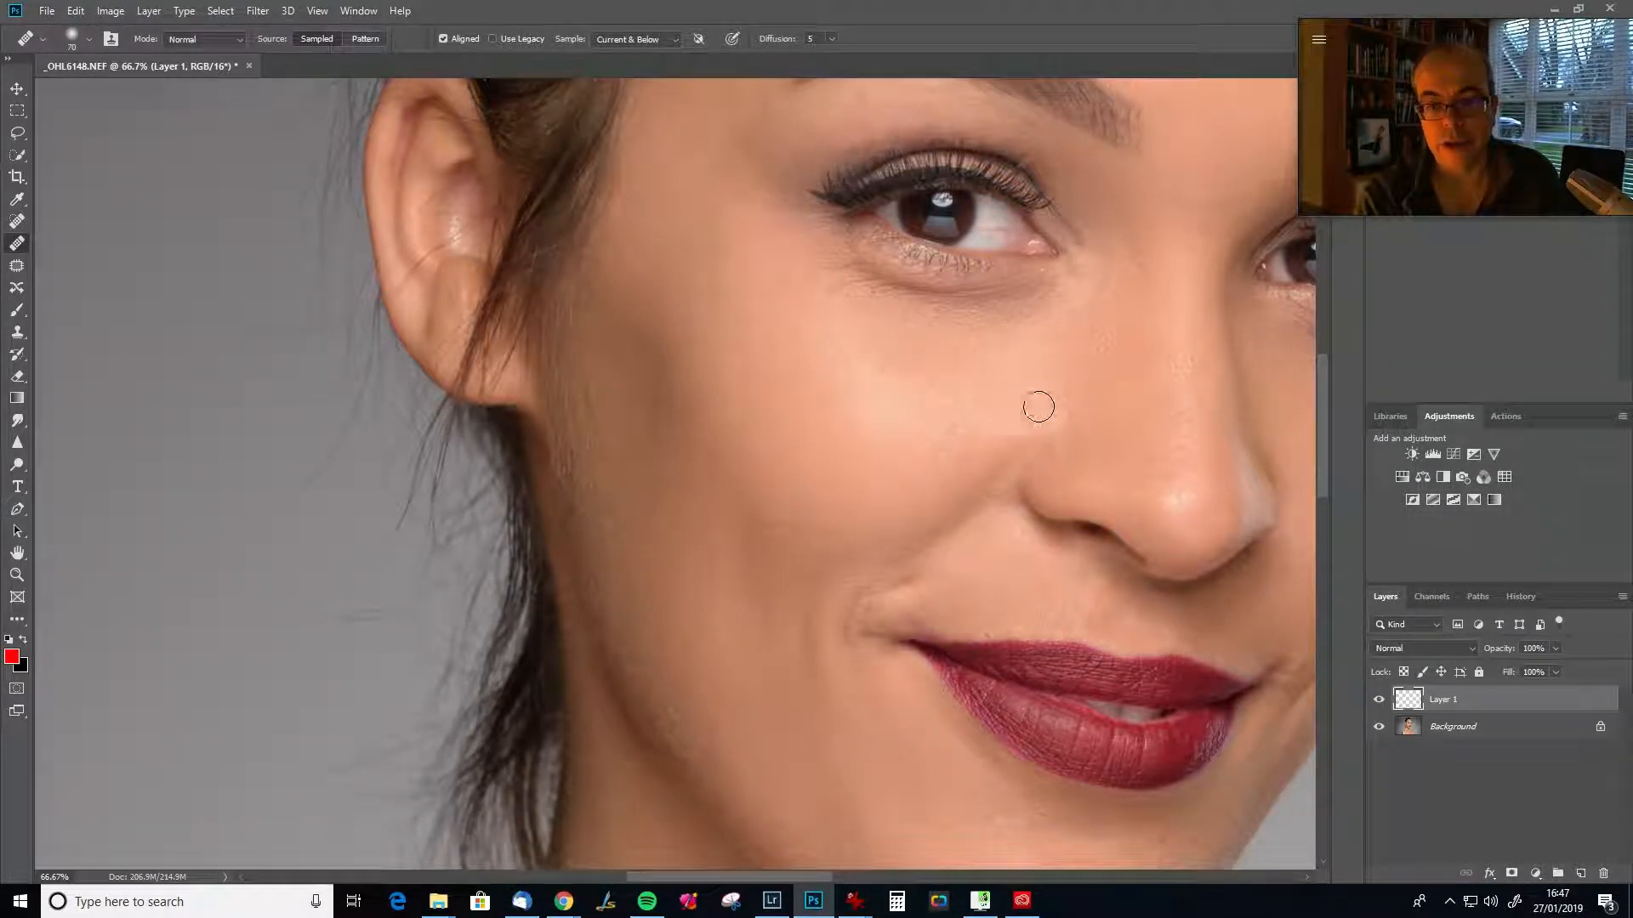
{"action": "left_click", "coordinate": [1017, 450], "text": "alt"}
Heal the skin around the left-hand mouth corner and along the jaw below the ear with the brush at size 60.
{"action": "key", "text": "alt"}
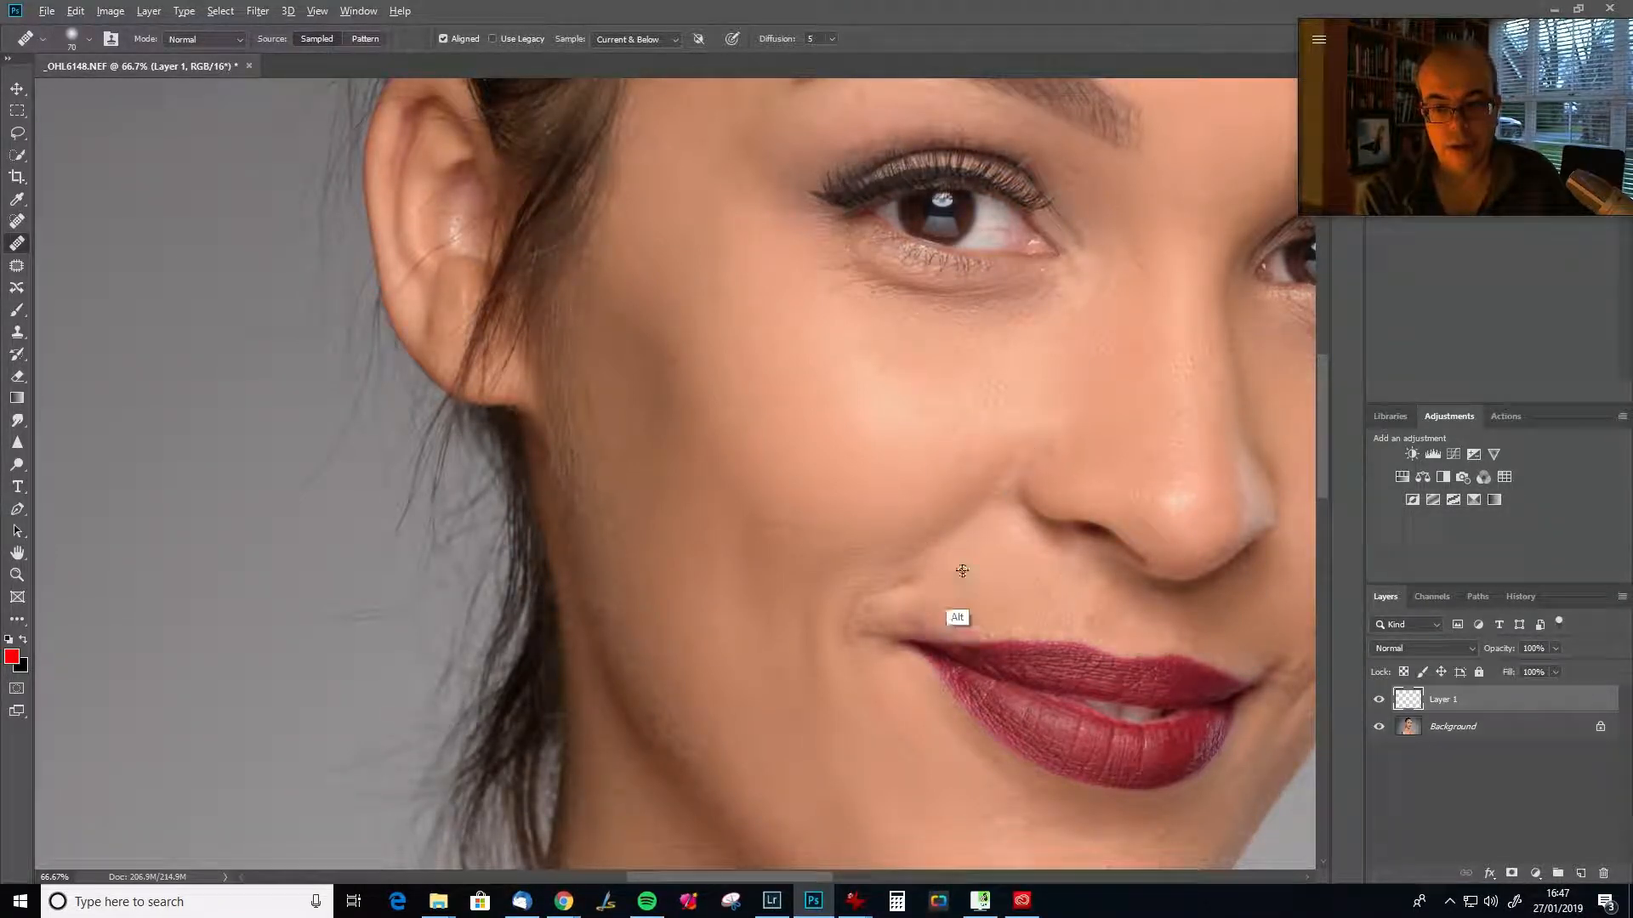
{"action": "left_click", "coordinate": [882, 608], "text": "alt"}
{"action": "key", "text": "bracketleft"}
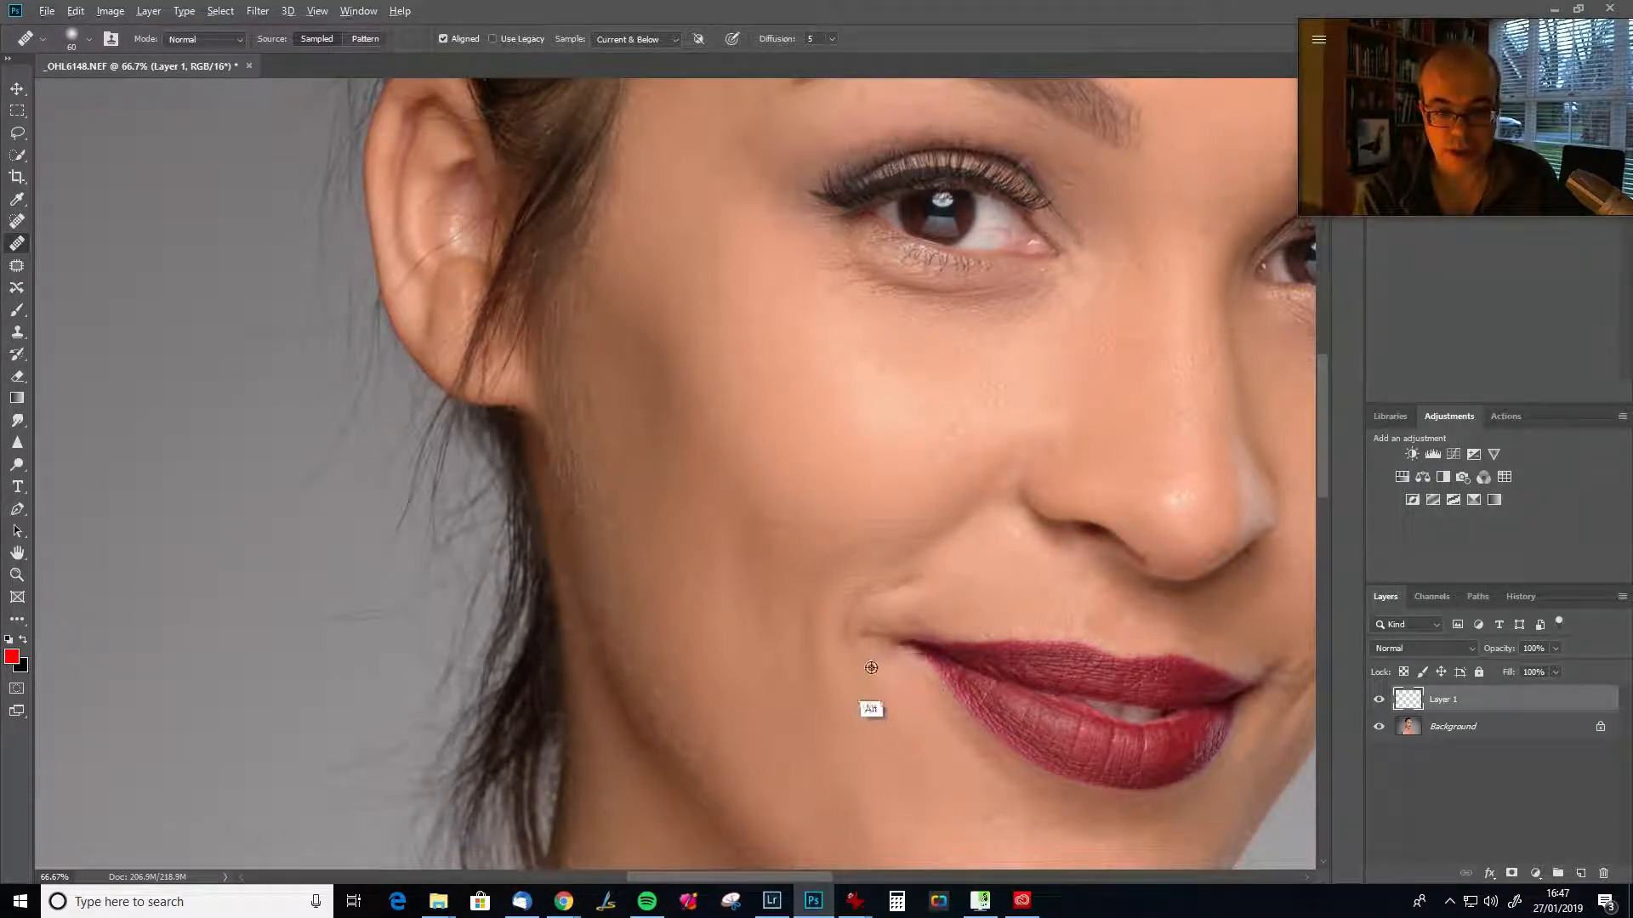
{"action": "left_click", "coordinate": [846, 770], "text": "alt"}
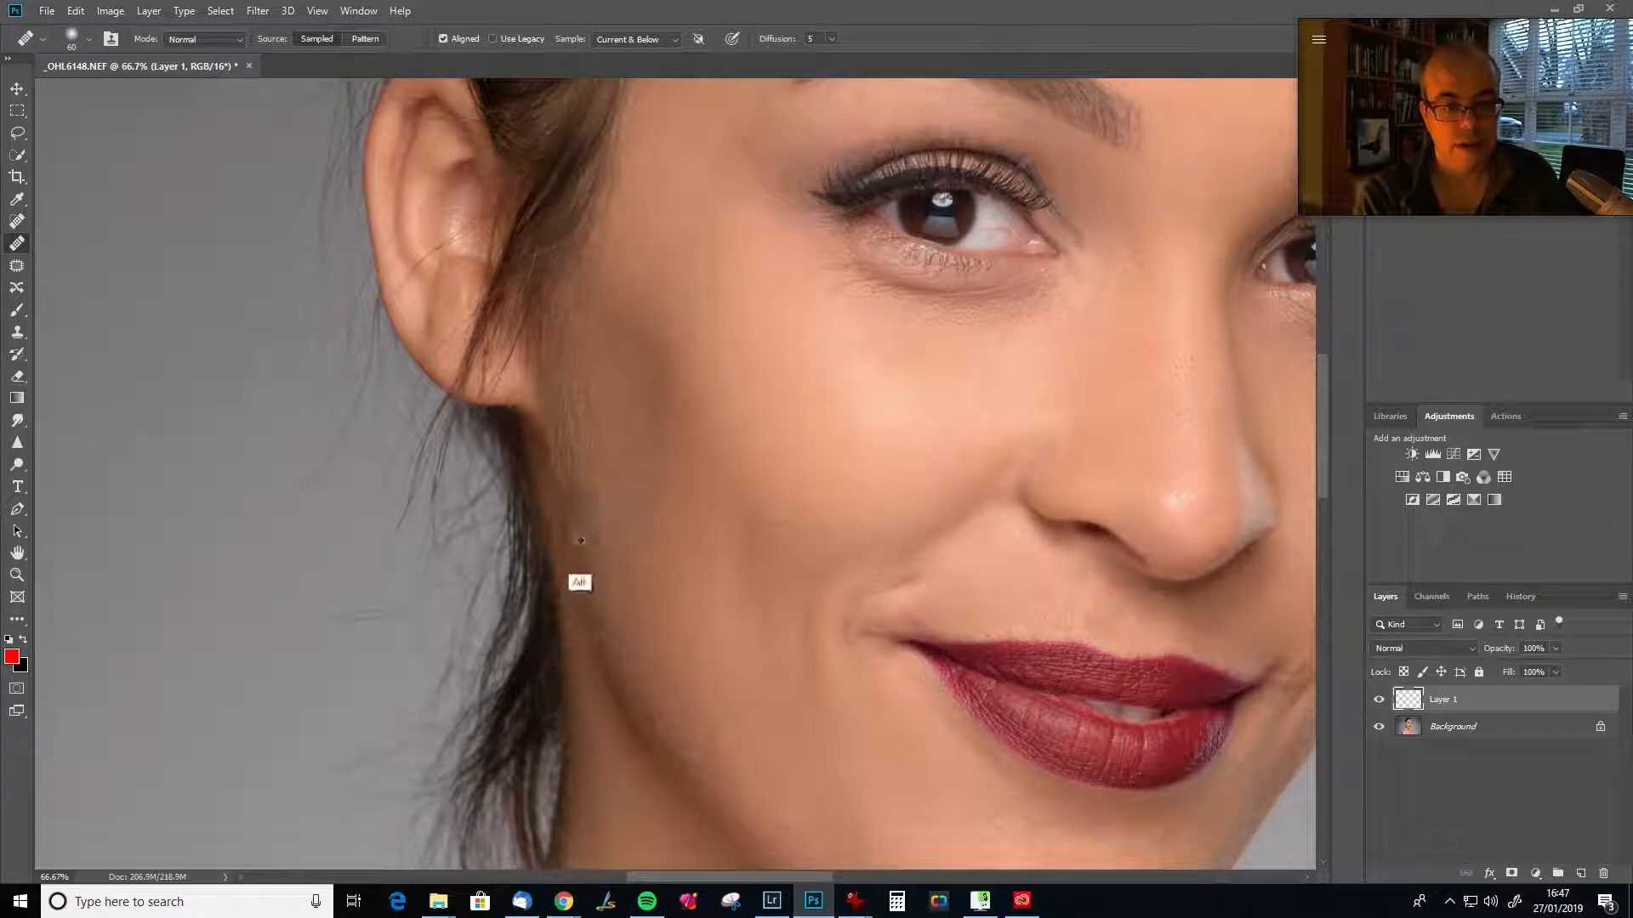
{"action": "left_click", "coordinate": [628, 467], "text": "alt"}
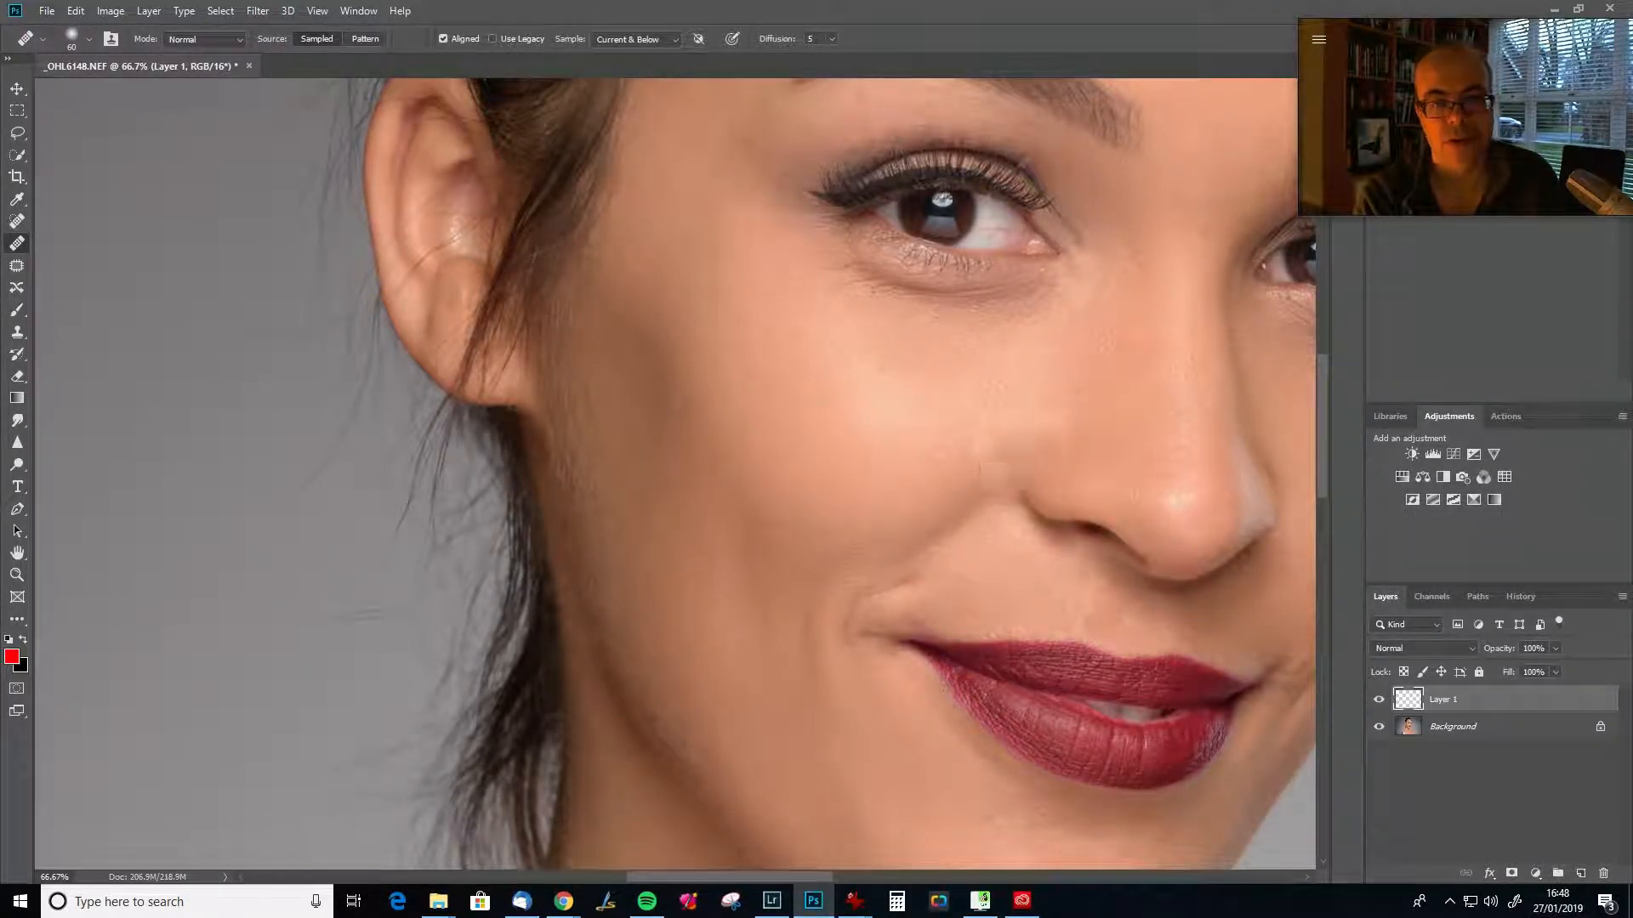
Heal the fine crease below the outer corner of the left-hand eye, sampling the skin just beneath it.
{"action": "left_click", "coordinate": [855, 304]}
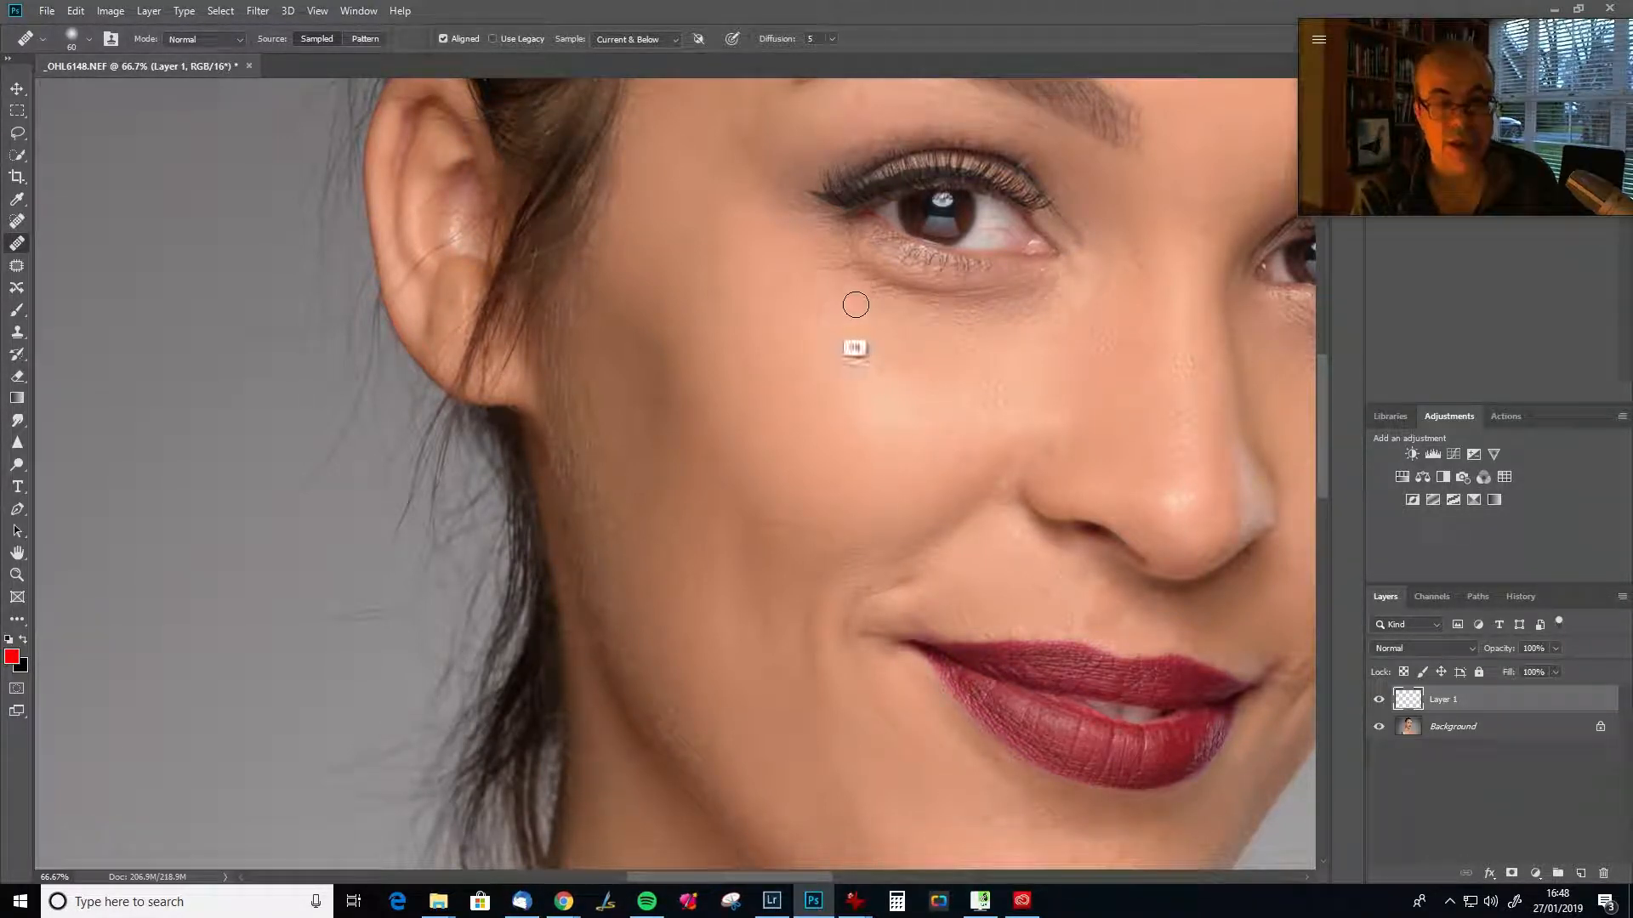
{"action": "key", "text": "alt"}
{"action": "left_click", "coordinate": [857, 290], "text": "alt"}
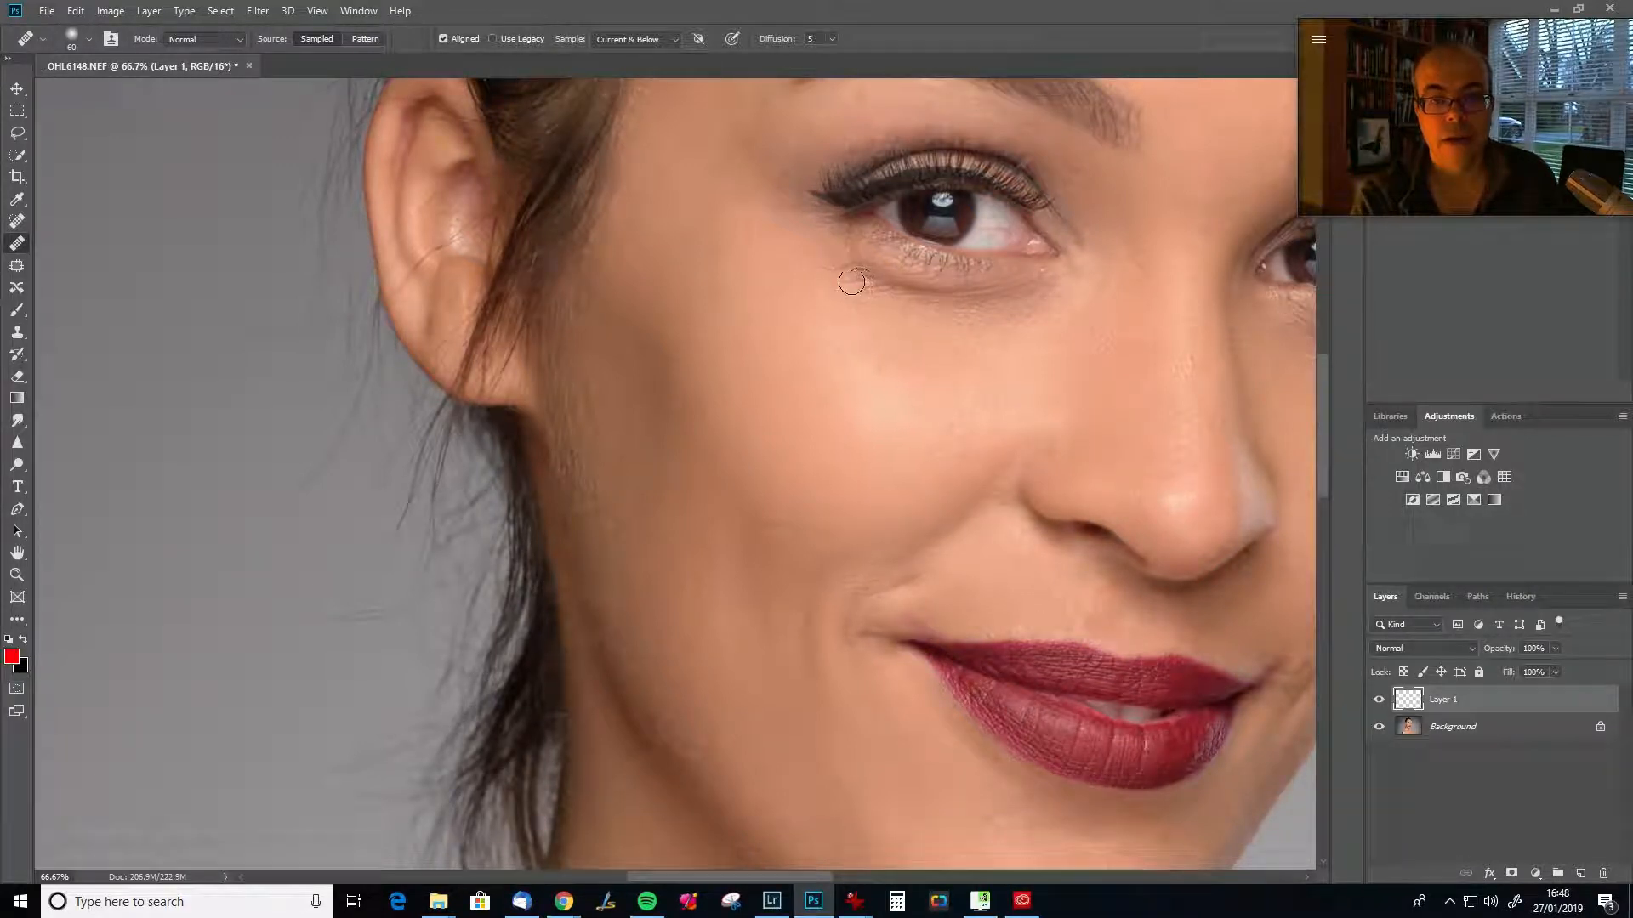
{"action": "left_click_drag", "start_coordinate": [817, 289], "coordinate": [843, 267]}
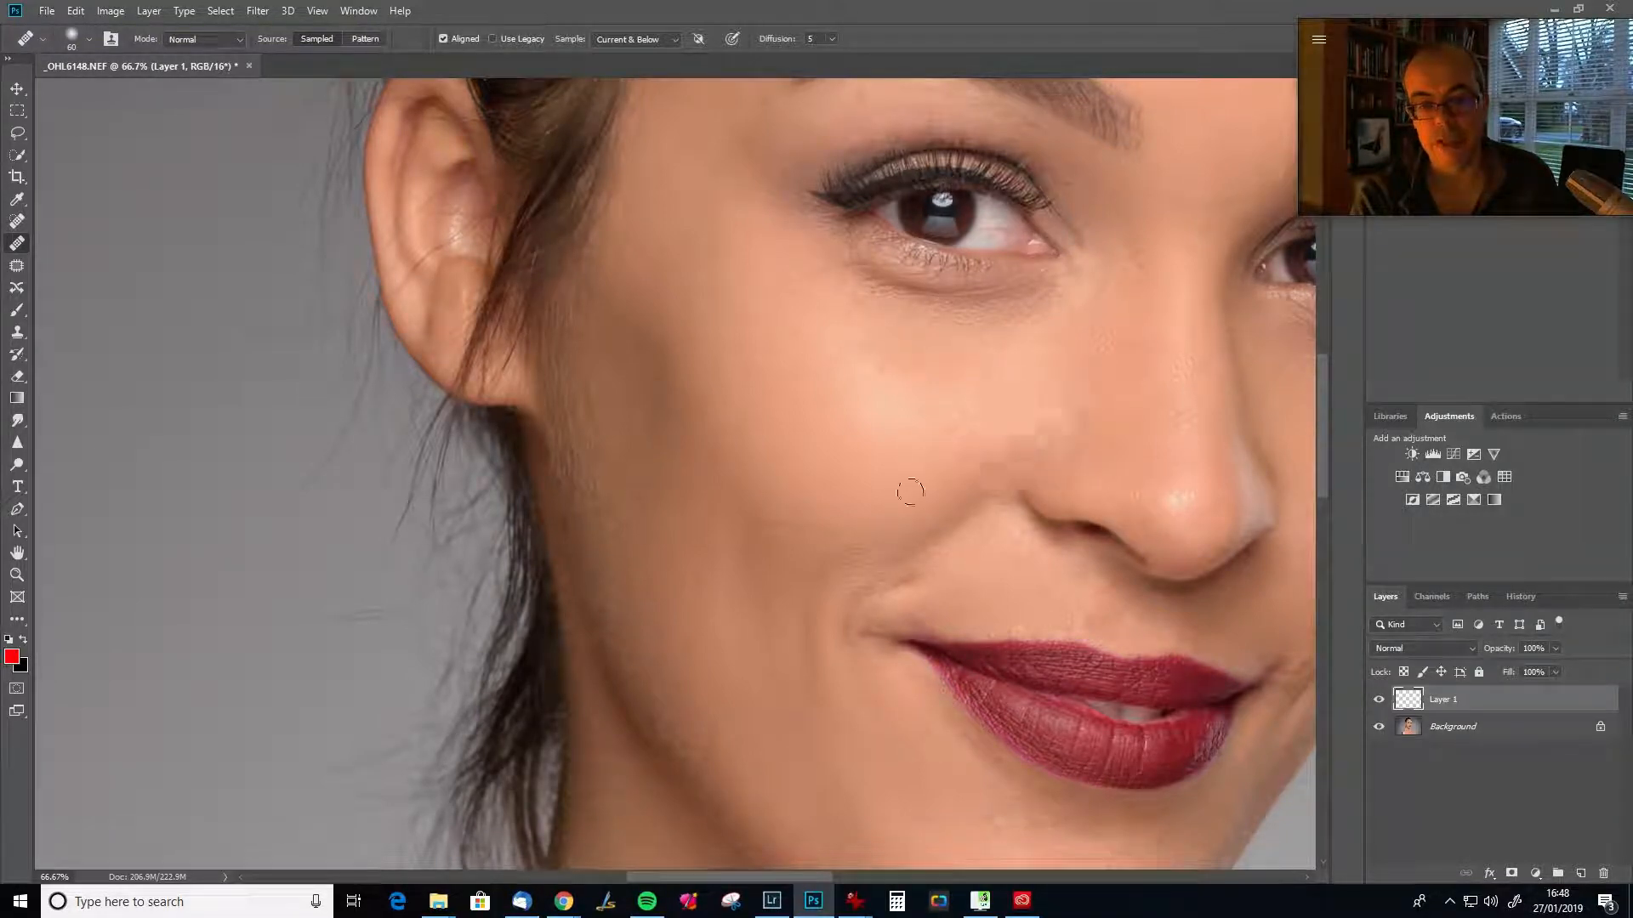
Heal the uneven spots on the chin below the lower lip and along the left-hand jaw, sampling nearby clean skin.
{"action": "mouse_move", "coordinate": [889, 572]}
{"action": "left_mouse_down"}
{"action": "mouse_move", "coordinate": [853, 332]}
{"action": "mouse_move", "coordinate": [518, 532]}
{"action": "mouse_move", "coordinate": [575, 519]}
{"action": "mouse_move", "coordinate": [620, 546]}
{"action": "left_mouse_up"}
{"action": "left_click", "coordinate": [650, 588], "text": "alt"}
{"action": "left_click", "coordinate": [690, 654]}
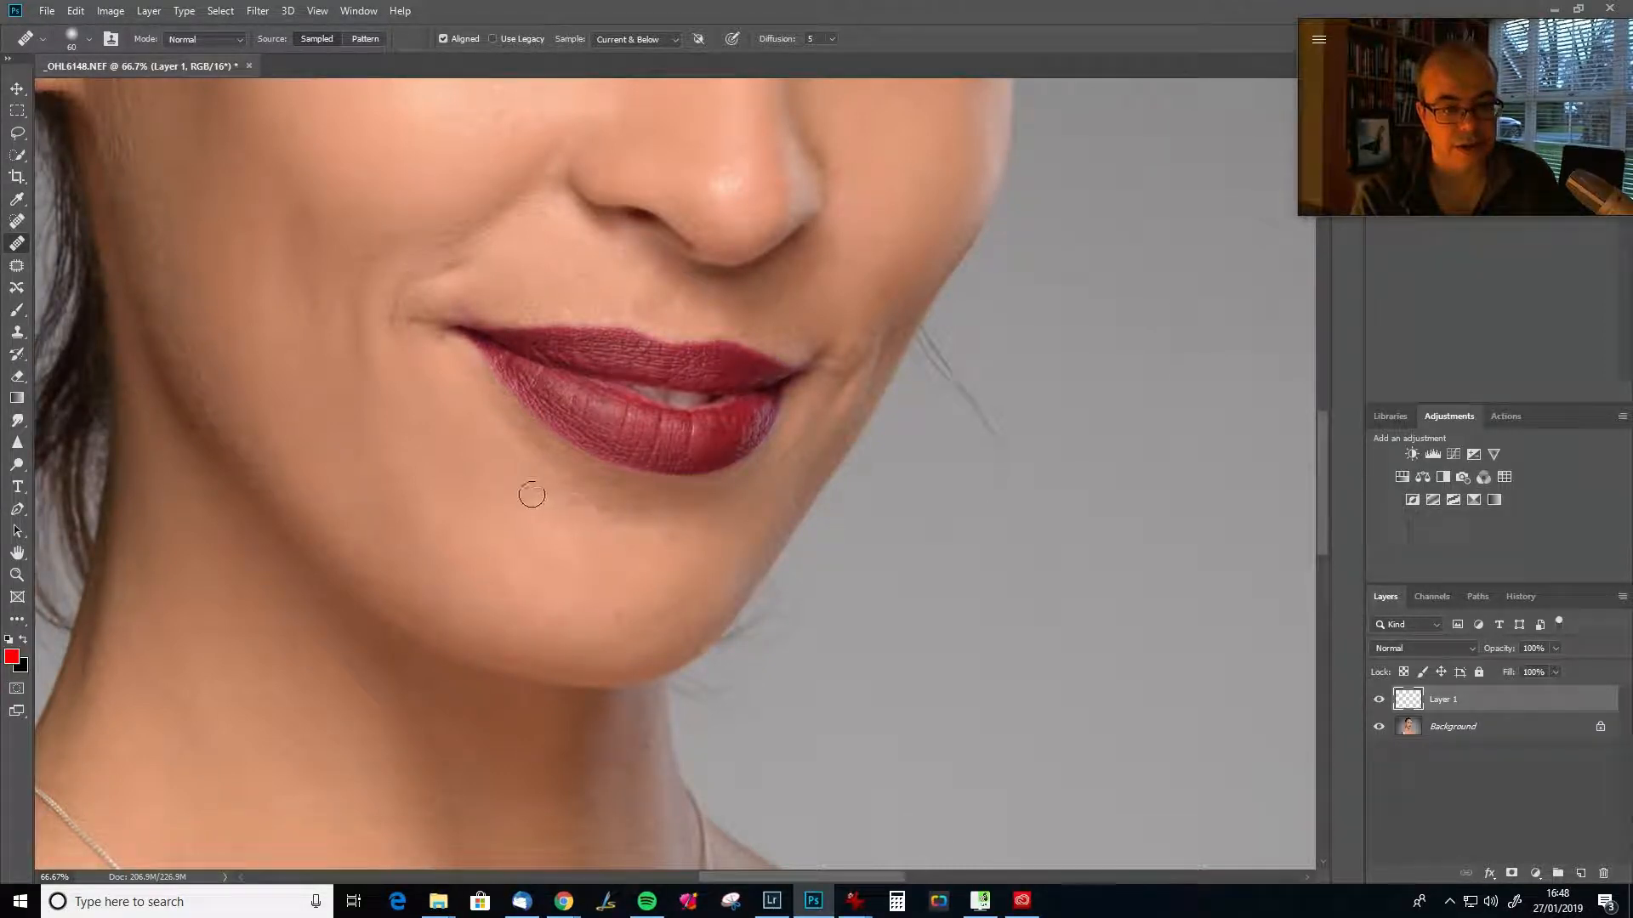
{"action": "left_click", "coordinate": [620, 543], "text": "alt"}
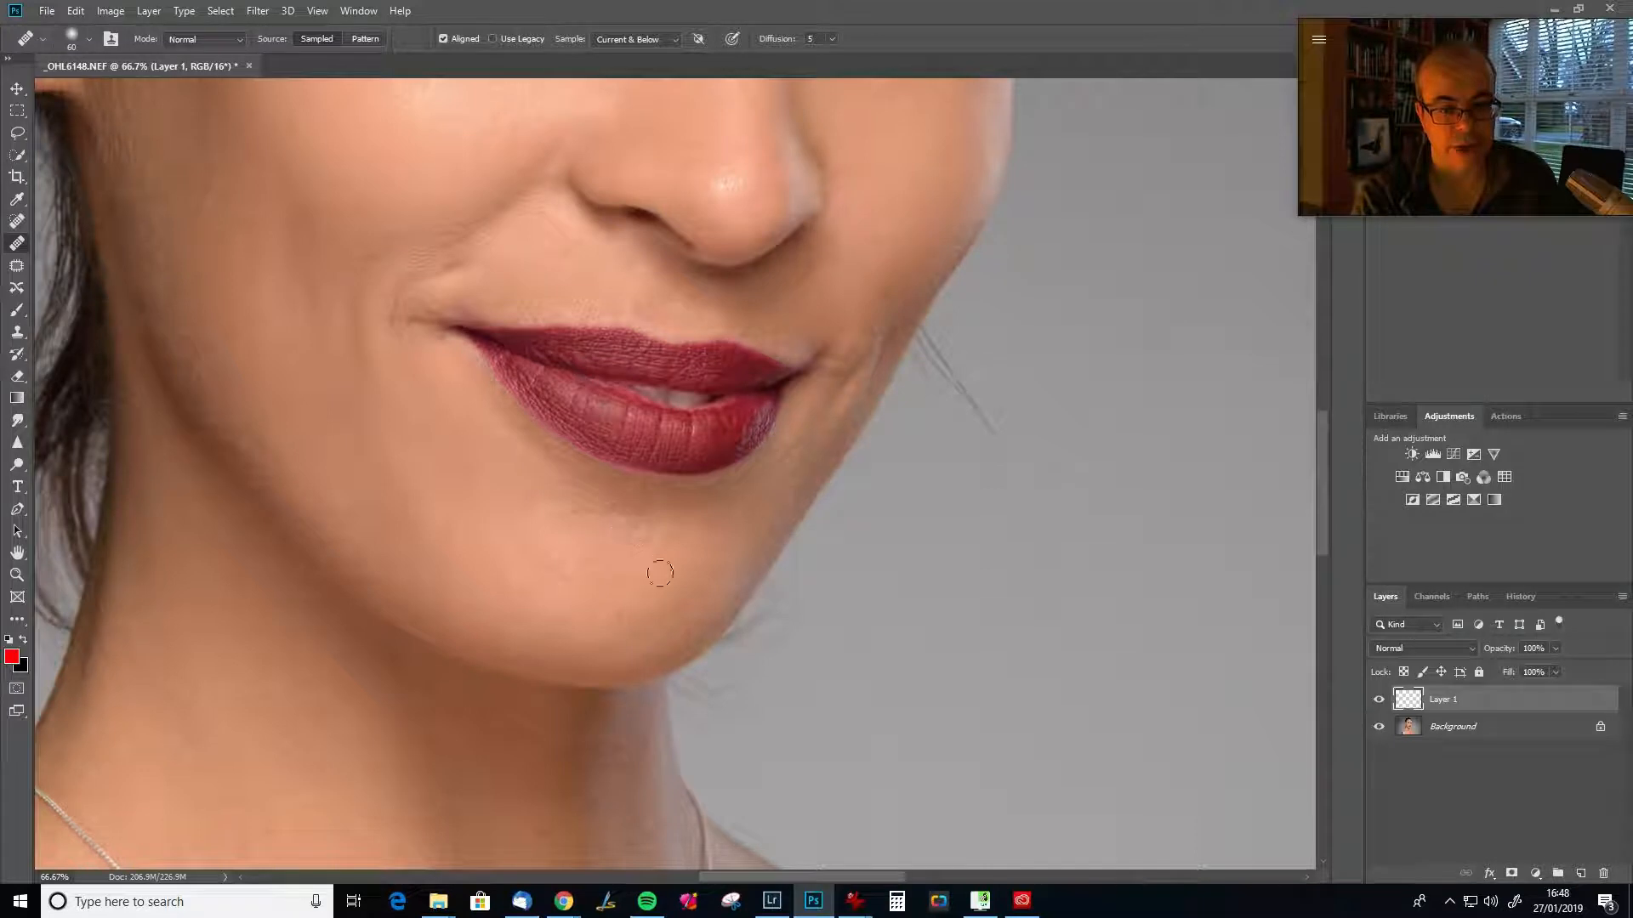
{"action": "left_click_drag", "start_coordinate": [1443, 703], "coordinate": [1473, 707]}
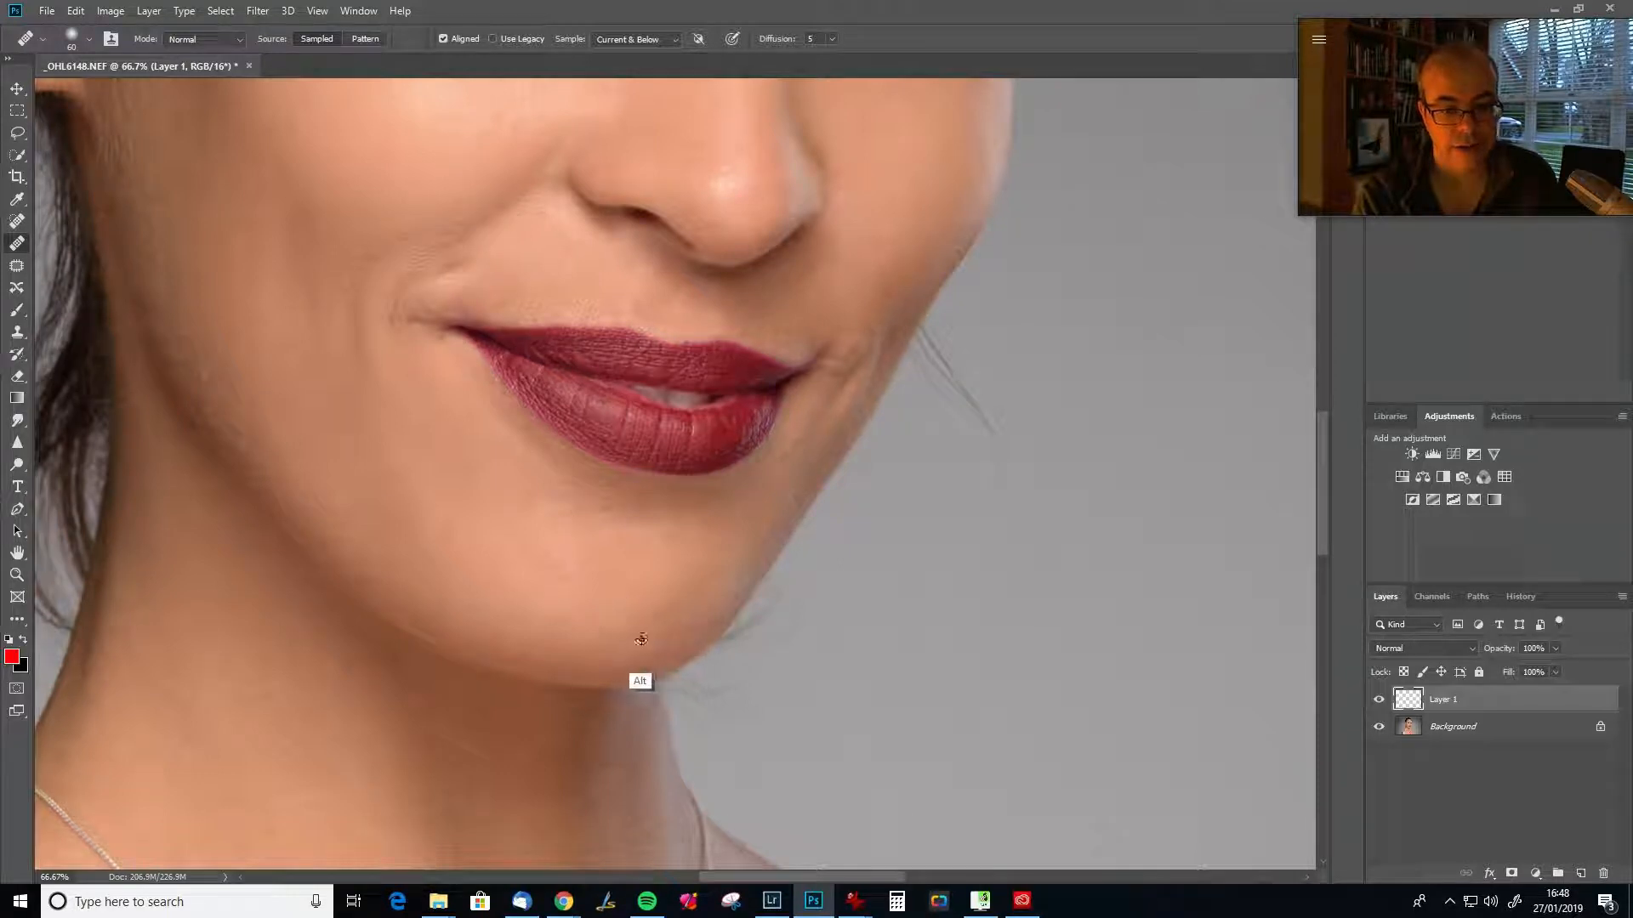
{"action": "left_click", "coordinate": [690, 623], "text": "alt"}
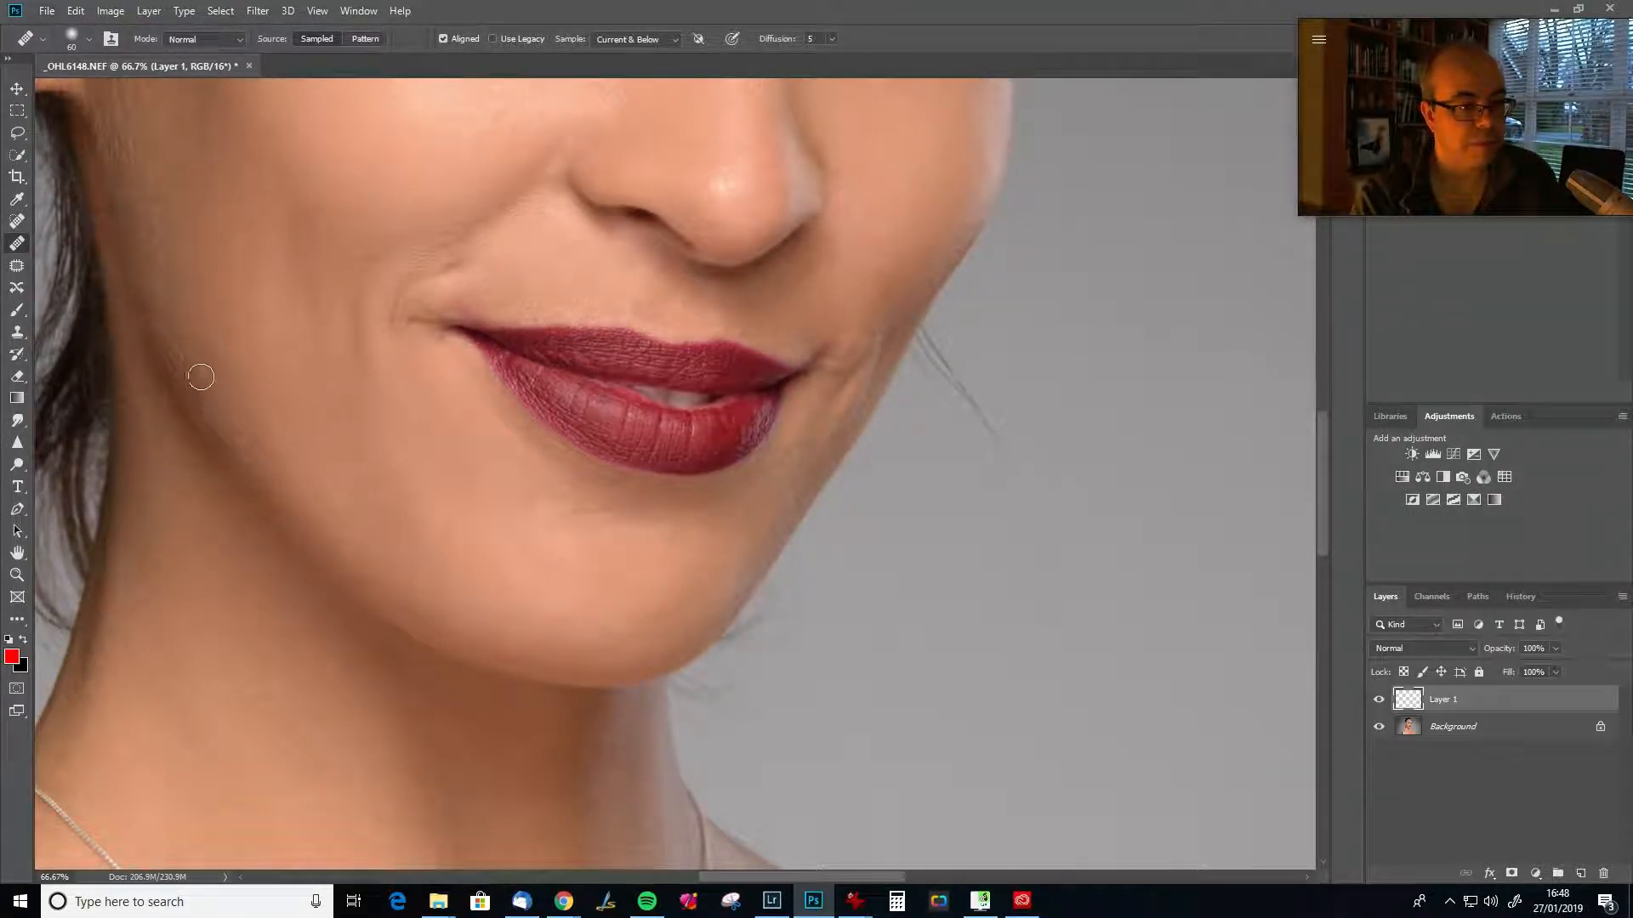
{"action": "left_click", "coordinate": [264, 407]}
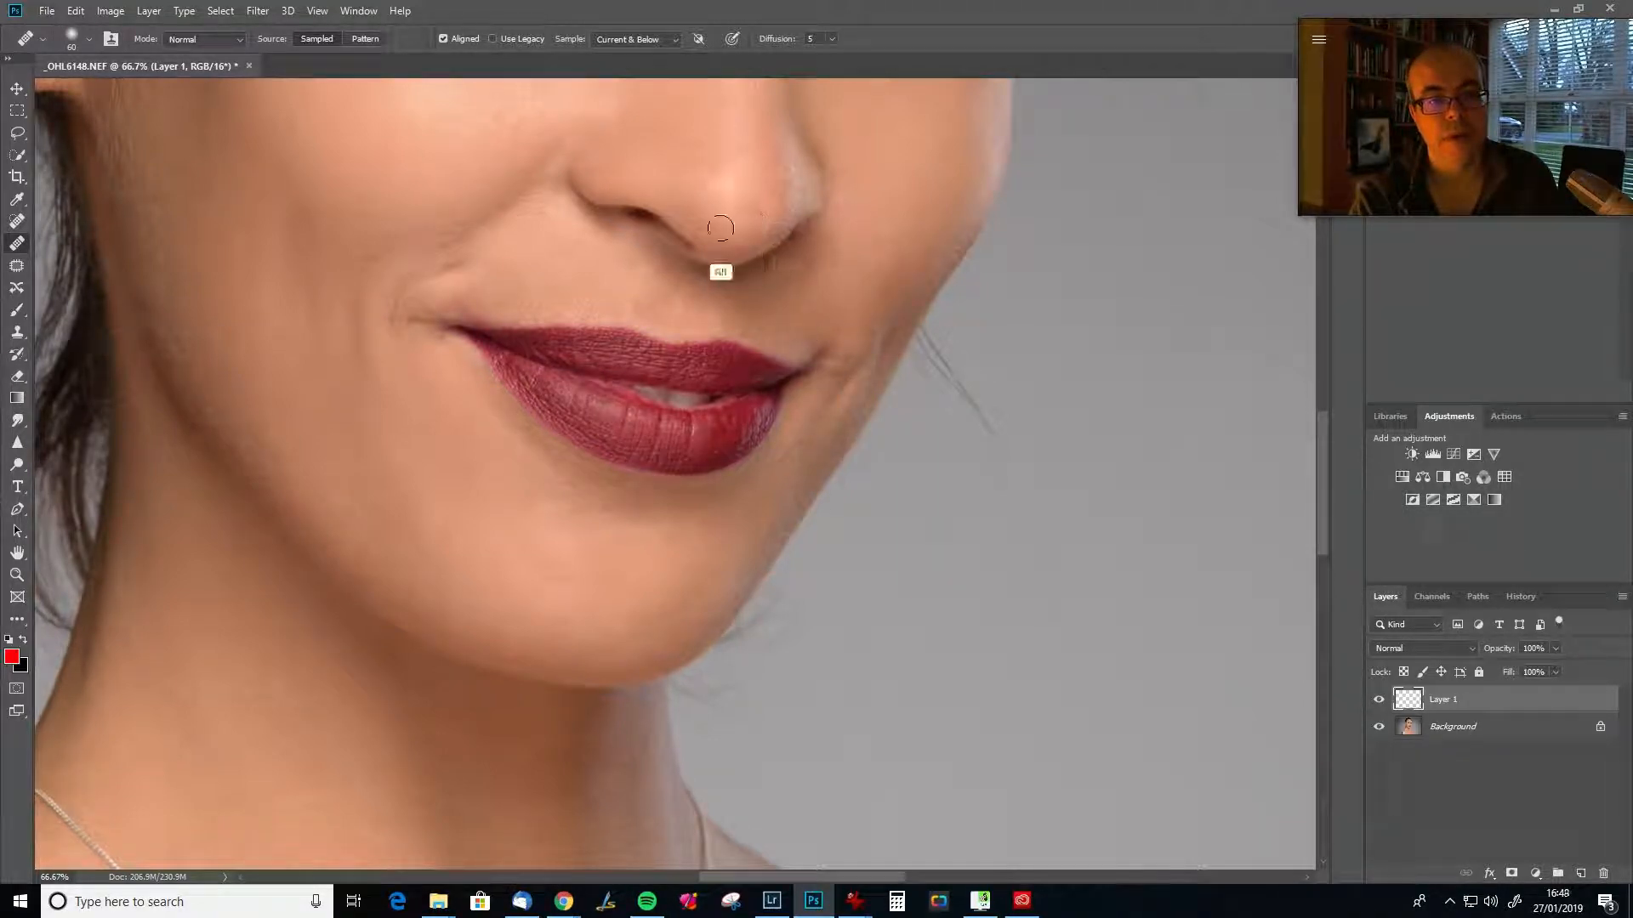
Heal the skin along the outer edge and lower part of the right-hand cheek, sampling adjacent skin.
{"action": "left_click_drag", "start_coordinate": [867, 209], "coordinate": [603, 613]}
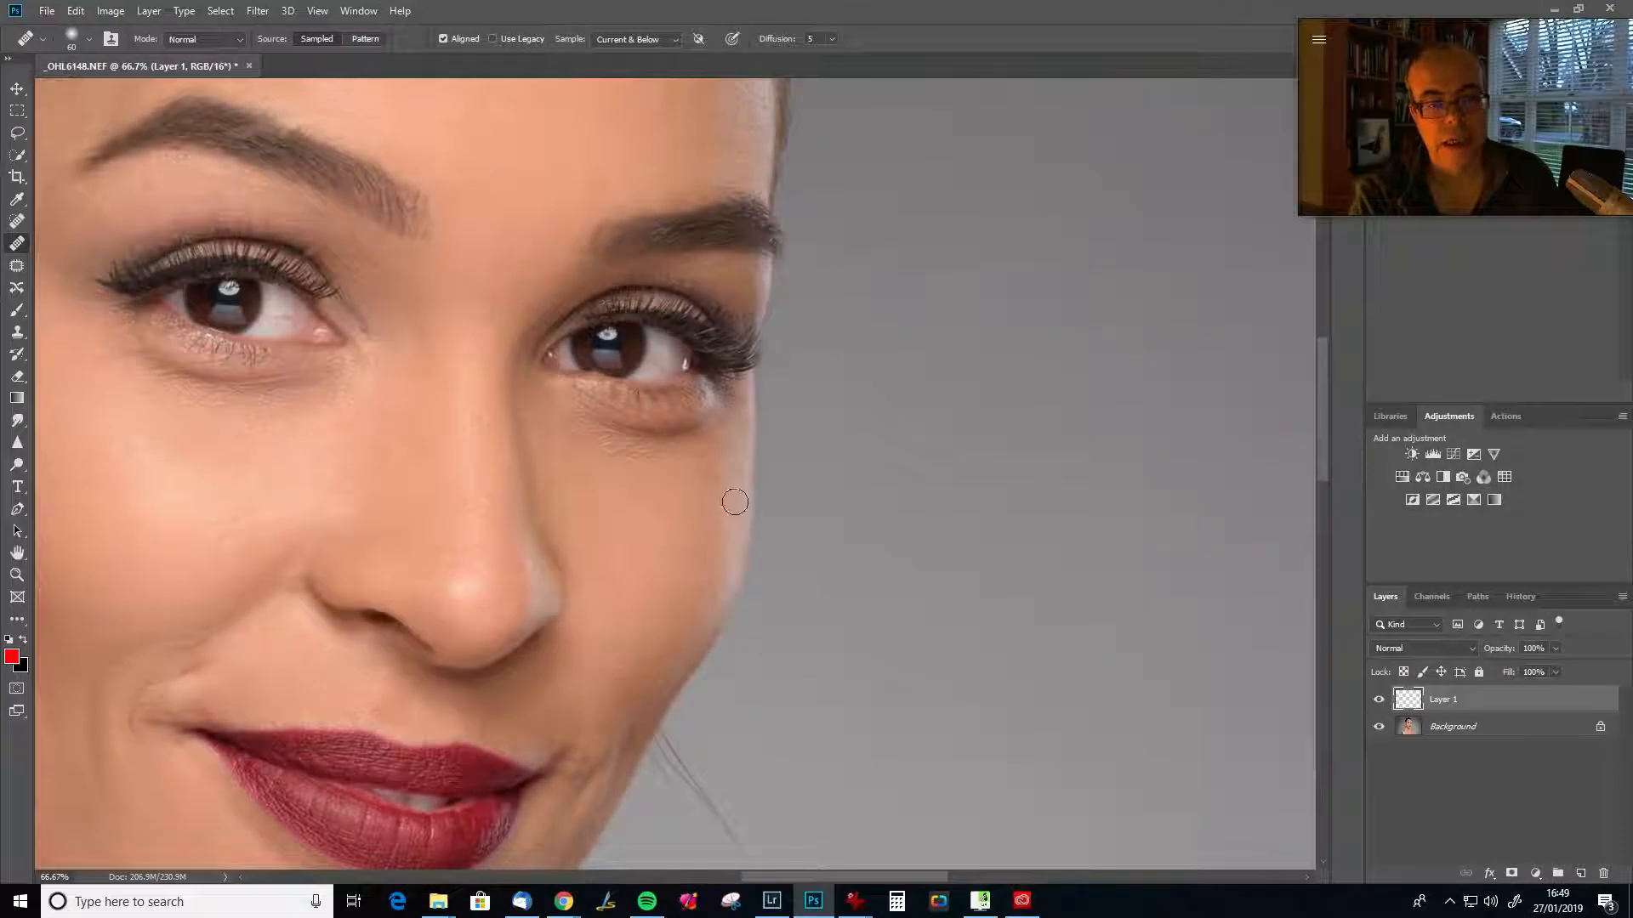
{"action": "key", "text": "alt"}
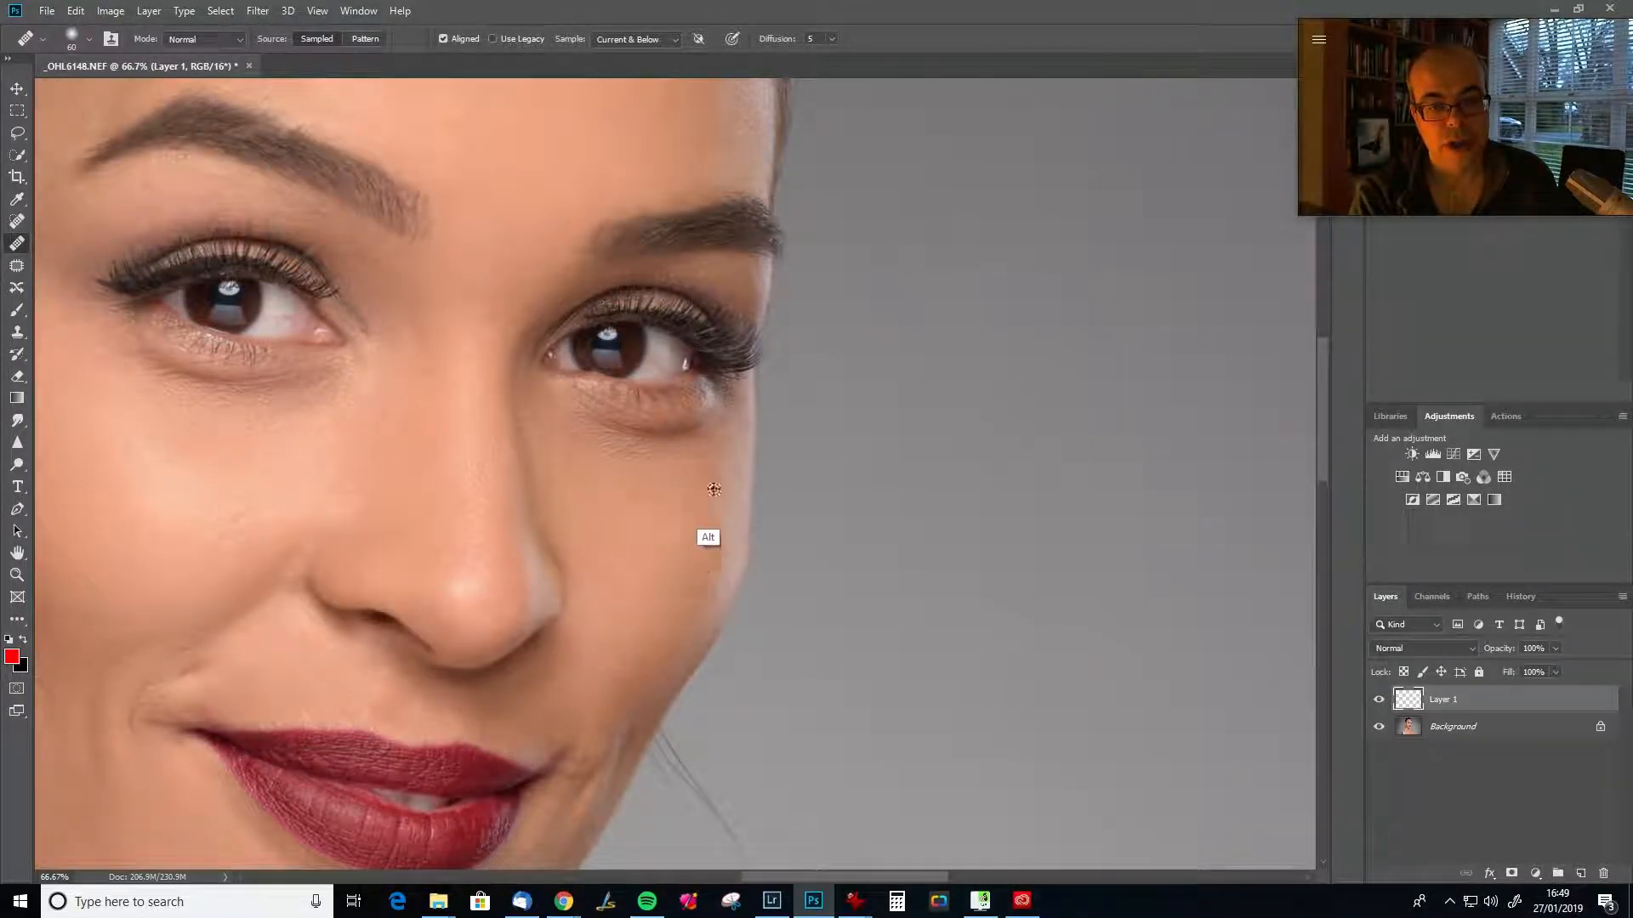
{"action": "key", "text": "alt"}
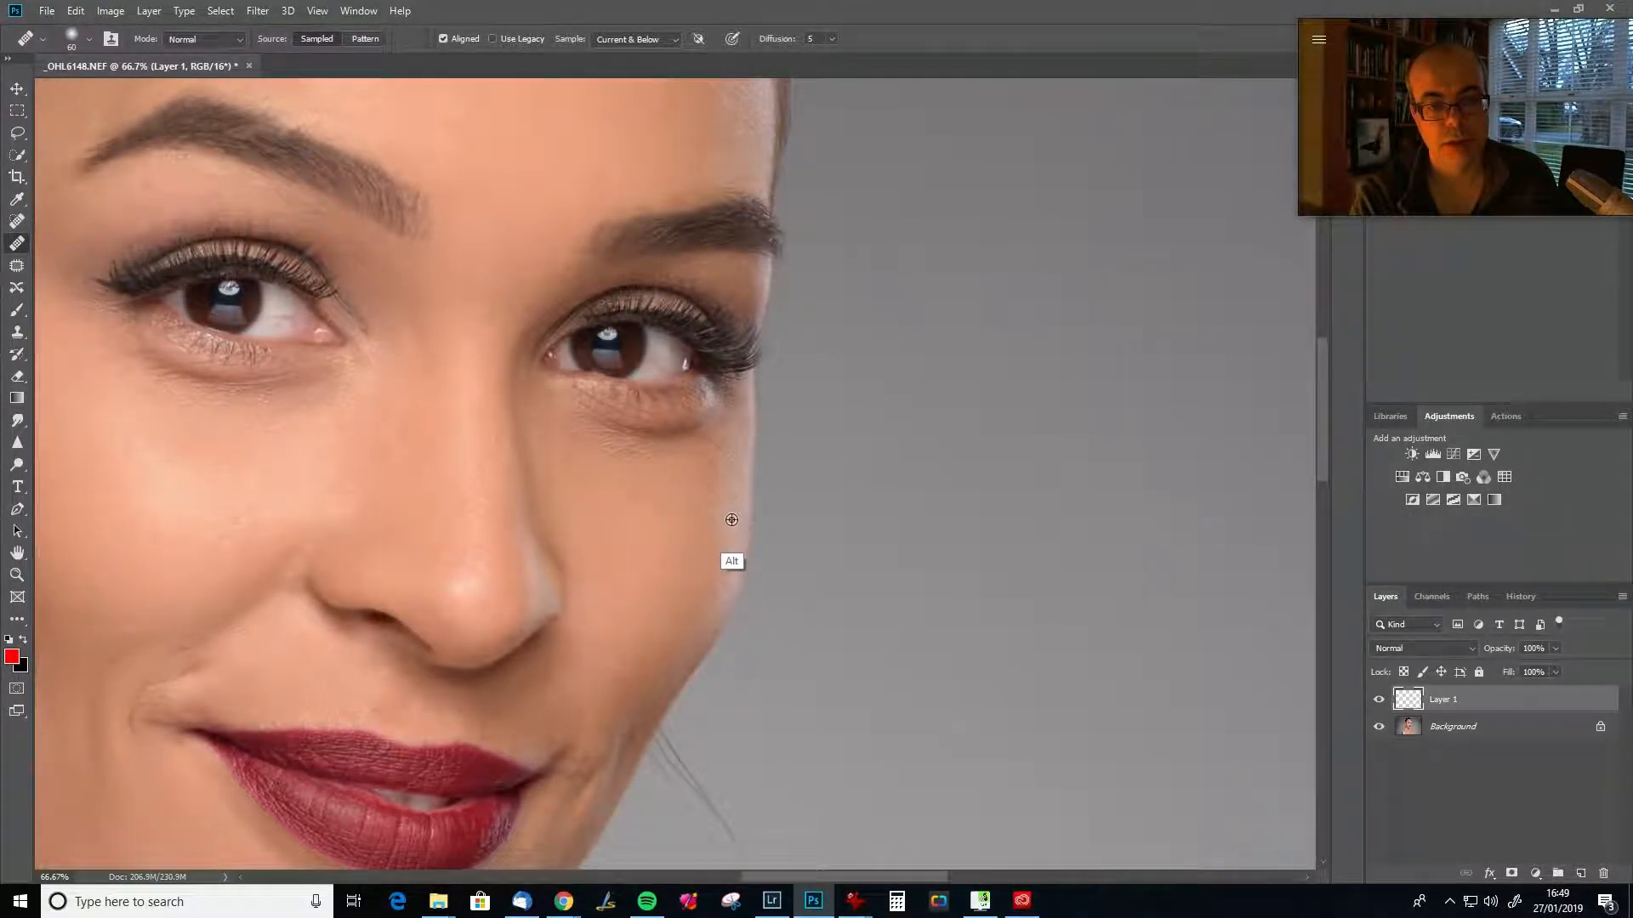
{"action": "left_click", "coordinate": [689, 531], "text": "alt"}
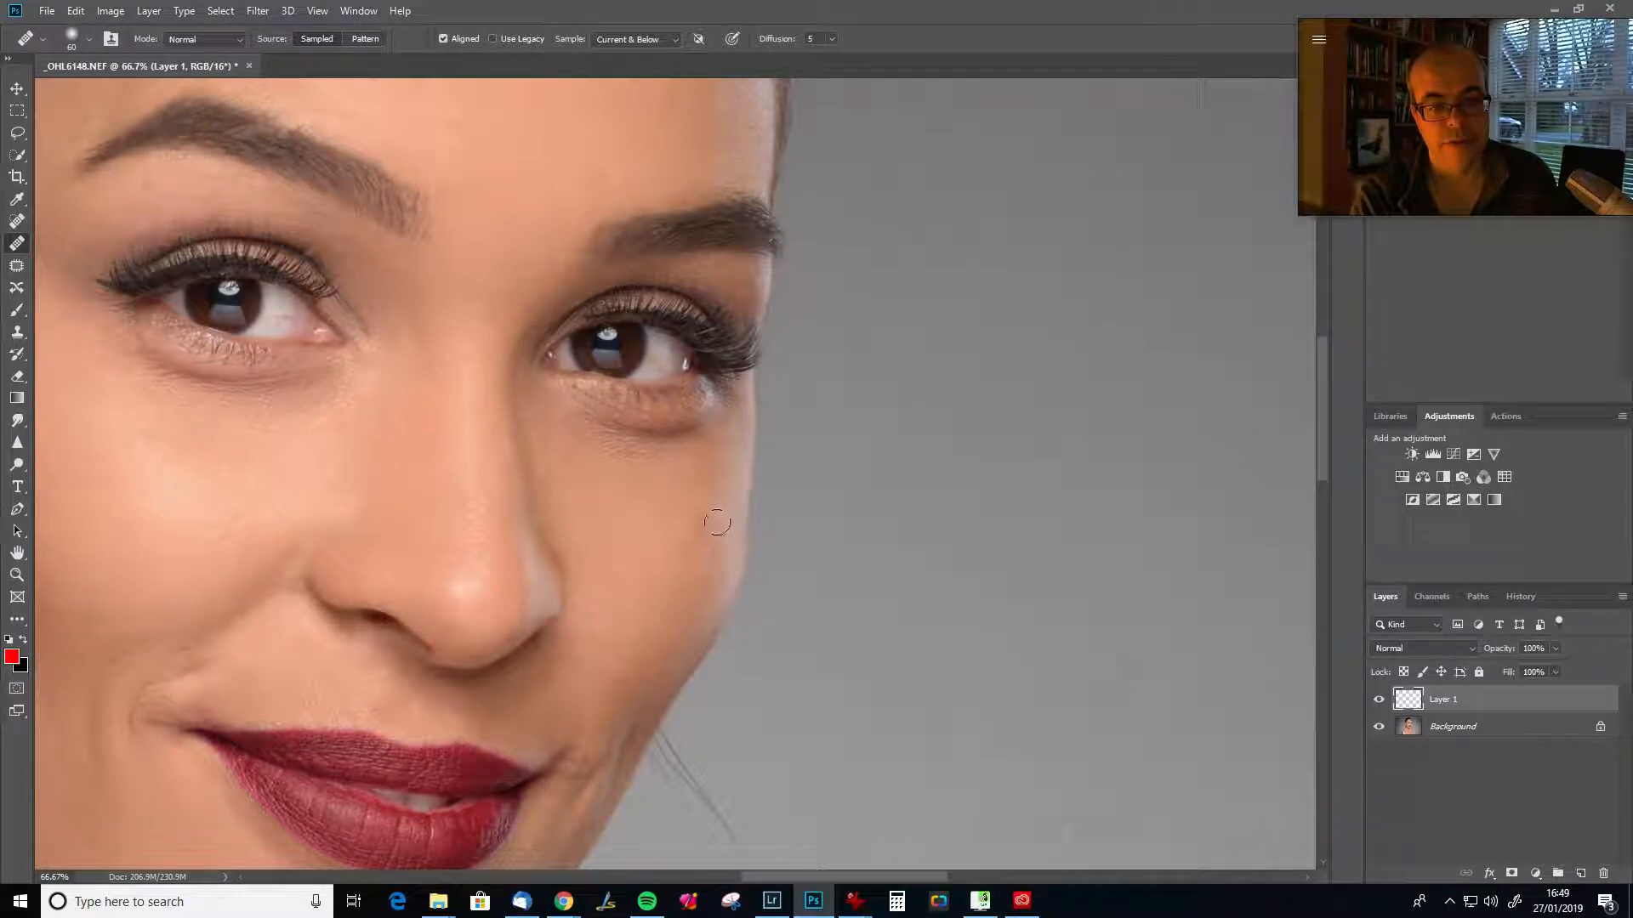
{"action": "mouse_move", "coordinate": [646, 576]}
{"action": "left_mouse_down"}
{"action": "mouse_move", "coordinate": [656, 565]}
{"action": "mouse_move", "coordinate": [636, 590]}
{"action": "left_mouse_up"}
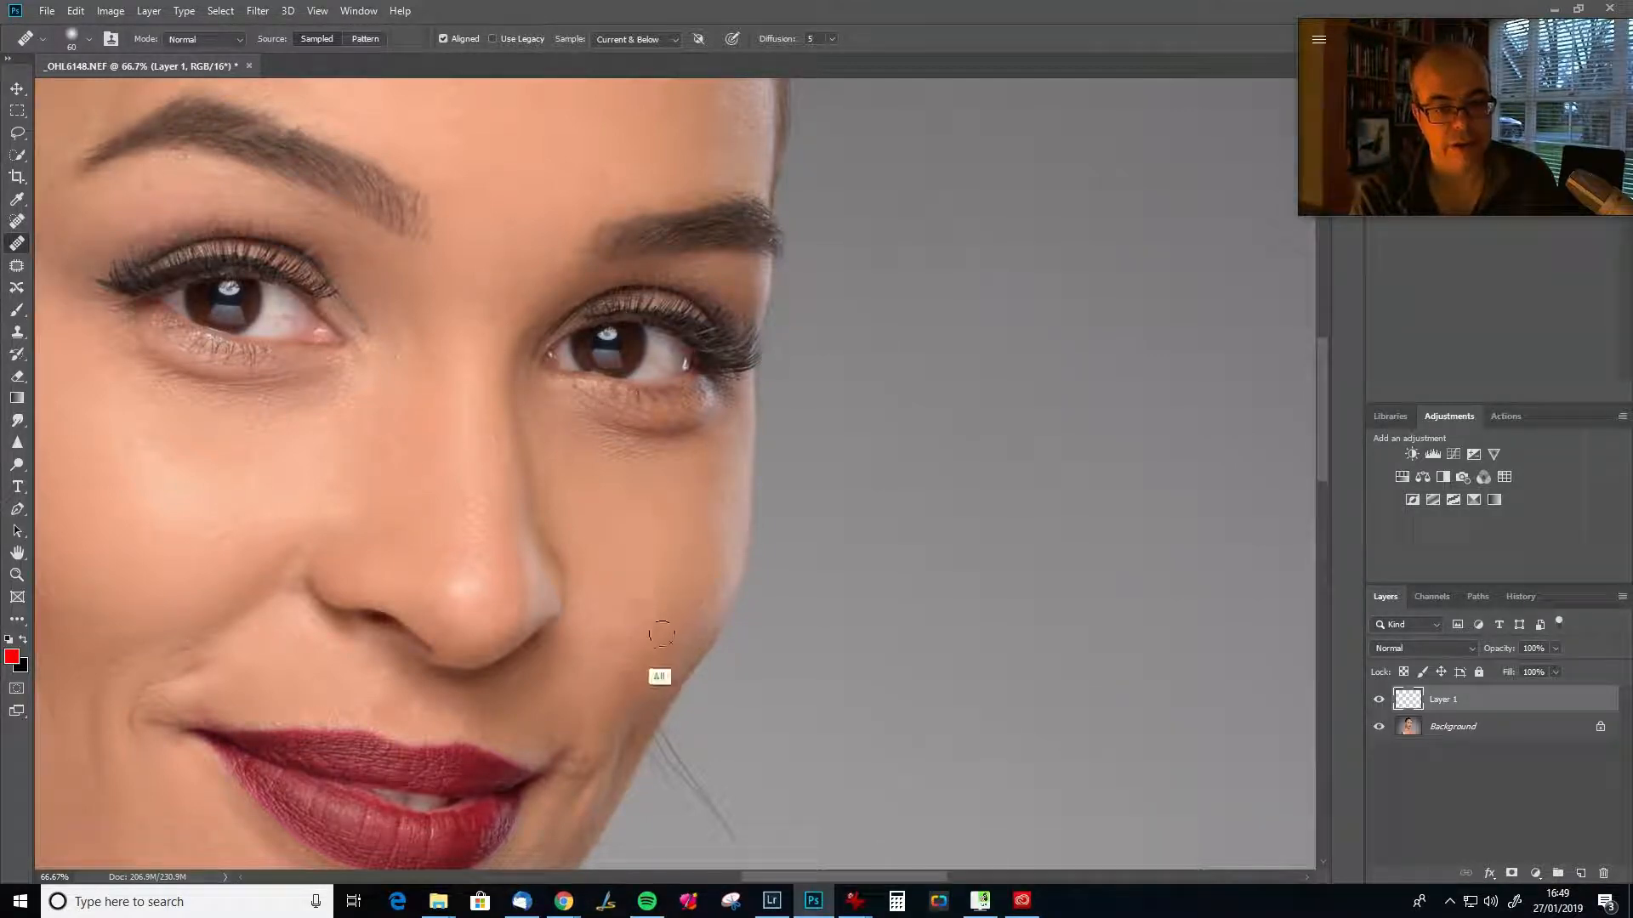
Heal the blemishes and stray hairs on the forehead and by the left-hand temple hairline.
{"action": "scroll", "coordinate": [601, 601], "scroll_direction": "up", "scroll_amount": 10}
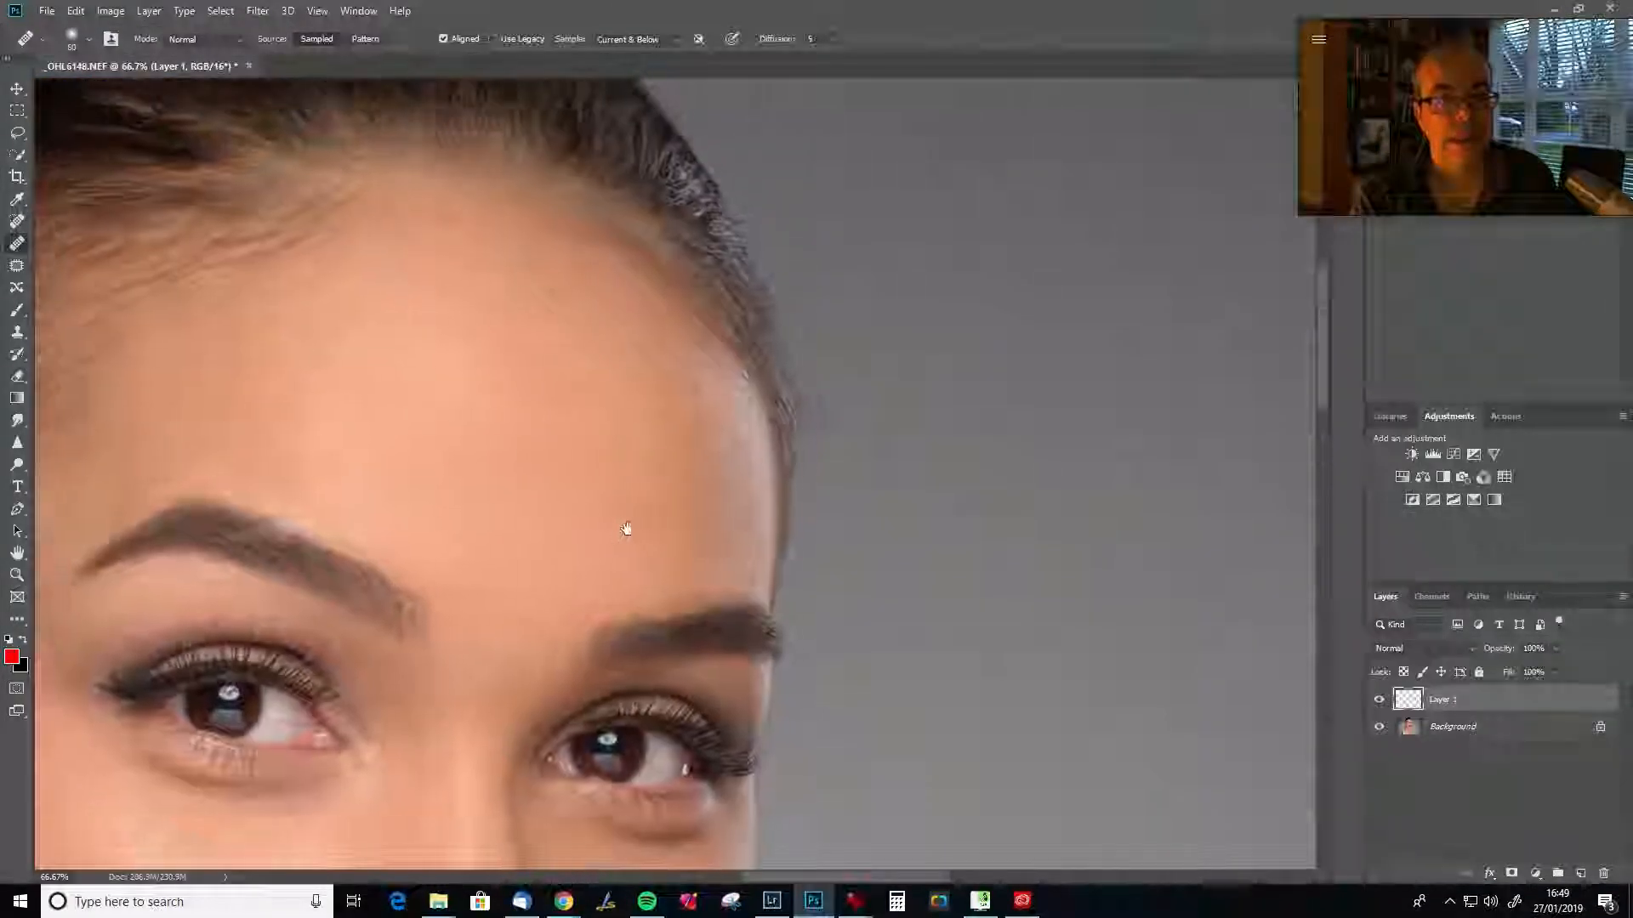
{"action": "scroll", "coordinate": [626, 536], "scroll_direction": "left", "scroll_amount": 3}
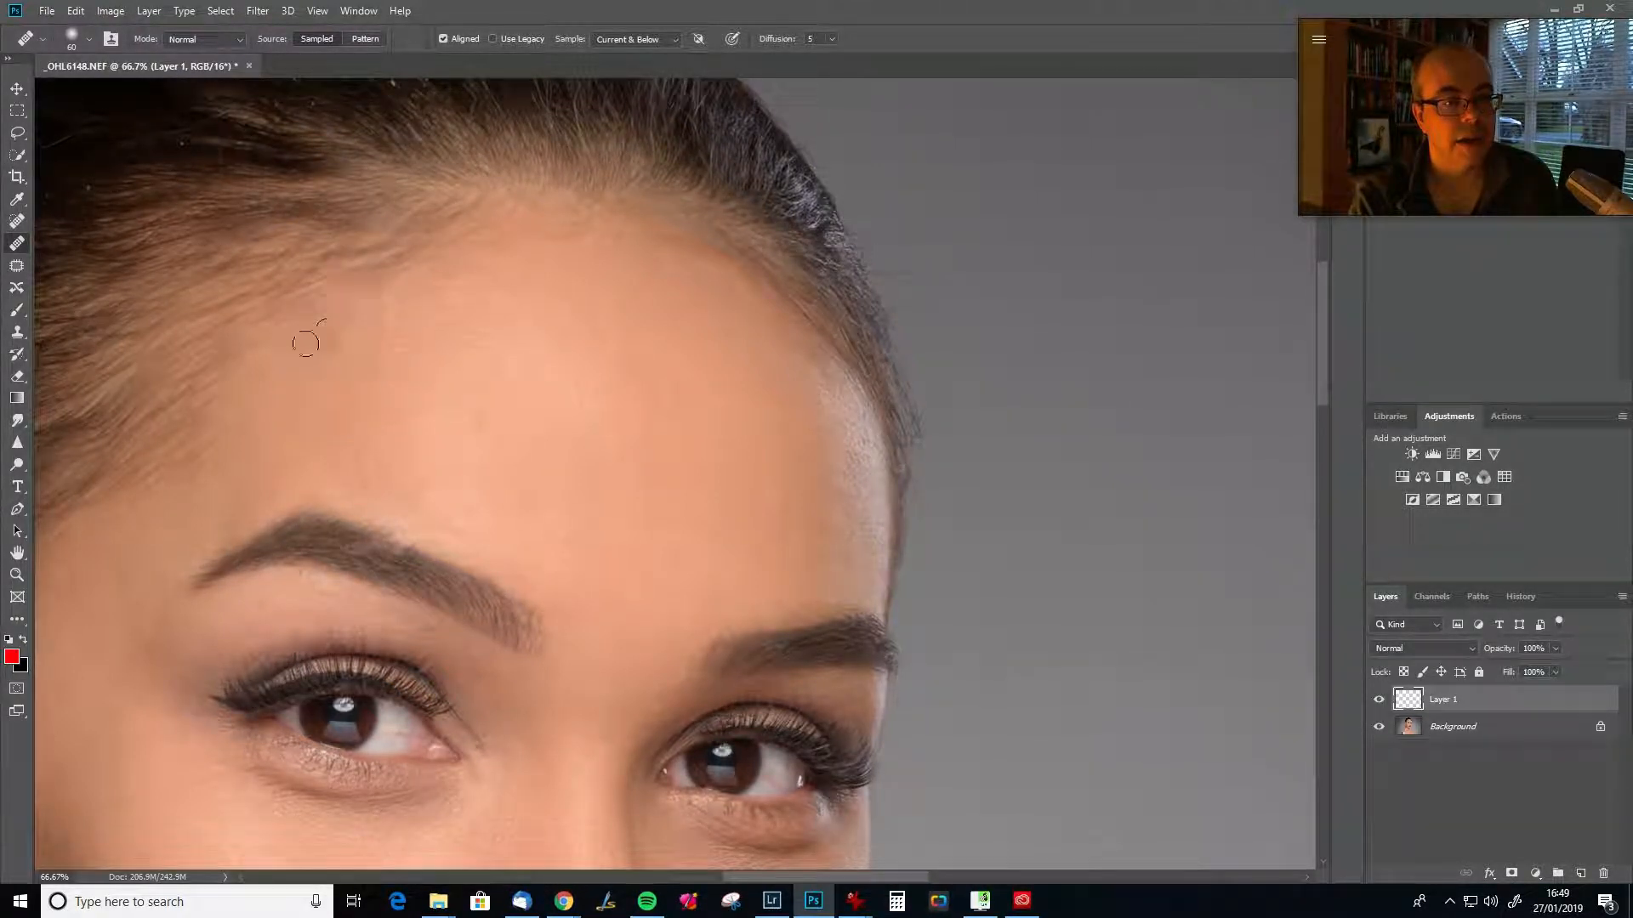
{"action": "left_click_drag", "start_coordinate": [470, 387], "coordinate": [707, 325]}
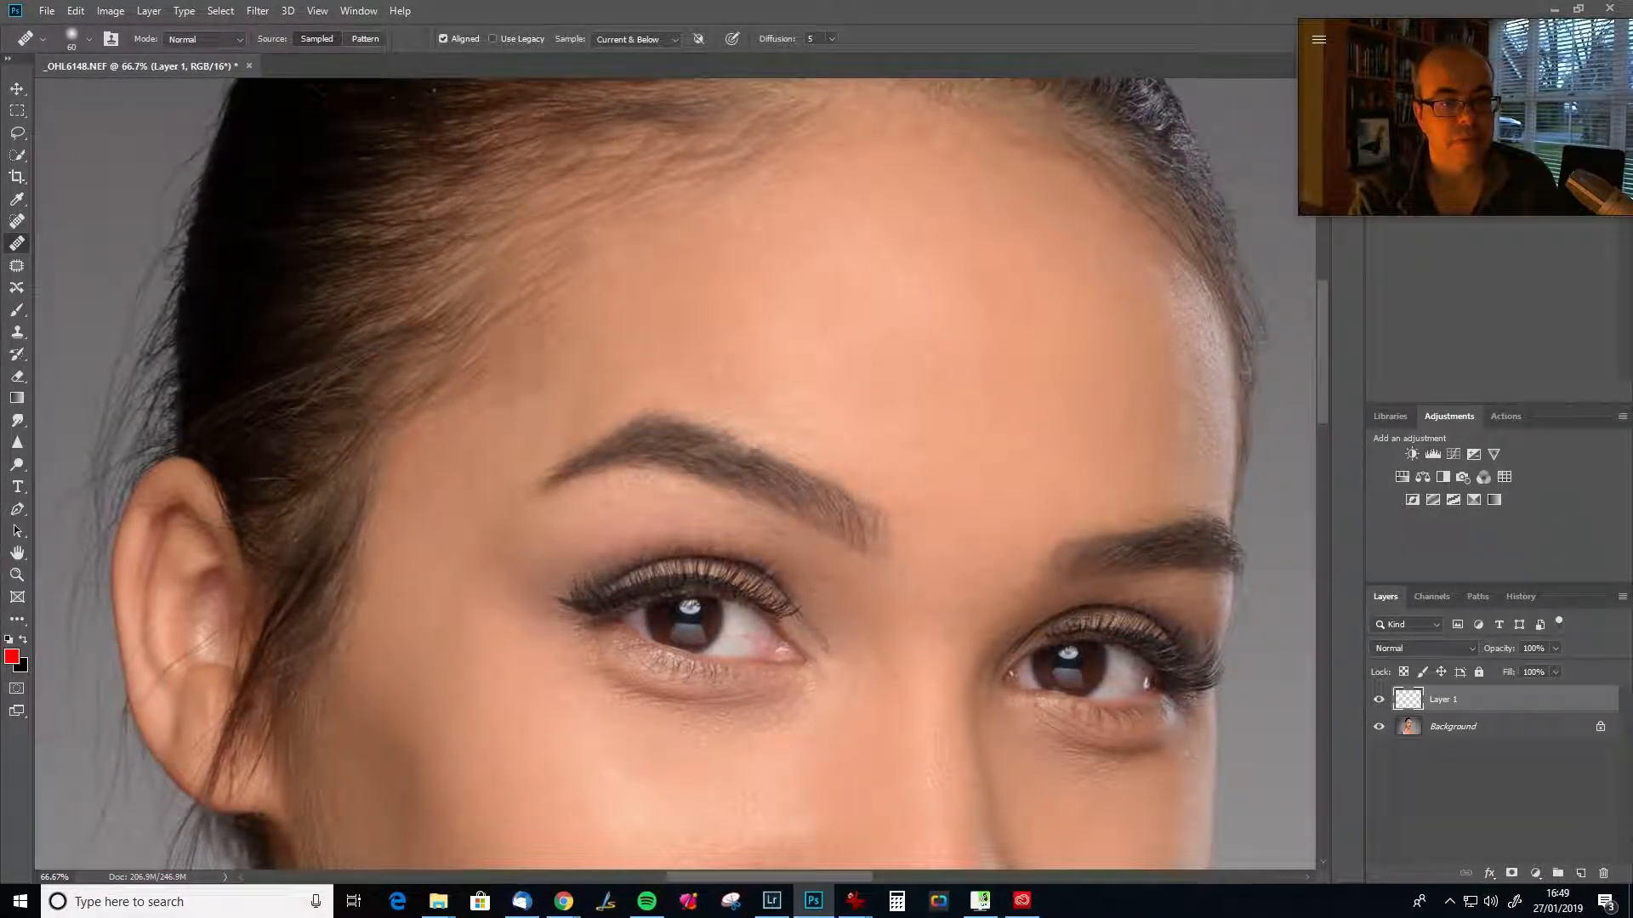
{"action": "key", "text": "alt"}
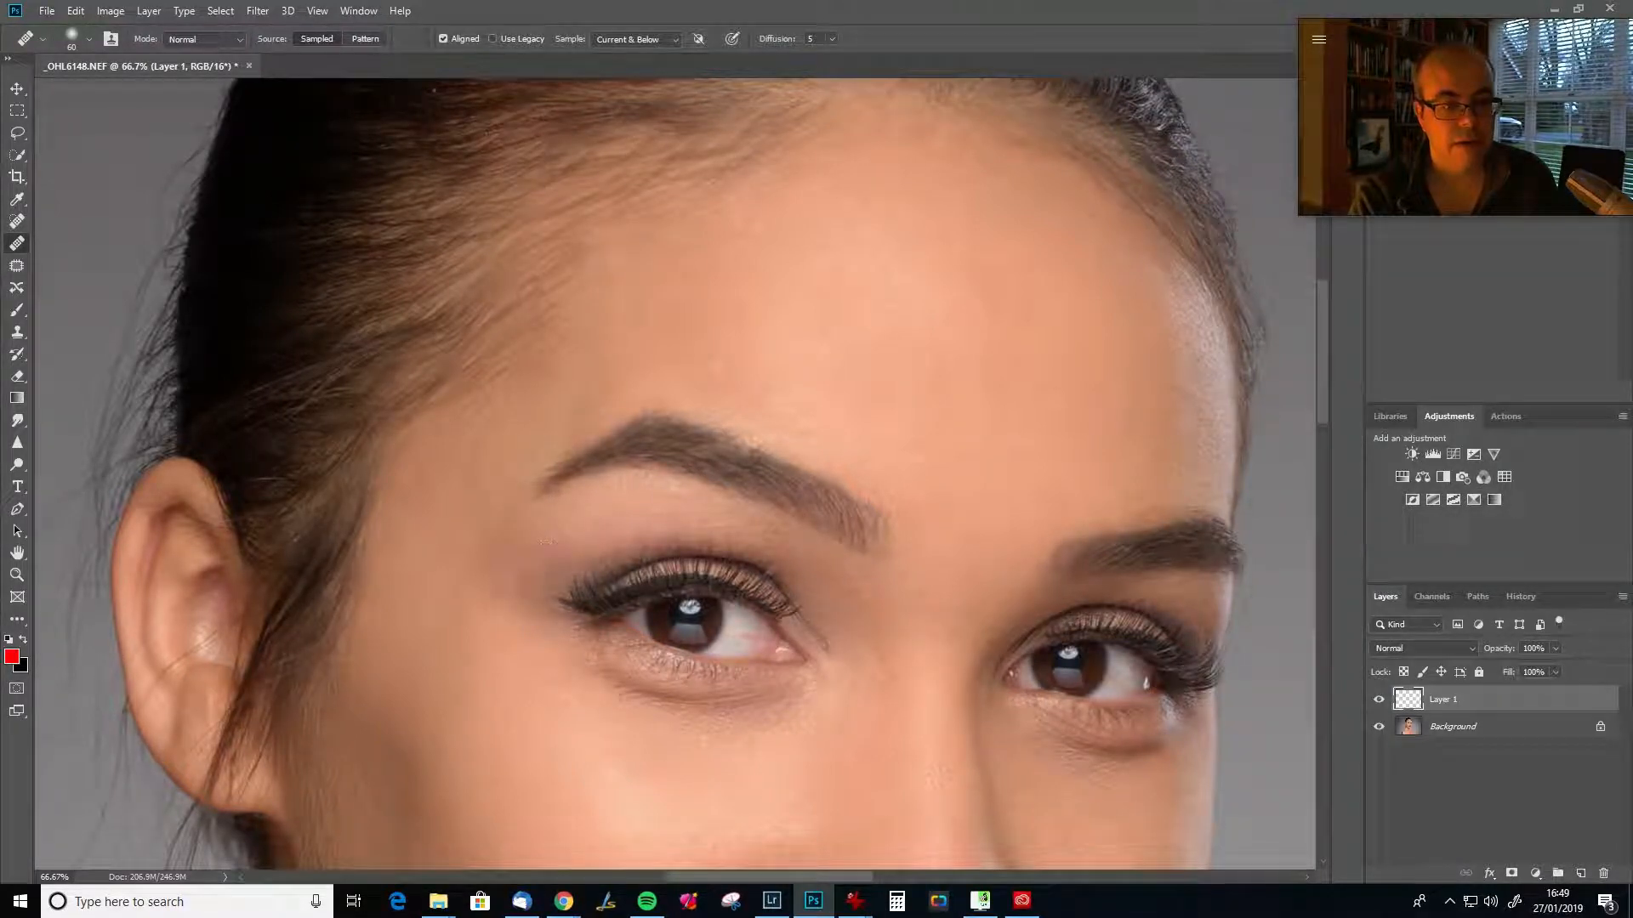
Heal the stray light hairs in the dark hair on the left-hand side of the head, sampling dark hair beside them.
{"action": "left_click_drag", "start_coordinate": [456, 566], "coordinate": [709, 614]}
{"action": "scroll", "coordinate": [708, 614], "scroll_direction": "up", "scroll_amount": 10}
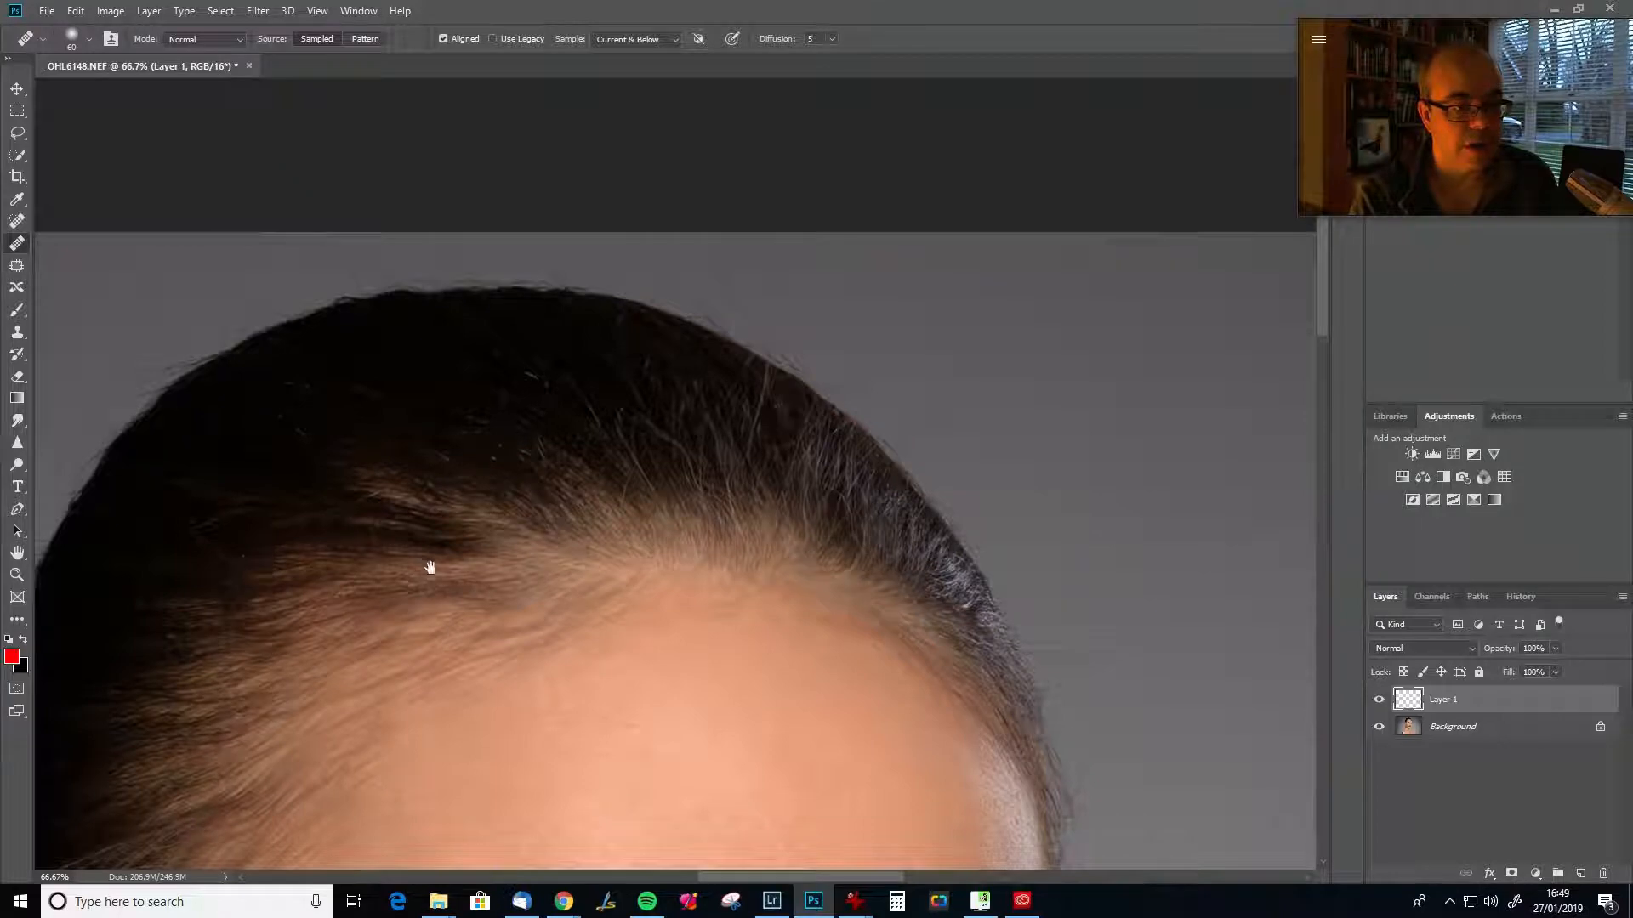
{"action": "left_click_drag", "start_coordinate": [430, 564], "coordinate": [893, 487]}
{"action": "left_click_drag", "start_coordinate": [625, 613], "coordinate": [744, 426]}
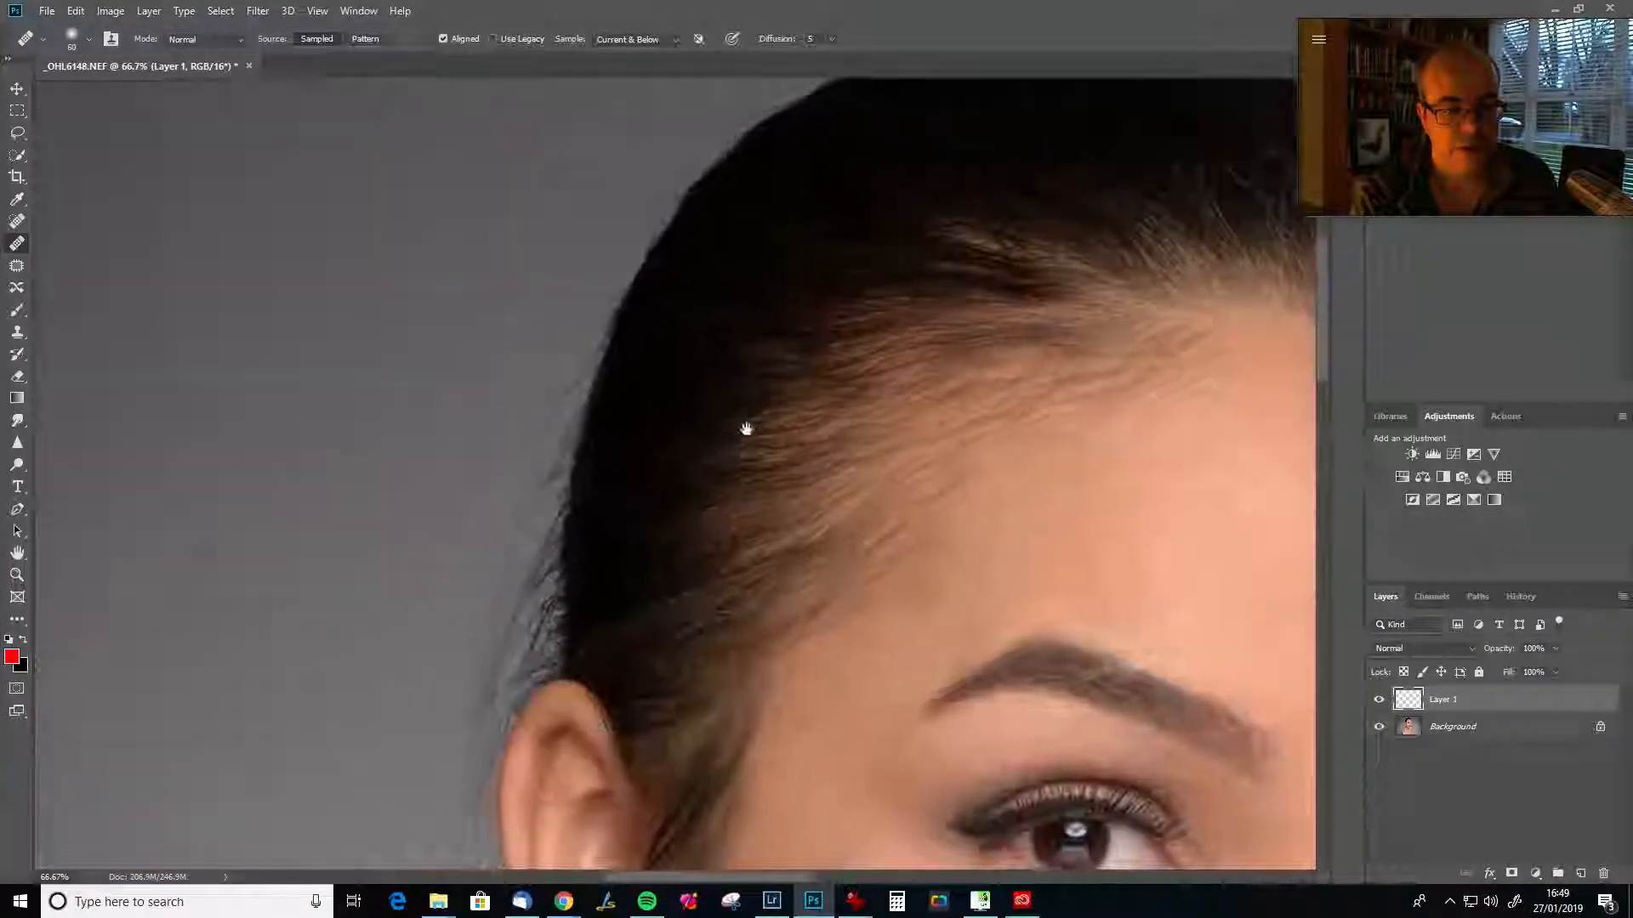
{"action": "left_click", "coordinate": [638, 496]}
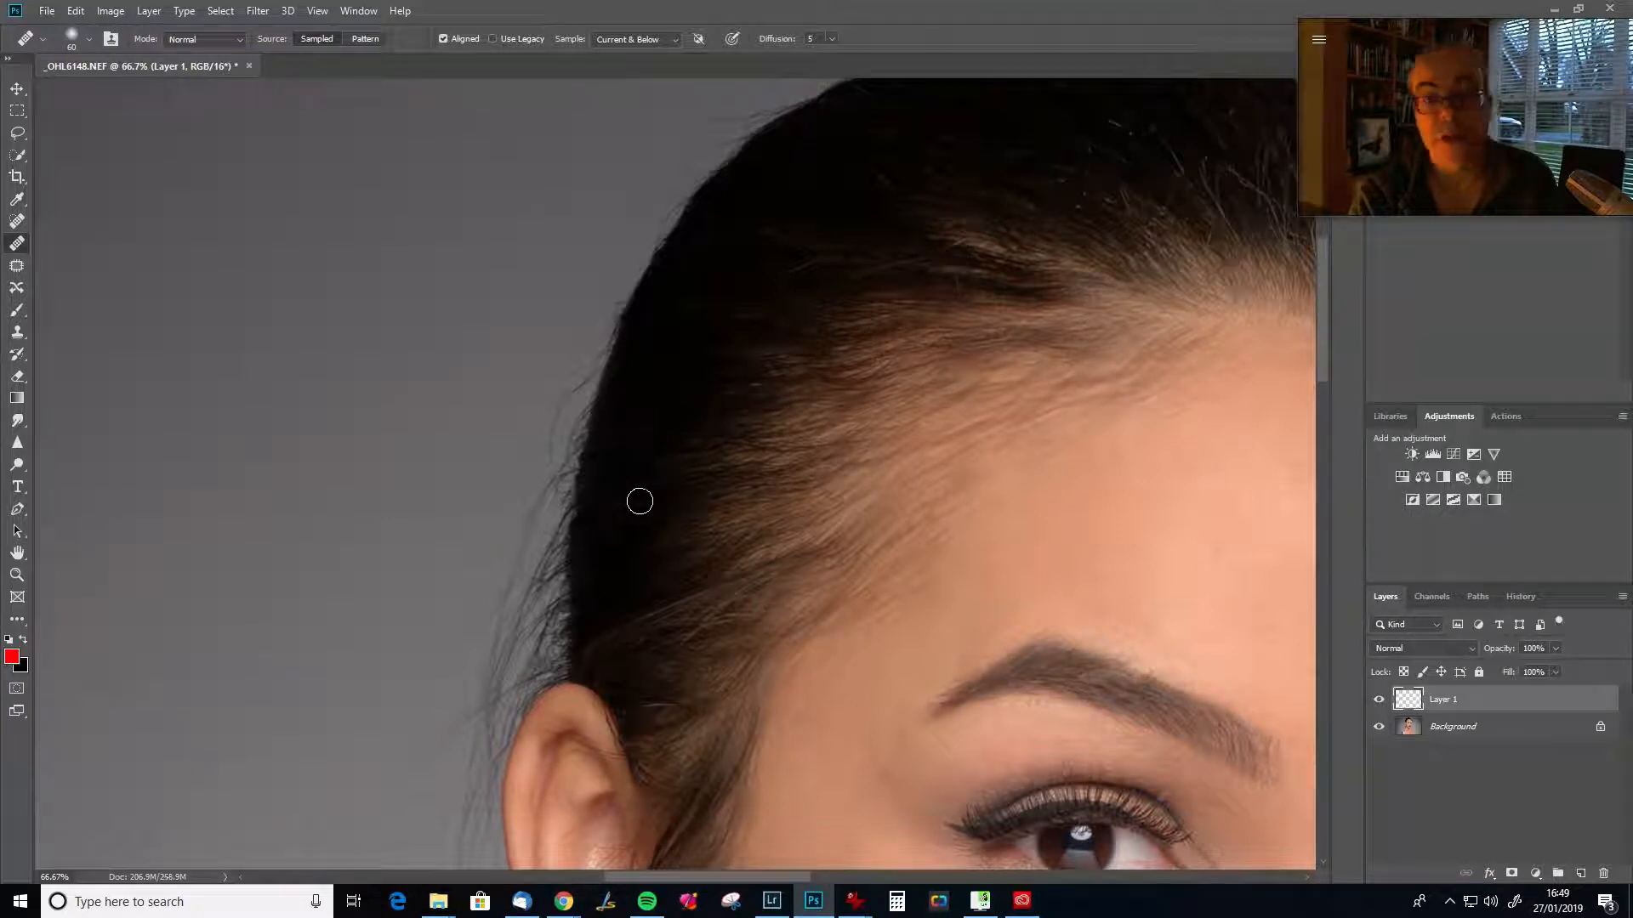
{"action": "key", "text": "alt"}
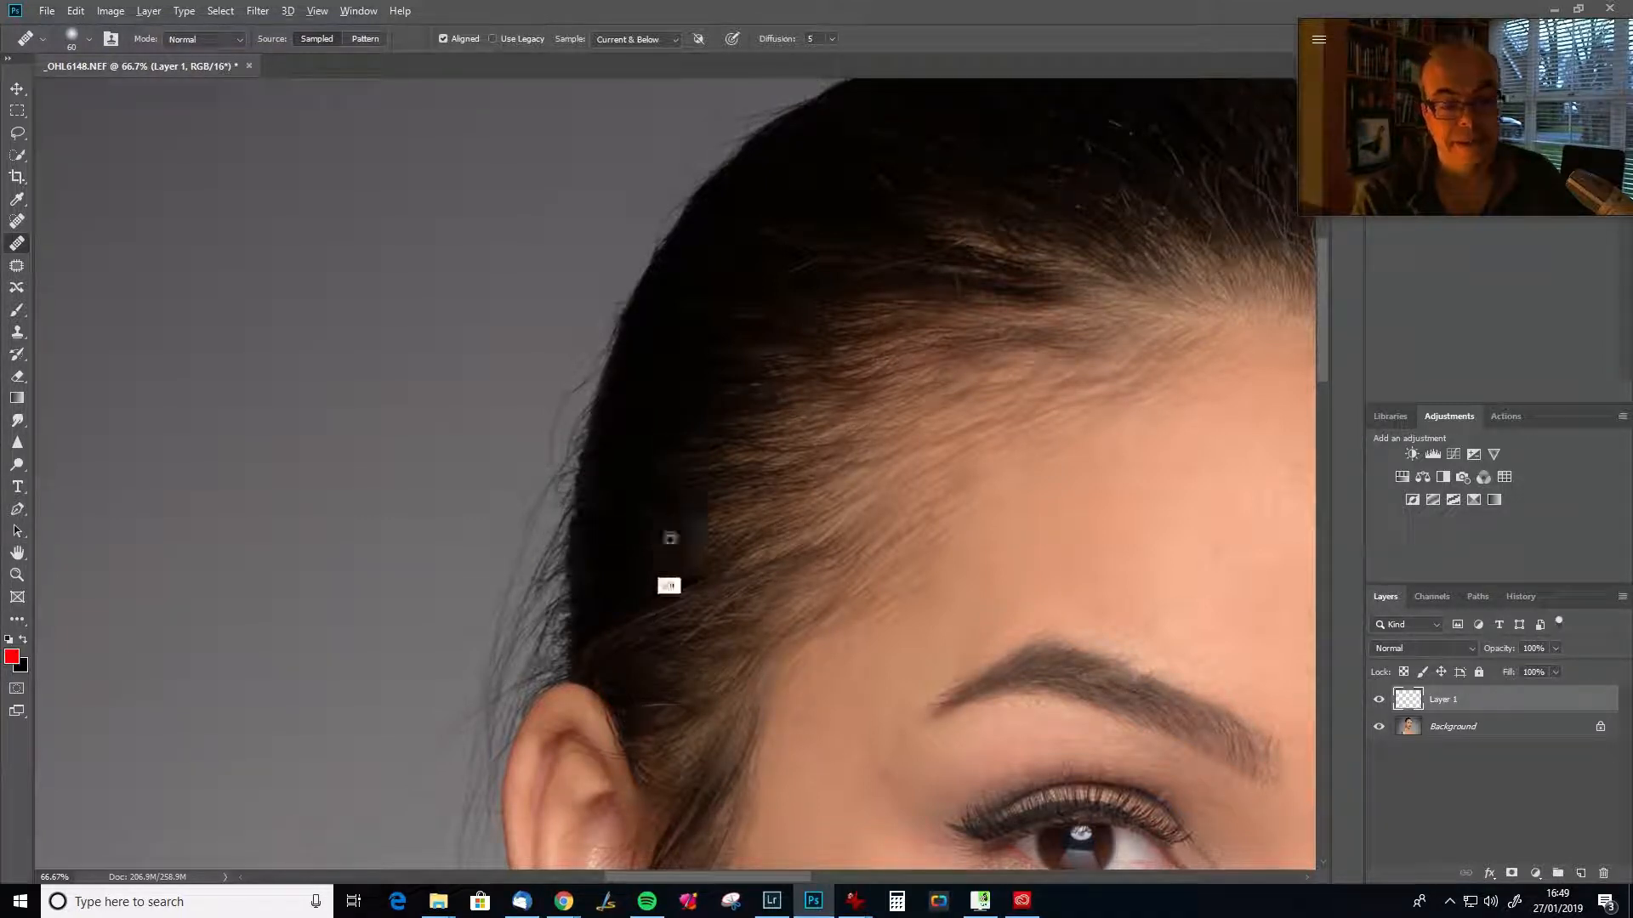
{"action": "left_click", "coordinate": [654, 532], "text": "alt"}
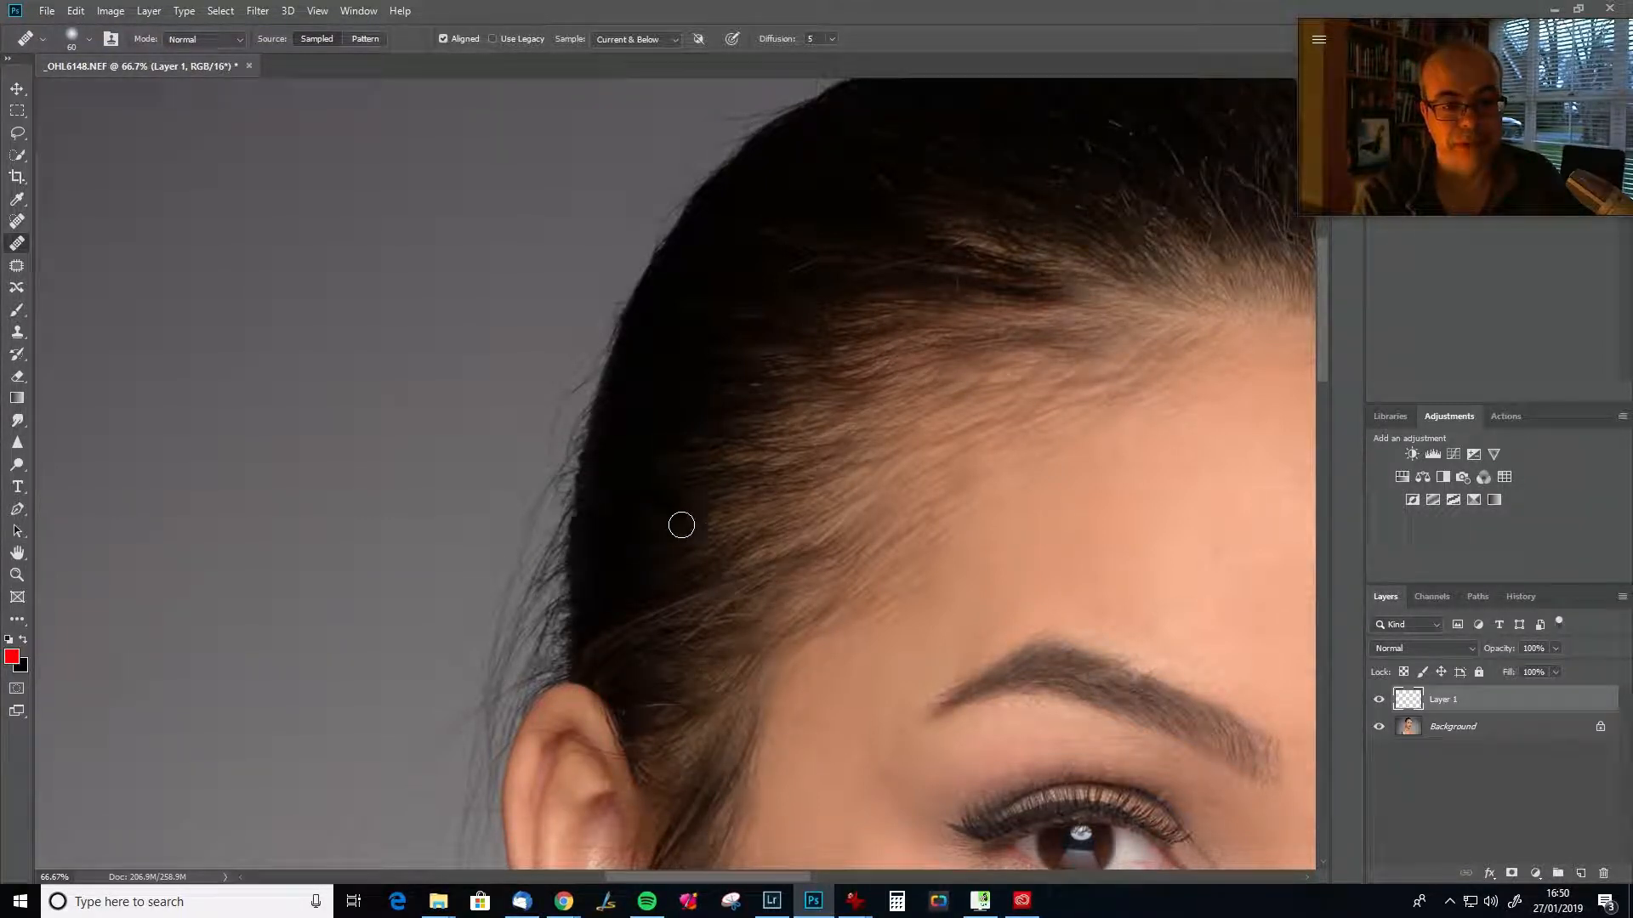
{"action": "key", "text": "alt"}
{"action": "key", "text": "alt"}
{"action": "key", "text": "alt"}
{"action": "key", "text": "alt"}
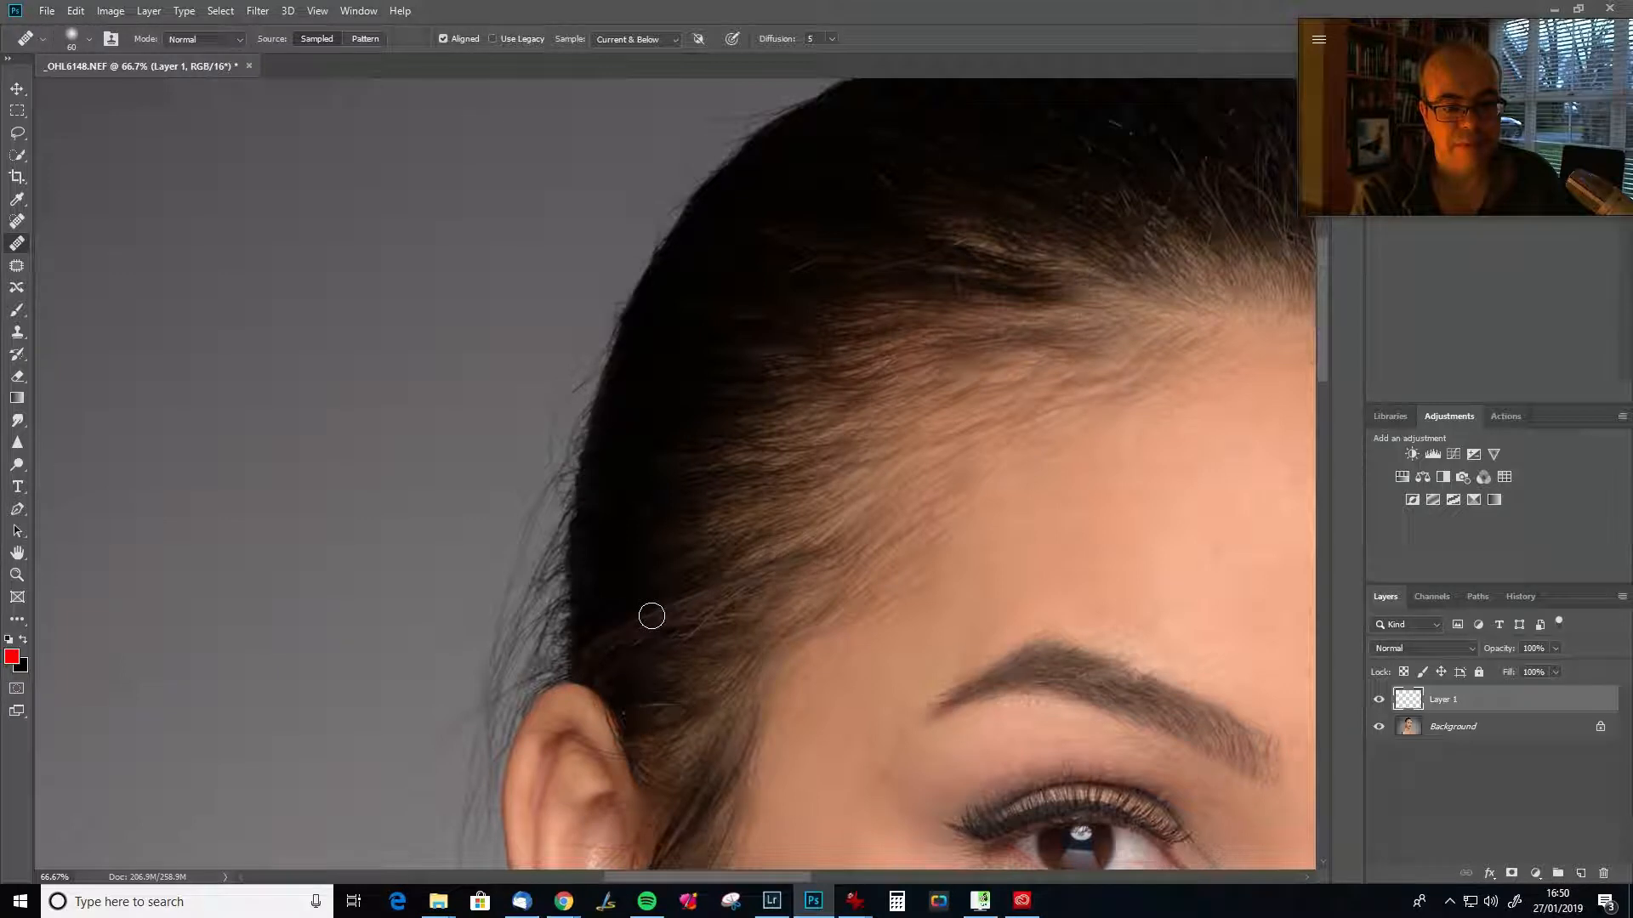
Heal the loose strands crossing the hair just above and in front of the left-hand ear.
{"action": "mouse_move", "coordinate": [649, 615]}
{"action": "left_mouse_down"}
{"action": "mouse_move", "coordinate": [745, 582]}
{"action": "mouse_move", "coordinate": [694, 603]}
{"action": "left_mouse_up"}
{"action": "key", "text": "alt"}
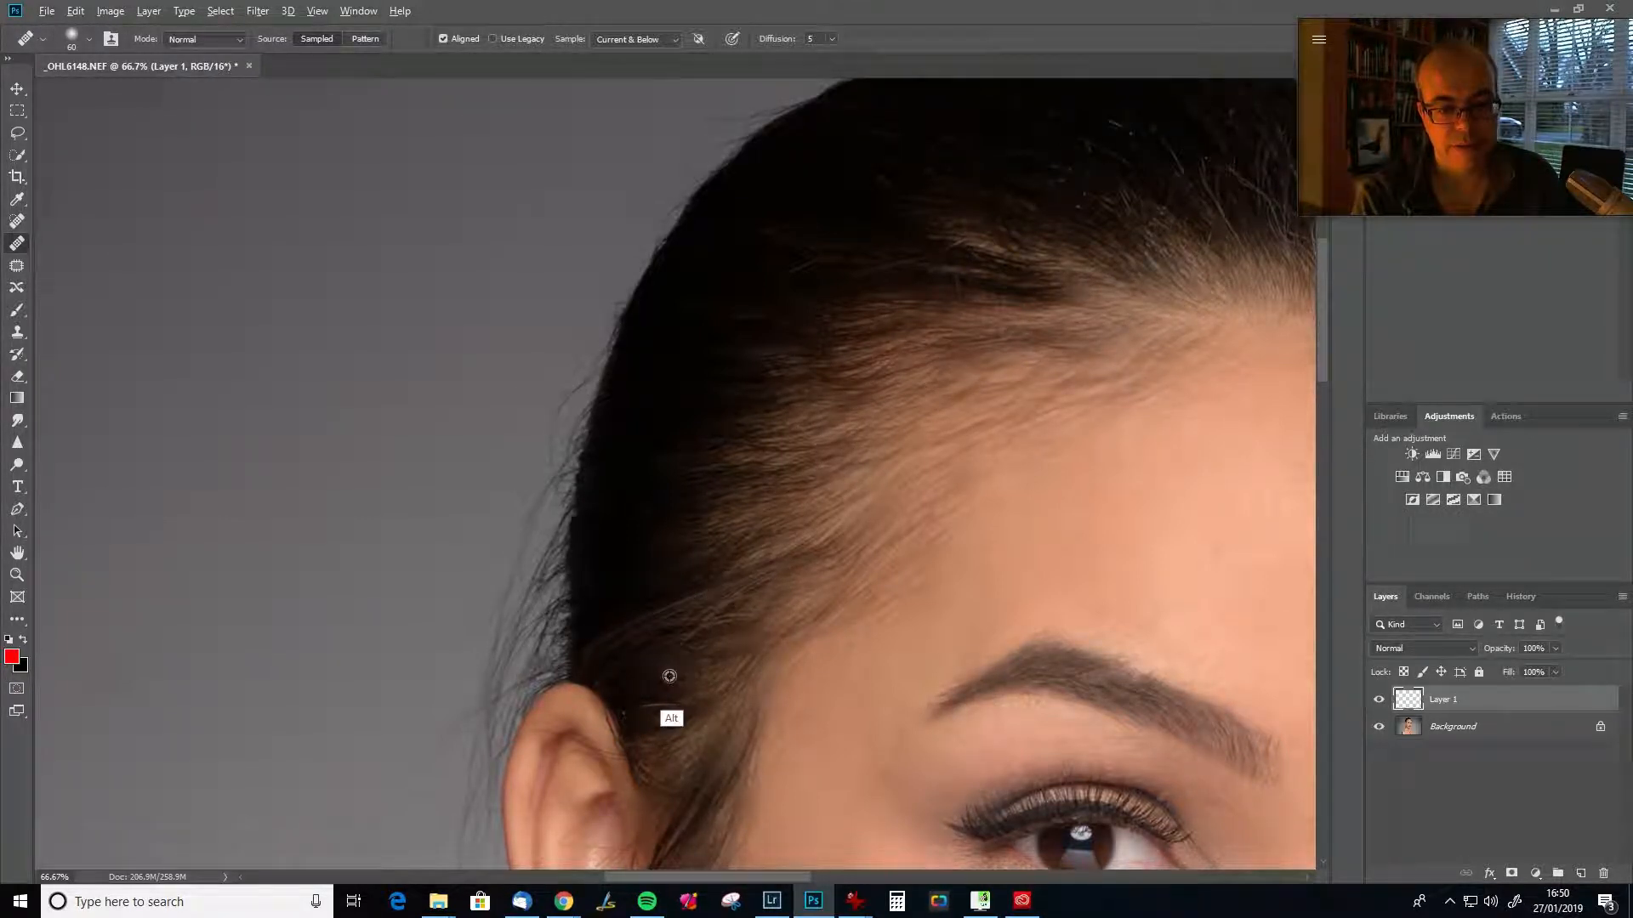
{"action": "left_click", "coordinate": [666, 671], "text": "alt"}
{"action": "left_click_drag", "start_coordinate": [633, 765], "coordinate": [627, 710]}
{"action": "left_click", "coordinate": [680, 761], "text": "alt"}
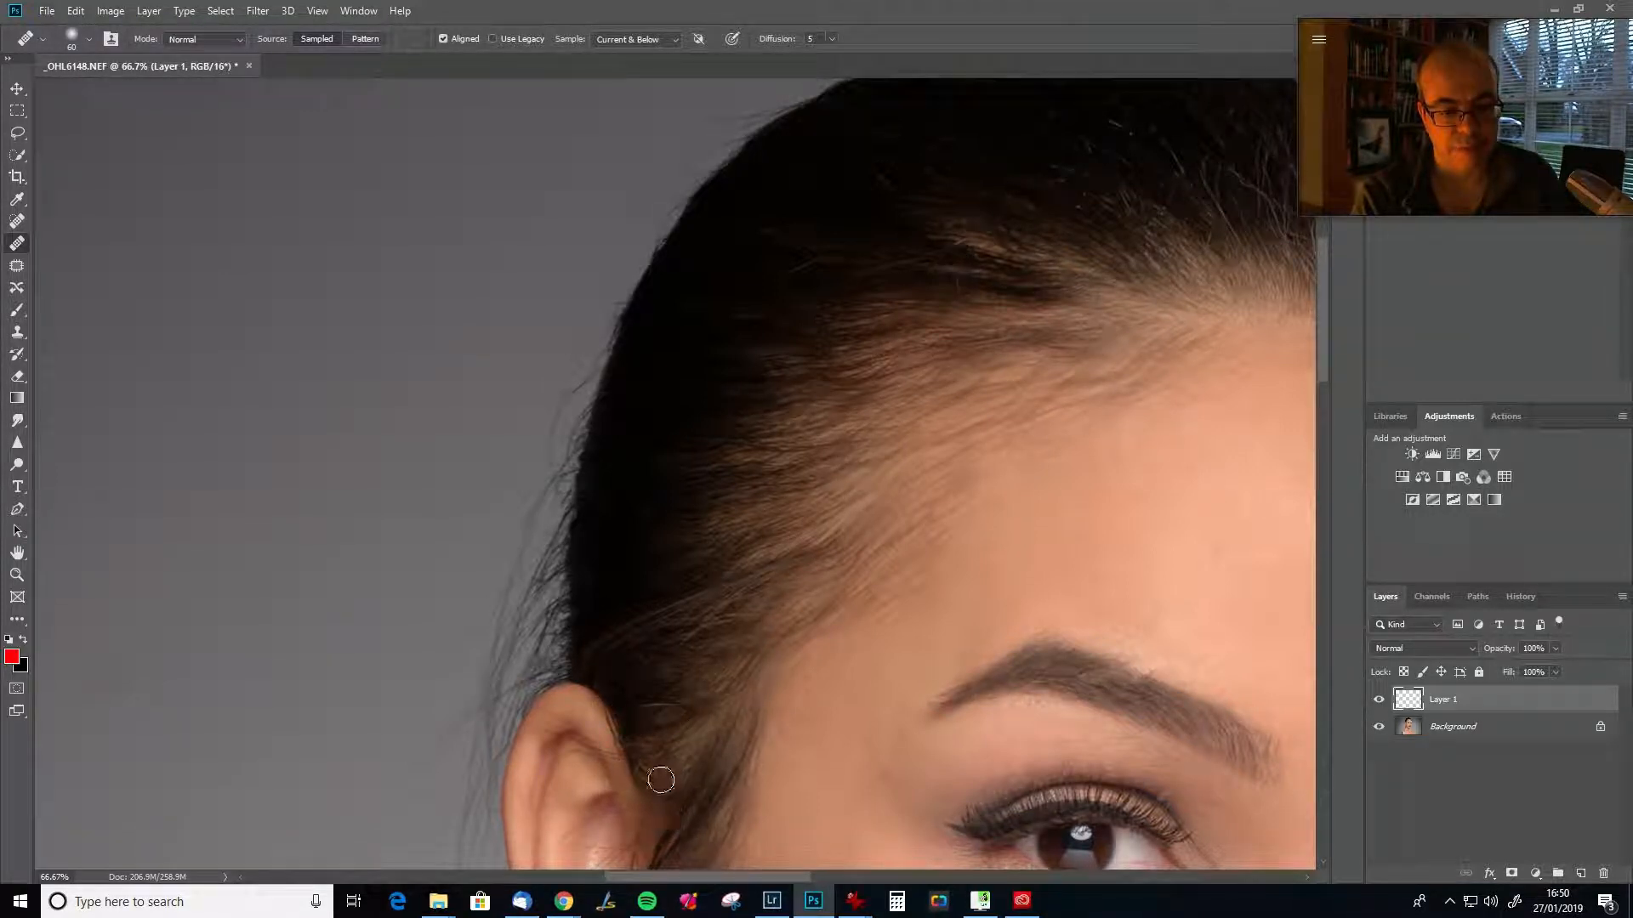
Add another new empty layer and heal the vertical cracks in the middle of the lower lip on it.
{"action": "key", "text": "space"}
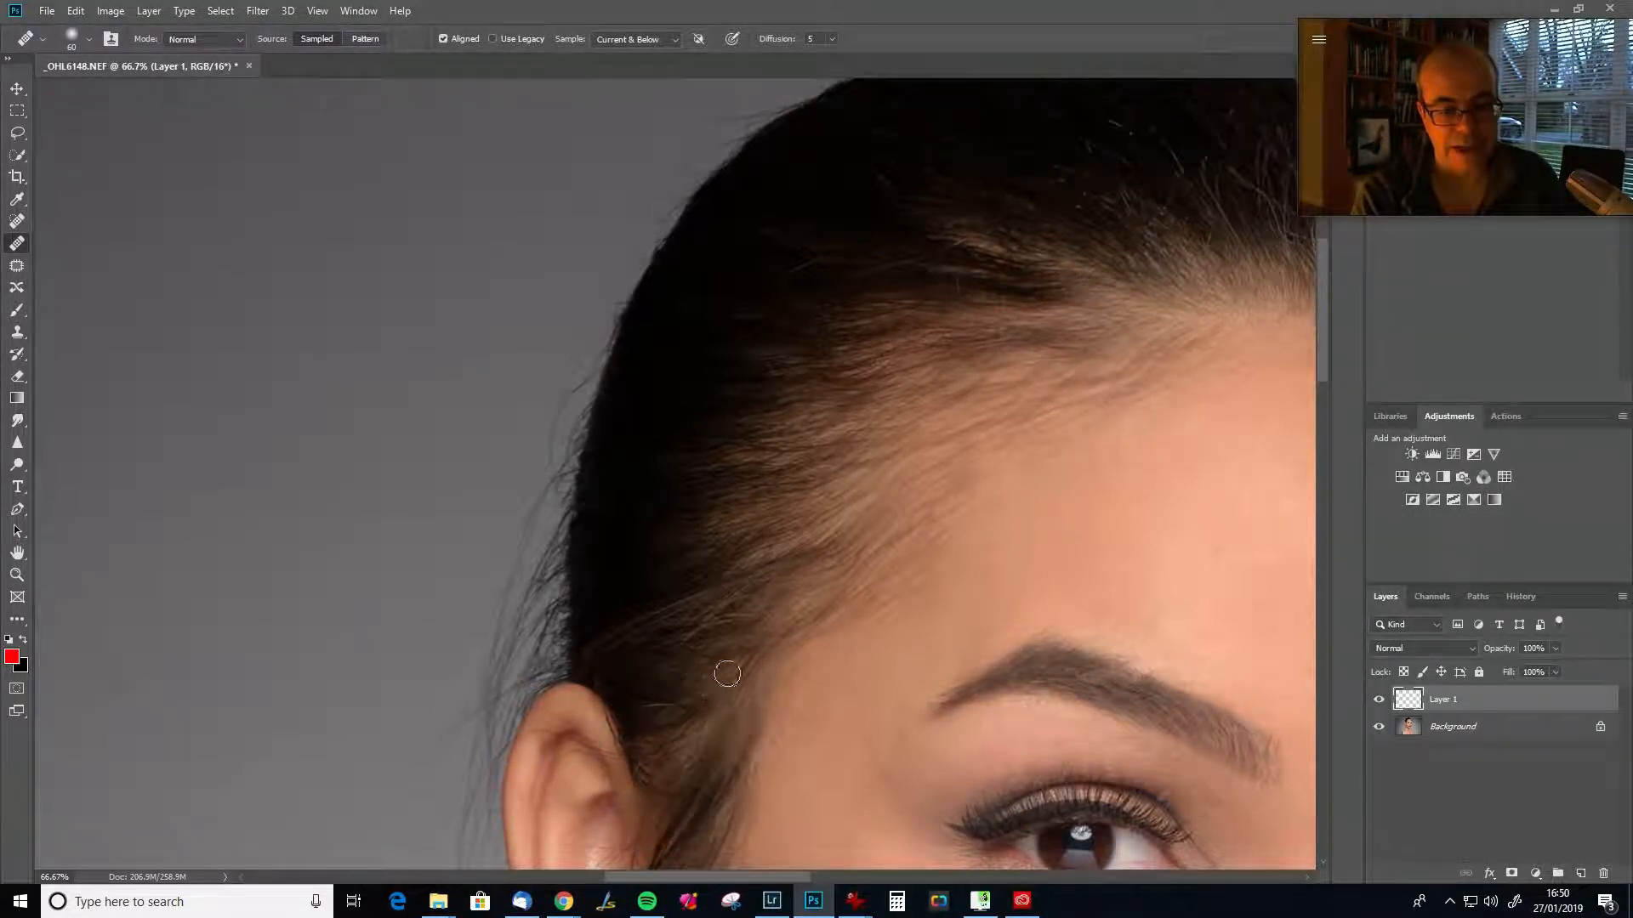
{"action": "left_click_drag", "start_coordinate": [759, 645], "coordinate": [839, 477]}
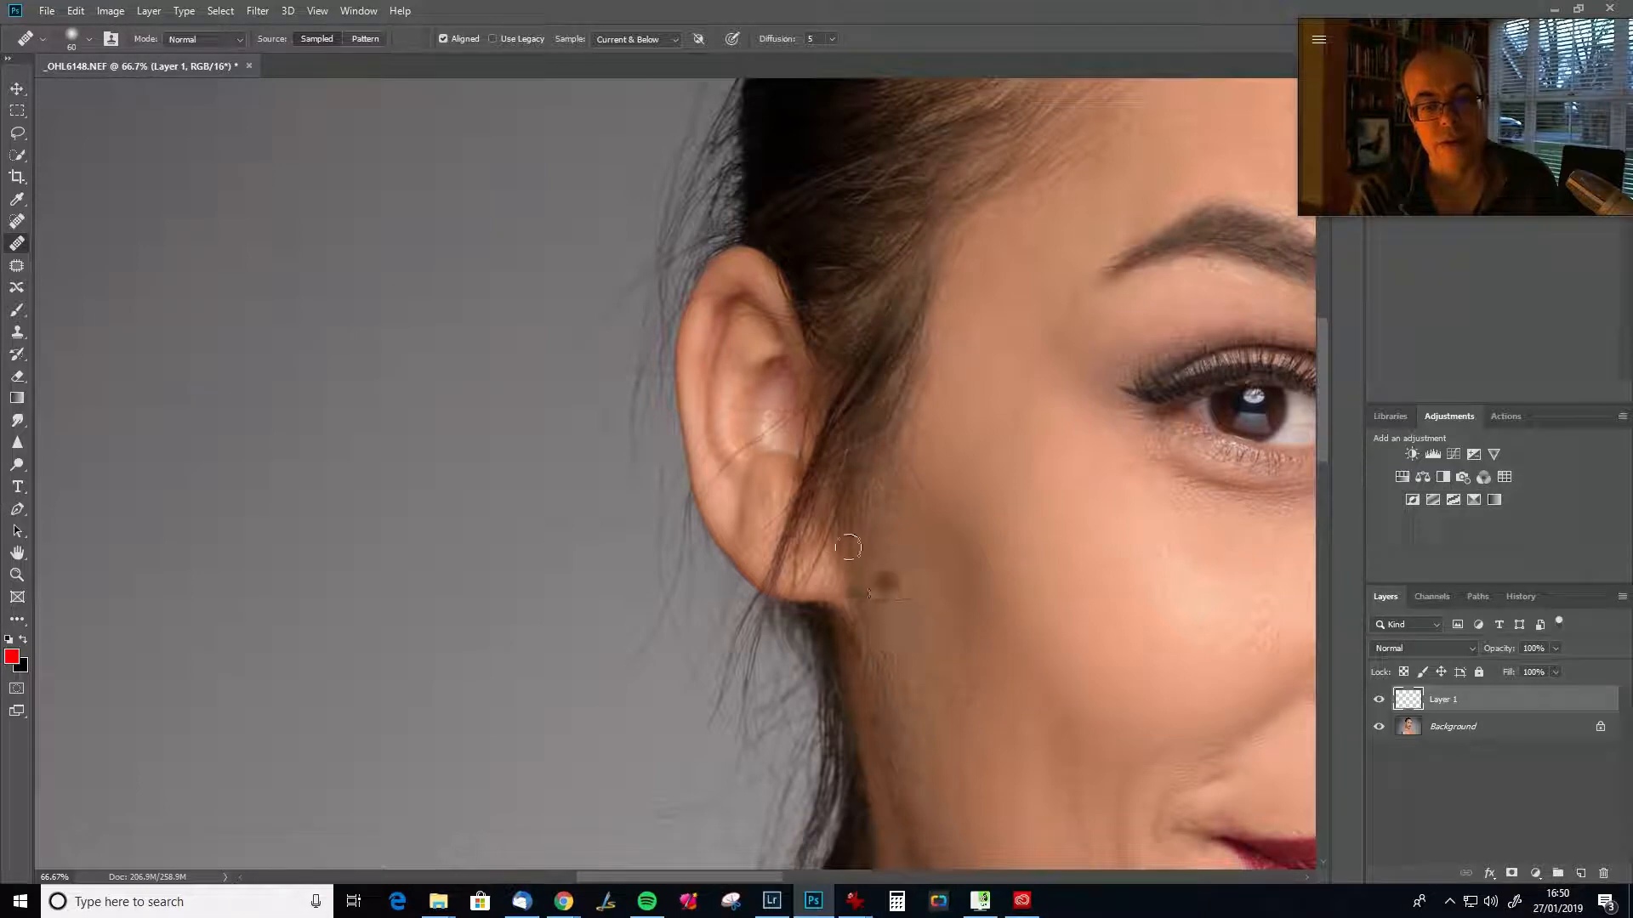
{"action": "key", "text": "space"}
{"action": "mouse_move", "coordinate": [944, 598]}
{"action": "left_mouse_down"}
{"action": "mouse_move", "coordinate": [903, 467]}
{"action": "mouse_move", "coordinate": [973, 573]}
{"action": "mouse_move", "coordinate": [827, 495]}
{"action": "mouse_move", "coordinate": [757, 601]}
{"action": "mouse_move", "coordinate": [788, 575]}
{"action": "mouse_move", "coordinate": [786, 600]}
{"action": "left_mouse_up"}
{"action": "left_click", "coordinate": [951, 421]}
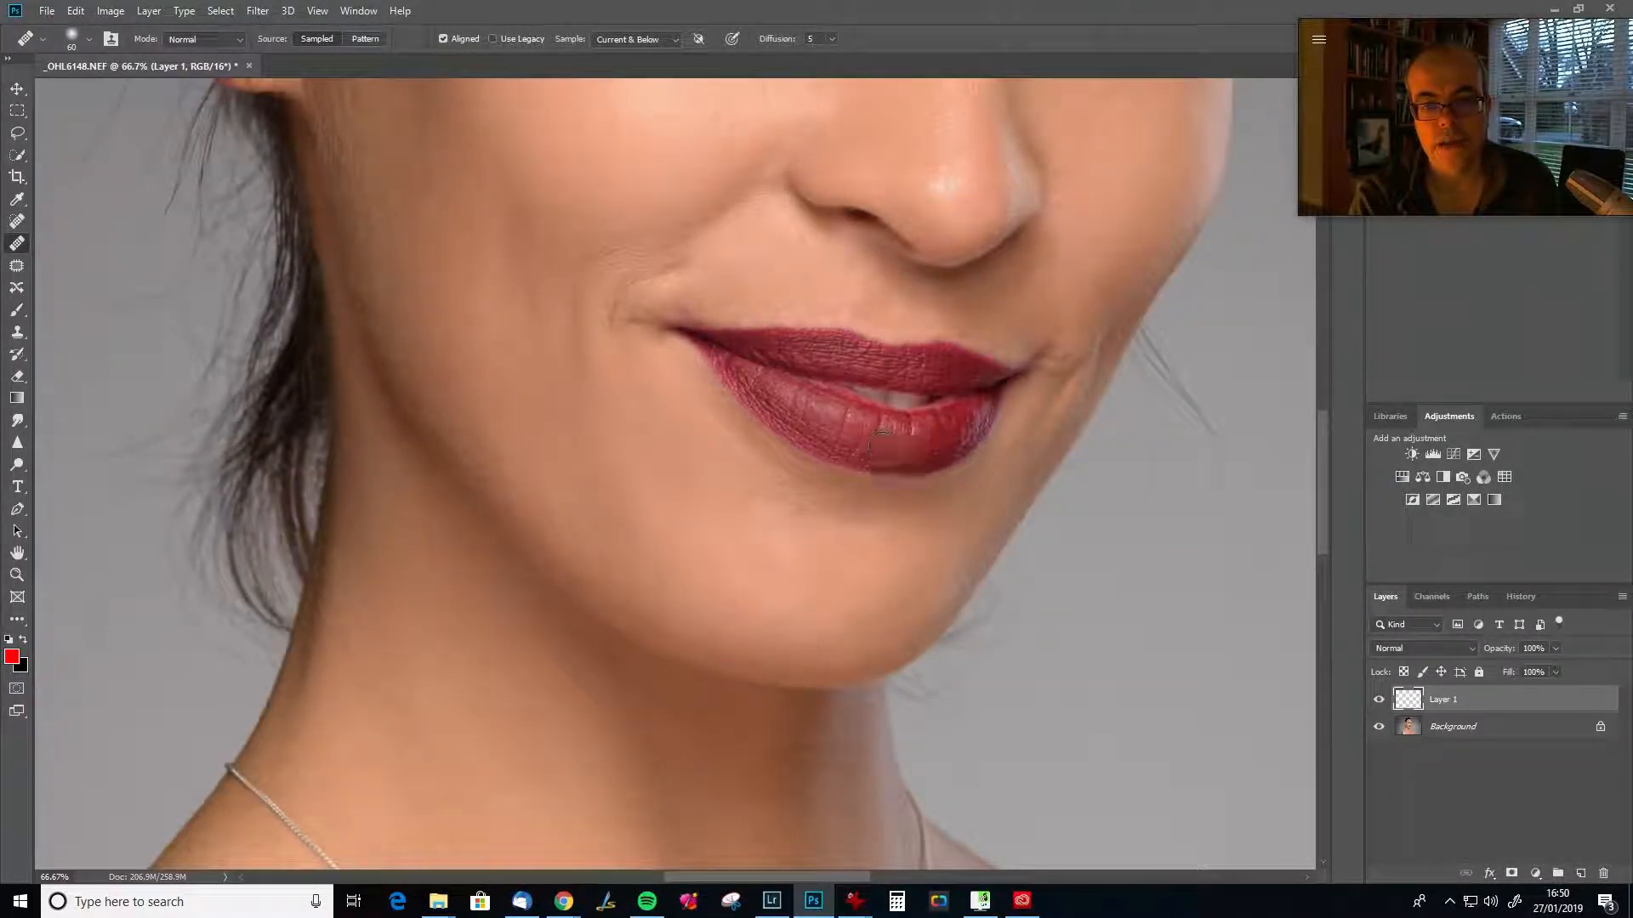
{"action": "left_click", "coordinate": [1580, 873]}
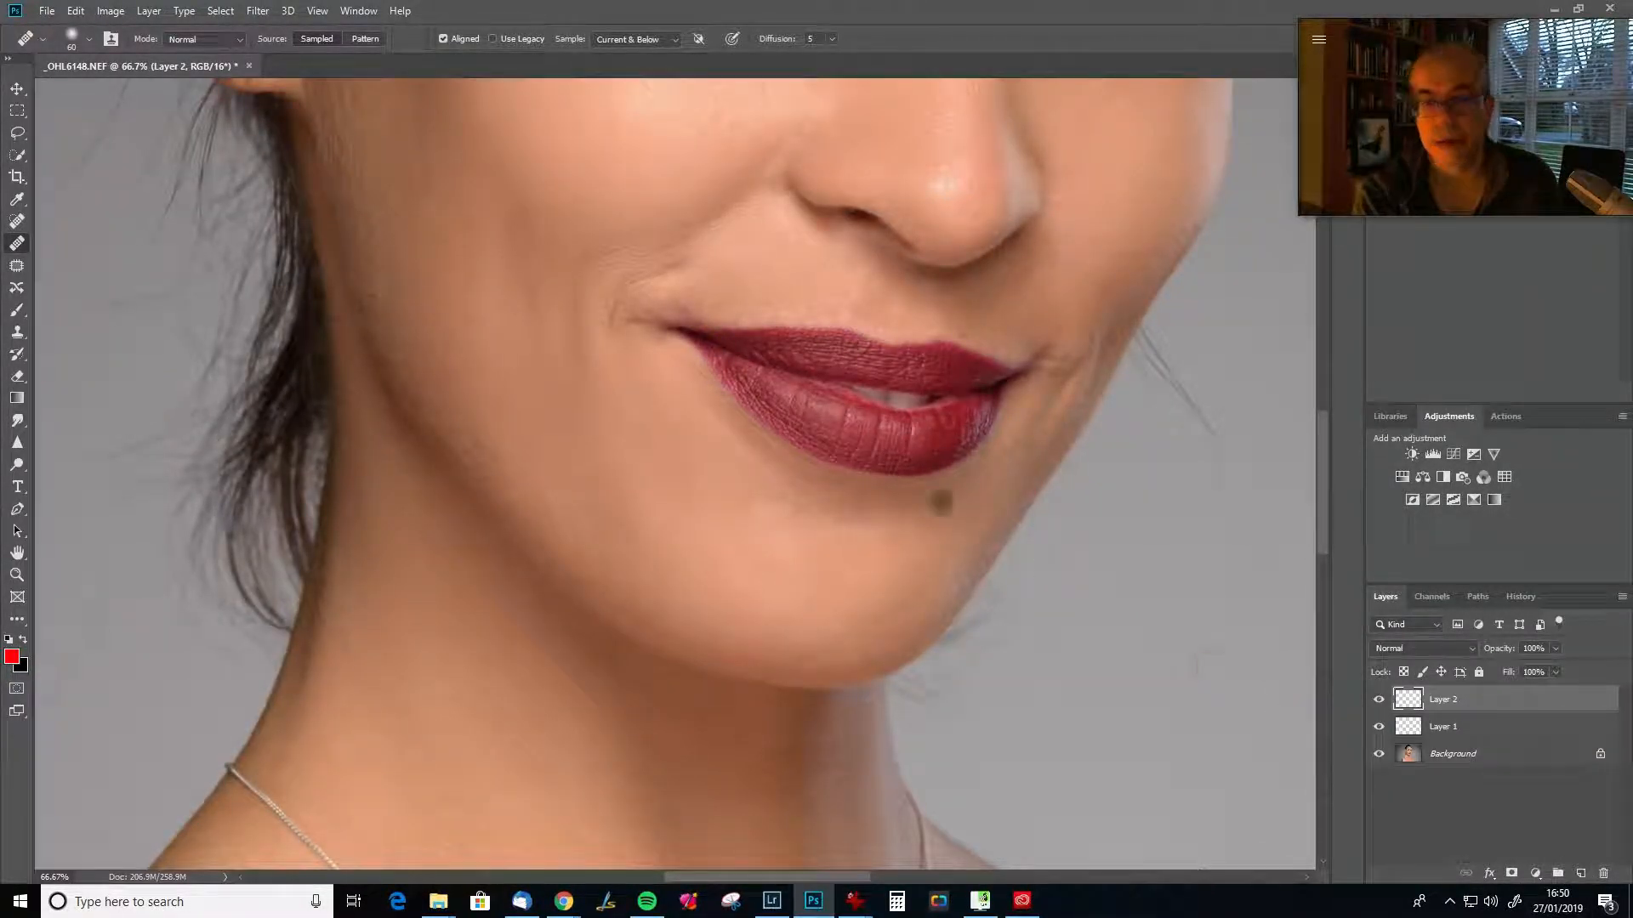
{"action": "key", "text": "alt"}
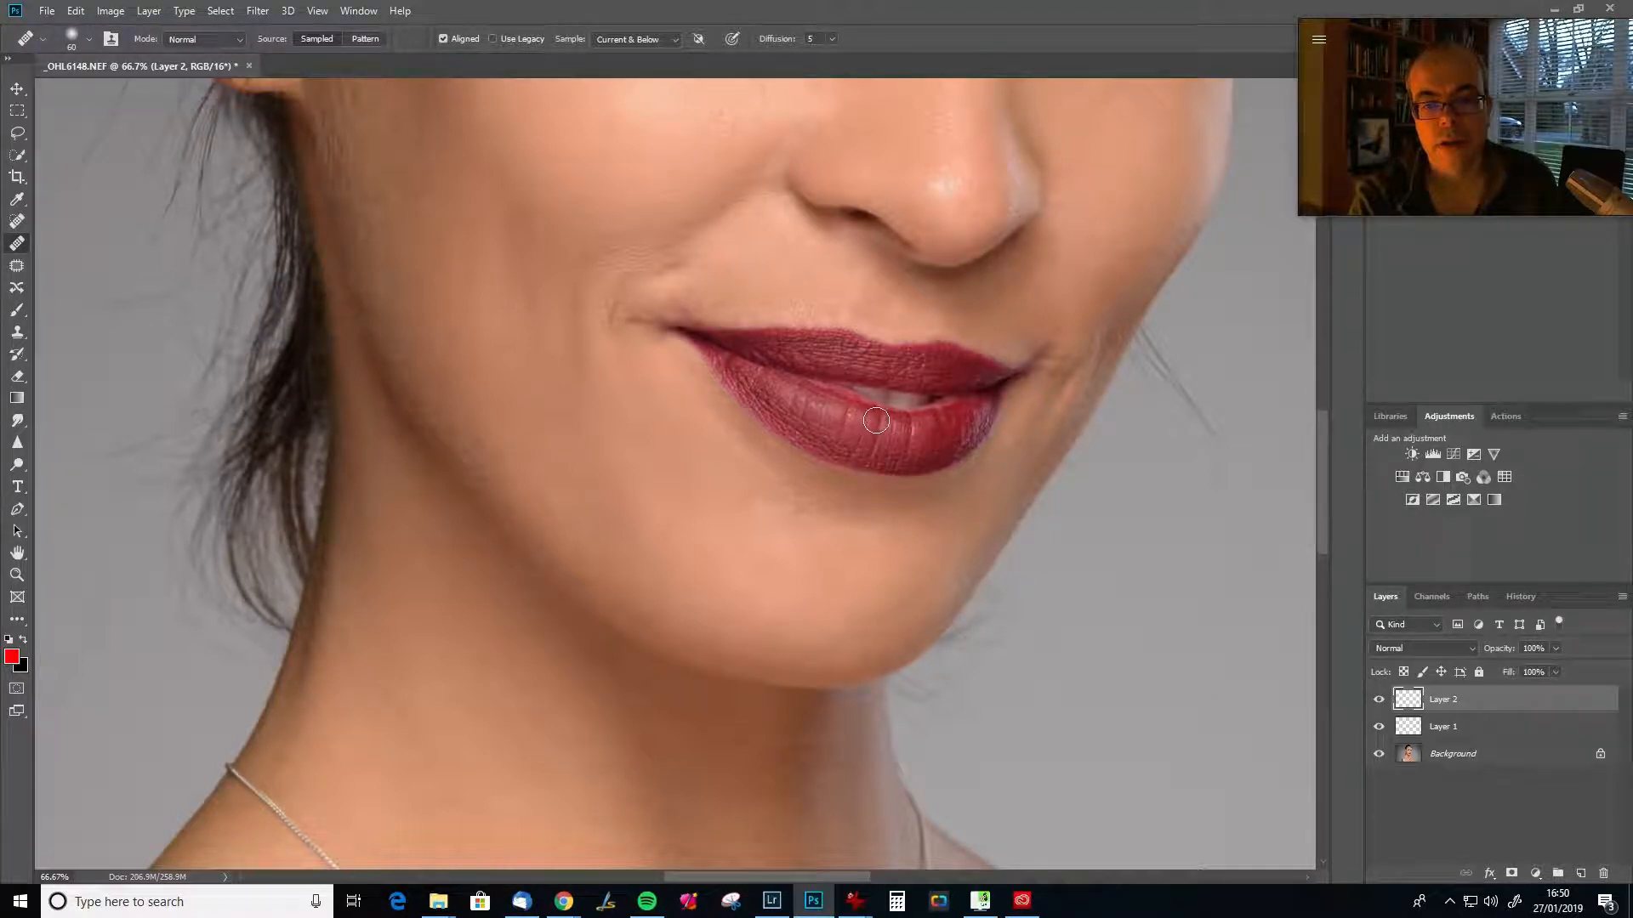
{"action": "left_click", "coordinate": [928, 432], "text": "alt"}
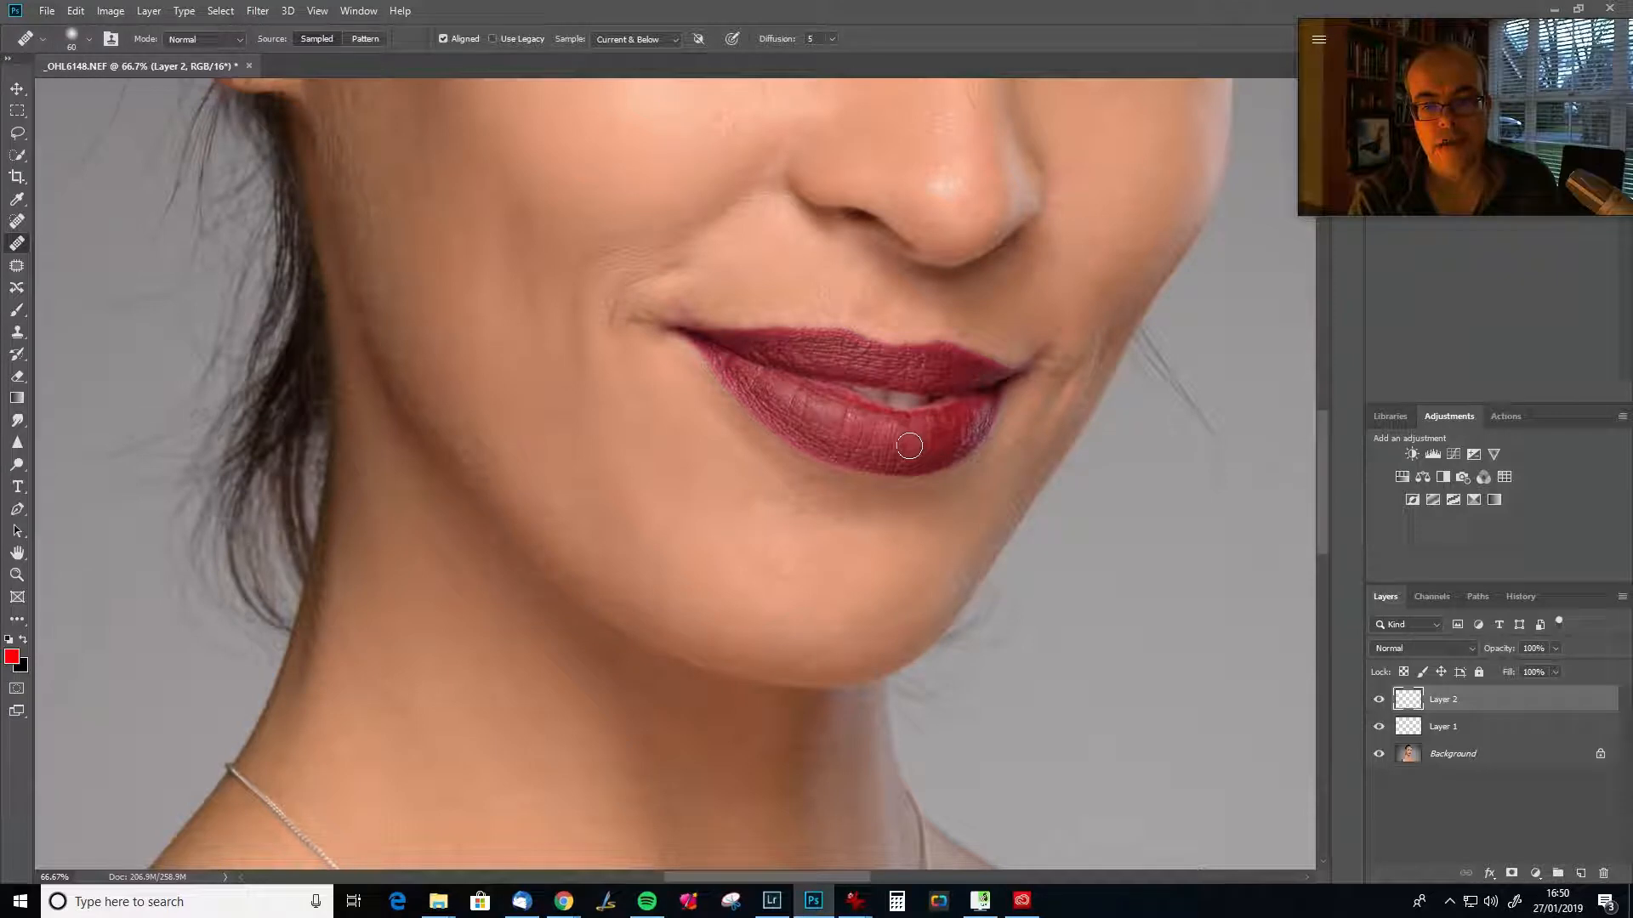
Heal the creases across the left-hand half and centre of the lower lip, resampling clean lip texture for each area.
{"action": "left_click", "coordinate": [814, 411], "text": "alt"}
{"action": "mouse_move", "coordinate": [838, 399]}
{"action": "left_mouse_down"}
{"action": "mouse_move", "coordinate": [816, 429]}
{"action": "mouse_move", "coordinate": [836, 444]}
{"action": "left_mouse_up"}
{"action": "key", "text": "alt"}
{"action": "left_click", "coordinate": [814, 428], "text": "alt"}
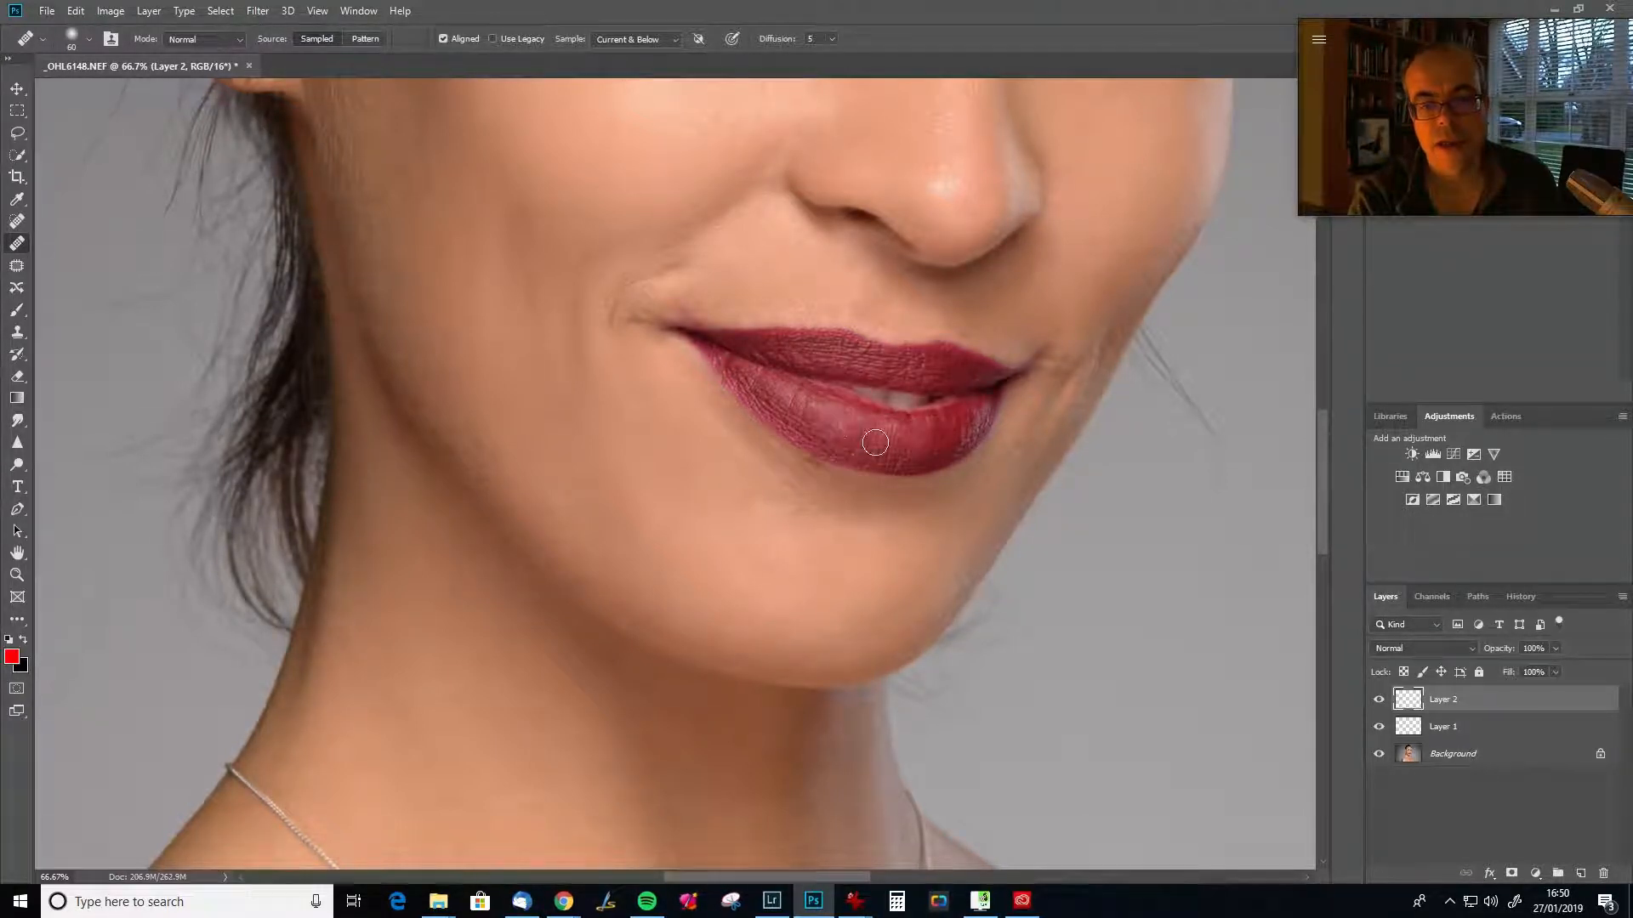
{"action": "left_click", "coordinate": [763, 384], "text": "alt"}
{"action": "left_click_drag", "start_coordinate": [758, 410], "coordinate": [761, 406]}
{"action": "left_click_drag", "start_coordinate": [876, 460], "coordinate": [910, 425]}
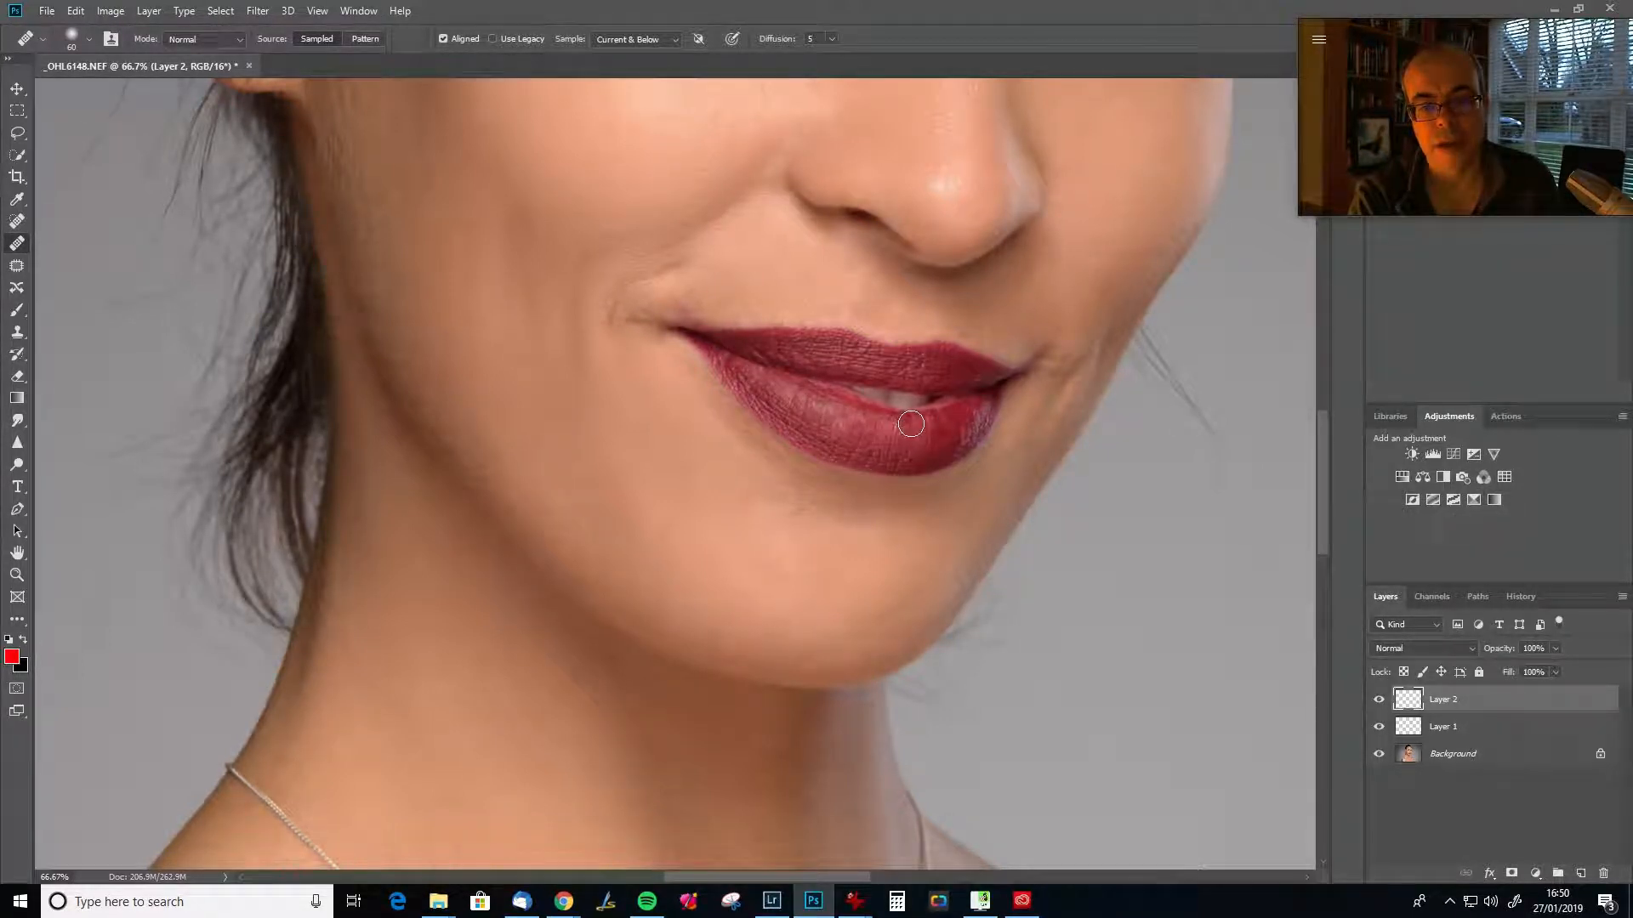
Heal the remaining fine lines along the lower lip's upper edge and near its left-hand corner.
{"action": "left_click", "coordinate": [850, 445], "text": "alt"}
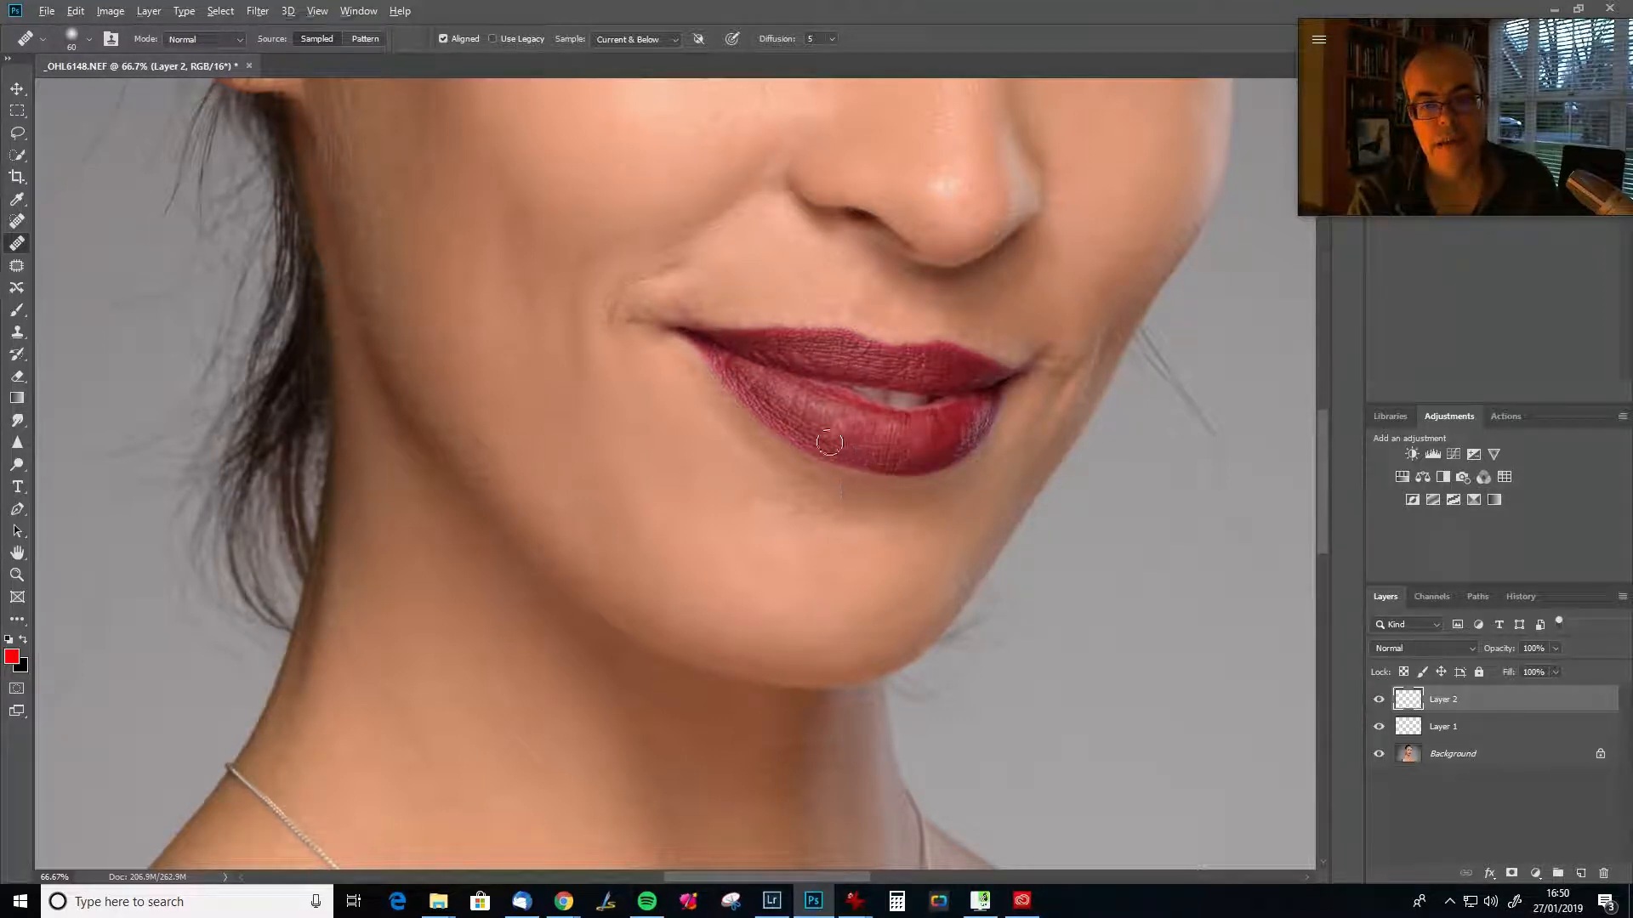
{"action": "key", "text": "alt"}
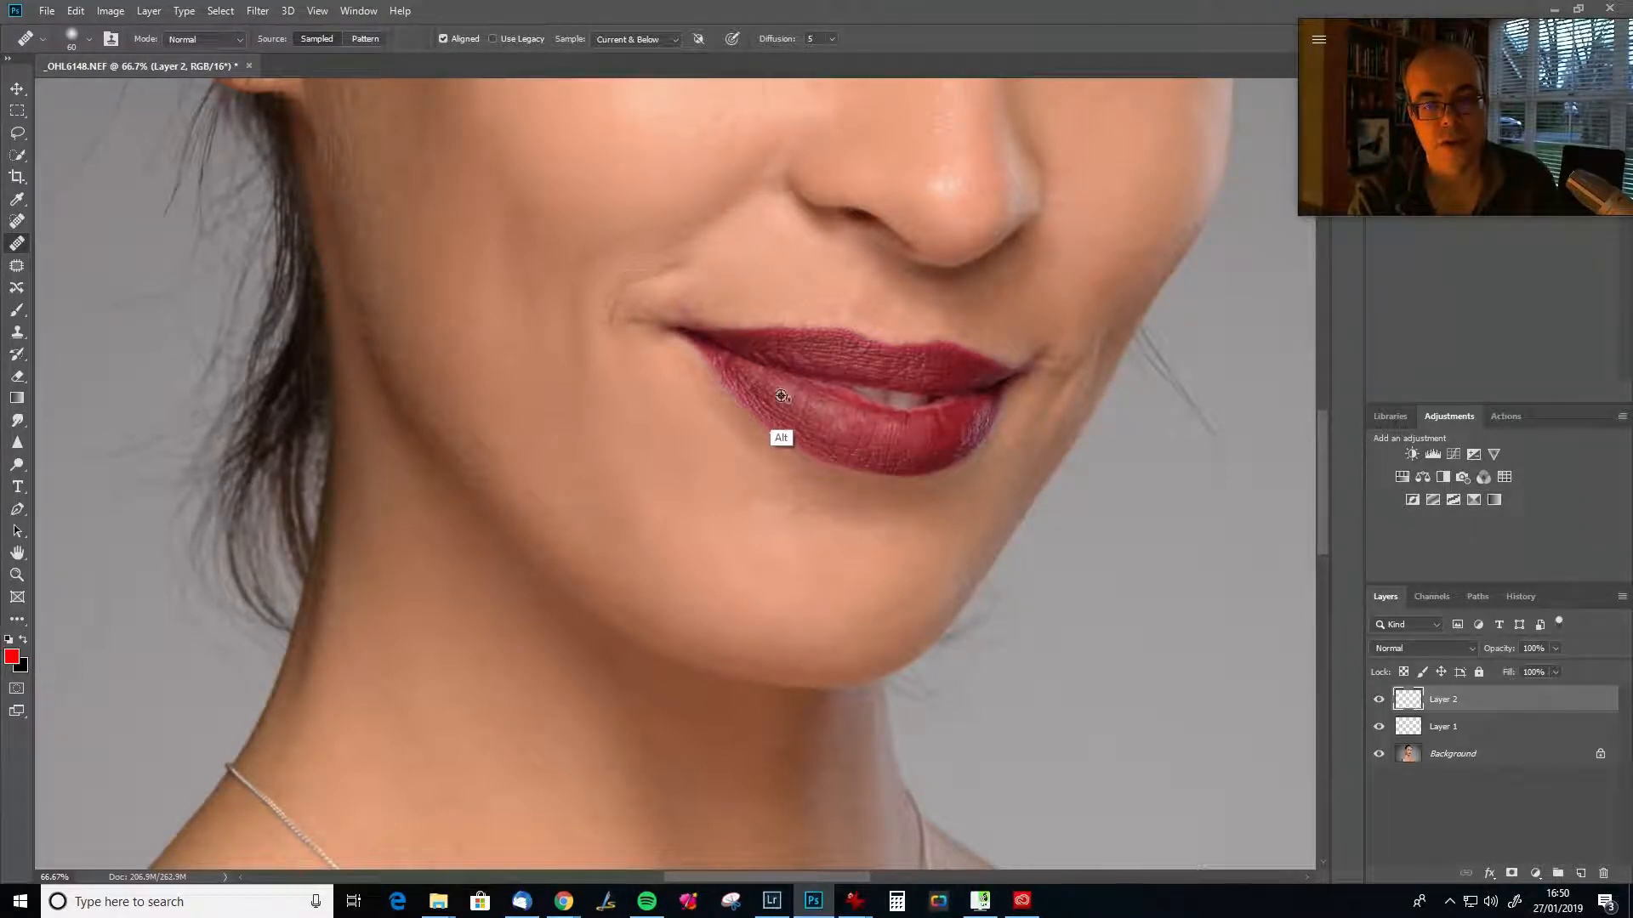
{"action": "left_click", "coordinate": [784, 395], "text": "alt"}
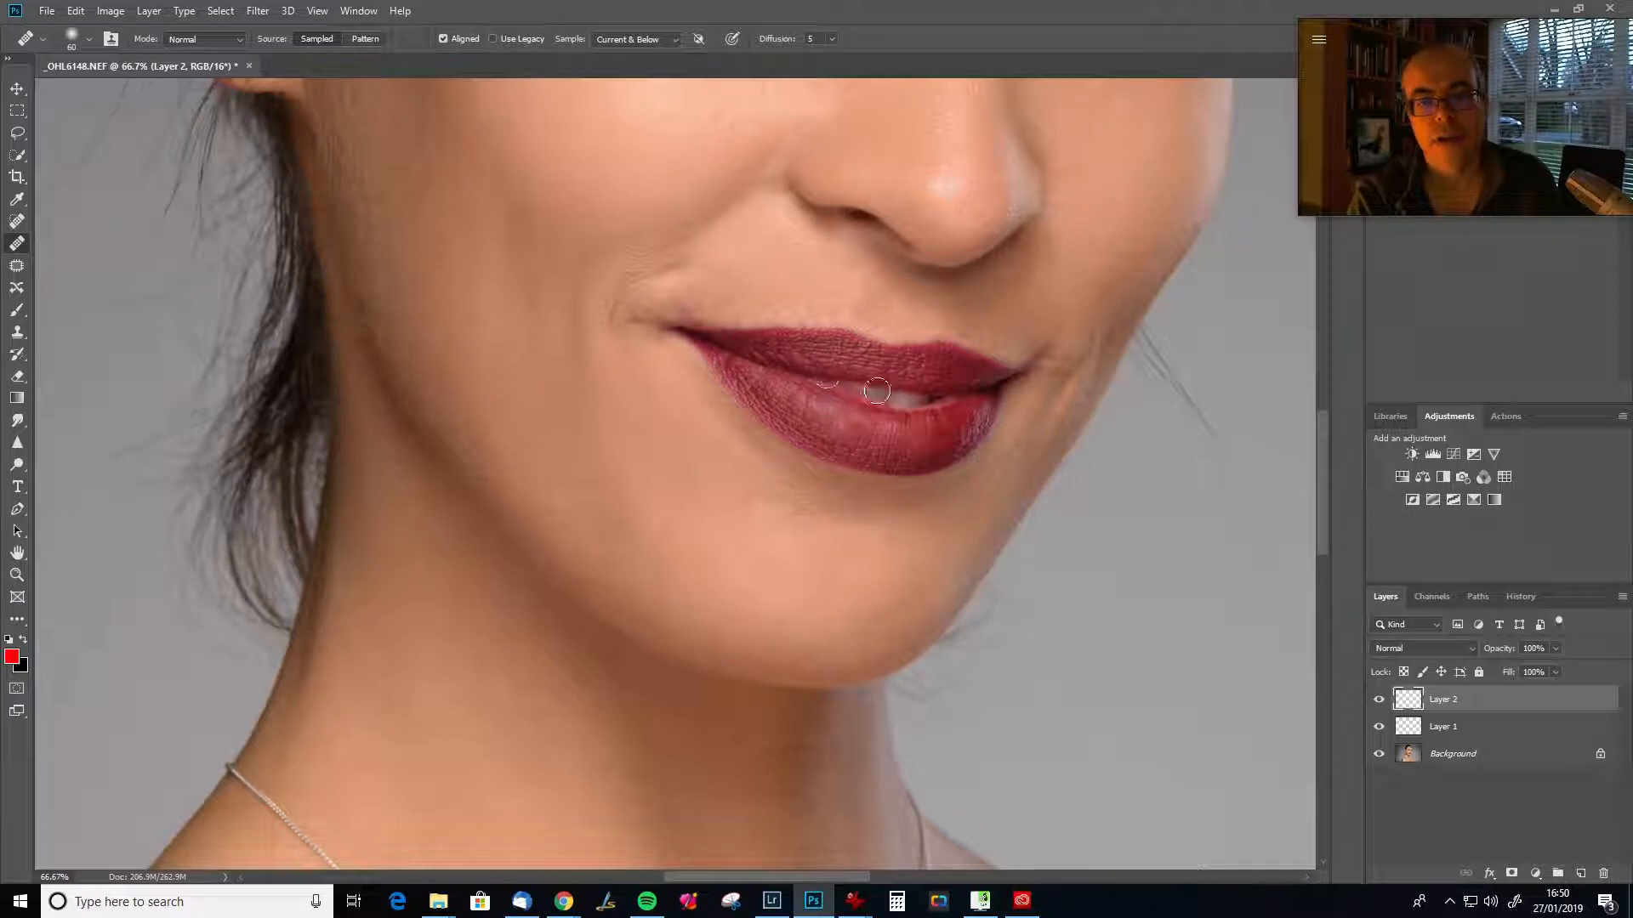
{"action": "mouse_move", "coordinate": [889, 425]}
{"action": "left_mouse_down"}
{"action": "mouse_move", "coordinate": [985, 401]}
{"action": "mouse_move", "coordinate": [899, 432]}
{"action": "mouse_move", "coordinate": [962, 412]}
{"action": "mouse_move", "coordinate": [913, 429]}
{"action": "mouse_move", "coordinate": [956, 400]}
{"action": "mouse_move", "coordinate": [928, 413]}
{"action": "mouse_move", "coordinate": [802, 394]}
{"action": "mouse_move", "coordinate": [951, 410]}
{"action": "mouse_move", "coordinate": [895, 416]}
{"action": "left_mouse_up"}
{"action": "left_click_drag", "start_coordinate": [718, 374], "coordinate": [719, 376]}
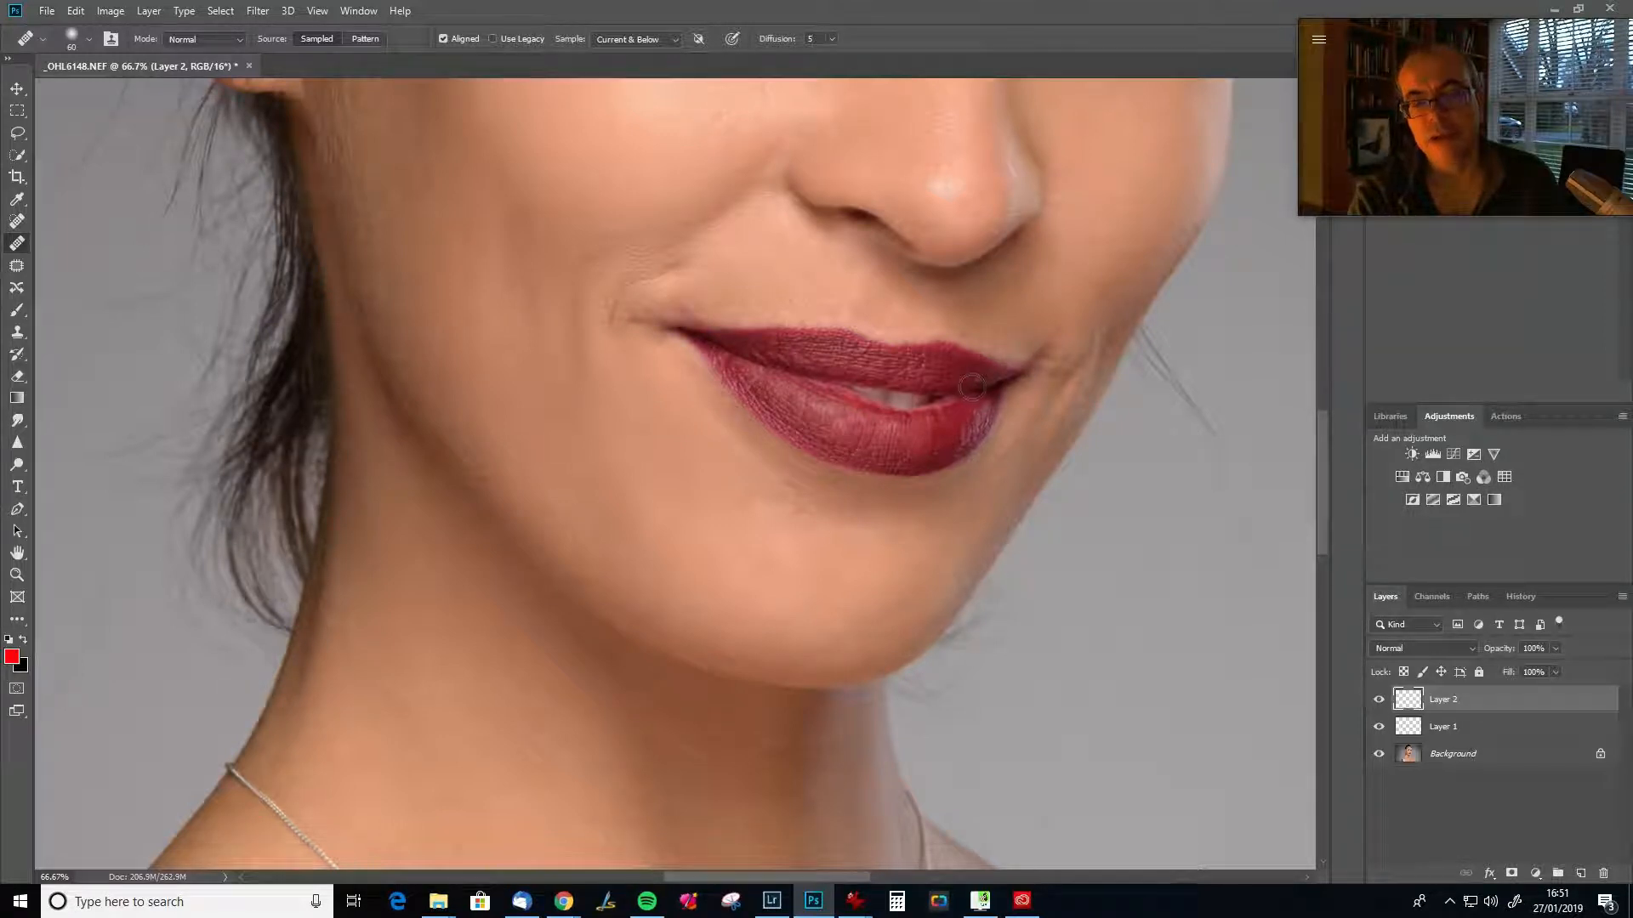
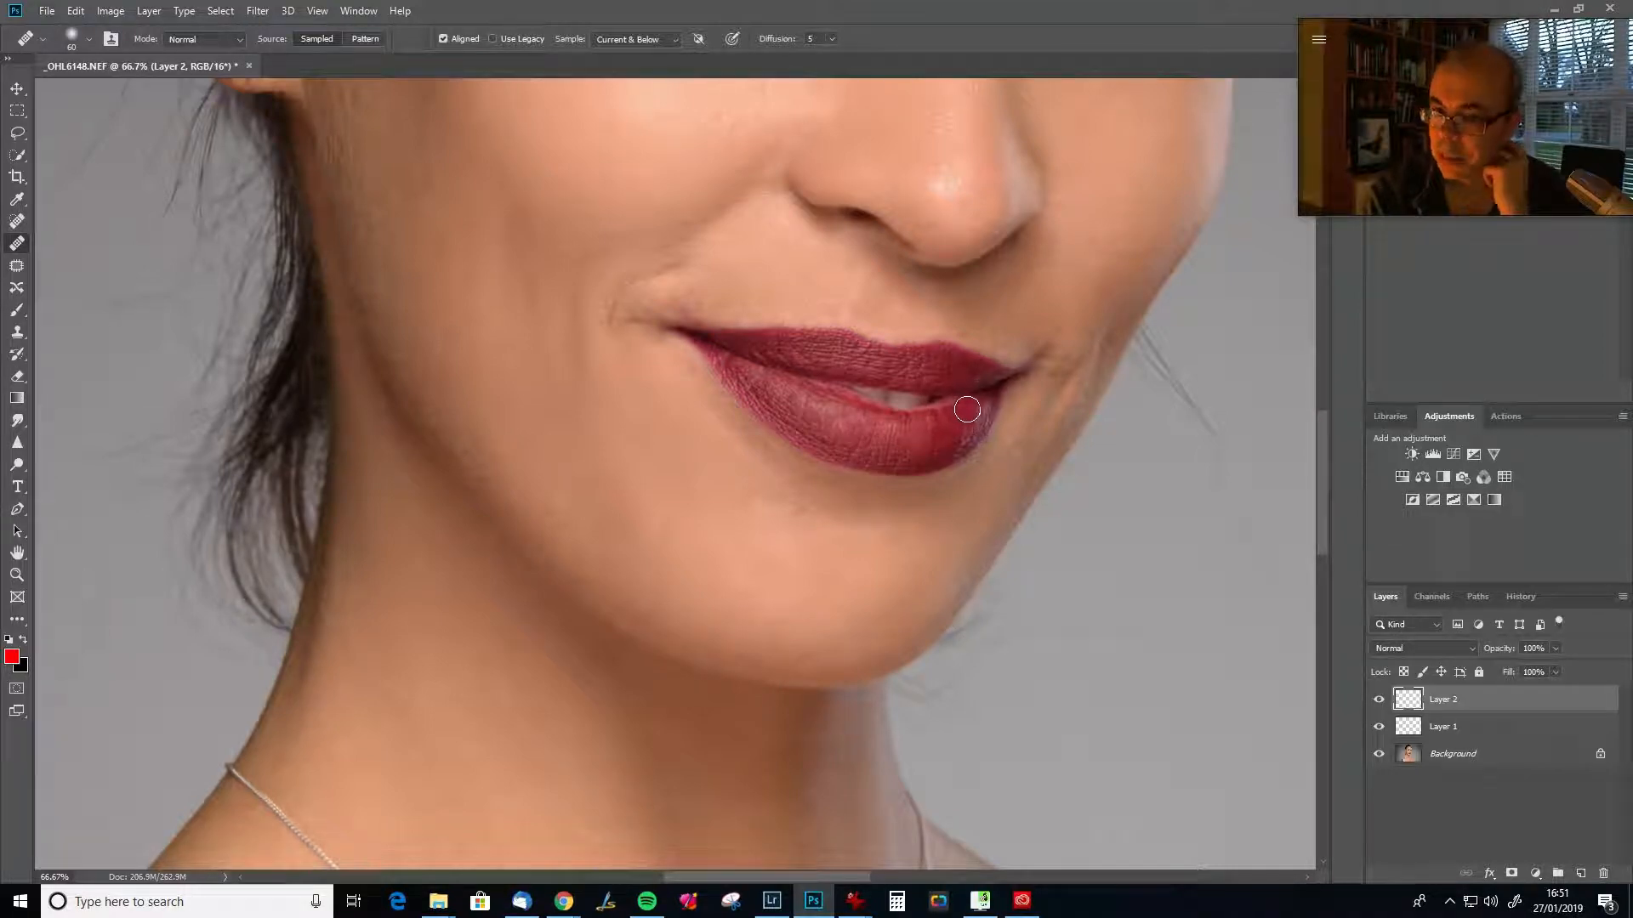
Heal the small blemishes on the chest below the left-hand collarbone and on the left-hand shoulder.
{"action": "left_click_drag", "start_coordinate": [804, 579], "coordinate": [977, 540]}
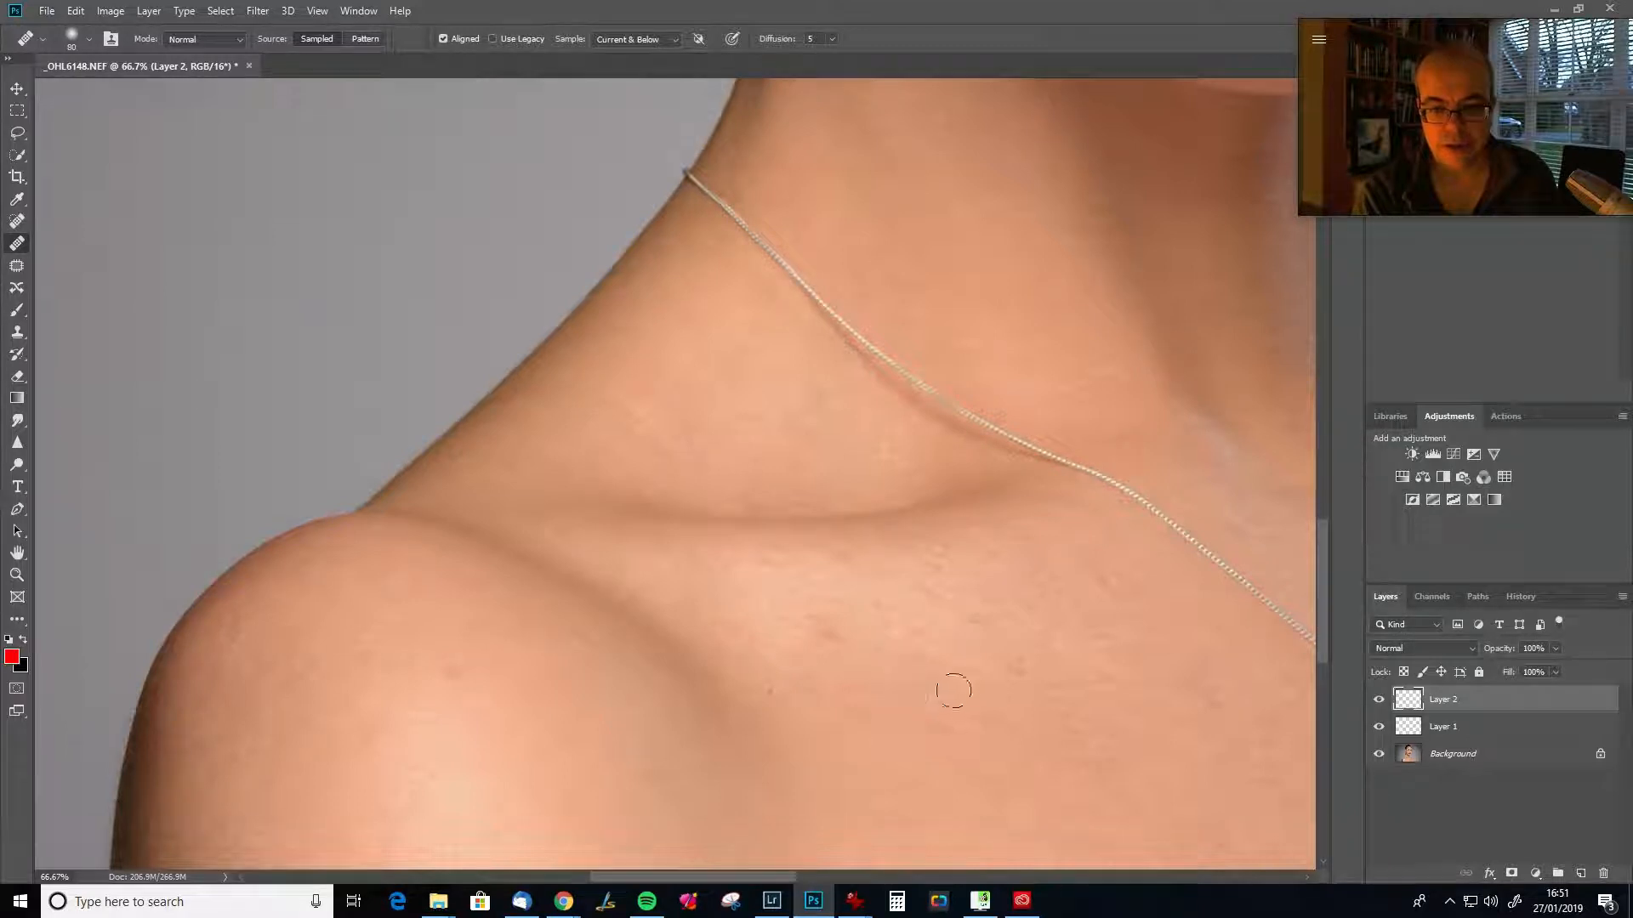
{"action": "left_click", "coordinate": [823, 649], "text": "alt"}
{"action": "left_click", "coordinate": [933, 569]}
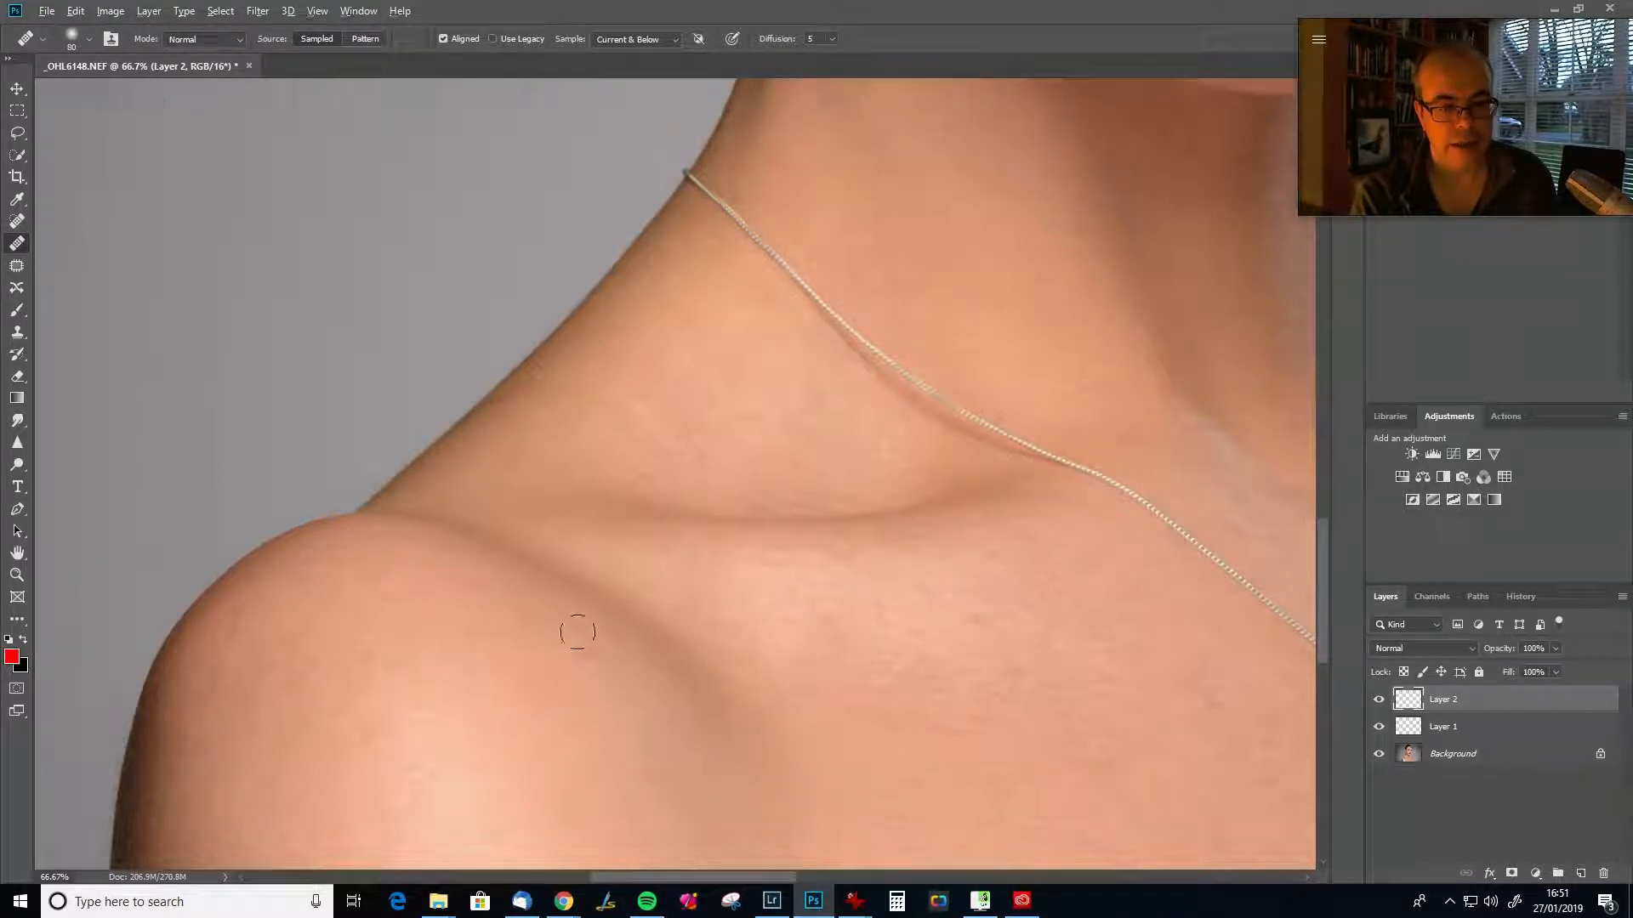
{"action": "left_click", "coordinate": [491, 638], "text": "alt"}
{"action": "left_click_drag", "start_coordinate": [433, 642], "coordinate": [540, 695]}
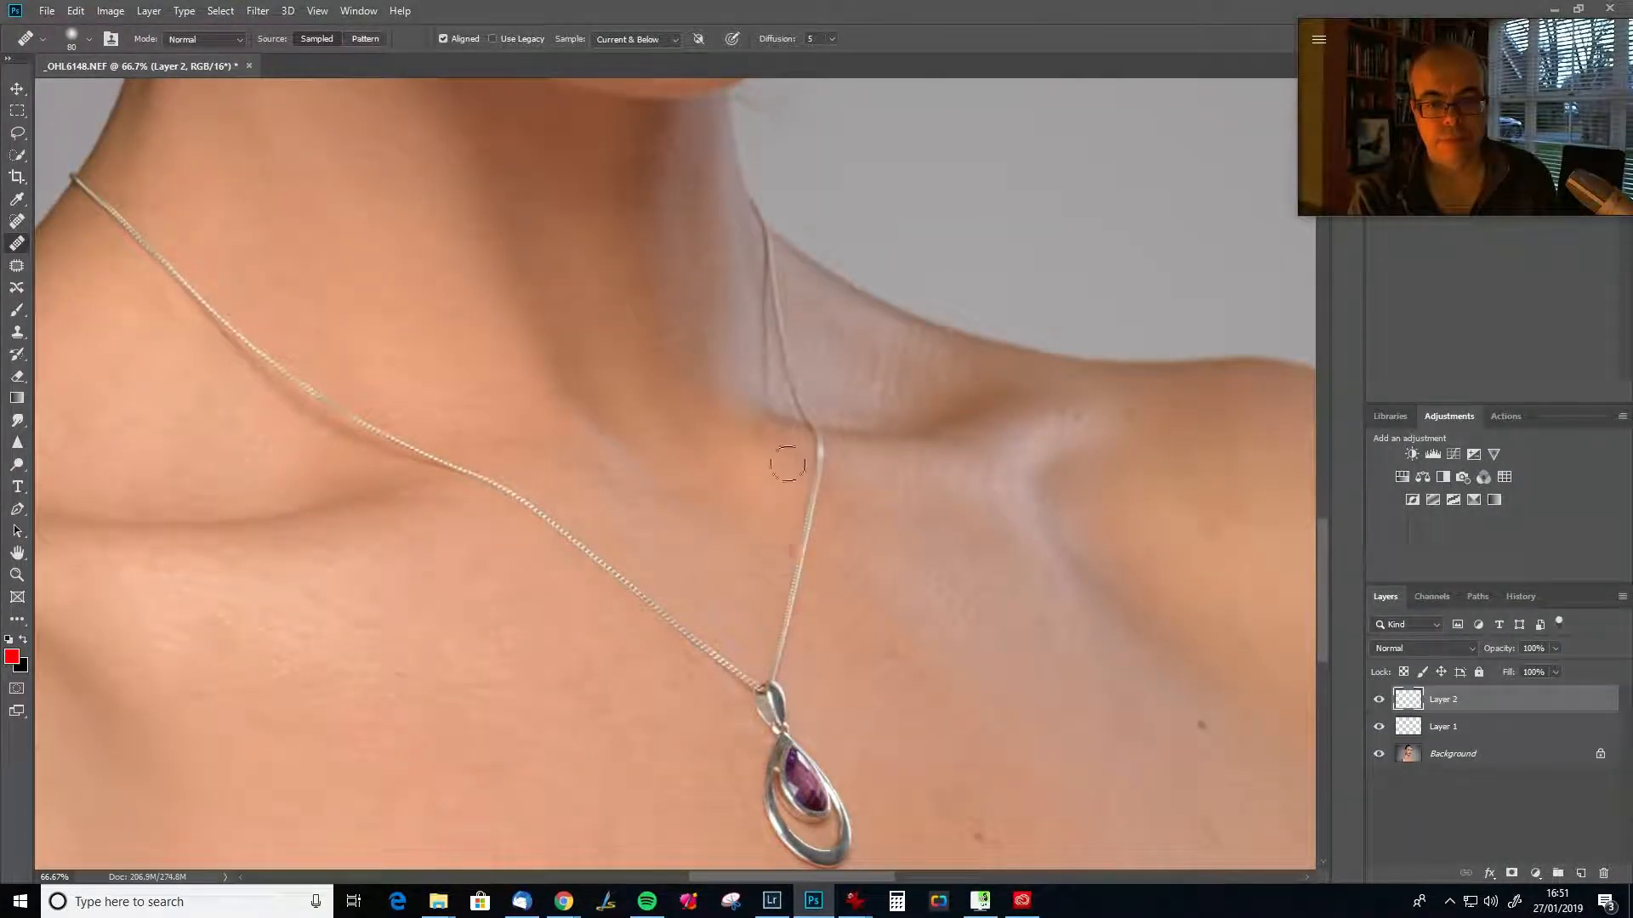
Heal the skin marks around the base of the neck and the dark mole on the chest below the right-hand shoulder.
{"action": "left_click_drag", "start_coordinate": [1138, 528], "coordinate": [751, 594]}
{"action": "key", "text": "alt"}
{"action": "left_click", "coordinate": [628, 494], "text": "alt"}
{"action": "key", "text": "alt"}
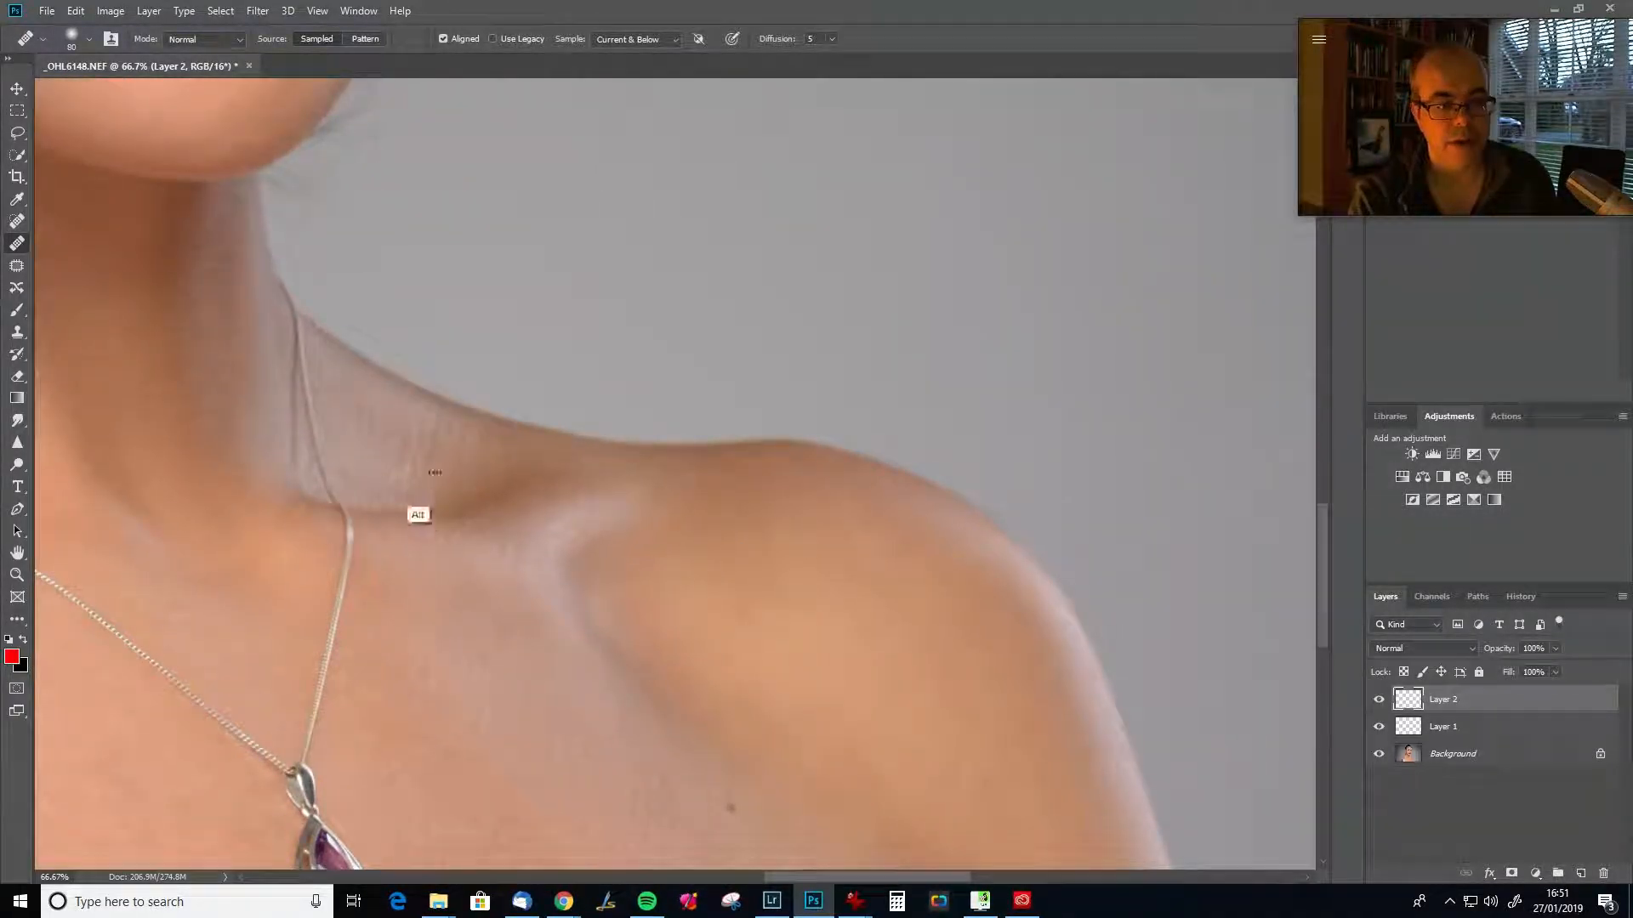
{"action": "left_click", "coordinate": [707, 785], "text": "alt"}
{"action": "mouse_move", "coordinate": [691, 799]}
{"action": "left_mouse_down"}
{"action": "mouse_move", "coordinate": [641, 791]}
{"action": "mouse_move", "coordinate": [662, 789]}
{"action": "left_mouse_up"}
{"action": "left_click", "coordinate": [575, 732], "text": "alt"}
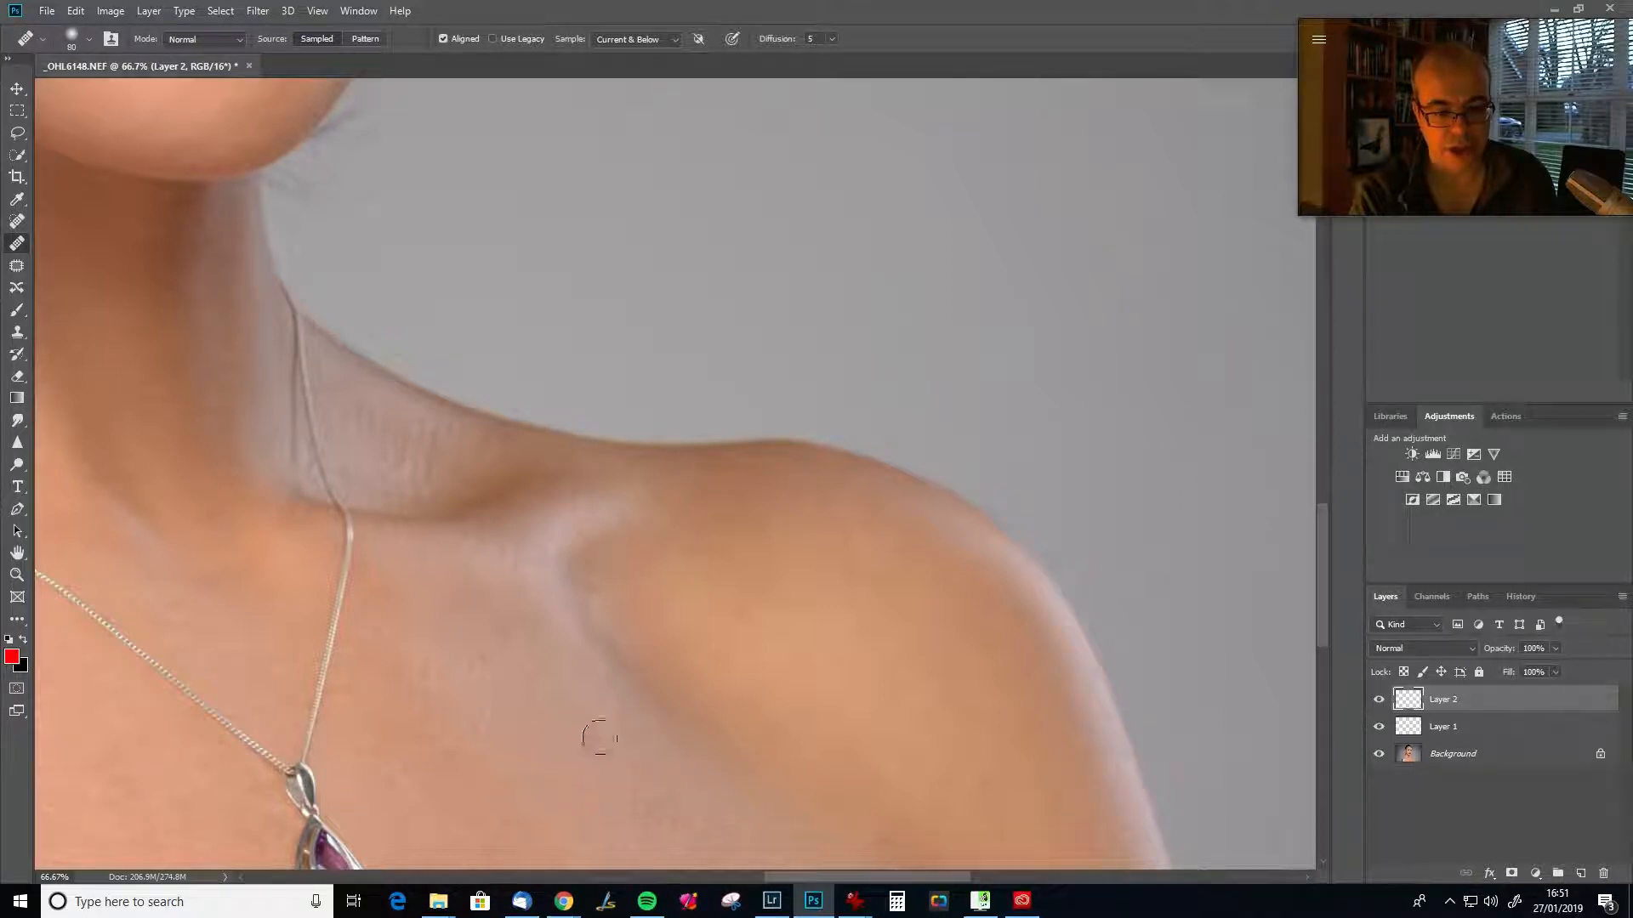
{"action": "mouse_move", "coordinate": [742, 626]}
{"action": "left_mouse_down"}
{"action": "mouse_move", "coordinate": [740, 612]}
{"action": "mouse_move", "coordinate": [725, 662]}
{"action": "left_mouse_up"}
Heal the small spot on the skin beside the cleavage, below the pendant, using clean skin sampled just above it.
{"action": "left_click_drag", "start_coordinate": [844, 678], "coordinate": [977, 481]}
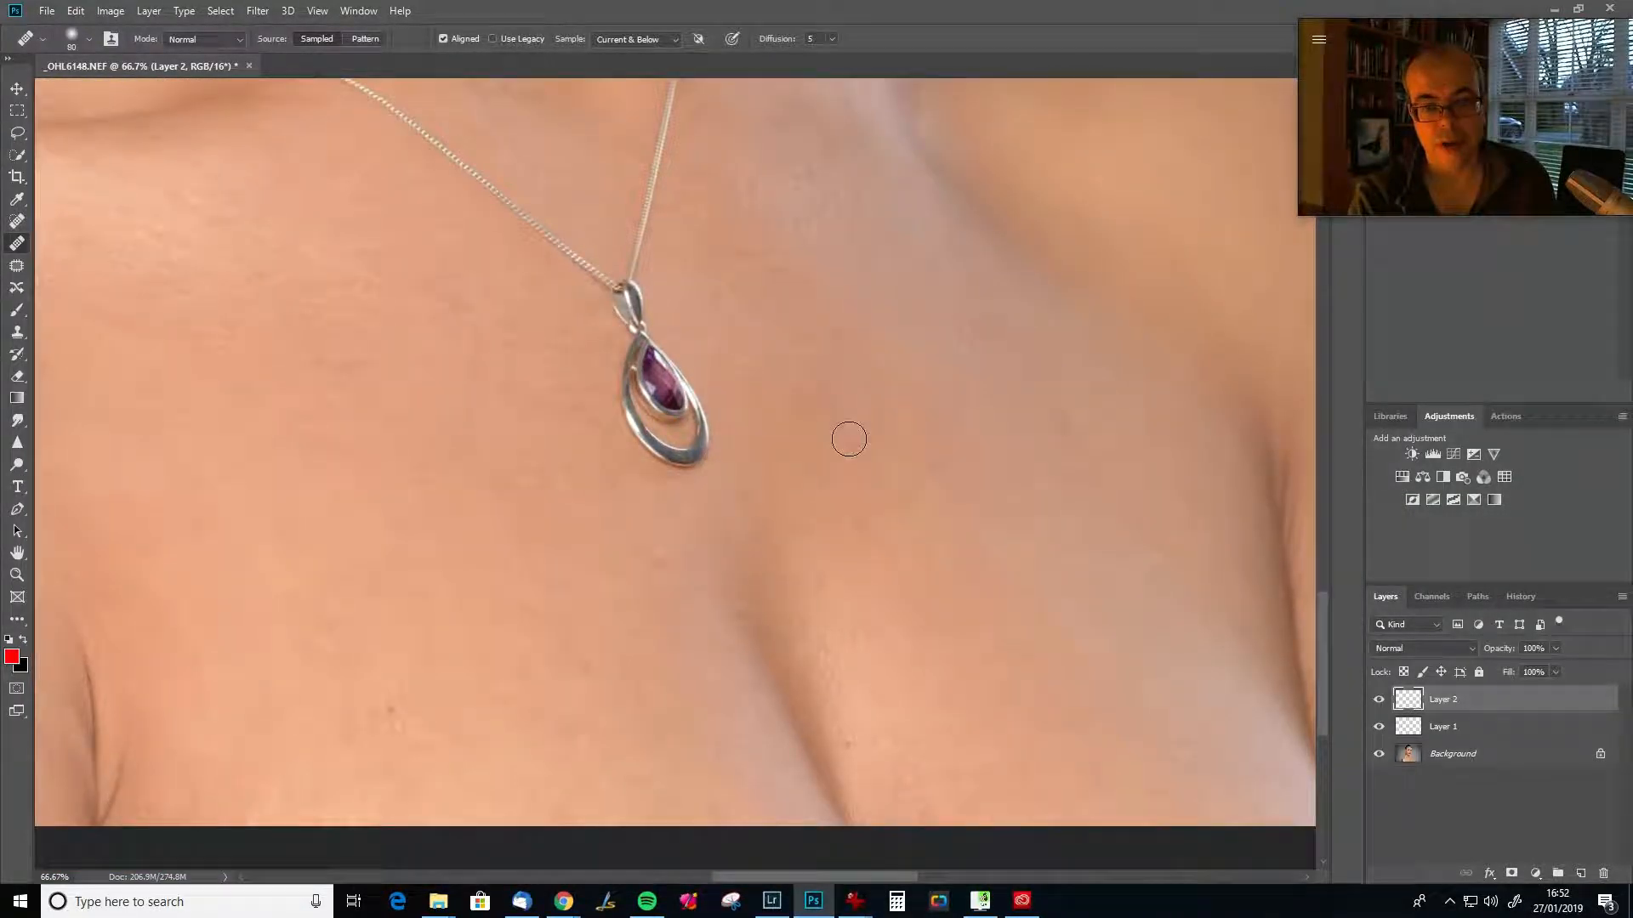
{"action": "left_click", "coordinate": [834, 703], "text": "alt"}
{"action": "left_click", "coordinate": [845, 752]}
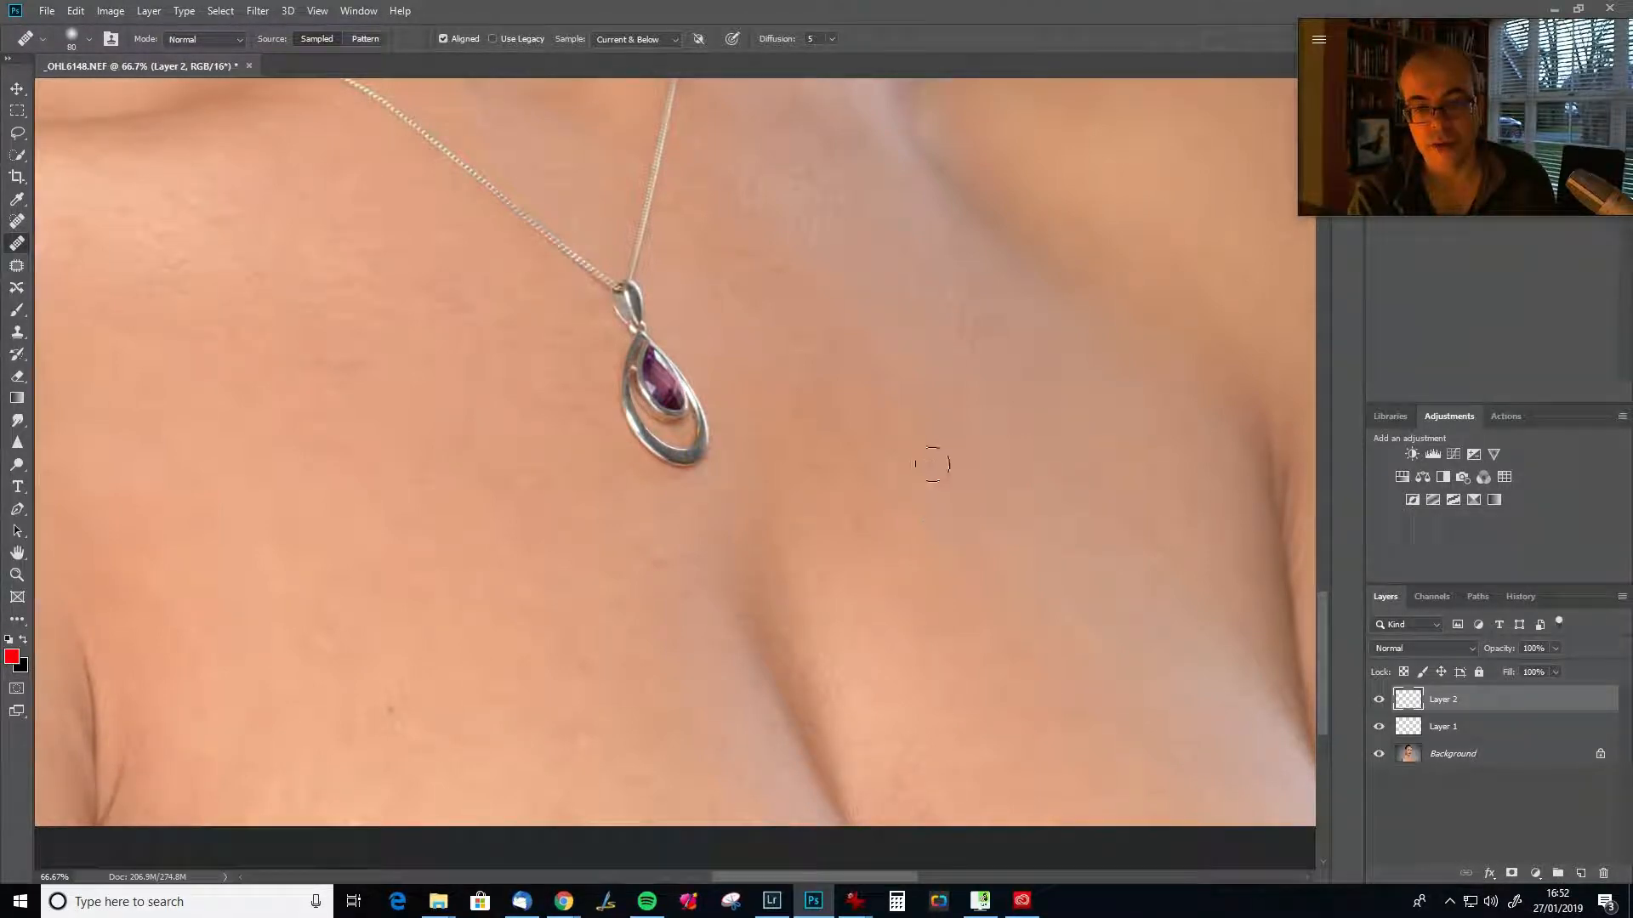
Heal the remaining blemishes on the lower chest, both upper arms and the right-hand shoulder.
{"action": "left_click_drag", "start_coordinate": [692, 584], "coordinate": [958, 335]}
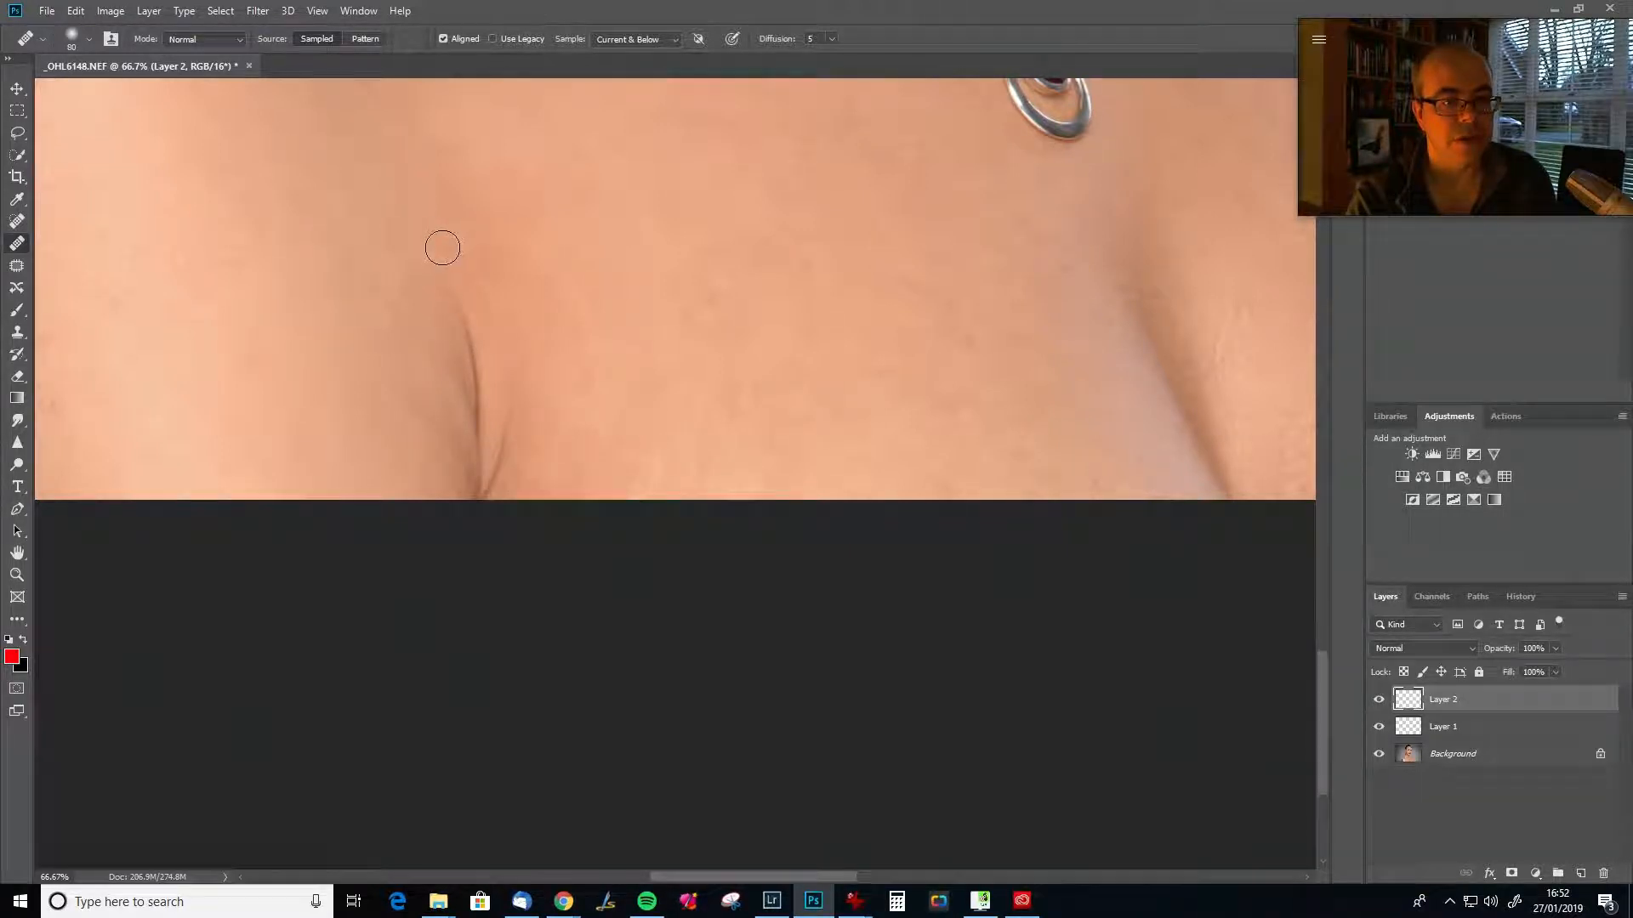
{"action": "left_click_drag", "start_coordinate": [498, 258], "coordinate": [1075, 292]}
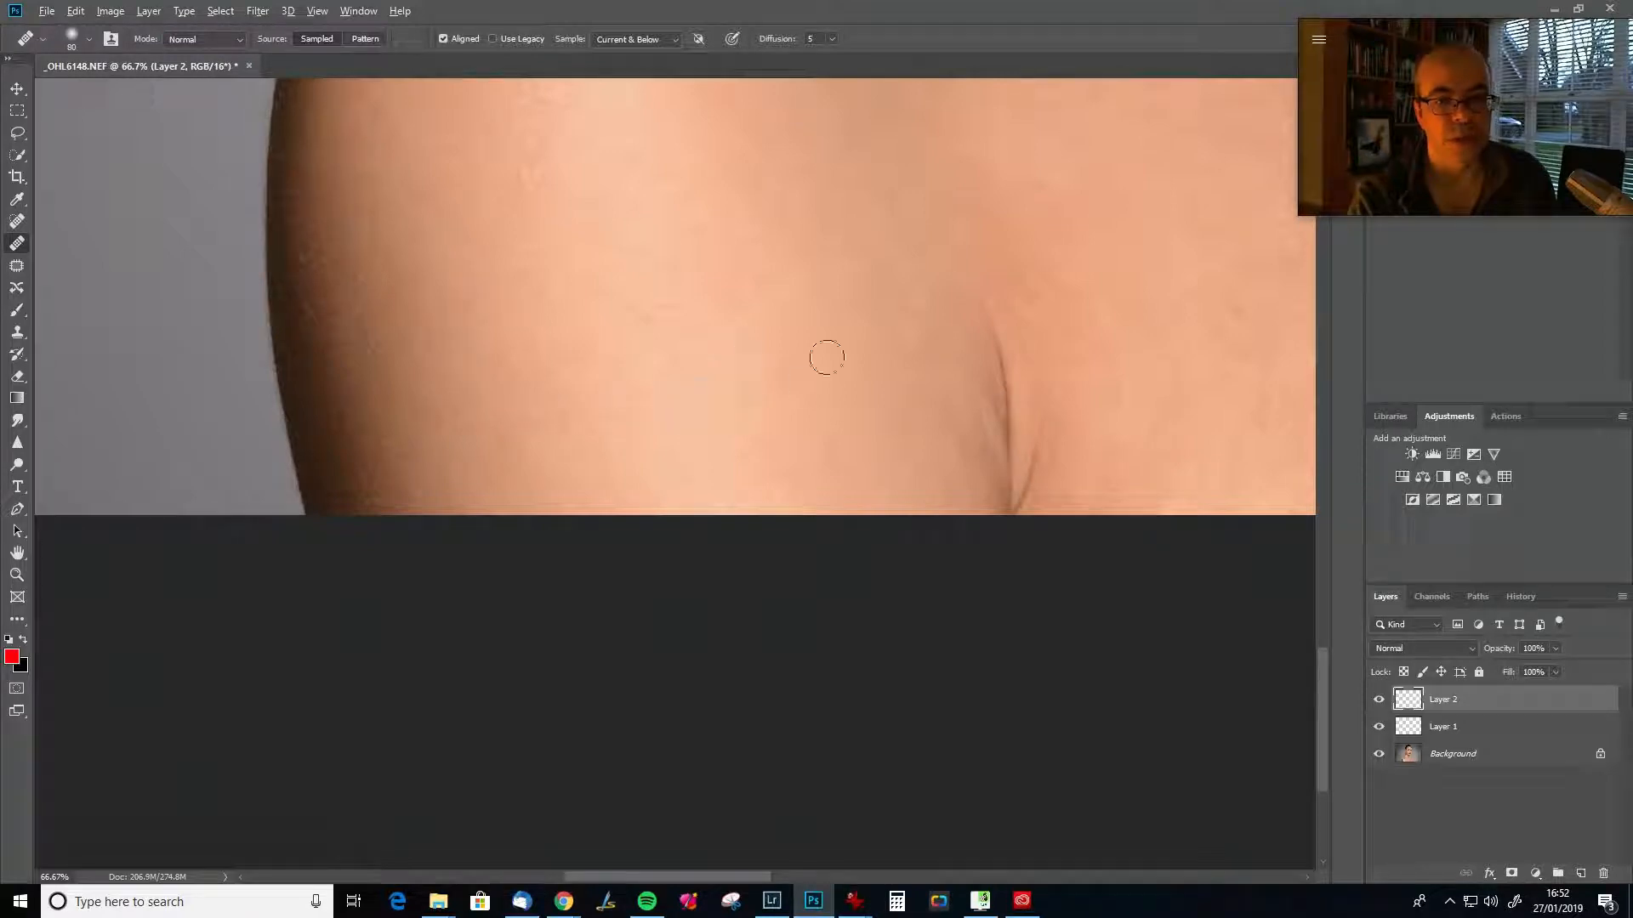
{"action": "mouse_move", "coordinate": [672, 333]}
{"action": "left_mouse_down"}
{"action": "mouse_move", "coordinate": [557, 557]}
{"action": "mouse_move", "coordinate": [329, 462]}
{"action": "mouse_move", "coordinate": [885, 518]}
{"action": "mouse_move", "coordinate": [555, 500]}
{"action": "mouse_move", "coordinate": [696, 412]}
{"action": "mouse_move", "coordinate": [609, 522]}
{"action": "left_mouse_up"}
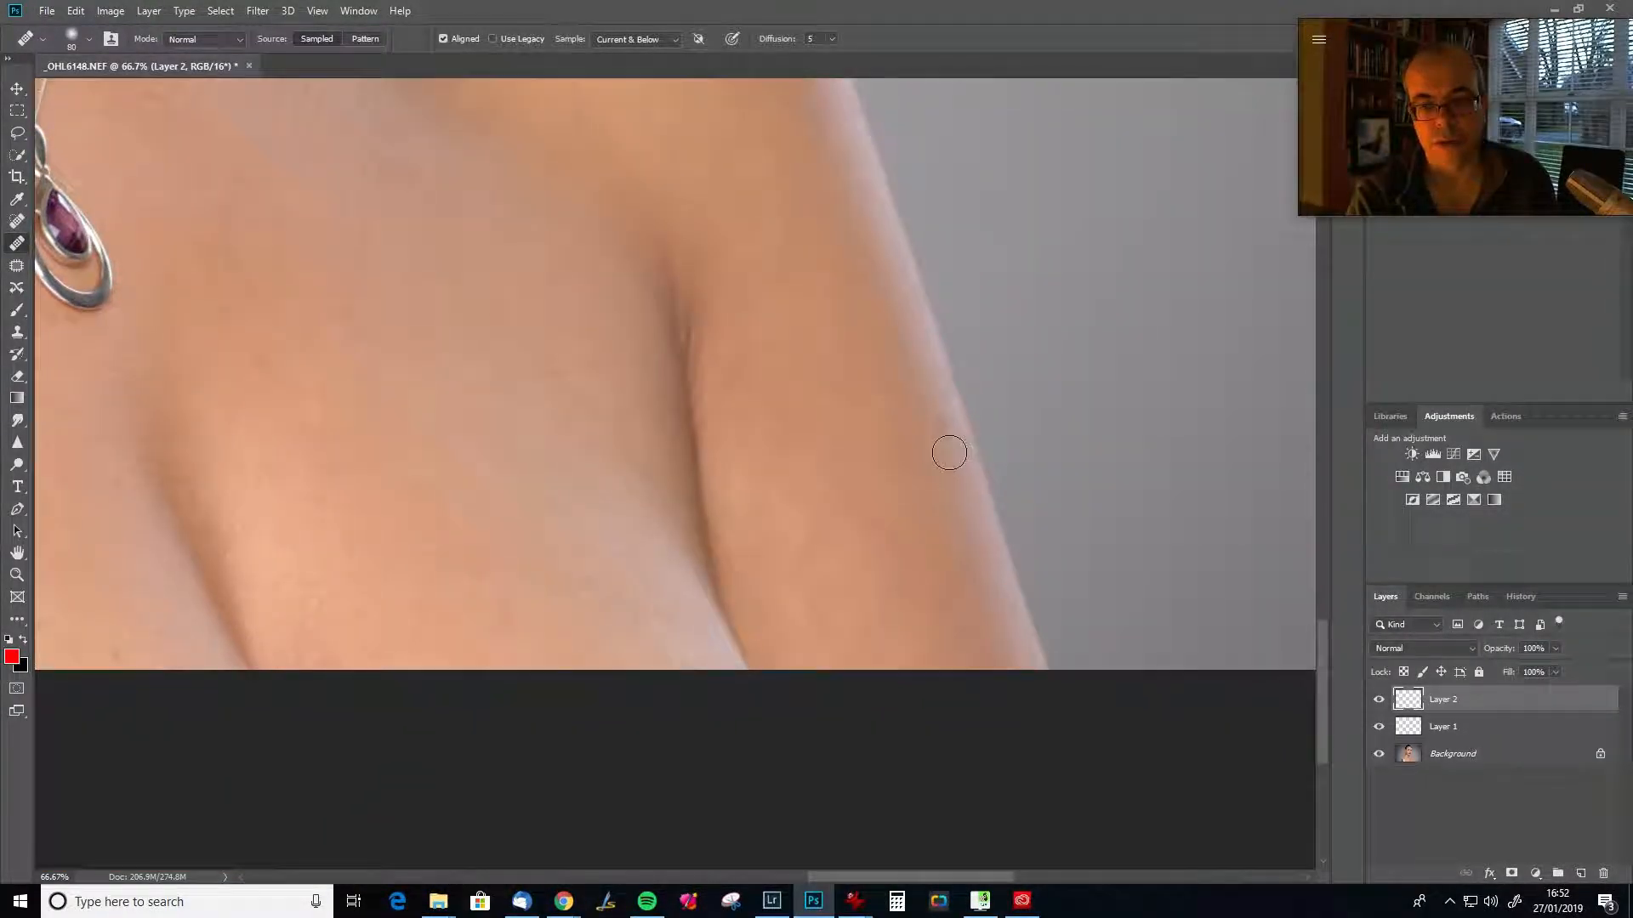
{"action": "mouse_move", "coordinate": [907, 384]}
{"action": "left_mouse_down"}
{"action": "mouse_move", "coordinate": [831, 518]}
{"action": "mouse_move", "coordinate": [936, 463]}
{"action": "mouse_move", "coordinate": [812, 391]}
{"action": "left_mouse_up"}
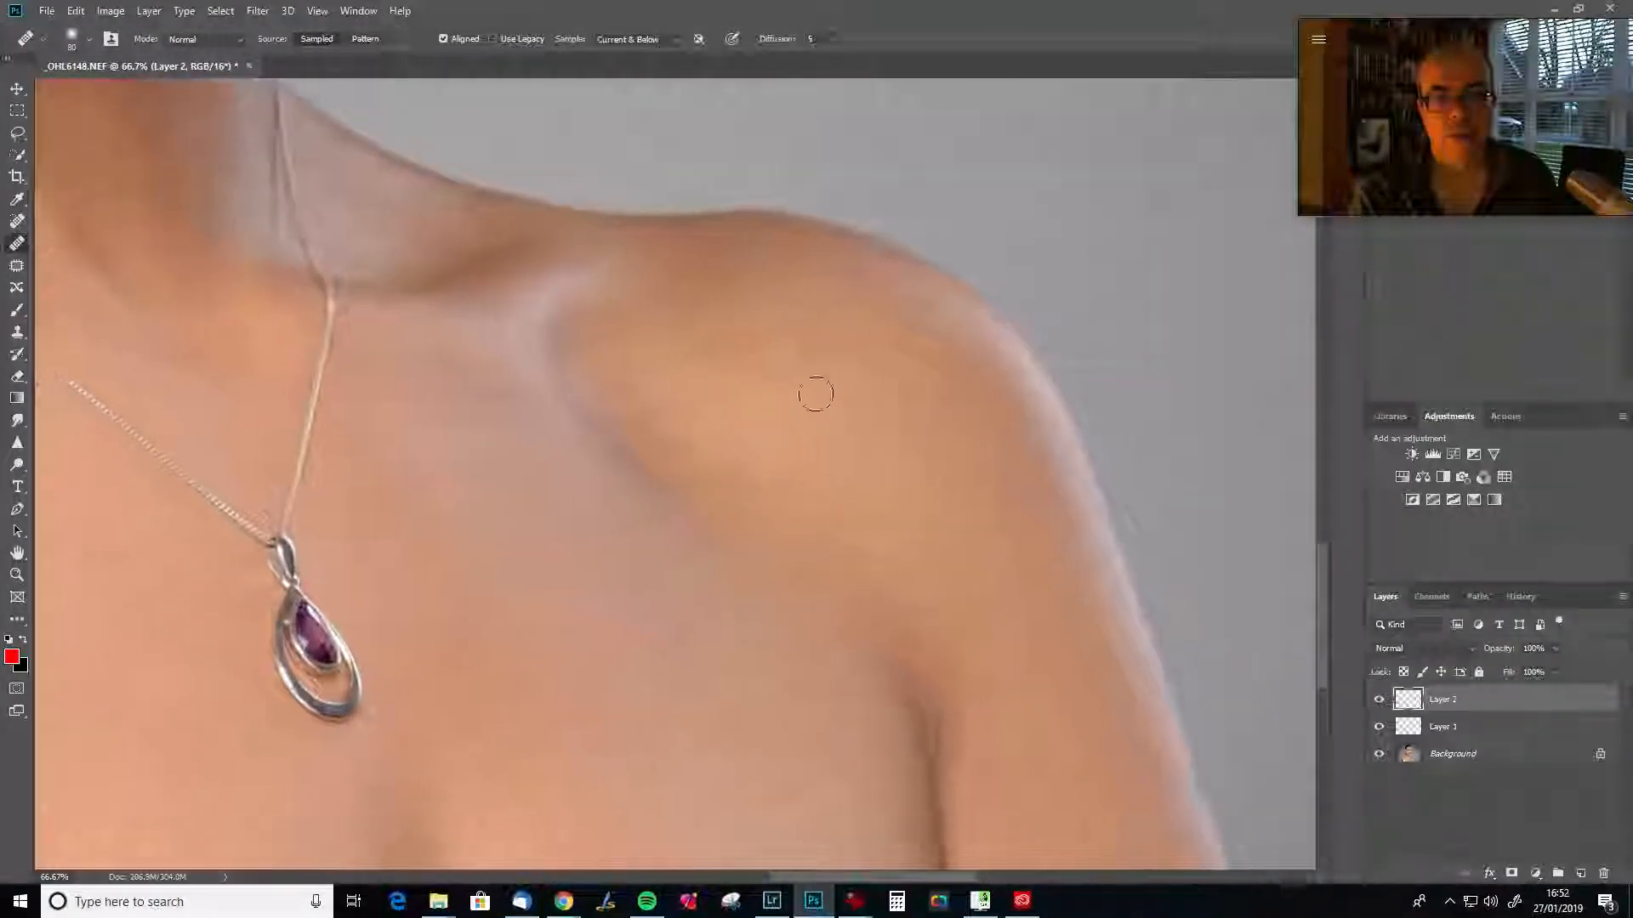
{"action": "left_click", "coordinate": [814, 347], "text": "alt"}
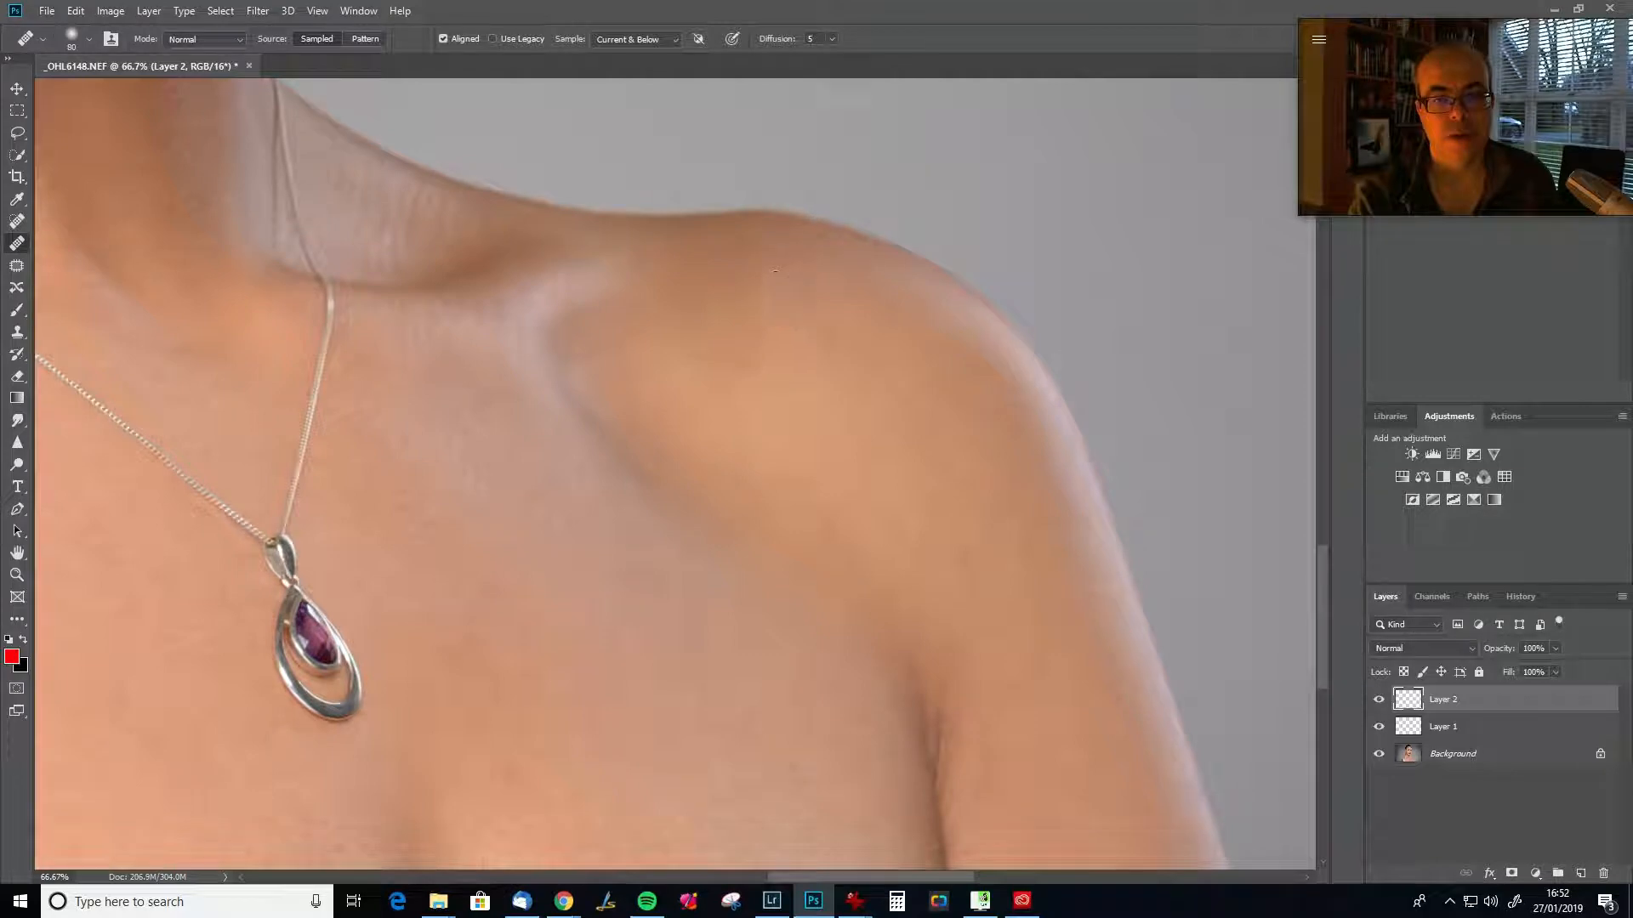
Heal the blemishes on the neck above the necklace, reducing the Healing Brush to 40 px and sampling skin beside the chain.
{"action": "mouse_move", "coordinate": [769, 554]}
{"action": "left_mouse_down"}
{"action": "mouse_move", "coordinate": [845, 553]}
{"action": "mouse_move", "coordinate": [820, 565]}
{"action": "mouse_move", "coordinate": [795, 809]}
{"action": "left_mouse_up"}
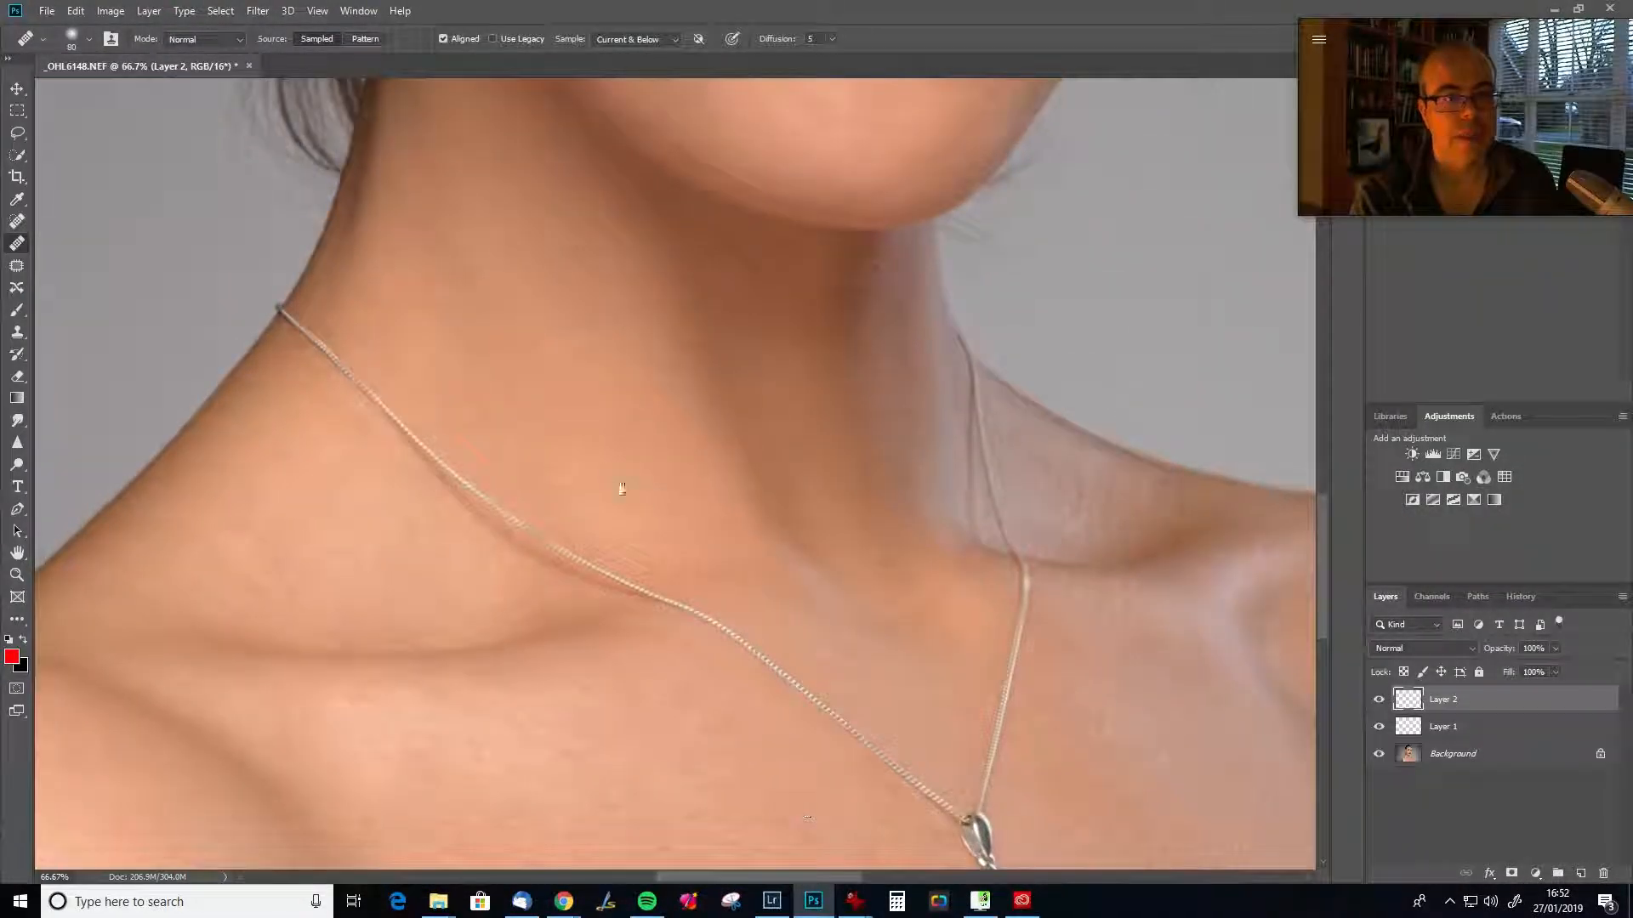
{"action": "left_click_drag", "start_coordinate": [623, 485], "coordinate": [748, 659]}
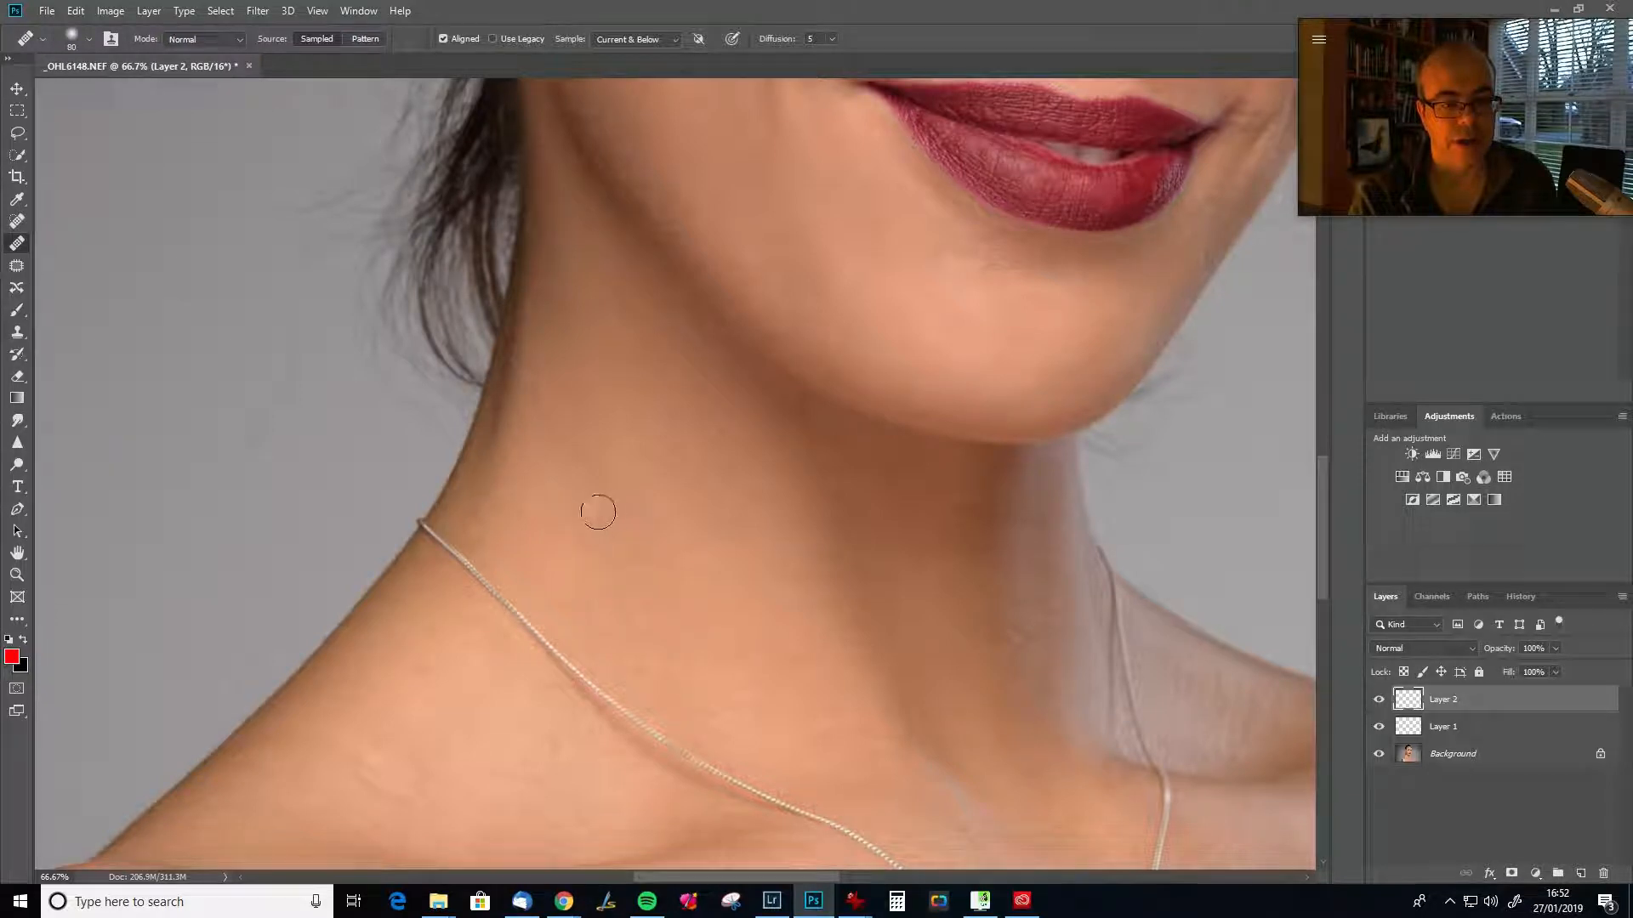
{"action": "key", "text": "bracketleft"}
{"action": "key", "text": "bracketleft"}
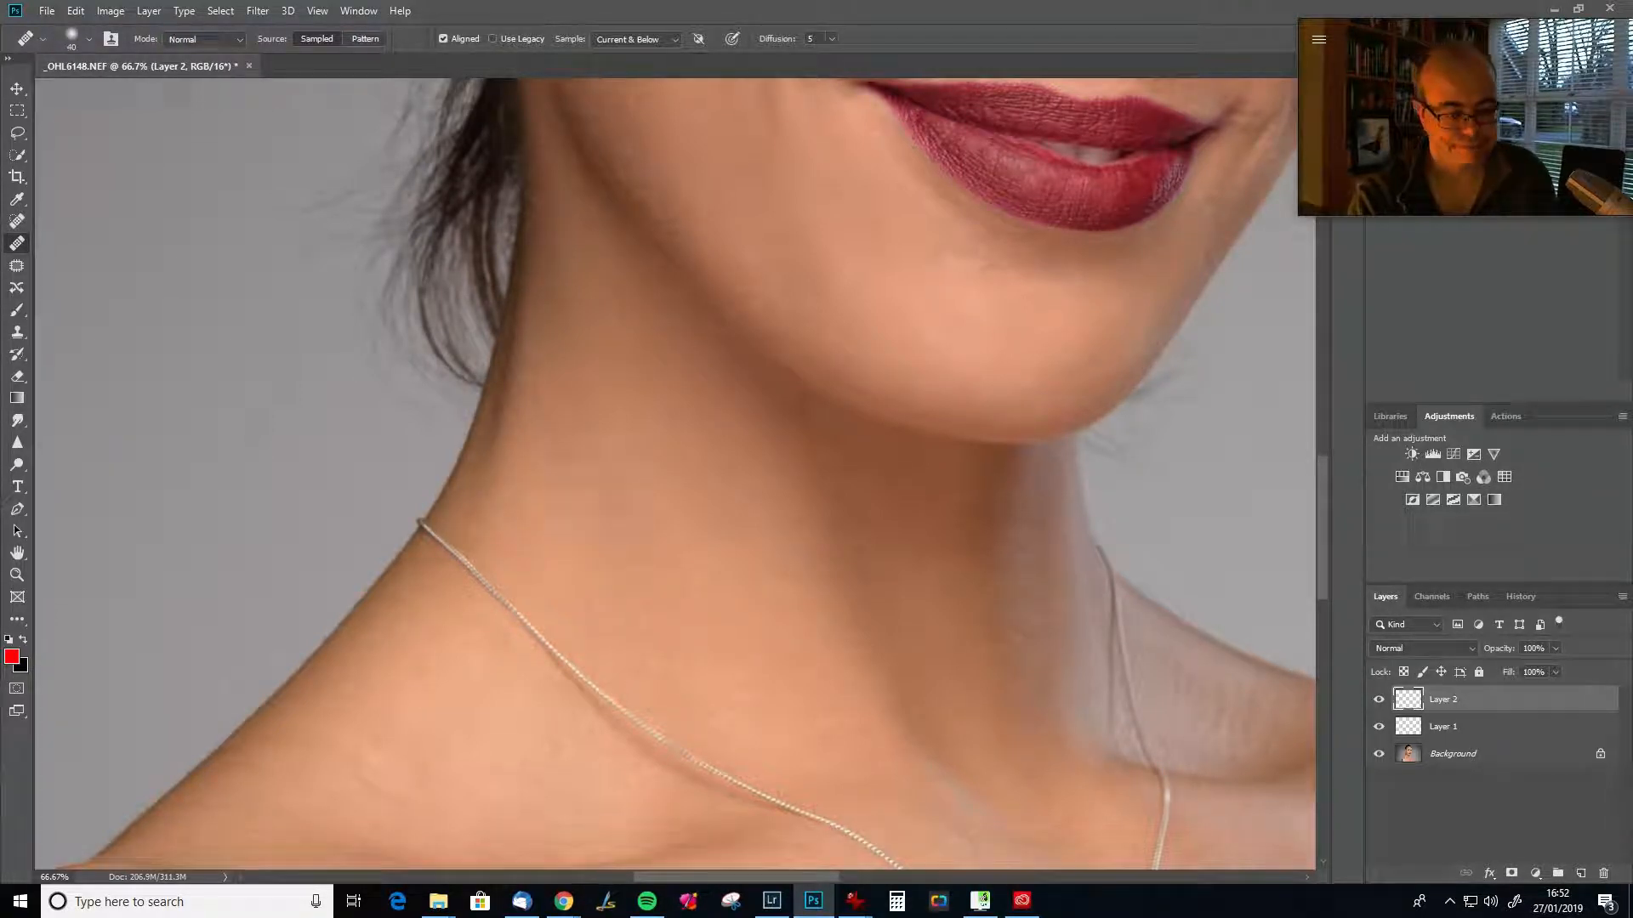
{"action": "left_click", "coordinate": [464, 534], "text": "alt"}
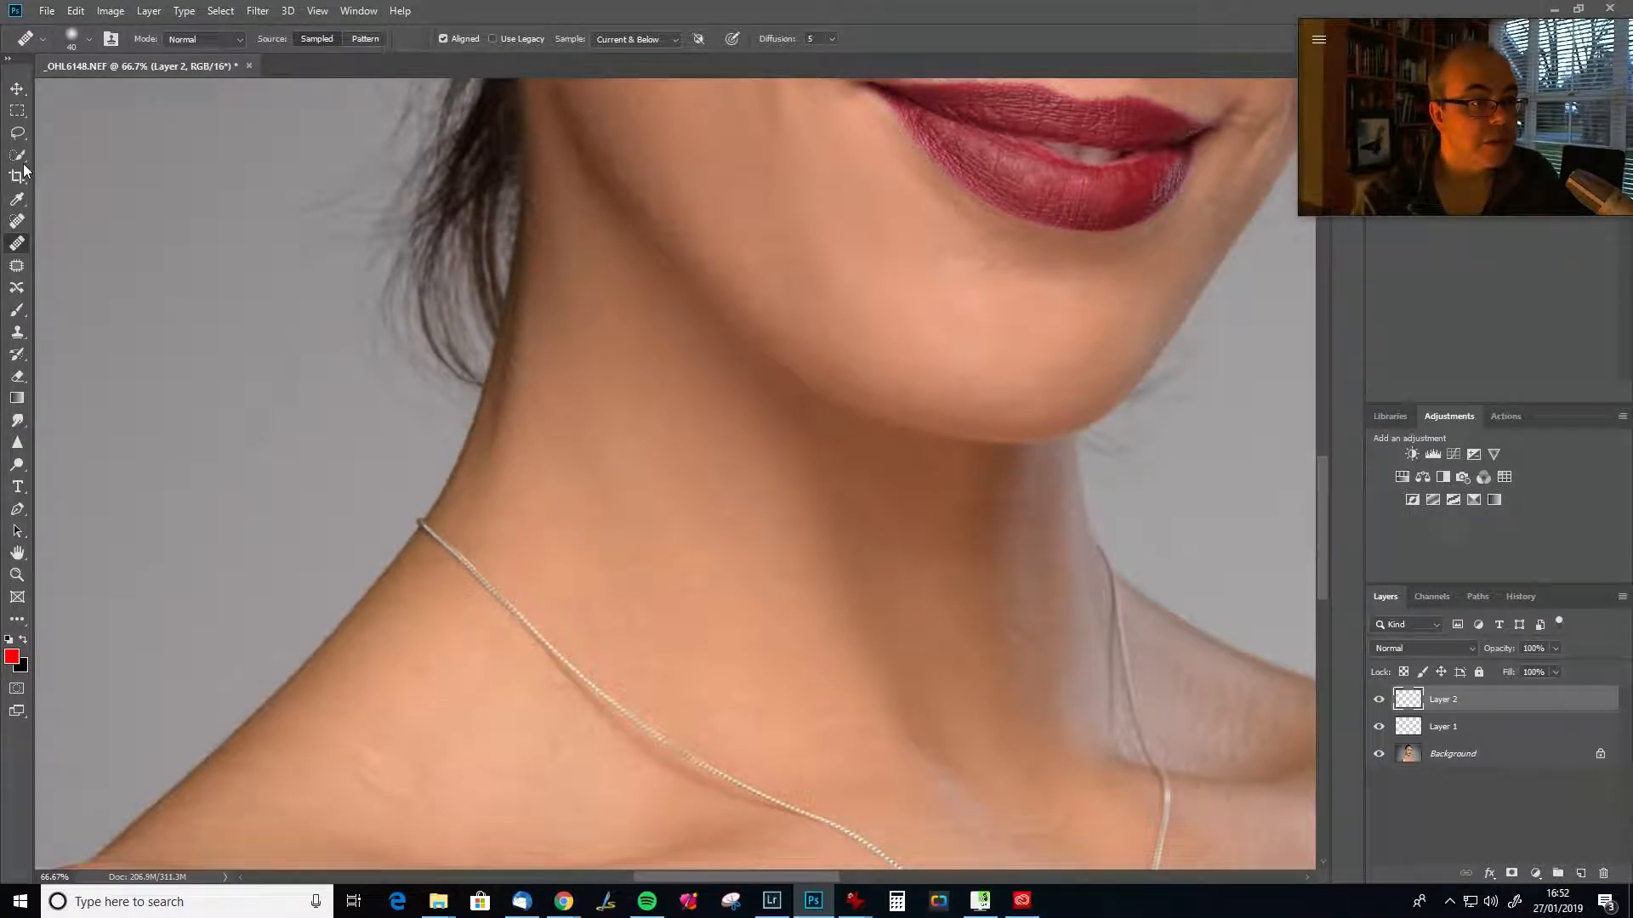
Remove the crease across the neck and the marks beside the necklace's left-hand end with the content-aware Spot Healing Brush.
{"action": "left_click", "coordinate": [18, 223]}
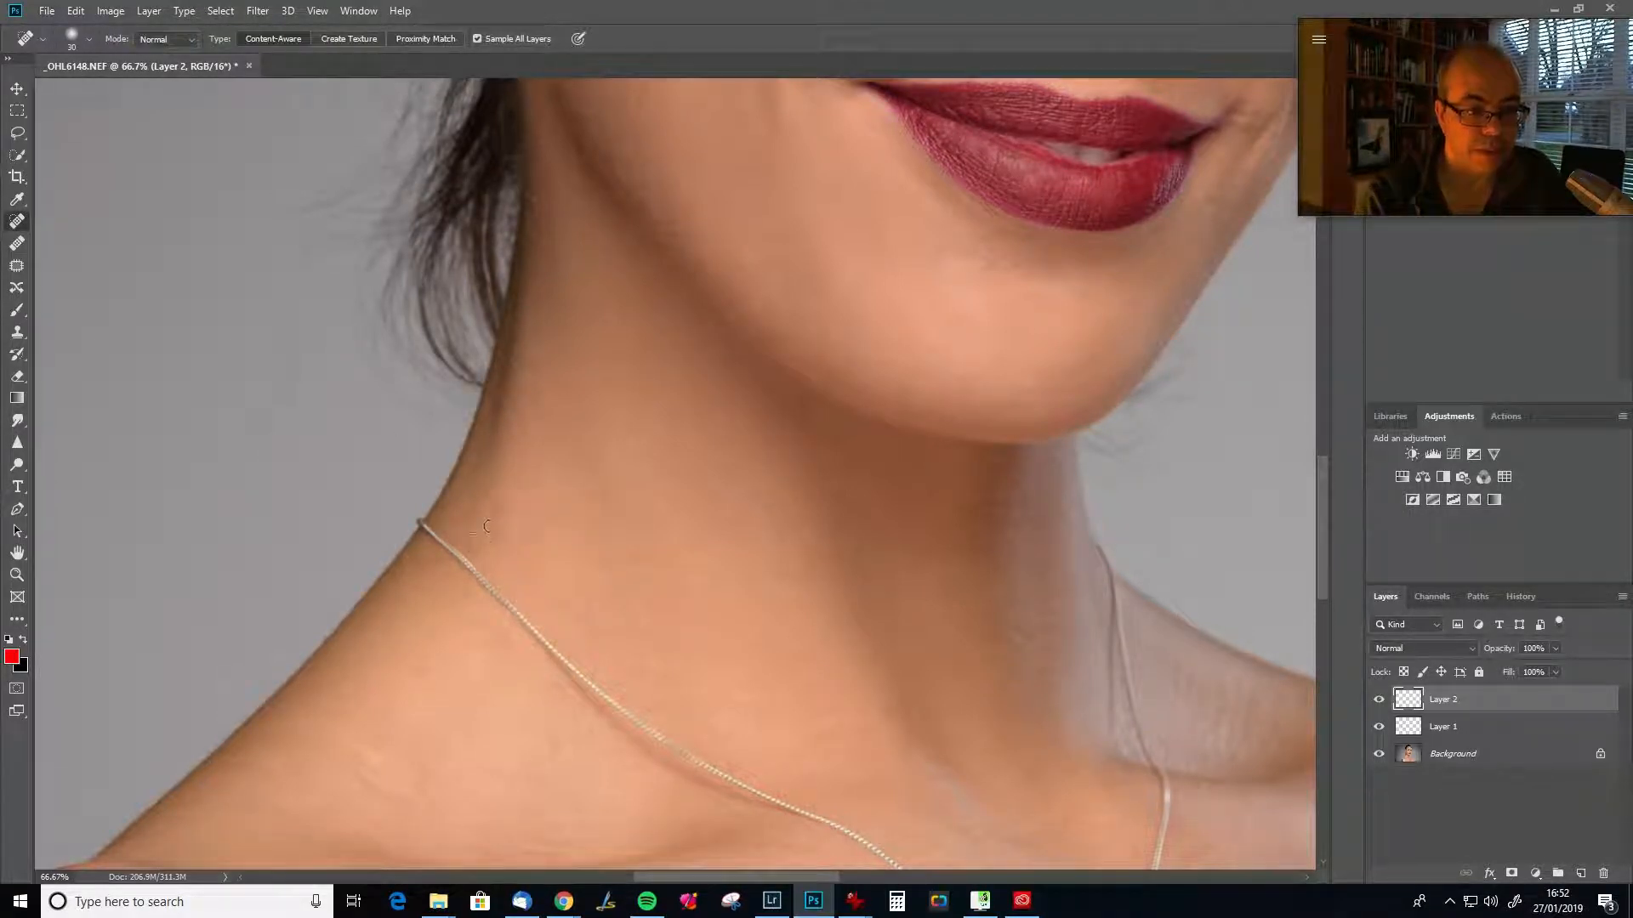
{"action": "left_click_drag", "start_coordinate": [482, 538], "coordinate": [498, 524]}
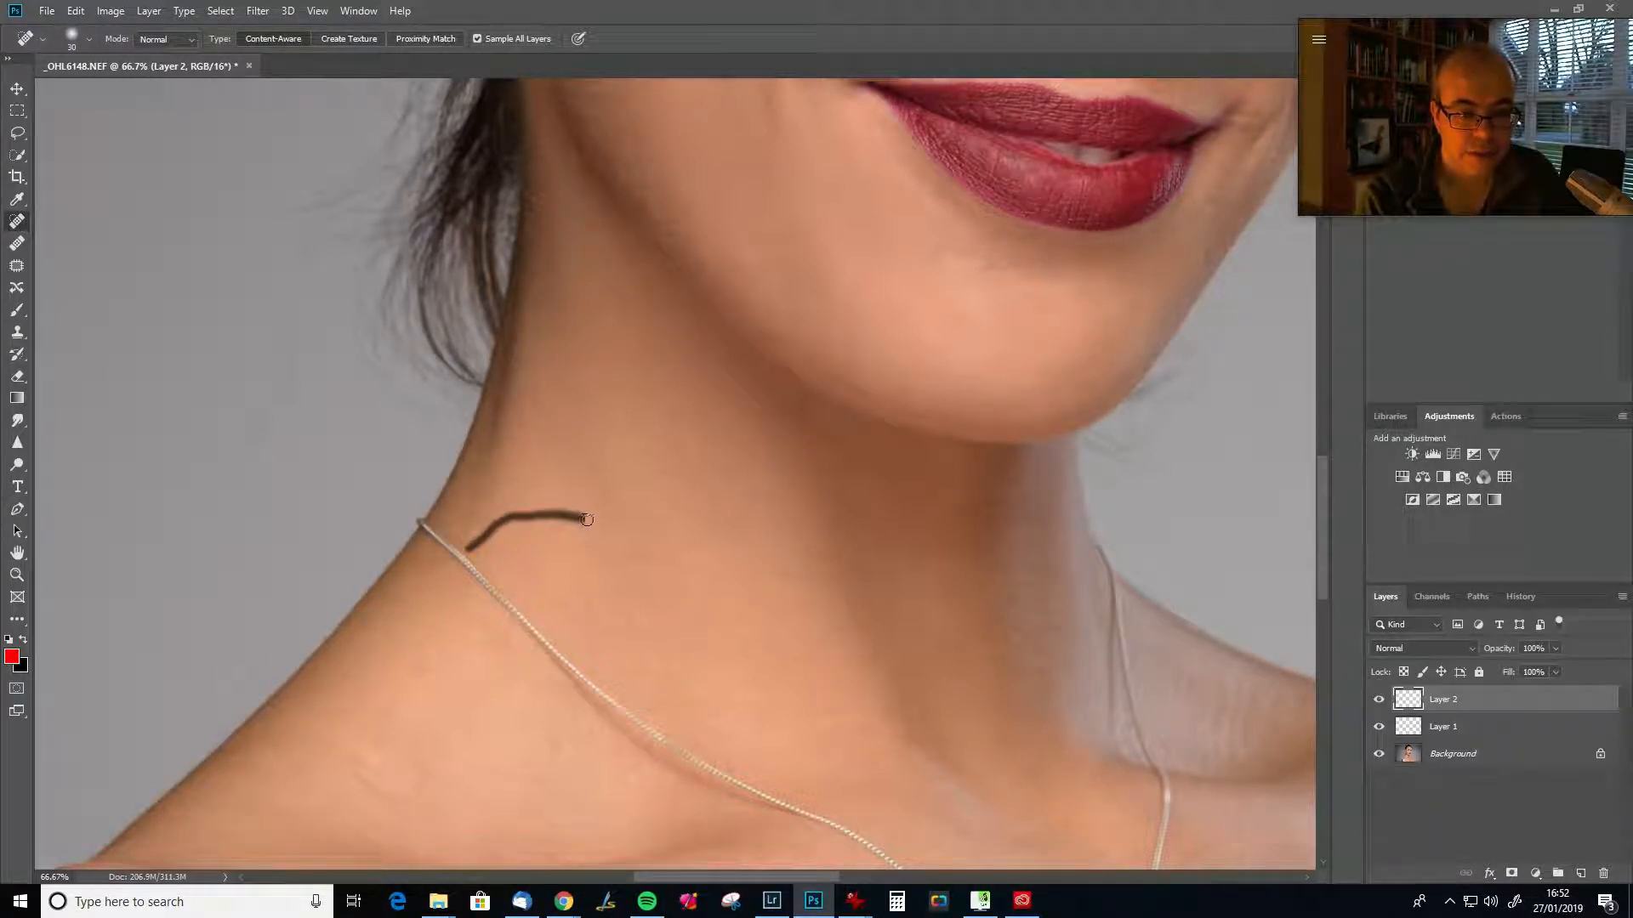
{"action": "left_click_drag", "start_coordinate": [612, 528], "coordinate": [687, 562]}
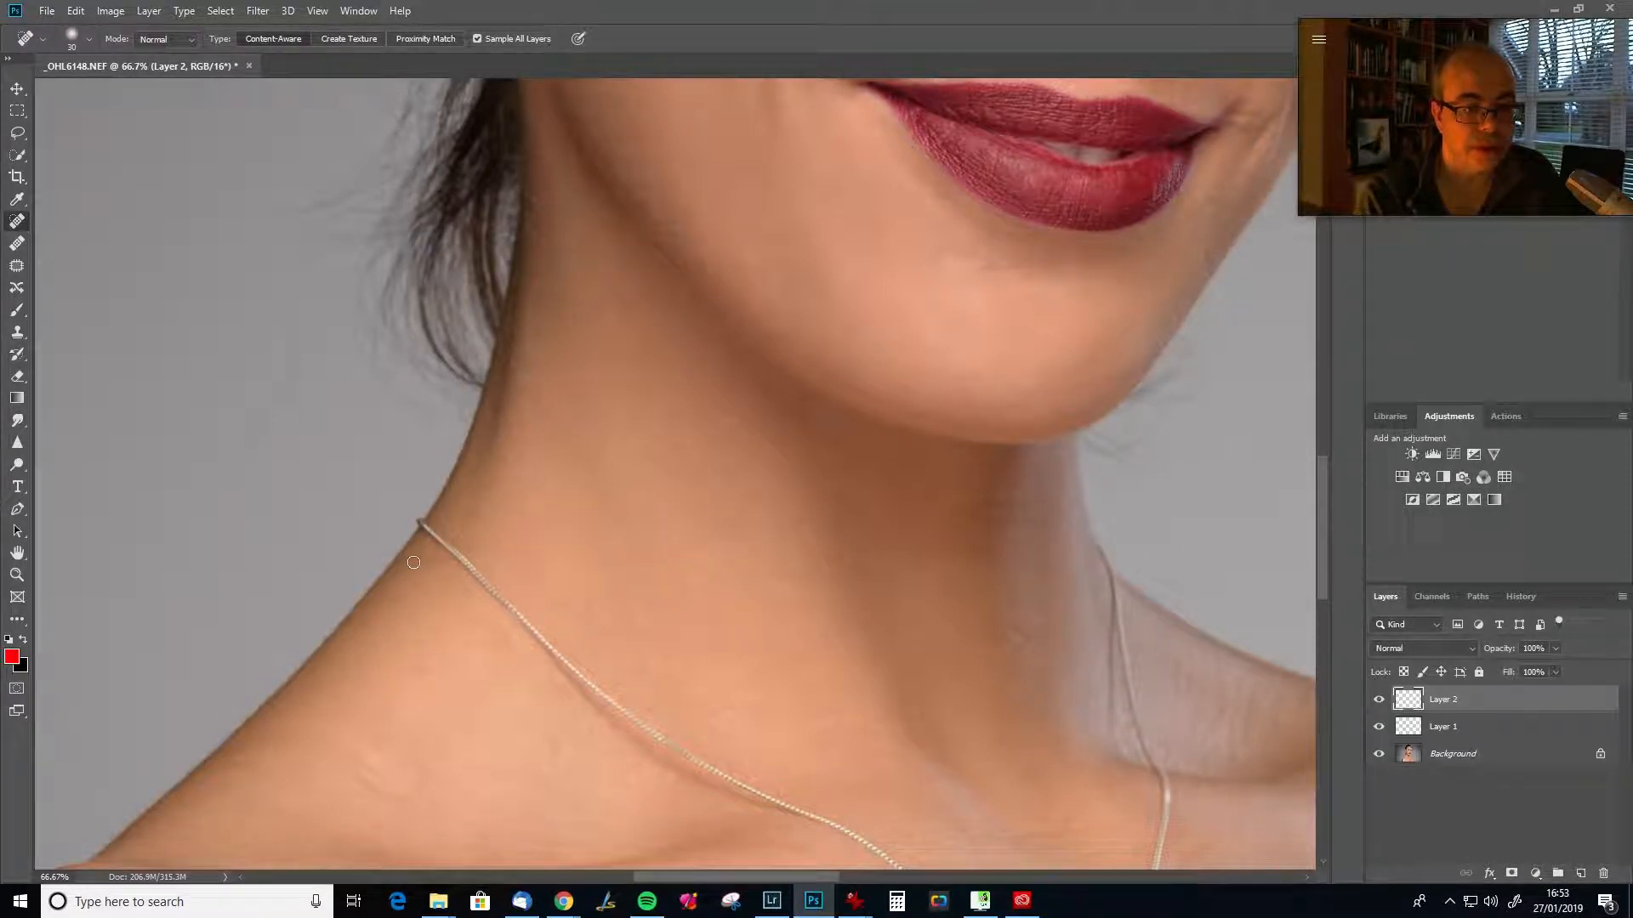
{"action": "left_click_drag", "start_coordinate": [429, 561], "coordinate": [444, 561]}
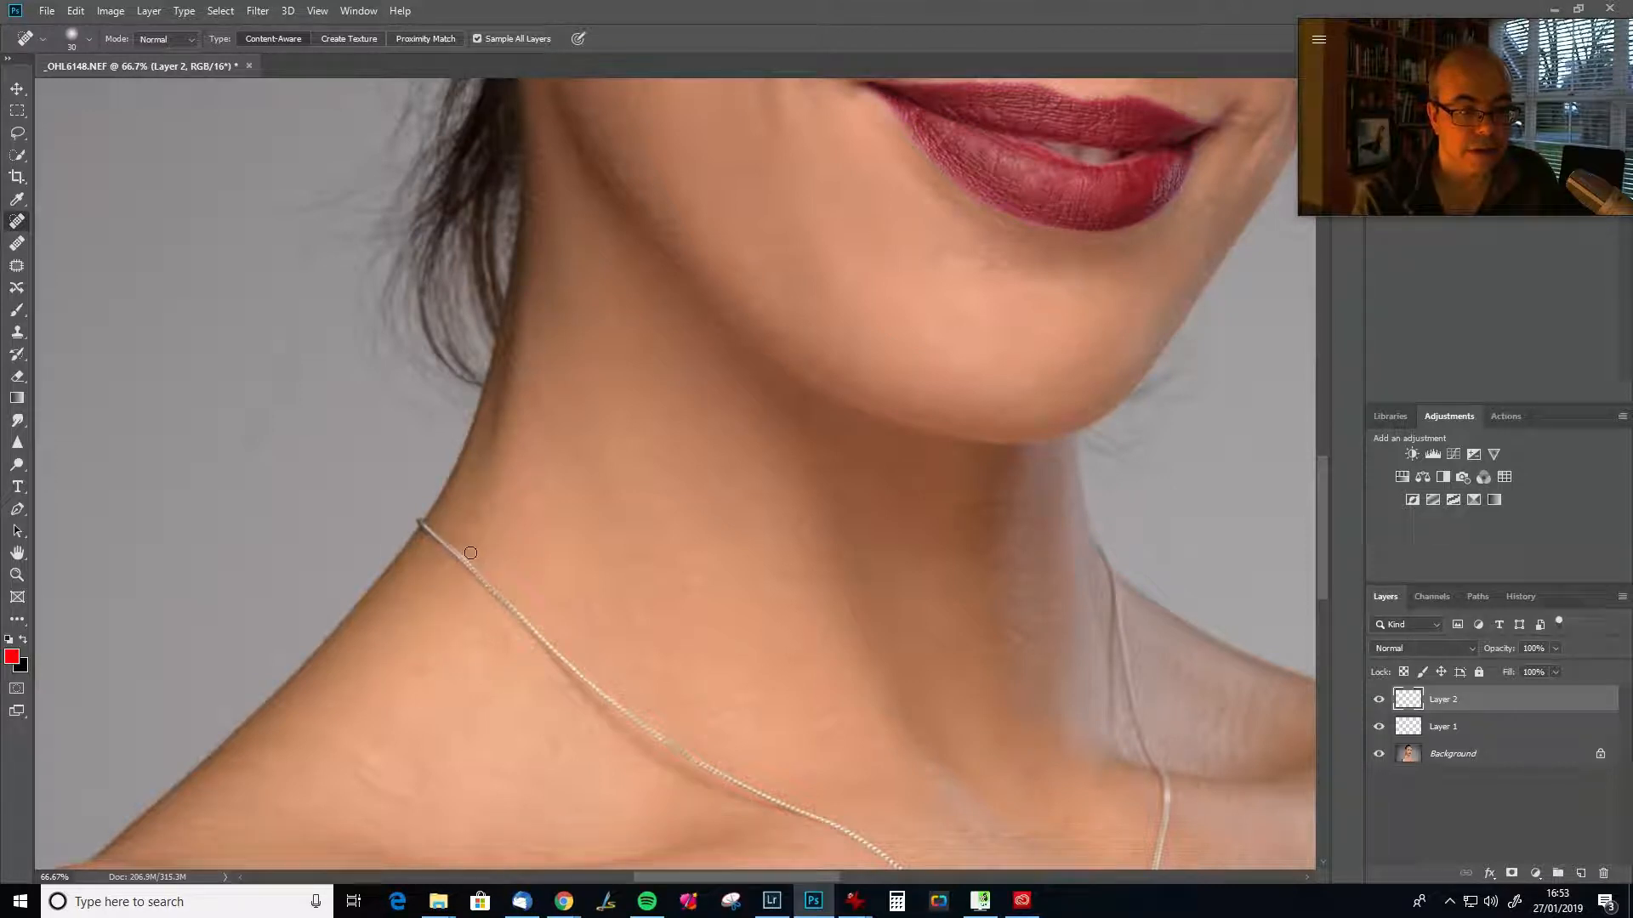
{"action": "left_click_drag", "start_coordinate": [443, 557], "coordinate": [437, 561]}
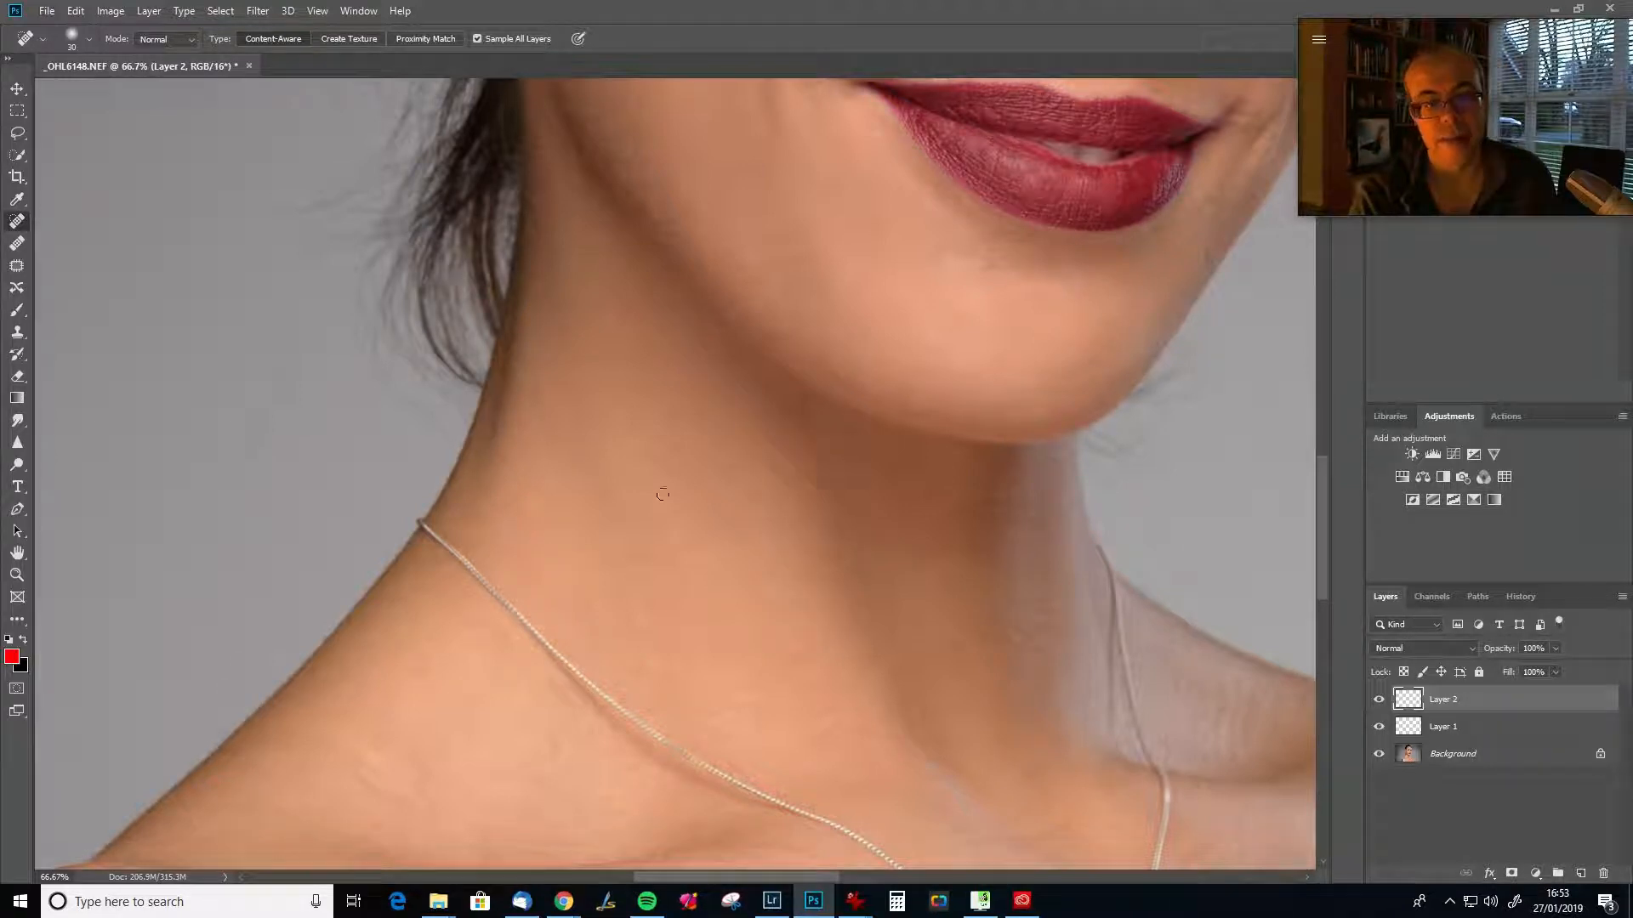
Return to the Healing Brush at 90 px and smooth the uneven skin just below the left-hand collarbone.
{"action": "left_click", "coordinate": [15, 244]}
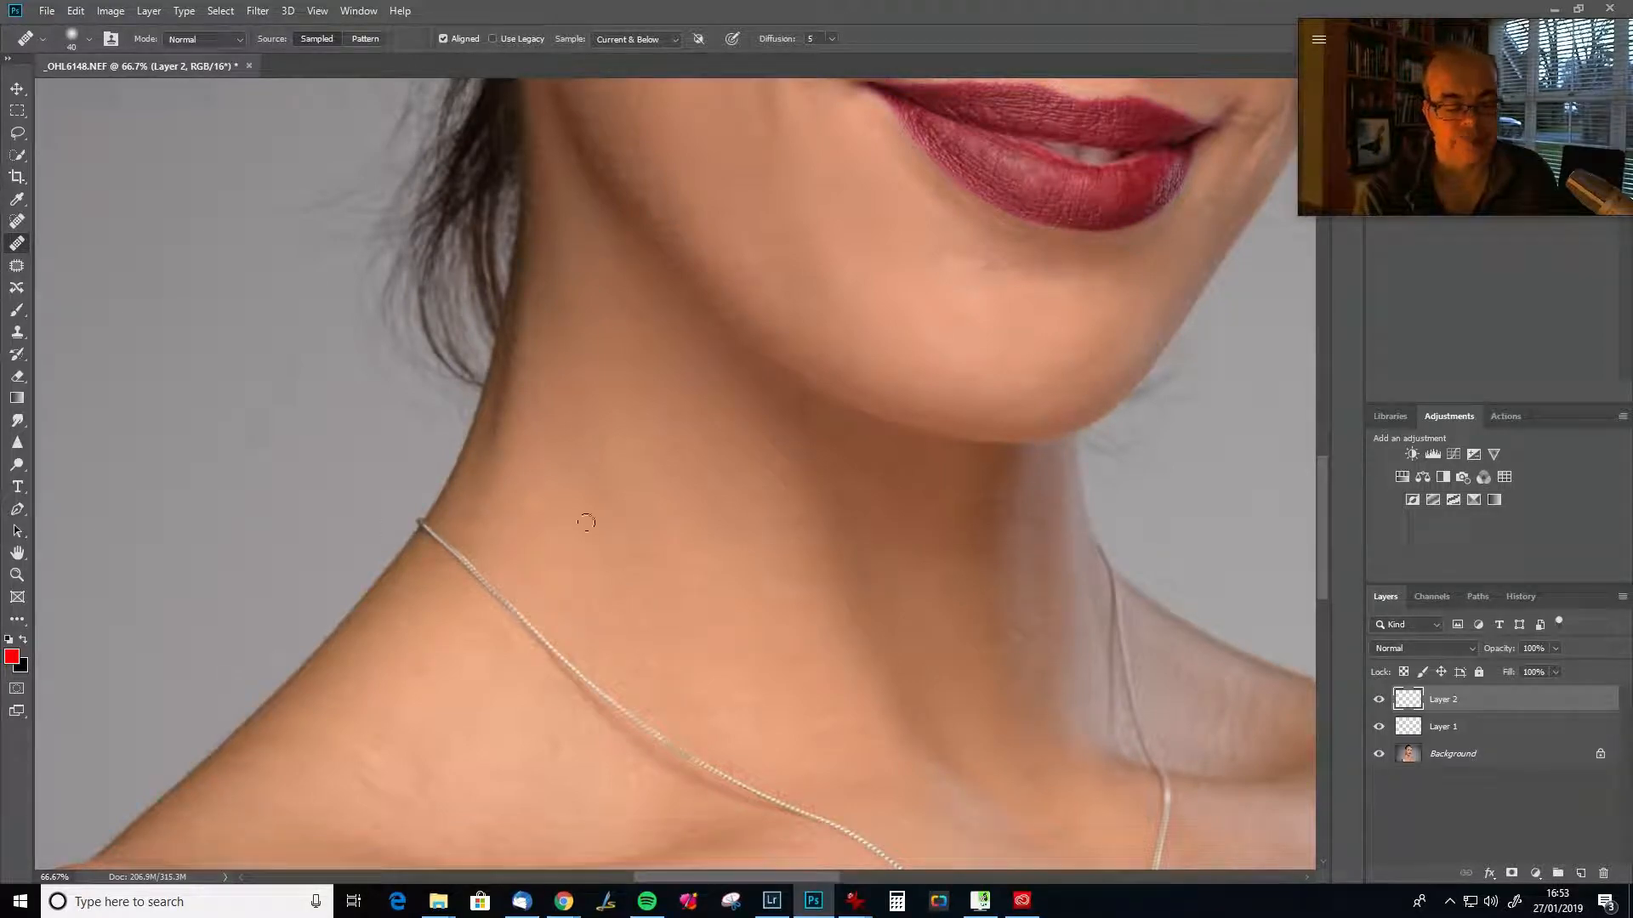
{"action": "left_click_drag", "start_coordinate": [770, 652], "coordinate": [727, 553]}
{"action": "key", "text": "ctrl+minus"}
{"action": "key", "text": "ctrl+minus"}
{"action": "key", "text": "ctrl+minus"}
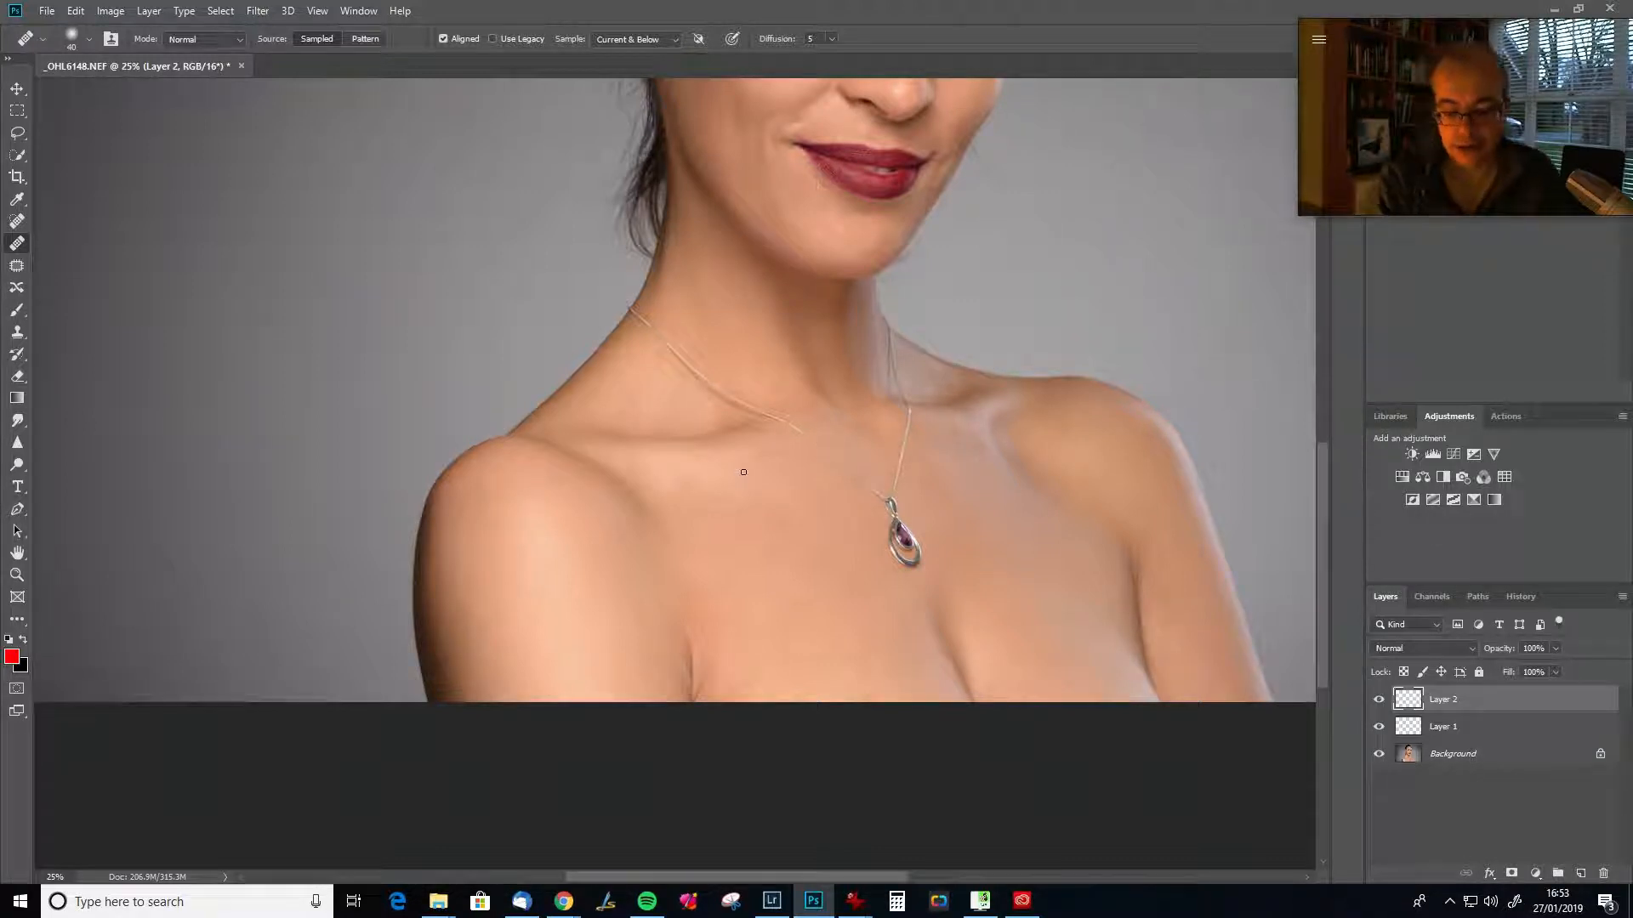
{"action": "scroll", "coordinate": [743, 471], "scroll_direction": "up", "scroll_amount": 1}
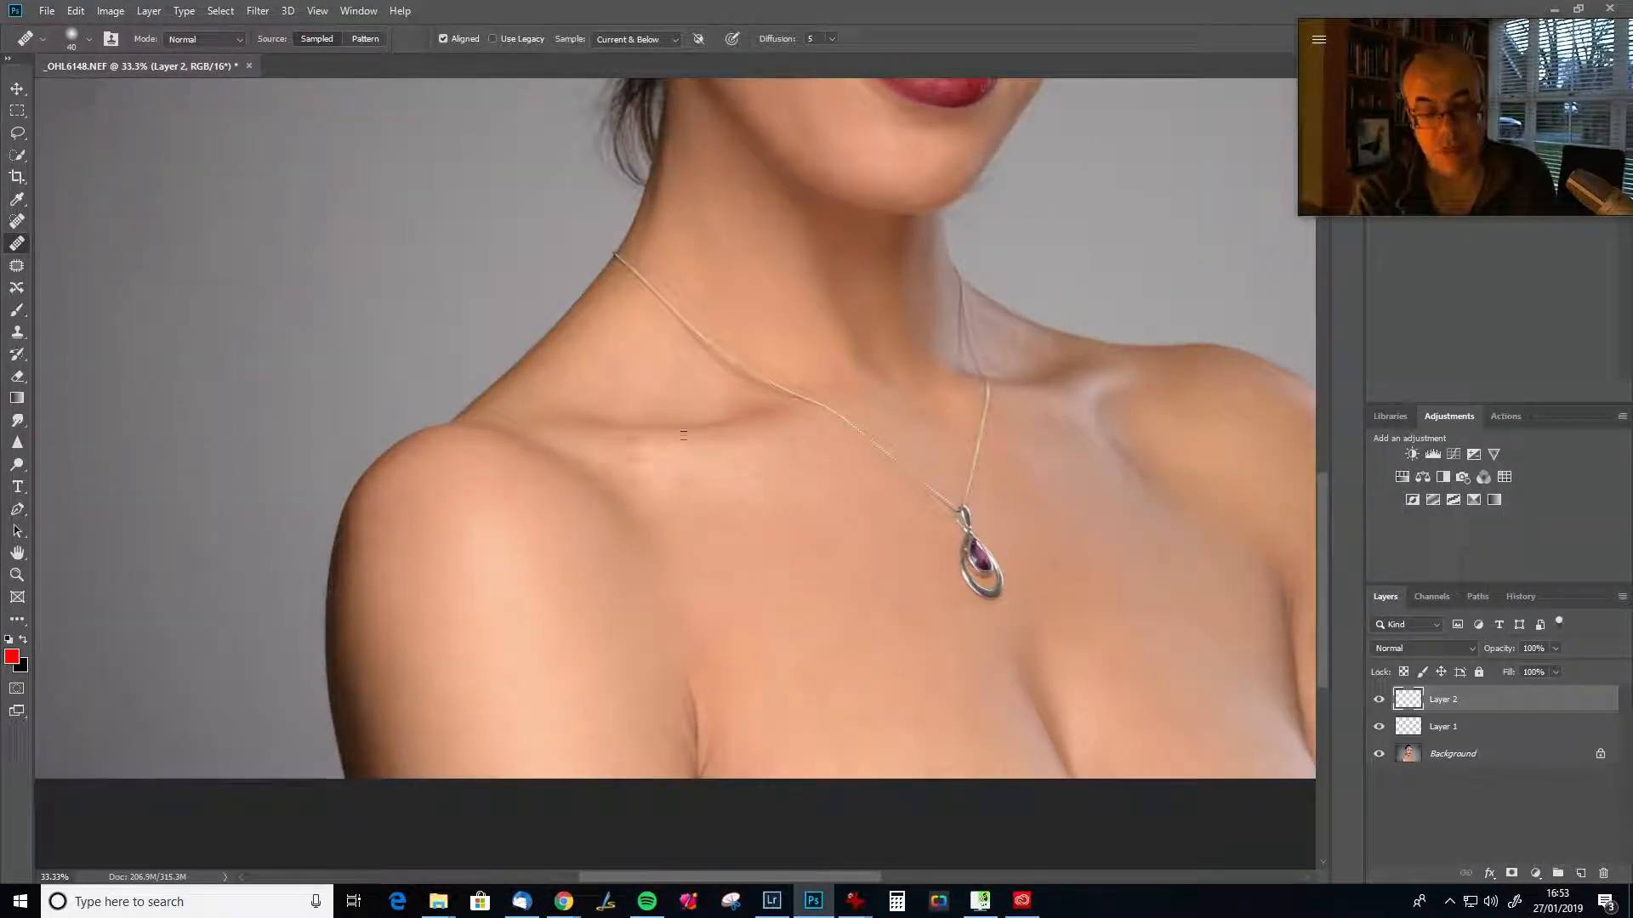
{"action": "key", "text": "bracketright"}
{"action": "key", "text": "bracketright"}
{"action": "key", "text": "bracketright"}
{"action": "key", "text": "alt"}
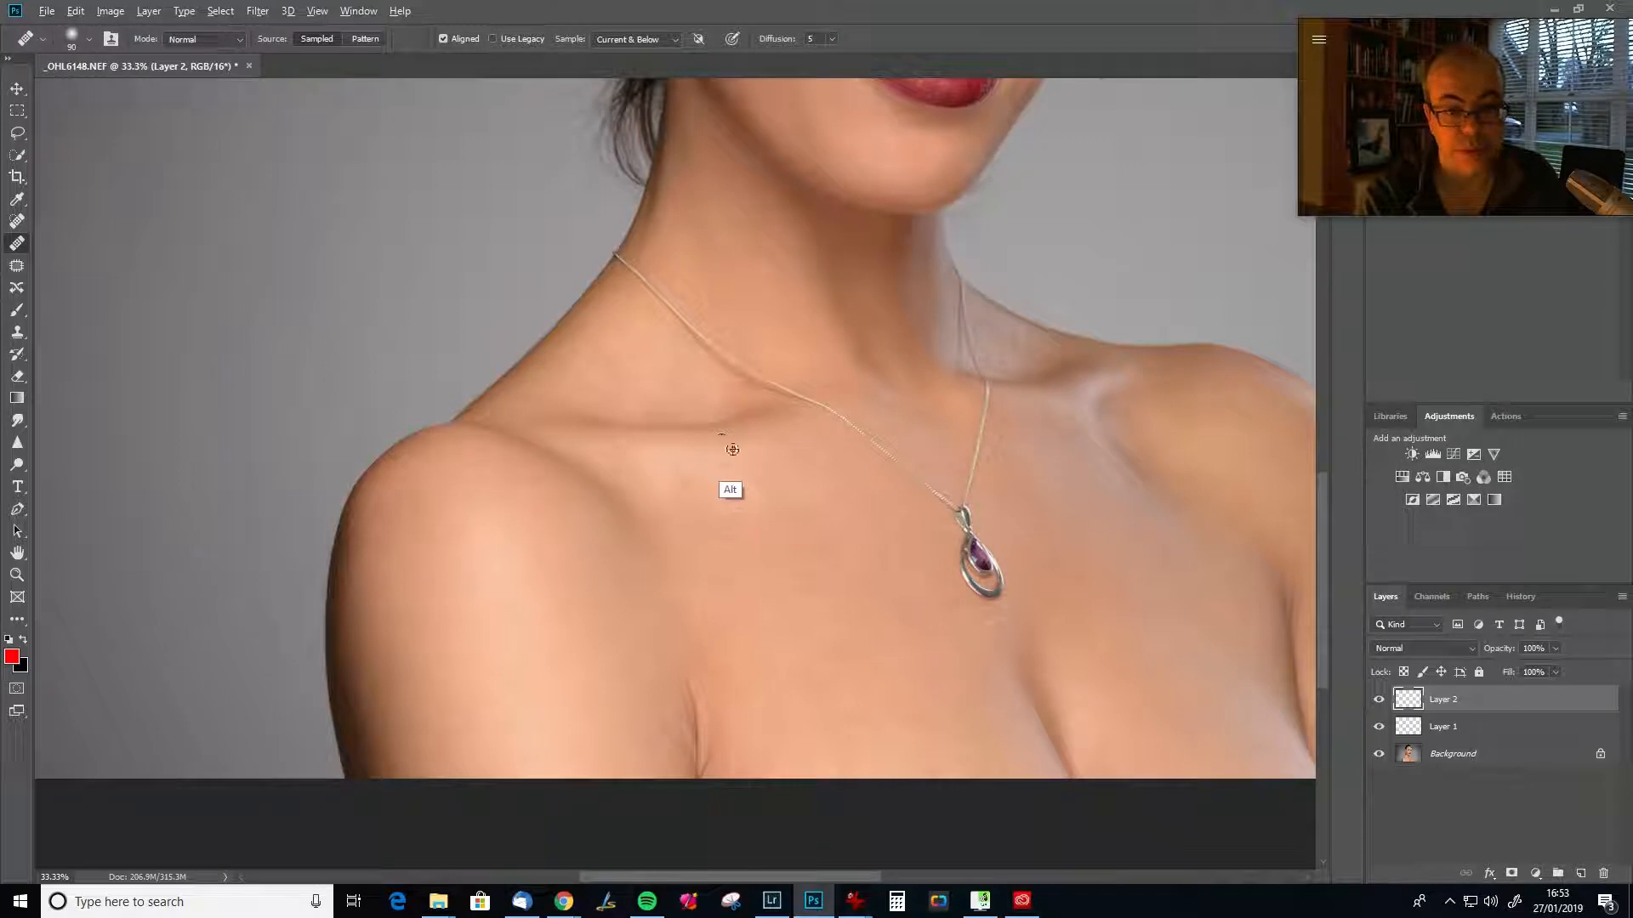
{"action": "left_click", "coordinate": [679, 453], "text": "alt"}
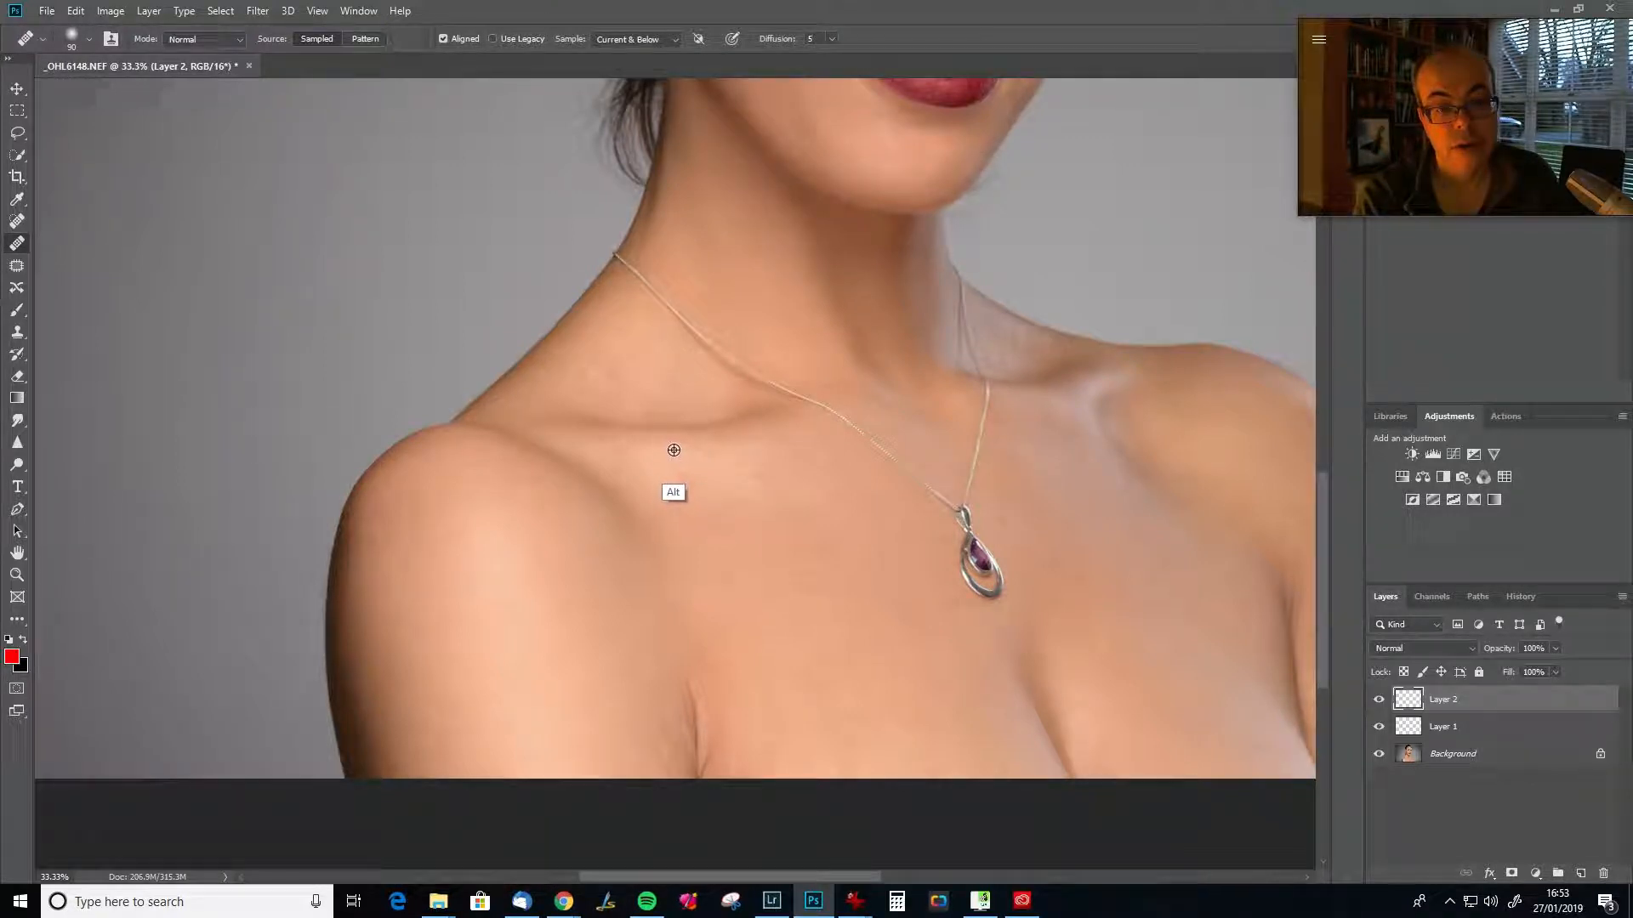
{"action": "left_click", "coordinate": [757, 484], "text": "alt"}
{"action": "left_click", "coordinate": [776, 477], "text": "alt"}
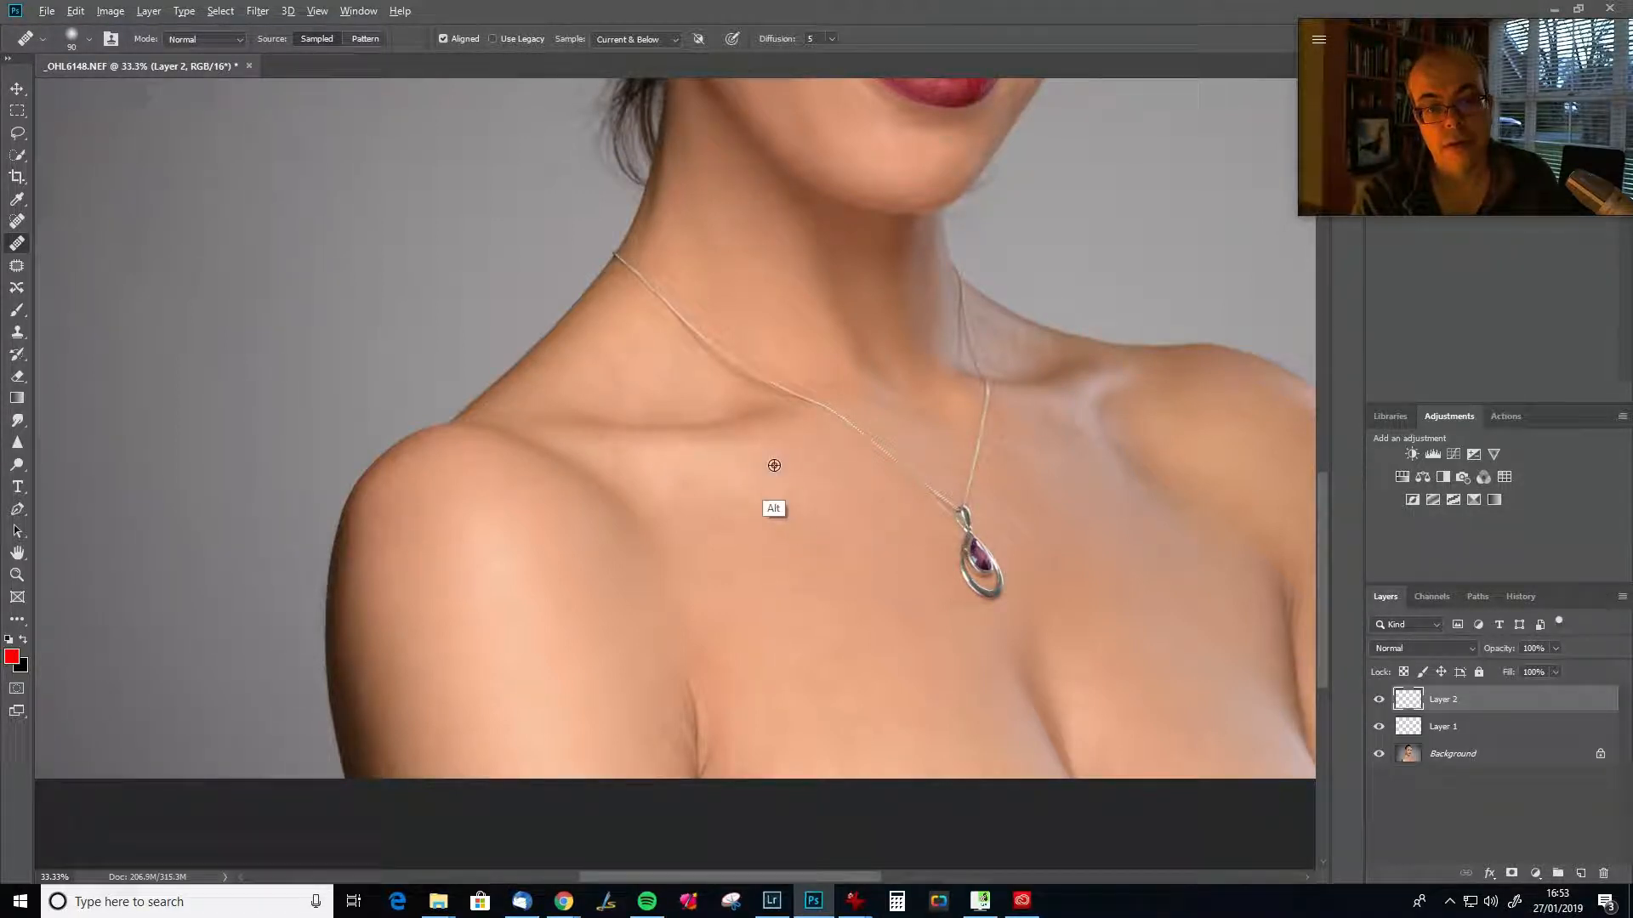
Heal the blotchy patches on the central and lower chest beside the pendant, resampling clean skin for each area.
{"action": "left_click", "coordinate": [871, 554], "text": "alt"}
{"action": "left_click", "coordinate": [876, 549], "text": "alt"}
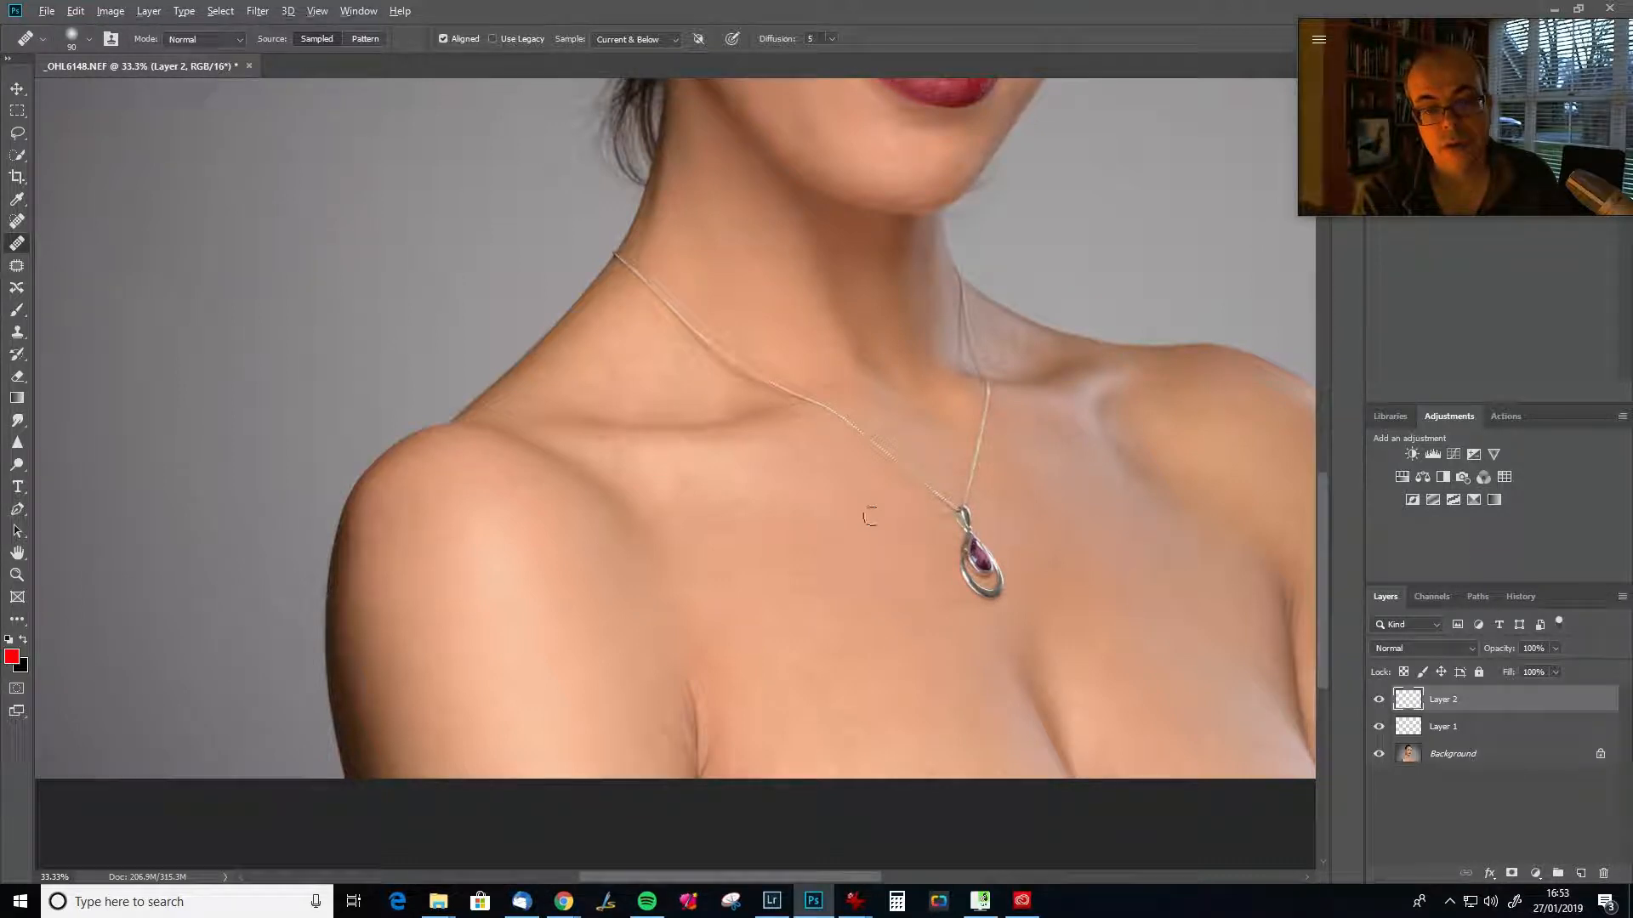
{"action": "left_click", "coordinate": [837, 684], "text": "alt"}
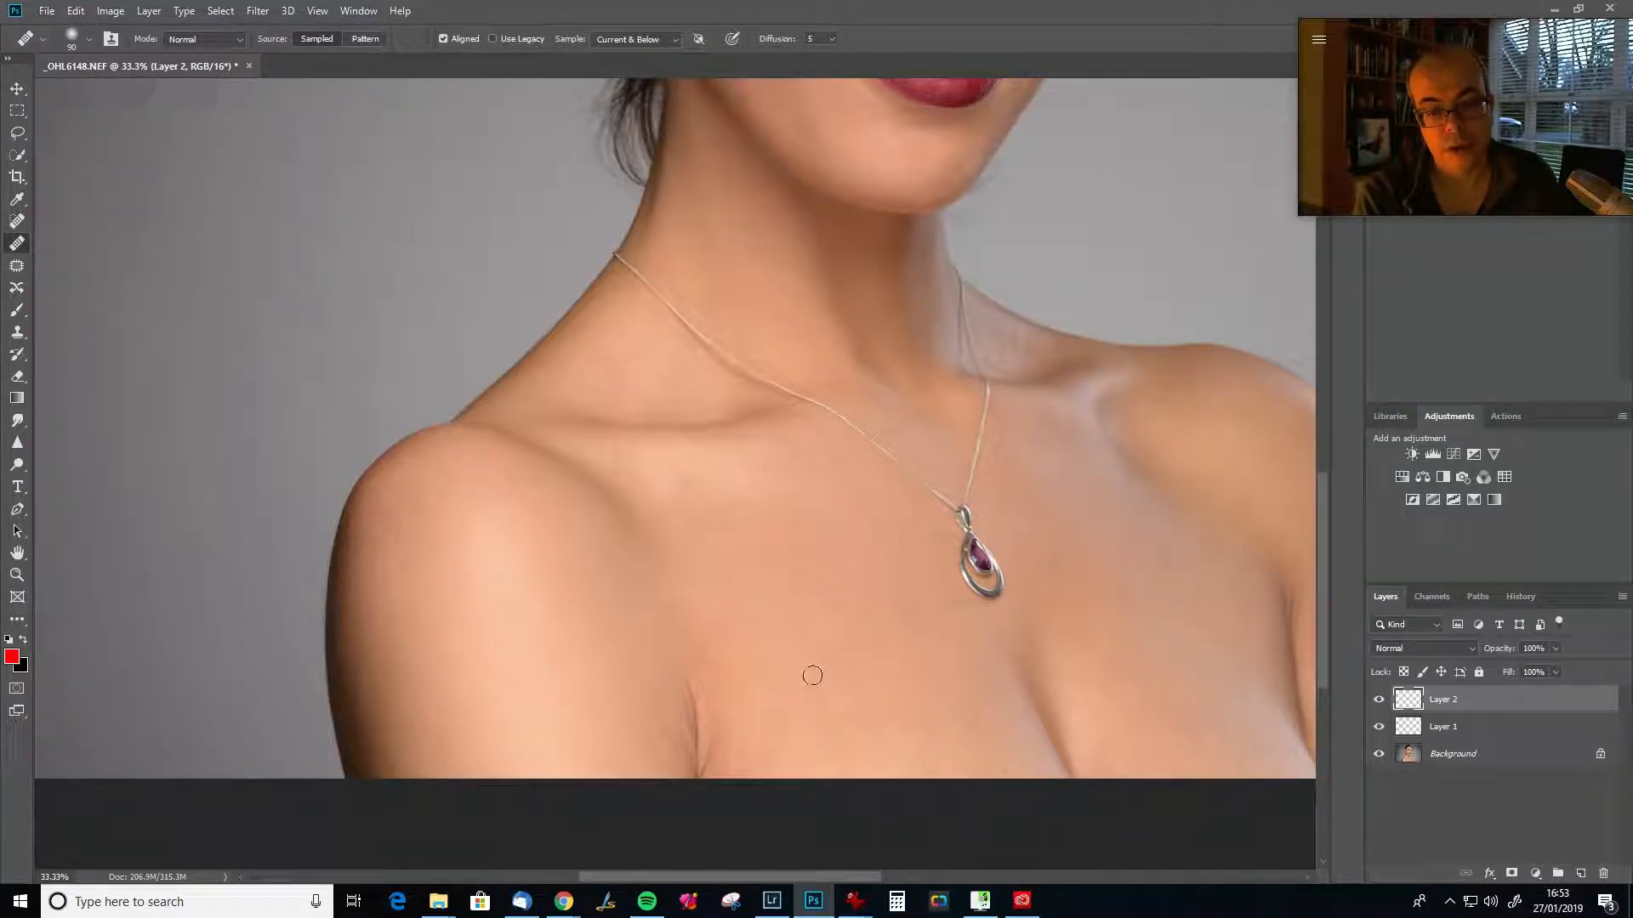
{"action": "left_click", "coordinate": [952, 746], "text": "alt"}
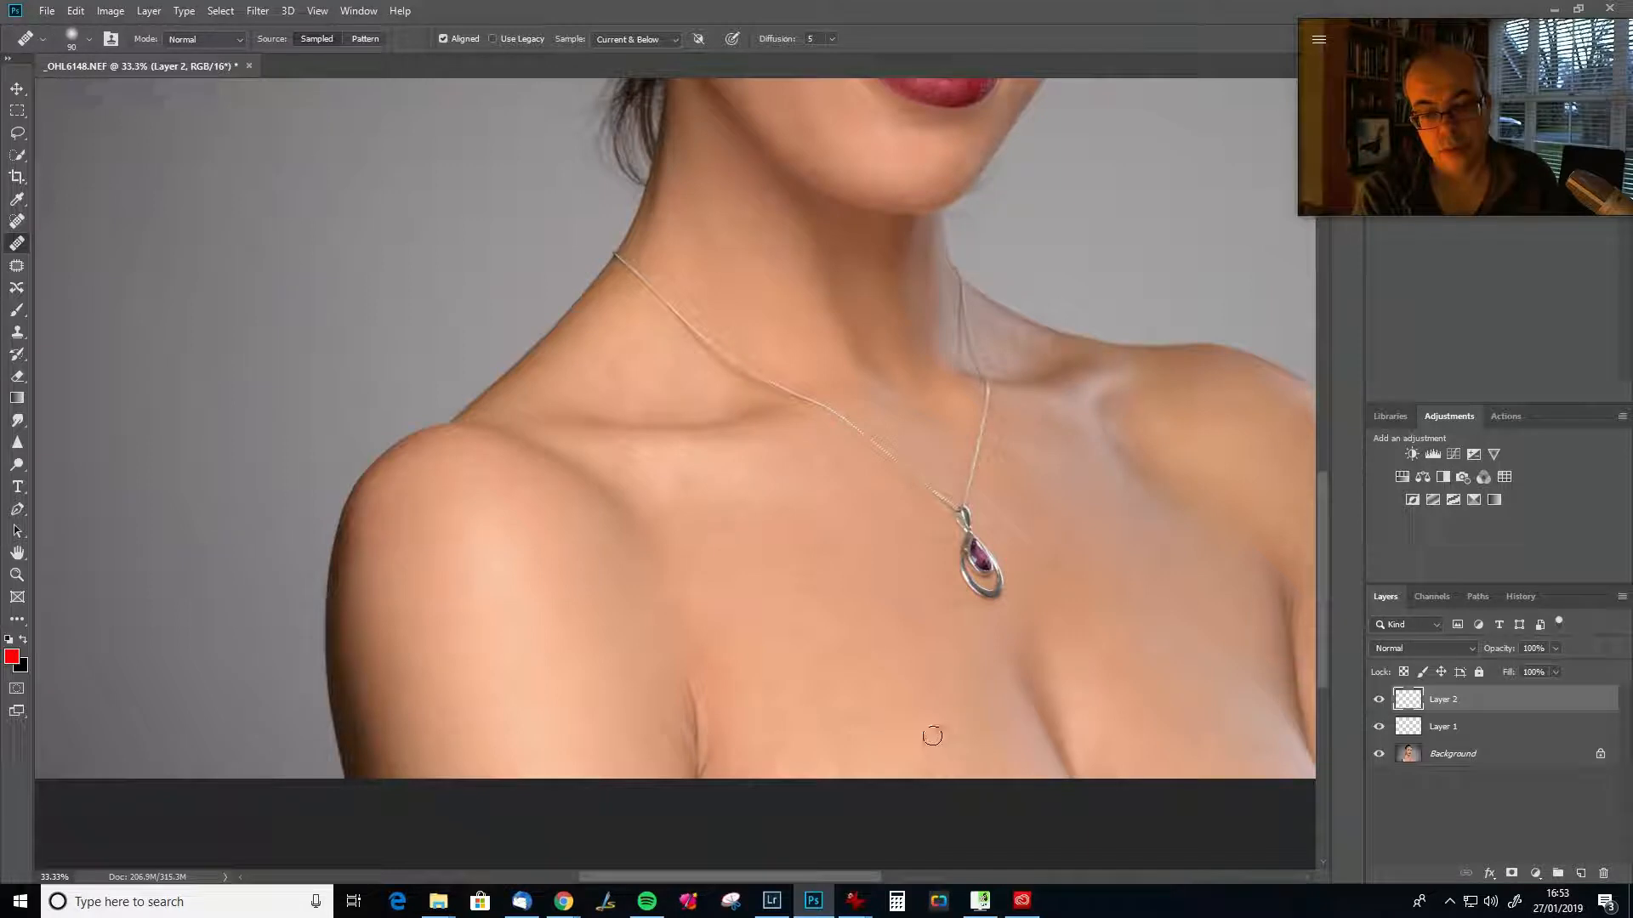
Heal the uneven skin between the left-hand shoulder and the base of the neck, above the collarbone.
{"action": "left_click", "coordinate": [554, 393], "text": "alt"}
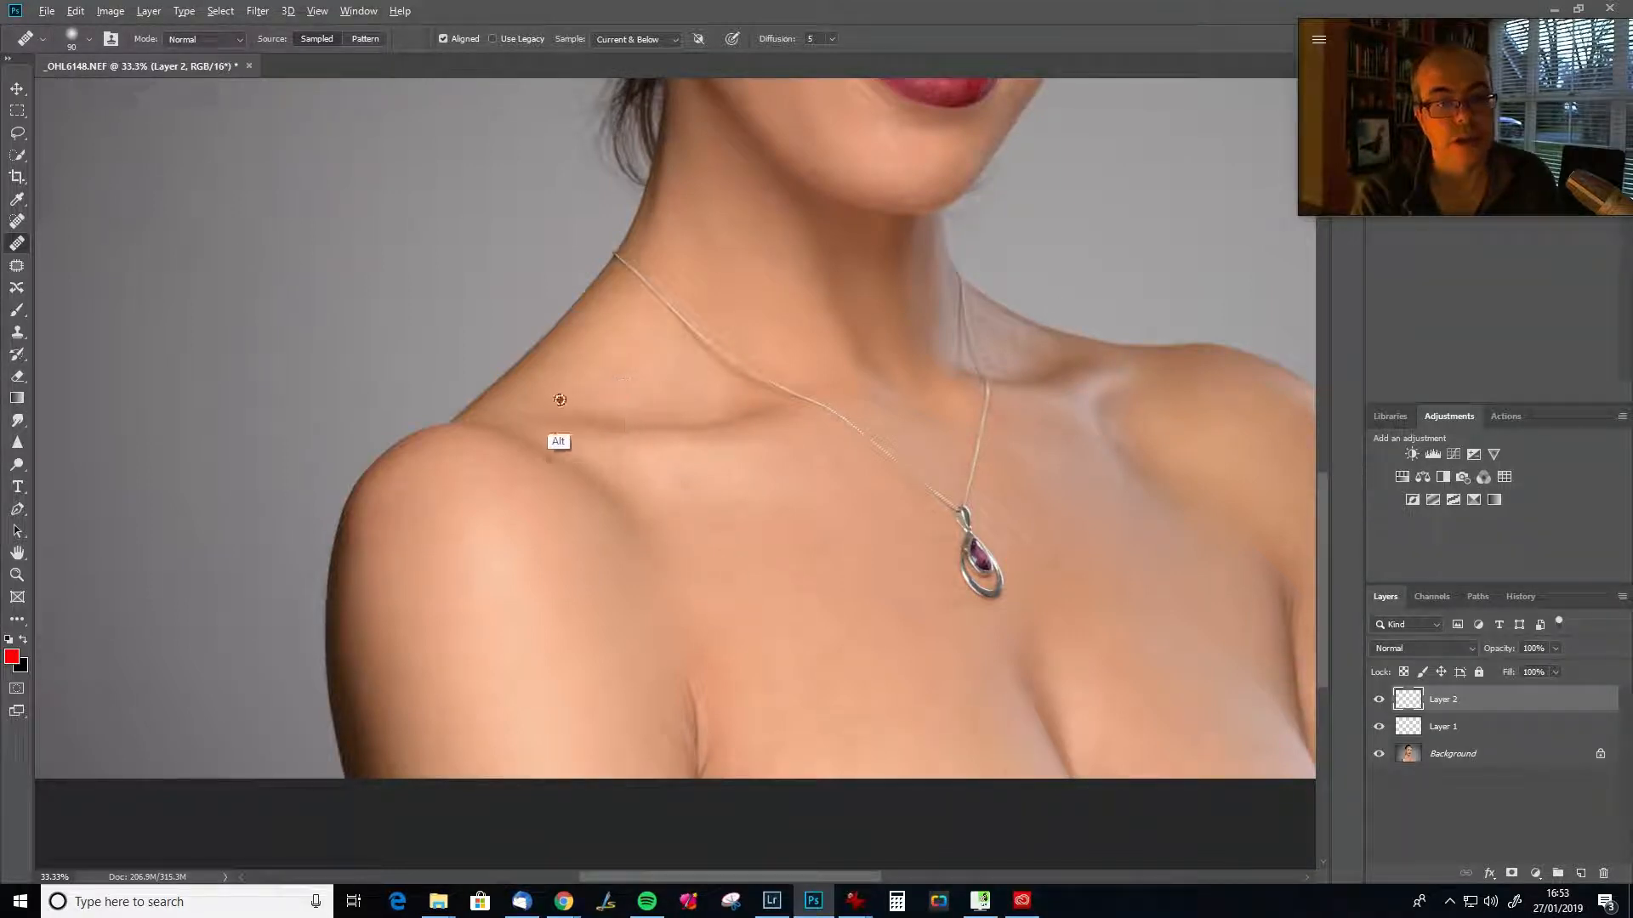
{"action": "mouse_move", "coordinate": [544, 439]}
{"action": "left_mouse_down"}
{"action": "mouse_move", "coordinate": [524, 438]}
{"action": "mouse_move", "coordinate": [568, 450]}
{"action": "mouse_move", "coordinate": [625, 391]}
{"action": "mouse_move", "coordinate": [597, 374]}
{"action": "left_mouse_up"}
{"action": "mouse_move", "coordinate": [546, 430]}
{"action": "left_mouse_down"}
{"action": "mouse_move", "coordinate": [531, 432]}
{"action": "mouse_move", "coordinate": [583, 375]}
{"action": "left_mouse_up"}
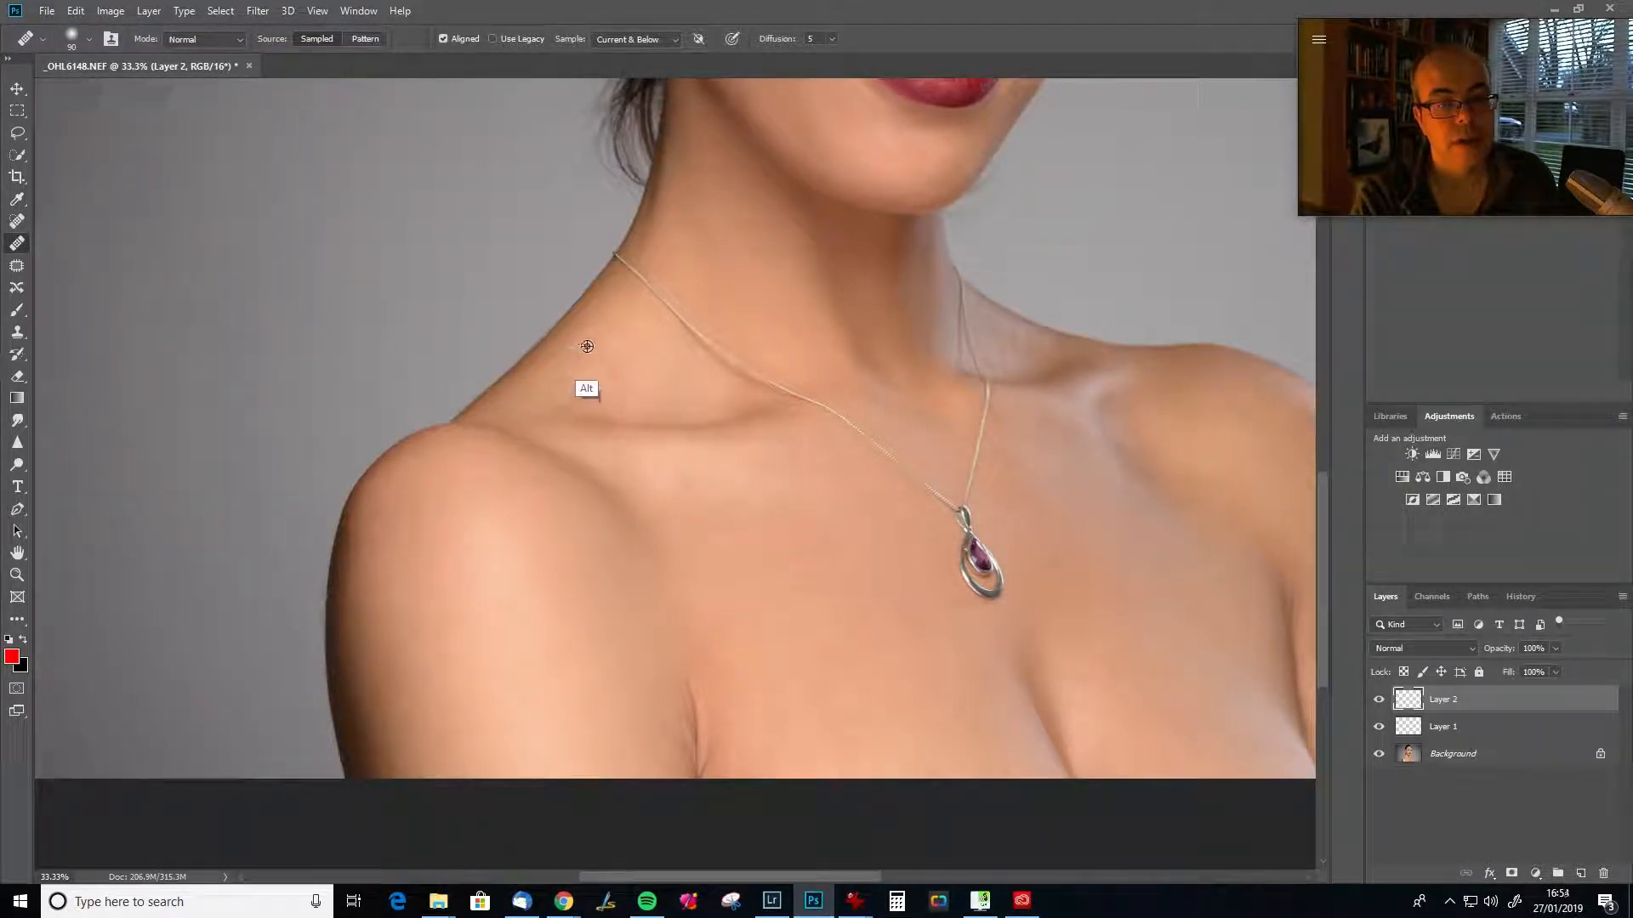
Heal the small creases where the left-hand arm meets the chest at the photo's lower edge, resampling nearby clean skin.
{"action": "left_click_drag", "start_coordinate": [1139, 466], "coordinate": [820, 354]}
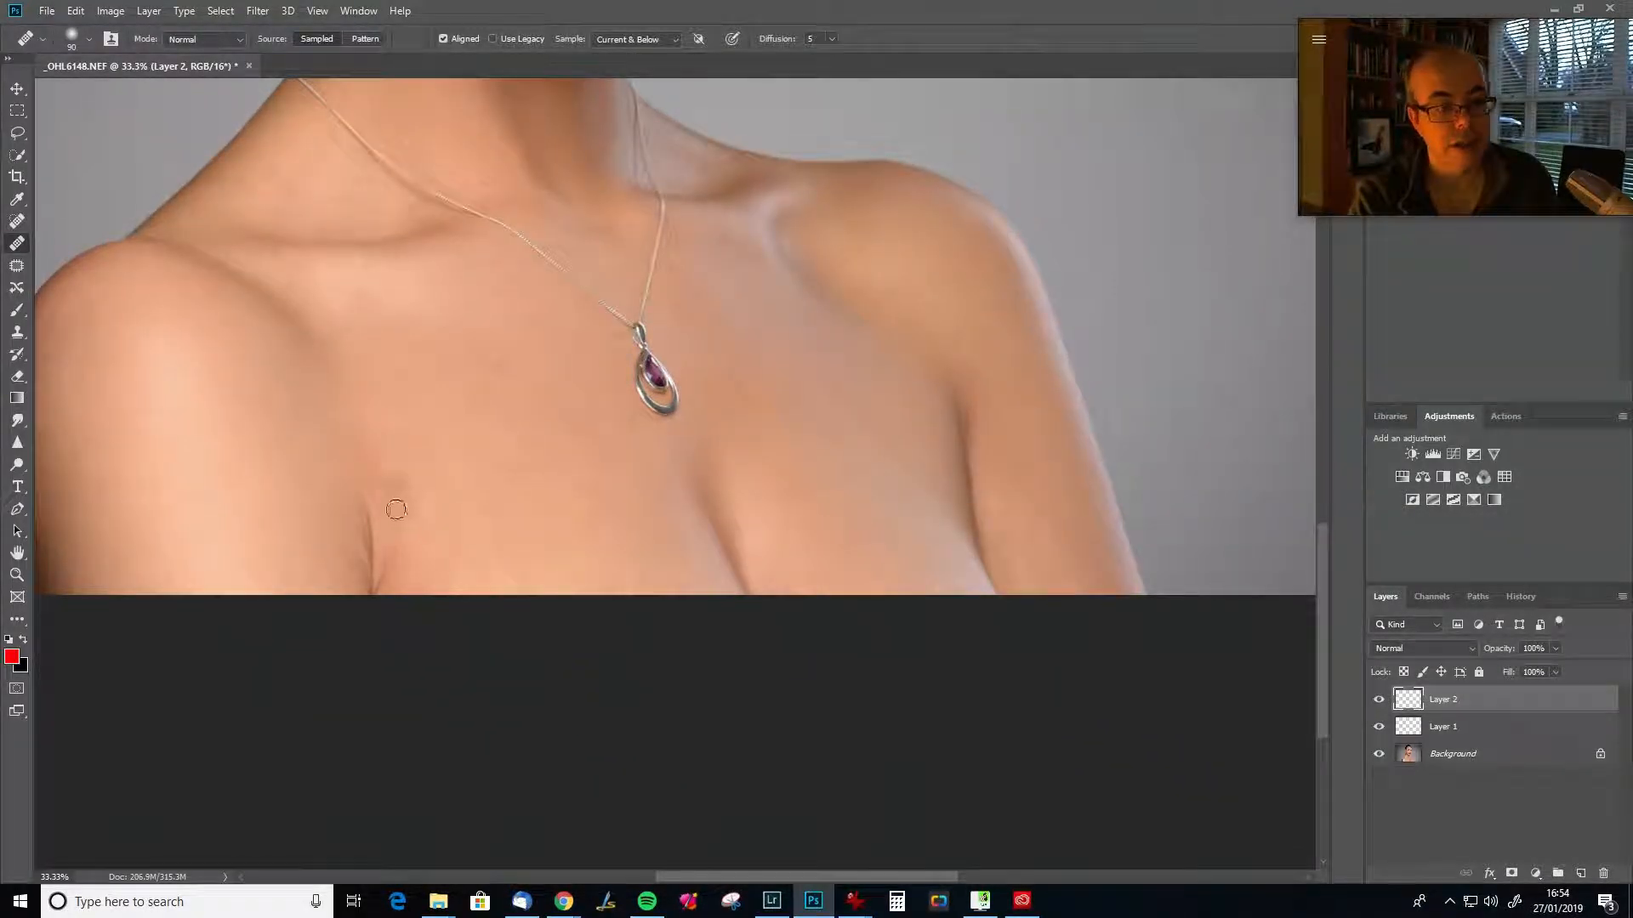
{"action": "left_click_drag", "start_coordinate": [485, 517], "coordinate": [644, 354]}
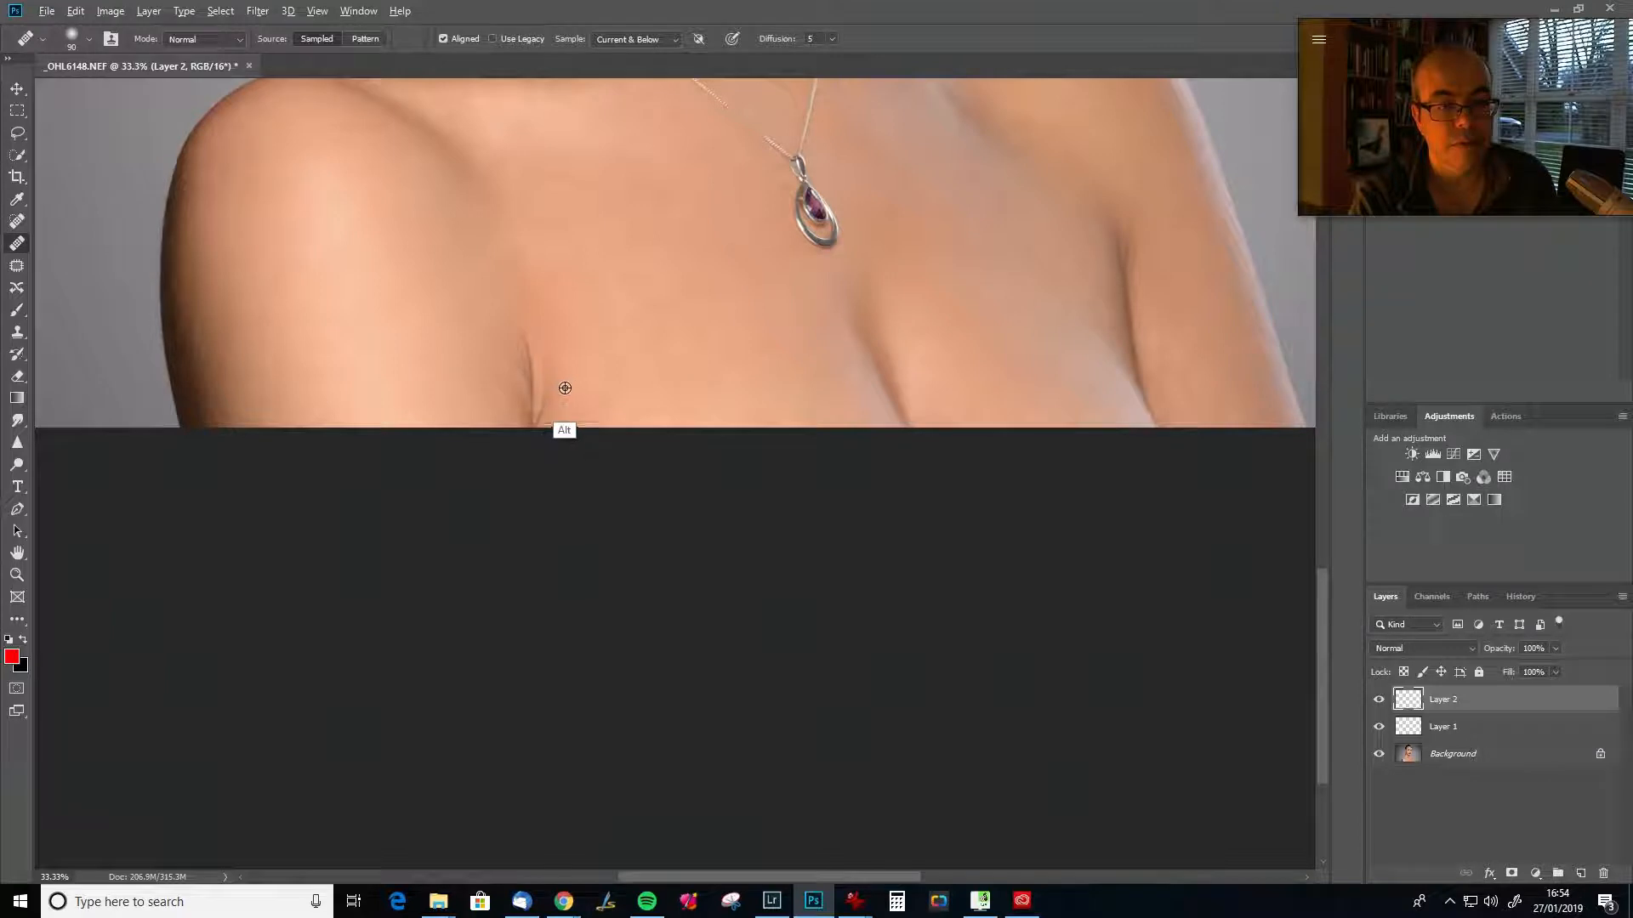
{"action": "left_click", "coordinate": [544, 426], "text": "alt"}
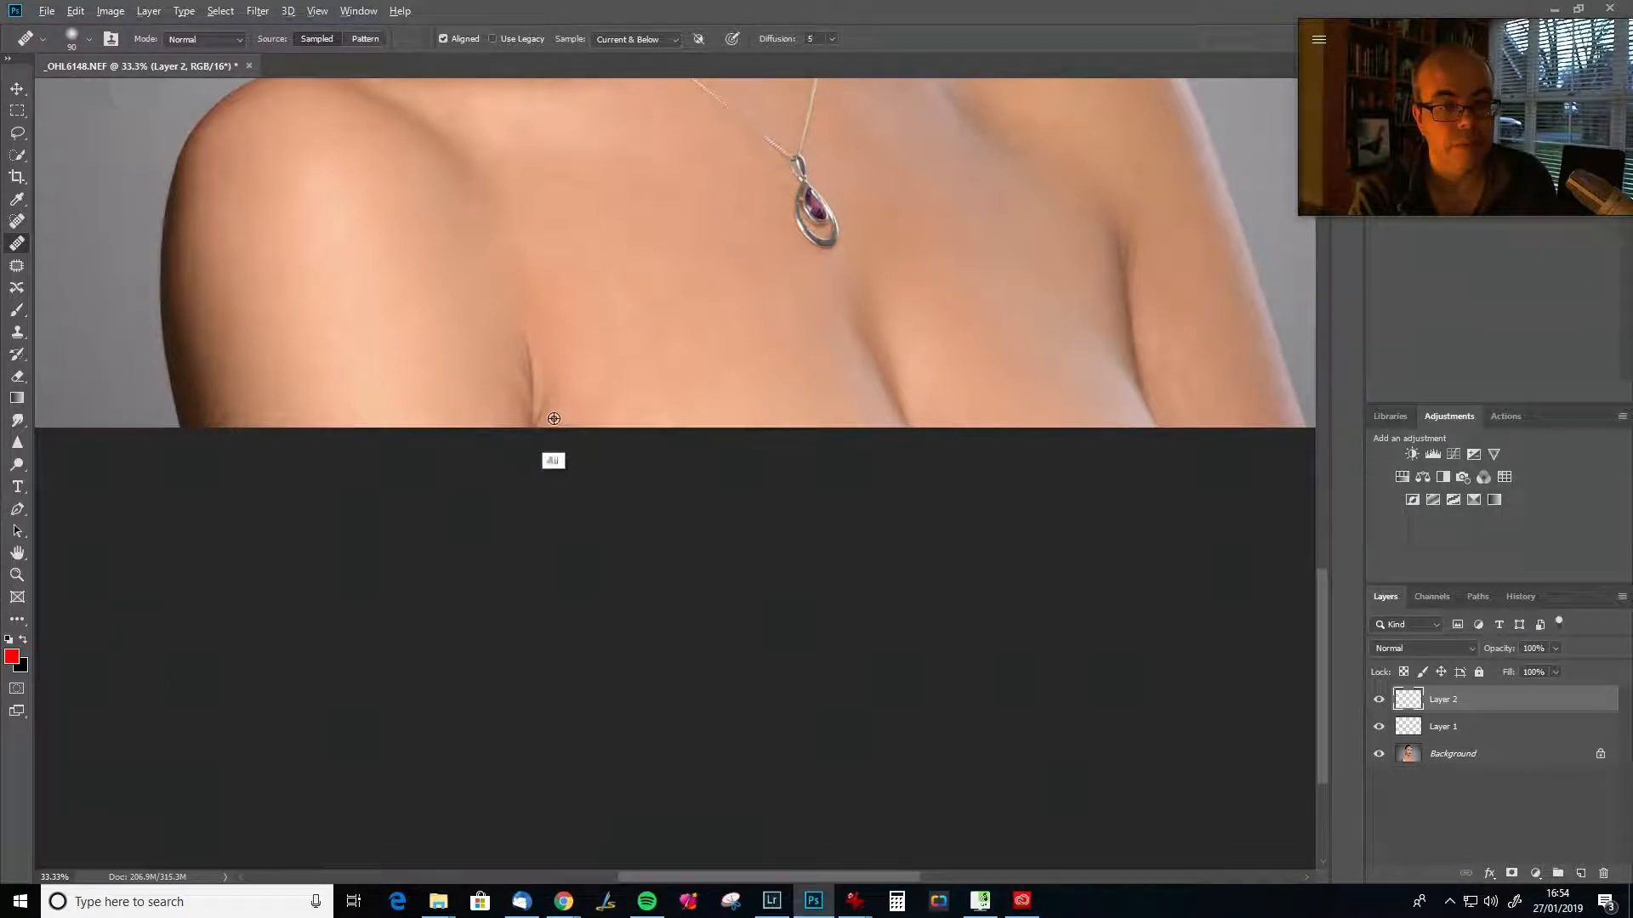
{"action": "left_click_drag", "start_coordinate": [540, 417], "coordinate": [543, 404]}
{"action": "left_click", "coordinate": [569, 378], "text": "alt"}
{"action": "left_click", "coordinate": [545, 418], "text": "alt"}
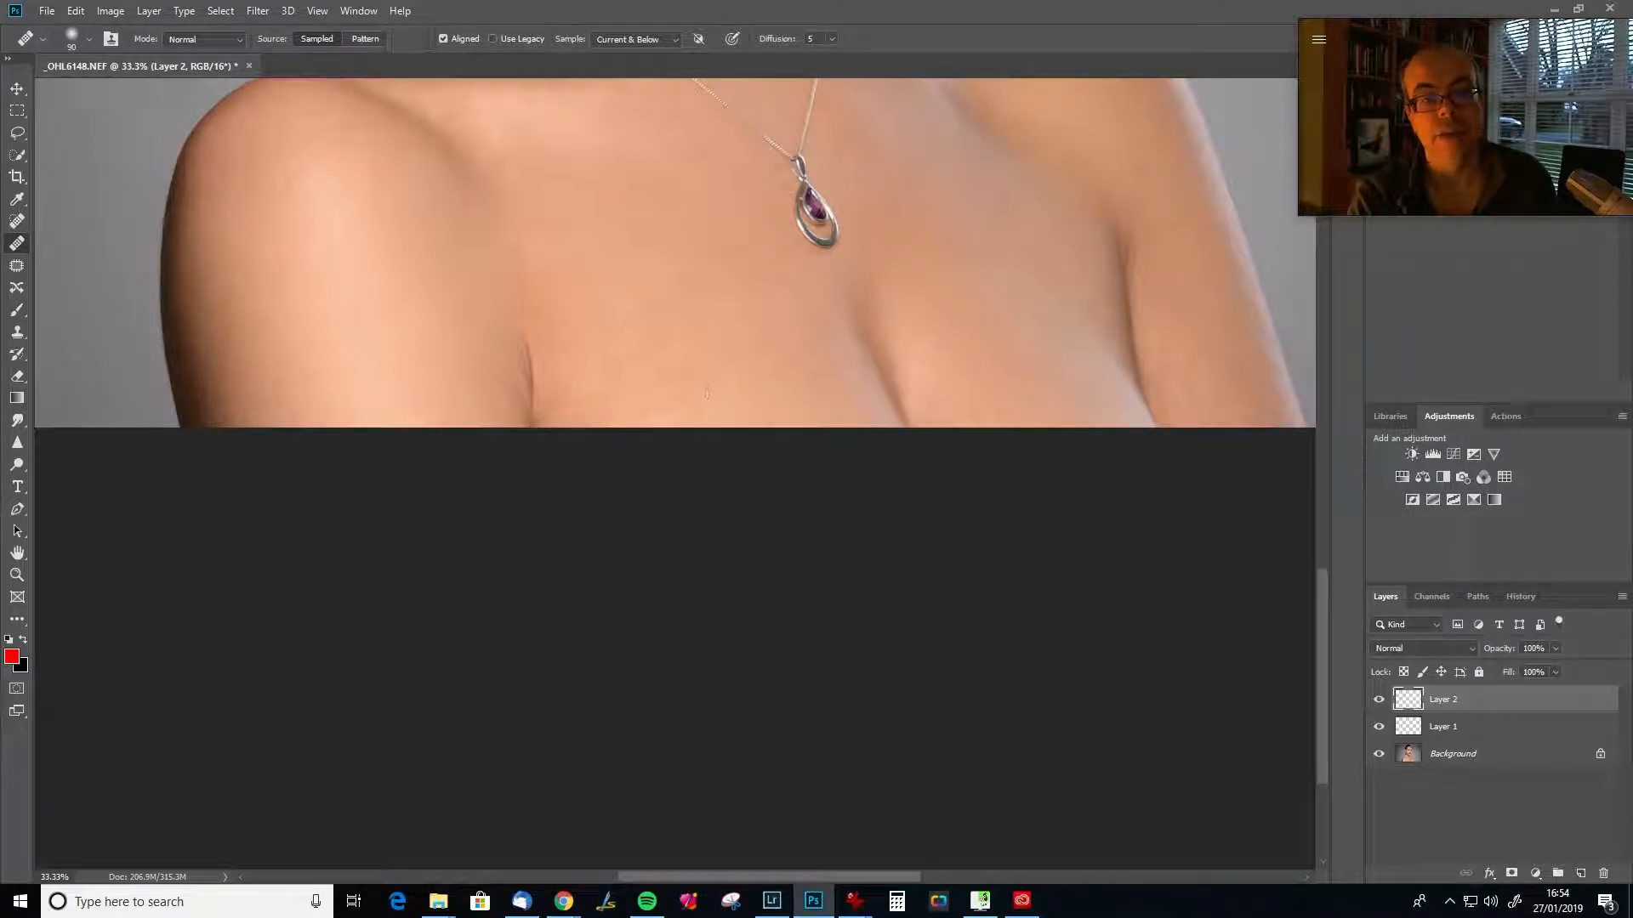
Examine the retouched skin from the chest and shoulders up to the neck, face and forehead for remaining blemishes.
{"action": "mouse_move", "coordinate": [605, 357]}
{"action": "left_mouse_down"}
{"action": "mouse_move", "coordinate": [576, 533]}
{"action": "mouse_move", "coordinate": [605, 536]}
{"action": "left_mouse_up"}
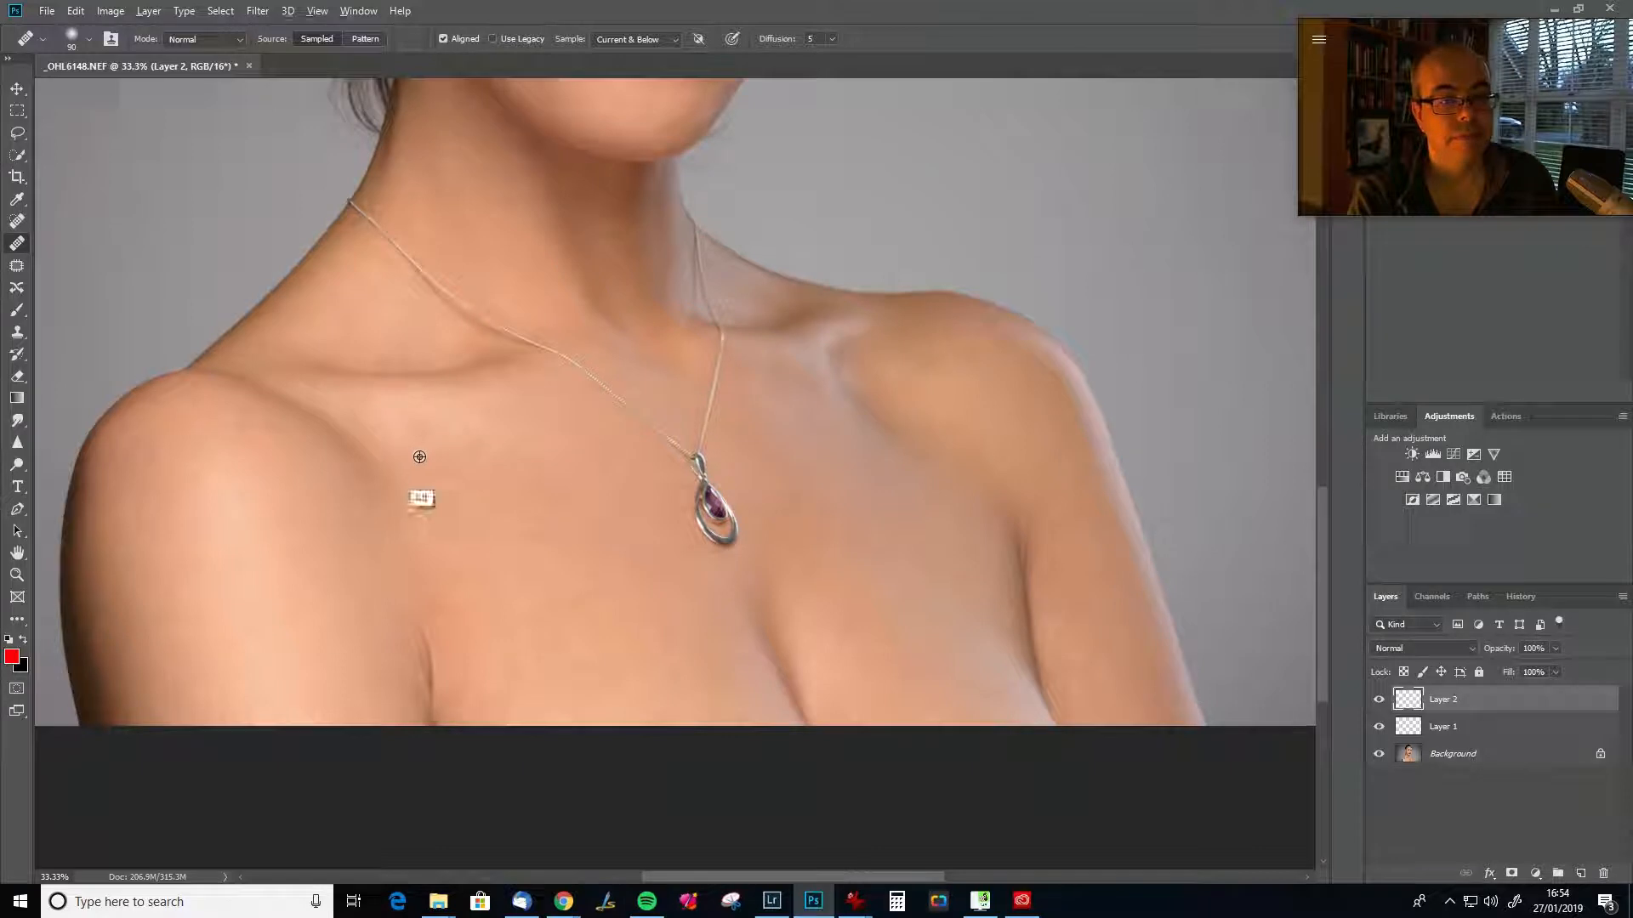
{"action": "left_click", "coordinate": [434, 408], "text": "alt"}
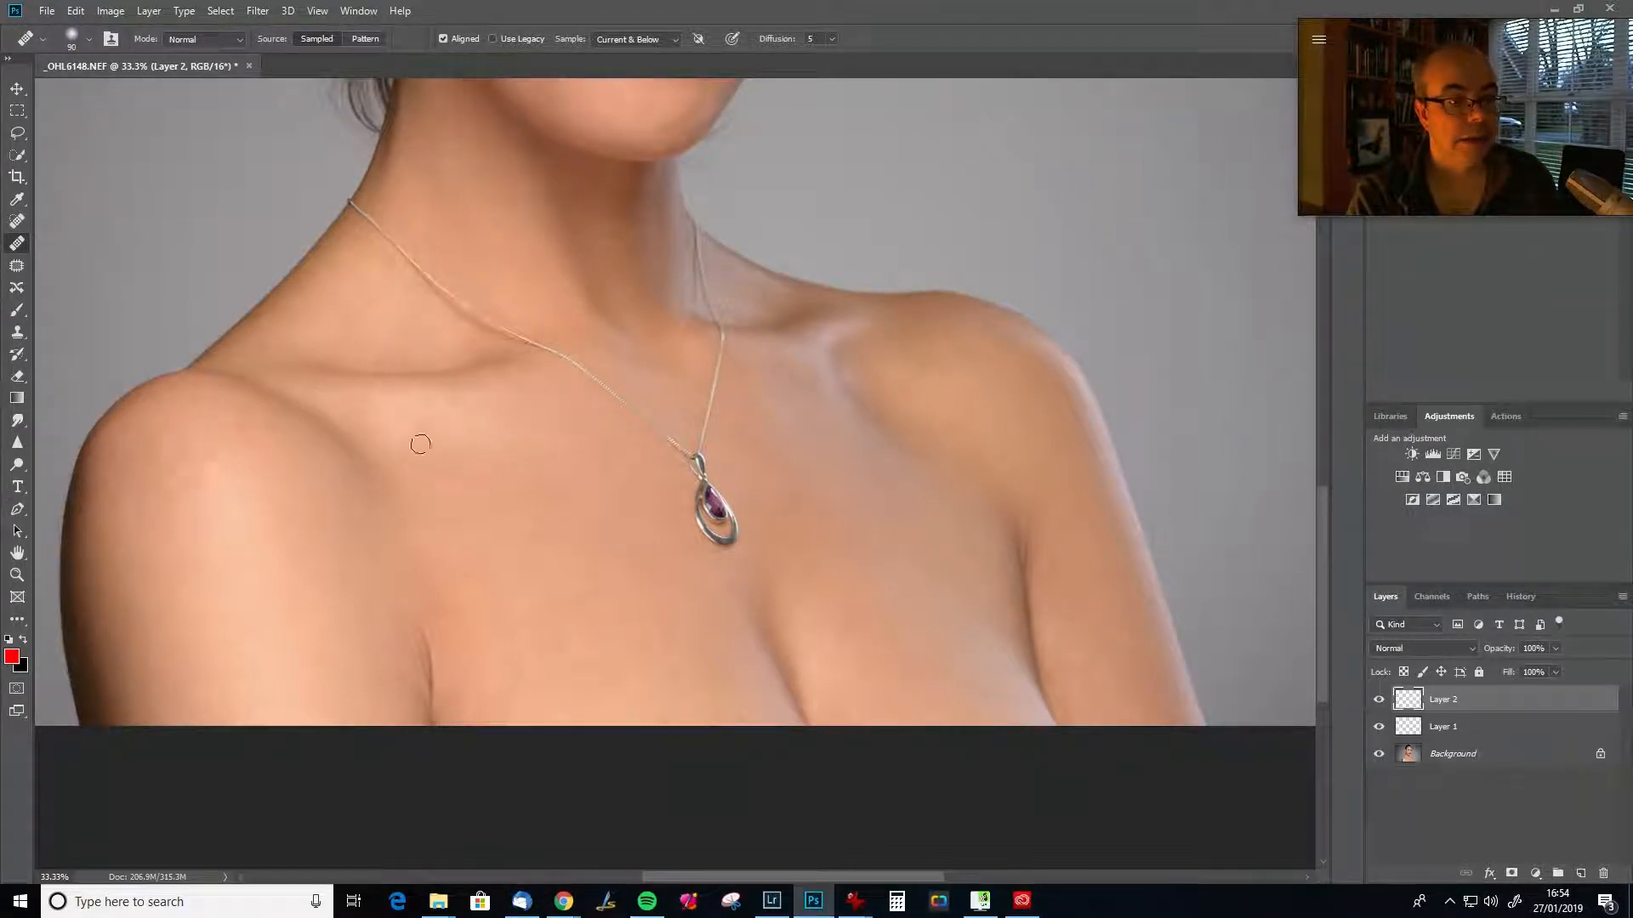
{"action": "scroll", "coordinate": [484, 573], "scroll_direction": "up", "scroll_amount": 5}
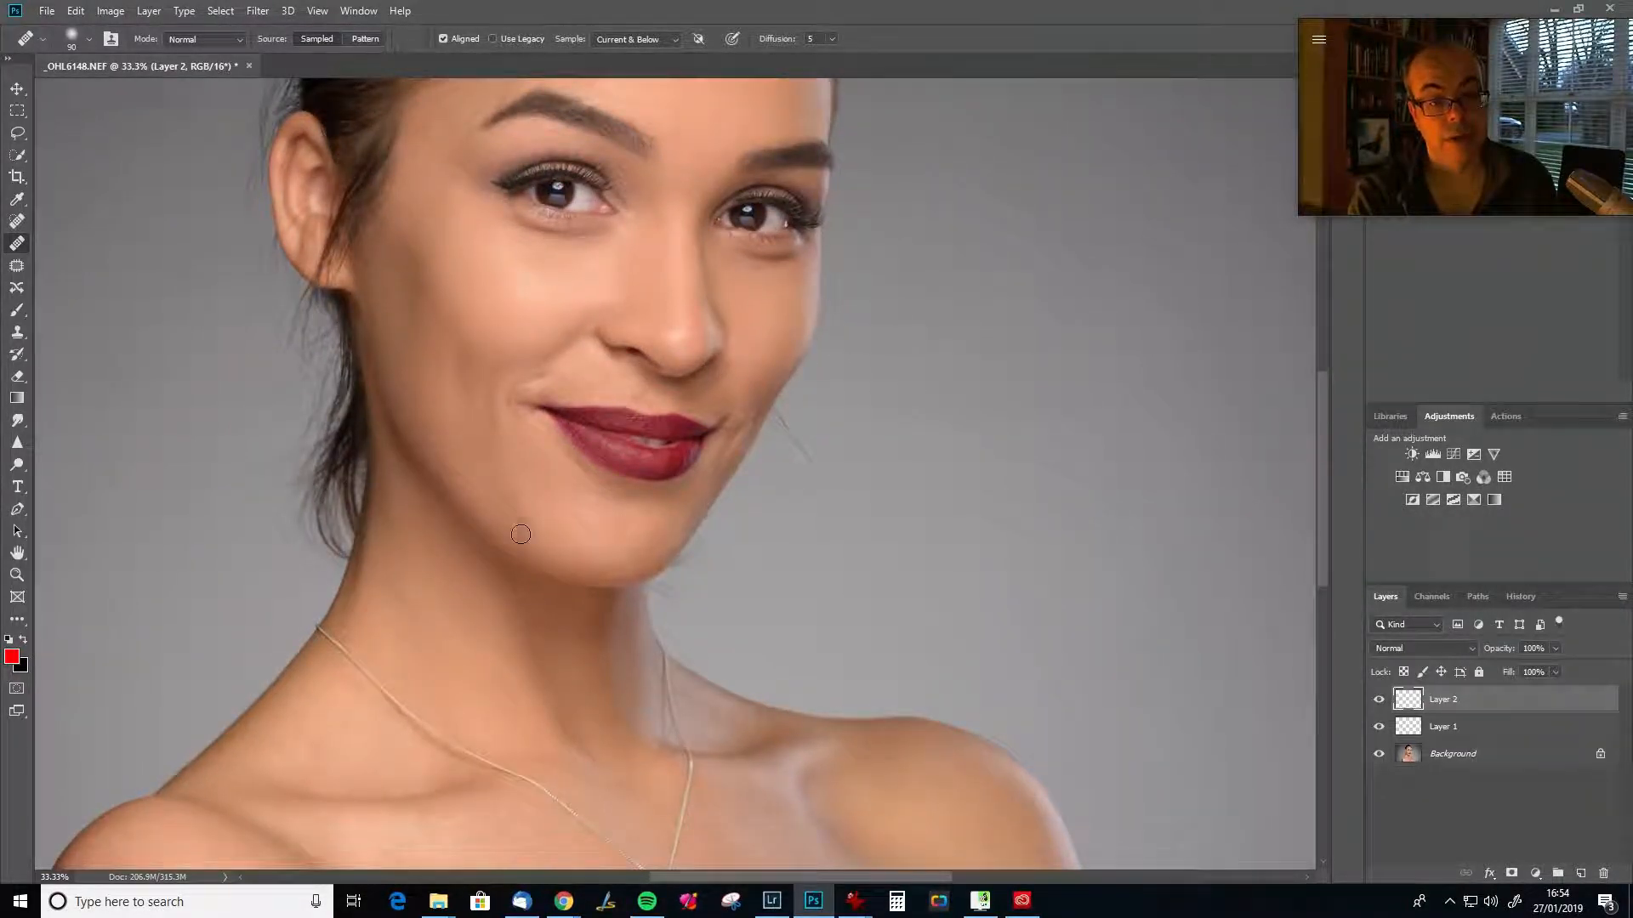
{"action": "scroll", "coordinate": [595, 485], "scroll_direction": "up", "scroll_amount": 4}
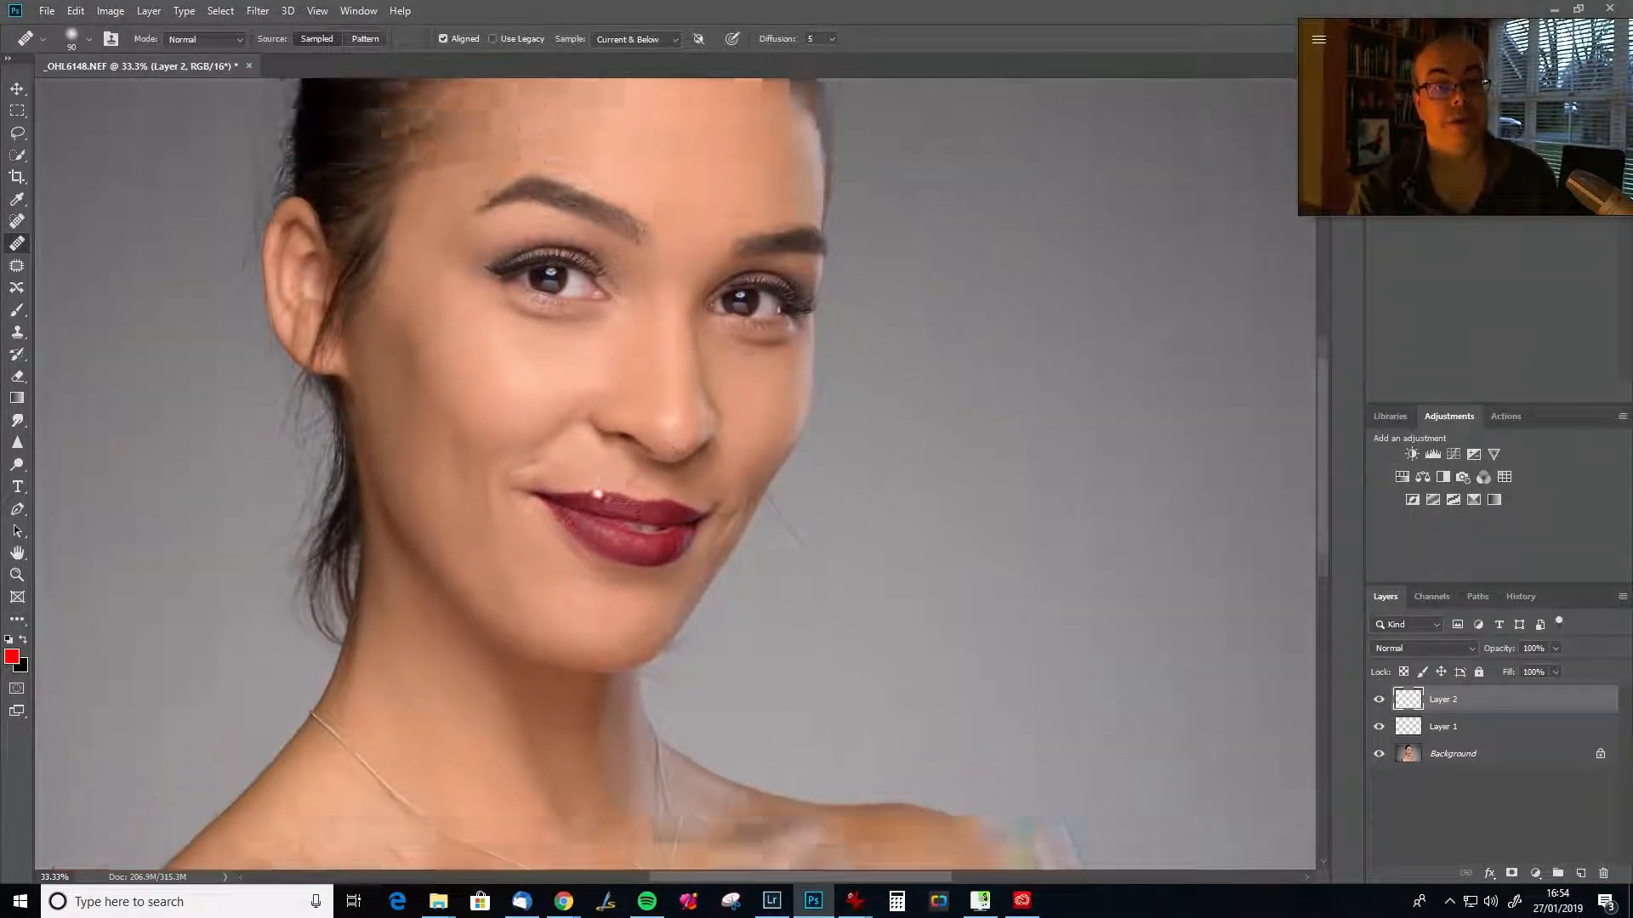
{"action": "scroll", "coordinate": [655, 400], "scroll_direction": "up", "scroll_amount": 1}
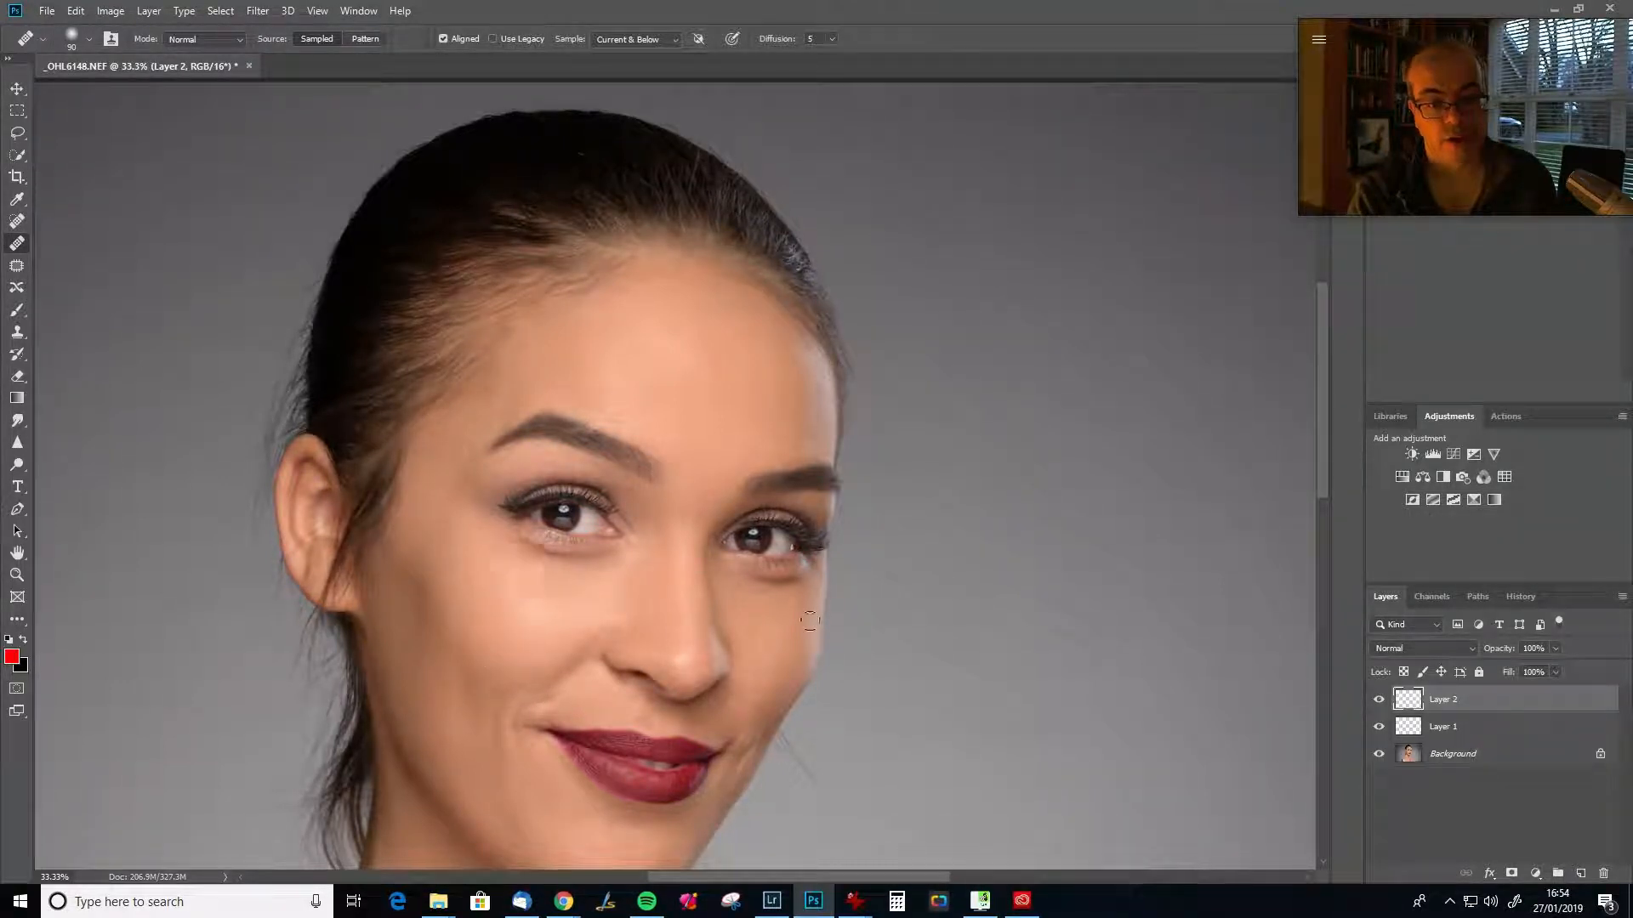
{"action": "key", "text": "alt"}
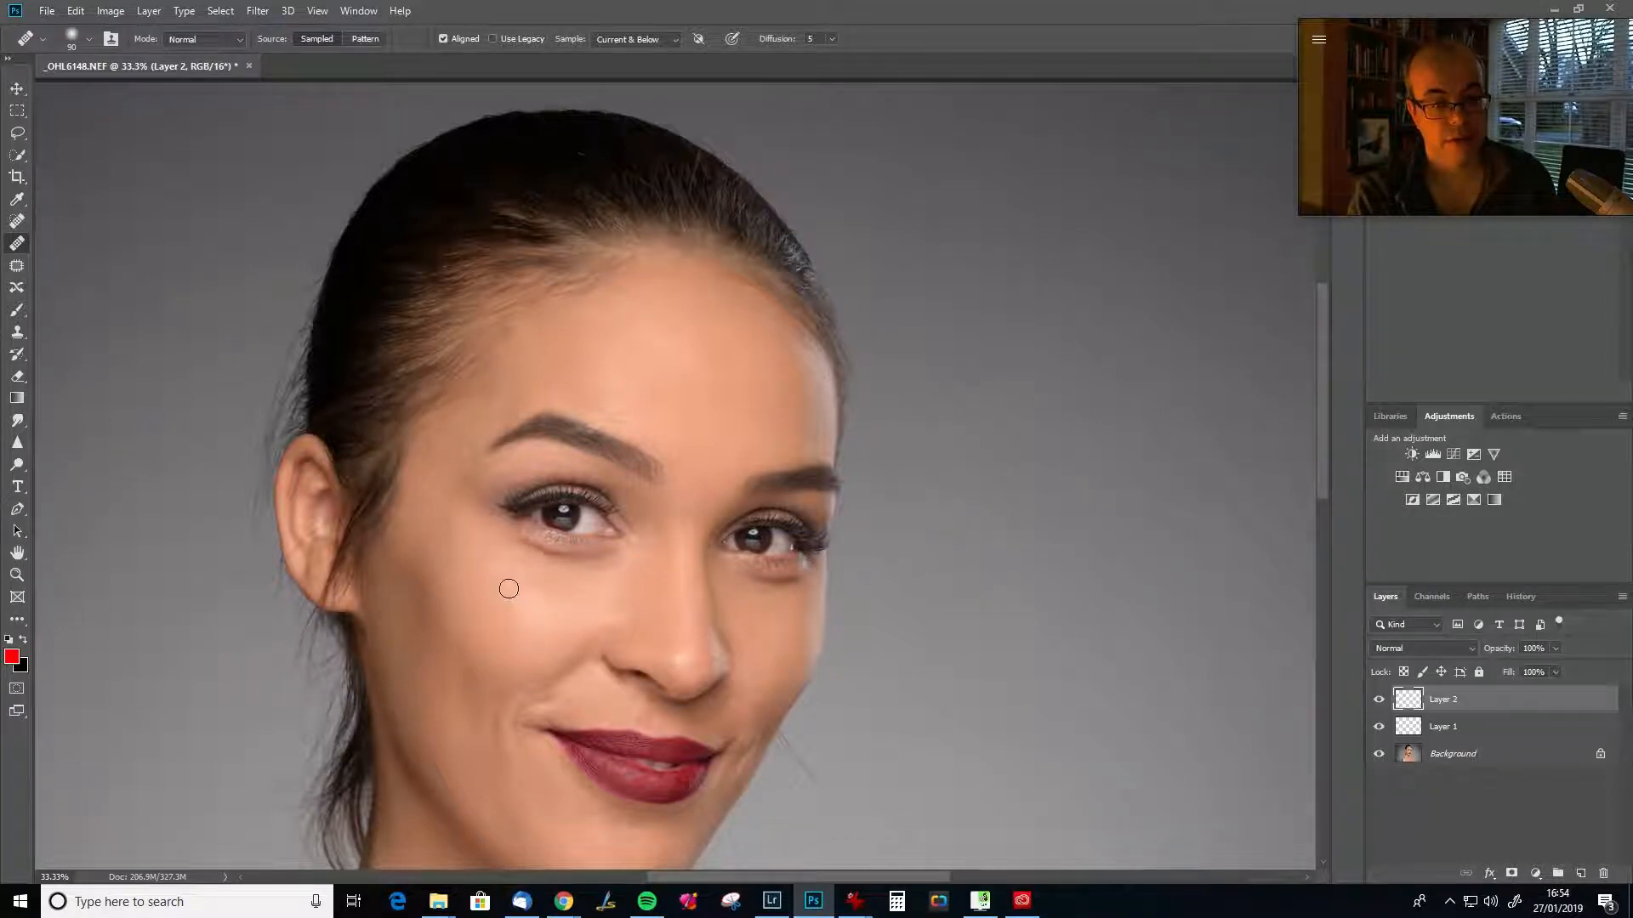
{"action": "left_click_drag", "start_coordinate": [588, 676], "coordinate": [647, 490]}
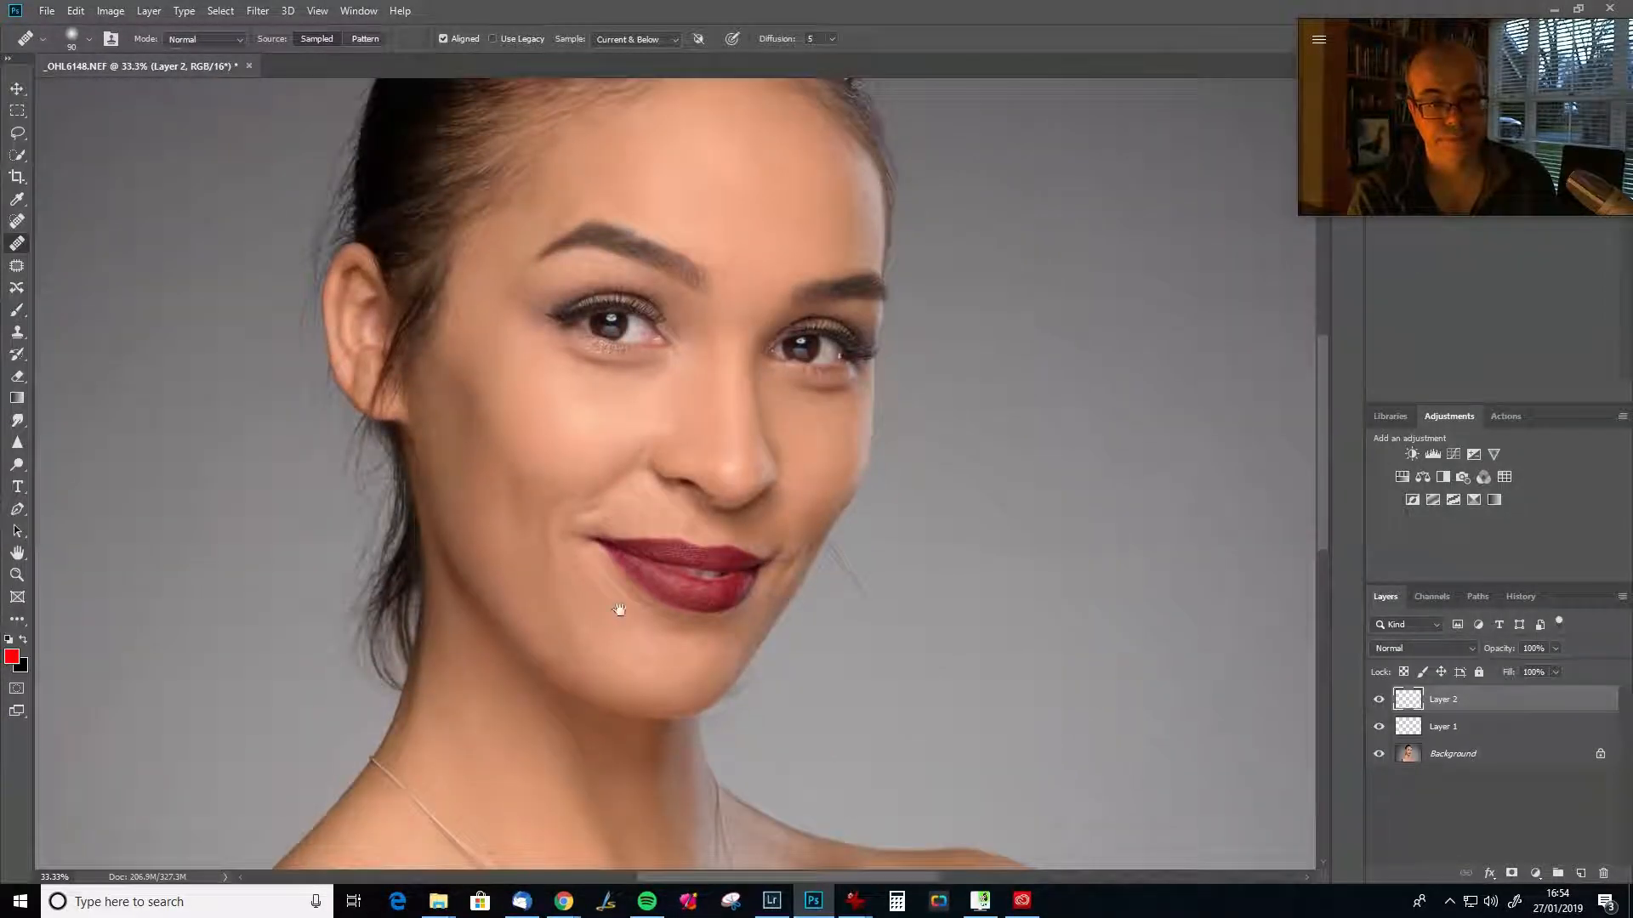
{"action": "left_click_drag", "start_coordinate": [612, 625], "coordinate": [638, 500]}
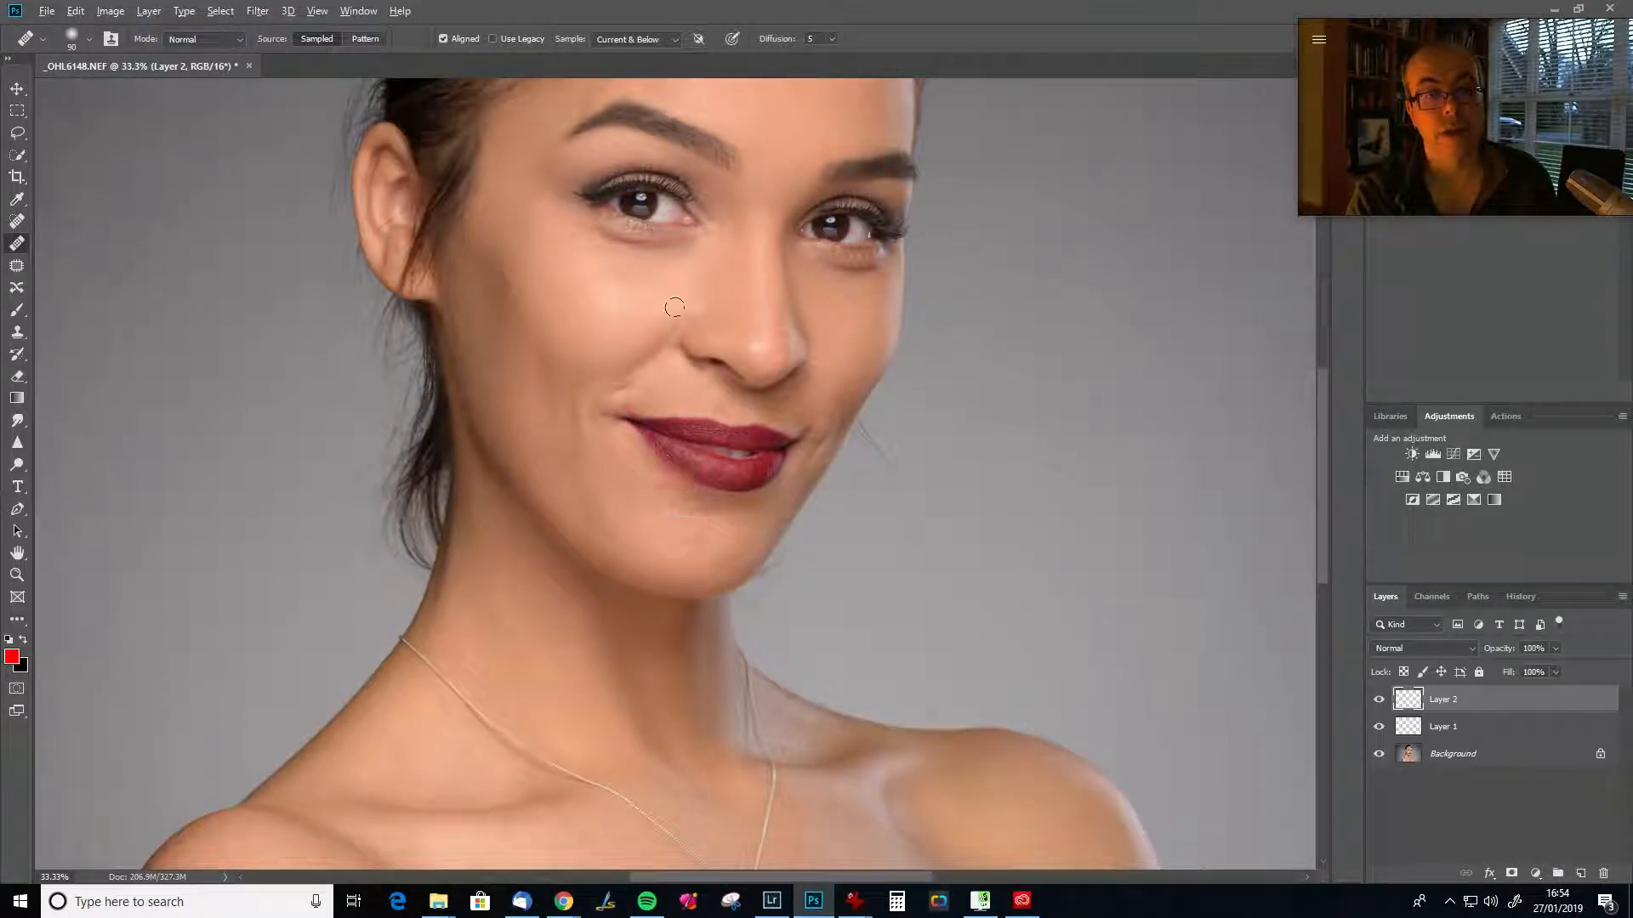
{"action": "left_click_drag", "start_coordinate": [809, 321], "coordinate": [774, 447]}
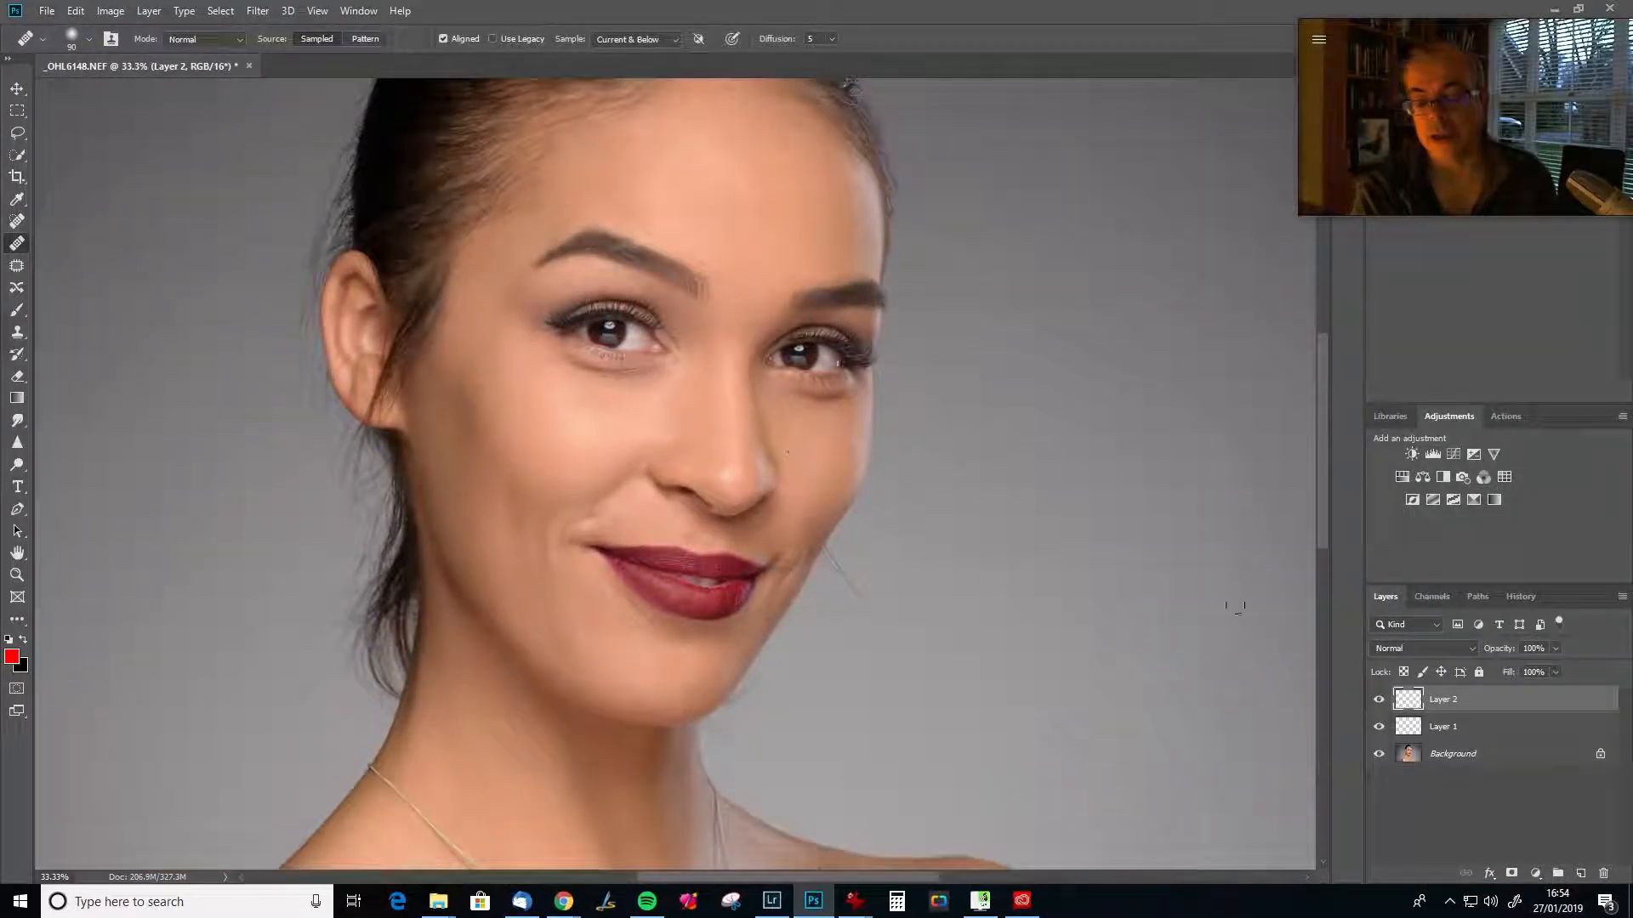
Add a new layer and heal the shadow under the left-hand eye with a 175 px Healing Brush sampling cheek skin.
{"action": "left_click", "coordinate": [1579, 875]}
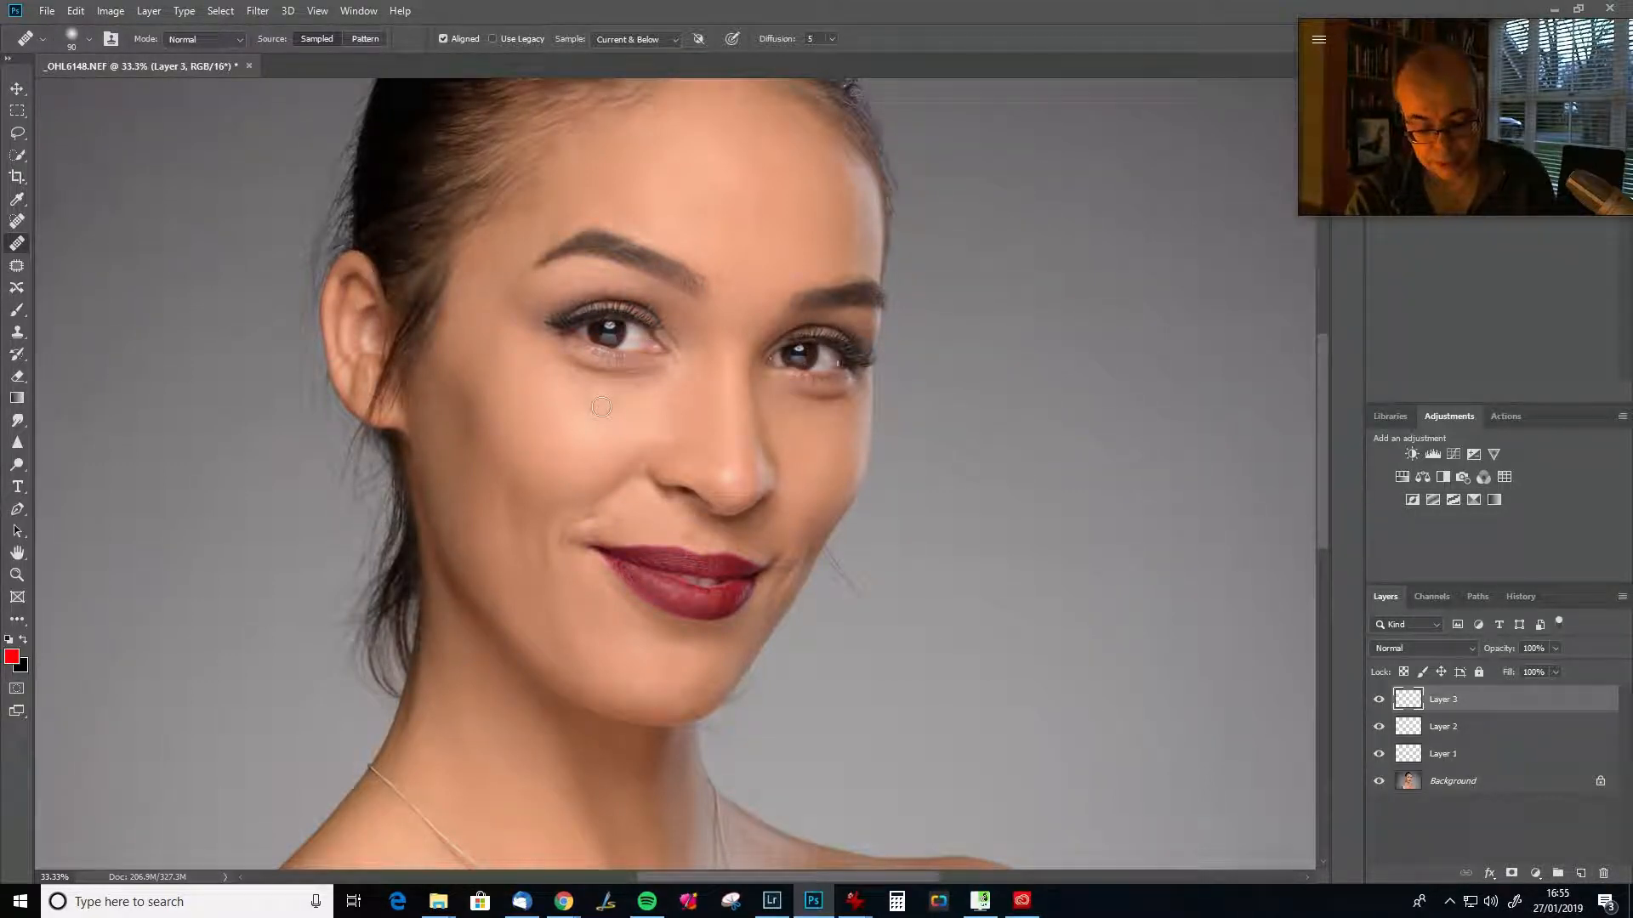
{"action": "key", "text": "bracketright"}
{"action": "key", "text": "bracketright"}
{"action": "key", "text": "bracketright"}
{"action": "key", "text": "bracketright"}
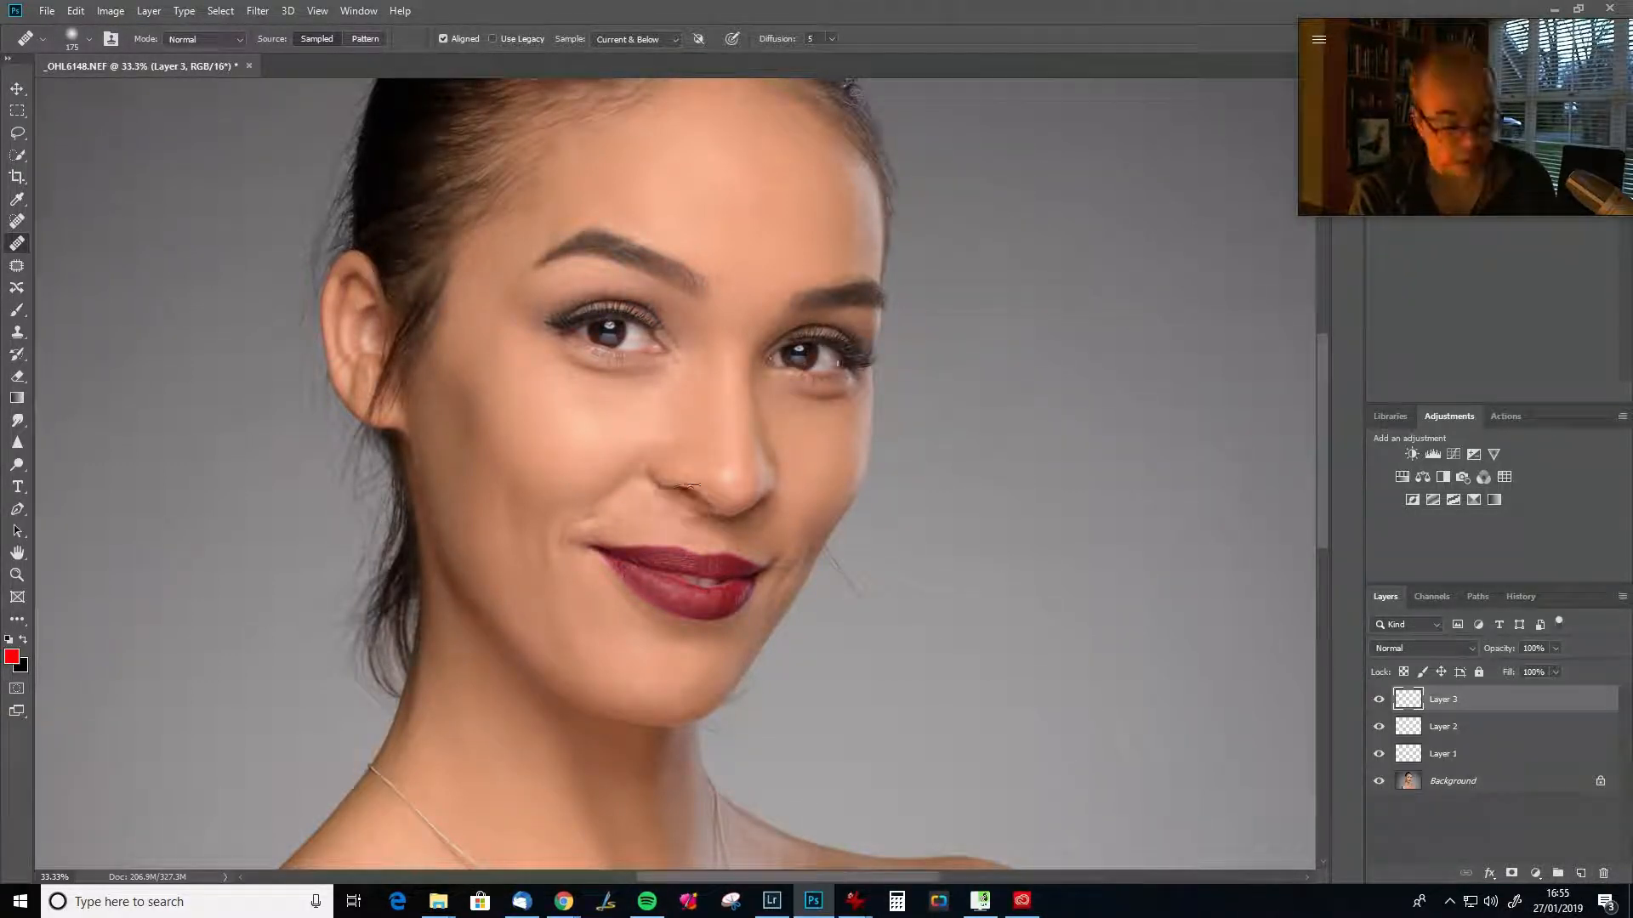
{"action": "left_click", "coordinate": [658, 392], "text": "alt"}
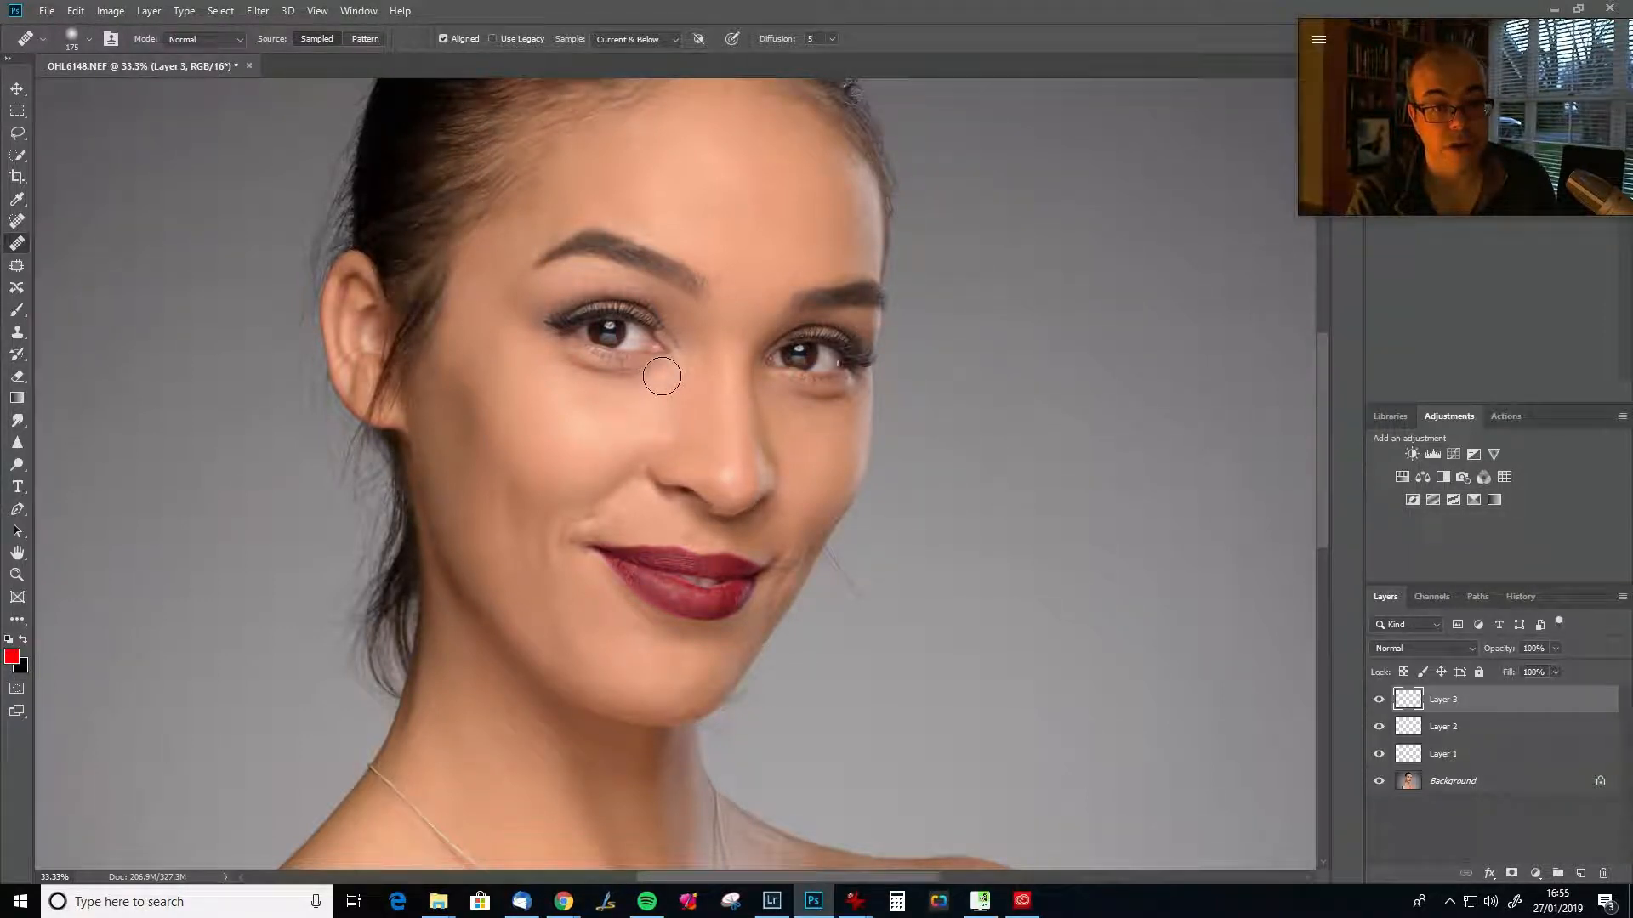
{"action": "mouse_move", "coordinate": [608, 376]}
{"action": "left_mouse_down"}
{"action": "mouse_move", "coordinate": [583, 354]}
{"action": "mouse_move", "coordinate": [502, 347]}
{"action": "mouse_move", "coordinate": [656, 389]}
{"action": "mouse_move", "coordinate": [672, 374]}
{"action": "mouse_move", "coordinate": [624, 375]}
{"action": "mouse_move", "coordinate": [576, 408]}
{"action": "left_mouse_up"}
{"action": "key", "text": "alt"}
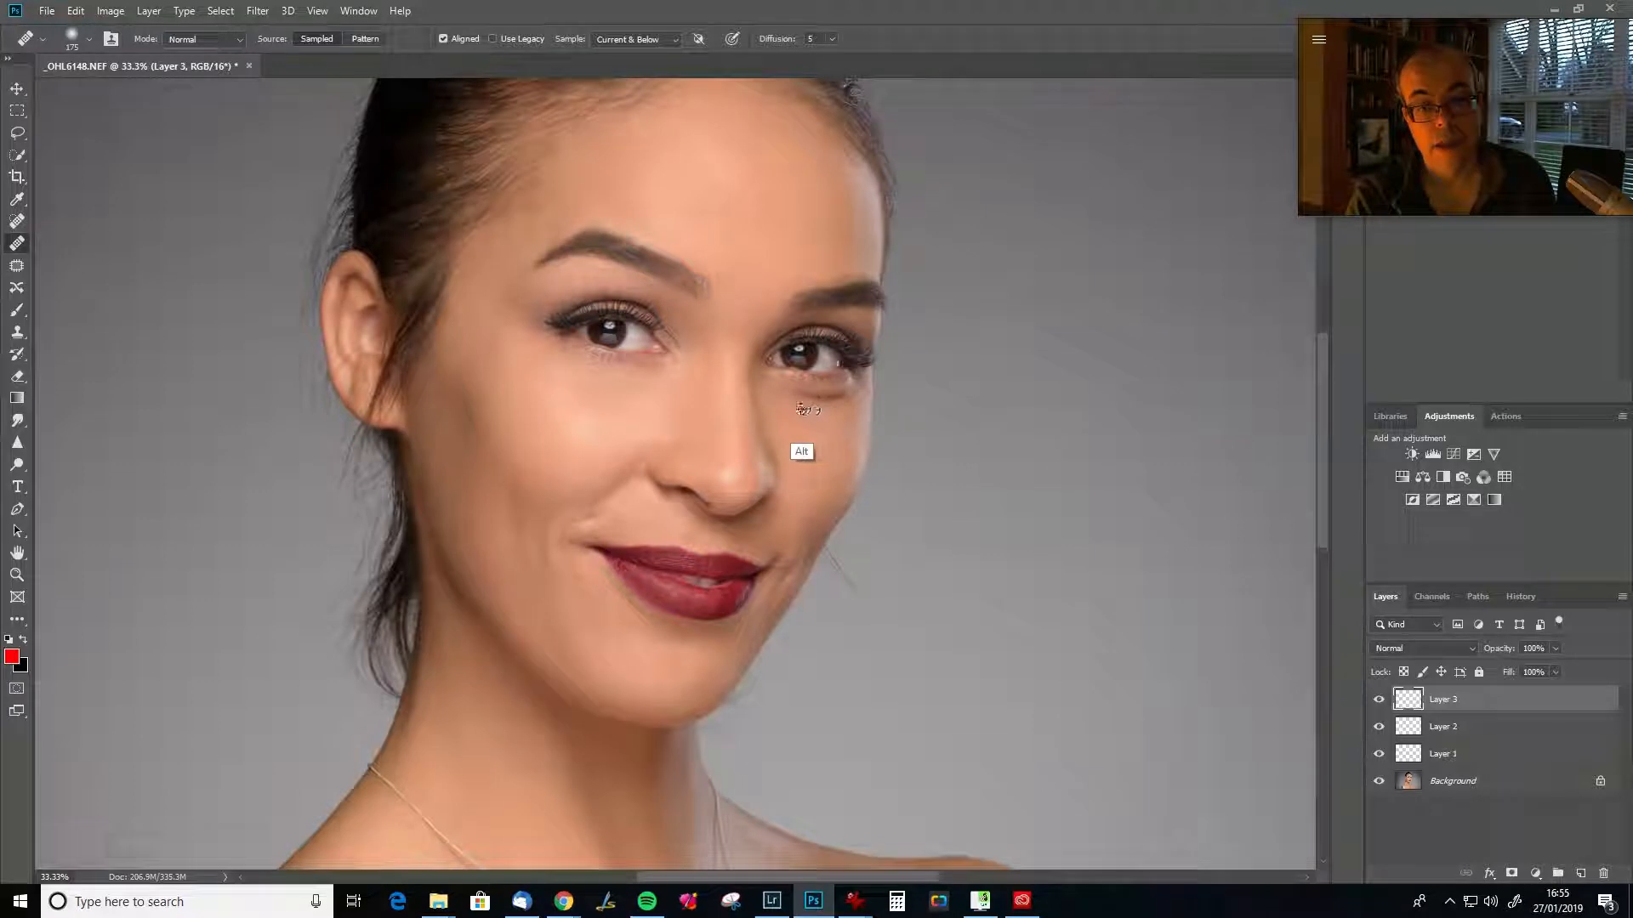
Heal the bag under the right-hand eye on Layer 3, resampling nearby skin and reducing the brush to 90 px.
{"action": "left_click", "coordinate": [791, 393], "text": "alt"}
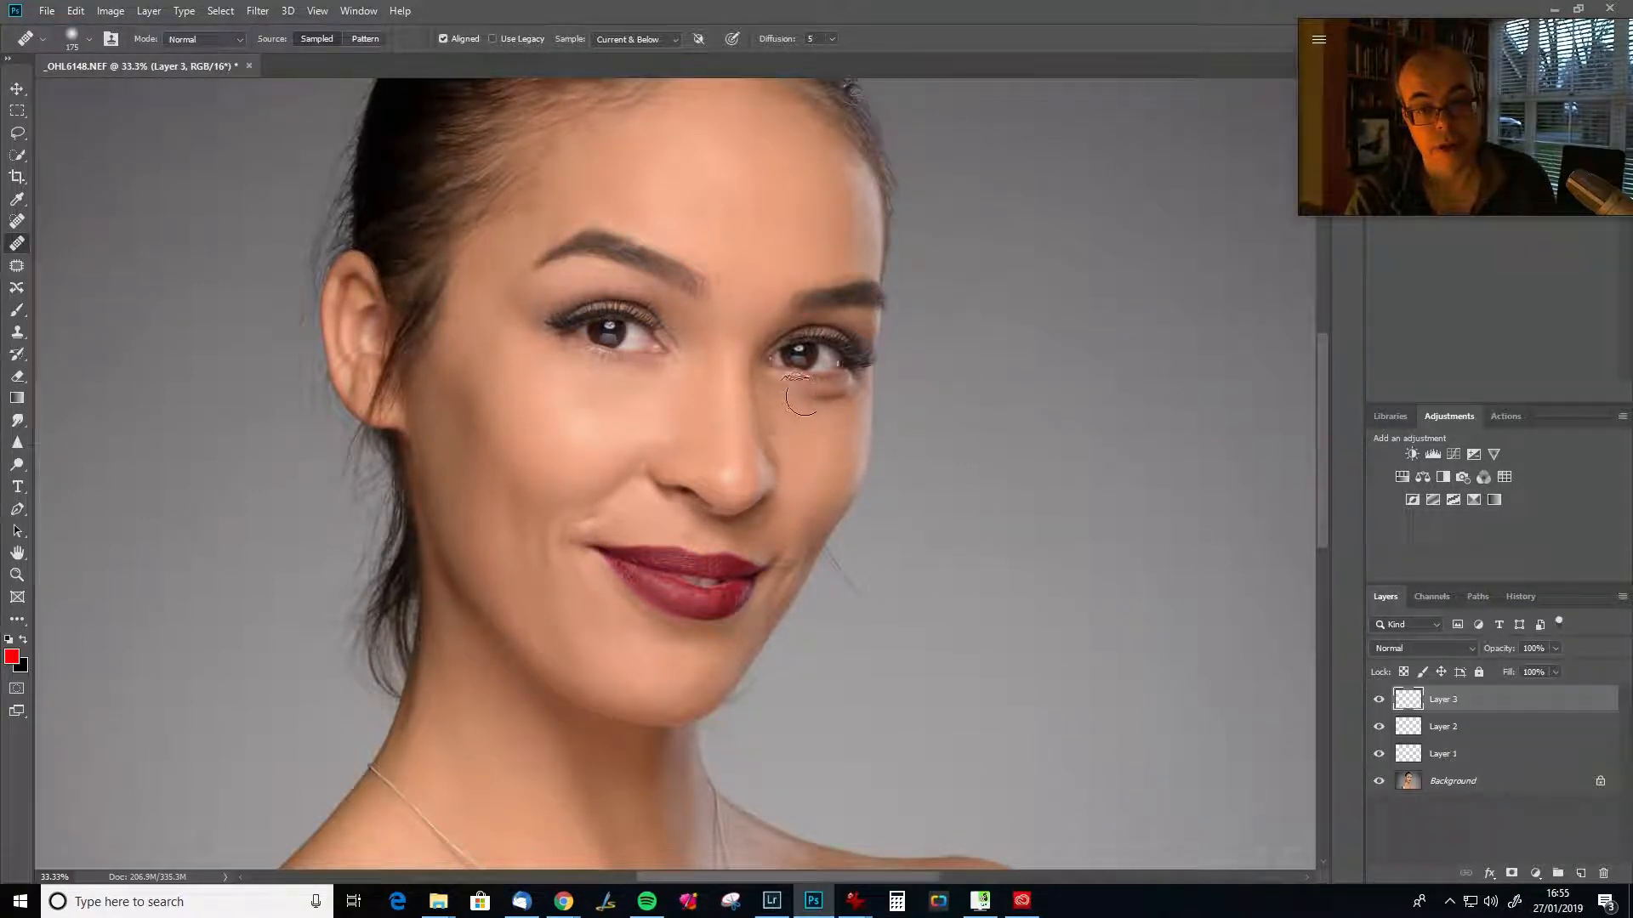
{"action": "mouse_move", "coordinate": [833, 399]}
{"action": "left_mouse_down"}
{"action": "mouse_move", "coordinate": [865, 393]}
{"action": "mouse_move", "coordinate": [846, 395]}
{"action": "left_mouse_up"}
{"action": "key", "text": "alt"}
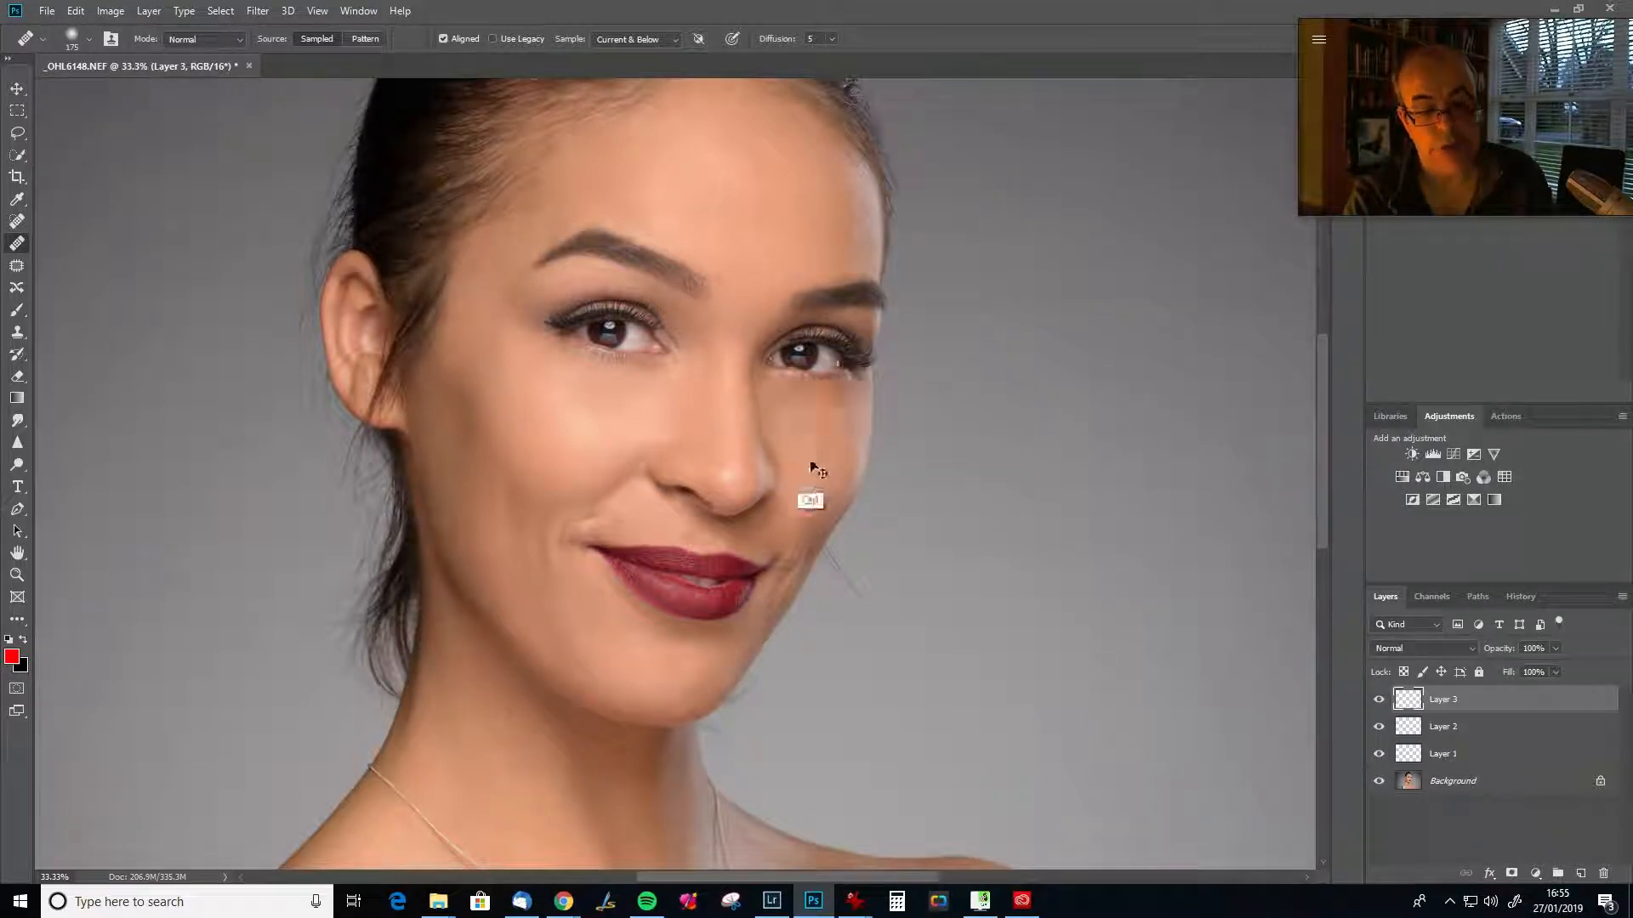
{"action": "left_click", "coordinate": [863, 398], "text": "alt"}
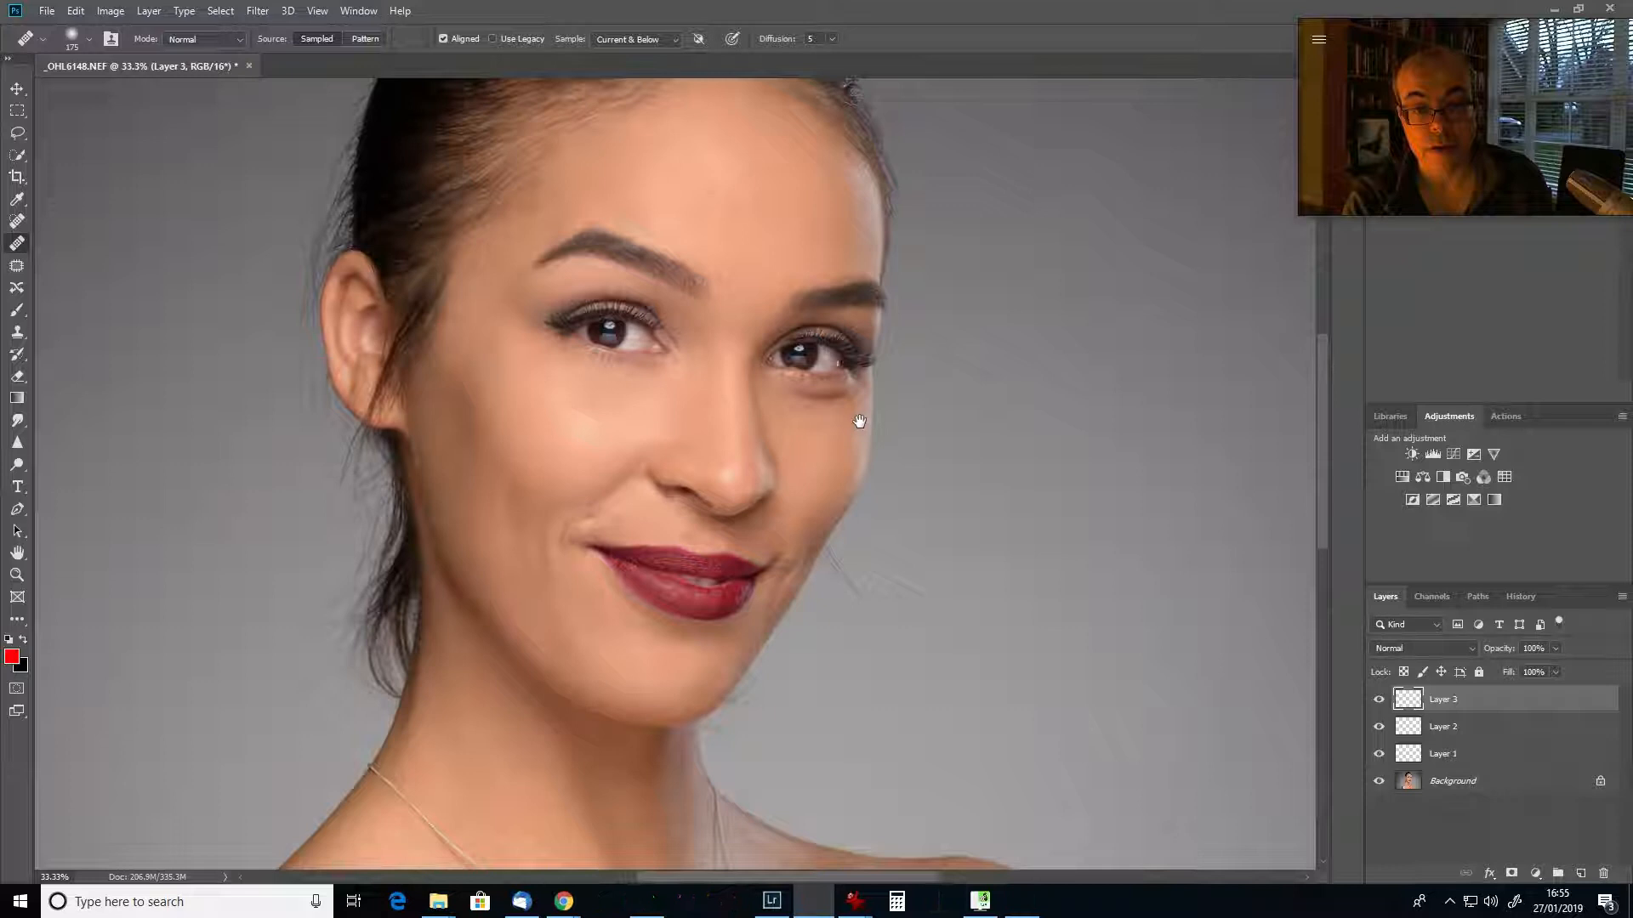
{"action": "left_click_drag", "start_coordinate": [848, 392], "coordinate": [776, 399]}
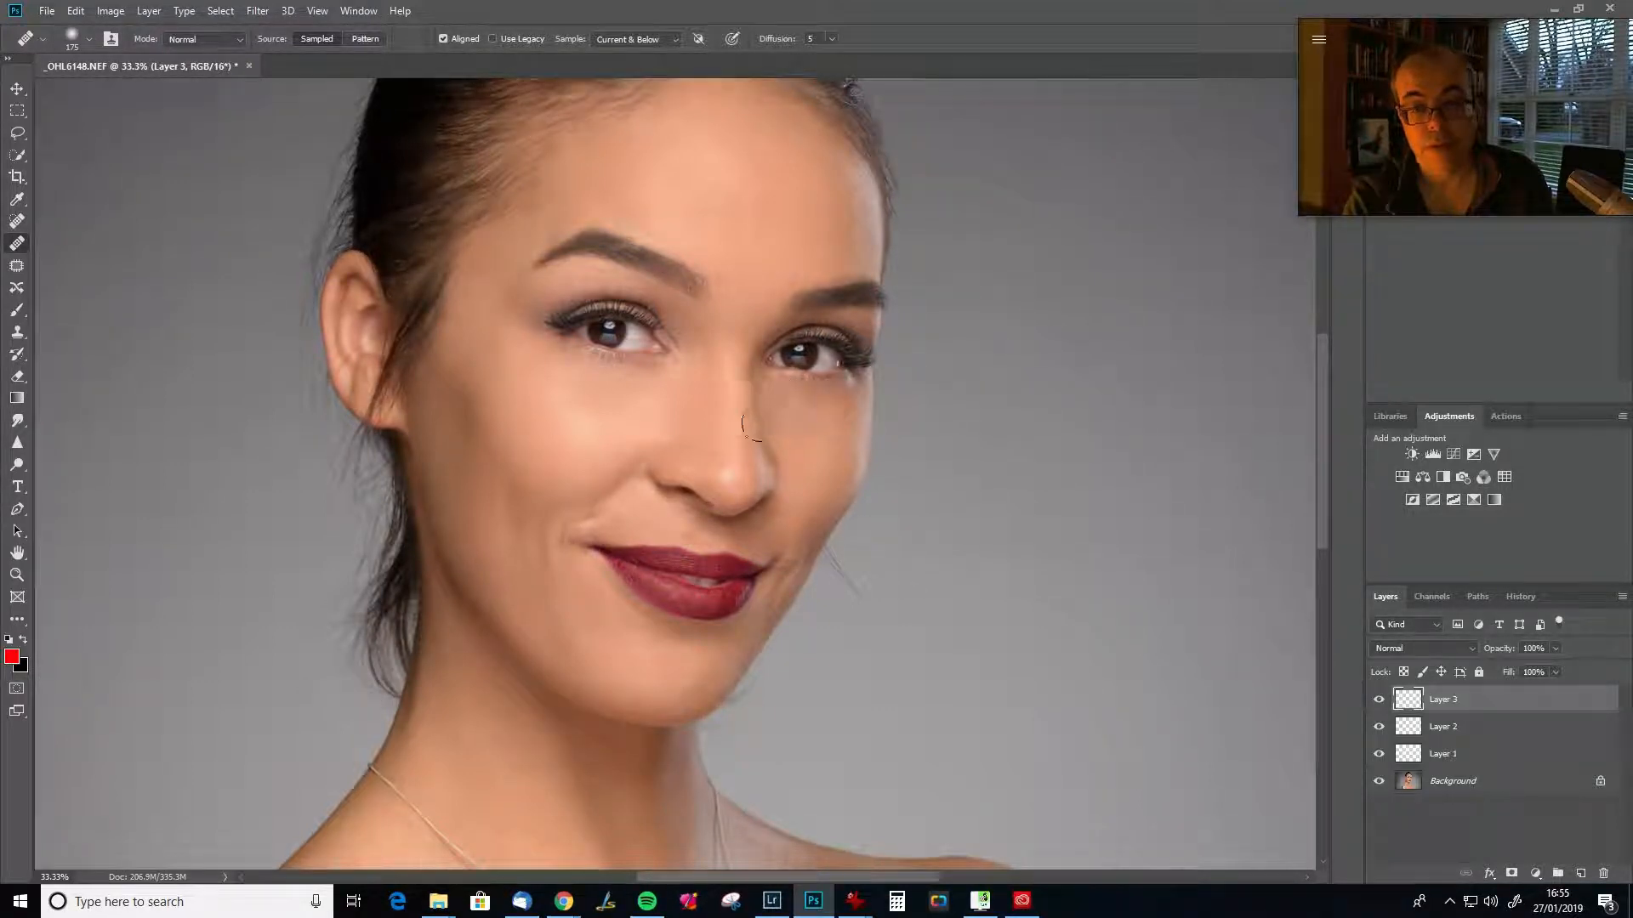
{"action": "key", "text": "bracketleft"}
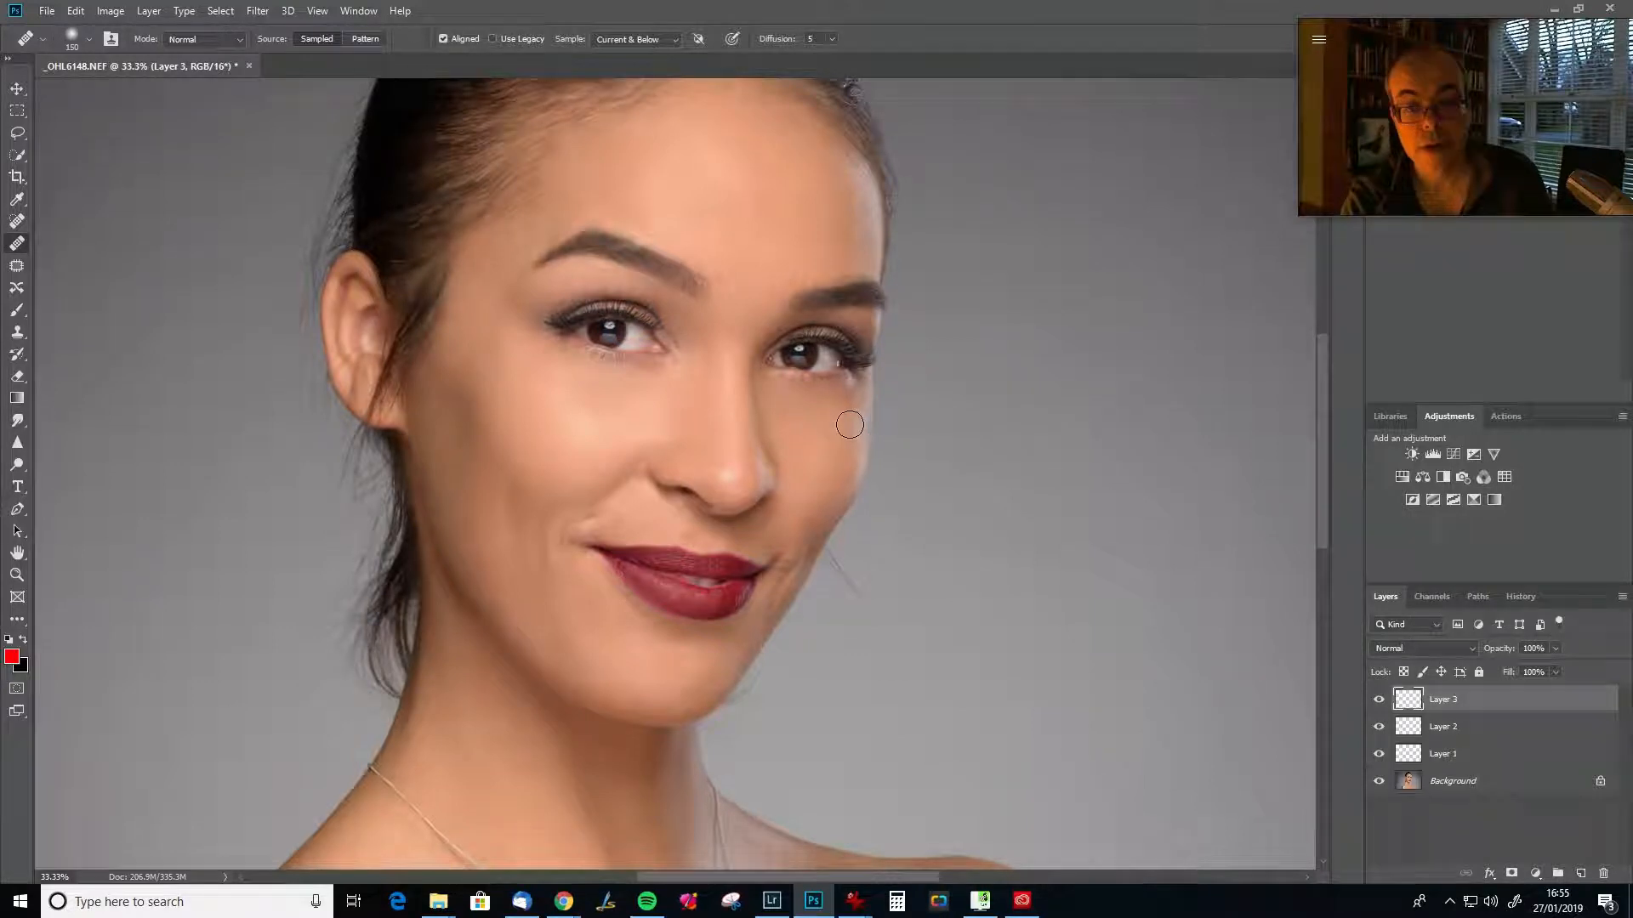
{"action": "key", "text": "alt"}
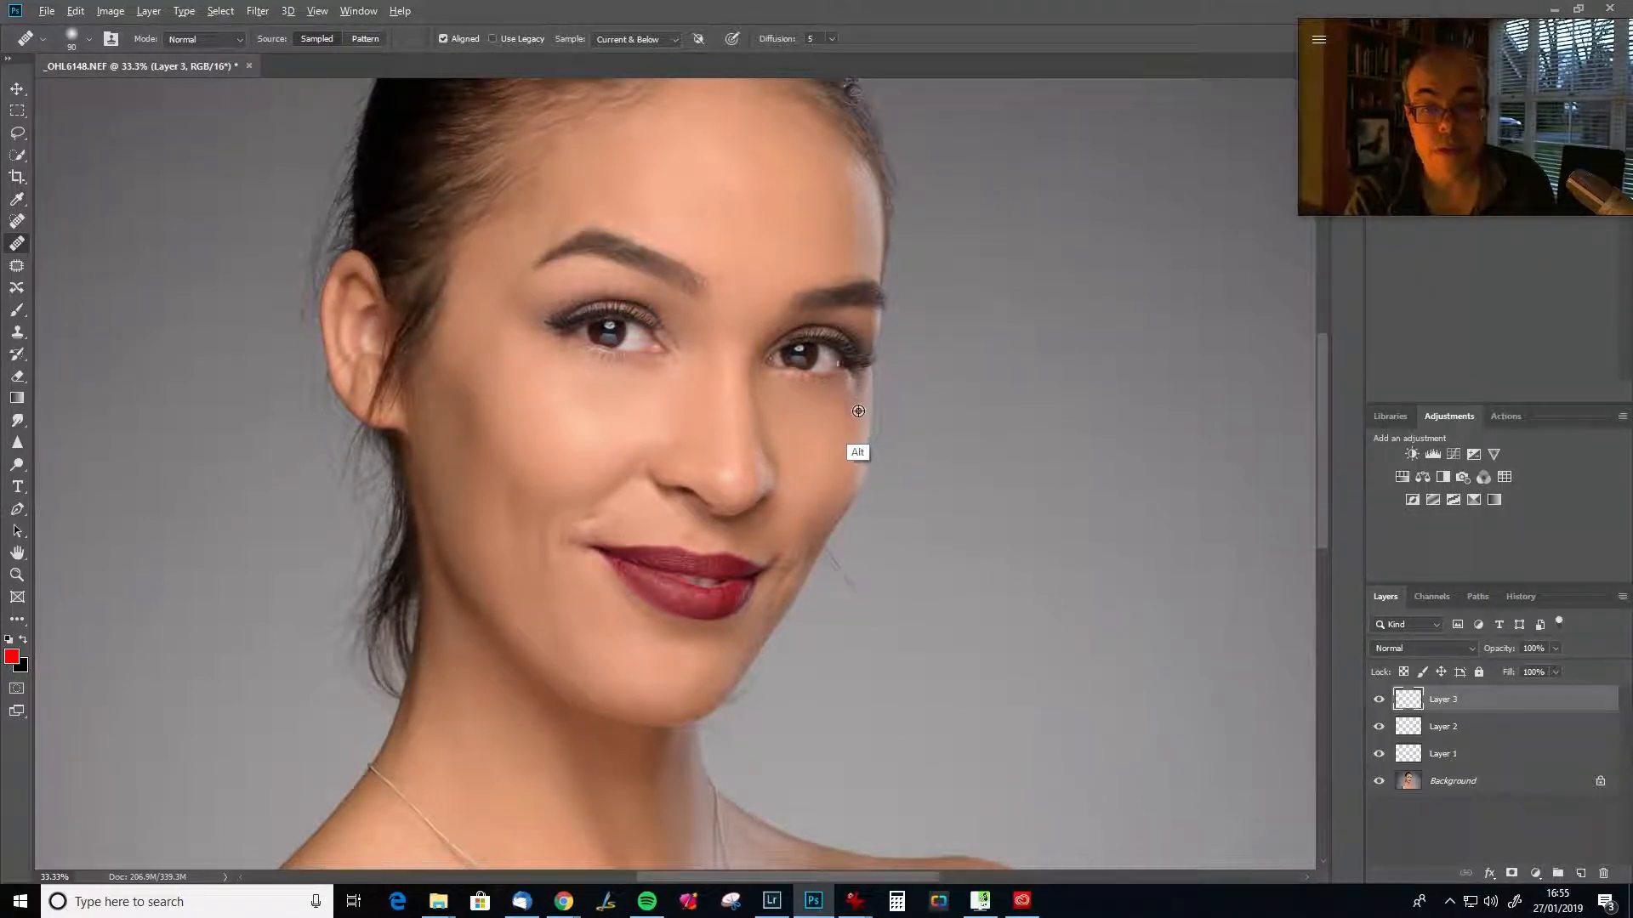
{"action": "left_click", "coordinate": [856, 393], "text": "alt"}
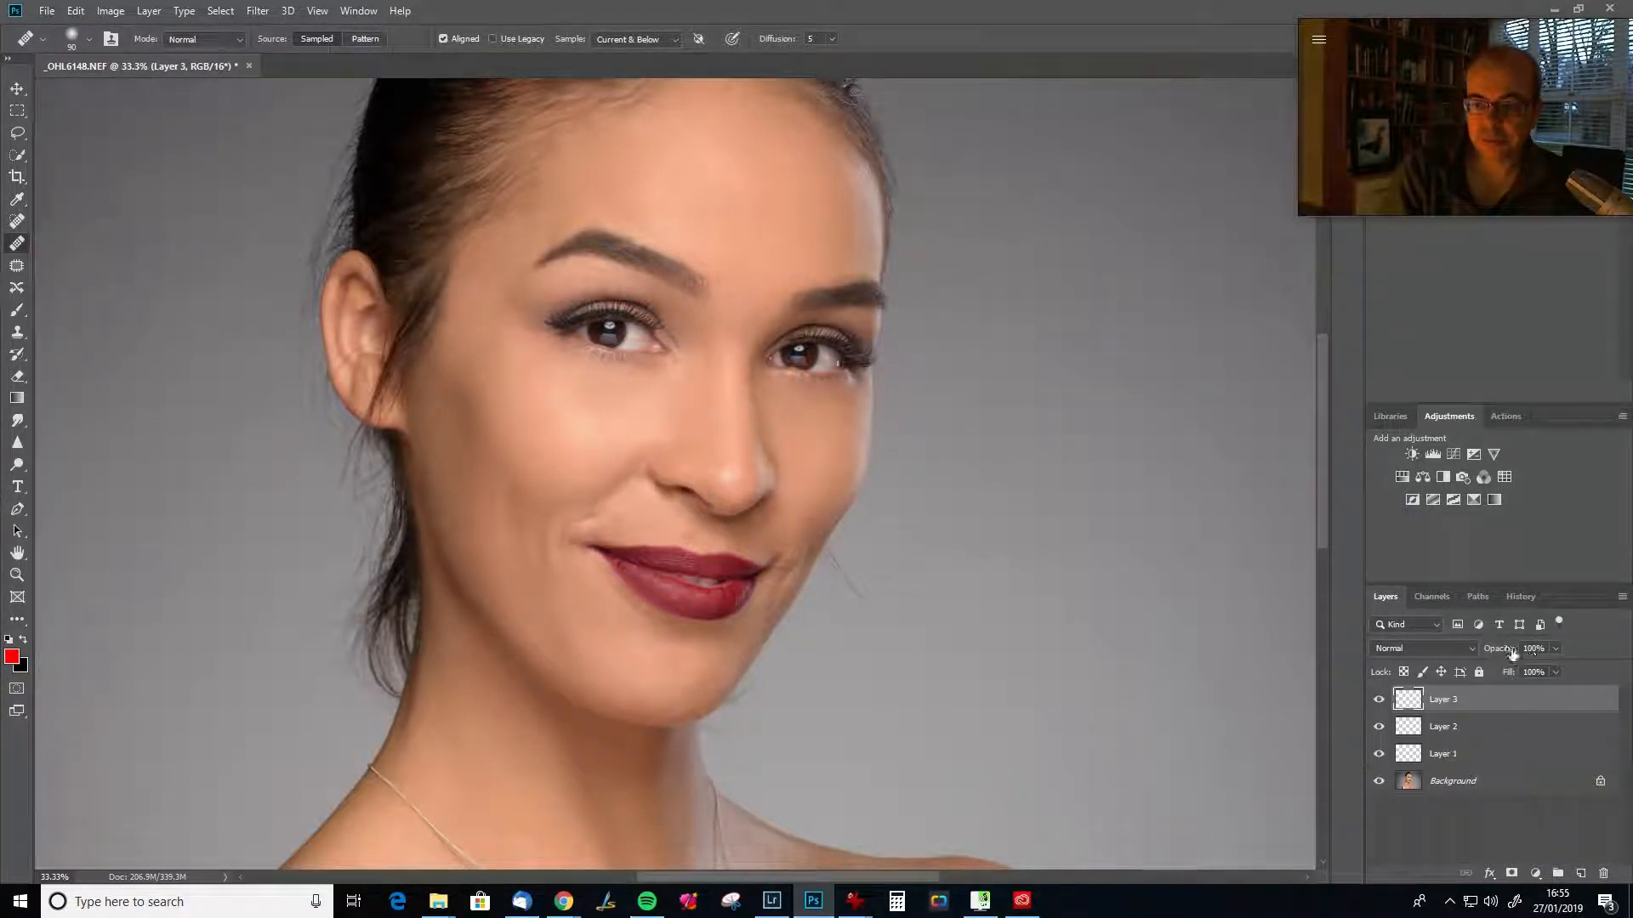
Reduce the opacity of the under-eye healing layer, Layer 3, to 30%.
{"action": "left_click_drag", "start_coordinate": [1507, 650], "coordinate": [1472, 653]}
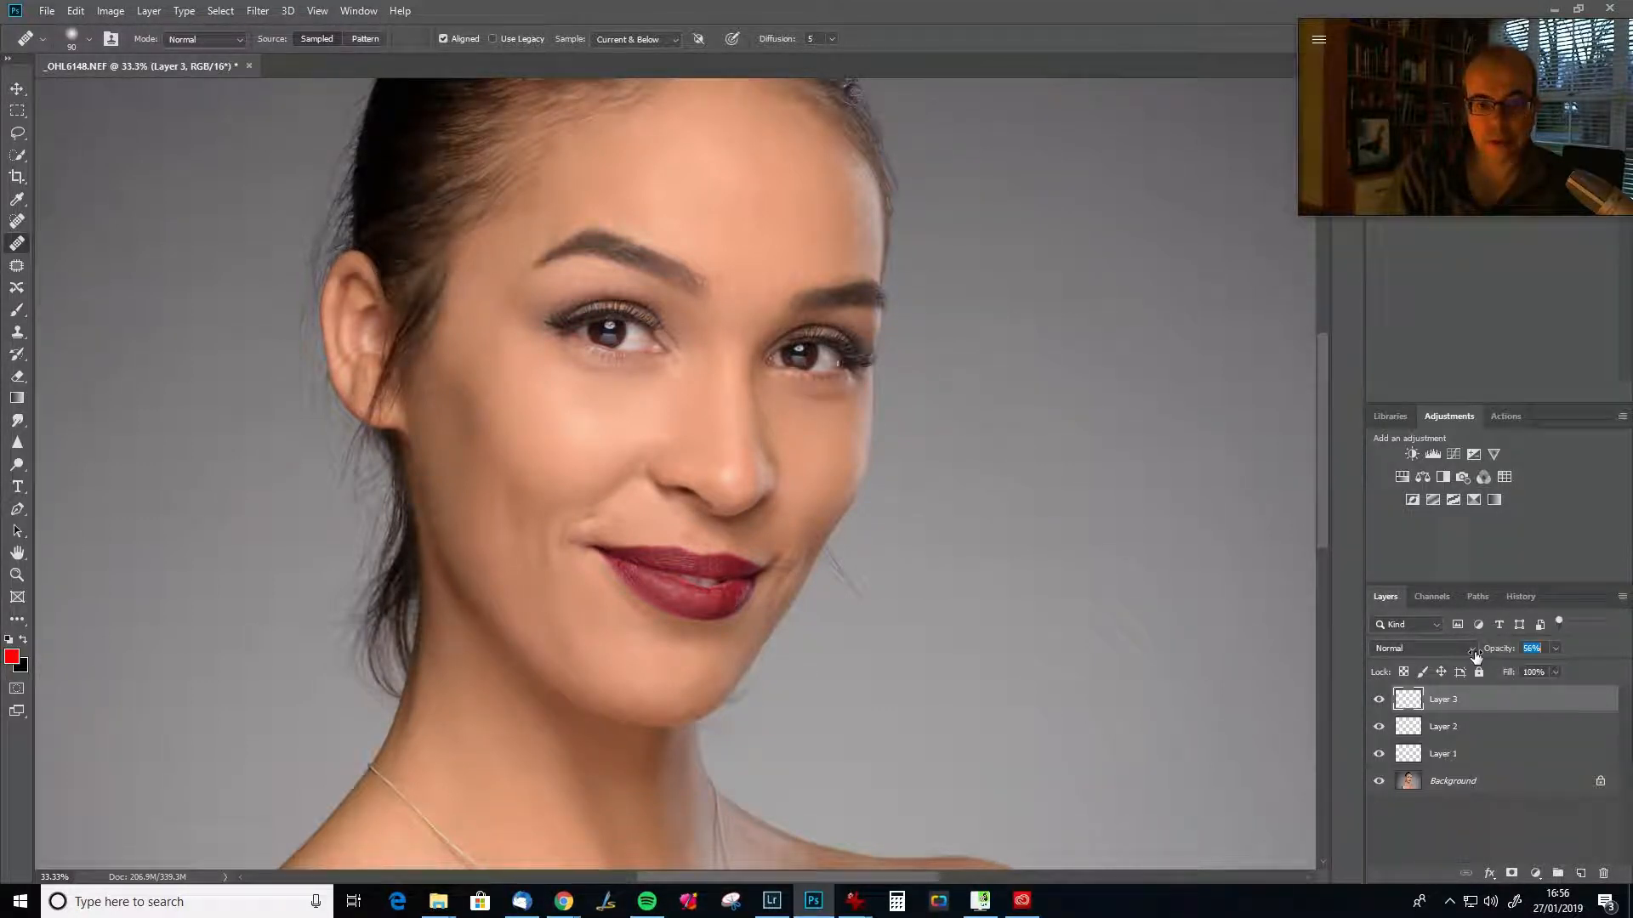
{"action": "left_click_drag", "start_coordinate": [1458, 657], "coordinate": [1459, 657]}
{"action": "left_click_drag", "start_coordinate": [1466, 658], "coordinate": [1444, 657]}
Add a Curves adjustment clipped to Layer 3 and raise its shadows and highlights to brighten the under-eye healing.
{"action": "left_click", "coordinate": [1452, 454]}
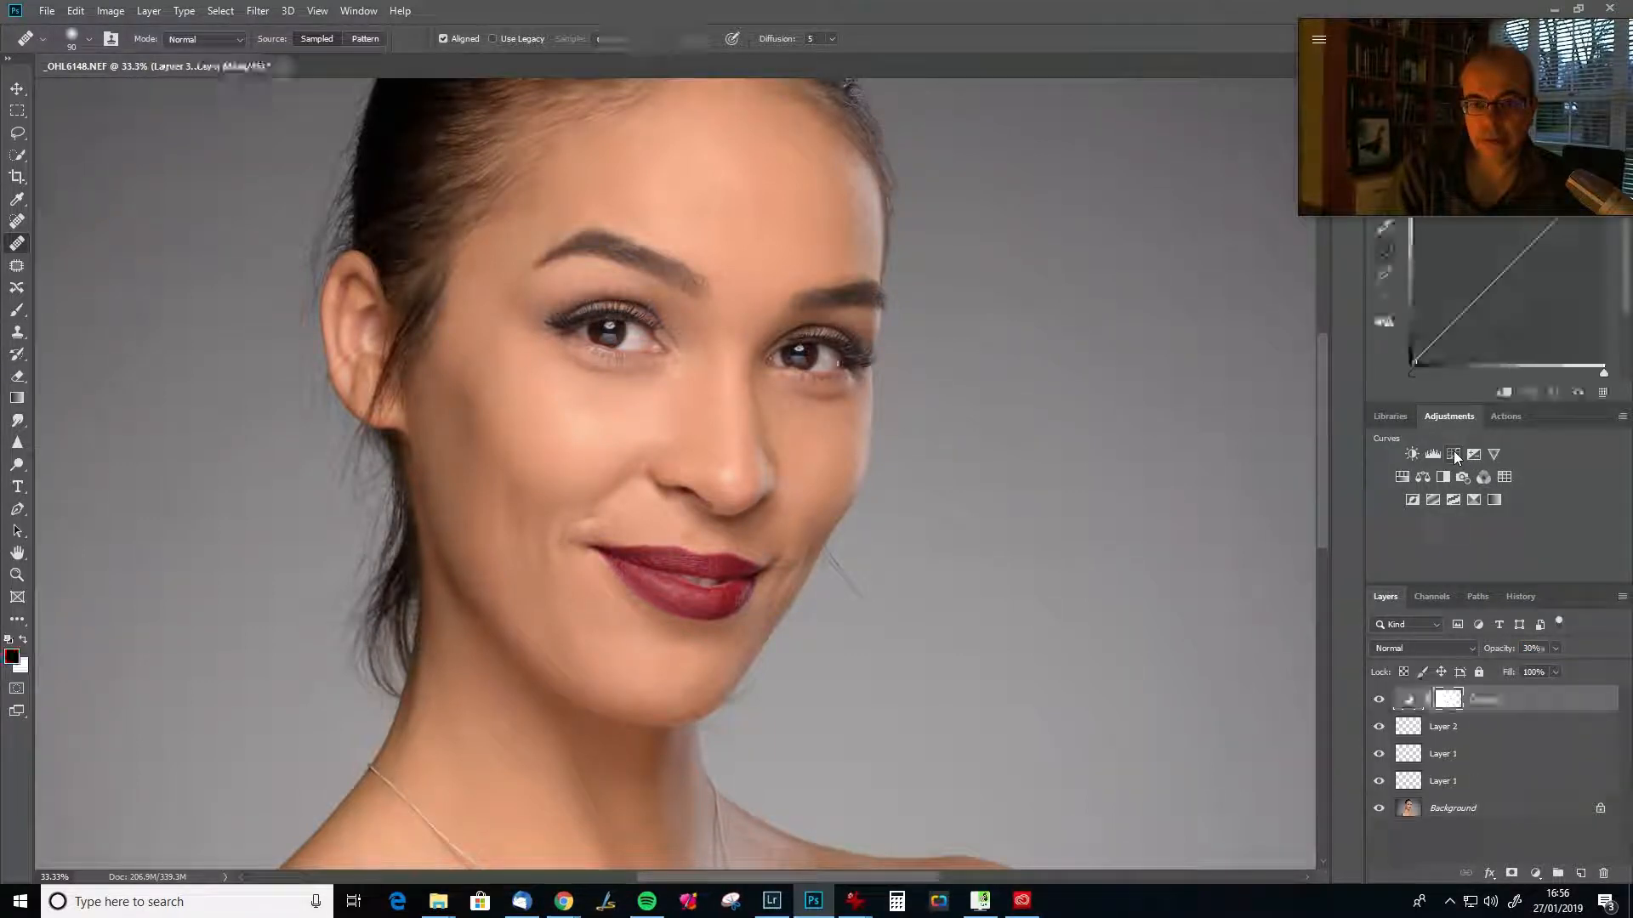
{"action": "left_click", "coordinate": [1504, 394]}
{"action": "left_click", "coordinate": [1504, 394]}
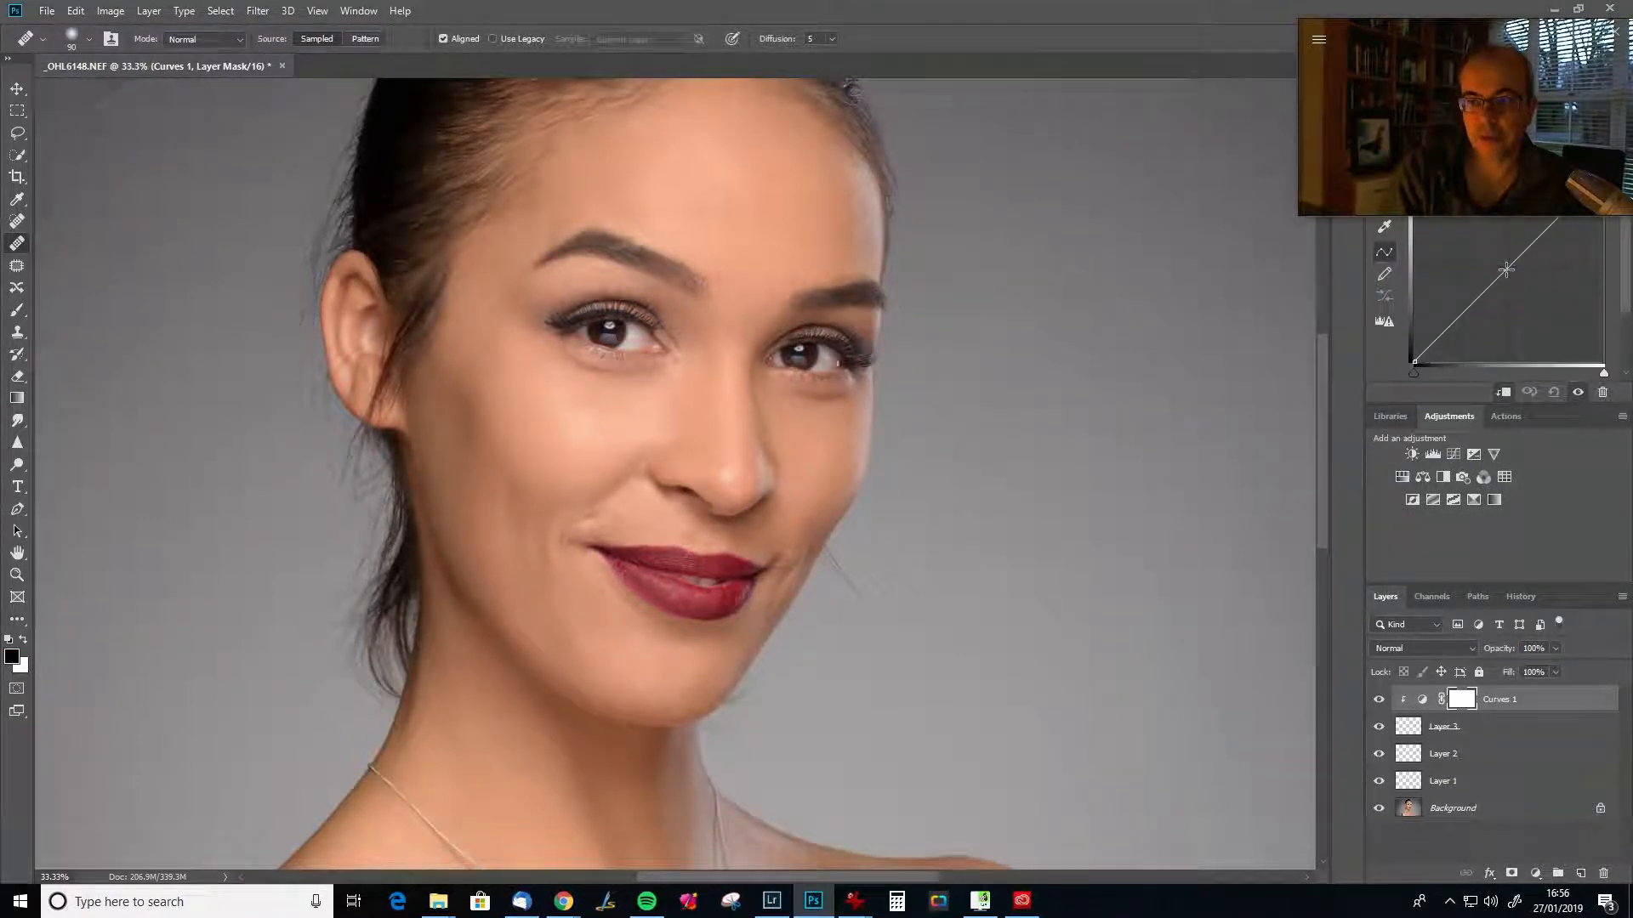
{"action": "left_click_drag", "start_coordinate": [1506, 270], "coordinate": [1458, 304]}
{"action": "left_click_drag", "start_coordinate": [1523, 236], "coordinate": [1556, 219]}
{"action": "left_click_drag", "start_coordinate": [1457, 307], "coordinate": [1451, 303]}
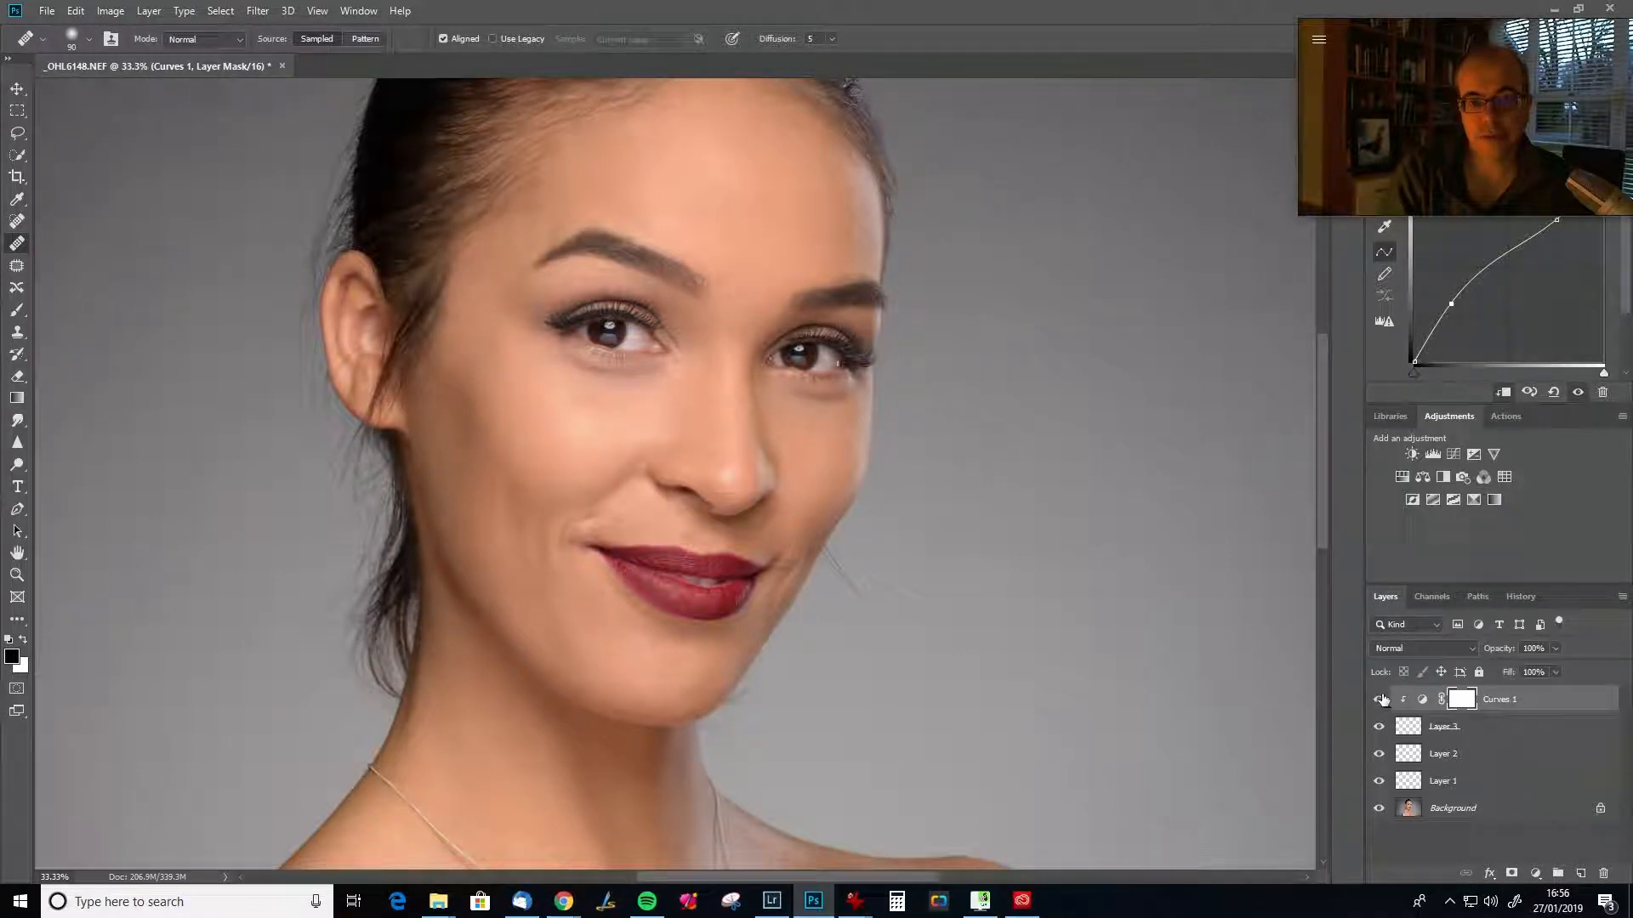
Set the Curves layer to Luminosity blending at 55% opacity and compare the under-eye area with Layer 3 hidden and shown.
{"action": "left_click", "coordinate": [1419, 648]}
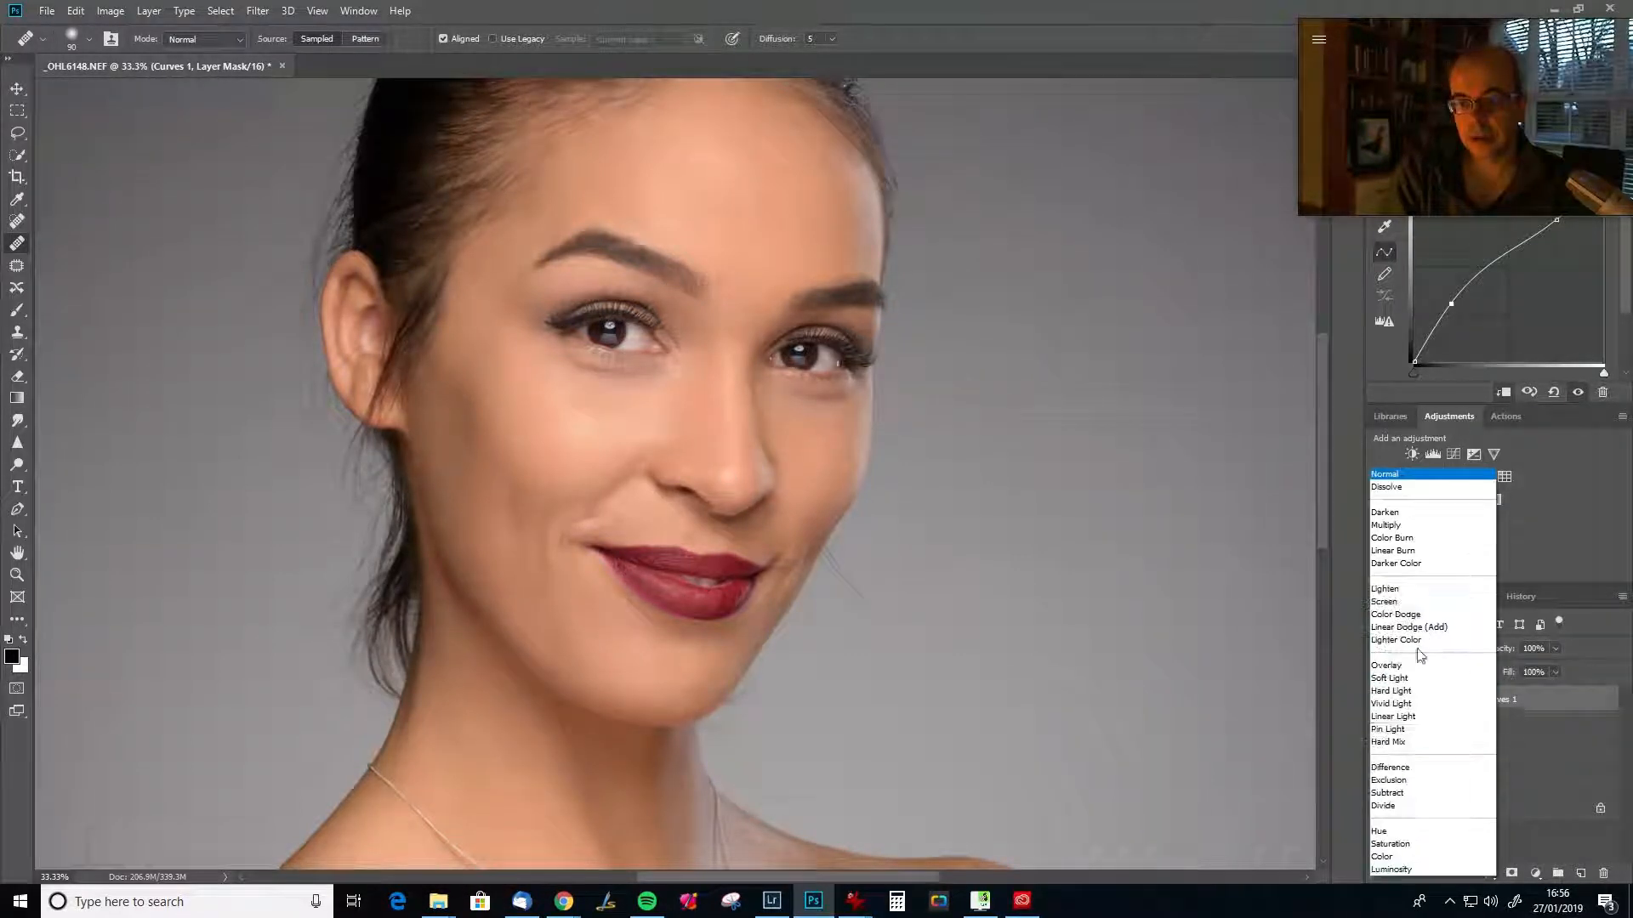
{"action": "left_click", "coordinate": [1431, 867]}
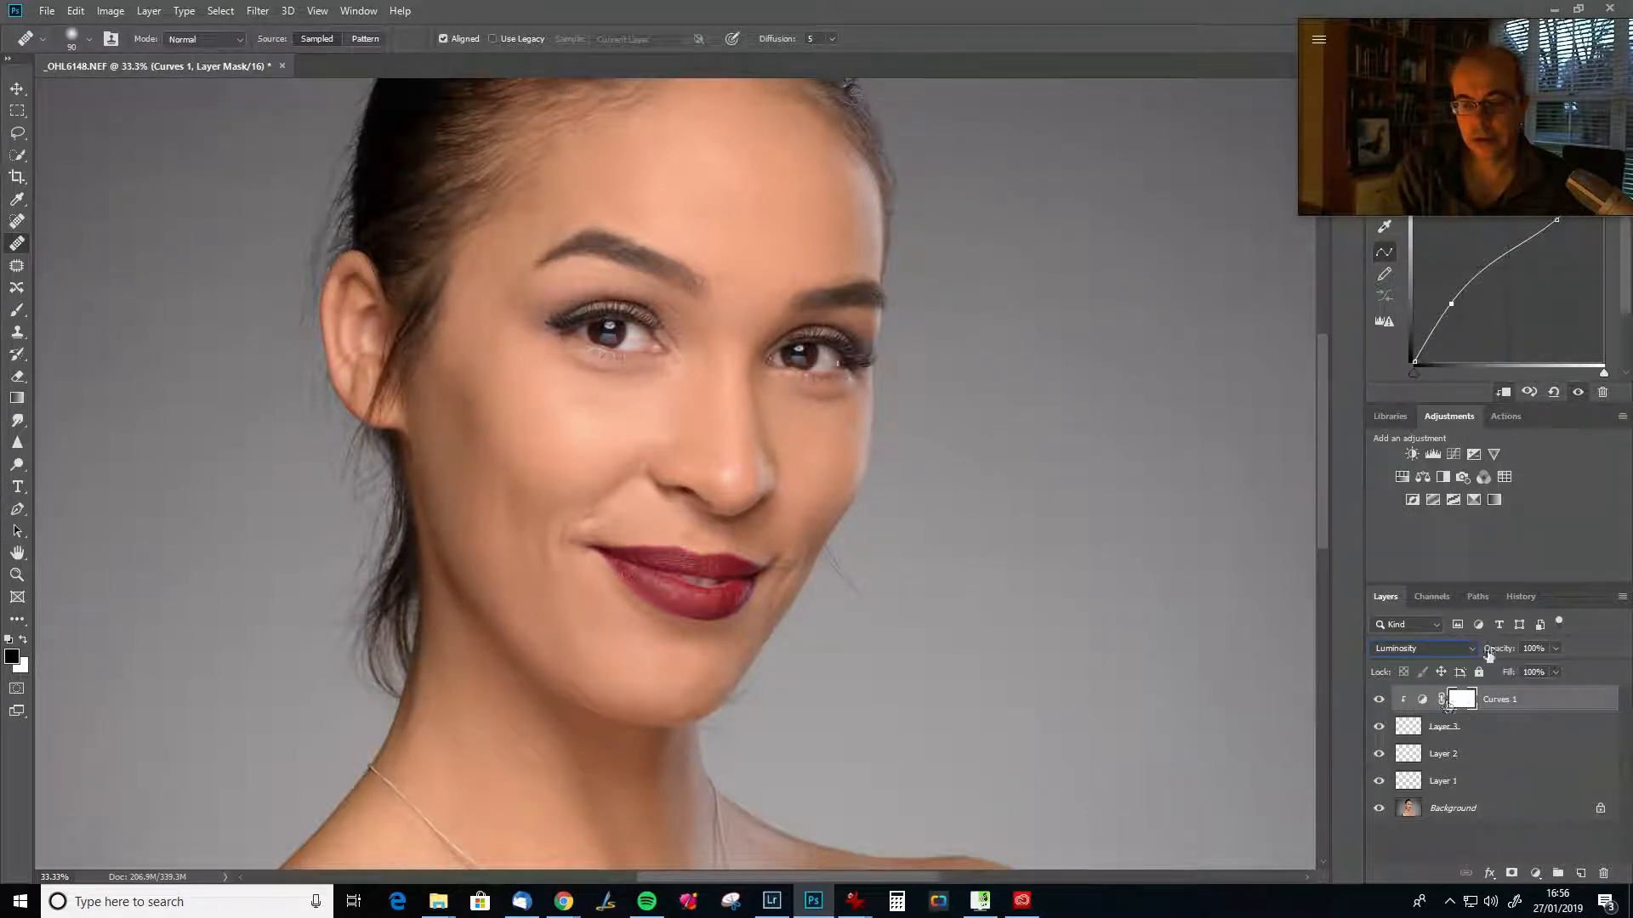
{"action": "left_click_drag", "start_coordinate": [1503, 649], "coordinate": [1470, 659]}
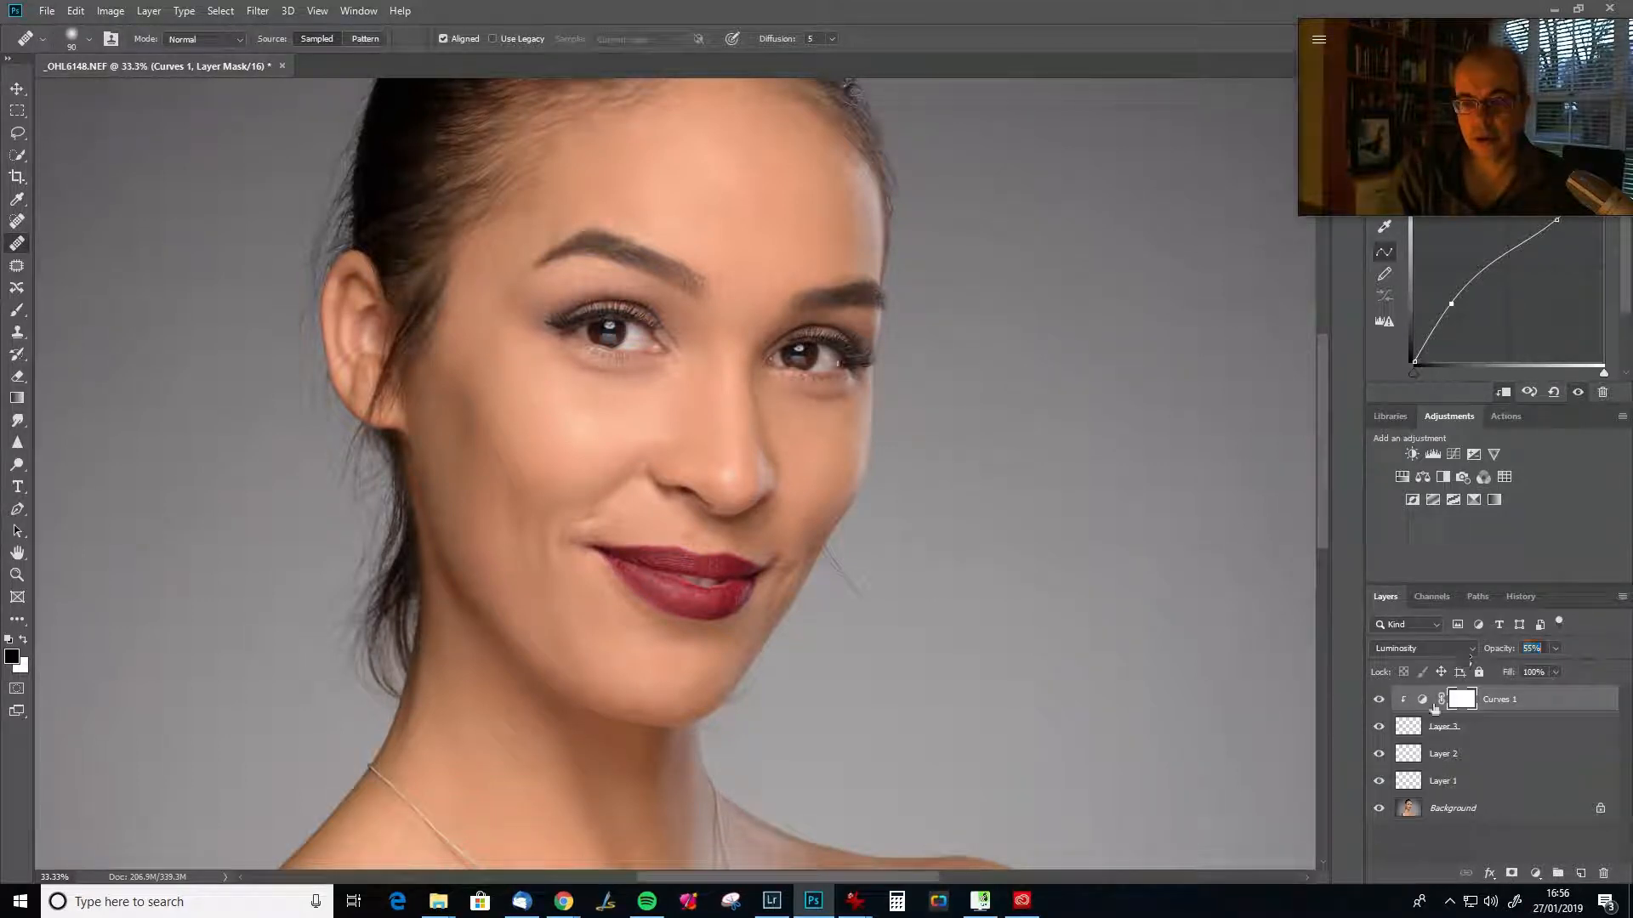
{"action": "left_click", "coordinate": [1379, 728]}
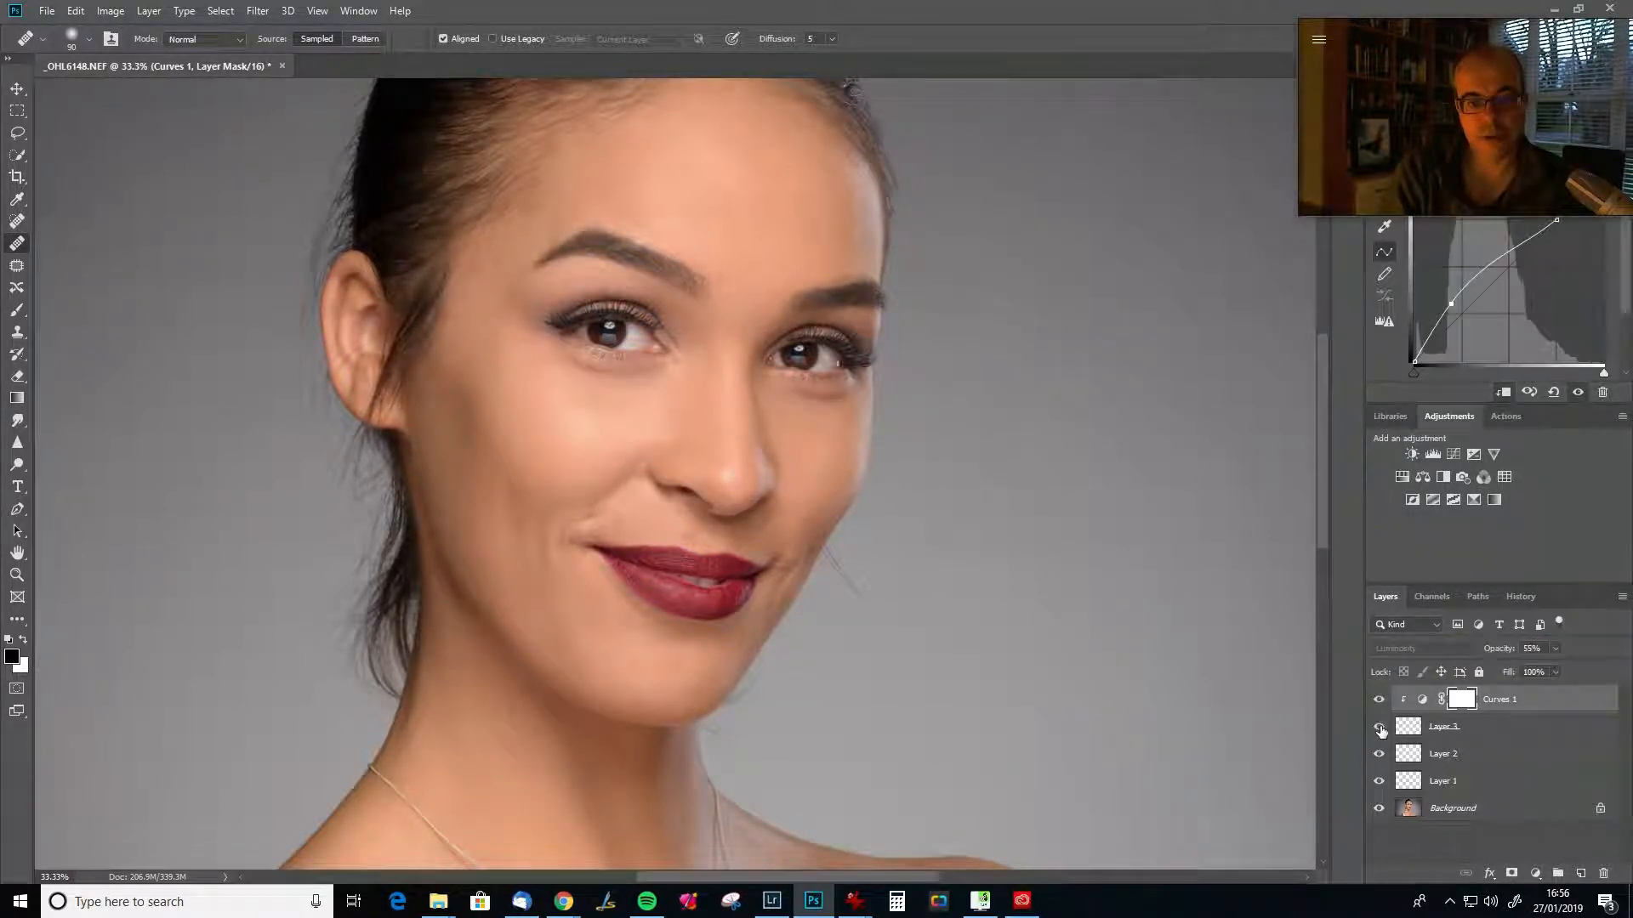
{"action": "left_click", "coordinate": [1379, 728]}
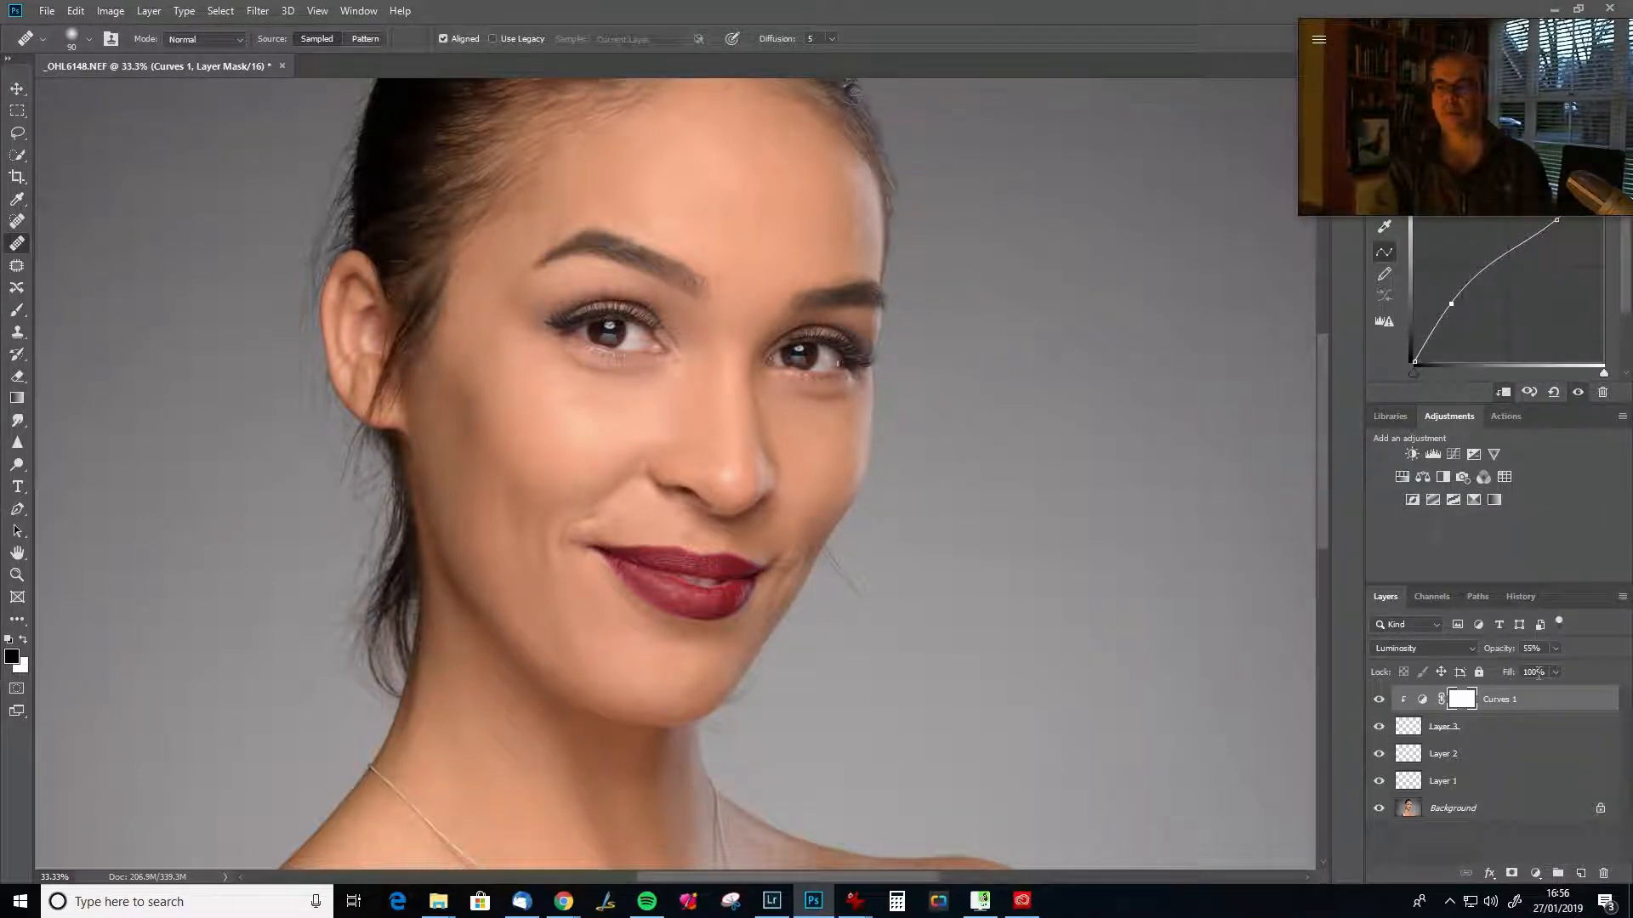
Set the opacity of Layer 3, the under-eye healing layer, to 42%.
{"action": "left_click", "coordinate": [1531, 730]}
{"action": "left_click", "coordinate": [1506, 653]}
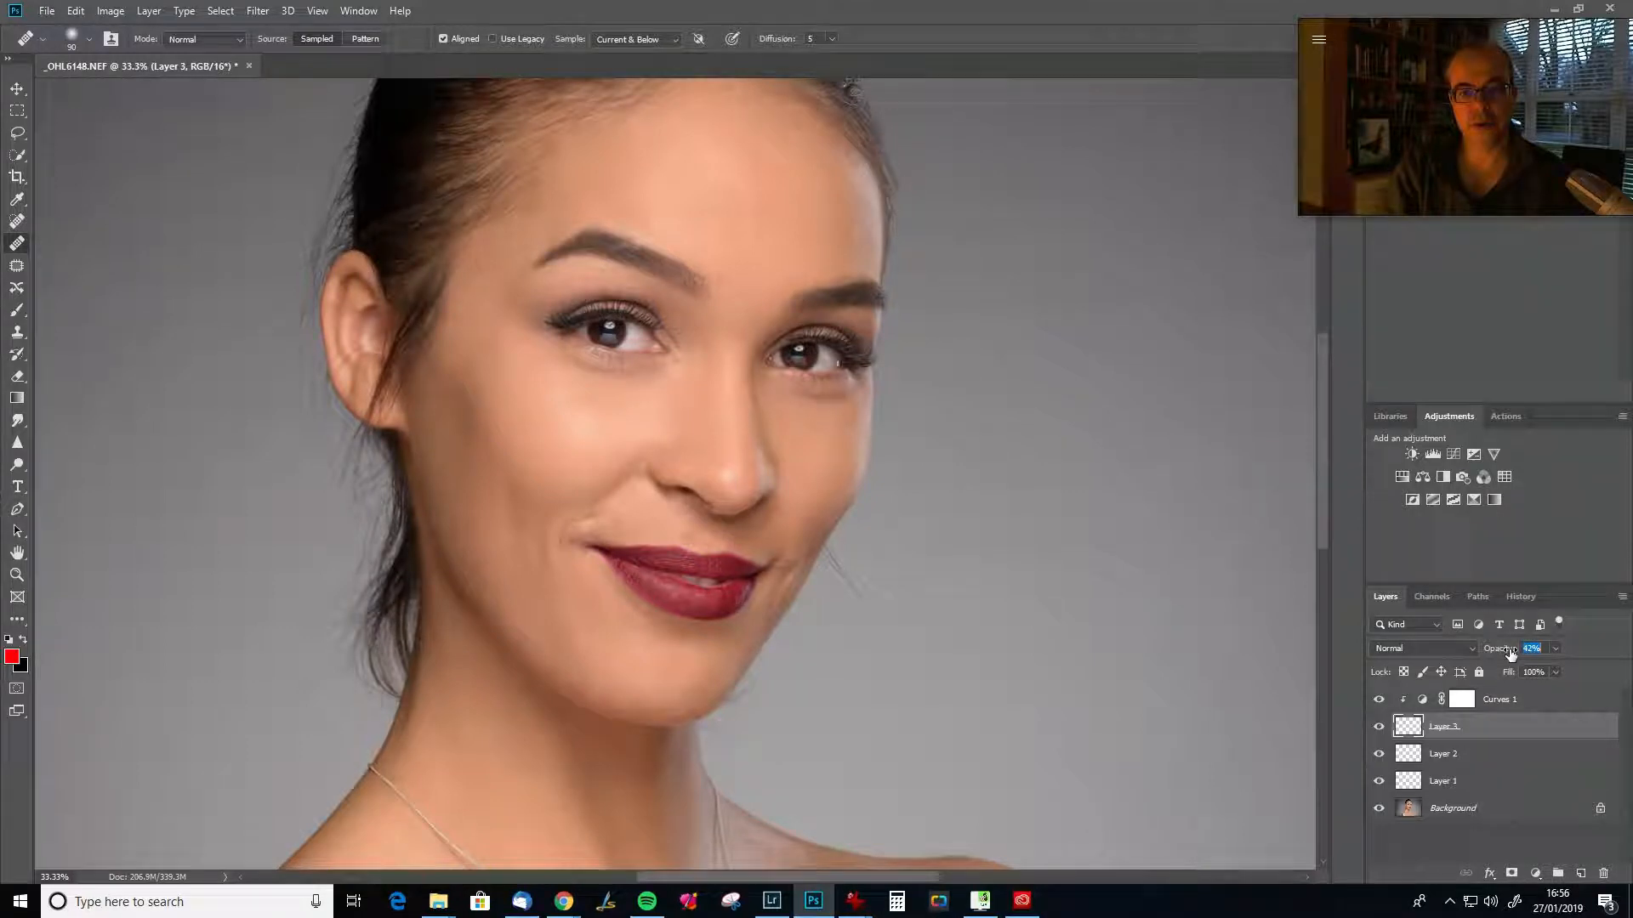
{"action": "left_click_drag", "start_coordinate": [1507, 653], "coordinate": [1510, 653]}
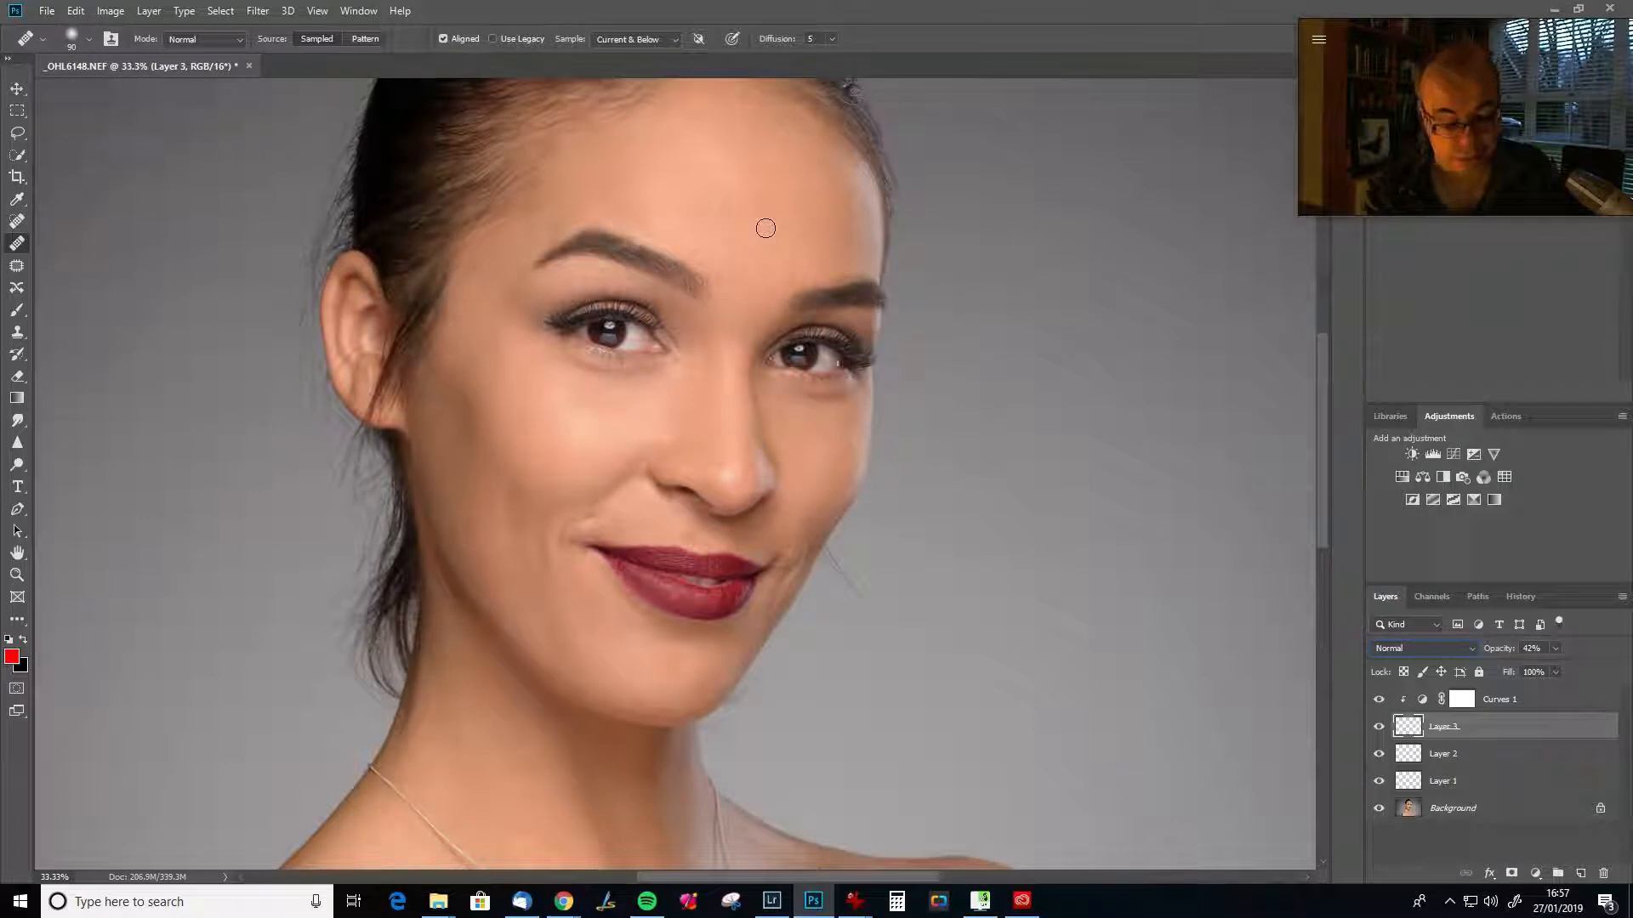
Make Layer 1 the active layer for healing around the inner end of the left-hand eyebrow.
{"action": "key", "text": "alt"}
{"action": "left_click", "coordinate": [637, 256], "text": "alt"}
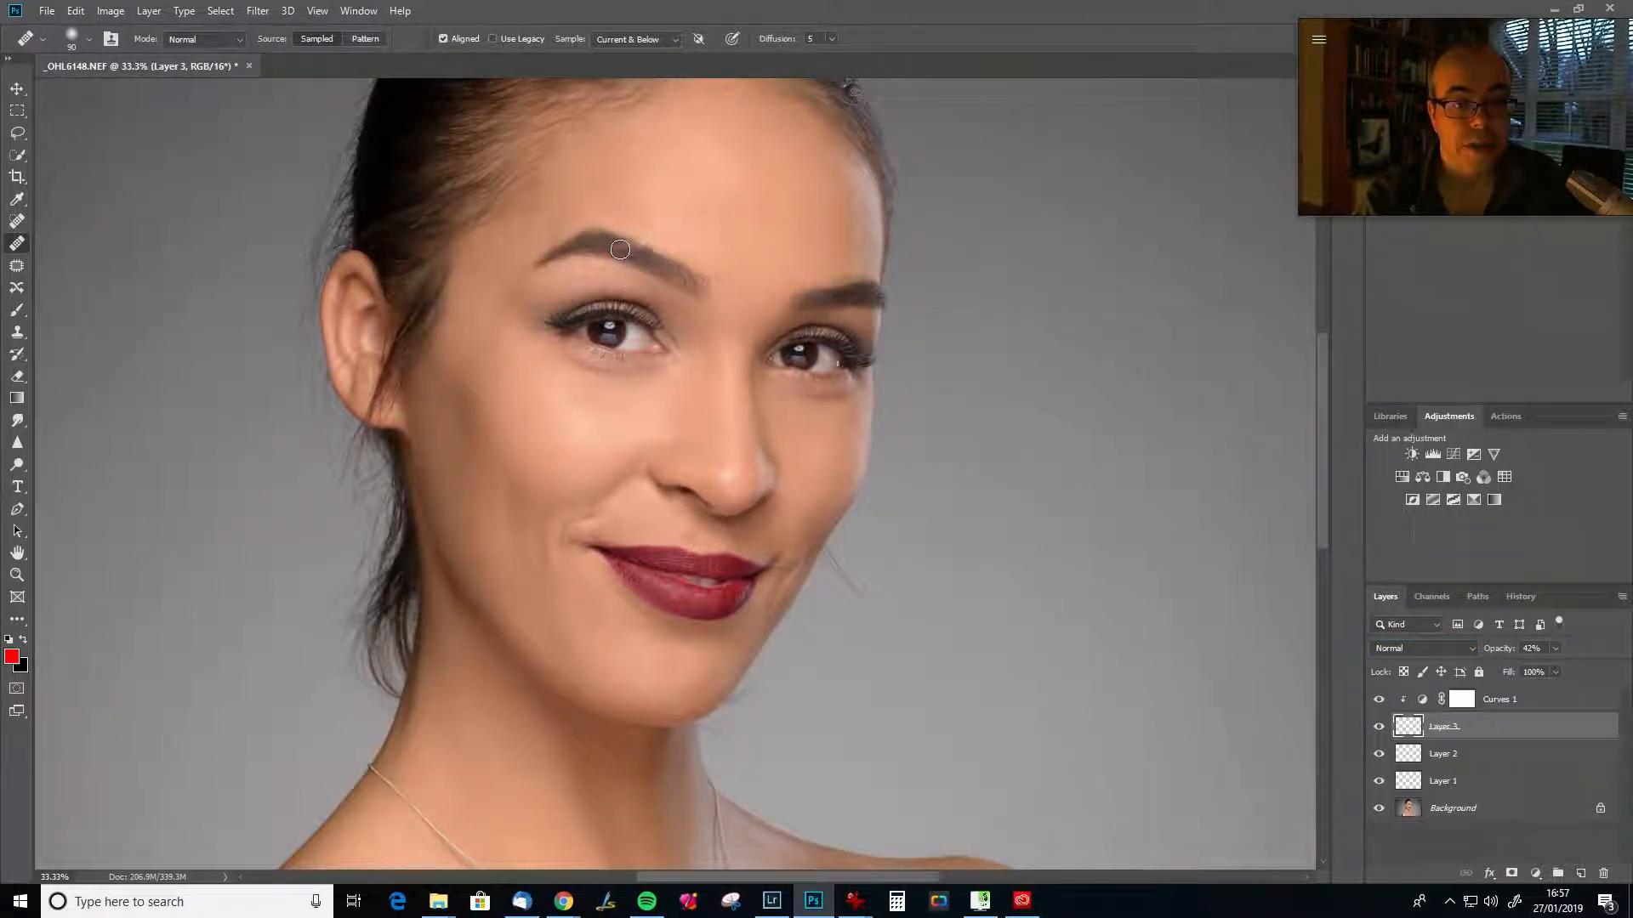
{"action": "left_click", "coordinate": [647, 265], "text": "alt"}
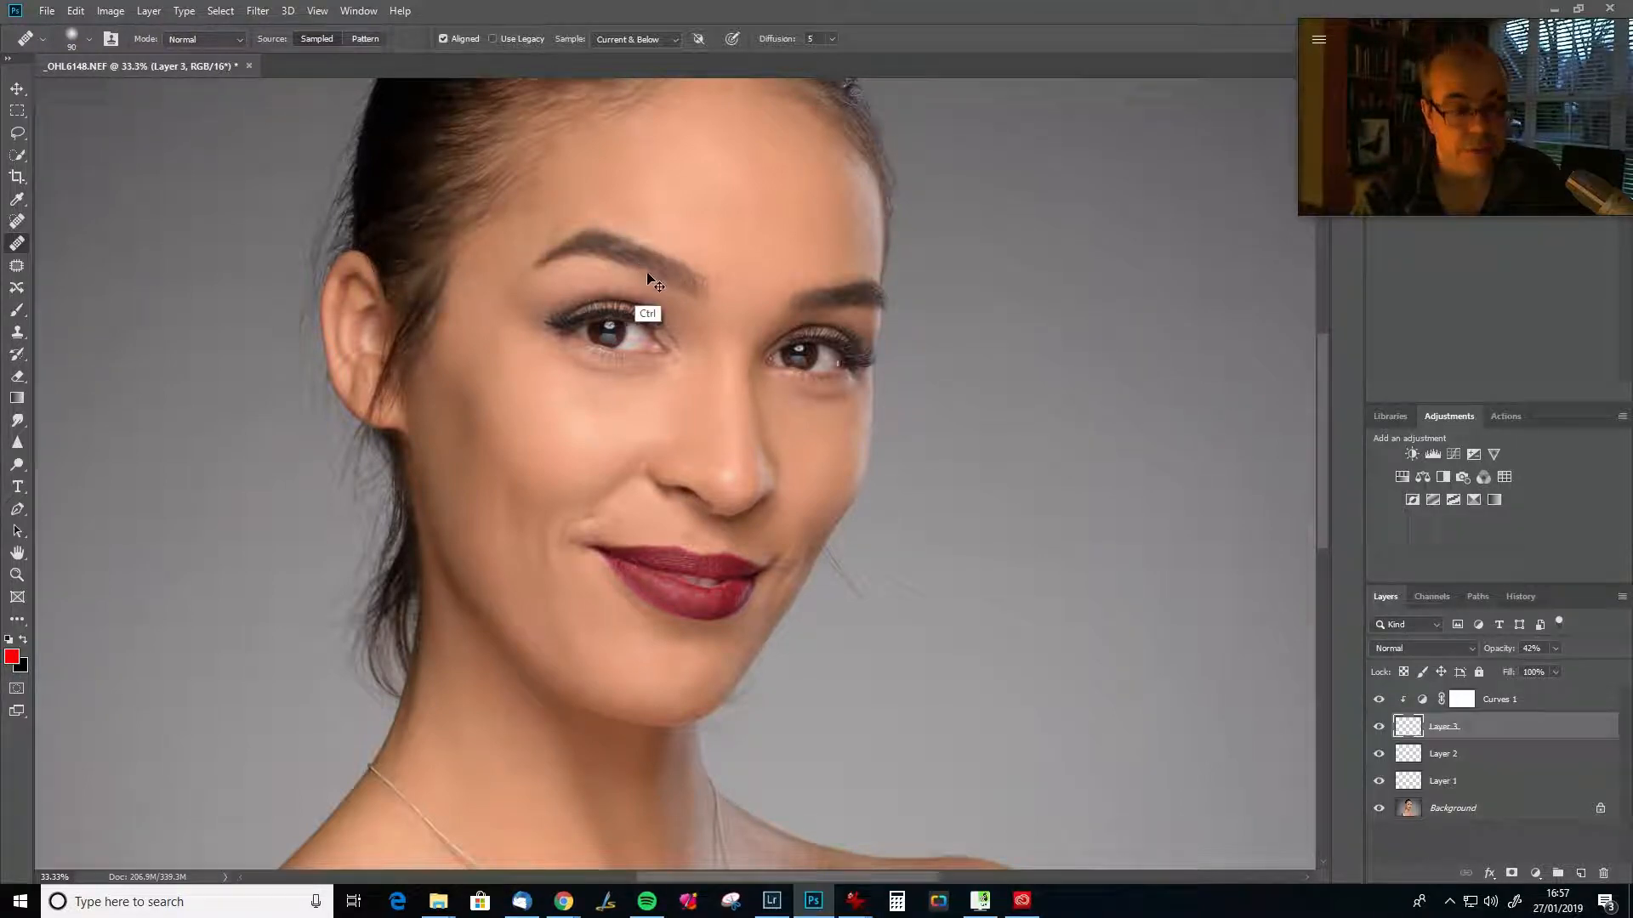
{"action": "key", "text": "ctrl+plus"}
{"action": "key", "text": "ctrl+plus"}
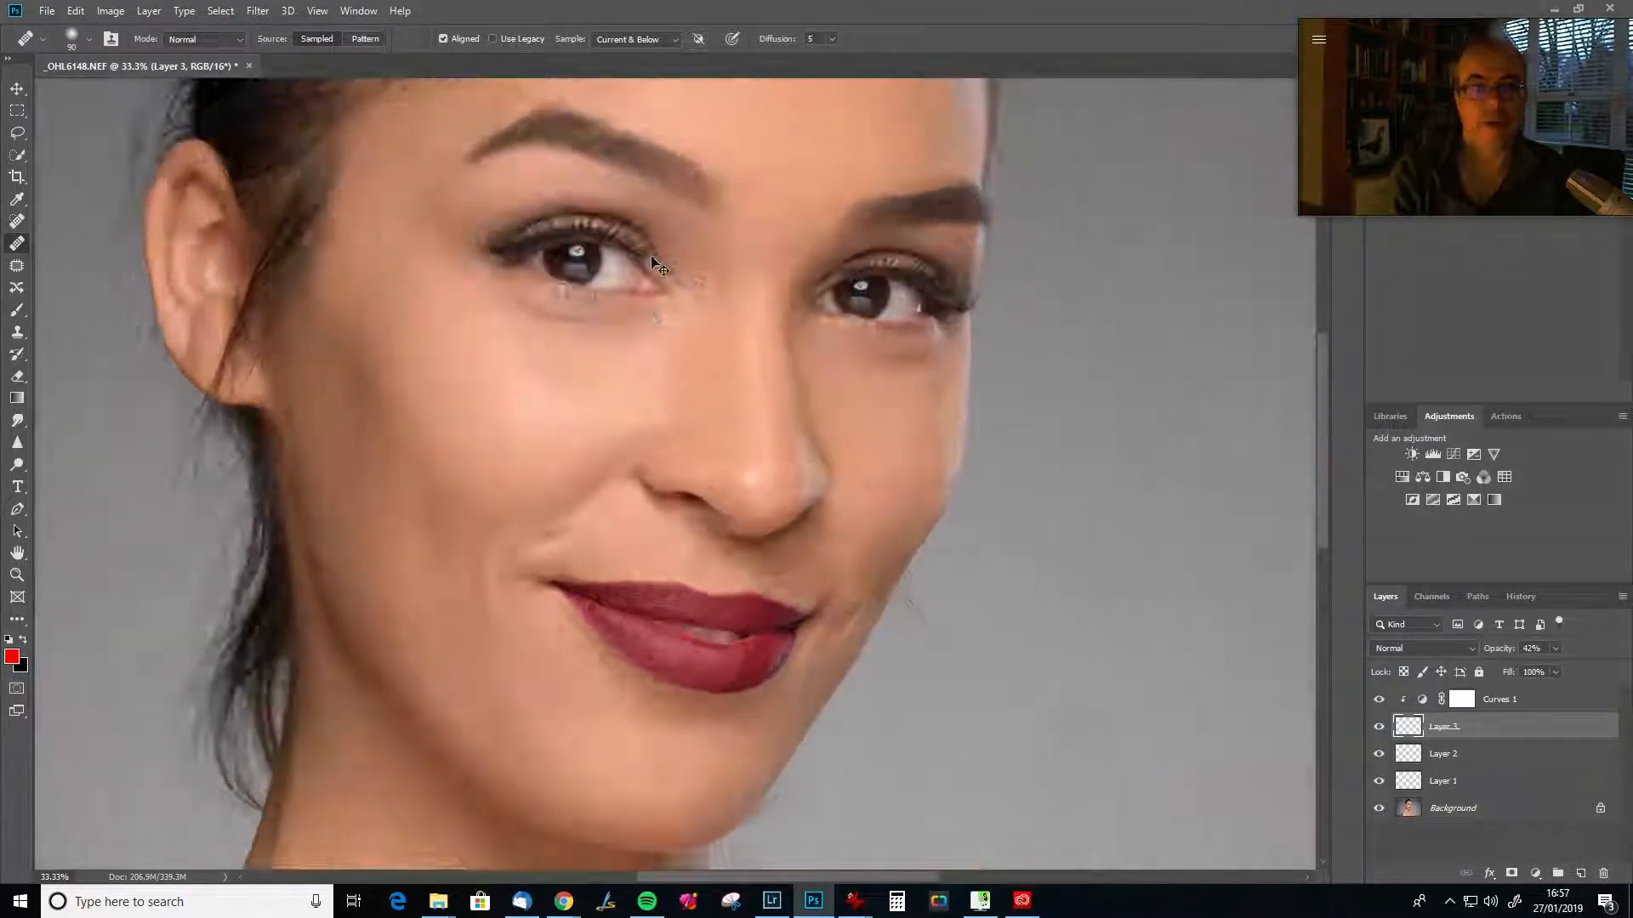
{"action": "left_click_drag", "start_coordinate": [864, 331], "coordinate": [898, 646]}
{"action": "left_click", "coordinate": [1395, 784]}
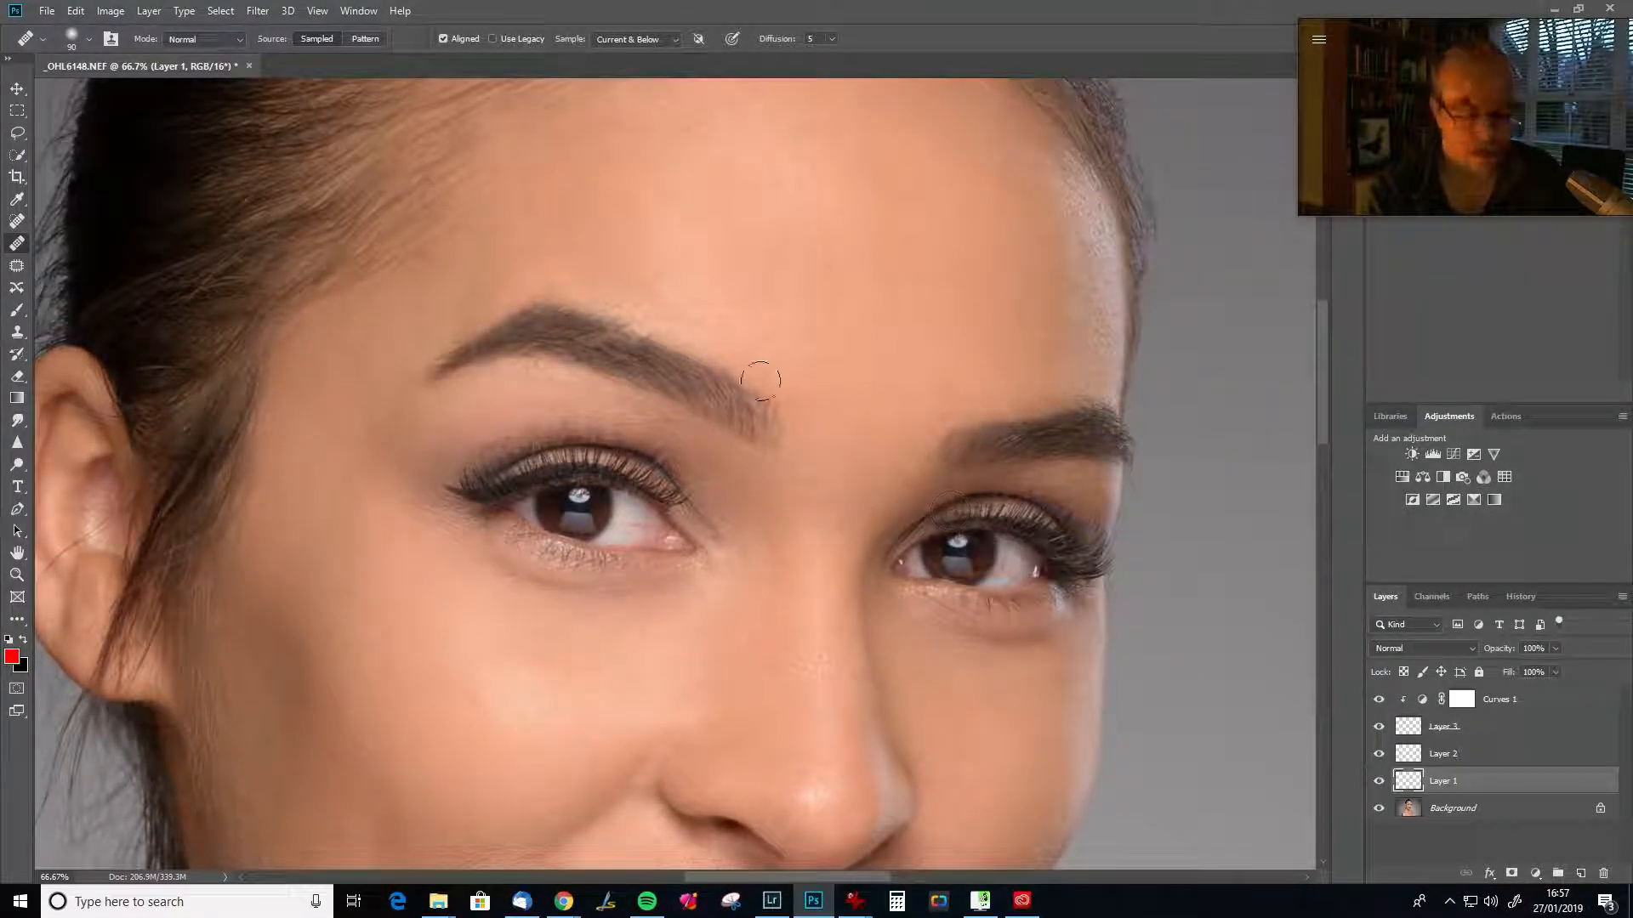
Heal the upper edge of the eyebrow nearer the visible ear with sampled brow hair, comparing the portrait with Layer 1 hidden and shown.
{"action": "left_click", "coordinate": [598, 342], "text": "alt"}
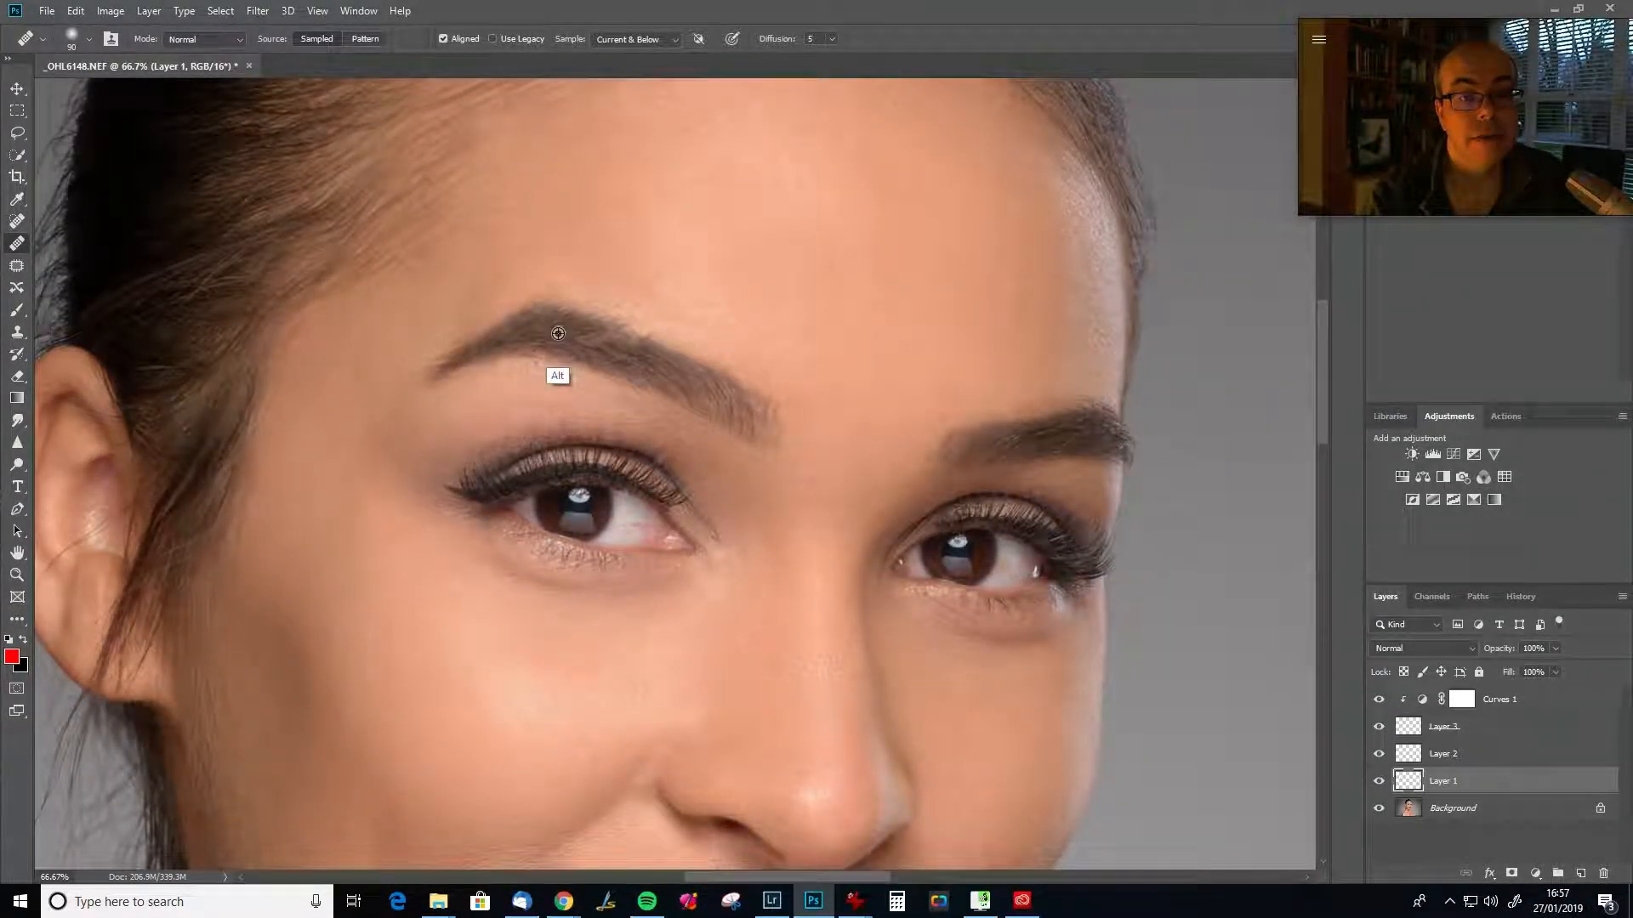
{"action": "left_click_drag", "start_coordinate": [589, 339], "coordinate": [606, 345]}
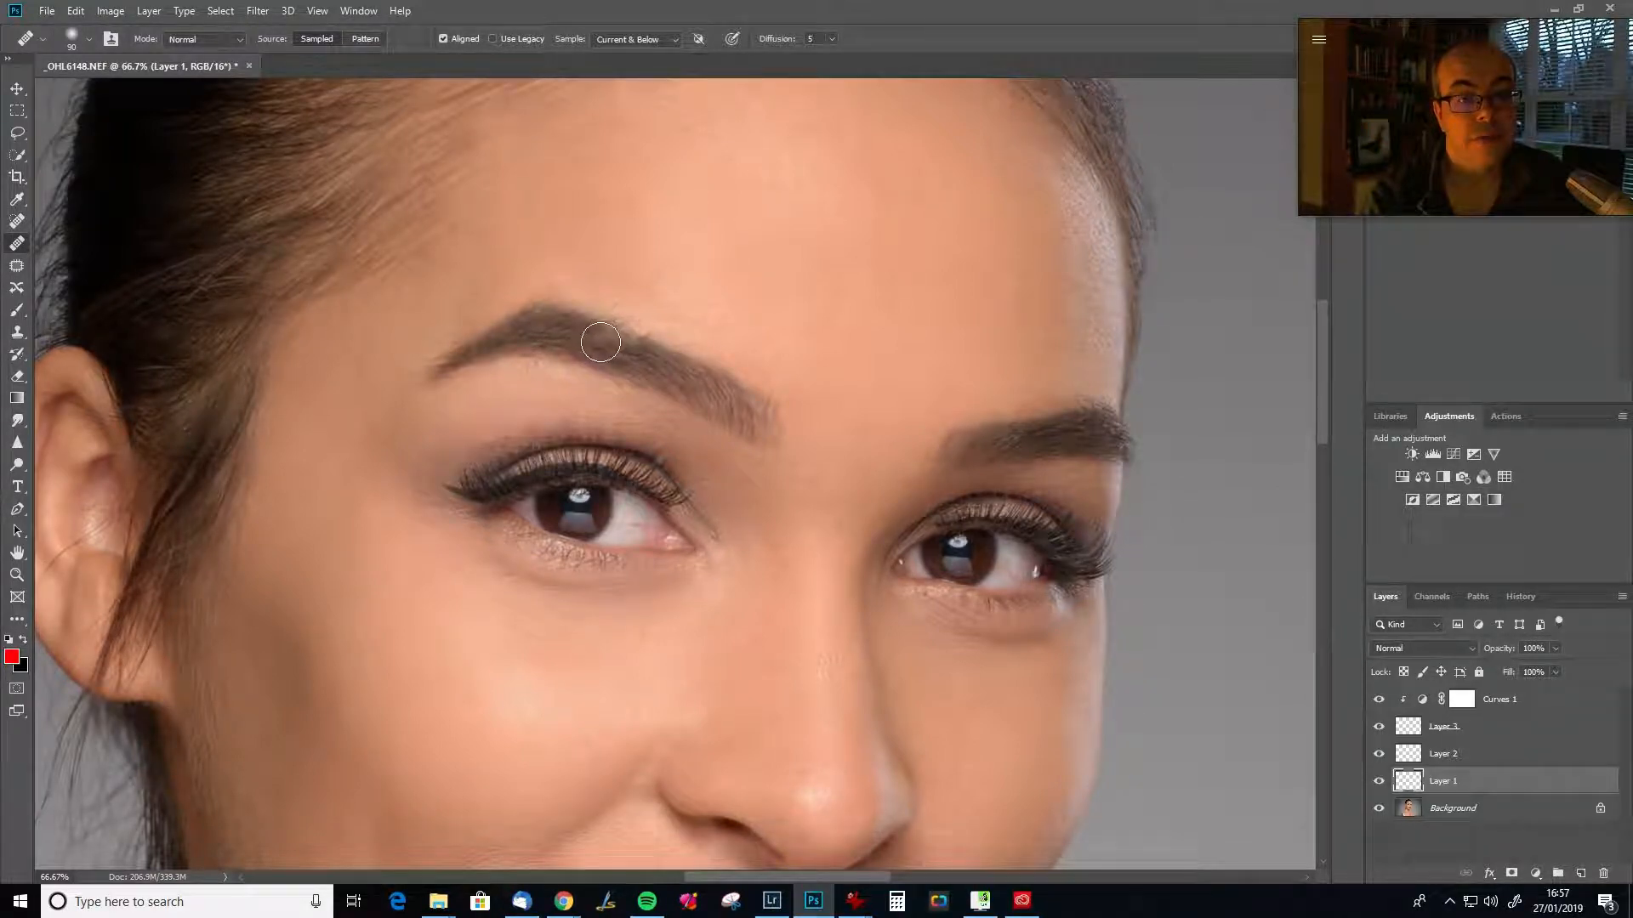
{"action": "key", "text": "alt"}
{"action": "key", "text": "ctrl"}
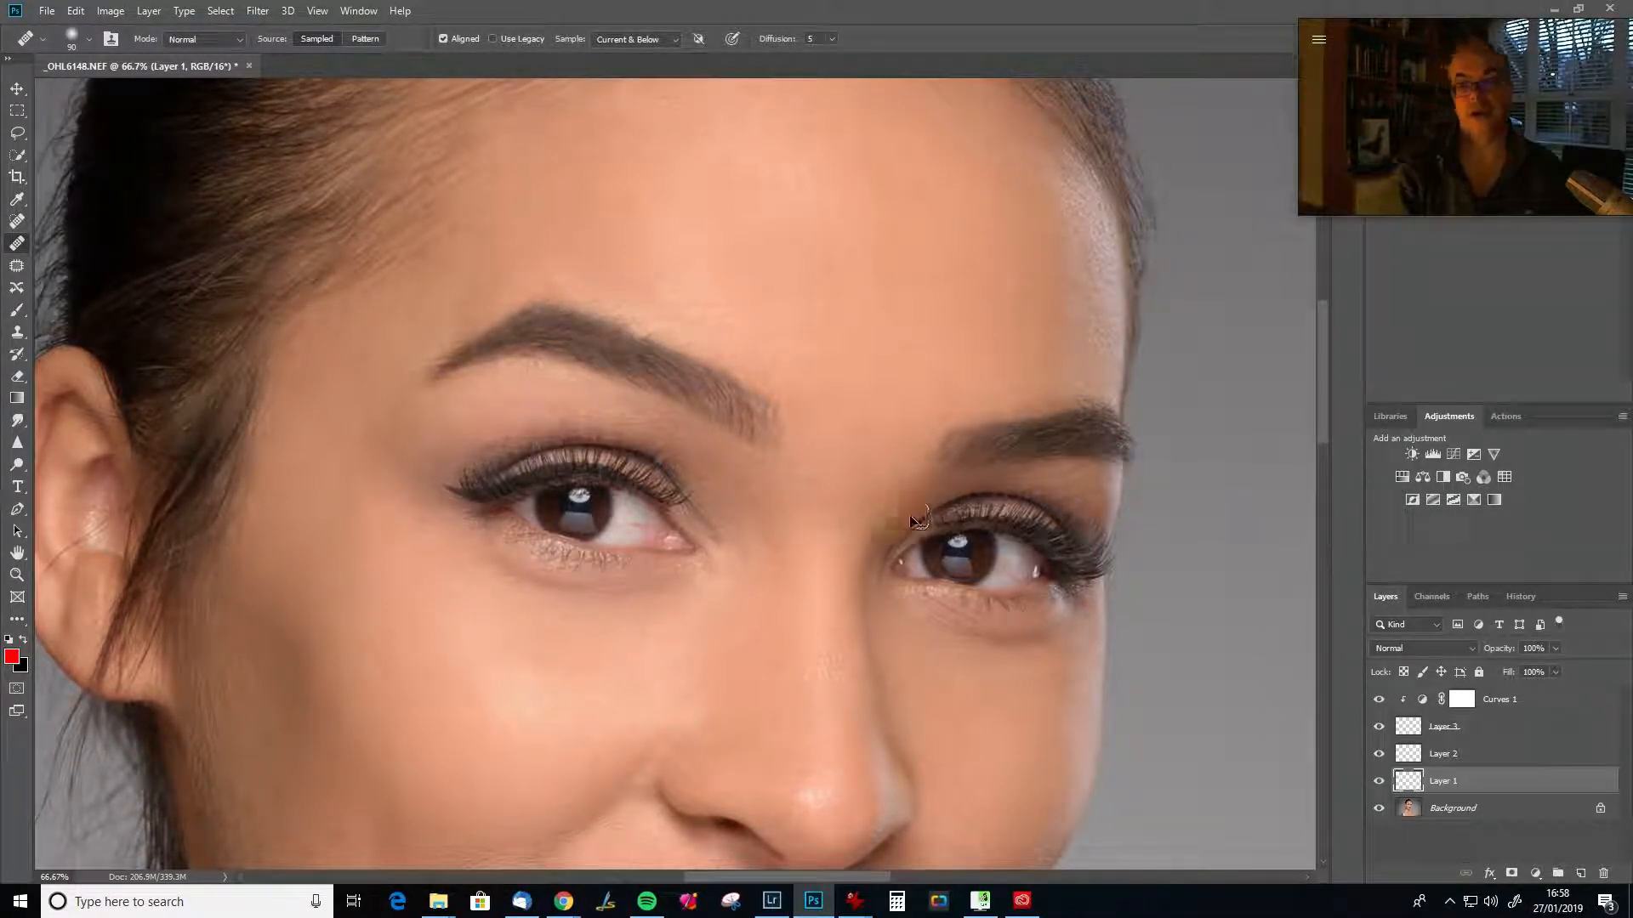
{"action": "key", "text": "ctrl+0"}
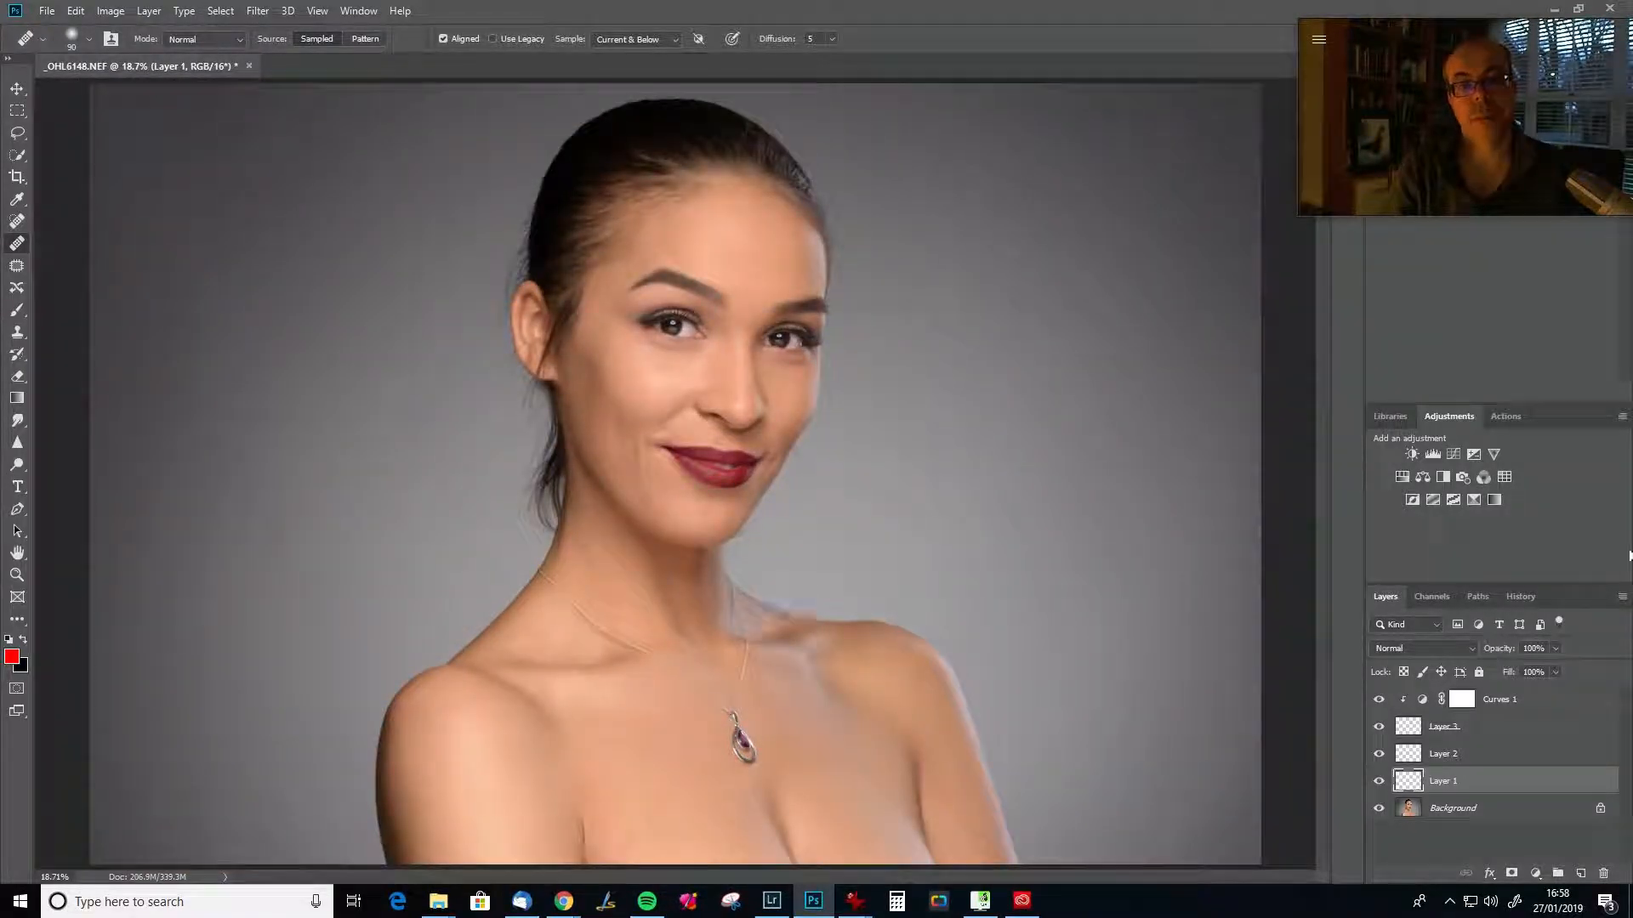
{"action": "left_click", "coordinate": [1379, 781]}
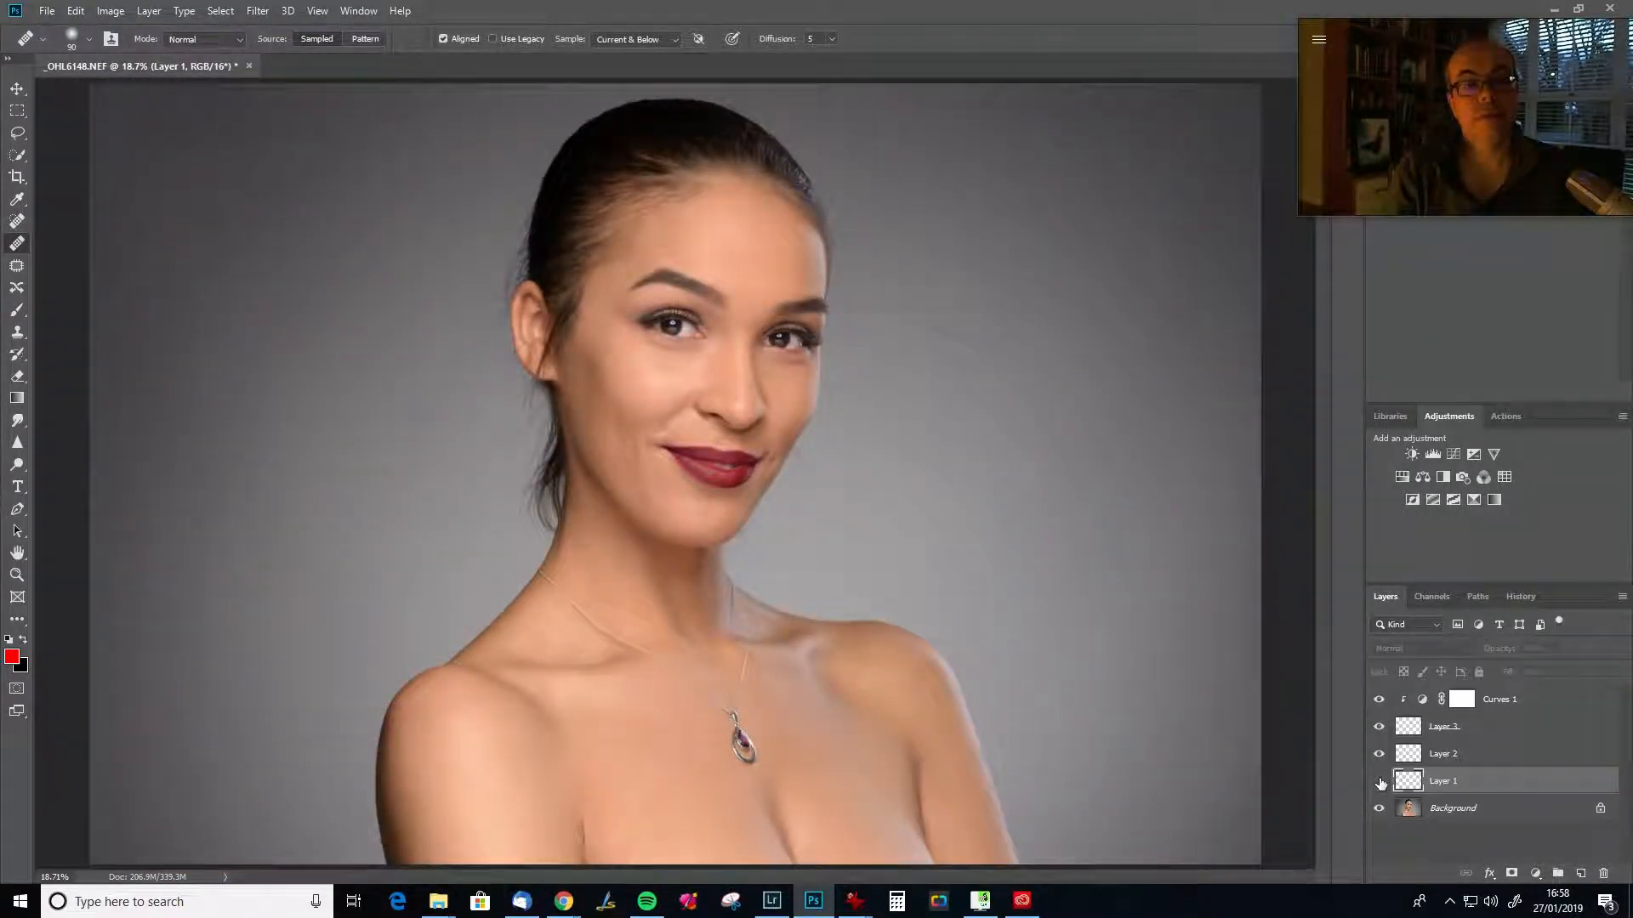
{"action": "left_click", "coordinate": [1379, 781]}
Touch up the arch of the same eyebrow with the Healing Brush, sampling nearby, and compare with Layer 1 hidden and shown.
{"action": "key", "text": "ctrl+plus"}
{"action": "key", "text": "ctrl+plus"}
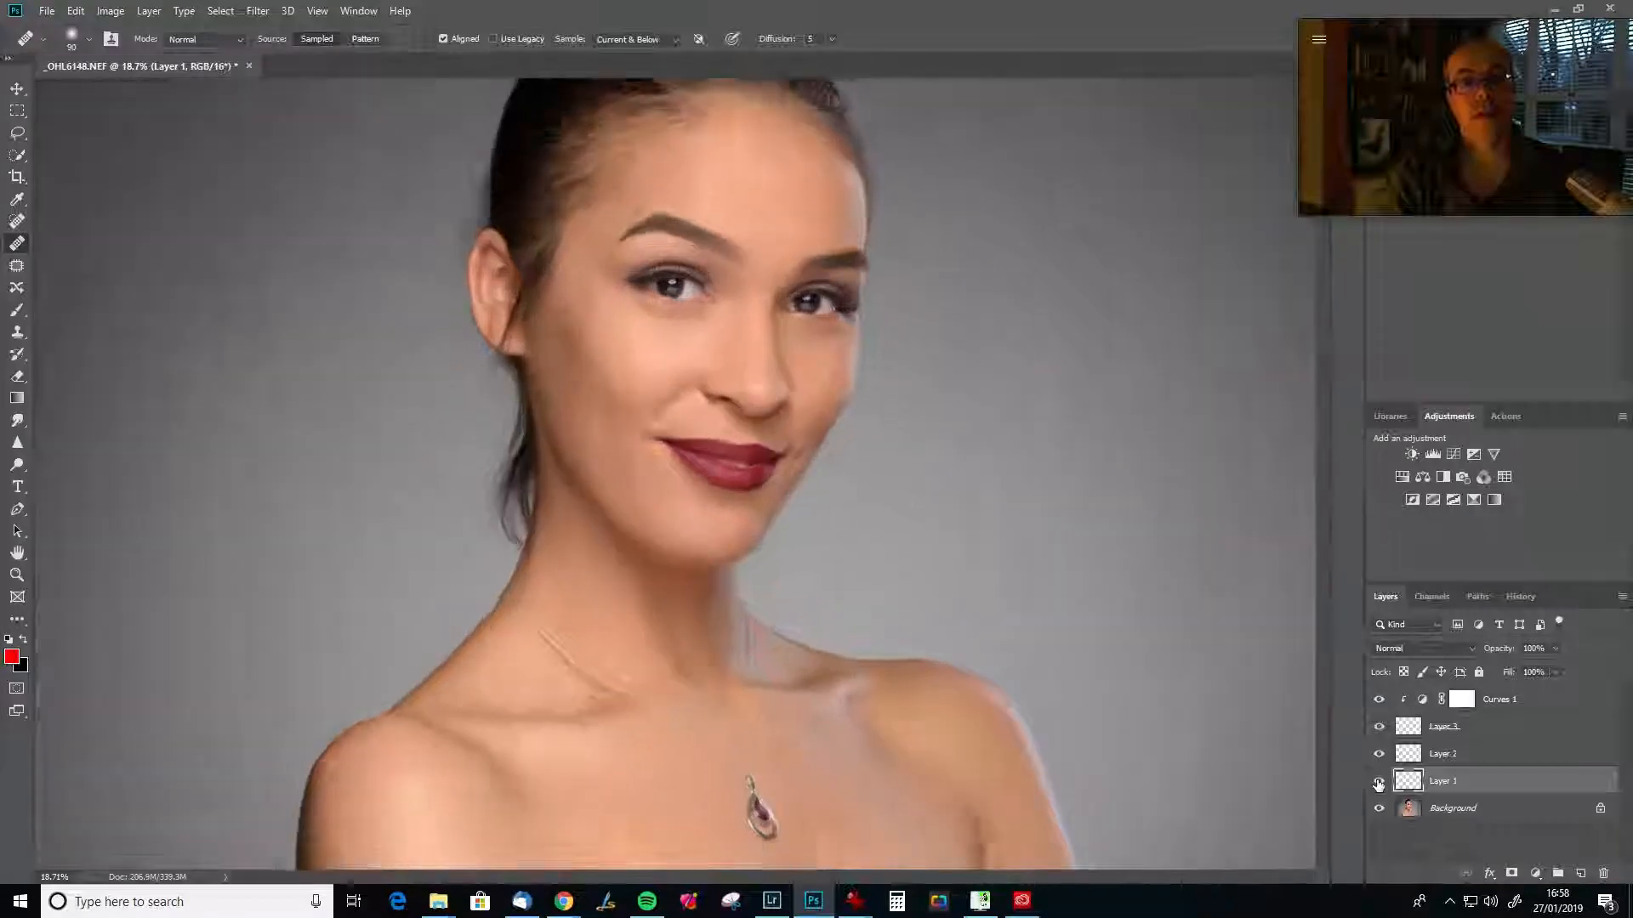
{"action": "scroll", "coordinate": [808, 594], "scroll_direction": "up", "scroll_amount": 8}
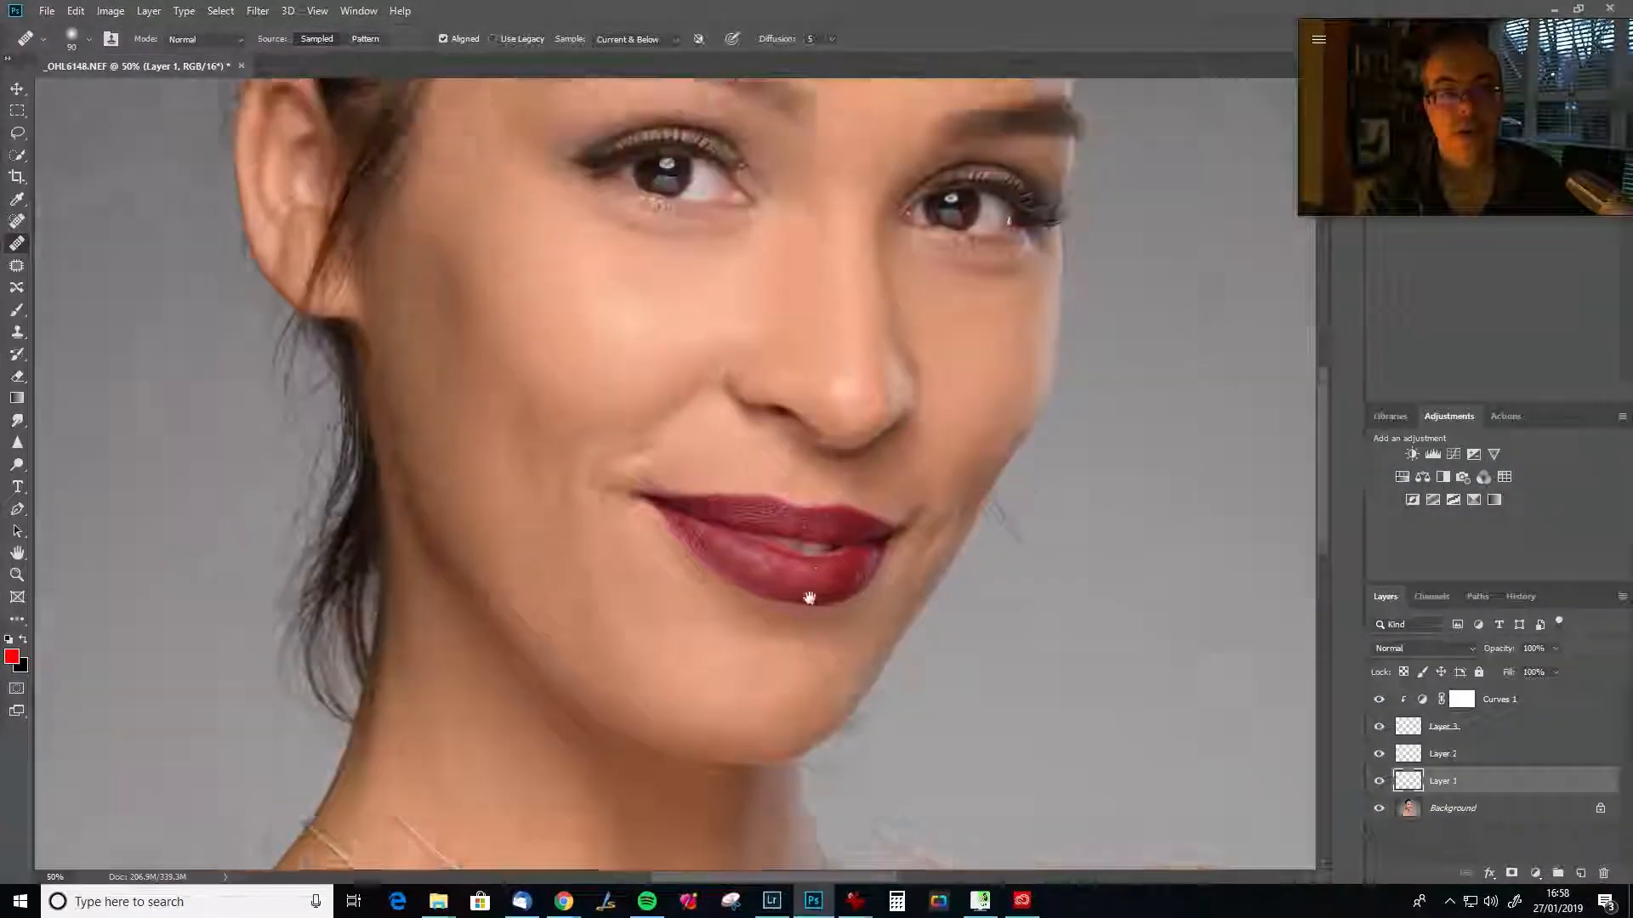
{"action": "key", "text": "ctrl+plus"}
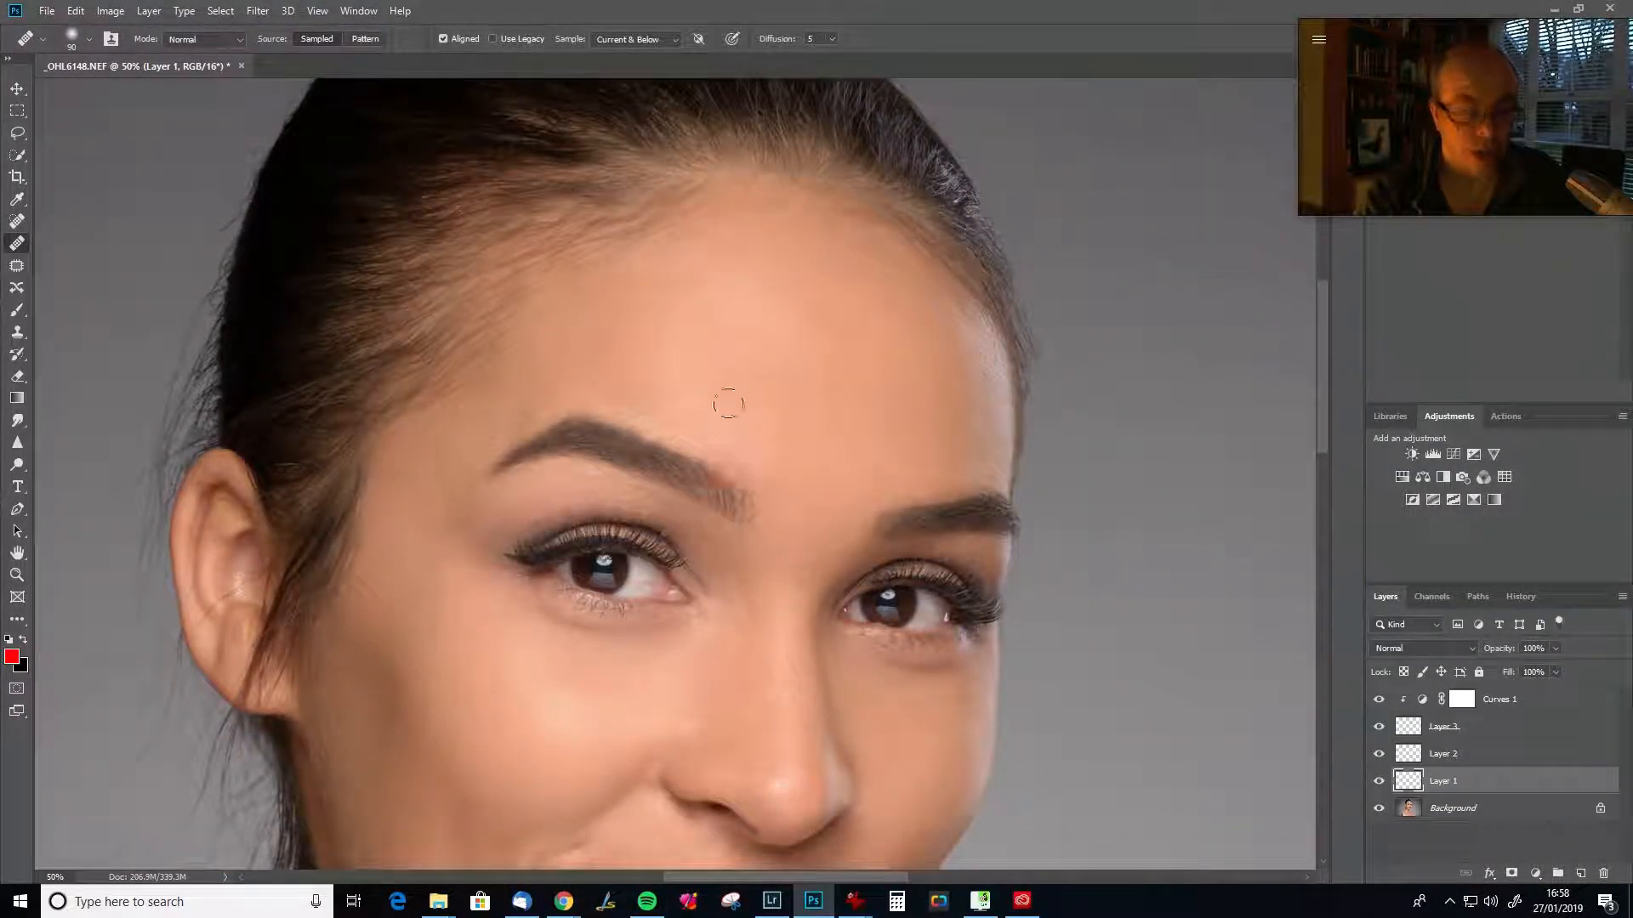
{"action": "left_click", "coordinate": [659, 486], "text": "alt"}
{"action": "left_click", "coordinate": [652, 441]}
{"action": "left_click_drag", "start_coordinate": [652, 440], "coordinate": [647, 441]}
{"action": "left_click", "coordinate": [649, 439]}
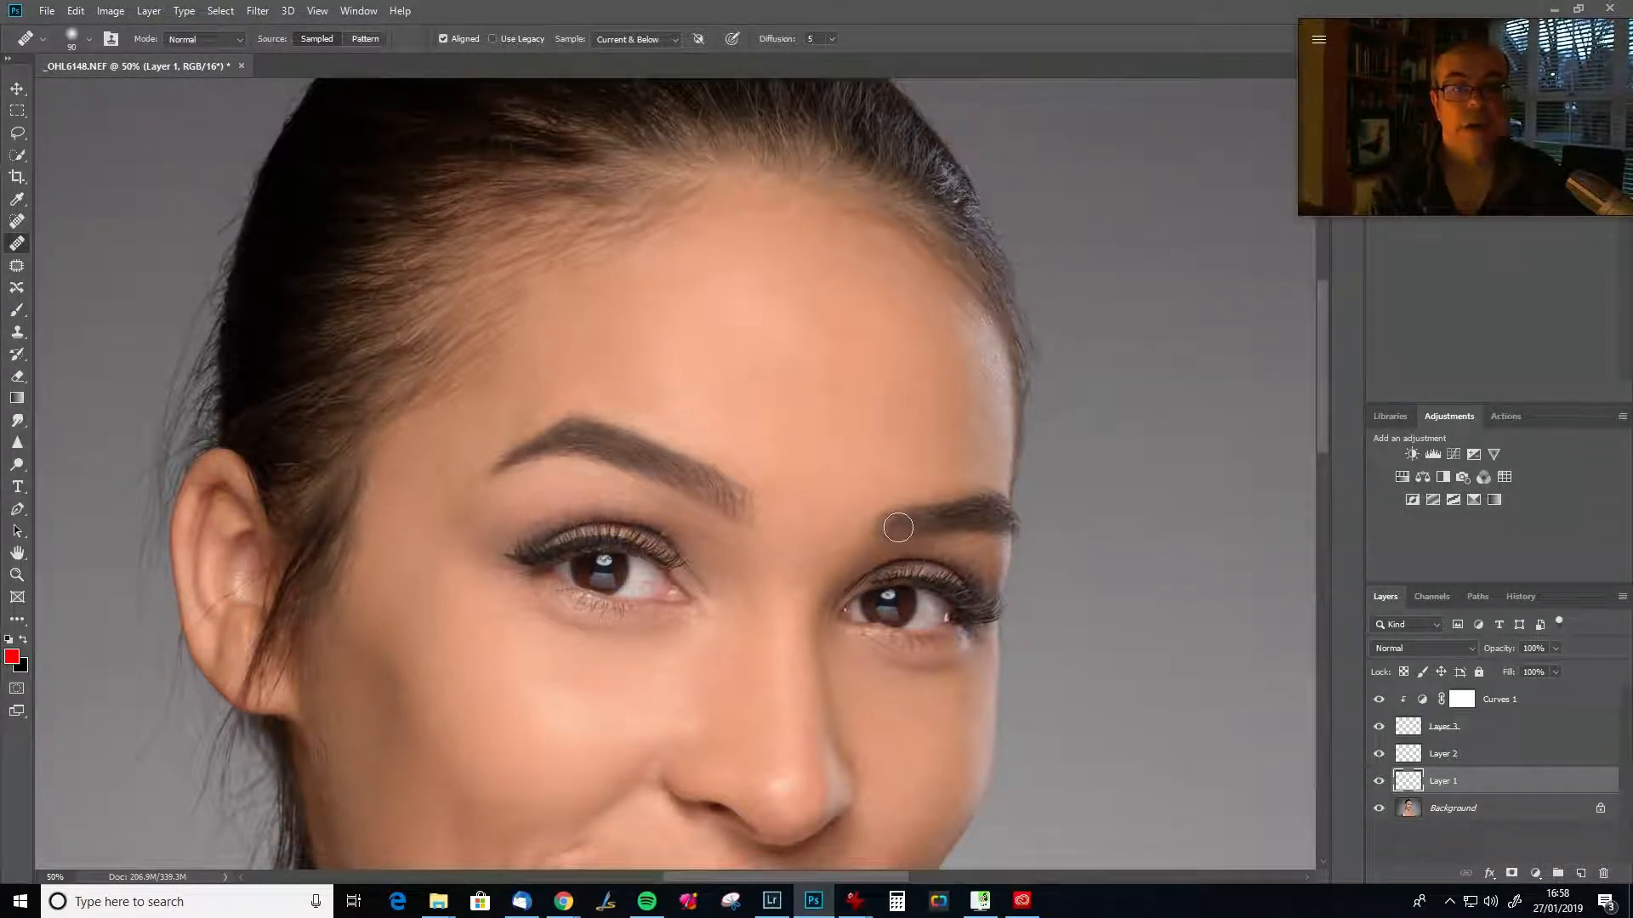
{"action": "left_click", "coordinate": [1378, 780]}
{"action": "left_click", "coordinate": [1379, 781]}
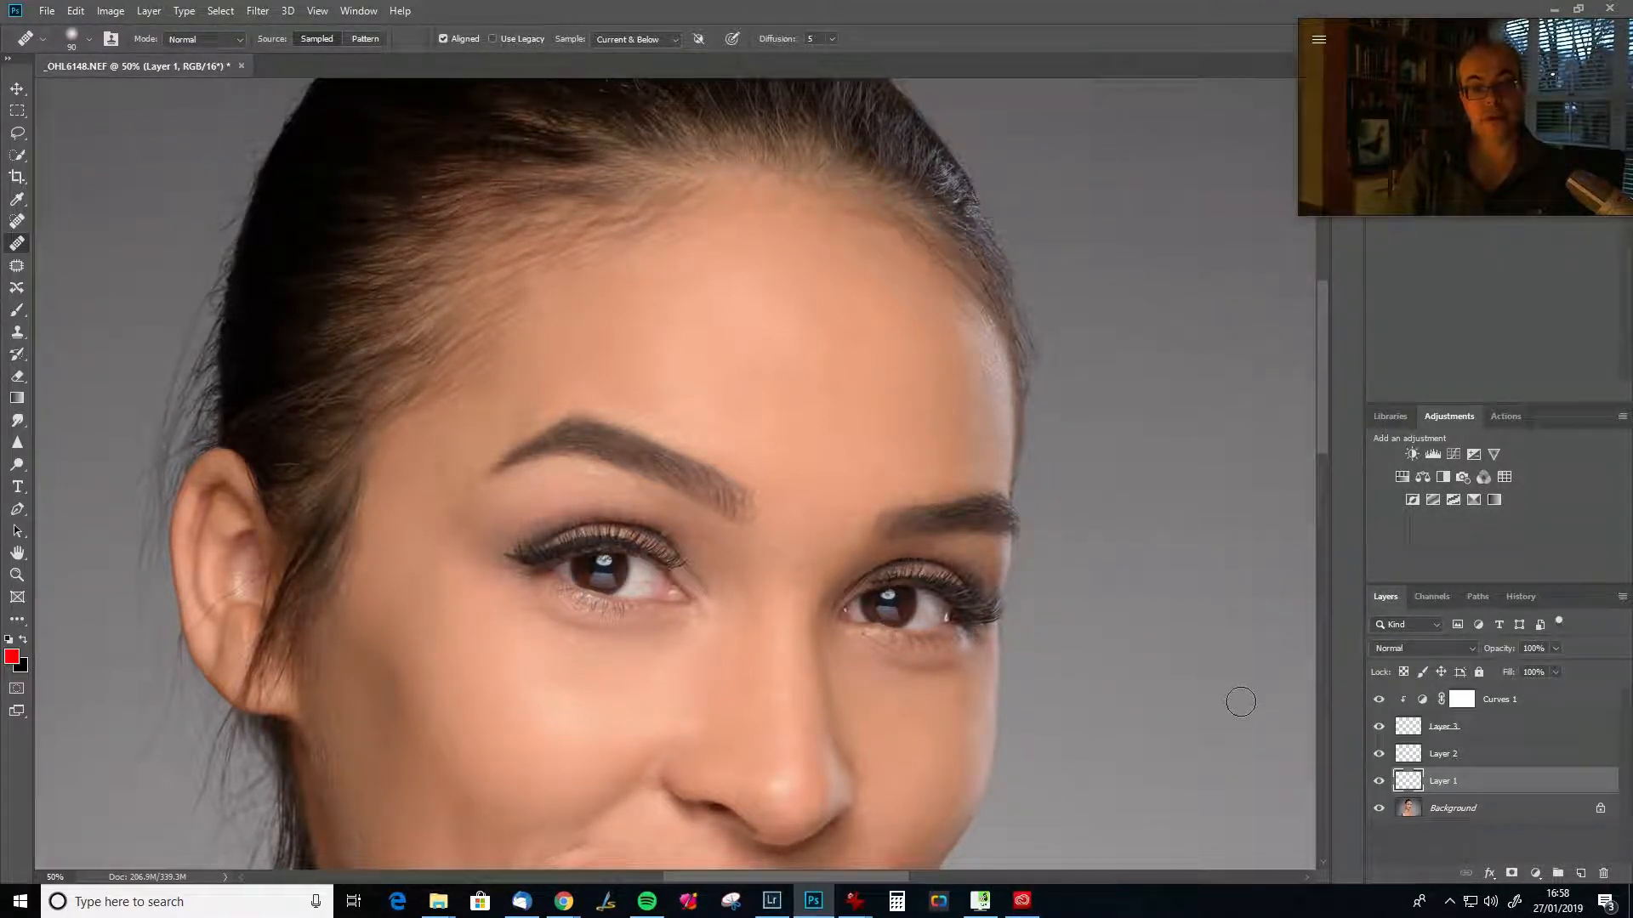
Flatten all the retouching layers and the Curves 1 adjustment into a single Background layer.
{"action": "key", "text": "ctrl+0"}
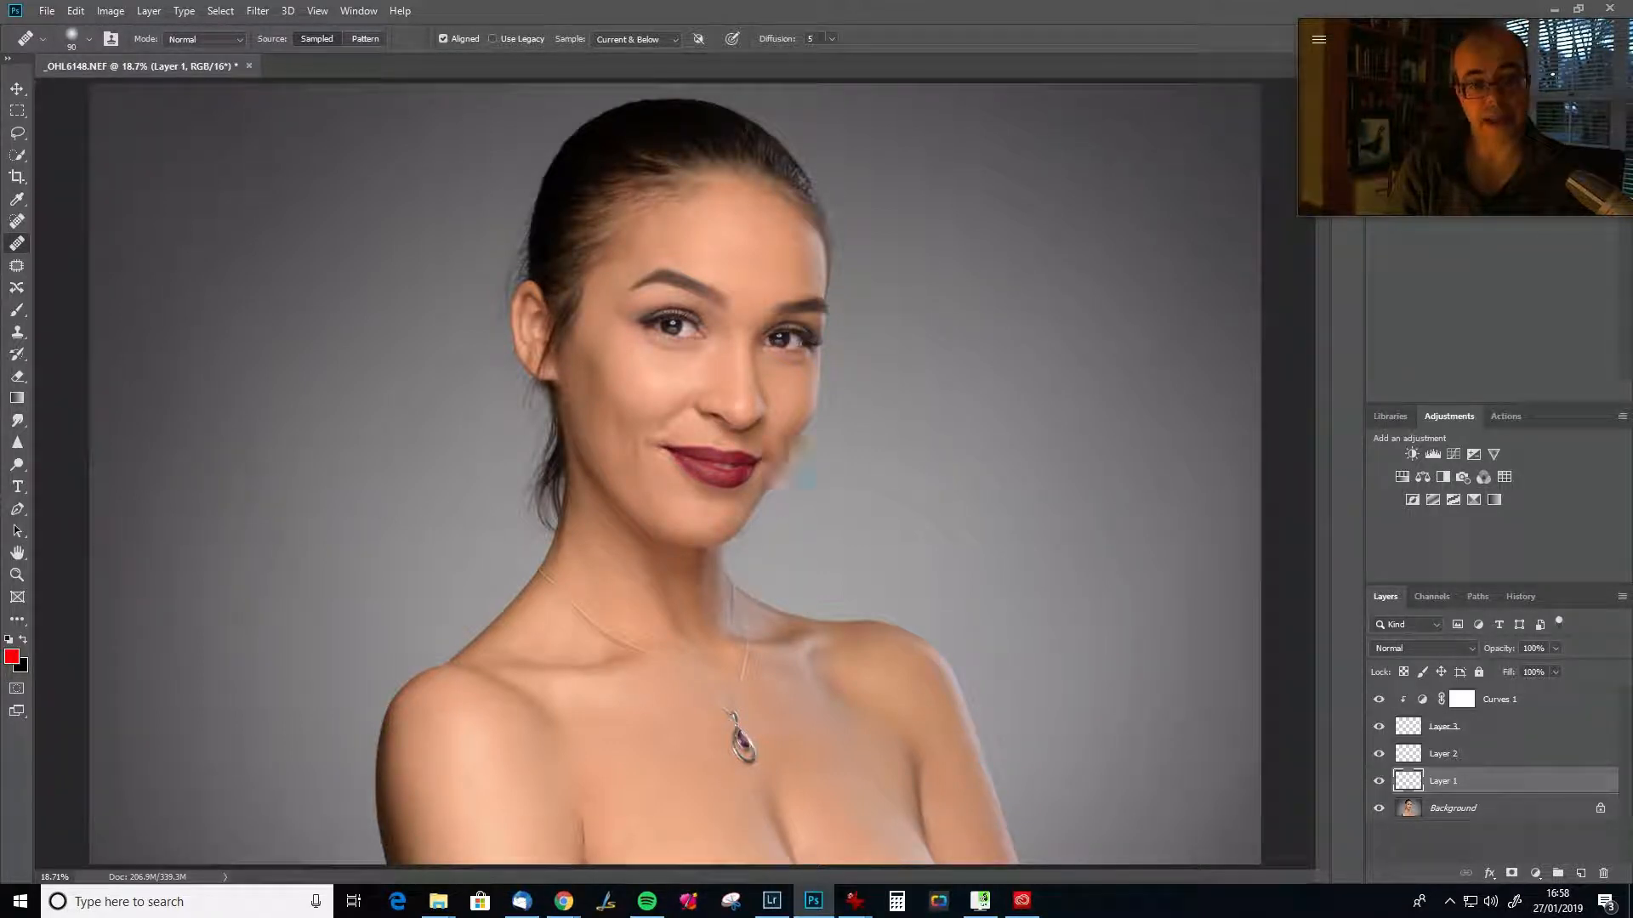
{"action": "left_click", "coordinate": [149, 11]}
{"action": "left_click", "coordinate": [245, 660]}
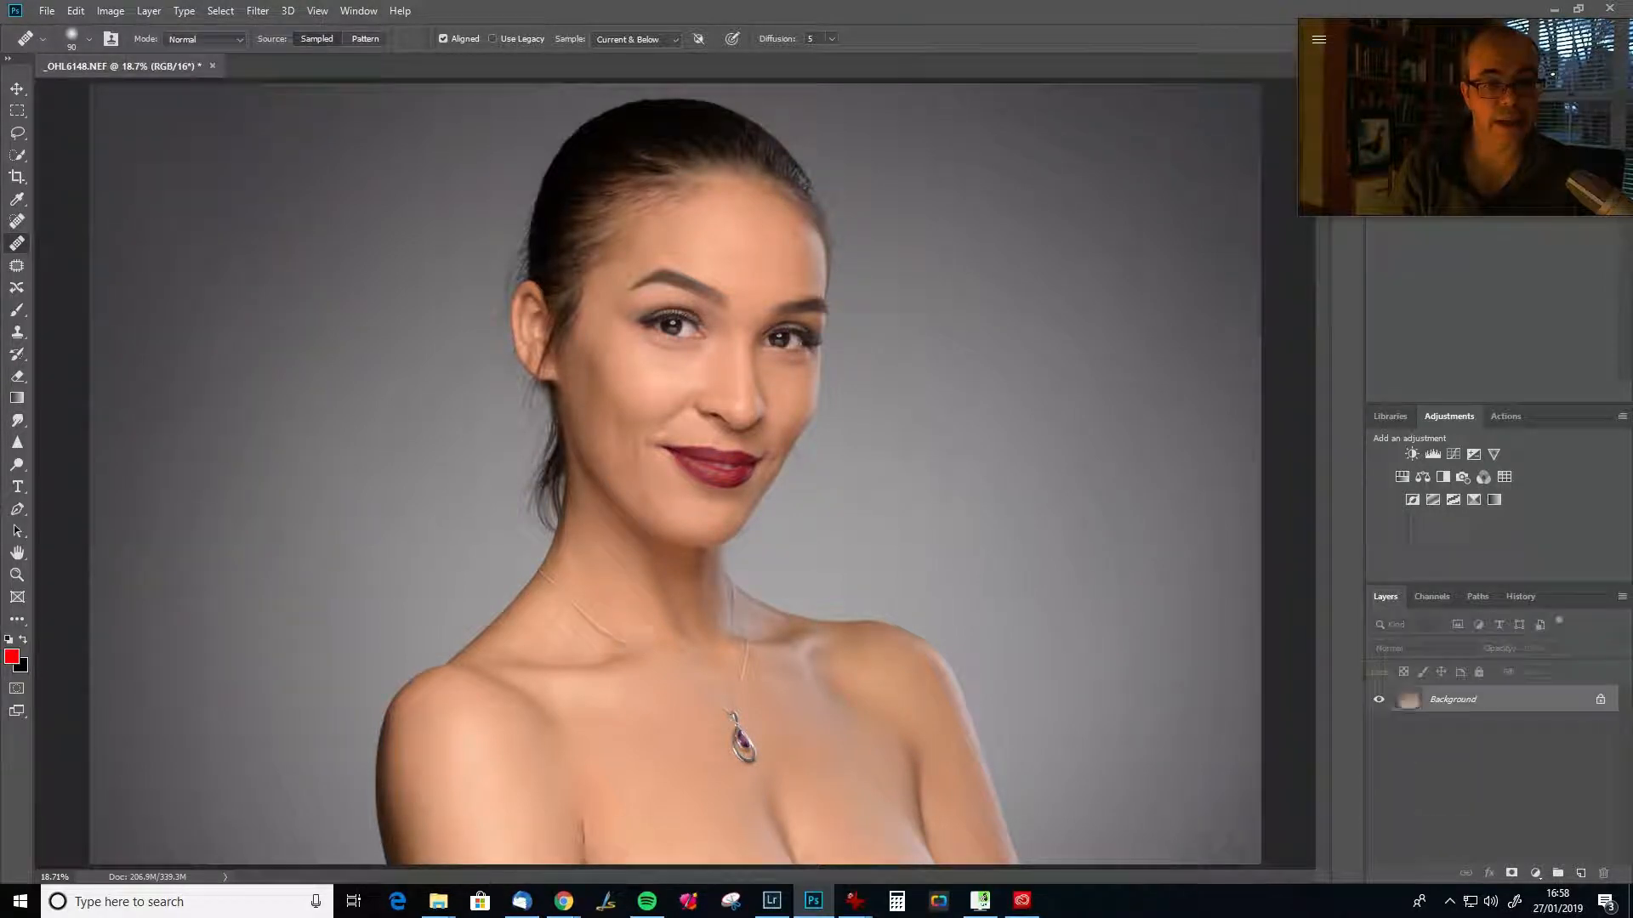
Select the grey backdrop beside the jaw, from the cheek down to the shoulder, with the Quick Selection tool.
{"action": "key", "text": "ctrl+plus"}
{"action": "key", "text": "ctrl+plus"}
{"action": "key", "text": "ctrl+plus"}
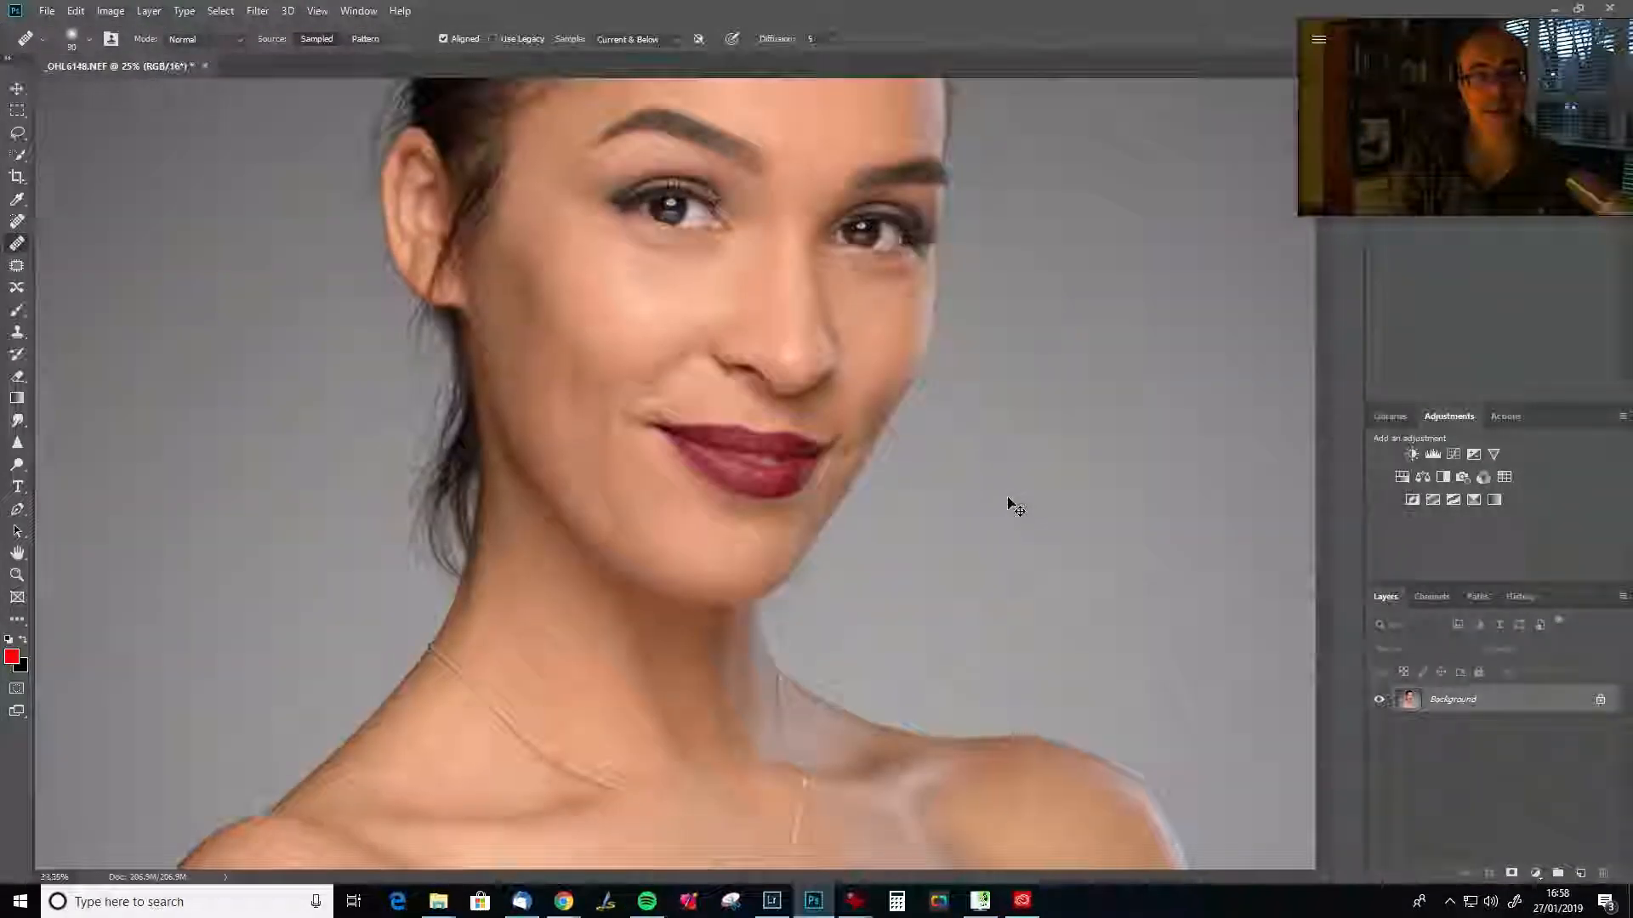
{"action": "left_click_drag", "start_coordinate": [1006, 496], "coordinate": [793, 471]}
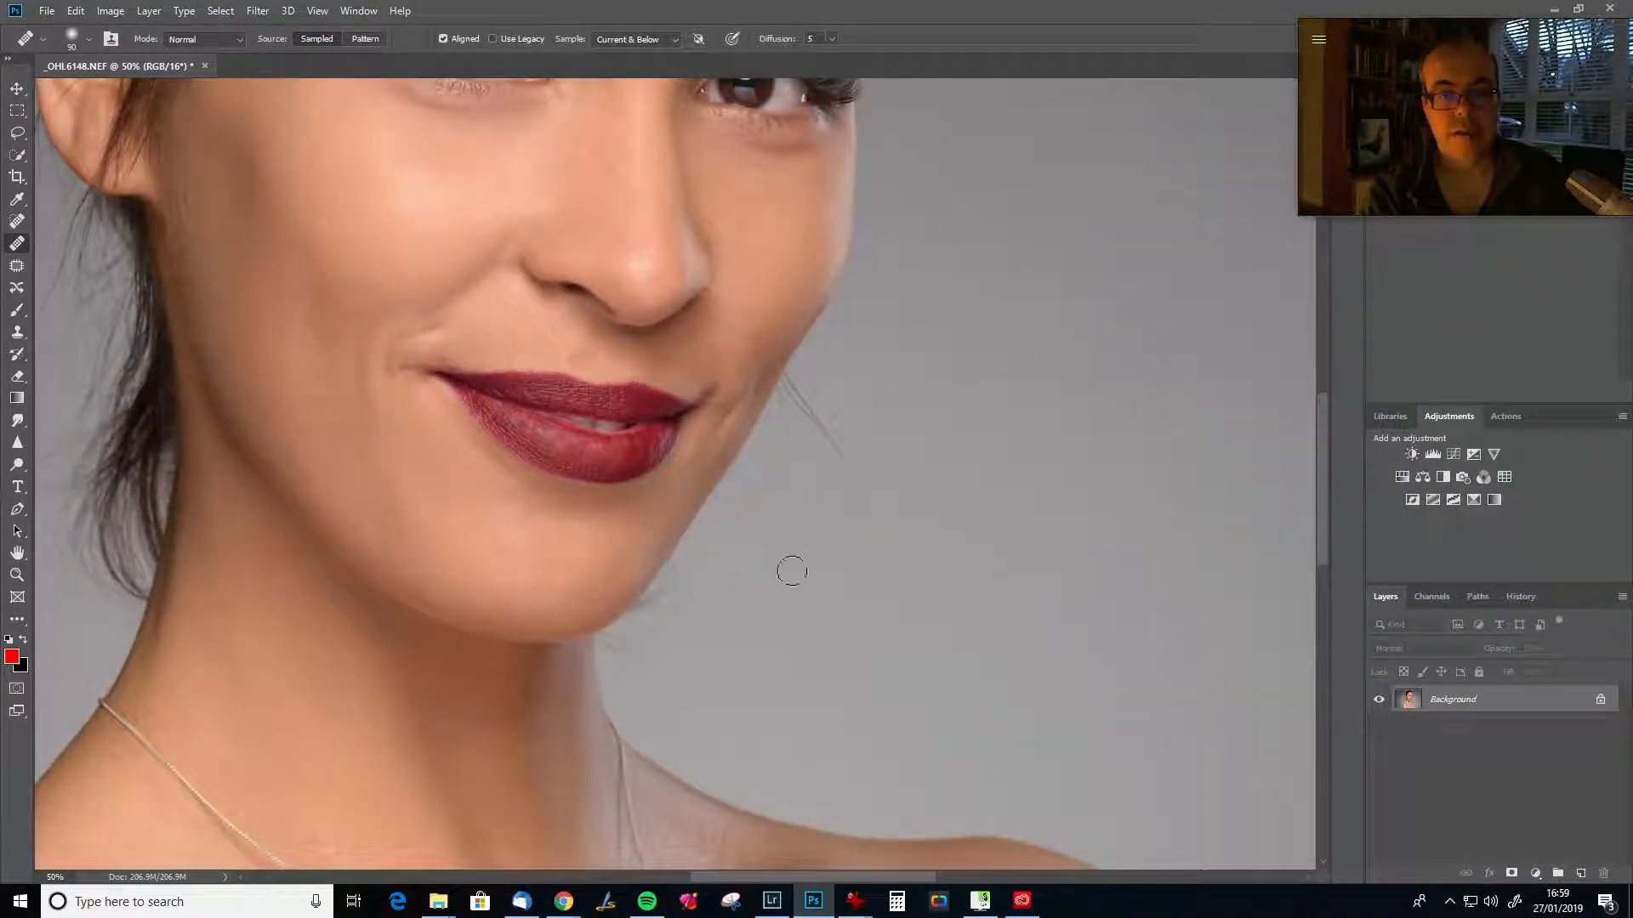
{"action": "left_click", "coordinate": [17, 155]}
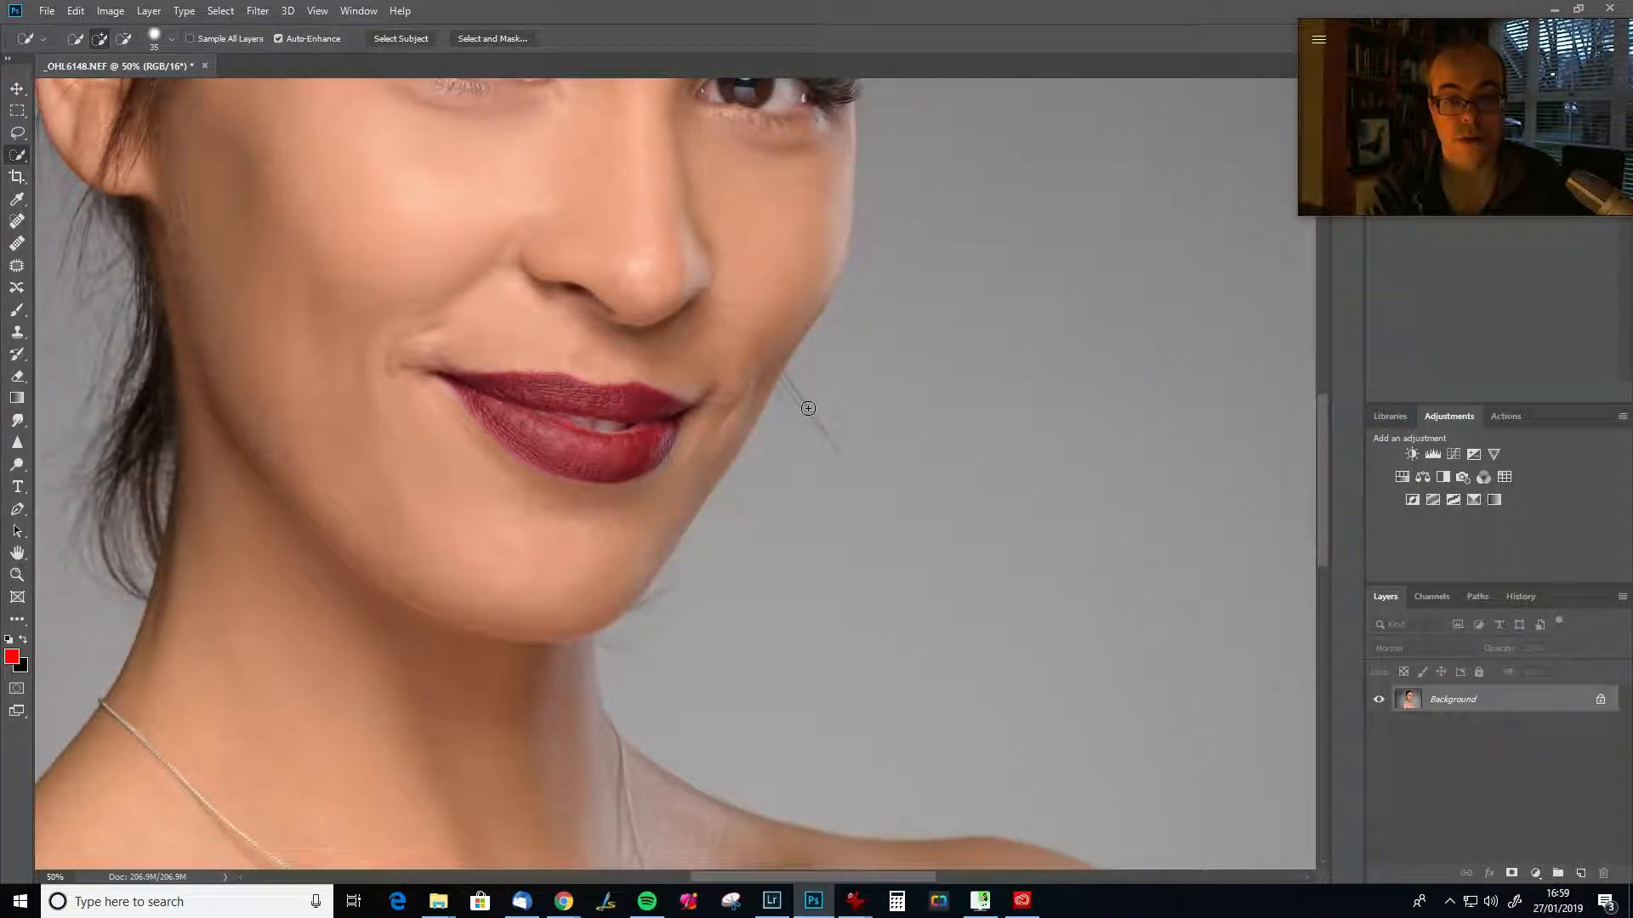
{"action": "mouse_move", "coordinate": [838, 346]}
{"action": "left_mouse_down"}
{"action": "mouse_move", "coordinate": [825, 399]}
{"action": "mouse_move", "coordinate": [885, 558]}
{"action": "mouse_move", "coordinate": [966, 584]}
{"action": "mouse_move", "coordinate": [1024, 527]}
{"action": "mouse_move", "coordinate": [1002, 310]}
{"action": "mouse_move", "coordinate": [1038, 284]}
{"action": "mouse_move", "coordinate": [1093, 572]}
{"action": "mouse_move", "coordinate": [952, 599]}
{"action": "left_mouse_up"}
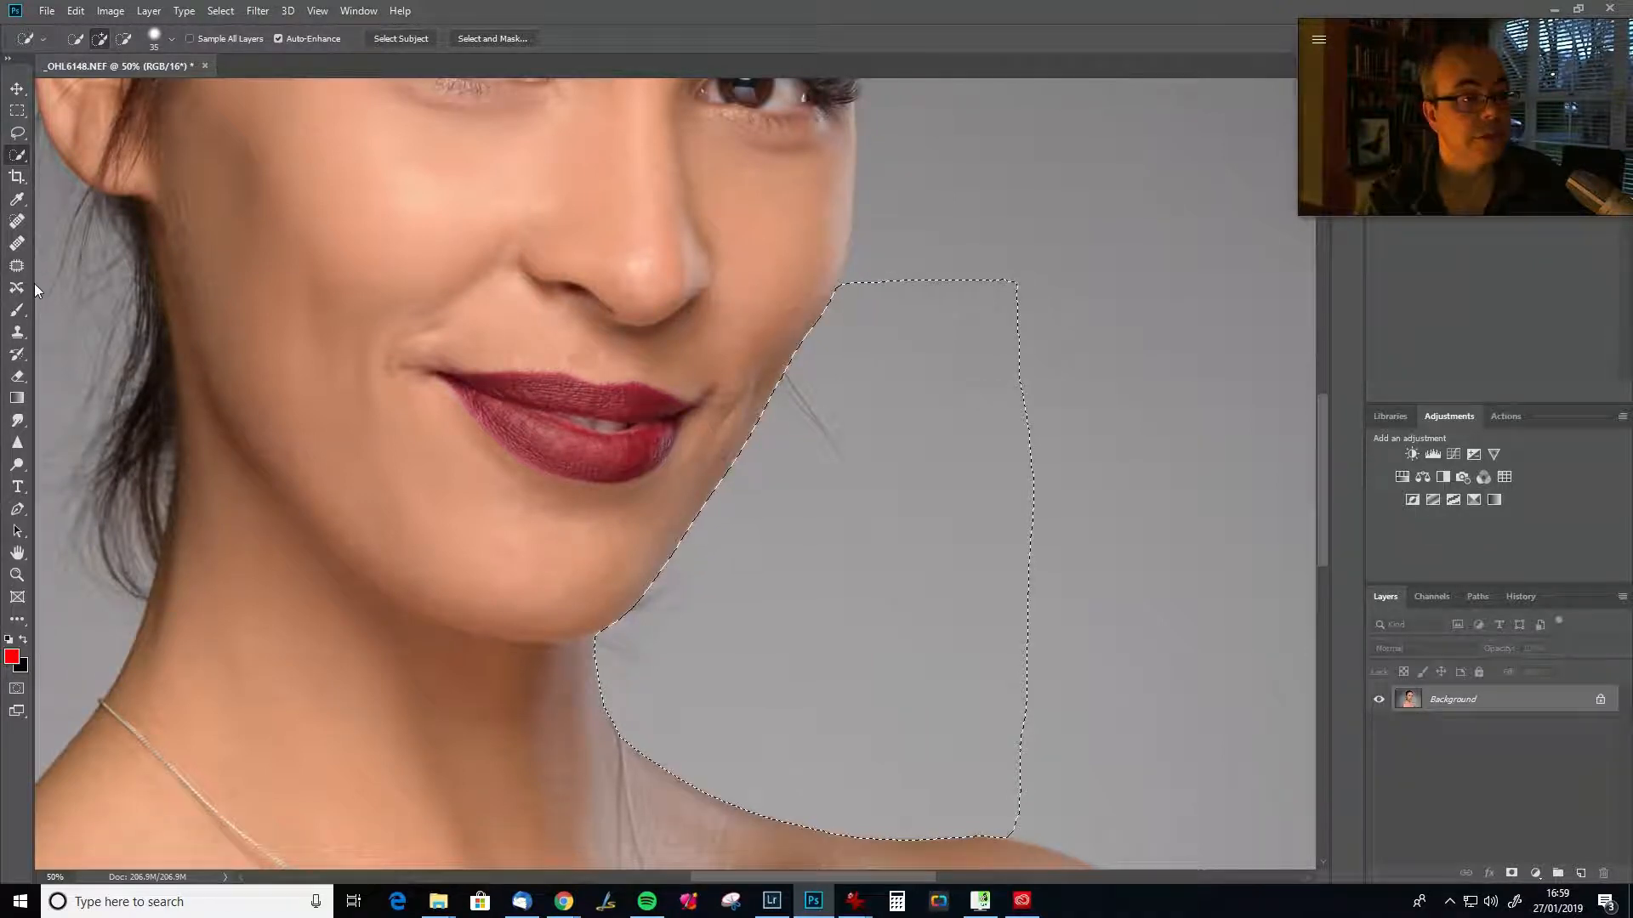
Clone clean backdrop over the stray hair where it meets the cheek, staying inside the selection.
{"action": "key", "text": "j"}
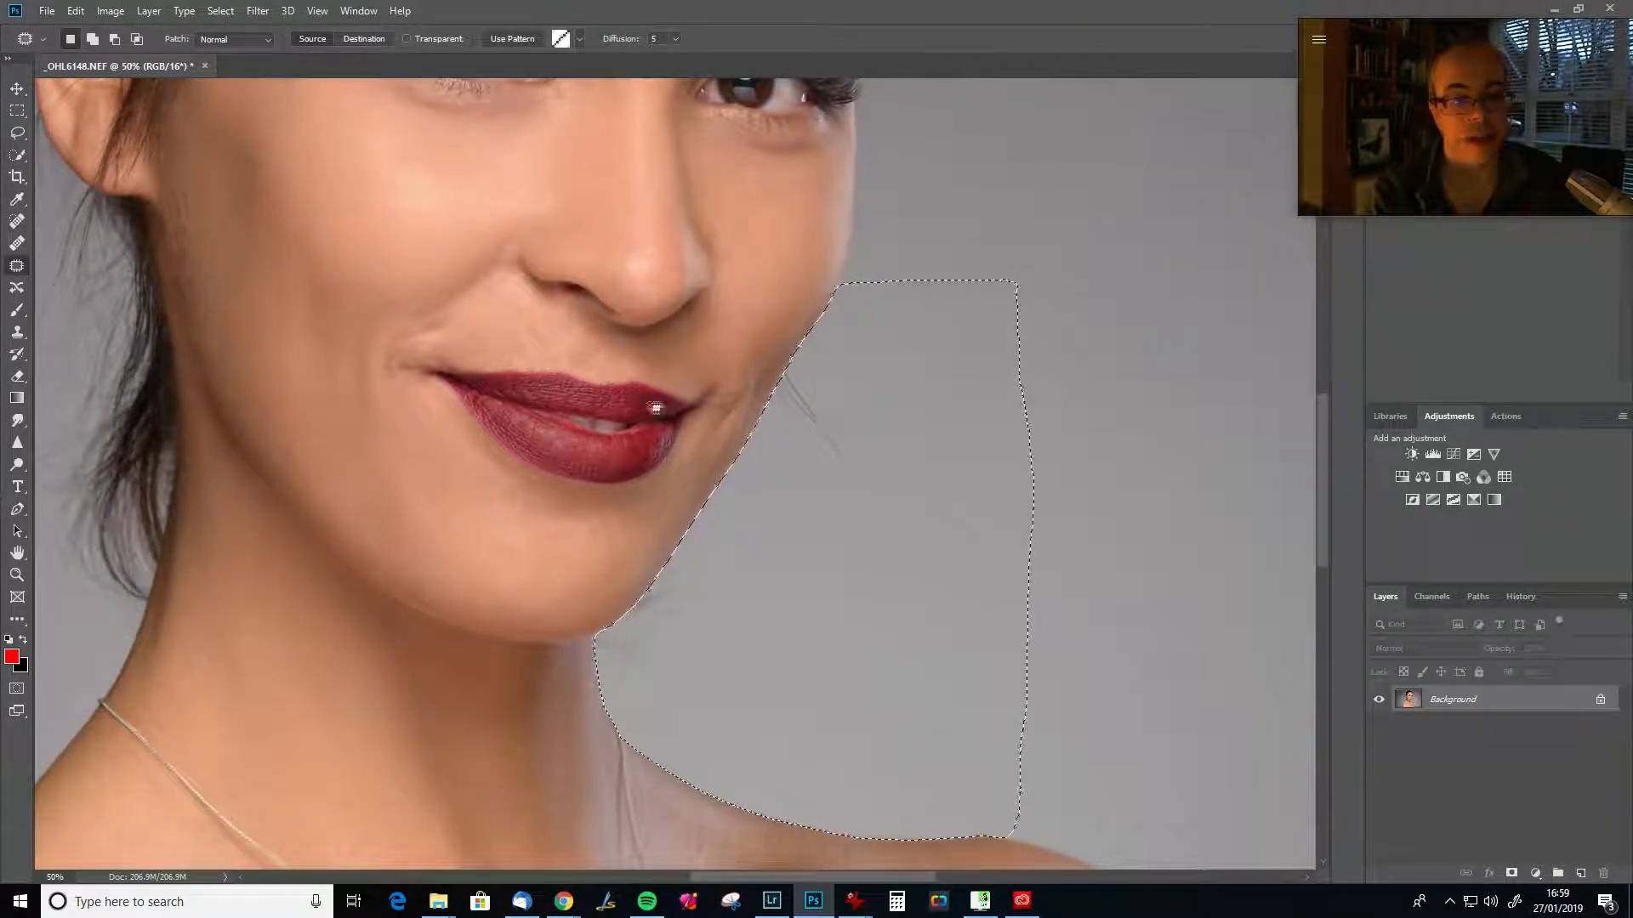
{"action": "left_click", "coordinate": [17, 331]}
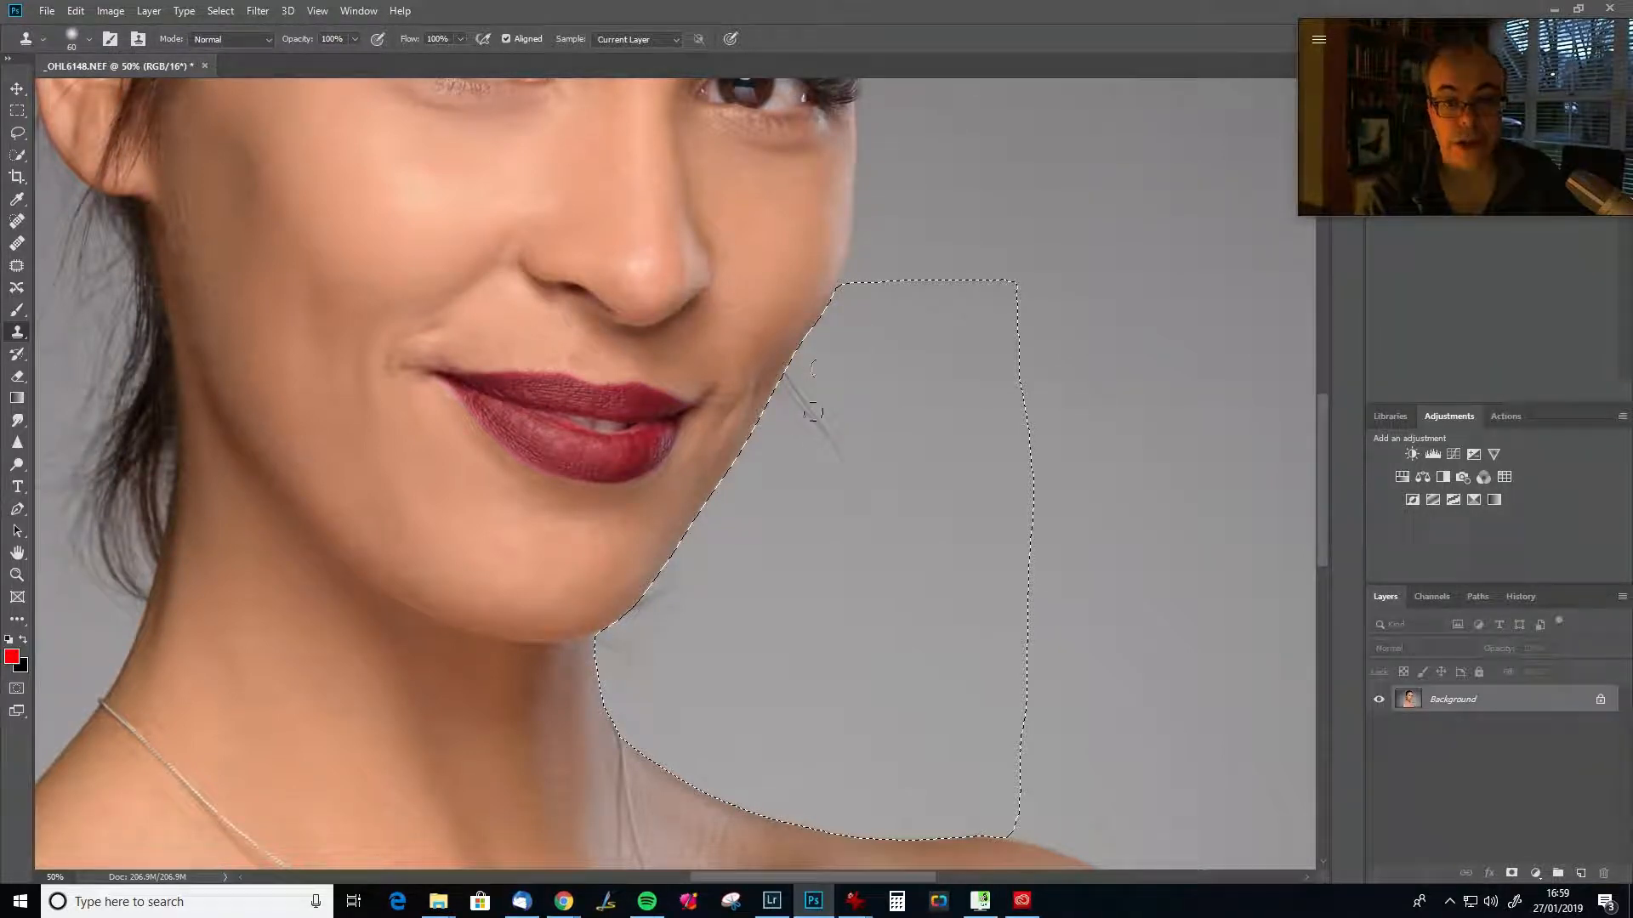
{"action": "key", "text": "alt"}
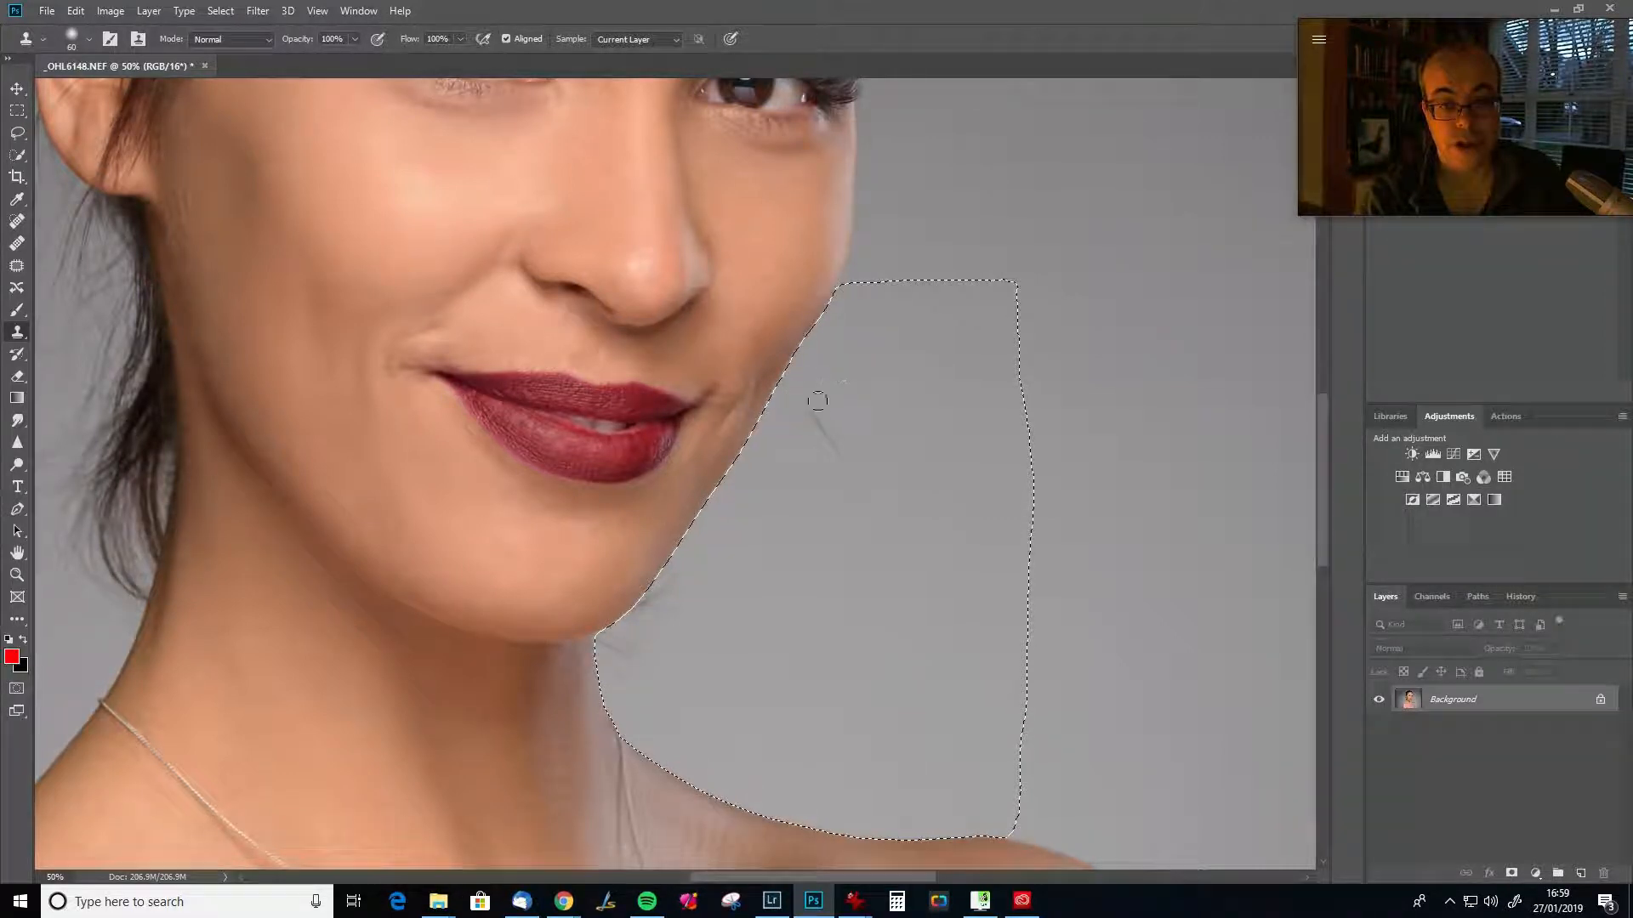
{"action": "key", "text": "alt"}
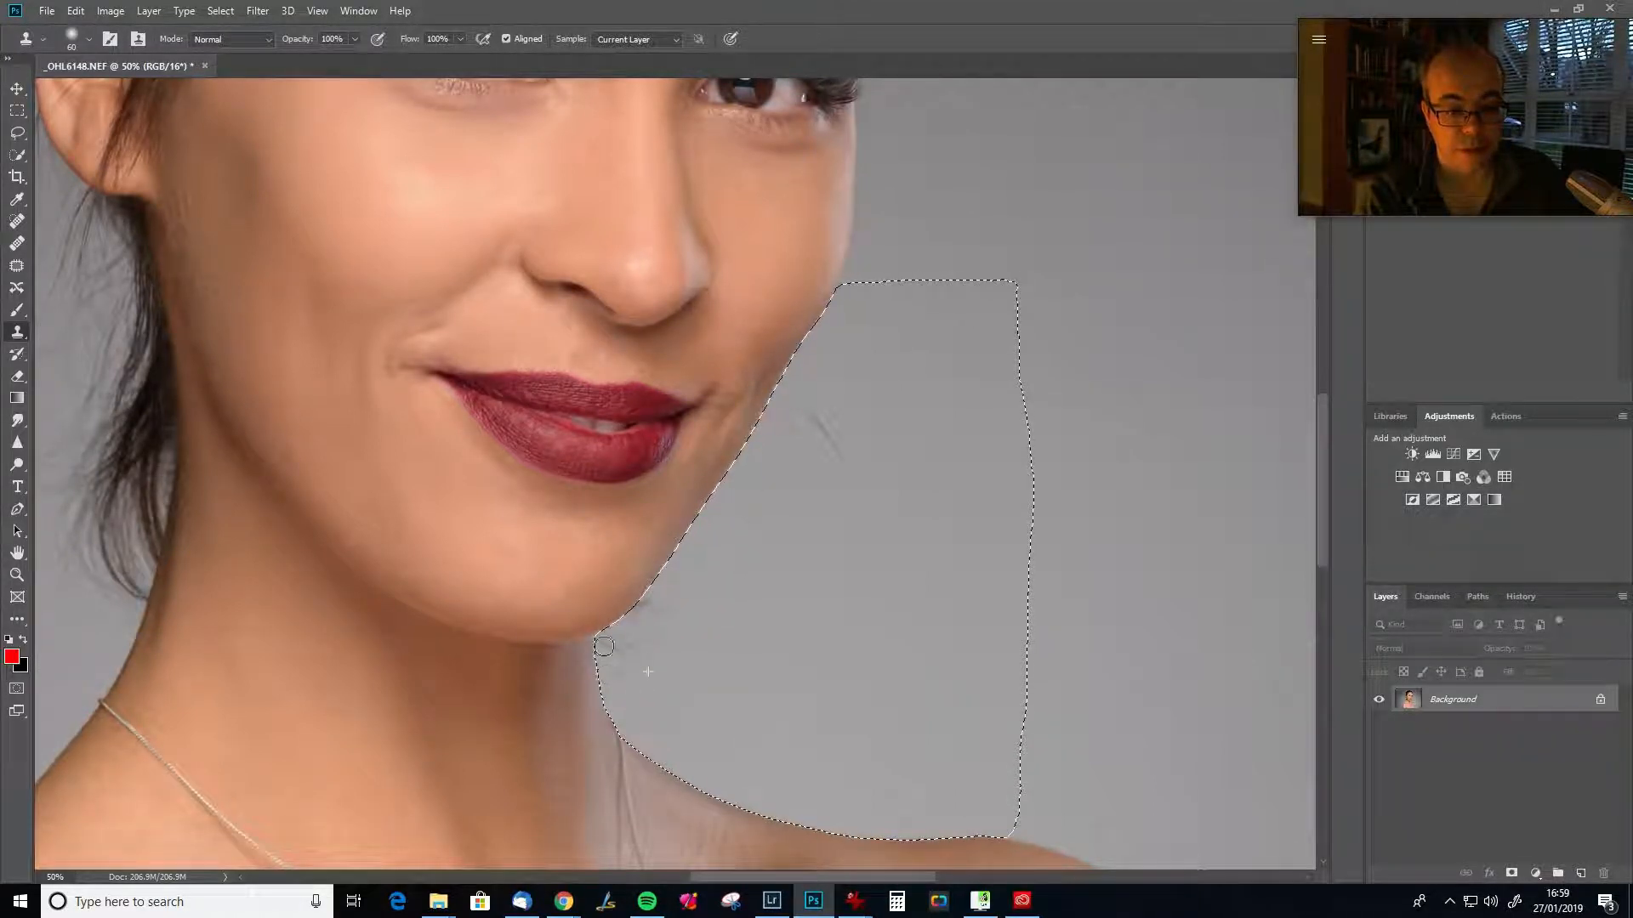
Enlarge the Clone Stamp brush to 200, clone out the stray hairs under the chin, and remove the selection.
{"action": "key", "text": "bracketright"}
{"action": "key", "text": "bracketright"}
{"action": "key", "text": "bracketright"}
{"action": "key", "text": "bracketright"}
{"action": "key", "text": "bracketright"}
{"action": "key", "text": "bracketright"}
{"action": "key", "text": "bracketright"}
{"action": "key", "text": "bracketright"}
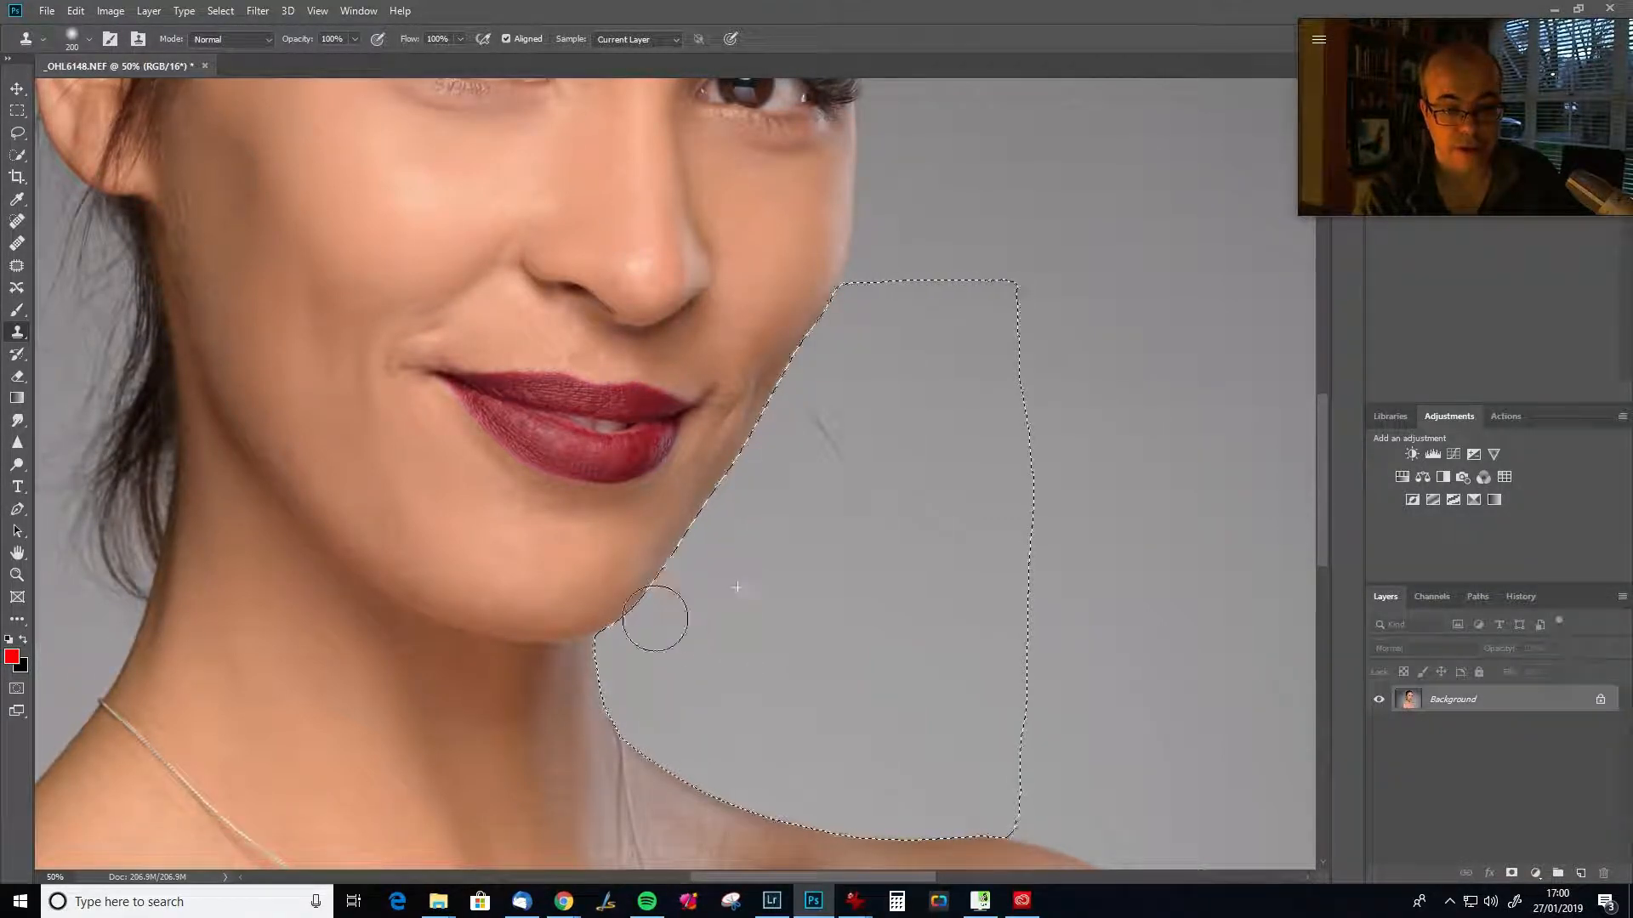
{"action": "key", "text": "alt"}
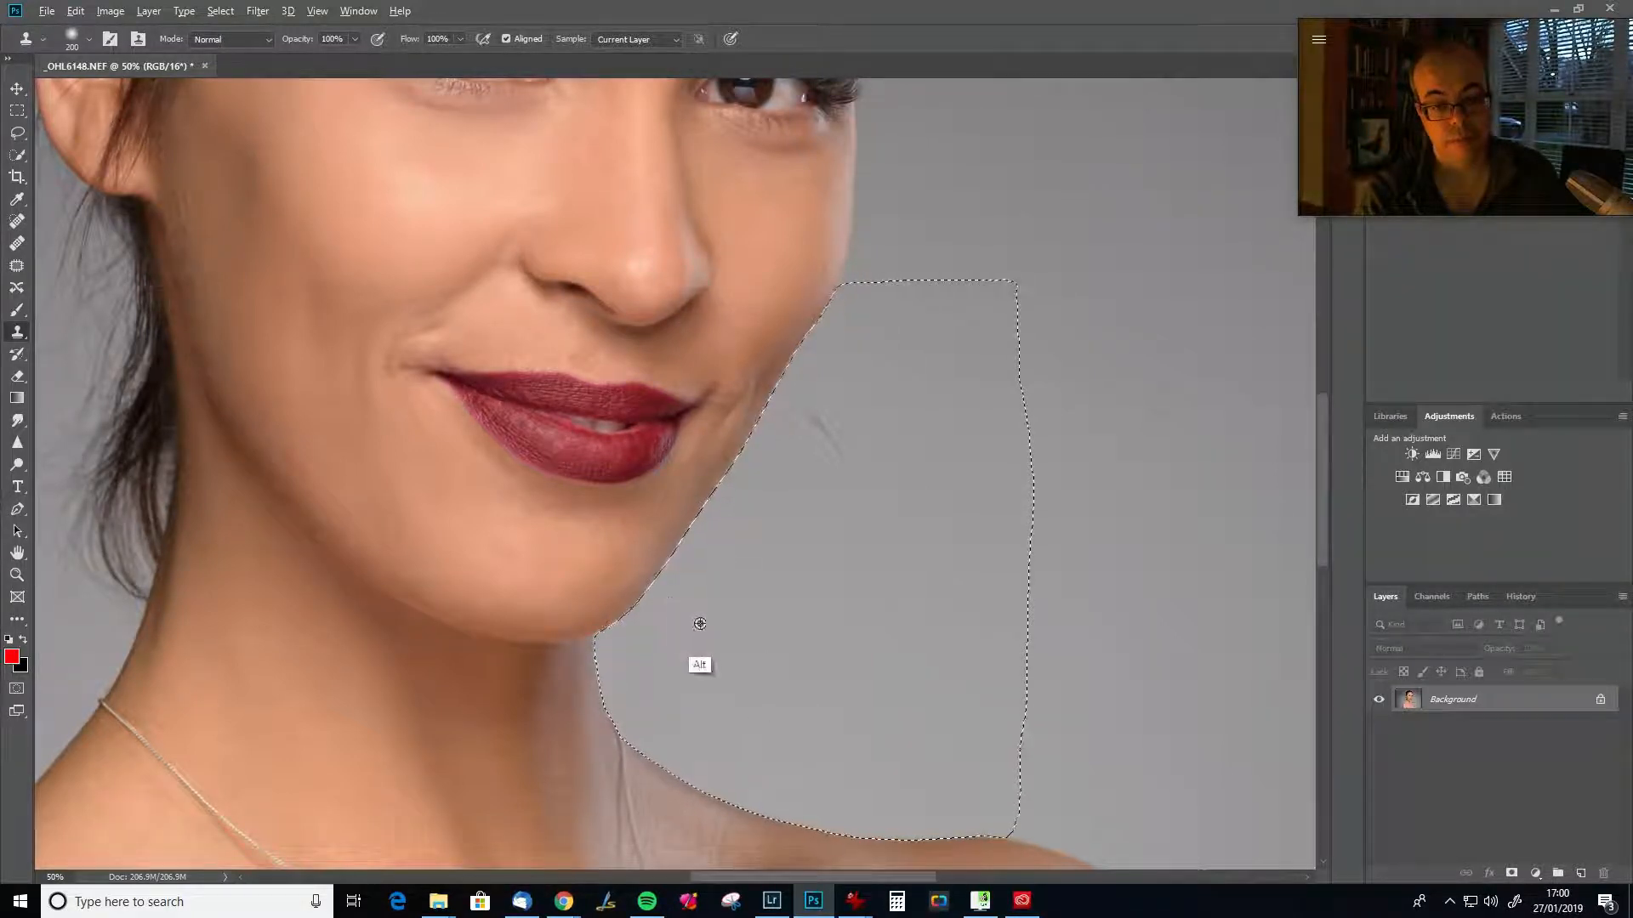
{"action": "key", "text": "ctrl+d"}
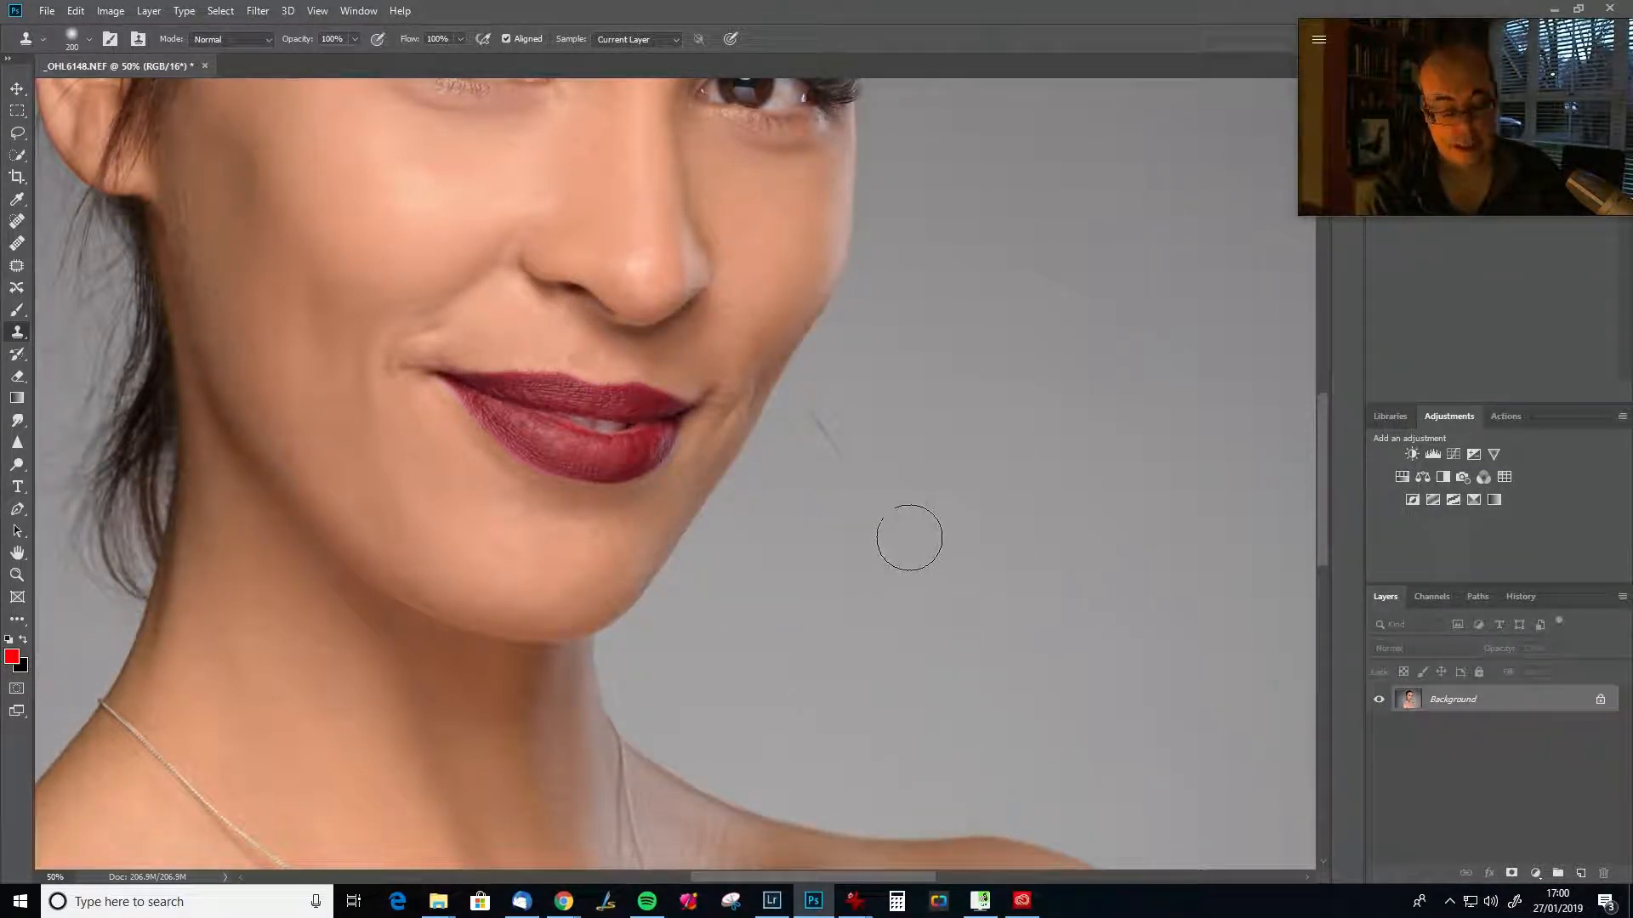
{"action": "key", "text": "ctrl+z"}
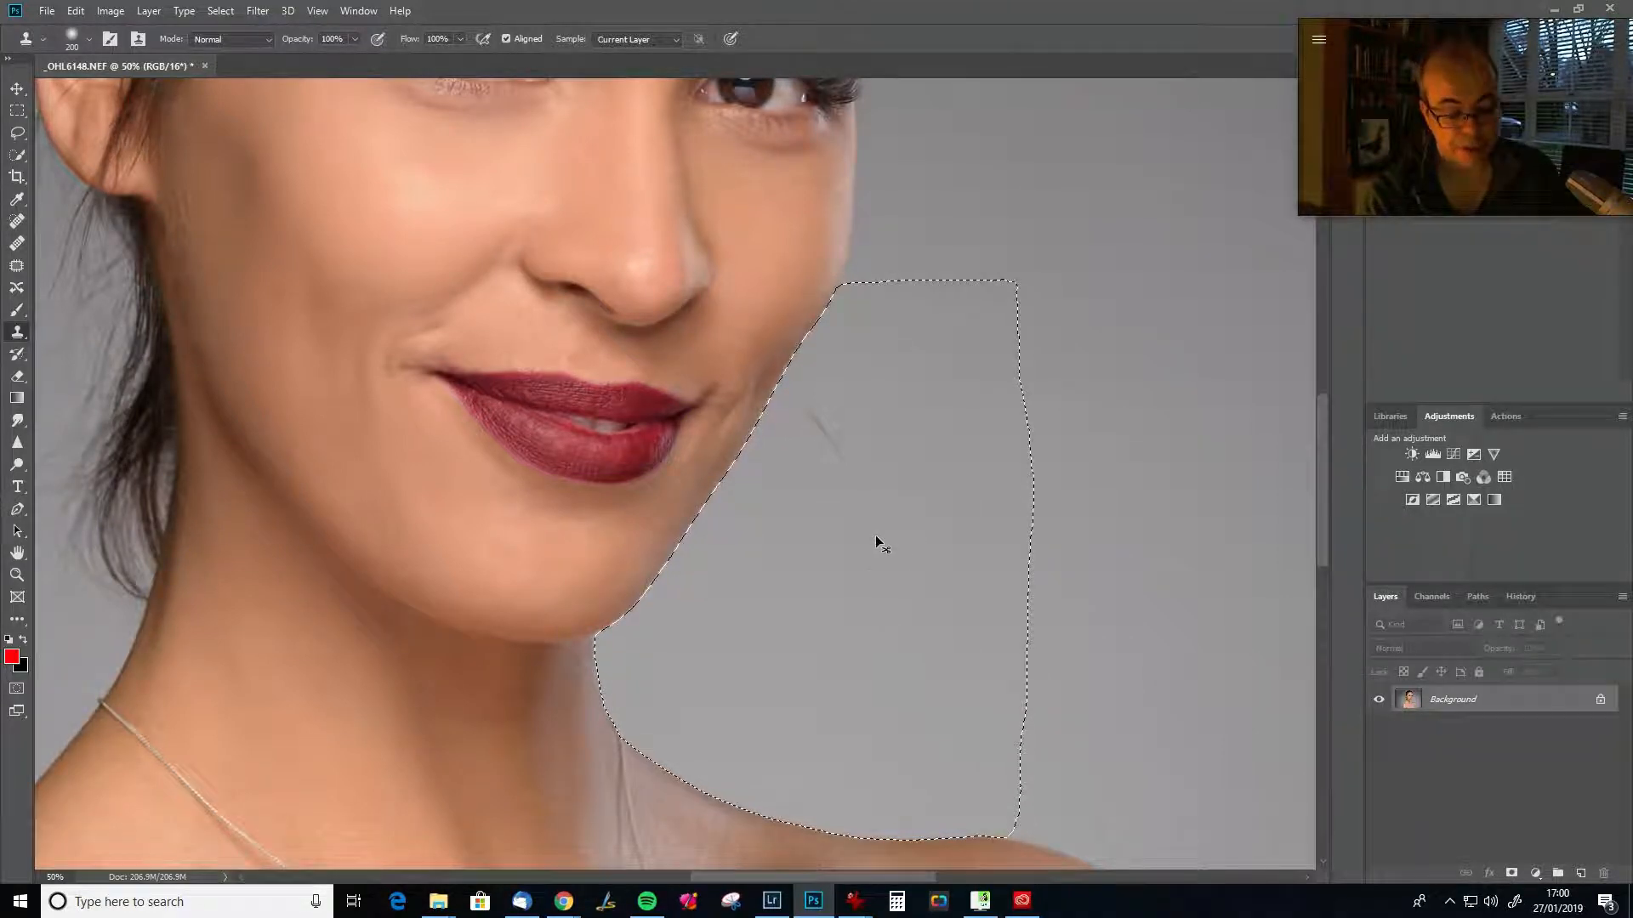
{"action": "key", "text": "ctrl+d"}
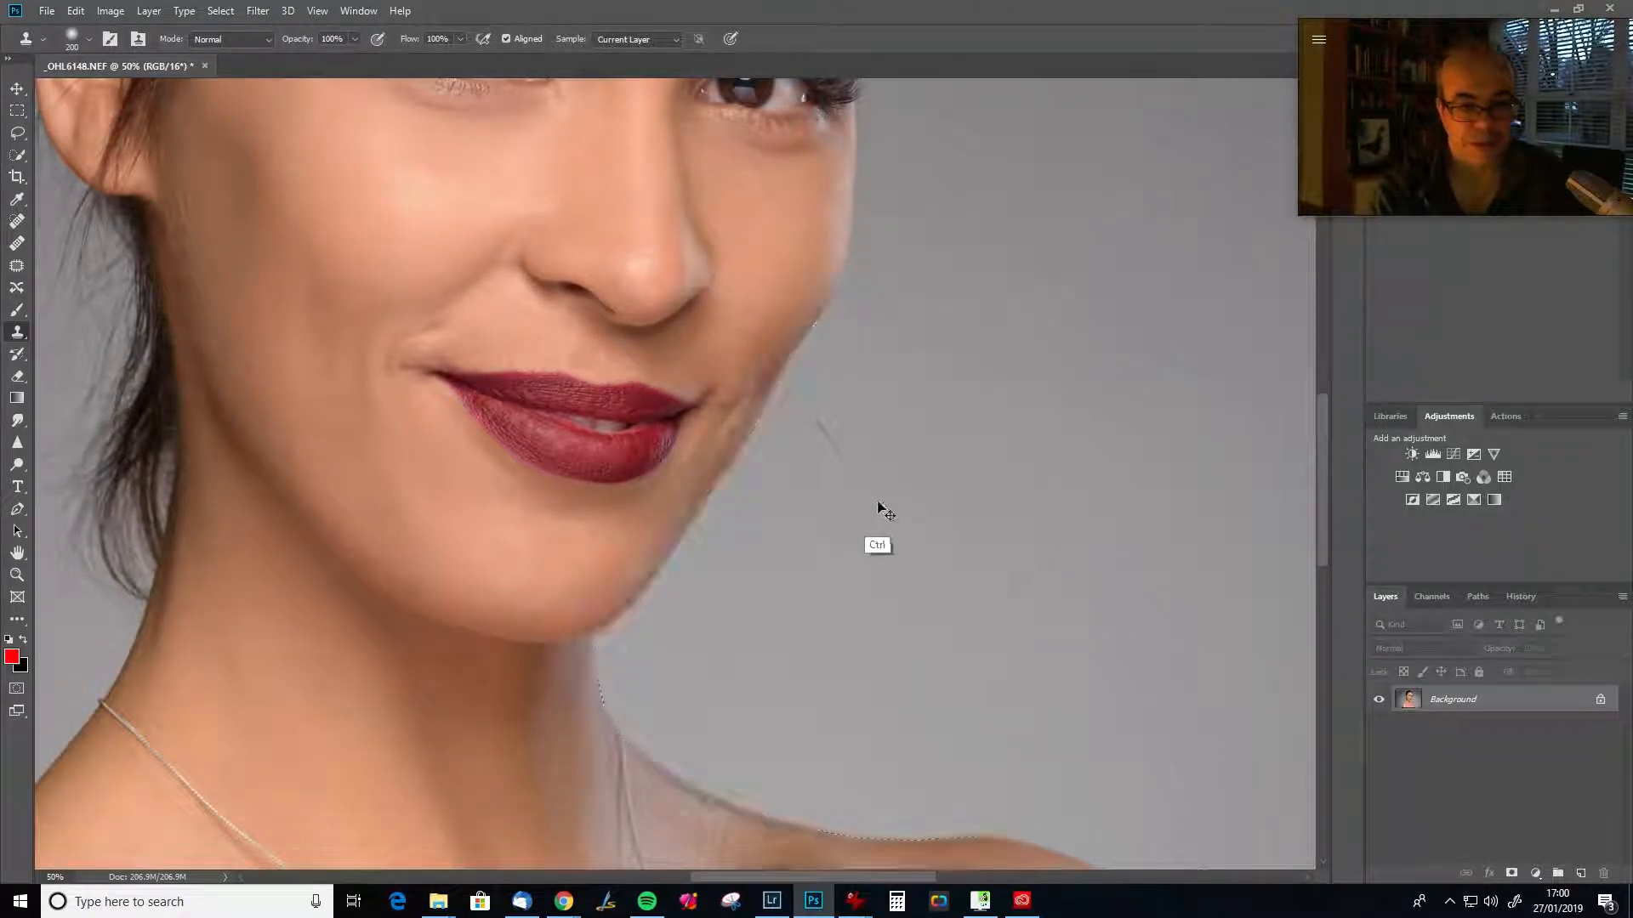
Lasso the leftover stray hair on the backdrop beside the cheek, fill it with Content-Aware at 100% opacity, and deselect.
{"action": "key", "text": "l"}
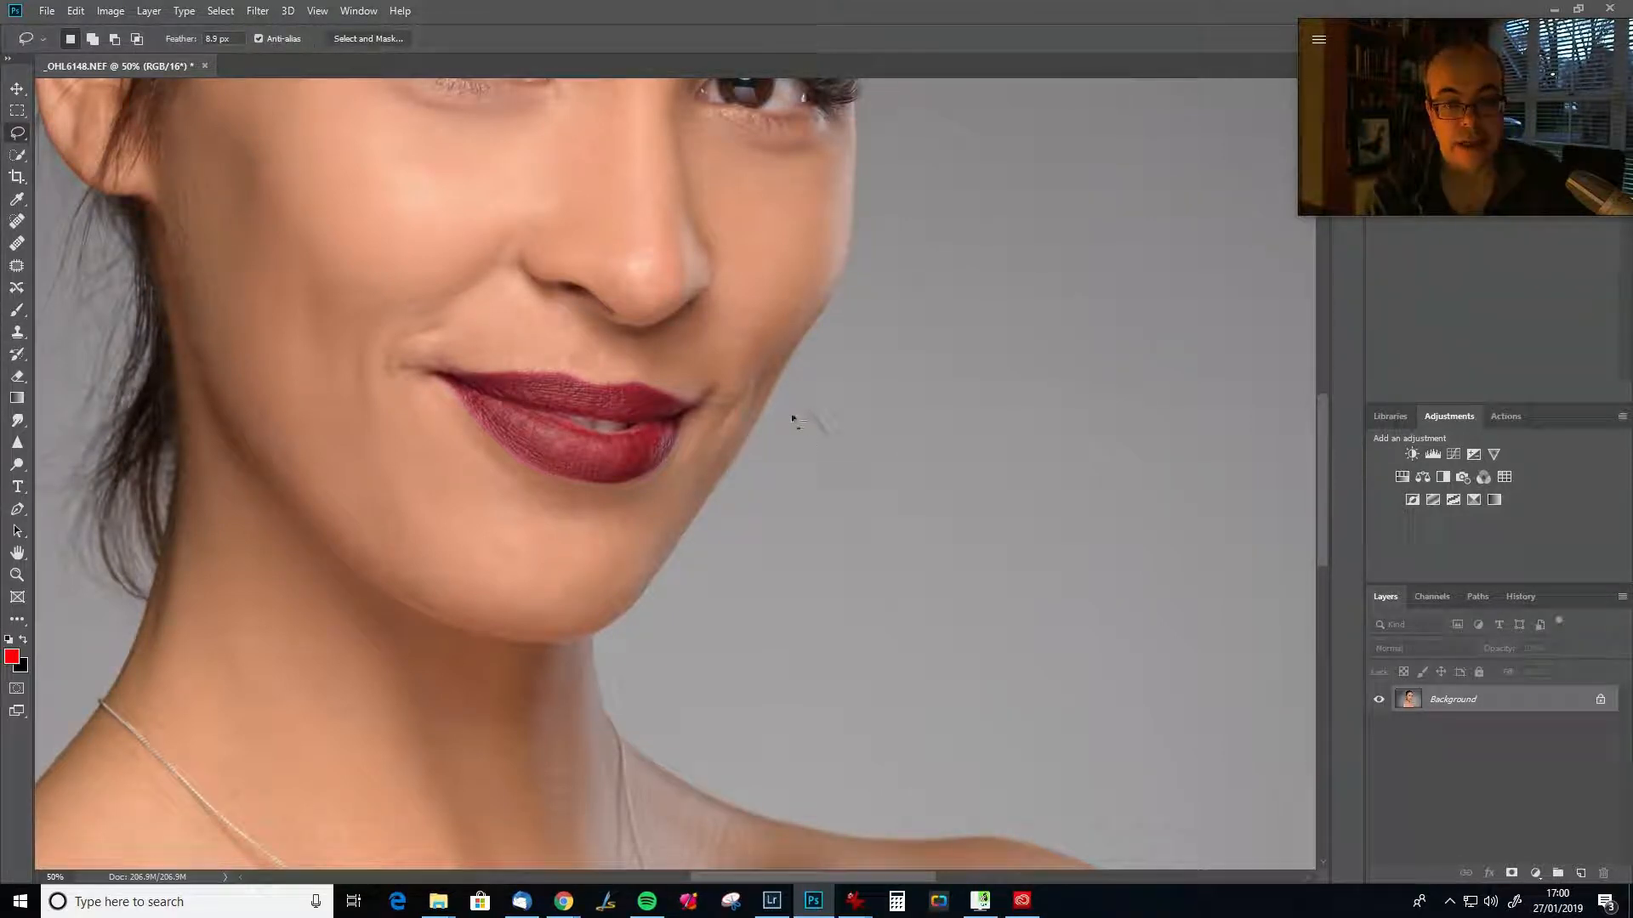
{"action": "left_click_drag", "start_coordinate": [845, 418], "coordinate": [859, 469]}
{"action": "mouse_move", "coordinate": [901, 555]}
{"action": "left_mouse_down"}
{"action": "mouse_move", "coordinate": [905, 642]}
{"action": "mouse_move", "coordinate": [858, 580]}
{"action": "left_mouse_up"}
{"action": "left_click_drag", "start_coordinate": [835, 508], "coordinate": [809, 448]}
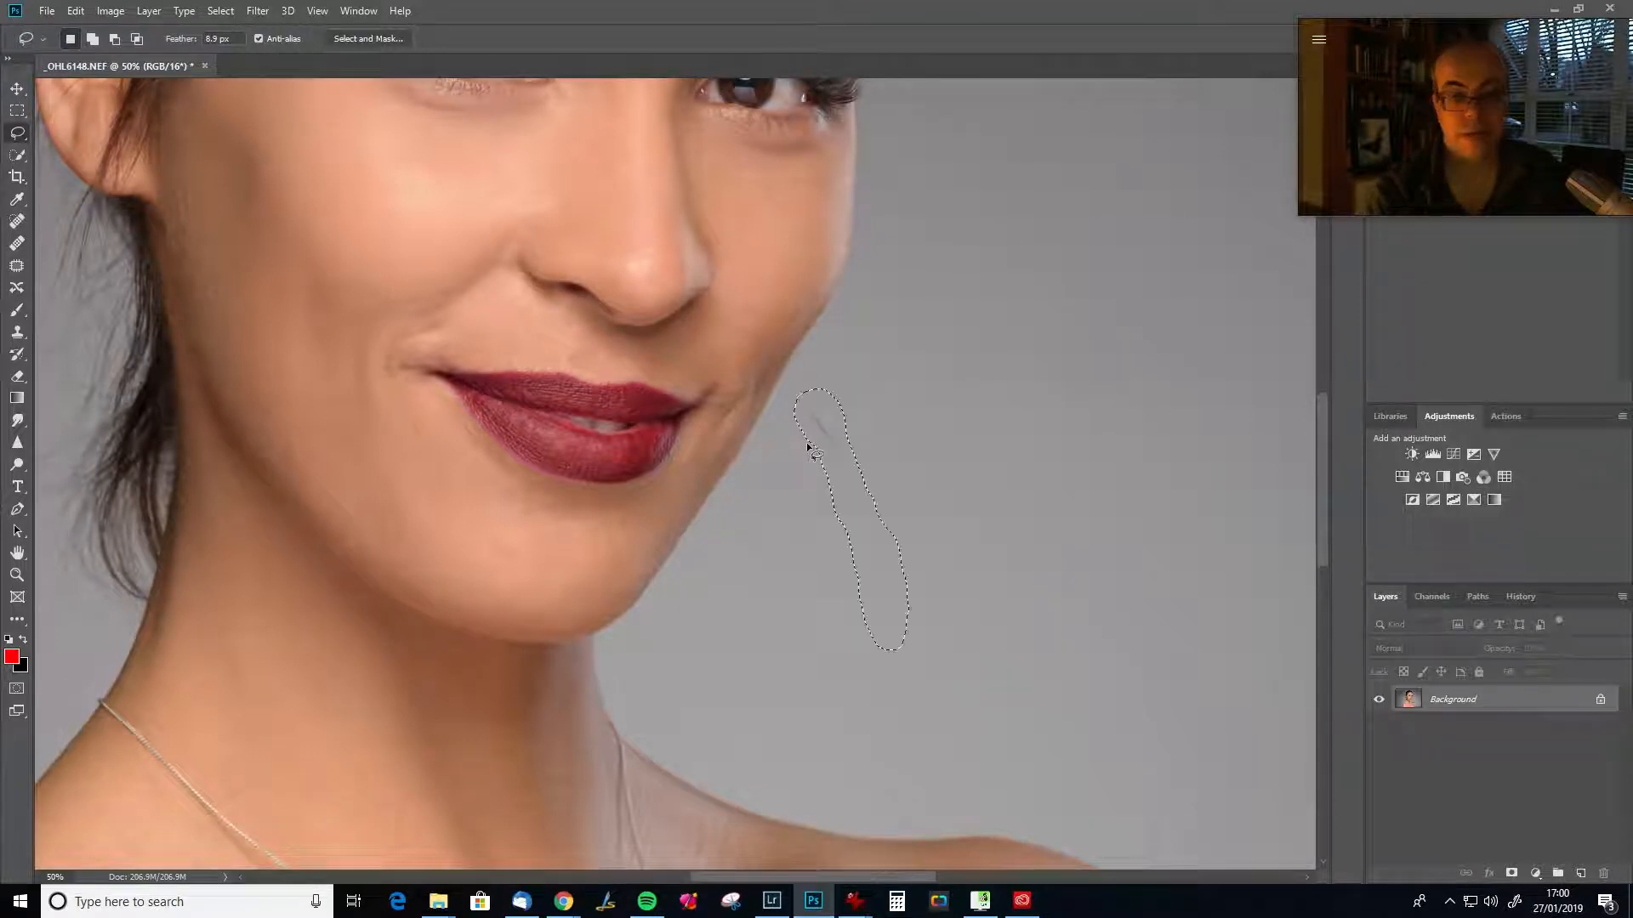
{"action": "key", "text": "shift+F5"}
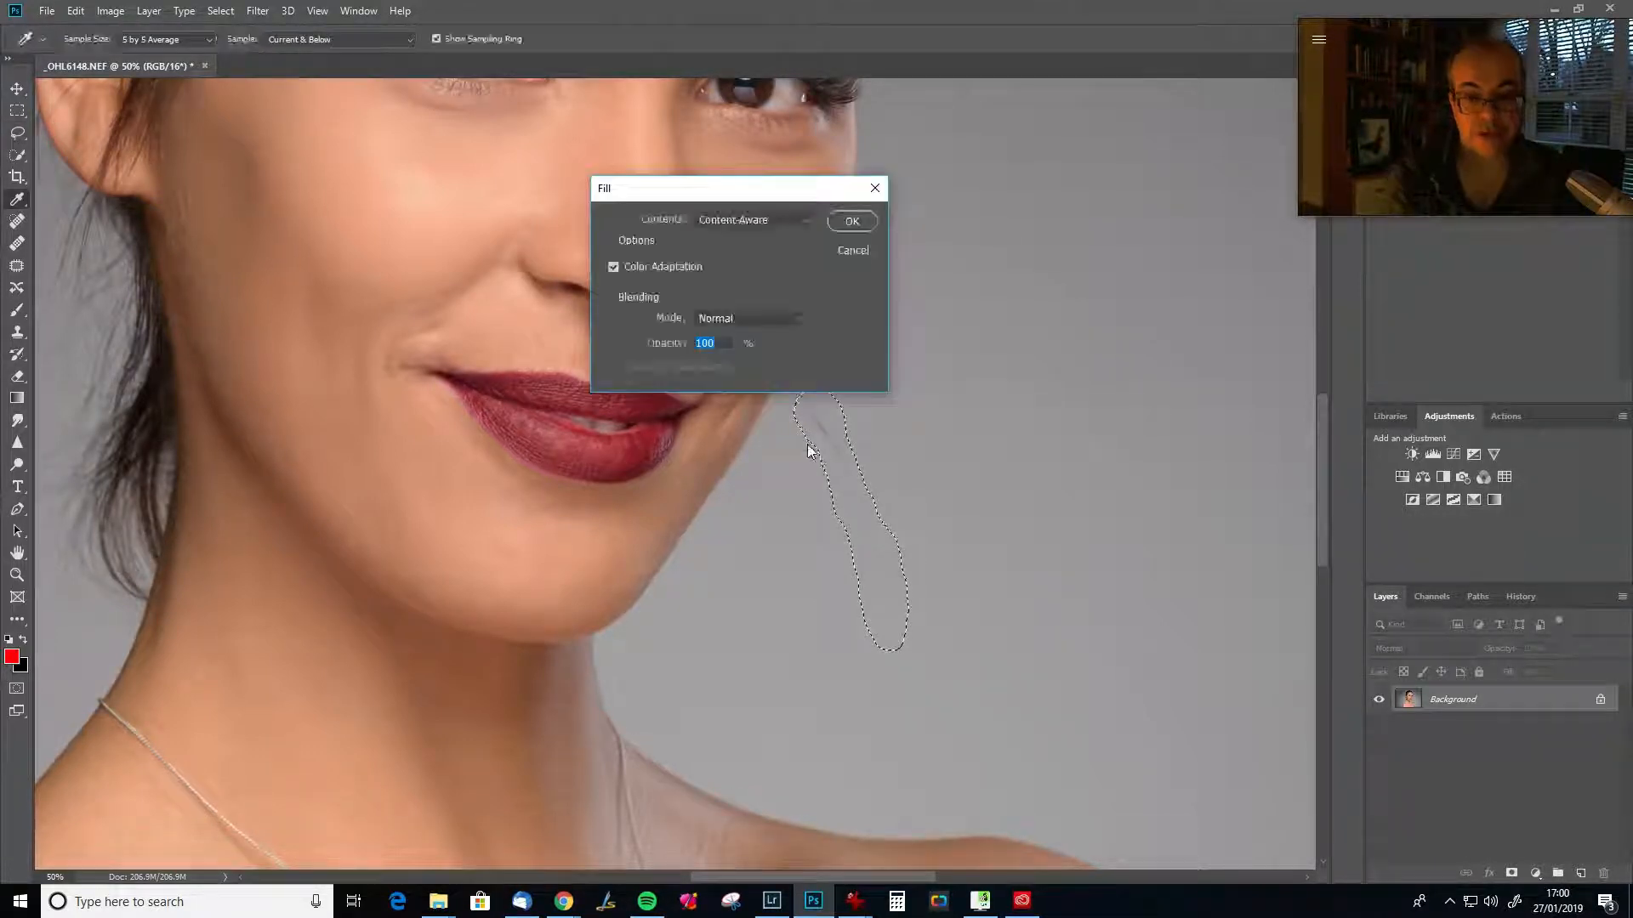
{"action": "key", "text": "Return"}
{"action": "key", "text": "l"}
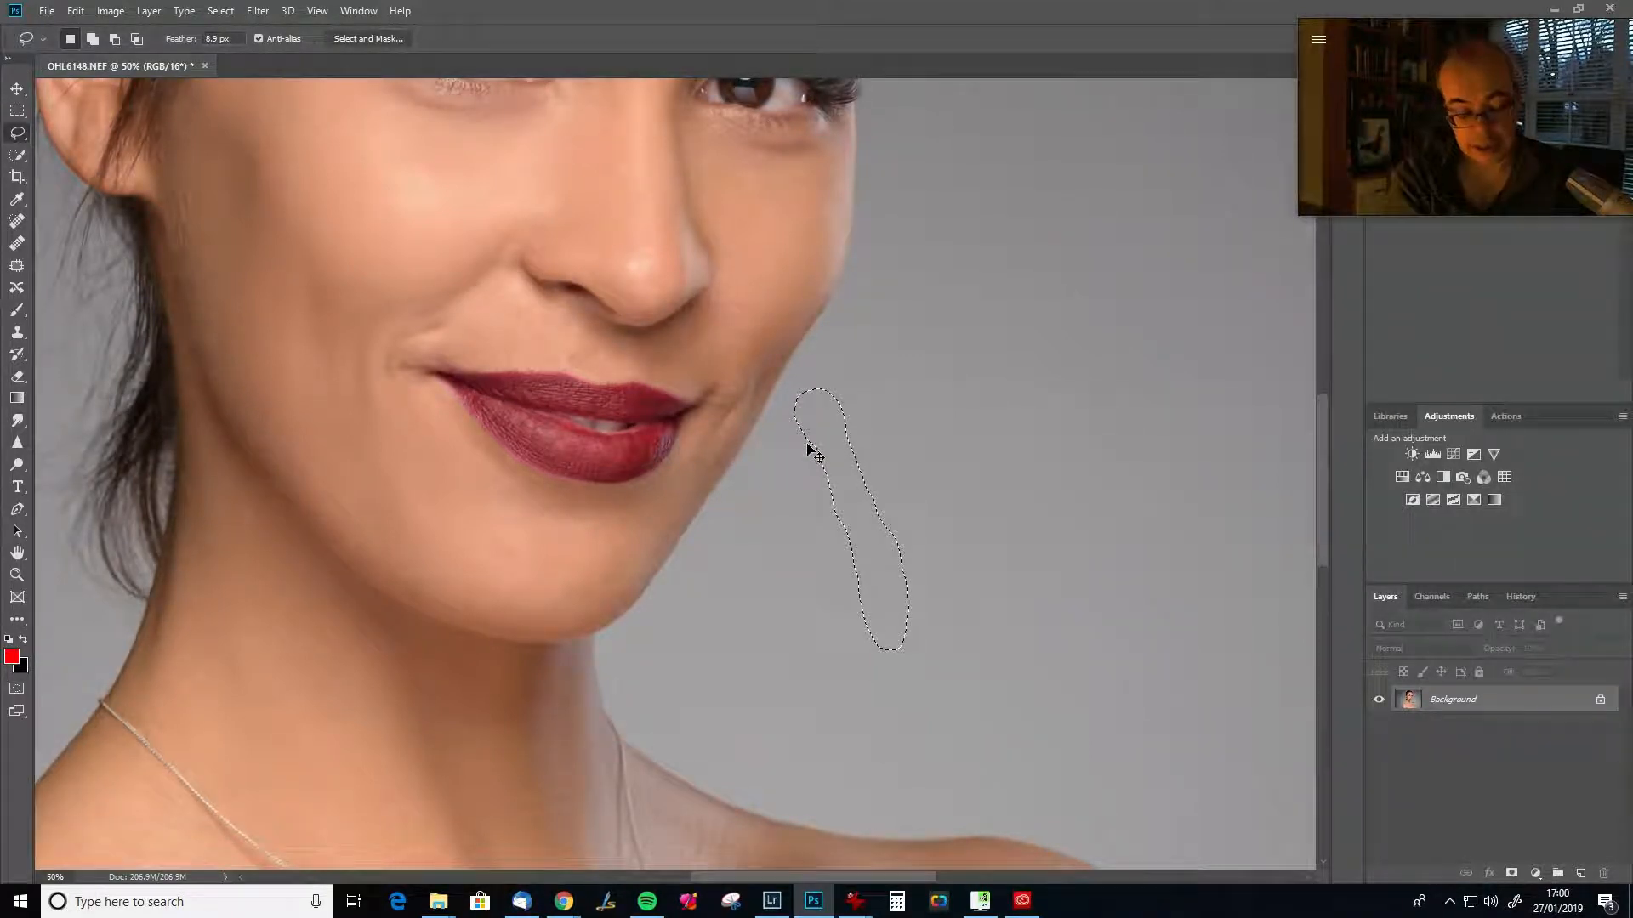
{"action": "key", "text": "ctrl+d"}
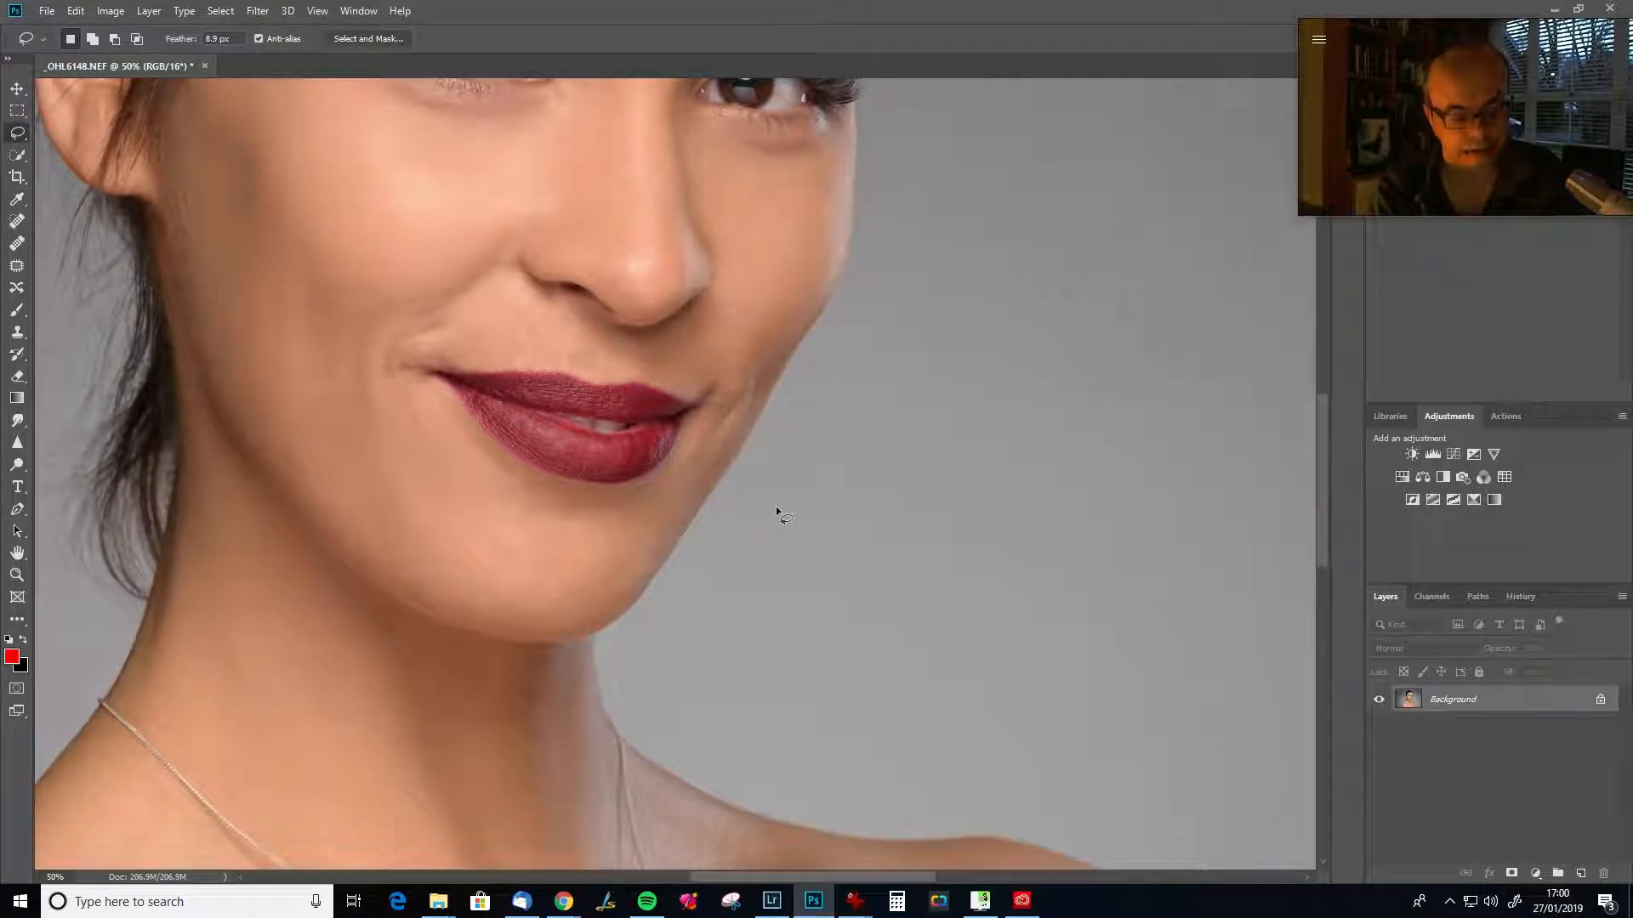
{"action": "key", "text": "ctrl+z"}
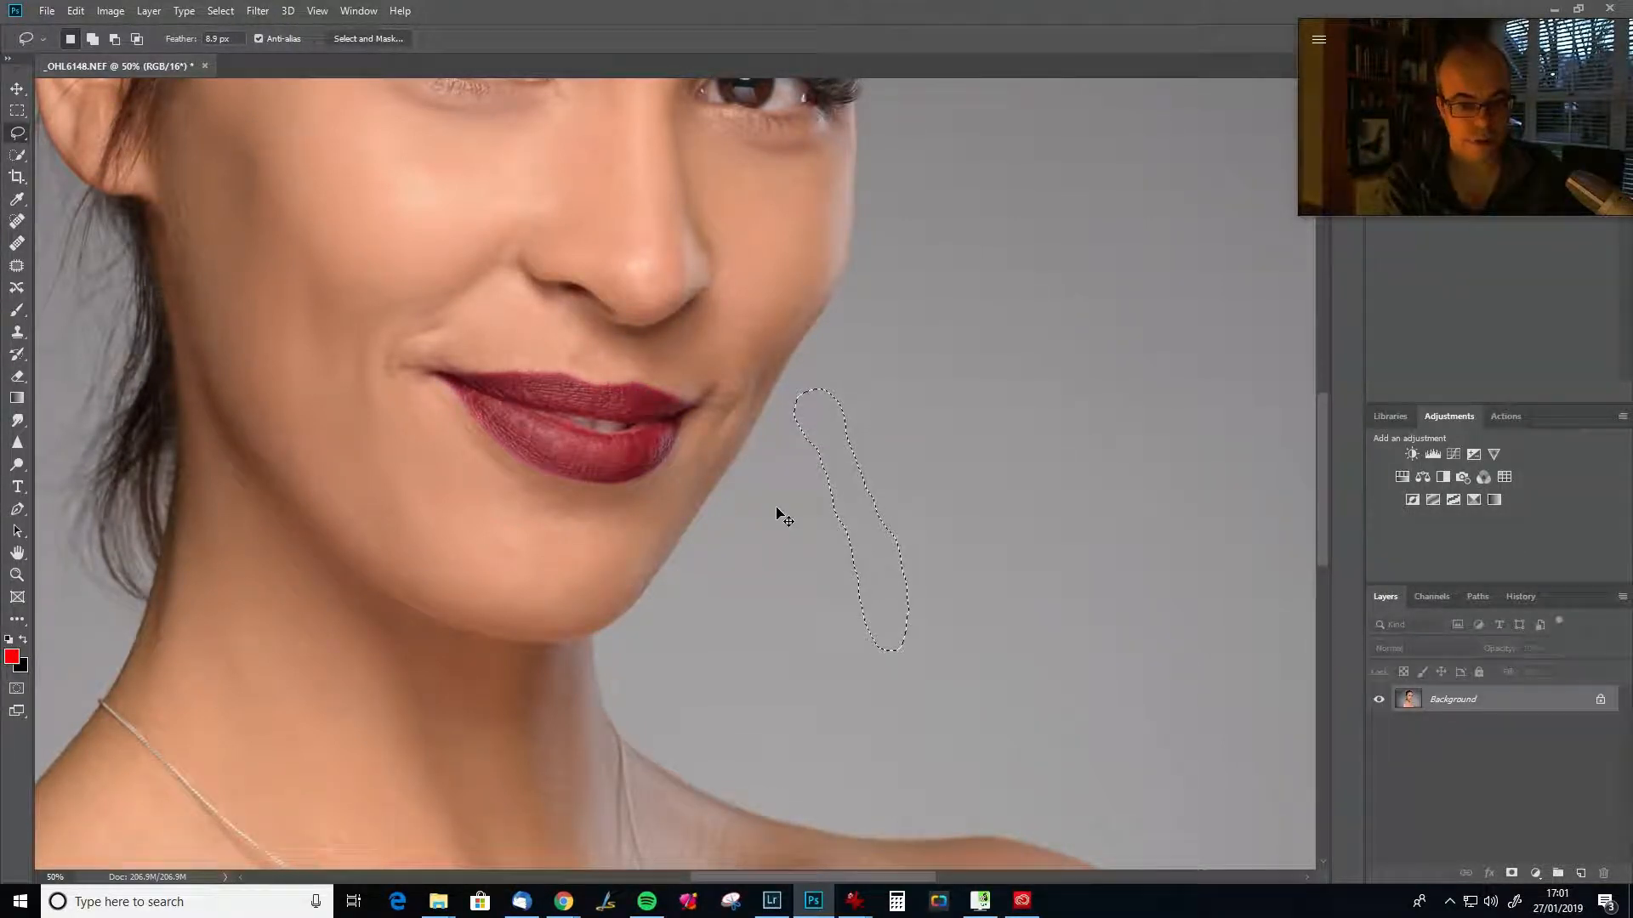
{"action": "key", "text": "ctrl+d"}
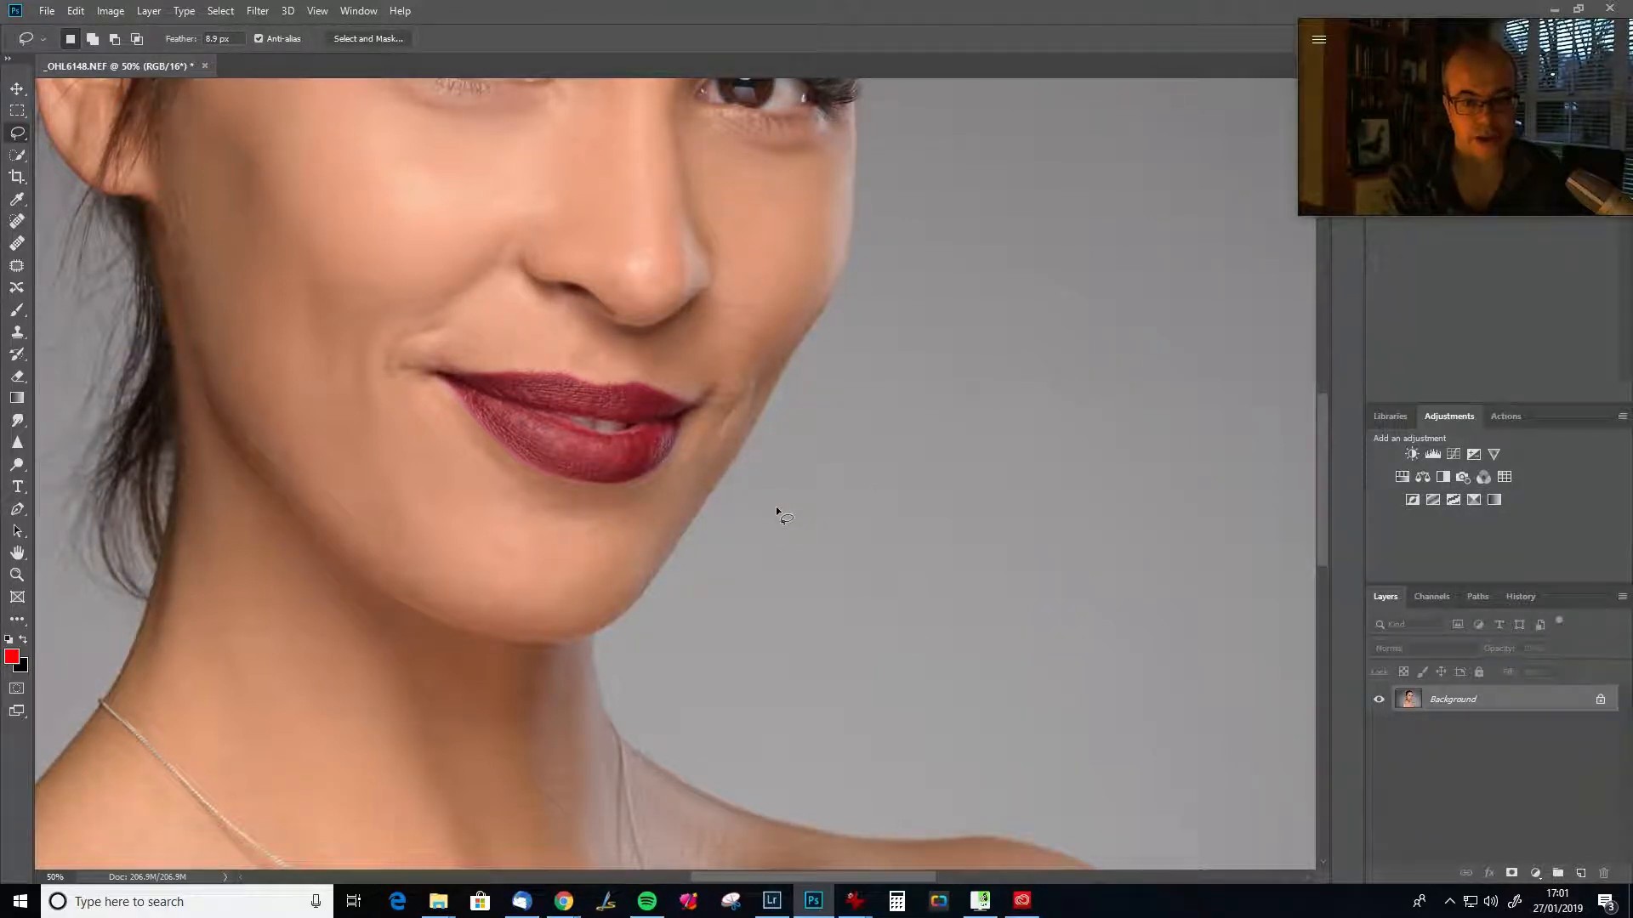
Quick-select the backdrop patch beside the jaw, clone clean backdrop inside it with a size 100 Clone Stamp brush, and deselect.
{"action": "left_click", "coordinate": [19, 159]}
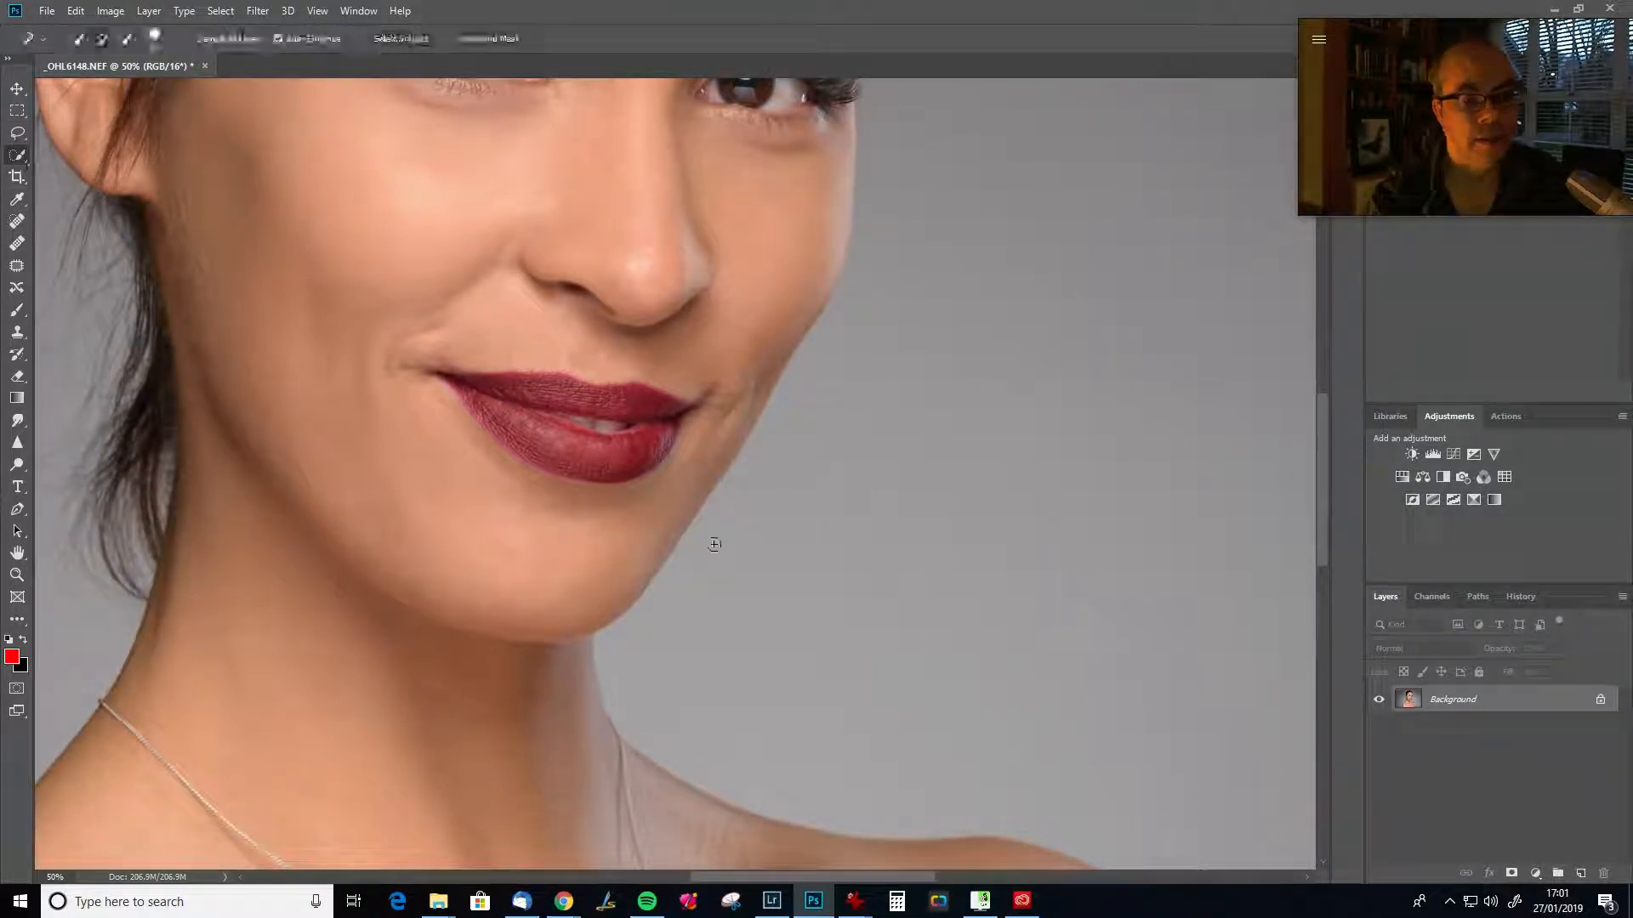
{"action": "left_click_drag", "start_coordinate": [810, 424], "coordinate": [778, 586]}
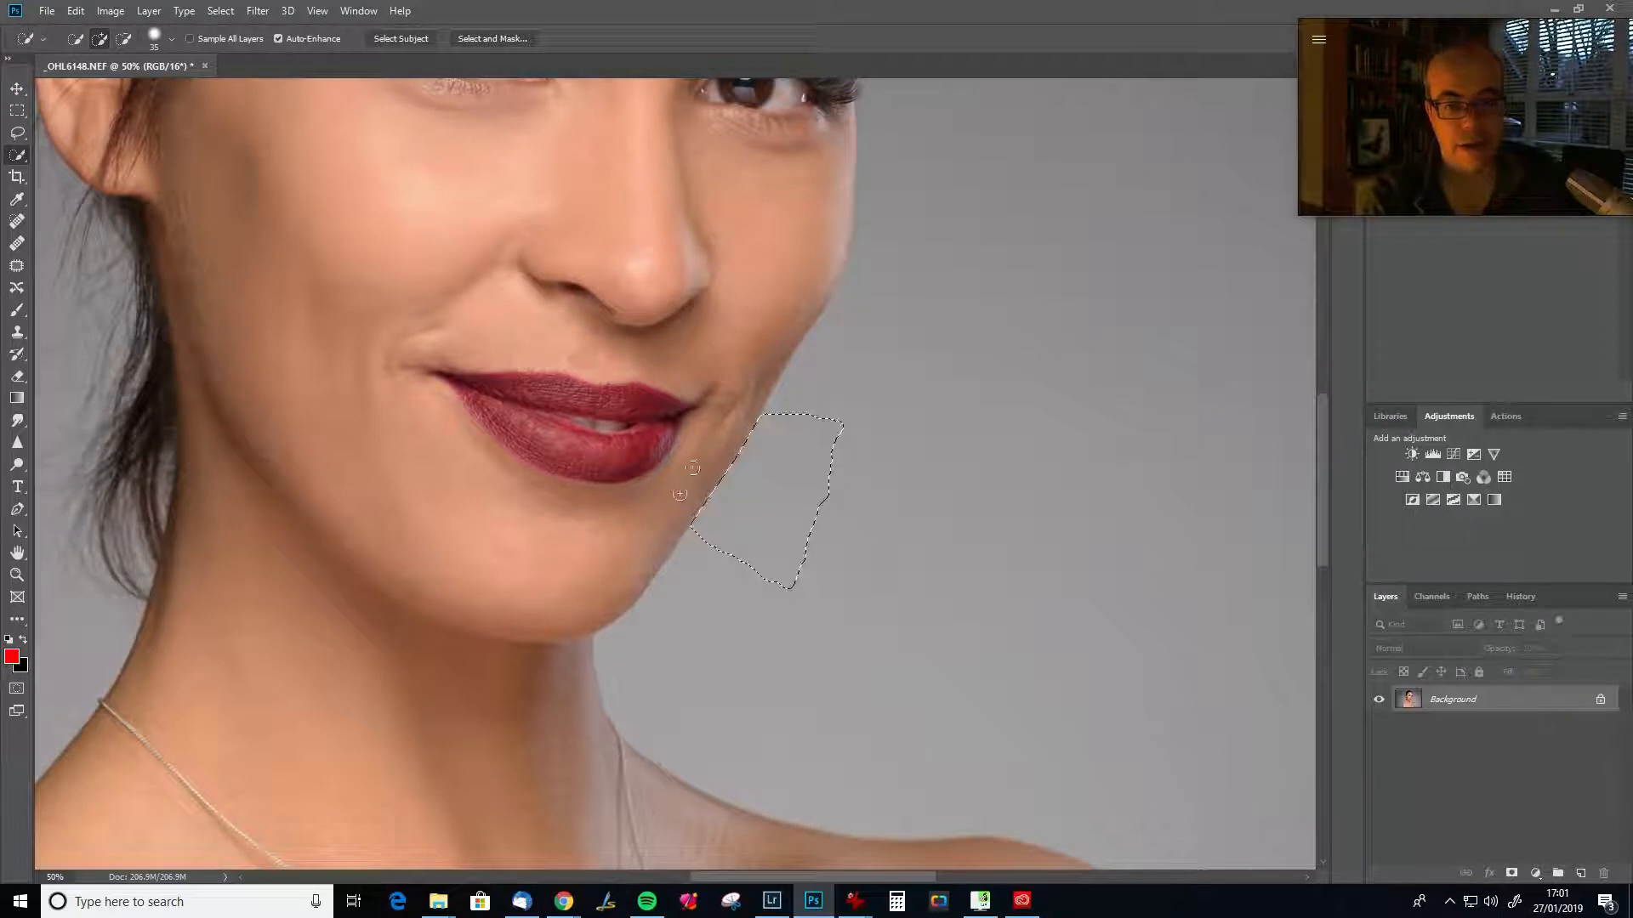
{"action": "left_click", "coordinate": [17, 331]}
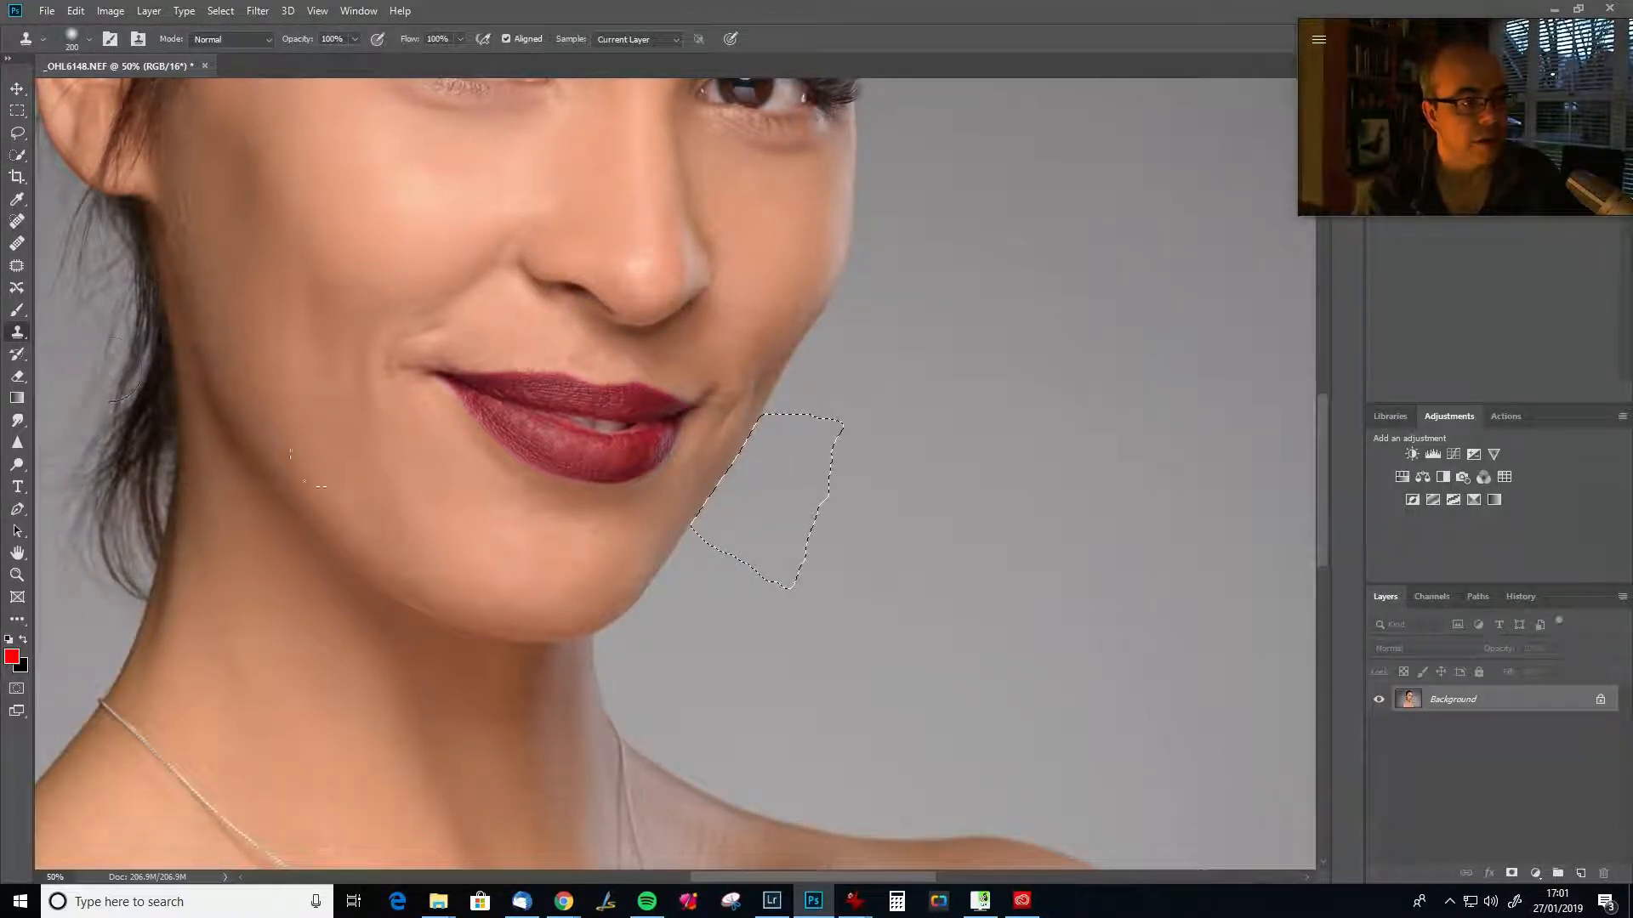
{"action": "key", "text": "bracketleft"}
{"action": "key", "text": "bracketleft"}
{"action": "key", "text": "bracketleft"}
{"action": "key", "text": "bracketleft"}
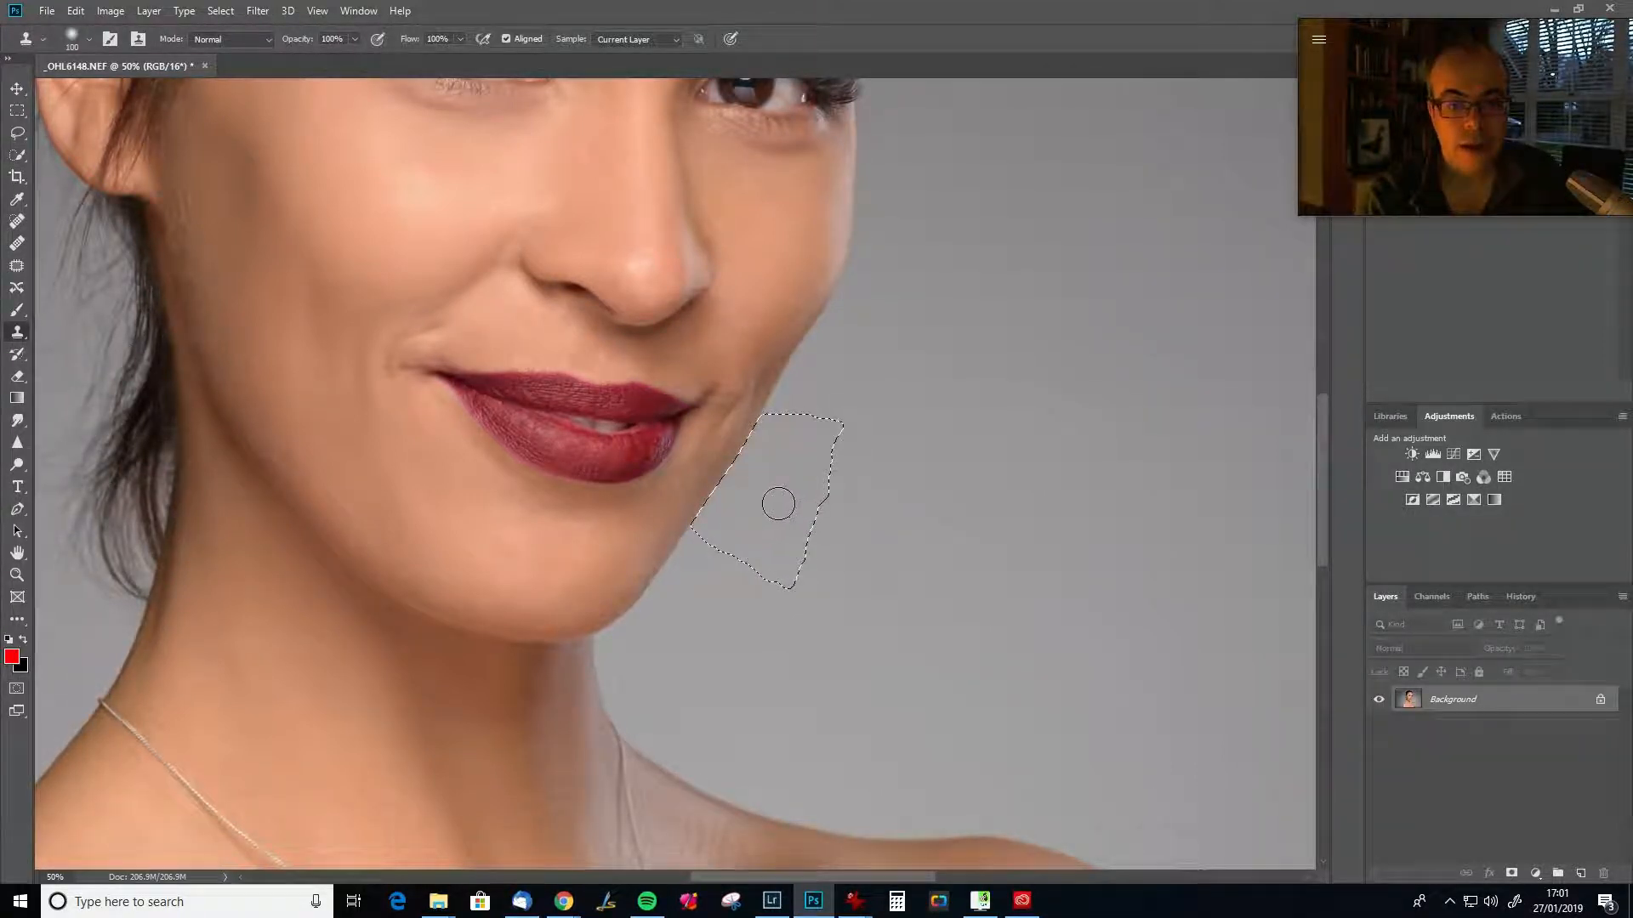
{"action": "key", "text": "alt"}
{"action": "left_click", "coordinate": [762, 494], "text": "alt"}
{"action": "left_click_drag", "start_coordinate": [736, 467], "coordinate": [838, 481]}
{"action": "key", "text": "ctrl+d"}
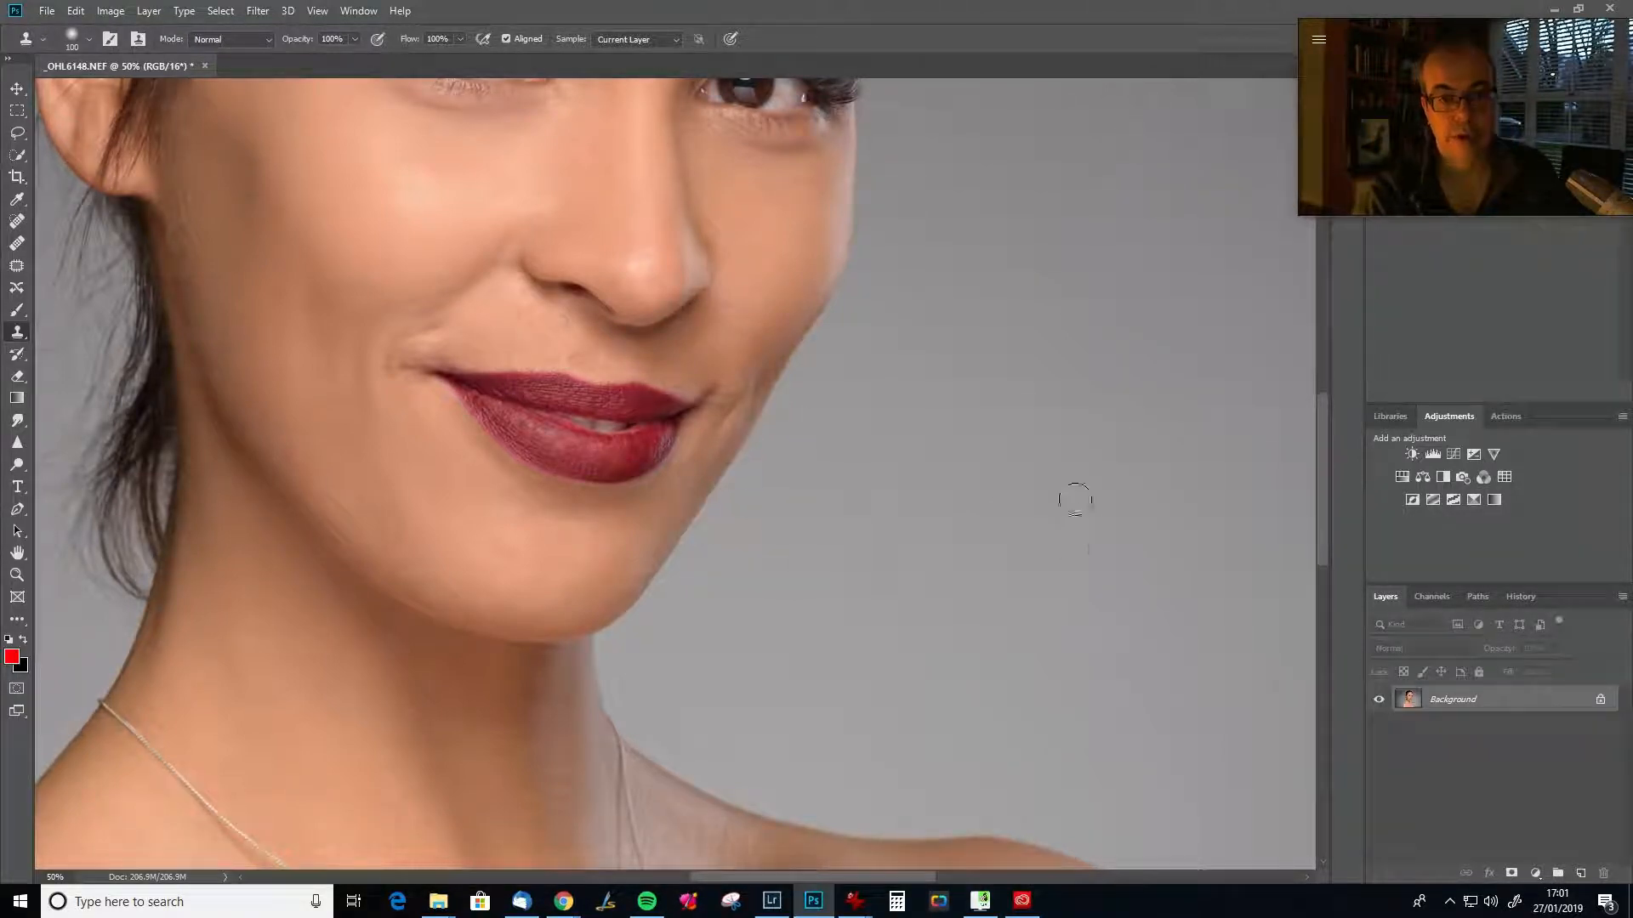
Duplicate the retouched Background as a new layer for the remaining hair cleanup.
{"action": "left_click_drag", "start_coordinate": [1074, 498], "coordinate": [872, 763]}
{"action": "mouse_move", "coordinate": [845, 532]}
{"action": "left_mouse_down"}
{"action": "mouse_move", "coordinate": [901, 717]}
{"action": "mouse_move", "coordinate": [727, 633]}
{"action": "left_mouse_up"}
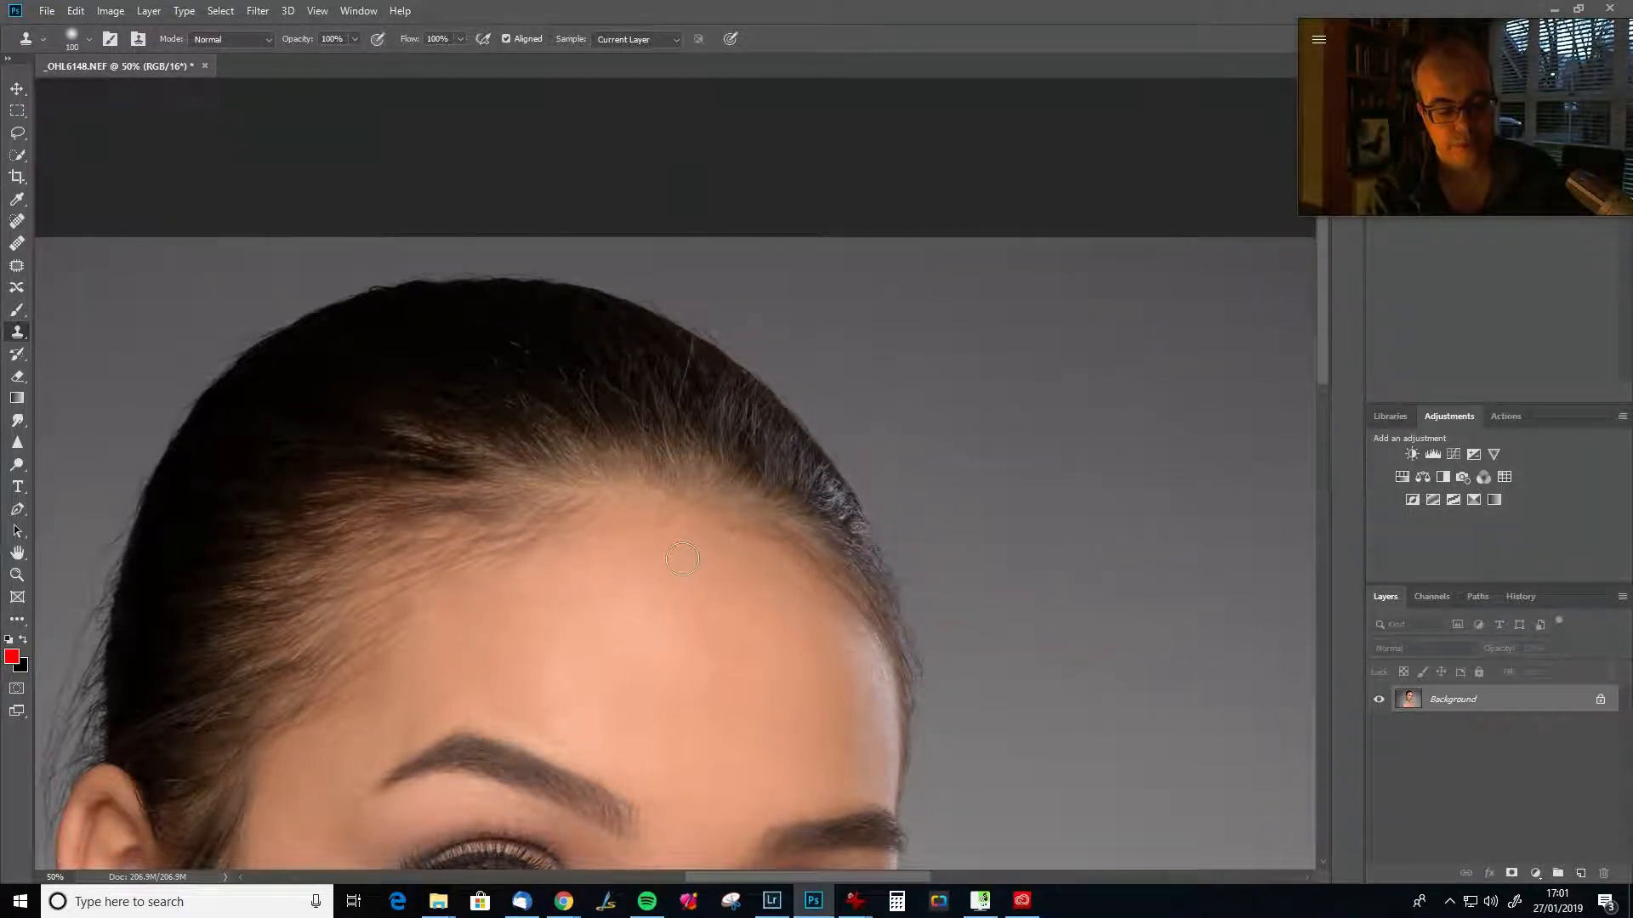
{"action": "left_click_drag", "start_coordinate": [682, 559], "coordinate": [831, 444]}
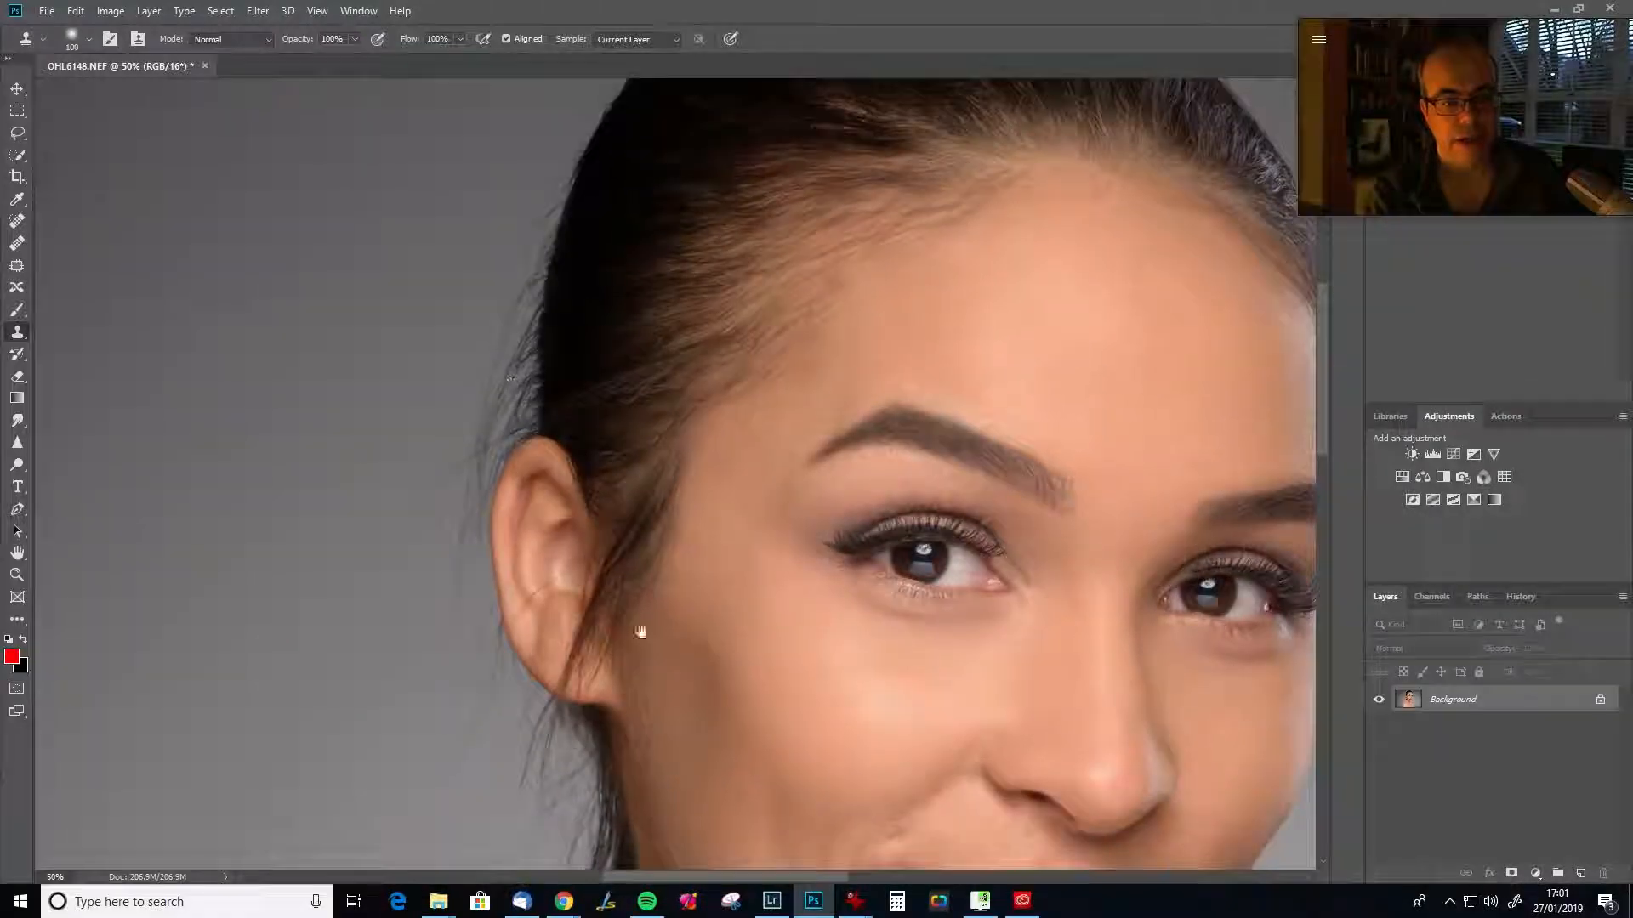
{"action": "left_click_drag", "start_coordinate": [638, 627], "coordinate": [693, 430]}
{"action": "mouse_move", "coordinate": [686, 543]}
{"action": "left_mouse_down"}
{"action": "mouse_move", "coordinate": [724, 441]}
{"action": "mouse_move", "coordinate": [746, 486]}
{"action": "mouse_move", "coordinate": [714, 510]}
{"action": "mouse_move", "coordinate": [736, 510]}
{"action": "left_mouse_up"}
{"action": "key", "text": "ctrl+j"}
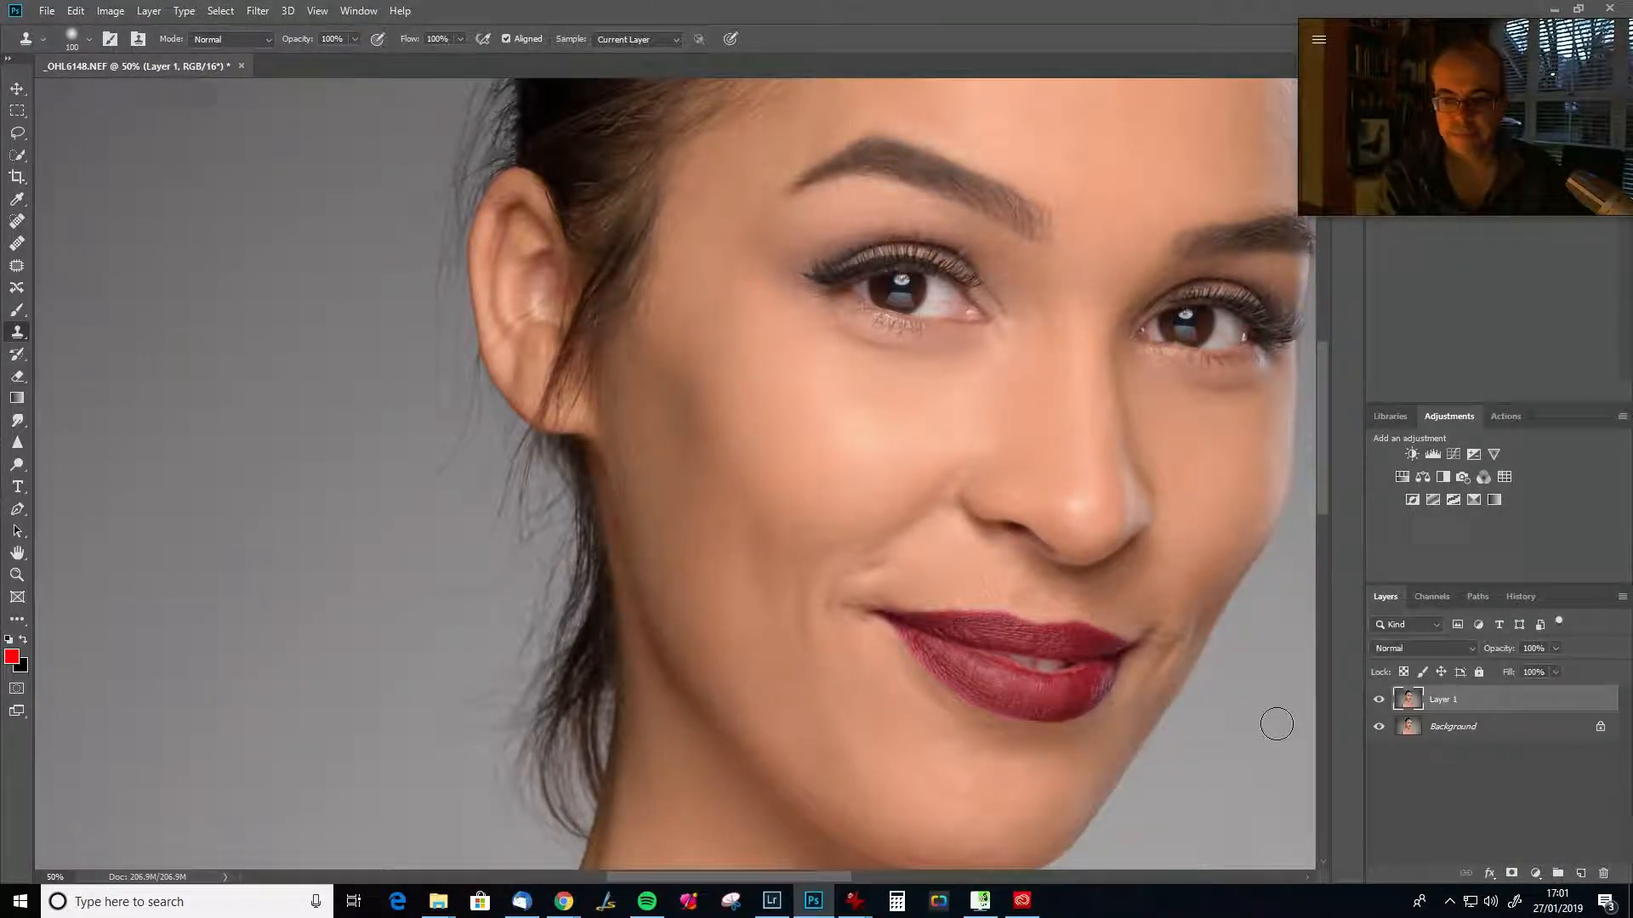
Heal the flyaway hairs on the backdrop along the forehead side of the hair outline with a size 40 Spot Healing Brush.
{"action": "scroll", "coordinate": [667, 620], "scroll_direction": "up", "scroll_amount": 6}
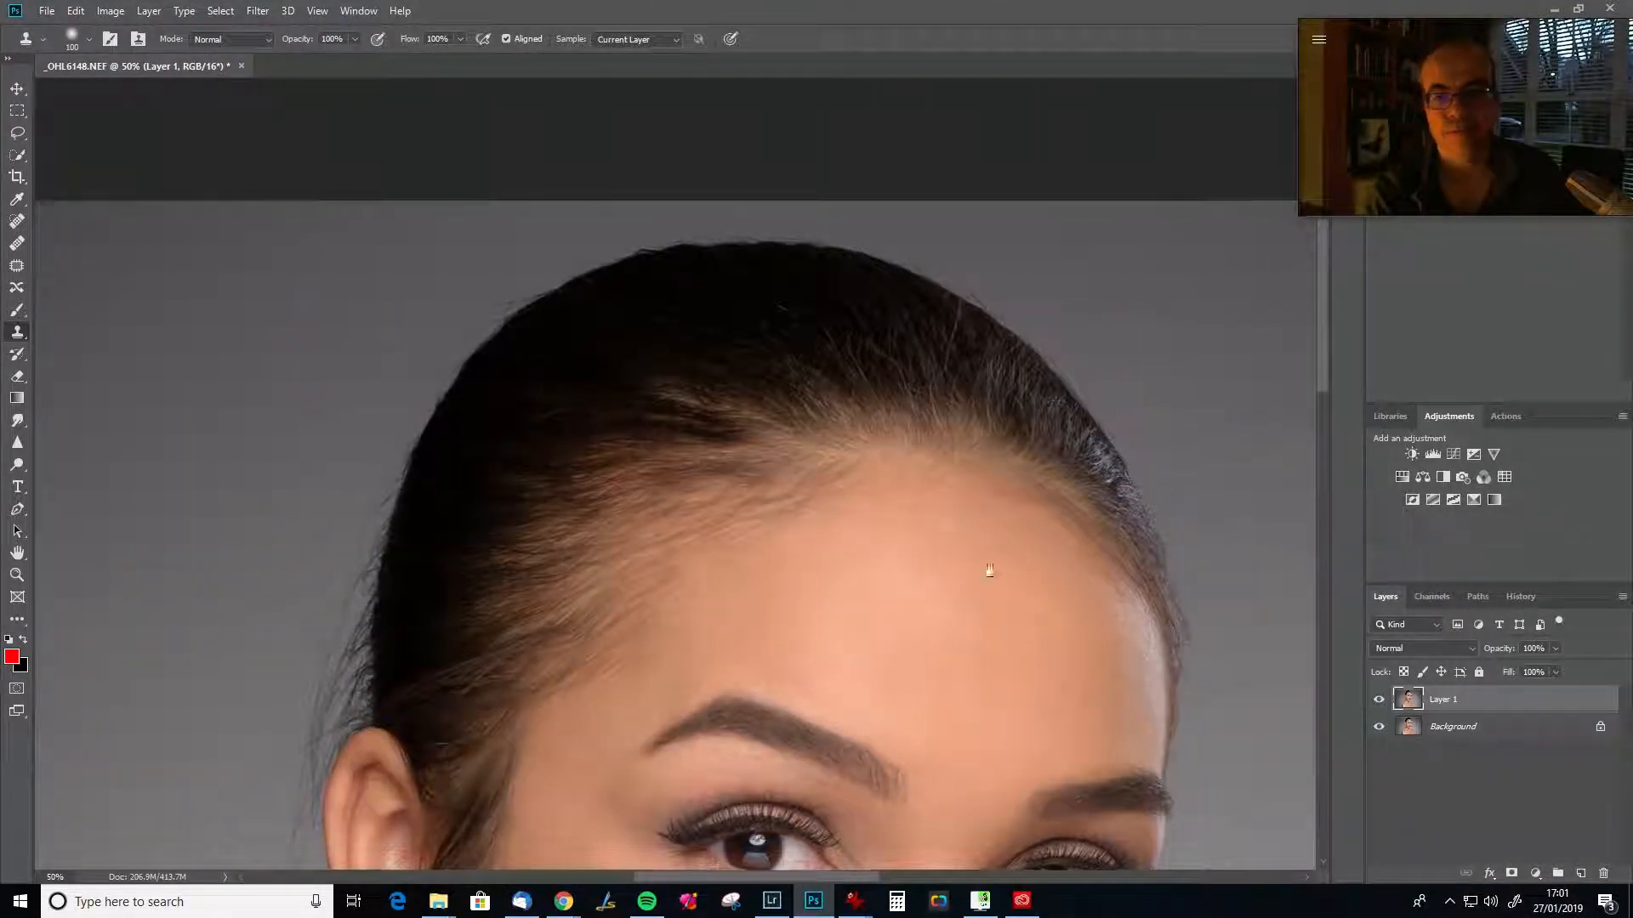
{"action": "left_click_drag", "start_coordinate": [989, 570], "coordinate": [820, 549]}
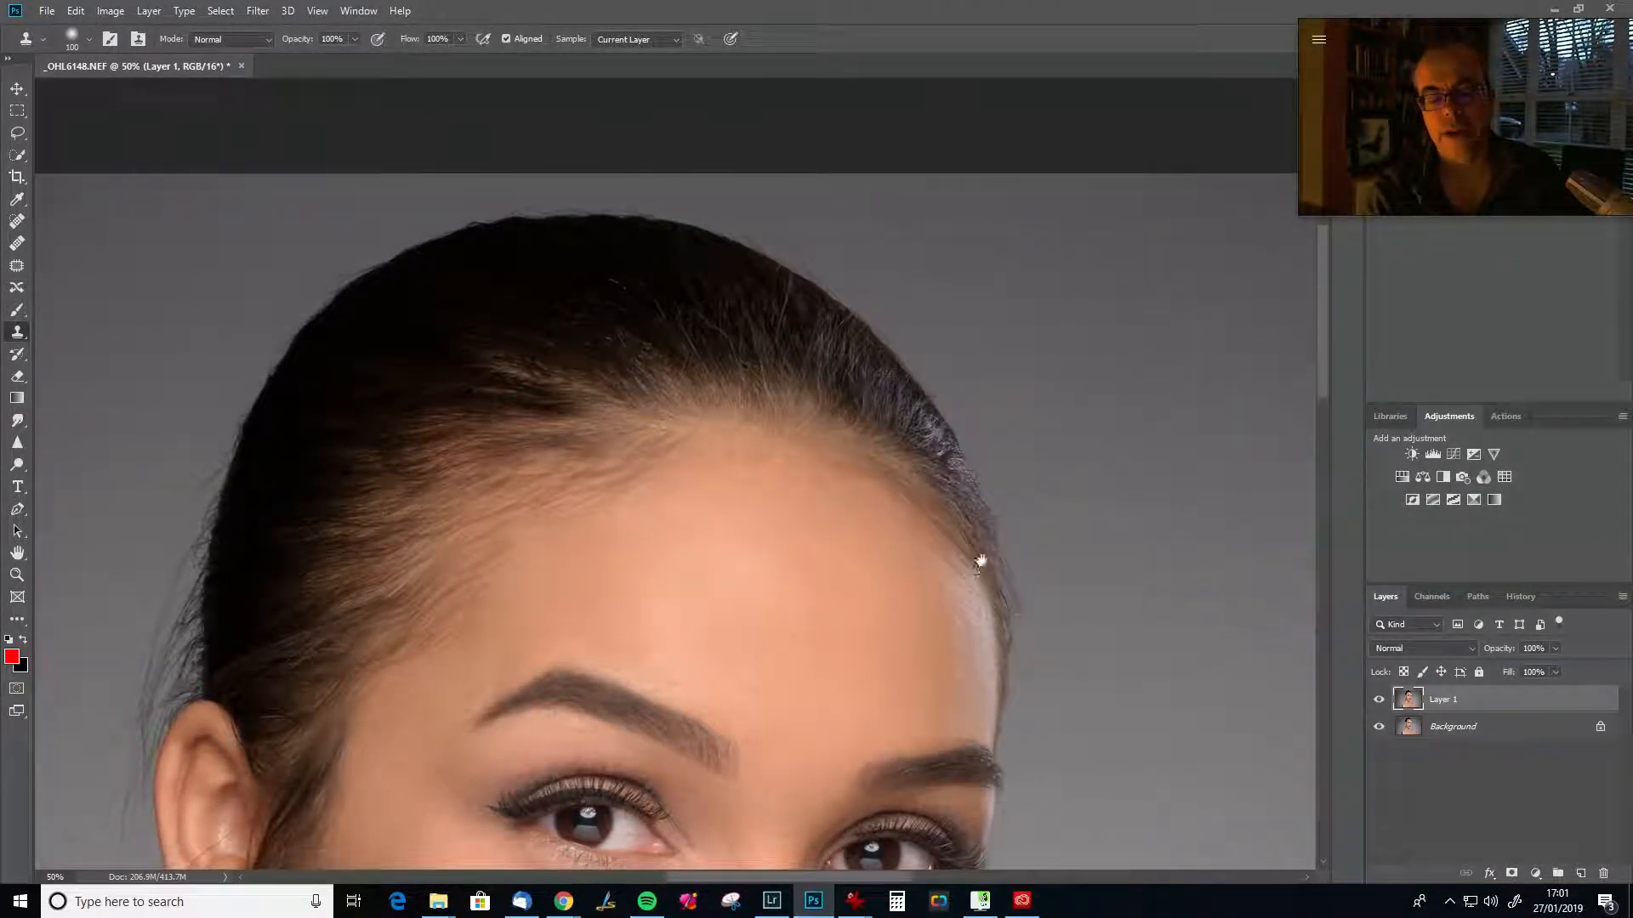
{"action": "left_click", "coordinate": [17, 221]}
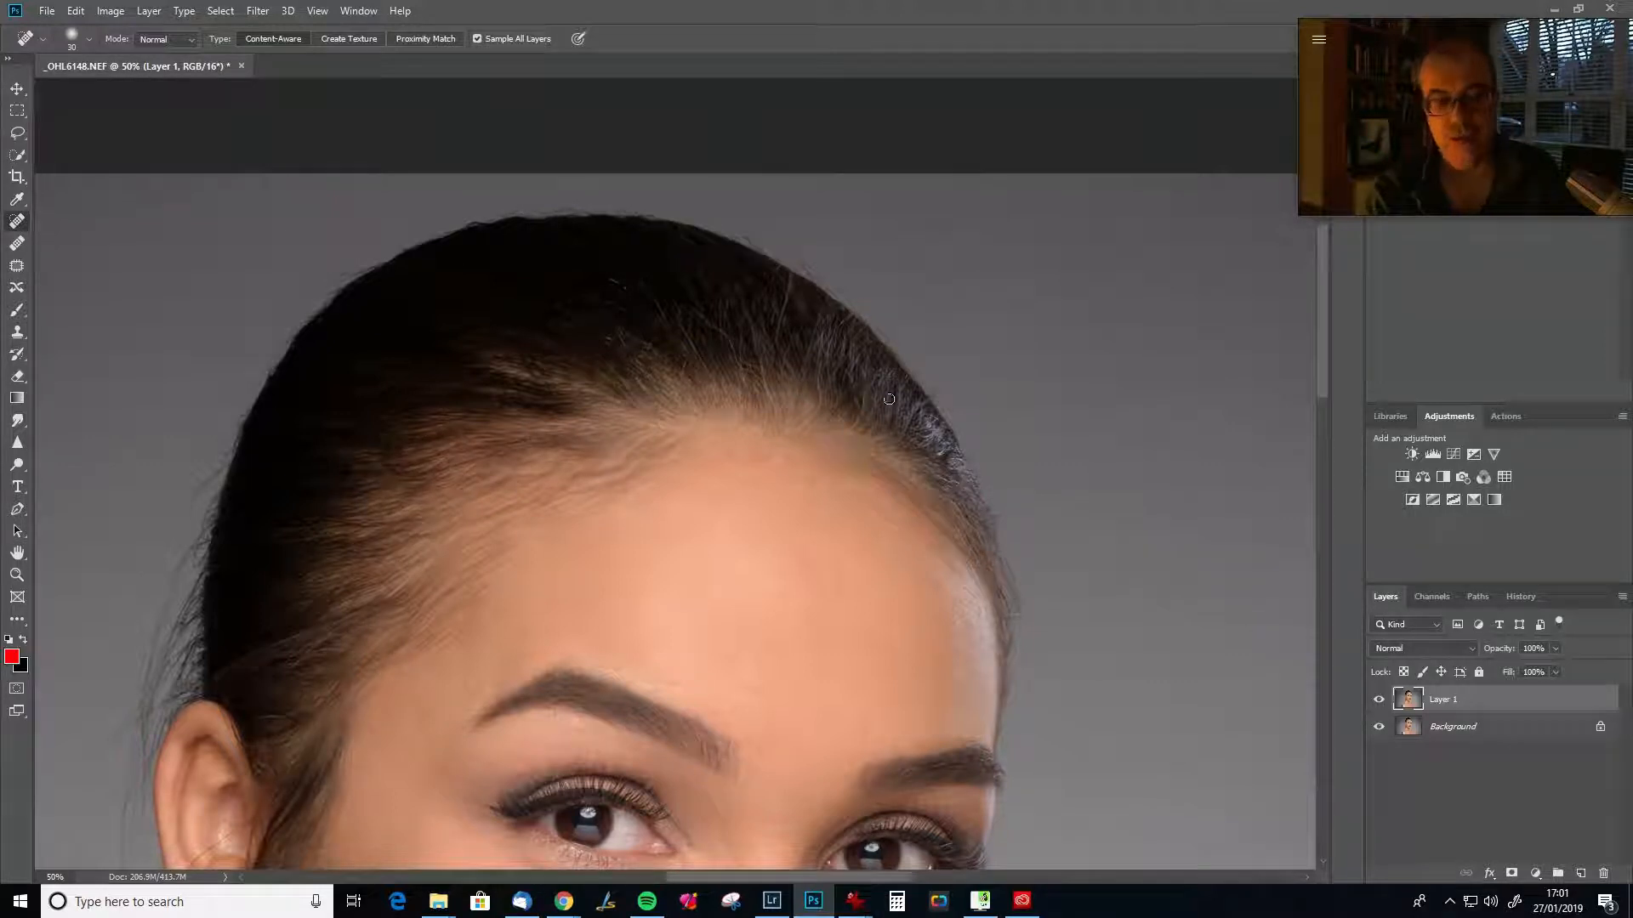
{"action": "mouse_move", "coordinate": [889, 331]}
{"action": "left_mouse_down"}
{"action": "mouse_move", "coordinate": [951, 308]}
{"action": "mouse_move", "coordinate": [927, 320]}
{"action": "mouse_move", "coordinate": [950, 329]}
{"action": "left_mouse_up"}
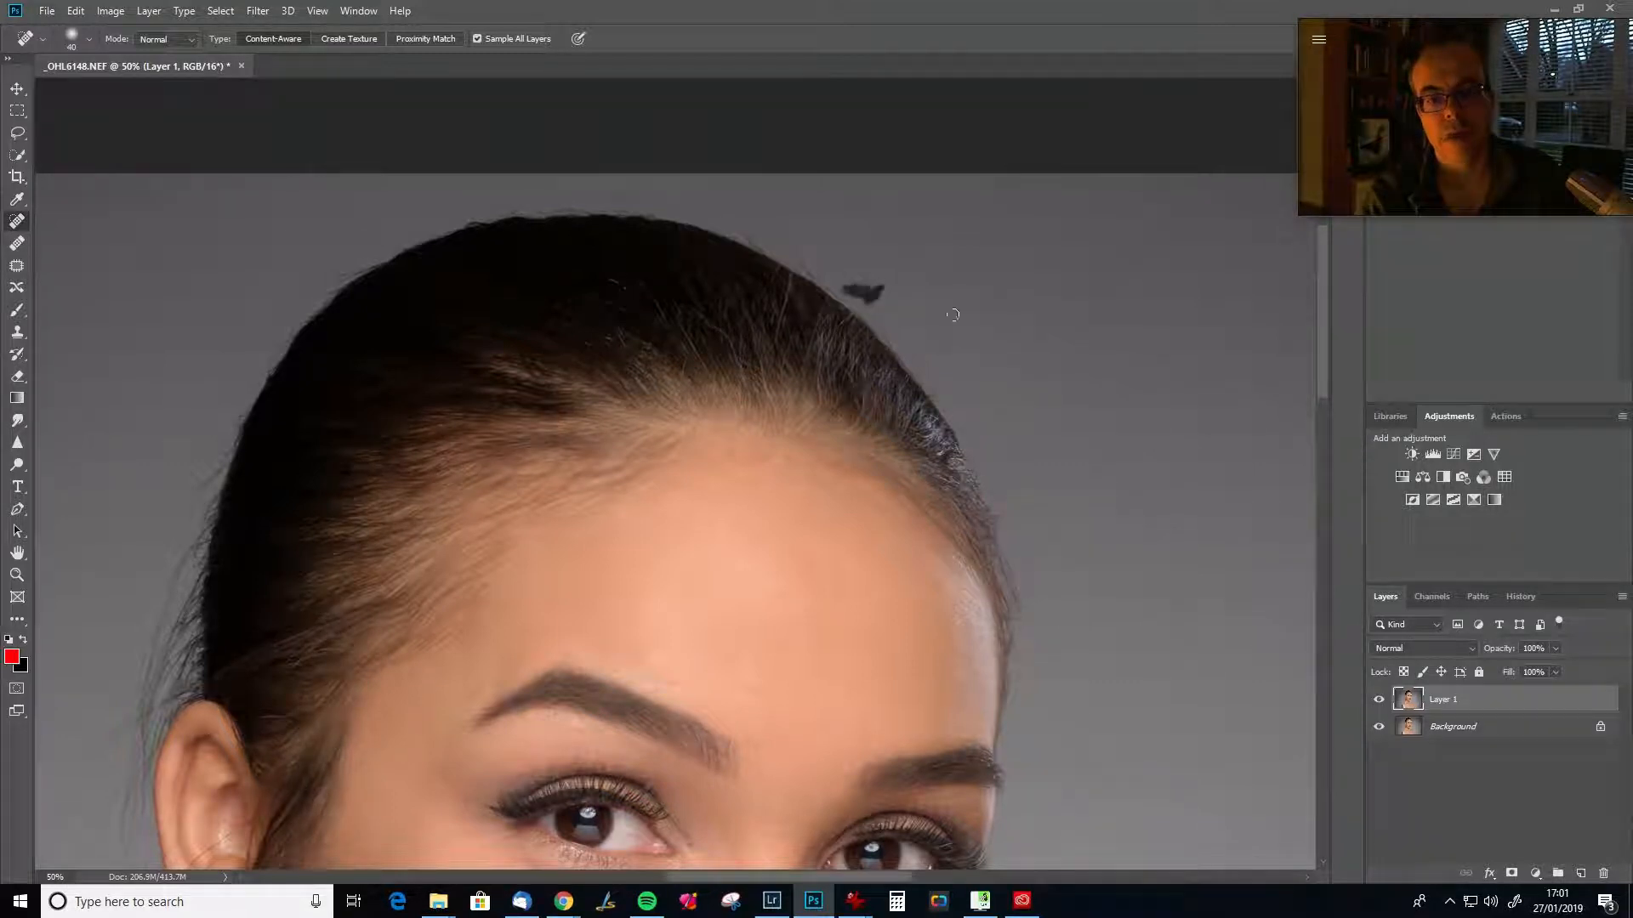
{"action": "left_click_drag", "start_coordinate": [886, 287], "coordinate": [908, 287]}
{"action": "left_click", "coordinate": [848, 252]}
{"action": "mouse_move", "coordinate": [773, 169]}
{"action": "left_mouse_down"}
{"action": "mouse_move", "coordinate": [746, 218]}
{"action": "mouse_move", "coordinate": [799, 230]}
{"action": "mouse_move", "coordinate": [791, 251]}
{"action": "mouse_move", "coordinate": [741, 255]}
{"action": "left_mouse_up"}
{"action": "left_click_drag", "start_coordinate": [765, 201], "coordinate": [767, 239]}
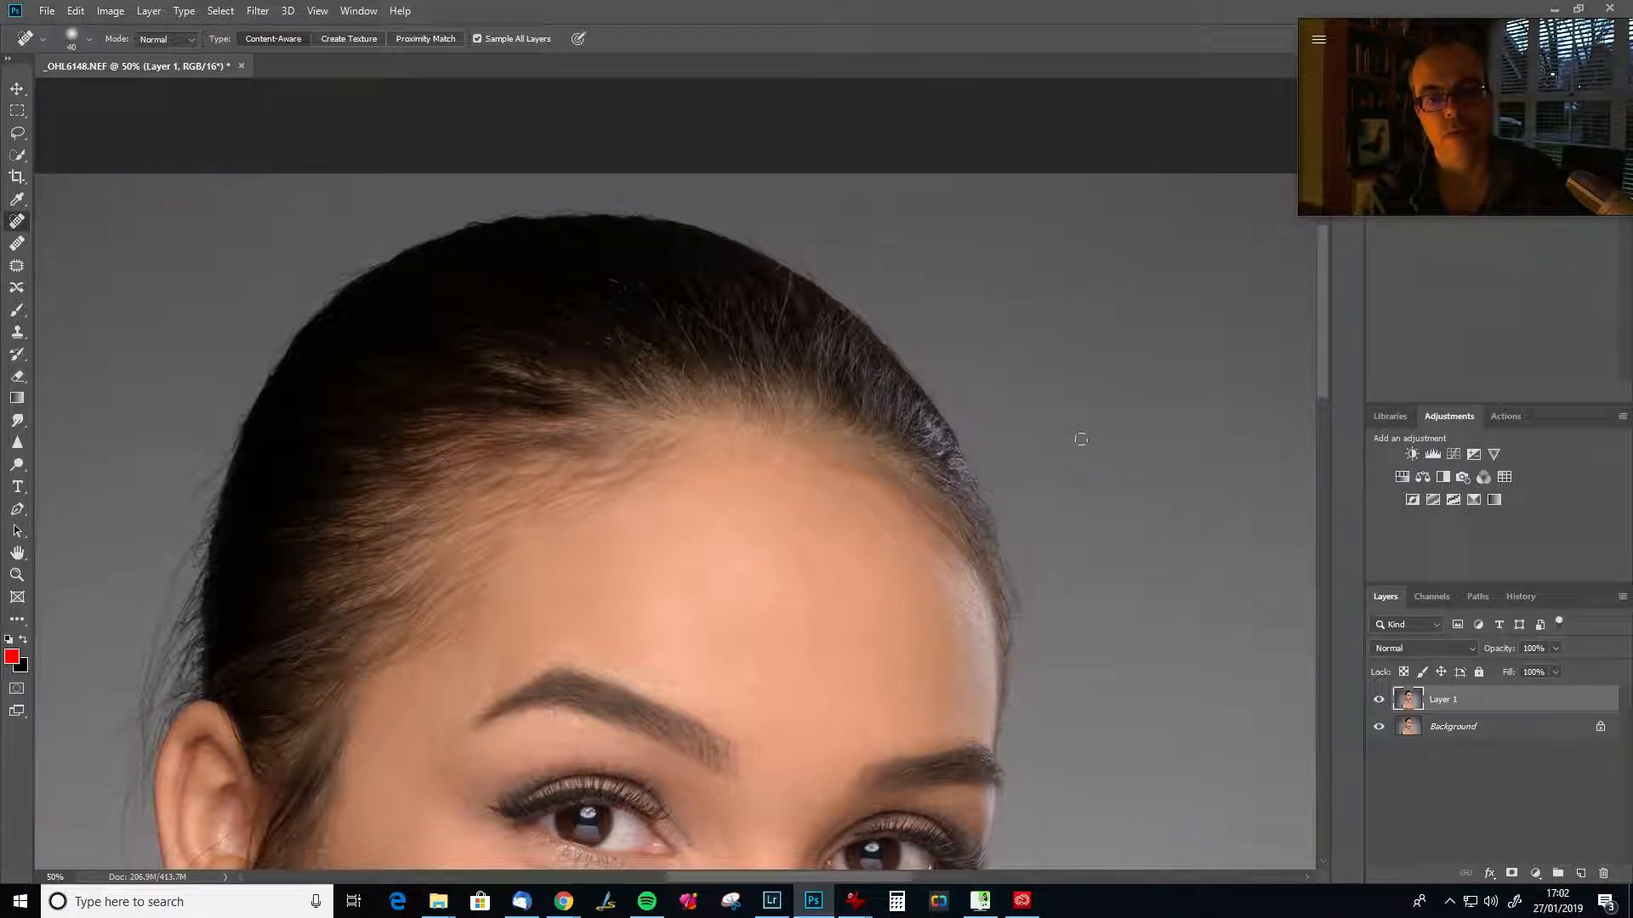
{"action": "mouse_move", "coordinate": [1048, 491]}
{"action": "left_mouse_down"}
{"action": "mouse_move", "coordinate": [997, 489]}
{"action": "mouse_move", "coordinate": [1025, 503]}
{"action": "left_mouse_up"}
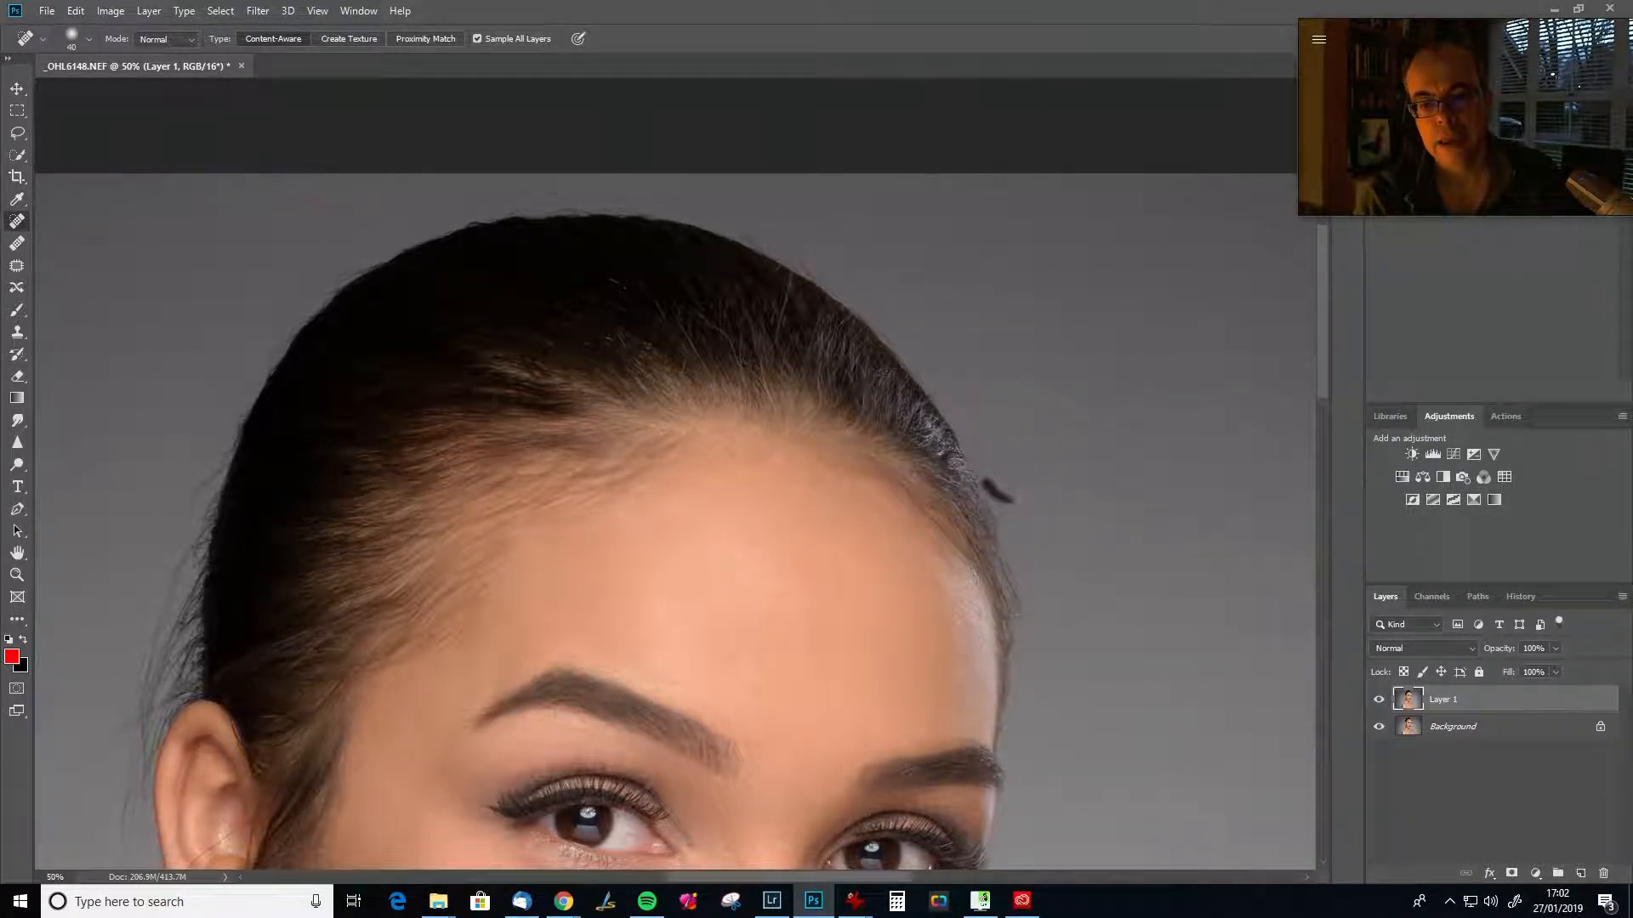
{"action": "left_click_drag", "start_coordinate": [1015, 516], "coordinate": [1012, 529]}
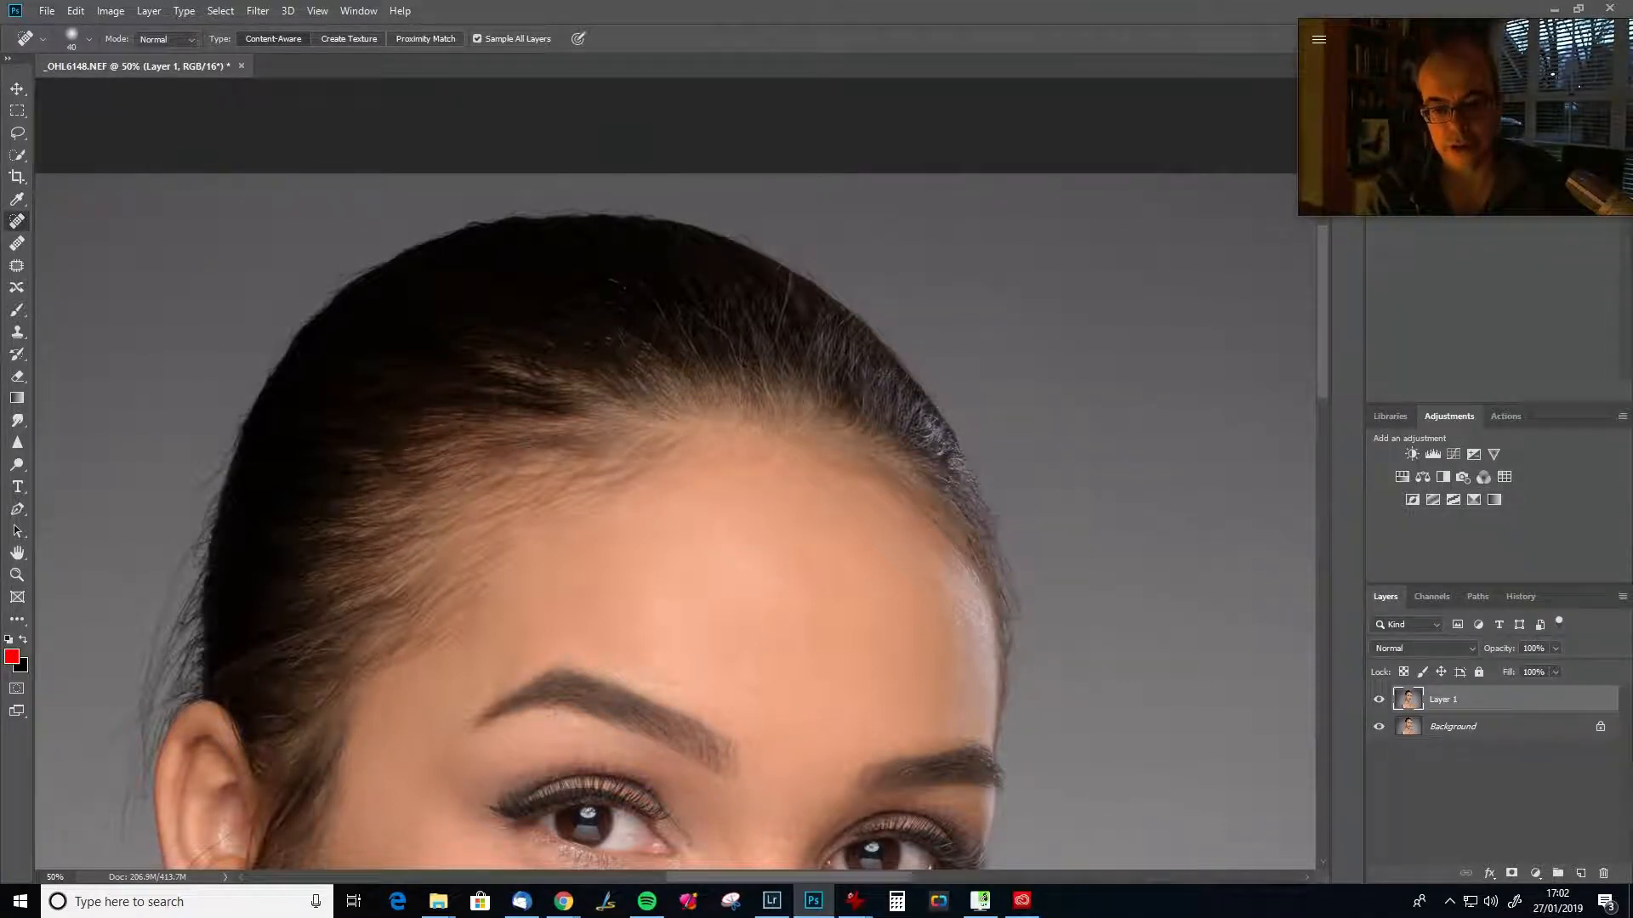
Heal the stray hairs sticking out above the crown and along the upper back curve of the head.
{"action": "left_click_drag", "start_coordinate": [603, 180], "coordinate": [611, 192]}
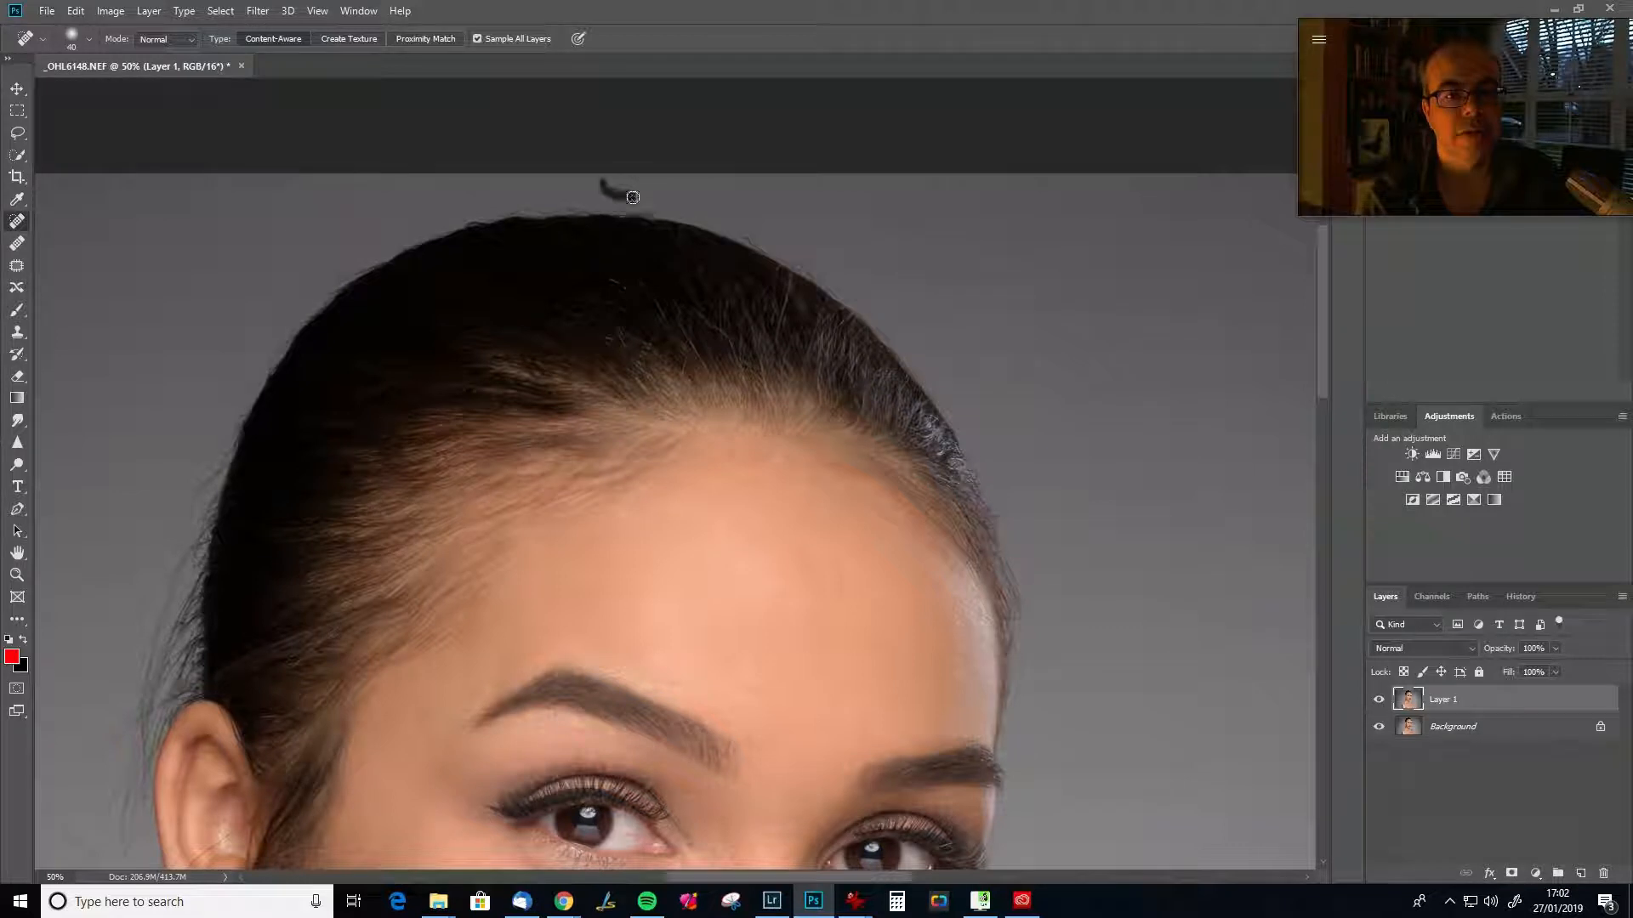
{"action": "mouse_move", "coordinate": [448, 178]}
{"action": "left_mouse_down"}
{"action": "mouse_move", "coordinate": [478, 204]}
{"action": "mouse_move", "coordinate": [459, 178]}
{"action": "mouse_move", "coordinate": [499, 175]}
{"action": "mouse_move", "coordinate": [475, 175]}
{"action": "mouse_move", "coordinate": [503, 203]}
{"action": "mouse_move", "coordinate": [476, 185]}
{"action": "mouse_move", "coordinate": [482, 199]}
{"action": "mouse_move", "coordinate": [557, 204]}
{"action": "left_mouse_up"}
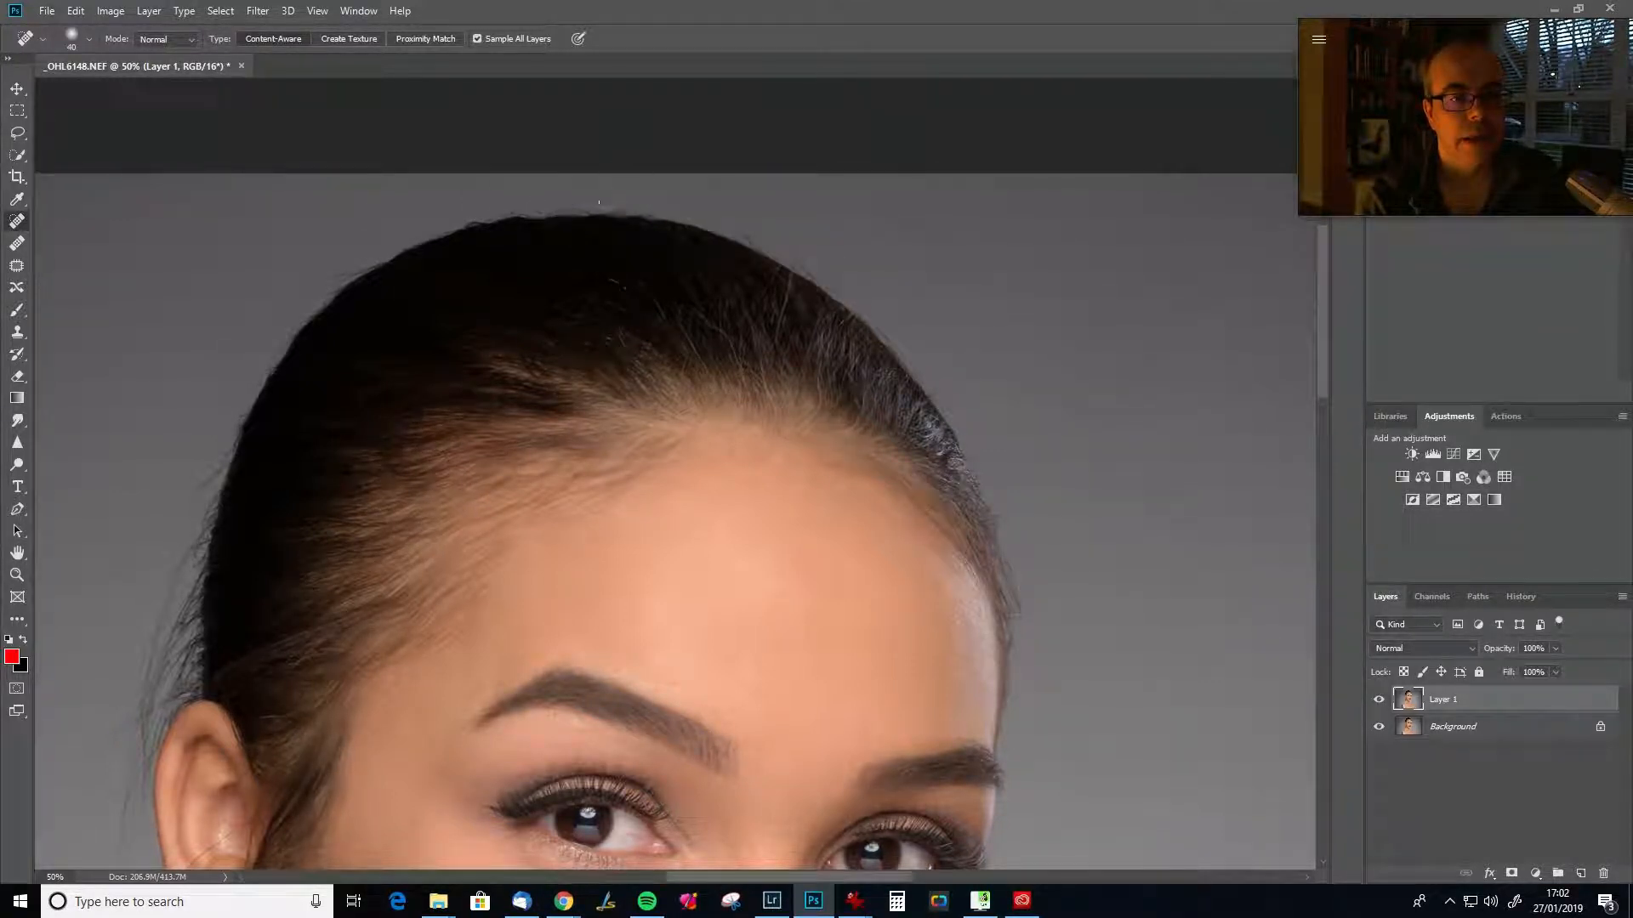
{"action": "left_click_drag", "start_coordinate": [401, 221], "coordinate": [414, 233]}
{"action": "left_click_drag", "start_coordinate": [306, 278], "coordinate": [374, 282]}
{"action": "mouse_move", "coordinate": [278, 317]}
{"action": "left_mouse_down"}
{"action": "mouse_move", "coordinate": [327, 284]}
{"action": "mouse_move", "coordinate": [316, 271]}
{"action": "left_mouse_up"}
Heal the stray hairs on the backdrop behind the head, down towards the ear.
{"action": "left_click_drag", "start_coordinate": [411, 405], "coordinate": [817, 215]}
{"action": "left_click_drag", "start_coordinate": [593, 224], "coordinate": [578, 231]}
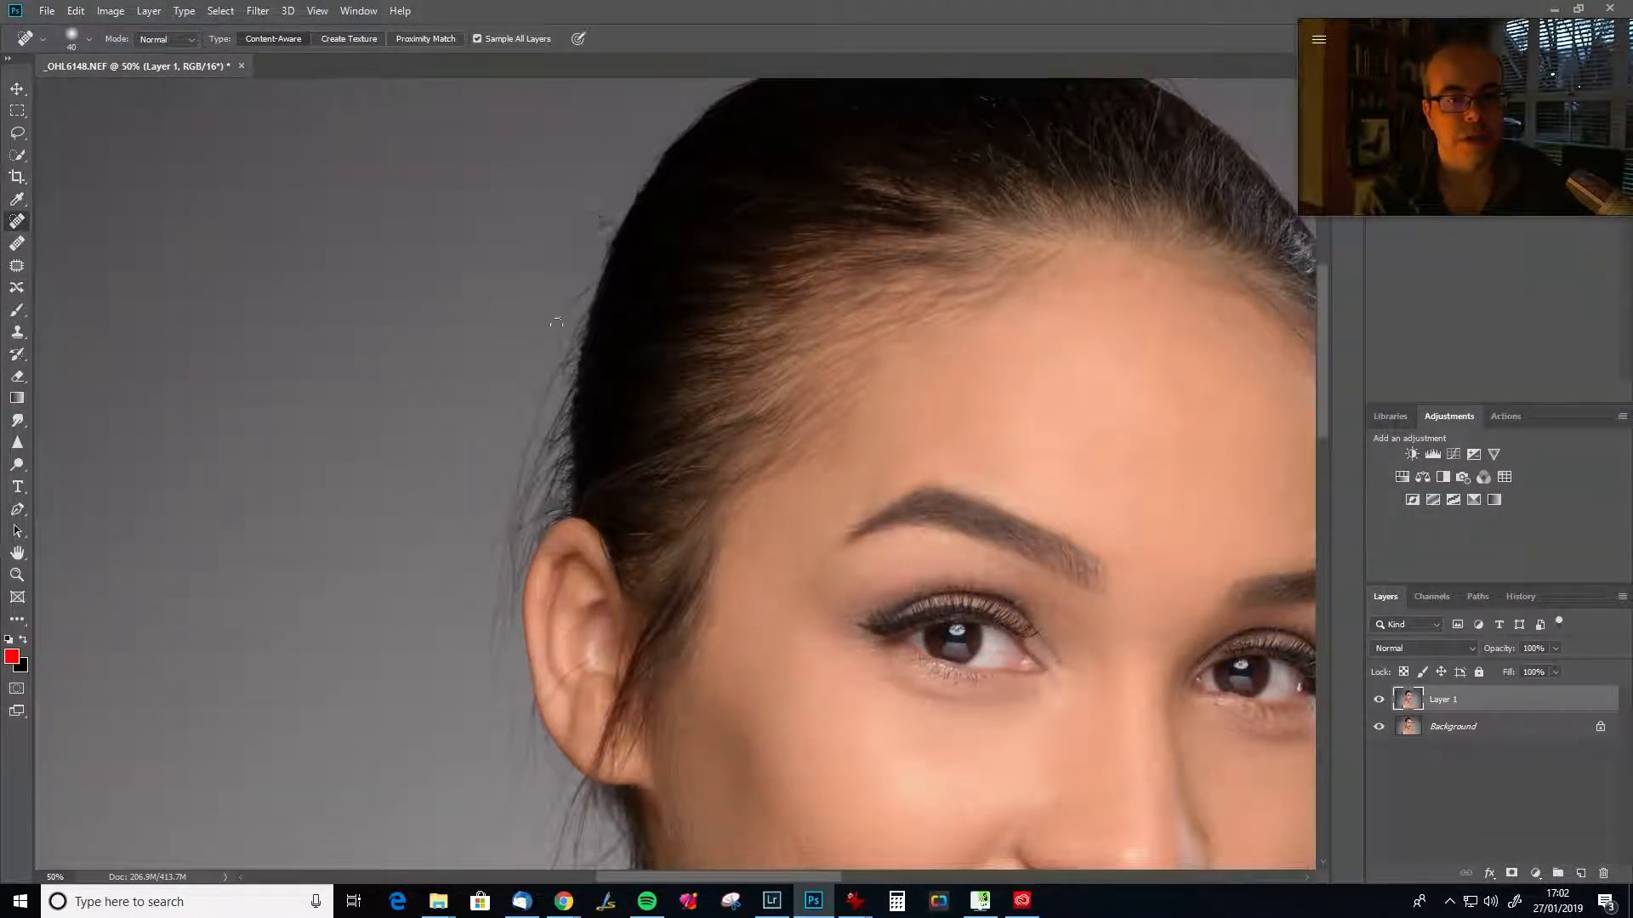
{"action": "mouse_move", "coordinate": [576, 298]}
{"action": "left_mouse_down"}
{"action": "mouse_move", "coordinate": [556, 340]}
{"action": "mouse_move", "coordinate": [571, 301]}
{"action": "mouse_move", "coordinate": [560, 349]}
{"action": "mouse_move", "coordinate": [578, 359]}
{"action": "mouse_move", "coordinate": [583, 290]}
{"action": "mouse_move", "coordinate": [538, 346]}
{"action": "mouse_move", "coordinate": [587, 253]}
{"action": "left_mouse_up"}
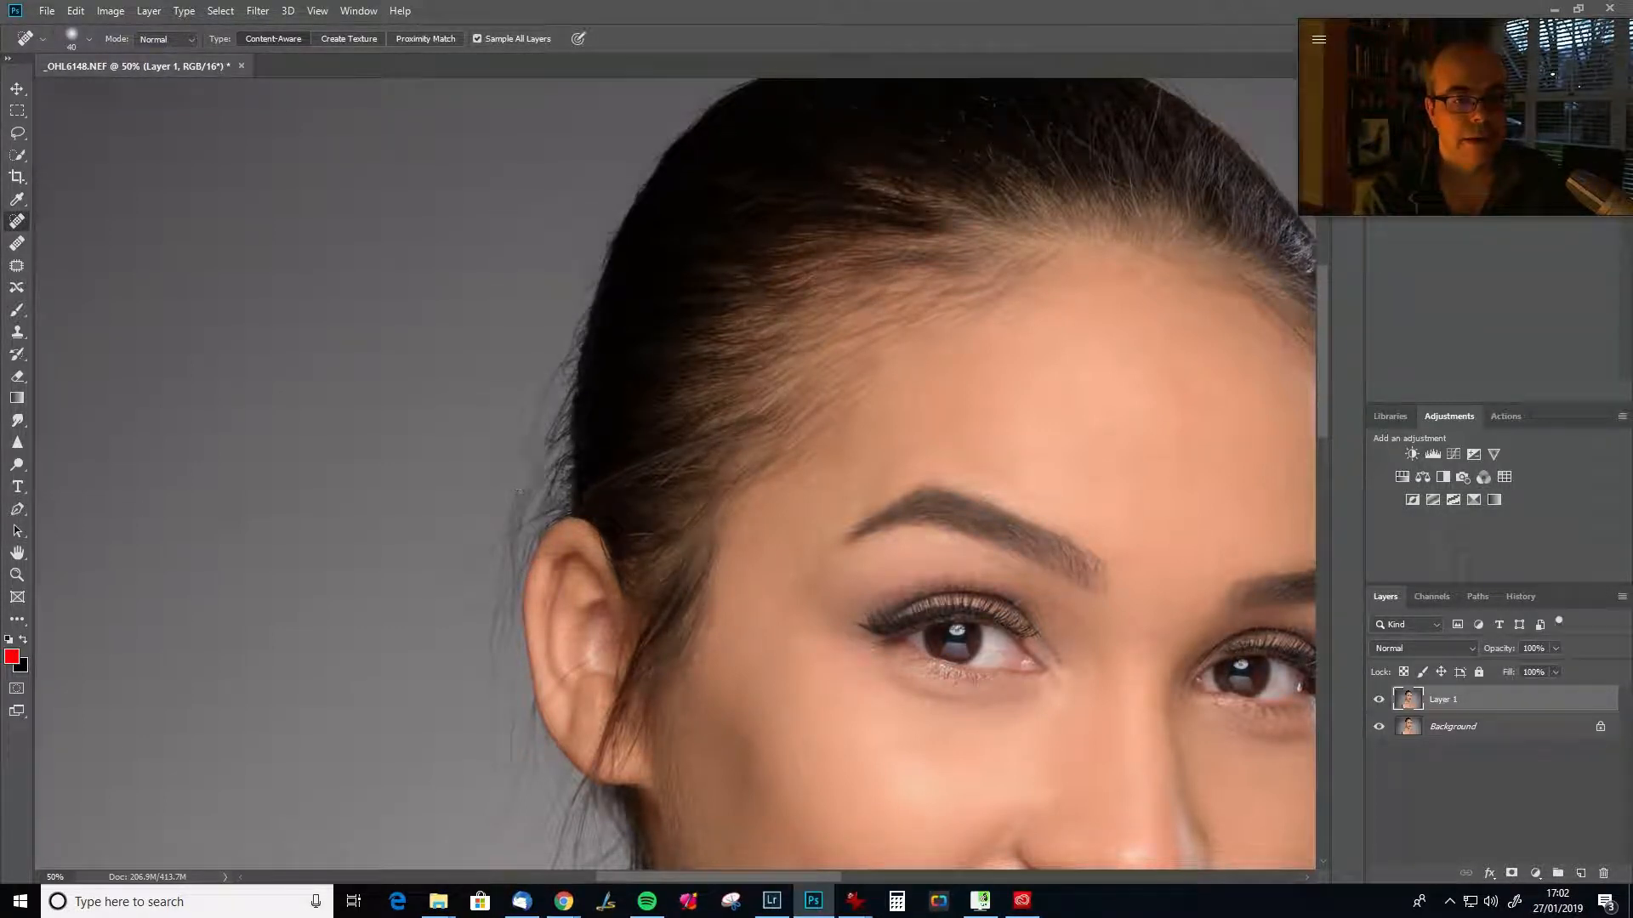
{"action": "mouse_move", "coordinate": [689, 576]}
{"action": "left_mouse_down"}
{"action": "mouse_move", "coordinate": [732, 431]}
{"action": "mouse_move", "coordinate": [754, 568]}
{"action": "mouse_move", "coordinate": [749, 547]}
{"action": "left_mouse_up"}
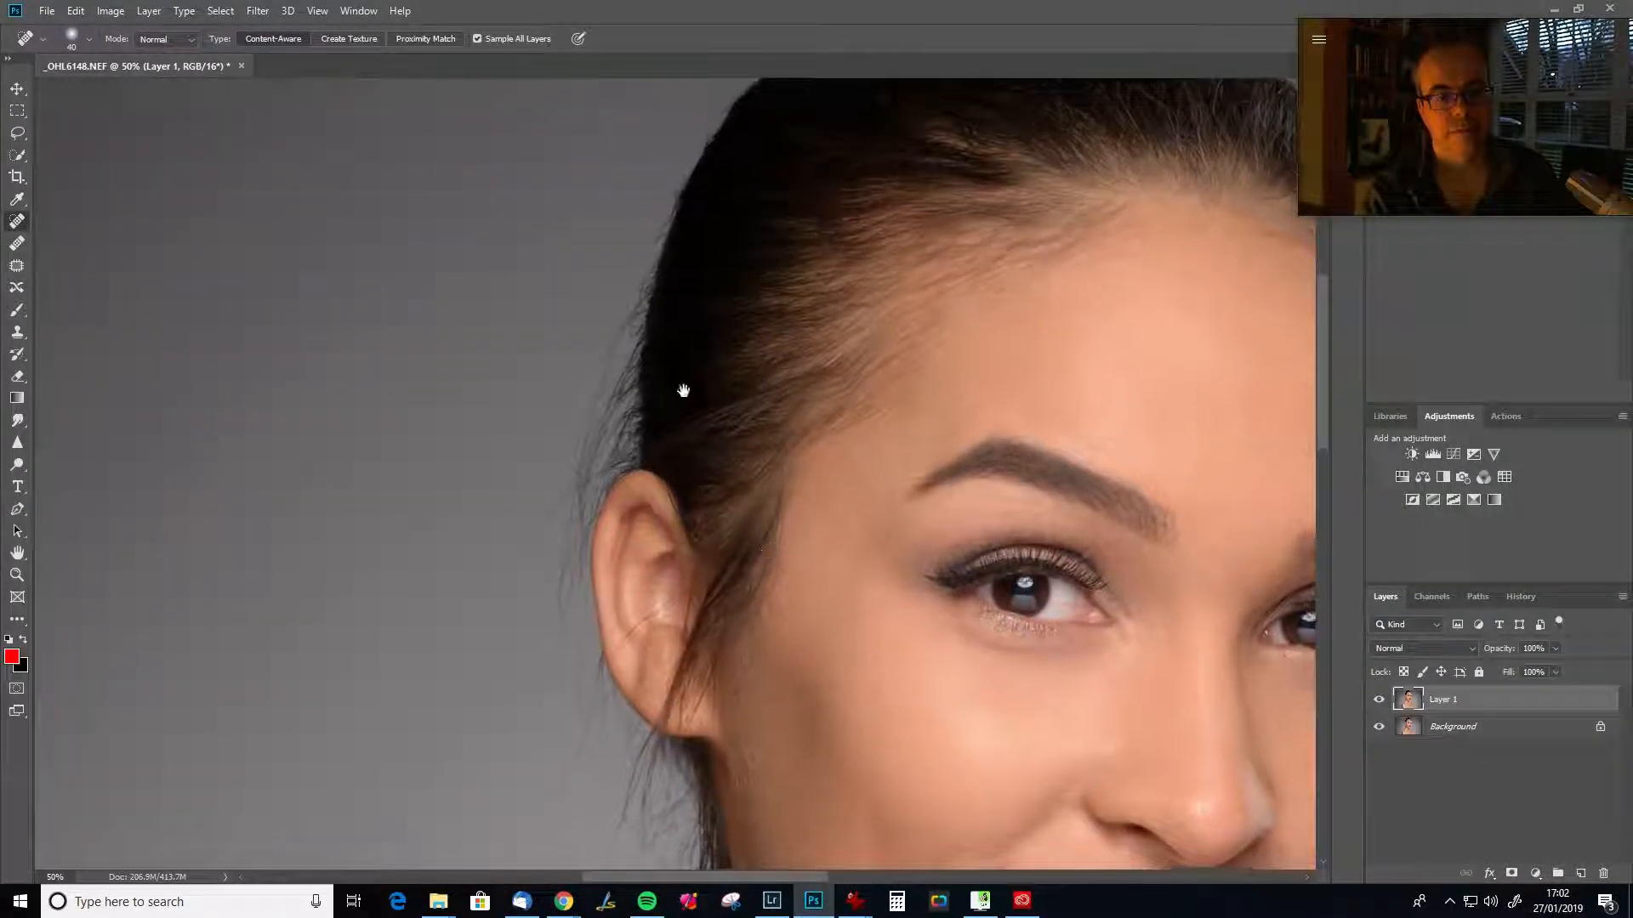
{"action": "mouse_move", "coordinate": [564, 390]}
{"action": "left_mouse_down"}
{"action": "mouse_move", "coordinate": [603, 348]}
{"action": "mouse_move", "coordinate": [552, 394]}
{"action": "mouse_move", "coordinate": [579, 413]}
{"action": "mouse_move", "coordinate": [557, 450]}
{"action": "mouse_move", "coordinate": [570, 469]}
{"action": "mouse_move", "coordinate": [564, 434]}
{"action": "left_mouse_up"}
Enlarge the Spot Healing Brush to 90 and heal the spot on the open backdrop behind the ear.
{"action": "key", "text": "]"}
{"action": "key", "text": "]"}
{"action": "key", "text": "]"}
{"action": "key", "text": "]"}
{"action": "key", "text": "]"}
{"action": "key", "text": "]"}
{"action": "key", "text": "]"}
{"action": "key", "text": "]"}
{"action": "key", "text": "]"}
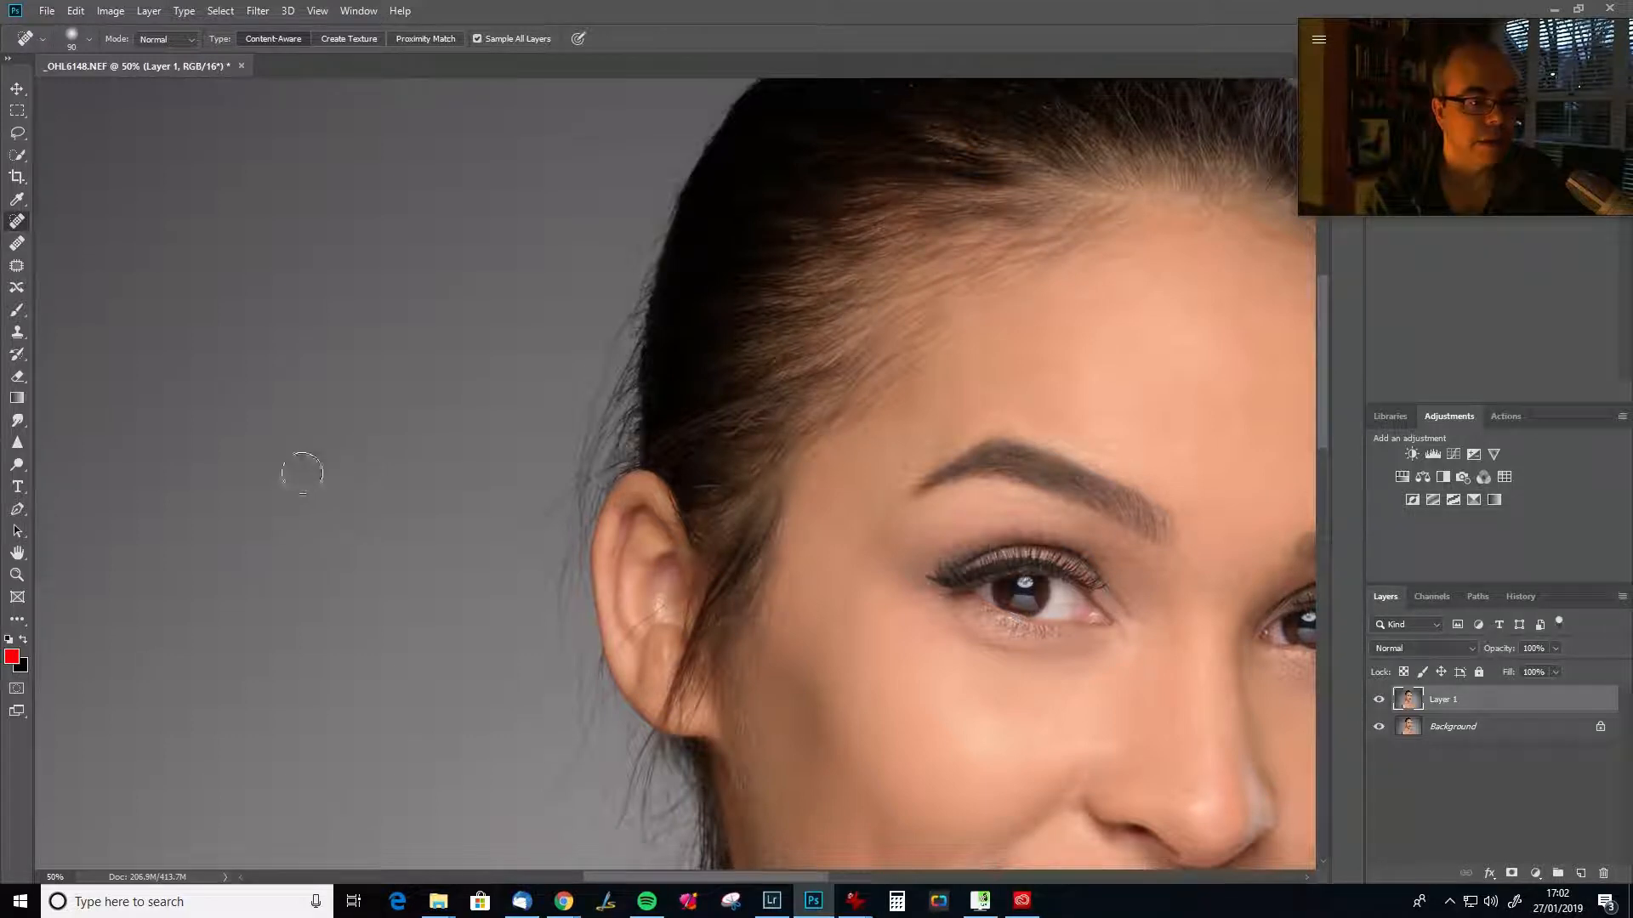
{"action": "left_click", "coordinate": [298, 466]}
Reduce the Spot Healing Brush to 40 and heal the loose hairs on the backdrop beside and below the ear.
{"action": "key", "text": "["}
{"action": "key", "text": "["}
{"action": "key", "text": "["}
{"action": "key", "text": "["}
{"action": "key", "text": "["}
{"action": "key", "text": "["}
{"action": "key", "text": "["}
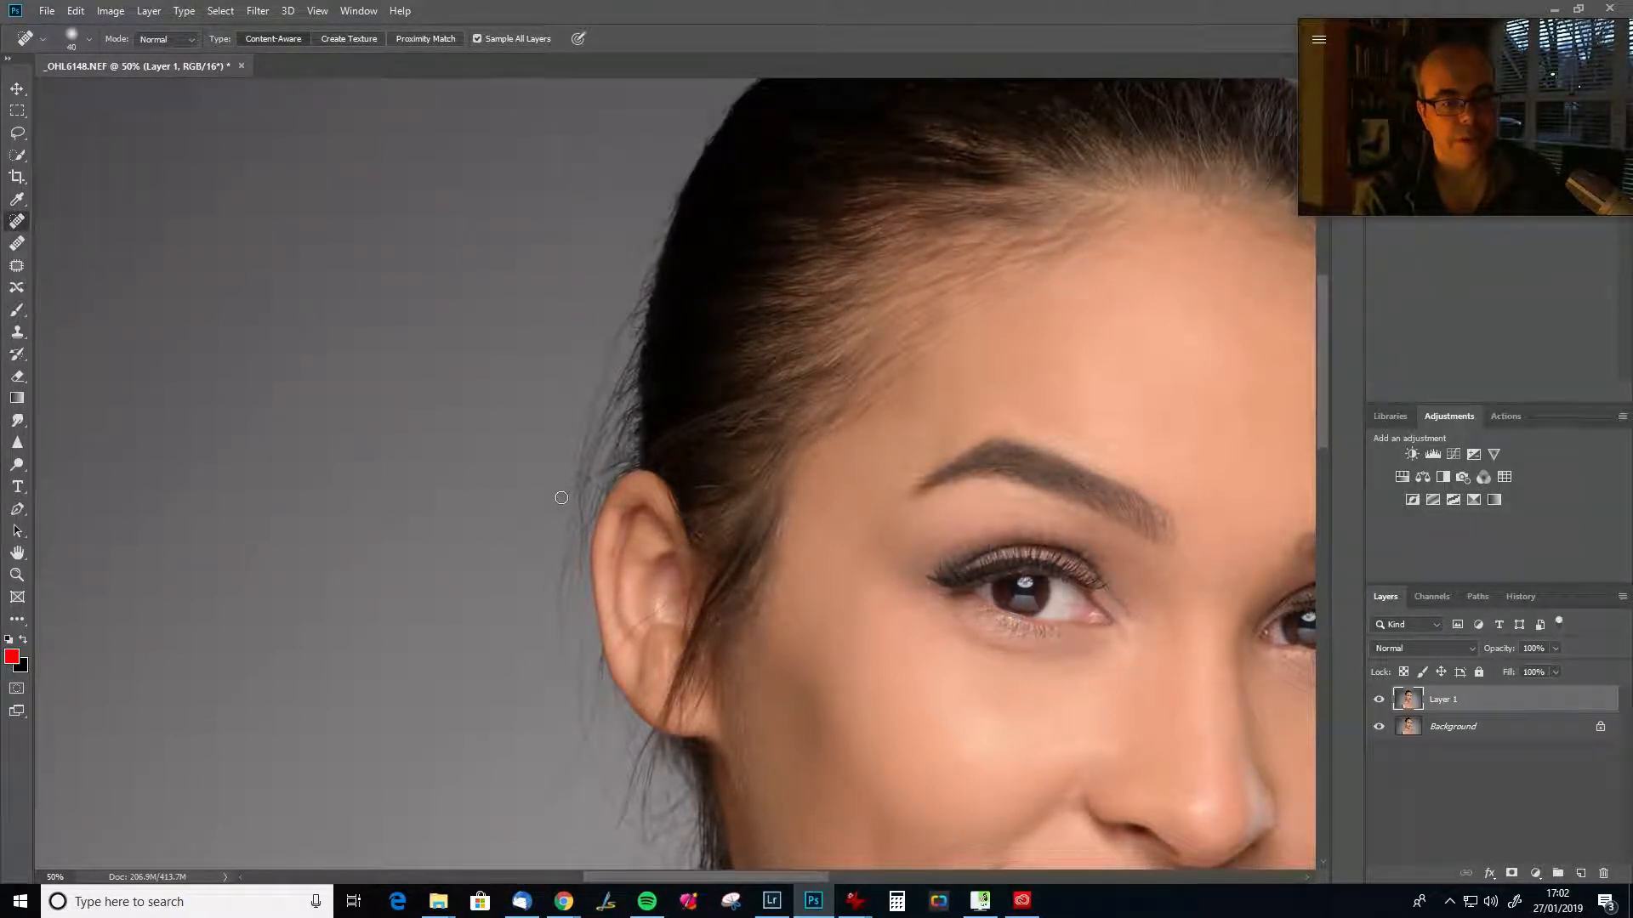
{"action": "left_click_drag", "start_coordinate": [548, 510], "coordinate": [508, 548]}
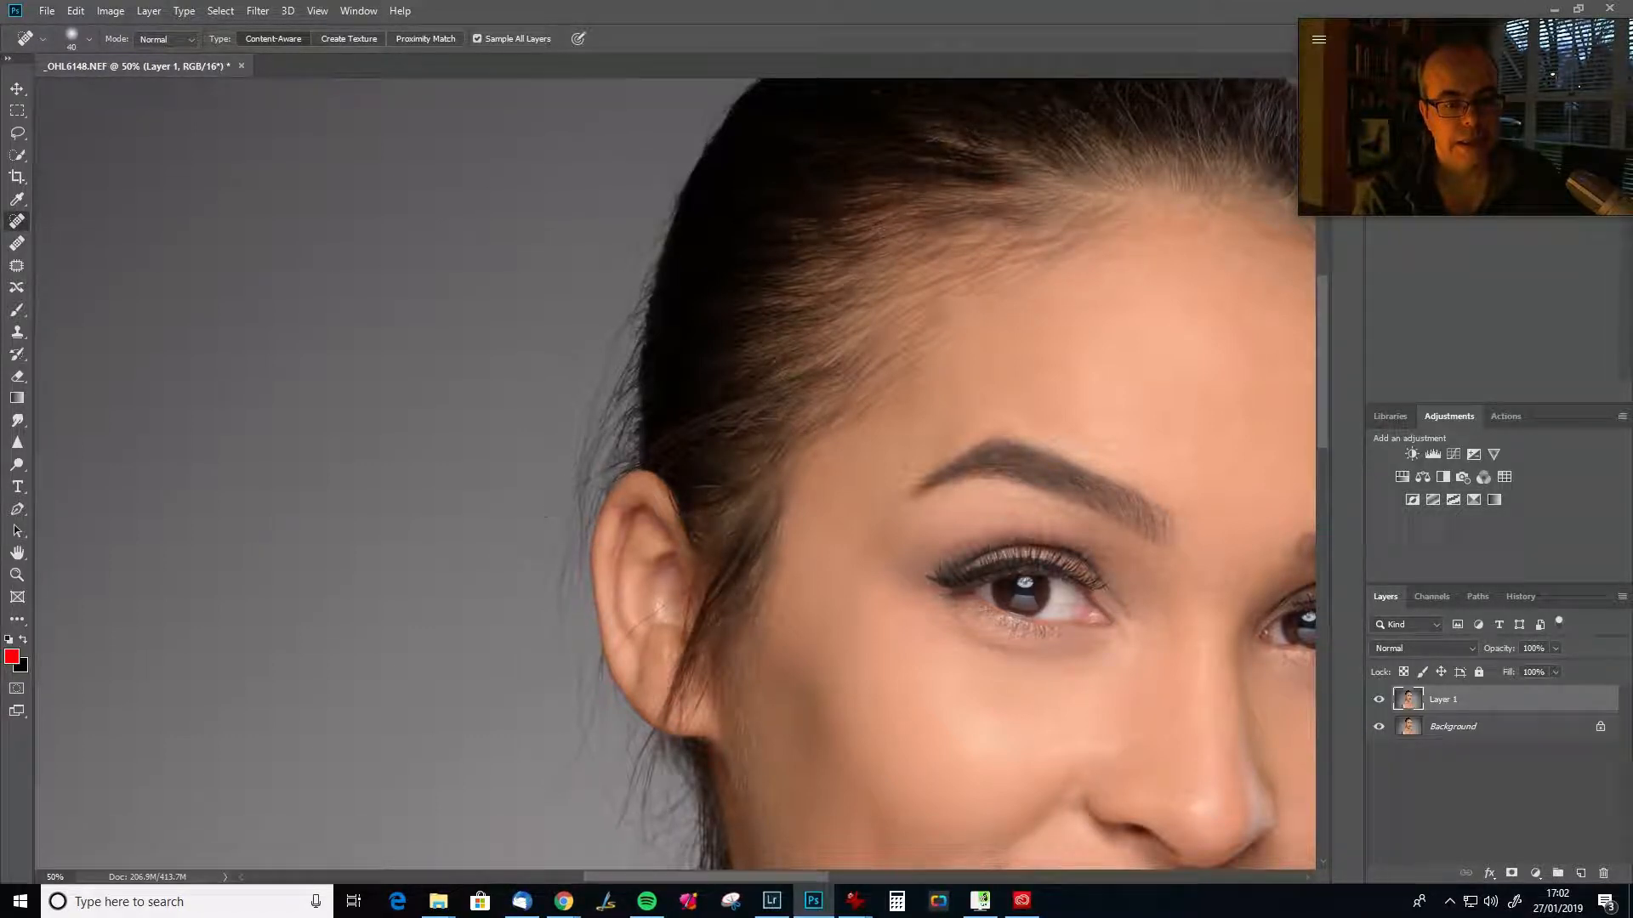
{"action": "mouse_move", "coordinate": [562, 547]}
{"action": "left_mouse_down"}
{"action": "mouse_move", "coordinate": [503, 720]}
{"action": "mouse_move", "coordinate": [506, 683]}
{"action": "mouse_move", "coordinate": [598, 662]}
{"action": "left_mouse_up"}
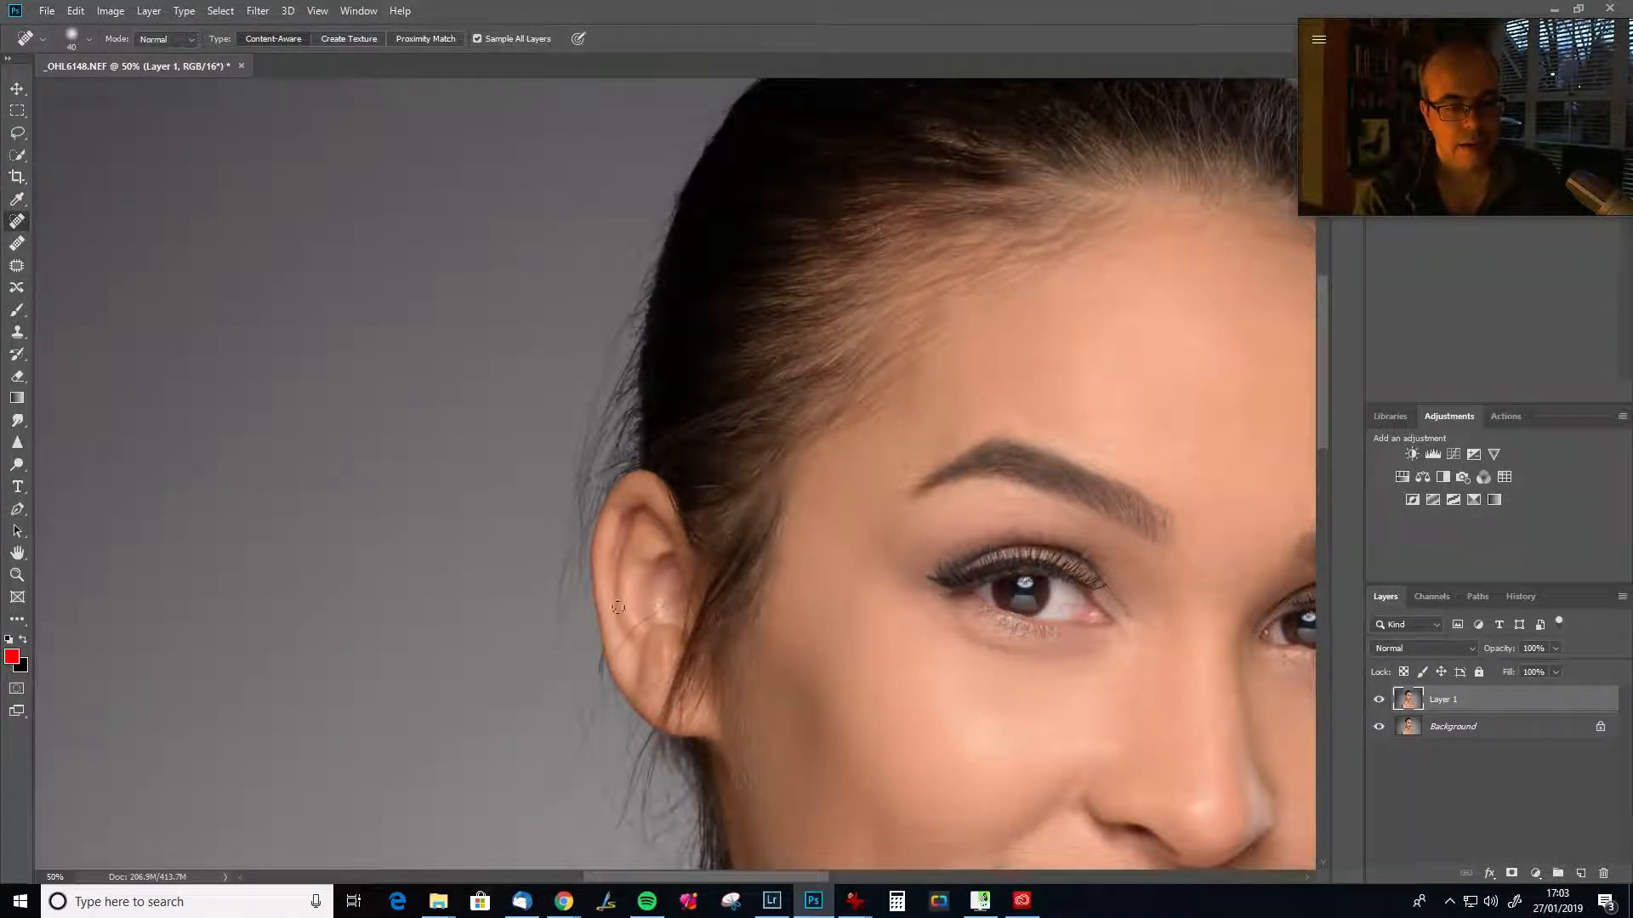
{"action": "left_click_drag", "start_coordinate": [547, 562], "coordinate": [592, 585]}
{"action": "mouse_move", "coordinate": [525, 677]}
{"action": "left_mouse_down"}
{"action": "mouse_move", "coordinate": [493, 672]}
{"action": "mouse_move", "coordinate": [544, 690]}
{"action": "mouse_move", "coordinate": [557, 640]}
{"action": "left_mouse_up"}
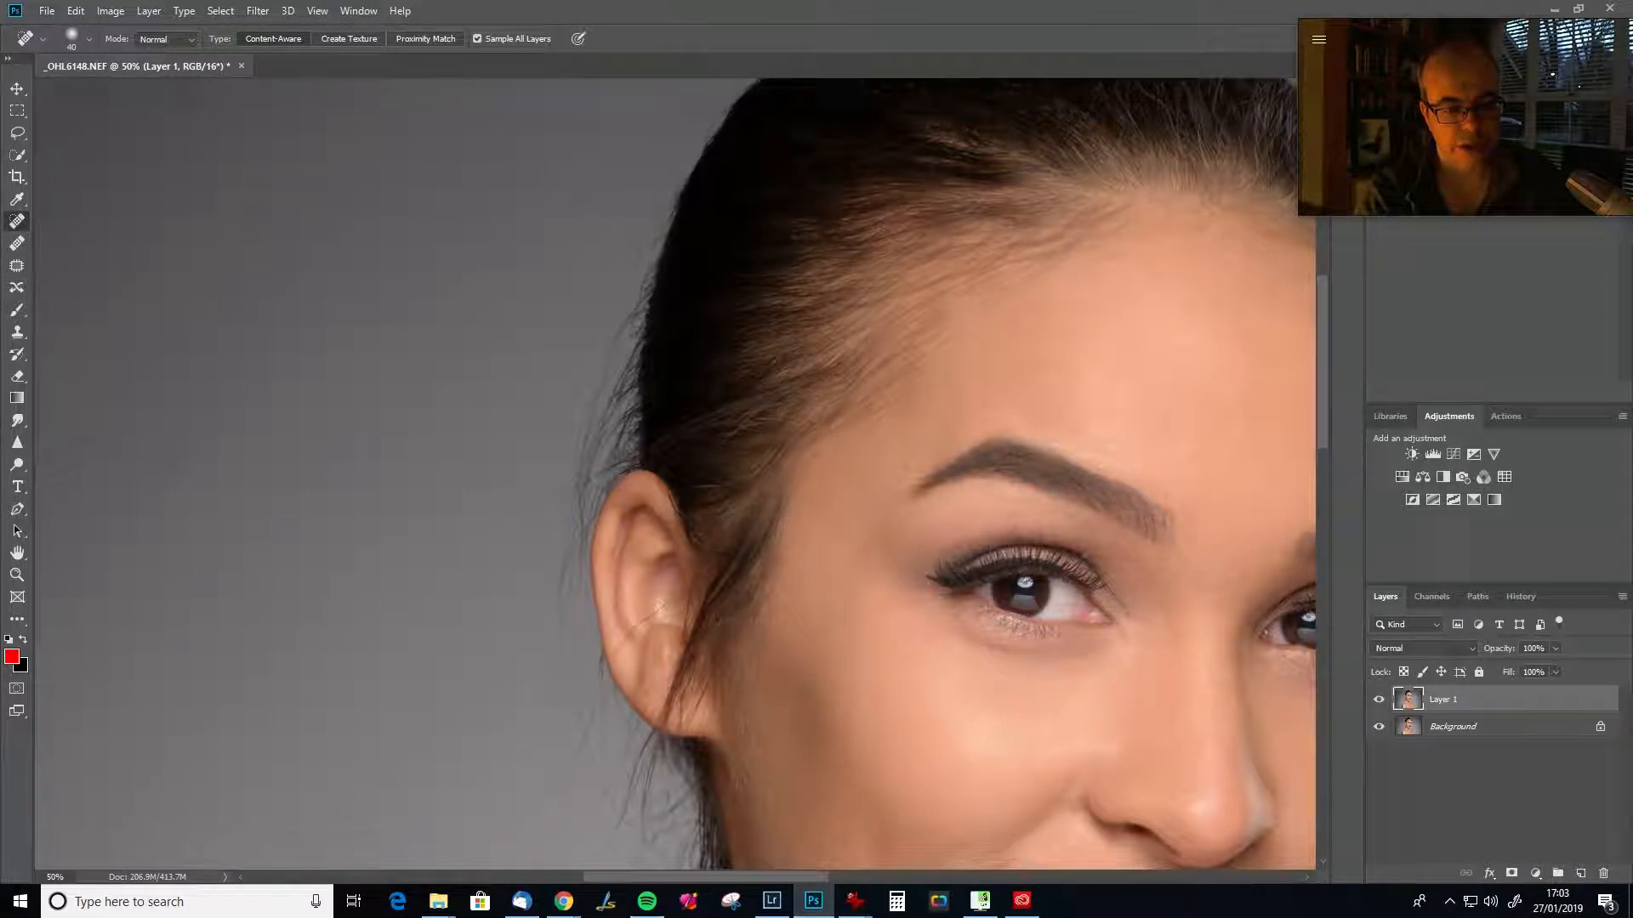
{"action": "mouse_move", "coordinate": [527, 815]}
{"action": "left_mouse_down"}
{"action": "mouse_move", "coordinate": [579, 755]}
{"action": "mouse_move", "coordinate": [528, 820]}
{"action": "left_mouse_up"}
Heal the wispy hairs on the backdrop around the loose strands beside the neck with a size 50 Spot Healing Brush.
{"action": "left_click_drag", "start_coordinate": [646, 744], "coordinate": [783, 401]}
{"action": "mouse_move", "coordinate": [745, 469]}
{"action": "left_mouse_down"}
{"action": "mouse_move", "coordinate": [718, 530]}
{"action": "mouse_move", "coordinate": [742, 476]}
{"action": "left_mouse_up"}
{"action": "mouse_move", "coordinate": [696, 536]}
{"action": "left_mouse_down"}
{"action": "mouse_move", "coordinate": [745, 533]}
{"action": "mouse_move", "coordinate": [755, 514]}
{"action": "mouse_move", "coordinate": [729, 587]}
{"action": "mouse_move", "coordinate": [729, 512]}
{"action": "mouse_move", "coordinate": [739, 563]}
{"action": "mouse_move", "coordinate": [715, 550]}
{"action": "mouse_move", "coordinate": [738, 558]}
{"action": "left_mouse_up"}
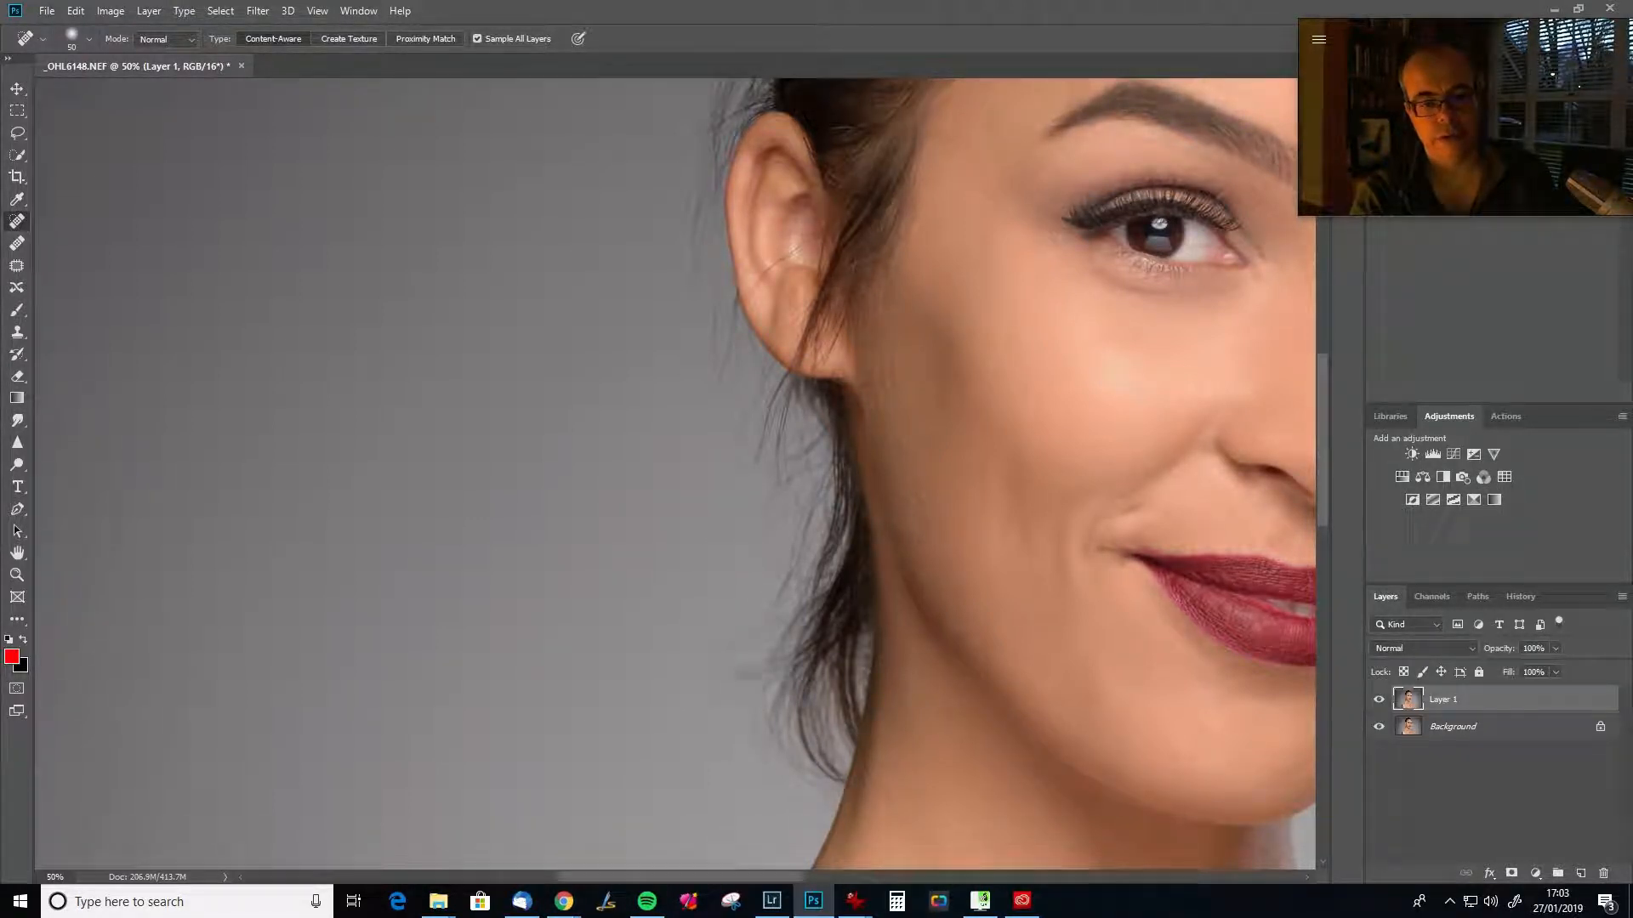
{"action": "mouse_move", "coordinate": [742, 652]}
{"action": "left_mouse_down"}
{"action": "mouse_move", "coordinate": [725, 462]}
{"action": "mouse_move", "coordinate": [740, 445]}
{"action": "mouse_move", "coordinate": [689, 452]}
{"action": "mouse_move", "coordinate": [686, 629]}
{"action": "left_mouse_up"}
{"action": "mouse_move", "coordinate": [710, 541]}
{"action": "left_mouse_down"}
{"action": "mouse_move", "coordinate": [634, 659]}
{"action": "mouse_move", "coordinate": [685, 591]}
{"action": "left_mouse_up"}
{"action": "mouse_move", "coordinate": [662, 463]}
{"action": "left_mouse_down"}
{"action": "mouse_move", "coordinate": [720, 448]}
{"action": "mouse_move", "coordinate": [662, 463]}
{"action": "mouse_move", "coordinate": [684, 535]}
{"action": "mouse_move", "coordinate": [729, 500]}
{"action": "mouse_move", "coordinate": [690, 584]}
{"action": "left_mouse_up"}
{"action": "left_click_drag", "start_coordinate": [744, 422], "coordinate": [694, 523]}
{"action": "mouse_move", "coordinate": [742, 621]}
{"action": "left_mouse_down"}
{"action": "mouse_move", "coordinate": [739, 568]}
{"action": "mouse_move", "coordinate": [747, 645]}
{"action": "left_mouse_up"}
{"action": "mouse_move", "coordinate": [747, 574]}
{"action": "left_mouse_down"}
{"action": "mouse_move", "coordinate": [776, 615]}
{"action": "mouse_move", "coordinate": [786, 585]}
{"action": "mouse_move", "coordinate": [799, 636]}
{"action": "mouse_move", "coordinate": [738, 557]}
{"action": "mouse_move", "coordinate": [725, 508]}
{"action": "mouse_move", "coordinate": [782, 603]}
{"action": "mouse_move", "coordinate": [693, 650]}
{"action": "left_mouse_up"}
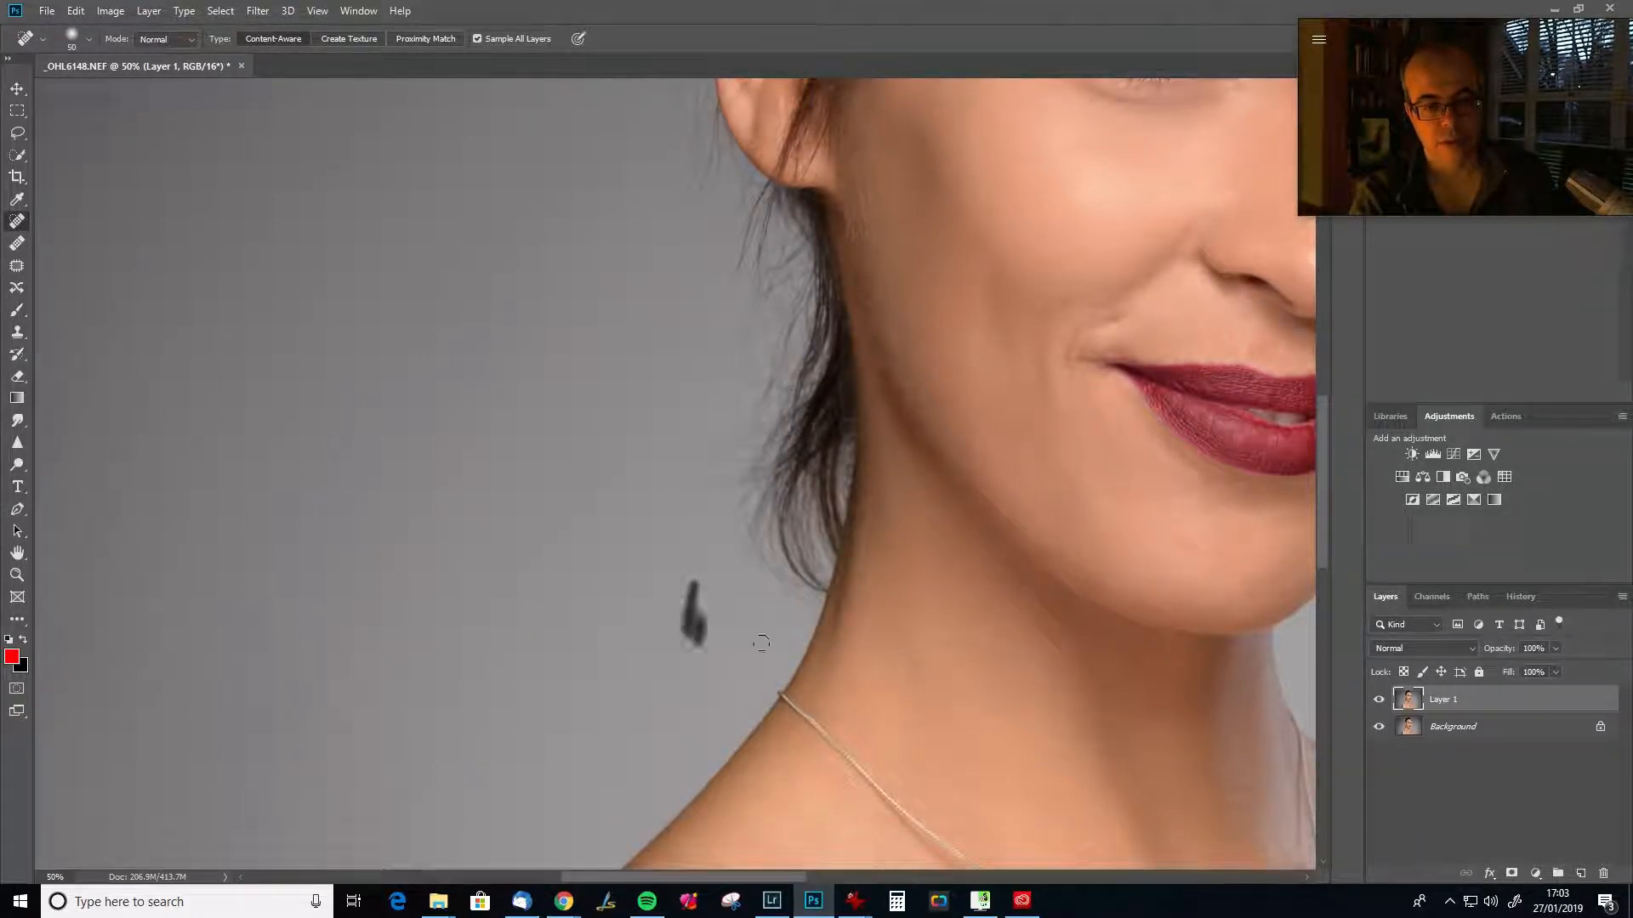
{"action": "left_click_drag", "start_coordinate": [724, 570], "coordinate": [655, 729]}
Compare the whole portrait before and after the hair cleanup by toggling the visibility of Layer 1.
{"action": "mouse_move", "coordinate": [674, 590]}
{"action": "left_mouse_down"}
{"action": "mouse_move", "coordinate": [613, 669]}
{"action": "mouse_move", "coordinate": [584, 583]}
{"action": "mouse_move", "coordinate": [554, 732]}
{"action": "mouse_move", "coordinate": [590, 627]}
{"action": "mouse_move", "coordinate": [558, 655]}
{"action": "mouse_move", "coordinate": [572, 583]}
{"action": "left_mouse_up"}
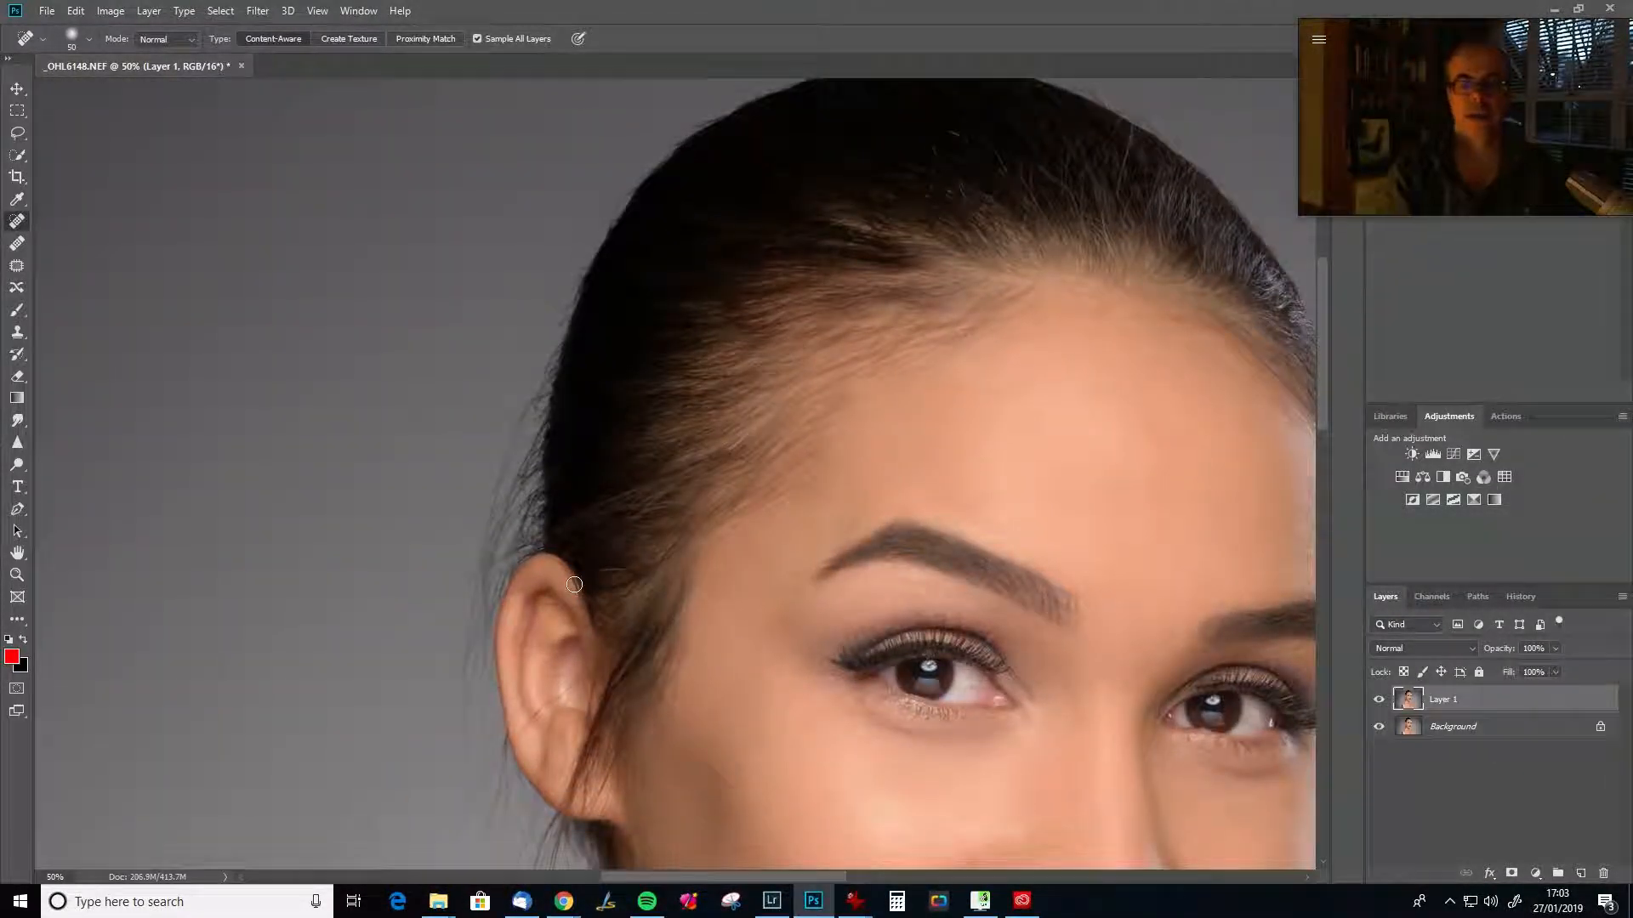
{"action": "key", "text": "ctrl+0"}
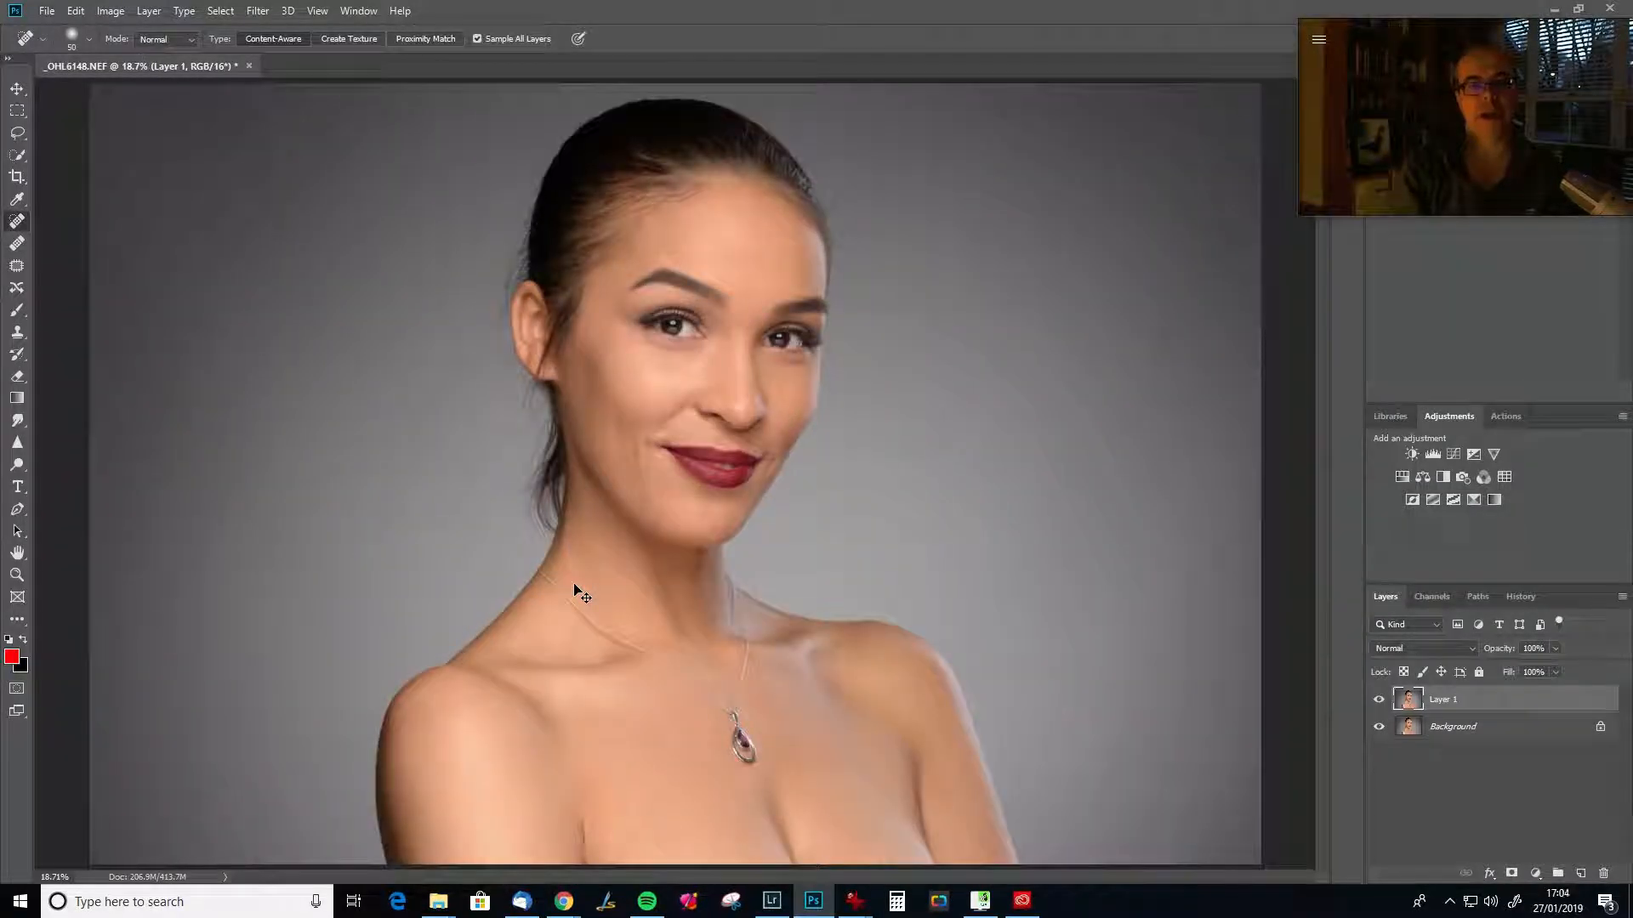
{"action": "left_click", "coordinate": [1379, 700]}
{"action": "left_click", "coordinate": [1379, 700]}
{"action": "left_click", "coordinate": [1379, 699]}
{"action": "left_click", "coordinate": [1379, 700]}
{"action": "left_click", "coordinate": [1379, 700]}
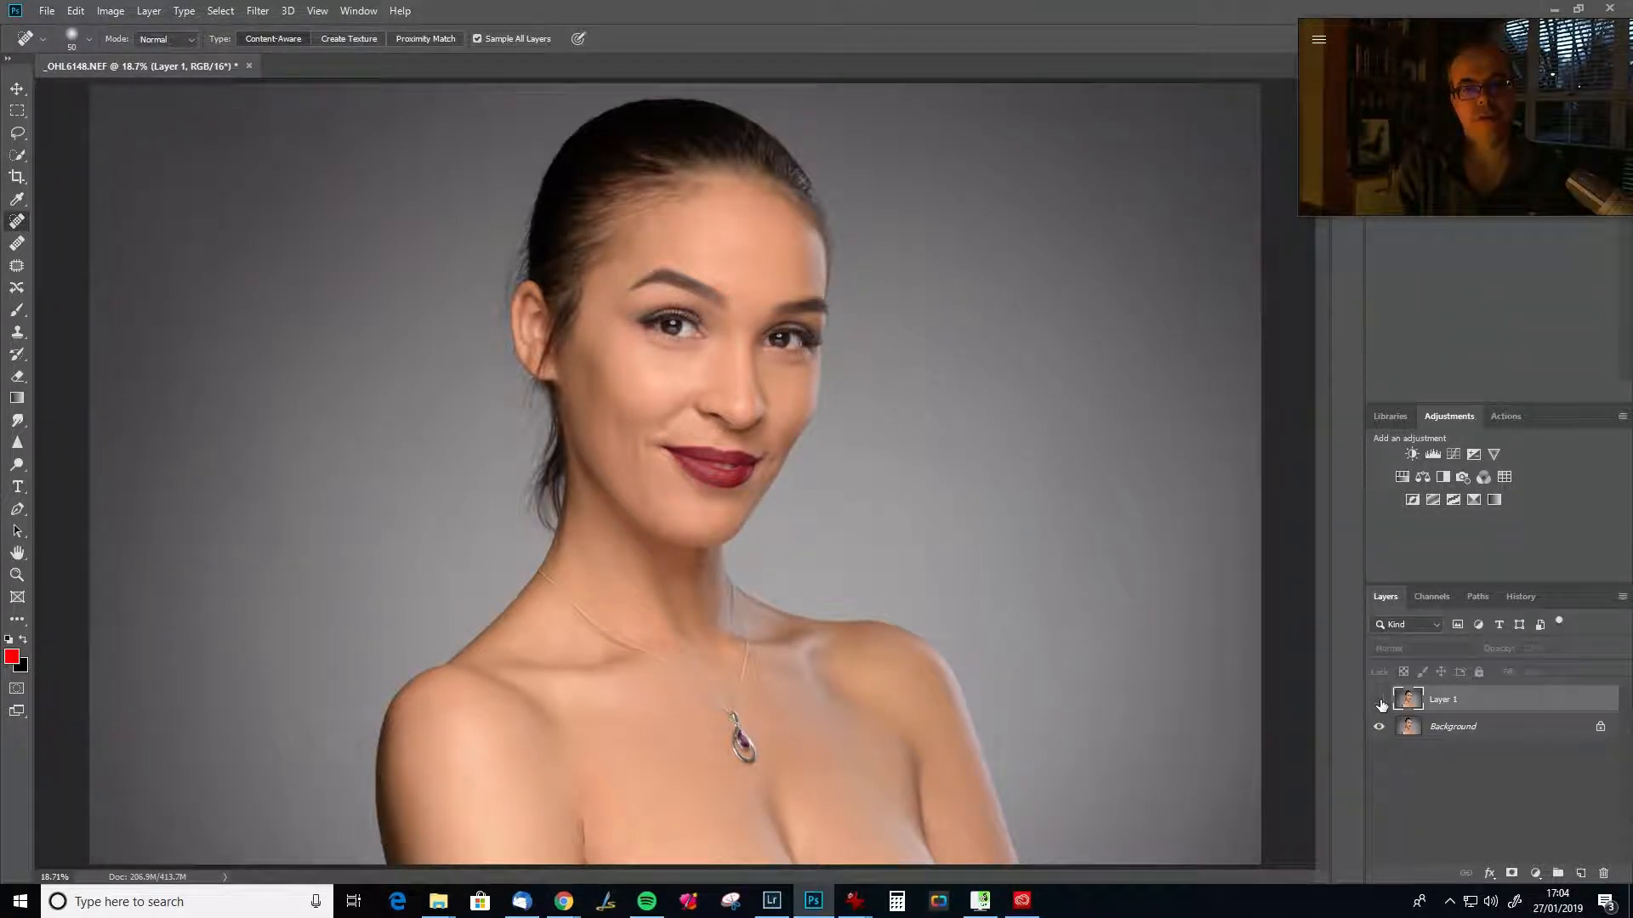
{"action": "left_click", "coordinate": [1380, 700]}
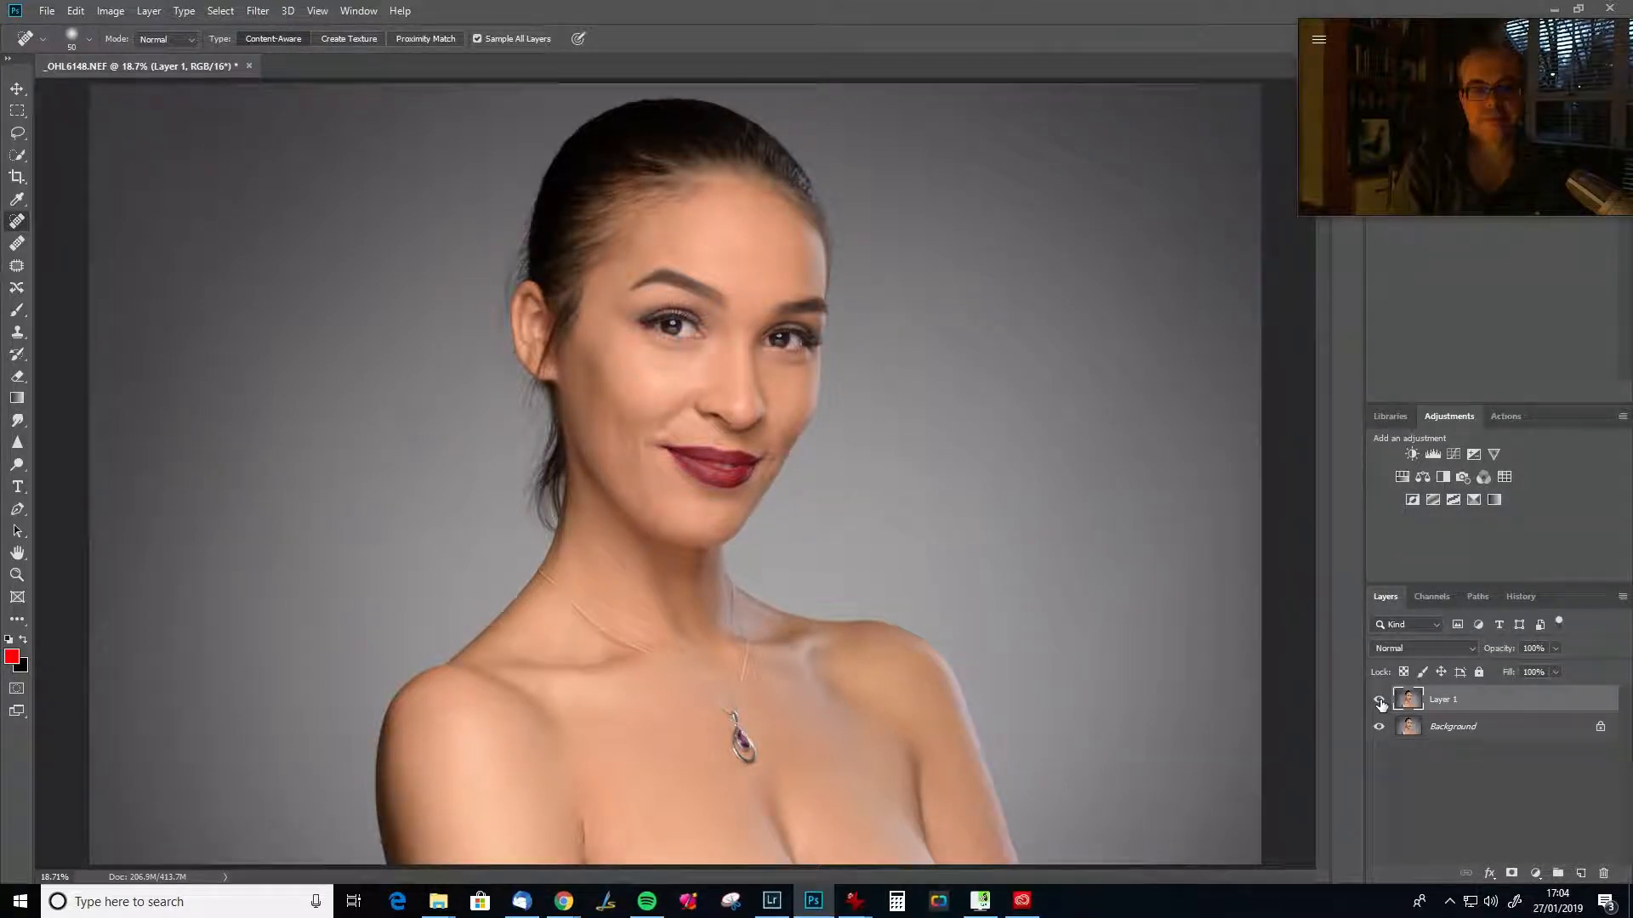
Merge Layer 1 into the Background and duplicate the merged image as a new layer.
{"action": "key", "text": "ctrl+plus"}
{"action": "key", "text": "ctrl+plus"}
{"action": "key", "text": "ctrl+plus"}
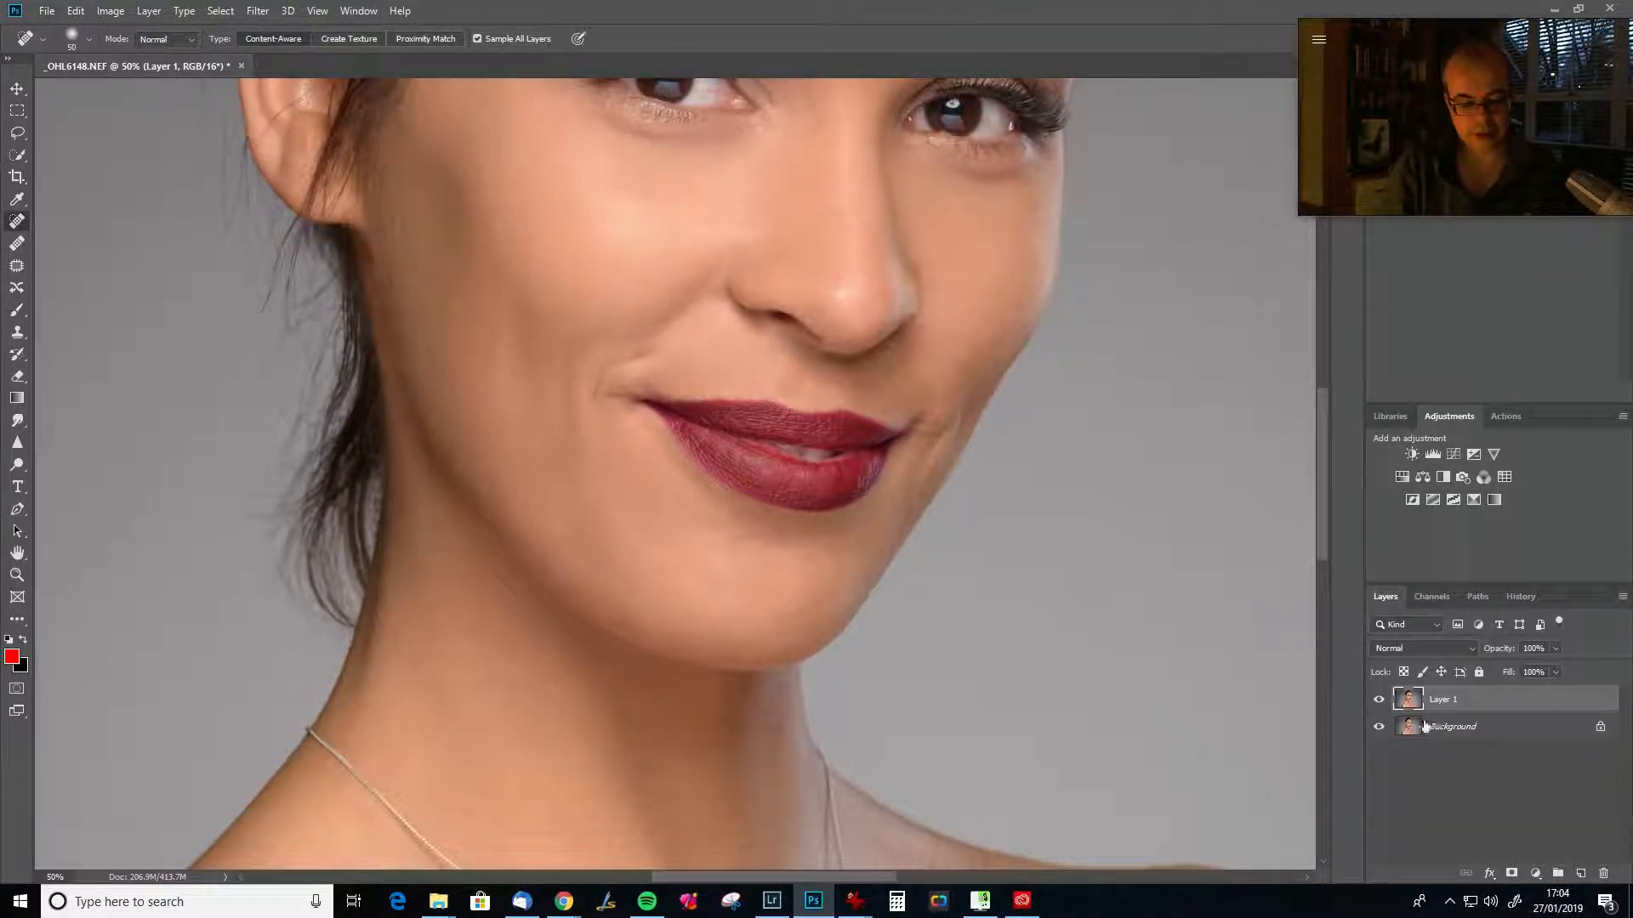
{"action": "key", "text": "ctrl+z"}
{"action": "key", "text": "ctrl+shift+z"}
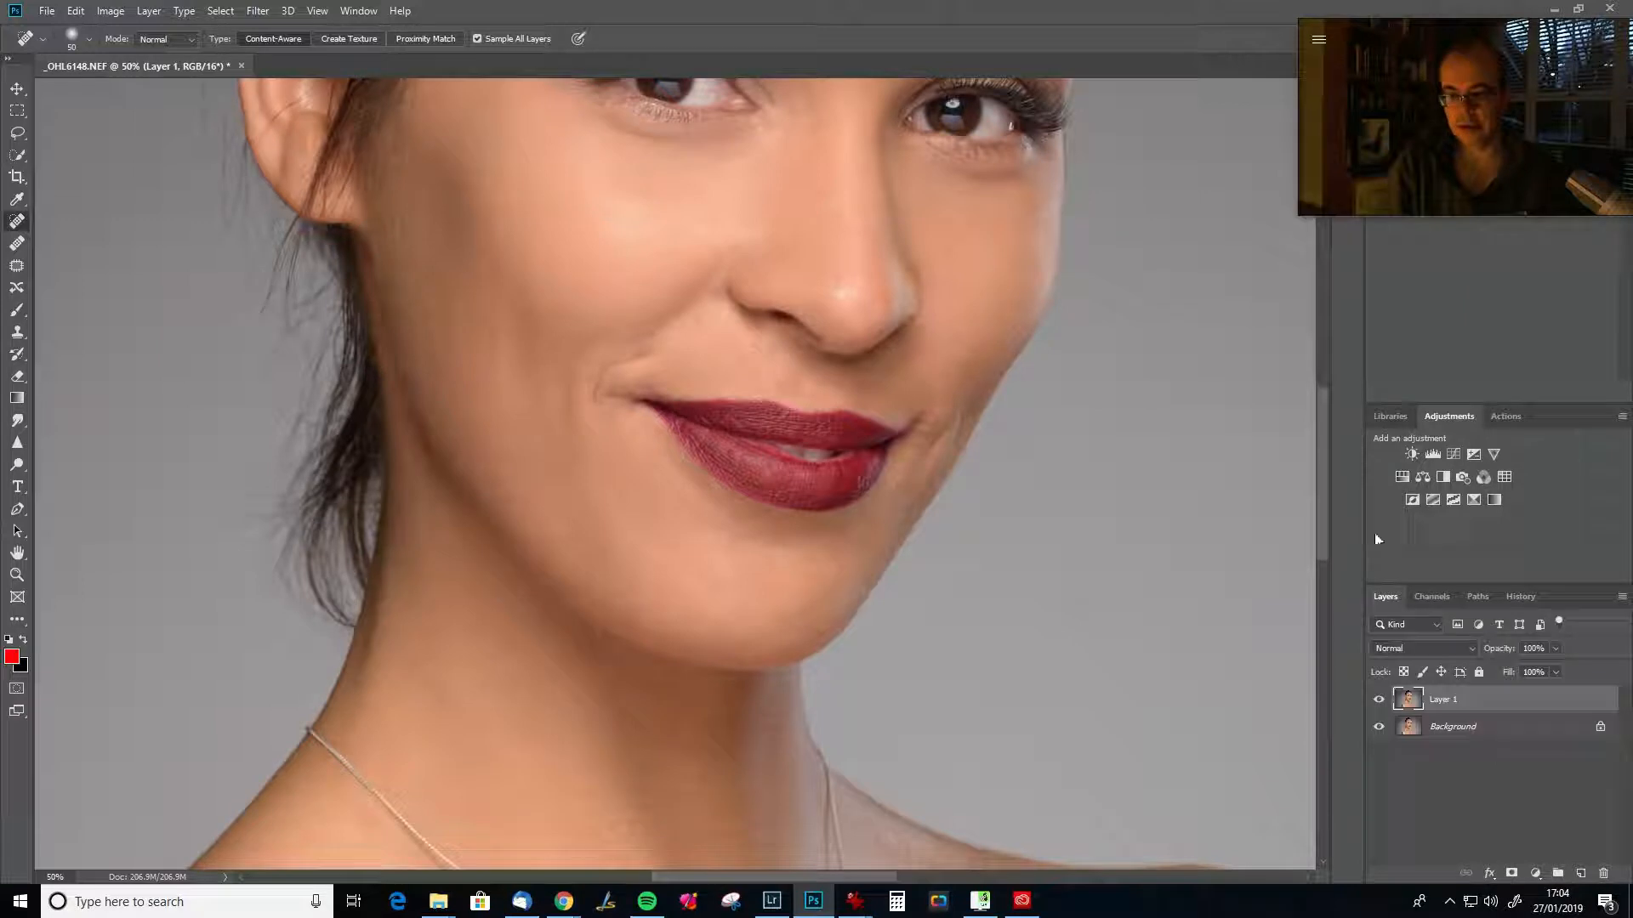
Set up a Dust & Scratches filter on Layer 1 with a radius of 11 pixels and a threshold of 0 levels.
{"action": "left_click", "coordinate": [258, 10]}
{"action": "mouse_move", "coordinate": [294, 284]}
{"action": "left_click", "coordinate": [519, 316]}
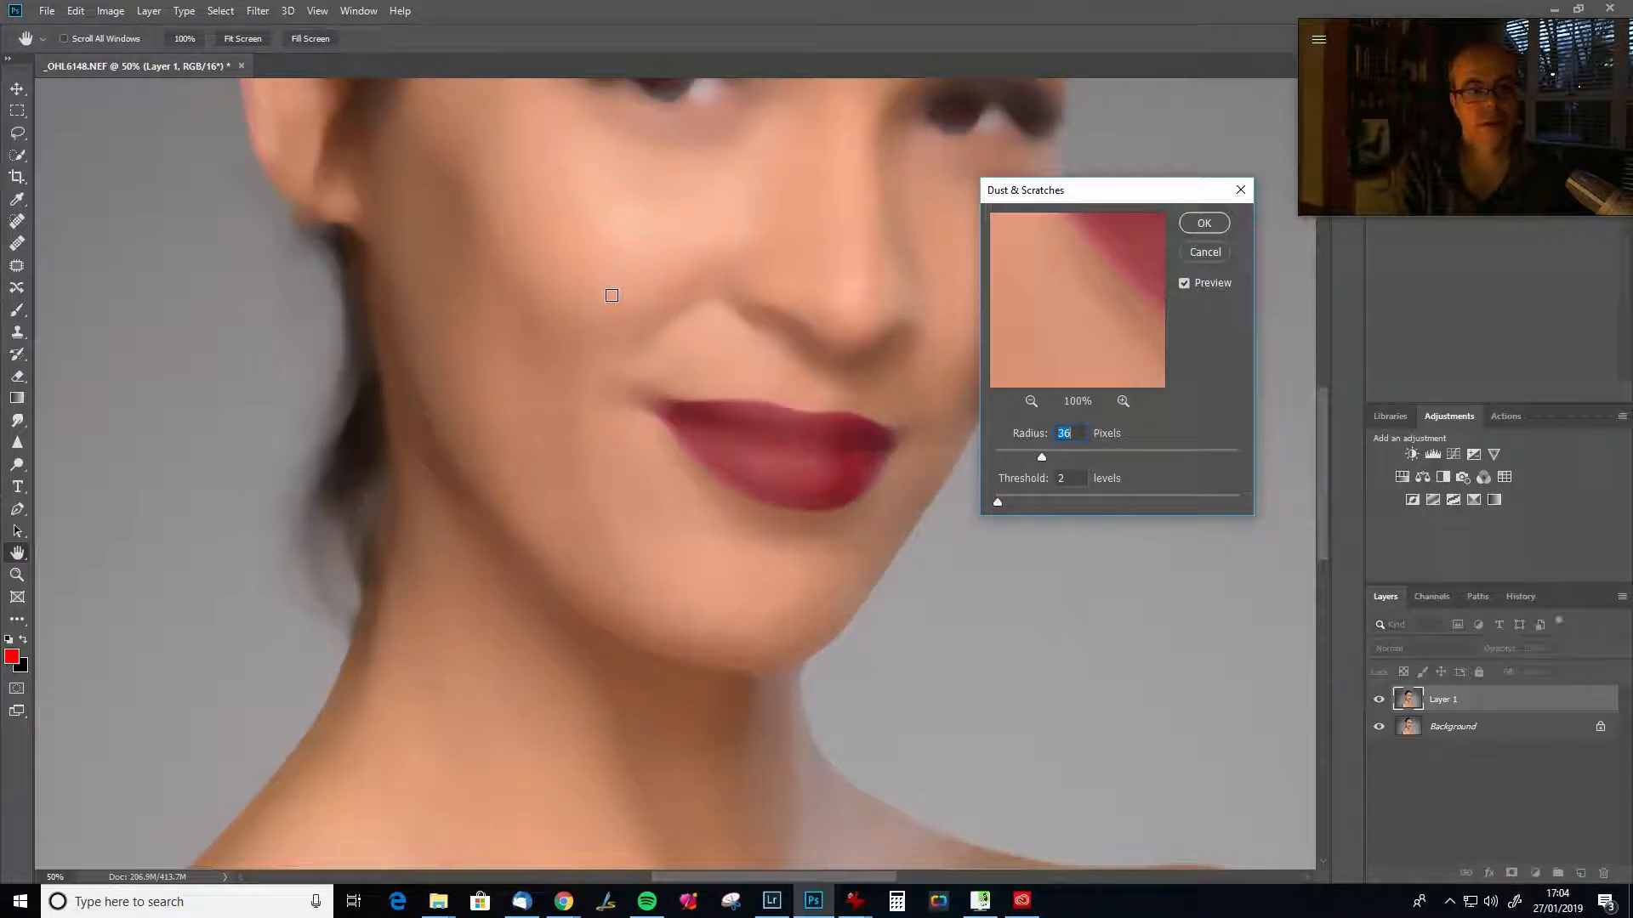
{"action": "left_click_drag", "start_coordinate": [608, 251], "coordinate": [671, 550]}
{"action": "scroll", "coordinate": [632, 608], "scroll_direction": "up", "scroll_amount": 3}
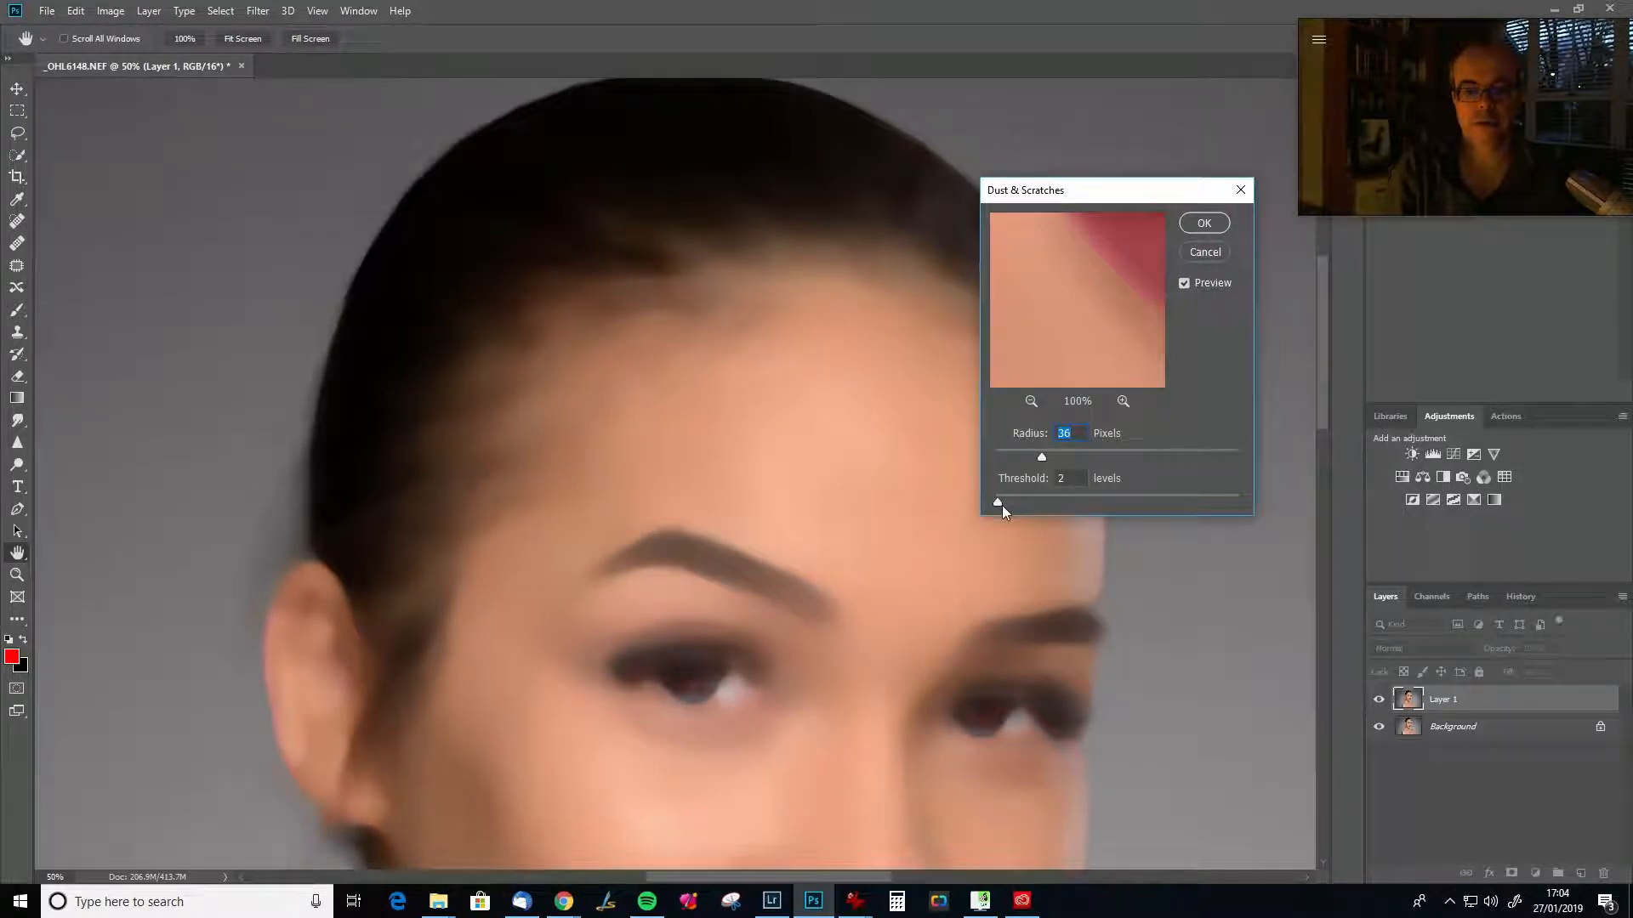
{"action": "left_click_drag", "start_coordinate": [996, 503], "coordinate": [983, 503]}
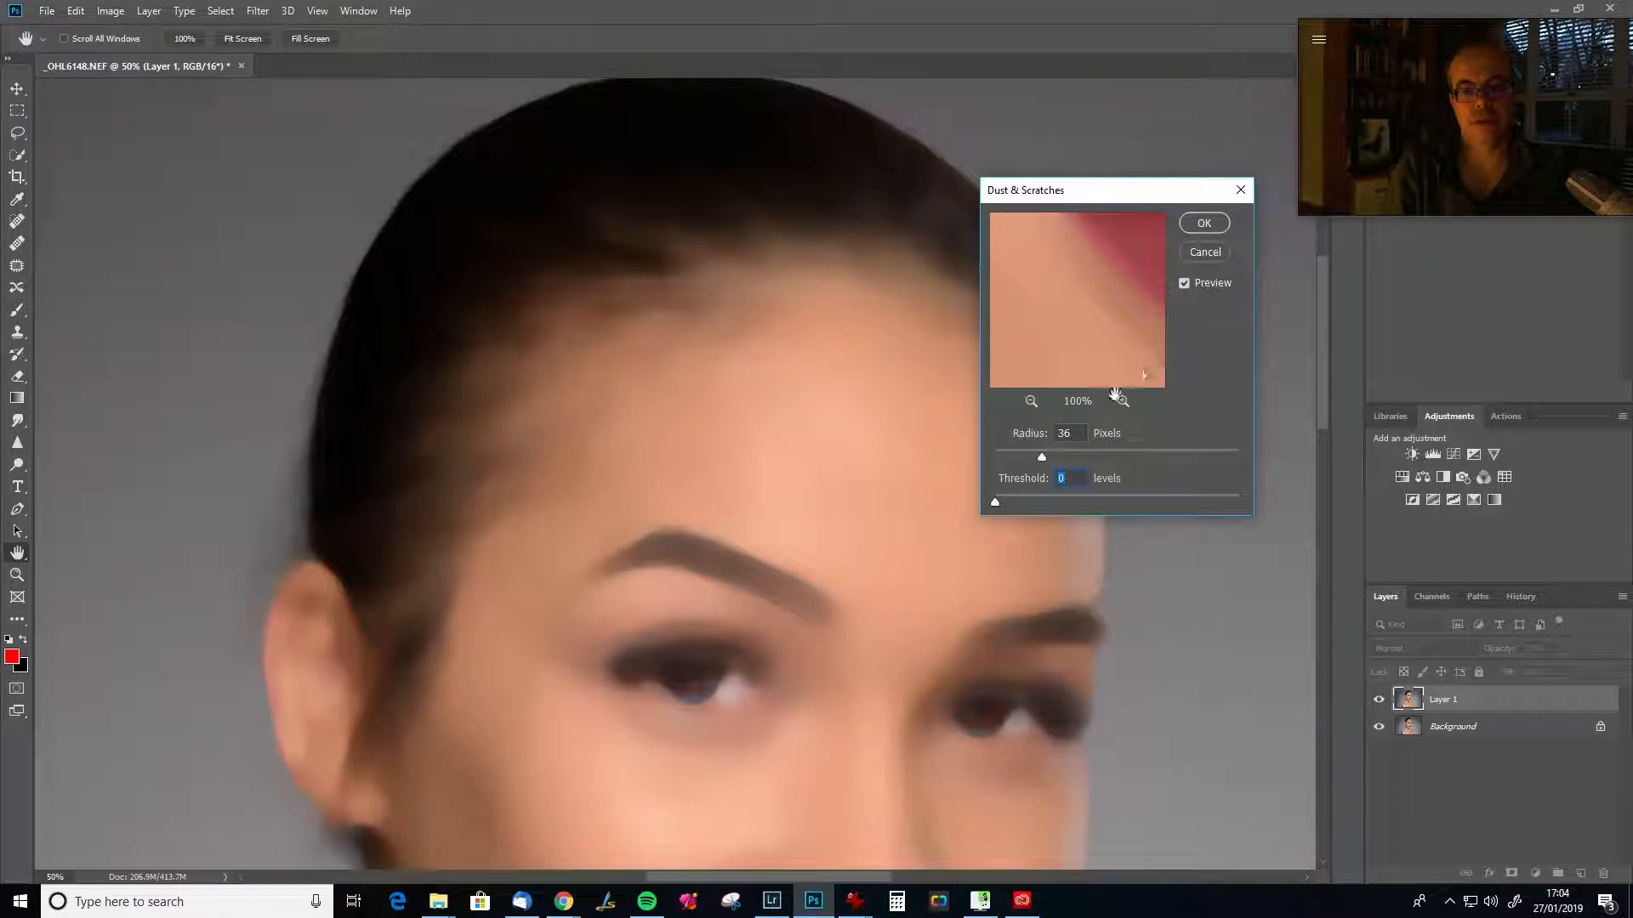
{"action": "mouse_move", "coordinate": [1026, 460]}
{"action": "left_mouse_down"}
{"action": "mouse_move", "coordinate": [1123, 450]}
{"action": "mouse_move", "coordinate": [1025, 451]}
{"action": "left_mouse_up"}
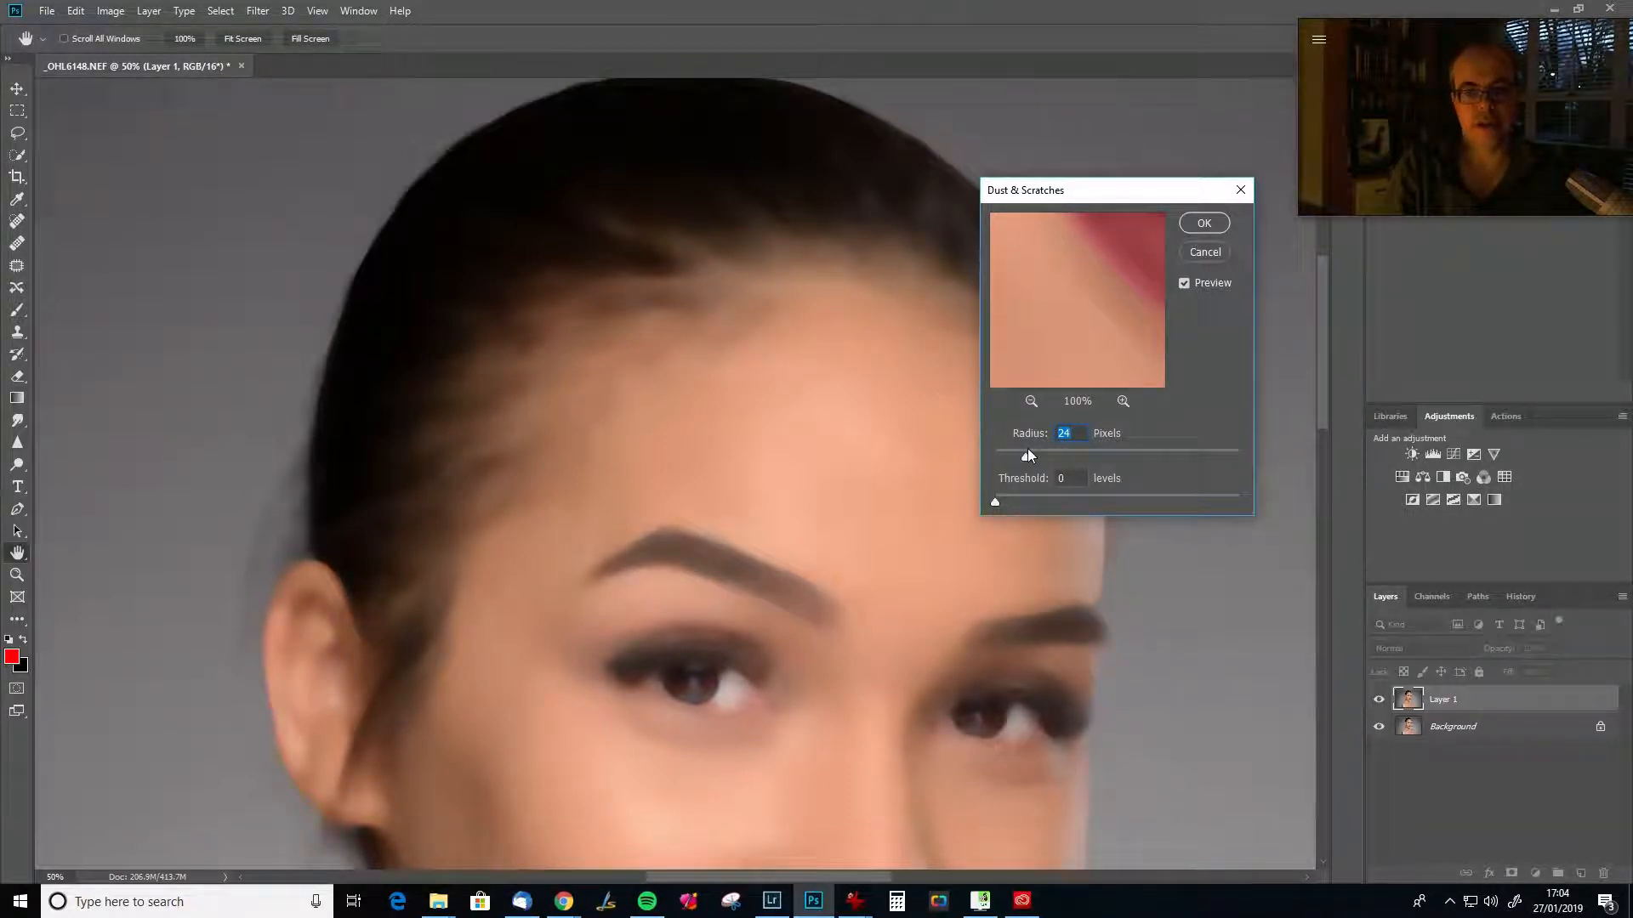
{"action": "left_click_drag", "start_coordinate": [1023, 456], "coordinate": [1015, 457]}
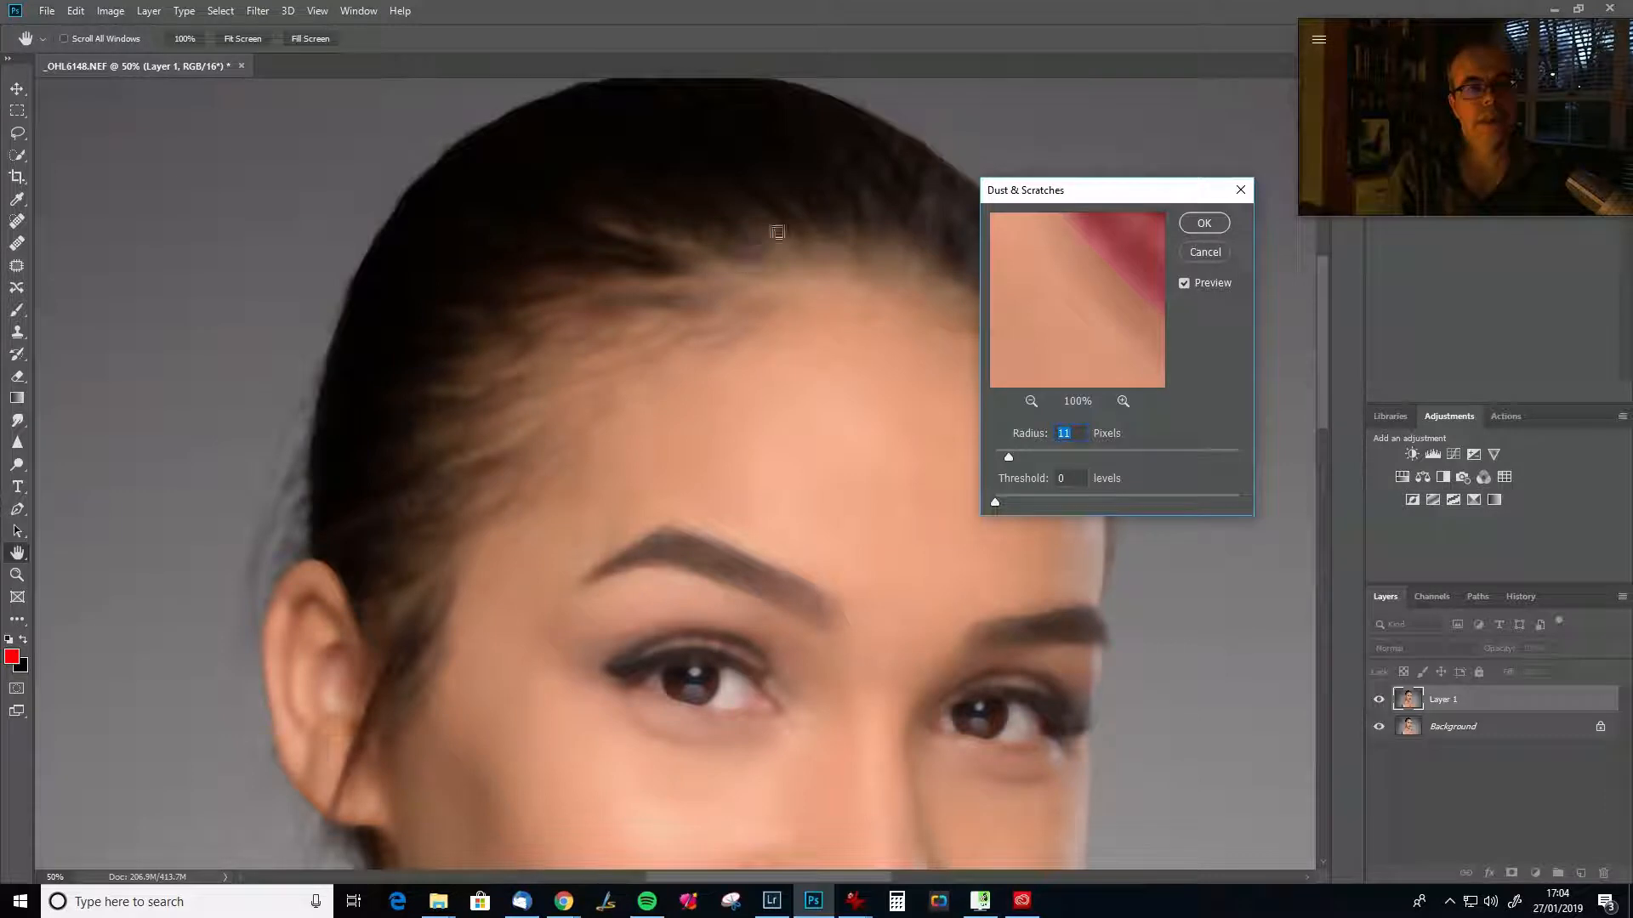
Compare radii of 73 and 14 pixels on the hair around the ear and apply Dust & Scratches at 11 pixels.
{"action": "left_click_drag", "start_coordinate": [668, 221], "coordinate": [674, 349]}
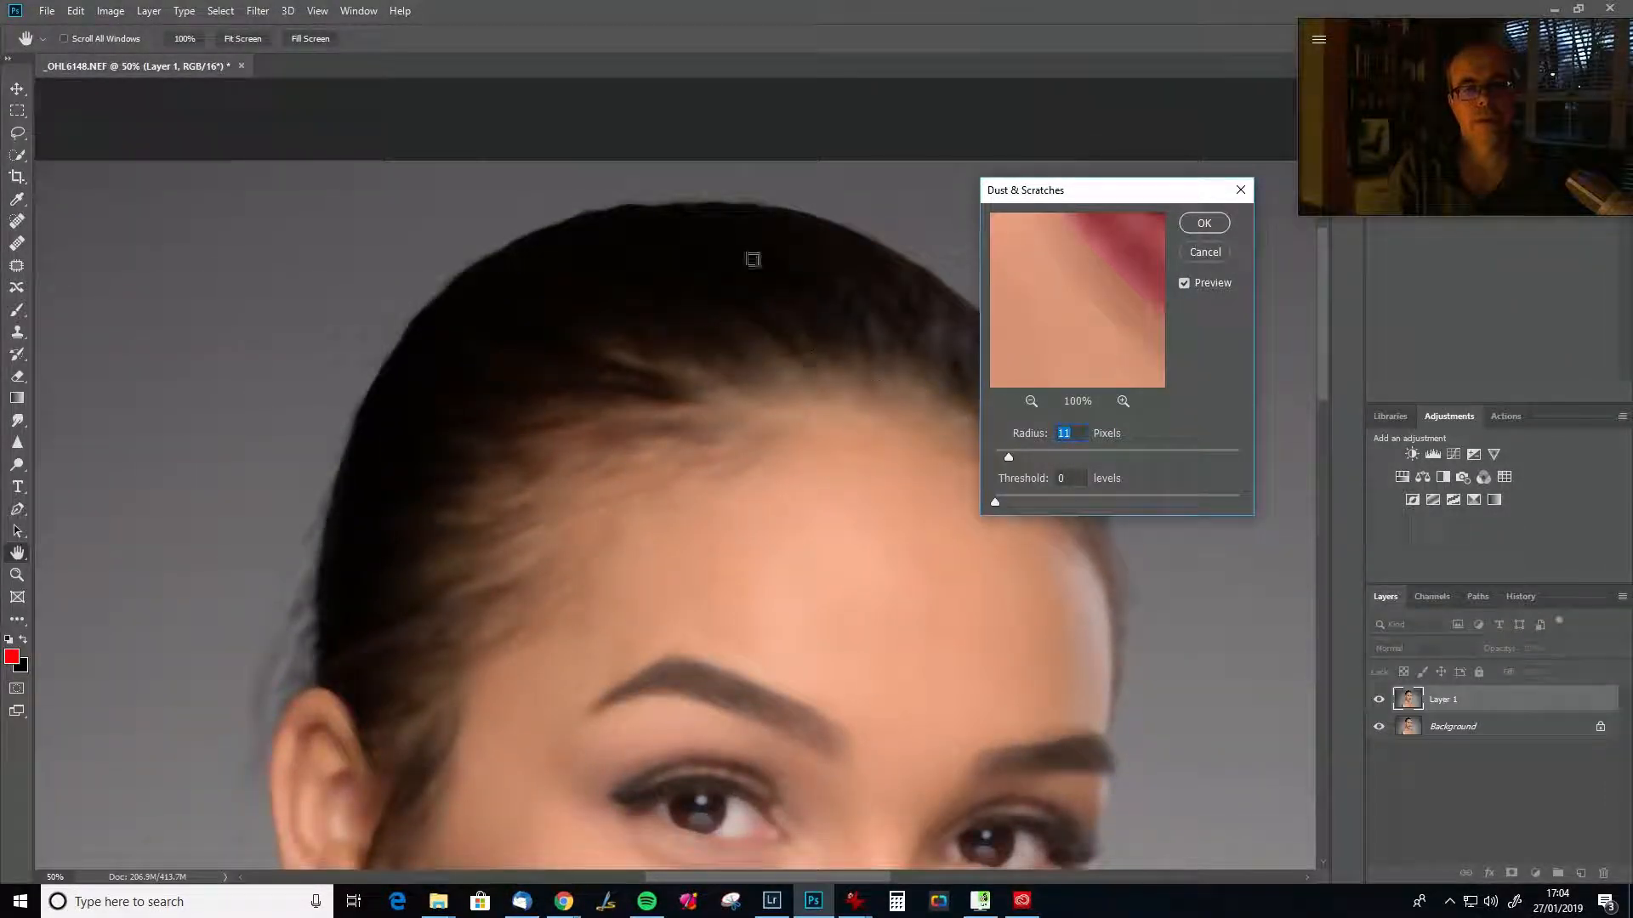
{"action": "left_click_drag", "start_coordinate": [520, 544], "coordinate": [619, 207]}
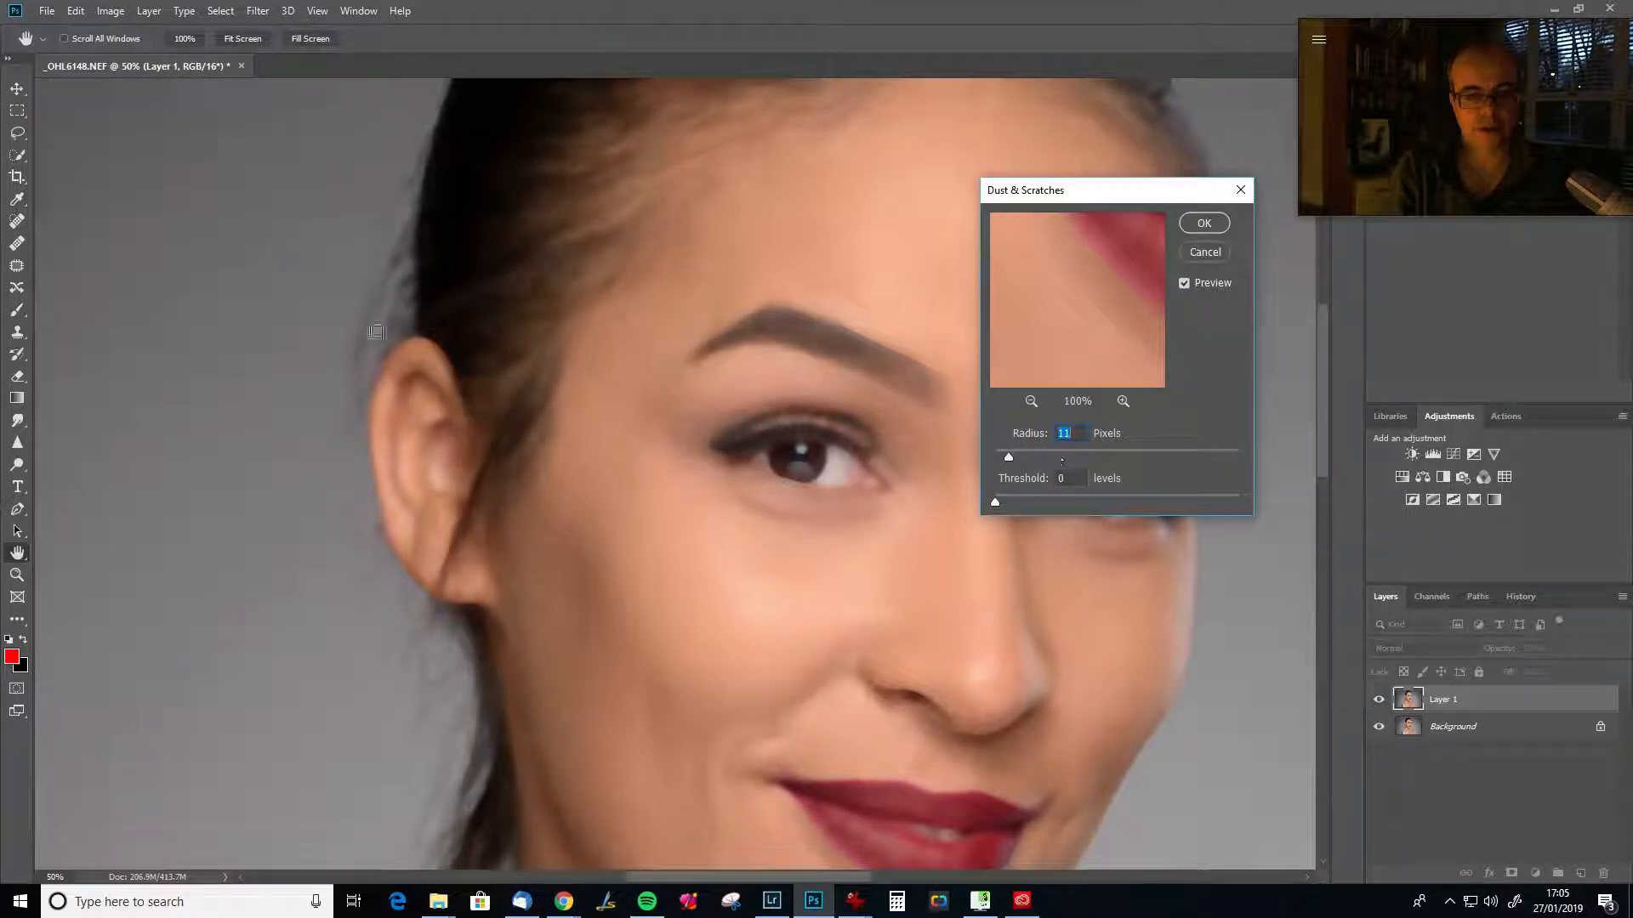
{"action": "left_click", "coordinate": [409, 365]}
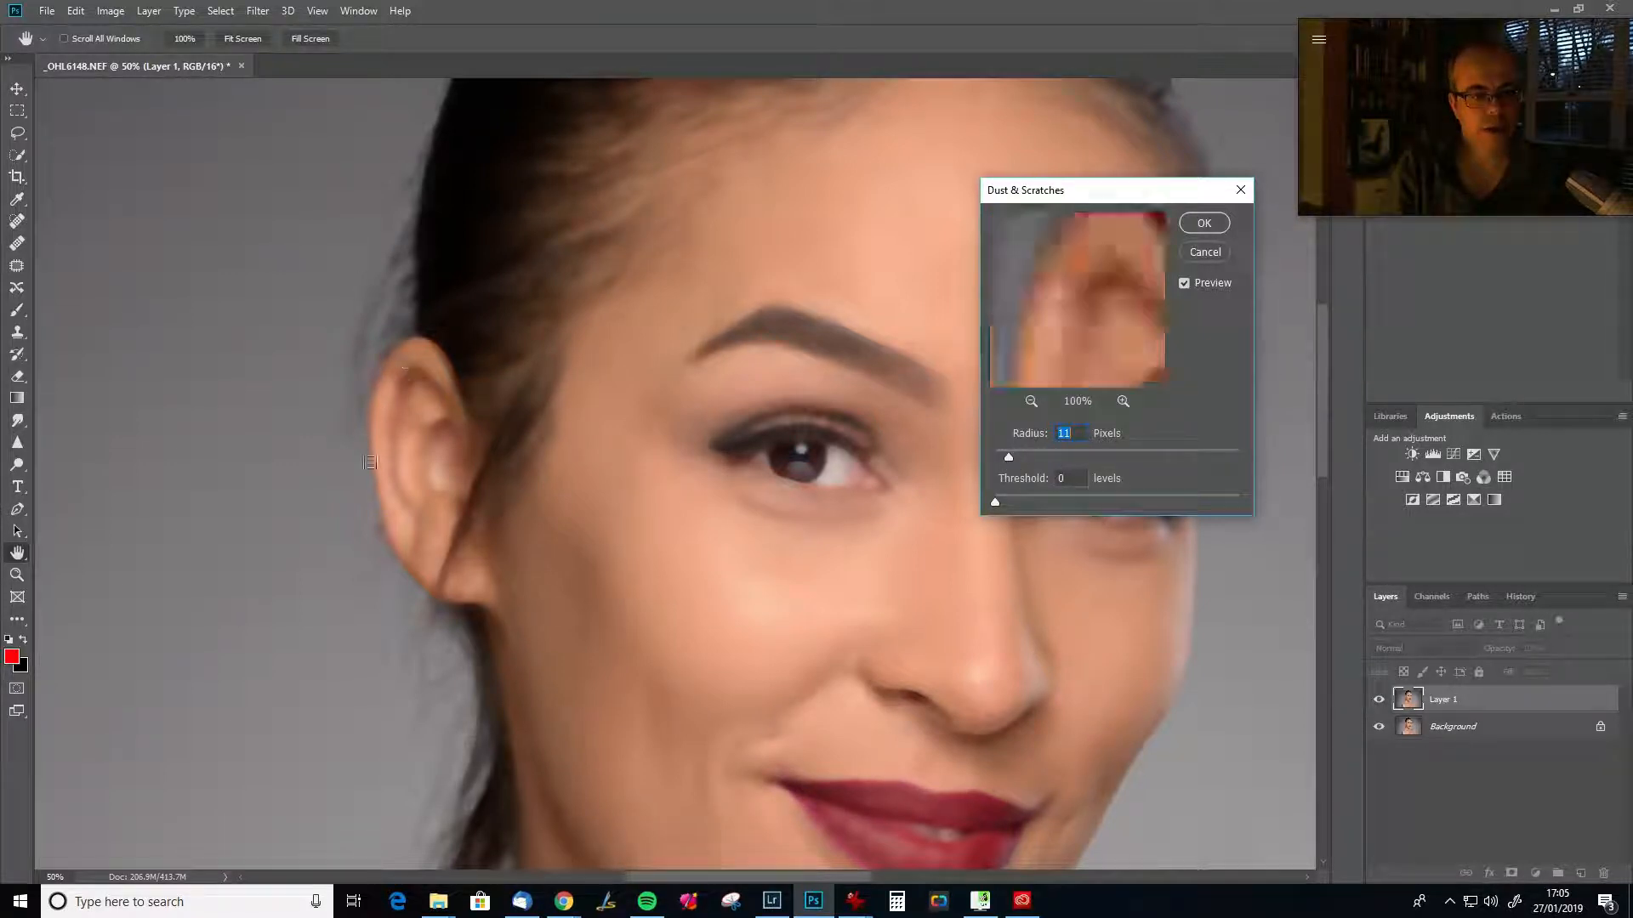
{"action": "left_click", "coordinate": [1091, 450]}
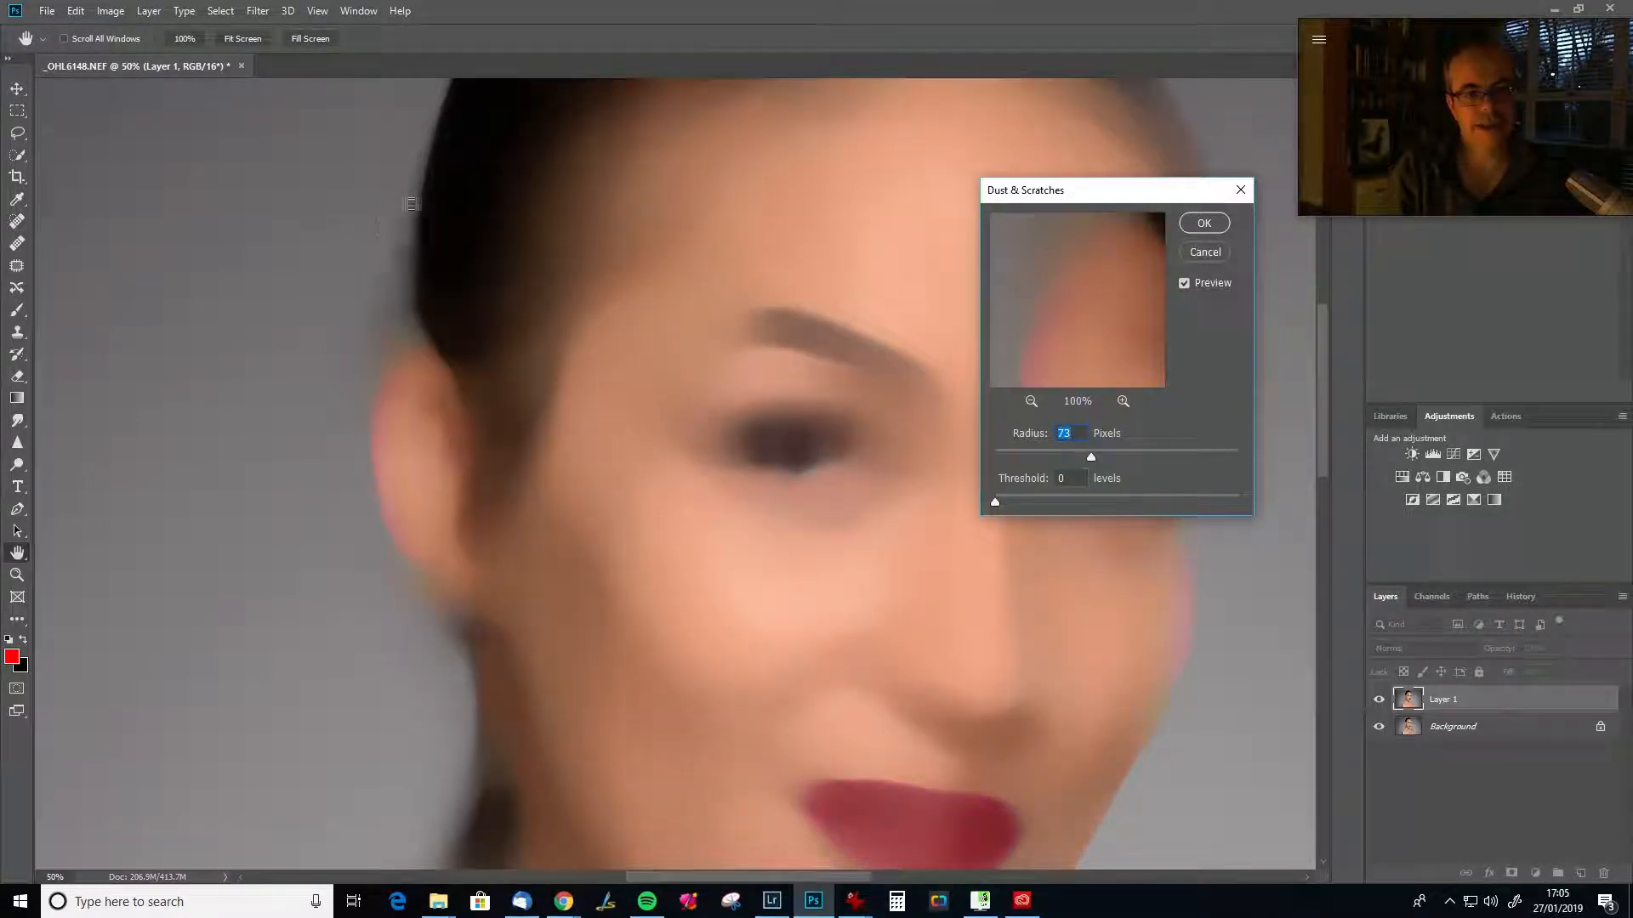
{"action": "left_click", "coordinate": [1013, 451]}
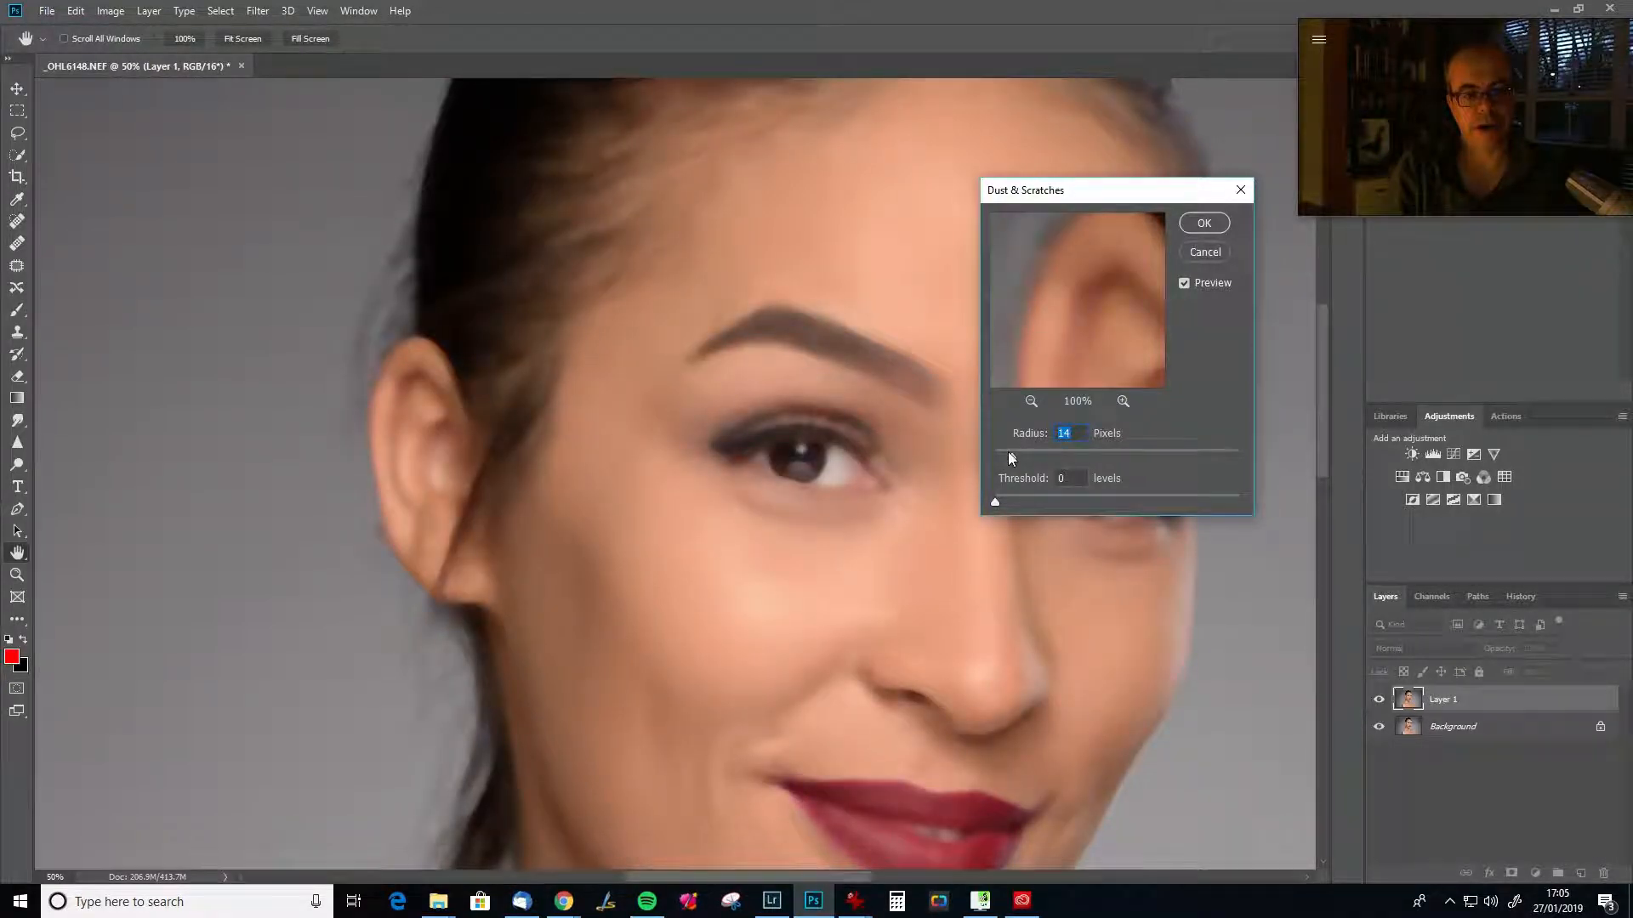
{"action": "left_click", "coordinate": [1008, 451]}
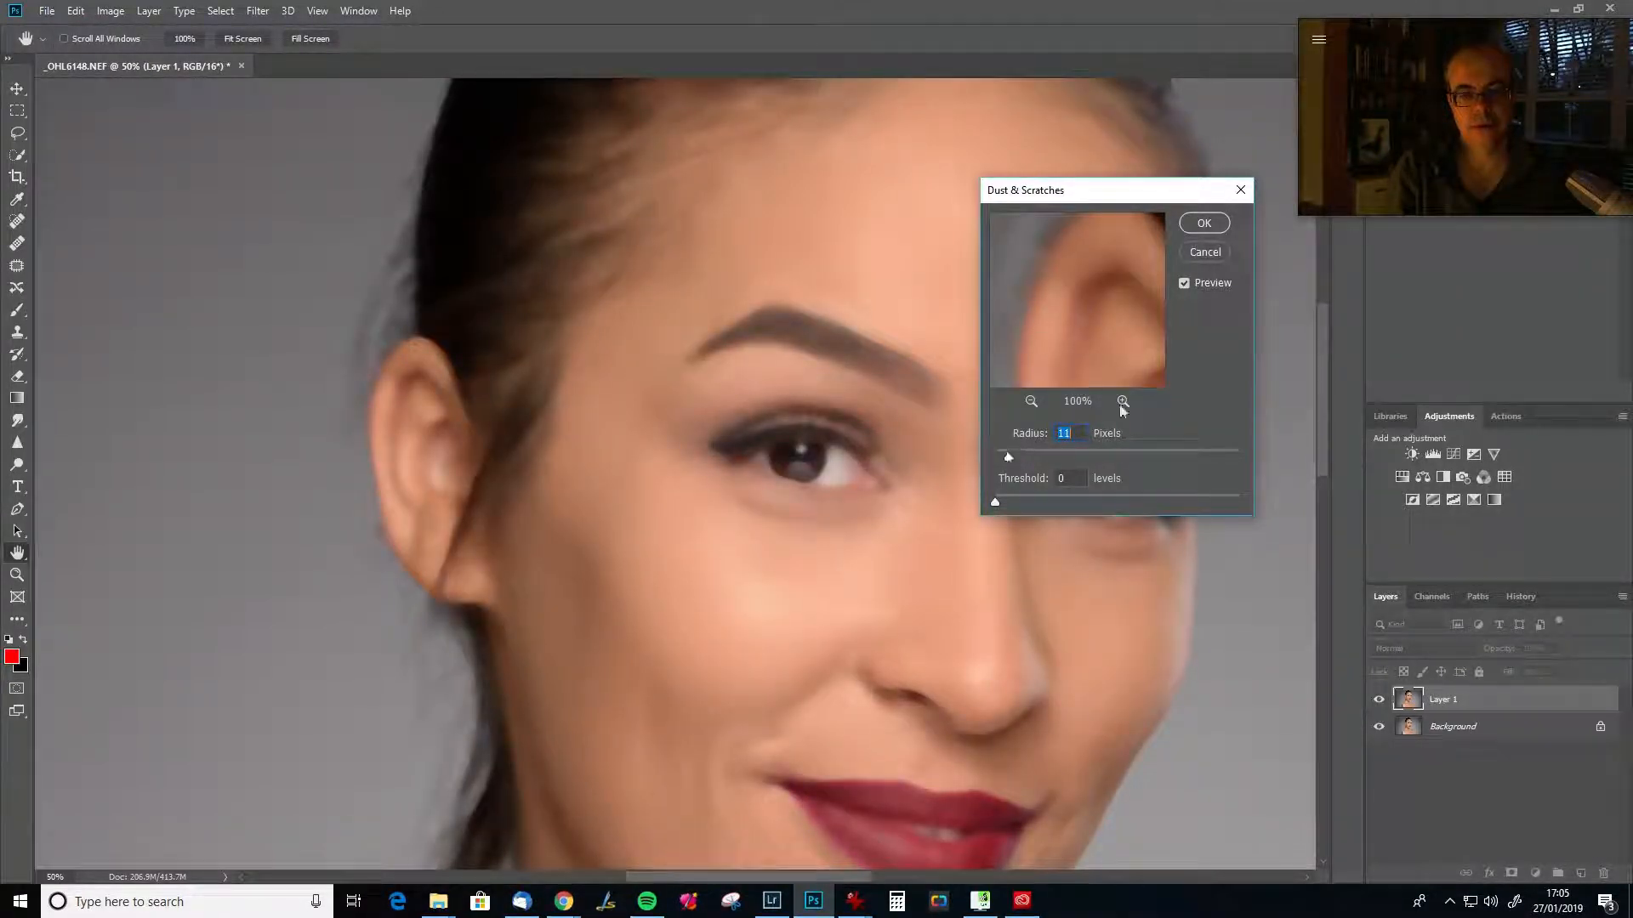
{"action": "left_click", "coordinate": [1204, 224]}
Add a black mask to Layer 1 and paint it white over the stray hairs beside the ear with a size 175 brush.
{"action": "key", "text": "j"}
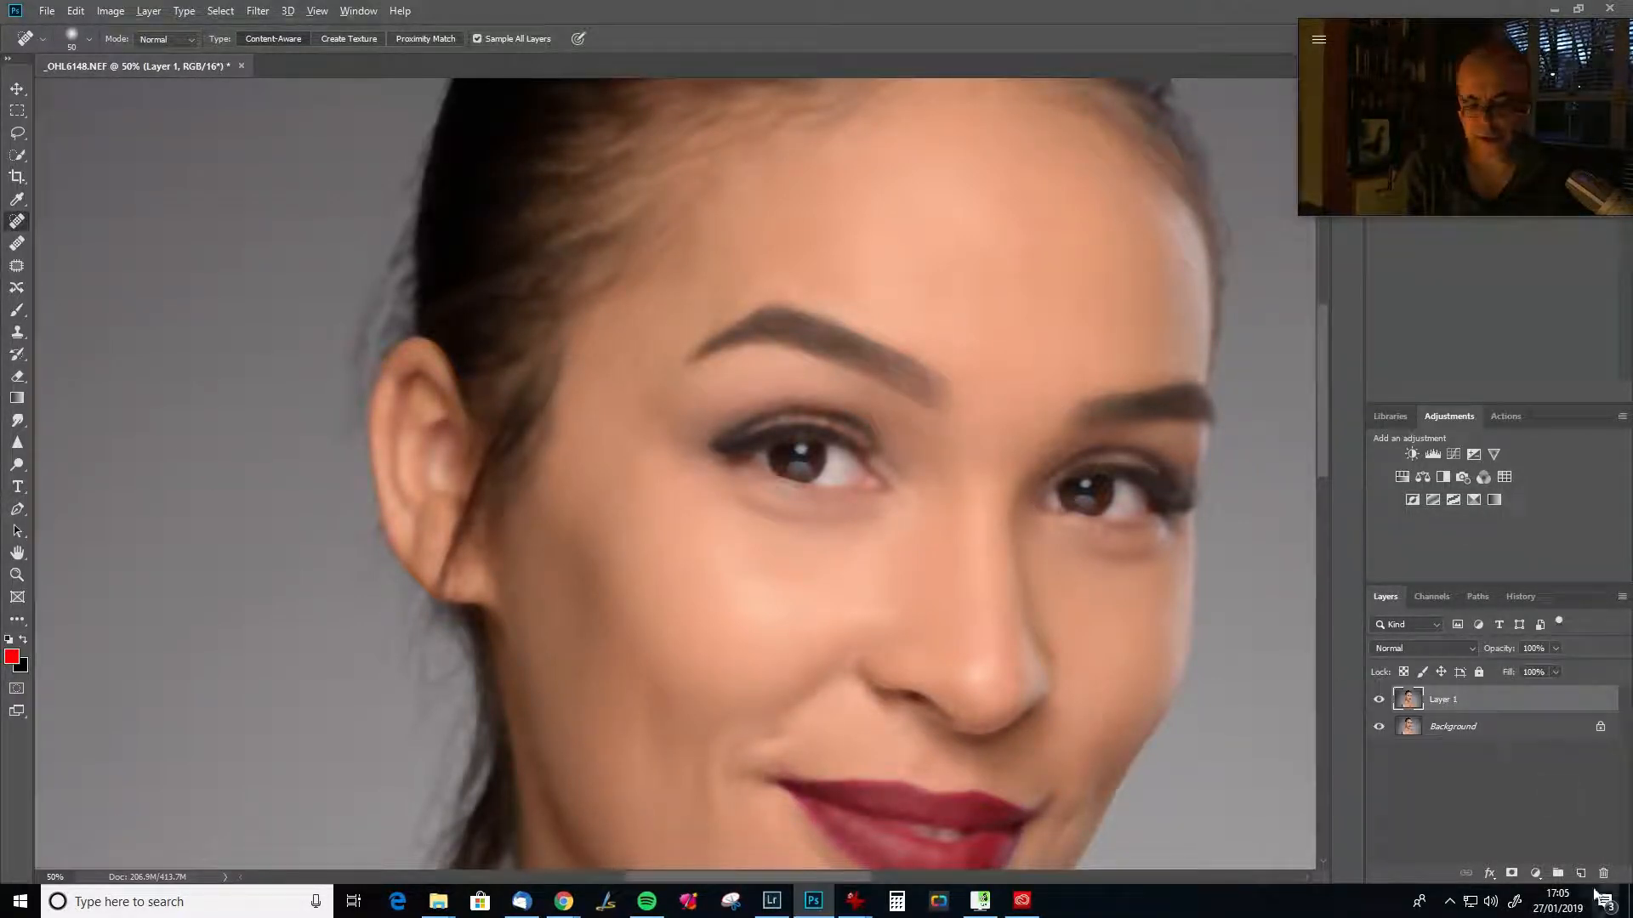
{"action": "left_click", "coordinate": [1510, 875], "text": "alt"}
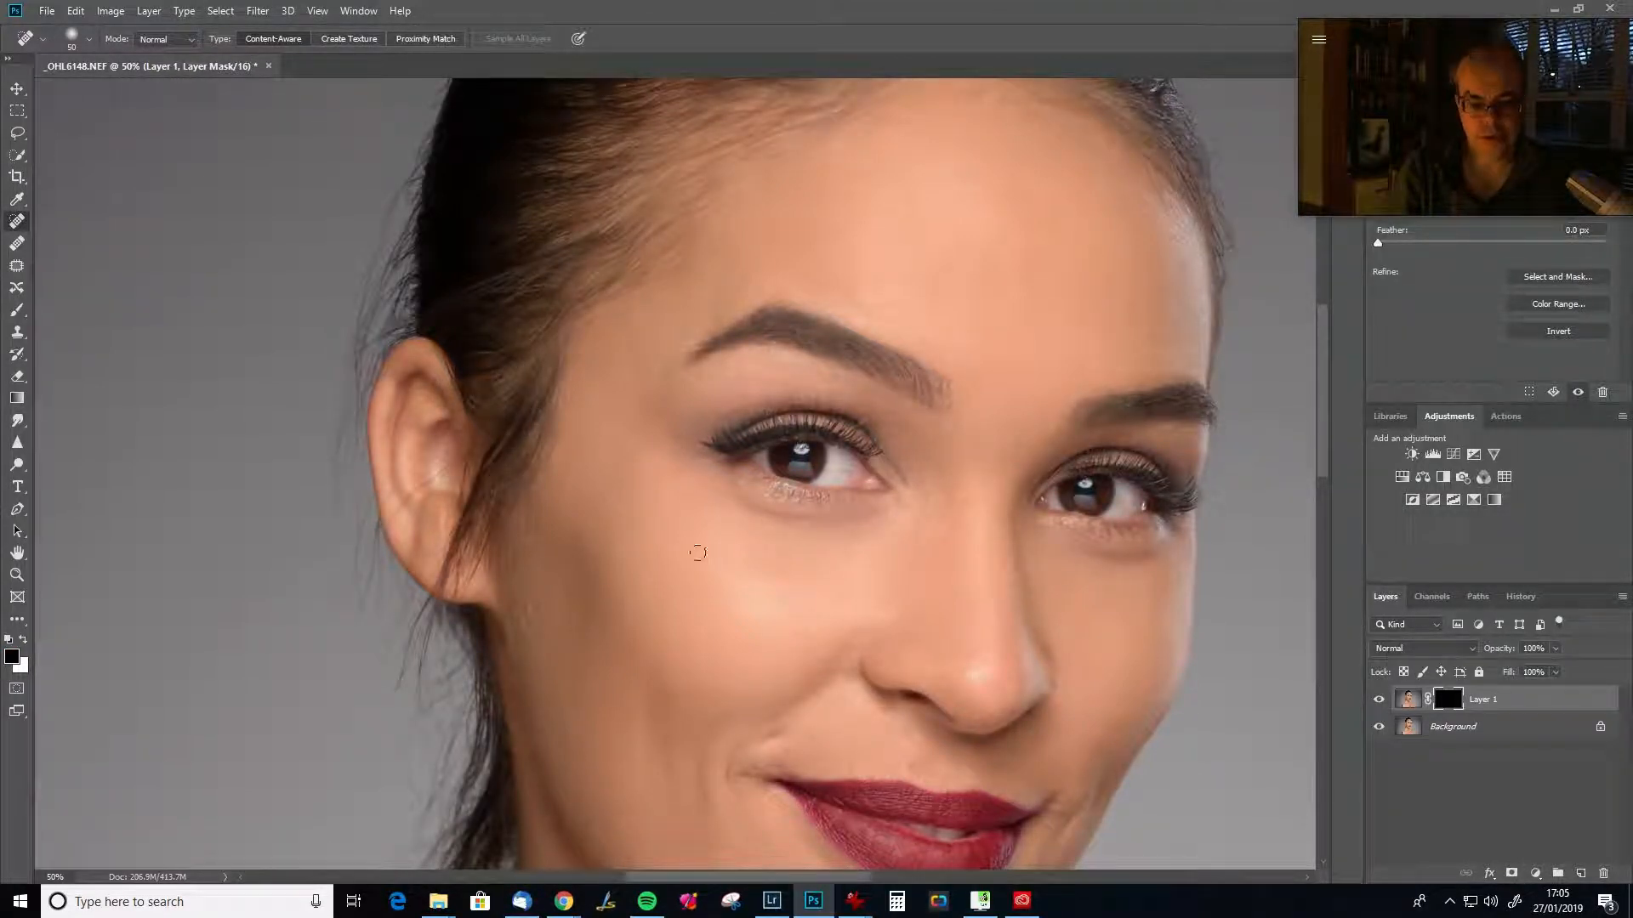
{"action": "key", "text": "b"}
{"action": "key", "text": "x"}
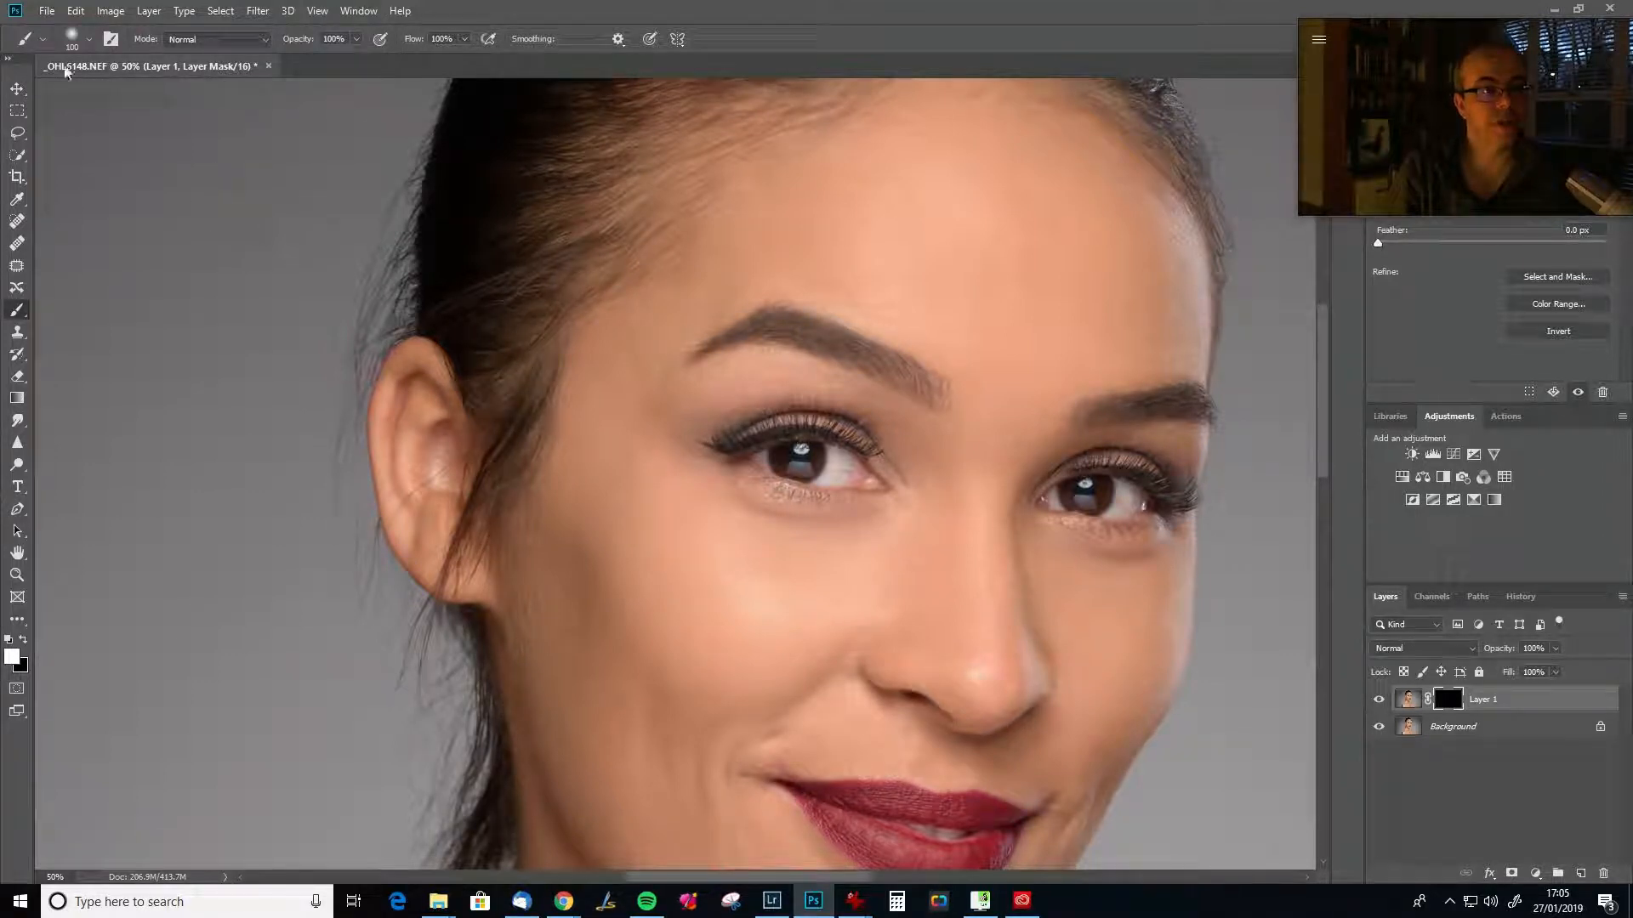
{"action": "key", "text": "bracketright"}
{"action": "key", "text": "bracketright"}
{"action": "key", "text": "bracketright"}
{"action": "key", "text": "bracketright"}
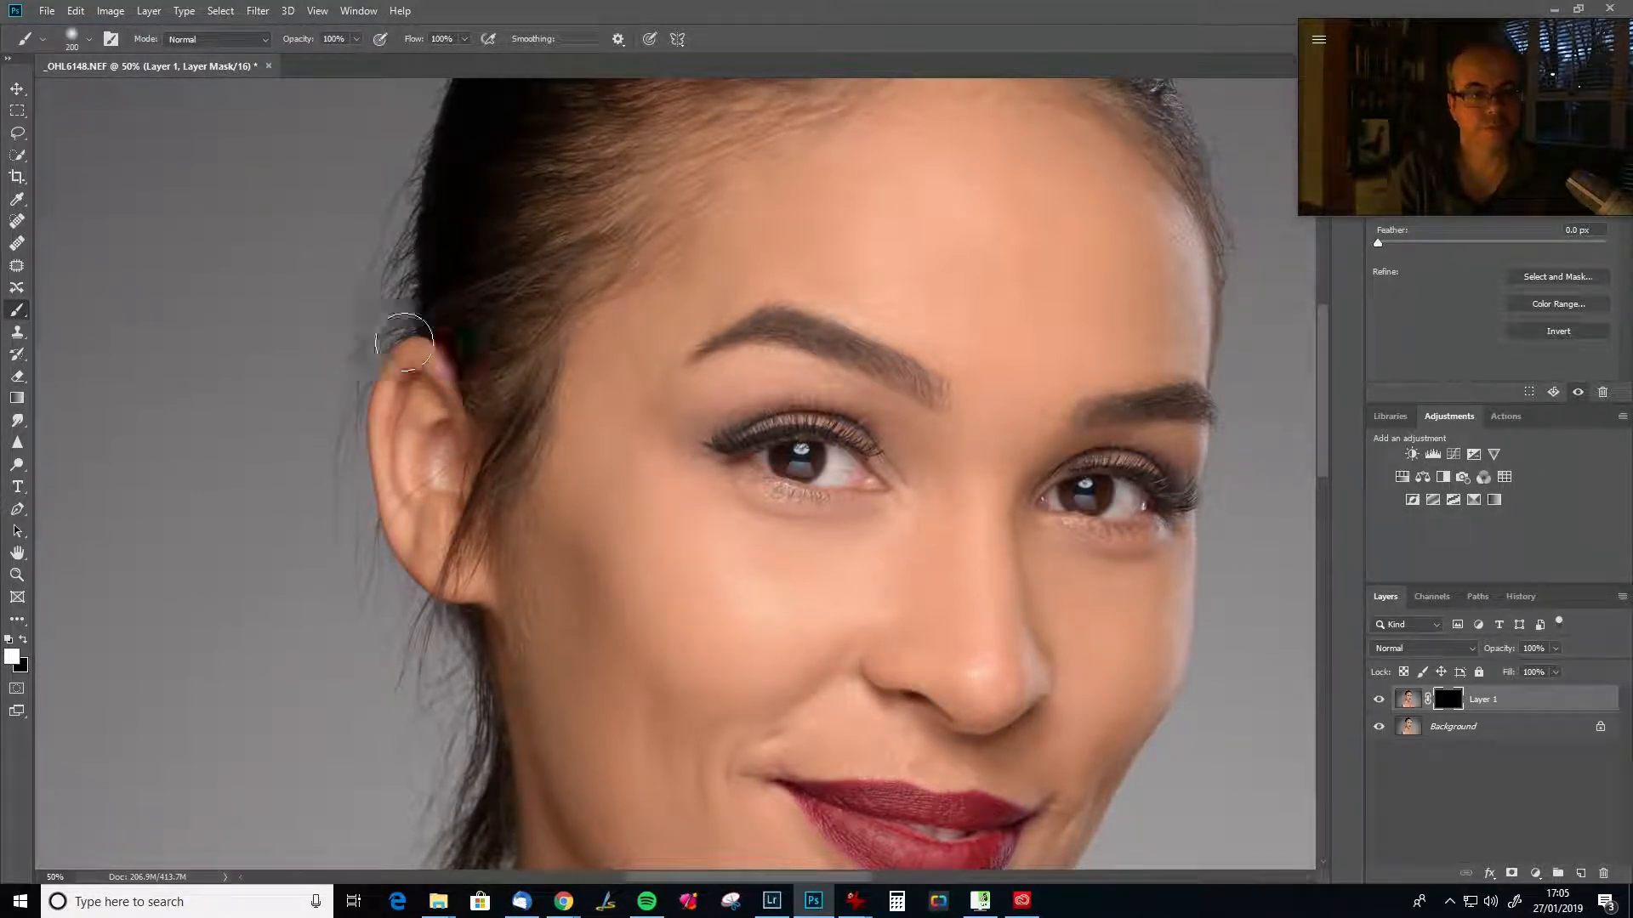
{"action": "key", "text": "bracketleft"}
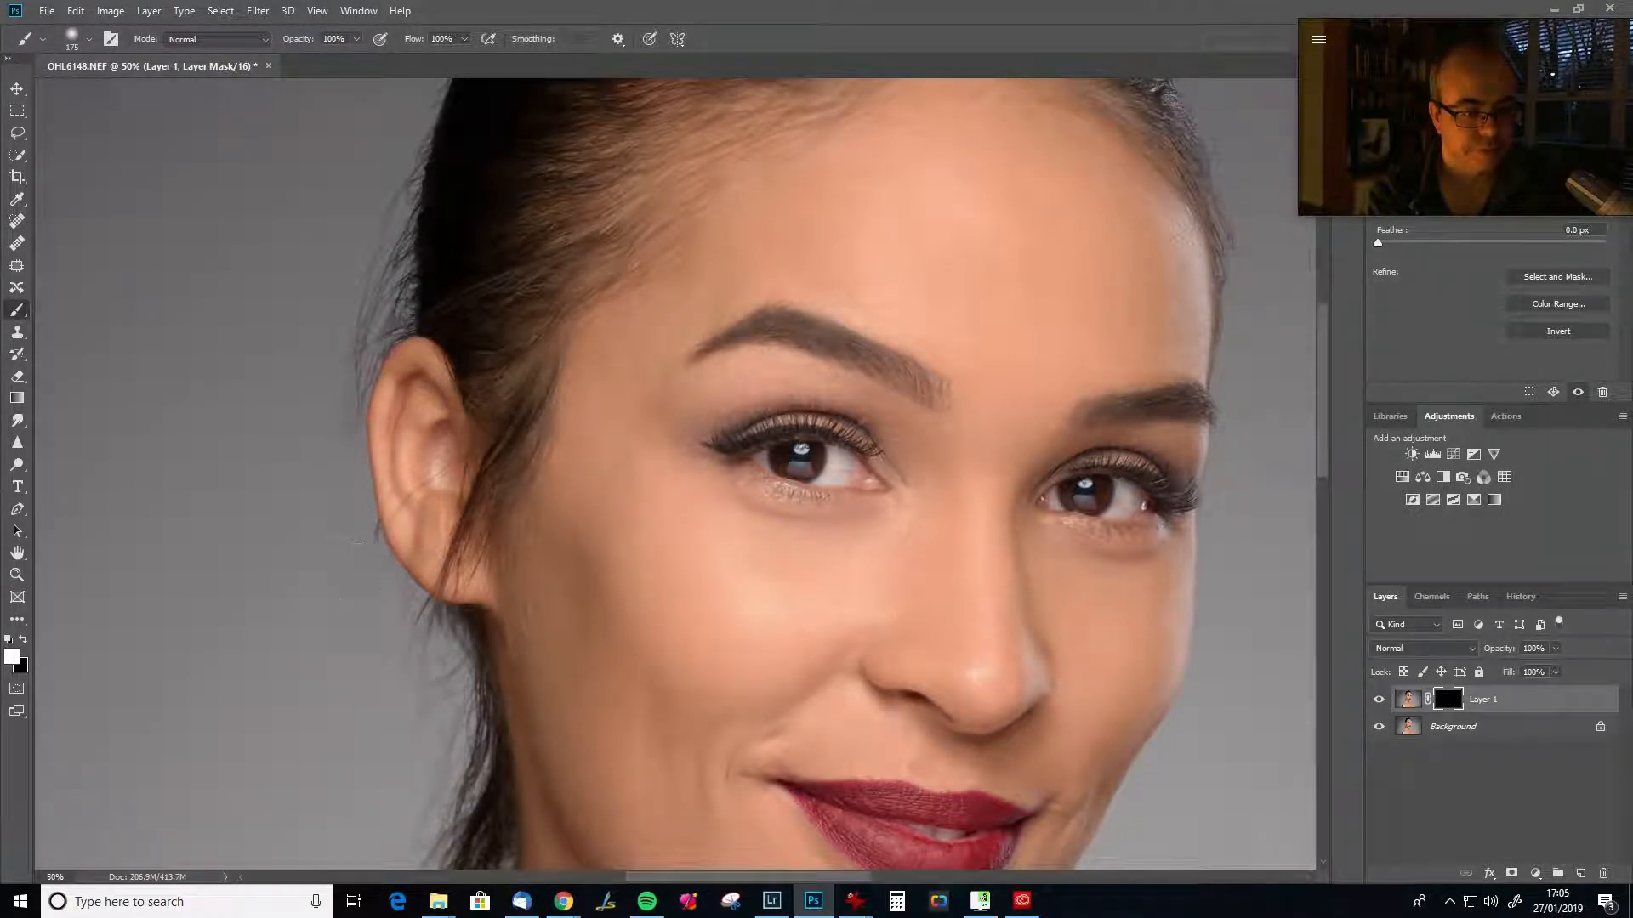
{"action": "left_click_drag", "start_coordinate": [314, 323], "coordinate": [334, 393]}
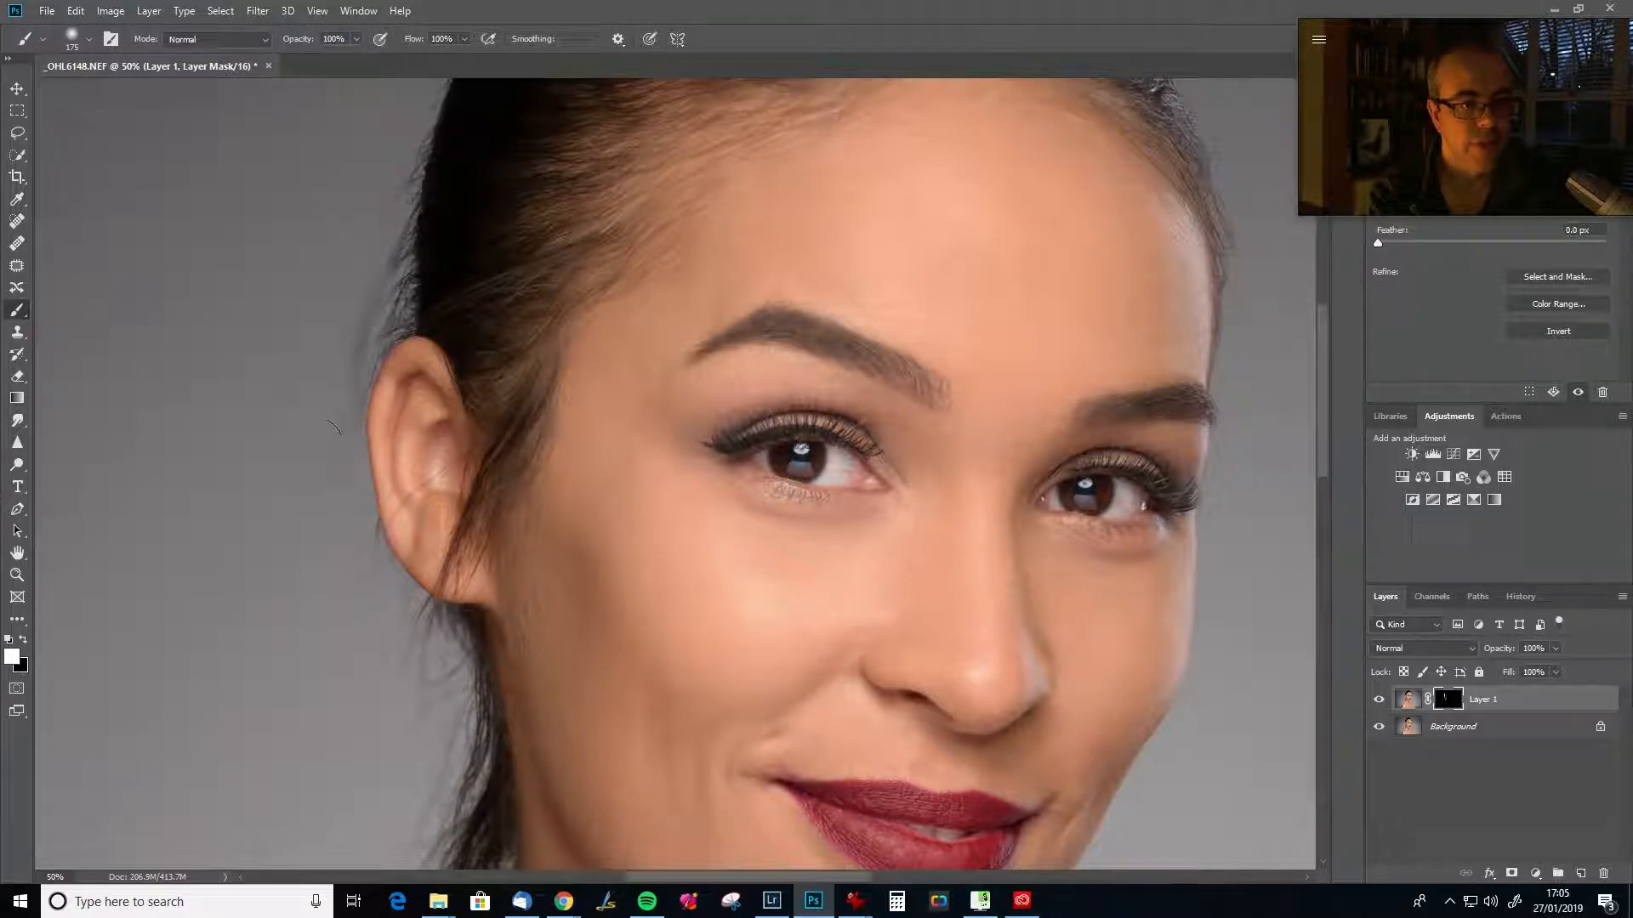
Delete the masked Layer 1 and duplicate the Background as a new layer.
{"action": "left_click_drag", "start_coordinate": [904, 502], "coordinate": [1097, 480]}
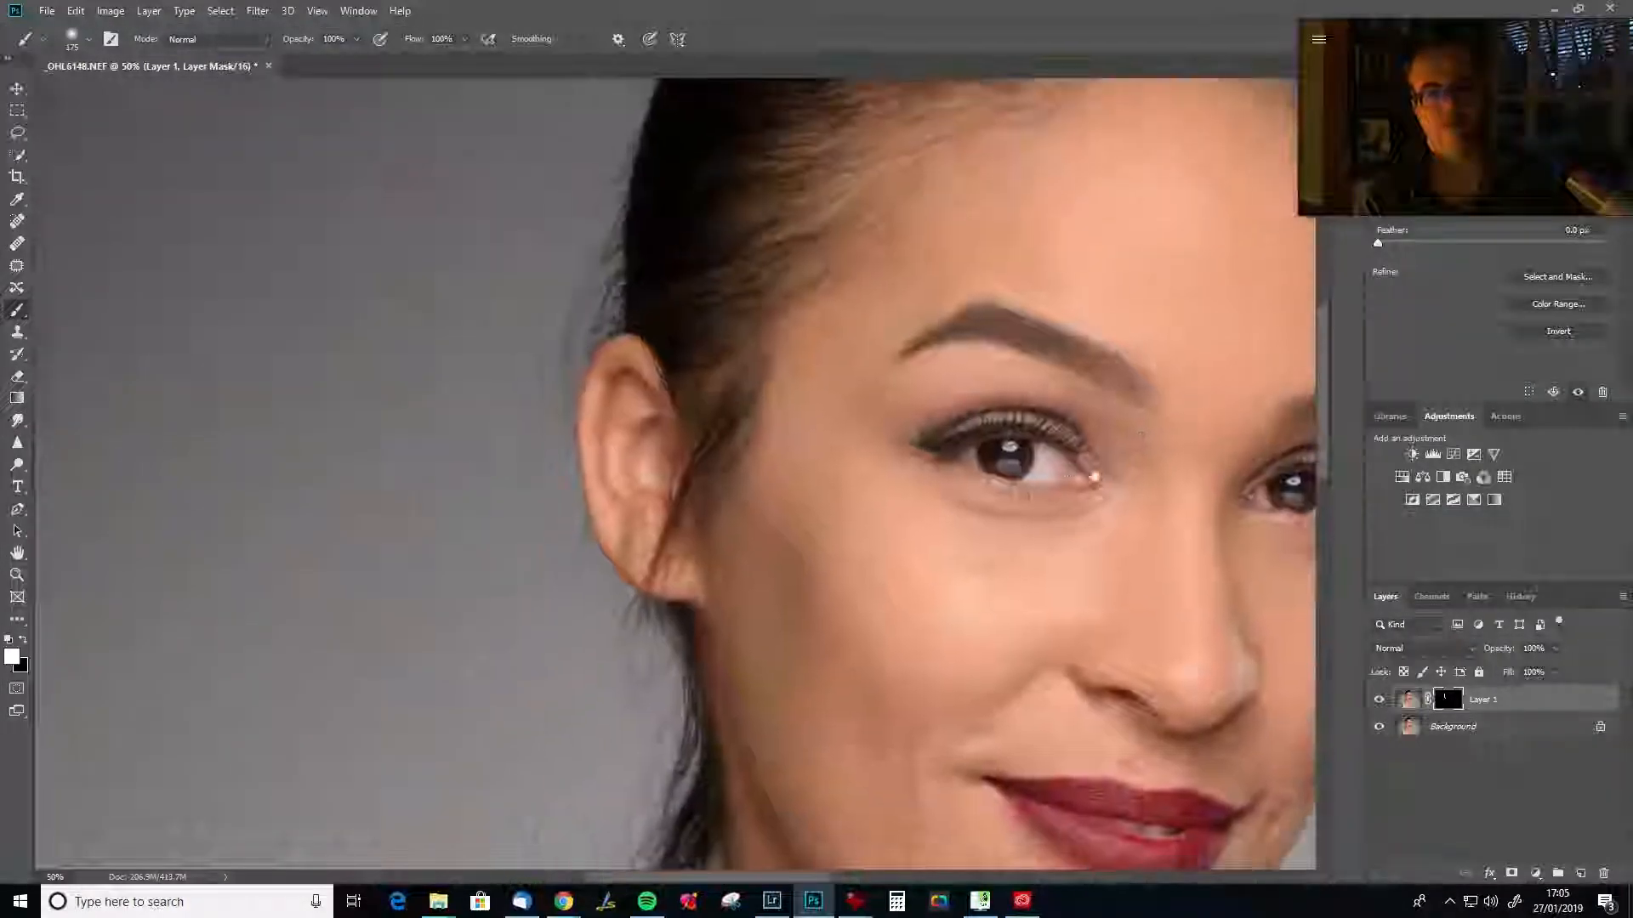
{"action": "left_click_drag", "start_coordinate": [740, 339], "coordinate": [794, 452]}
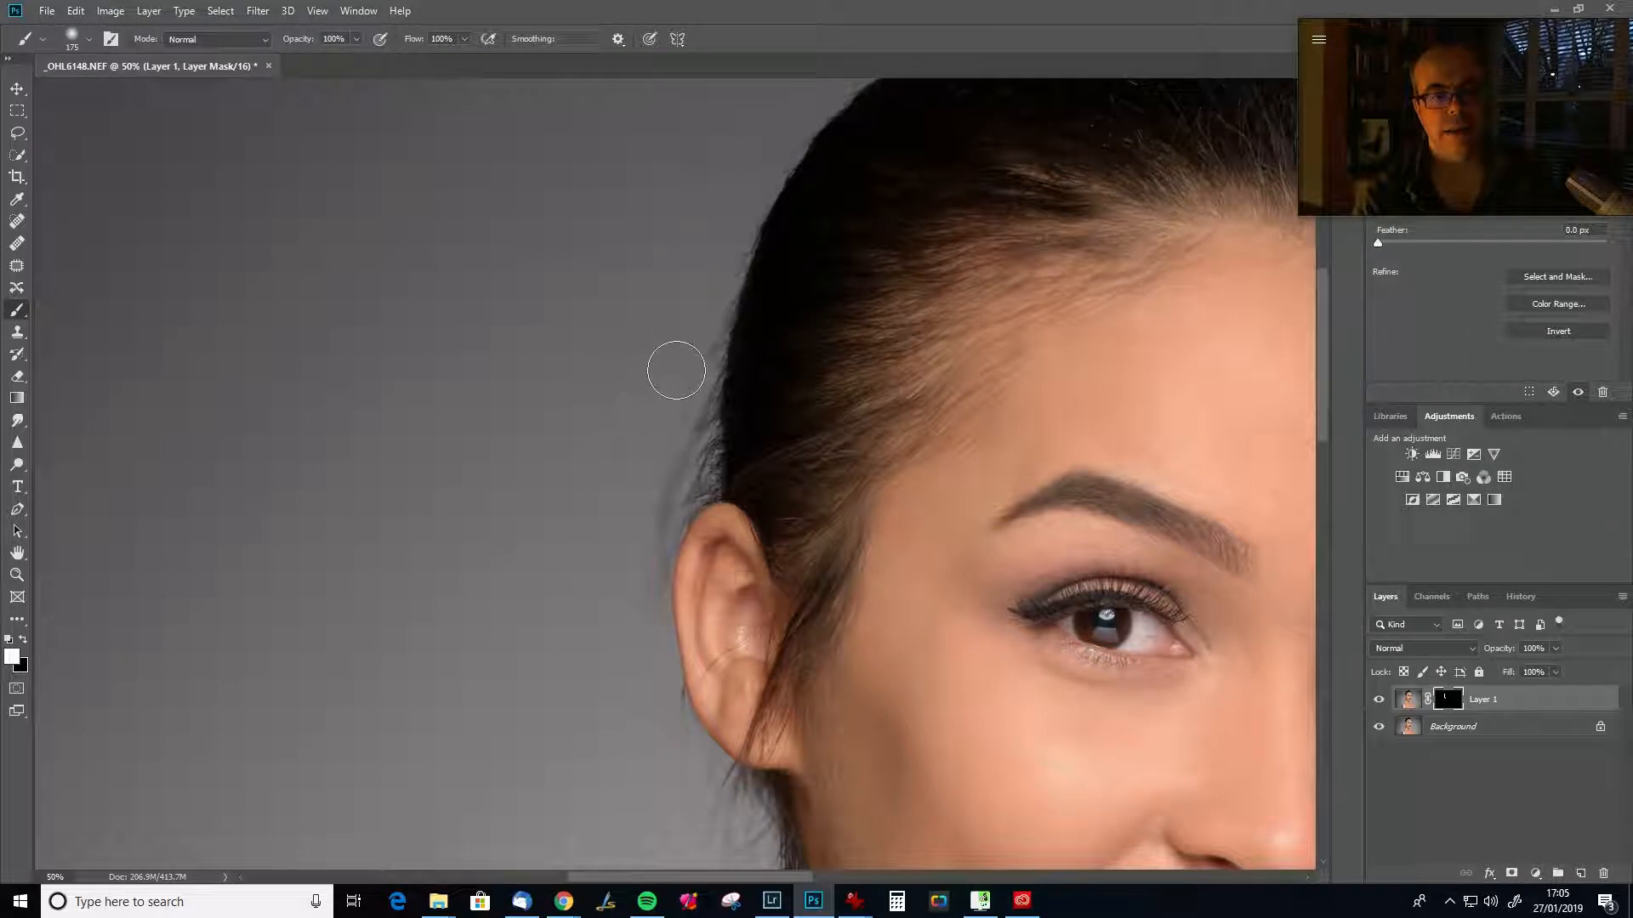
{"action": "left_click_drag", "start_coordinate": [864, 776], "coordinate": [876, 433]}
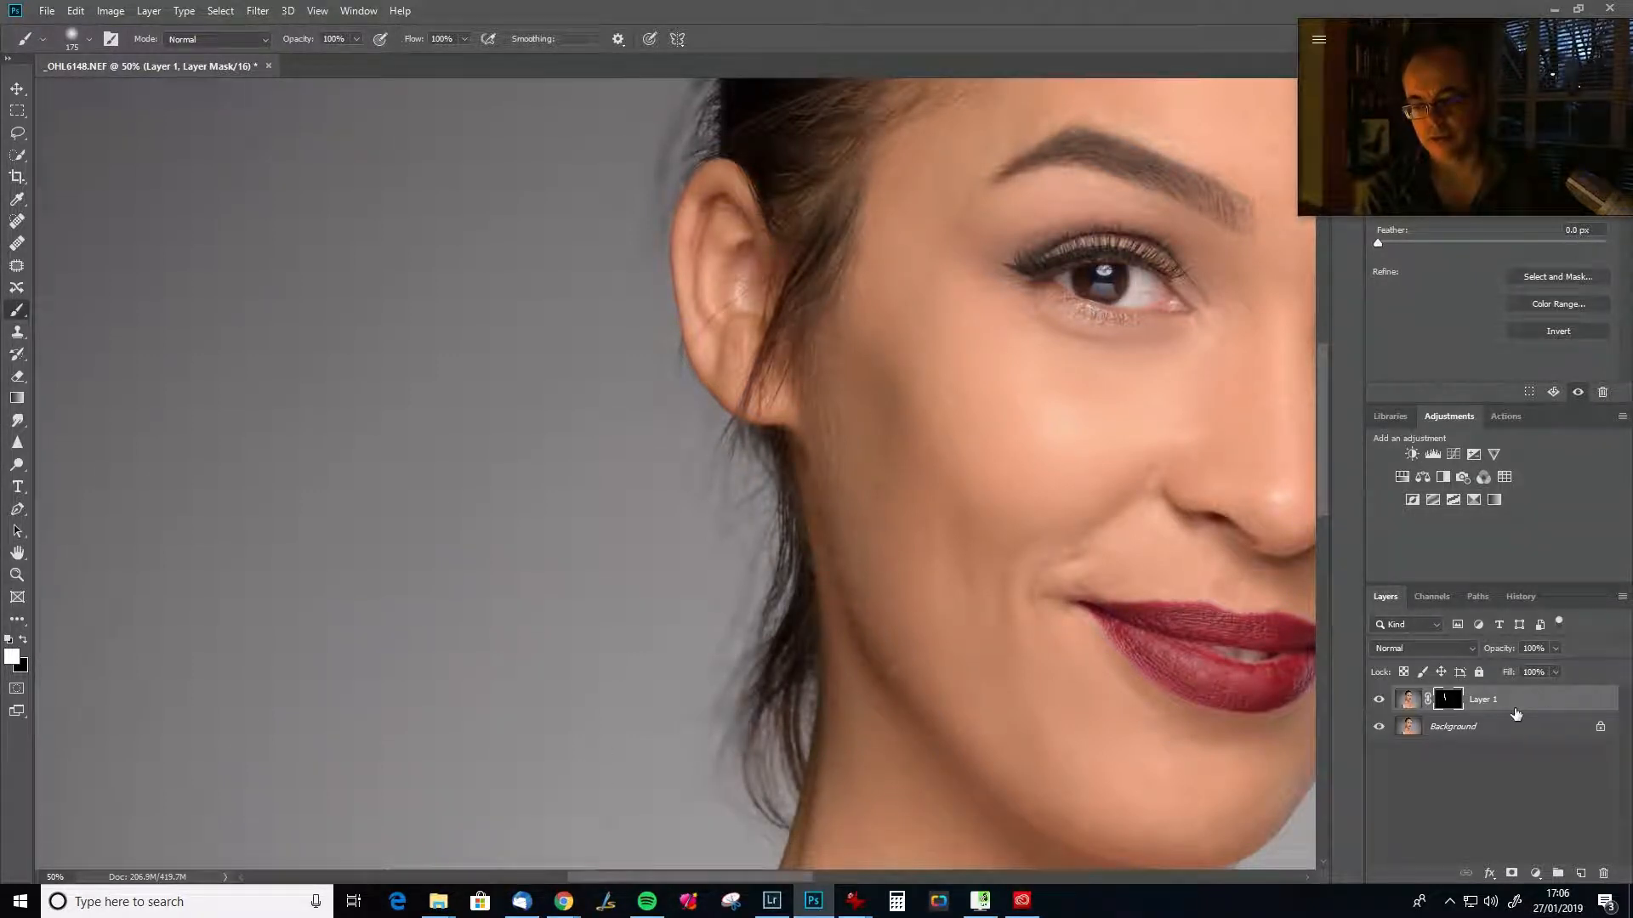
{"action": "left_click_drag", "start_coordinate": [1524, 699], "coordinate": [1603, 873]}
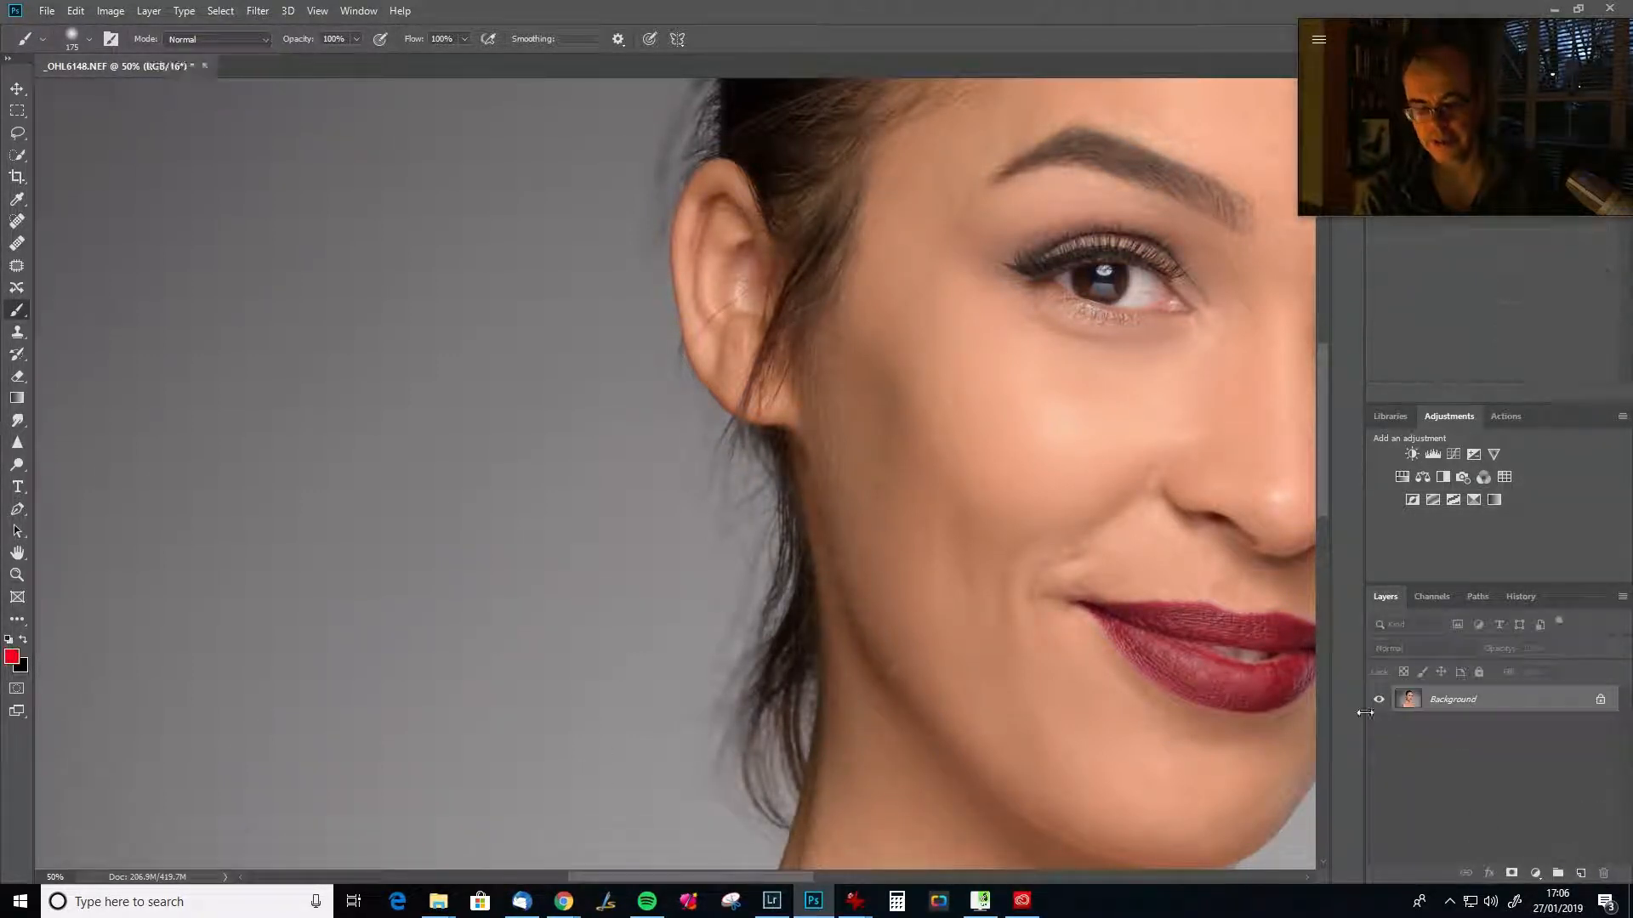
{"action": "key", "text": "ctrl+j"}
Heal the loose hairs on the backdrop beside the ear with a size 50 Spot Healing Brush.
{"action": "mouse_move", "coordinate": [874, 500]}
{"action": "left_mouse_down"}
{"action": "mouse_move", "coordinate": [743, 772]}
{"action": "mouse_move", "coordinate": [773, 732]}
{"action": "left_mouse_up"}
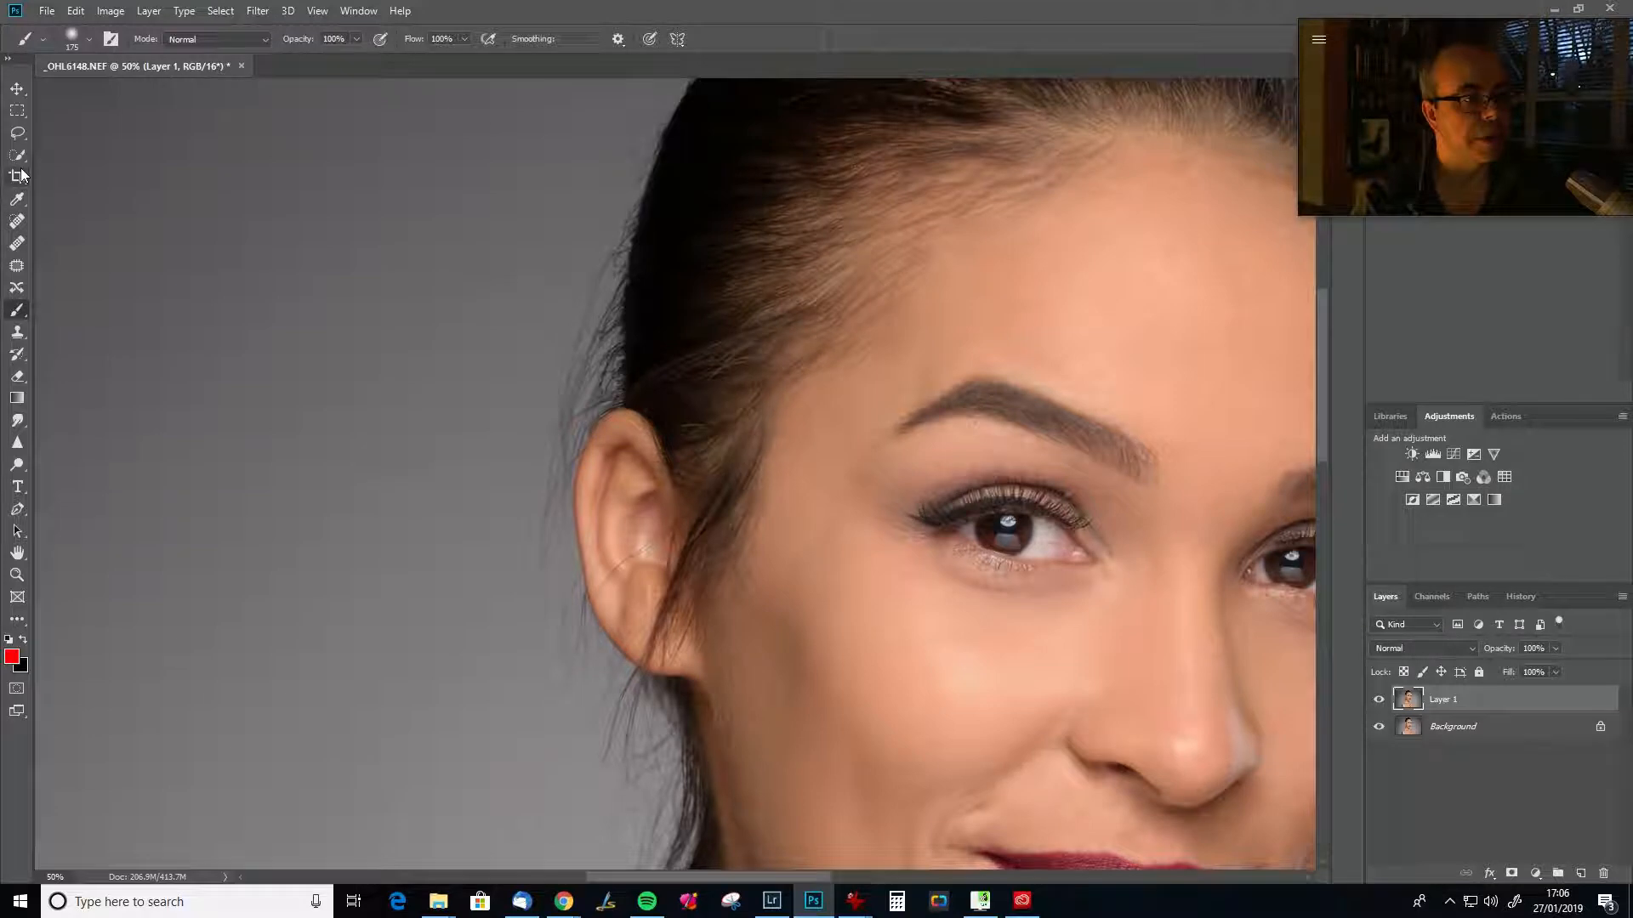
{"action": "left_click", "coordinate": [18, 221]}
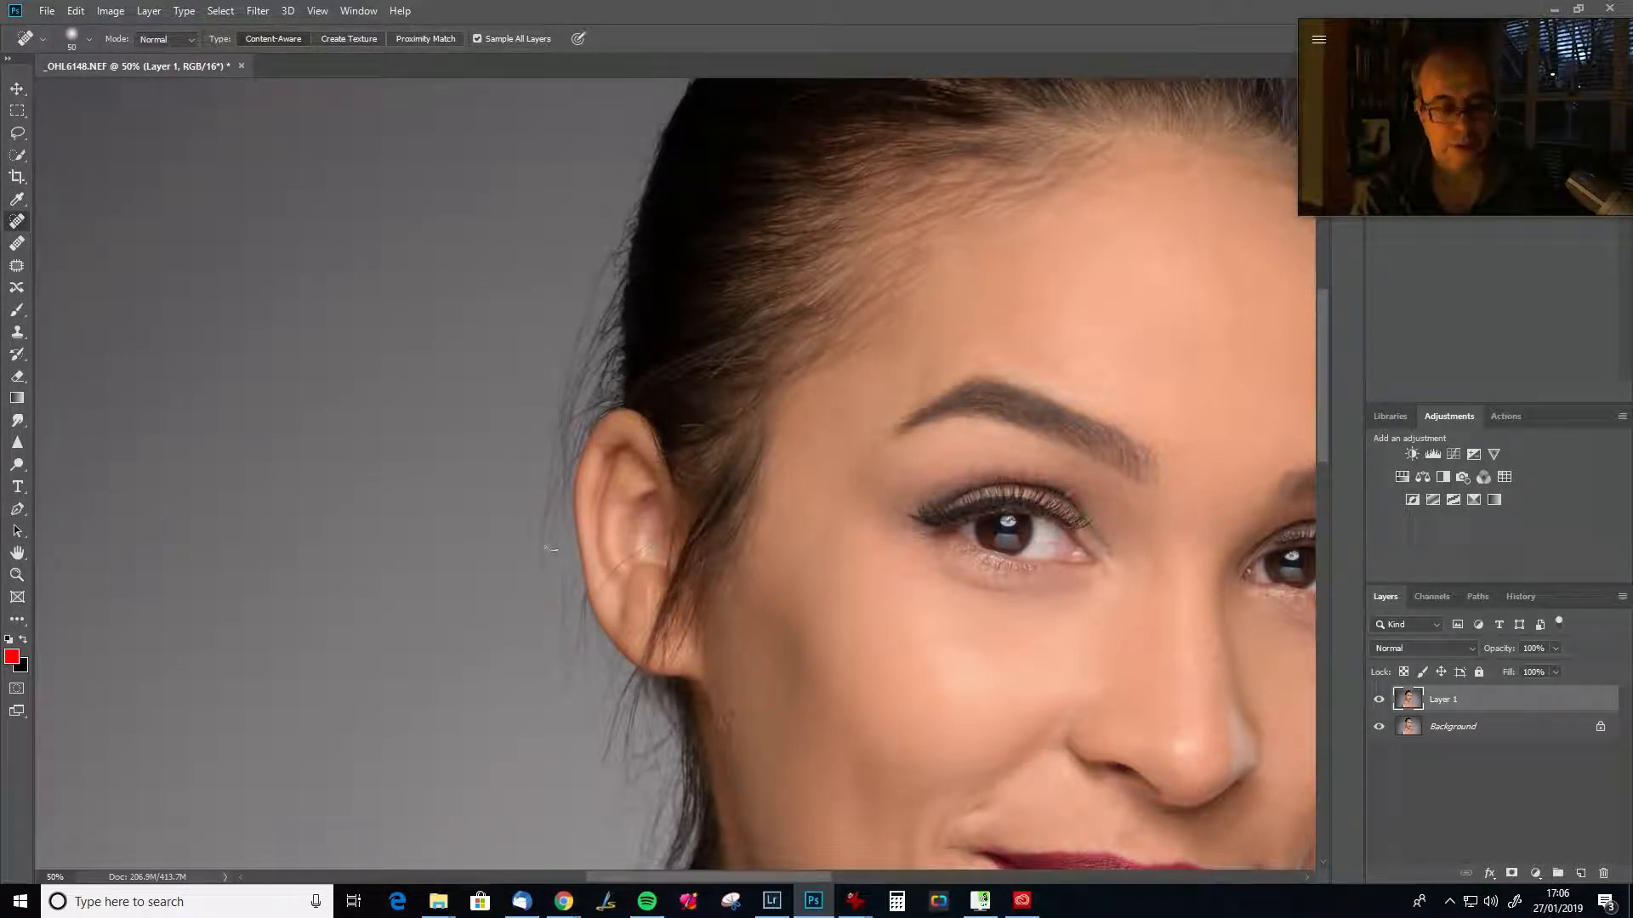
{"action": "mouse_move", "coordinate": [540, 507]}
{"action": "left_mouse_down"}
{"action": "mouse_move", "coordinate": [542, 693]}
{"action": "mouse_move", "coordinate": [572, 587]}
{"action": "mouse_move", "coordinate": [539, 674]}
{"action": "left_mouse_up"}
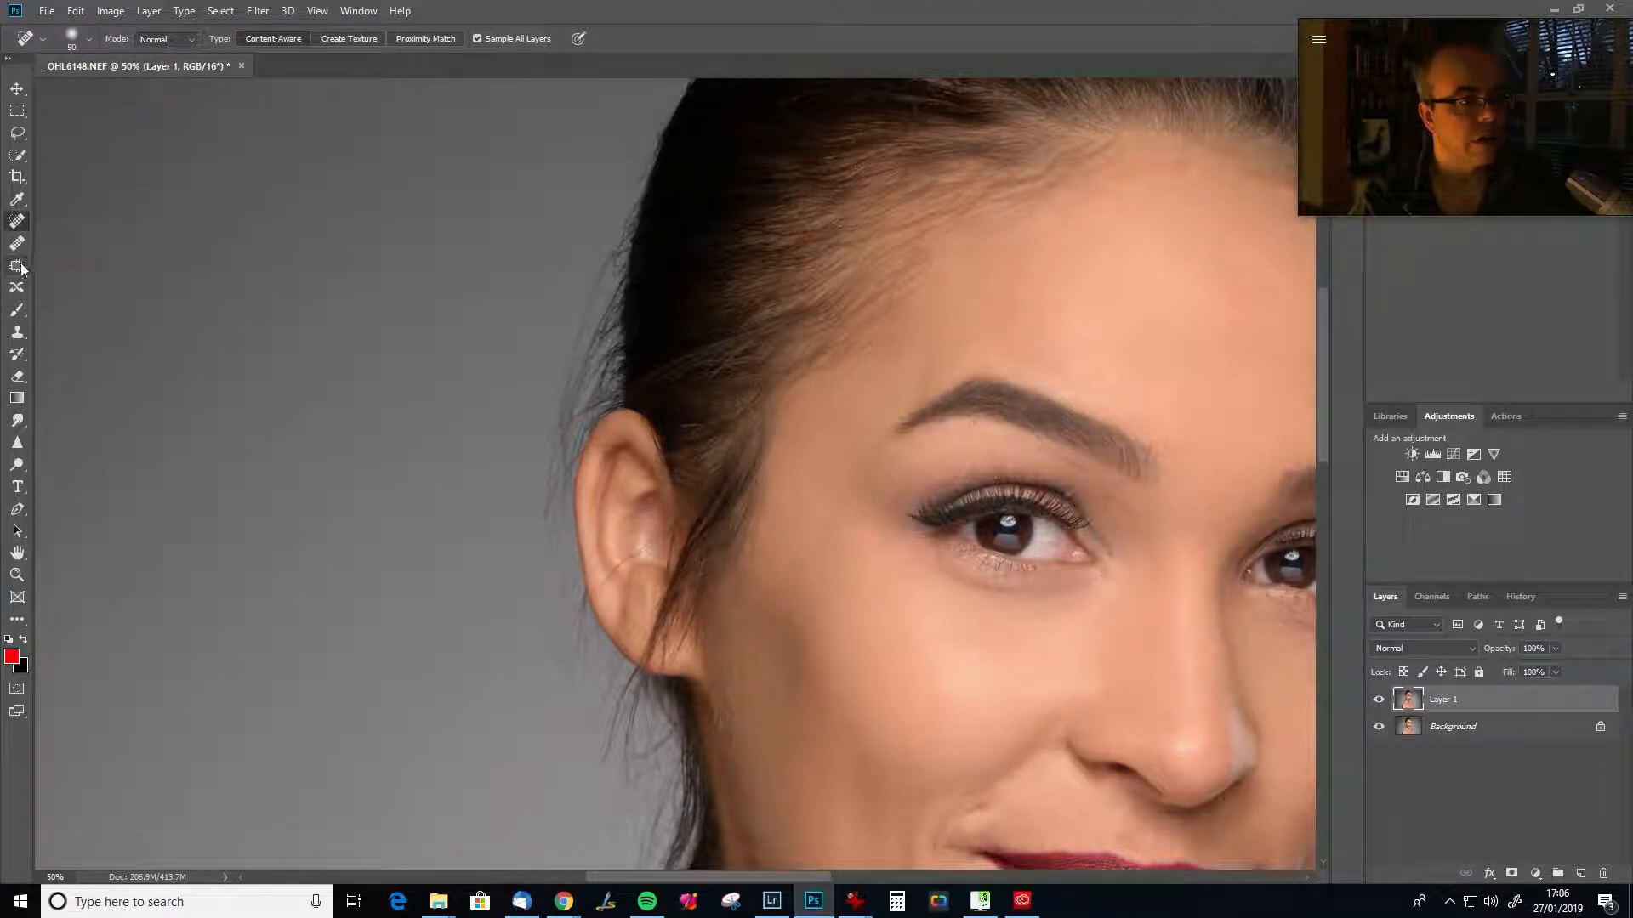
Sample the clean backdrop beside the ear with the Clone Stamp and enlarge its brush to 200.
{"action": "left_click", "coordinate": [17, 331]}
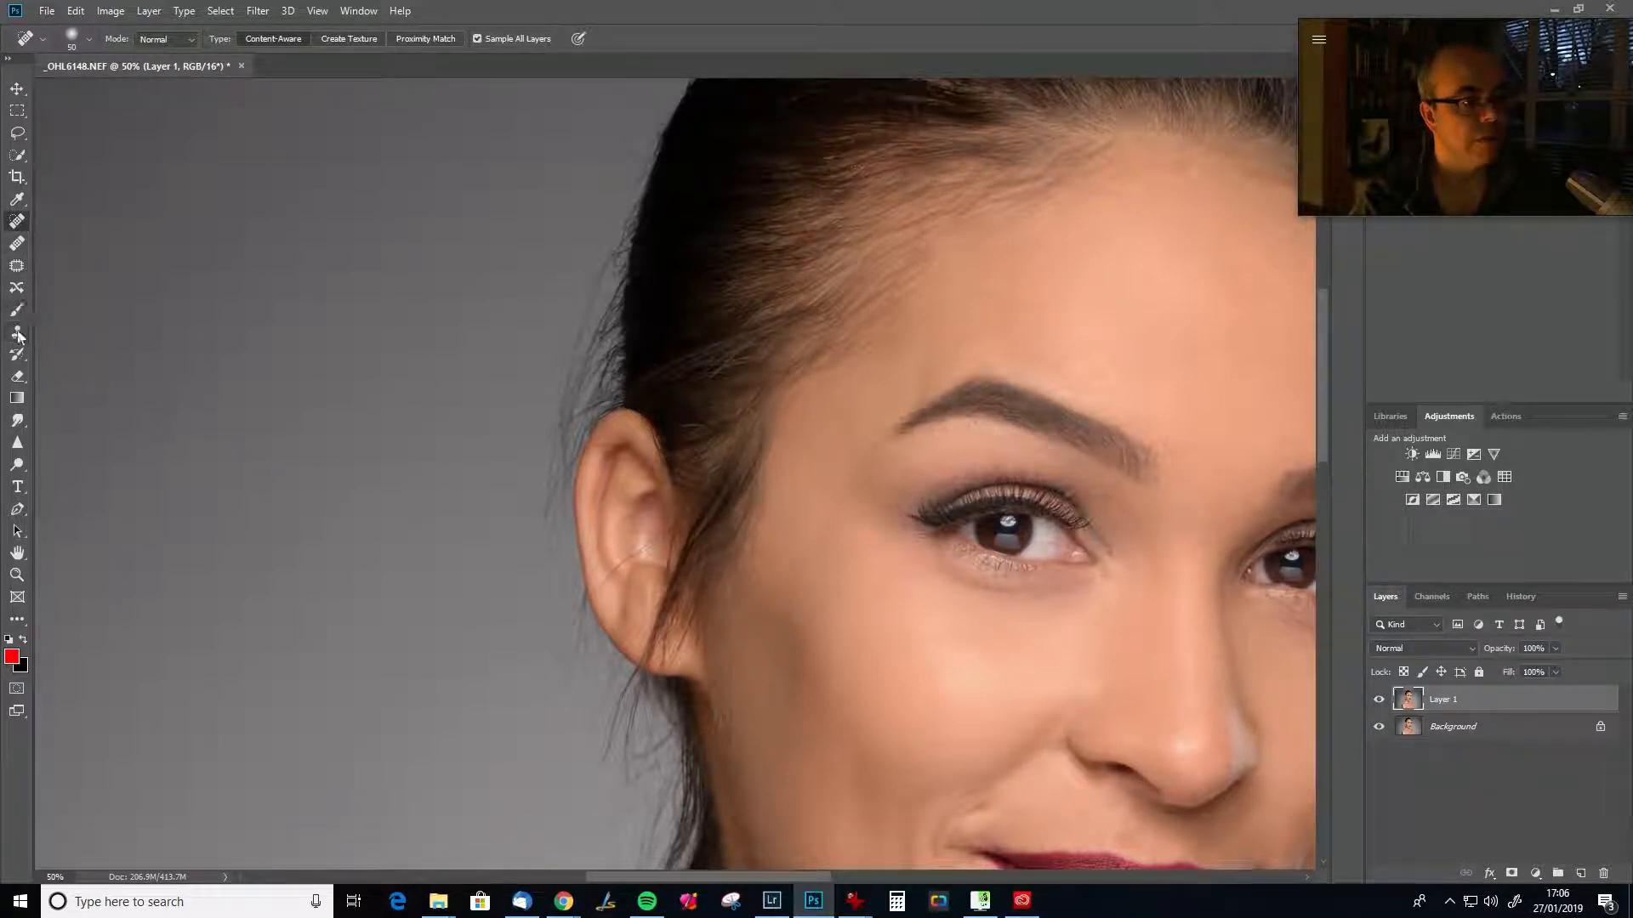
{"action": "left_click", "coordinate": [462, 562], "text": "alt"}
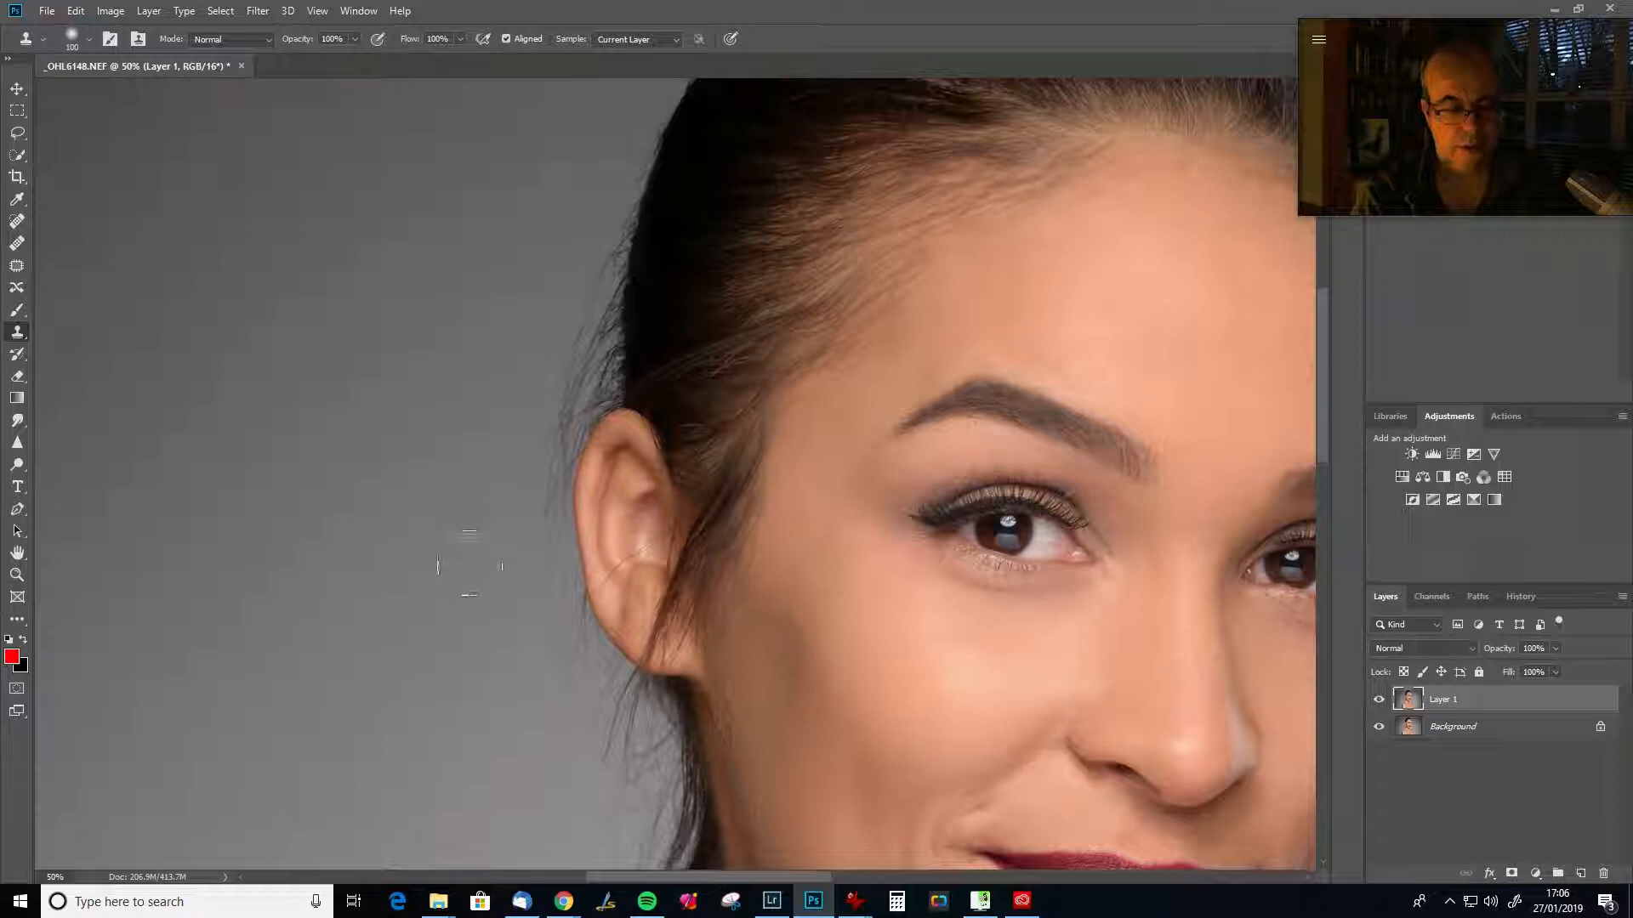
{"action": "key", "text": "bracketright"}
{"action": "key", "text": "bracketright"}
{"action": "key", "text": "bracketright"}
{"action": "key", "text": "bracketright"}
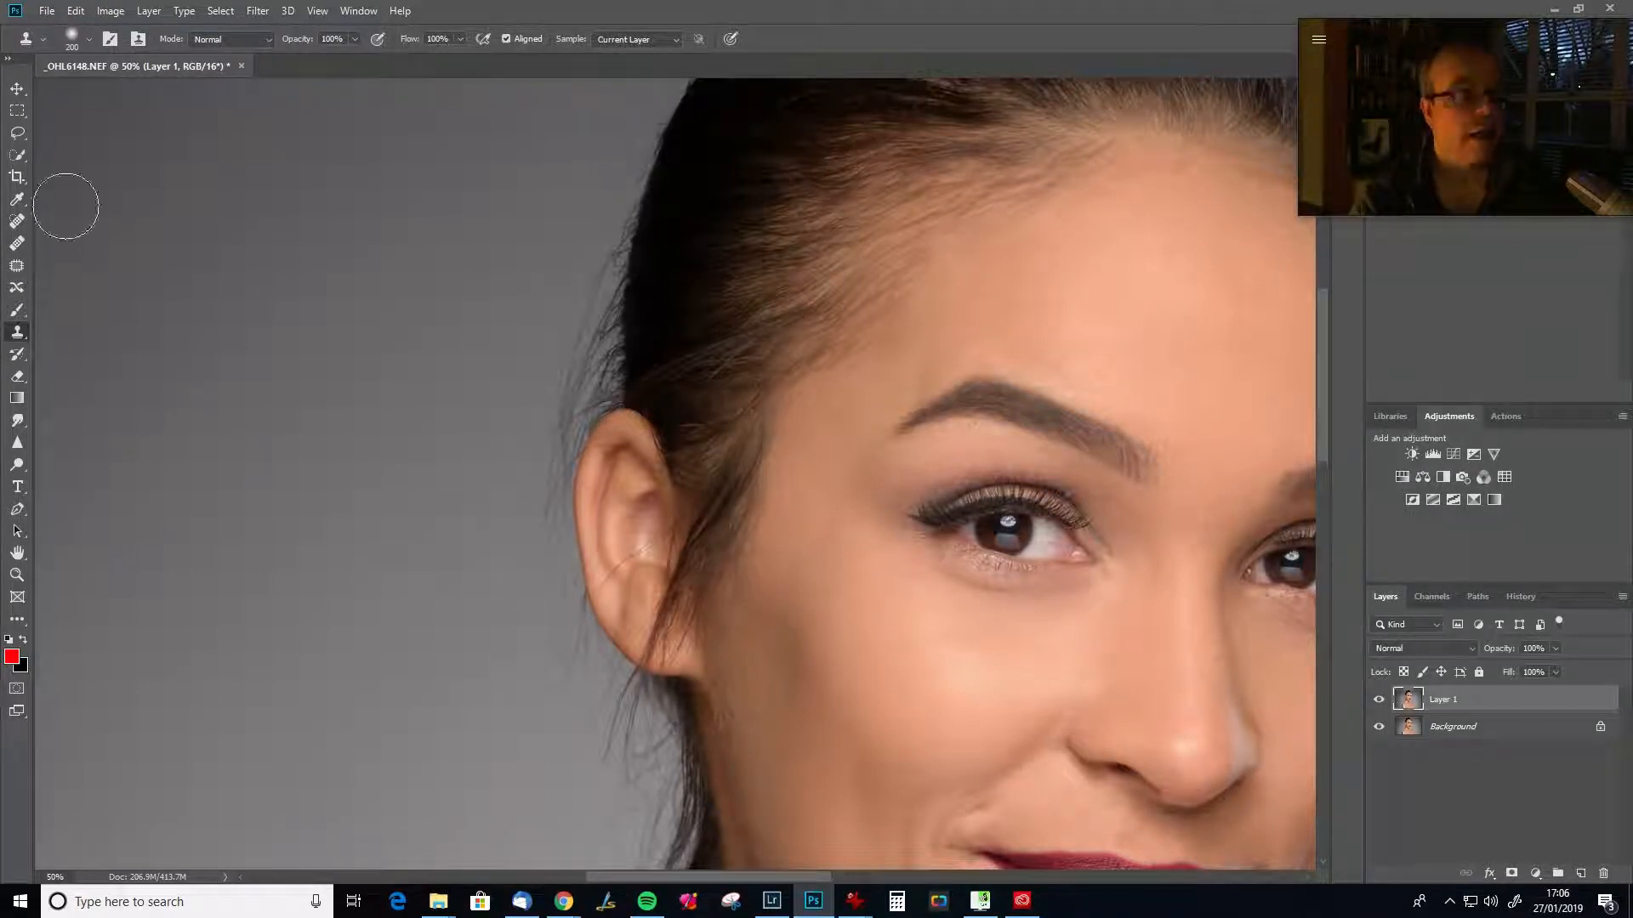
Select the backdrop along the edge of the hair, ear and neck with the Quick Selection tool.
{"action": "left_click", "coordinate": [17, 154]}
{"action": "mouse_move", "coordinate": [529, 417]}
{"action": "left_mouse_down"}
{"action": "mouse_move", "coordinate": [535, 357]}
{"action": "mouse_move", "coordinate": [587, 280]}
{"action": "mouse_move", "coordinate": [595, 170]}
{"action": "mouse_move", "coordinate": [497, 493]}
{"action": "mouse_move", "coordinate": [553, 727]}
{"action": "mouse_move", "coordinate": [623, 834]}
{"action": "mouse_move", "coordinate": [447, 595]}
{"action": "mouse_move", "coordinate": [469, 355]}
{"action": "mouse_move", "coordinate": [572, 207]}
{"action": "left_mouse_up"}
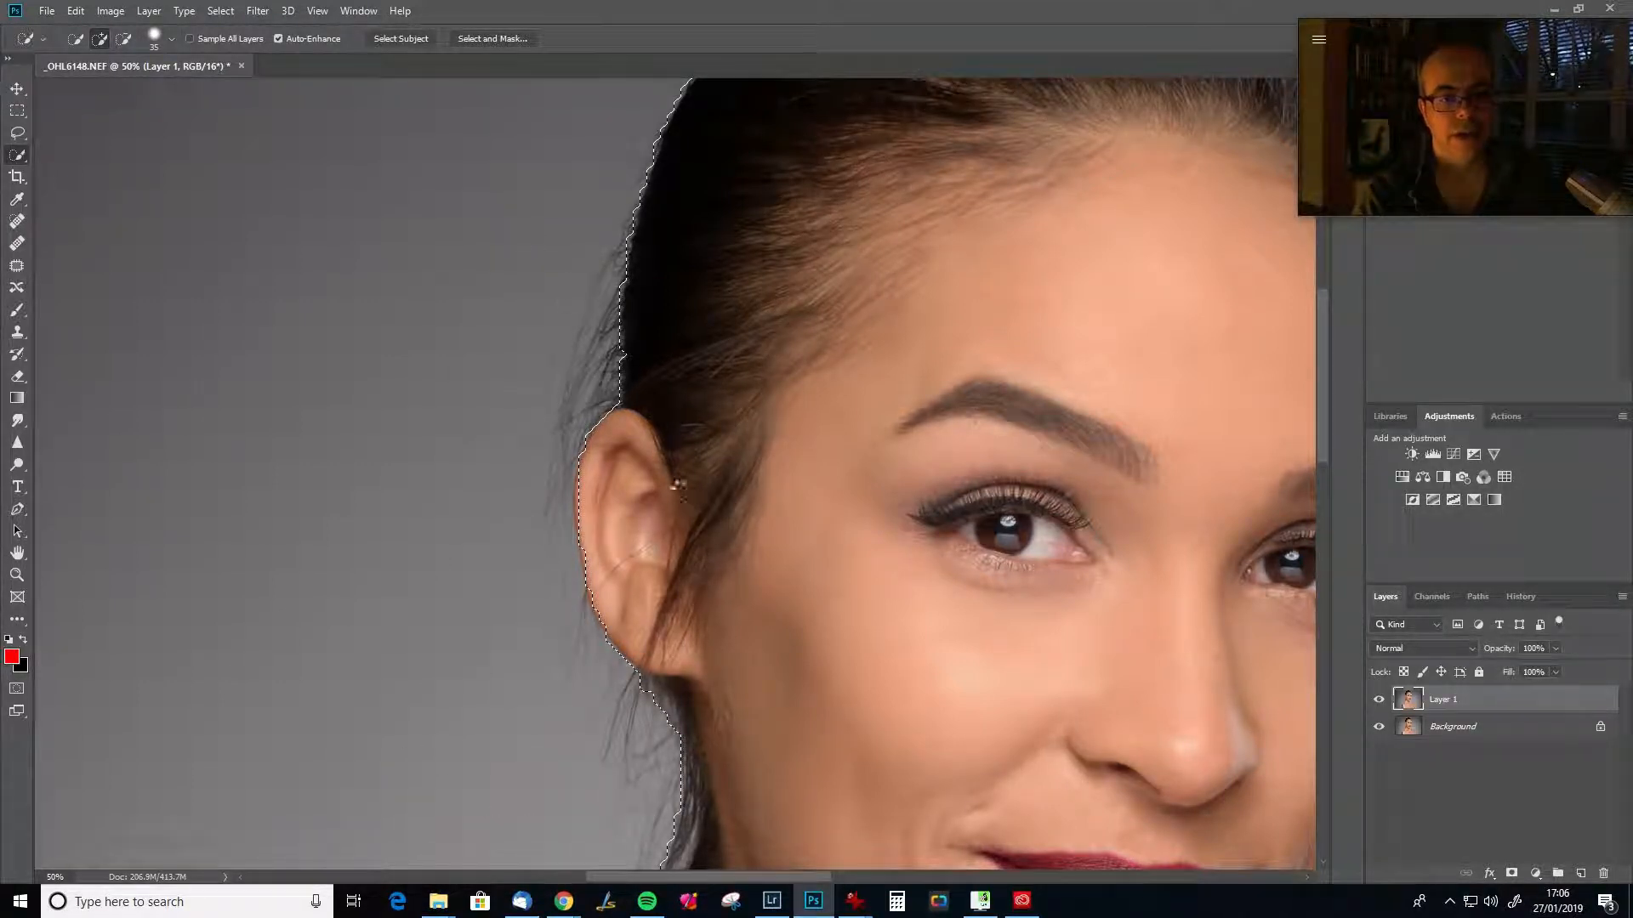
{"action": "left_click_drag", "start_coordinate": [685, 445], "coordinate": [747, 536]}
{"action": "left_click_drag", "start_coordinate": [728, 601], "coordinate": [707, 415]}
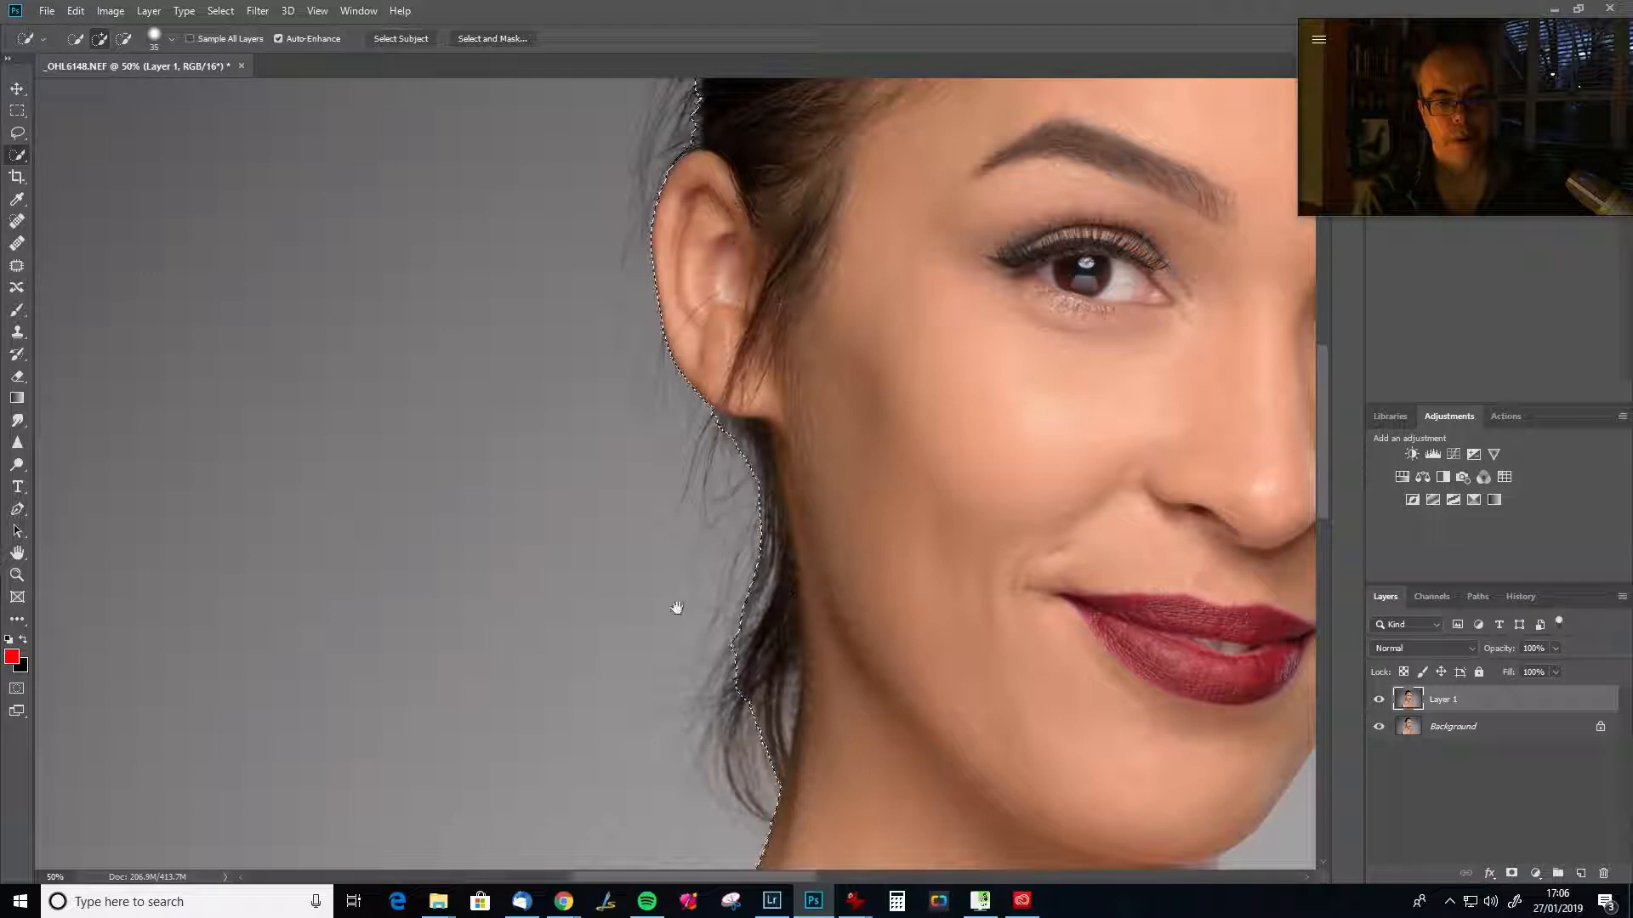
{"action": "left_click_drag", "start_coordinate": [670, 558], "coordinate": [601, 521]}
{"action": "left_click_drag", "start_coordinate": [576, 463], "coordinate": [555, 672]}
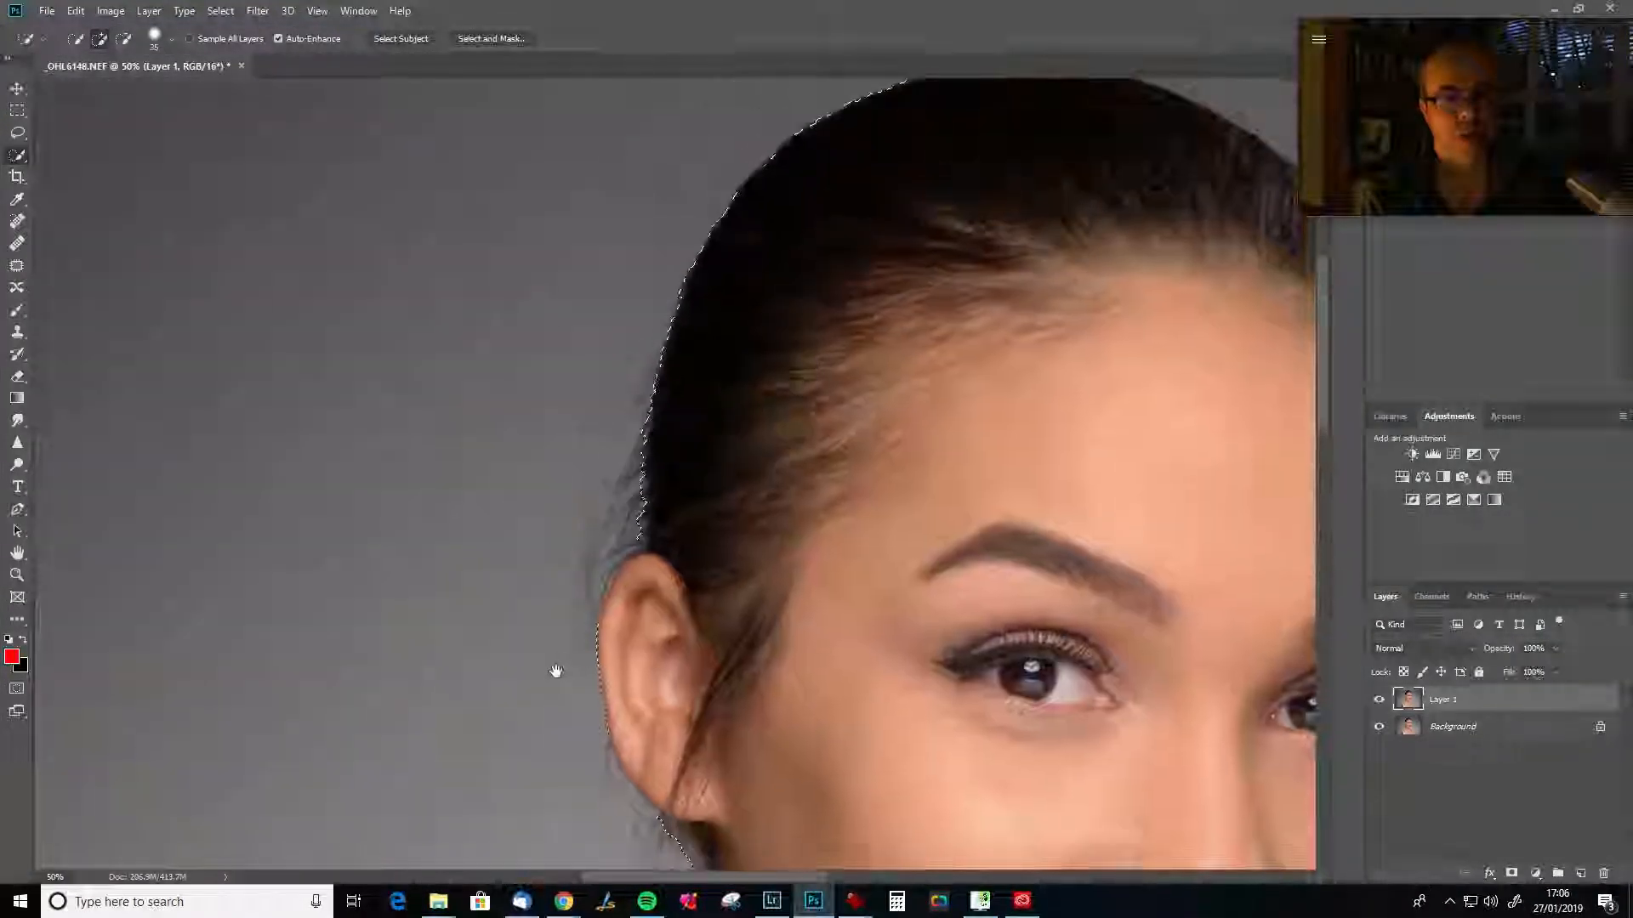
{"action": "key", "text": "bracketright"}
{"action": "key", "text": "alt"}
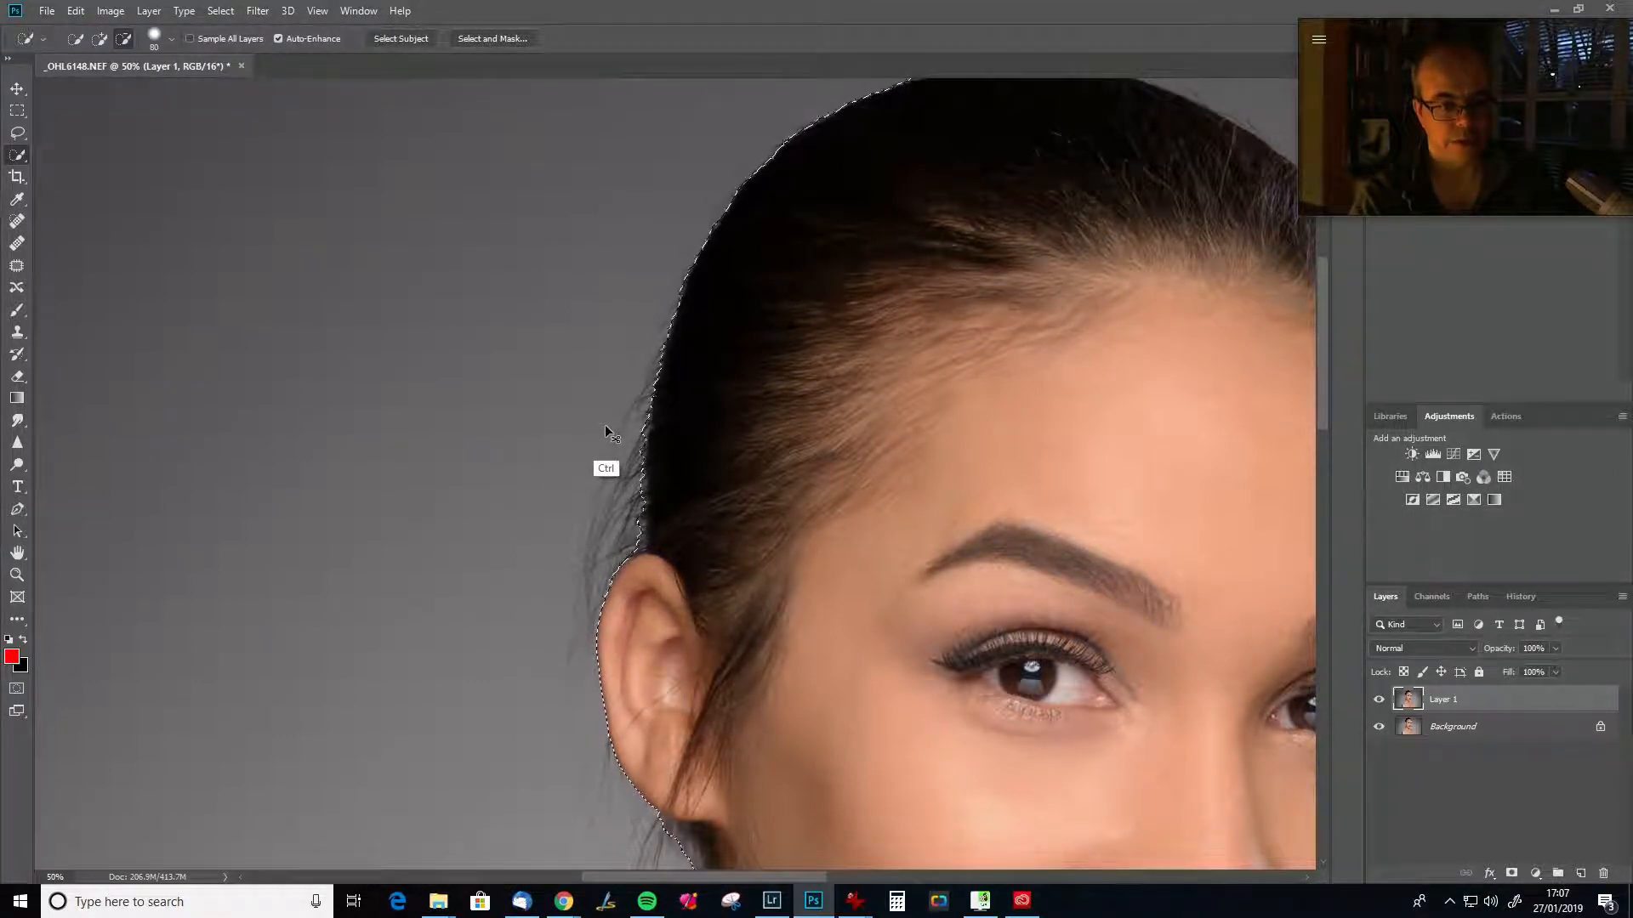
{"action": "key", "text": "c"}
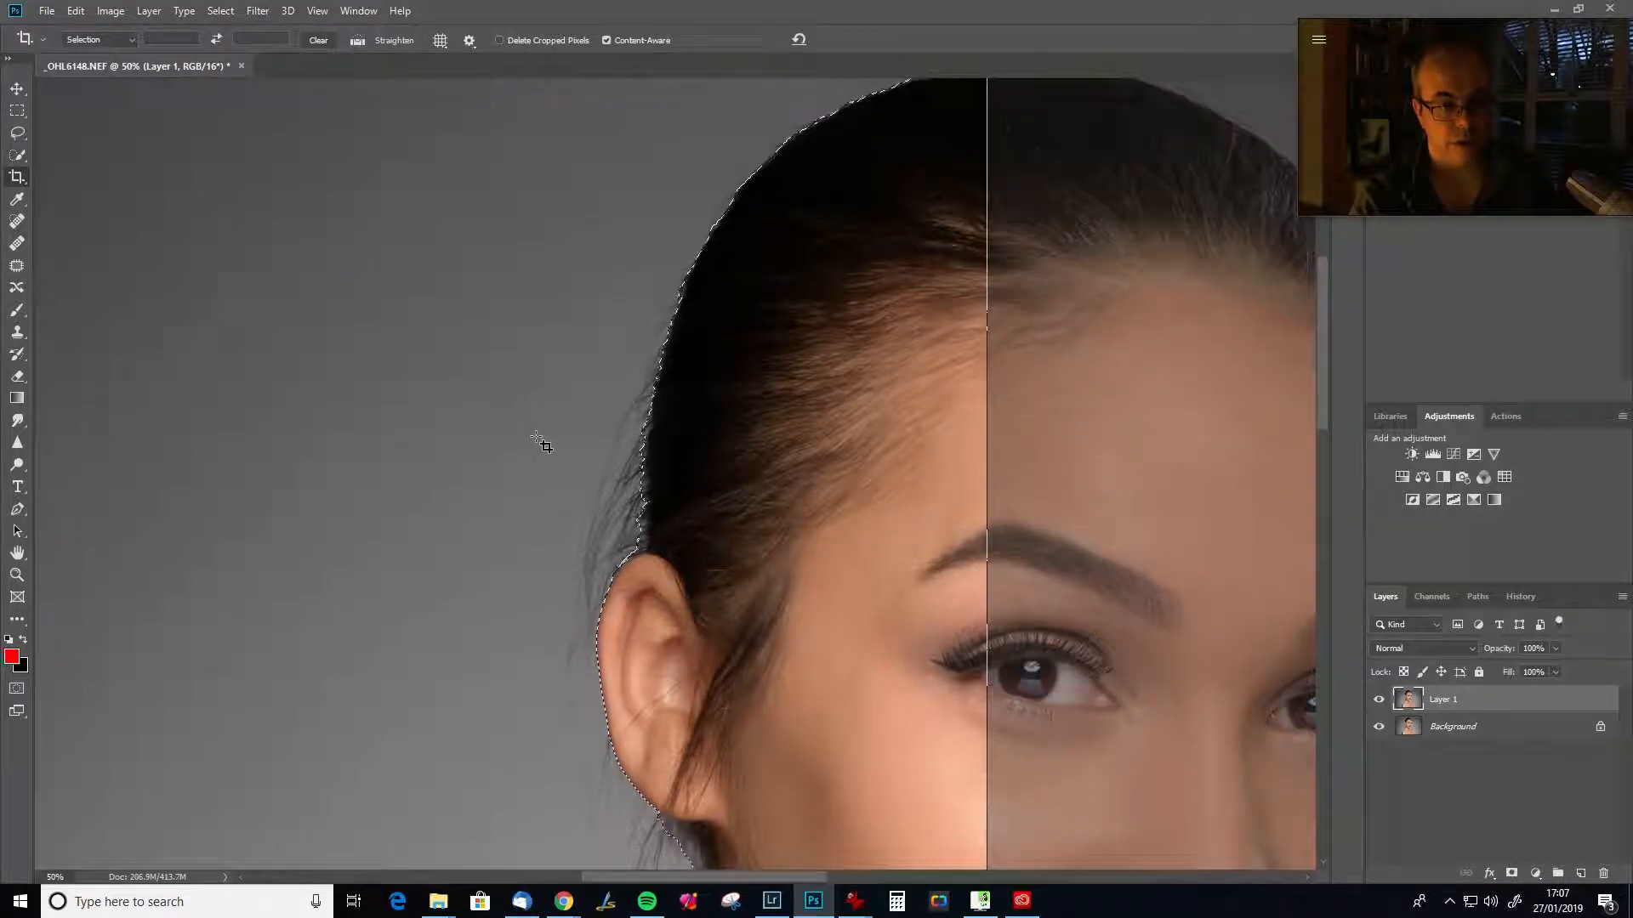
Clone clean backdrop over the stray hairs beside the head, ear and neck within the selection, using a size 200 Clone Stamp.
{"action": "left_click", "coordinate": [17, 331]}
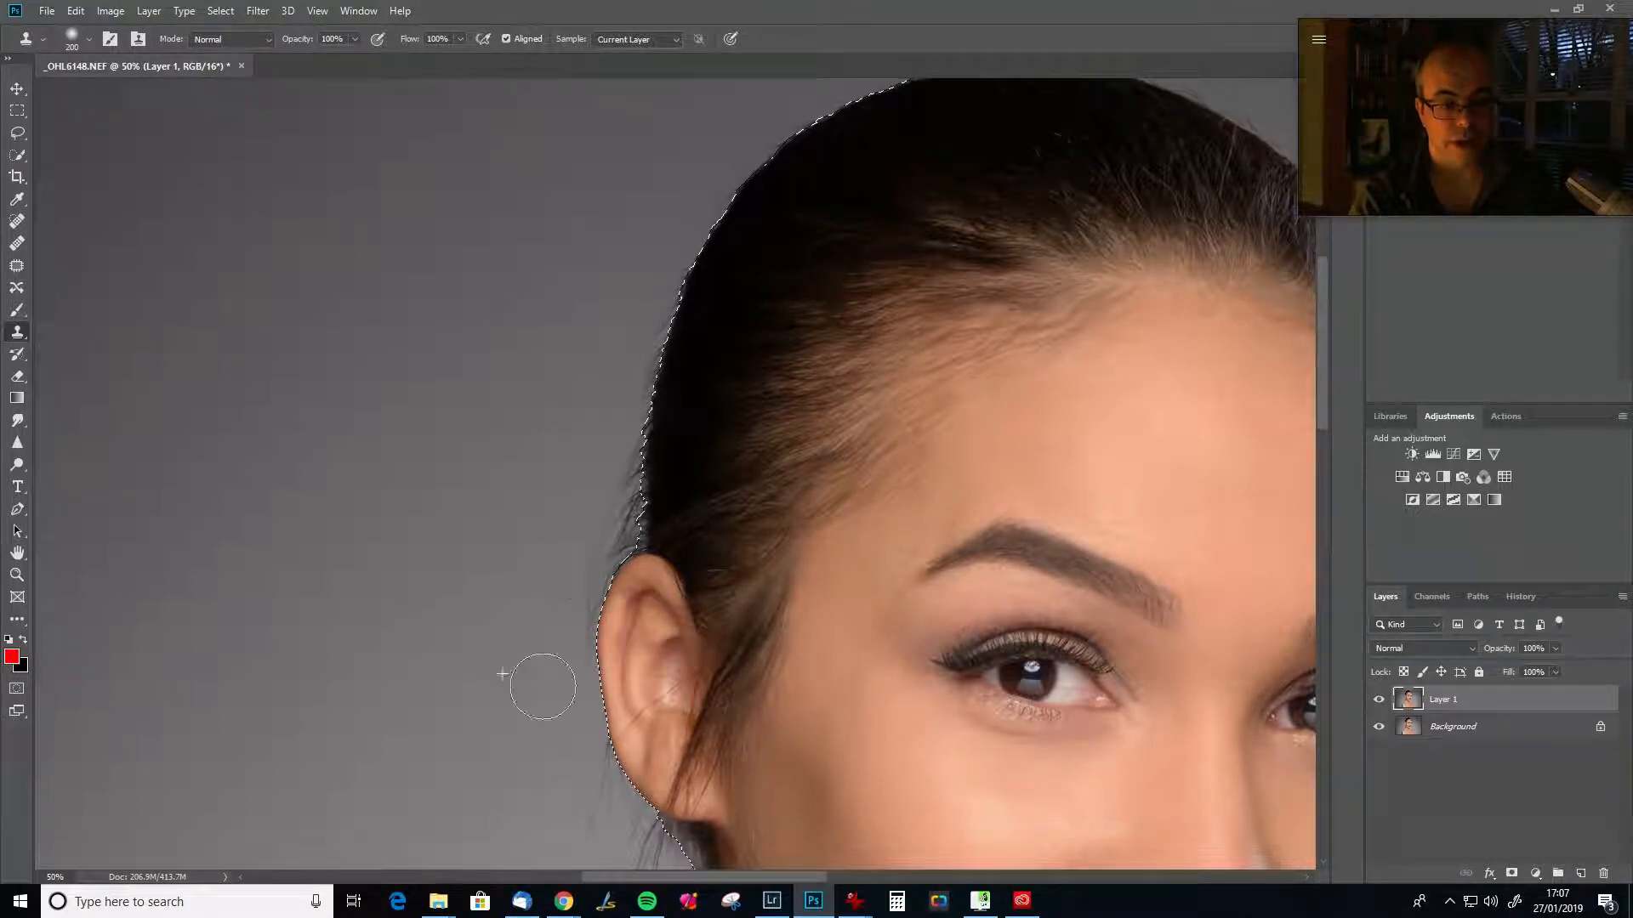
{"action": "scroll", "coordinate": [561, 527], "scroll_direction": "down", "scroll_amount": 4}
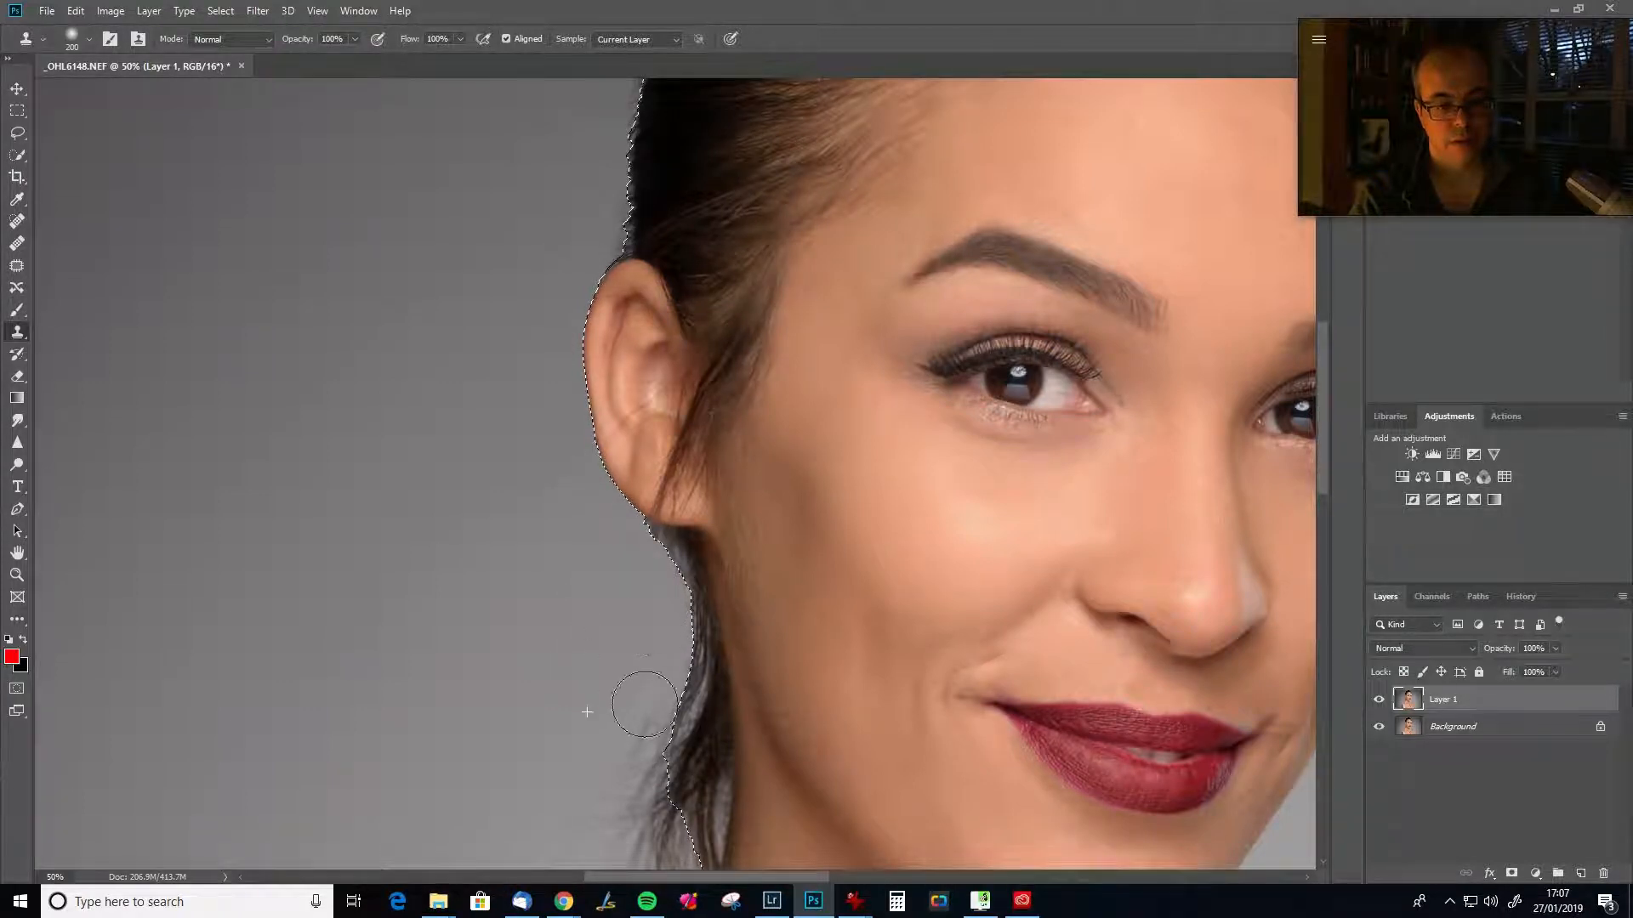
{"action": "mouse_move", "coordinate": [591, 718]}
{"action": "left_mouse_down"}
{"action": "mouse_move", "coordinate": [628, 412]}
{"action": "mouse_move", "coordinate": [659, 553]}
{"action": "mouse_move", "coordinate": [704, 594]}
{"action": "mouse_move", "coordinate": [685, 649]}
{"action": "mouse_move", "coordinate": [656, 550]}
{"action": "mouse_move", "coordinate": [689, 574]}
{"action": "mouse_move", "coordinate": [685, 441]}
{"action": "mouse_move", "coordinate": [565, 593]}
{"action": "mouse_move", "coordinate": [503, 528]}
{"action": "mouse_move", "coordinate": [368, 656]}
{"action": "mouse_move", "coordinate": [499, 406]}
{"action": "mouse_move", "coordinate": [430, 605]}
{"action": "mouse_move", "coordinate": [474, 328]}
{"action": "left_mouse_up"}
{"action": "left_click_drag", "start_coordinate": [485, 590], "coordinate": [483, 511]}
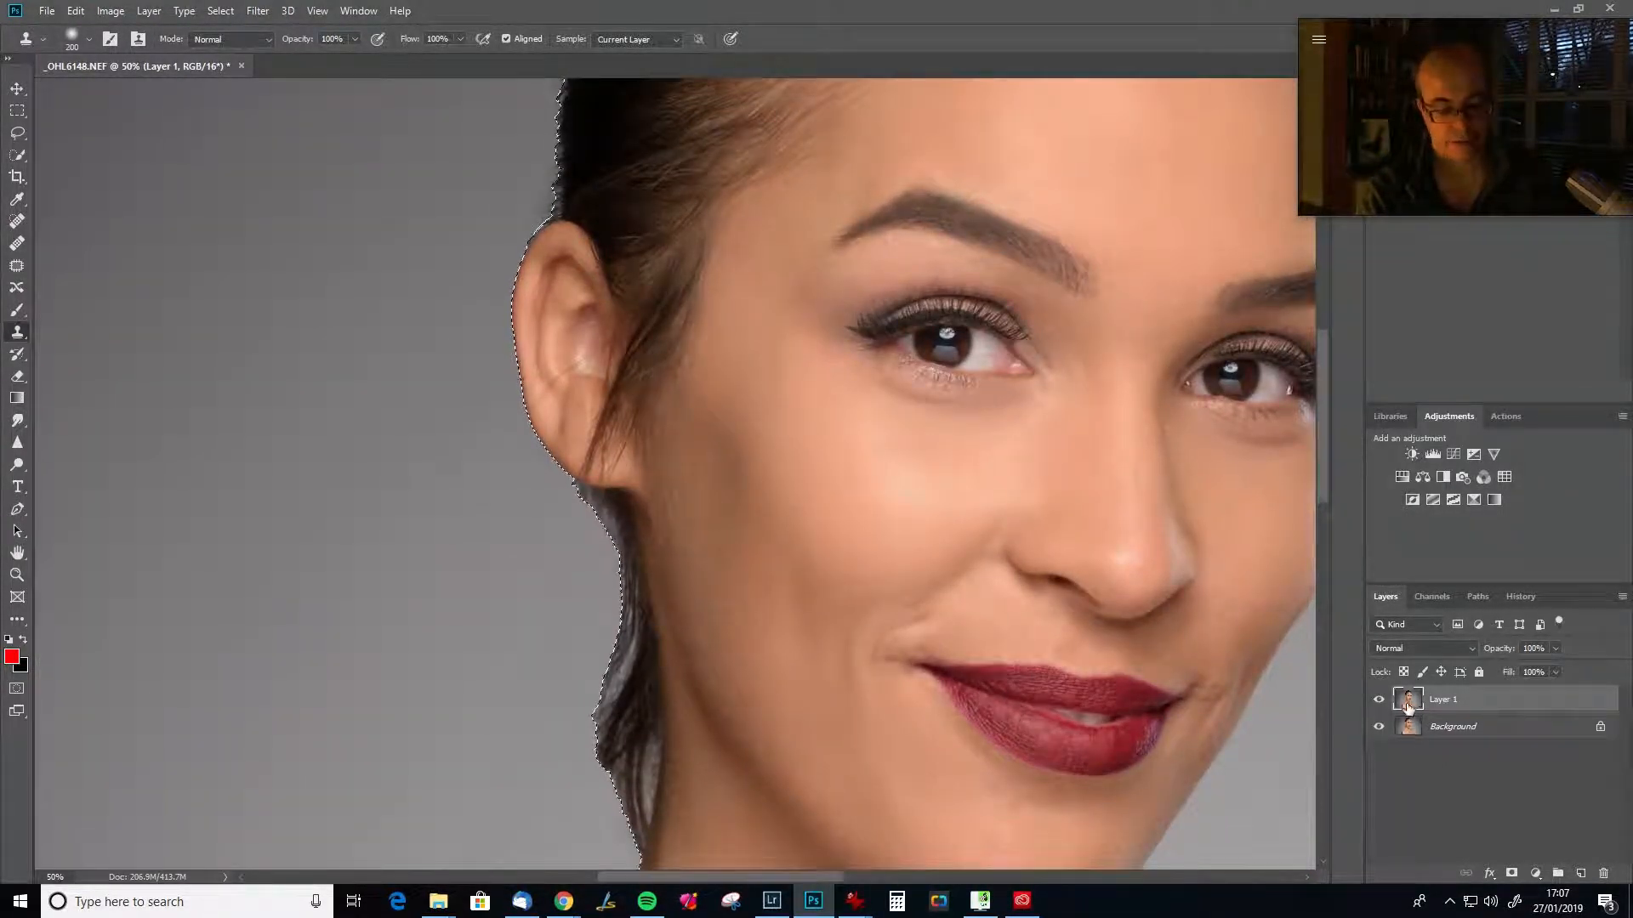
Hide the selection outline along the hair, ear and neck, and set Layer 1's opacity to 97%.
{"action": "key", "text": "ctrl+d"}
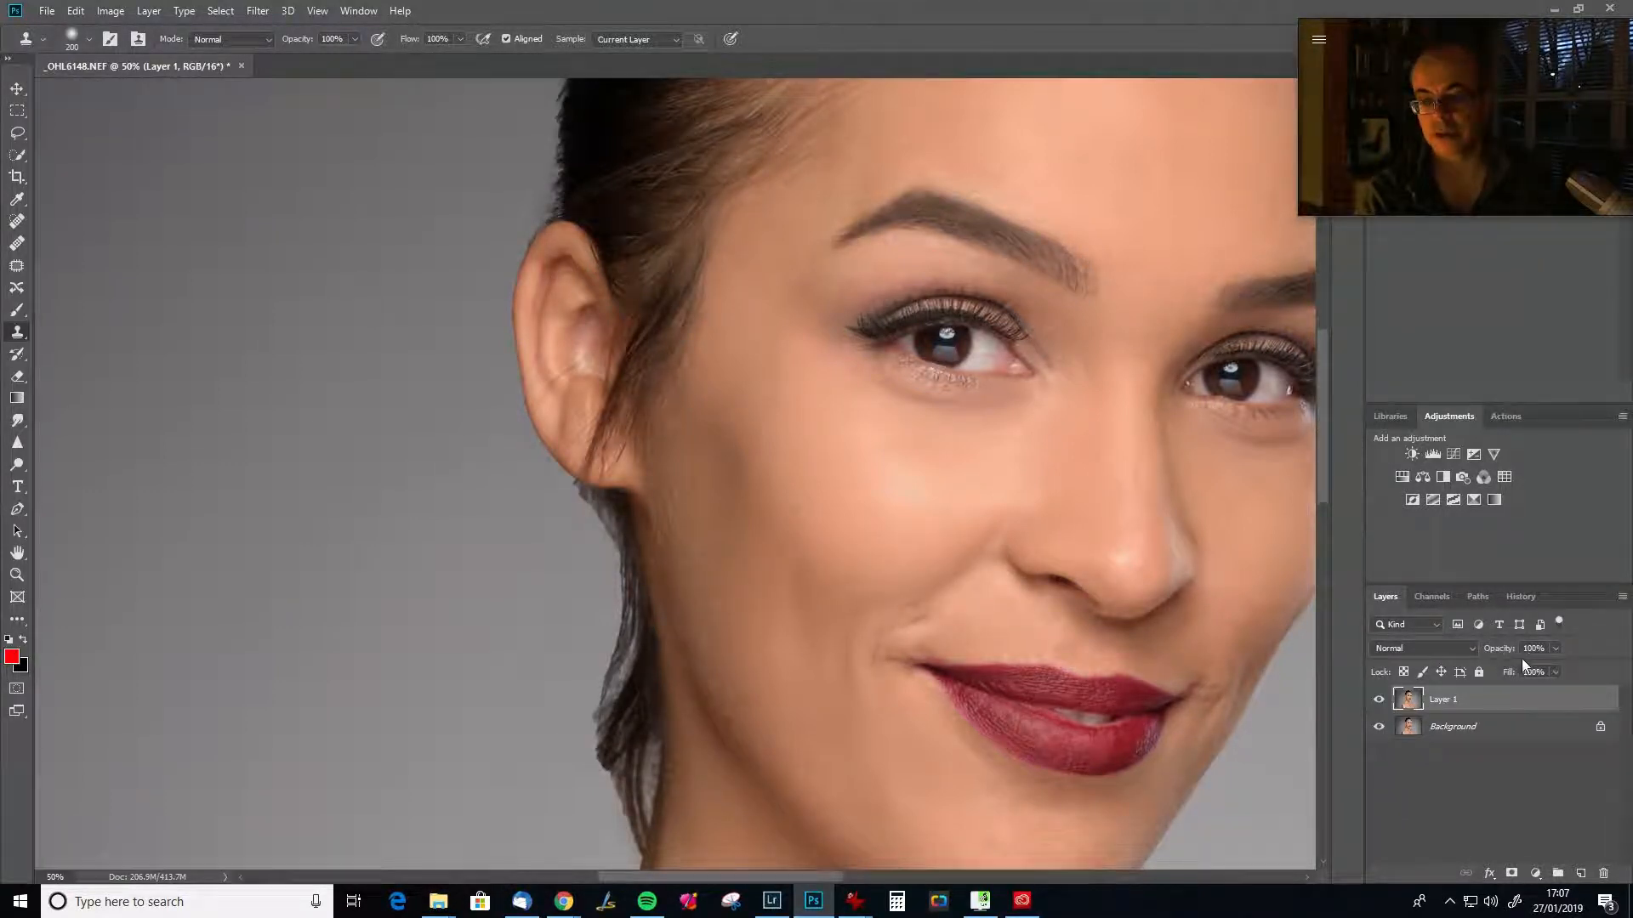
{"action": "mouse_move", "coordinate": [1505, 651]}
{"action": "left_mouse_down"}
{"action": "mouse_move", "coordinate": [1390, 664]}
{"action": "mouse_move", "coordinate": [1505, 657]}
{"action": "left_mouse_up"}
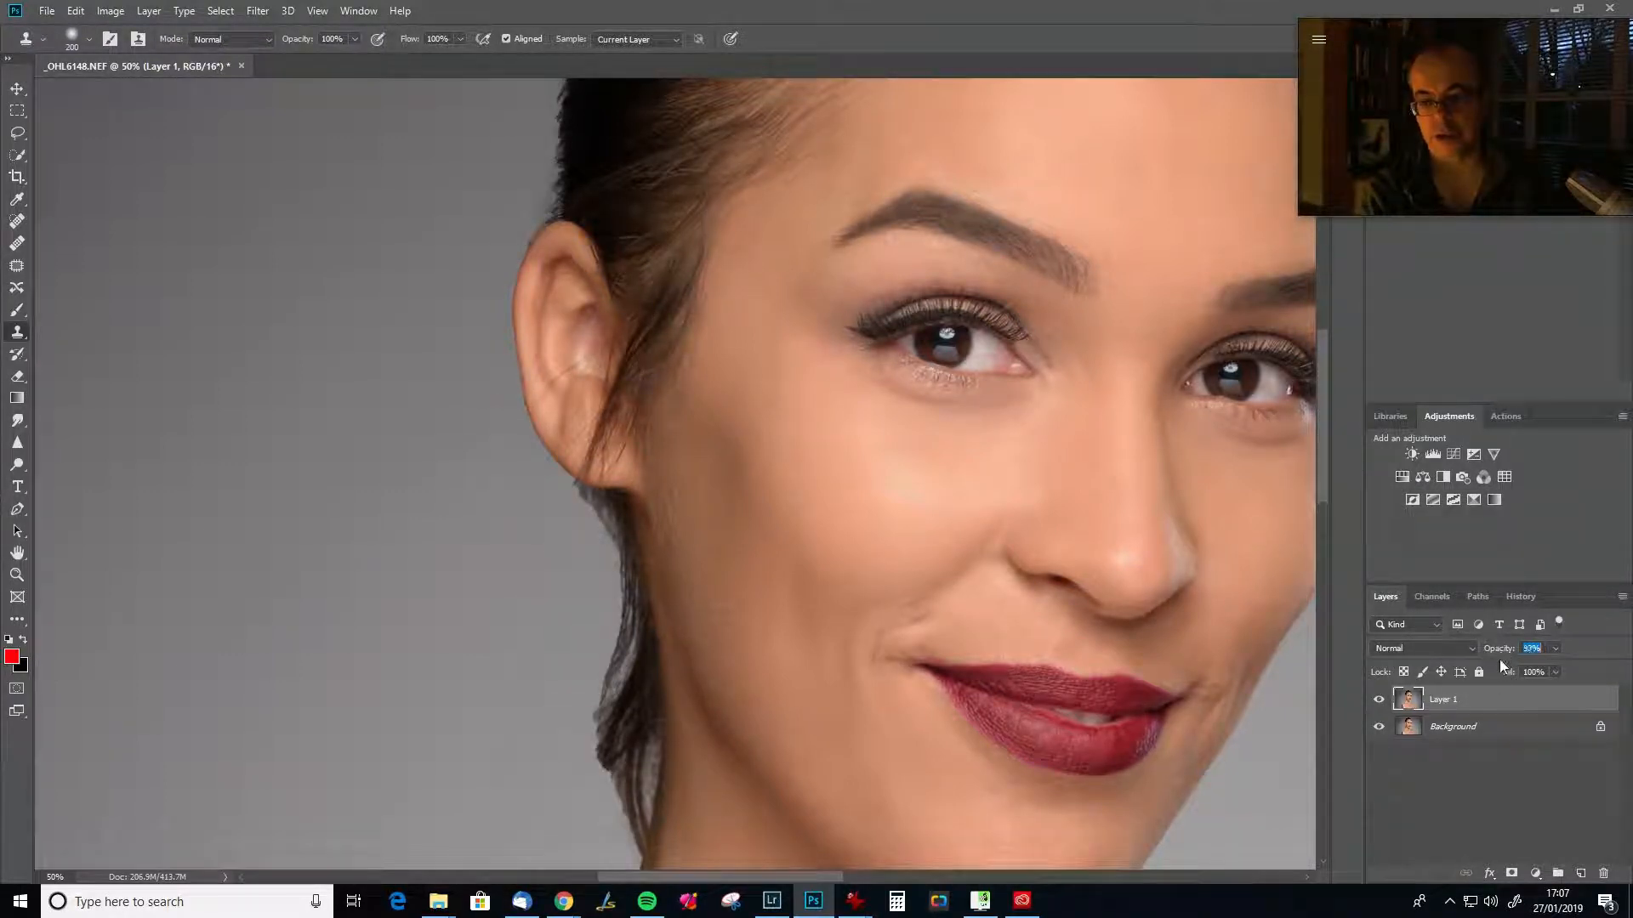
{"action": "left_click", "coordinate": [1511, 876]}
{"action": "key", "text": "d"}
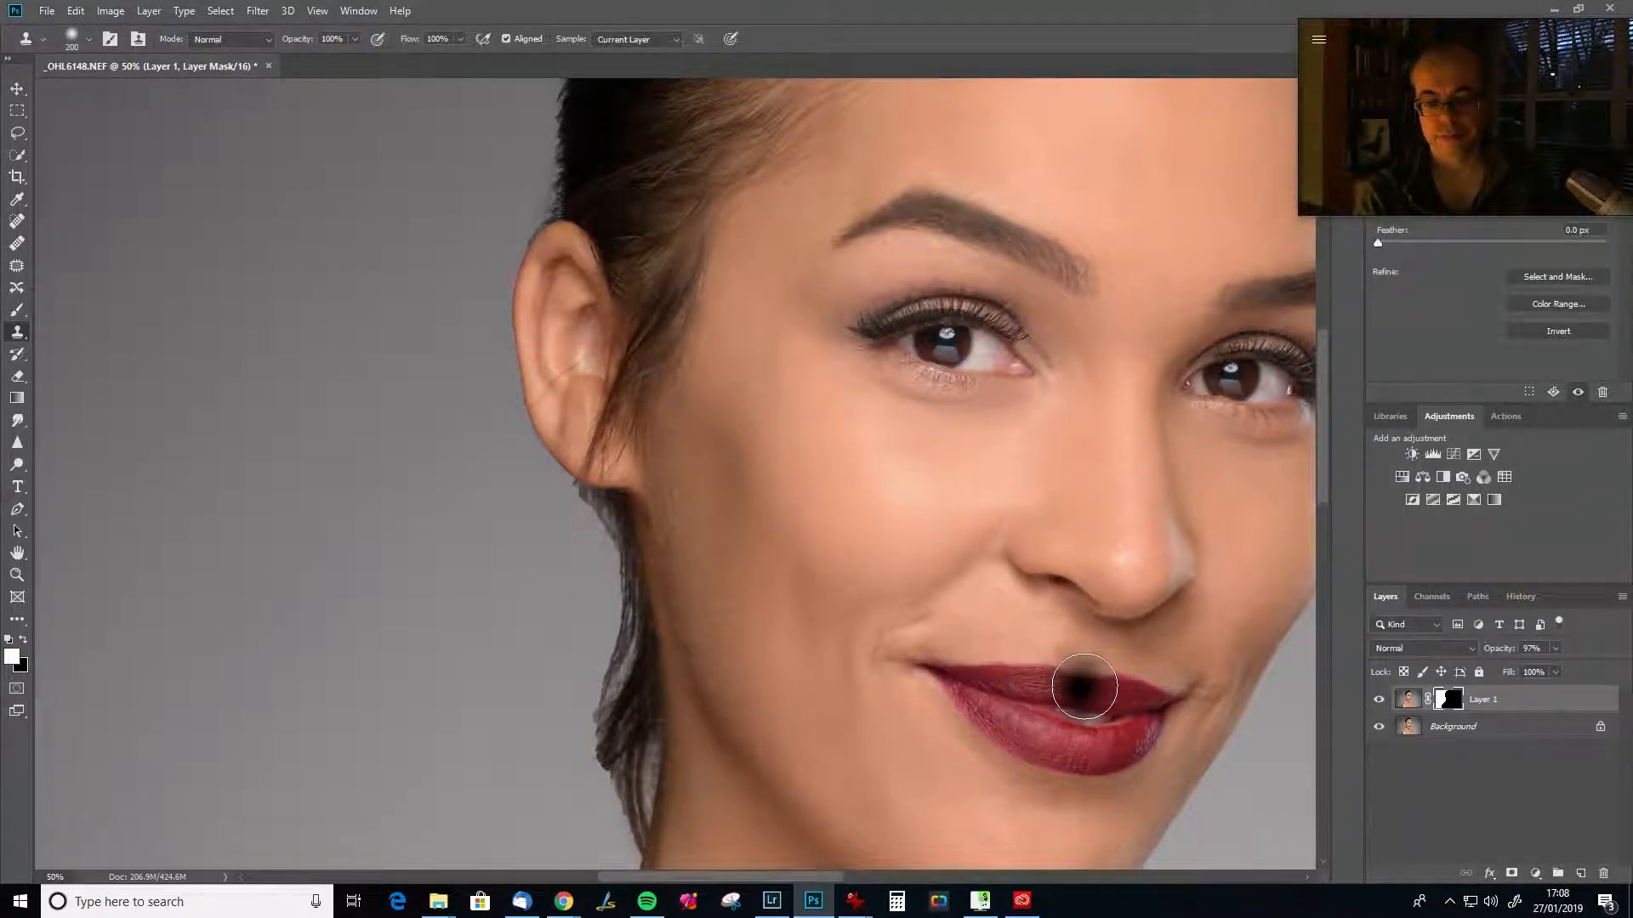
{"action": "key", "text": "ctrl"}
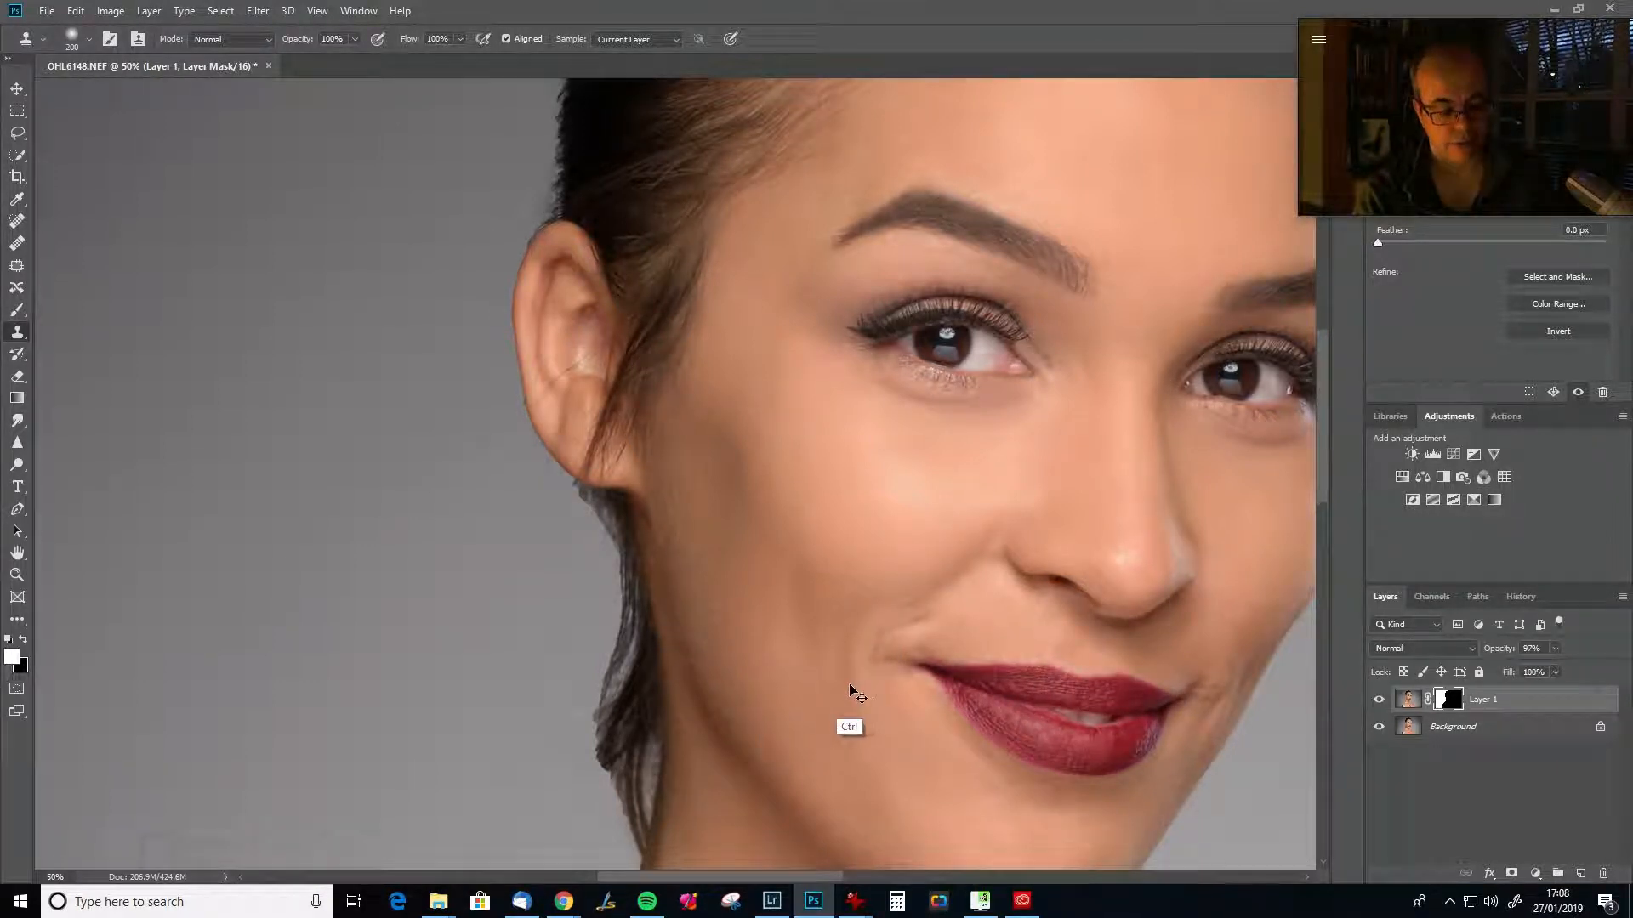
{"action": "key", "text": "ctrl+z"}
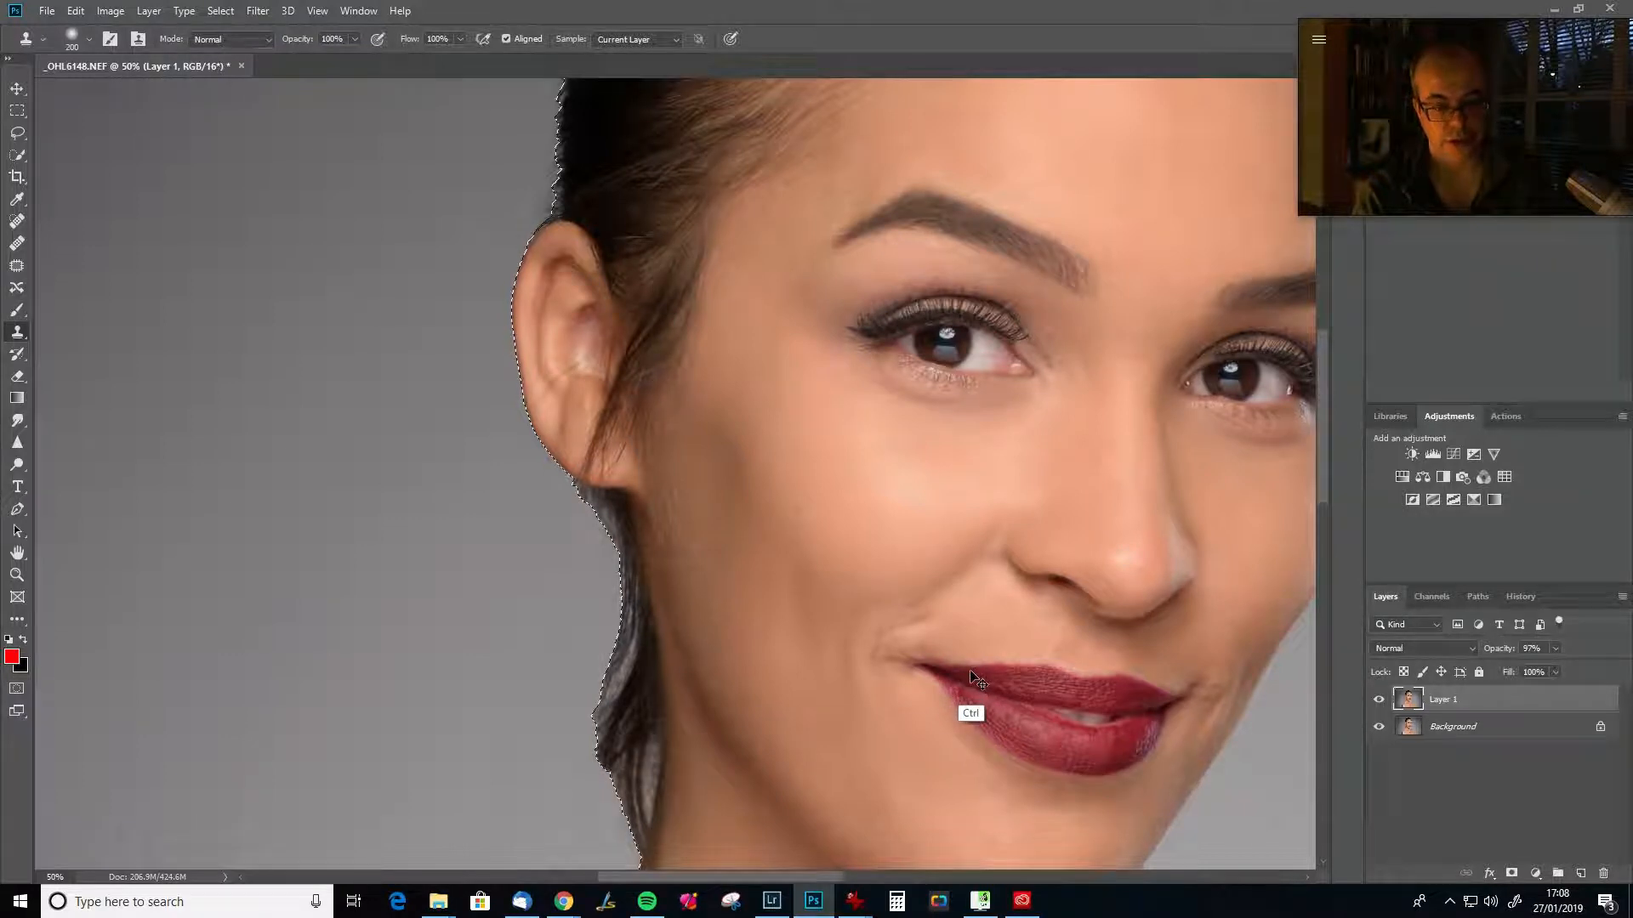
Add a white layer mask to Layer 1 and ready the Brush with black as the foreground colour.
{"action": "left_click", "coordinate": [1515, 873]}
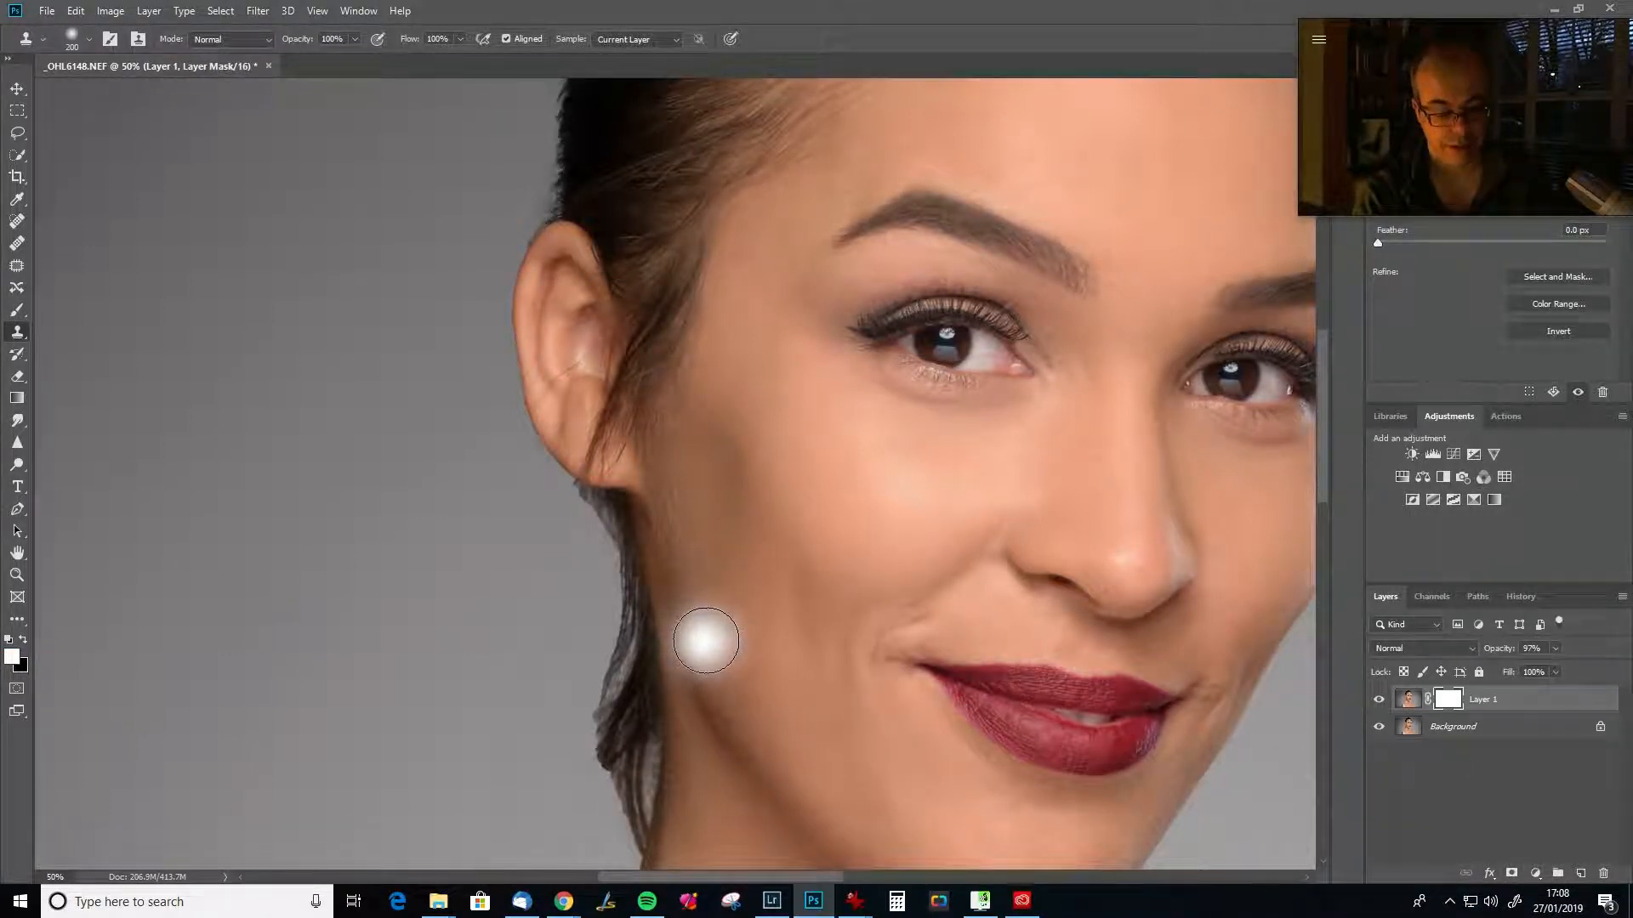
{"action": "key", "text": "c"}
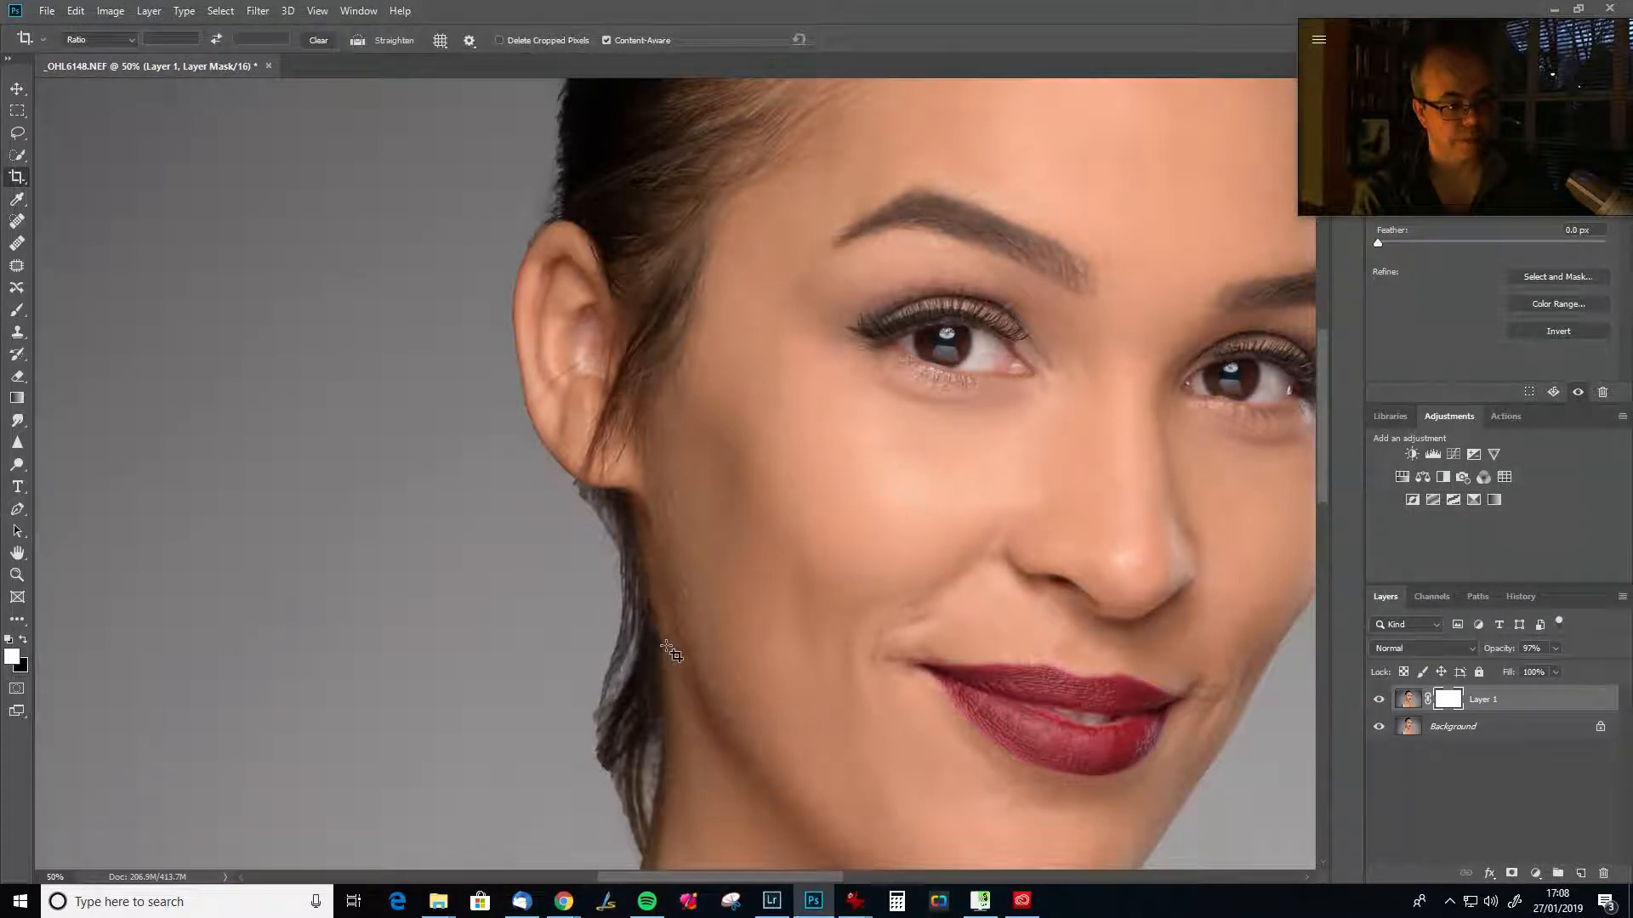
{"action": "key", "text": "b"}
{"action": "key", "text": "x"}
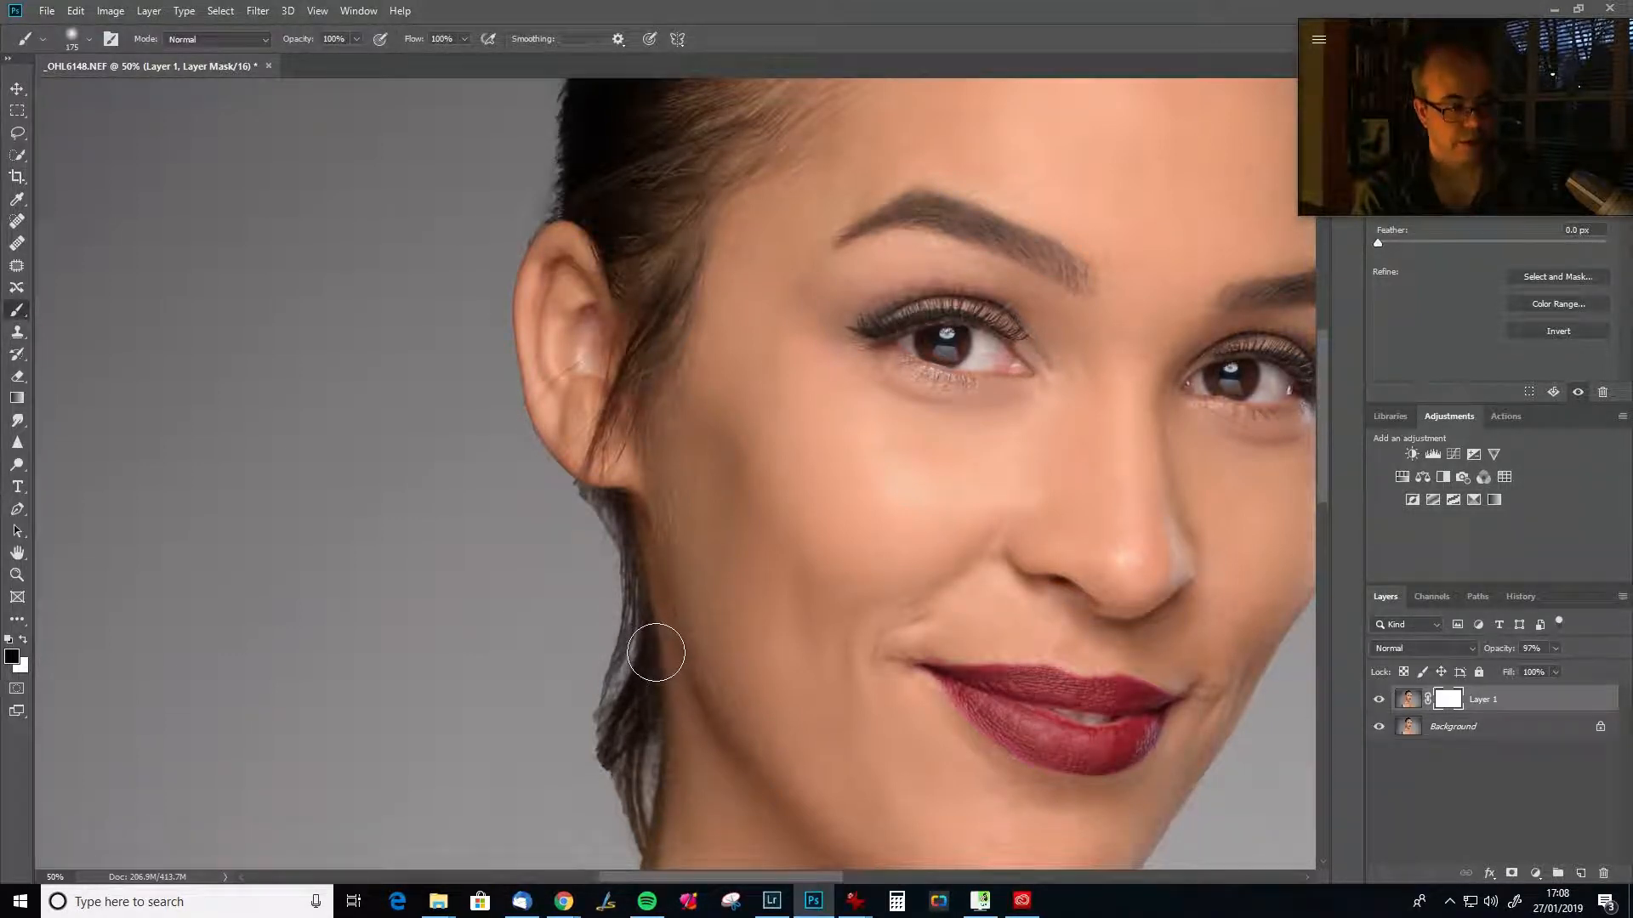
Paint black on Layer 1's mask along the neck hair below the ear with a size 200 brush to restore the original strands.
{"action": "key", "text": "bracketright"}
{"action": "key", "text": "bracketright"}
{"action": "key", "text": "bracketright"}
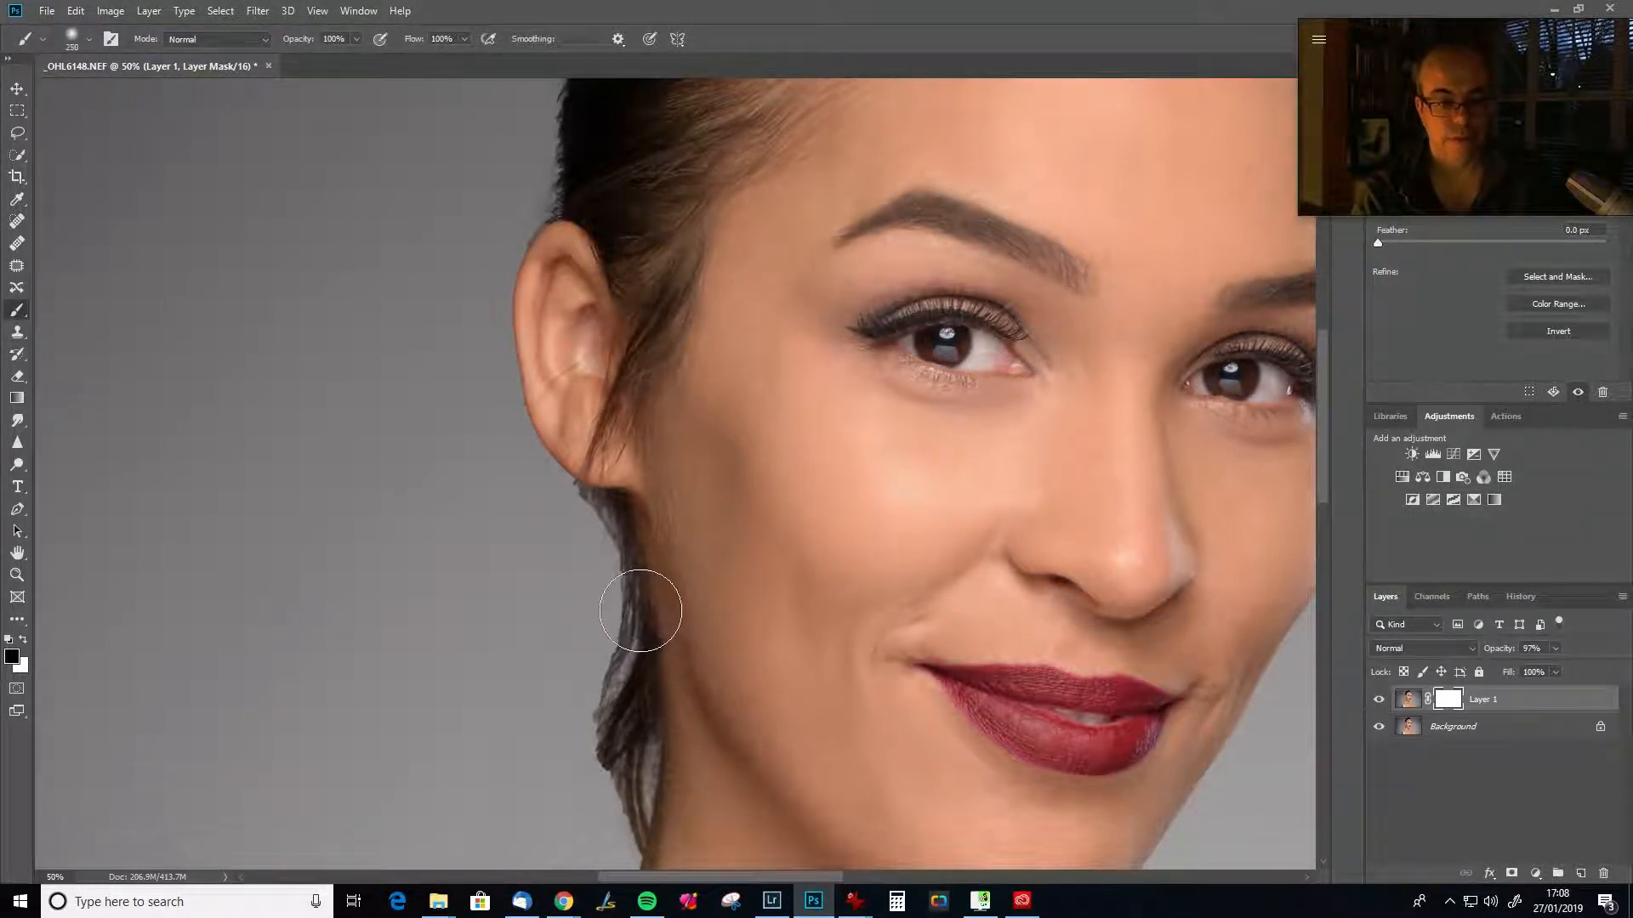
{"action": "key", "text": "bracketright"}
{"action": "key", "text": "bracketright"}
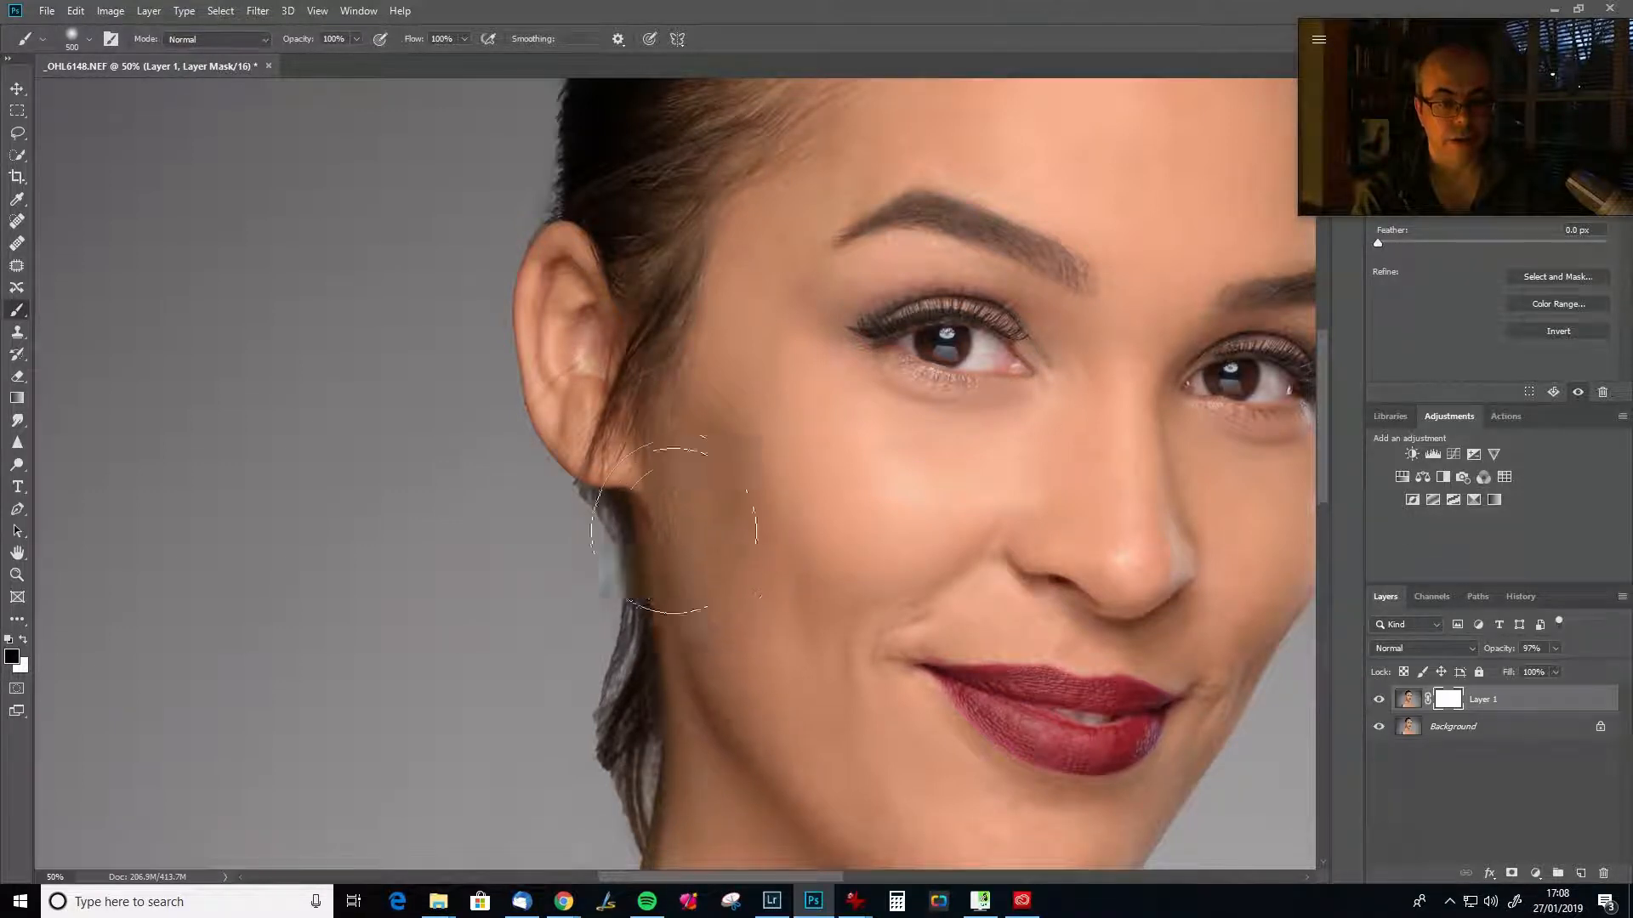
{"action": "key", "text": "bracketleft"}
{"action": "key", "text": "bracketleft"}
{"action": "key", "text": "bracketleft"}
{"action": "key", "text": "bracketleft"}
{"action": "mouse_move", "coordinate": [678, 564]}
{"action": "left_mouse_down"}
{"action": "mouse_move", "coordinate": [635, 532]}
{"action": "mouse_move", "coordinate": [623, 714]}
{"action": "mouse_move", "coordinate": [645, 848]}
{"action": "left_mouse_up"}
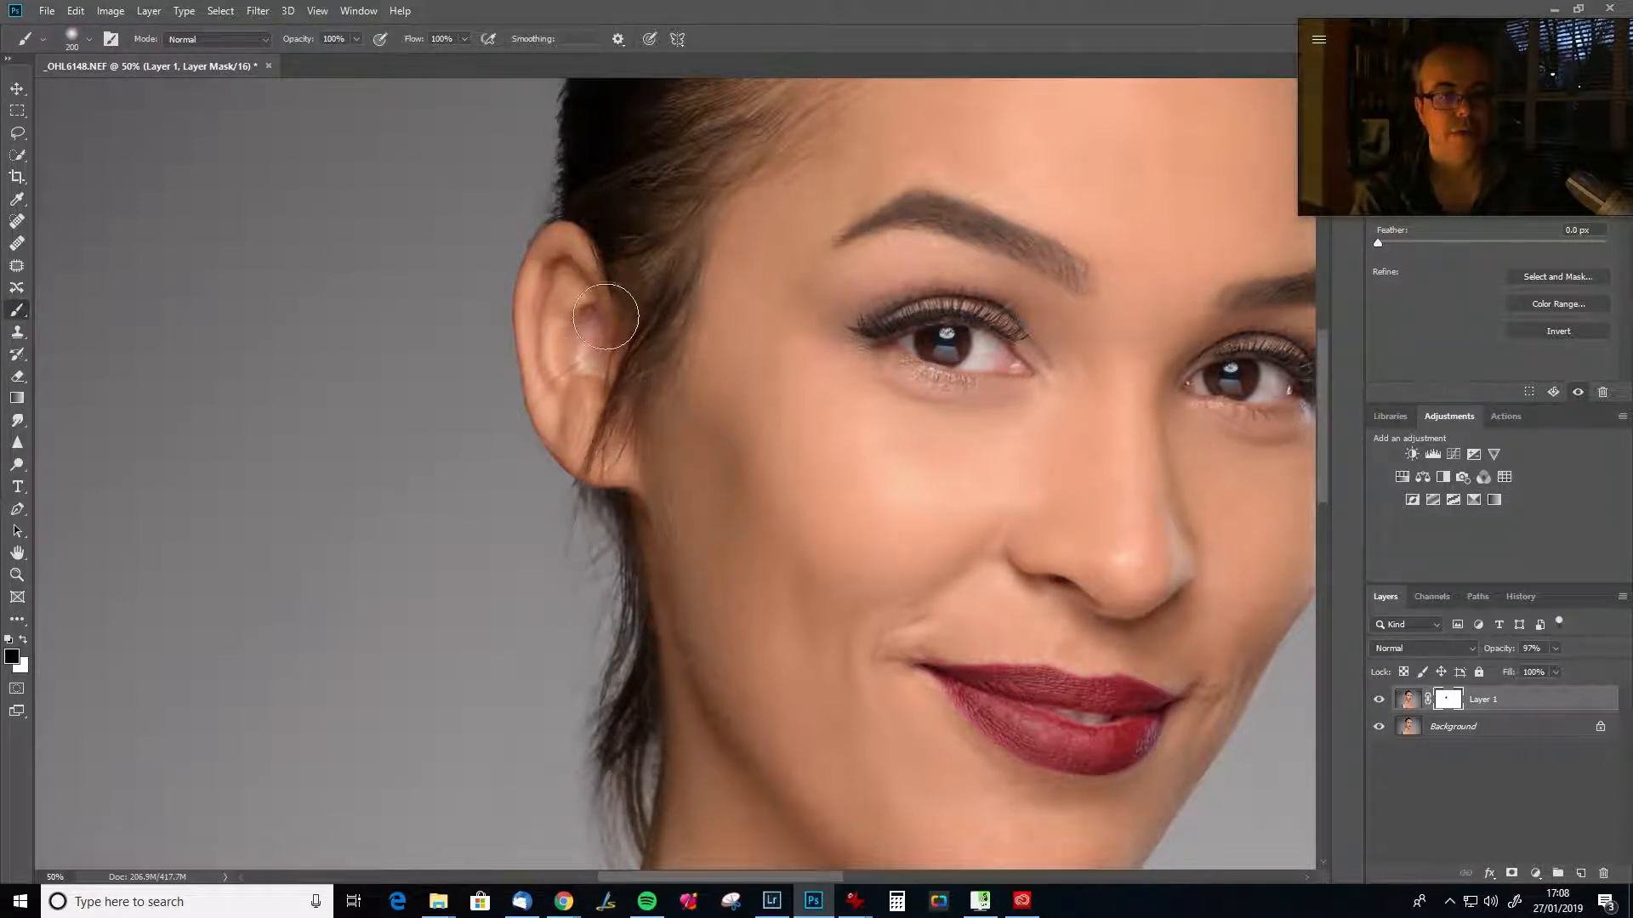
Refine Layer 1's mask over the ear and the hair just above it with the size 200 brush, alternating black and white.
{"action": "mouse_move", "coordinate": [632, 356]}
{"action": "left_mouse_down"}
{"action": "mouse_move", "coordinate": [589, 393]}
{"action": "mouse_move", "coordinate": [559, 366]}
{"action": "left_mouse_up"}
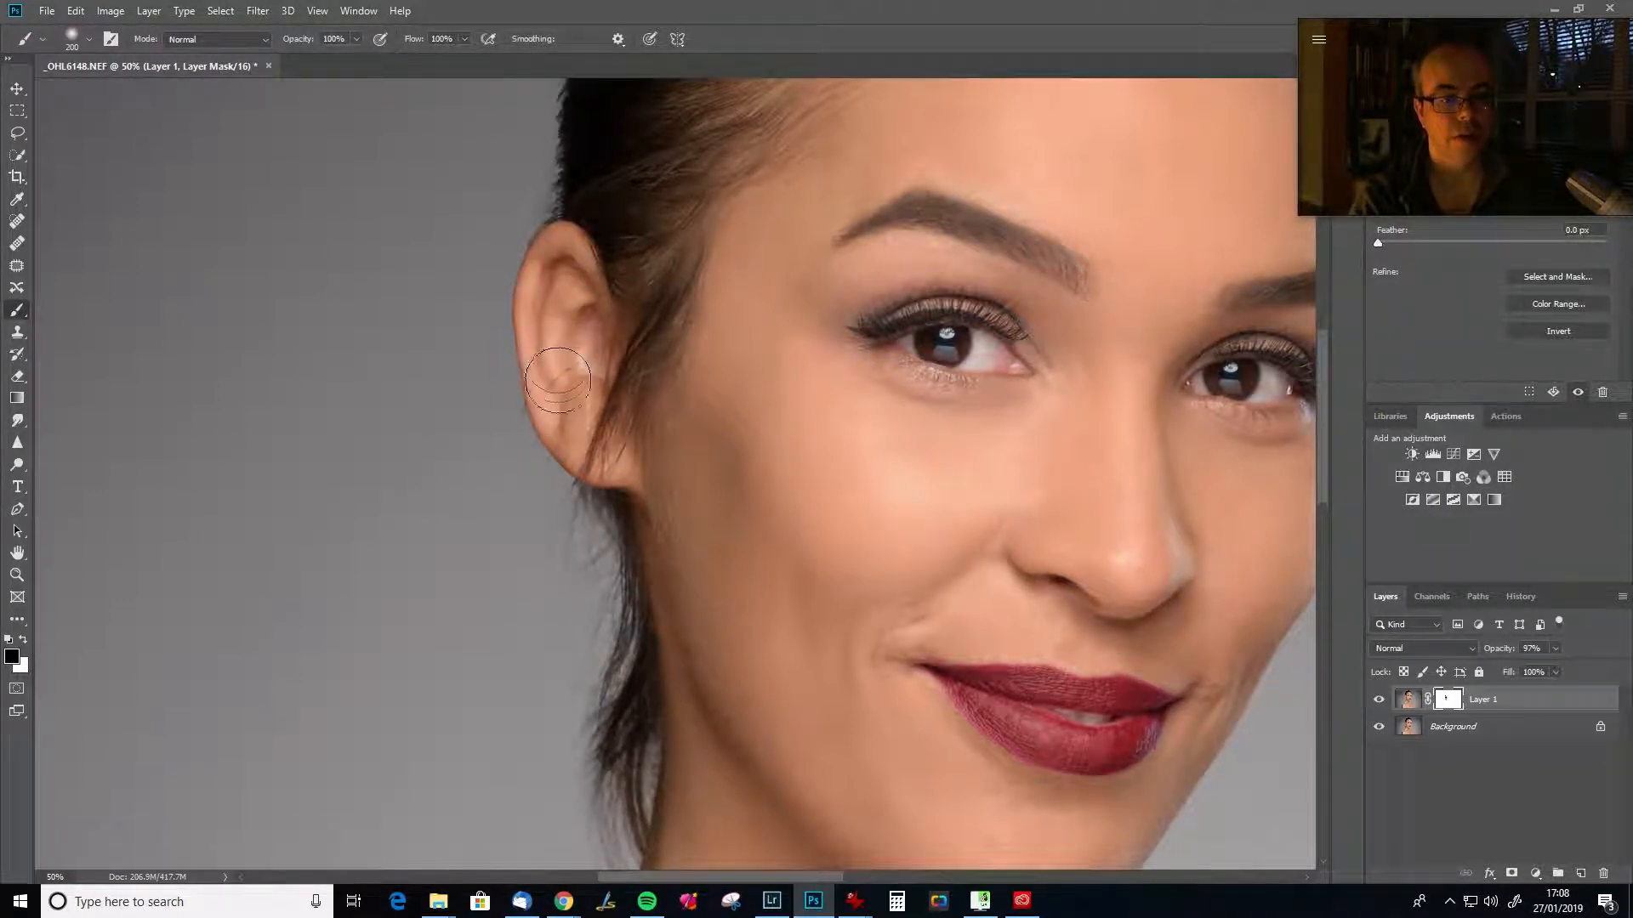
{"action": "left_click_drag", "start_coordinate": [585, 221], "coordinate": [598, 164]}
{"action": "key", "text": "x"}
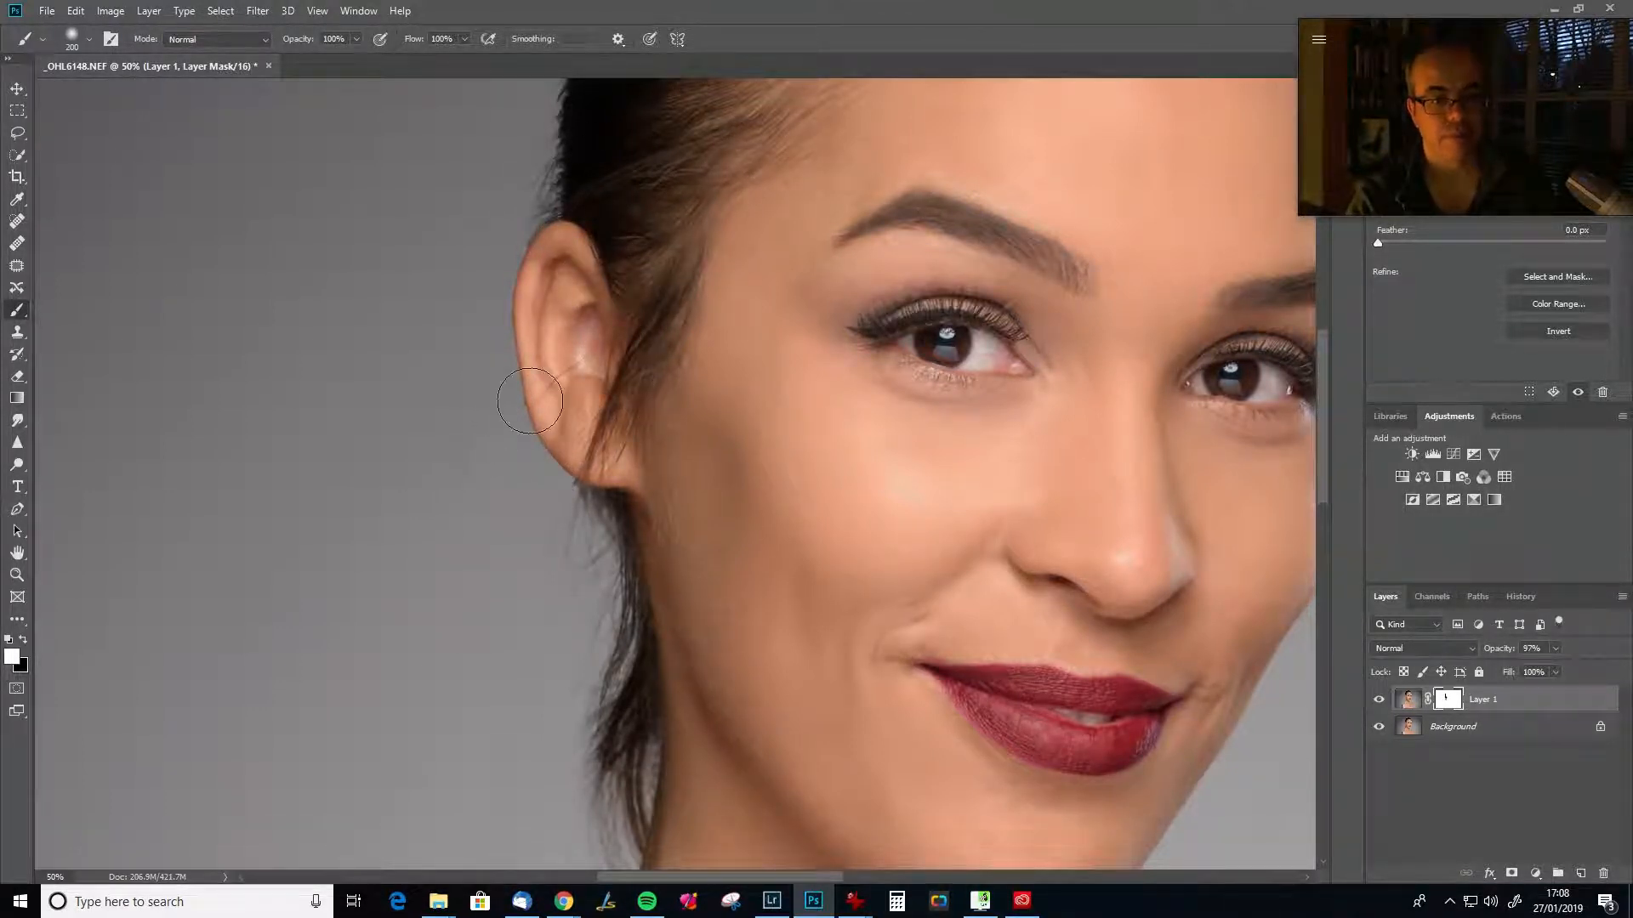
{"action": "key", "text": "x"}
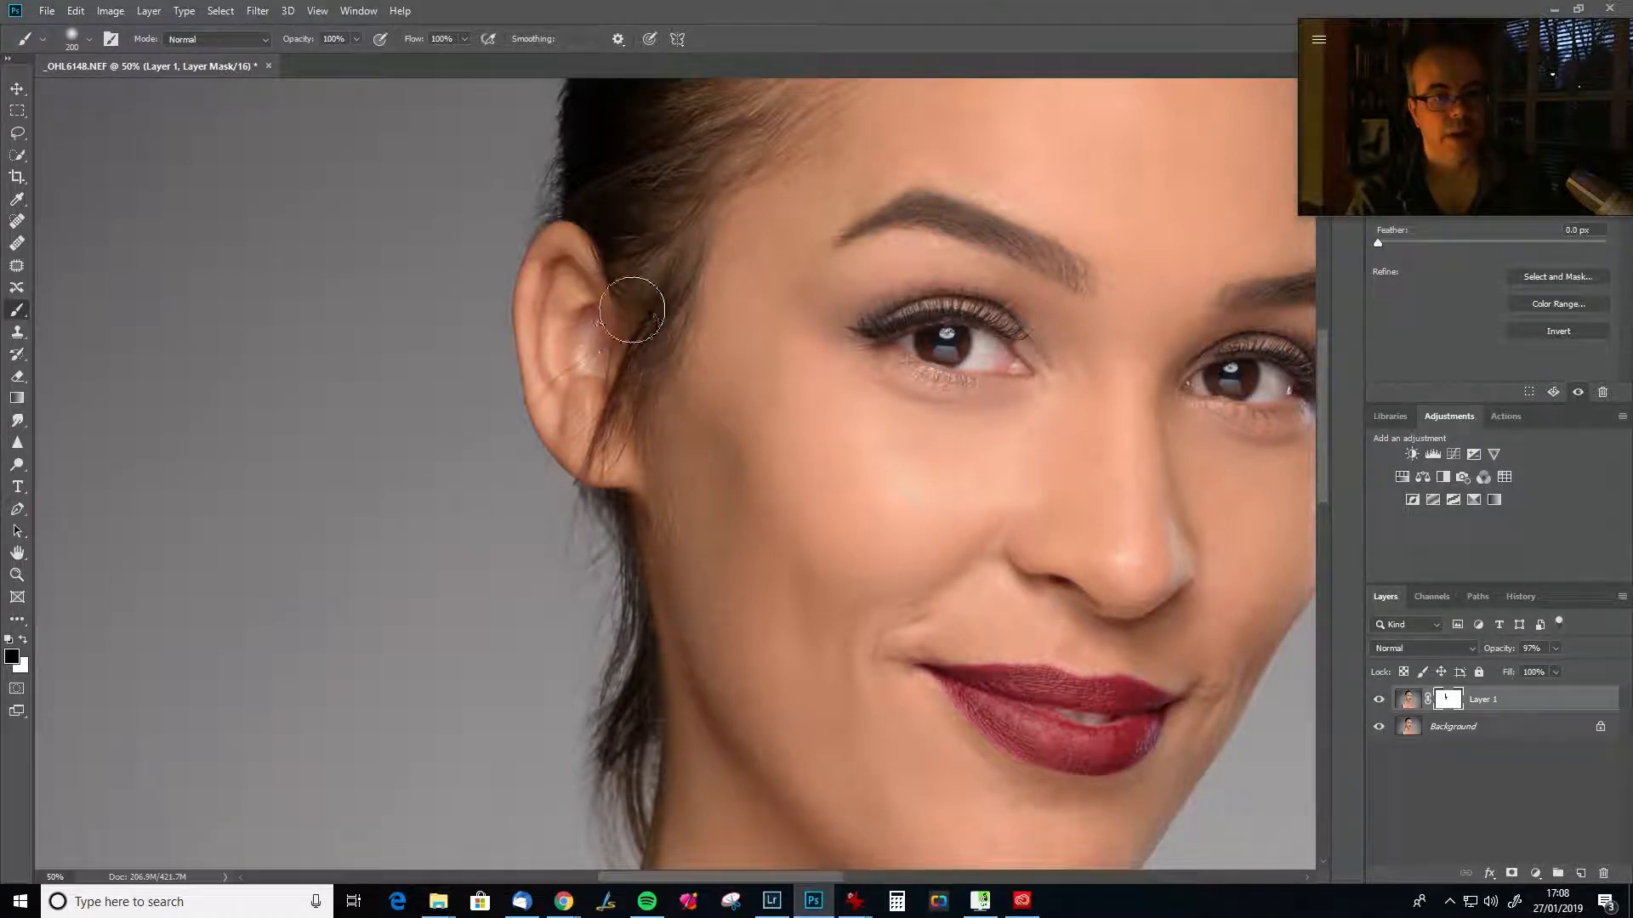
{"action": "scroll", "coordinate": [578, 174], "scroll_direction": "up", "scroll_amount": 4}
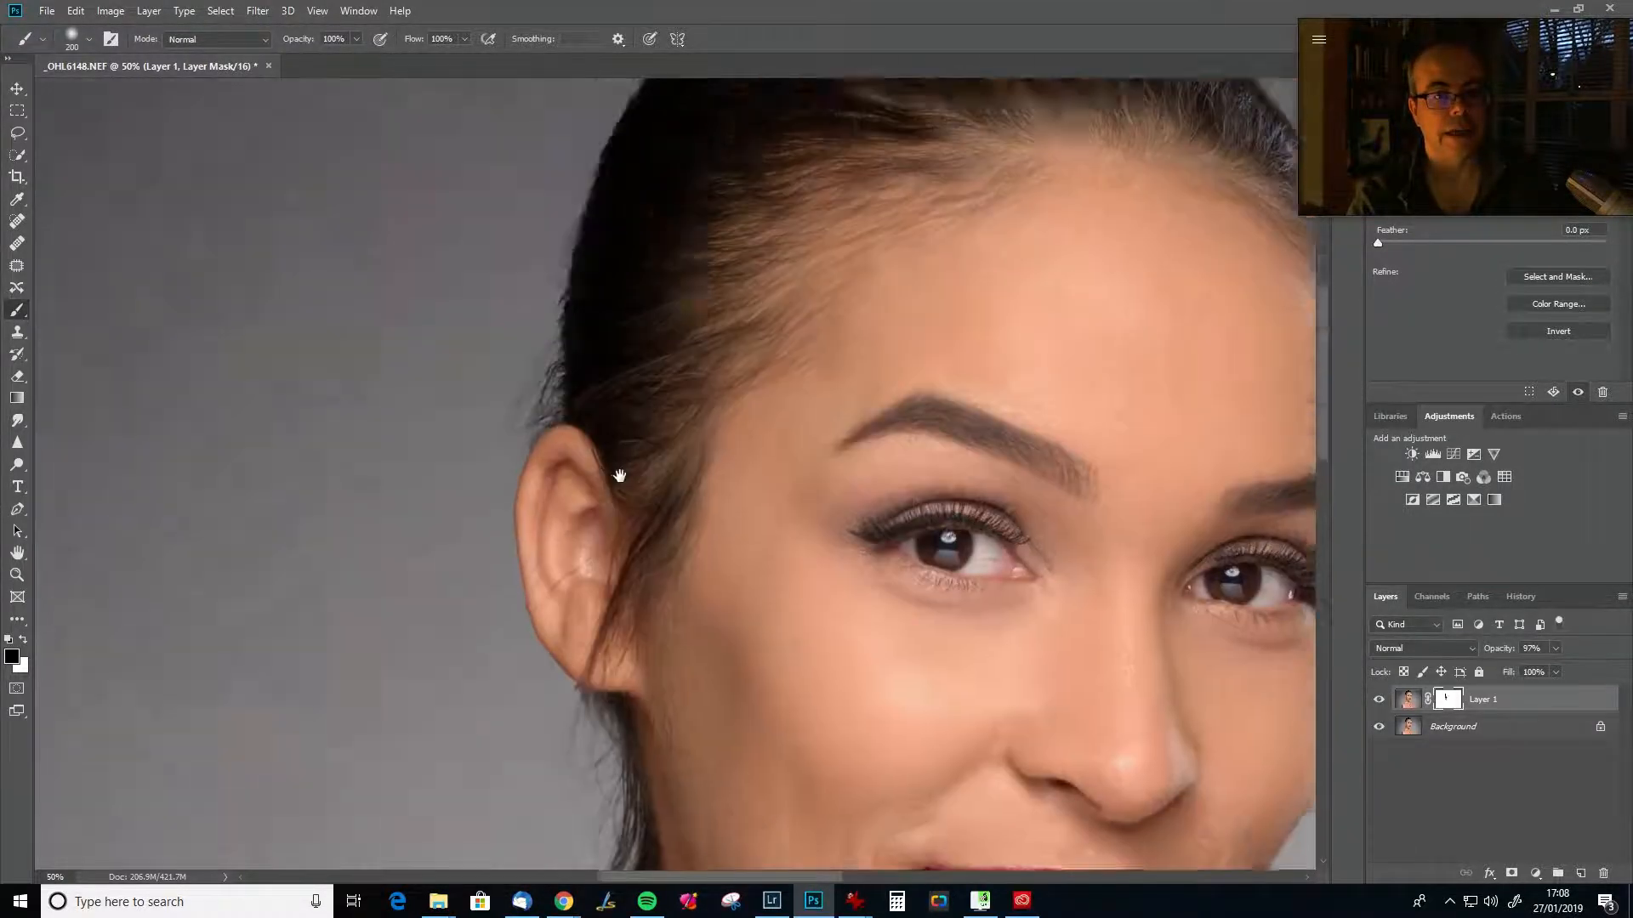
{"action": "key", "text": "x"}
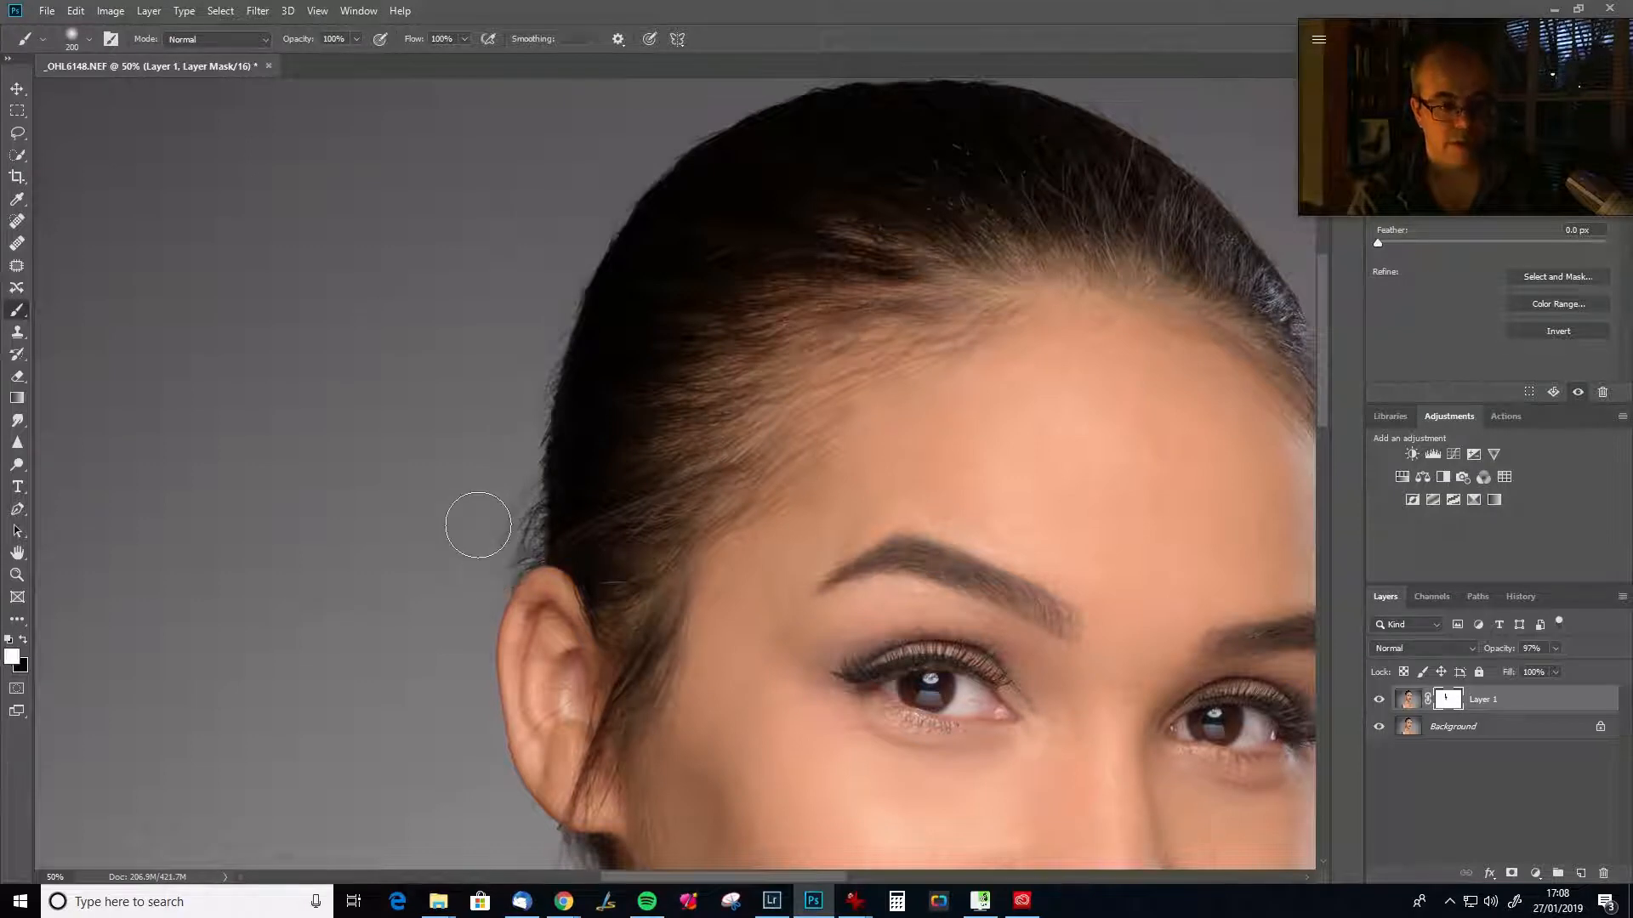
{"action": "key", "text": "x"}
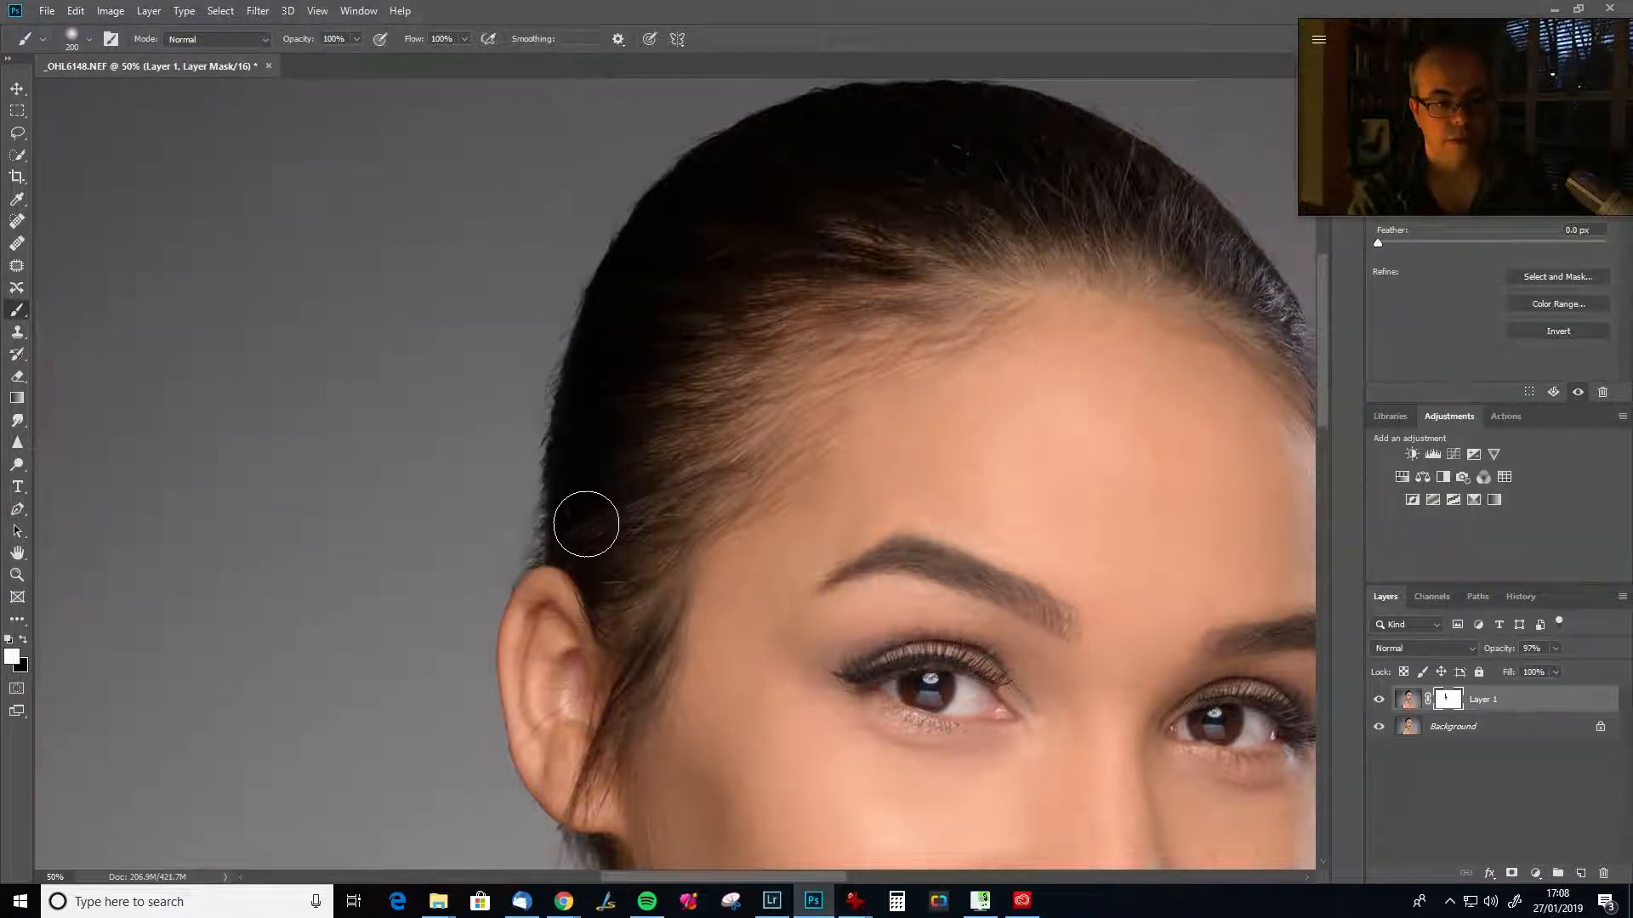
Reveal the original hair edge at the back of the head by painting black on the mask with a size 400 brush.
{"action": "key", "text": "bracketright"}
{"action": "key", "text": "bracketright"}
{"action": "key", "text": "bracketright"}
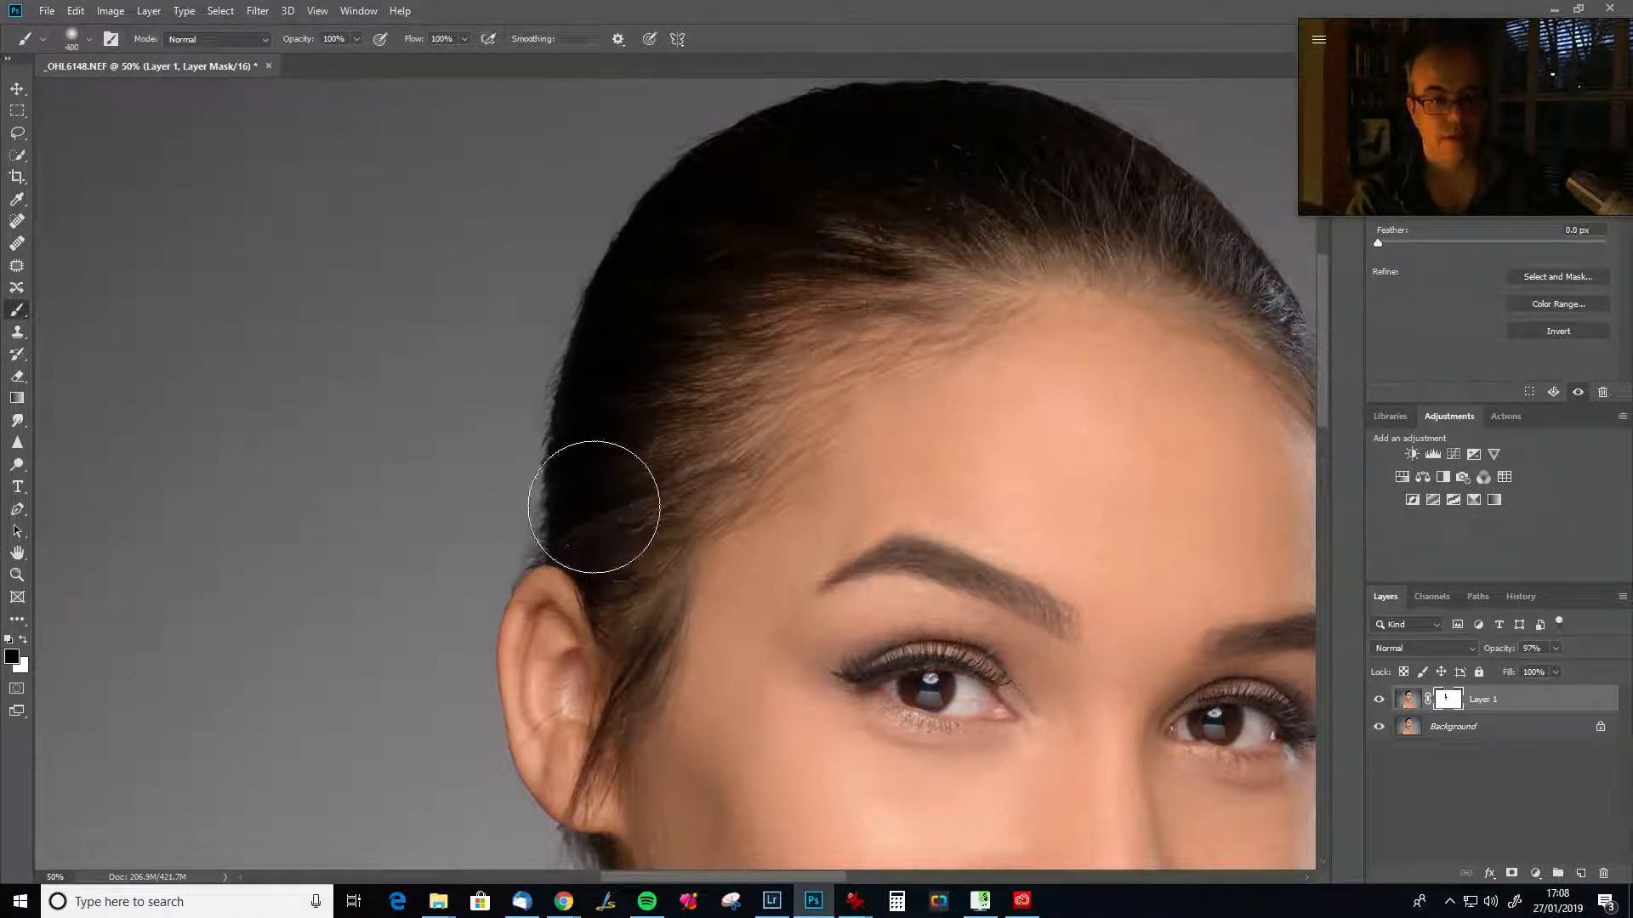
{"action": "mouse_move", "coordinate": [617, 407]}
{"action": "left_mouse_down"}
{"action": "mouse_move", "coordinate": [652, 281]}
{"action": "mouse_move", "coordinate": [769, 177]}
{"action": "mouse_move", "coordinate": [852, 147]}
{"action": "mouse_move", "coordinate": [657, 351]}
{"action": "mouse_move", "coordinate": [624, 401]}
{"action": "mouse_move", "coordinate": [609, 500]}
{"action": "mouse_move", "coordinate": [614, 432]}
{"action": "left_mouse_up"}
Paint white on the mask over the backdrop beside the head and reduce the brush size to 175.
{"action": "key", "text": "x"}
{"action": "mouse_move", "coordinate": [488, 502]}
{"action": "left_mouse_down"}
{"action": "mouse_move", "coordinate": [451, 495]}
{"action": "mouse_move", "coordinate": [480, 473]}
{"action": "left_mouse_up"}
{"action": "key", "text": "bracketleft"}
{"action": "key", "text": "bracketleft"}
{"action": "key", "text": "bracketleft"}
{"action": "key", "text": "bracketleft"}
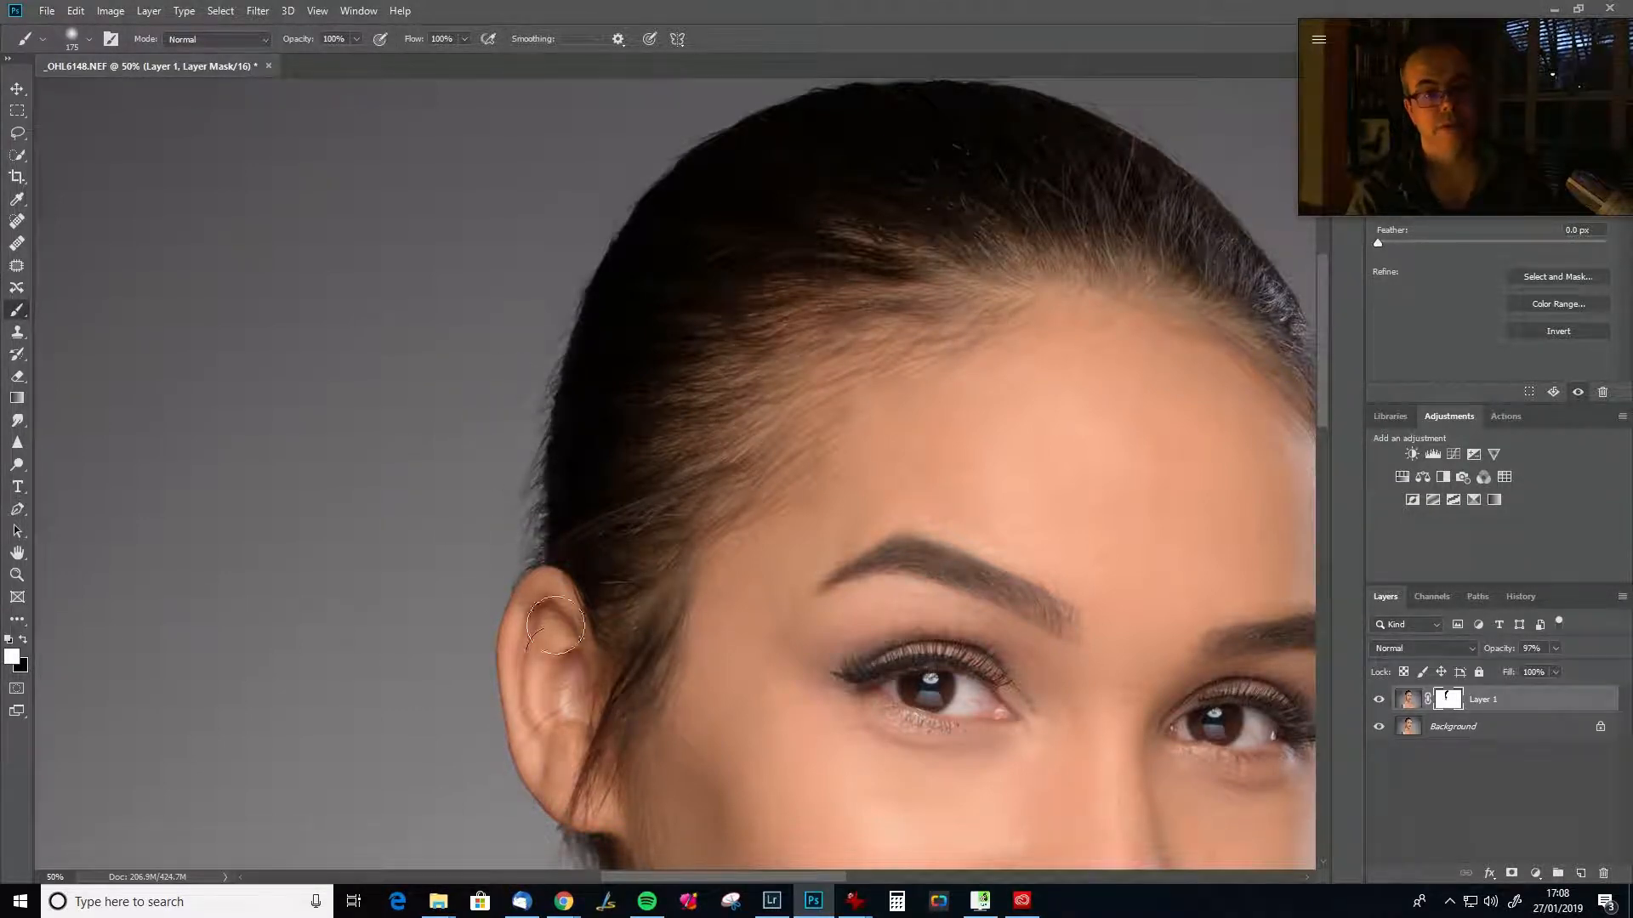
Refine the mask around the loose hairs below the ear with a size 250 brush, alternating white and black.
{"action": "scroll", "coordinate": [685, 536], "scroll_direction": "down", "scroll_amount": 6}
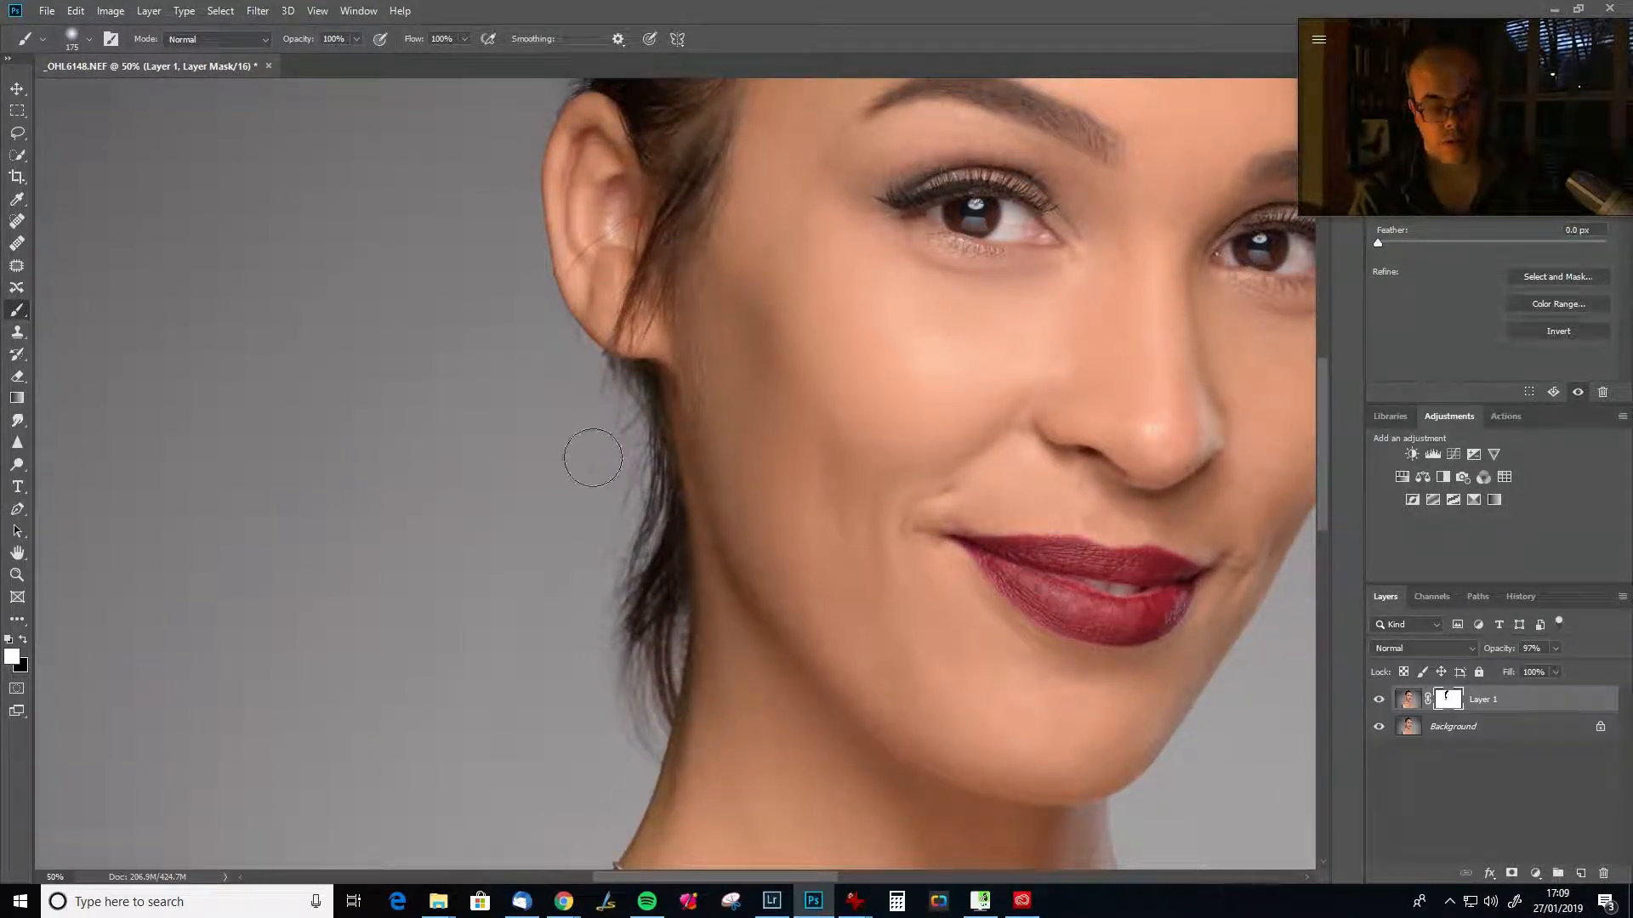
{"action": "key", "text": "bracketright"}
{"action": "key", "text": "bracketright"}
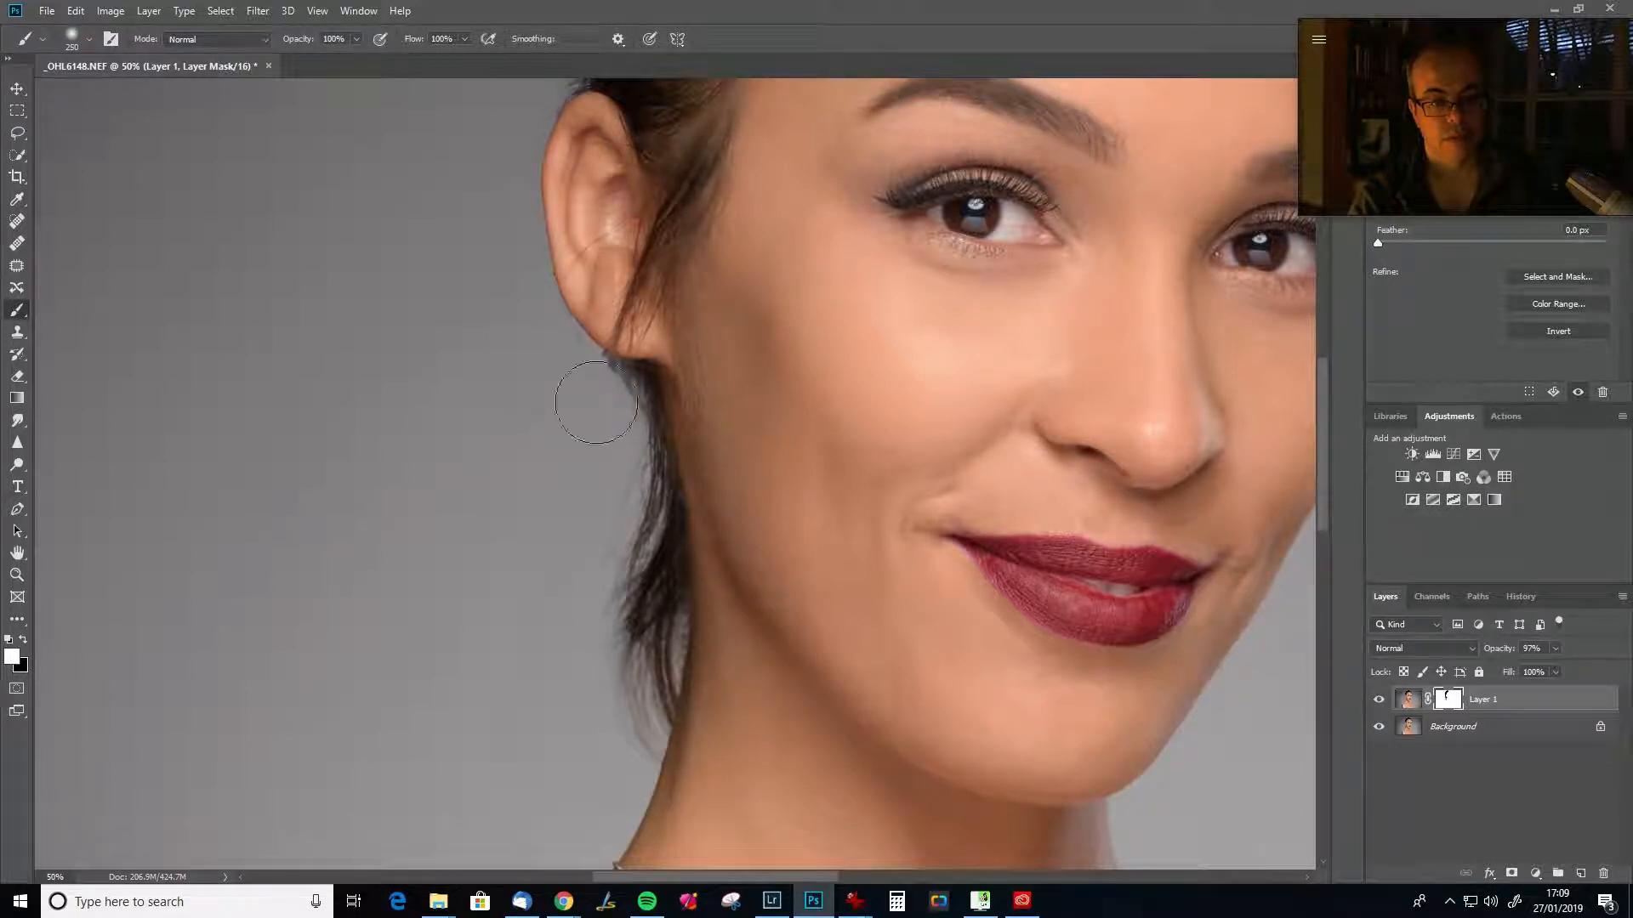
{"action": "key", "text": "x"}
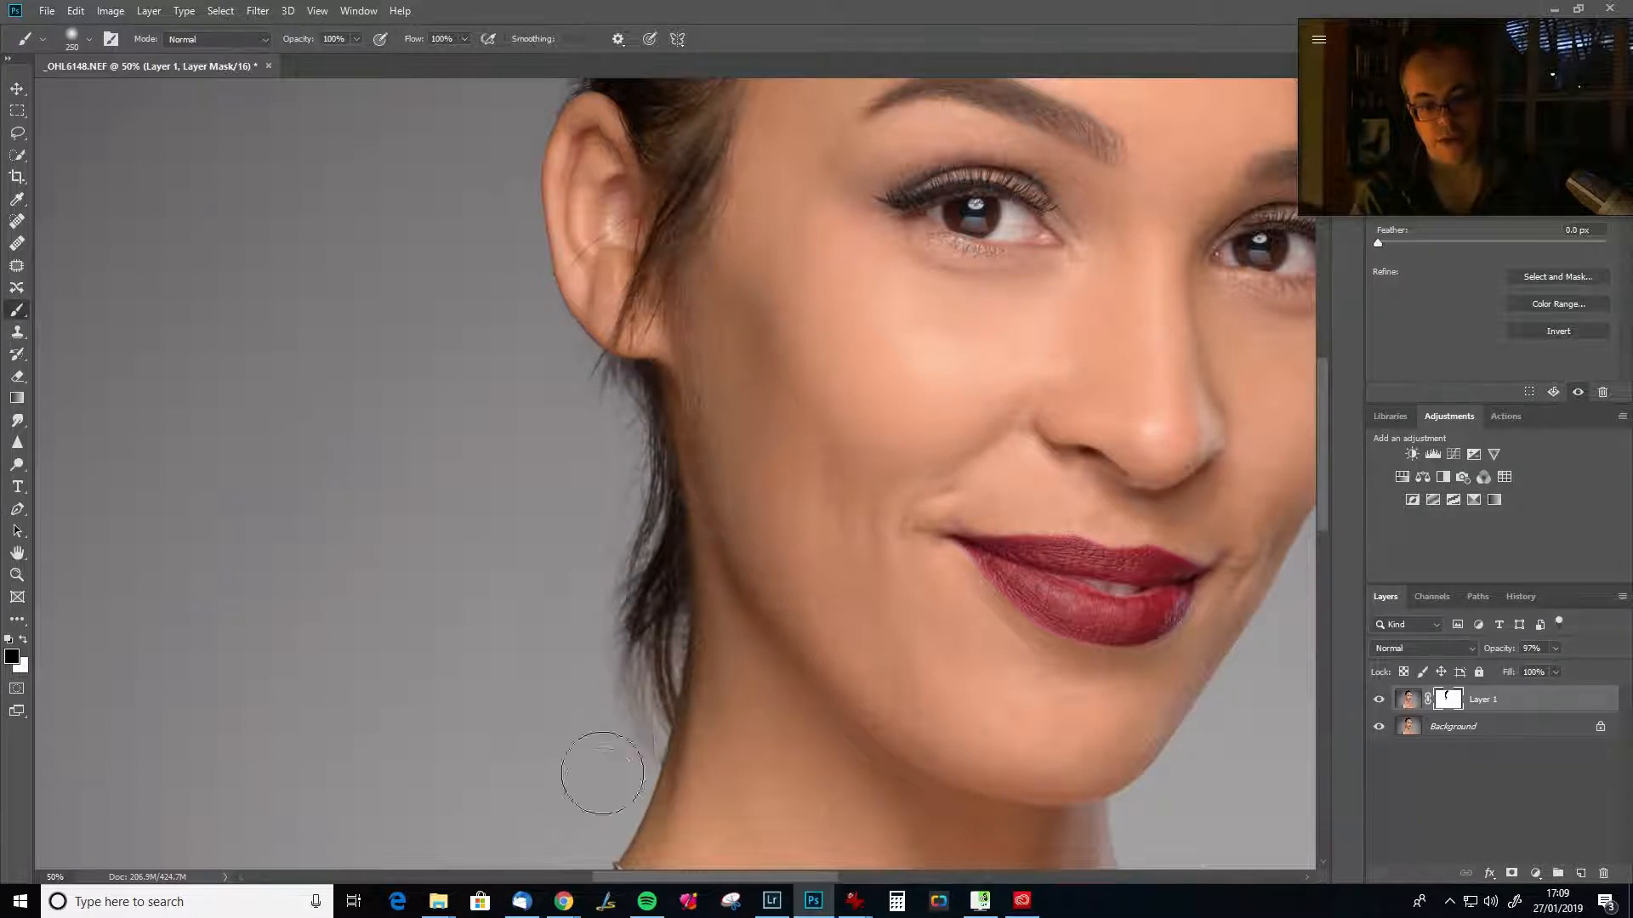
{"action": "left_click_drag", "start_coordinate": [735, 458], "coordinate": [882, 545]}
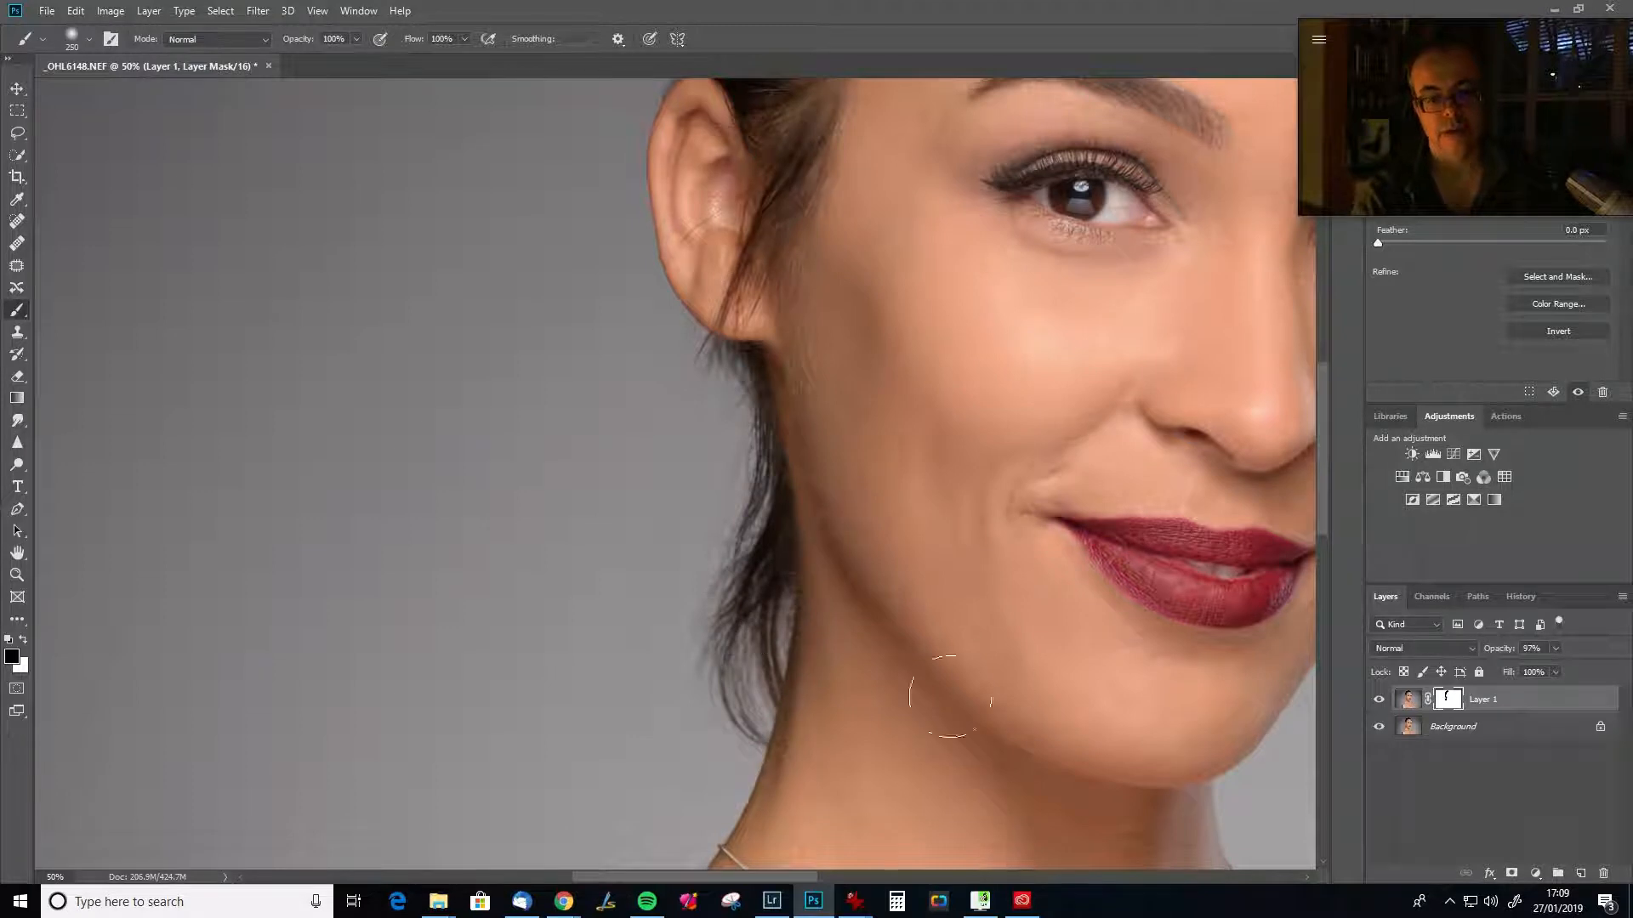
Compare the whole portrait before and after the retouch by toggling Layer 1's visibility.
{"action": "key", "text": "ctrl+0"}
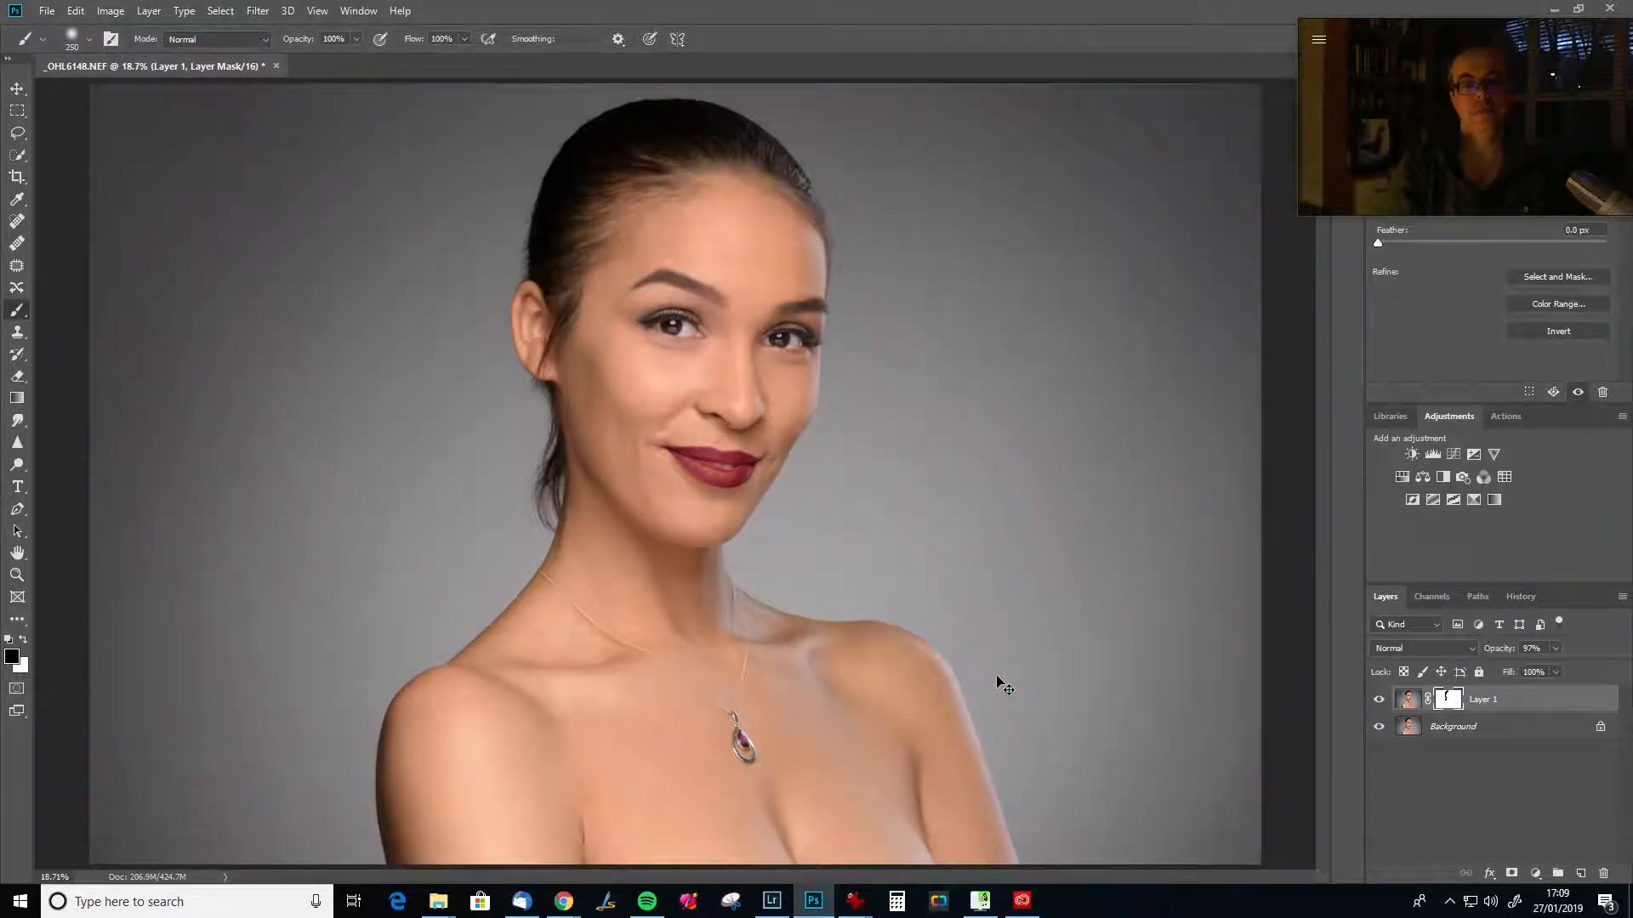
{"action": "left_click", "coordinate": [1379, 700]}
{"action": "left_click", "coordinate": [1378, 699]}
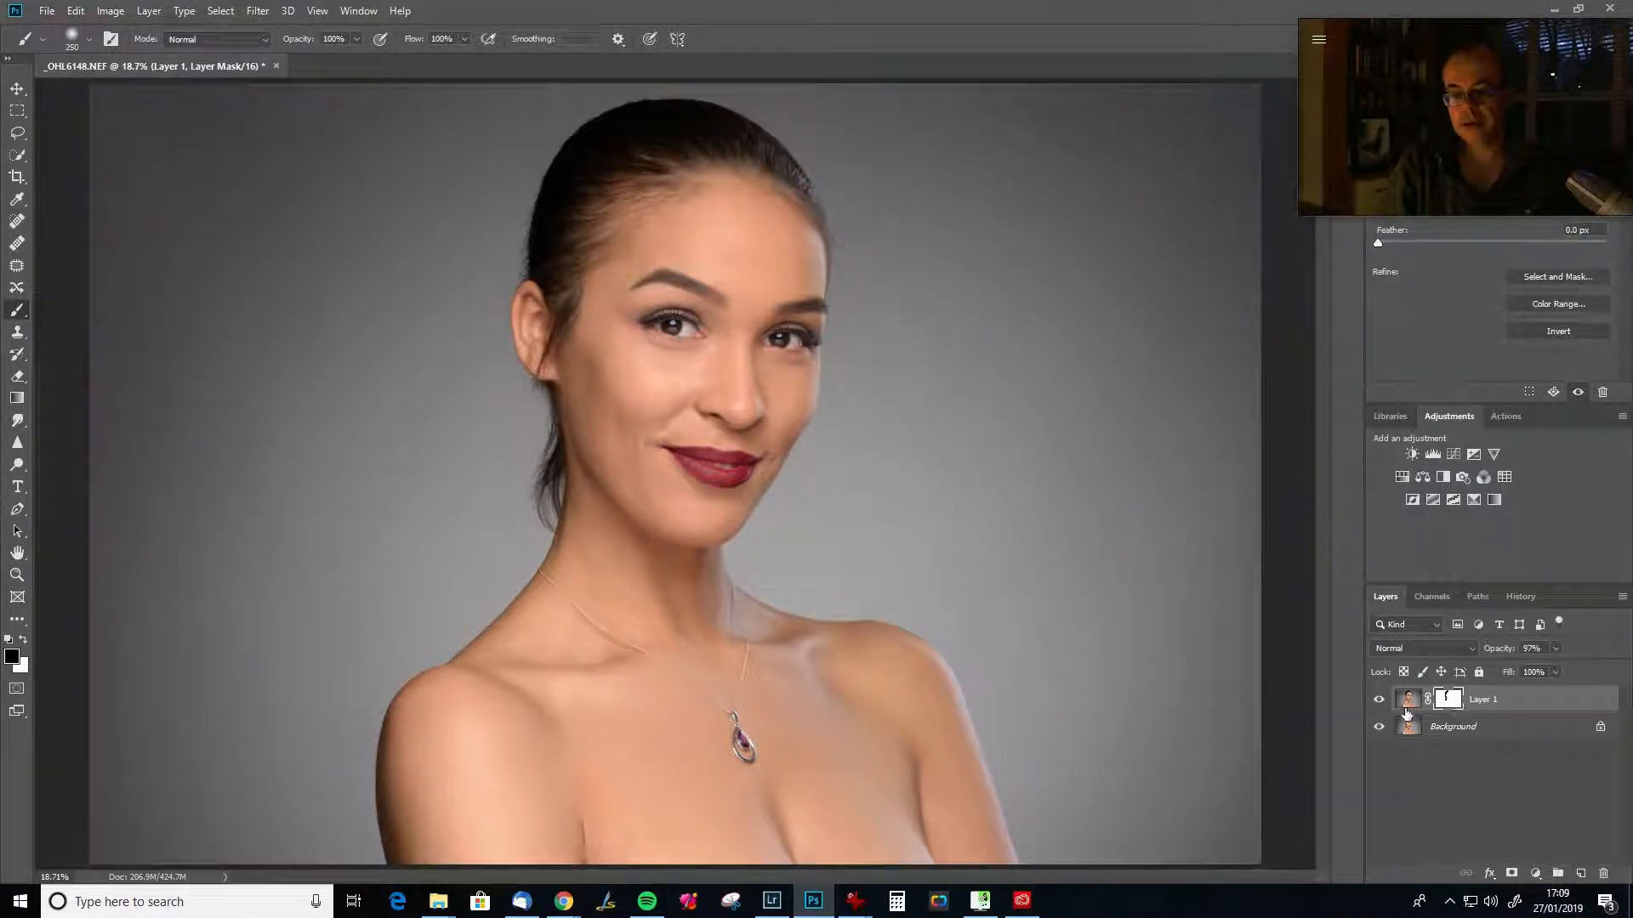
Make Layer 1's image active instead of its mask for further retouching around the ear.
{"action": "left_click", "coordinate": [1408, 700]}
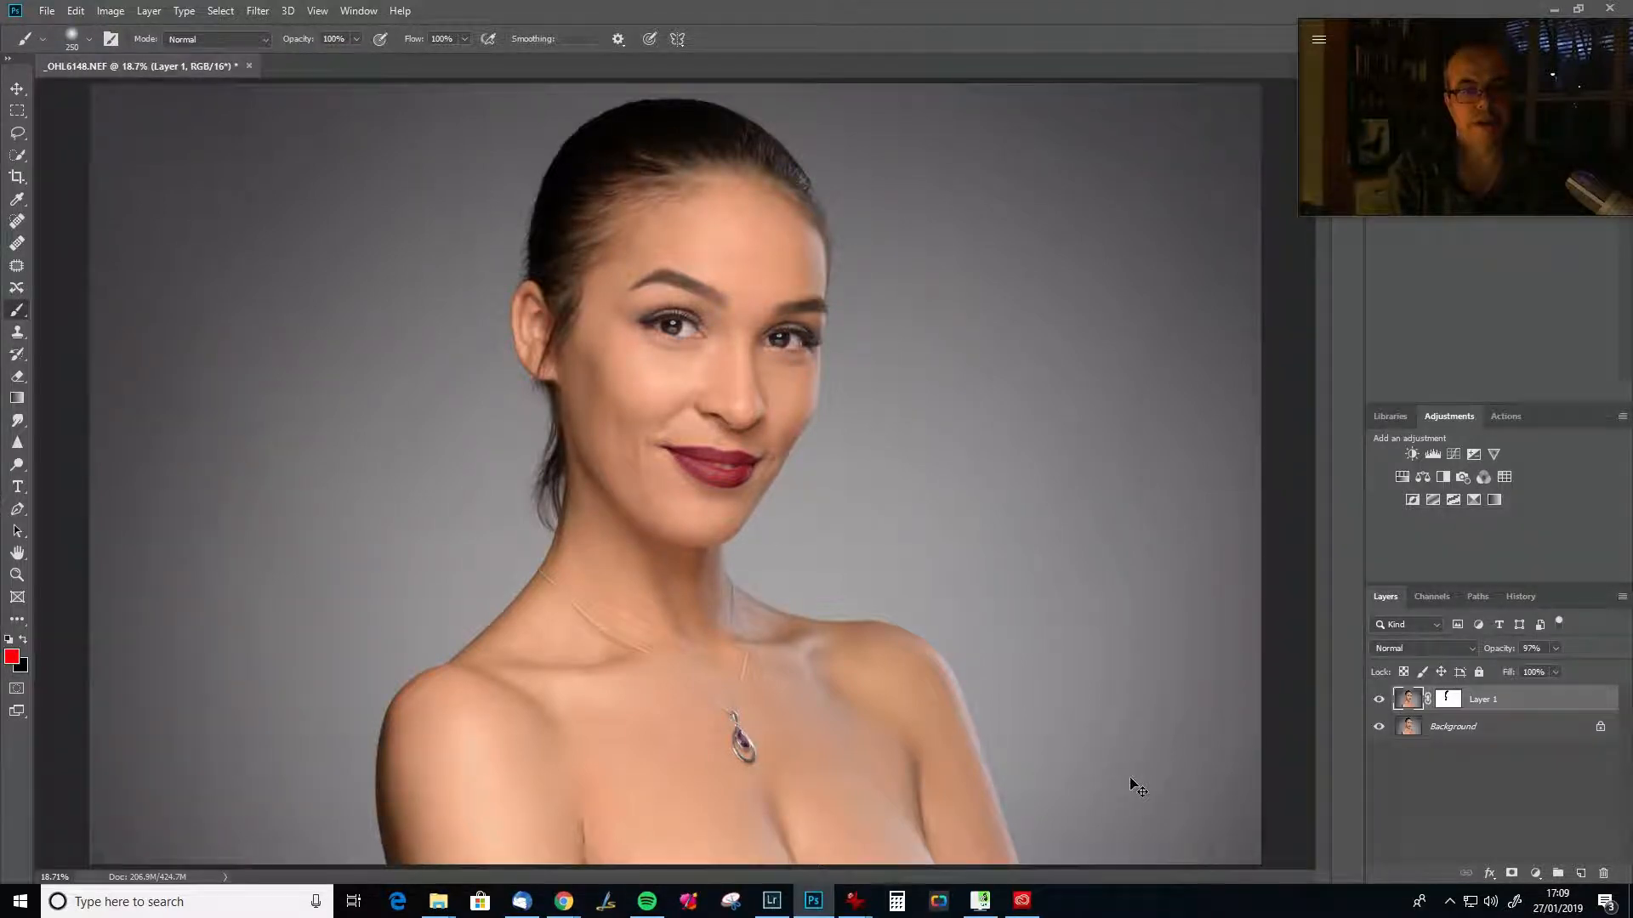
{"action": "key", "text": "ctrl+plus"}
{"action": "key", "text": "ctrl+plus"}
{"action": "key", "text": "ctrl+plus"}
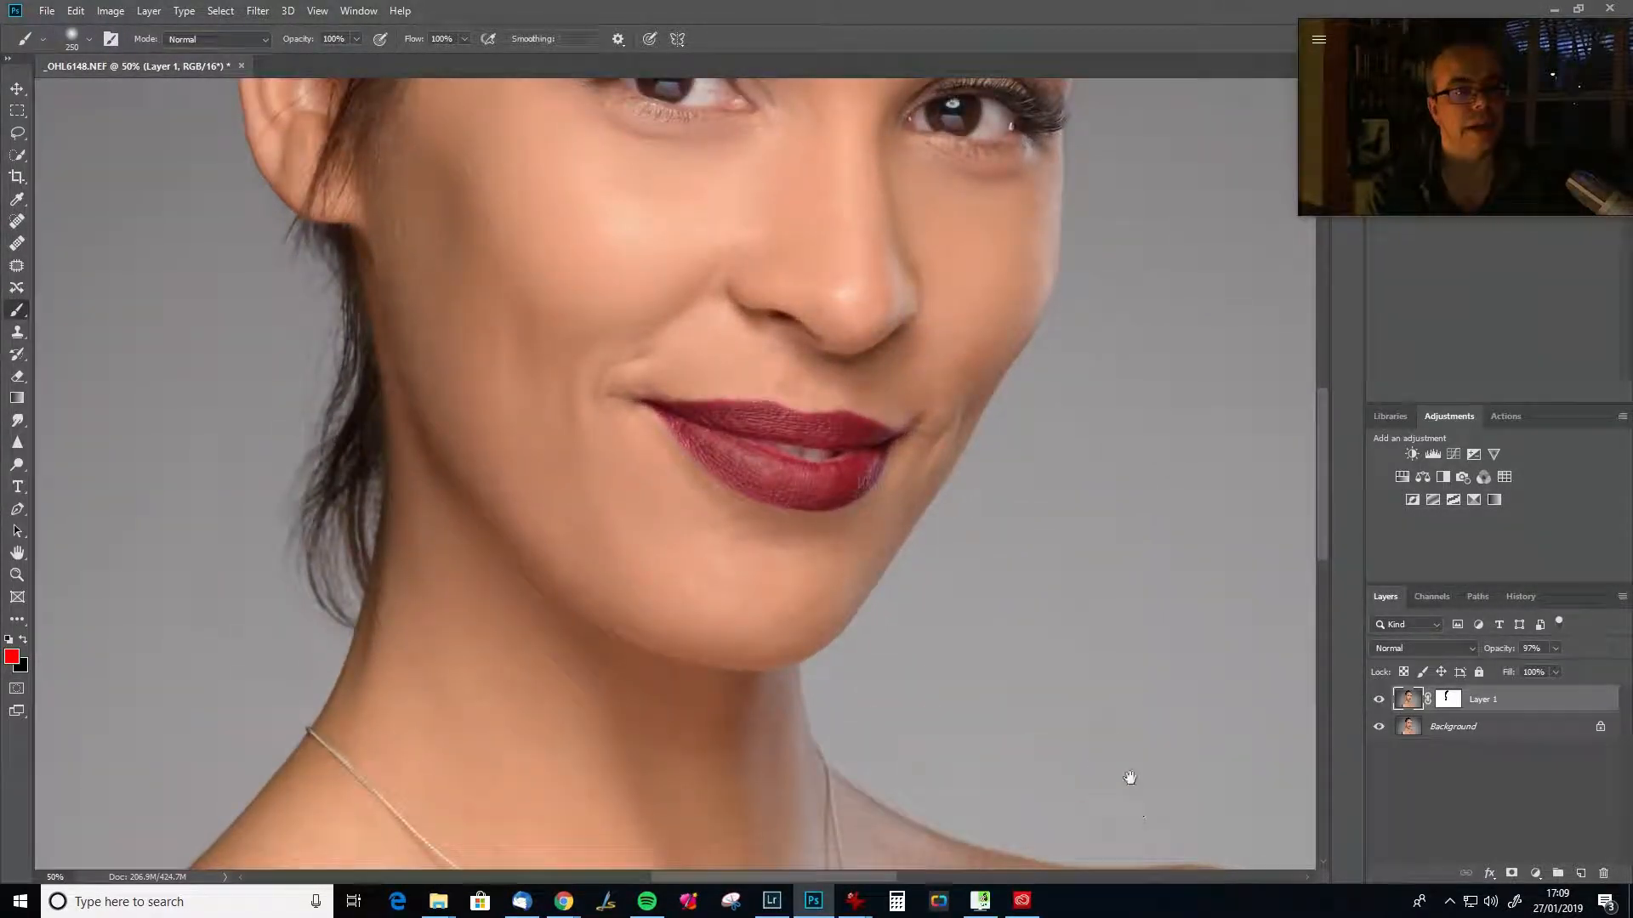
{"action": "left_click_drag", "start_coordinate": [457, 439], "coordinate": [824, 660]}
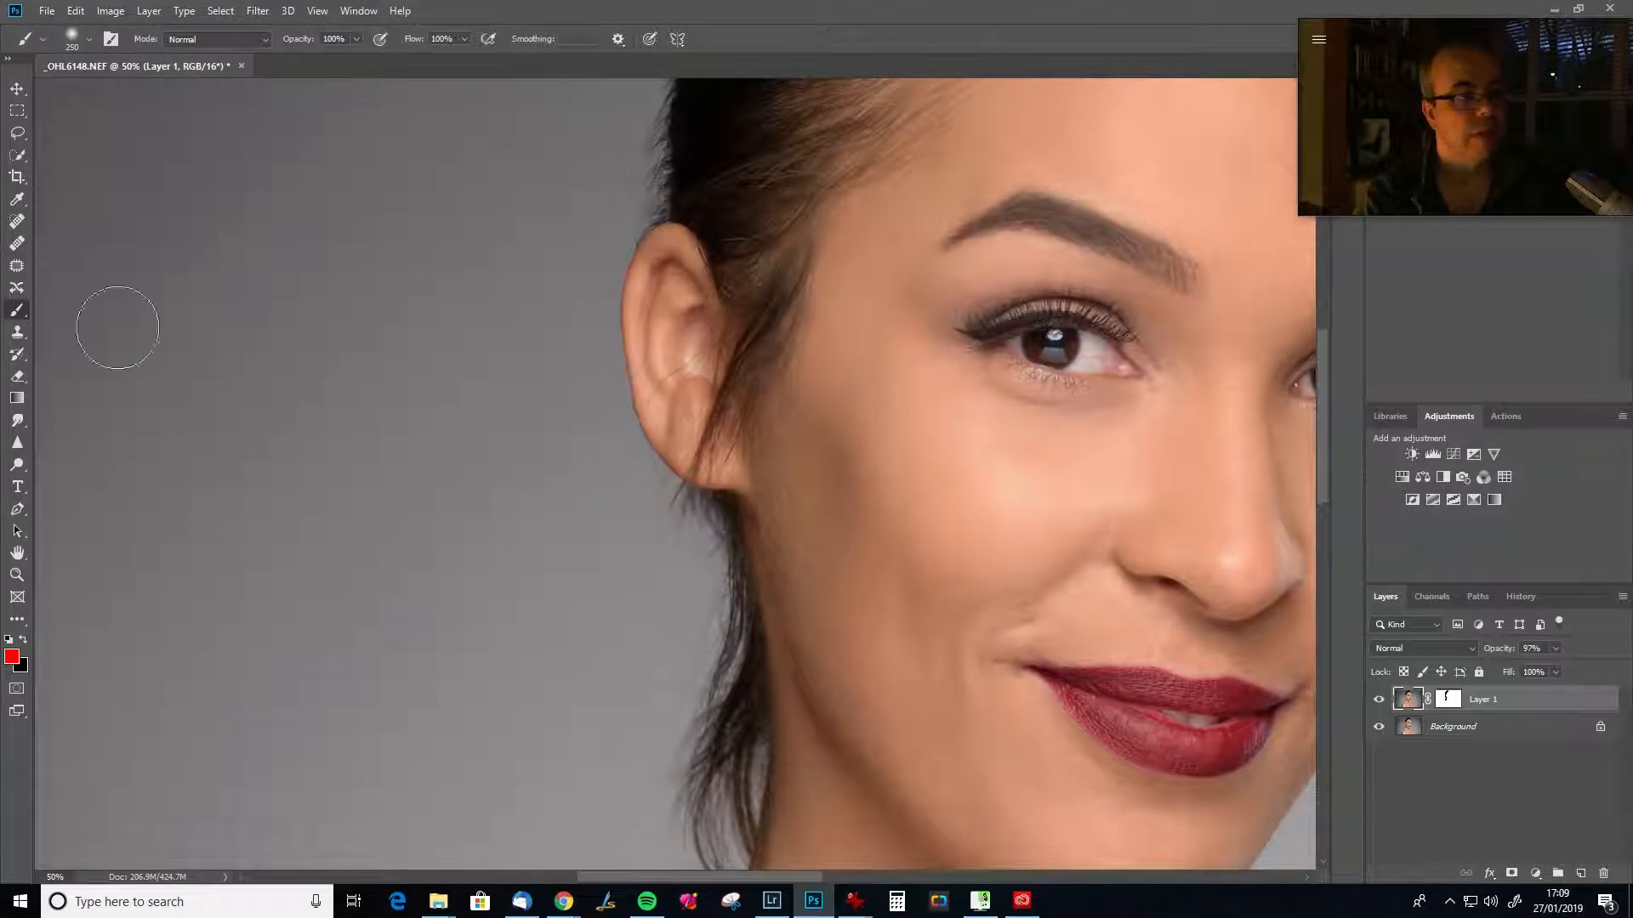
Set up the Clone Stamp with a size 300 brush, 100% opacity and sampling from Current & Below.
{"action": "left_click", "coordinate": [17, 331]}
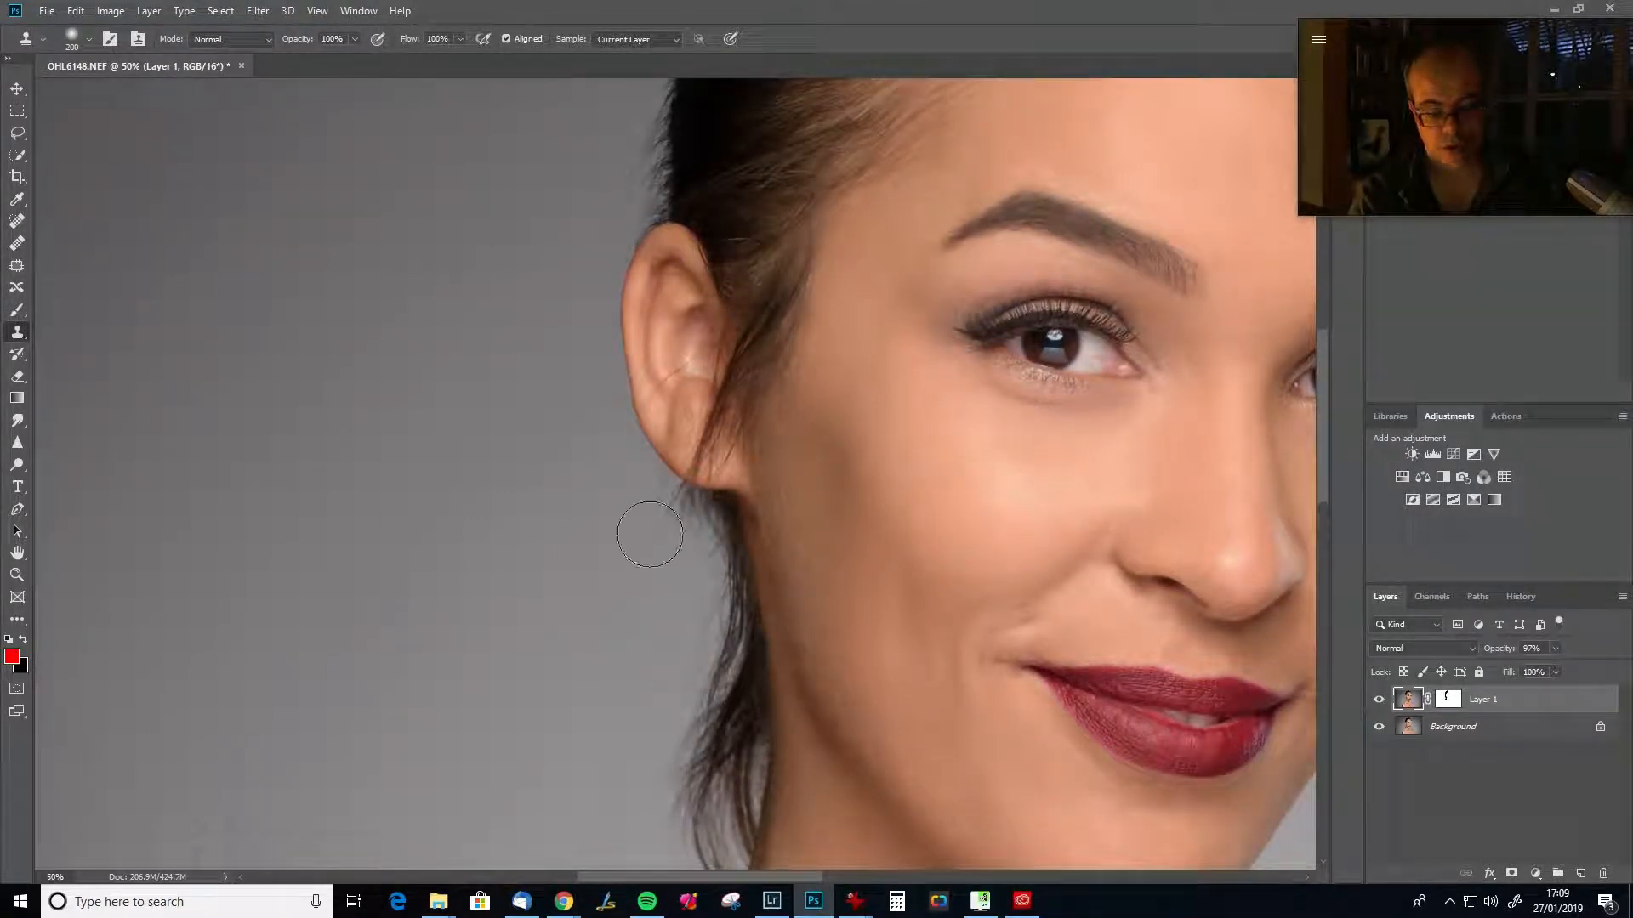
{"action": "key", "text": "bracketright"}
{"action": "key", "text": "bracketright"}
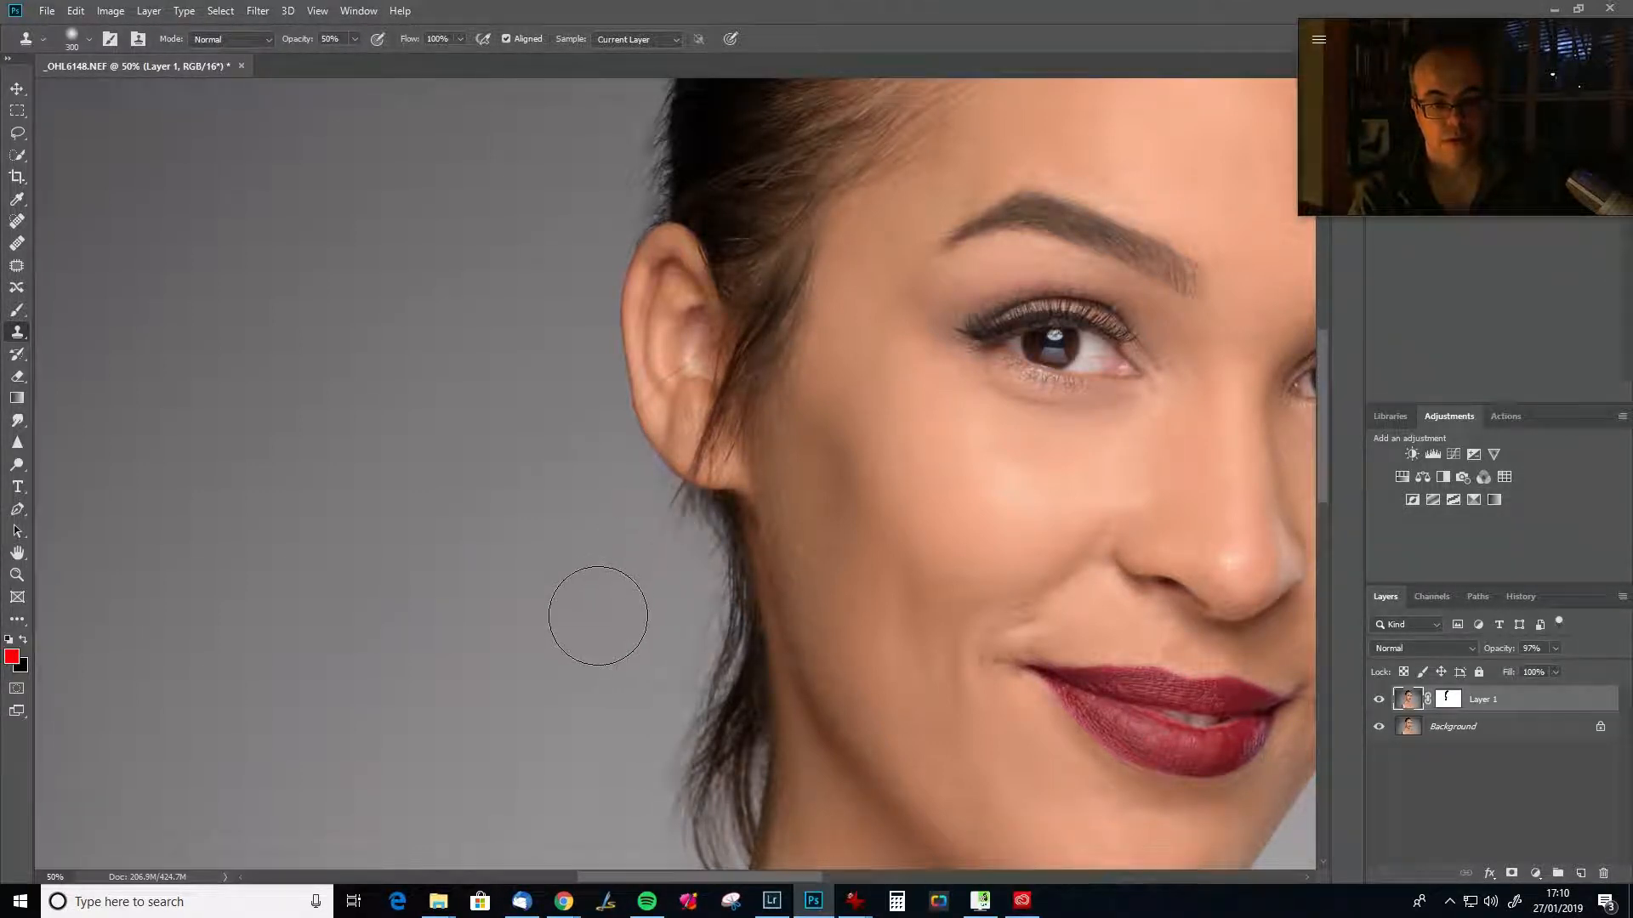
{"action": "key", "text": "0"}
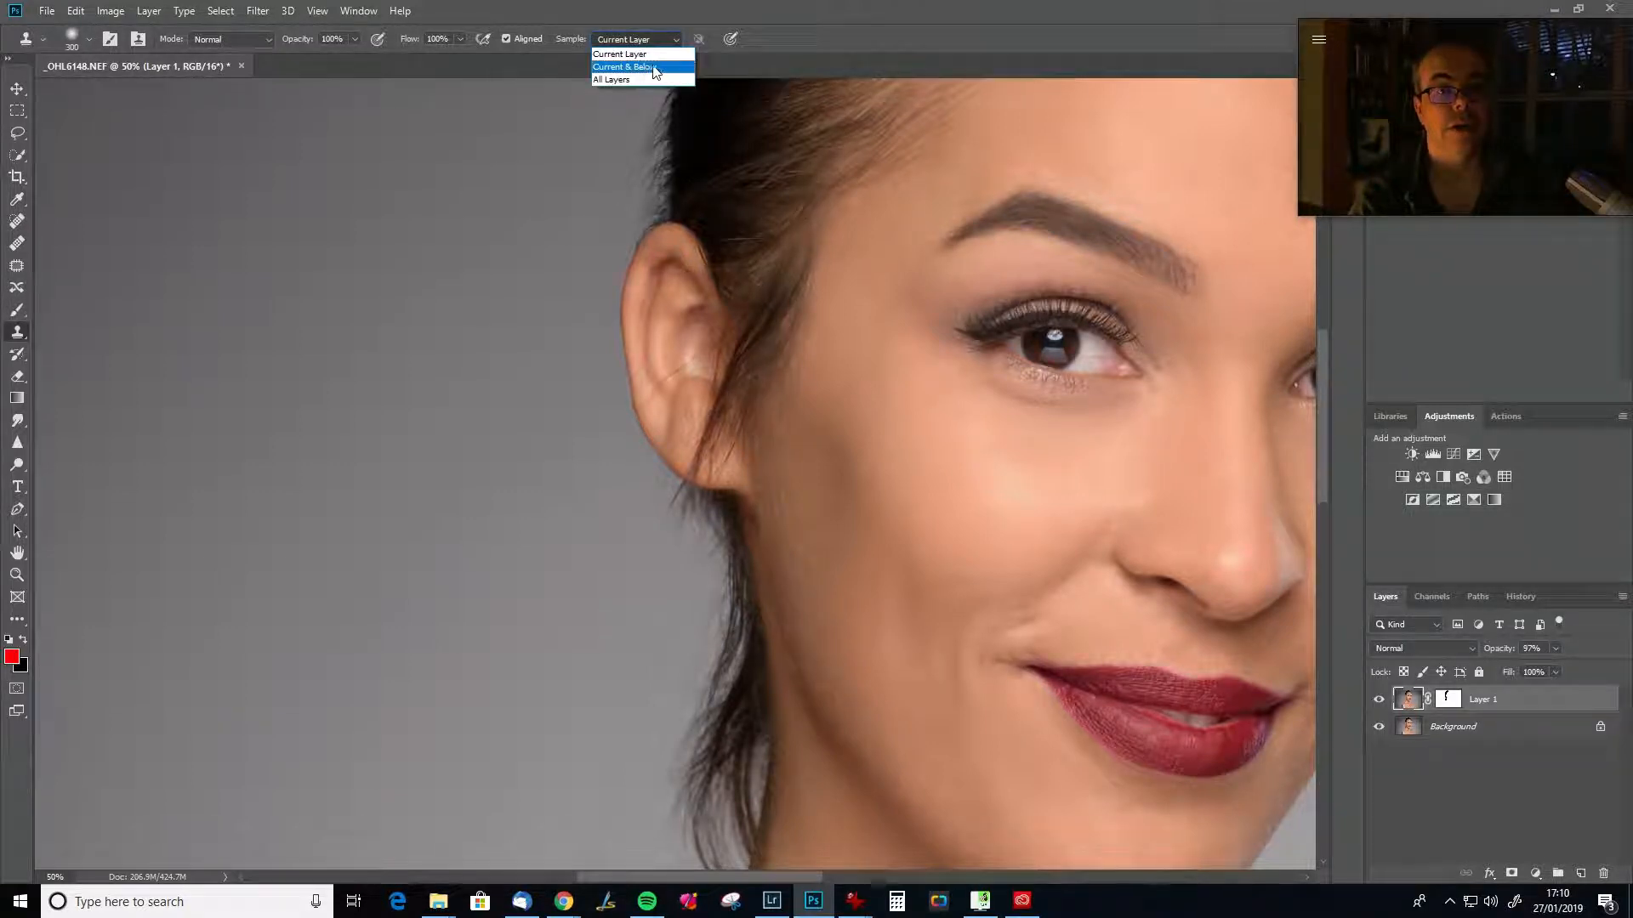
{"action": "left_click", "coordinate": [658, 68]}
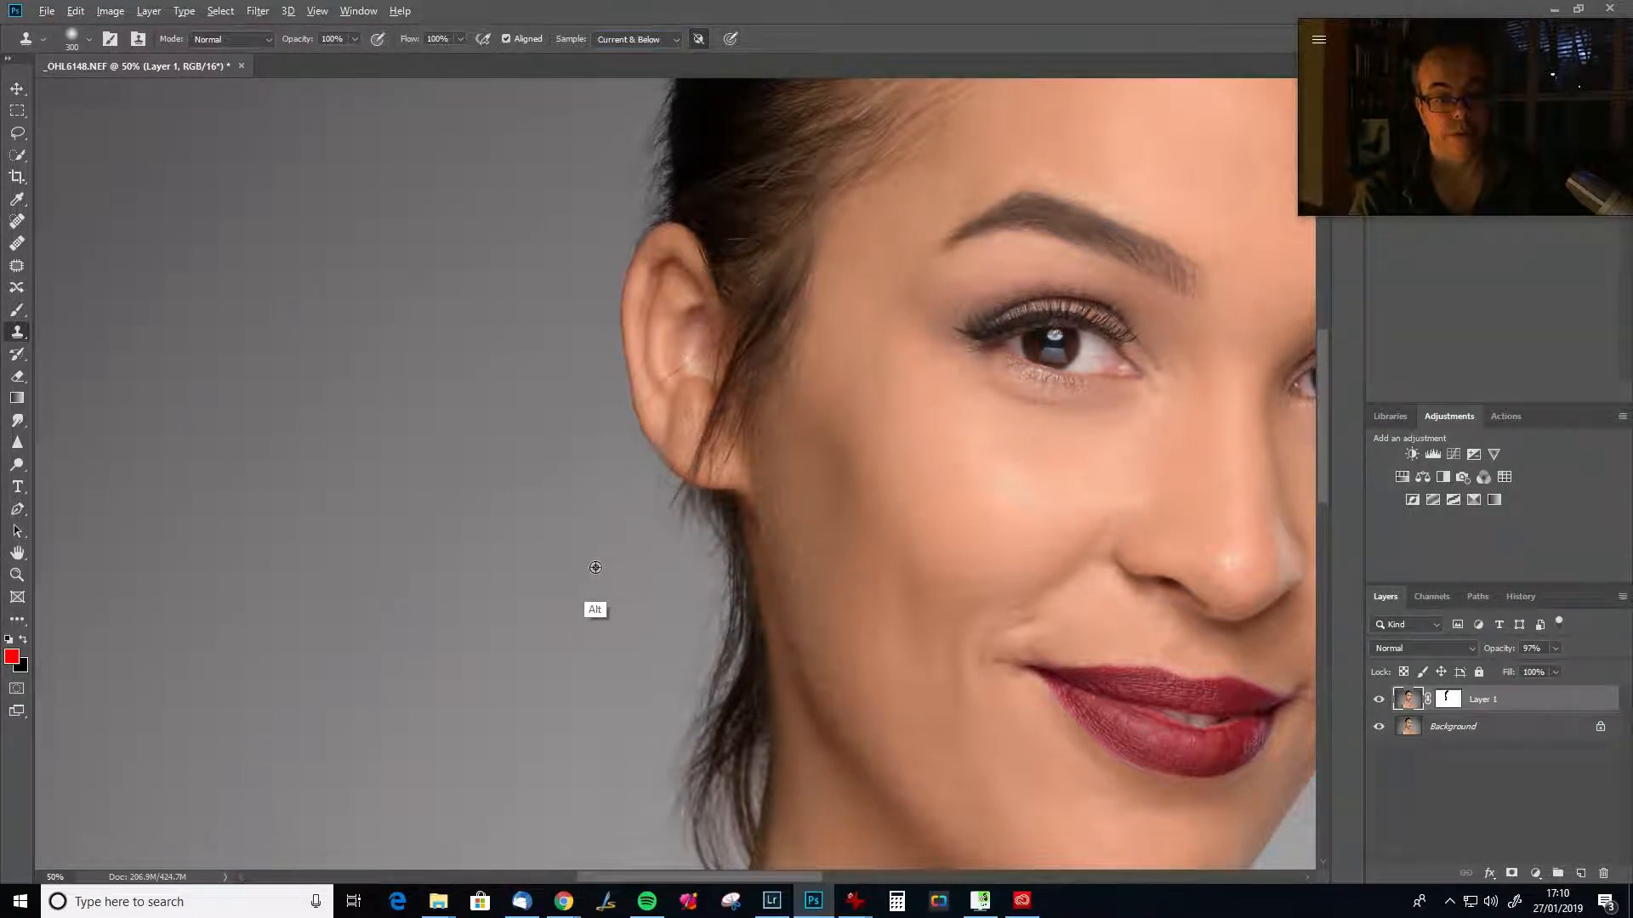
Try to clone clean backdrop over the loose hairs below the ear with the size 300 Clone Stamp.
{"action": "left_click_drag", "start_coordinate": [657, 522], "coordinate": [654, 538]}
{"action": "key", "text": "ctrl"}
{"action": "key", "text": "alt"}
{"action": "left_click", "coordinate": [631, 581], "text": "alt"}
{"action": "key", "text": "alt"}
{"action": "left_click_drag", "start_coordinate": [664, 531], "coordinate": [748, 554]}
{"action": "key", "text": "ctrl+z"}
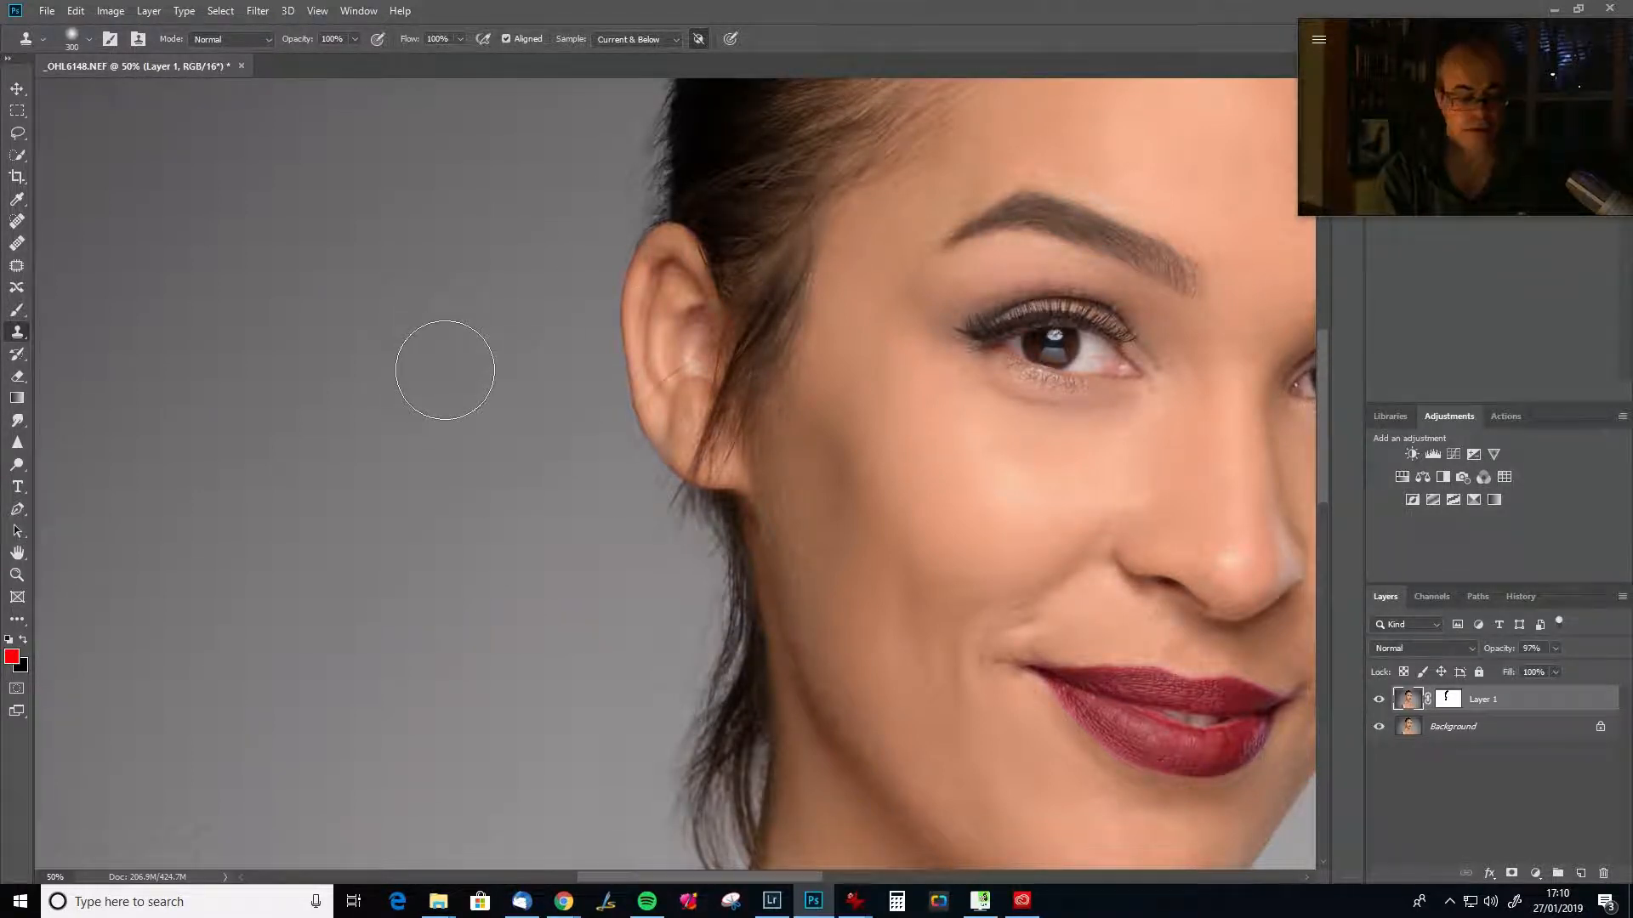
Try cloning skin and backdrop across the hair edge below the ear without a selection.
{"action": "key", "text": "alt"}
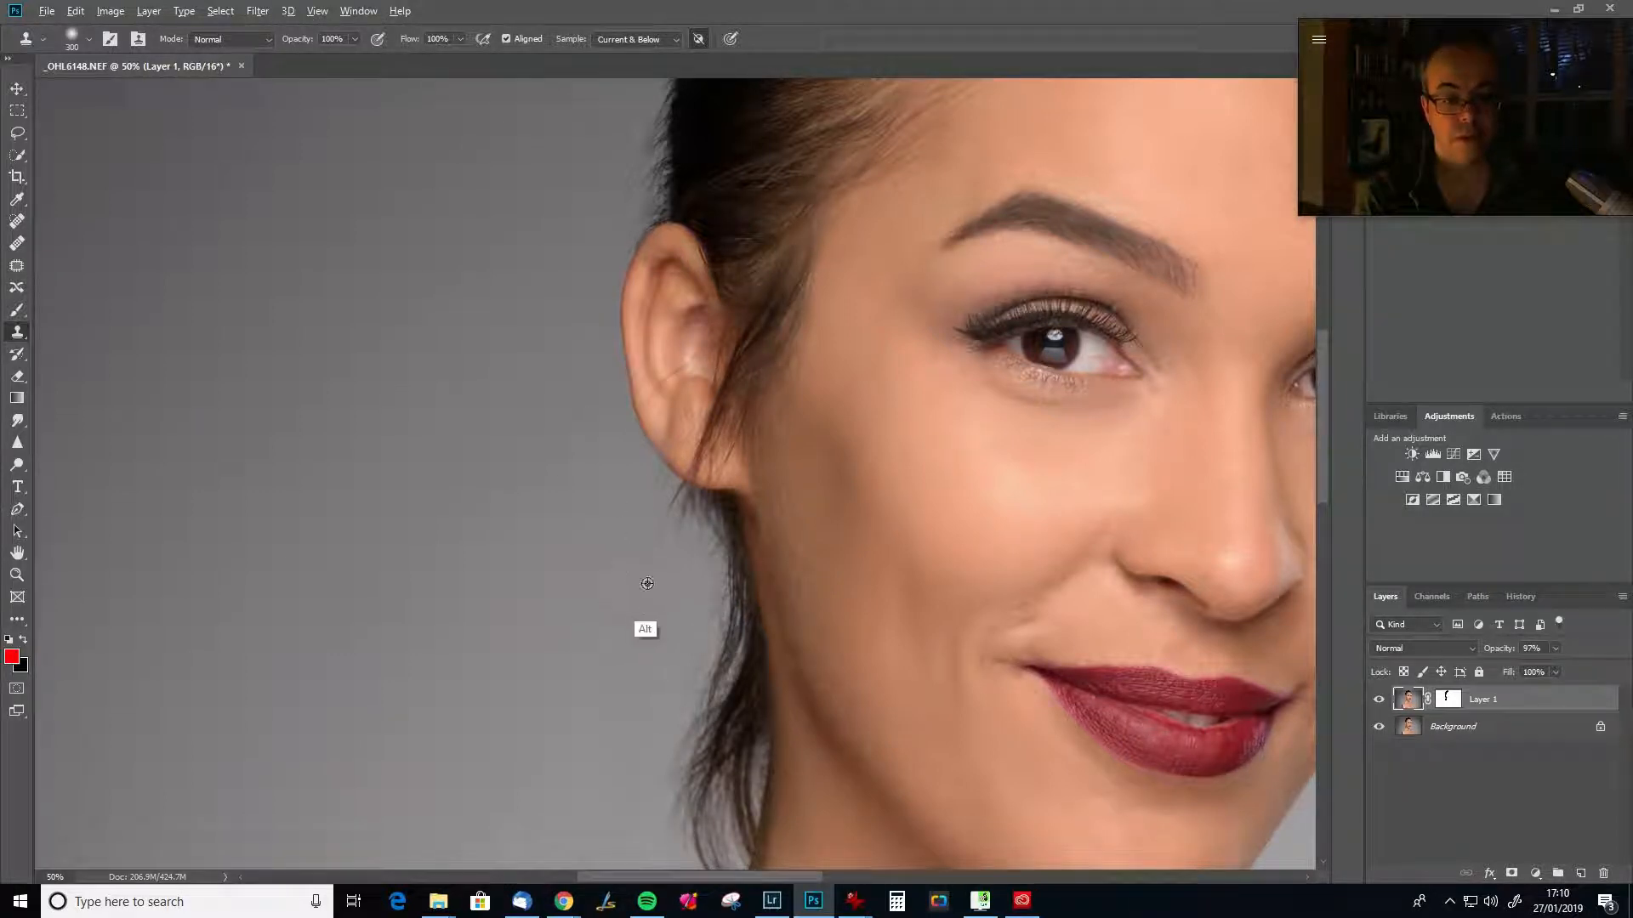
{"action": "key", "text": "alt"}
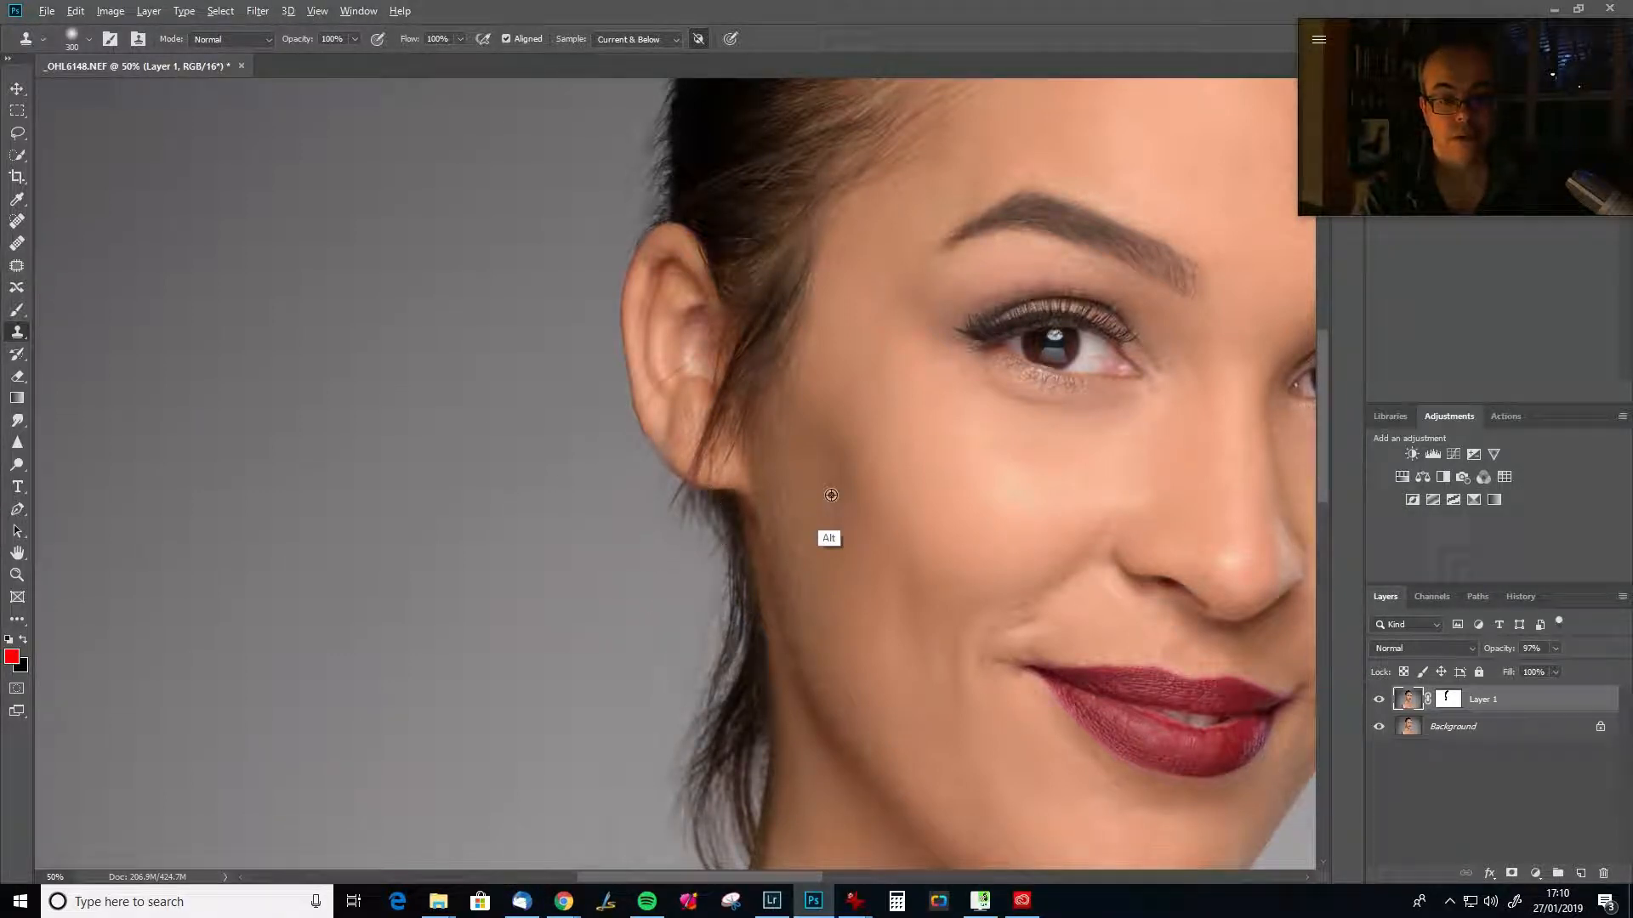
{"action": "left_click", "coordinate": [721, 516], "text": "alt"}
{"action": "left_click", "coordinate": [554, 546]}
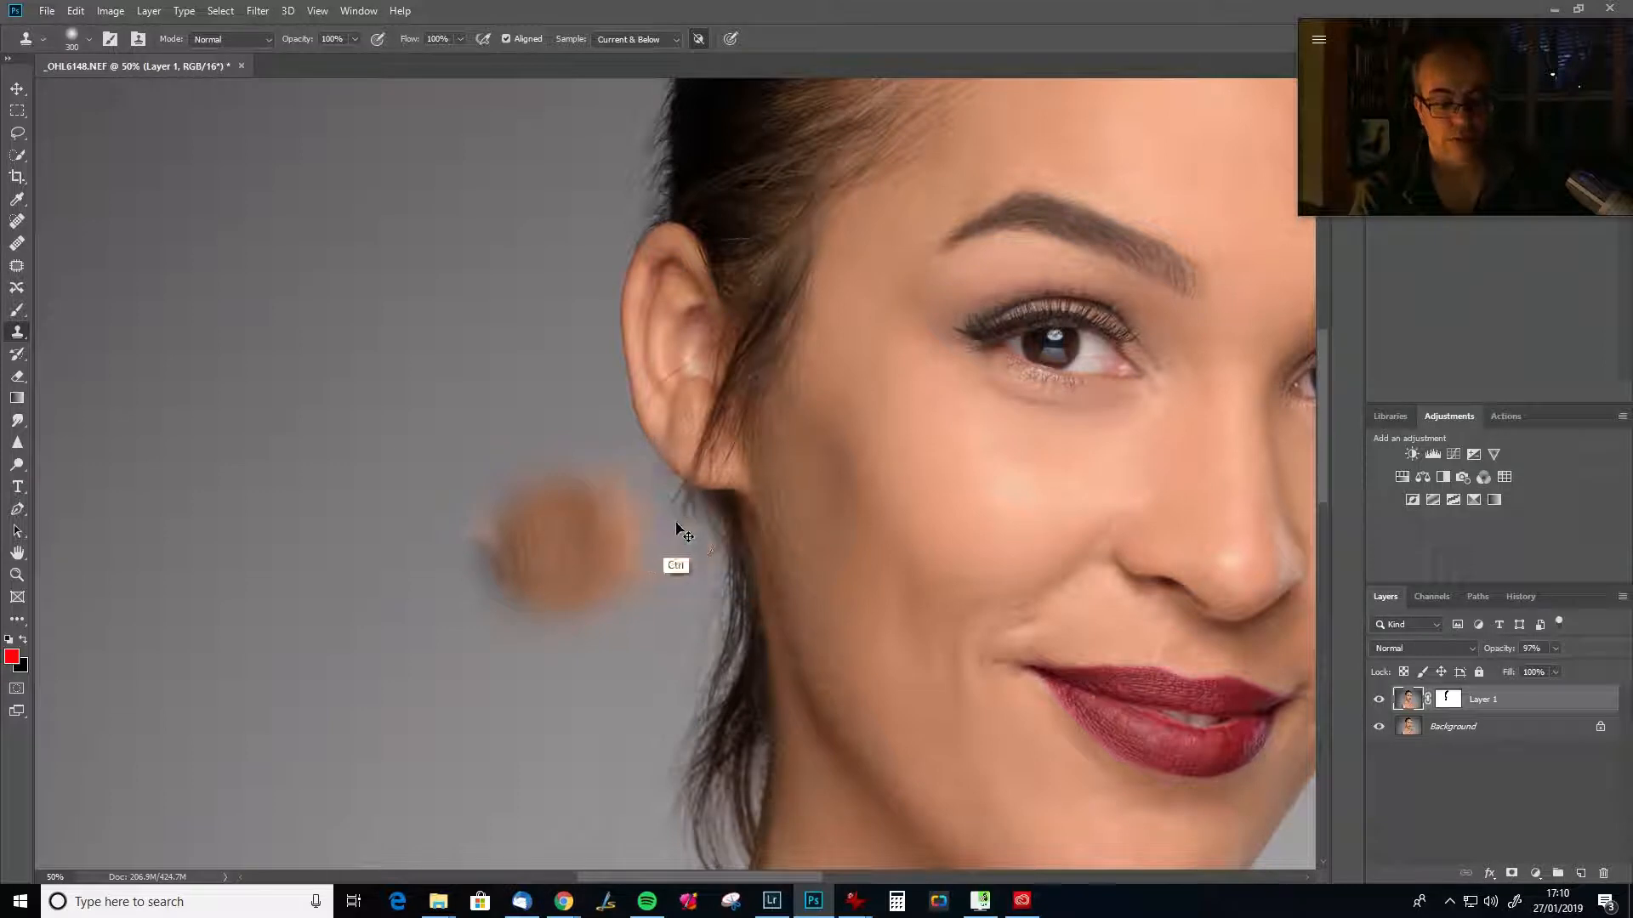
{"action": "key", "text": "ctrl+z"}
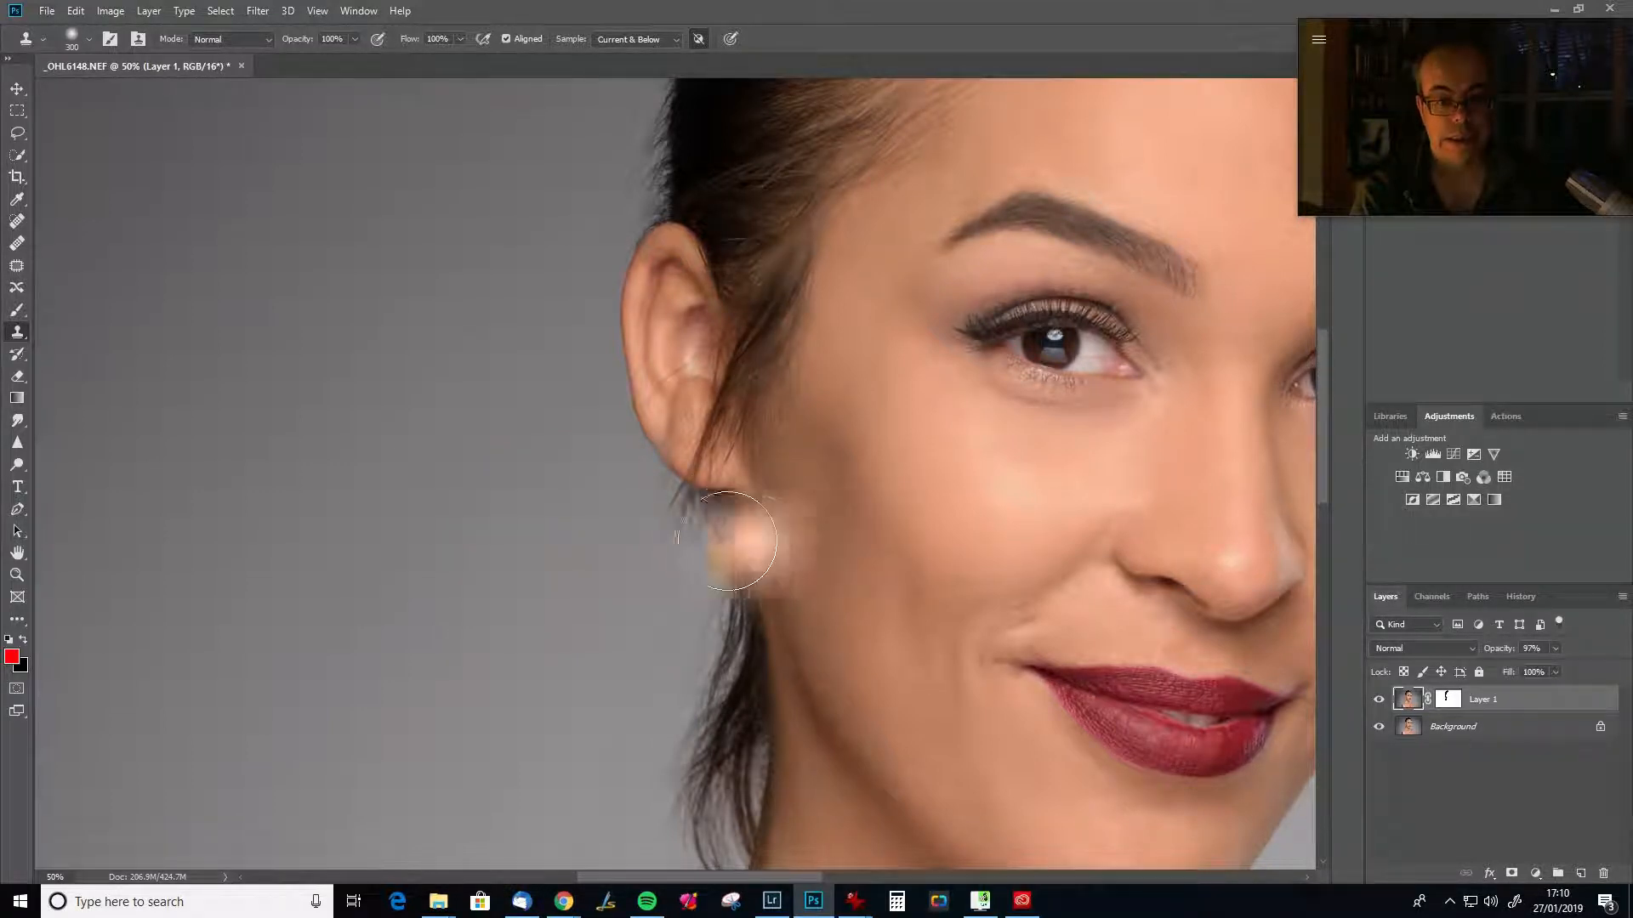
{"action": "left_click", "coordinate": [724, 549], "text": "alt"}
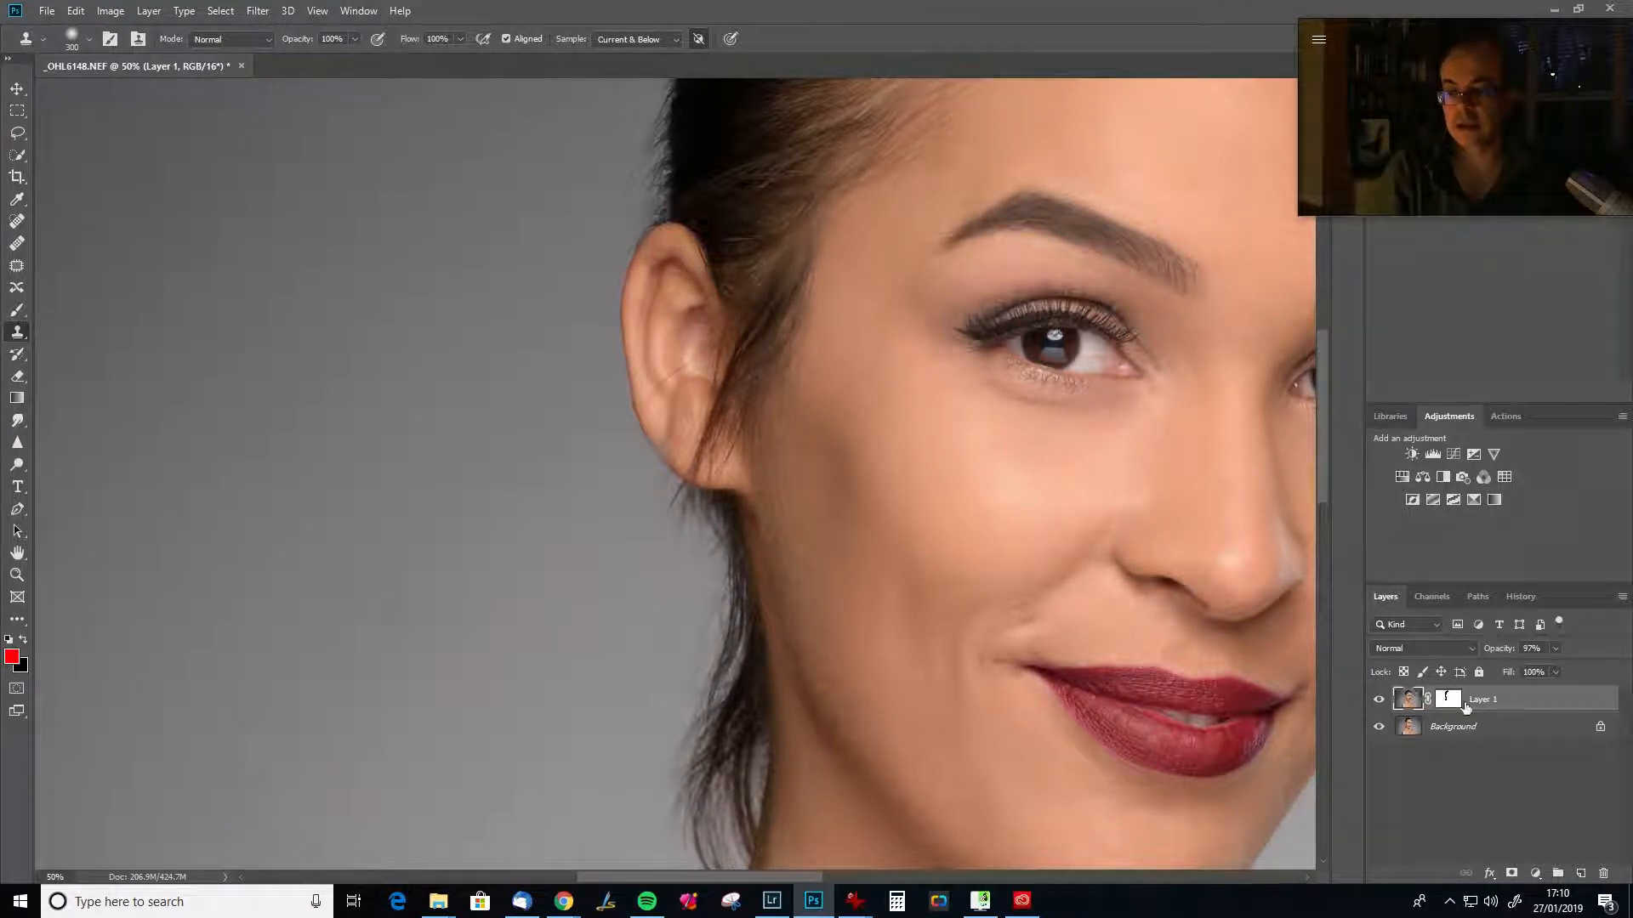
Roll the image history back to the last Brush Tool state, discarding the test Clone Stamp strokes.
{"action": "right_click", "coordinate": [1458, 702]}
{"action": "left_click", "coordinate": [1513, 712]}
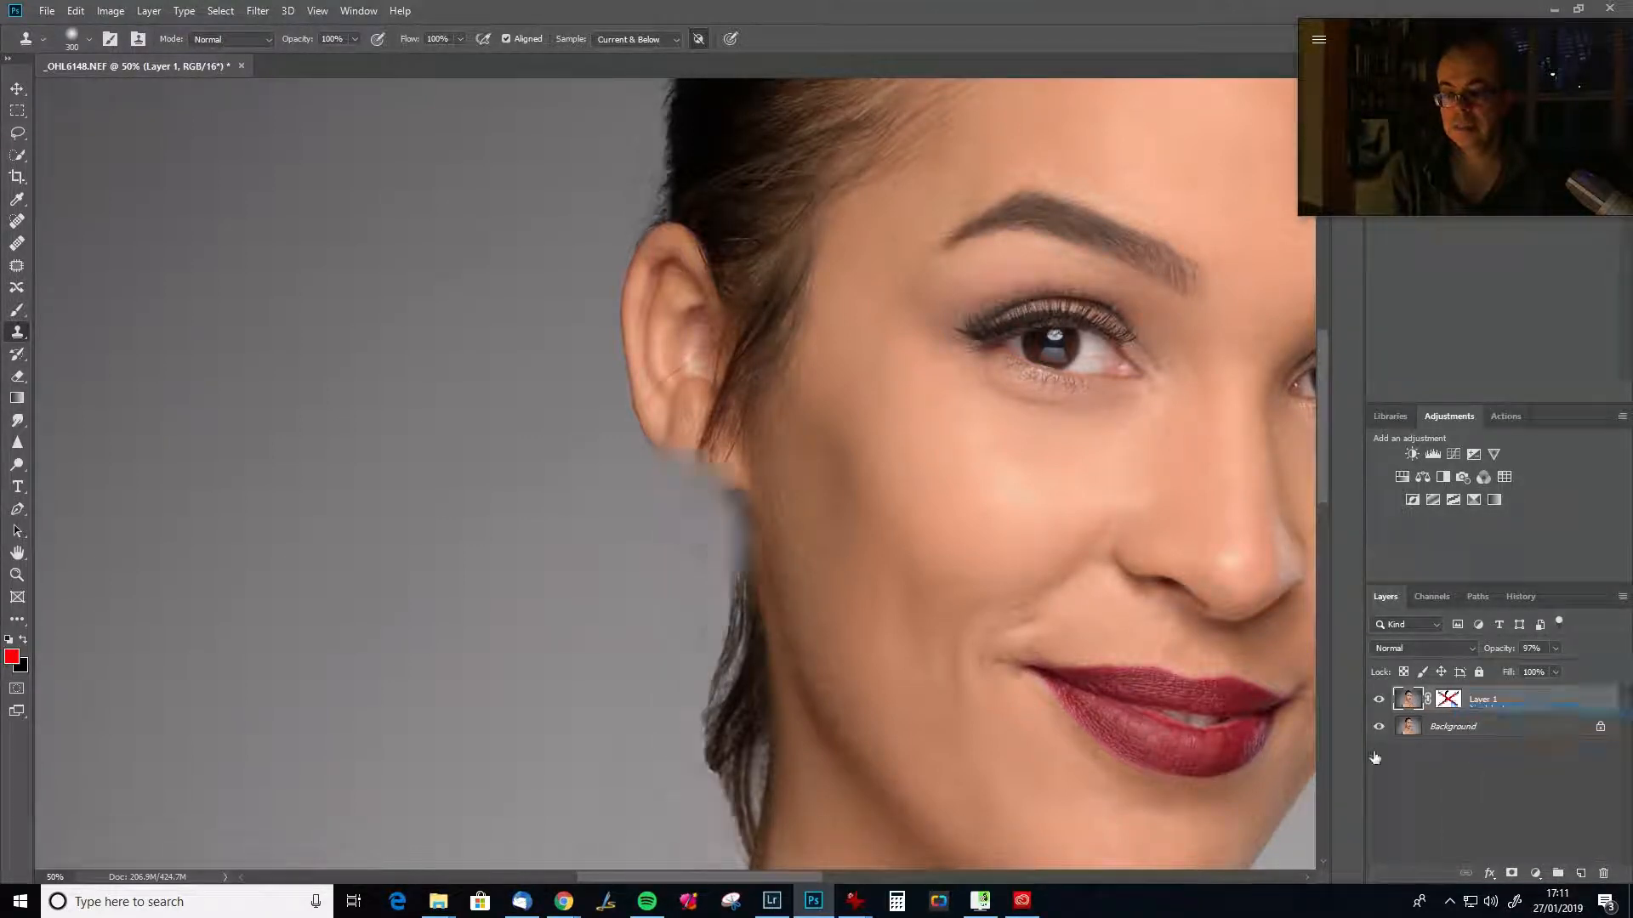
{"action": "left_click", "coordinate": [1533, 599]}
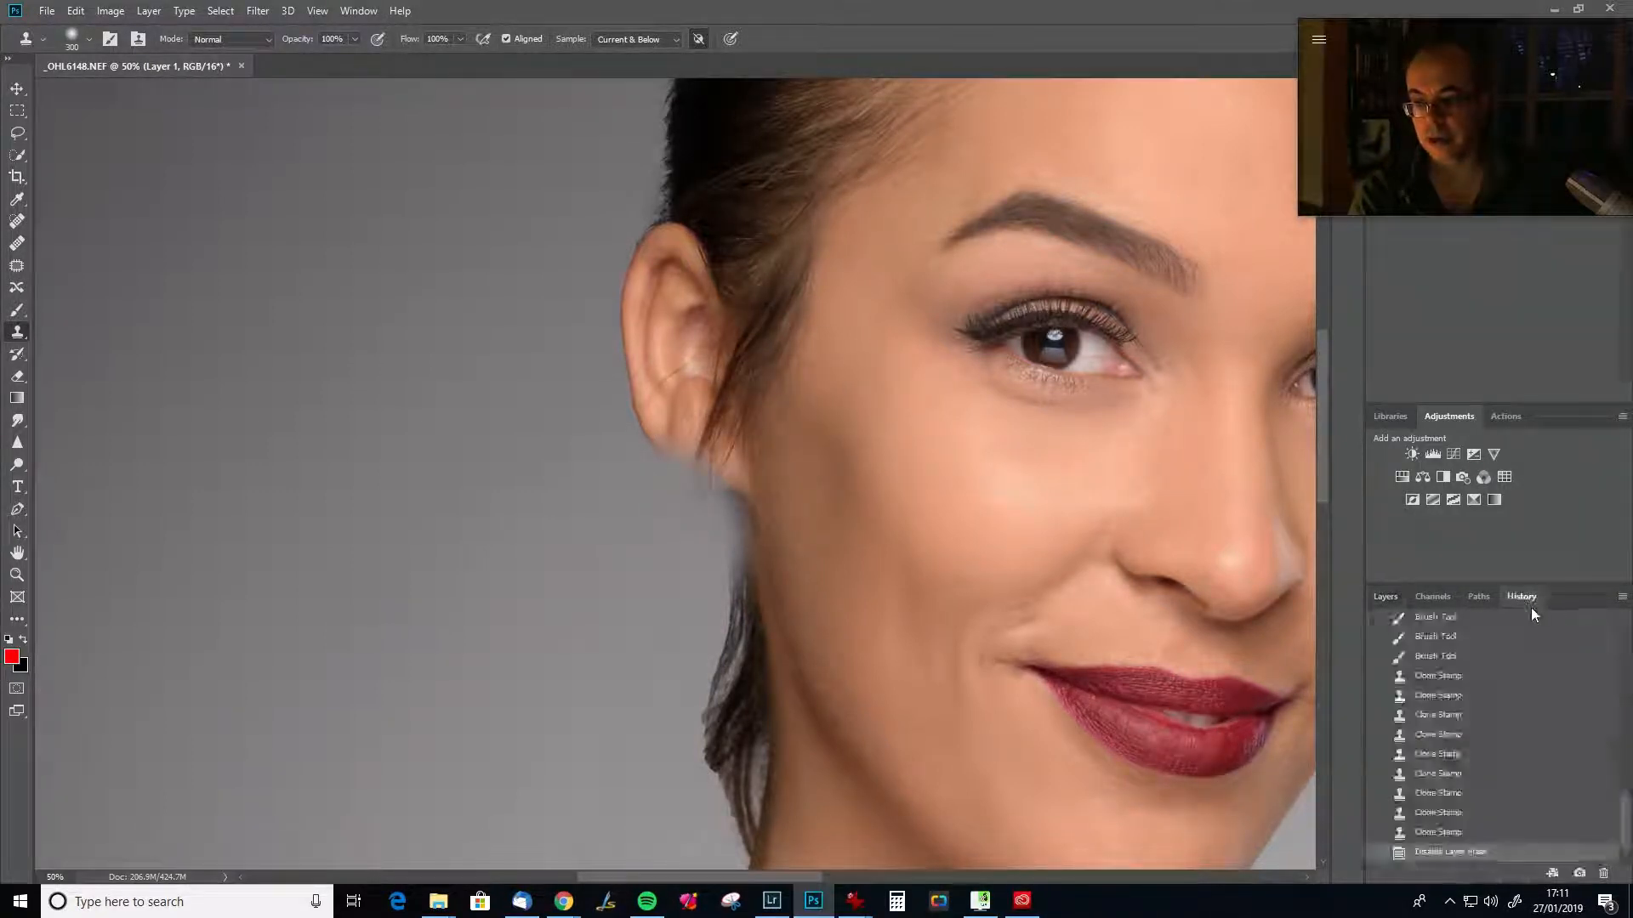
{"action": "left_click", "coordinate": [1457, 659]}
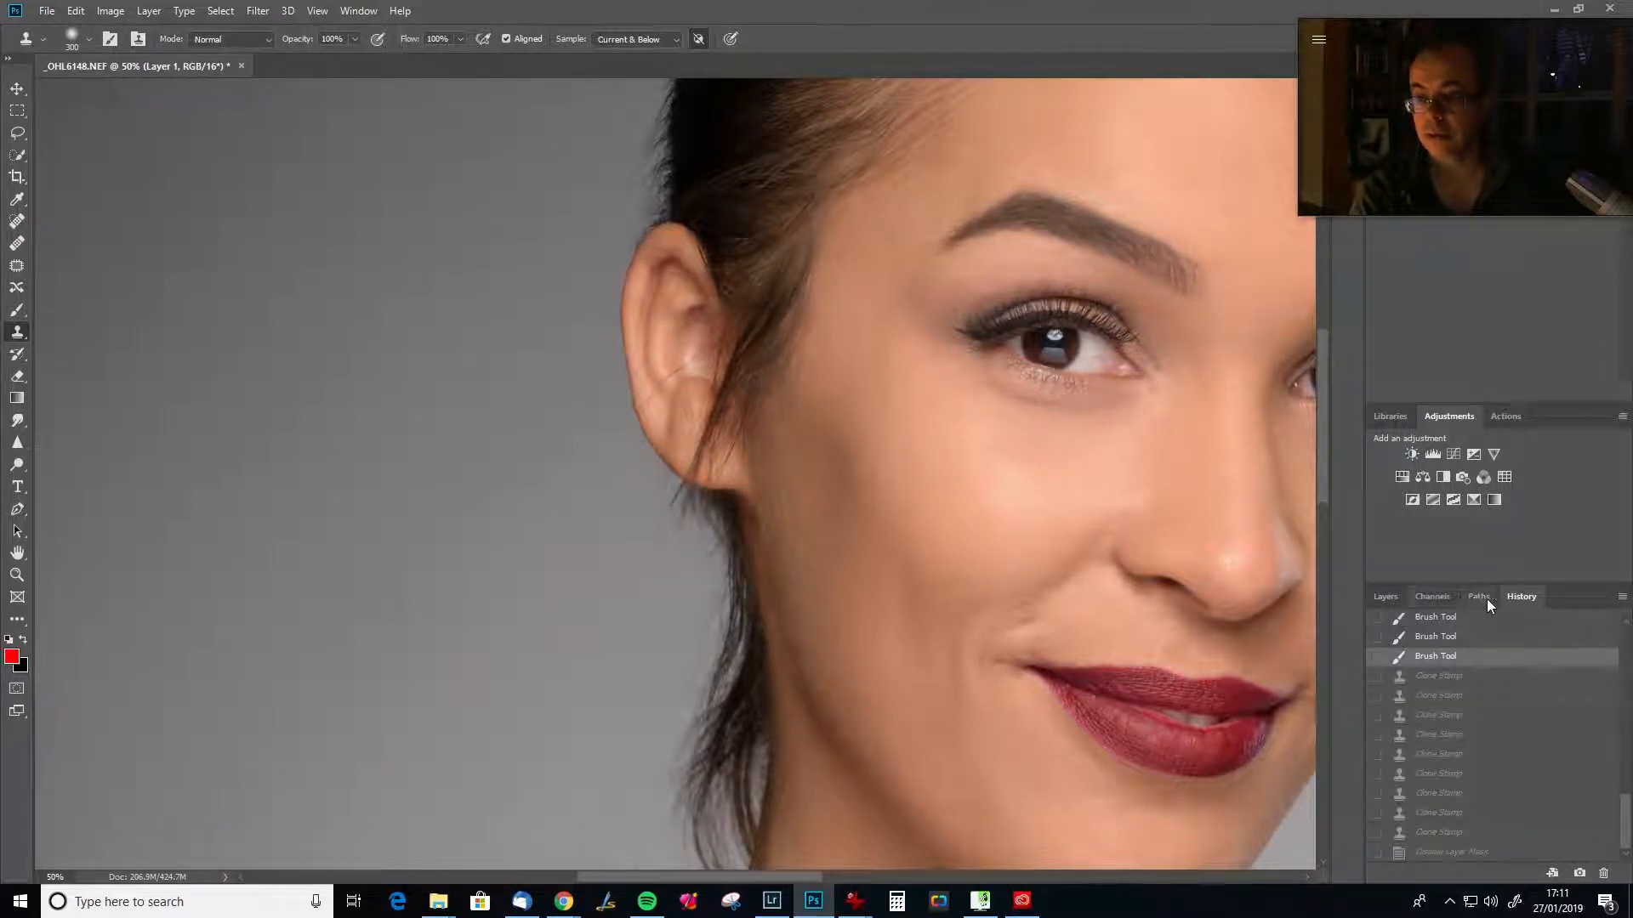
{"action": "left_click", "coordinate": [1386, 598]}
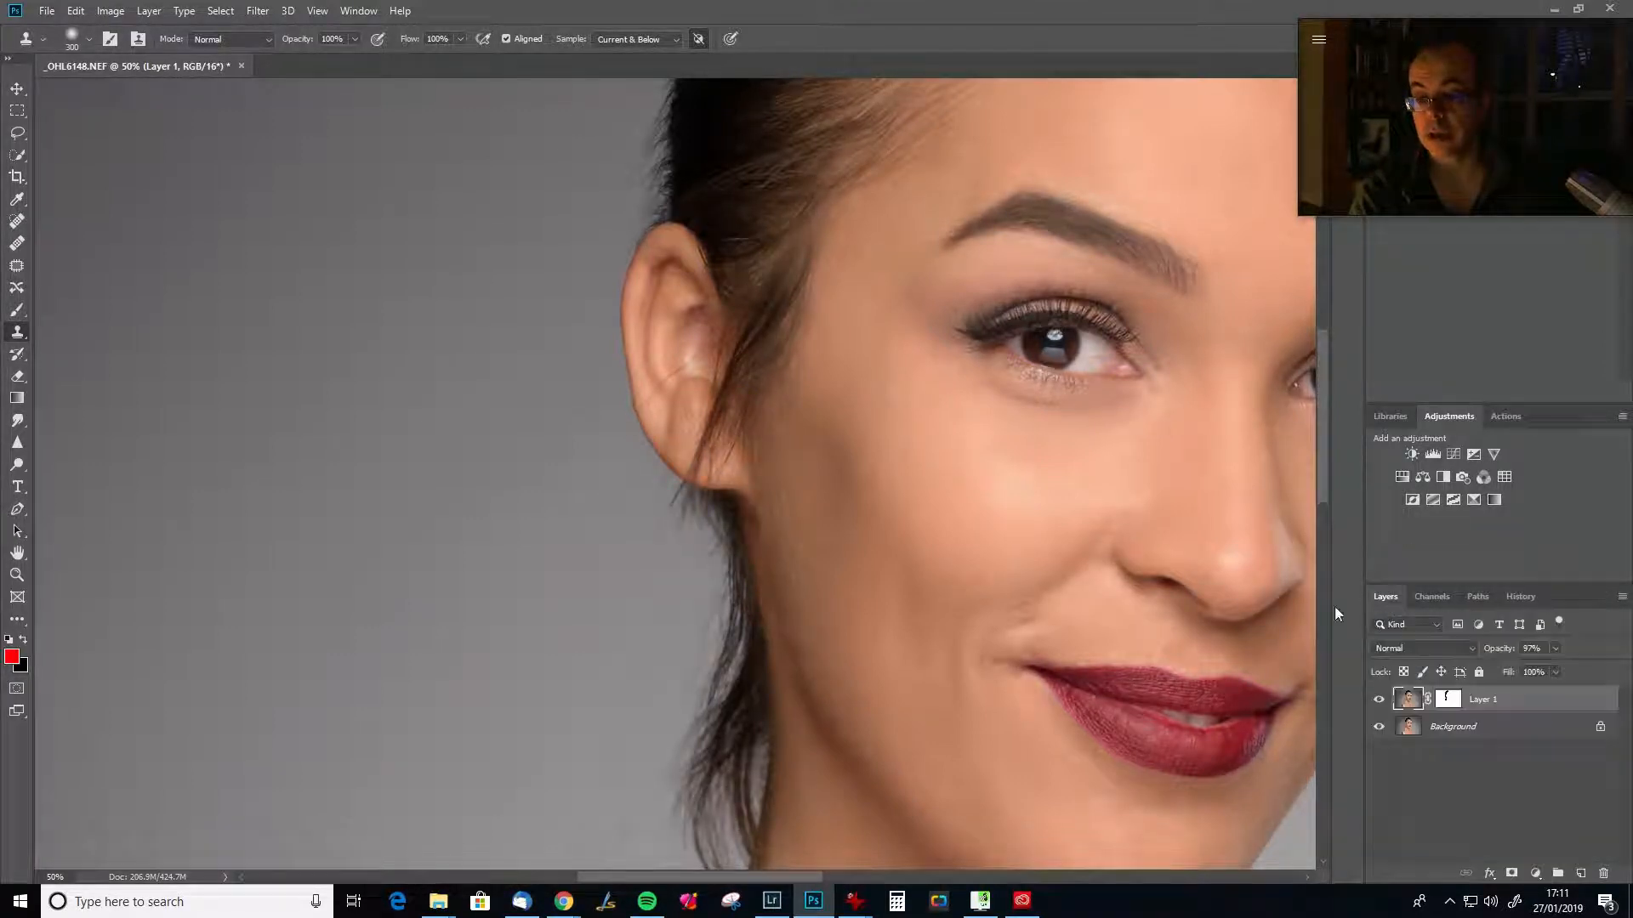
Disable Layer 1's layer mask.
{"action": "right_click", "coordinate": [1456, 703]}
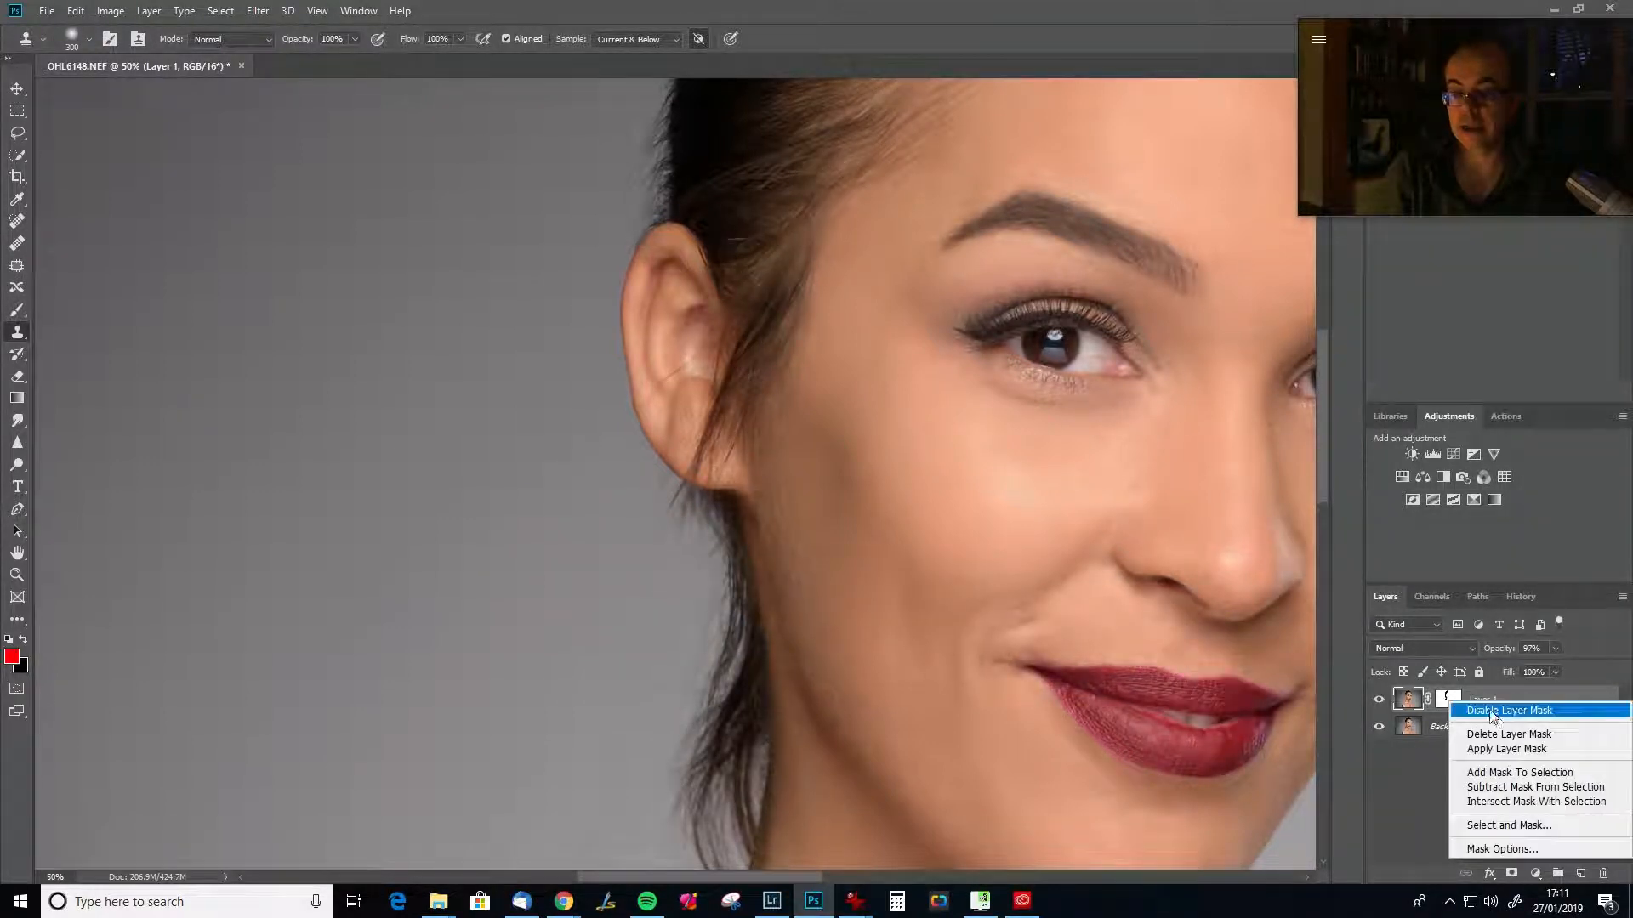
{"action": "left_click", "coordinate": [1494, 712]}
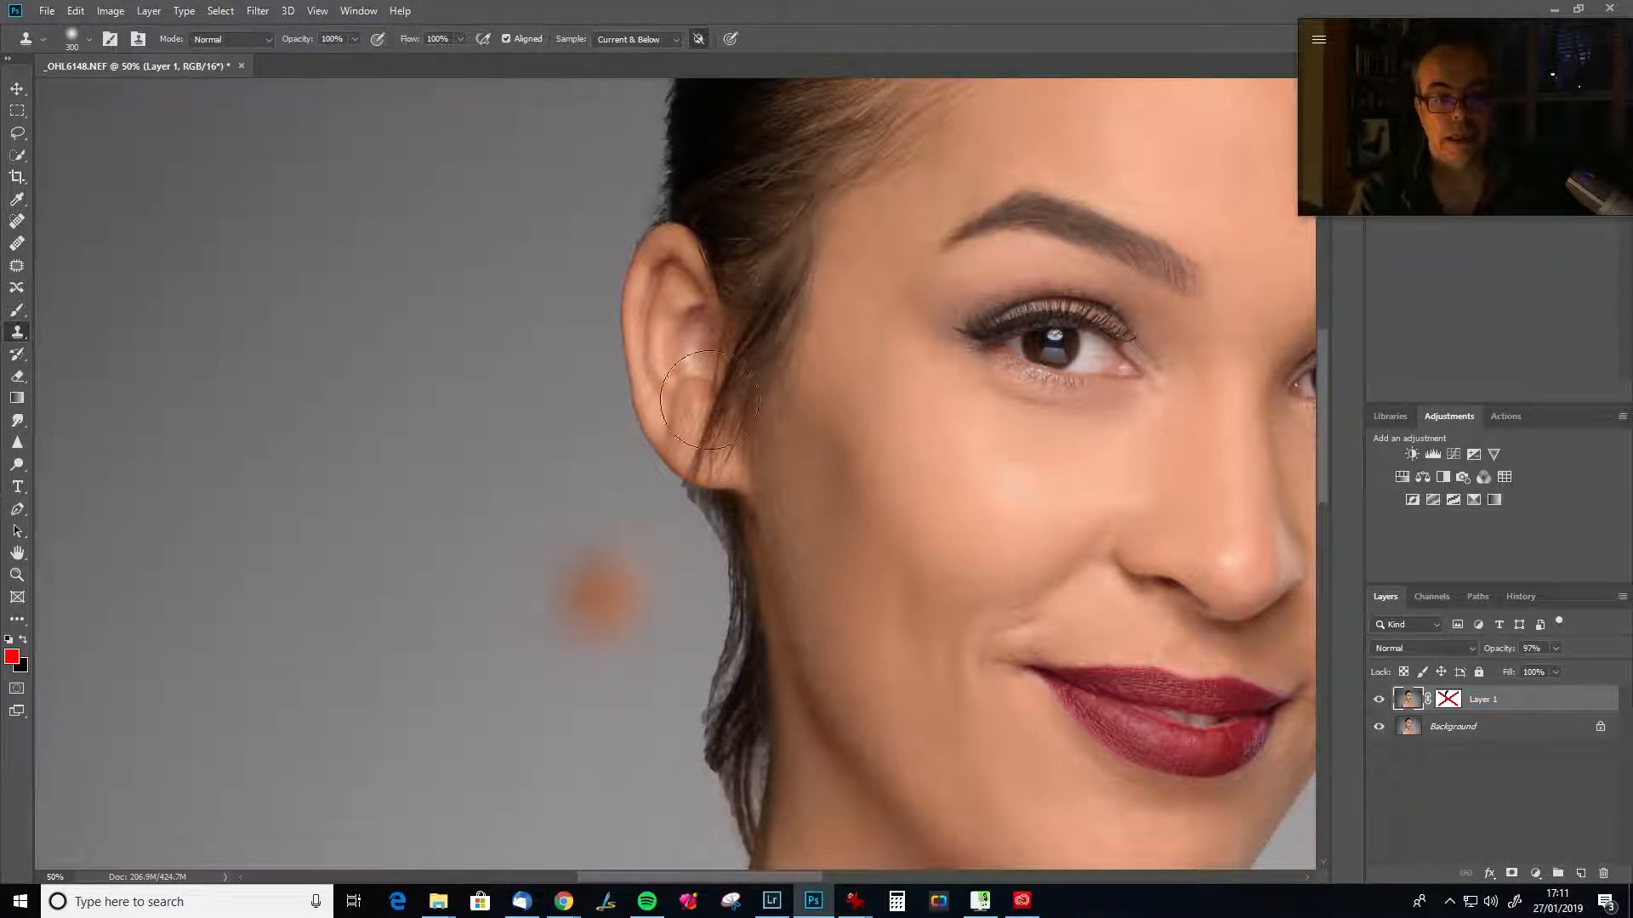
Try cloning skin over the backdrop below the earlobe with different Clone Stamp brush sizes.
{"action": "key", "text": "bracketright"}
{"action": "key", "text": "bracketright"}
{"action": "key", "text": "bracketleft"}
{"action": "key", "text": "bracketleft"}
{"action": "key", "text": "bracketleft"}
{"action": "key", "text": "bracketleft"}
{"action": "key", "text": "bracketleft"}
{"action": "key", "text": "bracketleft"}
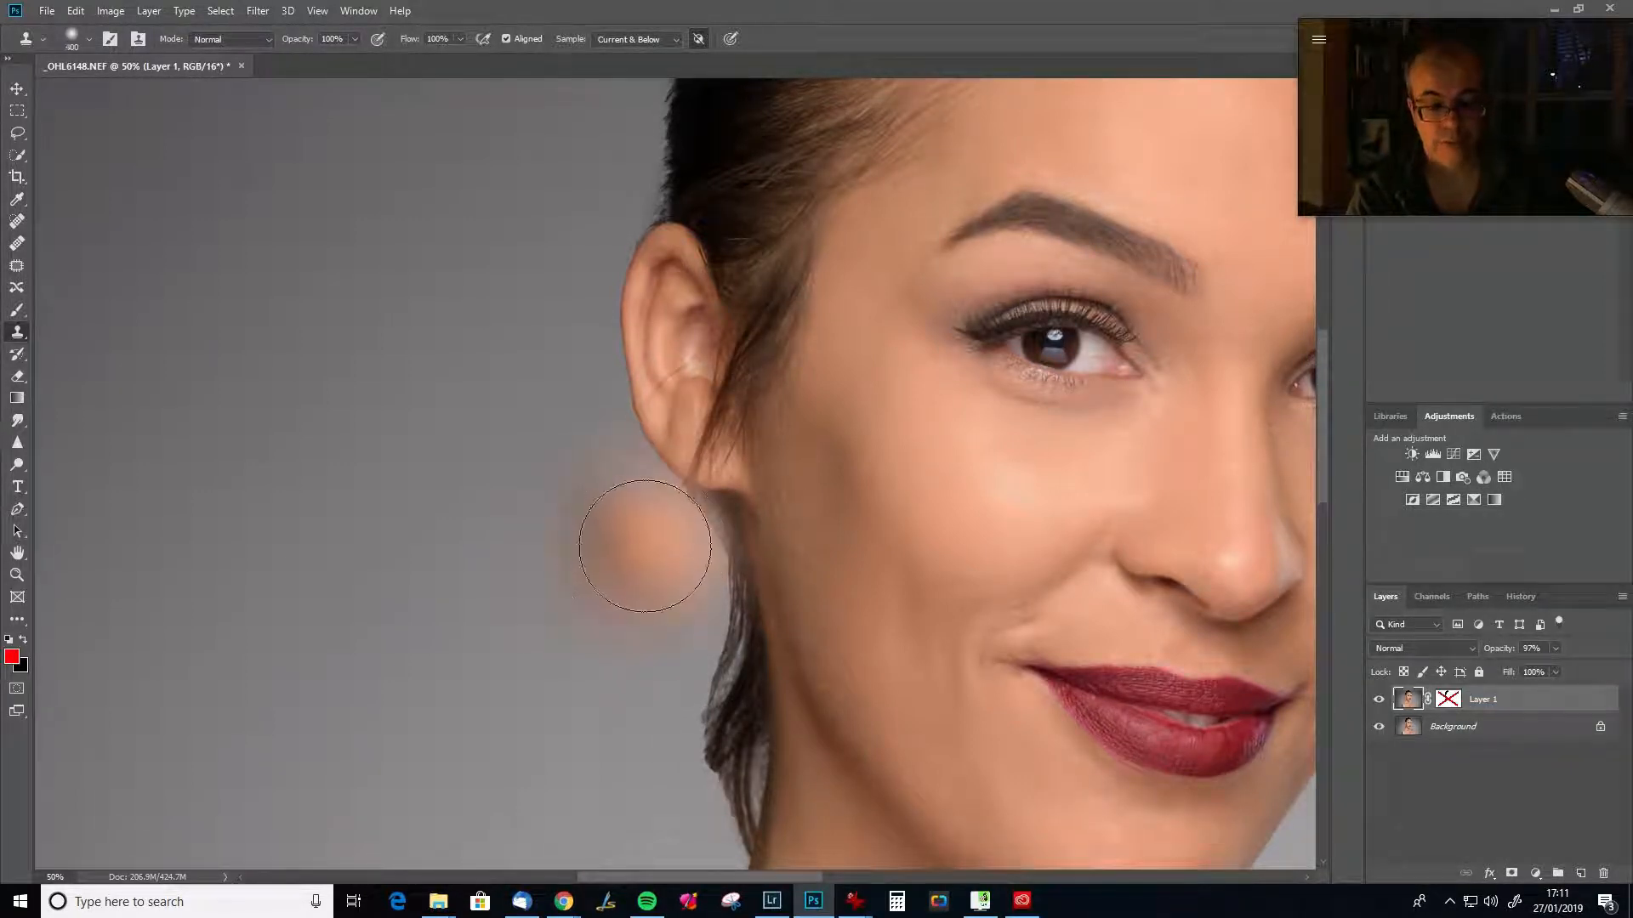
{"action": "key", "text": "alt"}
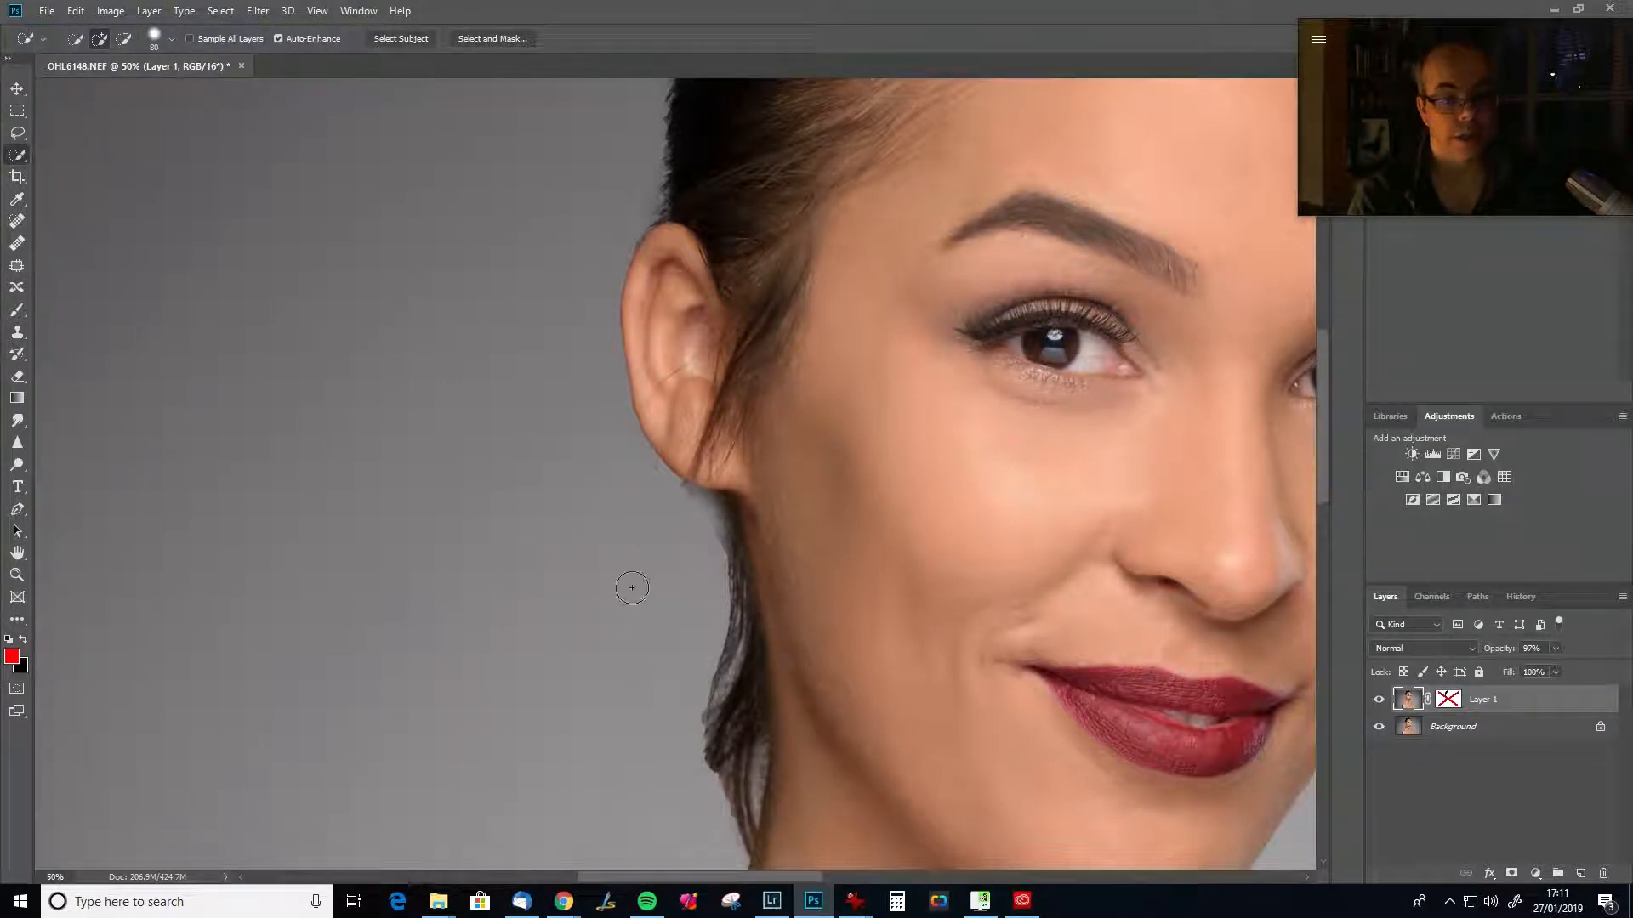
Quick-select the backdrop and loose hairs below the ear, subtracting the skin along the earlobe and jaw from the selection.
{"action": "mouse_move", "coordinate": [736, 590]}
{"action": "left_mouse_down"}
{"action": "mouse_move", "coordinate": [710, 500]}
{"action": "mouse_move", "coordinate": [637, 468]}
{"action": "mouse_move", "coordinate": [618, 414]}
{"action": "left_mouse_up"}
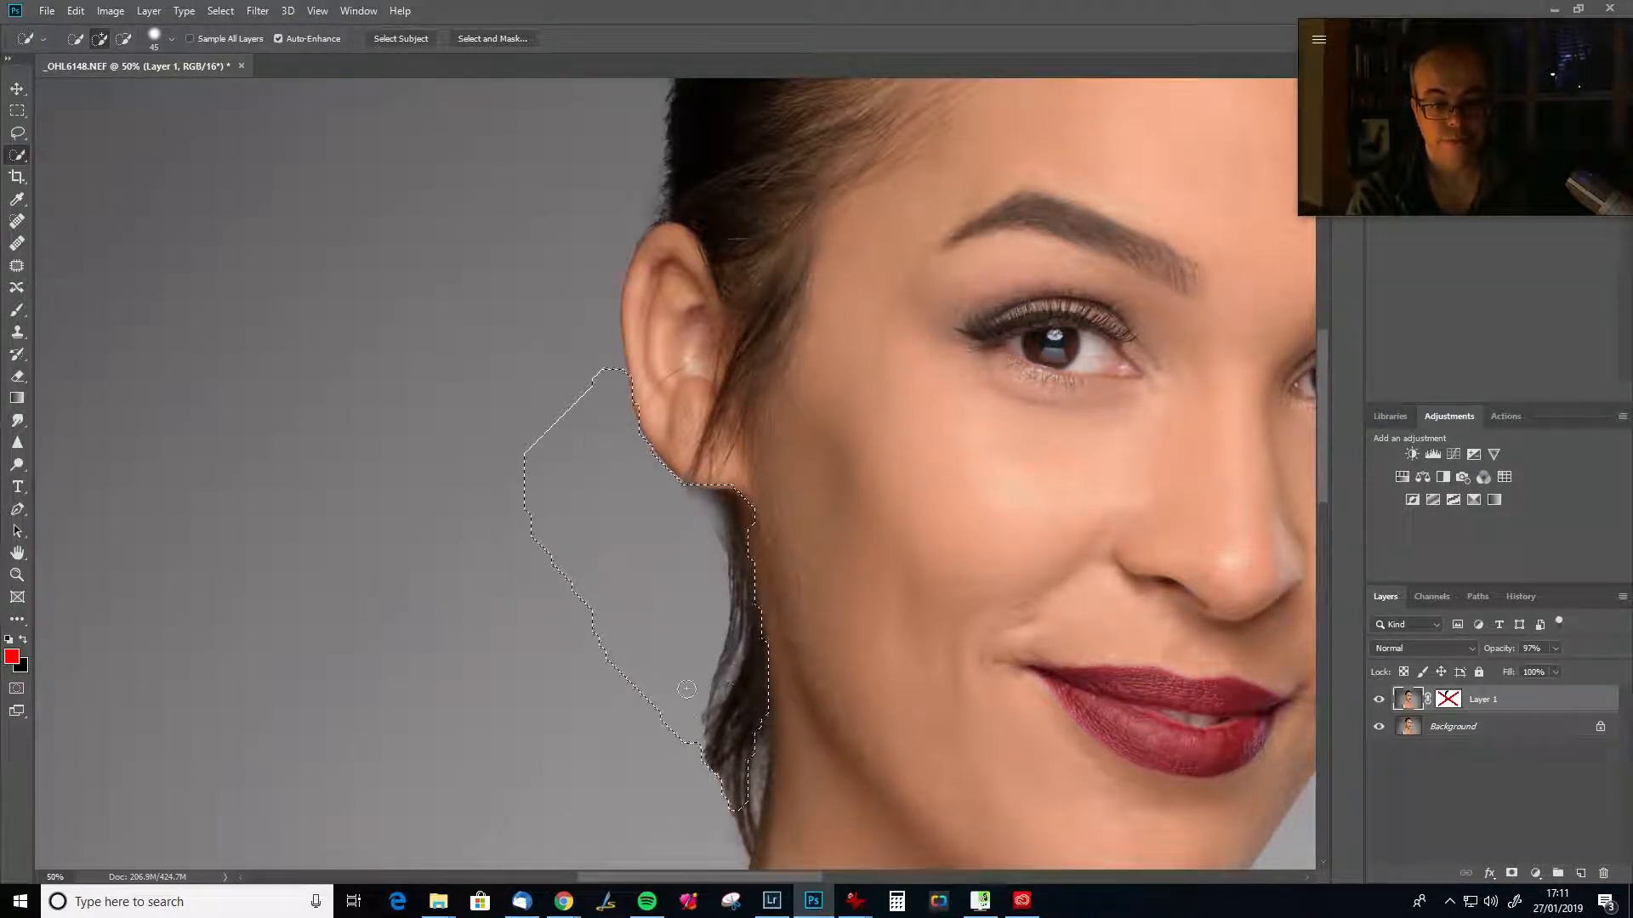
{"action": "key", "text": "alt"}
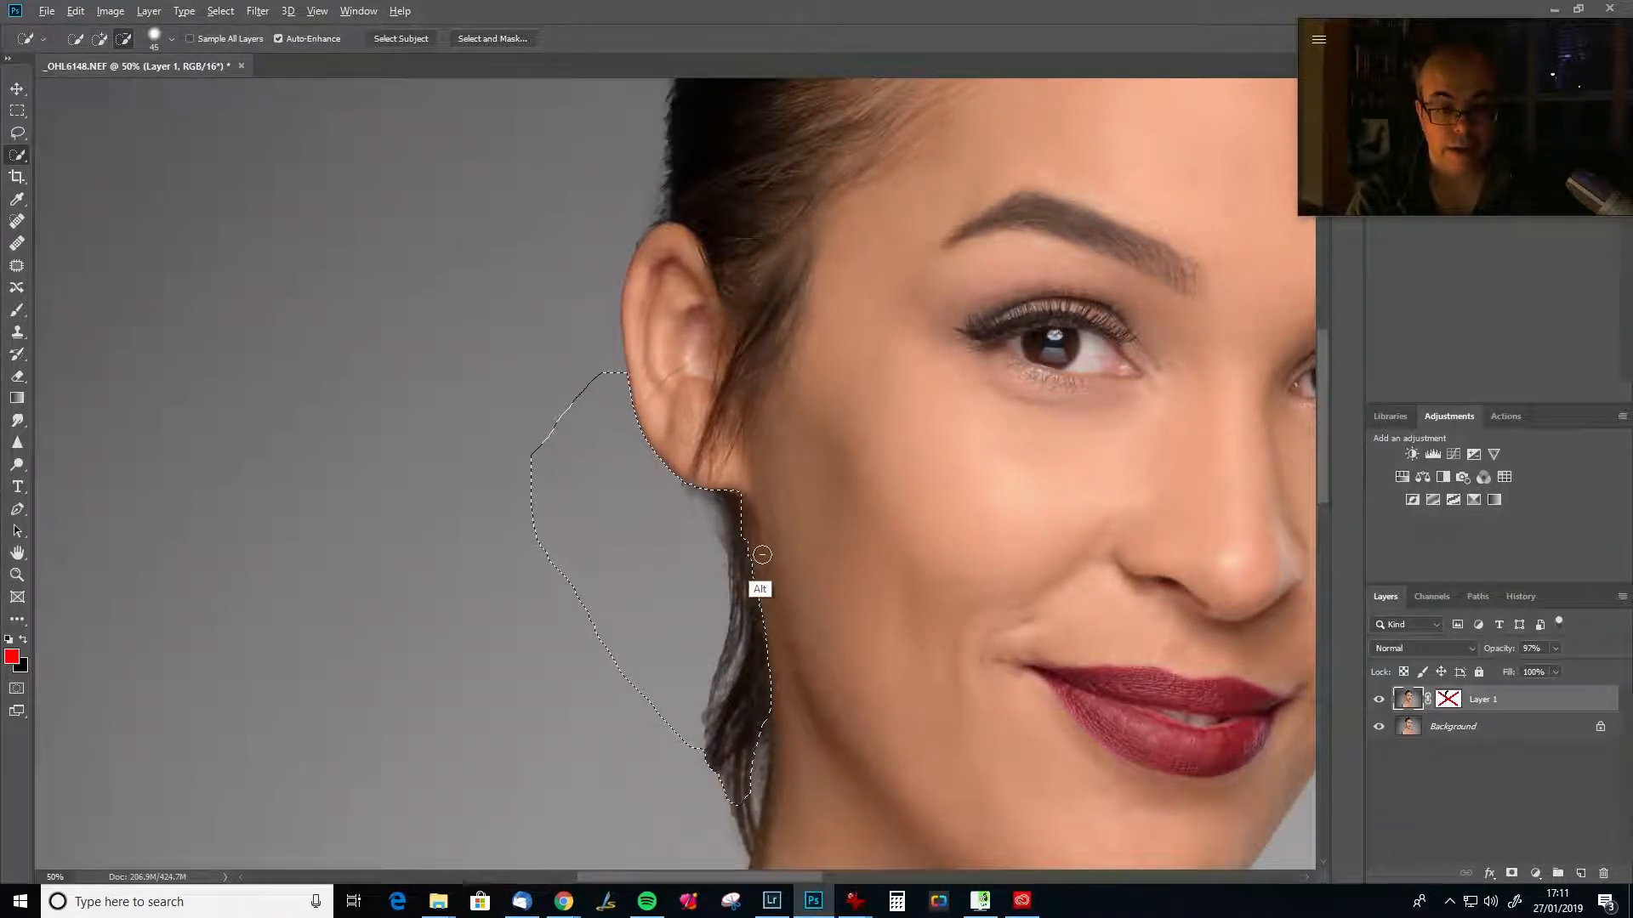
{"action": "left_click", "coordinate": [745, 485], "text": "alt"}
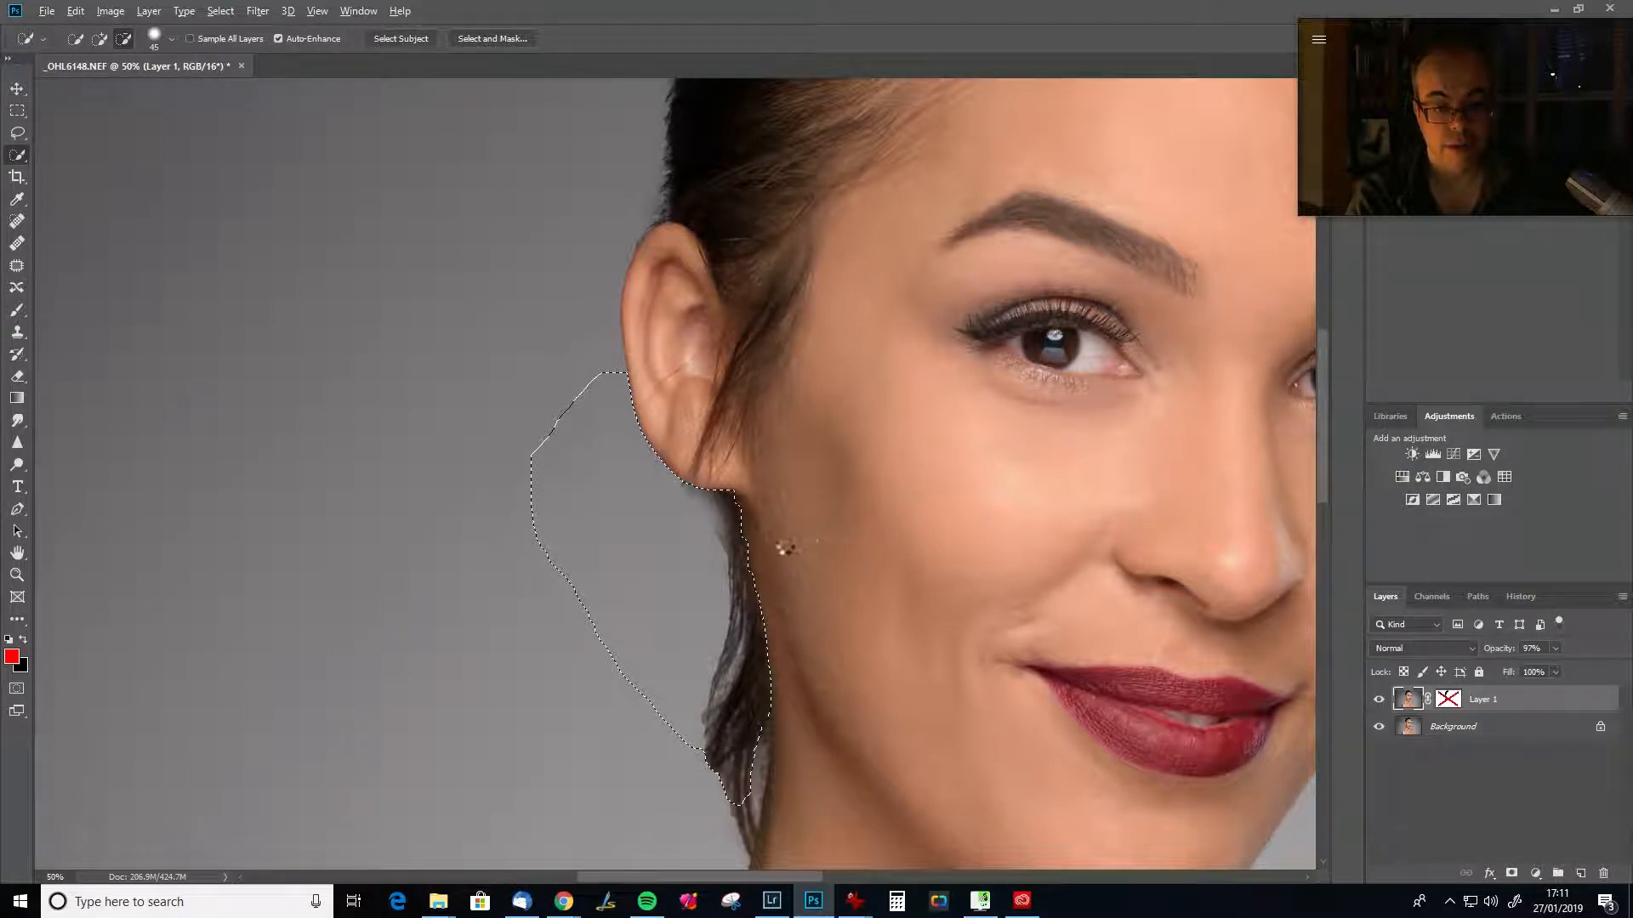
{"action": "key", "text": "alt"}
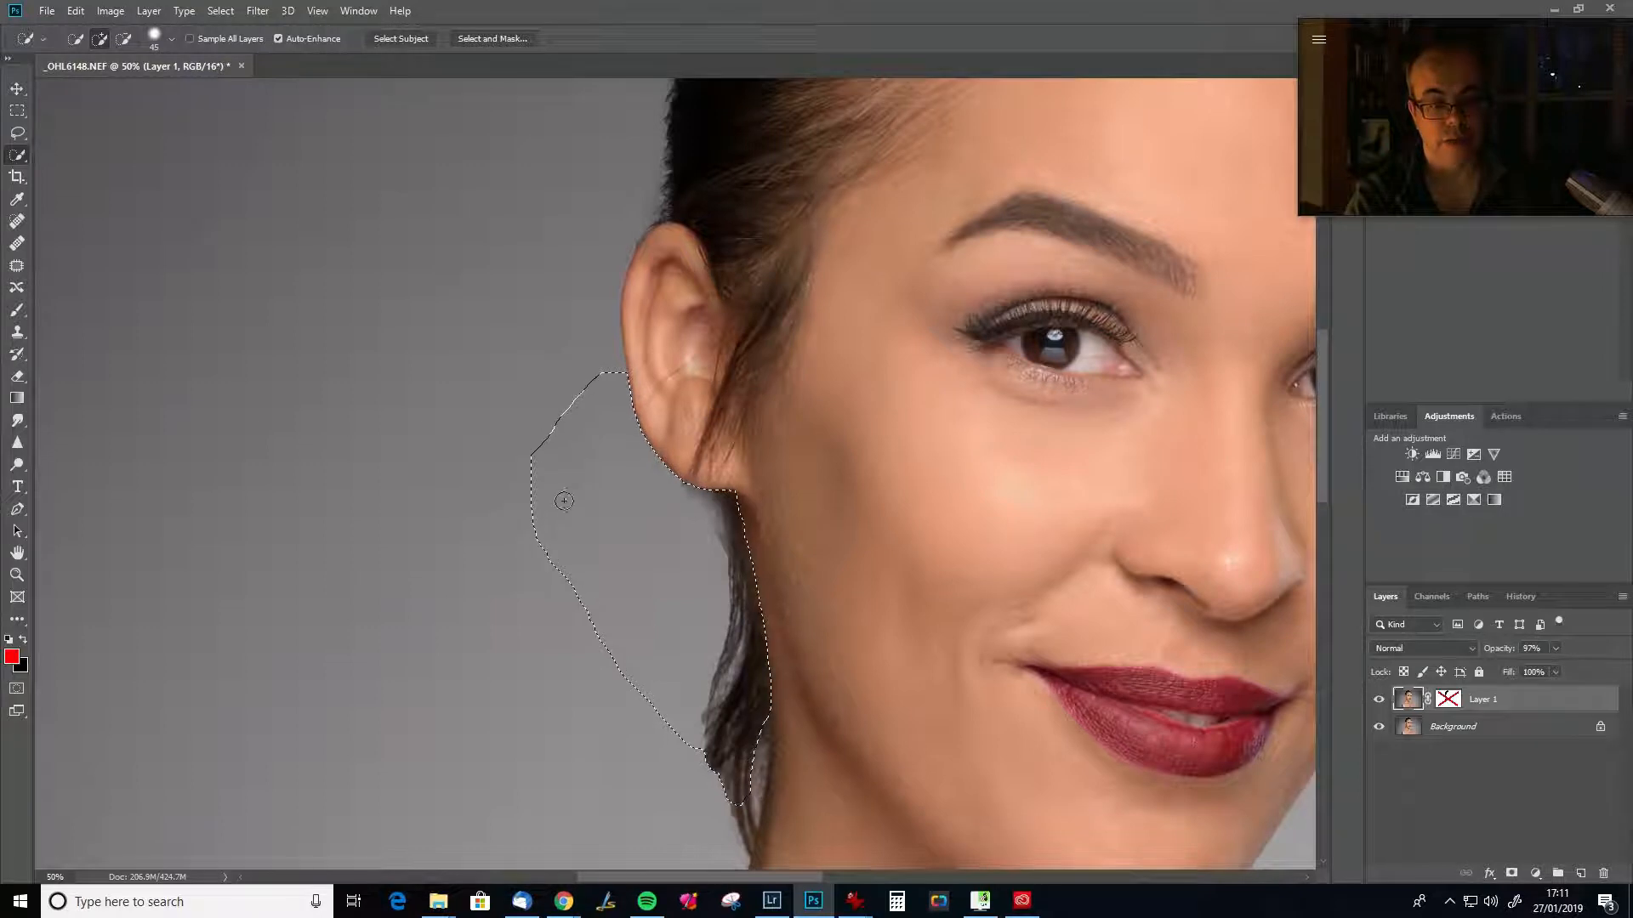
Clone clean backdrop over the loose hairs below the earlobe inside the selection with the size 300 Clone Stamp.
{"action": "left_click", "coordinate": [17, 332]}
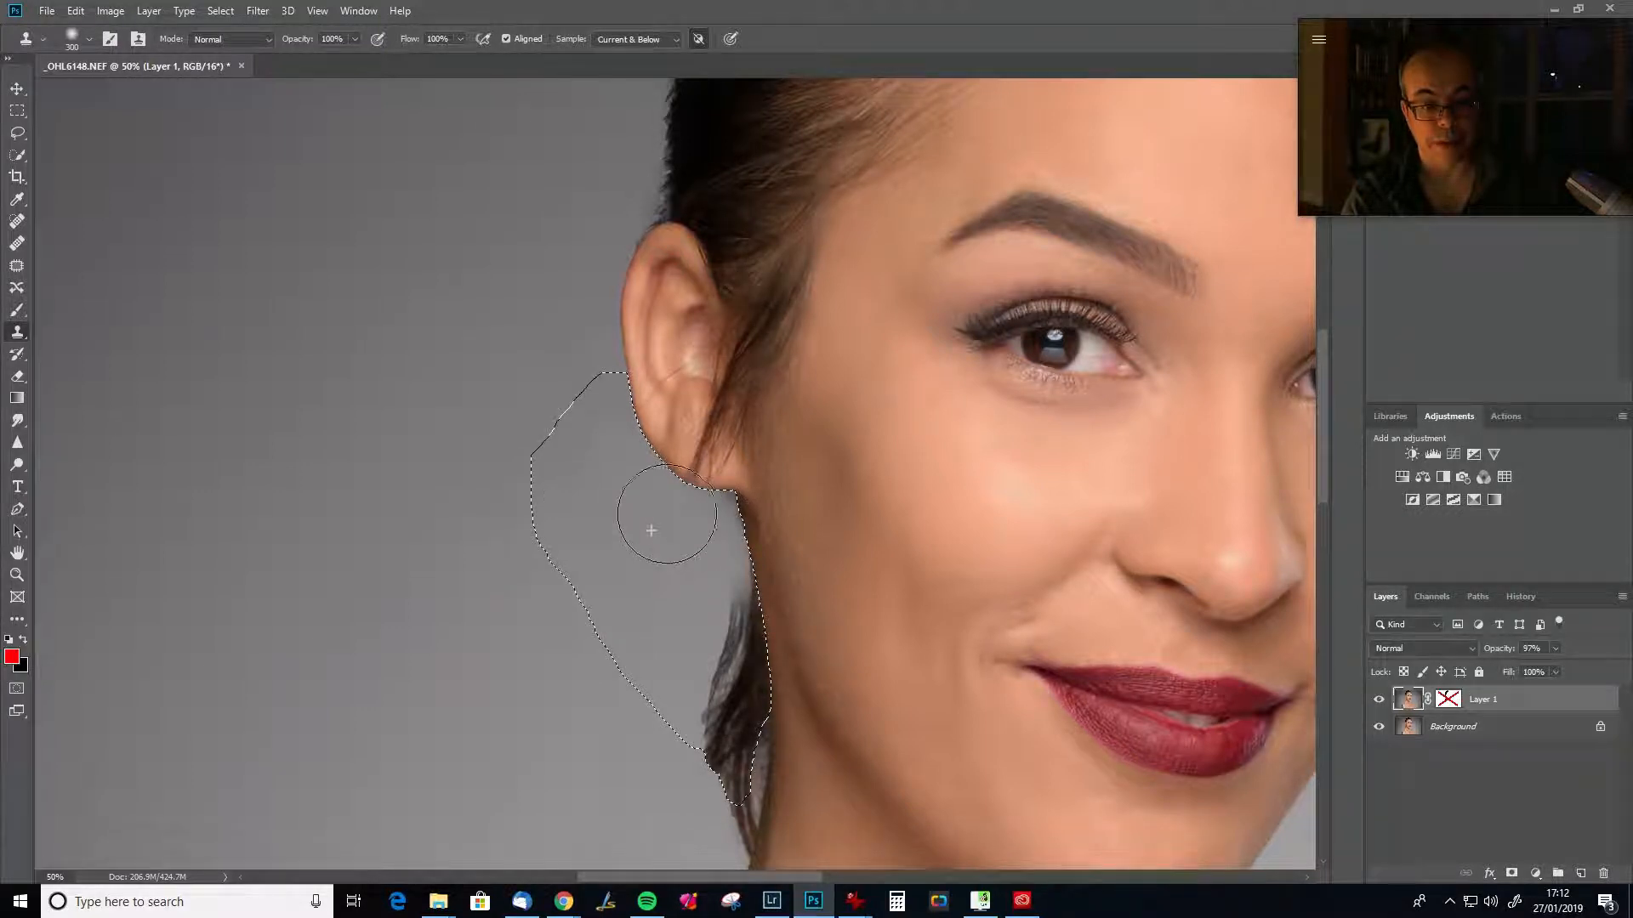
{"action": "mouse_move", "coordinate": [715, 538]}
{"action": "left_mouse_down"}
{"action": "mouse_move", "coordinate": [692, 649]}
{"action": "mouse_move", "coordinate": [703, 587]}
{"action": "mouse_move", "coordinate": [727, 688]}
{"action": "left_mouse_up"}
{"action": "left_click_drag", "start_coordinate": [833, 663], "coordinate": [948, 462]}
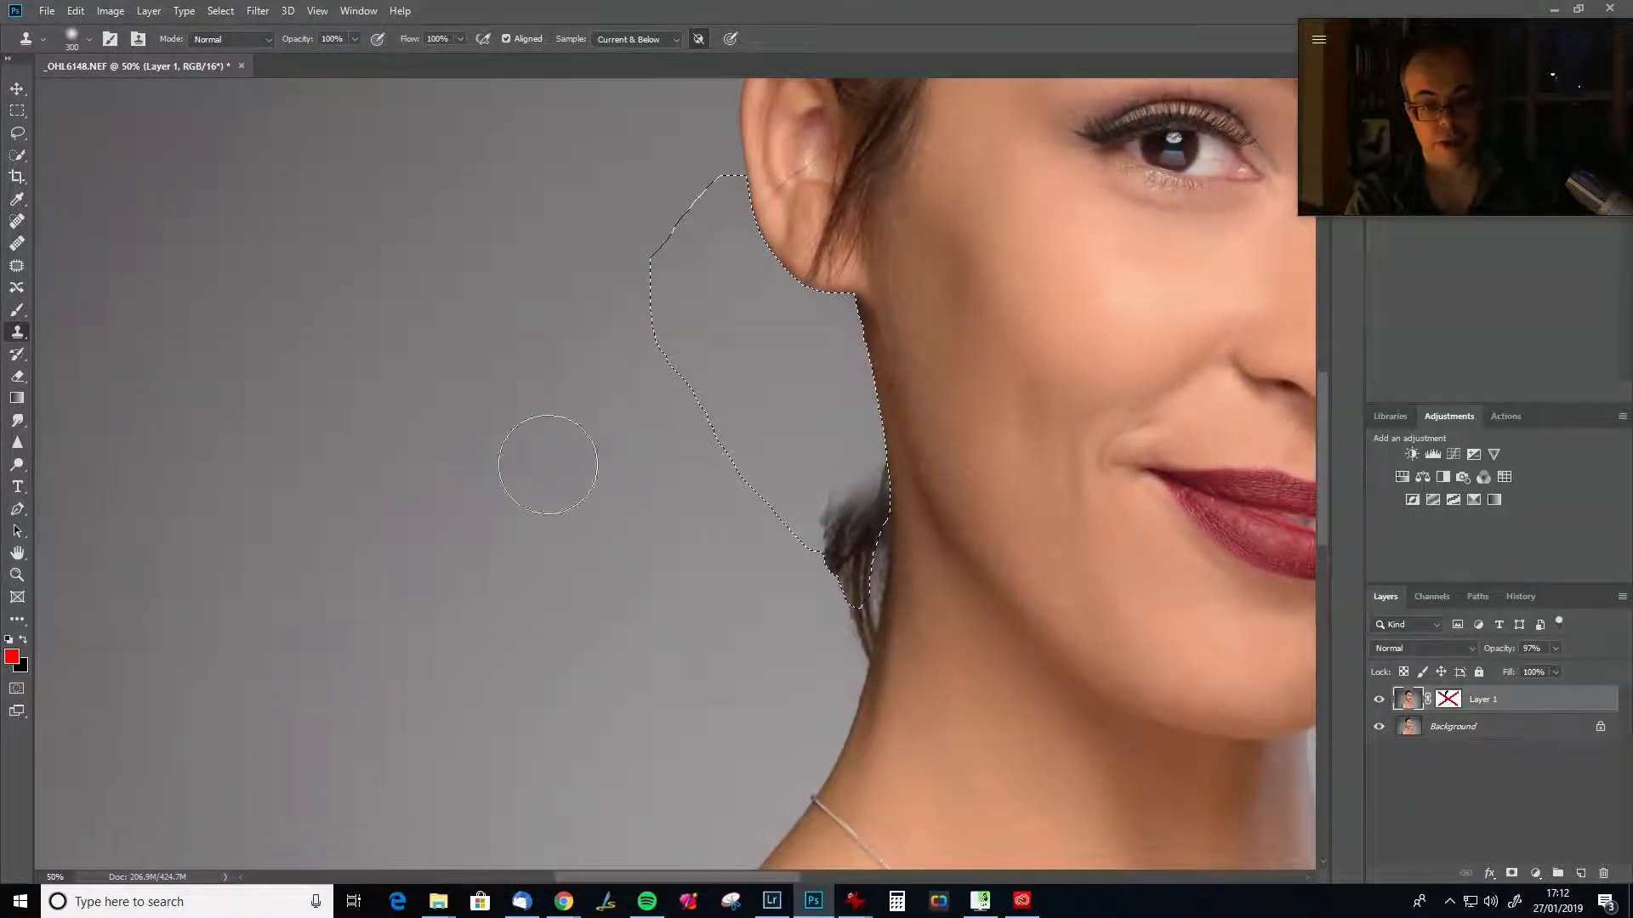
Extend the quick selection down along the neck around the remaining hair tuft, keeping the skin outside it.
{"action": "left_click", "coordinate": [17, 154]}
{"action": "mouse_move", "coordinate": [882, 506]}
{"action": "left_mouse_down"}
{"action": "mouse_move", "coordinate": [863, 629]}
{"action": "mouse_move", "coordinate": [847, 566]}
{"action": "left_mouse_up"}
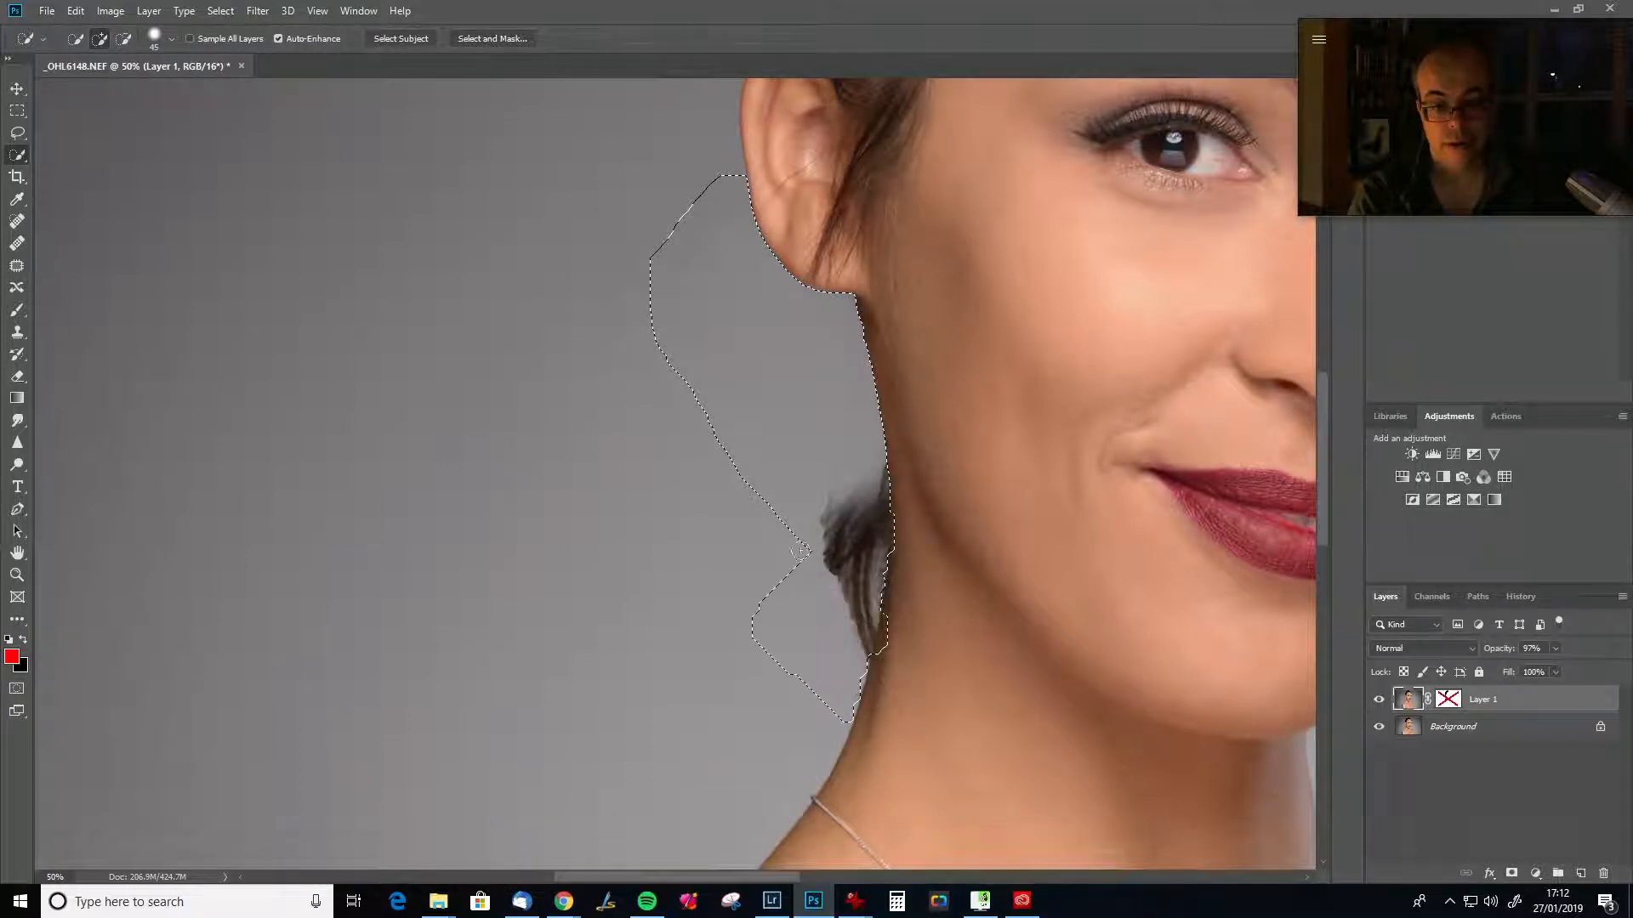
{"action": "key", "text": "alt"}
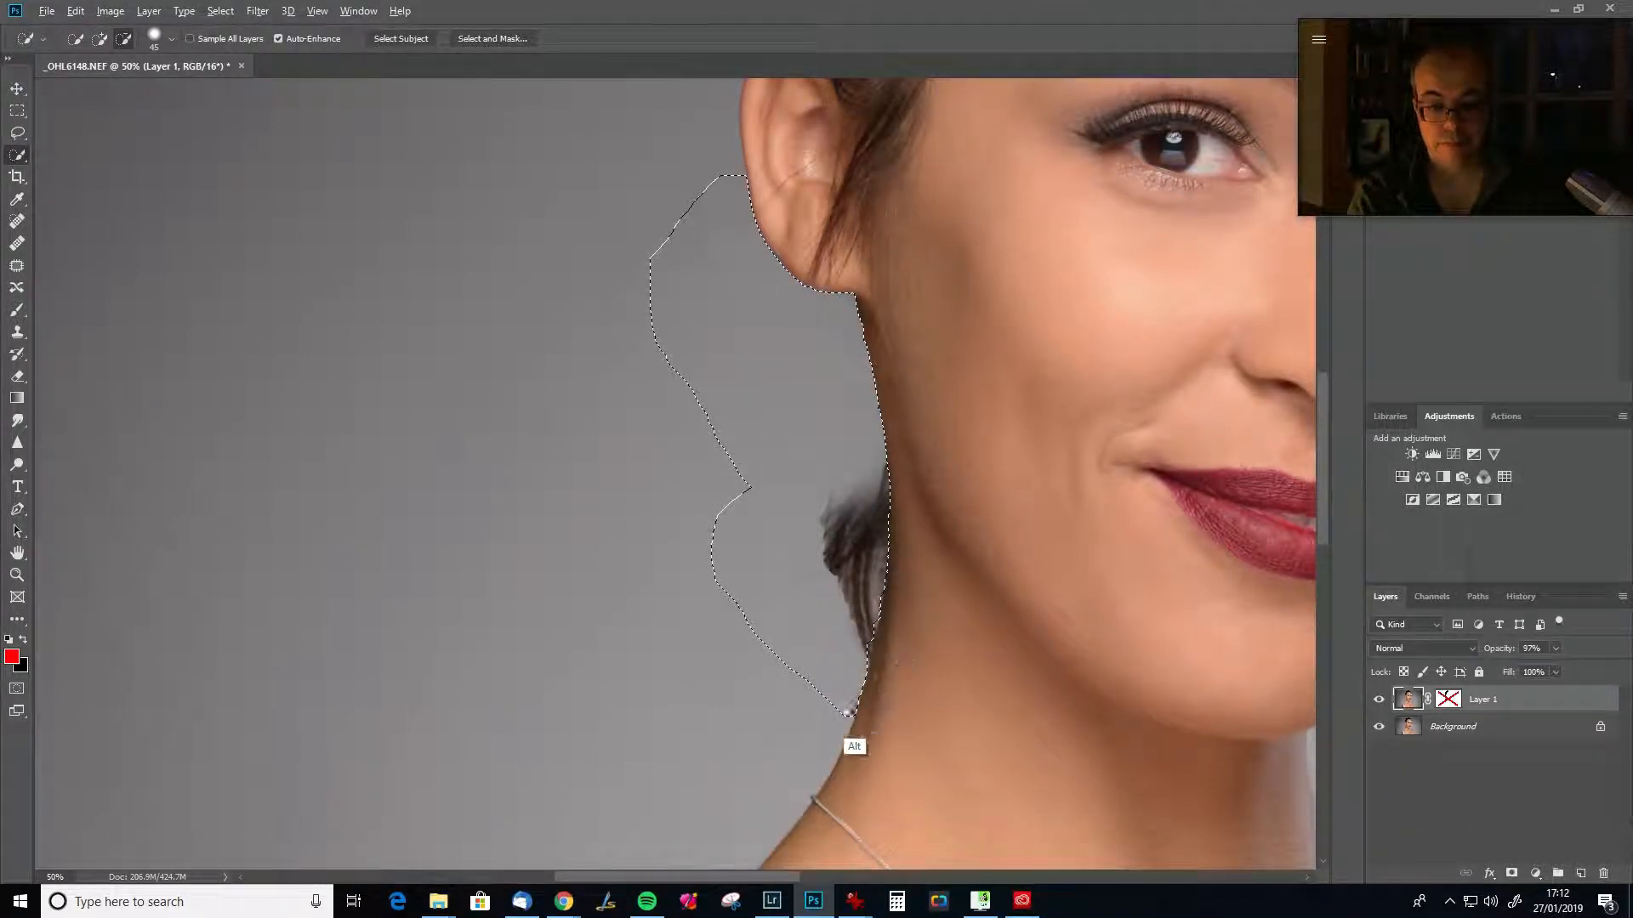
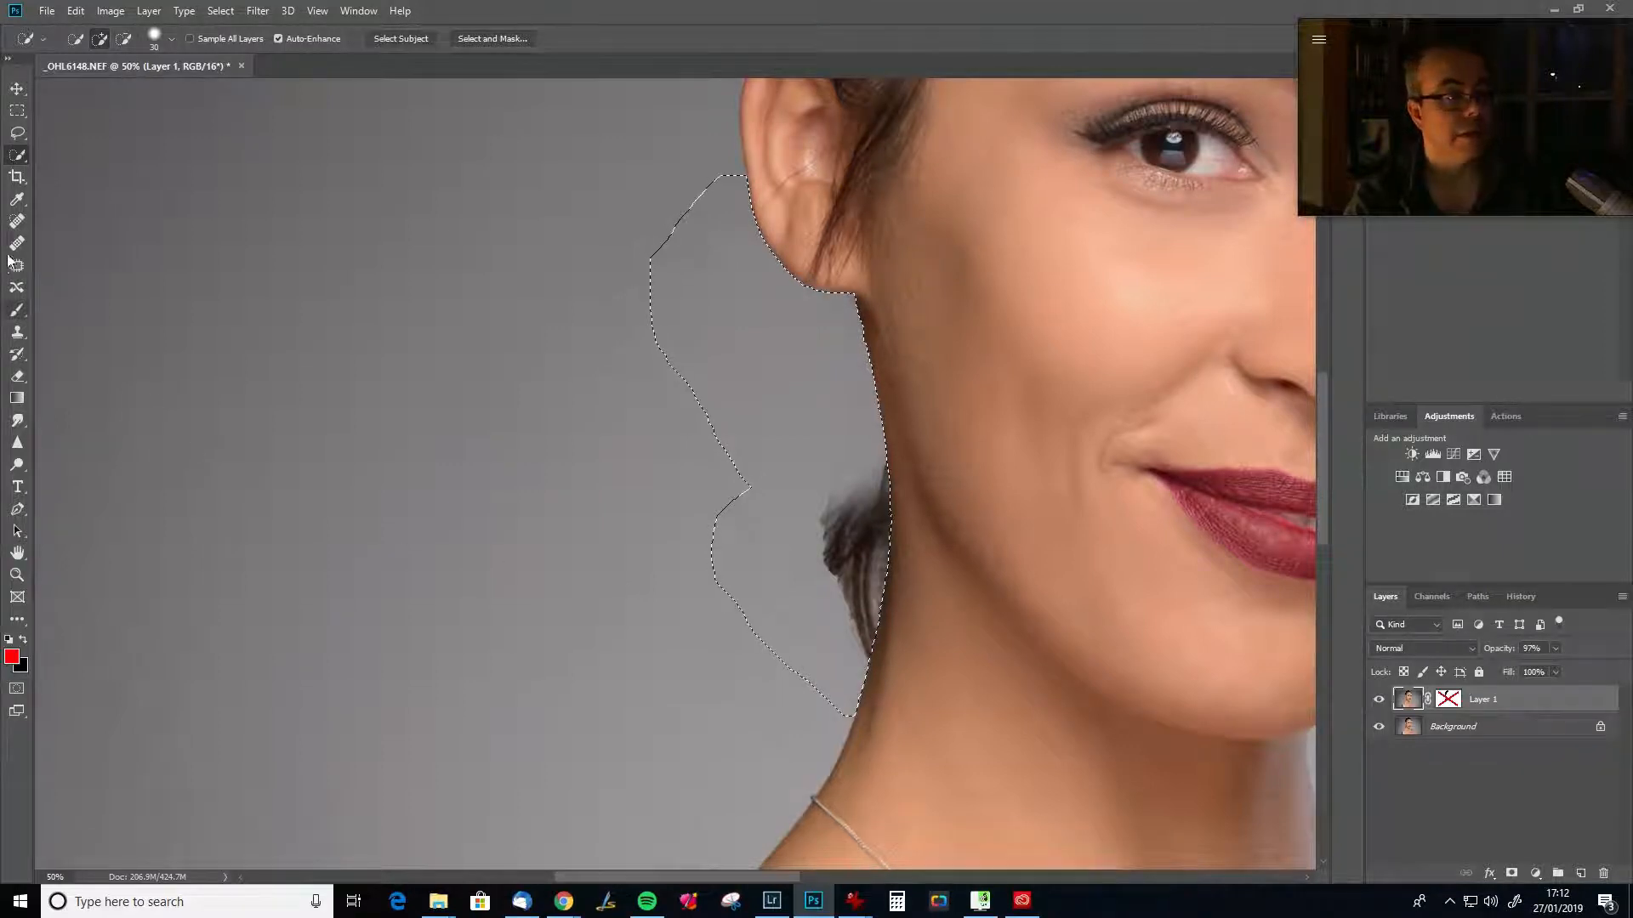
Sample clean backdrop and clone it over the remaining hair tuft beside the neck inside the selection.
{"action": "left_click", "coordinate": [17, 335]}
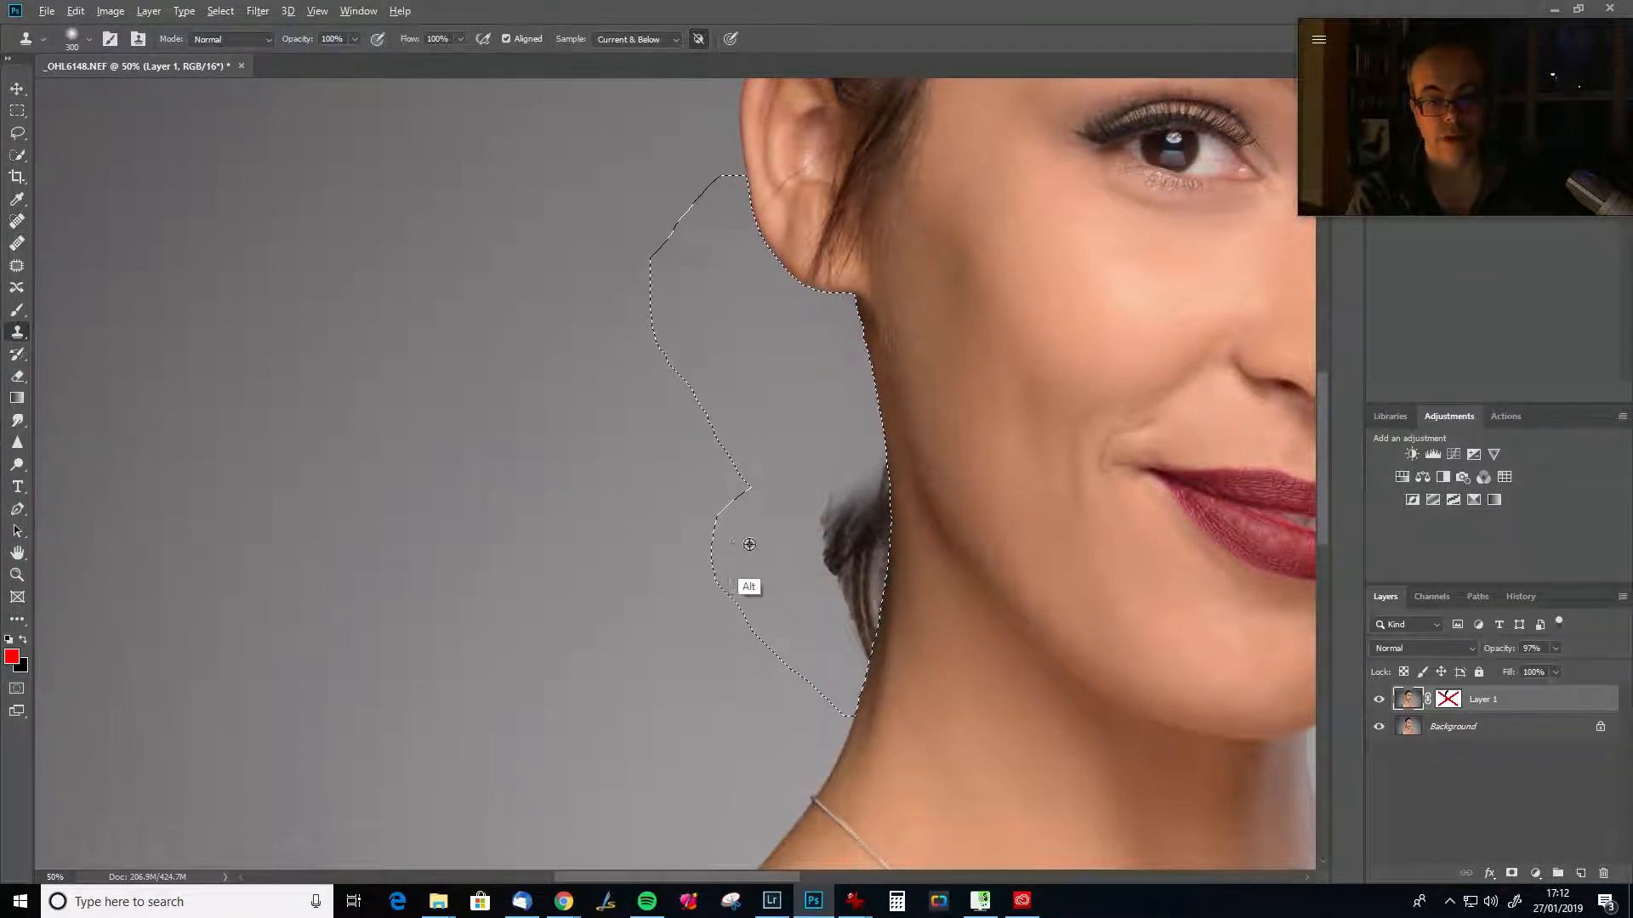
{"action": "left_click", "coordinate": [666, 553], "text": "alt"}
{"action": "mouse_move", "coordinate": [831, 508]}
{"action": "left_mouse_down"}
{"action": "mouse_move", "coordinate": [838, 478]}
{"action": "mouse_move", "coordinate": [834, 640]}
{"action": "mouse_move", "coordinate": [831, 553]}
{"action": "mouse_move", "coordinate": [809, 674]}
{"action": "mouse_move", "coordinate": [828, 485]}
{"action": "mouse_move", "coordinate": [810, 434]}
{"action": "mouse_move", "coordinate": [796, 713]}
{"action": "left_mouse_up"}
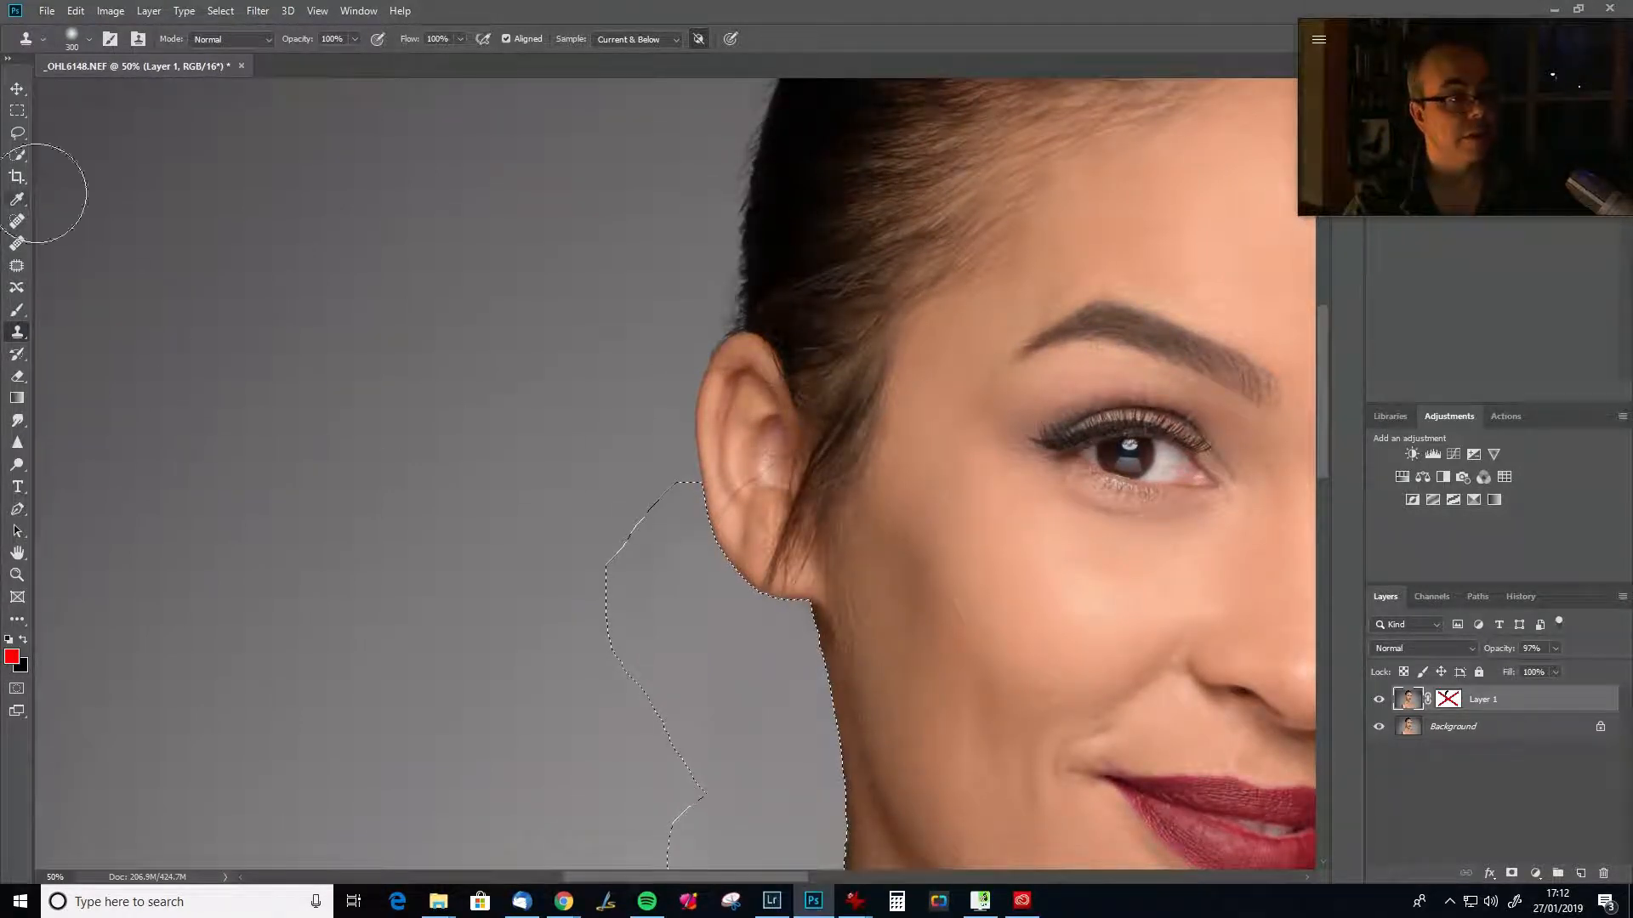
Extend the quick selection of the backdrop upward along the outer ear and the hairline above it.
{"action": "left_click", "coordinate": [17, 155]}
{"action": "left_click_drag", "start_coordinate": [658, 454], "coordinate": [656, 388]}
{"action": "mouse_move", "coordinate": [698, 316]}
{"action": "left_mouse_down"}
{"action": "mouse_move", "coordinate": [728, 252]}
{"action": "mouse_move", "coordinate": [736, 323]}
{"action": "left_mouse_up"}
{"action": "mouse_move", "coordinate": [682, 394]}
{"action": "left_mouse_down"}
{"action": "mouse_move", "coordinate": [676, 515]}
{"action": "mouse_move", "coordinate": [606, 542]}
{"action": "mouse_move", "coordinate": [600, 425]}
{"action": "left_mouse_up"}
{"action": "mouse_move", "coordinate": [645, 322]}
{"action": "left_mouse_down"}
{"action": "mouse_move", "coordinate": [710, 260]}
{"action": "mouse_move", "coordinate": [612, 222]}
{"action": "mouse_move", "coordinate": [576, 289]}
{"action": "left_mouse_up"}
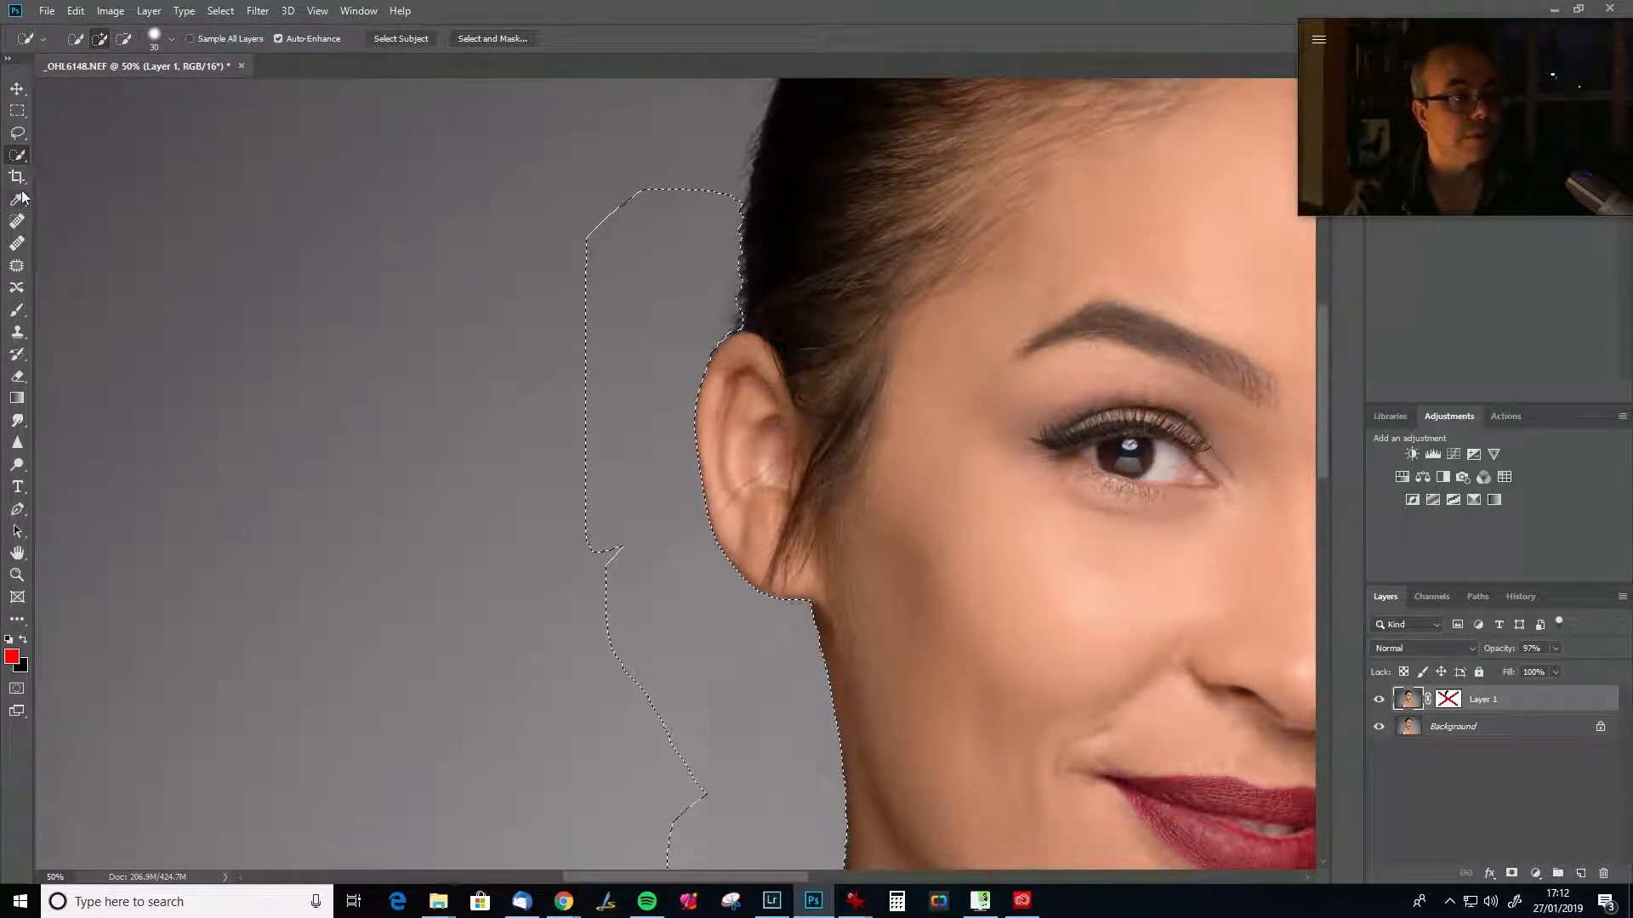
Clone clean backdrop along the hairline and top of the ear with a size 150 Clone Stamp, and deselect the area.
{"action": "left_click", "coordinate": [17, 332]}
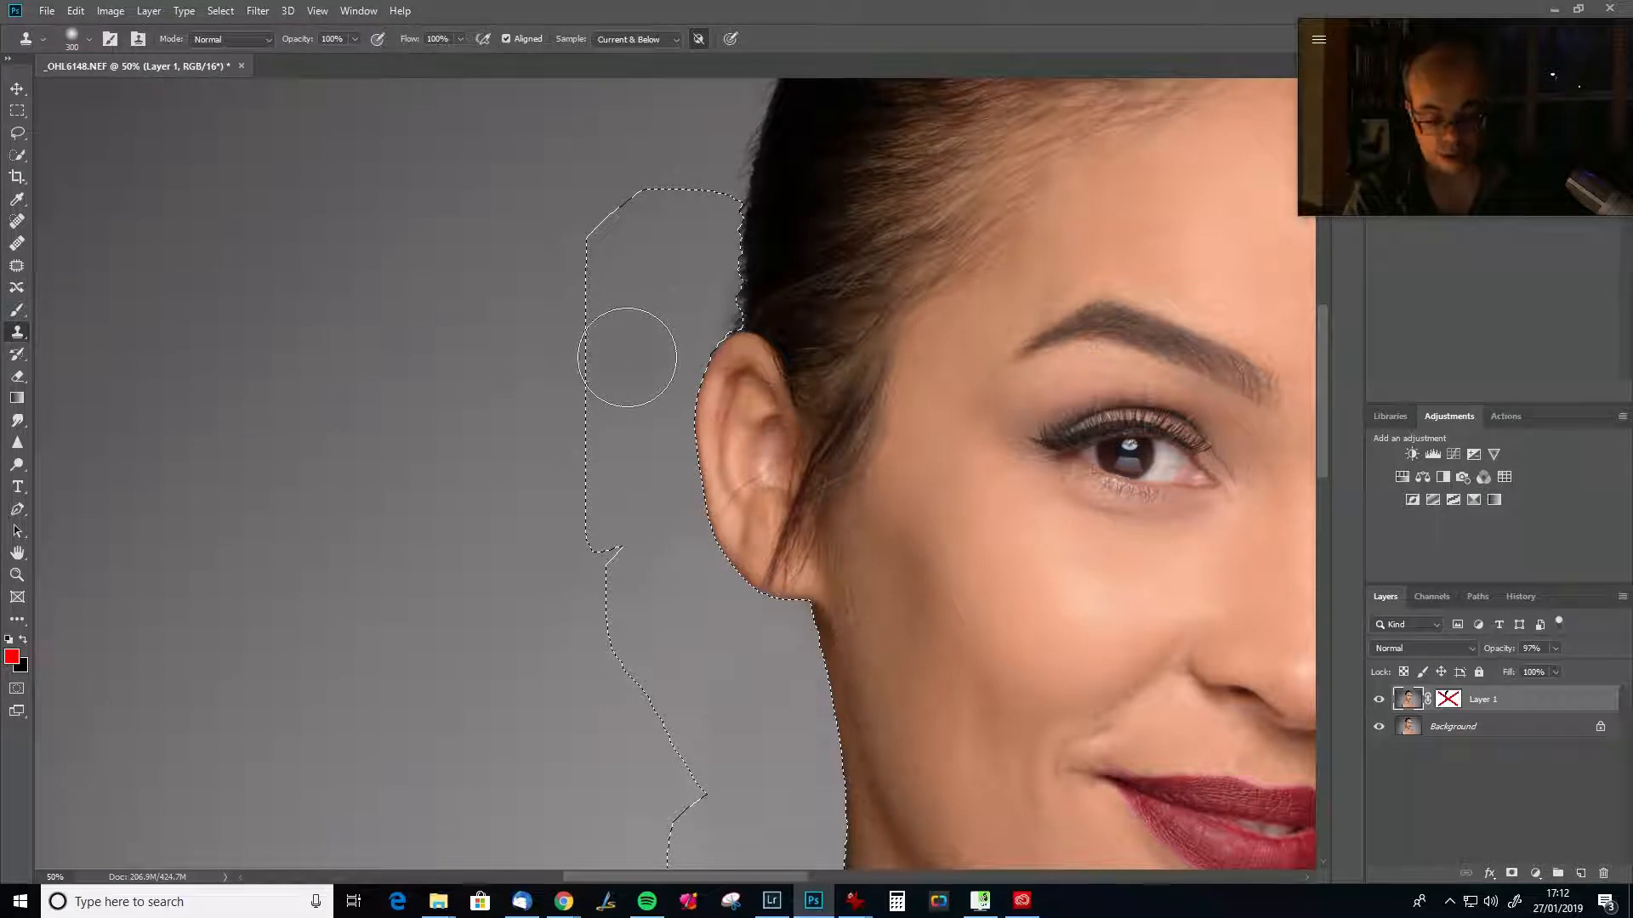
{"action": "key", "text": "bracketleft"}
{"action": "key", "text": "bracketleft"}
{"action": "key", "text": "bracketleft"}
{"action": "key", "text": "bracketleft"}
{"action": "left_click", "coordinate": [665, 277], "text": "alt"}
{"action": "mouse_move", "coordinate": [717, 318]}
{"action": "left_mouse_down"}
{"action": "mouse_move", "coordinate": [690, 280]}
{"action": "mouse_move", "coordinate": [706, 234]}
{"action": "mouse_move", "coordinate": [667, 315]}
{"action": "mouse_move", "coordinate": [687, 333]}
{"action": "left_mouse_up"}
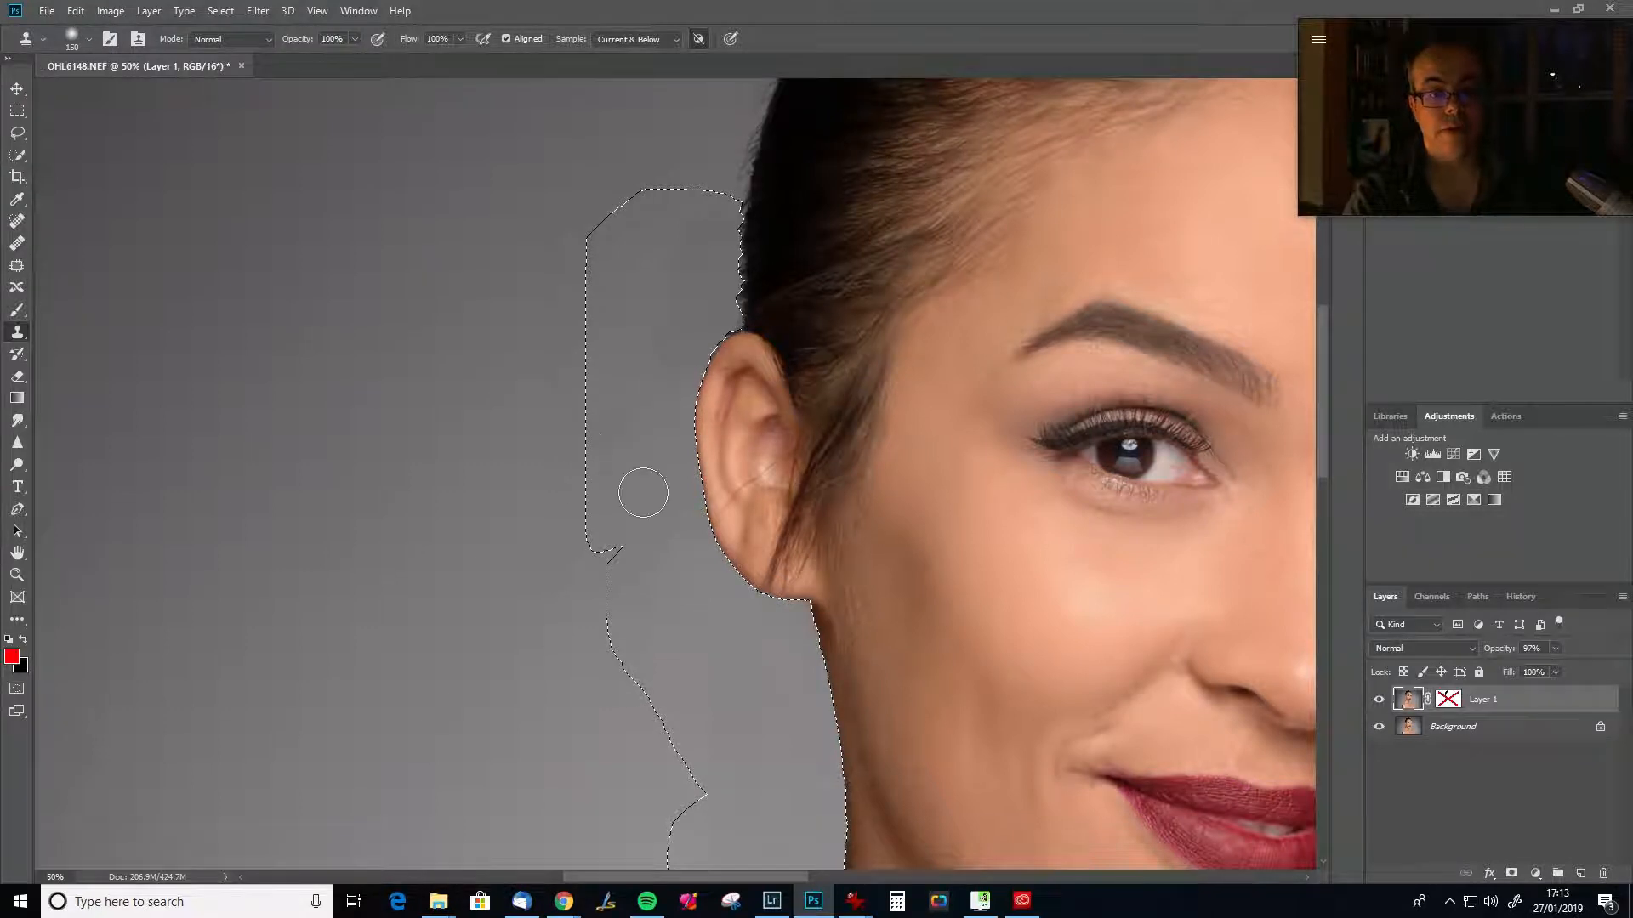
{"action": "key", "text": "ctrl+d"}
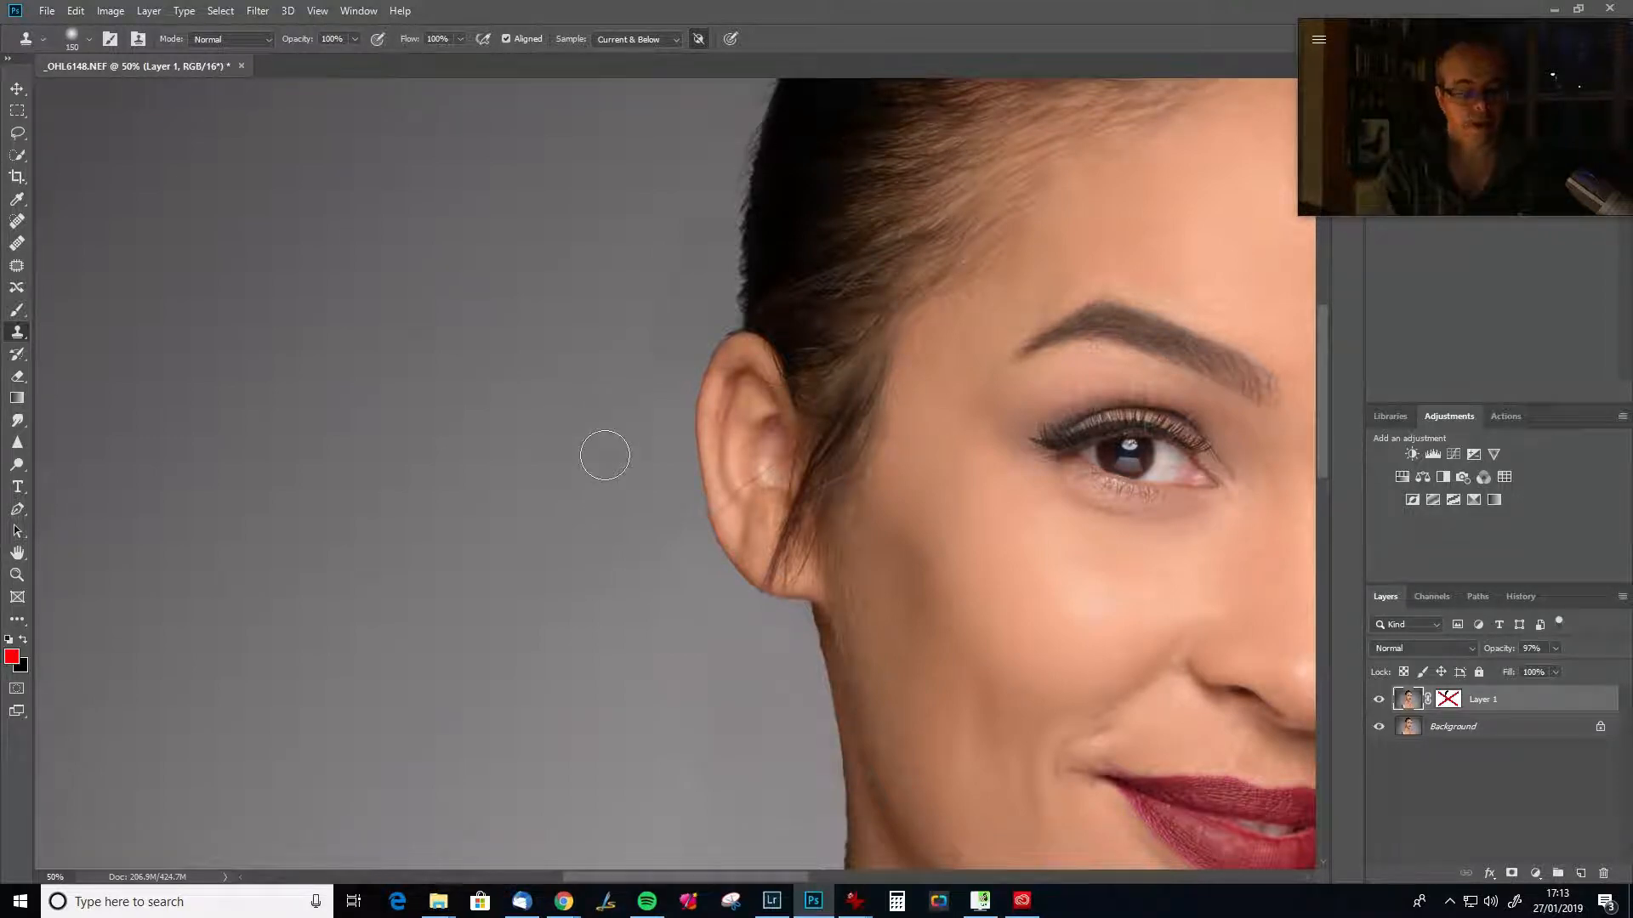
Try cloning backdrop over the ear's upper edge at 300% zoom with the size 150 brush and no selection.
{"action": "key", "text": "ctrl+plus"}
{"action": "key", "text": "ctrl+plus"}
{"action": "key", "text": "ctrl+plus"}
{"action": "key", "text": "ctrl+plus"}
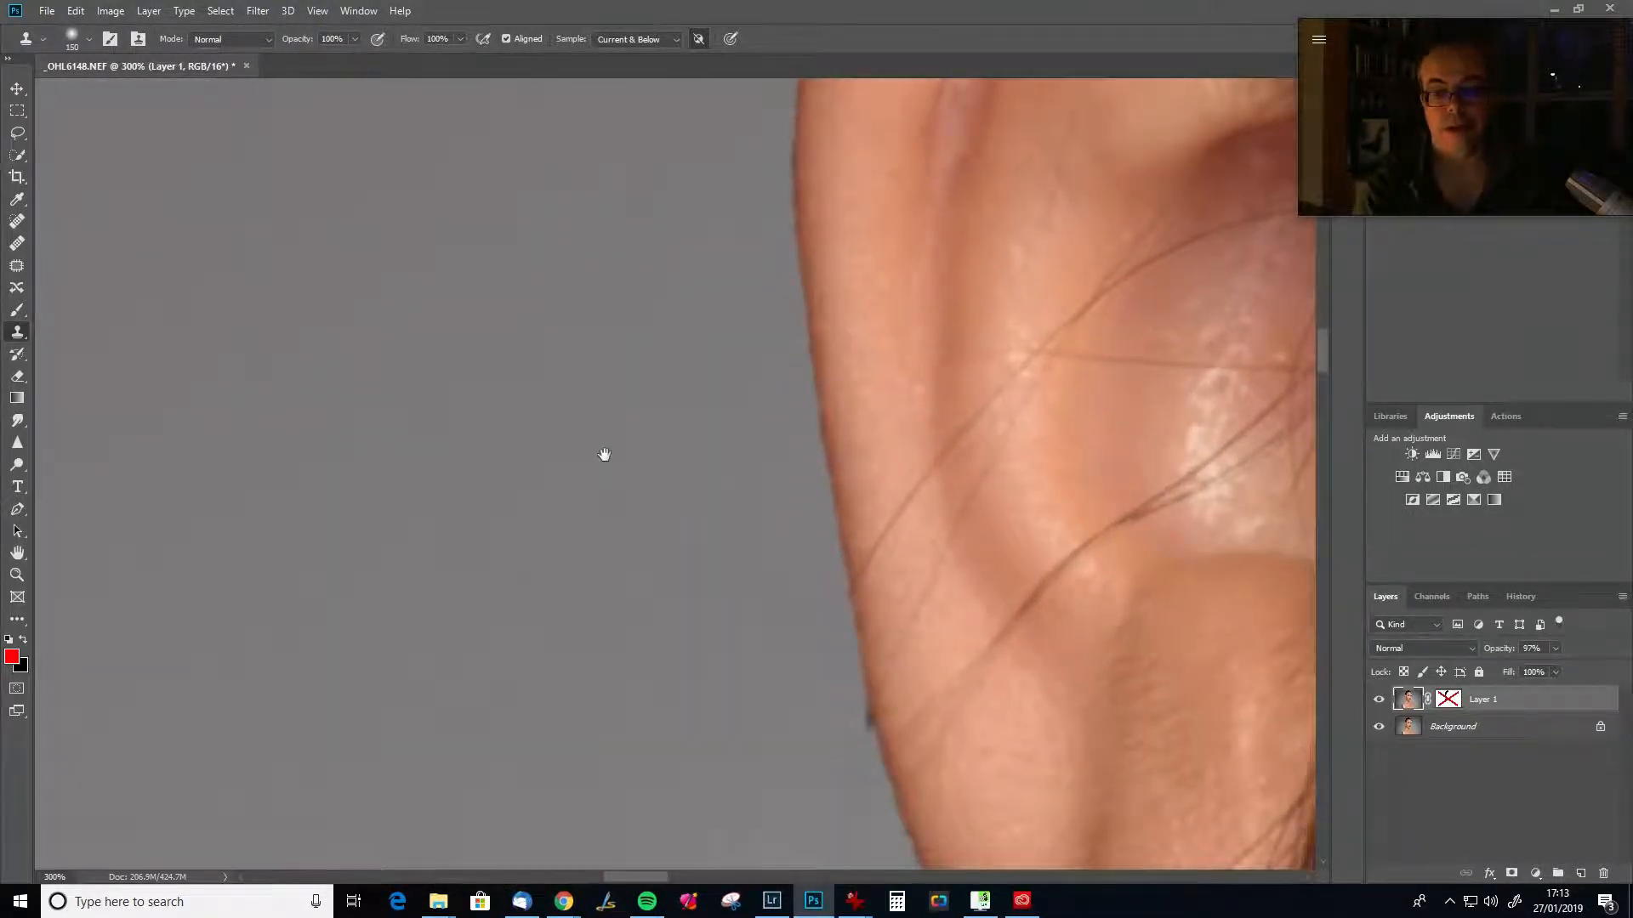
{"action": "mouse_move", "coordinate": [603, 455]}
{"action": "left_mouse_down"}
{"action": "mouse_move", "coordinate": [892, 645]}
{"action": "mouse_move", "coordinate": [747, 696]}
{"action": "mouse_move", "coordinate": [743, 635]}
{"action": "left_mouse_up"}
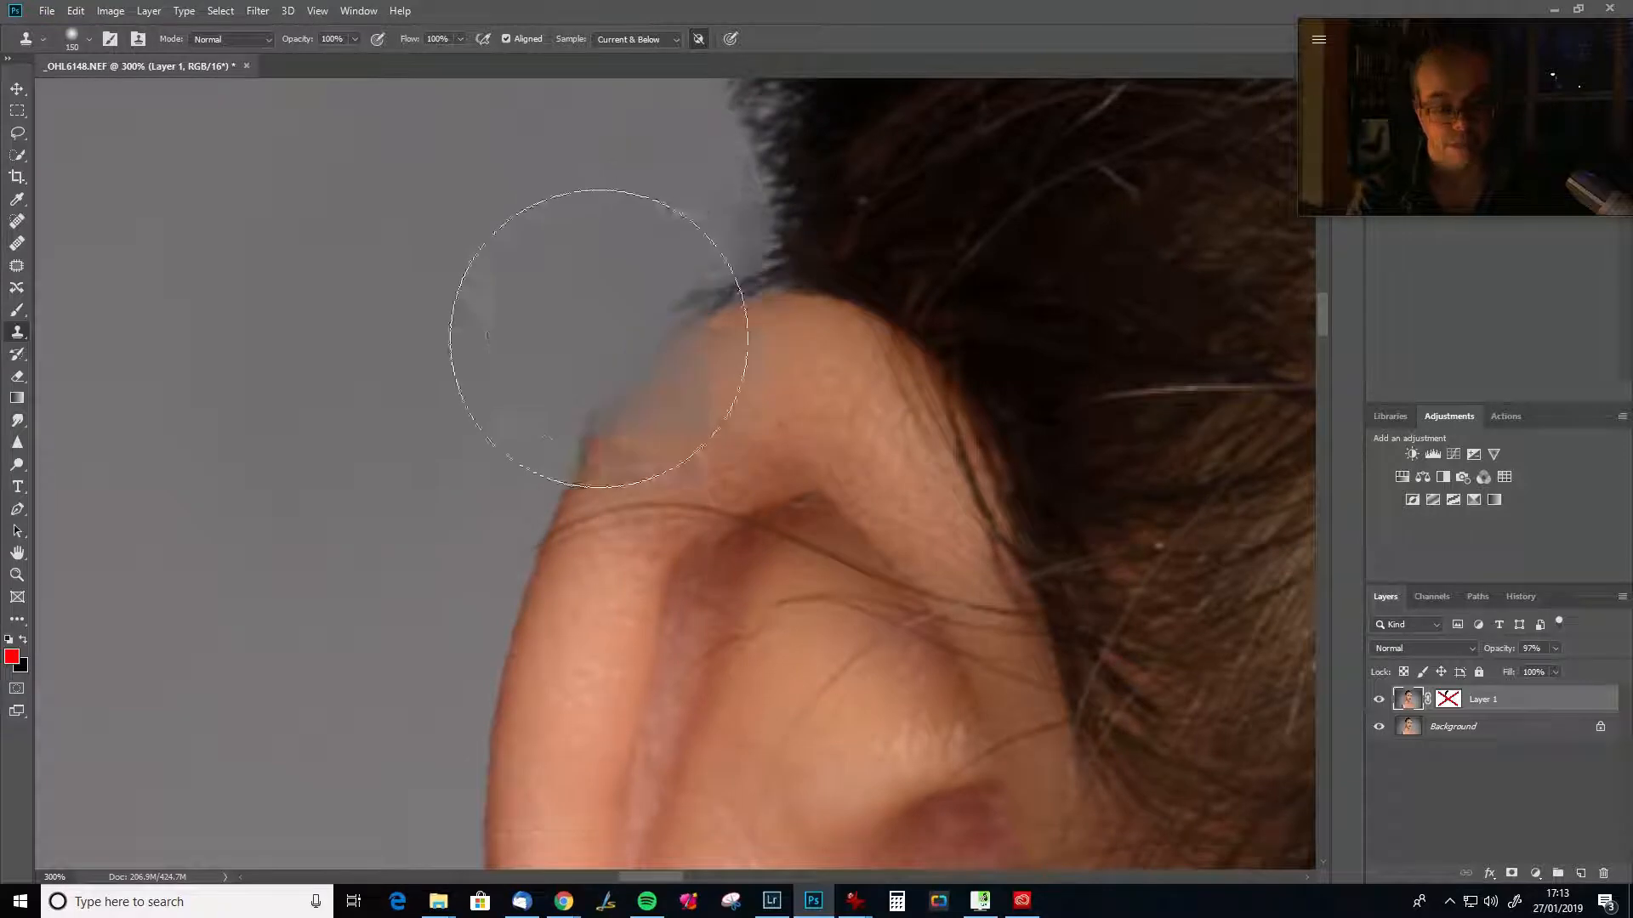
{"action": "key", "text": "bracketleft"}
{"action": "key", "text": "bracketleft"}
{"action": "key", "text": "bracketleft"}
{"action": "key", "text": "bracketleft"}
{"action": "key", "text": "bracketleft"}
{"action": "key", "text": "ctrl"}
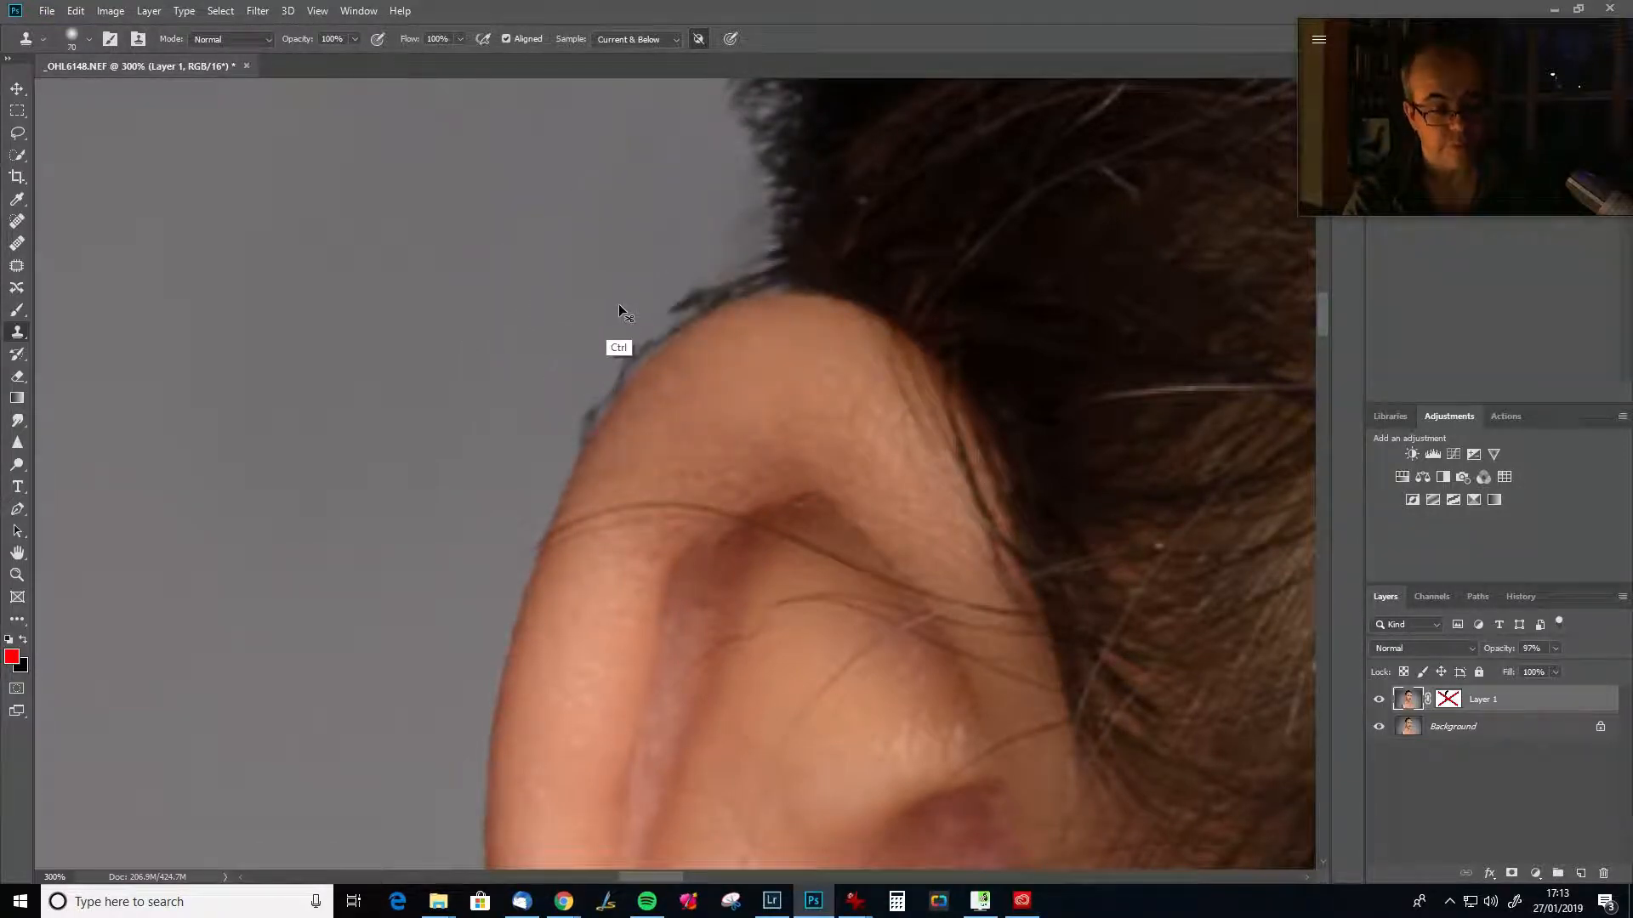
Try cloning backdrop over the fine hairs above the ear with a size 35 Clone Stamp brush.
{"action": "key", "text": "bracketleft"}
{"action": "key", "text": "bracketleft"}
{"action": "key", "text": "bracketleft"}
{"action": "key", "text": "bracketleft"}
{"action": "key", "text": "alt"}
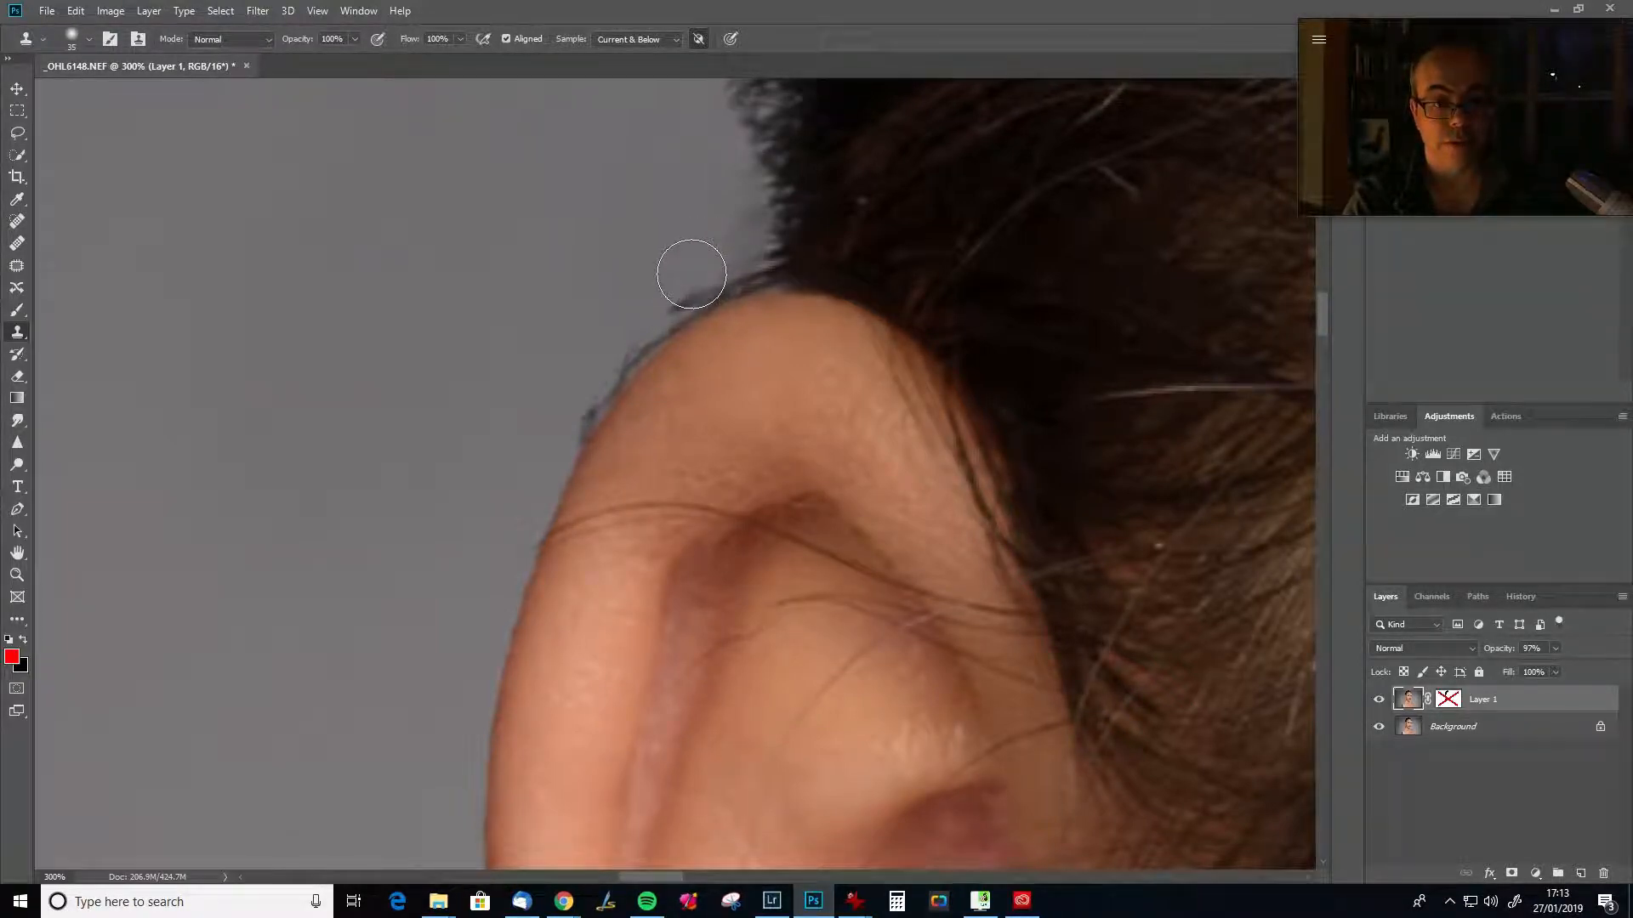
{"action": "left_click_drag", "start_coordinate": [675, 254], "coordinate": [687, 286]}
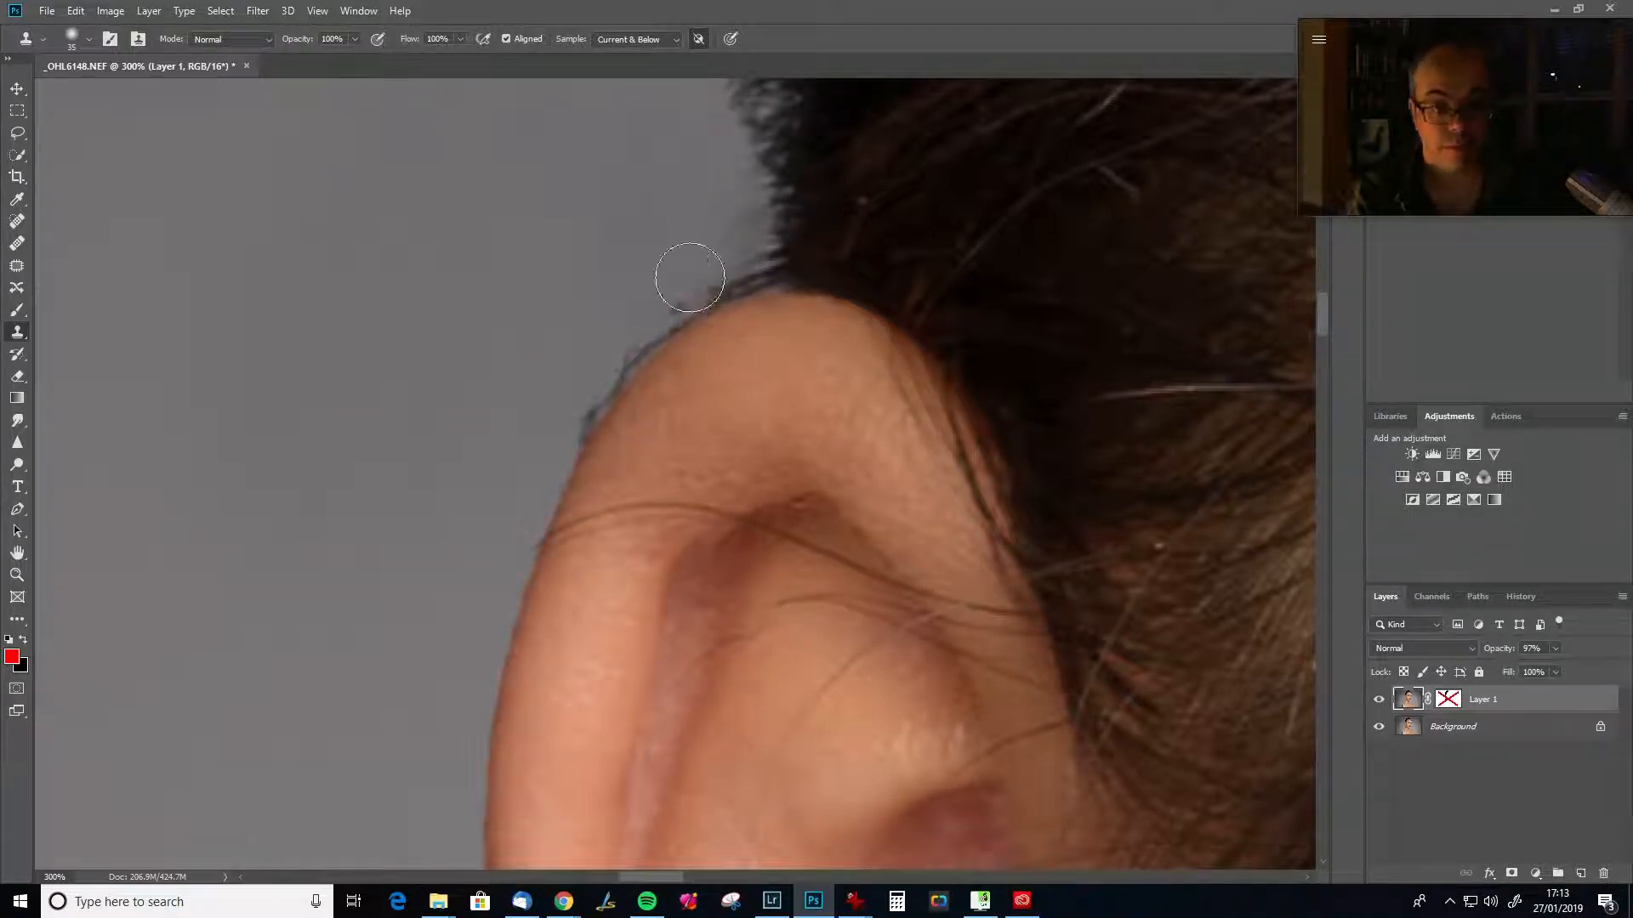
{"action": "key", "text": "alt"}
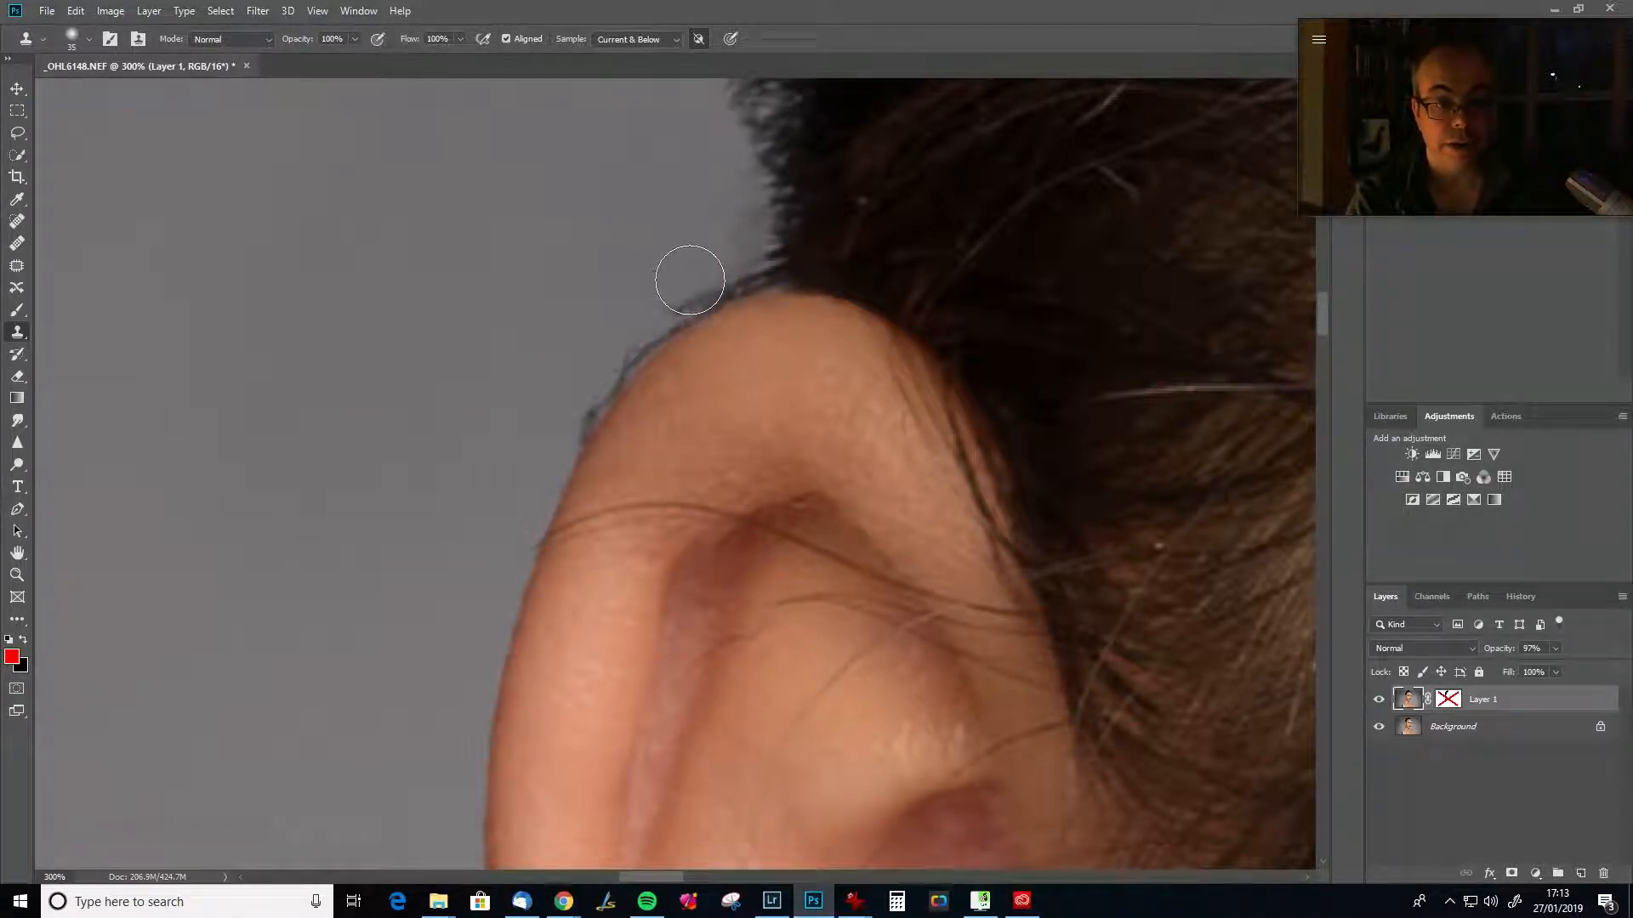
{"action": "key", "text": "ctrl"}
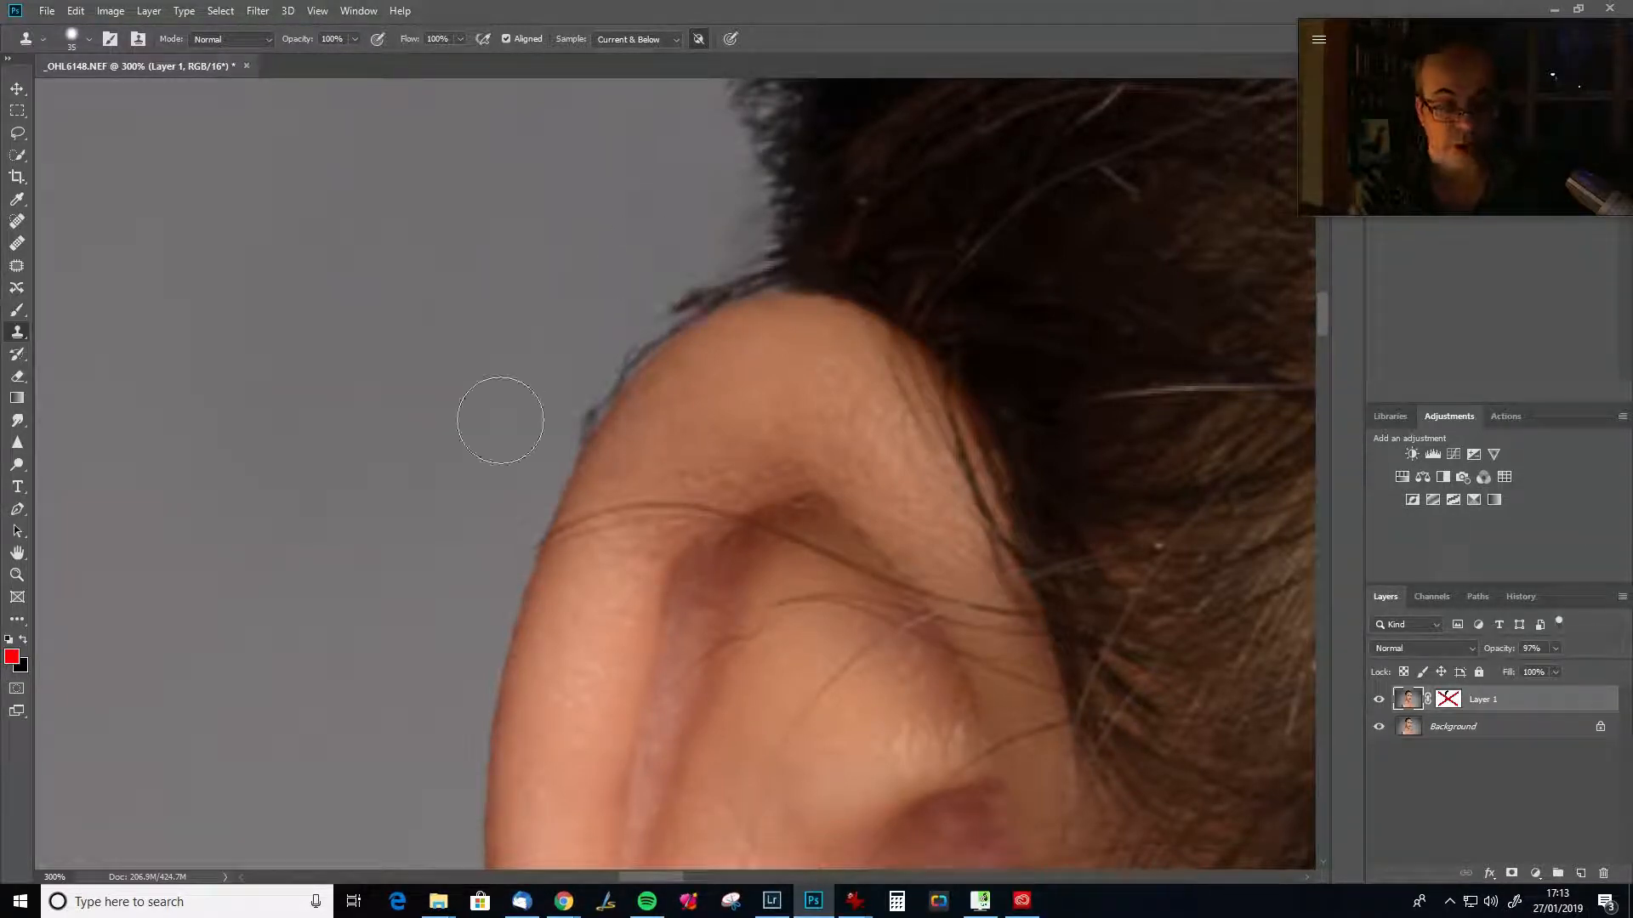
Clone clean backdrop over the fine hairs along the ear's upper outer edge with the size 35 Clone Stamp.
{"action": "key", "text": "alt"}
{"action": "left_click_drag", "start_coordinate": [683, 283], "coordinate": [692, 267]}
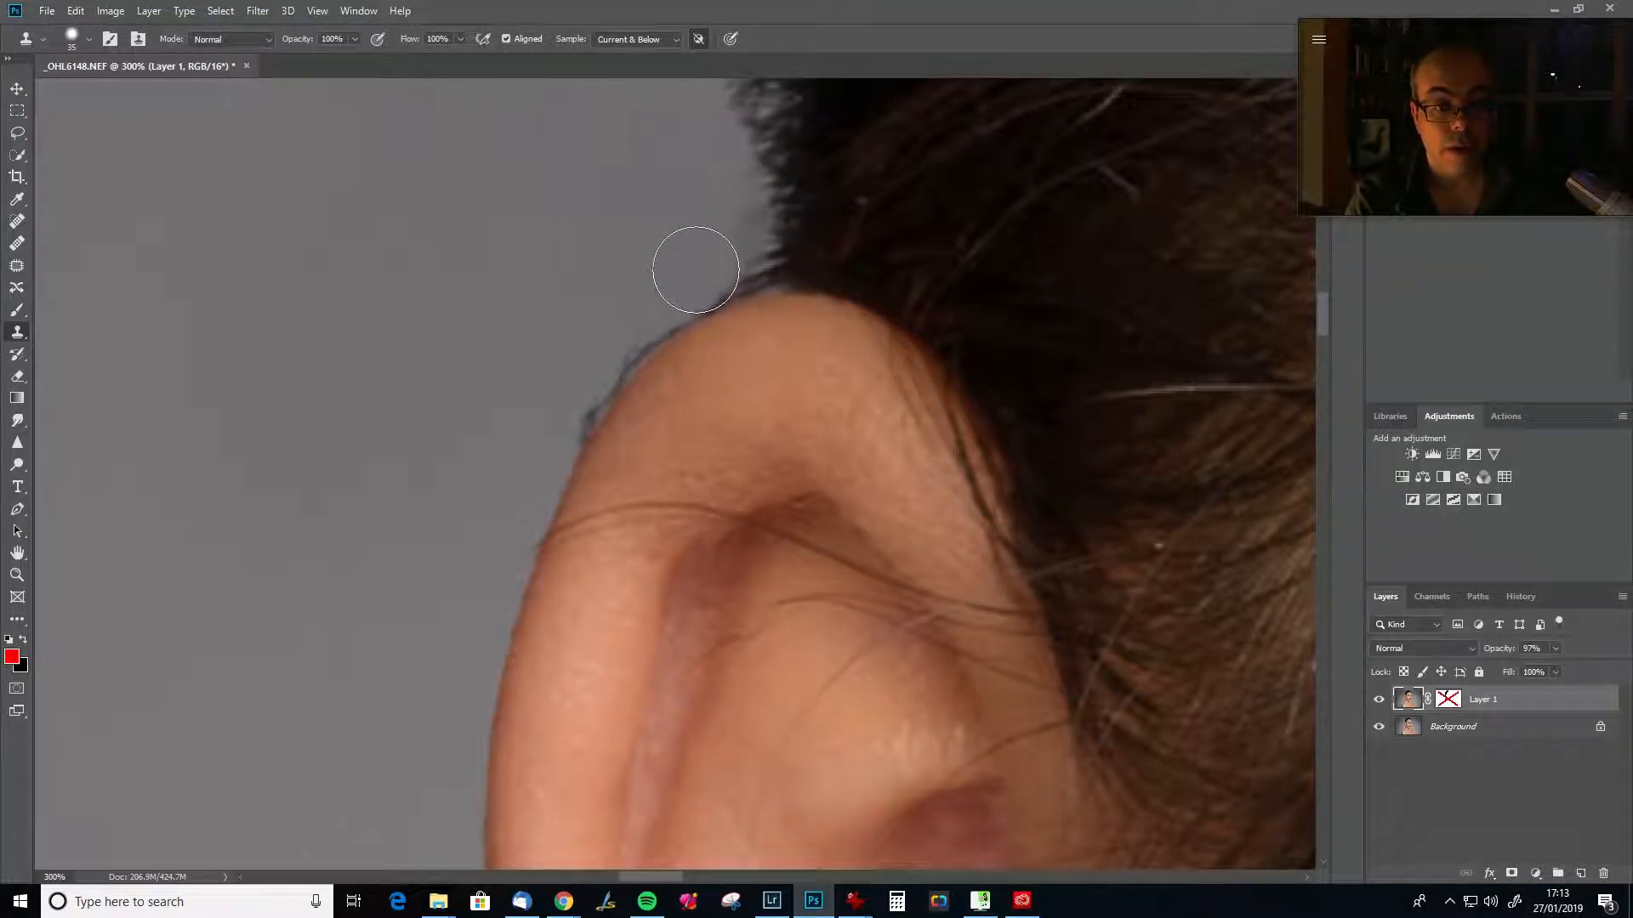
{"action": "key", "text": "alt"}
{"action": "left_click", "coordinate": [679, 273], "text": "alt"}
{"action": "mouse_move", "coordinate": [692, 267]}
{"action": "left_mouse_down"}
{"action": "mouse_move", "coordinate": [614, 325]}
{"action": "mouse_move", "coordinate": [539, 442]}
{"action": "mouse_move", "coordinate": [625, 314]}
{"action": "mouse_move", "coordinate": [740, 258]}
{"action": "mouse_move", "coordinate": [678, 251]}
{"action": "mouse_move", "coordinate": [592, 301]}
{"action": "mouse_move", "coordinate": [540, 484]}
{"action": "mouse_move", "coordinate": [552, 432]}
{"action": "mouse_move", "coordinate": [475, 503]}
{"action": "mouse_move", "coordinate": [494, 553]}
{"action": "left_mouse_up"}
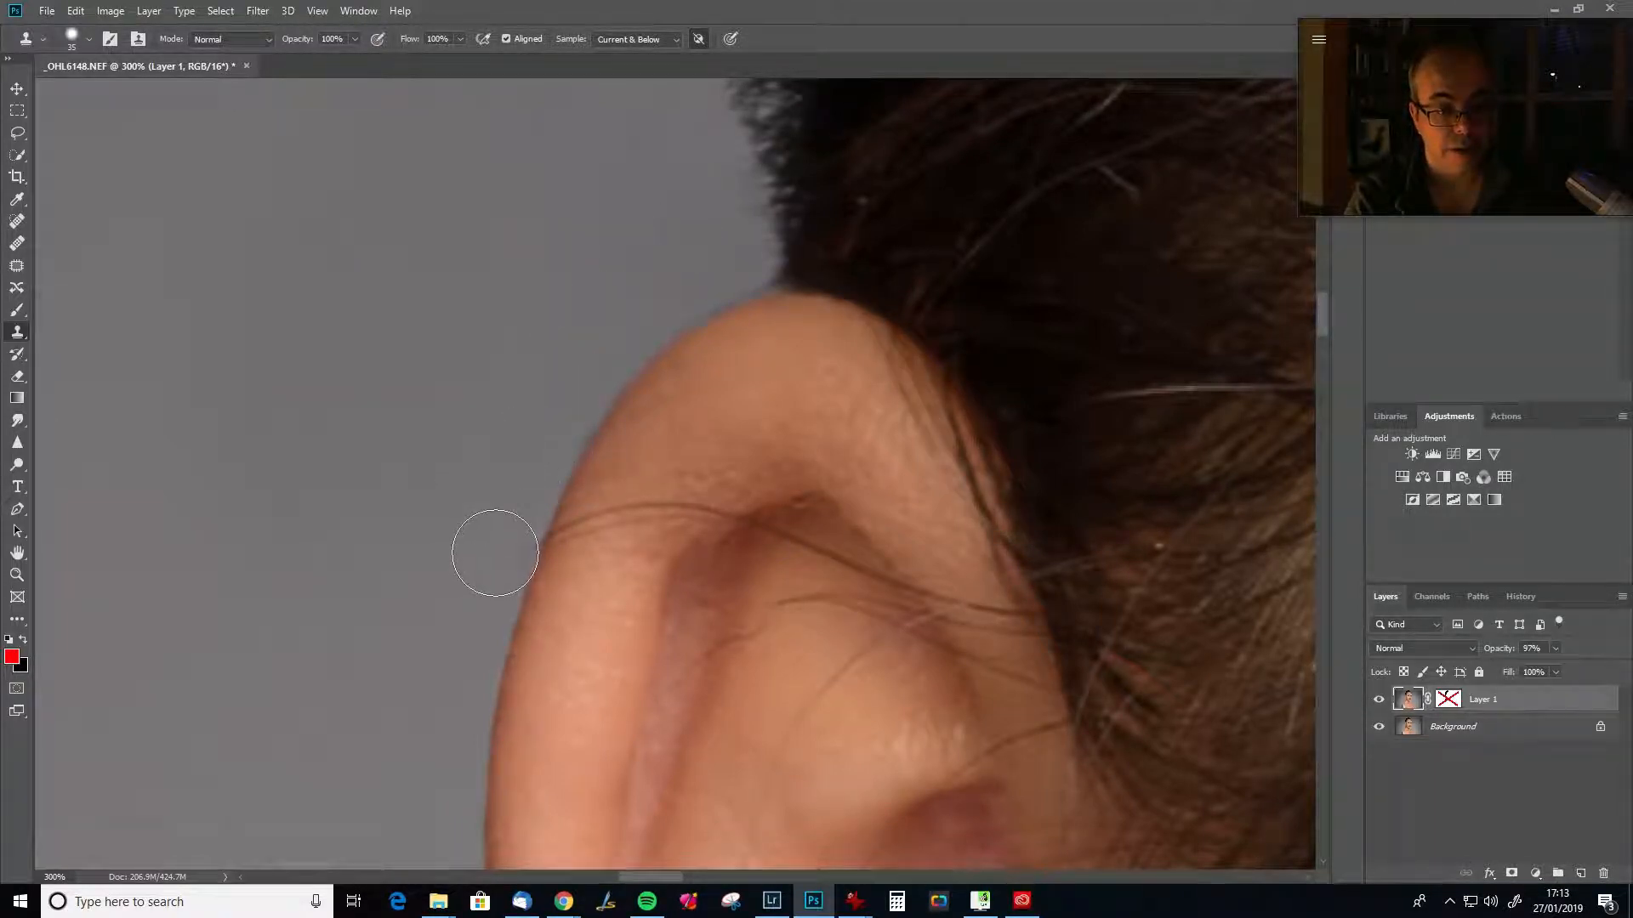
Clone backdrop over the dark speck on the ear's lower outer edge and over the uneven backdrop below the earlobe.
{"action": "left_click_drag", "start_coordinate": [565, 605], "coordinate": [604, 419]}
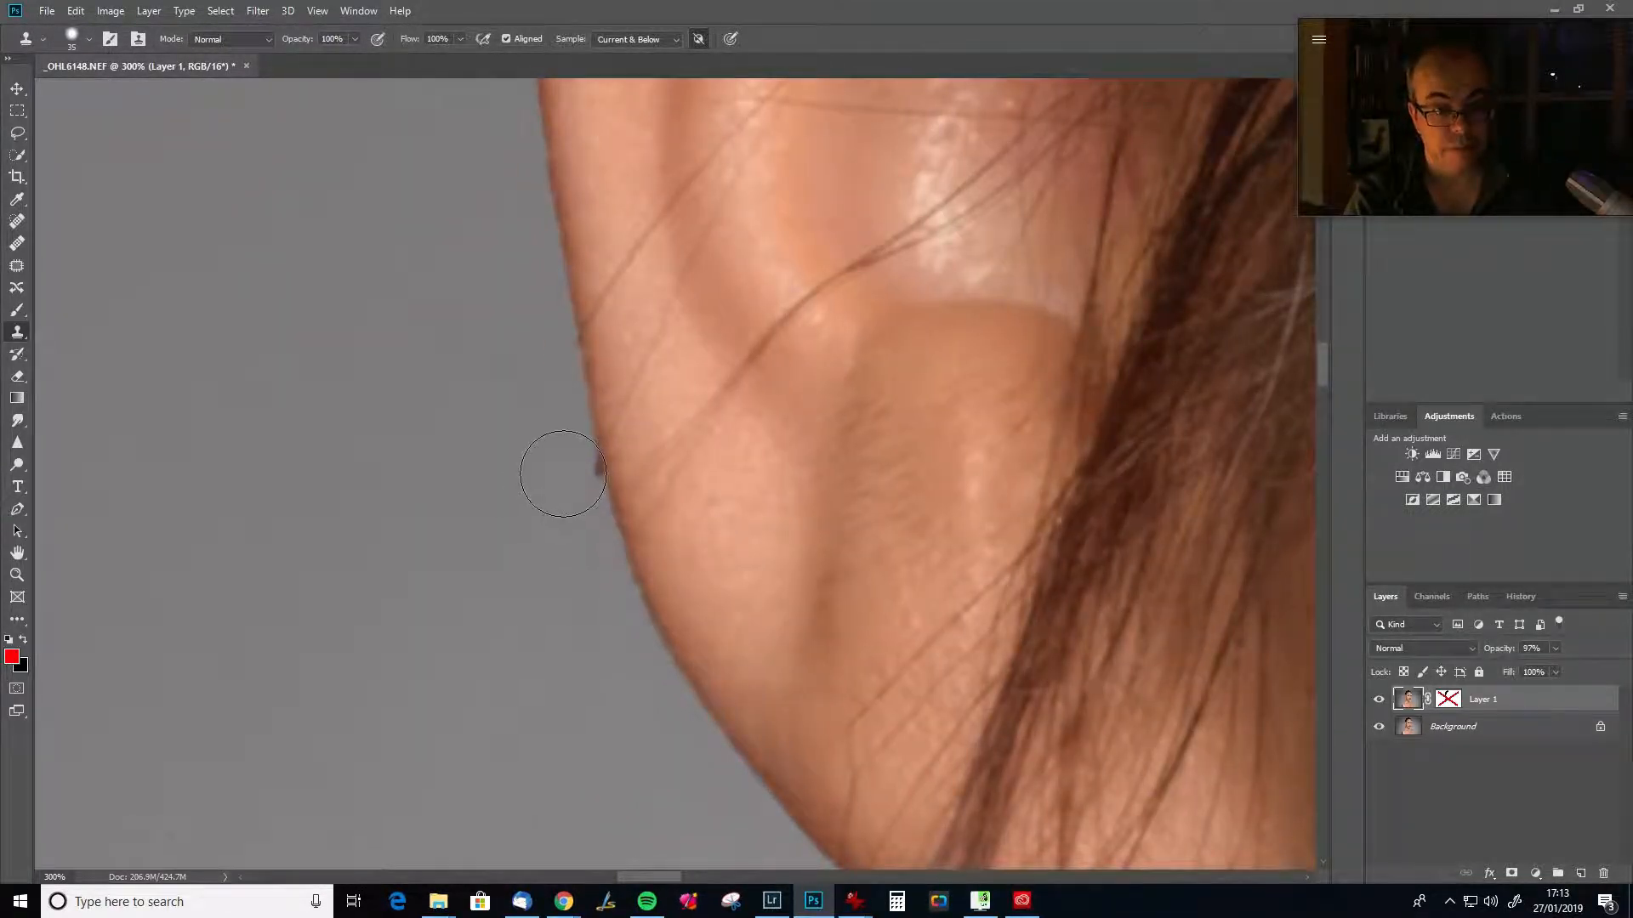
{"action": "left_click", "coordinate": [568, 469]}
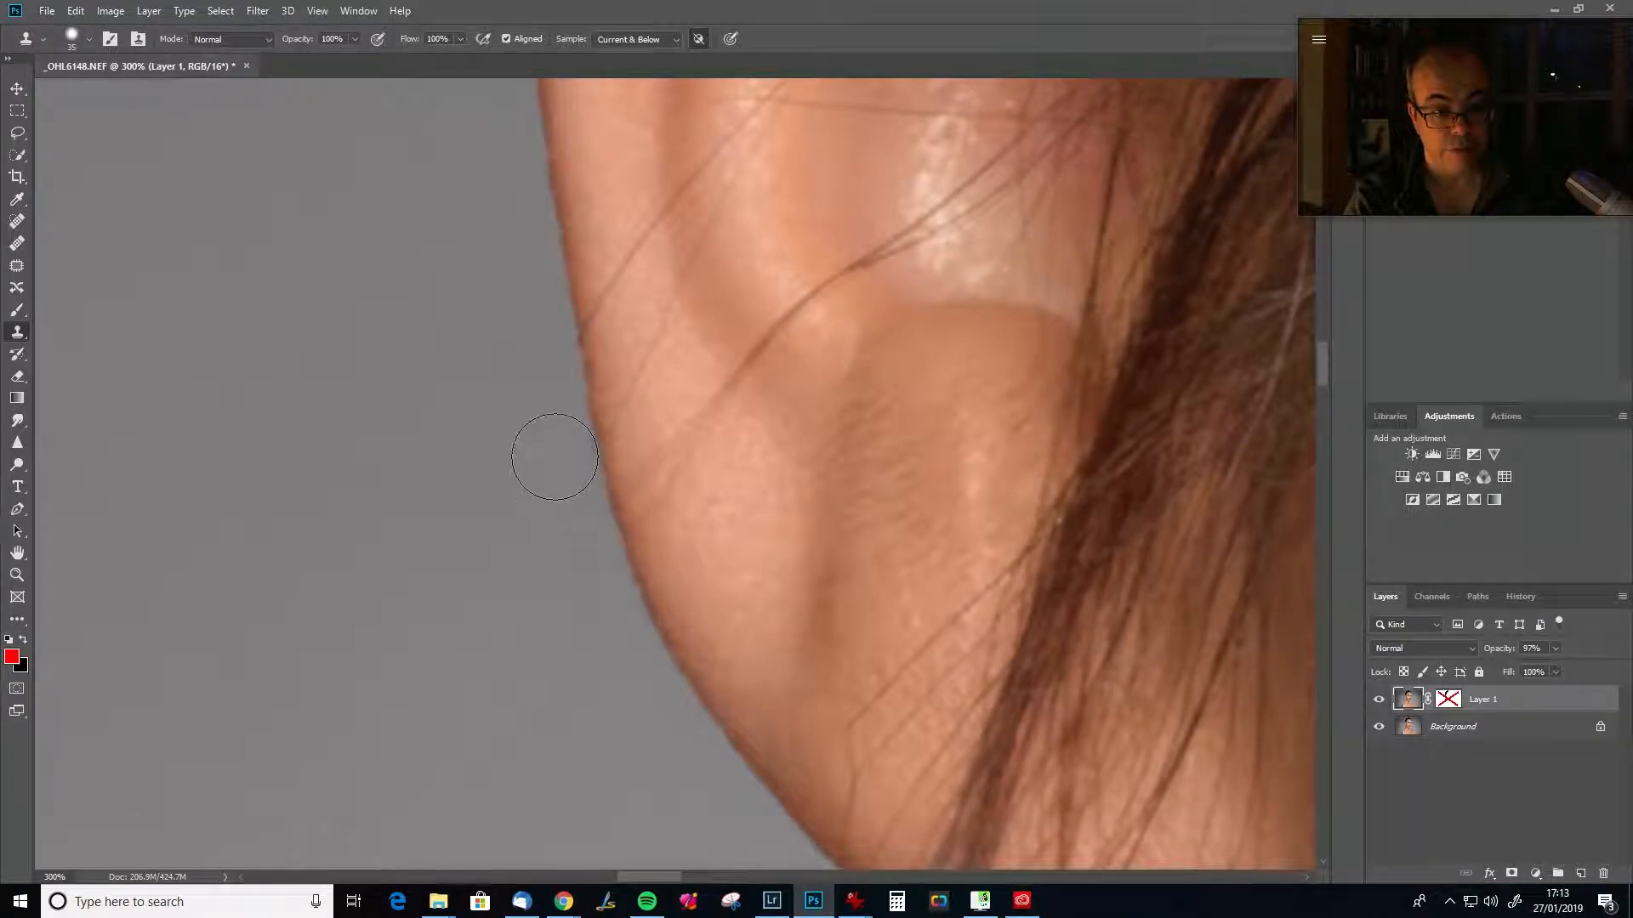
{"action": "mouse_move", "coordinate": [536, 635]}
{"action": "left_mouse_down"}
{"action": "mouse_move", "coordinate": [538, 474]}
{"action": "mouse_move", "coordinate": [467, 484]}
{"action": "left_mouse_up"}
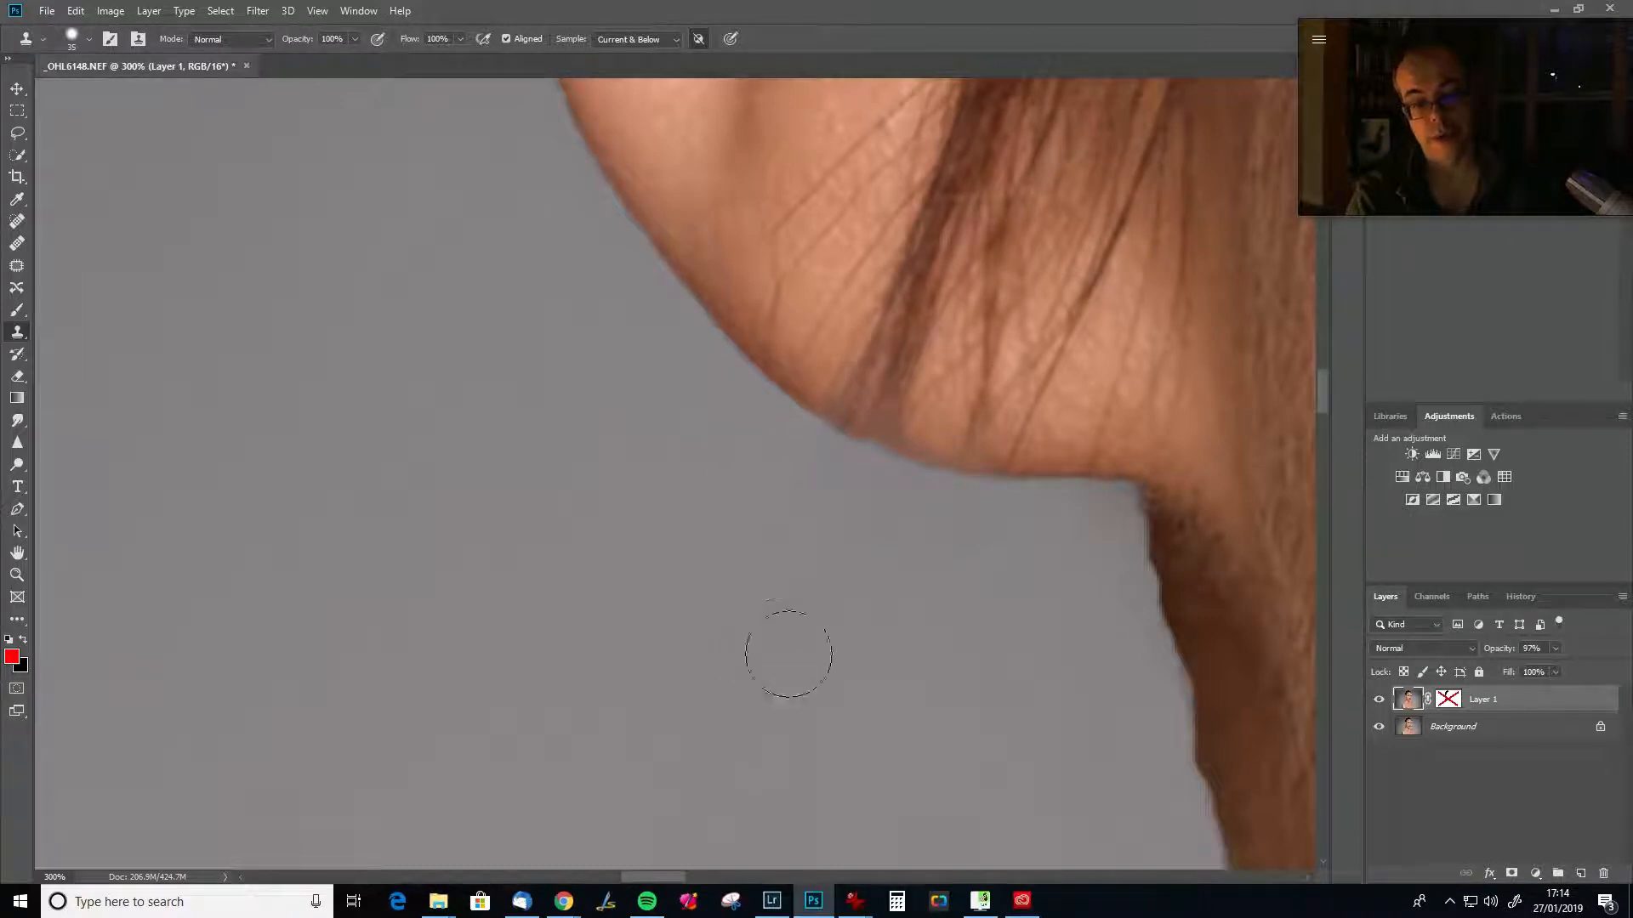
{"action": "left_click_drag", "start_coordinate": [879, 638], "coordinate": [931, 502]}
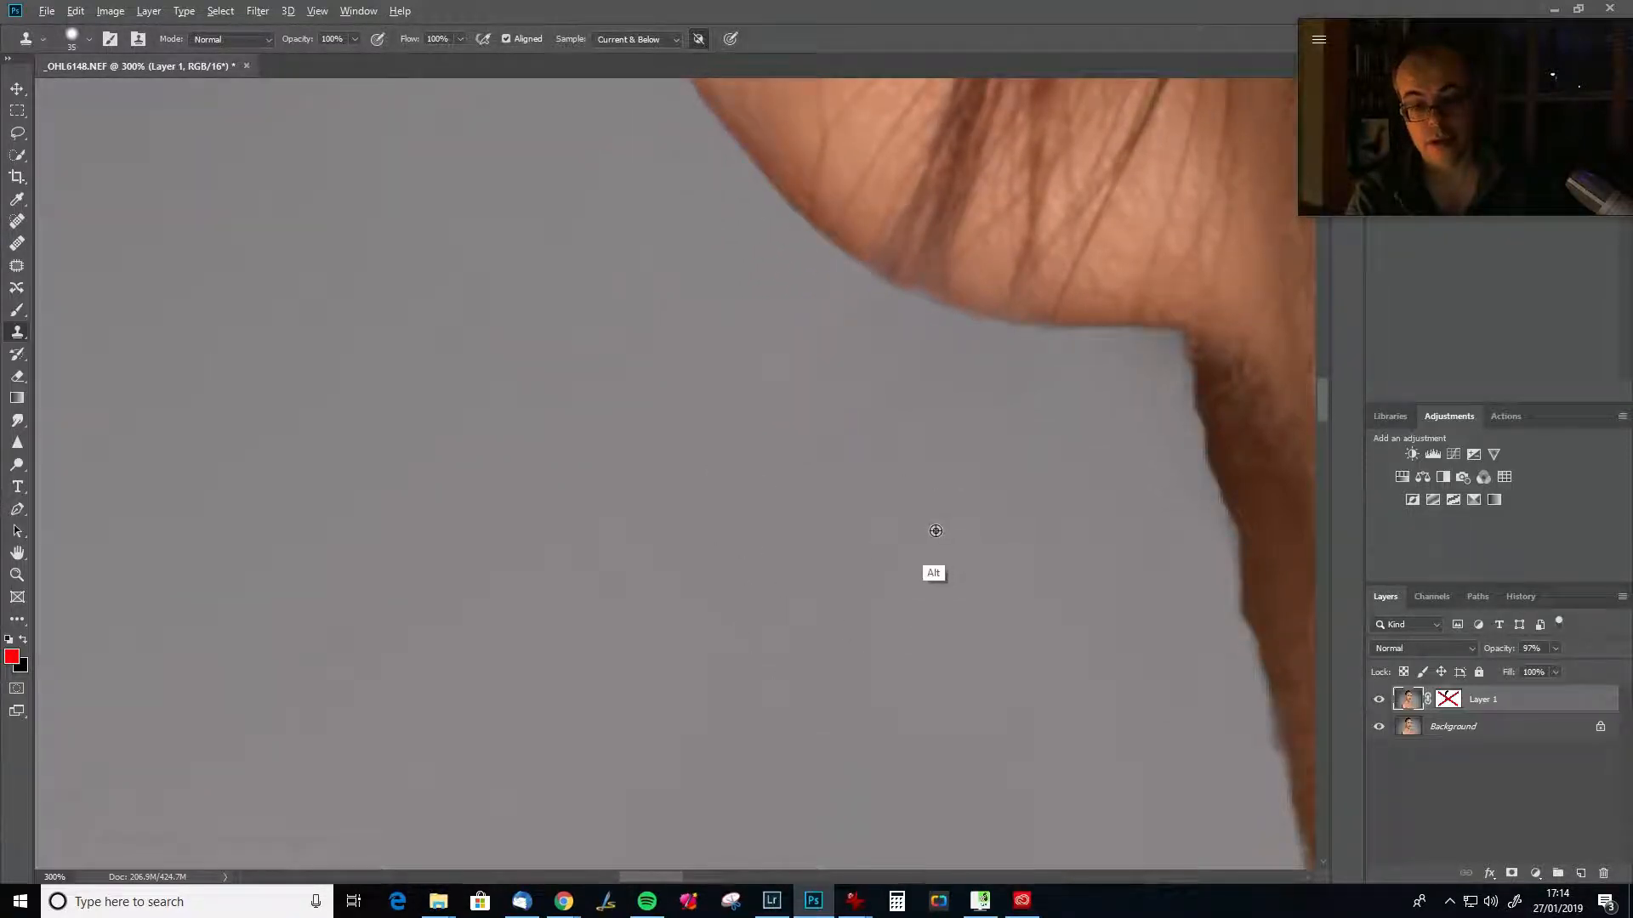
{"action": "left_click", "coordinate": [561, 539], "text": "alt"}
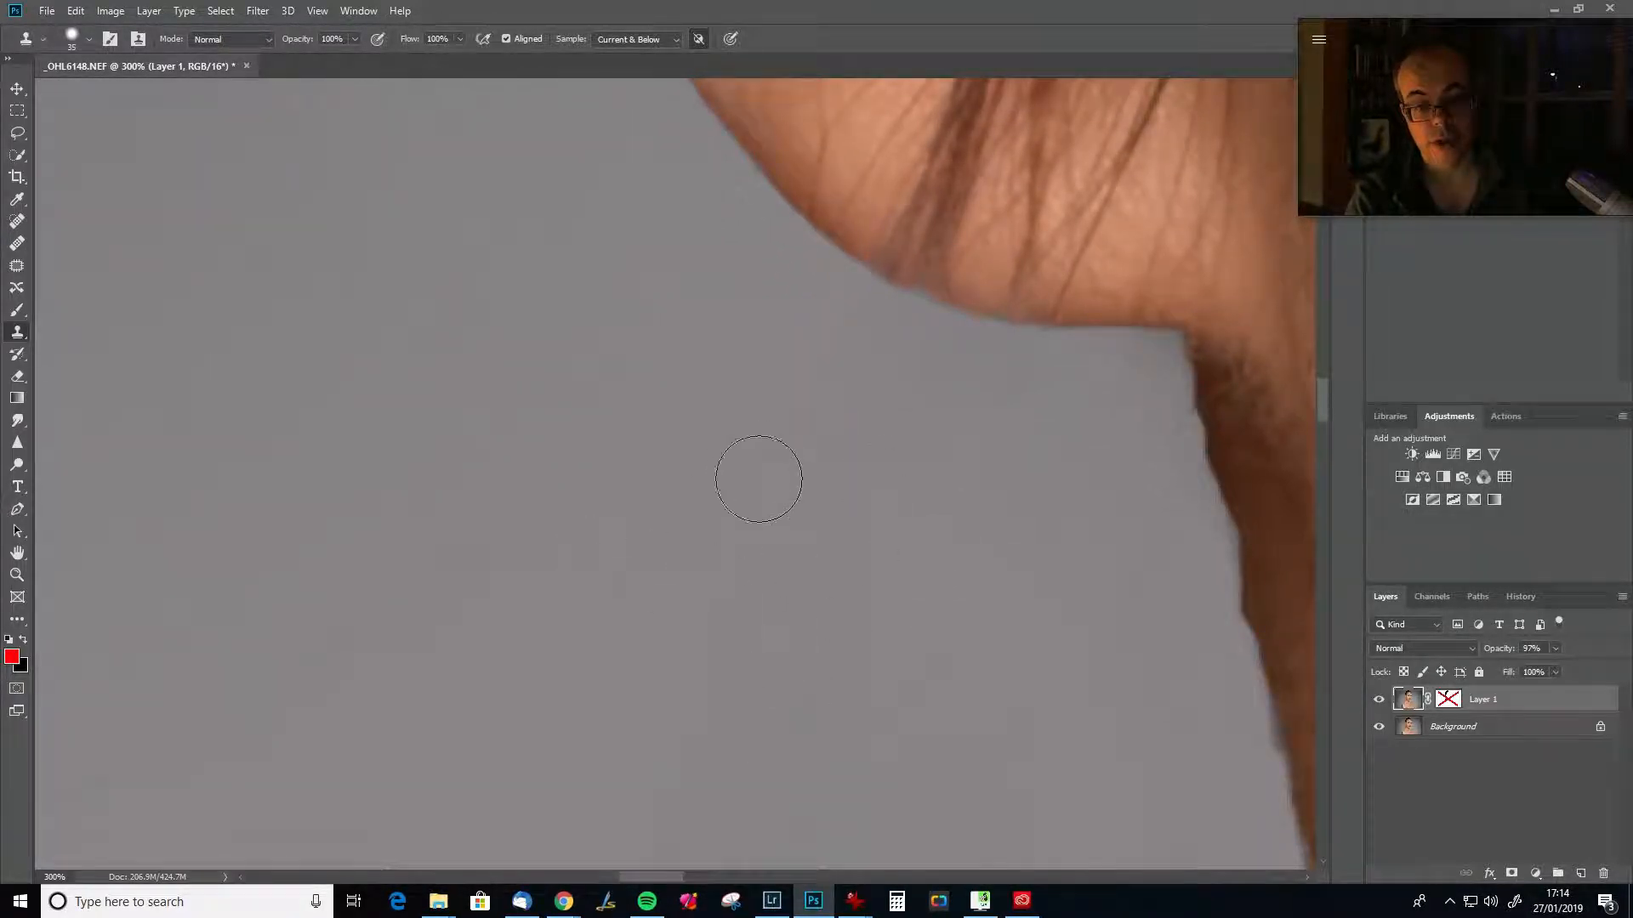
{"action": "left_click", "coordinate": [1075, 612], "text": "alt"}
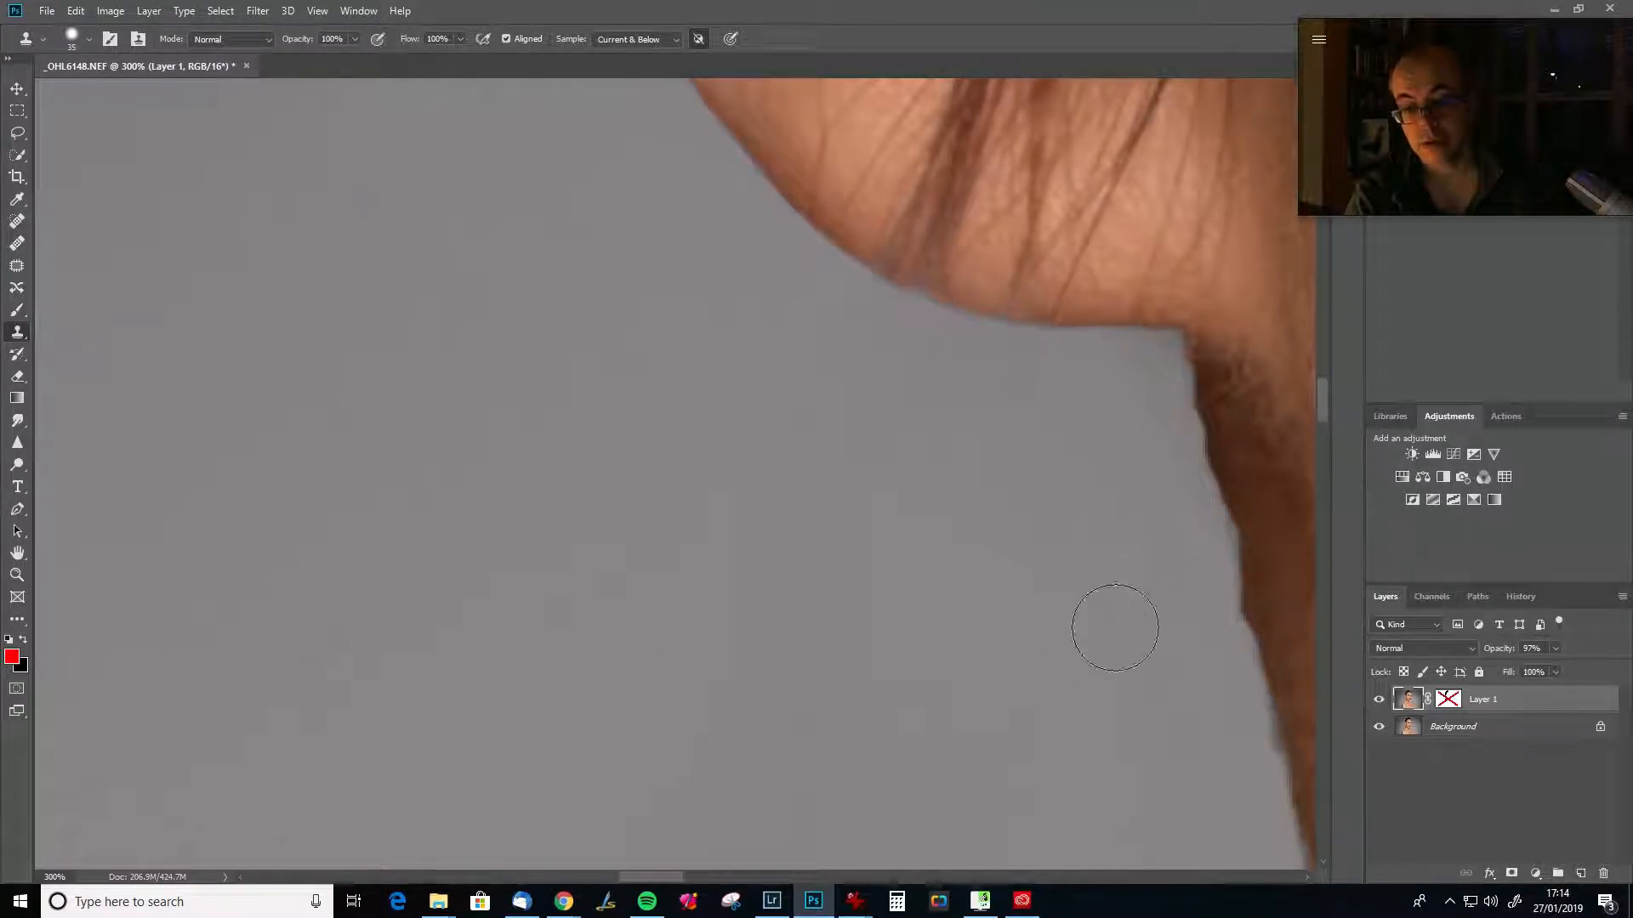
{"action": "left_click", "coordinate": [933, 711], "text": "alt"}
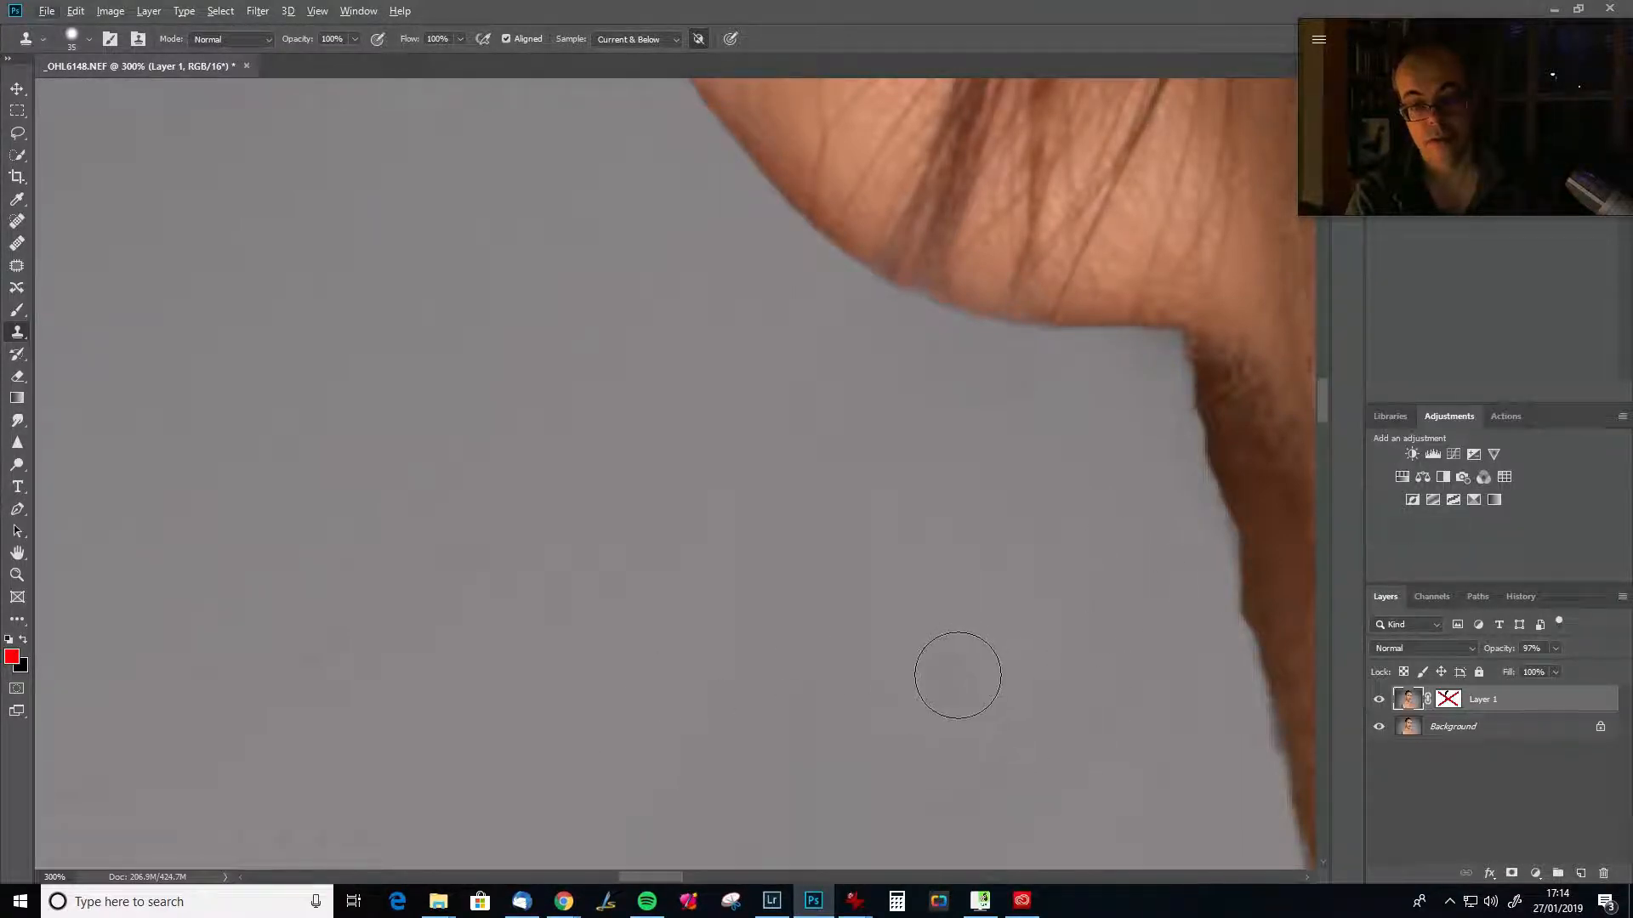
{"action": "left_click_drag", "start_coordinate": [958, 676], "coordinate": [987, 423]}
{"action": "left_click", "coordinate": [612, 437], "text": "alt"}
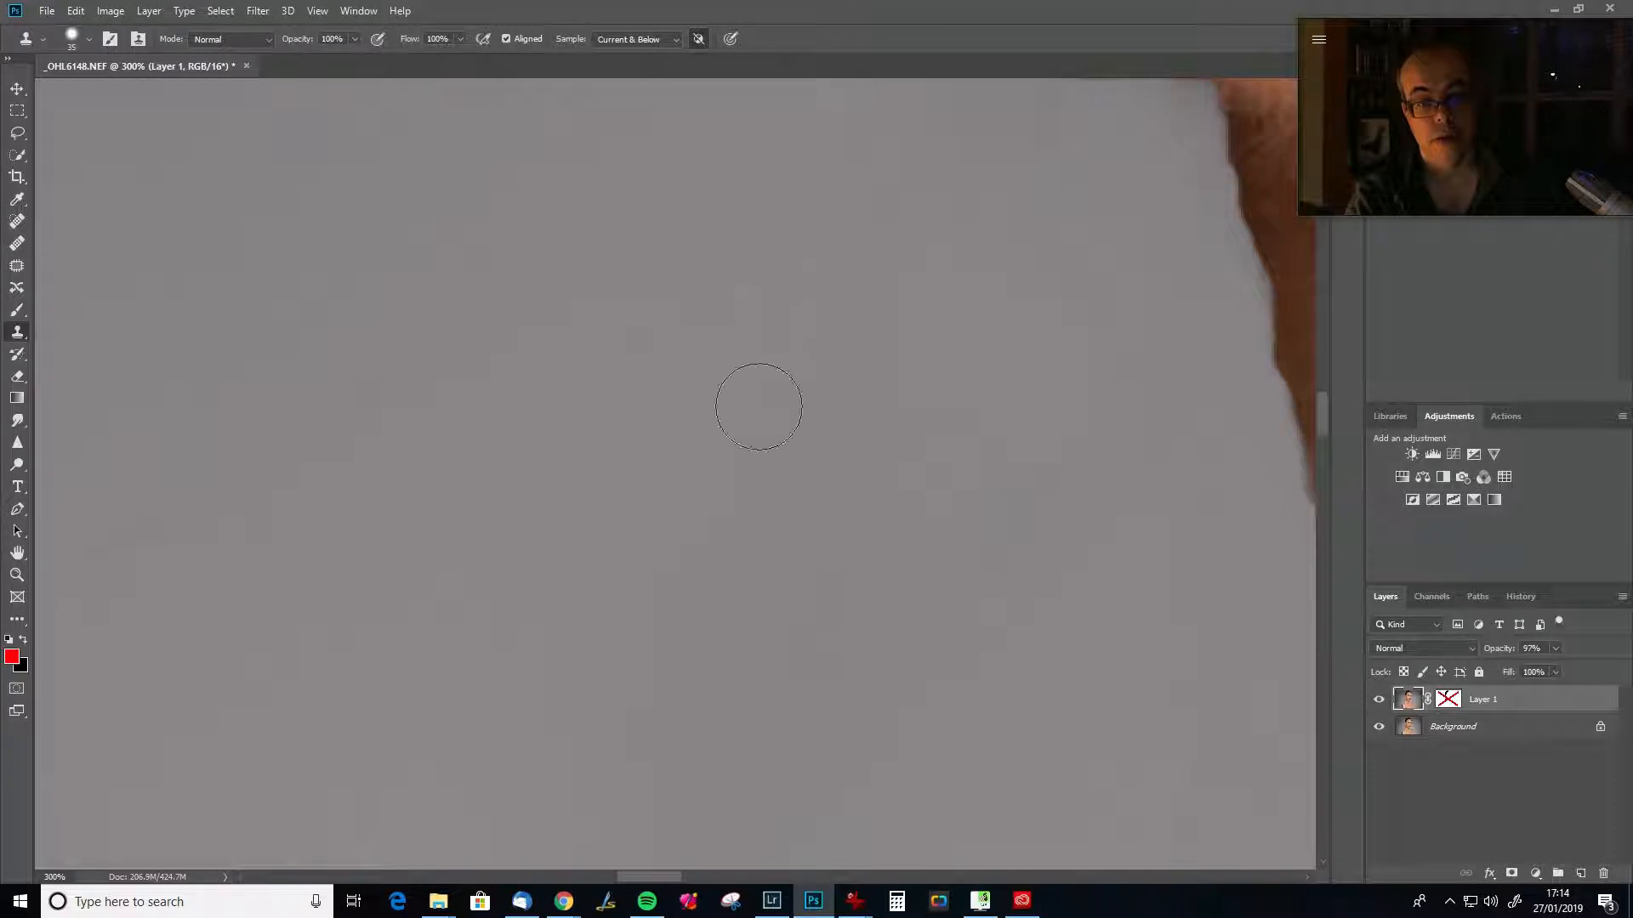
{"action": "left_click", "coordinate": [937, 335], "text": "alt"}
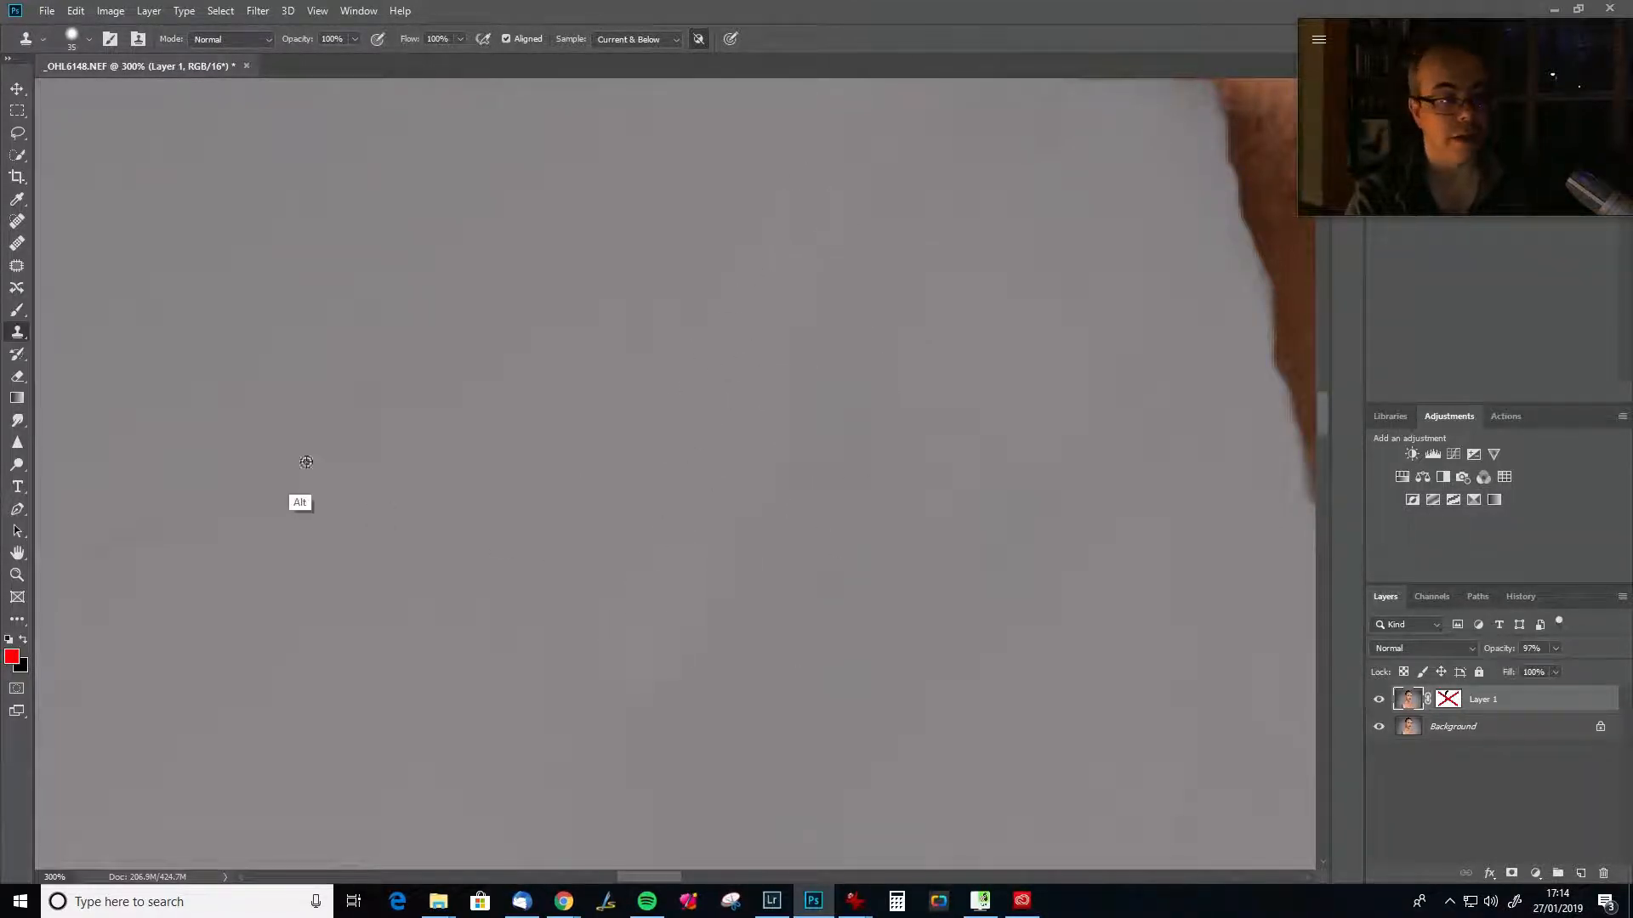
Fit the whole portrait in view and compare before and after by hiding and reshowing Layer 1.
{"action": "left_click_drag", "start_coordinate": [295, 547], "coordinate": [647, 493]}
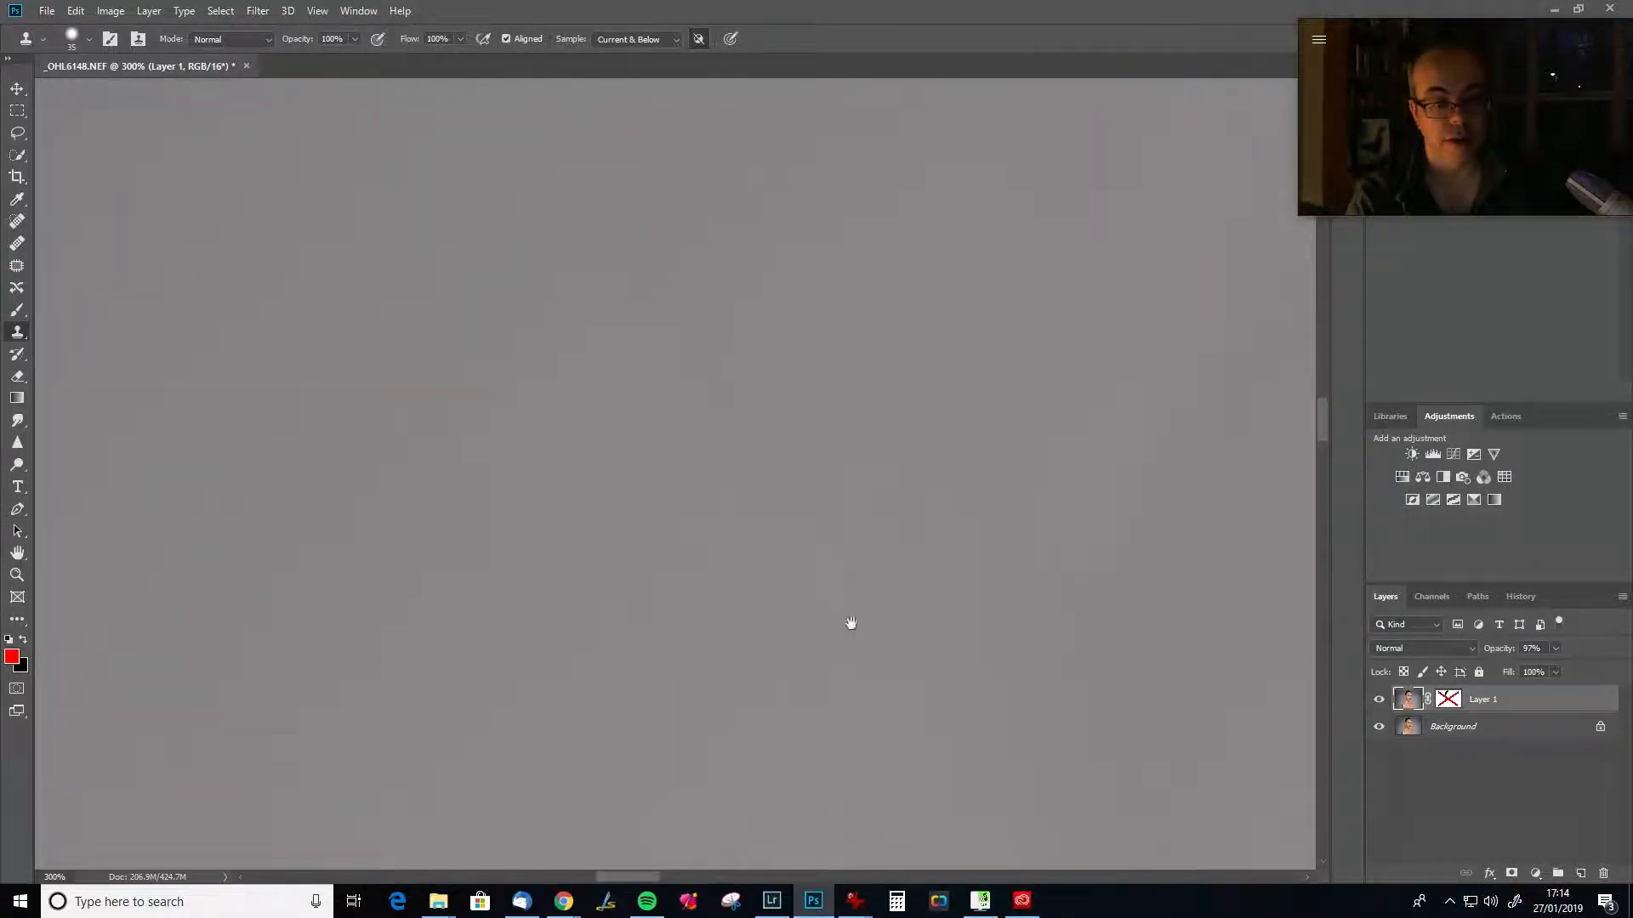
{"action": "scroll", "coordinate": [791, 485], "scroll_direction": "right", "scroll_amount": 3}
{"action": "scroll", "coordinate": [849, 670], "scroll_direction": "right", "scroll_amount": 10}
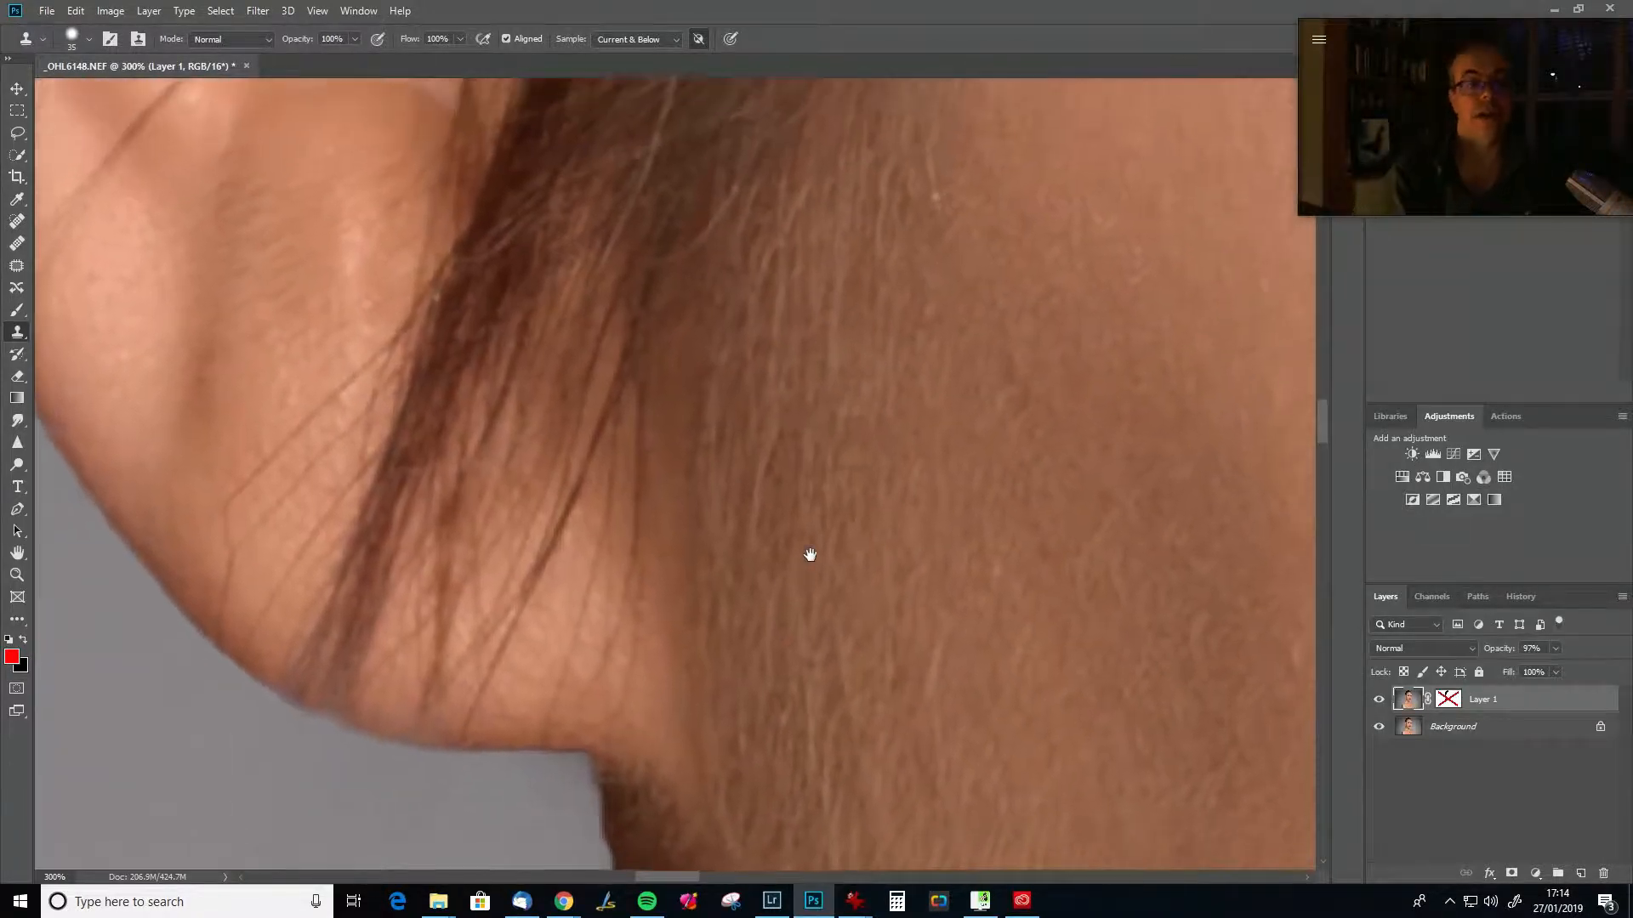
{"action": "key", "text": "ctrl+0"}
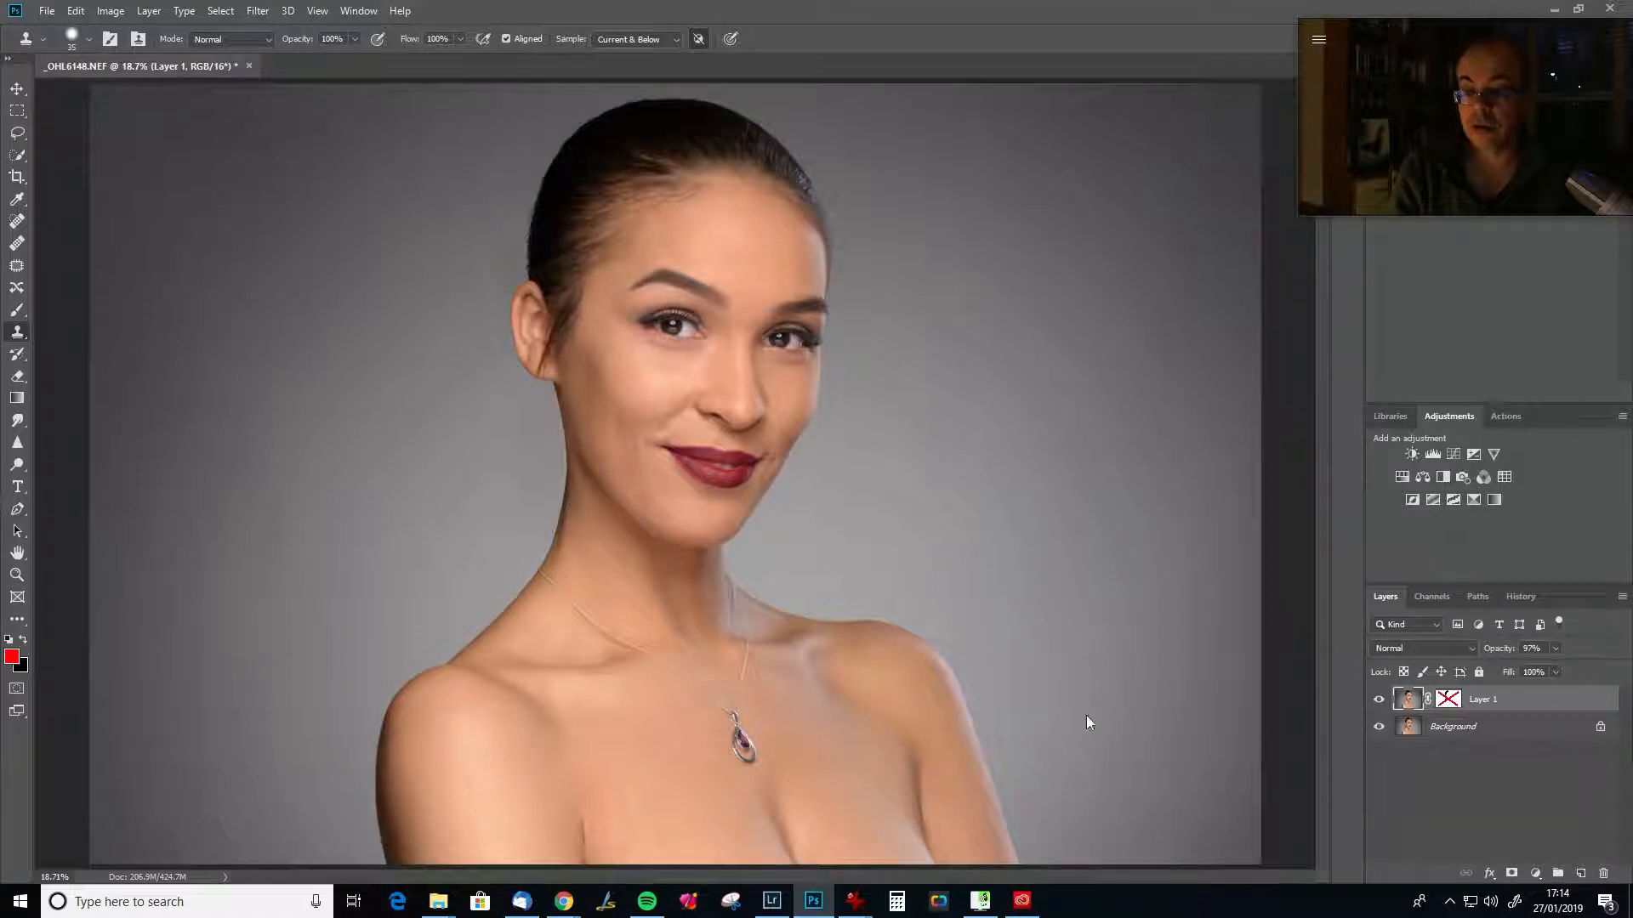
{"action": "left_click", "coordinate": [1379, 699]}
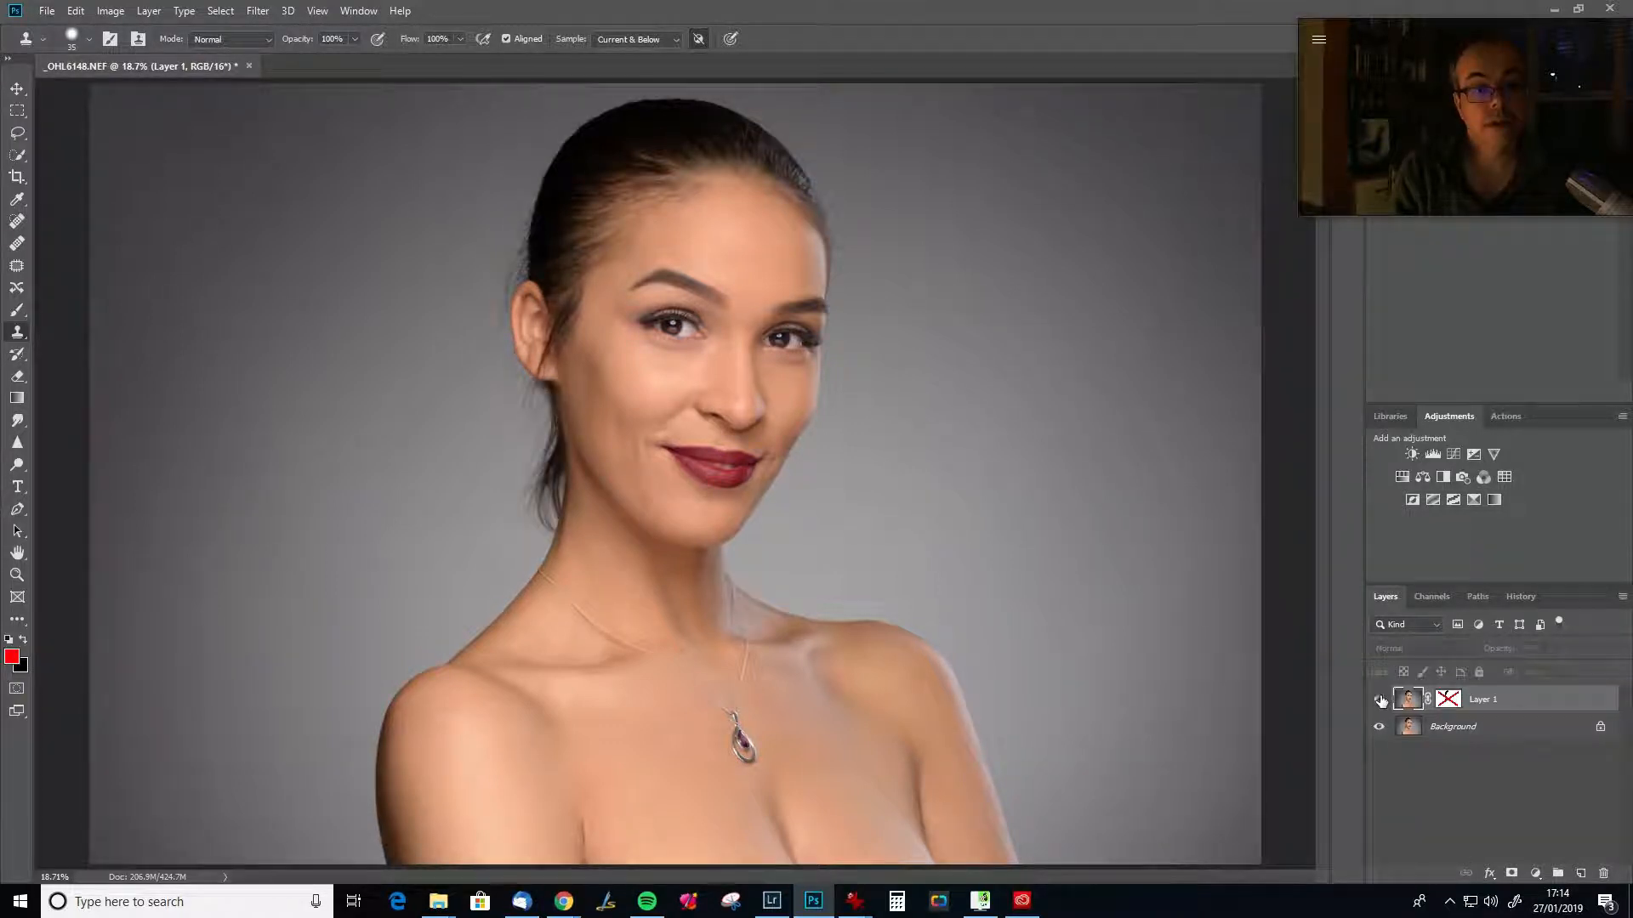
{"action": "left_click", "coordinate": [1379, 700]}
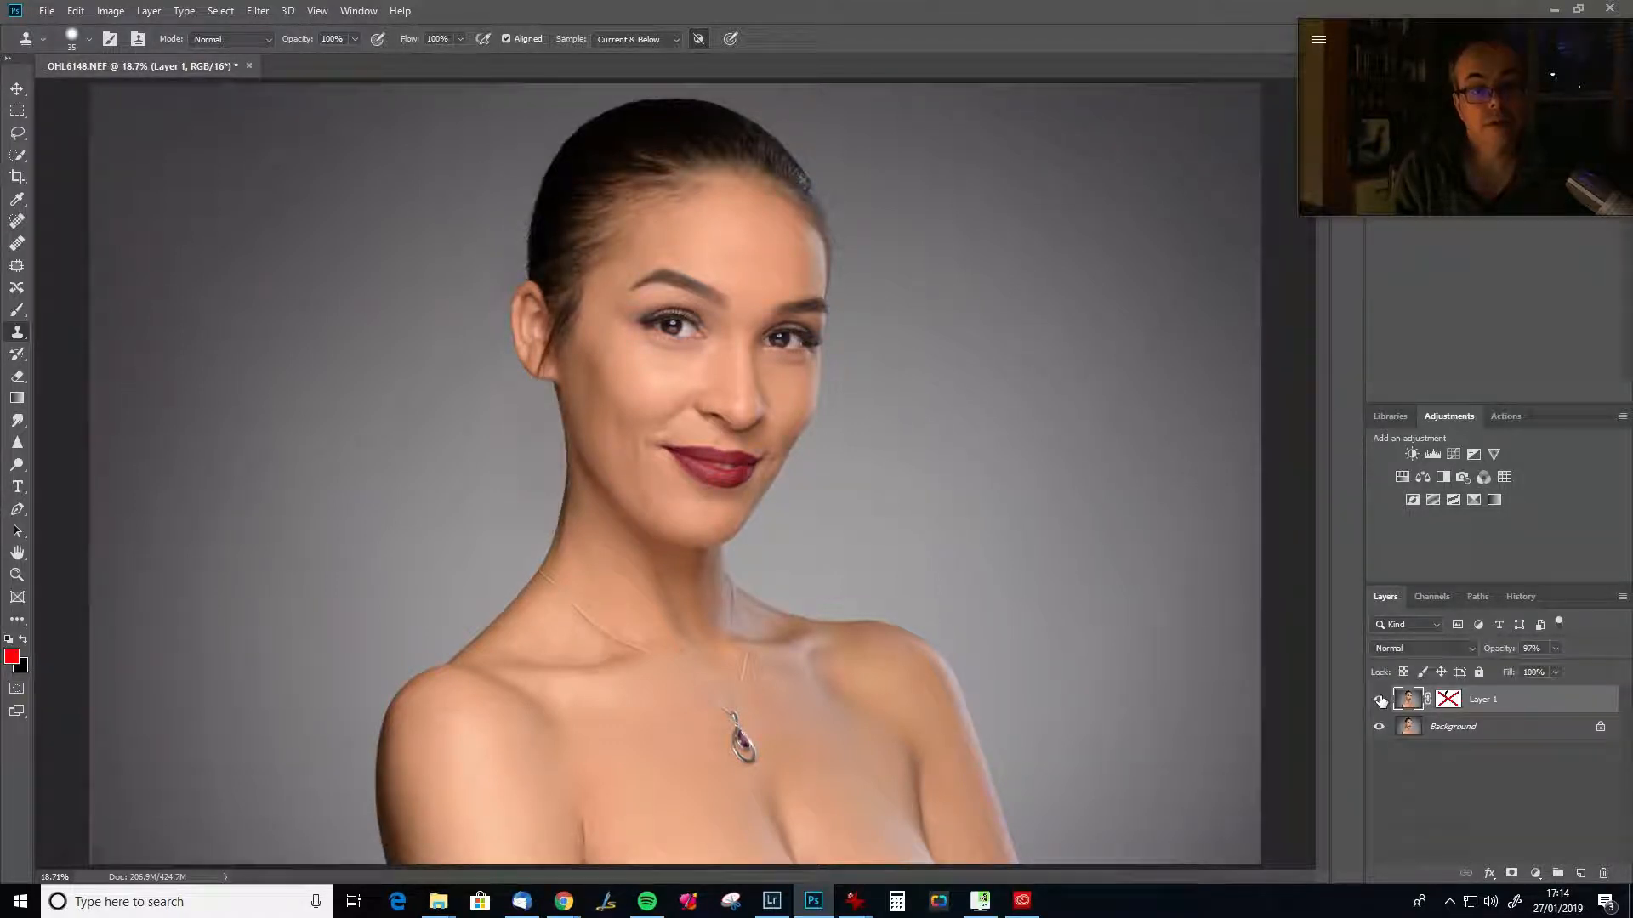
Compare the portrait with Layer 1's layer mask on and off, leaving the mask enabled.
{"action": "right_click", "coordinate": [1449, 699]}
{"action": "left_click", "coordinate": [1494, 708]}
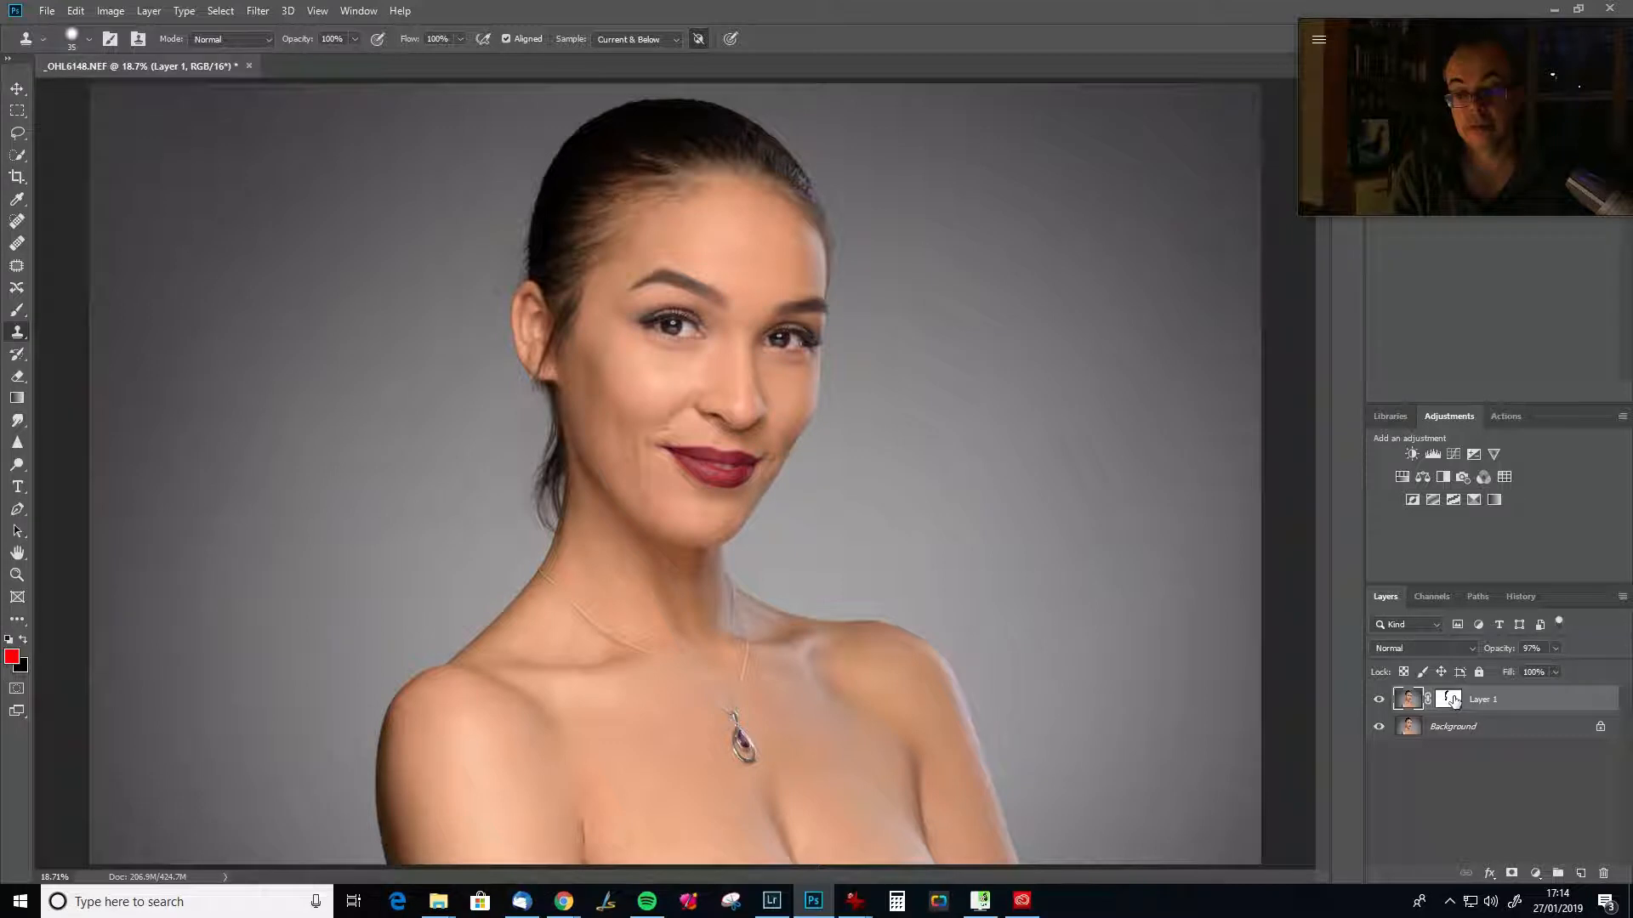
{"action": "right_click", "coordinate": [1453, 699]}
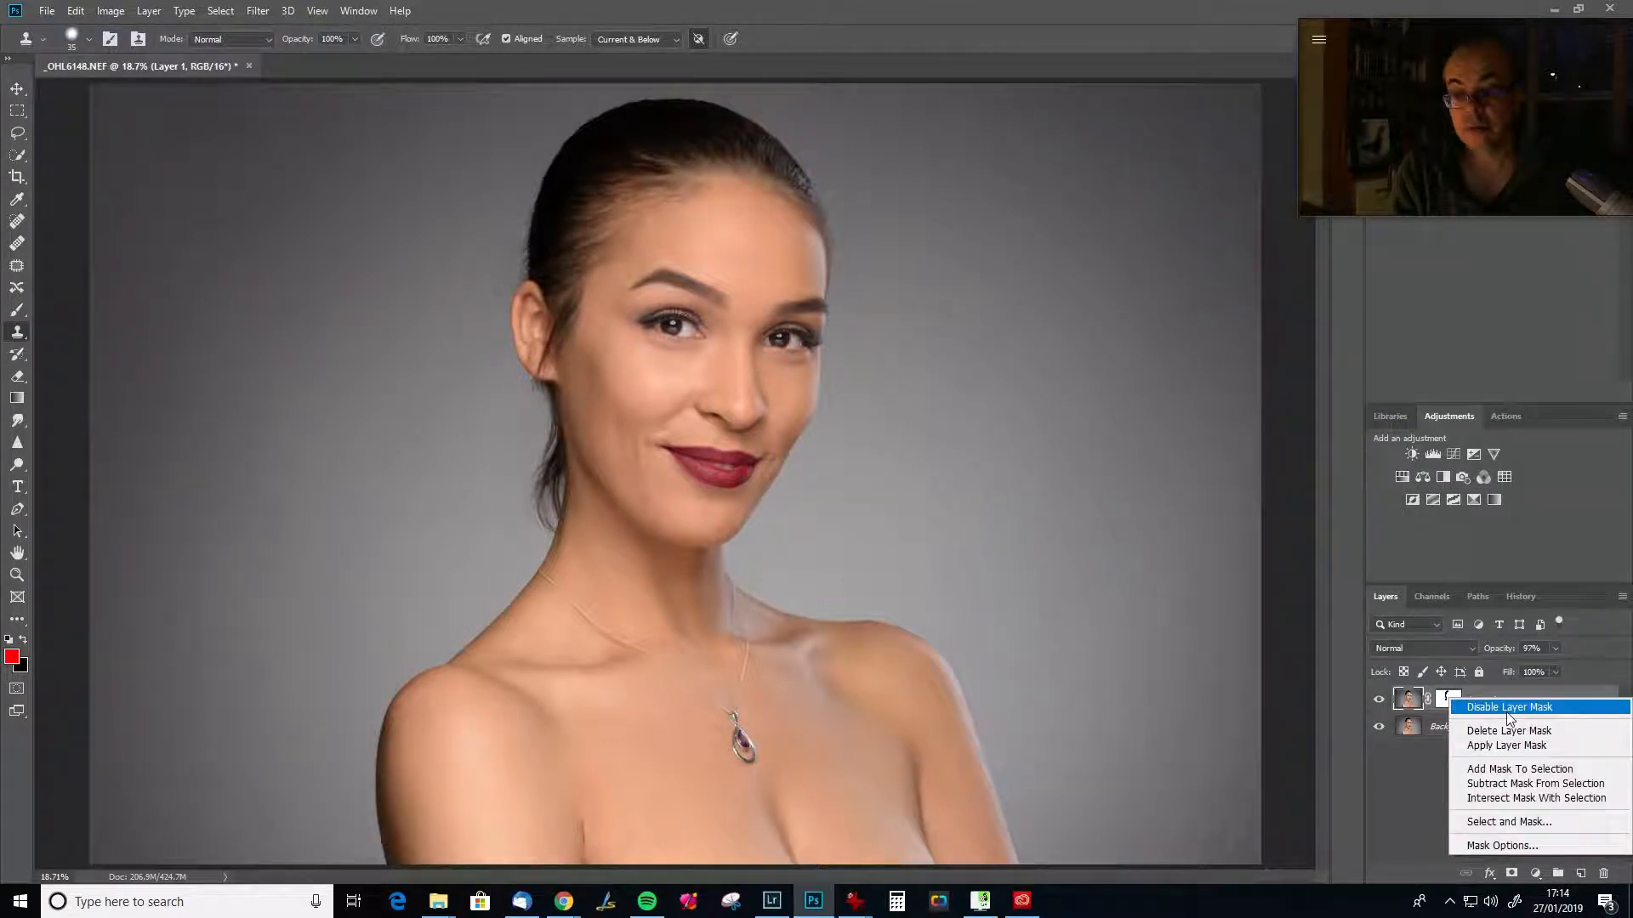
{"action": "left_click", "coordinate": [1497, 703]}
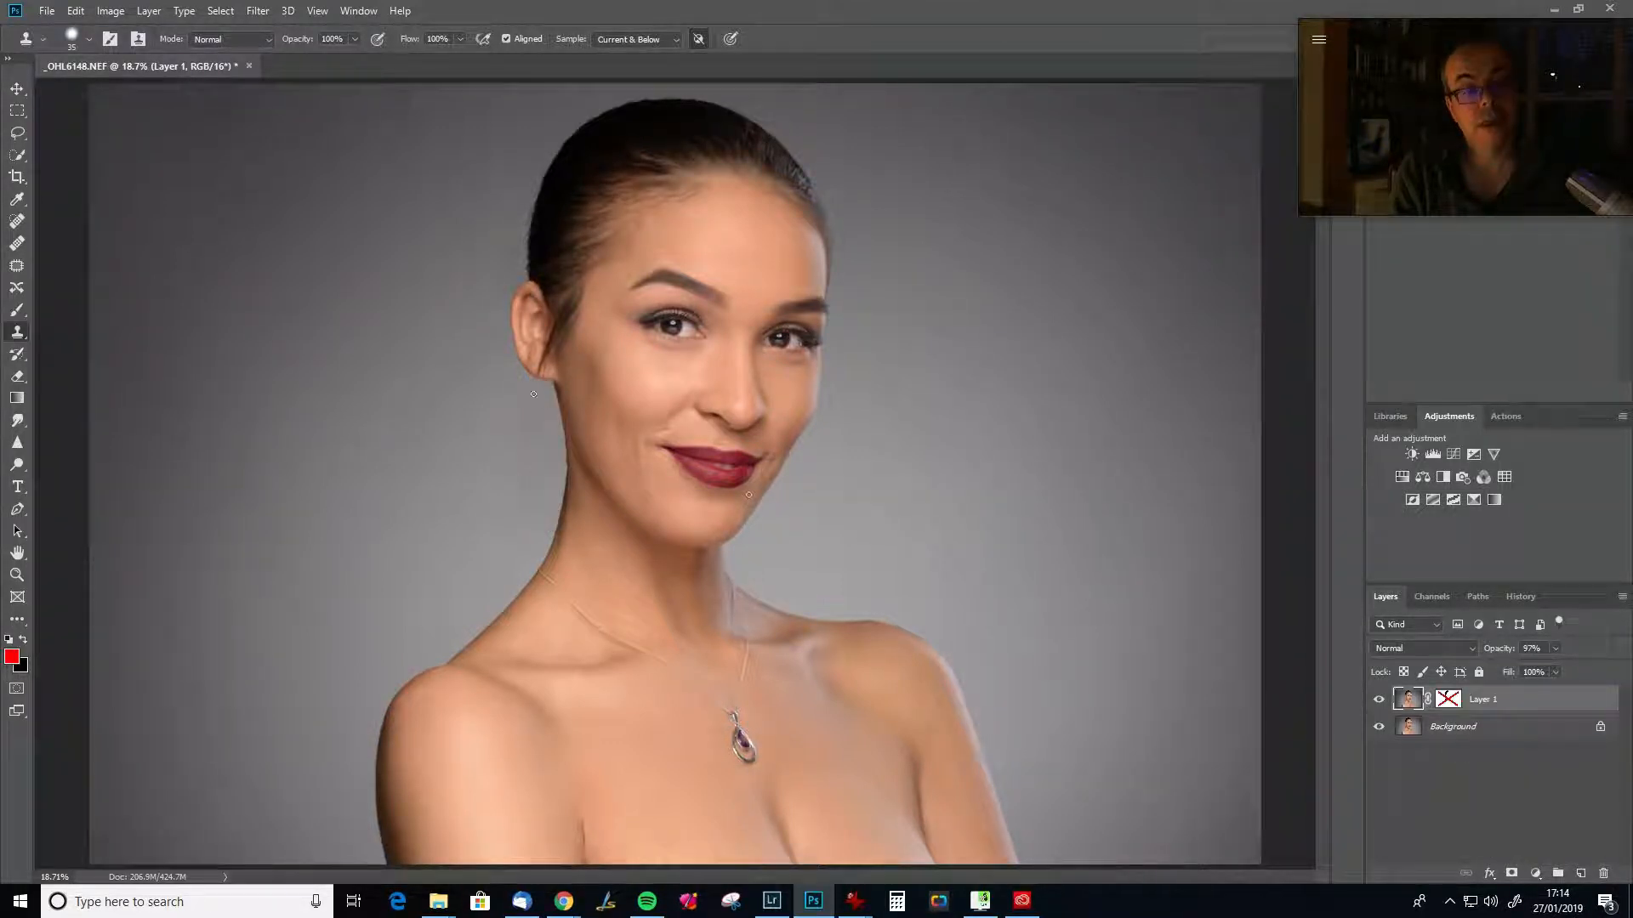
{"action": "right_click", "coordinate": [1448, 700]}
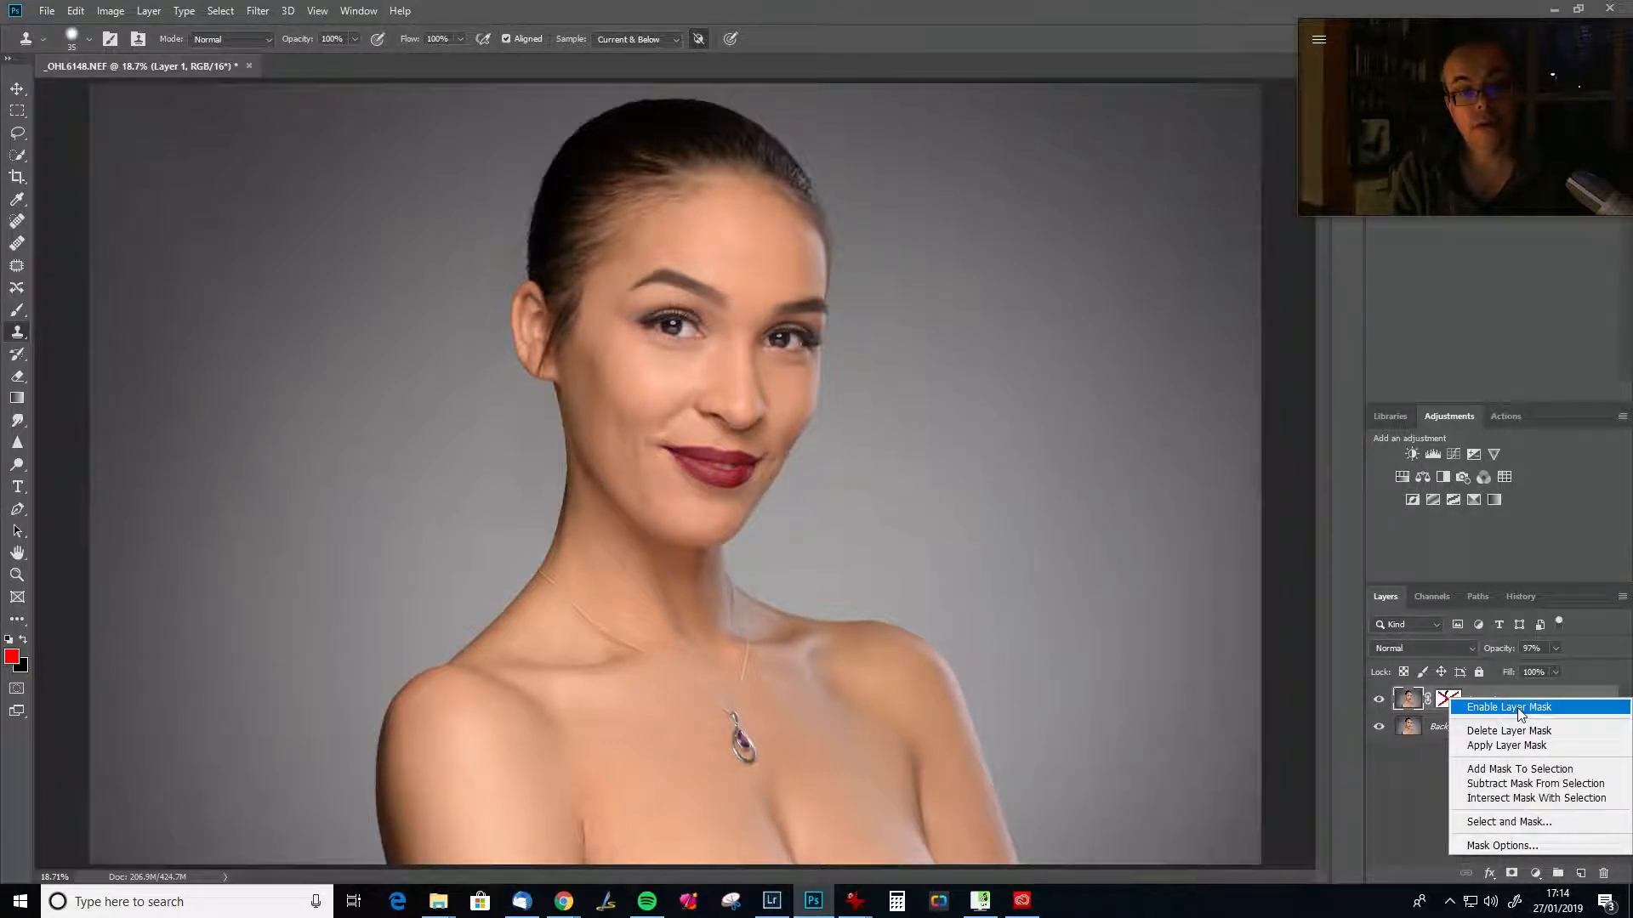
{"action": "left_click", "coordinate": [1521, 710]}
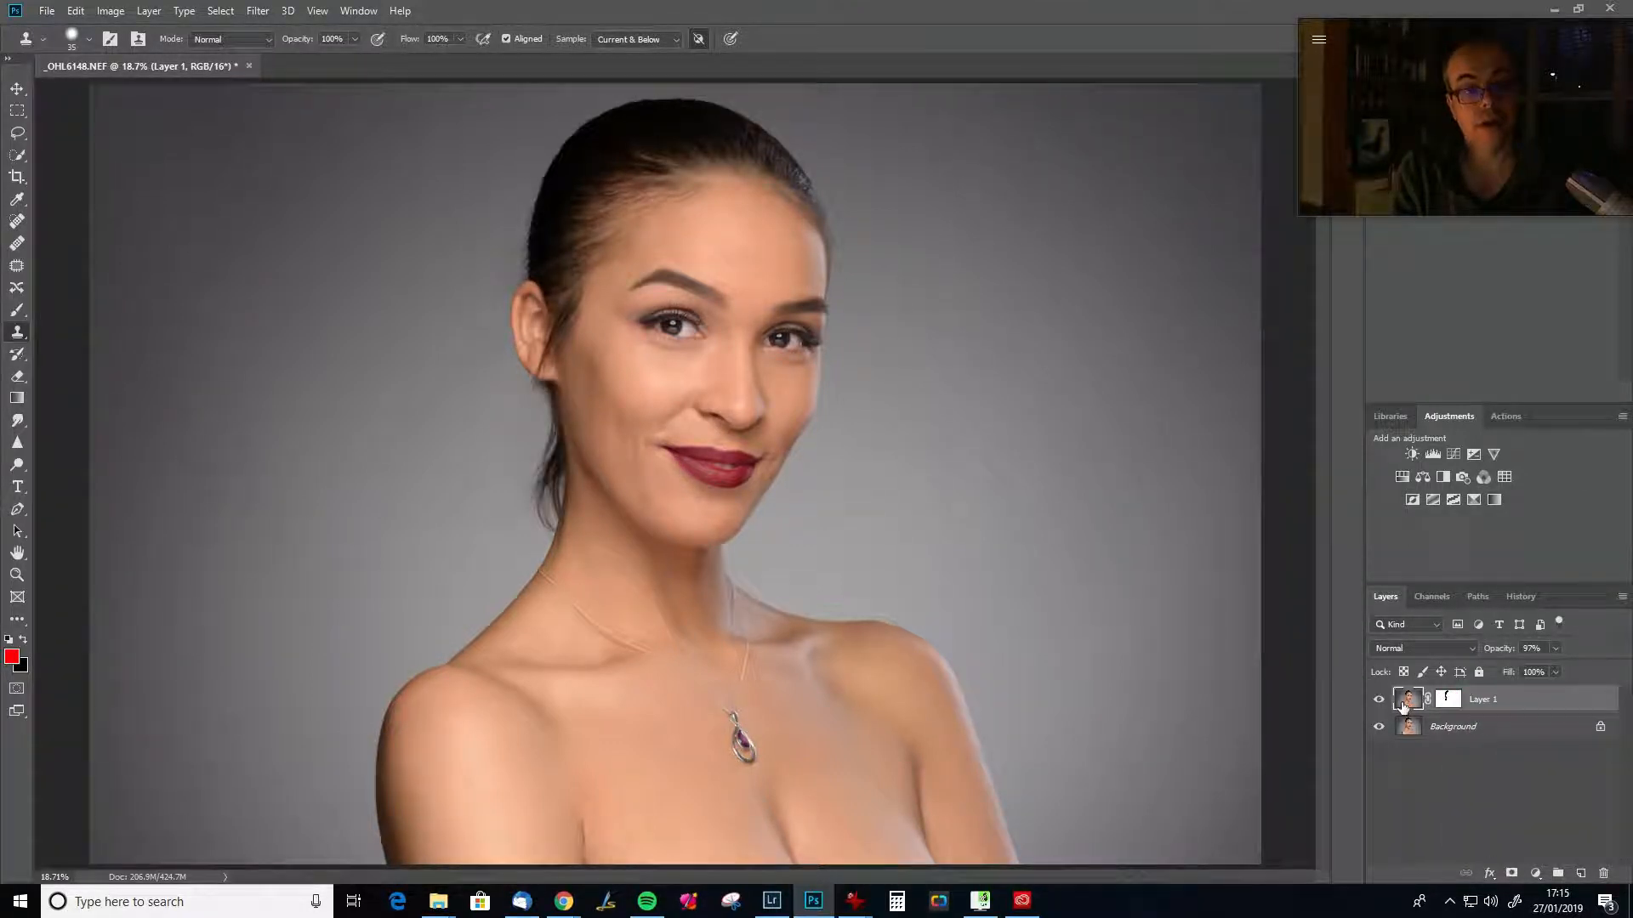
Target Layer 1's layer mask at 50% zoom and fill it with white.
{"action": "key", "text": "ctrl+plus"}
{"action": "key", "text": "ctrl+plus"}
{"action": "key", "text": "ctrl+plus"}
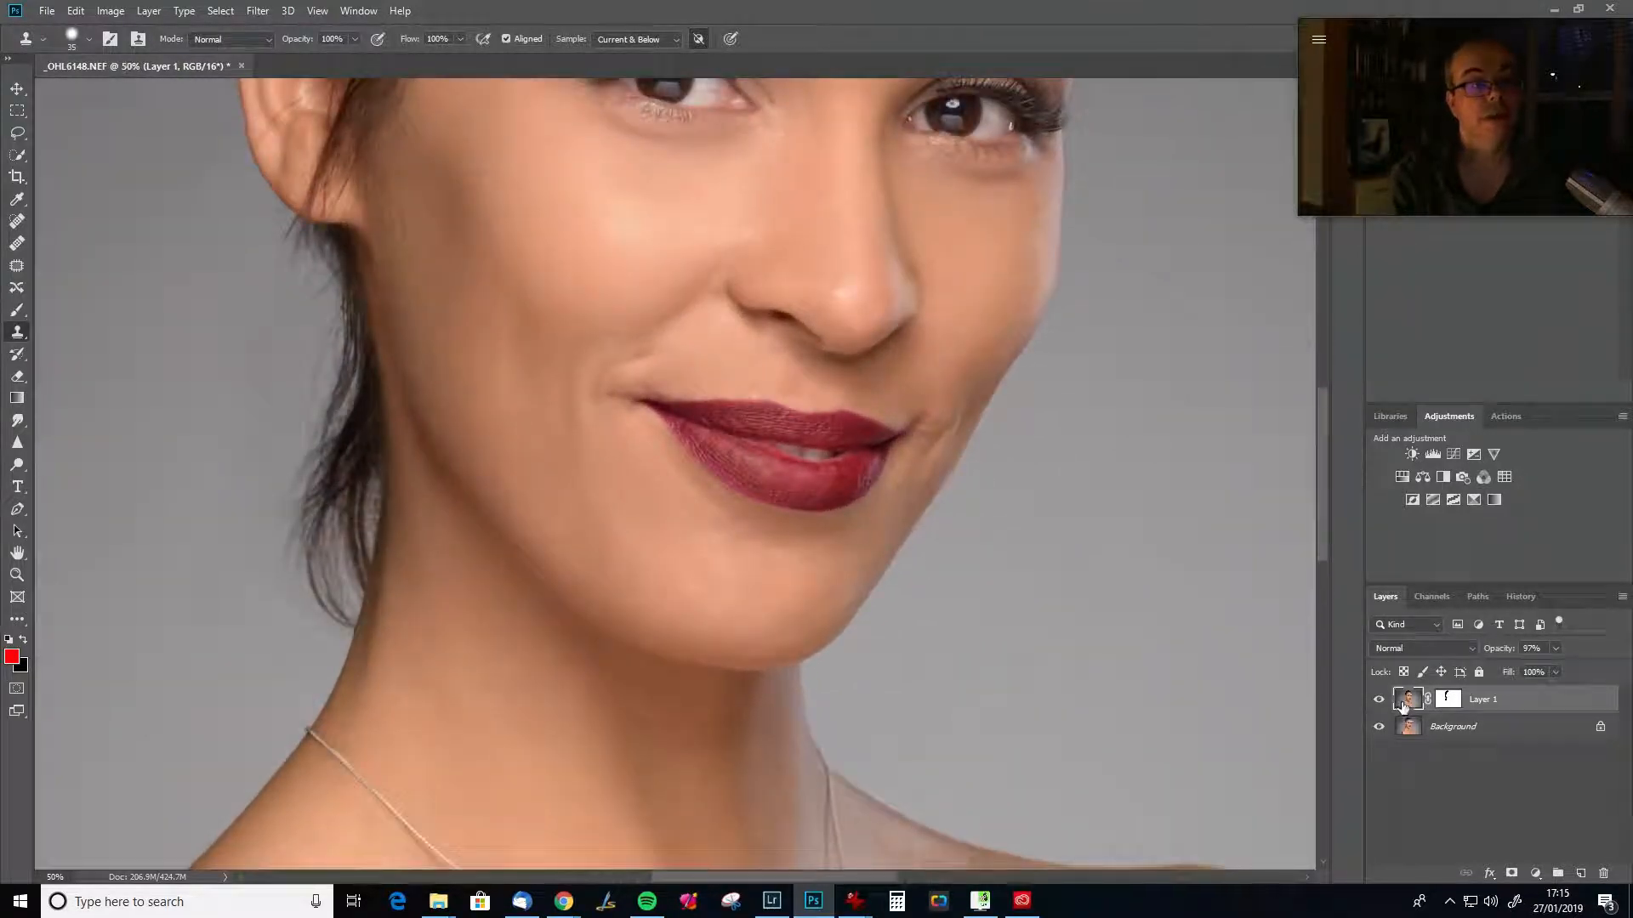
{"action": "left_click_drag", "start_coordinate": [459, 394], "coordinate": [772, 515]}
{"action": "key", "text": "bracketright"}
{"action": "key", "text": "bracketright"}
{"action": "key", "text": "bracketright"}
{"action": "key", "text": "bracketright"}
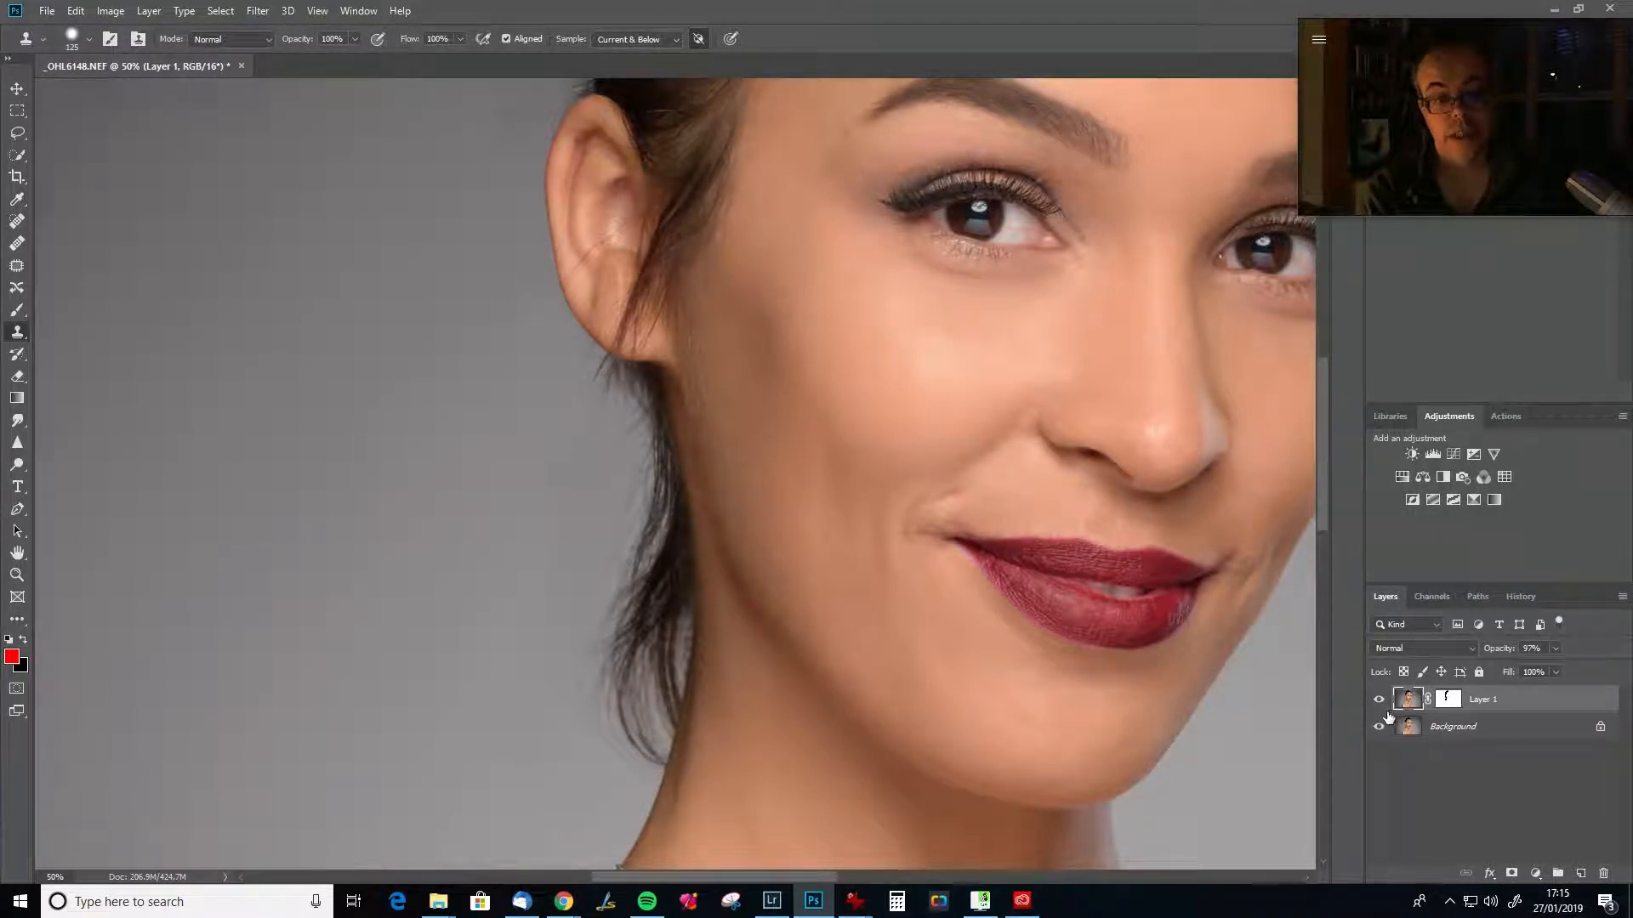
{"action": "left_click", "coordinate": [1452, 699]}
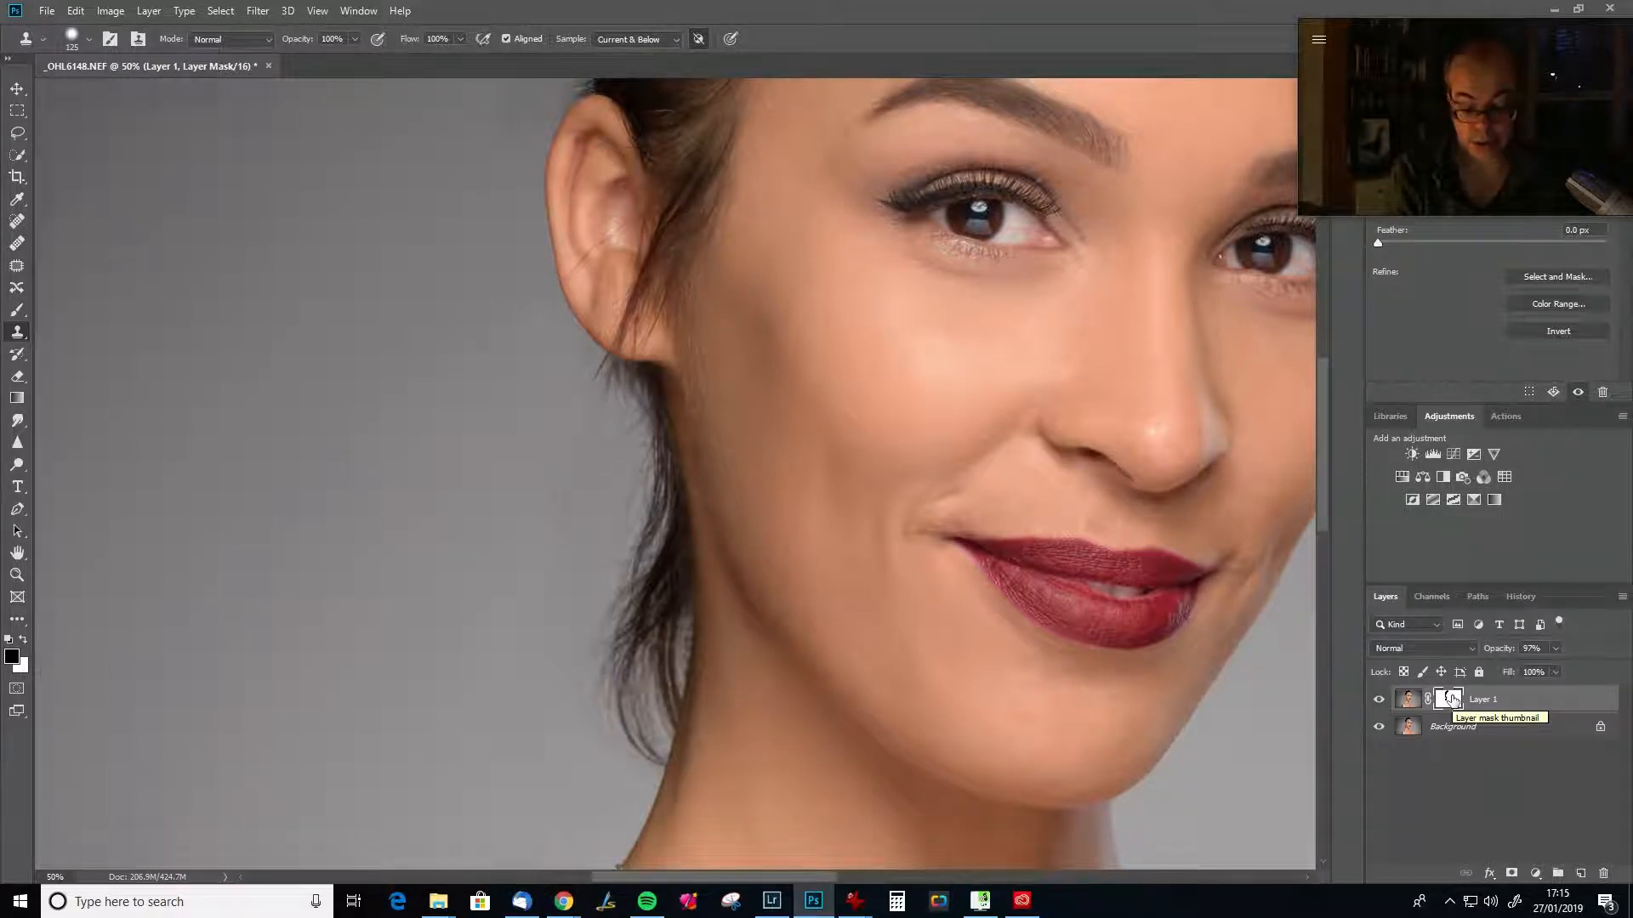
{"action": "left_click", "coordinate": [1452, 699], "text": "shift"}
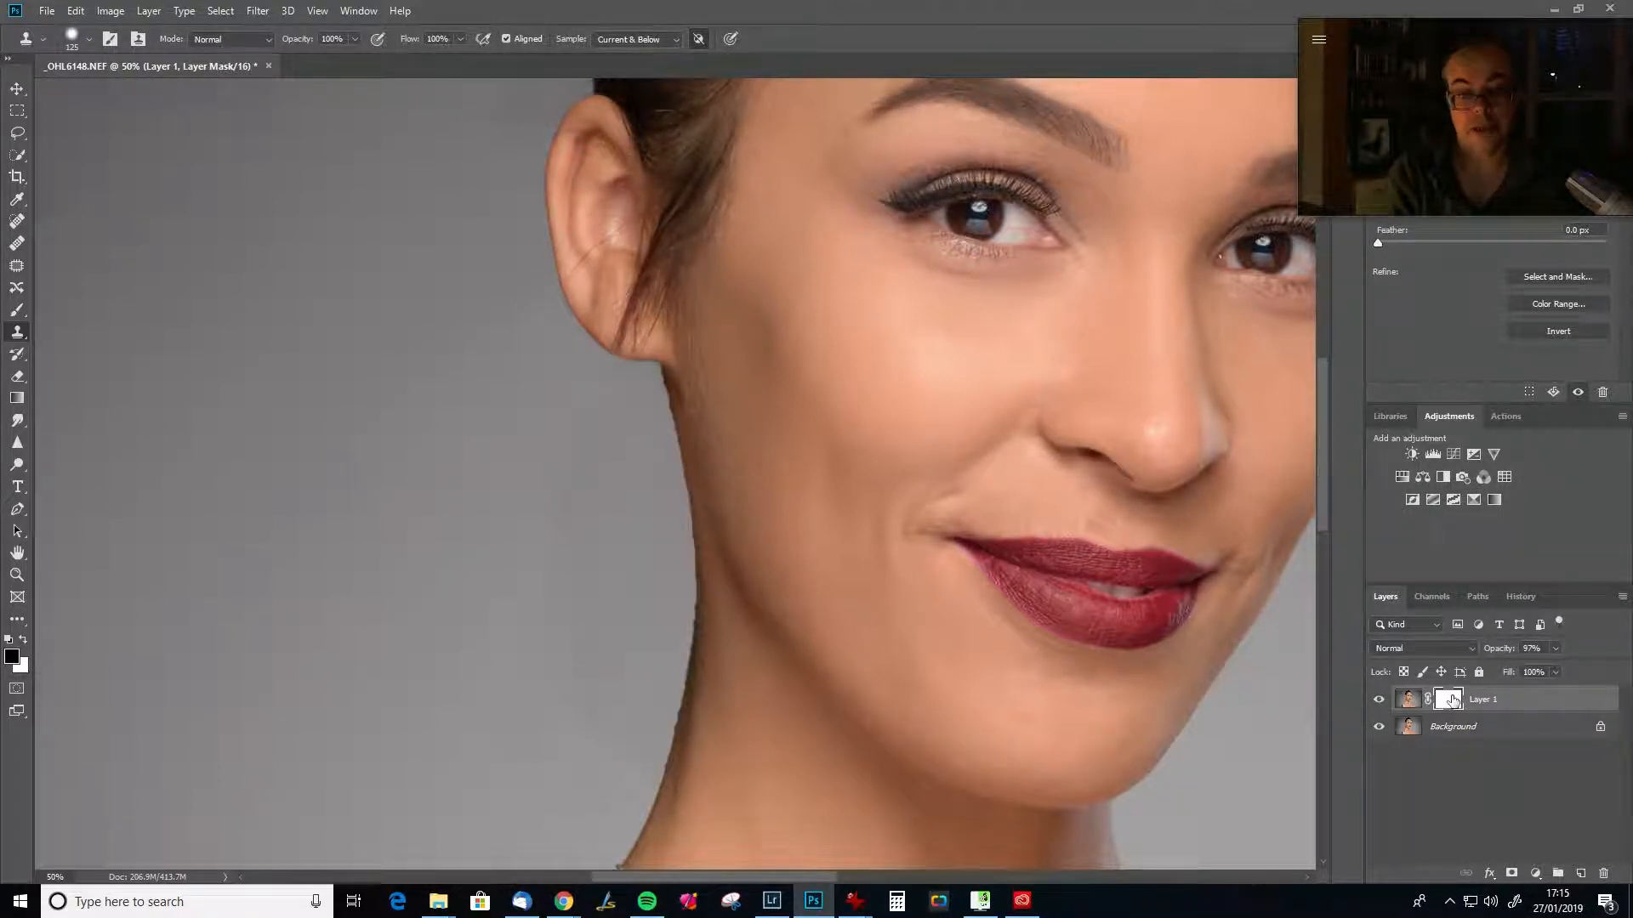
Paint black on Layer 1's mask with a size 50 Brush to bring back a thin hair strand below the earlobe.
{"action": "left_click_drag", "start_coordinate": [773, 456], "coordinate": [867, 509]}
{"action": "key", "text": "c"}
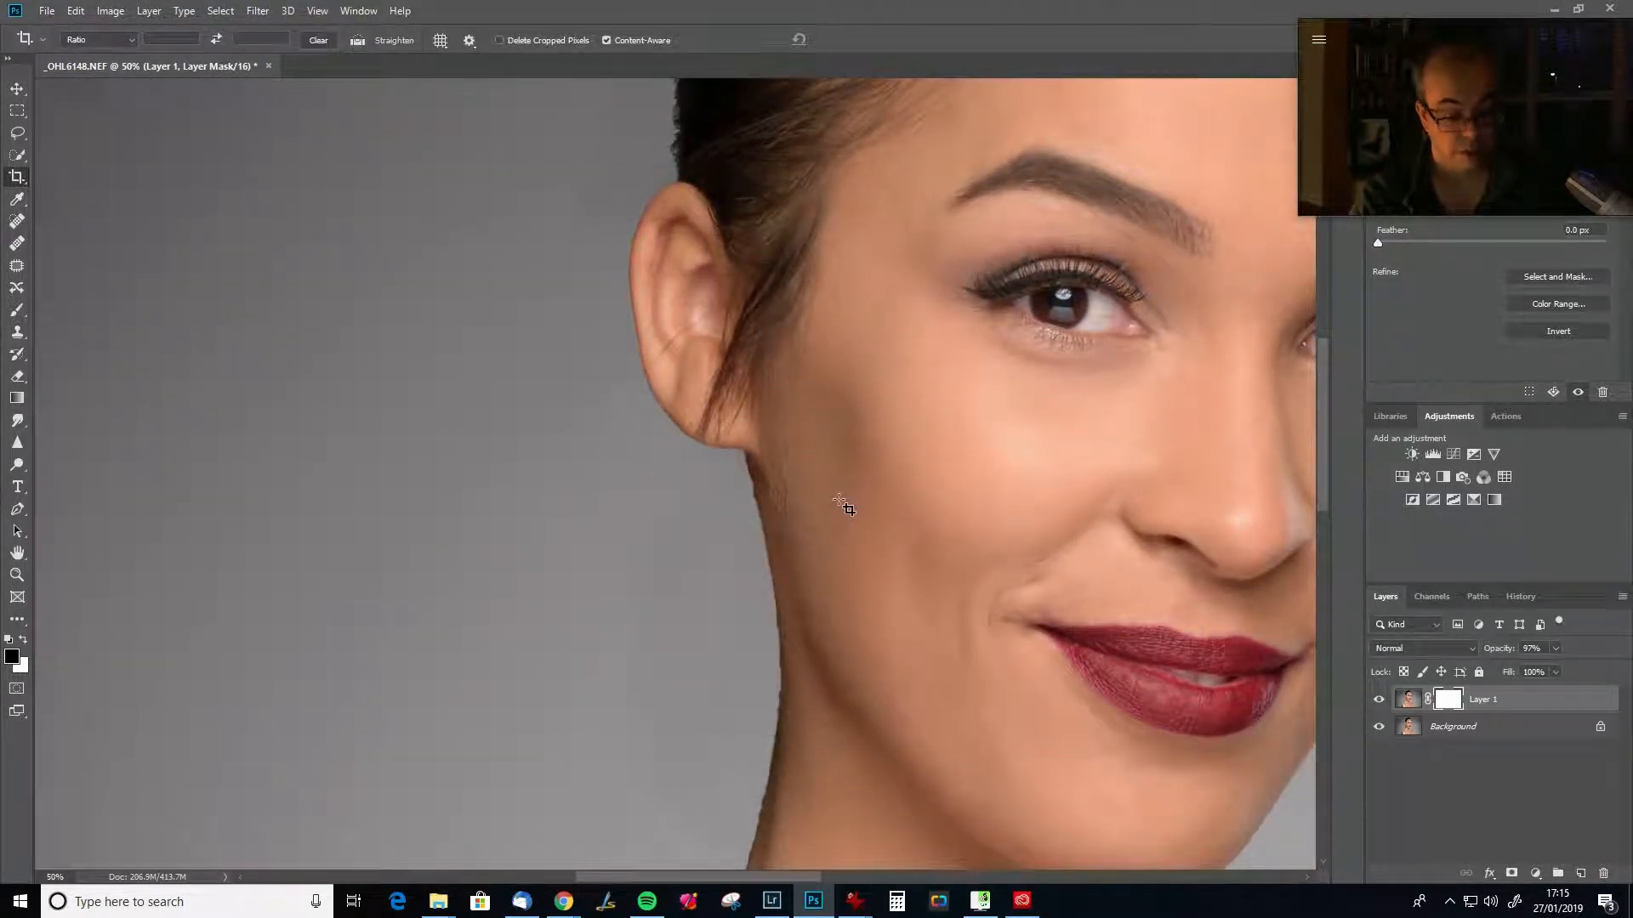
{"action": "key", "text": "b"}
{"action": "key", "text": "bracketright"}
{"action": "key", "text": "bracketright"}
{"action": "key", "text": "bracketright"}
{"action": "key", "text": "bracketleft"}
{"action": "key", "text": "bracketleft"}
{"action": "key", "text": "bracketleft"}
{"action": "key", "text": "bracketleft"}
{"action": "key", "text": "bracketleft"}
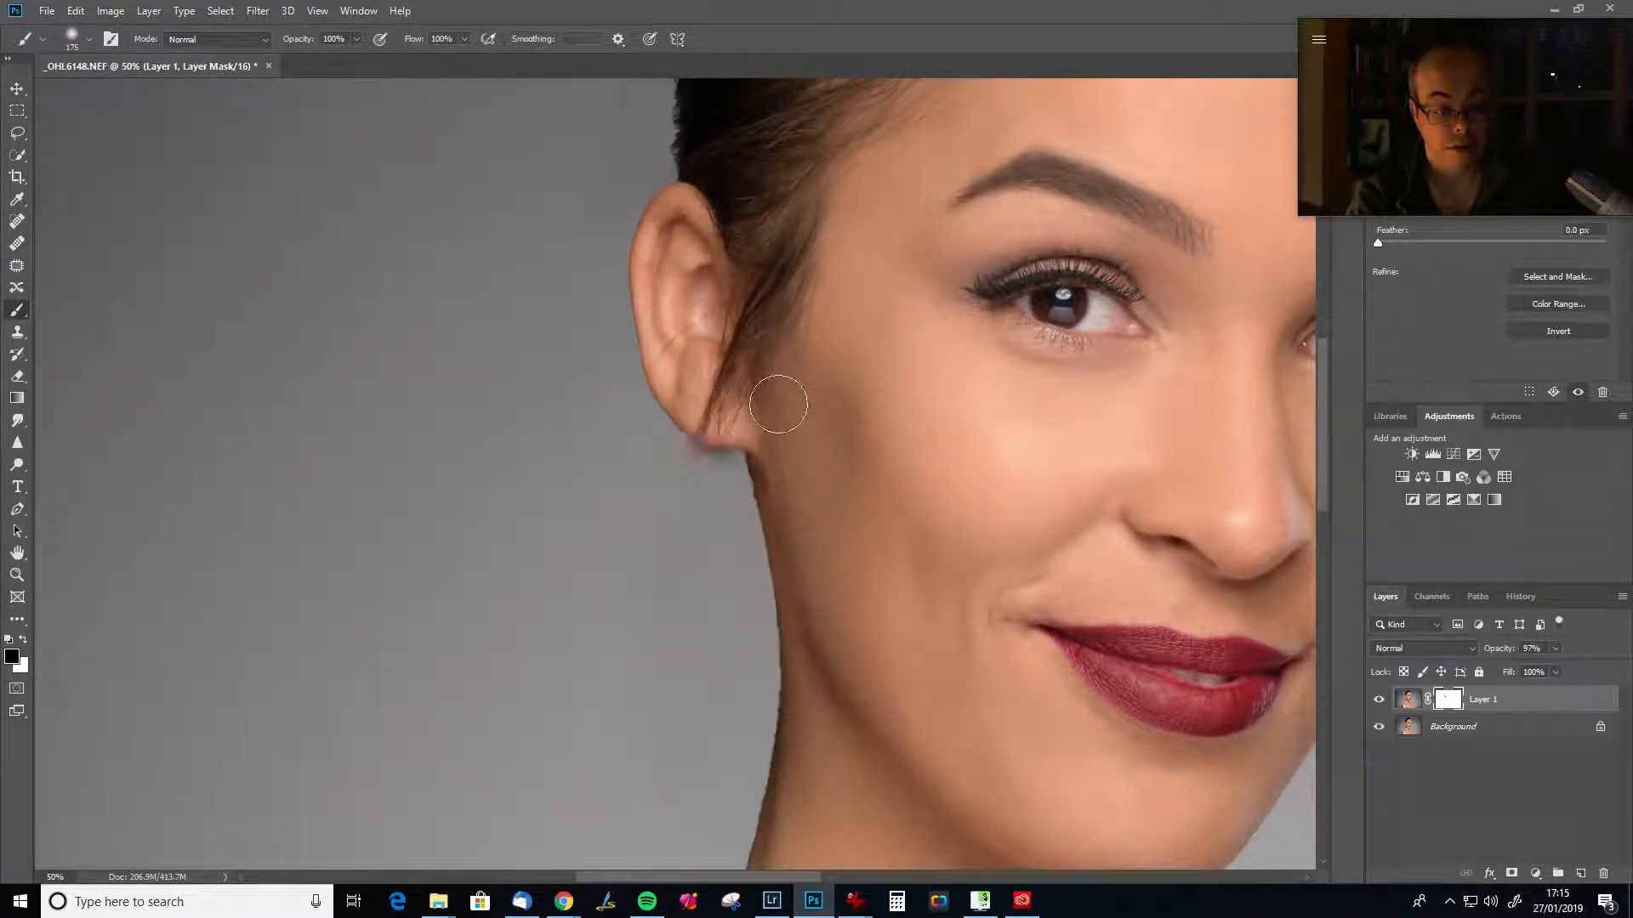
{"action": "key", "text": "bracketleft"}
{"action": "key", "text": "bracketleft"}
{"action": "key", "text": "bracketleft"}
{"action": "key", "text": "bracketleft"}
{"action": "key", "text": "bracketleft"}
{"action": "key", "text": "bracketleft"}
{"action": "key", "text": "bracketleft"}
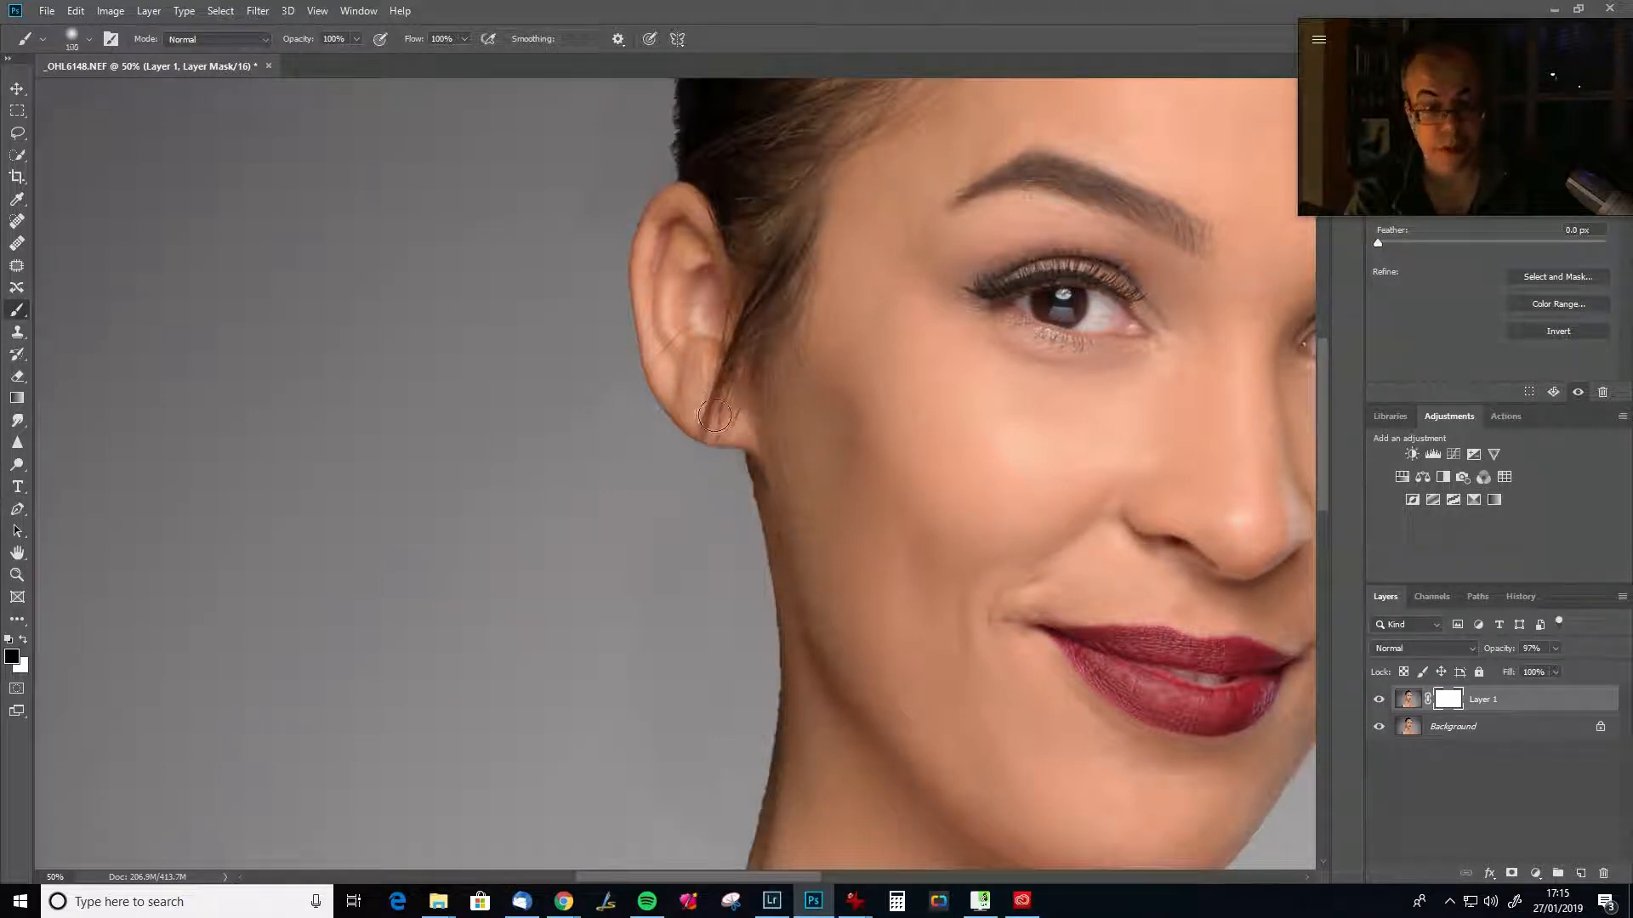
{"action": "key", "text": "bracketleft"}
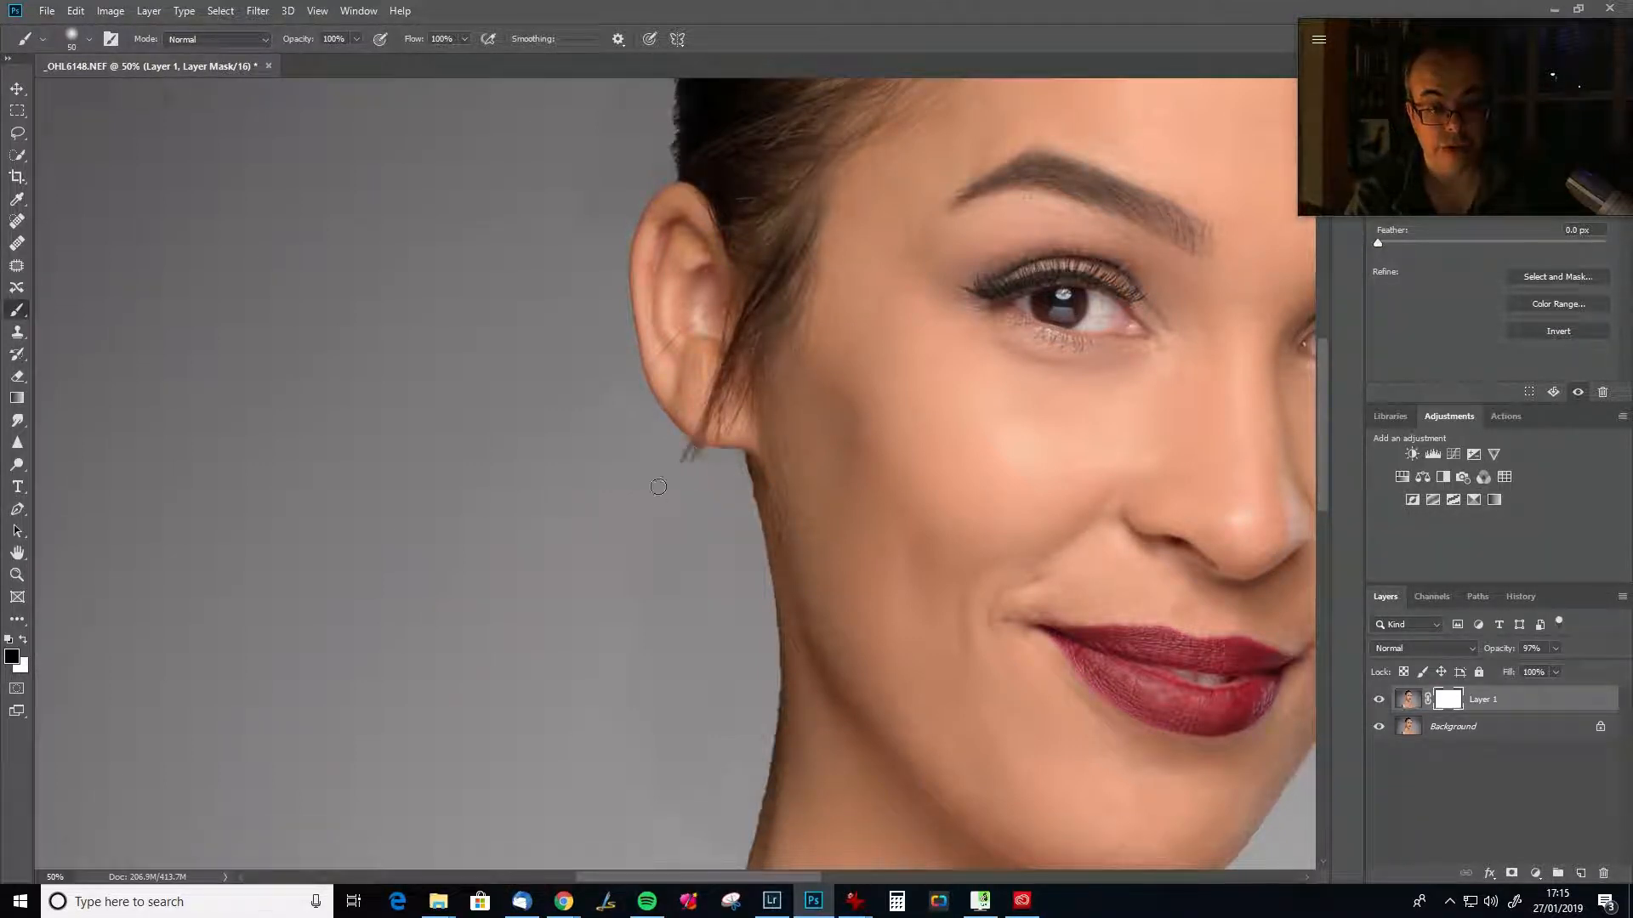
{"action": "mouse_move", "coordinate": [617, 579]}
{"action": "left_mouse_down"}
{"action": "mouse_move", "coordinate": [594, 619]}
{"action": "mouse_move", "coordinate": [611, 604]}
{"action": "left_mouse_up"}
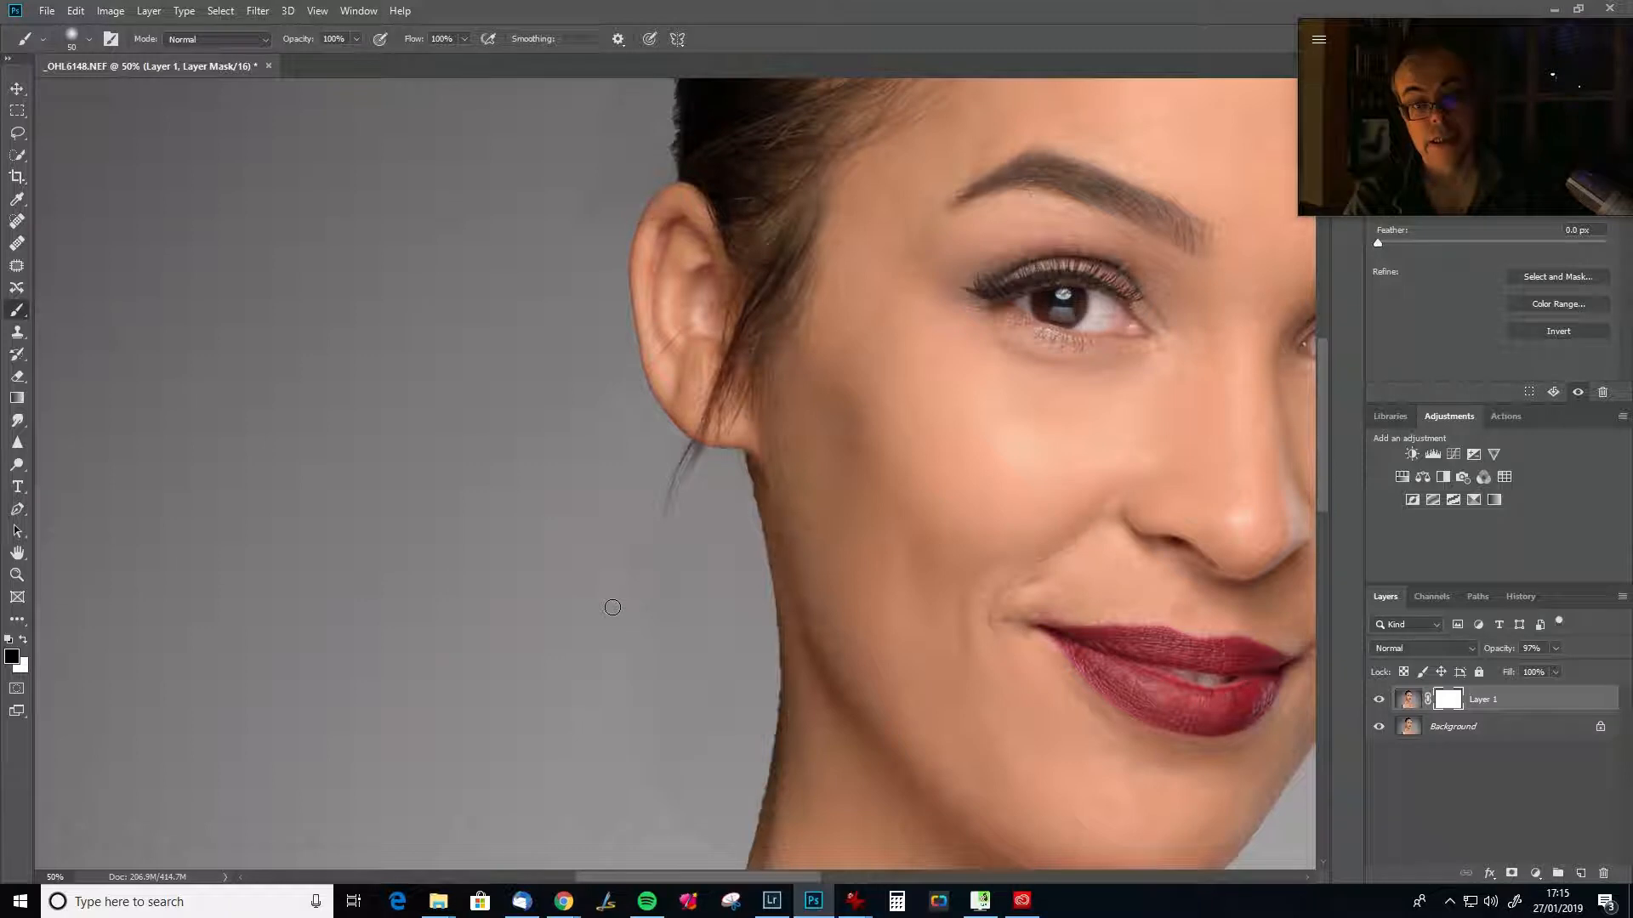
Try painting black on the mask along the neck edge with a size 80 brush, and undo the stroke.
{"action": "key", "text": "bracketright"}
{"action": "mouse_move", "coordinate": [795, 401]}
{"action": "left_mouse_down"}
{"action": "mouse_move", "coordinate": [760, 534]}
{"action": "mouse_move", "coordinate": [755, 489]}
{"action": "mouse_move", "coordinate": [758, 474]}
{"action": "mouse_move", "coordinate": [798, 622]}
{"action": "left_mouse_up"}
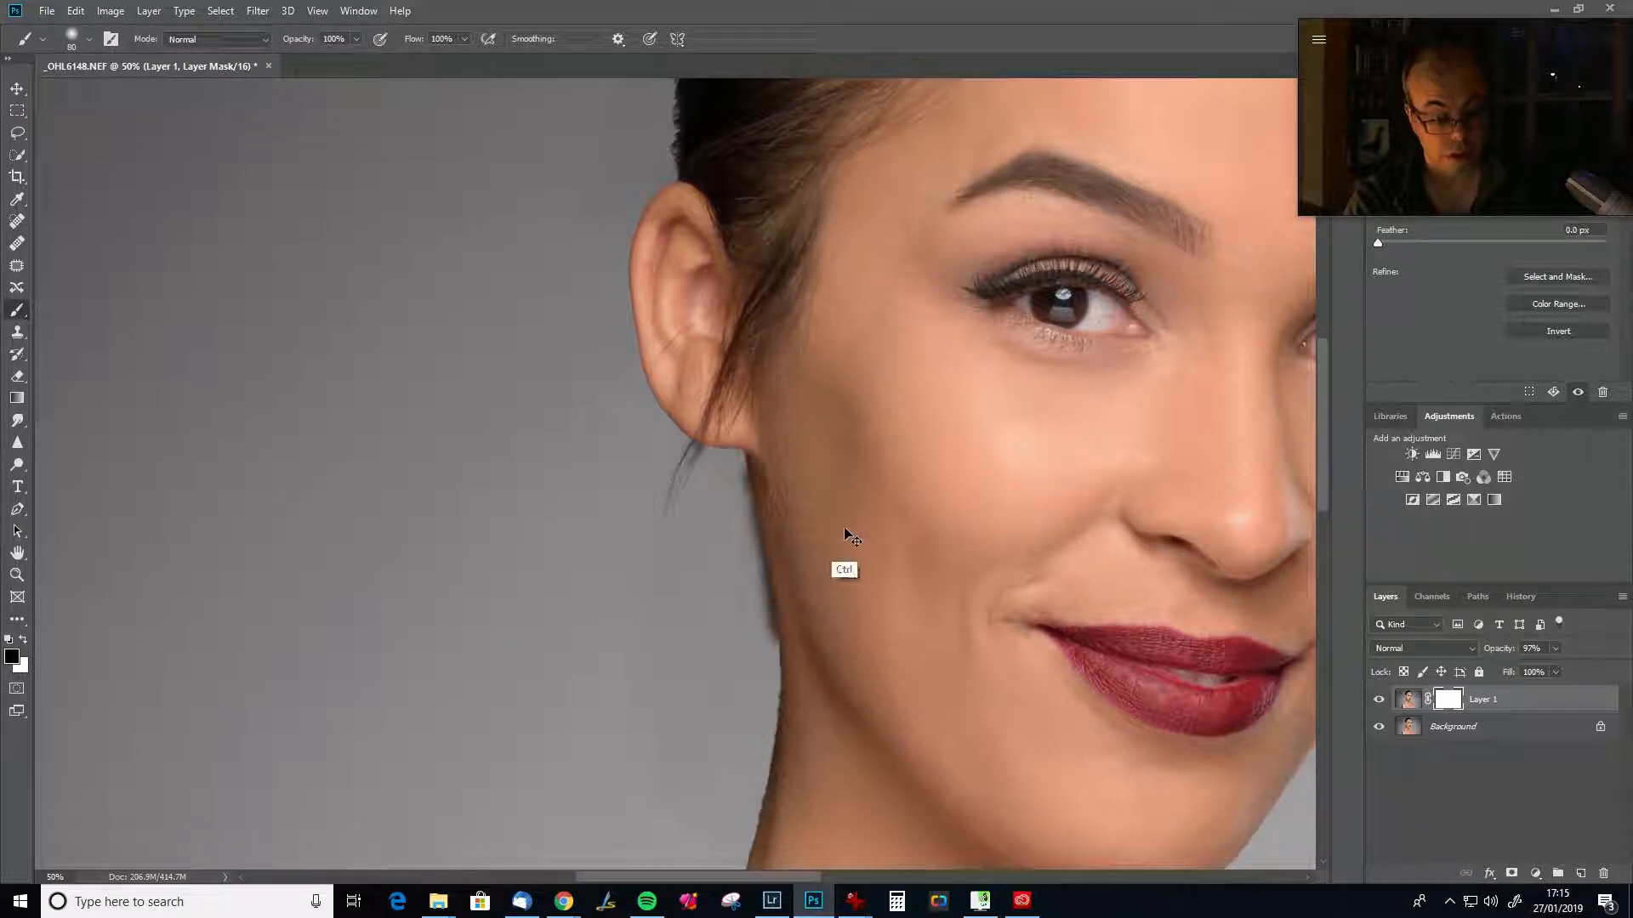
{"action": "key", "text": "ctrl+z"}
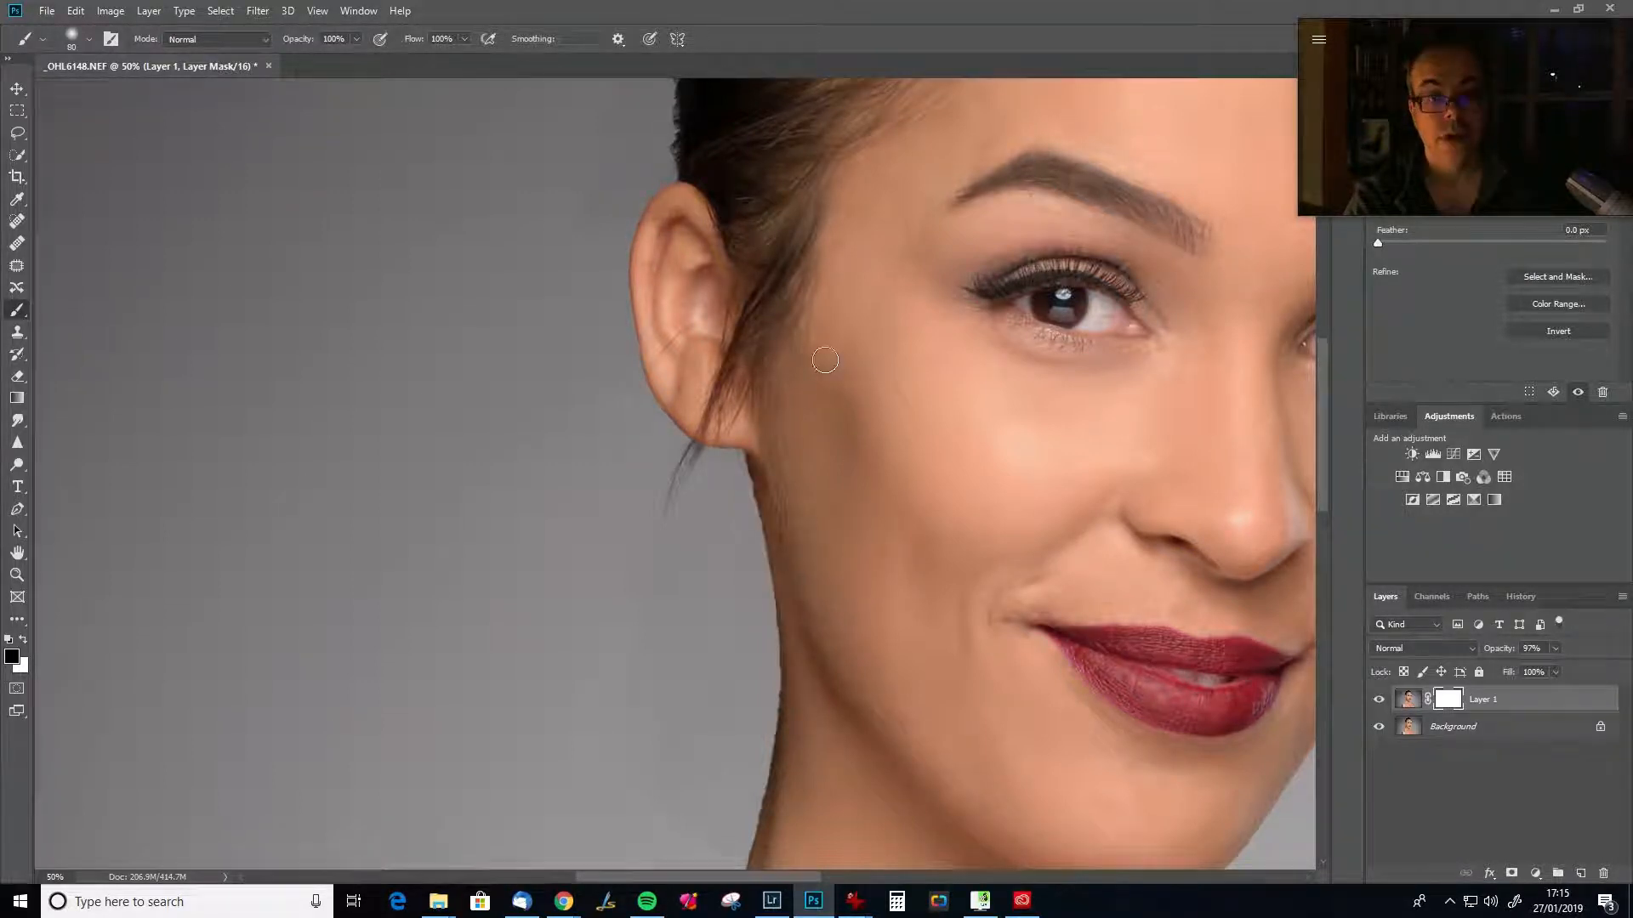
Paint black on the mask above the ear, and switch to white to hide the hairs there again.
{"action": "left_click_drag", "start_coordinate": [824, 368], "coordinate": [941, 675]}
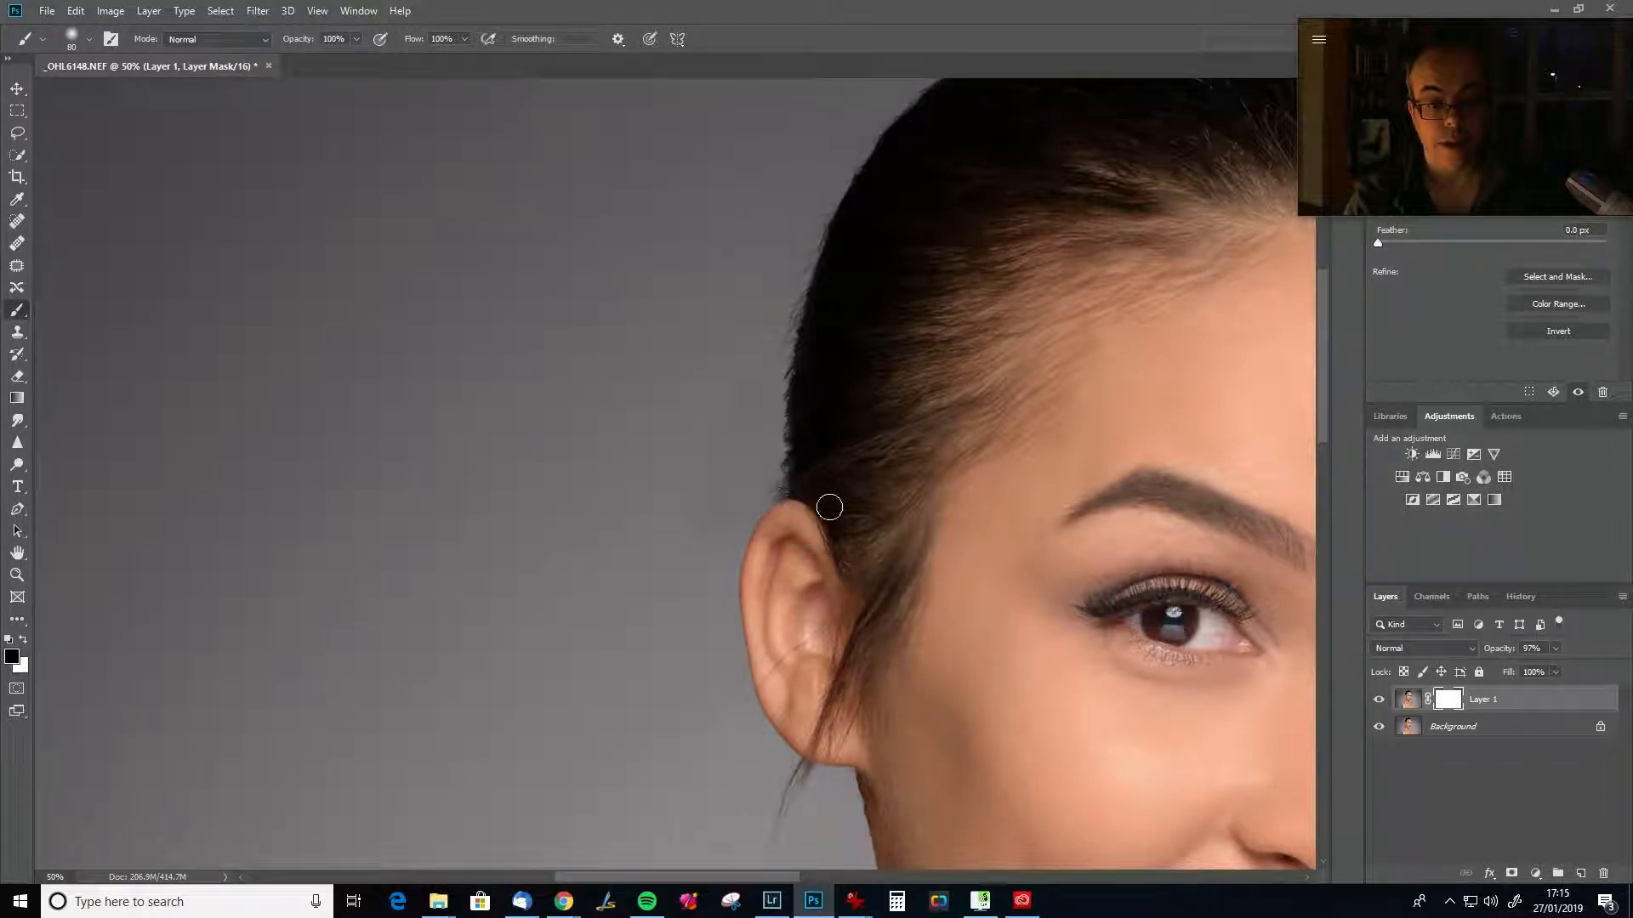
{"action": "key", "text": "x"}
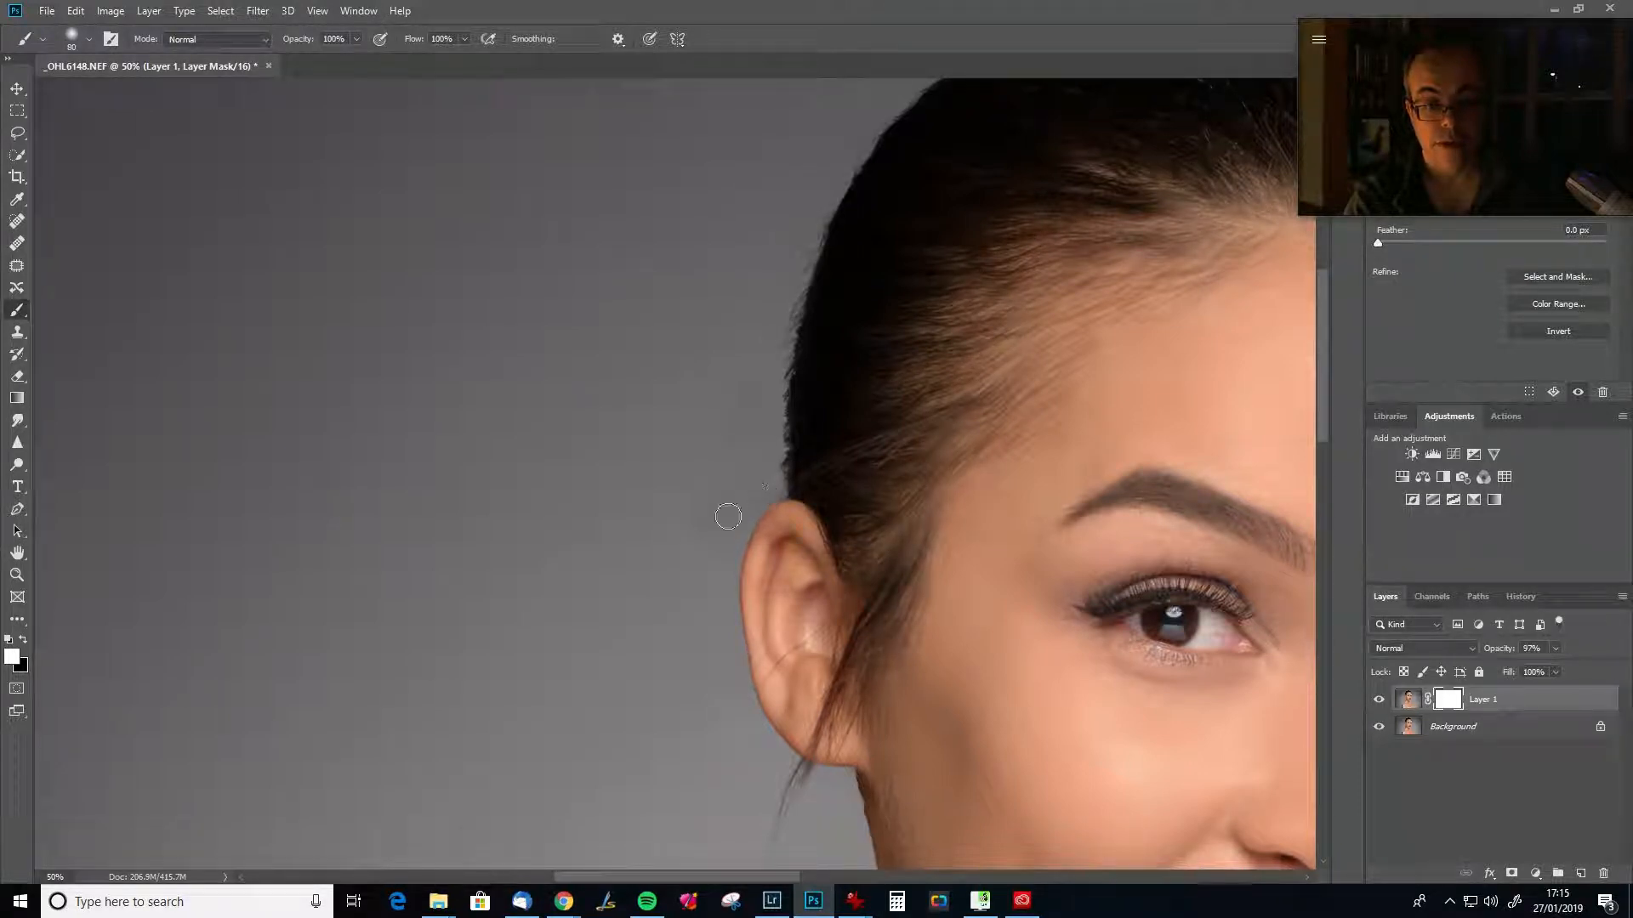
{"action": "left_click_drag", "start_coordinate": [821, 574], "coordinate": [813, 468]}
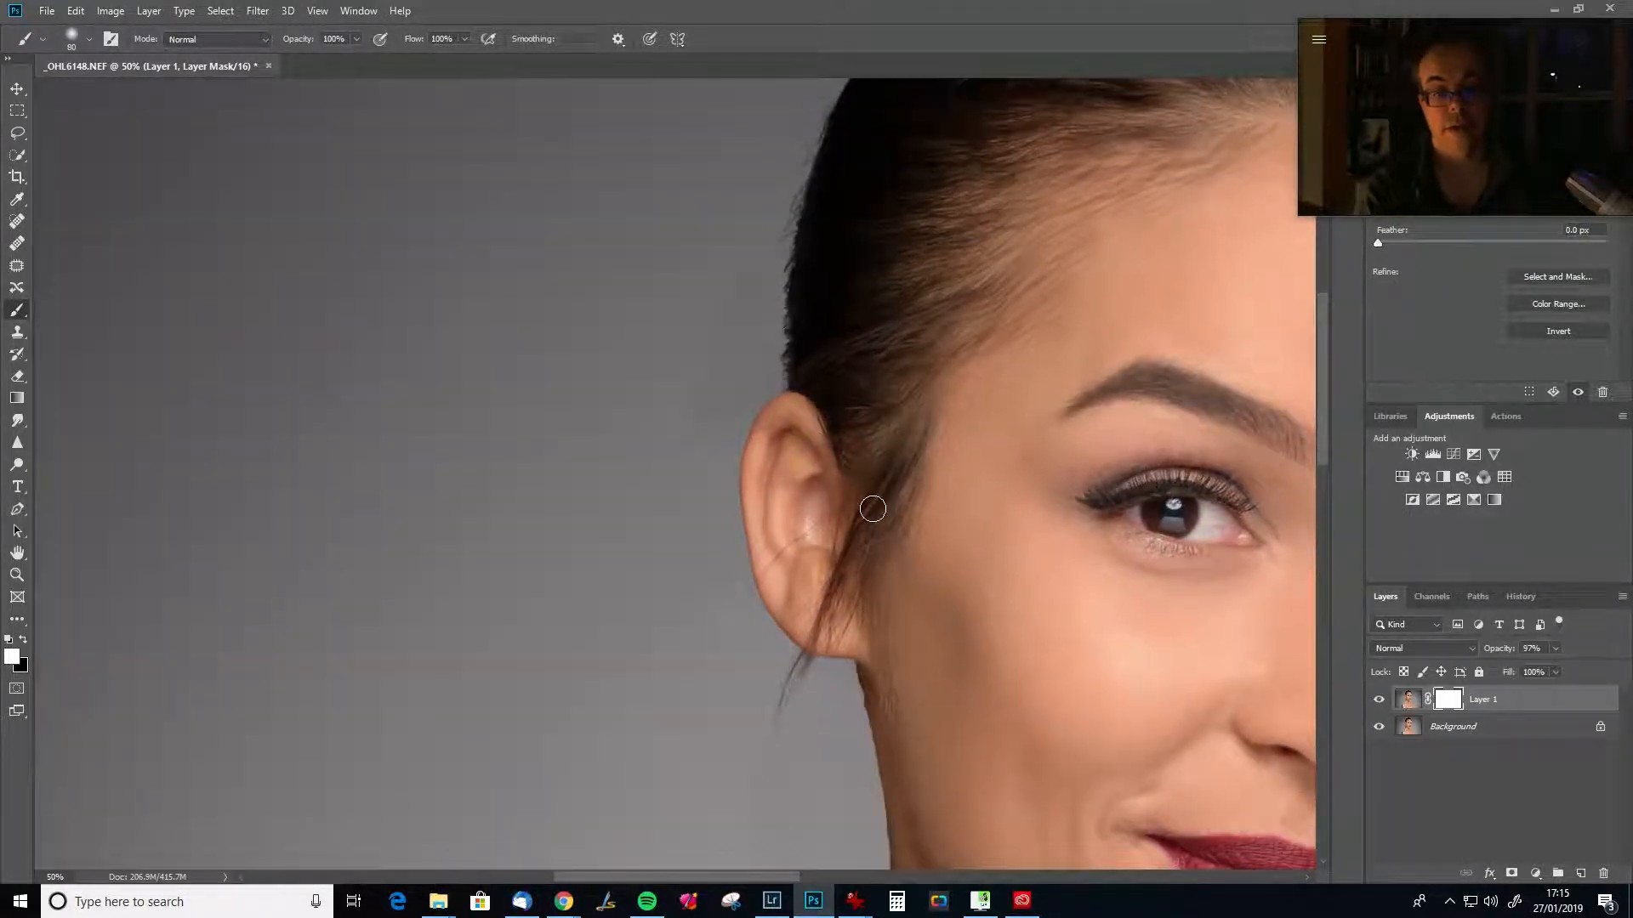
Undo the mask painting, the 97% opacity and the layer mask itself, so Layer 1 is an unmasked layer at 100%.
{"action": "key", "text": "ctrl+0"}
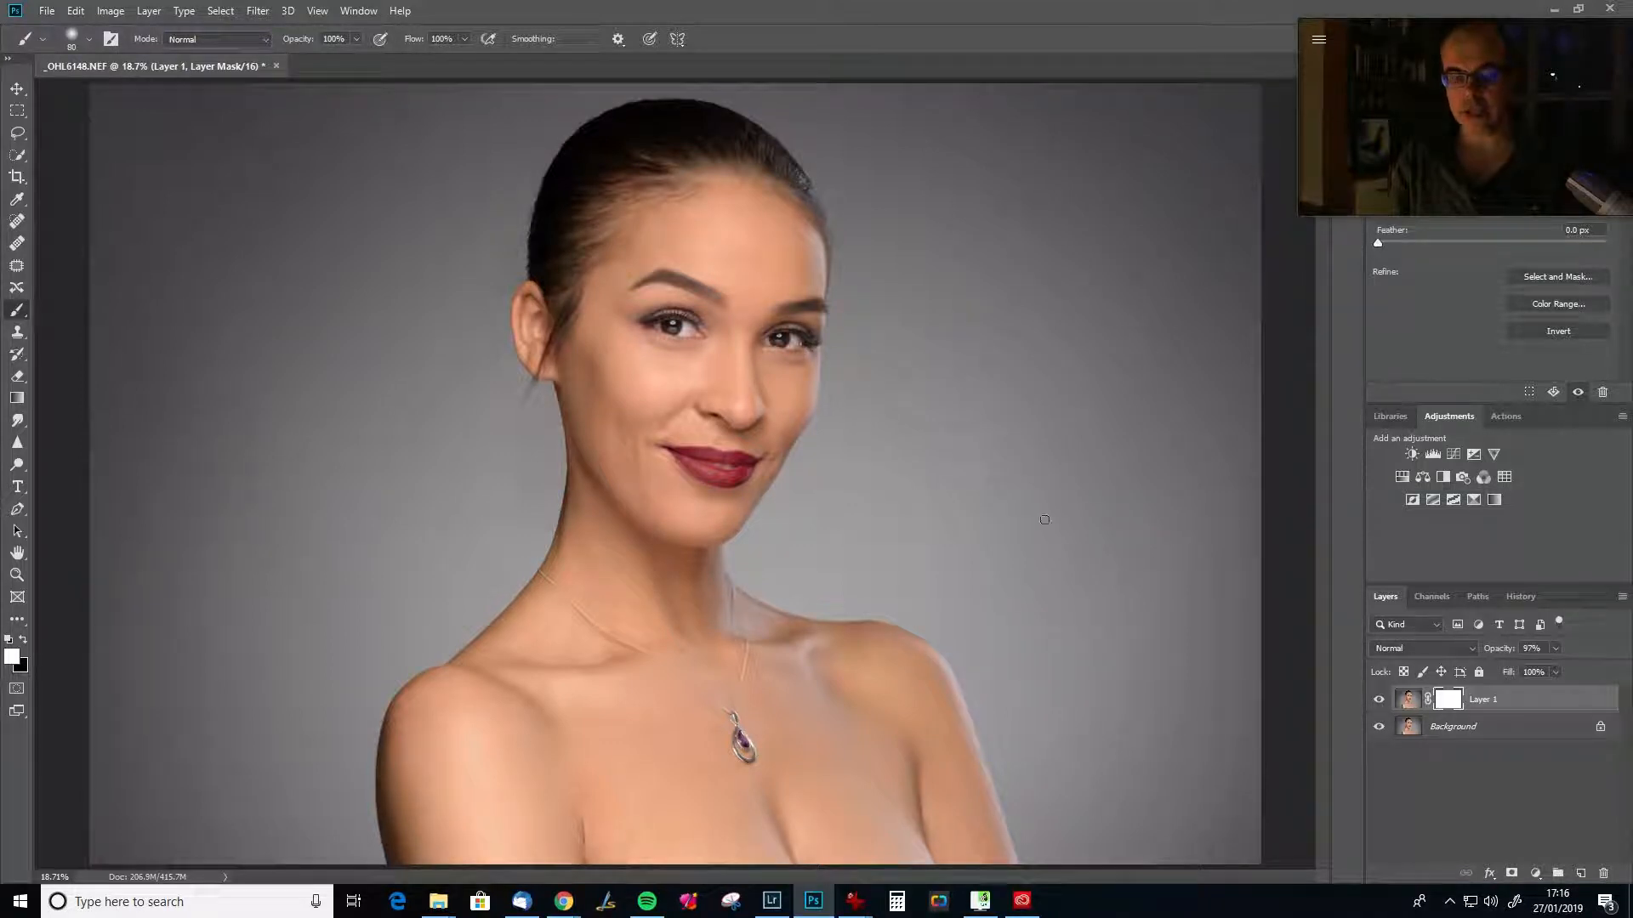
{"action": "key", "text": "ctrl+alt+z"}
{"action": "key", "text": "ctrl+alt+z"}
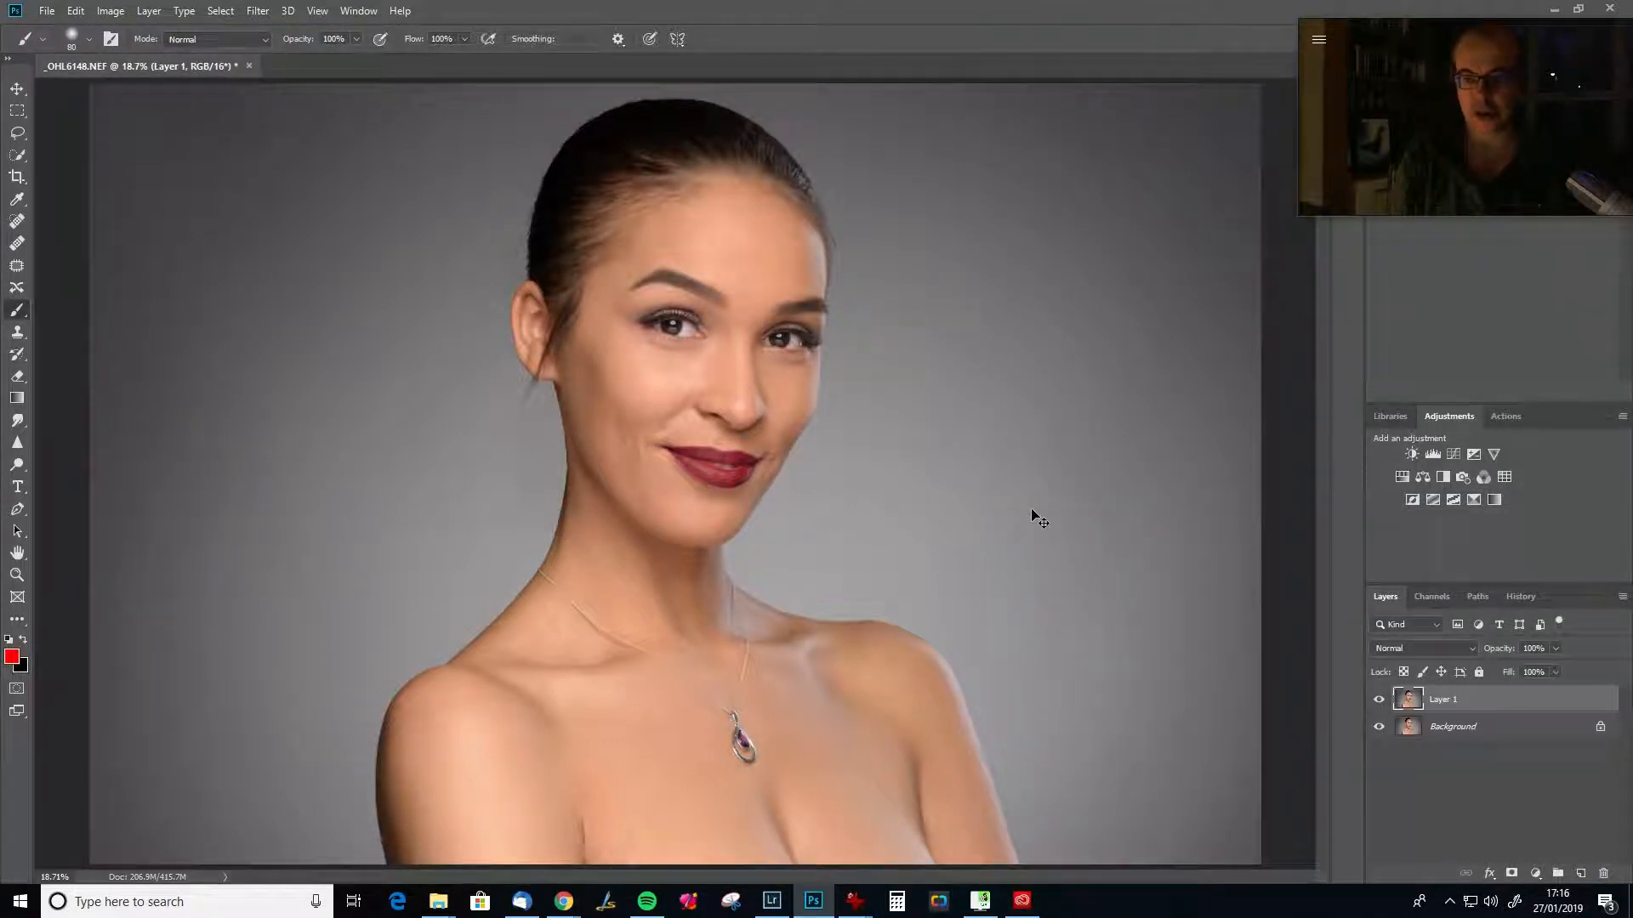
Select the woman with Select Subject, and refine the hair edge around her head in Select and Mask with an enlarged Refine Edge Brush.
{"action": "left_click", "coordinate": [18, 155]}
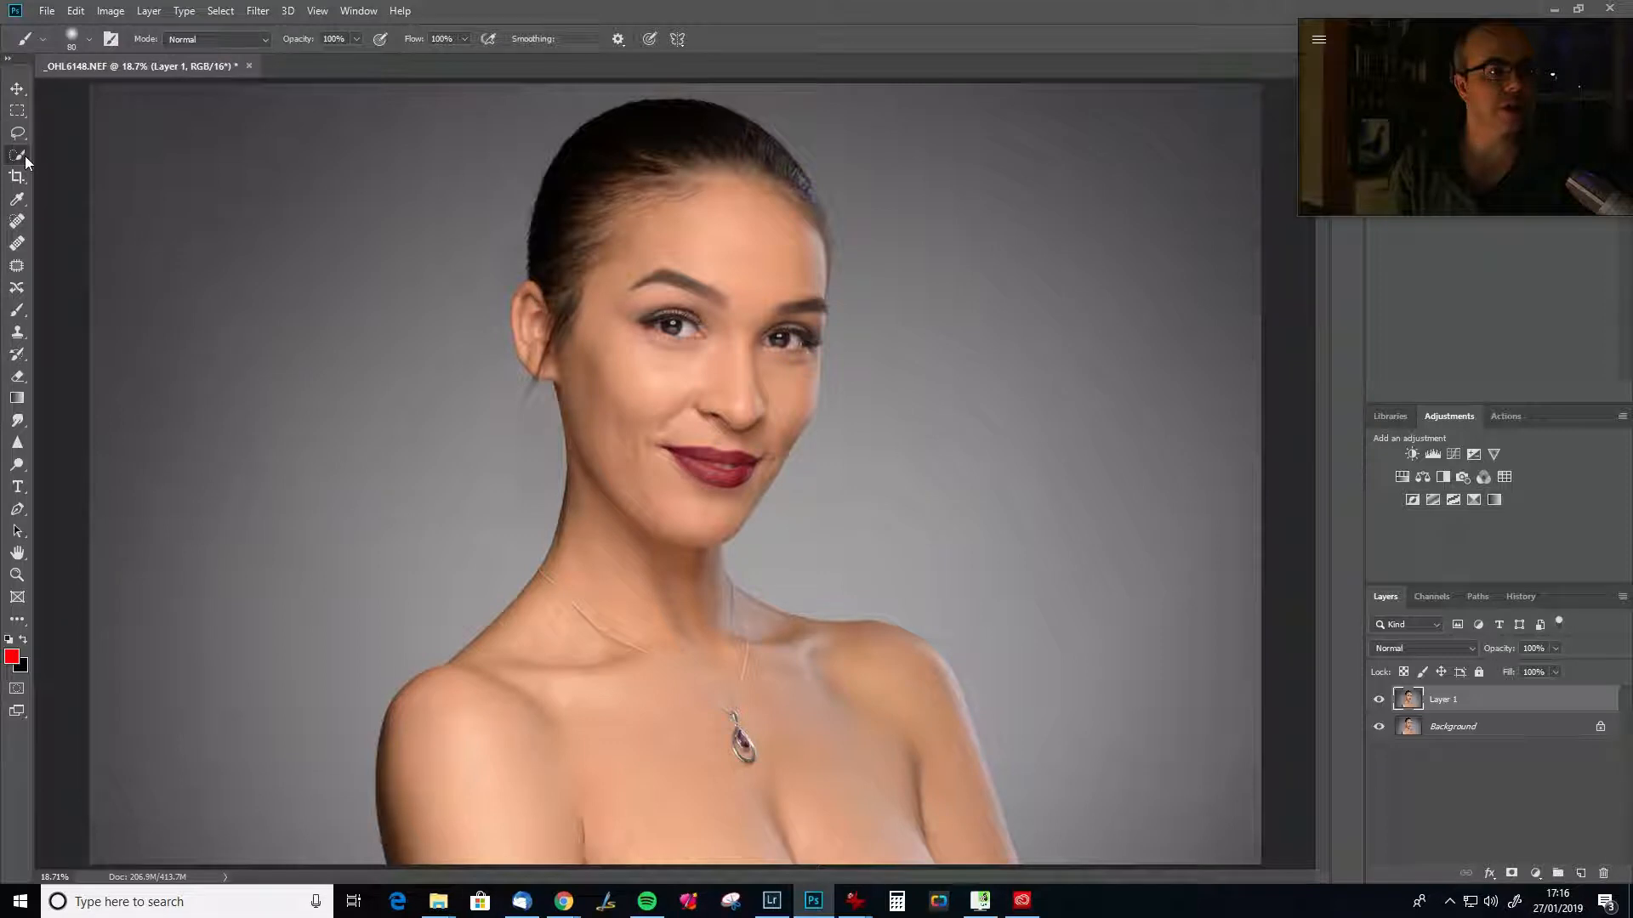
{"action": "left_click", "coordinate": [391, 37]}
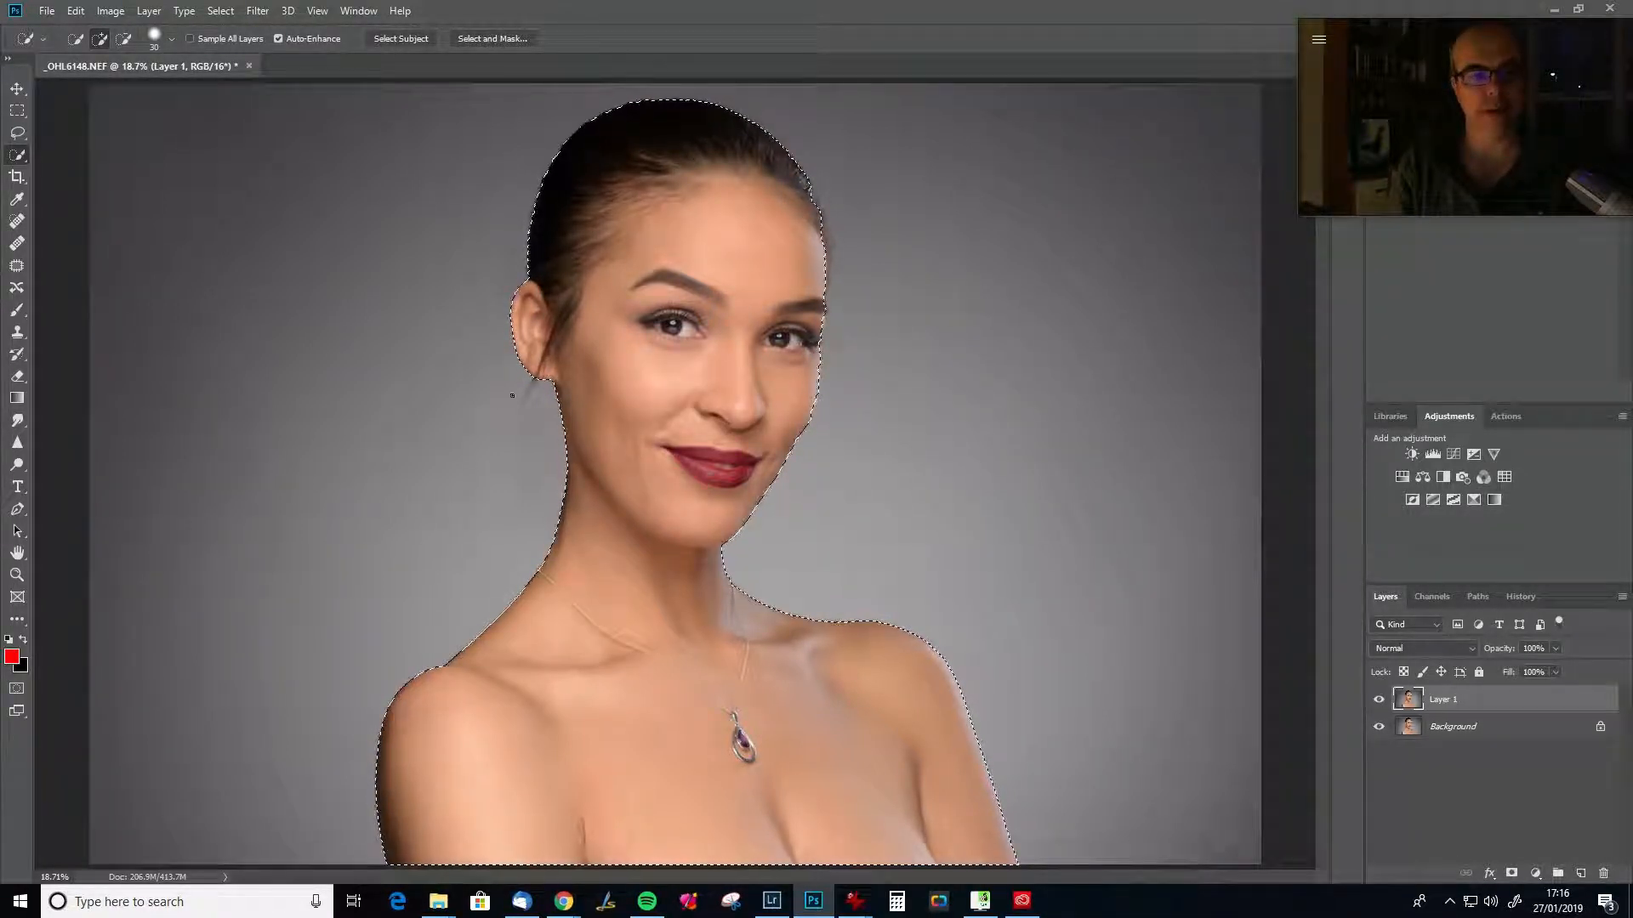
{"action": "left_click", "coordinate": [500, 39]}
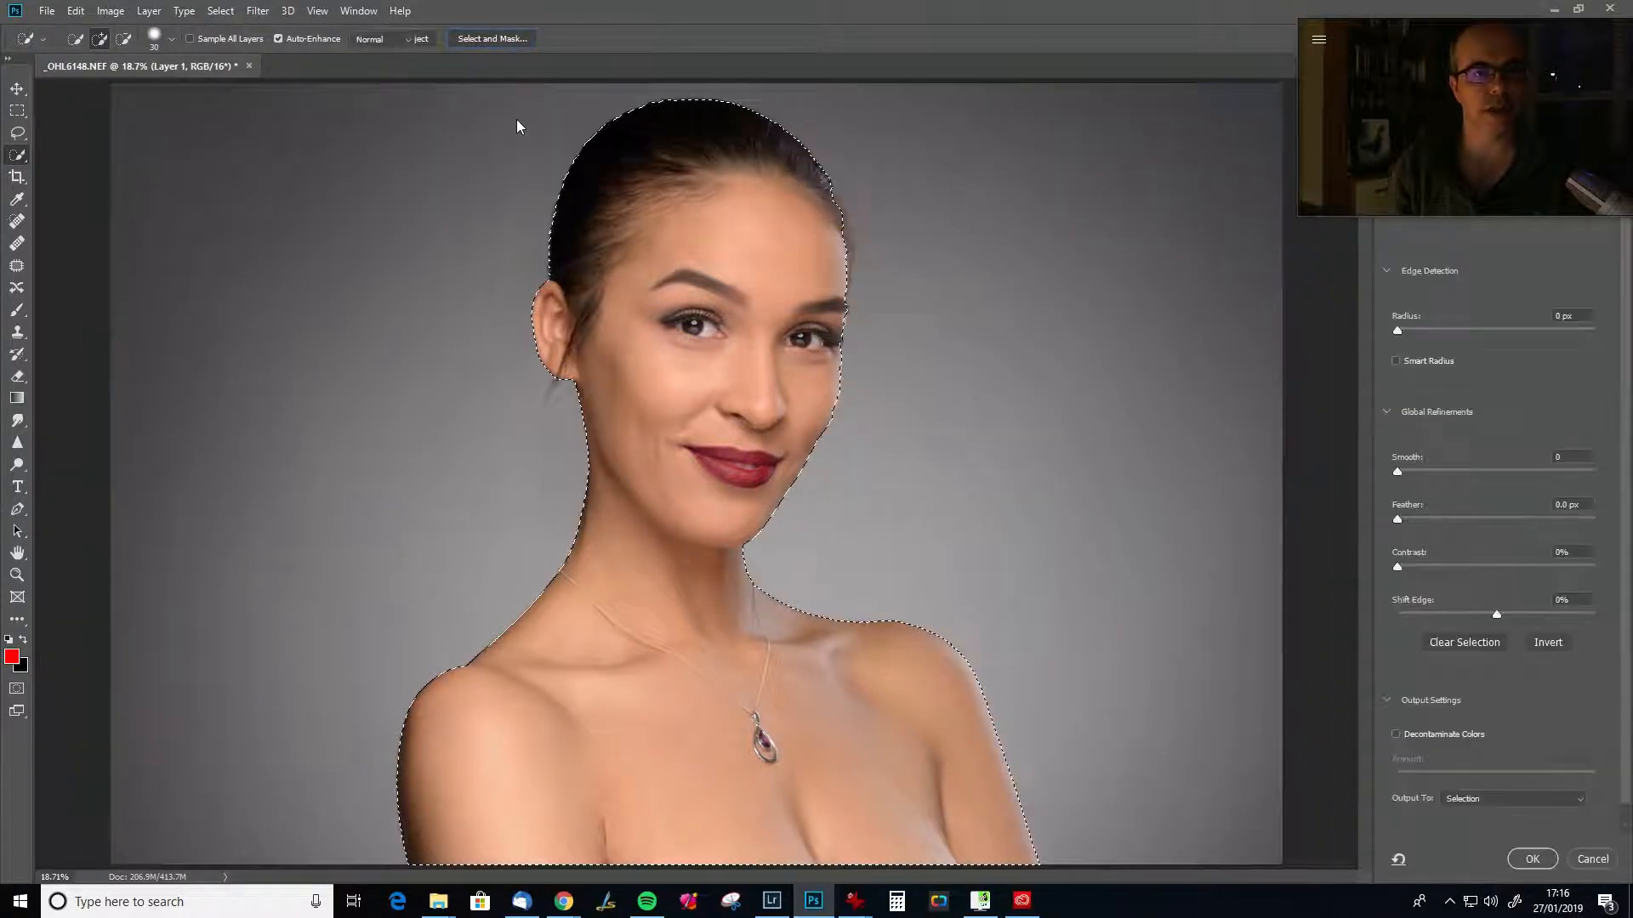
{"action": "key", "text": "bracketright"}
{"action": "key", "text": "bracketright"}
{"action": "key", "text": "bracketright"}
{"action": "key", "text": "bracketright"}
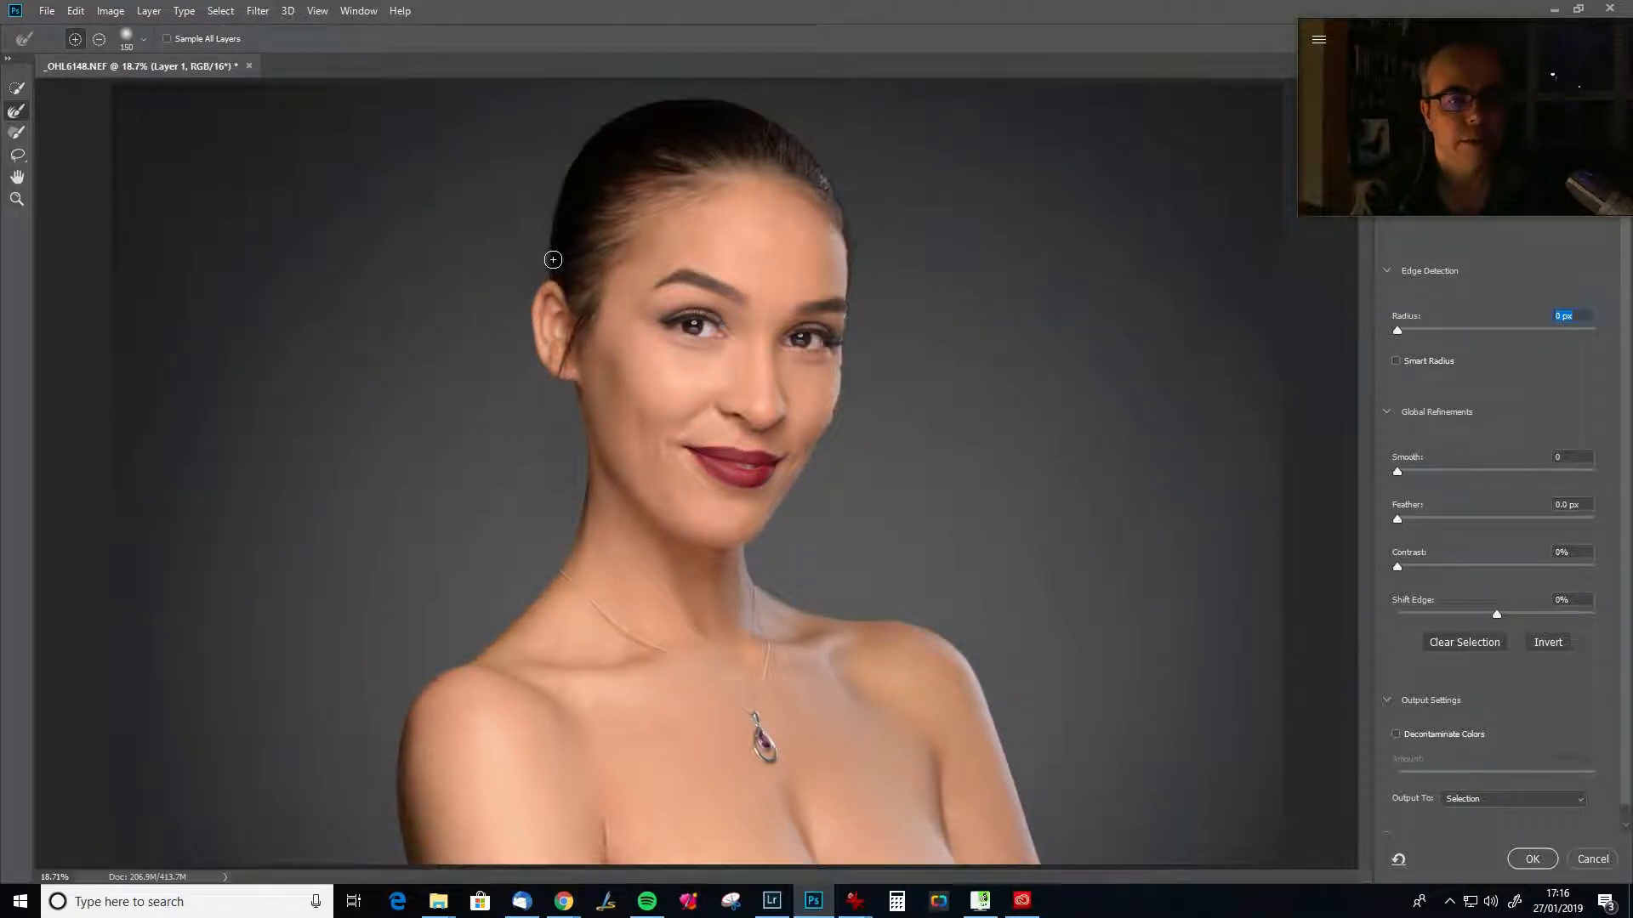
{"action": "mouse_move", "coordinate": [552, 183]}
{"action": "left_mouse_down"}
{"action": "mouse_move", "coordinate": [566, 140]}
{"action": "mouse_move", "coordinate": [622, 94]}
{"action": "mouse_move", "coordinate": [606, 121]}
{"action": "mouse_move", "coordinate": [666, 85]}
{"action": "mouse_move", "coordinate": [775, 119]}
{"action": "mouse_move", "coordinate": [832, 180]}
{"action": "left_mouse_up"}
{"action": "left_click_drag", "start_coordinate": [856, 247], "coordinate": [861, 286]}
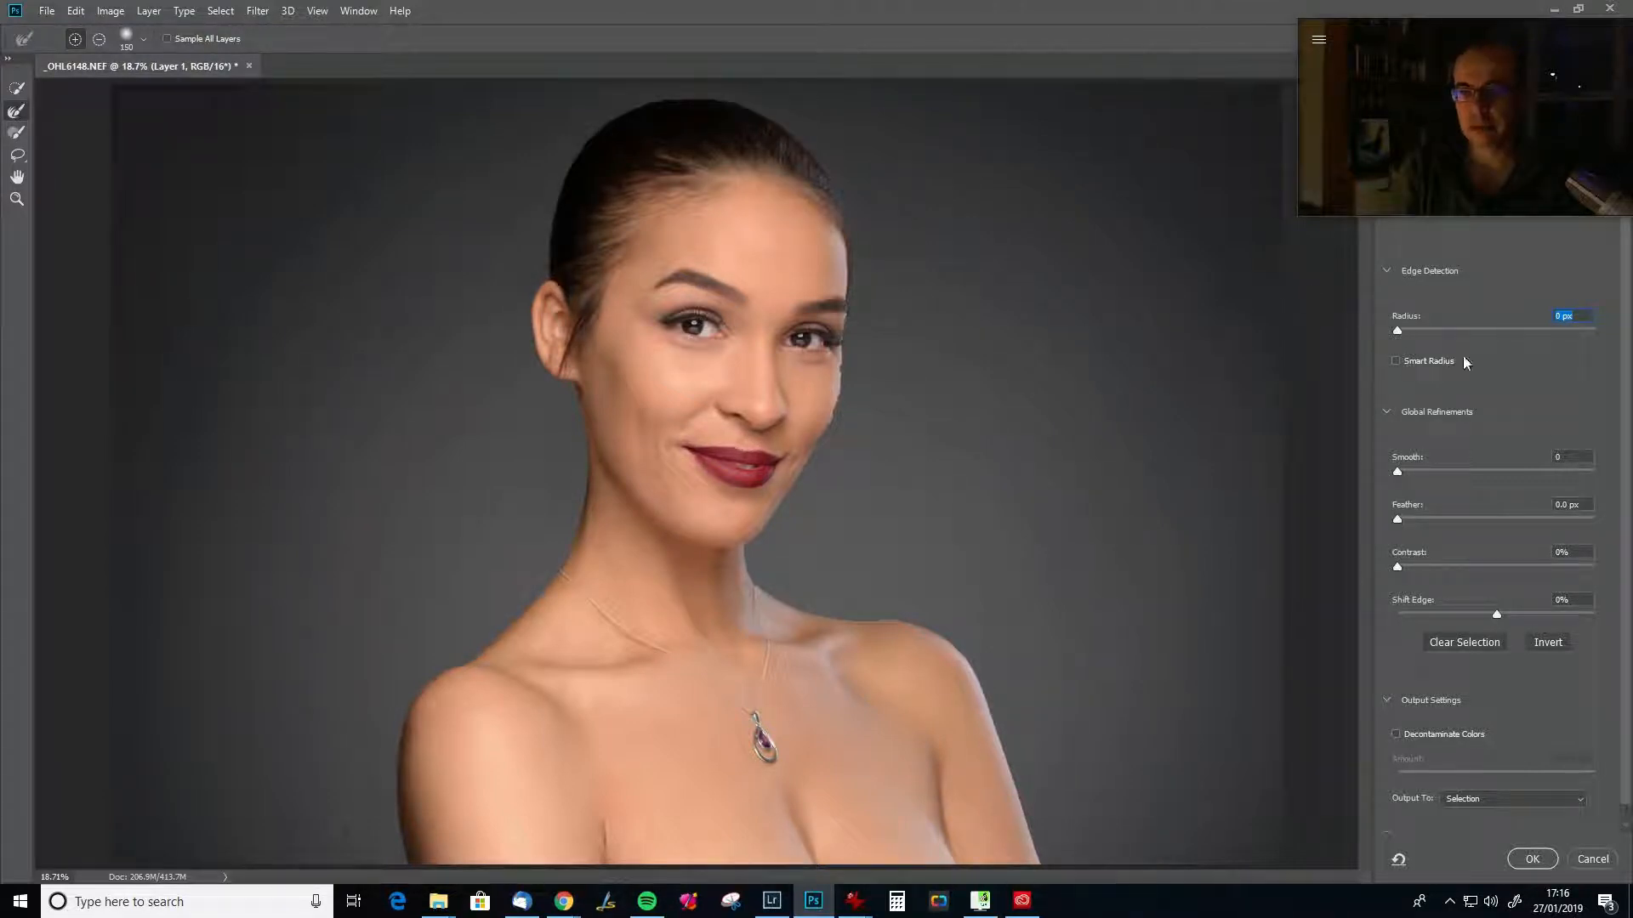
Increase the Edge Detection radius, turn on Smart Radius and output the result as a selection.
{"action": "left_click", "coordinate": [1416, 330]}
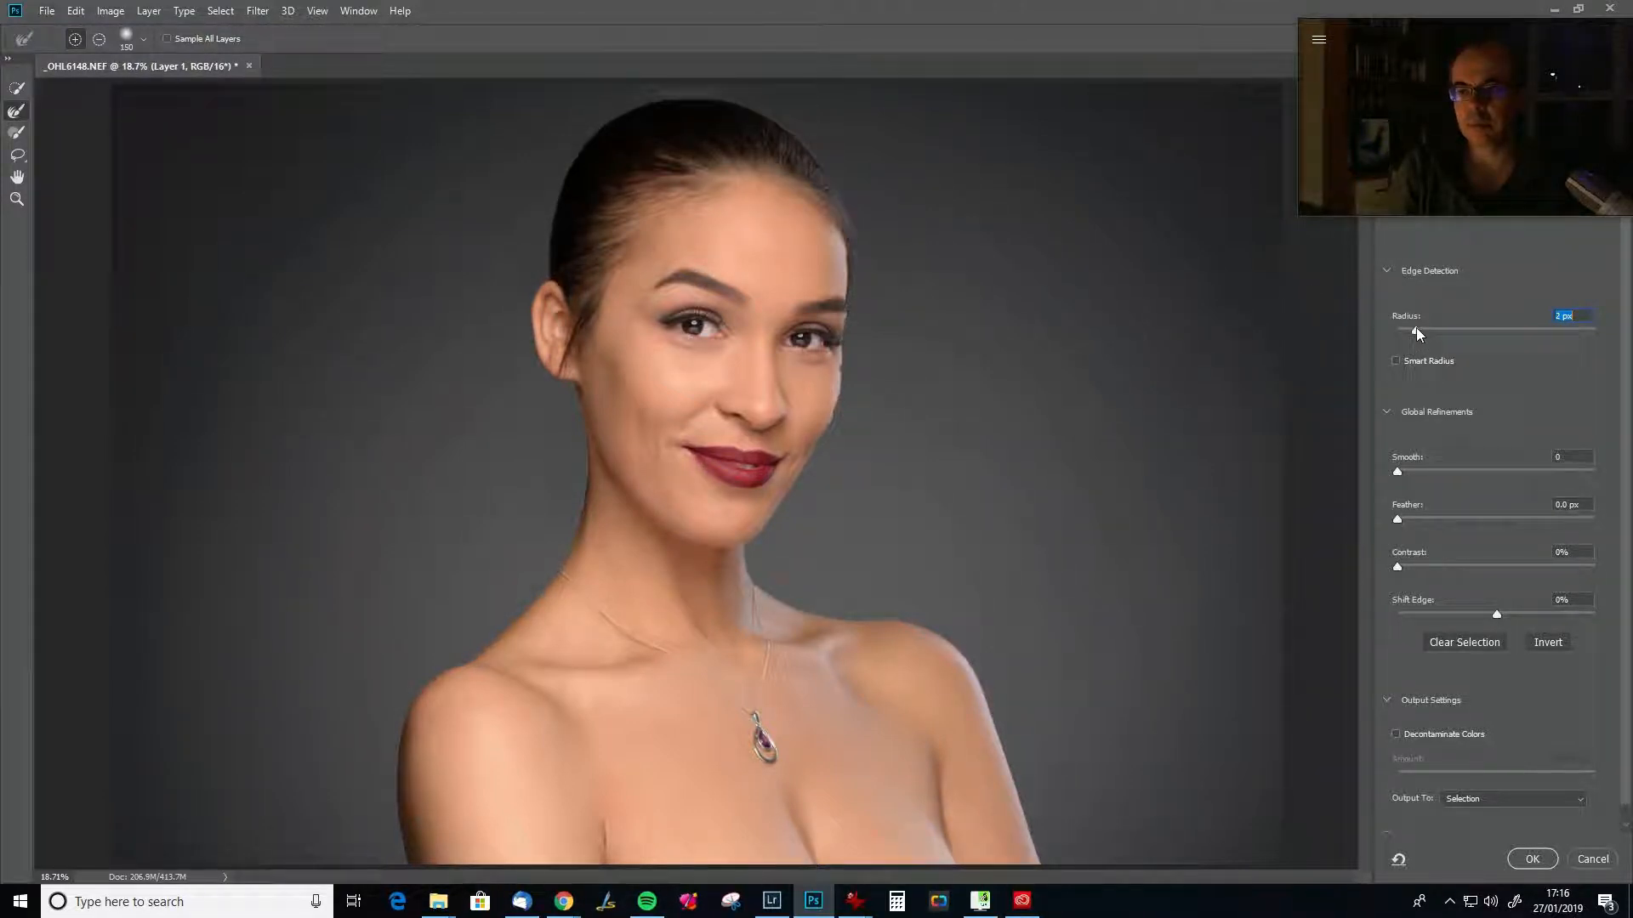
{"action": "left_click", "coordinate": [1430, 330]}
{"action": "left_click", "coordinate": [1396, 361]}
{"action": "left_click", "coordinate": [1532, 859]}
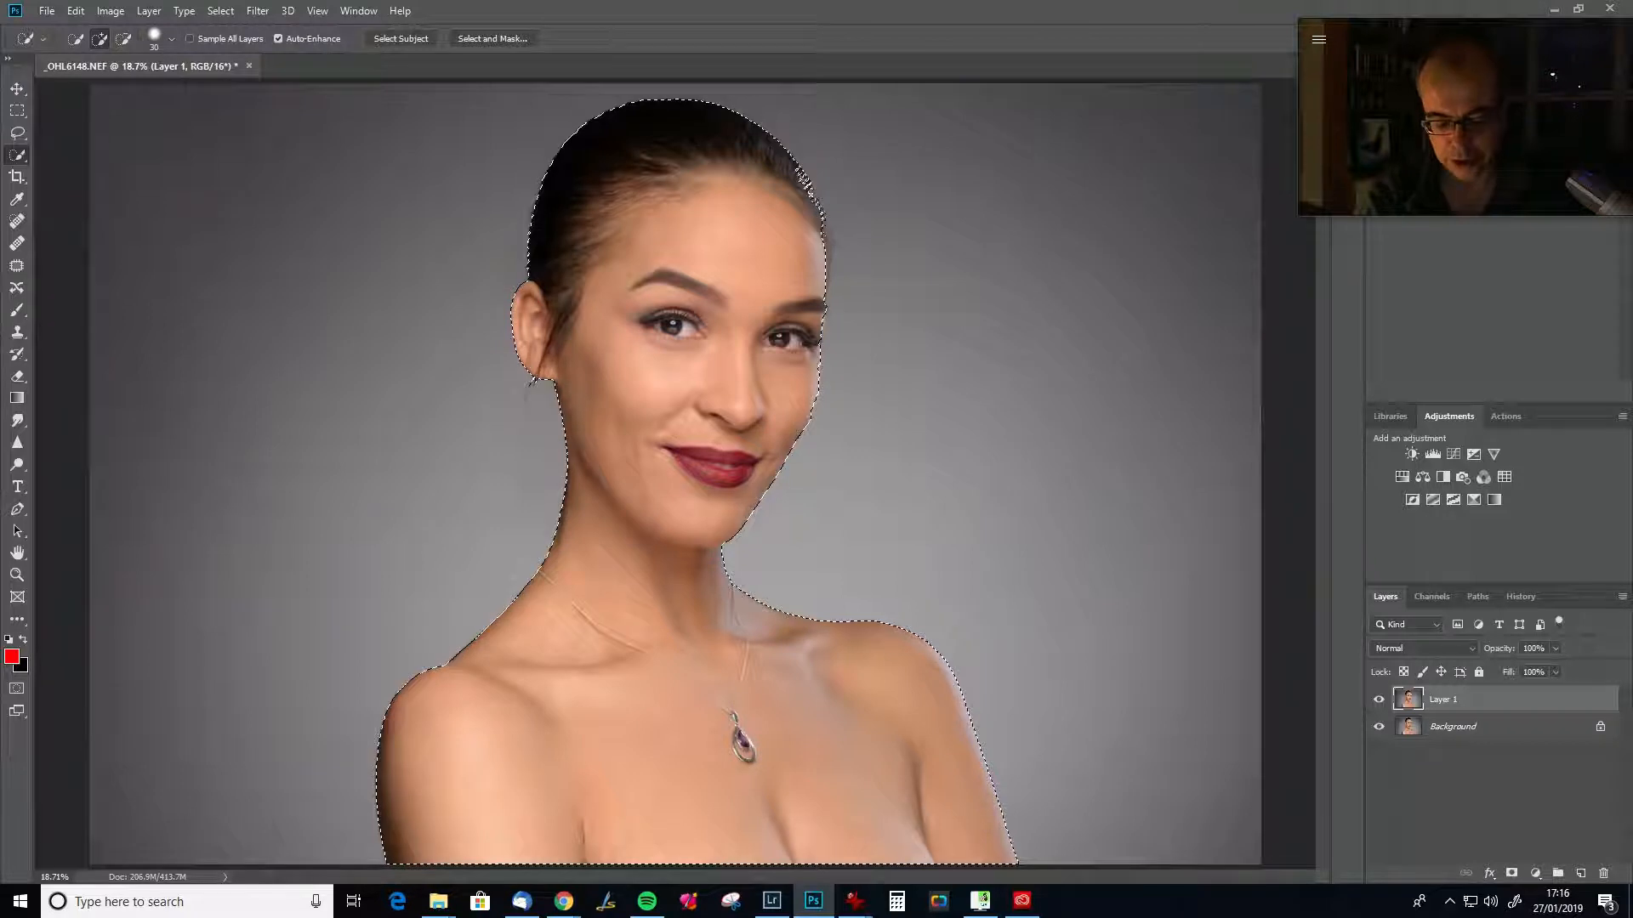
Add the hair strand below the earlobe to the selection with a size 60 brush, and expand the selection by 8 pixels.
{"action": "key", "text": "bracketright"}
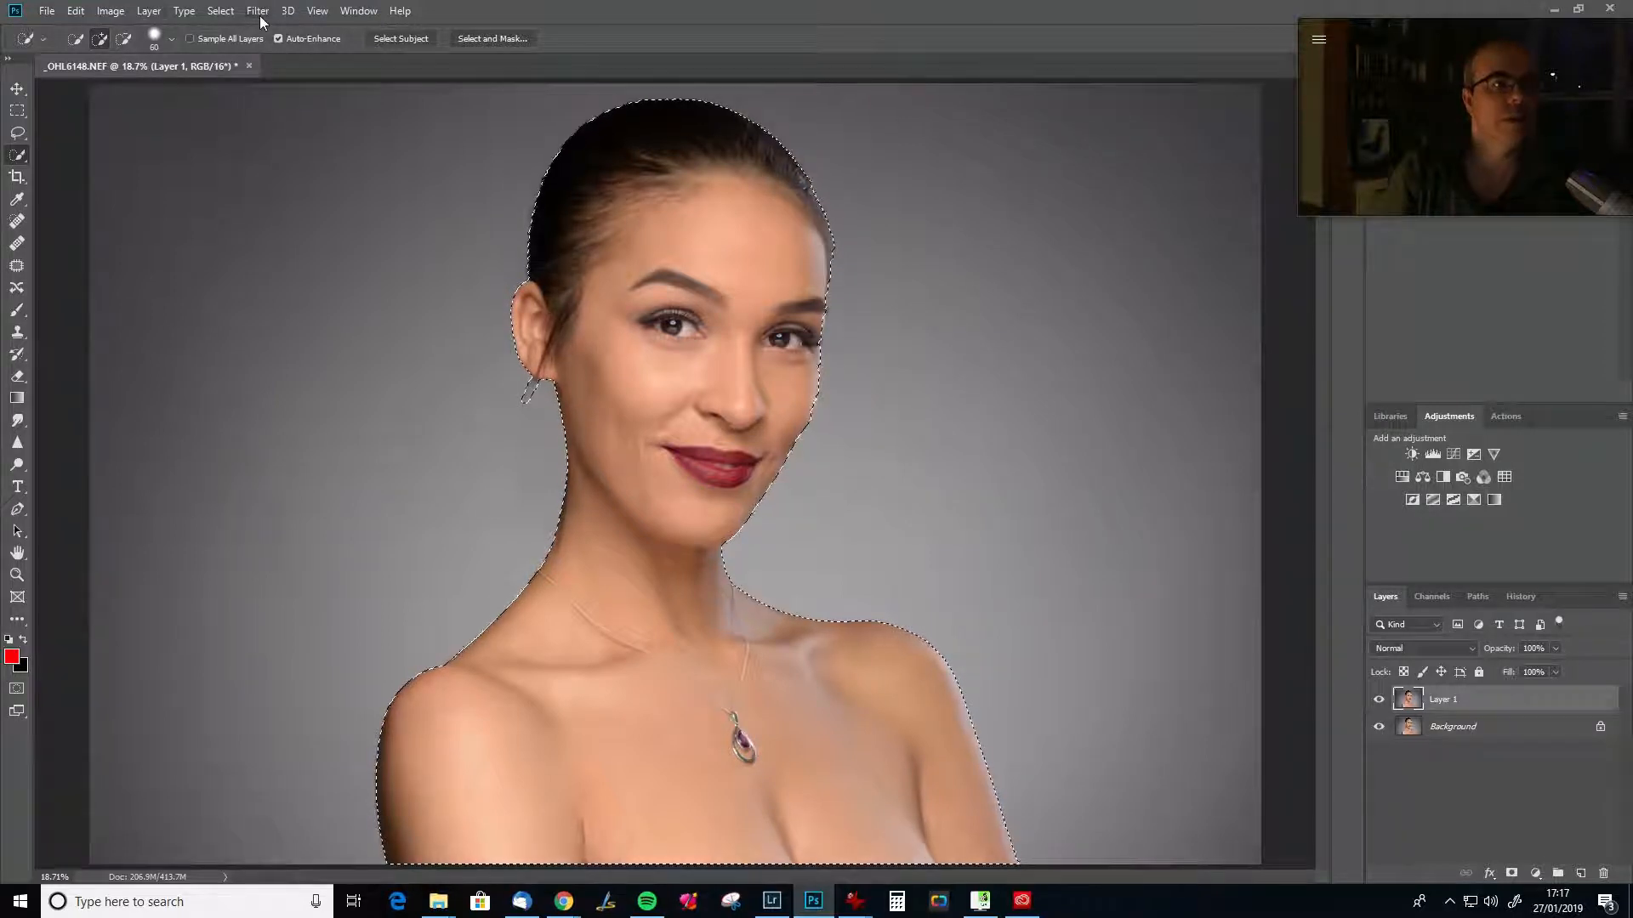
{"action": "left_click", "coordinate": [220, 11]}
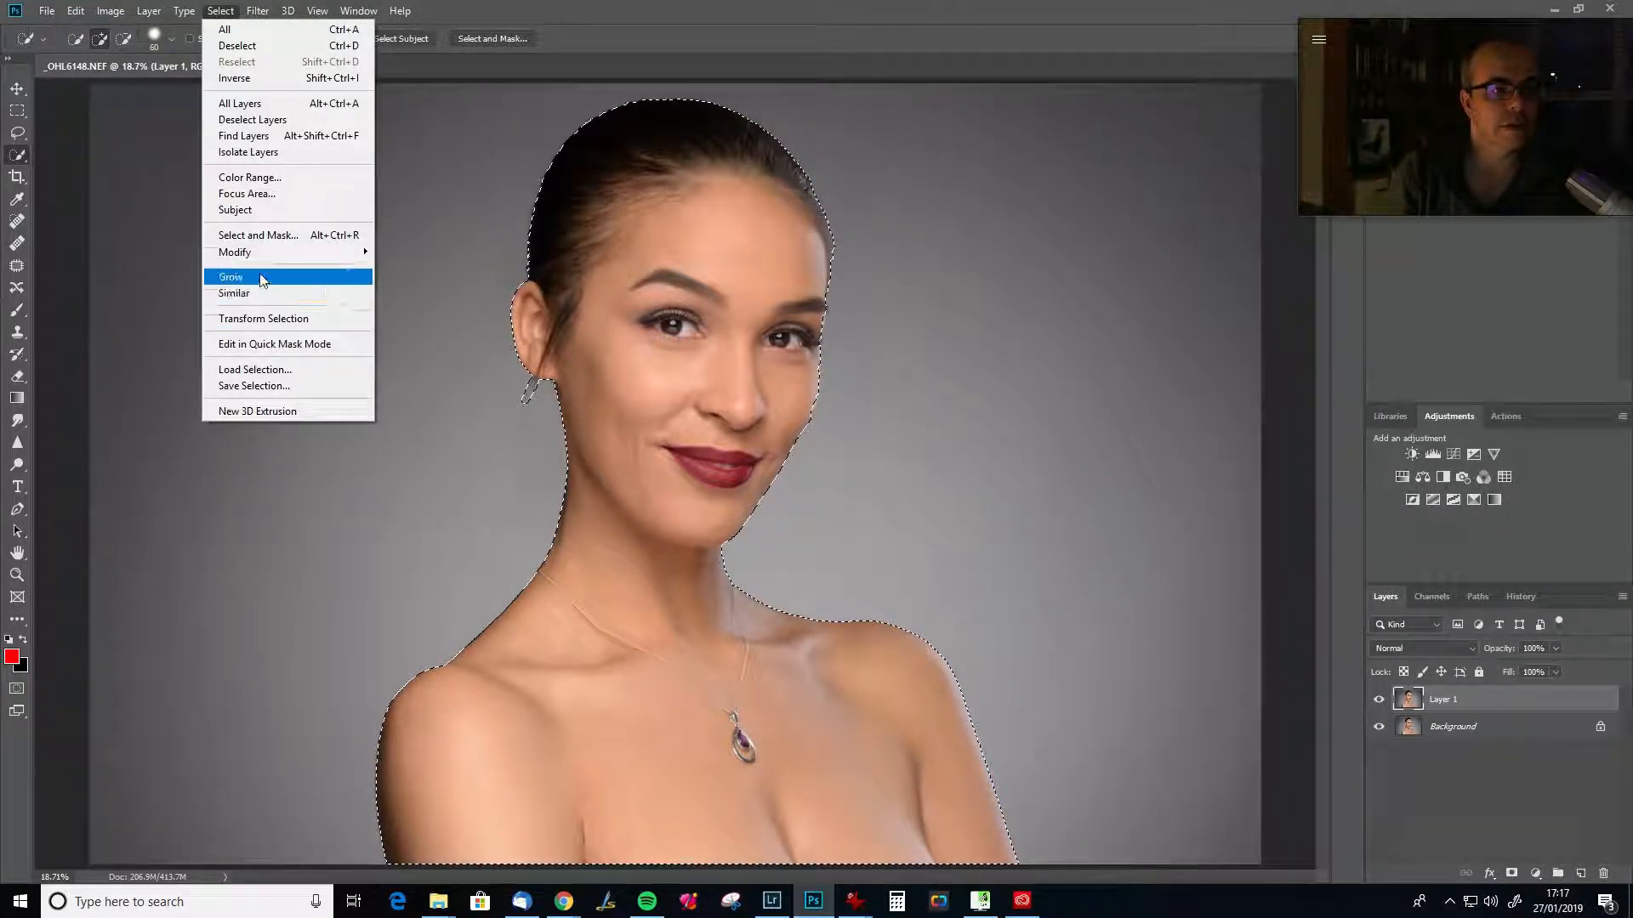
{"action": "mouse_move", "coordinate": [255, 252]}
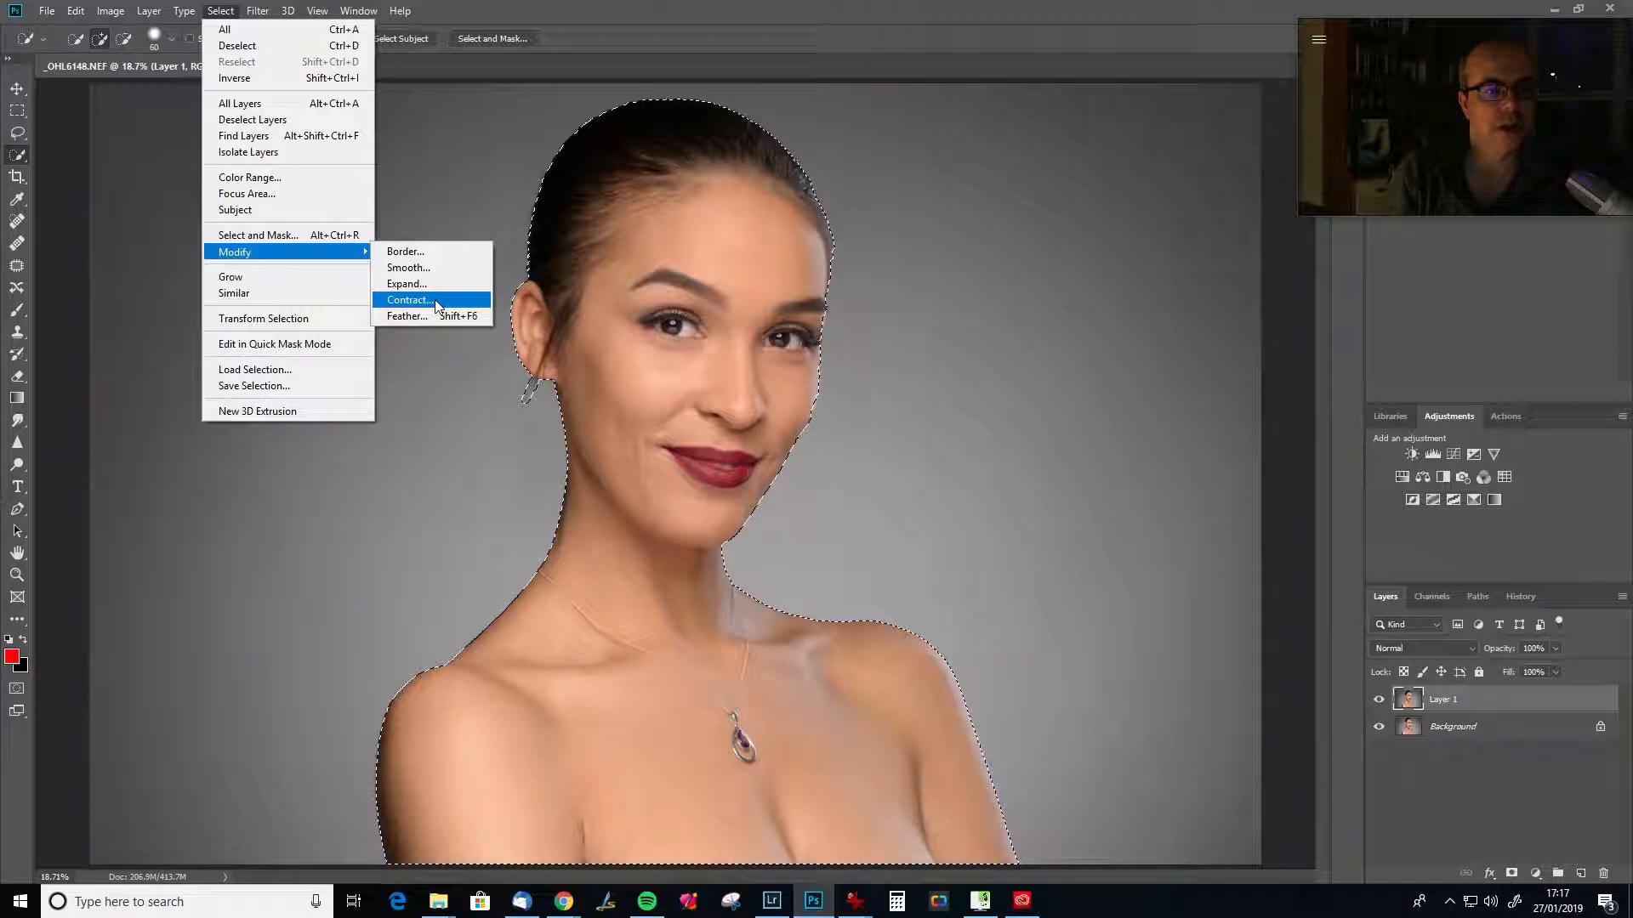
{"action": "left_click", "coordinate": [441, 286]}
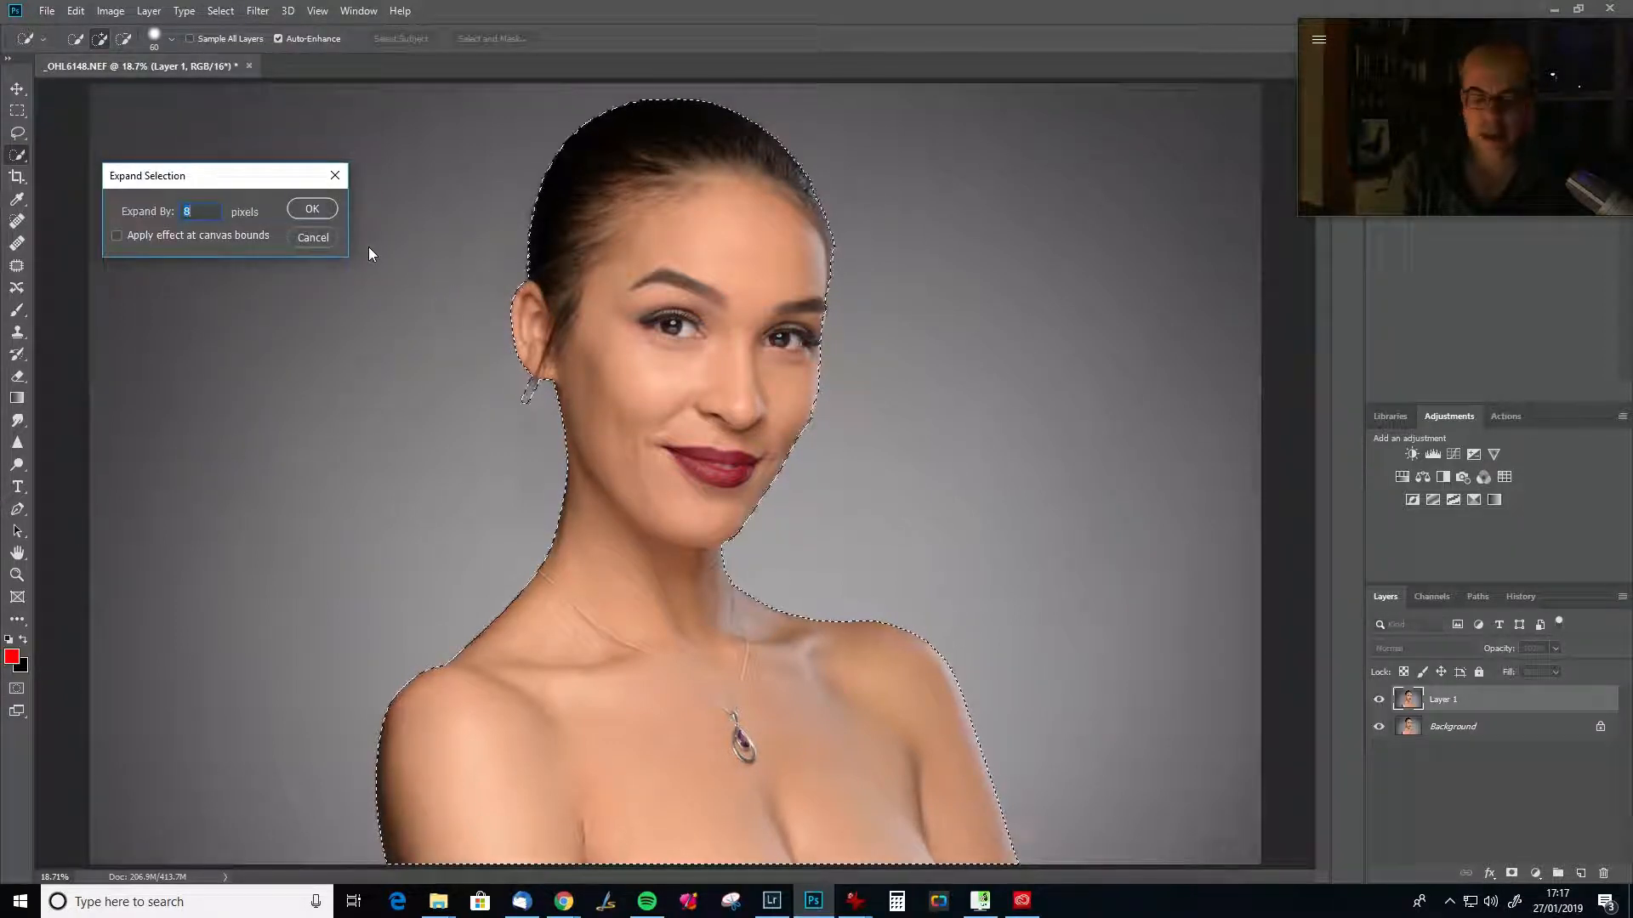
{"action": "left_click", "coordinate": [316, 208]}
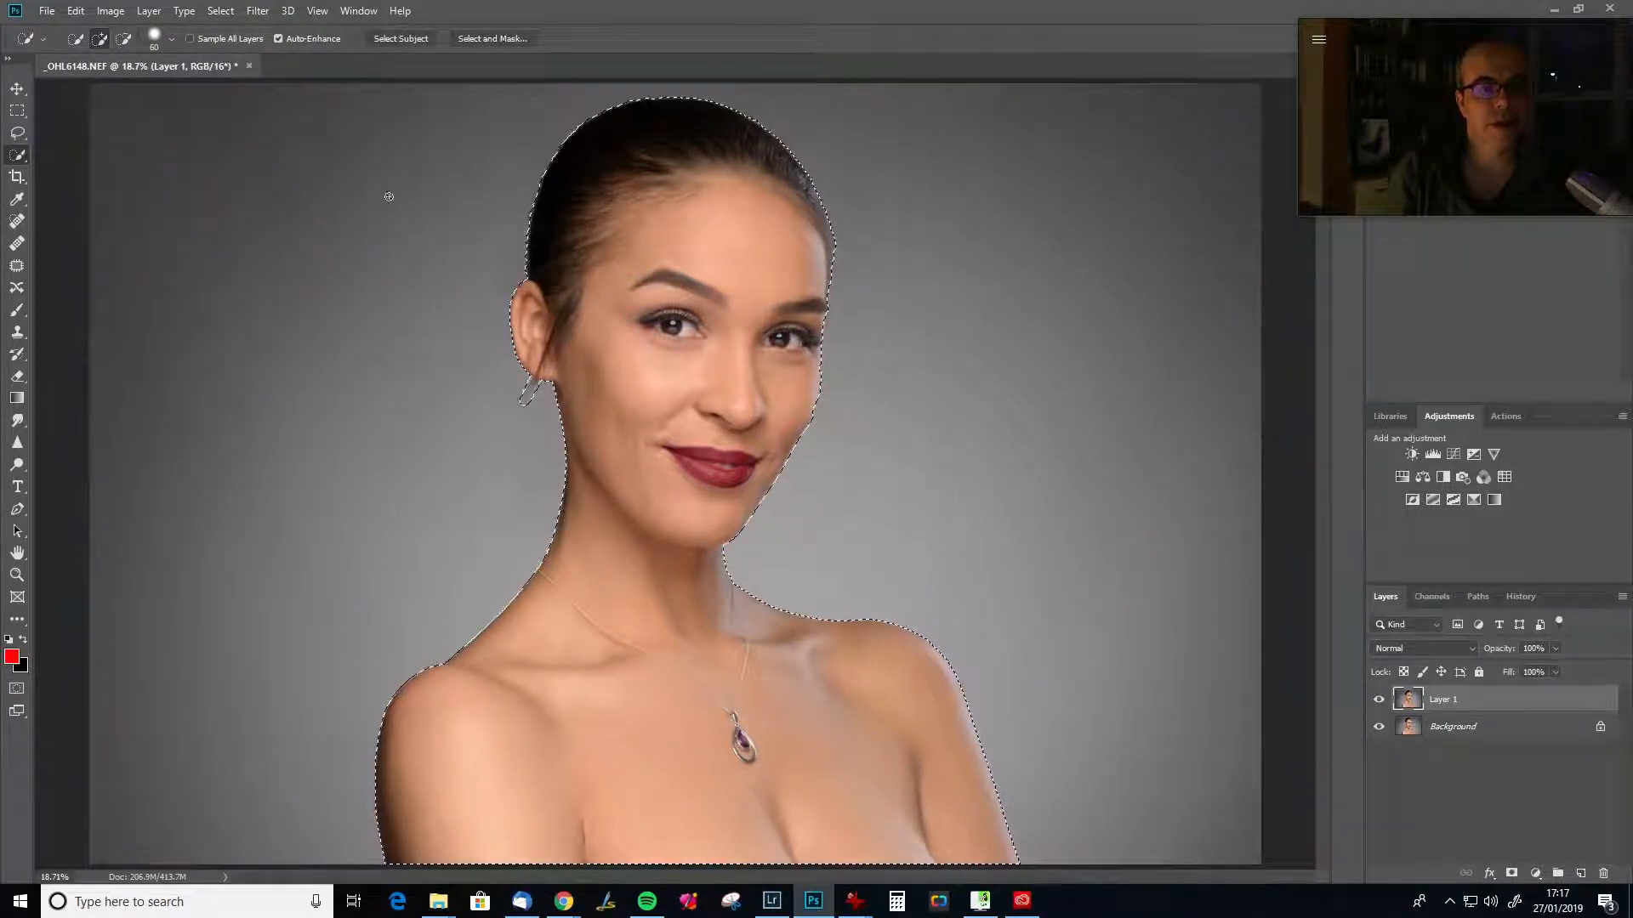
Feather the selection around the woman by 3 pixels.
{"action": "left_click", "coordinate": [225, 15]}
{"action": "left_click", "coordinate": [220, 17]}
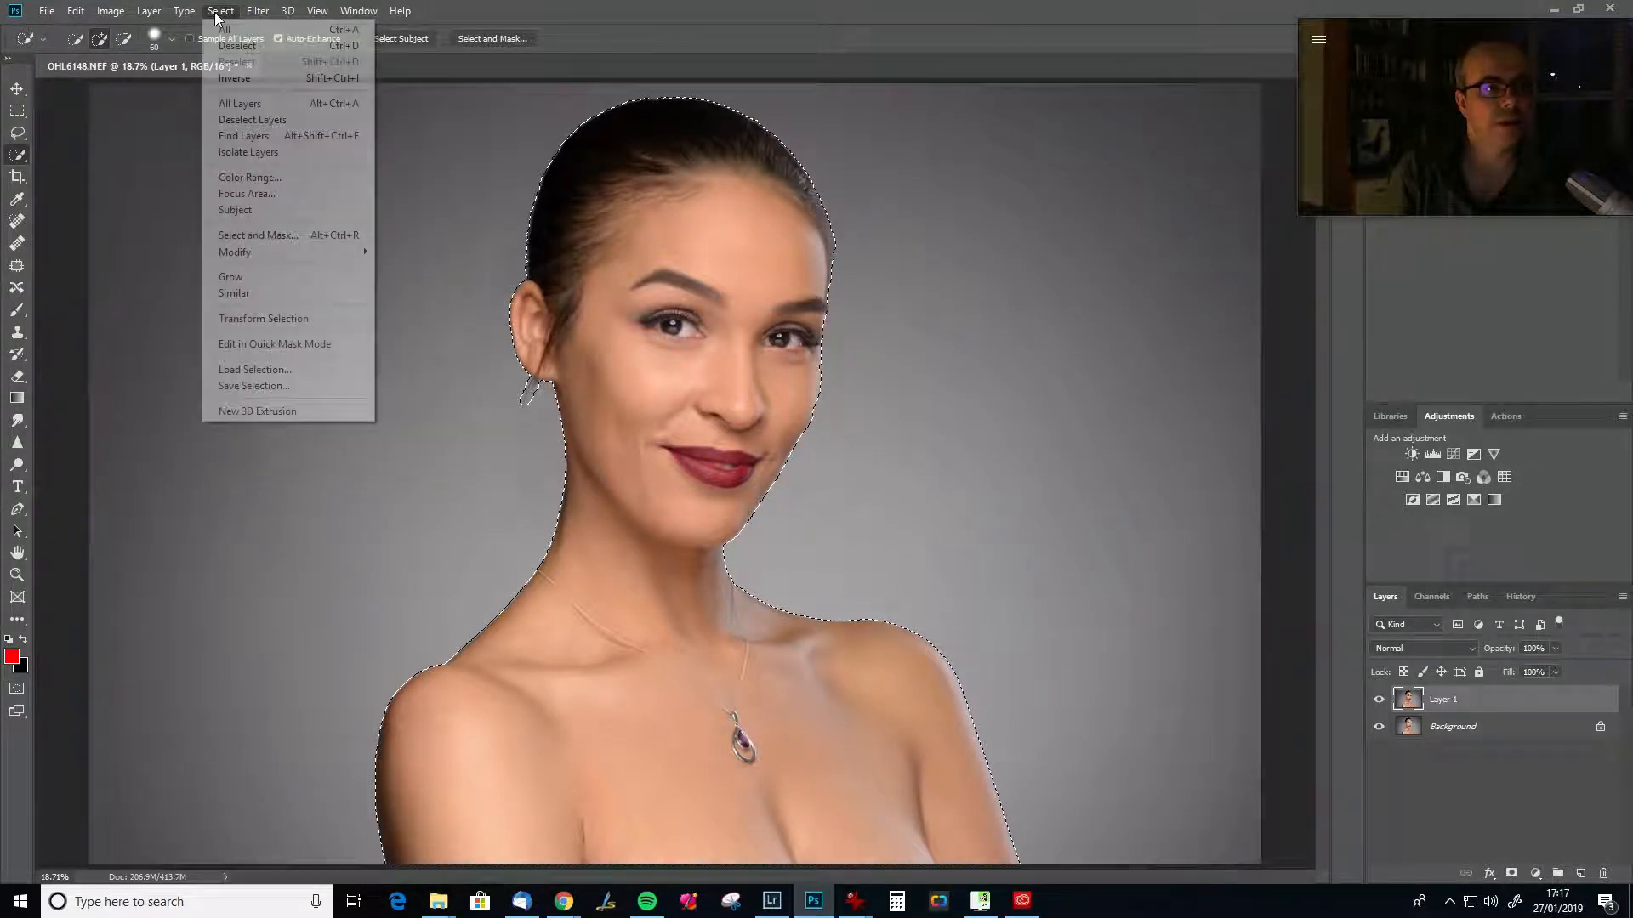
{"action": "mouse_move", "coordinate": [251, 253]}
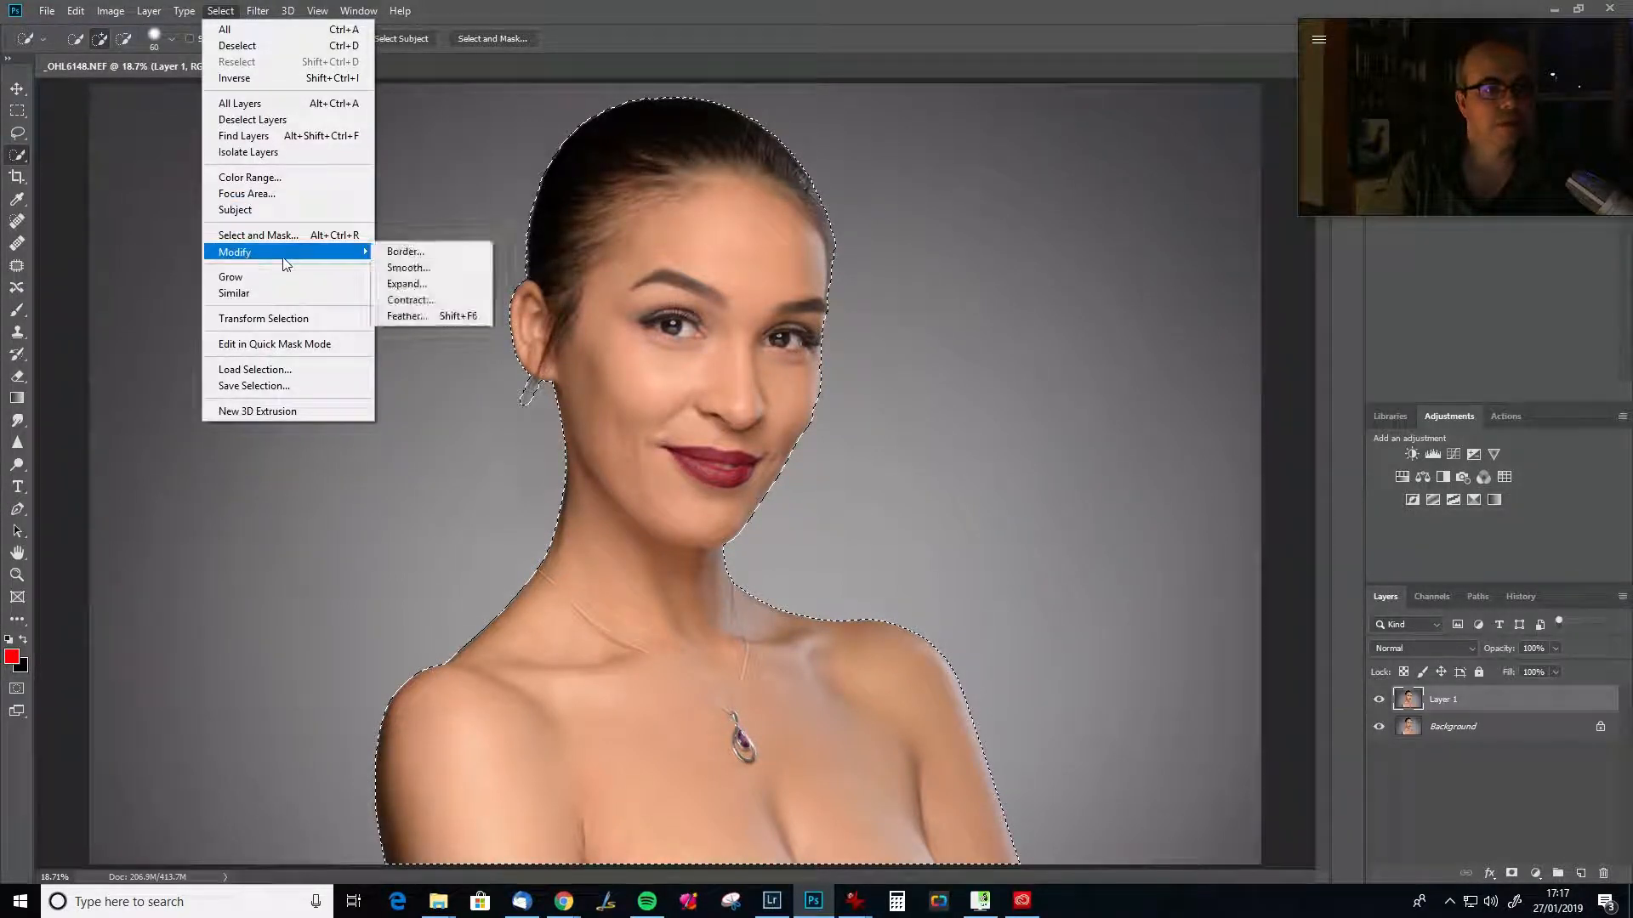
{"action": "left_click", "coordinate": [423, 316]}
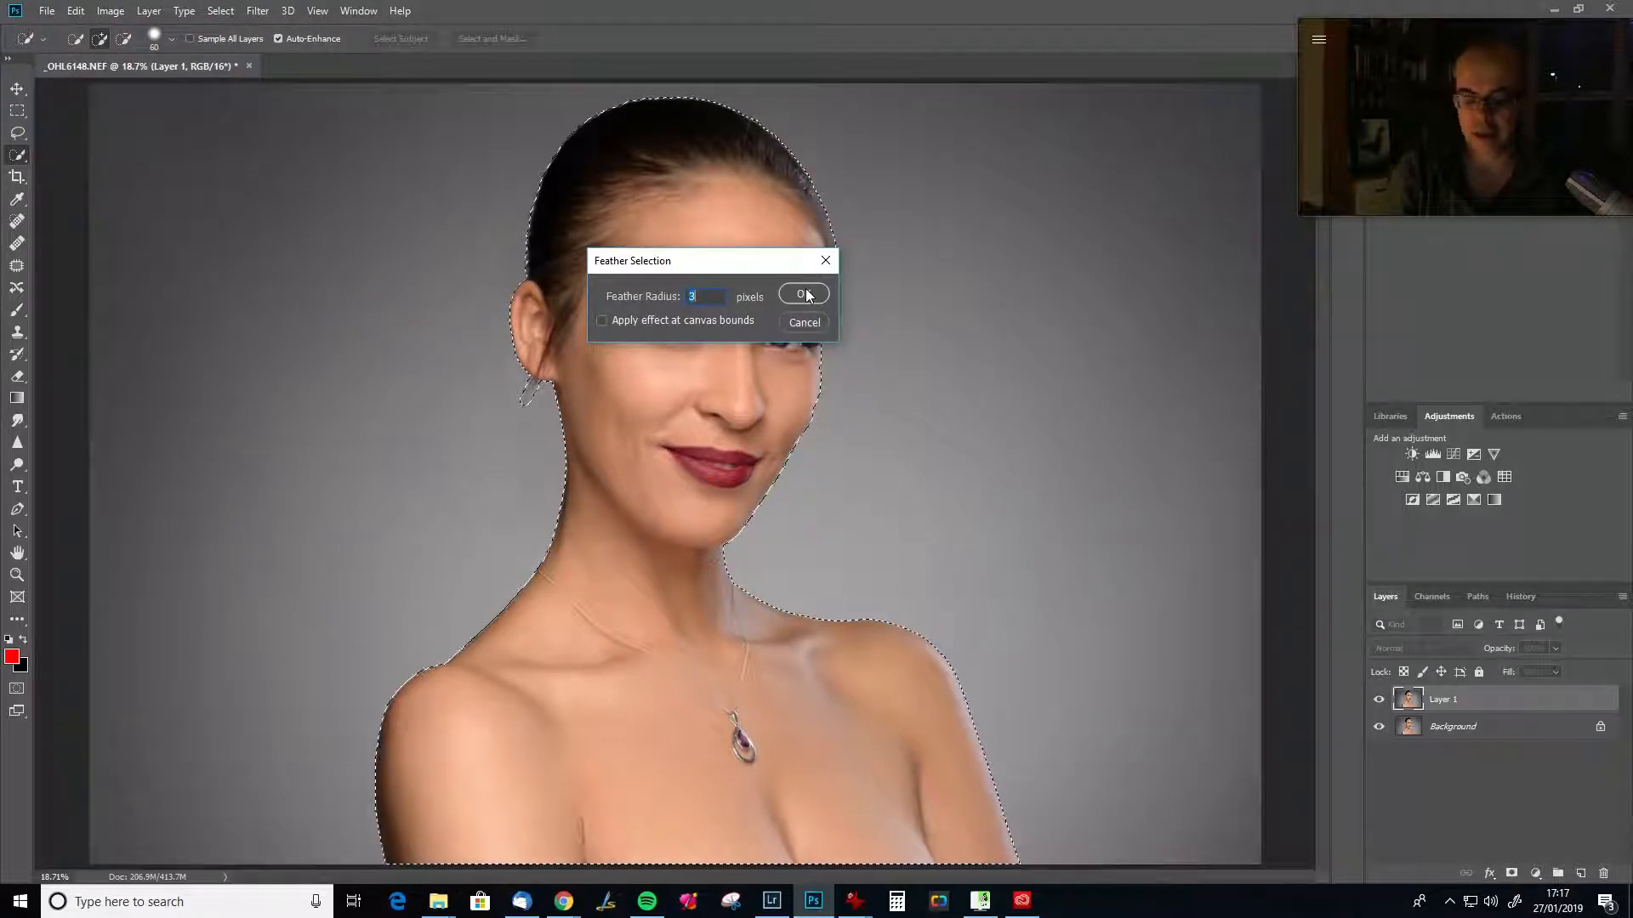
{"action": "left_click", "coordinate": [805, 294]}
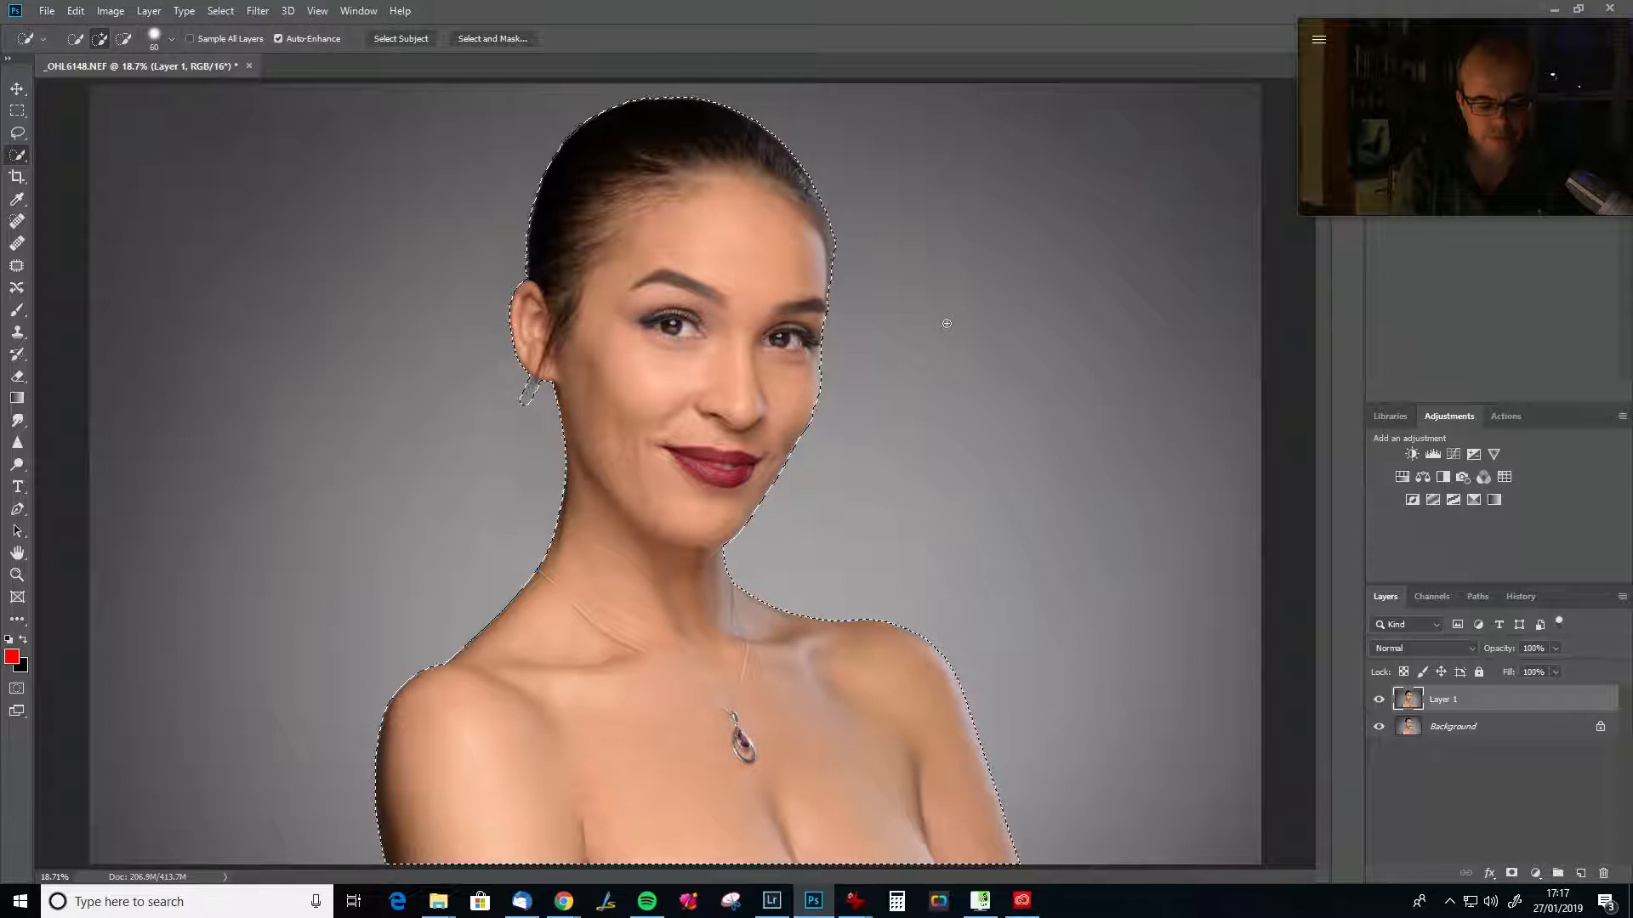
Delete the woman from Layer 1 so only the backdrop stays on that layer, and clear the selection.
{"action": "key", "text": "ctrl+shift+i"}
{"action": "key", "text": "Delete"}
{"action": "key", "text": "ctrl+d"}
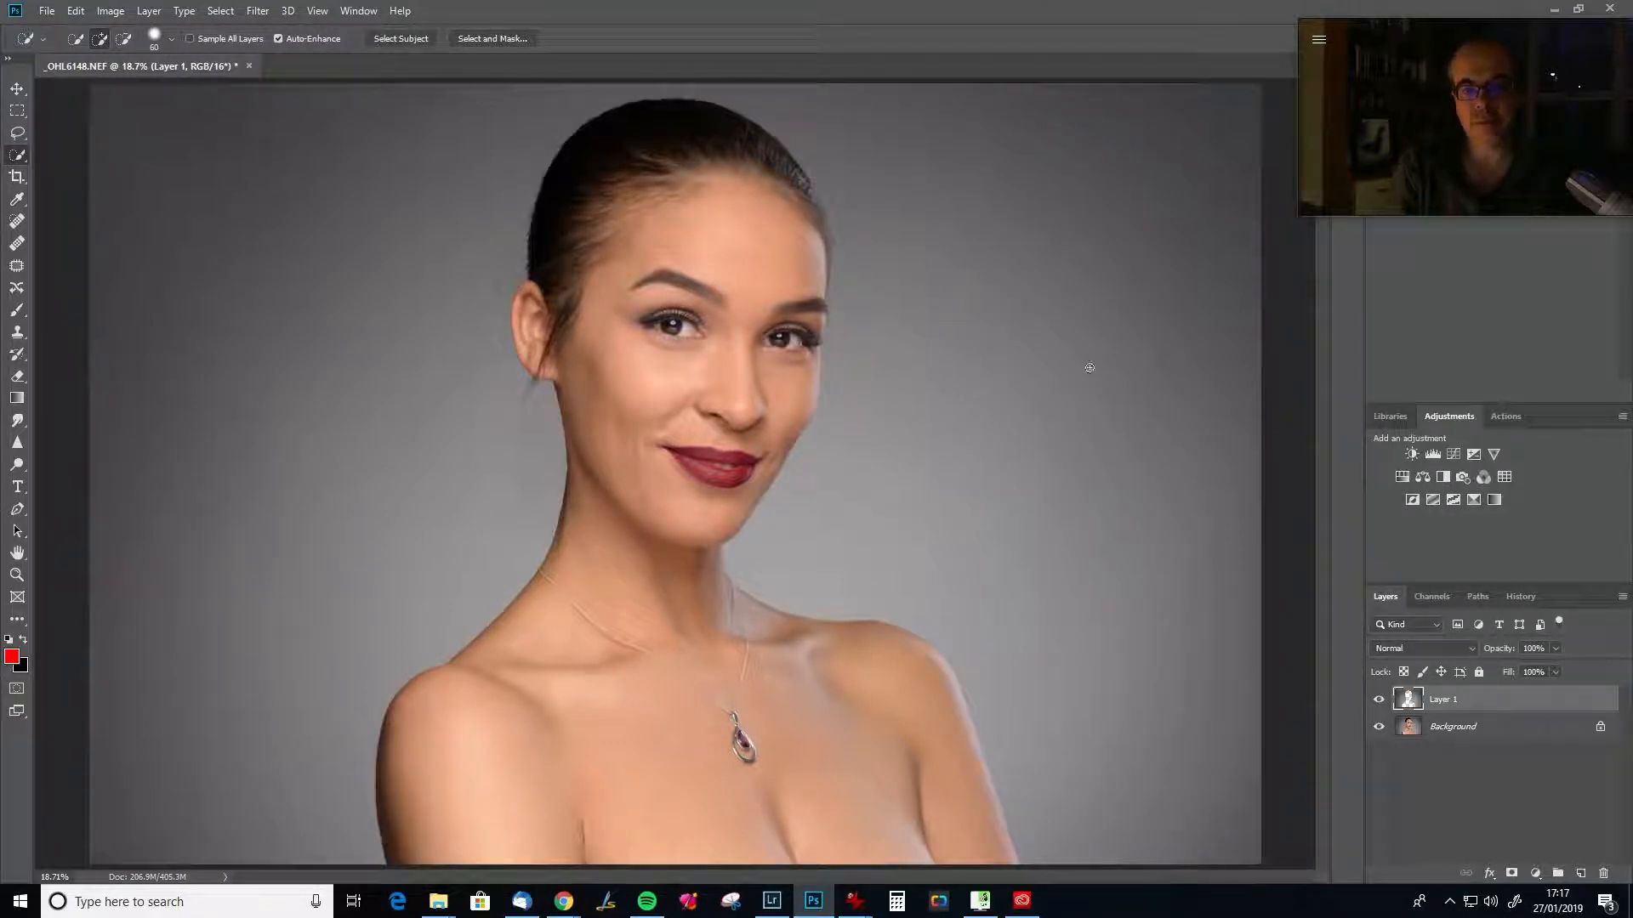
Hide the Background layer to inspect the cutout on Layer 1, and show it again.
{"action": "key", "text": "ctrl+minus"}
{"action": "key", "text": "ctrl+minus"}
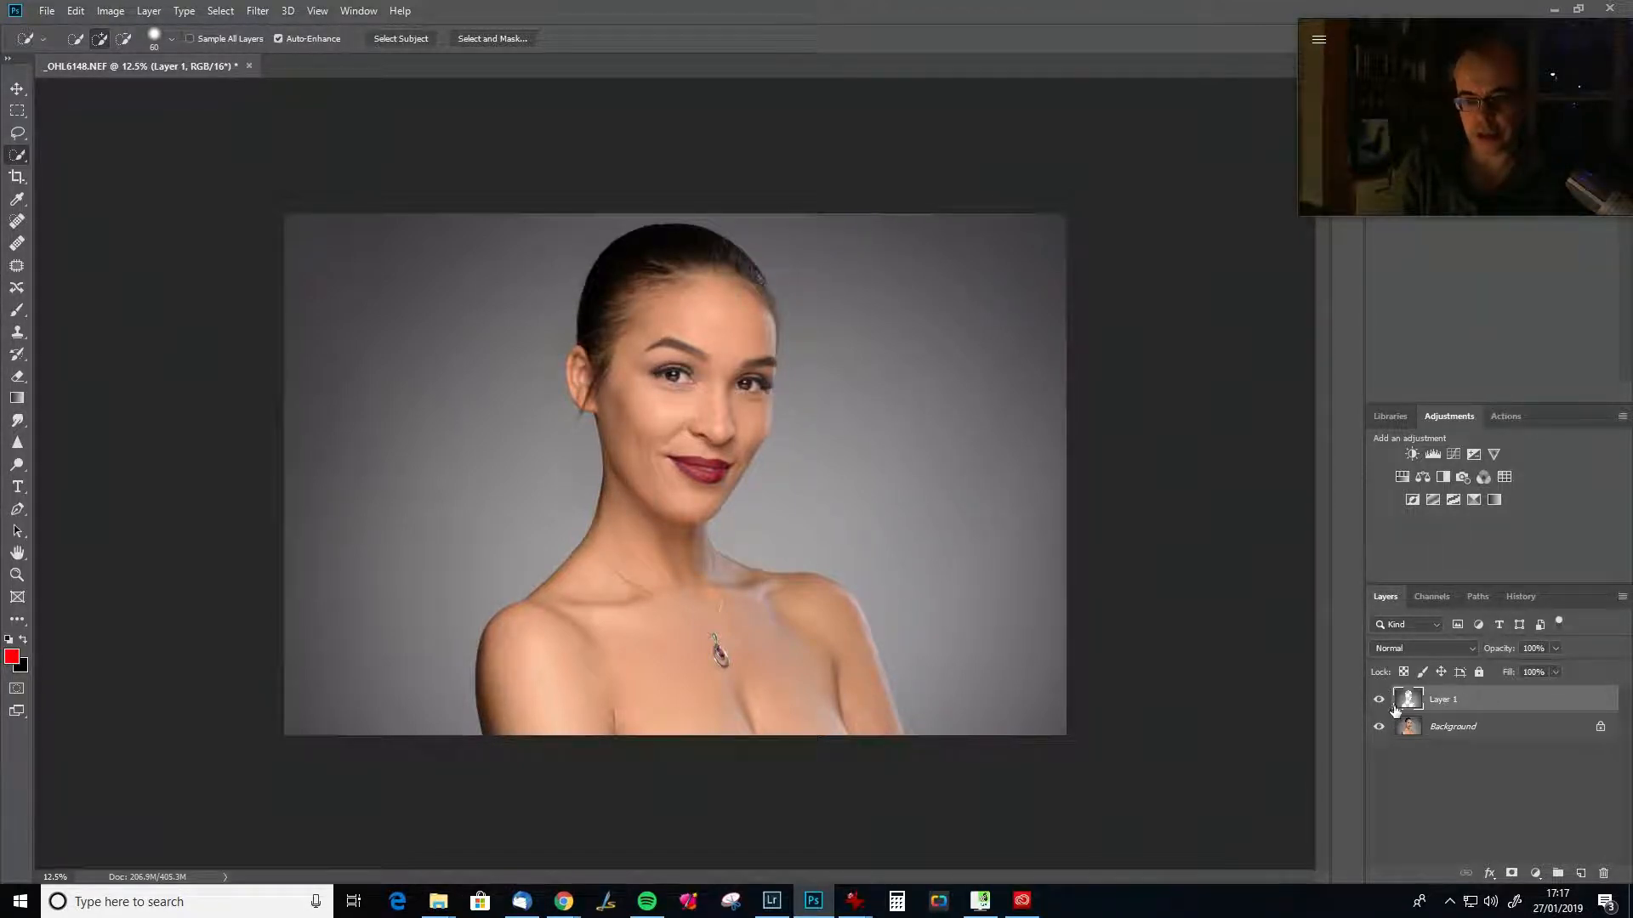
{"action": "left_click", "coordinate": [1378, 727]}
{"action": "left_click", "coordinate": [1377, 727]}
{"action": "left_click", "coordinate": [1377, 727]}
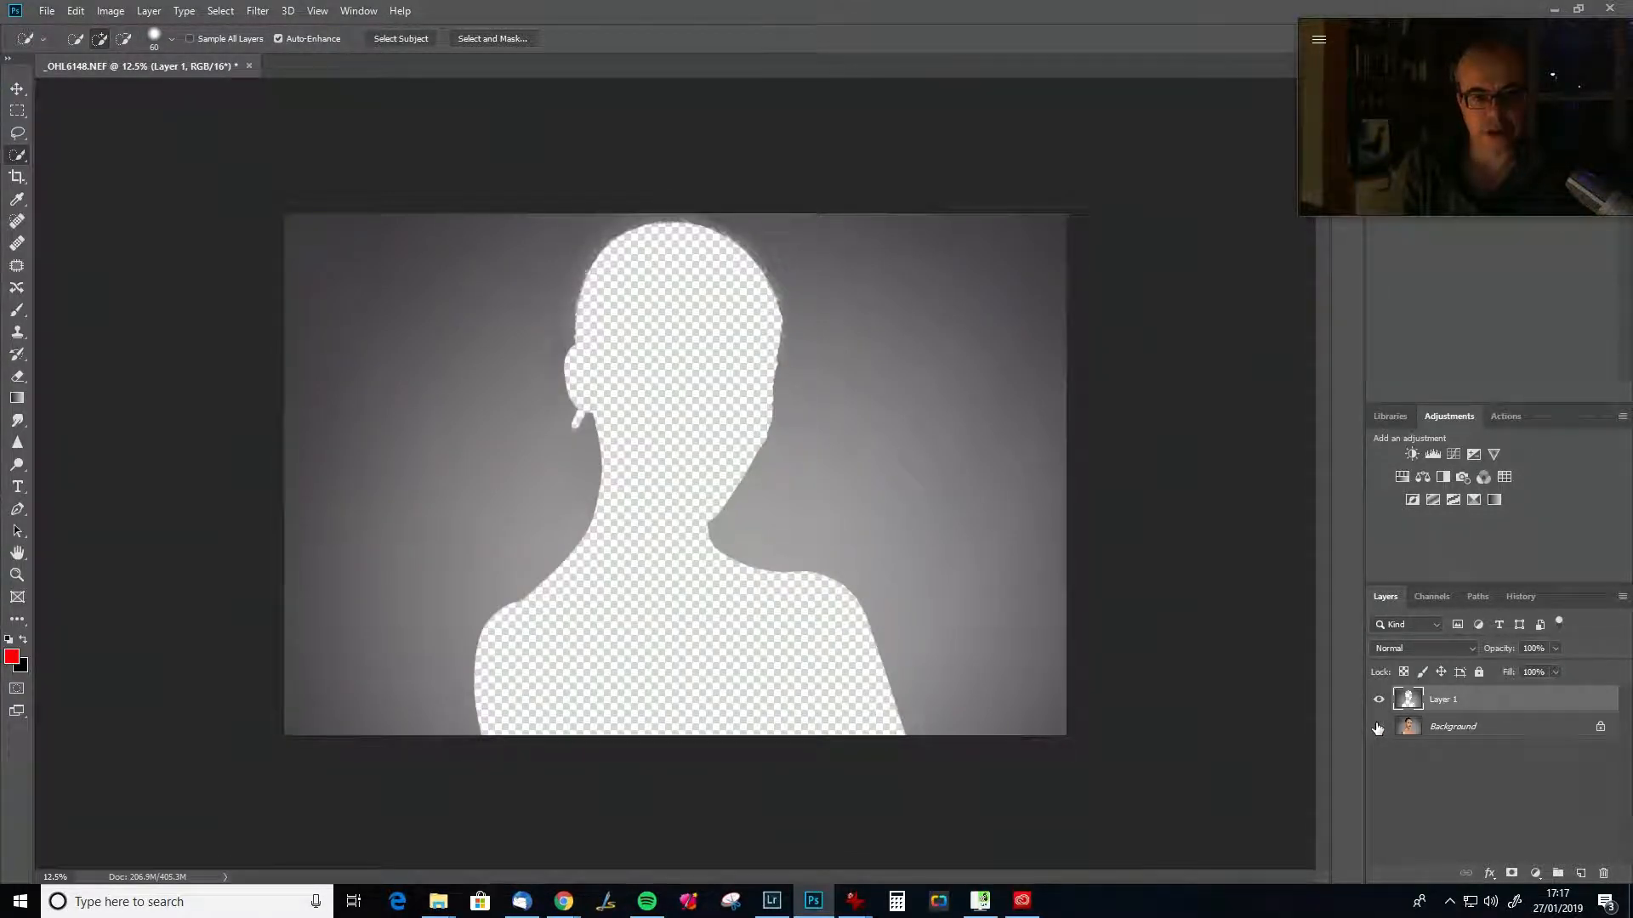
{"action": "left_click", "coordinate": [1377, 727]}
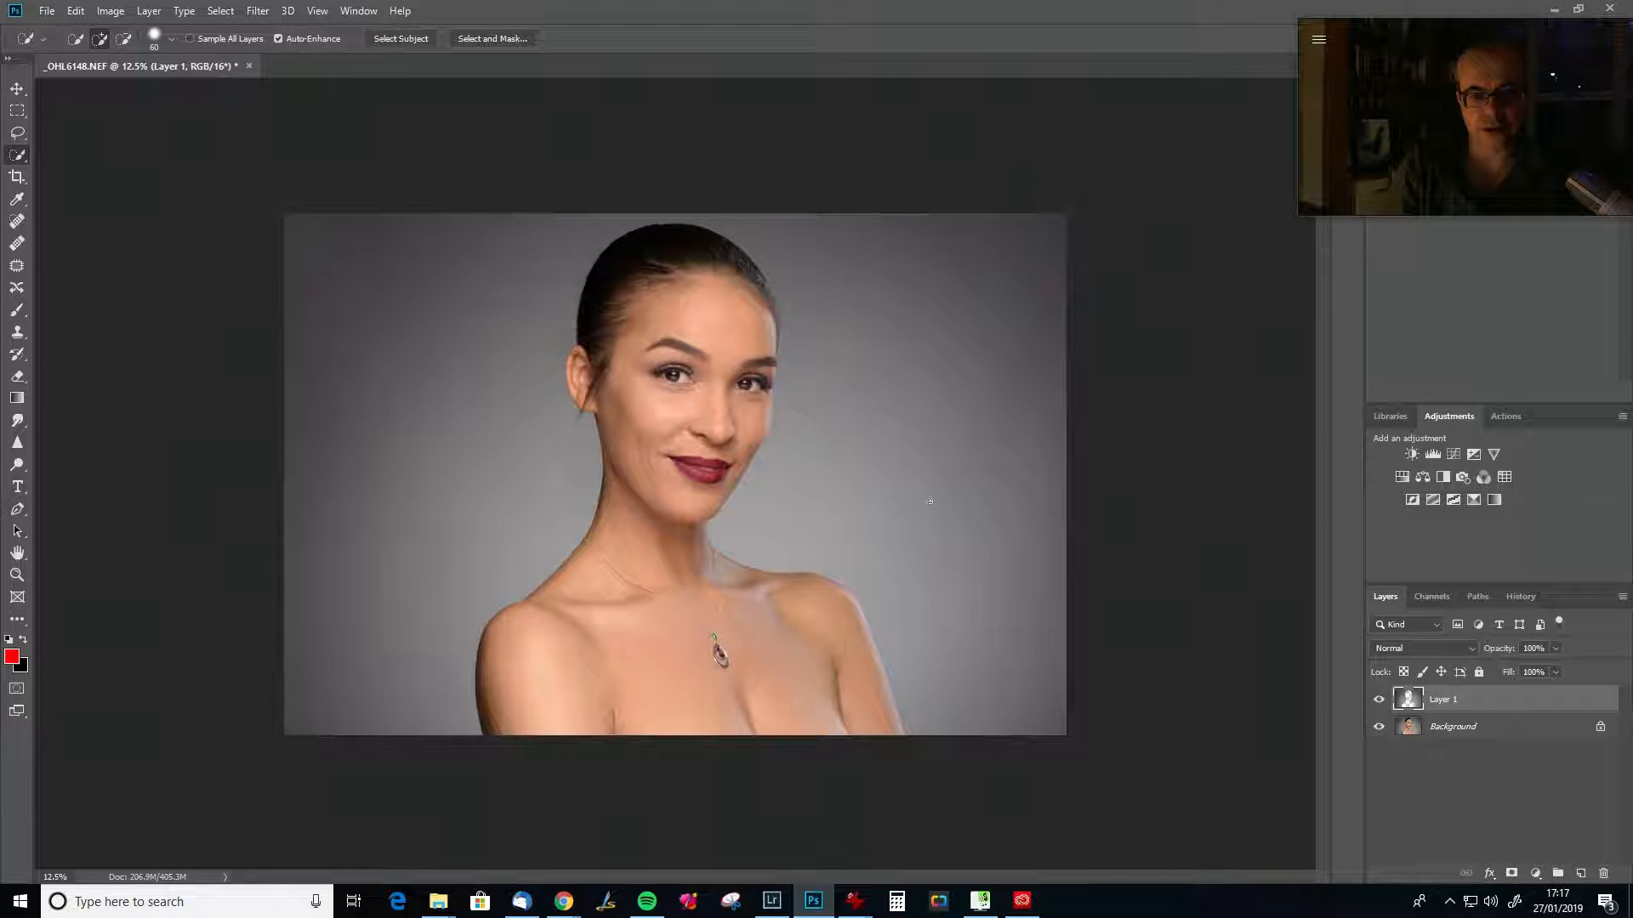
Apply a Gaussian Blur with a radius of 89.9 pixels to the backdrop on Layer 1.
{"action": "left_click", "coordinate": [257, 11]}
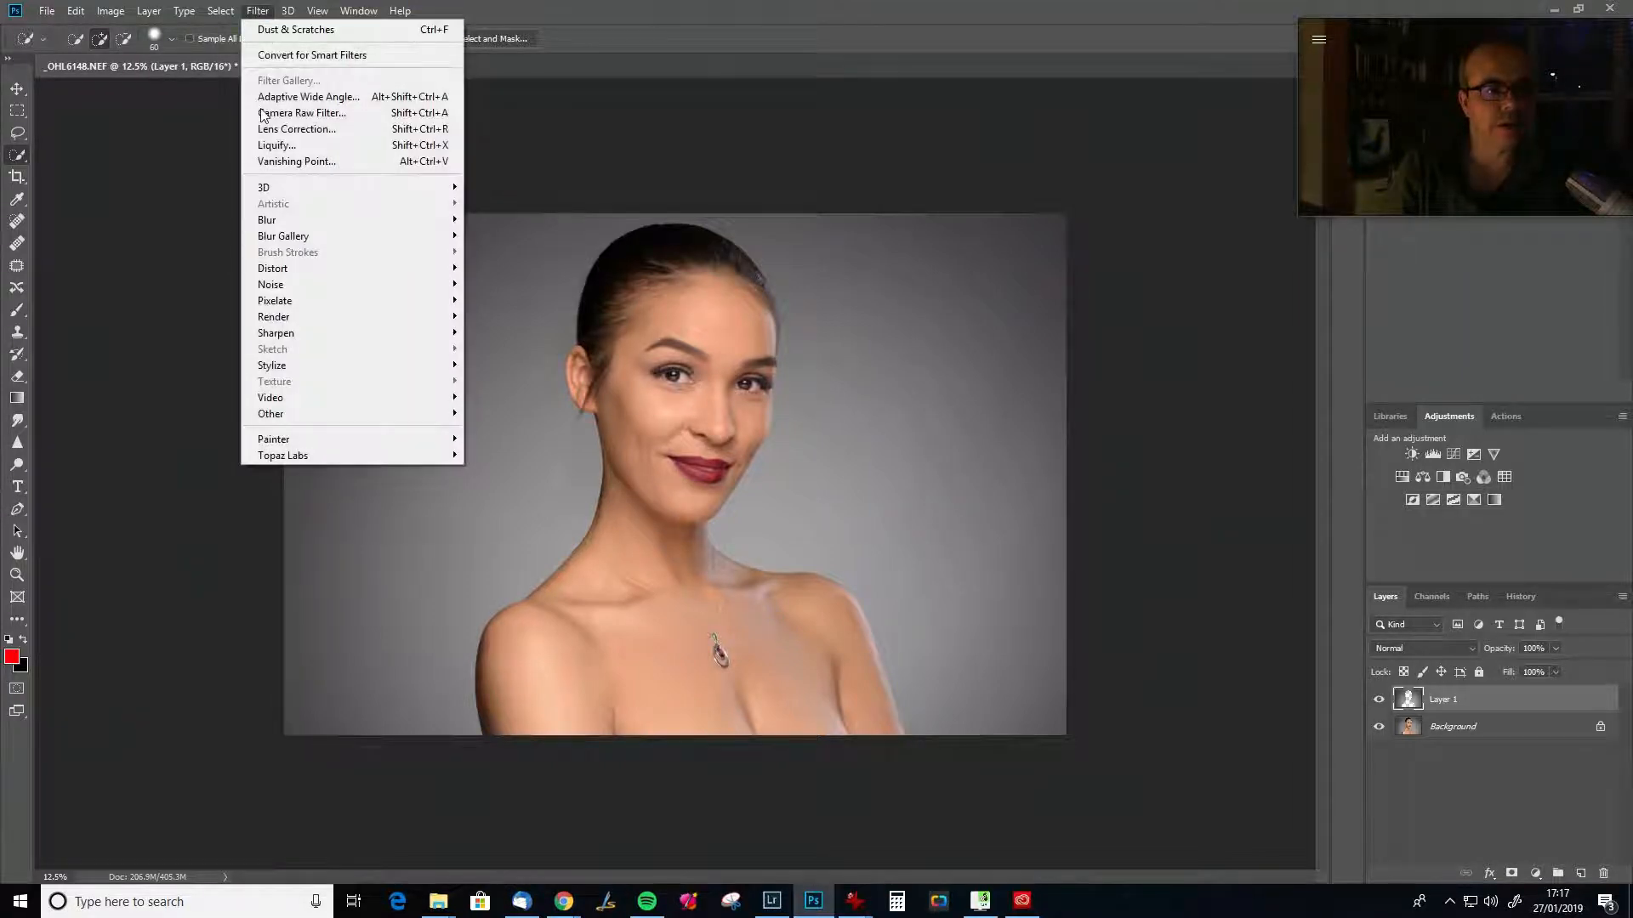
{"action": "mouse_move", "coordinate": [324, 225]}
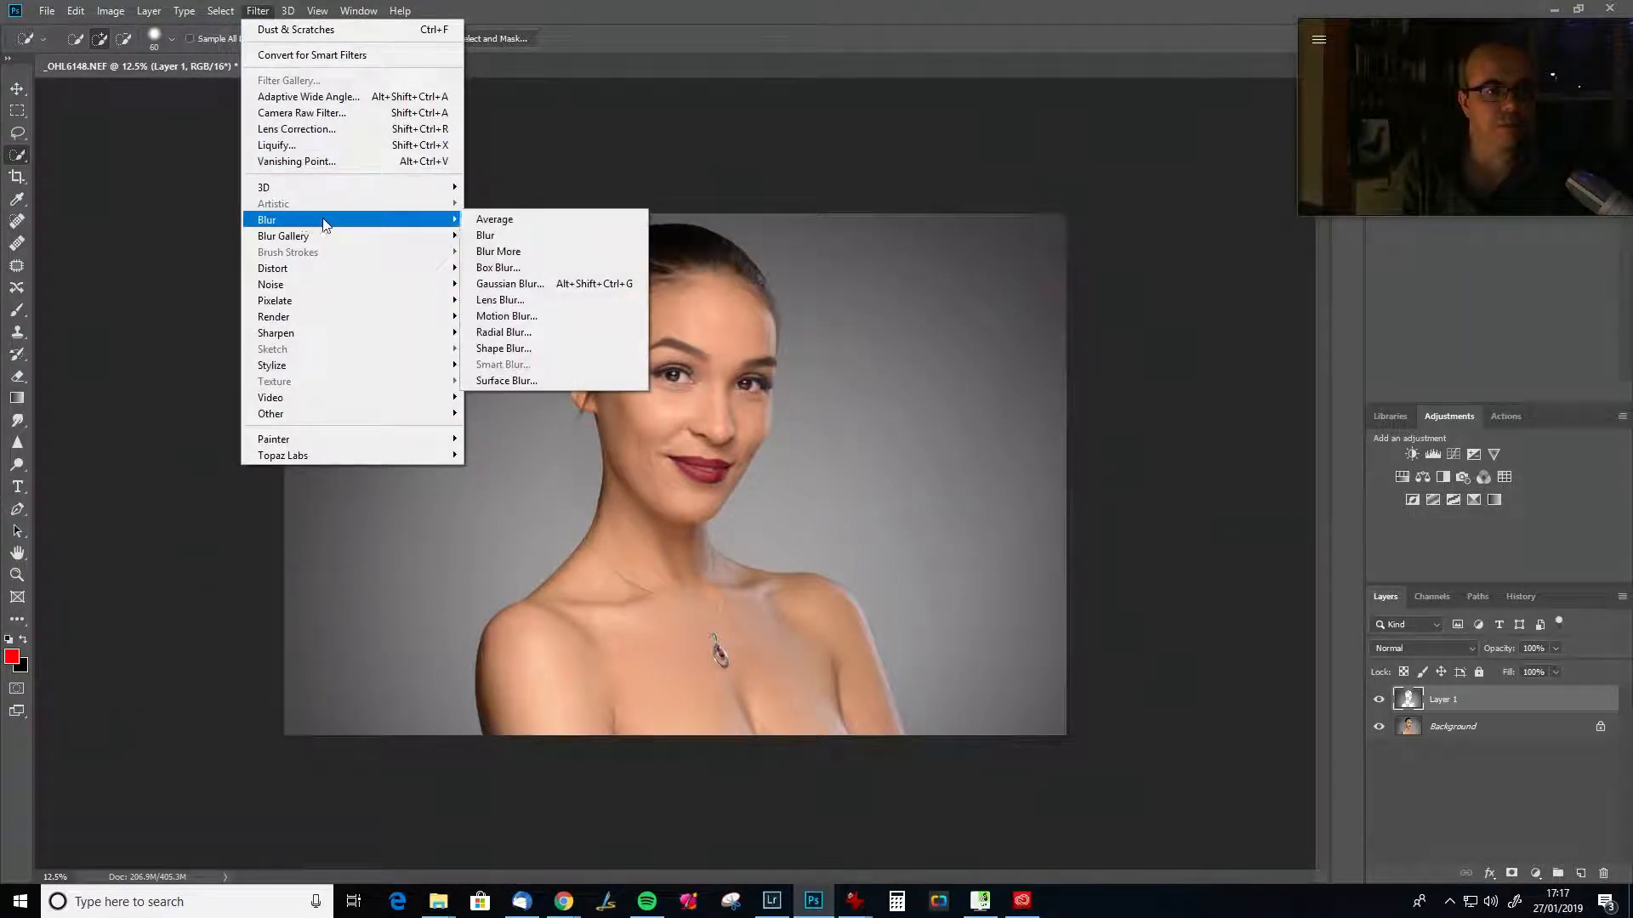
{"action": "left_click", "coordinate": [509, 284]}
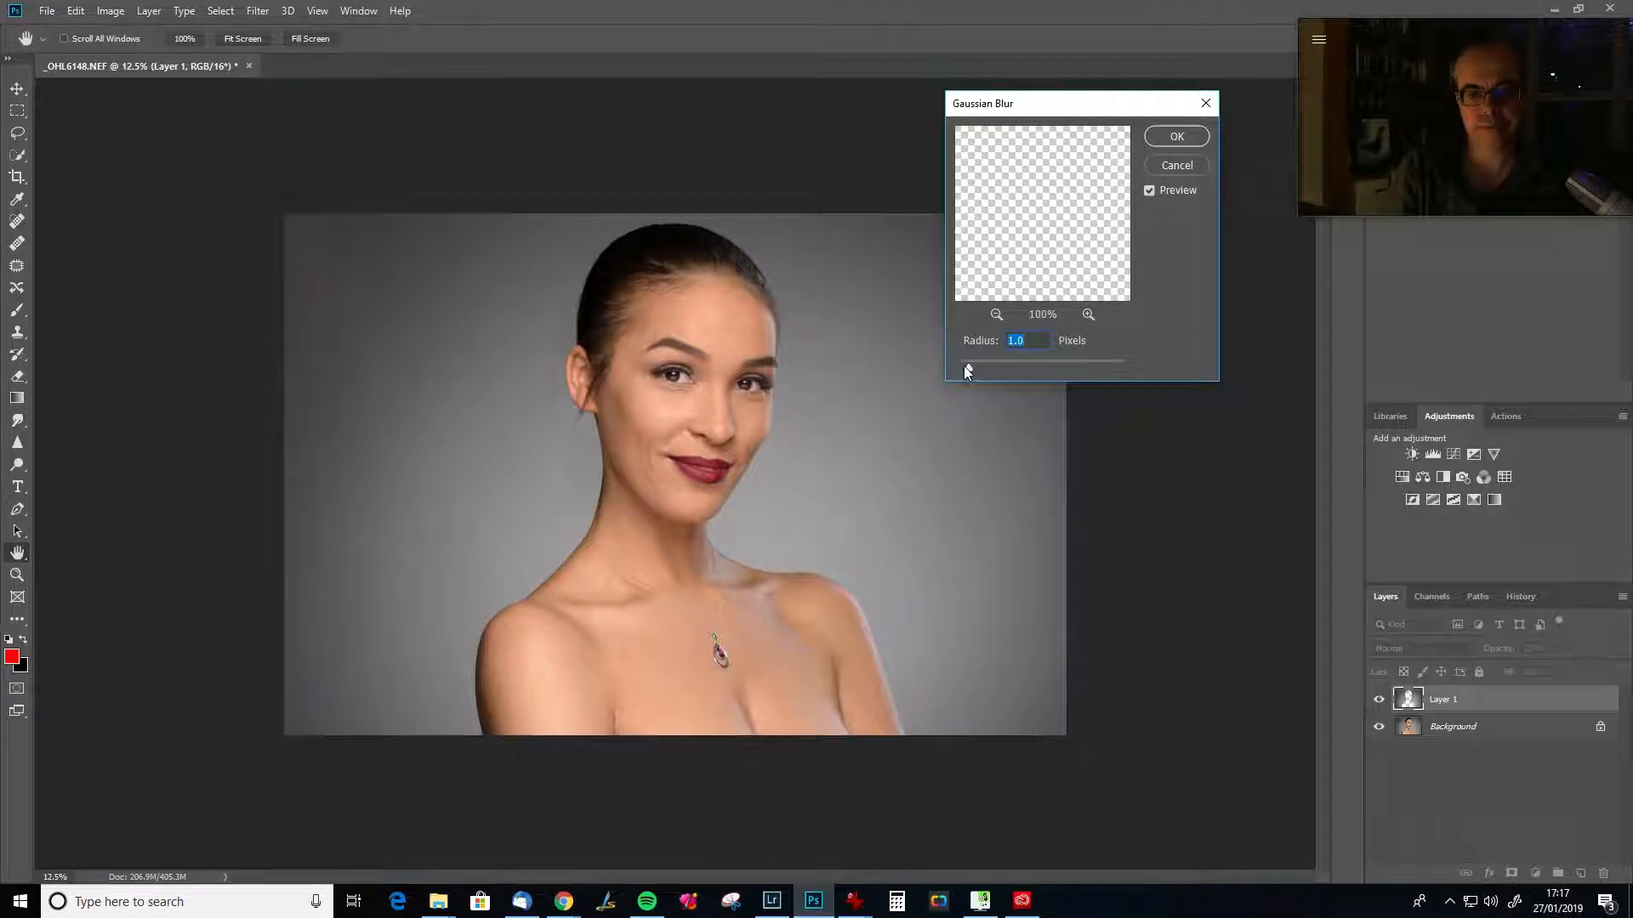
{"action": "mouse_move", "coordinate": [1043, 372]}
{"action": "left_mouse_down"}
{"action": "mouse_move", "coordinate": [1078, 370]}
{"action": "mouse_move", "coordinate": [1063, 371]}
{"action": "left_mouse_up"}
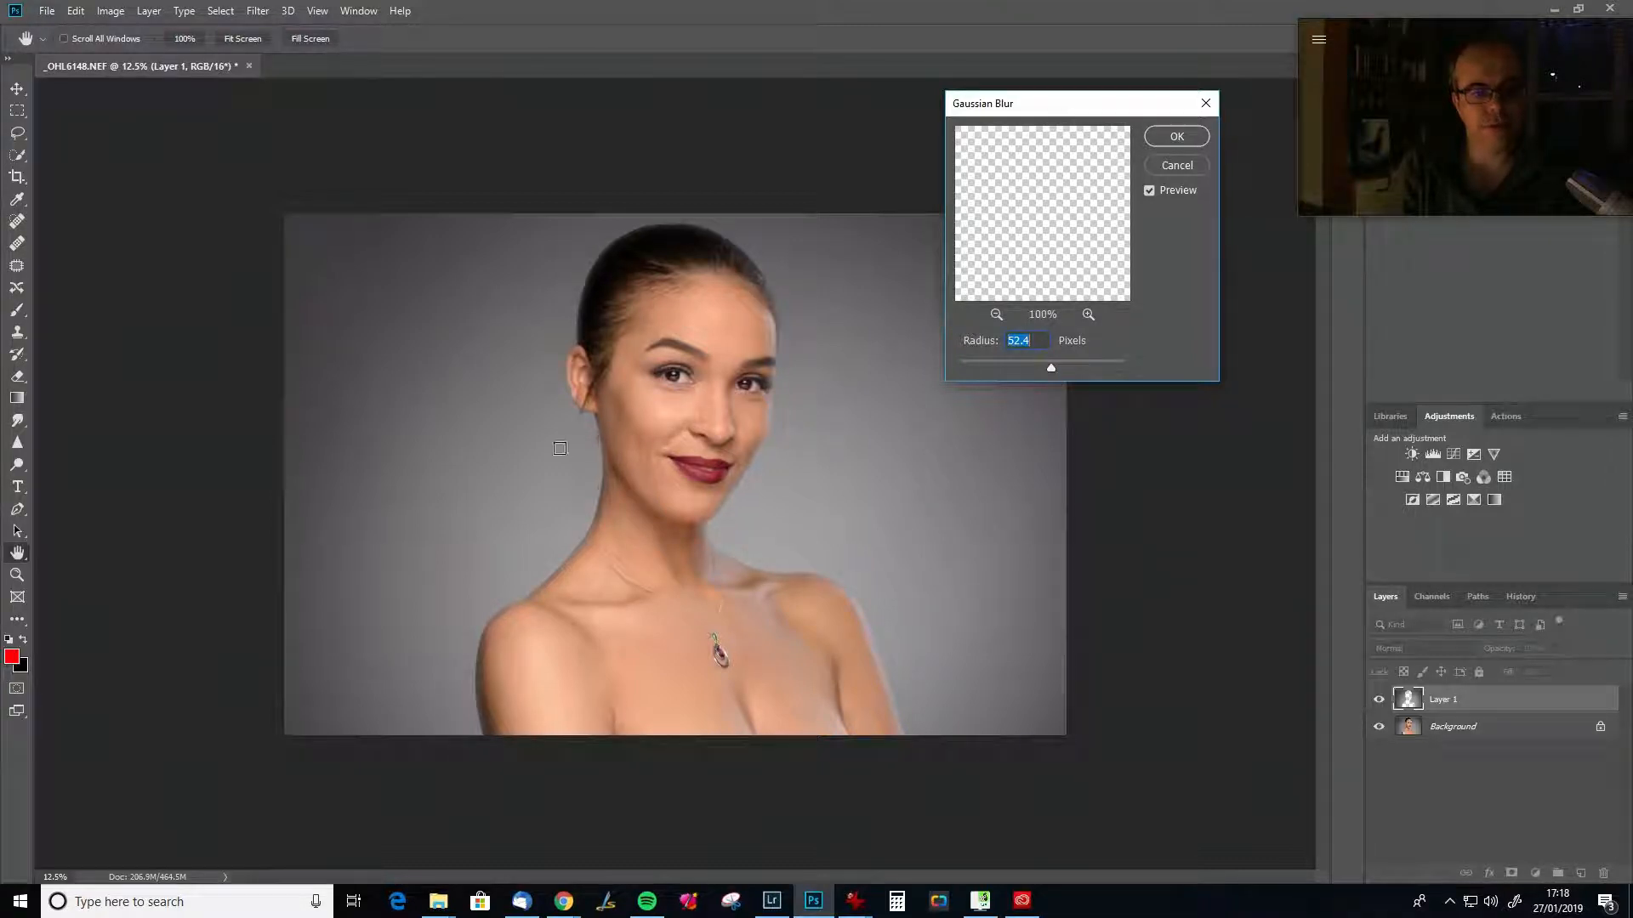
{"action": "left_click_drag", "start_coordinate": [1053, 369], "coordinate": [1063, 369]}
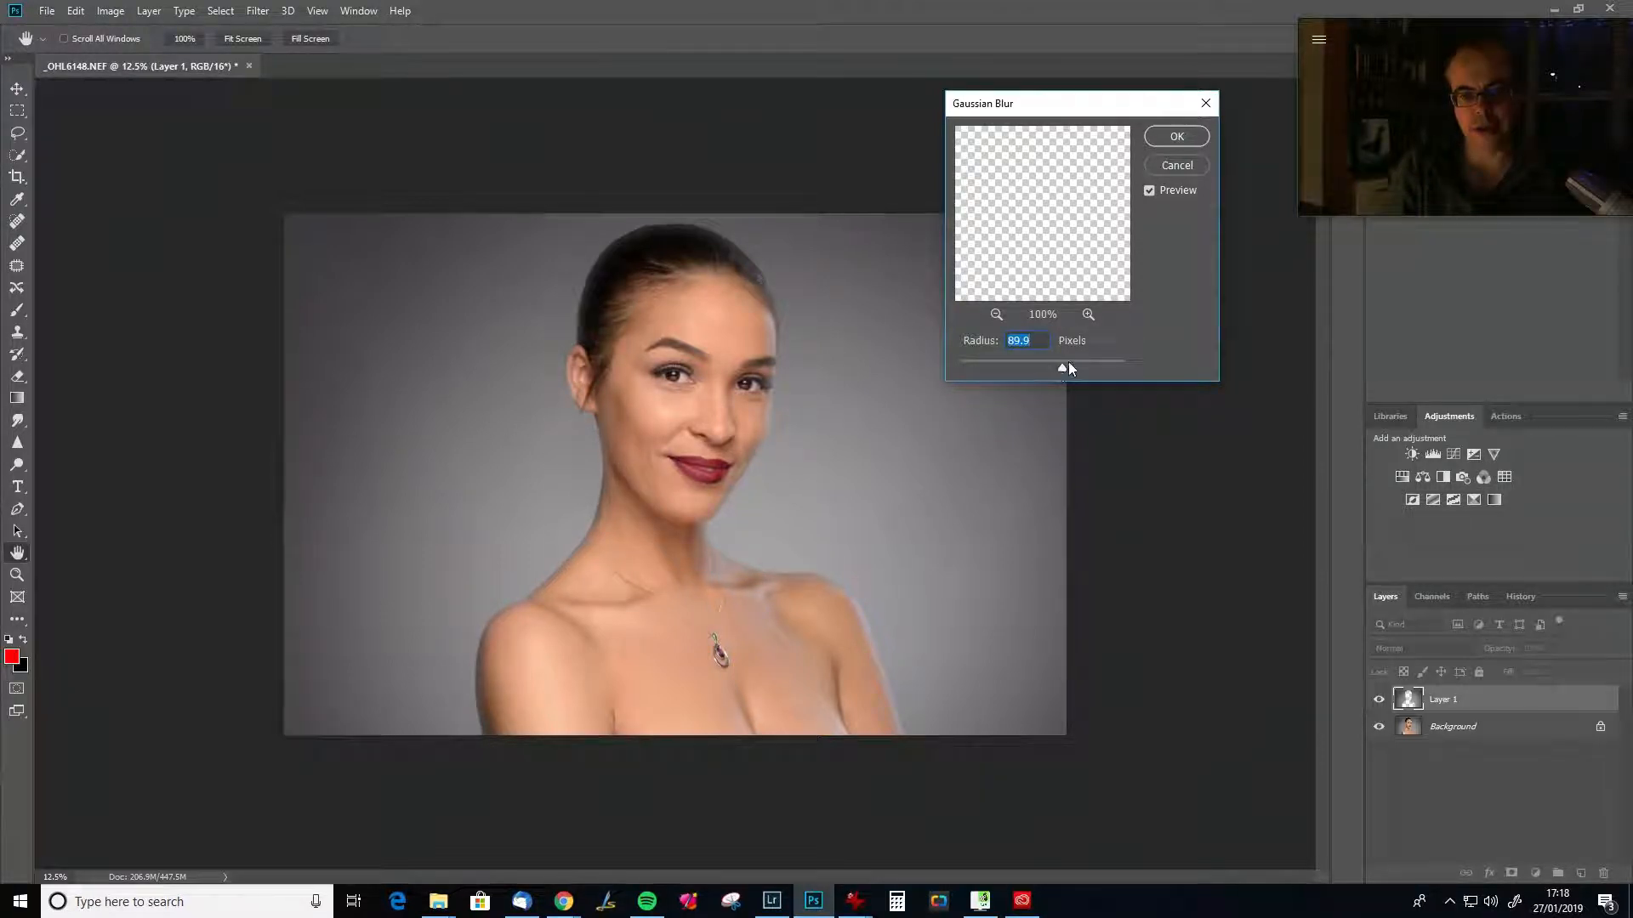
{"action": "left_click", "coordinate": [1177, 136]}
{"action": "key", "text": "w"}
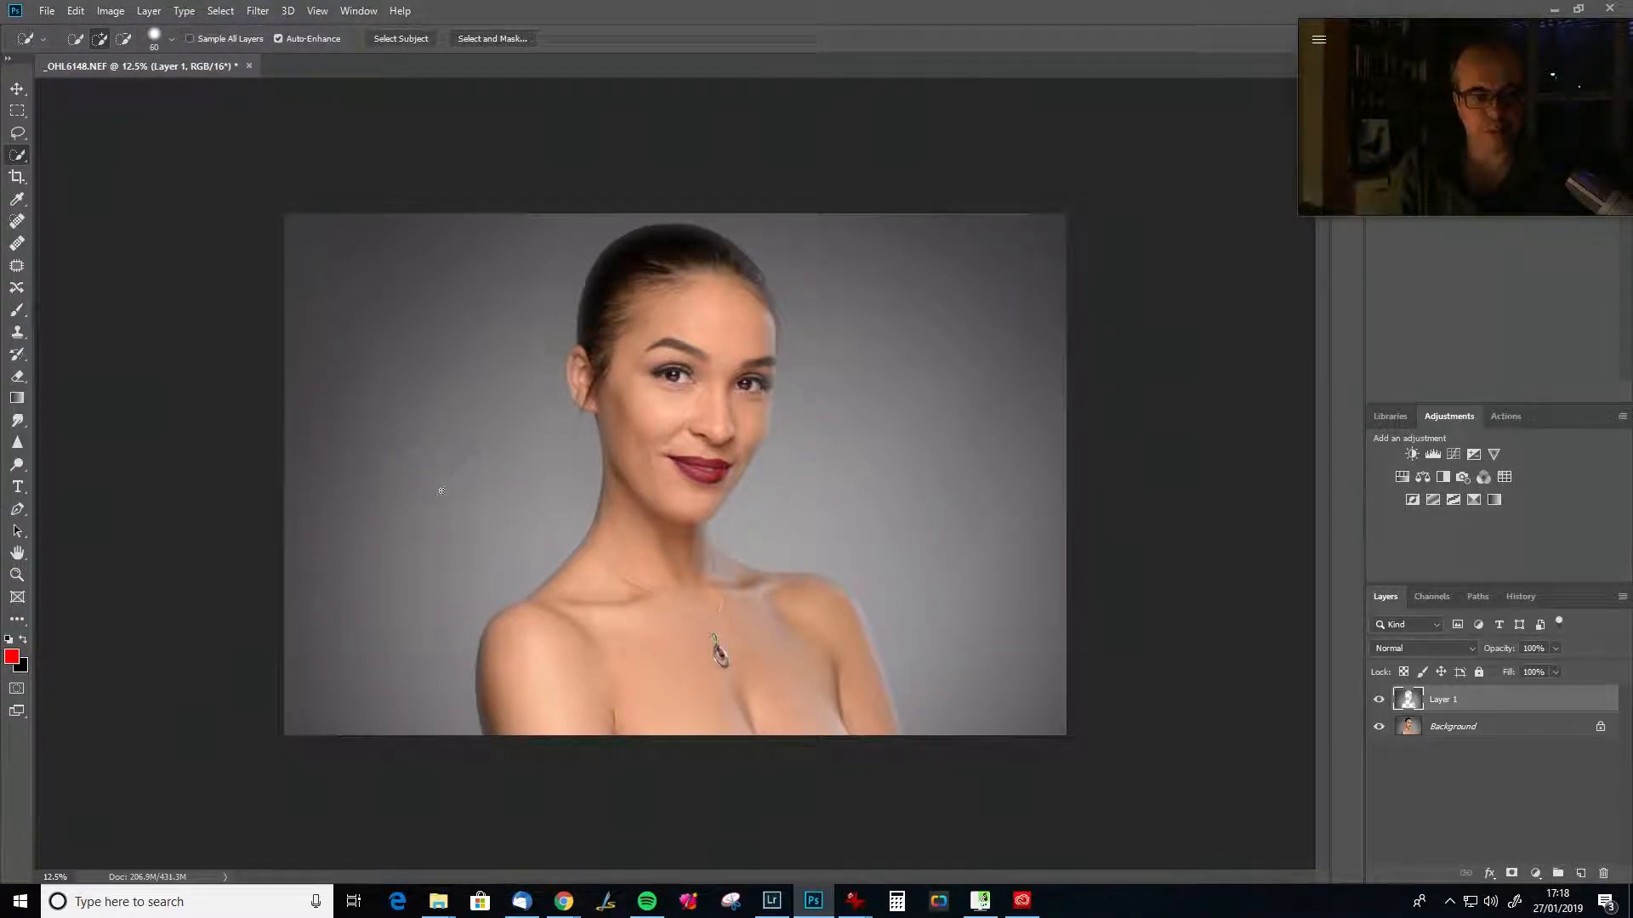
Add 1% Gaussian, monochromatic noise to the blurred backdrop on Layer 1.
{"action": "left_click", "coordinate": [257, 12]}
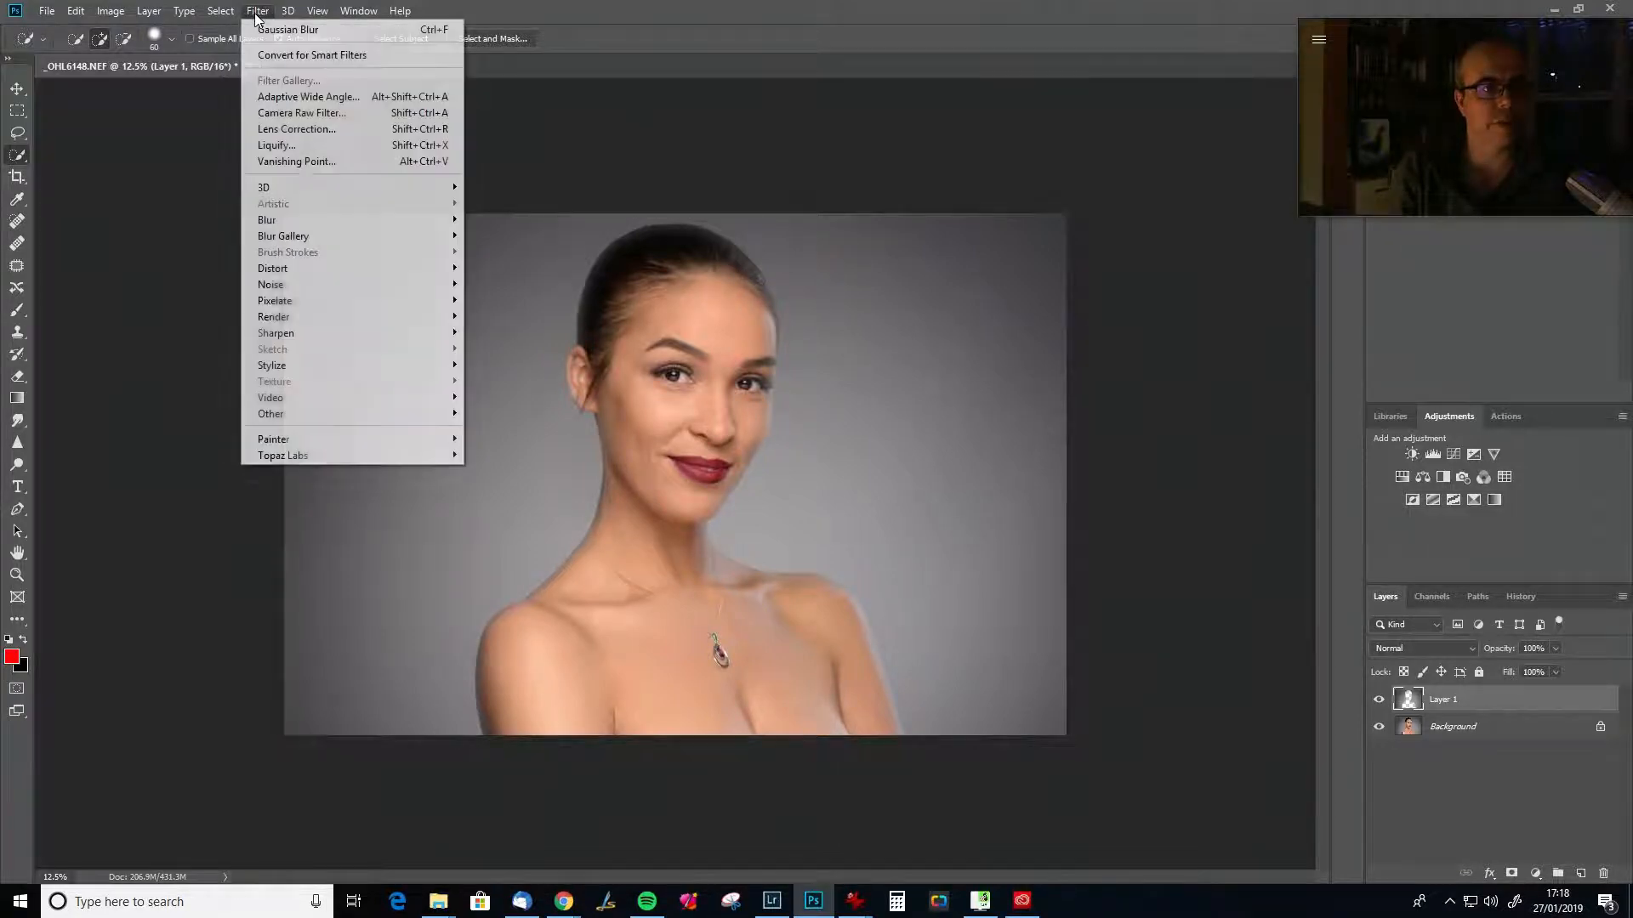
{"action": "mouse_move", "coordinate": [293, 284]}
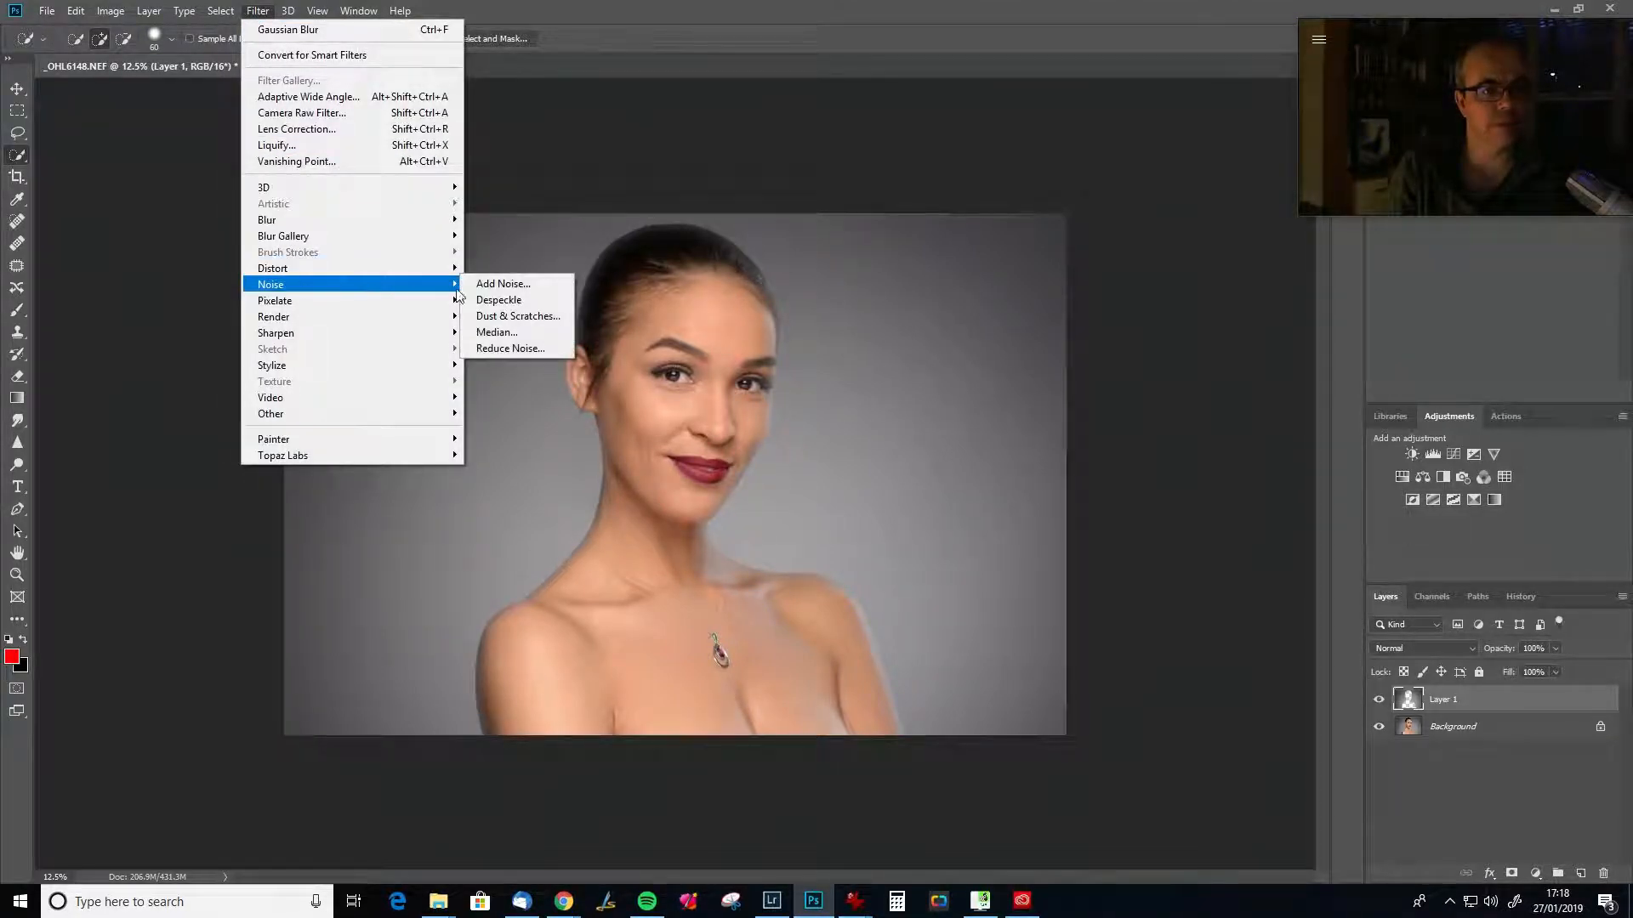
{"action": "left_click", "coordinate": [501, 284]}
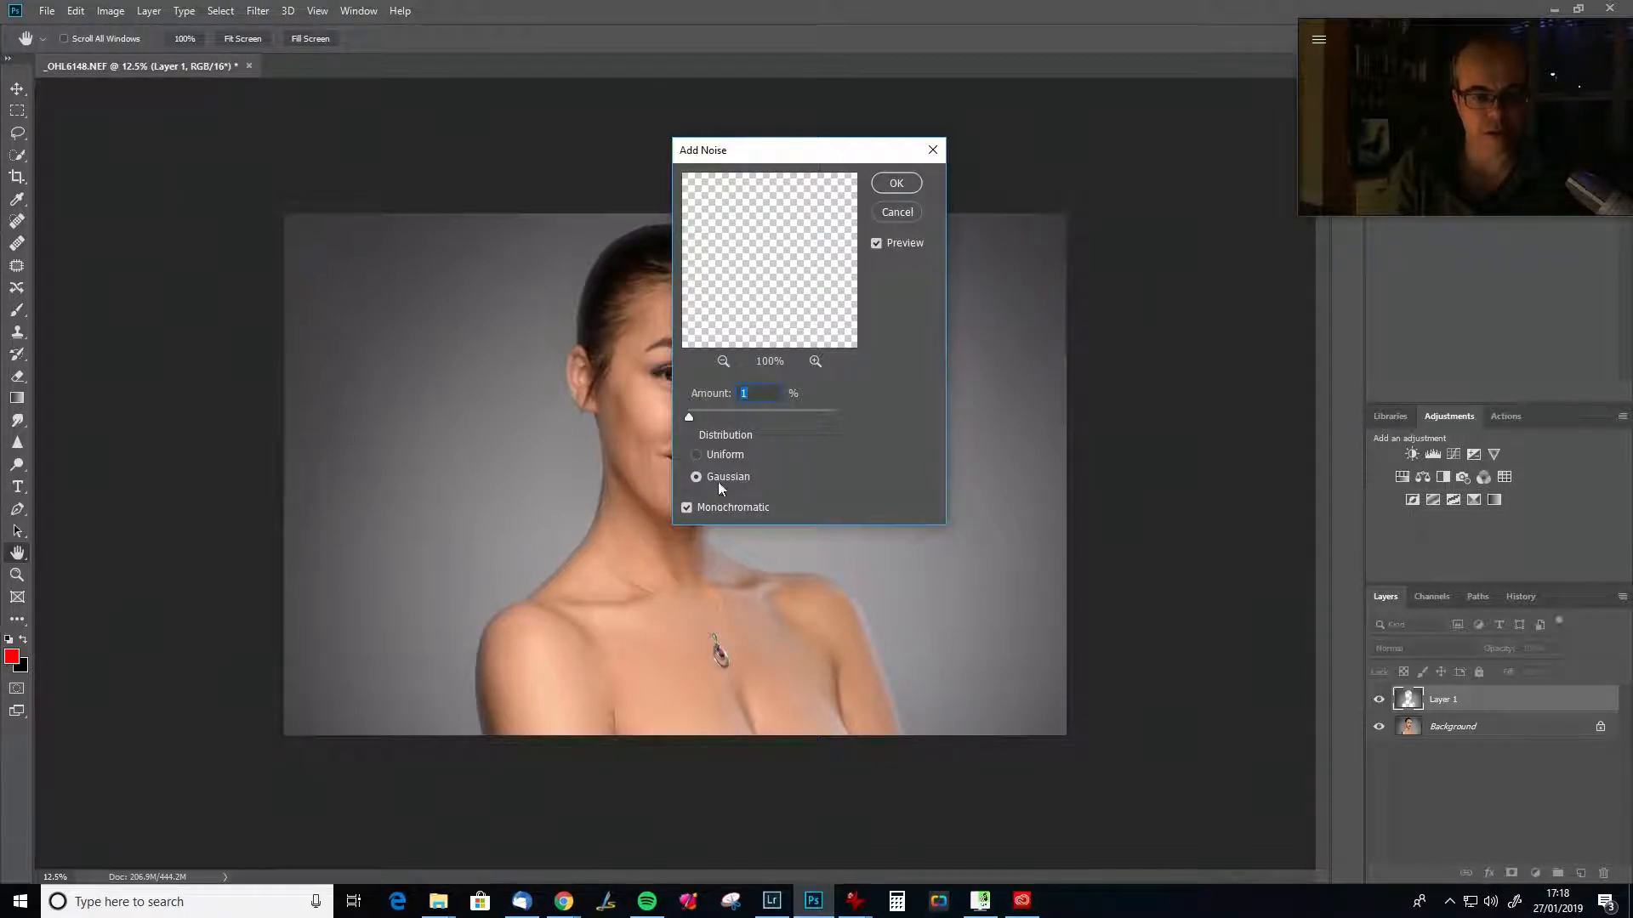
{"action": "left_click", "coordinate": [897, 184]}
{"action": "key", "text": "w"}
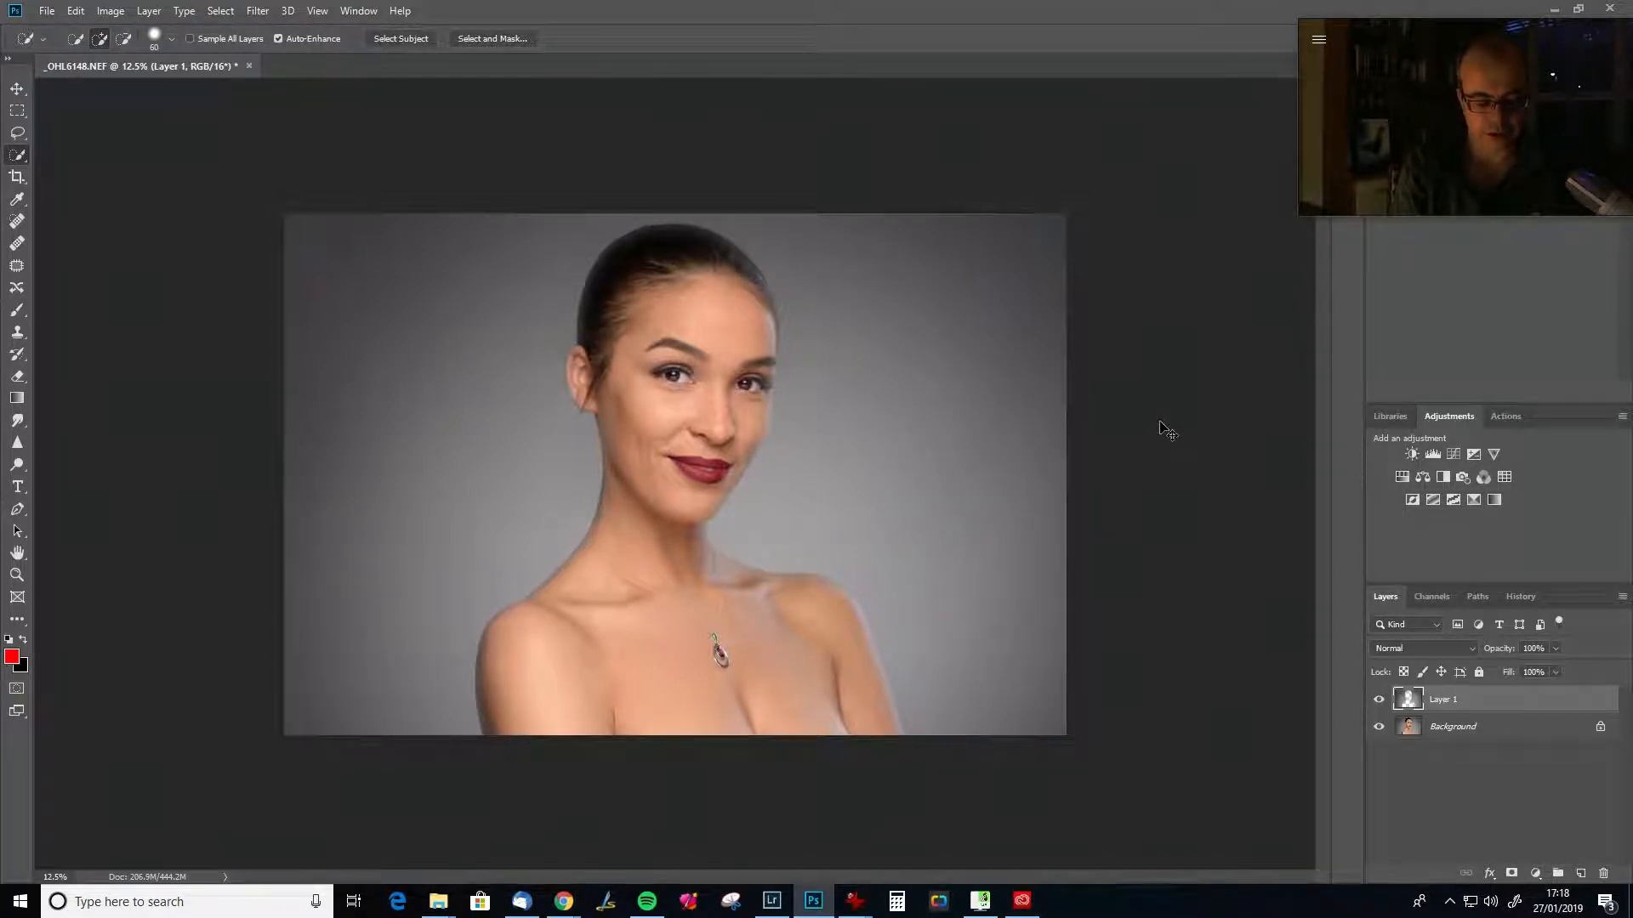
Stamp all visible layers into a new merged layer above Layer 1, and delete the extra stamped copy.
{"action": "key", "text": "ctrl+shift+alt+e"}
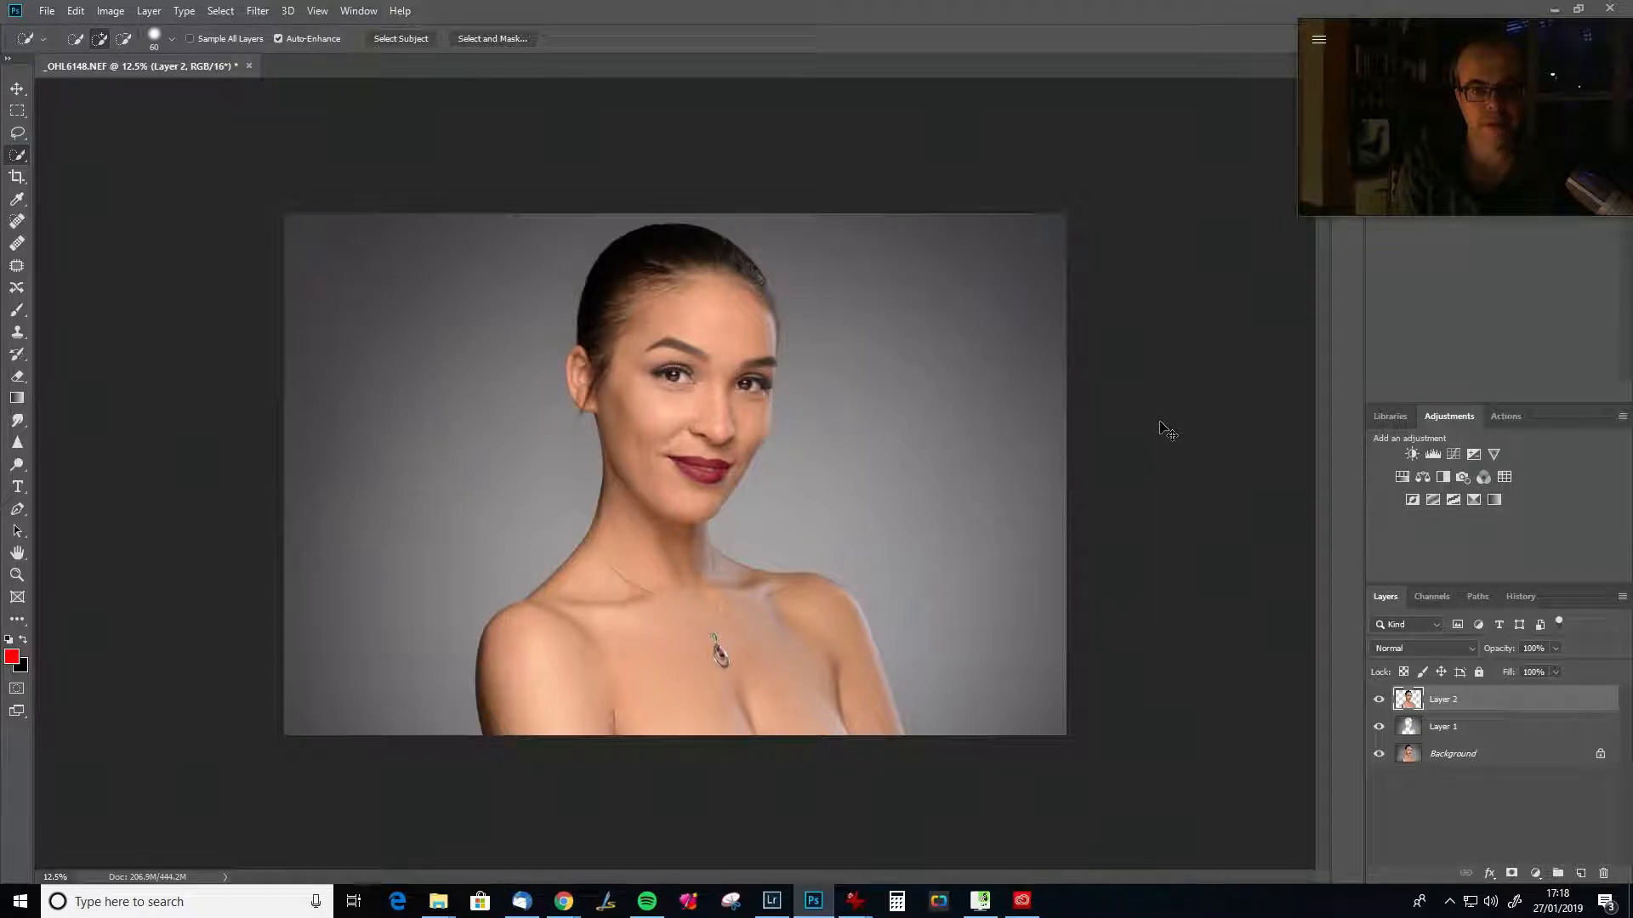
{"action": "key", "text": "ctrl+shift+alt+e"}
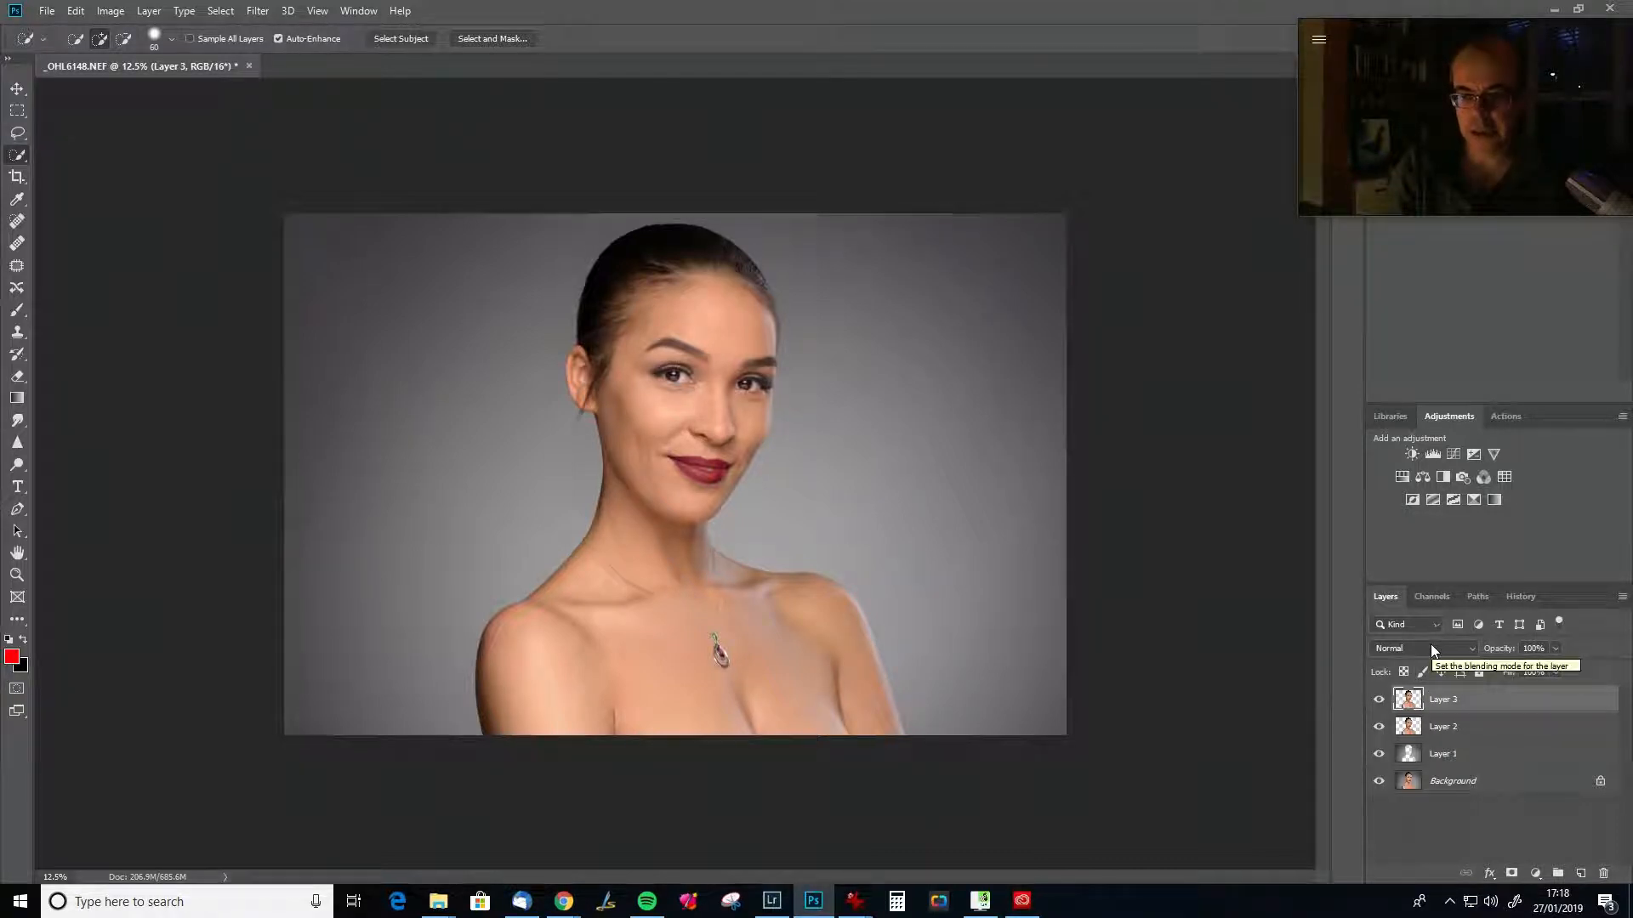
{"action": "key", "text": "Delete"}
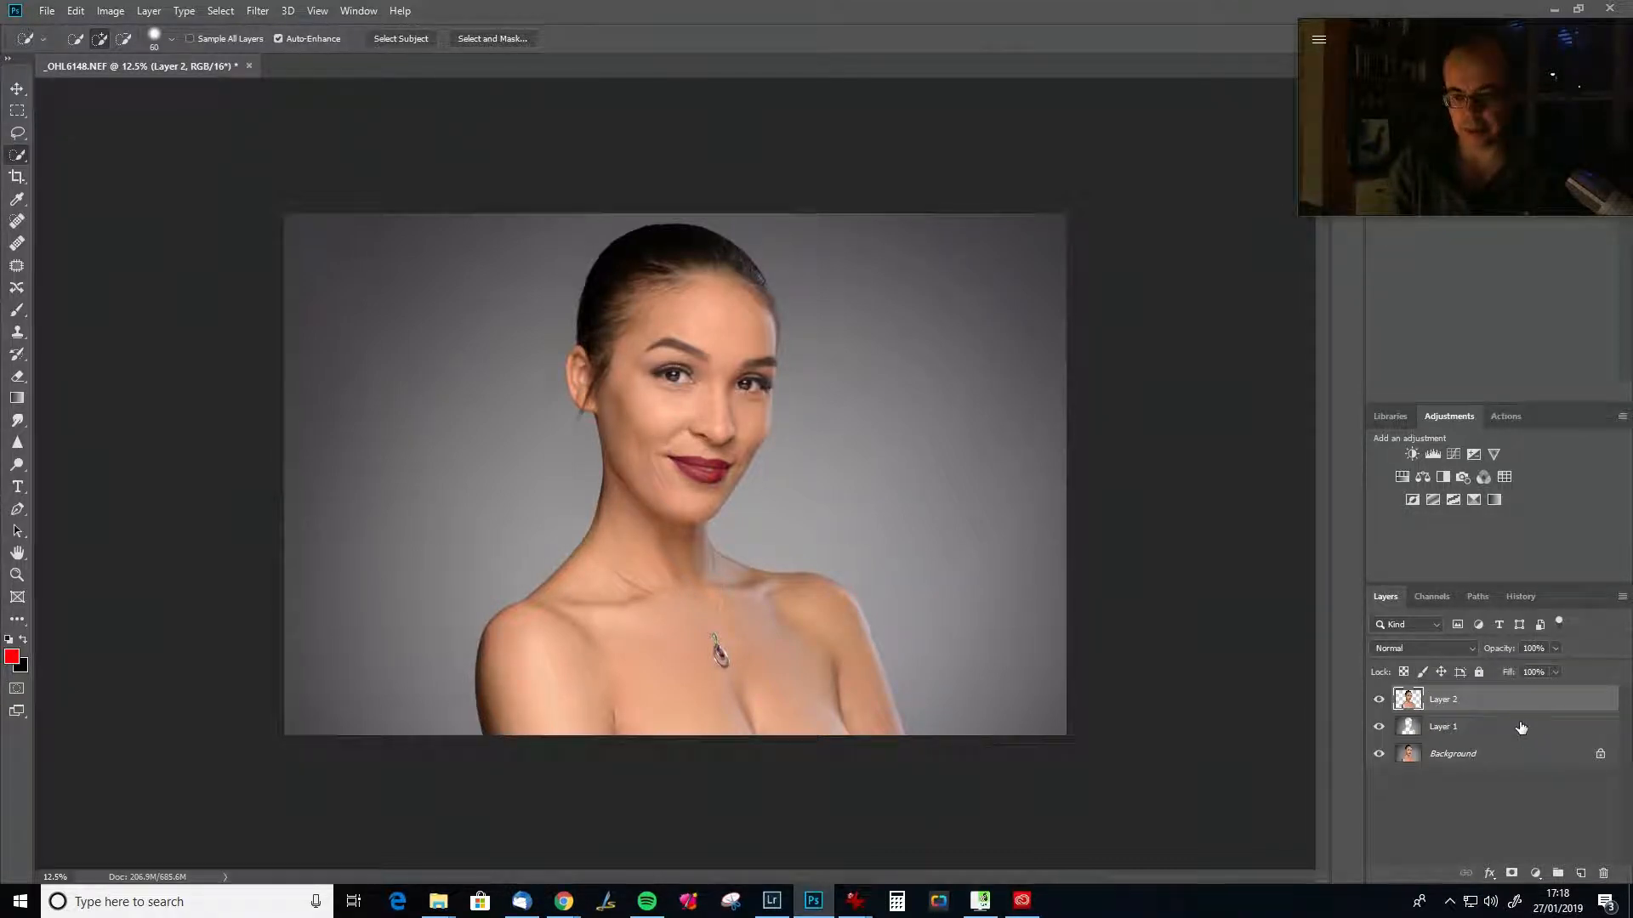
Merge Layer 2 down into Layer 1, and toggle Layer 1's visibility to compare the retouched backdrop with the Background layer.
{"action": "key", "text": "Delete"}
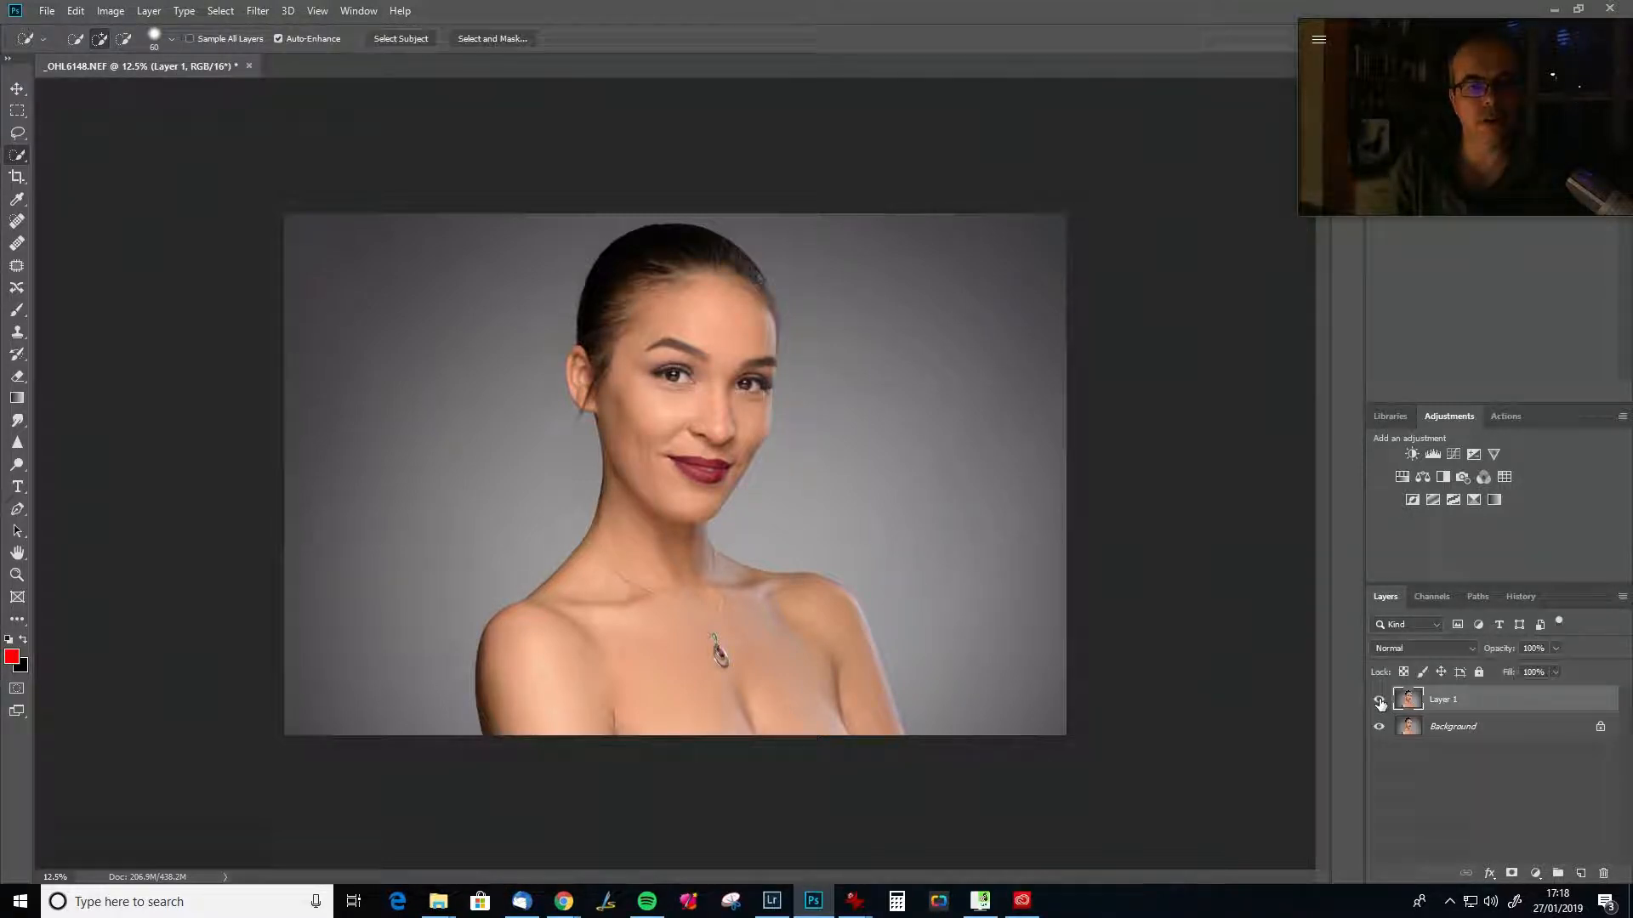
{"action": "left_click", "coordinate": [1379, 699]}
{"action": "left_click", "coordinate": [1379, 700]}
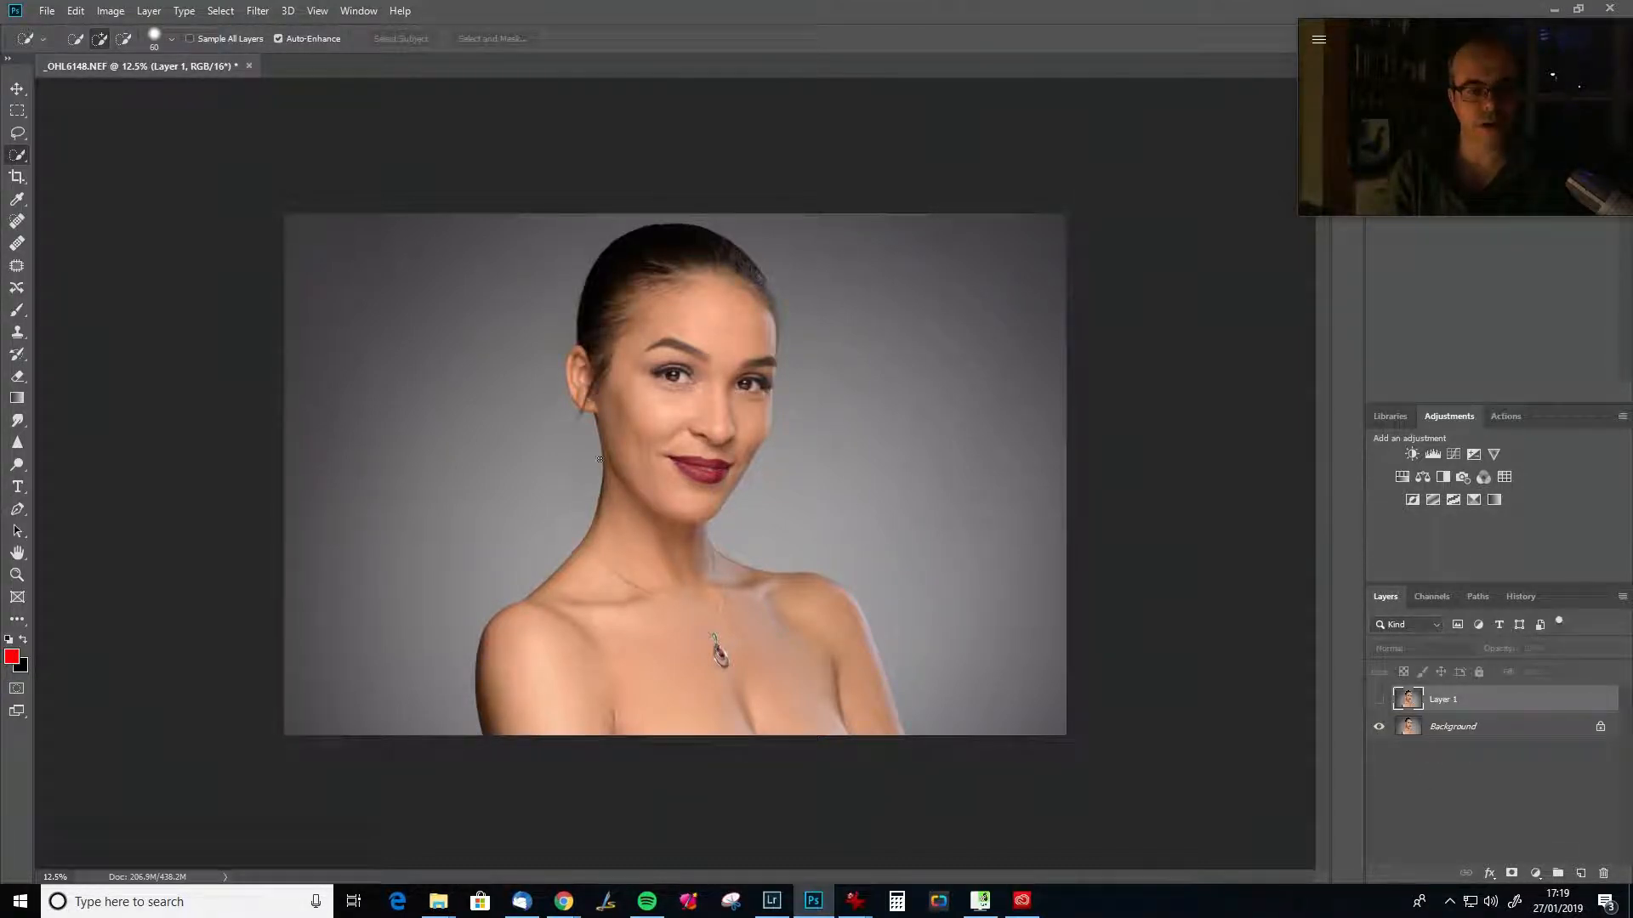
{"action": "left_click", "coordinate": [1380, 700]}
{"action": "left_click", "coordinate": [1379, 699]}
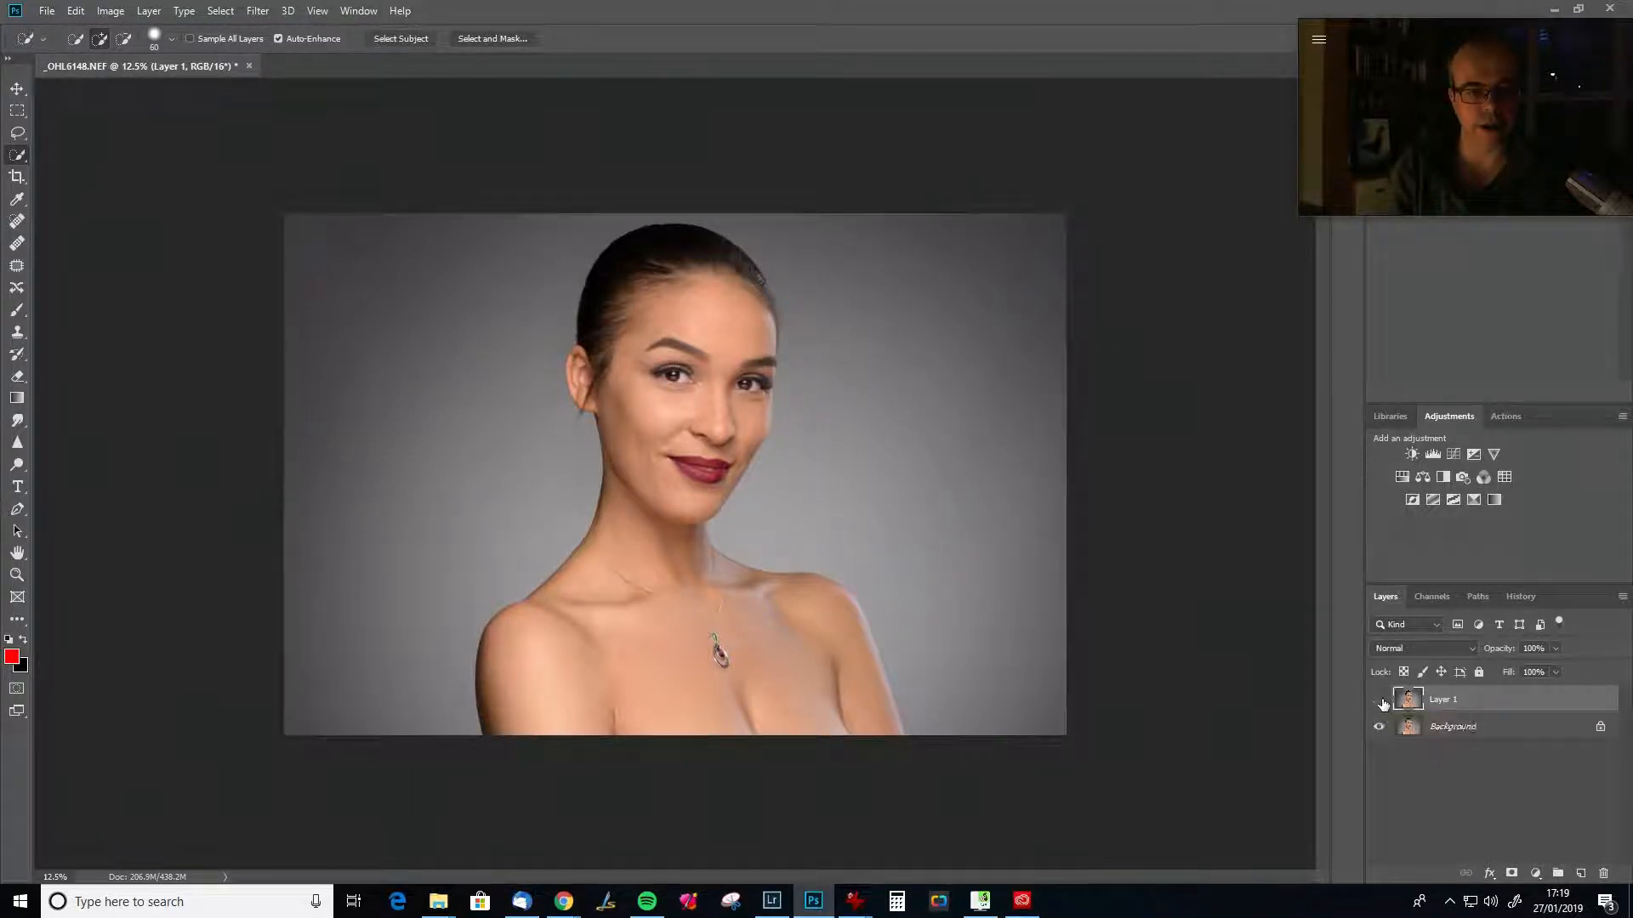
{"action": "left_click", "coordinate": [1379, 700]}
{"action": "left_click", "coordinate": [1380, 699]}
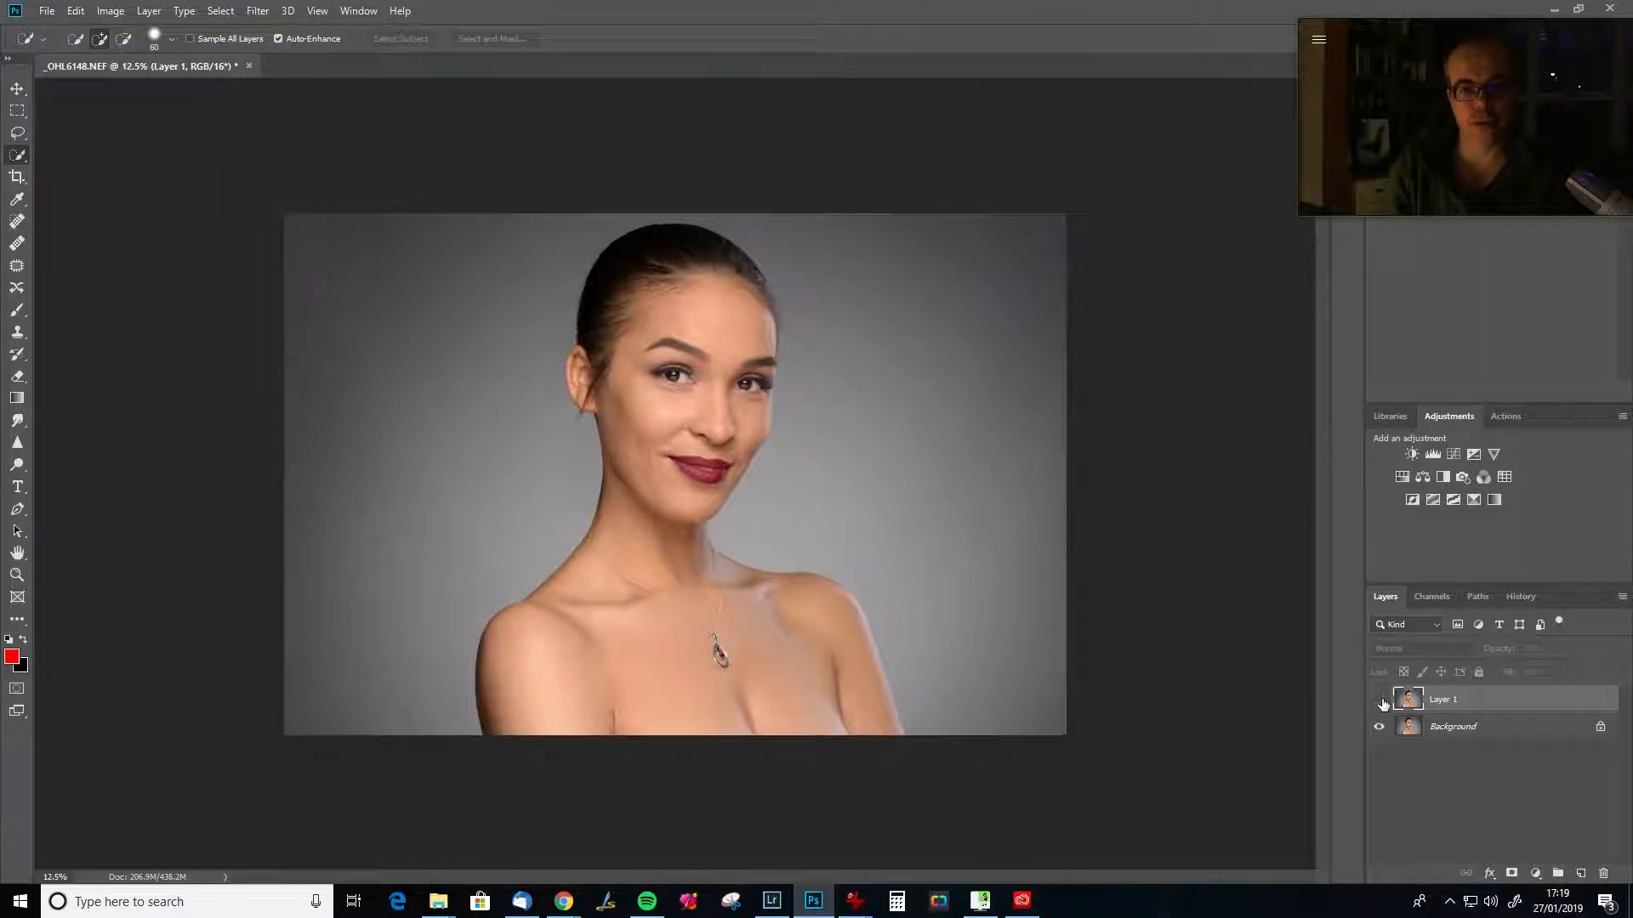
{"action": "left_click", "coordinate": [1380, 700]}
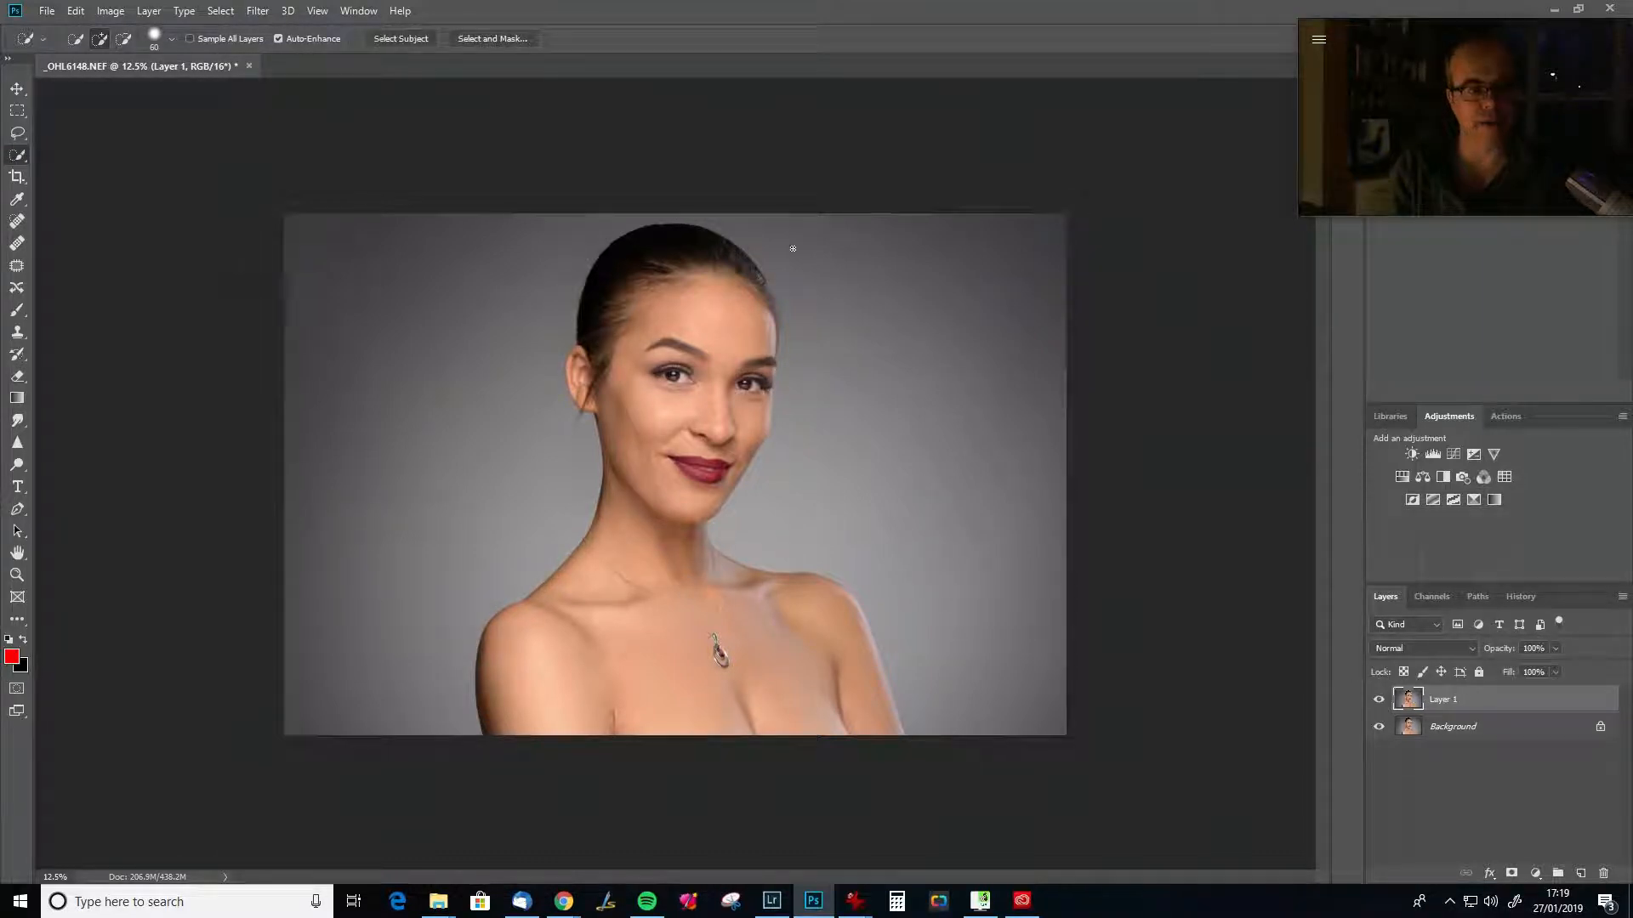
{"action": "left_click", "coordinate": [1378, 699]}
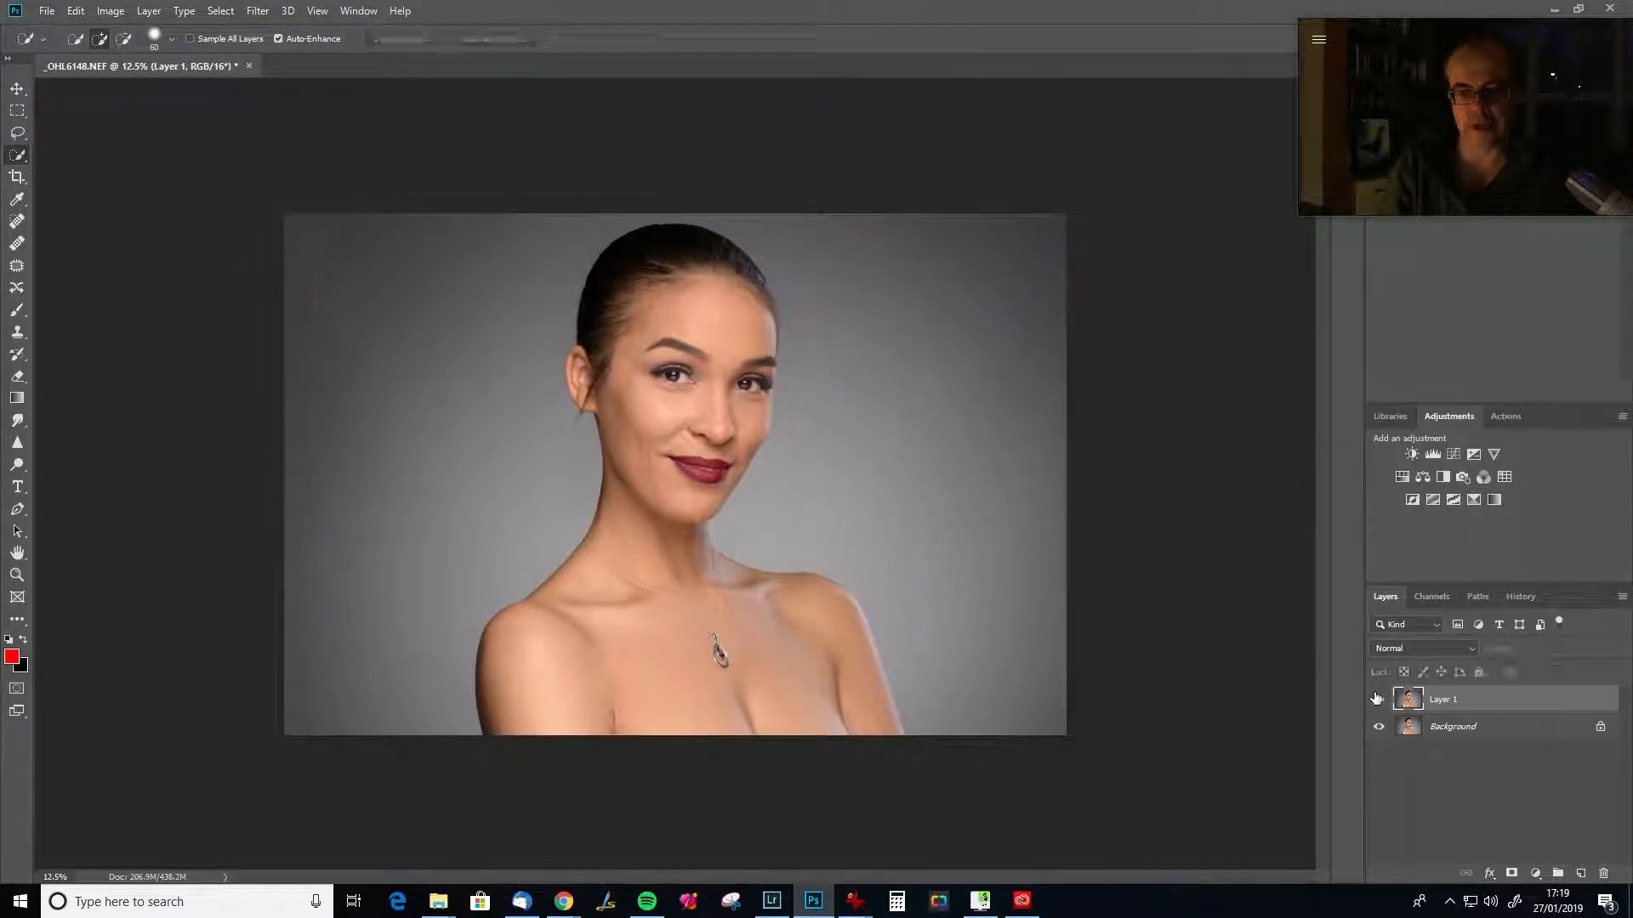
{"action": "left_click", "coordinate": [1377, 699]}
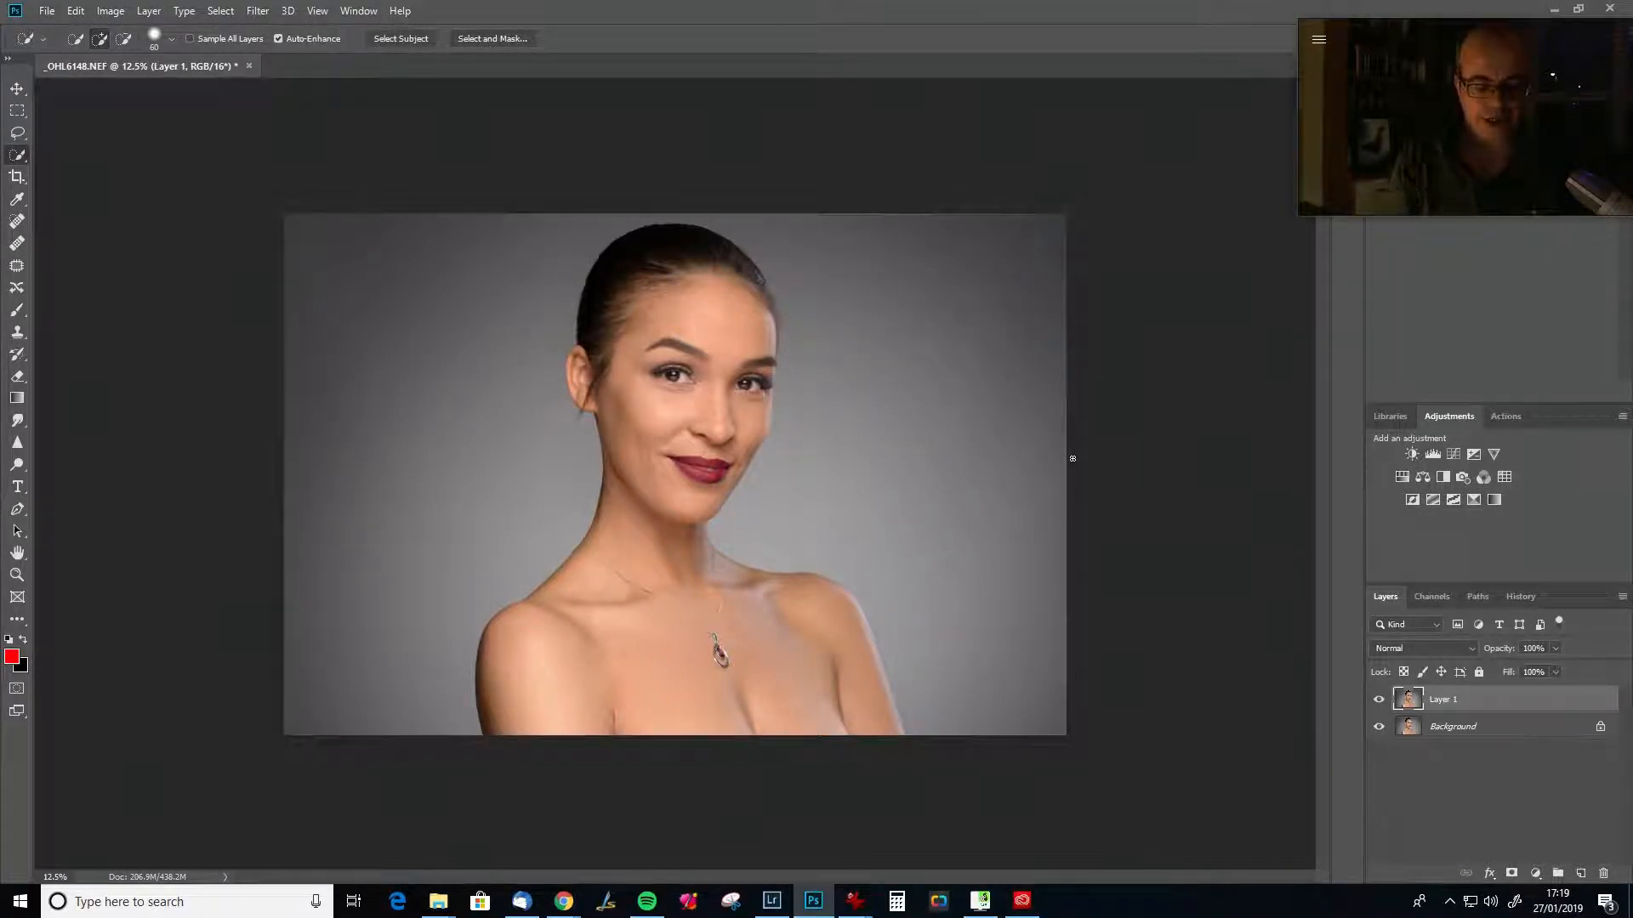
Merge Layer 1 down into the Background and run the Frequency Separation action up to its Gaussian Blur setting.
{"action": "key", "text": "ctrl+e"}
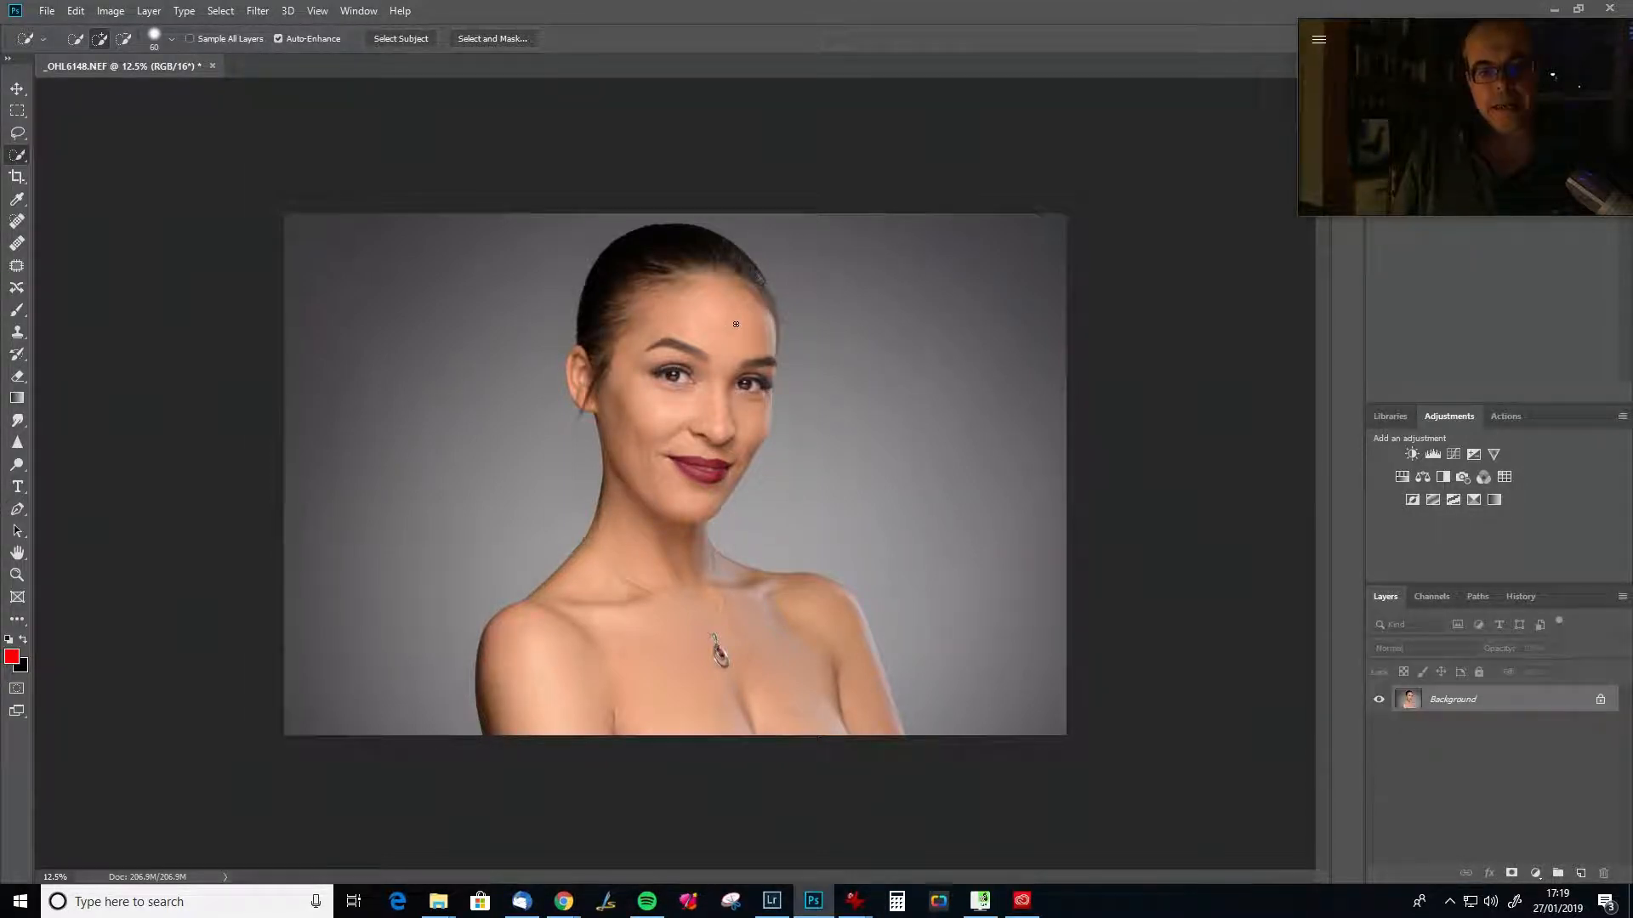
{"action": "left_click", "coordinate": [1503, 416]}
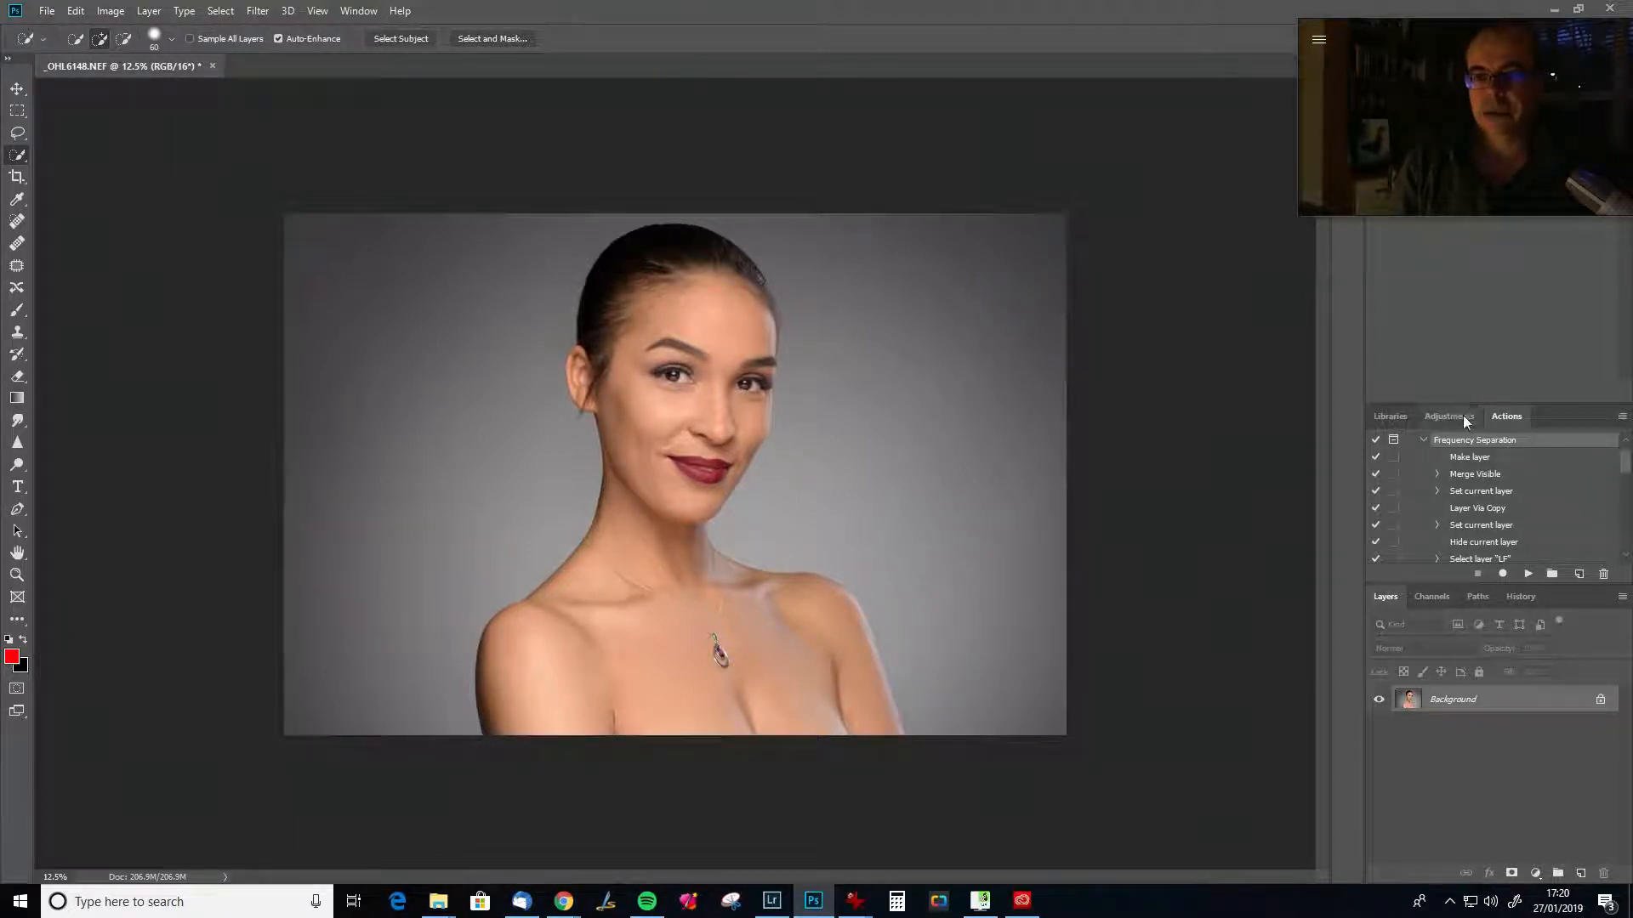
{"action": "left_click", "coordinate": [1528, 574]}
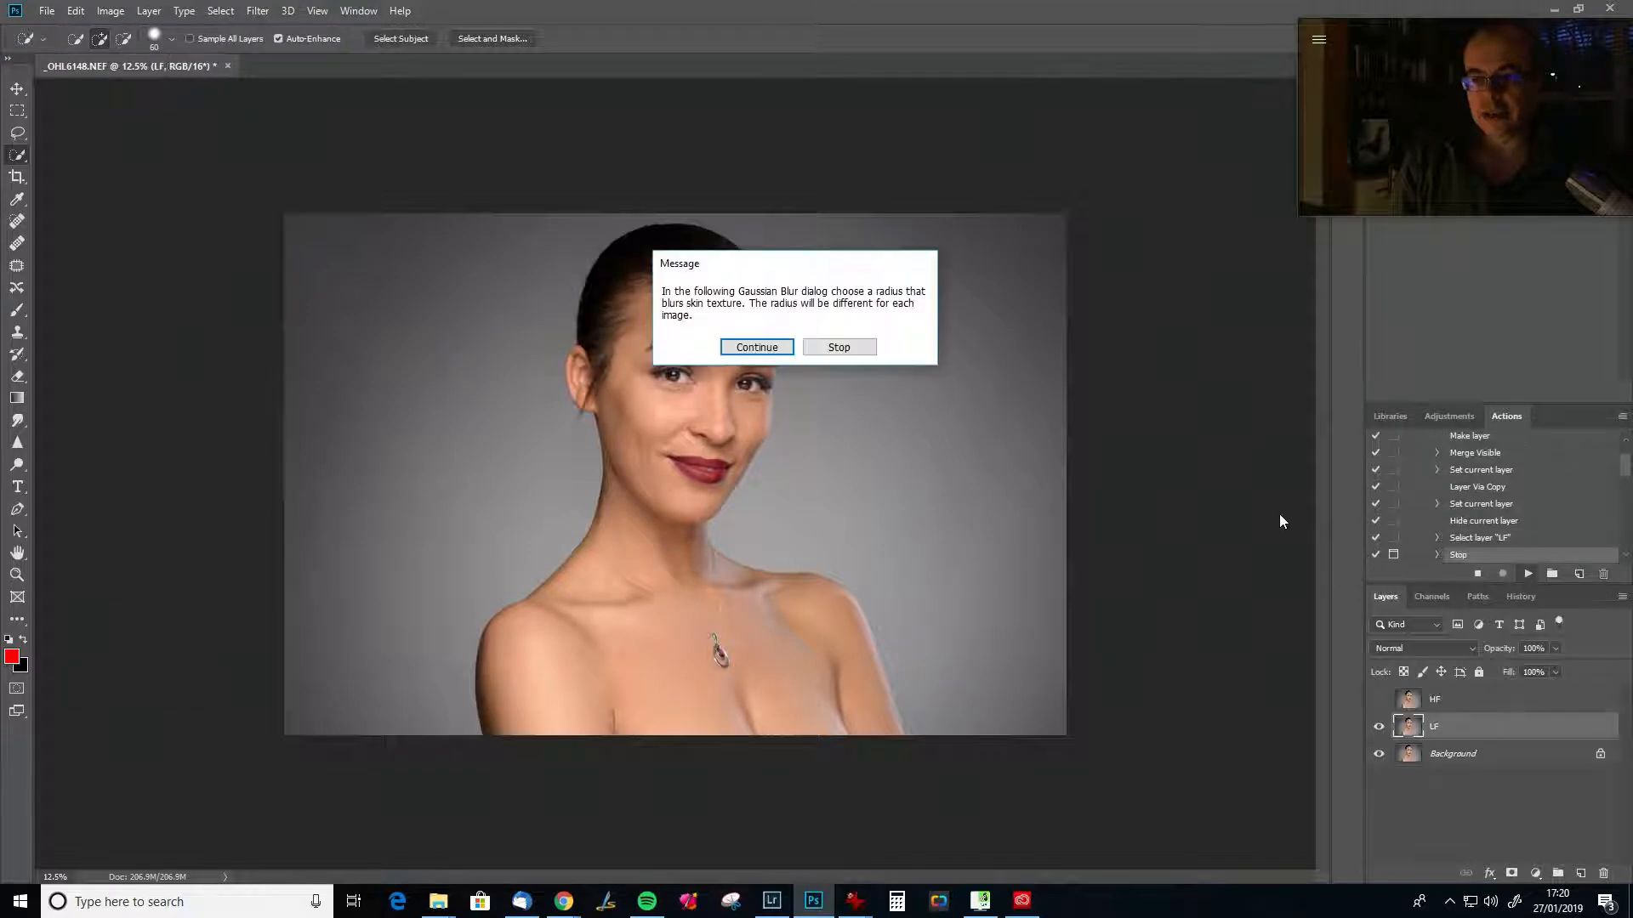
{"action": "left_click", "coordinate": [742, 347]}
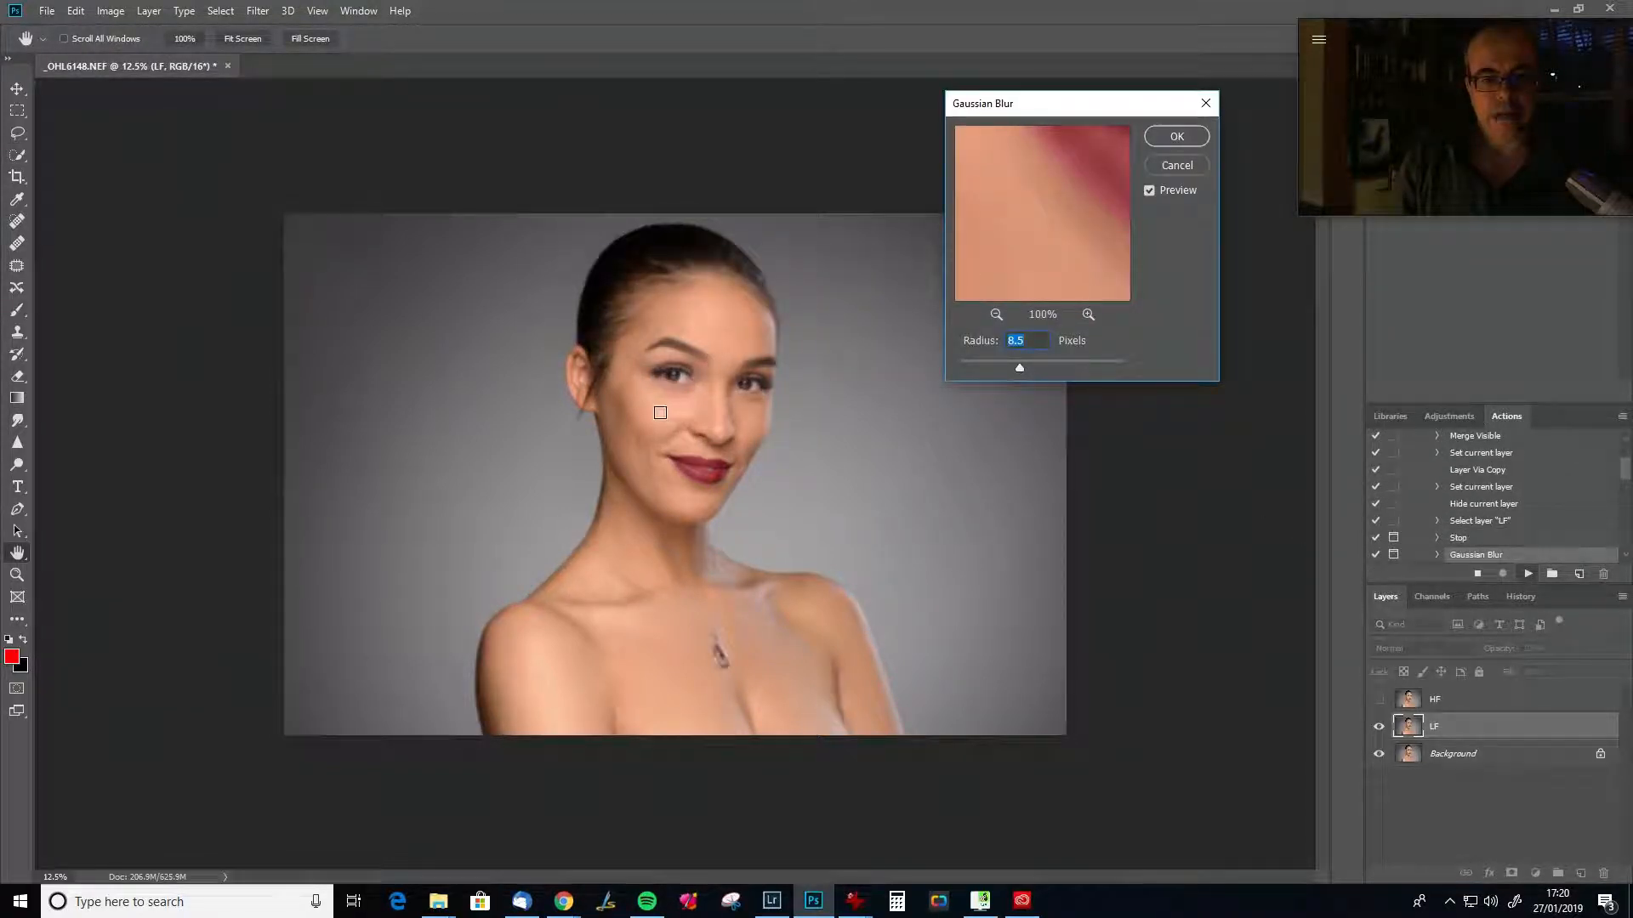
Preview the cheek skin, set the LF layer's Gaussian Blur radius to 8.5 pixels, and let the Frequency Separation action finish.
{"action": "left_click", "coordinate": [678, 415]}
{"action": "left_click_drag", "start_coordinate": [1049, 109], "coordinate": [1093, 114]}
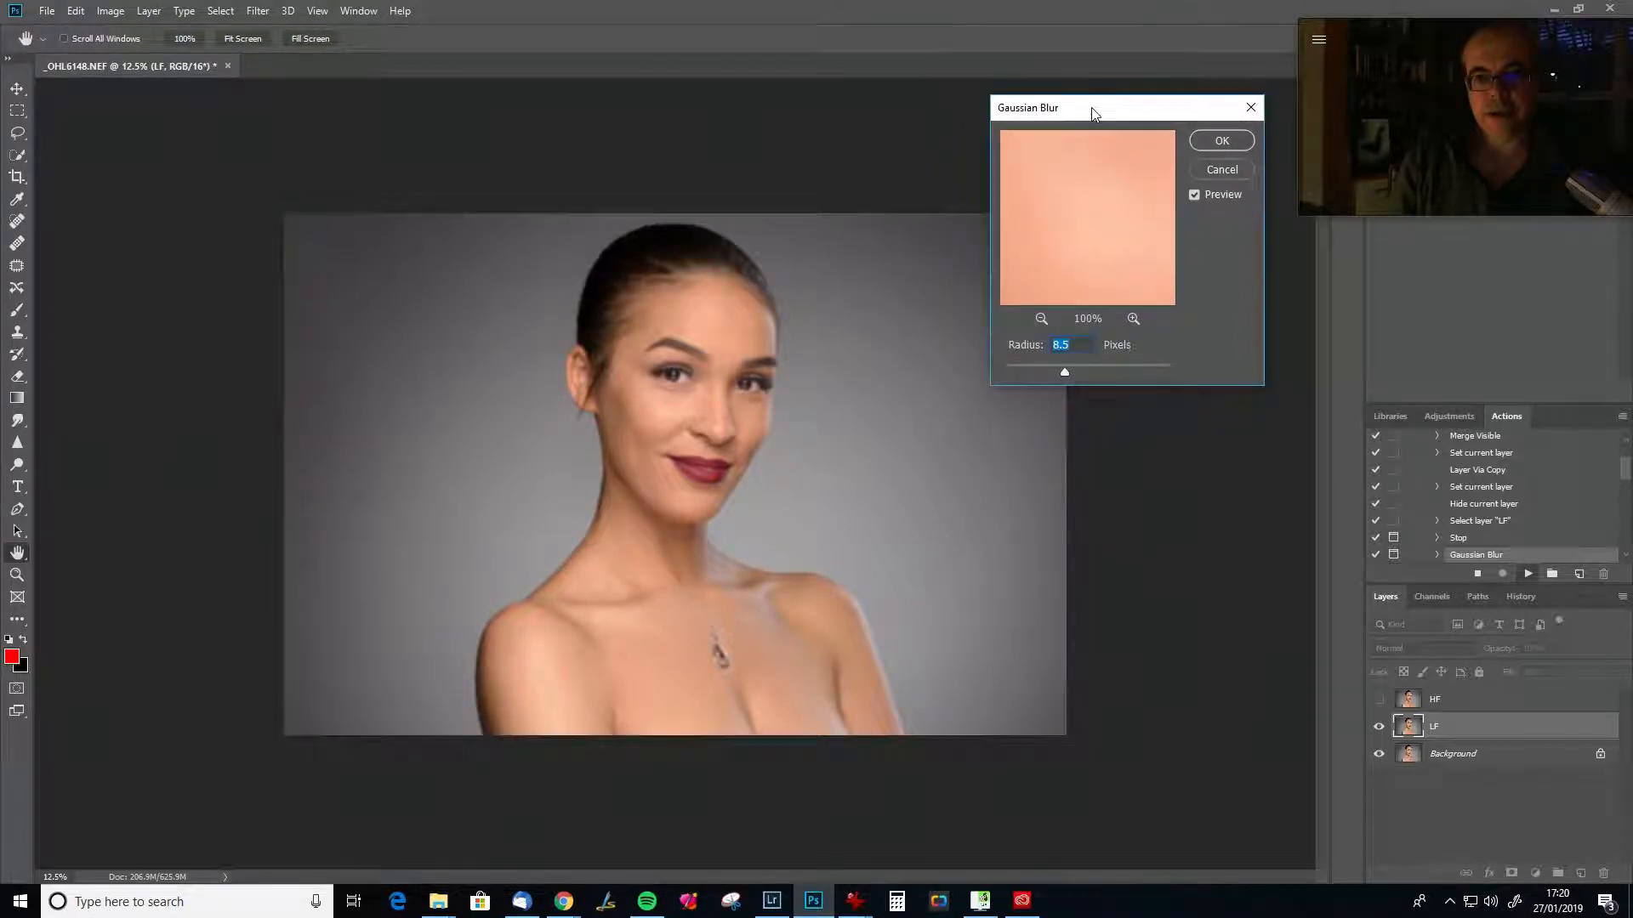
{"action": "left_click_drag", "start_coordinate": [1048, 374], "coordinate": [988, 375]}
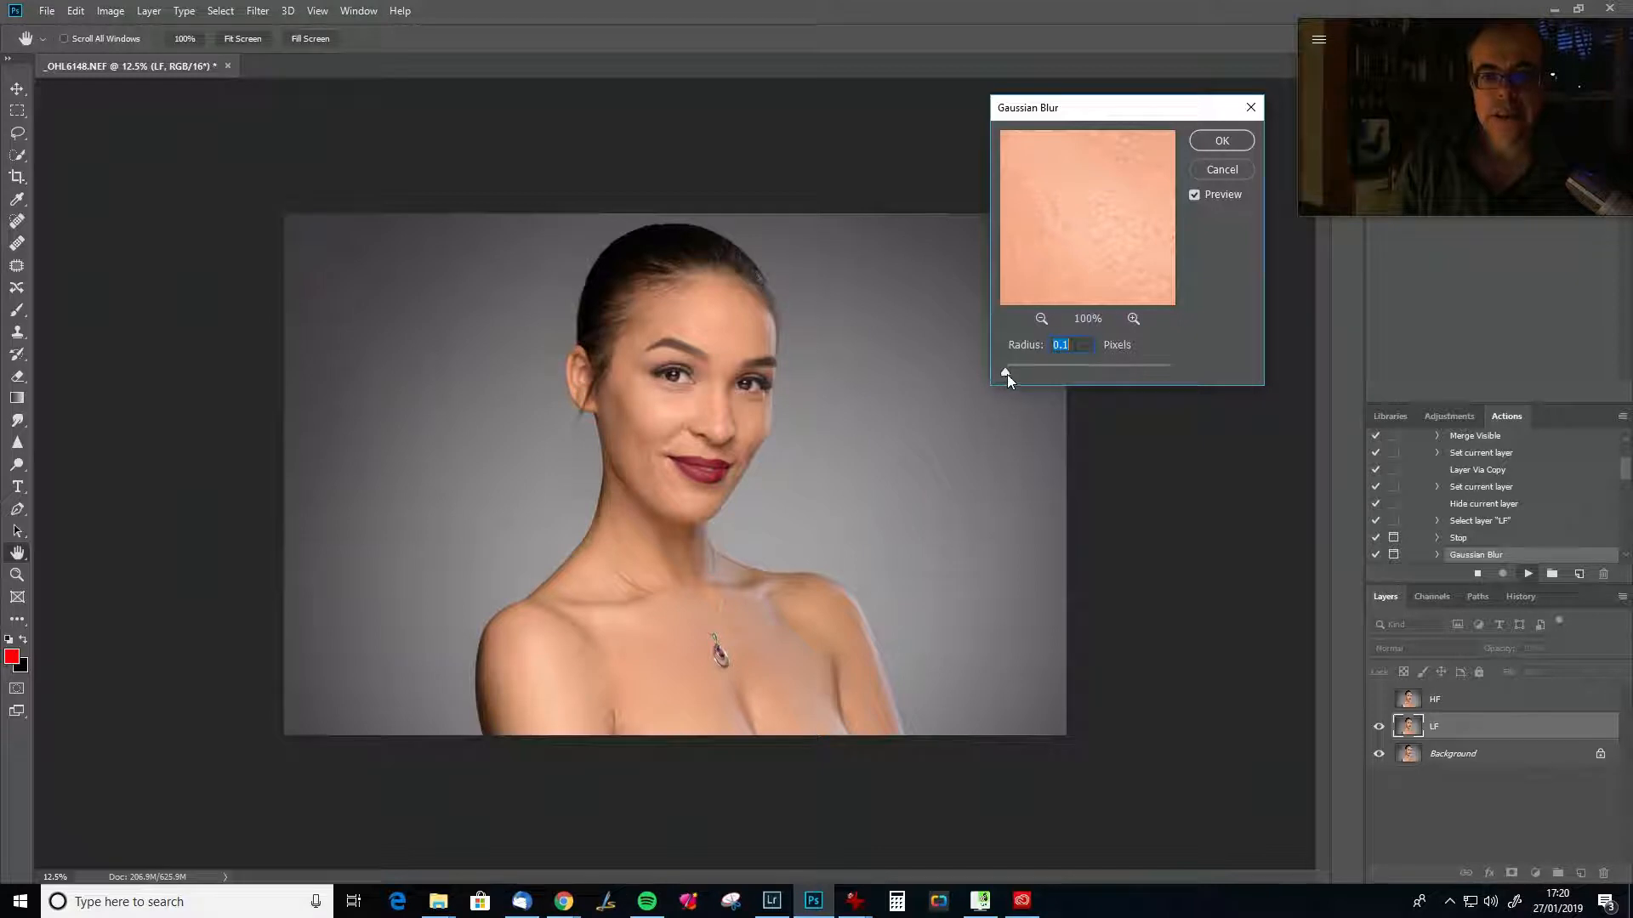
{"action": "left_click_drag", "start_coordinate": [1006, 374], "coordinate": [1064, 364]}
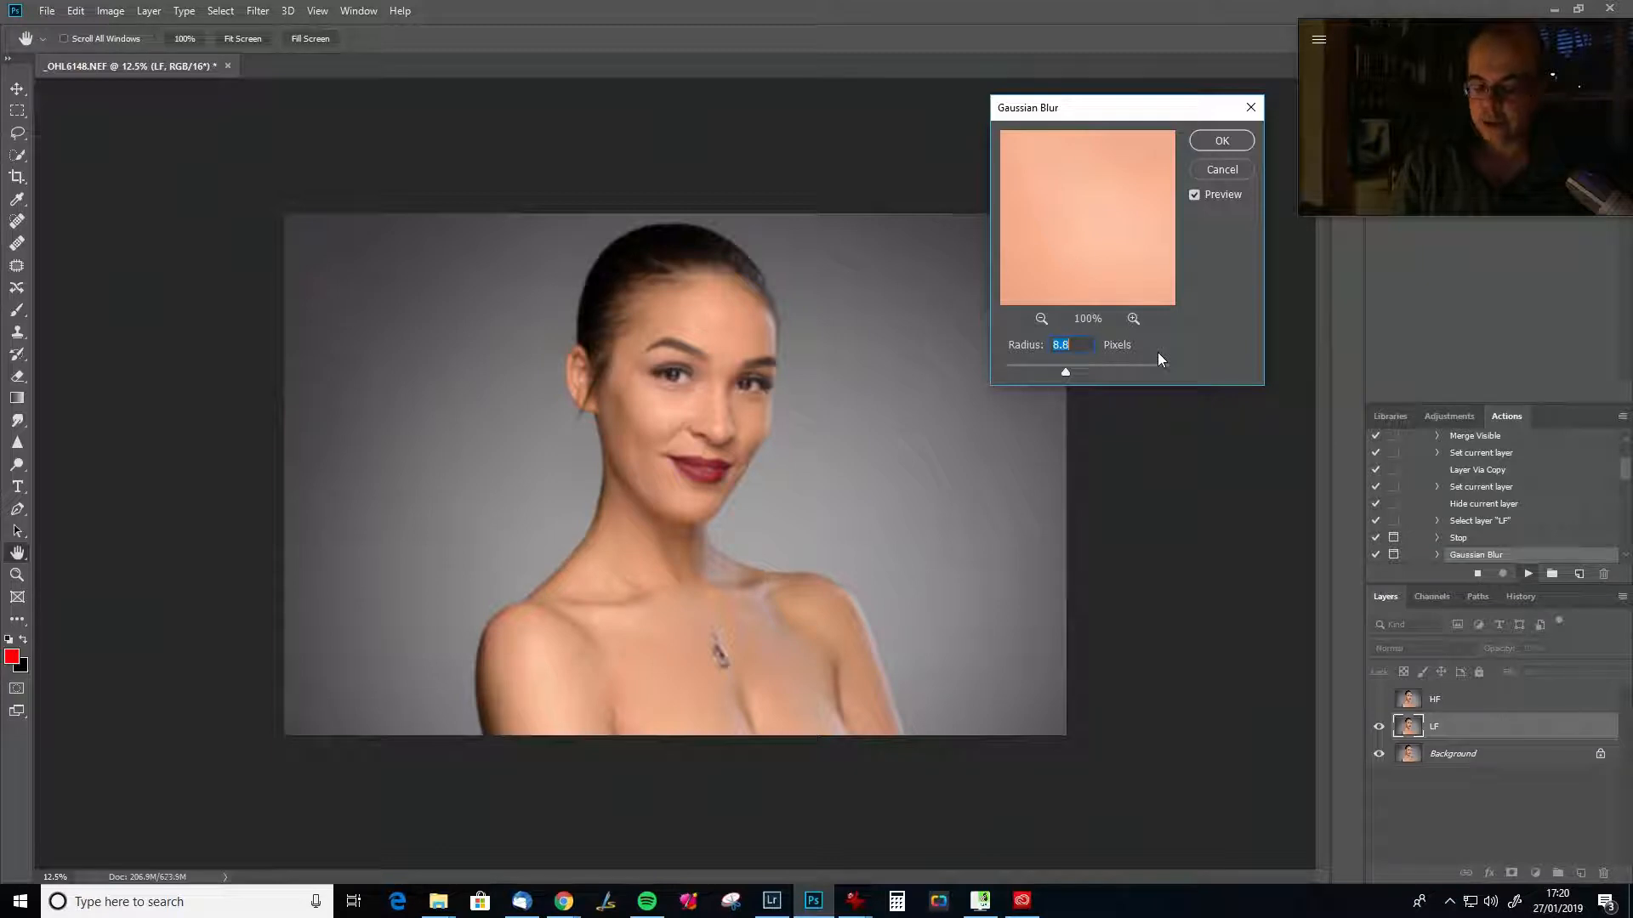
{"action": "type", "text": "8.5"}
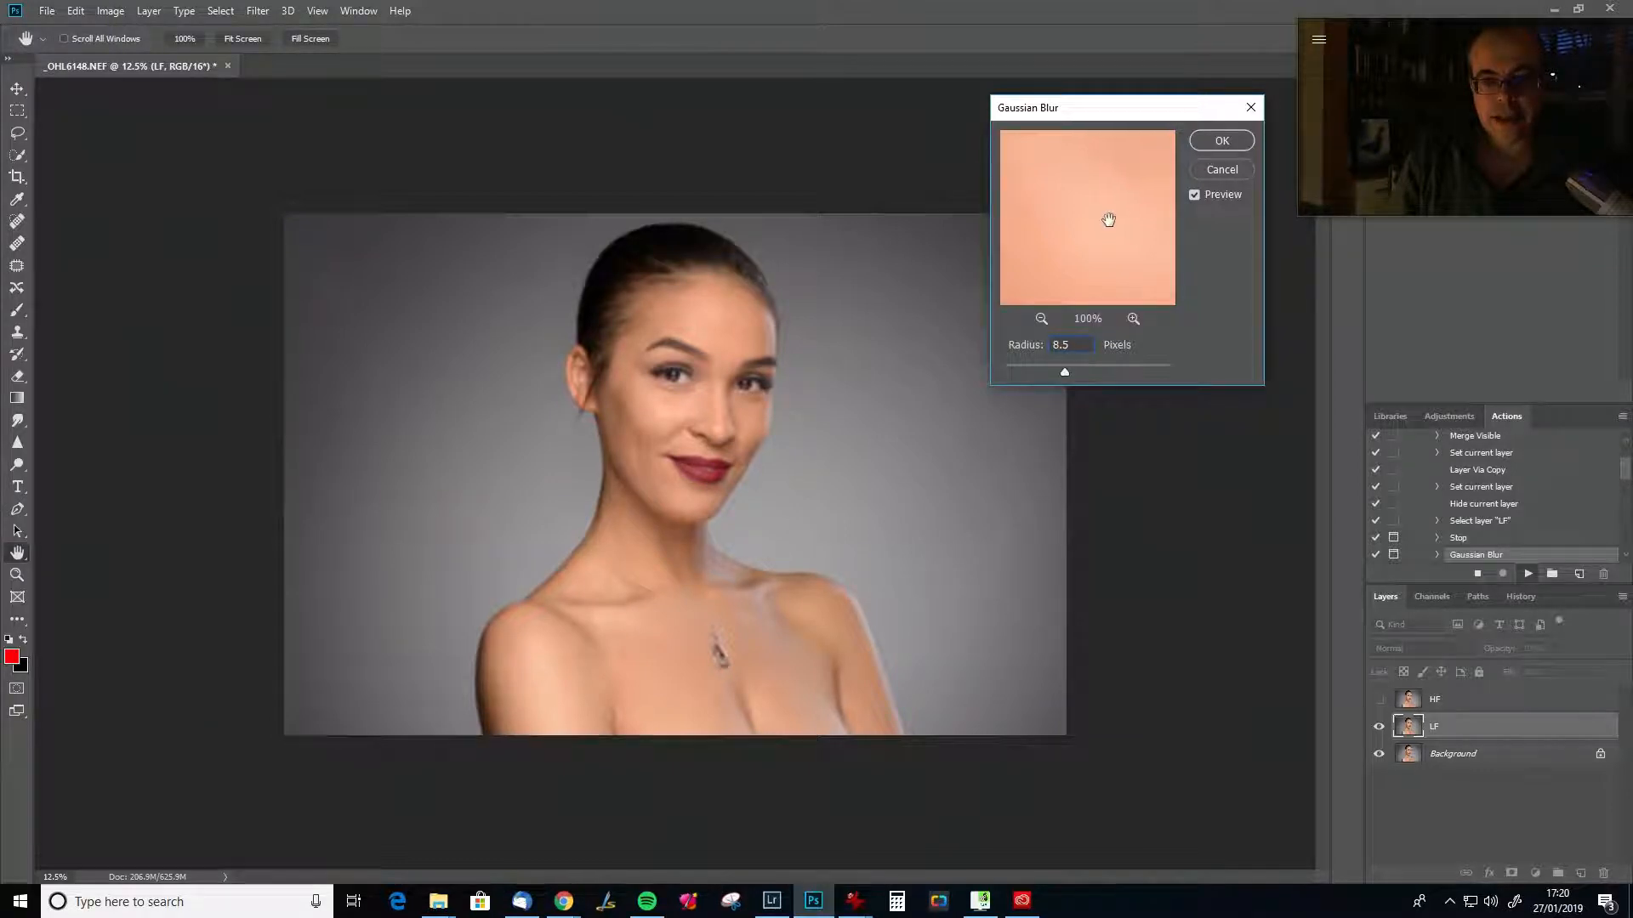
{"action": "left_click", "coordinate": [1230, 142]}
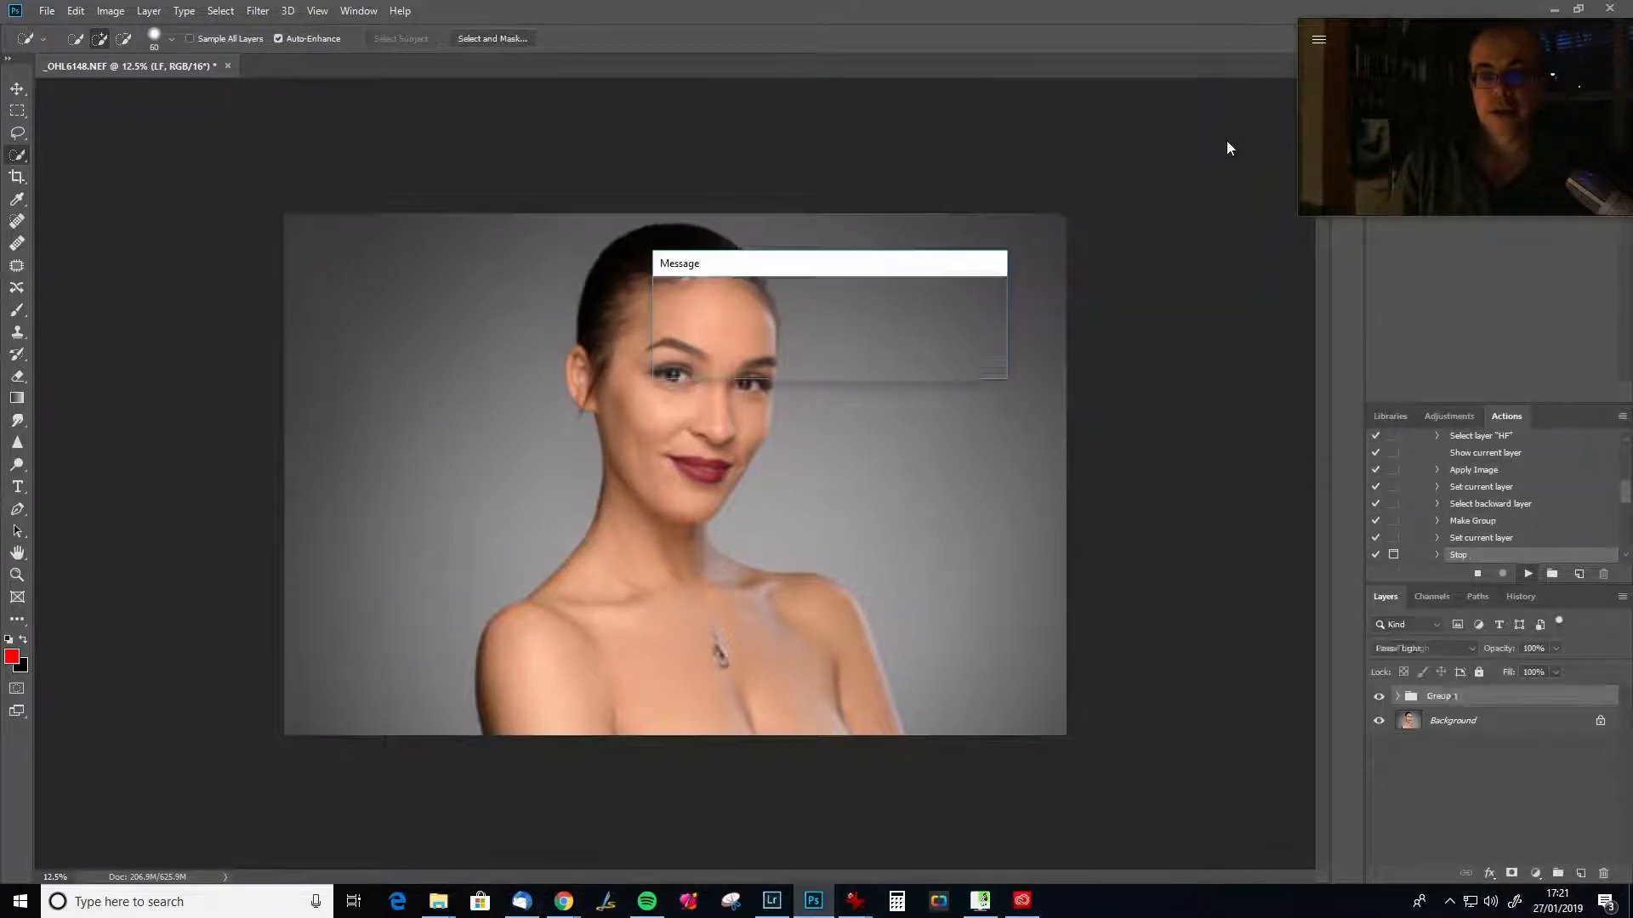
{"action": "left_click", "coordinate": [792, 361]}
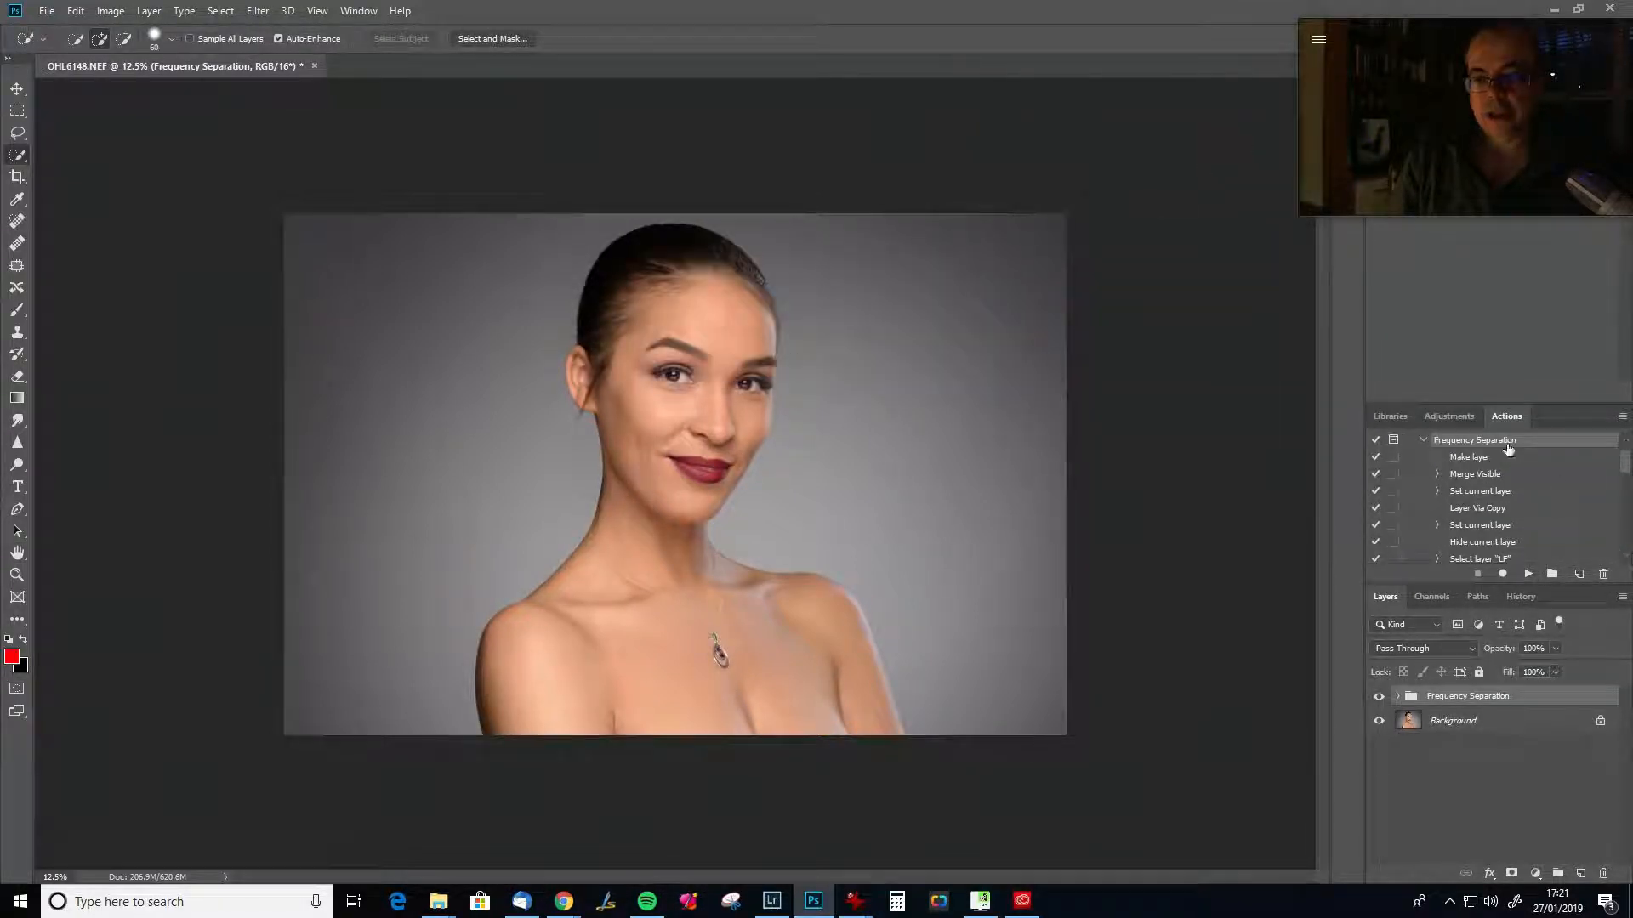
Expand the Frequency Separation group and toggle its visibility to compare the portrait with and without it.
{"action": "left_click", "coordinate": [1396, 695]}
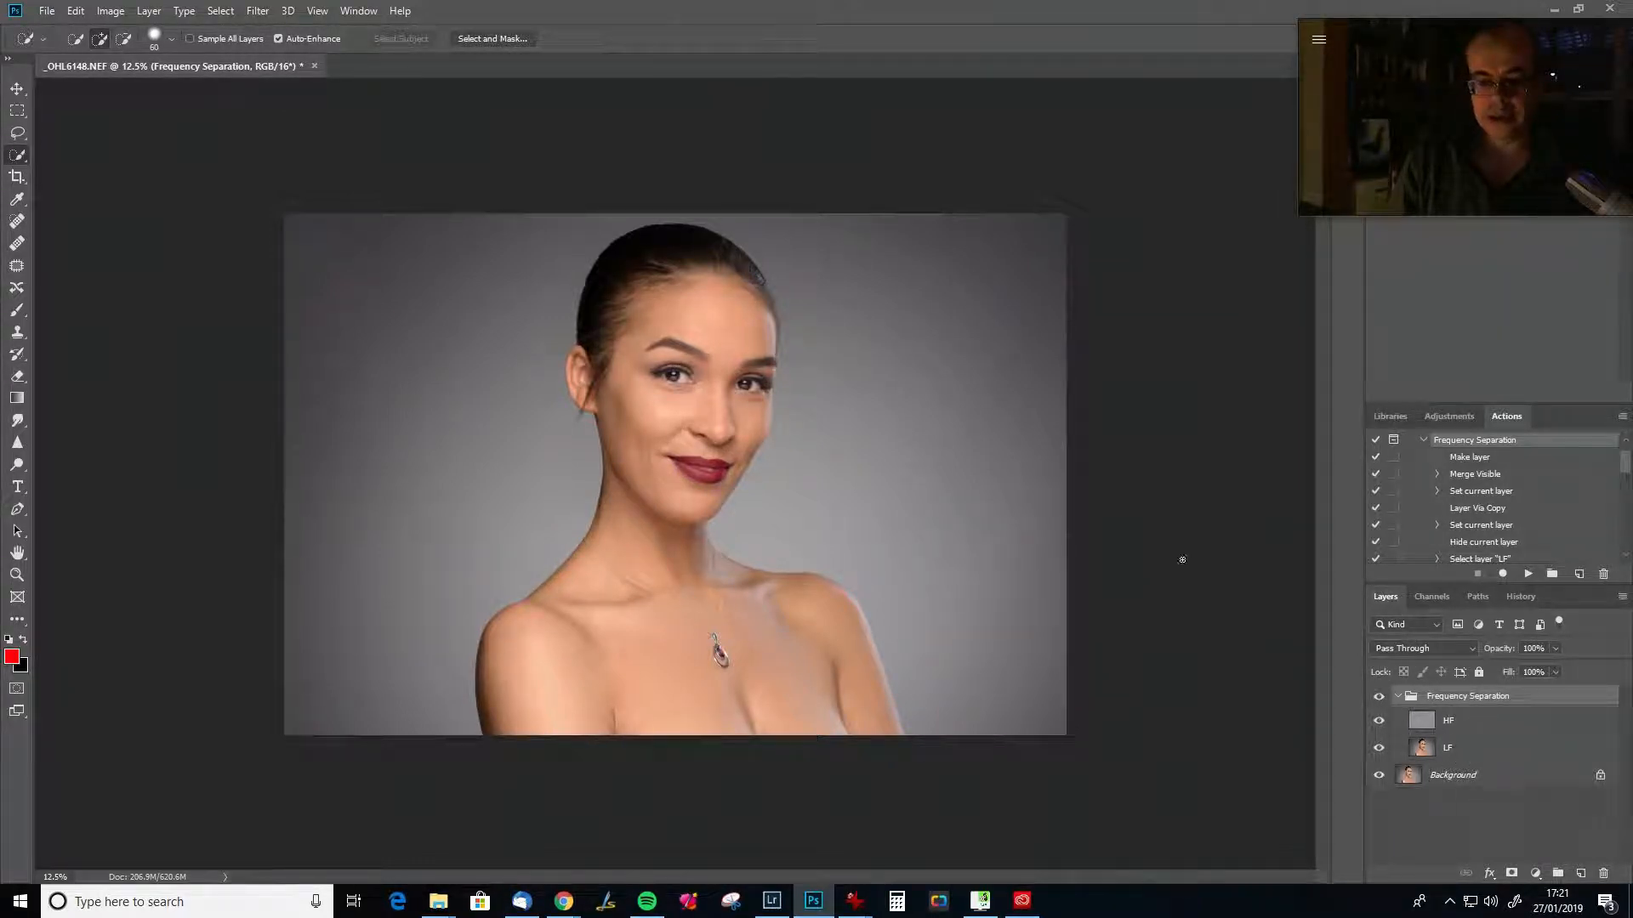
{"action": "left_click", "coordinate": [1378, 697]}
{"action": "left_click", "coordinate": [1379, 697]}
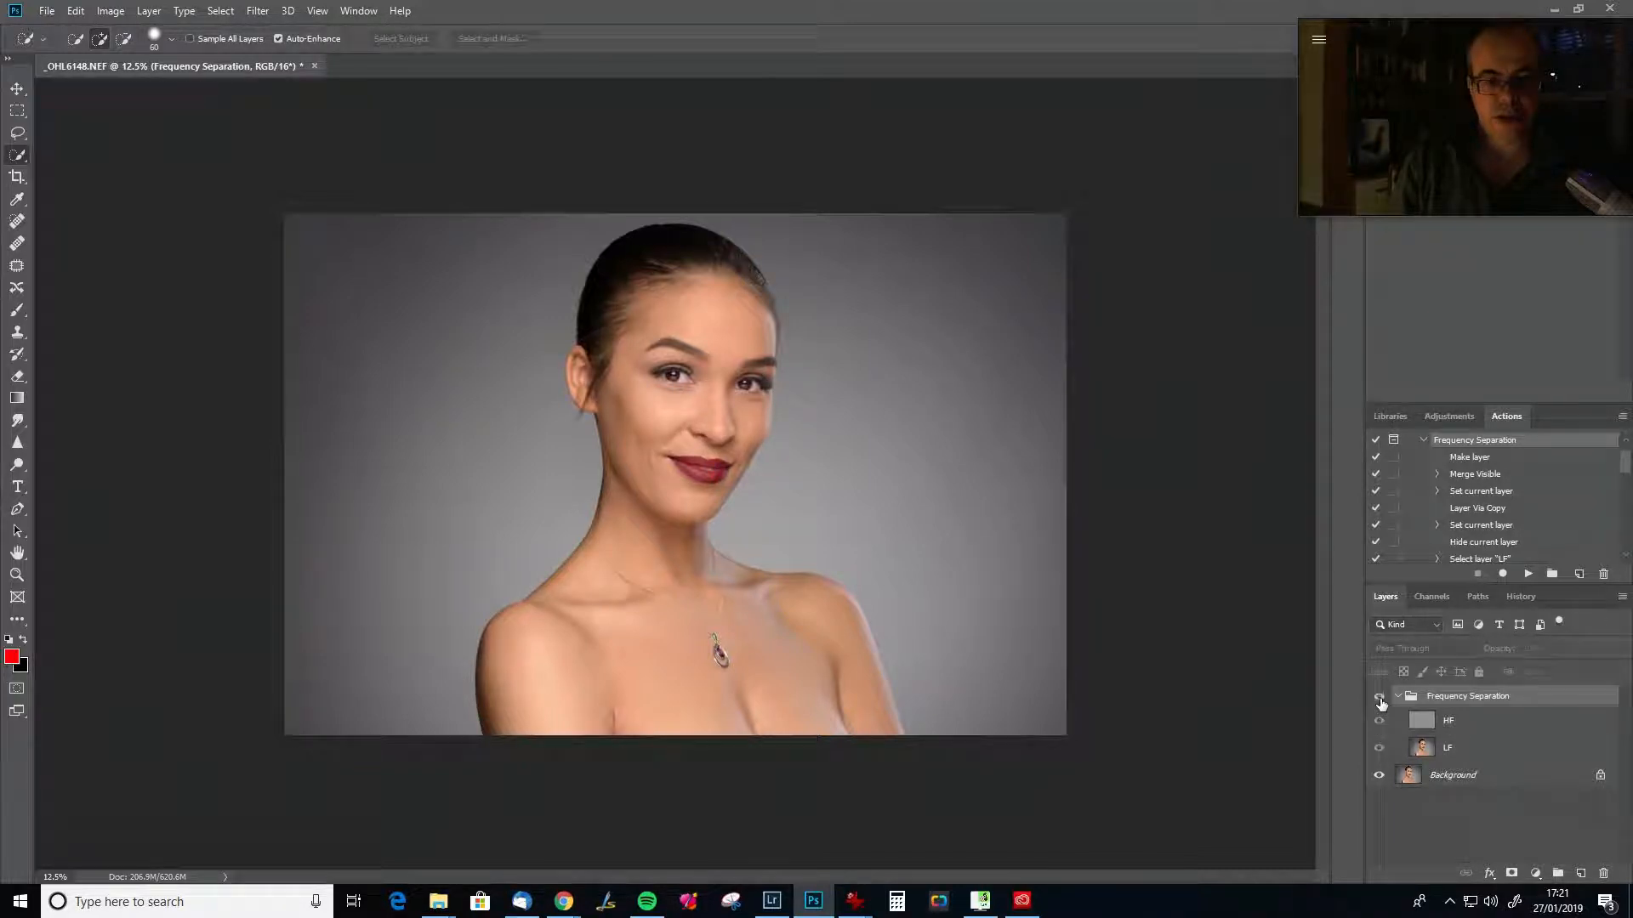
{"action": "left_click", "coordinate": [1378, 697]}
{"action": "left_click", "coordinate": [1378, 697]}
{"action": "left_click", "coordinate": [1378, 698]}
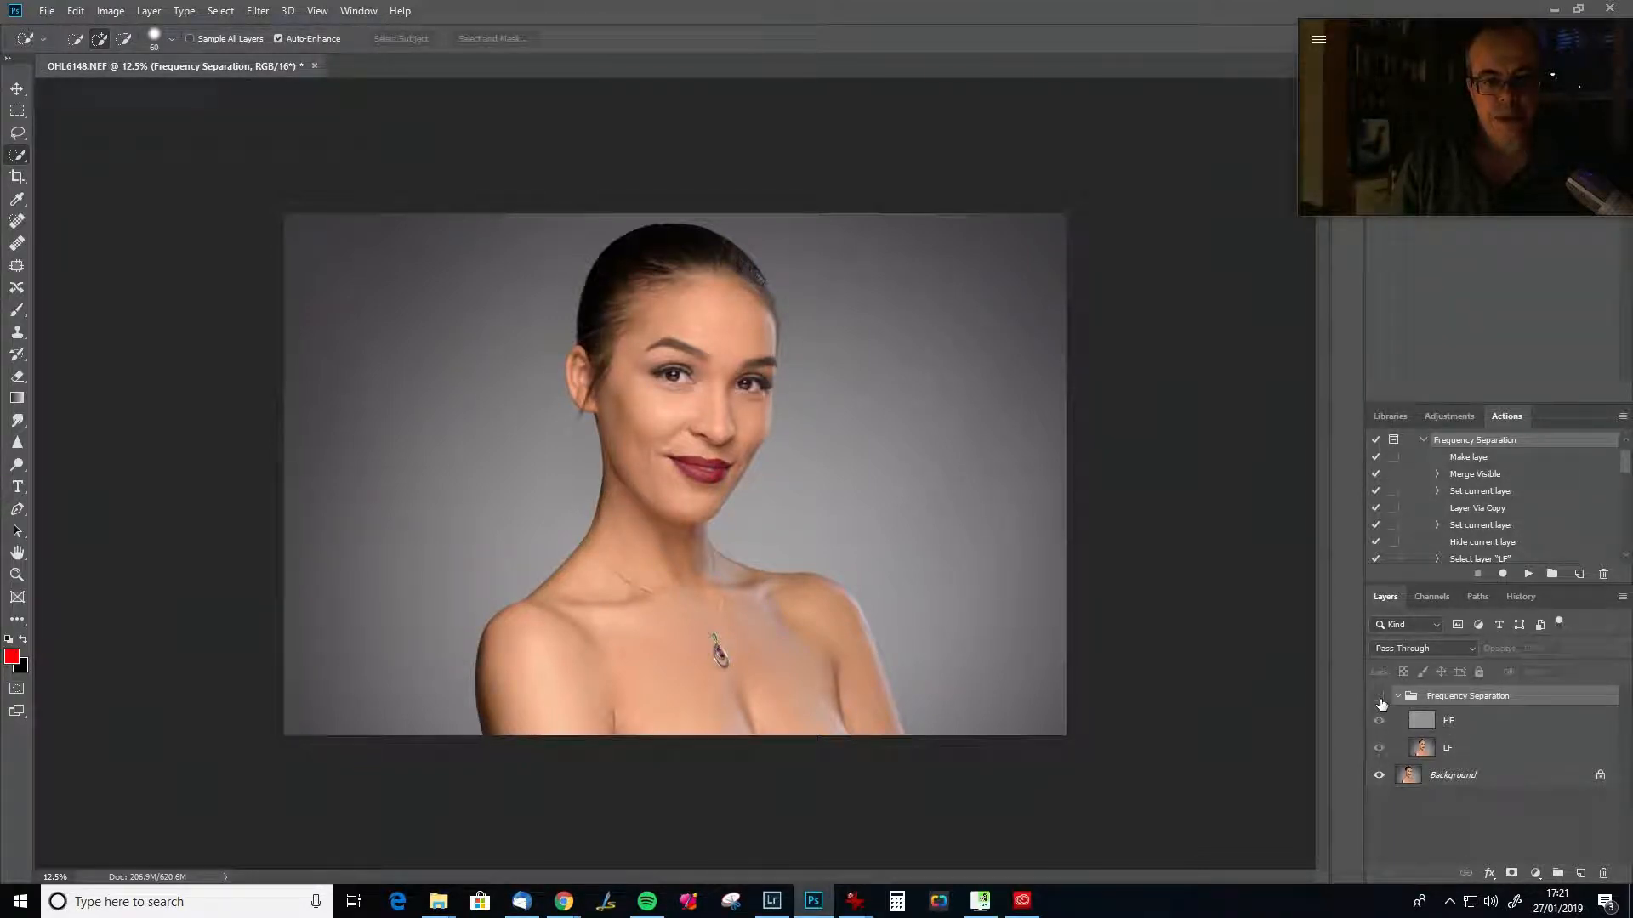
{"action": "left_click", "coordinate": [1378, 697]}
{"action": "left_click", "coordinate": [1379, 697]}
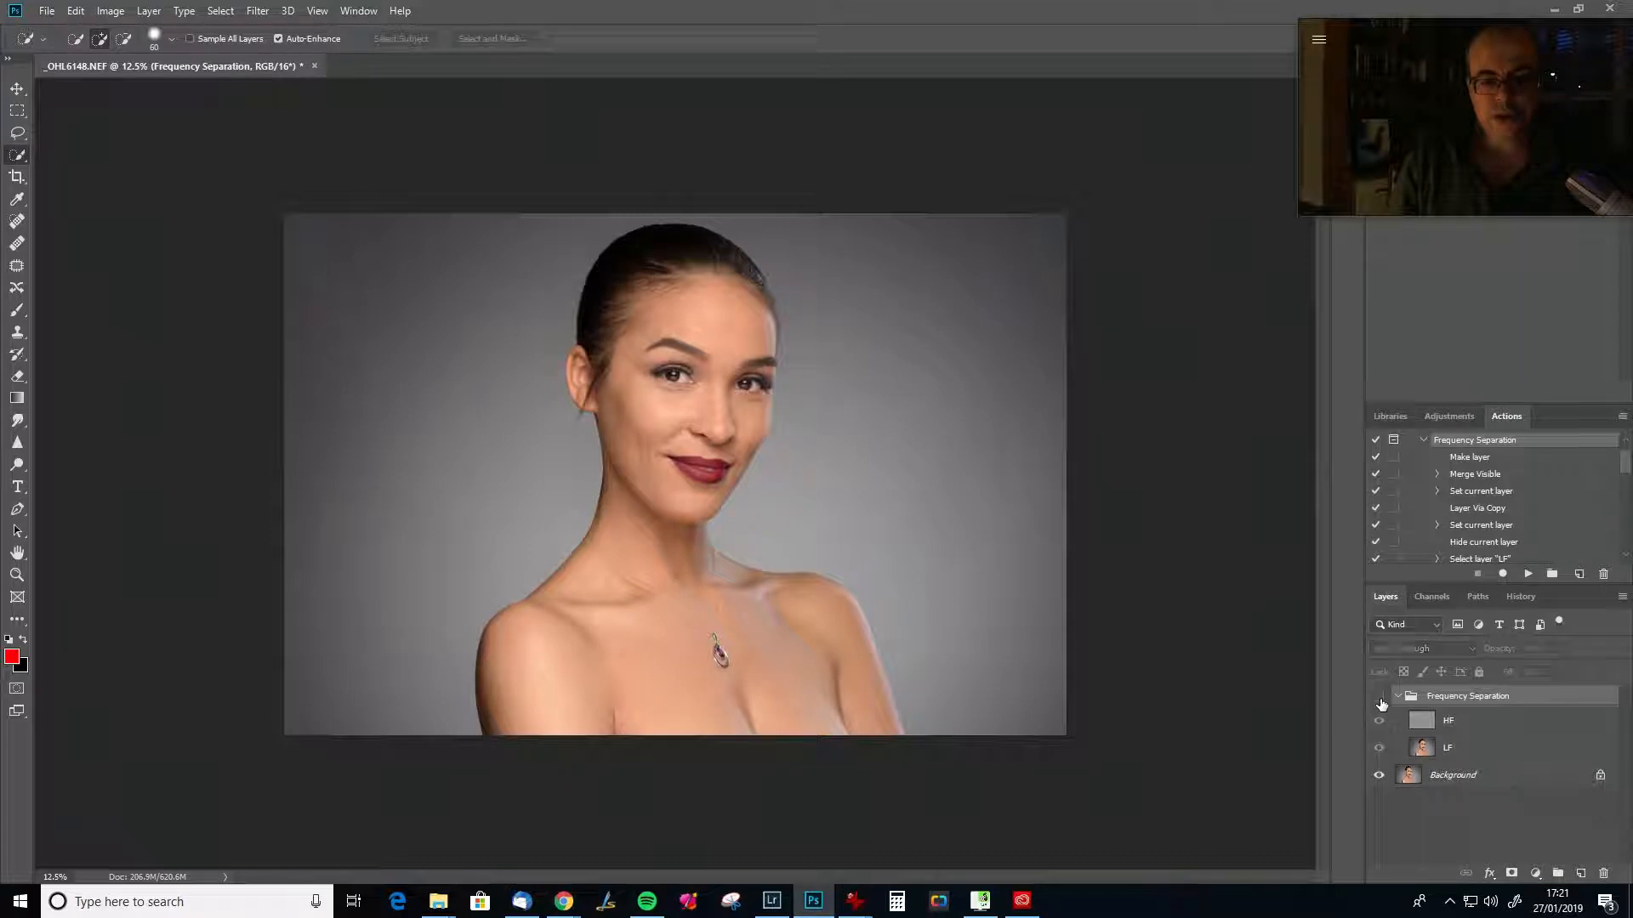
{"action": "left_click", "coordinate": [1378, 697]}
{"action": "left_click", "coordinate": [1378, 696]}
{"action": "left_click", "coordinate": [1379, 697]}
On the LF layer, outline the forehead between the hairline and the eyebrows with a freehand Lasso selection.
{"action": "left_click", "coordinate": [1443, 750]}
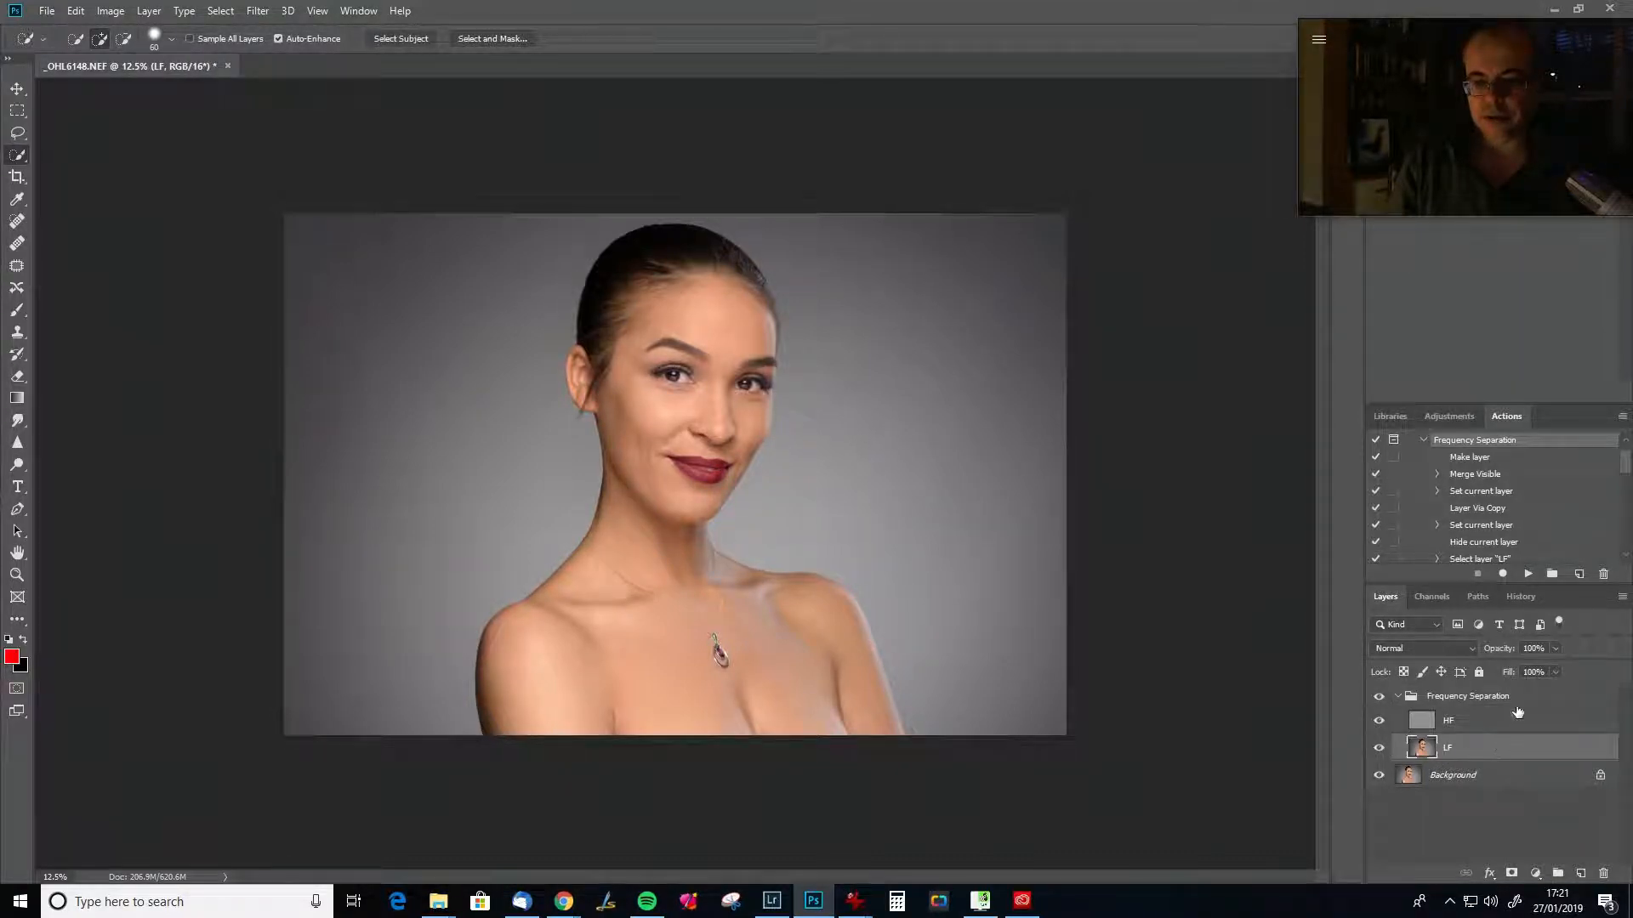
{"action": "key", "text": "ctrl+plus"}
{"action": "key", "text": "ctrl+plus"}
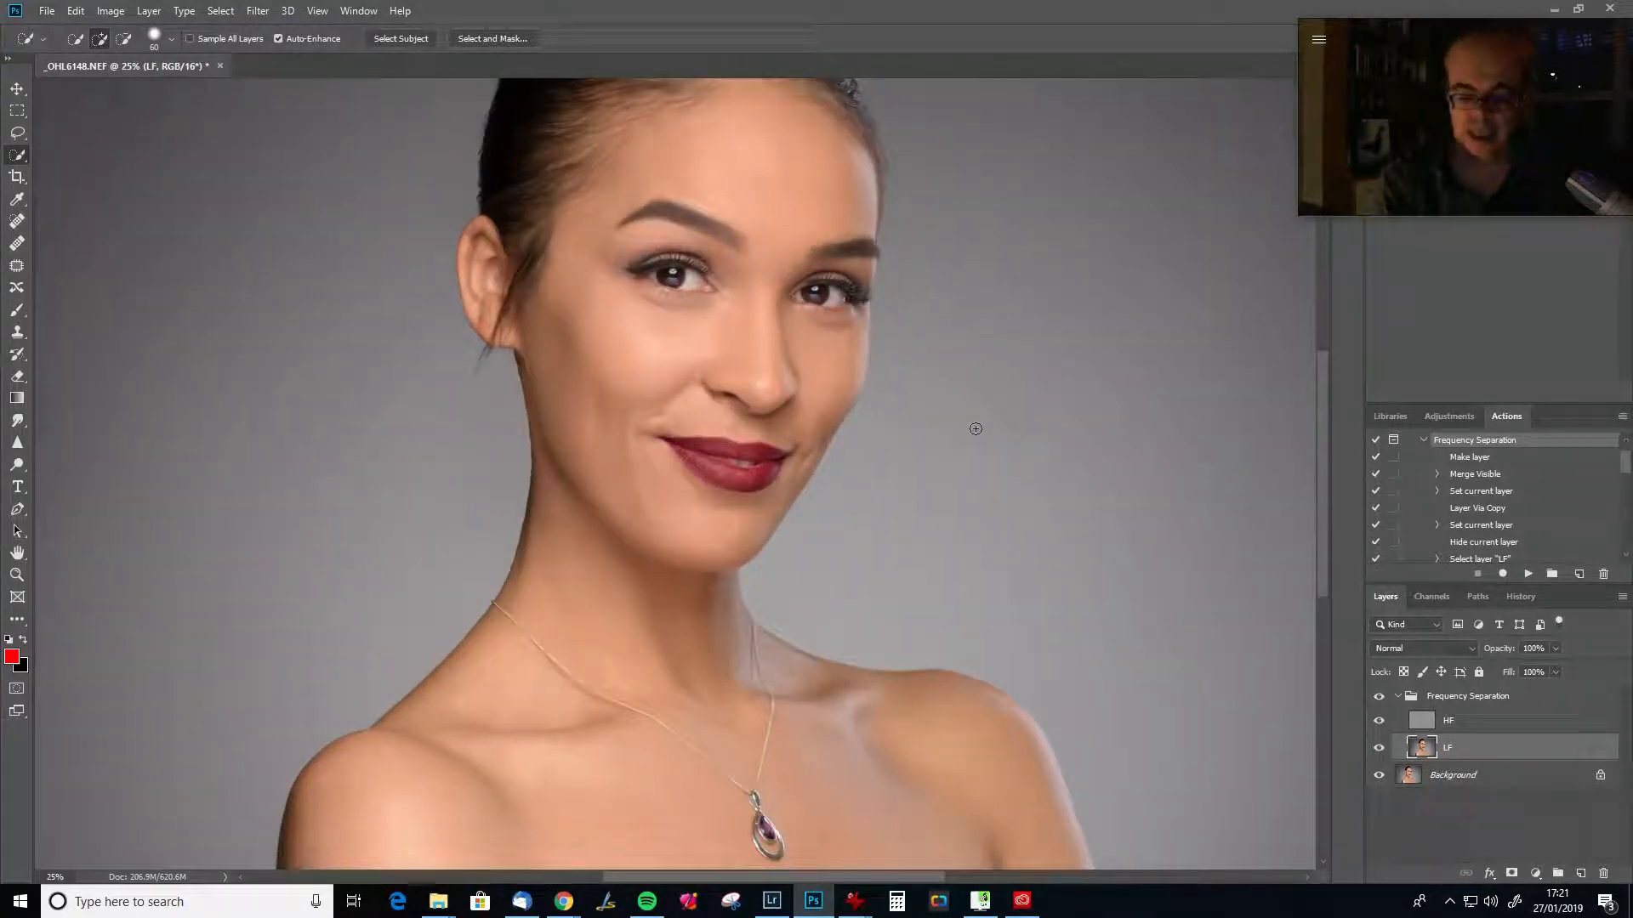
{"action": "left_click_drag", "start_coordinate": [786, 373], "coordinate": [767, 541]}
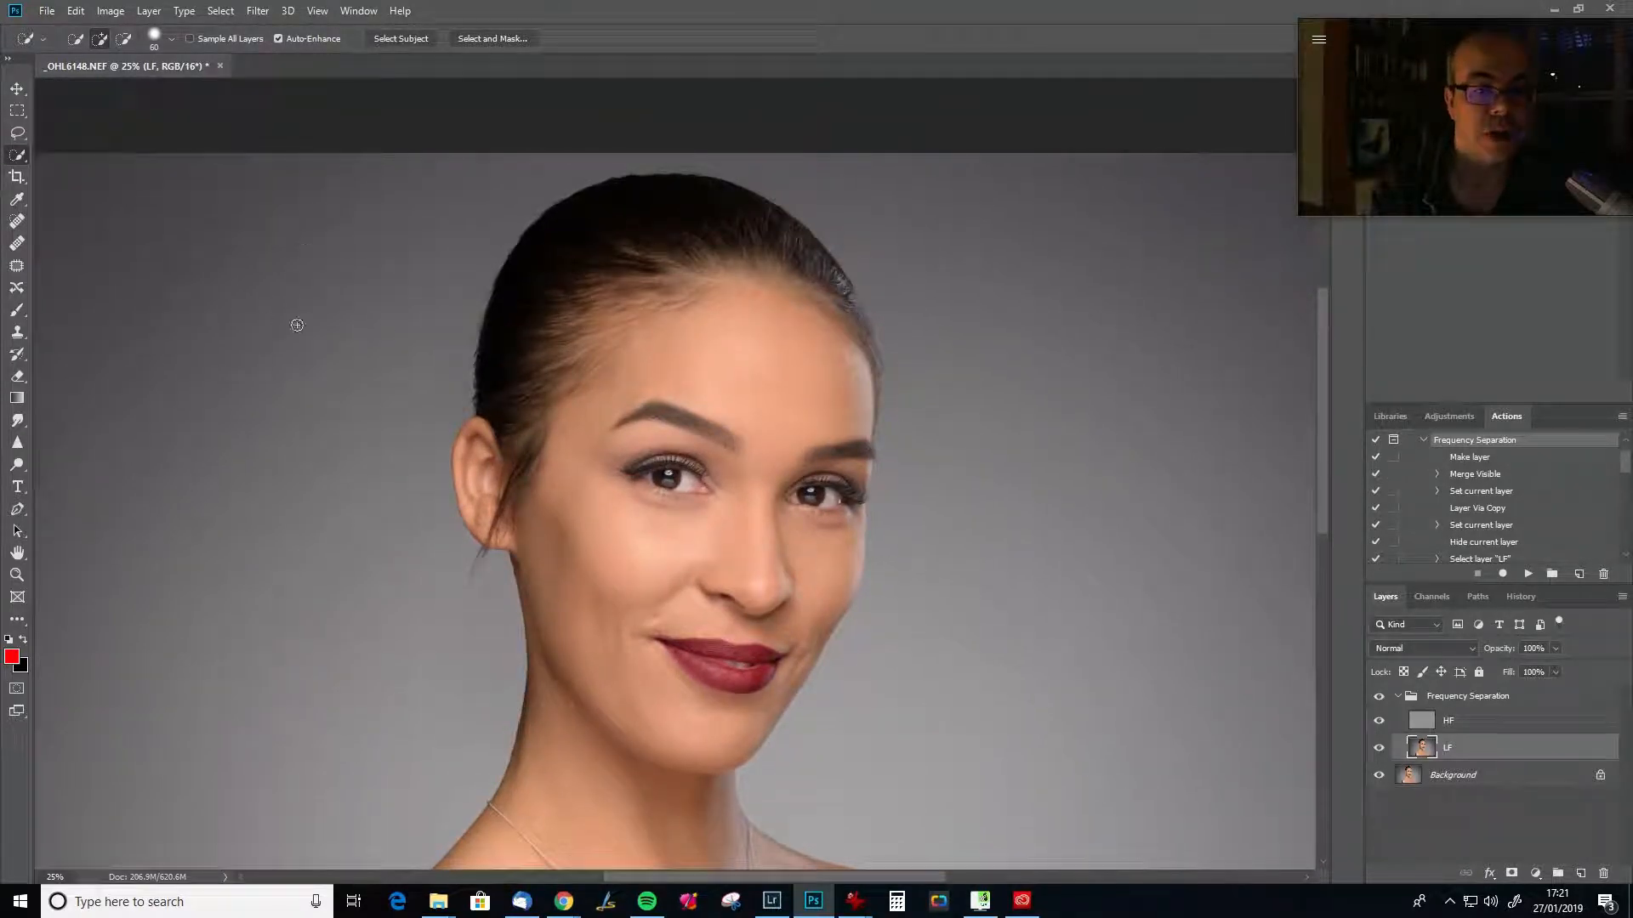
{"action": "left_click", "coordinate": [17, 132]}
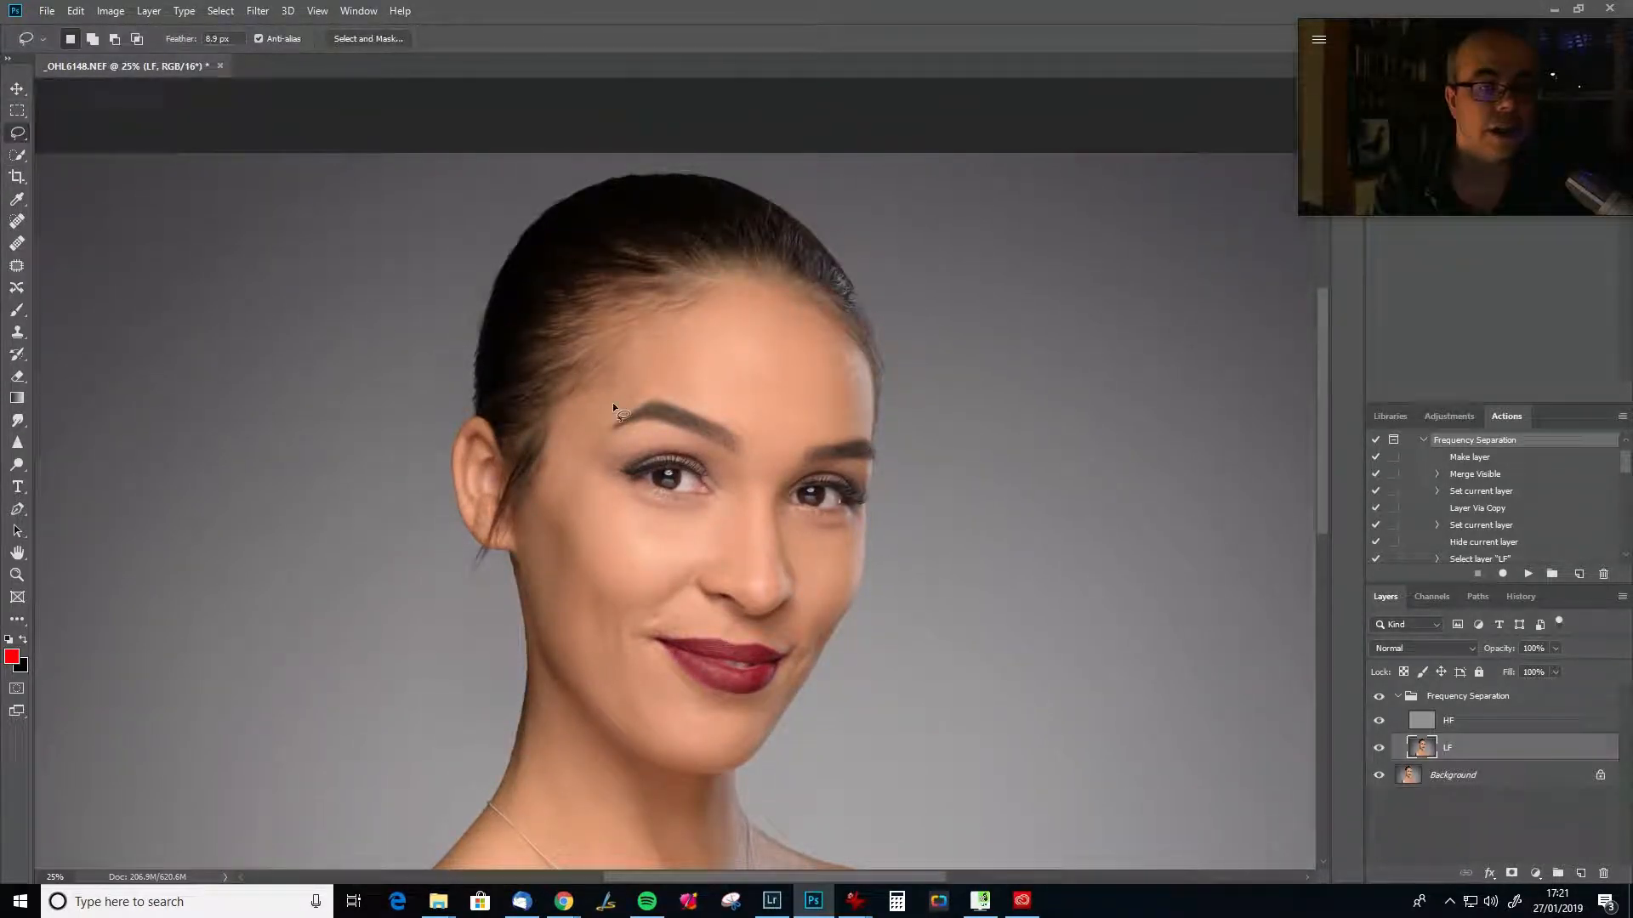
{"action": "mouse_move", "coordinate": [611, 380]}
{"action": "left_mouse_down"}
{"action": "mouse_move", "coordinate": [641, 335]}
{"action": "mouse_move", "coordinate": [718, 296]}
{"action": "mouse_move", "coordinate": [781, 303]}
{"action": "left_mouse_up"}
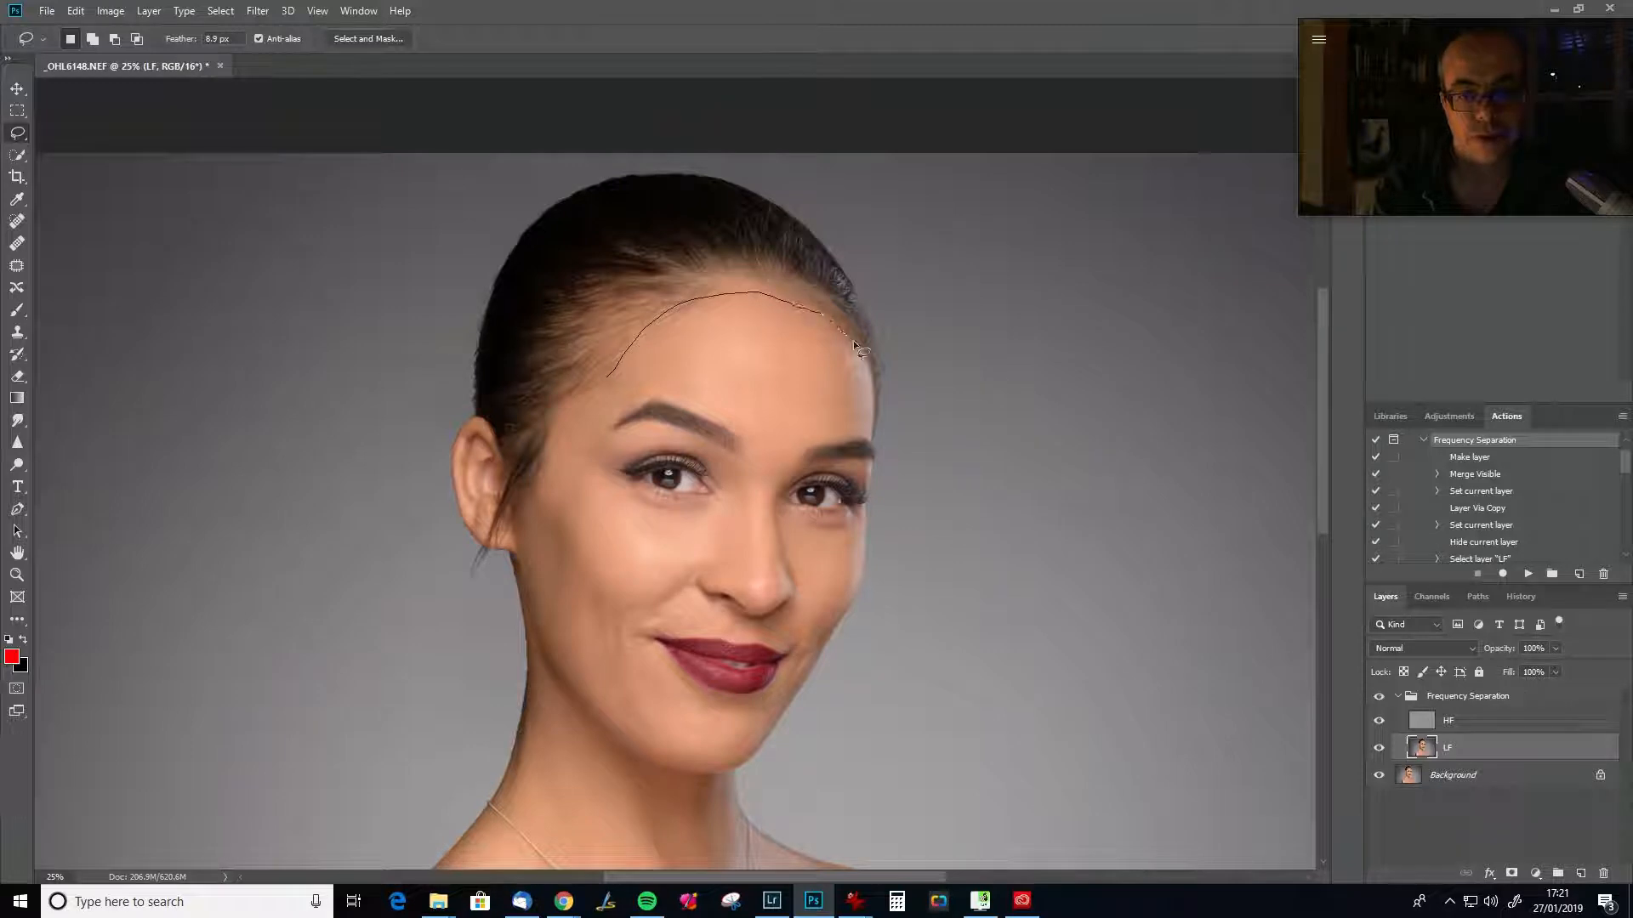
{"action": "left_click_drag", "start_coordinate": [871, 408], "coordinate": [848, 444]}
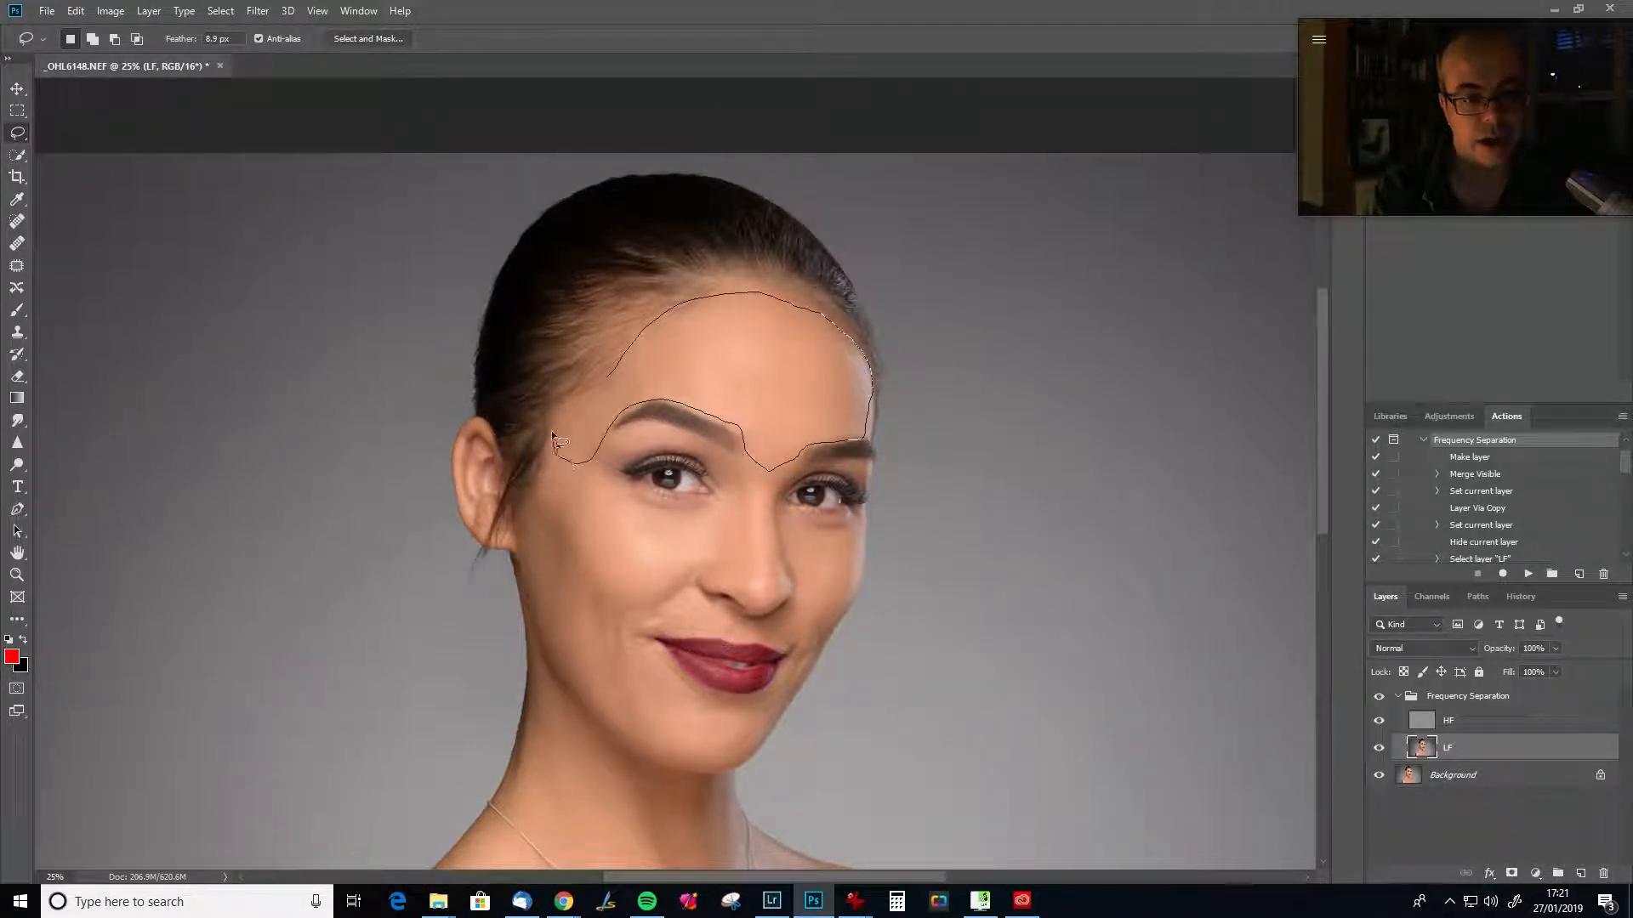
{"action": "left_click_drag", "start_coordinate": [751, 302], "coordinate": [753, 305]}
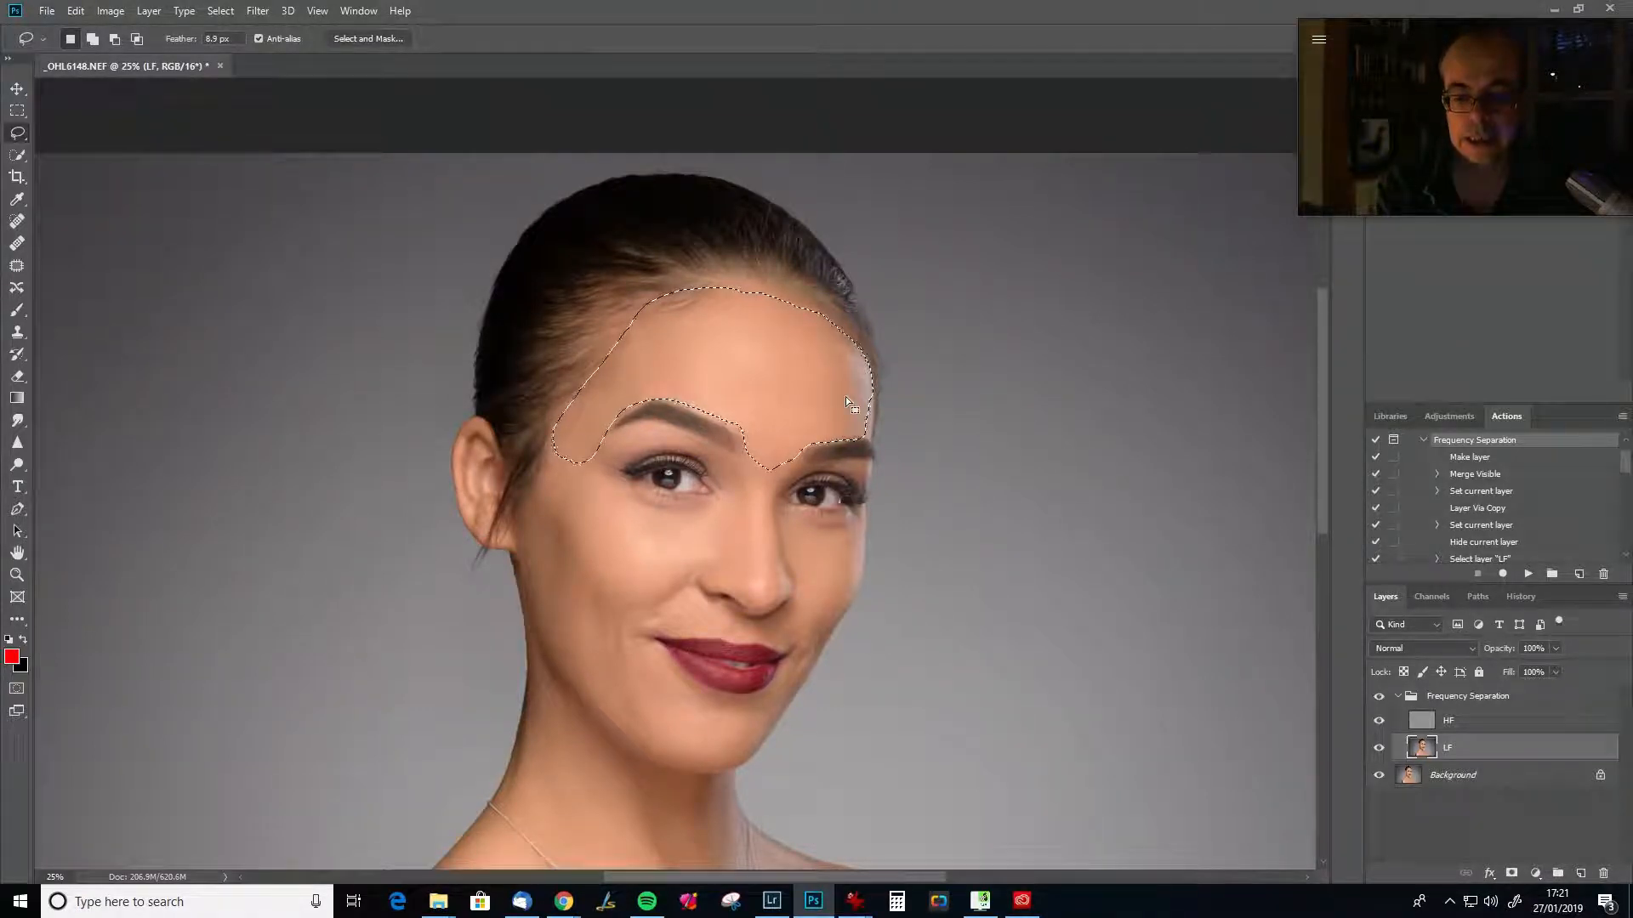
Apply a Gaussian Blur with a radius of 10 pixels to the selected forehead on the LF layer, and deselect it.
{"action": "key", "text": "ctrl+alt+f"}
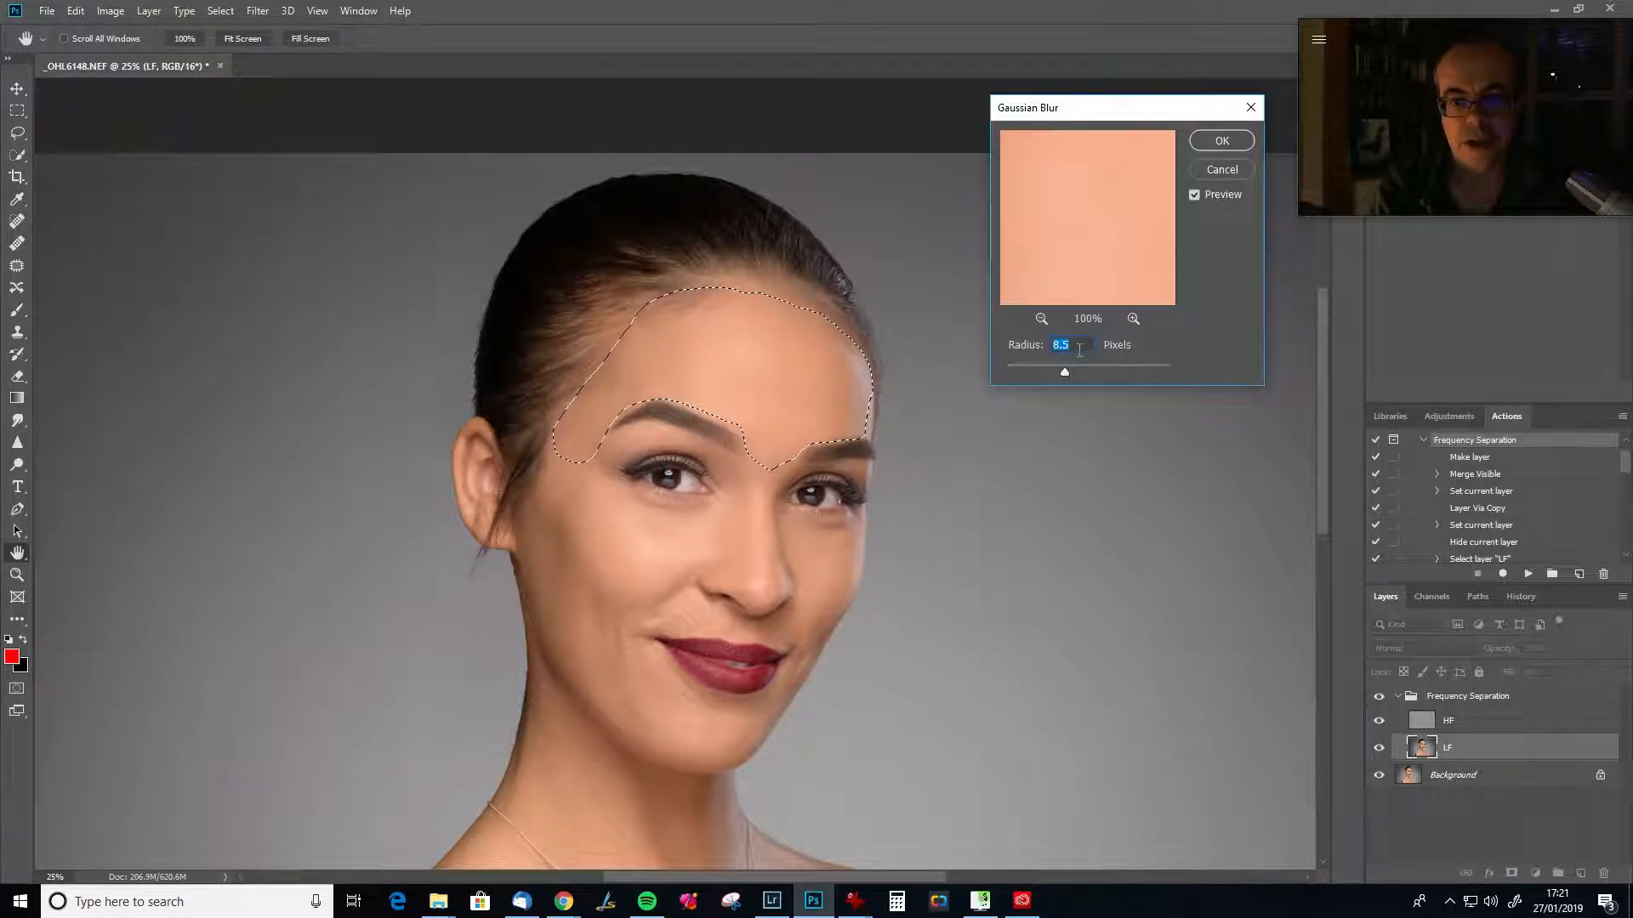
{"action": "type", "text": "10"}
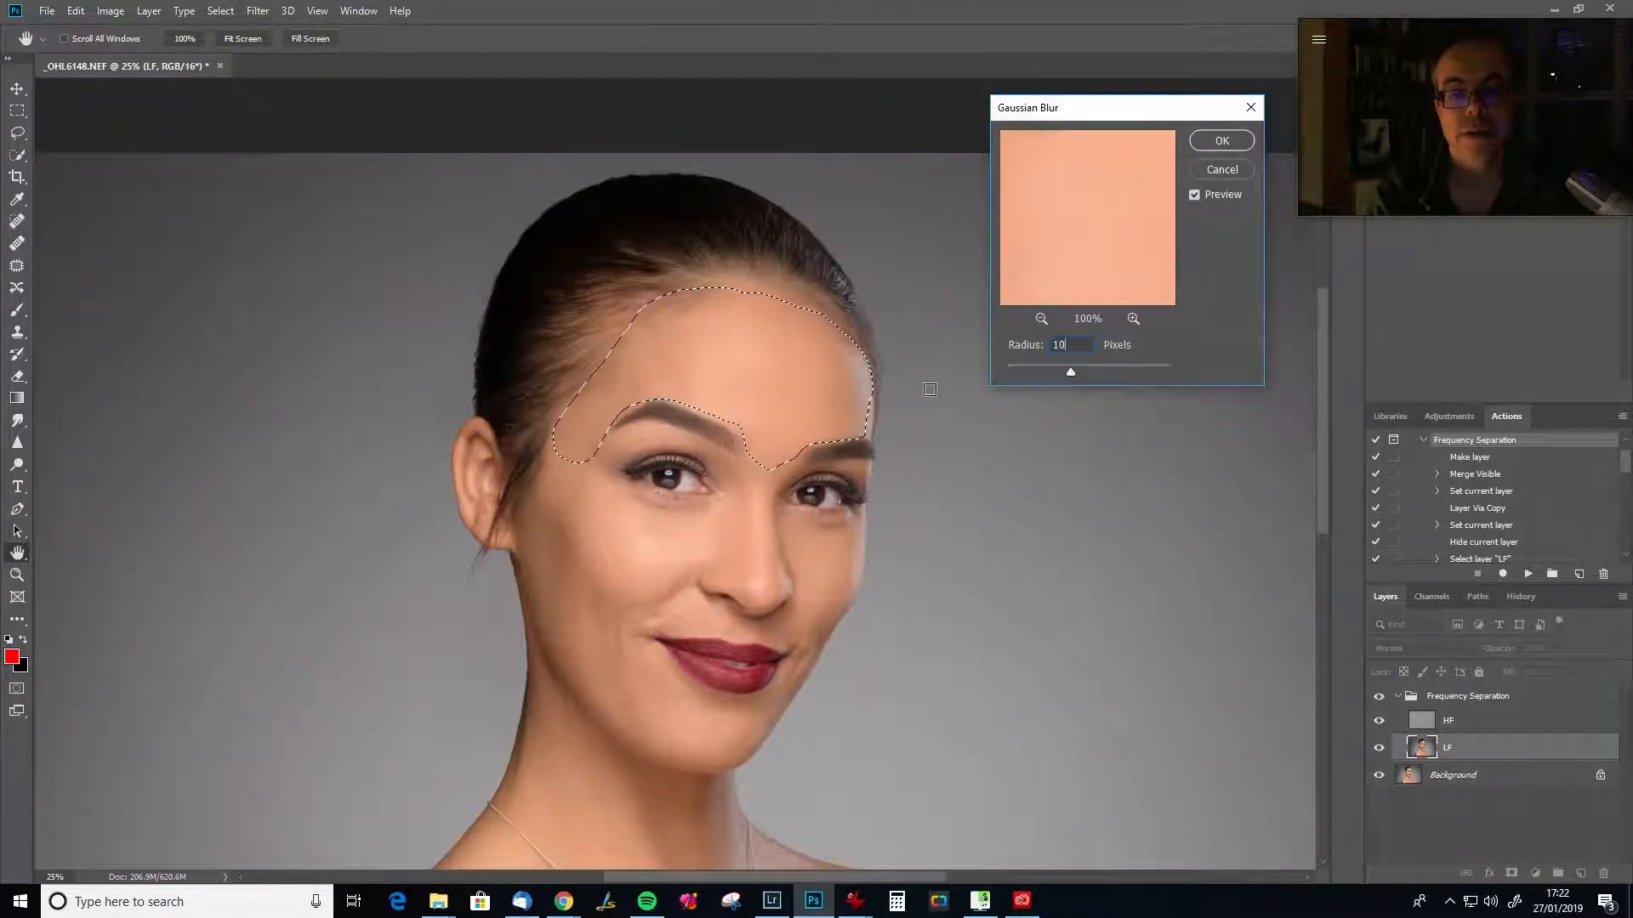
{"action": "left_click", "coordinate": [1225, 143]}
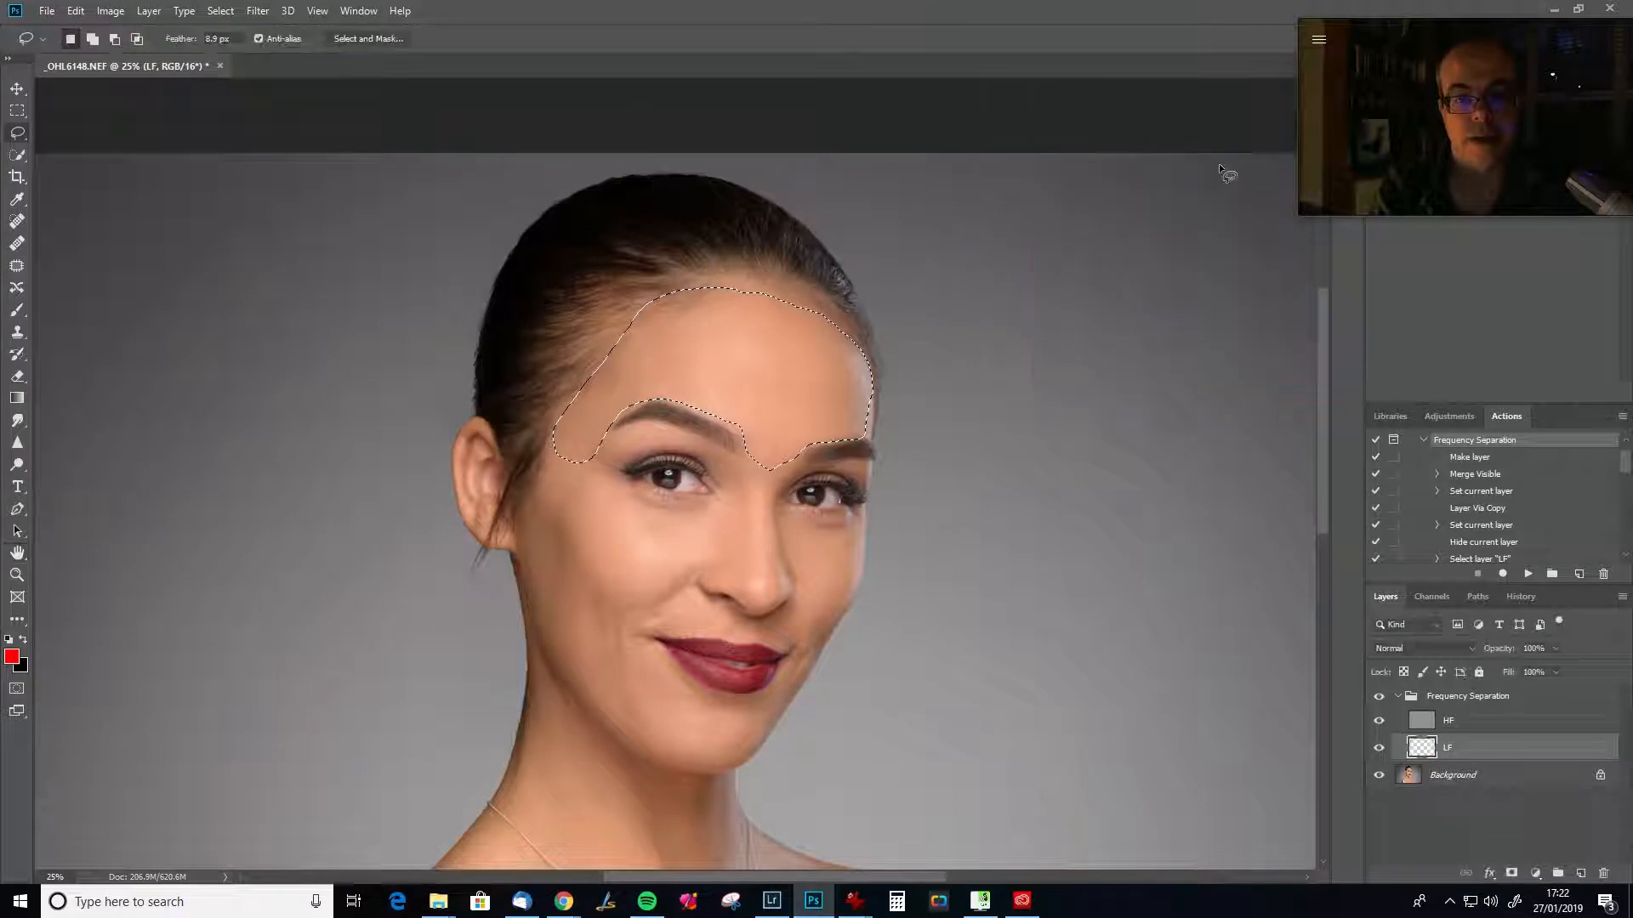
{"action": "key", "text": "ctrl+d"}
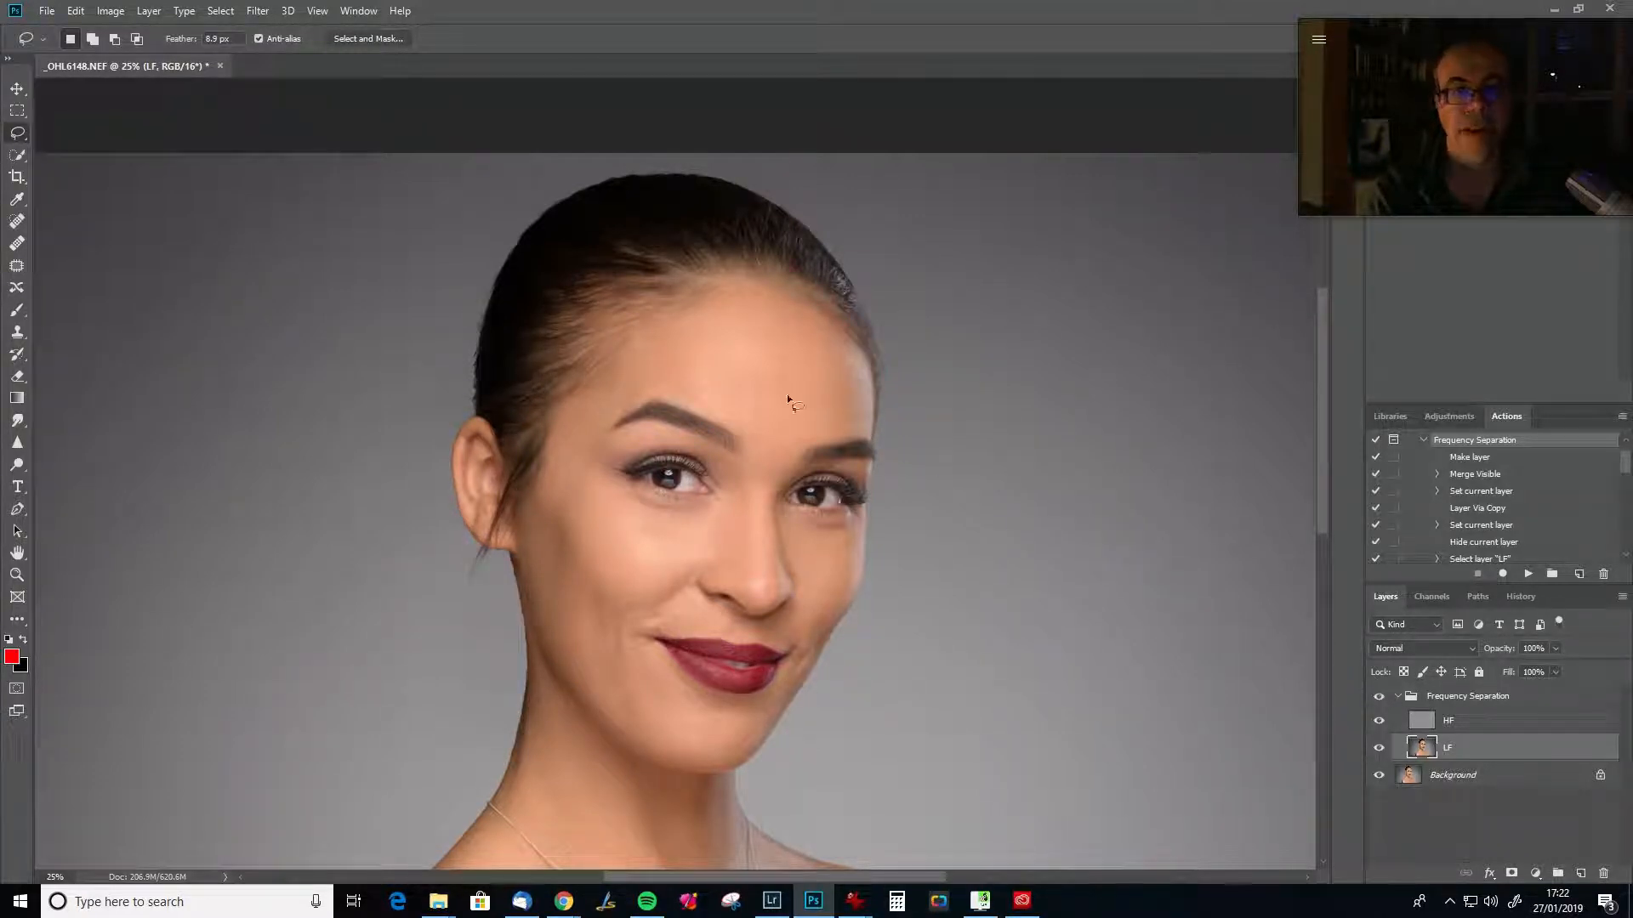
{"action": "mouse_move", "coordinate": [603, 420]}
{"action": "left_mouse_down"}
{"action": "mouse_move", "coordinate": [678, 408]}
{"action": "mouse_move", "coordinate": [710, 370]}
{"action": "mouse_move", "coordinate": [690, 323]}
{"action": "left_mouse_up"}
{"action": "left_click_drag", "start_coordinate": [605, 378], "coordinate": [600, 417]}
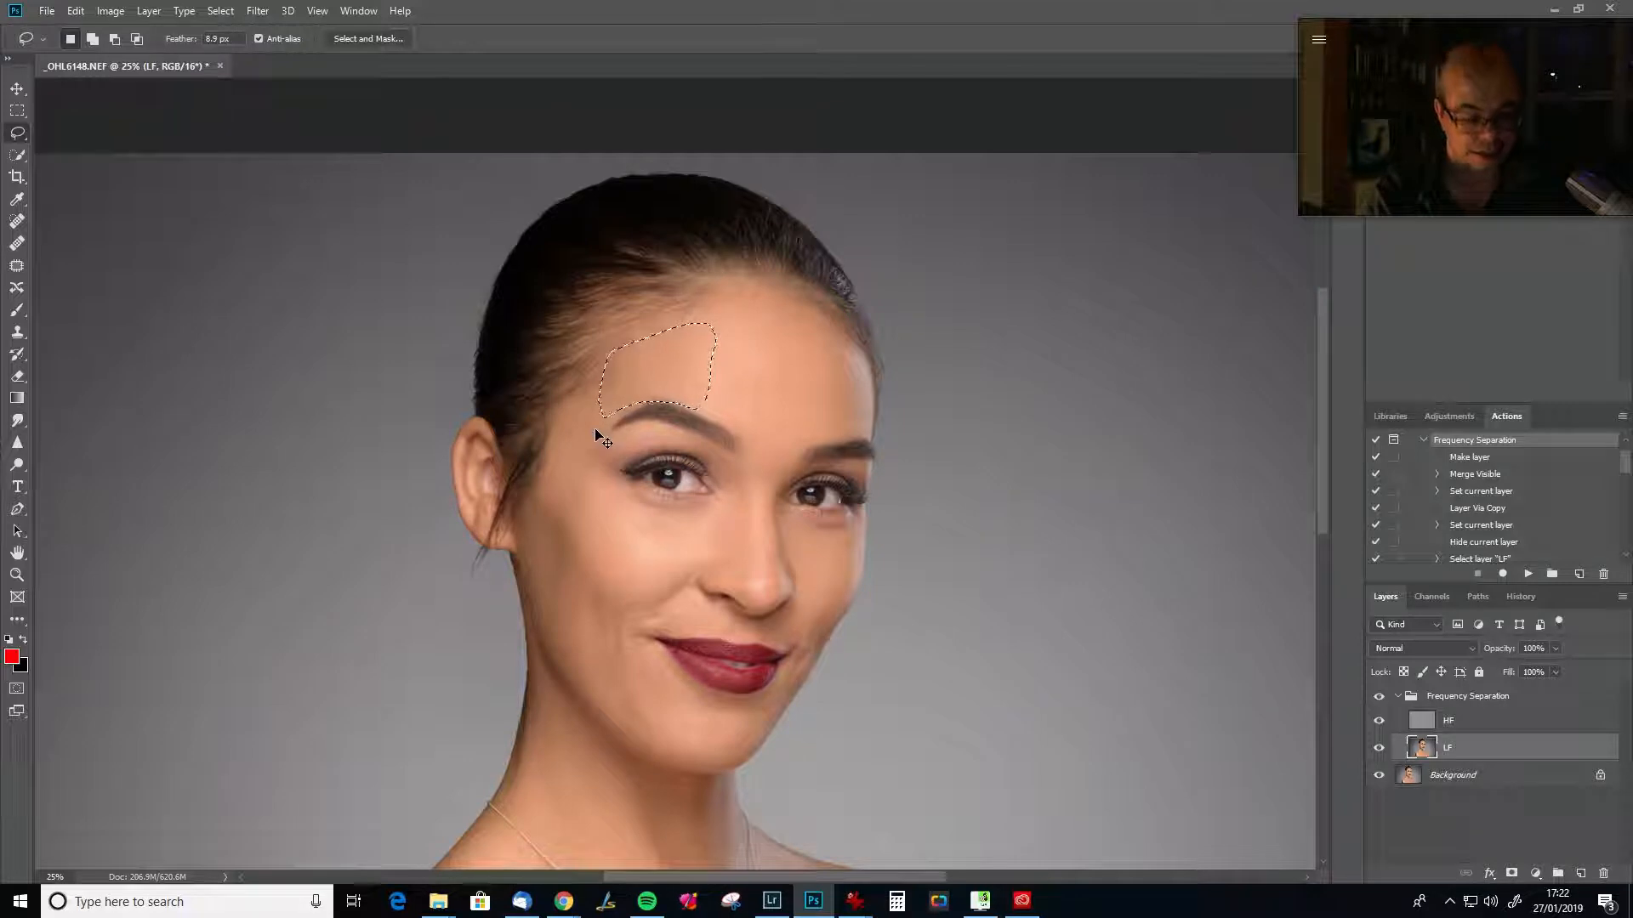
{"action": "key", "text": "ctrl"}
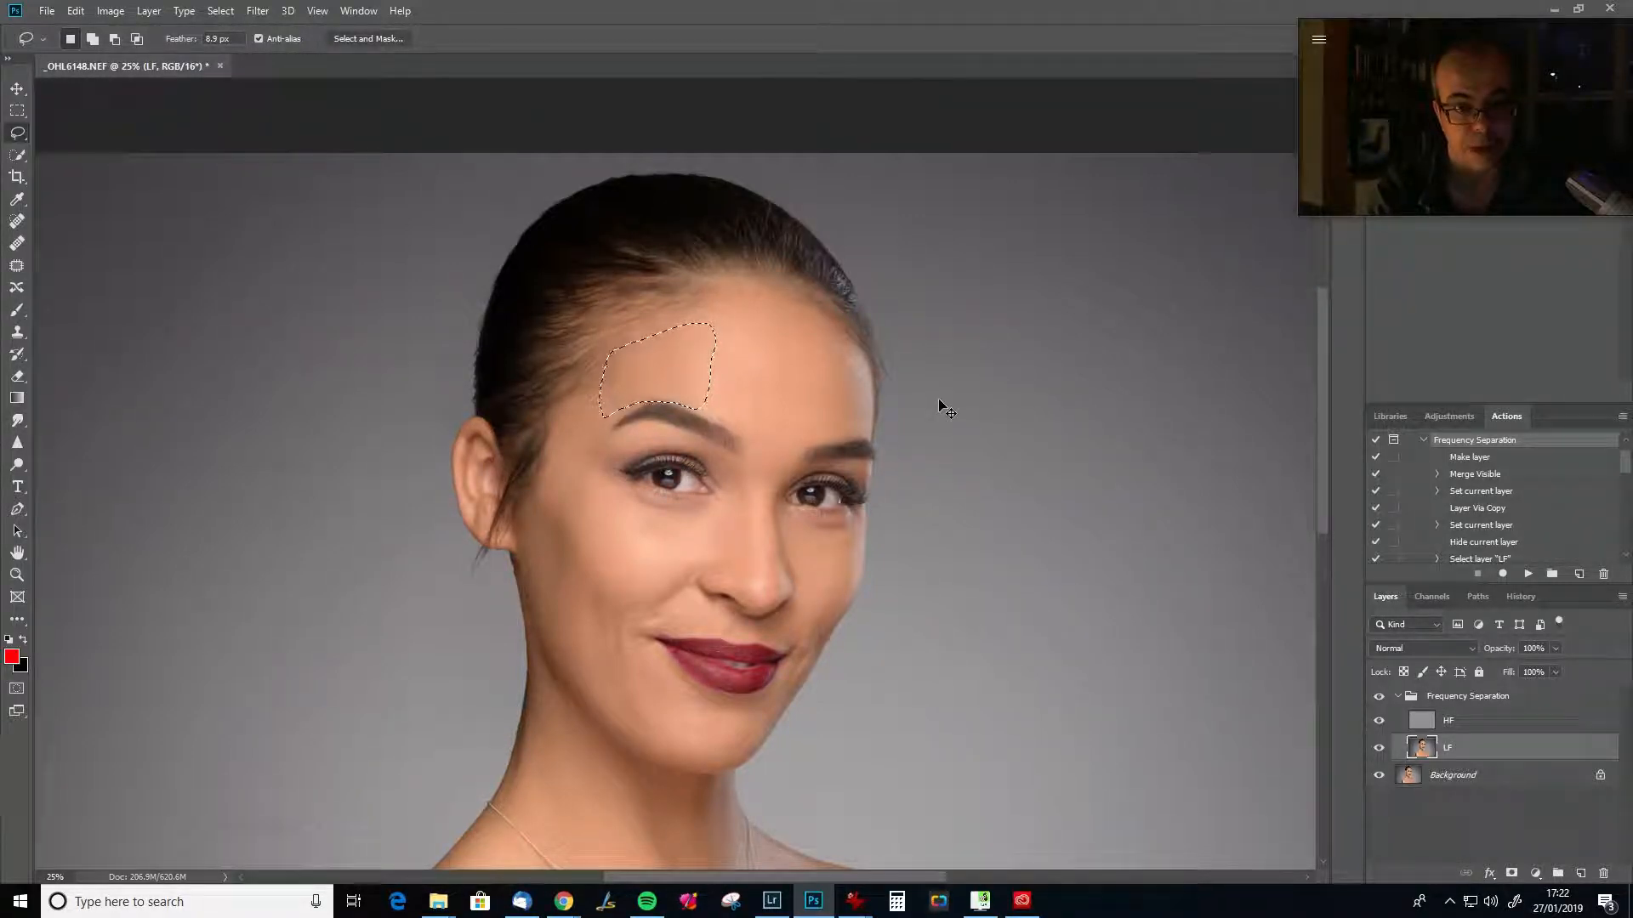
{"action": "key", "text": "ctrl+d"}
On the LF layer, outline the face below the forehead with a freehand Lasso selection and subtract both eyes and the lips.
{"action": "mouse_move", "coordinate": [816, 510]}
{"action": "left_mouse_down"}
{"action": "mouse_move", "coordinate": [873, 408]}
{"action": "mouse_move", "coordinate": [867, 421]}
{"action": "left_mouse_up"}
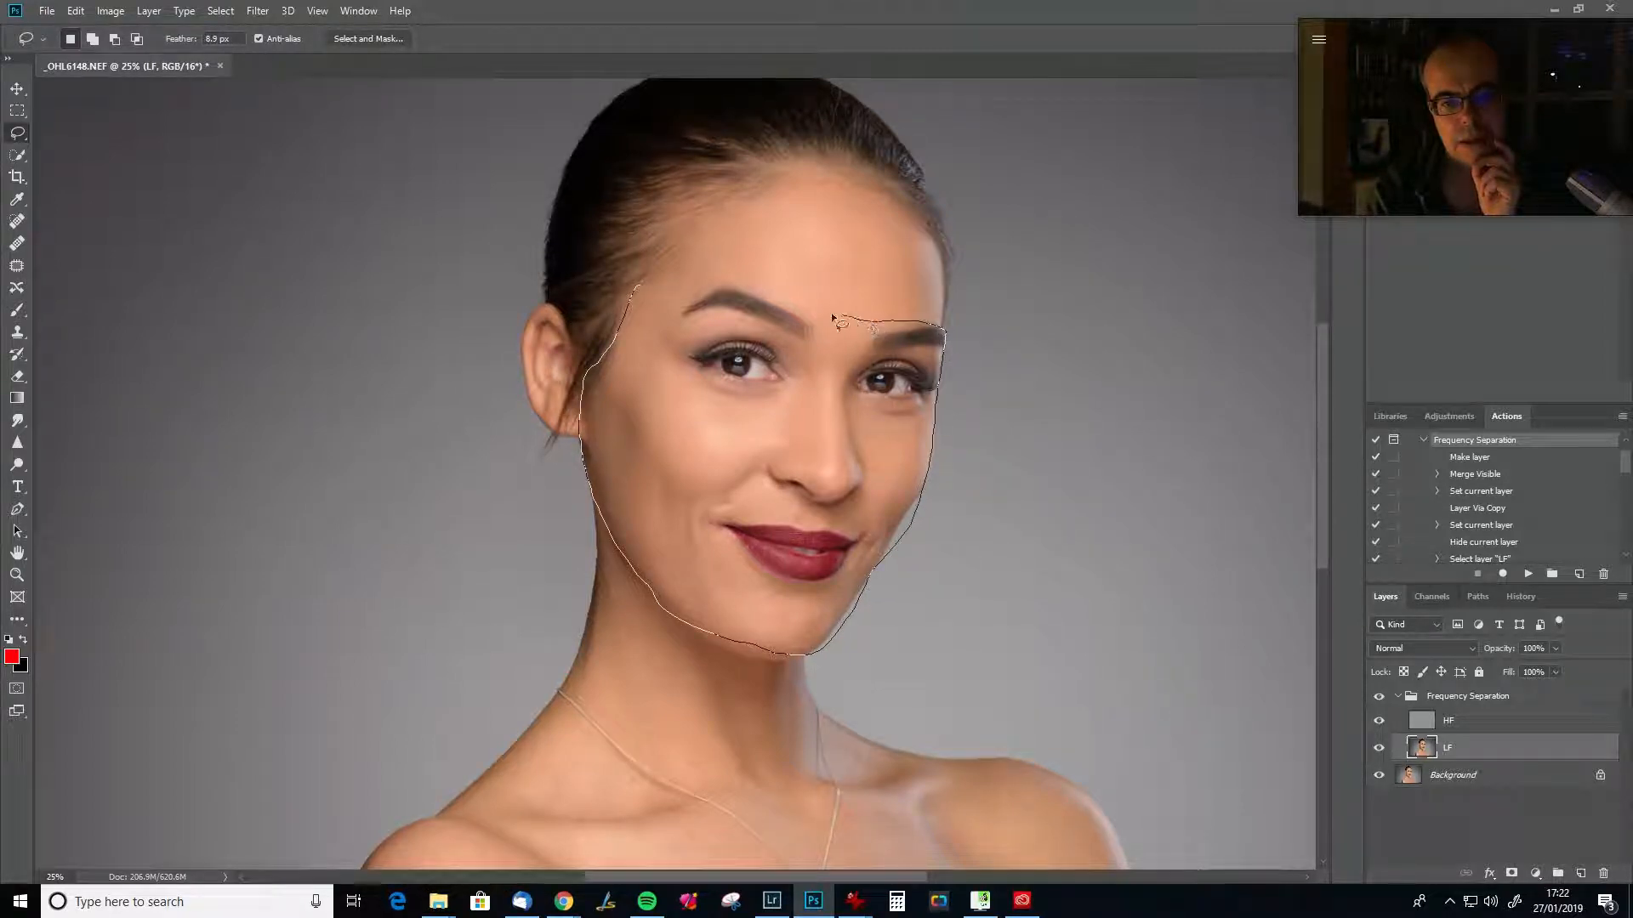
{"action": "left_click_drag", "start_coordinate": [703, 276], "coordinate": [676, 273]}
{"action": "key", "text": "alt"}
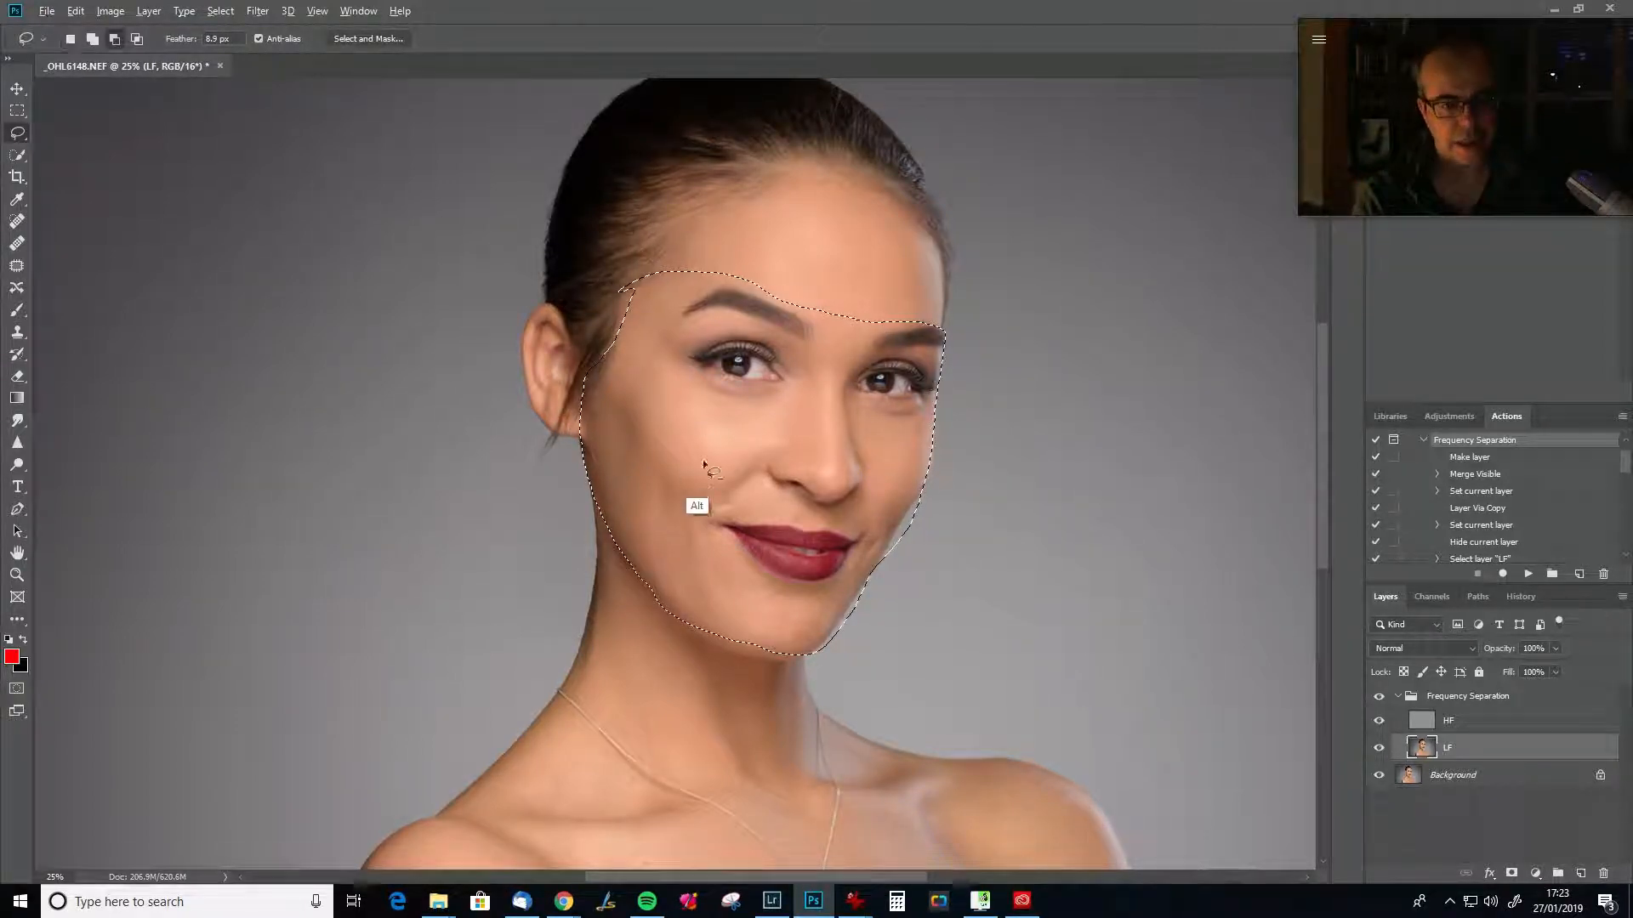
{"action": "mouse_move", "coordinate": [691, 353]}
{"action": "left_mouse_down"}
{"action": "mouse_move", "coordinate": [760, 346]}
{"action": "mouse_move", "coordinate": [791, 382]}
{"action": "mouse_move", "coordinate": [690, 358]}
{"action": "left_mouse_up"}
{"action": "mouse_move", "coordinate": [845, 375]}
{"action": "left_mouse_down"}
{"action": "mouse_move", "coordinate": [895, 357]}
{"action": "mouse_move", "coordinate": [937, 382]}
{"action": "mouse_move", "coordinate": [909, 413]}
{"action": "mouse_move", "coordinate": [847, 381]}
{"action": "left_mouse_up"}
{"action": "mouse_move", "coordinate": [716, 522]}
{"action": "left_mouse_down"}
{"action": "mouse_move", "coordinate": [855, 537]}
{"action": "mouse_move", "coordinate": [851, 556]}
{"action": "mouse_move", "coordinate": [821, 588]}
{"action": "mouse_move", "coordinate": [767, 575]}
{"action": "mouse_move", "coordinate": [730, 559]}
{"action": "mouse_move", "coordinate": [719, 523]}
{"action": "left_mouse_up"}
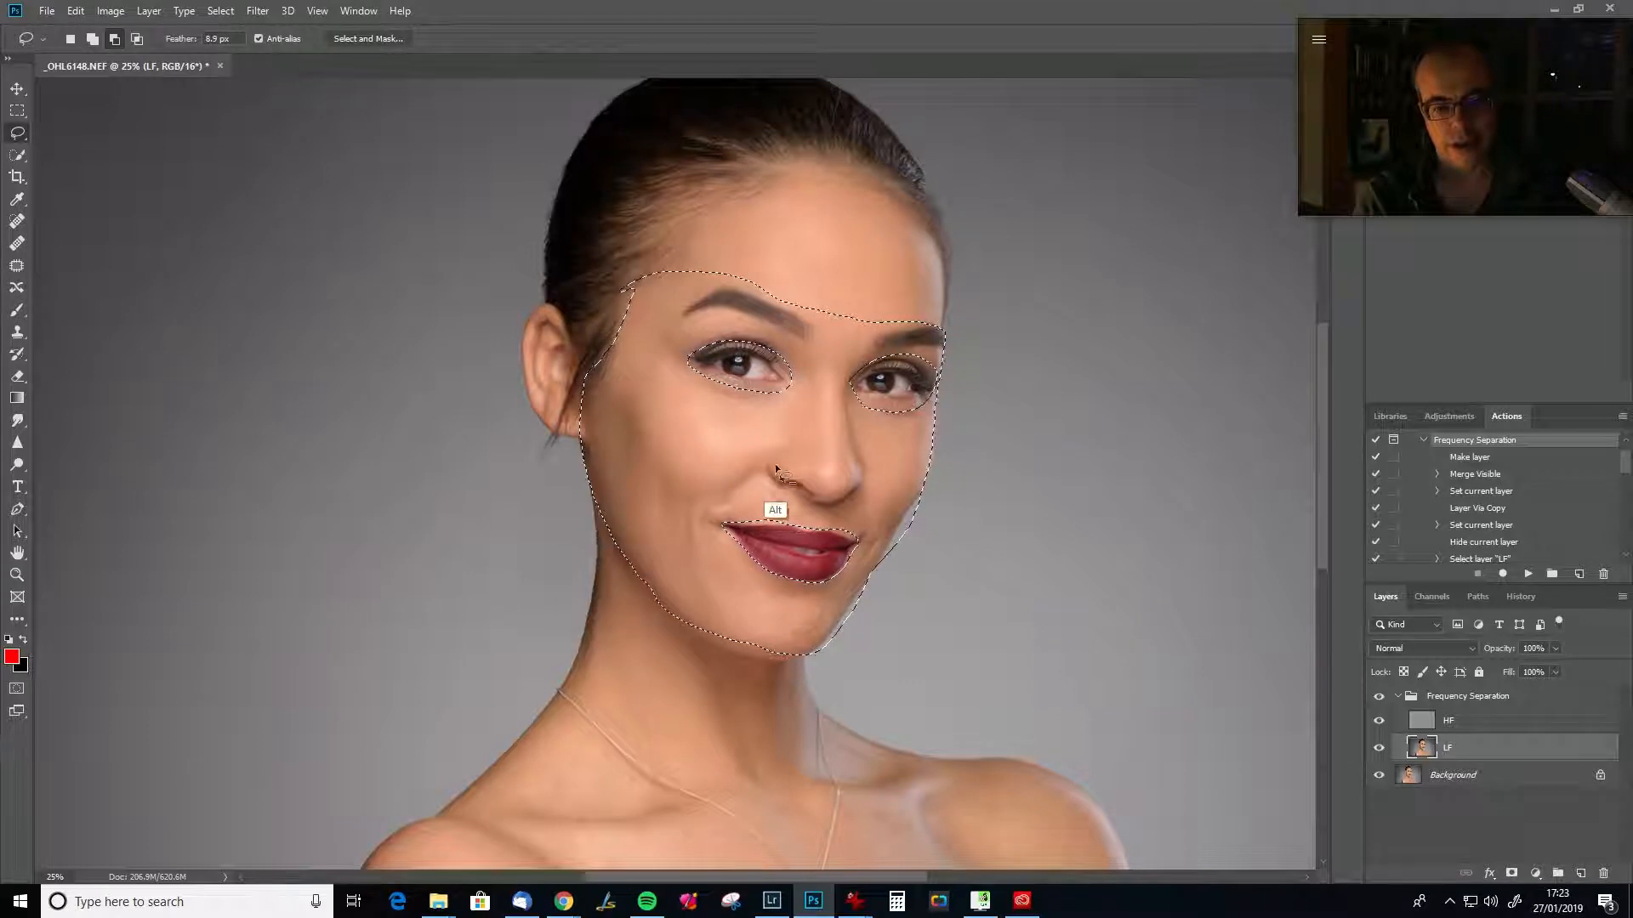
Refine the face selection along the chin and jaw, subtract the underside of the nose, and clear the selection.
{"action": "mouse_move", "coordinate": [684, 634]}
{"action": "left_mouse_down"}
{"action": "mouse_move", "coordinate": [735, 651]}
{"action": "mouse_move", "coordinate": [805, 642]}
{"action": "mouse_move", "coordinate": [863, 608]}
{"action": "mouse_move", "coordinate": [693, 631]}
{"action": "left_mouse_up"}
{"action": "key", "text": "ctrl+z"}
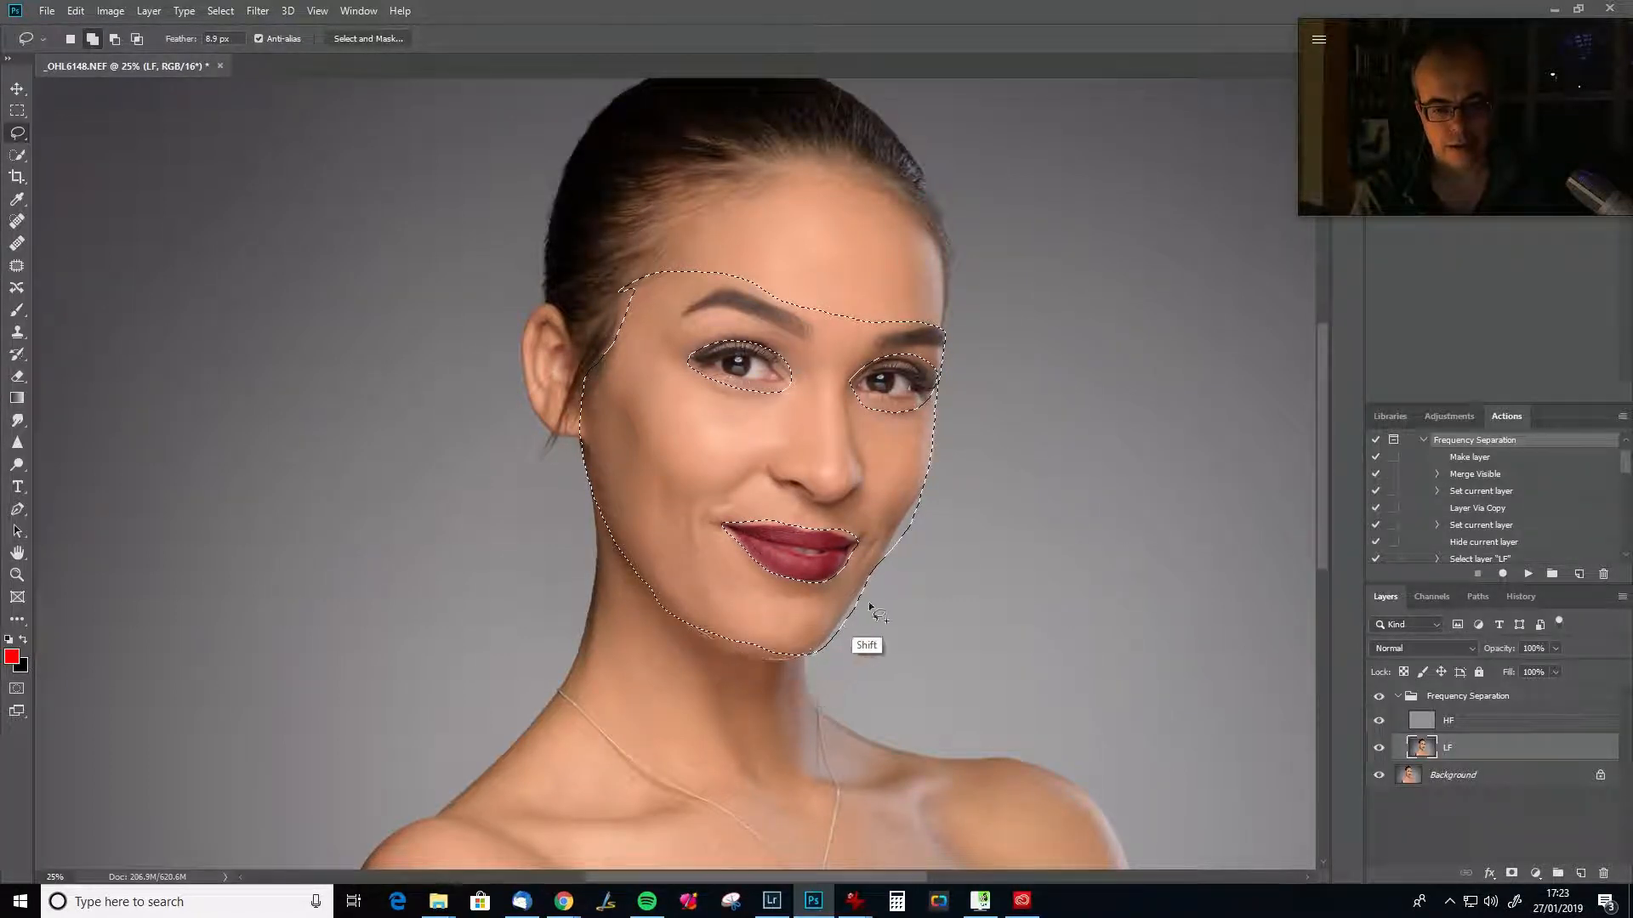
{"action": "key", "text": "alt"}
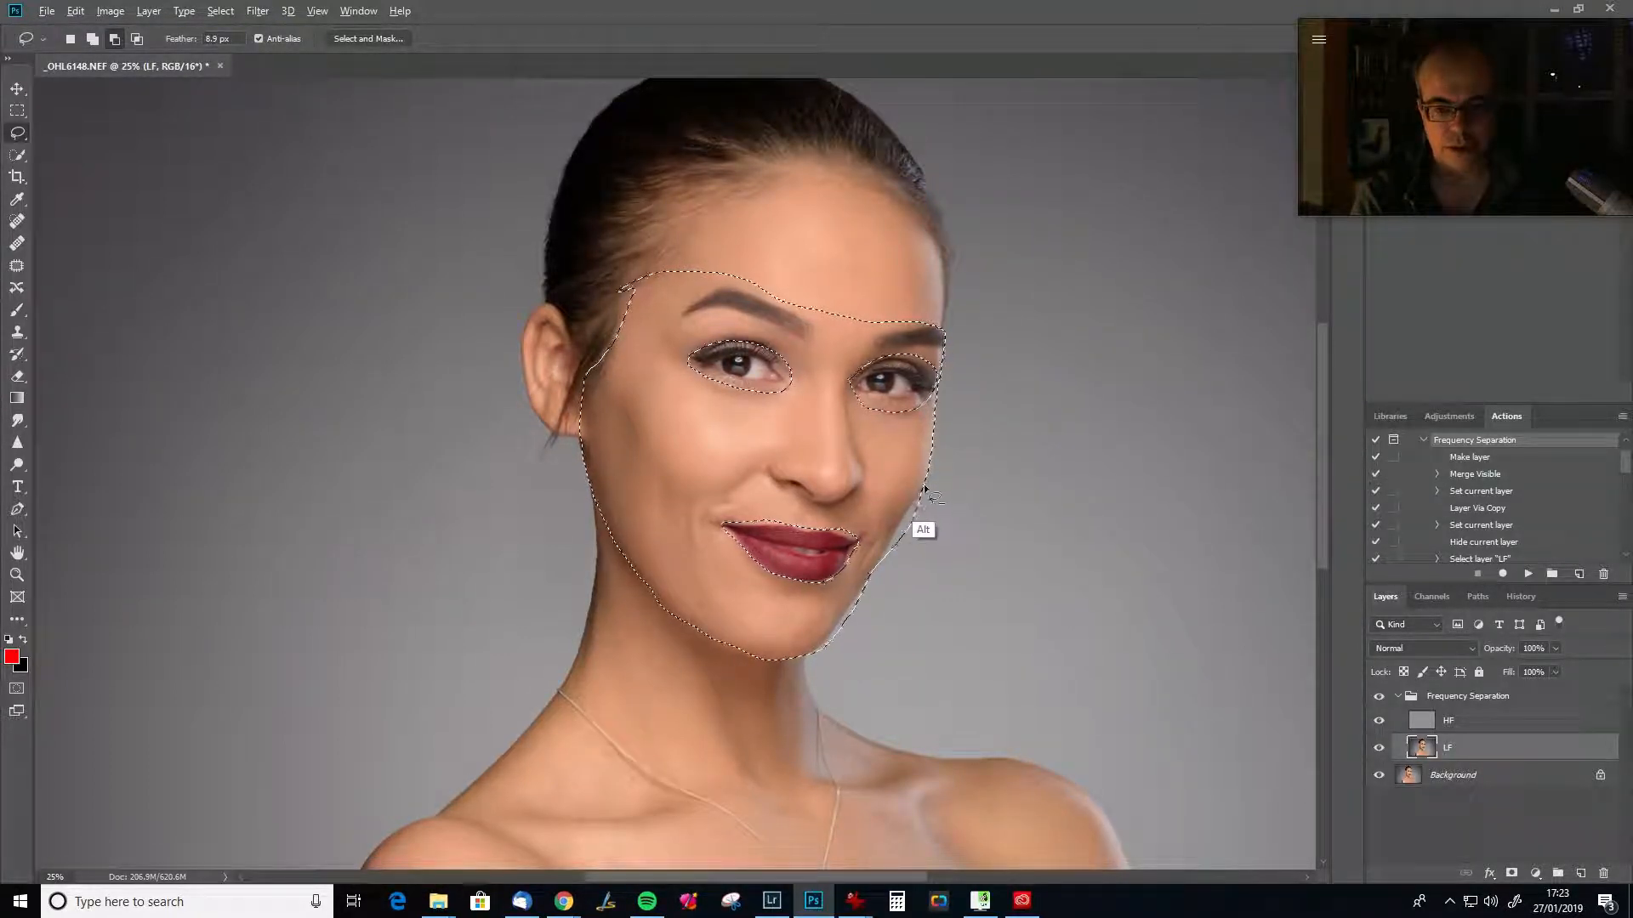
{"action": "mouse_move", "coordinate": [914, 502]}
{"action": "left_mouse_down"}
{"action": "mouse_move", "coordinate": [811, 683]}
{"action": "mouse_move", "coordinate": [924, 658]}
{"action": "mouse_move", "coordinate": [1040, 541]}
{"action": "mouse_move", "coordinate": [924, 508]}
{"action": "left_mouse_up"}
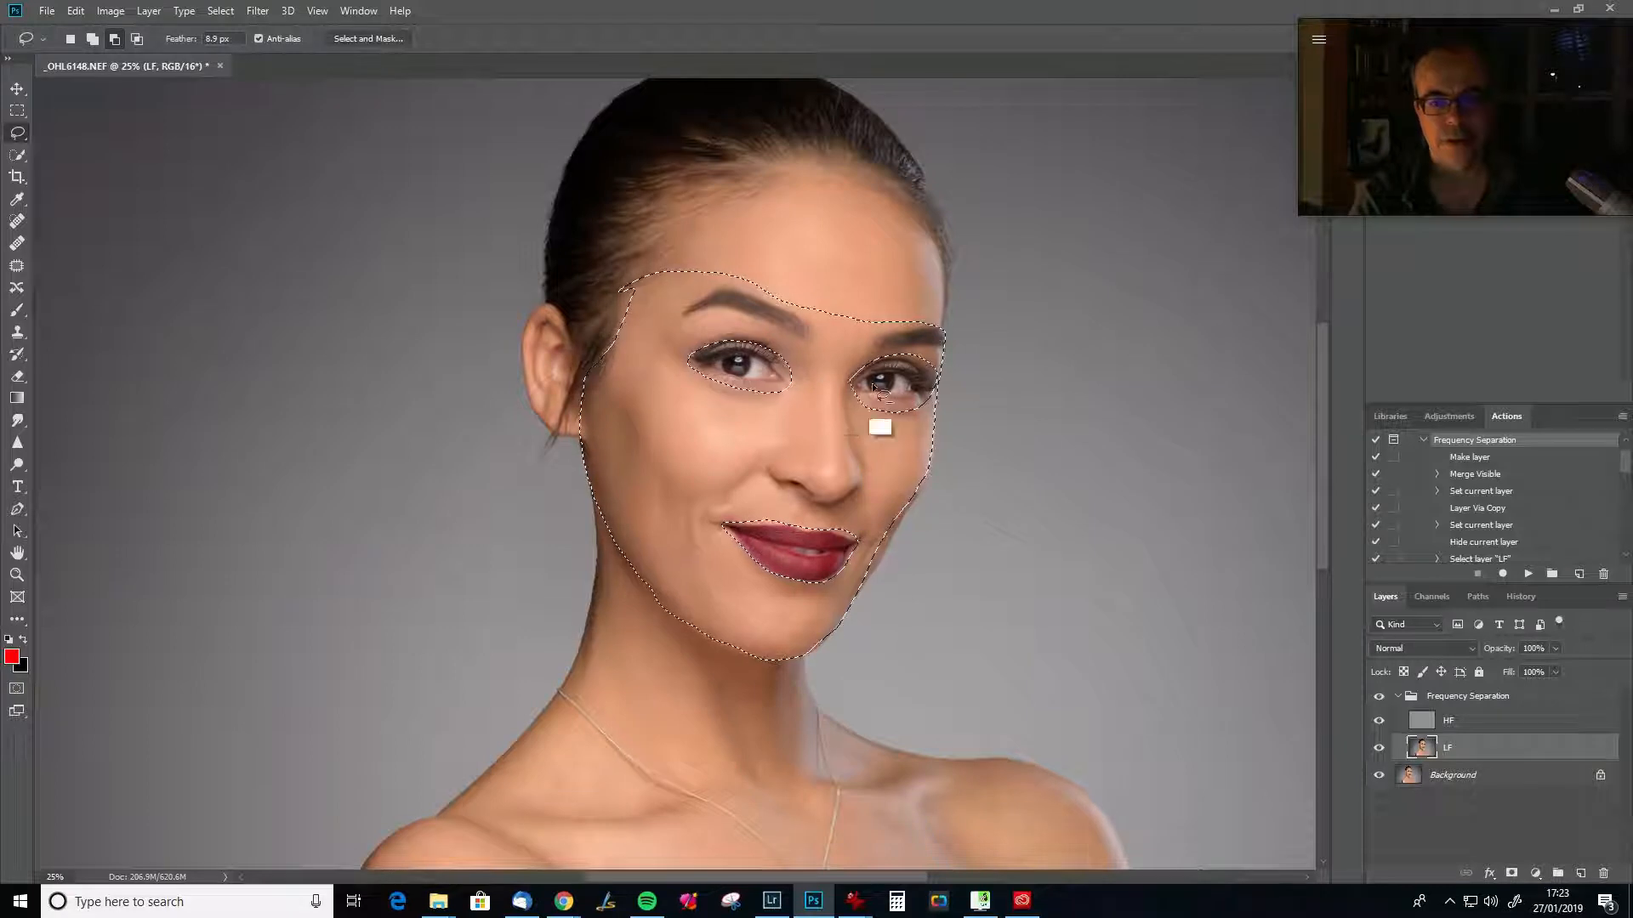
{"action": "mouse_move", "coordinate": [775, 473]}
{"action": "left_mouse_down"}
{"action": "mouse_move", "coordinate": [867, 483]}
{"action": "mouse_move", "coordinate": [854, 508]}
{"action": "mouse_move", "coordinate": [825, 513]}
{"action": "mouse_move", "coordinate": [773, 473]}
{"action": "left_mouse_up"}
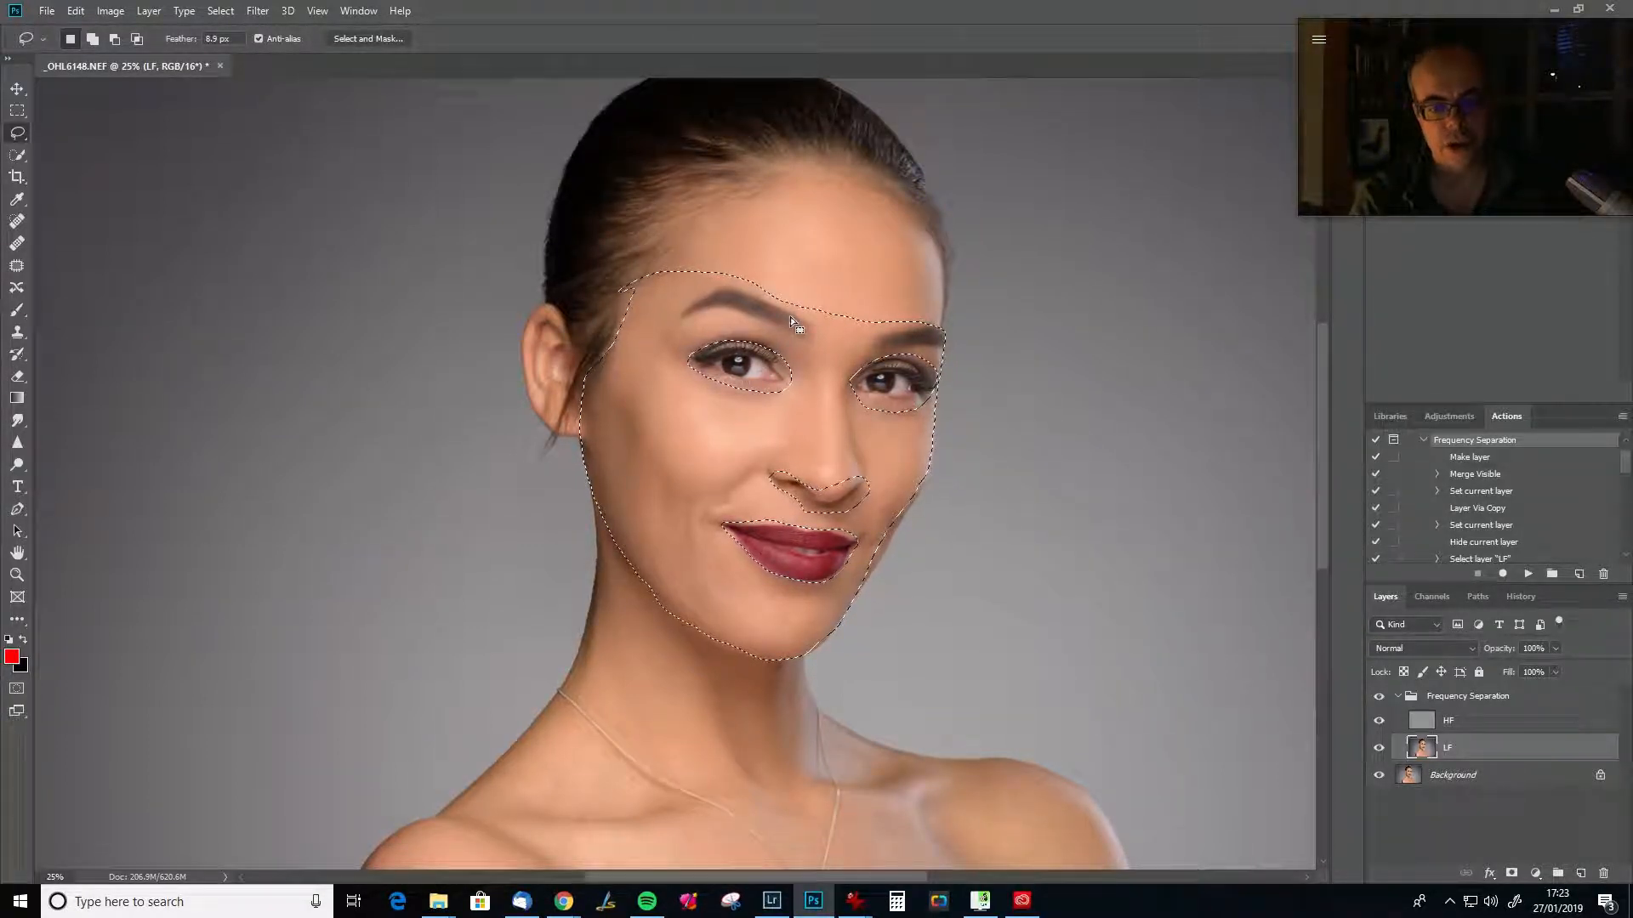
{"action": "key", "text": "ctrl+d"}
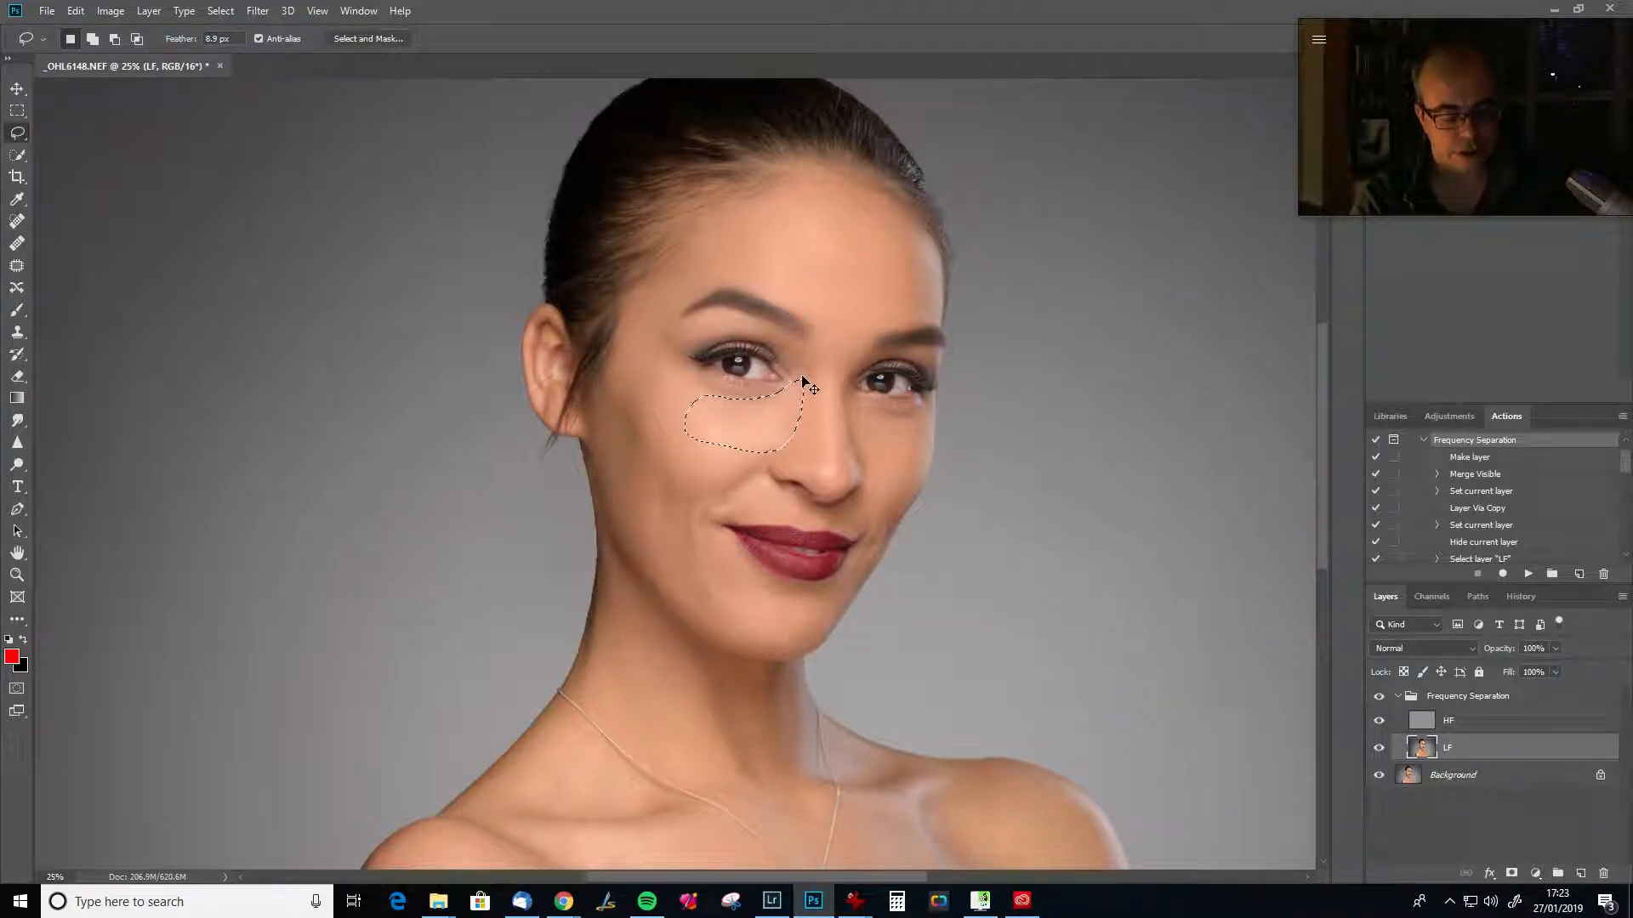
Smooth the upper cheeks under both eyes on the LF layer with Lasso selections and the last Gaussian Blur, deselecting each one.
{"action": "key", "text": "ctrl+d"}
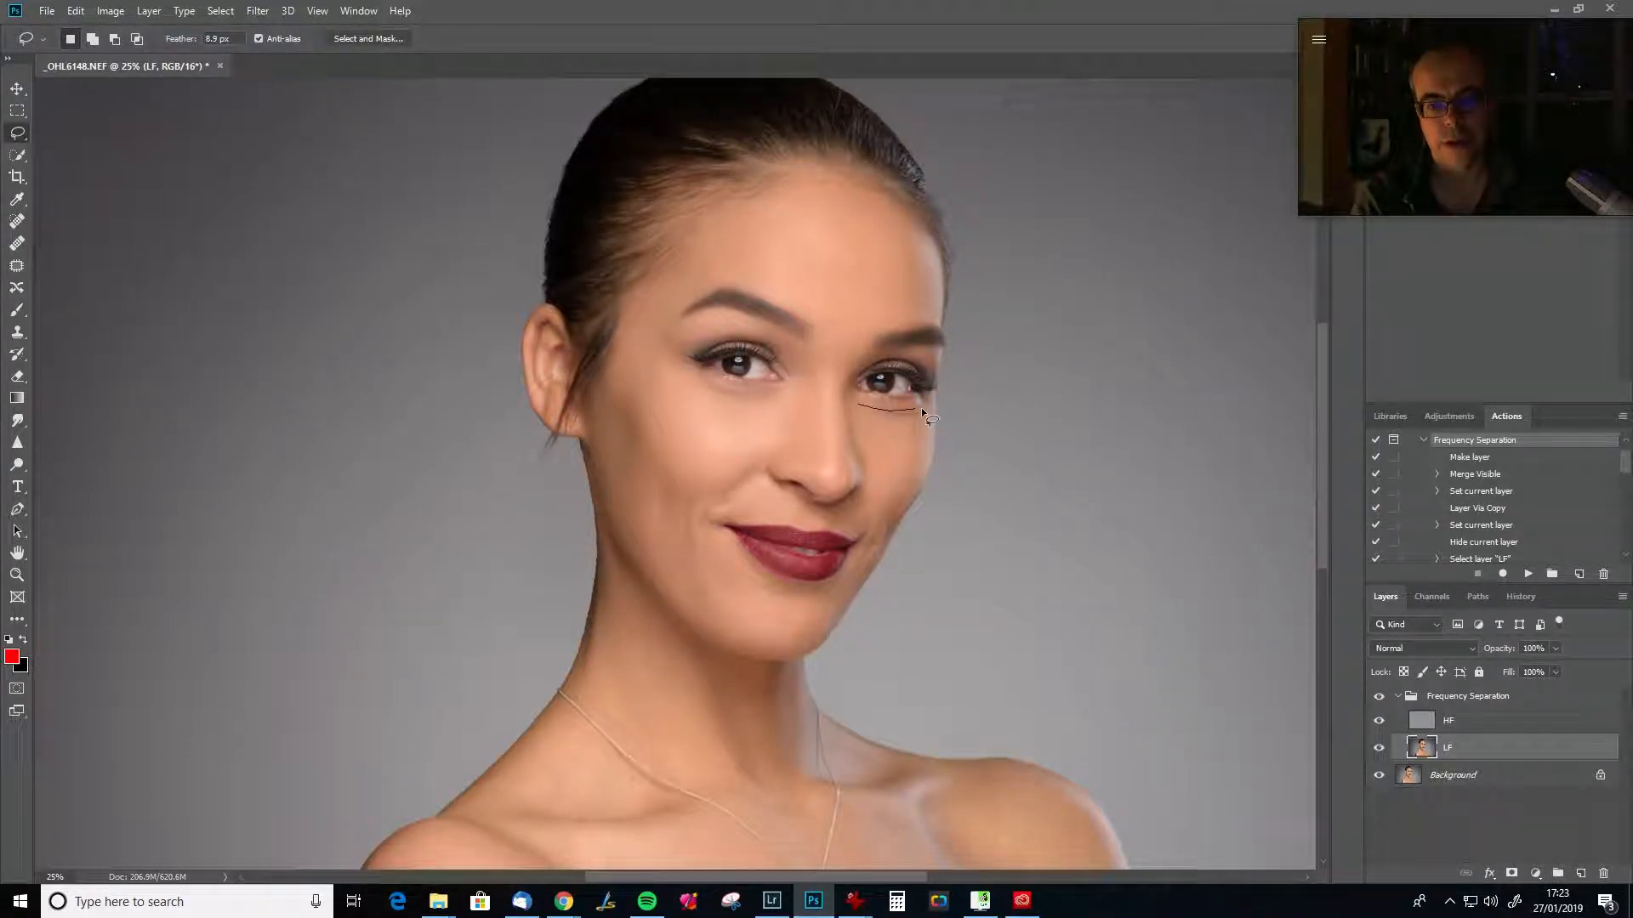
{"action": "left_click_drag", "start_coordinate": [926, 436], "coordinate": [882, 473]}
{"action": "left_click_drag", "start_coordinate": [861, 413], "coordinate": [869, 410]}
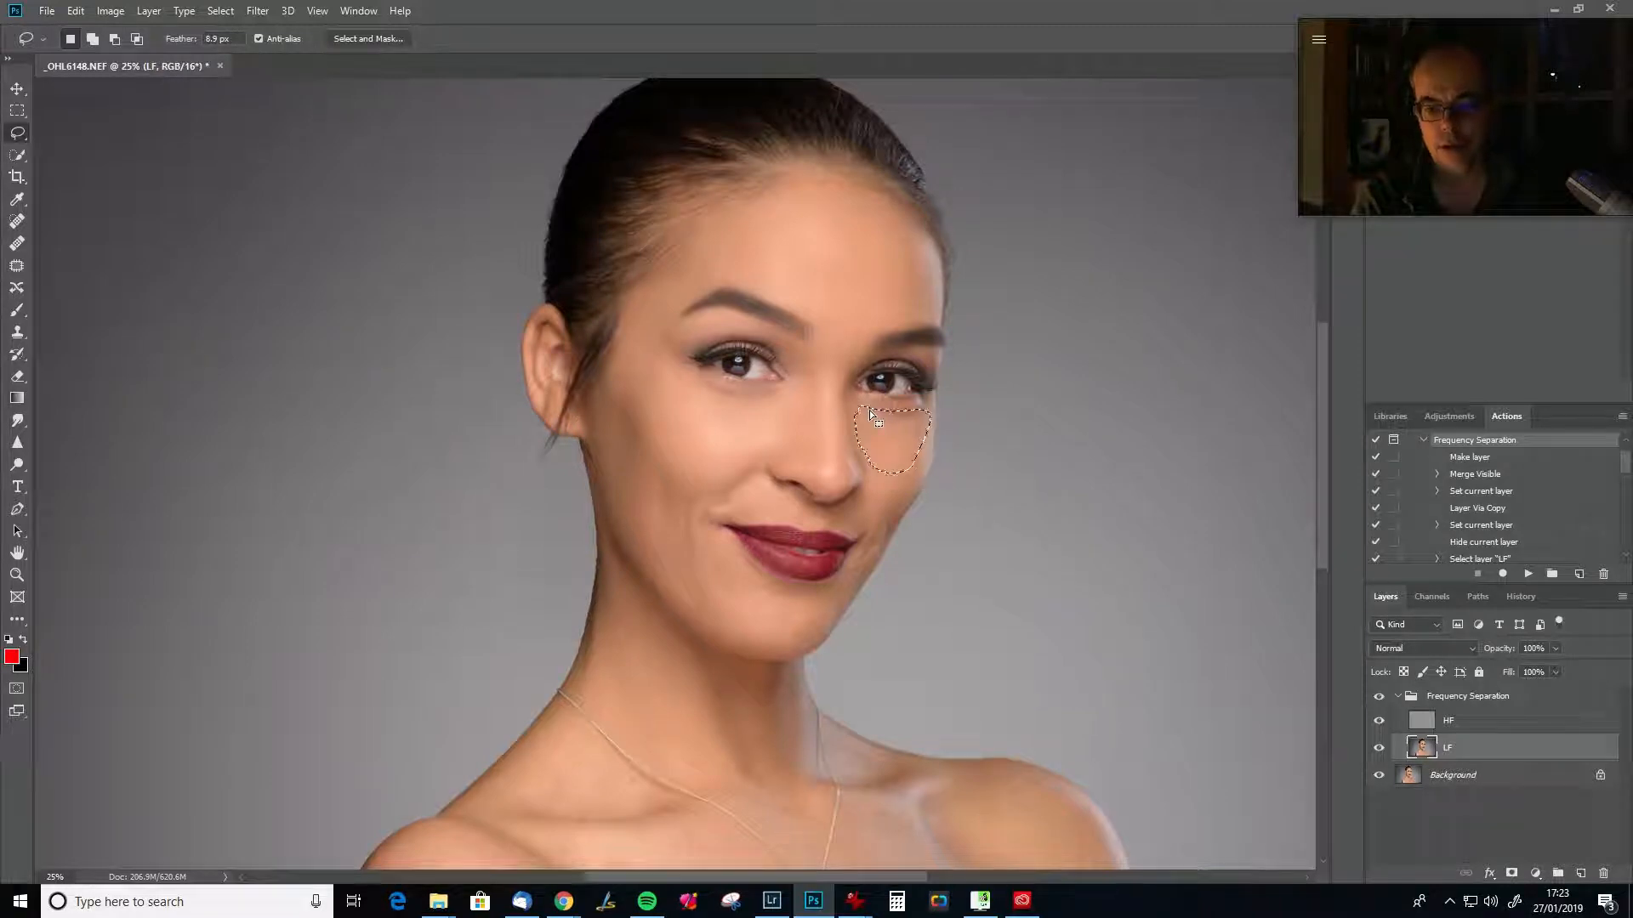
{"action": "key", "text": "ctrl+d"}
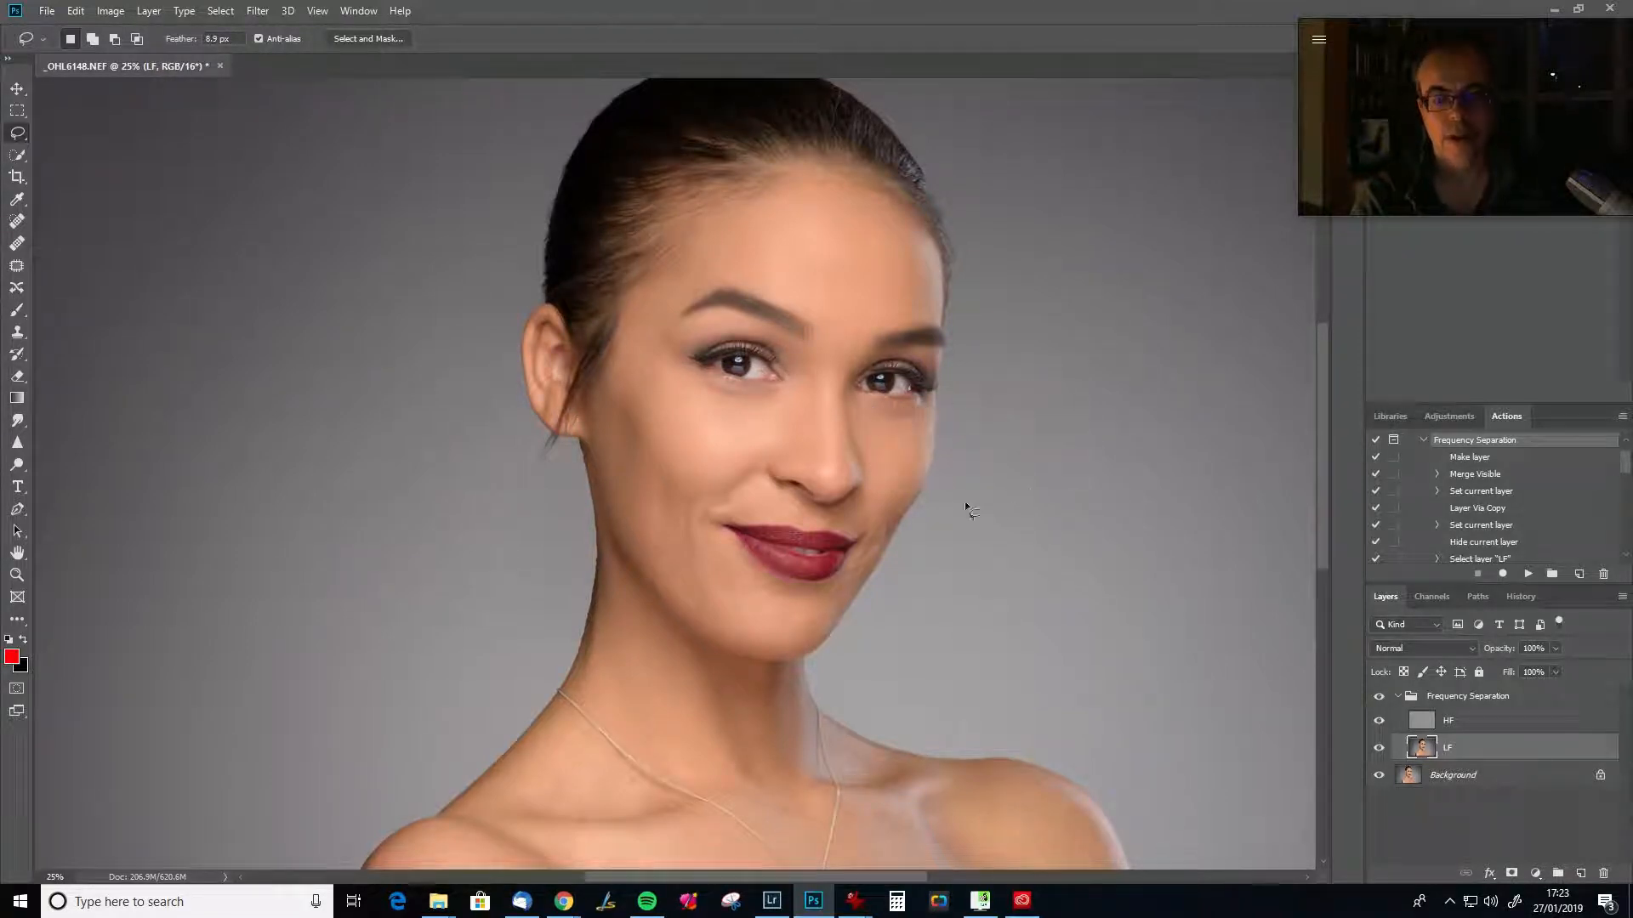
Smooth a Lasso-selected chin area with the last Gaussian Blur, and toggle the Frequency Separation group's visibility to compare the result.
{"action": "scroll", "coordinate": [744, 427], "scroll_direction": "down", "scroll_amount": 4}
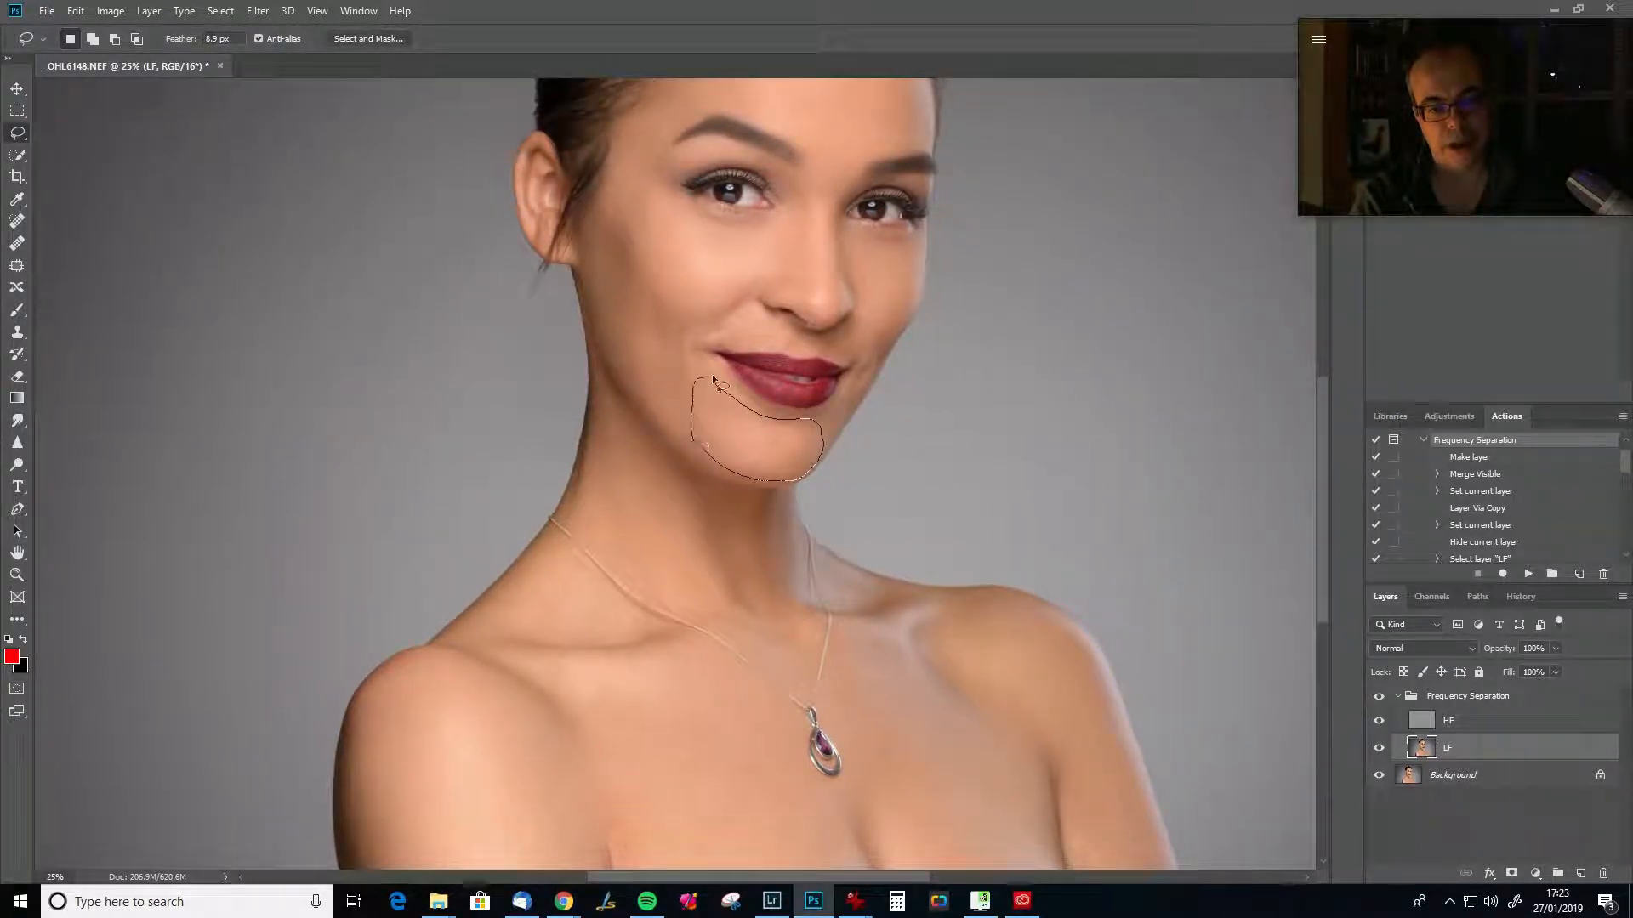
{"action": "left_click", "coordinate": [737, 380]}
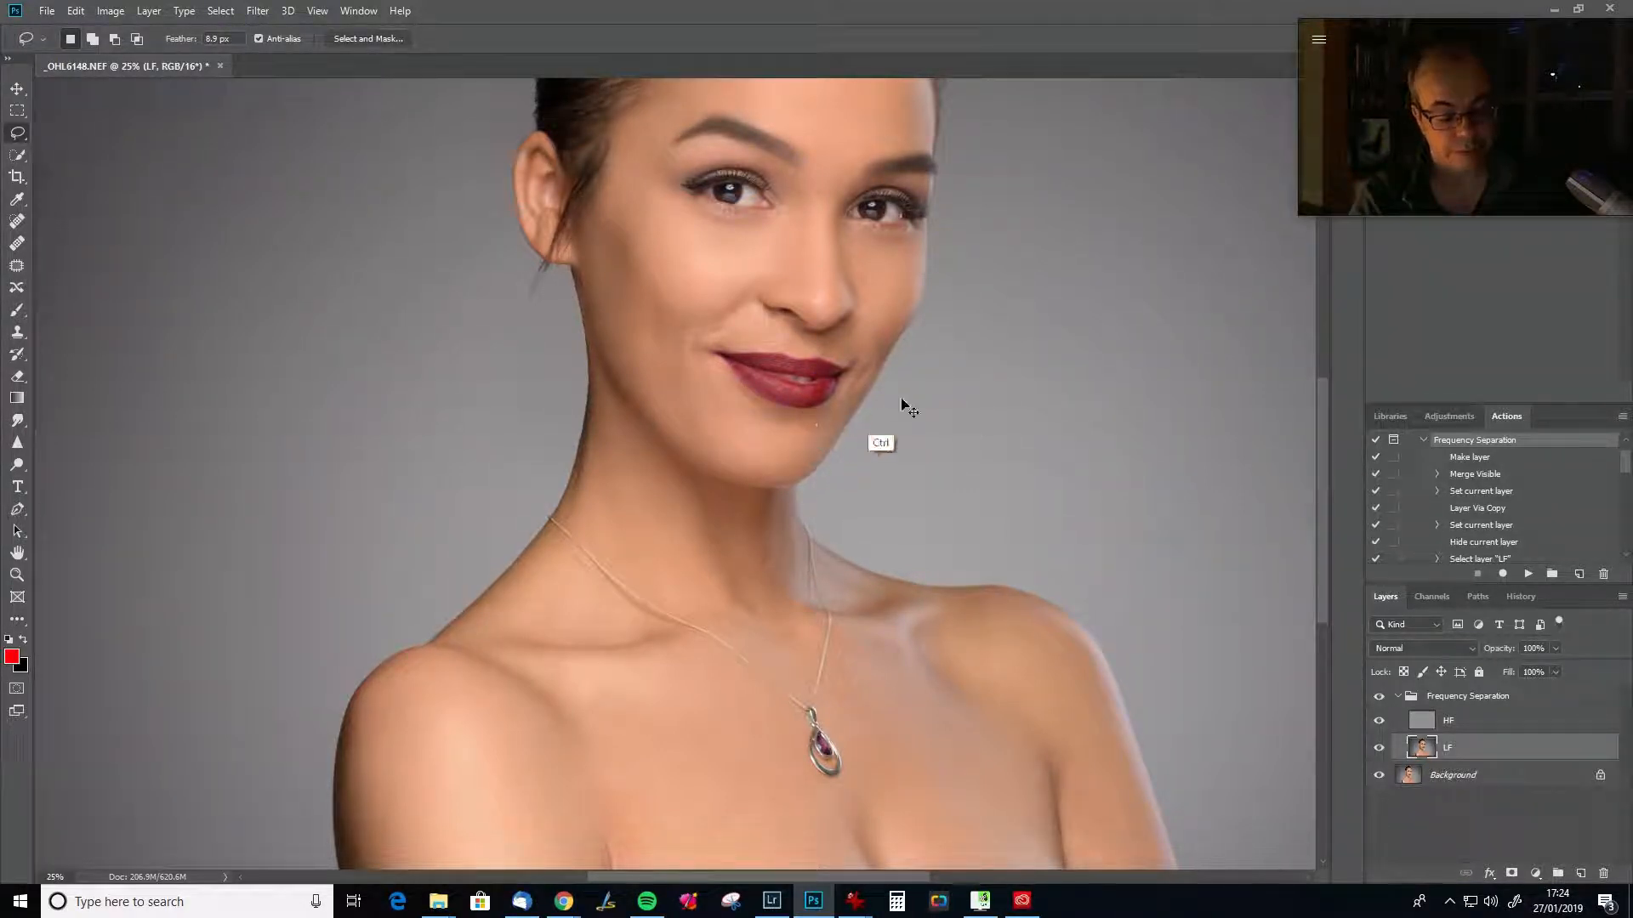
{"action": "left_click", "coordinate": [1381, 698]}
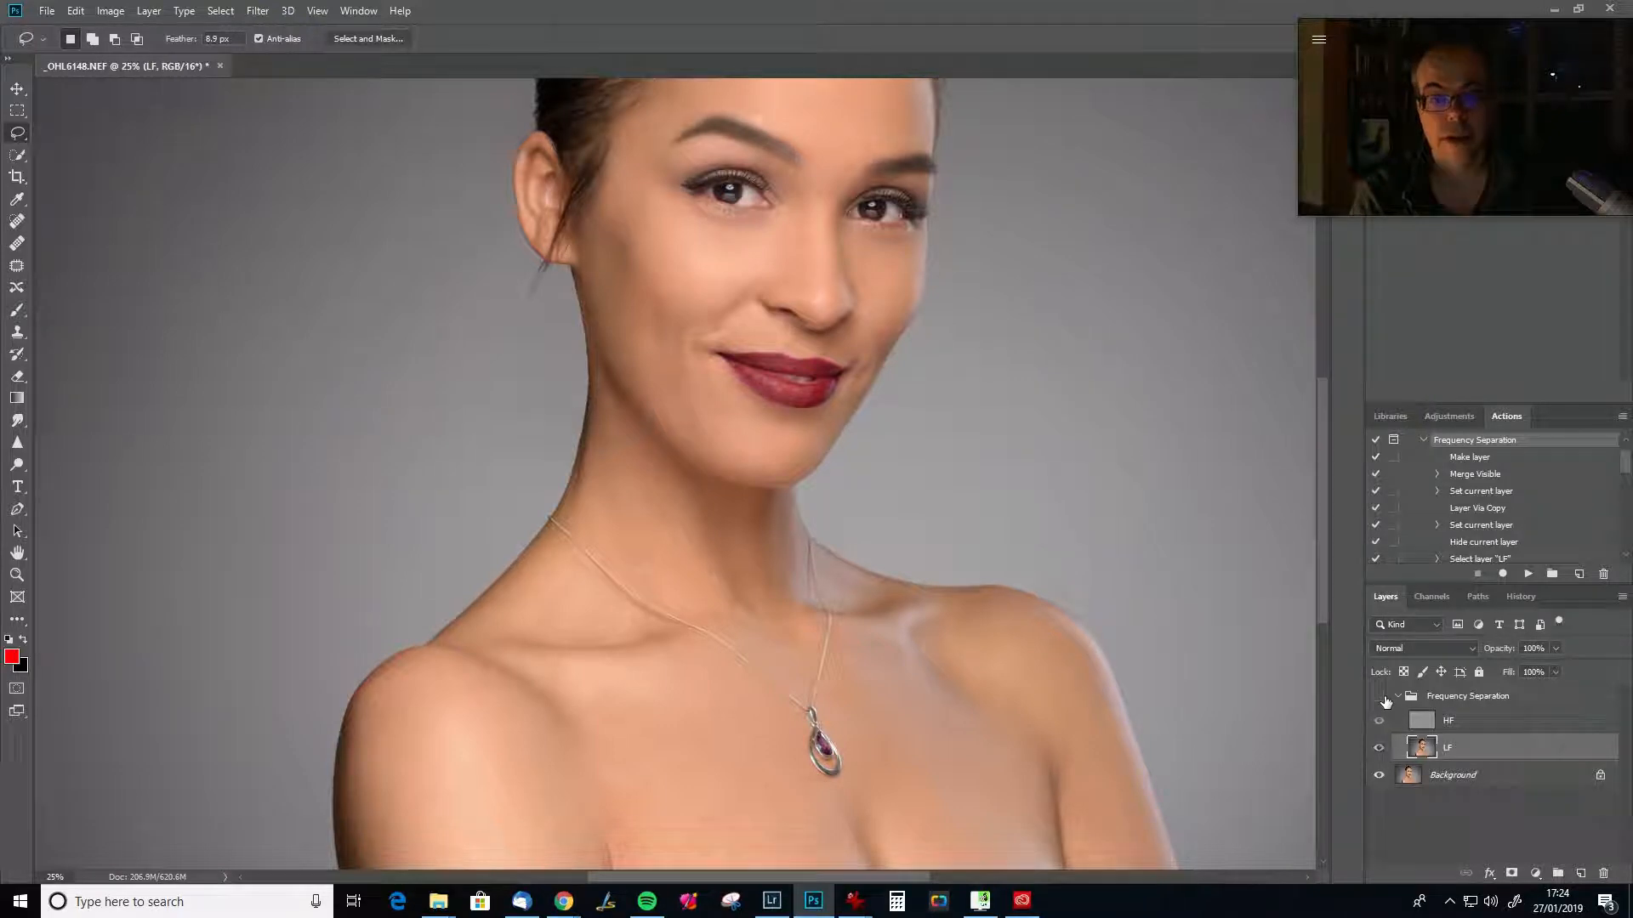
{"action": "left_click", "coordinate": [1380, 696]}
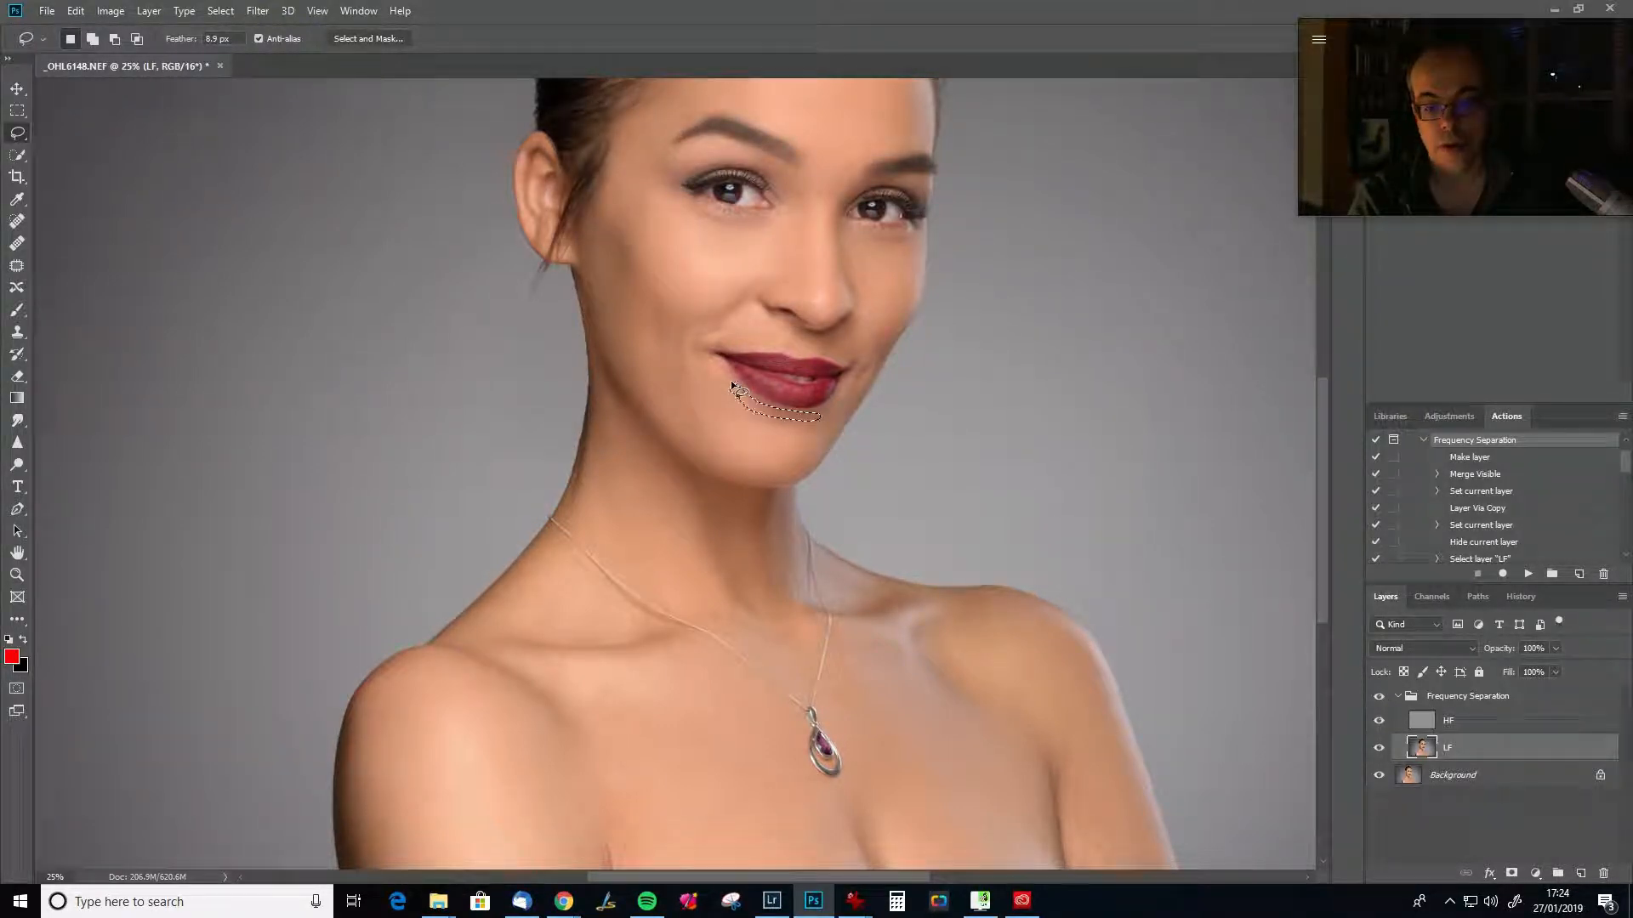
Smooth small Lasso-selected areas below the lower lip and beside both corners of the mouth on the LF layer.
{"action": "left_click", "coordinate": [733, 388]}
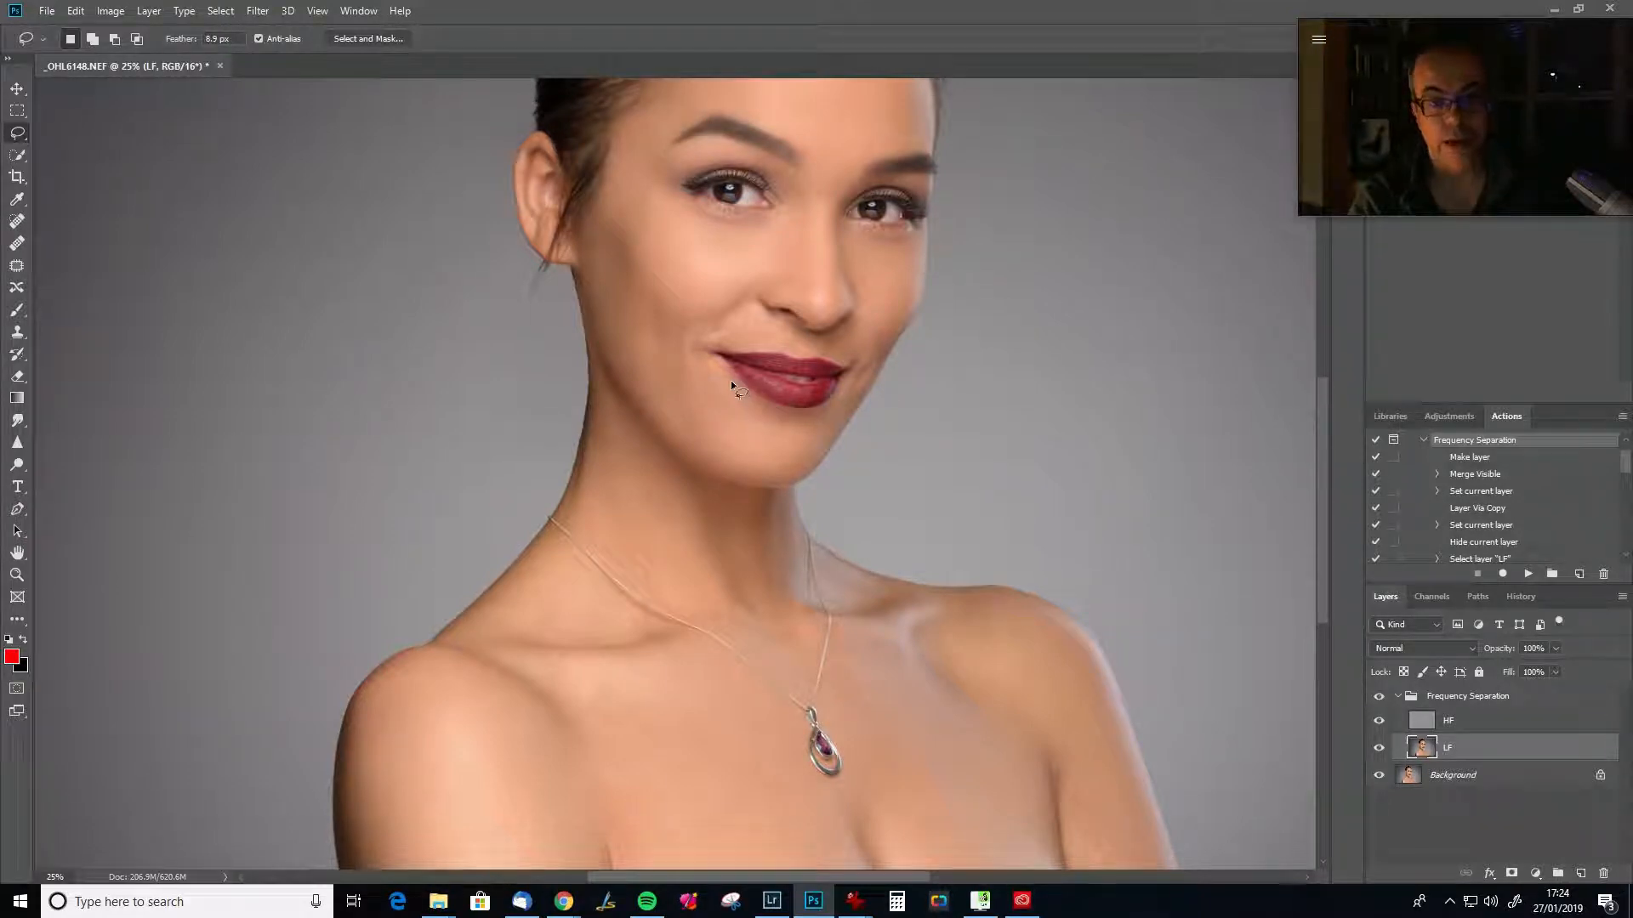
{"action": "mouse_move", "coordinate": [748, 385]}
{"action": "left_mouse_down"}
{"action": "mouse_move", "coordinate": [761, 415]}
{"action": "mouse_move", "coordinate": [720, 404]}
{"action": "left_mouse_up"}
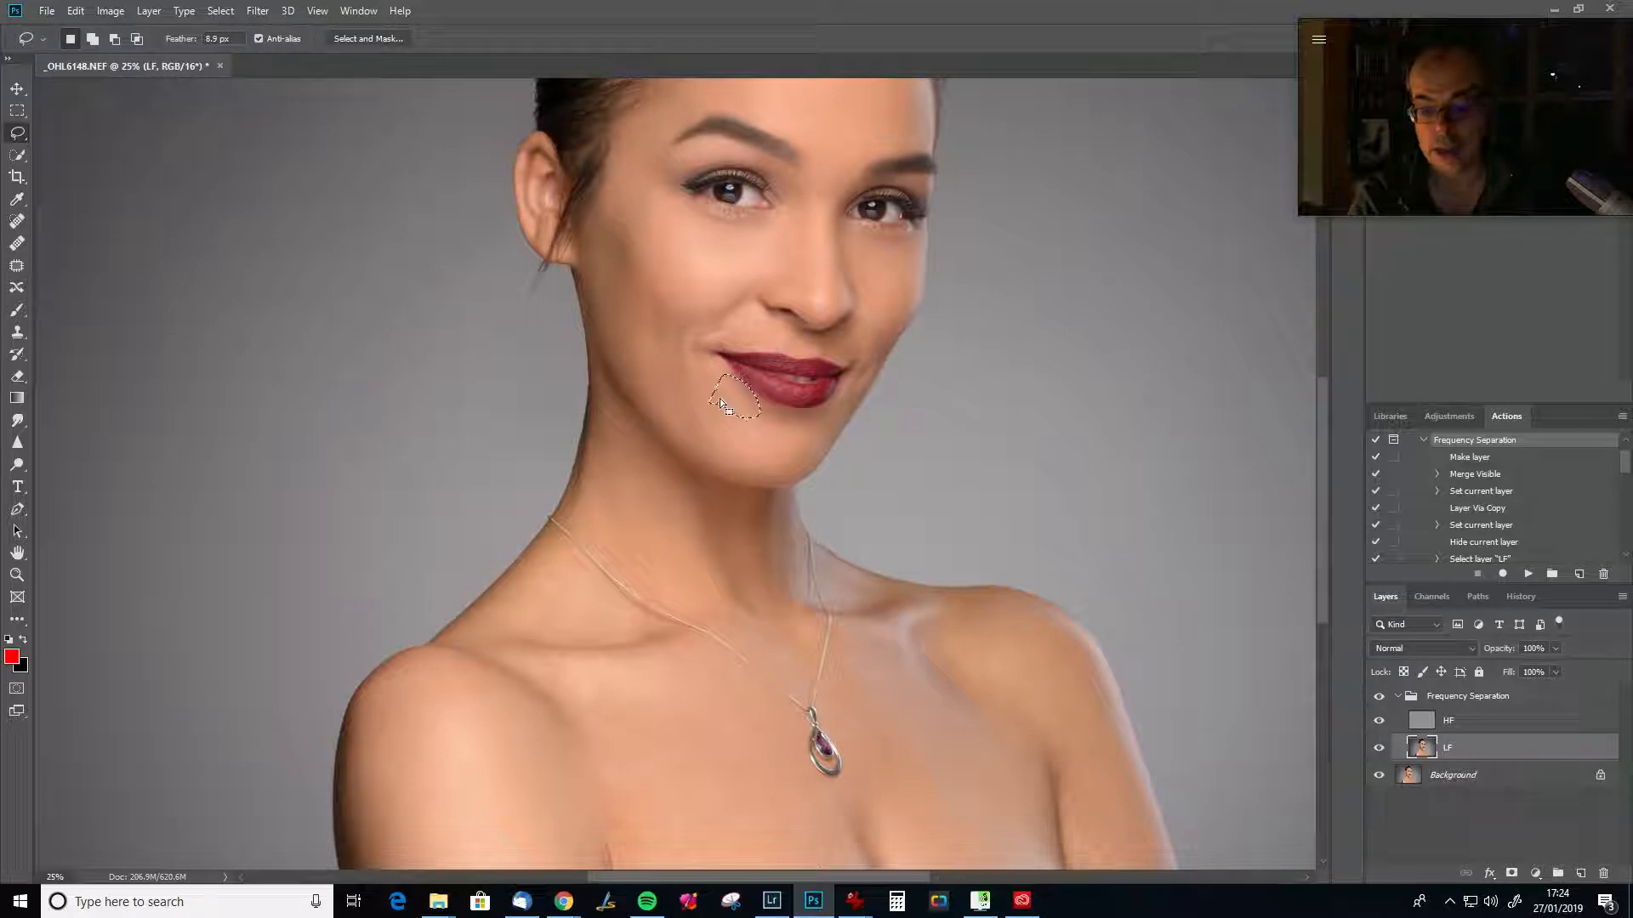
{"action": "left_click", "coordinate": [721, 405]}
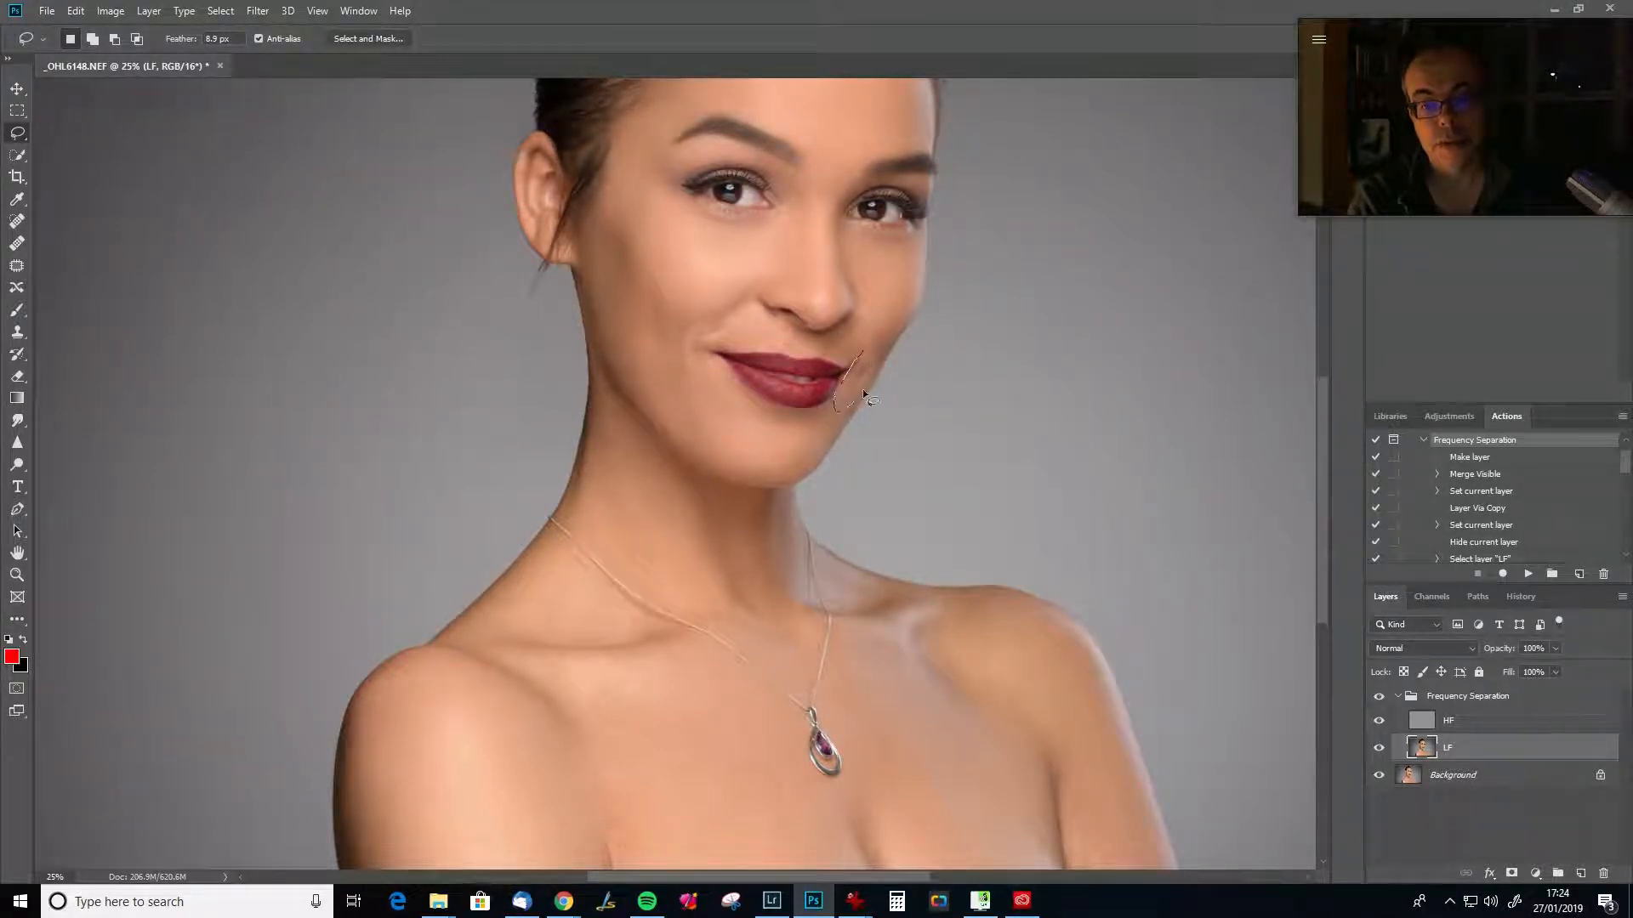
{"action": "left_click", "coordinate": [901, 328]}
Outline the neck, shoulders, arms and chest below the jawline with one freehand Lasso selection on the LF layer, and hide its outline.
{"action": "left_click_drag", "start_coordinate": [689, 430], "coordinate": [743, 263]}
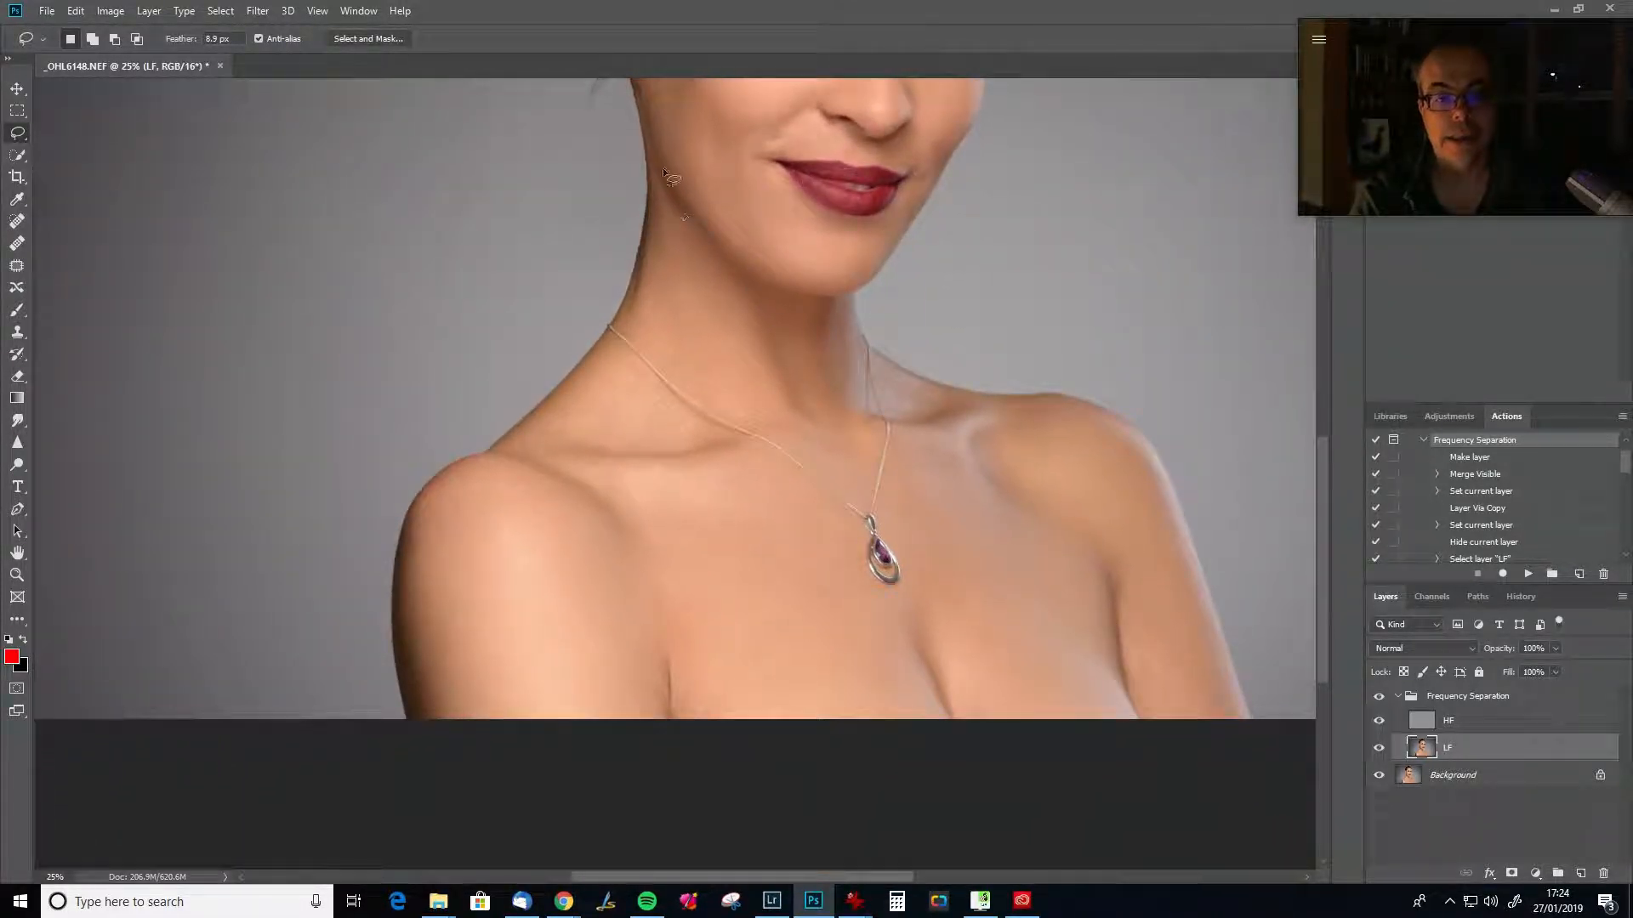
{"action": "left_click_drag", "start_coordinate": [644, 218], "coordinate": [625, 296]}
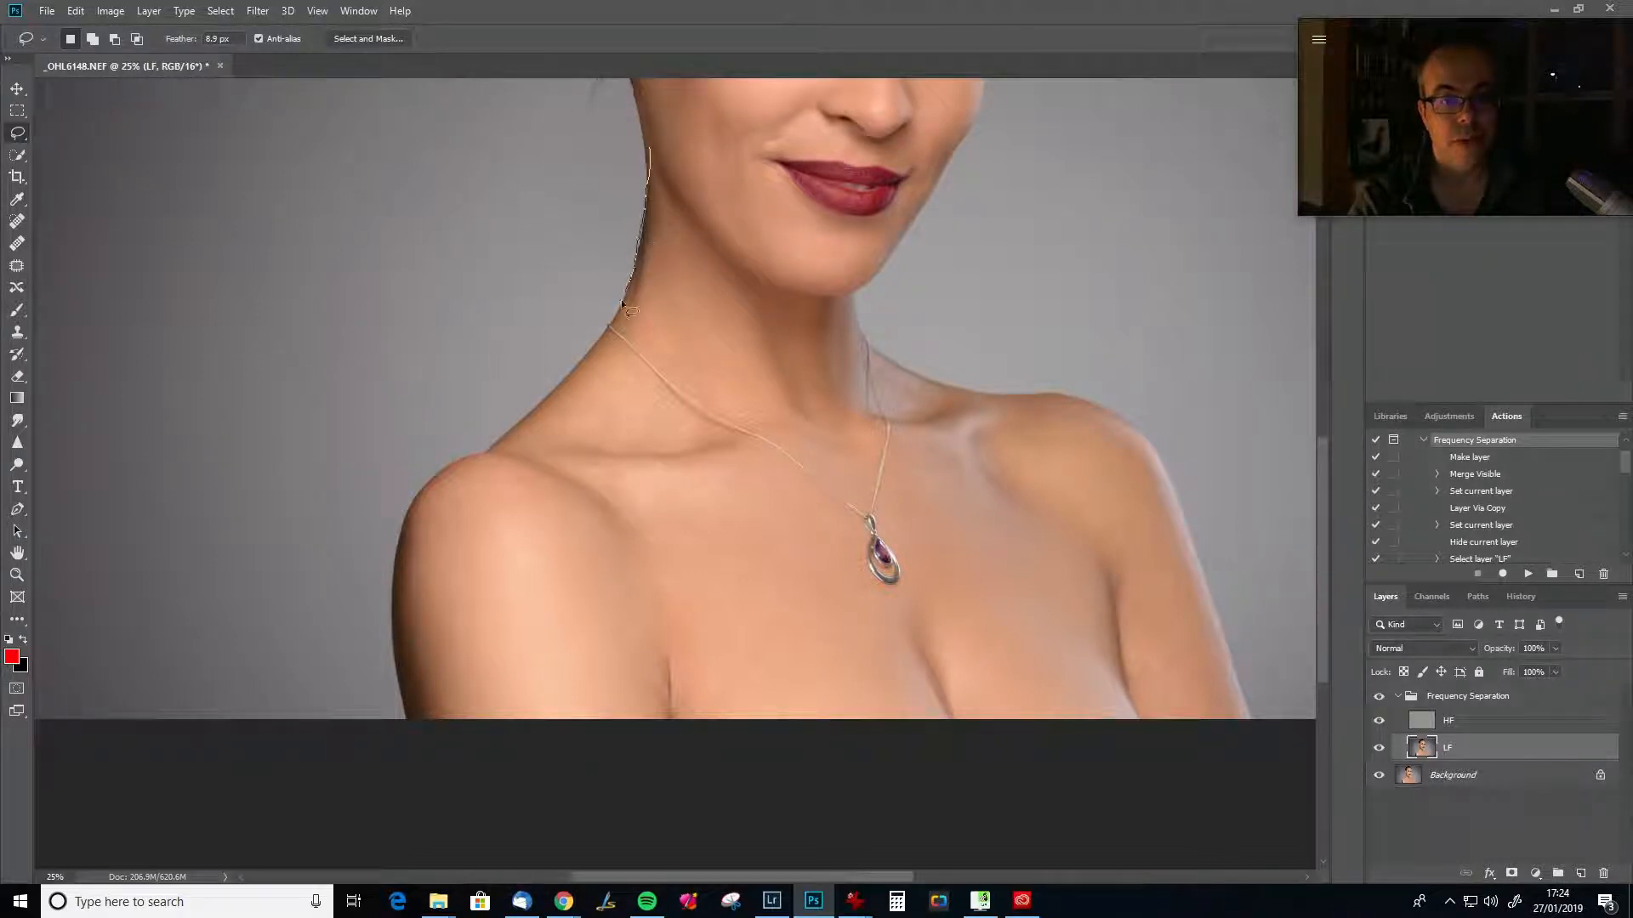
{"action": "left_click_drag", "start_coordinate": [502, 444], "coordinate": [439, 475]}
{"action": "mouse_move", "coordinate": [399, 553]}
{"action": "left_mouse_down"}
{"action": "mouse_move", "coordinate": [402, 729]}
{"action": "mouse_move", "coordinate": [1205, 767]}
{"action": "mouse_move", "coordinate": [1250, 742]}
{"action": "left_mouse_up"}
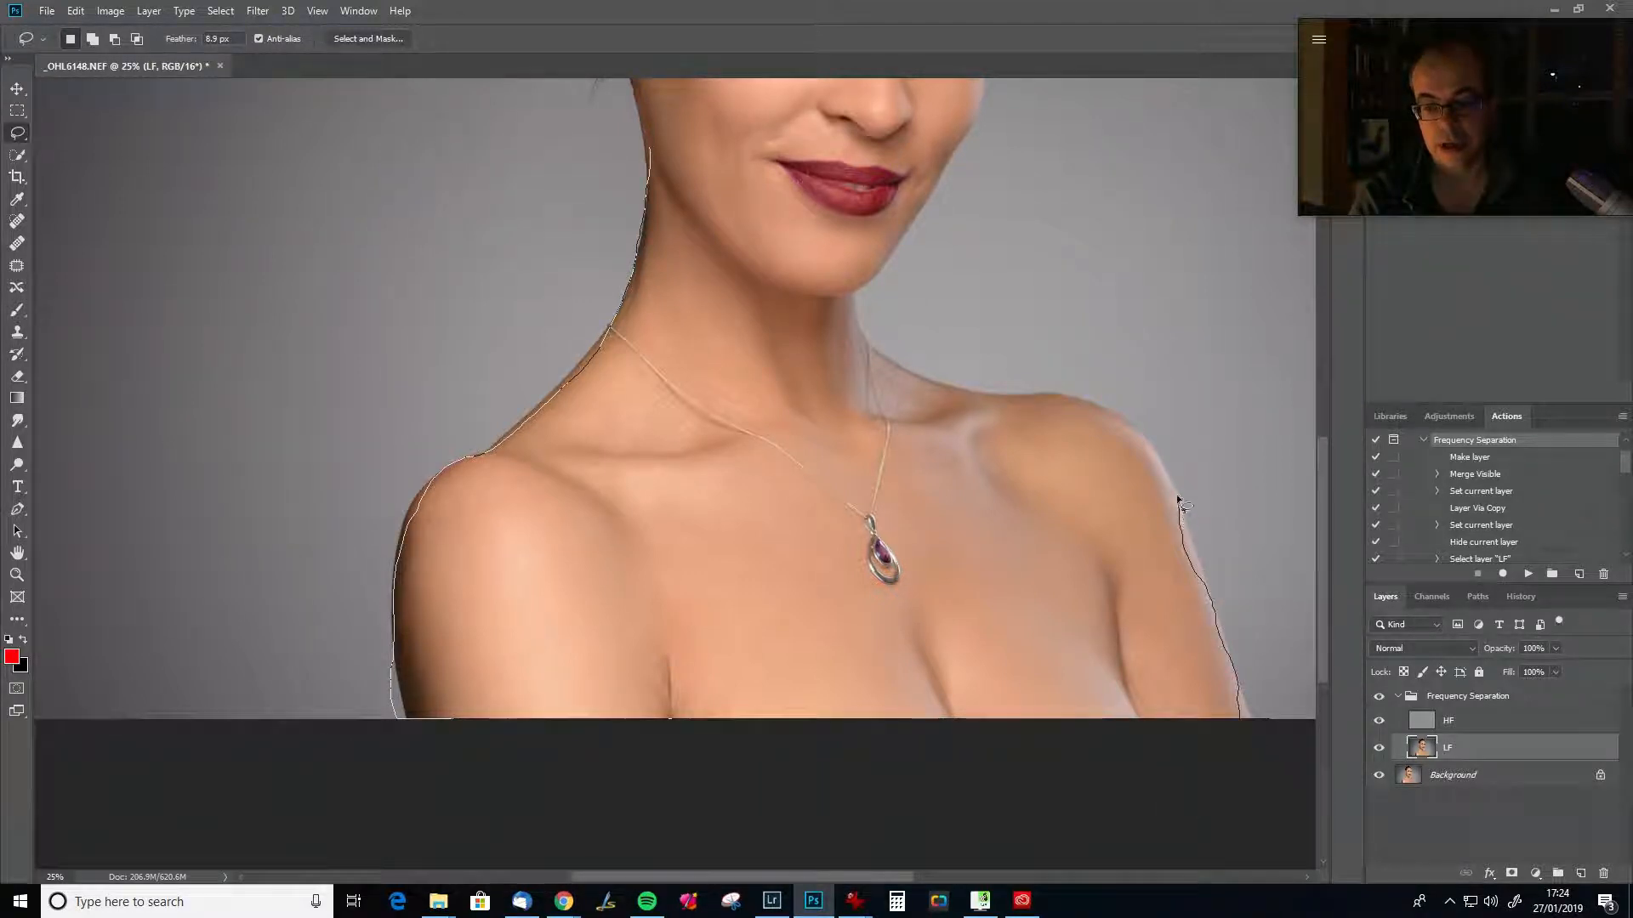
{"action": "mouse_move", "coordinate": [903, 383]}
{"action": "left_mouse_down"}
{"action": "mouse_move", "coordinate": [849, 324]}
{"action": "mouse_move", "coordinate": [846, 293]}
{"action": "mouse_move", "coordinate": [779, 284]}
{"action": "left_mouse_up"}
{"action": "left_click_drag", "start_coordinate": [689, 197], "coordinate": [650, 152]}
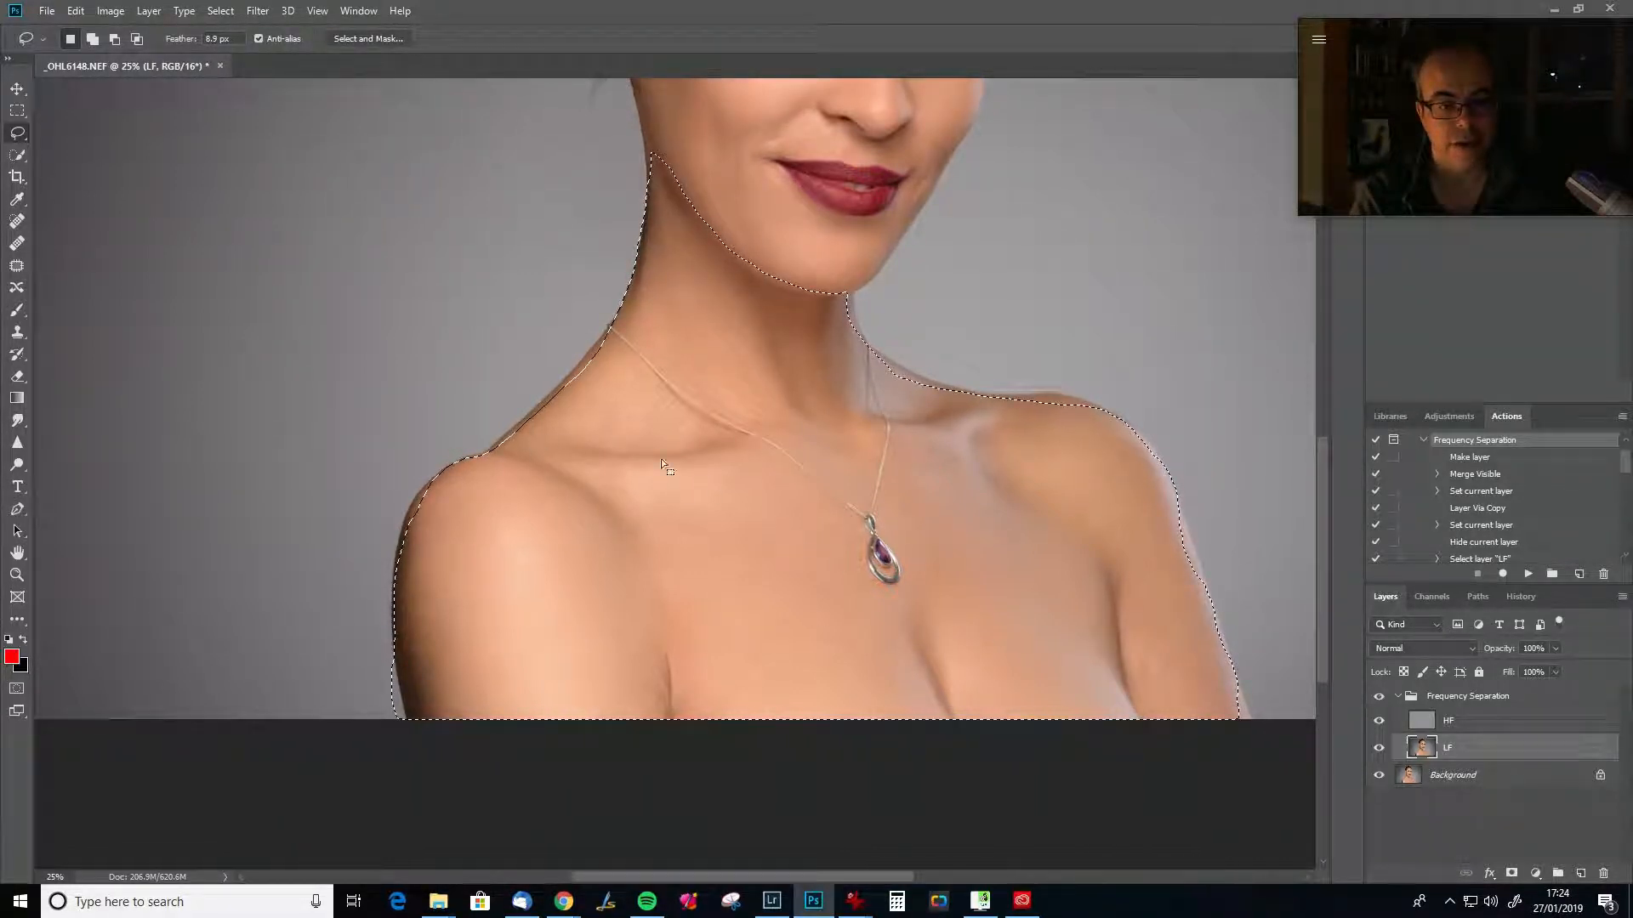
{"action": "key", "text": "alt"}
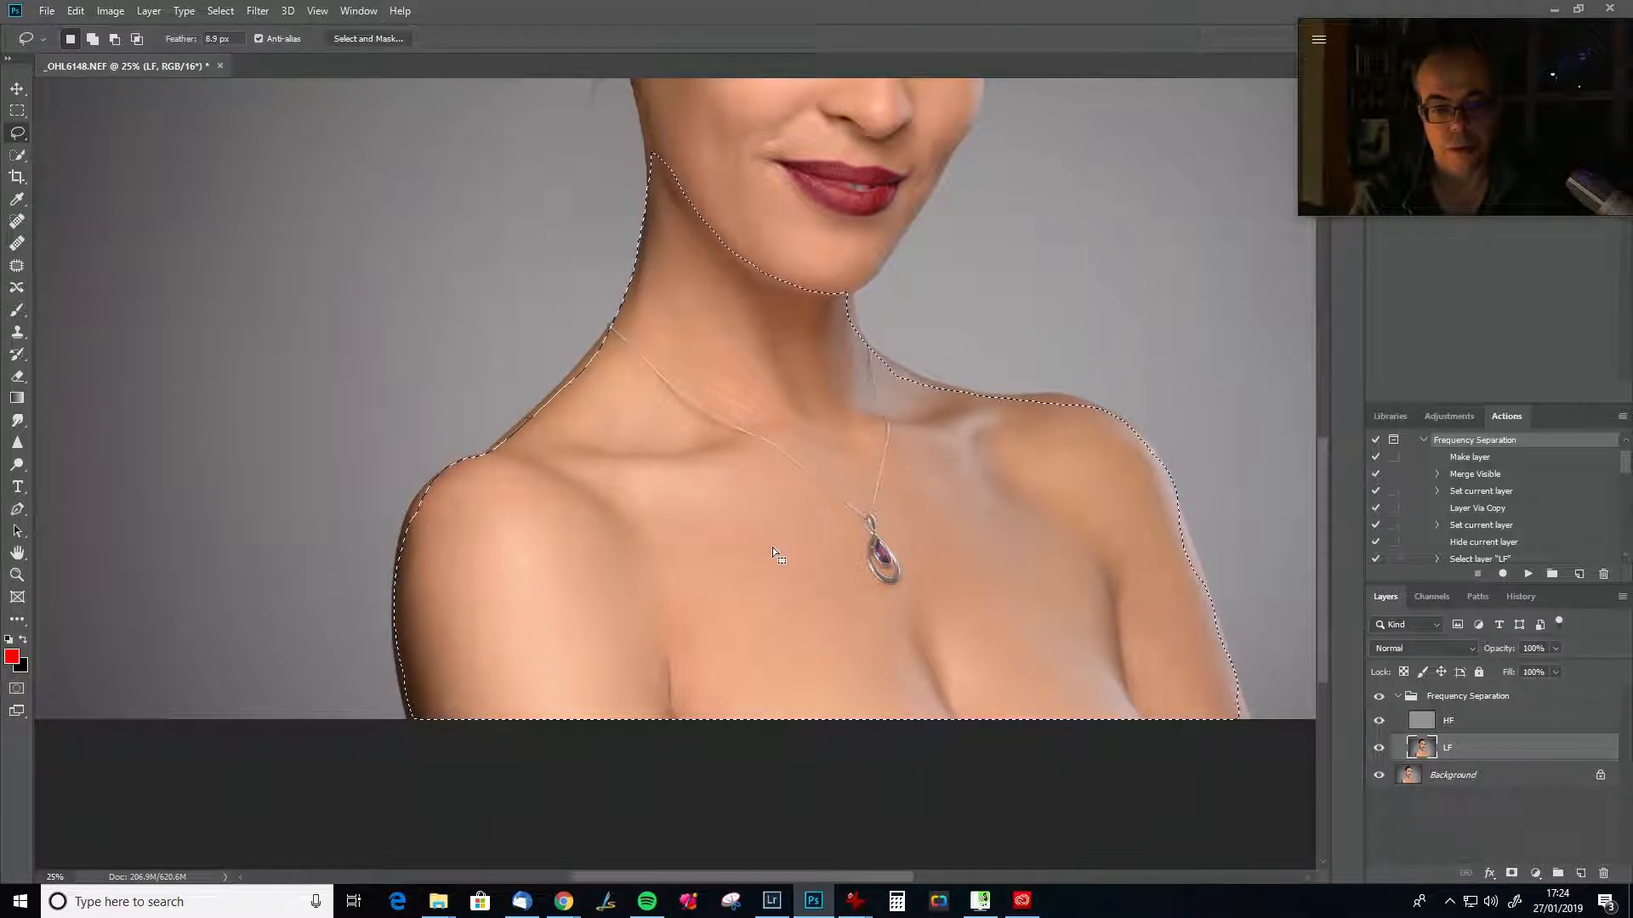
{"action": "key", "text": "ctrl+h"}
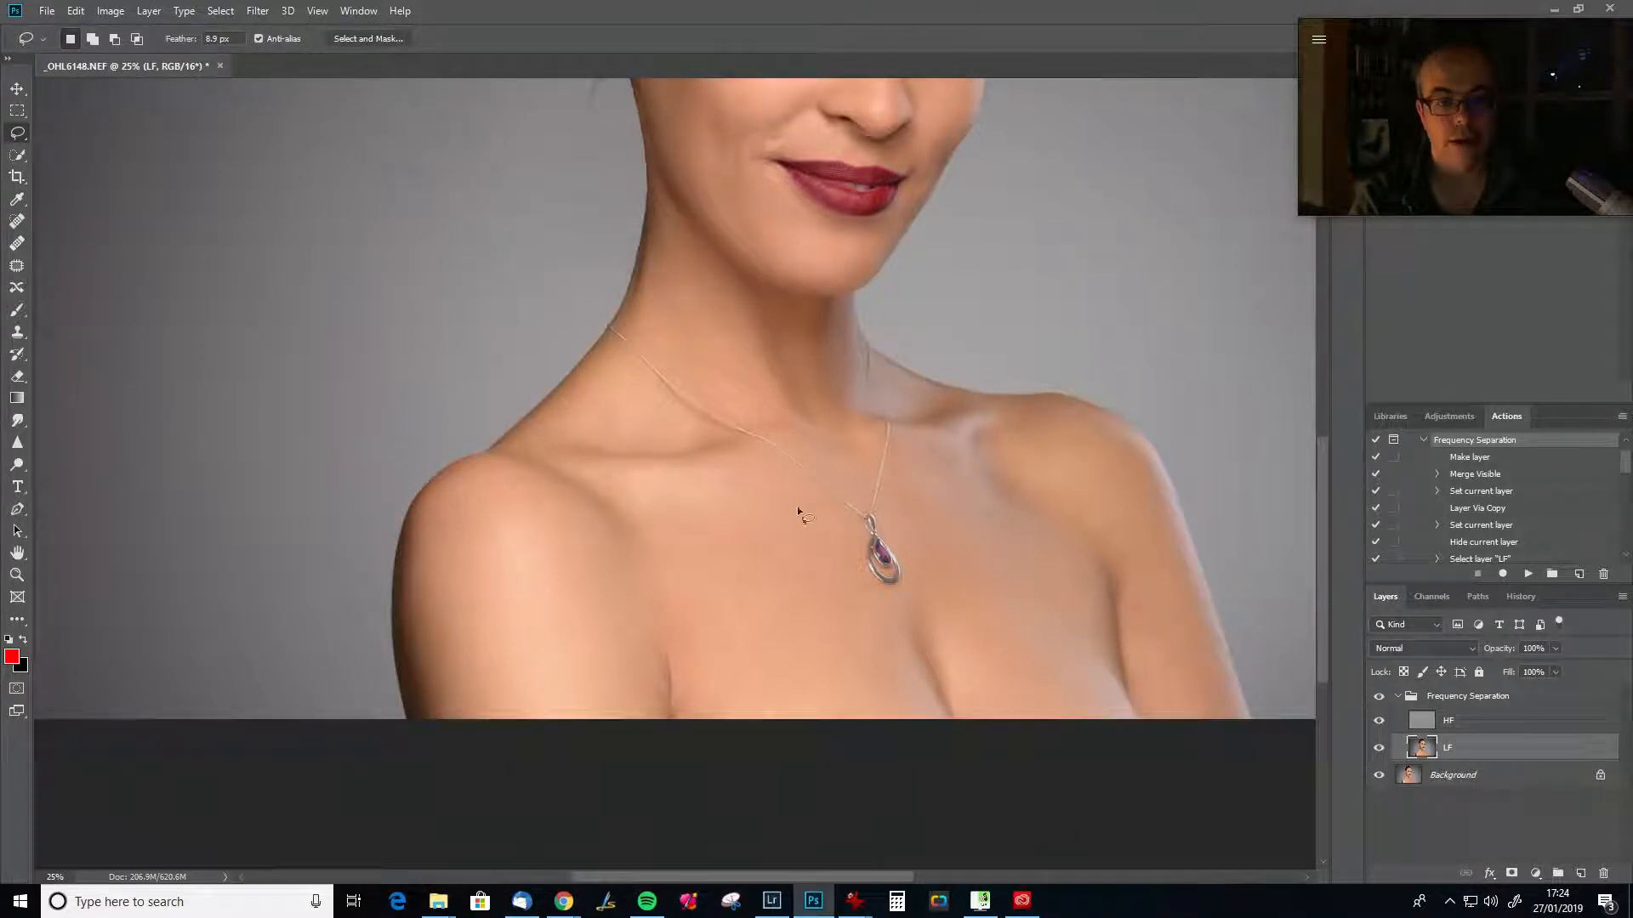
View the whole portrait at 8.33% and smooth a Lasso-selected area in the middle of the forehead, deselecting it.
{"action": "key", "text": "ctrl+minus"}
{"action": "key", "text": "ctrl+minus"}
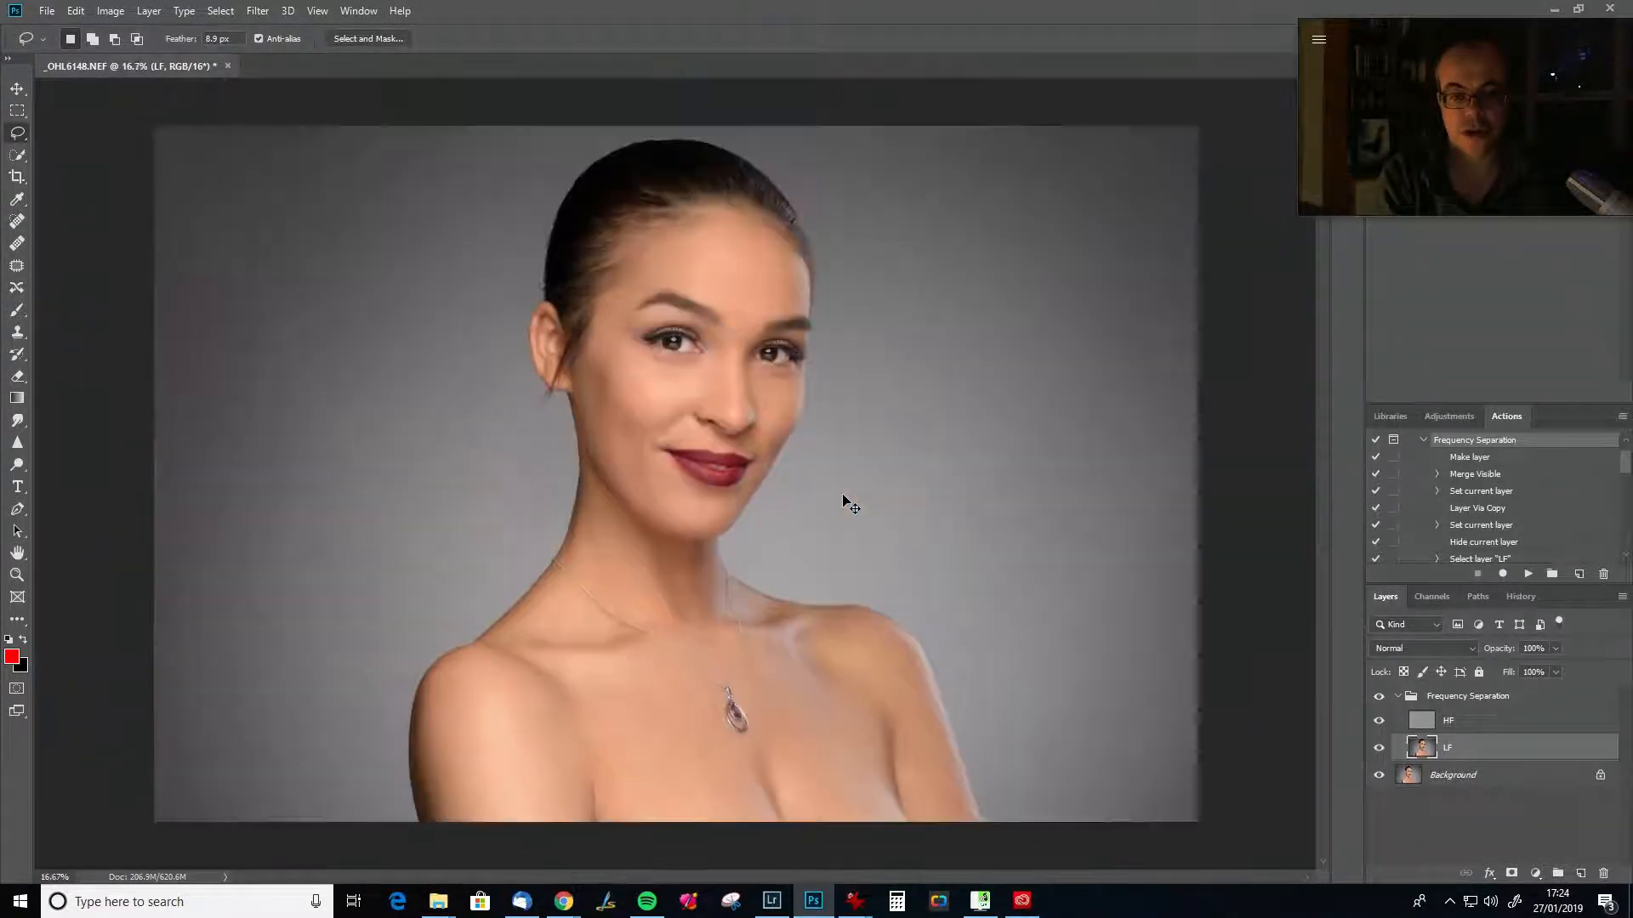
{"action": "key", "text": "ctrl+minus"}
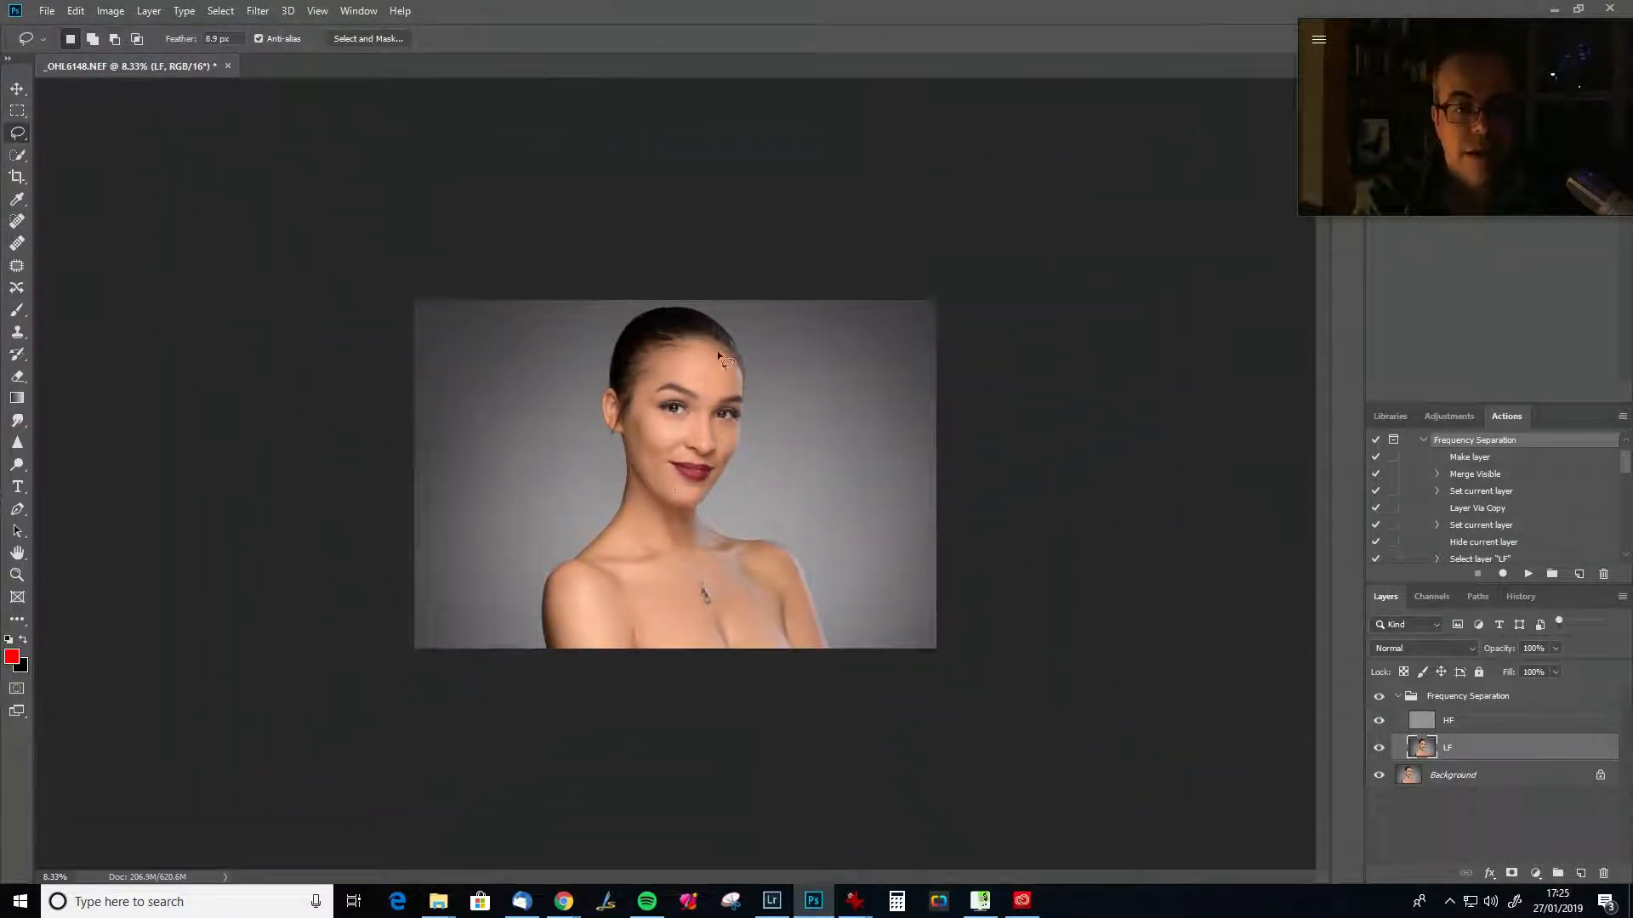
{"action": "mouse_move", "coordinate": [676, 371]}
{"action": "left_mouse_down"}
{"action": "mouse_move", "coordinate": [687, 349]}
{"action": "mouse_move", "coordinate": [718, 366]}
{"action": "mouse_move", "coordinate": [720, 396]}
{"action": "mouse_move", "coordinate": [690, 391]}
{"action": "left_mouse_up"}
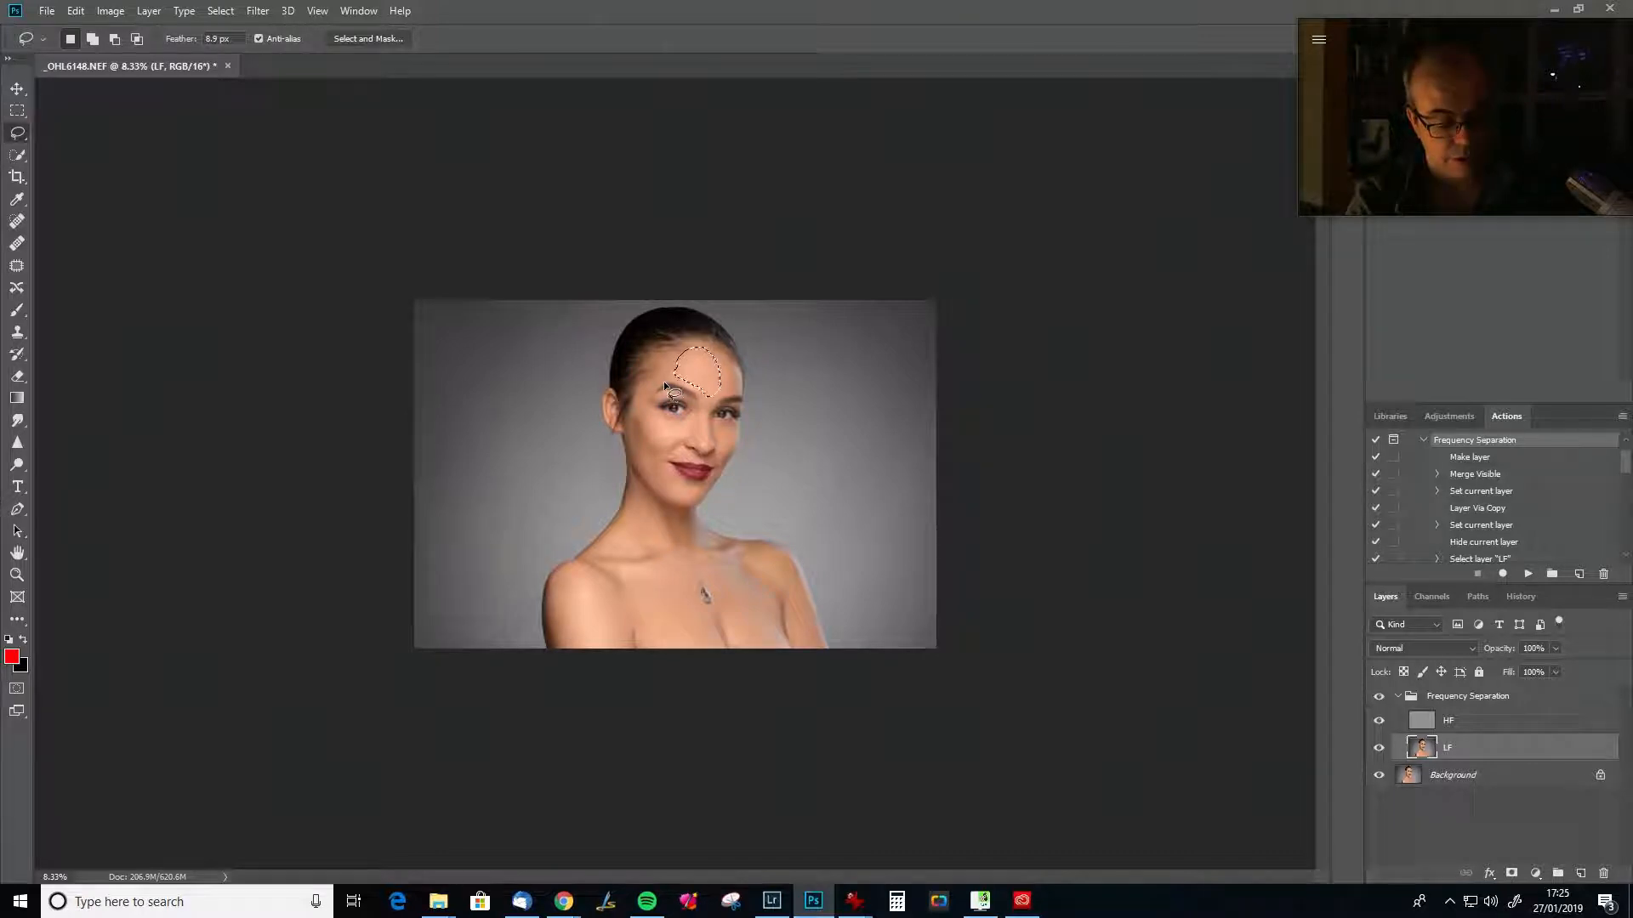
{"action": "key", "text": "ctrl+d"}
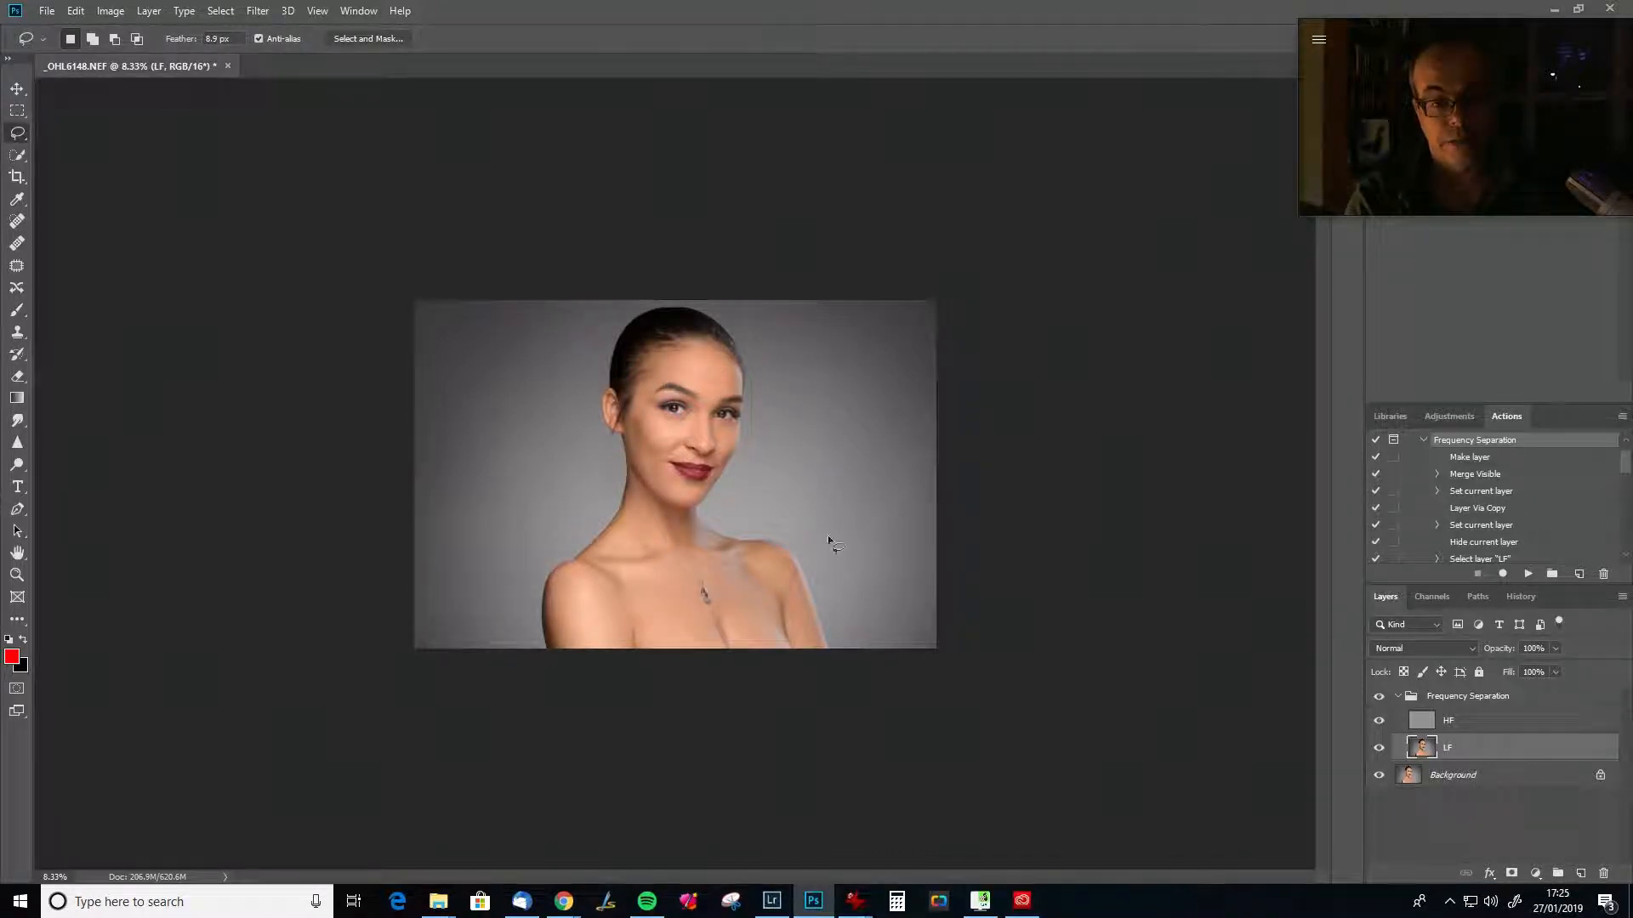
Smooth the chest on both sides of the pendant with Lasso selections on the LF layer, deselecting each one.
{"action": "mouse_move", "coordinate": [719, 591]}
{"action": "left_mouse_down"}
{"action": "mouse_move", "coordinate": [748, 572]}
{"action": "mouse_move", "coordinate": [771, 596]}
{"action": "mouse_move", "coordinate": [774, 638]}
{"action": "mouse_move", "coordinate": [752, 649]}
{"action": "mouse_move", "coordinate": [718, 593]}
{"action": "left_mouse_up"}
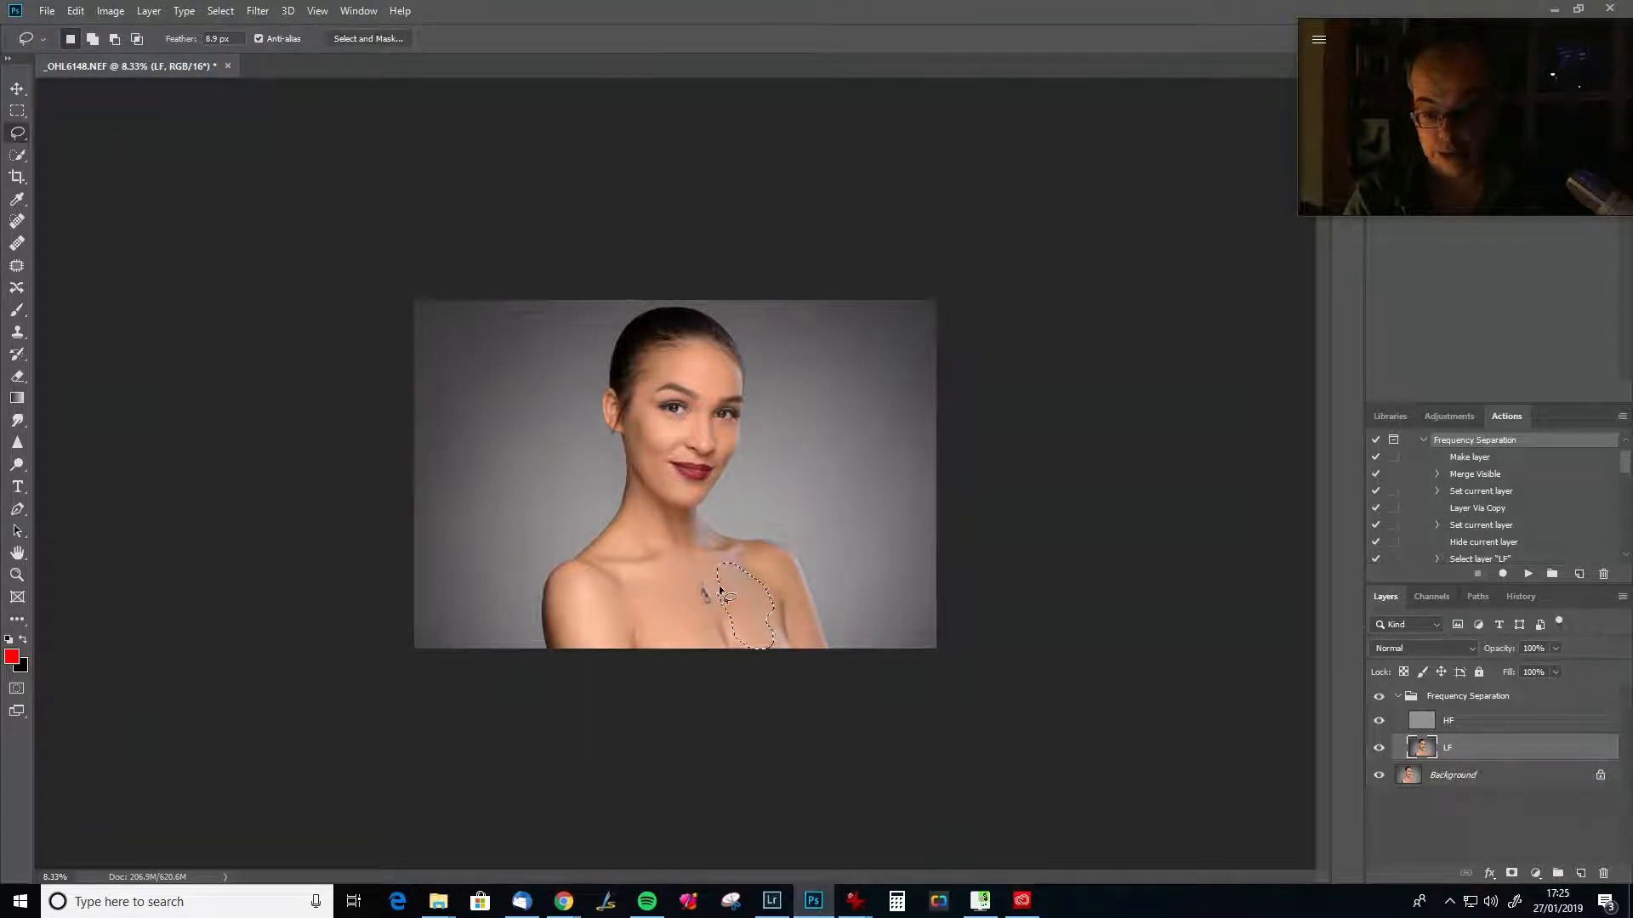
{"action": "key", "text": "ctrl+d"}
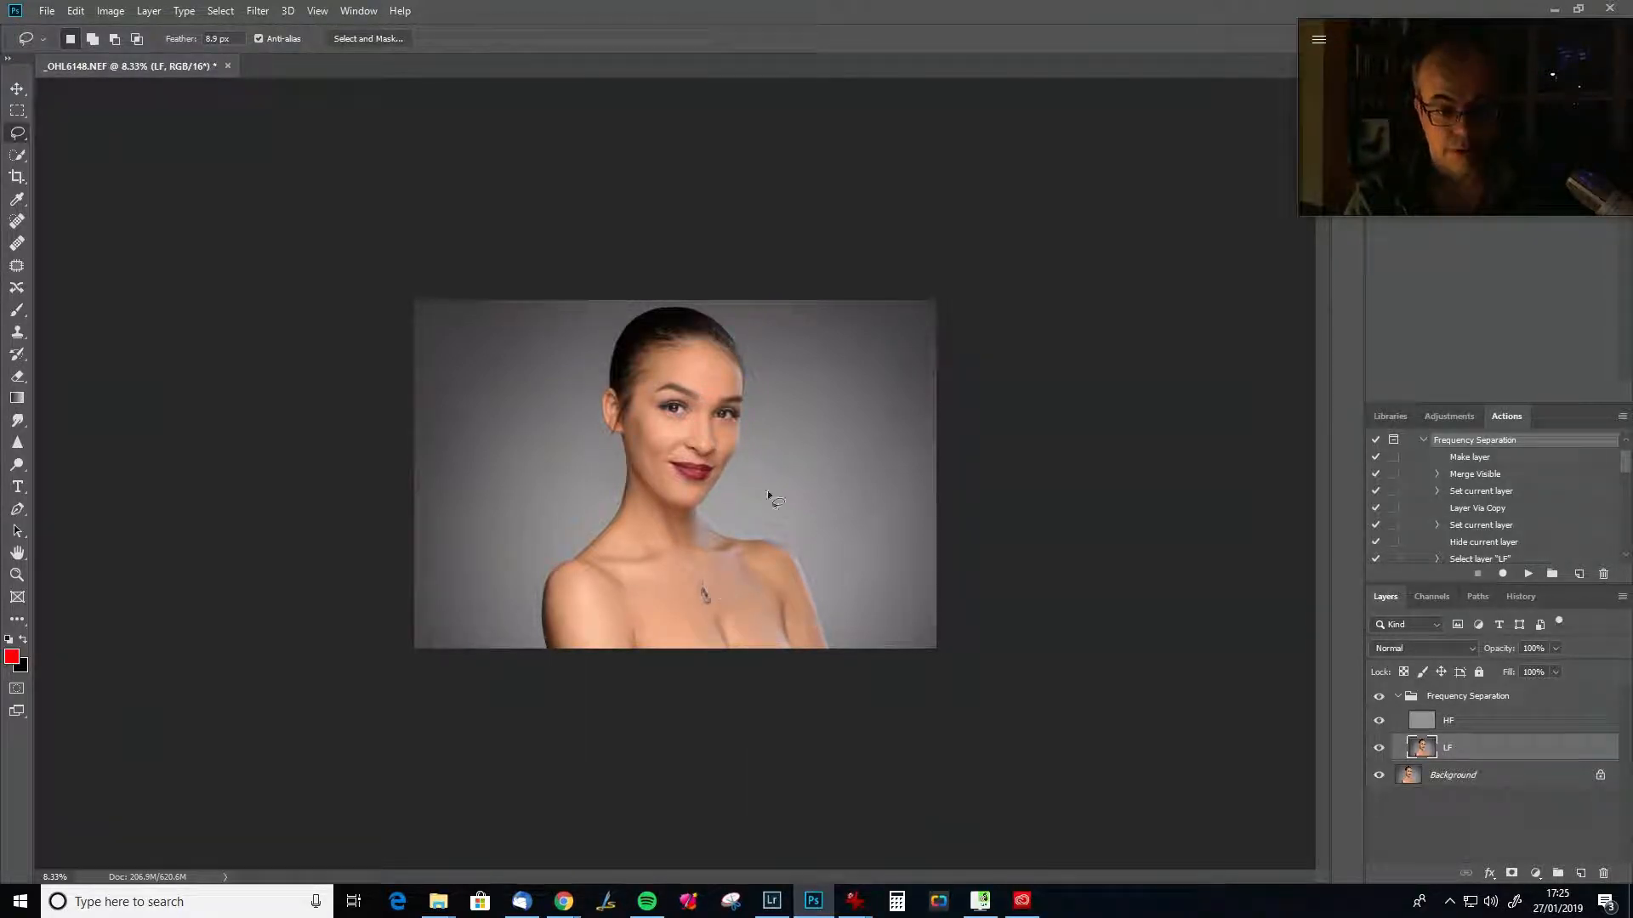
{"action": "mouse_move", "coordinate": [634, 602]}
{"action": "left_mouse_down"}
{"action": "mouse_move", "coordinate": [660, 651]}
{"action": "mouse_move", "coordinate": [702, 636]}
{"action": "mouse_move", "coordinate": [694, 610]}
{"action": "mouse_move", "coordinate": [736, 579]}
{"action": "mouse_move", "coordinate": [730, 553]}
{"action": "mouse_move", "coordinate": [622, 569]}
{"action": "left_mouse_up"}
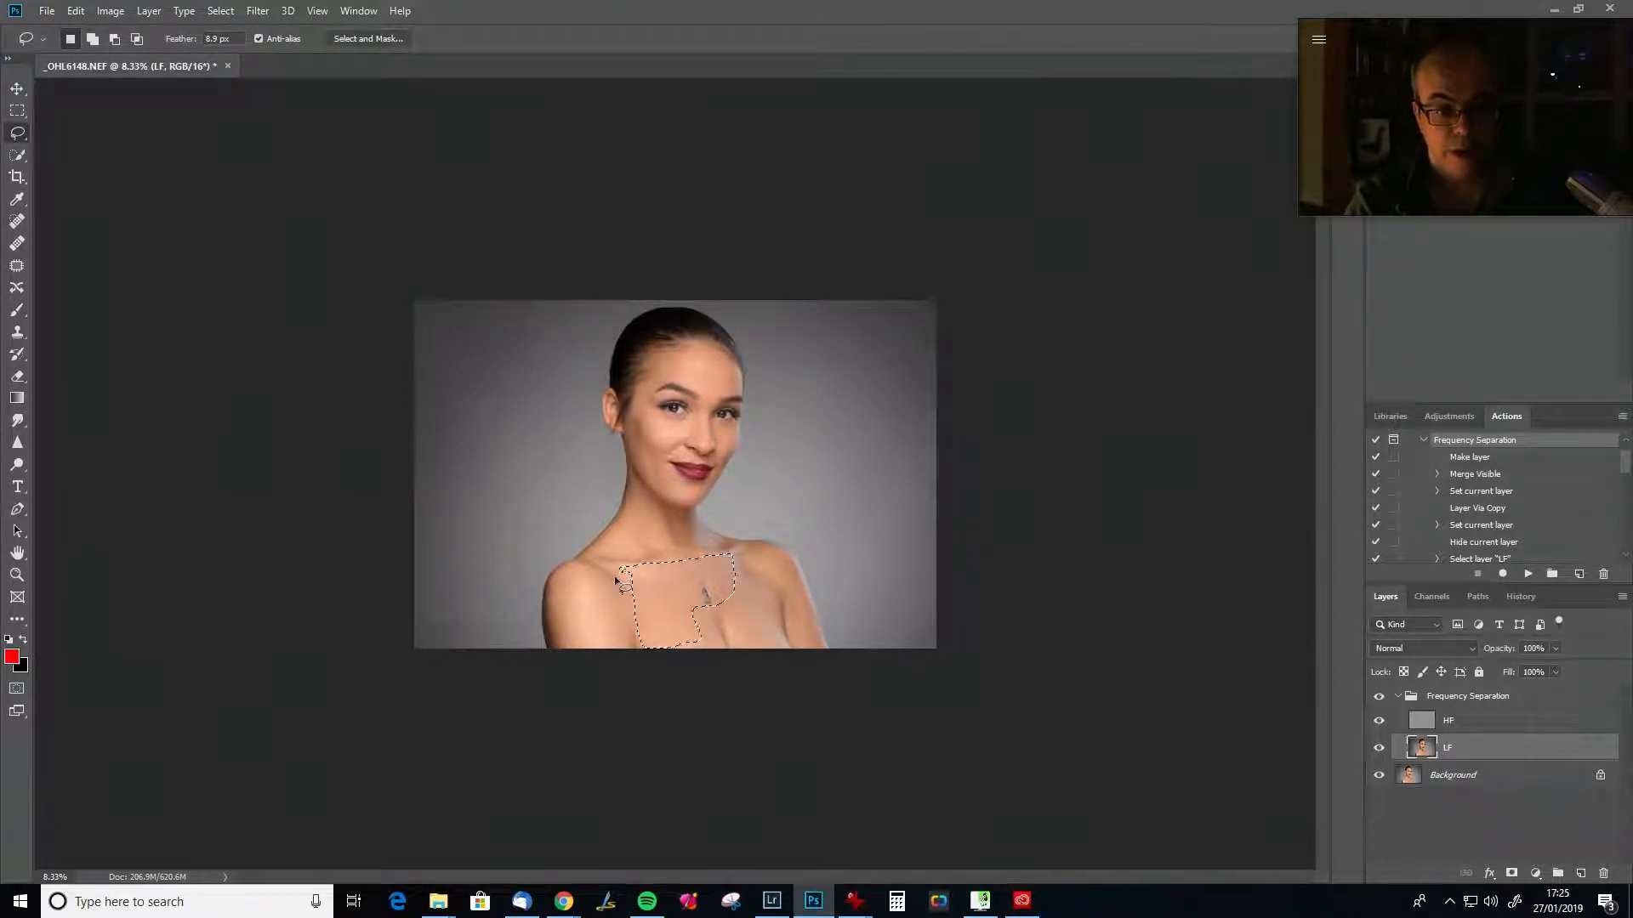
{"action": "key", "text": "ctrl+d"}
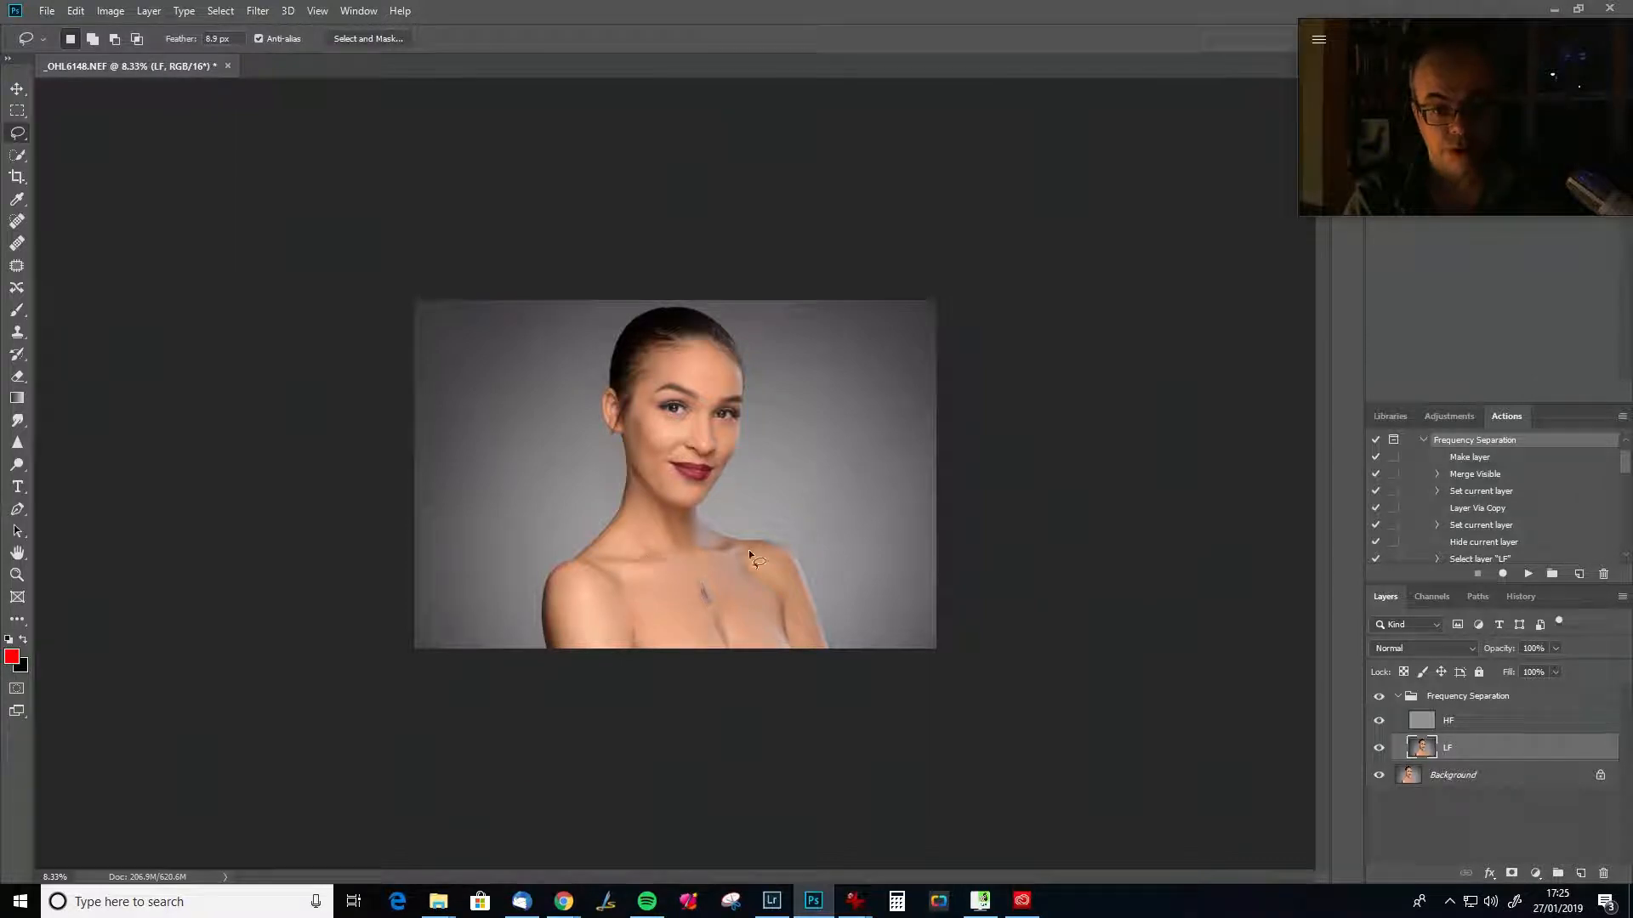
Smooth the side of the neck and the area below the chin with Lasso selections on the LF layer, deselecting each one.
{"action": "mouse_move", "coordinate": [634, 500]}
{"action": "left_mouse_down"}
{"action": "mouse_move", "coordinate": [601, 557]}
{"action": "mouse_move", "coordinate": [646, 556]}
{"action": "mouse_move", "coordinate": [637, 493]}
{"action": "left_mouse_up"}
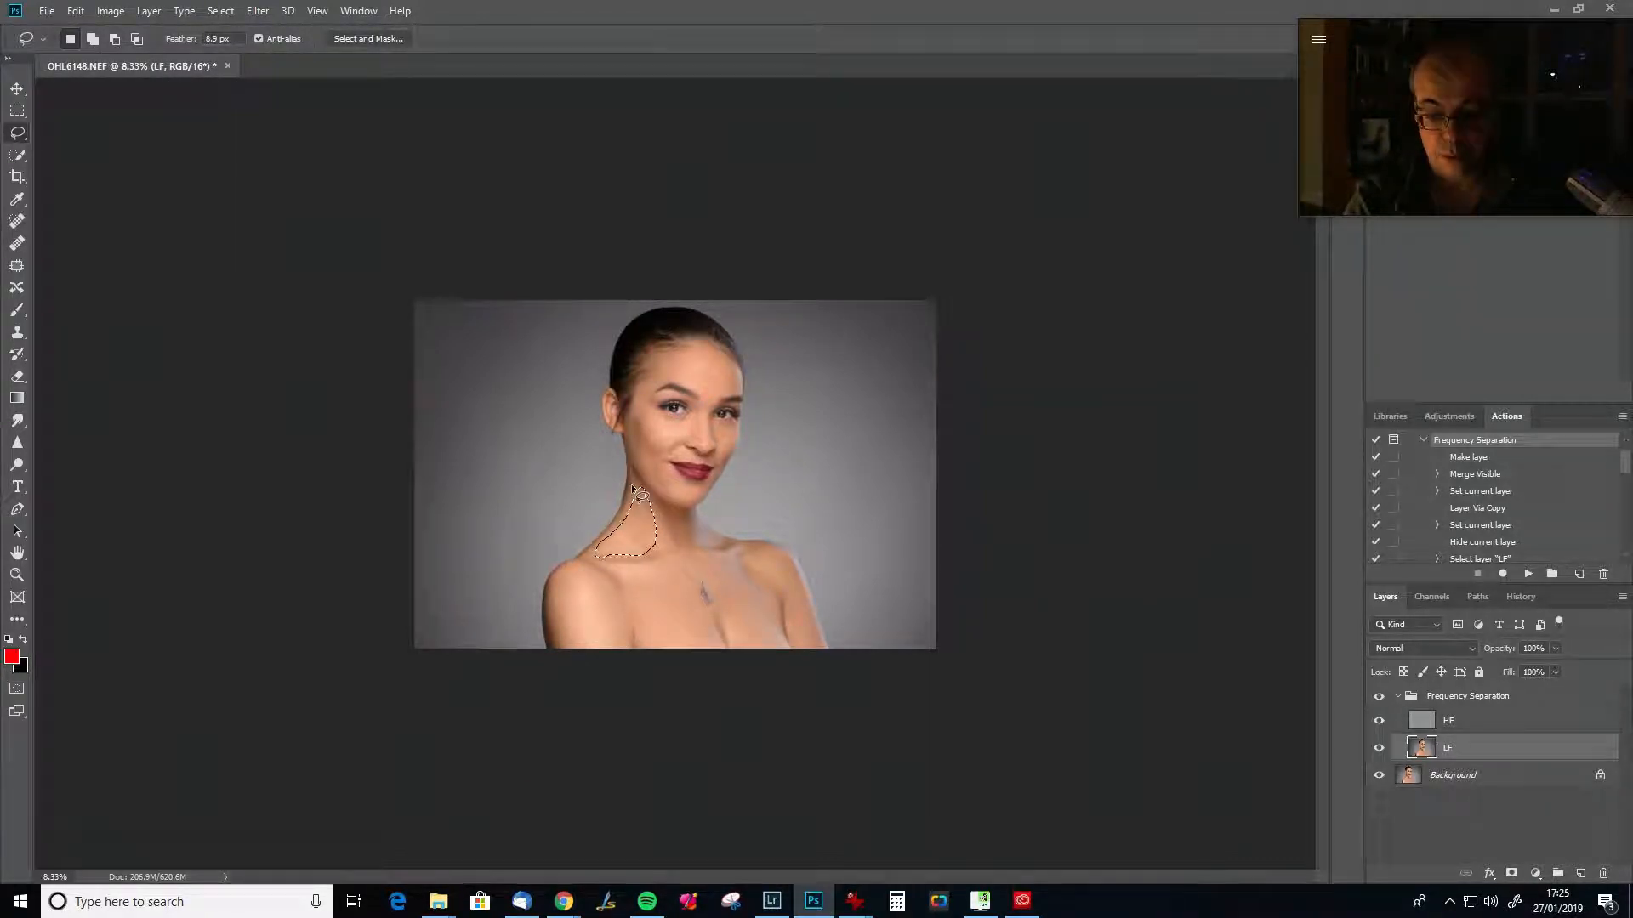
{"action": "left_click", "coordinate": [983, 346]}
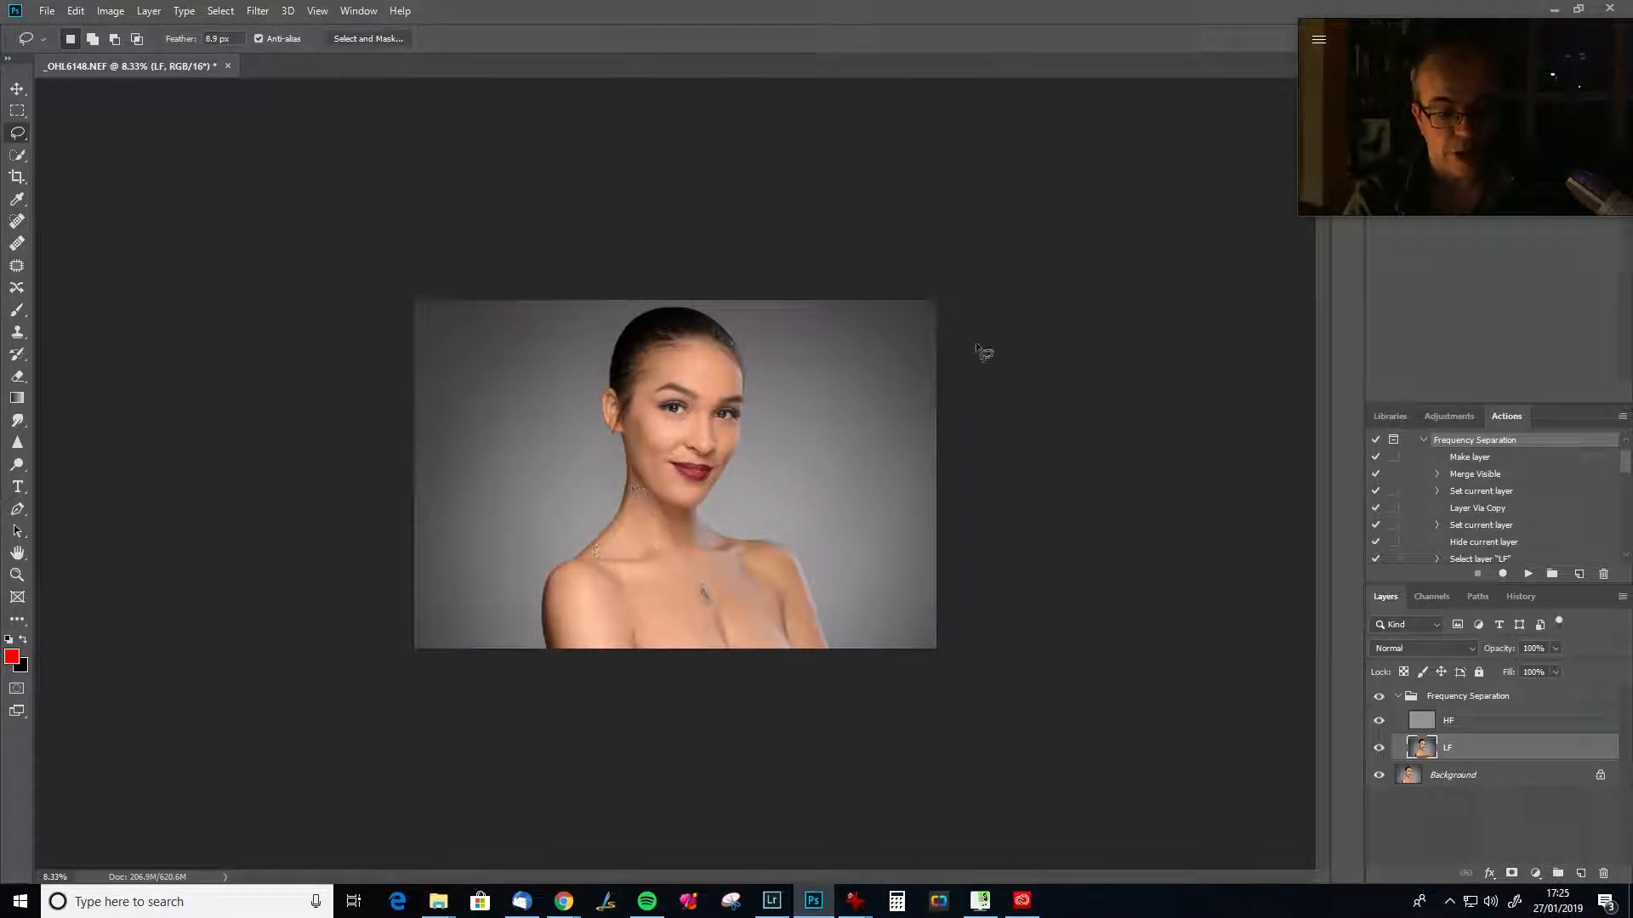
{"action": "left_click_drag", "start_coordinate": [678, 547], "coordinate": [688, 510]}
{"action": "left_click", "coordinate": [1017, 357]}
Smooth the model's right upper arm in Lasso-selected vertical strips on the LF layer, and outline her left shoulder and arm.
{"action": "mouse_move", "coordinate": [556, 573]}
{"action": "left_mouse_down"}
{"action": "mouse_move", "coordinate": [547, 638]}
{"action": "mouse_move", "coordinate": [581, 655]}
{"action": "mouse_move", "coordinate": [565, 561]}
{"action": "left_mouse_up"}
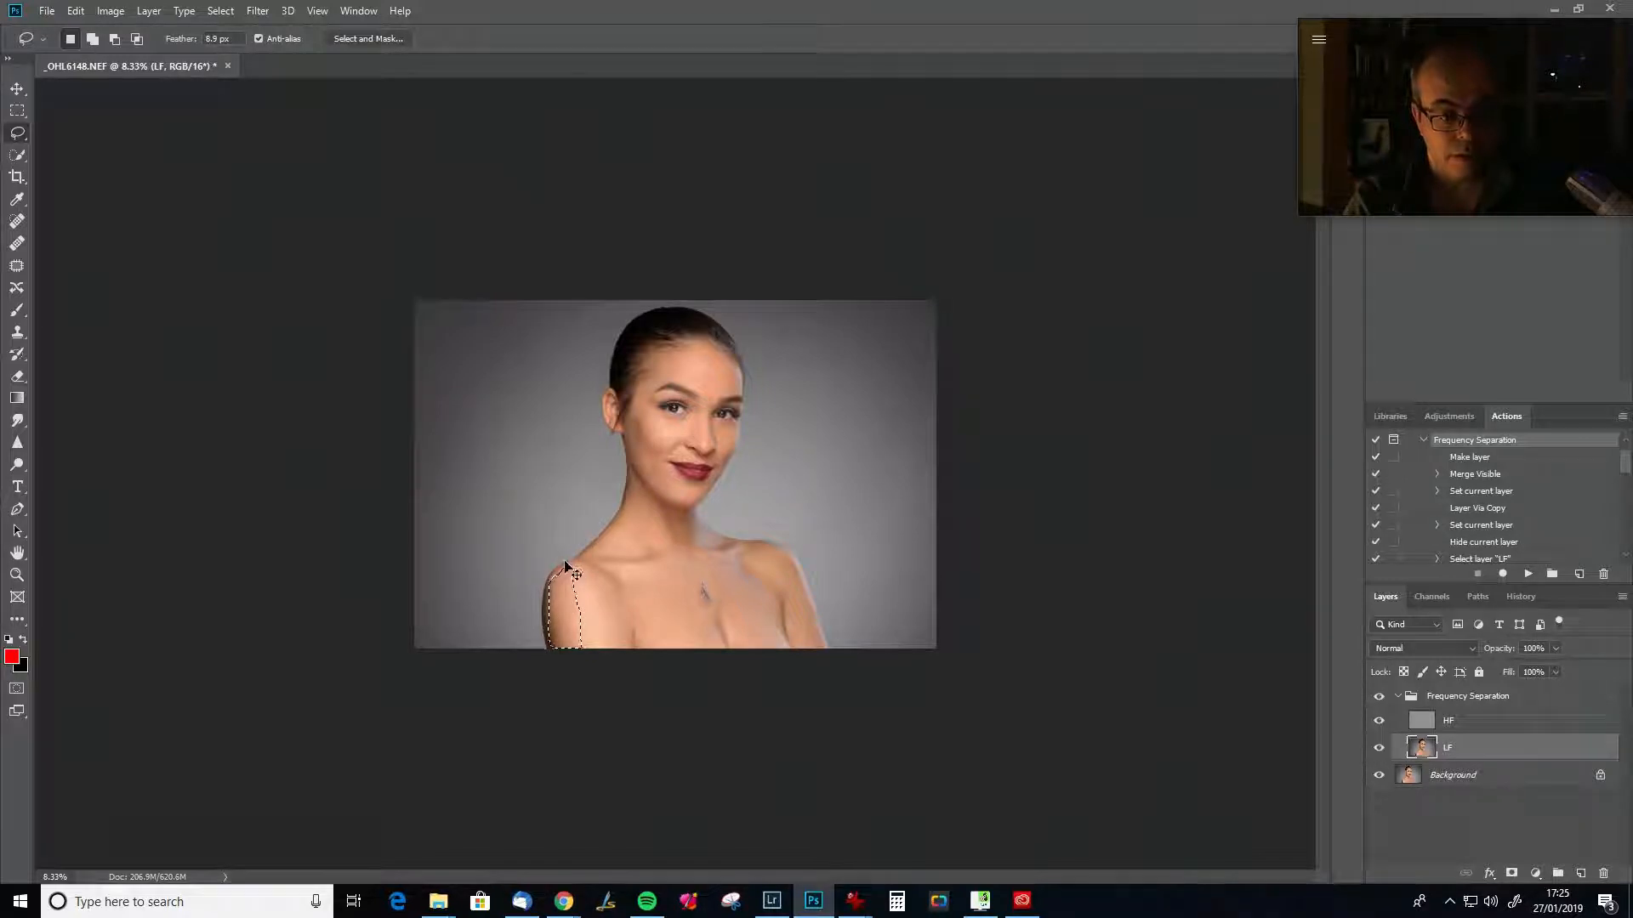
{"action": "left_click", "coordinate": [575, 651]}
{"action": "left_click_drag", "start_coordinate": [577, 587], "coordinate": [602, 662]}
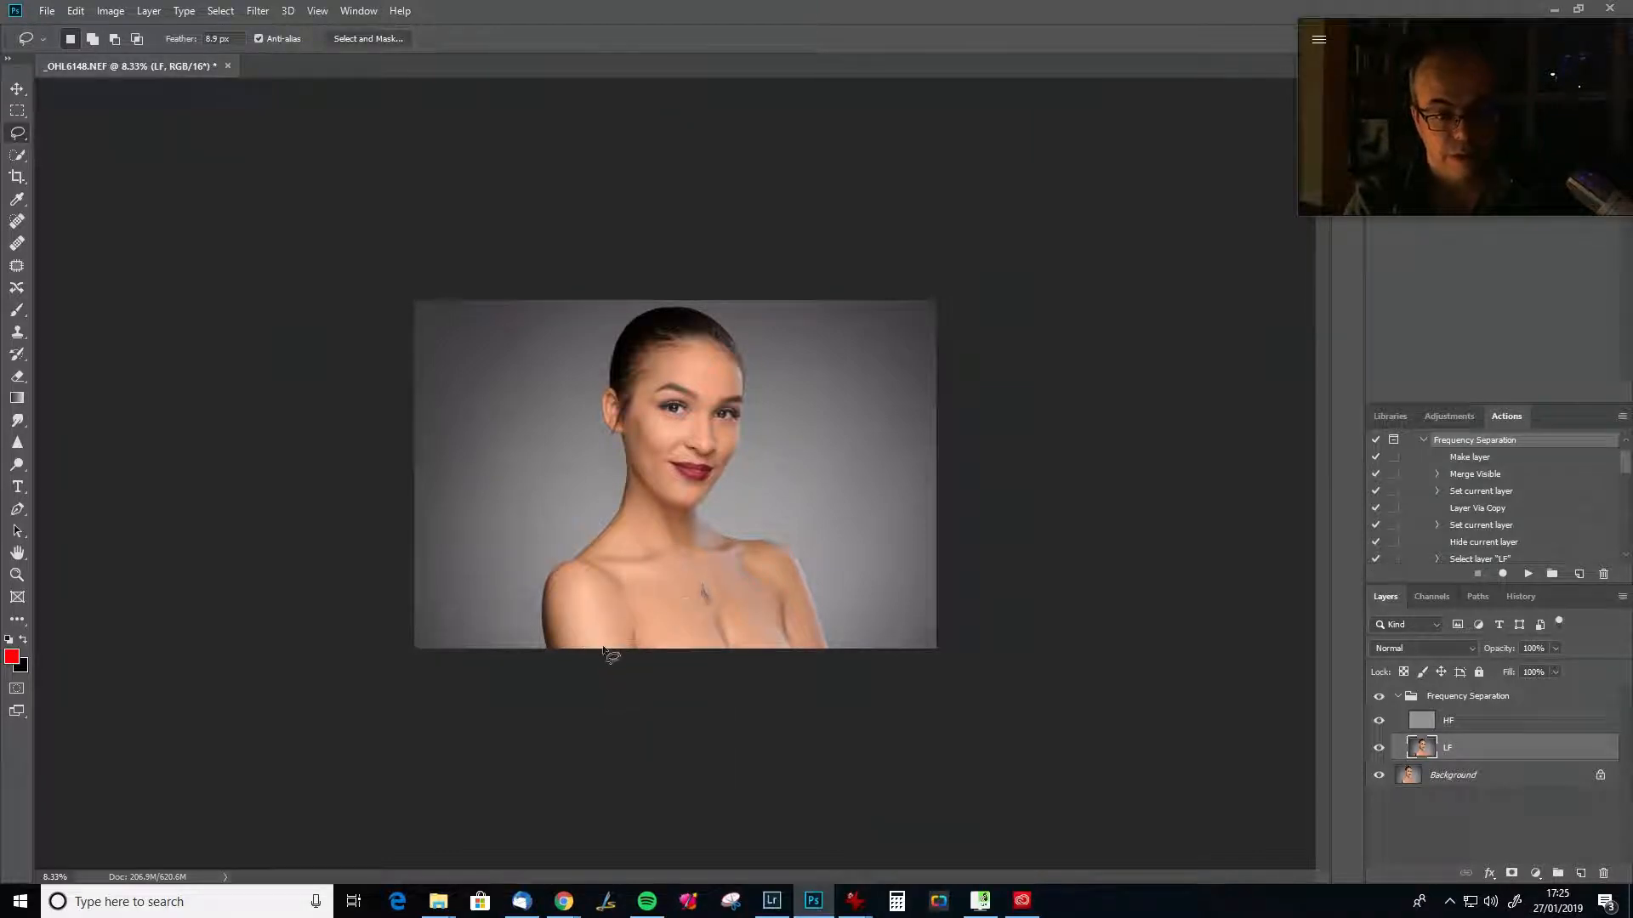
{"action": "mouse_move", "coordinate": [625, 603]}
{"action": "left_mouse_down"}
{"action": "mouse_move", "coordinate": [637, 646]}
{"action": "mouse_move", "coordinate": [612, 671]}
{"action": "left_mouse_up"}
{"action": "left_click", "coordinate": [612, 671]}
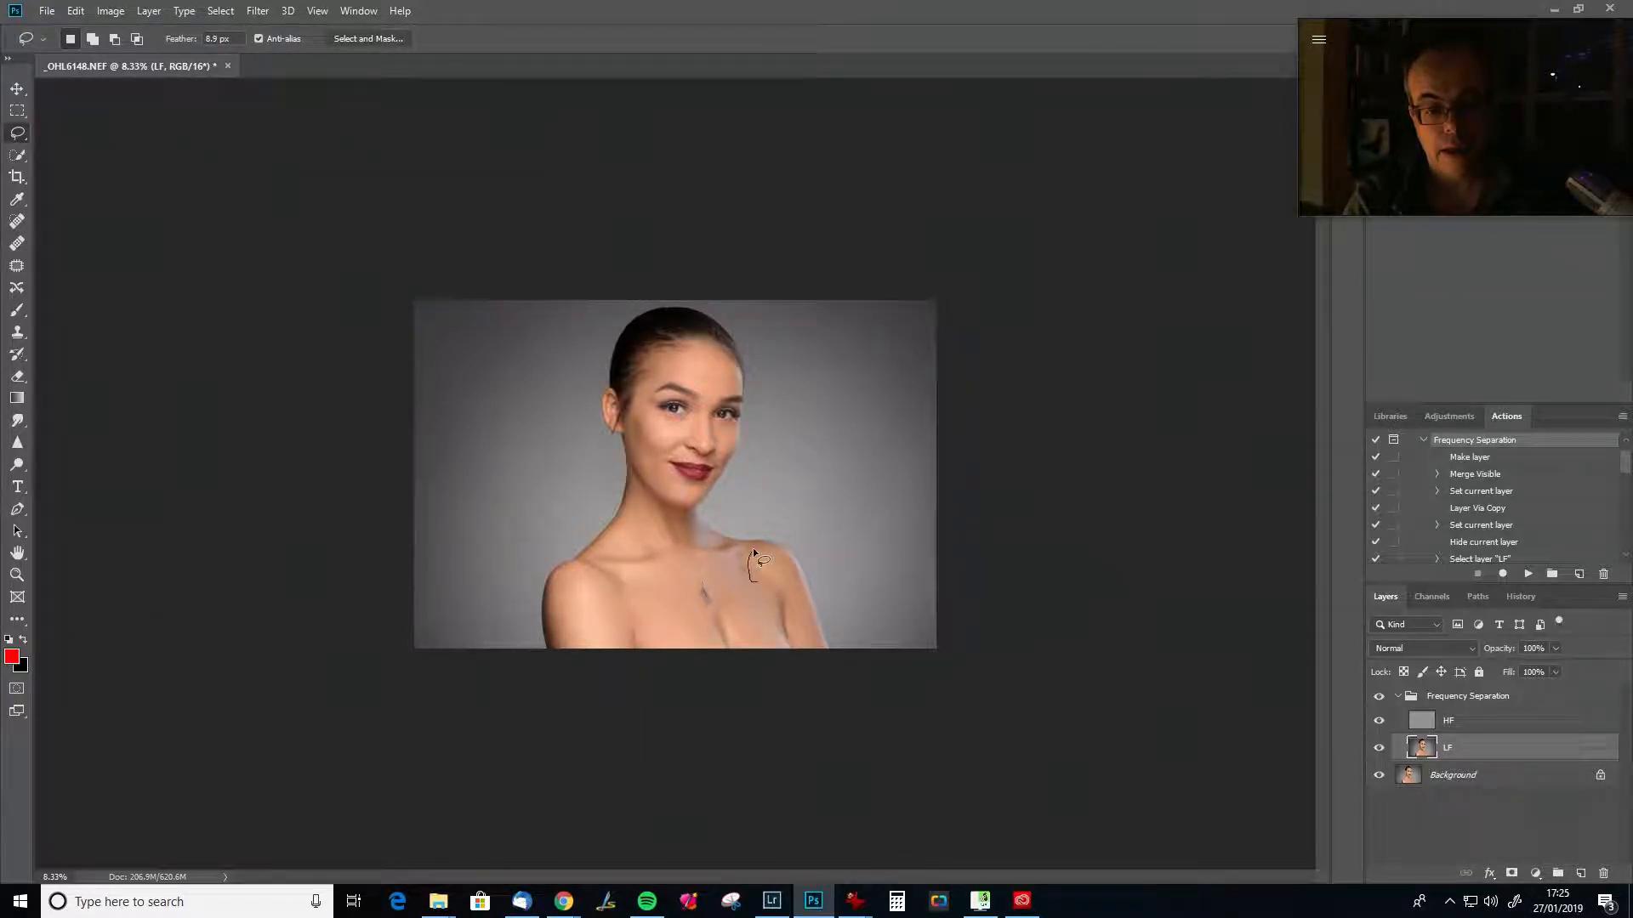
{"action": "mouse_move", "coordinate": [794, 574]}
{"action": "left_mouse_down"}
{"action": "mouse_move", "coordinate": [818, 645]}
{"action": "mouse_move", "coordinate": [789, 642]}
{"action": "mouse_move", "coordinate": [762, 587]}
{"action": "left_mouse_up"}
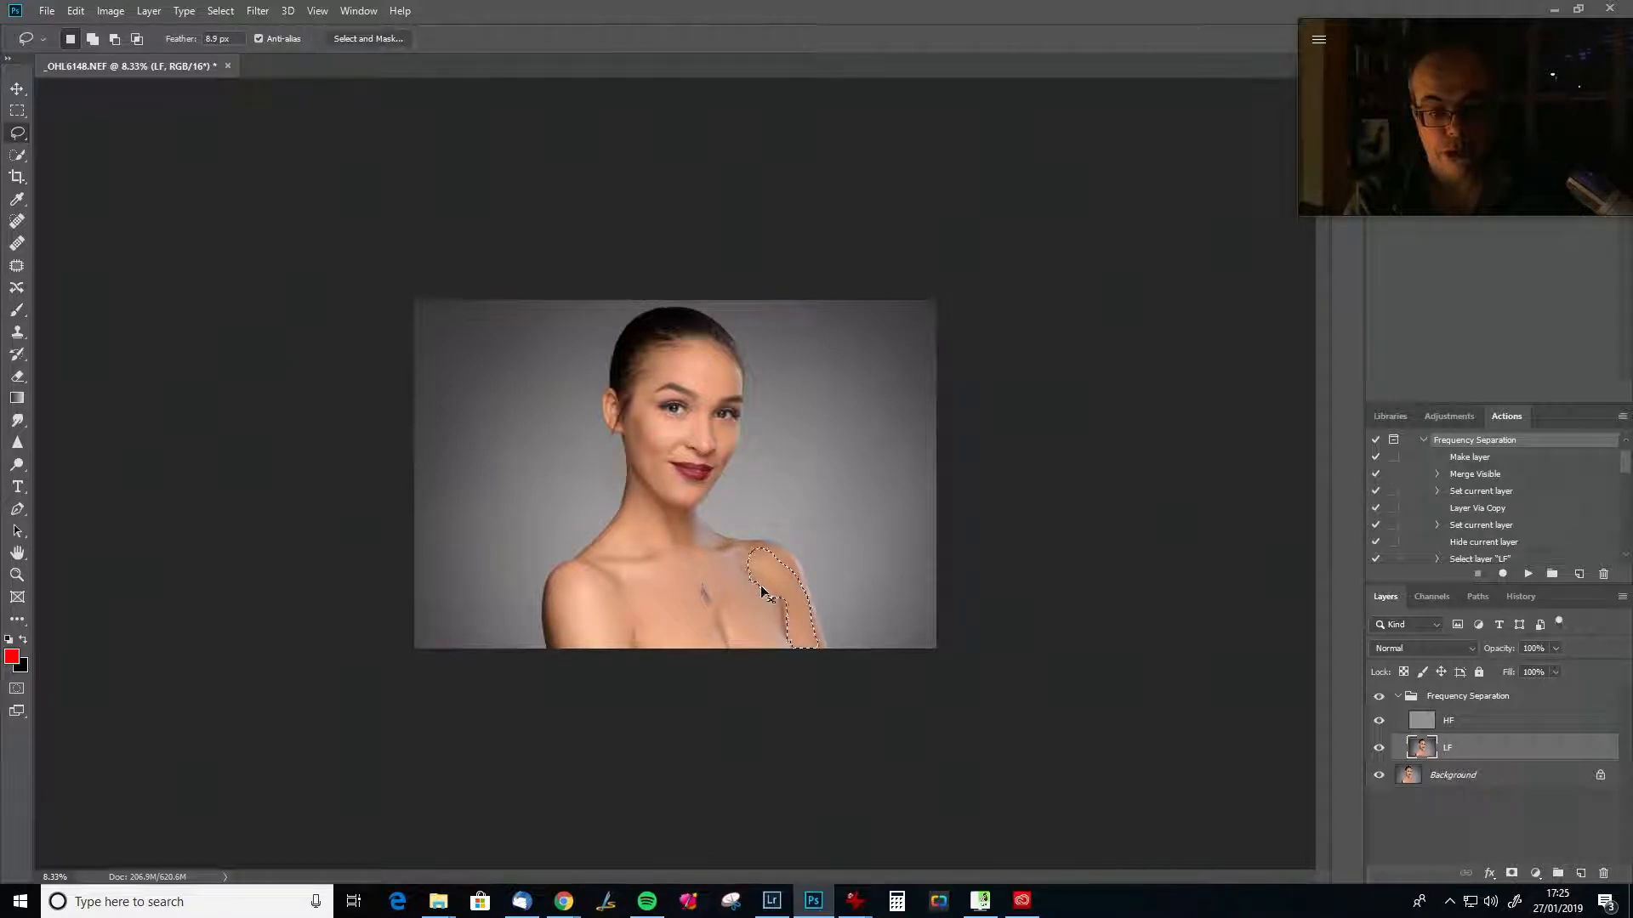
Clear the upper-arm selection on the LF layer, then lasso patches of chest skin around the pendant, deselecting each one.
{"action": "left_click", "coordinate": [762, 593]}
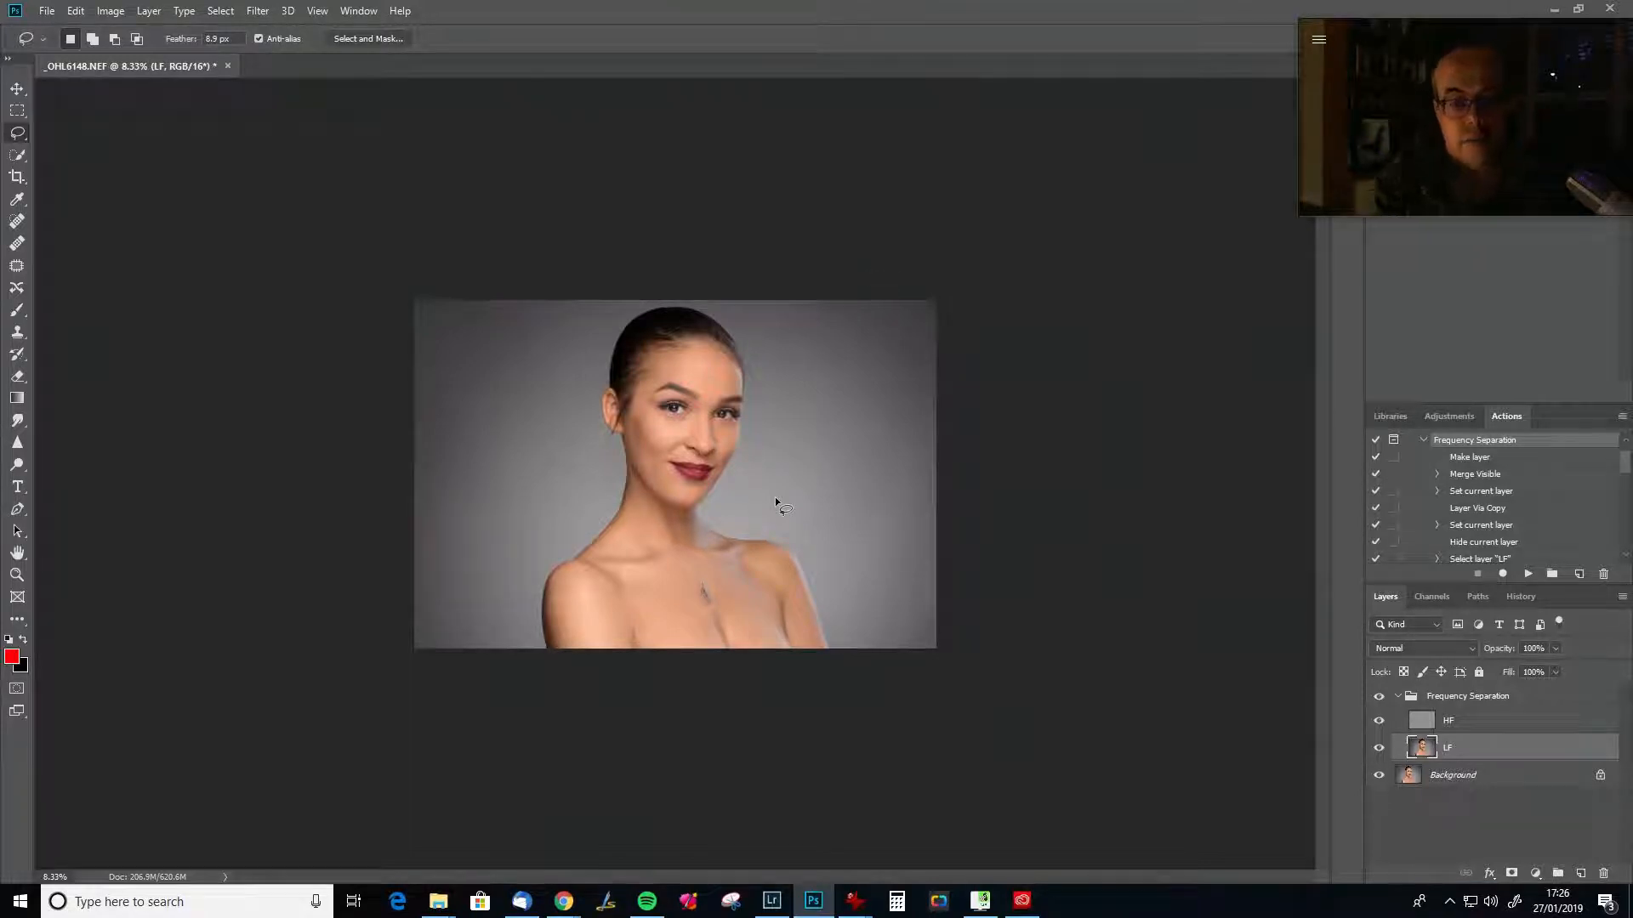
{"action": "mouse_move", "coordinate": [712, 638]}
{"action": "left_mouse_down"}
{"action": "mouse_move", "coordinate": [690, 625]}
{"action": "mouse_move", "coordinate": [748, 616]}
{"action": "mouse_move", "coordinate": [738, 668]}
{"action": "left_mouse_up"}
{"action": "key", "text": "ctrl+d"}
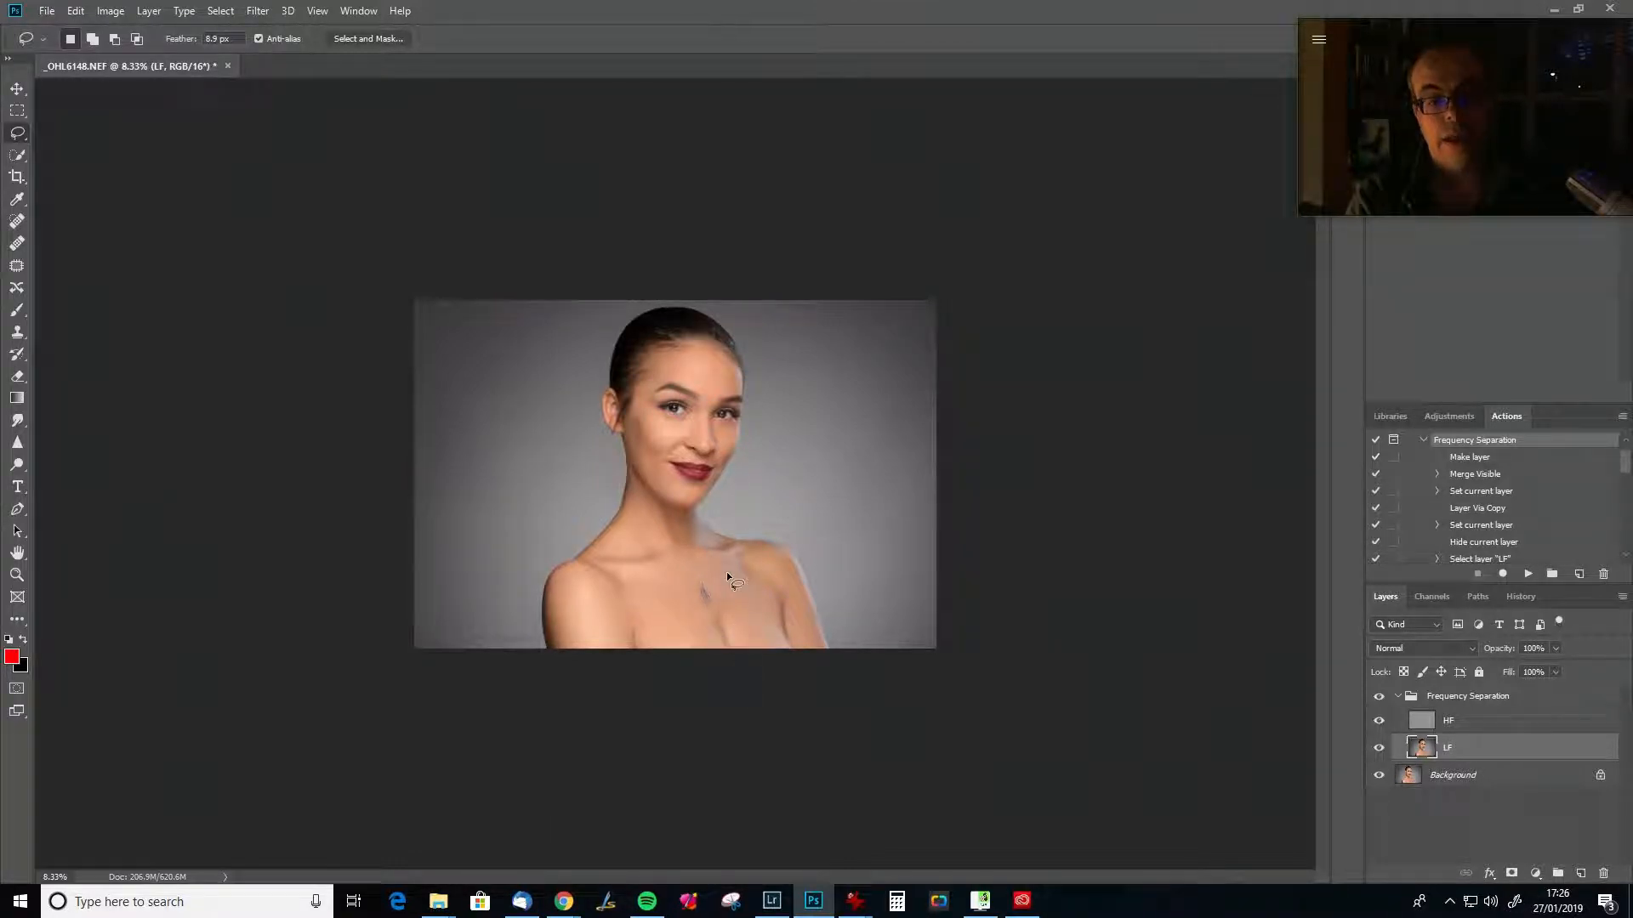
{"action": "mouse_move", "coordinate": [723, 593]}
{"action": "left_mouse_down"}
{"action": "mouse_move", "coordinate": [769, 613]}
{"action": "mouse_move", "coordinate": [746, 639]}
{"action": "mouse_move", "coordinate": [729, 606]}
{"action": "left_mouse_up"}
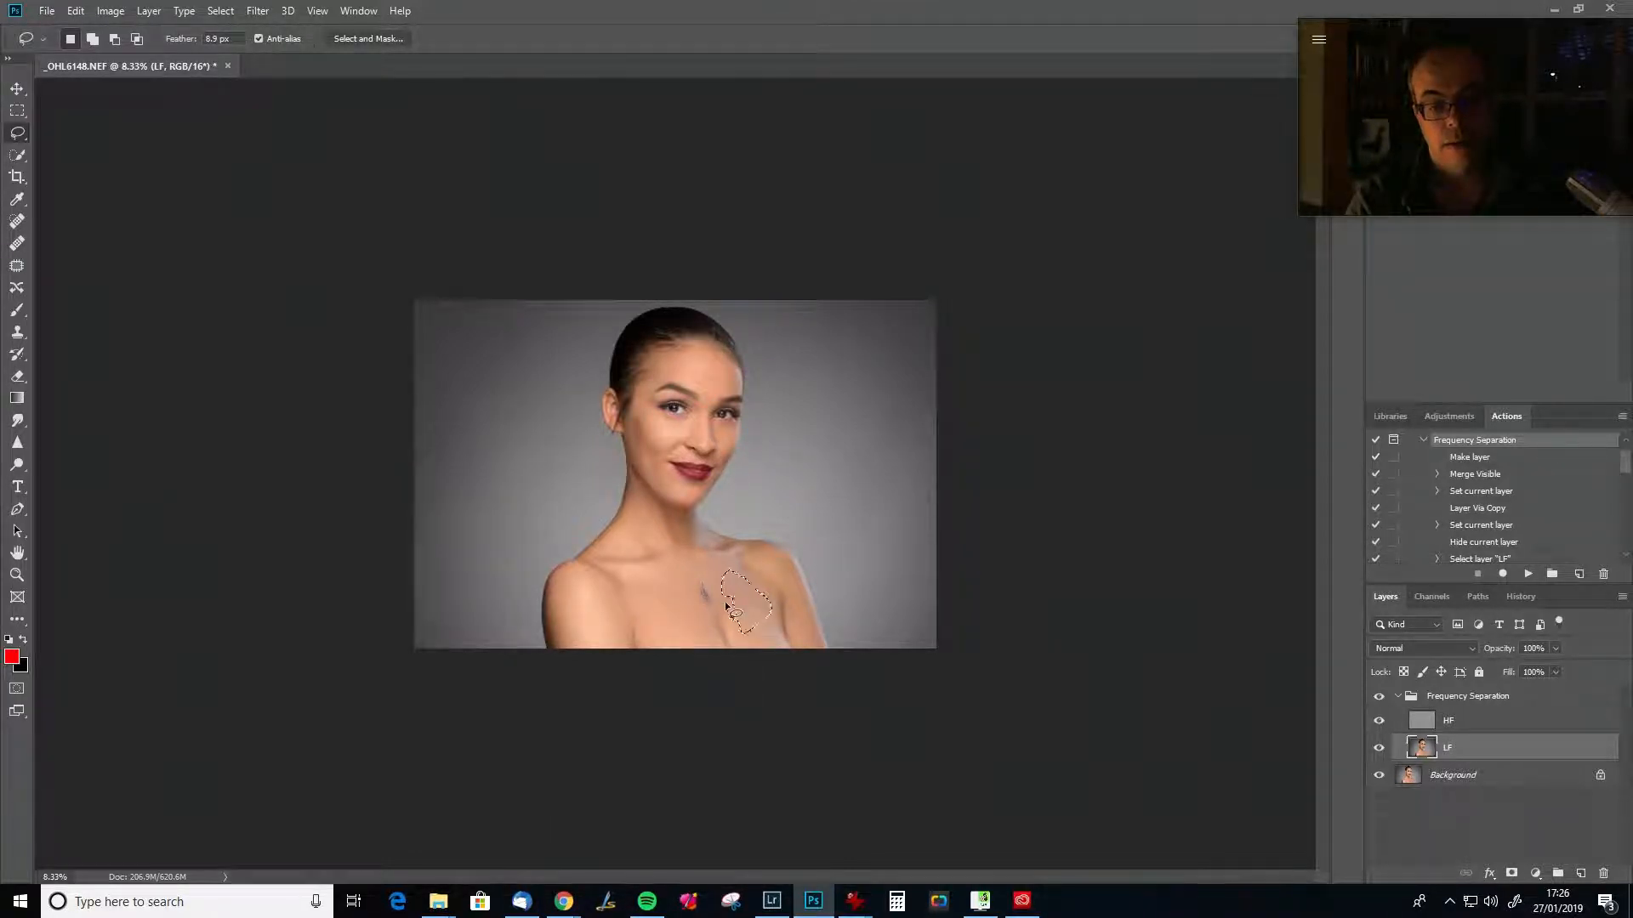
{"action": "key", "text": "ctrl+d"}
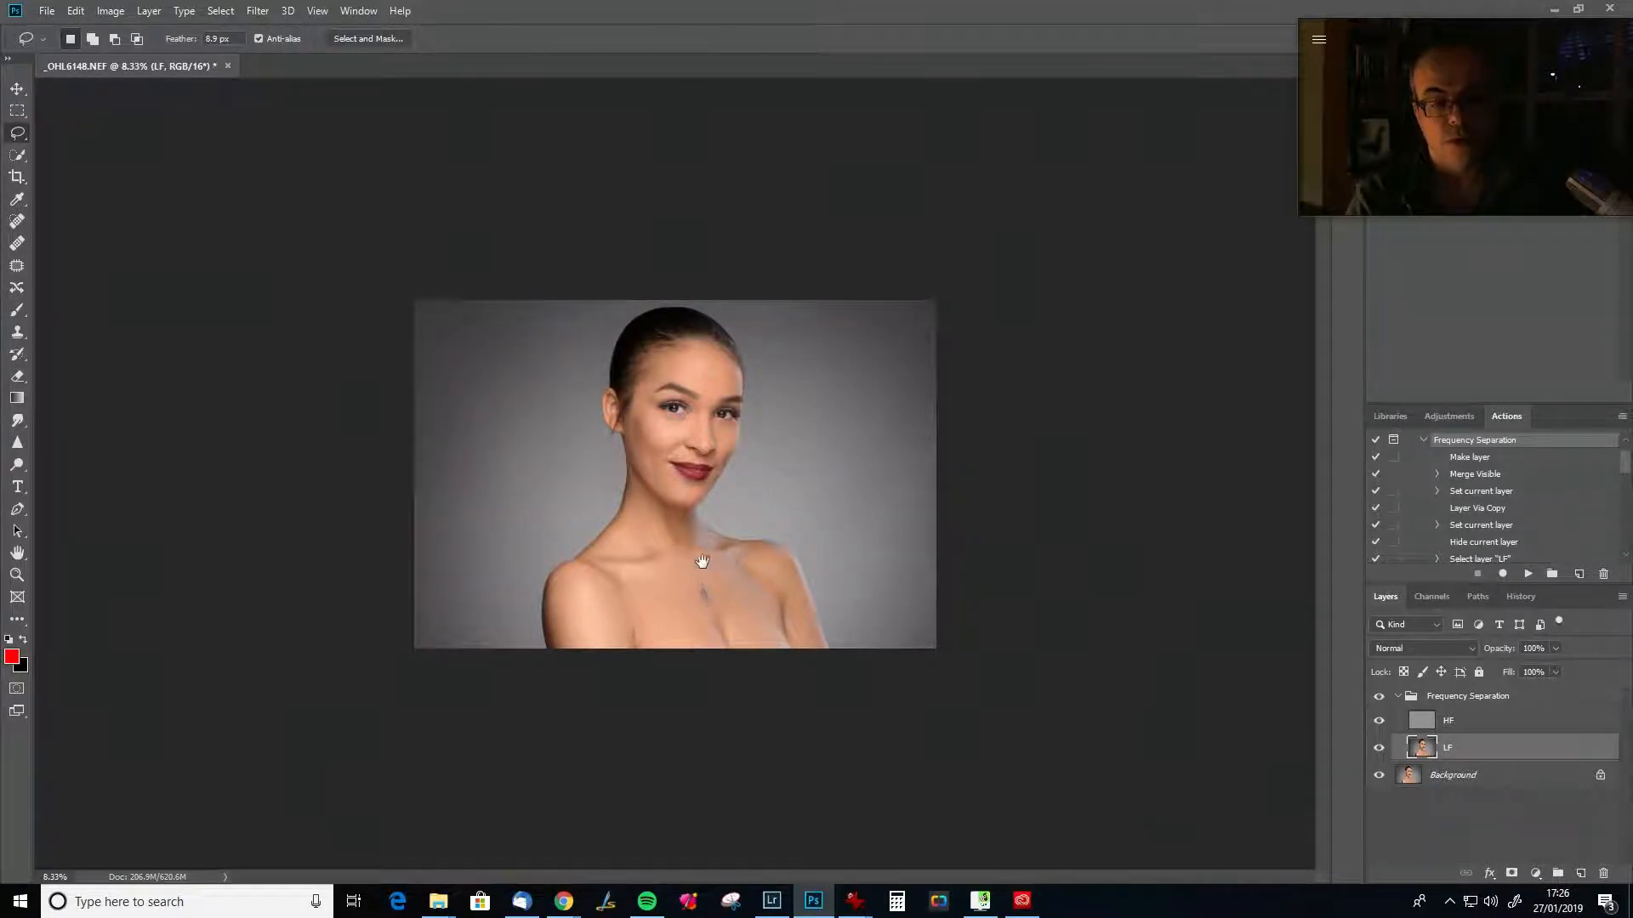
Lasso the skin above and below the collarbone beside the necklace chain on the LF layer, deselecting each patch.
{"action": "key", "text": "ctrl+plus"}
{"action": "key", "text": "ctrl+plus"}
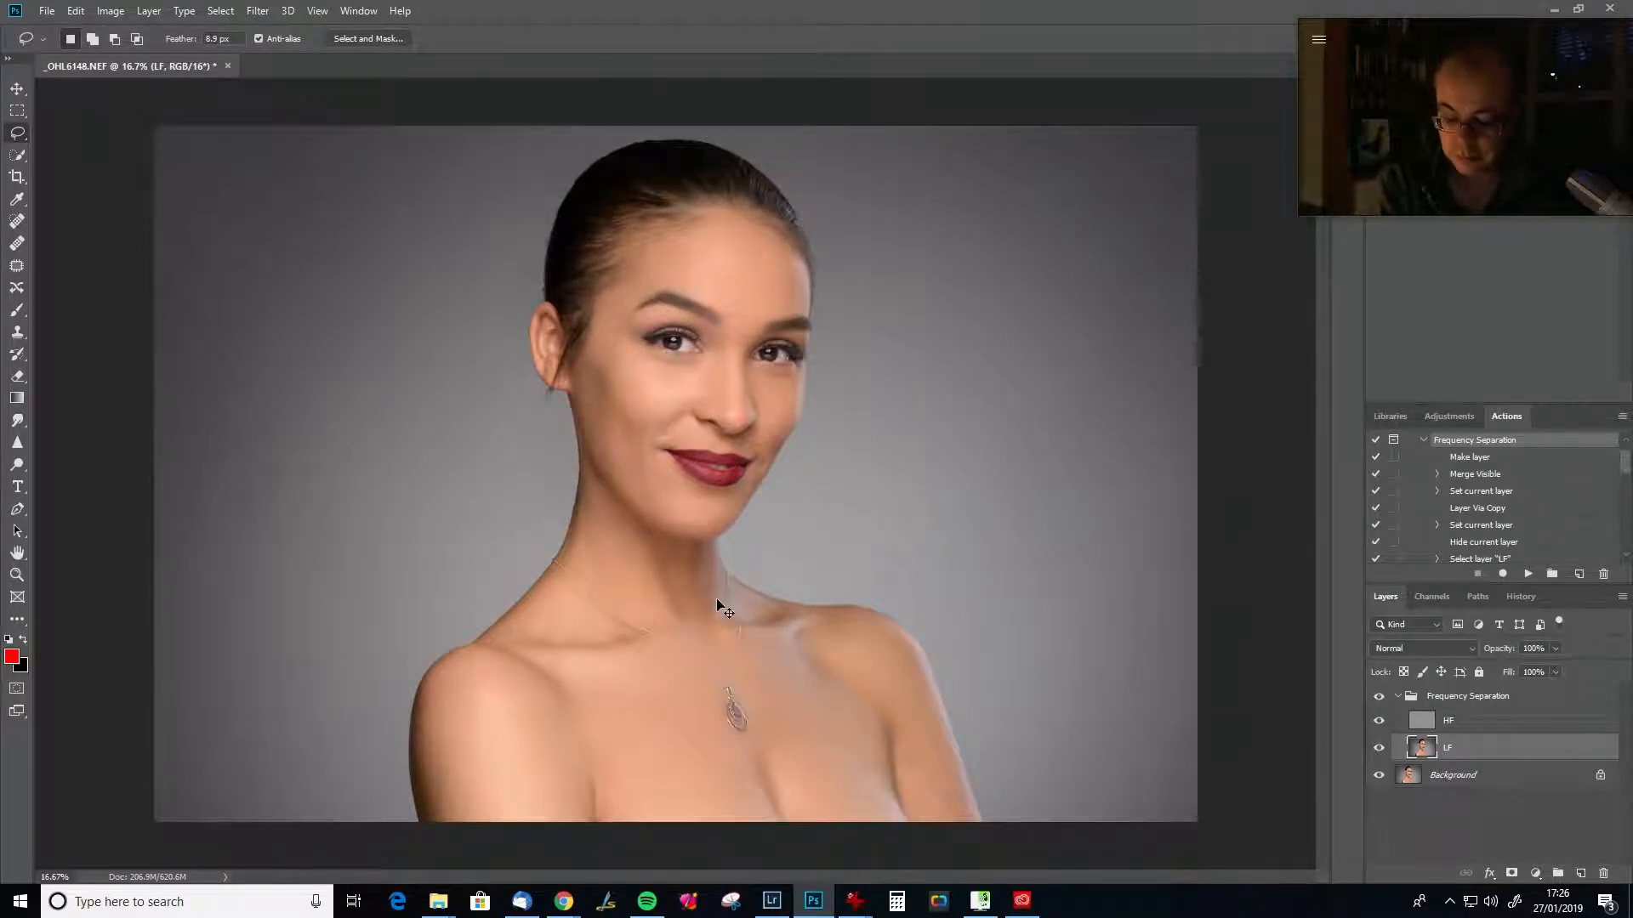
{"action": "key", "text": "ctrl+plus"}
{"action": "mouse_move", "coordinate": [453, 713]}
{"action": "left_mouse_down"}
{"action": "mouse_move", "coordinate": [485, 719]}
{"action": "mouse_move", "coordinate": [472, 690]}
{"action": "mouse_move", "coordinate": [459, 704]}
{"action": "left_mouse_up"}
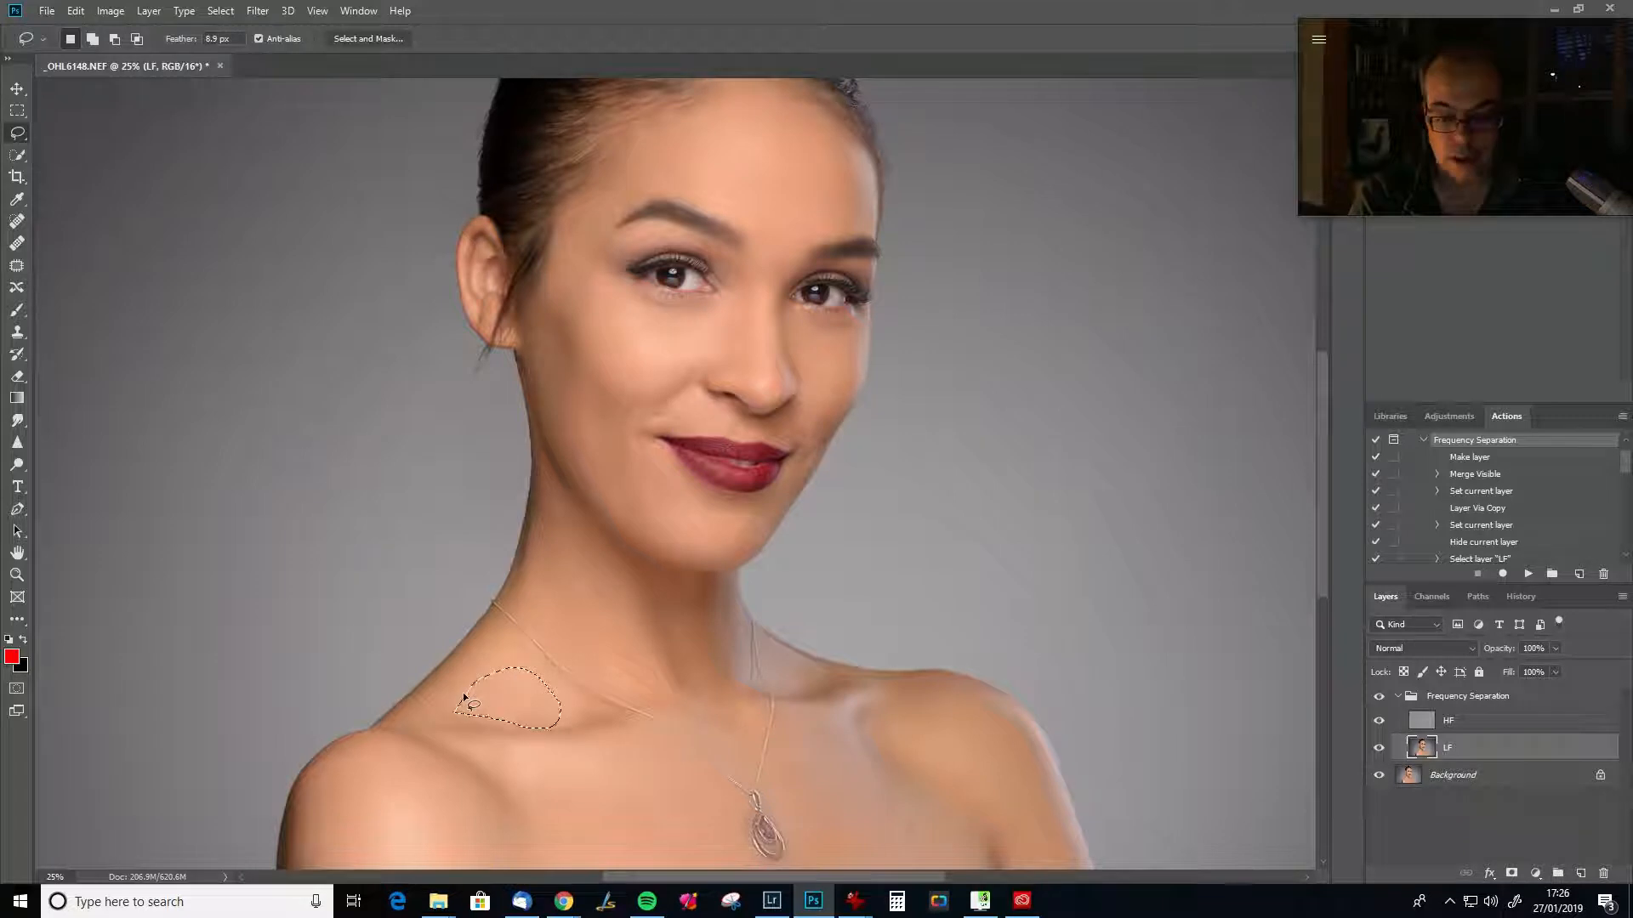
{"action": "key", "text": "ctrl+d"}
{"action": "mouse_move", "coordinate": [565, 748]}
{"action": "left_mouse_down"}
{"action": "mouse_move", "coordinate": [534, 818]}
{"action": "mouse_move", "coordinate": [473, 753]}
{"action": "left_mouse_up"}
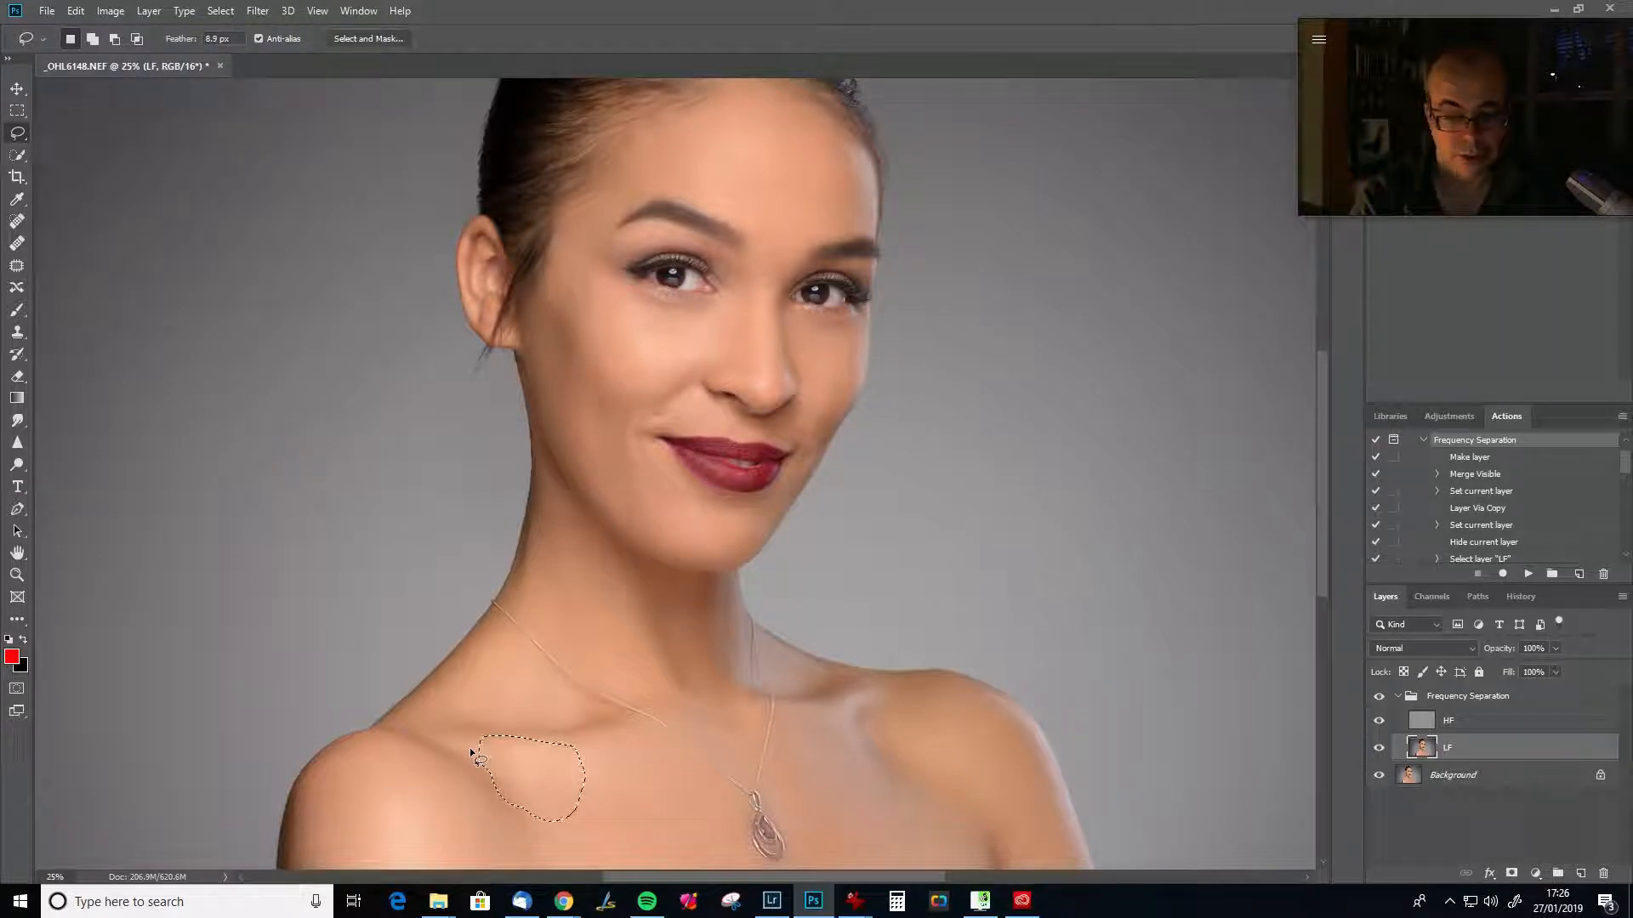
{"action": "key", "text": "ctrl+d"}
Lasso the lower lip on the LF layer and deselect it, then compare the image with the Frequency Separation group off and on.
{"action": "left_click_drag", "start_coordinate": [660, 470], "coordinate": [760, 563]}
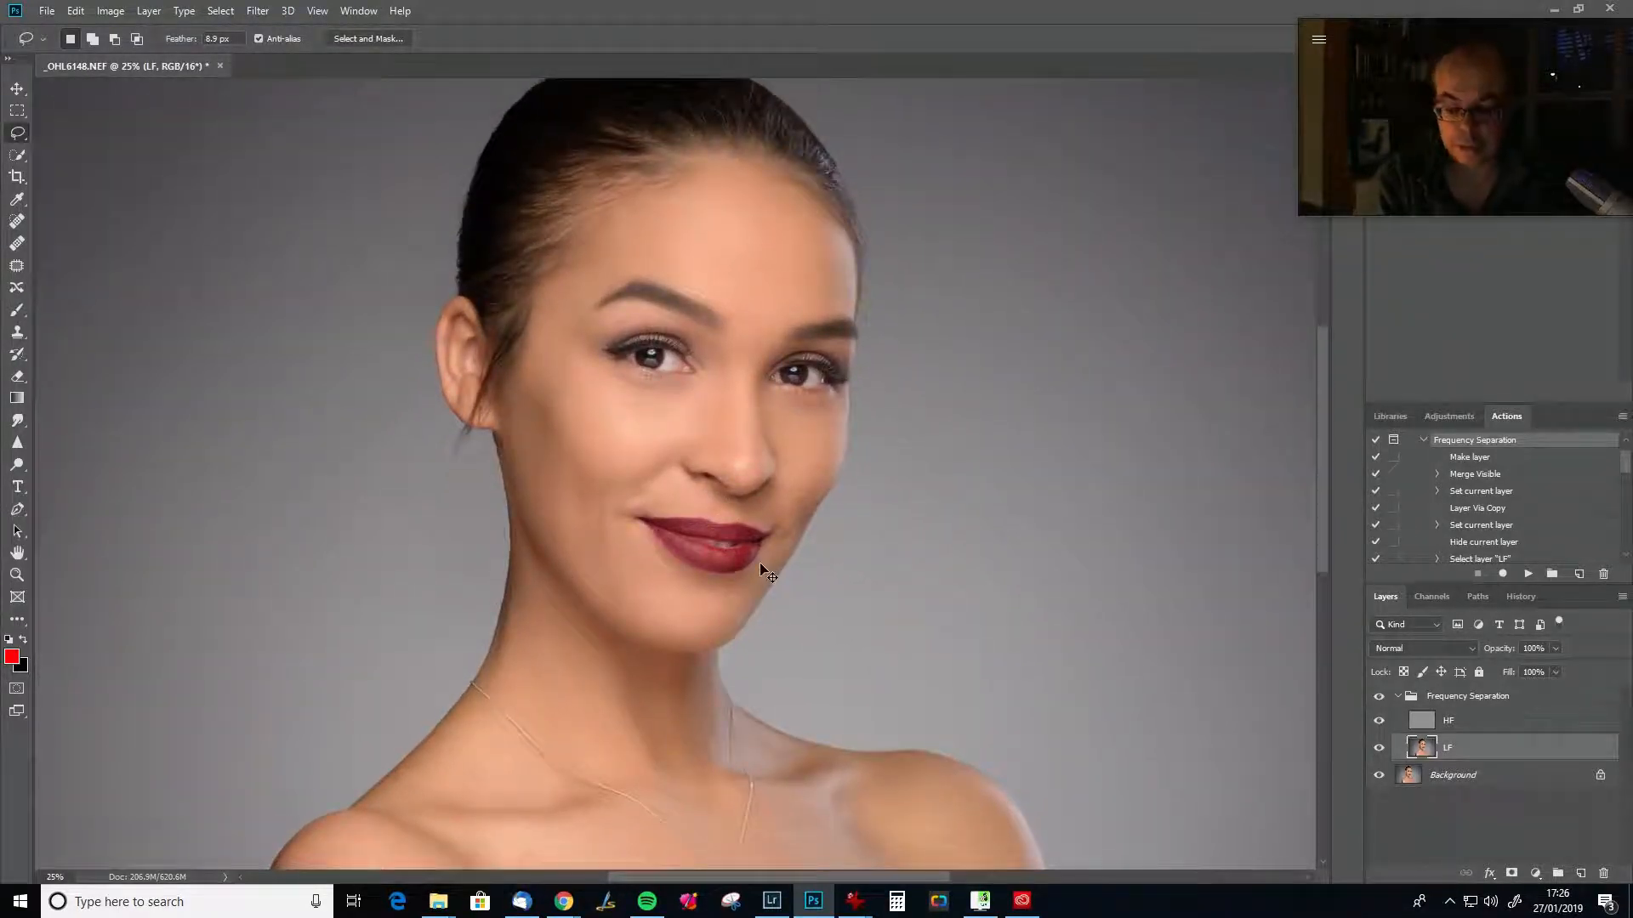
{"action": "scroll", "coordinate": [759, 562], "scroll_direction": "up", "scroll_amount": 1}
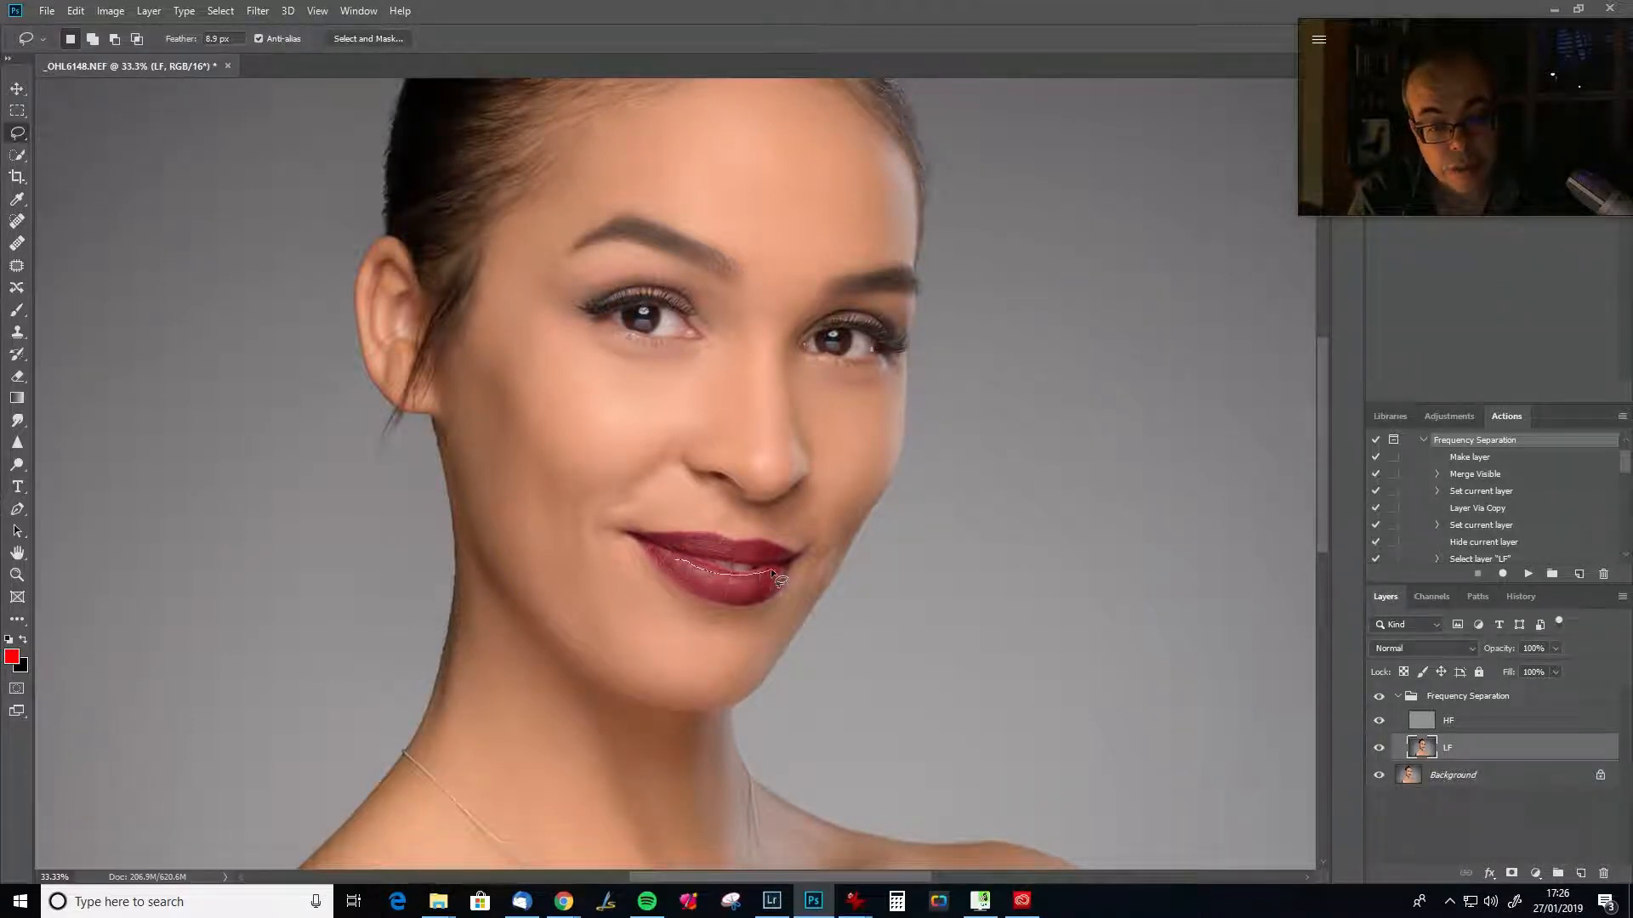
{"action": "mouse_move", "coordinate": [770, 590]}
{"action": "left_mouse_down"}
{"action": "mouse_move", "coordinate": [691, 590]}
{"action": "mouse_move", "coordinate": [660, 559]}
{"action": "left_mouse_up"}
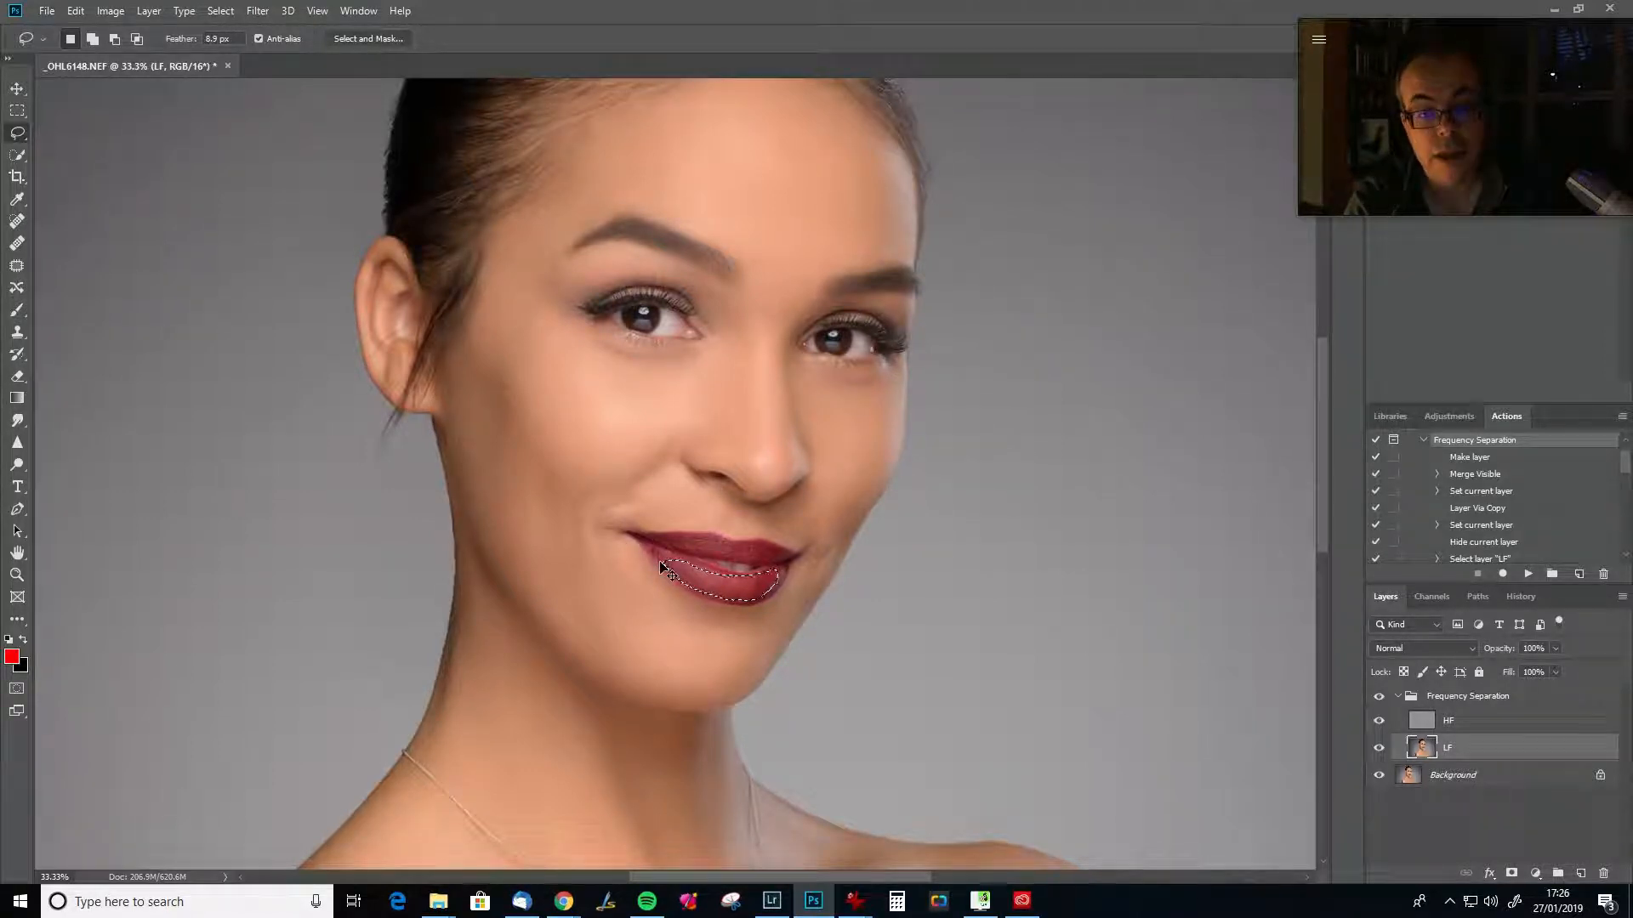
{"action": "key", "text": "ctrl+d"}
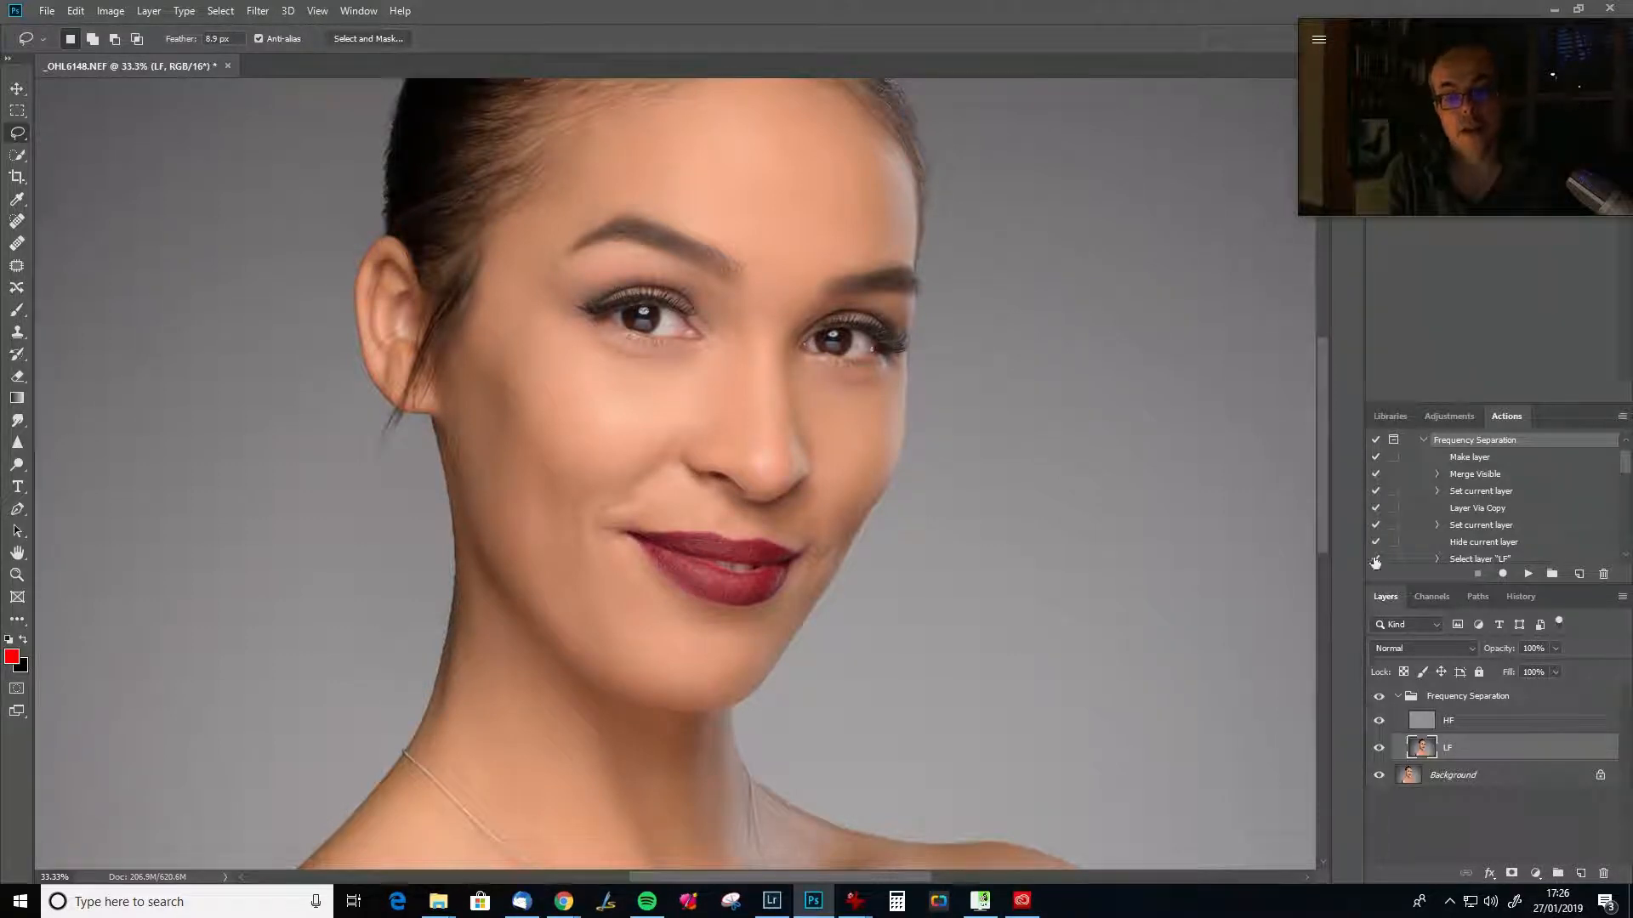
{"action": "left_click", "coordinate": [1378, 697]}
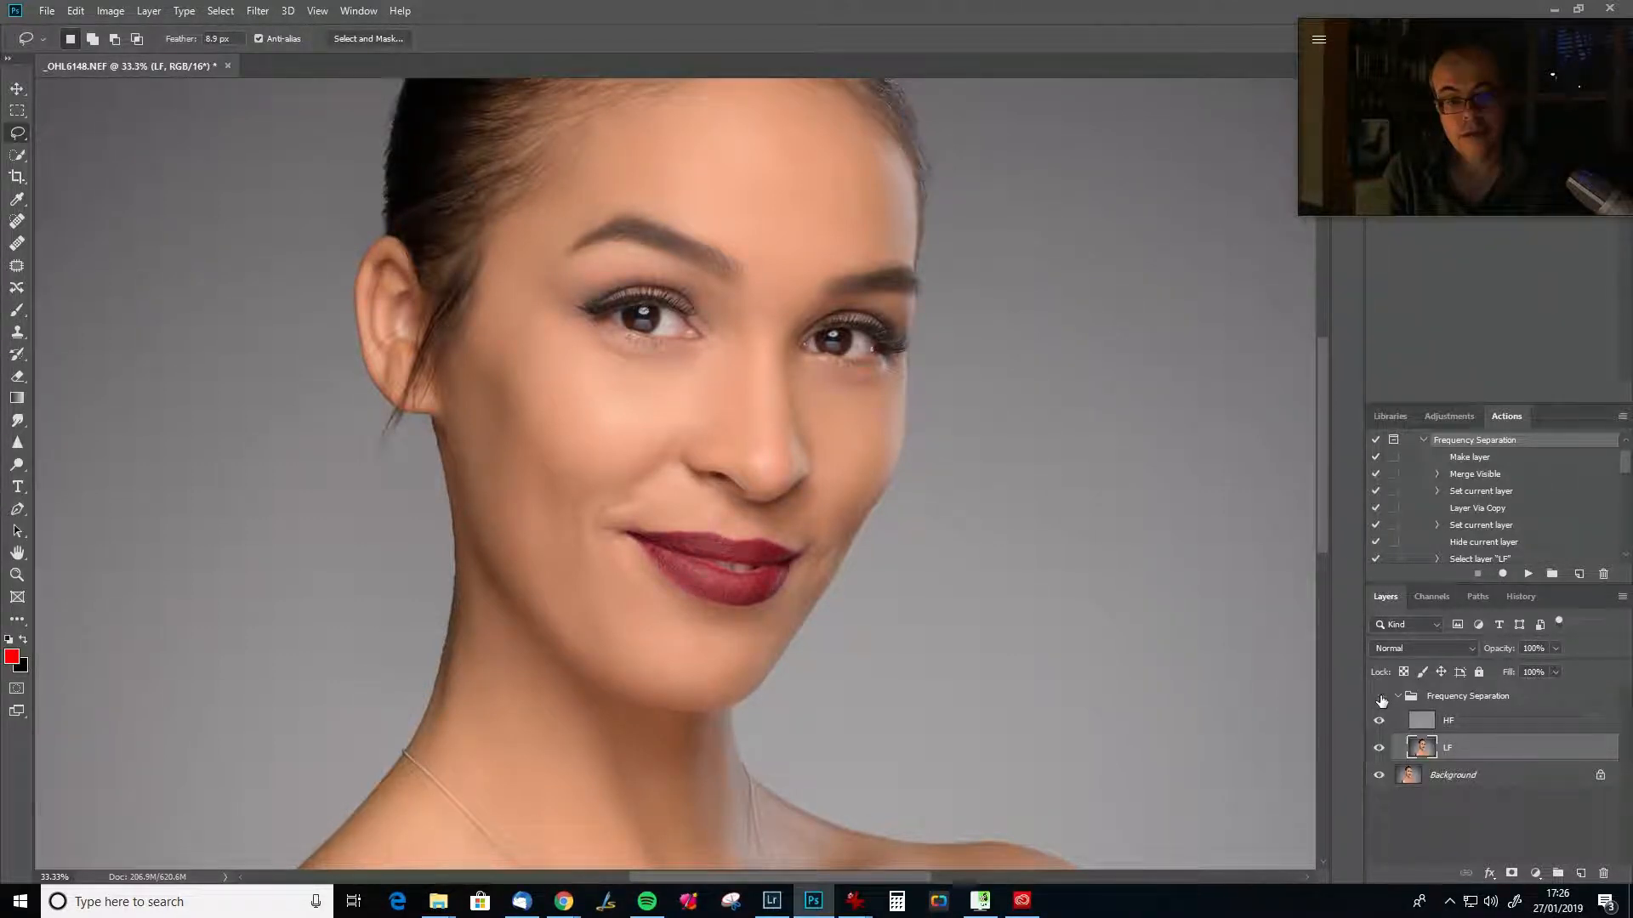
{"action": "left_click", "coordinate": [1379, 698]}
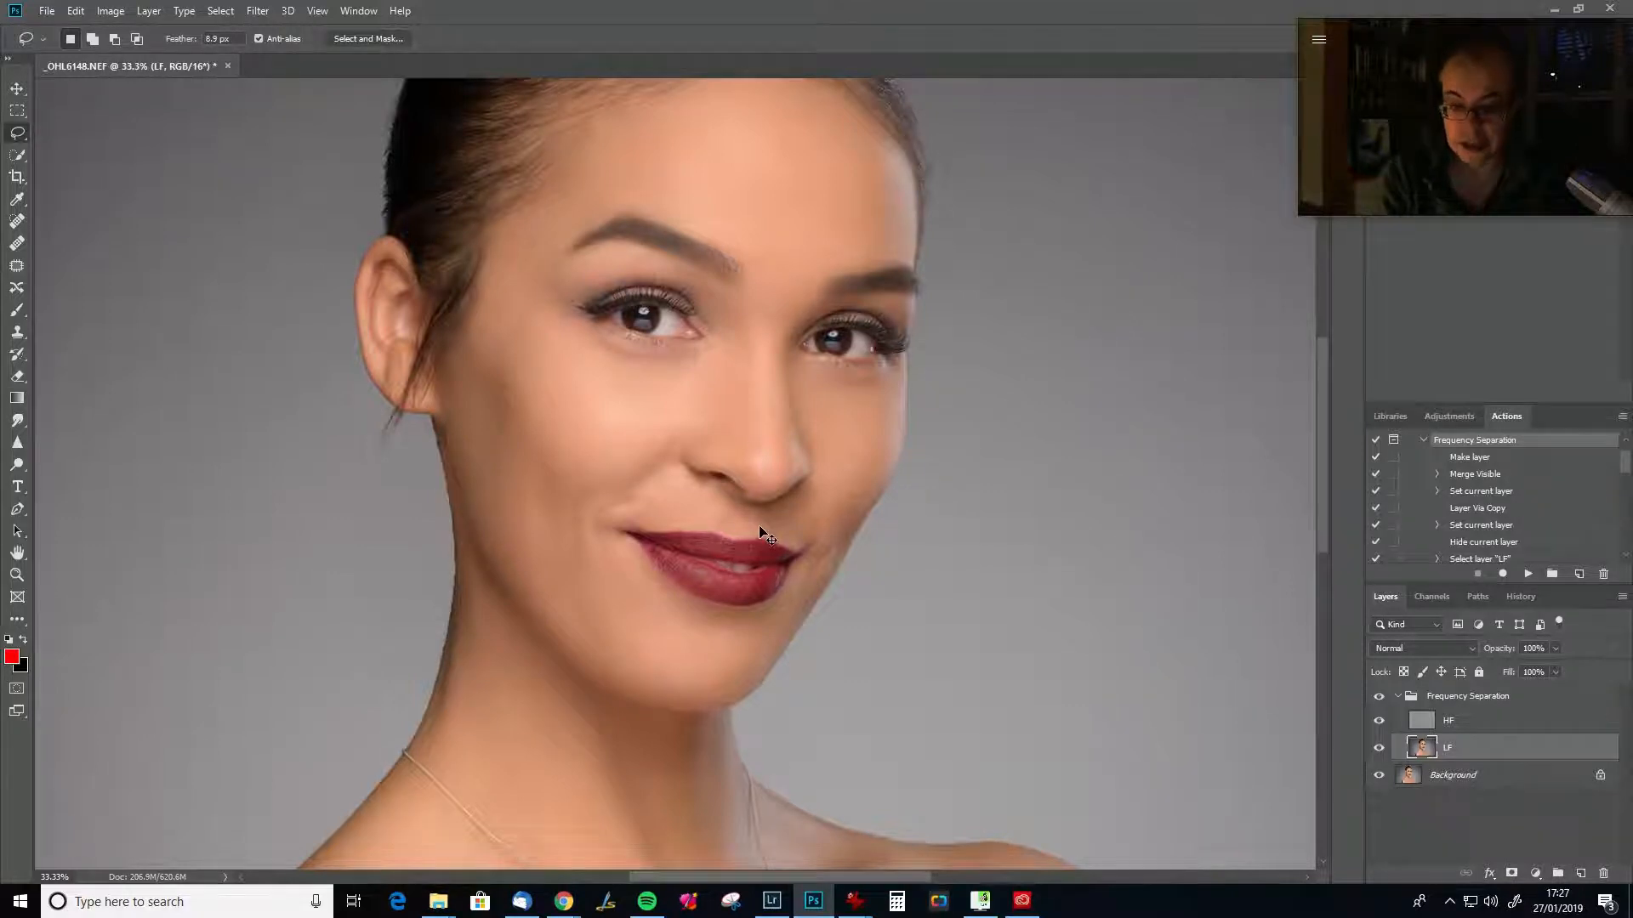
Lasso the highlight area along the nose on the LF layer and clear the selection.
{"action": "key", "text": "ctrl+minus"}
{"action": "key", "text": "ctrl+minus"}
{"action": "key", "text": "ctrl+minus"}
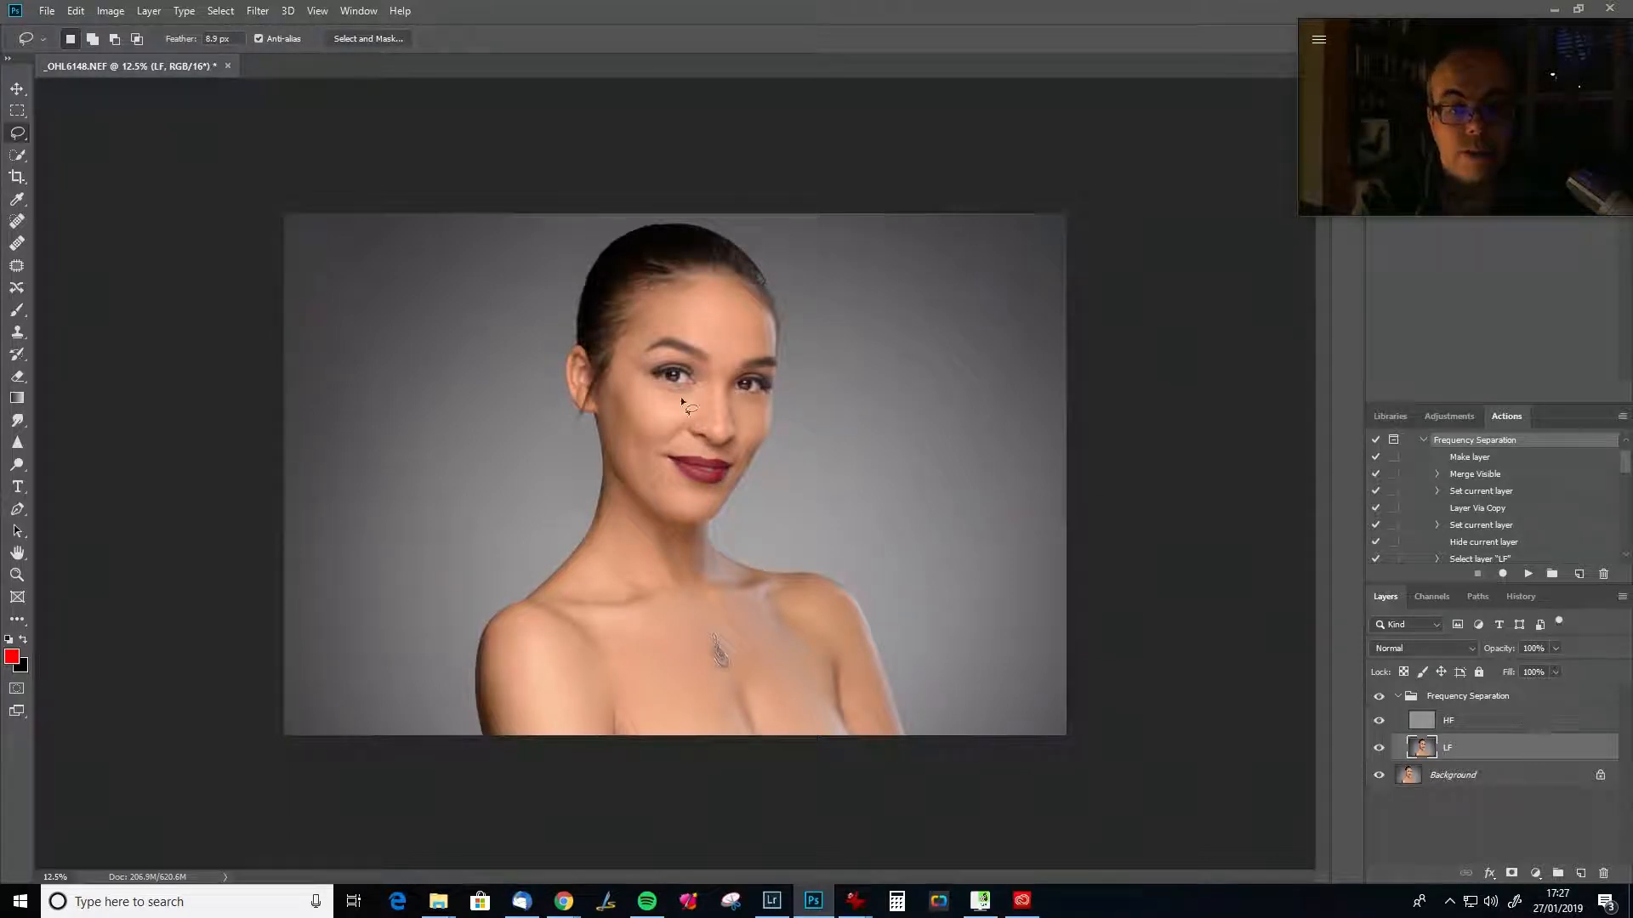
{"action": "left_click_drag", "start_coordinate": [725, 434], "coordinate": [719, 403]}
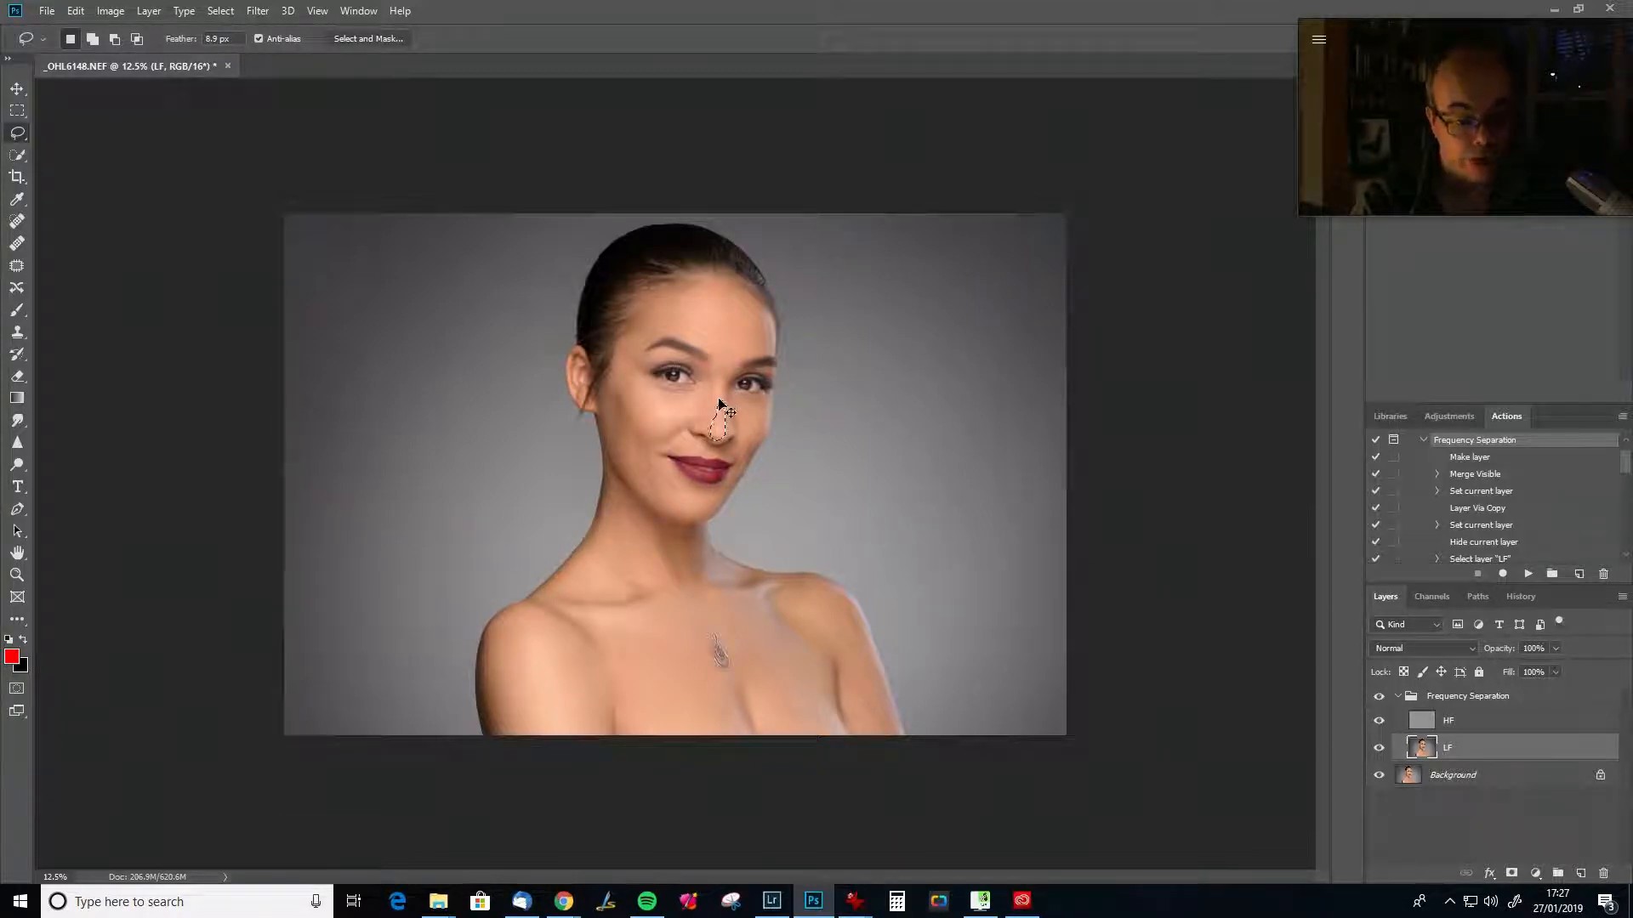
{"action": "key", "text": "ctrl+d"}
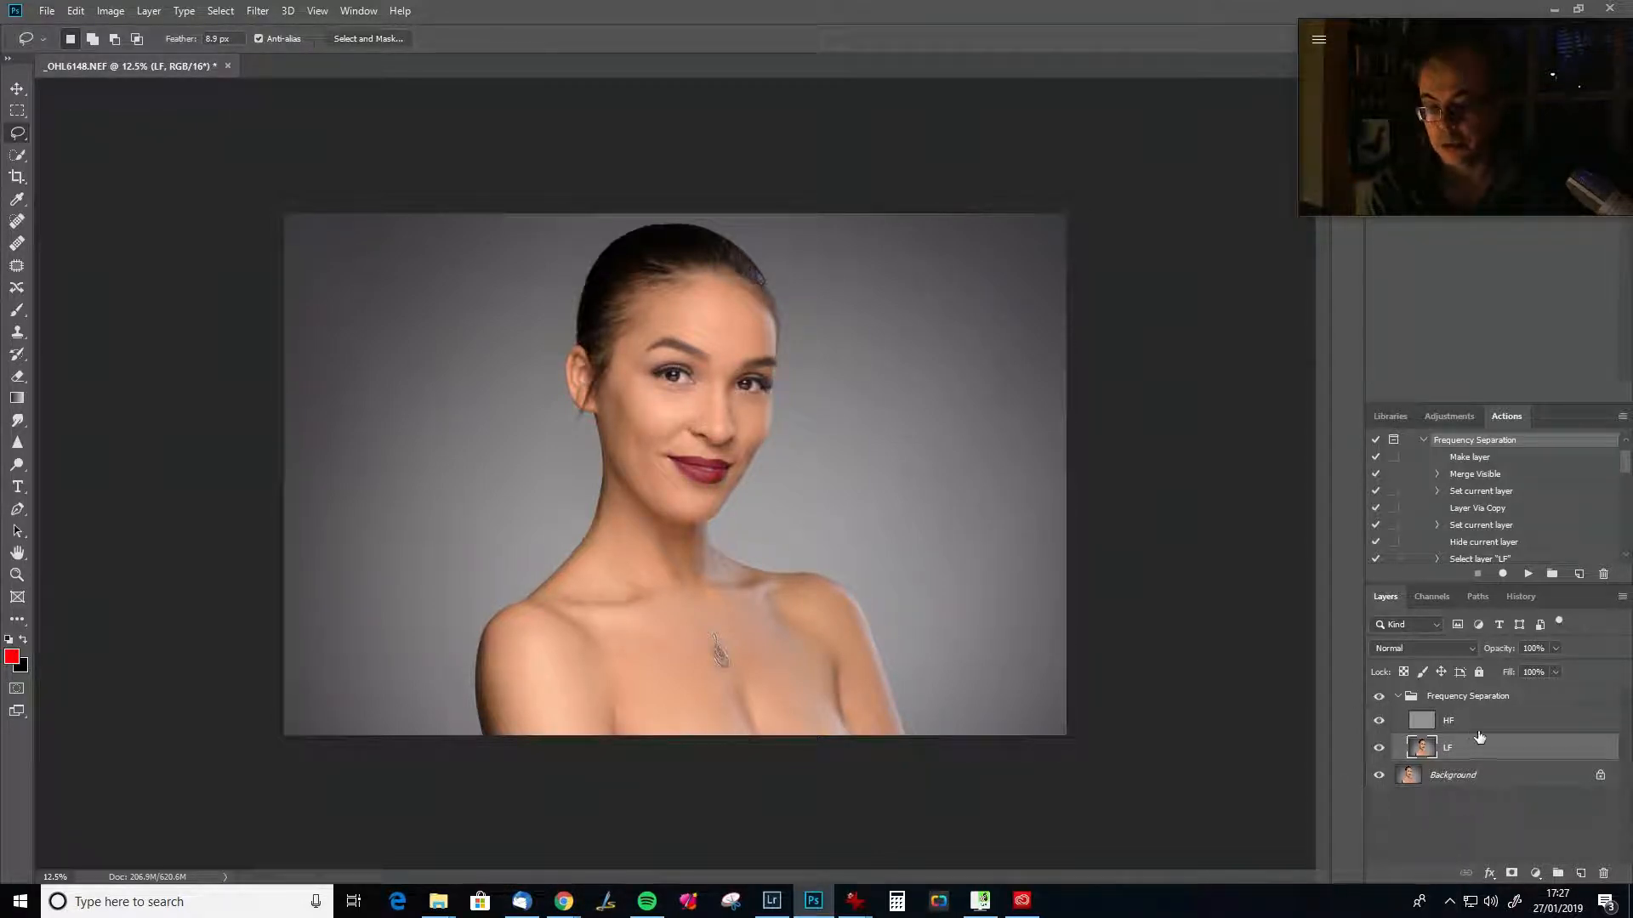
Duplicate the LF layer and switch to the Mixer Brush tool.
{"action": "key", "text": "ctrl"}
{"action": "key", "text": "ctrl+j"}
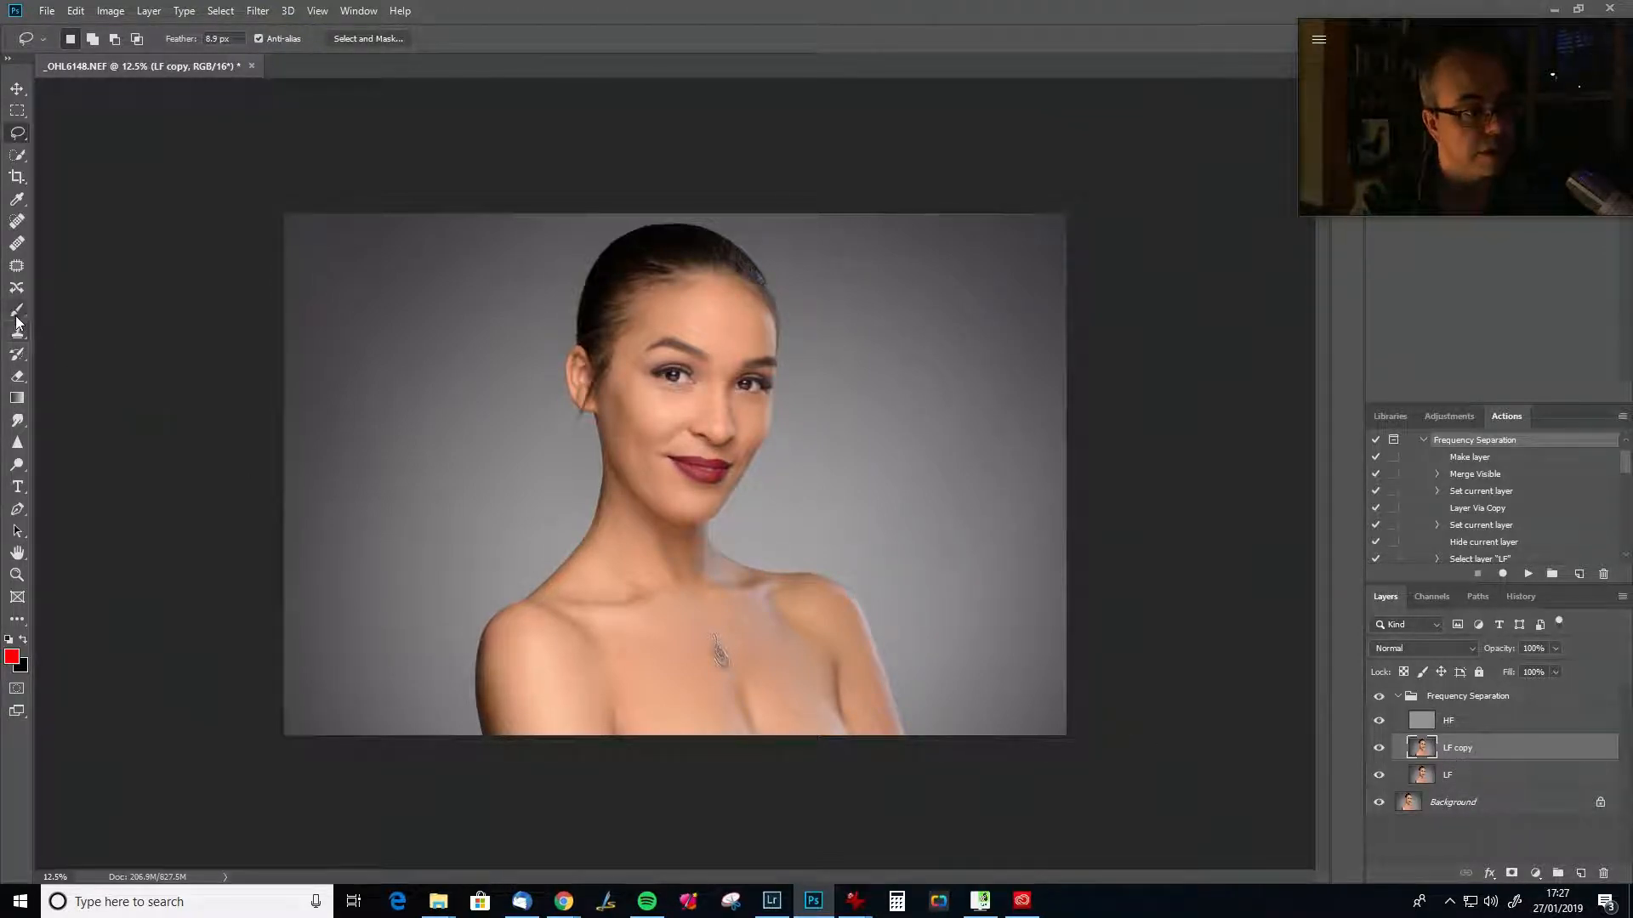
{"action": "mouse_move", "coordinate": [19, 311]}
{"action": "left_mouse_down"}
{"action": "mouse_move", "coordinate": [85, 323]}
{"action": "mouse_move", "coordinate": [102, 344]}
{"action": "left_mouse_up"}
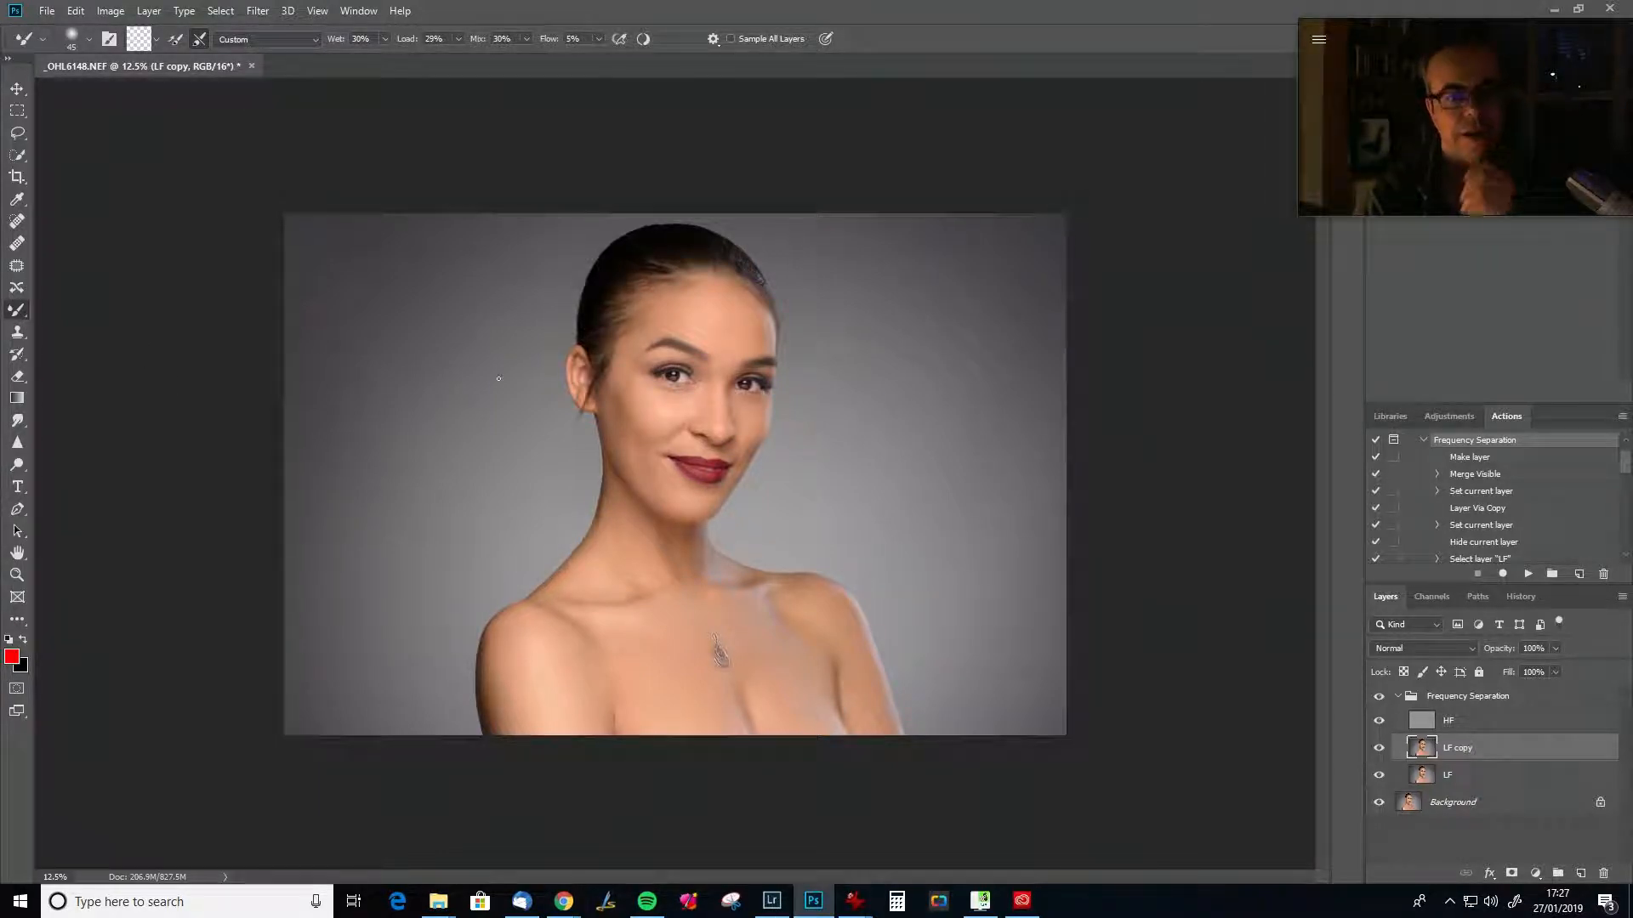
Set the Mixer Brush size to 250 px with the whole portrait in view.
{"action": "key", "text": "ctrl+plus"}
{"action": "key", "text": "ctrl+plus"}
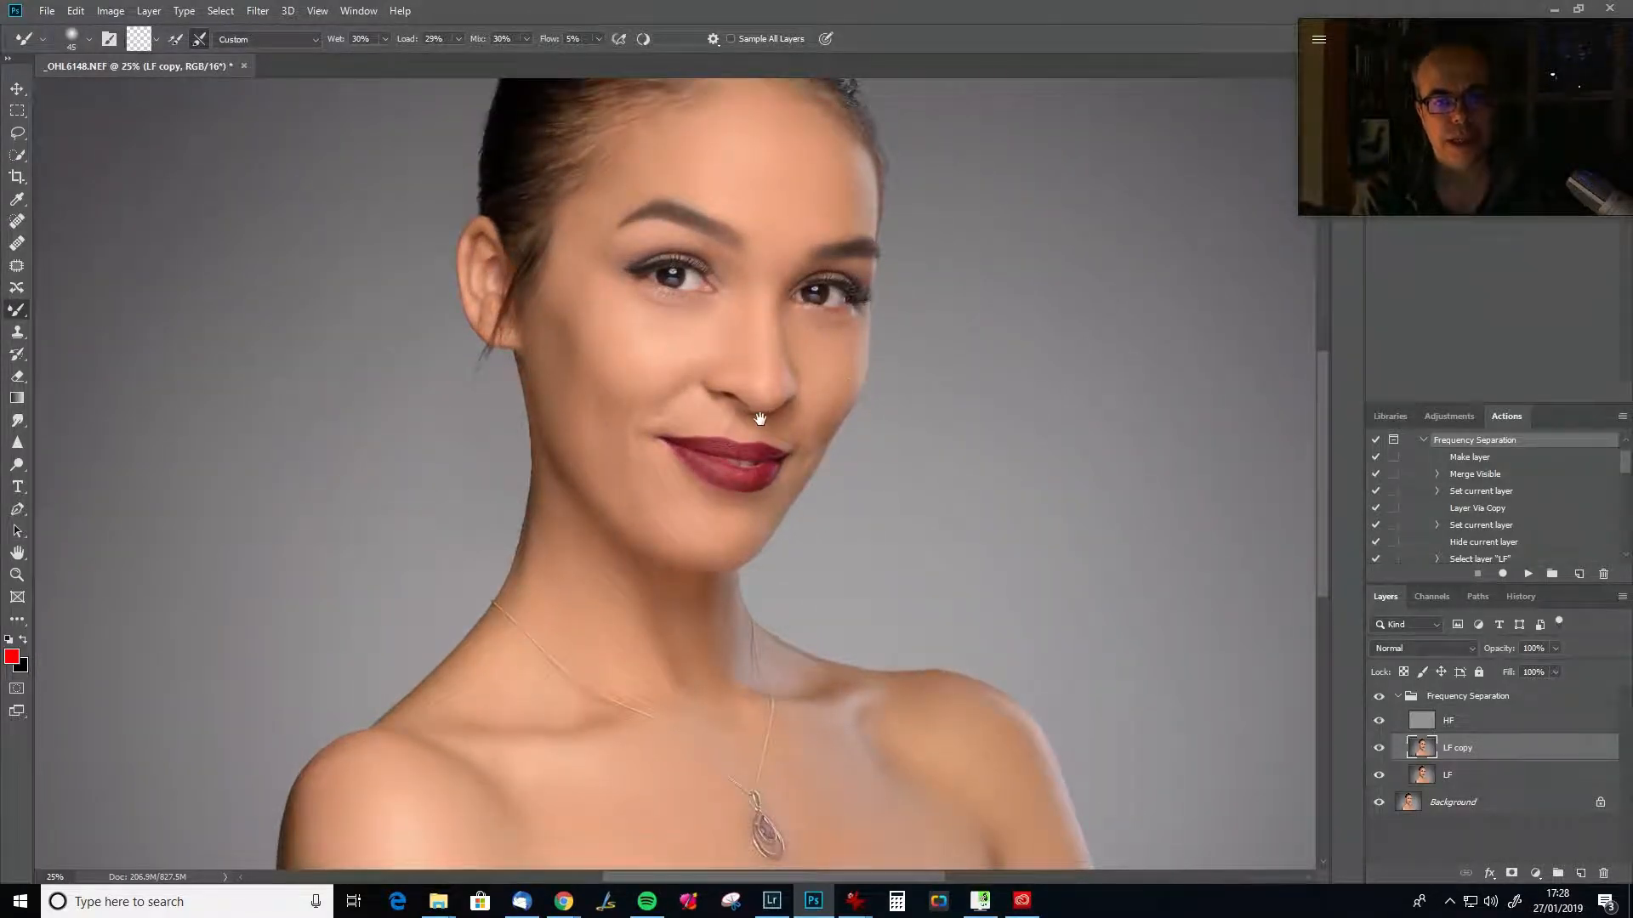
{"action": "scroll", "coordinate": [820, 354], "scroll_direction": "up", "scroll_amount": 3}
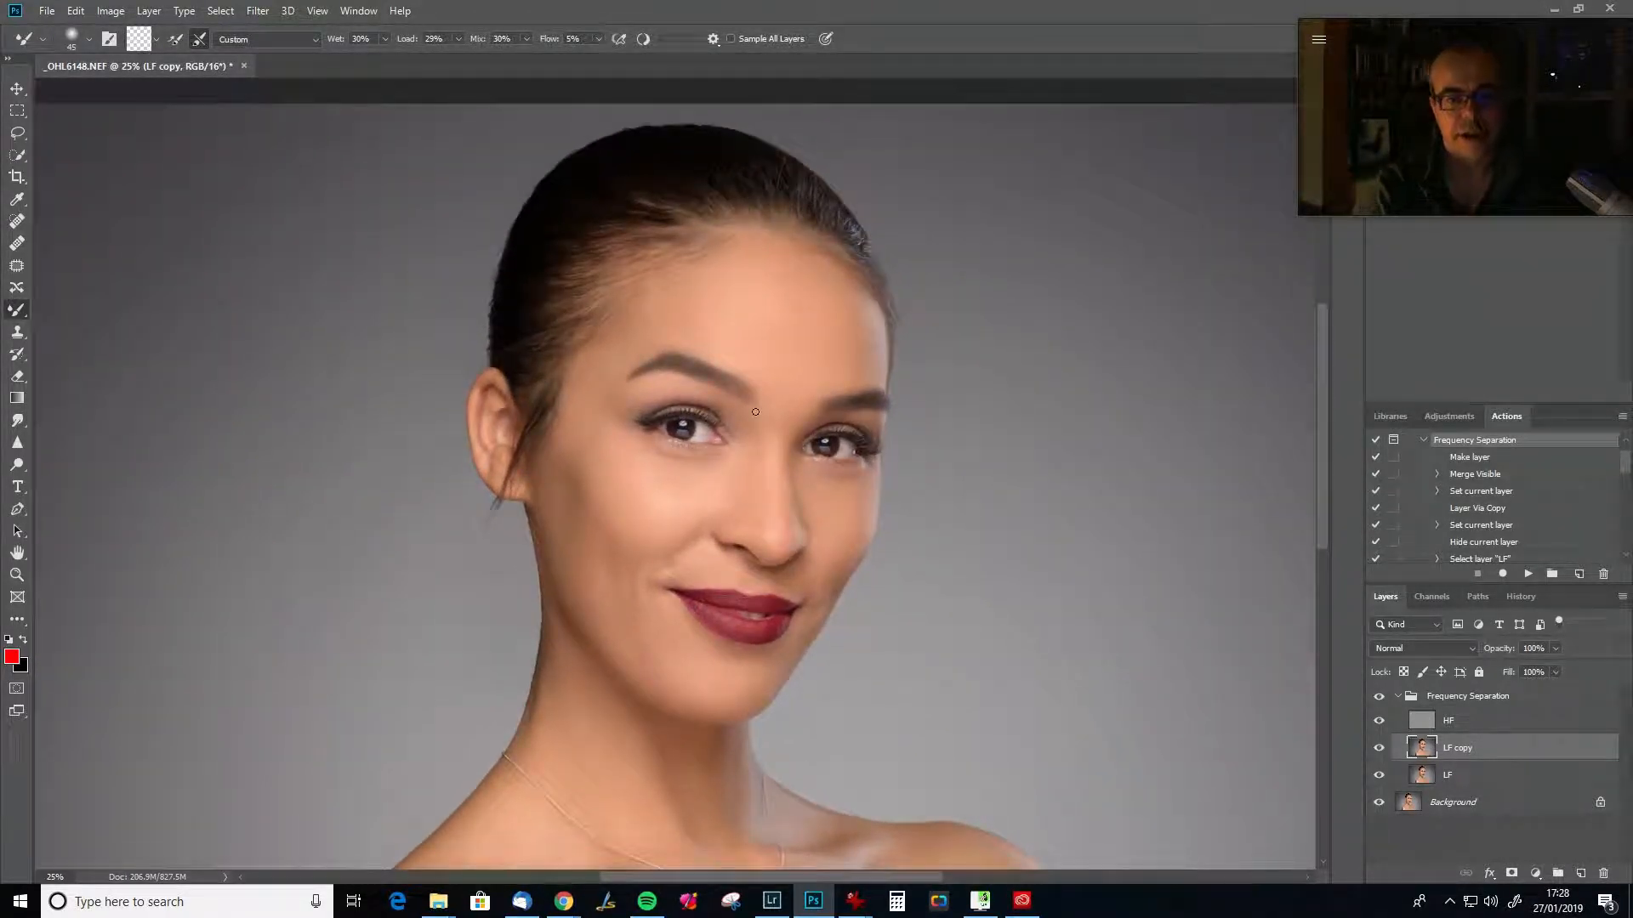
{"action": "key", "text": "ctrl+minus"}
{"action": "key", "text": "ctrl+minus"}
{"action": "key", "text": "ctrl+minus"}
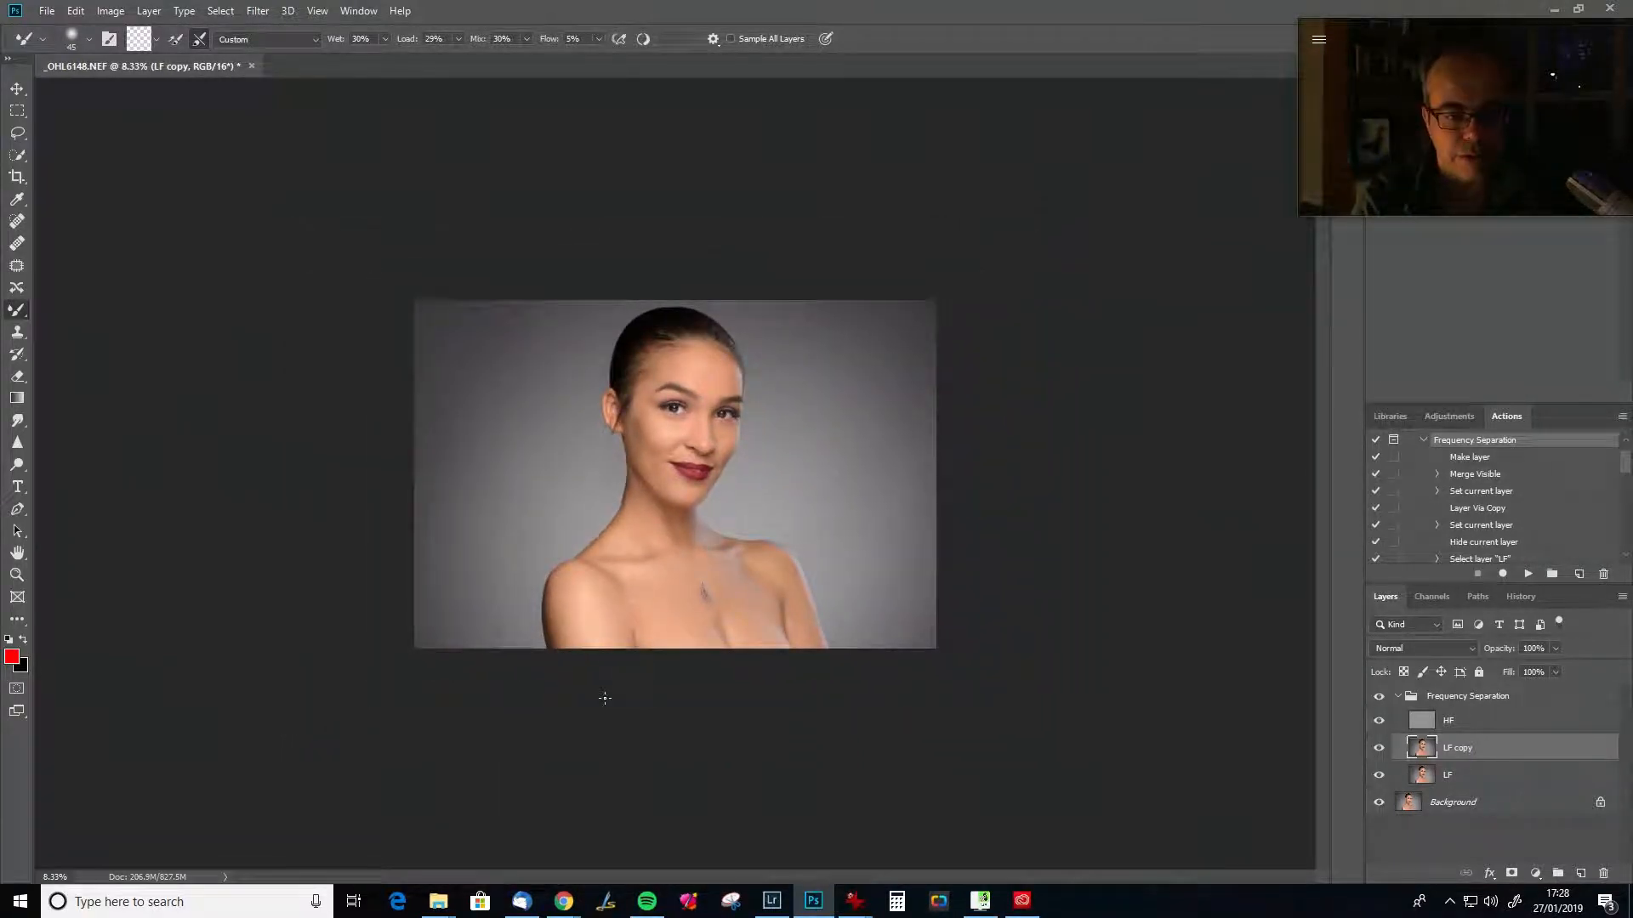
{"action": "key", "text": "bracketright"}
{"action": "key", "text": "bracketright"}
{"action": "key", "text": "bracketright"}
{"action": "key", "text": "bracketright"}
{"action": "key", "text": "bracketright"}
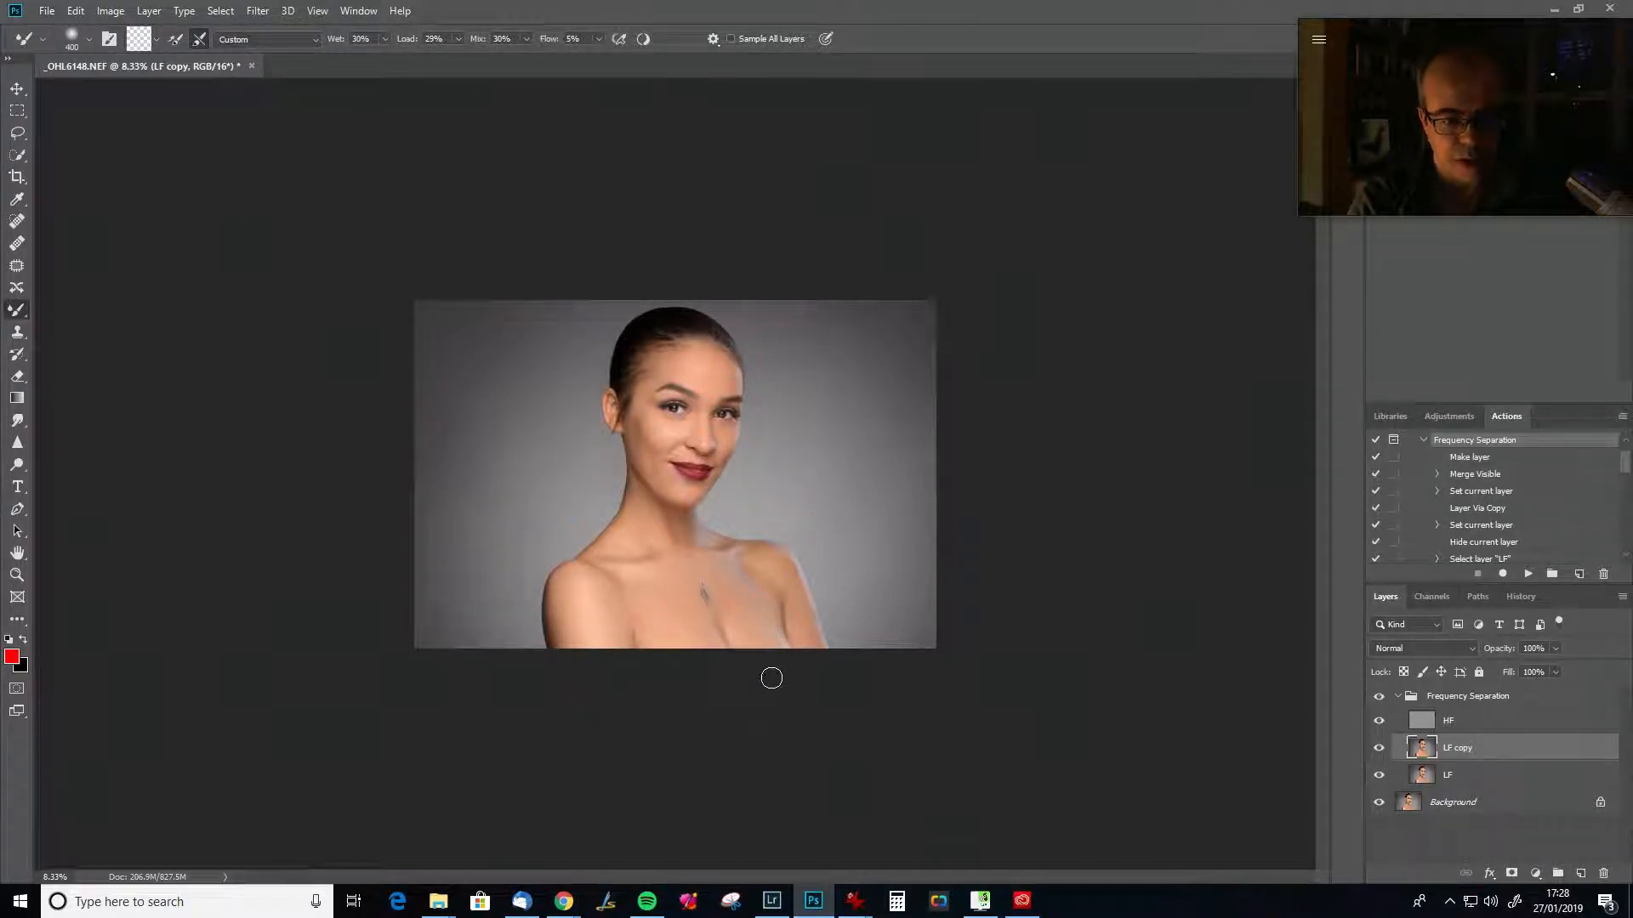
{"action": "key", "text": "bracketleft"}
{"action": "key", "text": "bracketleft"}
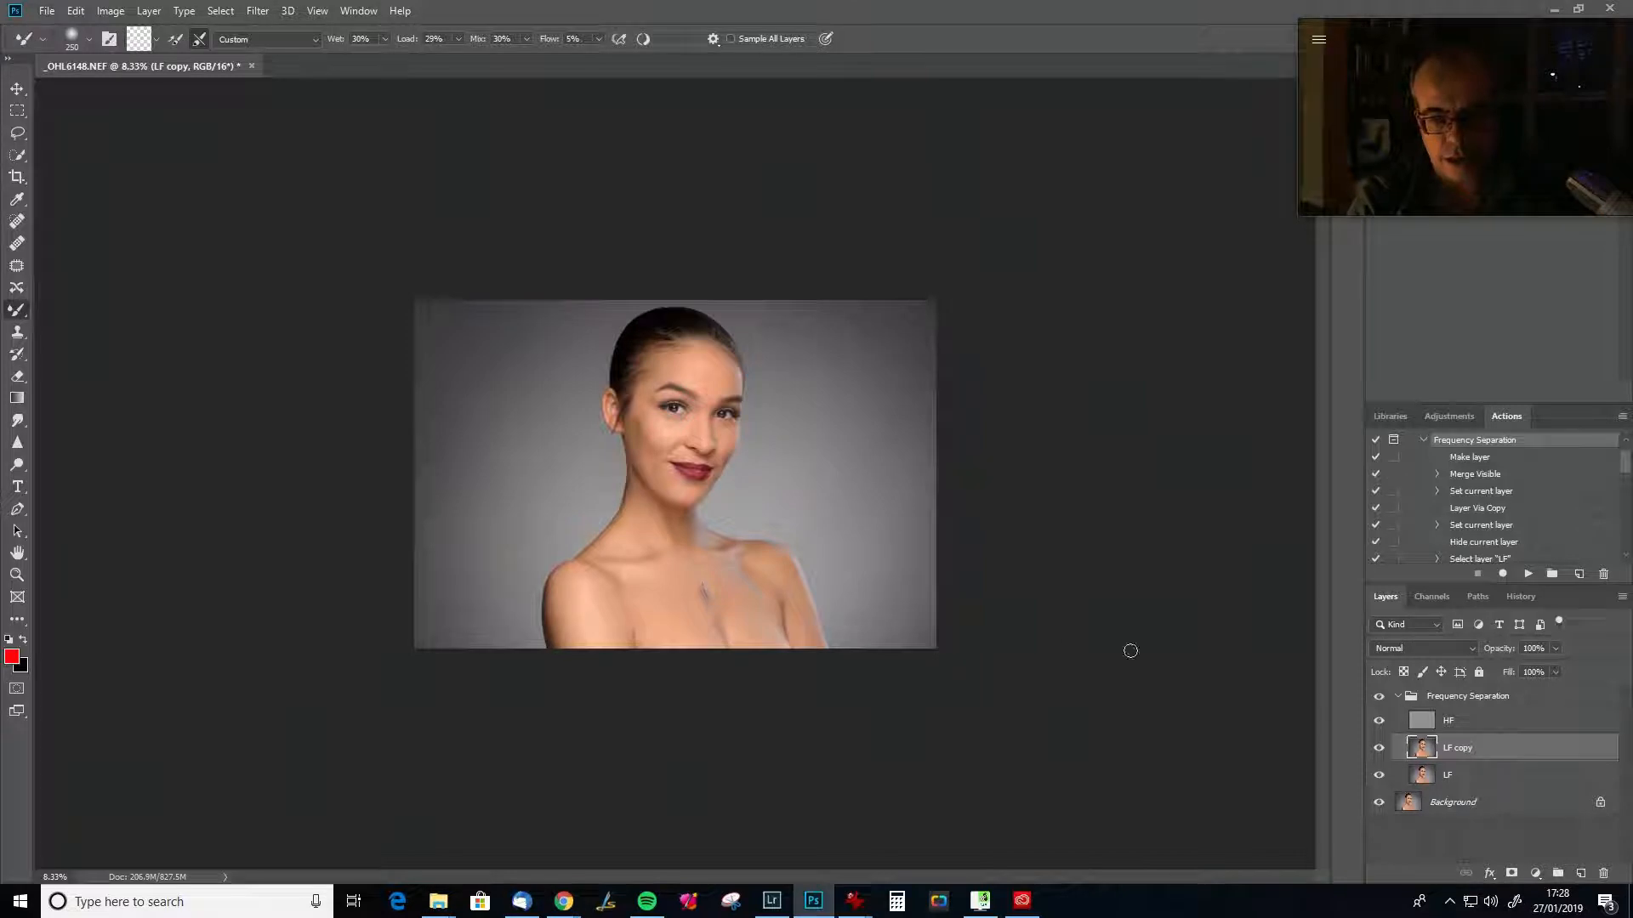
Hide and show the LF copy layer repeatedly to compare the skin with and without it.
{"action": "left_click", "coordinate": [1379, 749]}
{"action": "left_click", "coordinate": [1378, 749]}
{"action": "left_click", "coordinate": [1378, 749]}
{"action": "left_click", "coordinate": [1378, 749]}
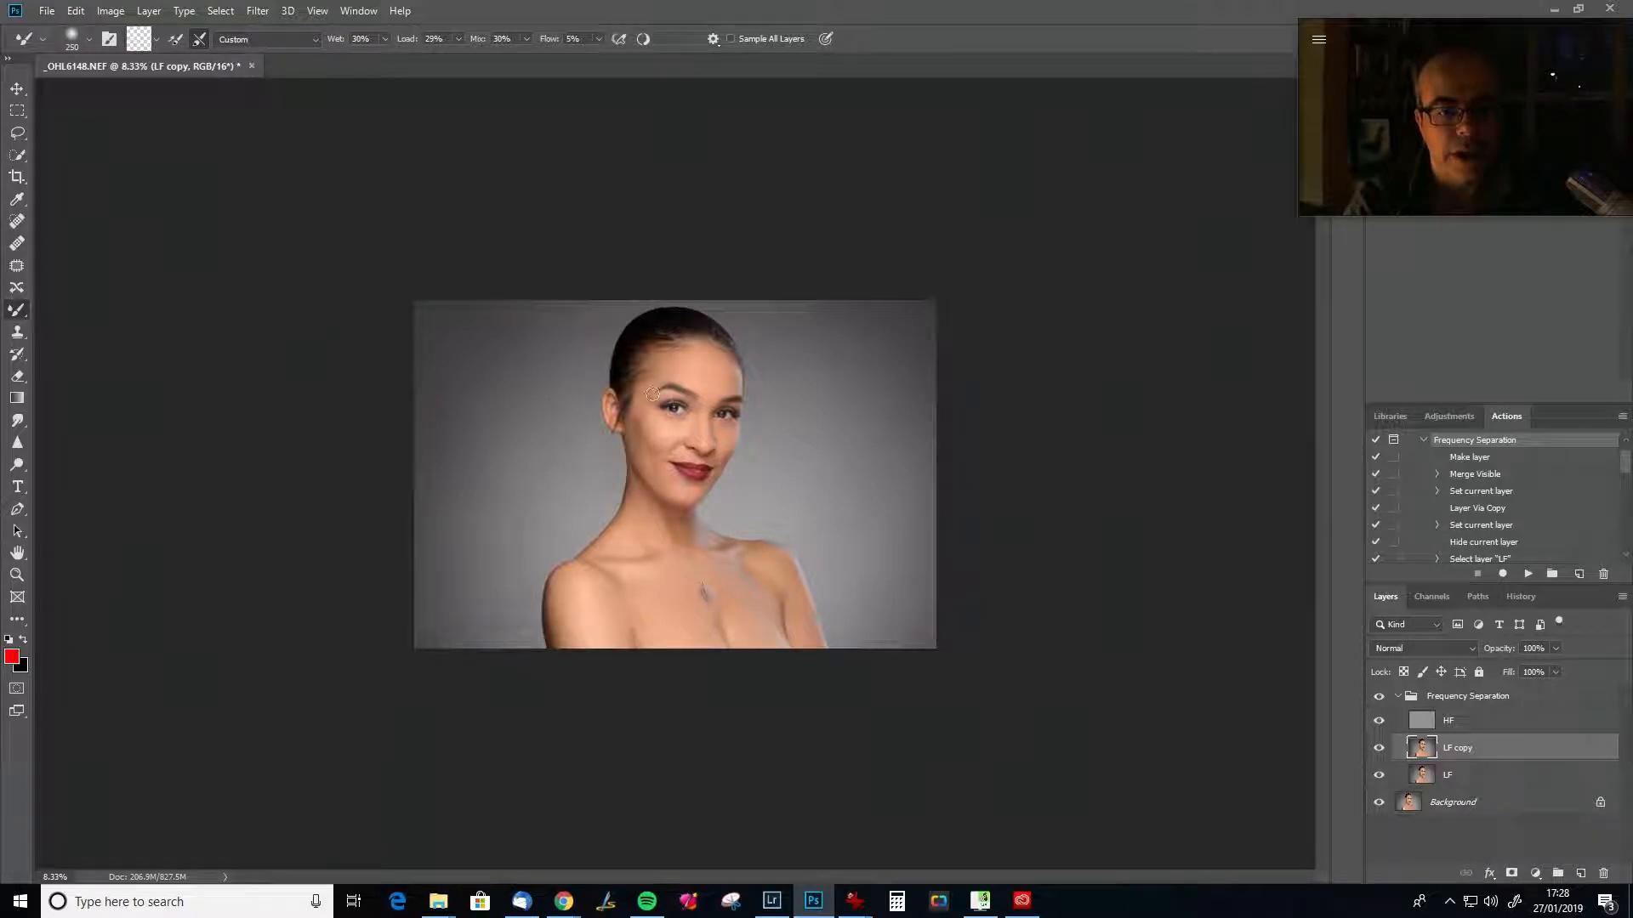
{"action": "left_click", "coordinate": [1379, 748]}
{"action": "left_click", "coordinate": [1378, 749]}
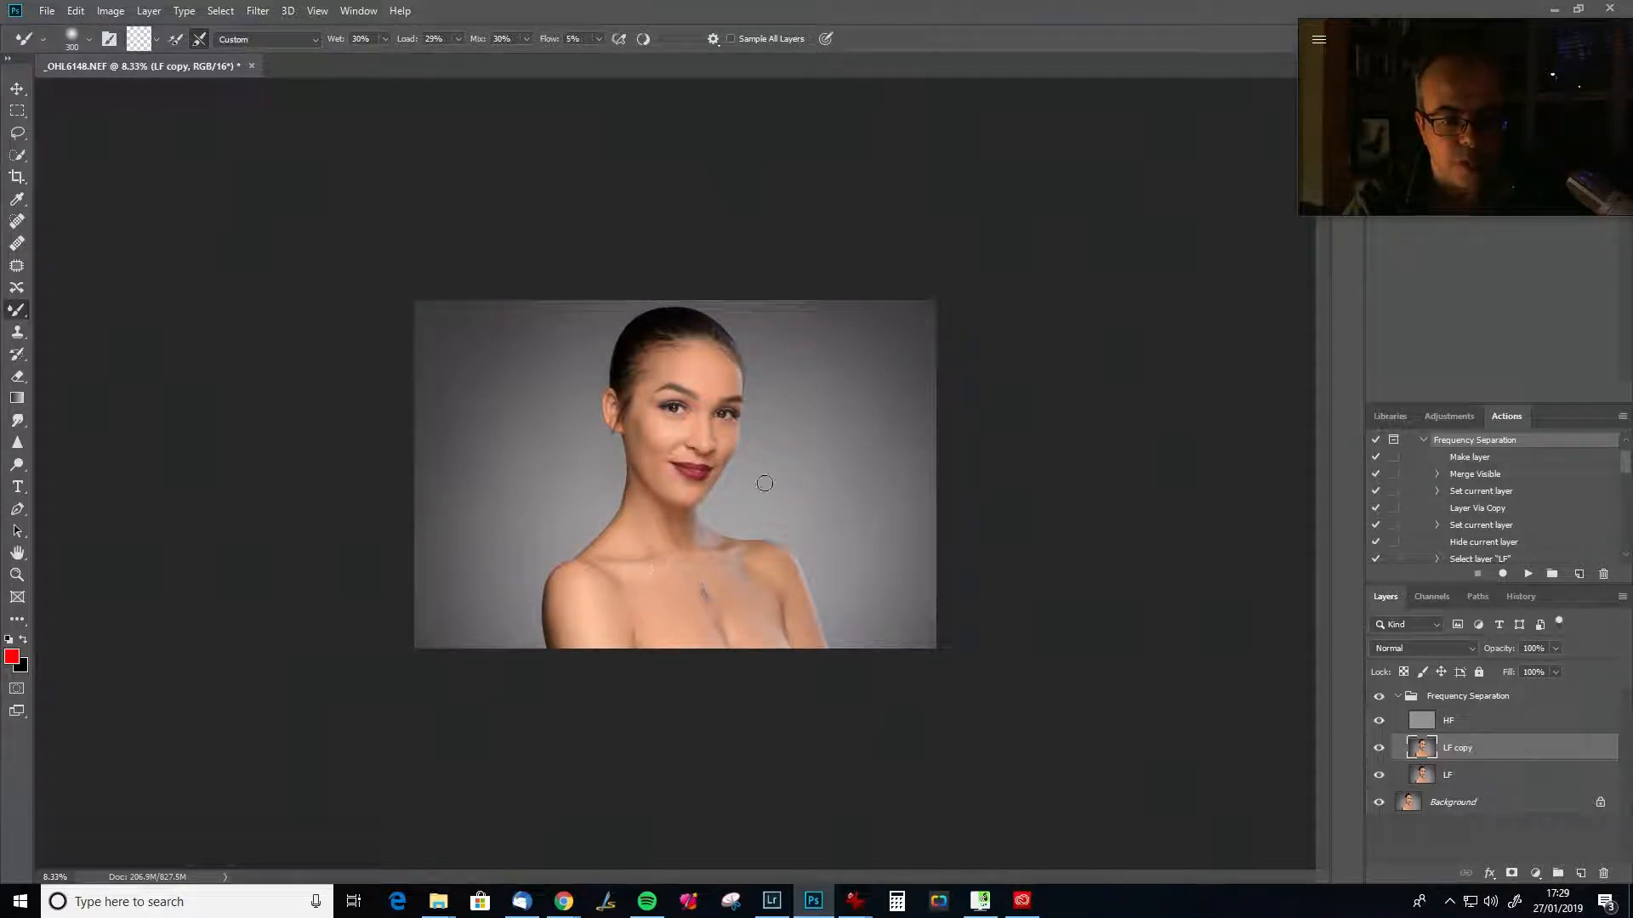
Reduce the Mixer Brush to 200 px and recheck the skin with the LF copy layer off and on.
{"action": "key", "text": "bracketleft"}
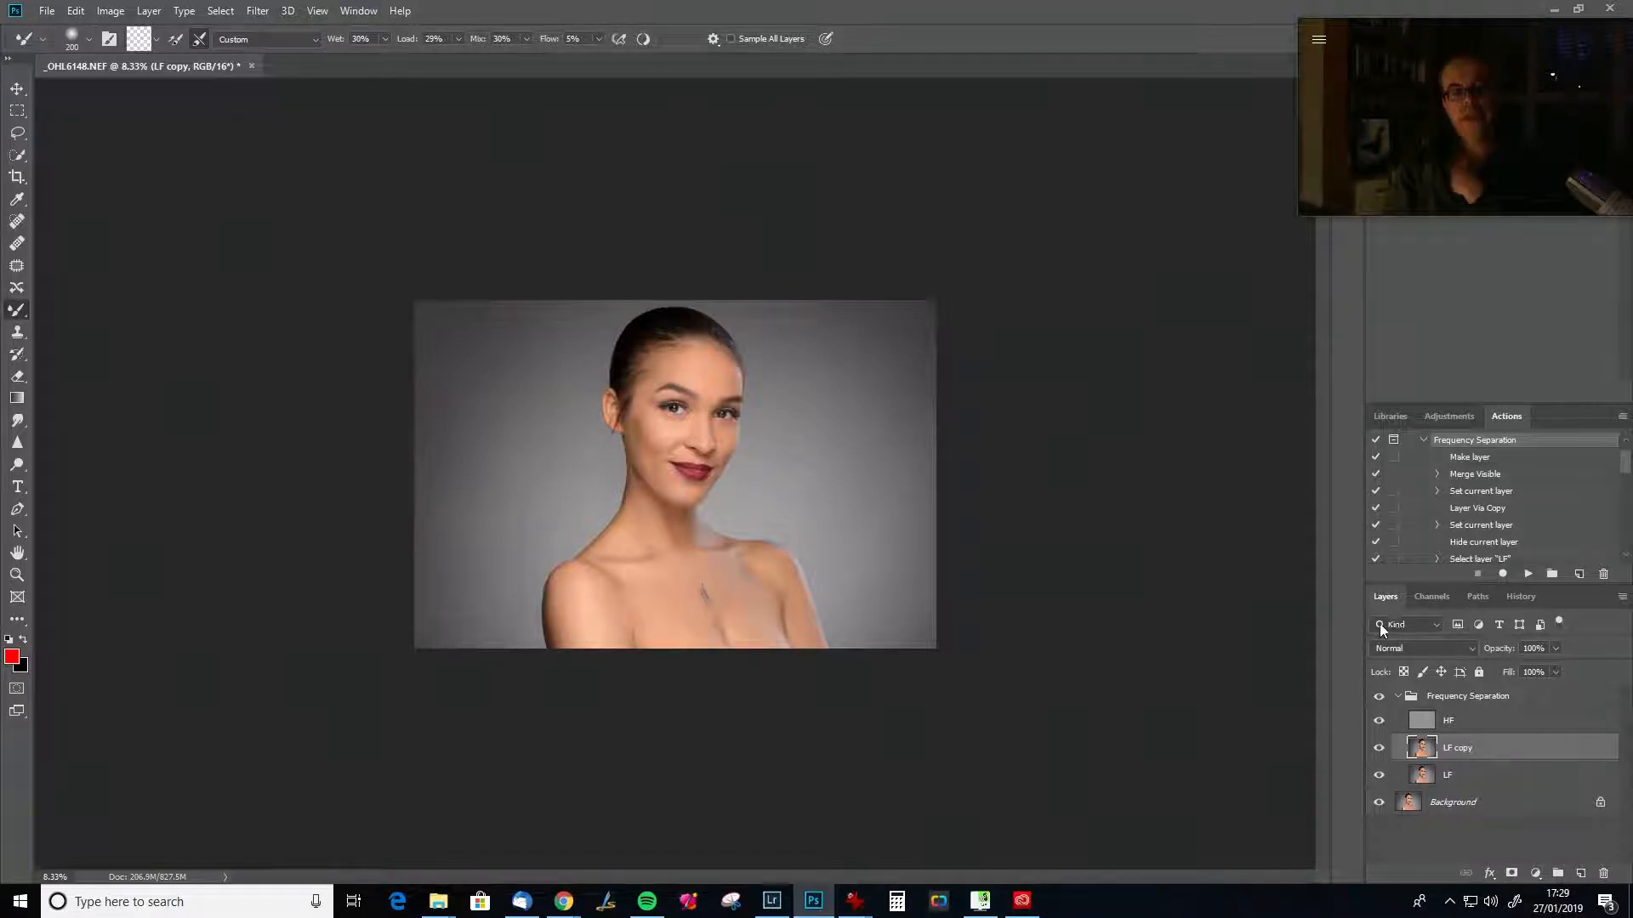
{"action": "left_click", "coordinate": [1378, 749]}
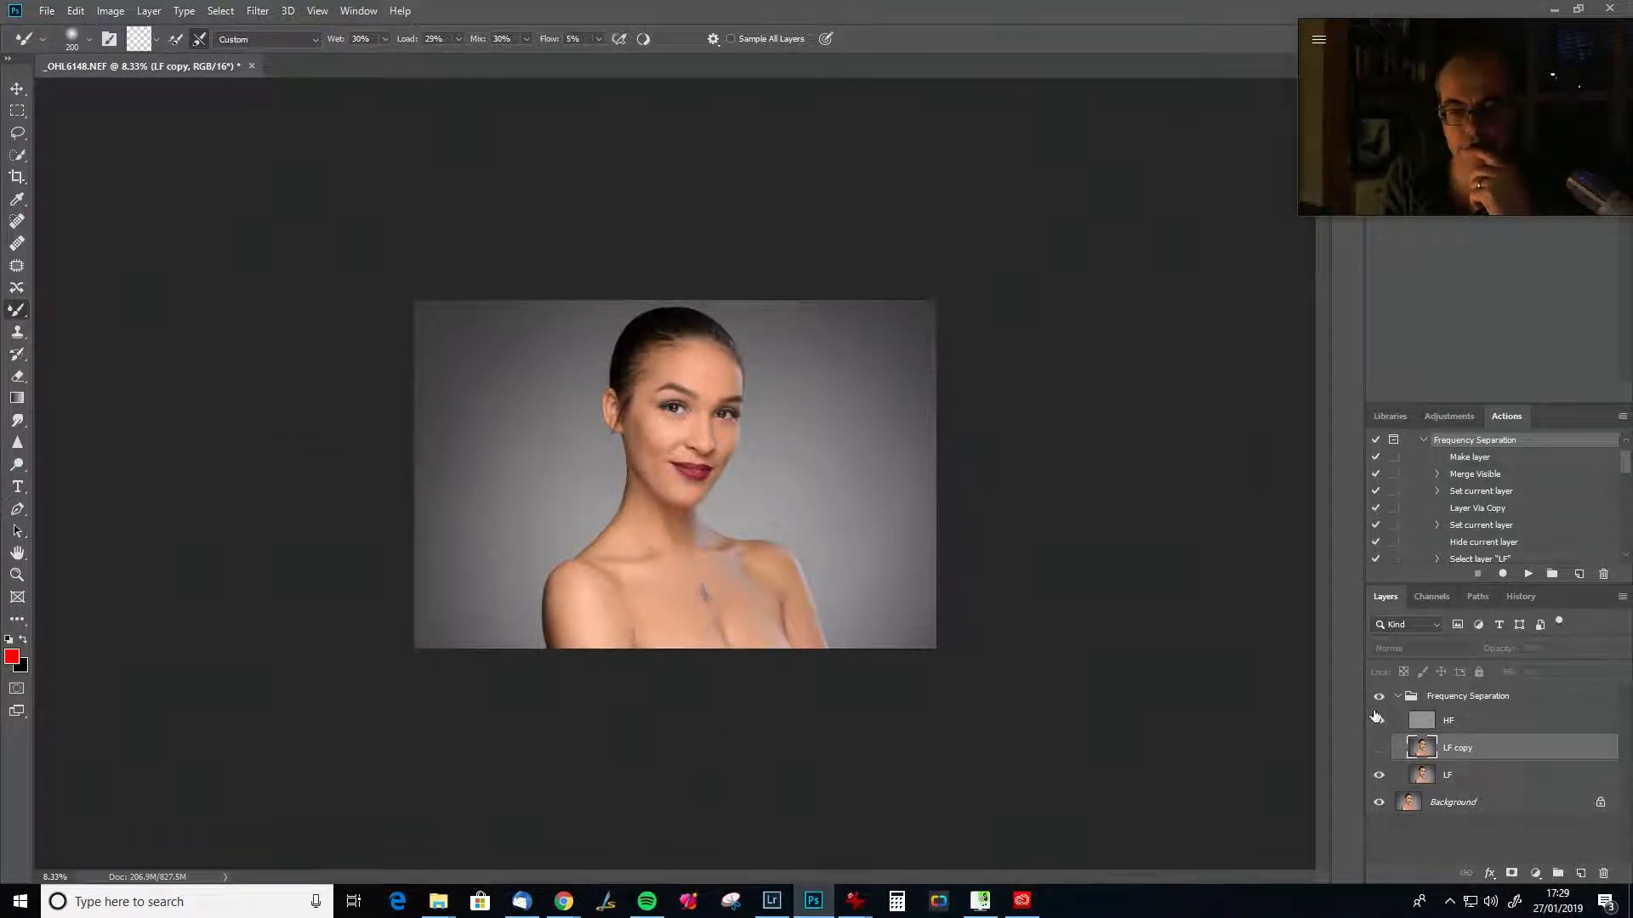
{"action": "left_click", "coordinate": [1378, 748]}
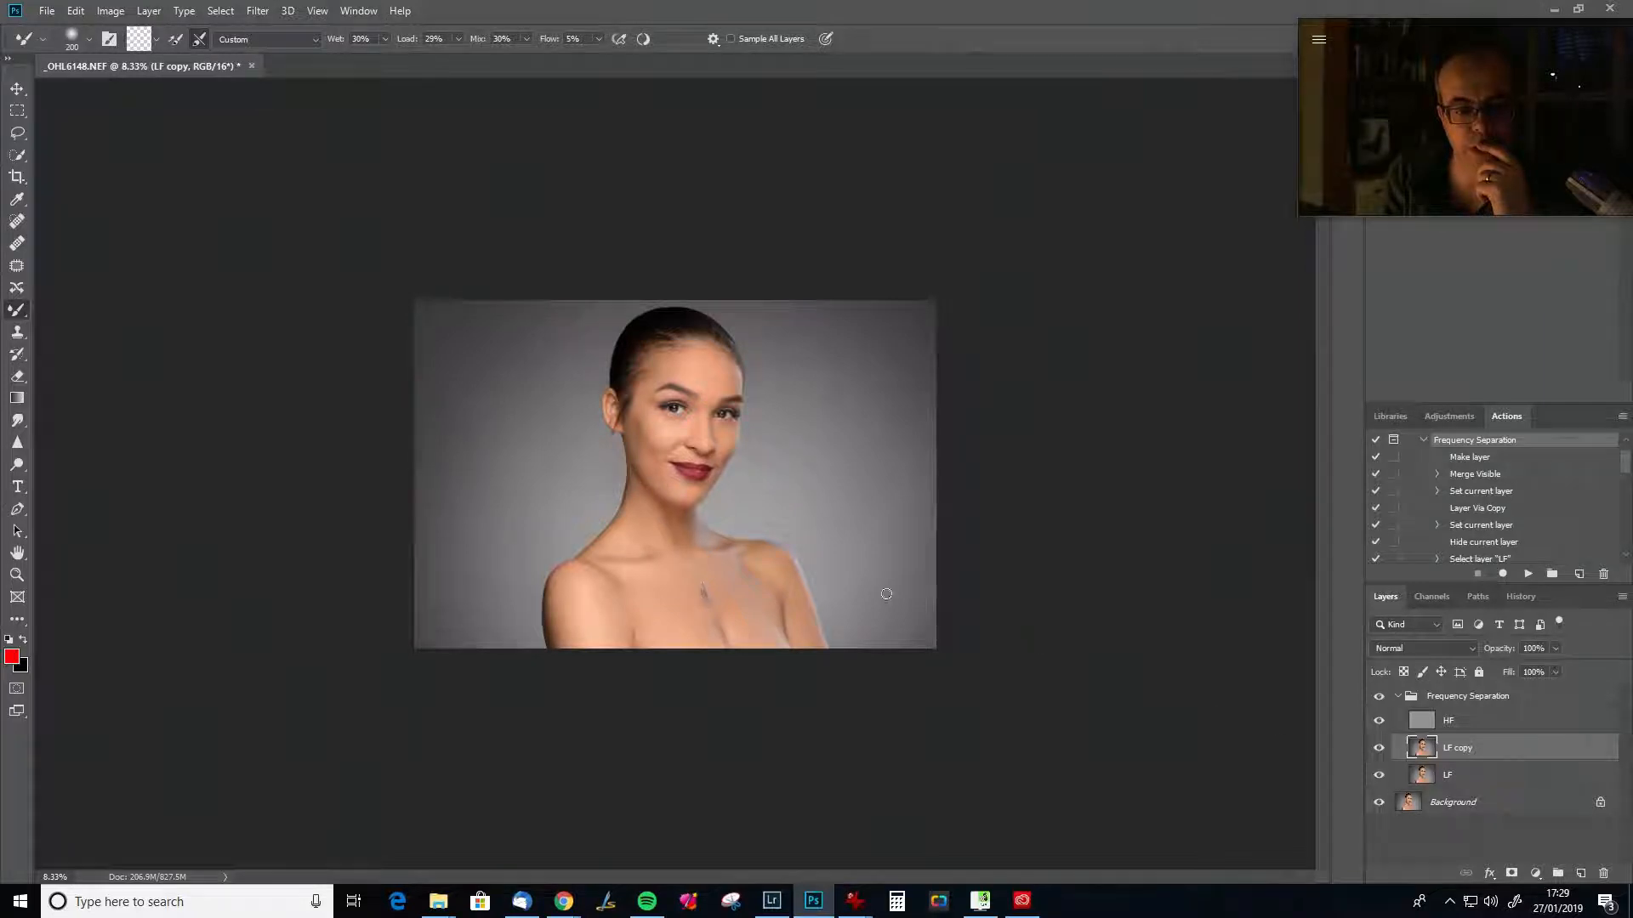
{"action": "left_click", "coordinate": [1378, 748]}
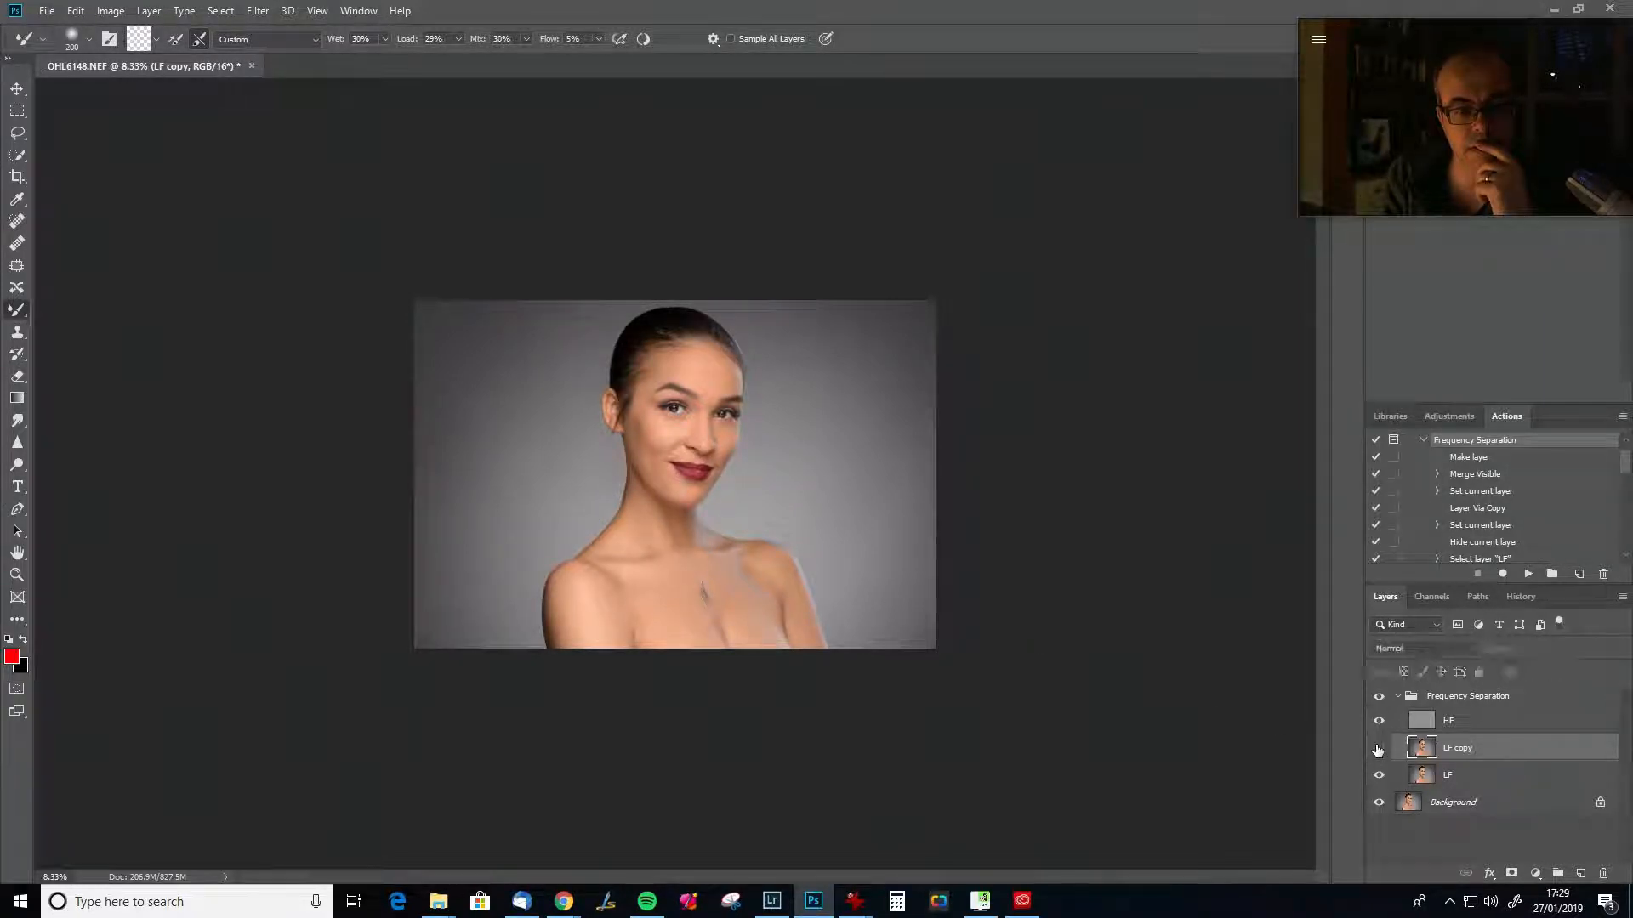
{"action": "left_click", "coordinate": [1378, 748]}
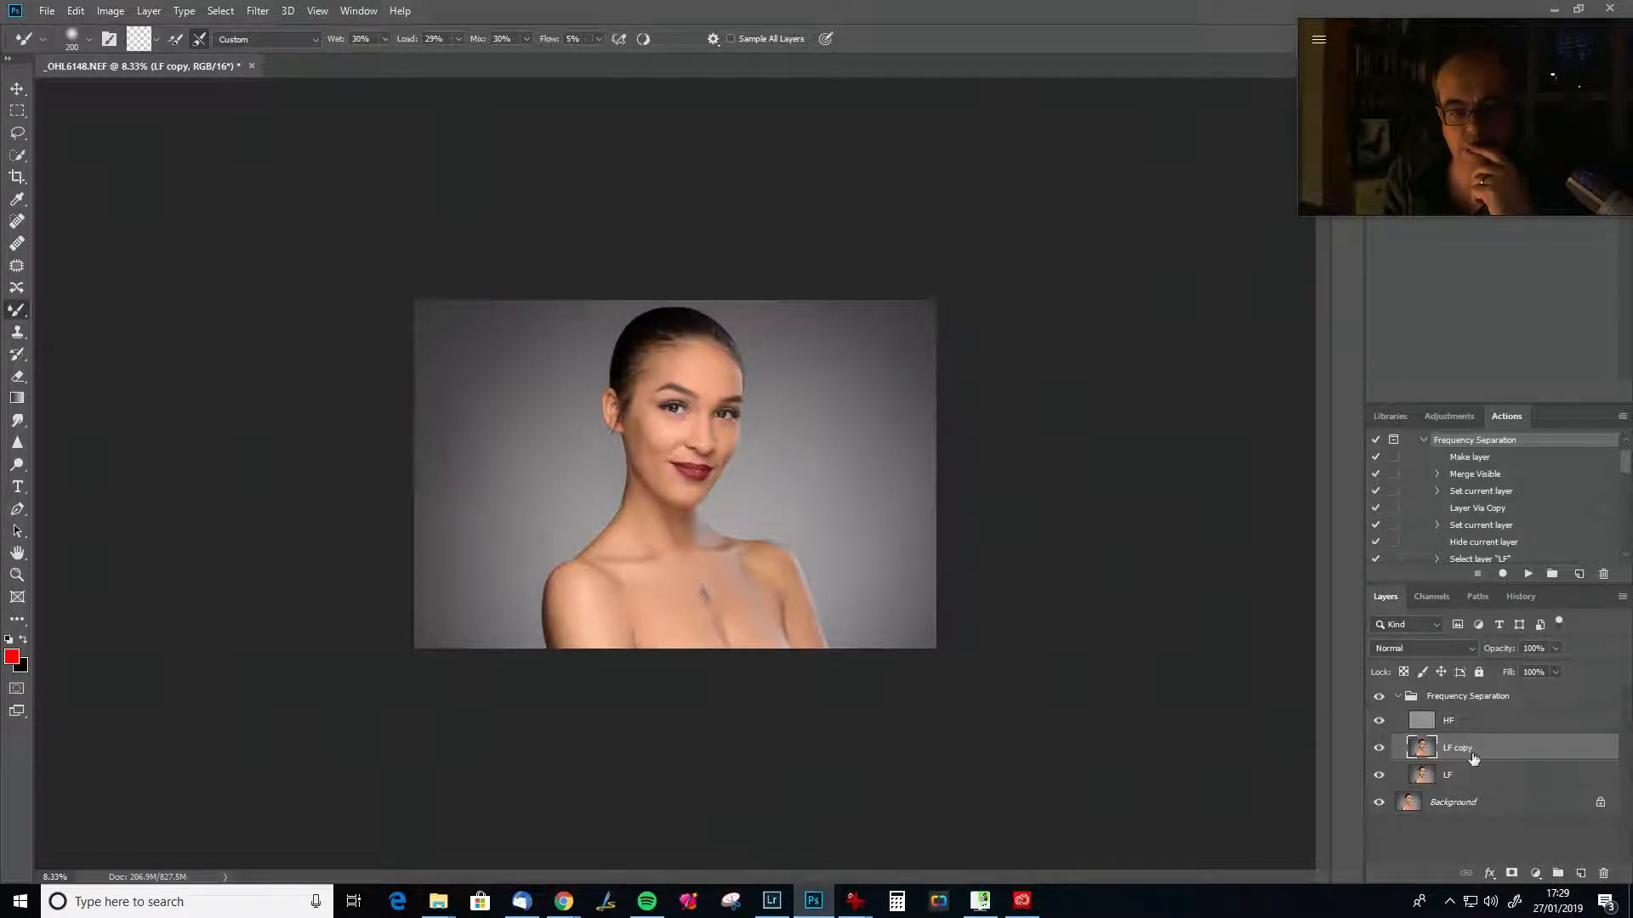
Add a layer mask to the LF copy layer and switch to the regular Brush tool.
{"action": "left_click", "coordinate": [1512, 873]}
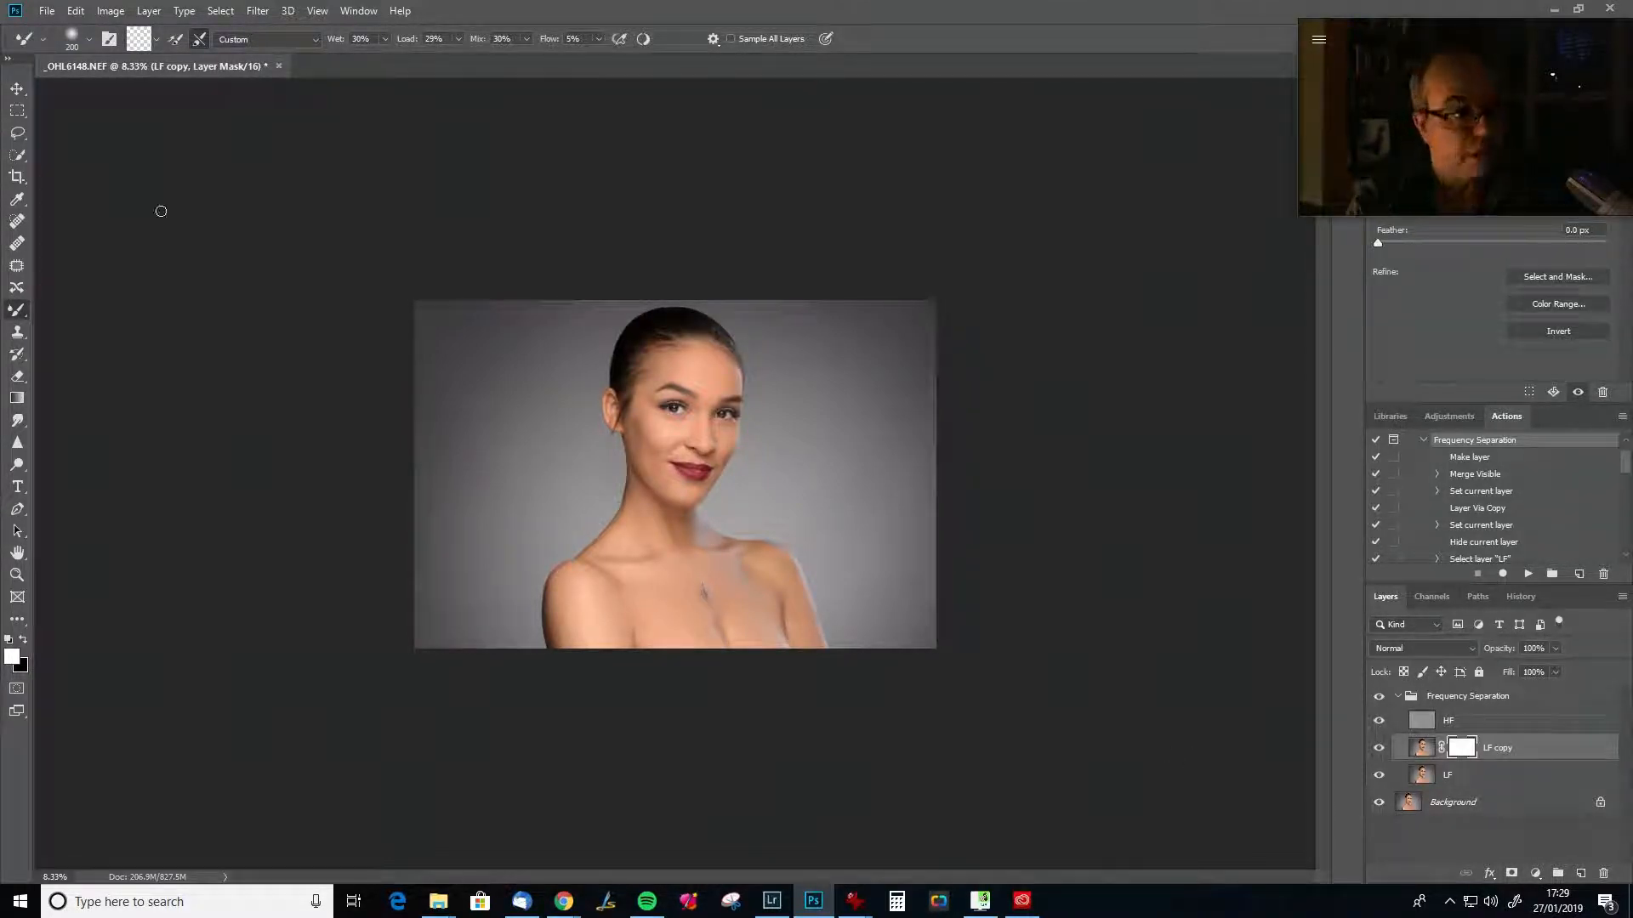
{"action": "right_click", "coordinate": [23, 312]}
{"action": "left_click", "coordinate": [85, 307]}
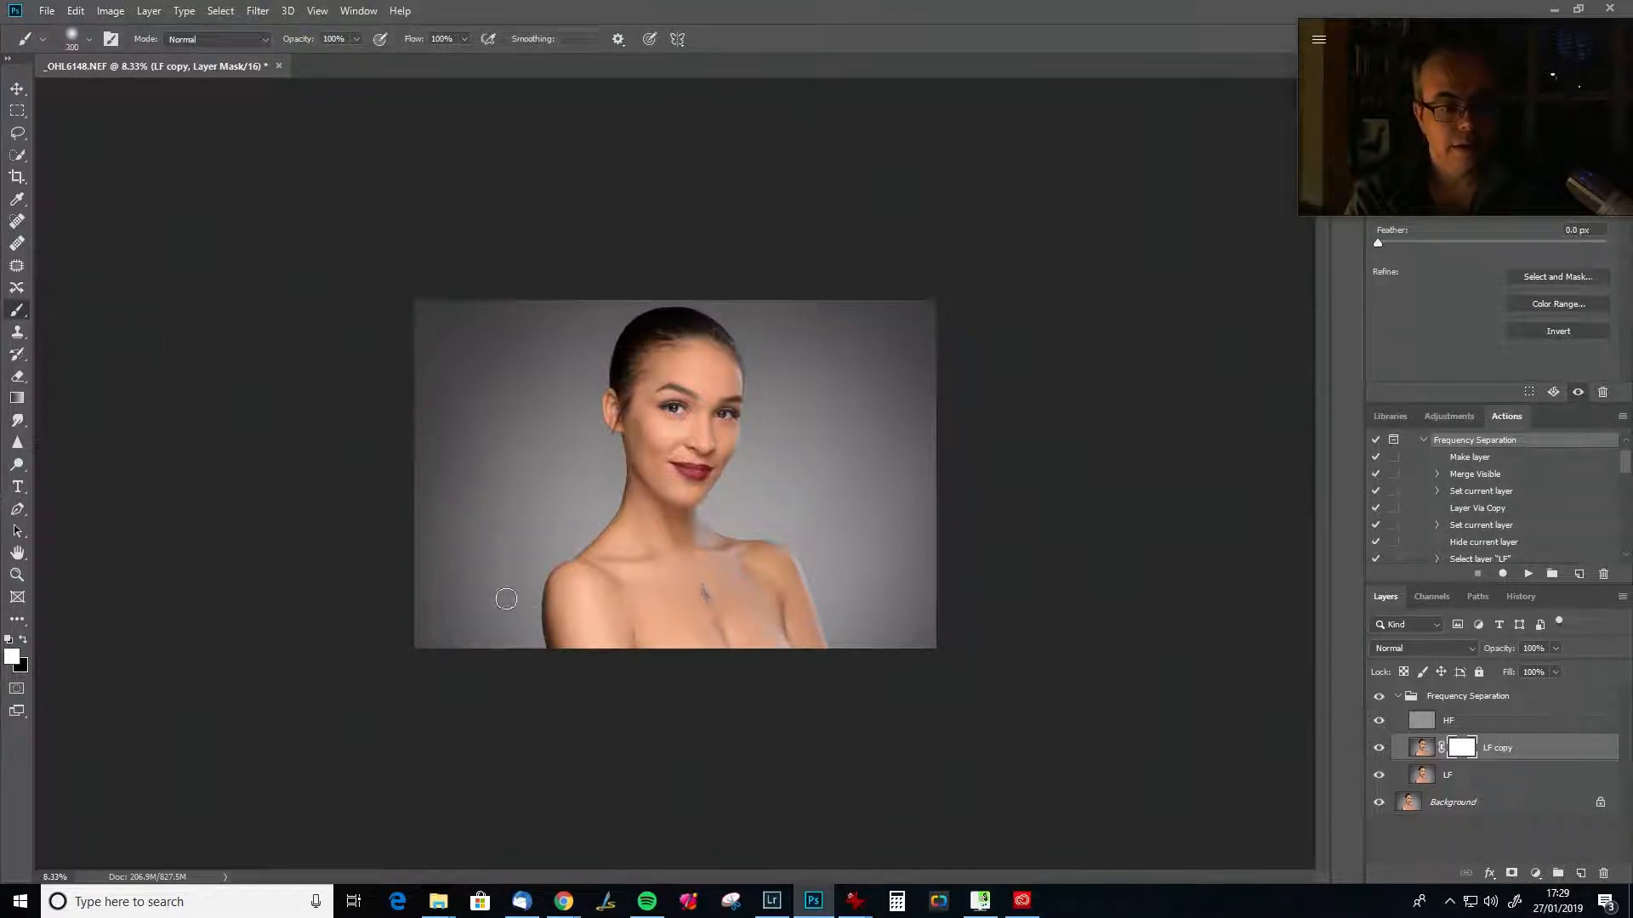
Make black the foreground colour for the mask and enlarge the Brush to 700 px.
{"action": "key", "text": "c"}
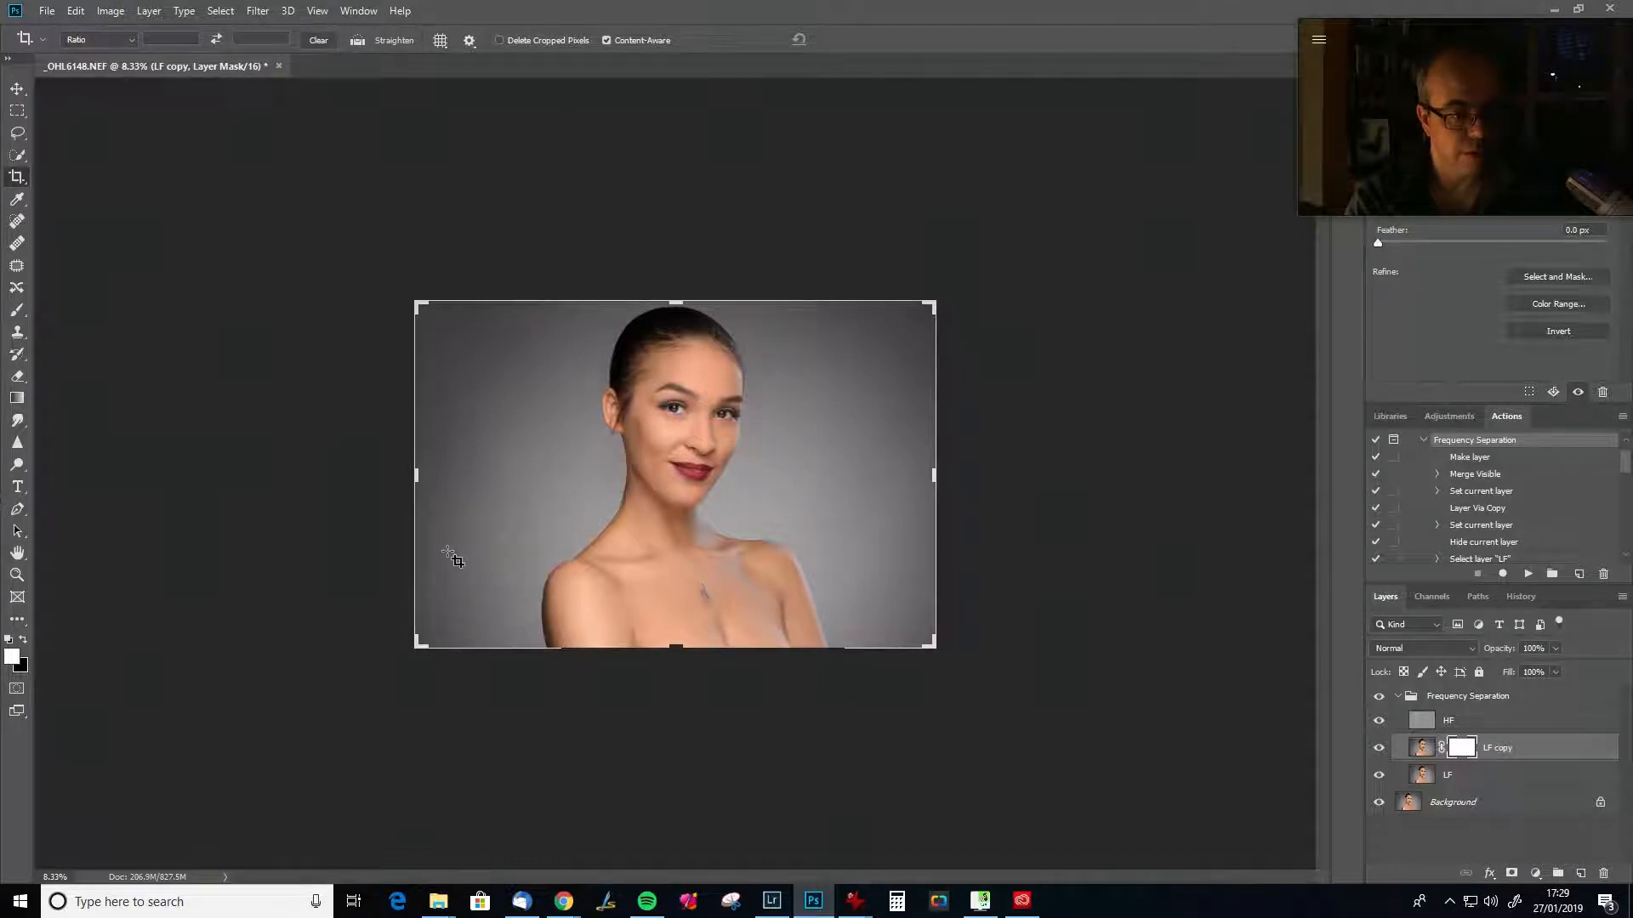
{"action": "key", "text": "b"}
{"action": "key", "text": "x"}
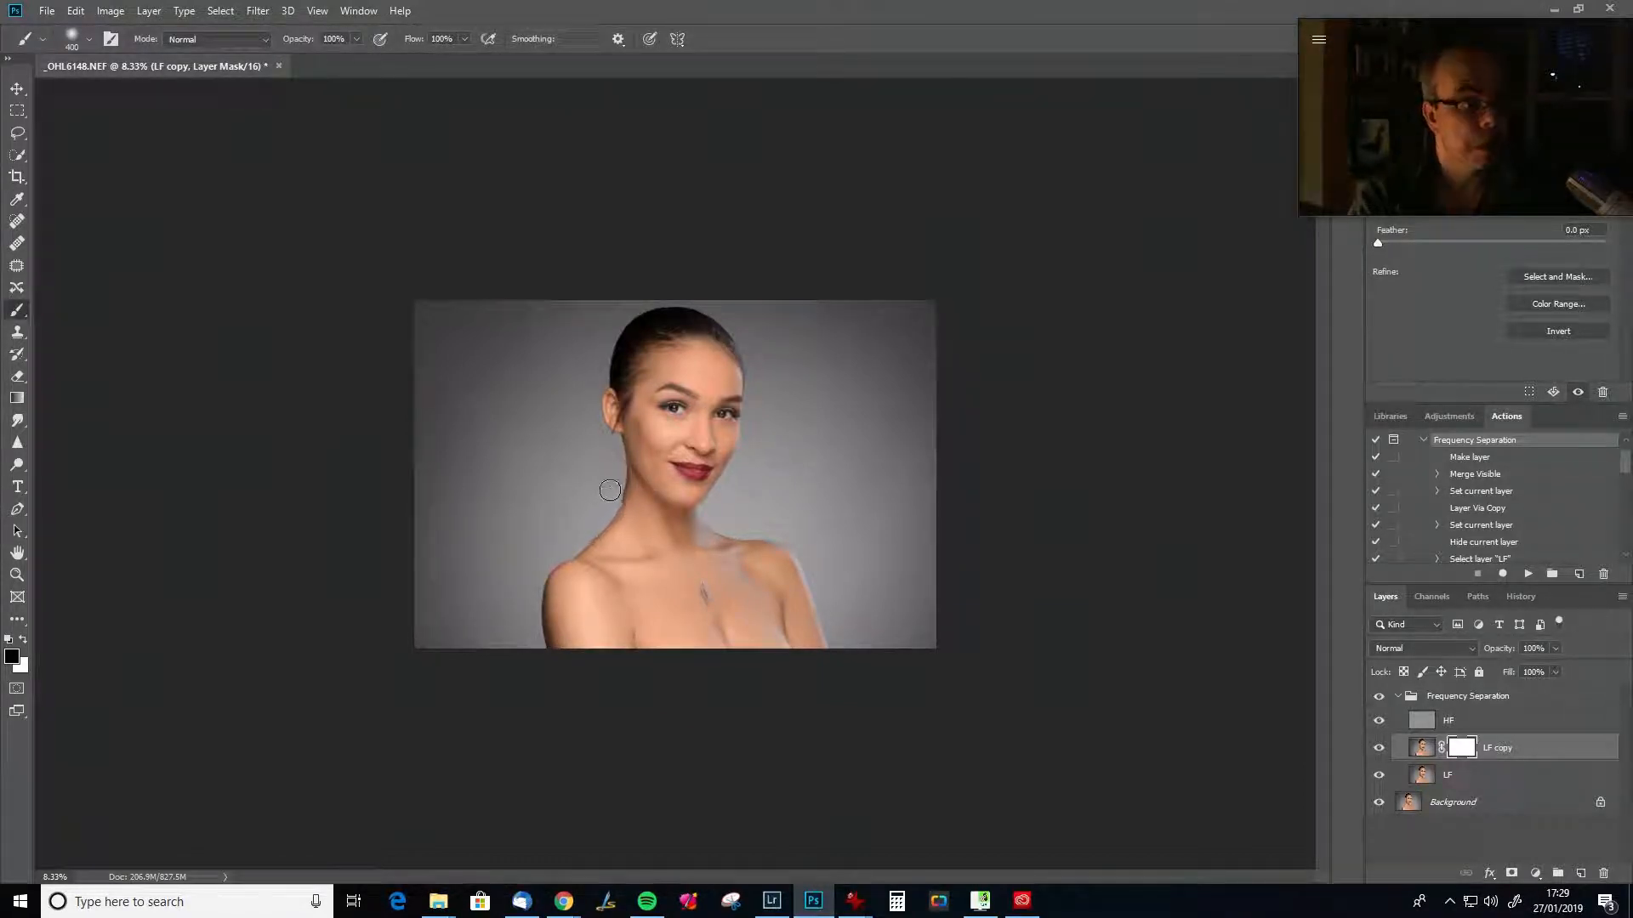
{"action": "key", "text": "bracketright"}
{"action": "key", "text": "bracketright"}
{"action": "key", "text": "bracketright"}
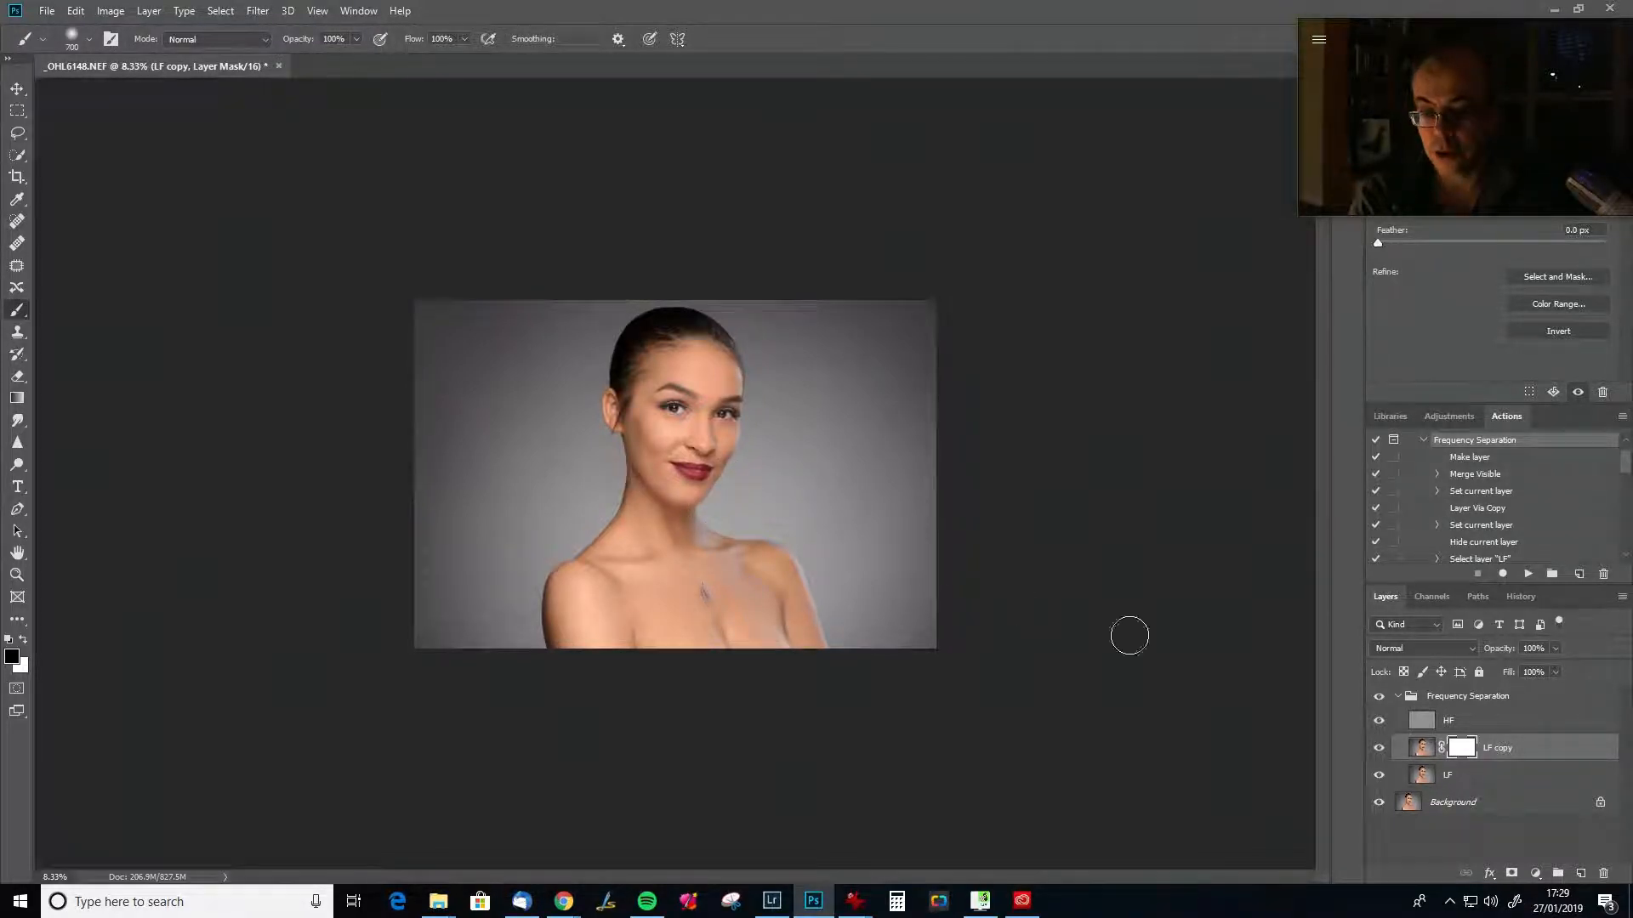
Paint black on the LF copy mask over the neck and jawline with the Brush reduced to 400 px.
{"action": "key", "text": "bracketleft"}
{"action": "key", "text": "bracketleft"}
{"action": "key", "text": "bracketleft"}
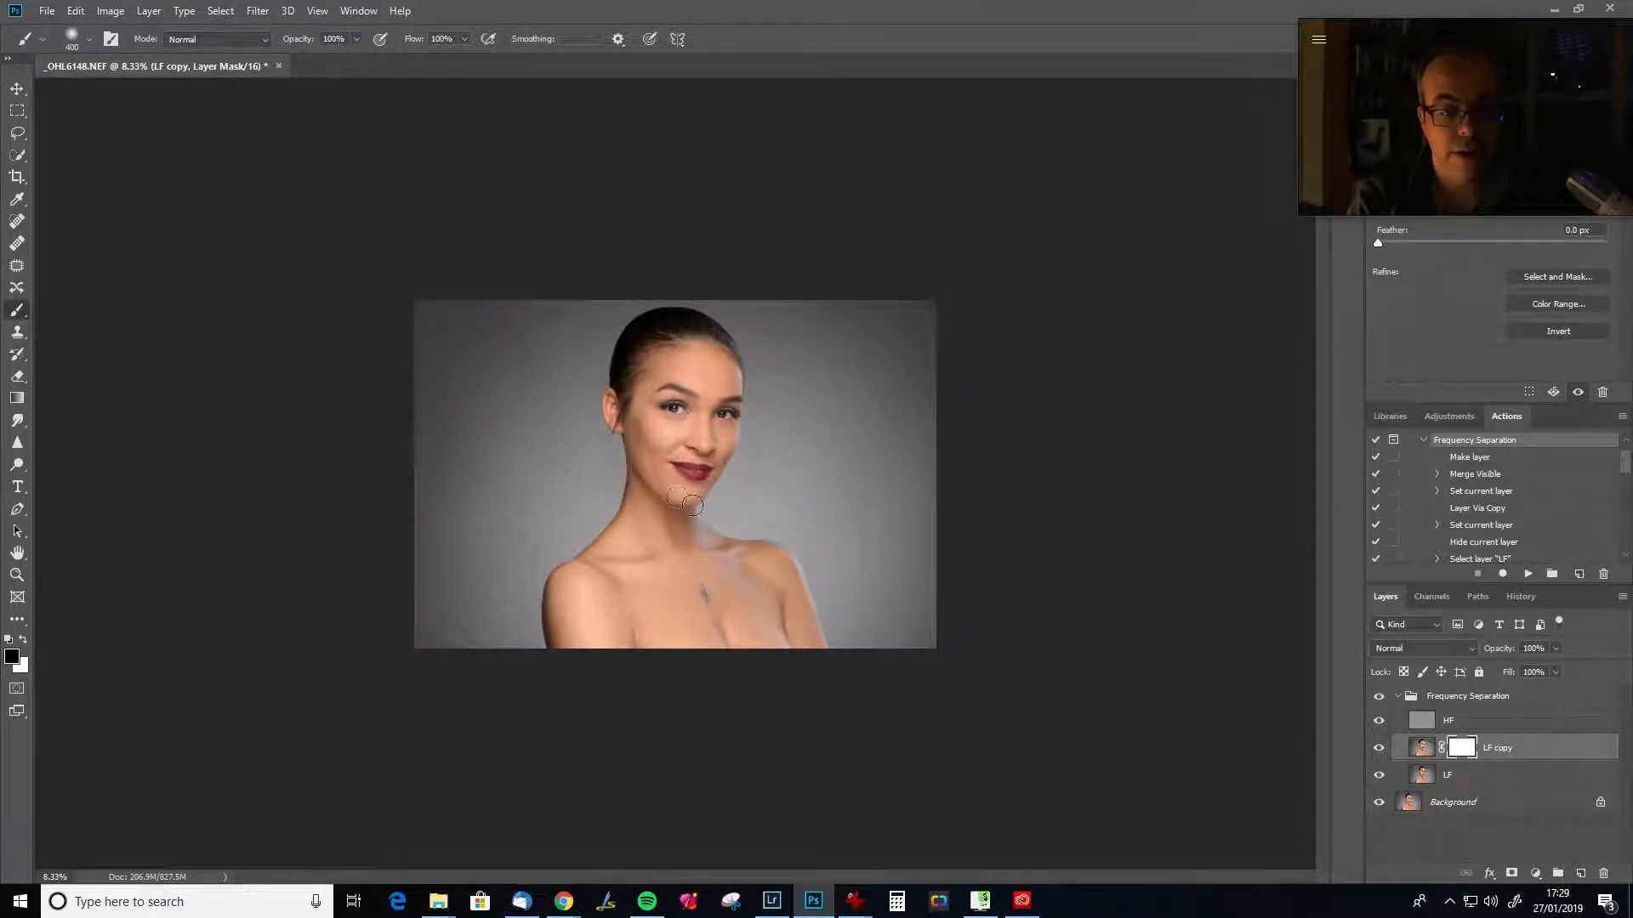
{"action": "left_click_drag", "start_coordinate": [689, 542], "coordinate": [678, 508]}
{"action": "mouse_move", "coordinate": [641, 460]}
{"action": "left_mouse_down"}
{"action": "mouse_move", "coordinate": [710, 487]}
{"action": "mouse_move", "coordinate": [795, 486]}
{"action": "mouse_move", "coordinate": [710, 497]}
{"action": "mouse_move", "coordinate": [760, 546]}
{"action": "mouse_move", "coordinate": [699, 521]}
{"action": "left_mouse_up"}
Reduce the Brush to 200 px, make white the foreground colour and compare the skin with the LF copy layer off and on.
{"action": "key", "text": "bracketleft"}
{"action": "key", "text": "x"}
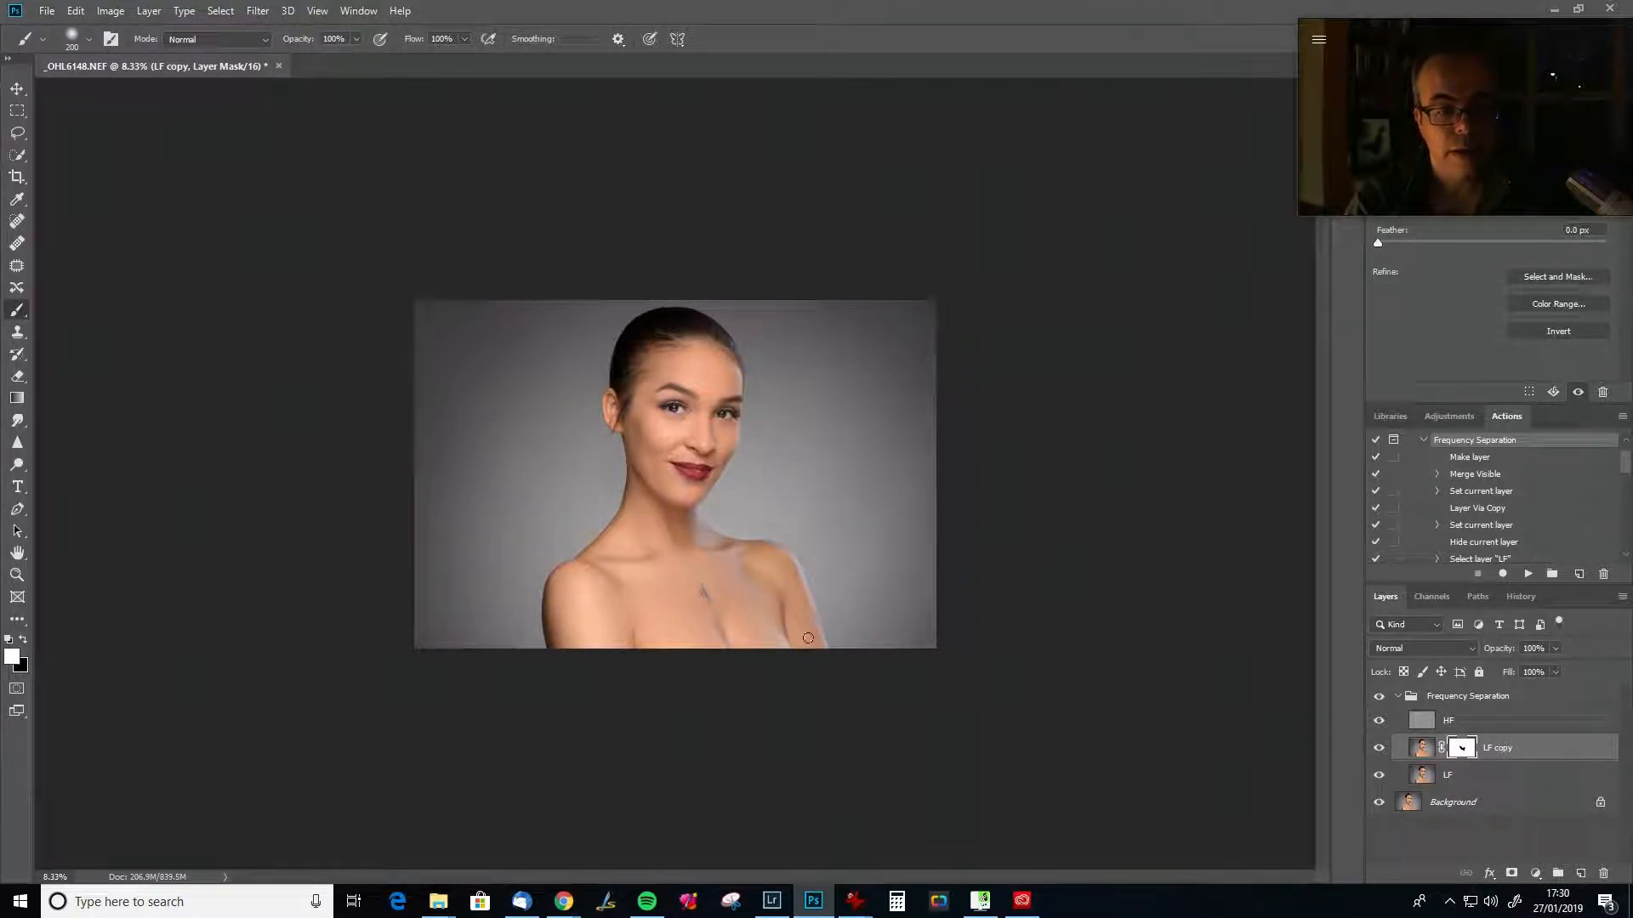
{"action": "left_click", "coordinate": [1379, 749]}
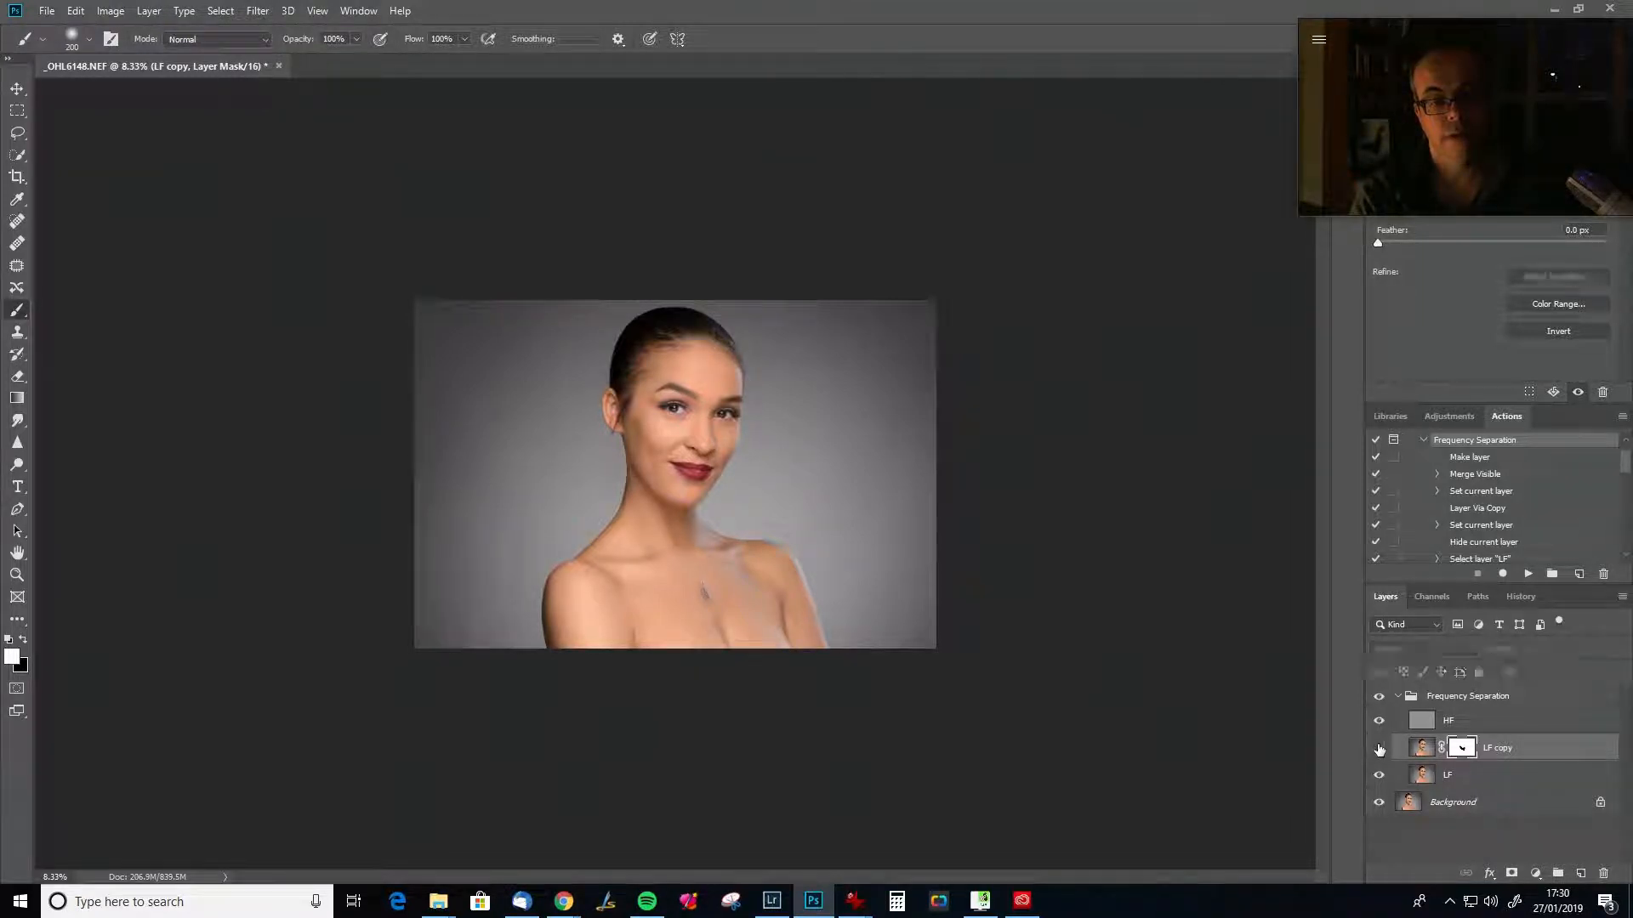
{"action": "left_click", "coordinate": [1378, 748]}
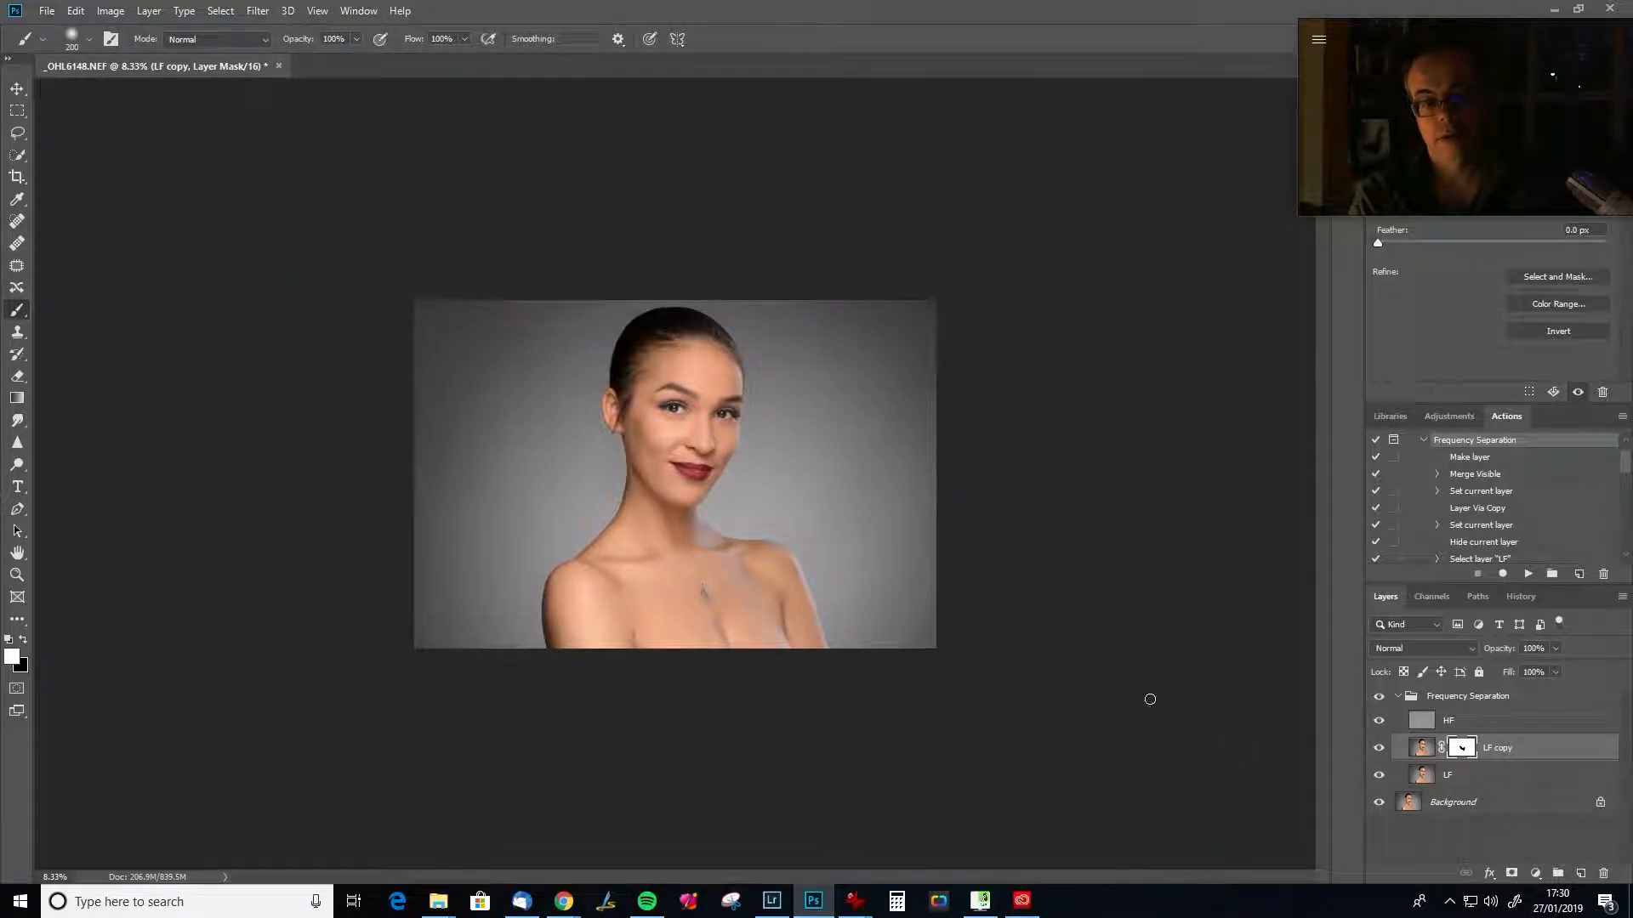
Make black the foreground colour again and paint more of the neck area on the LF copy mask with a 500 px Brush.
{"action": "key", "text": "x"}
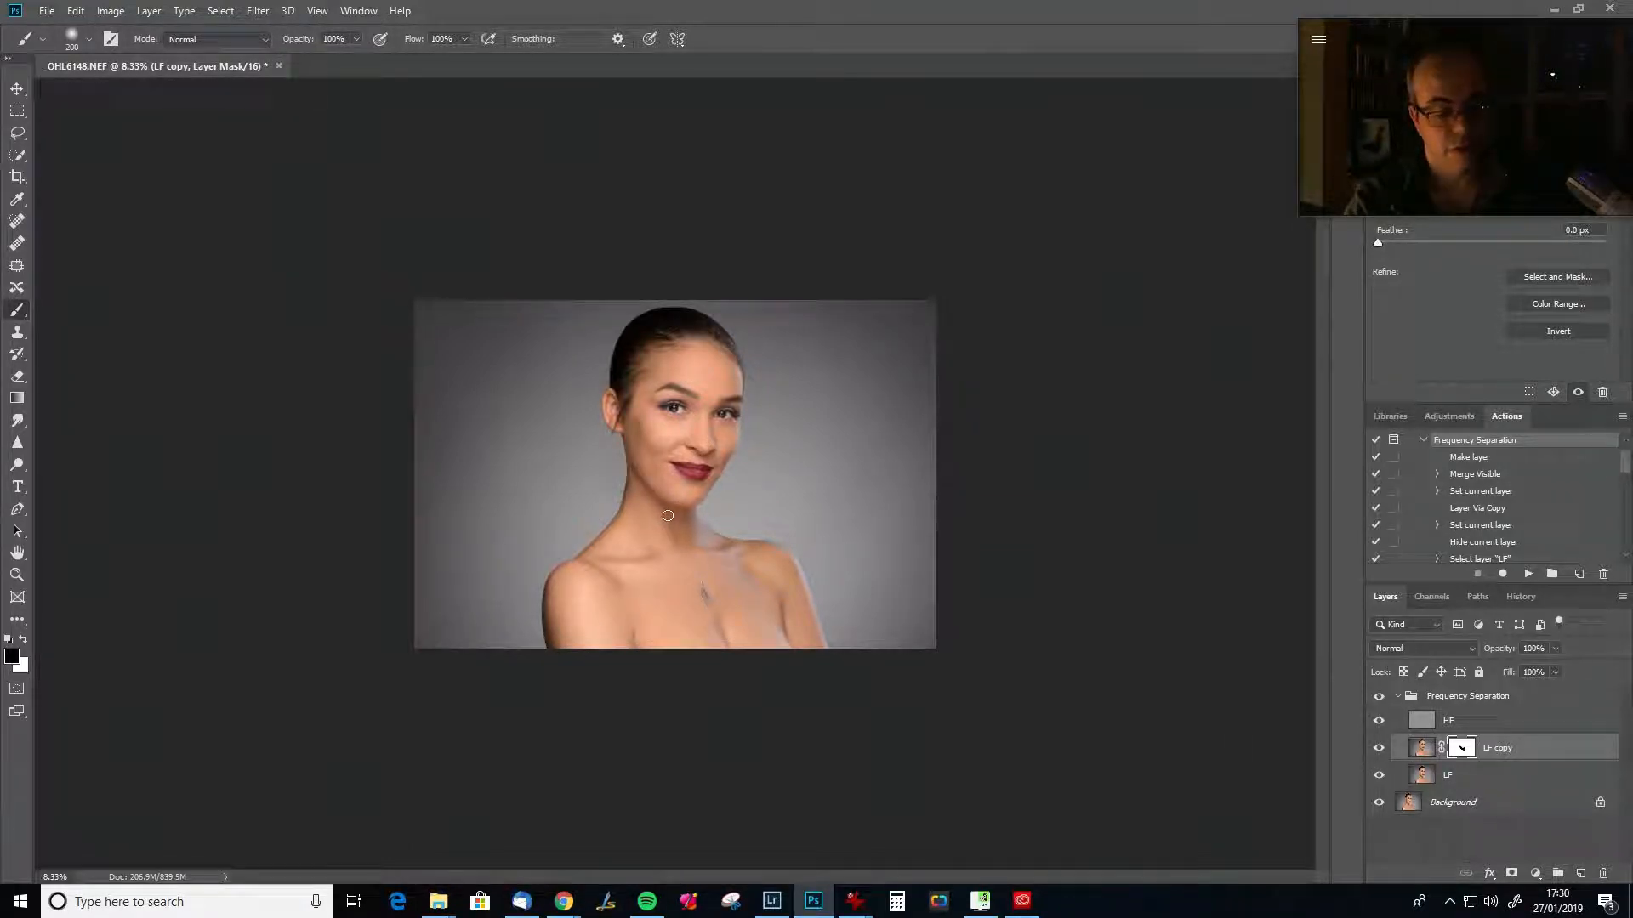
{"action": "key", "text": "bracketright"}
{"action": "key", "text": "bracketright"}
{"action": "key", "text": "bracketright"}
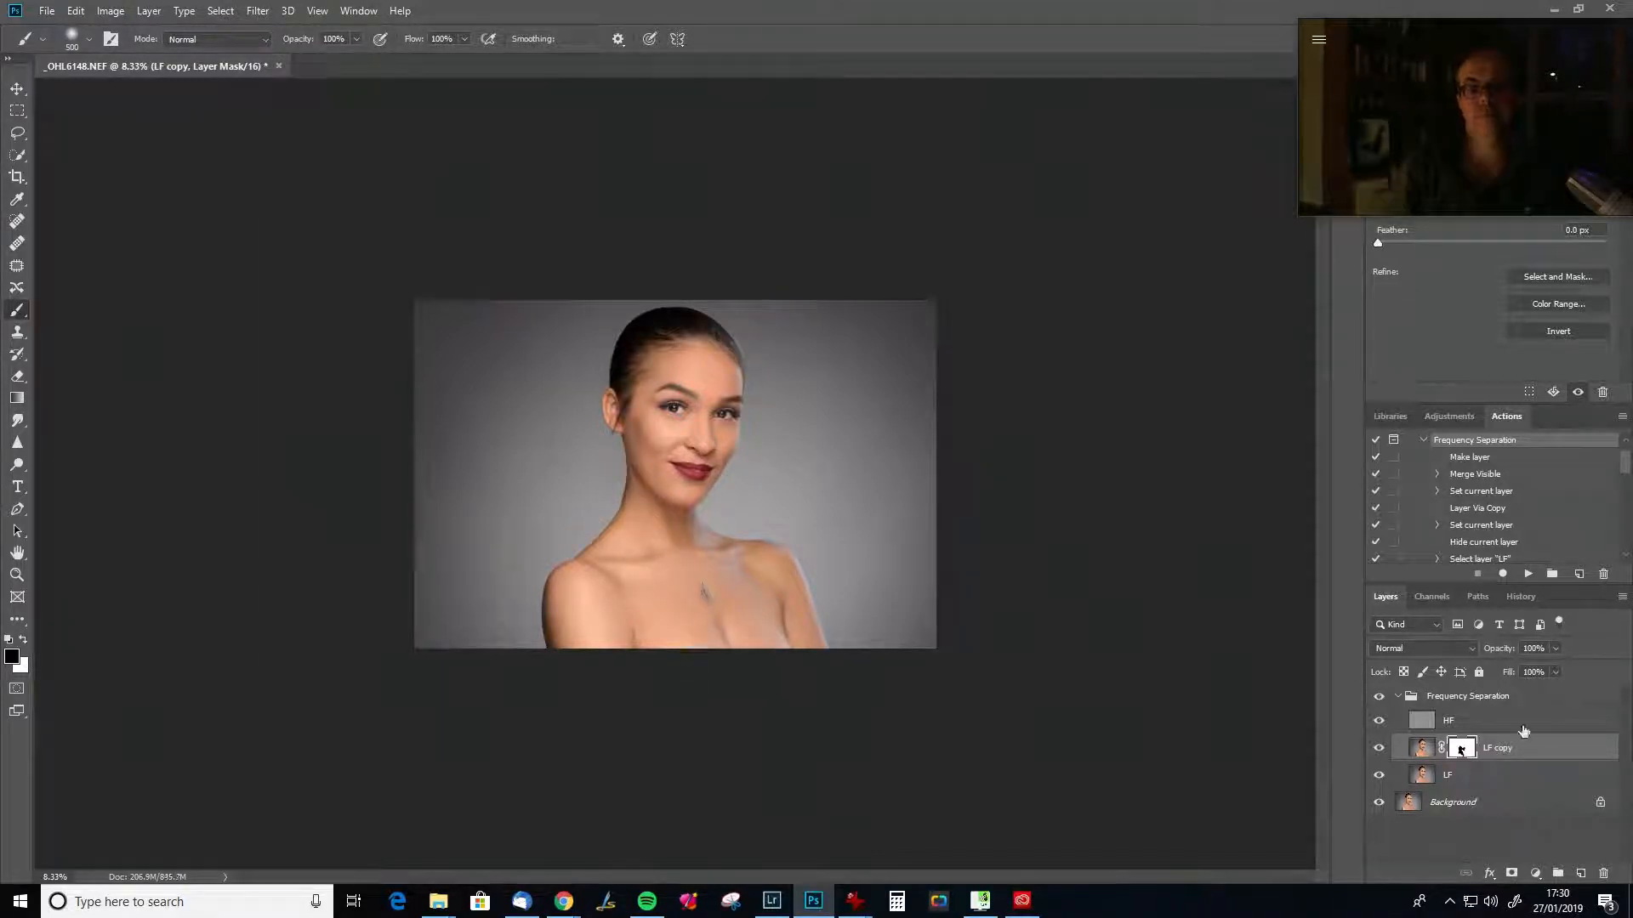
Examine the masked face and neck both close up and in the whole portrait.
{"action": "key", "text": "ctrl+plus"}
{"action": "key", "text": "ctrl+plus"}
{"action": "key", "text": "ctrl+plus"}
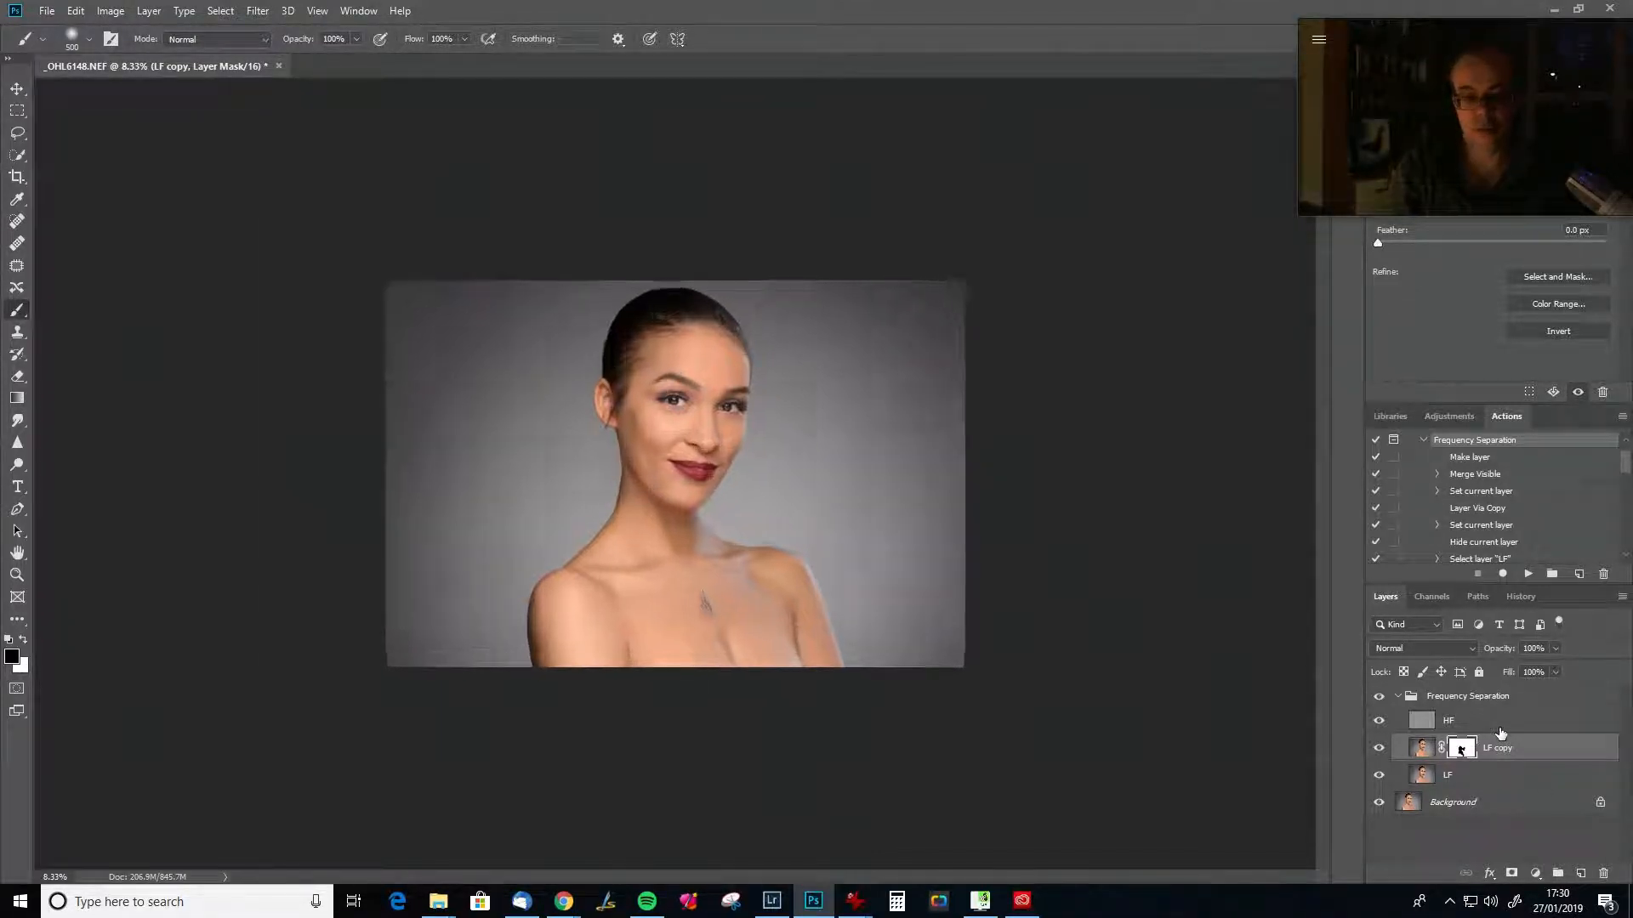
{"action": "key", "text": "ctrl+plus"}
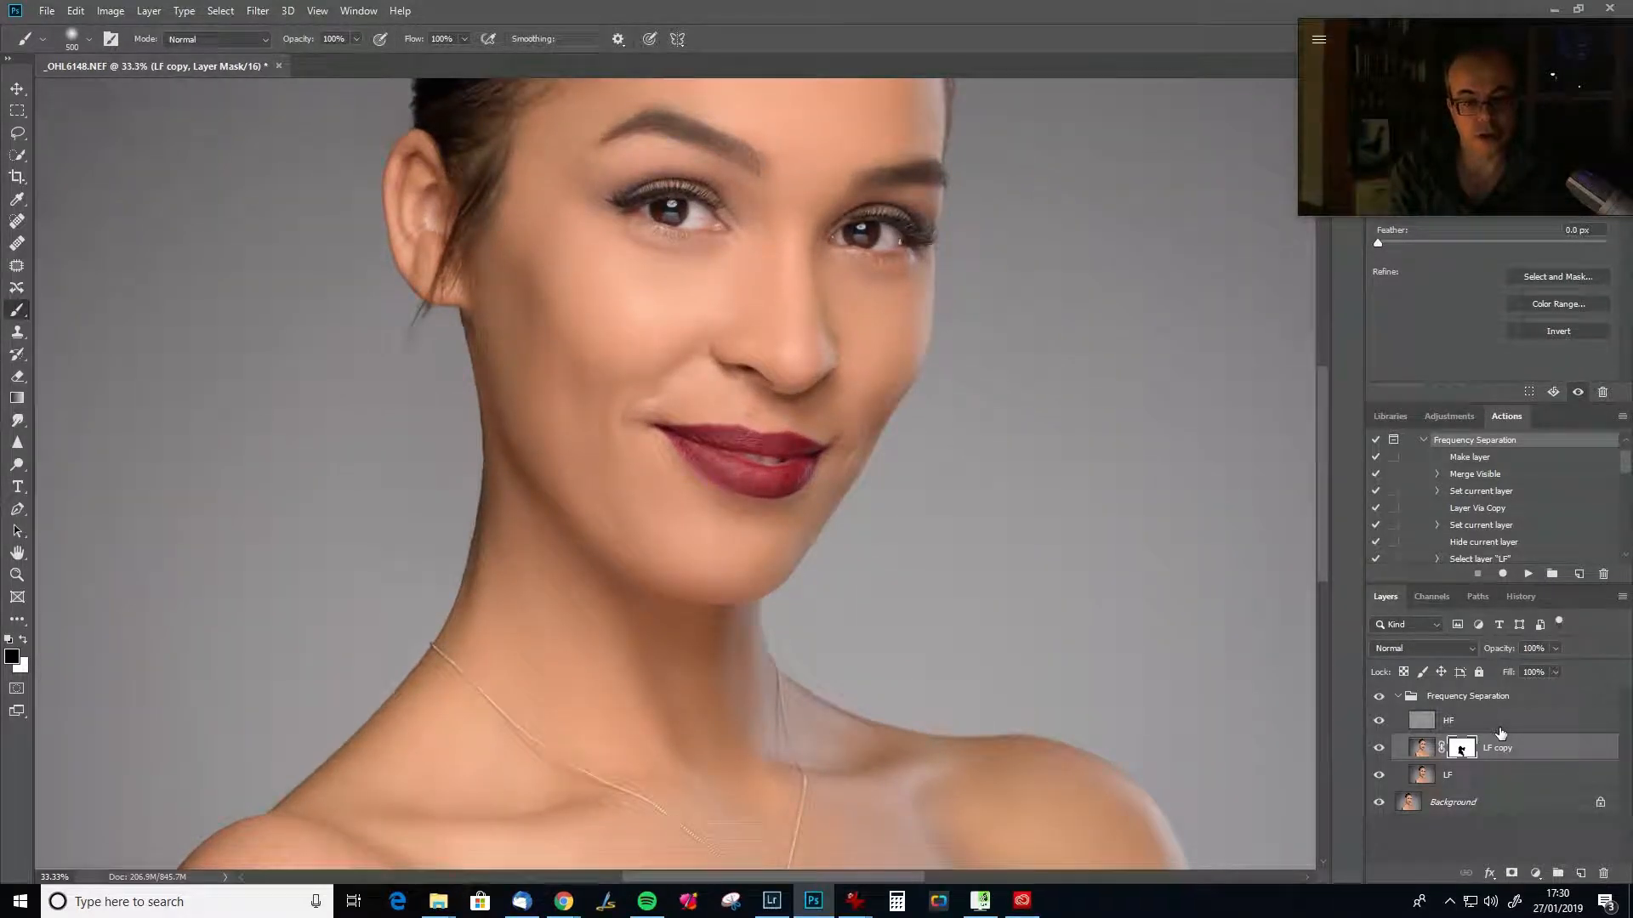
{"action": "key", "text": "ctrl+minus"}
{"action": "key", "text": "ctrl+minus"}
{"action": "key", "text": "ctrl+minus"}
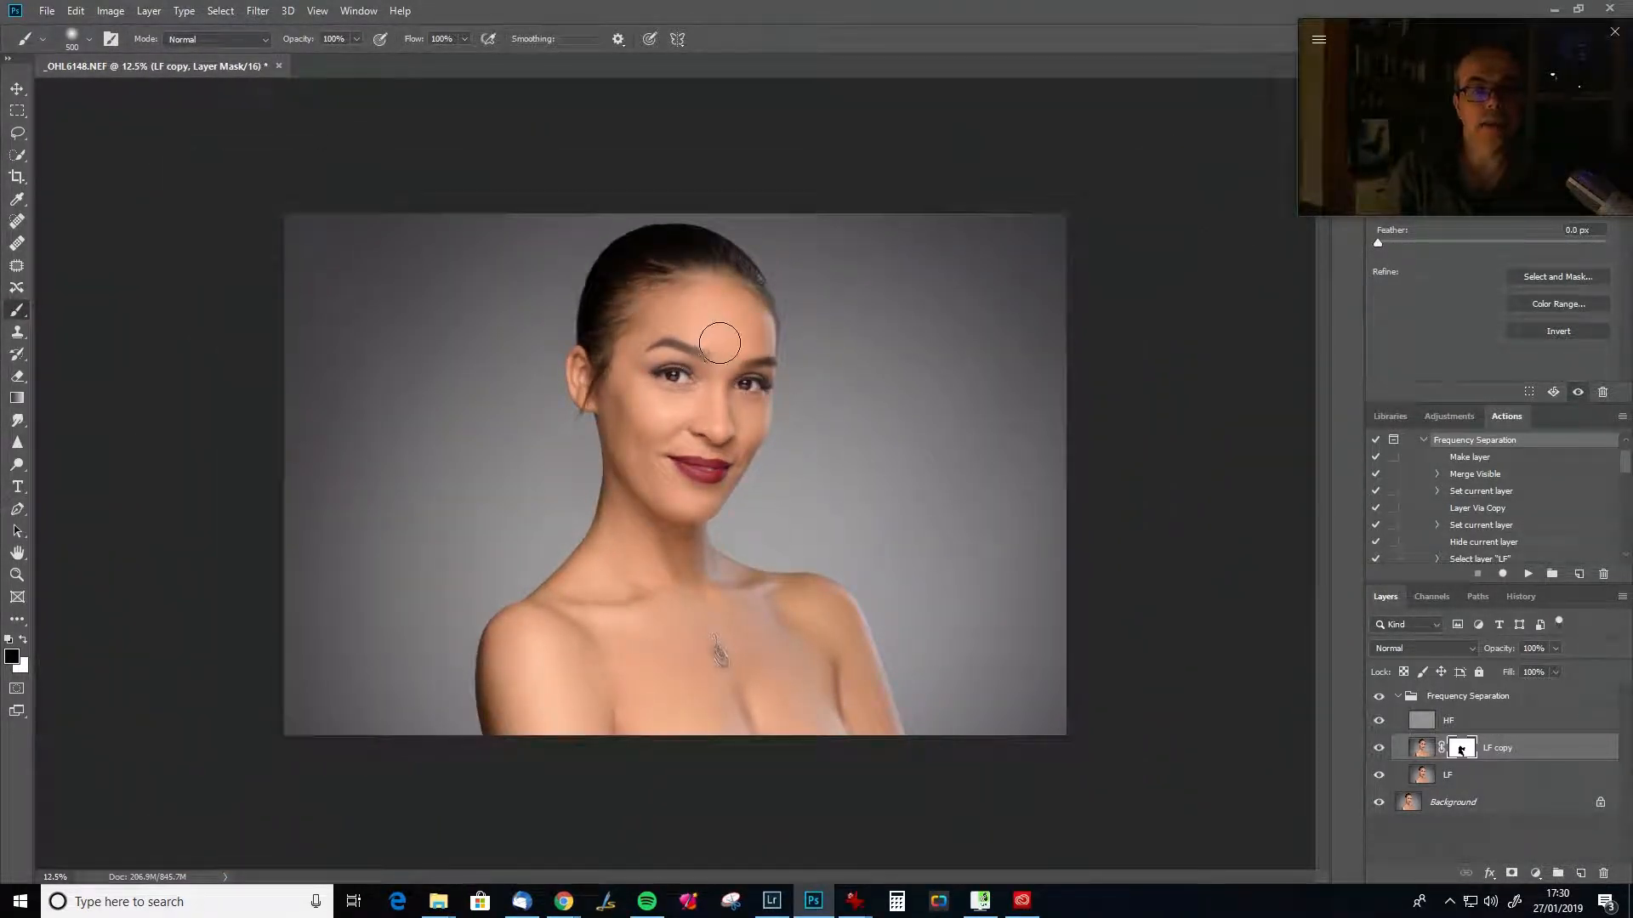
{"action": "key", "text": "ctrl+plus"}
{"action": "key", "text": "ctrl+plus"}
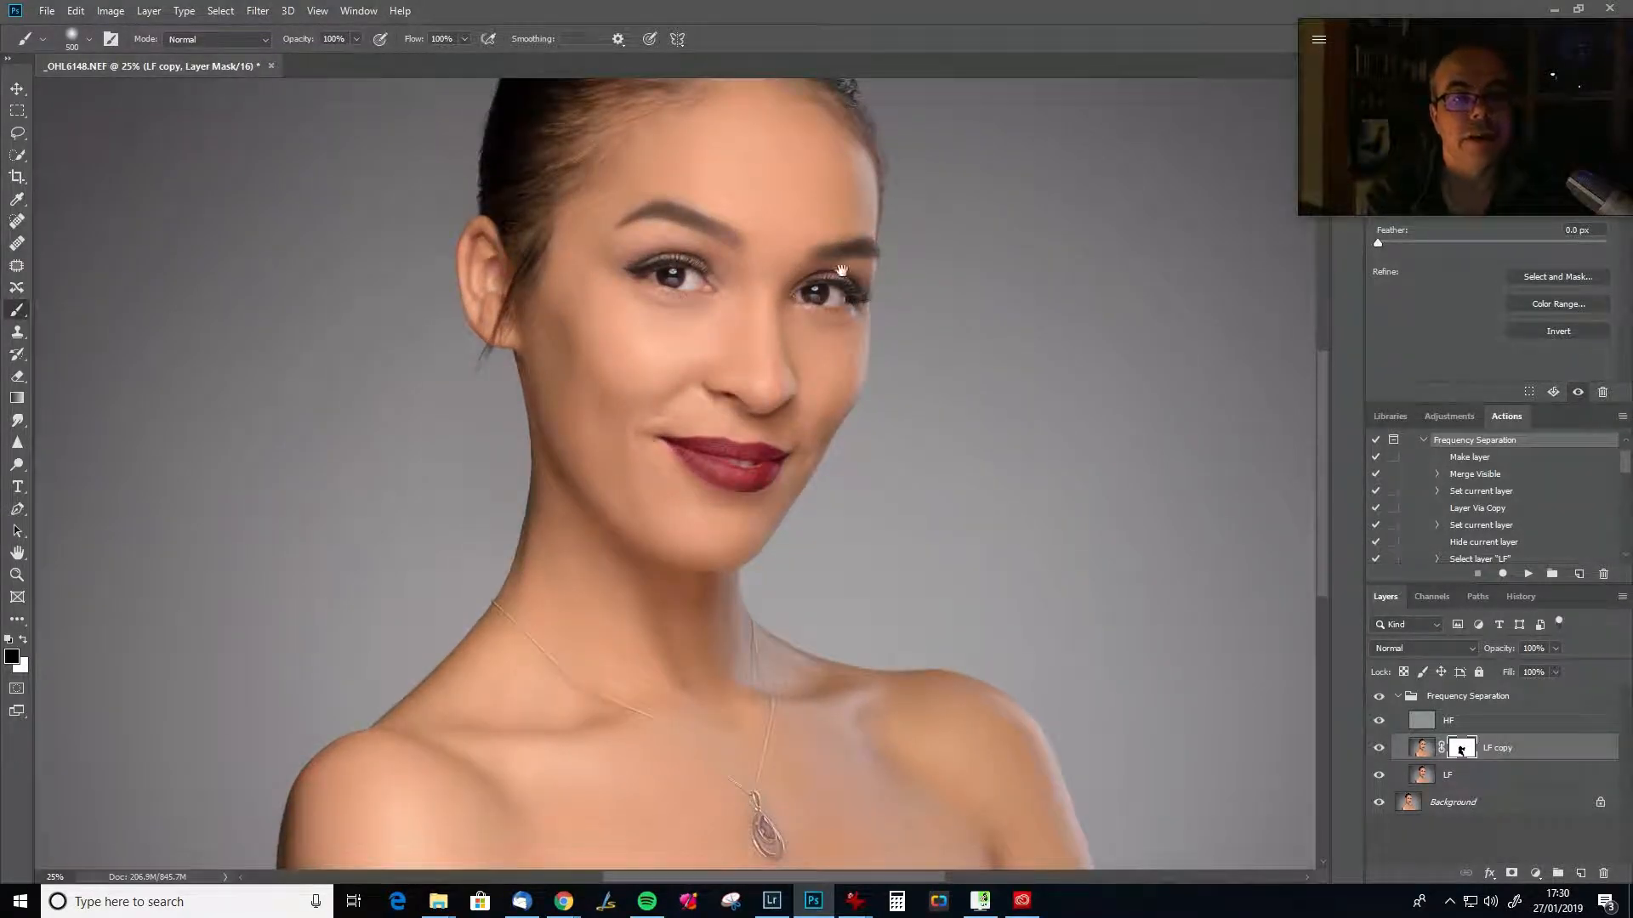
Blend the skin along the forehead hairline on the LF copy layer's image with the Mixer Brush at 175 px.
{"action": "left_click_drag", "start_coordinate": [722, 346], "coordinate": [785, 482]}
{"action": "key", "text": "bracketleft"}
{"action": "key", "text": "bracketleft"}
{"action": "key", "text": "bracketleft"}
{"action": "key", "text": "bracketleft"}
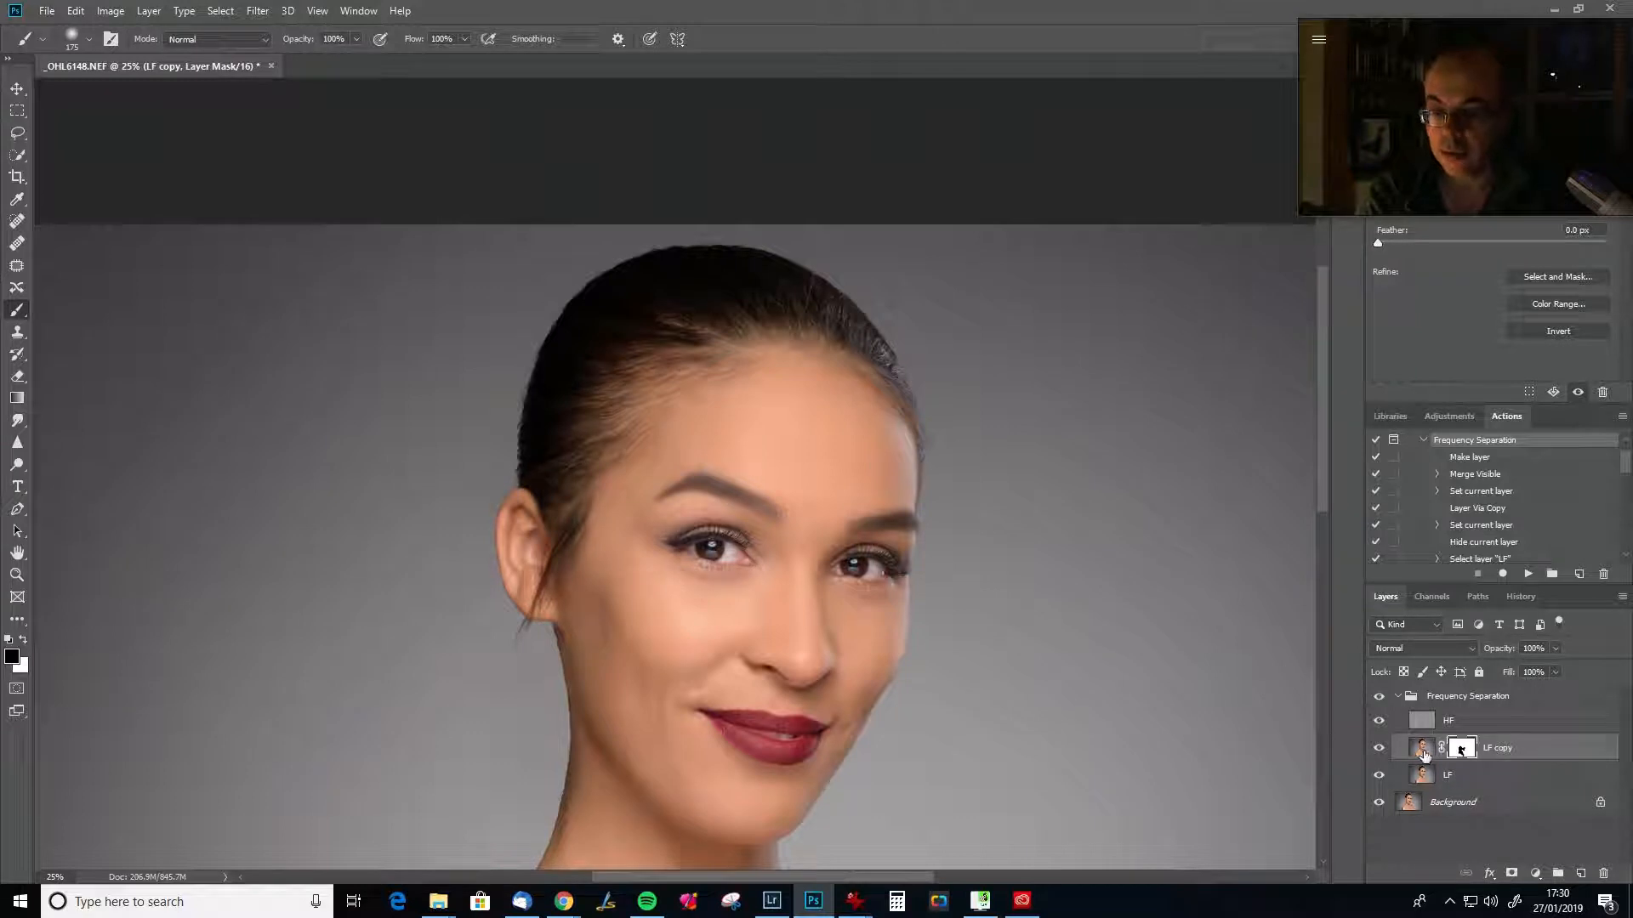
{"action": "left_click", "coordinate": [1421, 748]}
{"action": "key", "text": "bracketleft"}
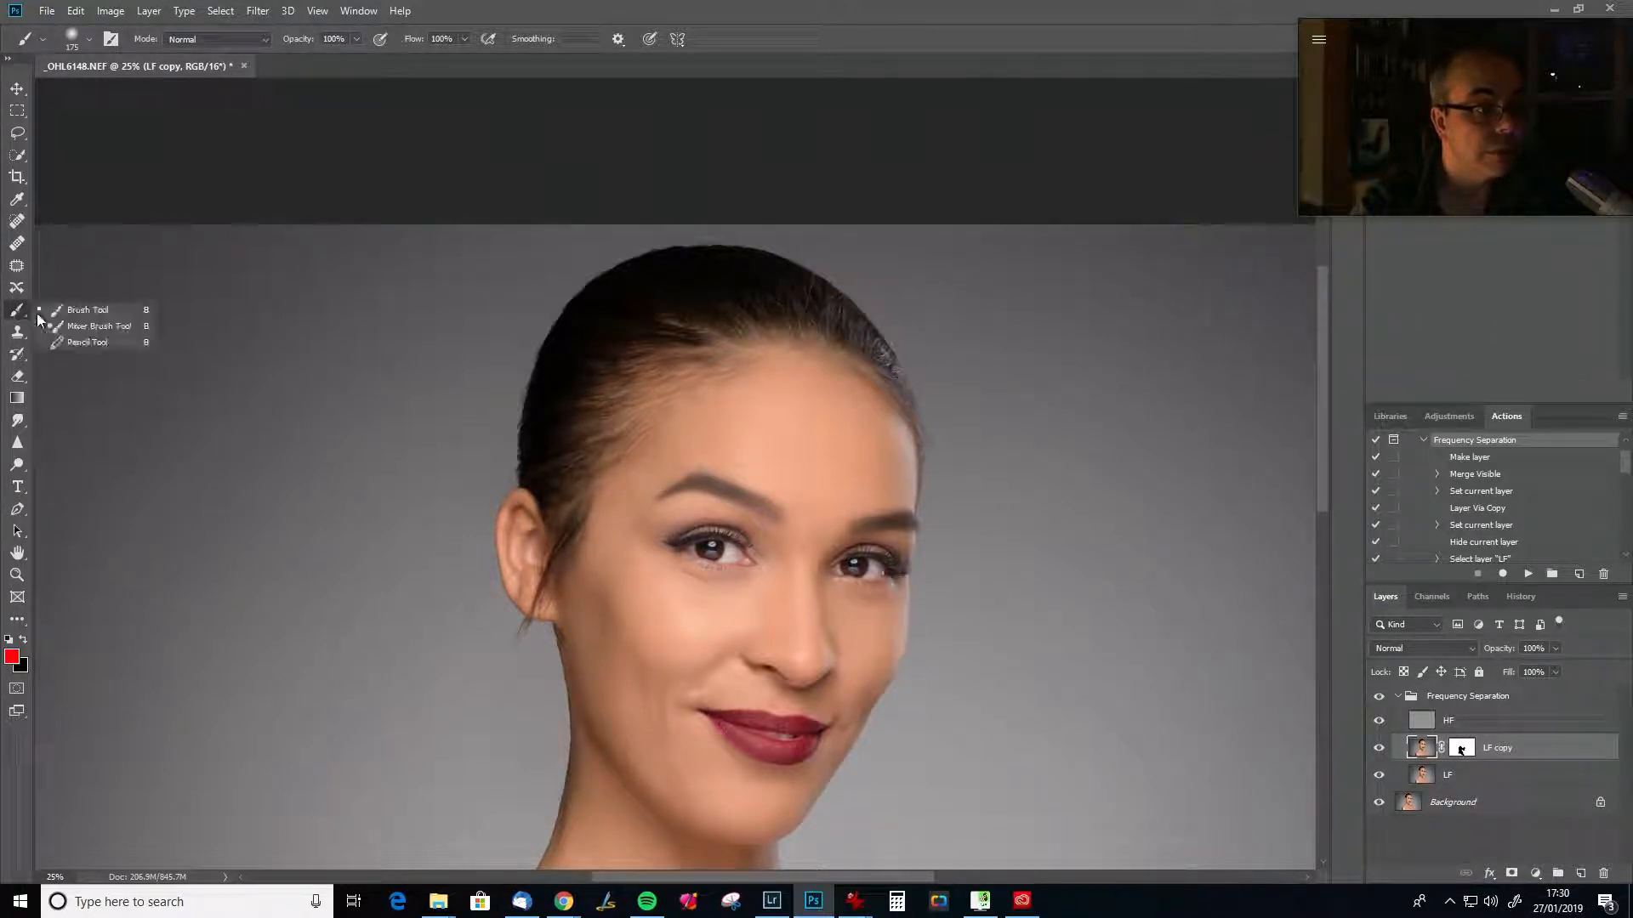
{"action": "key", "text": "shift+b"}
{"action": "key", "text": "shift+b"}
{"action": "key", "text": "shift+b"}
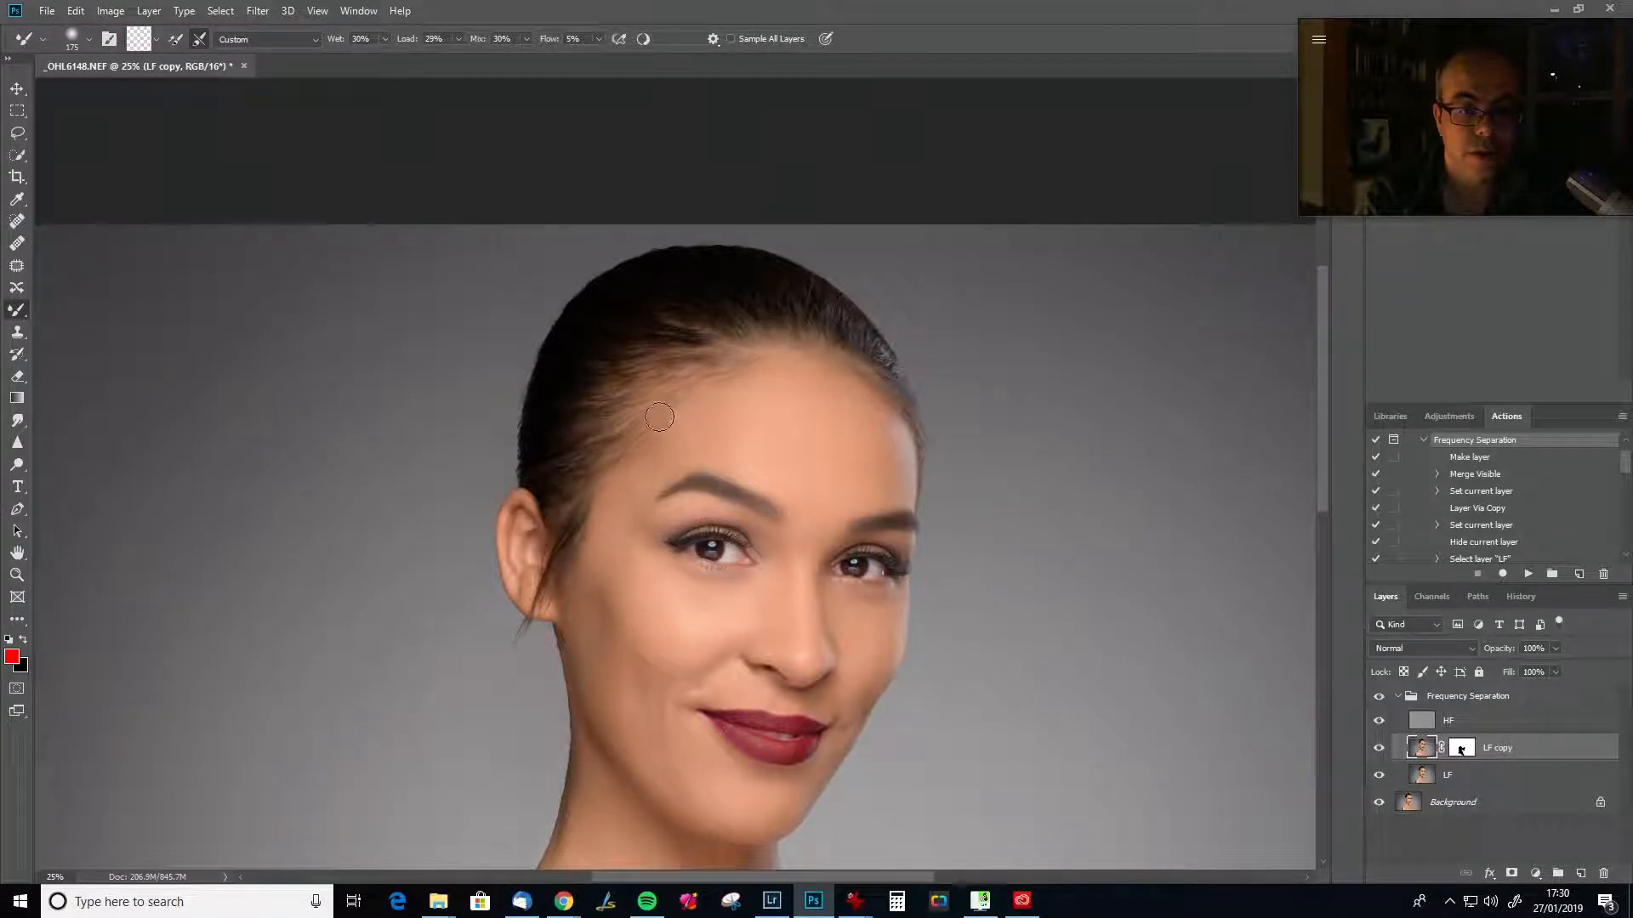
{"action": "left_click_drag", "start_coordinate": [644, 435], "coordinate": [687, 403]}
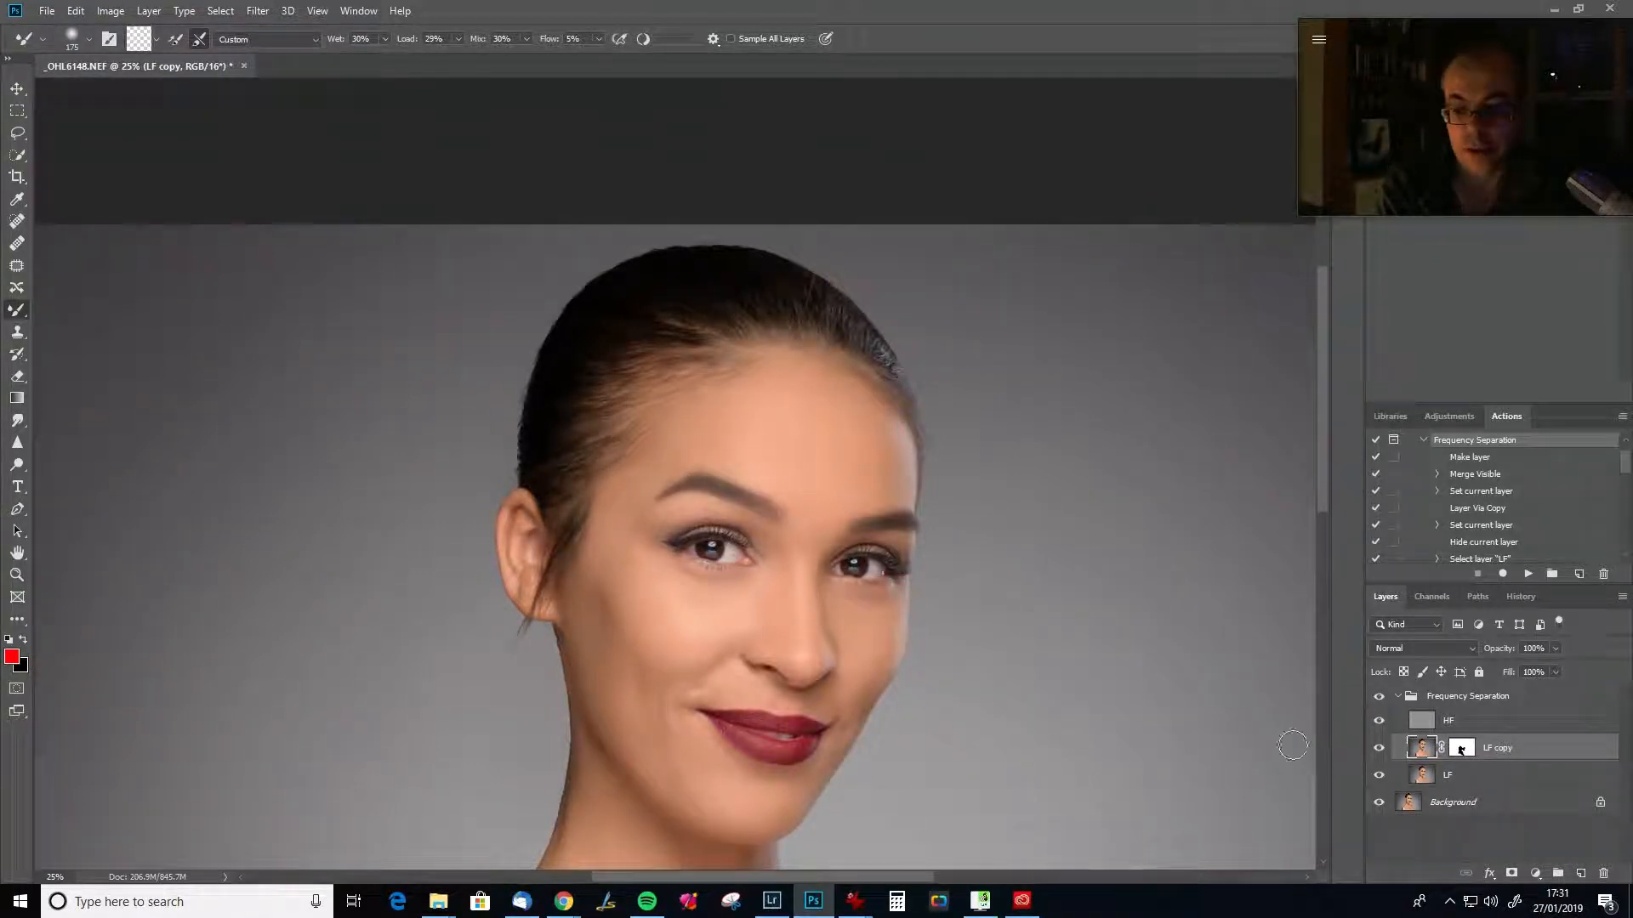
Compare the forehead and hairline with the LF copy layer off and on, and return to the whole portrait.
{"action": "left_click", "coordinate": [1380, 749]}
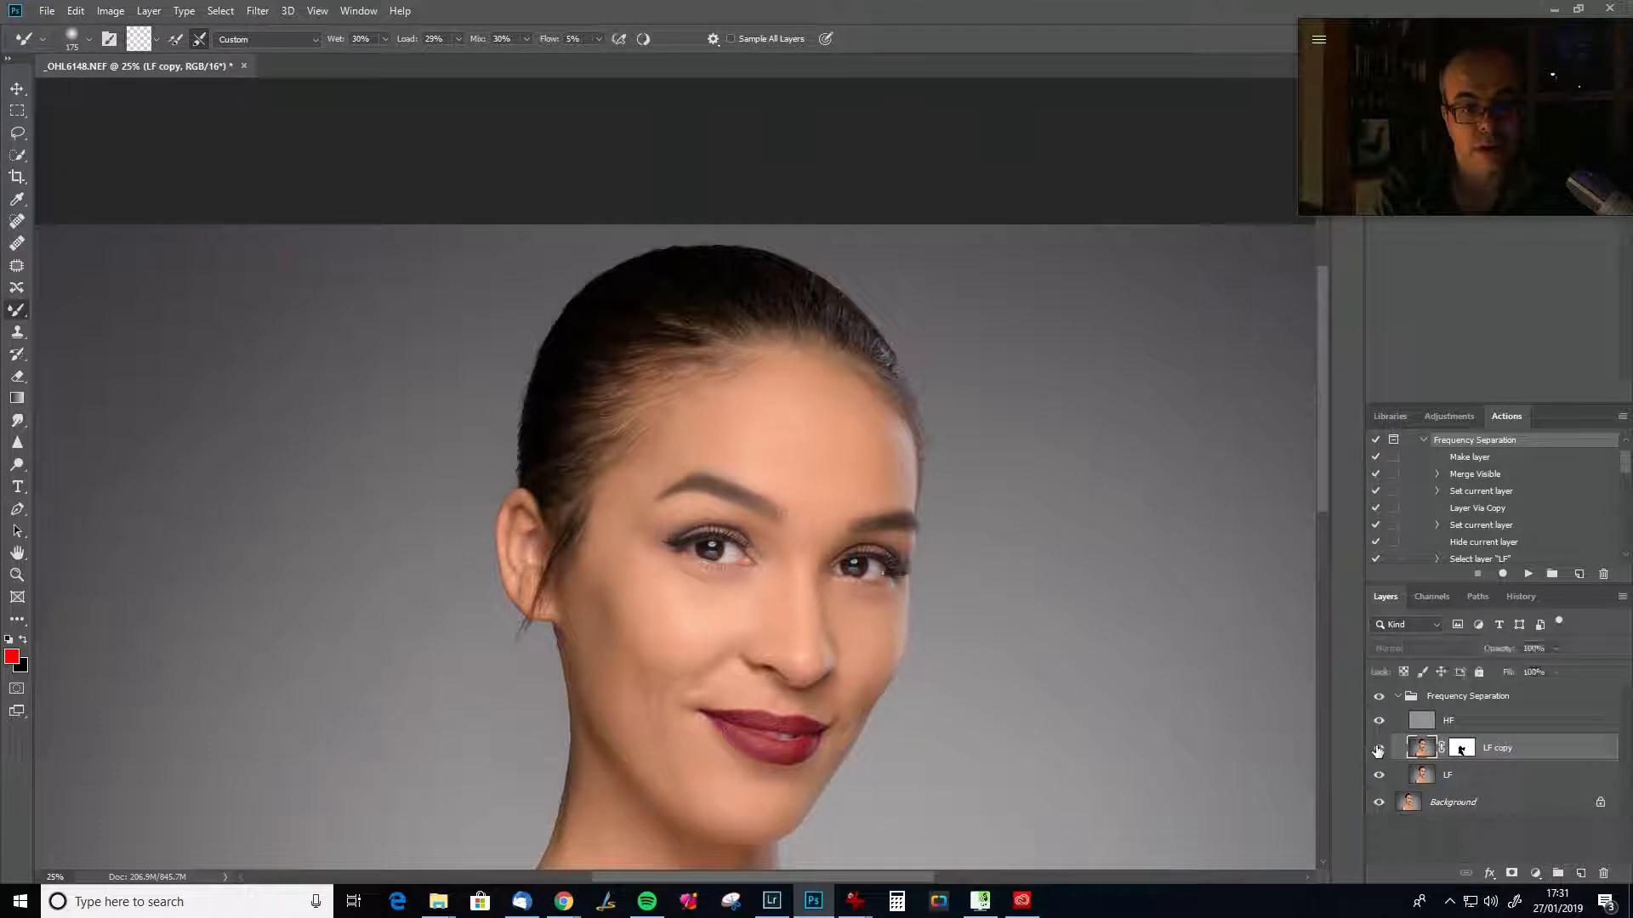
{"action": "left_click", "coordinate": [1379, 749]}
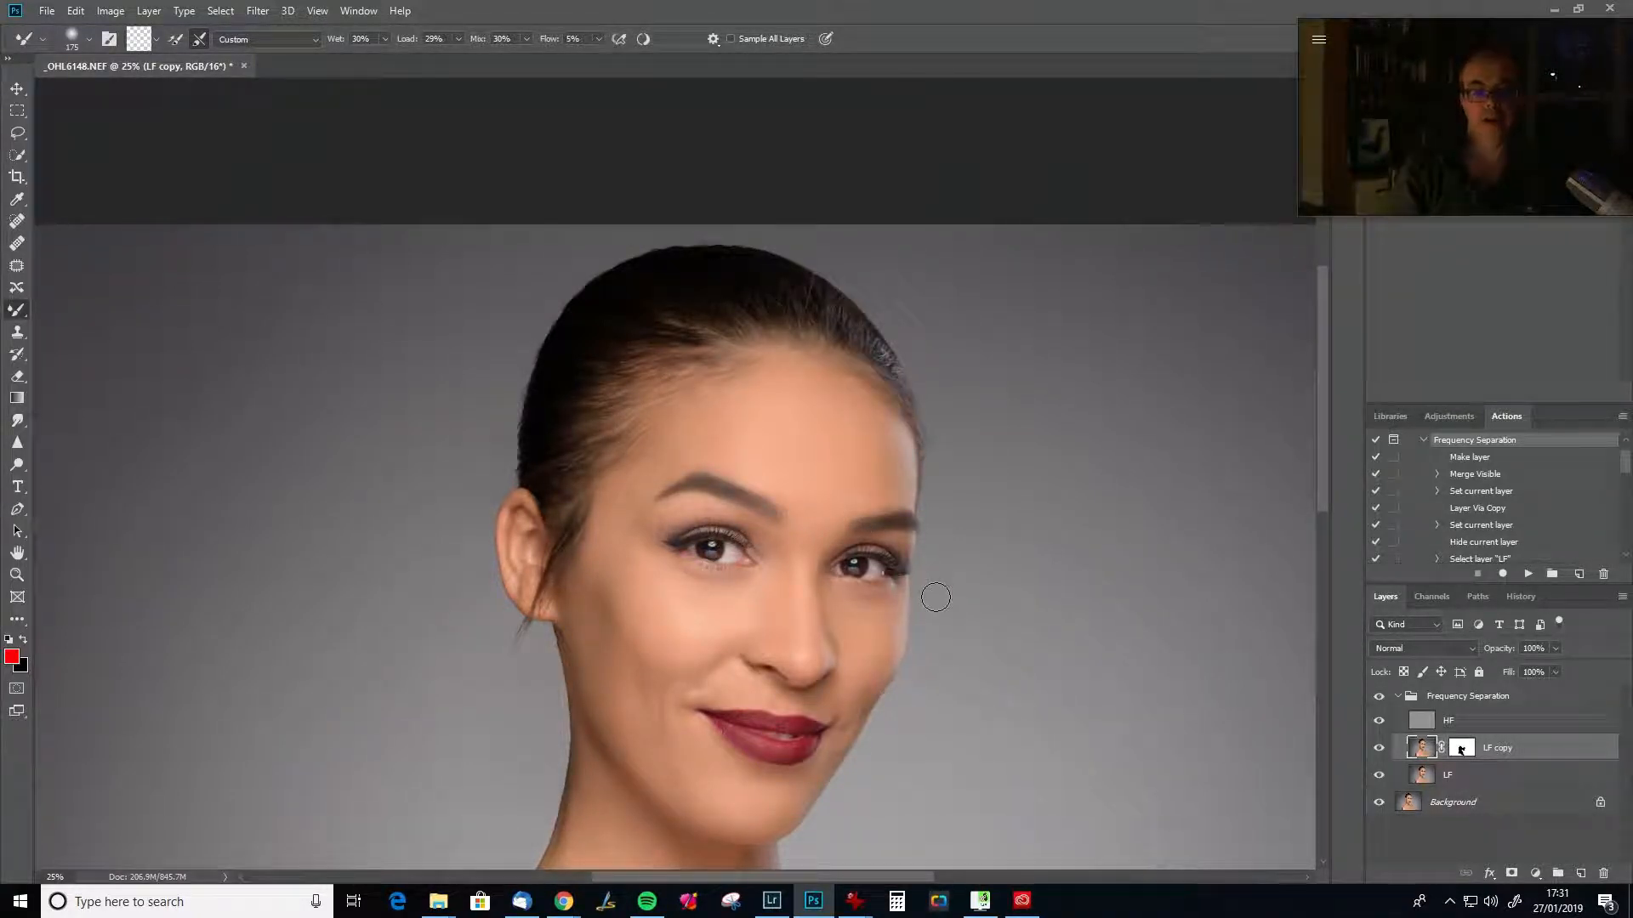
{"action": "key", "text": "ctrl+0"}
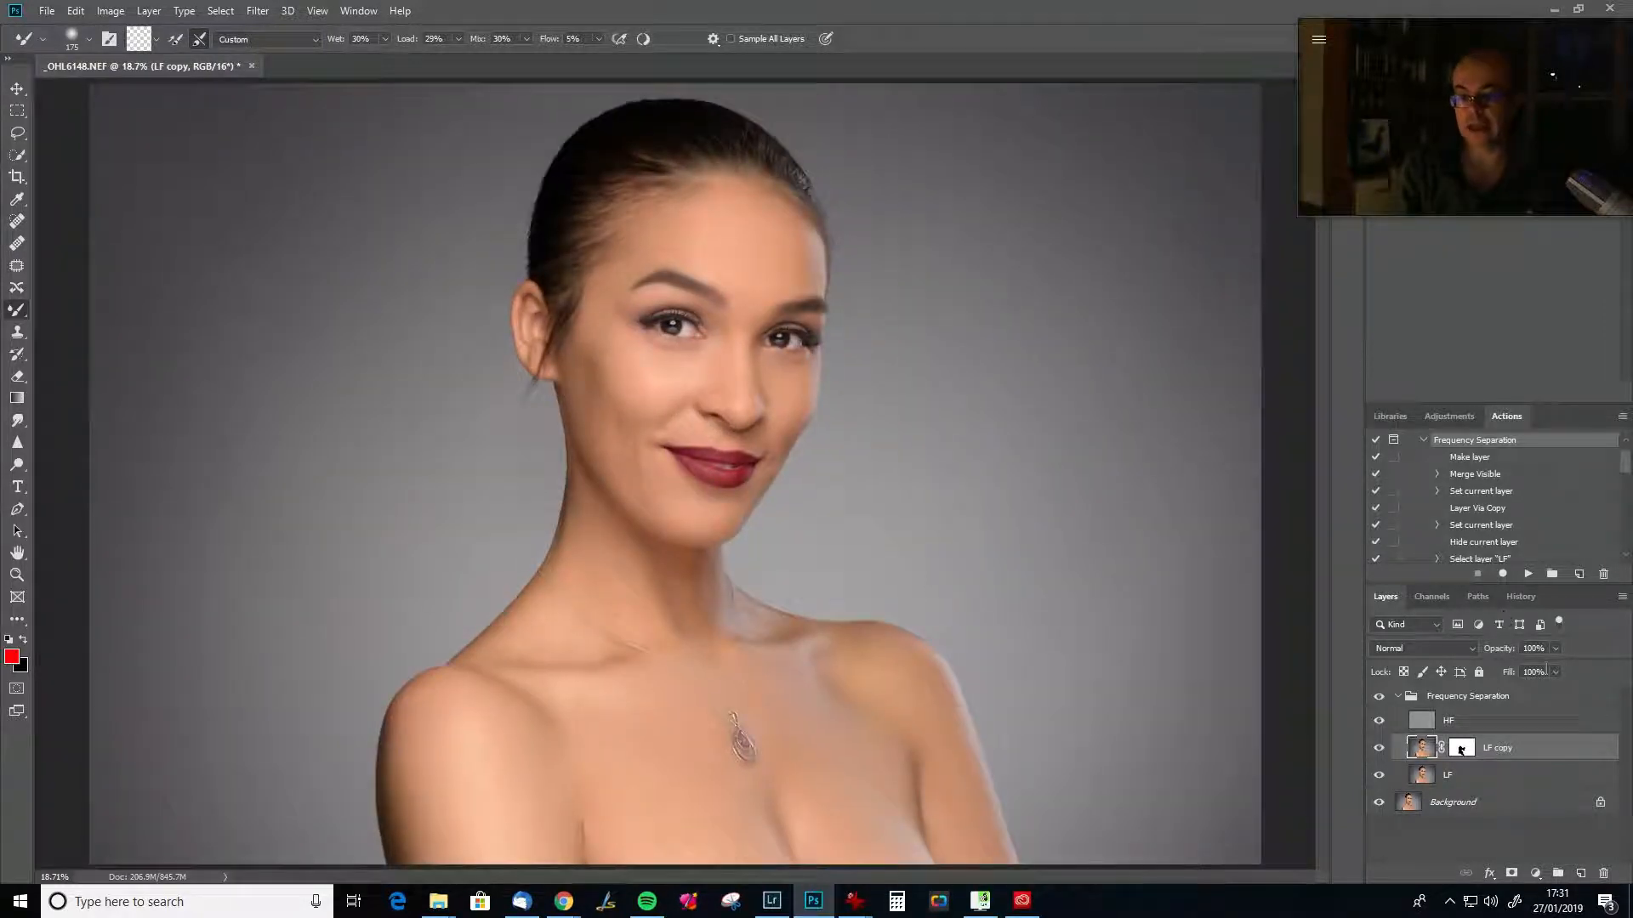
Add a layer mask to the Frequency Separation group and switch to the regular Brush tool.
{"action": "left_click", "coordinate": [1460, 697]}
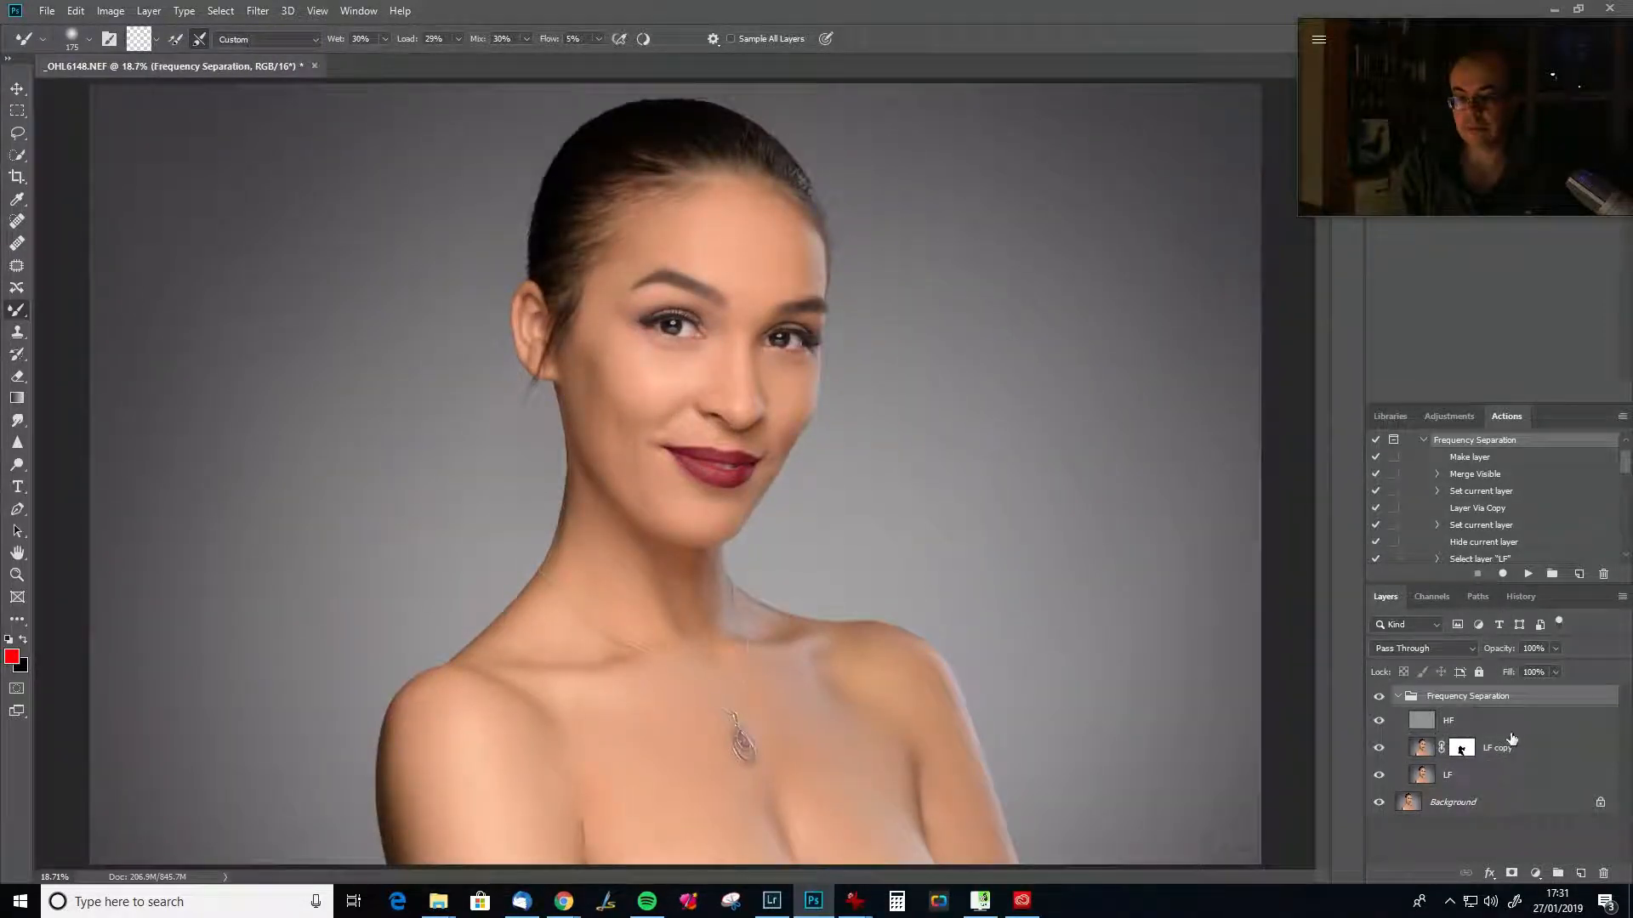
{"action": "left_click", "coordinate": [1510, 874]}
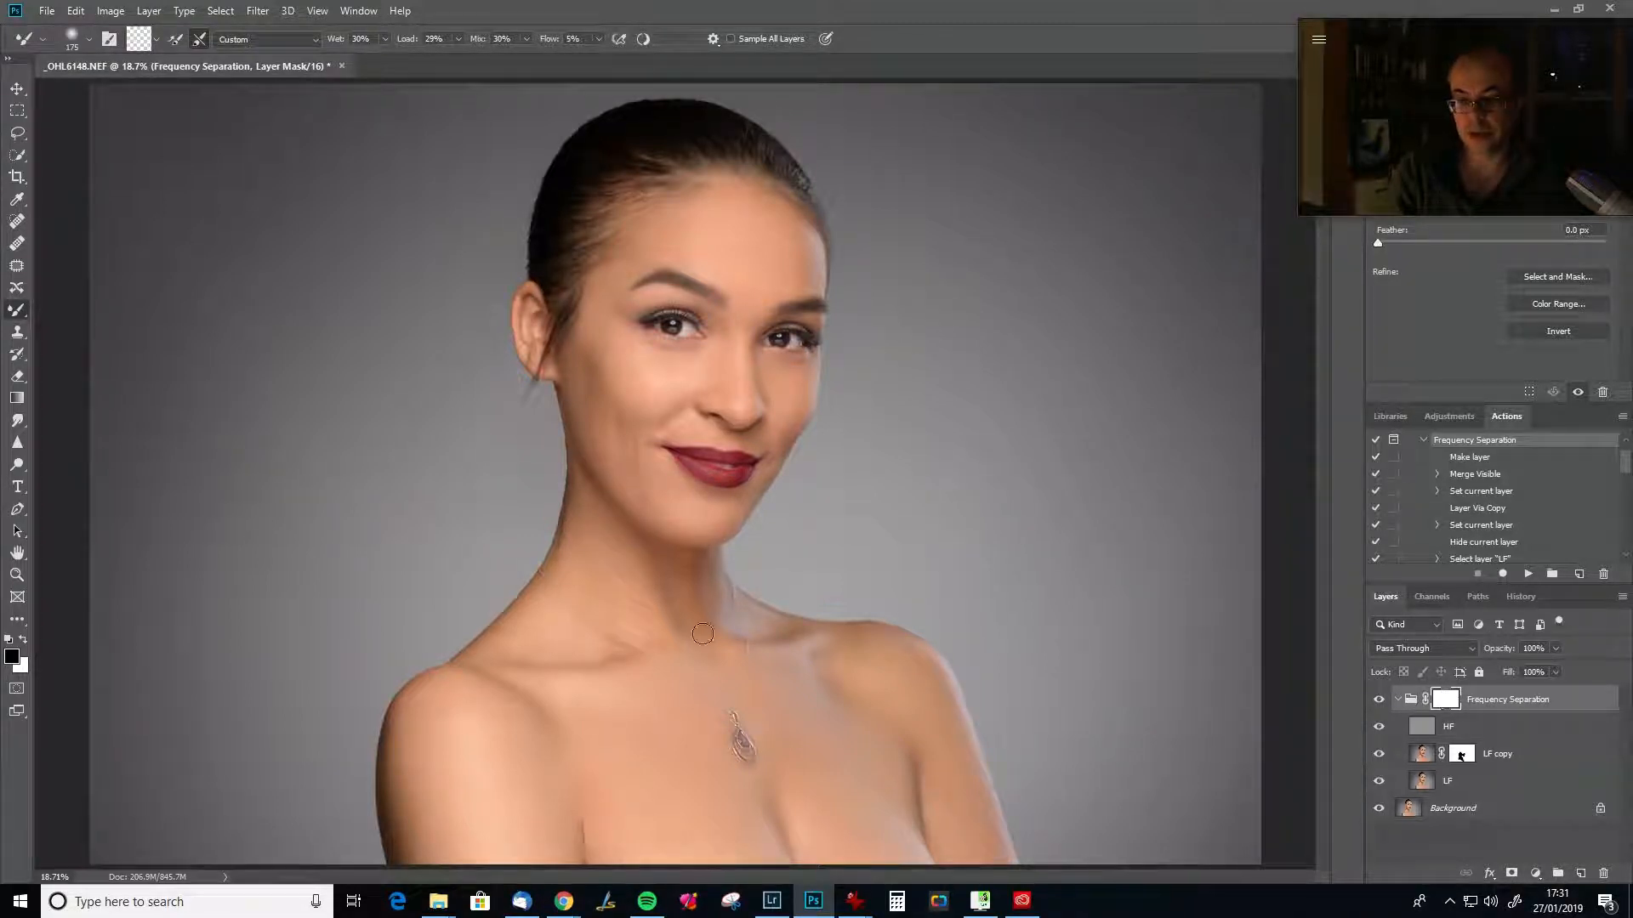
{"action": "right_click", "coordinate": [15, 312]}
{"action": "left_click", "coordinate": [59, 308]}
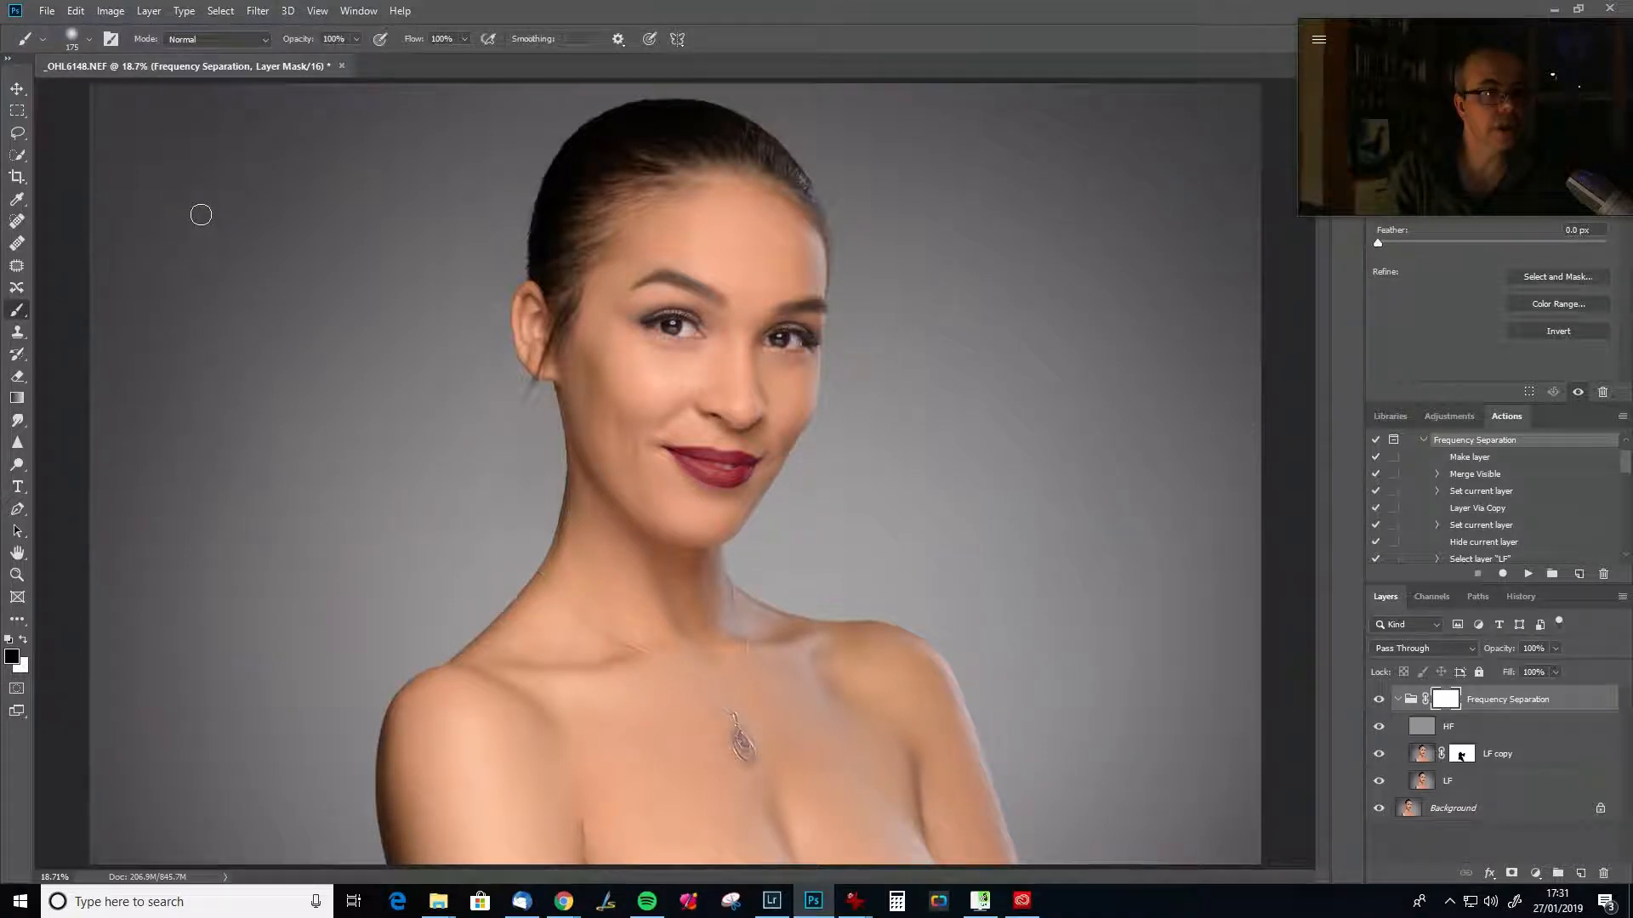
Paint black over the hair on the Frequency Separation group mask with an enlarged Brush.
{"action": "key", "text": "bracketright"}
{"action": "key", "text": "bracketright"}
{"action": "key", "text": "bracketright"}
{"action": "key", "text": "bracketright"}
{"action": "key", "text": "bracketright"}
{"action": "mouse_move", "coordinate": [595, 166]}
{"action": "left_mouse_down"}
{"action": "mouse_move", "coordinate": [557, 179]}
{"action": "mouse_move", "coordinate": [588, 205]}
{"action": "mouse_move", "coordinate": [521, 307]}
{"action": "mouse_move", "coordinate": [524, 356]}
{"action": "mouse_move", "coordinate": [552, 298]}
{"action": "mouse_move", "coordinate": [532, 378]}
{"action": "left_mouse_up"}
Paint black over the eyebrows, eyes and lips on the group mask, reducing the Brush to 150 px and 100 px.
{"action": "key", "text": "bracketleft"}
{"action": "key", "text": "bracketleft"}
{"action": "key", "text": "bracketleft"}
{"action": "key", "text": "bracketleft"}
{"action": "key", "text": "bracketleft"}
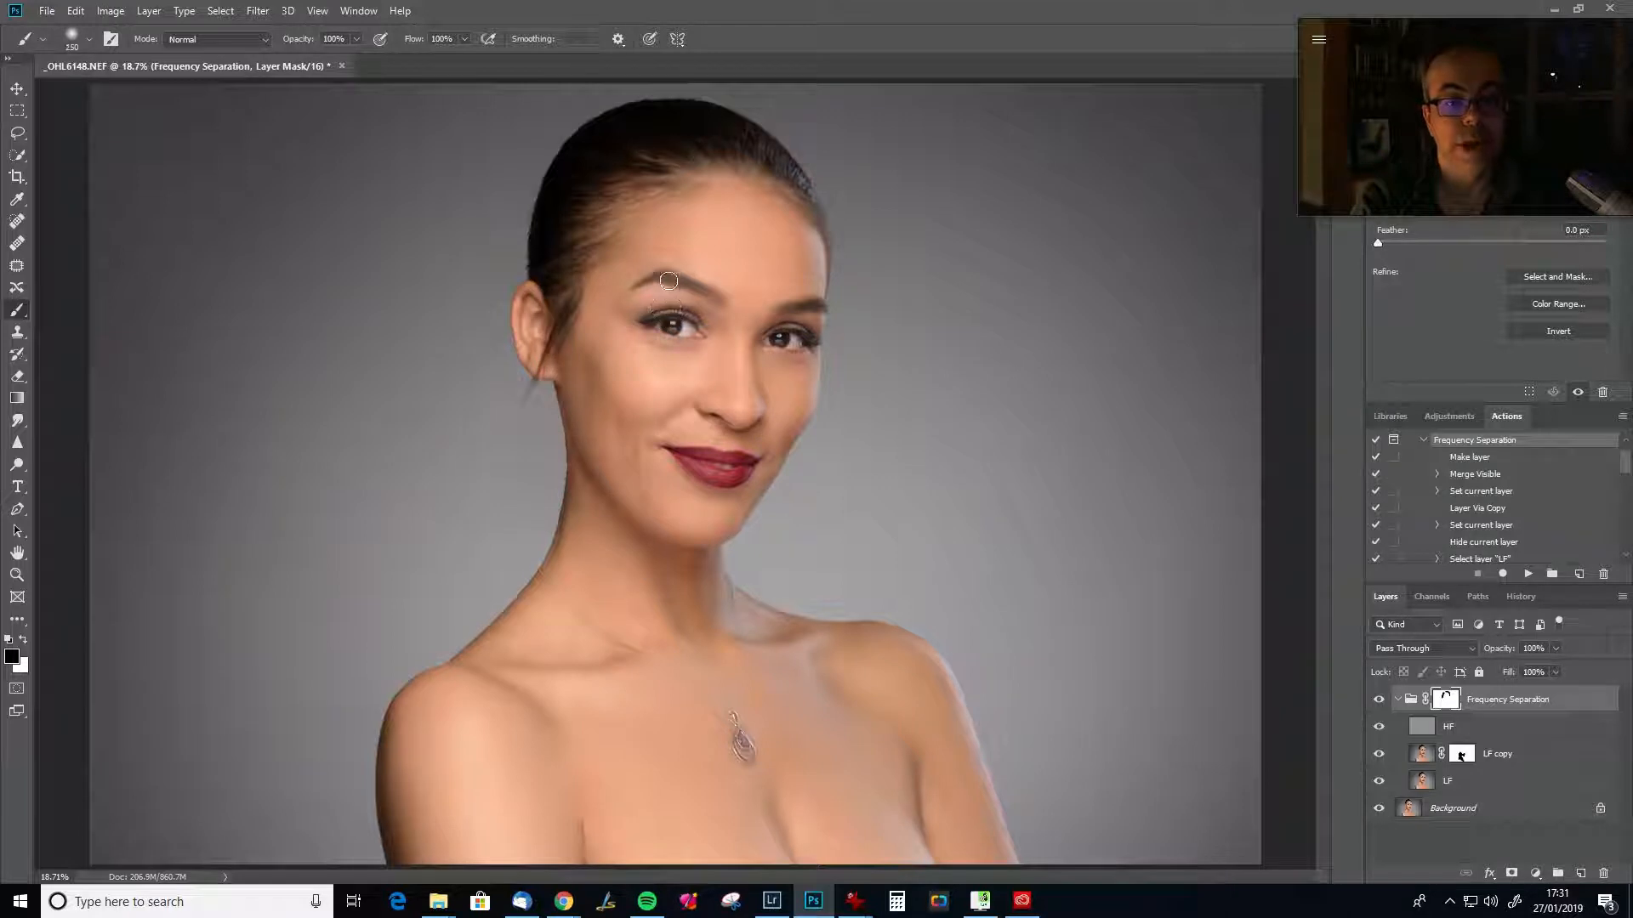
{"action": "key", "text": "bracketleft"}
{"action": "key", "text": "bracketleft"}
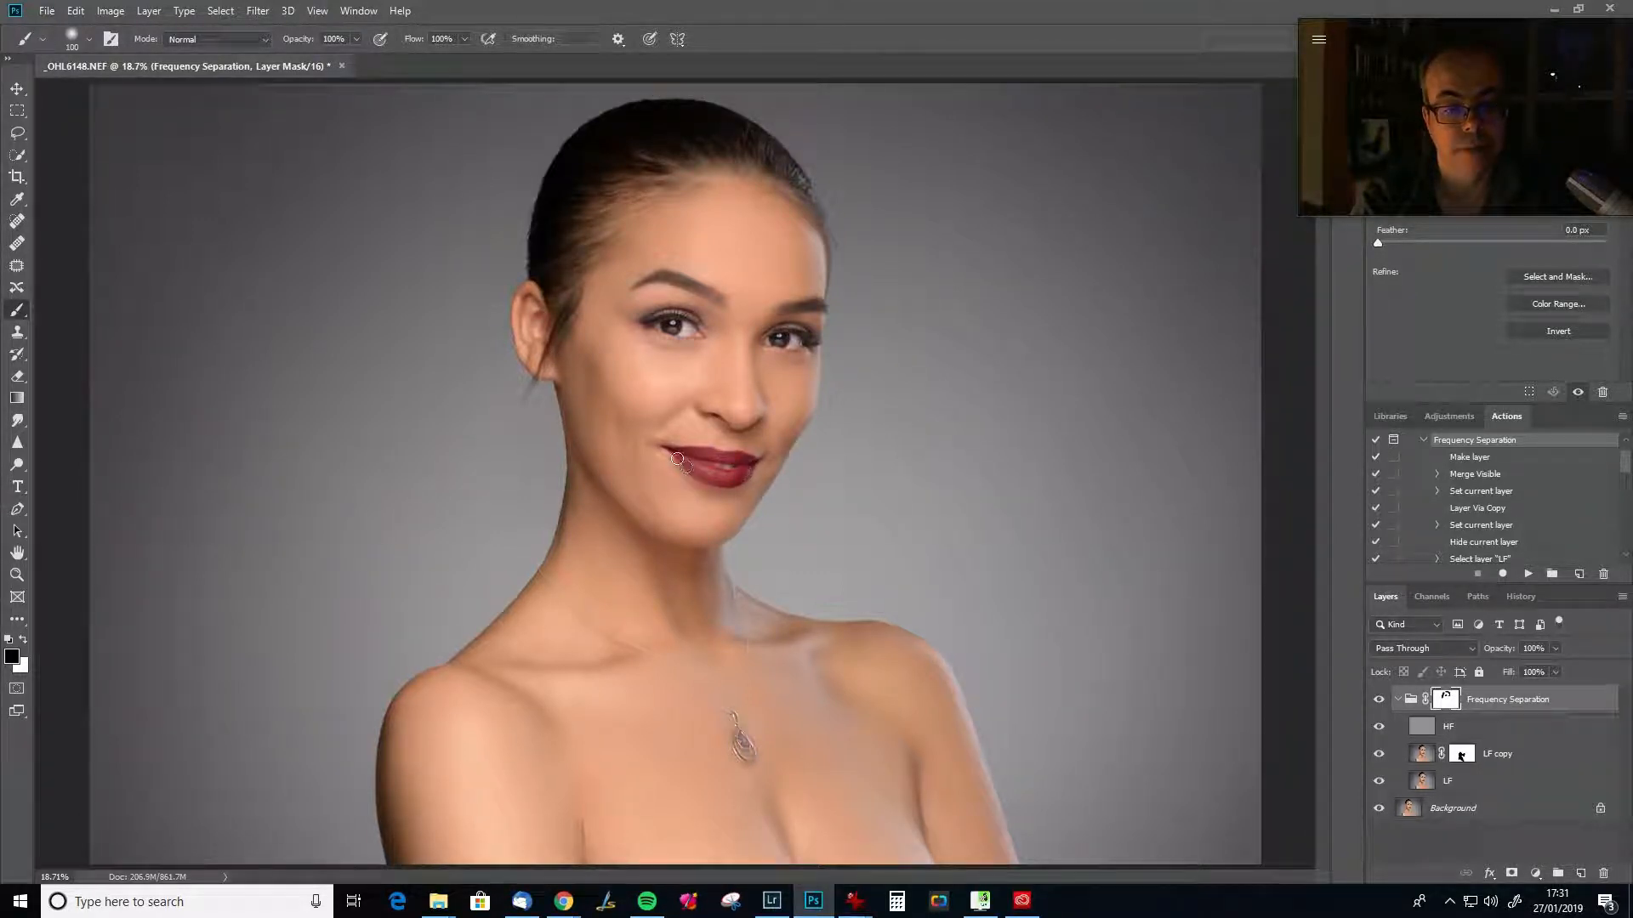
Paint black on the group mask along the outer arm edge at 175 px and over the pendant at 100 px.
{"action": "key", "text": "bracketright"}
{"action": "key", "text": "bracketright"}
{"action": "key", "text": "bracketright"}
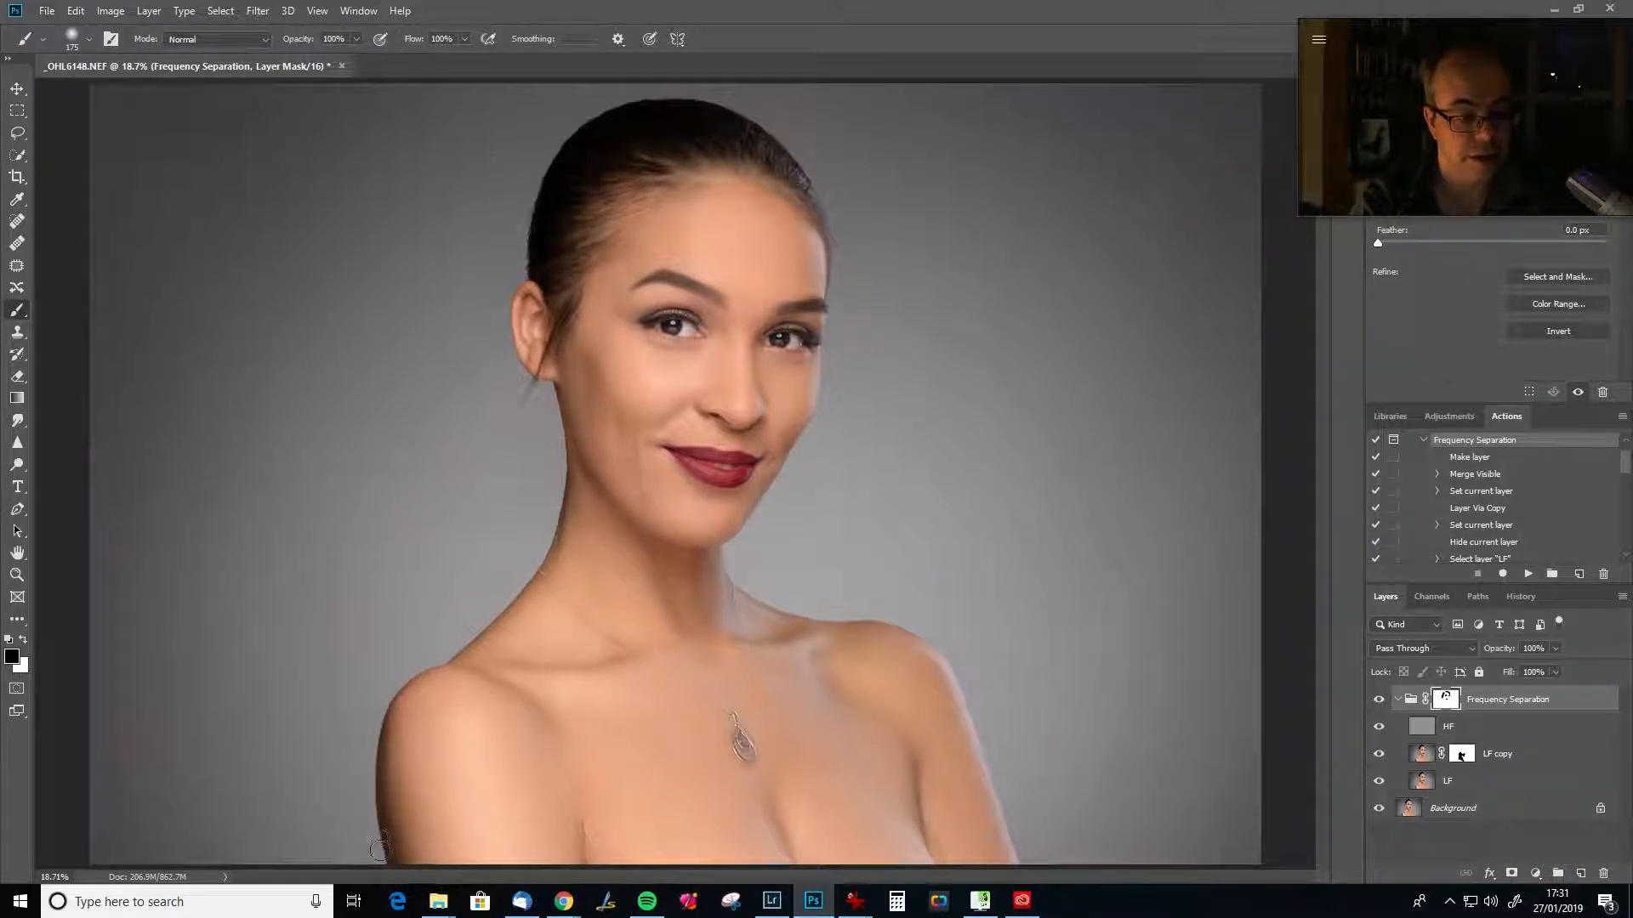
{"action": "key", "text": "bracketleft"}
{"action": "key", "text": "bracketleft"}
{"action": "key", "text": "bracketleft"}
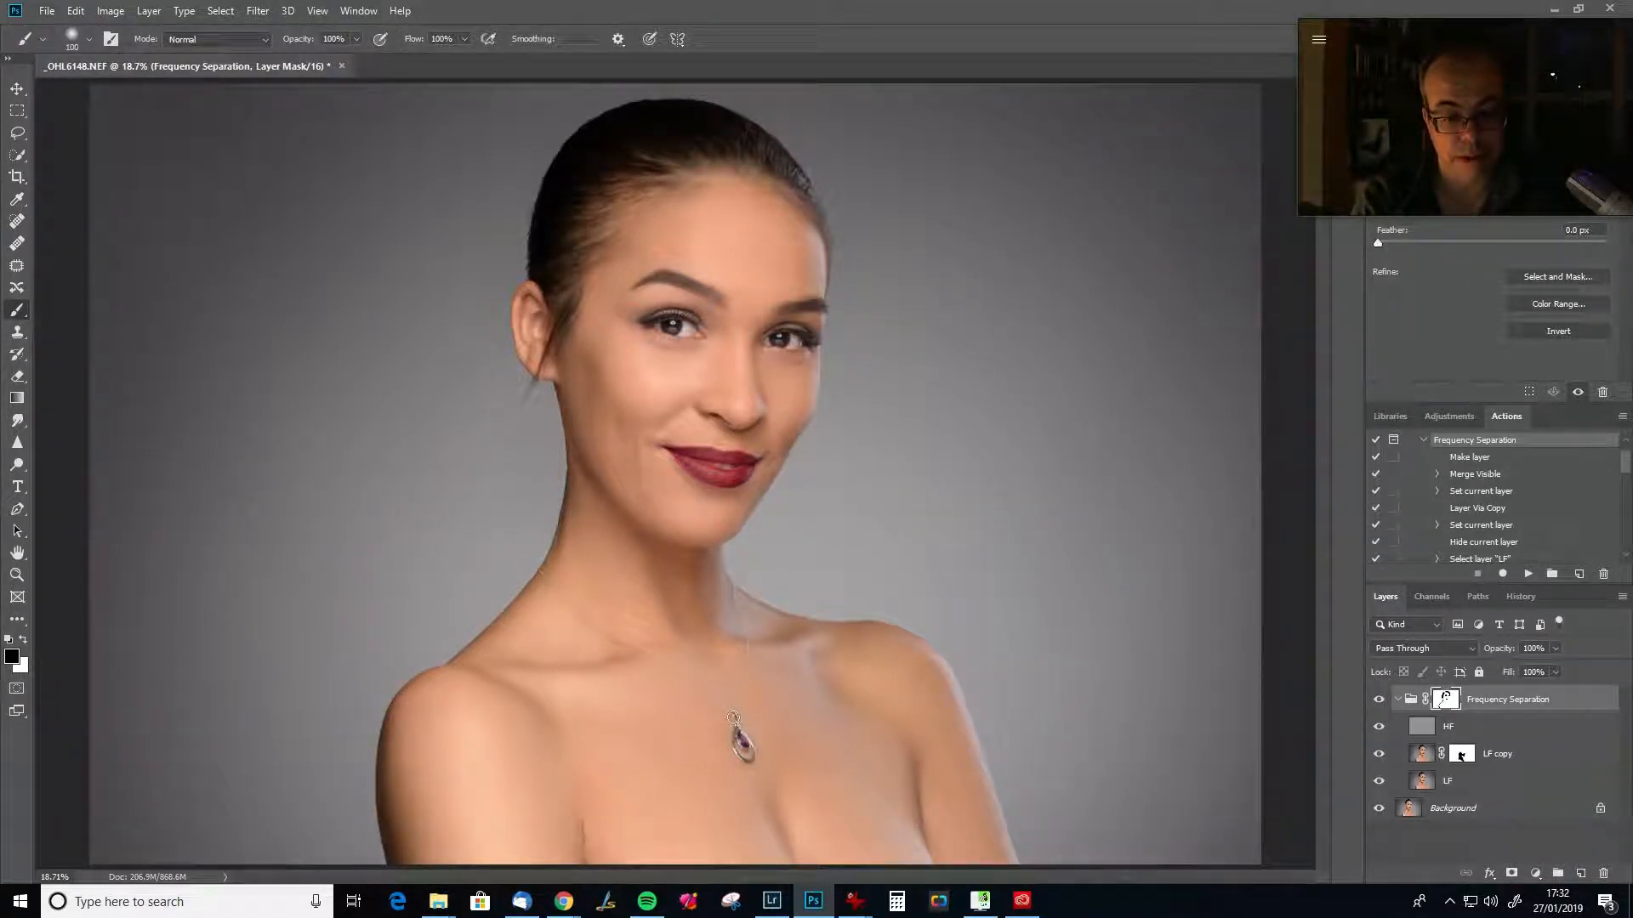
Paint black along the necklace chain on the group mask with a small Brush, down to 80 px.
{"action": "left_click_drag", "start_coordinate": [745, 661], "coordinate": [749, 589]}
{"action": "left_click_drag", "start_coordinate": [544, 580], "coordinate": [591, 624]}
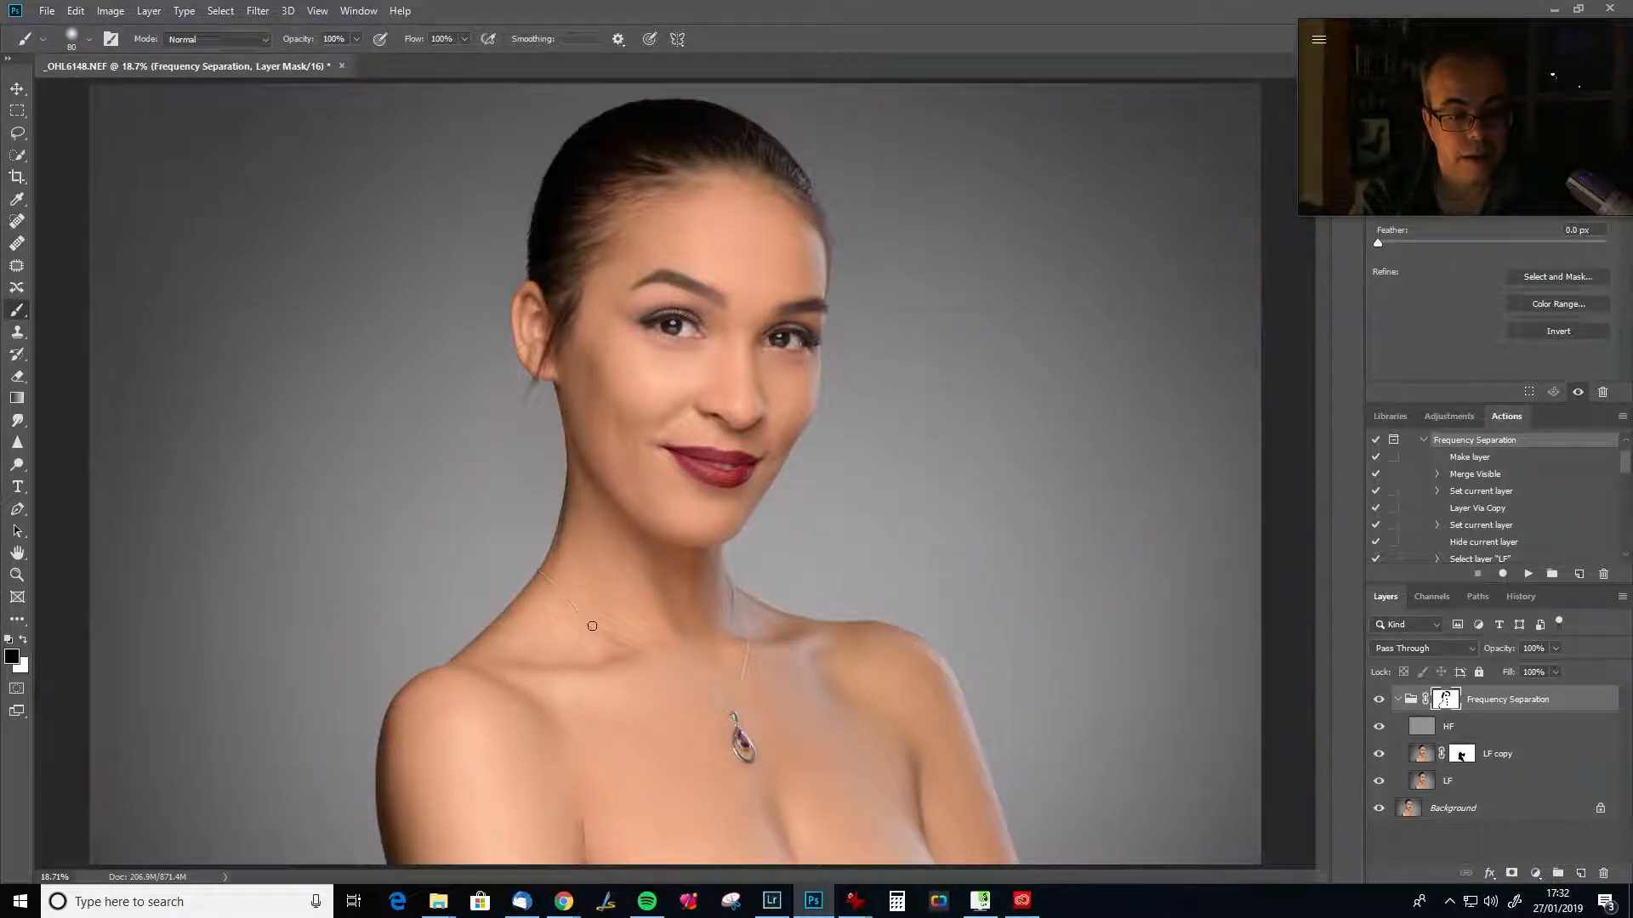
{"action": "left_click_drag", "start_coordinate": [649, 654], "coordinate": [669, 665]}
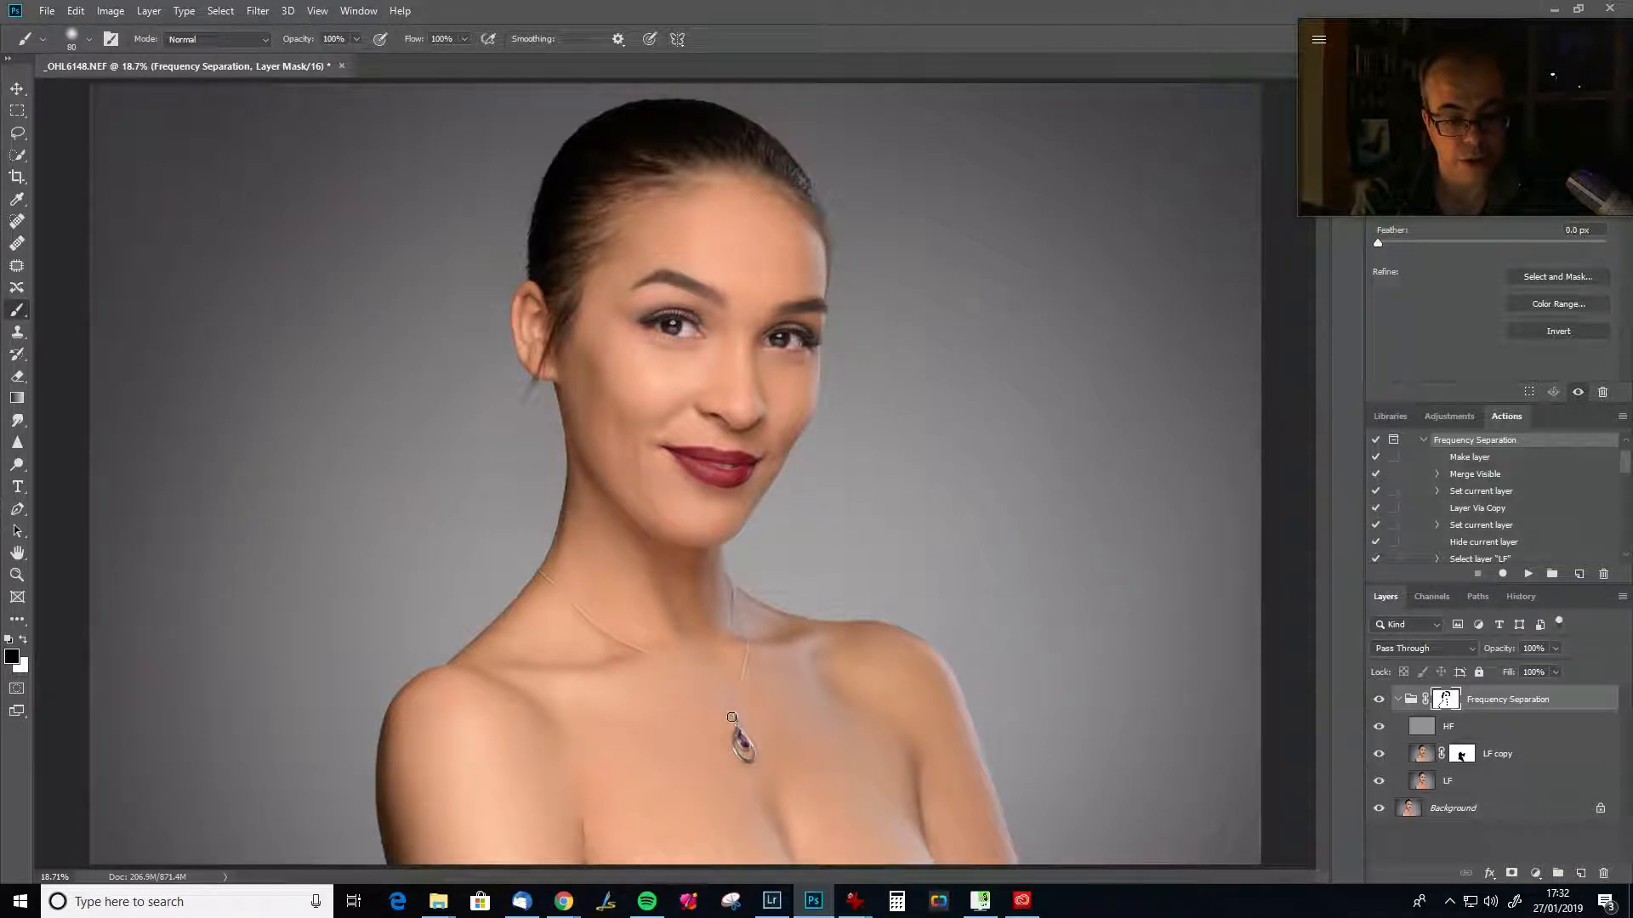
Refine the group mask around the shoulder and arm edges with black at 200 px and white at 125 to 200 px.
{"action": "key", "text": "bracketright"}
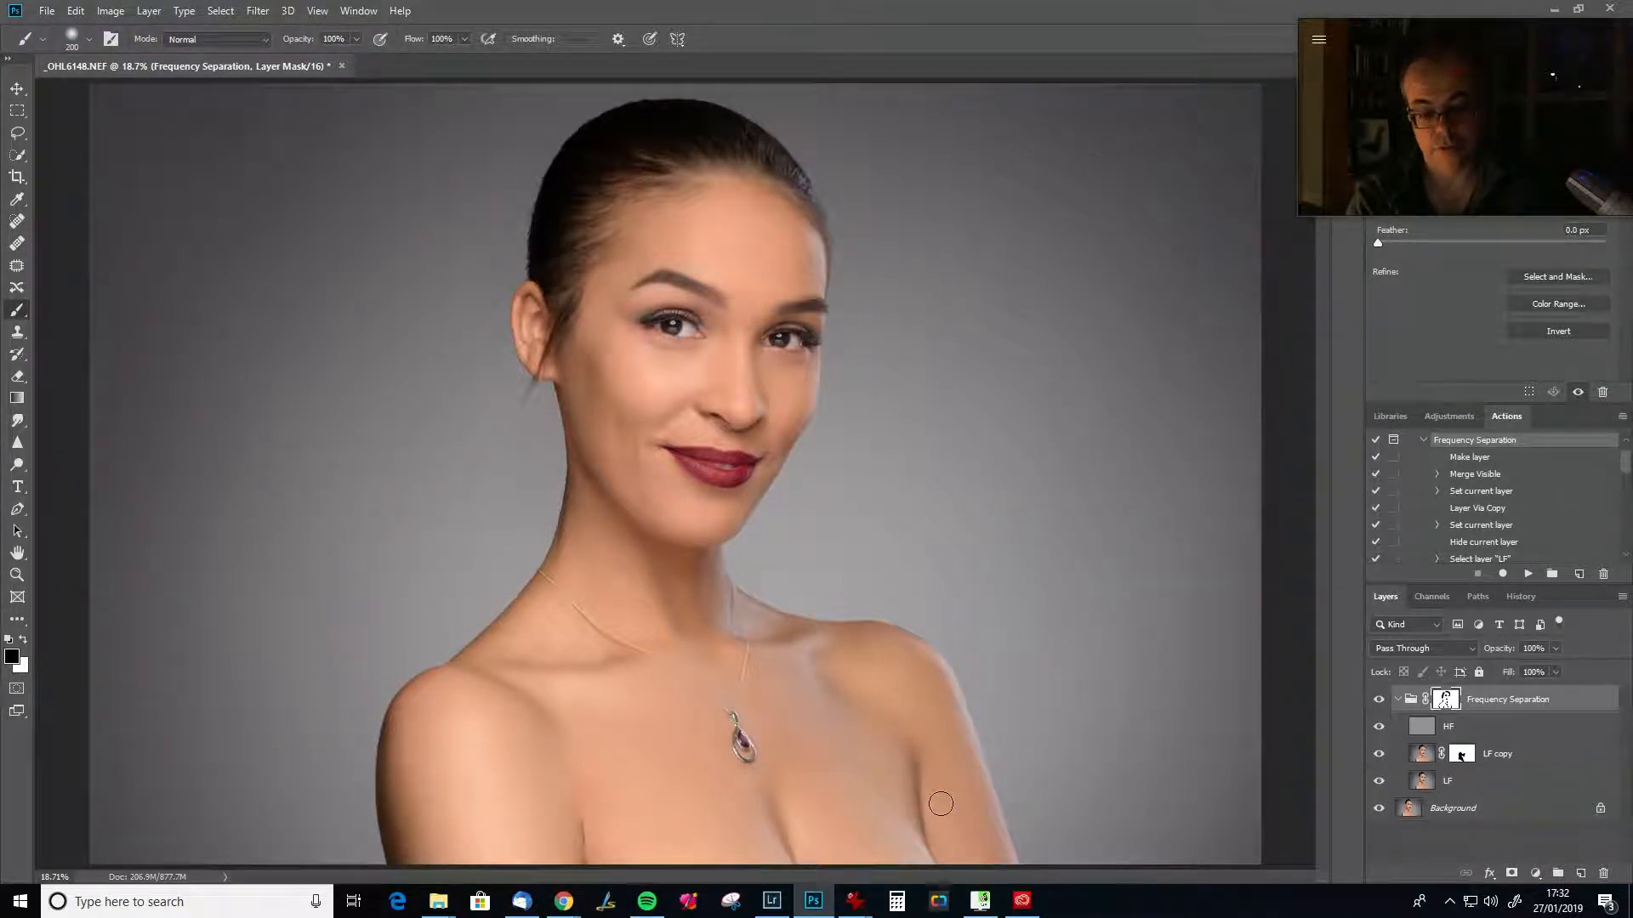
{"action": "key", "text": "x"}
{"action": "key", "text": "bracketleft"}
{"action": "key", "text": "bracketleft"}
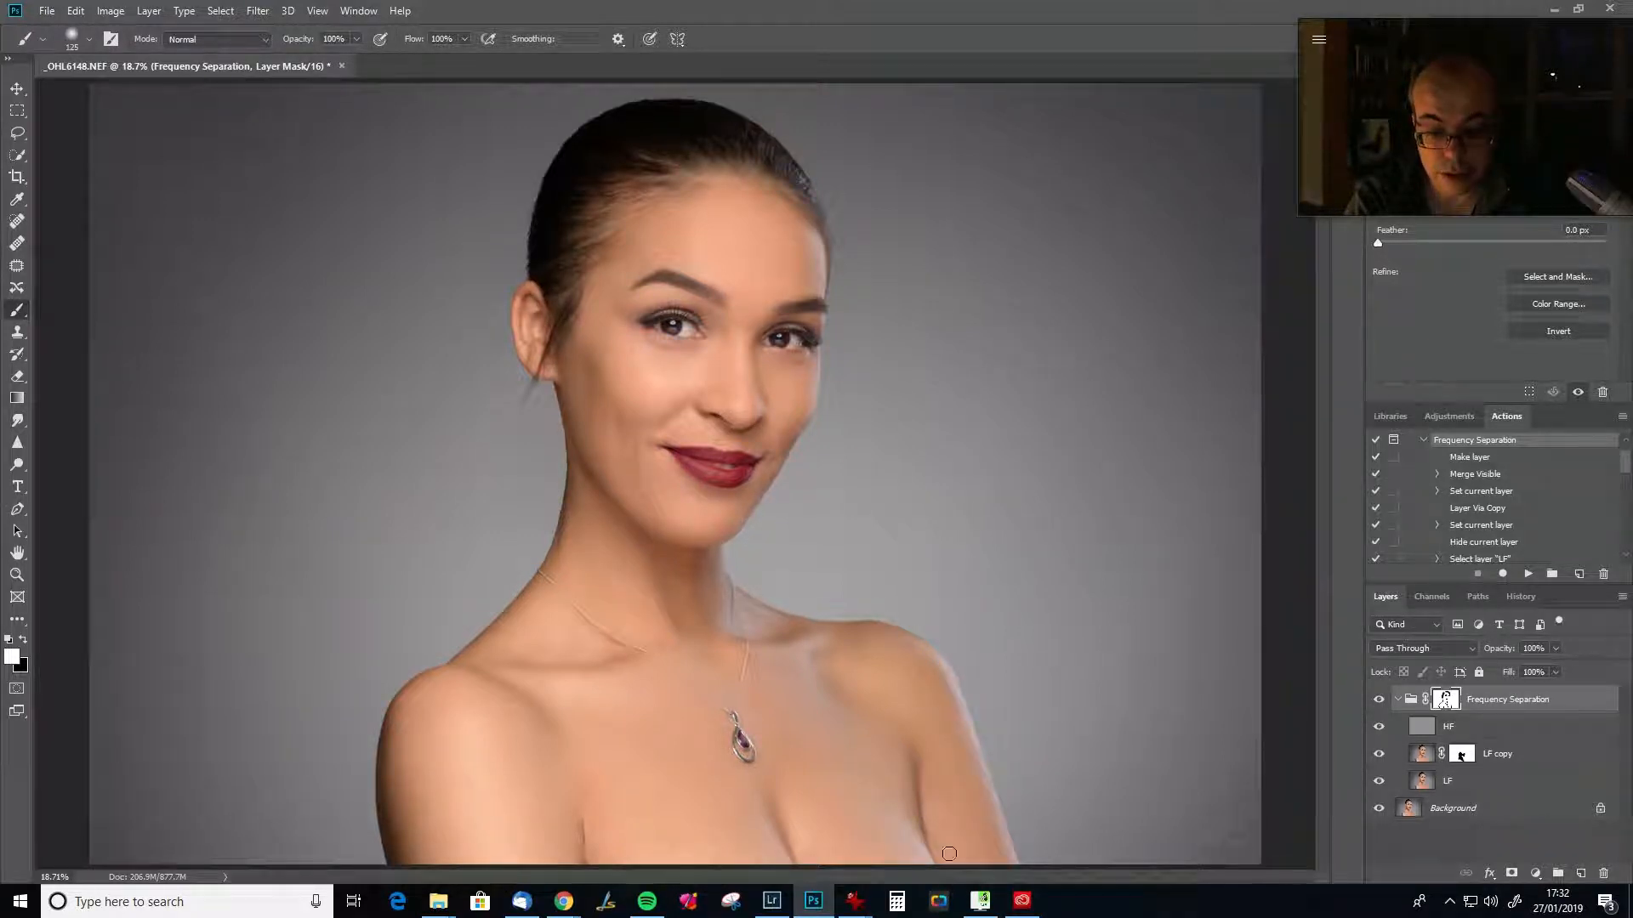
{"action": "key", "text": "bracketright"}
{"action": "key", "text": "bracketright"}
{"action": "key", "text": "bracketright"}
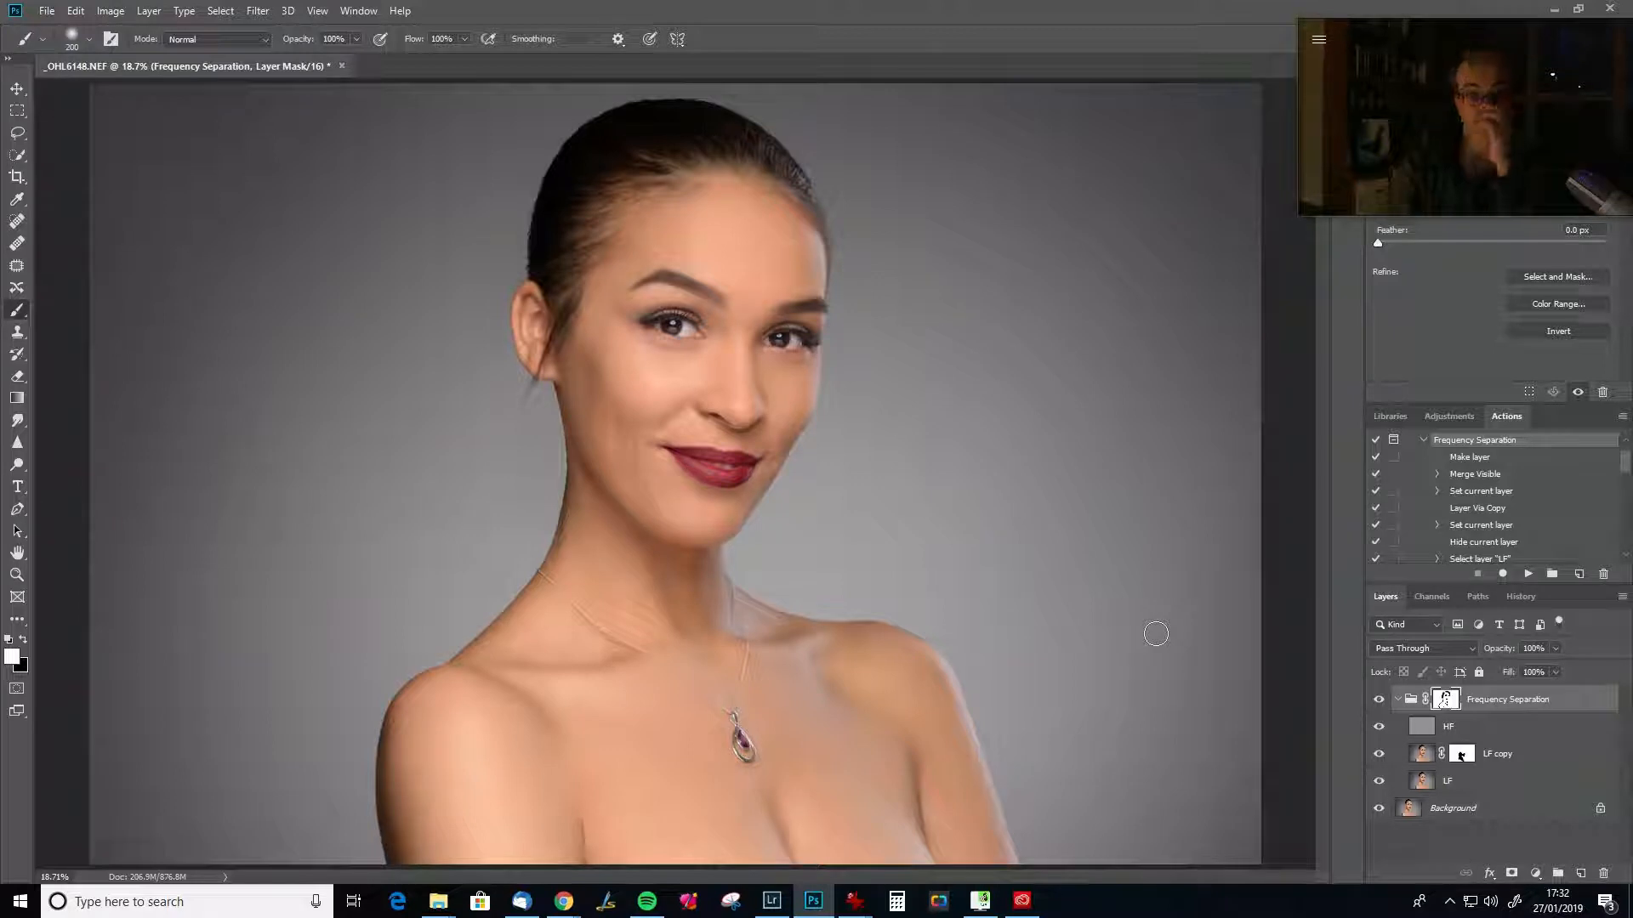
Hide and show the Frequency Separation group repeatedly to compare the portrait before and after retouching.
{"action": "left_click", "coordinate": [1379, 703]}
{"action": "left_click", "coordinate": [1379, 702]}
{"action": "left_click", "coordinate": [1379, 703]}
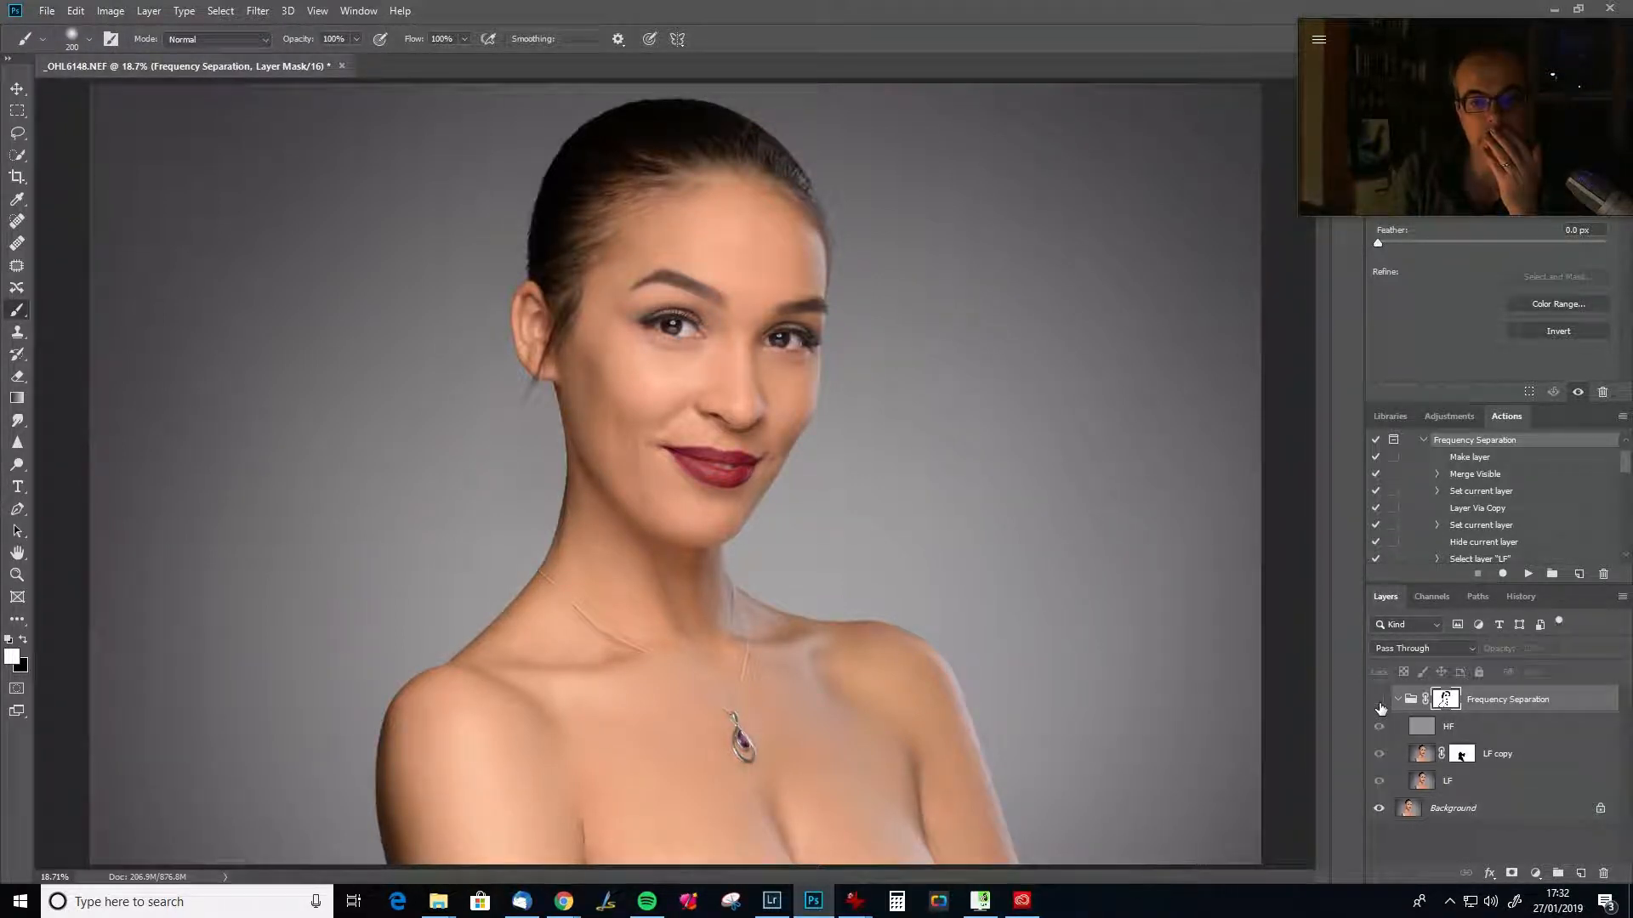
{"action": "left_click", "coordinate": [1379, 702]}
{"action": "left_click", "coordinate": [1379, 702]}
{"action": "left_click", "coordinate": [1379, 702]}
{"action": "left_click", "coordinate": [1379, 703]}
{"action": "left_click", "coordinate": [1379, 702]}
{"action": "left_click", "coordinate": [1379, 703]}
{"action": "left_click", "coordinate": [1380, 702]}
{"action": "left_click", "coordinate": [1379, 702]}
{"action": "left_click", "coordinate": [1379, 702]}
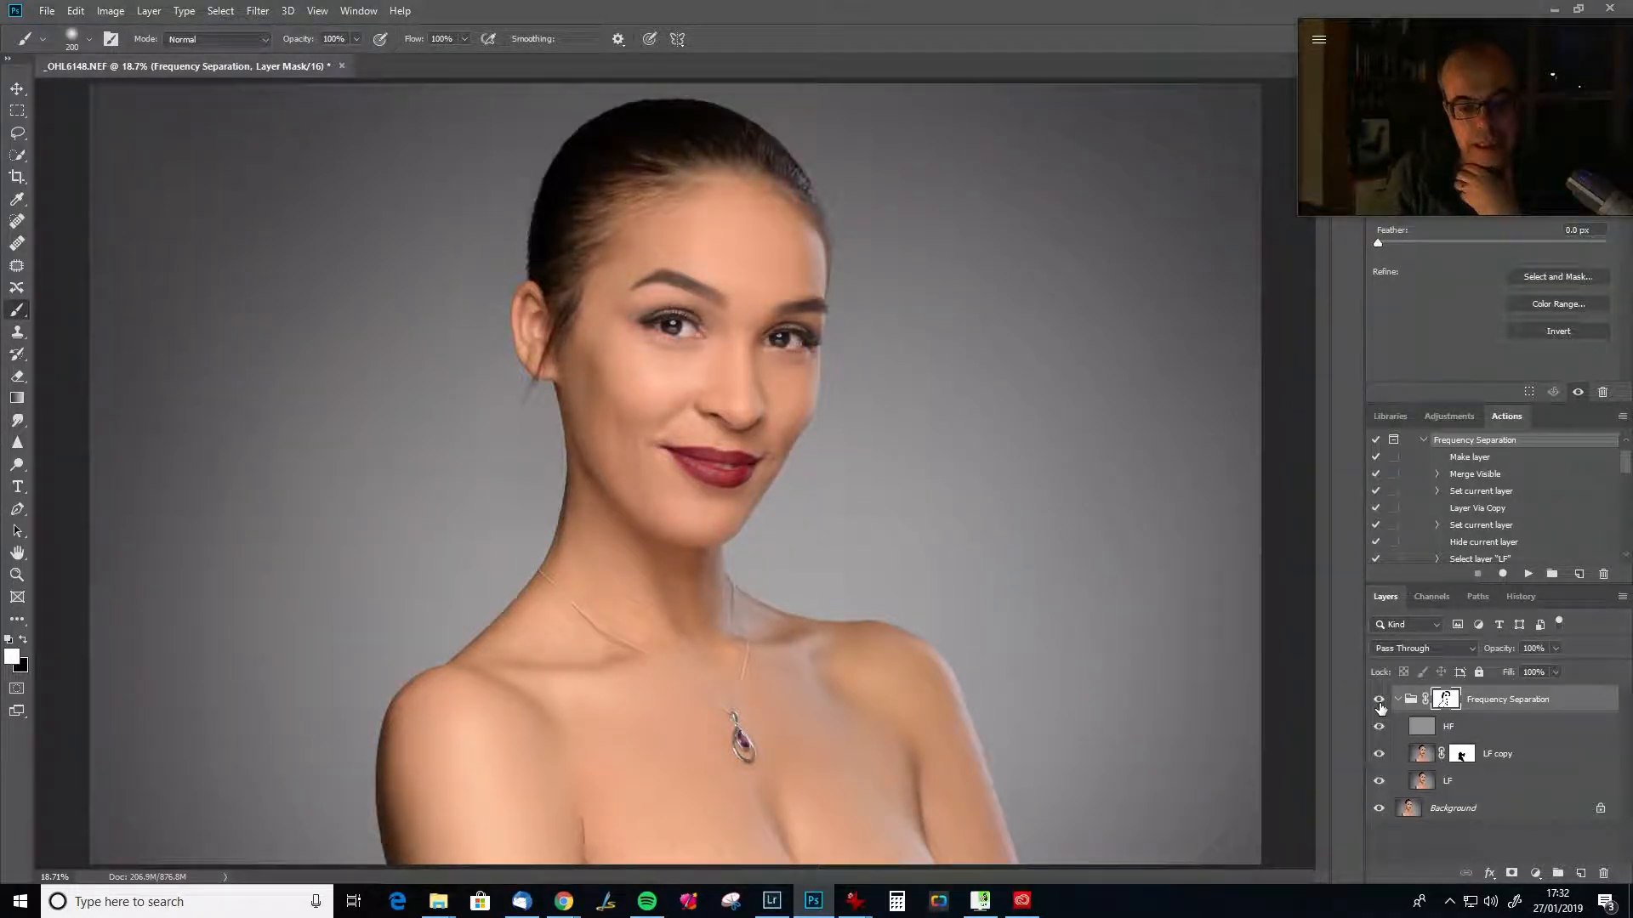
{"action": "left_click", "coordinate": [1379, 702]}
{"action": "left_click", "coordinate": [1379, 706]}
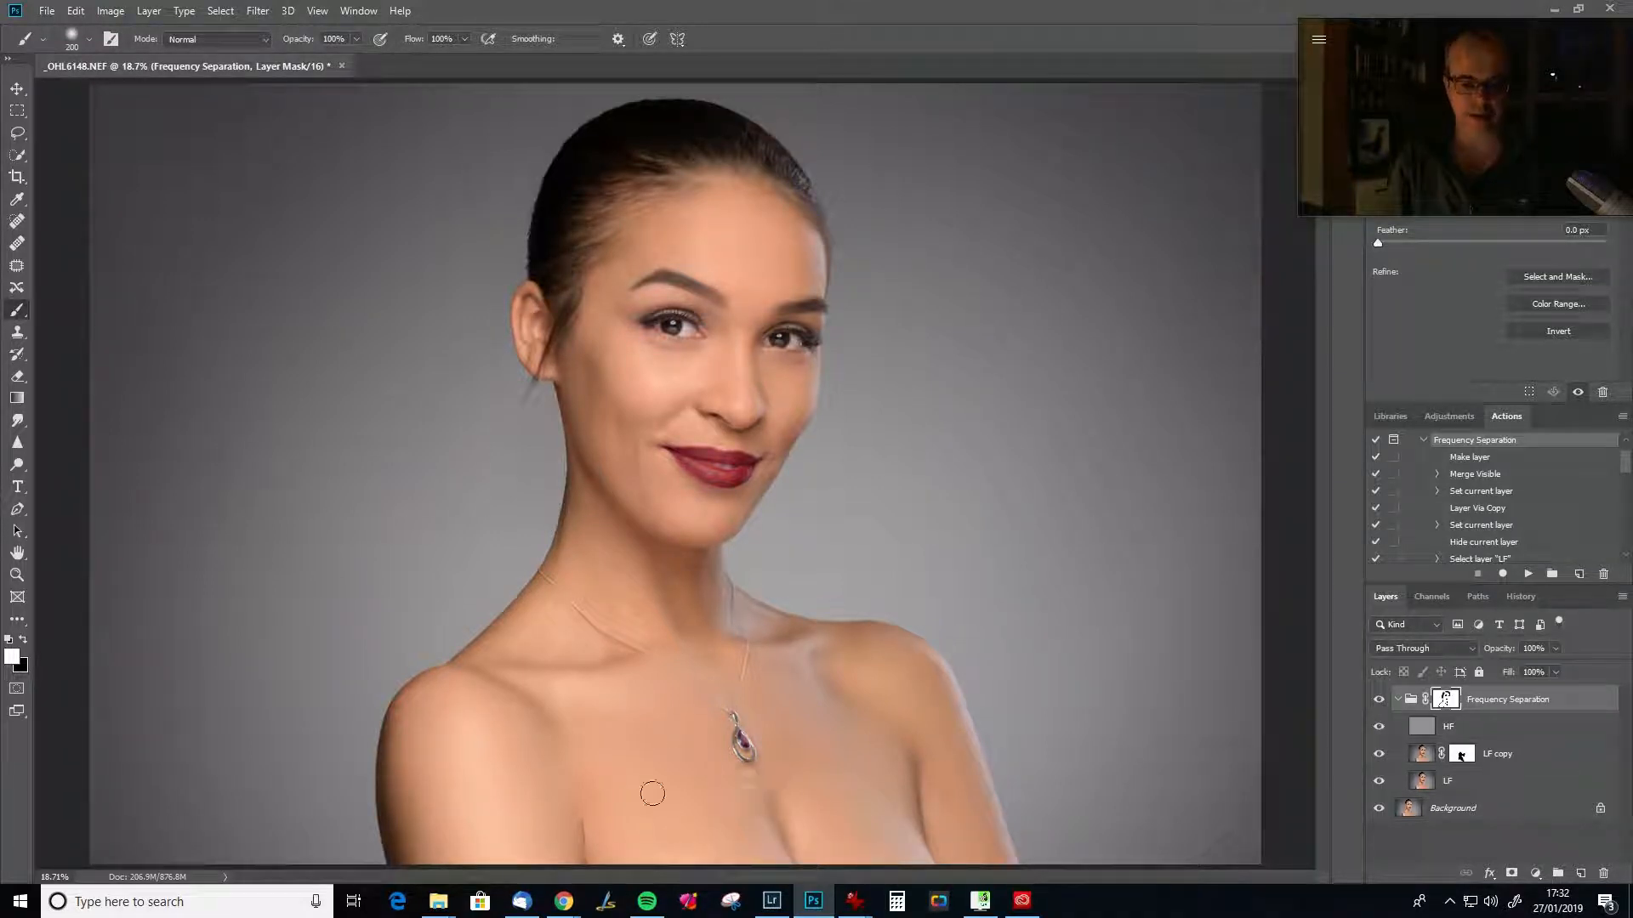
Merge the LF copy layer down into the LF layer.
{"action": "left_click", "coordinate": [1437, 763]}
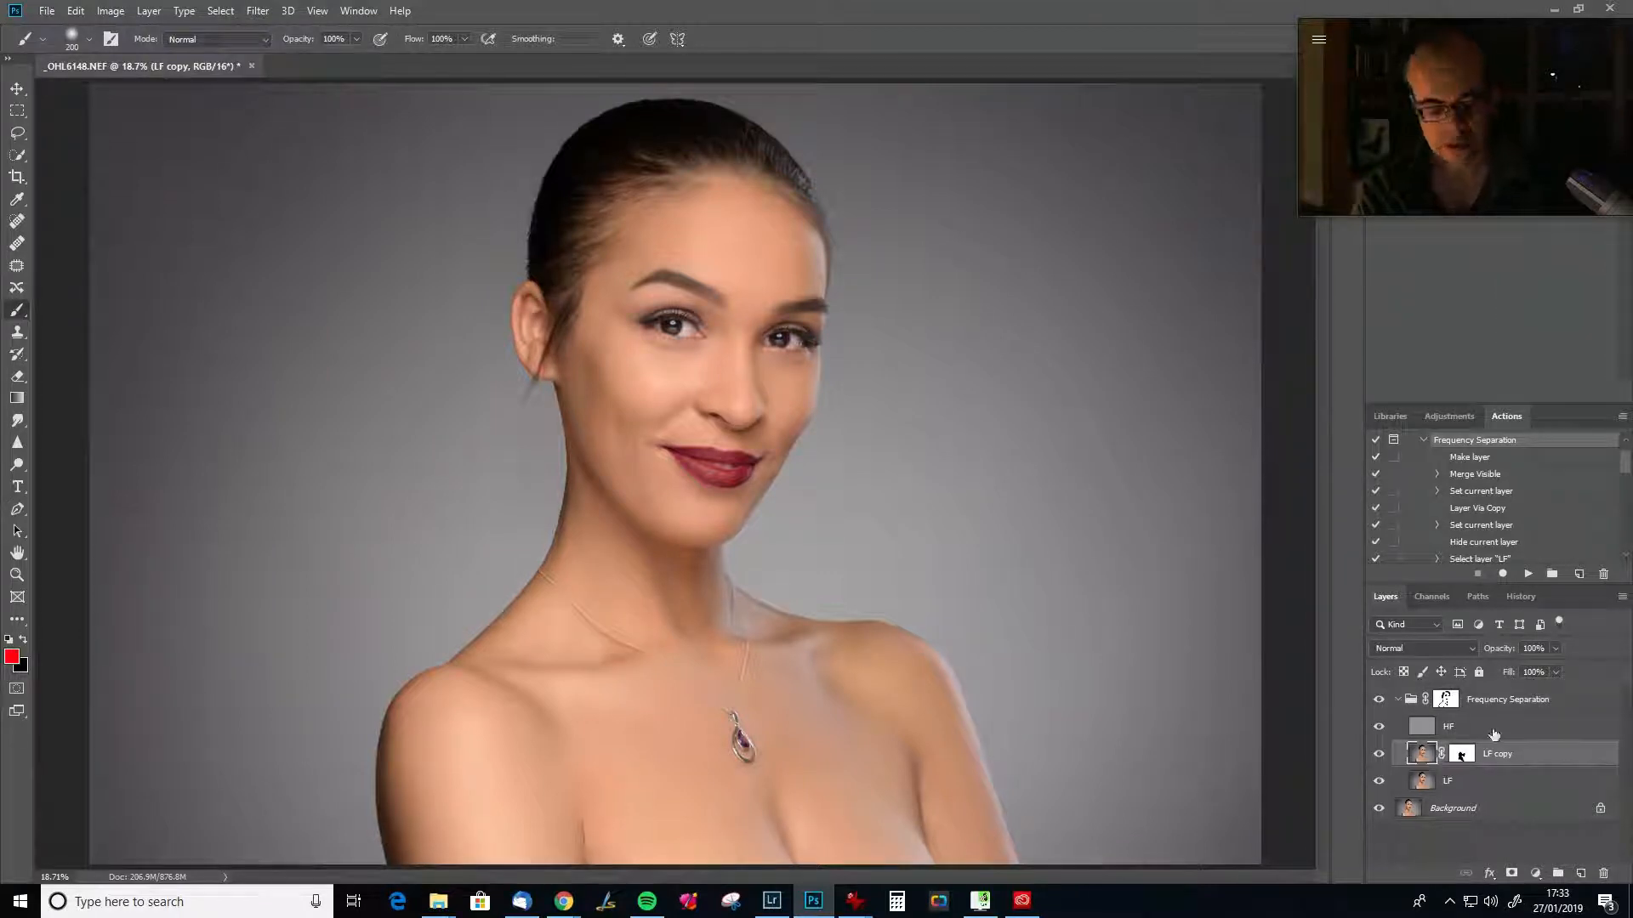
{"action": "key", "text": "ctrl+e"}
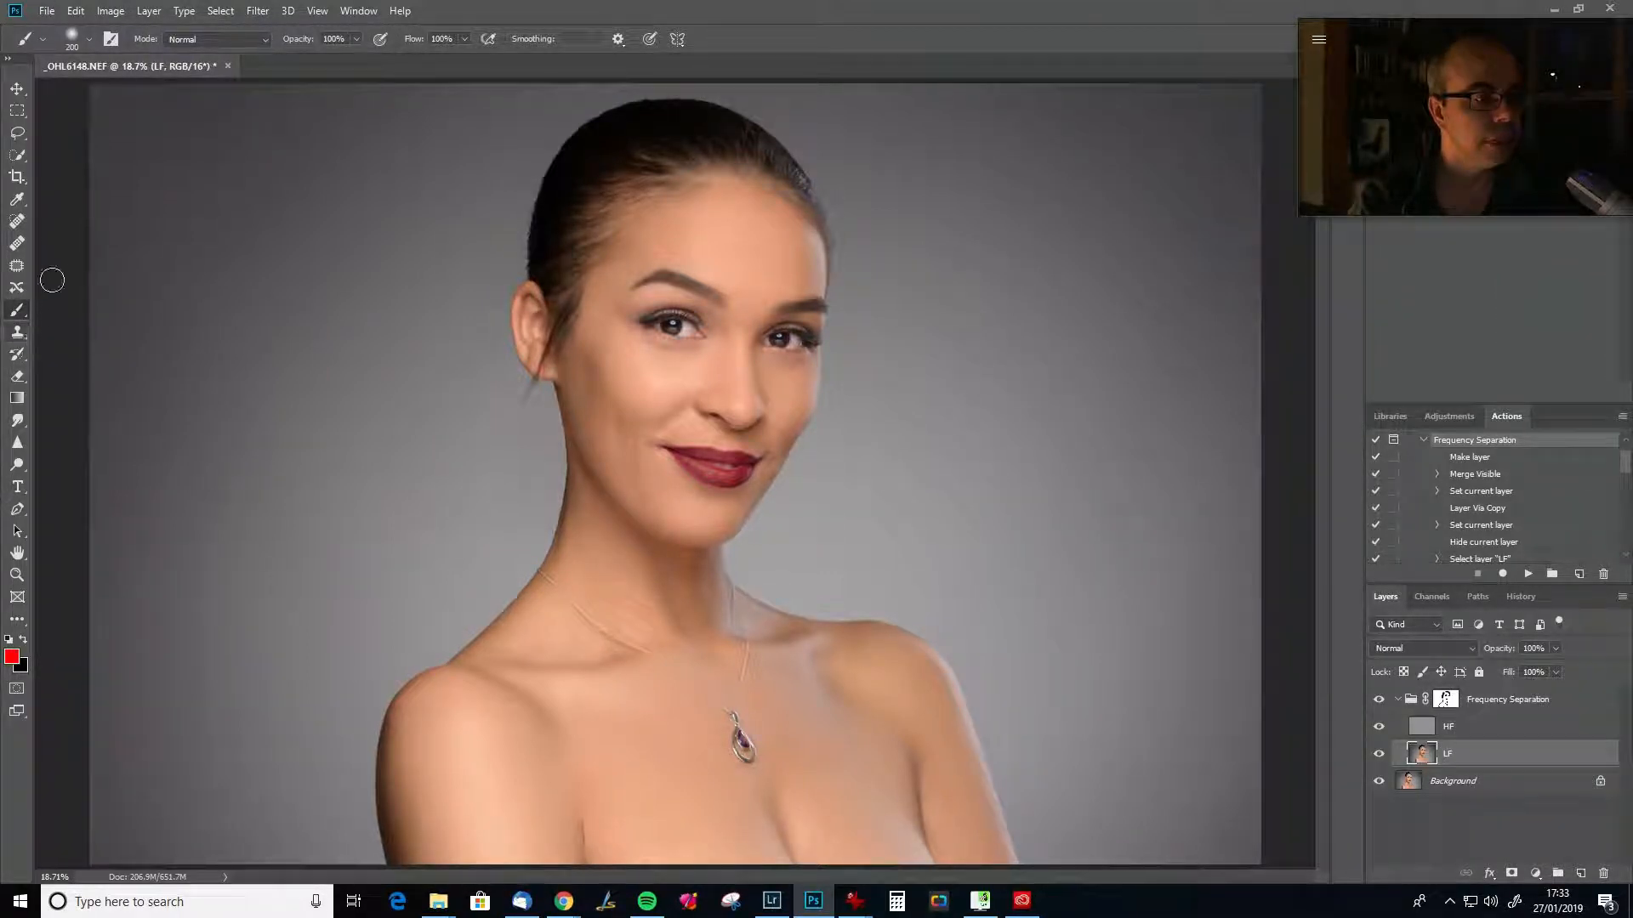
Lasso the chest areas on either side of the cleavage on the LF layer, reapply the last filter to smooth them, and deselect.
{"action": "left_click", "coordinate": [17, 133]}
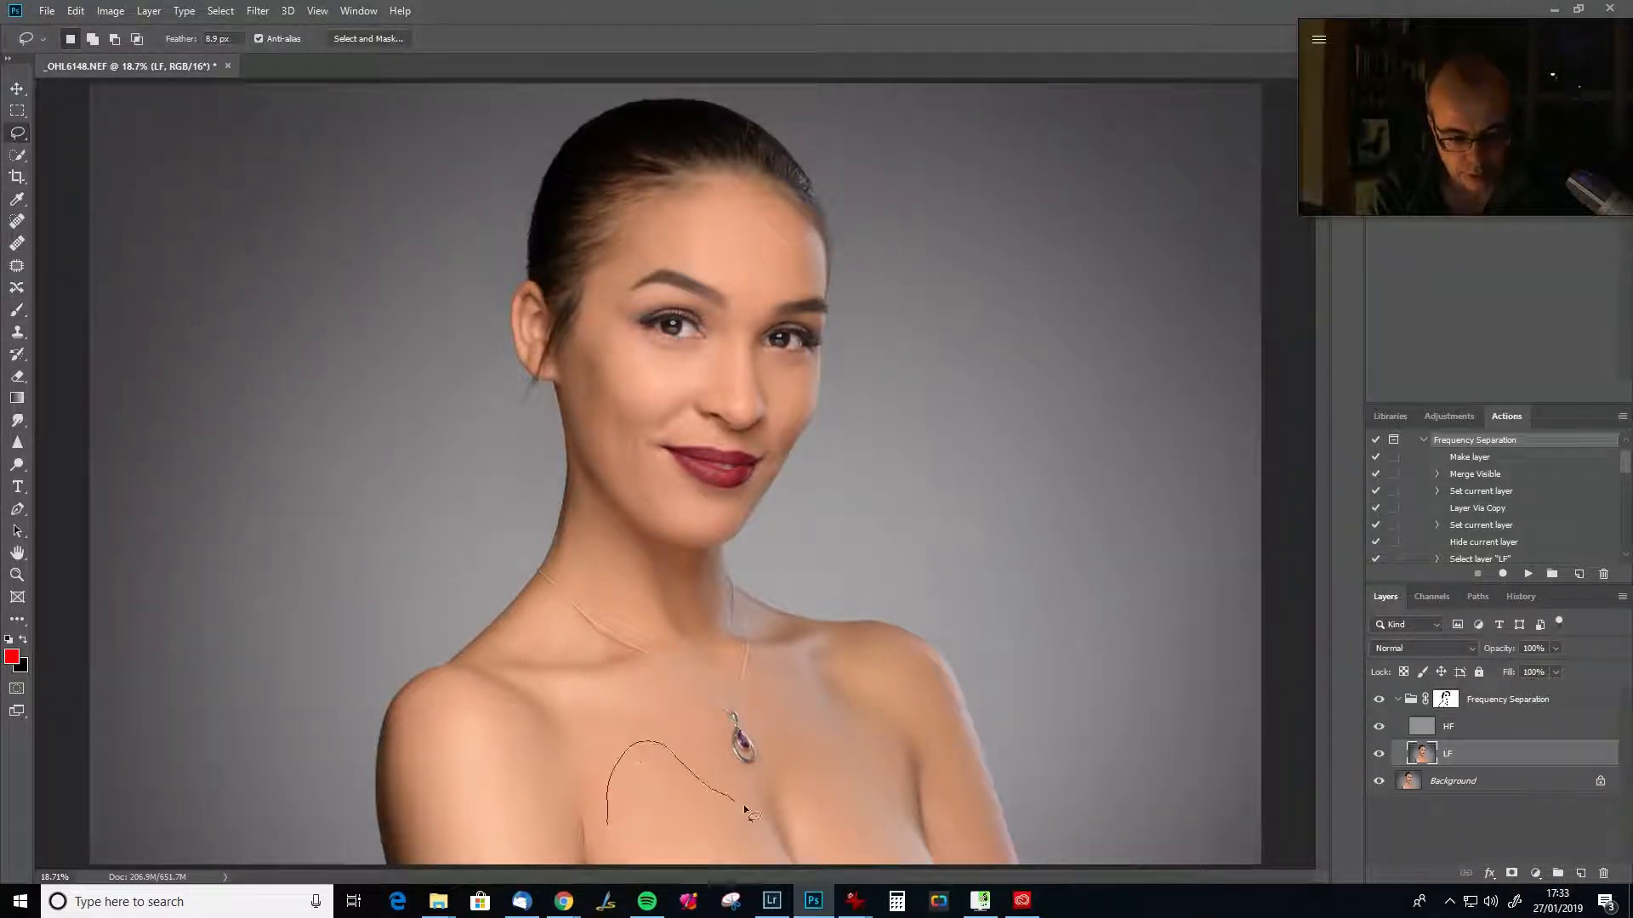
{"action": "mouse_move", "coordinate": [734, 874]}
{"action": "left_mouse_down"}
{"action": "mouse_move", "coordinate": [609, 880]}
{"action": "mouse_move", "coordinate": [622, 884]}
{"action": "left_mouse_up"}
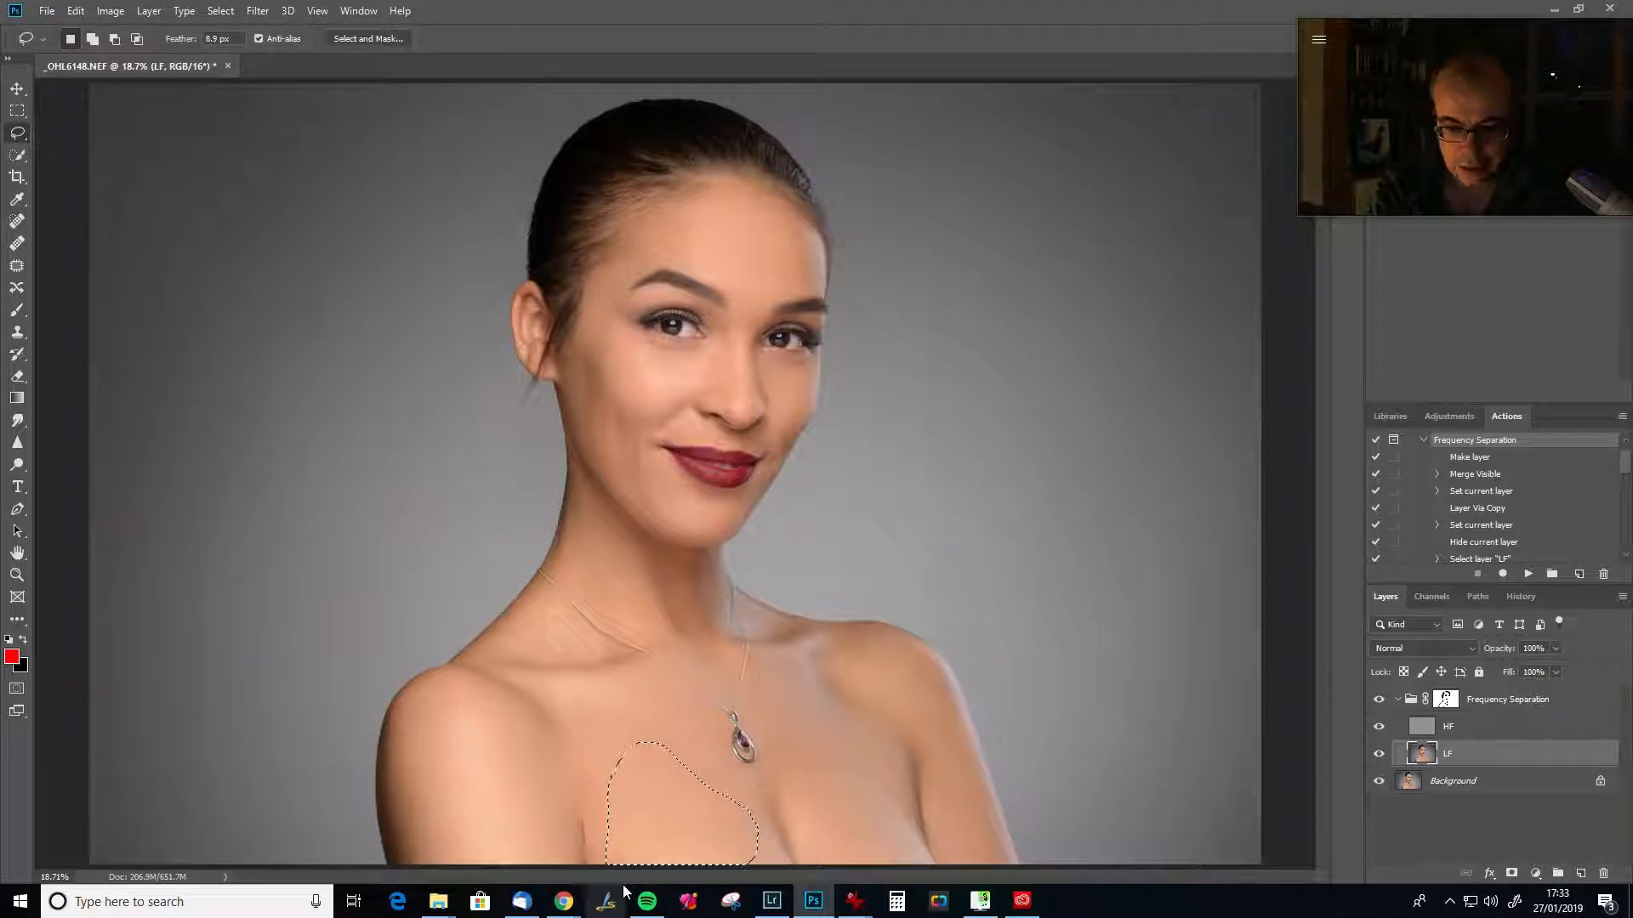
{"action": "key", "text": "ctrl+alt+f"}
{"action": "type", "text": "2"}
{"action": "key", "text": "Return"}
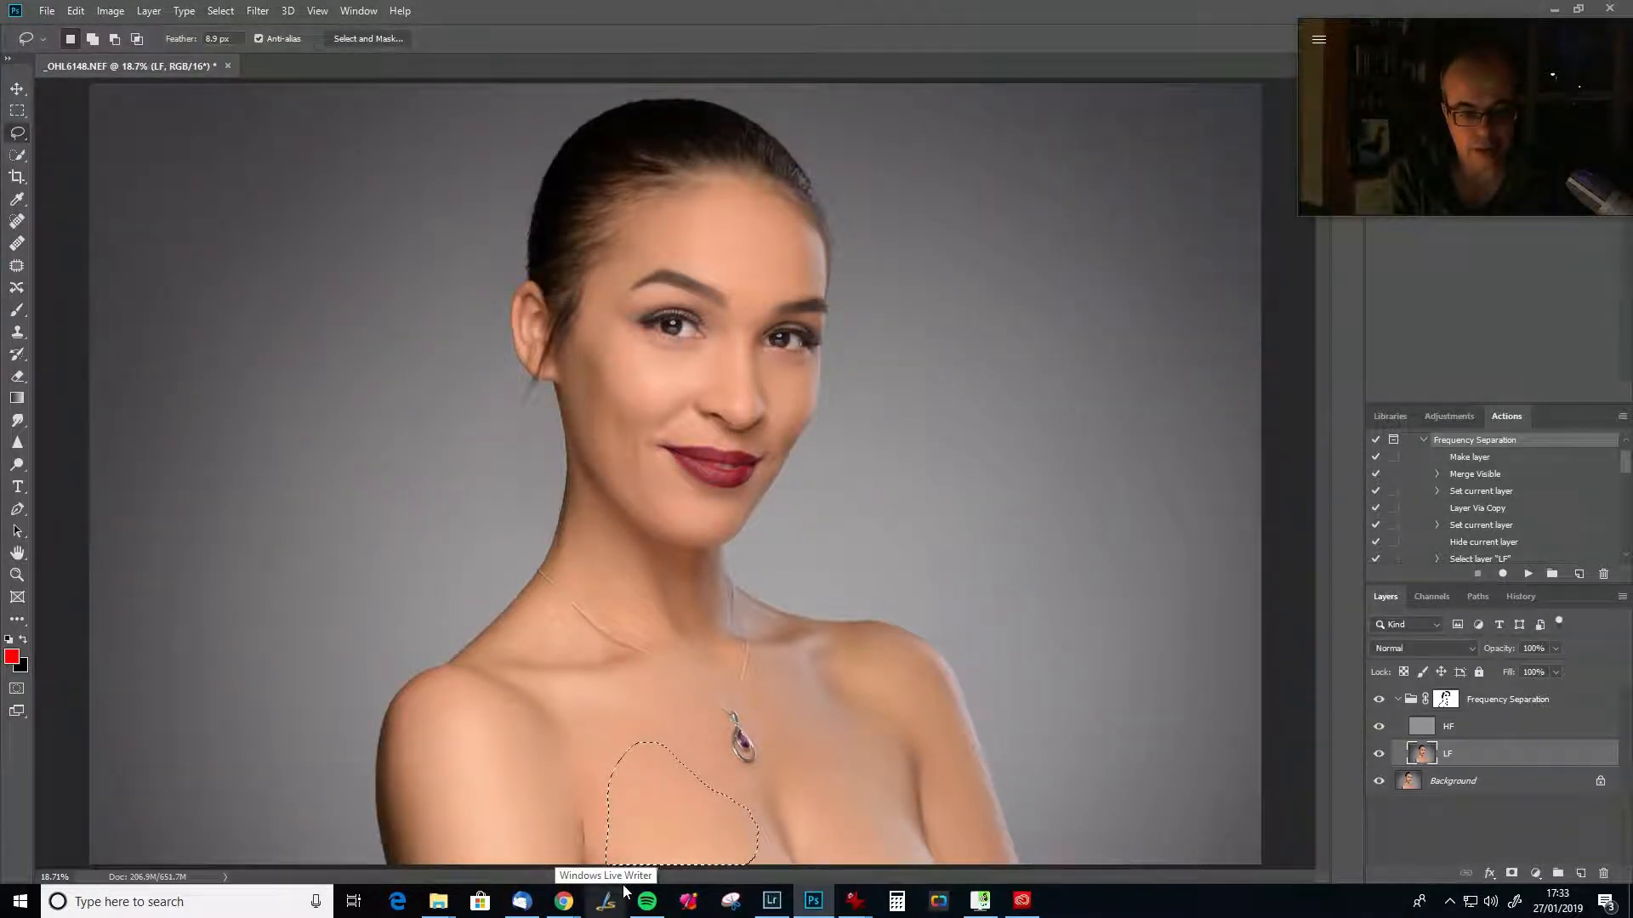
{"action": "key", "text": "ctrl+d"}
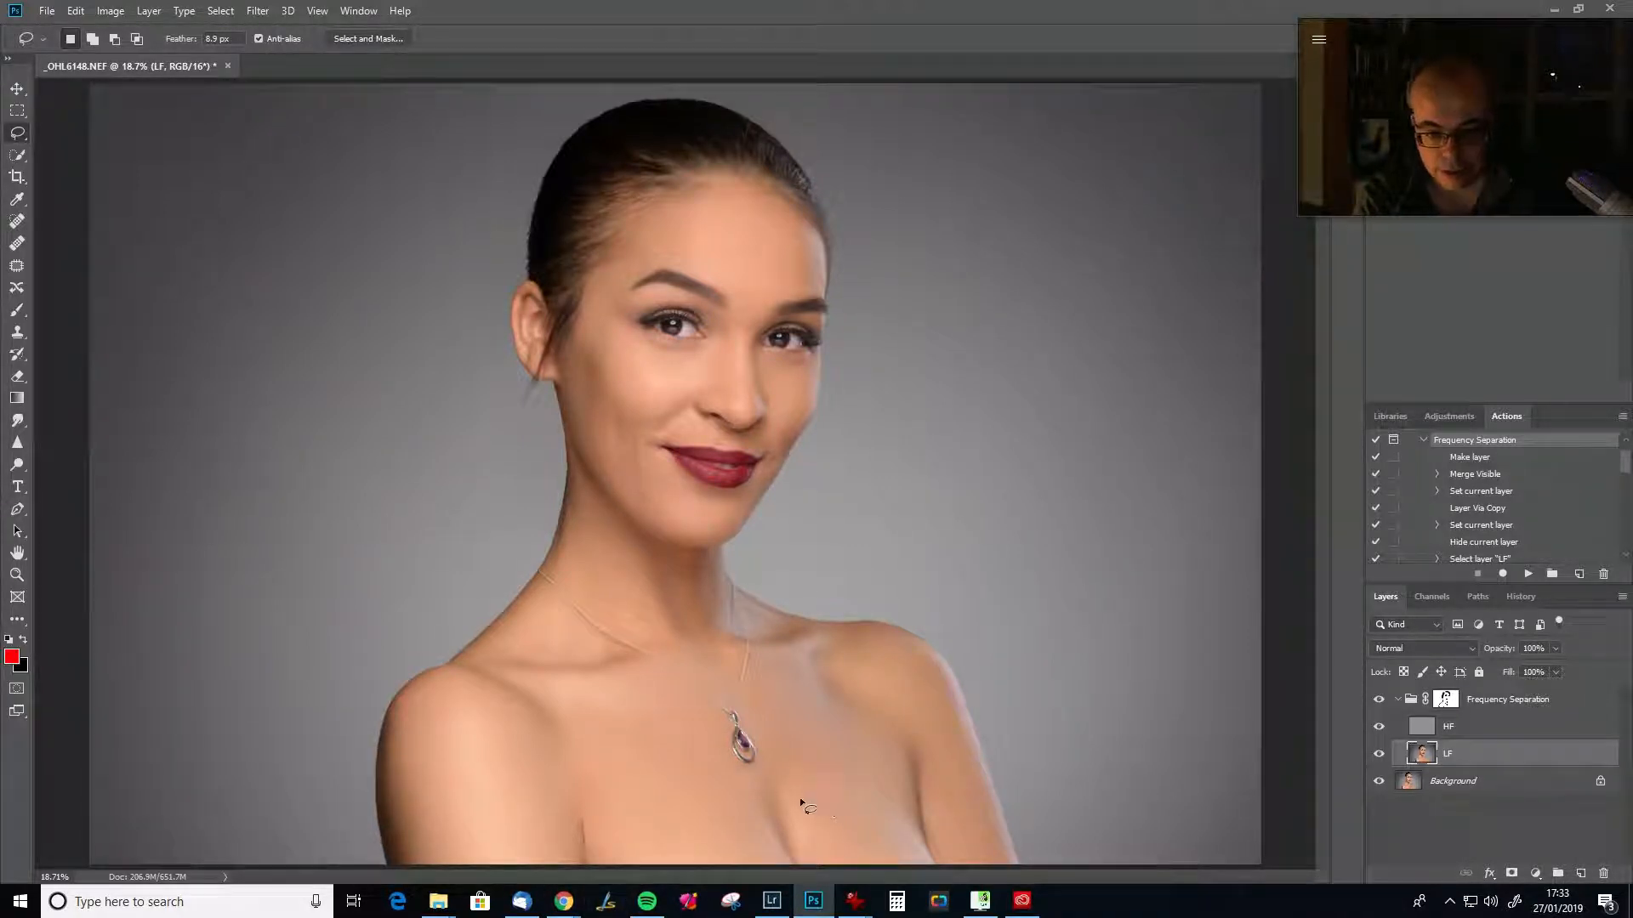
{"action": "left_click_drag", "start_coordinate": [870, 787], "coordinate": [873, 853]}
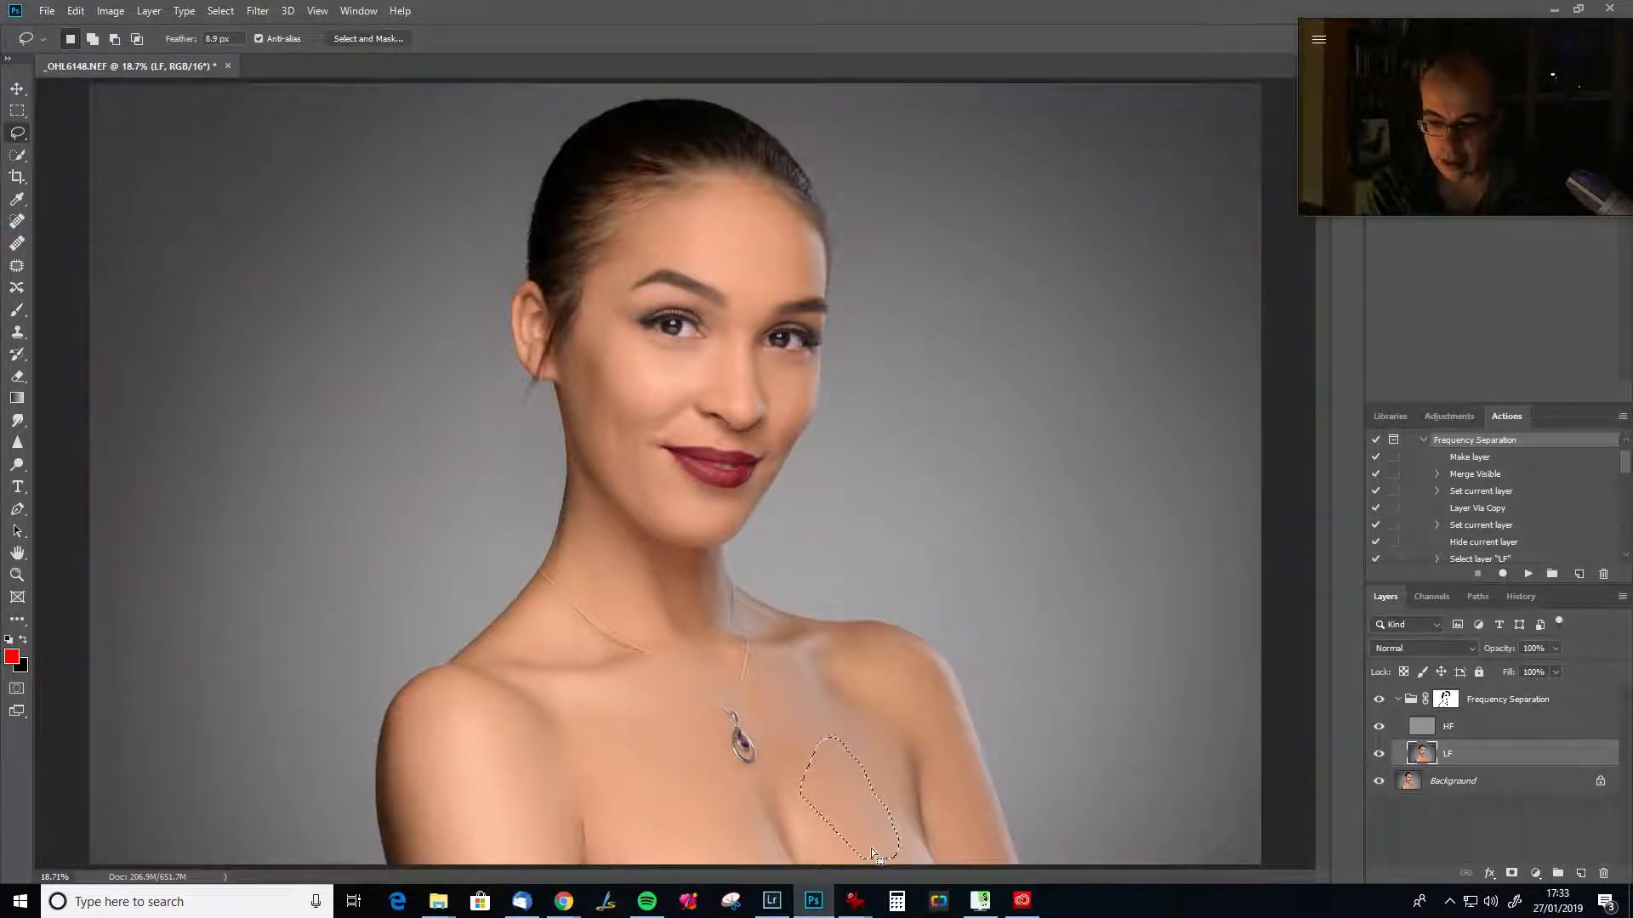
{"action": "key", "text": "ctrl+d"}
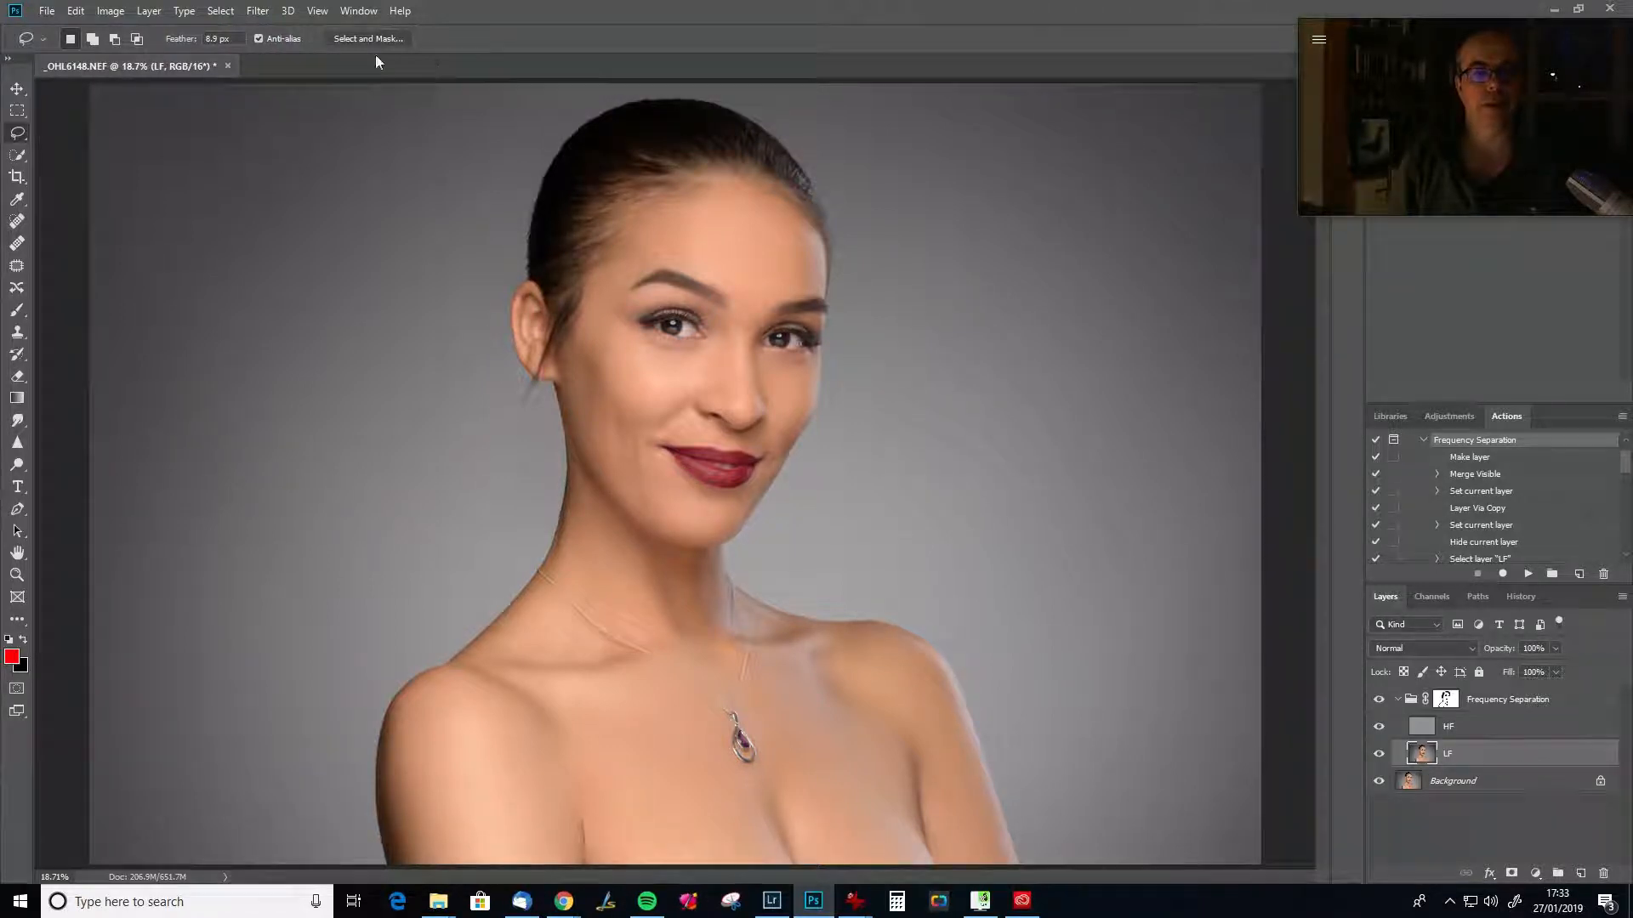
Flatten the image and add a Hue/Saturation adjustment layer above the background.
{"action": "left_click", "coordinate": [149, 11]}
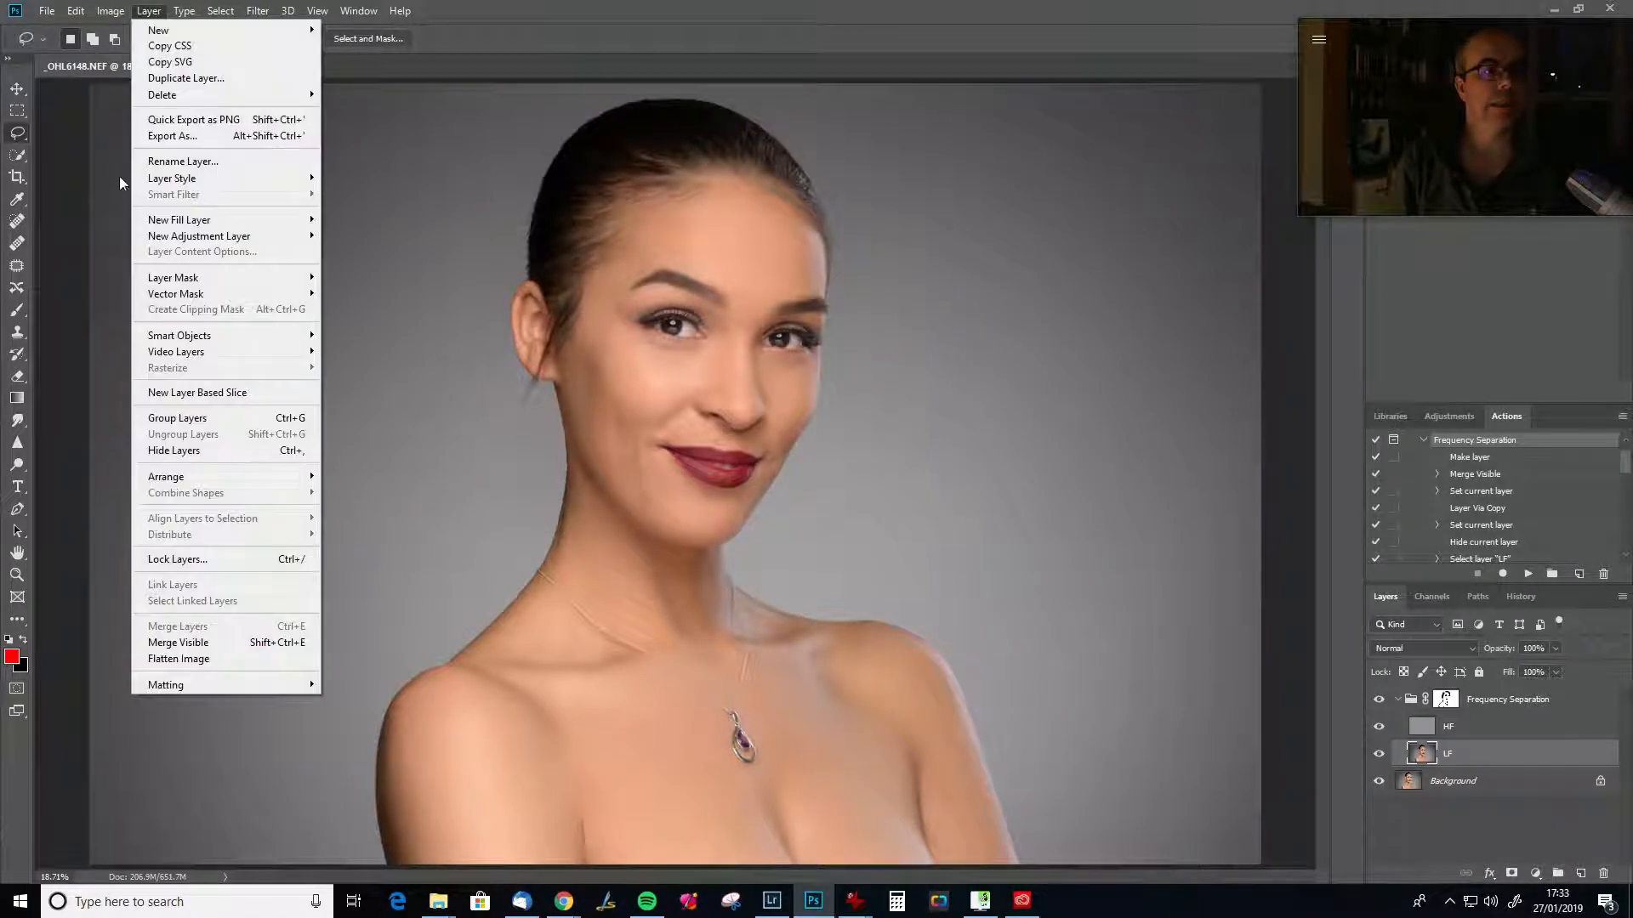
{"action": "left_click", "coordinate": [189, 659]}
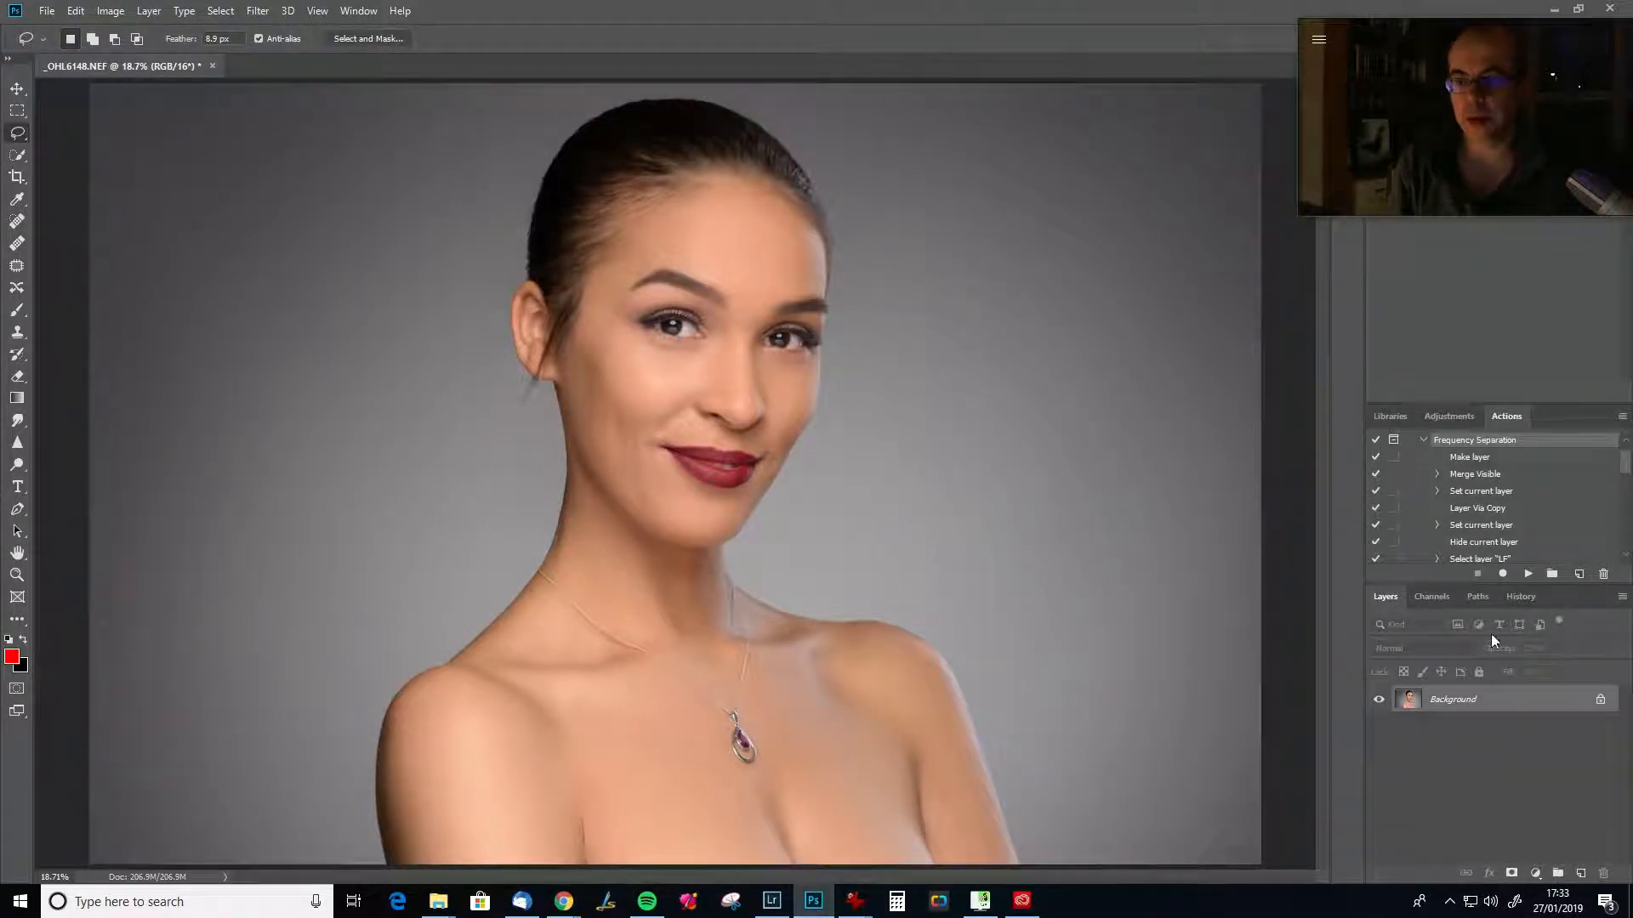
{"action": "left_click", "coordinate": [1455, 418]}
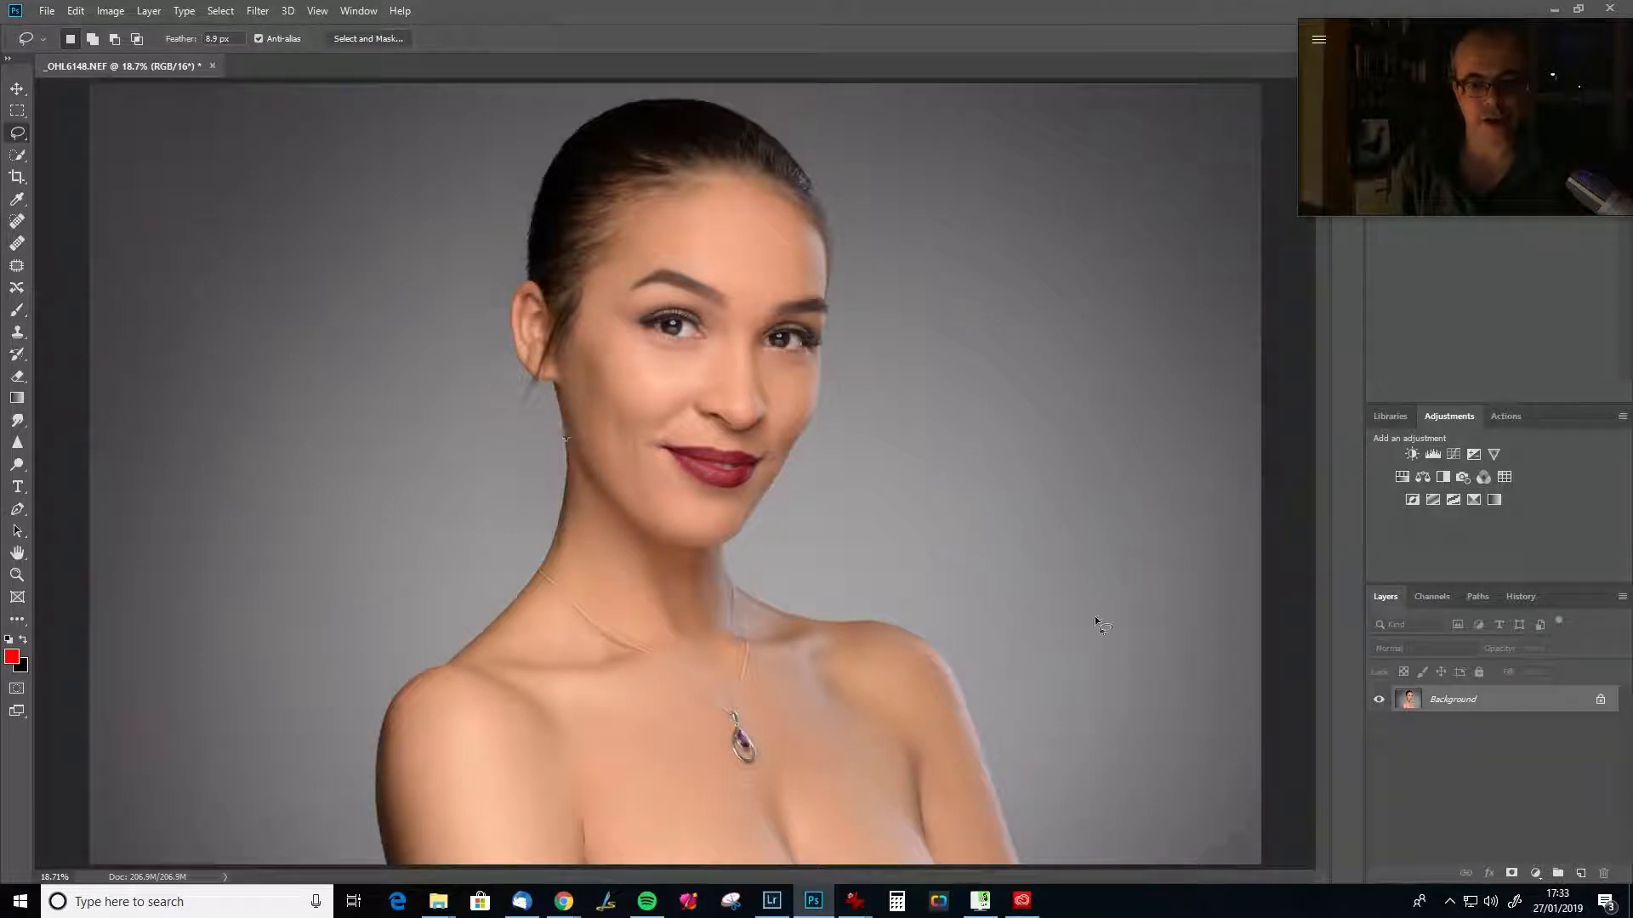
{"action": "left_click", "coordinate": [1401, 476]}
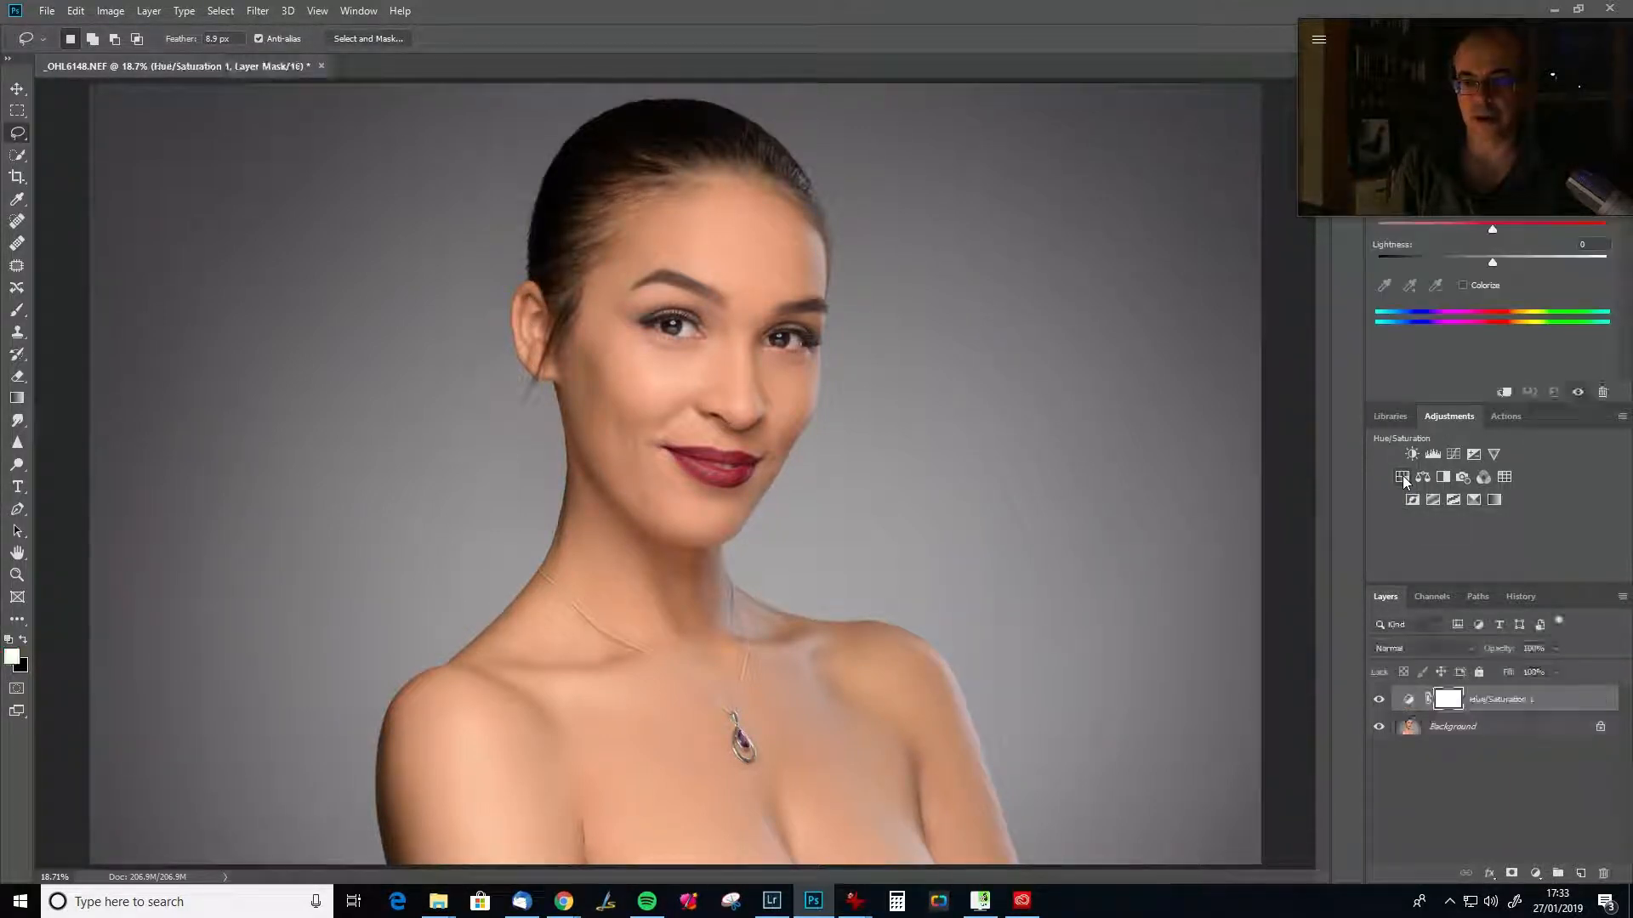
Detach the Hue/Saturation properties into a floating window, widen it, and place it beside the portrait.
{"action": "left_click_drag", "start_coordinate": [1442, 27], "coordinate": [1246, 21]}
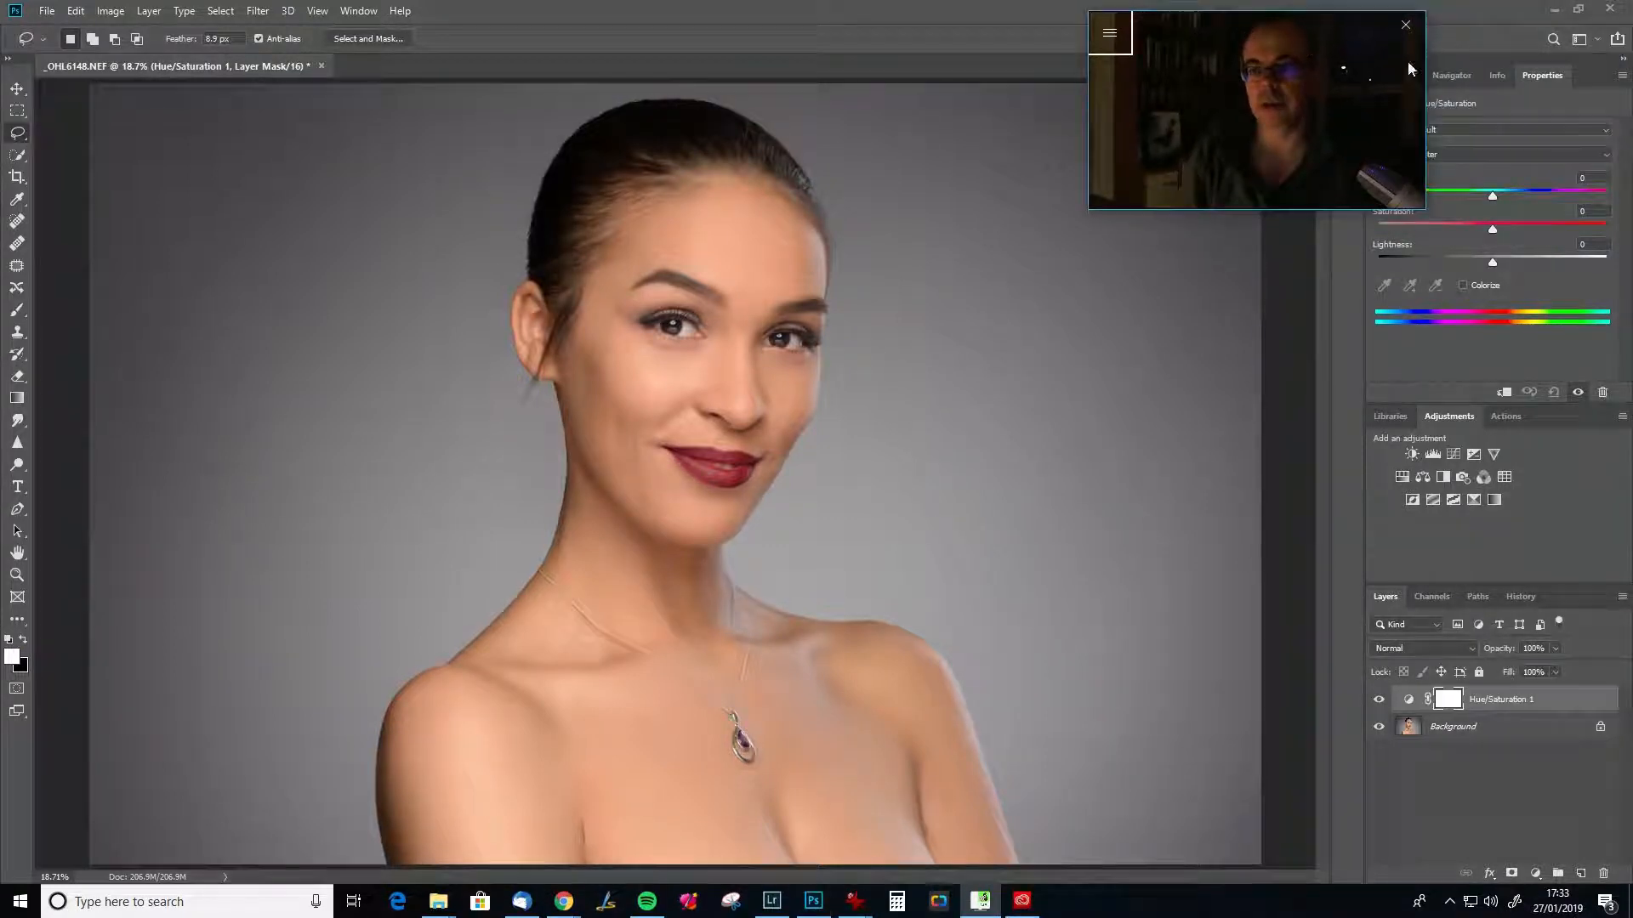
{"action": "left_click_drag", "start_coordinate": [1542, 75], "coordinate": [952, 256]}
{"action": "left_click_drag", "start_coordinate": [1304, 23], "coordinate": [1462, 13]}
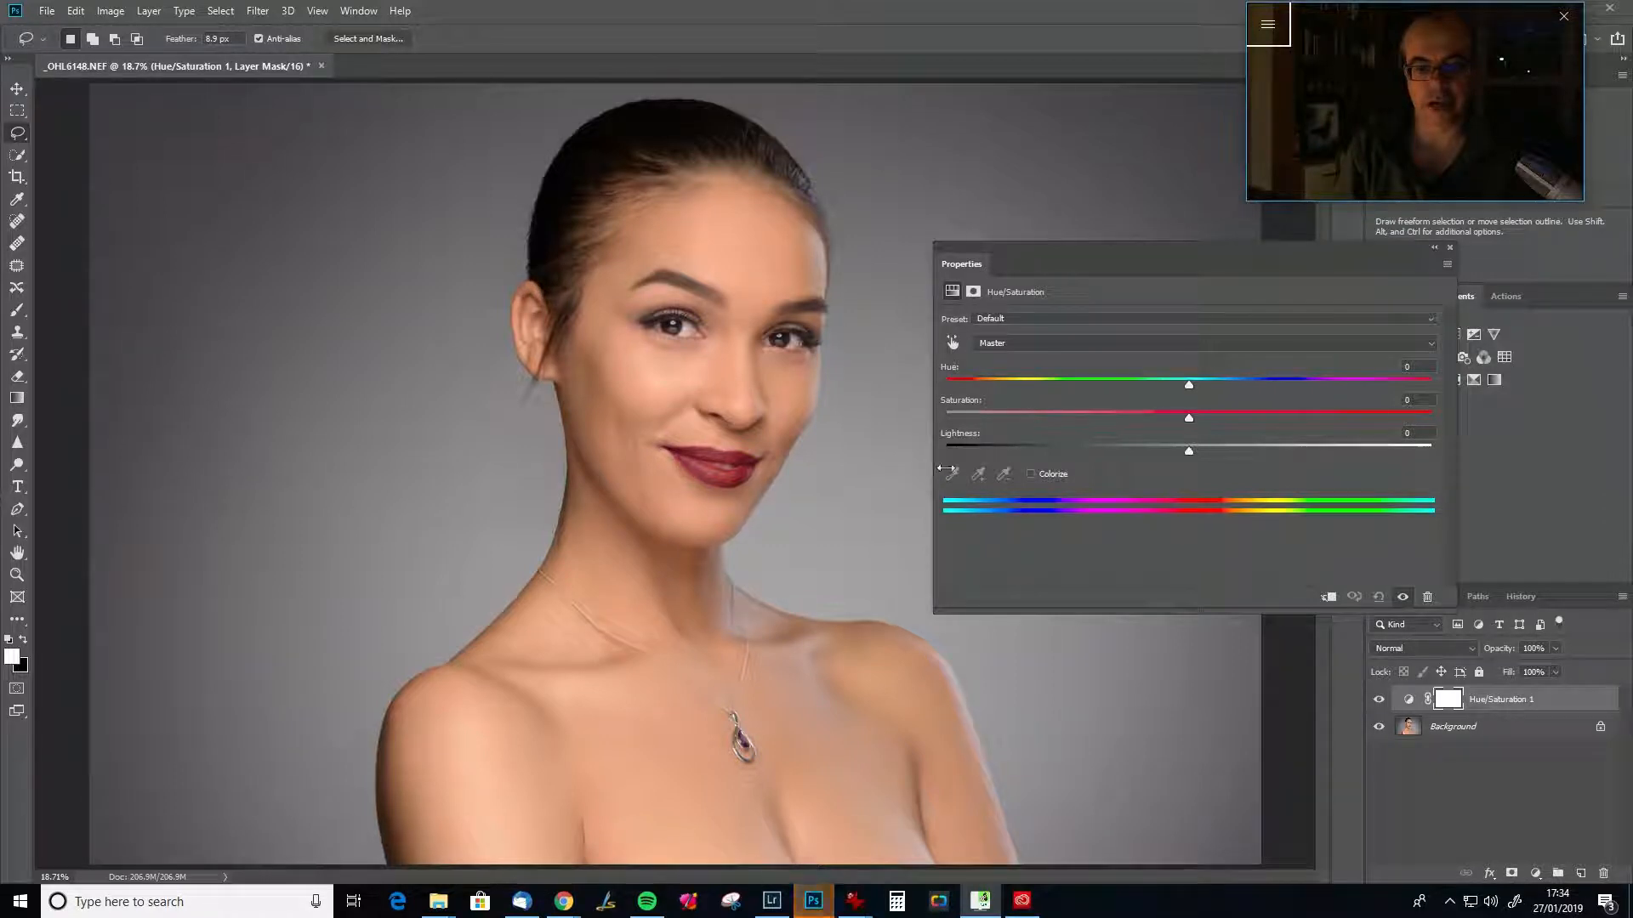
{"action": "left_click_drag", "start_coordinate": [931, 547], "coordinate": [881, 544]}
{"action": "left_click_drag", "start_coordinate": [1248, 243], "coordinate": [1320, 223]}
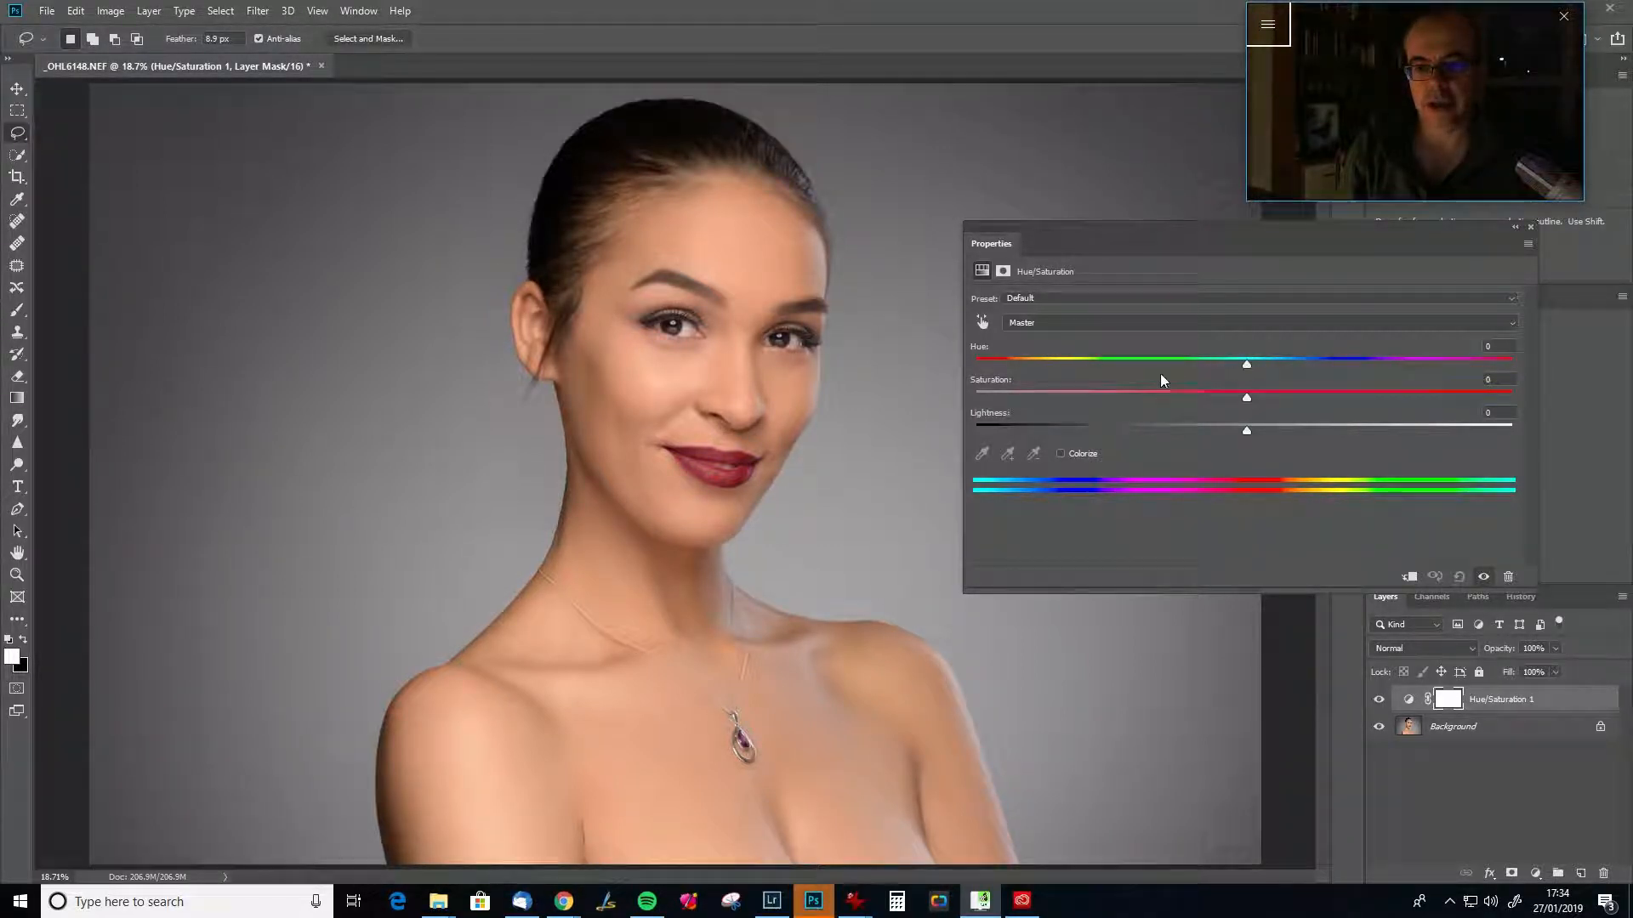
{"action": "left_click_drag", "start_coordinate": [1477, 17], "coordinate": [1441, 17]}
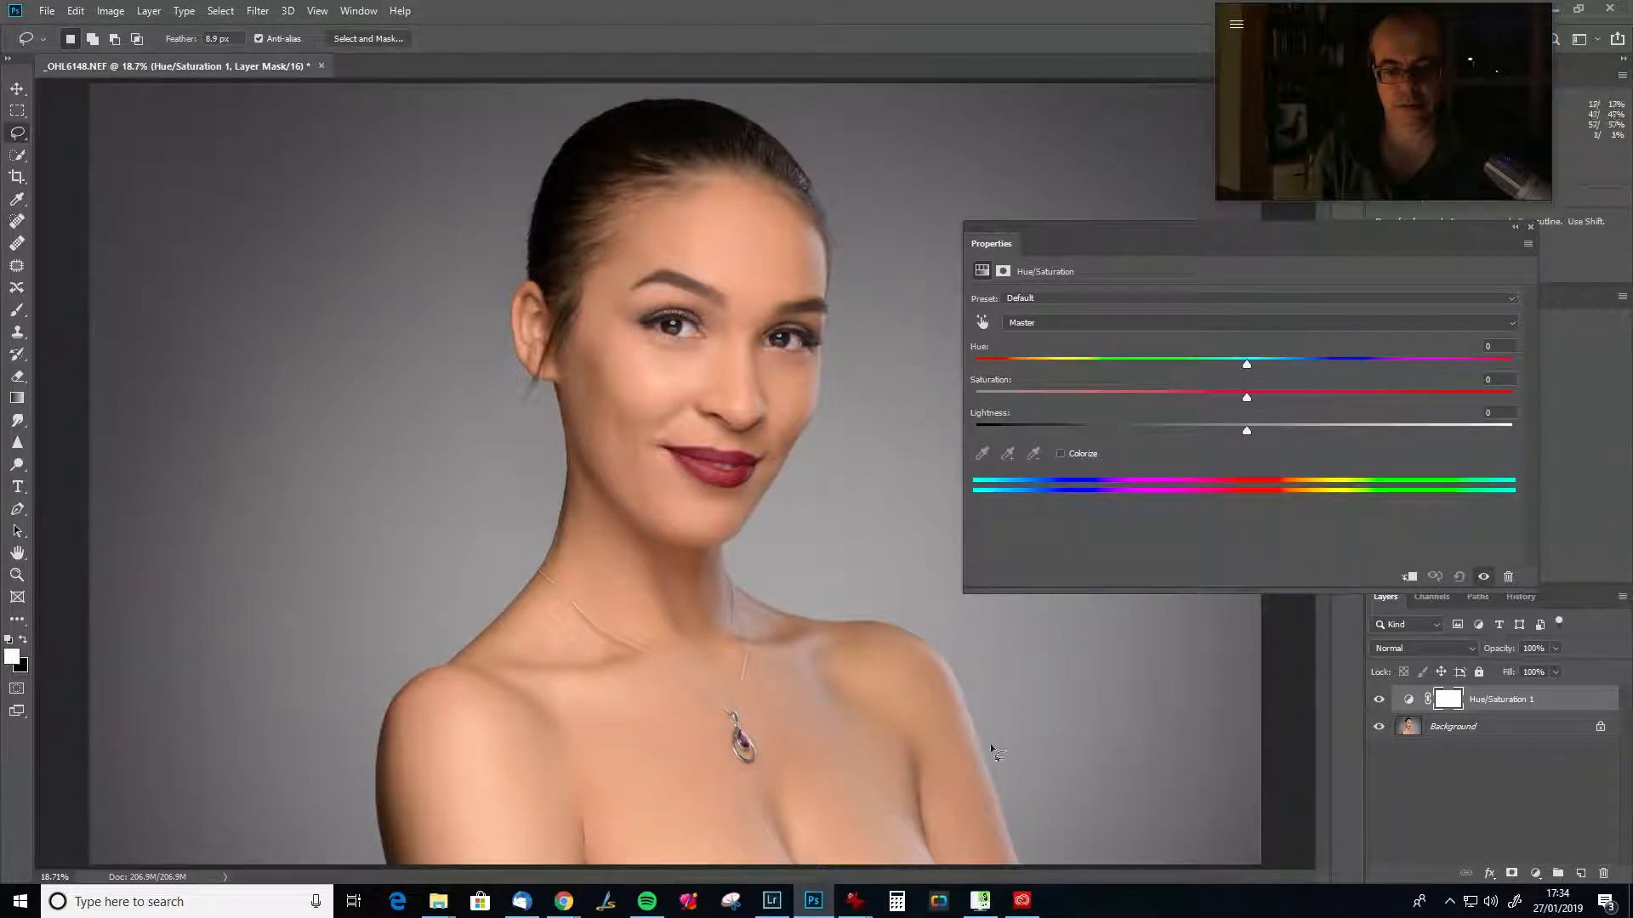
Try the Master hue at -180, return it to 0, and set the Reds hue to -180 to reveal the affected colours.
{"action": "left_click_drag", "start_coordinate": [1248, 364], "coordinate": [963, 364]}
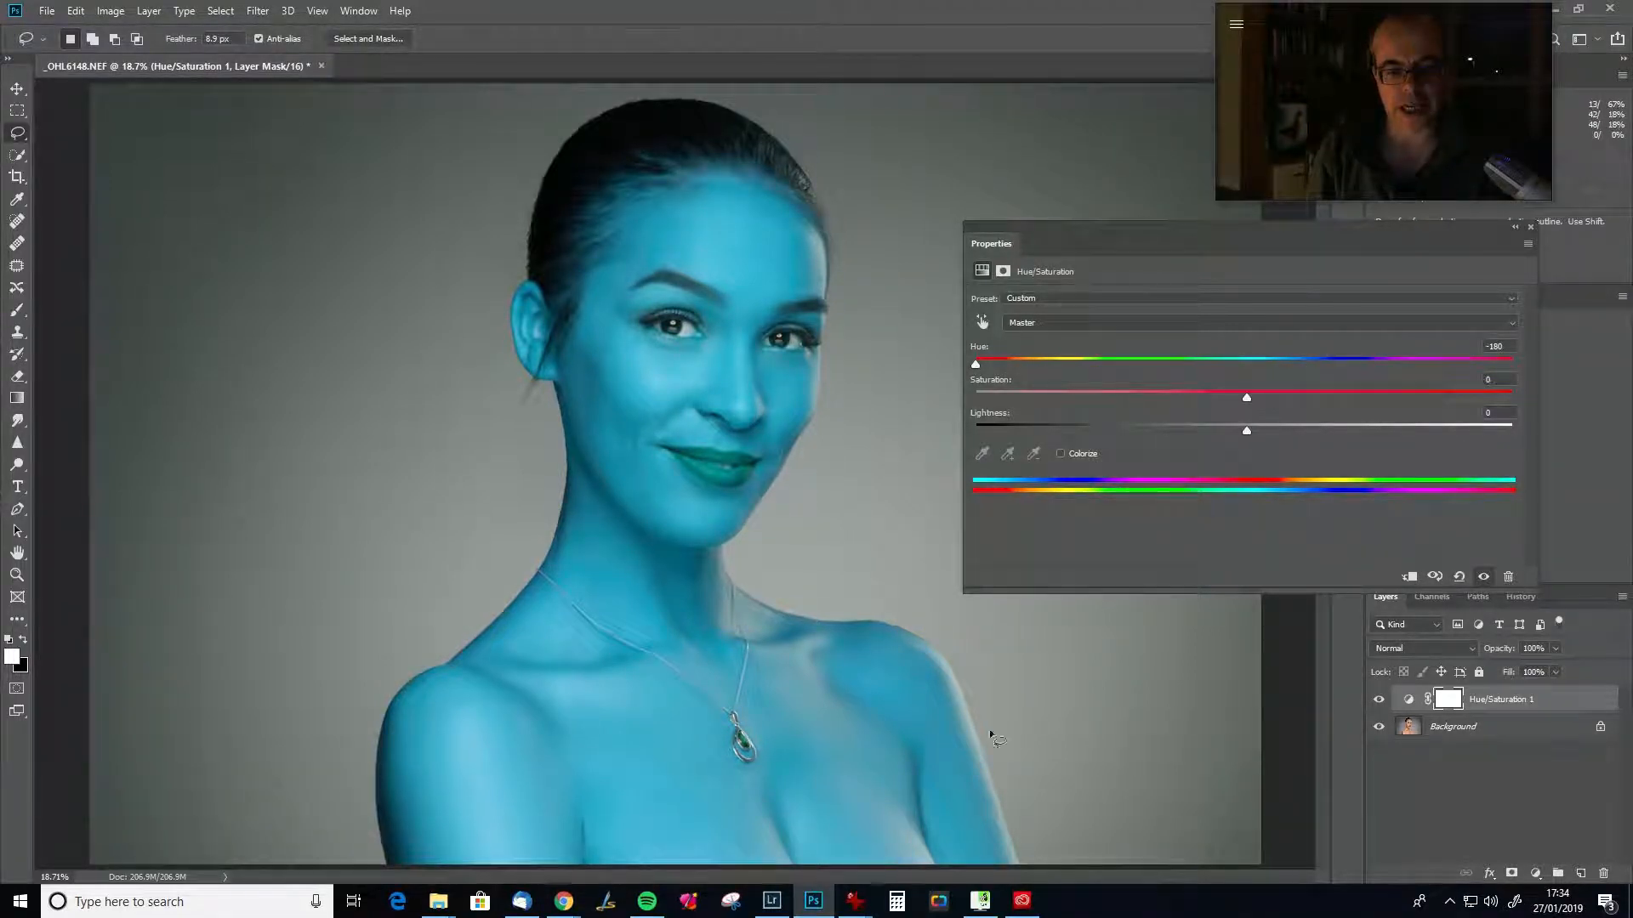
{"action": "left_click_drag", "start_coordinate": [977, 366], "coordinate": [1244, 366]}
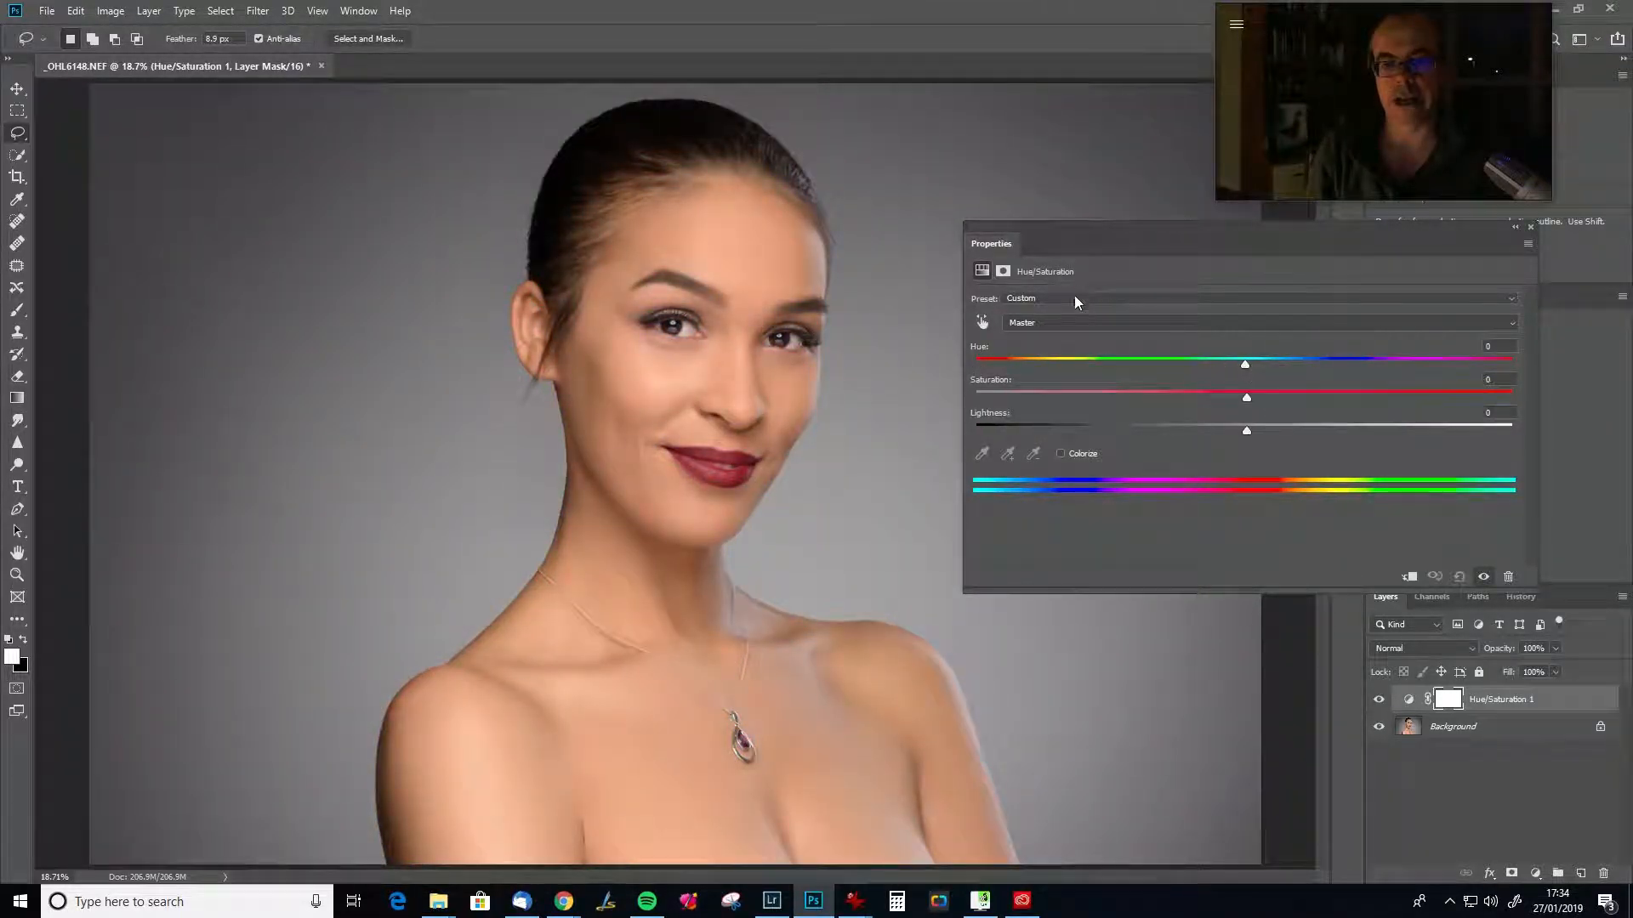
{"action": "left_click", "coordinate": [1074, 325]}
{"action": "left_click", "coordinate": [1105, 339]}
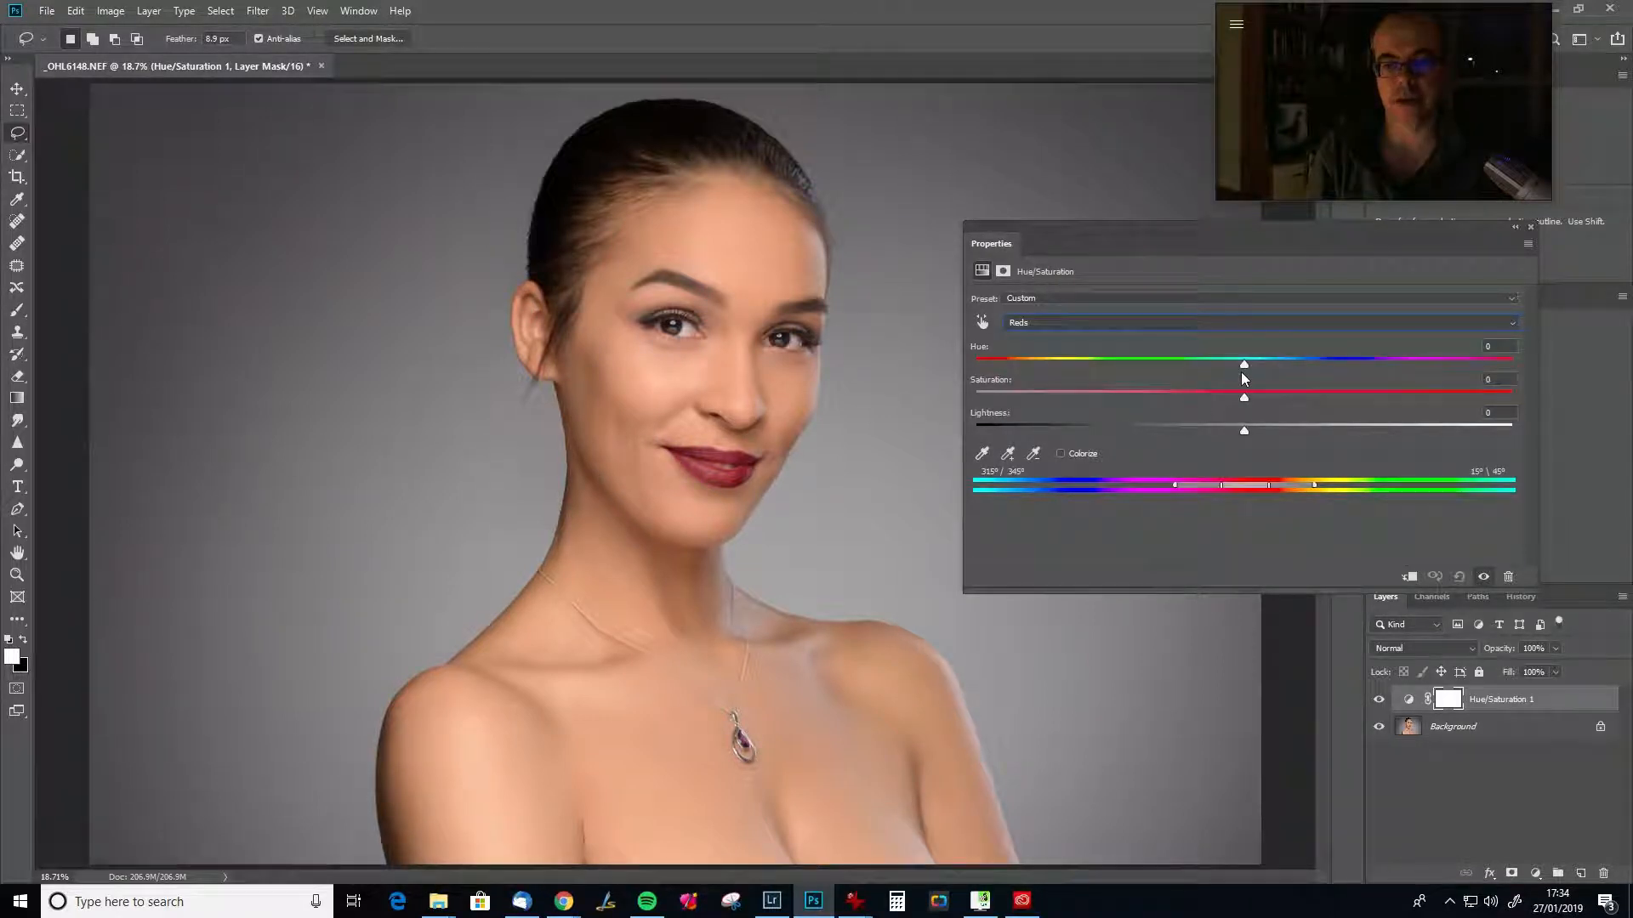
{"action": "left_click_drag", "start_coordinate": [1246, 364], "coordinate": [974, 364]}
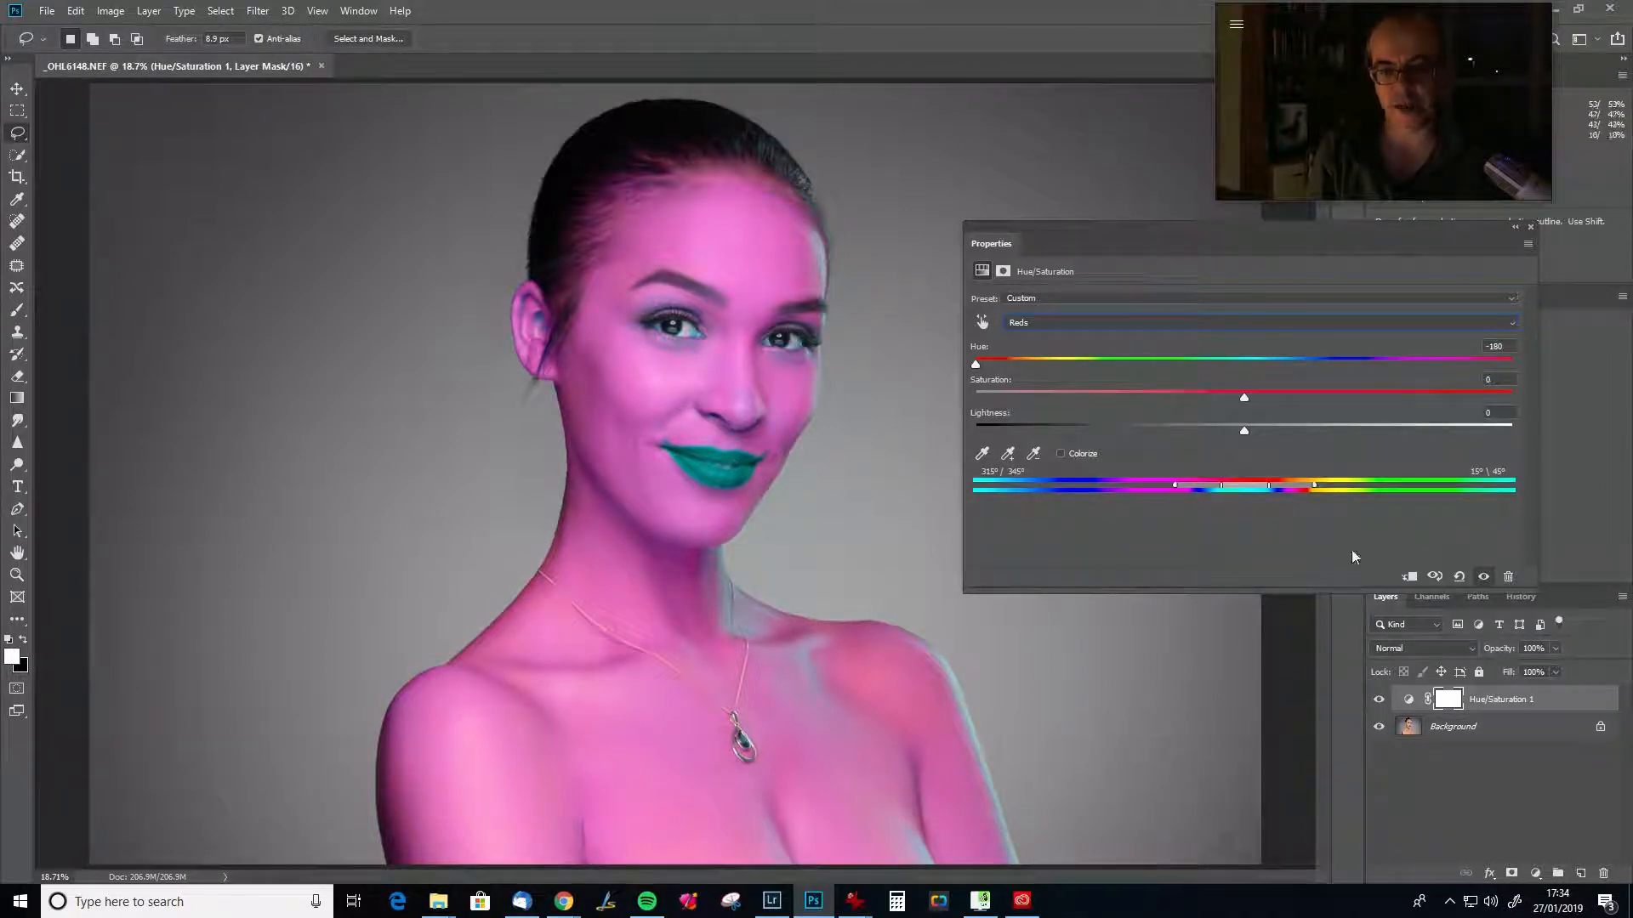
Narrow the Reds colour range to 349°/351° and 15°\21° so that the hue shift mainly targets the lips.
{"action": "left_click_drag", "start_coordinate": [1315, 489], "coordinate": [1290, 491]}
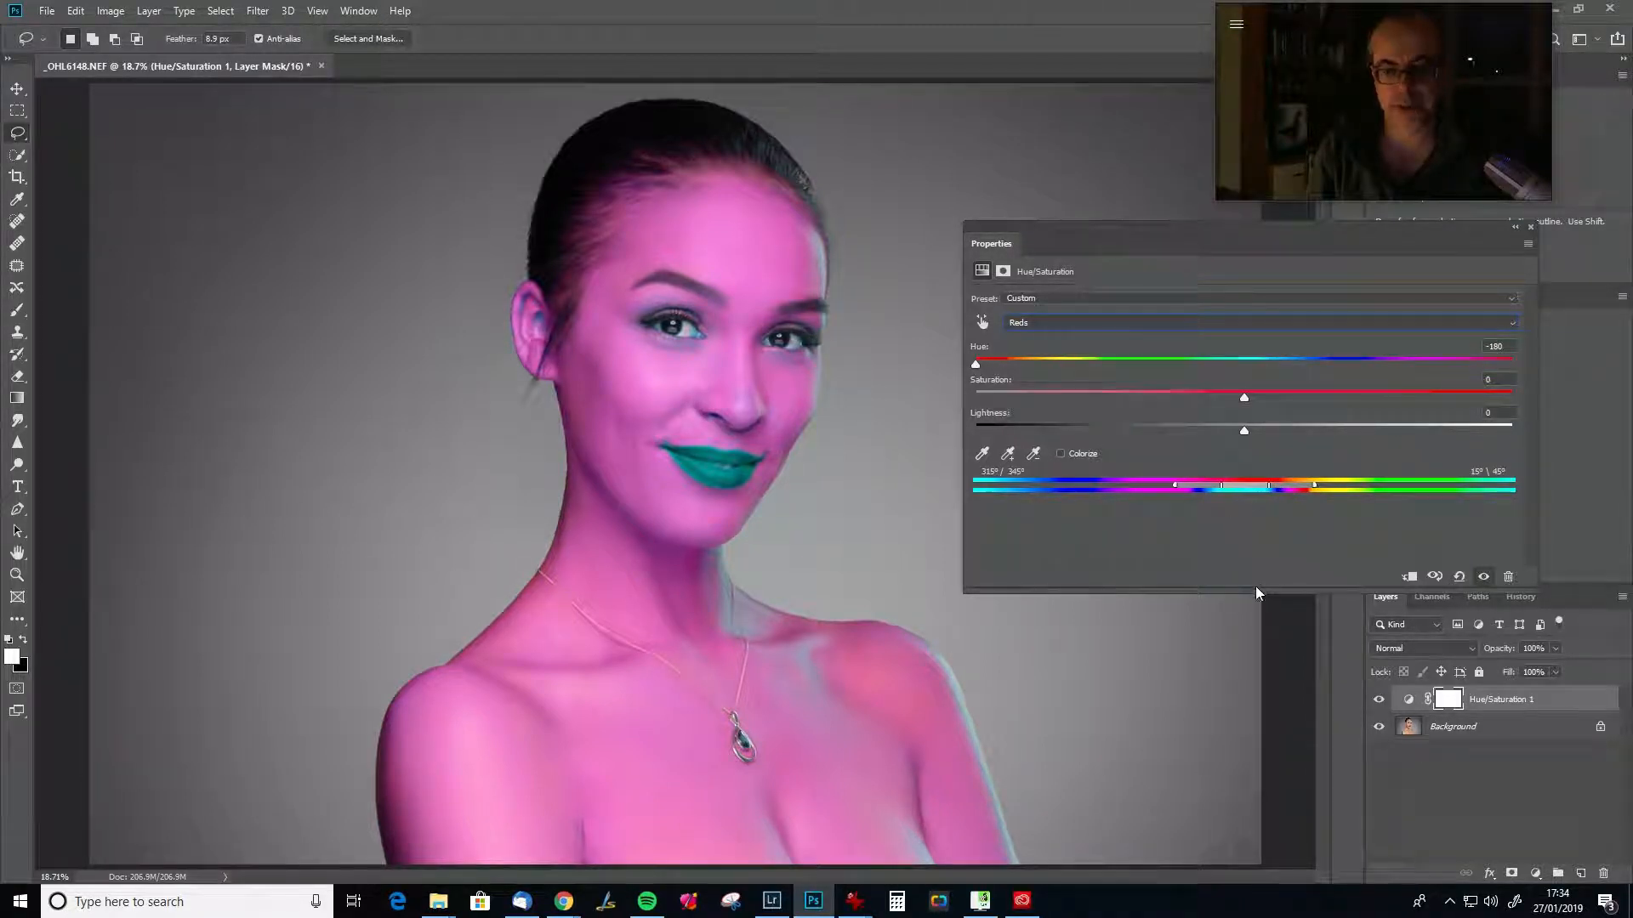
{"action": "left_click_drag", "start_coordinate": [1315, 485], "coordinate": [1271, 487]}
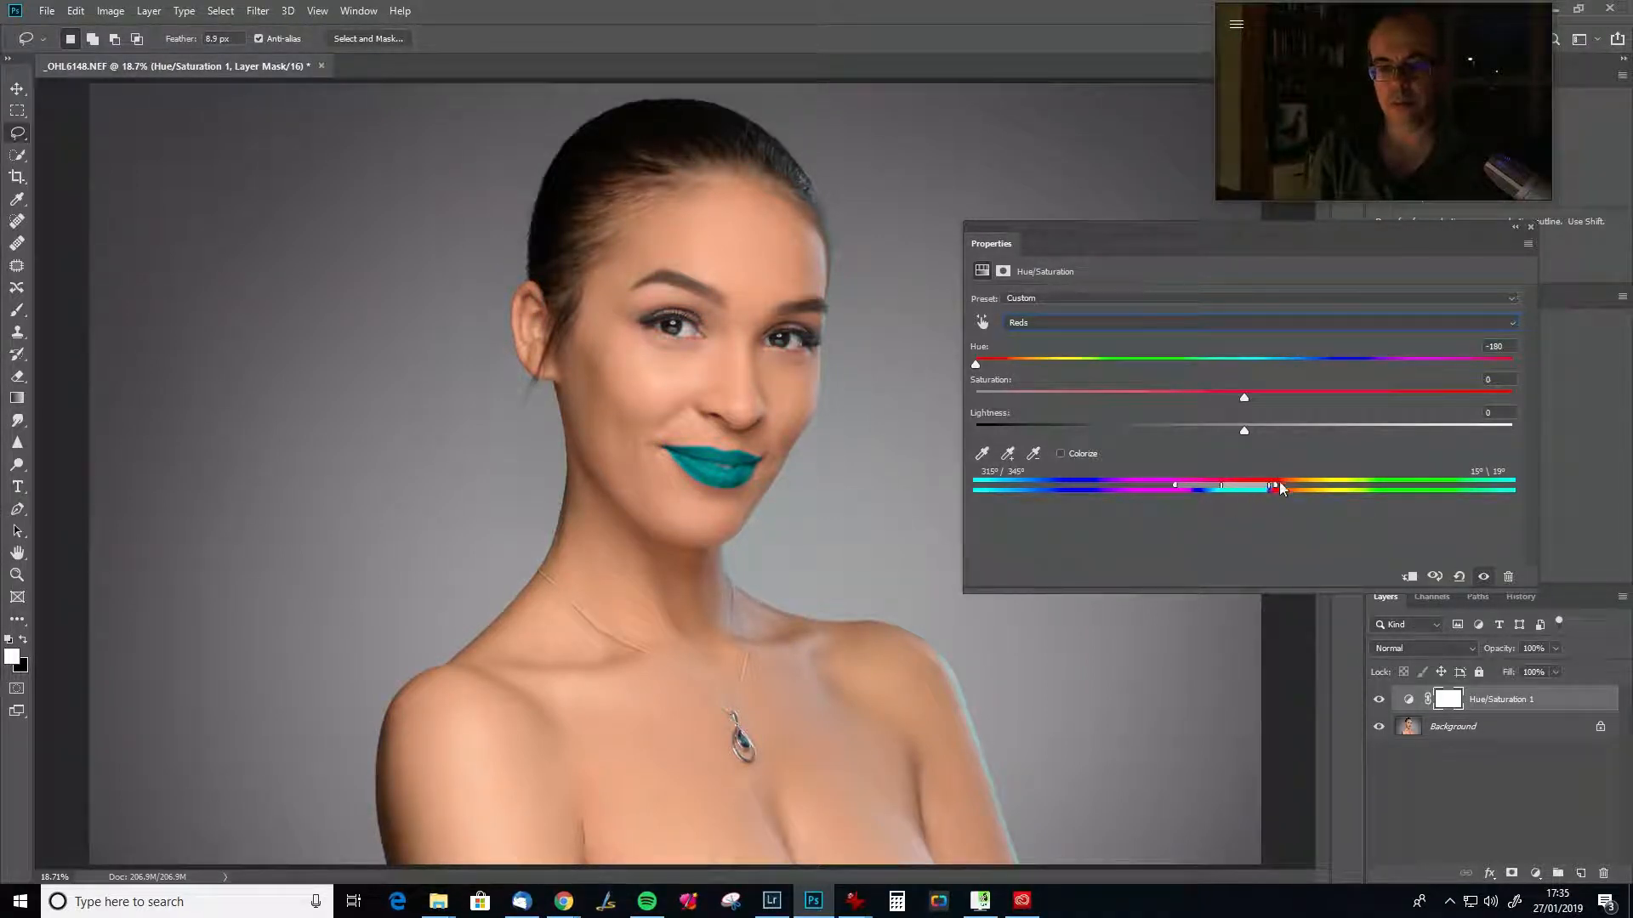
{"action": "left_click_drag", "start_coordinate": [1275, 485], "coordinate": [1281, 490]}
{"action": "left_click_drag", "start_coordinate": [1175, 484], "coordinate": [1233, 489]}
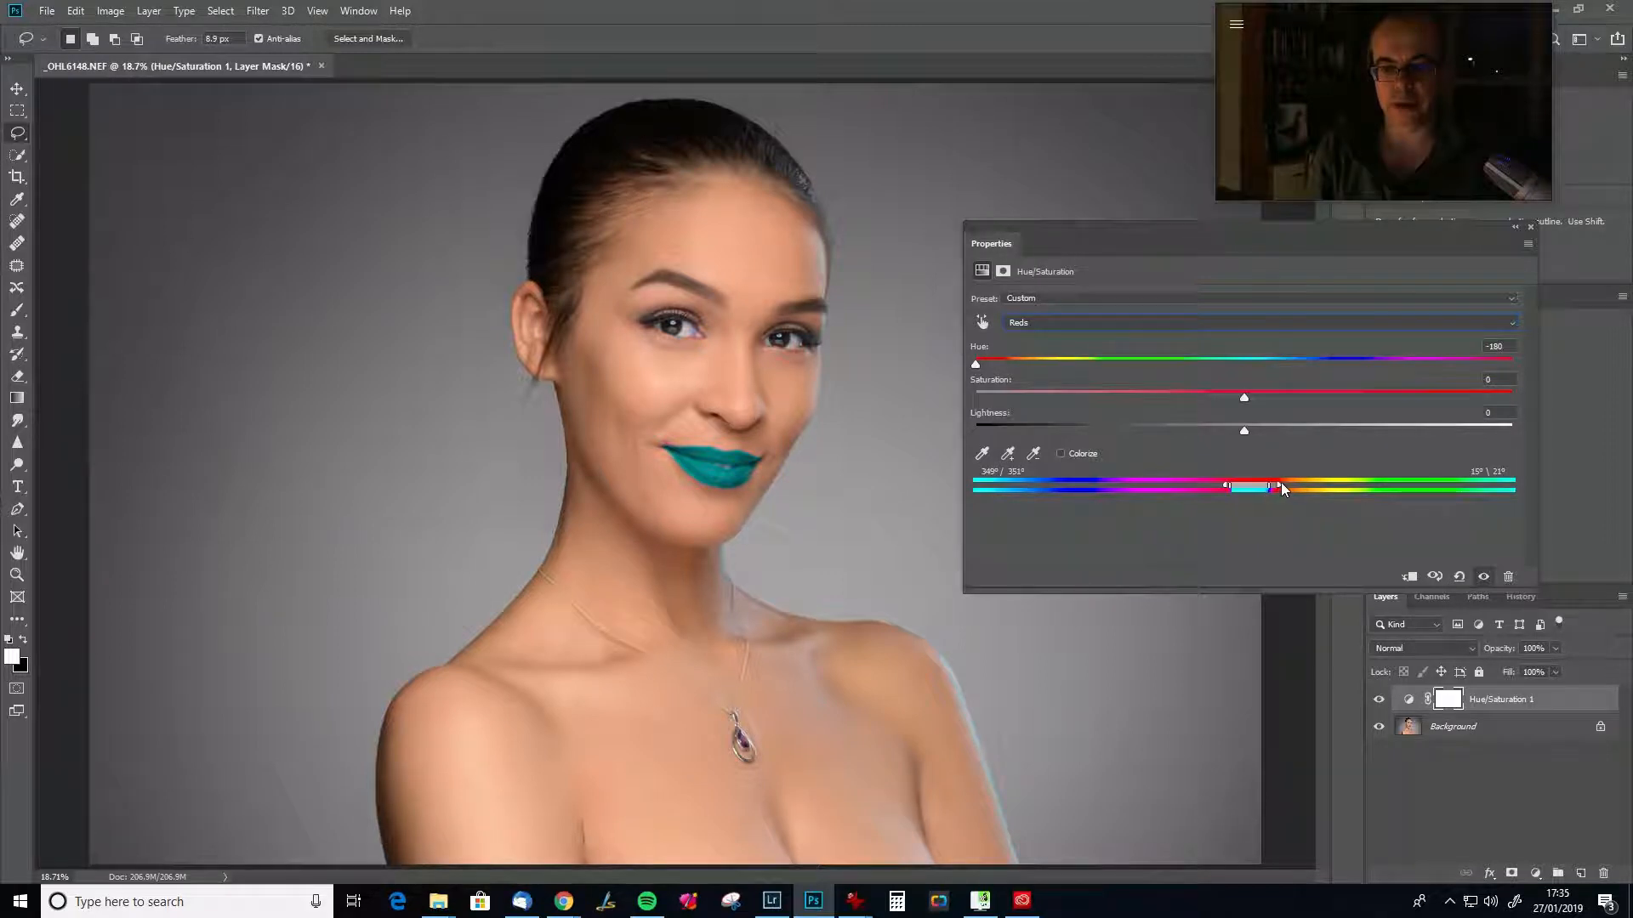
Shift the Reds range onto the redder skin tones and widen its falloff to 358°/5° and 25°\32°.
{"action": "mouse_move", "coordinate": [1281, 491]}
{"action": "left_mouse_down"}
{"action": "mouse_move", "coordinate": [1253, 490]}
{"action": "mouse_move", "coordinate": [1270, 491]}
{"action": "left_mouse_up"}
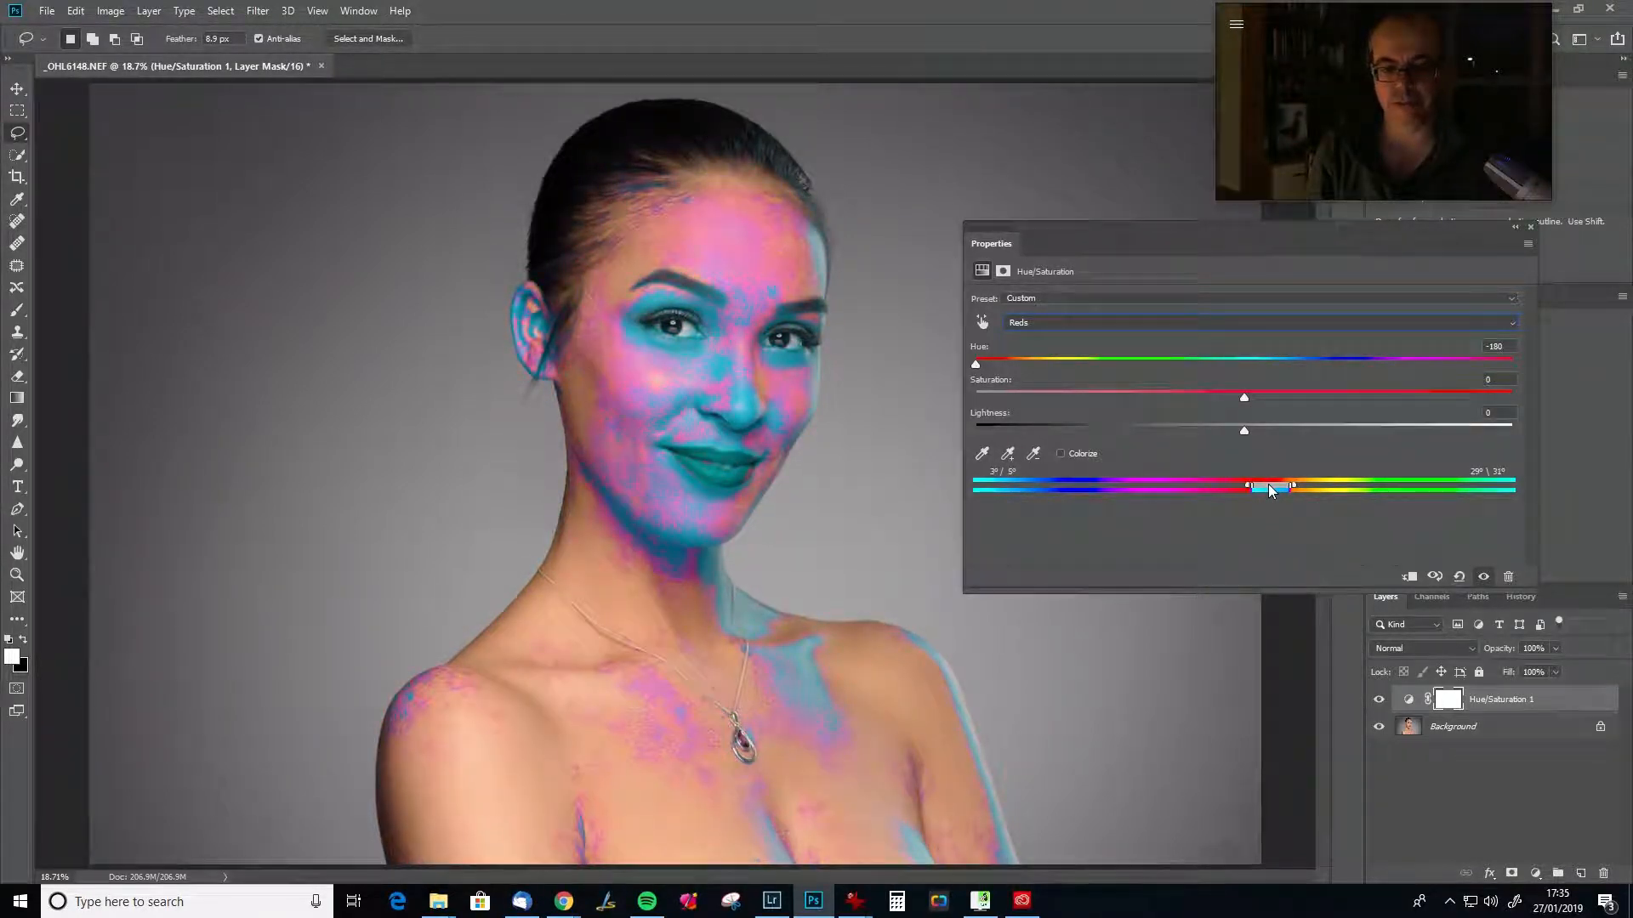
{"action": "left_click_drag", "start_coordinate": [1275, 491], "coordinate": [1268, 489]}
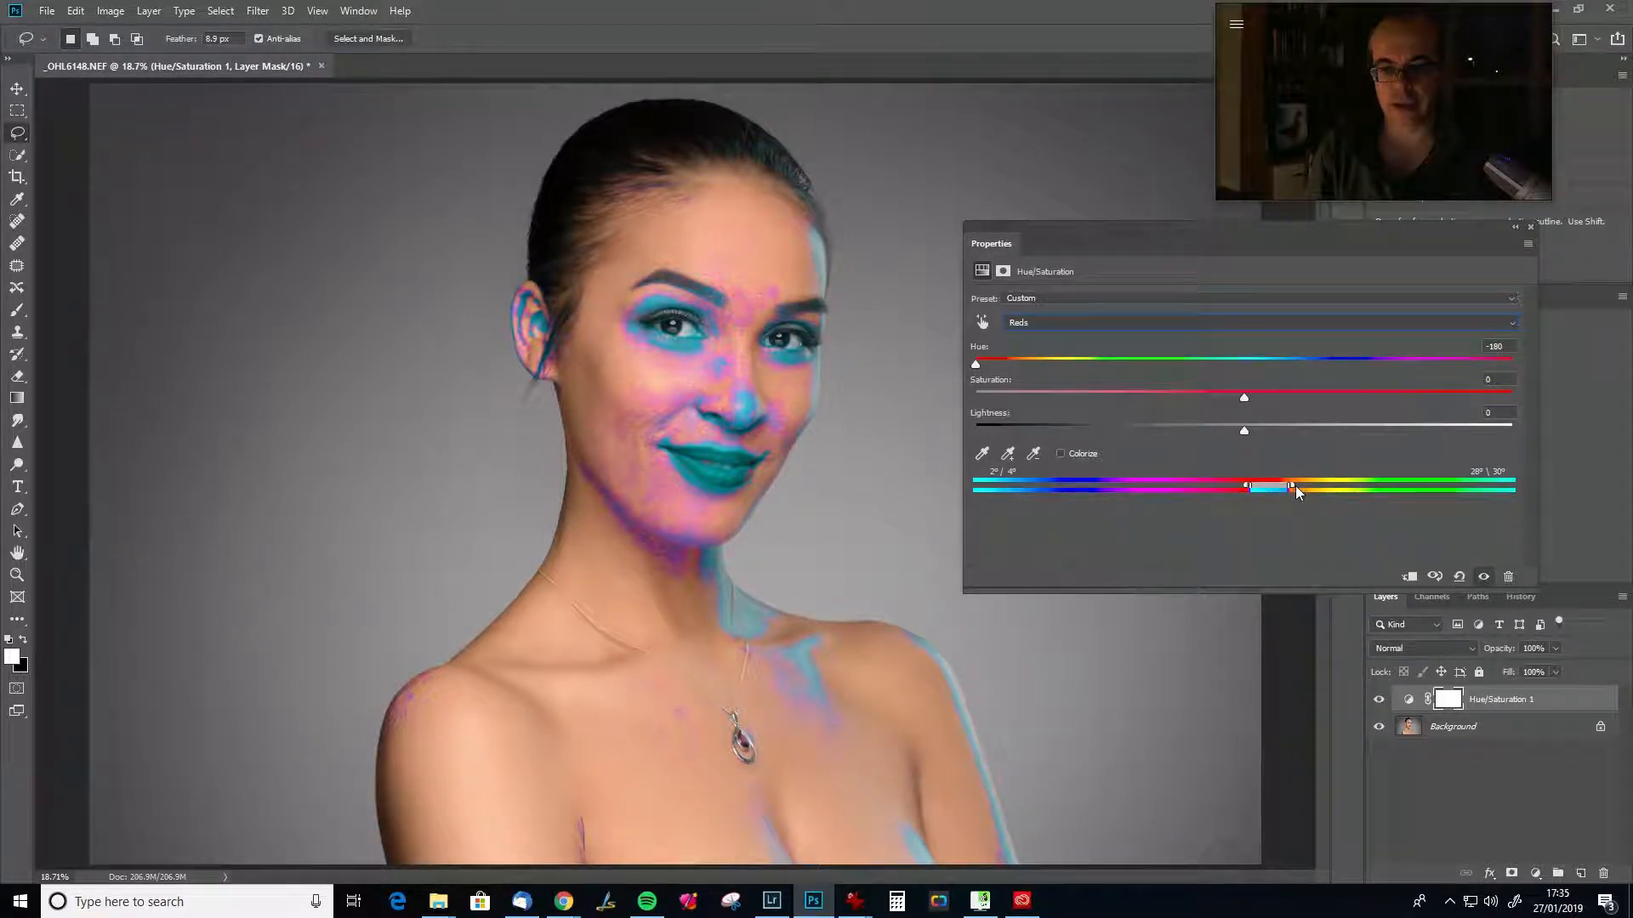
{"action": "left_click_drag", "start_coordinate": [1294, 486], "coordinate": [1294, 486]}
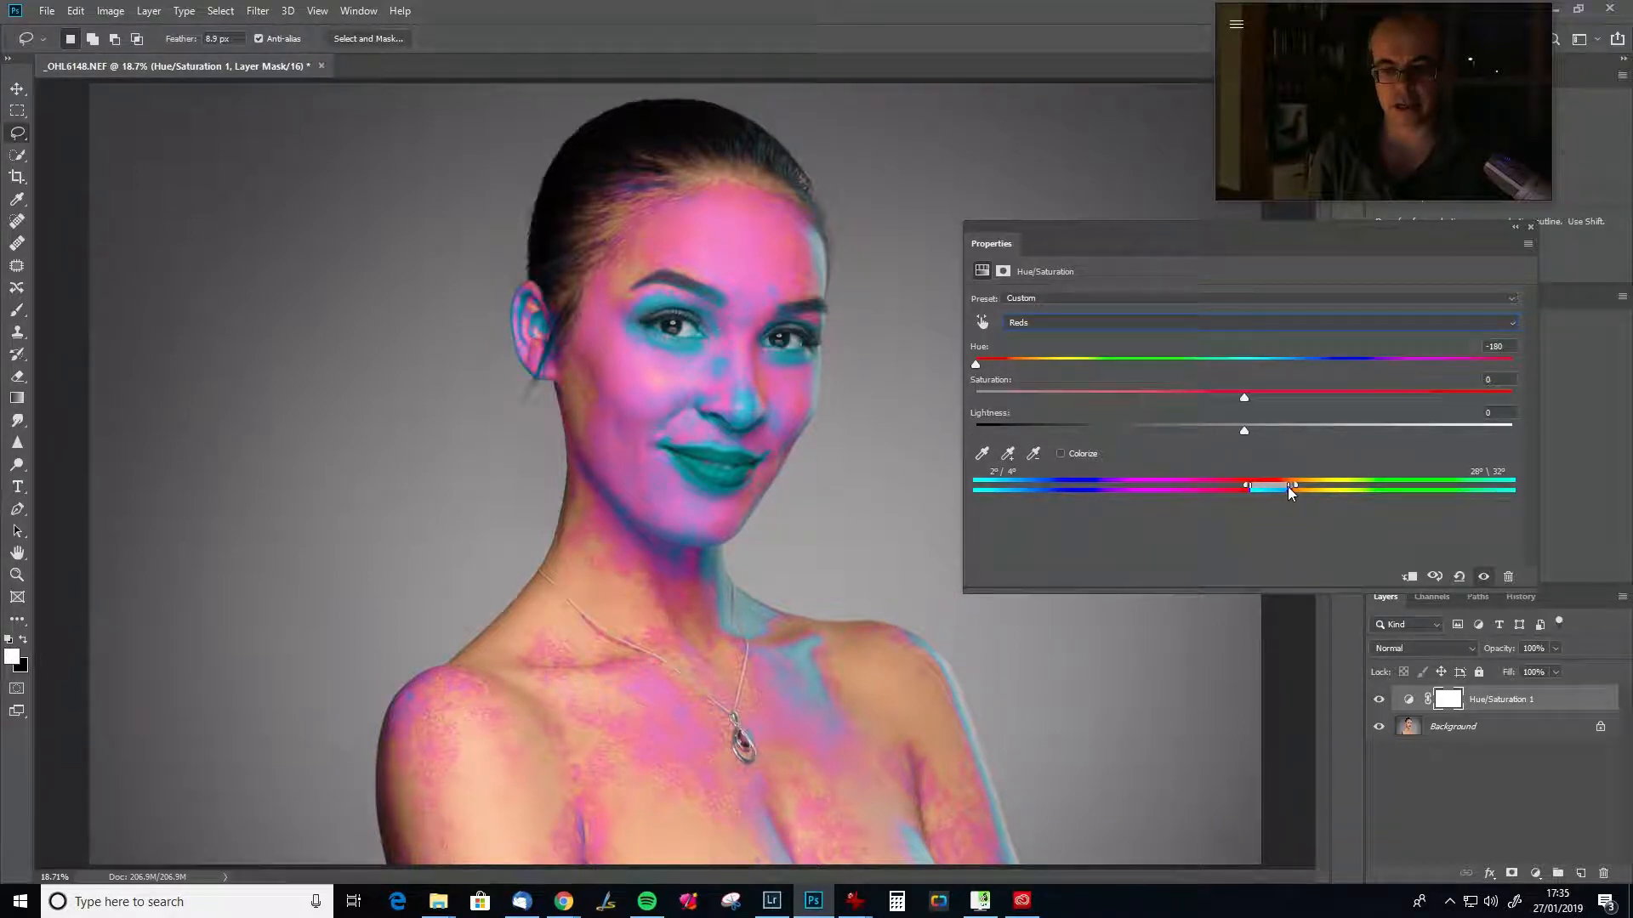
{"action": "left_click_drag", "start_coordinate": [1284, 486], "coordinate": [1293, 486]}
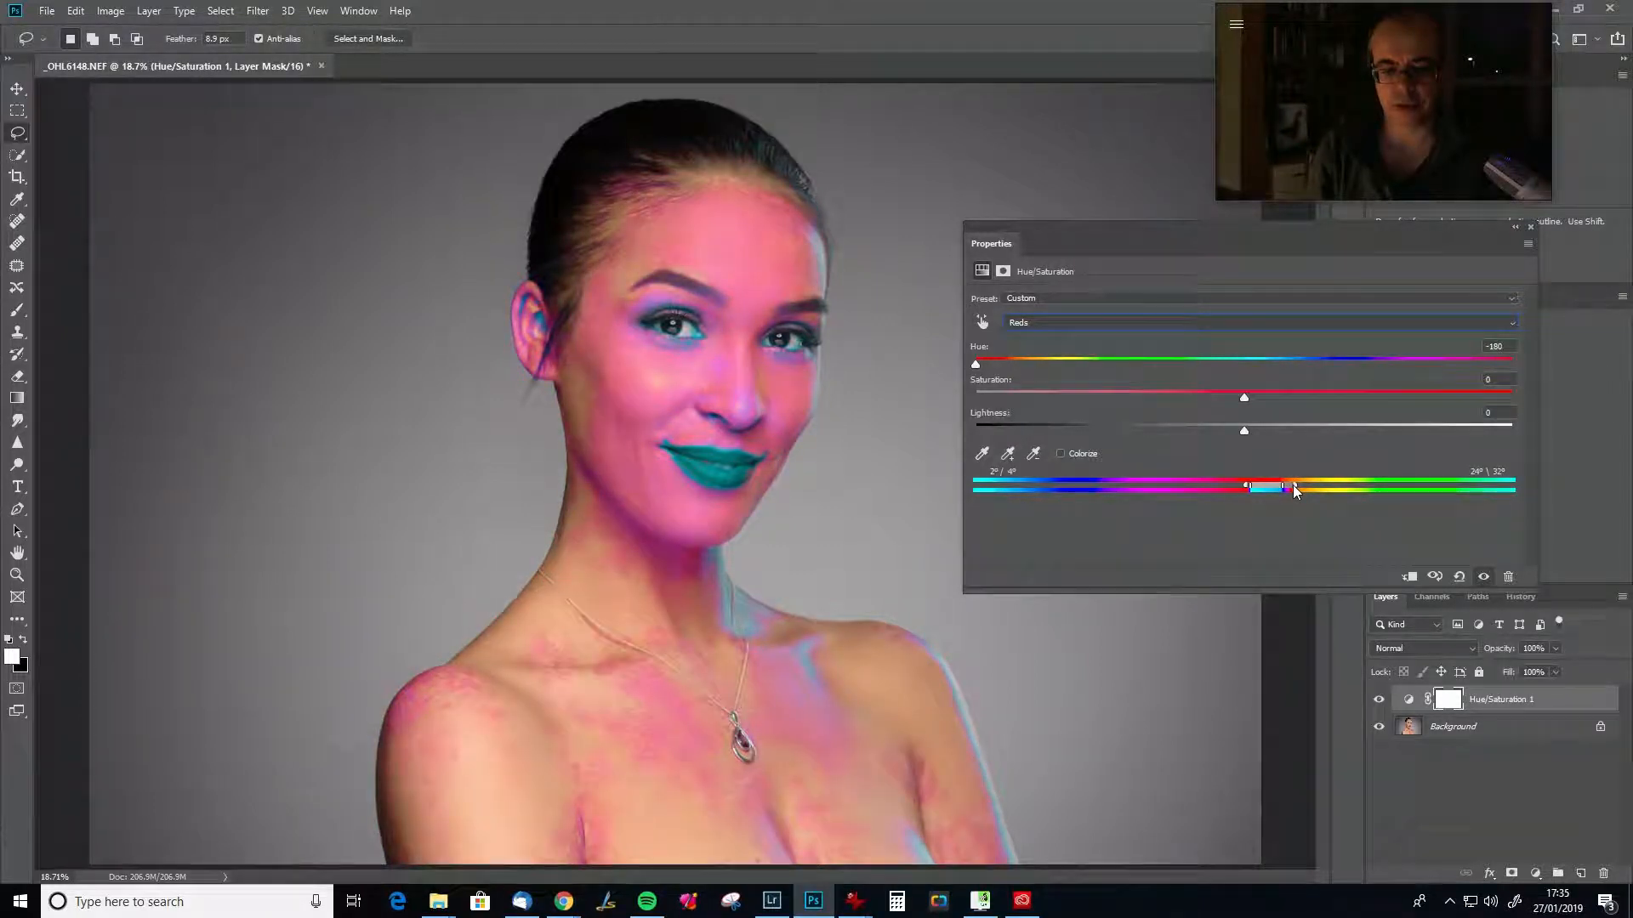
{"action": "left_click_drag", "start_coordinate": [1246, 486], "coordinate": [1270, 487]}
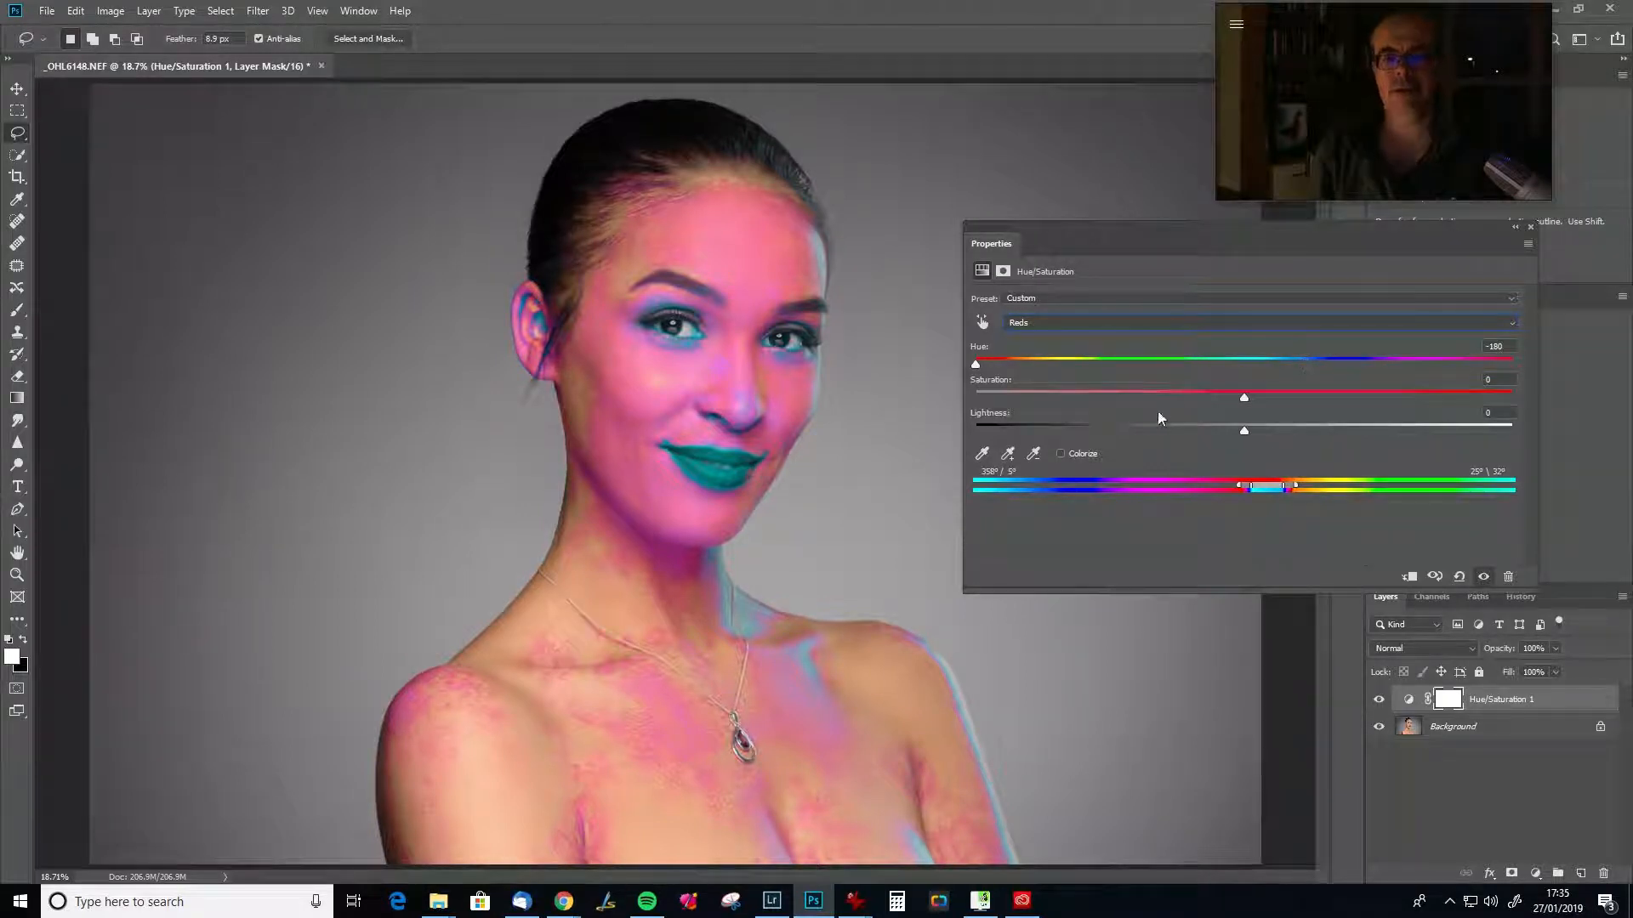
Set the Reds hue to +9, saturation to +6 and lightness to +5, checking the adjustment against the original.
{"action": "left_click_drag", "start_coordinate": [978, 364], "coordinate": [1268, 392]}
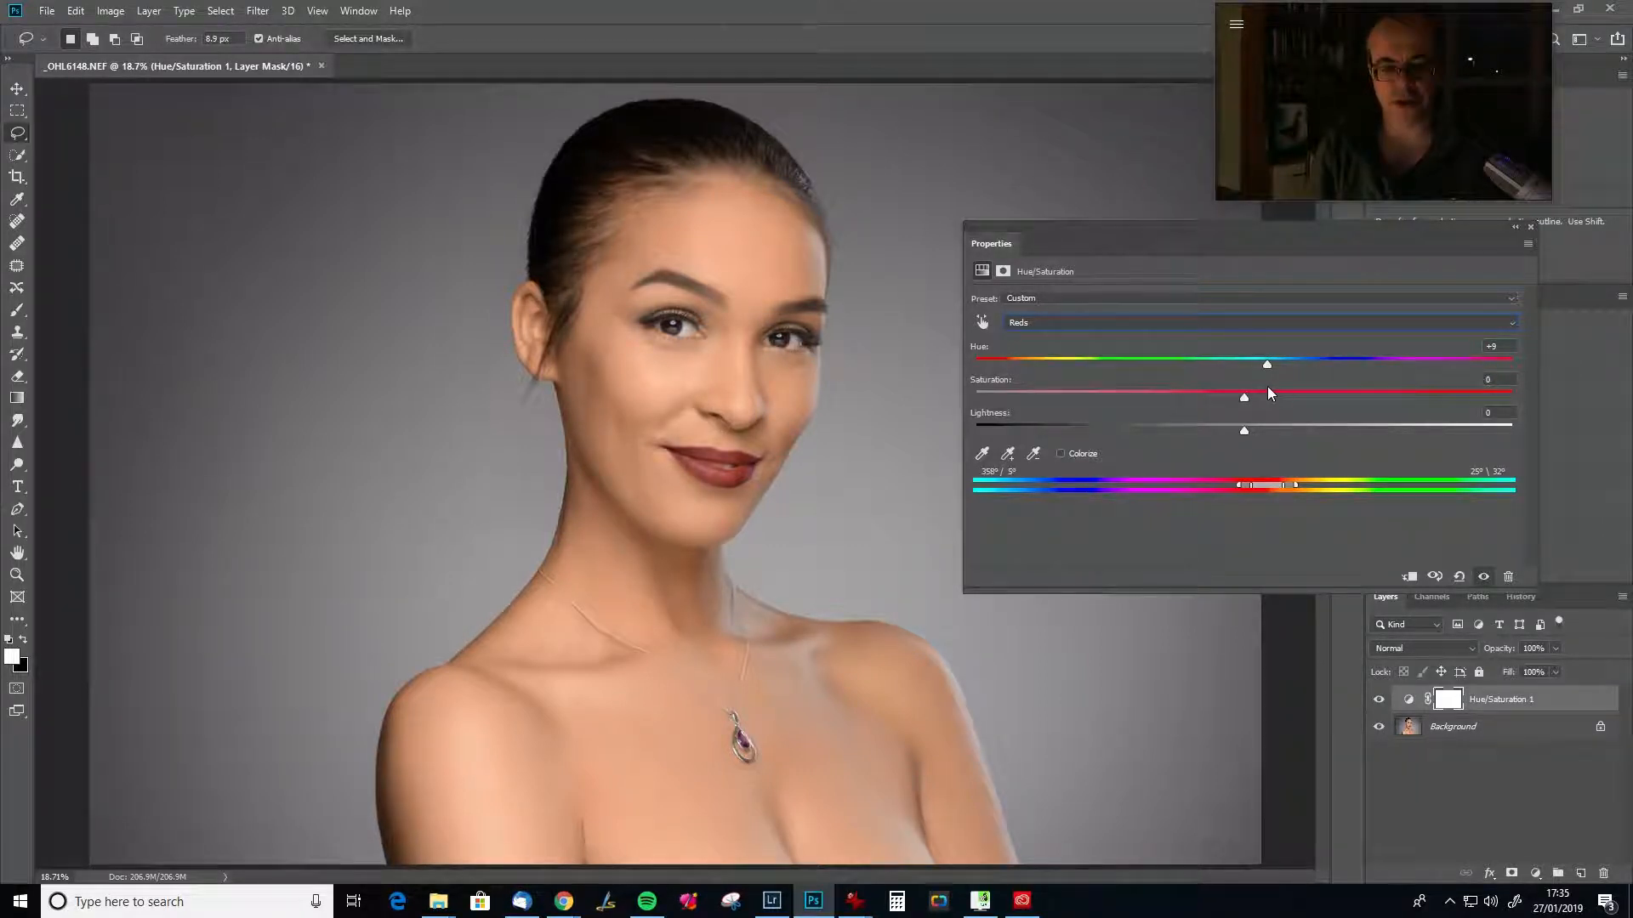
{"action": "left_click", "coordinate": [1380, 702]}
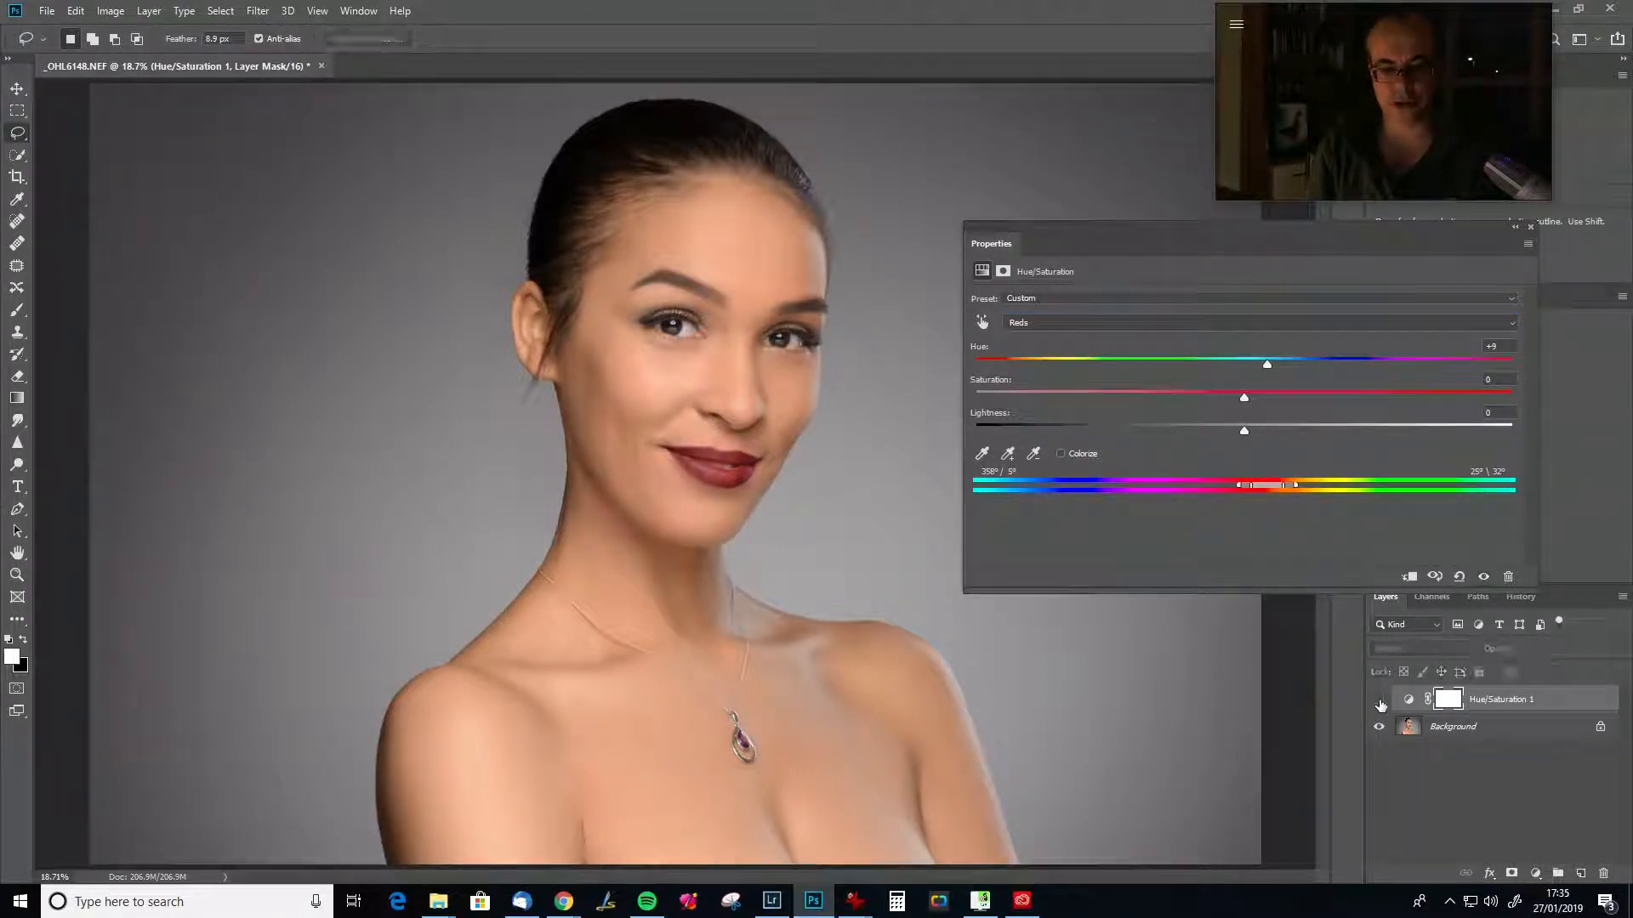
{"action": "left_click", "coordinate": [1379, 699]}
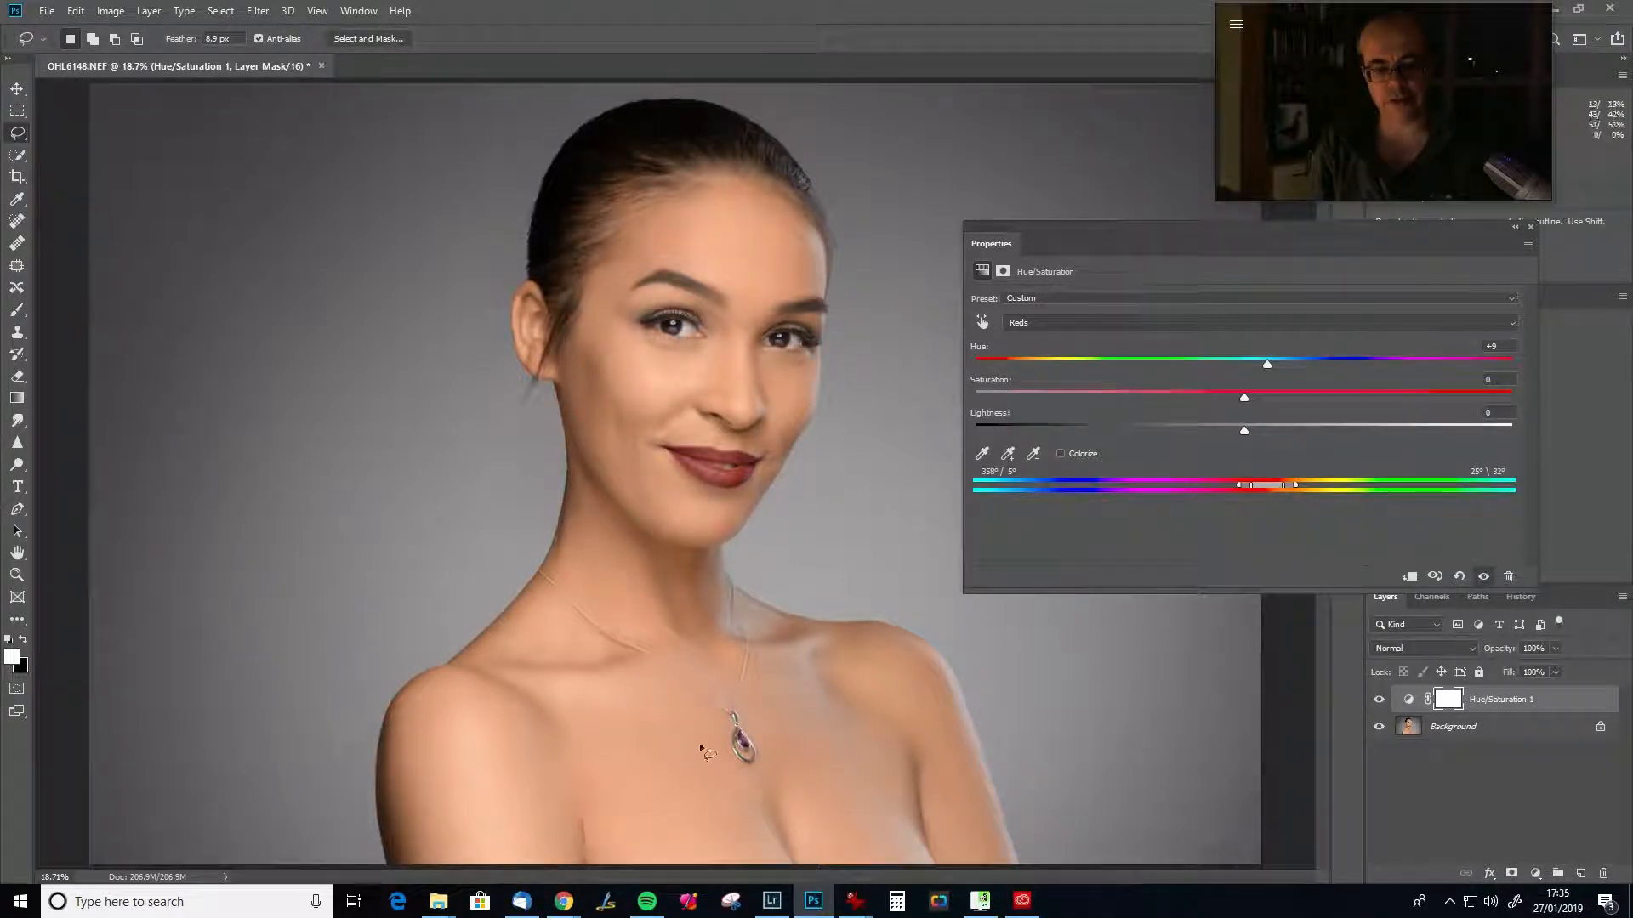
{"action": "left_click_drag", "start_coordinate": [1243, 397], "coordinate": [1248, 397]}
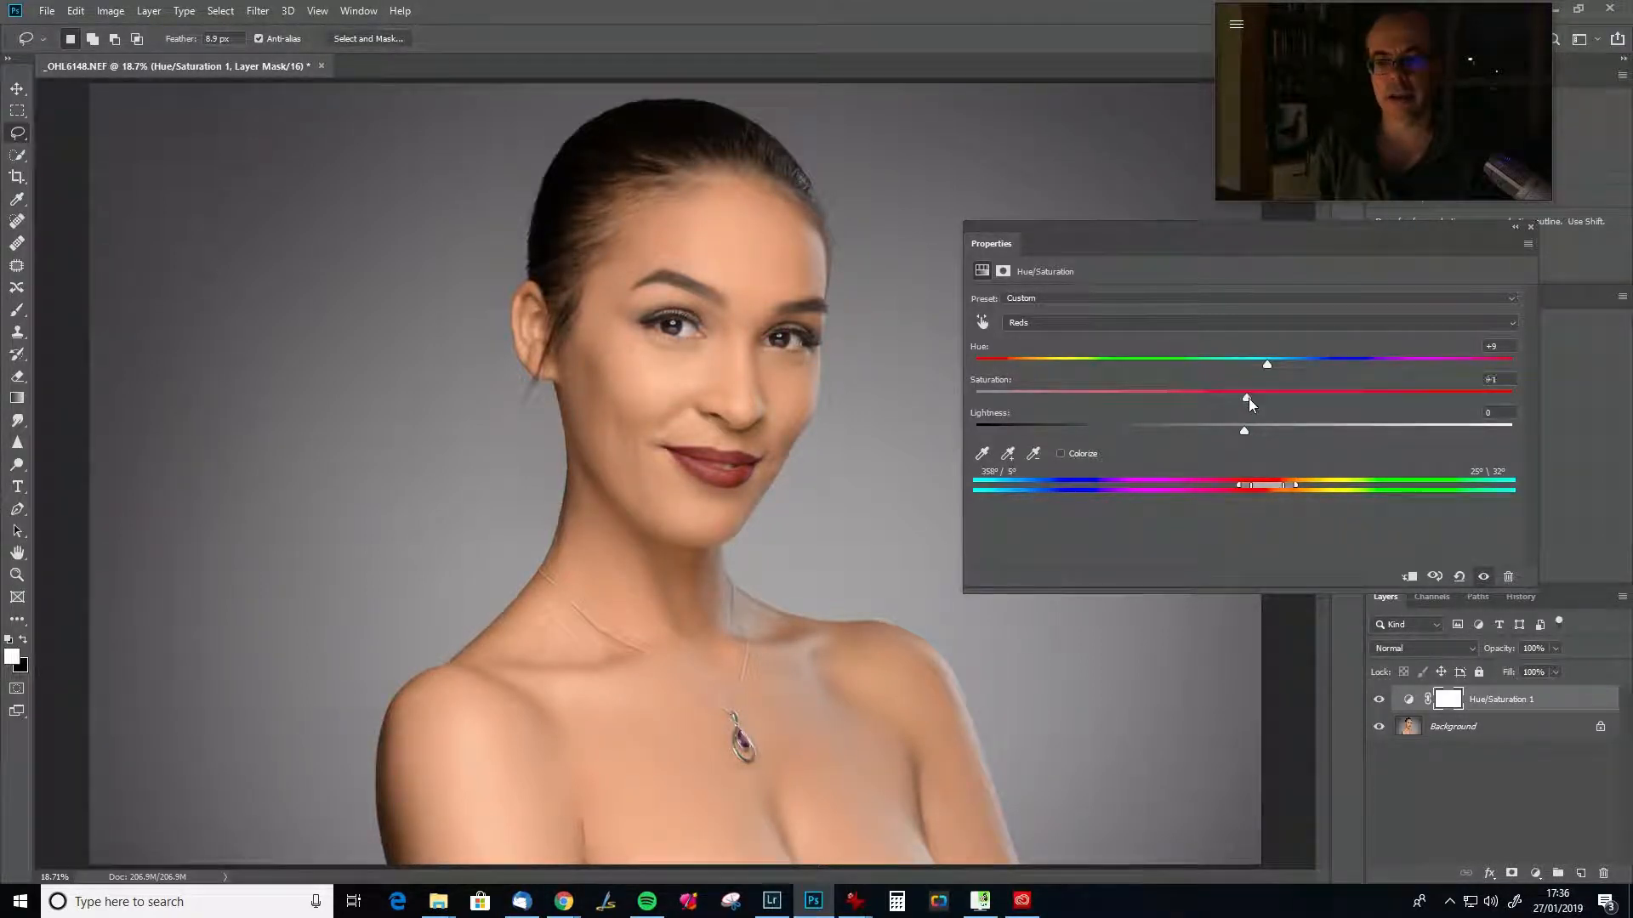
{"action": "left_click", "coordinate": [1260, 396]}
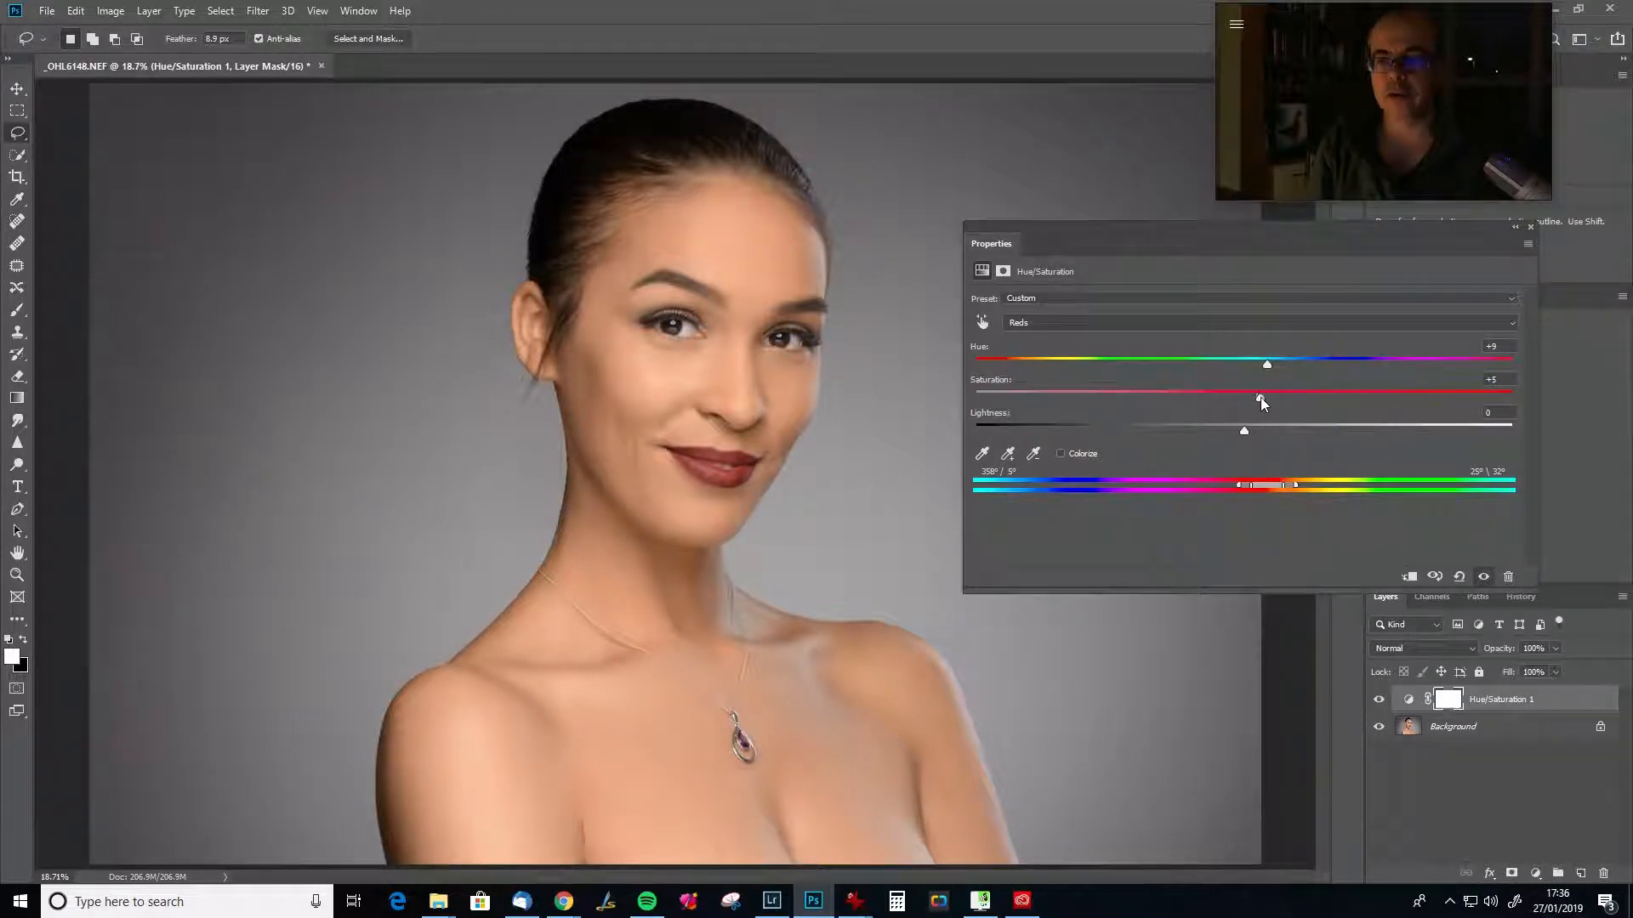
{"action": "left_click_drag", "start_coordinate": [1248, 432], "coordinate": [1262, 432]}
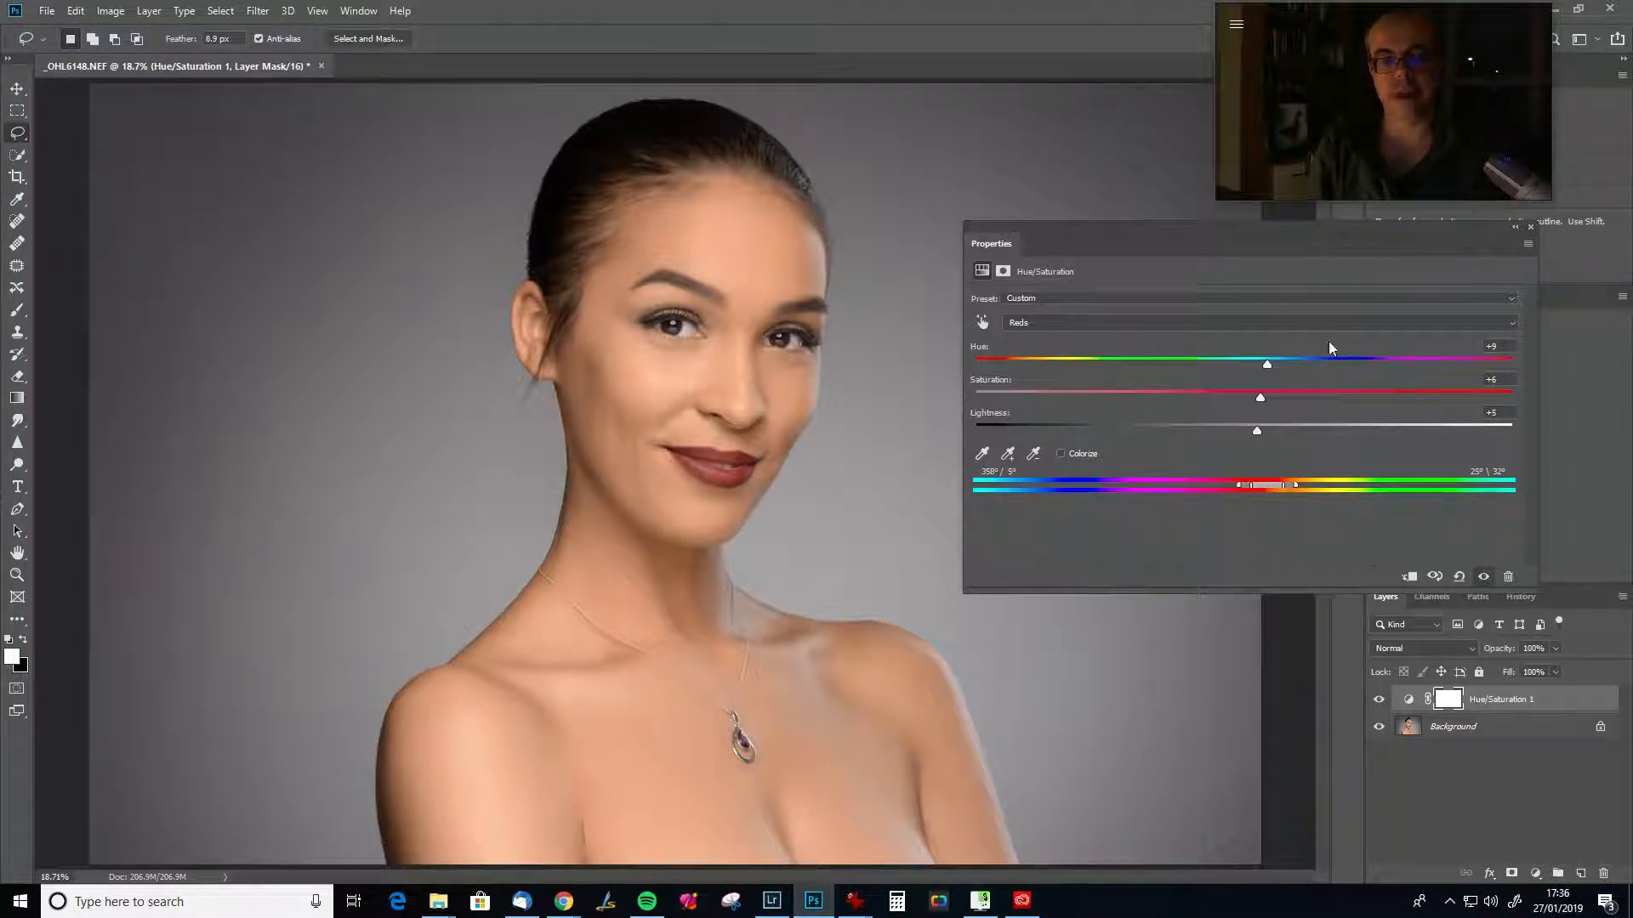
Hide and show the Hue/Saturation adjustment layer repeatedly to compare the skin colour before and after.
{"action": "left_click", "coordinate": [1379, 701]}
{"action": "left_click", "coordinate": [1379, 701]}
{"action": "left_click", "coordinate": [1378, 701]}
{"action": "left_click", "coordinate": [1379, 700]}
{"action": "left_click", "coordinate": [1378, 701]}
{"action": "left_click", "coordinate": [1378, 701]}
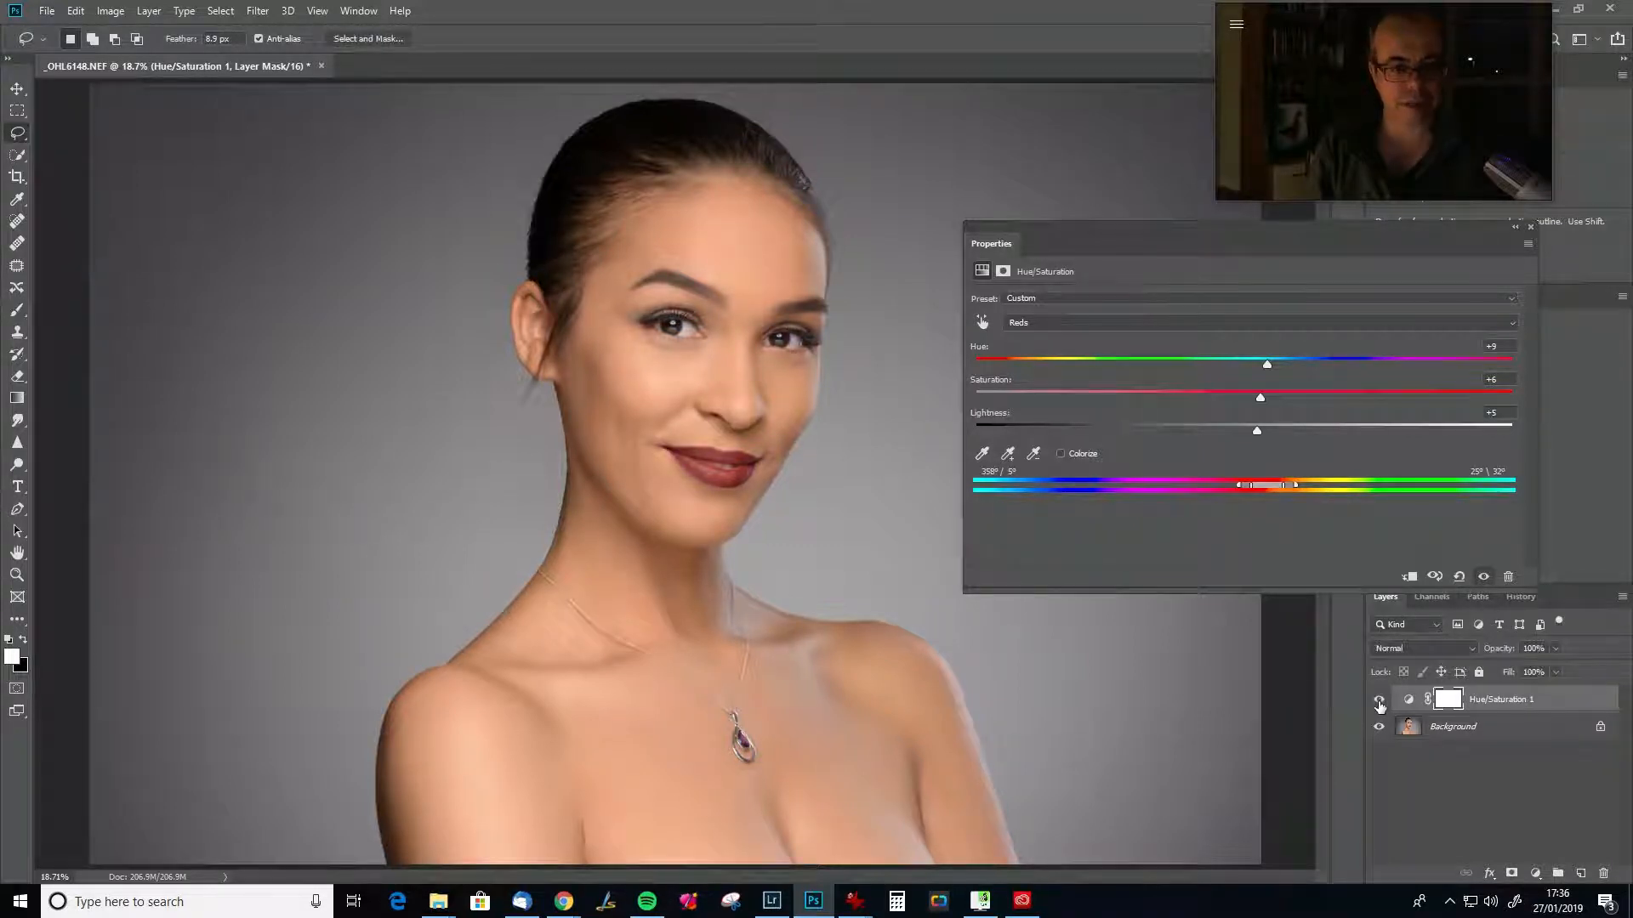
{"action": "left_click", "coordinate": [1379, 700]}
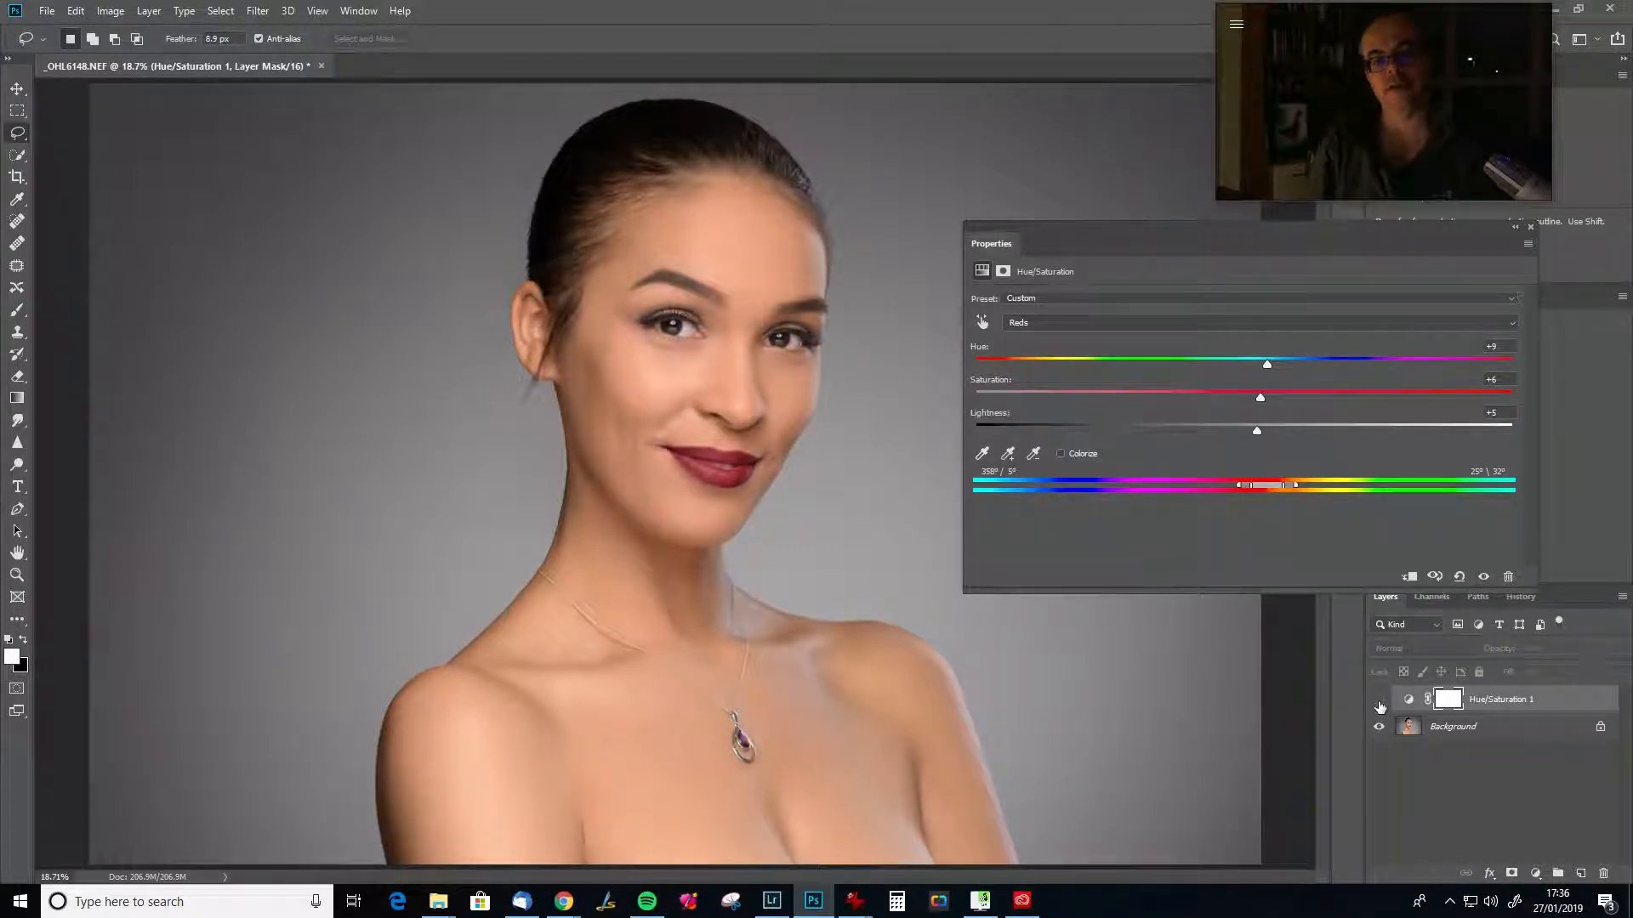
{"action": "left_click", "coordinate": [1379, 701]}
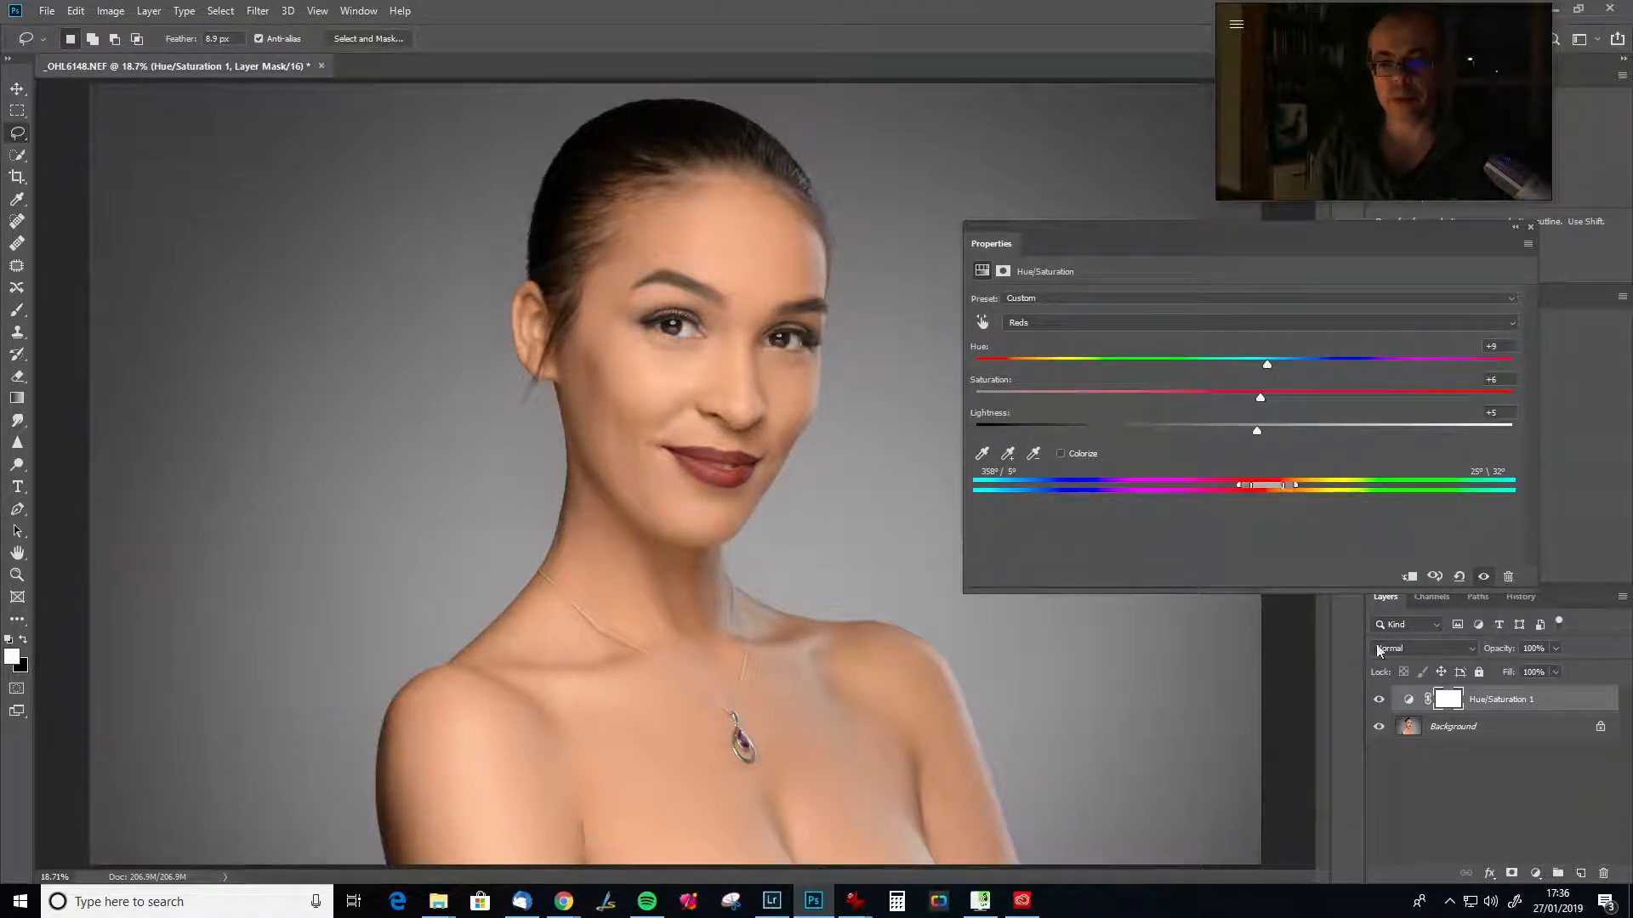
Compare the lip colour with the Hue/Saturation adjustment layer hidden and shown.
{"action": "left_click", "coordinate": [1379, 700]}
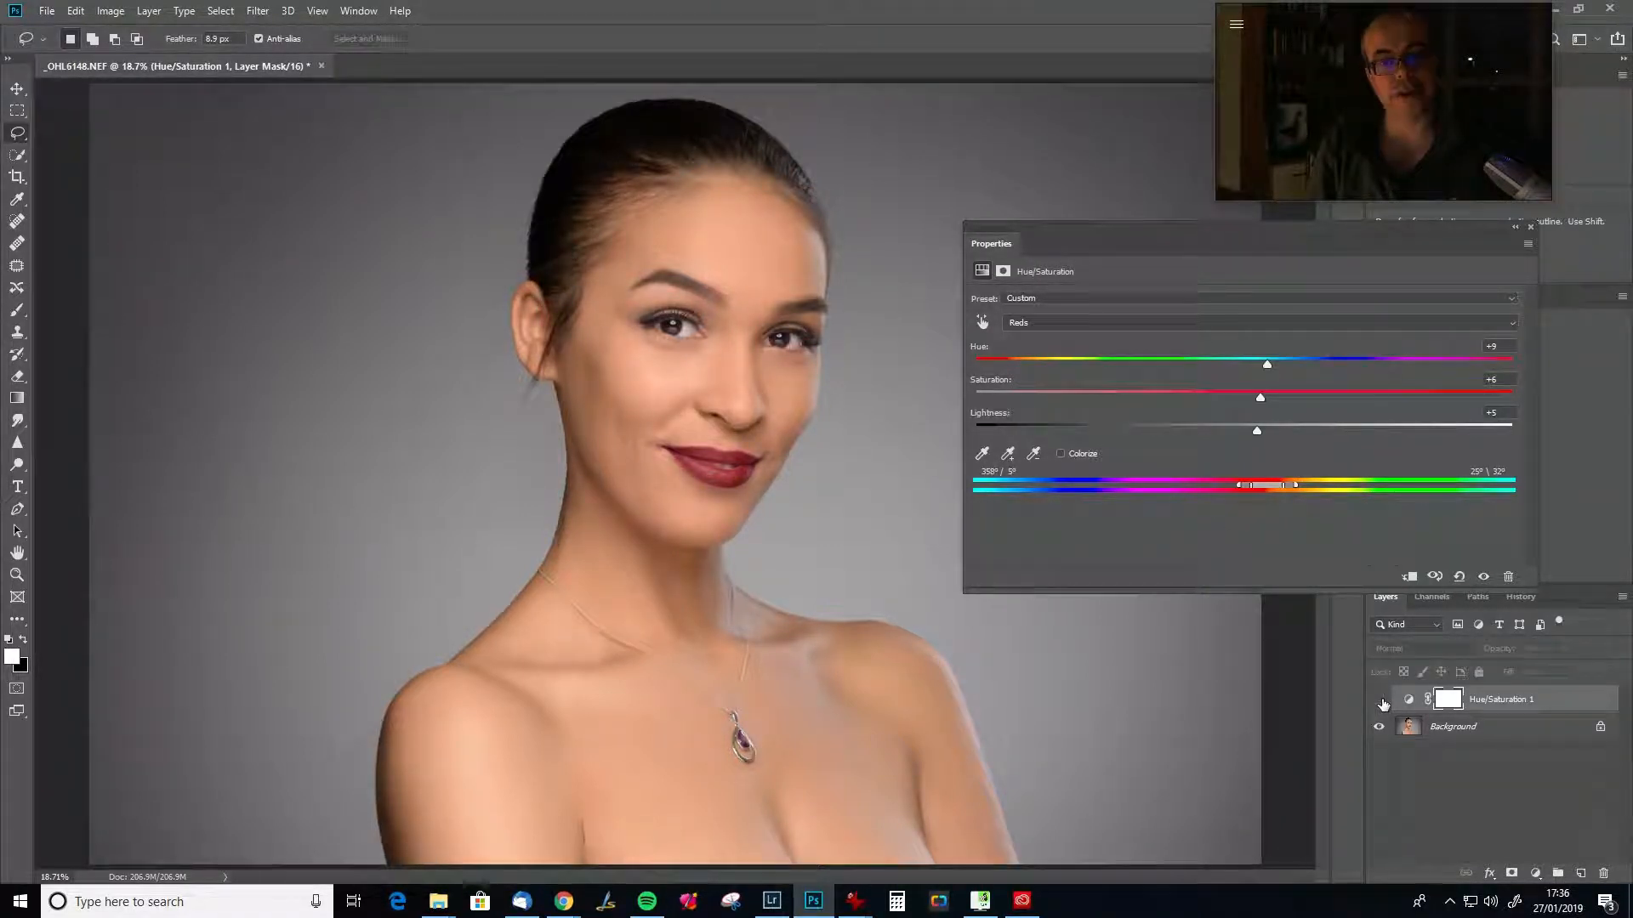
{"action": "left_click", "coordinate": [1379, 701]}
{"action": "left_click", "coordinate": [1379, 700]}
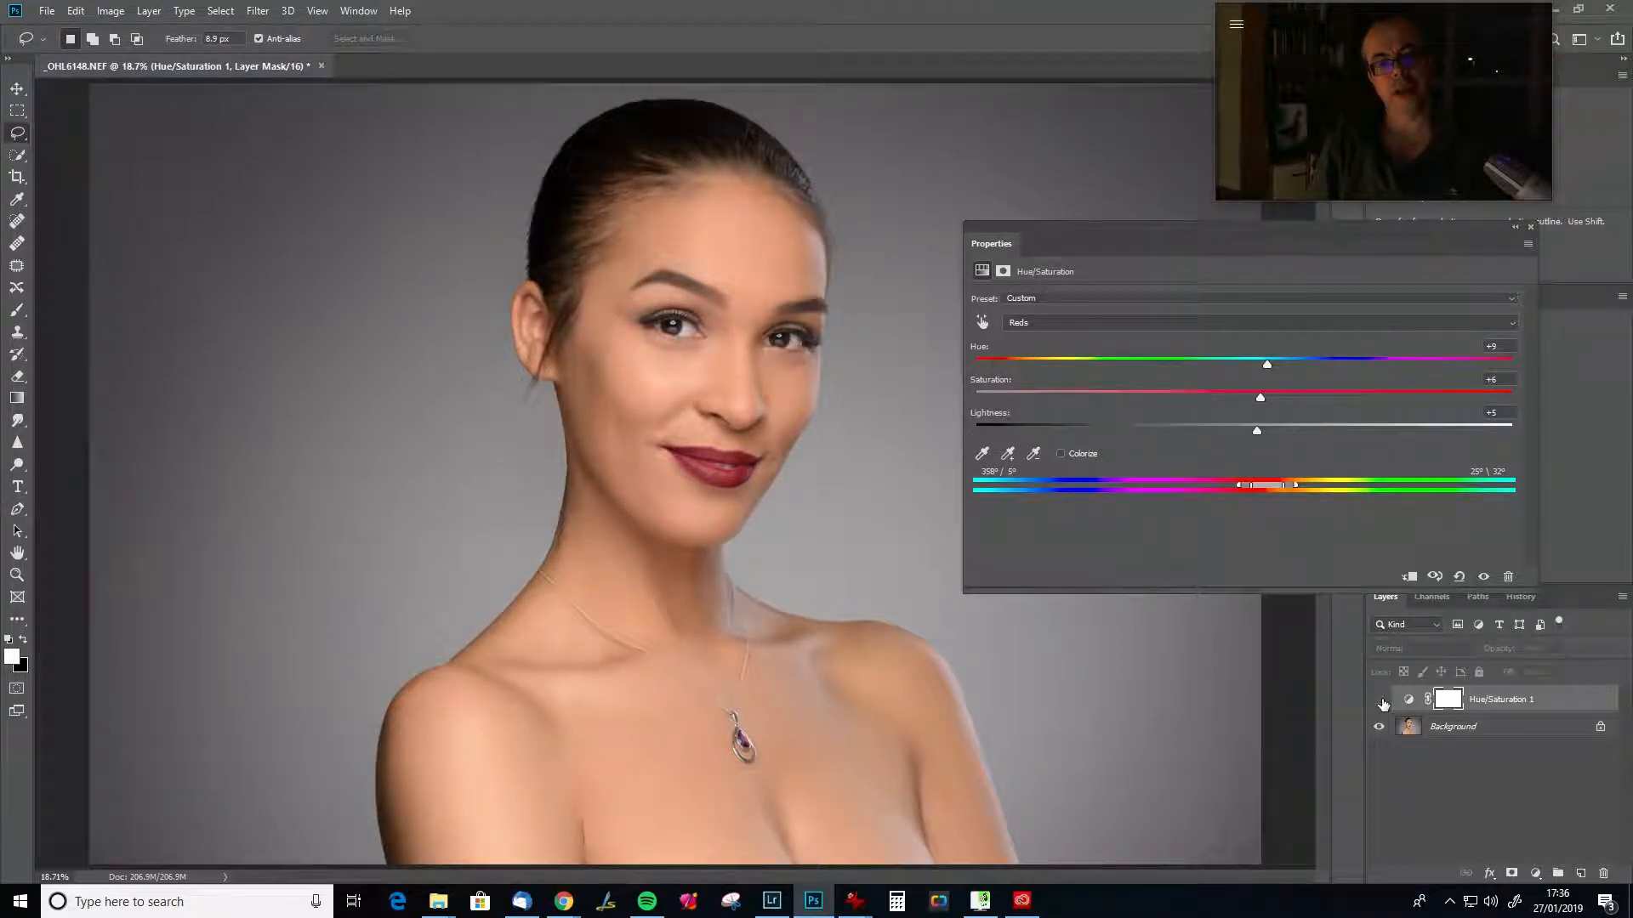
{"action": "left_click", "coordinate": [1380, 700]}
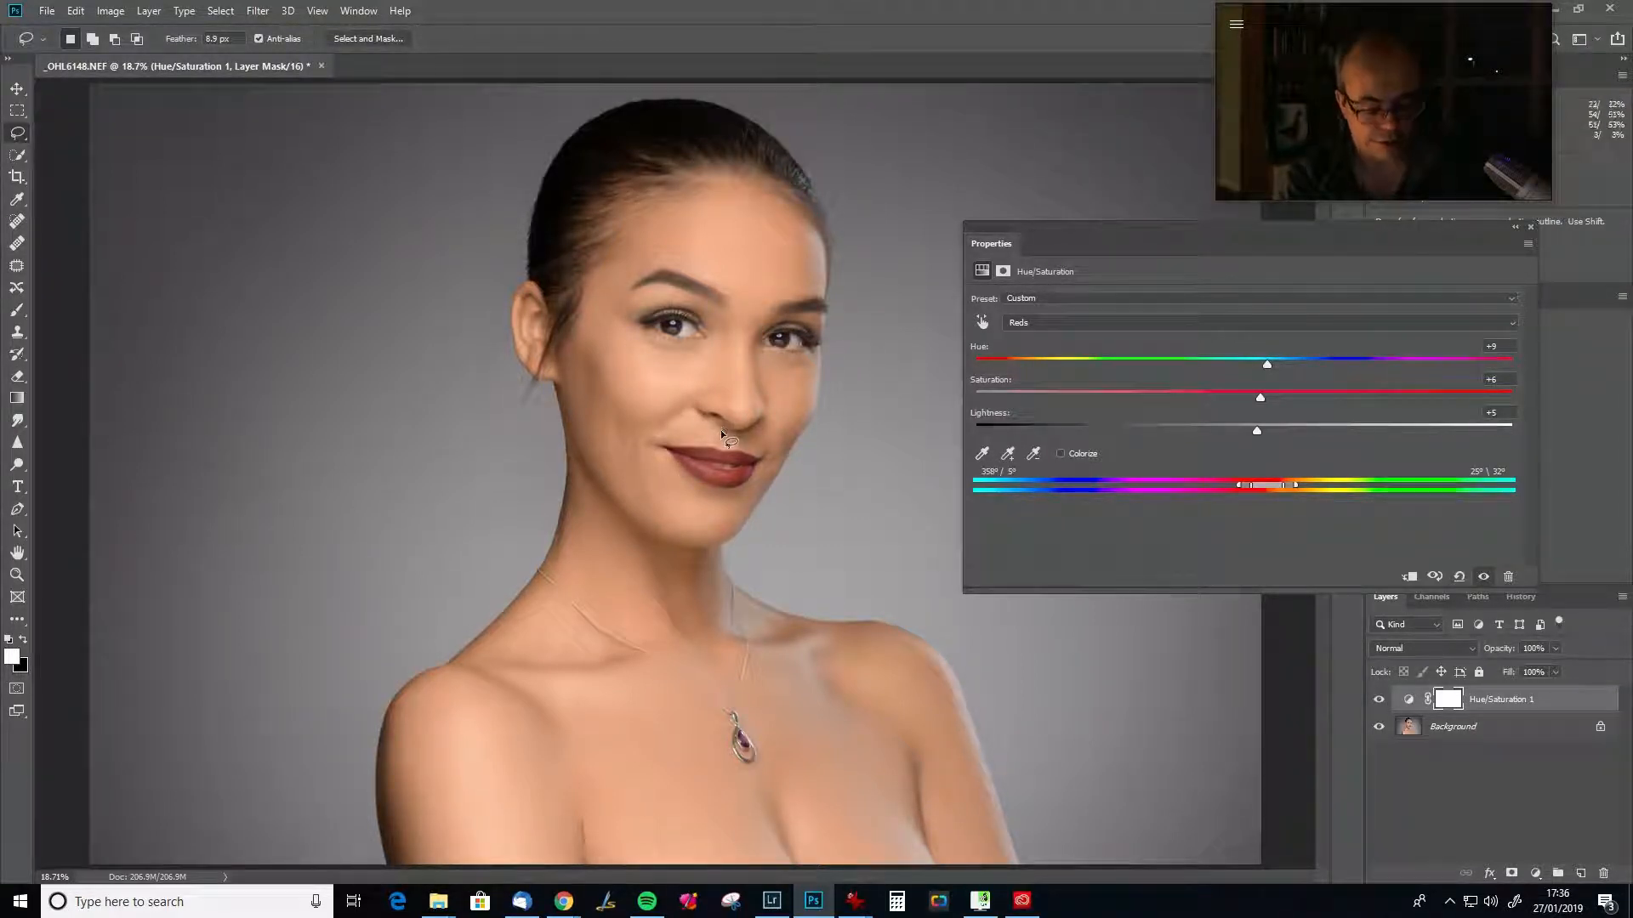
Paint black over the lips on the Hue/Saturation layer mask with a soft 100% opacity brush to exclude them from the adjustment.
{"action": "key", "text": "b"}
{"action": "key", "text": "x"}
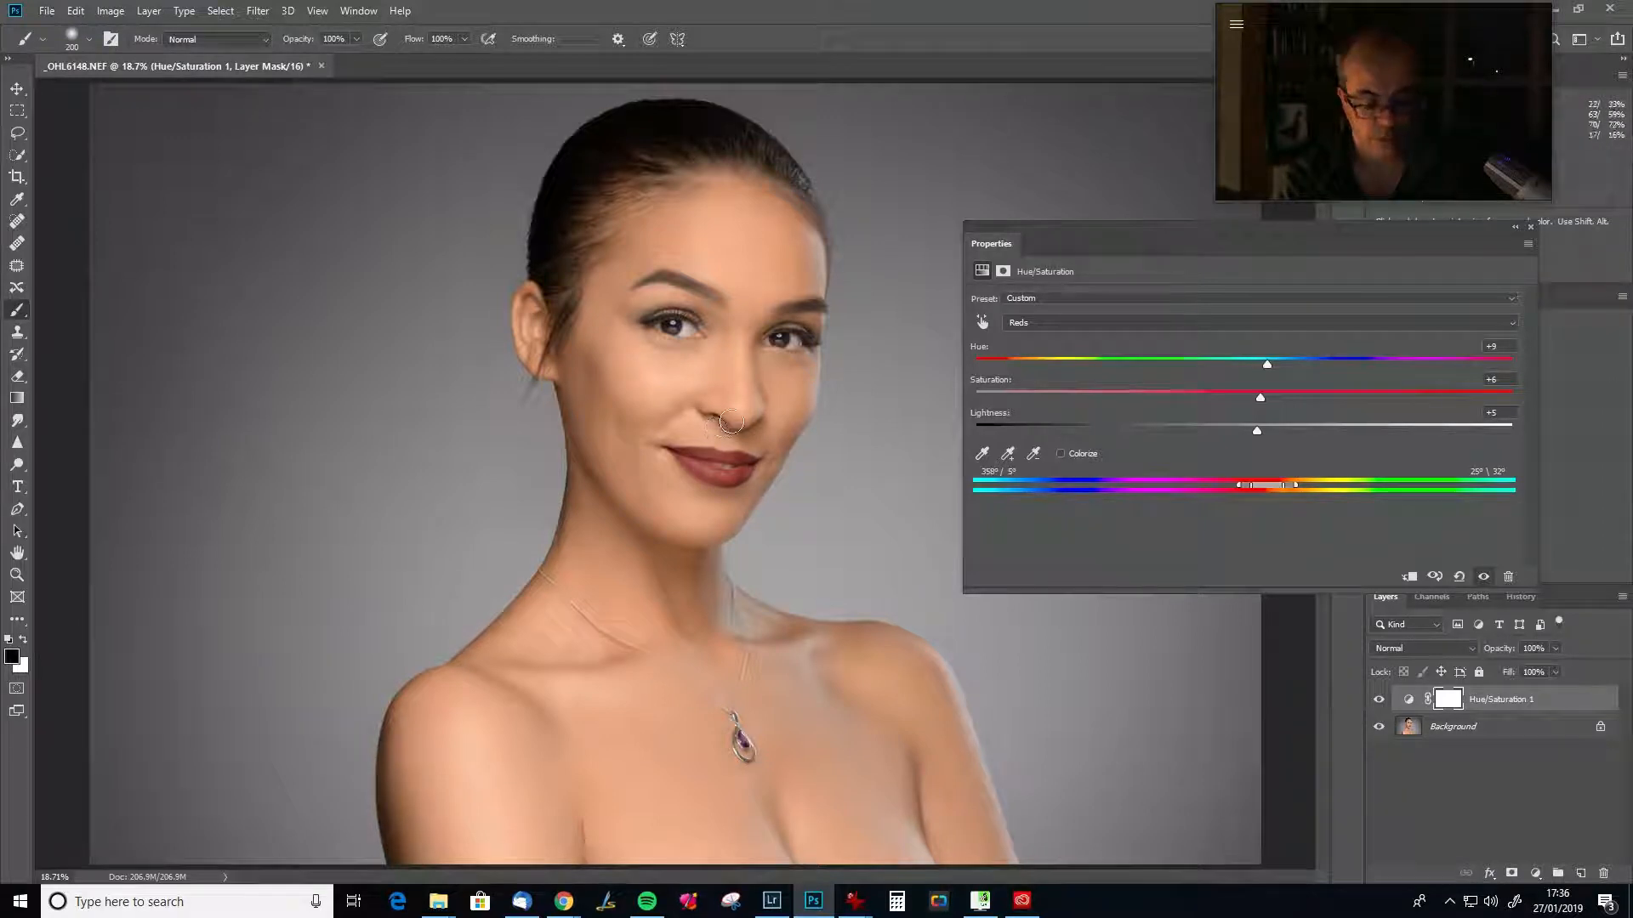
{"action": "key", "text": "bracketright"}
{"action": "key", "text": "bracketright"}
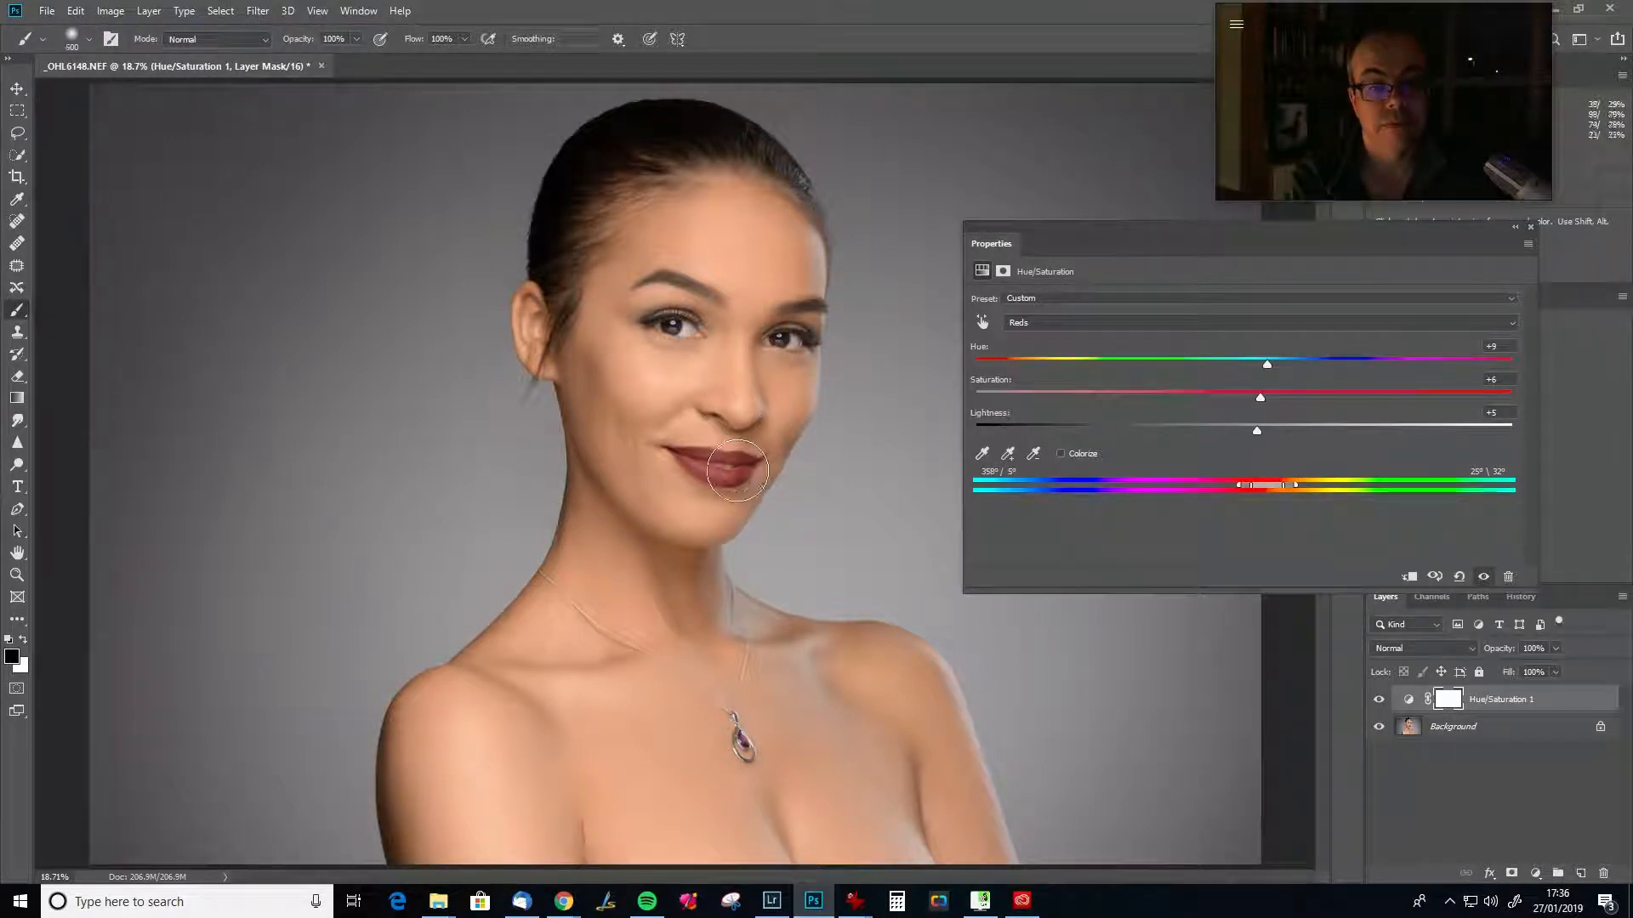
{"action": "key", "text": "bracketleft"}
{"action": "mouse_move", "coordinate": [738, 470]}
{"action": "left_mouse_down"}
{"action": "mouse_move", "coordinate": [677, 450]}
{"action": "mouse_move", "coordinate": [728, 477]}
{"action": "mouse_move", "coordinate": [758, 466]}
{"action": "mouse_move", "coordinate": [673, 511]}
{"action": "mouse_move", "coordinate": [716, 441]}
{"action": "mouse_move", "coordinate": [729, 437]}
{"action": "mouse_move", "coordinate": [710, 468]}
{"action": "mouse_move", "coordinate": [734, 437]}
{"action": "mouse_move", "coordinate": [765, 437]}
{"action": "mouse_move", "coordinate": [741, 468]}
{"action": "left_mouse_up"}
{"action": "key", "text": "bracketright"}
{"action": "key", "text": "bracketright"}
{"action": "key", "text": "bracketright"}
{"action": "key", "text": "bracketright"}
{"action": "mouse_move", "coordinate": [576, 380]}
{"action": "left_mouse_down"}
{"action": "mouse_move", "coordinate": [572, 362]}
{"action": "mouse_move", "coordinate": [591, 408]}
{"action": "mouse_move", "coordinate": [579, 400]}
{"action": "left_mouse_up"}
{"action": "key", "text": "bracketleft"}
{"action": "key", "text": "bracketleft"}
{"action": "key", "text": "bracketleft"}
{"action": "key", "text": "bracketleft"}
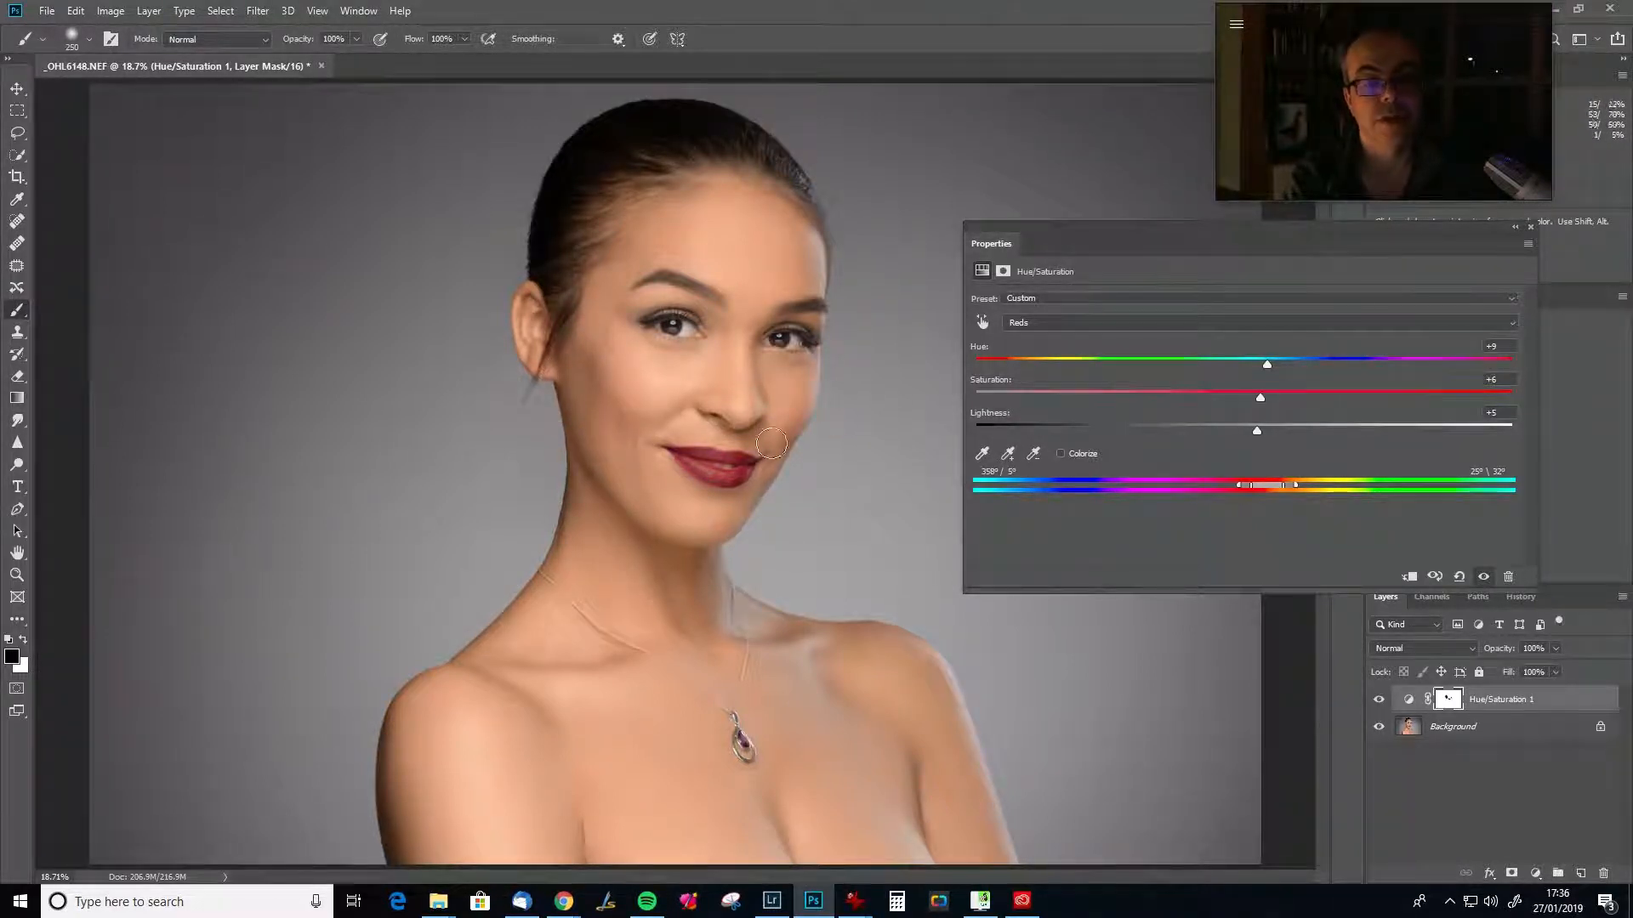
Hide and show the masked Hue/Saturation layer to check the skin colour against the protected lips.
{"action": "left_click", "coordinate": [1379, 699]}
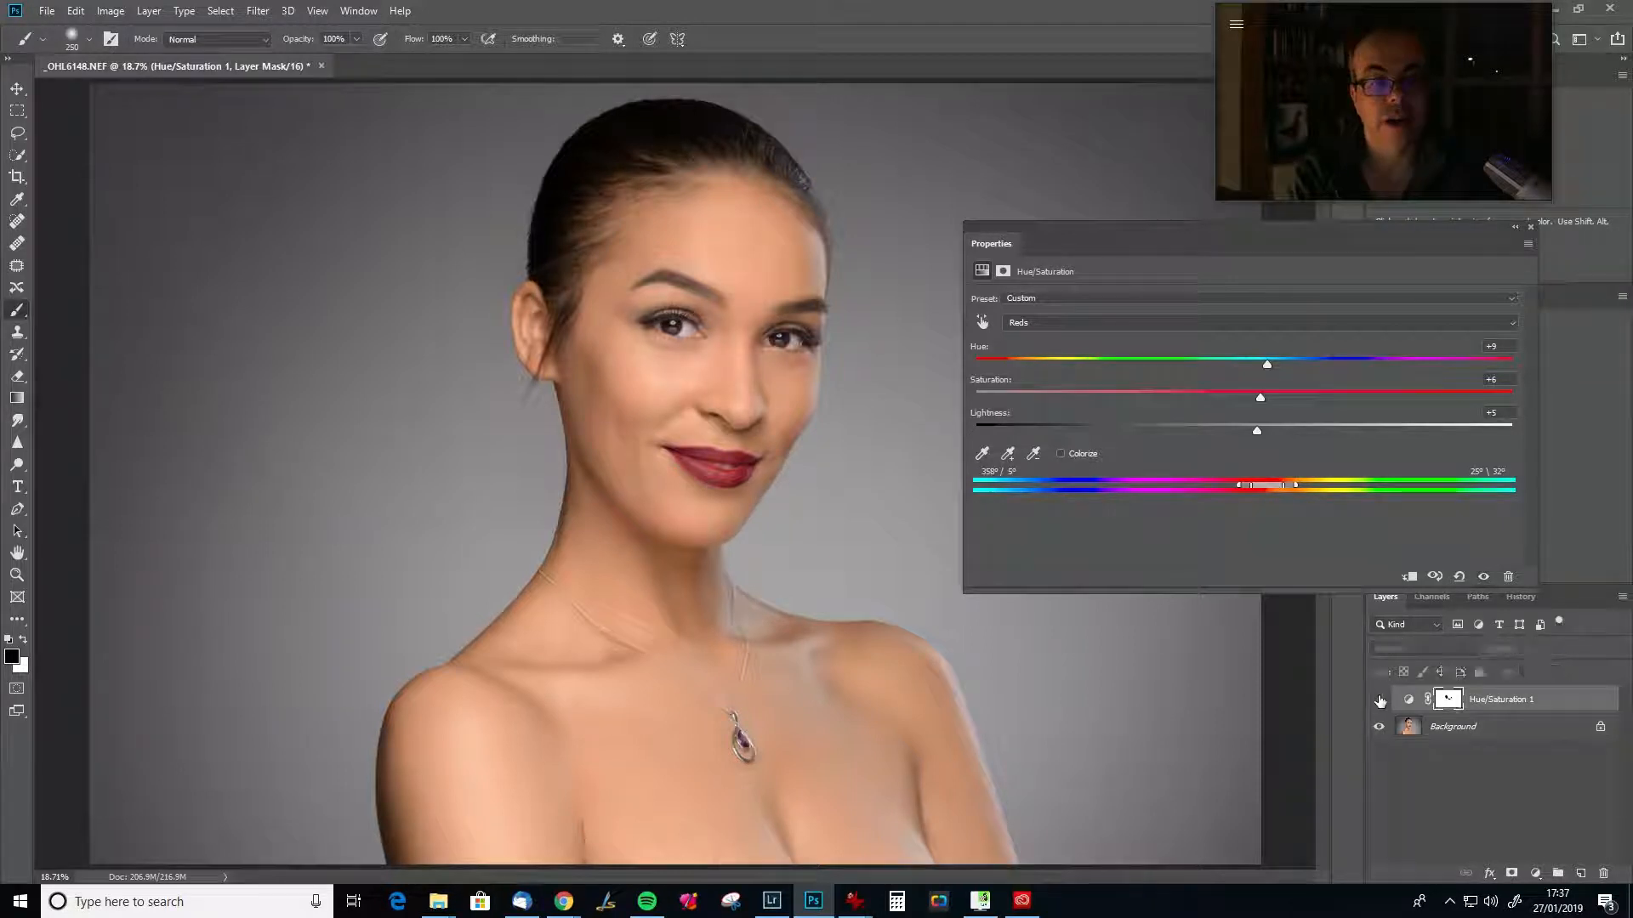
{"action": "left_click", "coordinate": [1378, 700]}
{"action": "left_click", "coordinate": [1374, 700]}
{"action": "left_click", "coordinate": [1370, 699]}
{"action": "left_click", "coordinate": [1376, 699]}
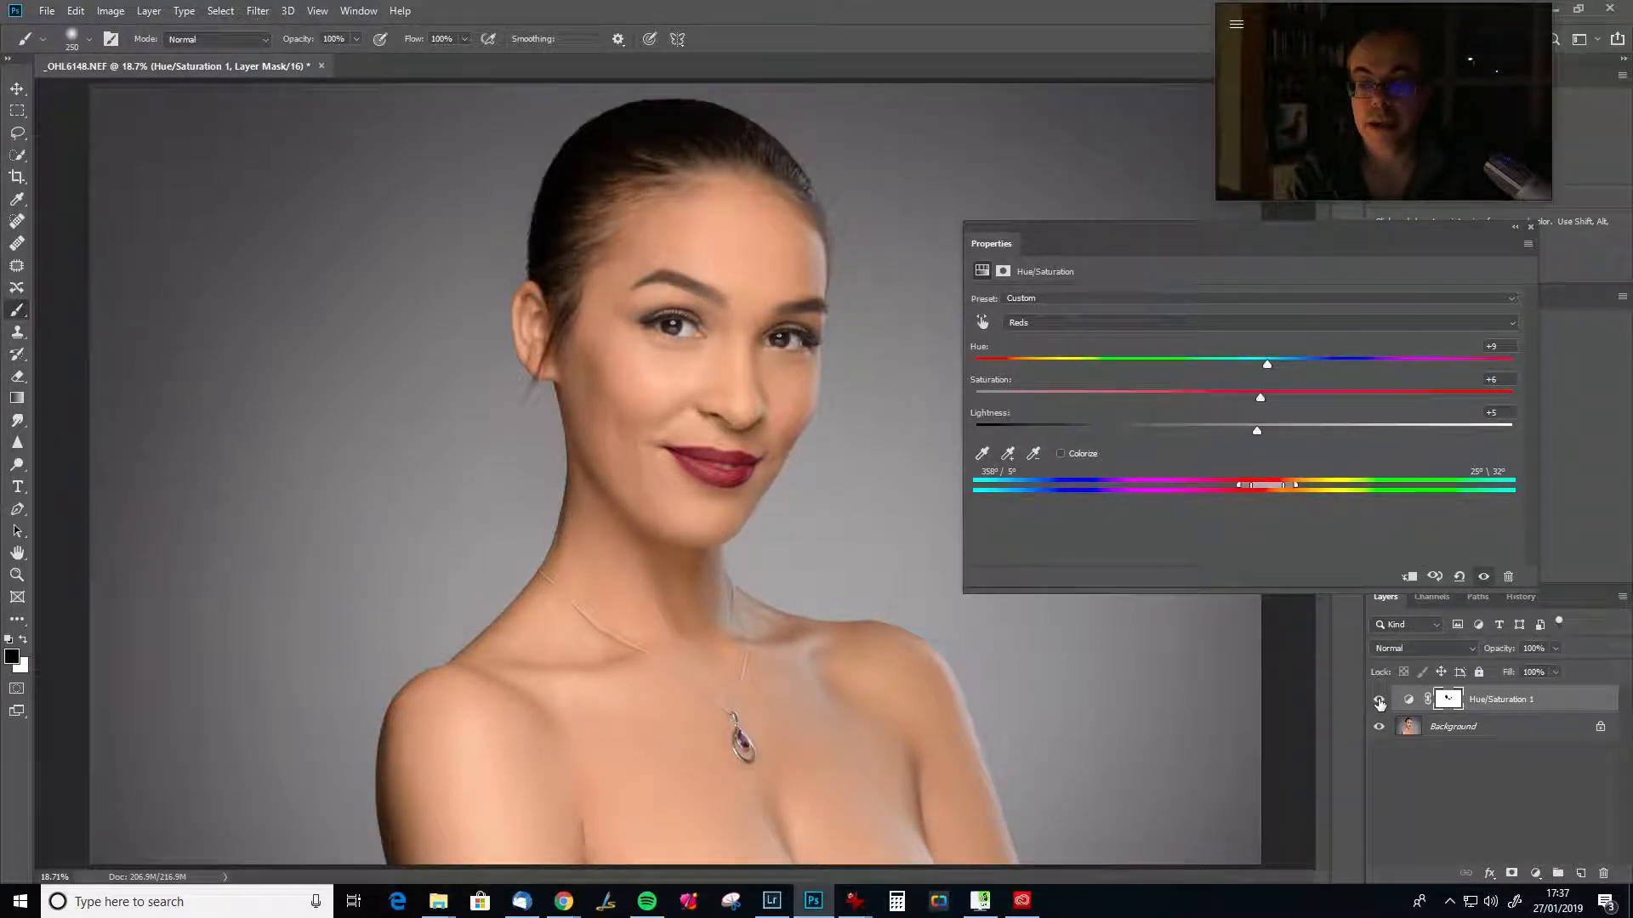
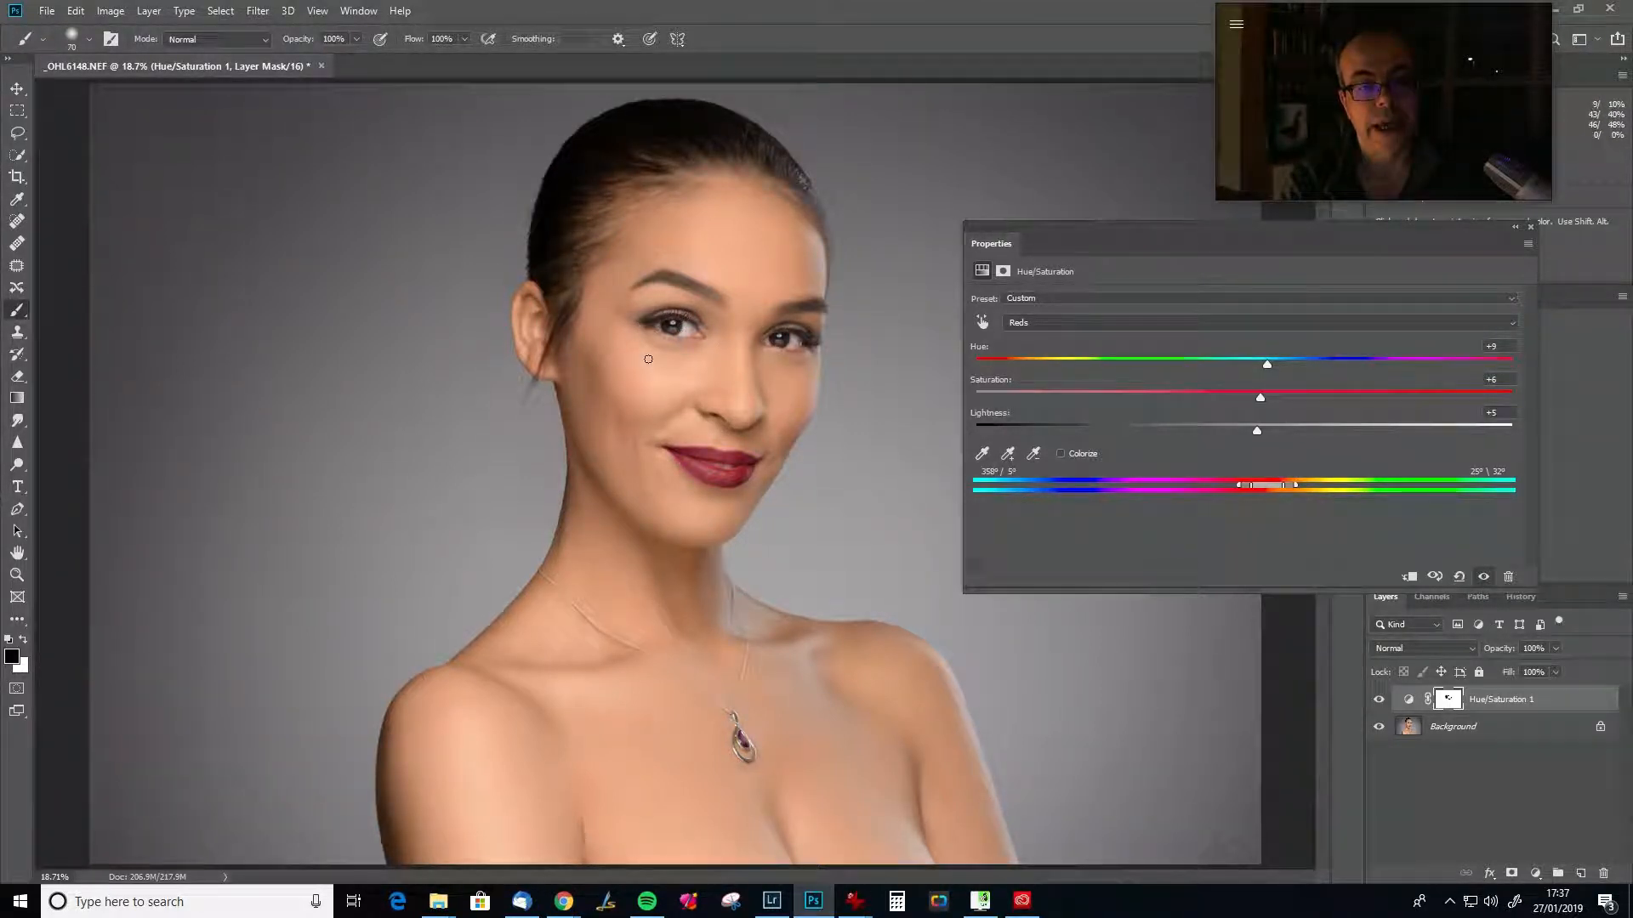
Set the mask brush to white at 50% opacity and 500 px, comparing the image with and without the adjustment layer.
{"action": "key", "text": "5"}
{"action": "key", "text": "x"}
{"action": "key", "text": "bracketright"}
{"action": "key", "text": "bracketright"}
{"action": "key", "text": "bracketright"}
{"action": "key", "text": "bracketright"}
{"action": "key", "text": "bracketright"}
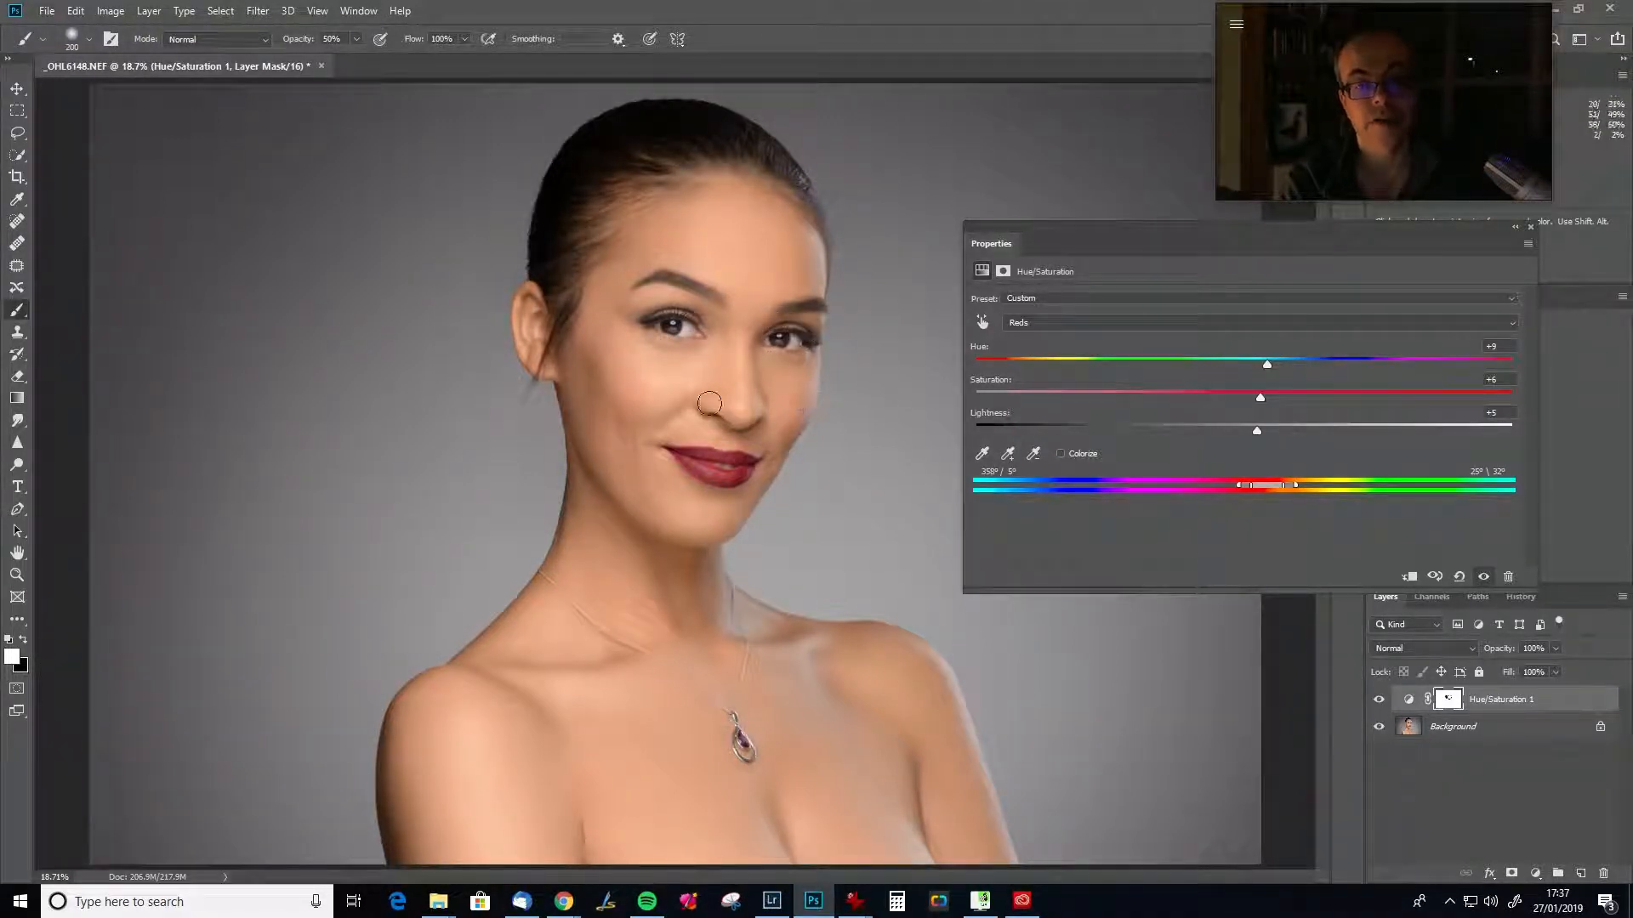
{"action": "left_click", "coordinate": [1378, 699]}
{"action": "left_click", "coordinate": [1377, 699]}
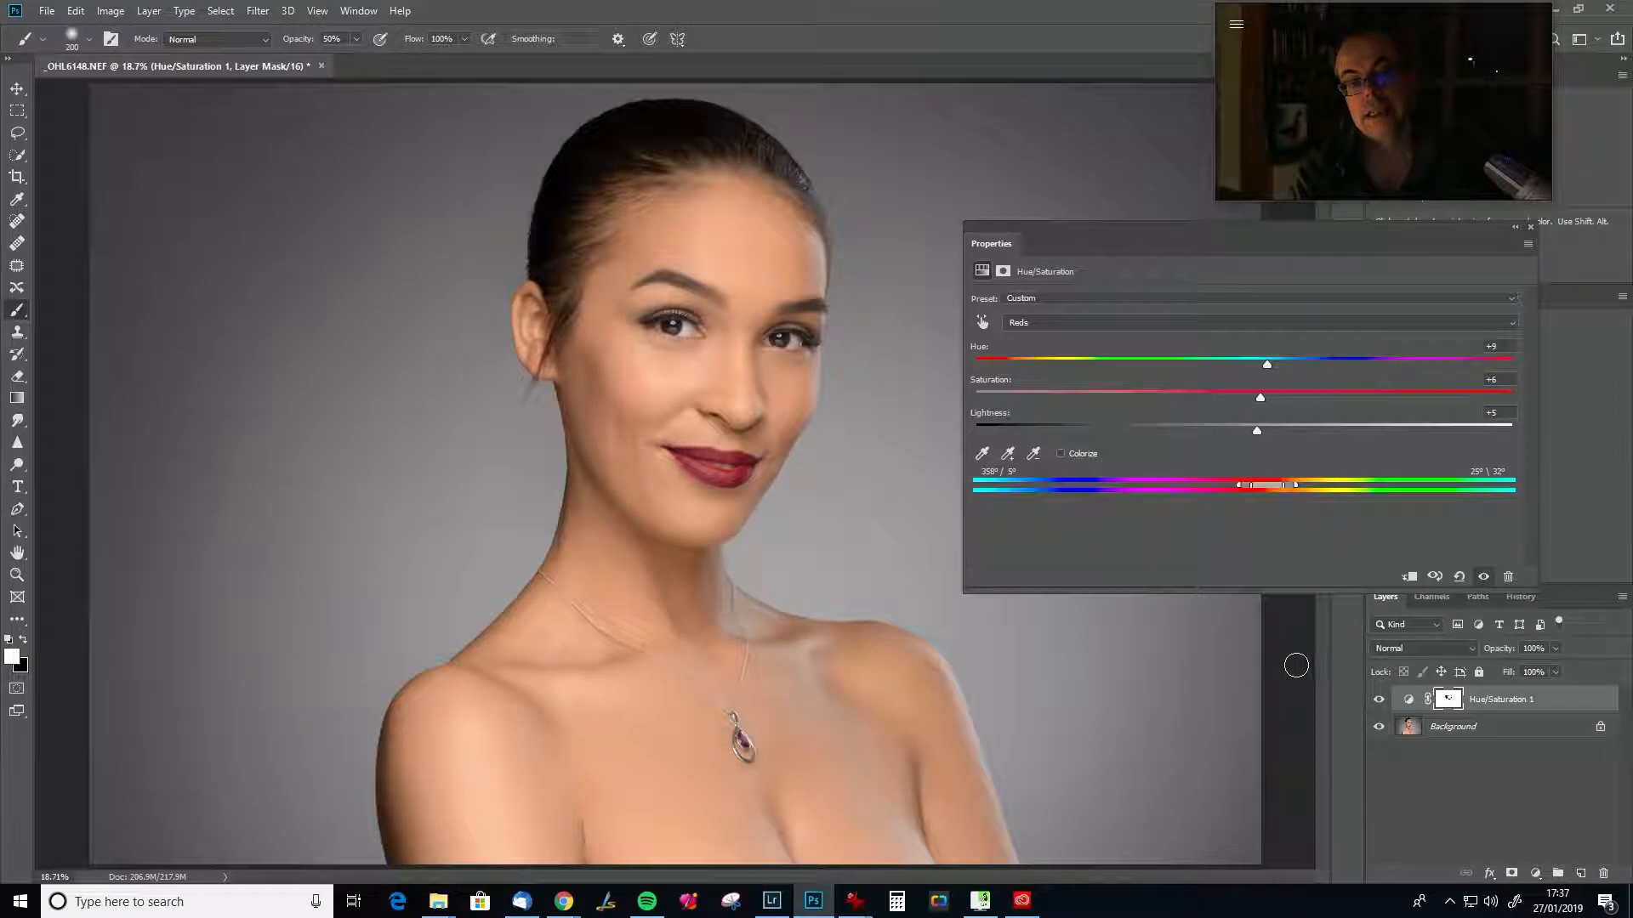
{"action": "key", "text": "bracketright"}
{"action": "key", "text": "bracketright"}
{"action": "key", "text": "bracketright"}
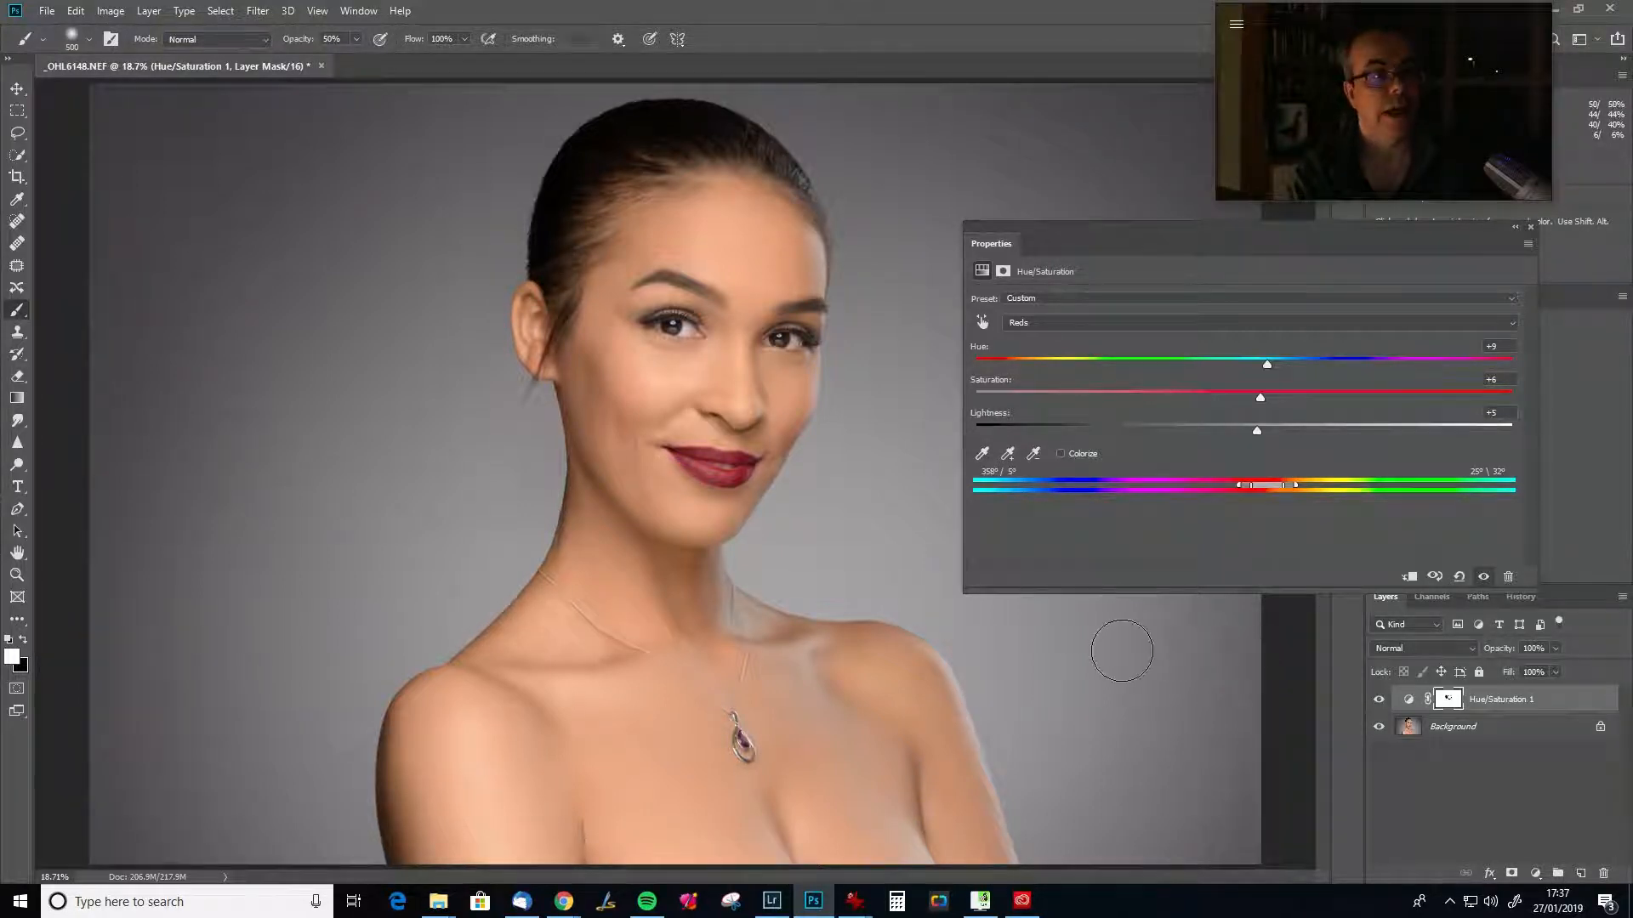
Set the mask brush to black at 20% opacity and 900 px for softly reducing the Hue/Saturation effect.
{"action": "key", "text": "0"}
{"action": "key", "text": "2"}
{"action": "key", "text": "x"}
{"action": "key", "text": "bracketright"}
{"action": "key", "text": "bracketright"}
{"action": "key", "text": "bracketright"}
{"action": "key", "text": "bracketright"}
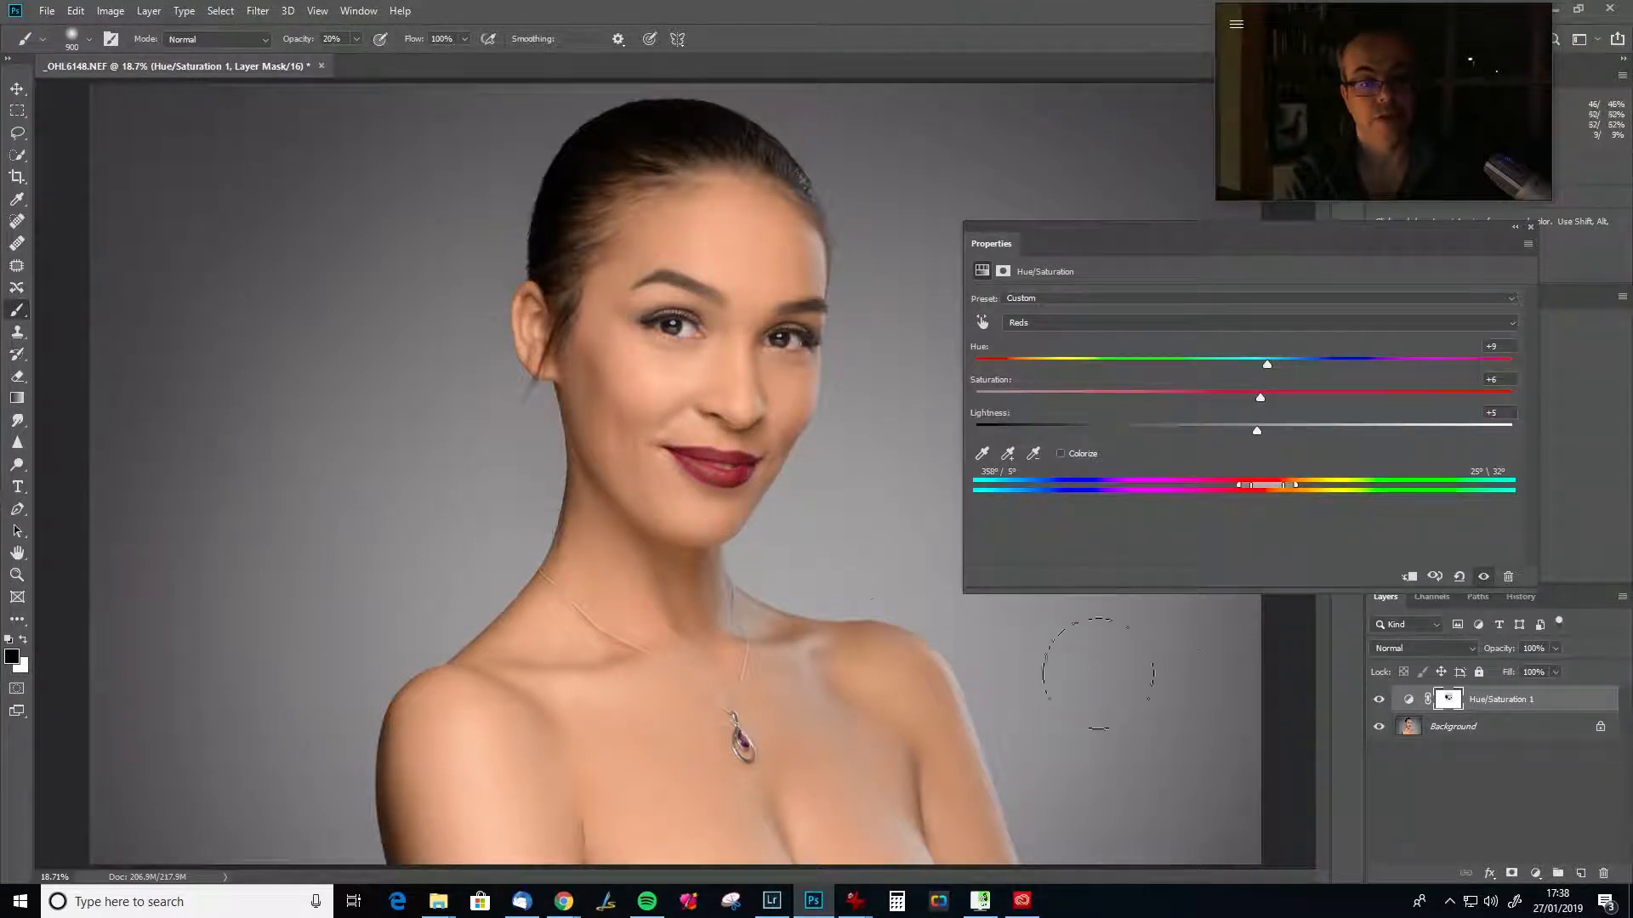
Toggle the Hue/Saturation layer's visibility repeatedly to judge the masked adjustment on the face and shoulders.
{"action": "left_click", "coordinate": [1377, 700]}
{"action": "left_click", "coordinate": [1377, 701]}
{"action": "left_click", "coordinate": [1378, 700]}
{"action": "left_click", "coordinate": [1378, 701]}
{"action": "left_click", "coordinate": [1379, 701]}
{"action": "left_click", "coordinate": [1379, 701]}
{"action": "left_click", "coordinate": [1379, 702]}
{"action": "left_click", "coordinate": [1378, 702]}
{"action": "left_click", "coordinate": [1377, 703]}
{"action": "left_click", "coordinate": [1377, 704]}
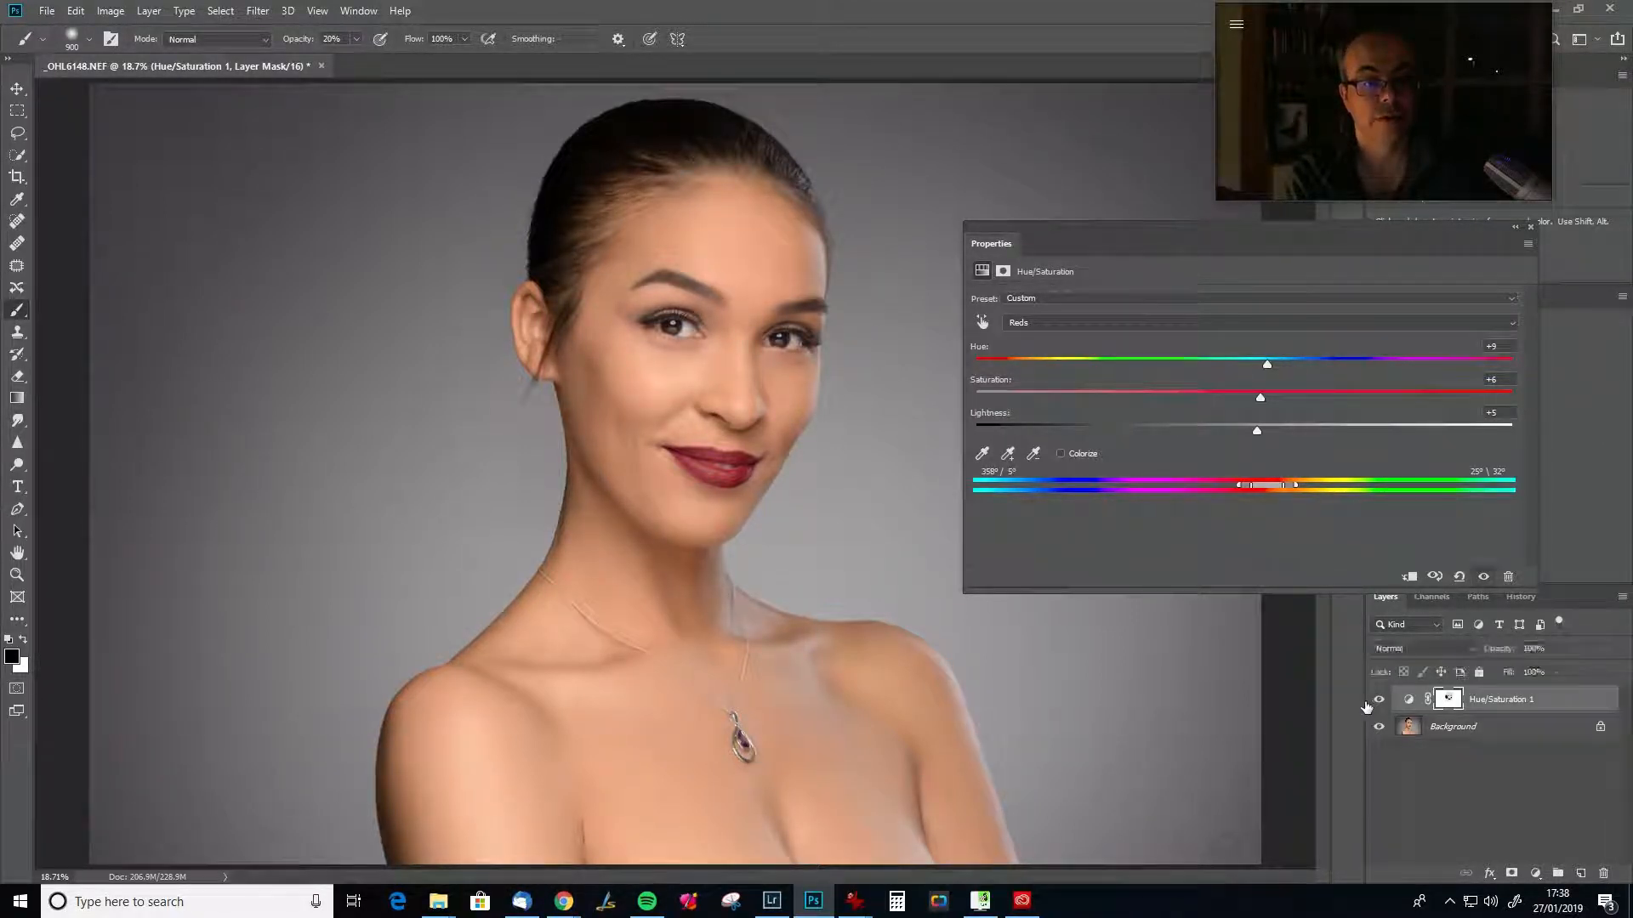
Reduce the mask brush to 175 px and compare the portrait again with the Hue/Saturation layer off and on.
{"action": "key", "text": "bracketleft"}
{"action": "key", "text": "bracketleft"}
{"action": "key", "text": "bracketleft"}
{"action": "key", "text": "bracketleft"}
{"action": "key", "text": "bracketleft"}
{"action": "key", "text": "bracketleft"}
{"action": "key", "text": "bracketleft"}
{"action": "key", "text": "bracketleft"}
{"action": "key", "text": "bracketleft"}
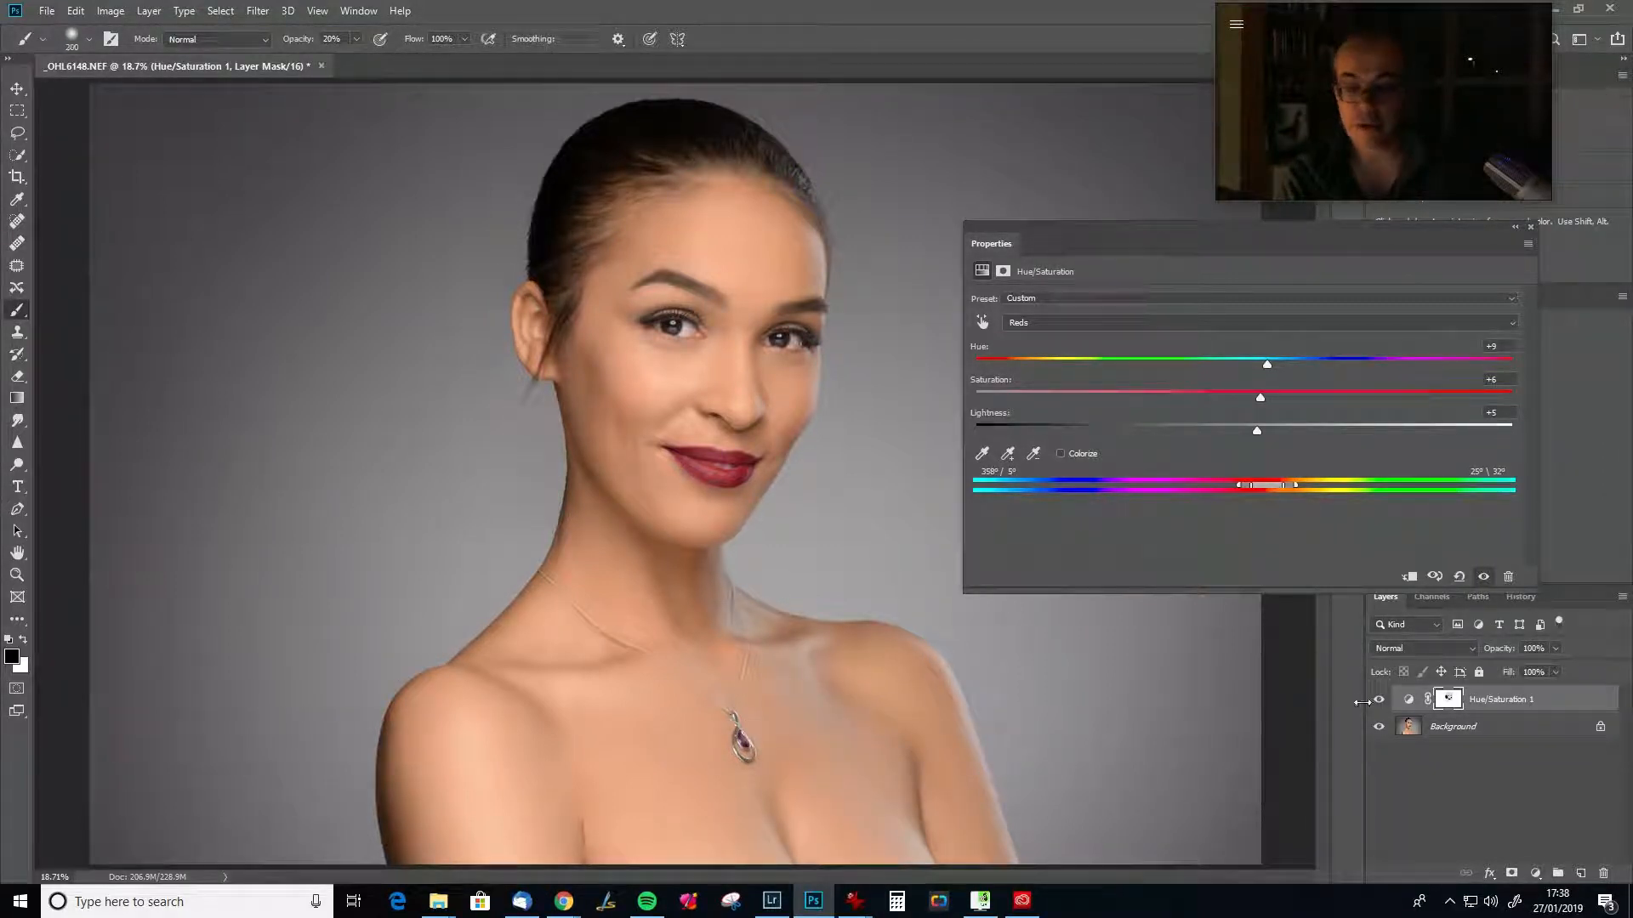
{"action": "left_click", "coordinate": [1378, 702]}
{"action": "left_click", "coordinate": [1376, 704]}
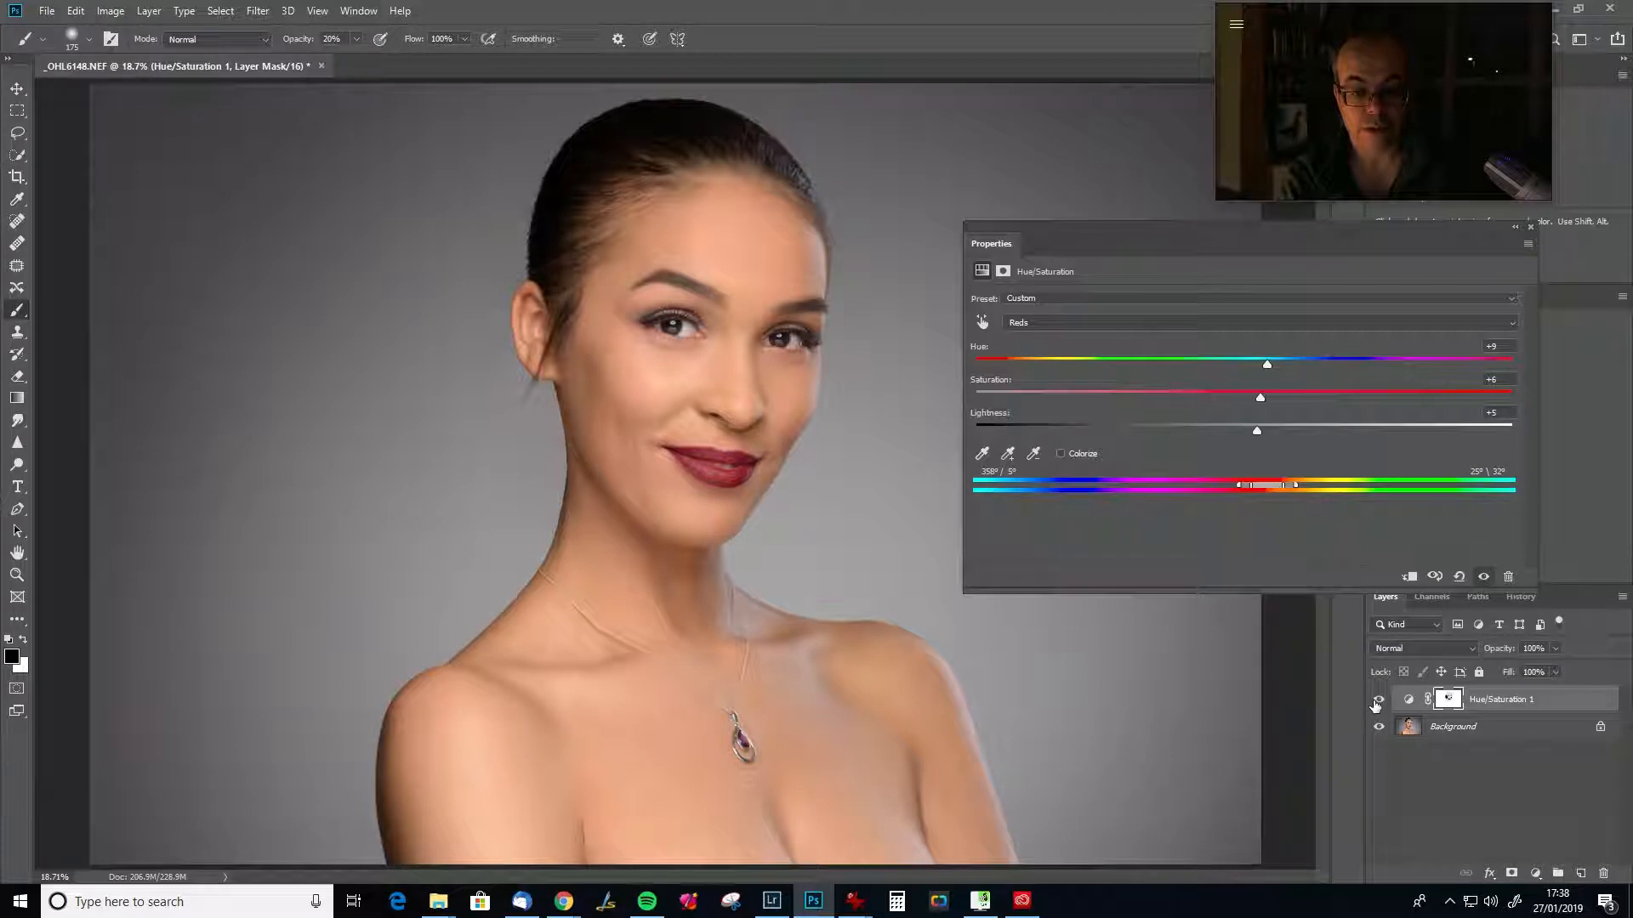
{"action": "left_click", "coordinate": [1378, 702]}
{"action": "left_click", "coordinate": [1377, 702]}
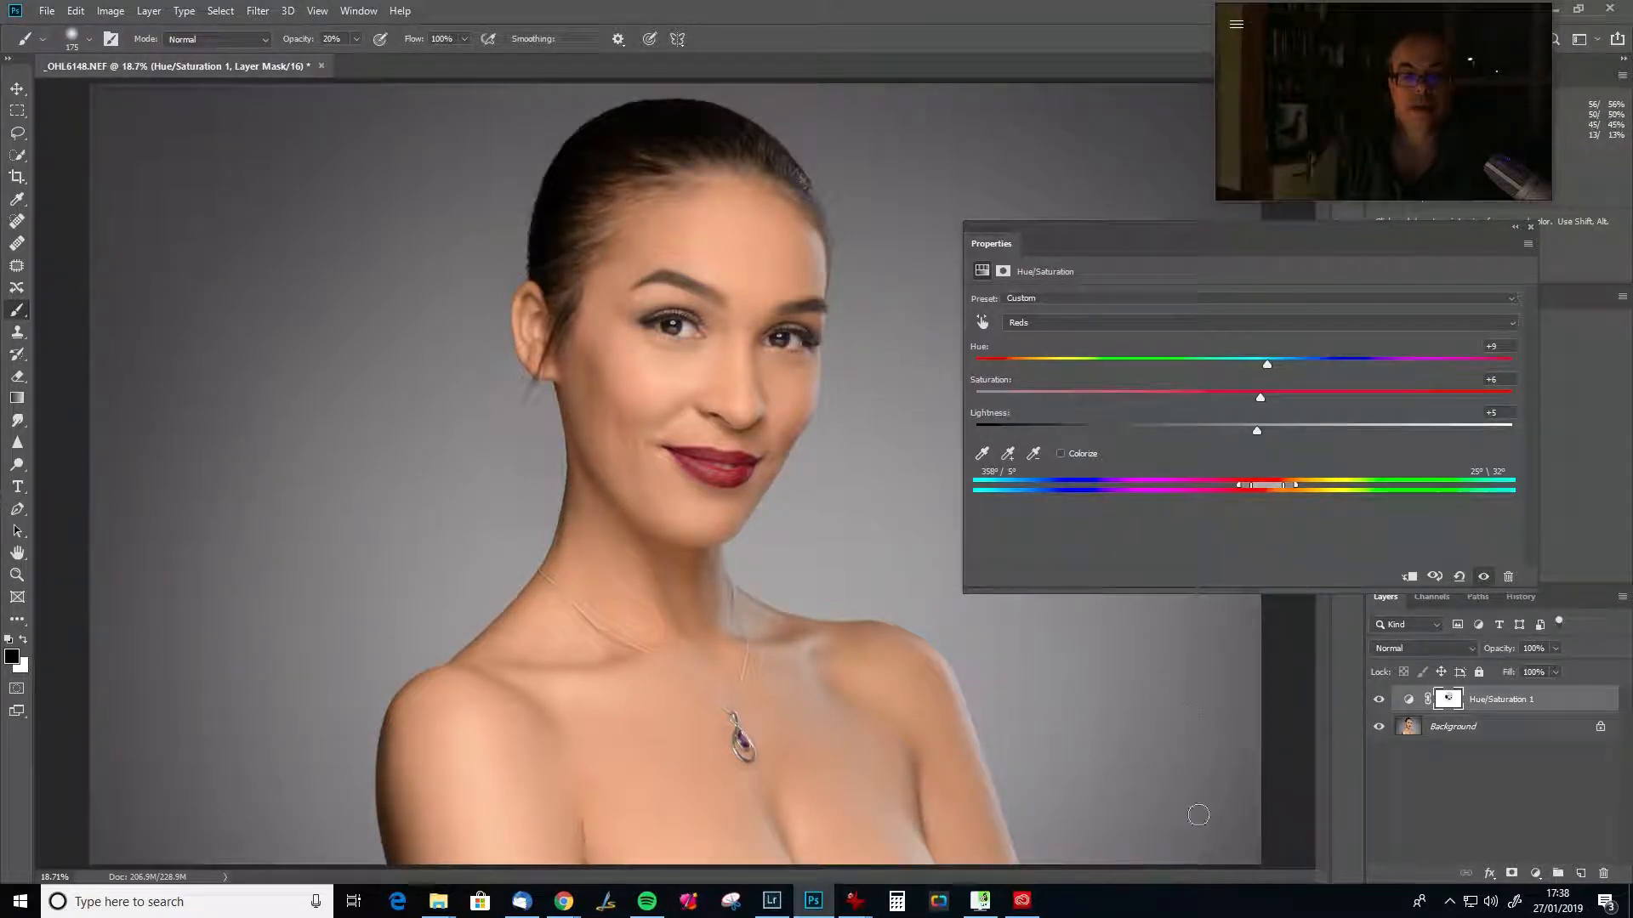
{"action": "left_click", "coordinate": [1378, 700]}
{"action": "left_click", "coordinate": [1378, 700]}
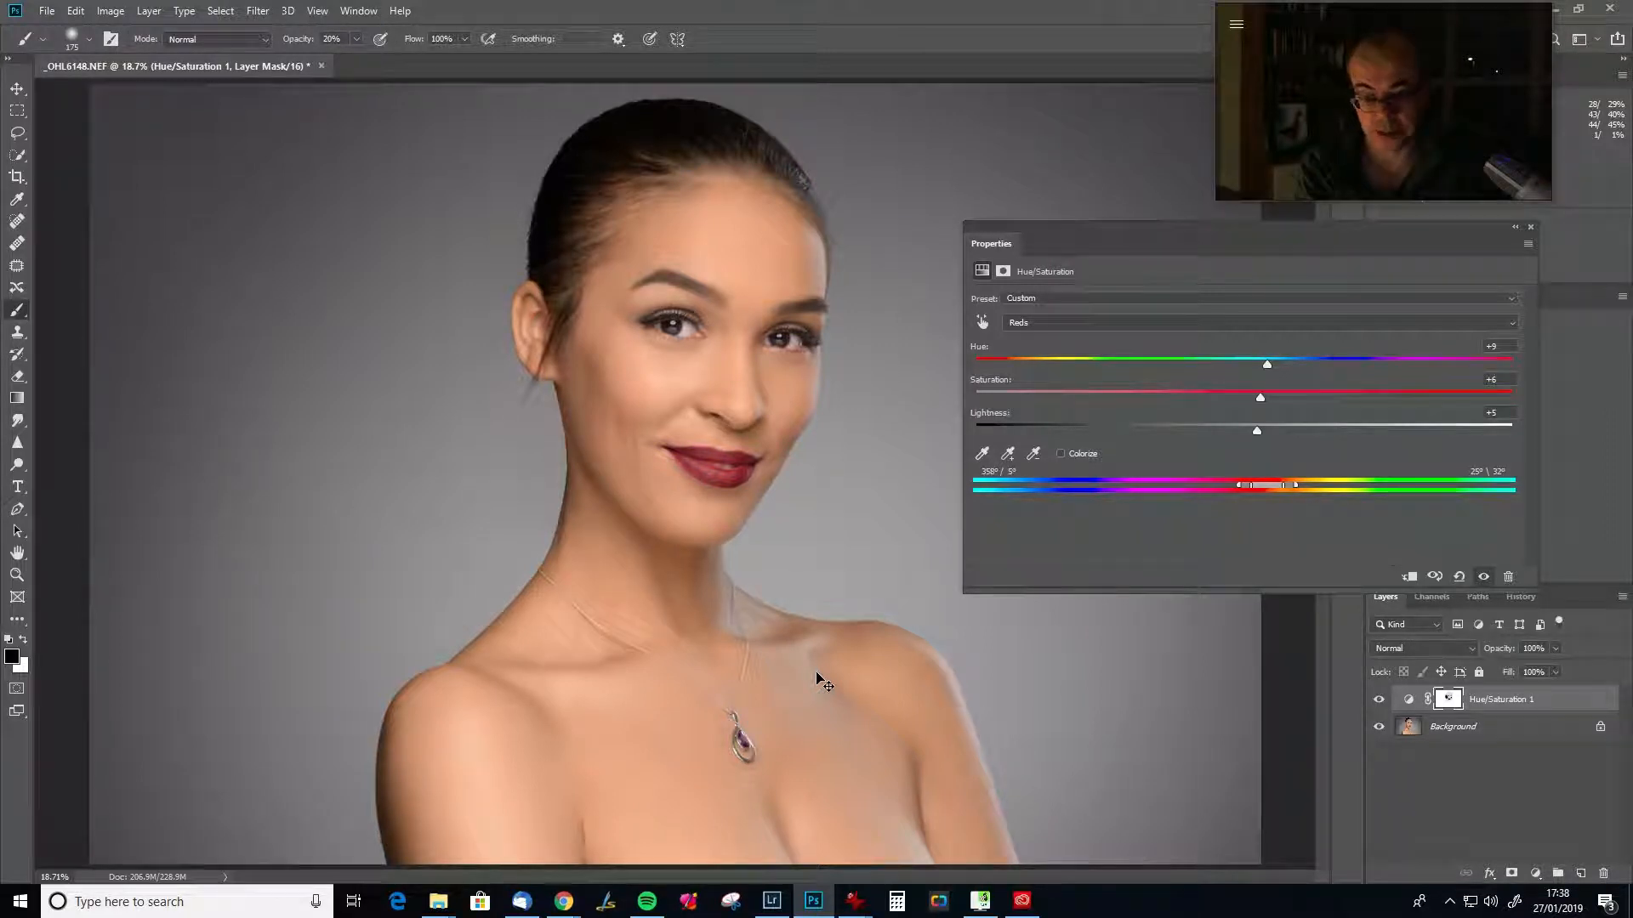
Step back through the history to the flattened image without the Hue/Saturation layer and close the layer properties.
{"action": "key", "text": "ctrl+alt+z"}
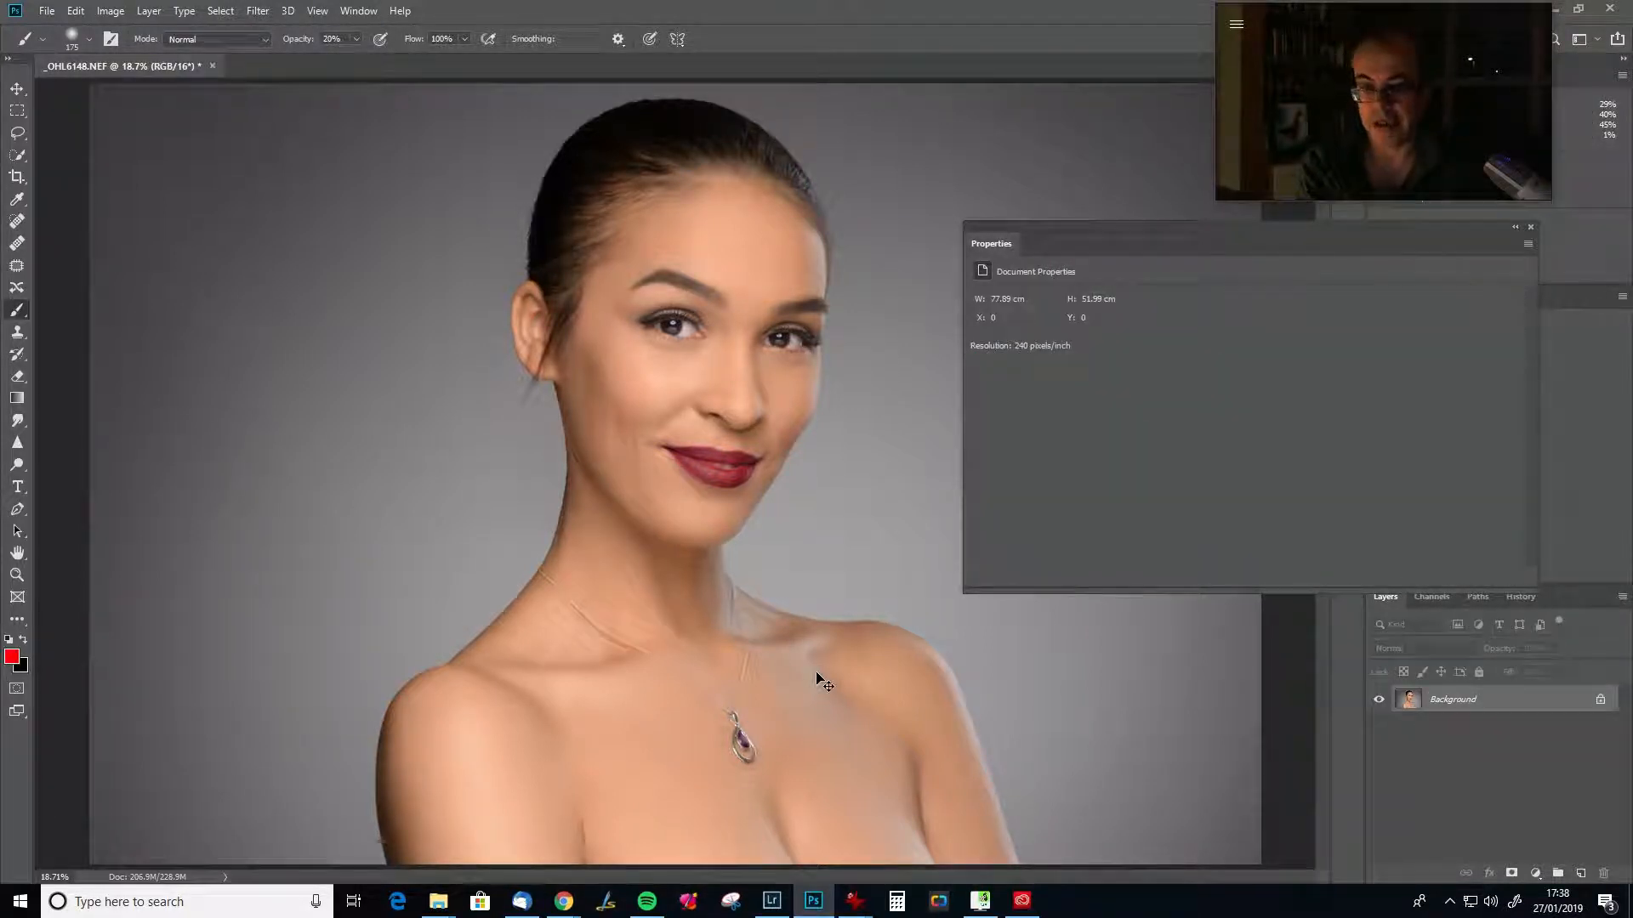
{"action": "left_click", "coordinate": [1533, 227]}
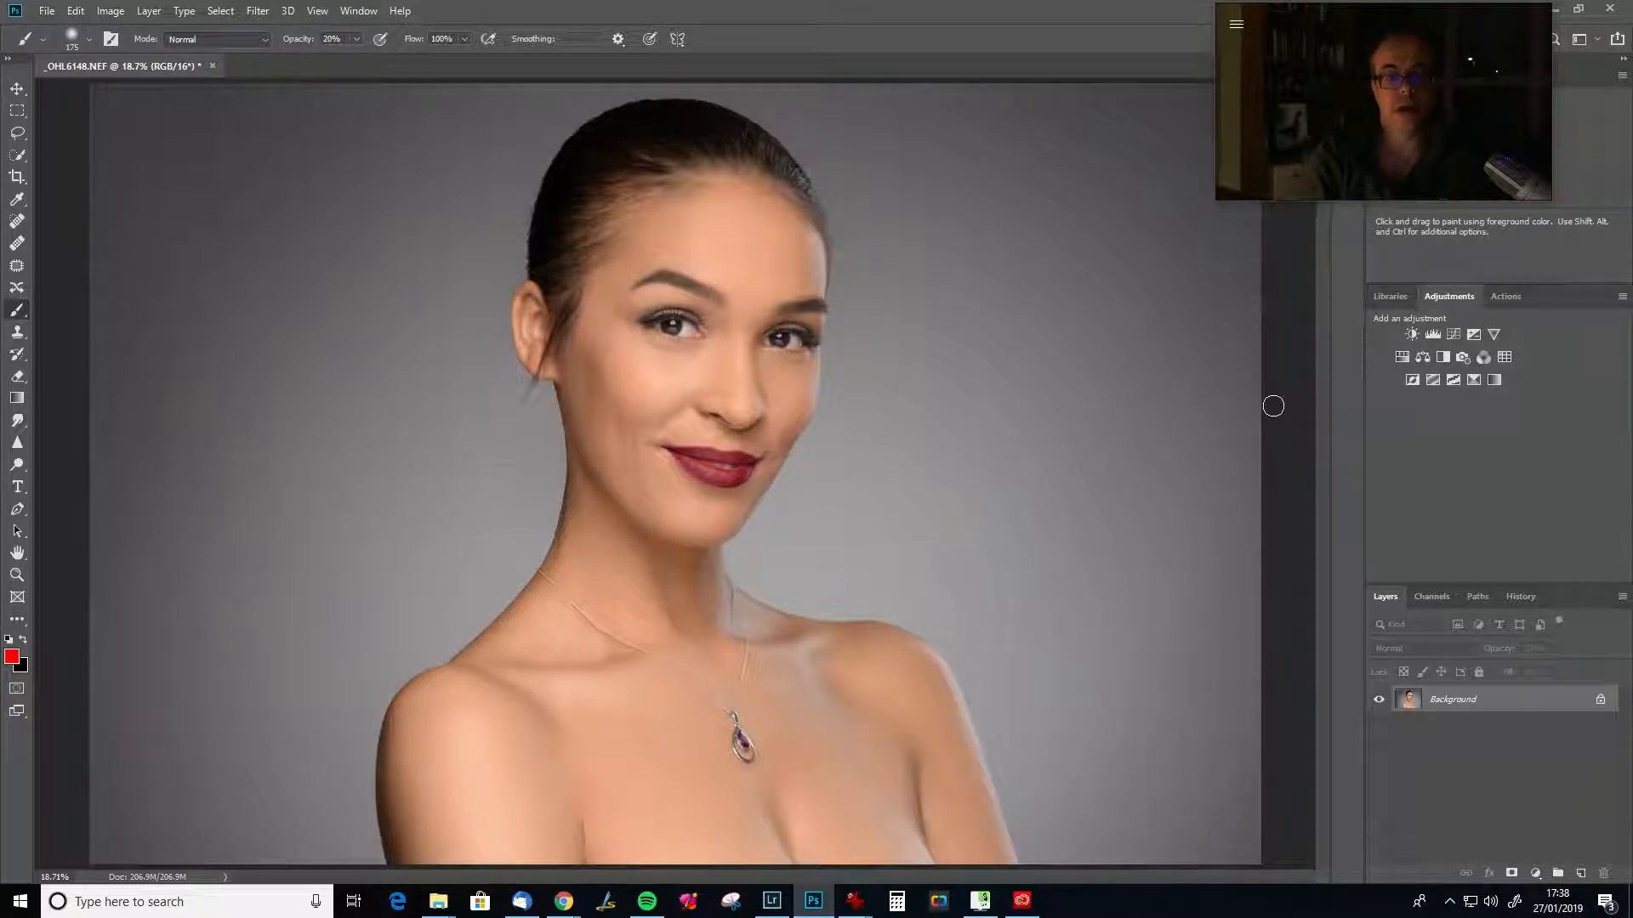
Duplicate the Background layer for retouching the lips.
{"action": "key", "text": "ctrl+plus"}
{"action": "key", "text": "ctrl+plus"}
{"action": "key", "text": "ctrl+plus"}
{"action": "key", "text": "ctrl+plus"}
{"action": "key", "text": "ctrl+plus"}
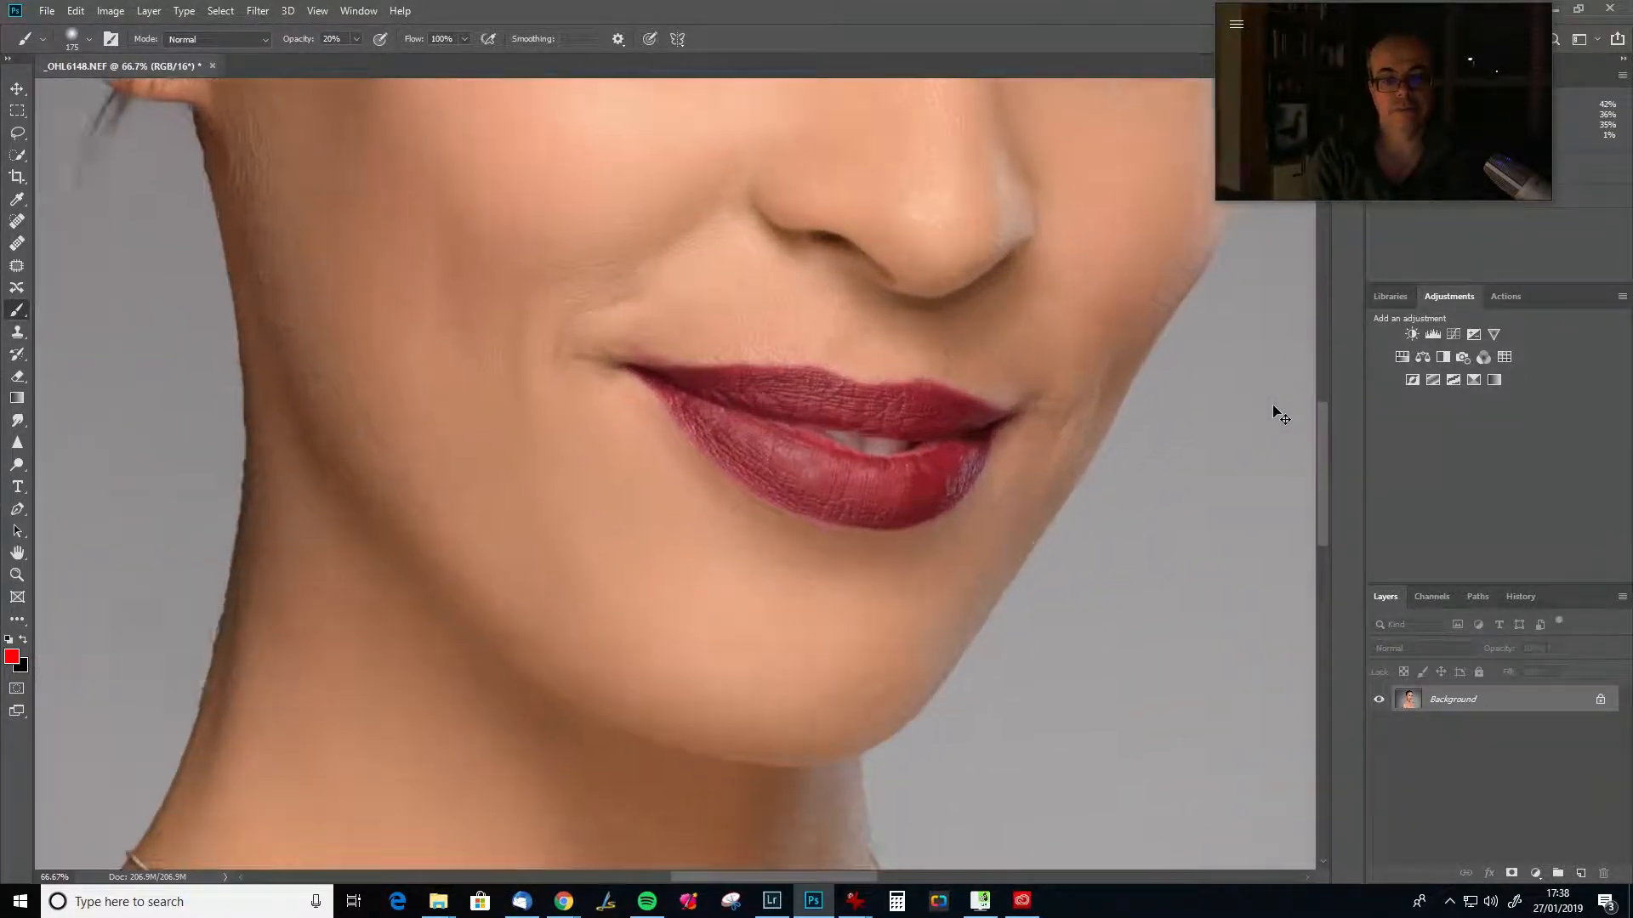
{"action": "key", "text": "space"}
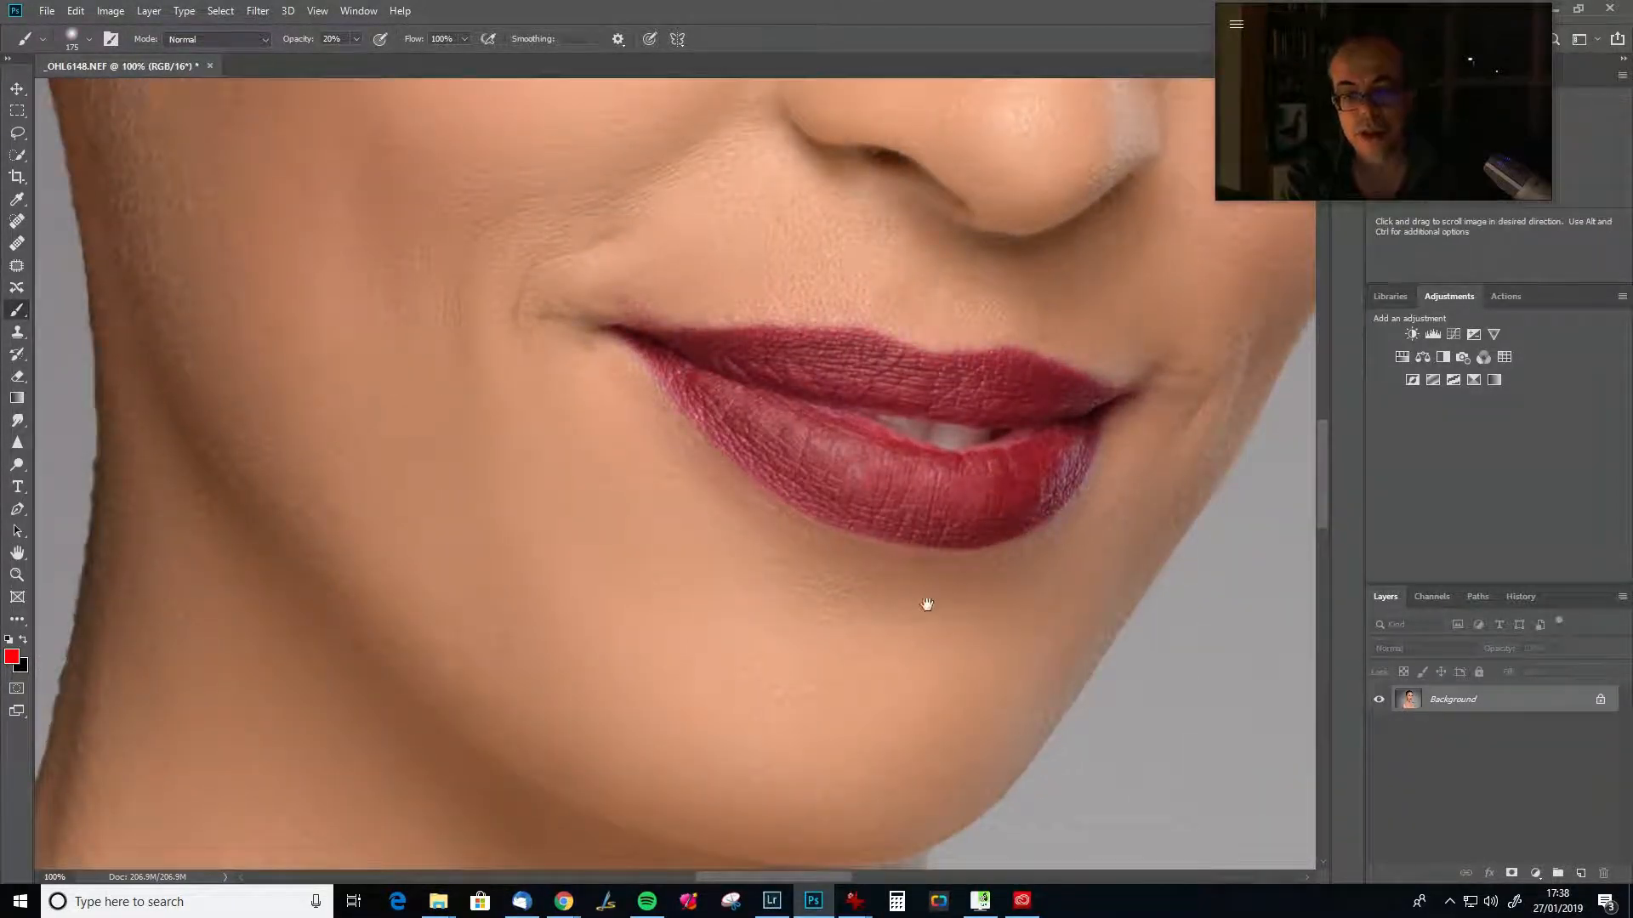
{"action": "left_click_drag", "start_coordinate": [935, 597], "coordinate": [845, 691]}
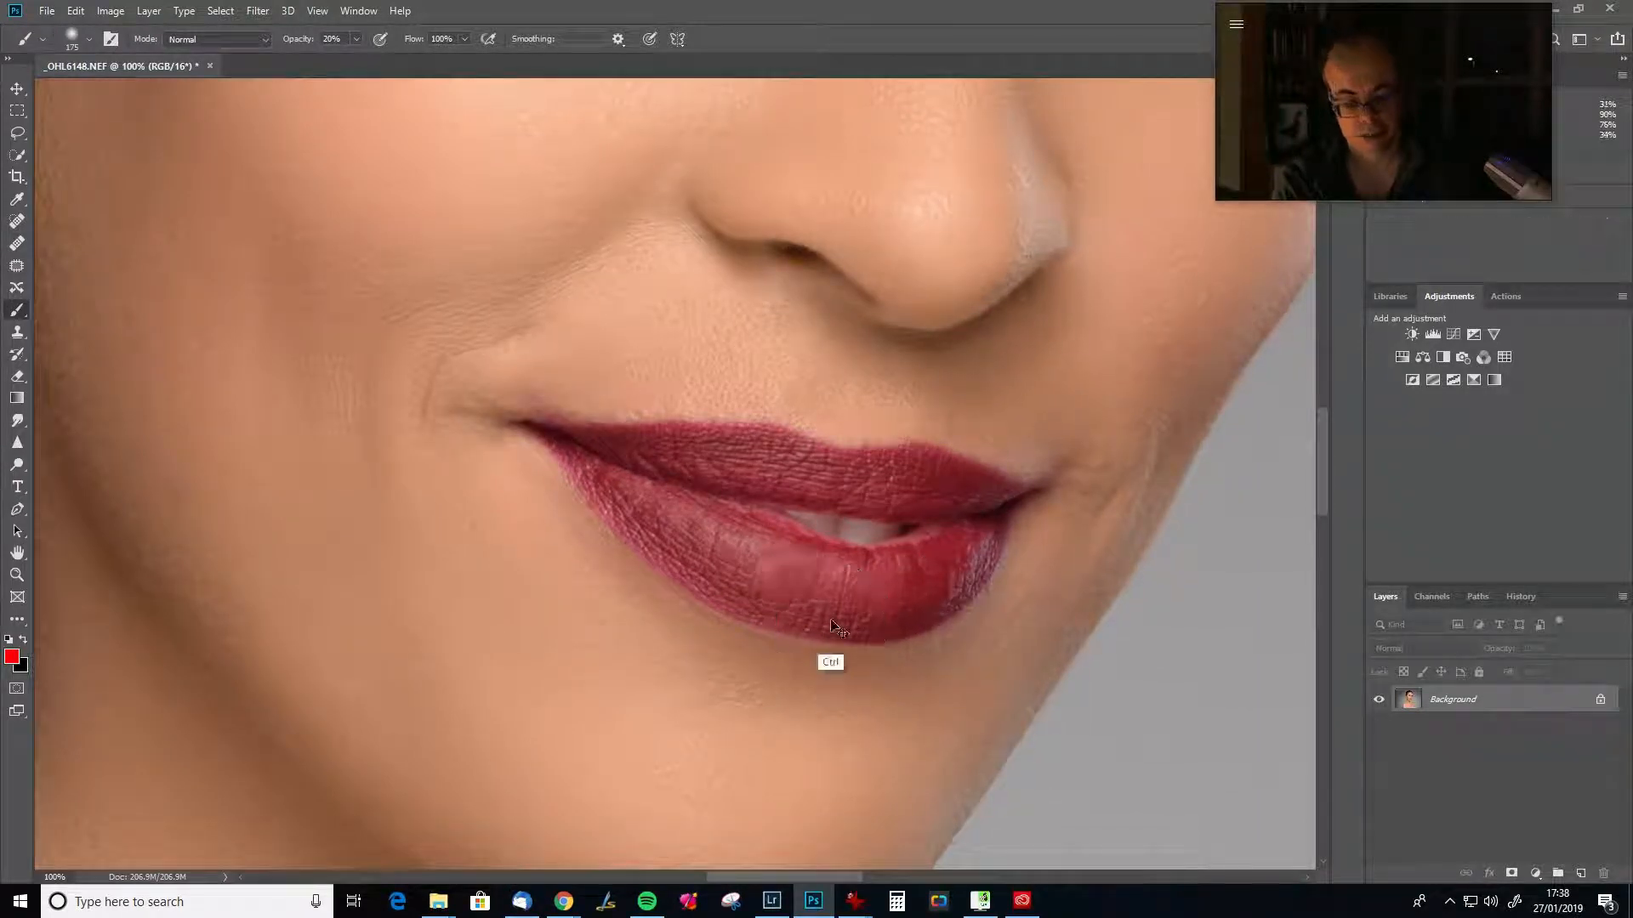
{"action": "key", "text": "ctrl+j"}
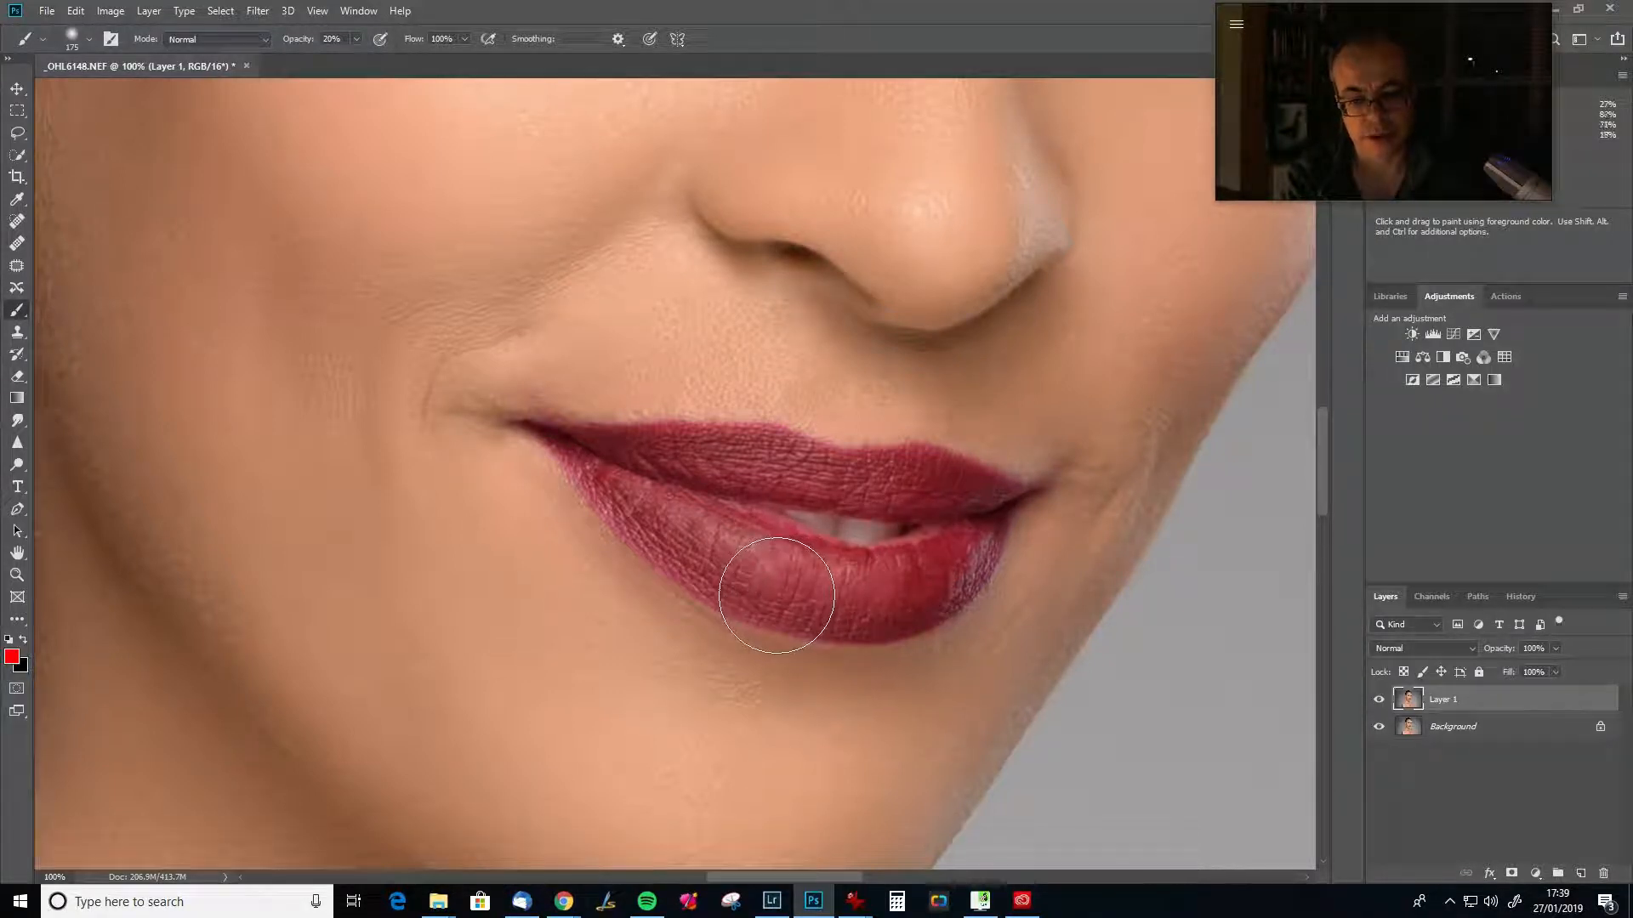
Select the lips on the duplicated layer with the Quick Selection tool and subtract the gap showing the teeth.
{"action": "left_click", "coordinate": [18, 158]}
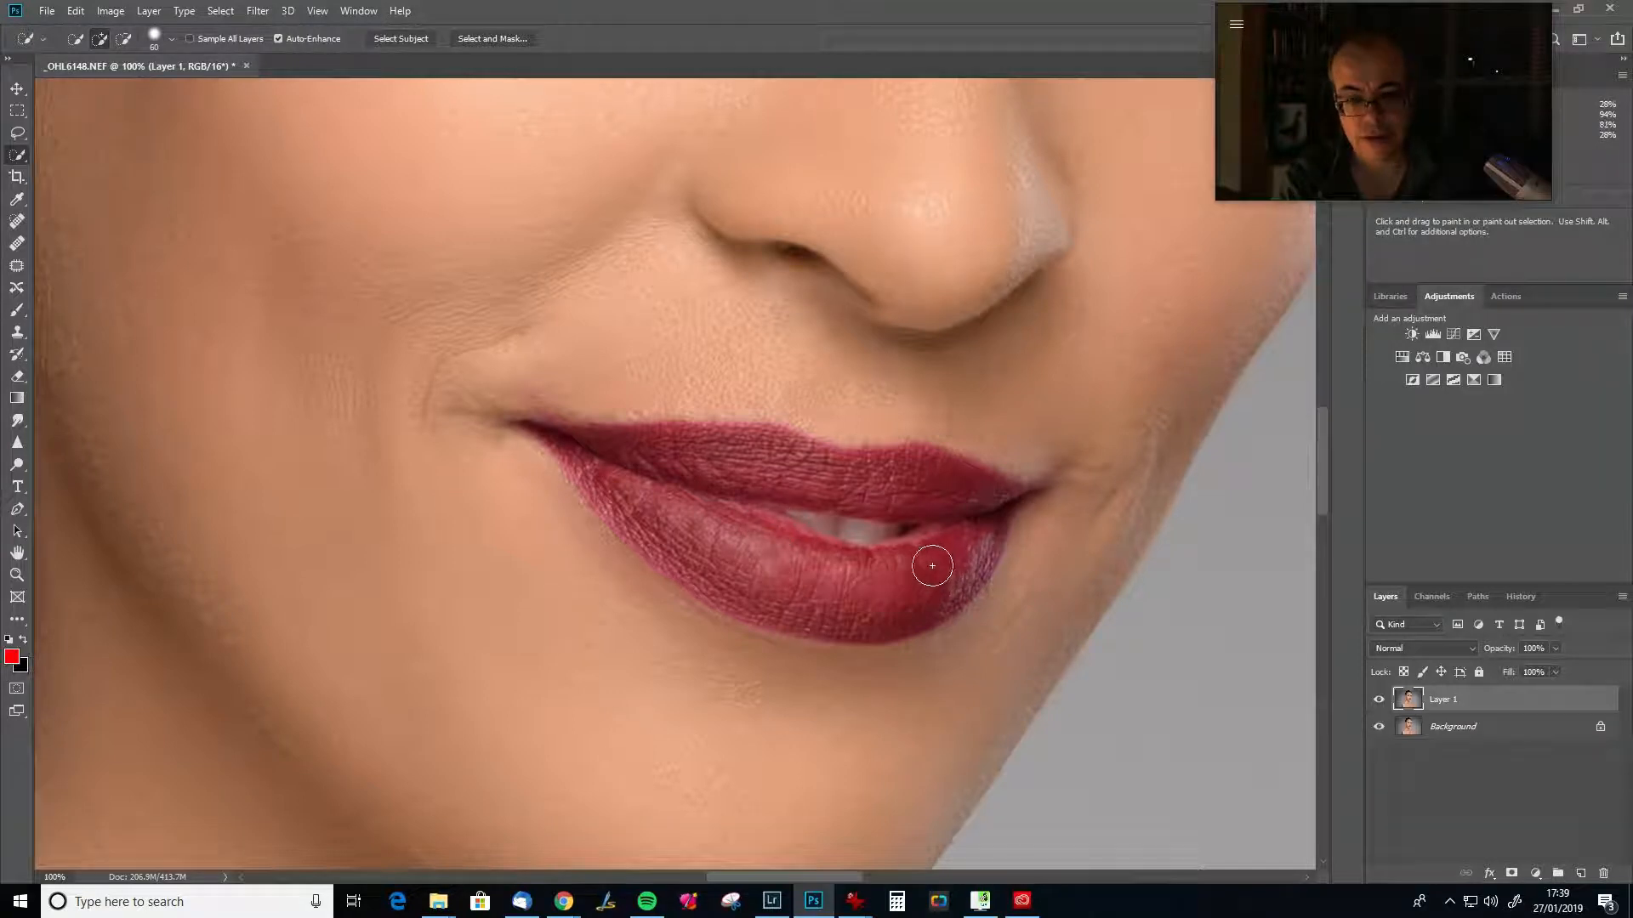
{"action": "mouse_move", "coordinate": [945, 532]}
{"action": "left_mouse_down"}
{"action": "mouse_move", "coordinate": [854, 560]}
{"action": "mouse_move", "coordinate": [679, 521]}
{"action": "left_mouse_up"}
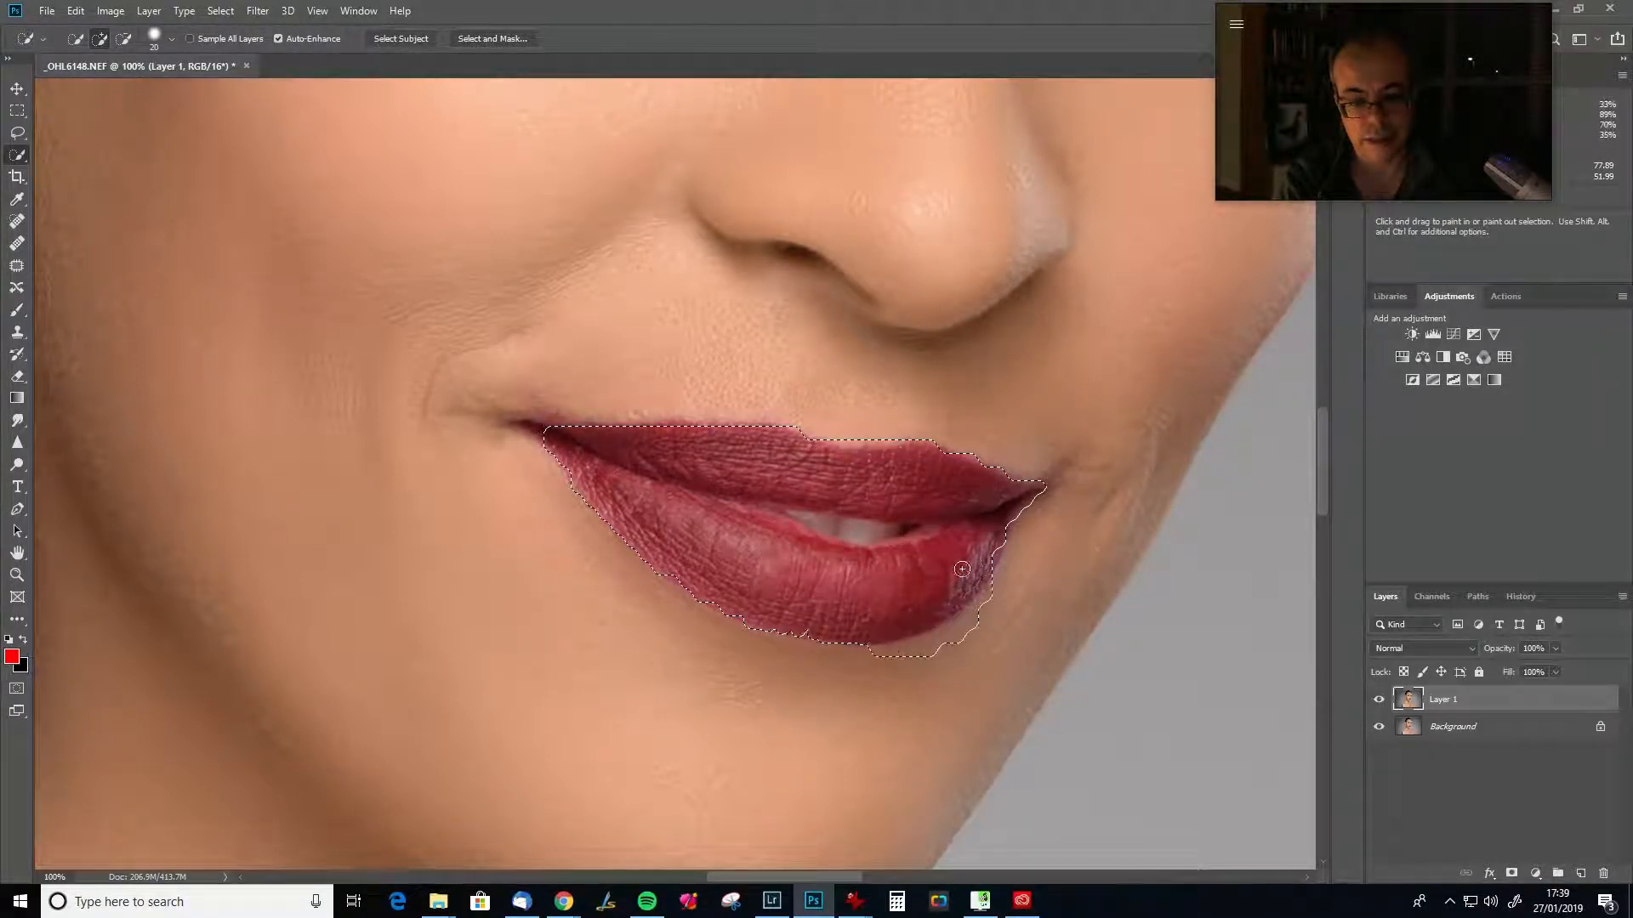
{"action": "mouse_move", "coordinate": [903, 539]}
{"action": "left_mouse_down"}
{"action": "mouse_move", "coordinate": [972, 535]}
{"action": "mouse_move", "coordinate": [765, 522]}
{"action": "mouse_move", "coordinate": [822, 534]}
{"action": "left_mouse_up"}
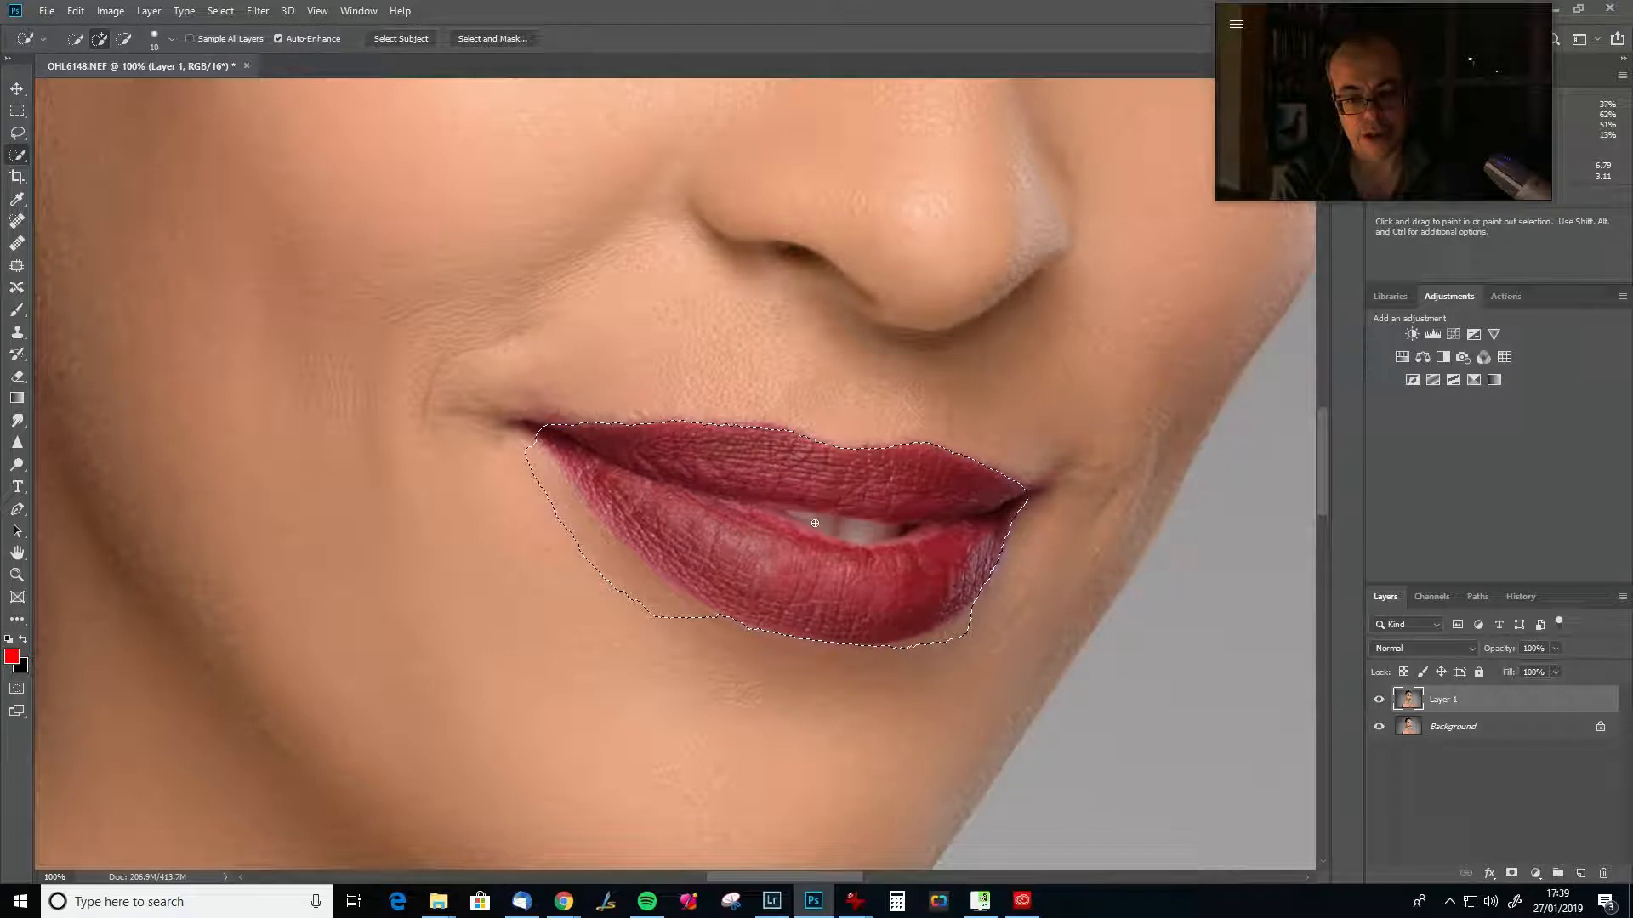
{"action": "key", "text": "alt"}
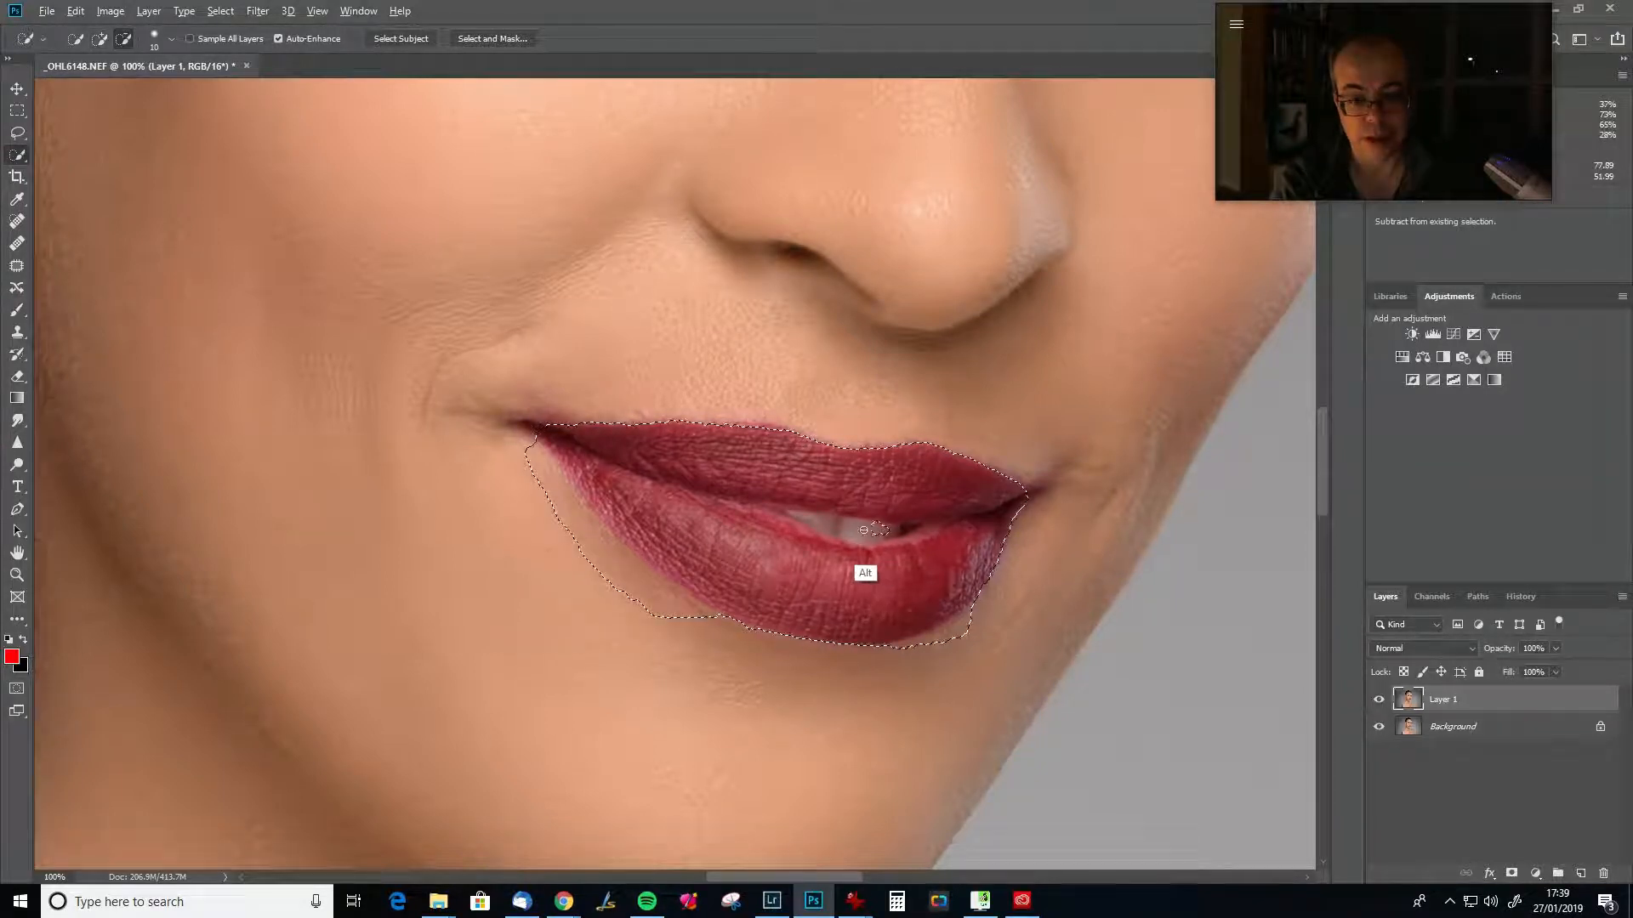
{"action": "mouse_move", "coordinate": [864, 529]}
{"action": "left_mouse_down"}
{"action": "mouse_move", "coordinate": [795, 515]}
{"action": "mouse_move", "coordinate": [917, 528]}
{"action": "mouse_move", "coordinate": [865, 538]}
{"action": "mouse_move", "coordinate": [774, 512]}
{"action": "mouse_move", "coordinate": [917, 526]}
{"action": "left_mouse_up"}
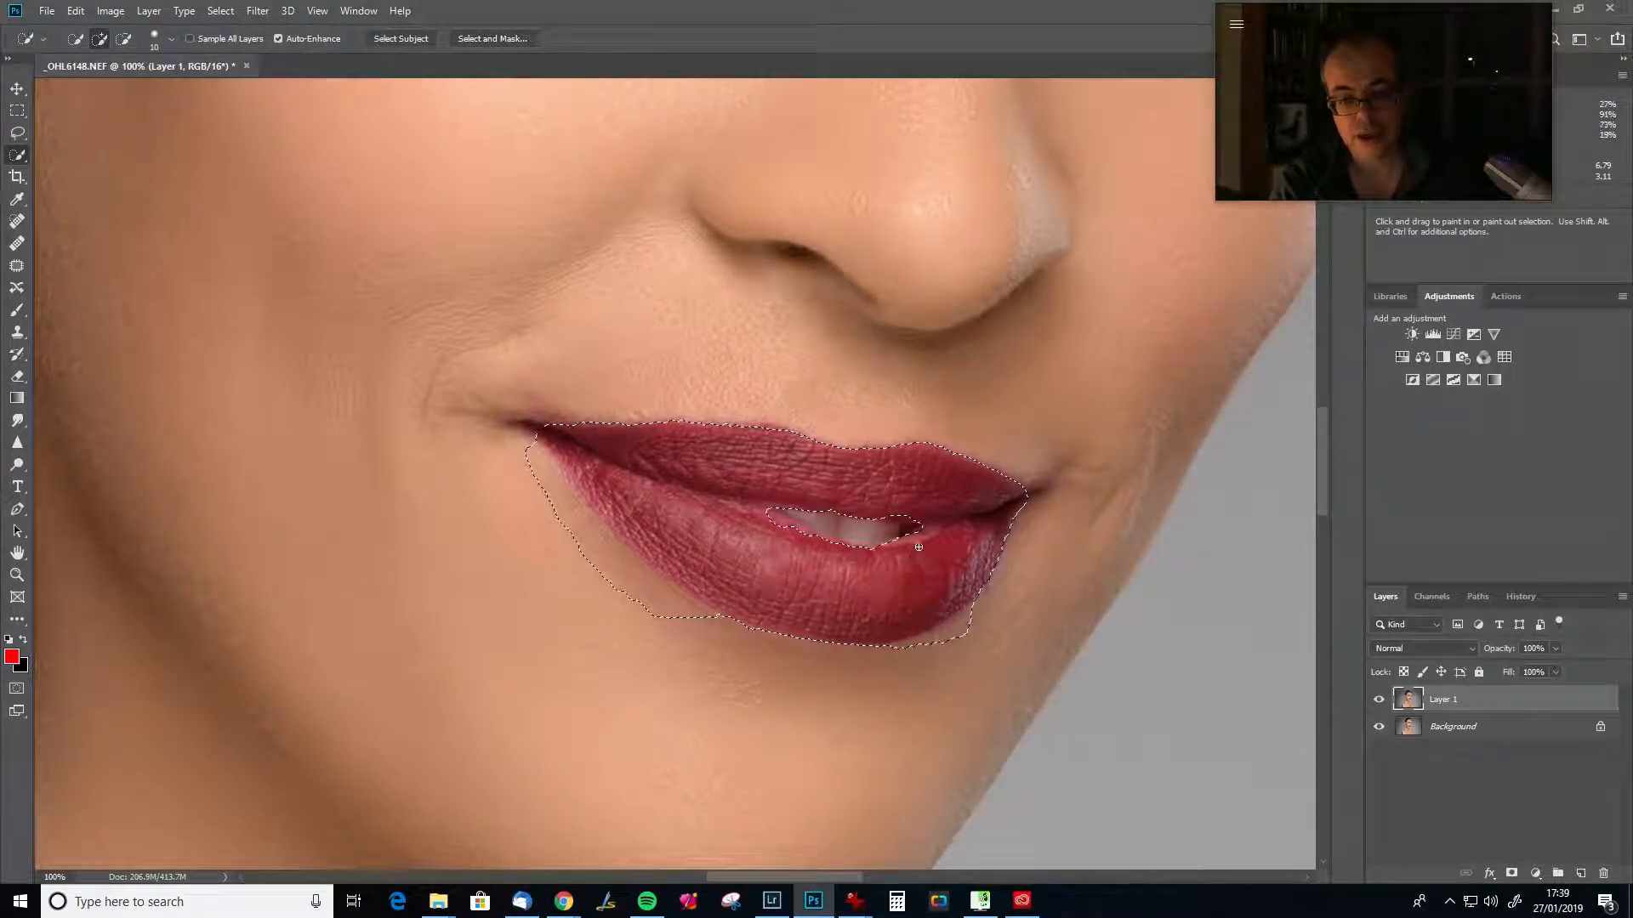
{"action": "left_click_drag", "start_coordinate": [915, 544], "coordinate": [882, 548]}
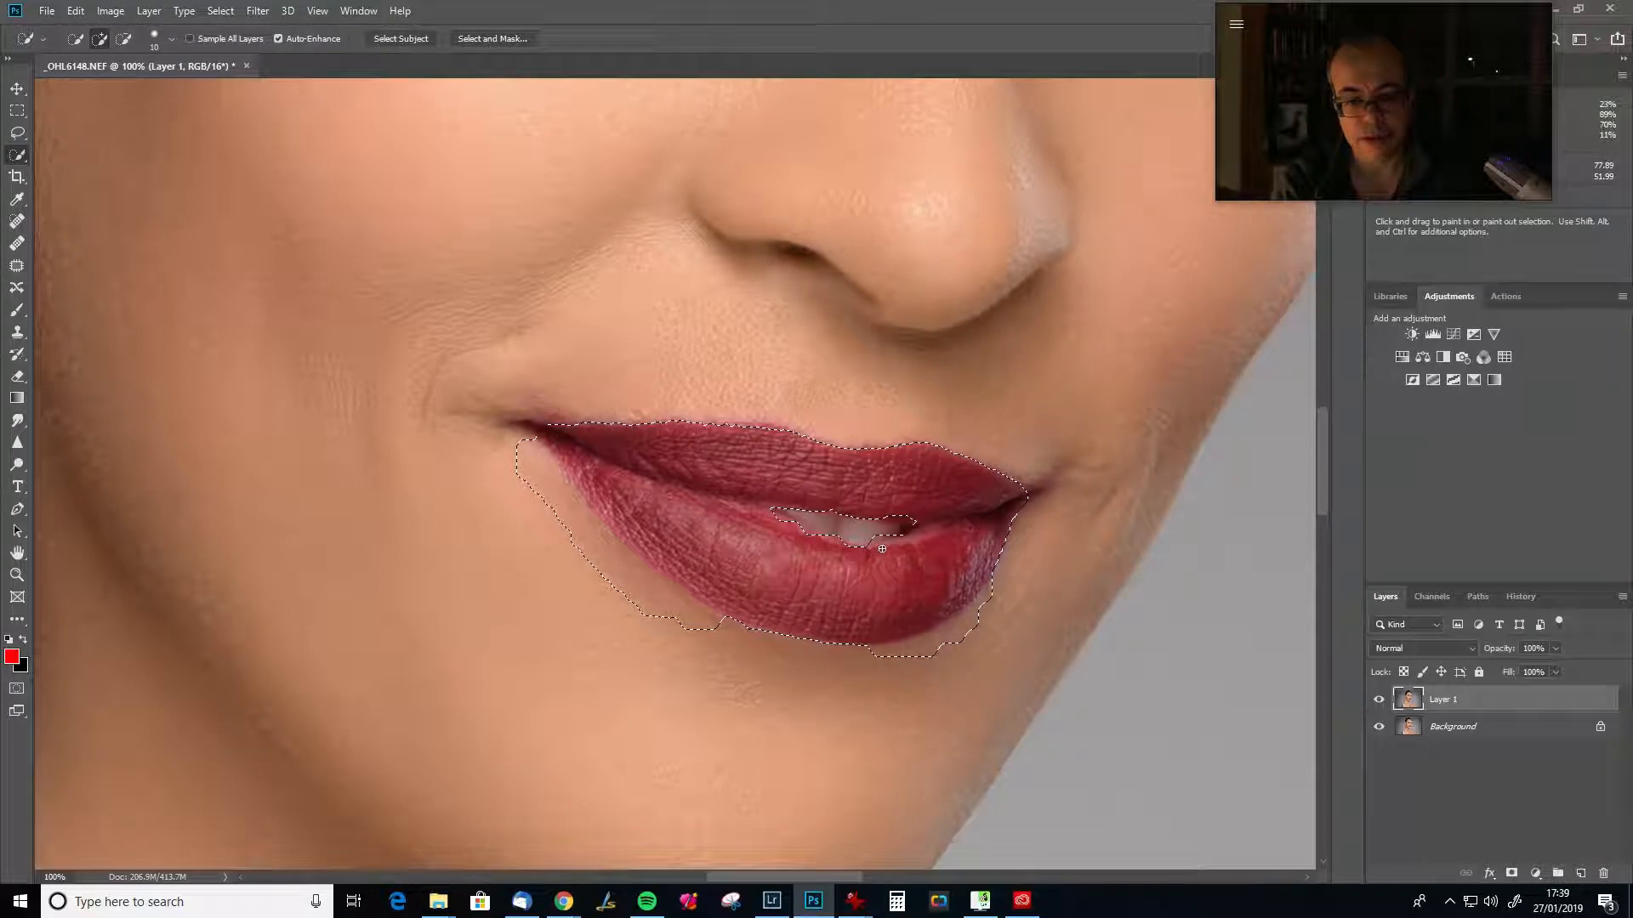
{"action": "left_click", "coordinate": [781, 520]}
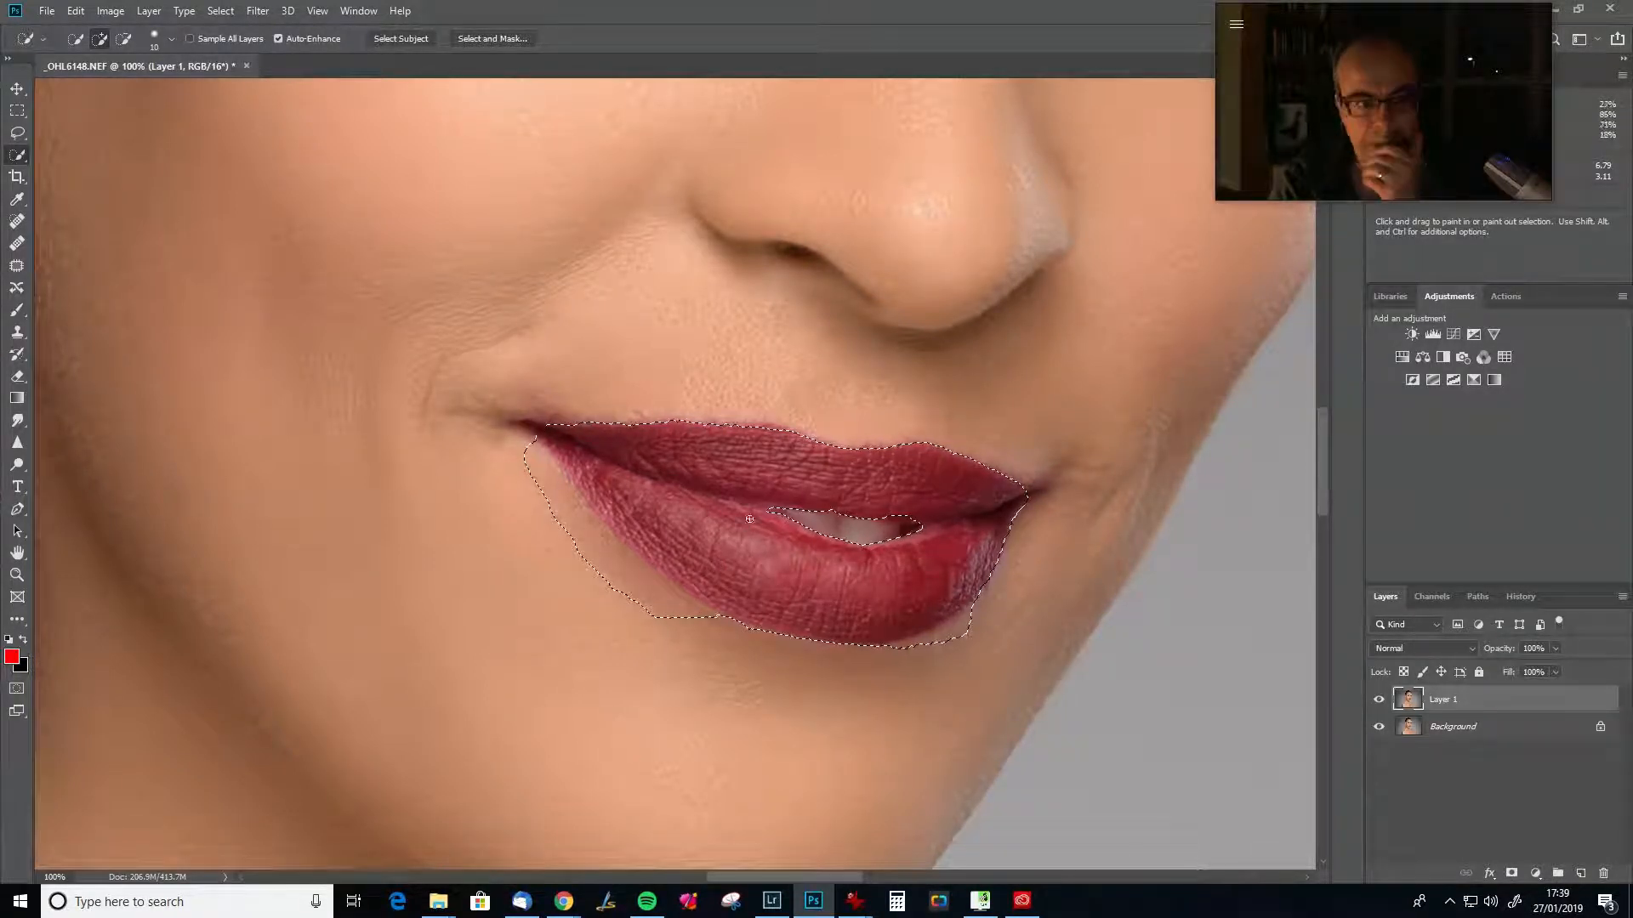
Retouch the lower lip below the mouth opening on Layer 1 using the Clone Stamp with a 15 px brush and nearby lip samples.
{"action": "left_click", "coordinate": [16, 333]}
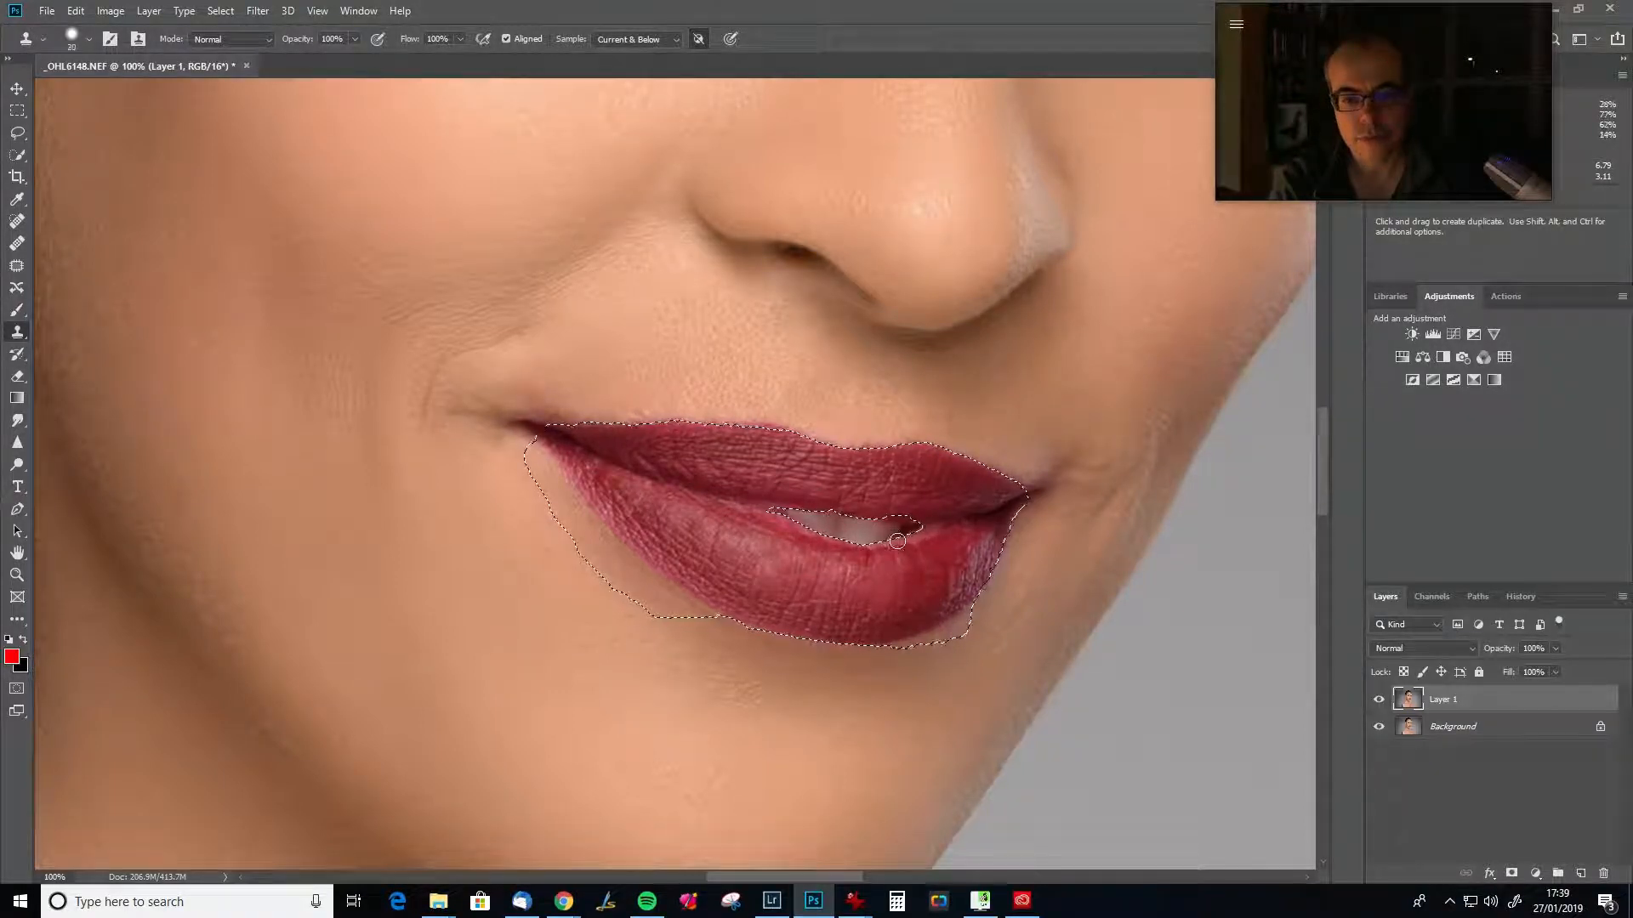
{"action": "key", "text": "alt"}
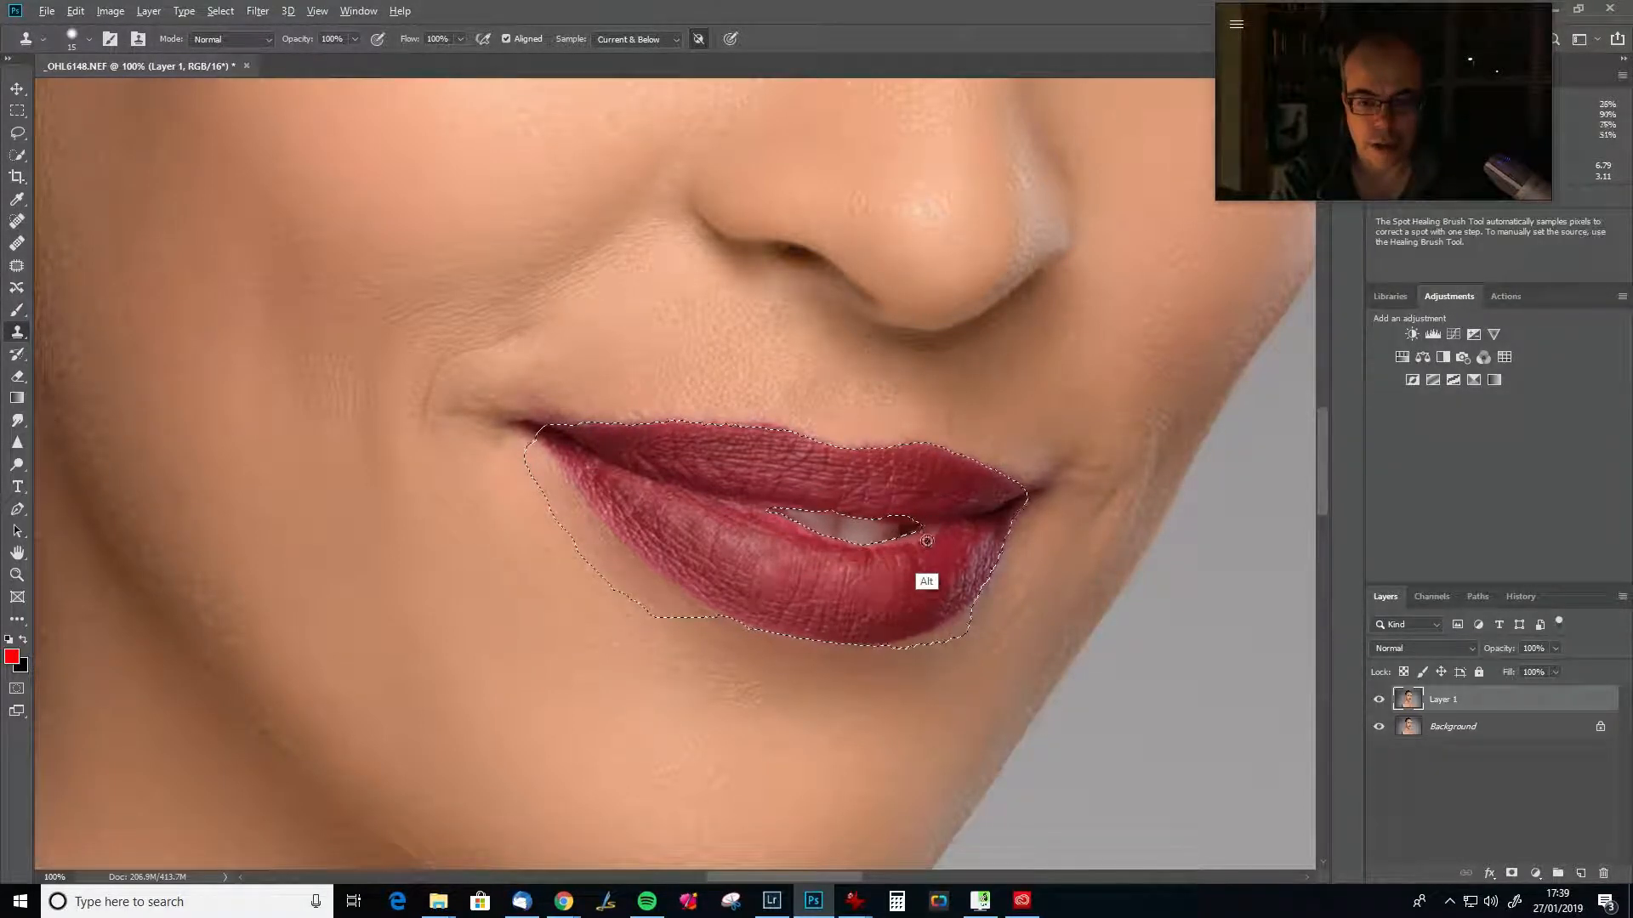
{"action": "left_click", "coordinate": [927, 541], "text": "alt"}
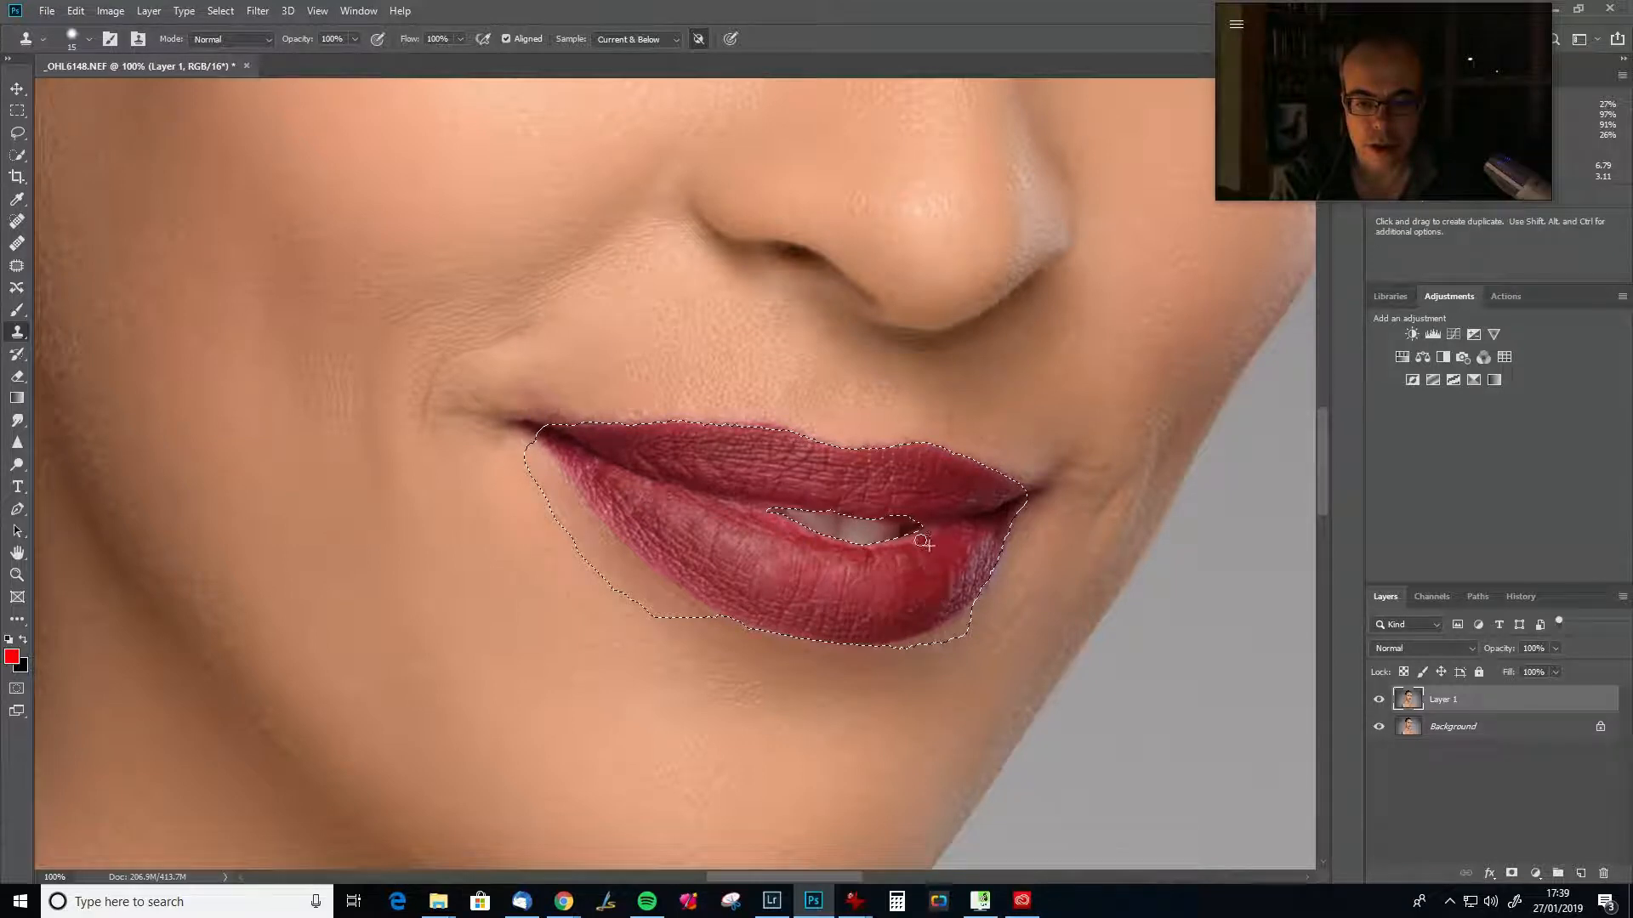
{"action": "left_click_drag", "start_coordinate": [944, 570], "coordinate": [956, 585]}
{"action": "key", "text": "alt"}
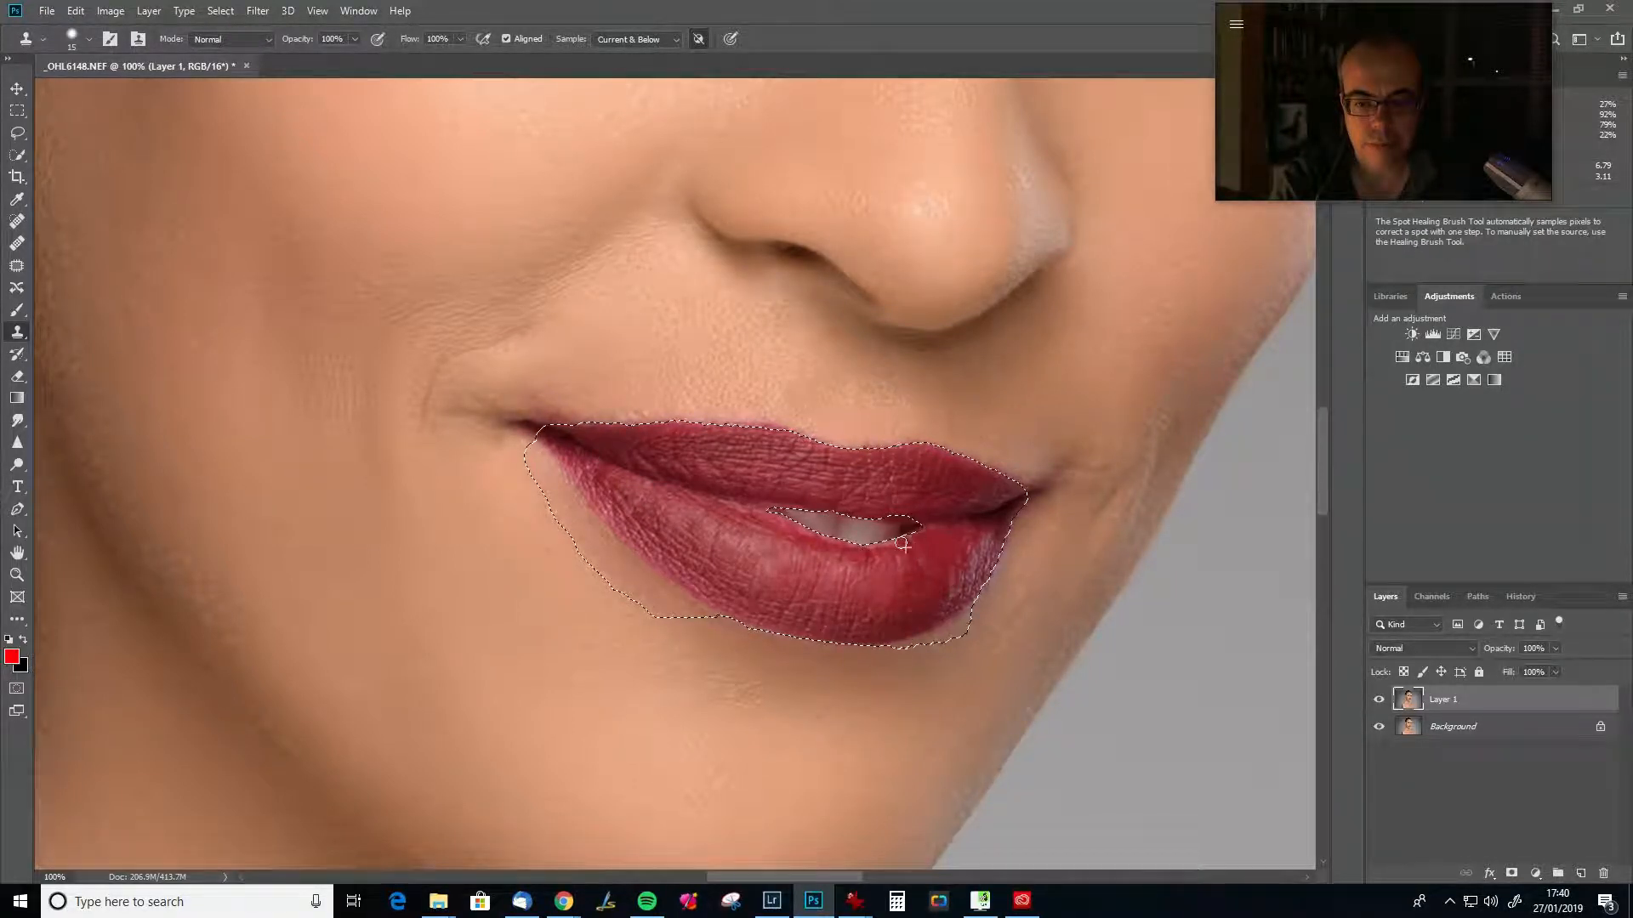
{"action": "left_click", "coordinate": [886, 549], "text": "alt"}
{"action": "mouse_move", "coordinate": [881, 557]}
{"action": "left_mouse_down"}
{"action": "mouse_move", "coordinate": [856, 593]}
{"action": "mouse_move", "coordinate": [861, 554]}
{"action": "left_mouse_up"}
{"action": "key", "text": "alt"}
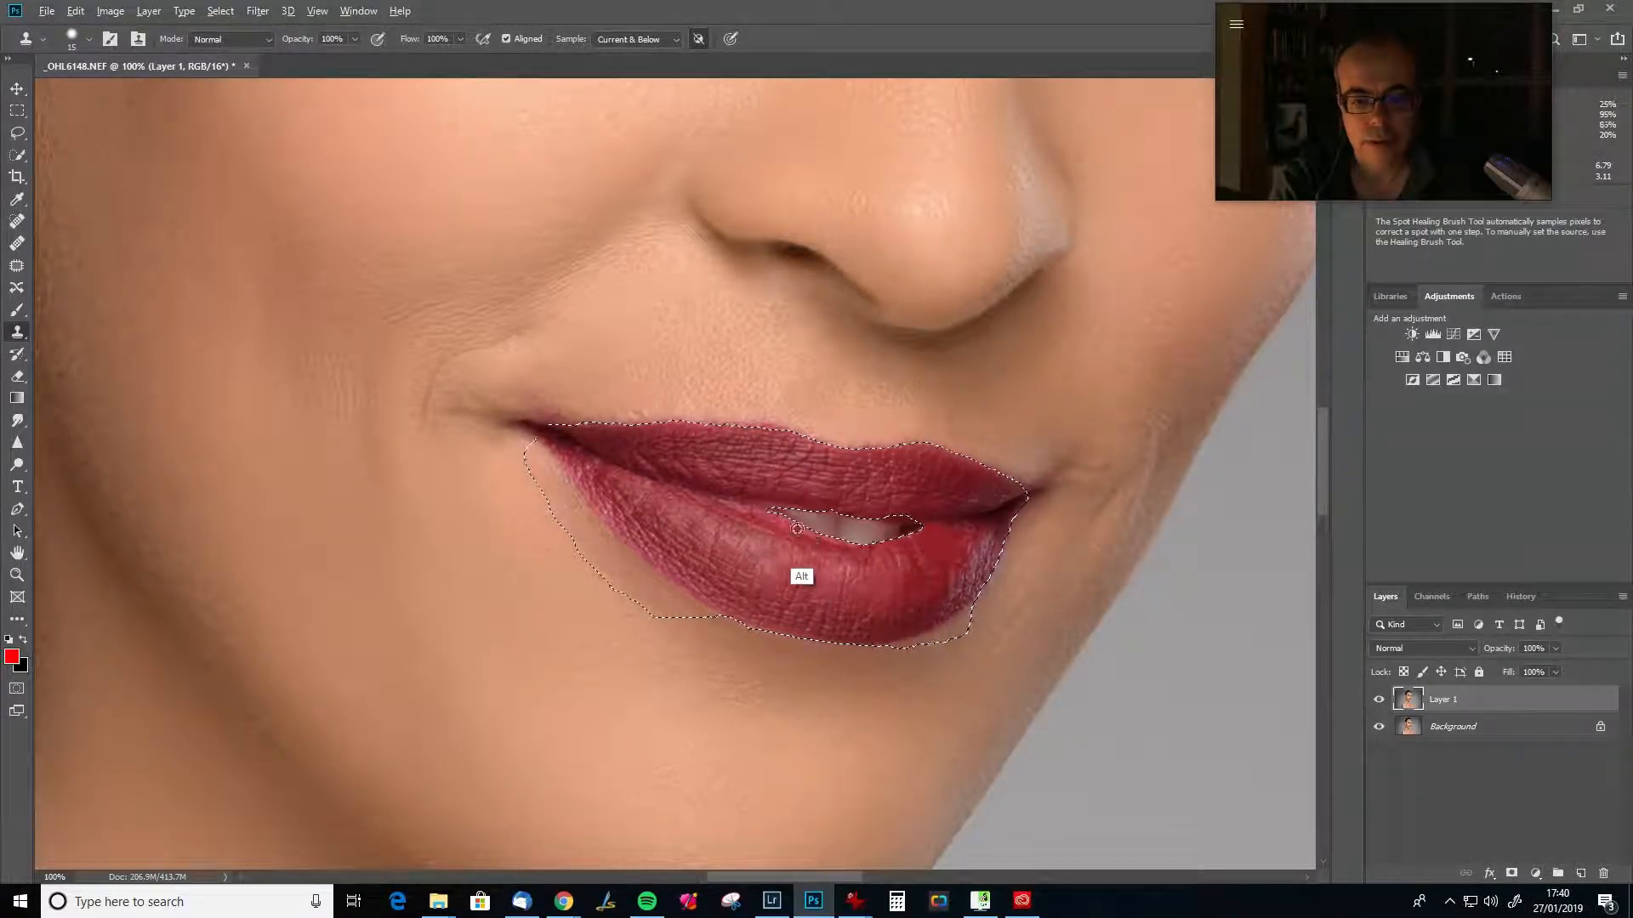
Clone clean lip texture over the lower lip's inner edge around the narrow end of the tooth gap.
{"action": "left_click", "coordinate": [725, 516], "text": "alt"}
{"action": "key", "text": "alt"}
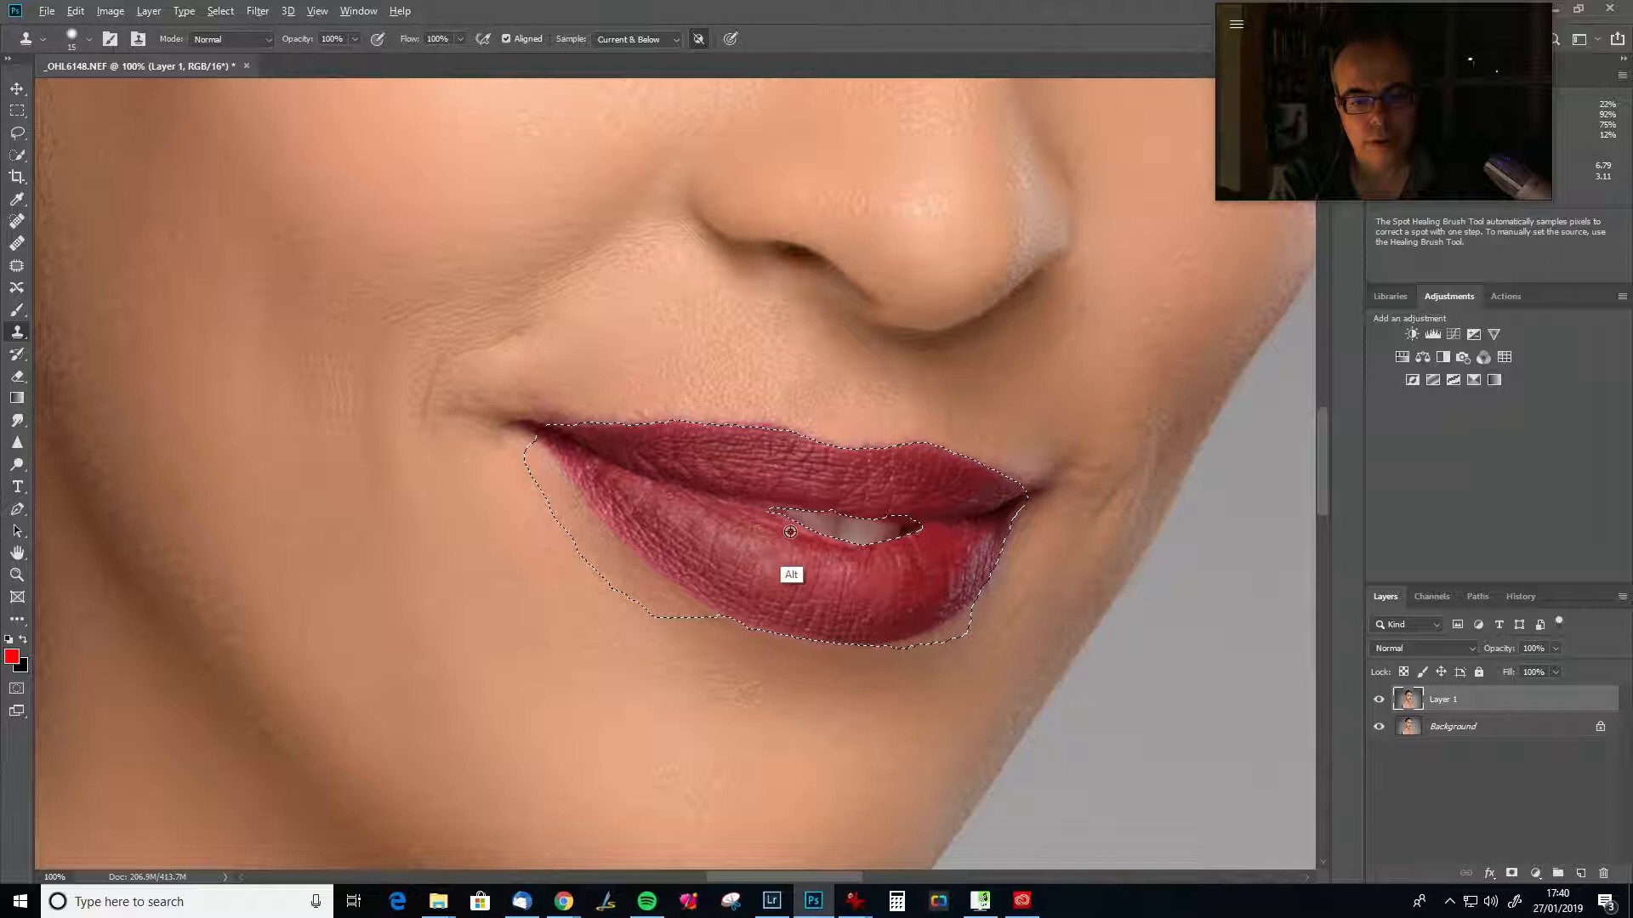
{"action": "left_click", "coordinate": [746, 535], "text": "alt"}
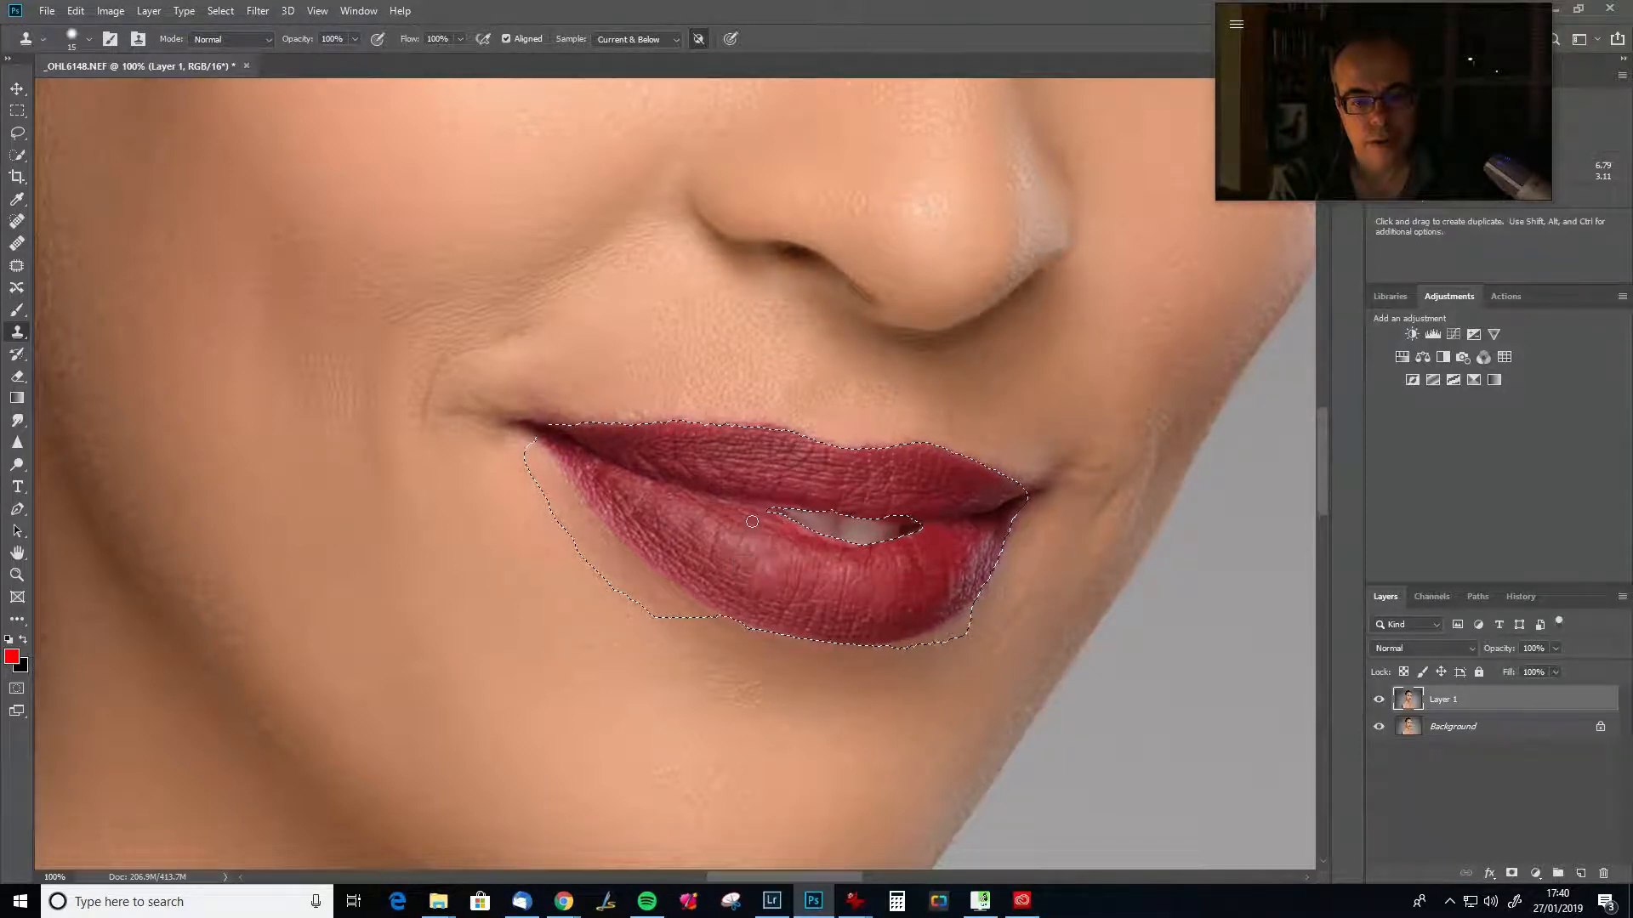
{"action": "key", "text": "alt"}
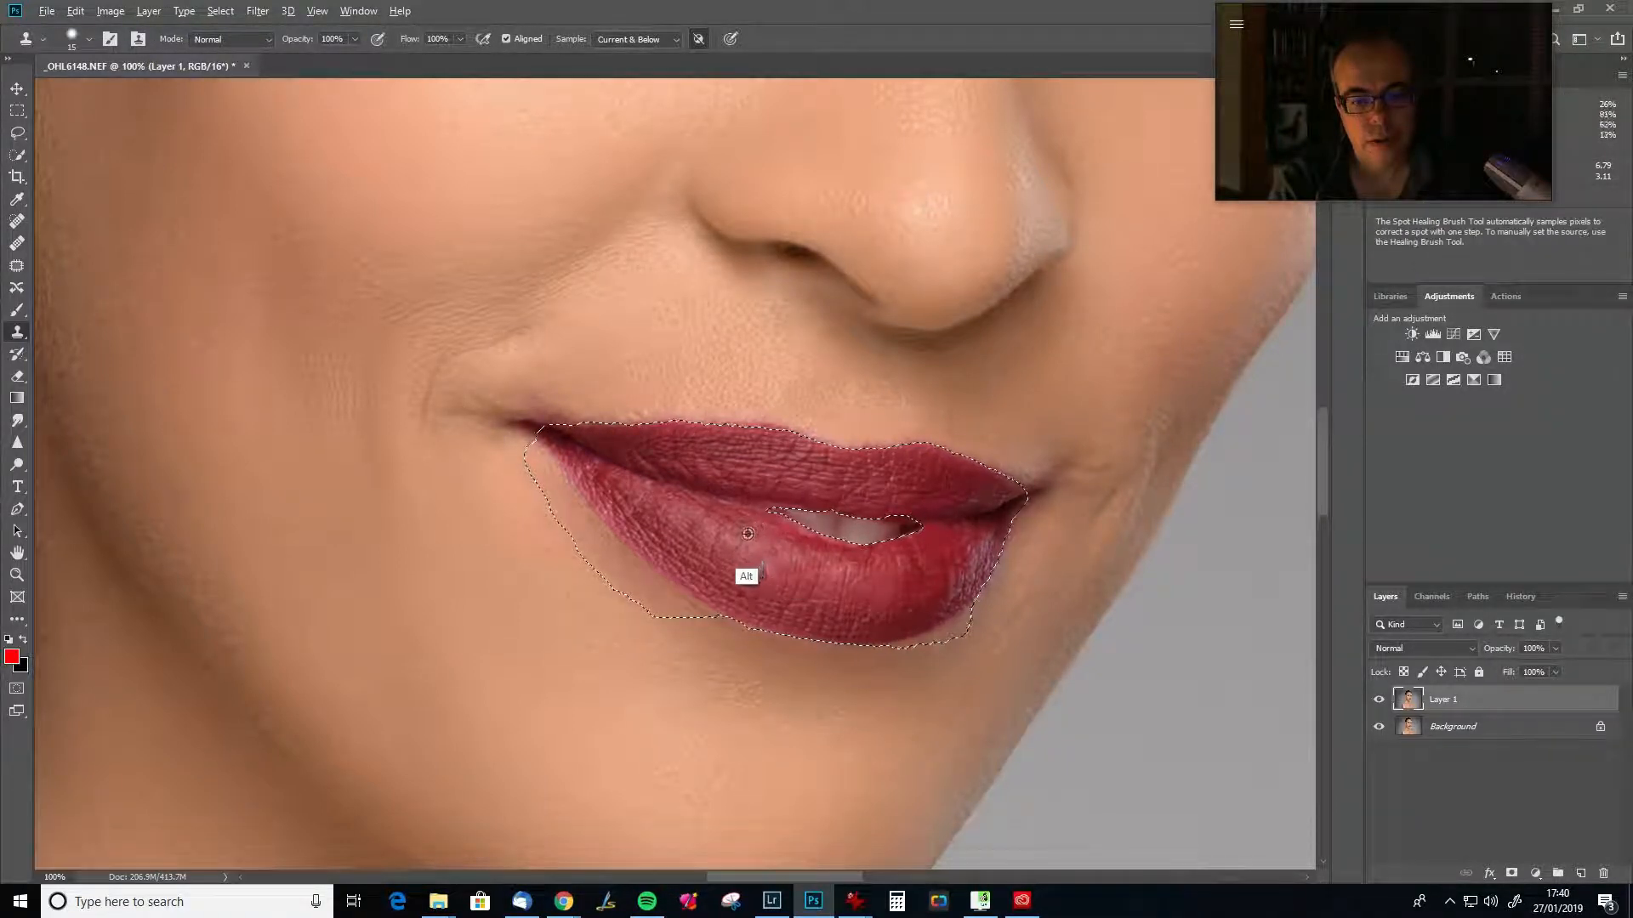
{"action": "left_click", "coordinate": [769, 523], "text": "alt"}
{"action": "left_click_drag", "start_coordinate": [776, 527], "coordinate": [797, 534]}
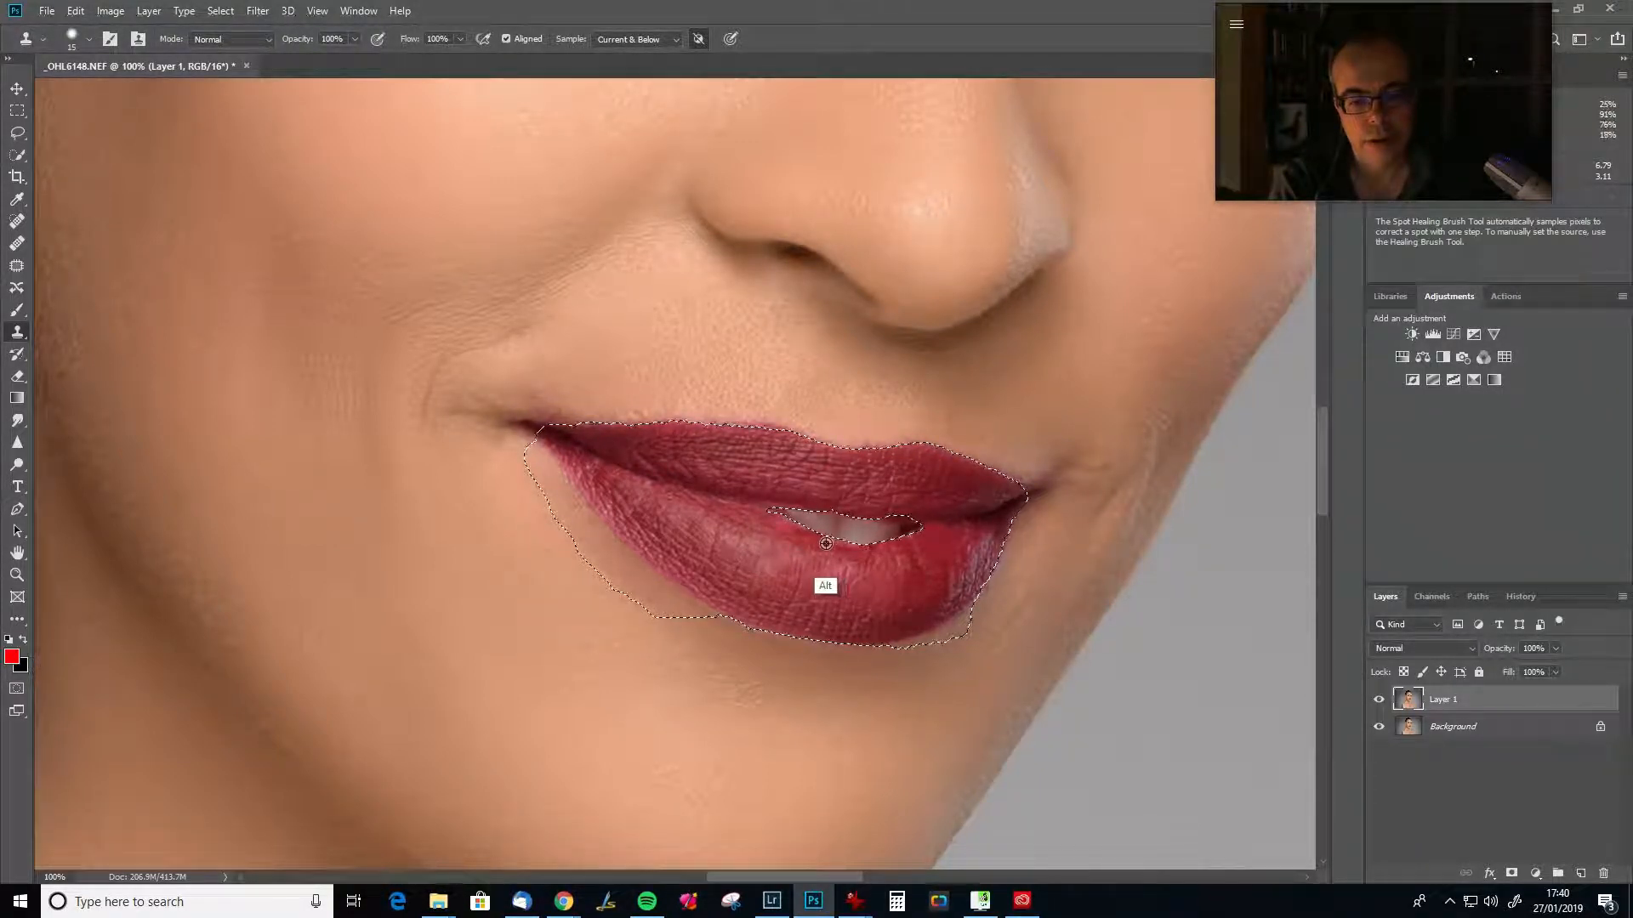
{"action": "left_click", "coordinate": [780, 530], "text": "alt"}
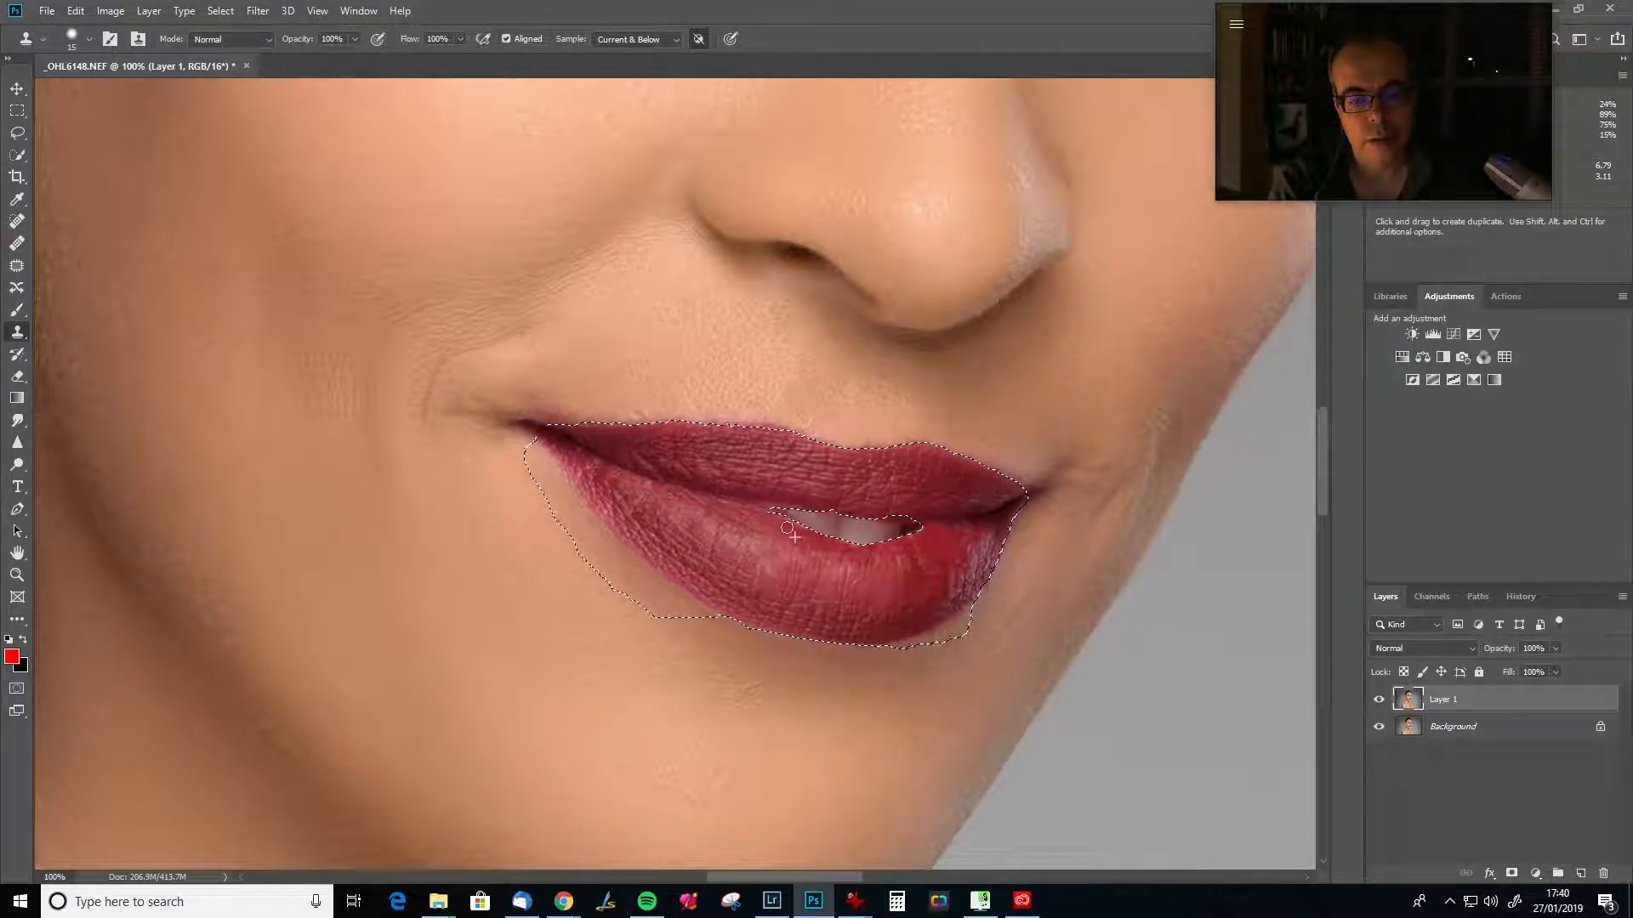
{"action": "left_click", "coordinate": [771, 533], "text": "alt"}
{"action": "mouse_move", "coordinate": [775, 544]}
{"action": "left_mouse_down"}
{"action": "mouse_move", "coordinate": [735, 522]}
{"action": "mouse_move", "coordinate": [688, 572]}
{"action": "mouse_move", "coordinate": [791, 557]}
{"action": "left_mouse_up"}
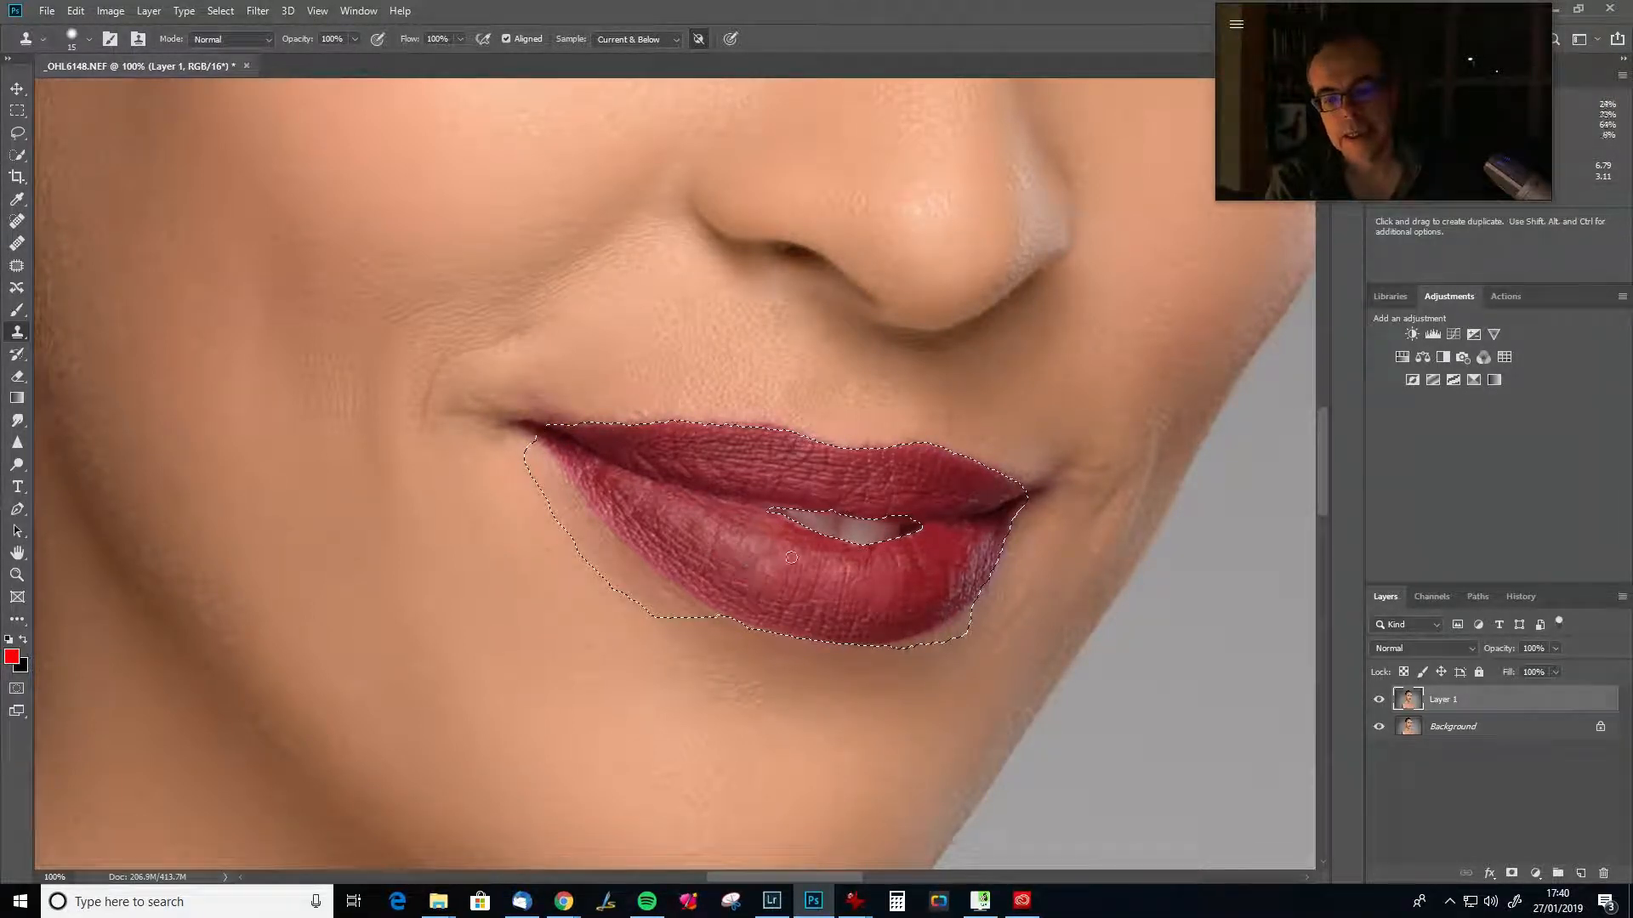
Hide the selection outline and clone nearby lip texture over the lower lip edge beside the tooth gap.
{"action": "key", "text": "ctrl+d"}
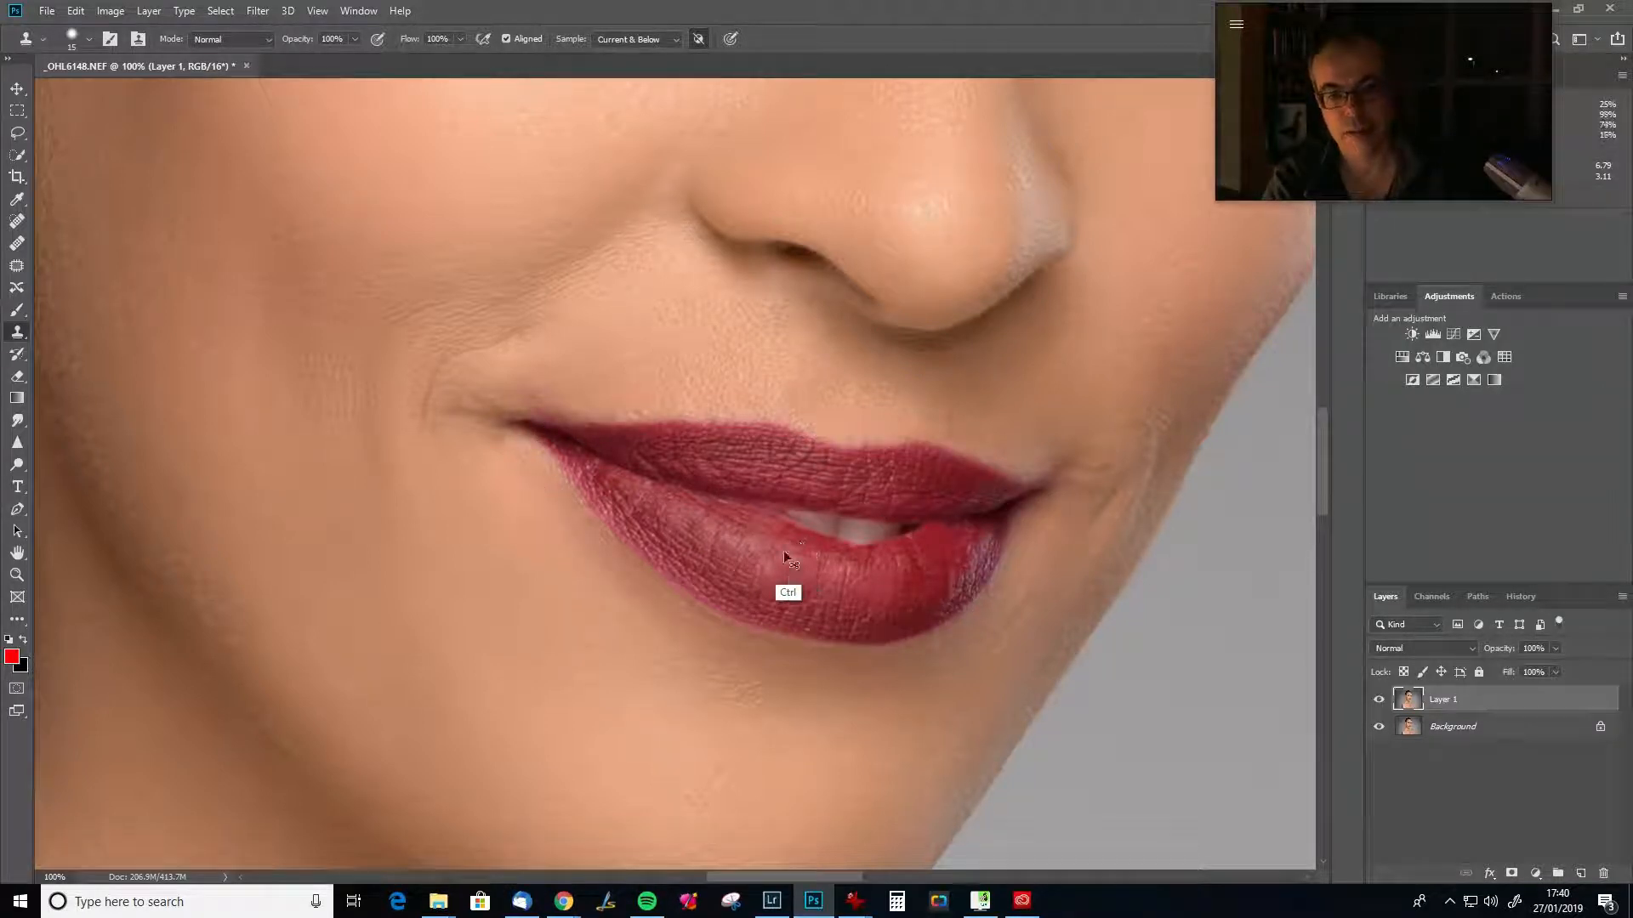
{"action": "key", "text": "ctrl+z"}
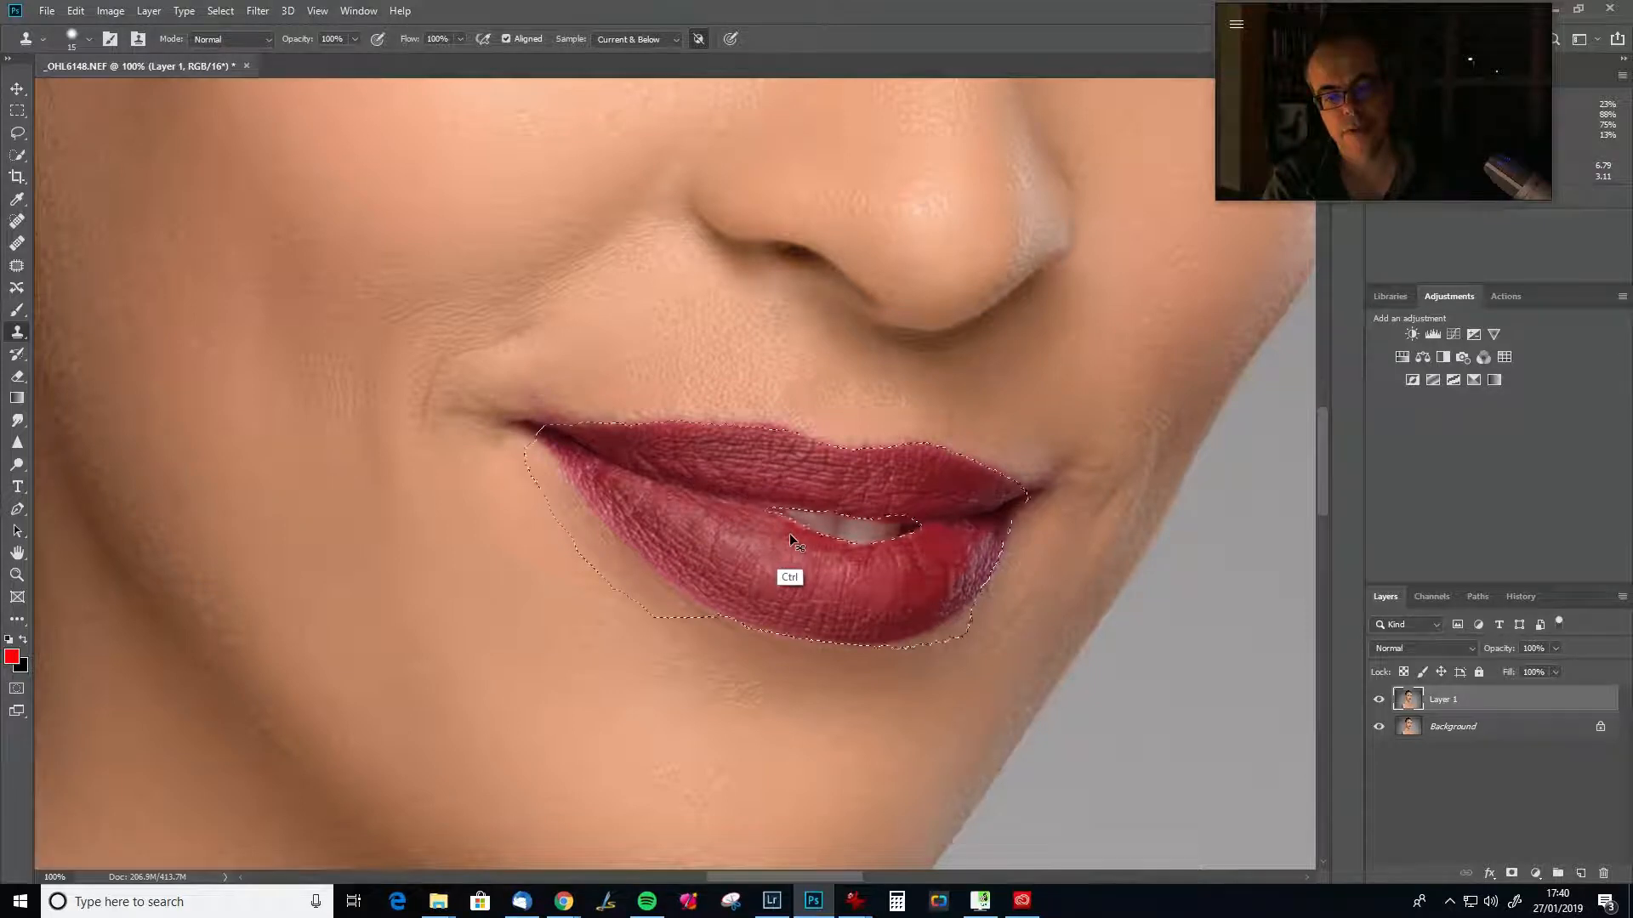
{"action": "key", "text": "alt"}
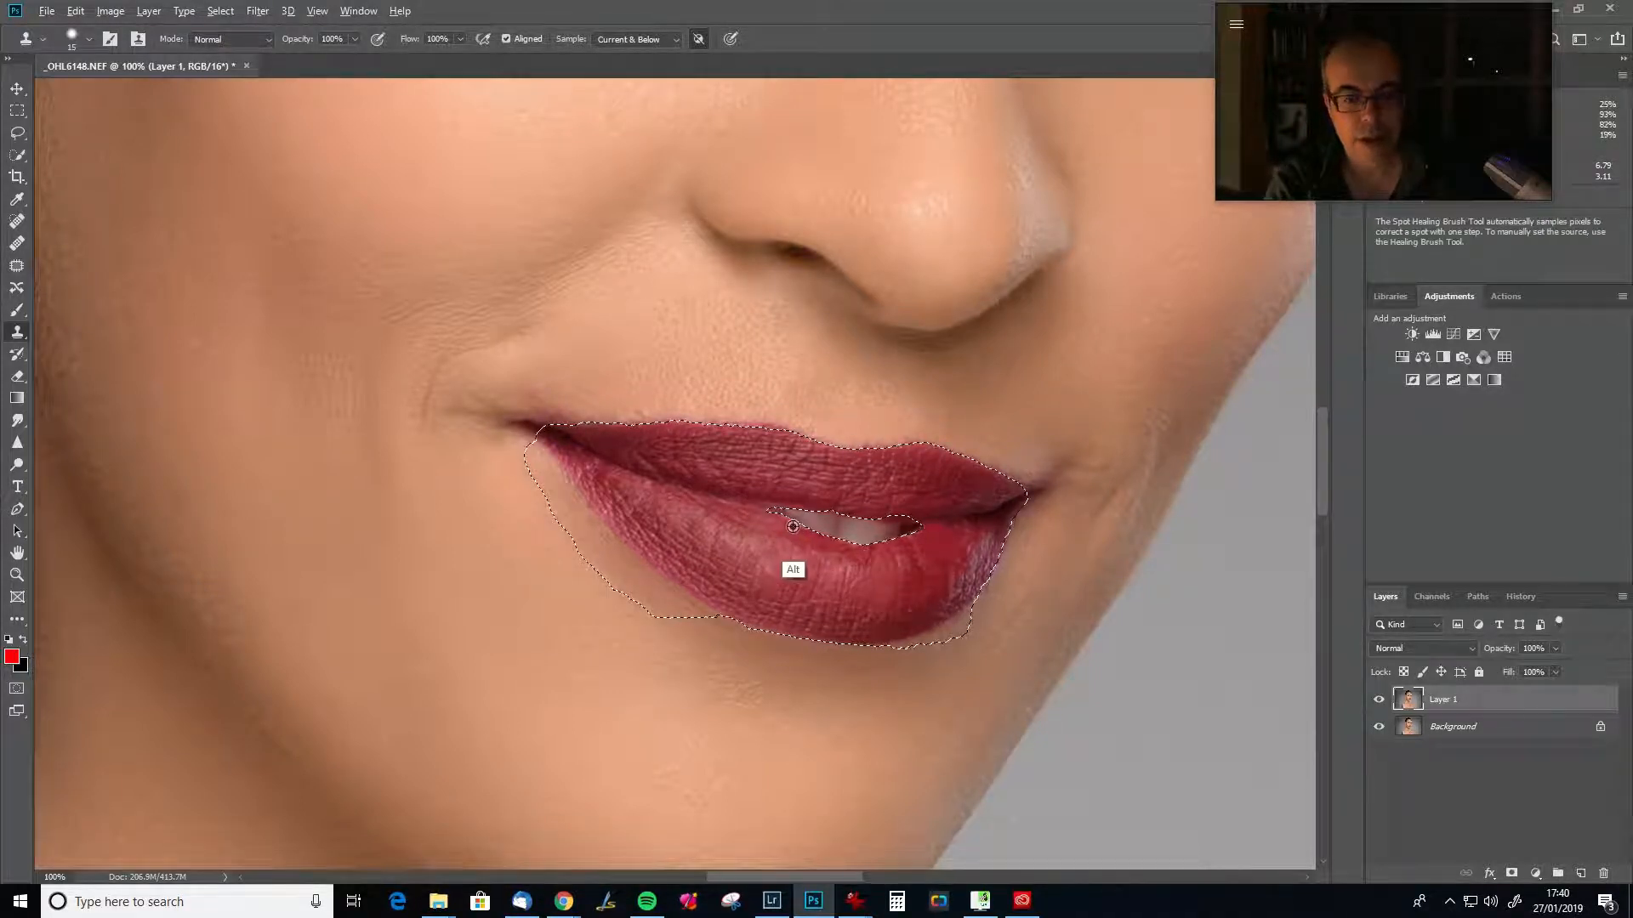
{"action": "key", "text": "ctrl+d"}
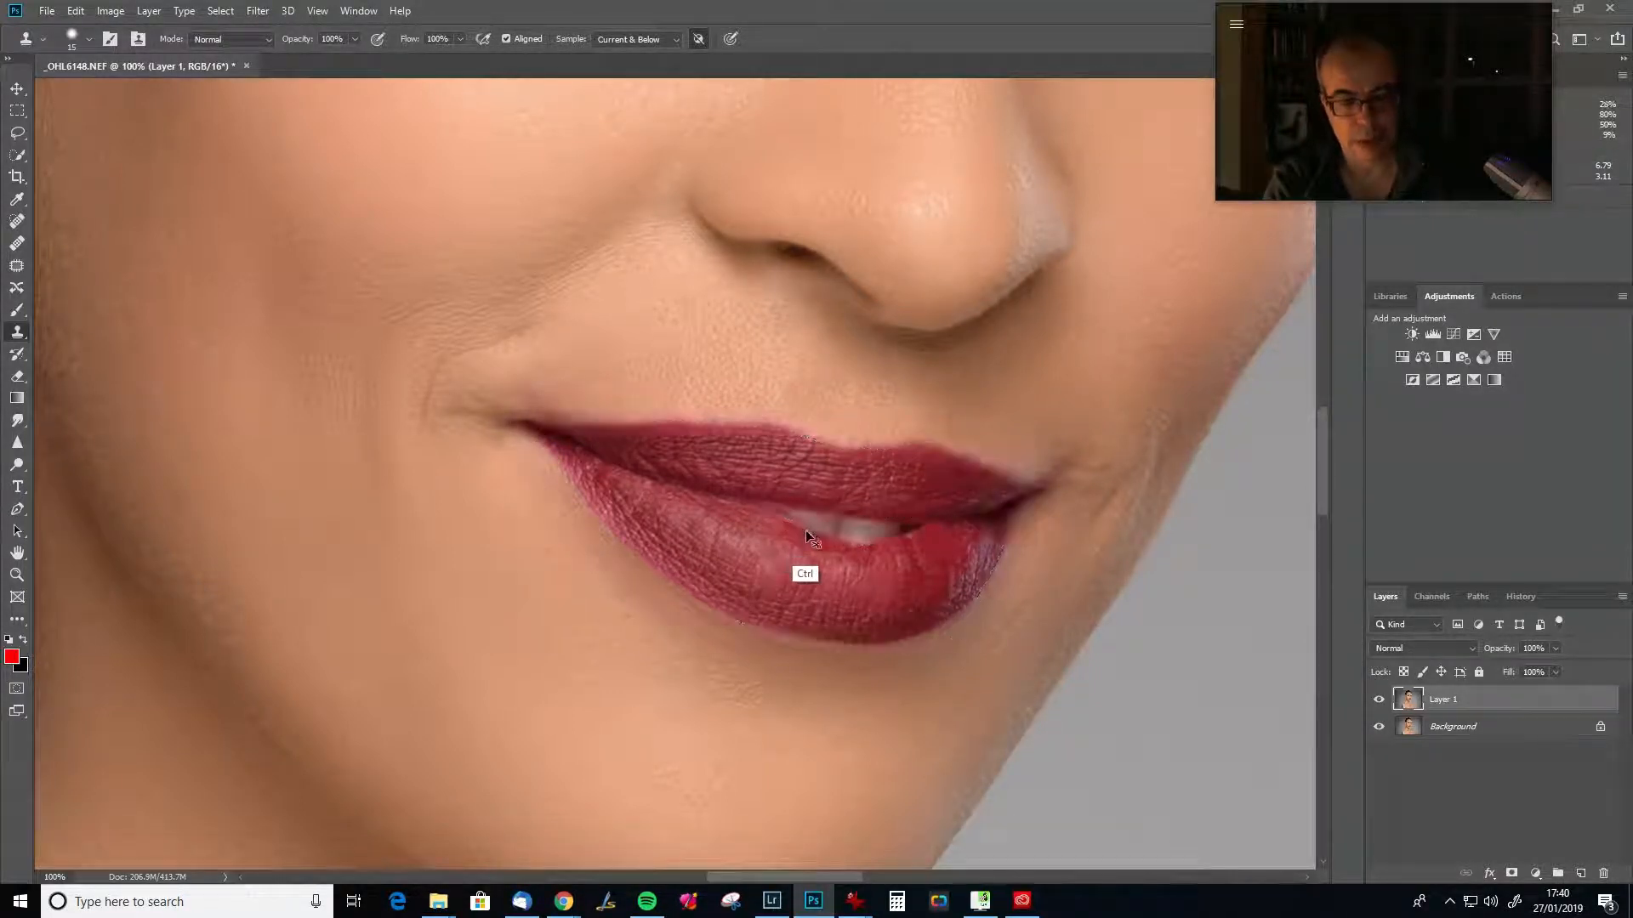
{"action": "key", "text": "alt"}
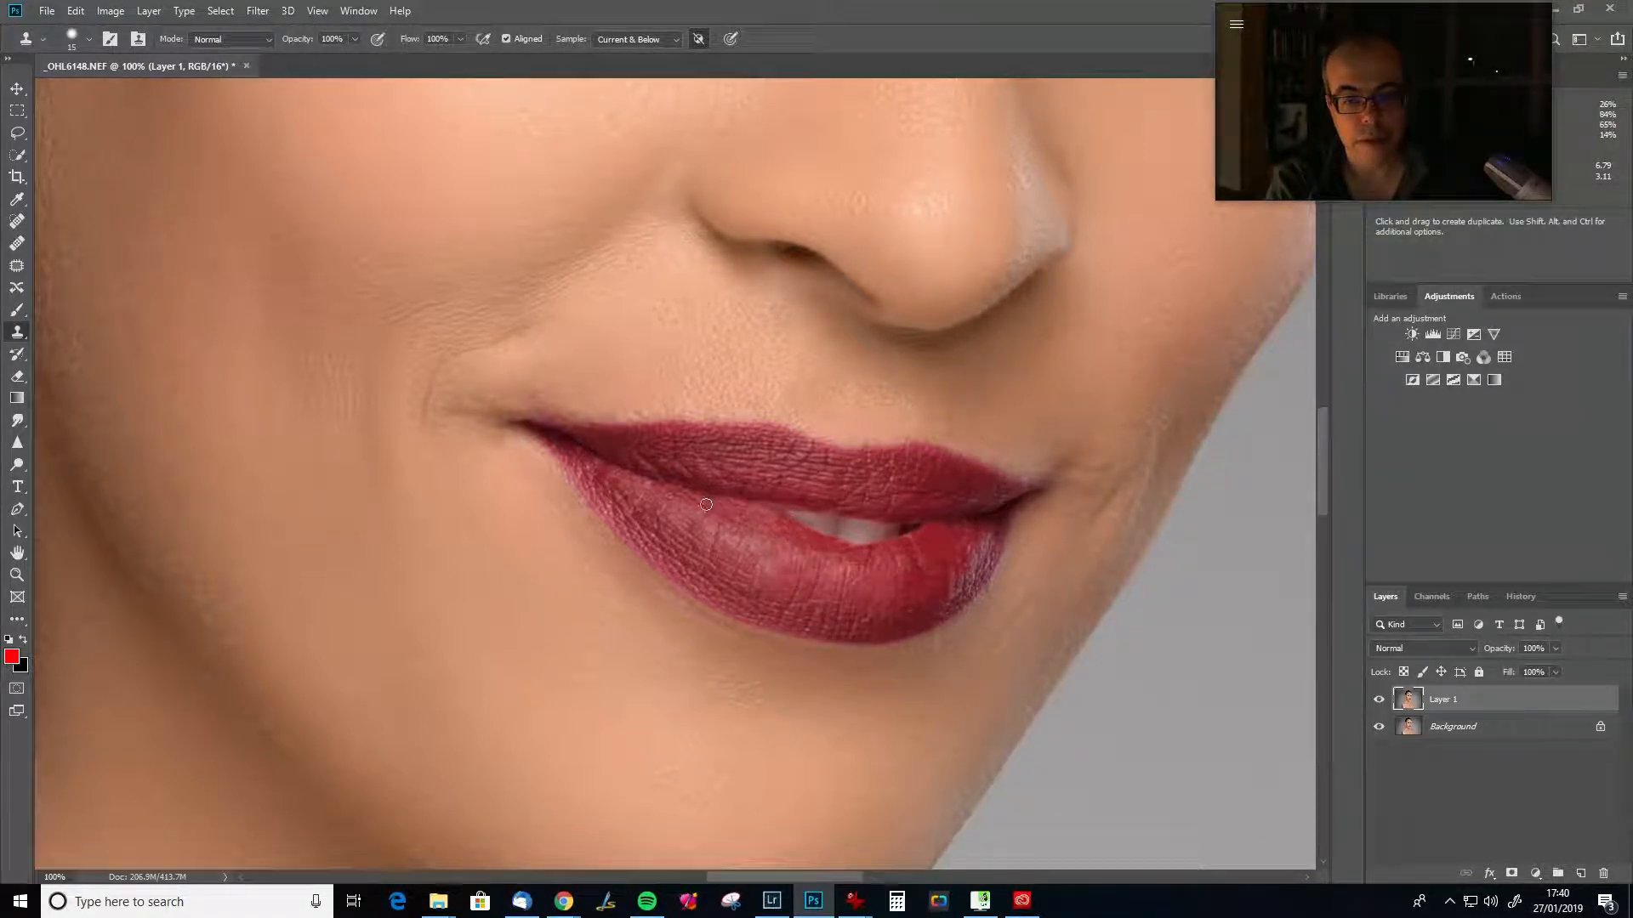
{"action": "key", "text": "alt"}
{"action": "key", "text": "alt"}
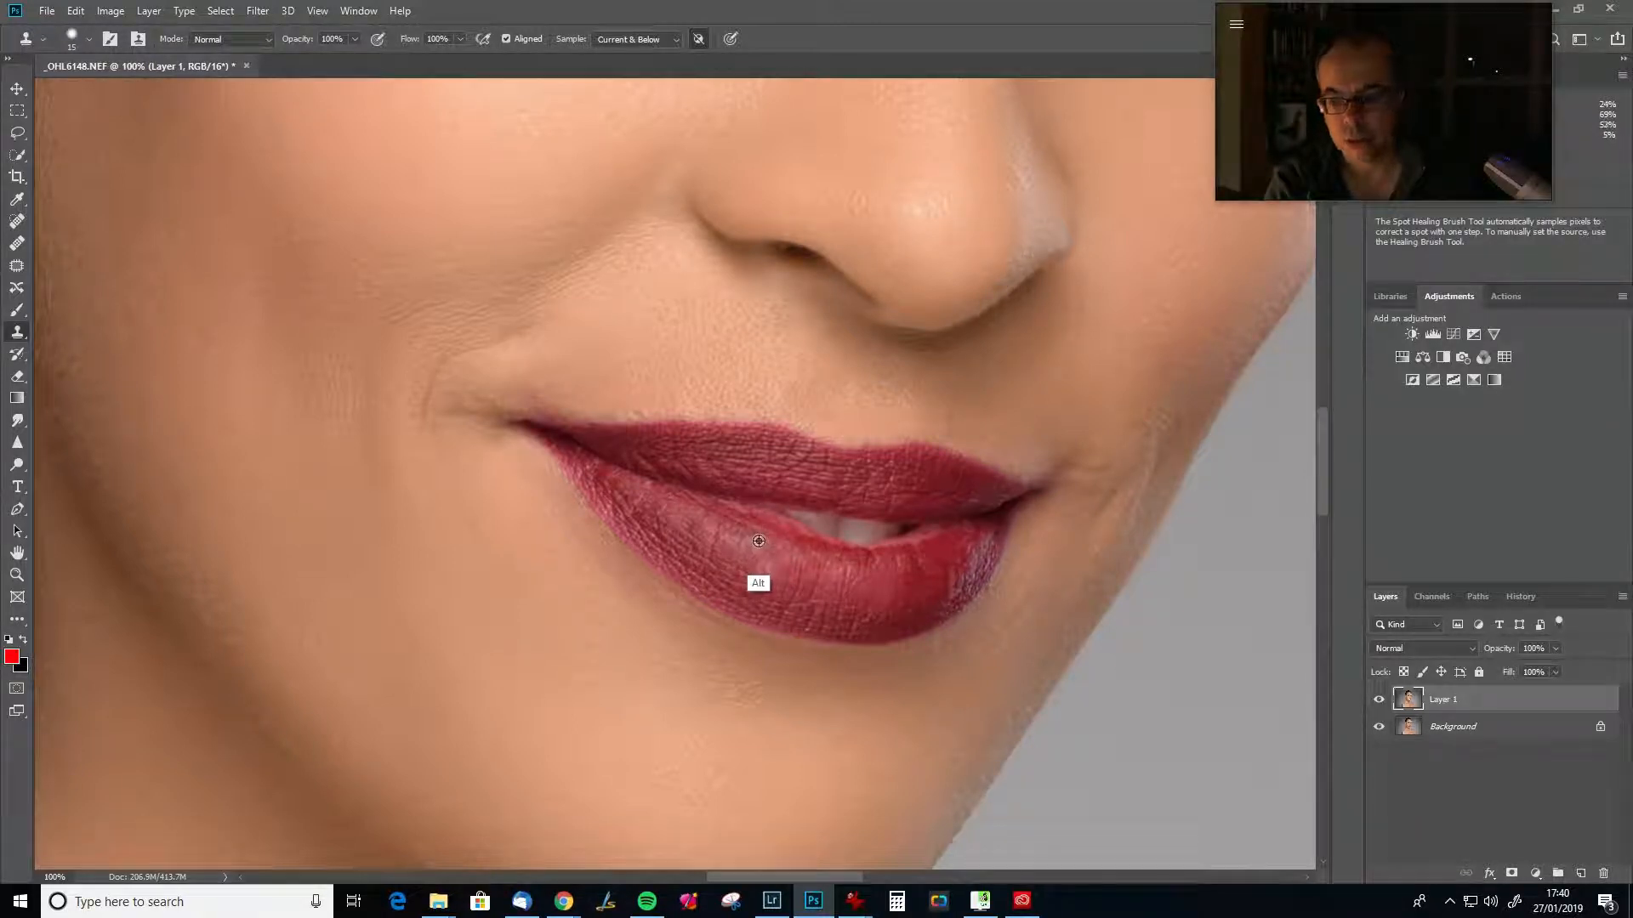
{"action": "left_click", "coordinate": [760, 541], "text": "alt"}
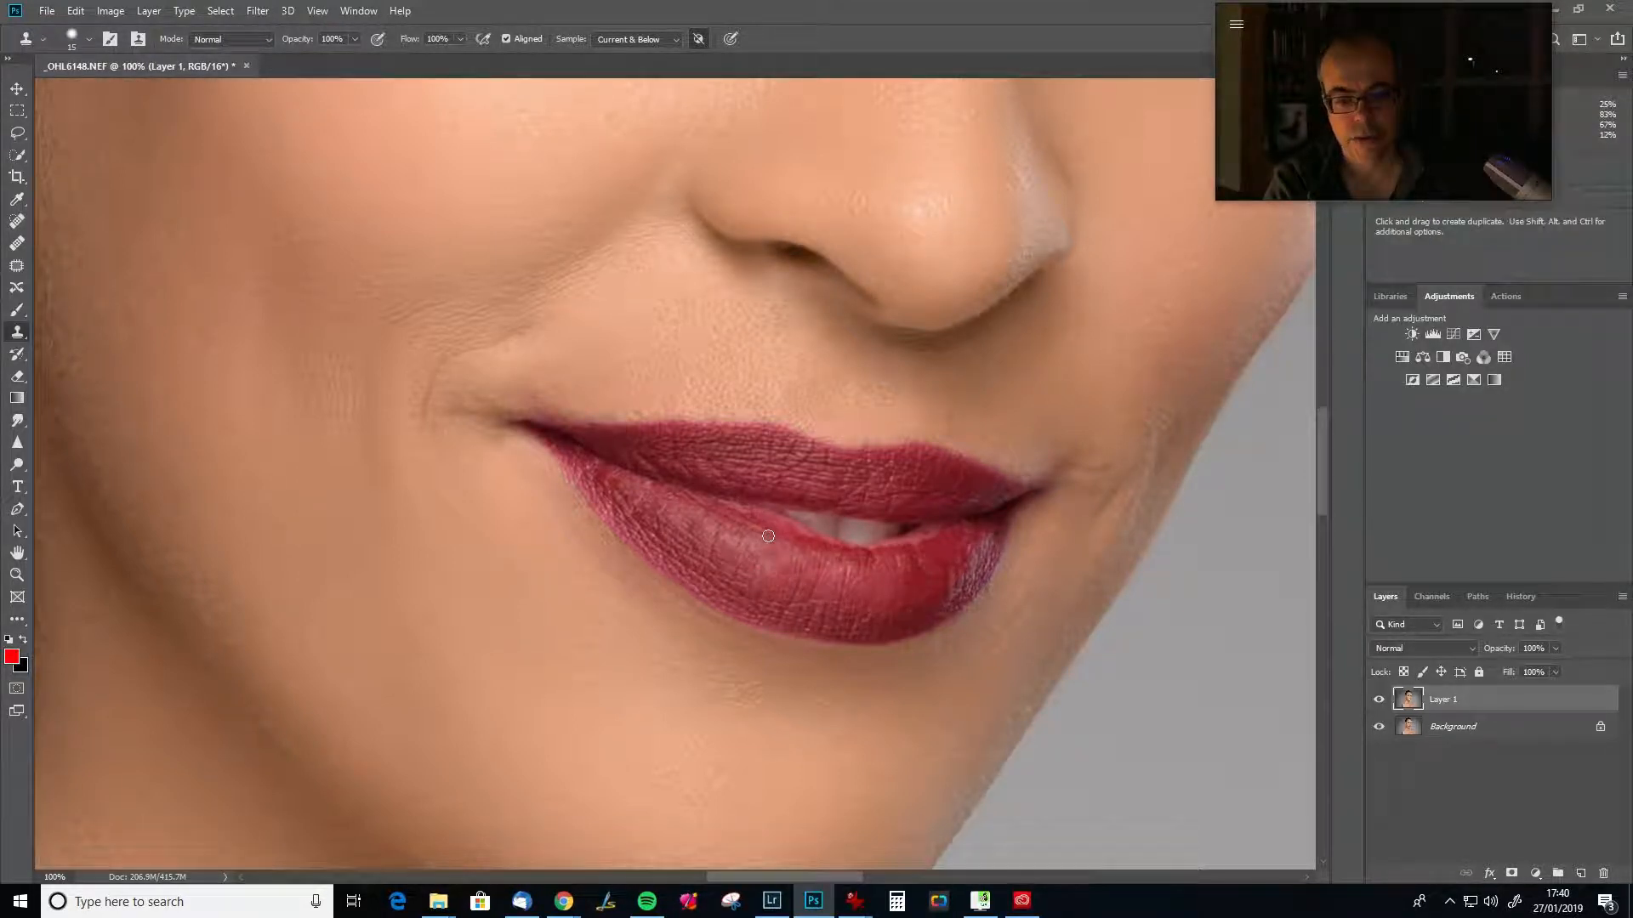
Even out the remaining lower lip edge directly beneath the teeth with freshly sampled clone strokes.
{"action": "key", "text": "alt"}
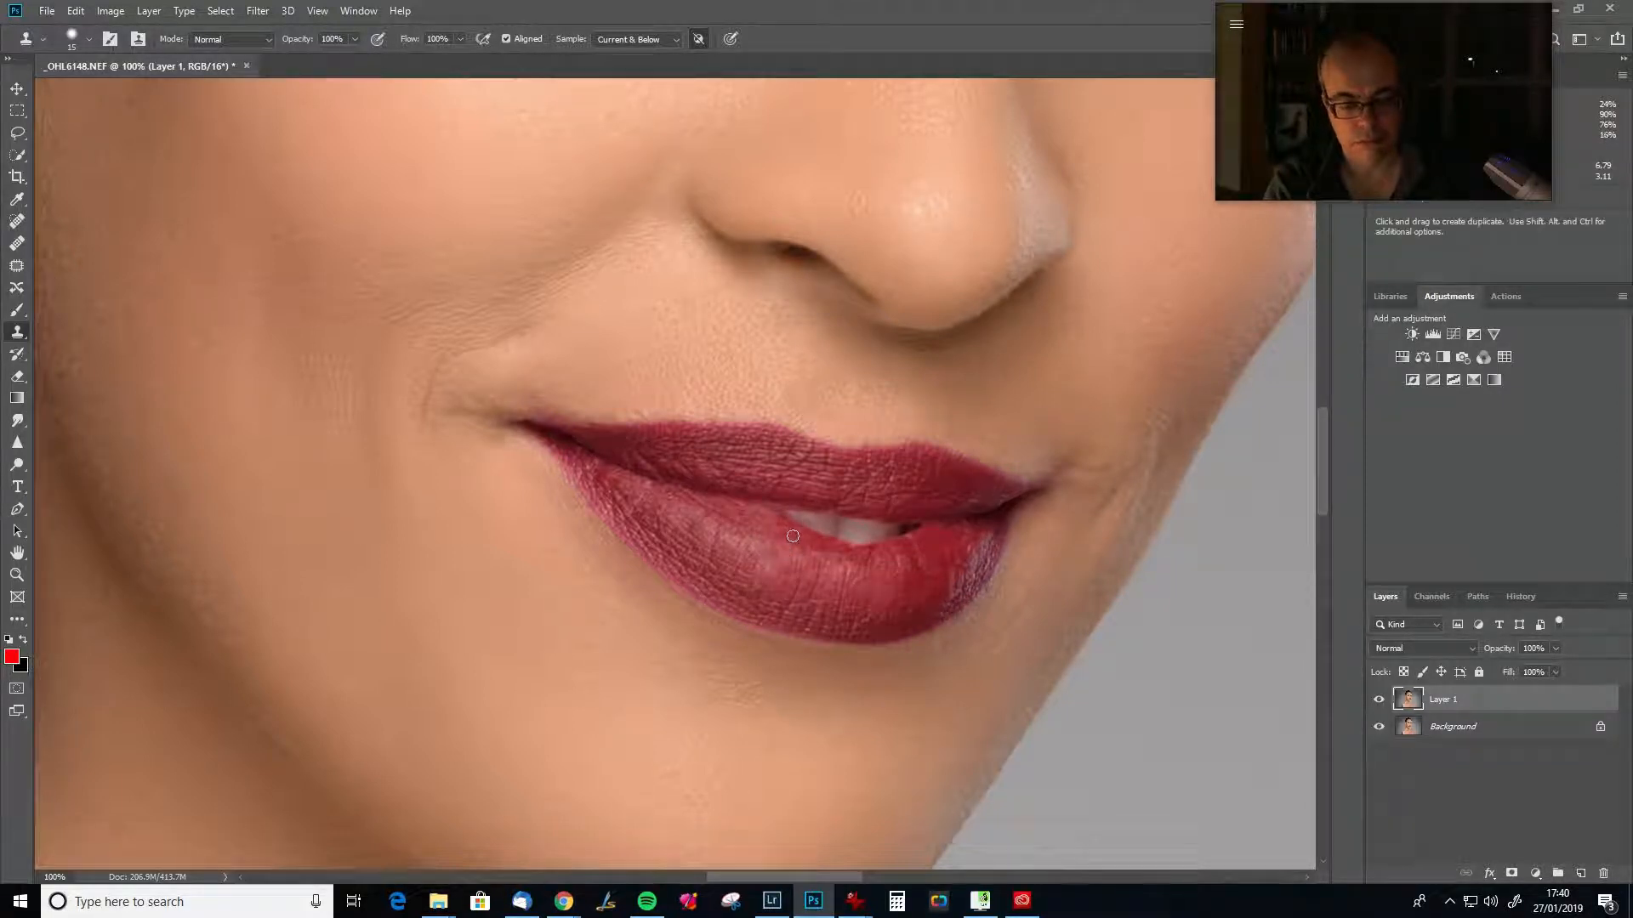
{"action": "key", "text": "alt"}
{"action": "key", "text": "alt"}
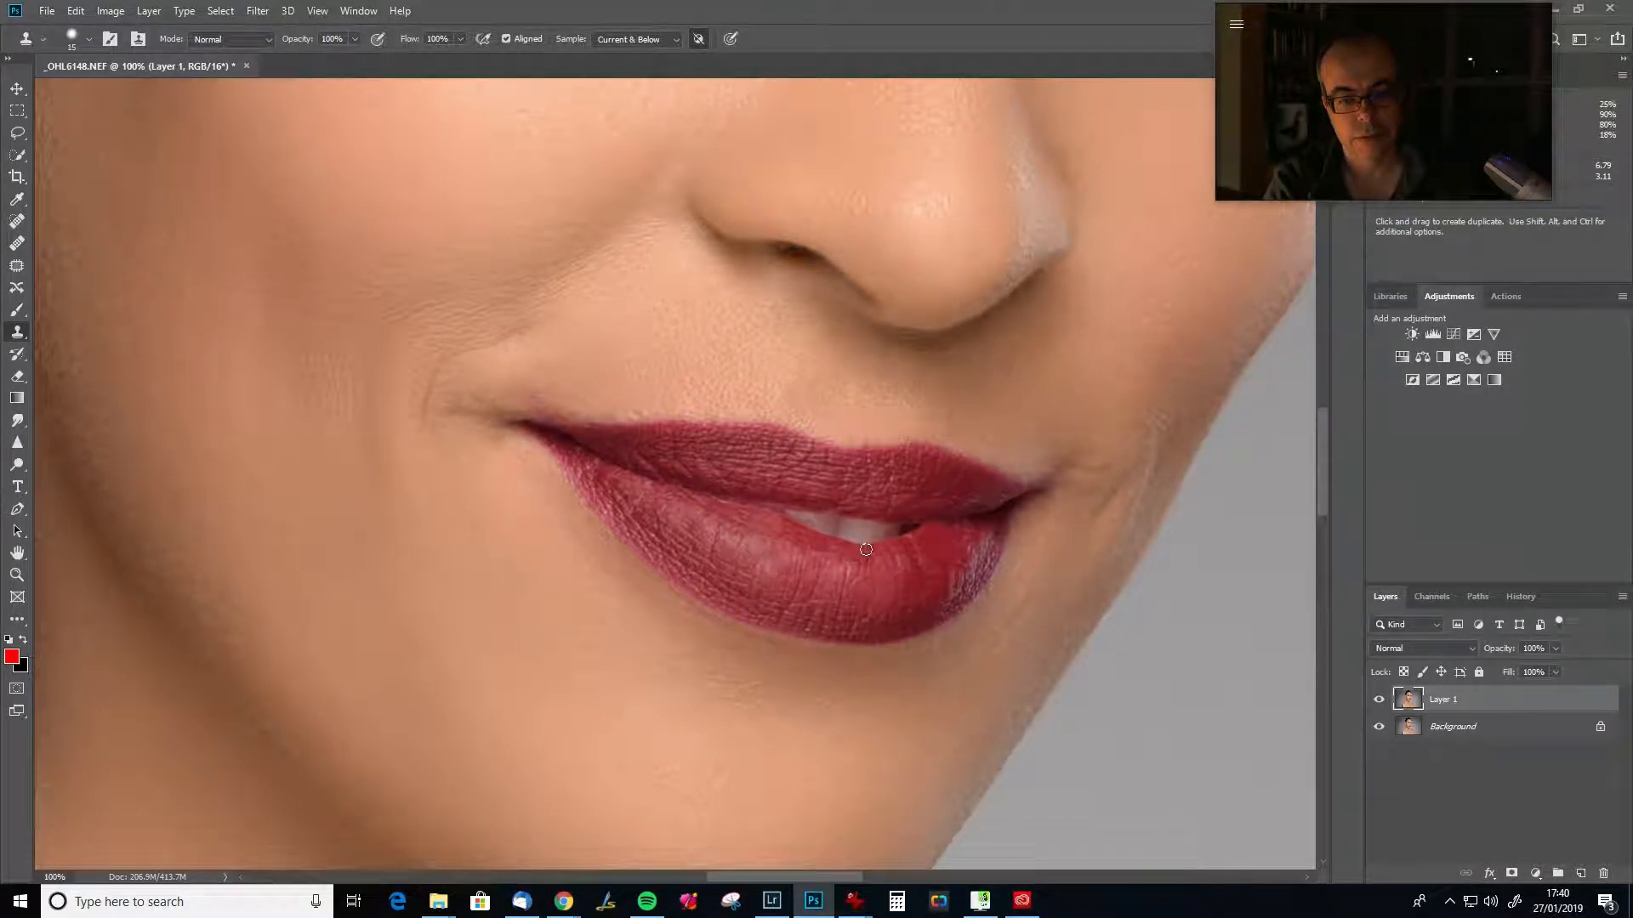
{"action": "key", "text": "alt"}
{"action": "key", "text": "alt"}
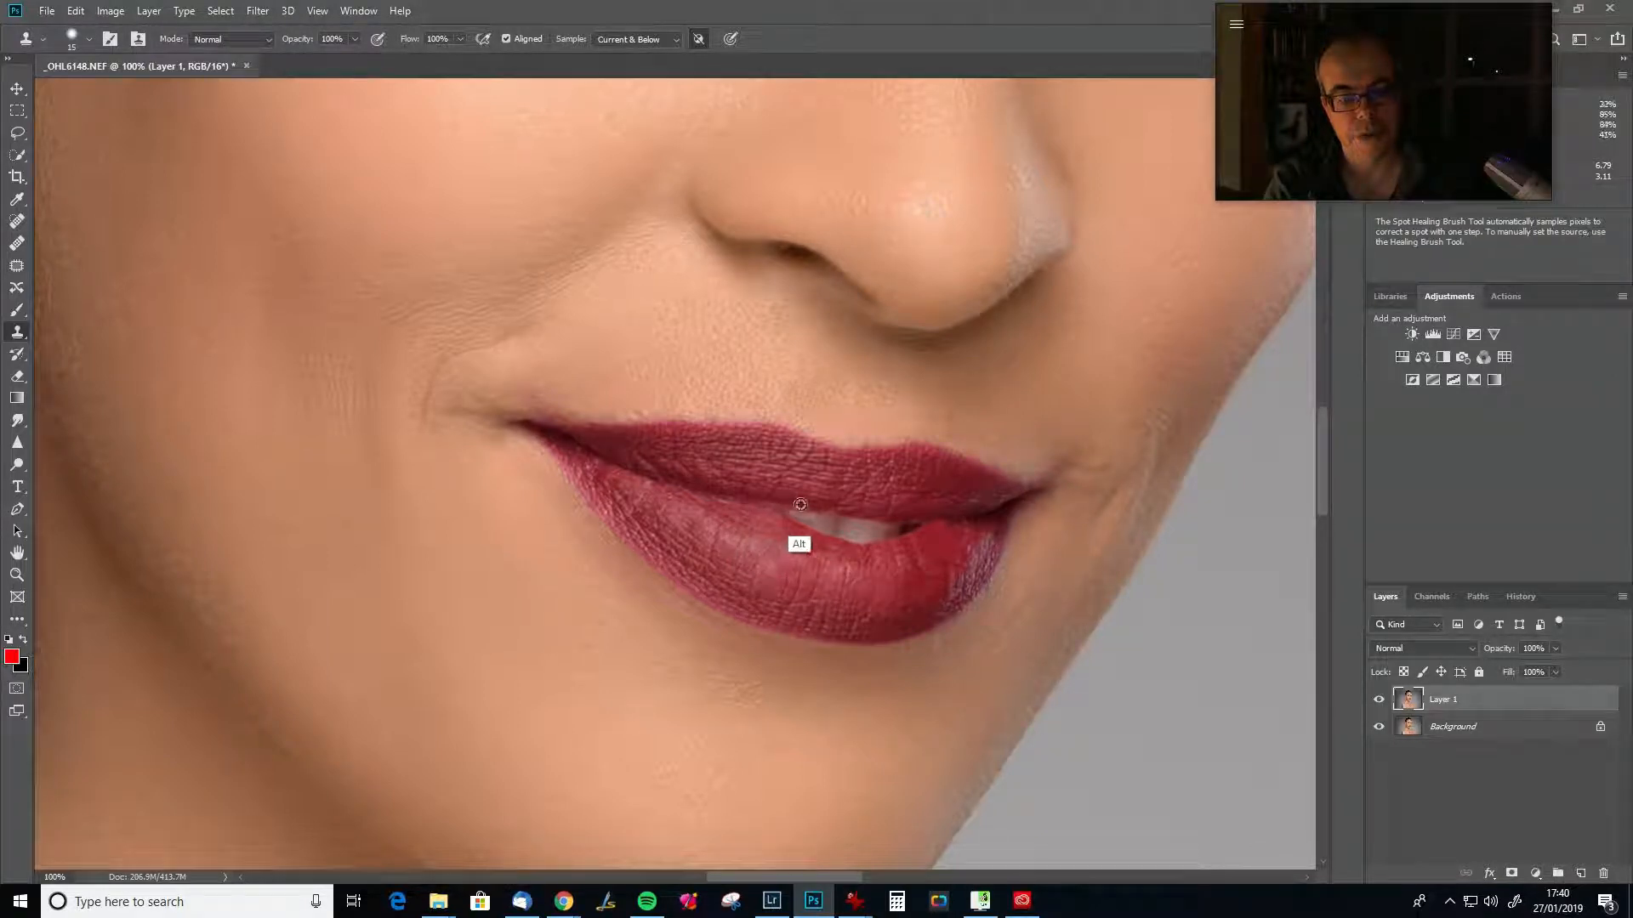
Show the selection outline again and sample the upper lip's inner edge to clone it along the tooth gap.
{"action": "key", "text": "ctrl"}
{"action": "key", "text": "ctrl+h"}
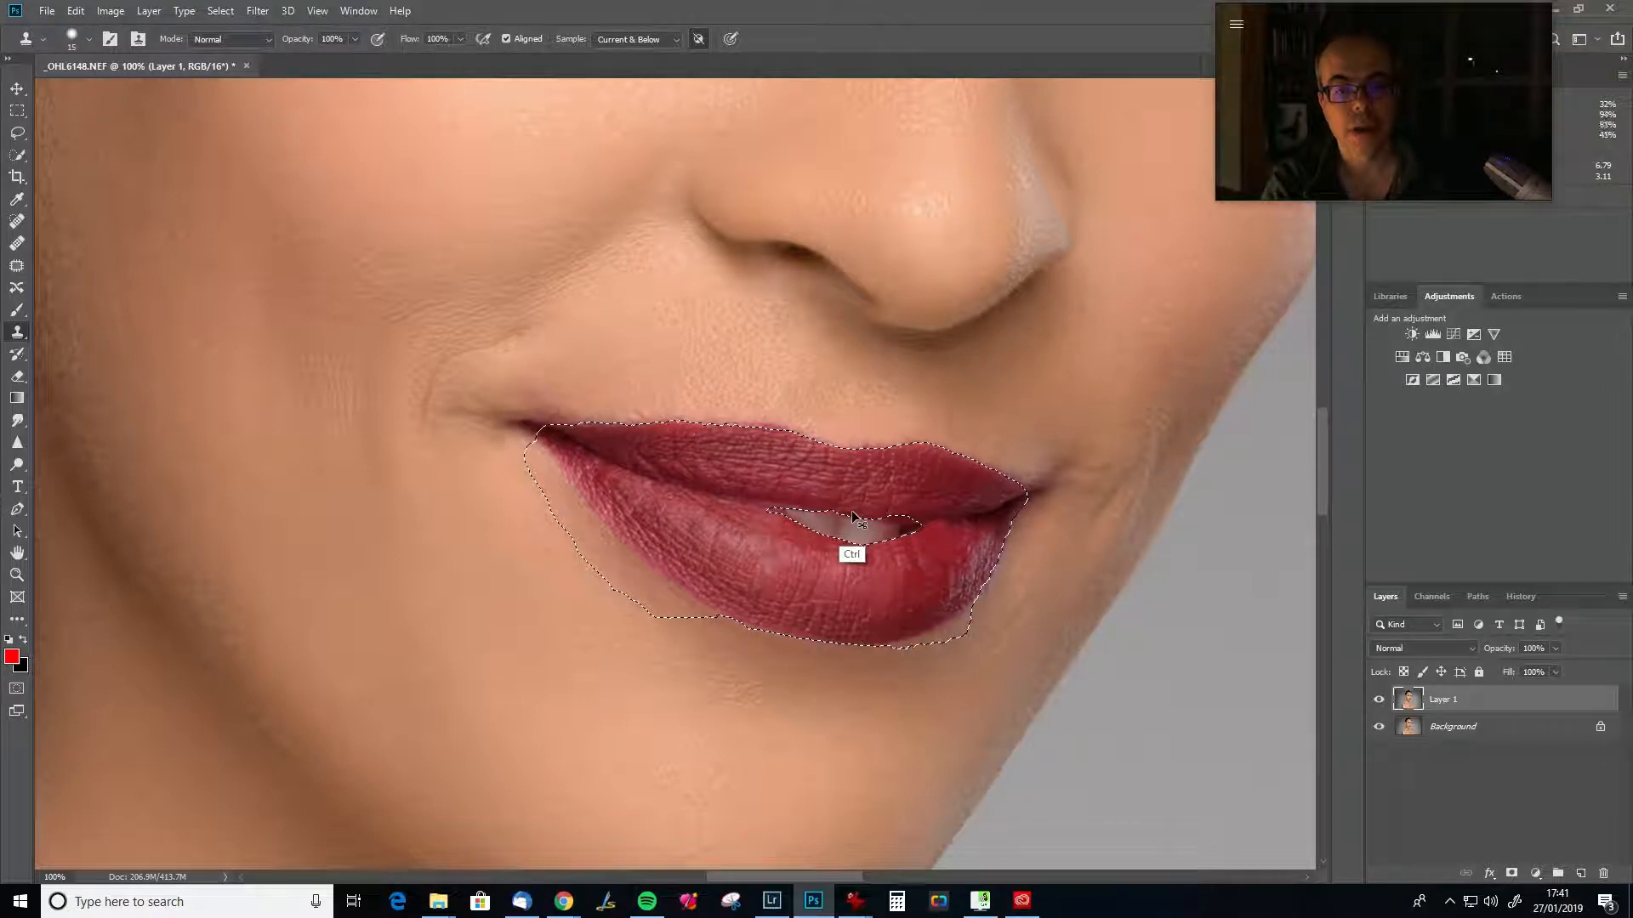
{"action": "key", "text": "alt"}
{"action": "left_click", "coordinate": [766, 499], "text": "alt"}
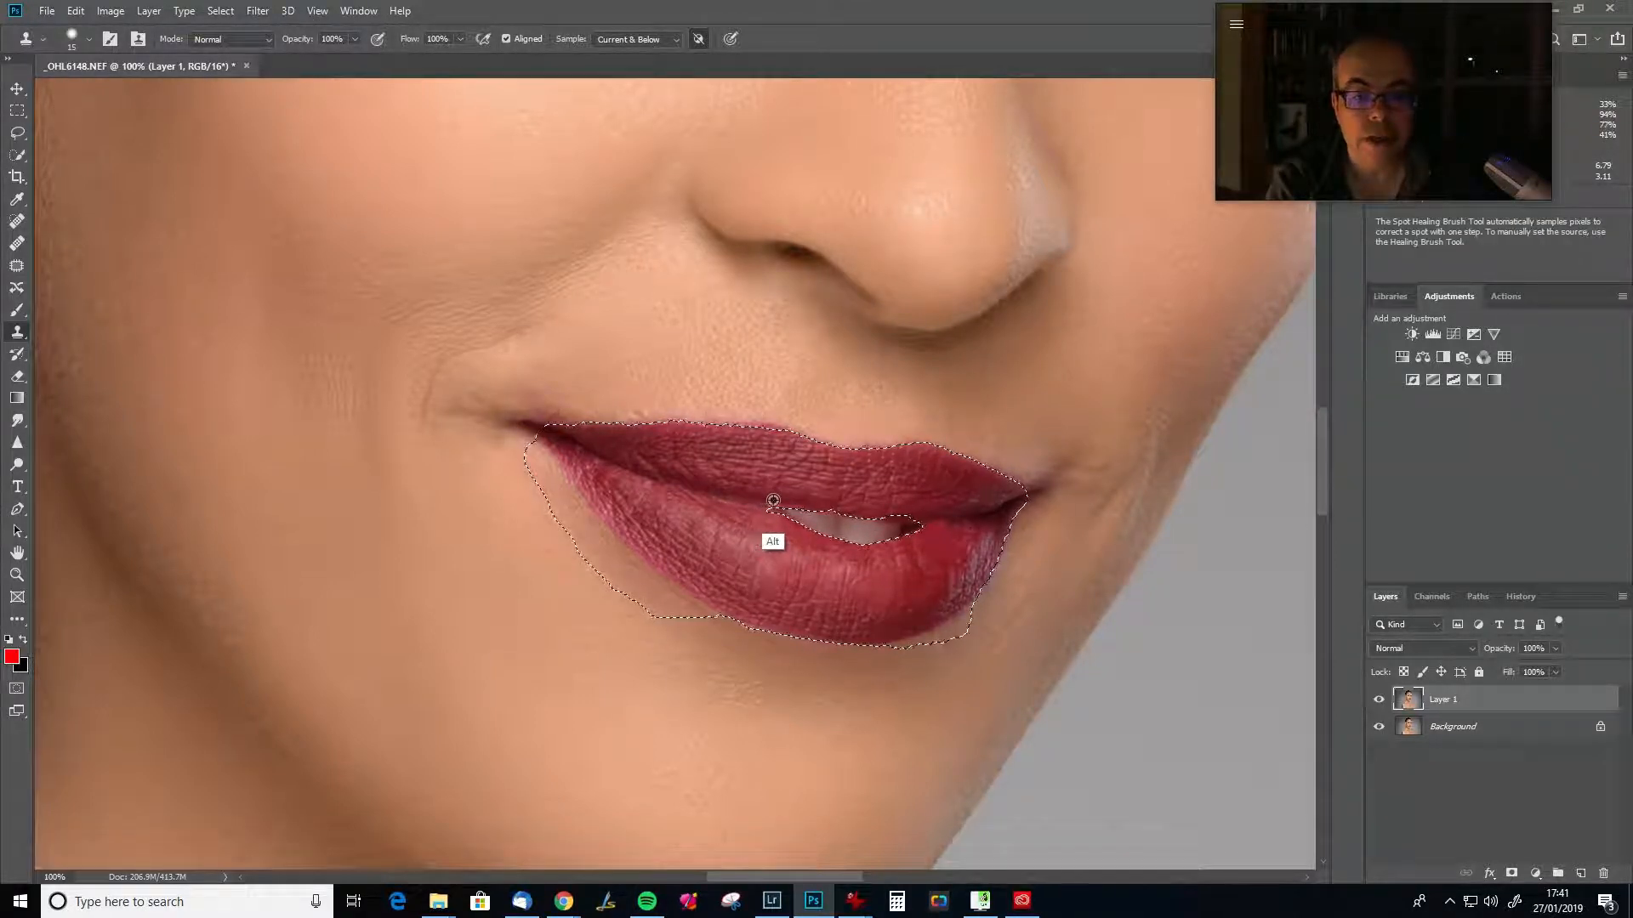
{"action": "key", "text": "alt"}
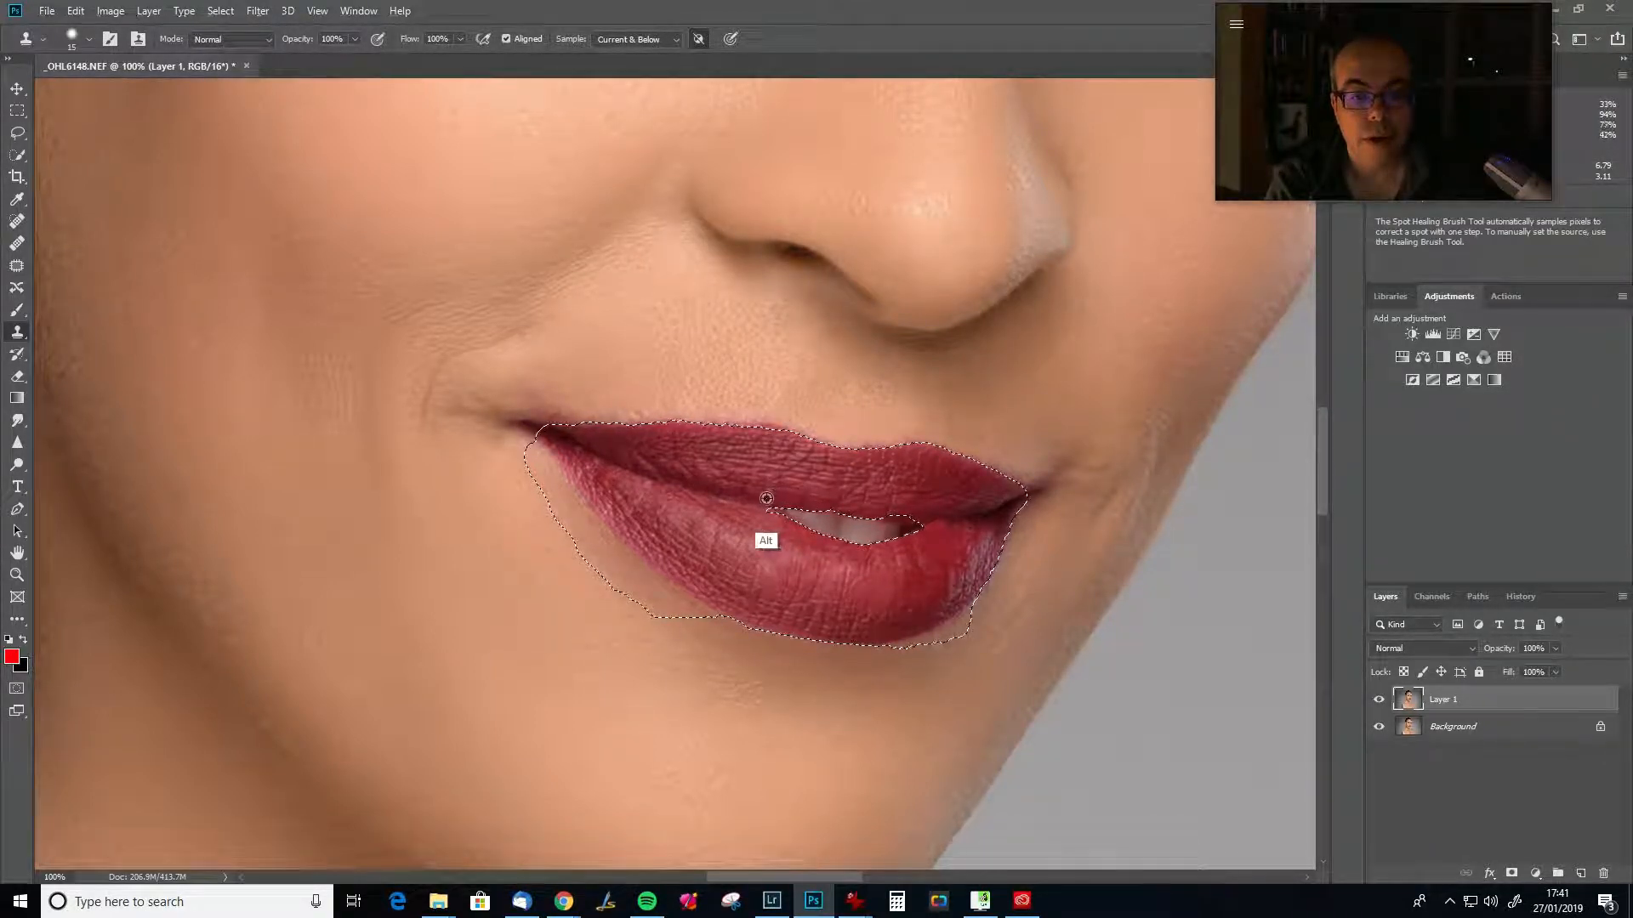
{"action": "left_click", "coordinate": [789, 501], "text": "alt"}
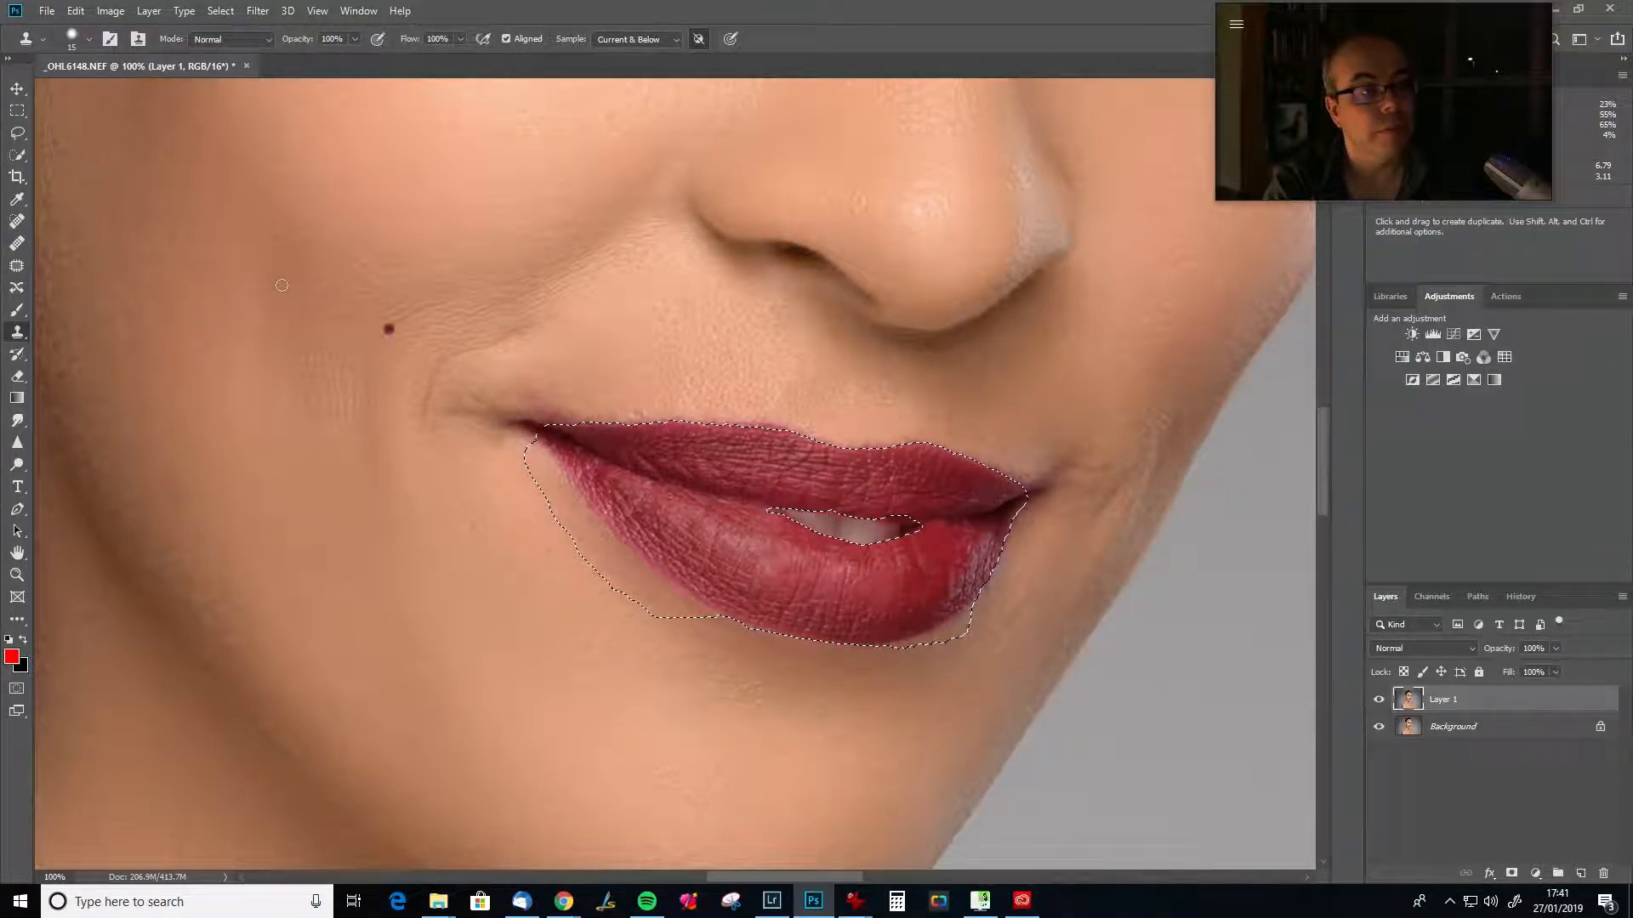
Return to the Clone Stamp, retouch the upper lip's edge above the teeth, and hide the selection outline.
{"action": "left_click", "coordinate": [17, 155]}
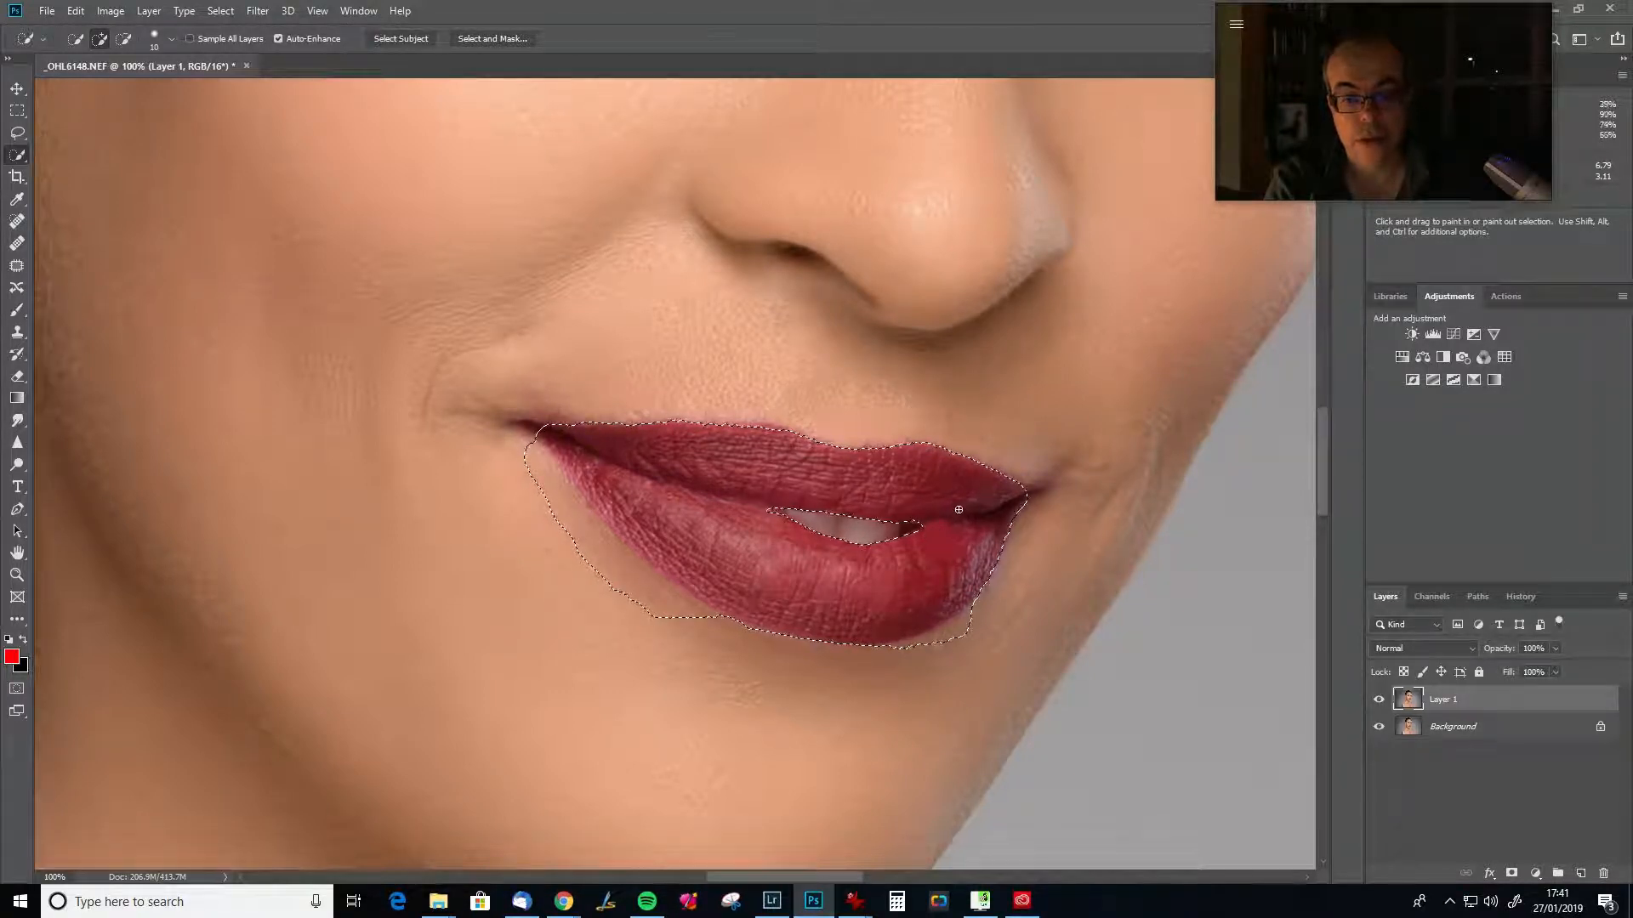
{"action": "left_click", "coordinate": [17, 332]}
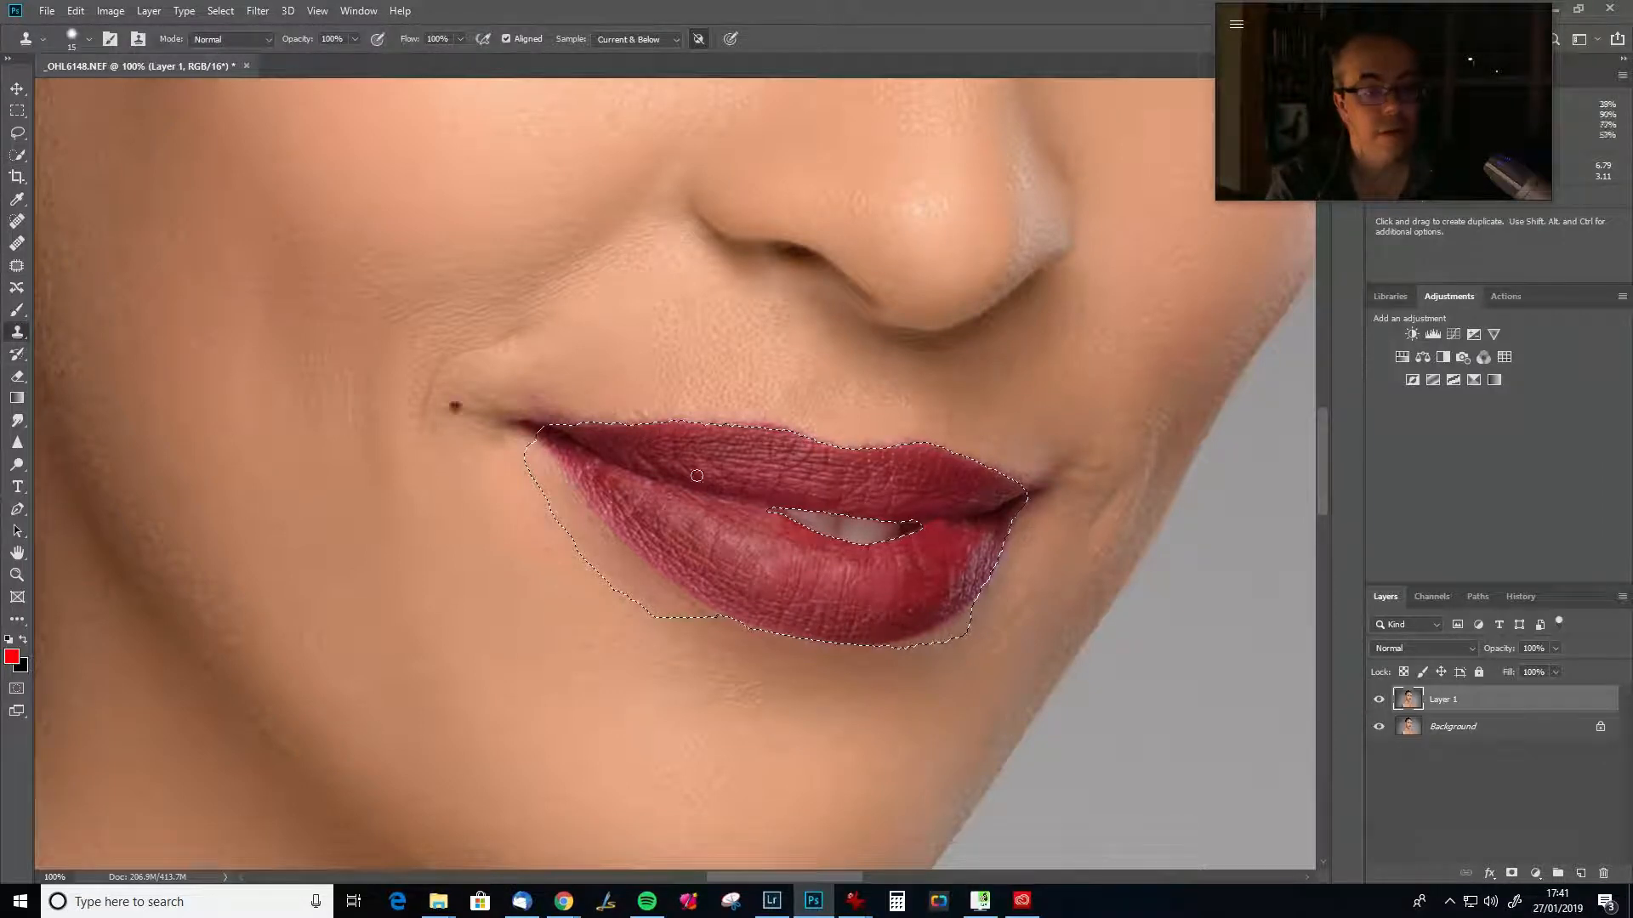
{"action": "left_click", "coordinate": [802, 504], "text": "alt"}
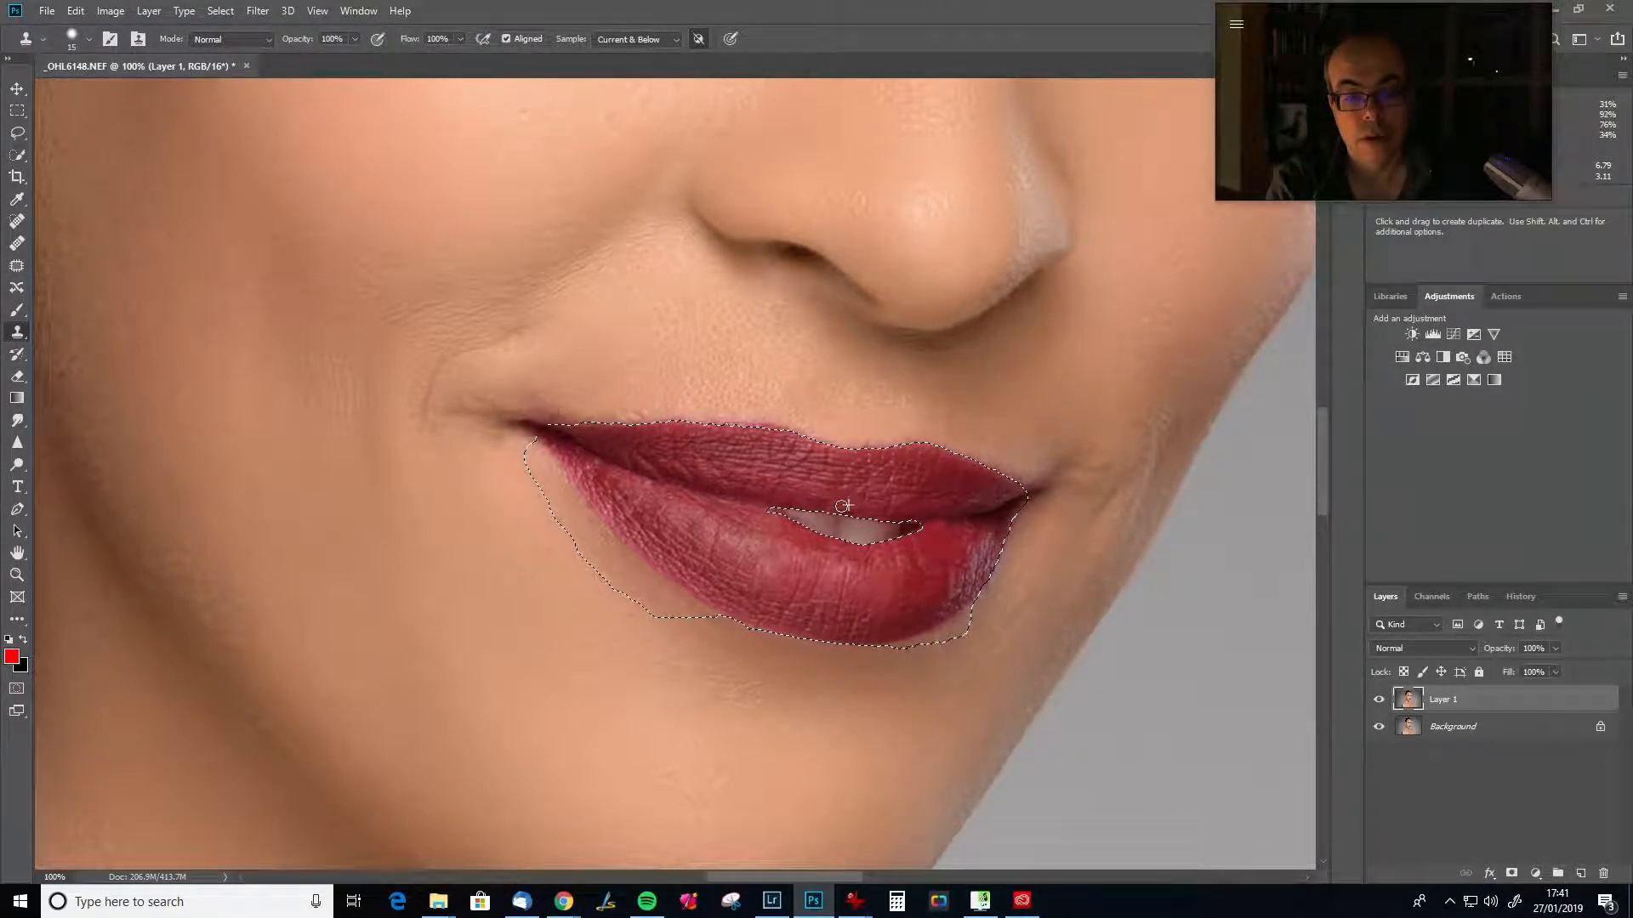
{"action": "key", "text": "ctrl+d"}
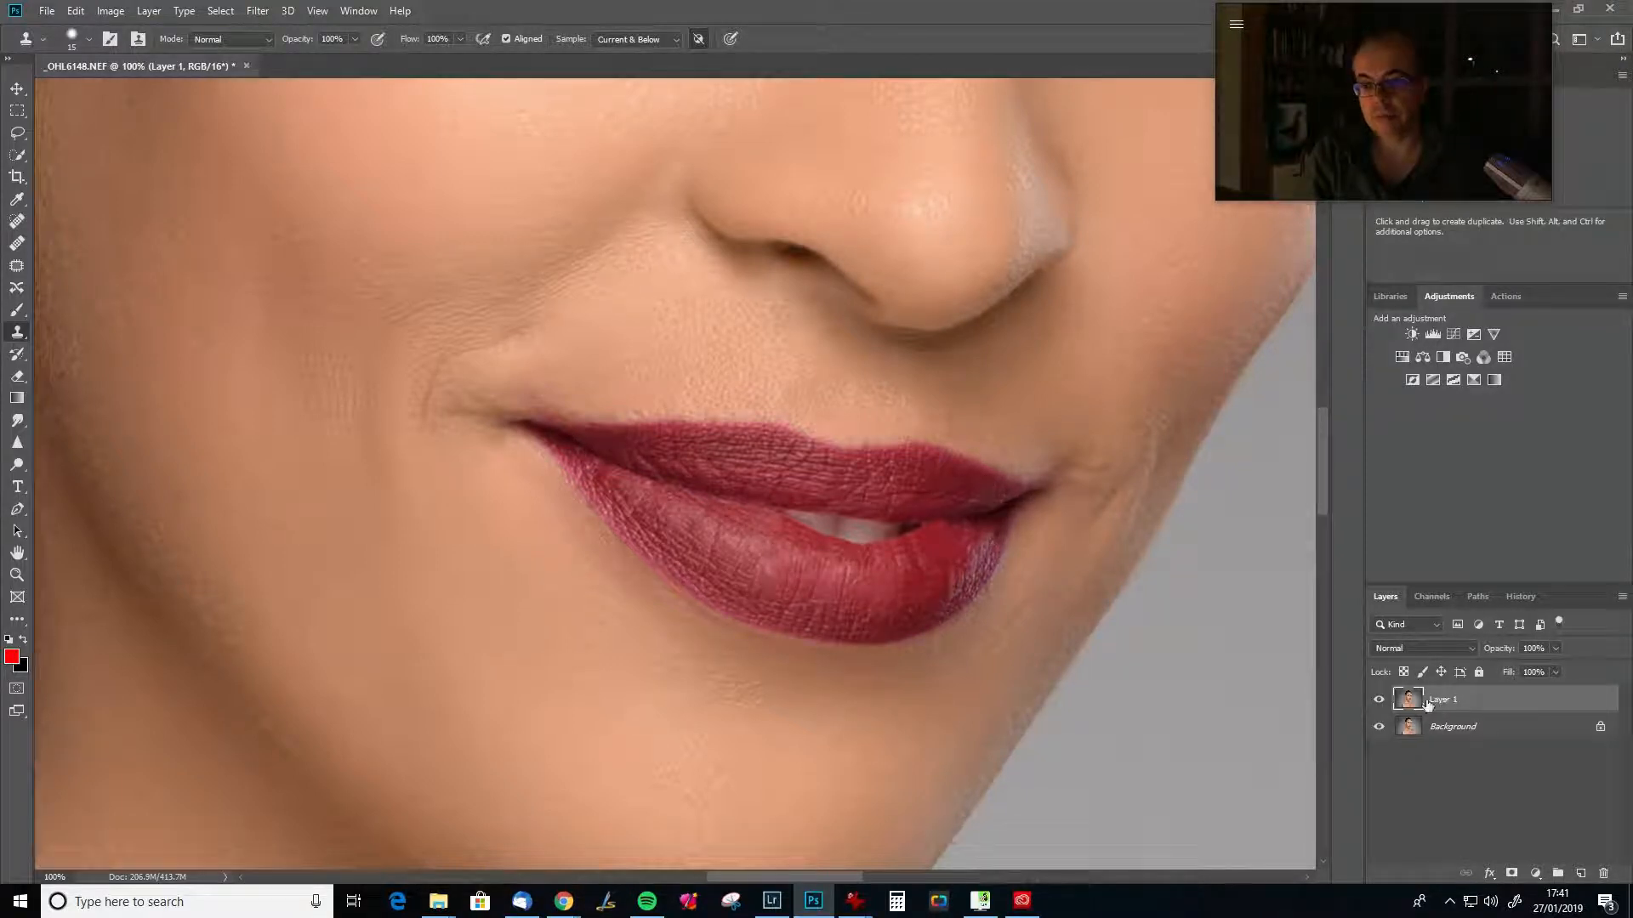
Compare the lips before and after retouching by switching Layer 1 off and on twice.
{"action": "left_click", "coordinate": [1379, 700]}
{"action": "left_click", "coordinate": [1380, 700]}
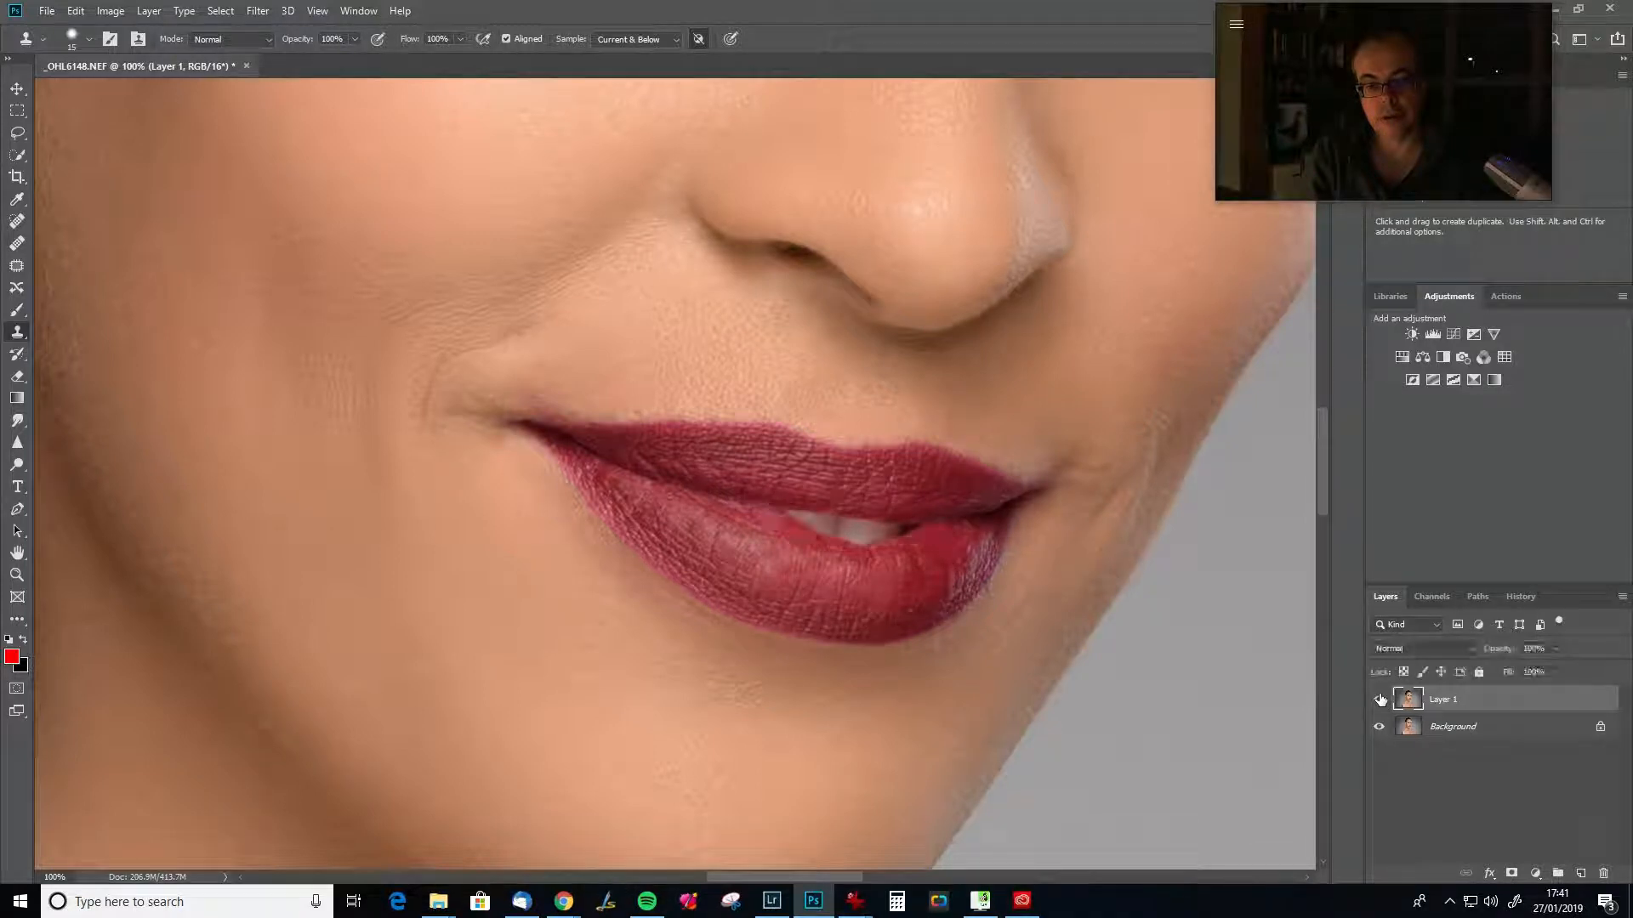
{"action": "left_click", "coordinate": [1379, 700]}
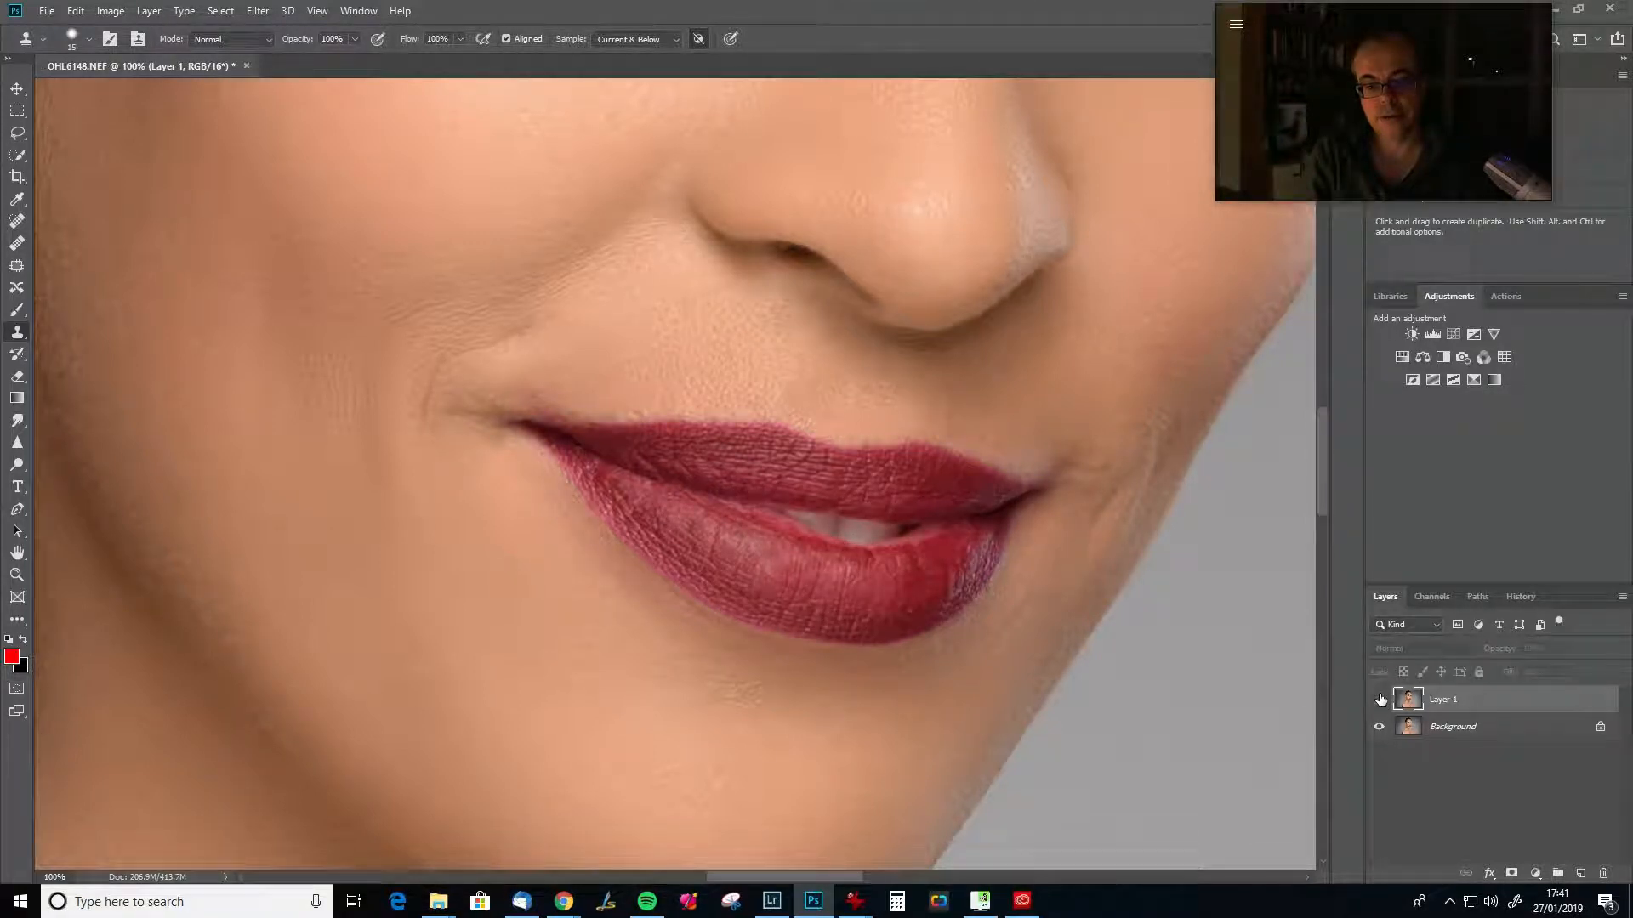
{"action": "left_click", "coordinate": [1379, 700]}
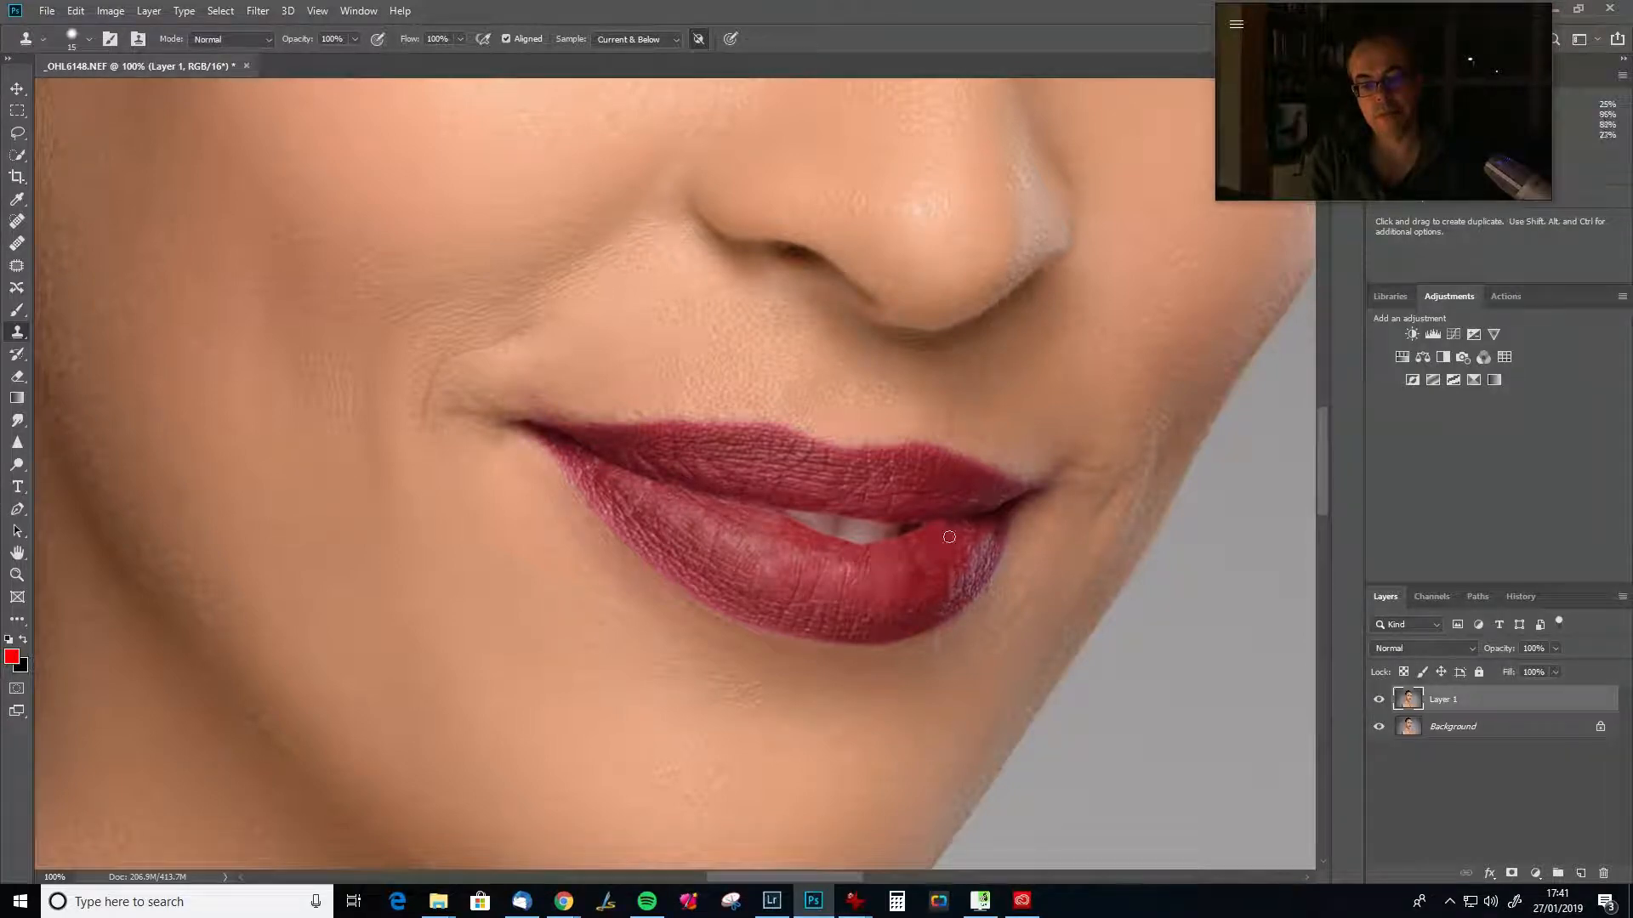
Try the Luminosity blend mode on Layer 1 and return the layer to Normal.
{"action": "left_click", "coordinate": [1420, 648]}
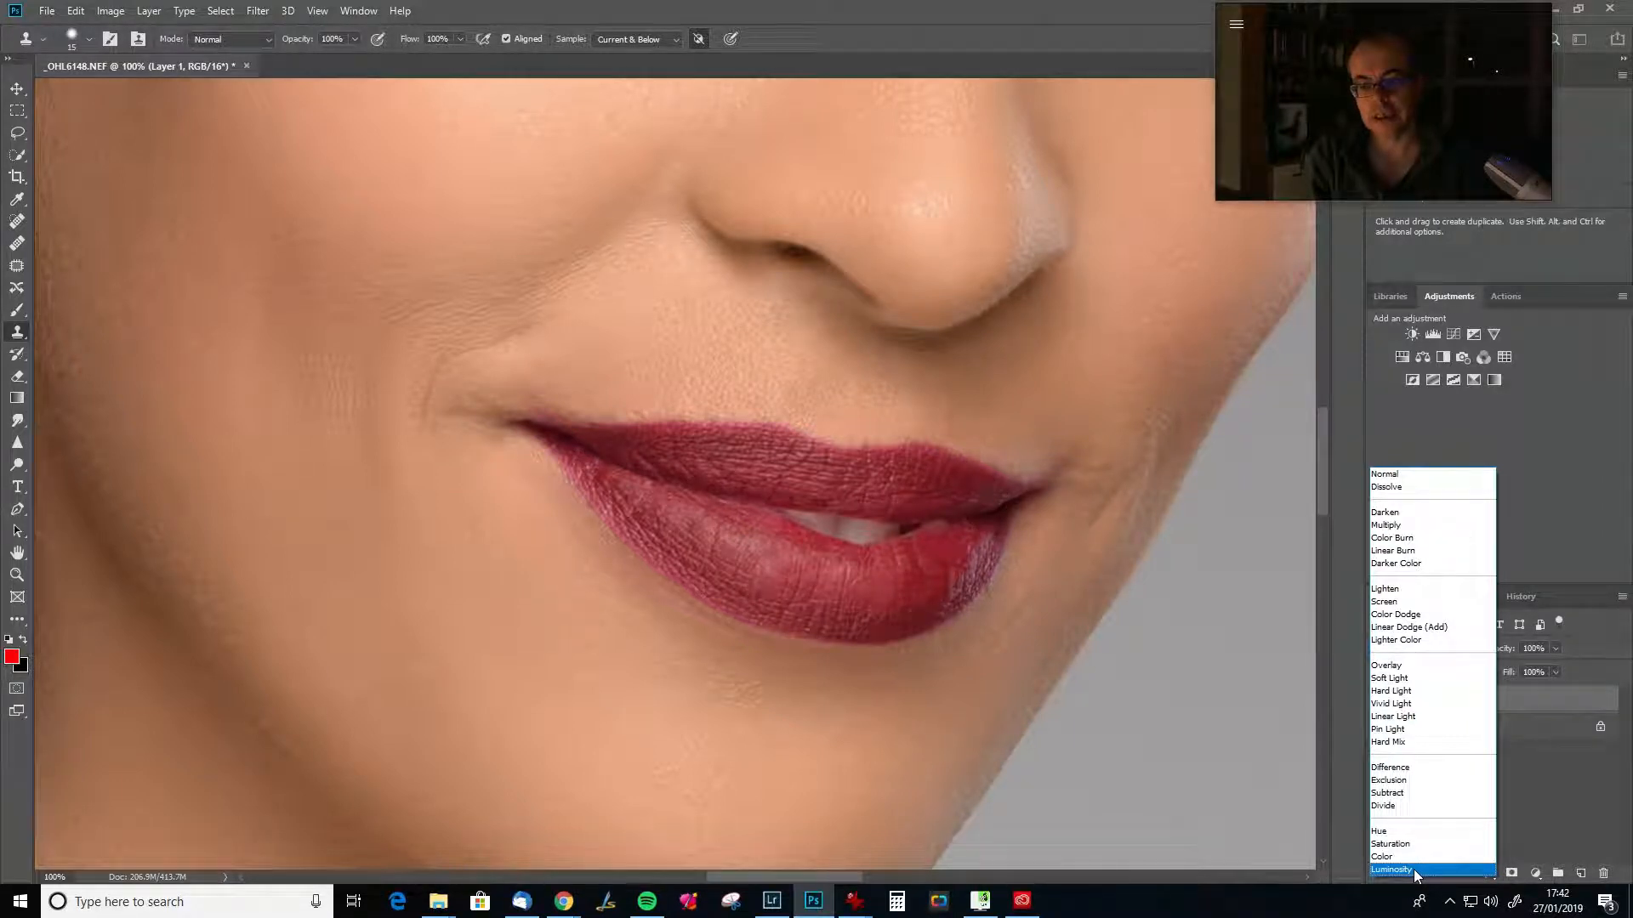
{"action": "left_click", "coordinate": [1413, 869]}
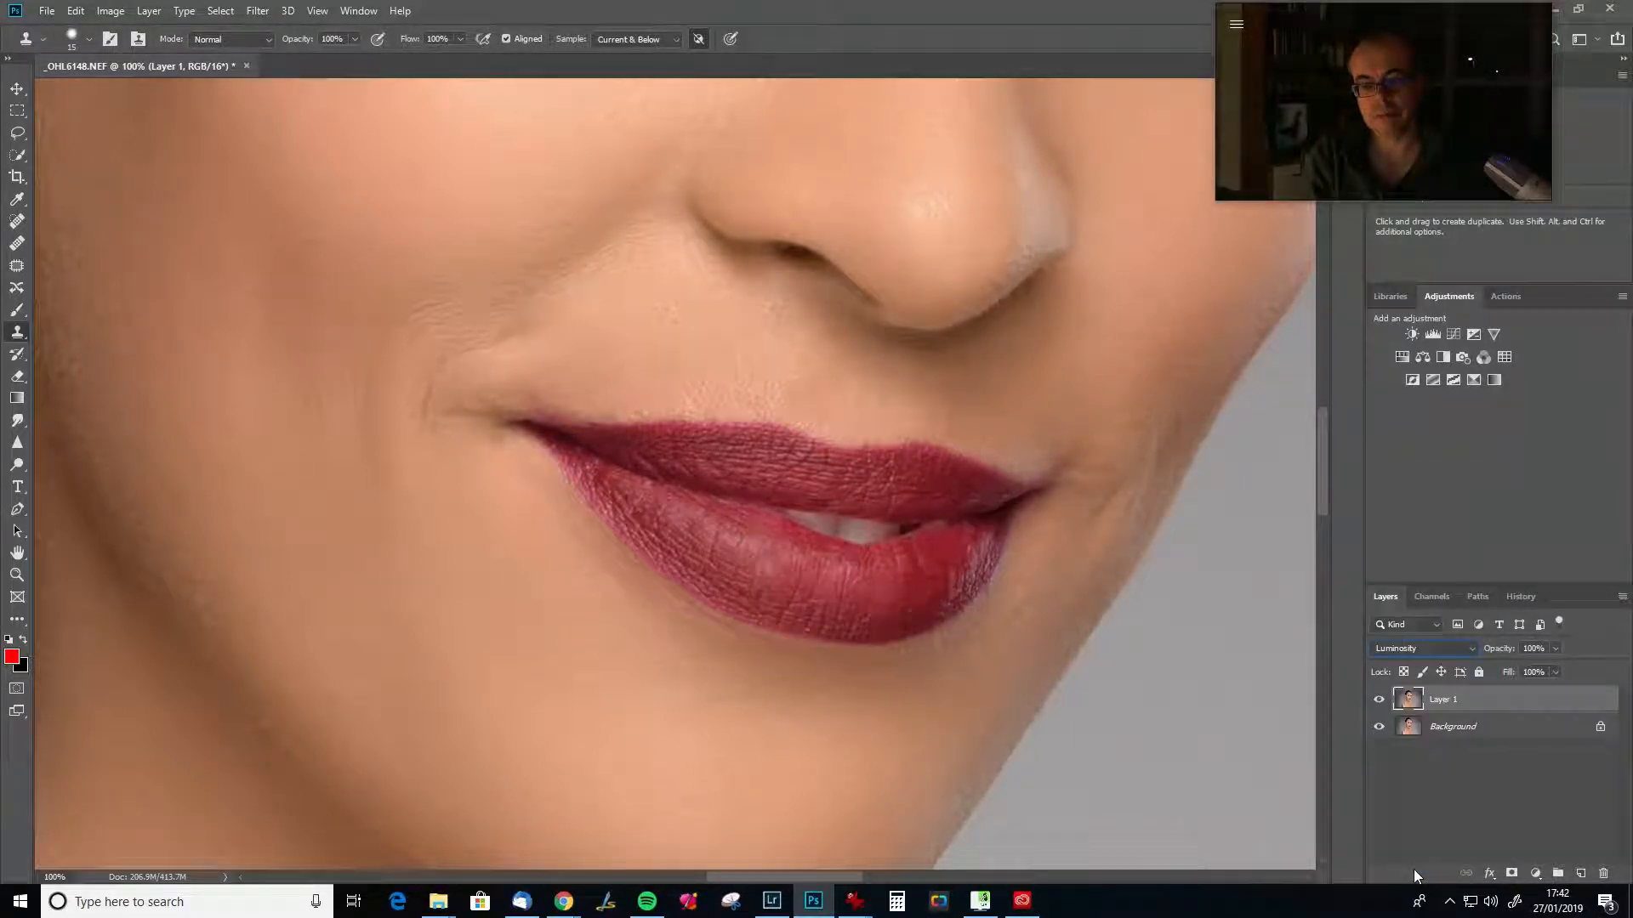
{"action": "left_click", "coordinate": [1436, 648]}
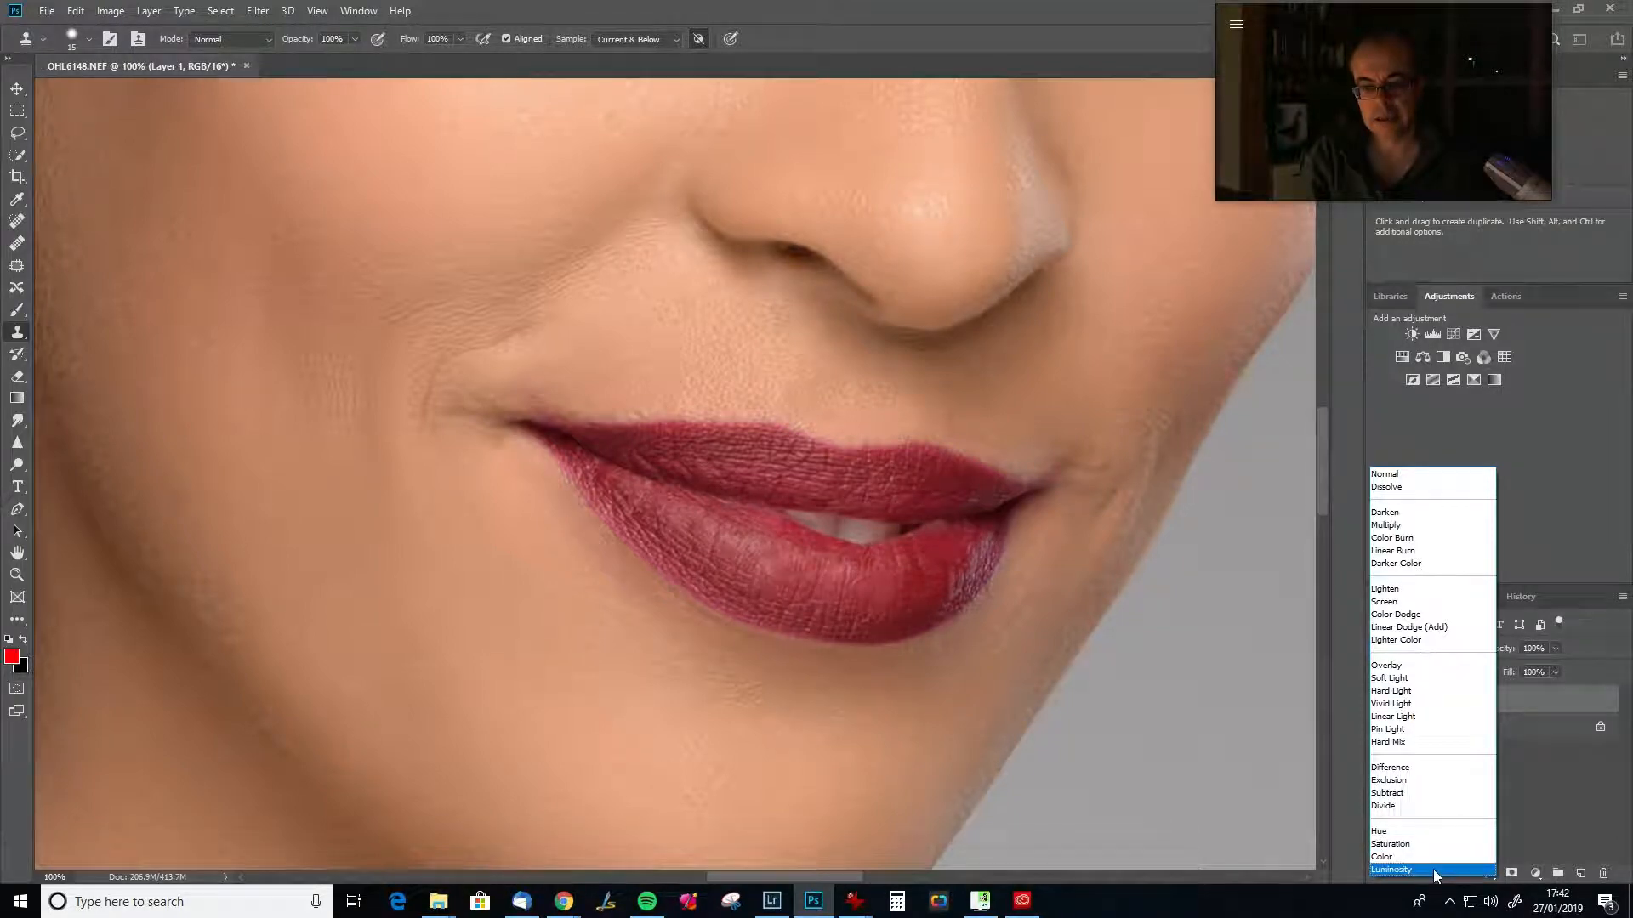
{"action": "left_click", "coordinate": [1409, 479]}
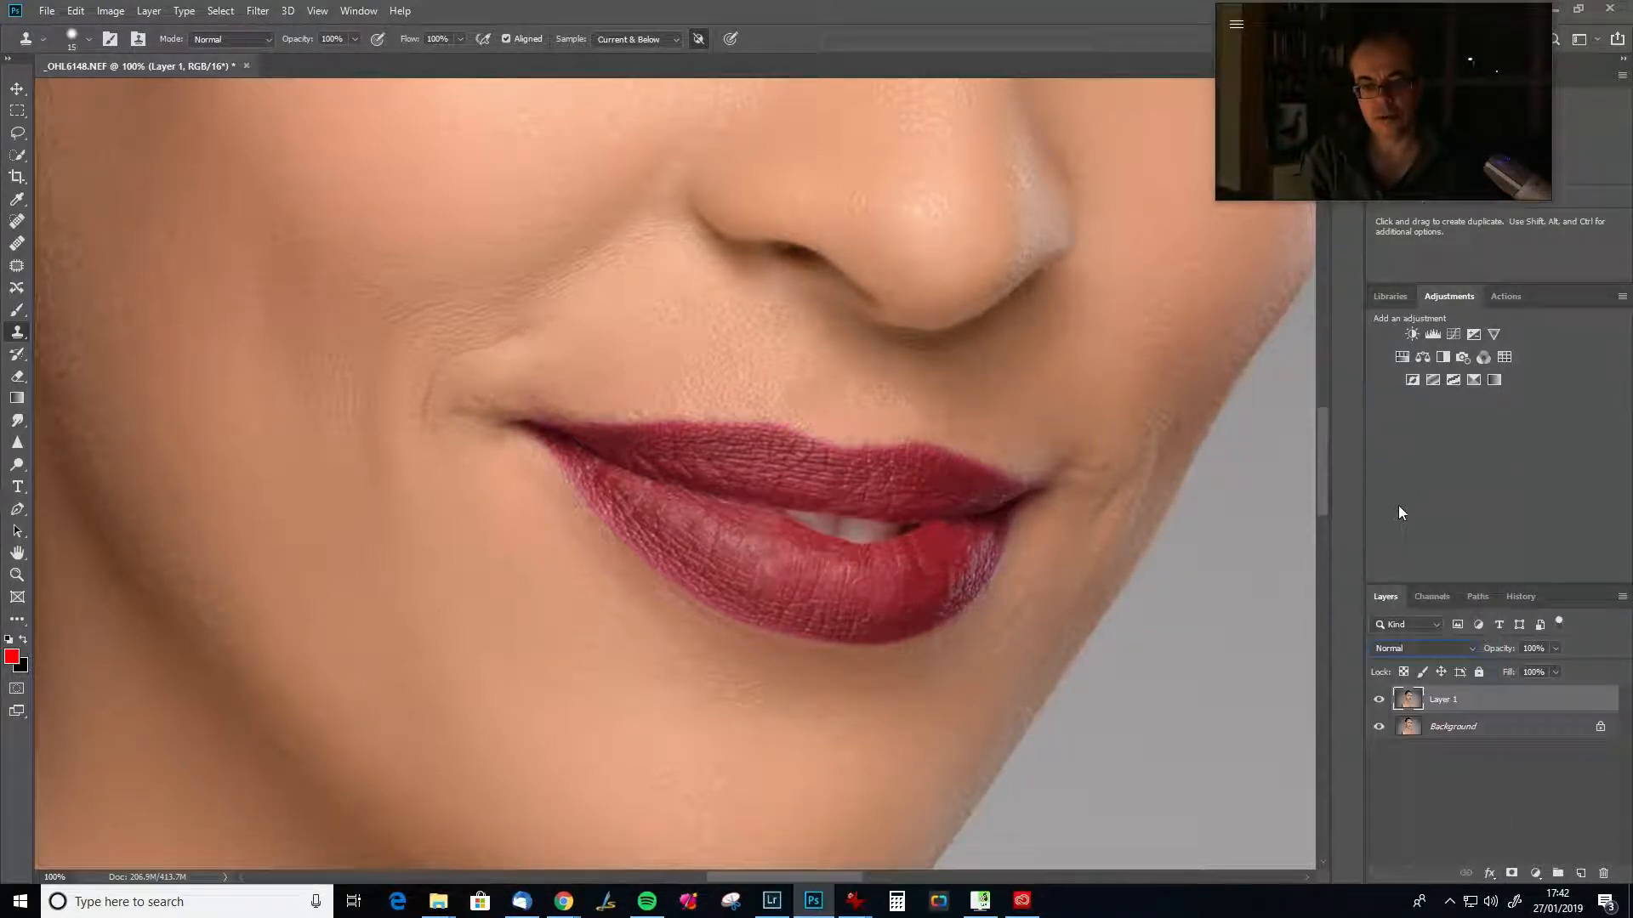
Add a layer mask to Layer 1 and try the layer at 64% opacity before restoring it to 100%.
{"action": "left_click", "coordinate": [1512, 875]}
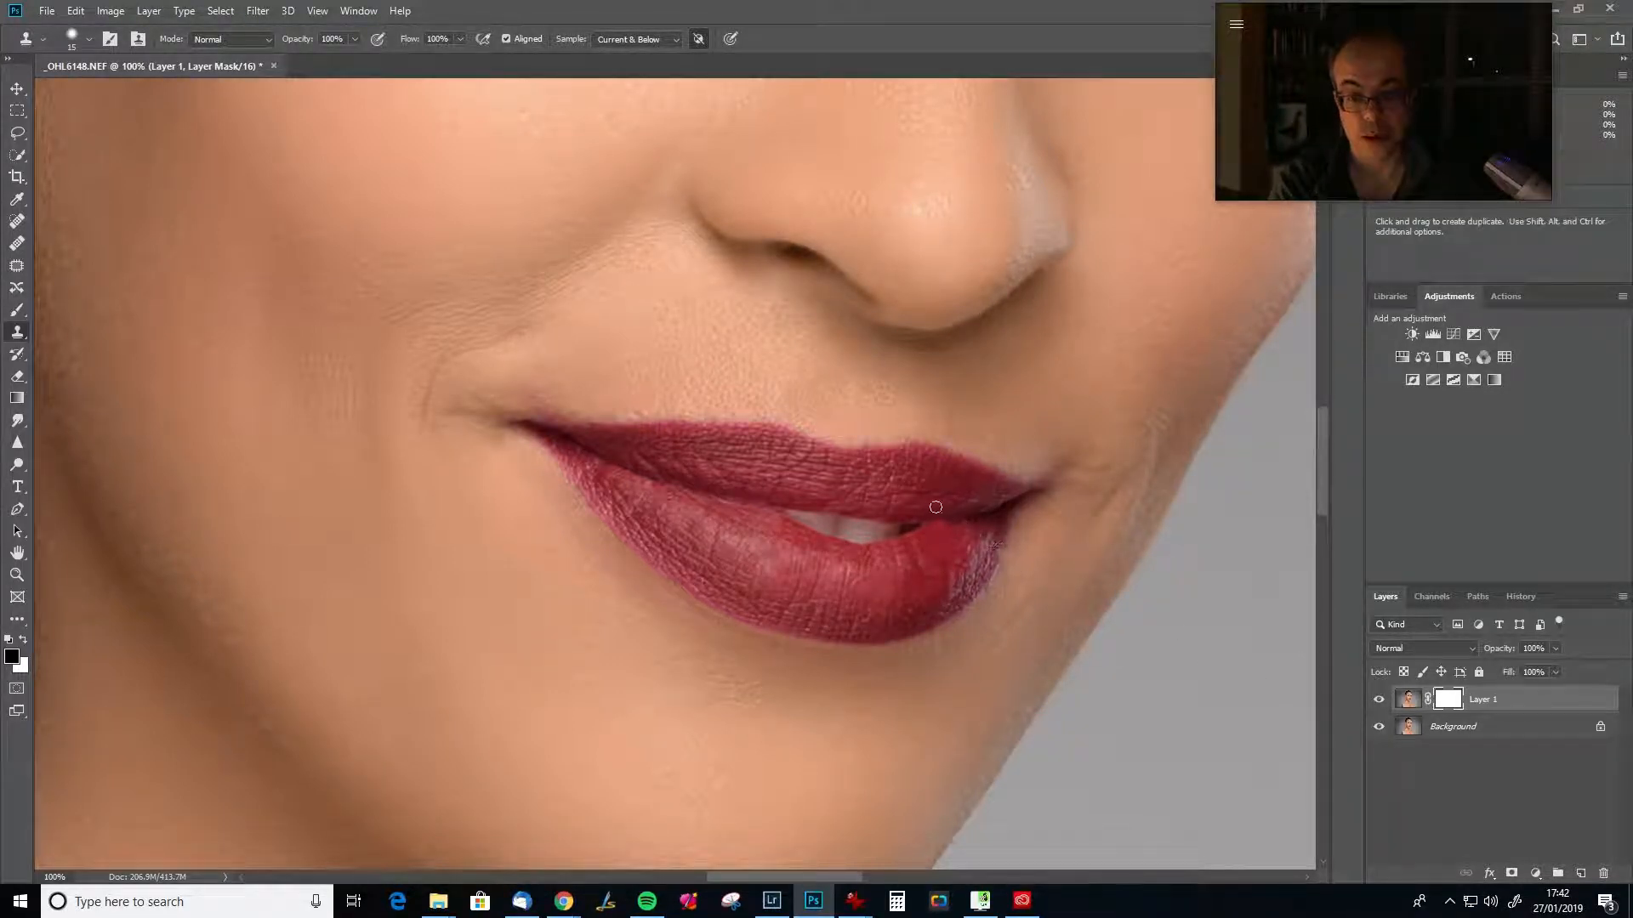
{"action": "key", "text": "bracketleft"}
{"action": "key", "text": "bracketleft"}
{"action": "key", "text": "bracketleft"}
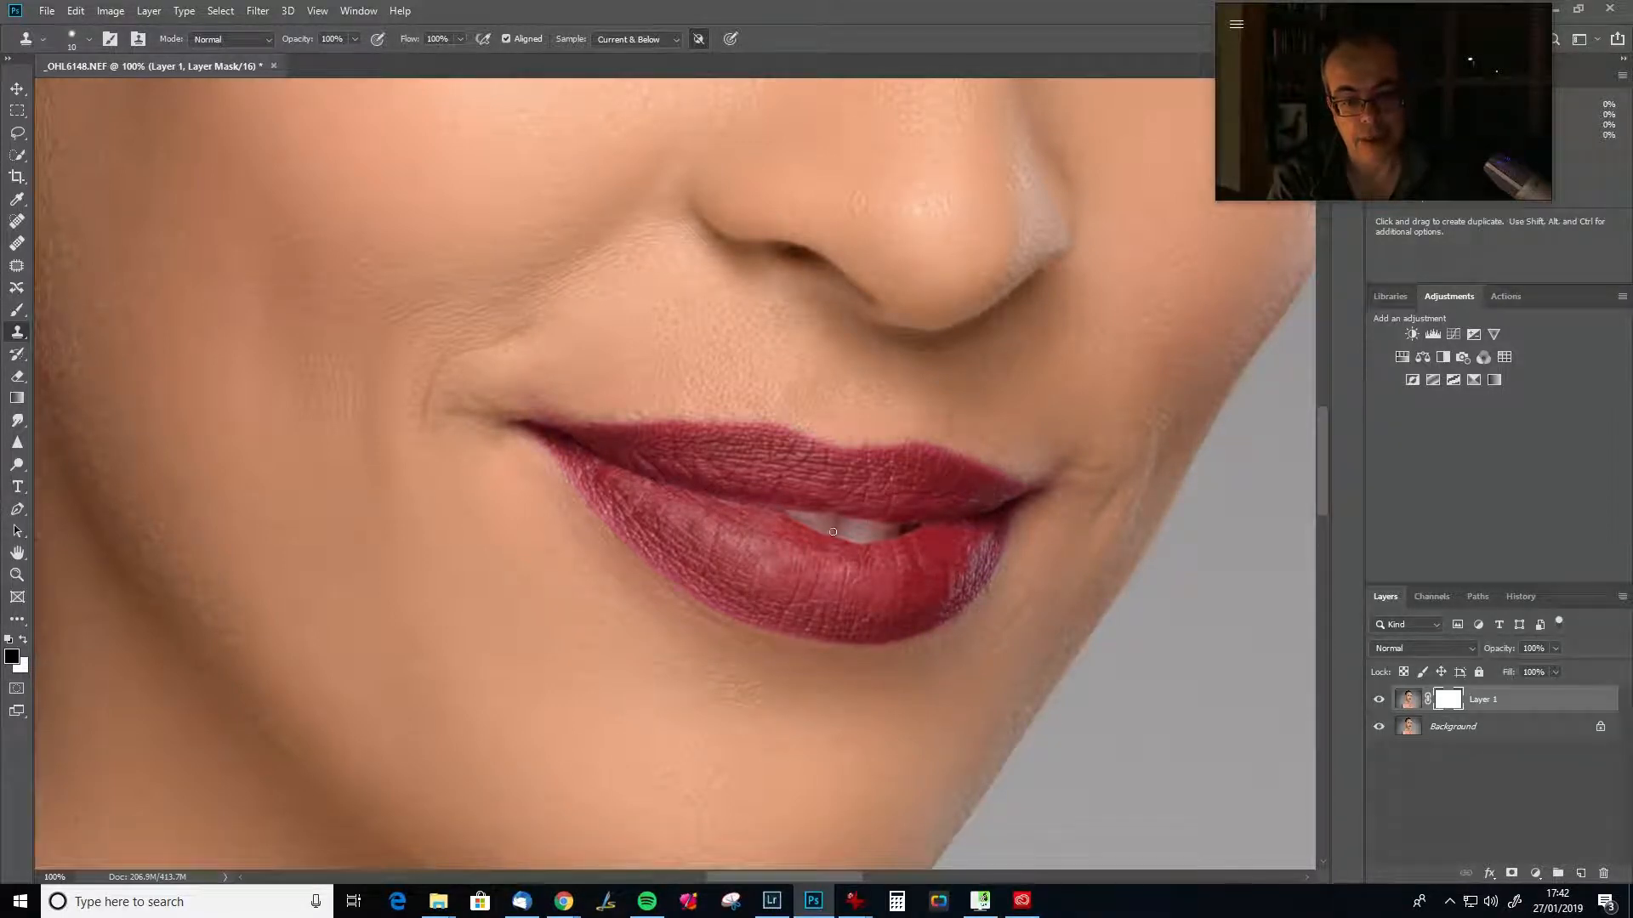
{"action": "key", "text": "bracketright"}
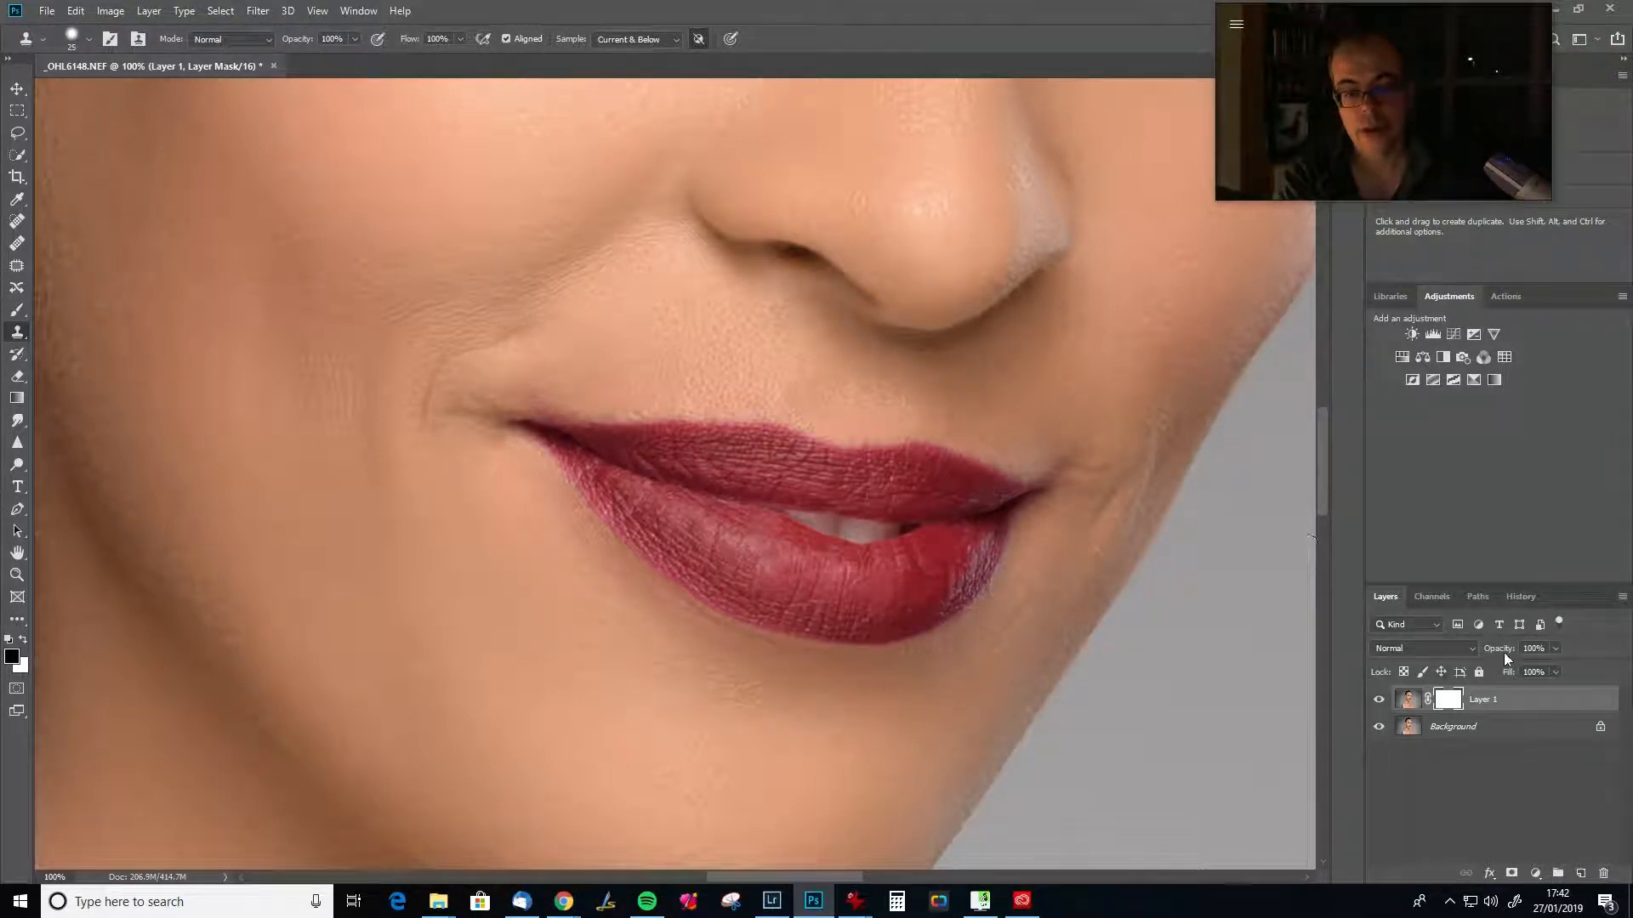
{"action": "left_click_drag", "start_coordinate": [1510, 650], "coordinate": [1481, 650]}
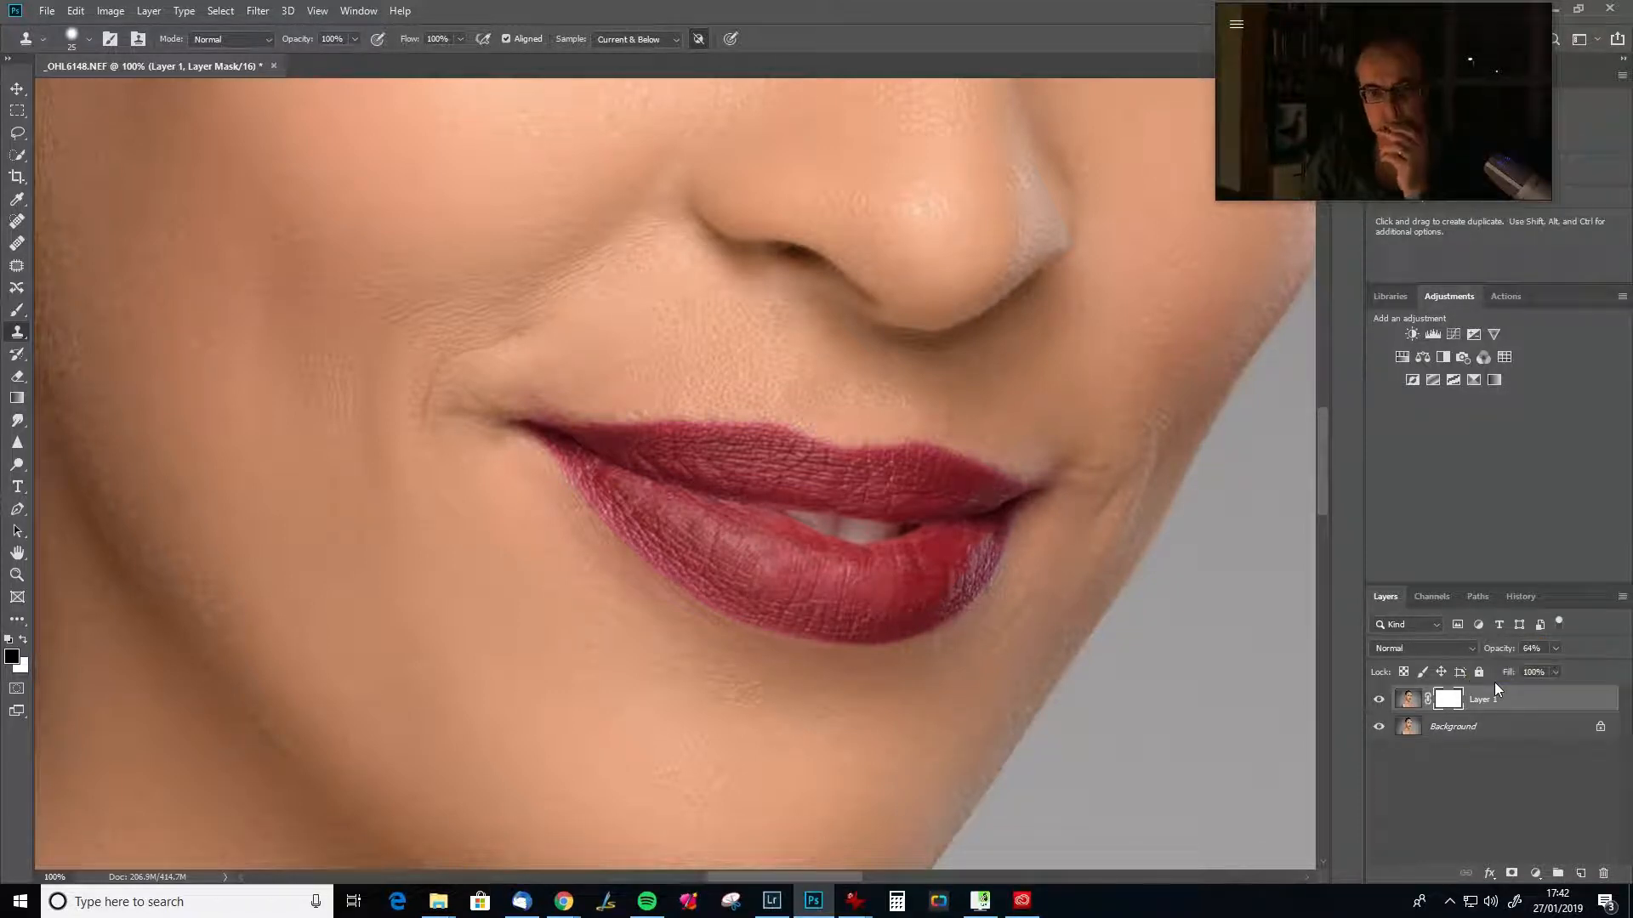
{"action": "left_click_drag", "start_coordinate": [1508, 648], "coordinate": [1627, 668]}
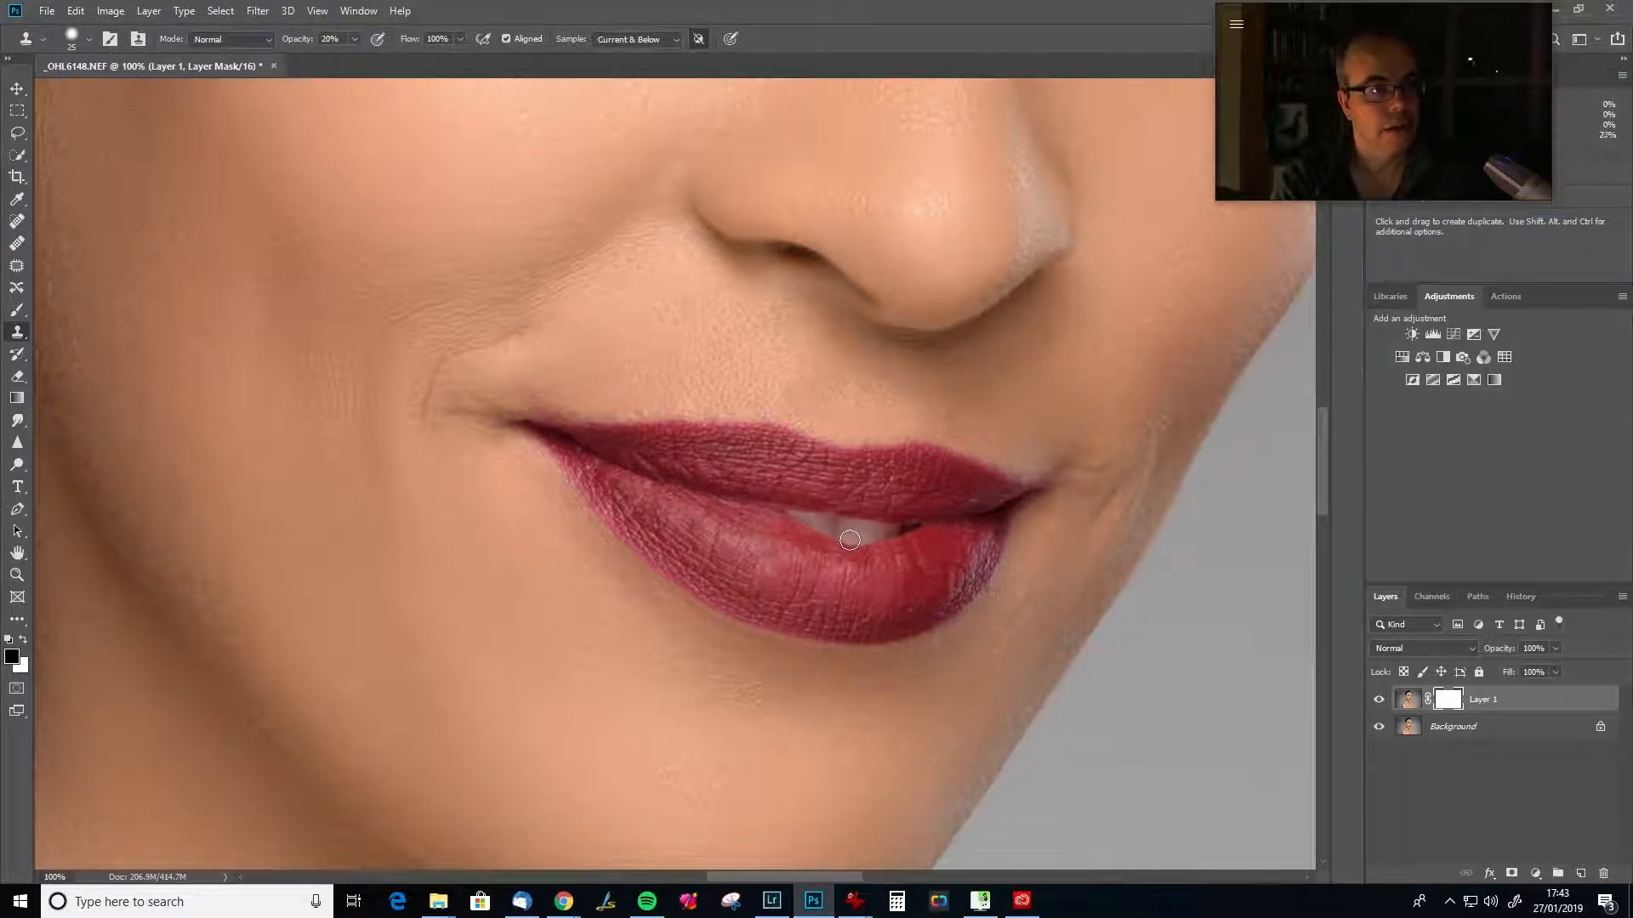
Set up the Brush for the layer mask at size 30 and 20% opacity, with white as the foreground colour.
{"action": "key", "text": "shift"}
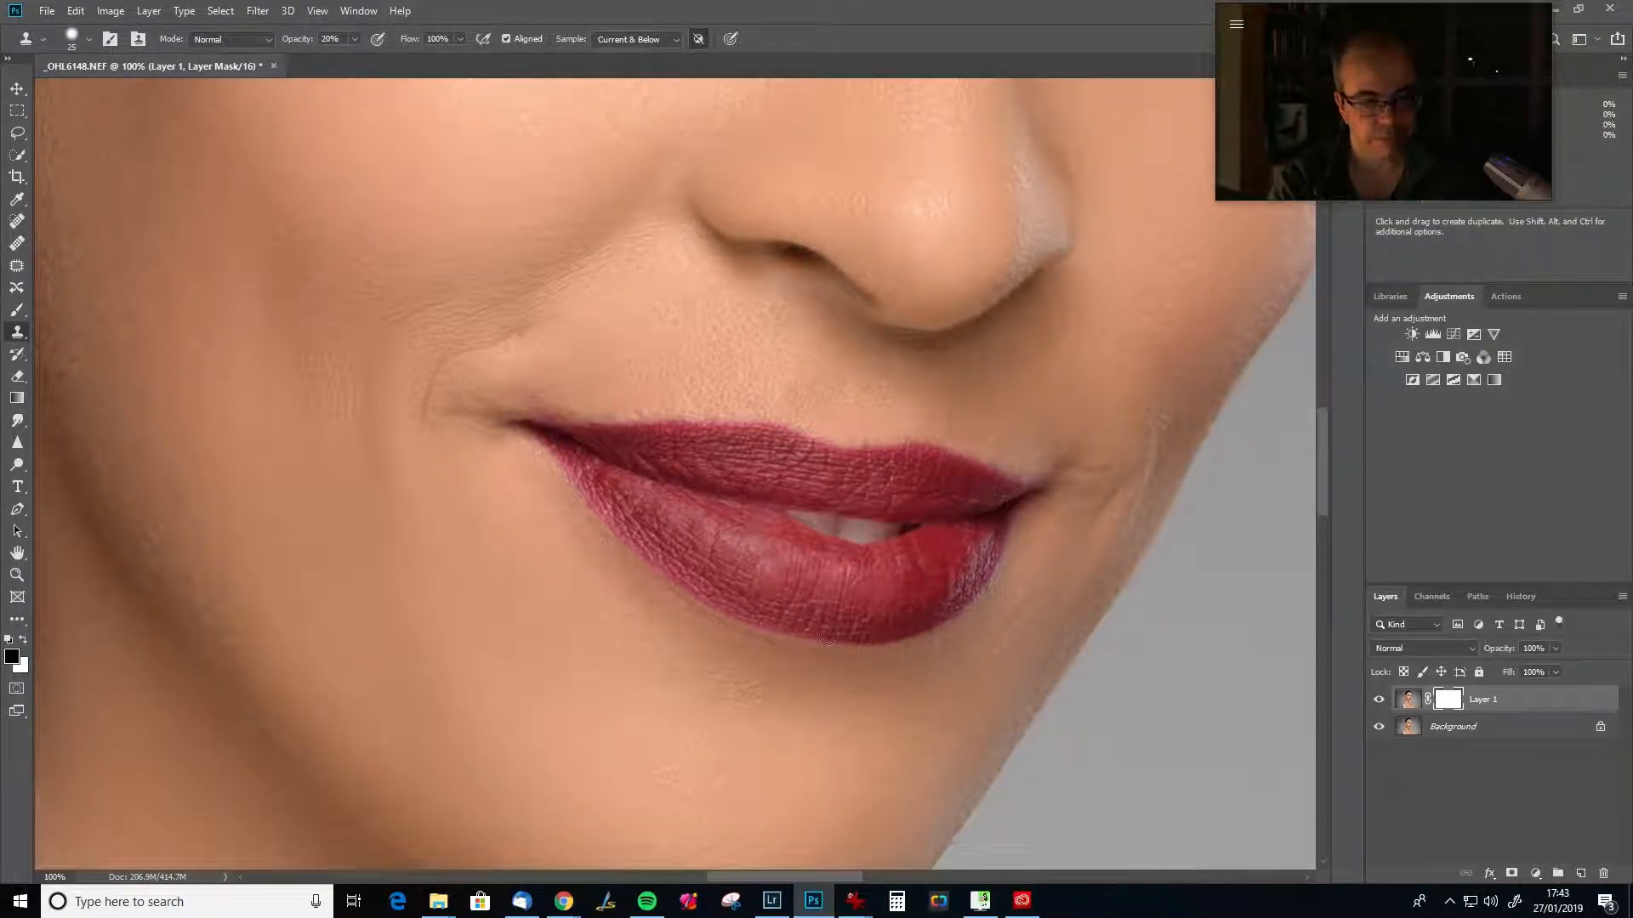
{"action": "key", "text": "b"}
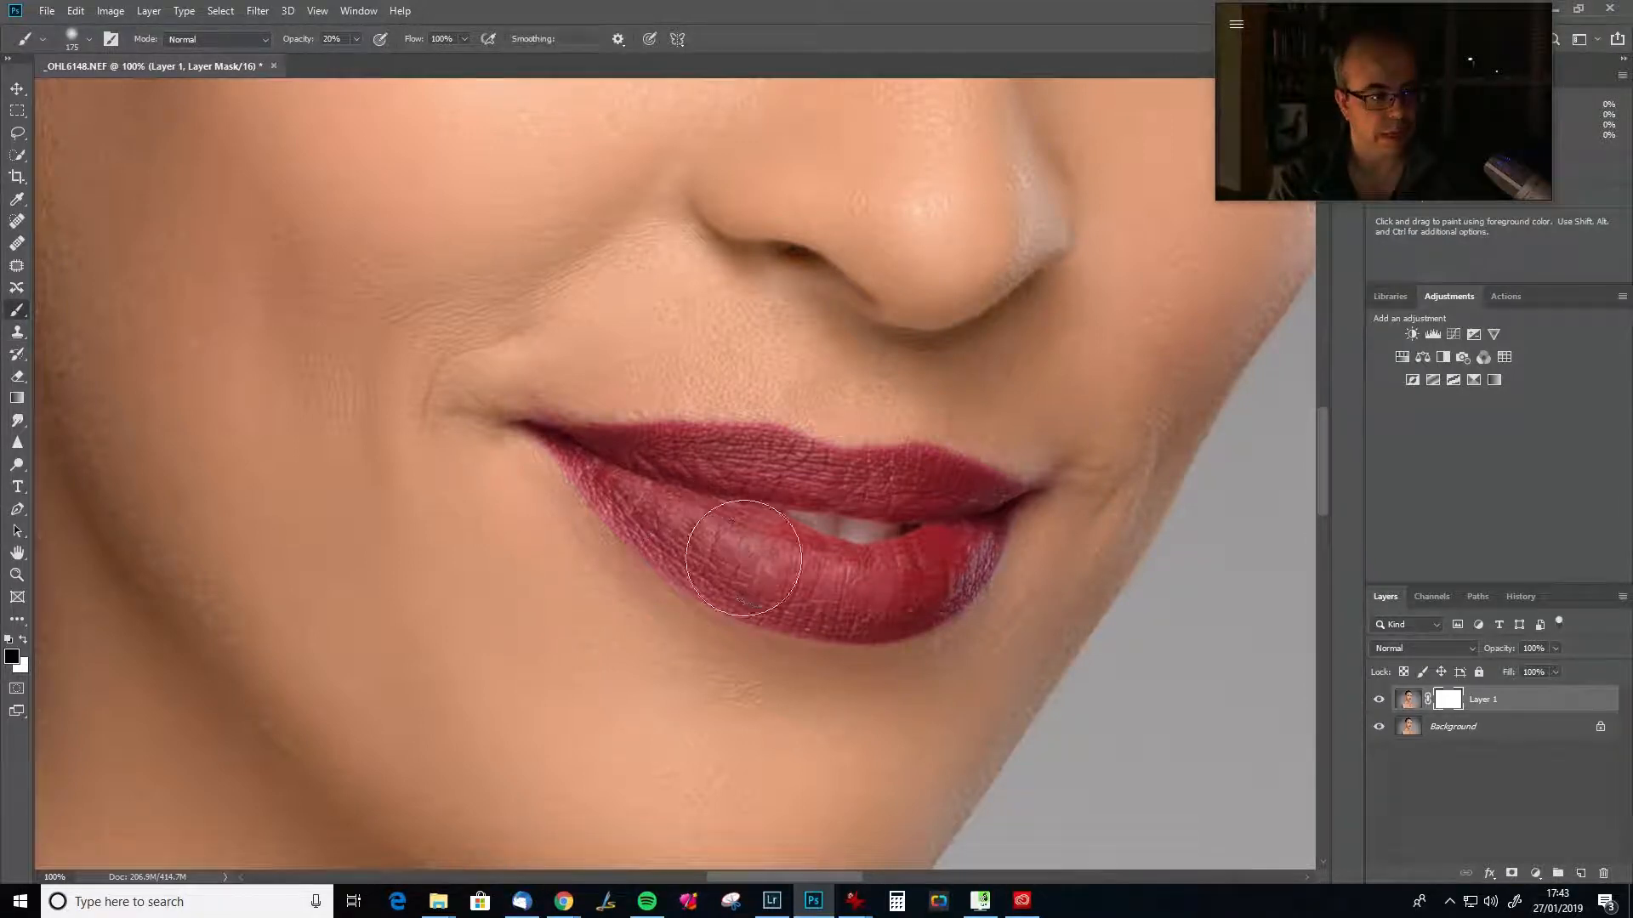
{"action": "key", "text": "bracketleft"}
{"action": "key", "text": "bracketleft"}
{"action": "key", "text": "bracketleft"}
{"action": "key", "text": "bracketleft"}
{"action": "key", "text": "bracketleft"}
{"action": "key", "text": "bracketleft"}
{"action": "key", "text": "bracketleft"}
{"action": "key", "text": "bracketleft"}
{"action": "key", "text": "bracketleft"}
{"action": "key", "text": "bracketleft"}
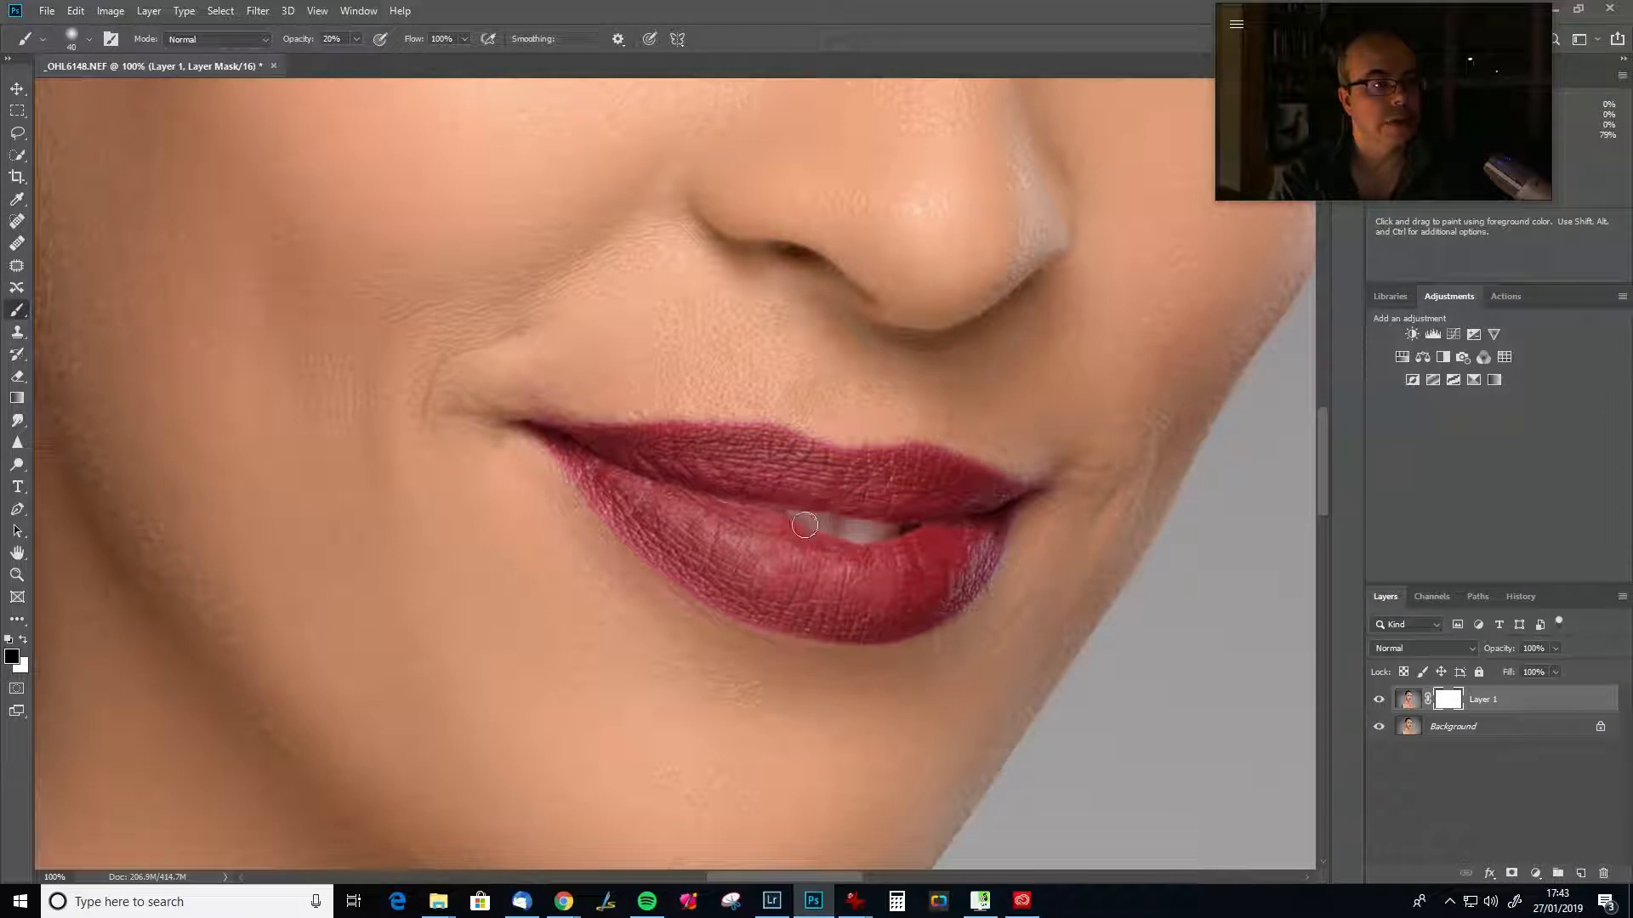
{"action": "key", "text": "bracketleft"}
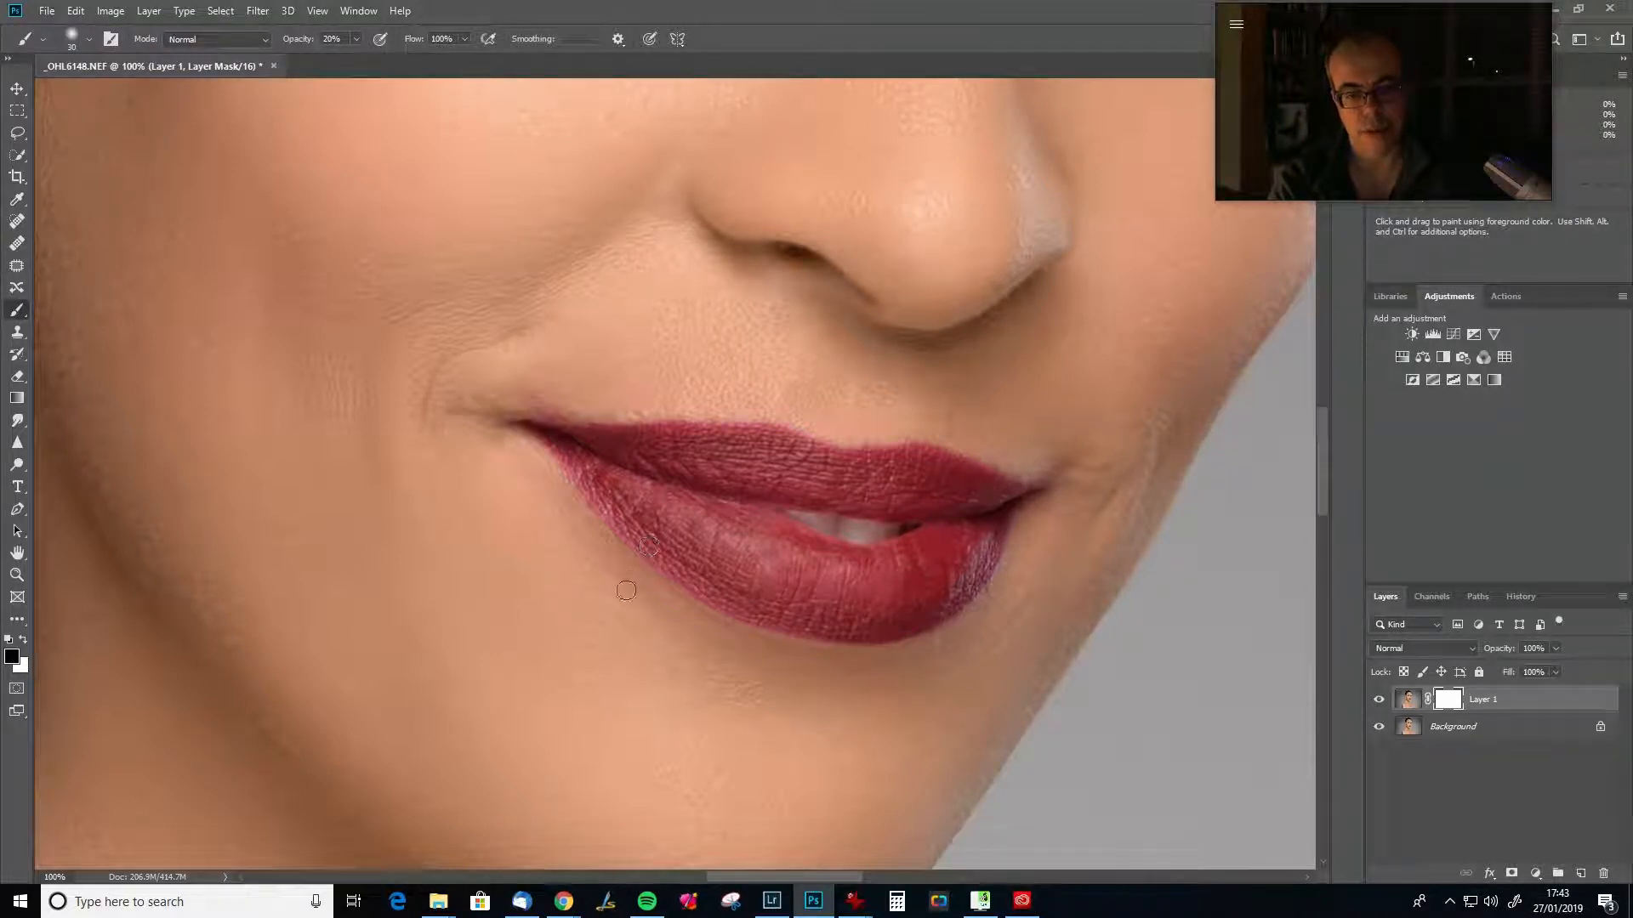
{"action": "key", "text": "x"}
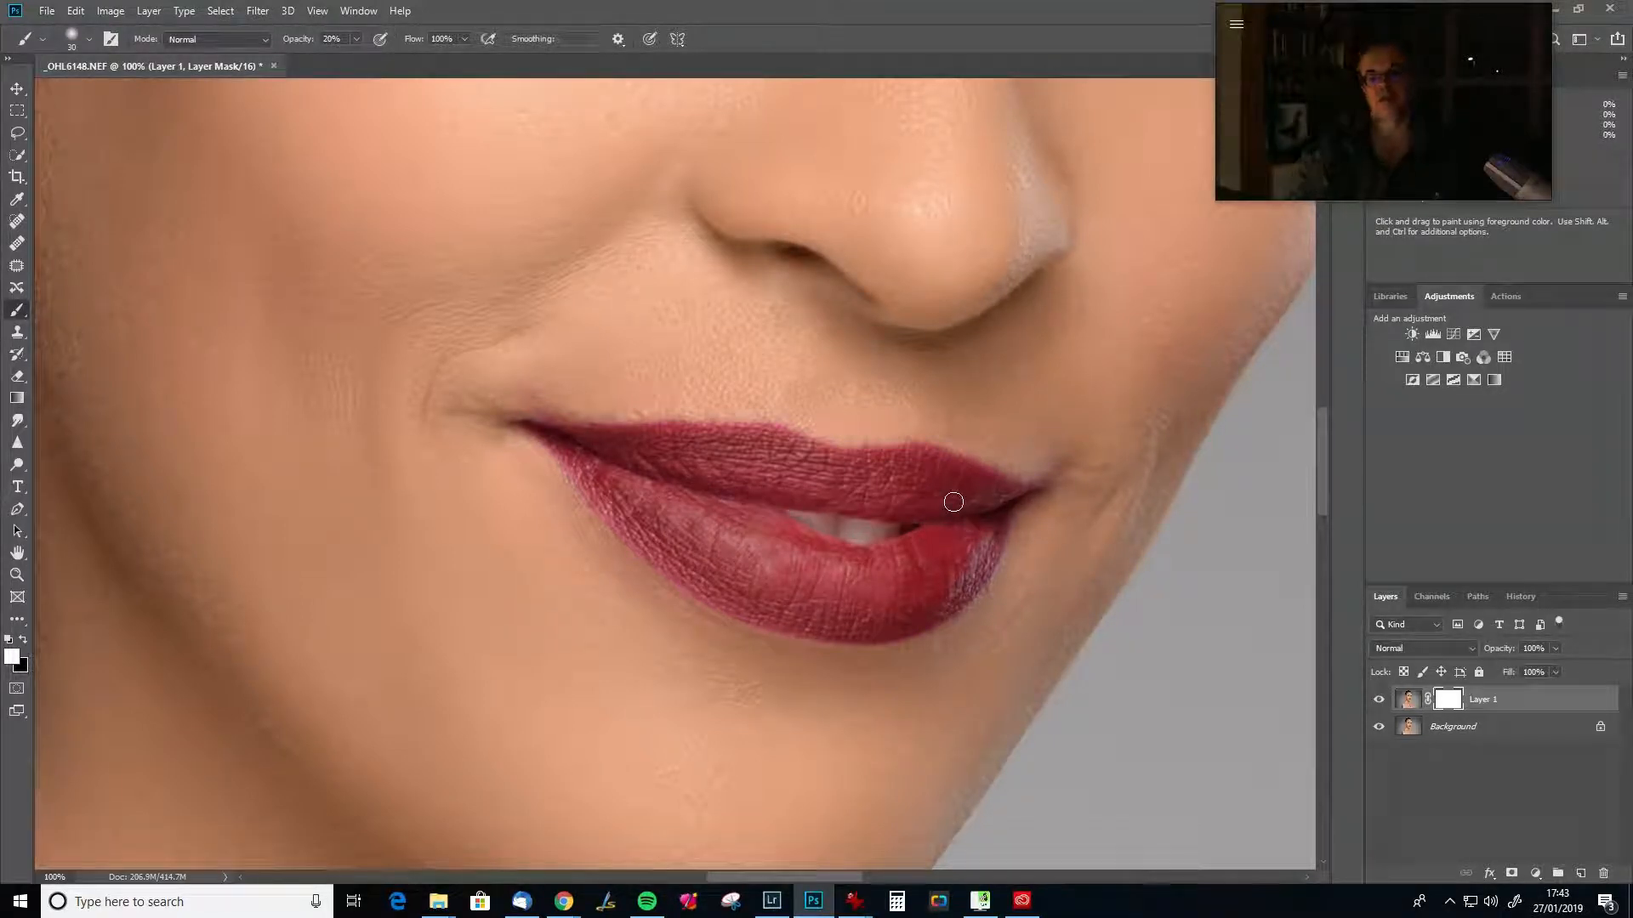
Toggle Layer 1 to compare the retouch up close and in the full portrait, and flatten the image into the Background.
{"action": "left_click", "coordinate": [1377, 704]}
{"action": "left_click", "coordinate": [1378, 704]}
{"action": "left_click", "coordinate": [1378, 704]}
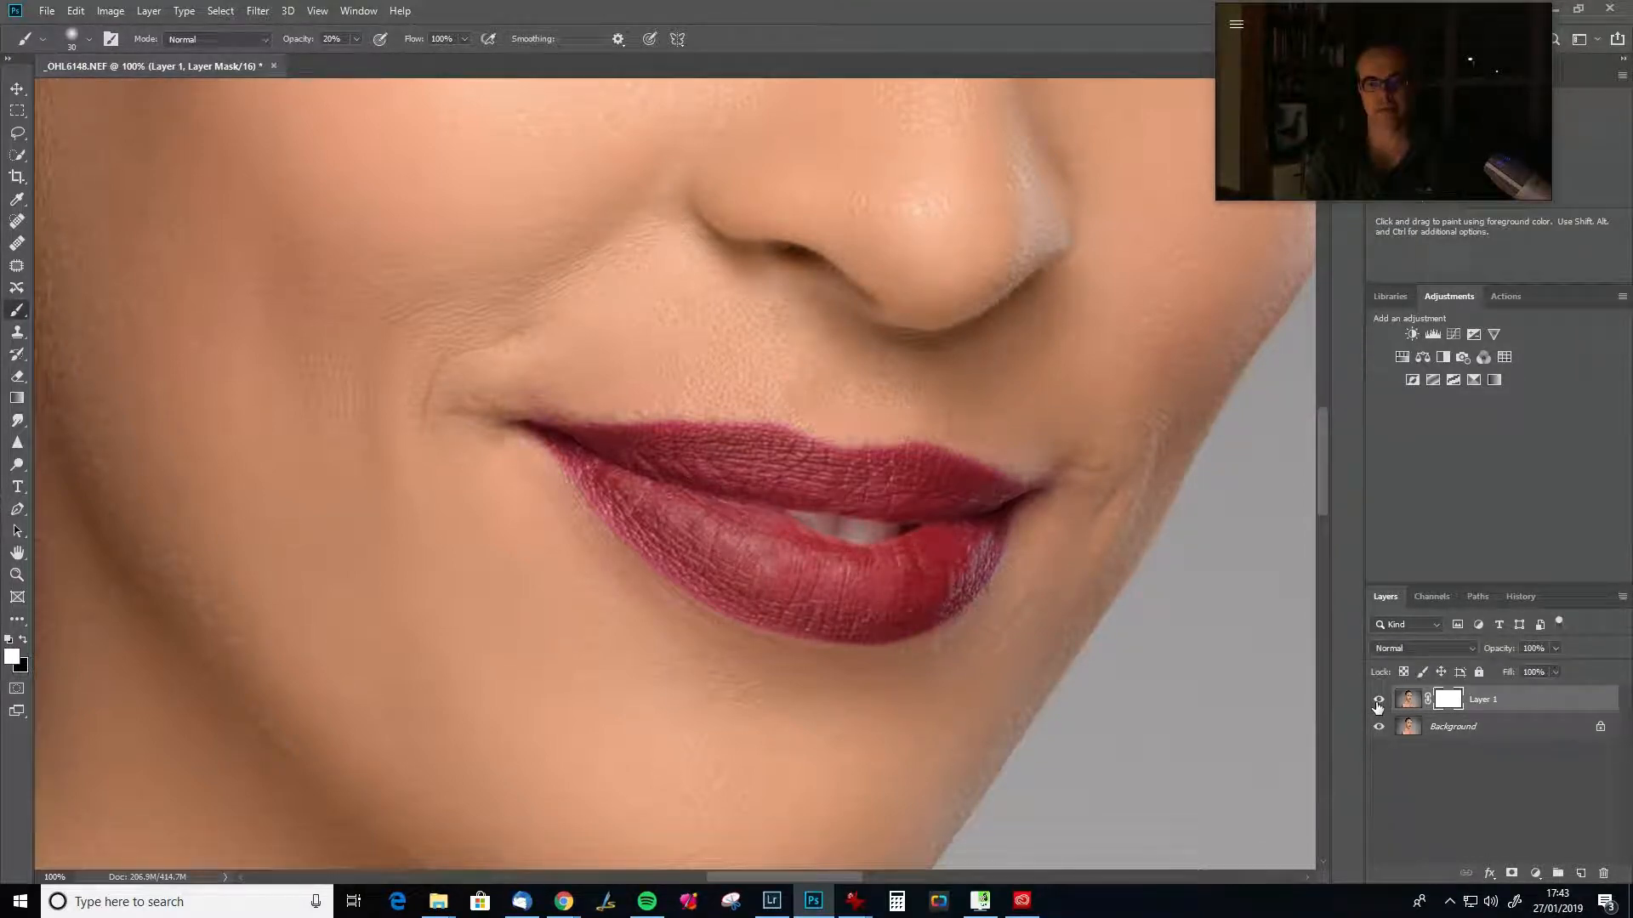
{"action": "key", "text": "ctrl+0"}
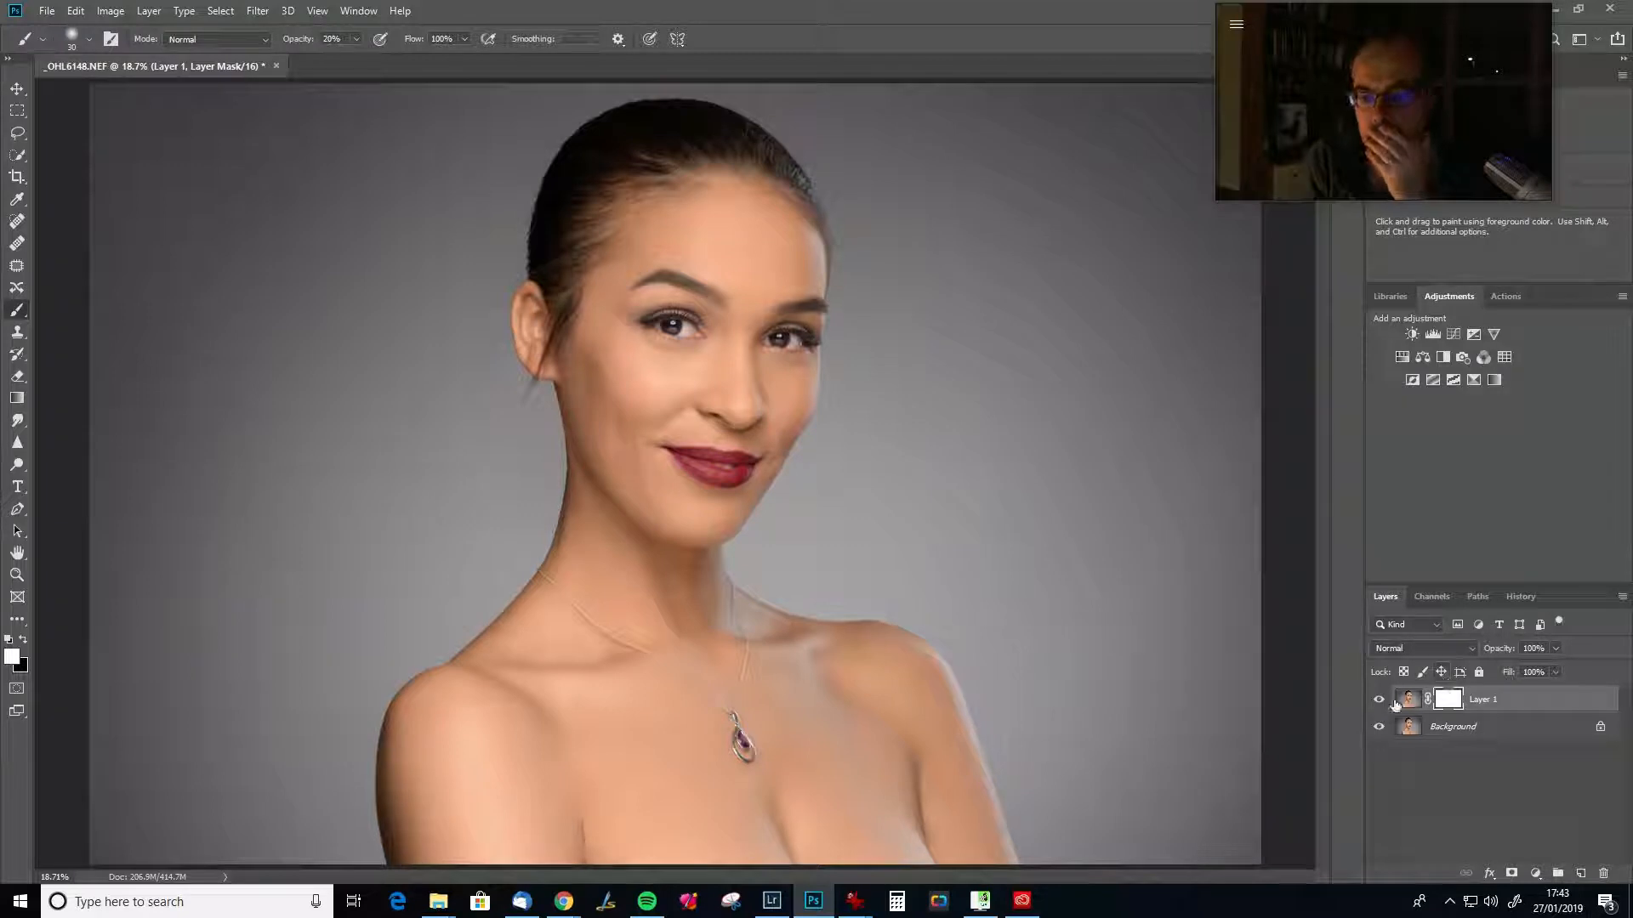
{"action": "left_click", "coordinate": [1379, 700]}
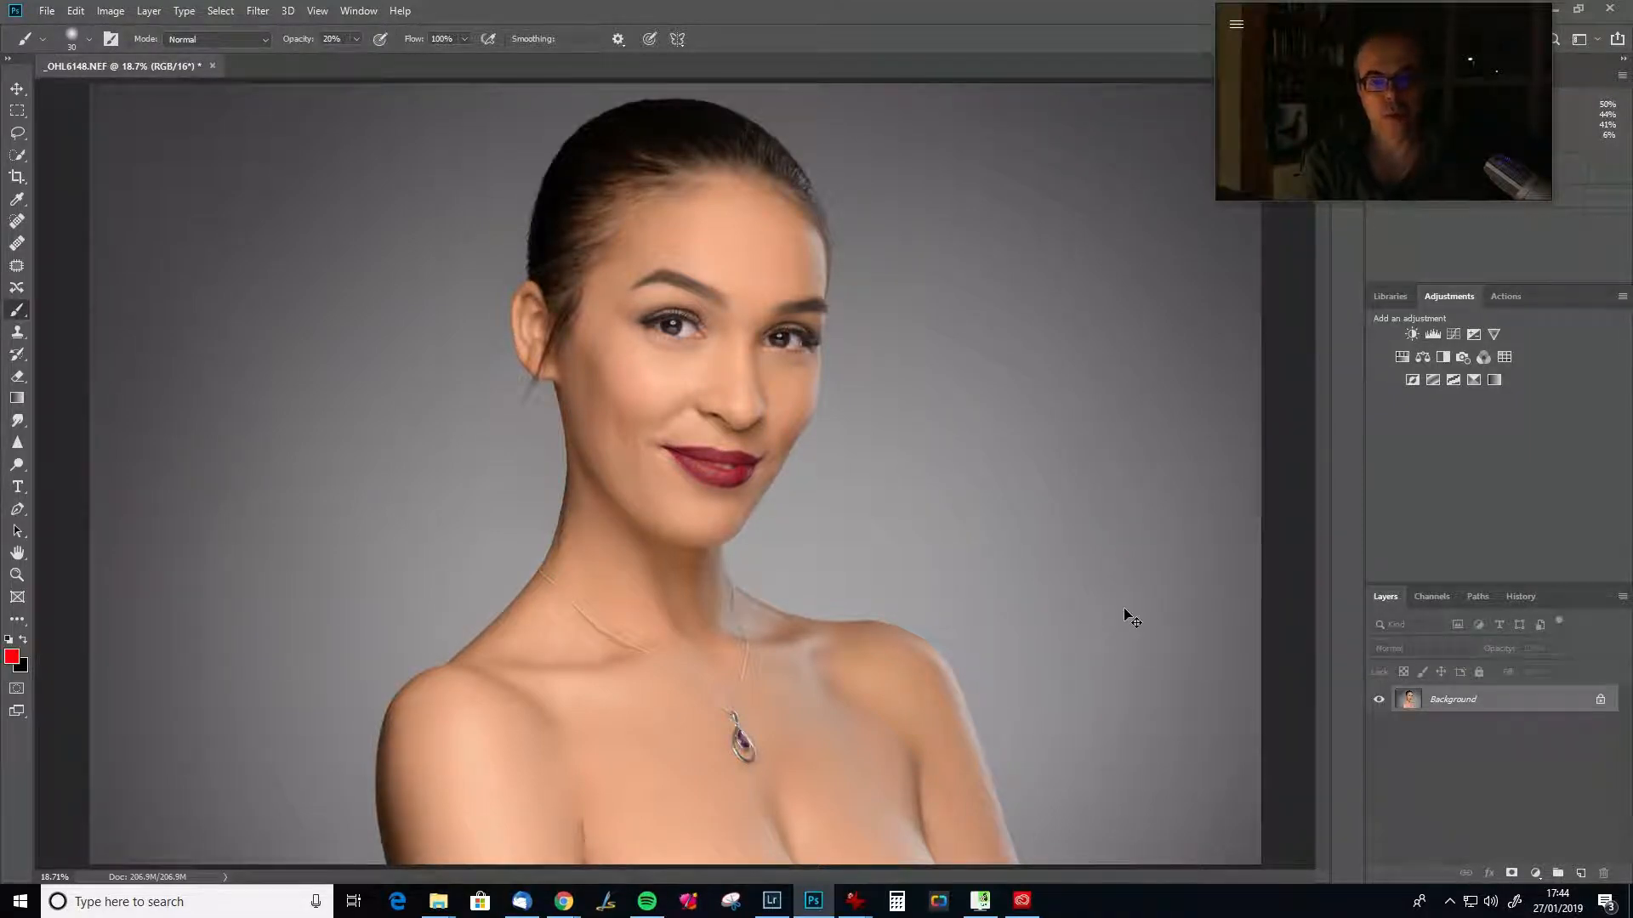
Ready the Healing Brush at size 40 for sampling the lower lip near its outer corner.
{"action": "key", "text": "ctrl+plus"}
{"action": "key", "text": "ctrl+plus"}
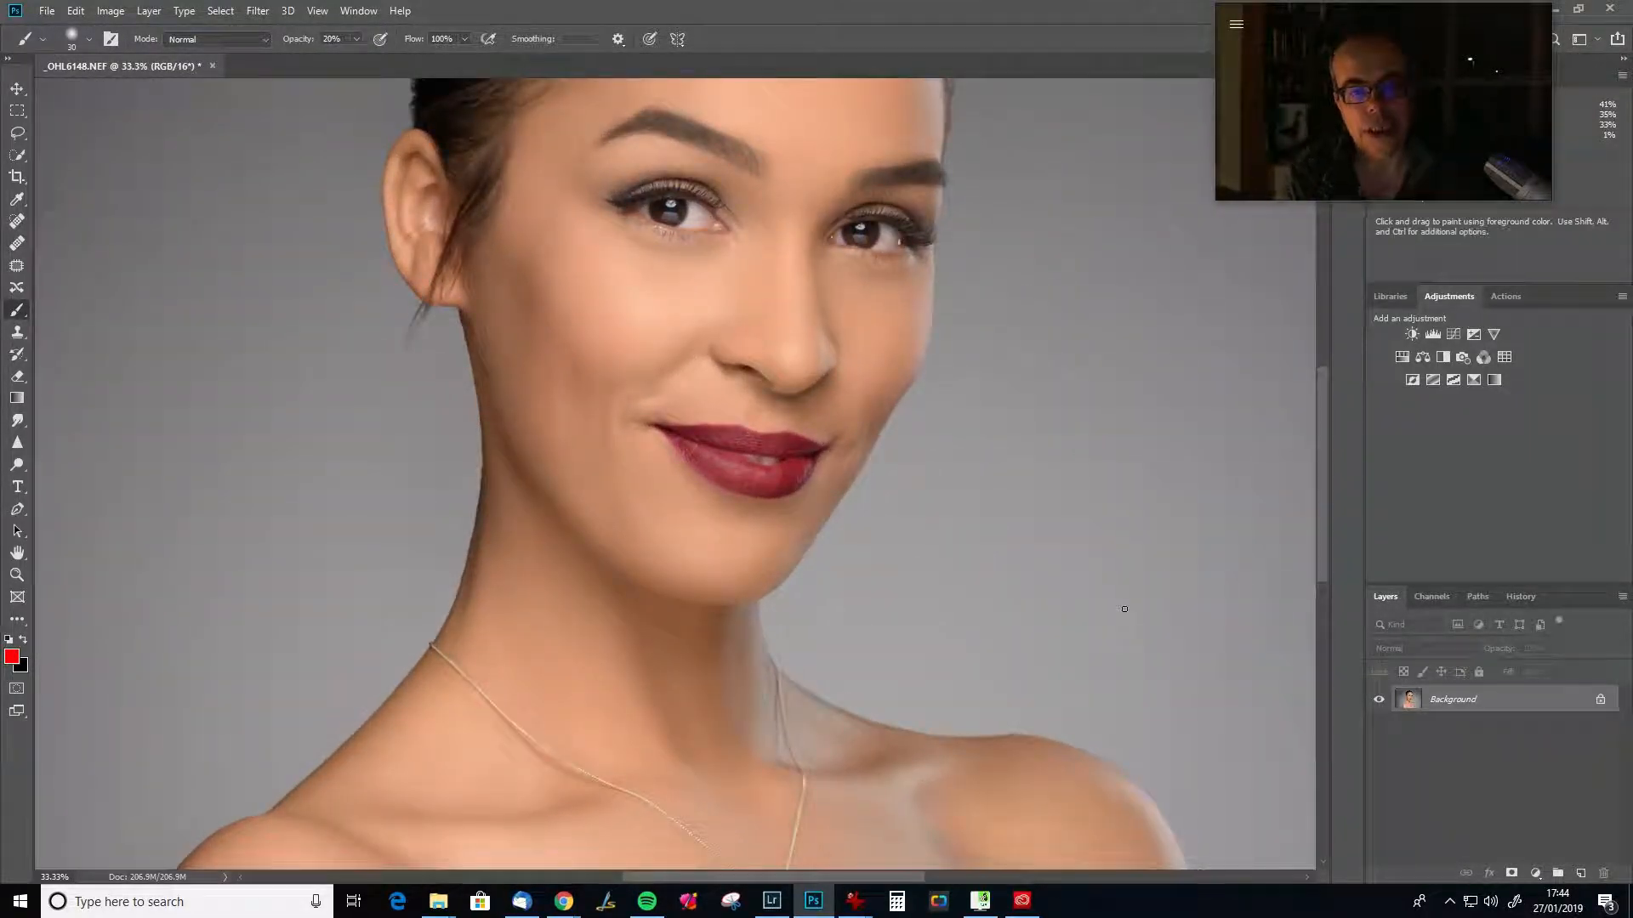
{"action": "key", "text": "ctrl+plus"}
{"action": "key", "text": "ctrl+plus"}
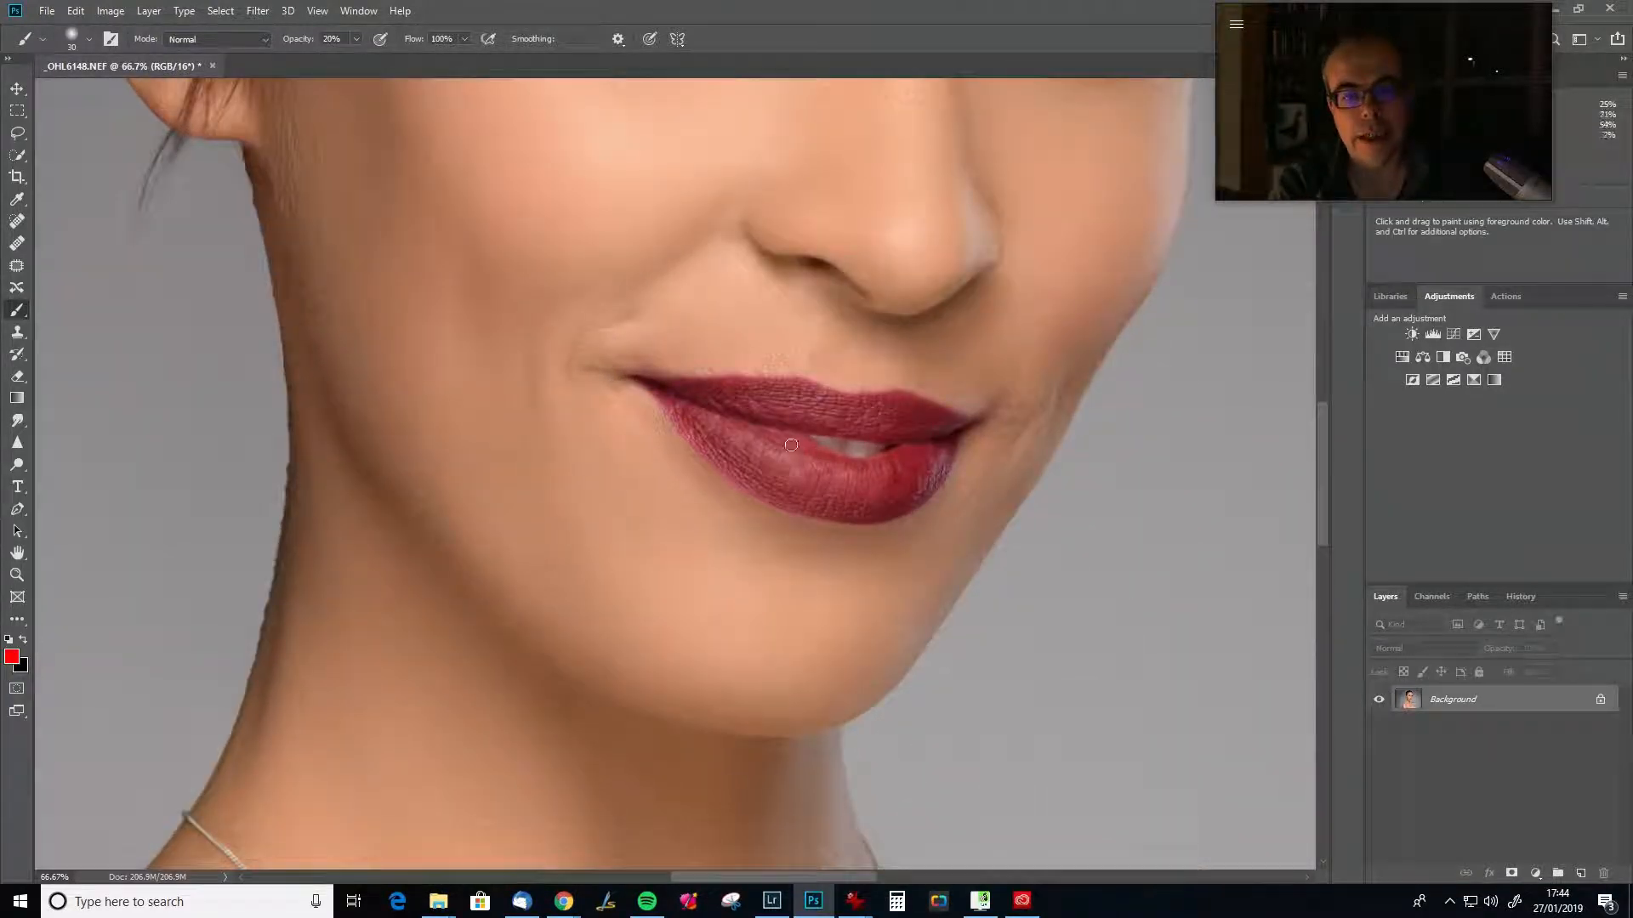
{"action": "left_click", "coordinate": [14, 246]}
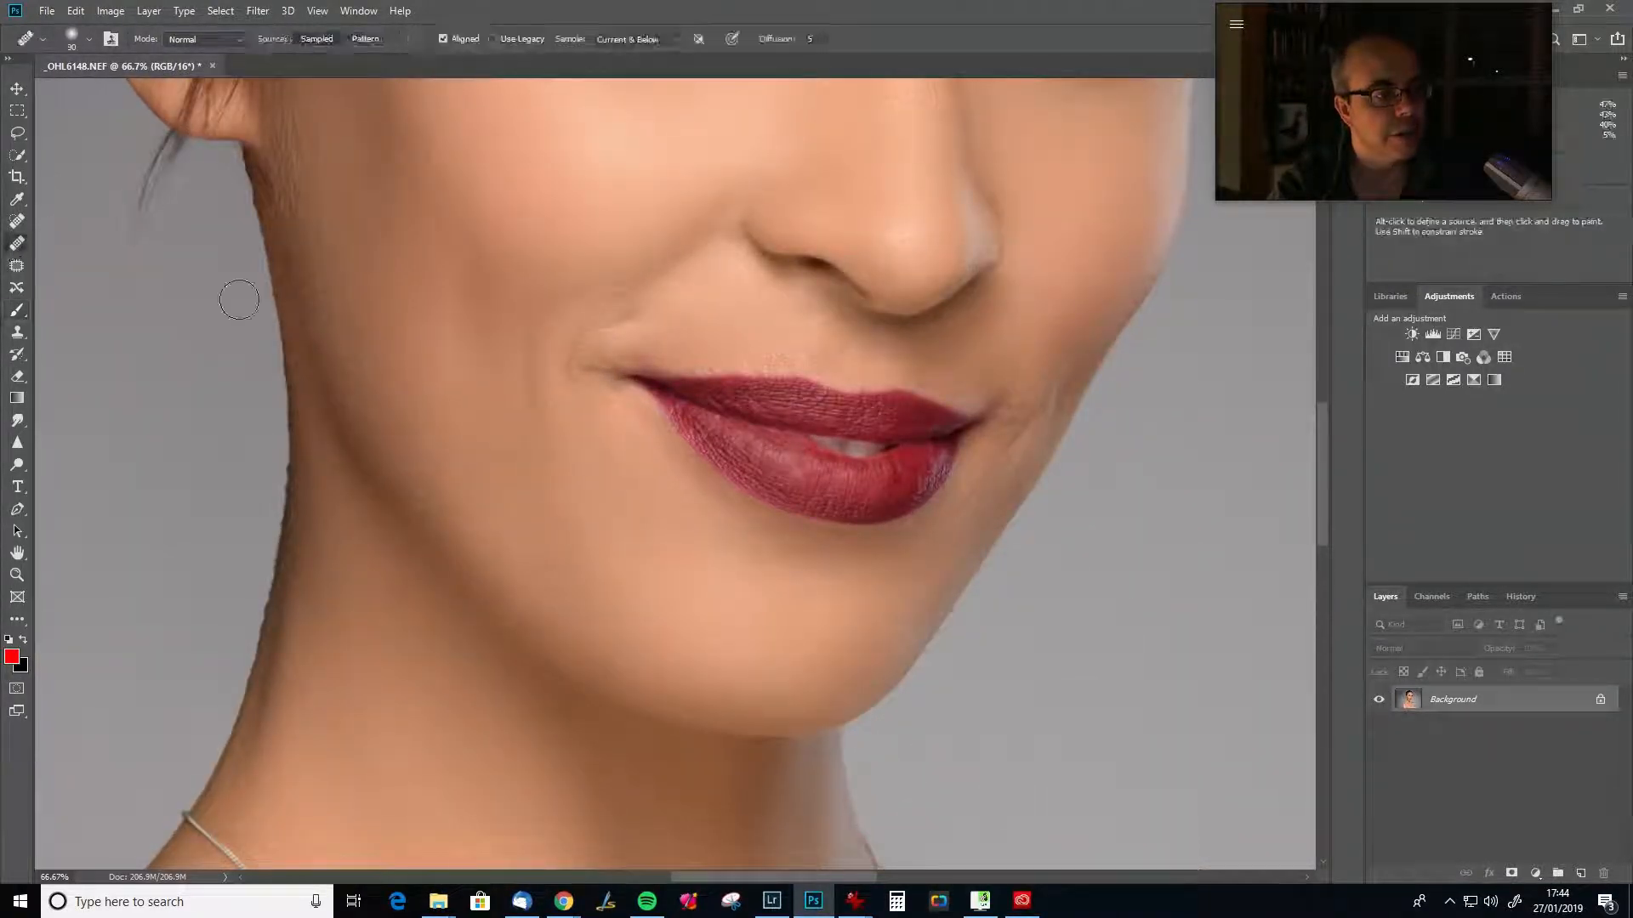
{"action": "key", "text": "bracketleft"}
{"action": "key", "text": "bracketleft"}
{"action": "key", "text": "bracketleft"}
{"action": "key", "text": "bracketleft"}
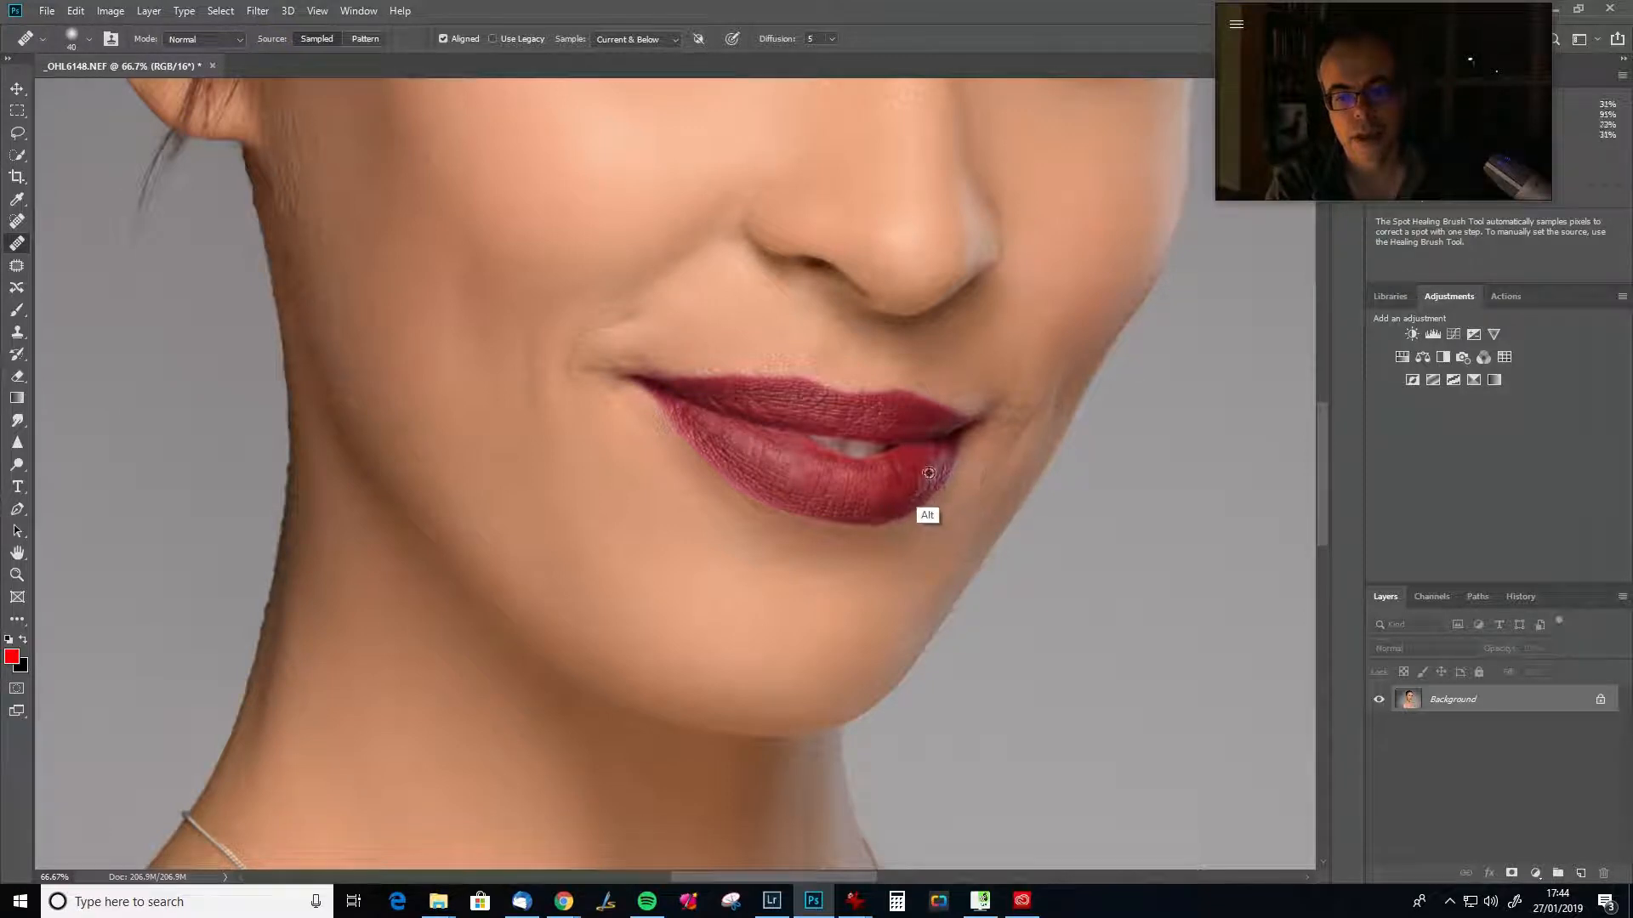
{"action": "key", "text": "alt"}
{"action": "key", "text": "alt"}
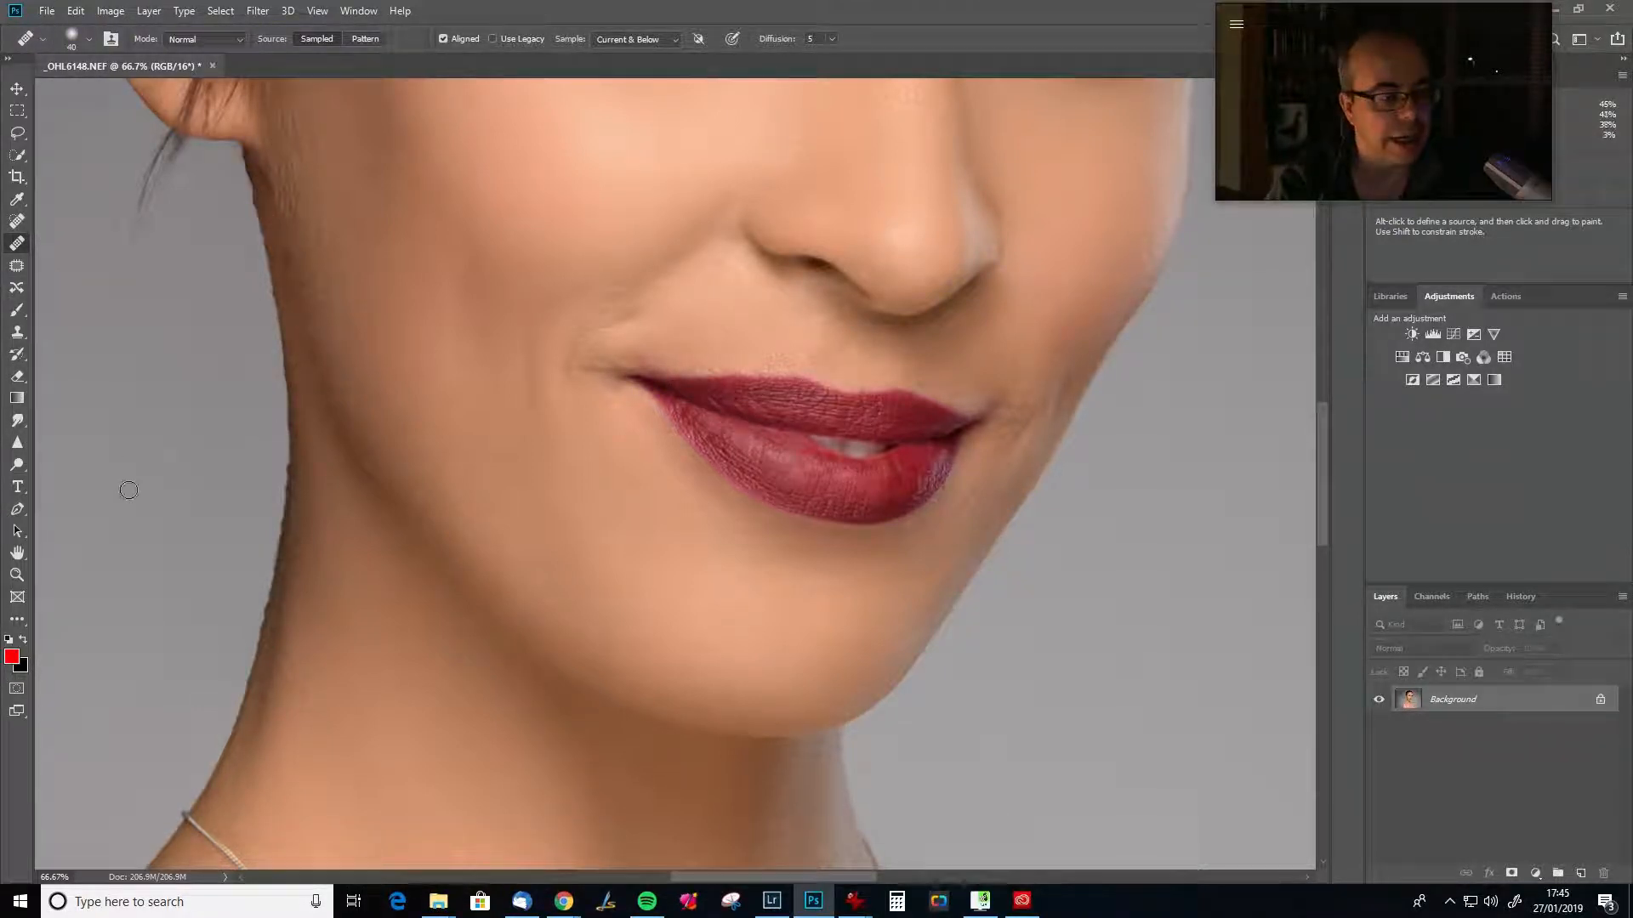
Start a Pen path at the left mouth corner and trace the upper lip's outer edge to the opposite corner.
{"action": "left_click", "coordinate": [18, 509]}
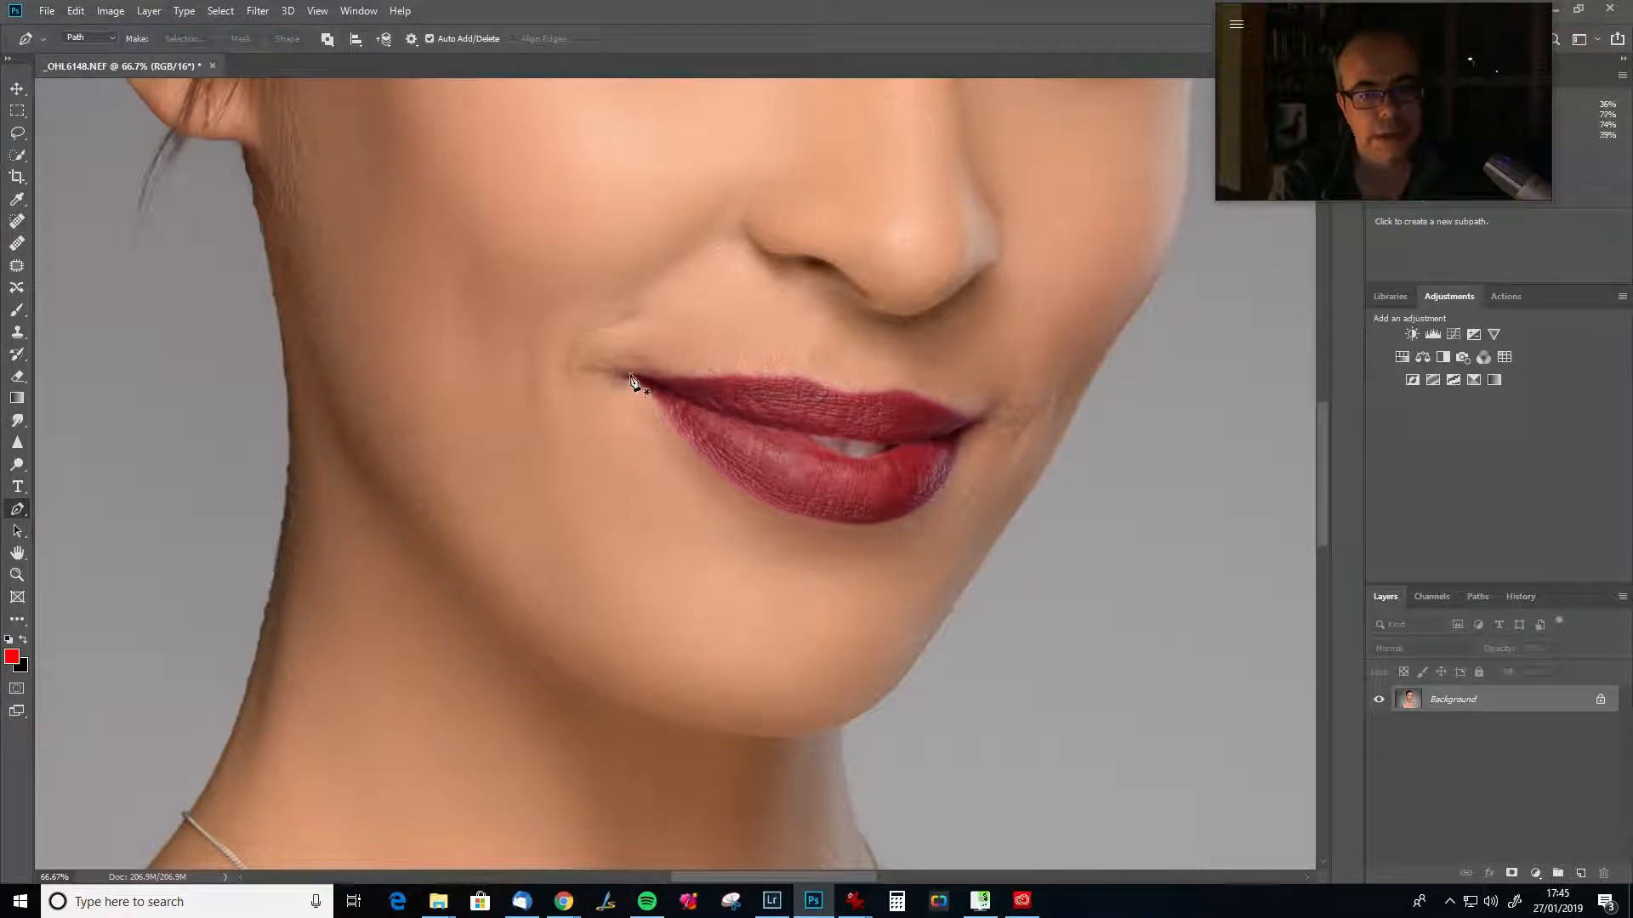
{"action": "left_click_drag", "start_coordinate": [629, 375], "coordinate": [646, 372]}
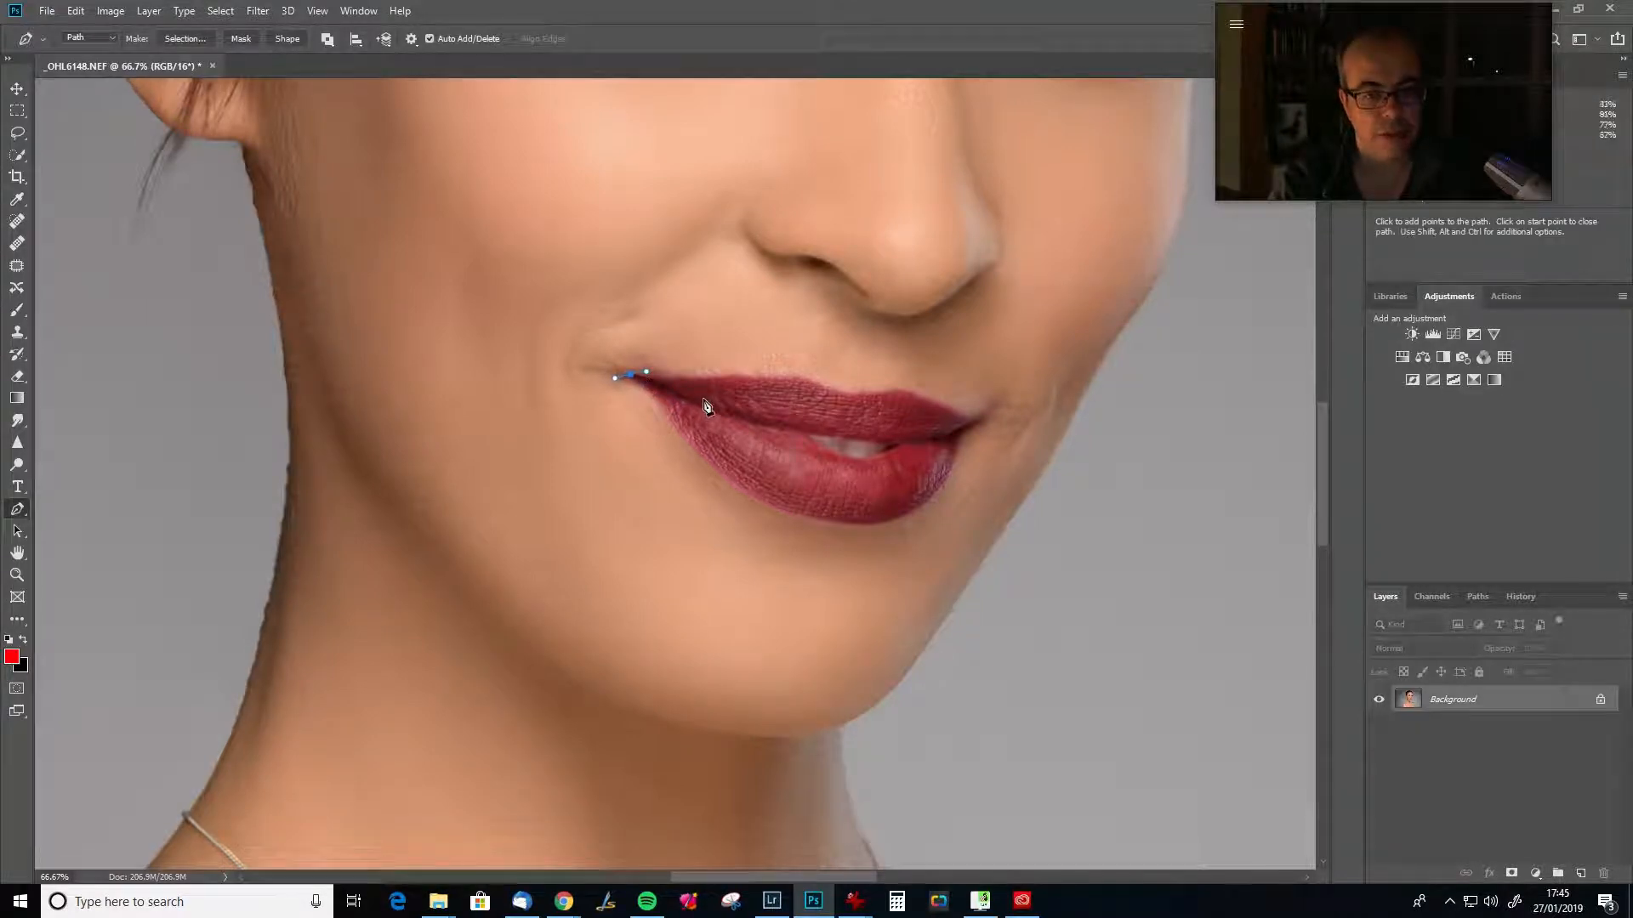
{"action": "left_click_drag", "start_coordinate": [730, 376], "coordinate": [779, 375]}
{"action": "key", "text": "ctrl+z"}
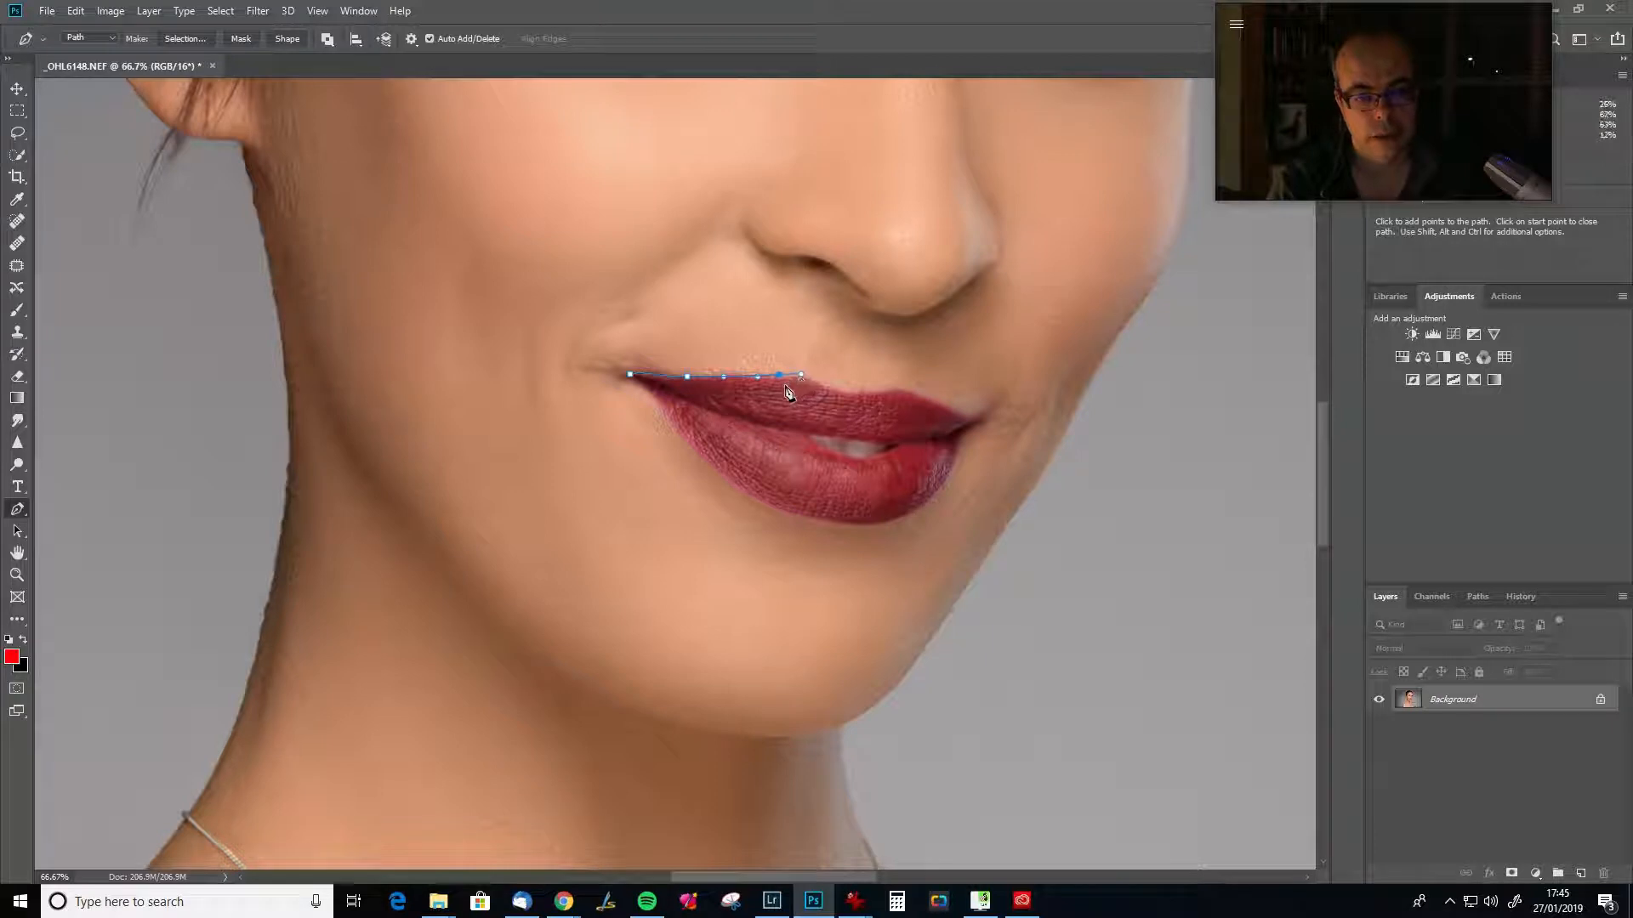
{"action": "left_click_drag", "start_coordinate": [803, 375], "coordinate": [917, 391]}
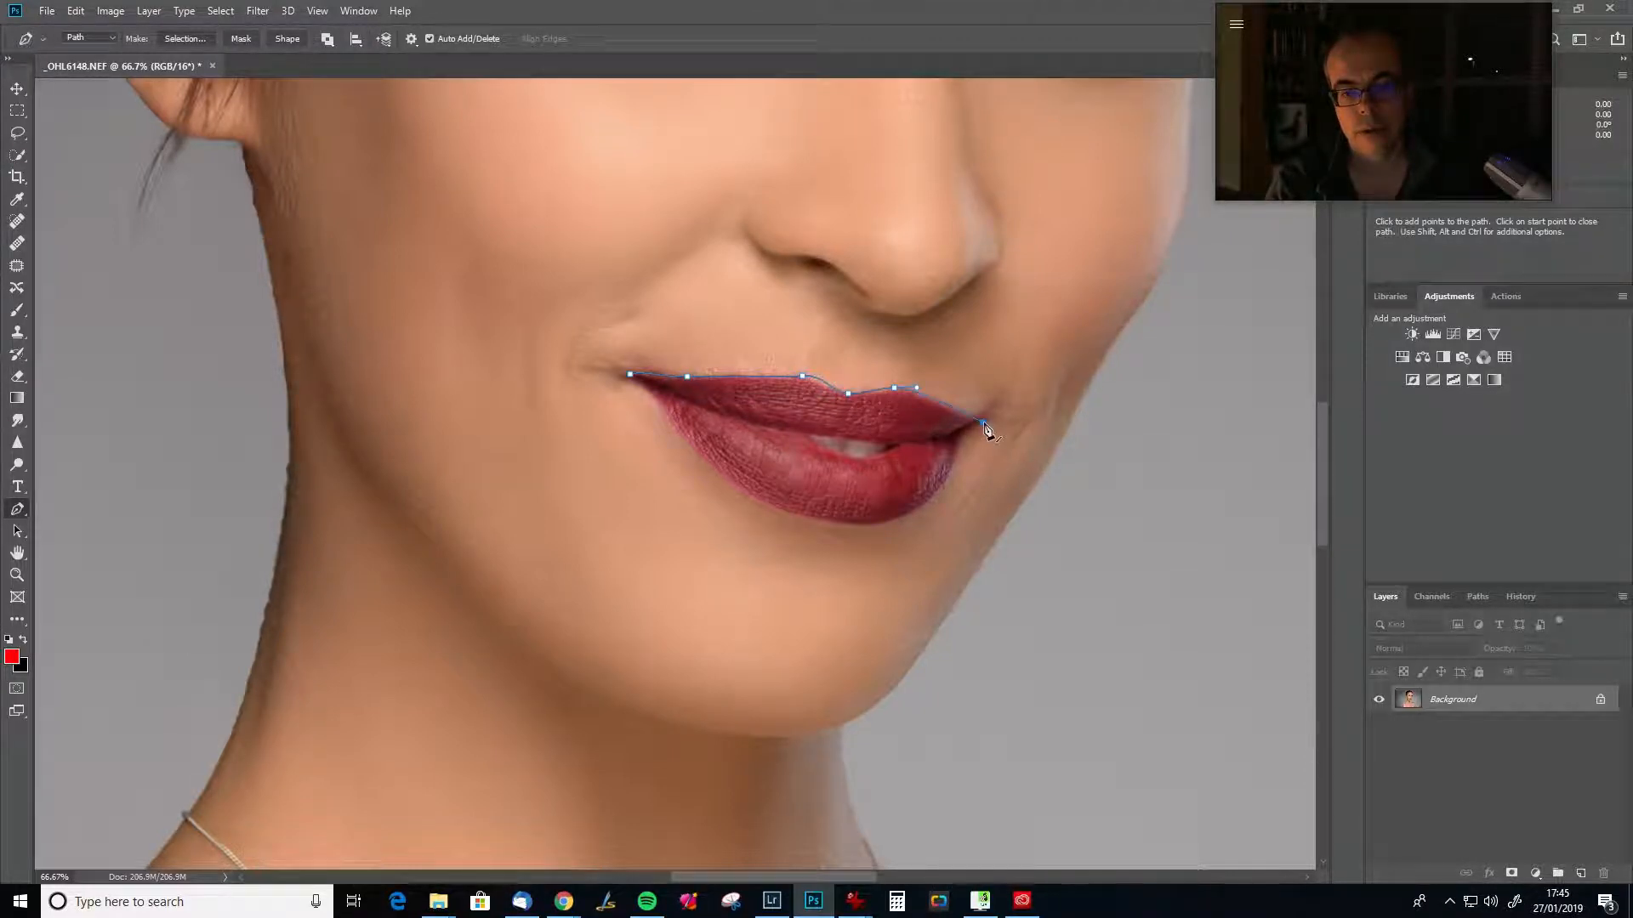
Continue the path along the lower lip's outer edge and close it at the starting mouth corner.
{"action": "left_click_drag", "start_coordinate": [959, 440], "coordinate": [954, 451]}
{"action": "left_click_drag", "start_coordinate": [913, 512], "coordinate": [814, 522]}
{"action": "left_click_drag", "start_coordinate": [733, 483], "coordinate": [709, 462]}
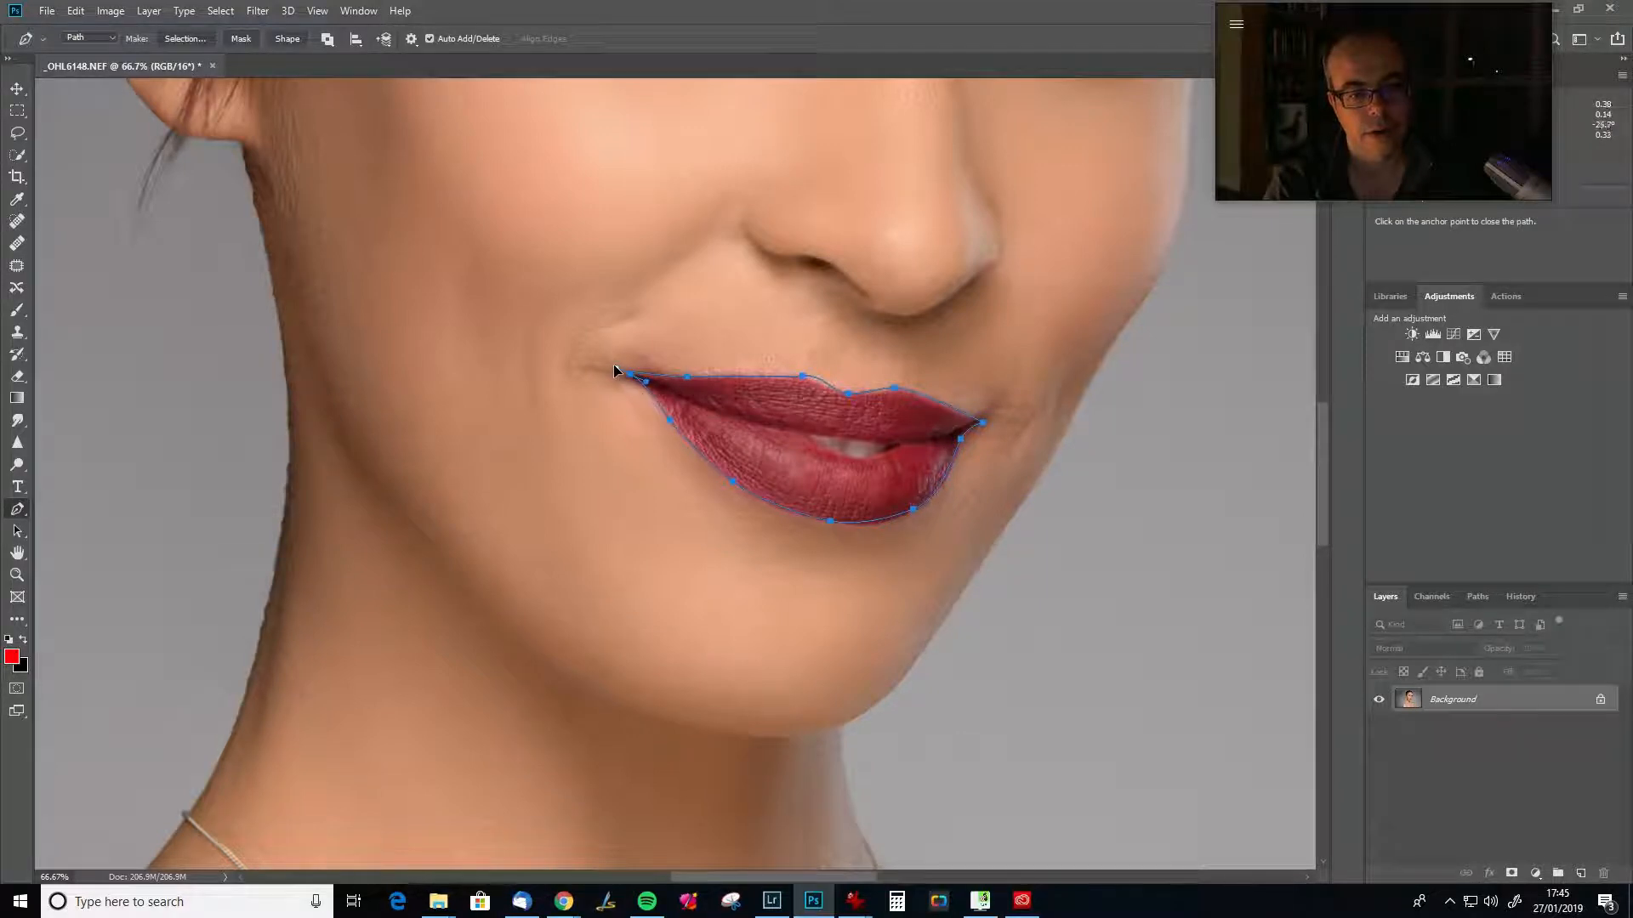
{"action": "left_click_drag", "start_coordinate": [627, 374], "coordinate": [631, 382]}
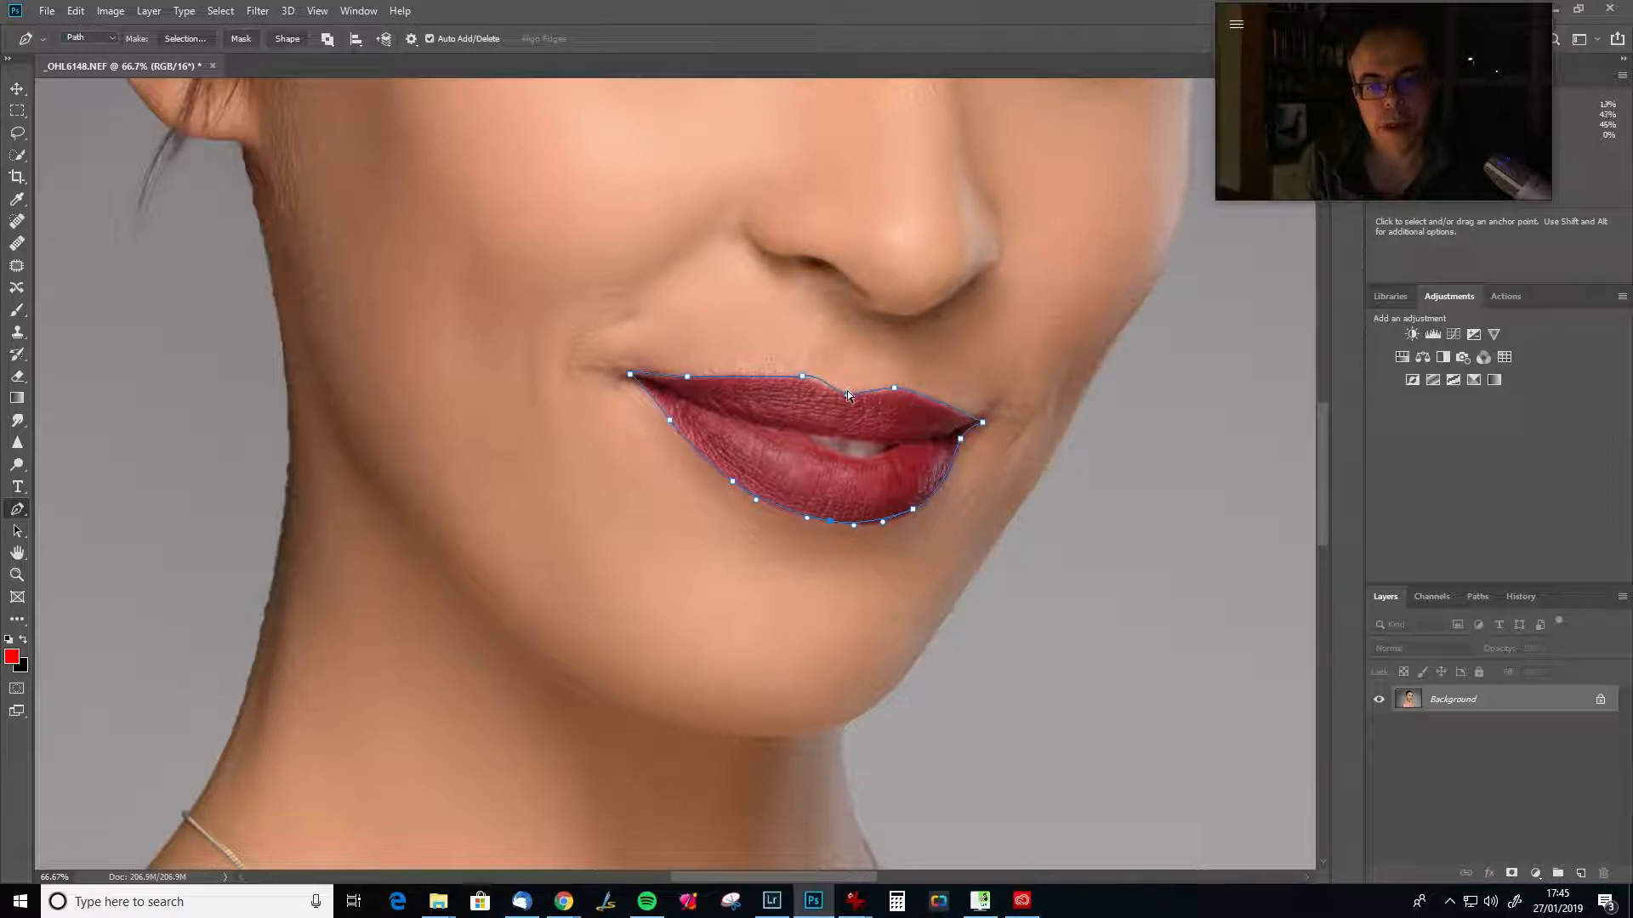
Refine the path's anchor points and handles around the cupid's bow and along the lower lip's edge.
{"action": "left_click_drag", "start_coordinate": [850, 393], "coordinate": [802, 374]}
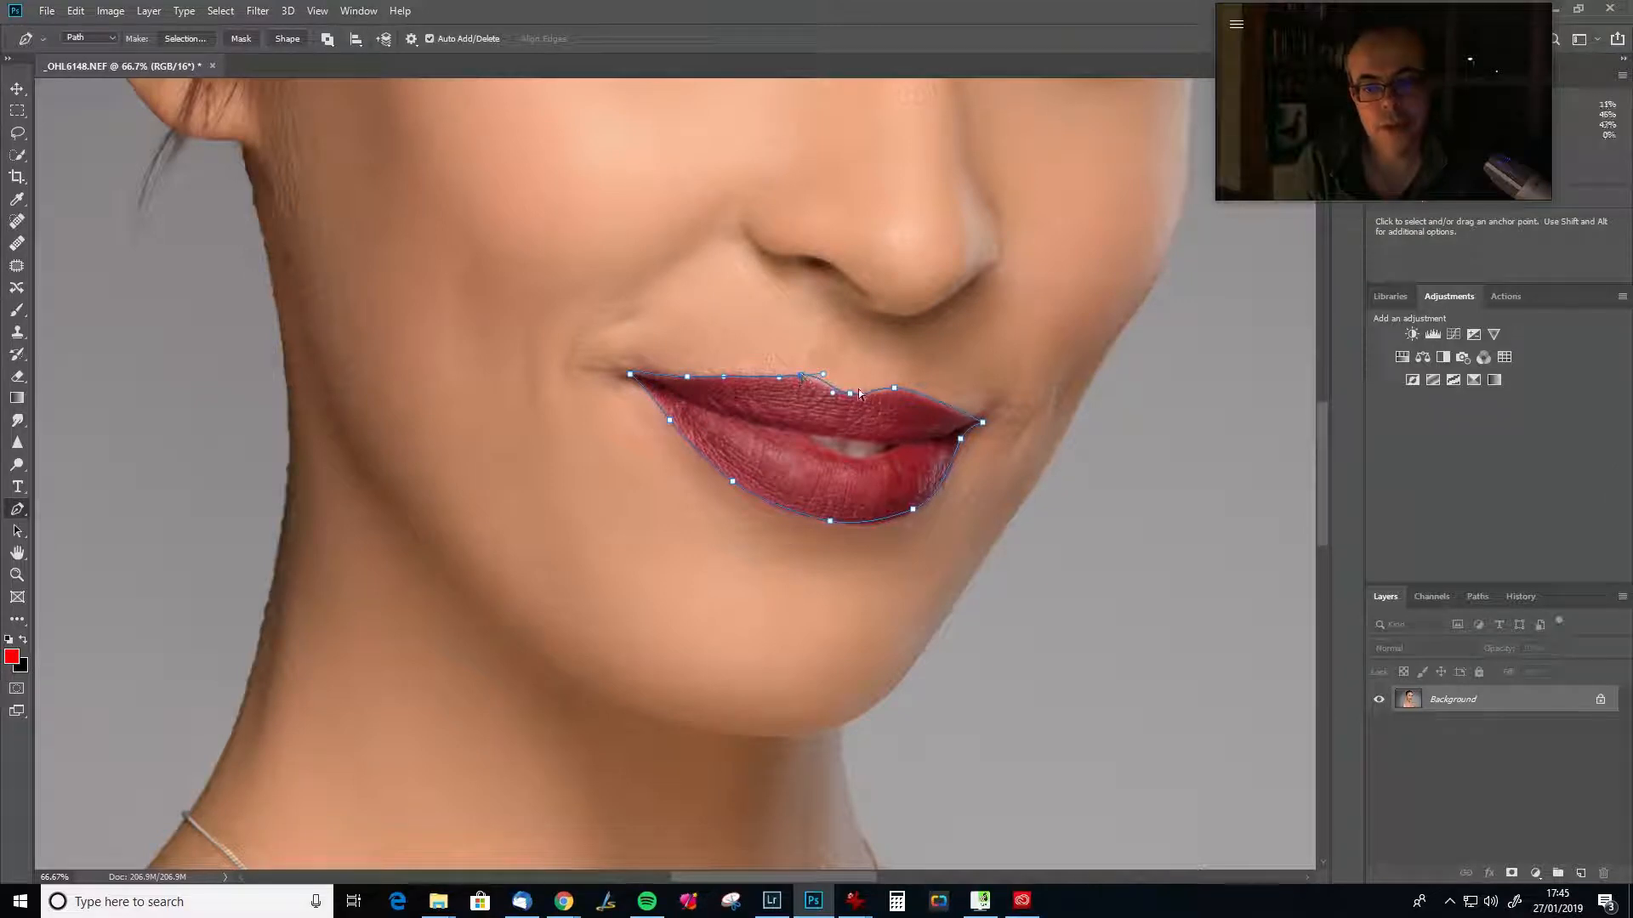
{"action": "left_click_drag", "start_coordinate": [888, 391], "coordinate": [891, 394]}
{"action": "left_click", "coordinate": [960, 439], "text": "ctrl"}
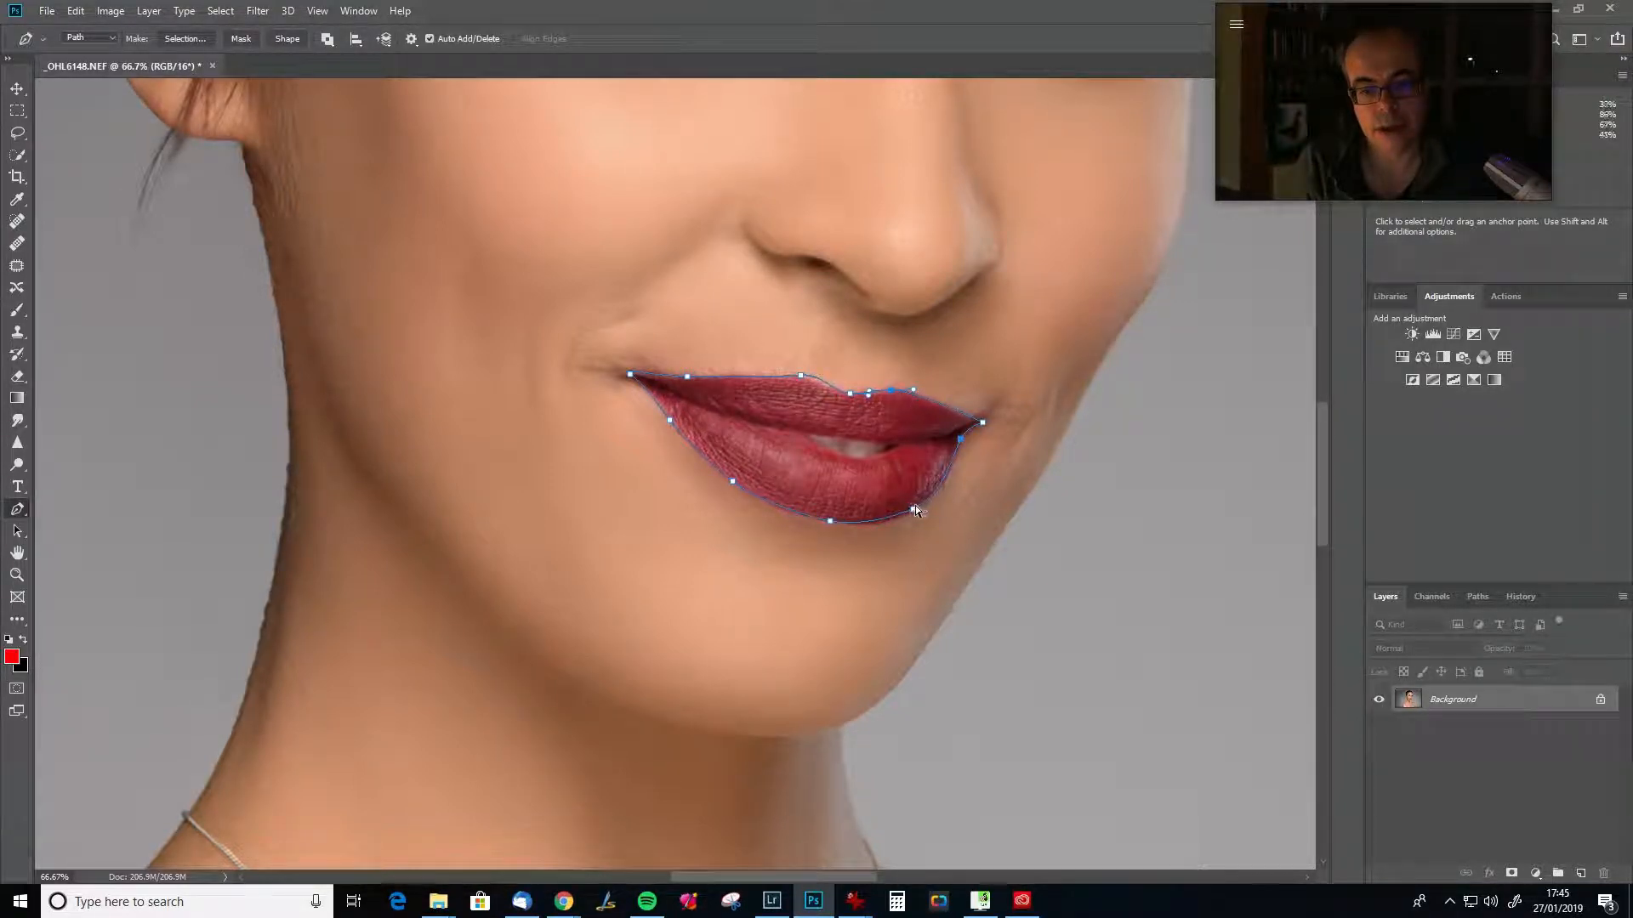
{"action": "left_click", "coordinate": [915, 512]}
{"action": "left_click", "coordinate": [829, 522]}
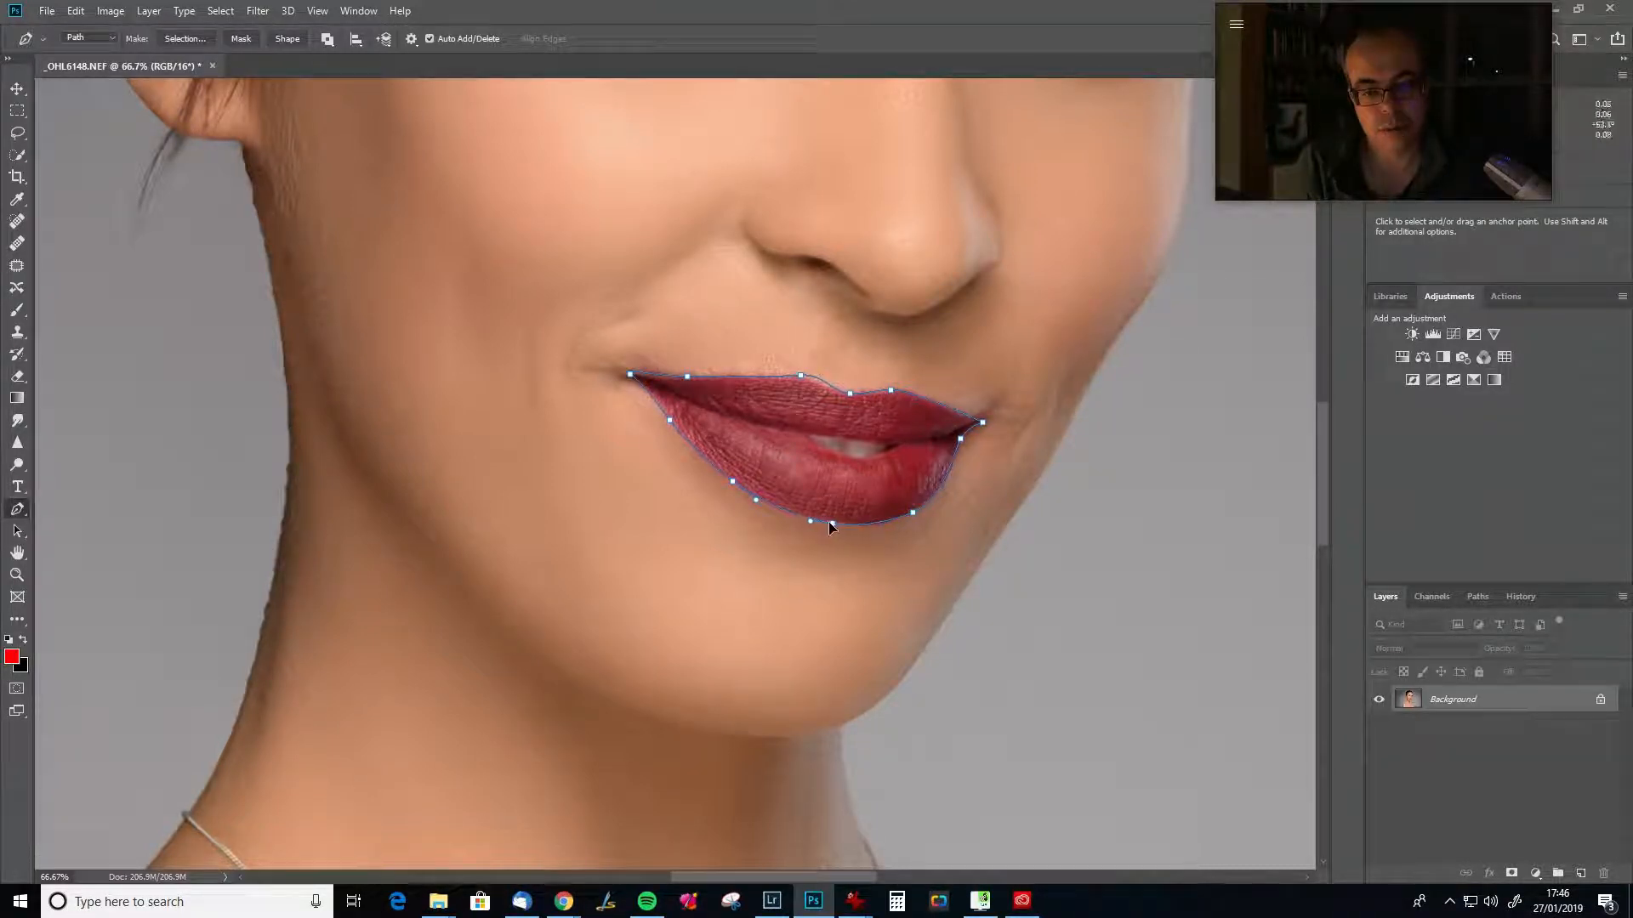
{"action": "left_click", "coordinate": [801, 522]}
{"action": "left_click_drag", "start_coordinate": [754, 502], "coordinate": [758, 500]}
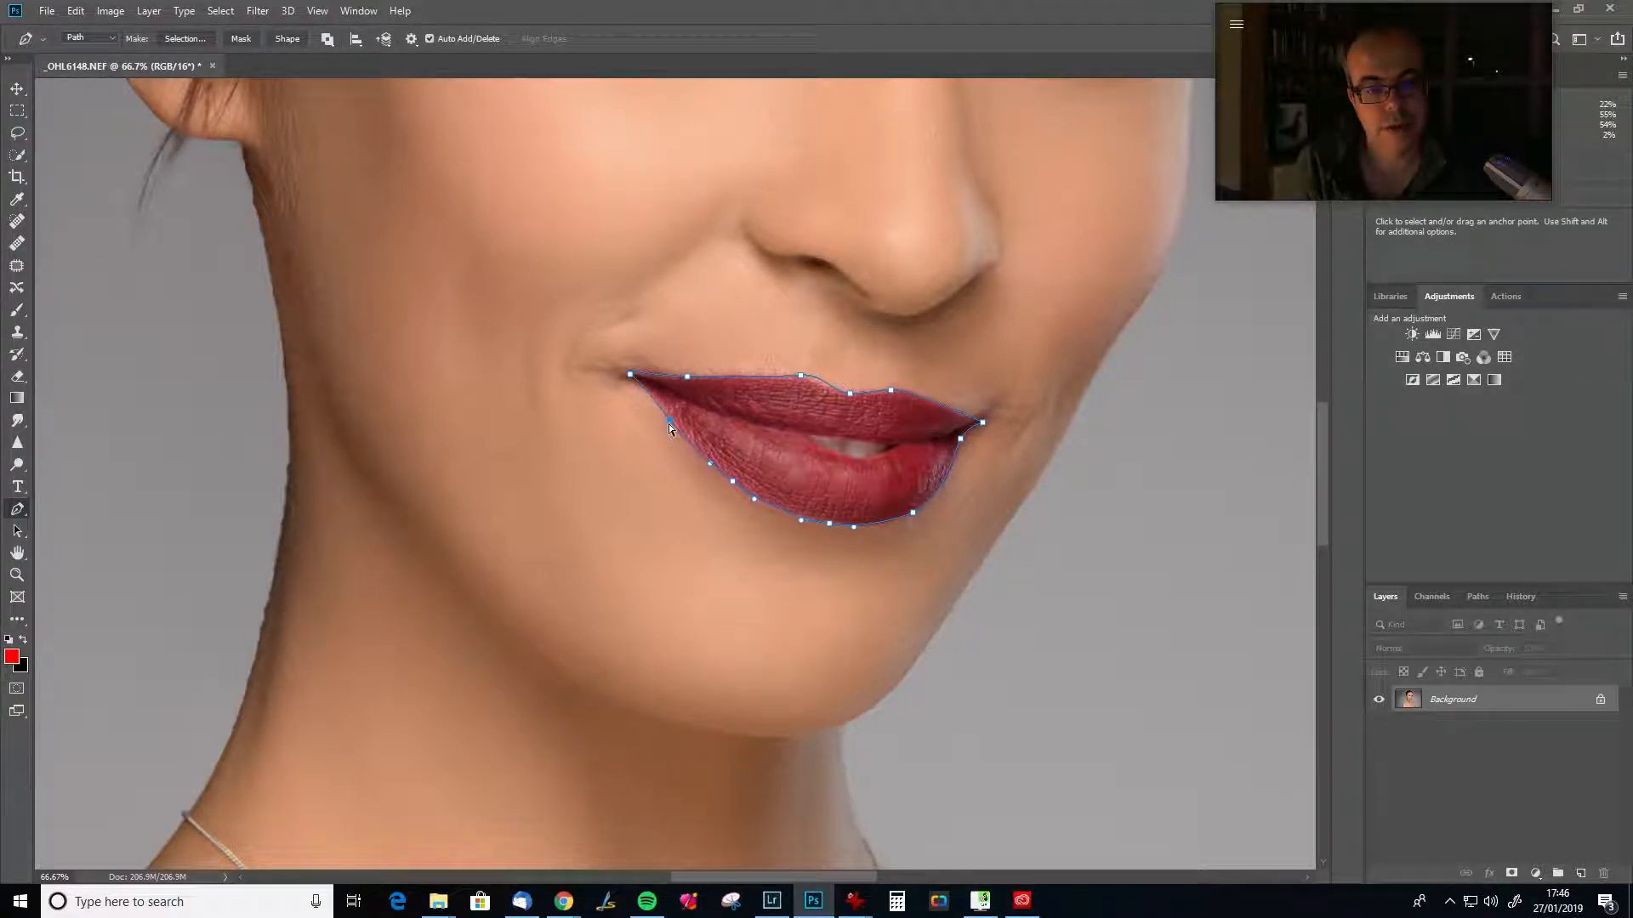
Fine-tune the path's anchors at the left mouth corner and the upper lip's left peak.
{"action": "left_click_drag", "start_coordinate": [625, 375], "coordinate": [624, 376]}
{"action": "left_click_drag", "start_coordinate": [654, 380], "coordinate": [653, 380]}
{"action": "left_click_drag", "start_coordinate": [800, 376], "coordinate": [795, 377]}
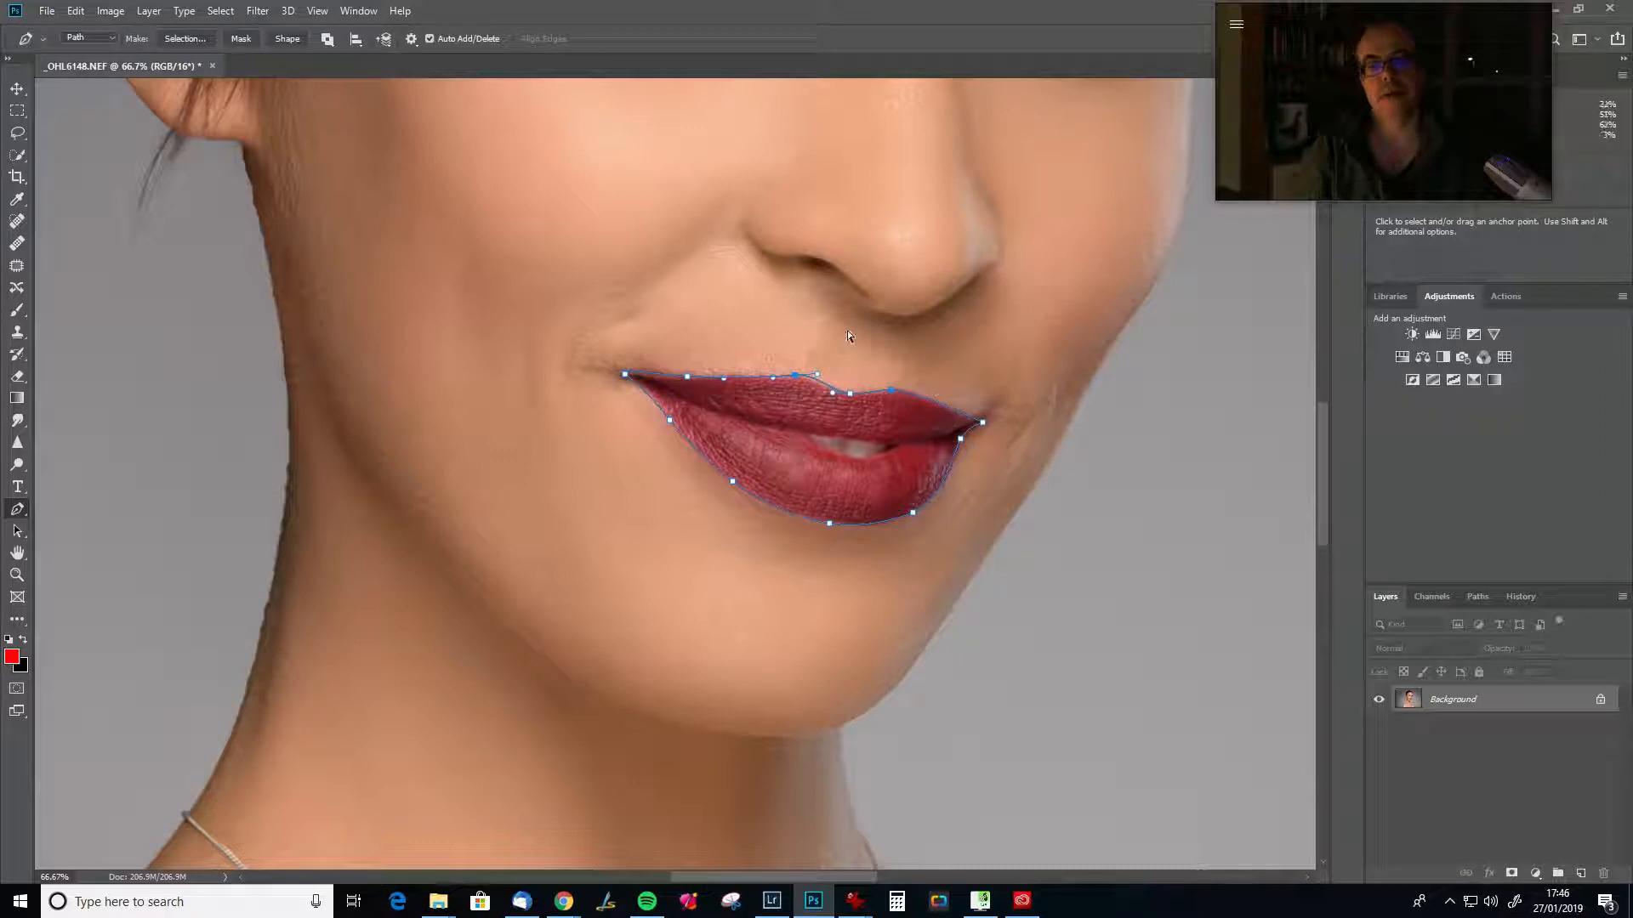
Convert the lip path into a new anti-aliased selection with a 6-pixel feather and invert it.
{"action": "left_click", "coordinate": [191, 39]}
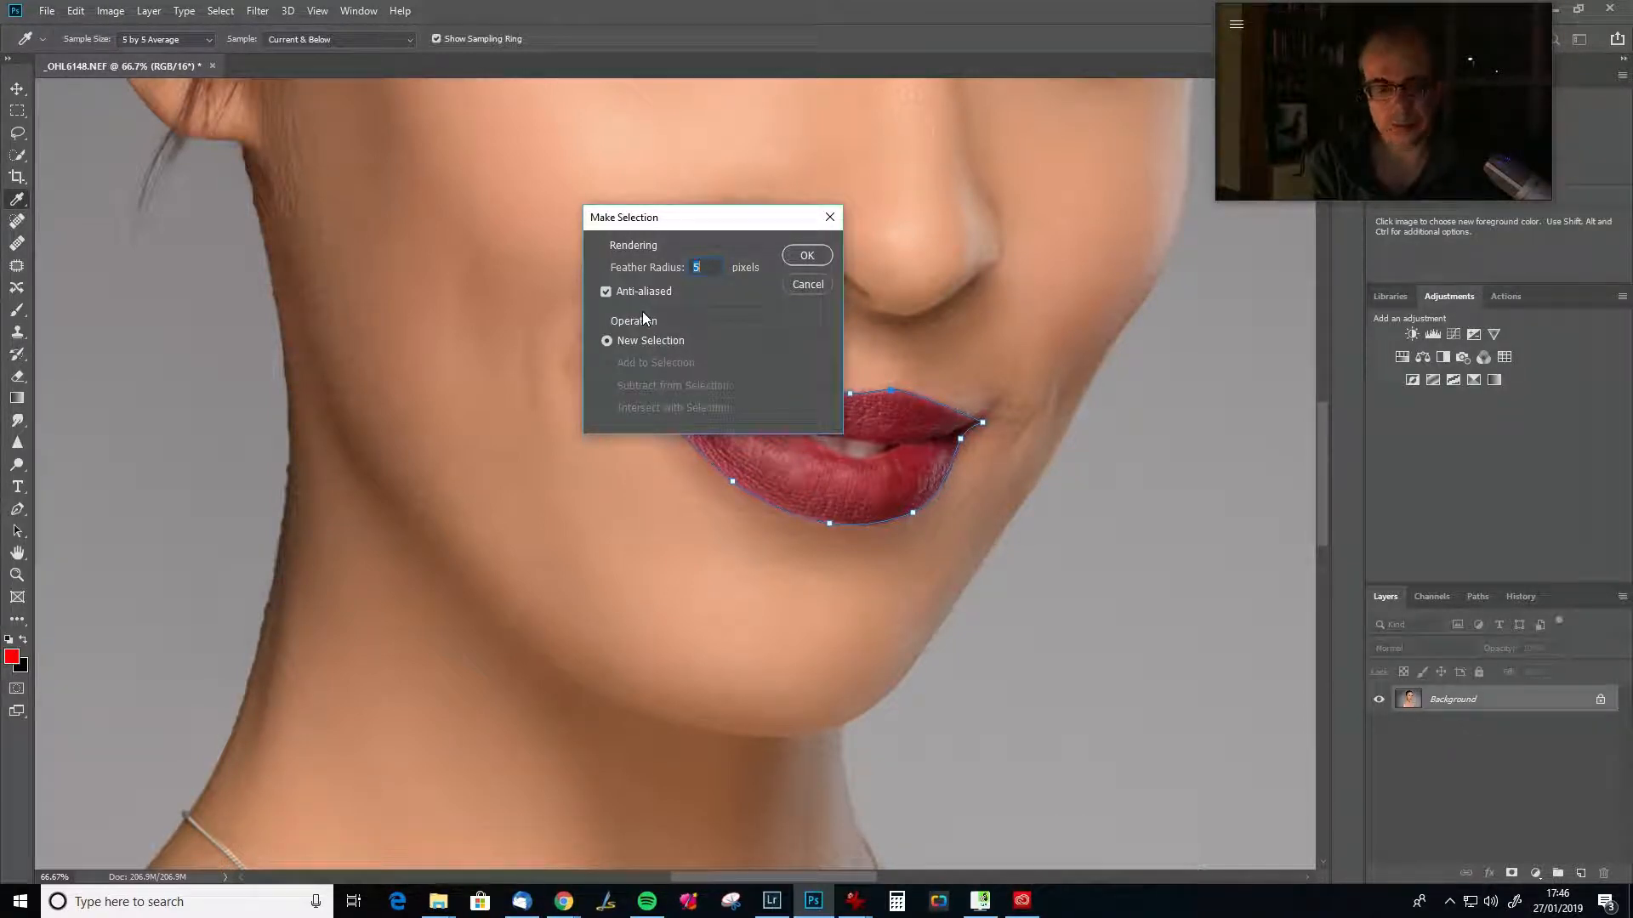
{"action": "type", "text": "6"}
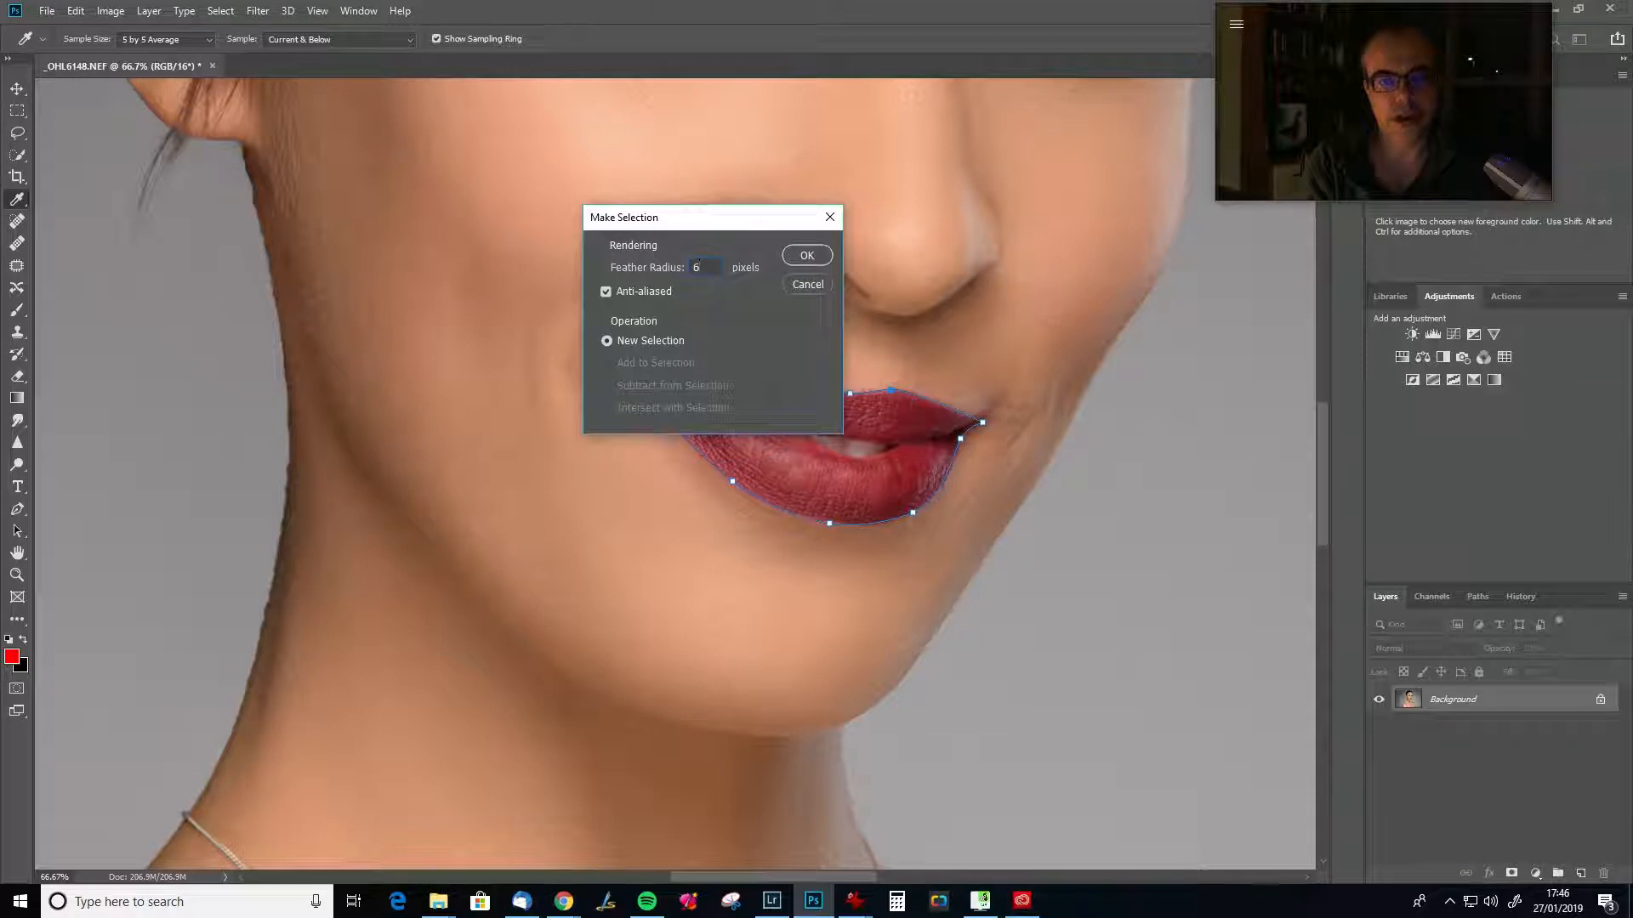
{"action": "left_click", "coordinate": [808, 256]}
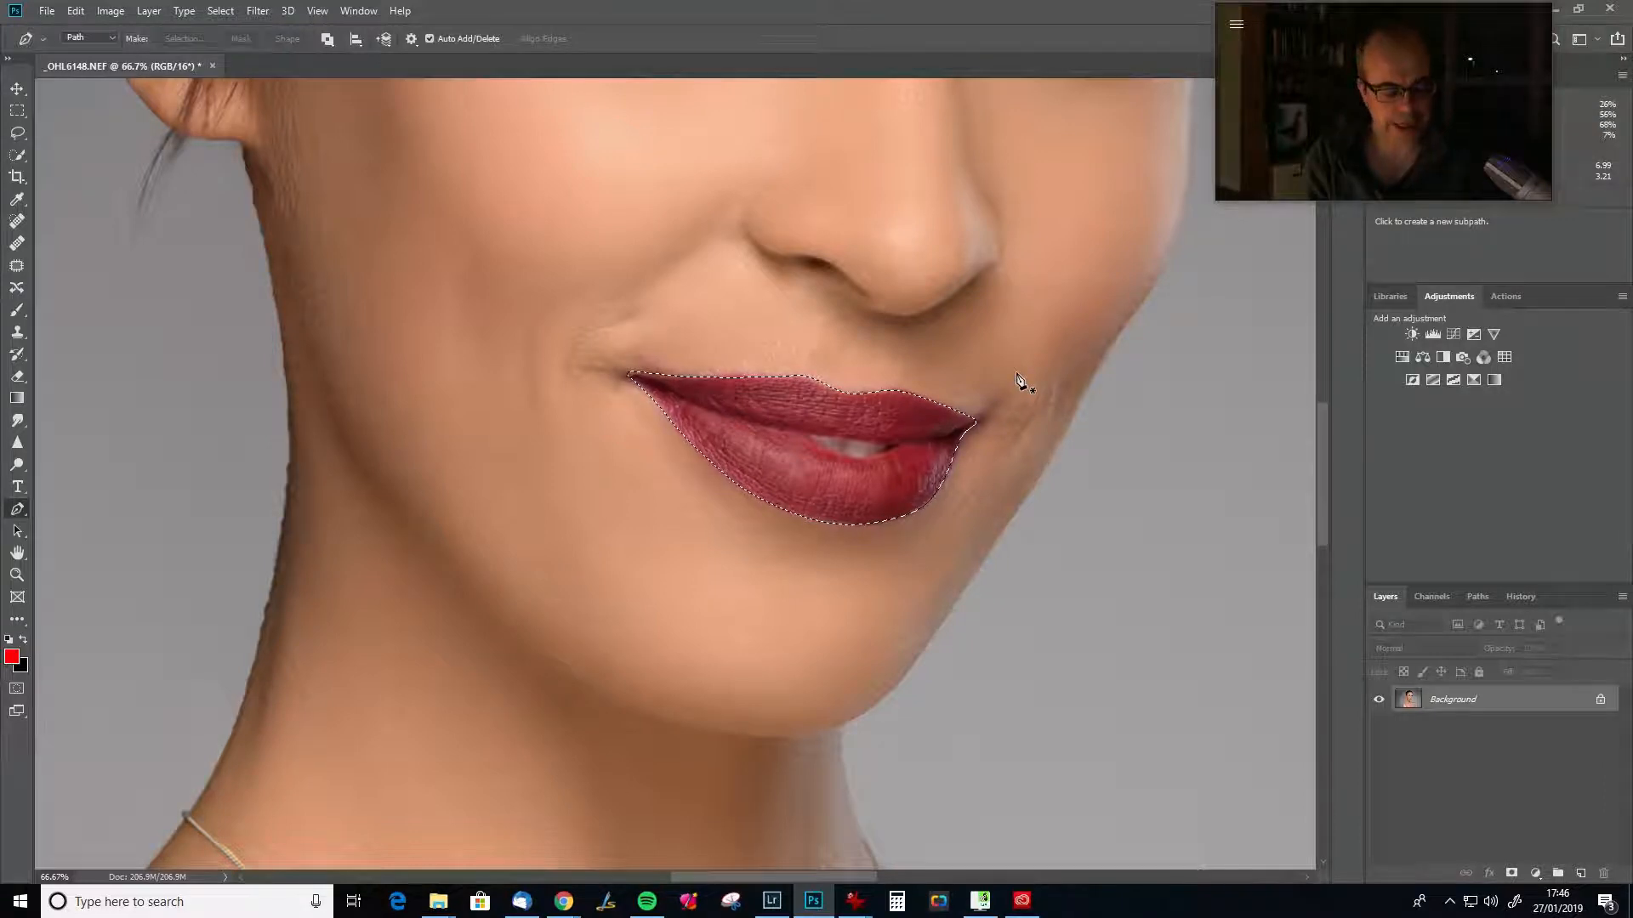
{"action": "key", "text": "ctrl+shift"}
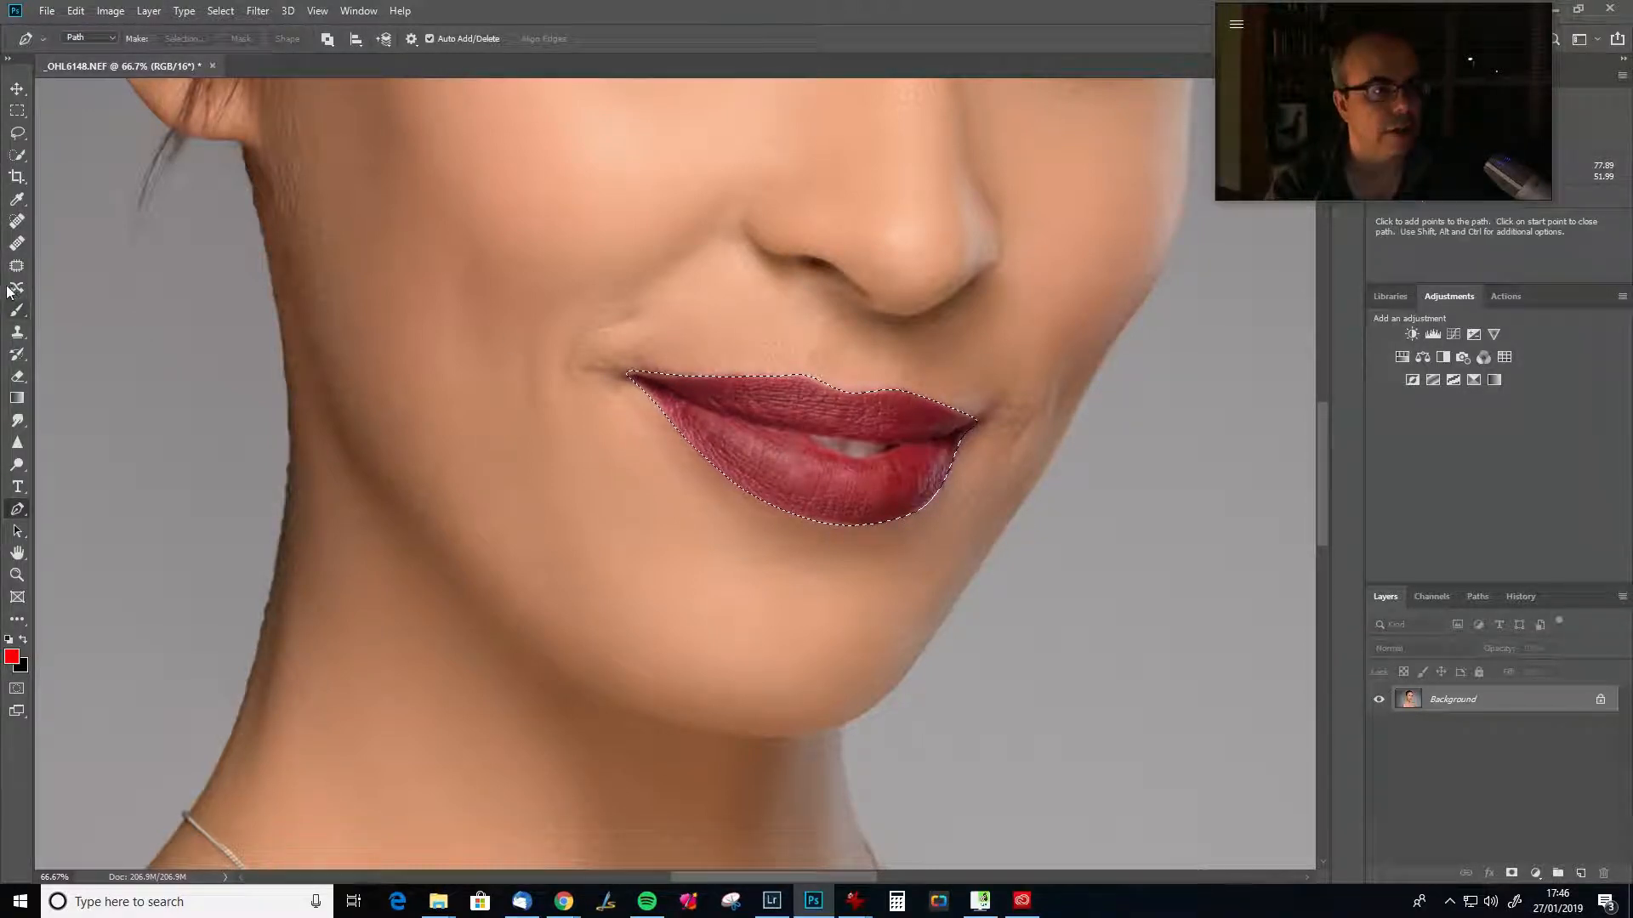
Set up the Clone Stamp with a 60-pixel brush and sample skin above the upper lip and beside both mouth corners.
{"action": "left_click", "coordinate": [17, 332]}
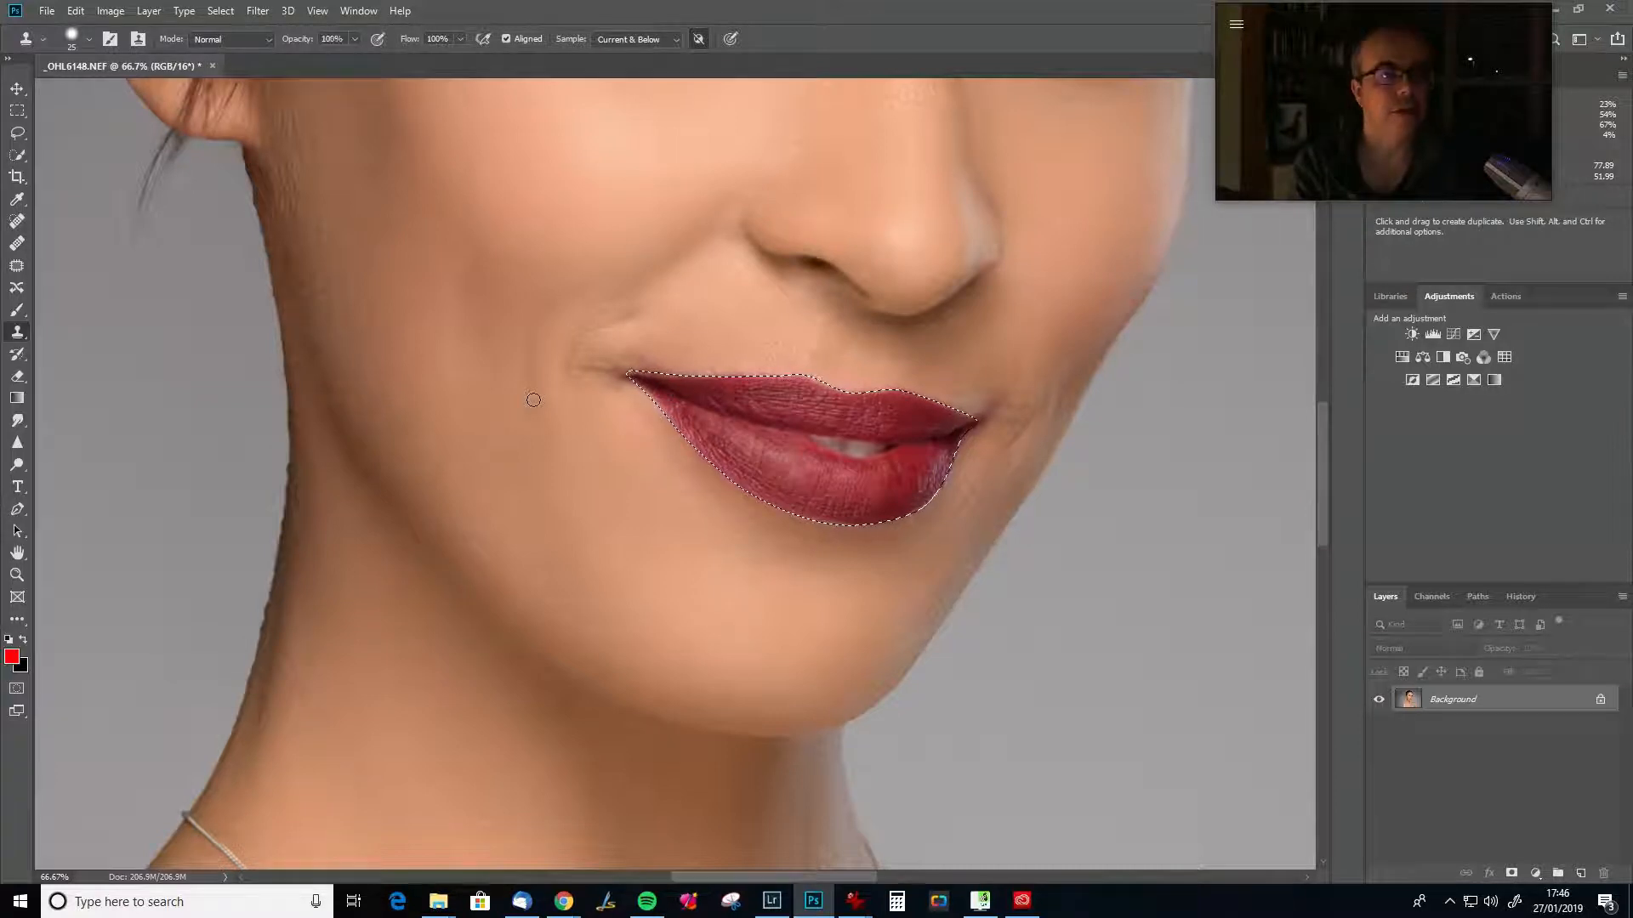
{"action": "key", "text": "shift"}
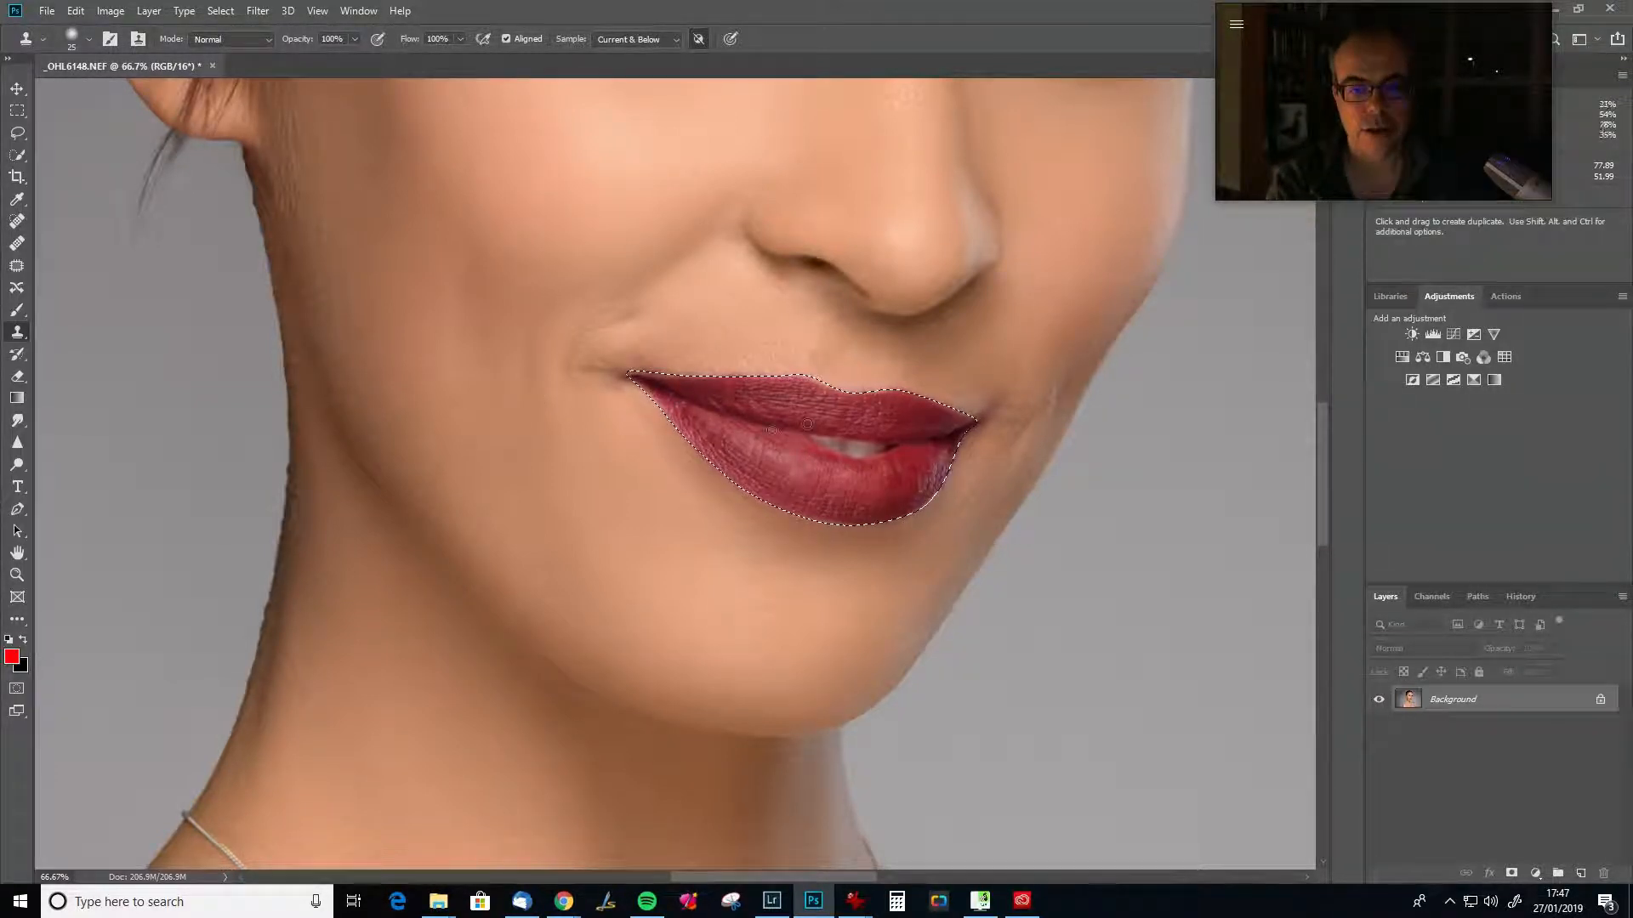
{"action": "key", "text": "bracketright"}
{"action": "key", "text": "bracketright"}
{"action": "key", "text": "bracketright"}
{"action": "key", "text": "alt"}
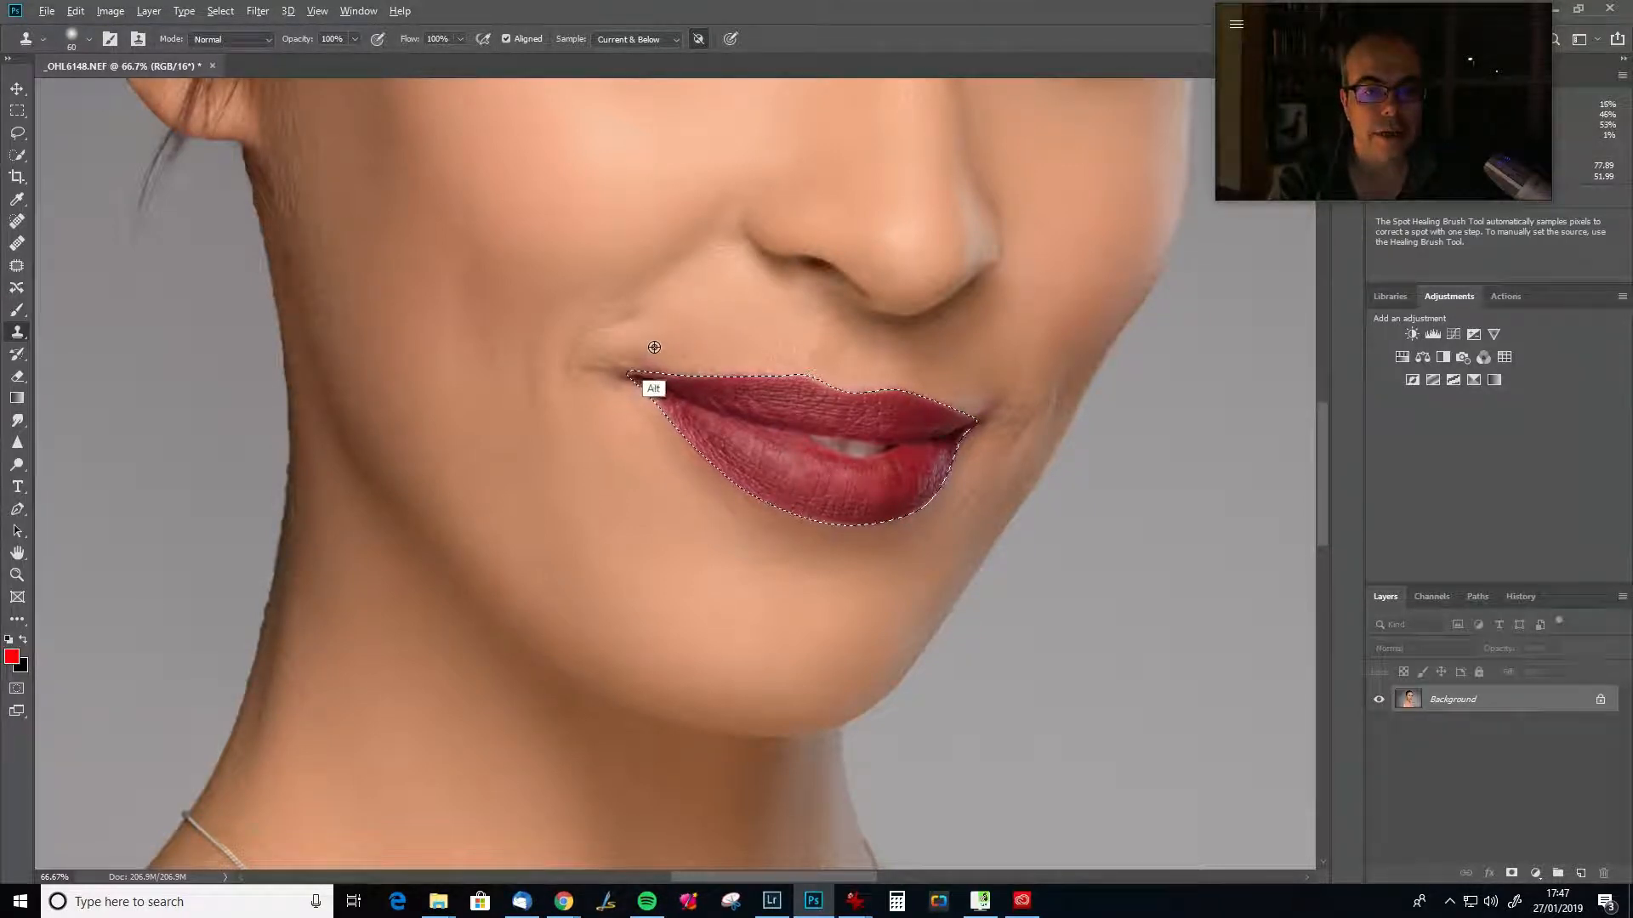
{"action": "left_click", "coordinate": [651, 357], "text": "alt"}
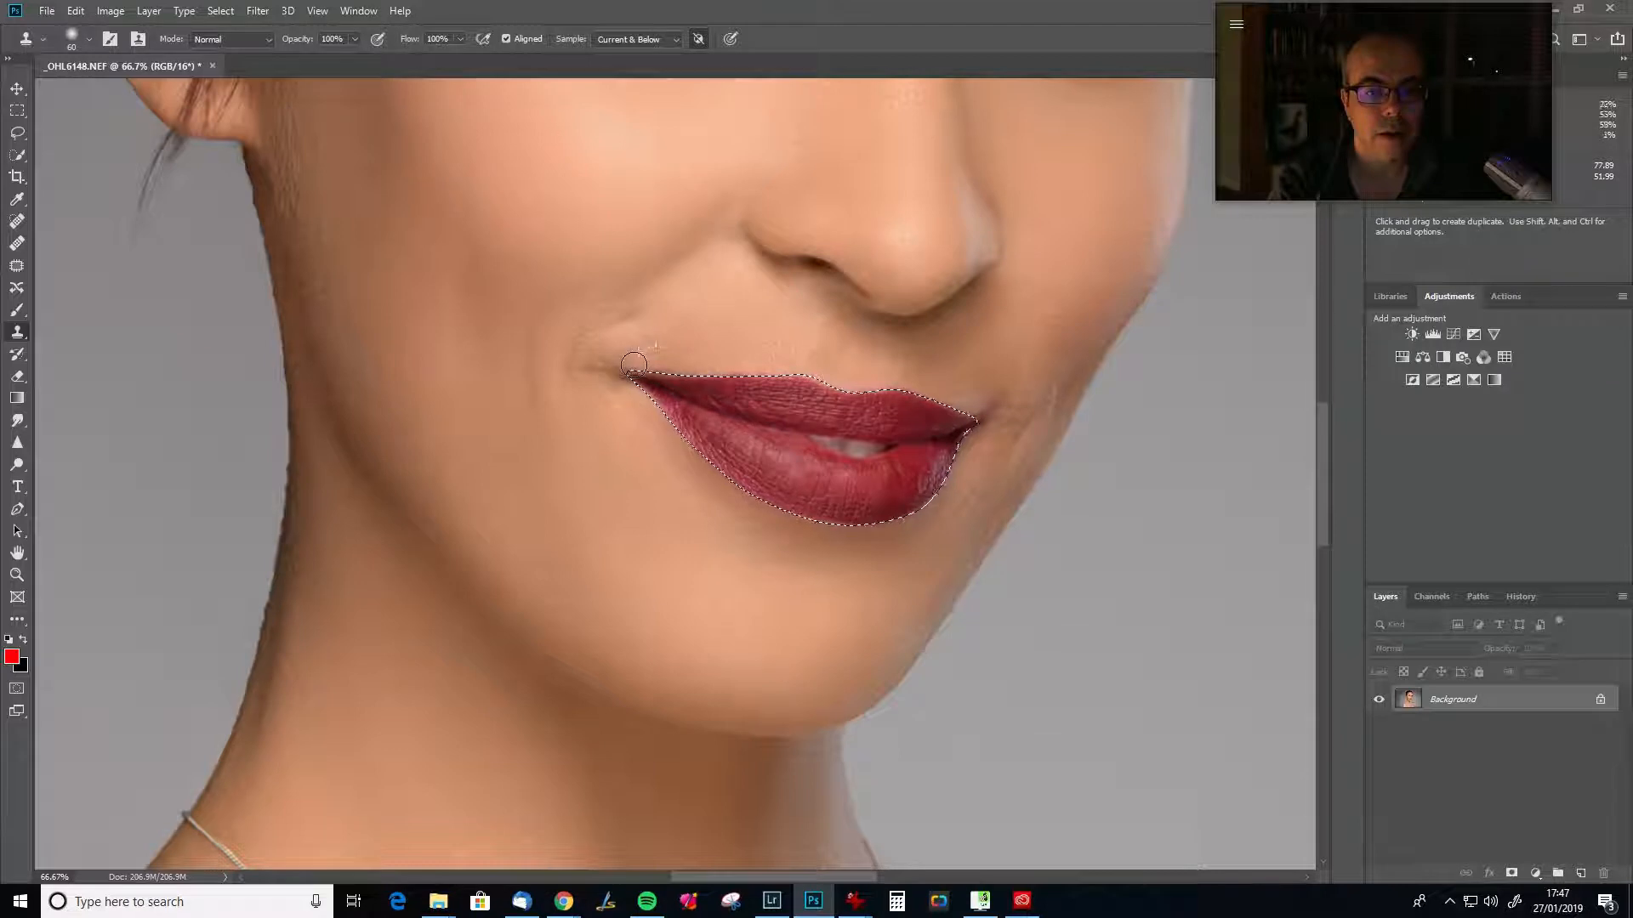
{"action": "left_click", "coordinate": [711, 364], "text": "alt"}
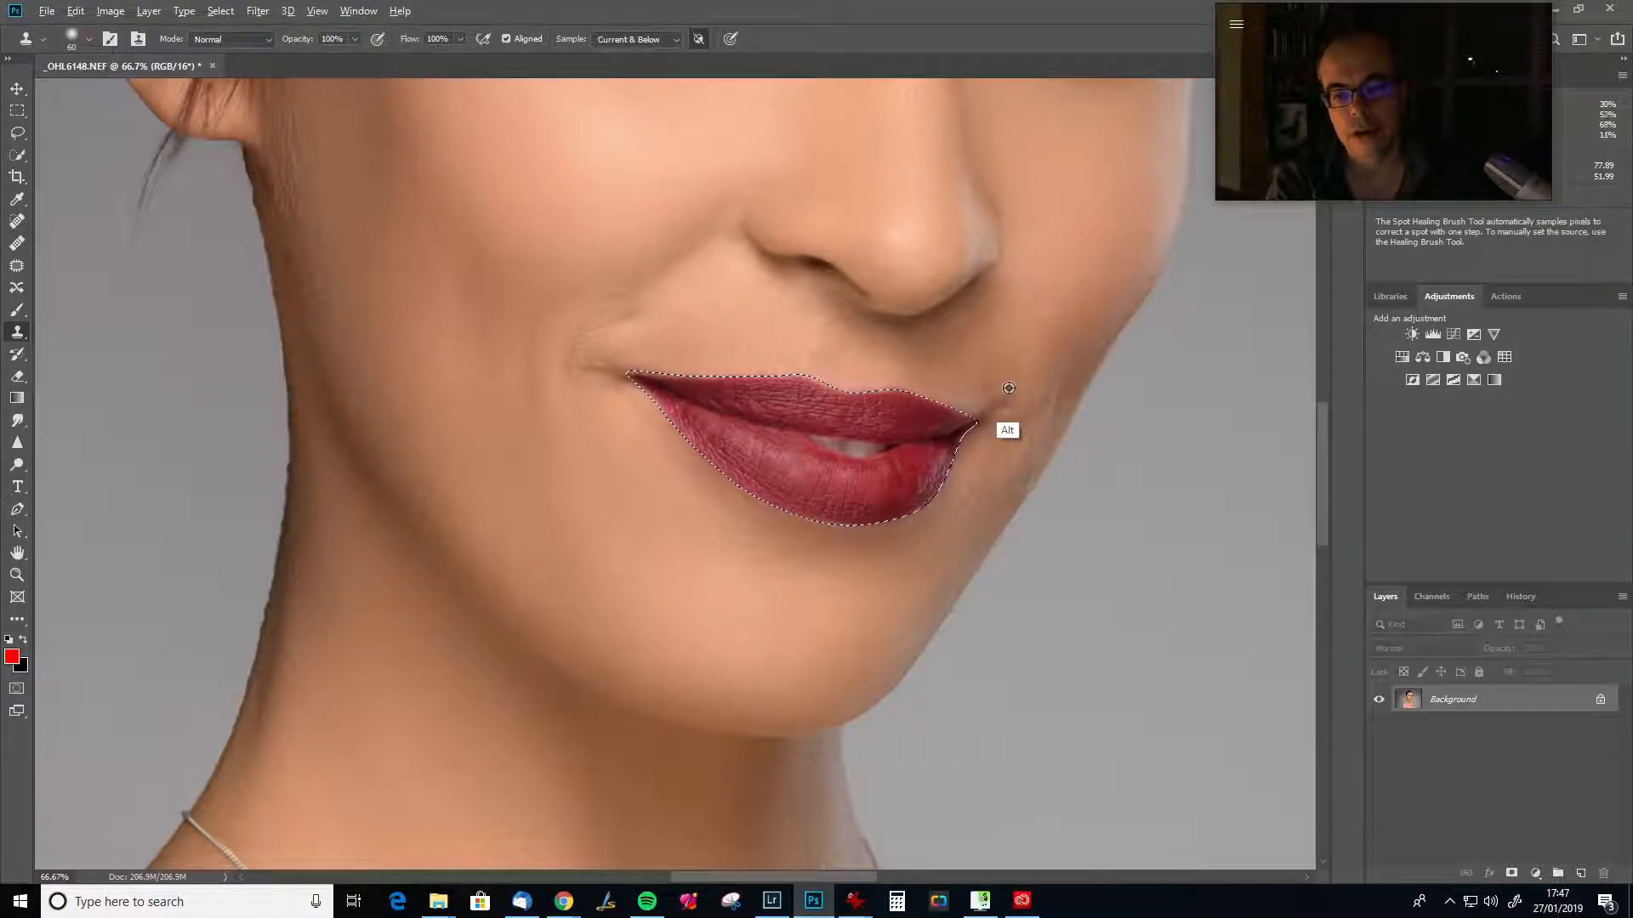
{"action": "left_click", "coordinate": [989, 404], "text": "alt"}
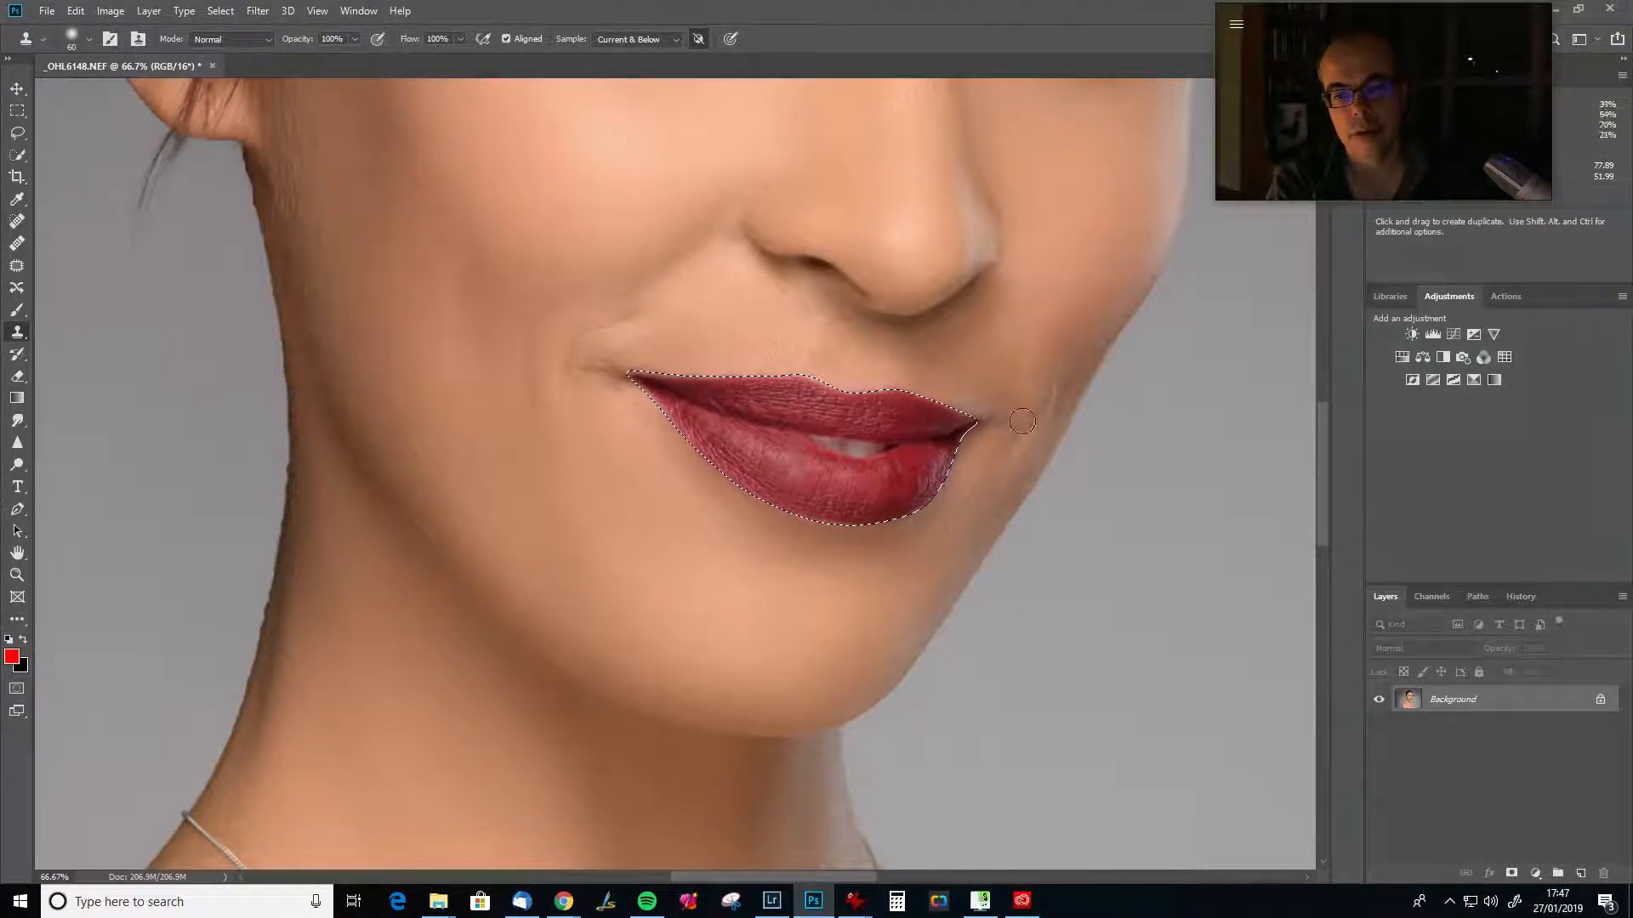
{"action": "left_click", "coordinate": [971, 401], "text": "alt"}
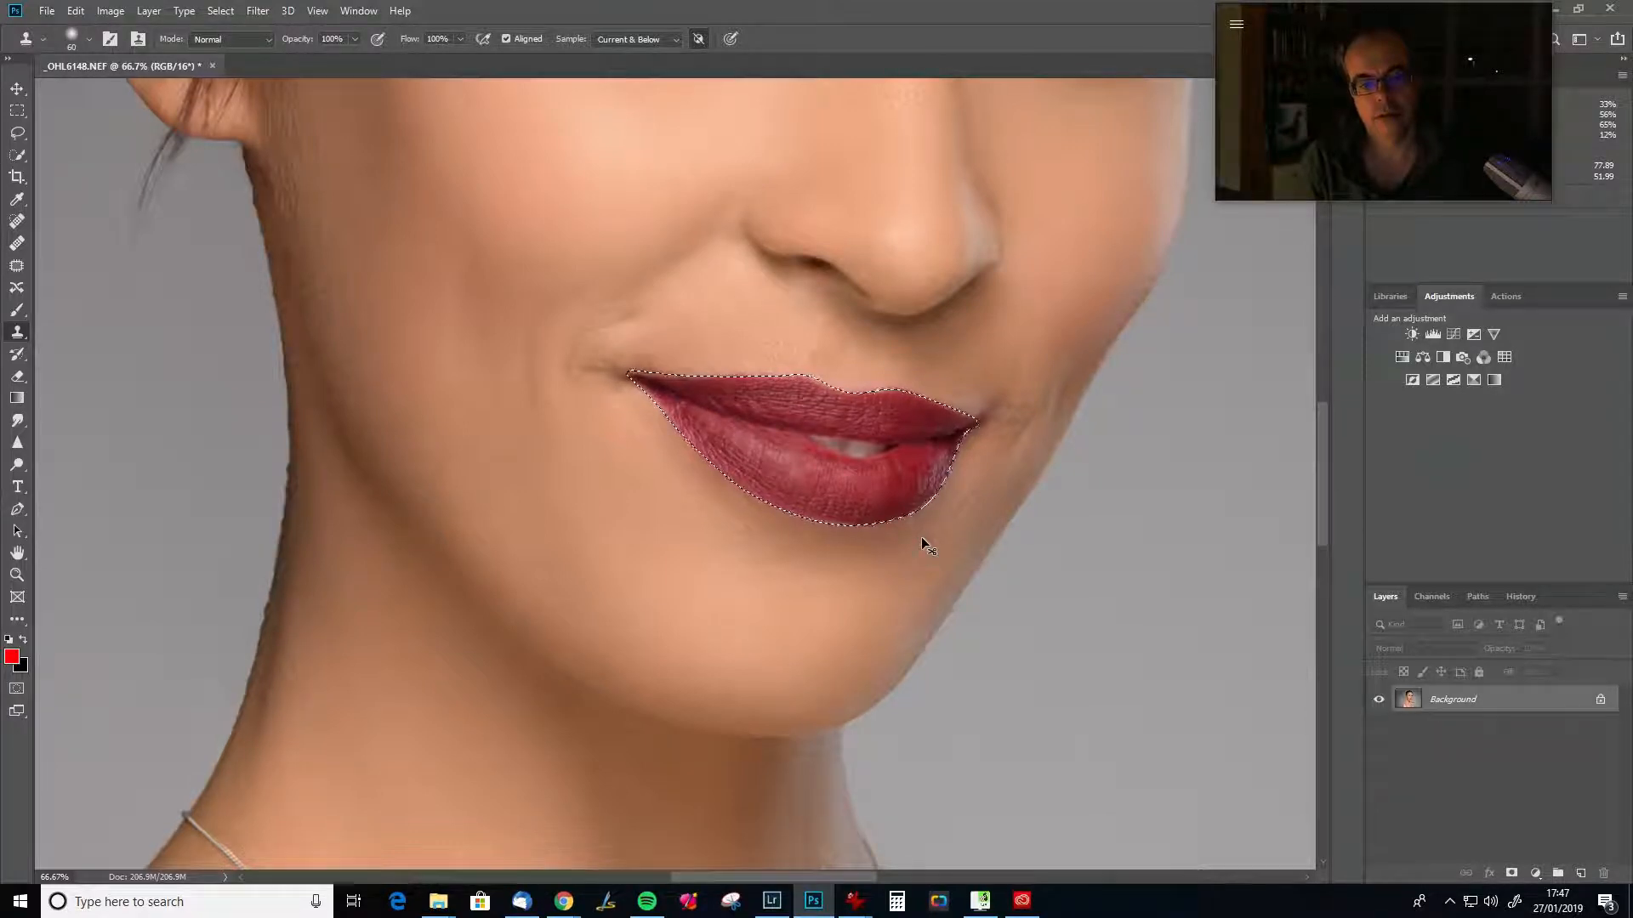
Copy the whole background to a new layer, restore the inverted lip selection and clone skin sampled above the upper lip around the mouth.
{"action": "key", "text": "ctrl+d"}
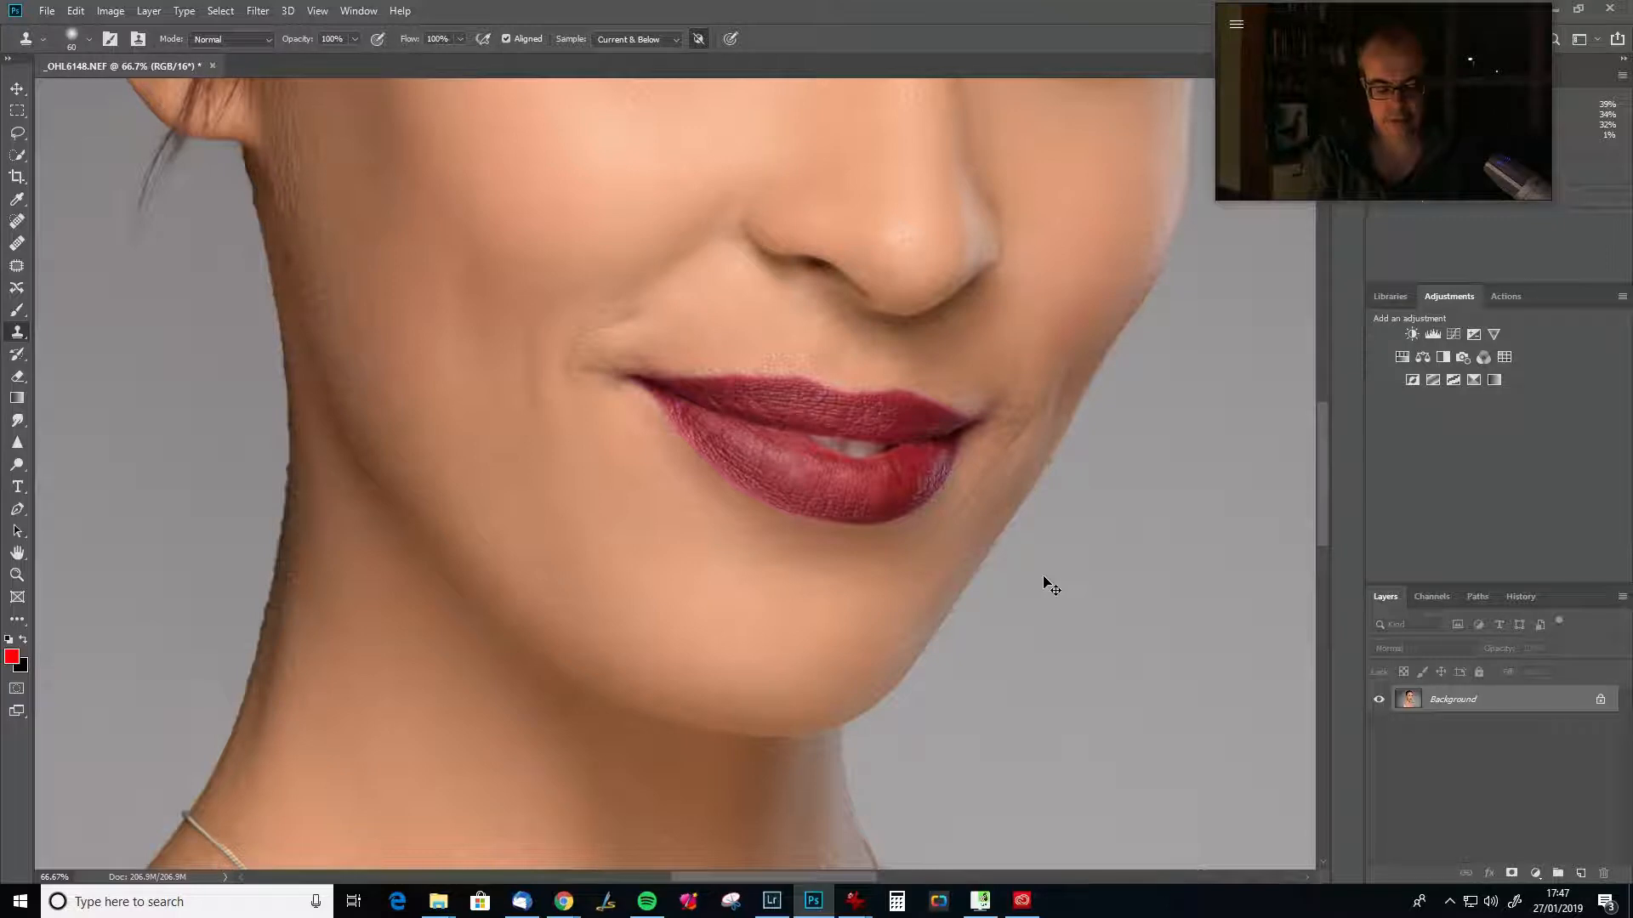
{"action": "key", "text": "ctrl+j"}
{"action": "key", "text": "ctrl+shift+d"}
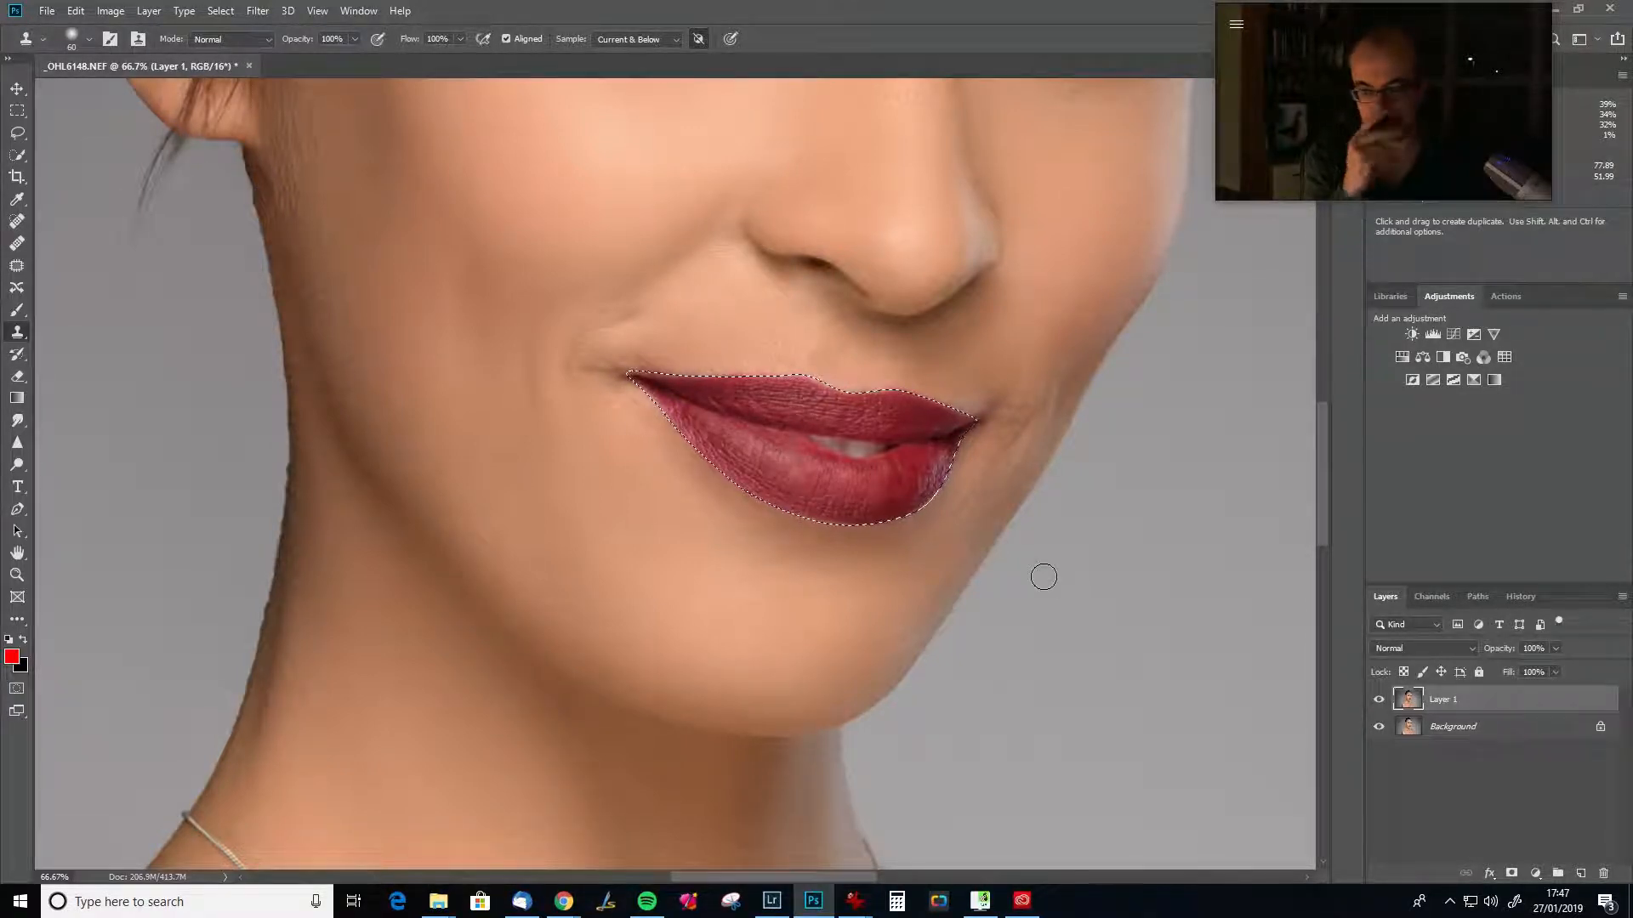
{"action": "key", "text": "alt"}
{"action": "left_click", "coordinate": [665, 349], "text": "alt"}
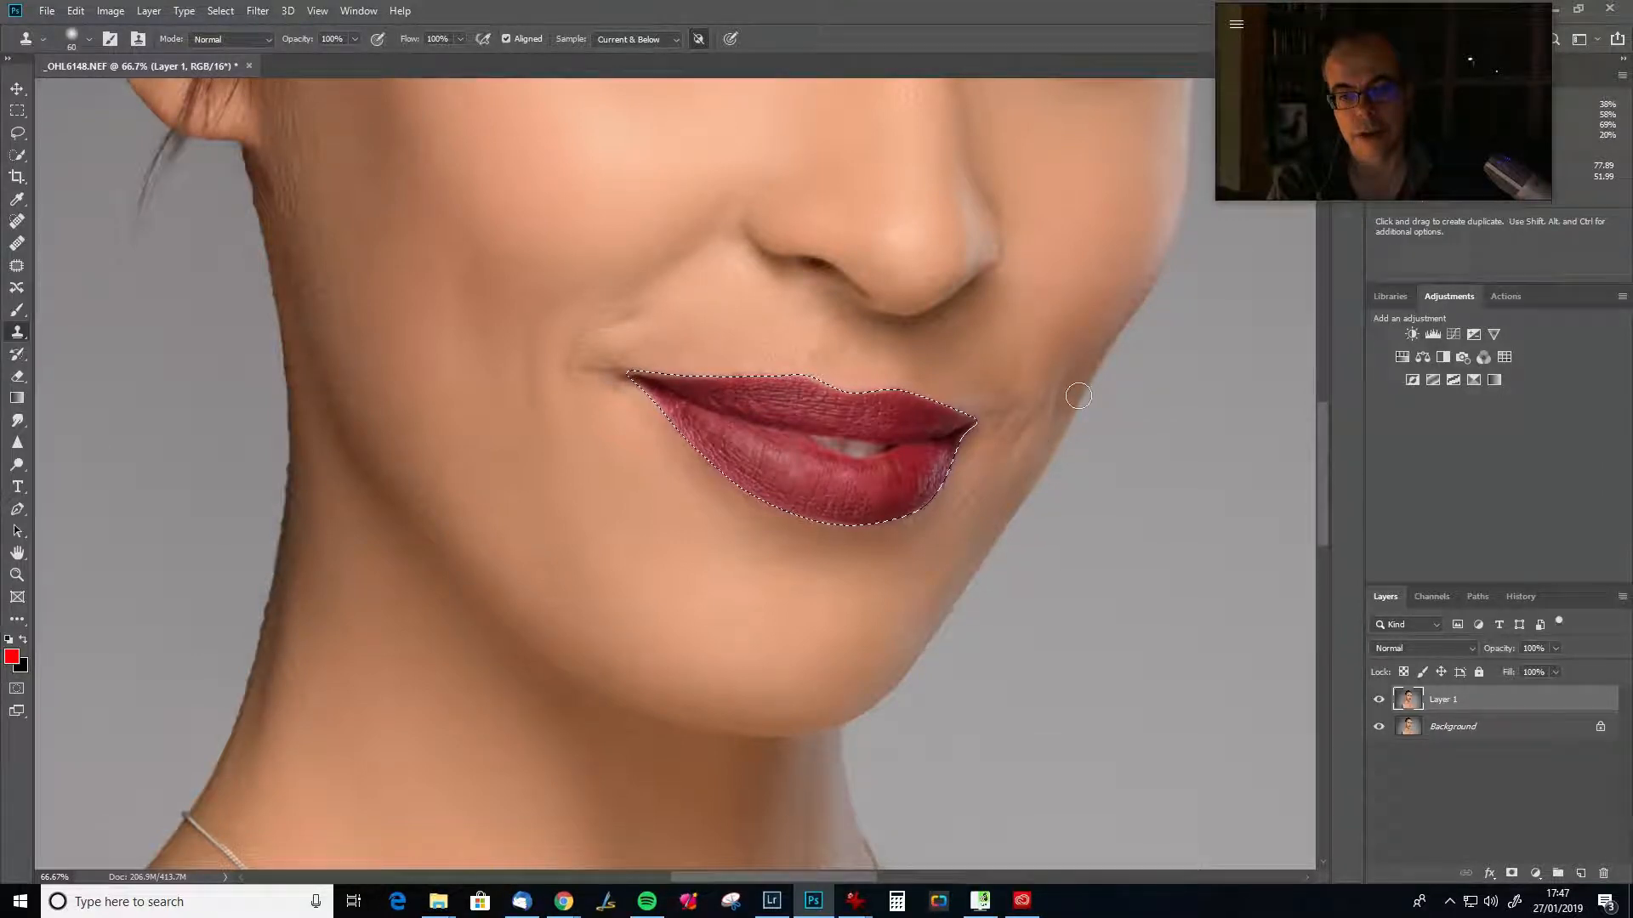
Try the Color blend mode on the duplicate layer, then return it to Normal.
{"action": "left_click", "coordinate": [1445, 648]}
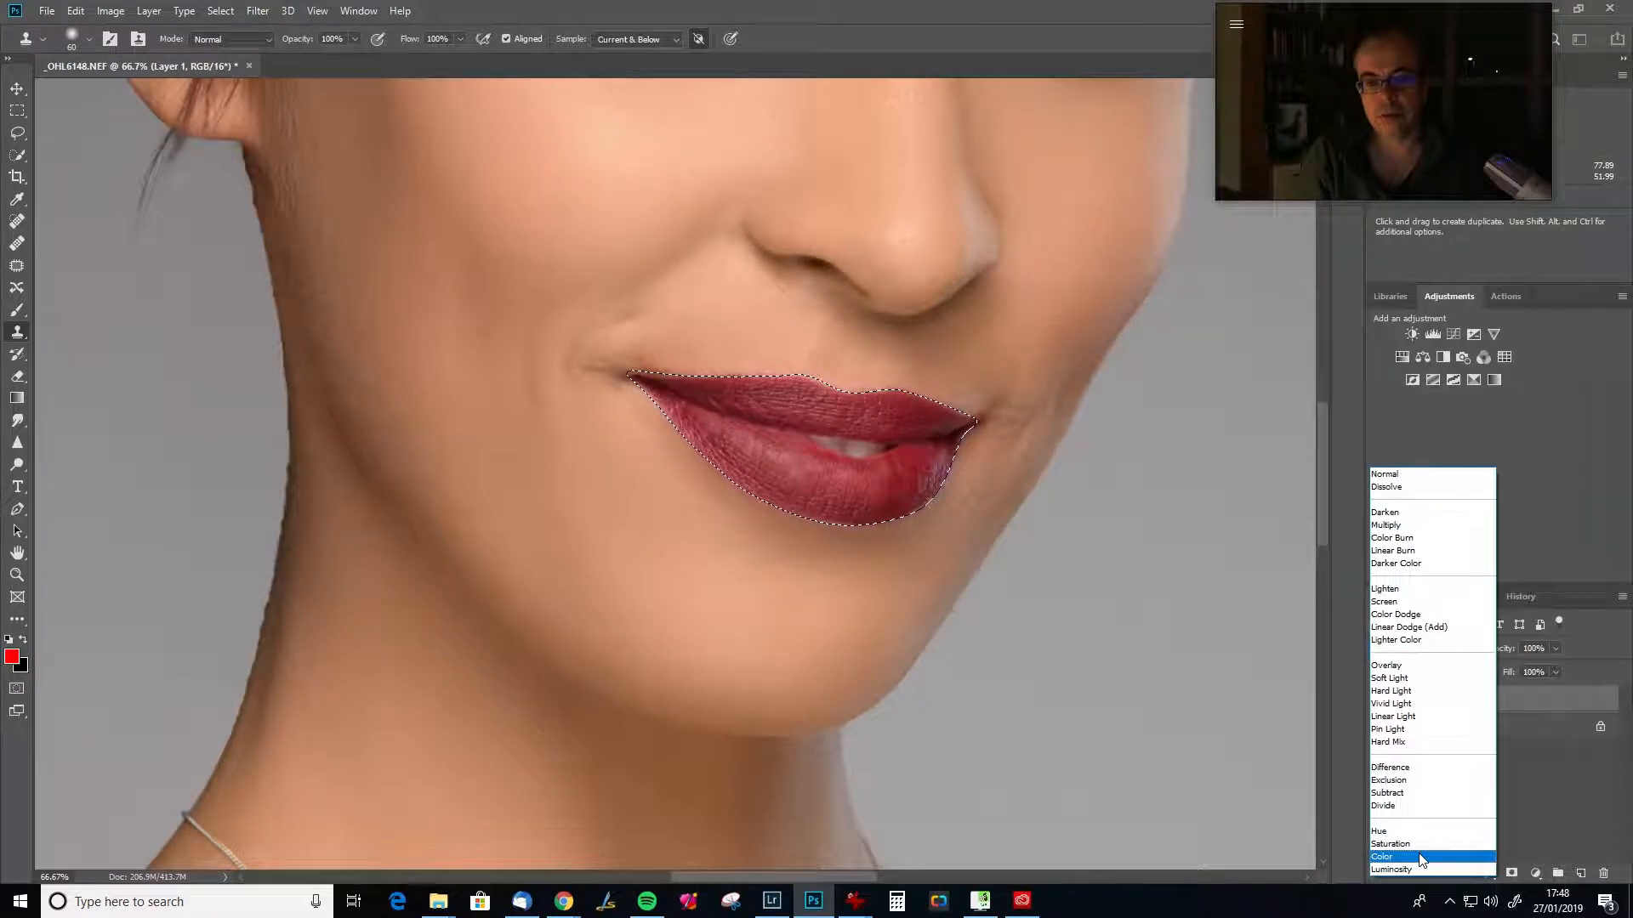
{"action": "left_click", "coordinate": [1420, 857]}
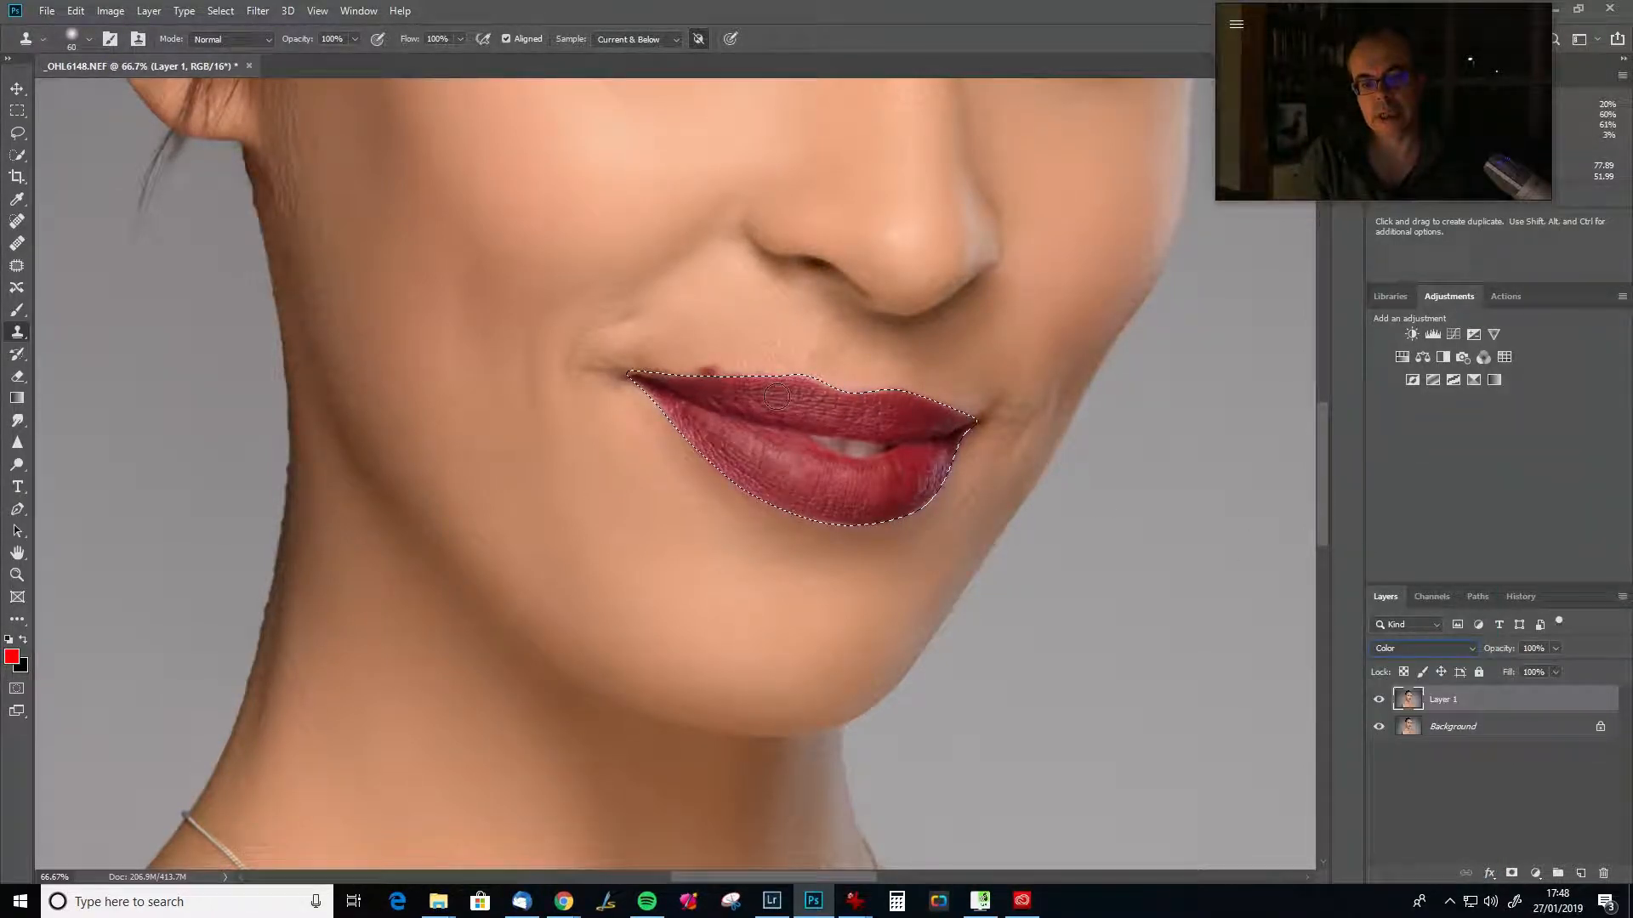
{"action": "left_click", "coordinate": [1435, 647]}
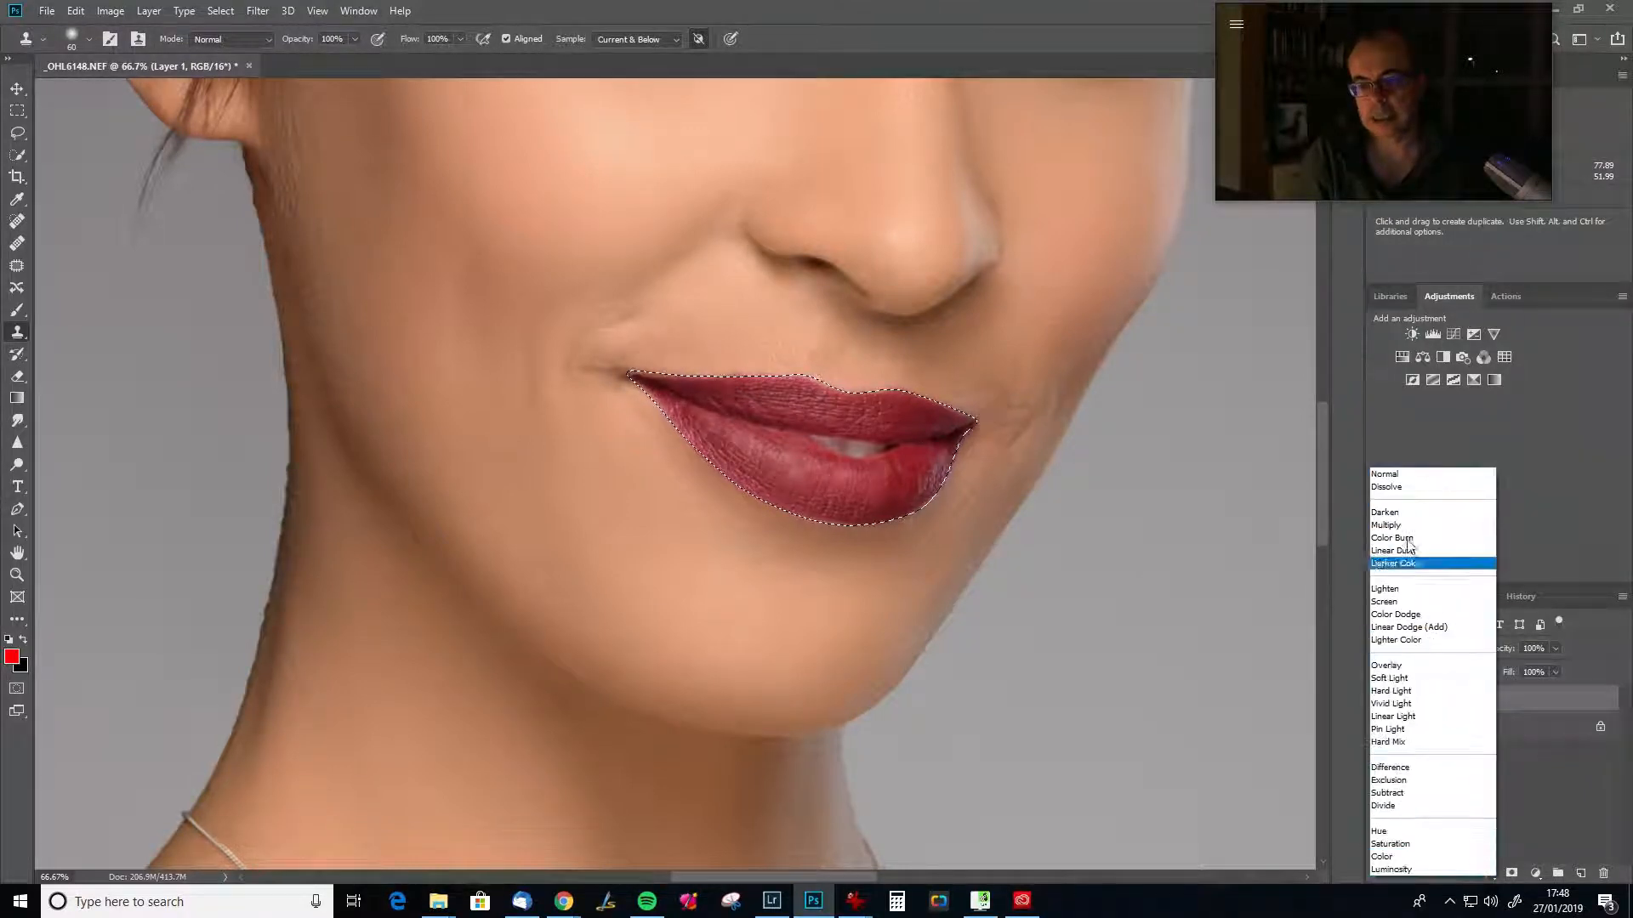
{"action": "left_click", "coordinate": [1403, 477]}
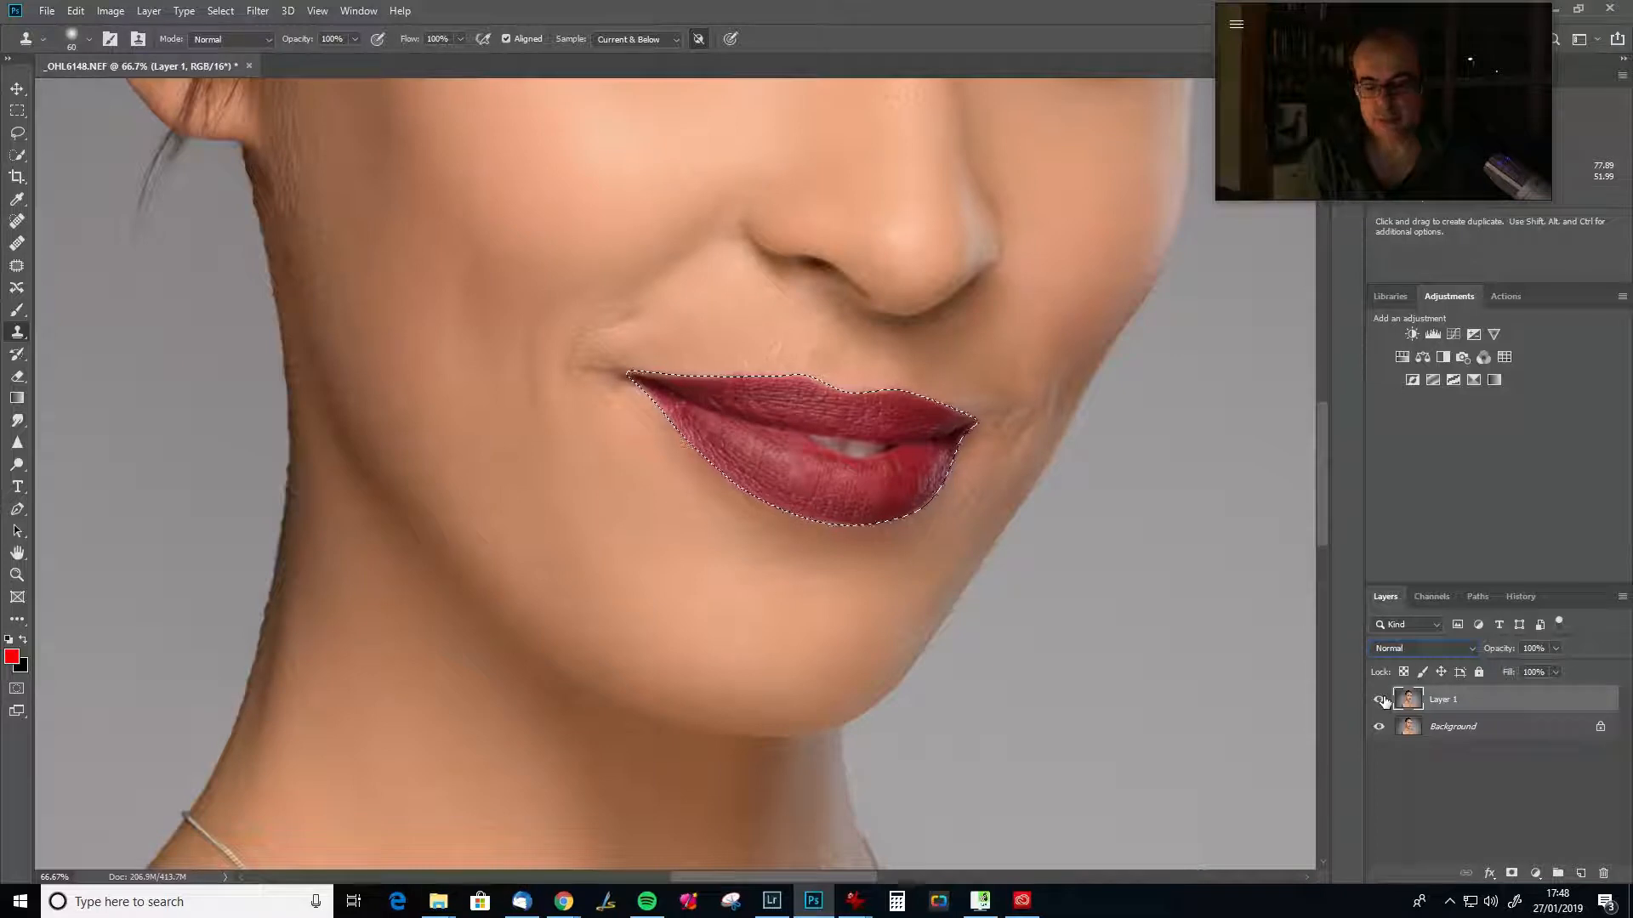
Step back in the history to the fourth Clone Stamp stroke, discarding the last stroke and both blending changes.
{"action": "left_click", "coordinate": [1522, 596]}
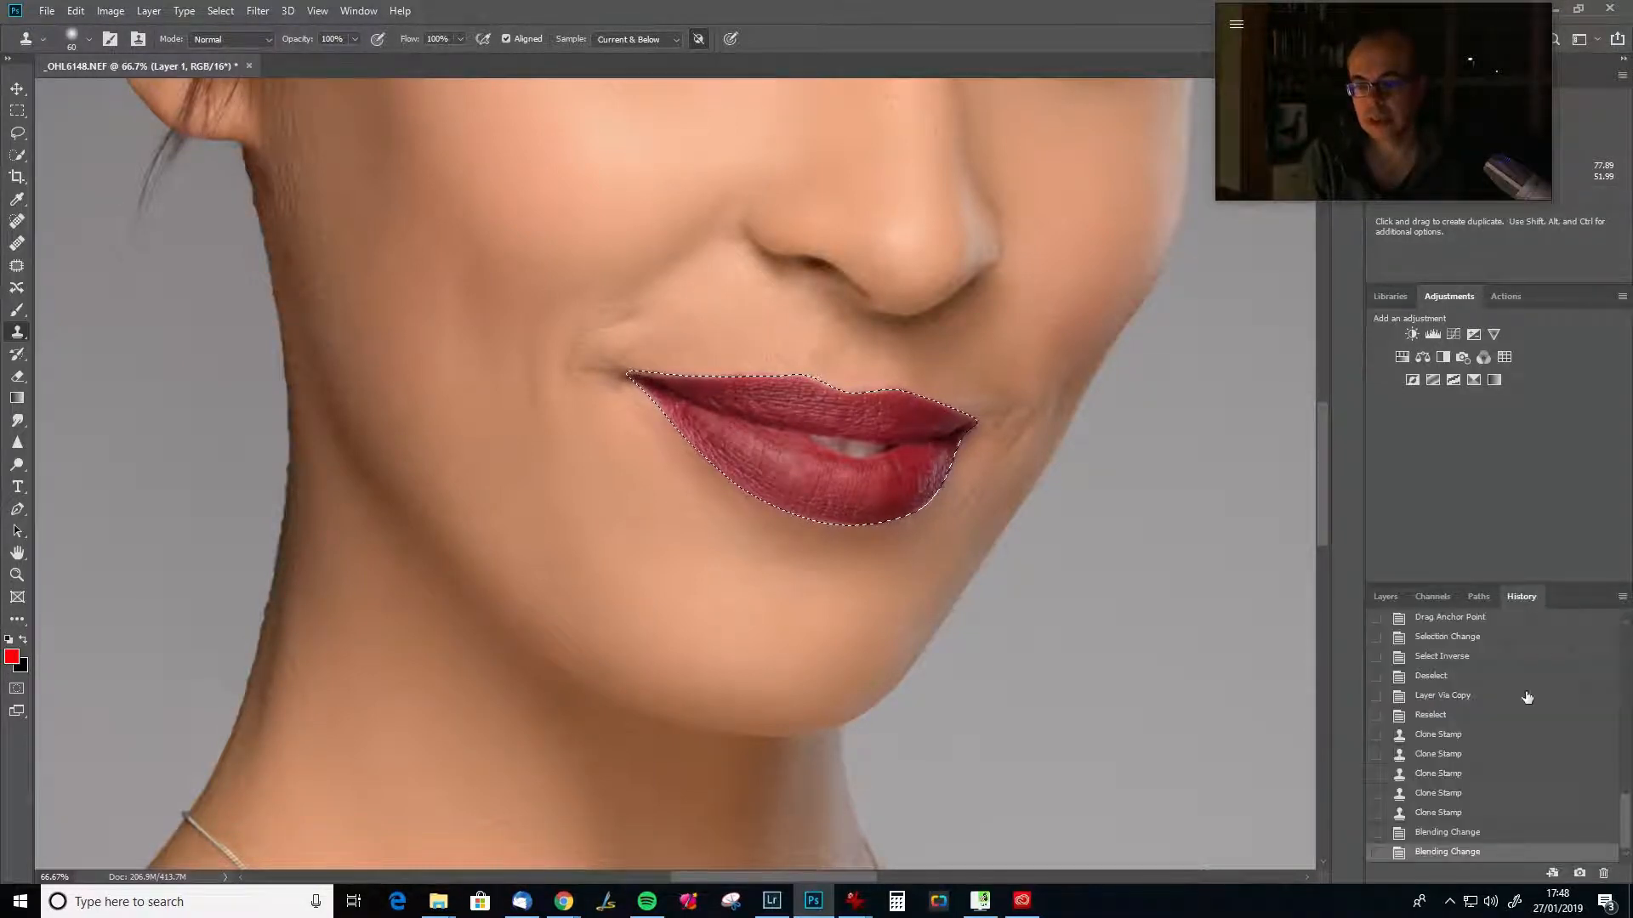
{"action": "left_click", "coordinate": [1459, 776]}
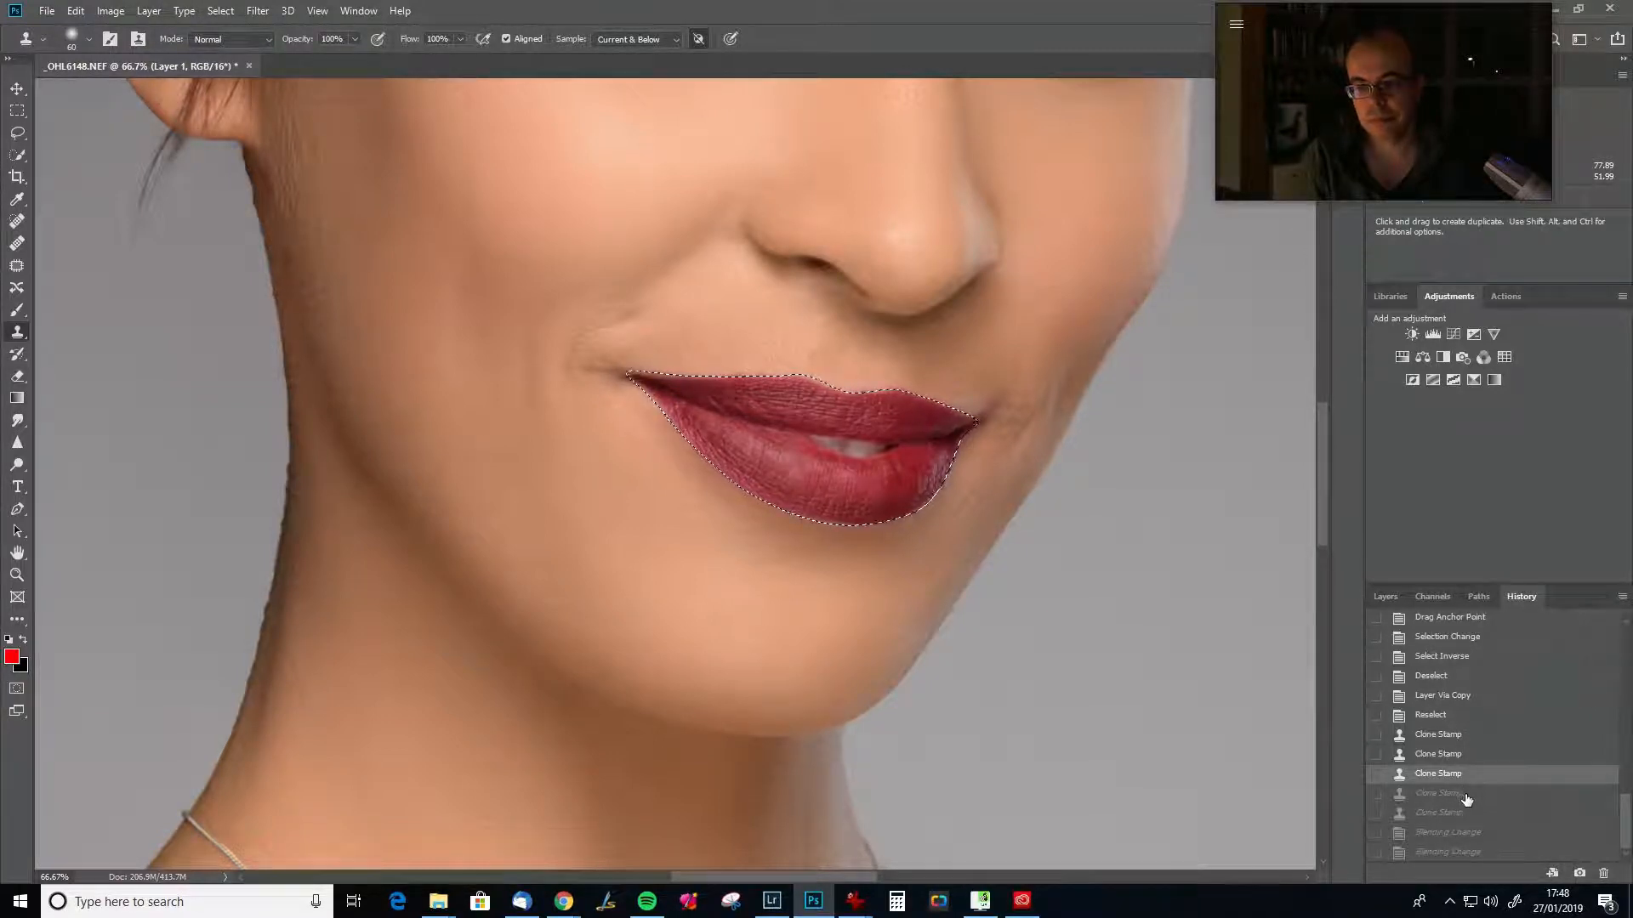
{"action": "left_click", "coordinate": [1466, 798]}
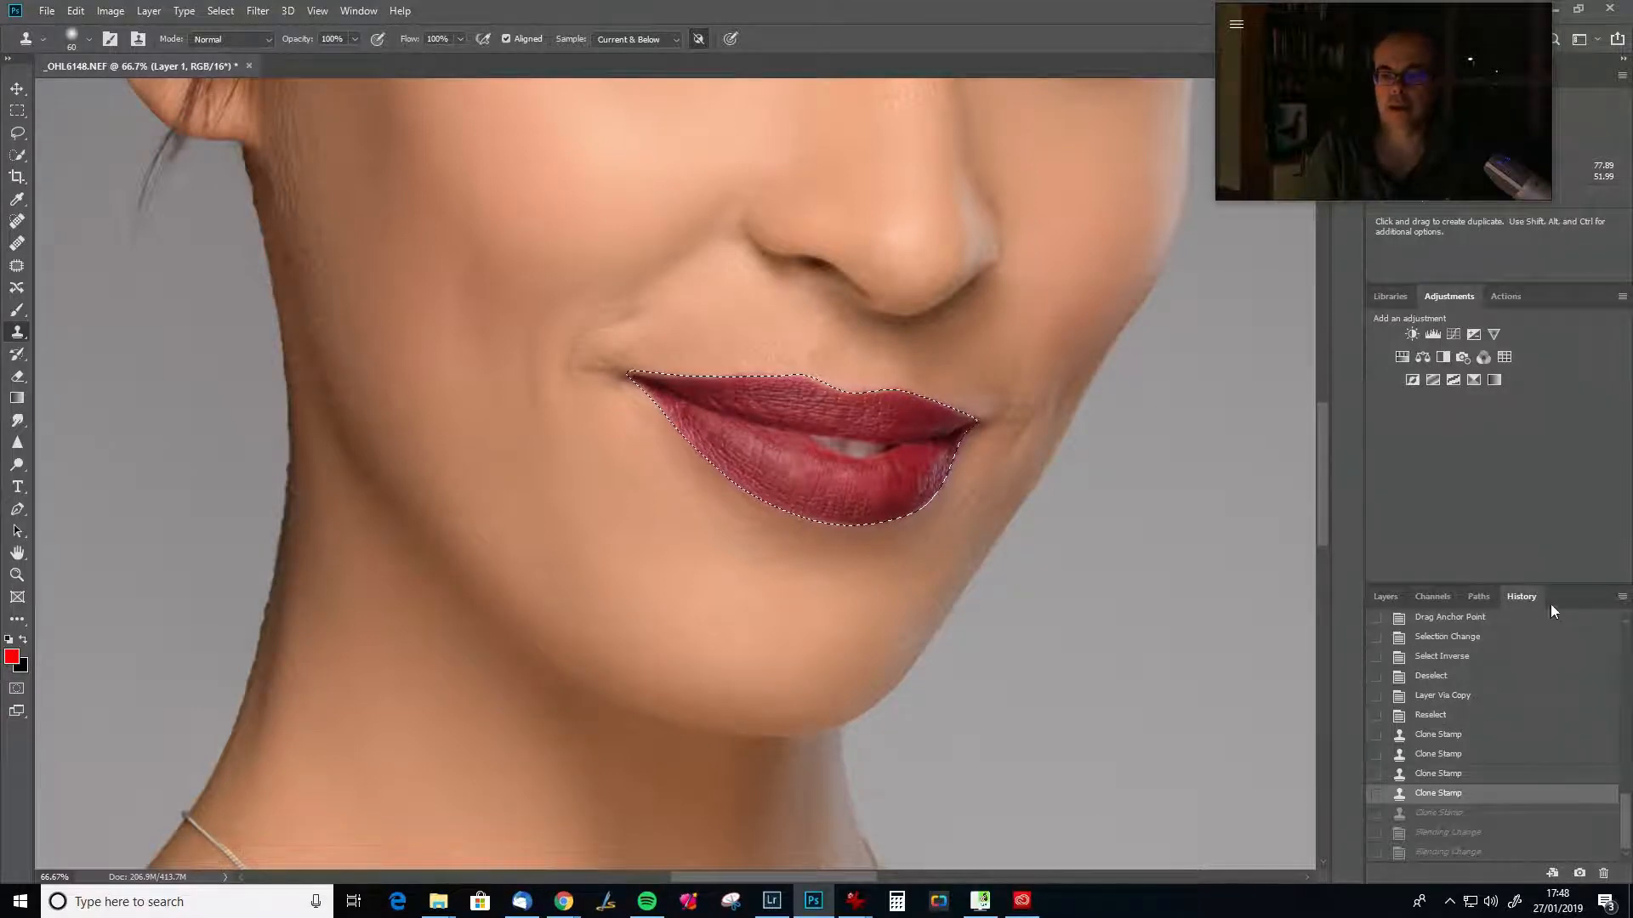
{"action": "left_click", "coordinate": [1381, 599]}
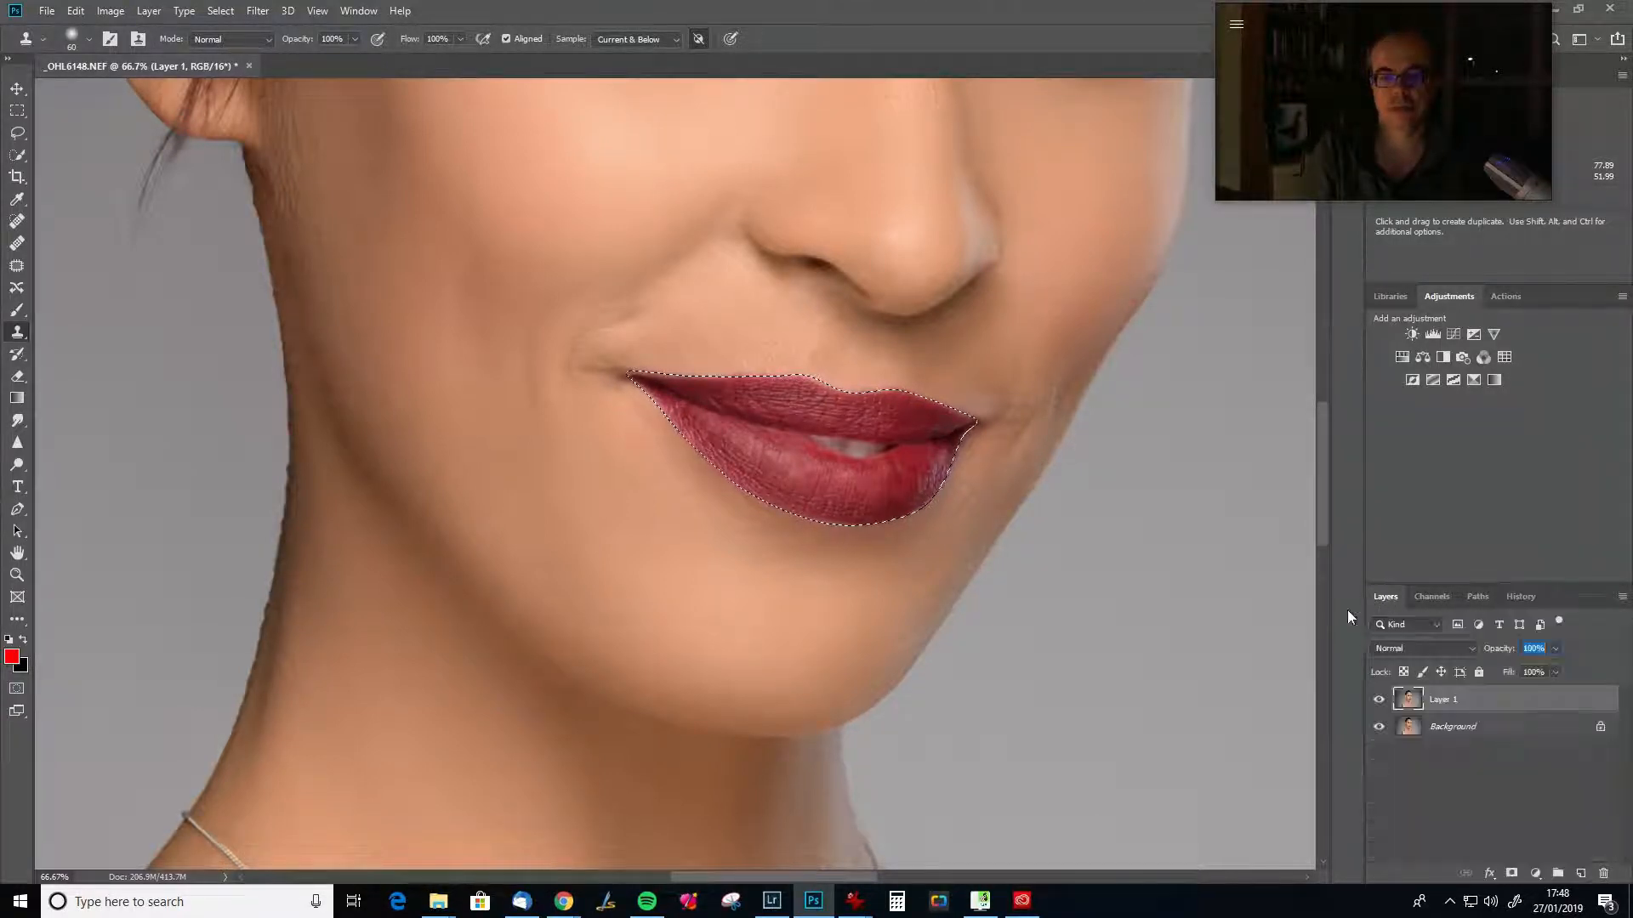
Hide the selection edges and toggle the duplicate layer's visibility to compare the lip outline before and after, in full view and close up.
{"action": "key", "text": "ctrl+0"}
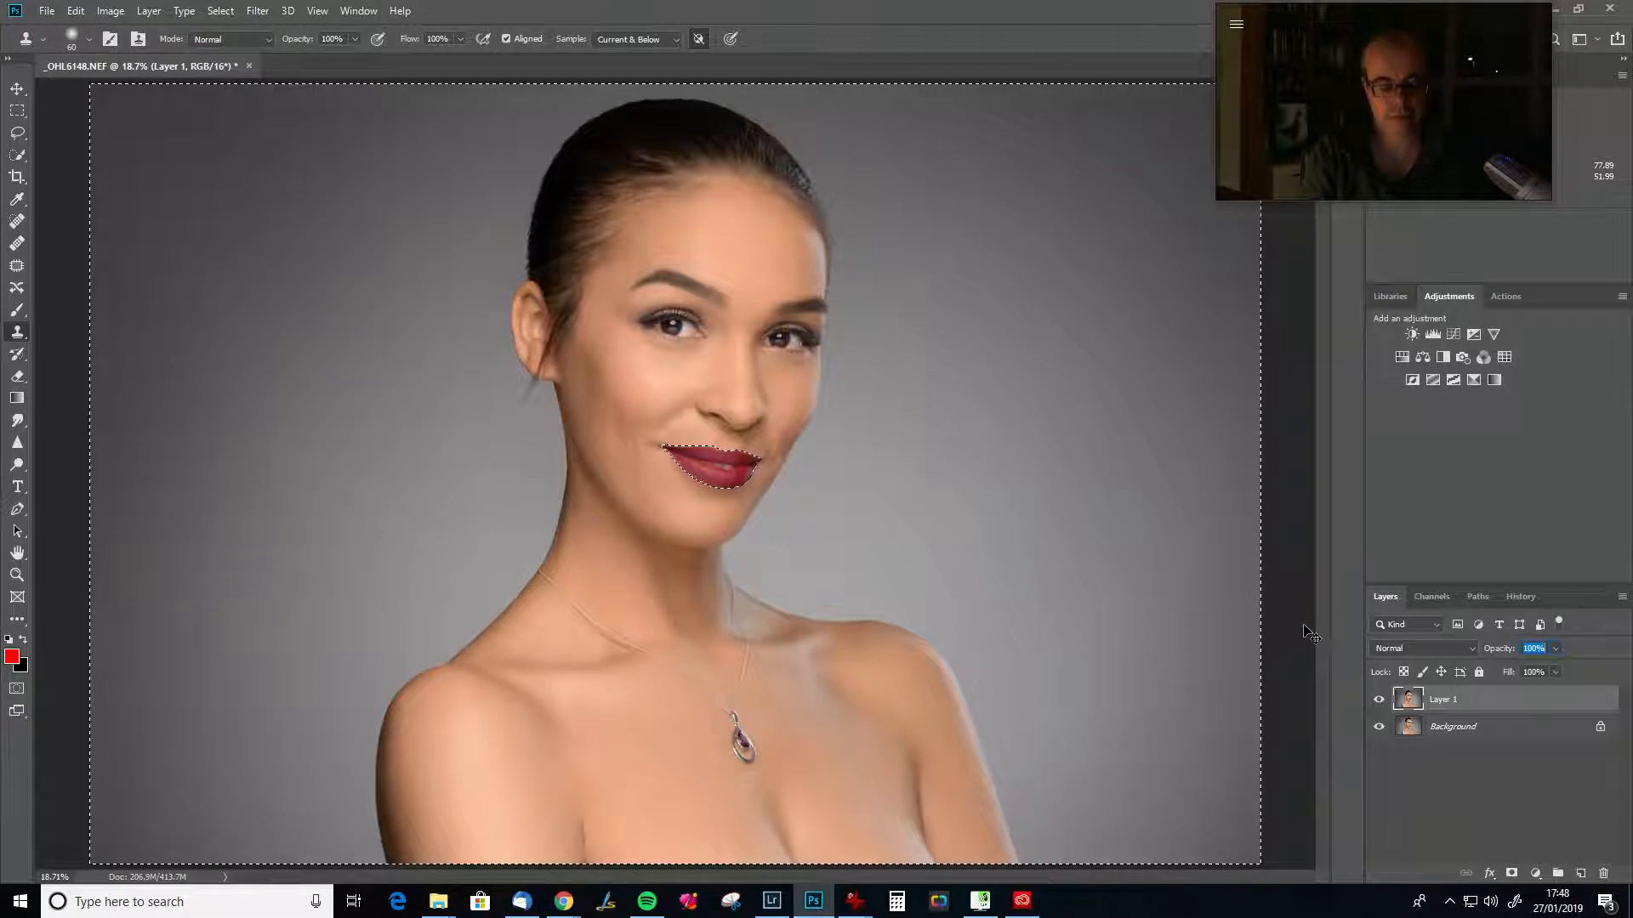
{"action": "key", "text": "ctrl+d"}
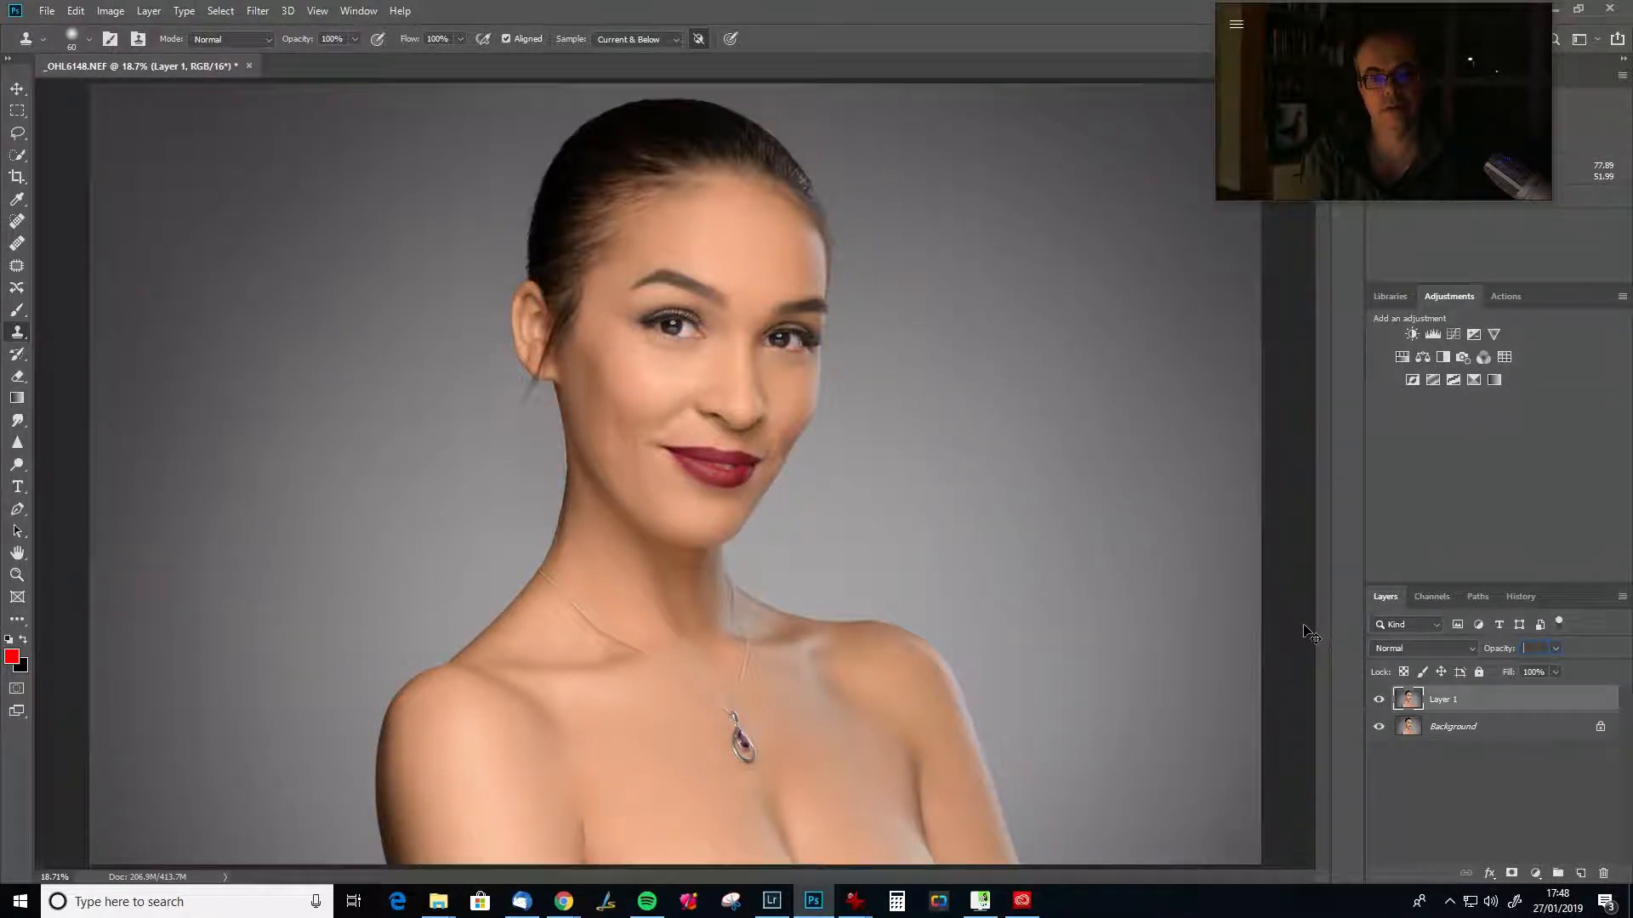
{"action": "left_click", "coordinate": [1378, 702]}
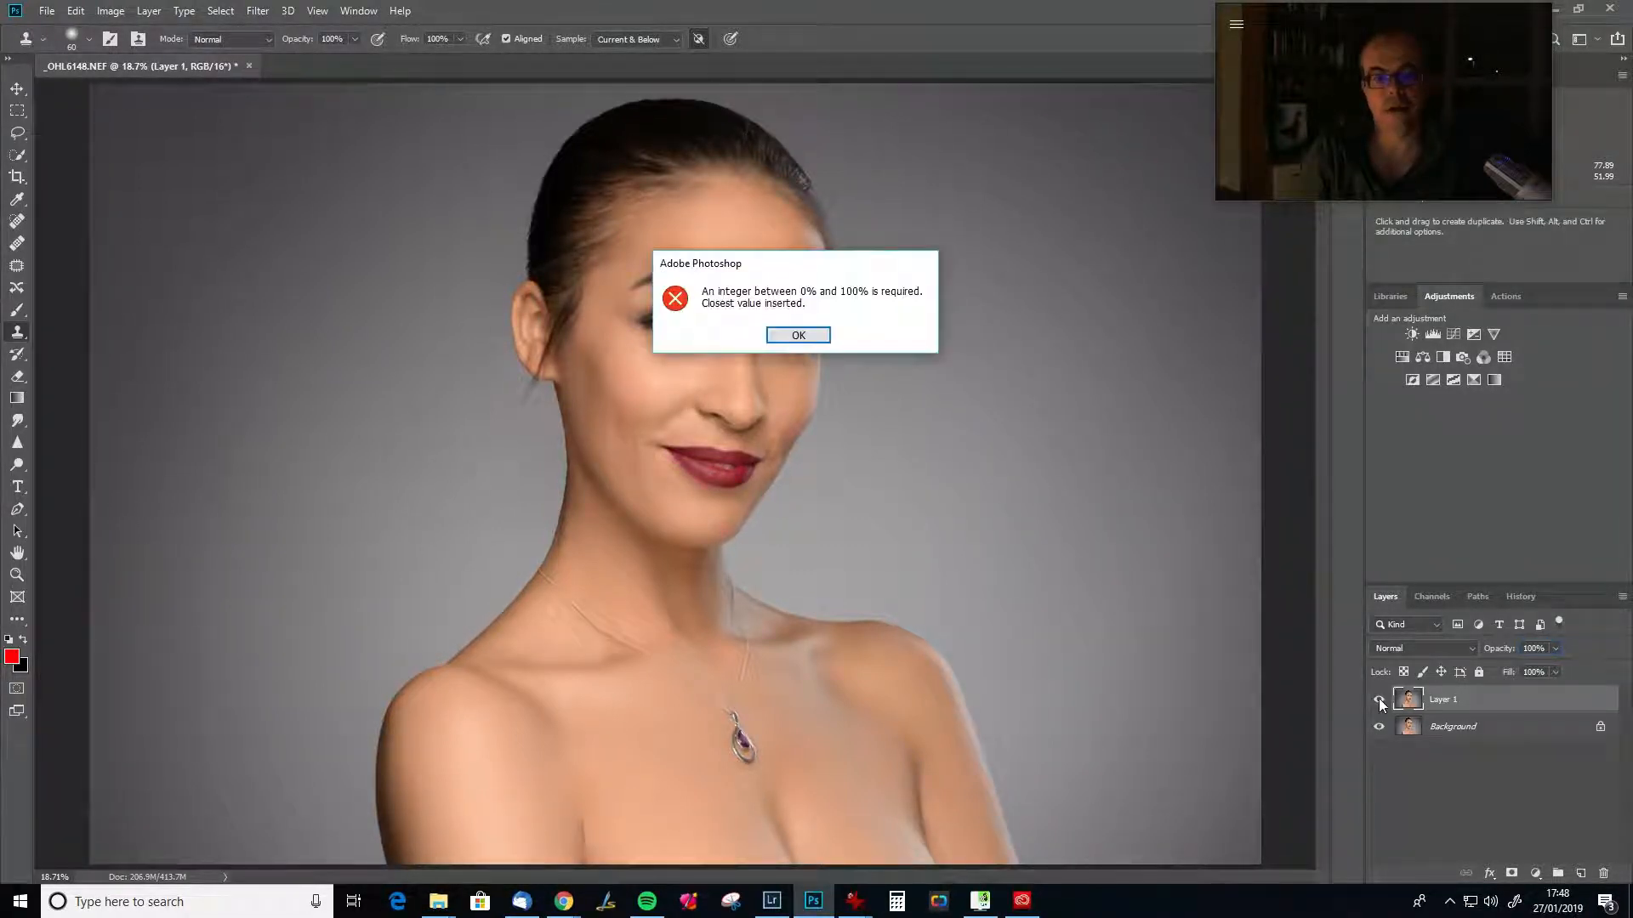
{"action": "left_click", "coordinate": [800, 336]}
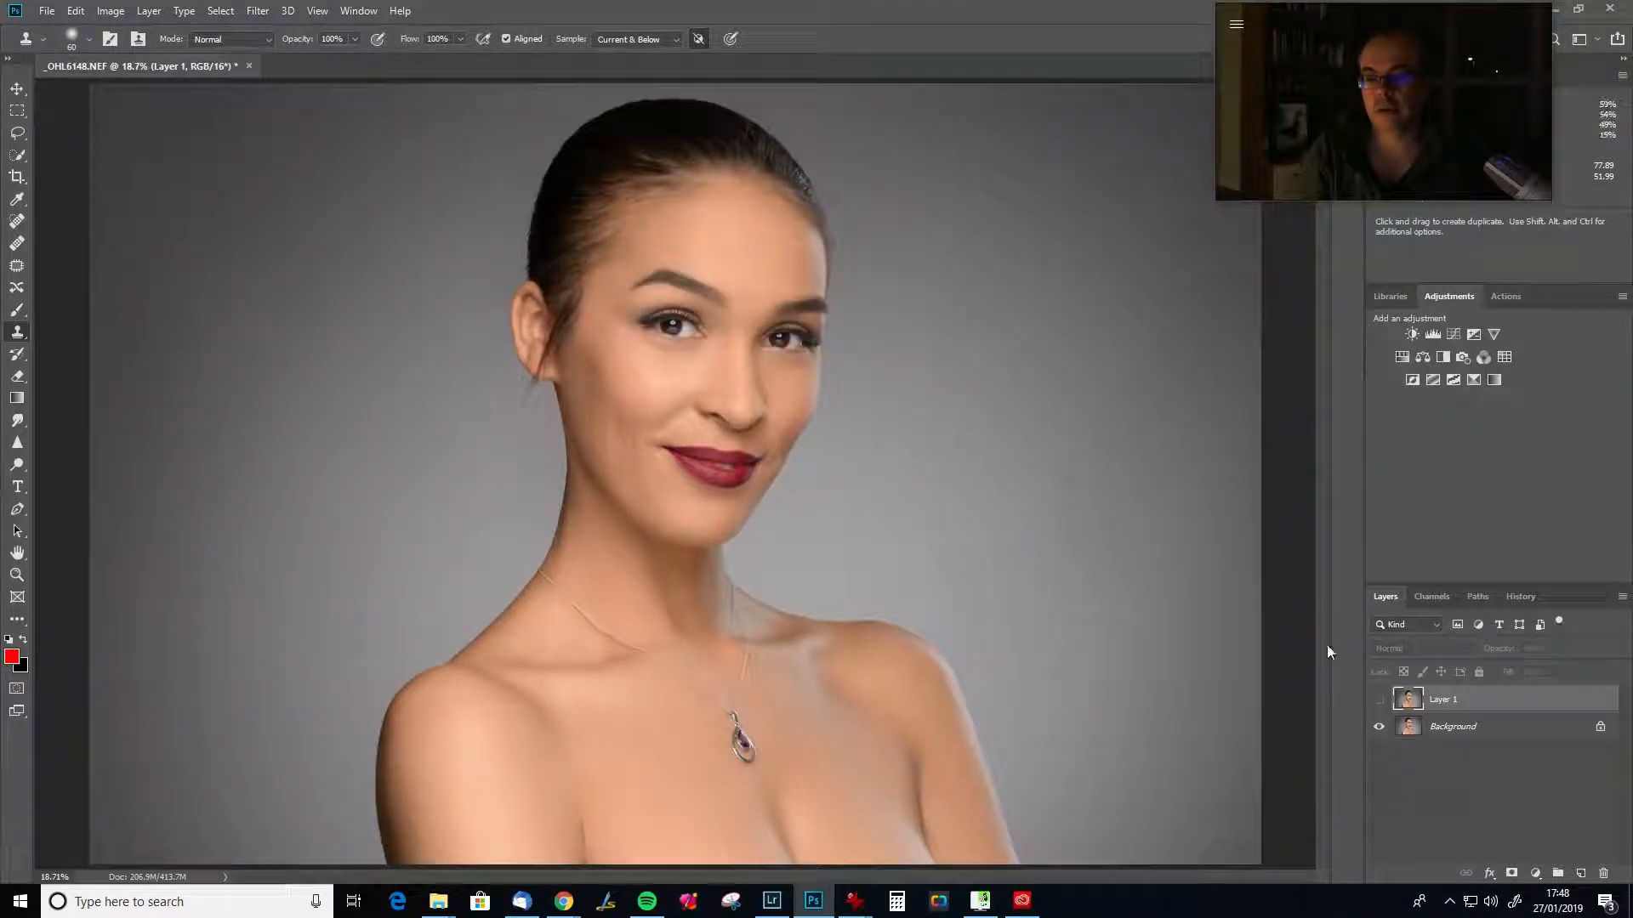
{"action": "left_click", "coordinate": [1378, 701]}
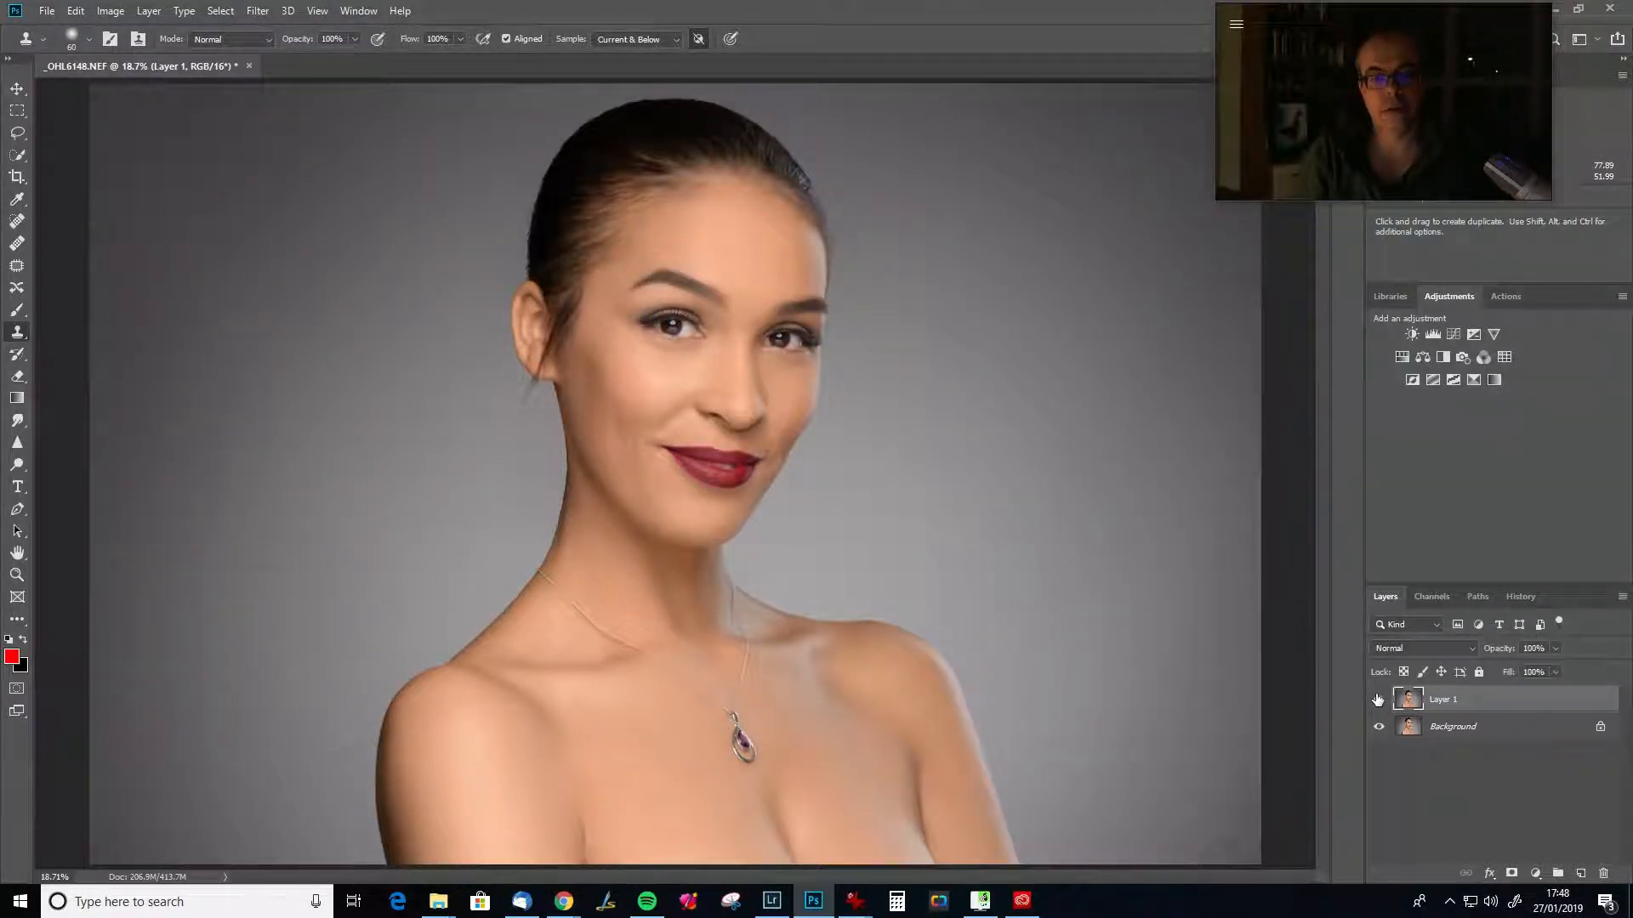
{"action": "left_click", "coordinate": [1378, 700]}
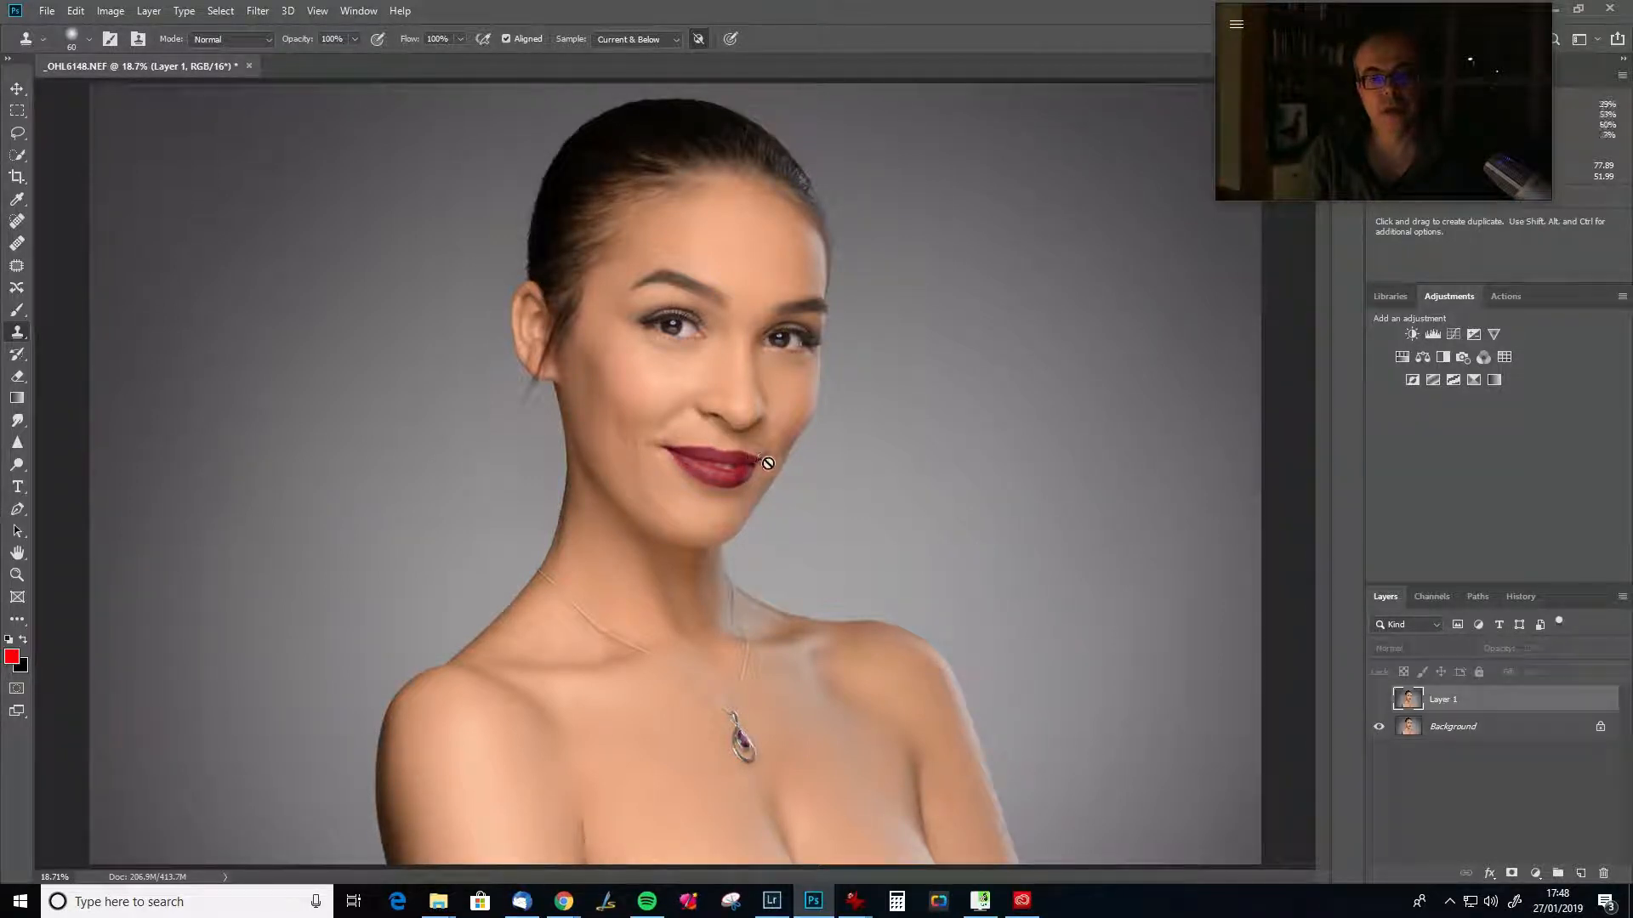
{"action": "scroll", "coordinate": [783, 457], "scroll_direction": "up", "scroll_amount": 4}
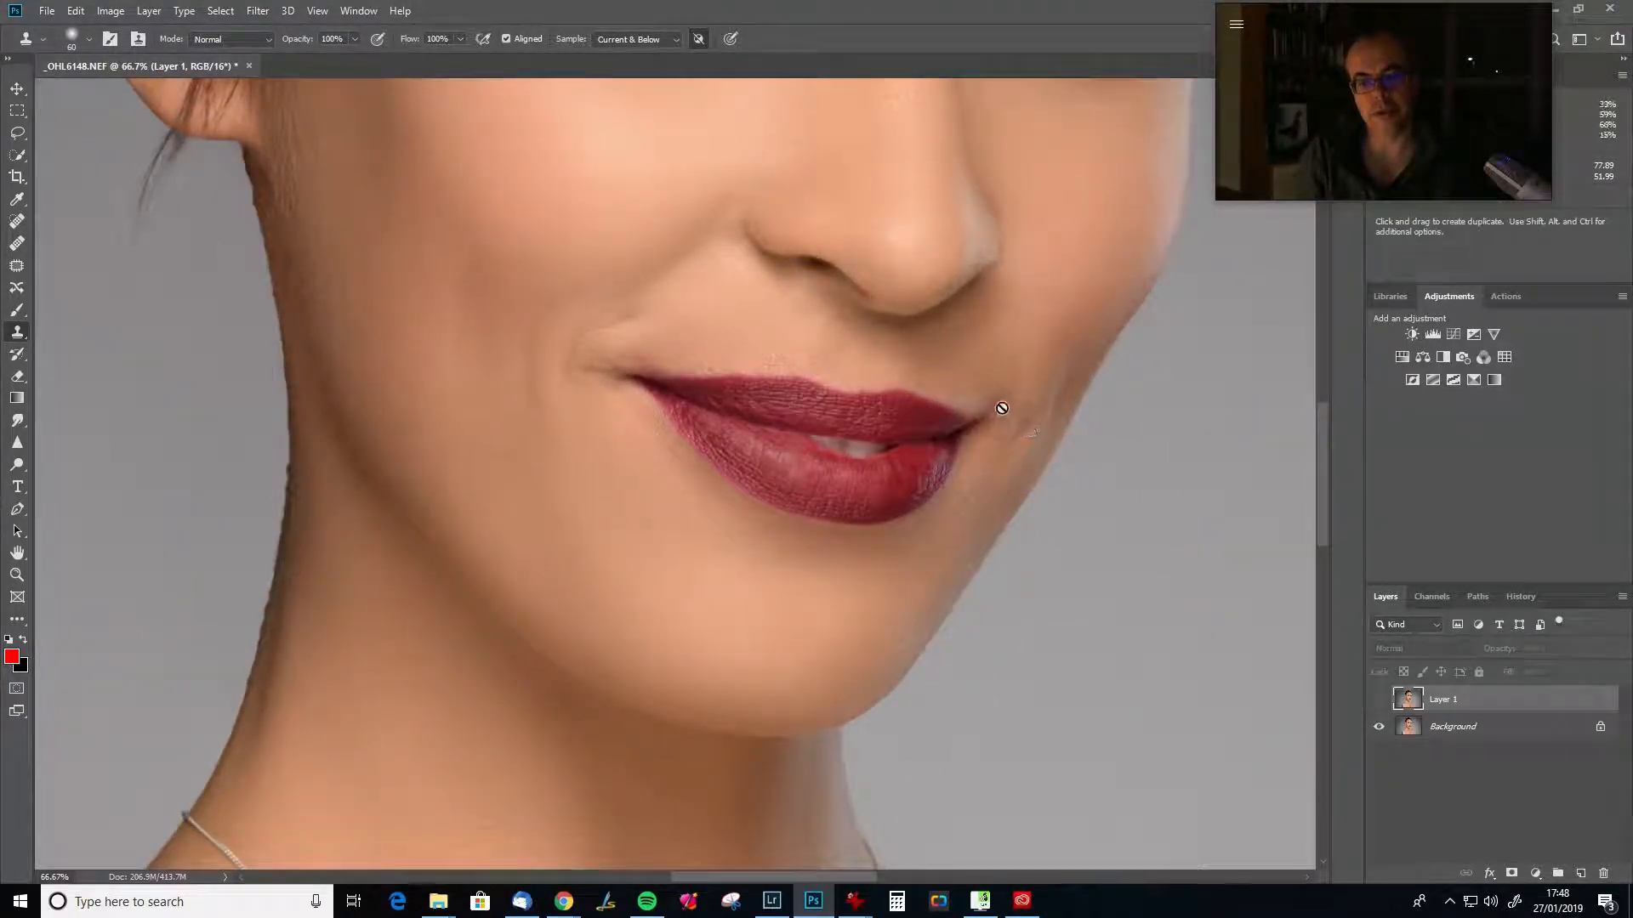
{"action": "left_click", "coordinate": [1376, 700]}
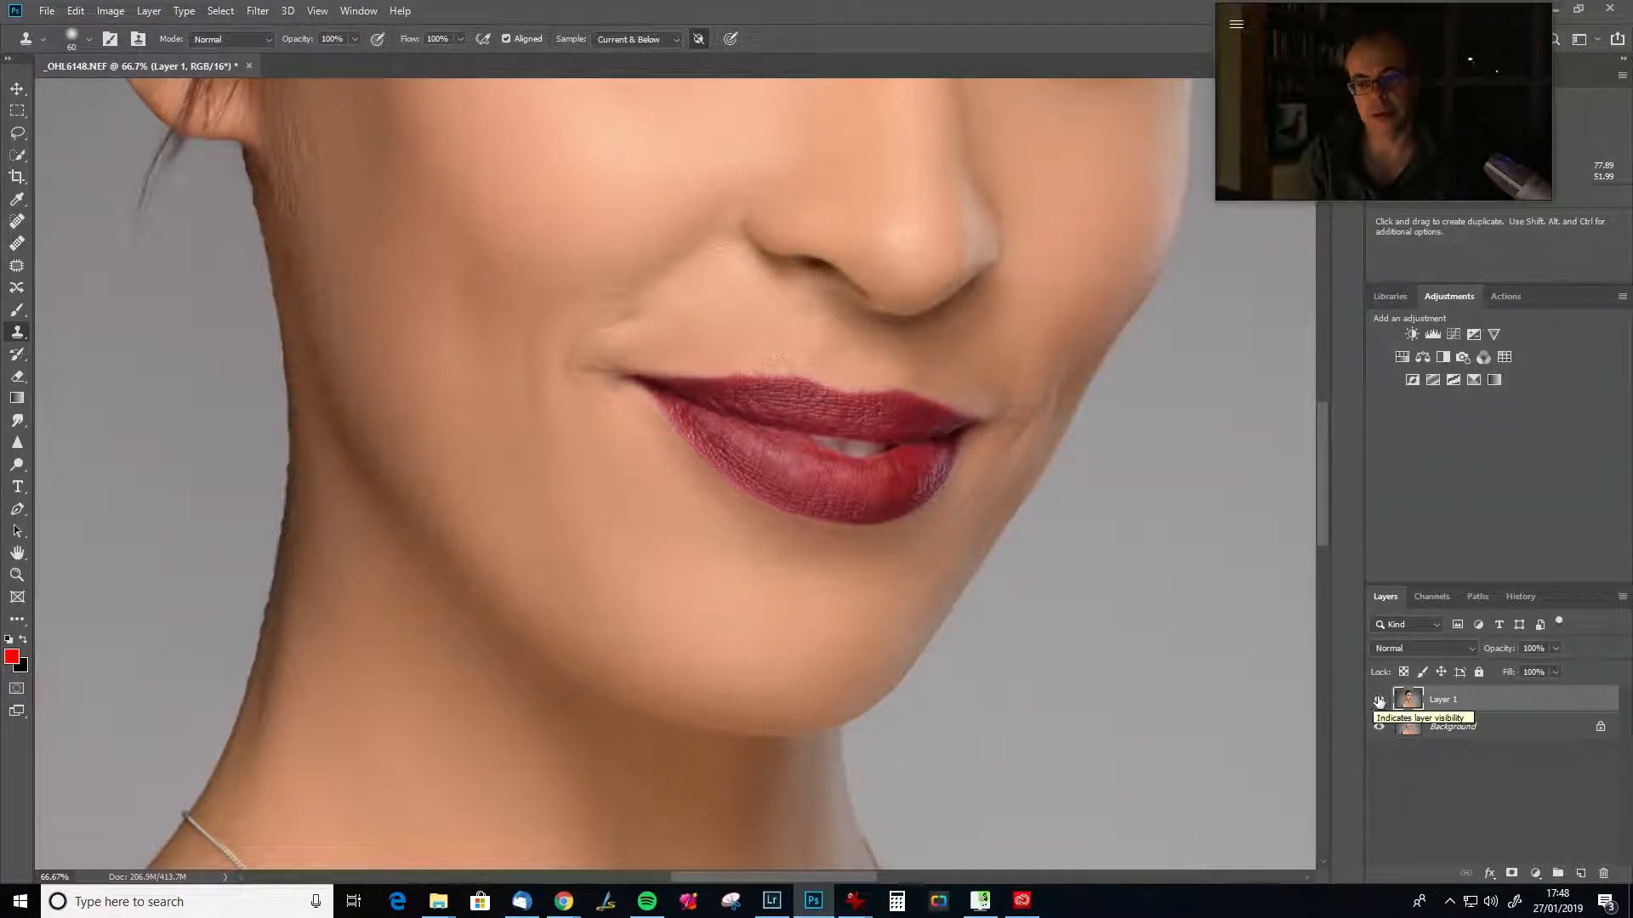
Step back in the history to the third Clone Stamp stroke and clone fresh skin along the upper lip's outer edge.
{"action": "left_click", "coordinate": [1517, 598]}
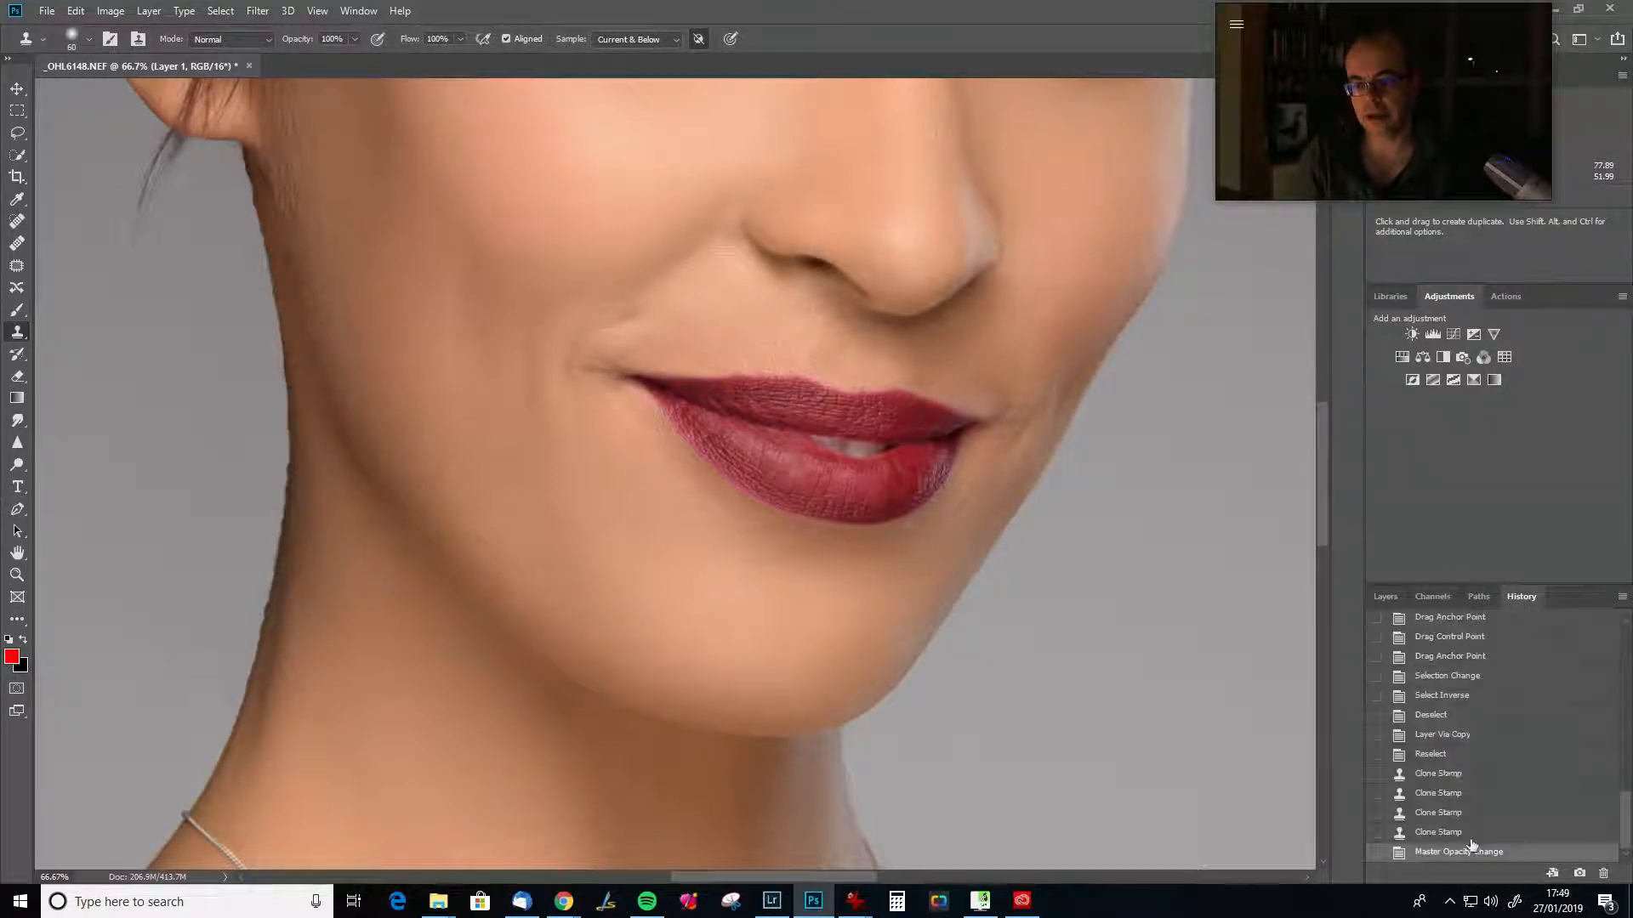
{"action": "left_click", "coordinate": [1459, 815]}
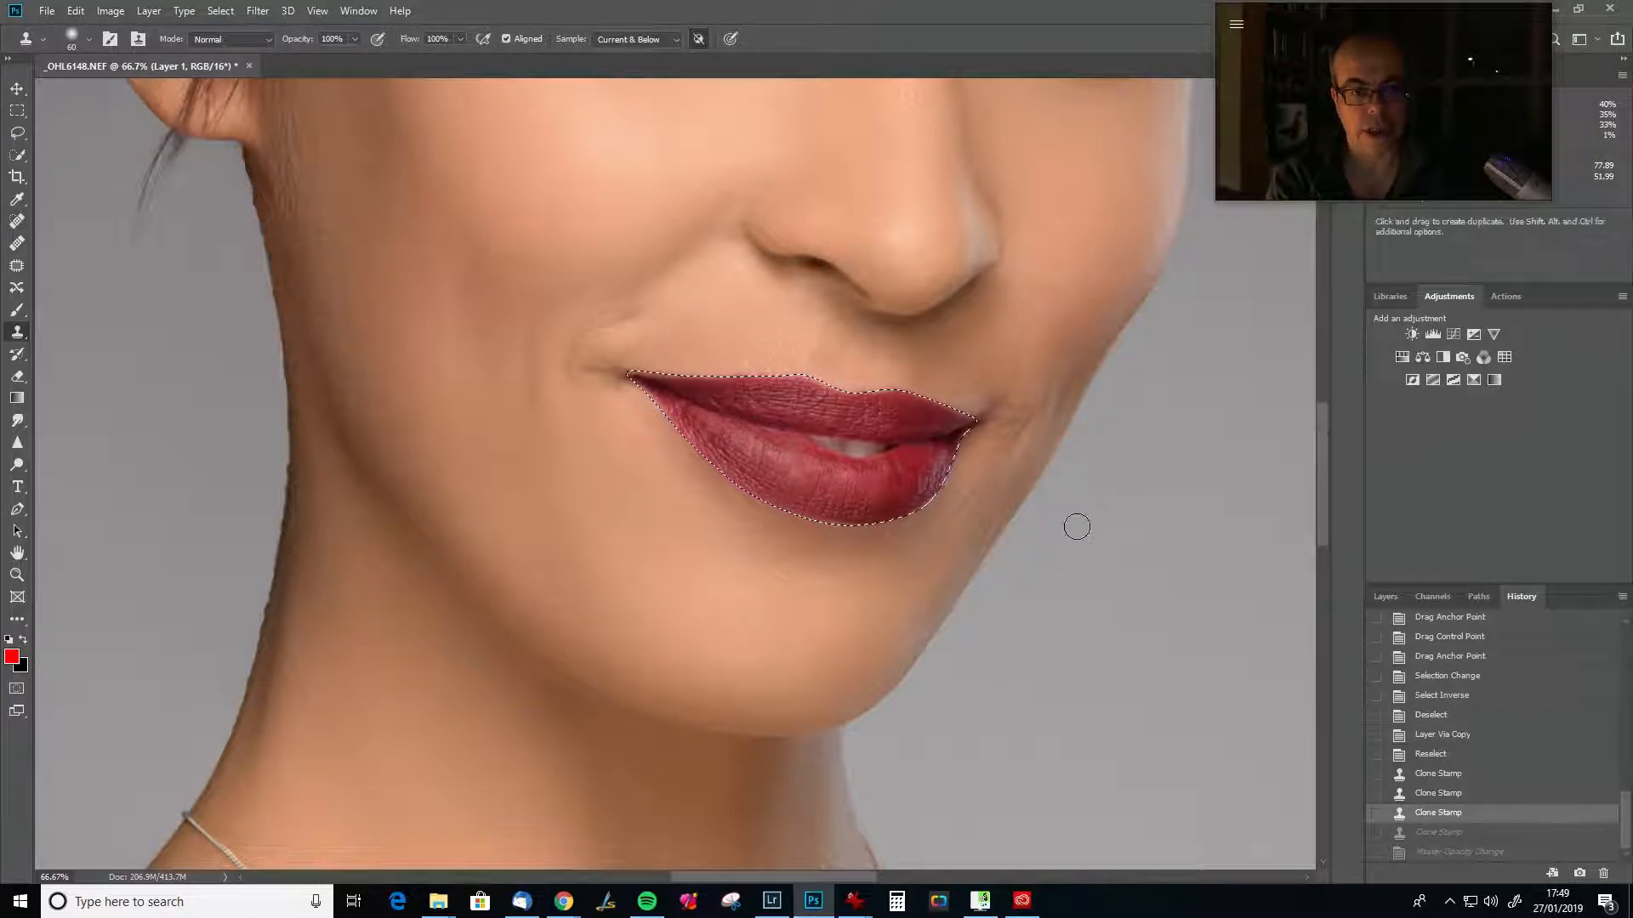
{"action": "key", "text": "alt"}
{"action": "left_click", "coordinate": [750, 369], "text": "alt"}
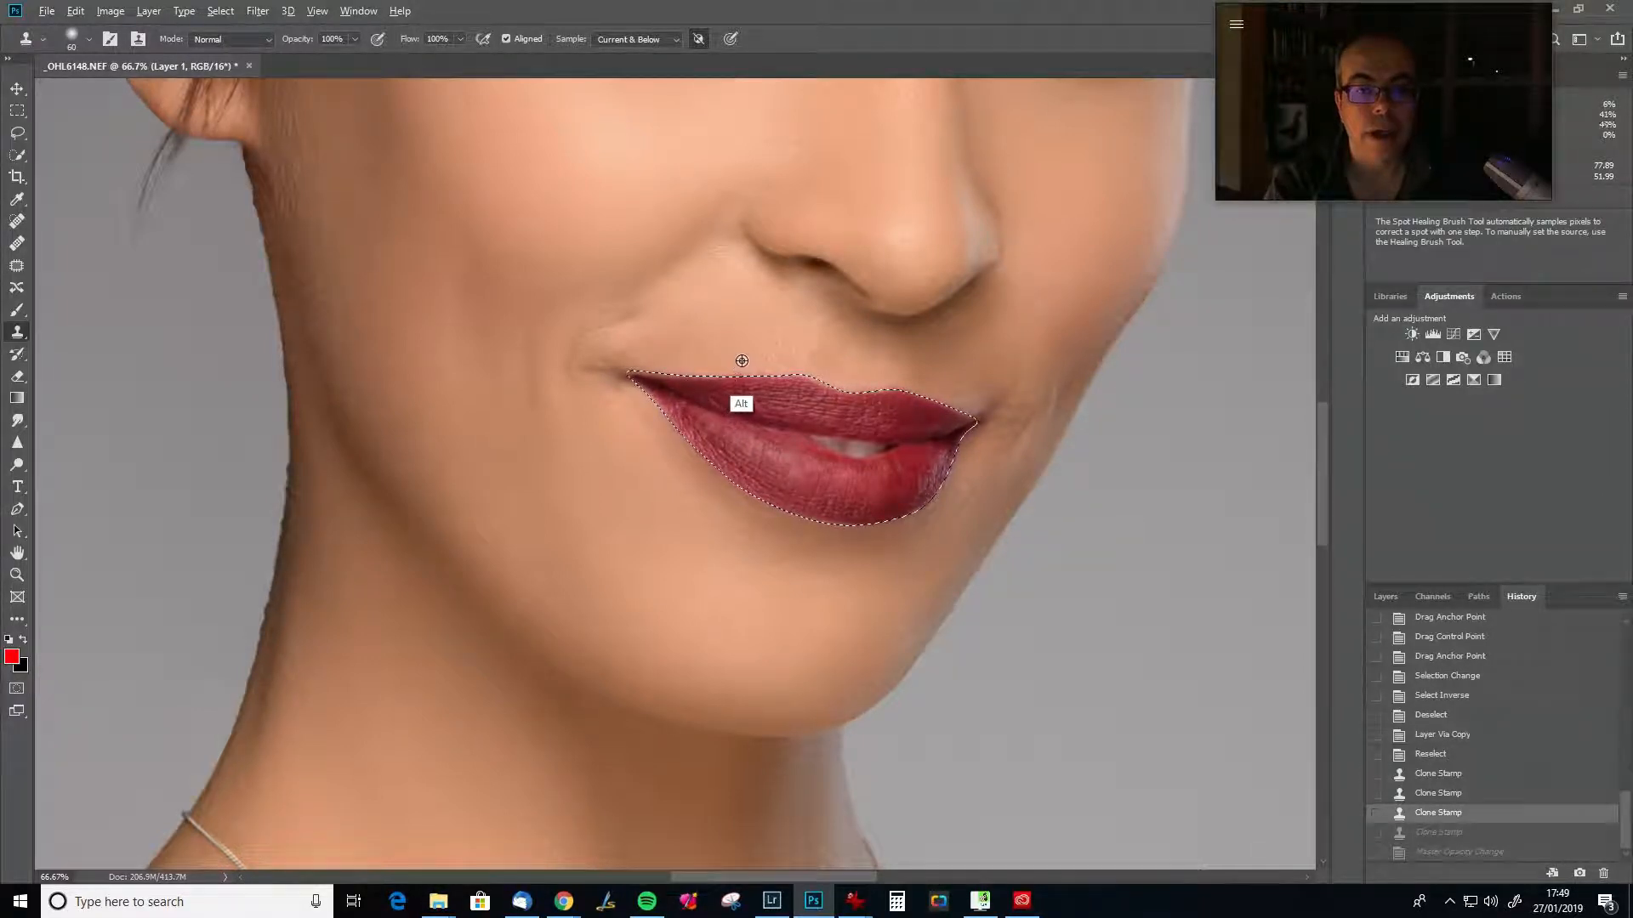
{"action": "left_click", "coordinate": [747, 366]}
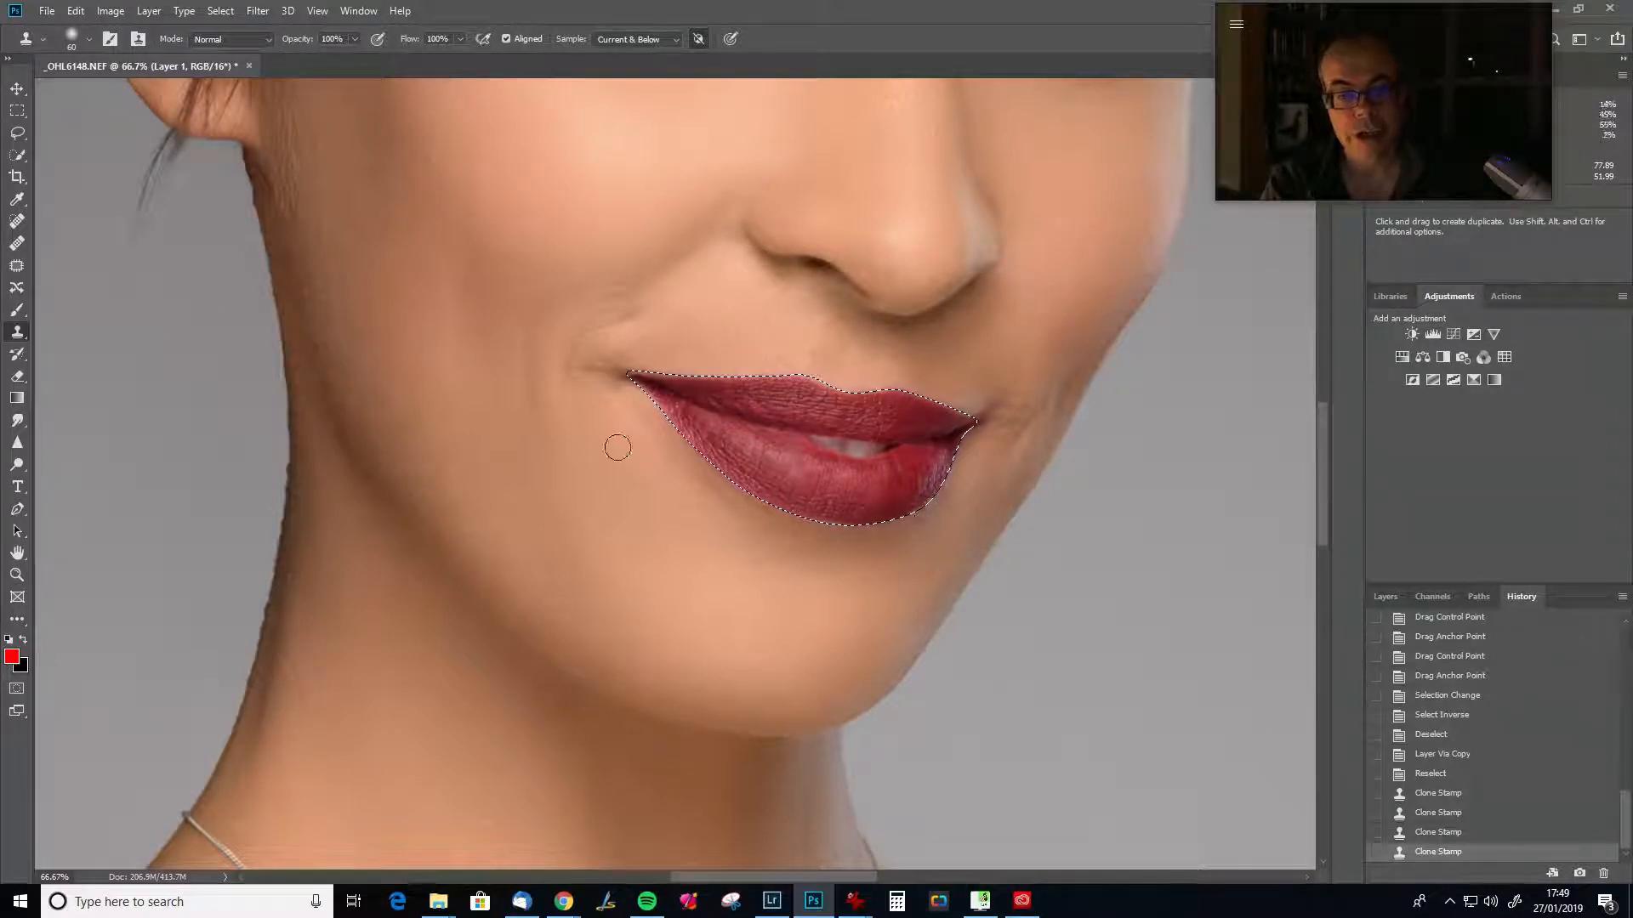
{"action": "key", "text": "ctrl+h"}
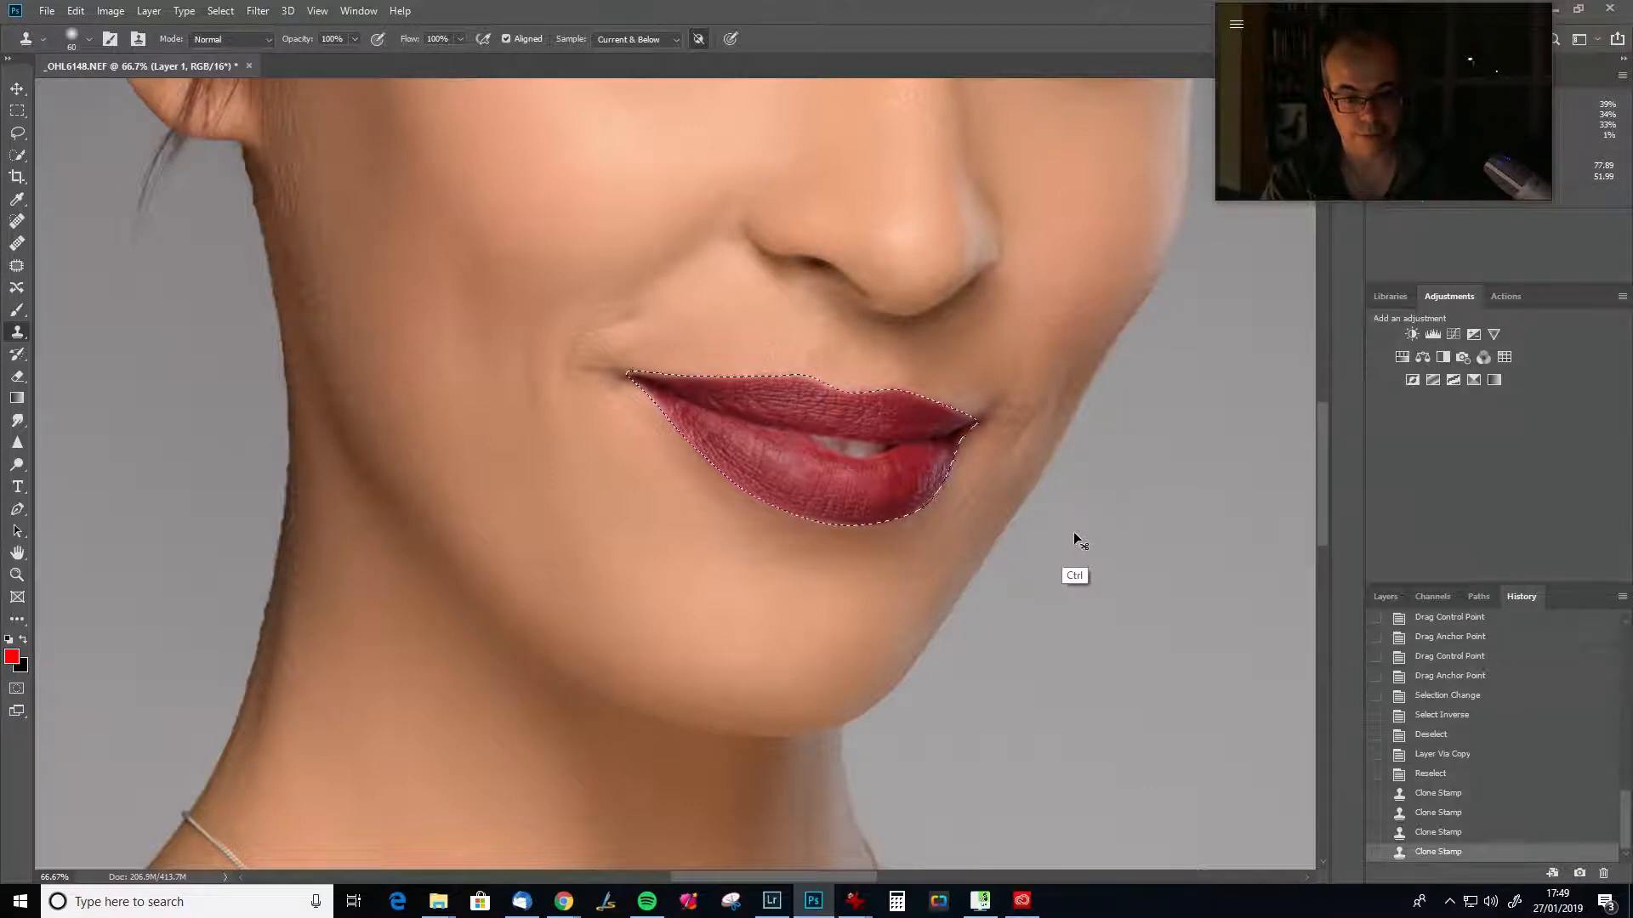
Invert the selection so it covers the lips, and reduce the Clone Stamp brush to 30 px.
{"action": "key", "text": "ctrl+h"}
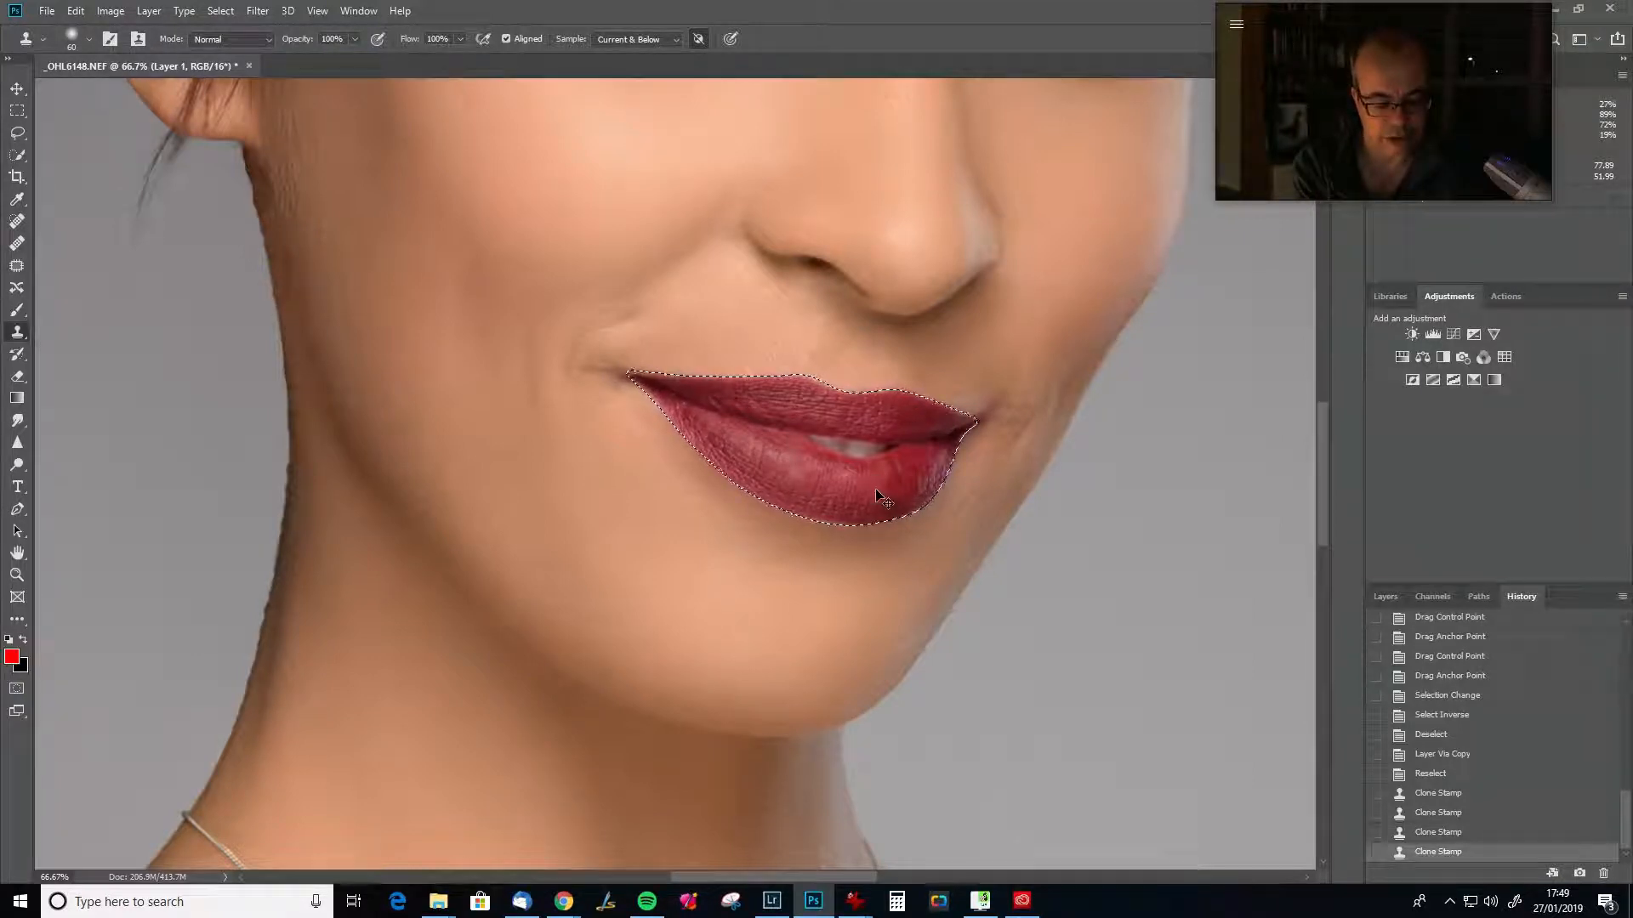
{"action": "key", "text": "ctrl+shift+i"}
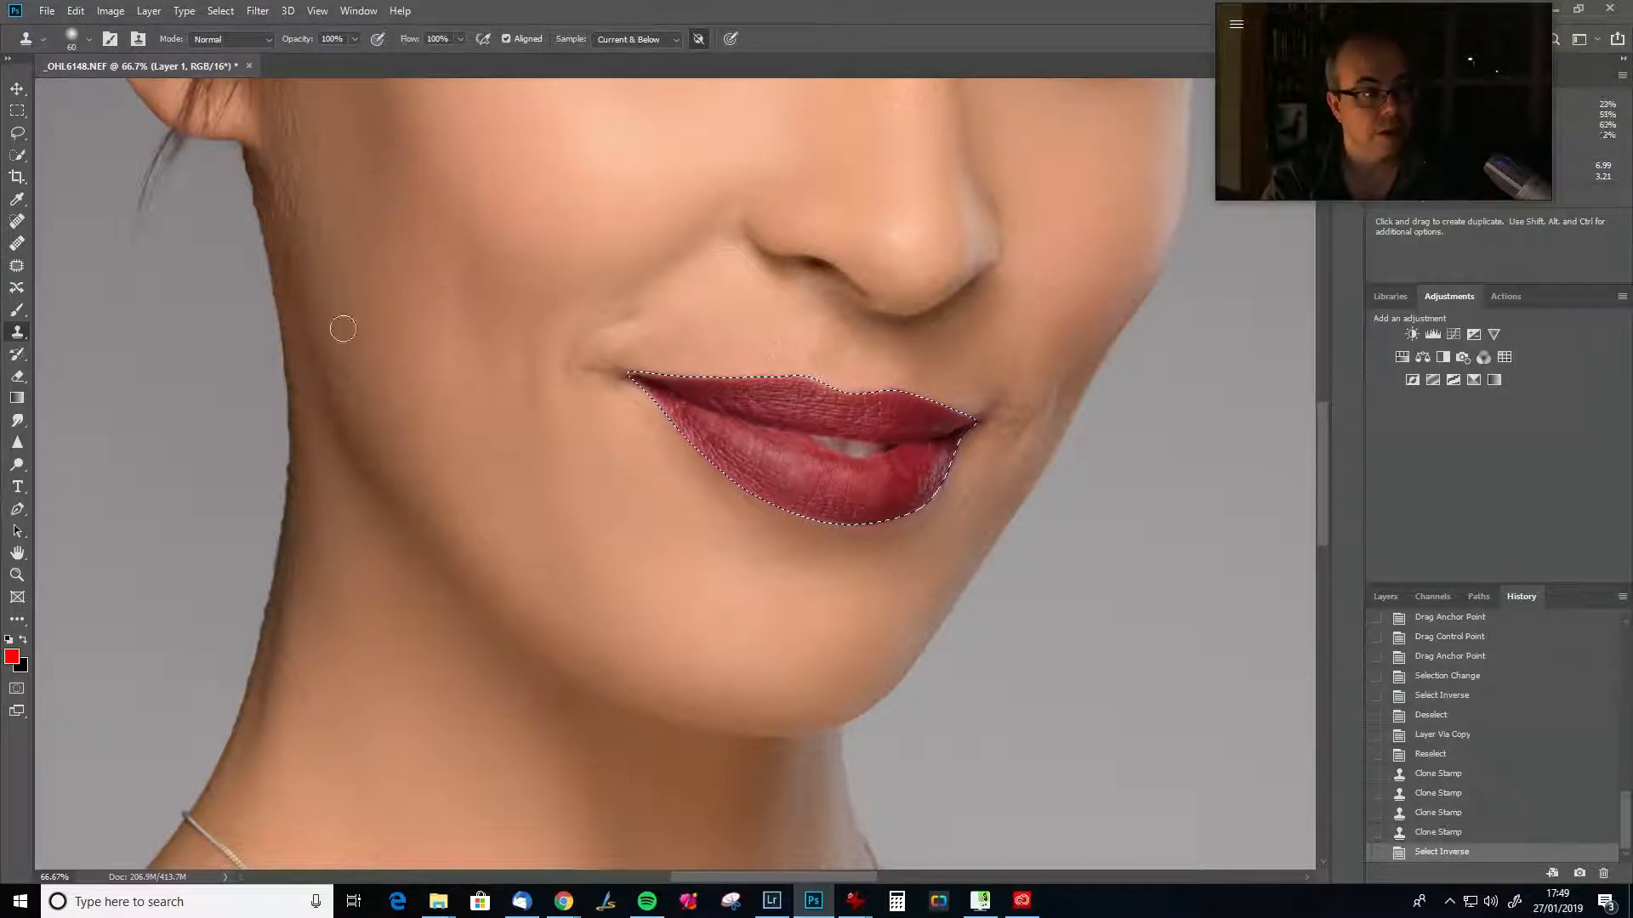
{"action": "key", "text": "bracketleft"}
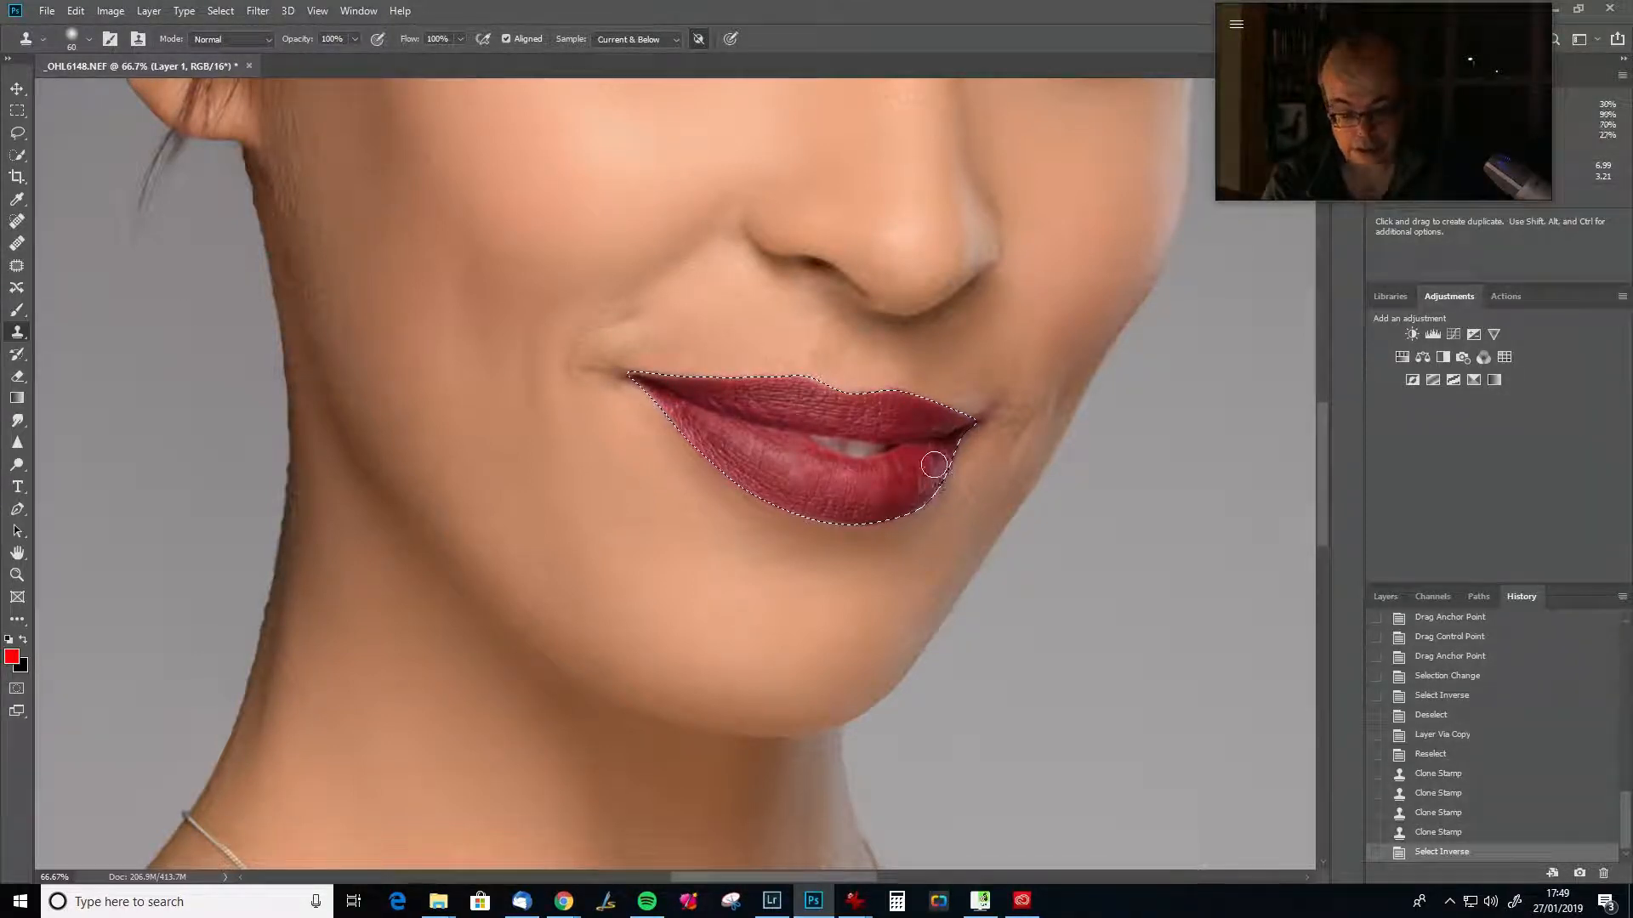
{"action": "key", "text": "bracketleft"}
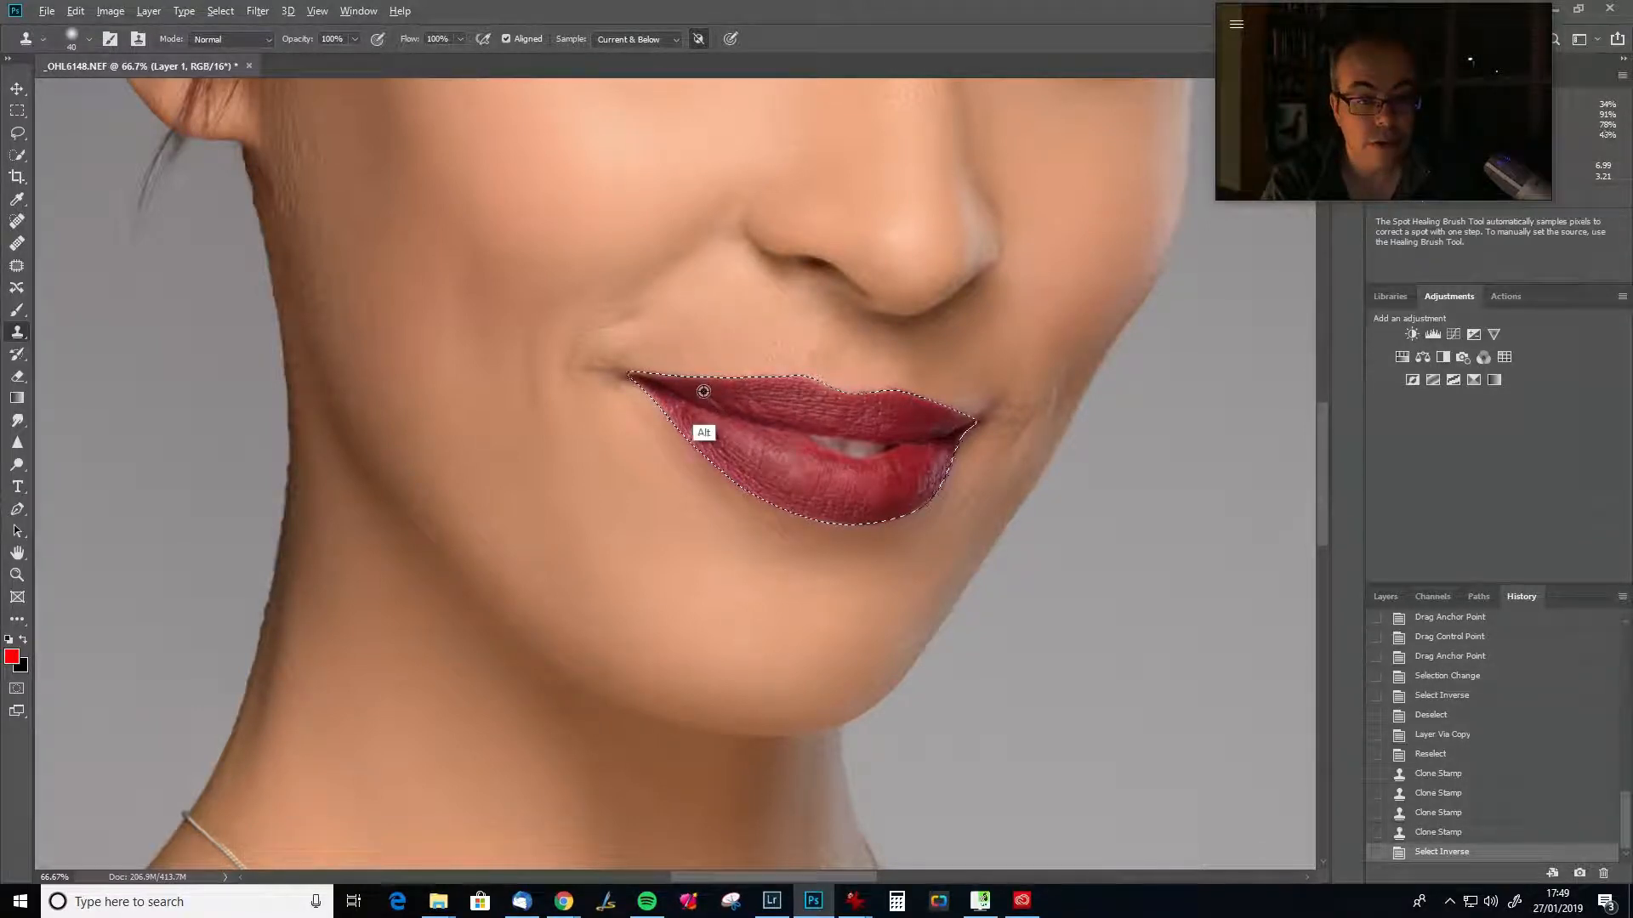
{"action": "key", "text": "bracketleft"}
{"action": "left_click_drag", "start_coordinate": [694, 397], "coordinate": [668, 380]}
{"action": "key", "text": "ctrl"}
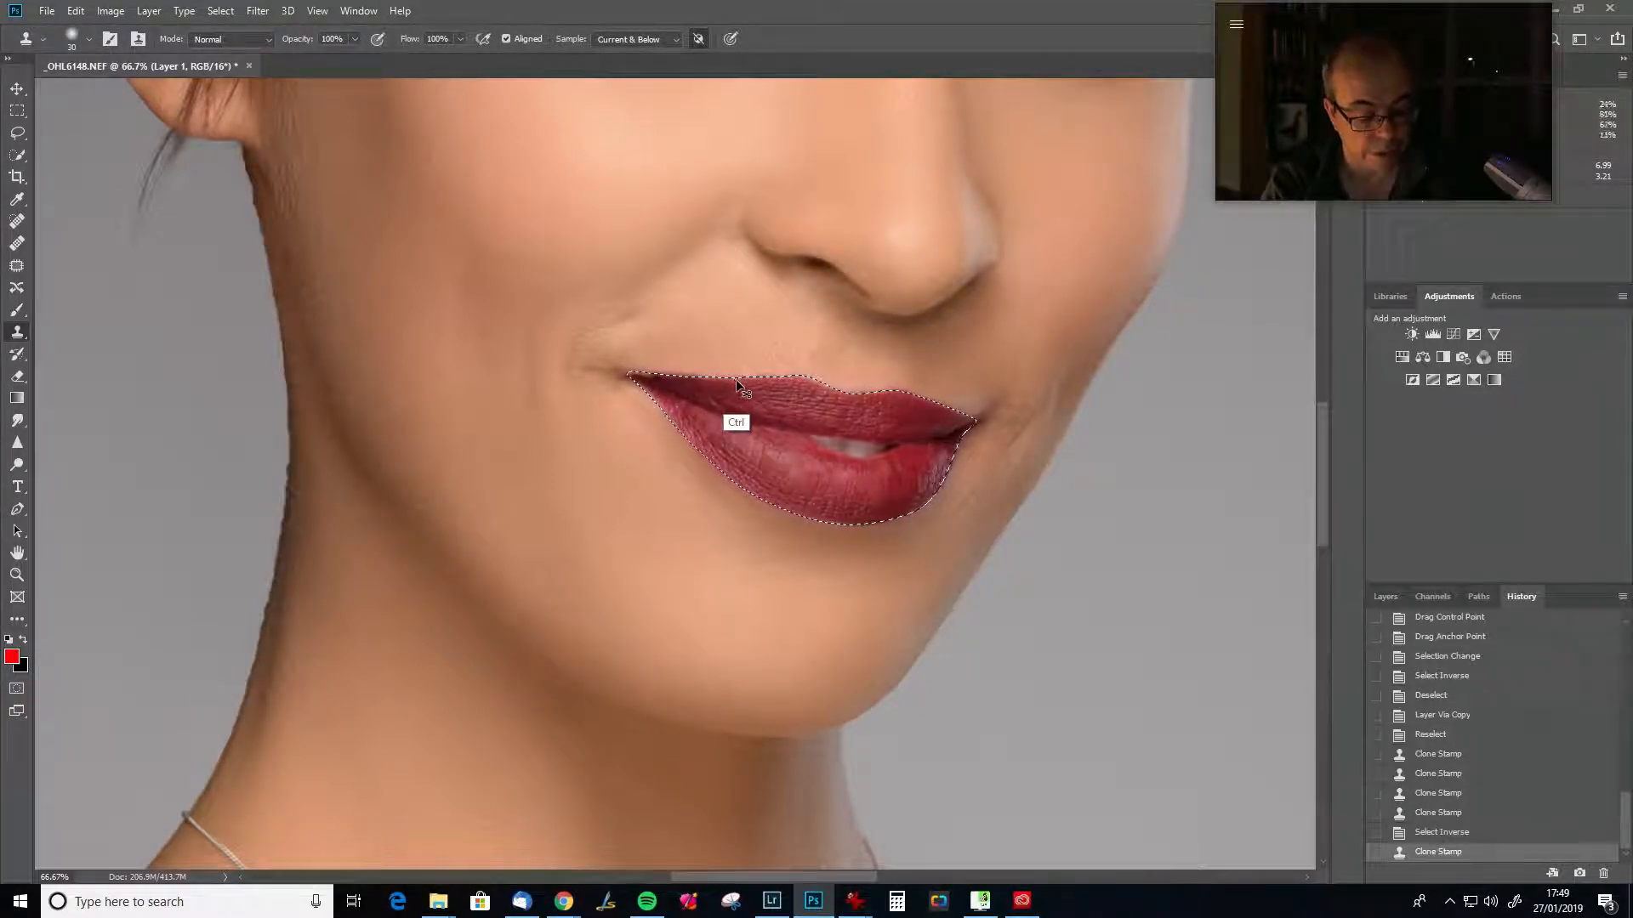
{"action": "key", "text": "ctrl+z"}
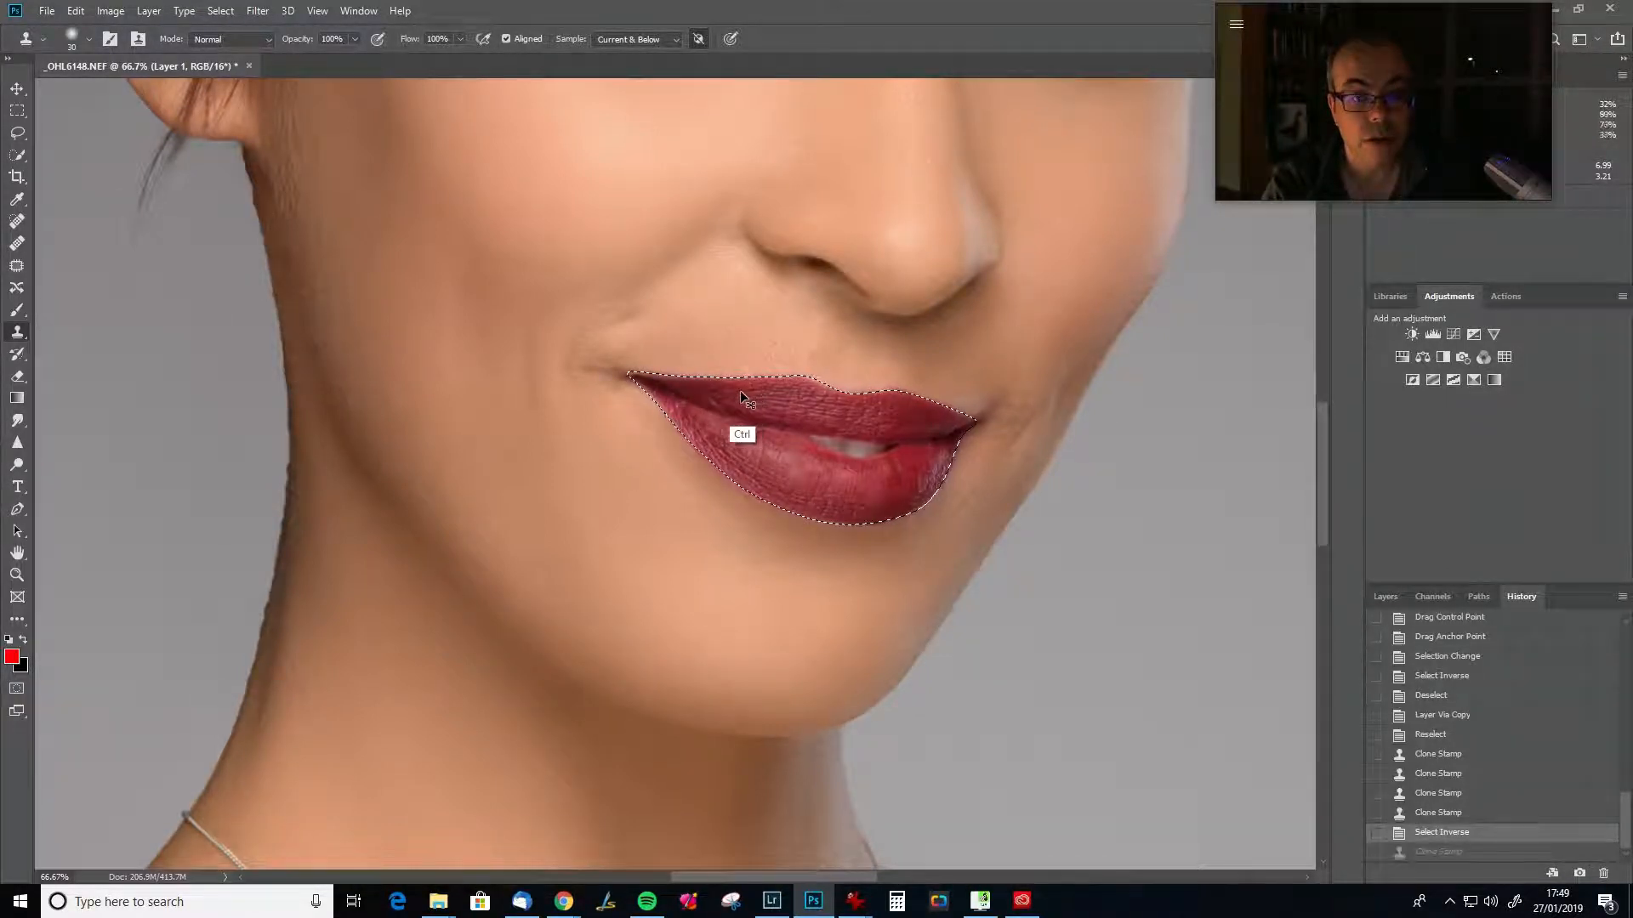
Clone nearby lip texture along the inside of the upper lip's edge and hide the selection edges.
{"action": "left_click", "coordinate": [676, 385], "text": "alt"}
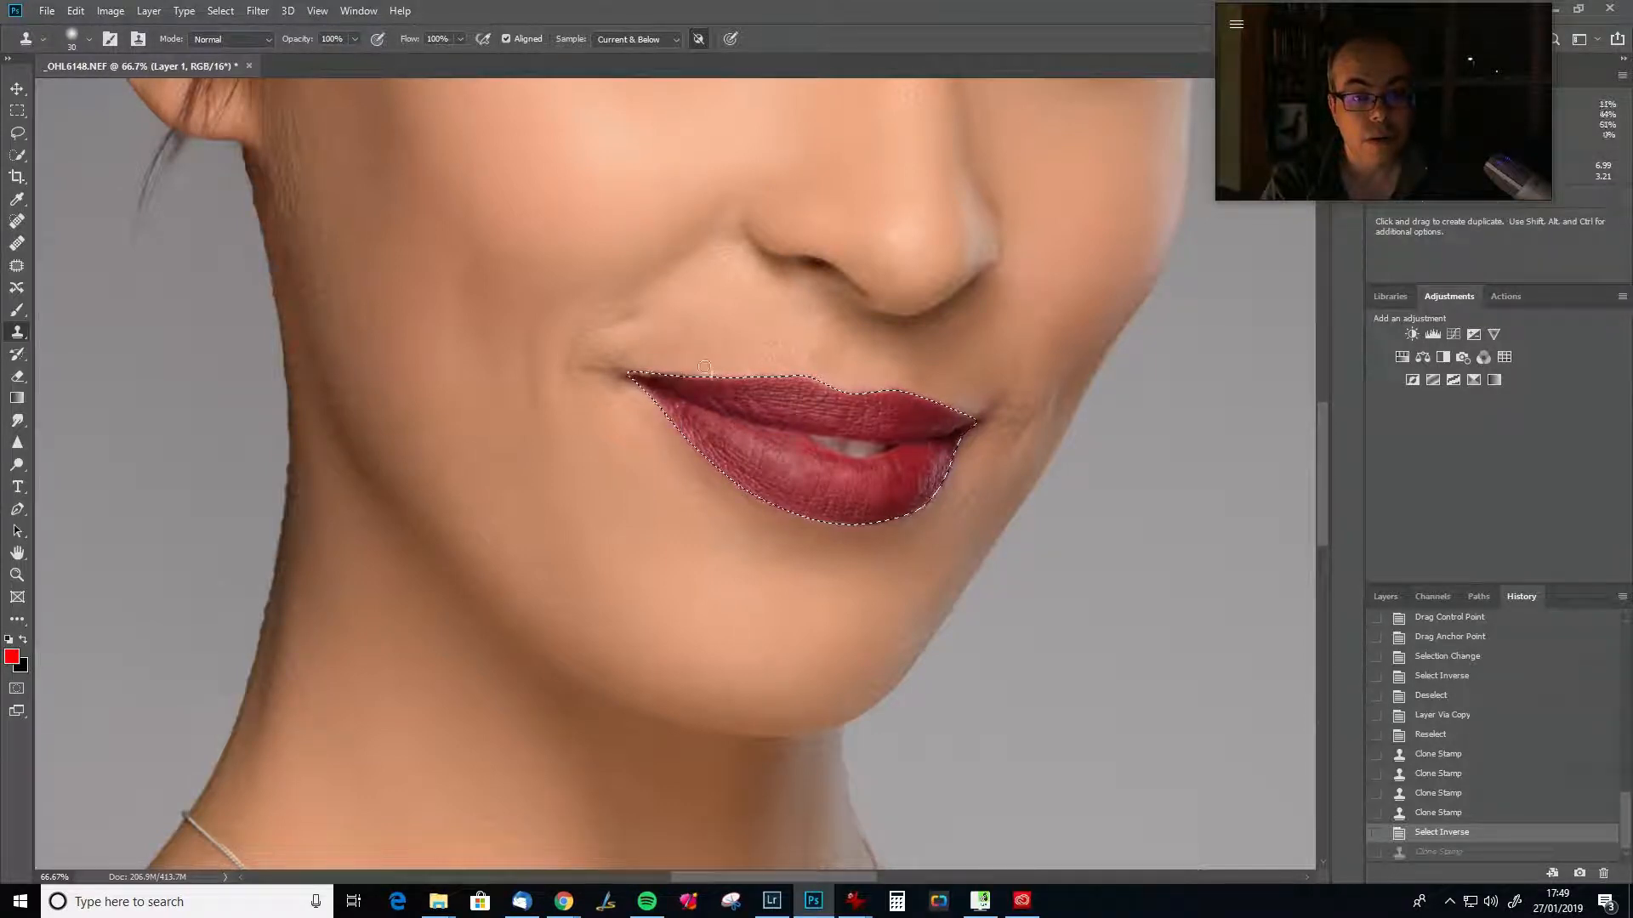
{"action": "left_click_drag", "start_coordinate": [644, 375], "coordinate": [641, 377]}
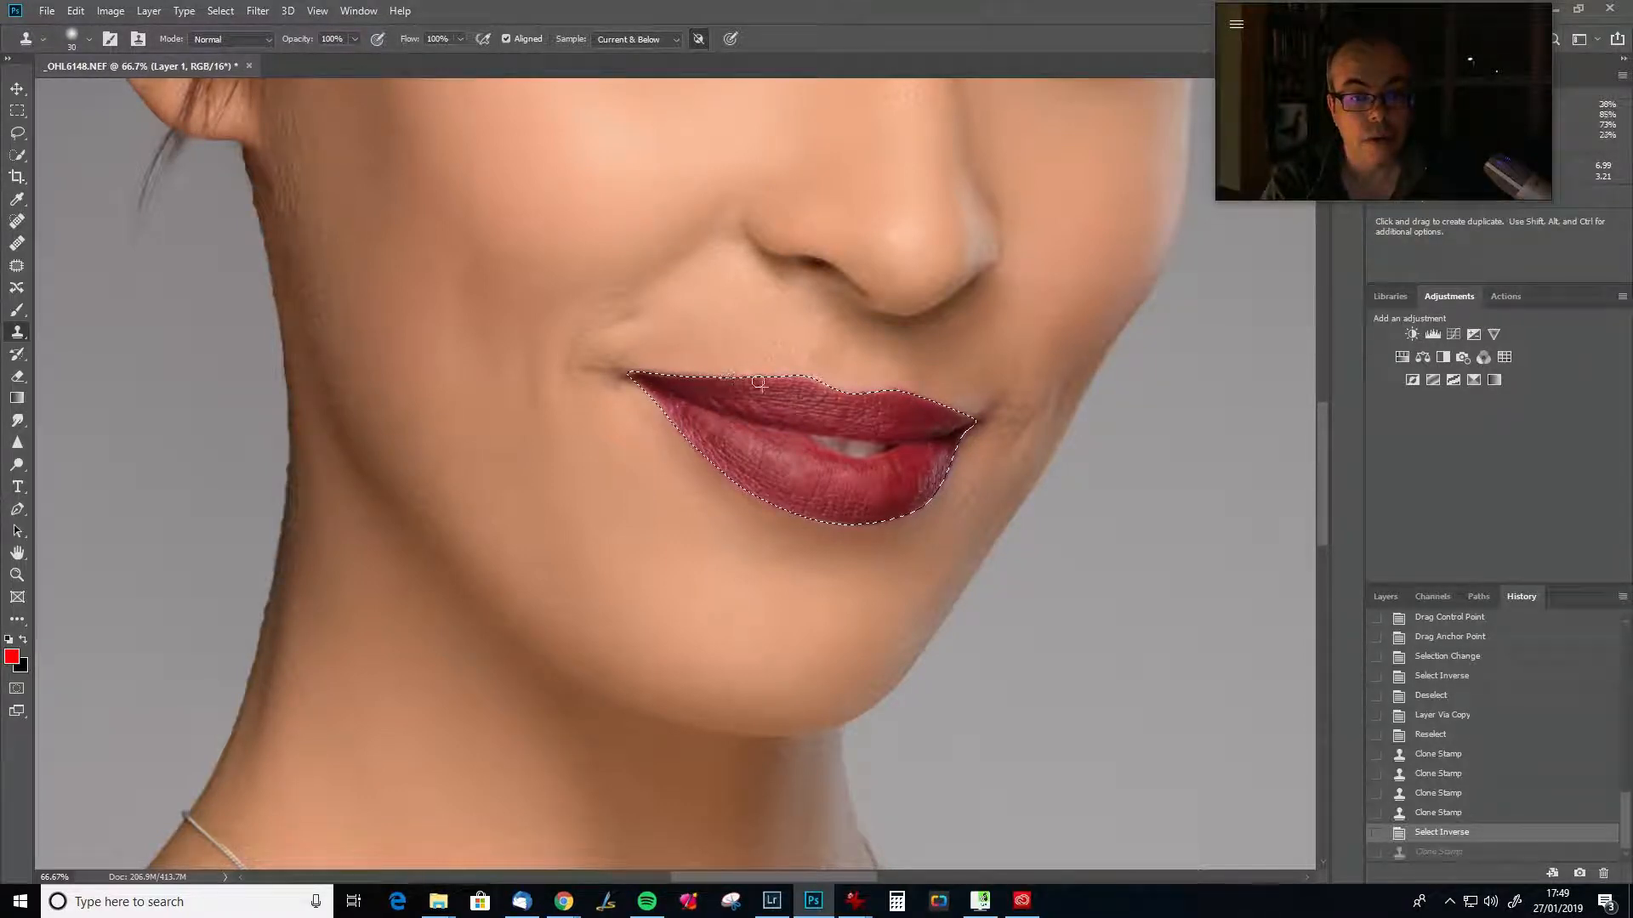
{"action": "left_click_drag", "start_coordinate": [797, 386], "coordinate": [841, 408]}
{"action": "key", "text": "ctrl+h"}
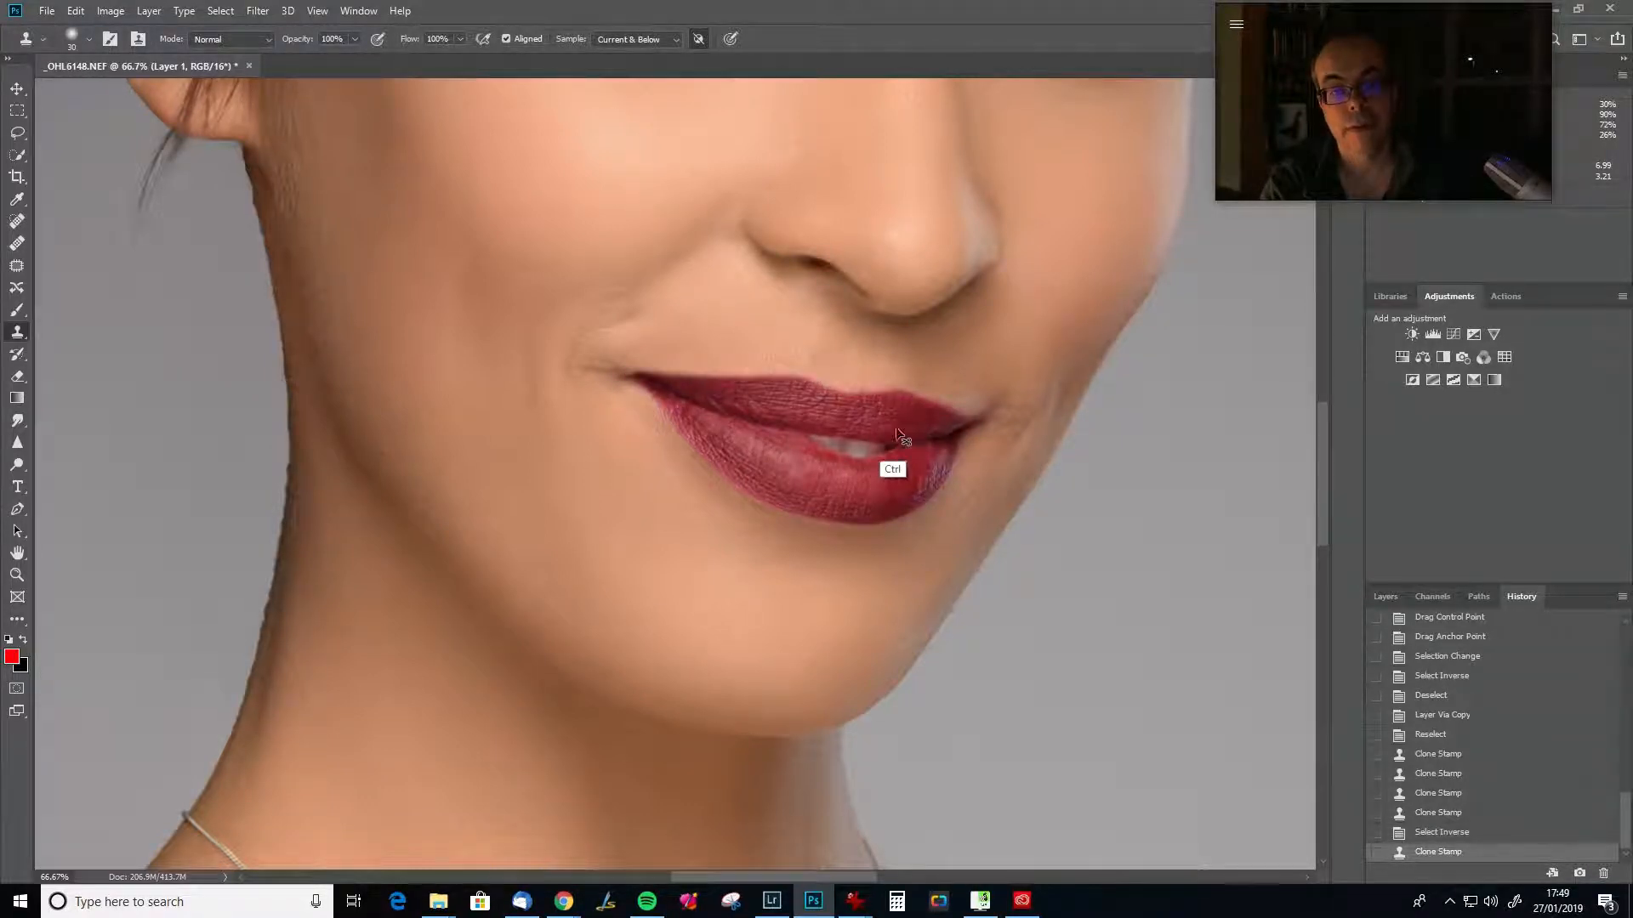
Toggle Layer 1's visibility to compare the lips before and after the cloning, close up and in full view.
{"action": "left_click", "coordinate": [1384, 598]}
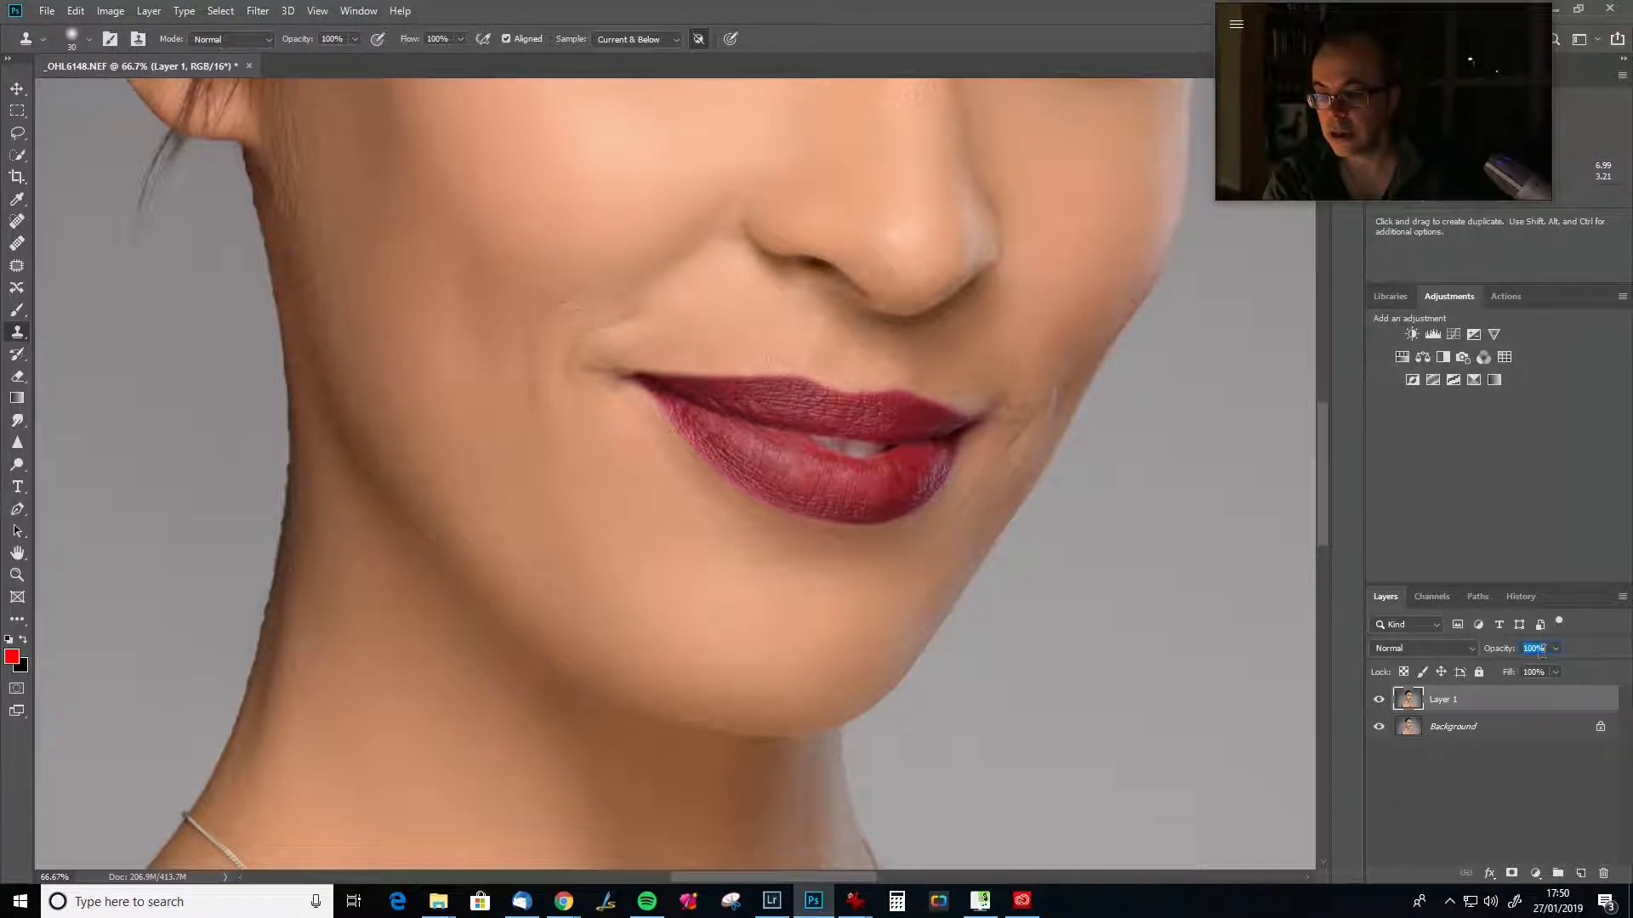
{"action": "left_click", "coordinate": [1541, 740]}
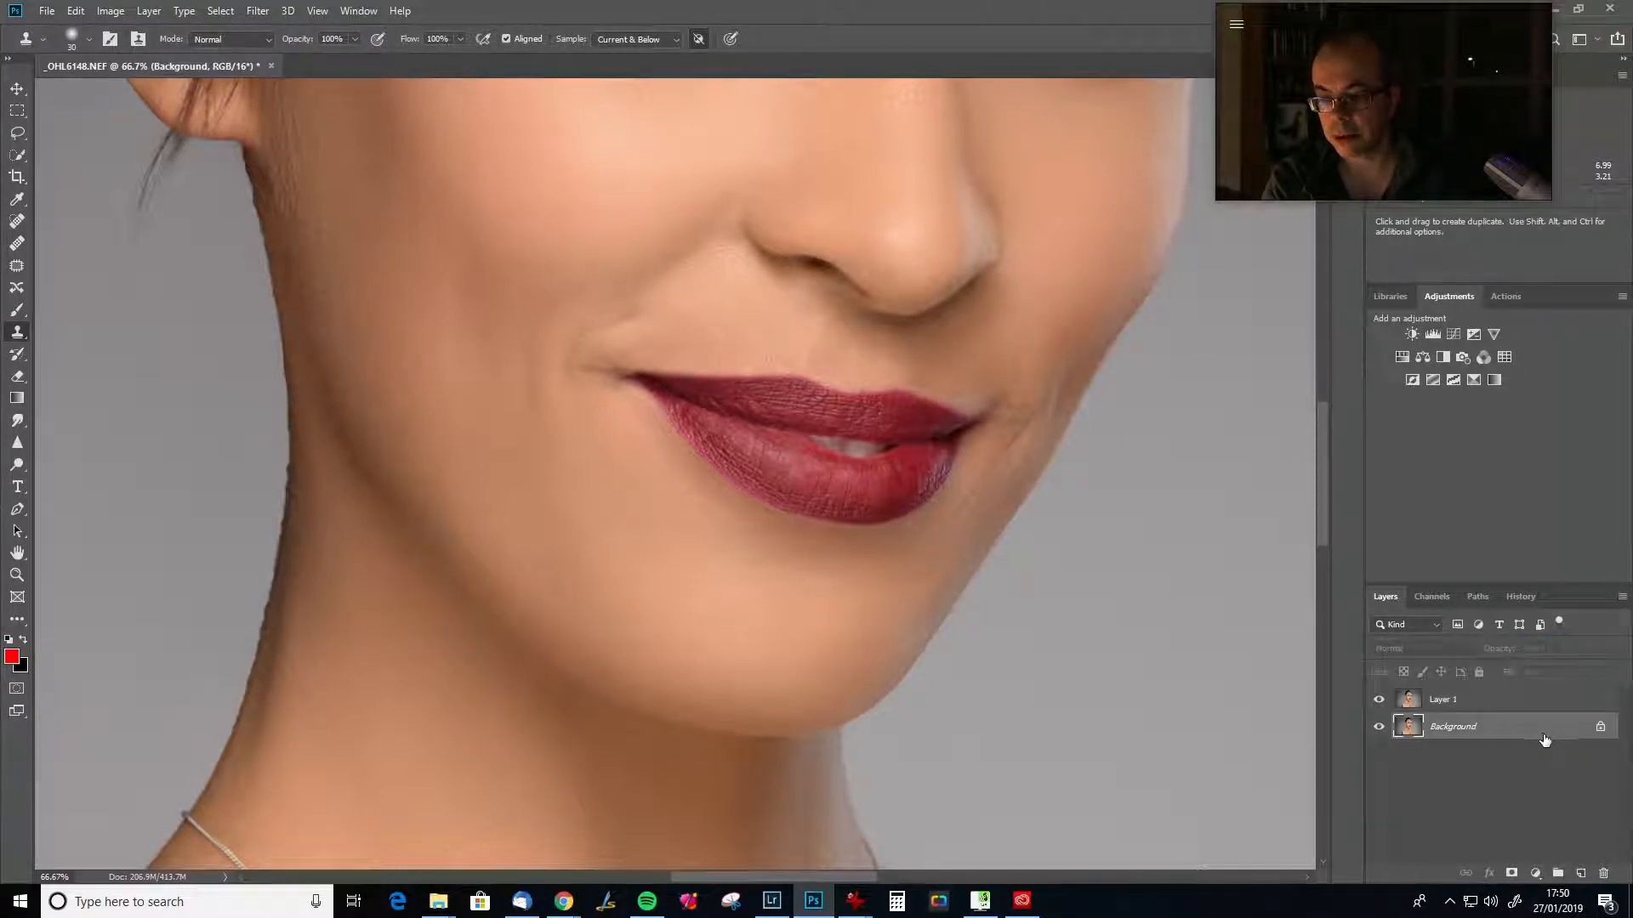
{"action": "left_click", "coordinate": [1530, 709]}
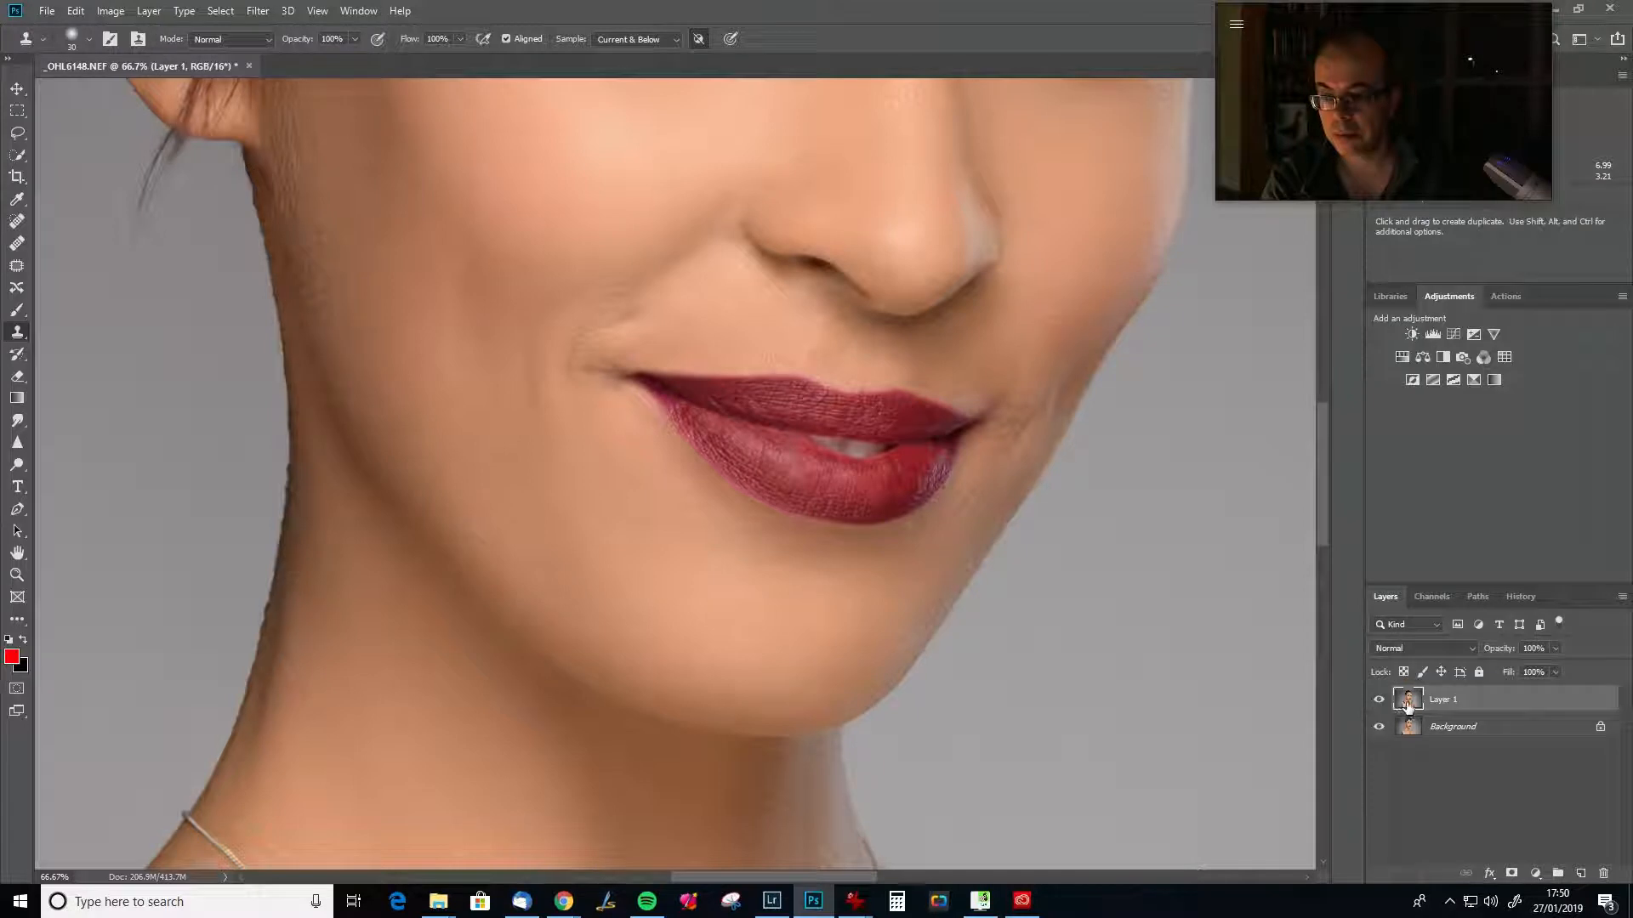
{"action": "left_click", "coordinate": [1379, 700]}
{"action": "left_click", "coordinate": [1379, 701]}
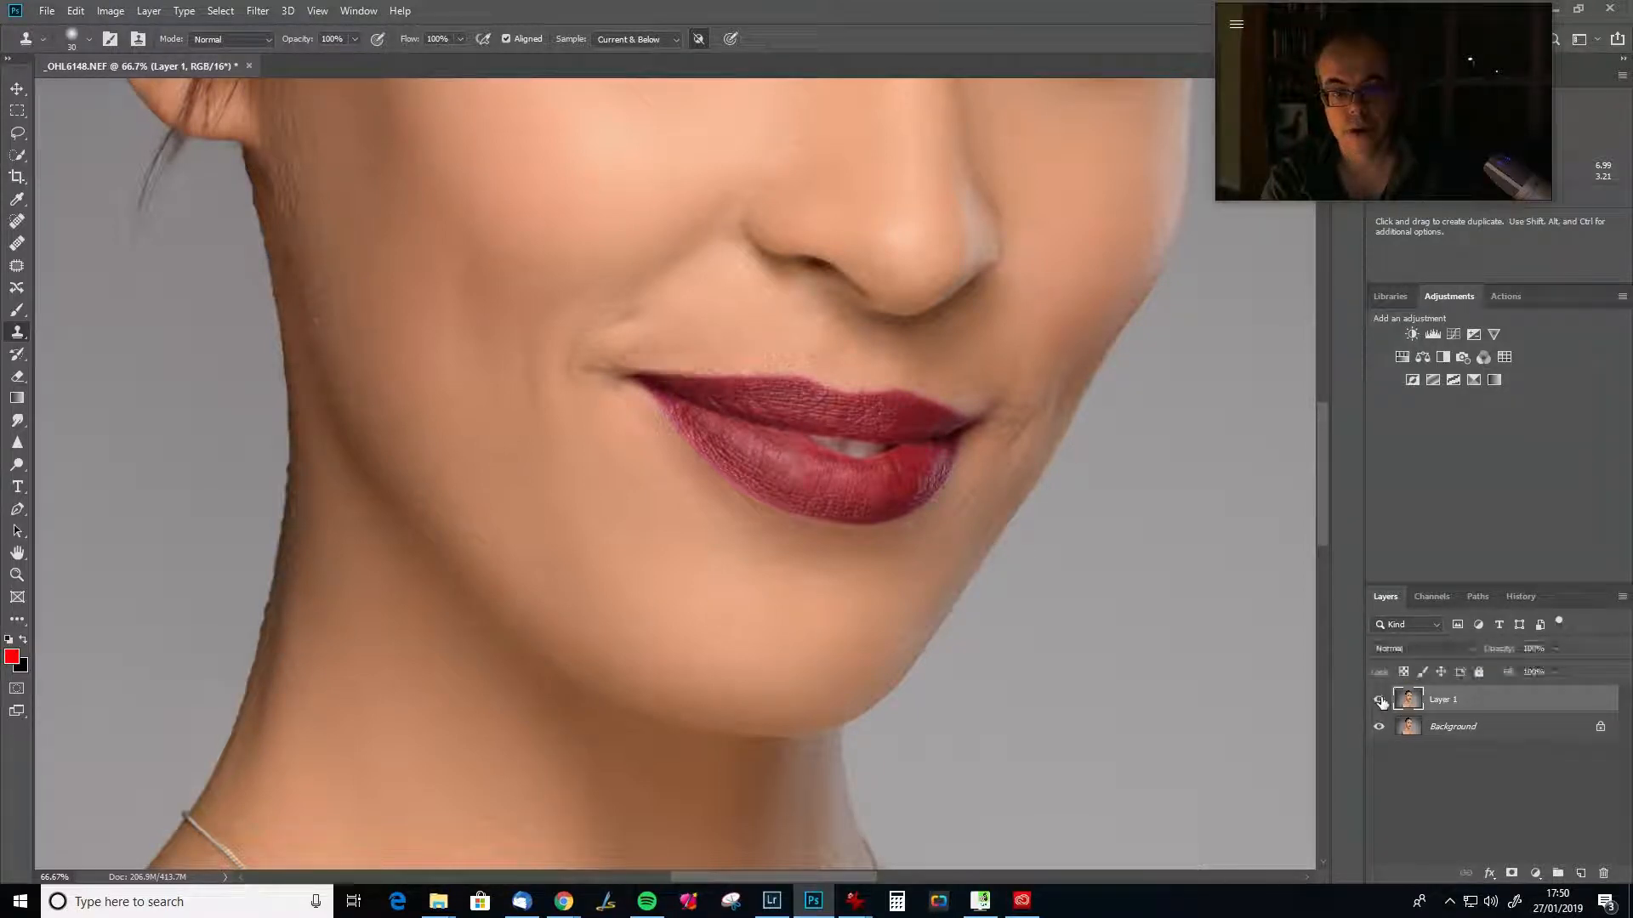
{"action": "left_click", "coordinate": [1380, 701]}
{"action": "left_click", "coordinate": [1379, 700]}
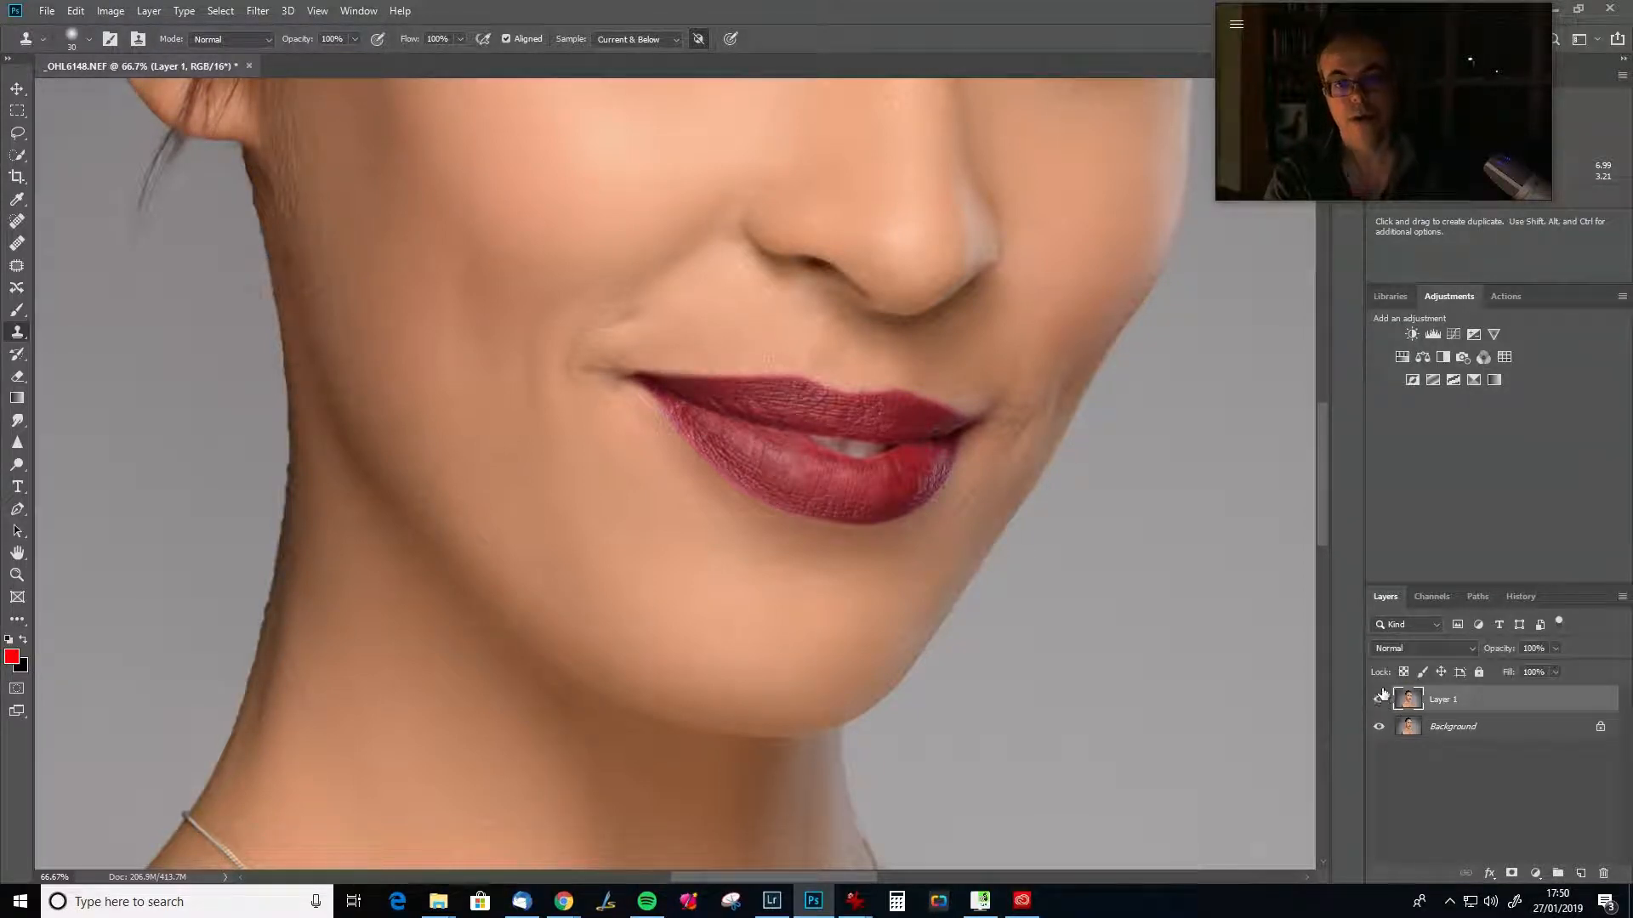
{"action": "key", "text": "ctrl+0"}
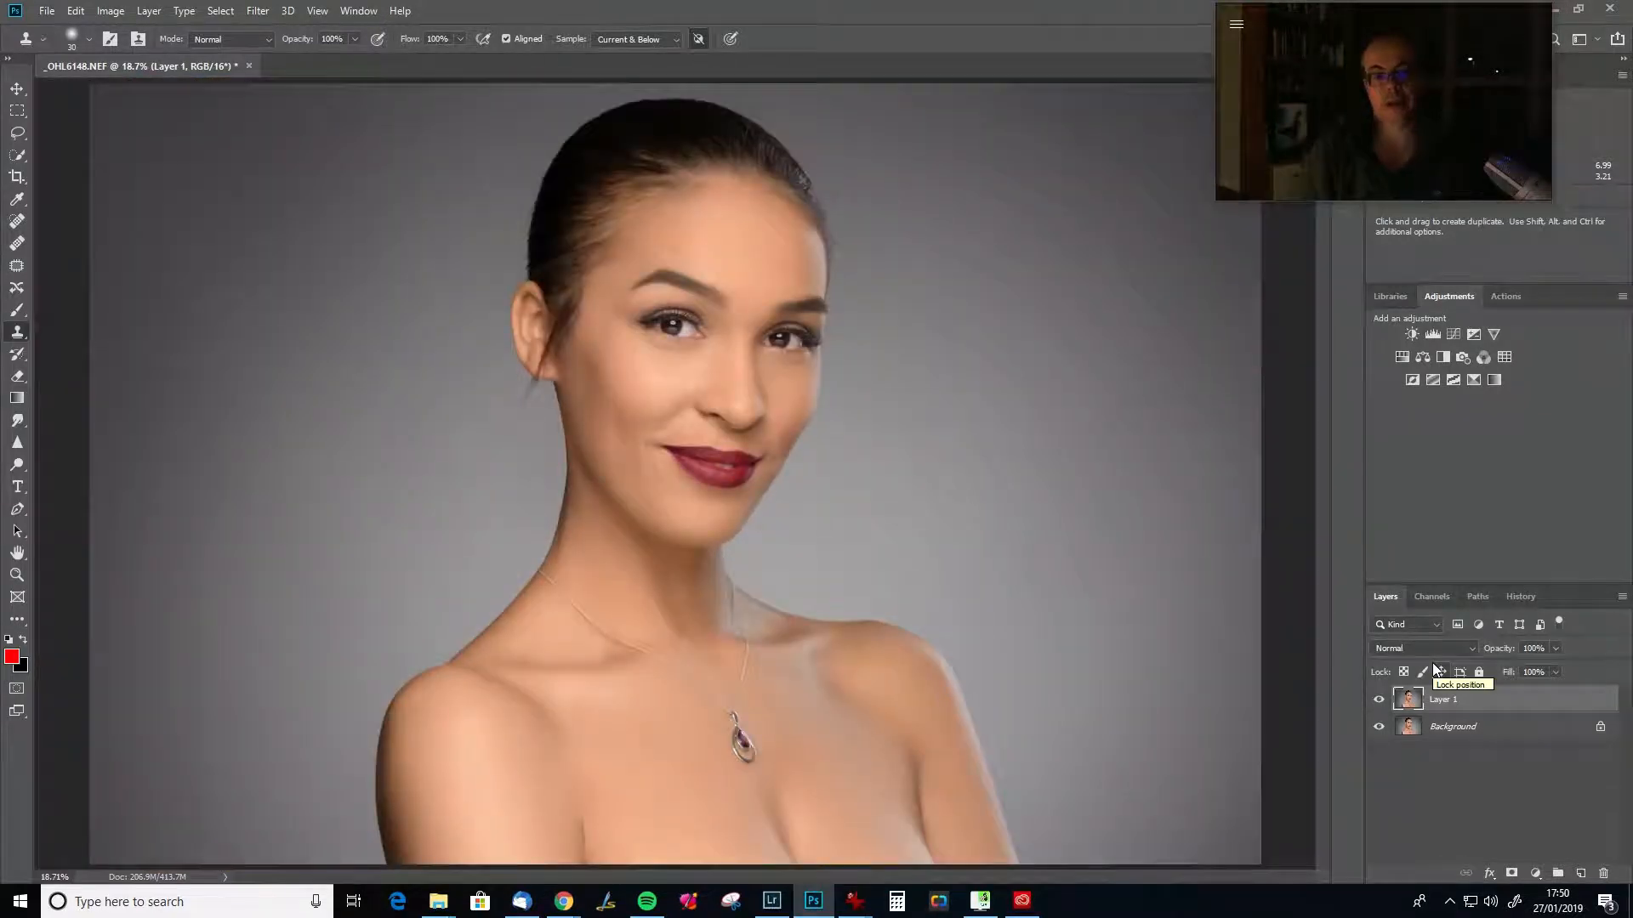
{"action": "left_click", "coordinate": [1380, 701]}
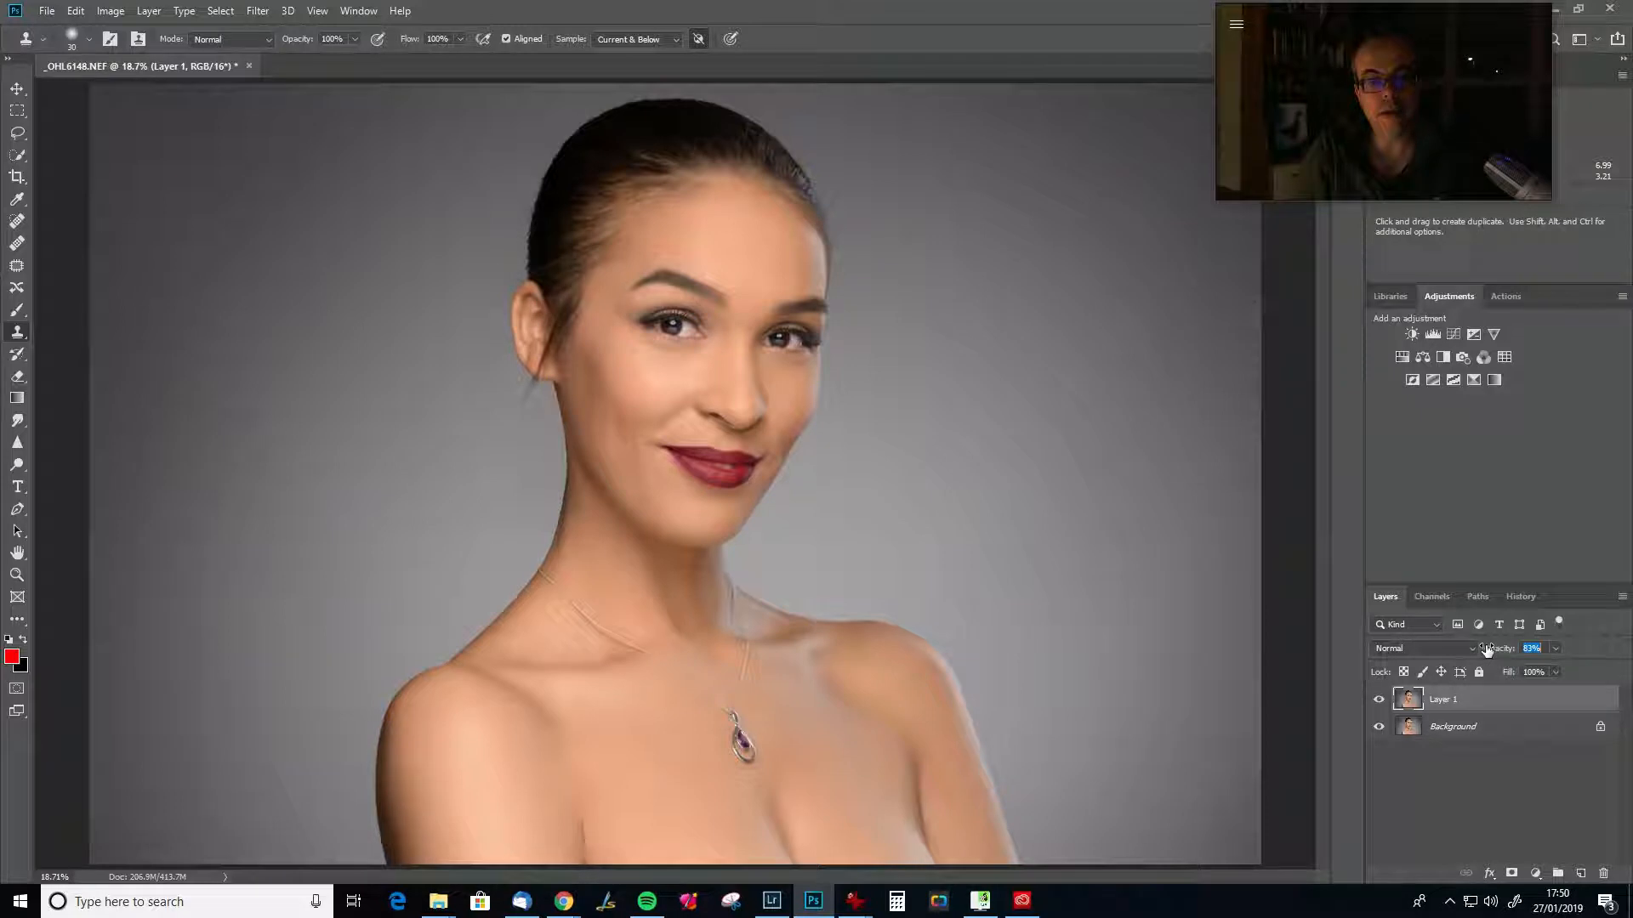
Lower Layer 1's opacity to 80%, check its effect, and merge it down into the Background.
{"action": "left_click_drag", "start_coordinate": [1487, 651], "coordinate": [1484, 649]}
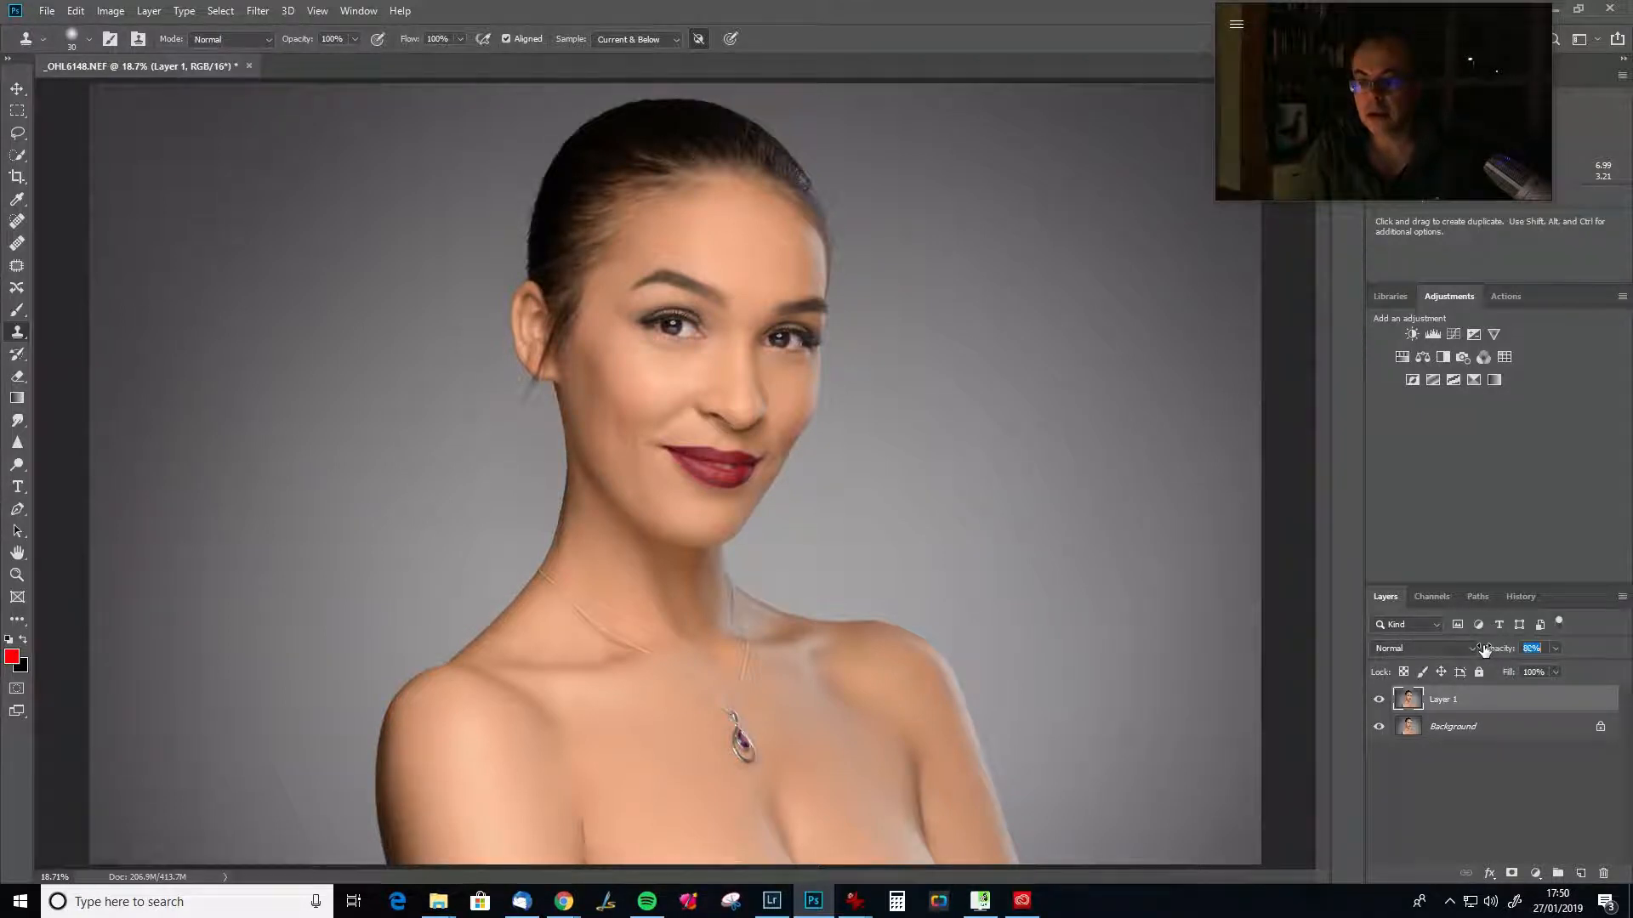
{"action": "left_click", "coordinate": [1378, 700]}
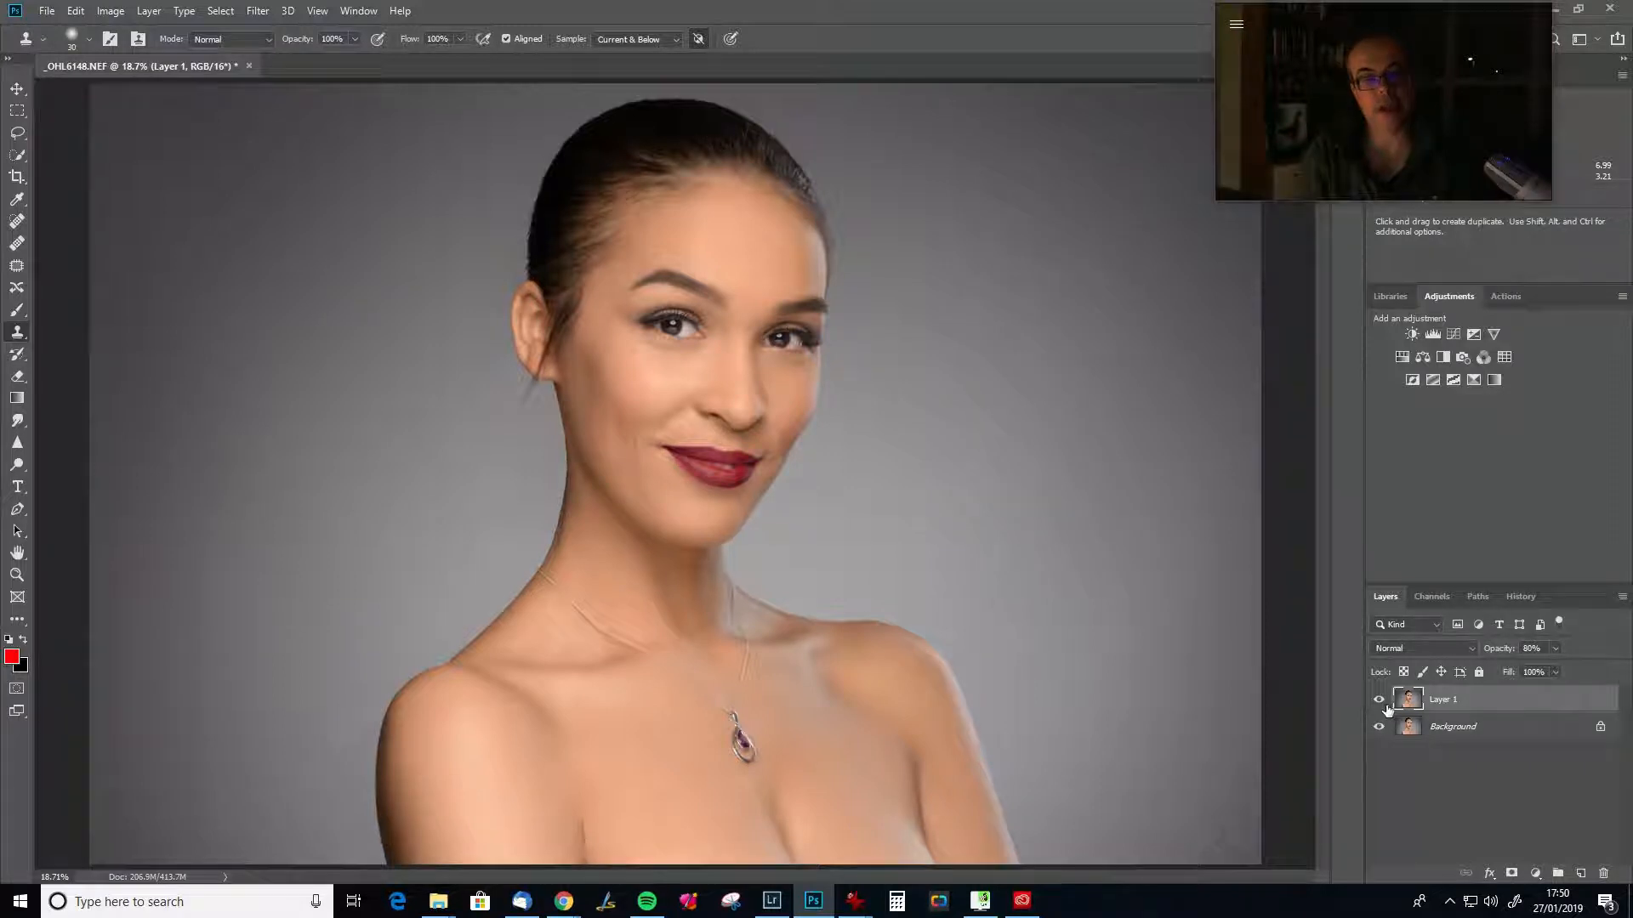
{"action": "key", "text": "ctrl+e"}
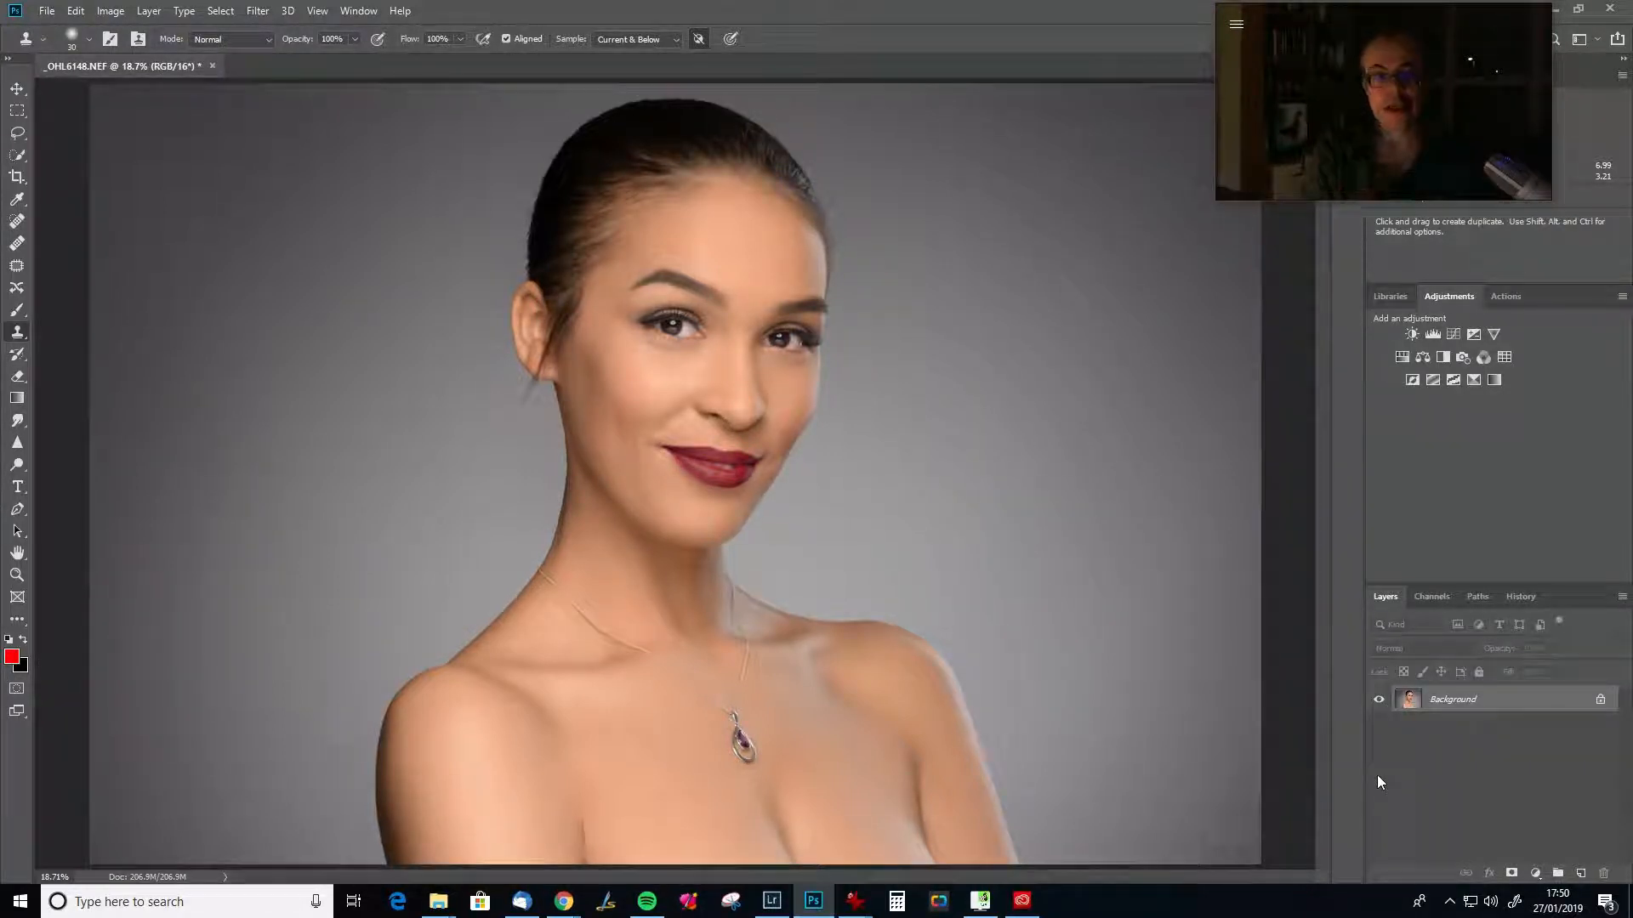
Lasso a loose area around the mouth and copy it to a new layer.
{"action": "left_click", "coordinate": [17, 133]}
{"action": "mouse_move", "coordinate": [835, 466]}
{"action": "left_mouse_down"}
{"action": "mouse_move", "coordinate": [787, 532]}
{"action": "mouse_move", "coordinate": [619, 485]}
{"action": "mouse_move", "coordinate": [782, 415]}
{"action": "mouse_move", "coordinate": [670, 420]}
{"action": "left_mouse_up"}
{"action": "key", "text": "ctrl+j"}
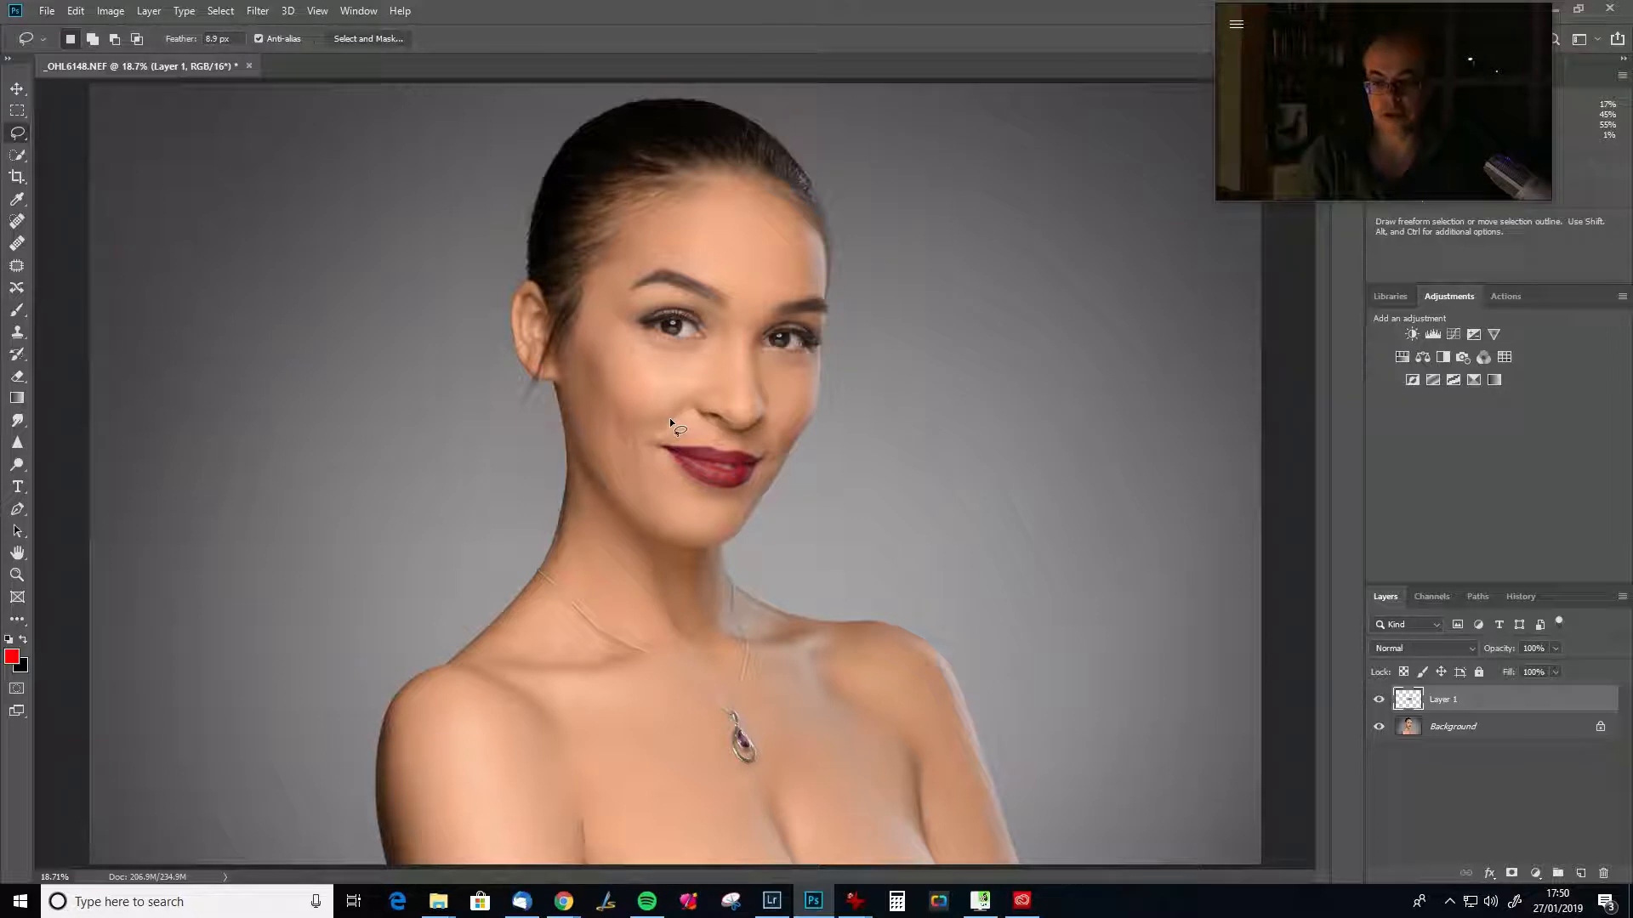
Set the mouth layer's blend mode to Multiply and hide its effect with a black layer mask.
{"action": "left_click", "coordinate": [1417, 645]}
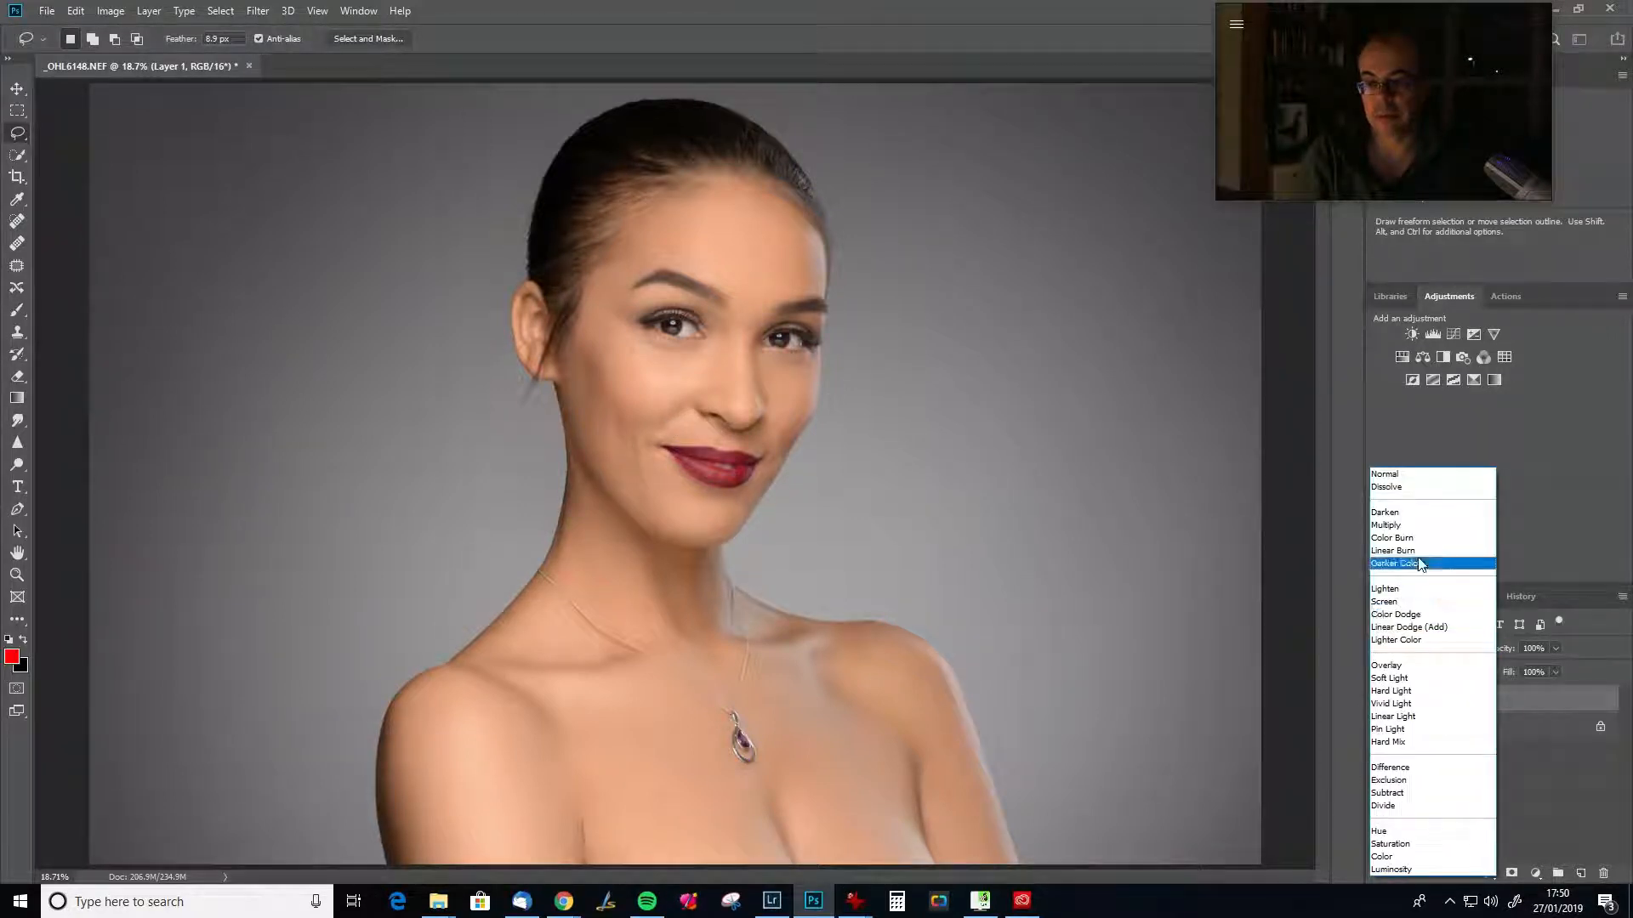
{"action": "left_click", "coordinate": [1416, 527]}
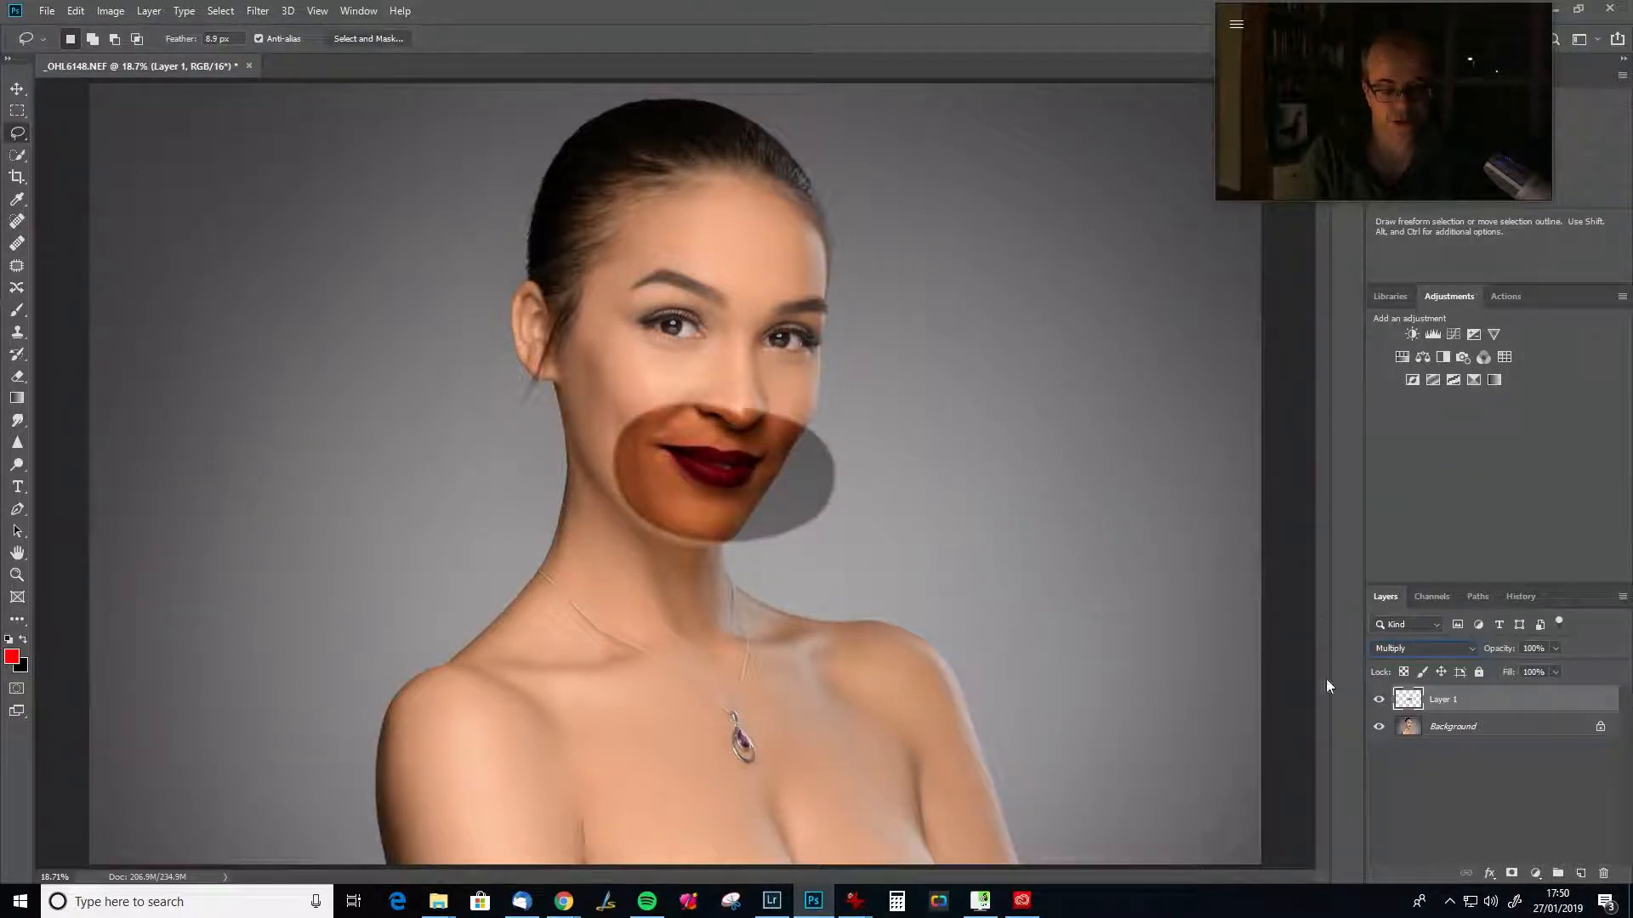
{"action": "left_click", "coordinate": [1511, 874], "text": "alt"}
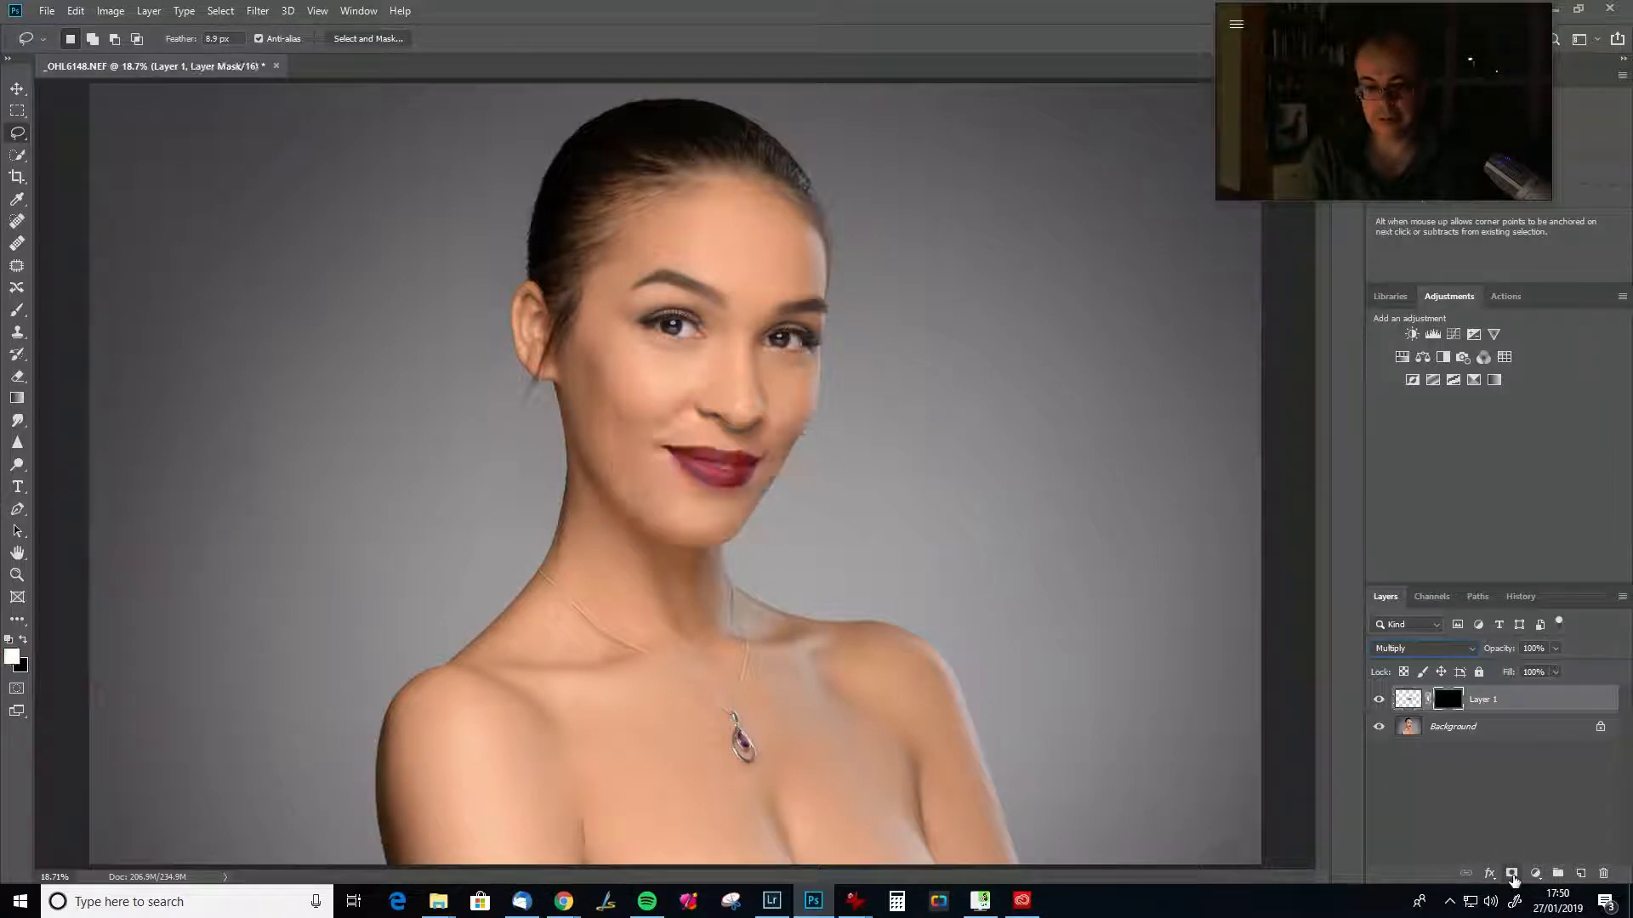
Paint white on the mask over both lips with a 125 px brush at 100% opacity to darken them.
{"action": "key", "text": "ctrl+1"}
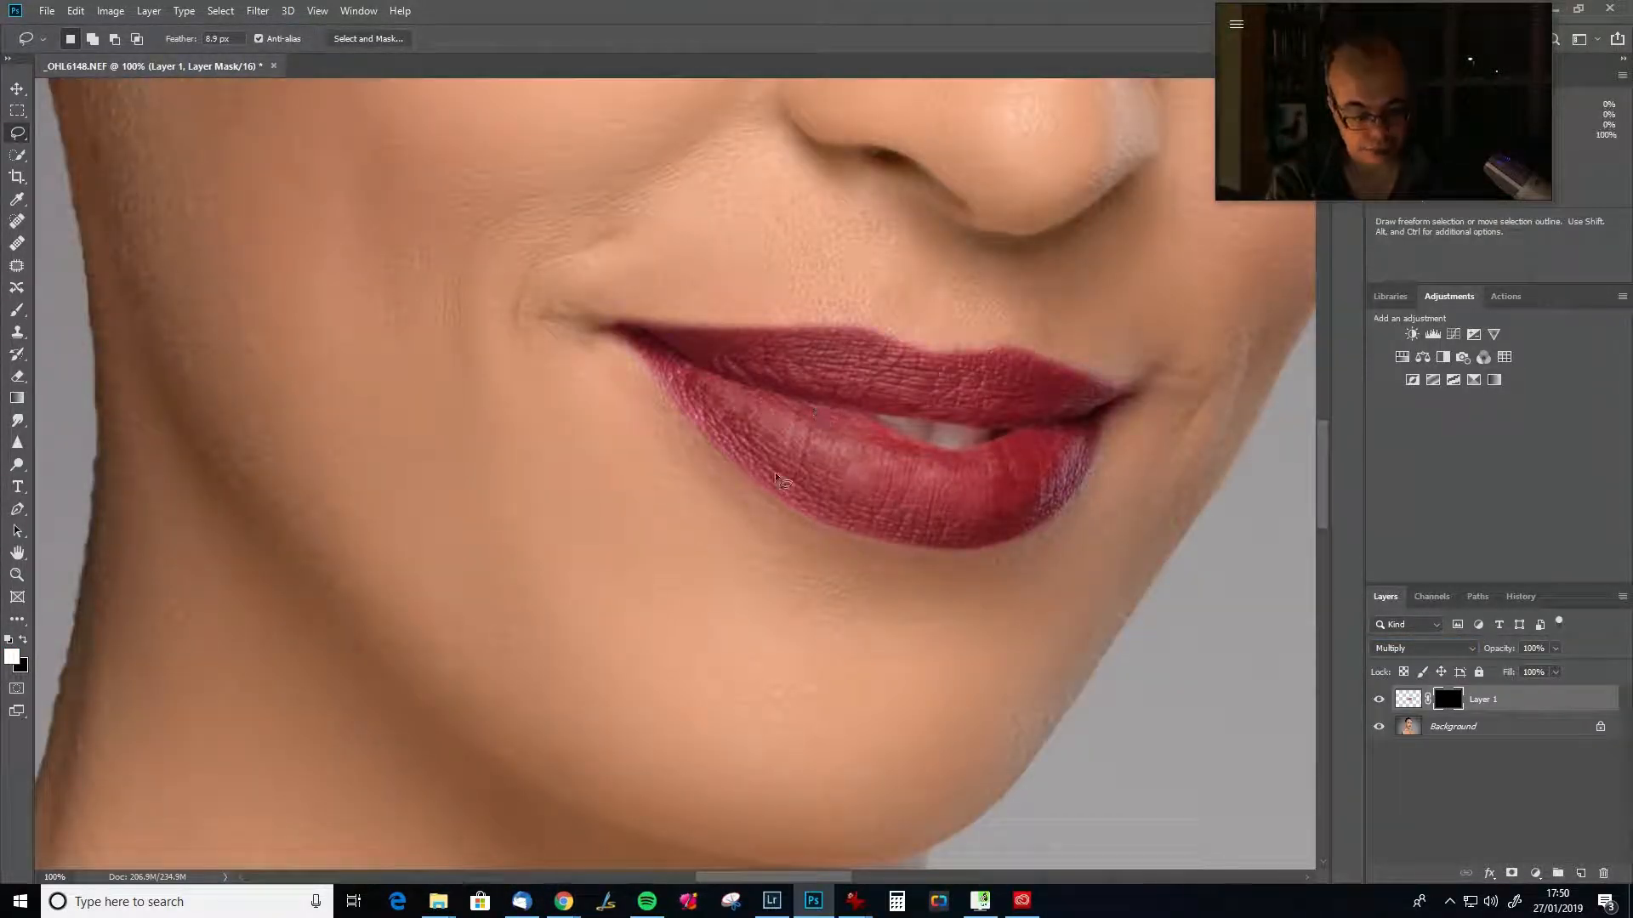
{"action": "key", "text": "b"}
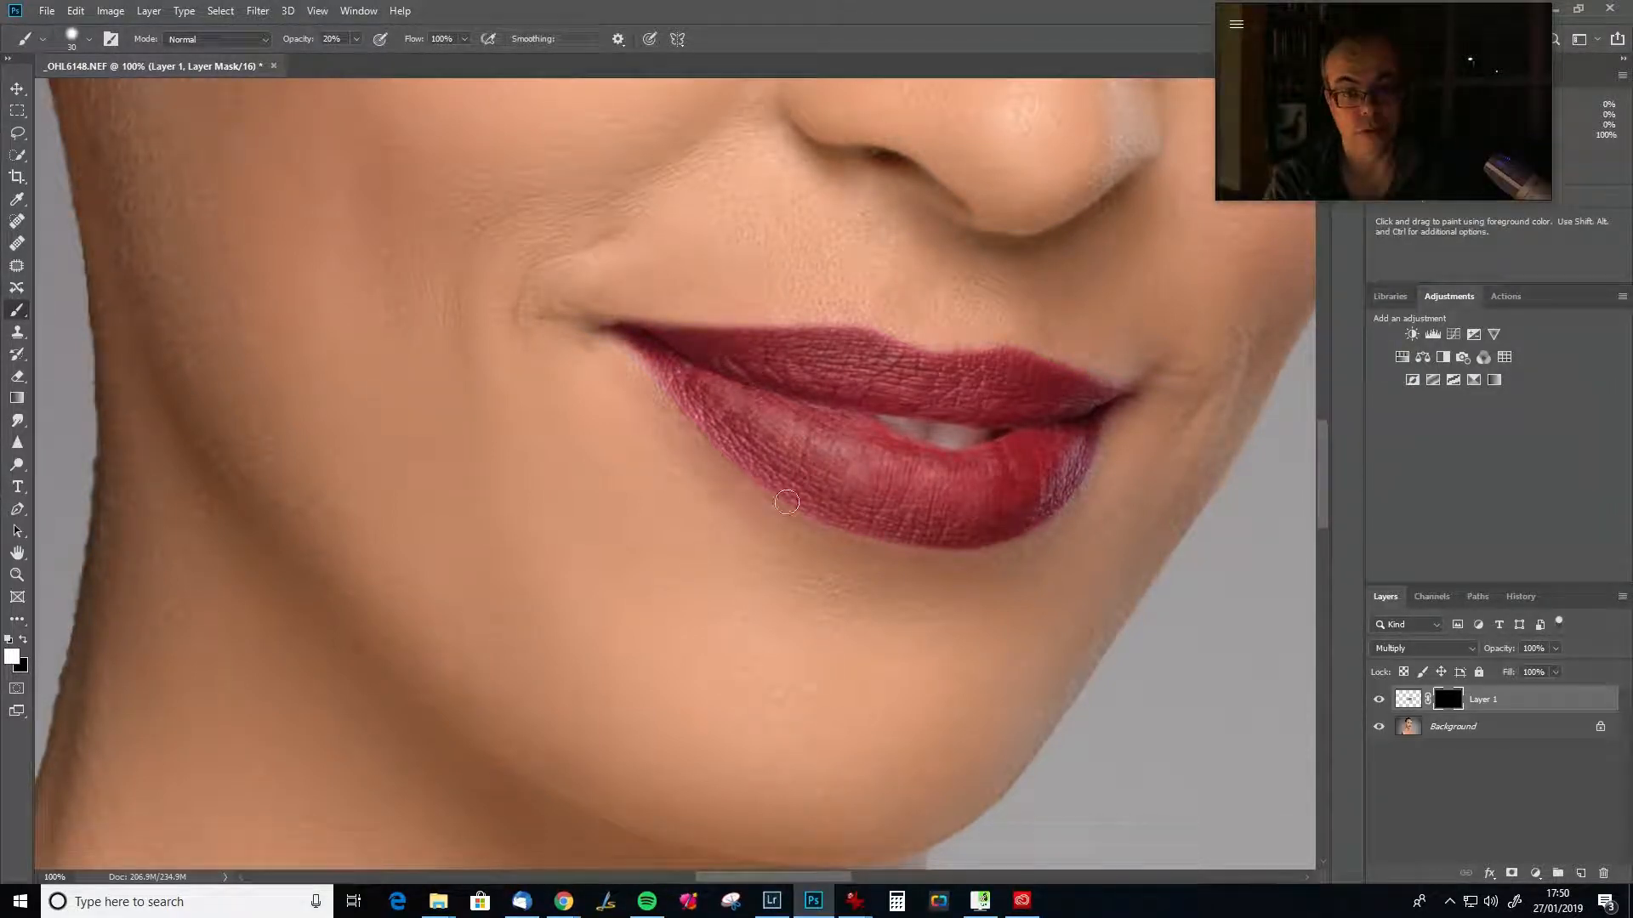
{"action": "key", "text": "bracketright"}
{"action": "key", "text": "bracketright"}
{"action": "key", "text": "bracketright"}
{"action": "key", "text": "bracketright"}
{"action": "key", "text": "bracketright"}
{"action": "key", "text": "bracketright"}
{"action": "key", "text": "bracketright"}
{"action": "key", "text": "bracketright"}
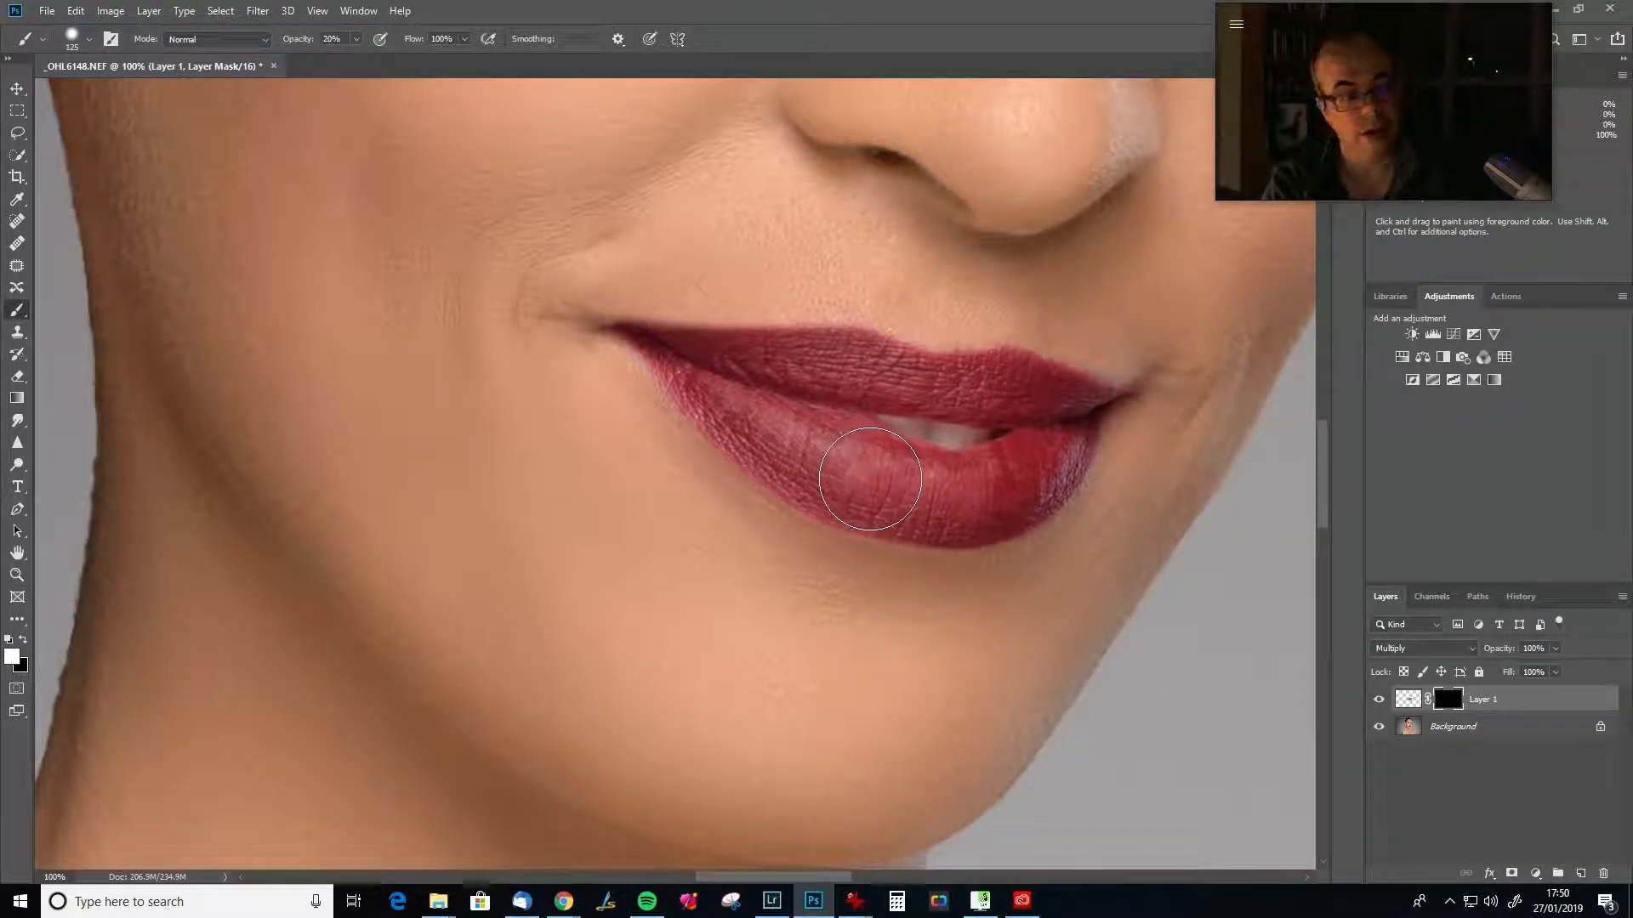
{"action": "key", "text": "0"}
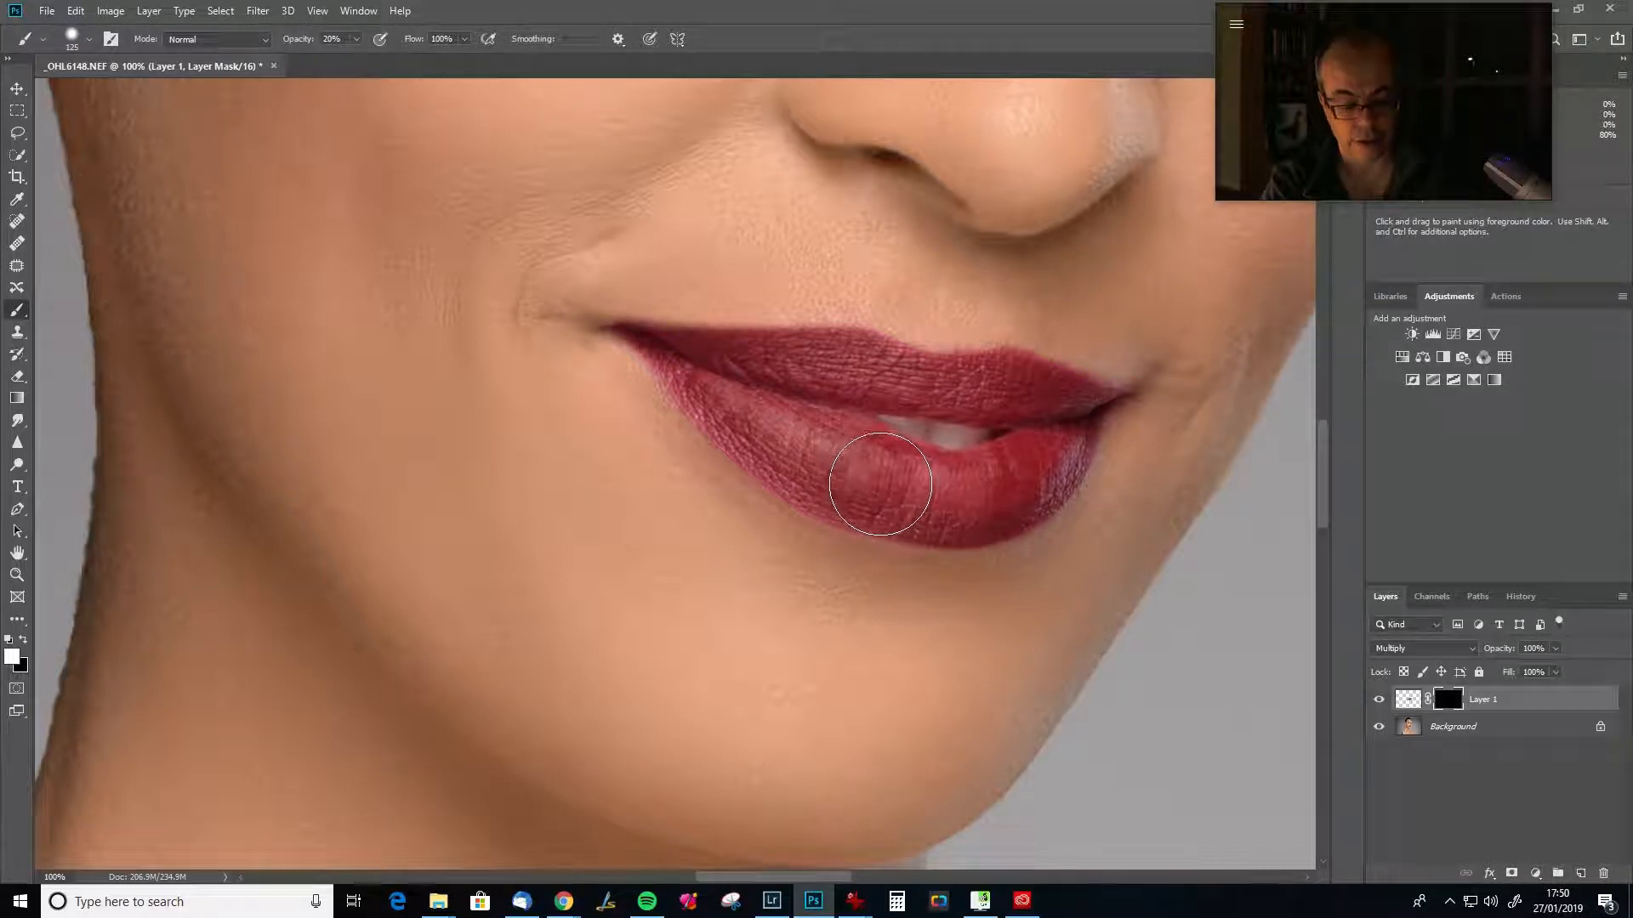
{"action": "mouse_move", "coordinate": [882, 485]}
{"action": "left_mouse_down"}
{"action": "mouse_move", "coordinate": [843, 466]}
{"action": "mouse_move", "coordinate": [949, 498]}
{"action": "mouse_move", "coordinate": [1040, 472]}
{"action": "mouse_move", "coordinate": [1002, 484]}
{"action": "left_mouse_up"}
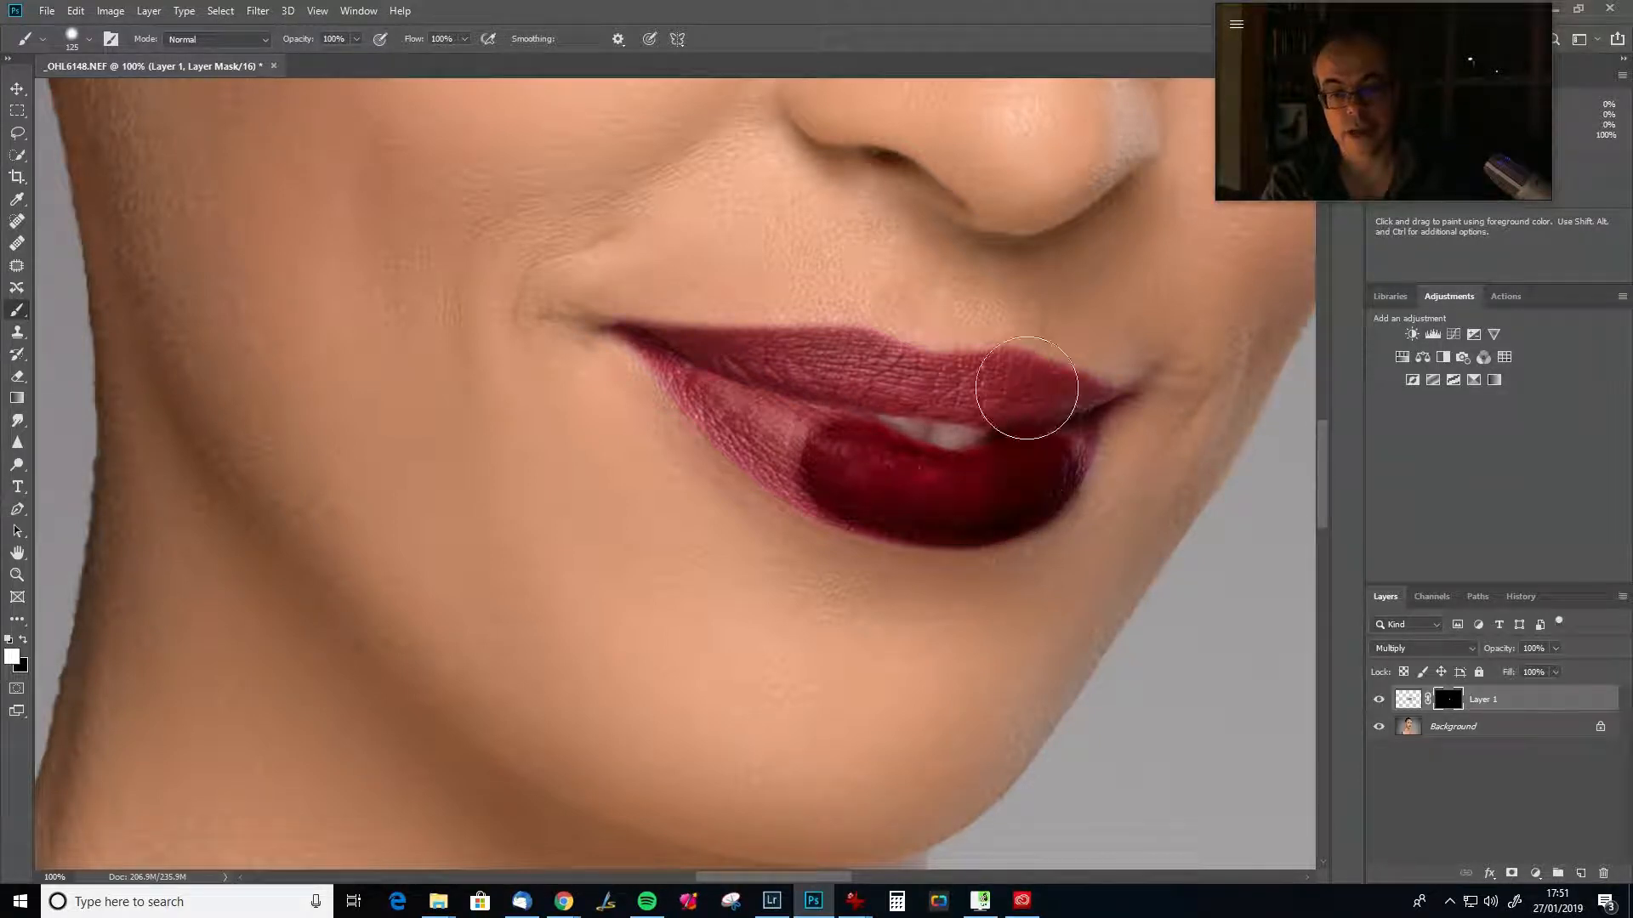
{"action": "mouse_move", "coordinate": [1012, 366]}
{"action": "left_mouse_down"}
{"action": "mouse_move", "coordinate": [1020, 379]}
{"action": "mouse_move", "coordinate": [842, 356]}
{"action": "mouse_move", "coordinate": [765, 375]}
{"action": "mouse_move", "coordinate": [822, 457]}
{"action": "mouse_move", "coordinate": [1060, 459]}
{"action": "mouse_move", "coordinate": [1038, 426]}
{"action": "mouse_move", "coordinate": [1093, 446]}
{"action": "mouse_move", "coordinate": [1075, 455]}
{"action": "mouse_move", "coordinate": [1082, 412]}
{"action": "left_mouse_up"}
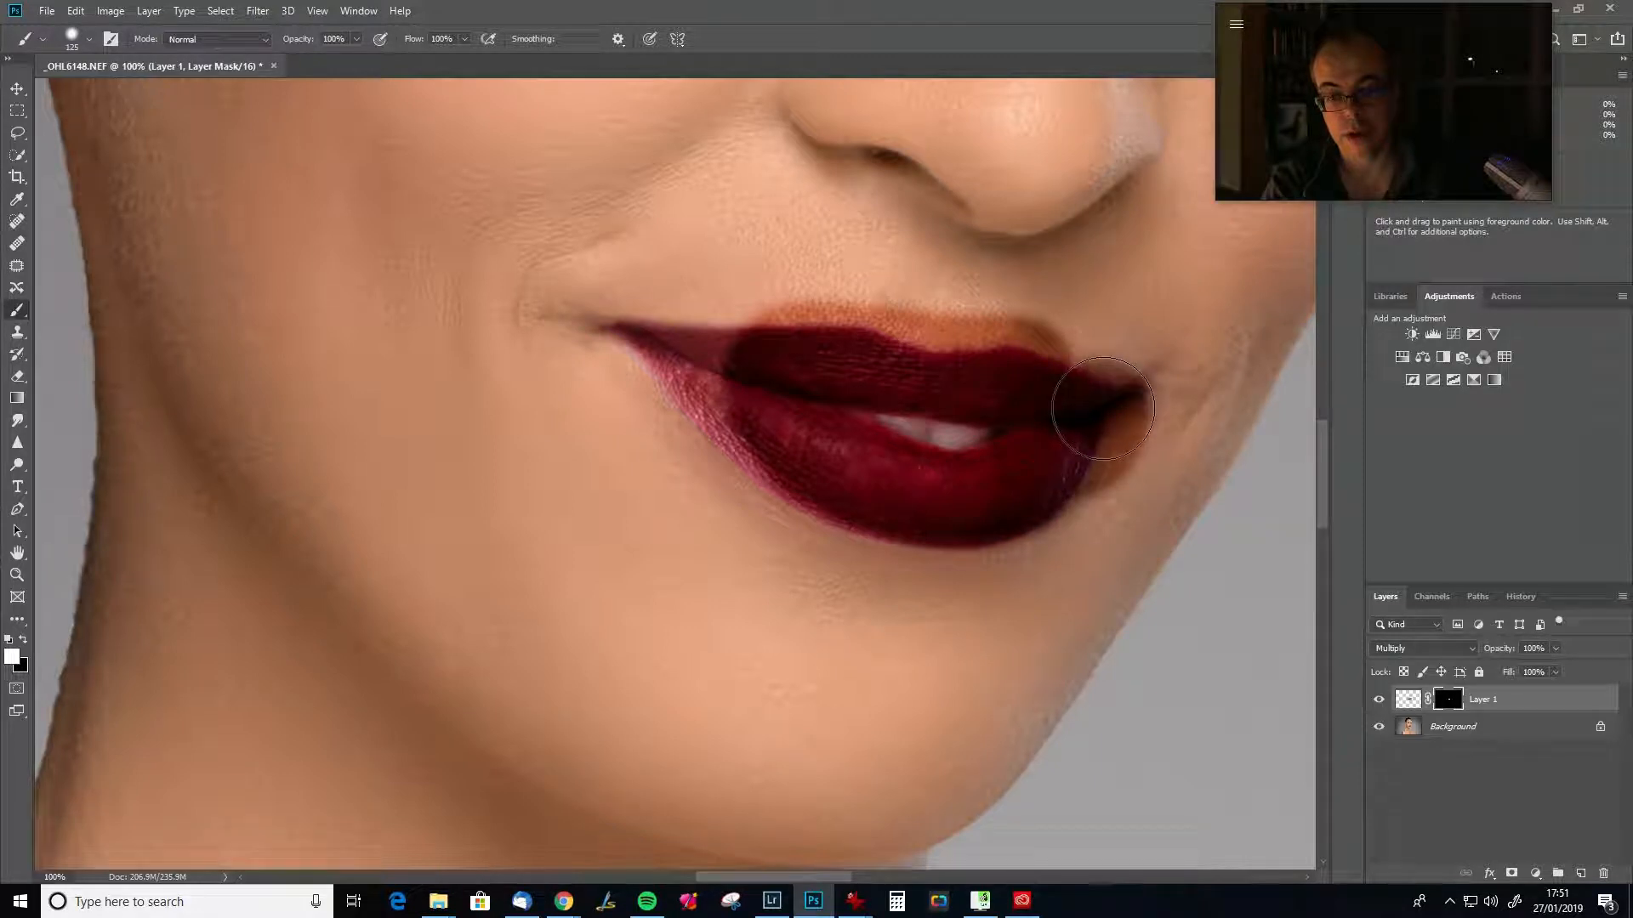
{"action": "mouse_move", "coordinate": [810, 366]}
{"action": "left_mouse_down"}
{"action": "mouse_move", "coordinate": [714, 383]}
{"action": "mouse_move", "coordinate": [612, 364]}
{"action": "mouse_move", "coordinate": [589, 378]}
{"action": "left_mouse_up"}
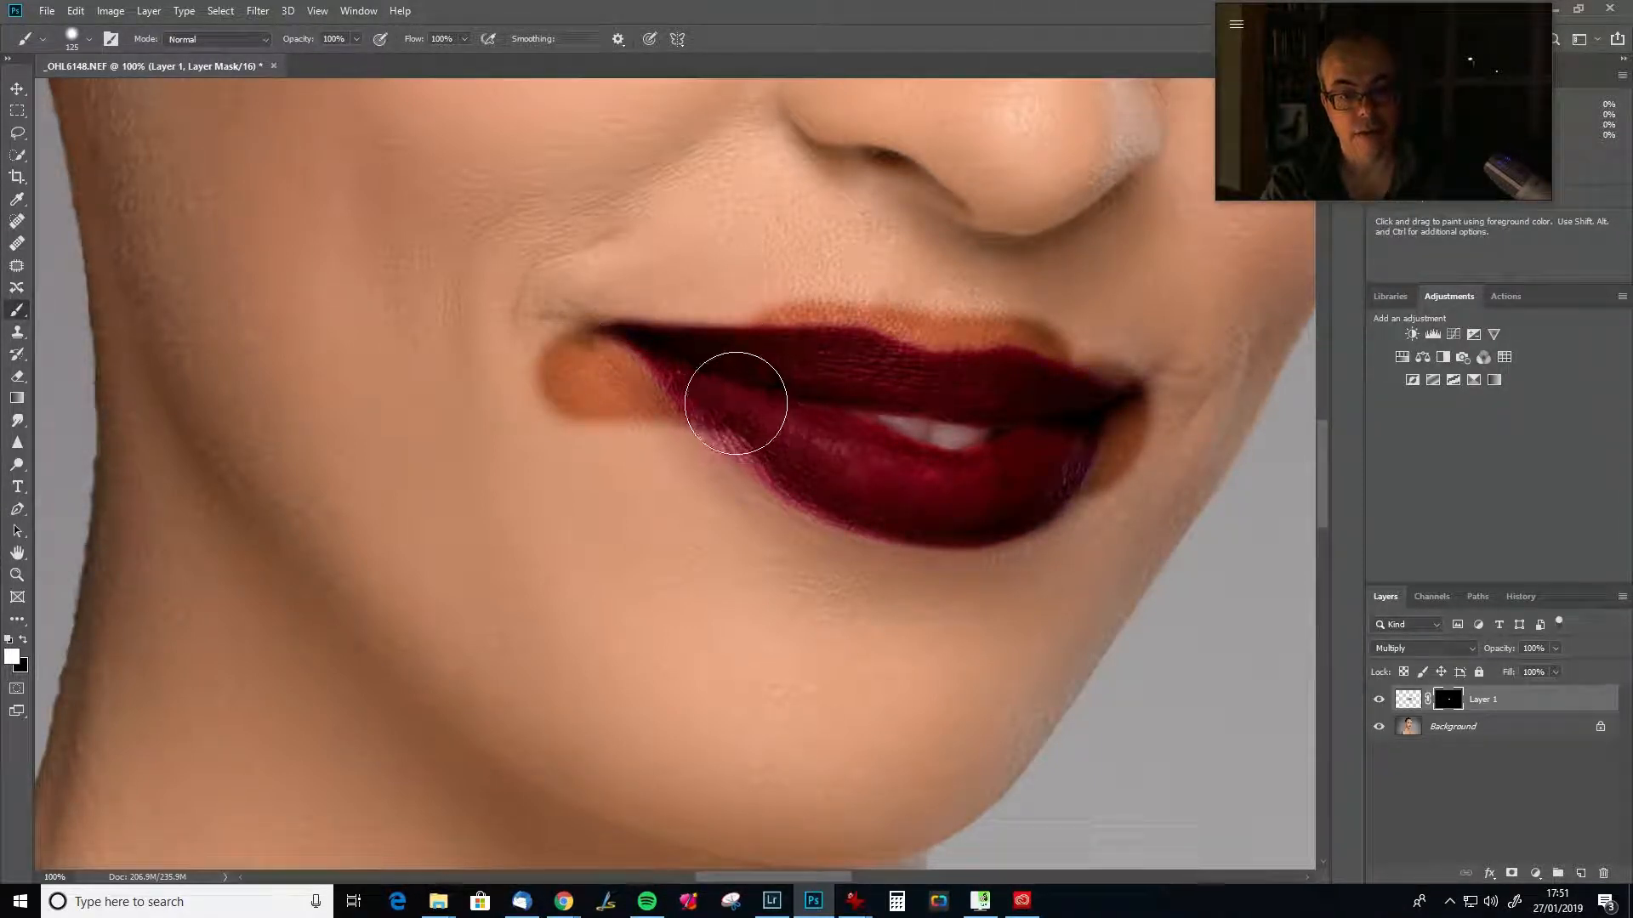
{"action": "mouse_move", "coordinate": [732, 401]}
{"action": "left_mouse_down"}
{"action": "mouse_move", "coordinate": [838, 474]}
{"action": "mouse_move", "coordinate": [893, 481]}
{"action": "mouse_move", "coordinate": [850, 473]}
{"action": "mouse_move", "coordinate": [872, 487]}
{"action": "mouse_move", "coordinate": [748, 400]}
{"action": "mouse_move", "coordinate": [783, 390]}
{"action": "mouse_move", "coordinate": [810, 411]}
{"action": "mouse_move", "coordinate": [799, 430]}
{"action": "mouse_move", "coordinate": [703, 474]}
{"action": "mouse_move", "coordinate": [703, 444]}
{"action": "left_mouse_up"}
Paint black on the mask around the lips to remove the darkening from the skin above them and at both corners.
{"action": "key", "text": "x"}
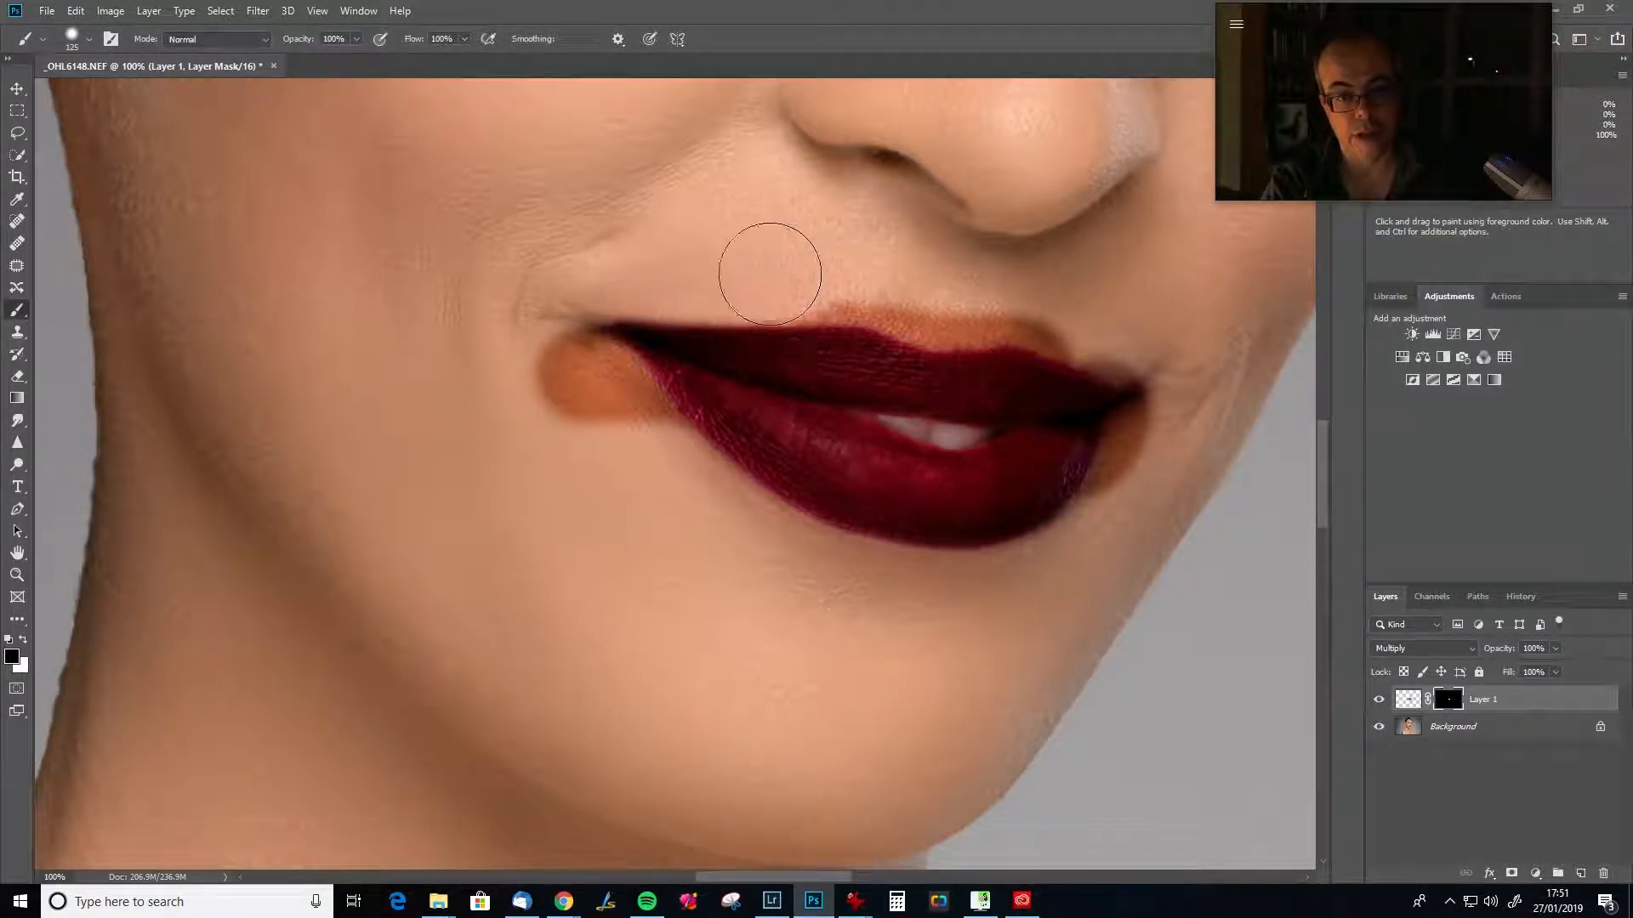
{"action": "left_click_drag", "start_coordinate": [770, 271], "coordinate": [915, 284]}
{"action": "mouse_move", "coordinate": [906, 284]}
{"action": "left_mouse_down"}
{"action": "mouse_move", "coordinate": [942, 300]}
{"action": "mouse_move", "coordinate": [1051, 295]}
{"action": "left_mouse_up"}
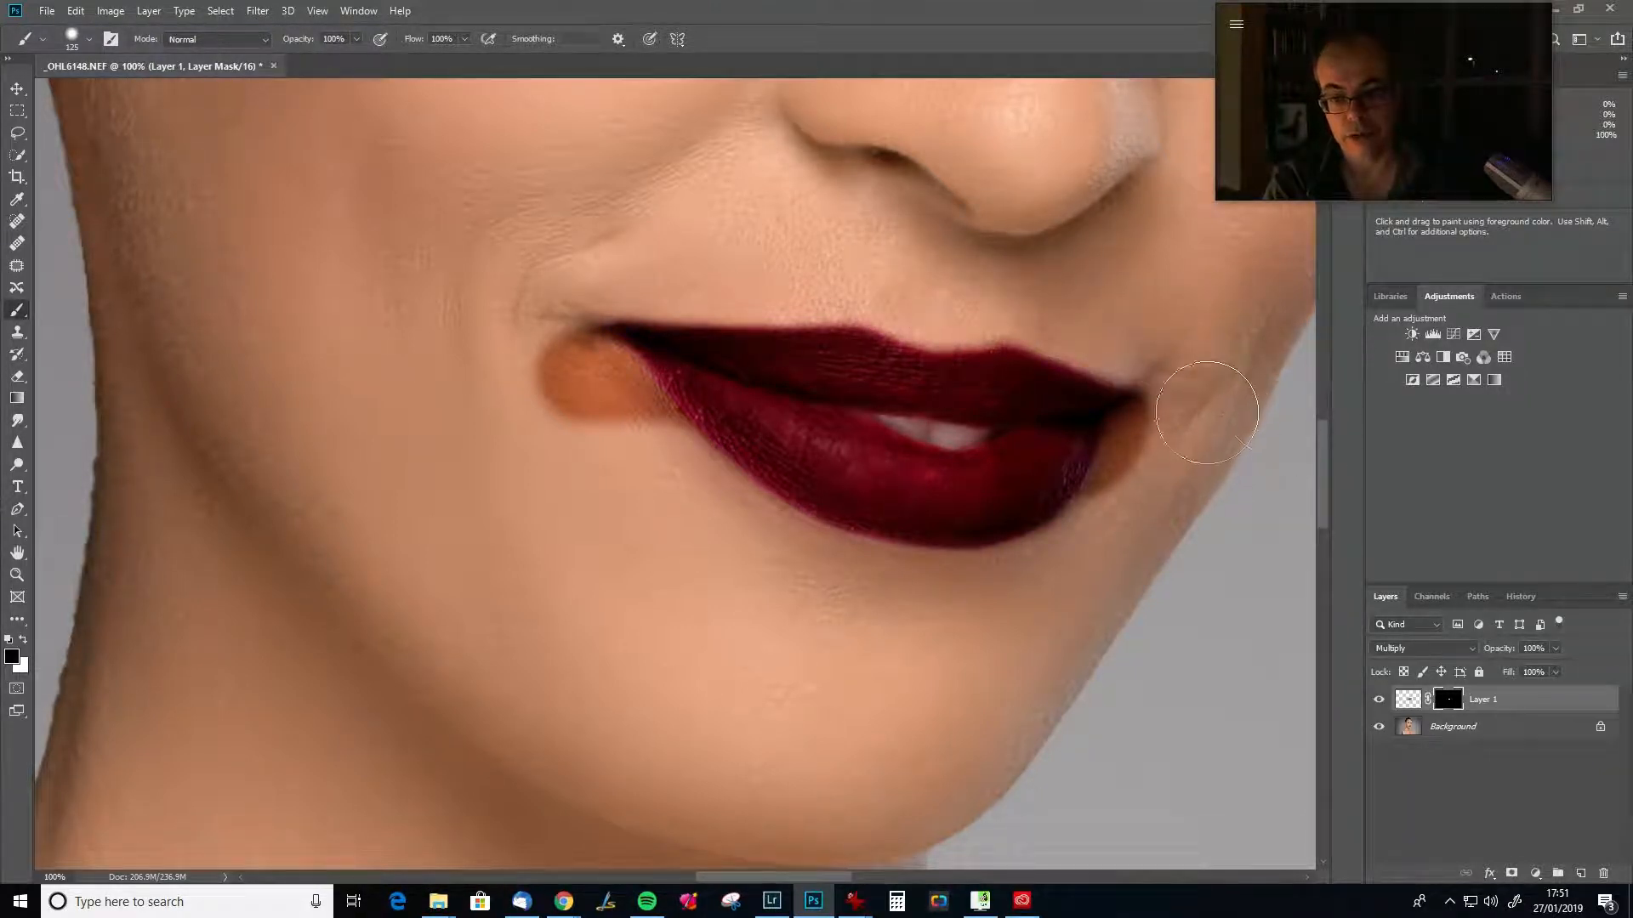
{"action": "mouse_move", "coordinate": [1178, 383]}
{"action": "left_mouse_down"}
{"action": "mouse_move", "coordinate": [1155, 456]}
{"action": "mouse_move", "coordinate": [1136, 445]}
{"action": "mouse_move", "coordinate": [1083, 565]}
{"action": "left_mouse_up"}
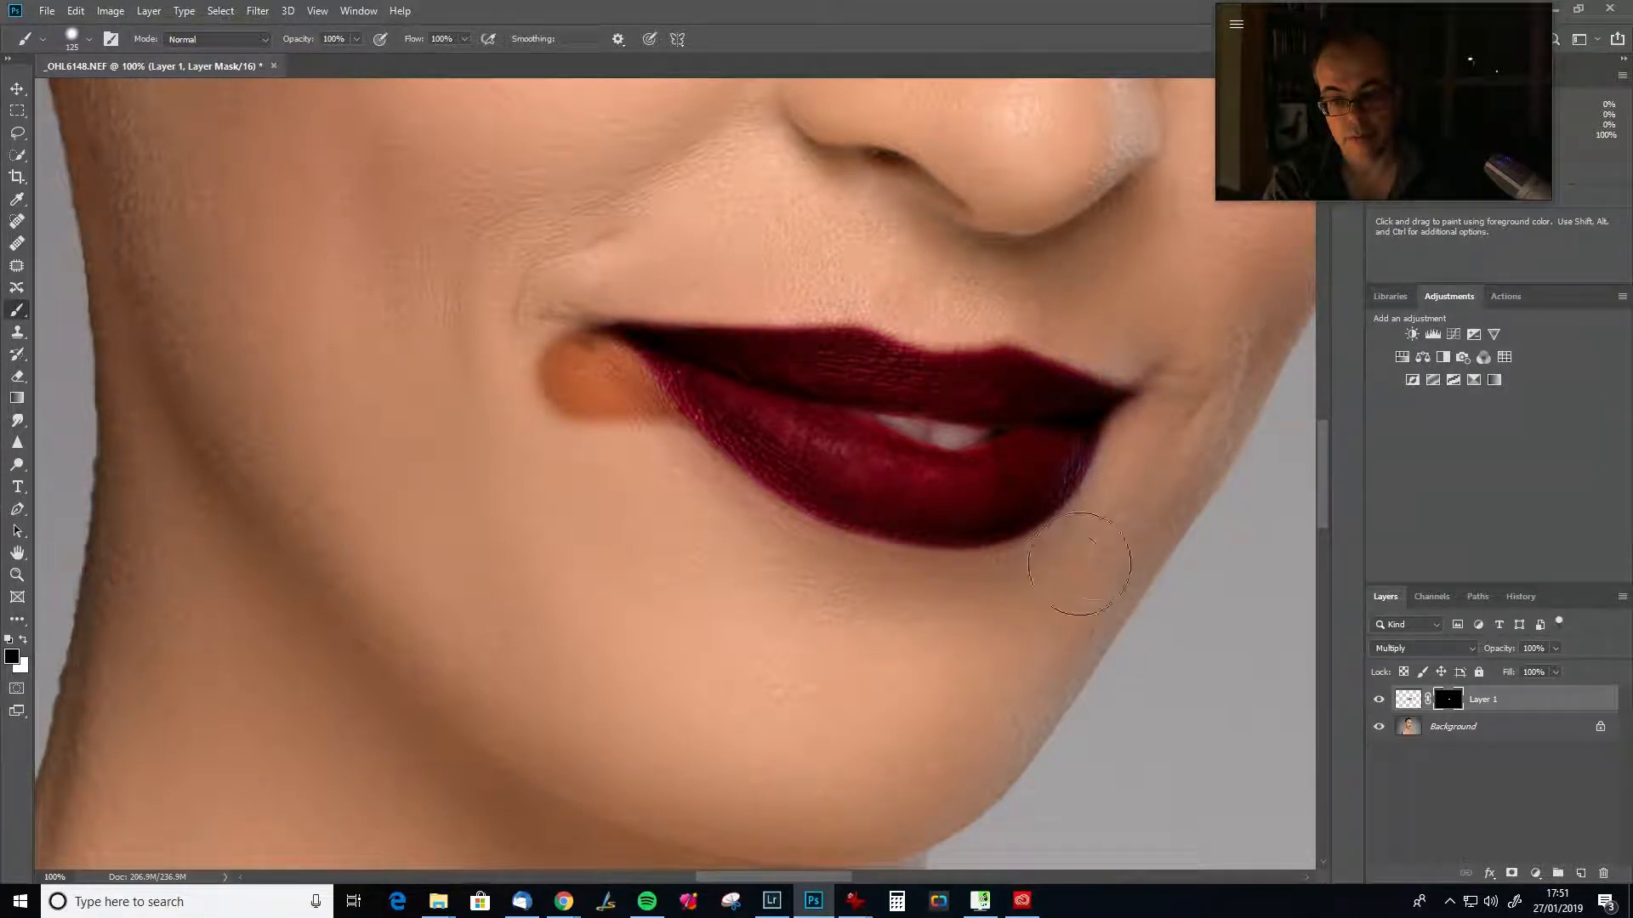
{"action": "mouse_move", "coordinate": [528, 448]}
{"action": "left_mouse_down"}
{"action": "mouse_move", "coordinate": [555, 423]}
{"action": "mouse_move", "coordinate": [528, 374]}
{"action": "mouse_move", "coordinate": [546, 363]}
{"action": "mouse_move", "coordinate": [656, 466]}
{"action": "left_mouse_up"}
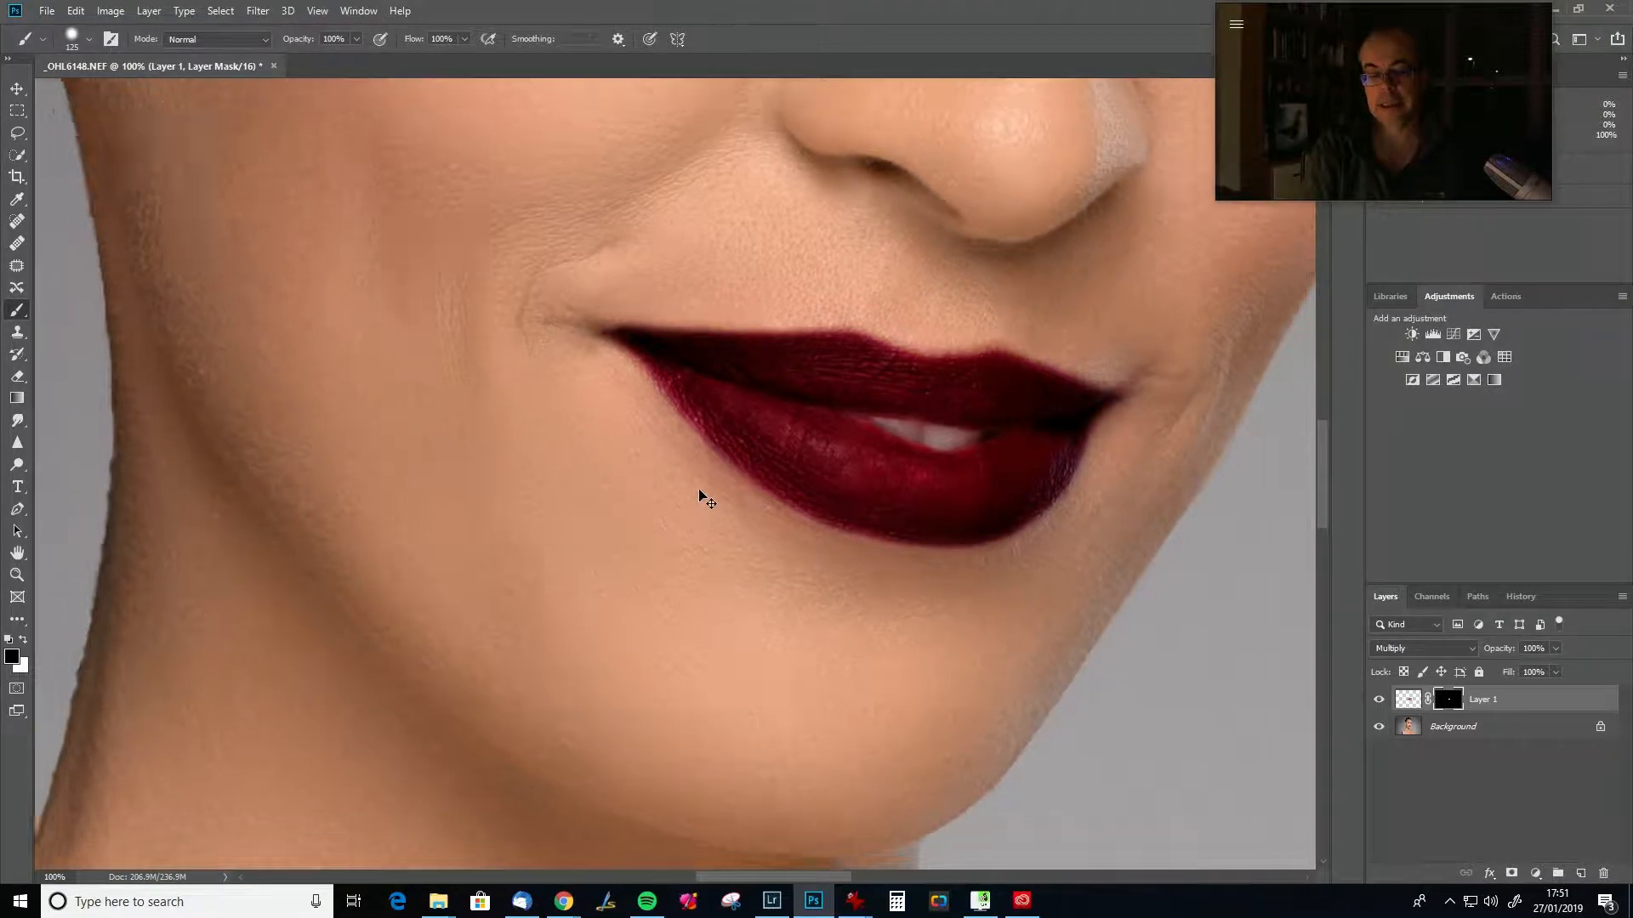
{"action": "key", "text": "ctrl+0"}
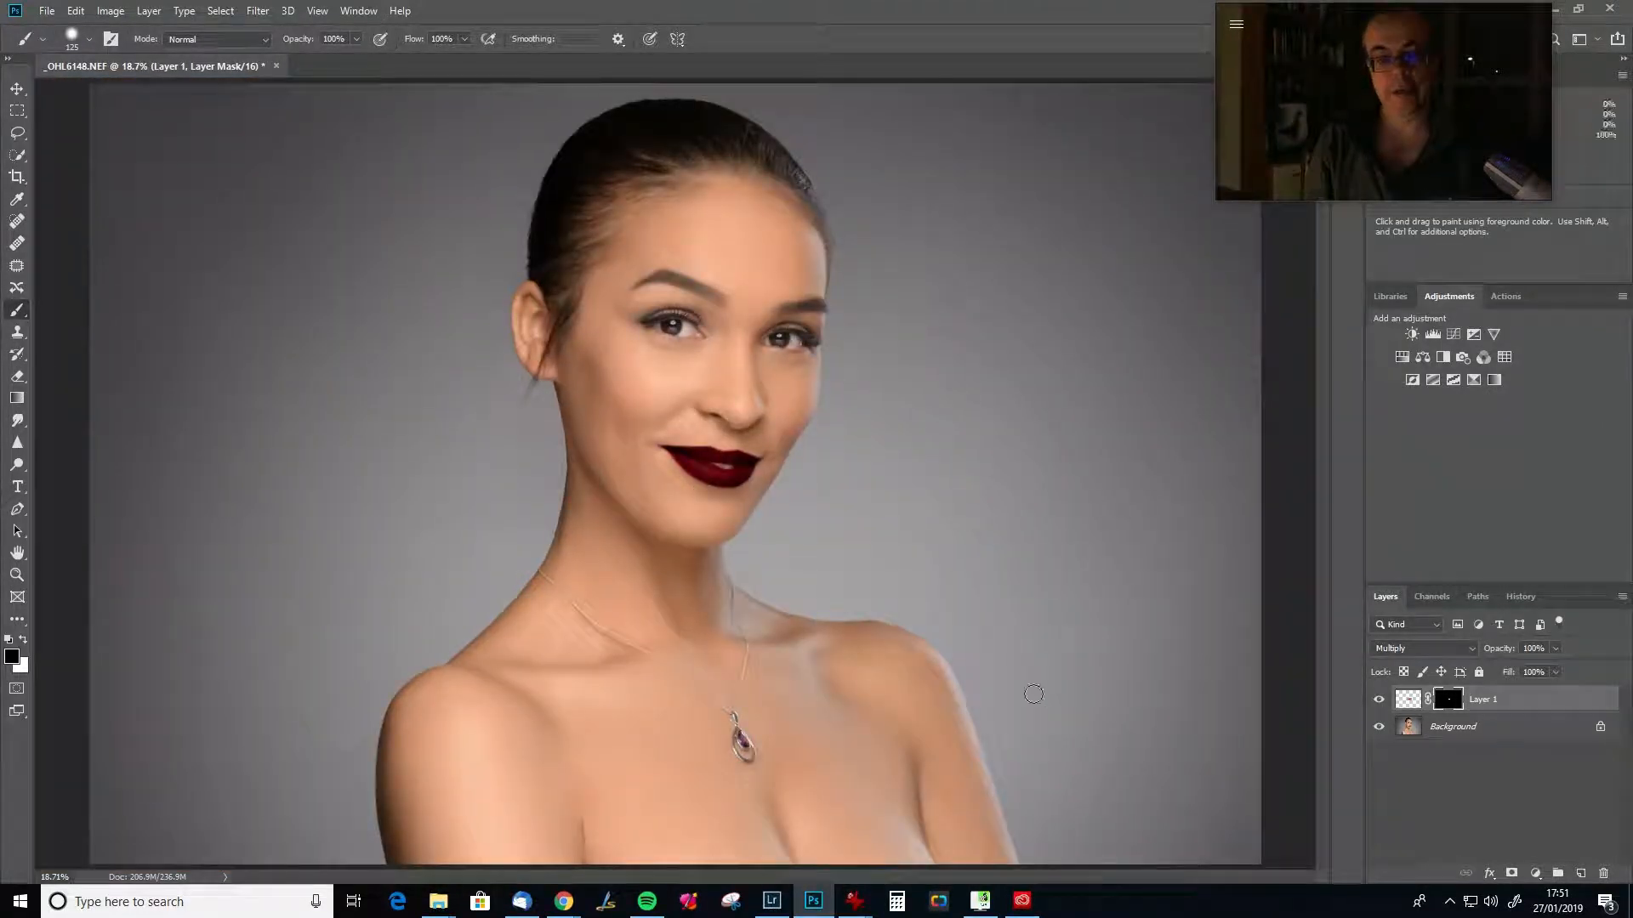
Add a Hue/Saturation adjustment layer clipped to the masked Multiply lip layer.
{"action": "left_click", "coordinate": [1424, 650]}
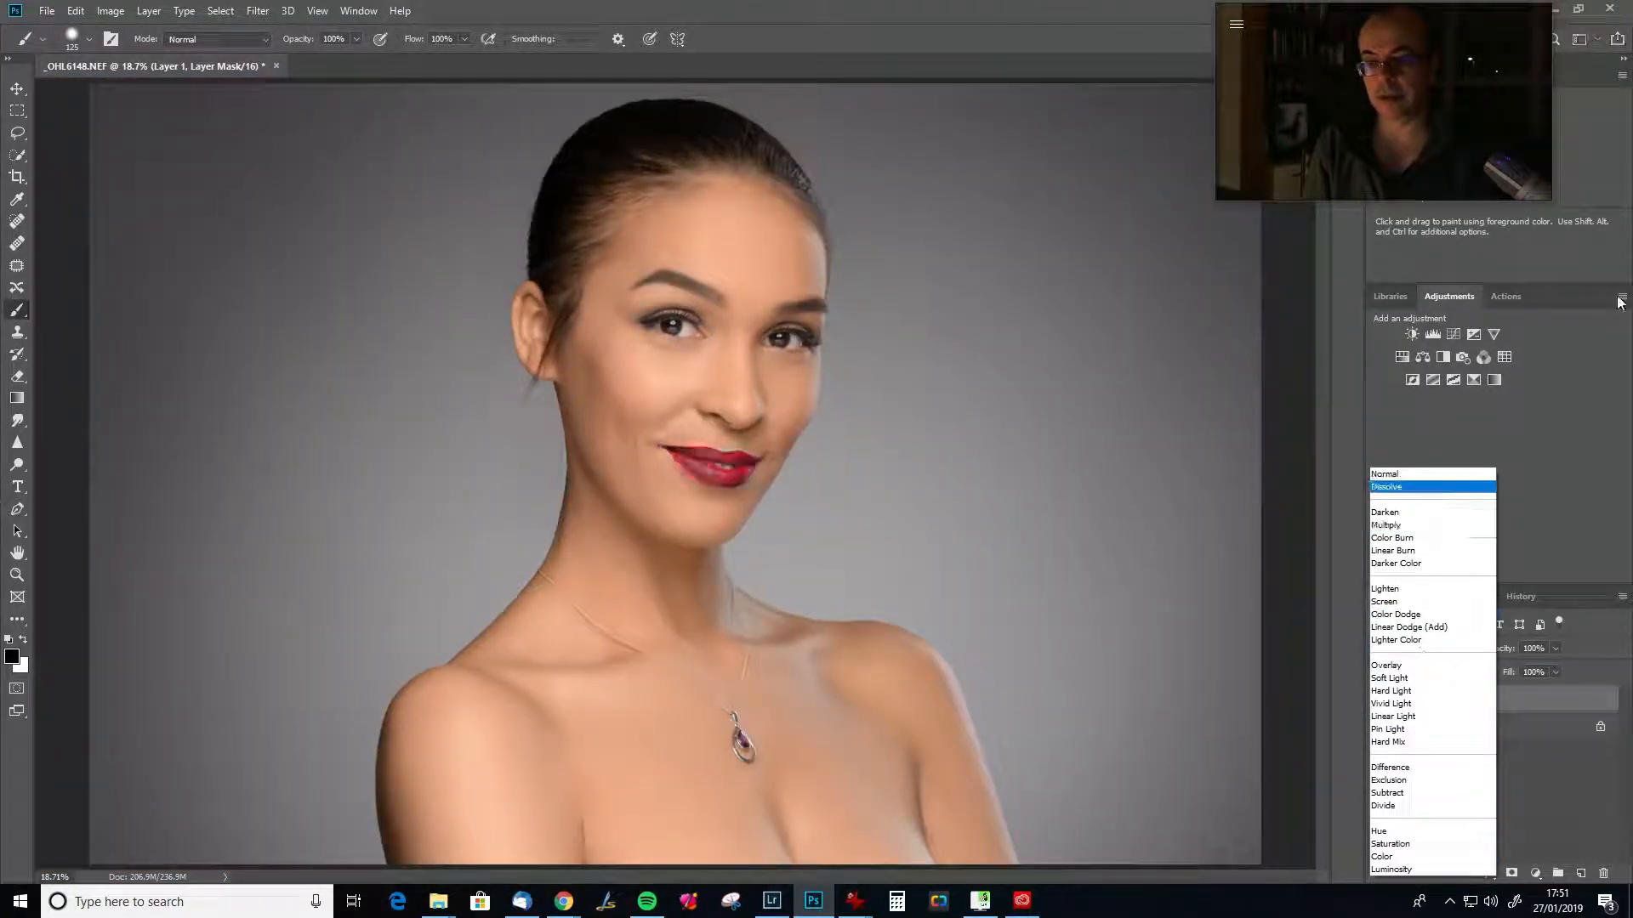
{"action": "left_click", "coordinate": [1559, 424]}
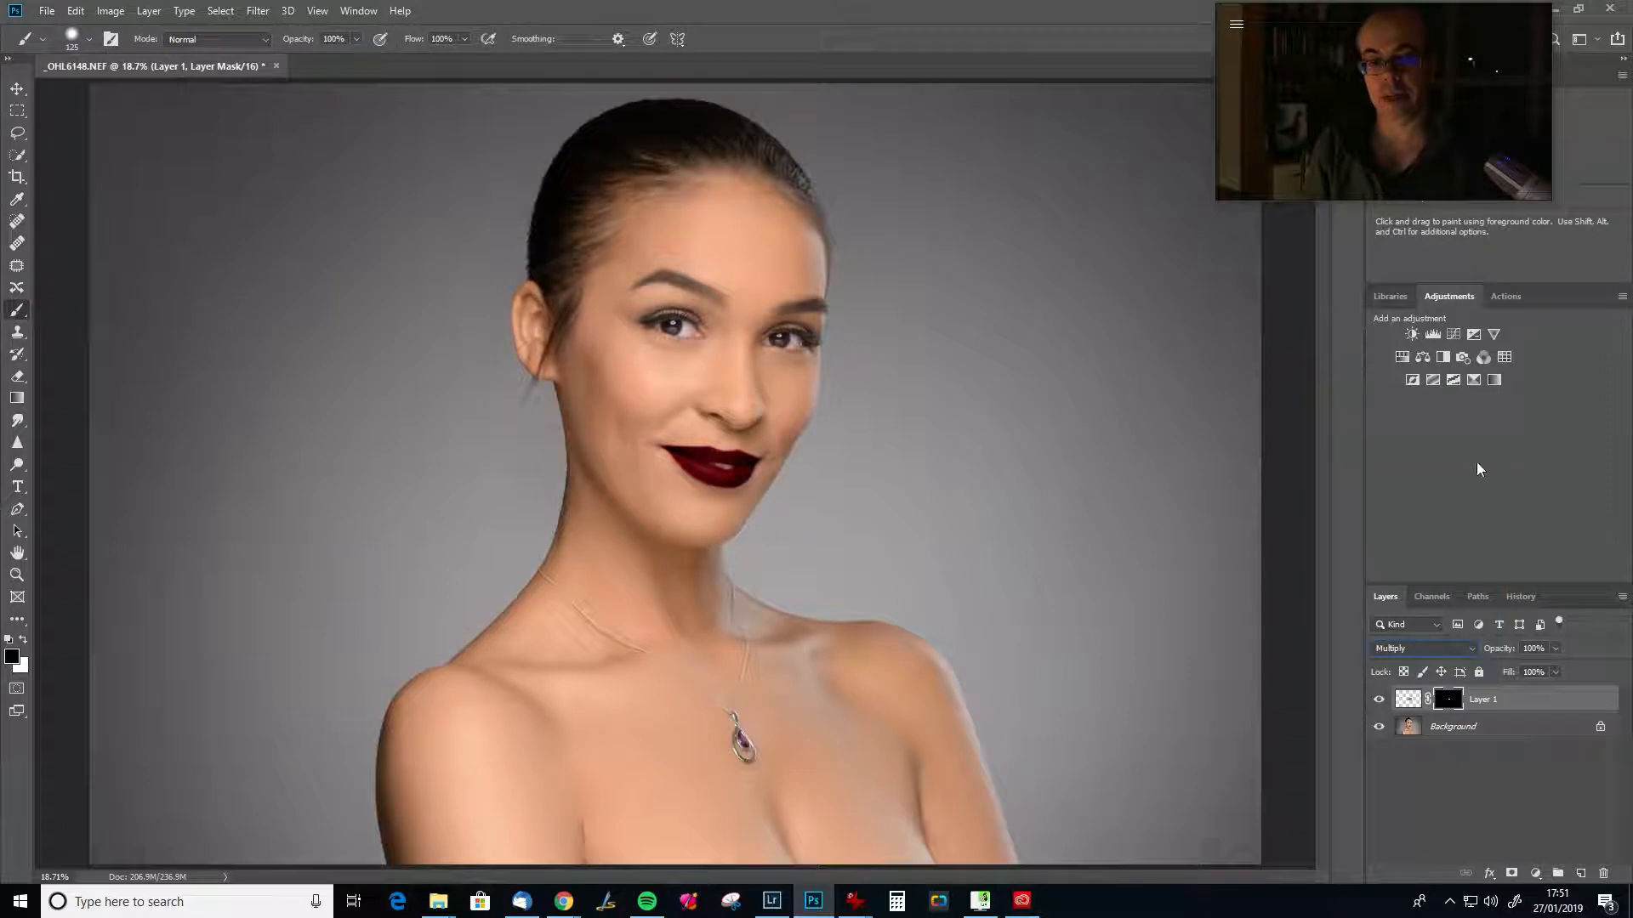
{"action": "left_click", "coordinate": [1403, 358]}
{"action": "left_click", "coordinate": [1410, 578]}
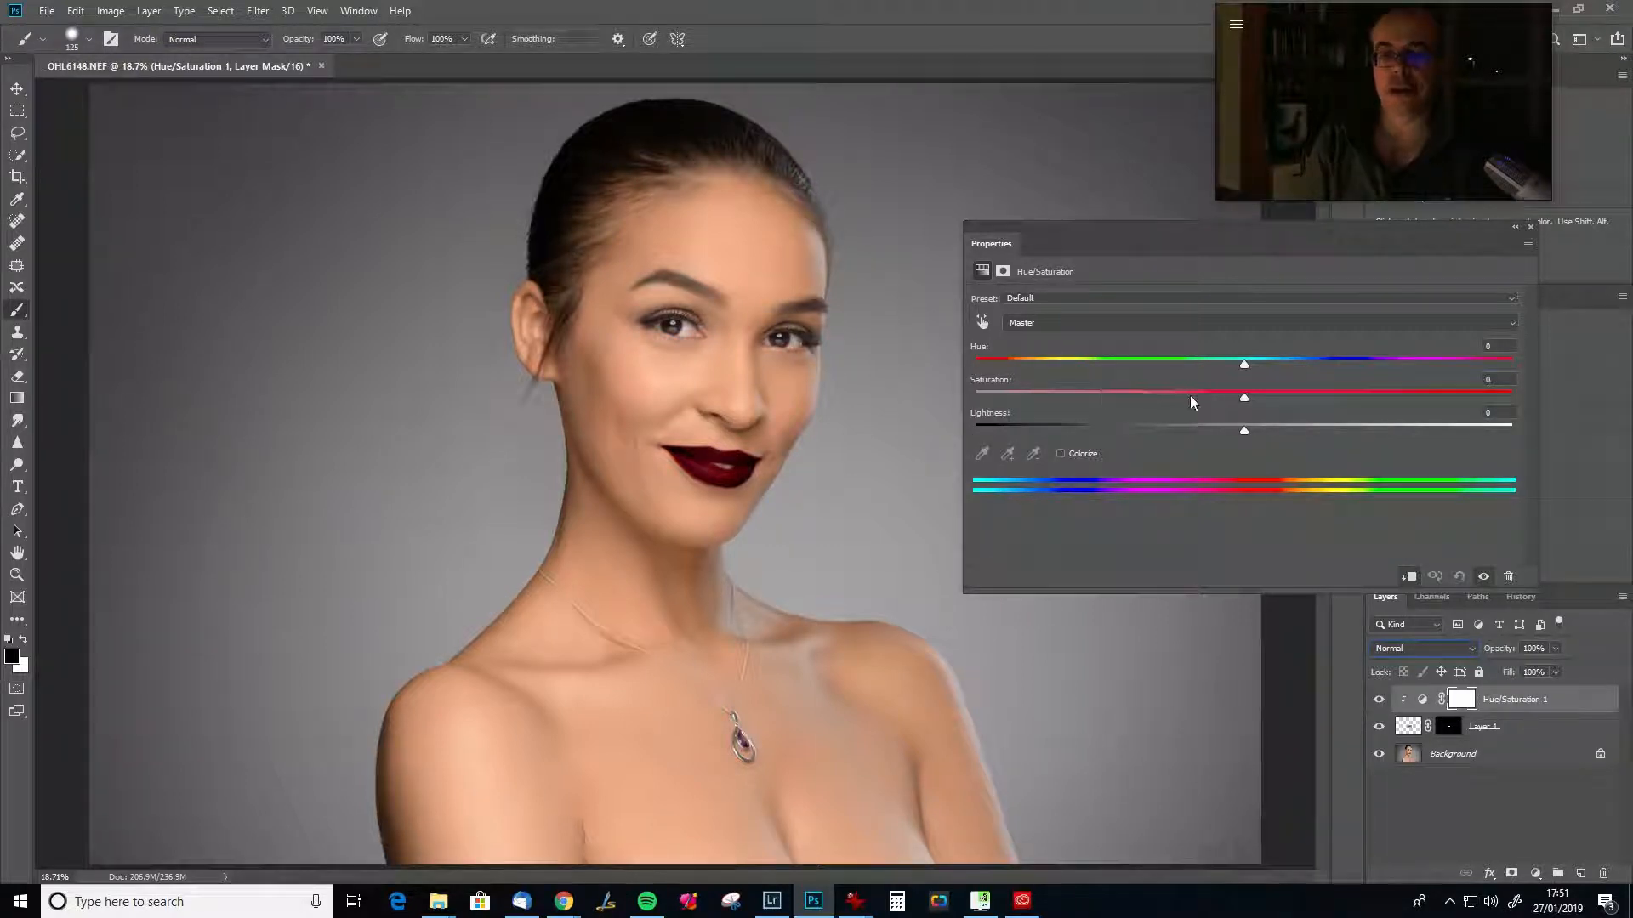
Set the lip Hue/Saturation adjustment to Saturation +57 and Lightness +7.
{"action": "left_click_drag", "start_coordinate": [1244, 397], "coordinate": [1476, 397]}
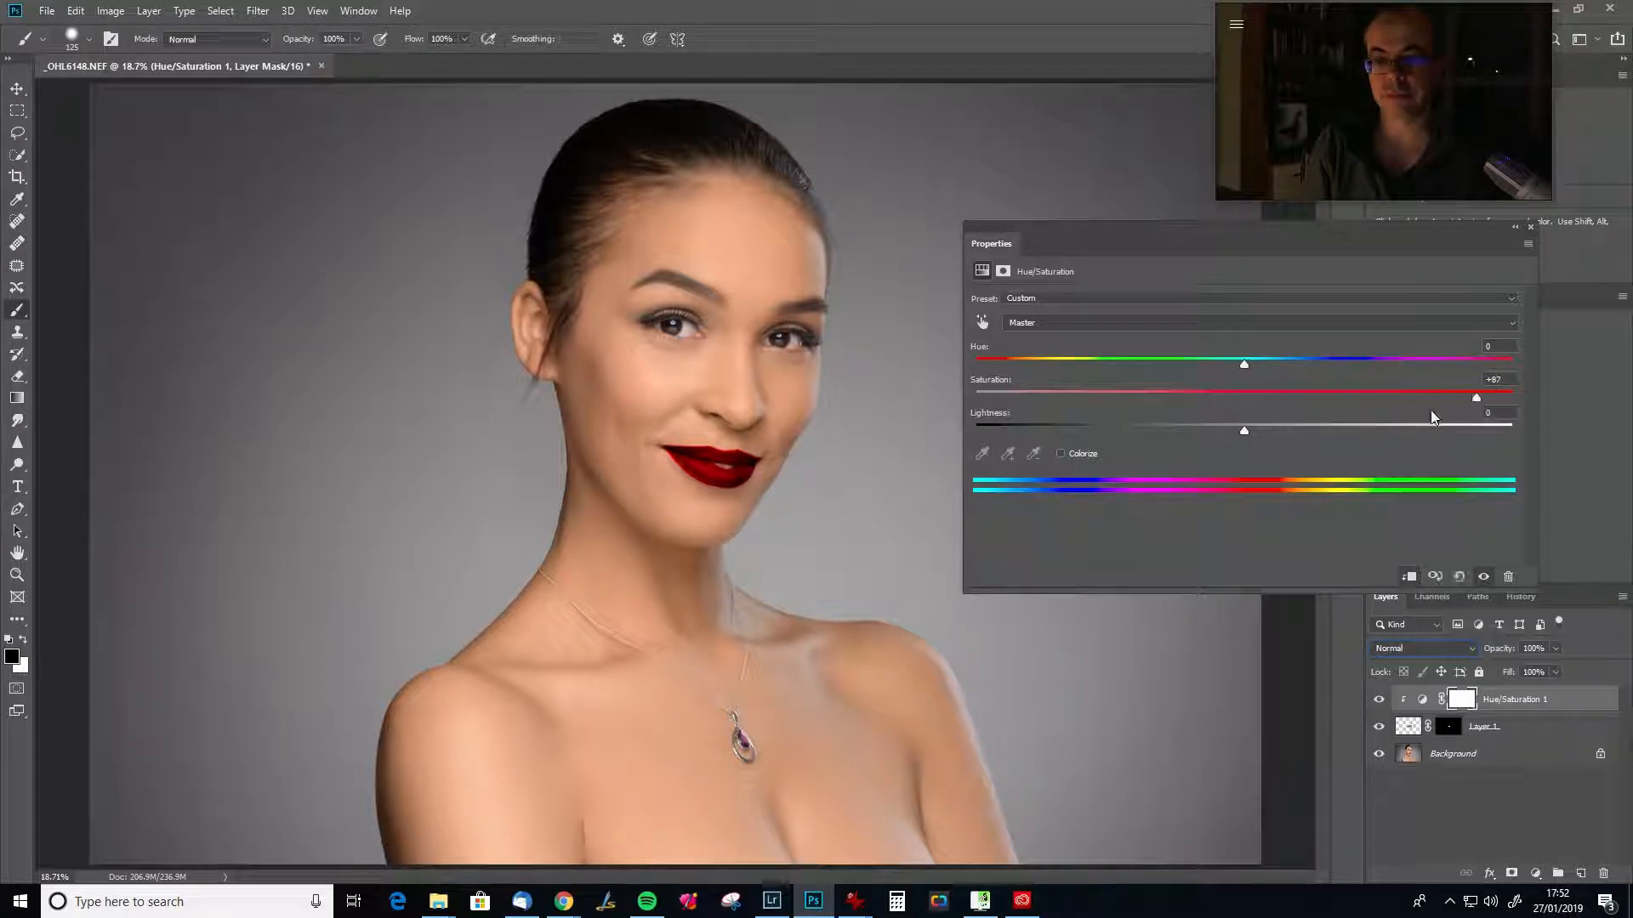
{"action": "left_click_drag", "start_coordinate": [1243, 431], "coordinate": [1436, 419]}
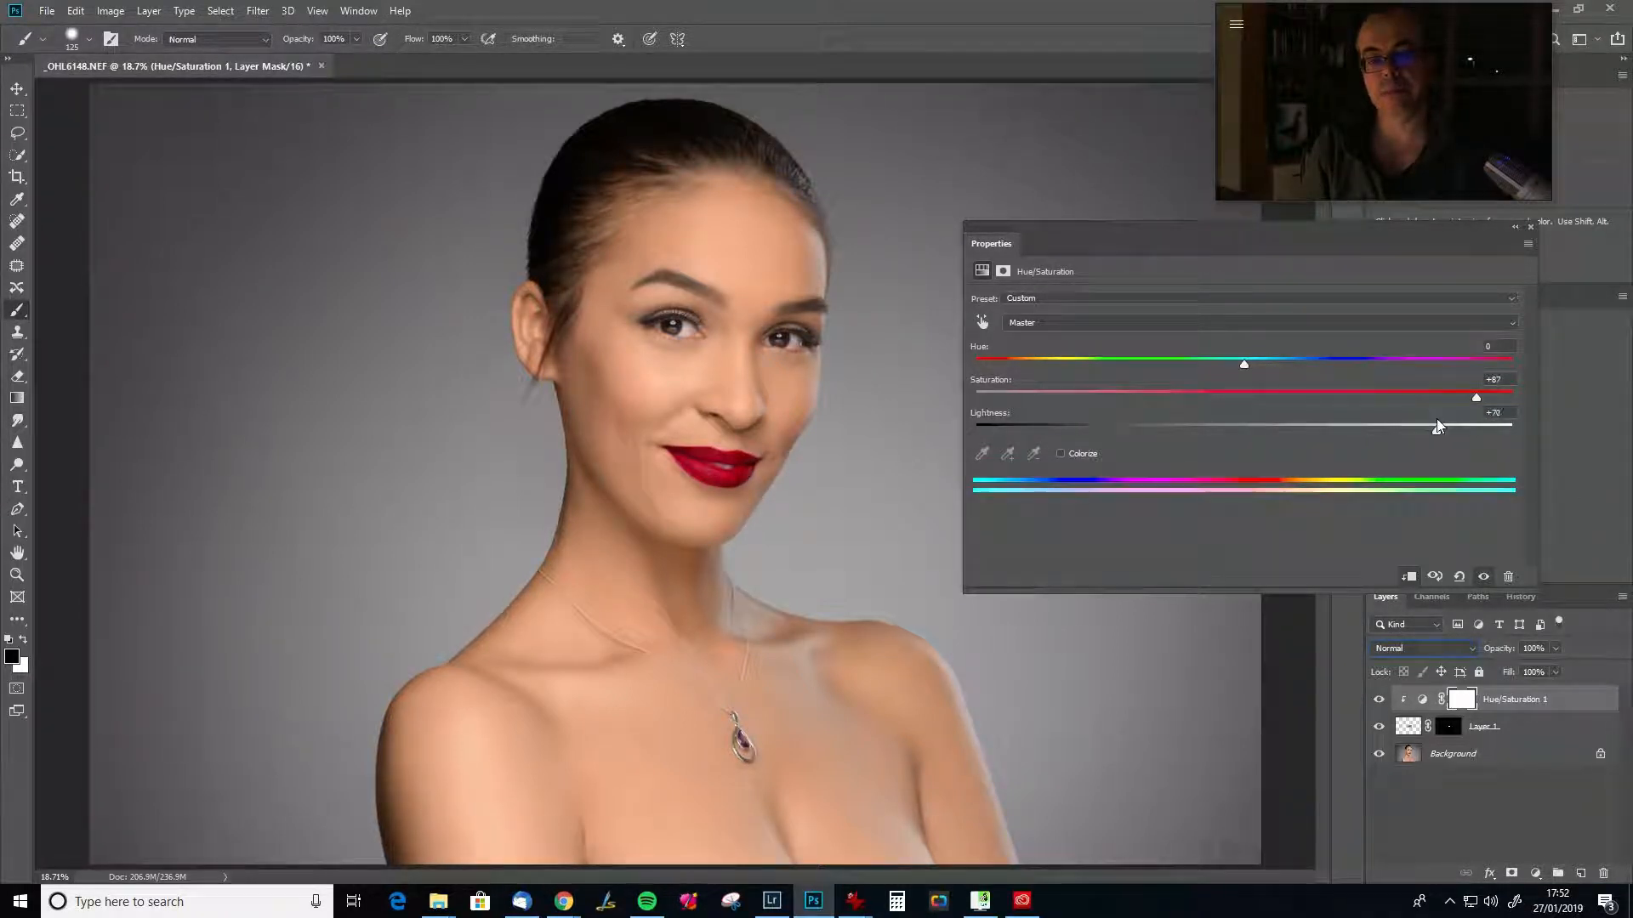
{"action": "left_click_drag", "start_coordinate": [1436, 430], "coordinate": [1364, 432]}
{"action": "left_click_drag", "start_coordinate": [1476, 396], "coordinate": [1342, 417]}
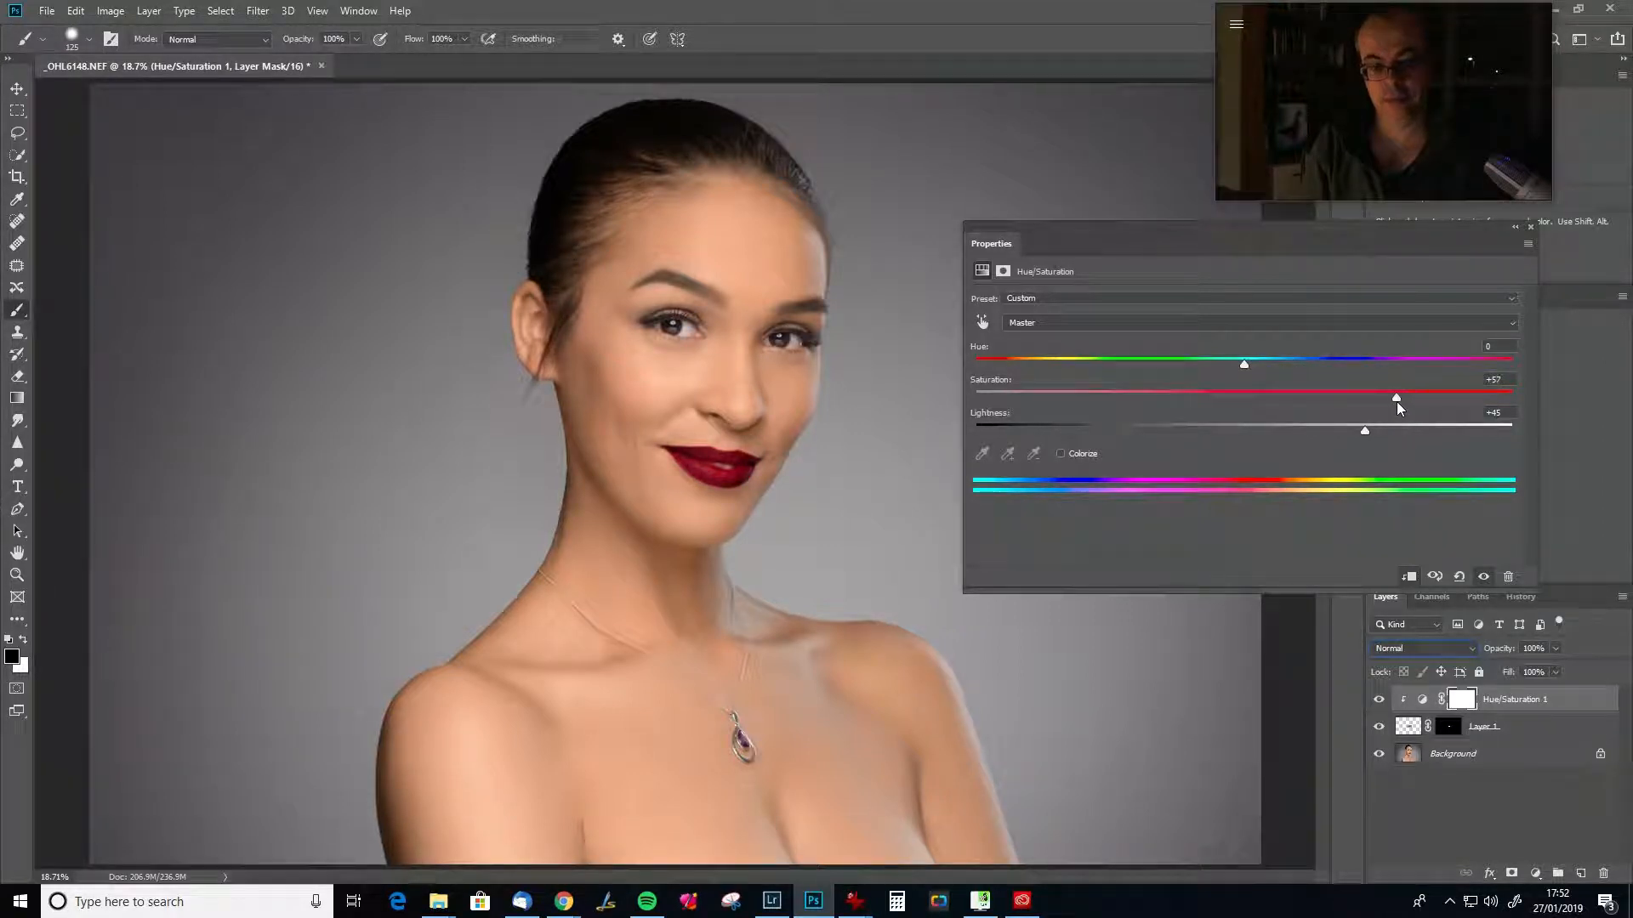
{"action": "left_click_drag", "start_coordinate": [1297, 414], "coordinate": [1262, 435]}
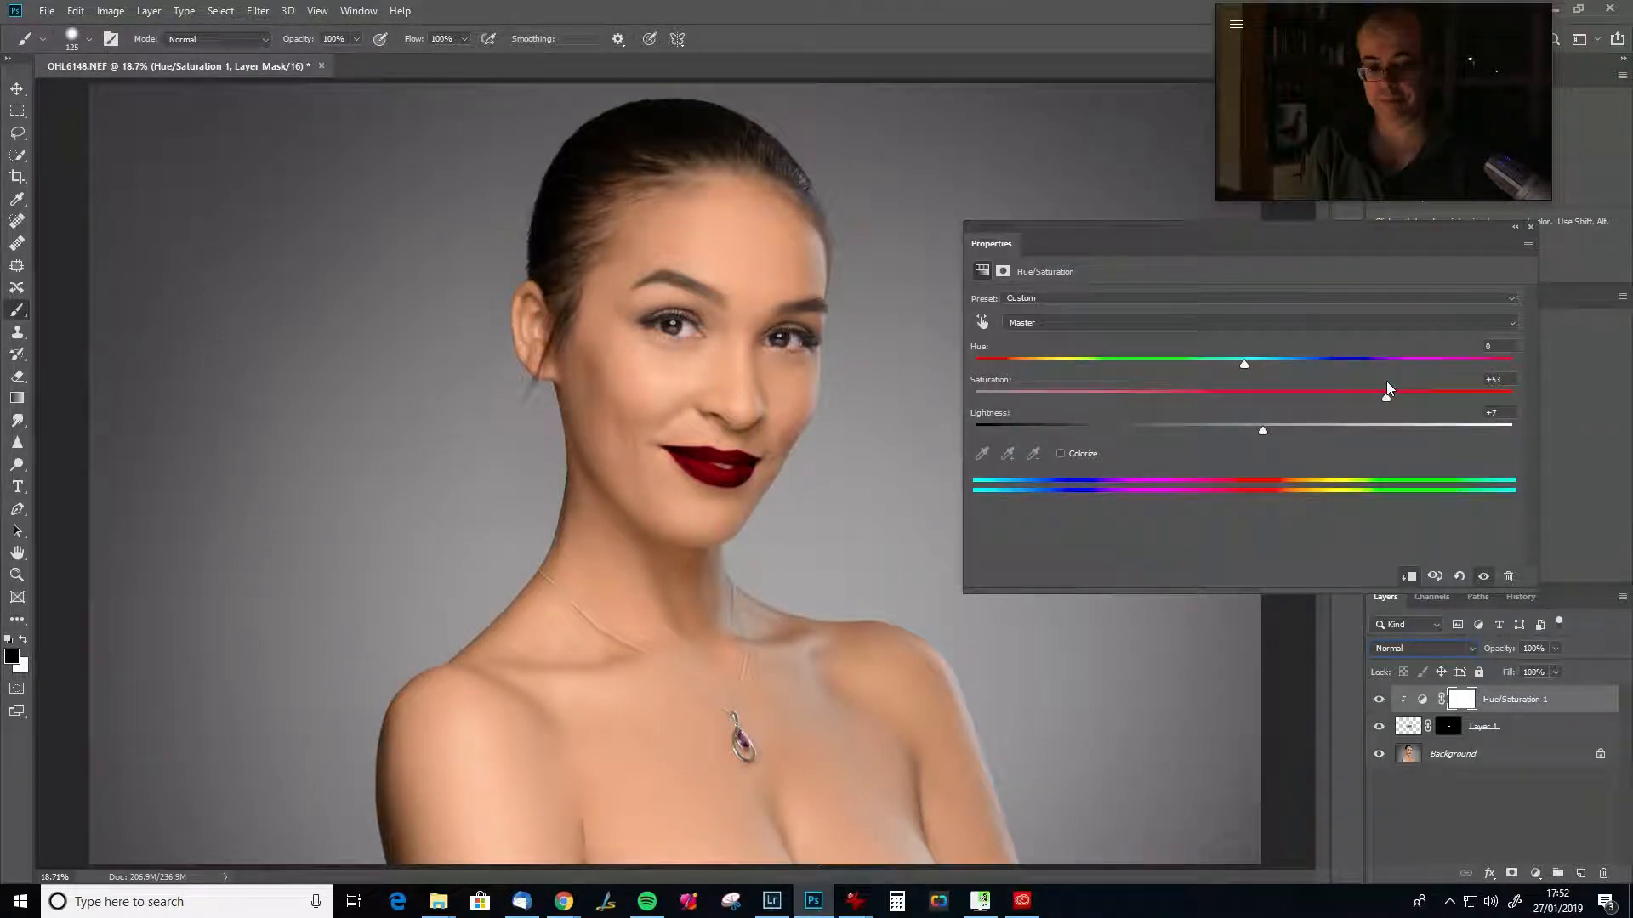
{"action": "left_click_drag", "start_coordinate": [1388, 392], "coordinate": [1395, 391]}
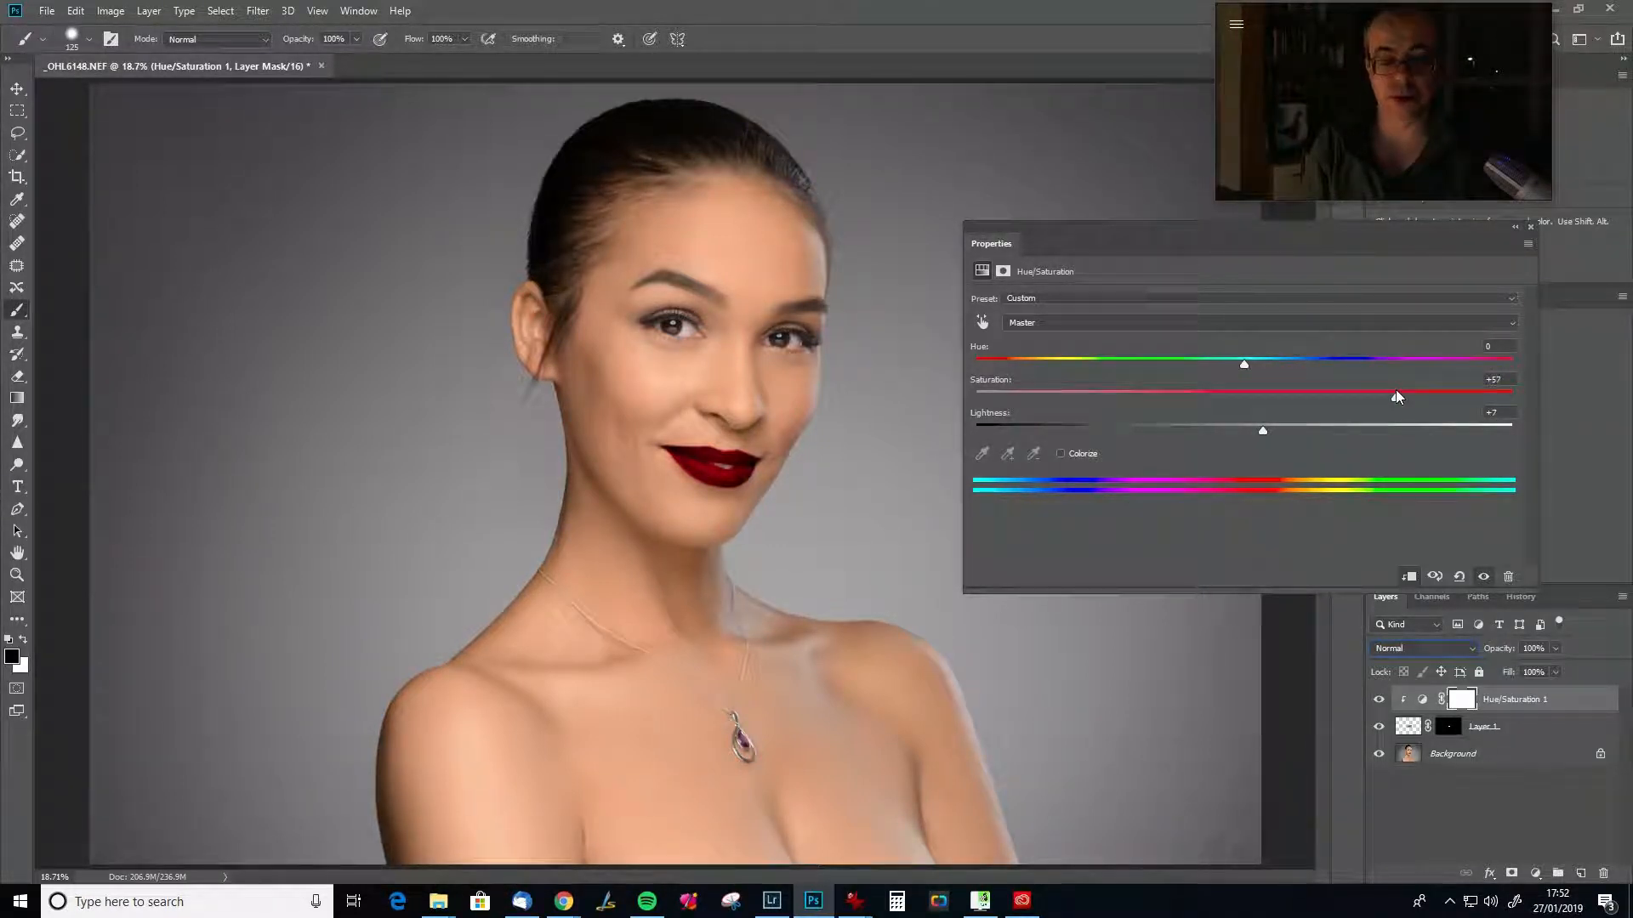
{"action": "mouse_move", "coordinate": [1271, 227]}
{"action": "left_mouse_down"}
{"action": "mouse_move", "coordinate": [1313, 221]}
{"action": "mouse_move", "coordinate": [1300, 228]}
{"action": "left_mouse_up"}
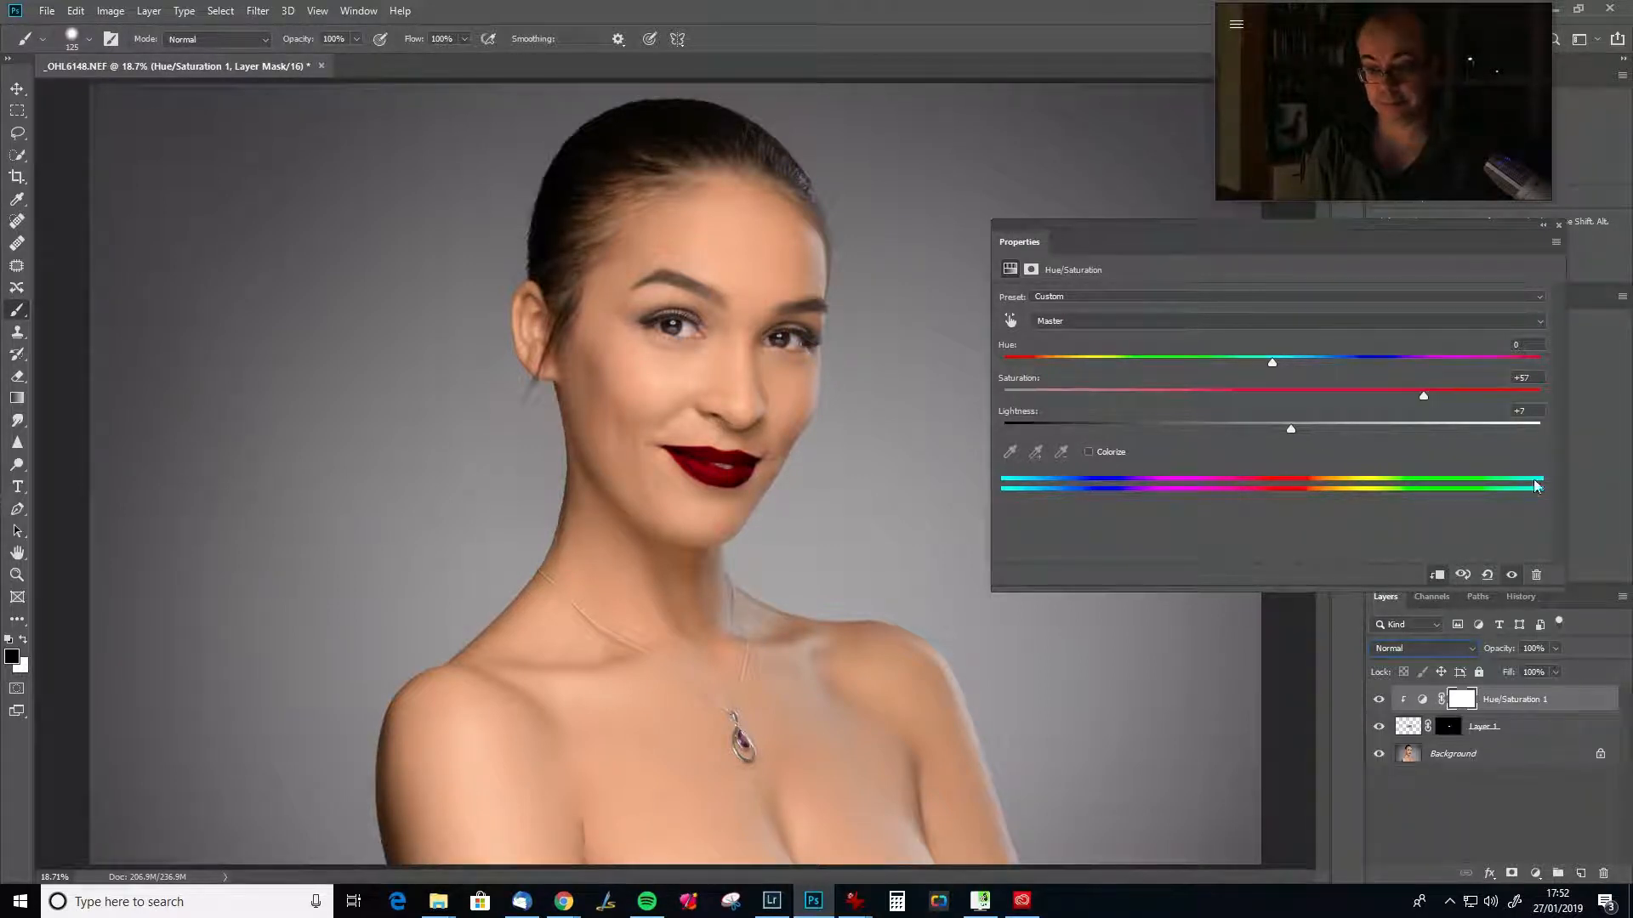
Split the lip layer's Blend If white slider for the underlying layer to 0 / 92 and compare the lips with the layer hidden.
{"action": "double_click", "coordinate": [1566, 735]}
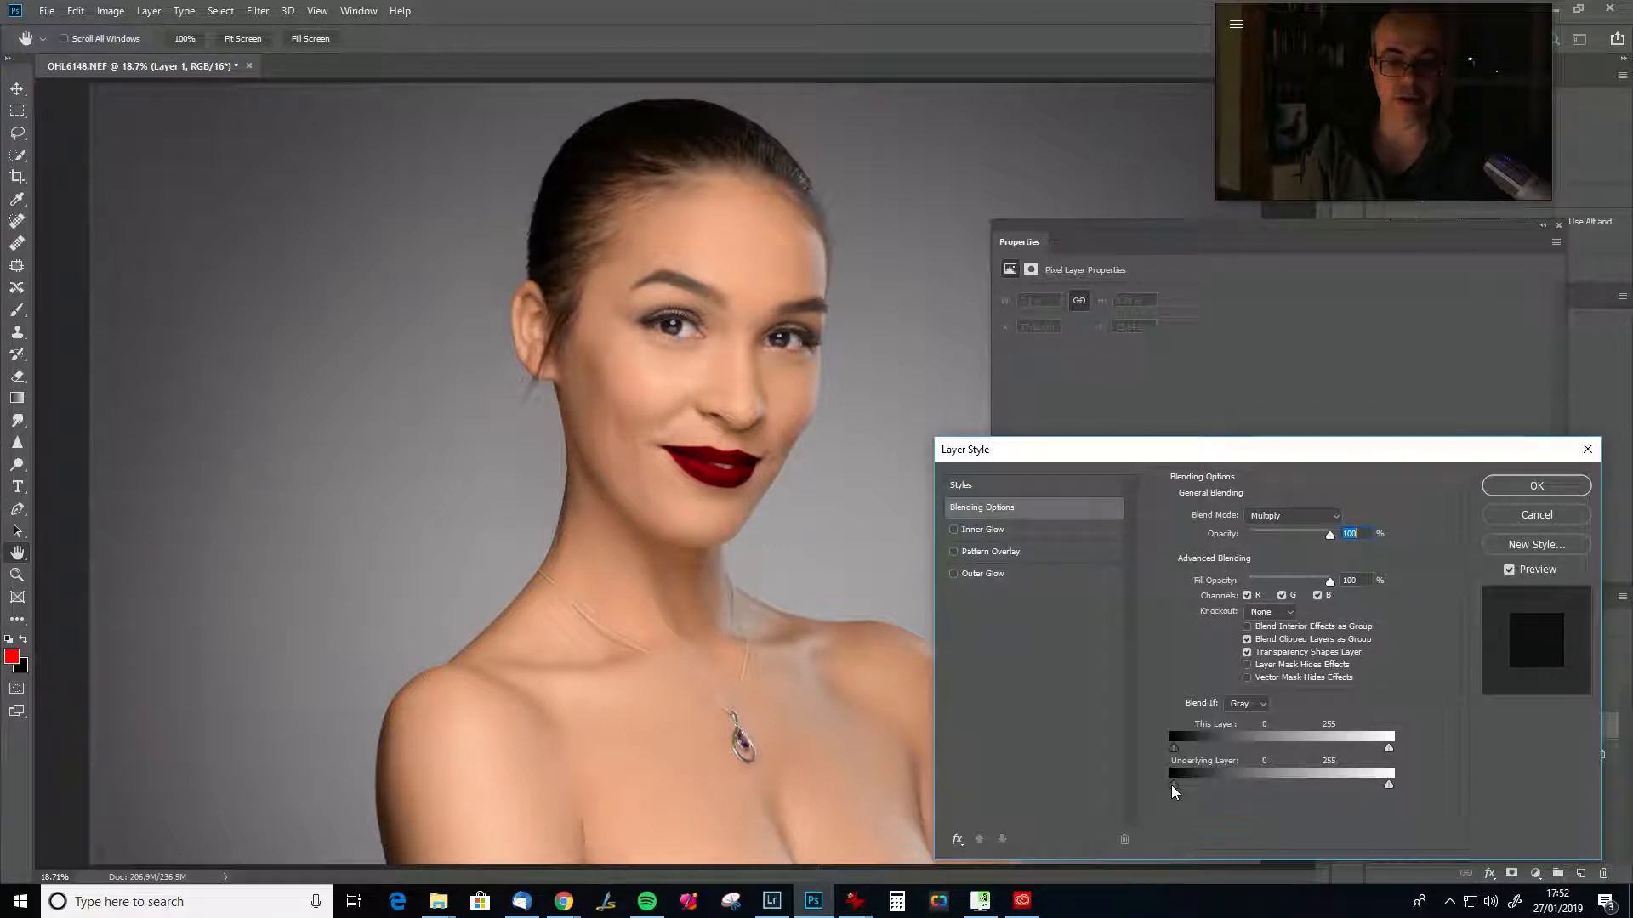
{"action": "mouse_move", "coordinate": [1175, 789]}
{"action": "left_mouse_down"}
{"action": "mouse_move", "coordinate": [1230, 784]}
{"action": "mouse_move", "coordinate": [1174, 784]}
{"action": "left_mouse_up"}
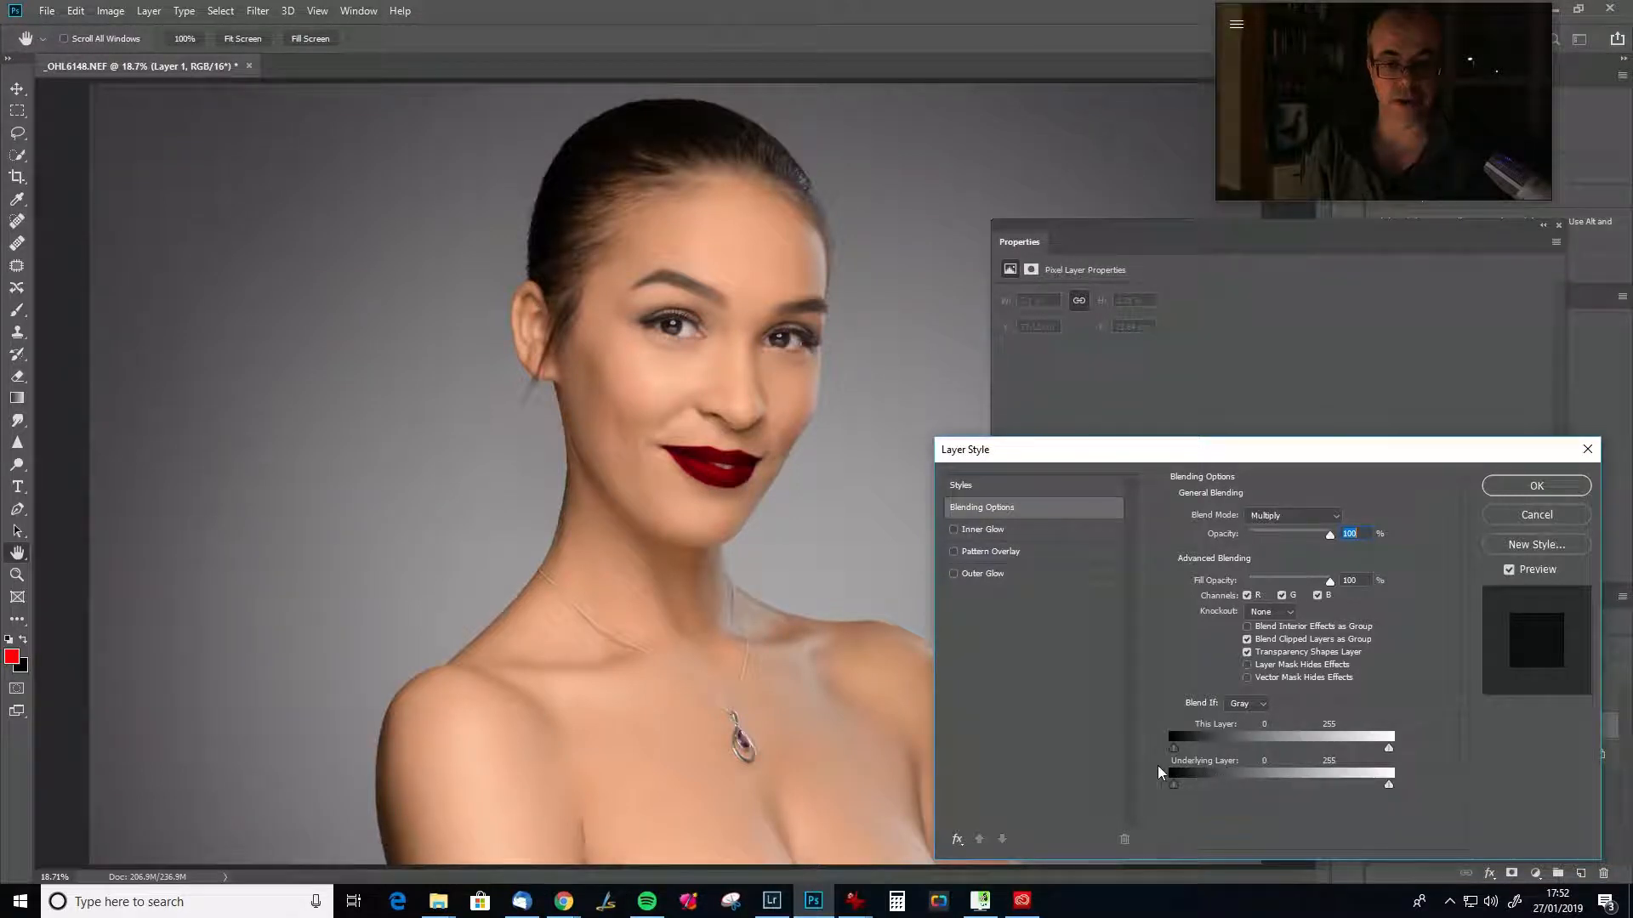
{"action": "left_click_drag", "start_coordinate": [1379, 787], "coordinate": [1240, 789]}
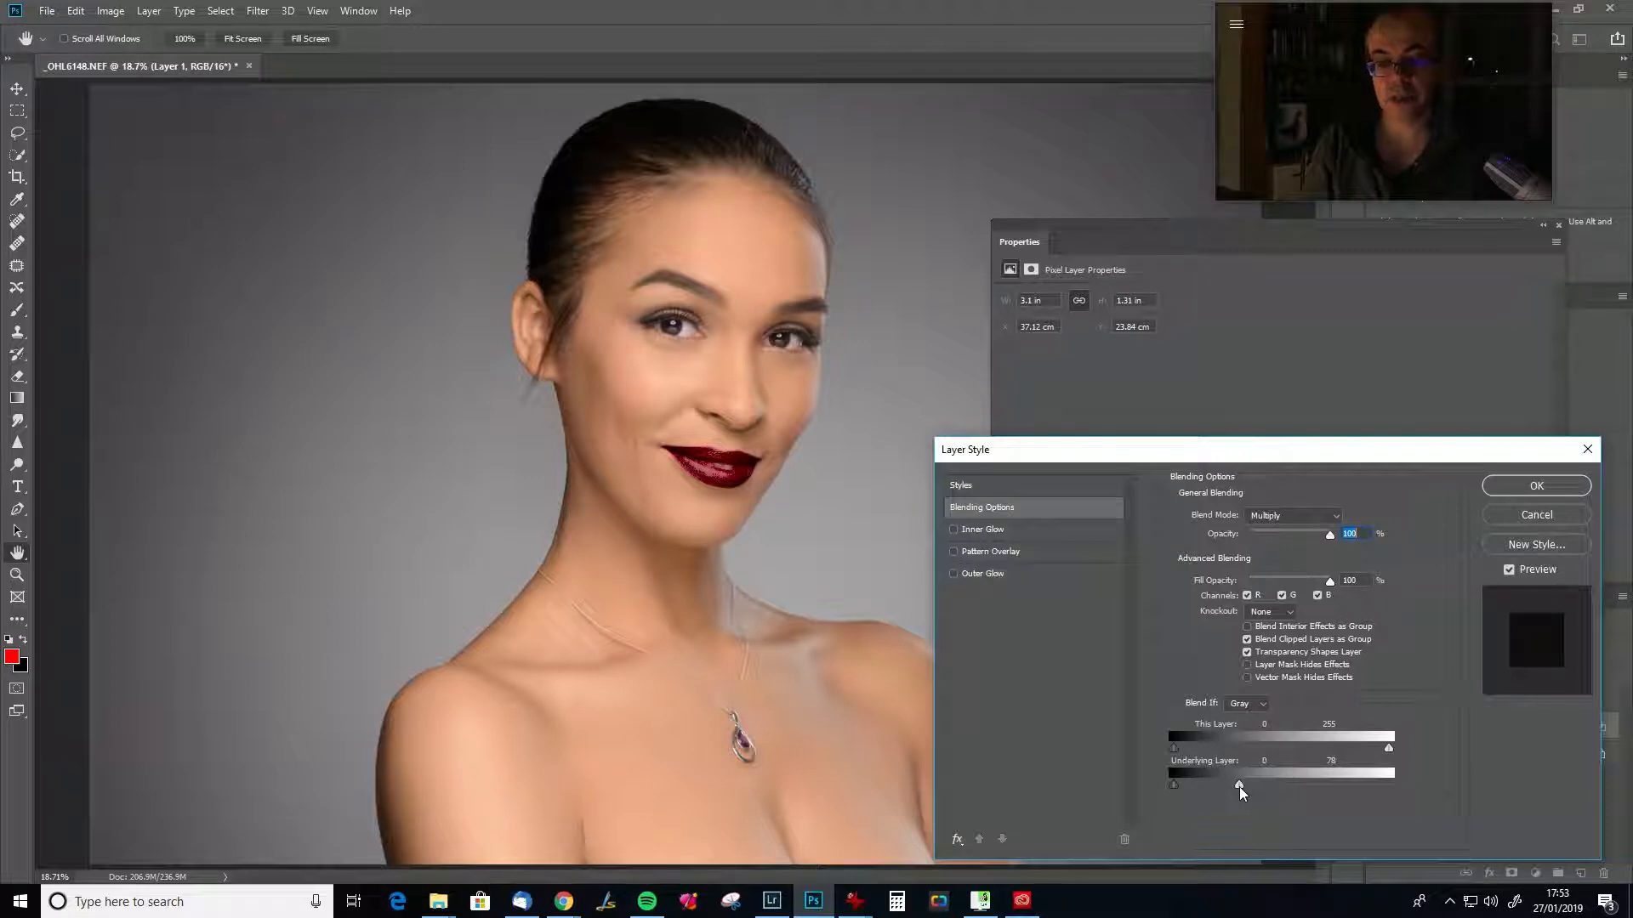
{"action": "key", "text": "alt"}
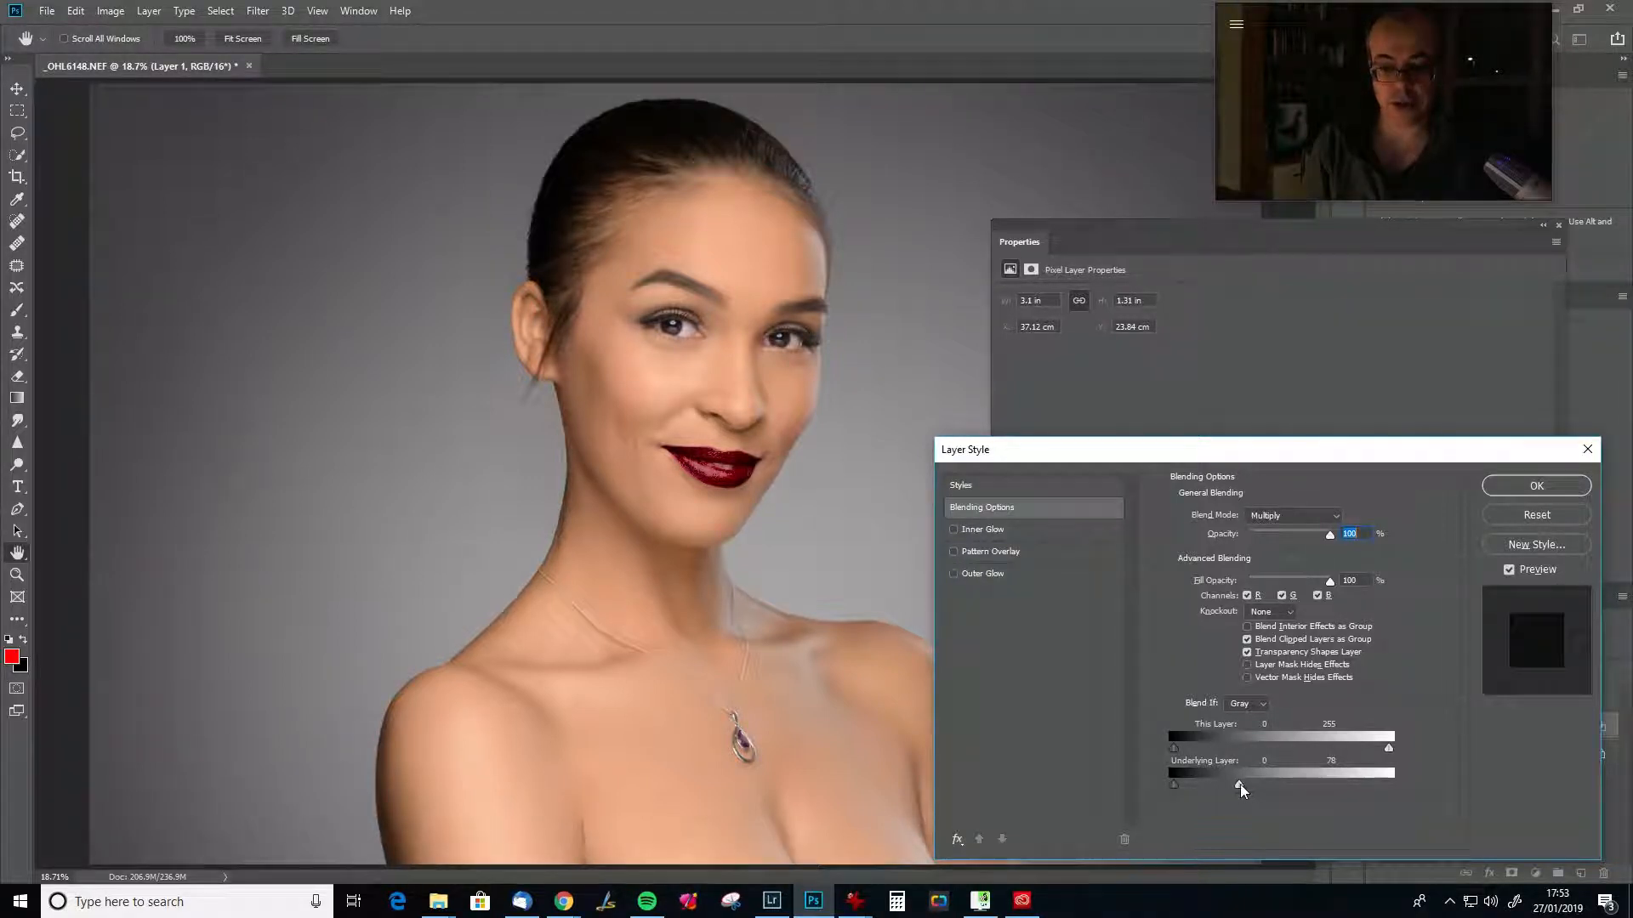
{"action": "left_click_drag", "start_coordinate": [1242, 790], "coordinate": [1169, 793]}
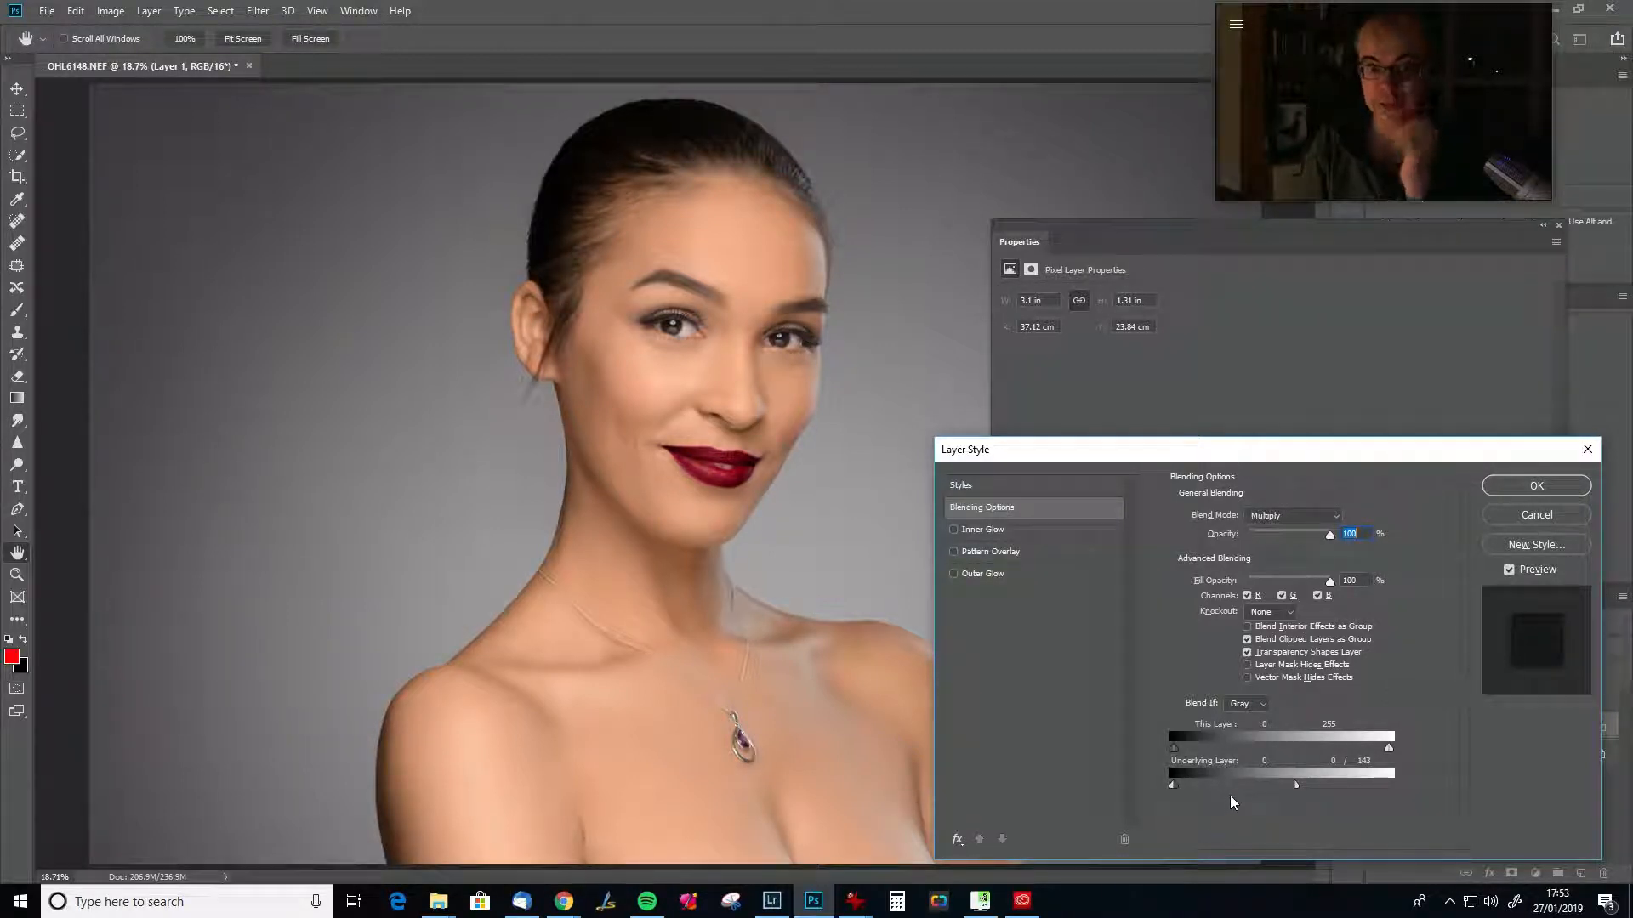
{"action": "left_click_drag", "start_coordinate": [1298, 785], "coordinate": [1255, 782]}
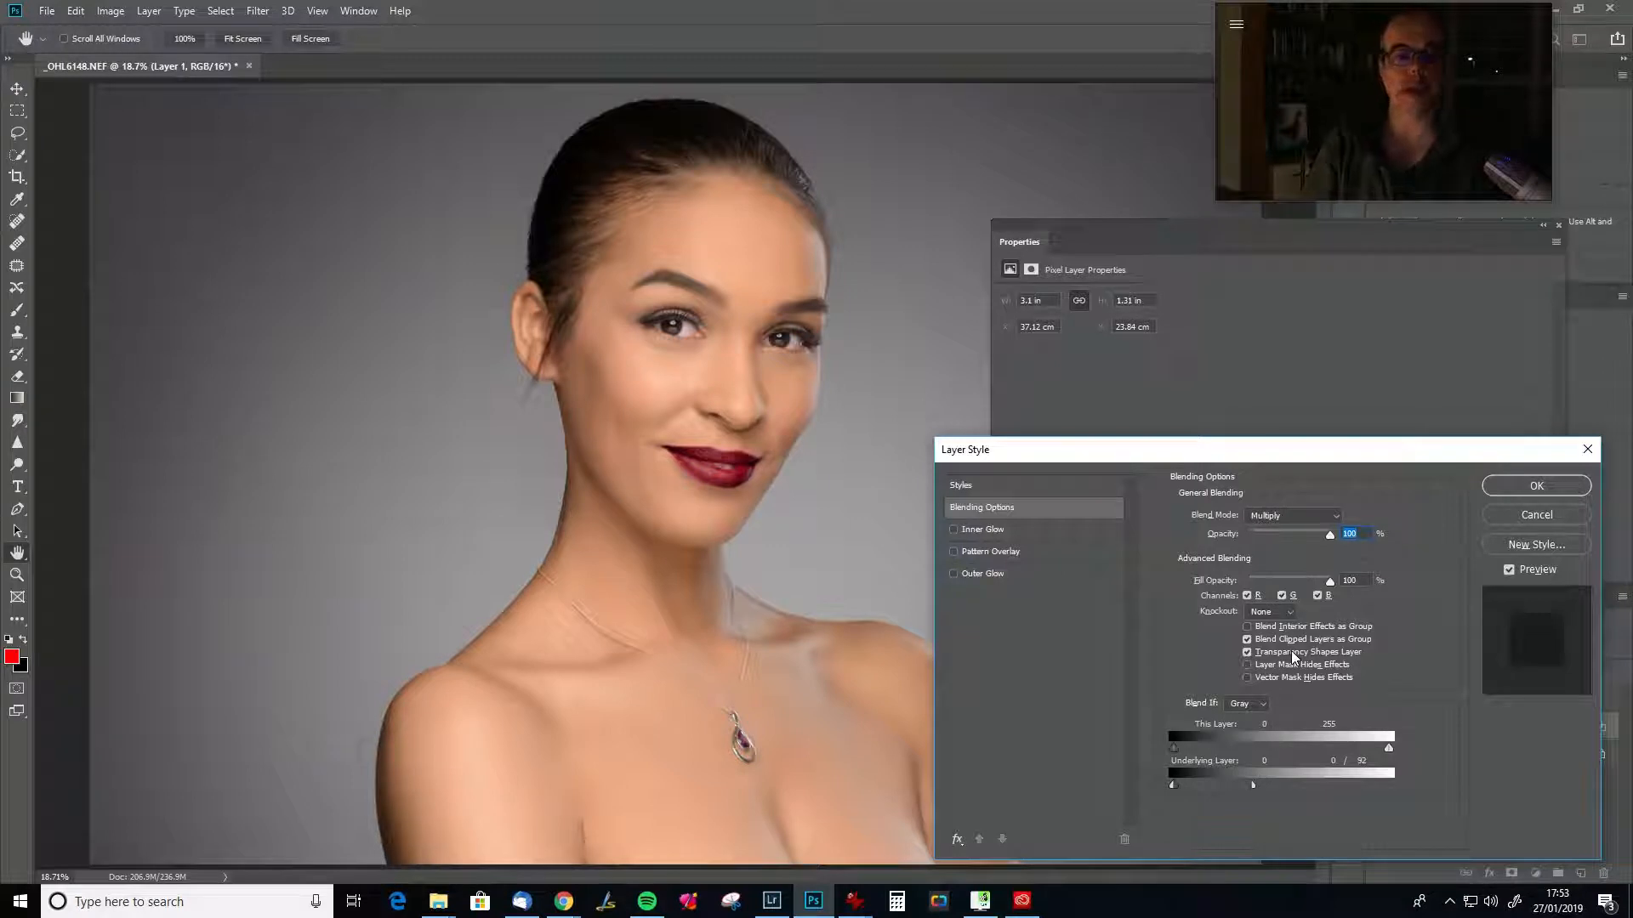
{"action": "left_click", "coordinate": [1537, 487]}
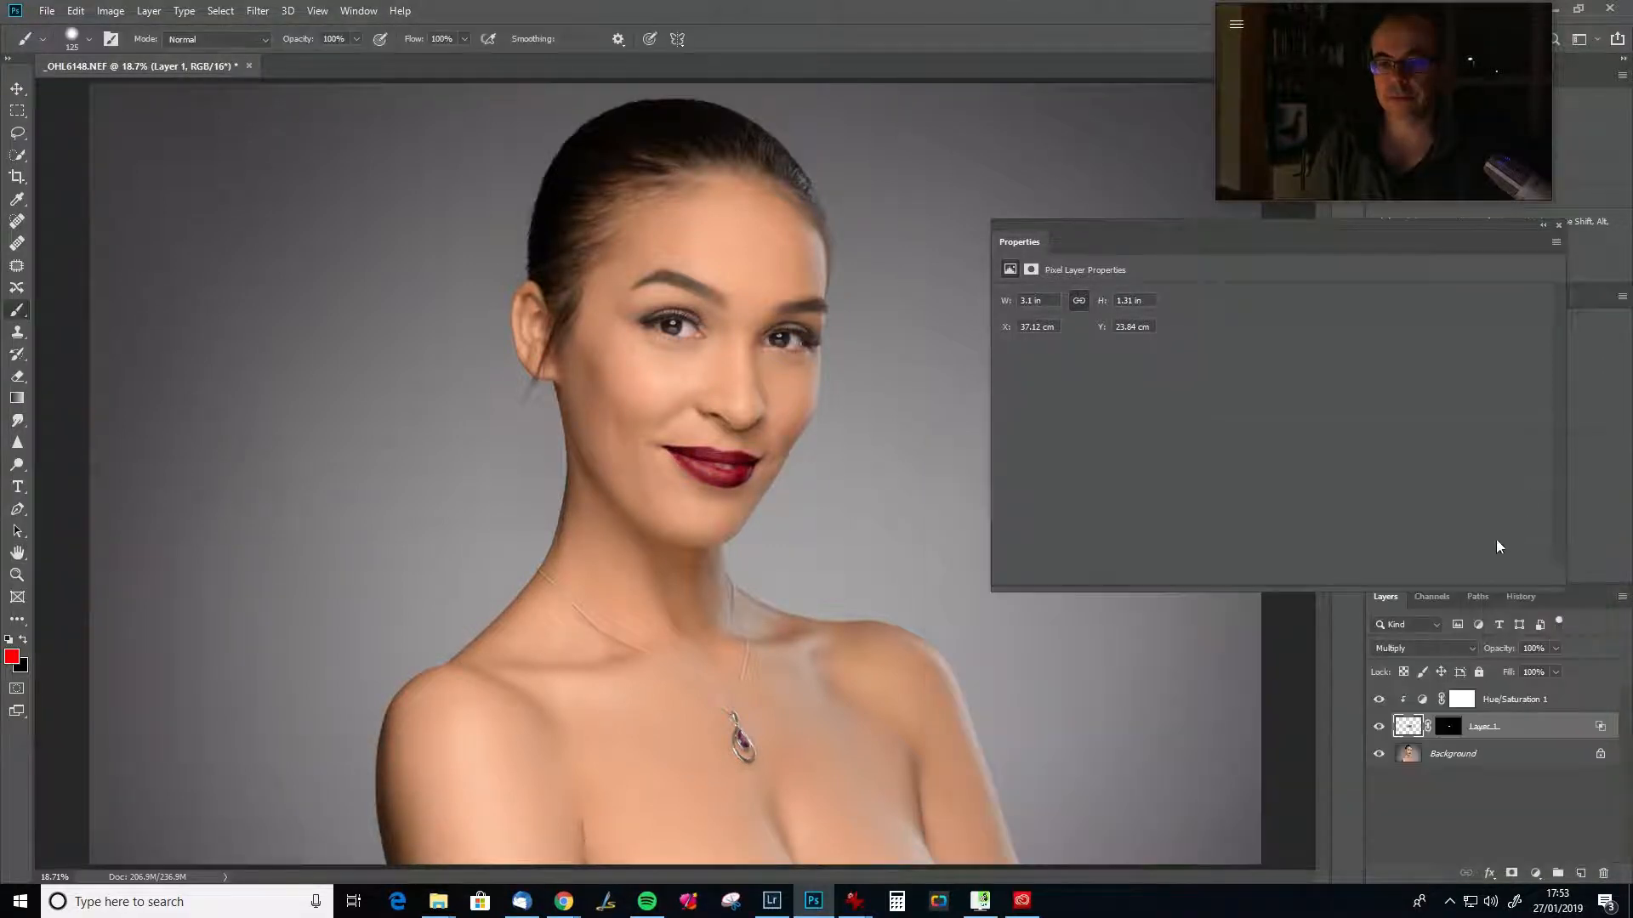
{"action": "left_click", "coordinate": [1379, 727]}
{"action": "left_click", "coordinate": [1378, 727]}
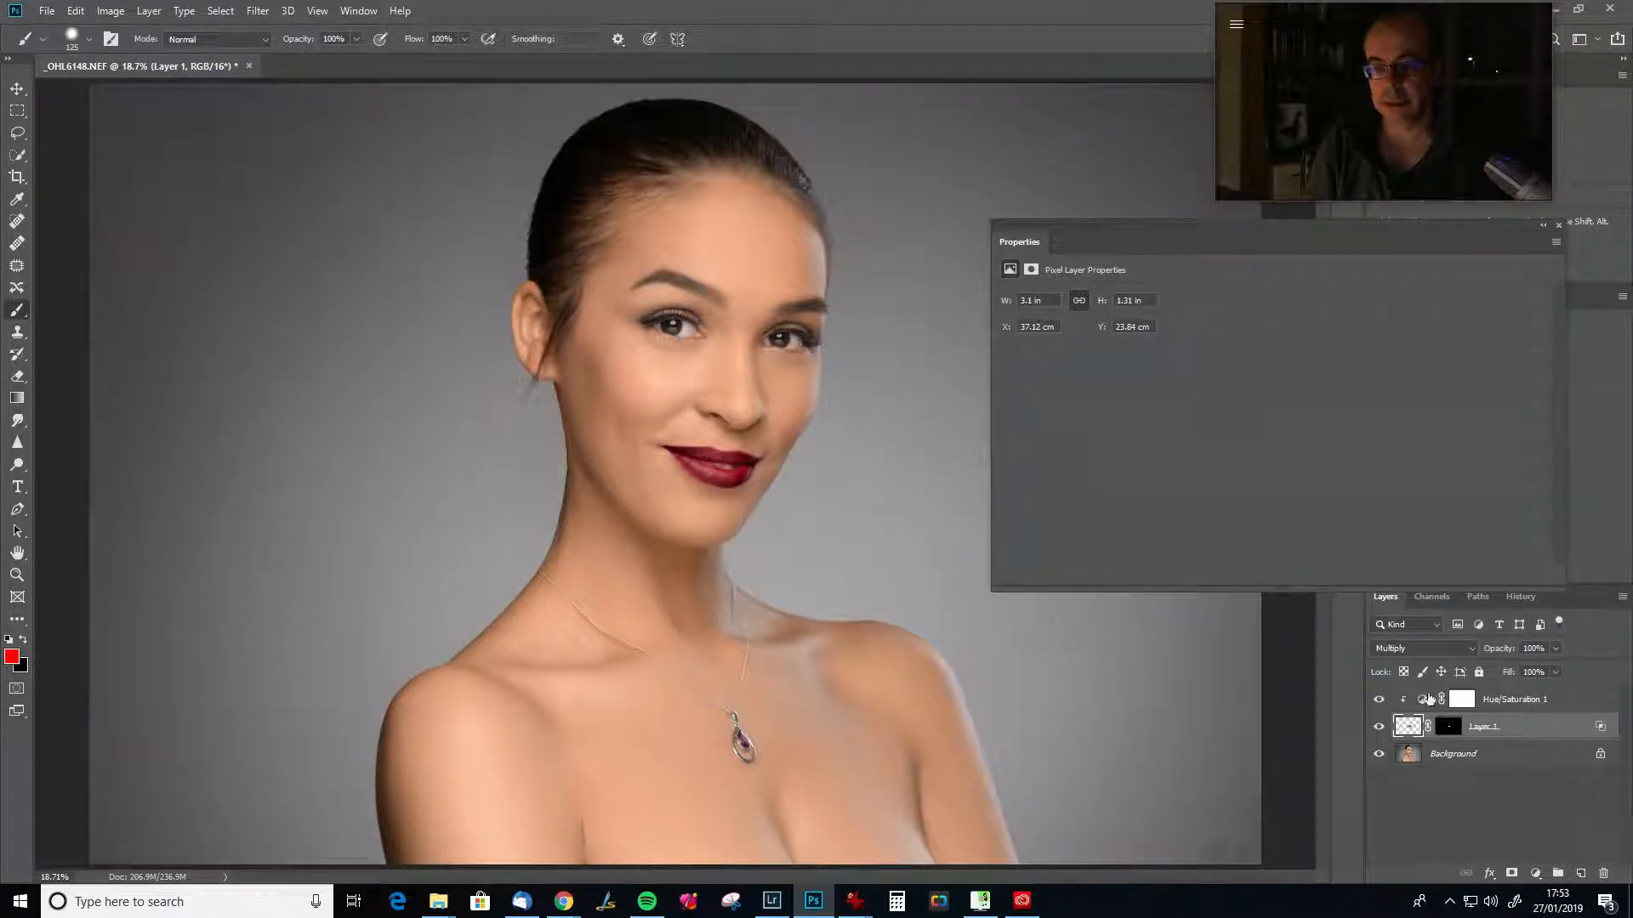
Change the lip Hue/Saturation adjustment to Saturation +100 and Lightness +2.
{"action": "left_click", "coordinate": [1459, 700]}
{"action": "left_click_drag", "start_coordinate": [1424, 395], "coordinate": [1614, 405]}
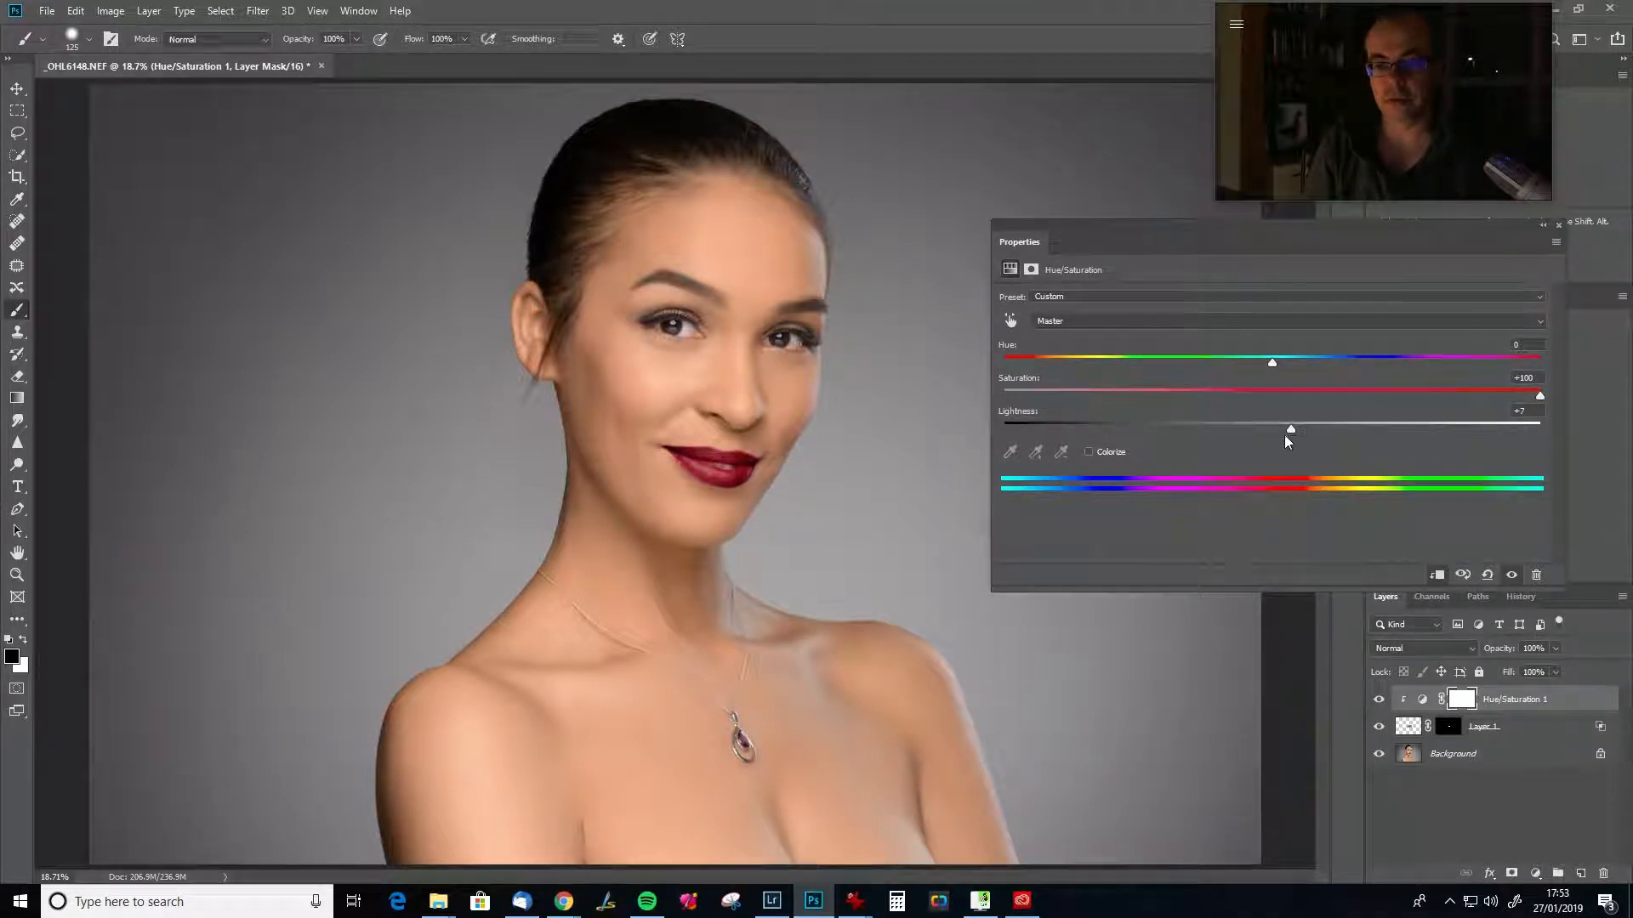
{"action": "mouse_move", "coordinate": [1283, 429]}
{"action": "left_mouse_down"}
{"action": "mouse_move", "coordinate": [1157, 431]}
{"action": "mouse_move", "coordinate": [1277, 440]}
{"action": "left_mouse_up"}
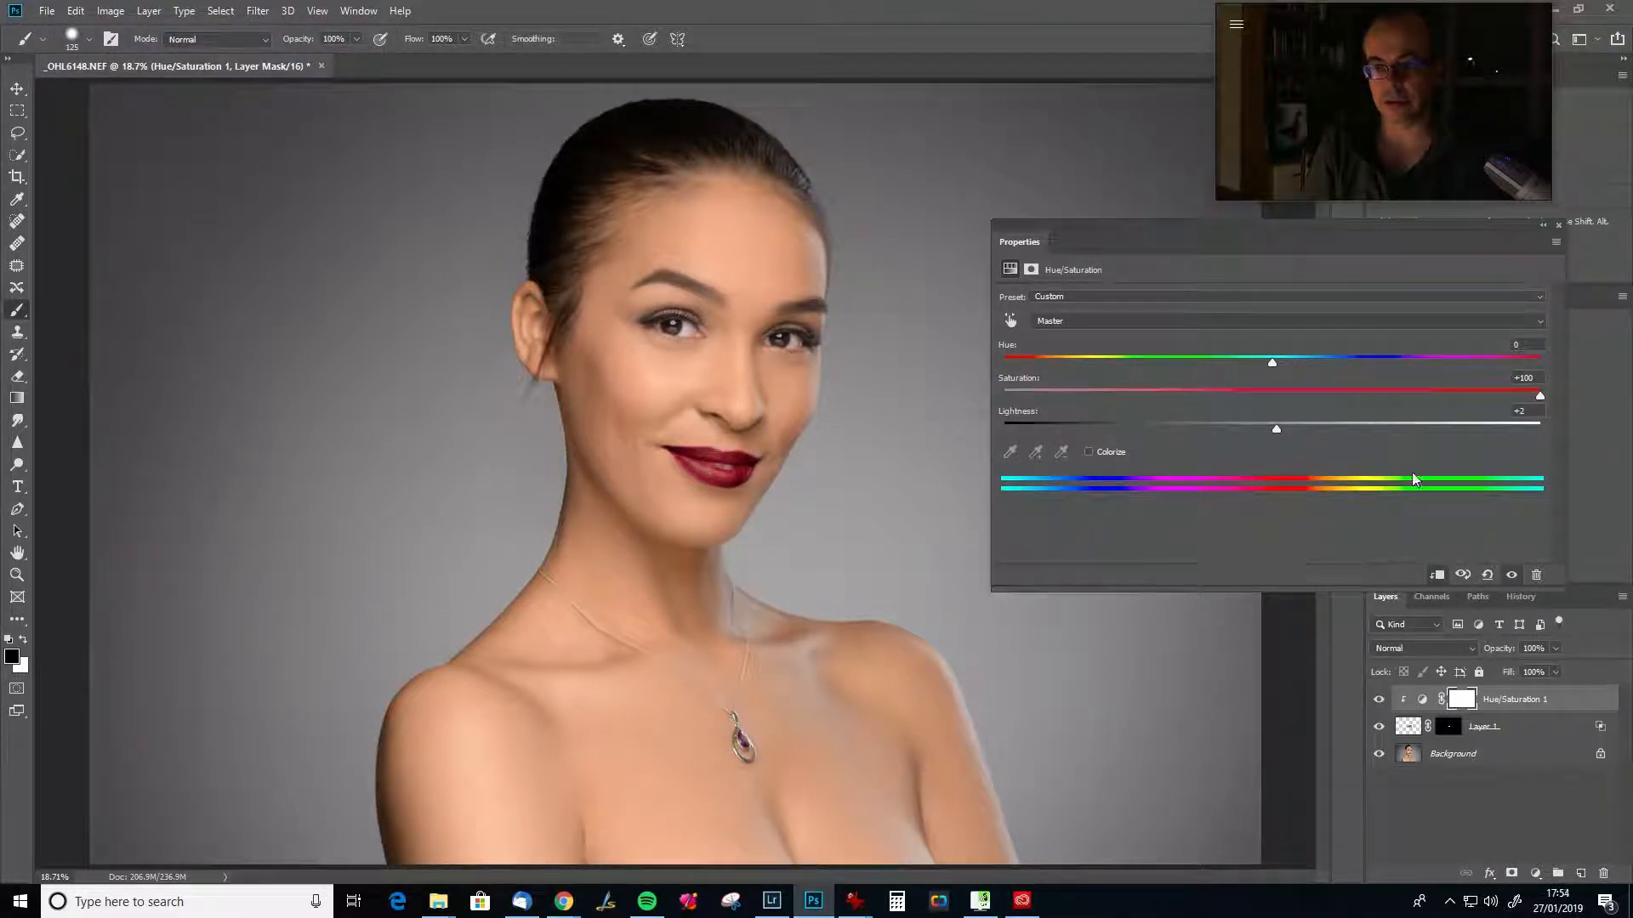
Reduce the lip layer's opacity to 39% and compare the lips with the layer hidden.
{"action": "left_click", "coordinate": [1531, 733]}
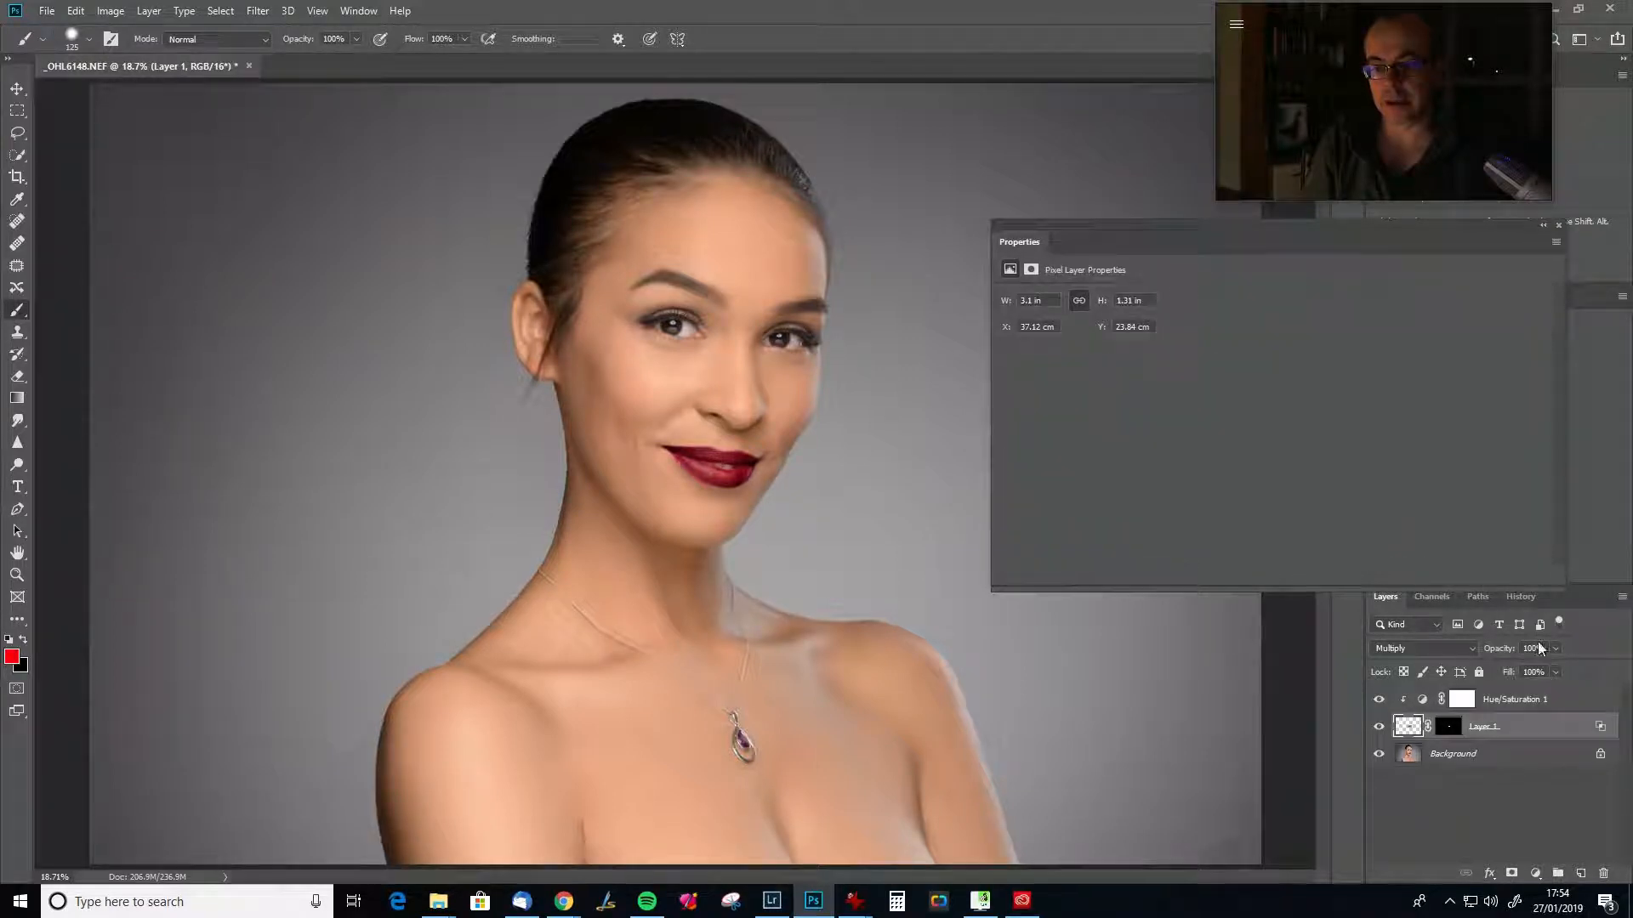
{"action": "left_click_drag", "start_coordinate": [1463, 649], "coordinate": [1442, 649]}
{"action": "left_click", "coordinate": [1379, 727]}
{"action": "left_click", "coordinate": [1378, 727]}
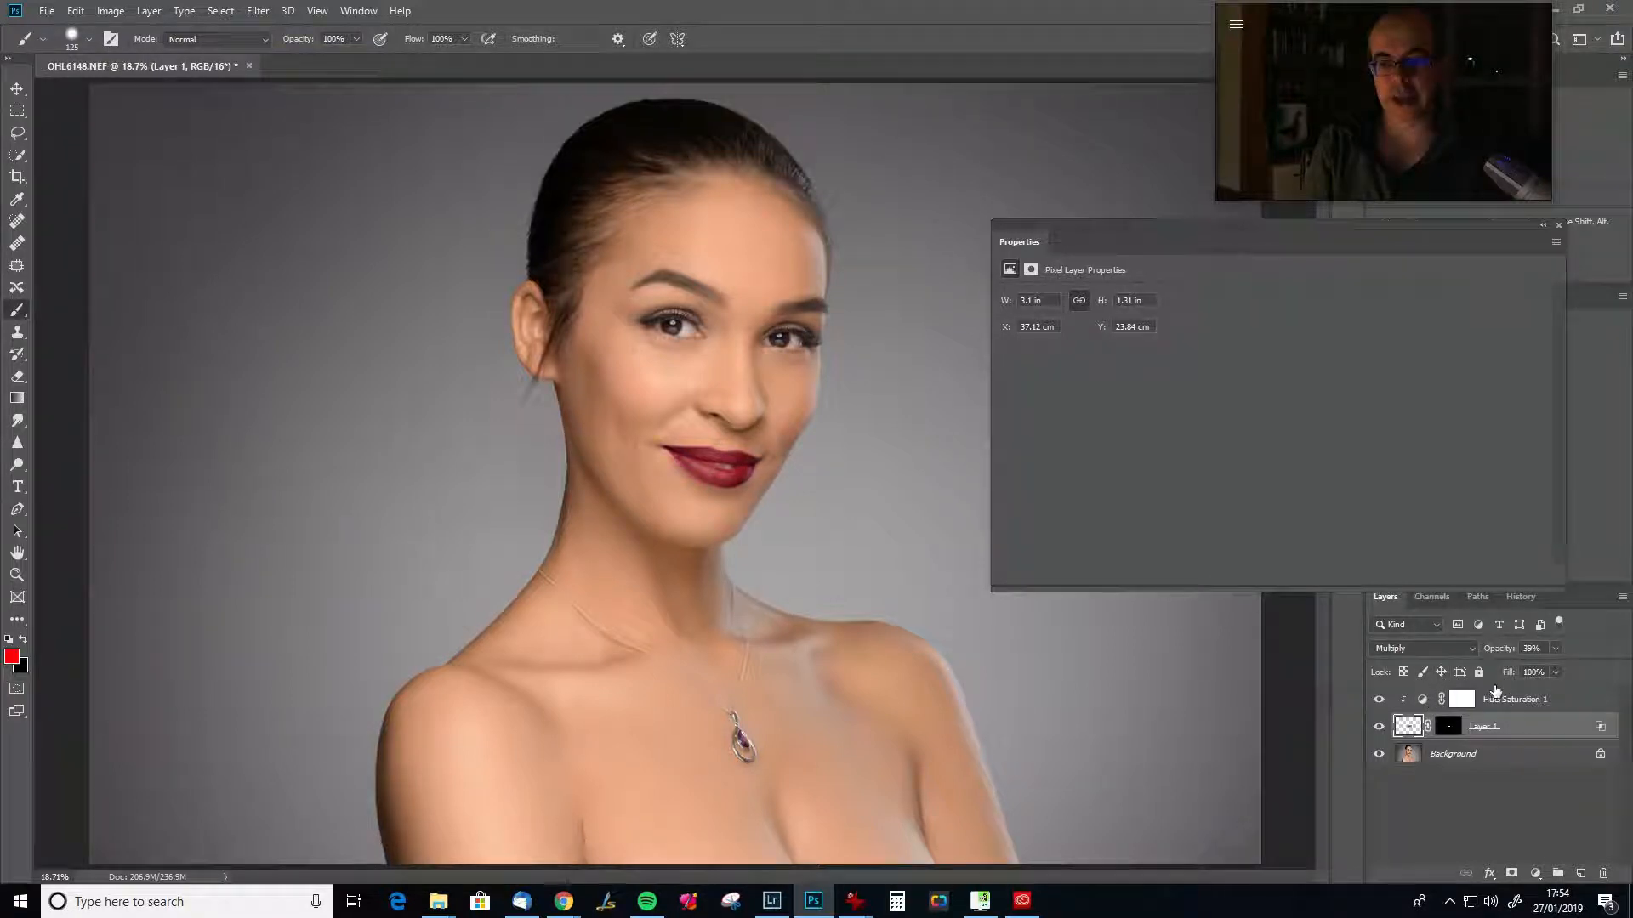
Shift the lip adjustment's Hue to +74 to try a different lipstick color.
{"action": "left_click", "coordinate": [1430, 710]}
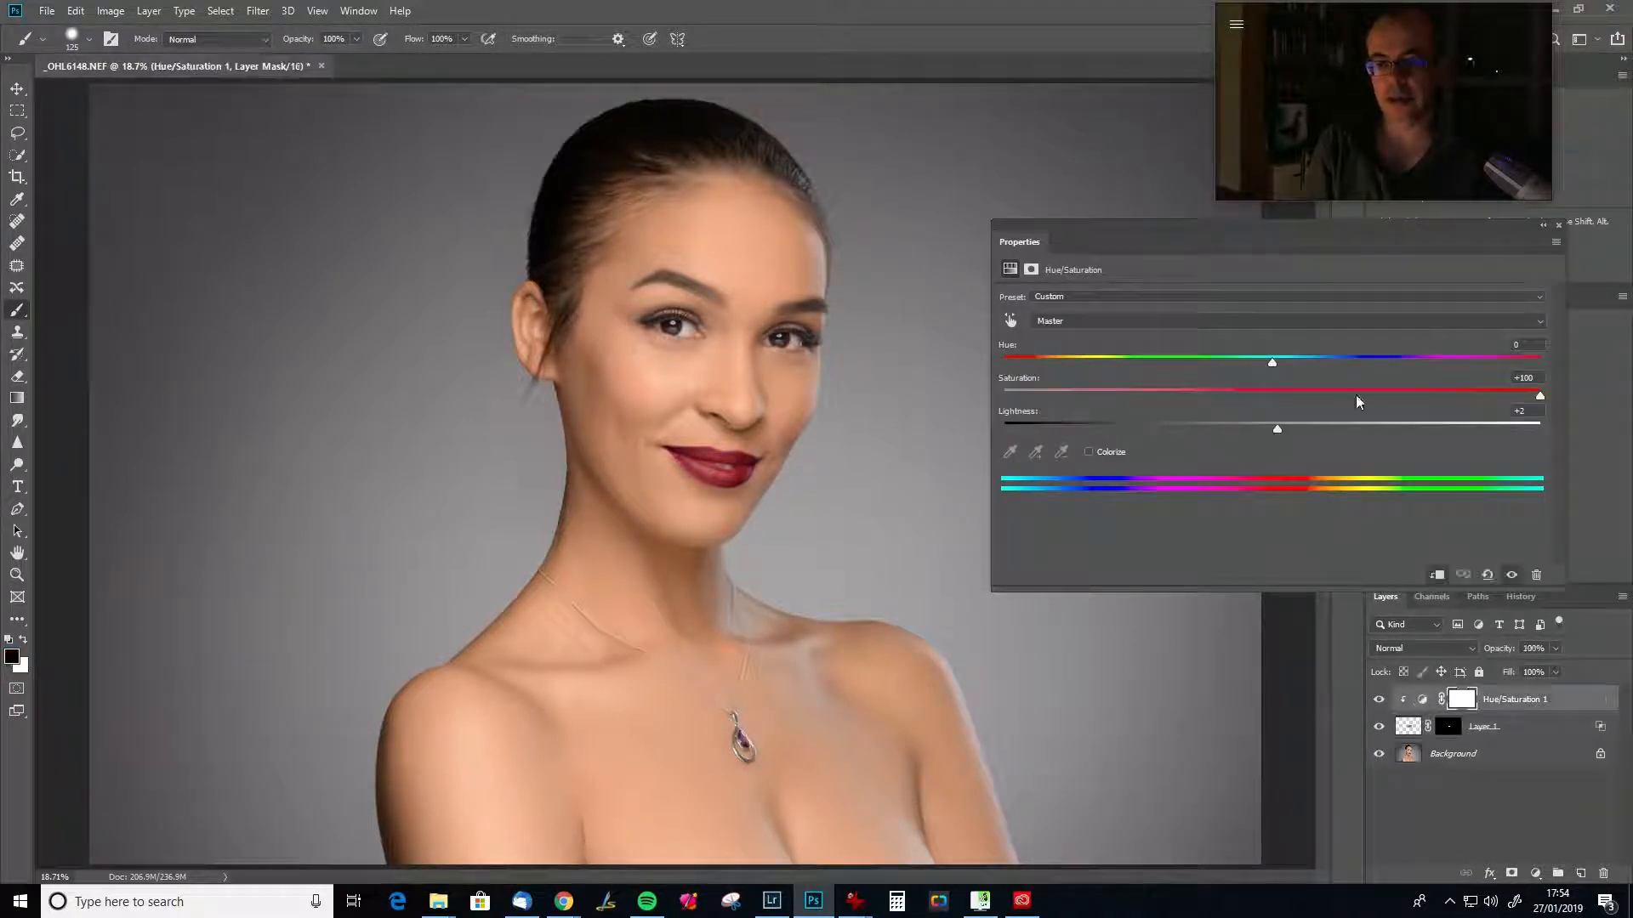
{"action": "left_click_drag", "start_coordinate": [1274, 364], "coordinate": [1501, 361]}
{"action": "left_click", "coordinate": [1425, 362]}
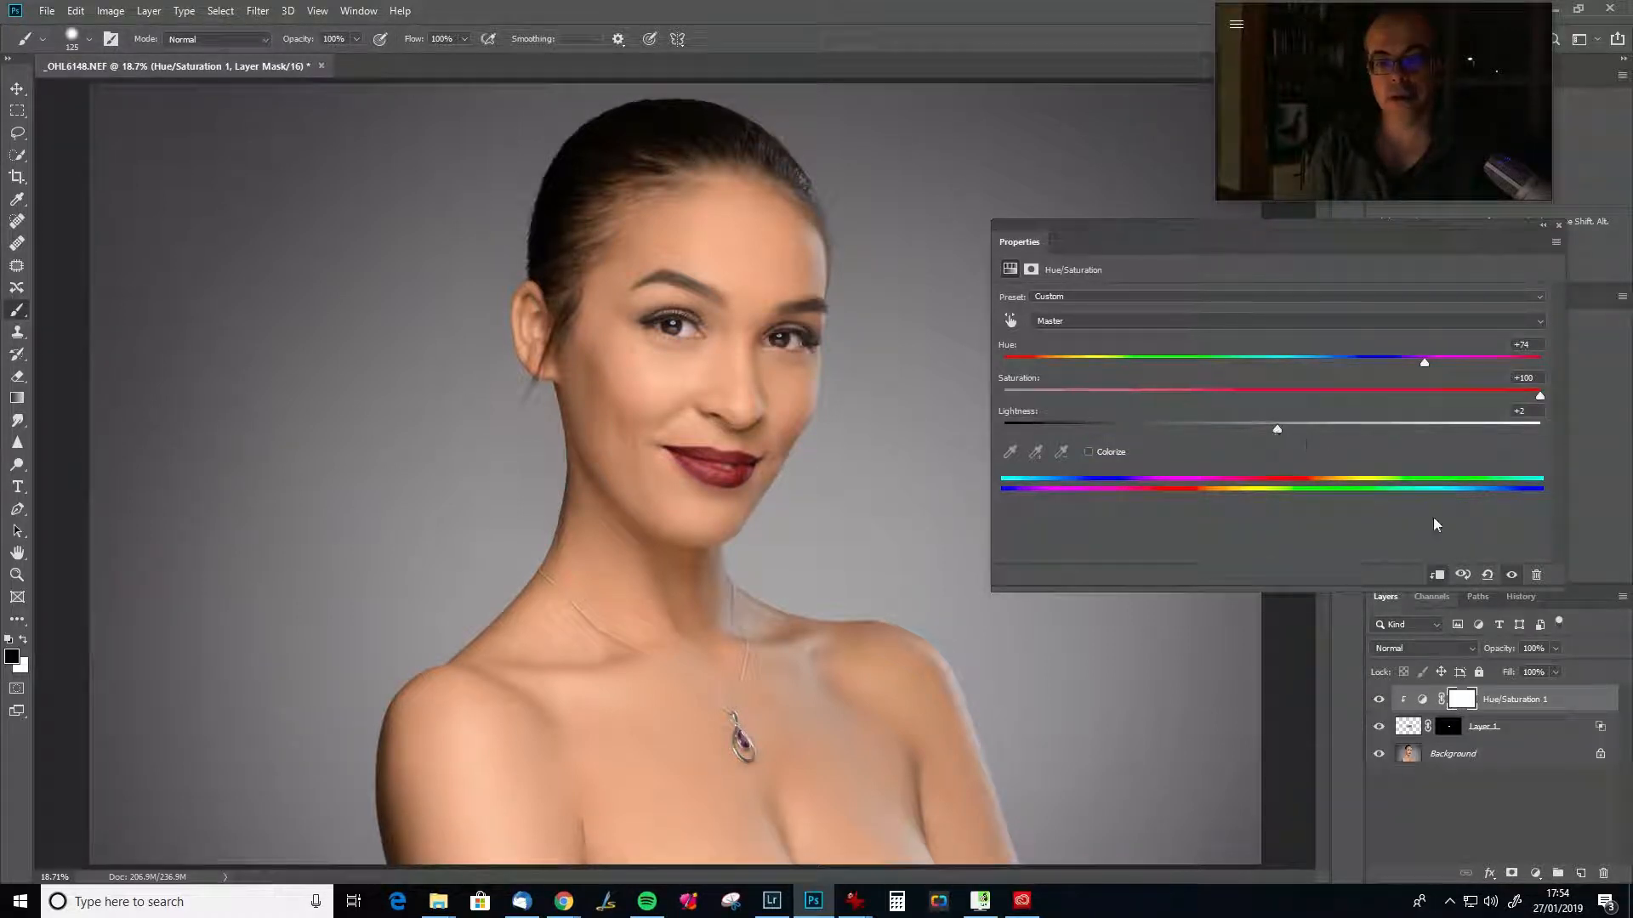
Restore the Multiply lip layer's opacity to 100%.
{"action": "left_click", "coordinate": [1520, 740]}
{"action": "left_click", "coordinate": [1501, 649]}
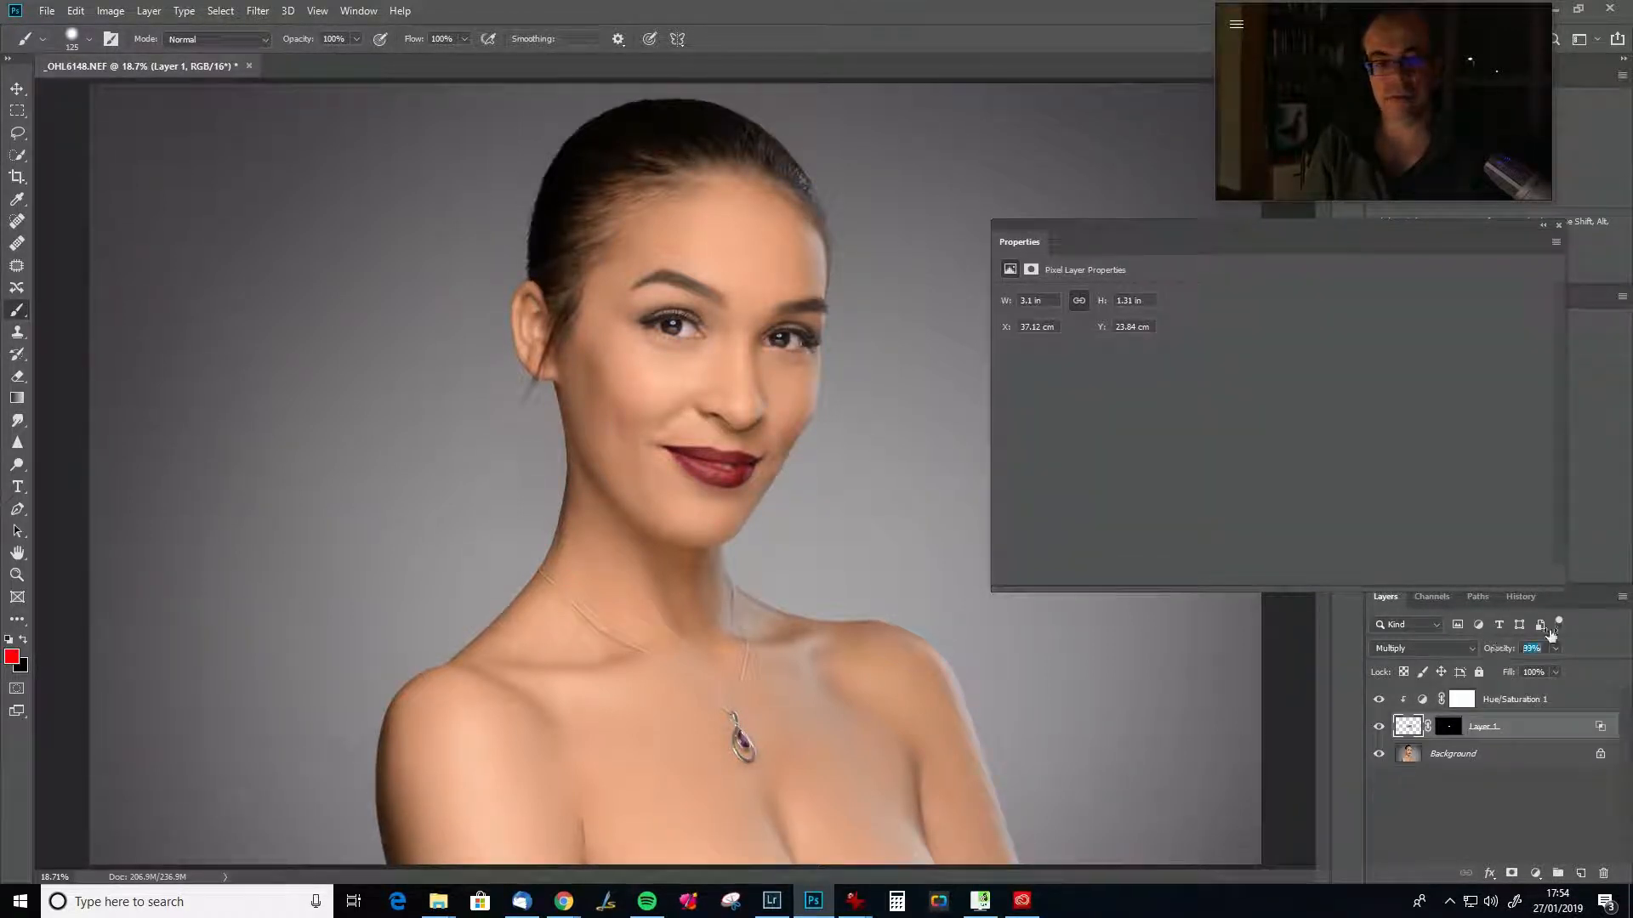
{"action": "key", "text": "Return"}
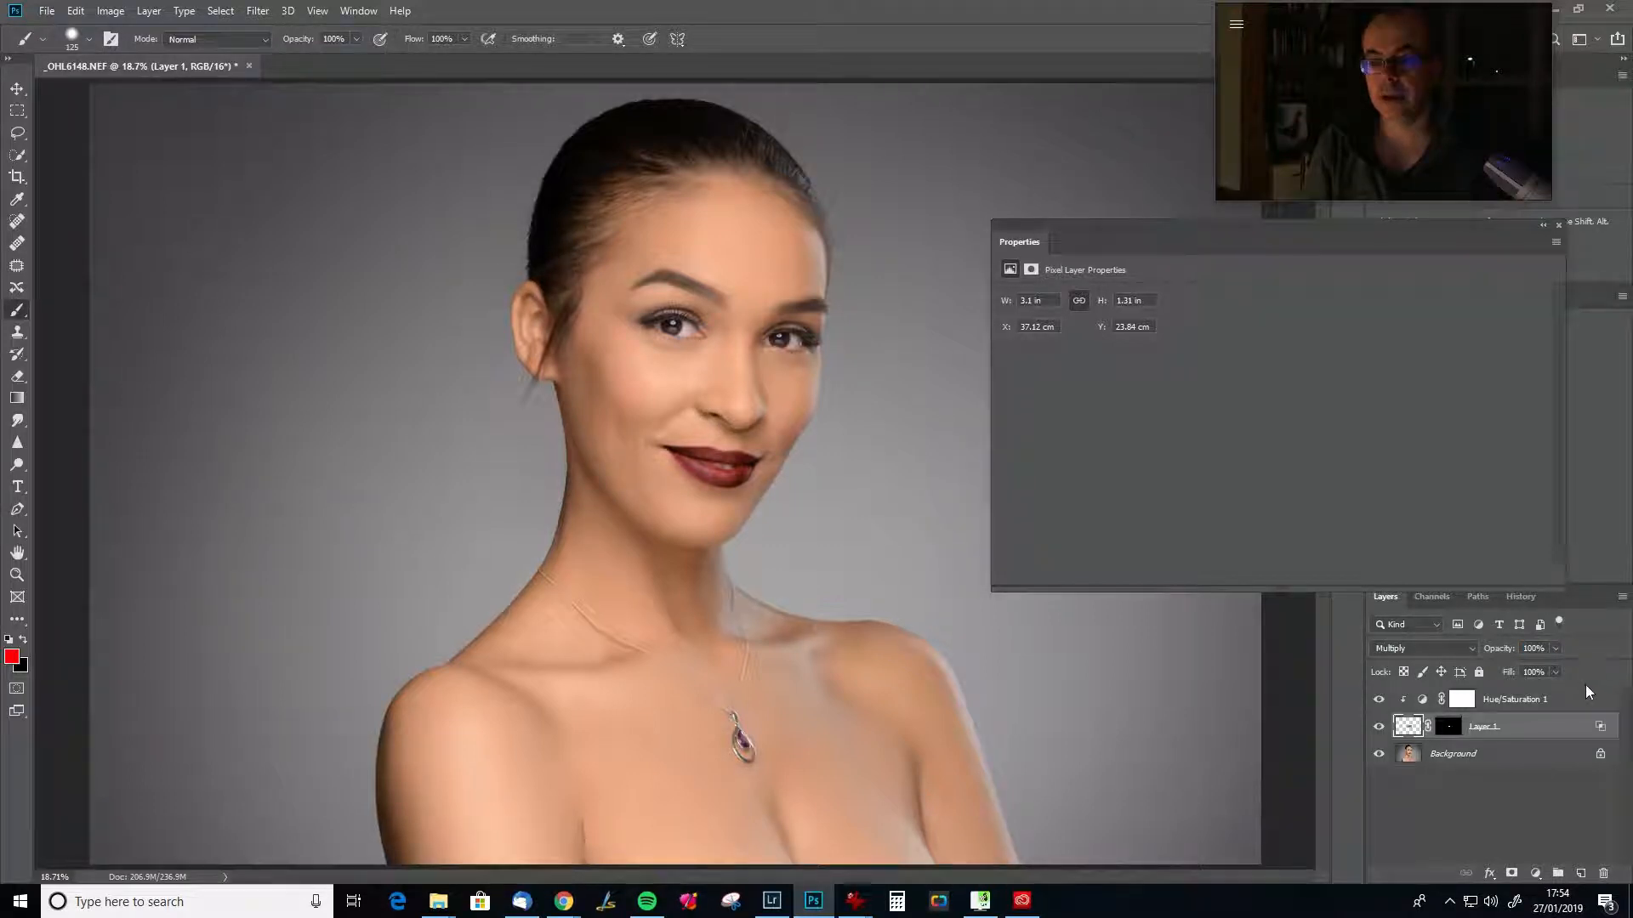
Try other lipstick hues on the lip adjustment and settle on Hue -16.
{"action": "left_click", "coordinate": [1445, 699]}
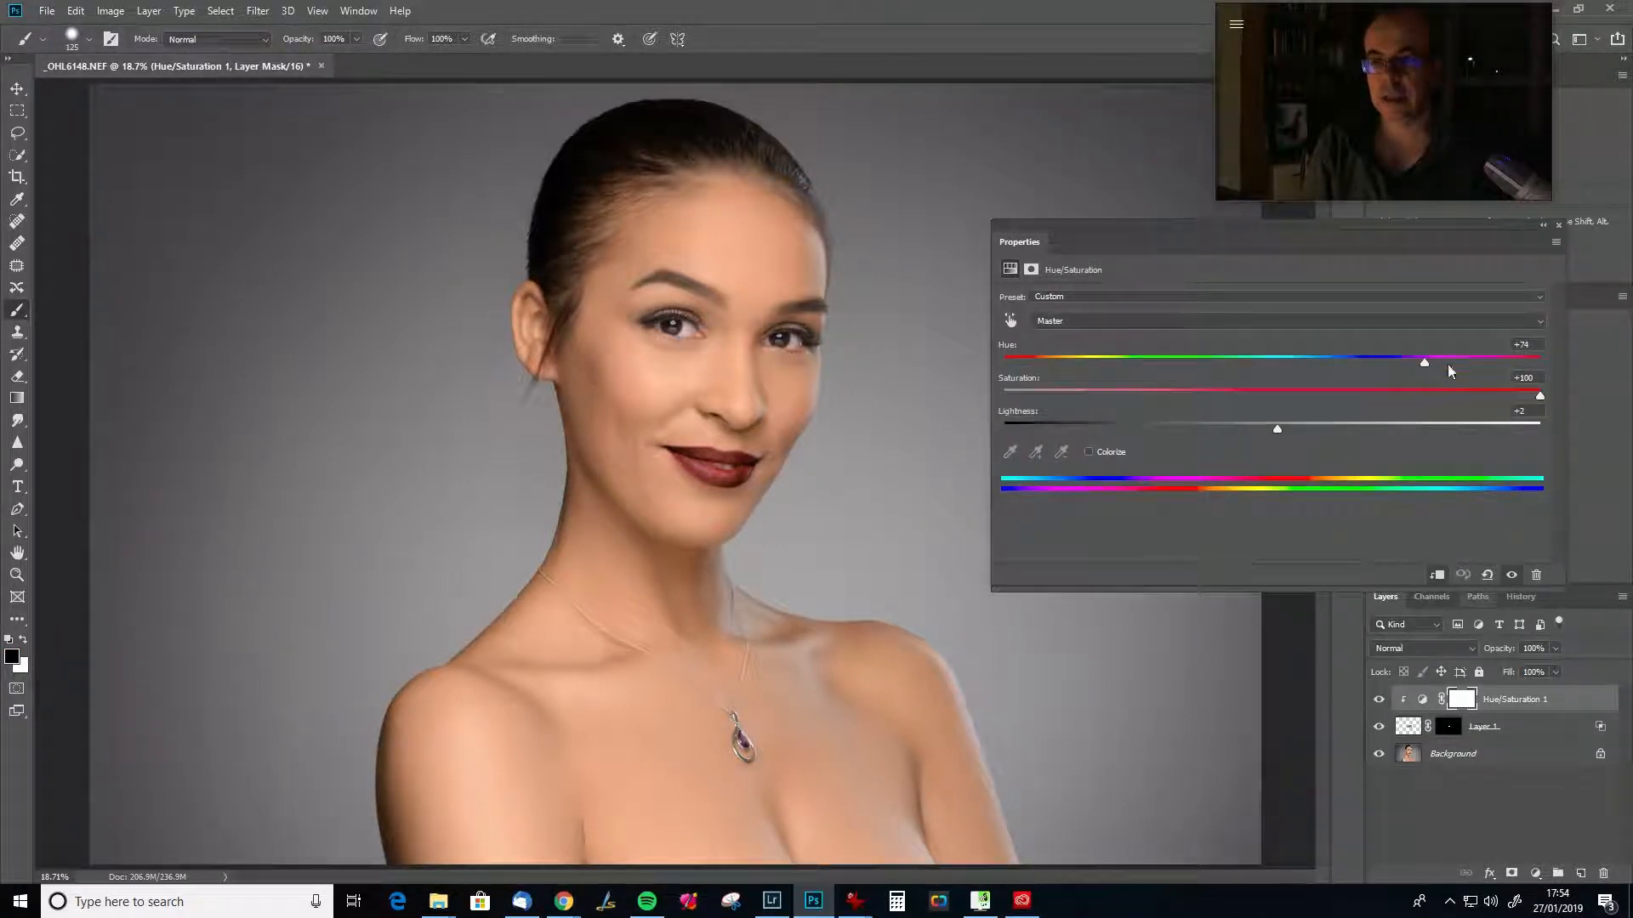
{"action": "left_click_drag", "start_coordinate": [1422, 360], "coordinate": [1102, 365]}
{"action": "left_click_drag", "start_coordinate": [1155, 361], "coordinate": [1195, 369]}
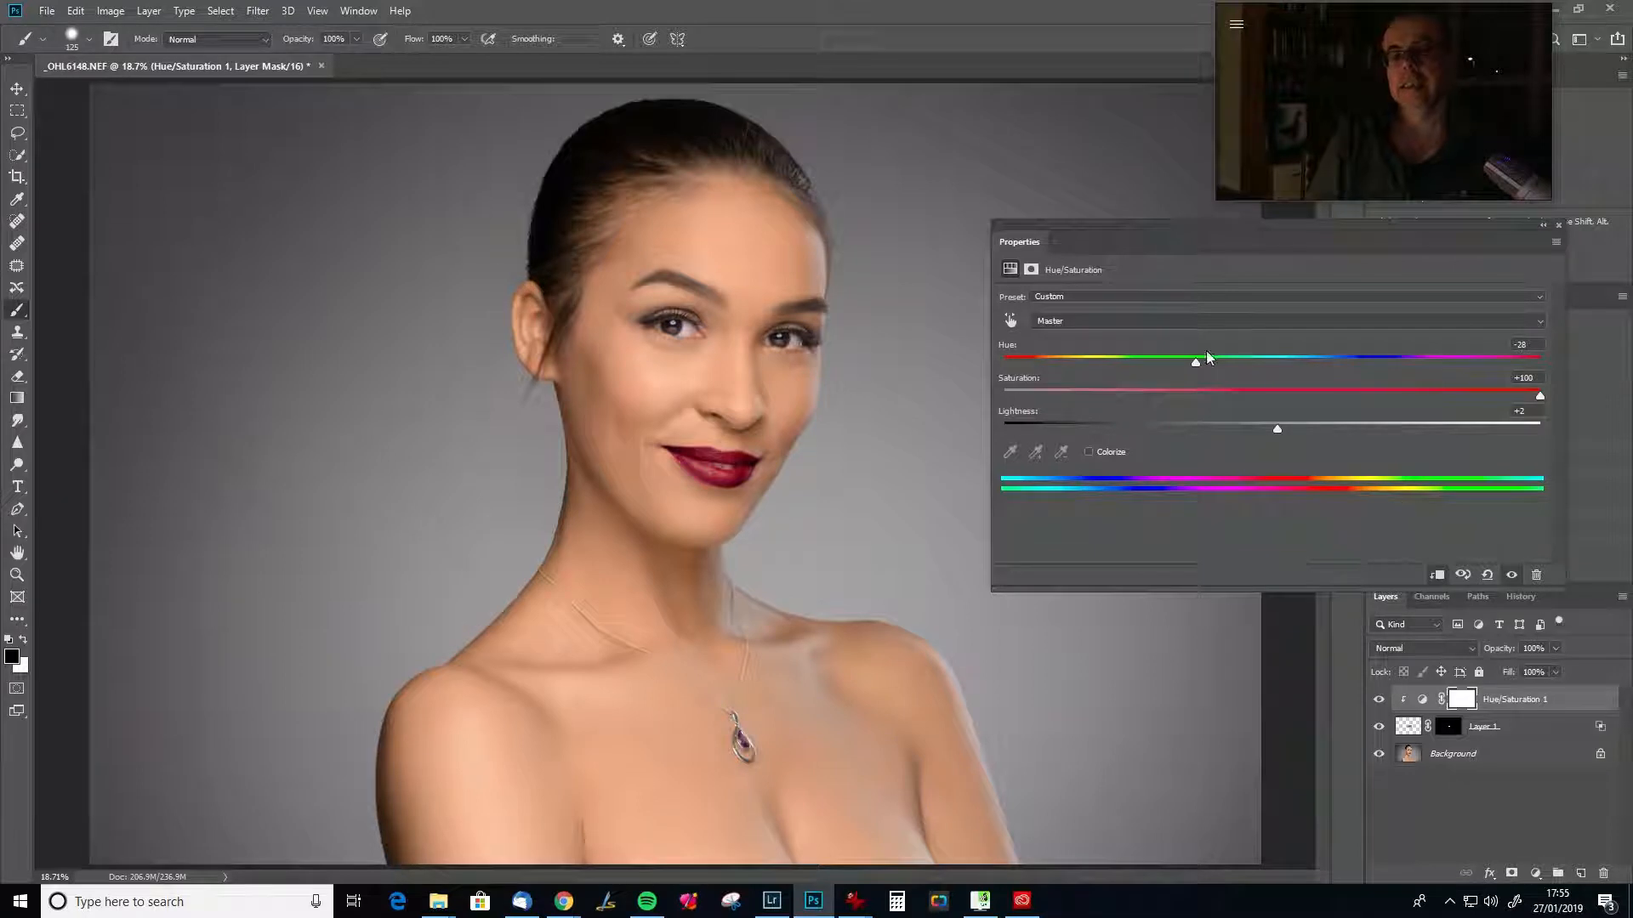
{"action": "left_click_drag", "start_coordinate": [1196, 363], "coordinate": [1233, 366]}
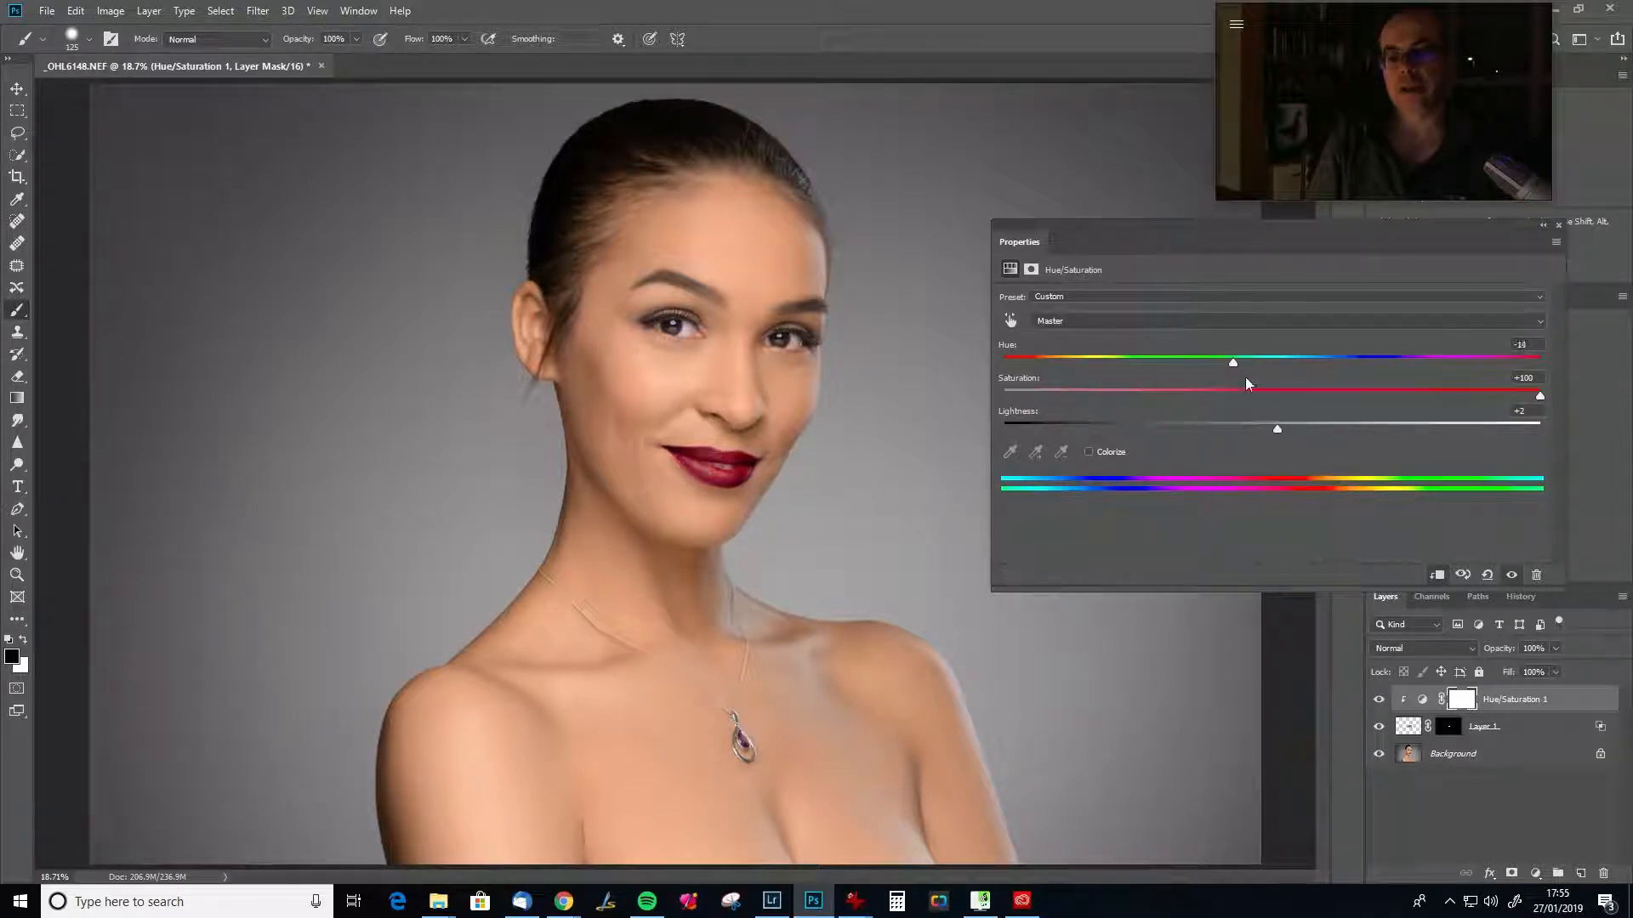
Adjust the lip layer's Blend If so the underlying layer's split white slider is at 0 / 79.
{"action": "left_click", "coordinate": [1537, 727]}
{"action": "double_click", "coordinate": [1563, 727]}
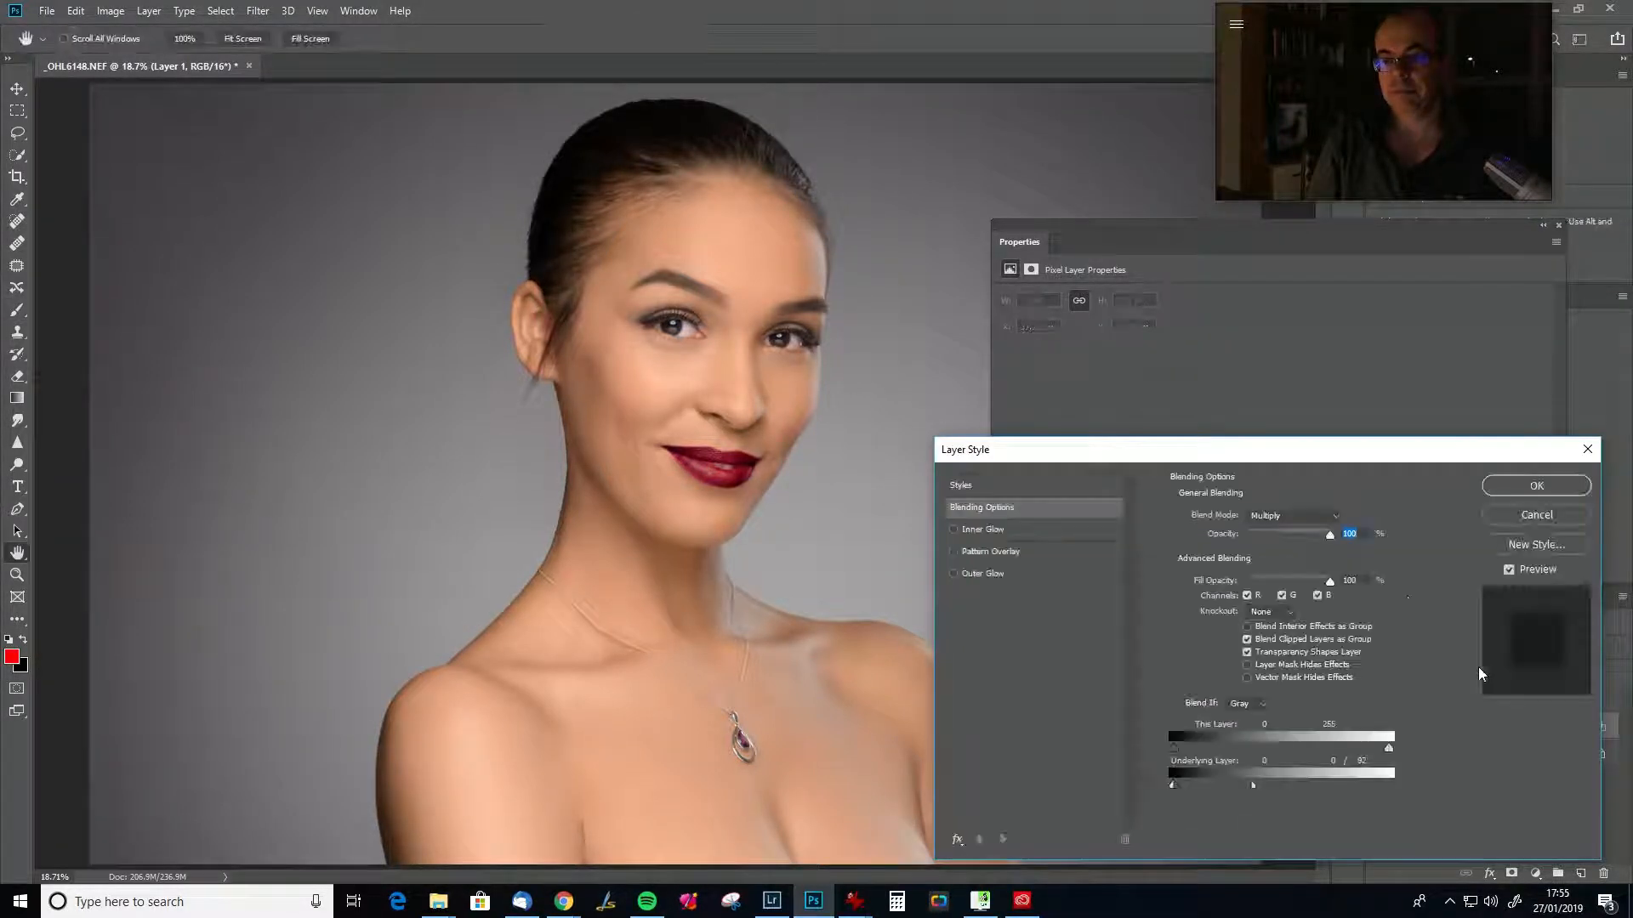
{"action": "left_click_drag", "start_coordinate": [1388, 784], "coordinate": [1153, 780]}
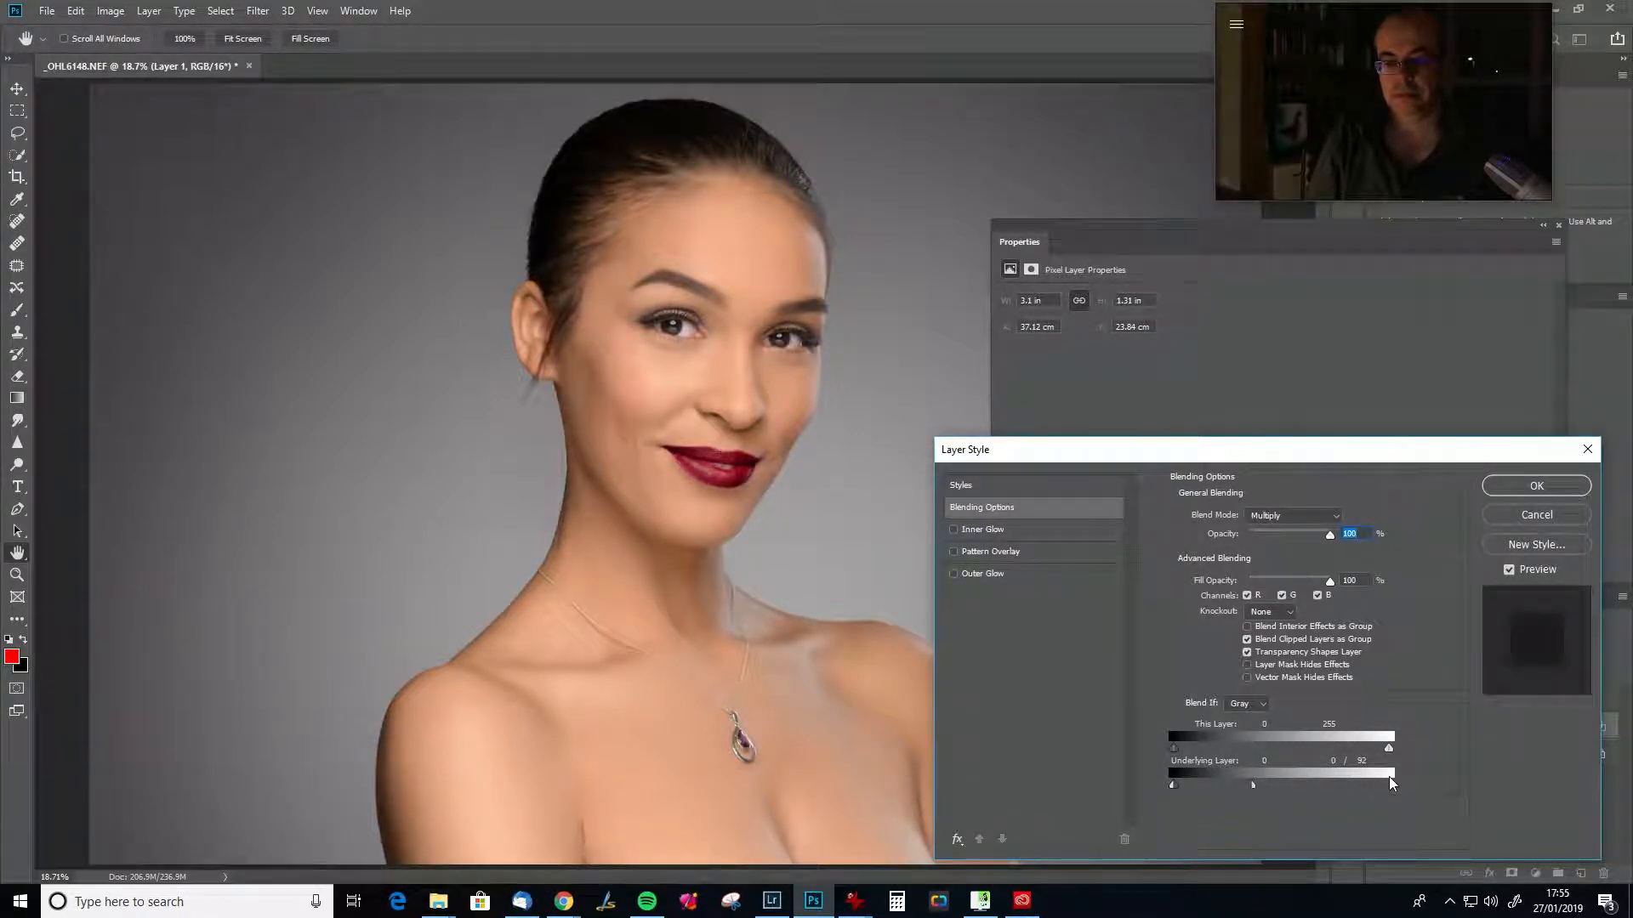
{"action": "mouse_move", "coordinate": [1253, 790]}
{"action": "left_mouse_down"}
{"action": "mouse_move", "coordinate": [1332, 787]}
{"action": "mouse_move", "coordinate": [1251, 786]}
{"action": "left_mouse_up"}
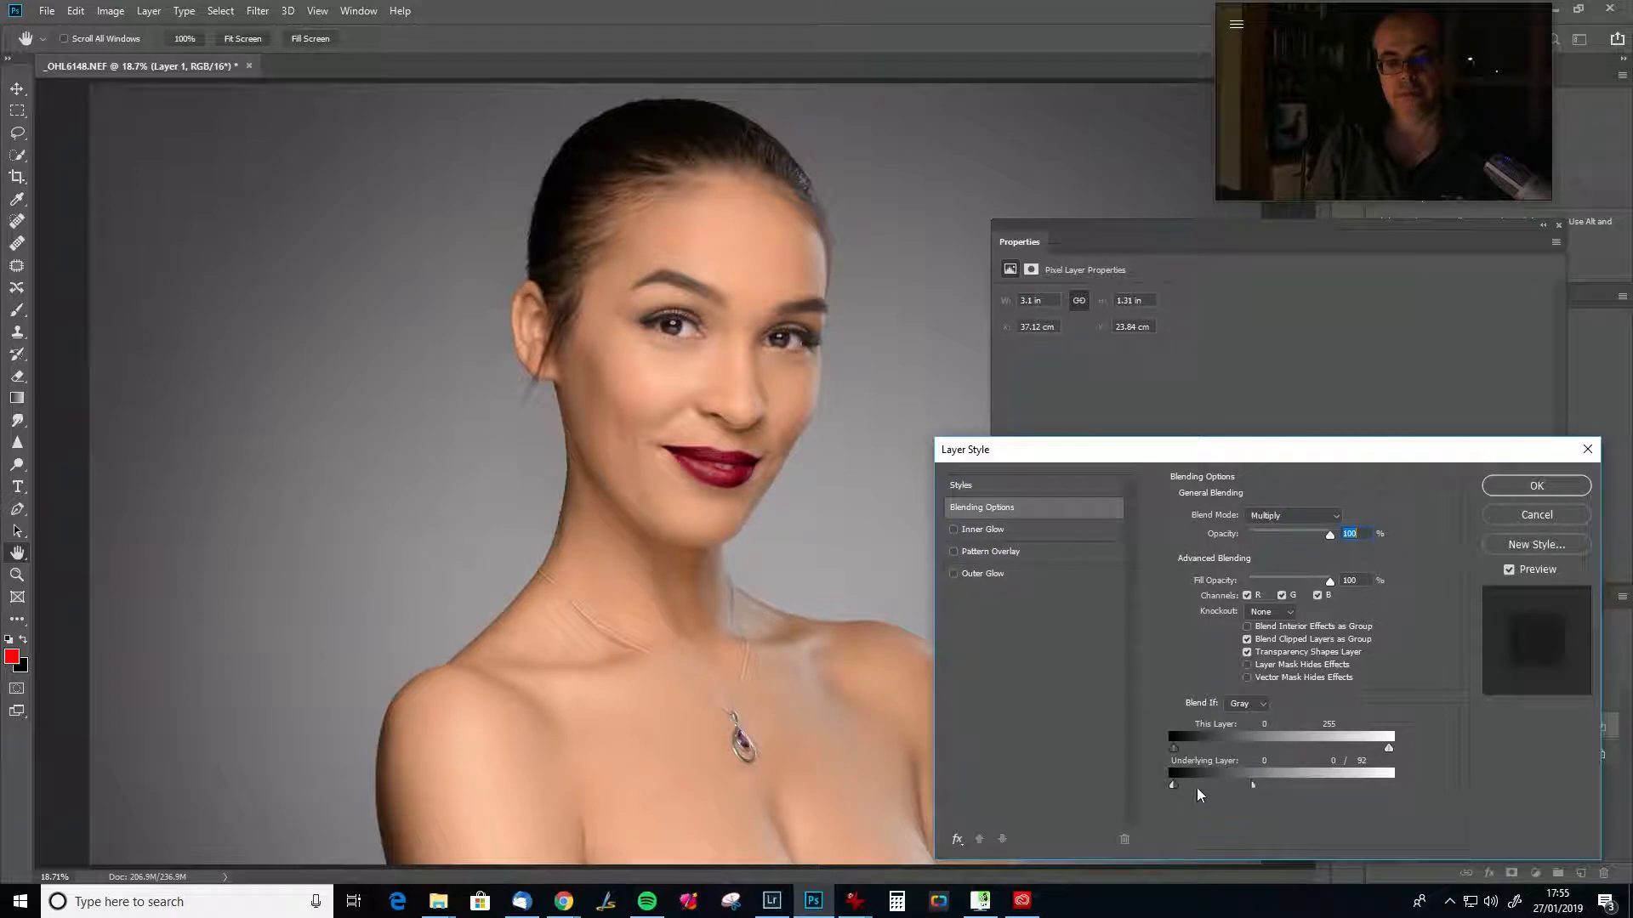
{"action": "left_click_drag", "start_coordinate": [1173, 784], "coordinate": [1240, 788]}
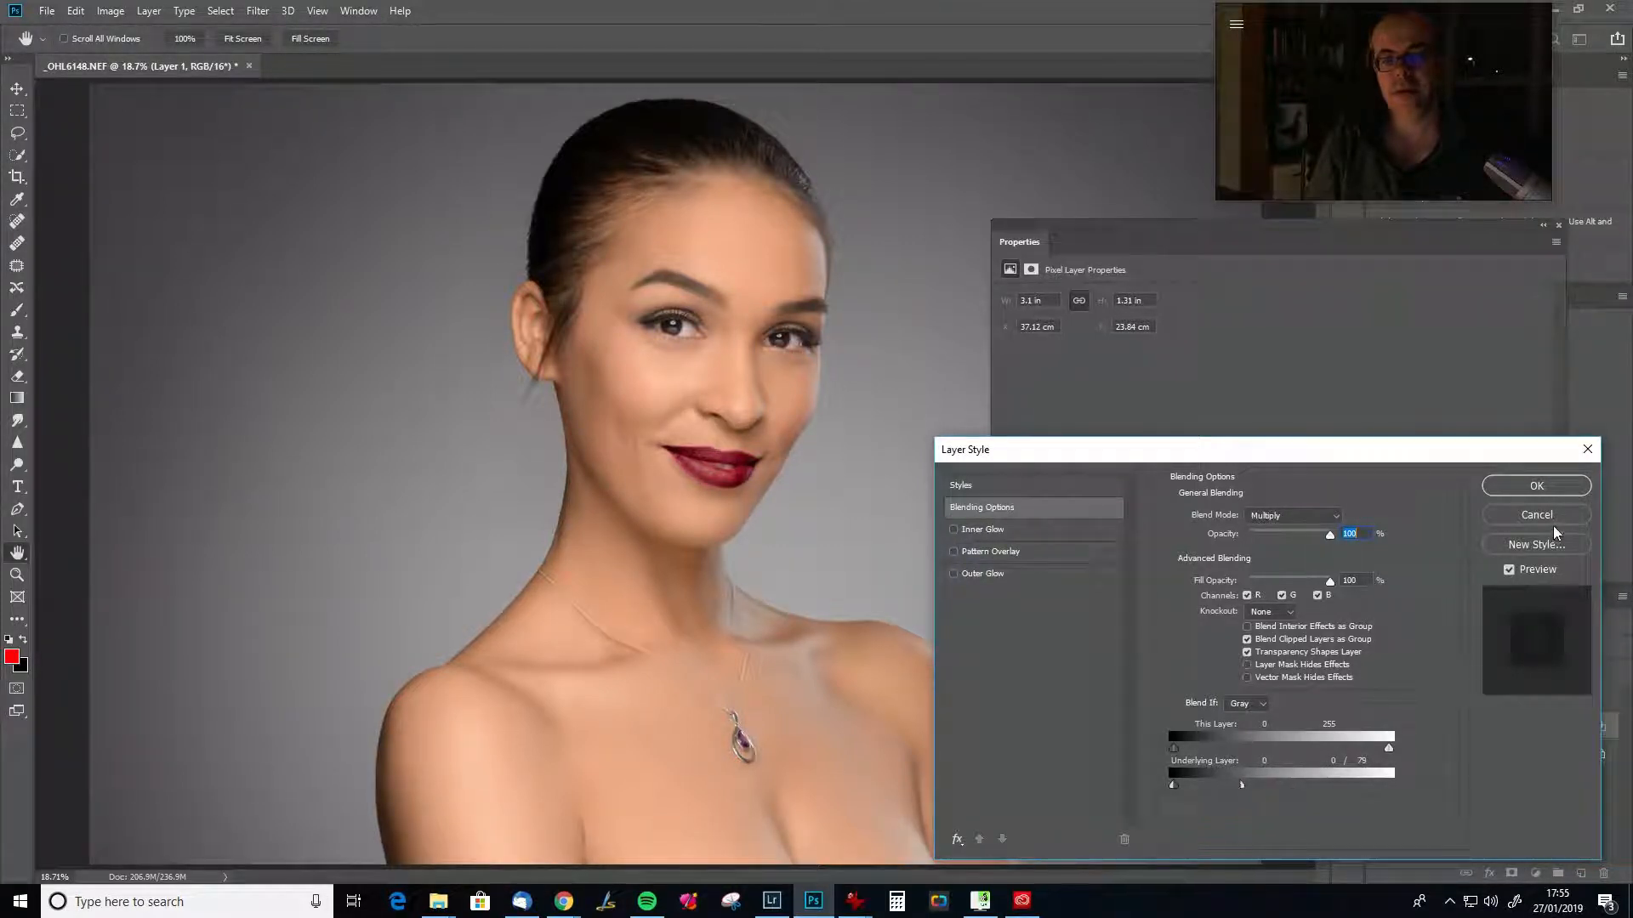
{"action": "left_click", "coordinate": [1539, 486]}
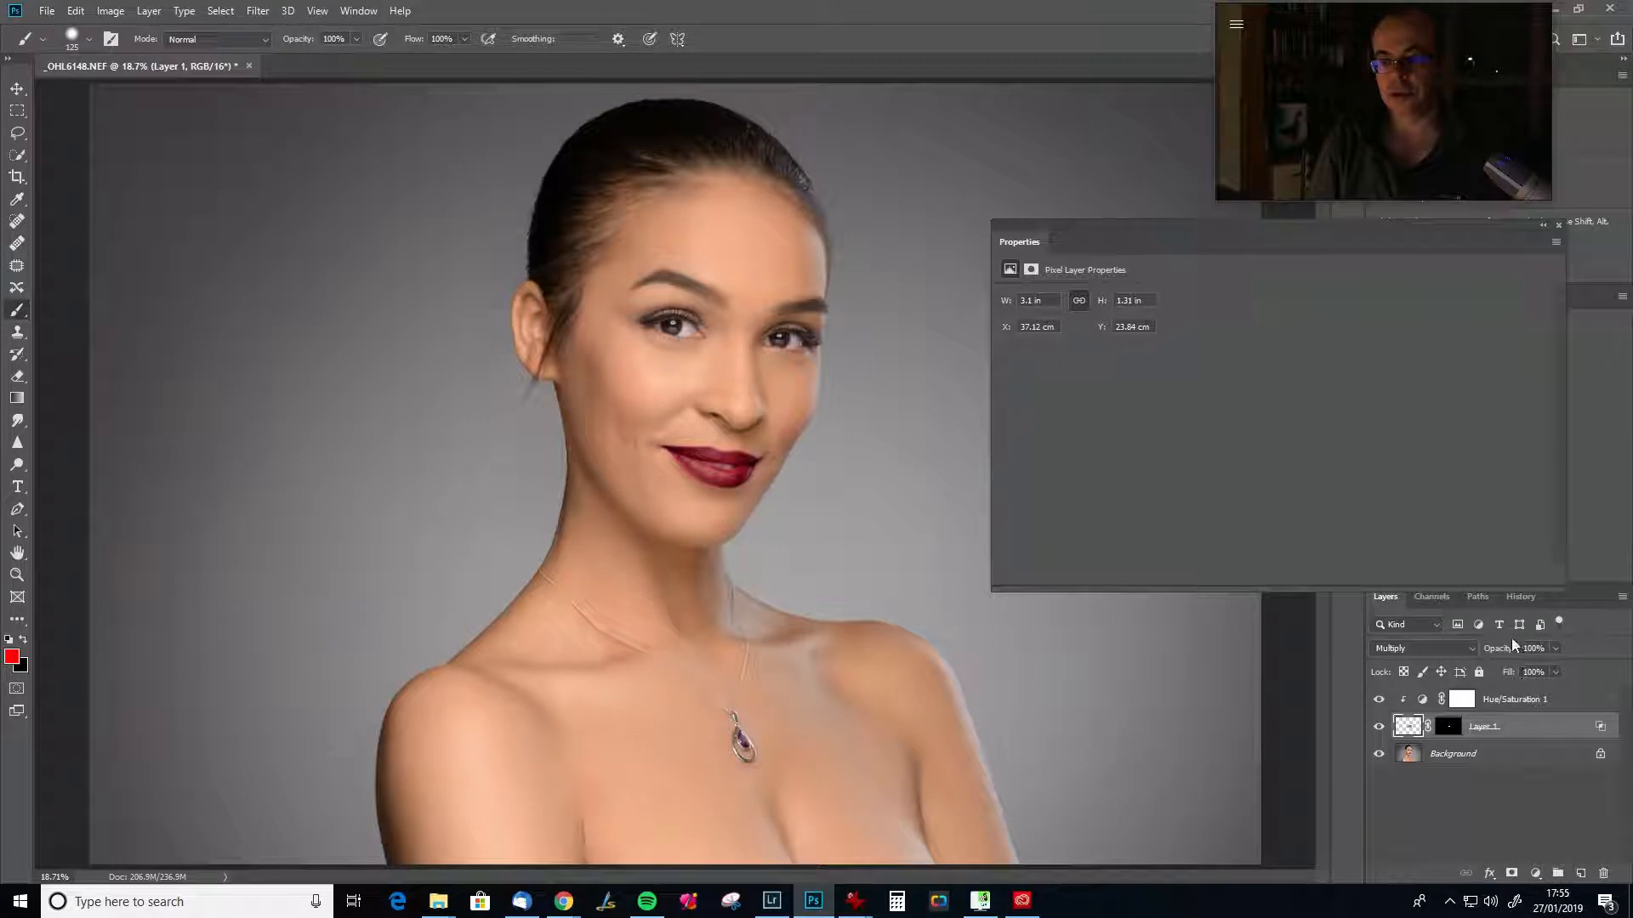
Lower the lip layer's opacity to 36% and compare the whole portrait with the layer hidden and shown.
{"action": "left_click_drag", "start_coordinate": [1505, 653], "coordinate": [1441, 664]}
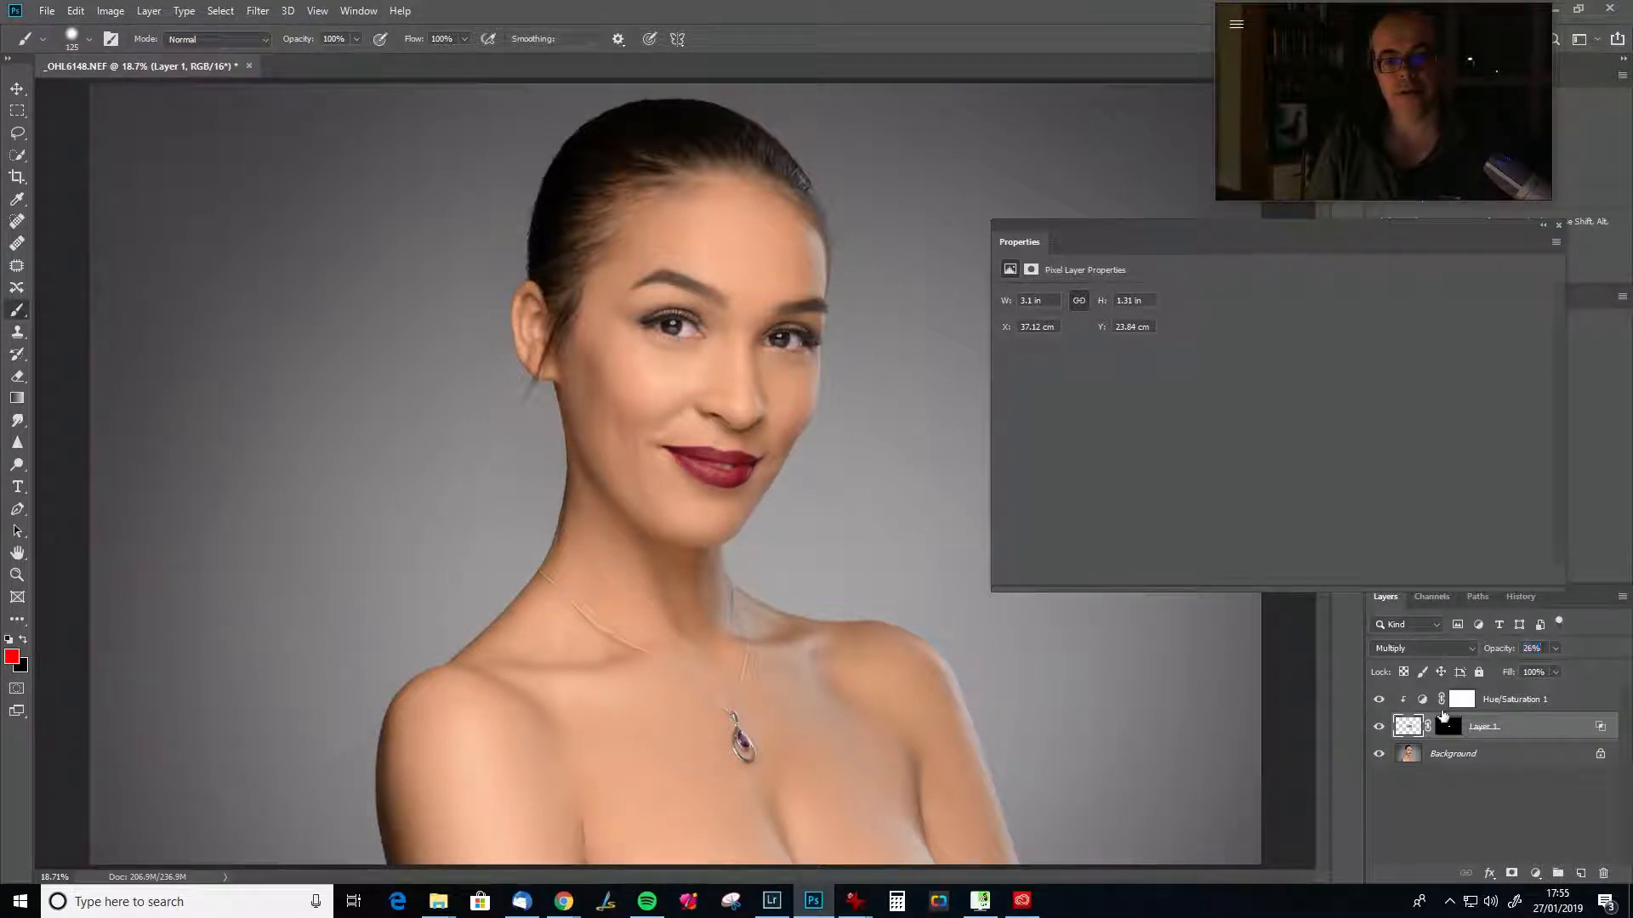
{"action": "left_click_drag", "start_coordinate": [1493, 651], "coordinate": [1502, 651]}
{"action": "left_click", "coordinate": [1379, 728]}
{"action": "left_click", "coordinate": [1379, 728]}
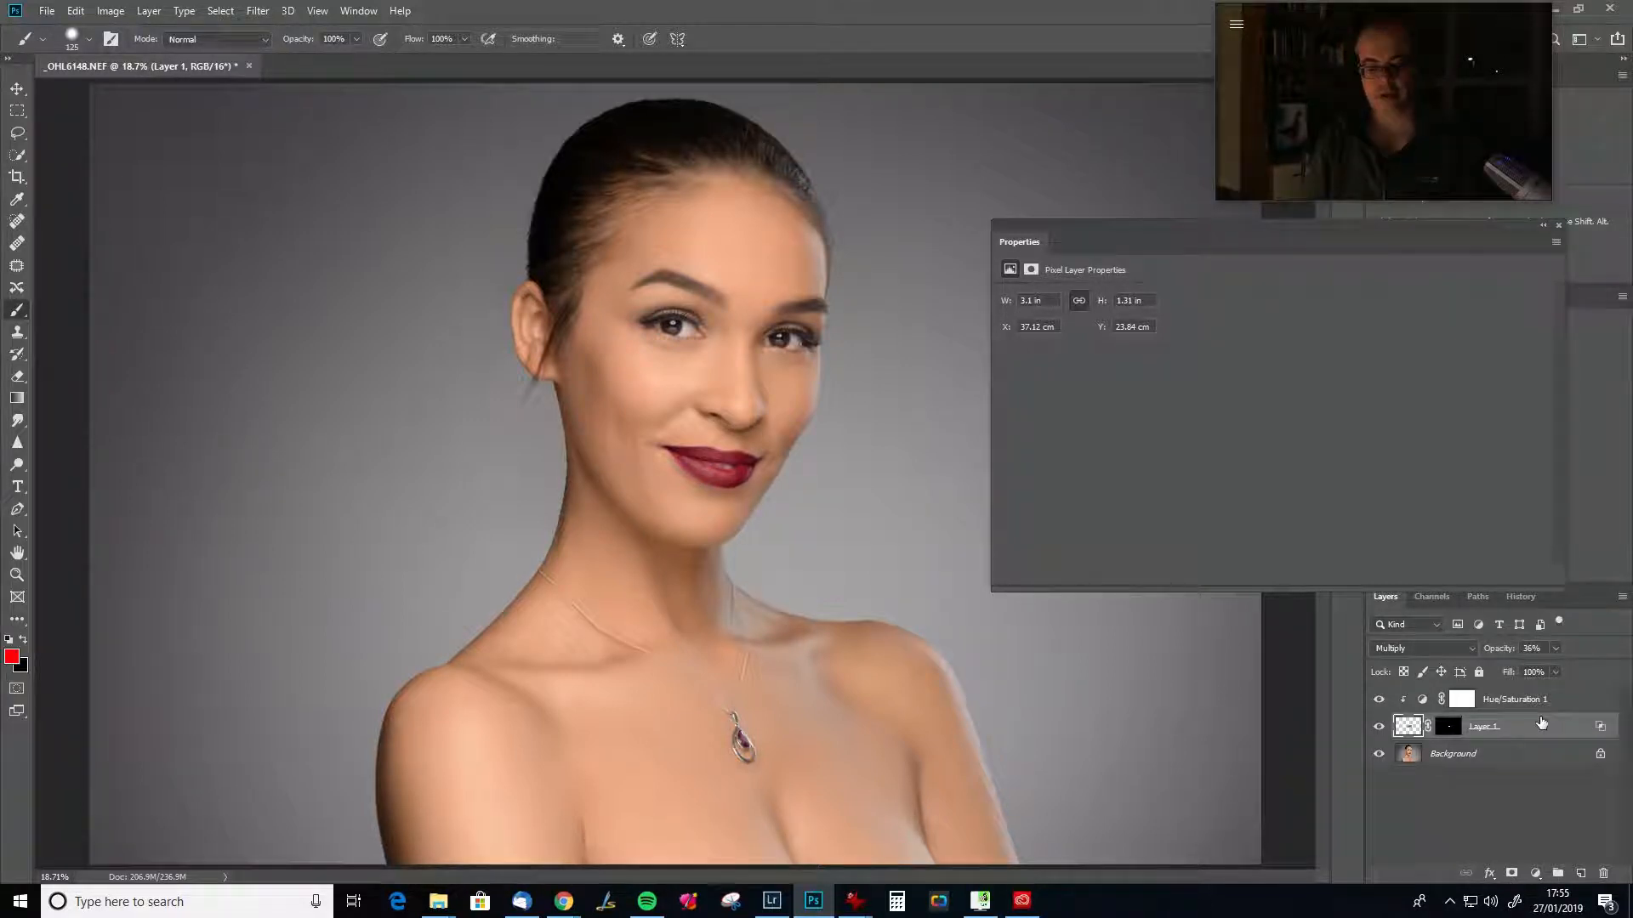
{"action": "key", "text": "ctrl+minus"}
{"action": "key", "text": "ctrl+minus"}
{"action": "key", "text": "ctrl+minus"}
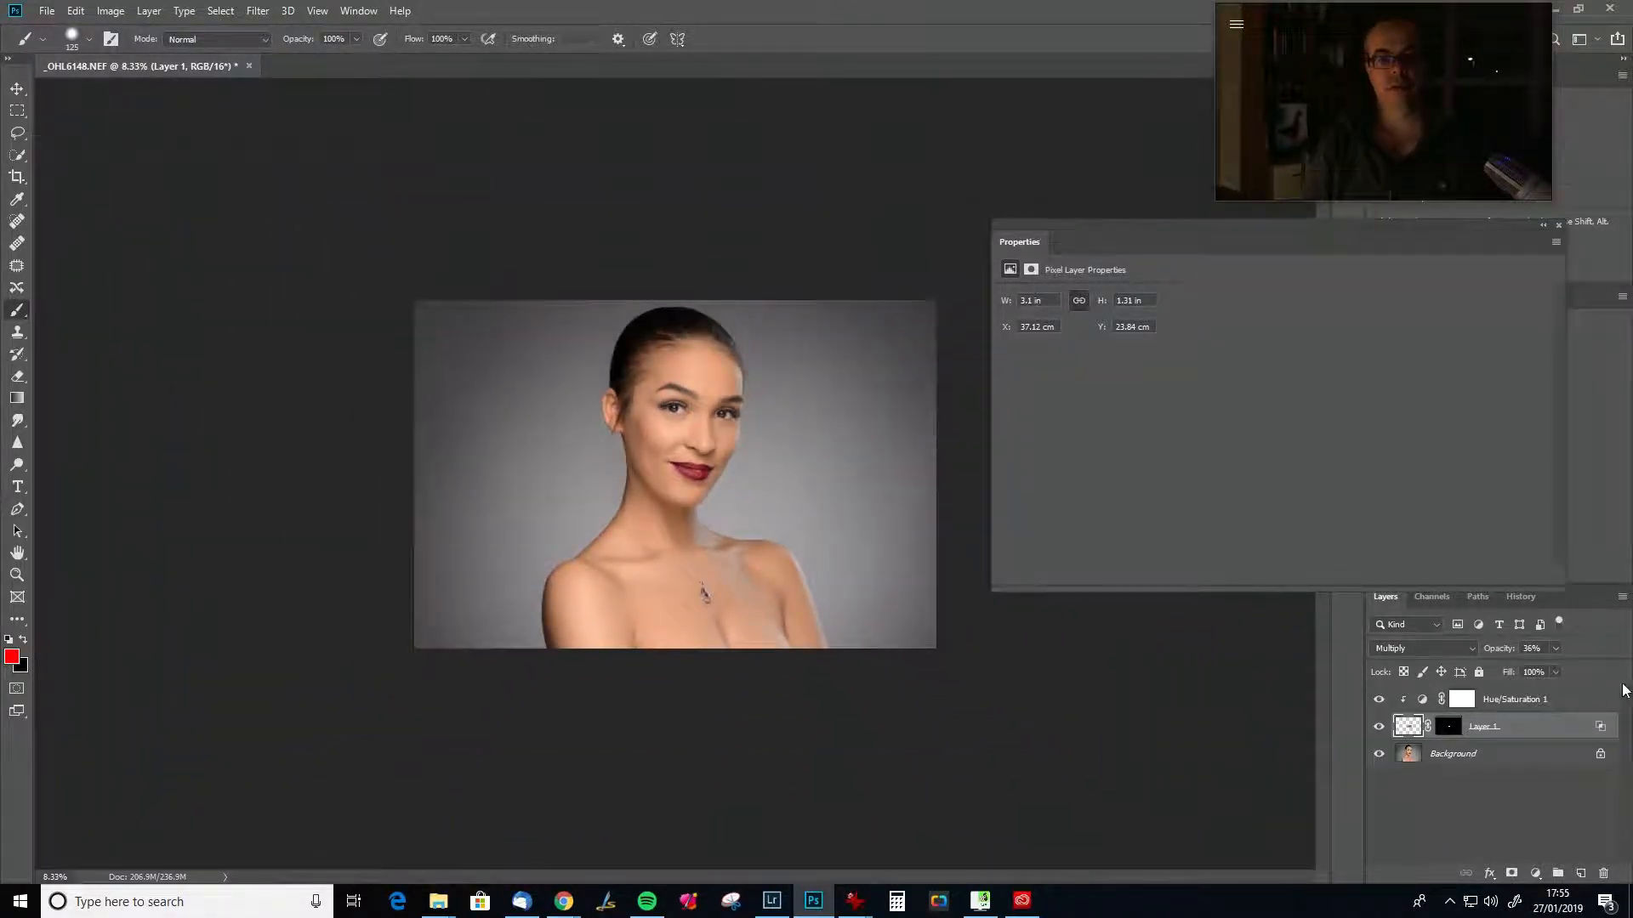
{"action": "left_click", "coordinate": [1380, 727]}
{"action": "left_click", "coordinate": [1379, 727]}
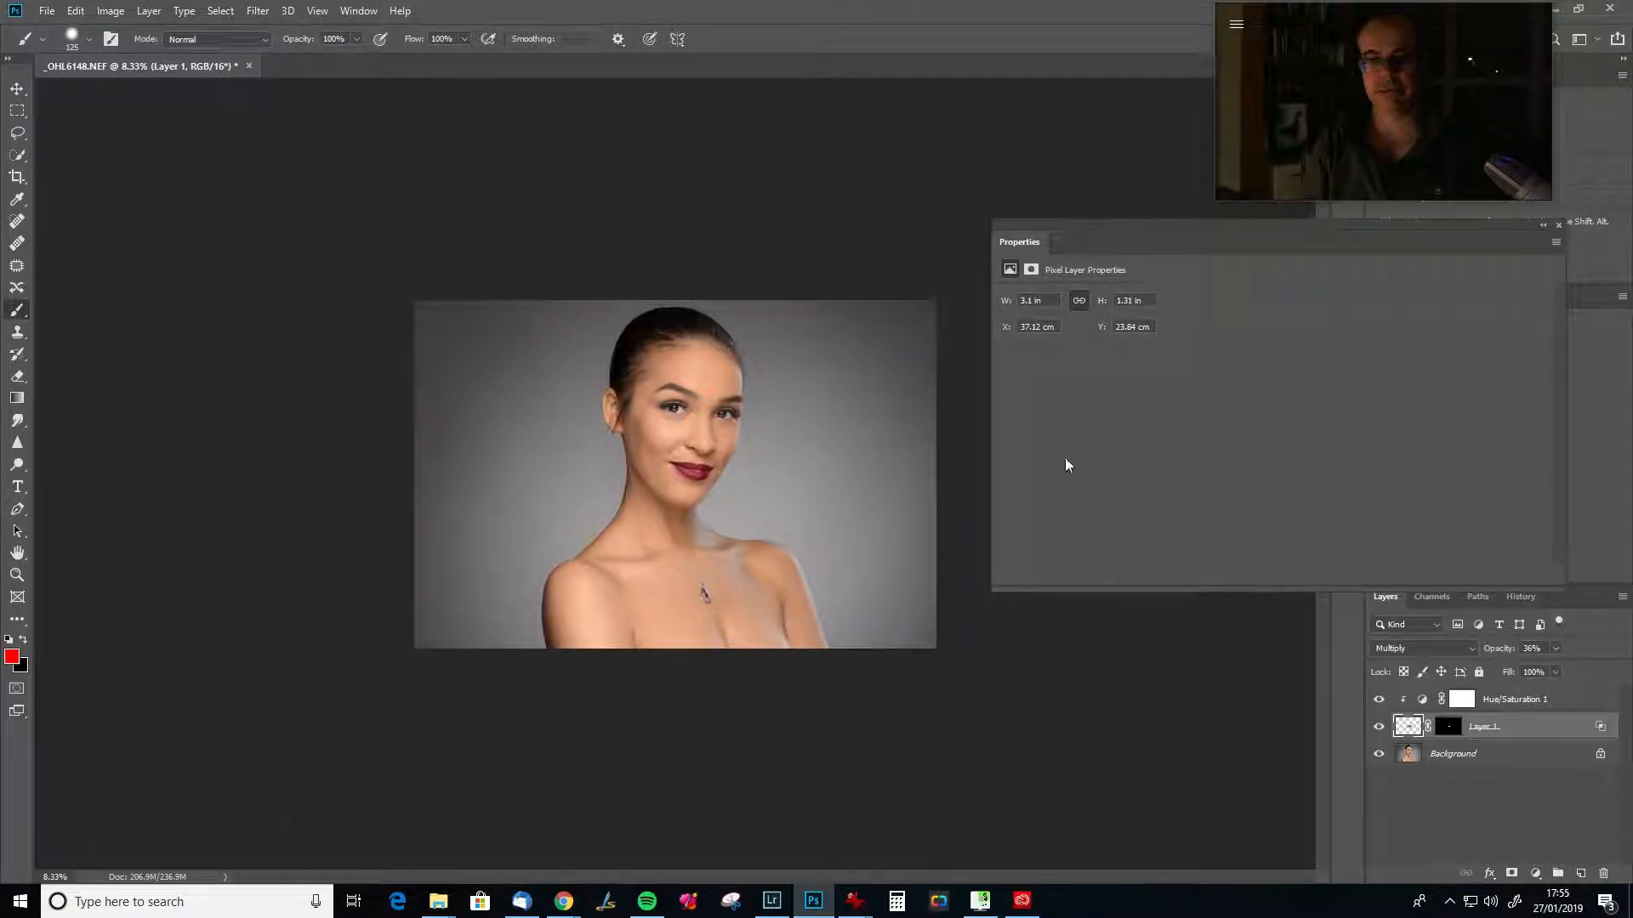
Flatten the image into a single Background layer.
{"action": "left_click", "coordinate": [149, 10]}
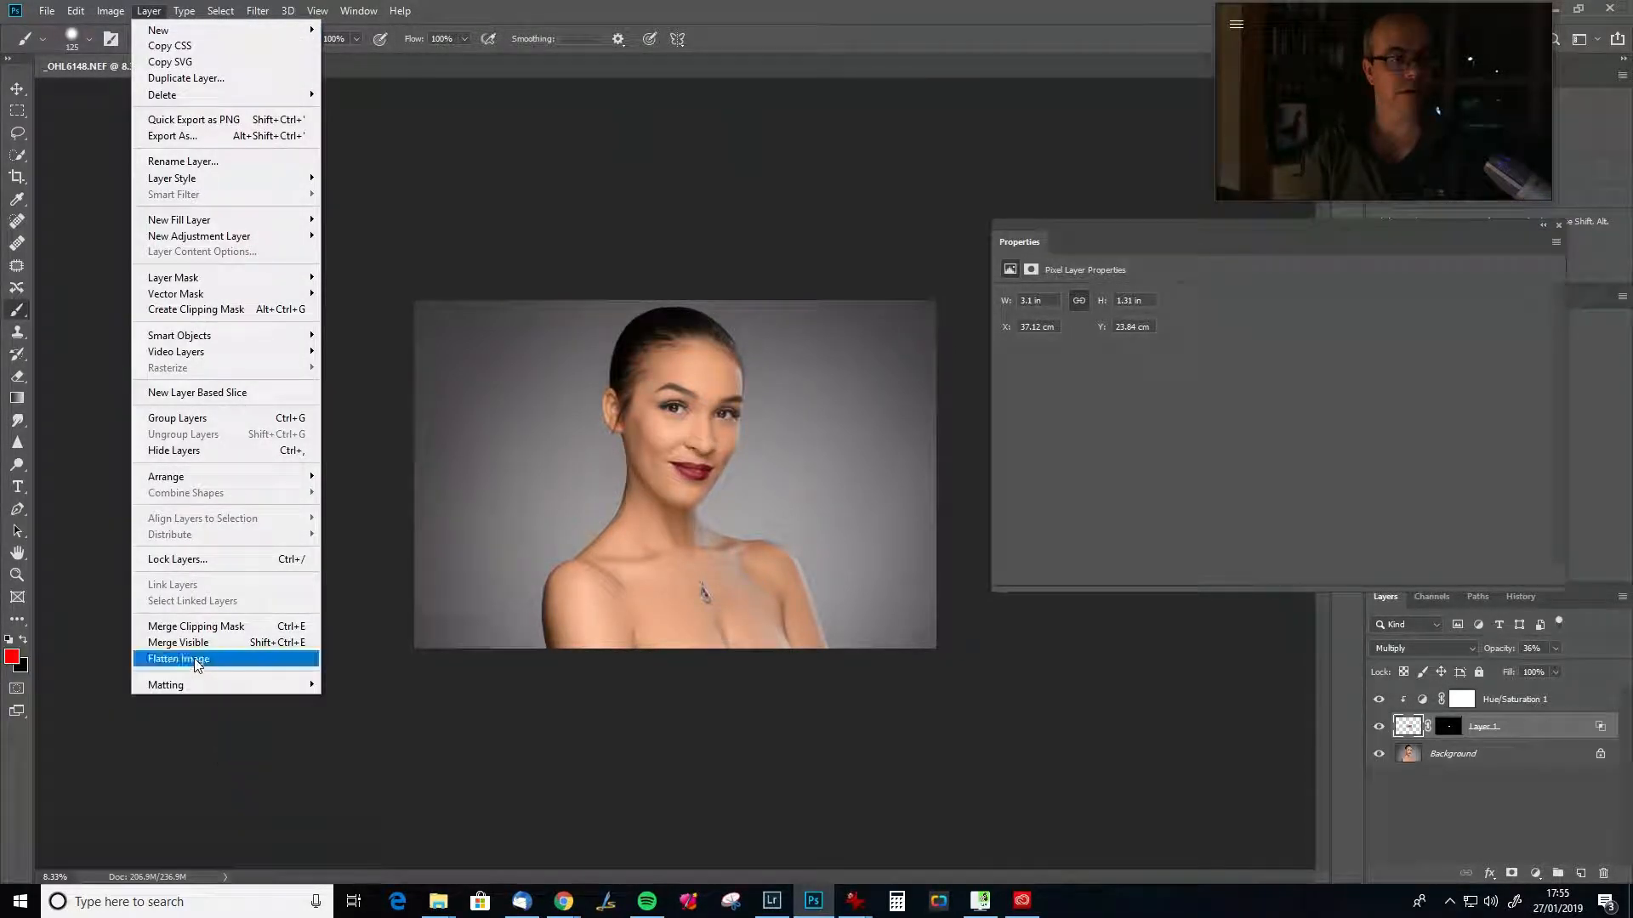
{"action": "left_click", "coordinate": [195, 663]}
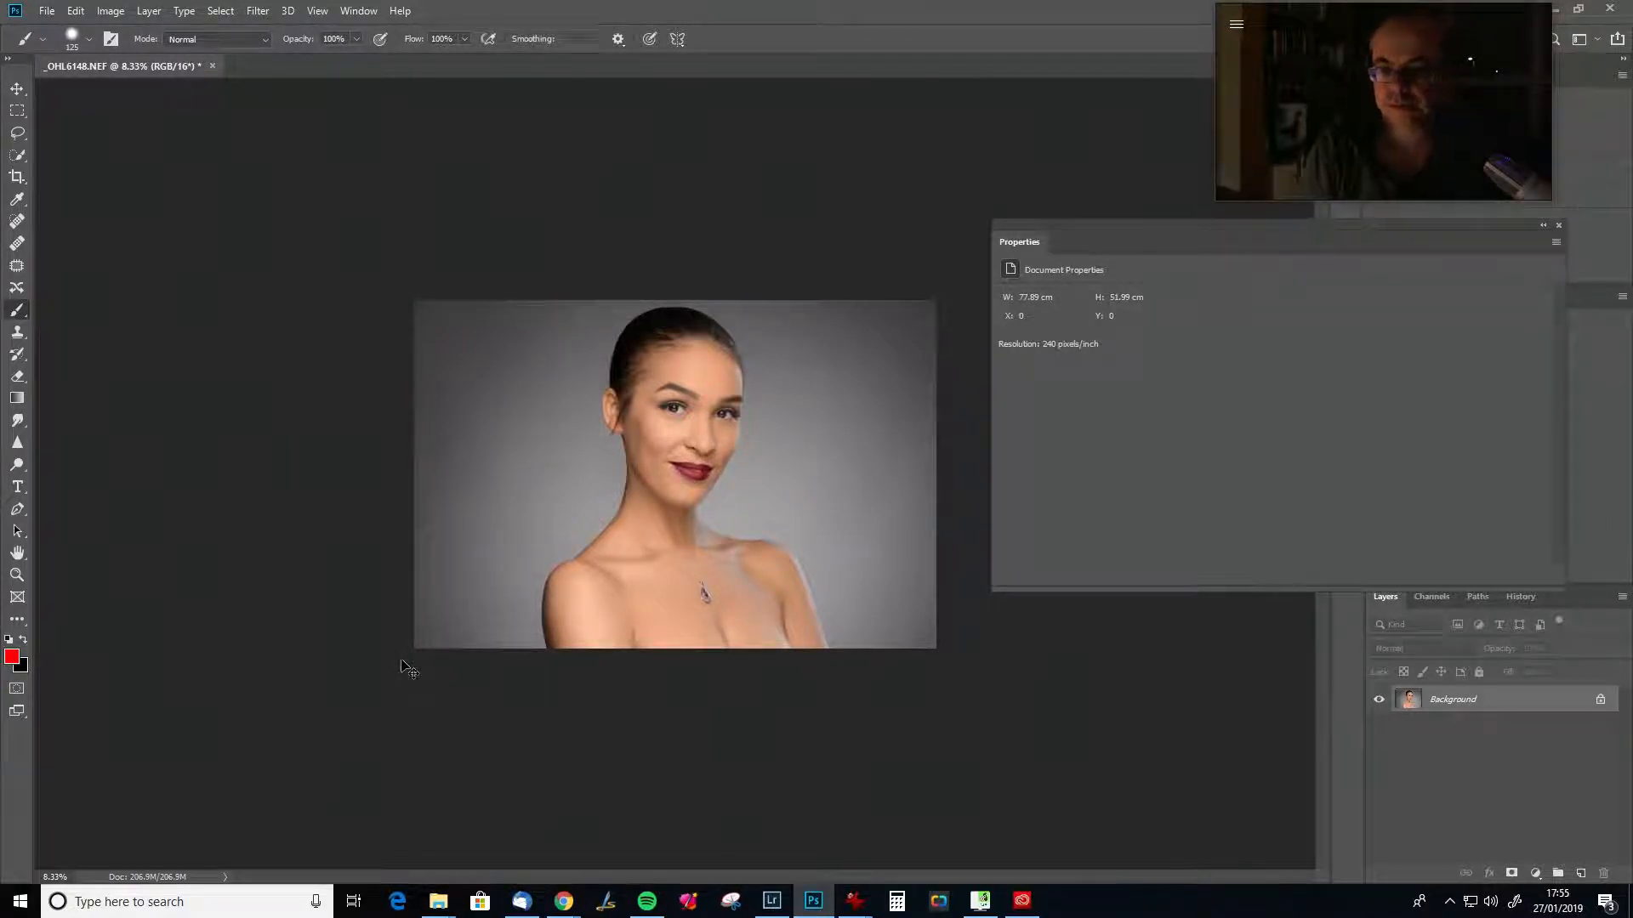
{"action": "key", "text": "ctrl+plus"}
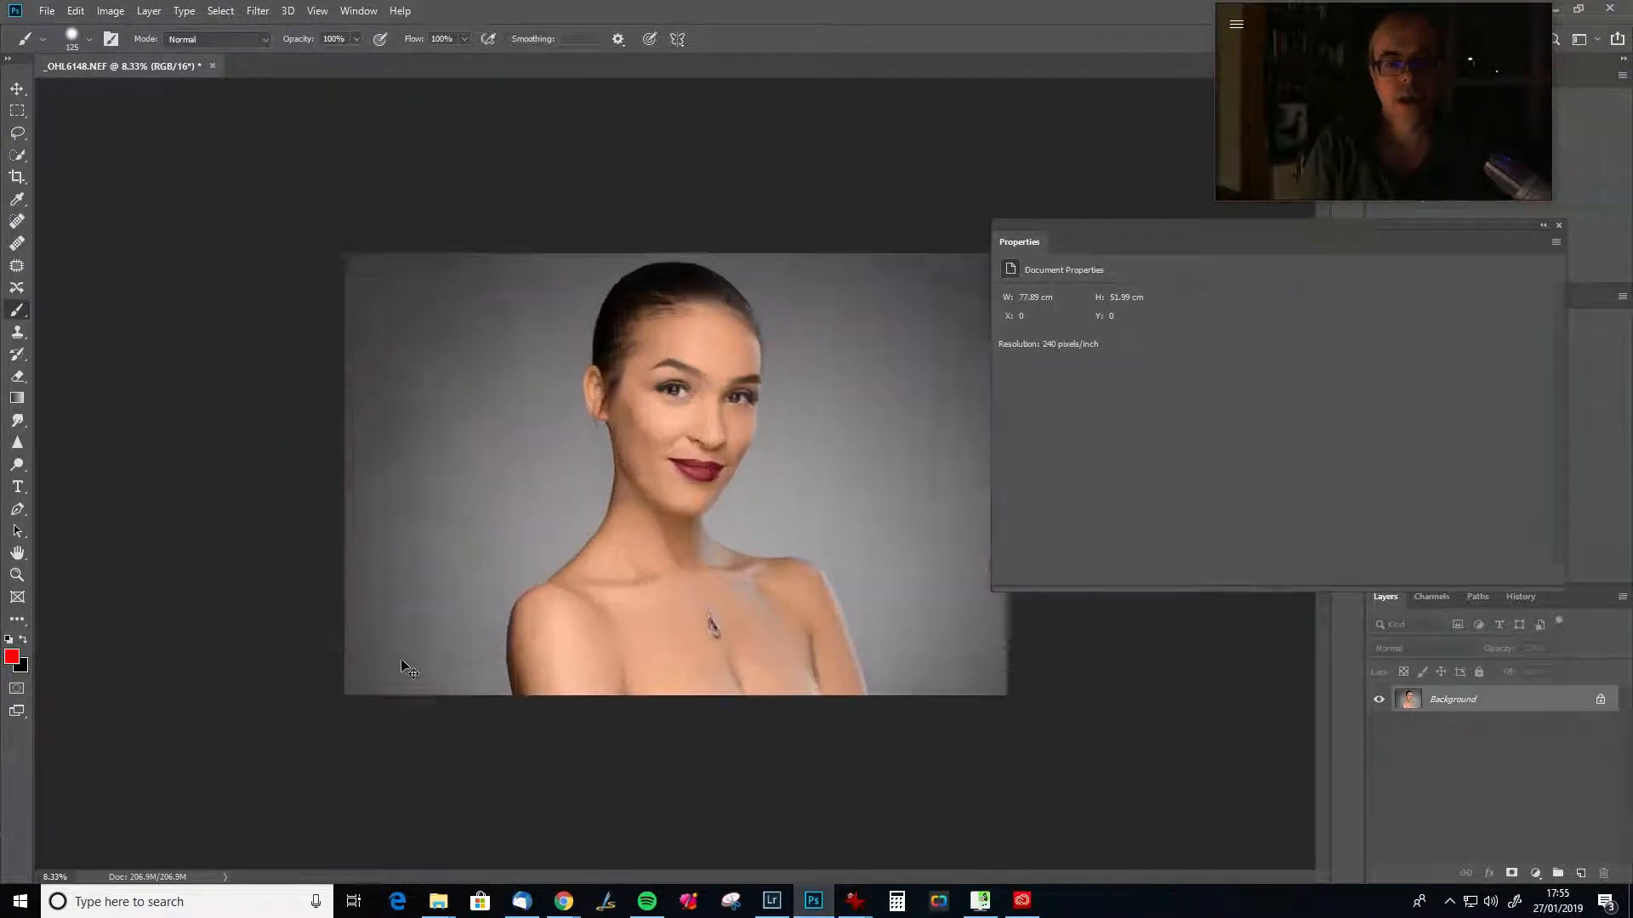
Run the Frequency Separation action on the portrait and continue to its Gaussian Blur settings.
{"action": "key", "text": "ctrl+plus"}
{"action": "key", "text": "ctrl+plus"}
{"action": "key", "text": "ctrl+plus"}
{"action": "key", "text": "ctrl+plus"}
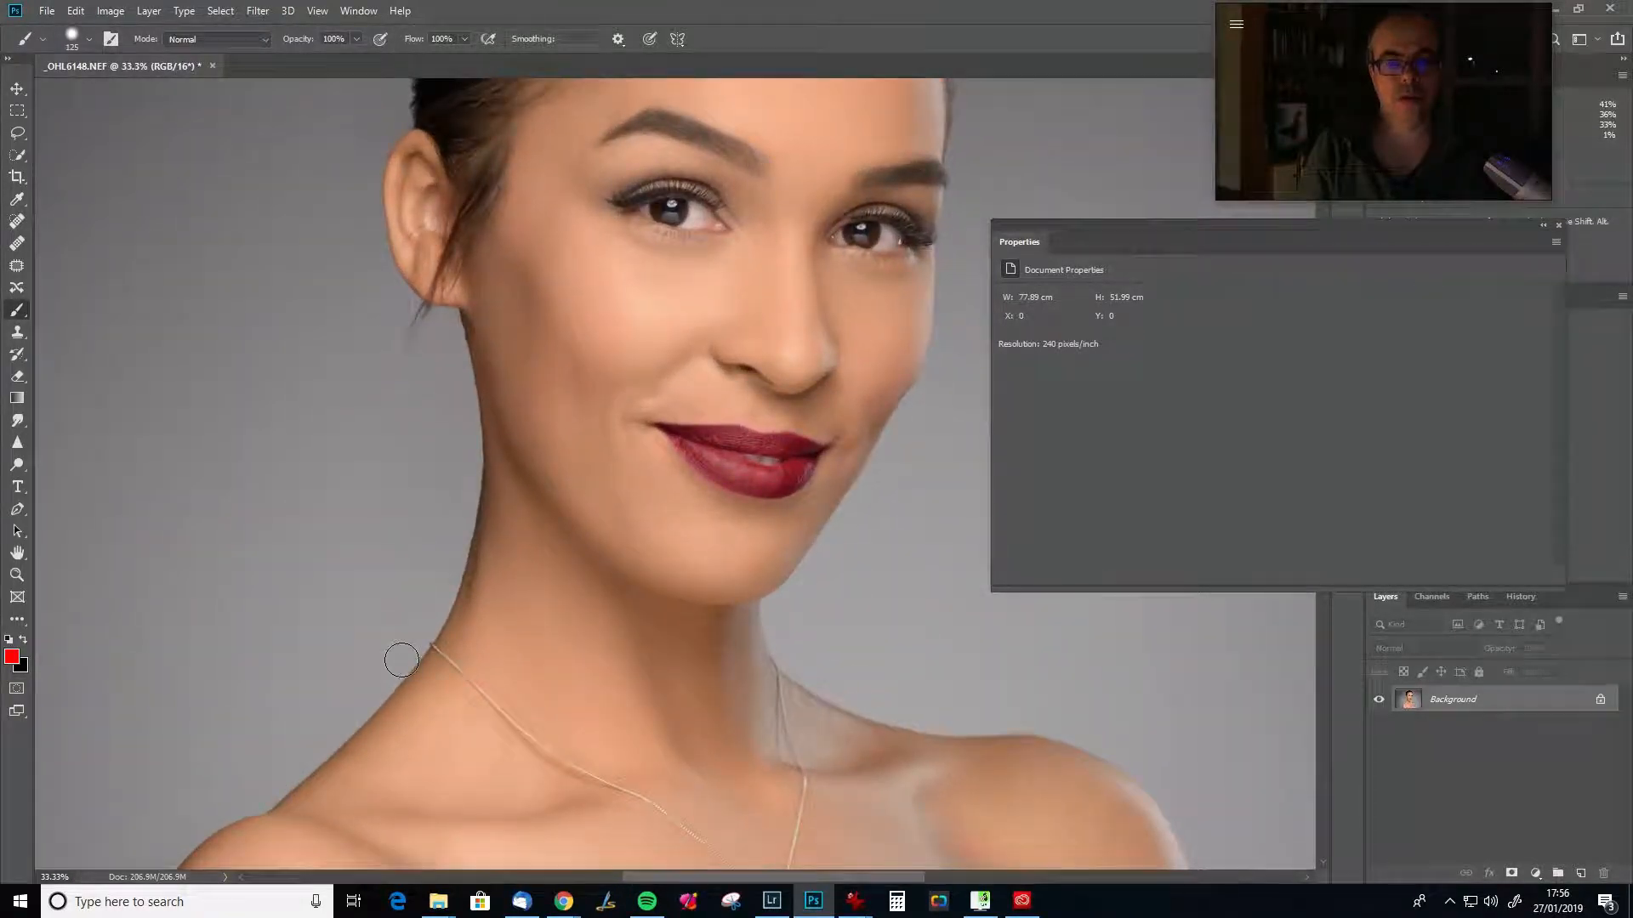
{"action": "left_click_drag", "start_coordinate": [711, 387], "coordinate": [719, 602]}
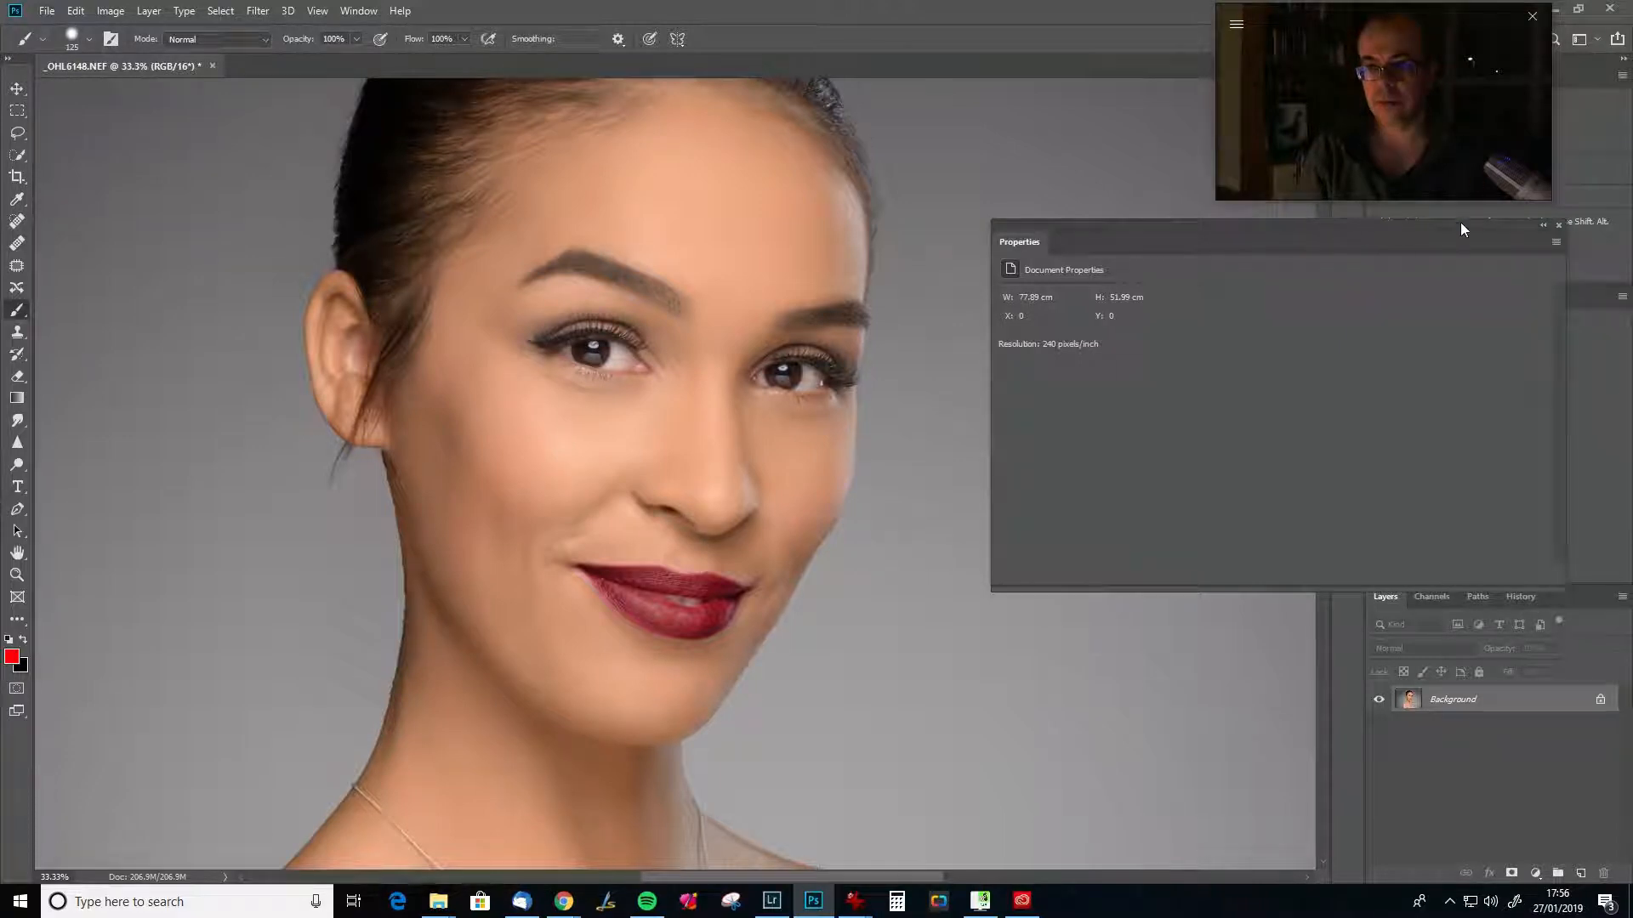
{"action": "left_click", "coordinate": [1558, 225]}
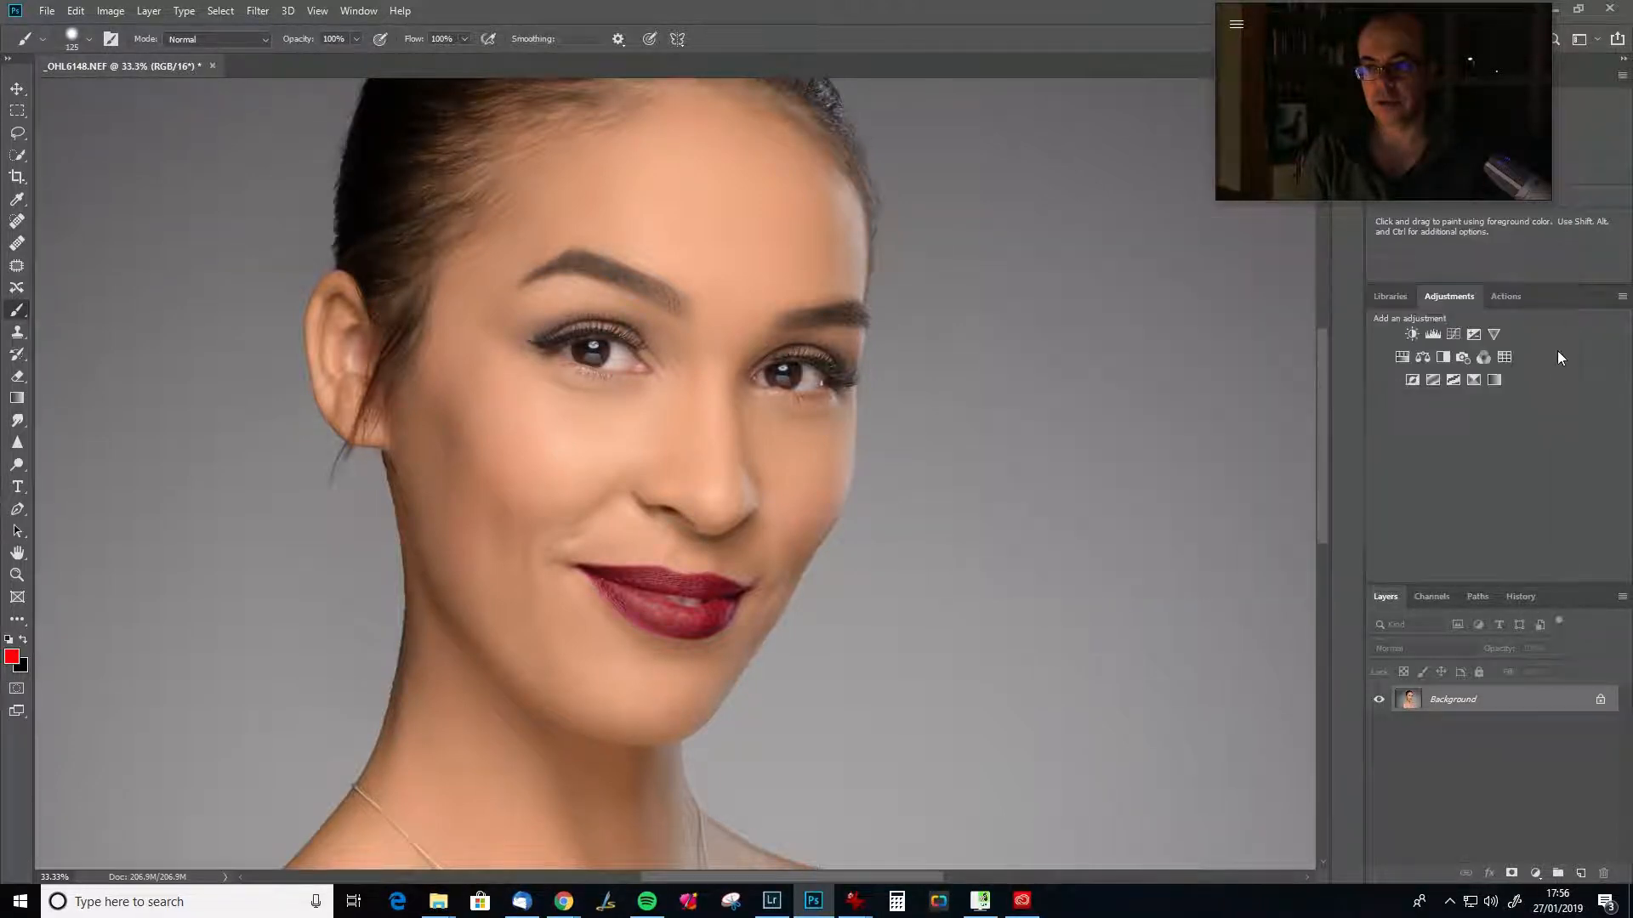
{"action": "left_click", "coordinate": [1506, 296]}
{"action": "left_click", "coordinate": [1525, 575]}
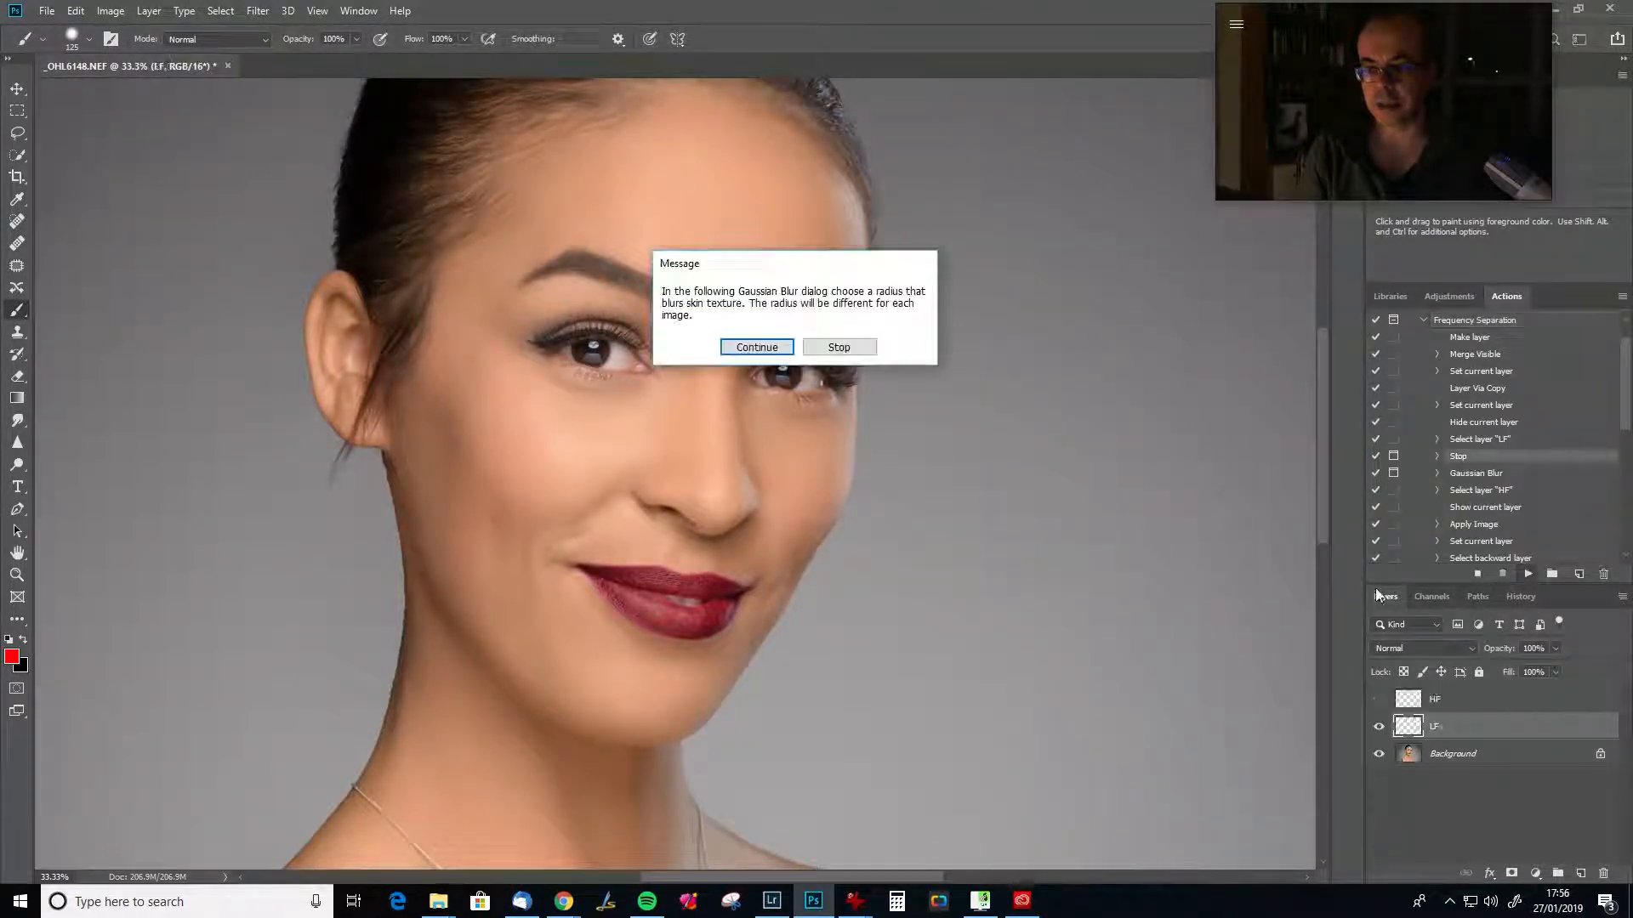
{"action": "left_click", "coordinate": [753, 348]}
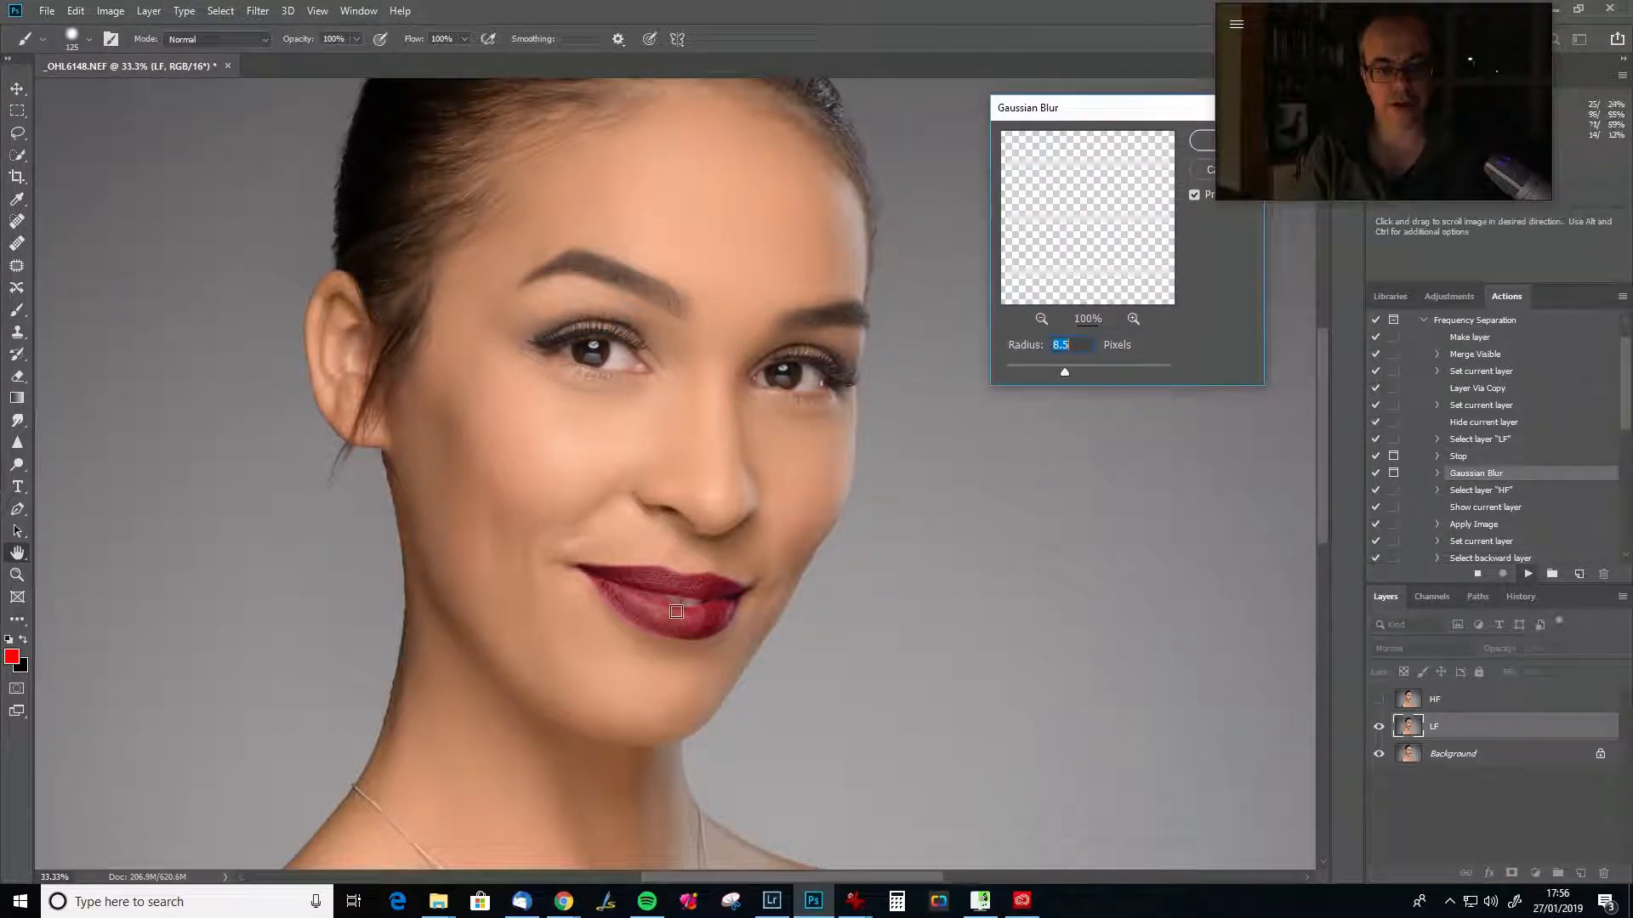
Preview the lip area and apply the Gaussian Blur to the LF layer with a radius of 5.0 pixels.
{"action": "left_click", "coordinate": [664, 610]}
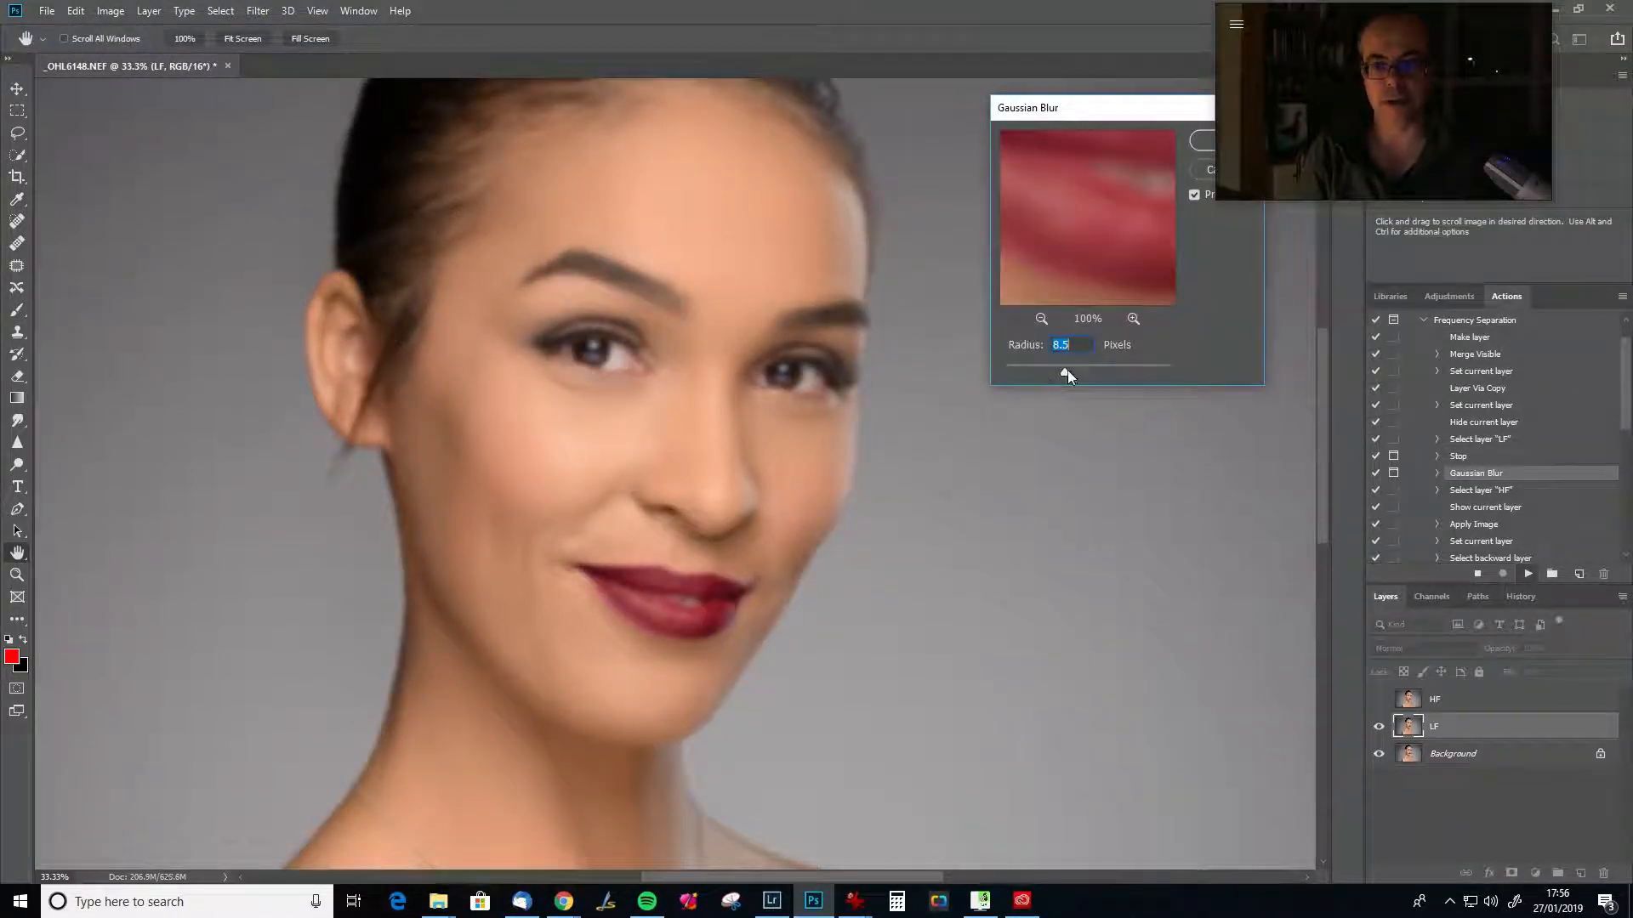
{"action": "left_click_drag", "start_coordinate": [1050, 370], "coordinate": [1039, 370]}
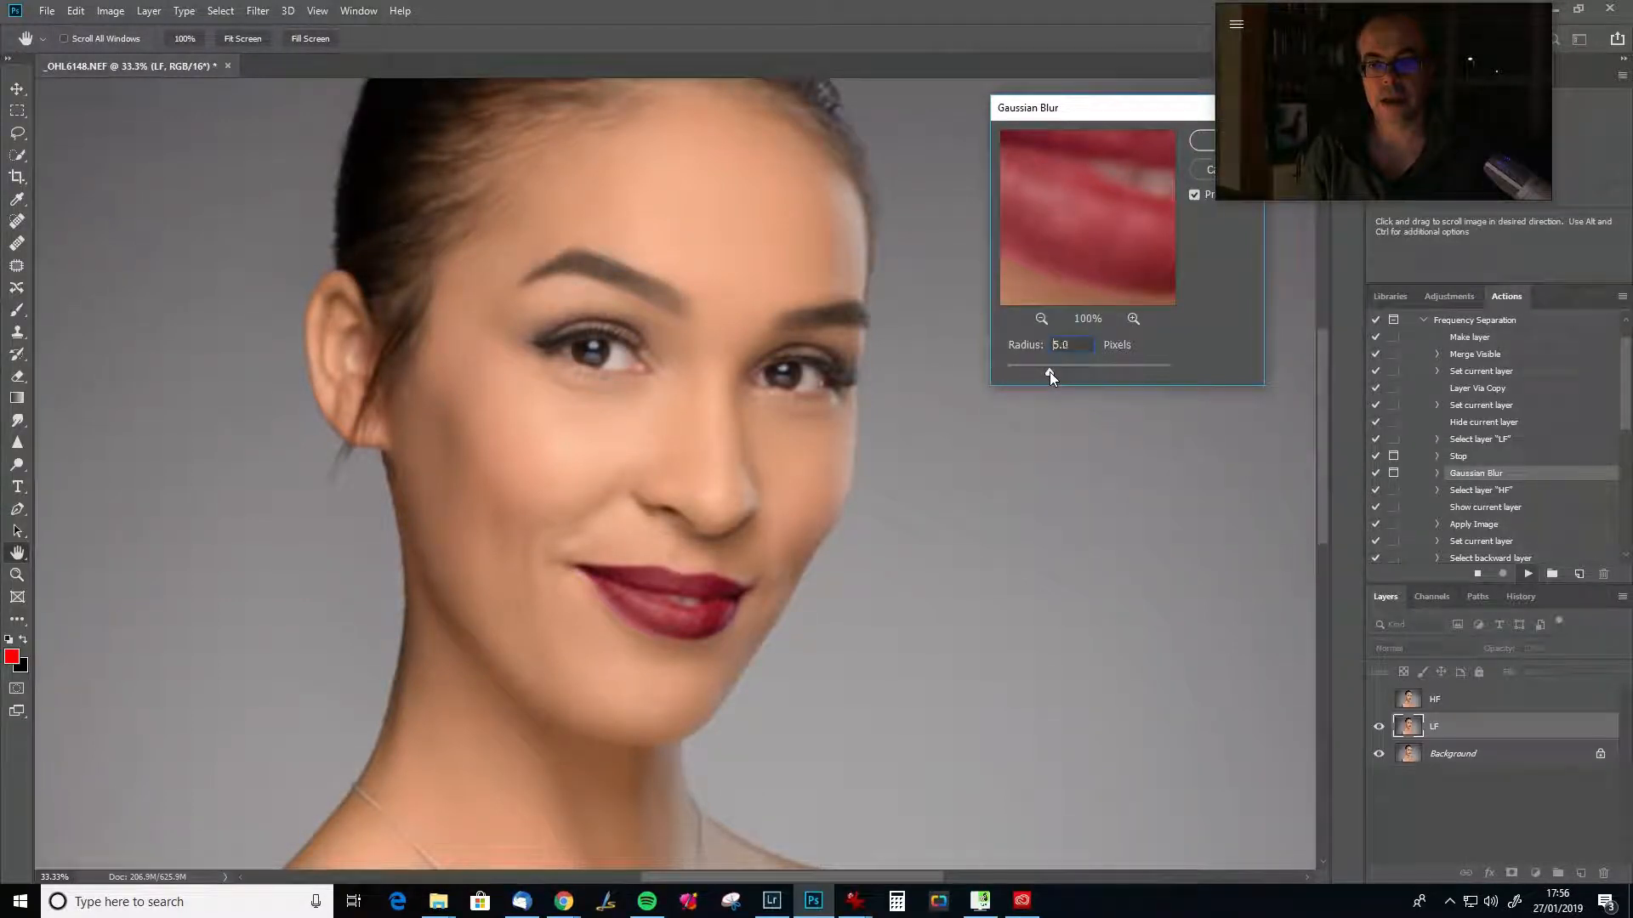
{"action": "left_click", "coordinate": [1201, 141]}
{"action": "left_click", "coordinate": [779, 359]}
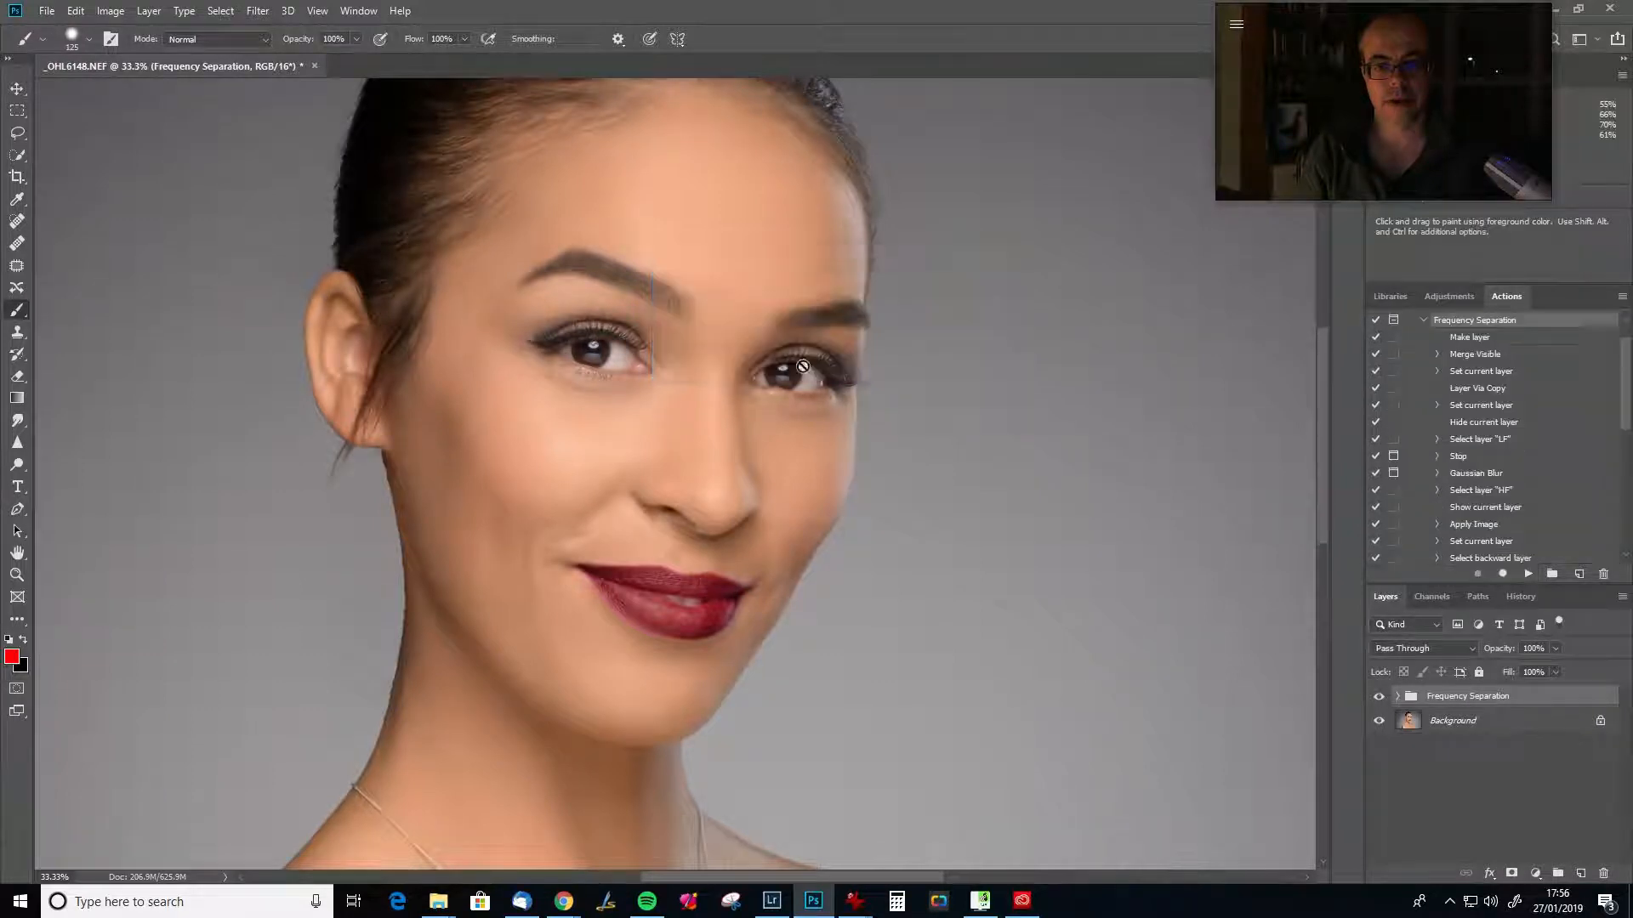
Duplicate the LF layer inside the Frequency Separation group.
{"action": "left_click", "coordinate": [1399, 697]}
{"action": "left_click", "coordinate": [1482, 751]}
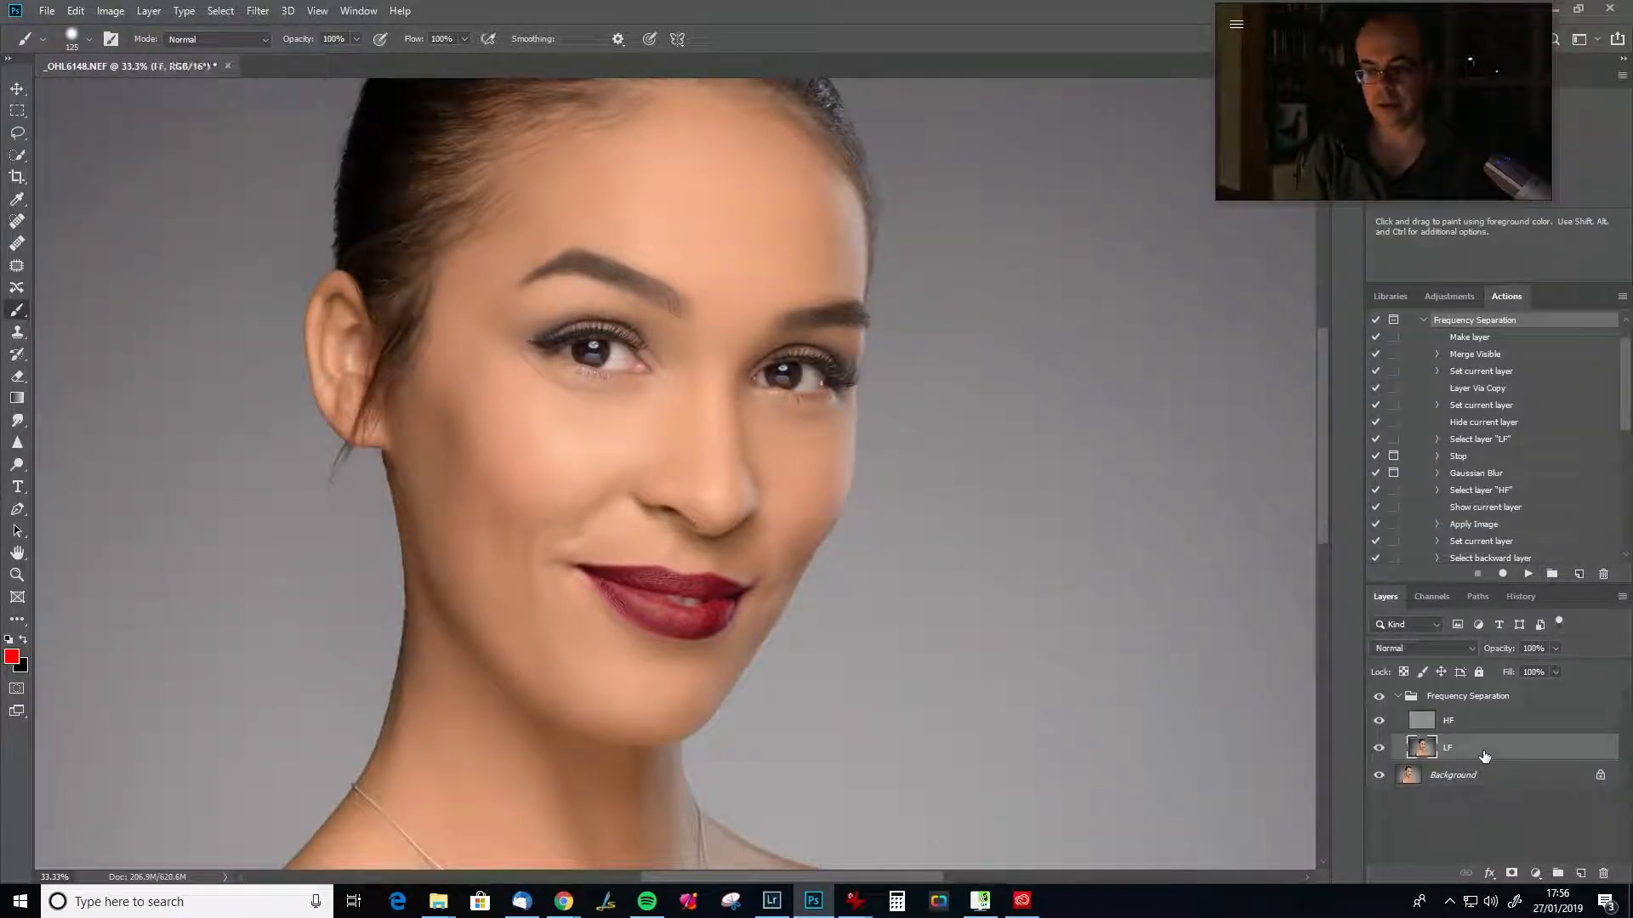
{"action": "key", "text": "ctrl+j"}
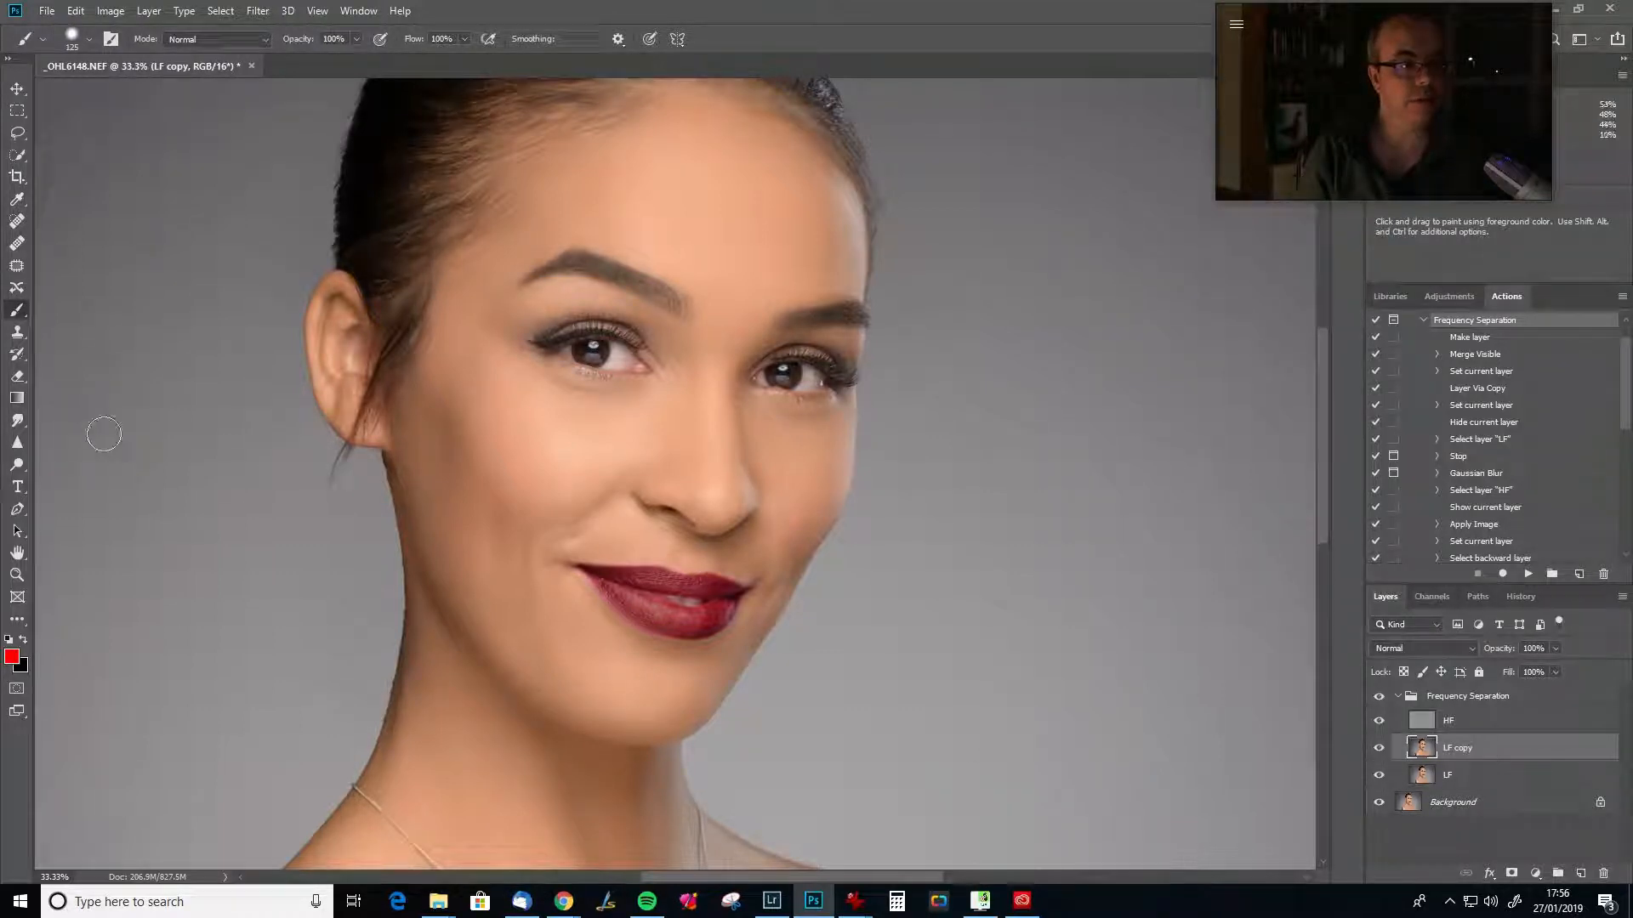
Smooth the lip tones on the LF copy layer with a size 60 Mixer Brush and compare before and after.
{"action": "right_click", "coordinate": [18, 316]}
{"action": "left_click", "coordinate": [76, 345]}
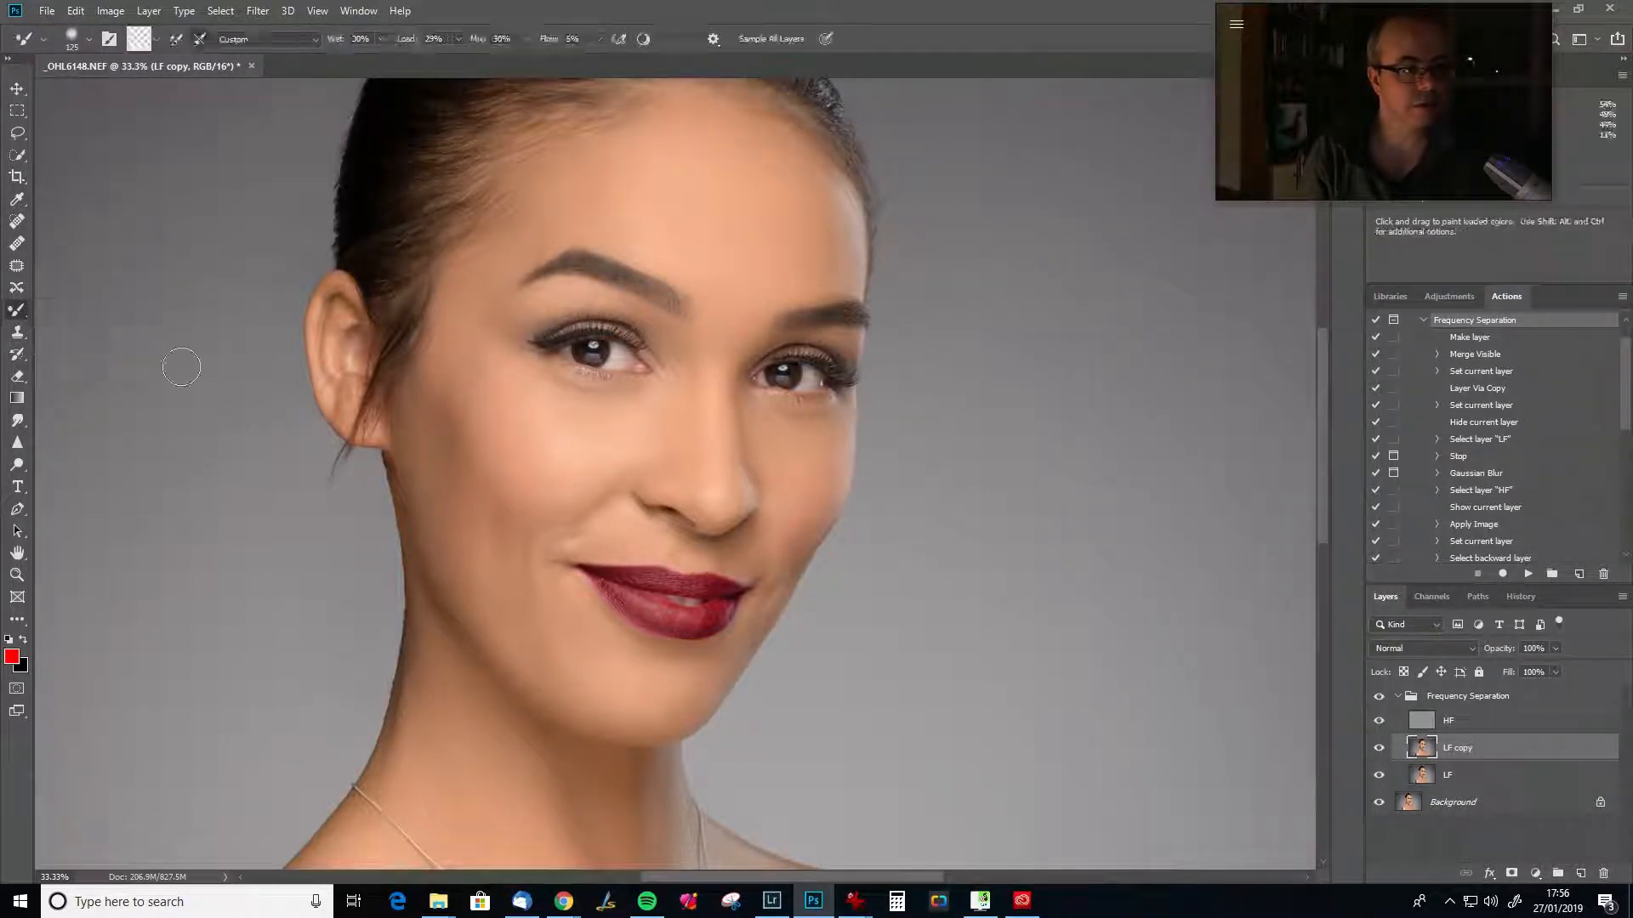
{"action": "key", "text": "bracketleft"}
{"action": "key", "text": "bracketleft"}
{"action": "key", "text": "bracketleft"}
{"action": "key", "text": "bracketleft"}
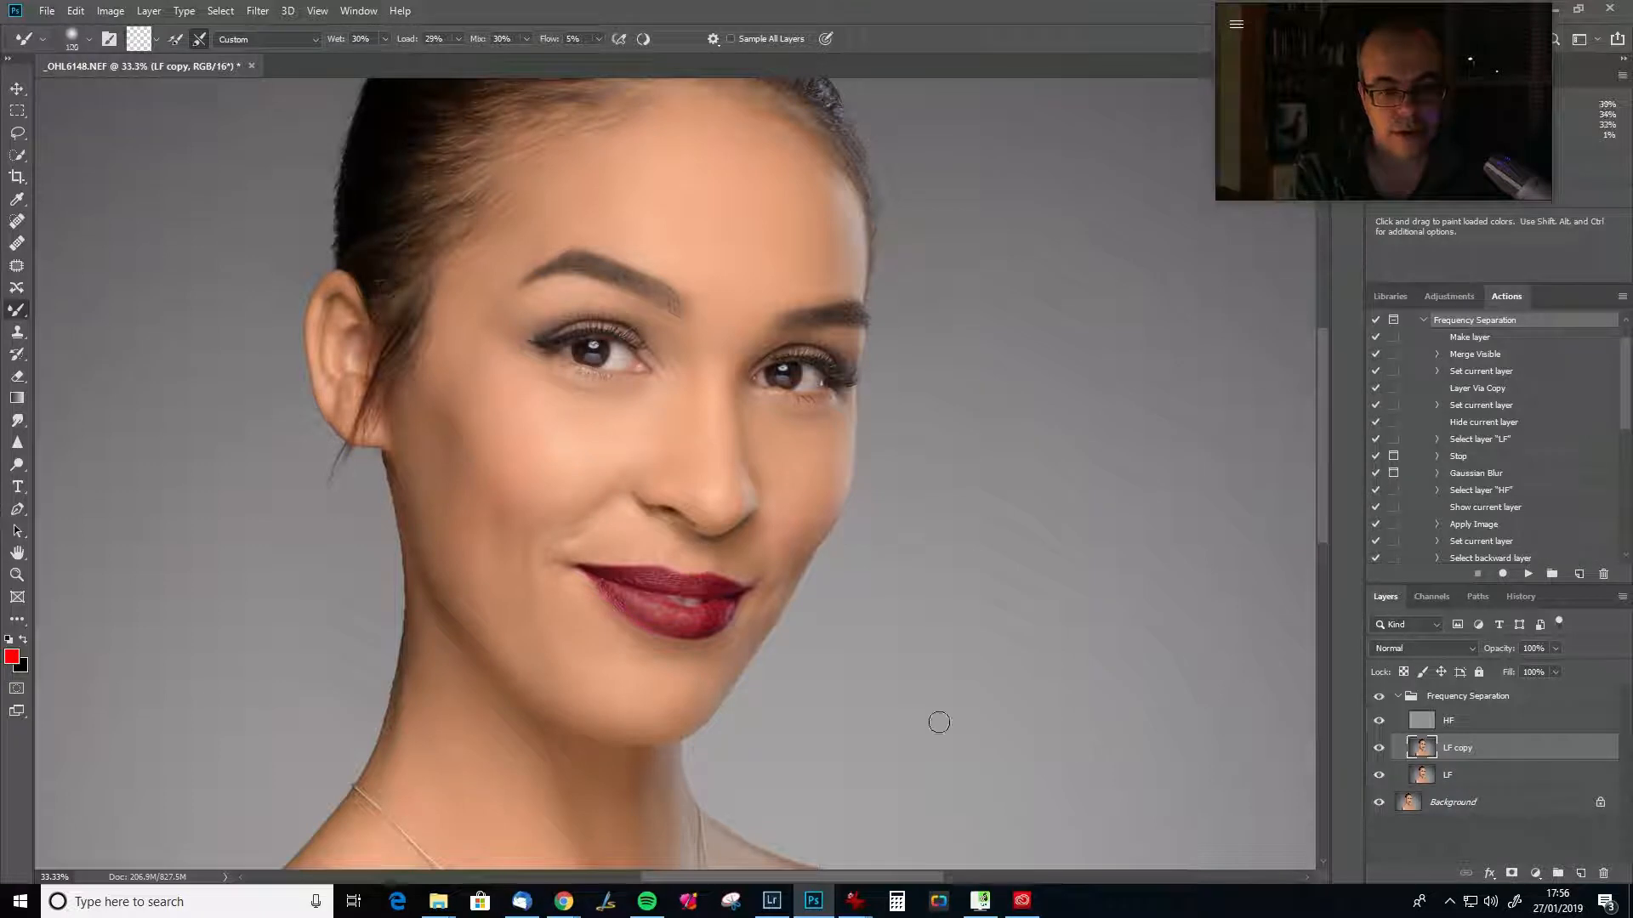
{"action": "mouse_move", "coordinate": [631, 602]}
{"action": "left_mouse_down"}
{"action": "mouse_move", "coordinate": [726, 608]}
{"action": "mouse_move", "coordinate": [684, 619]}
{"action": "mouse_move", "coordinate": [700, 619]}
{"action": "mouse_move", "coordinate": [640, 601]}
{"action": "mouse_move", "coordinate": [714, 618]}
{"action": "mouse_move", "coordinate": [634, 594]}
{"action": "mouse_move", "coordinate": [717, 618]}
{"action": "mouse_move", "coordinate": [629, 601]}
{"action": "left_mouse_up"}
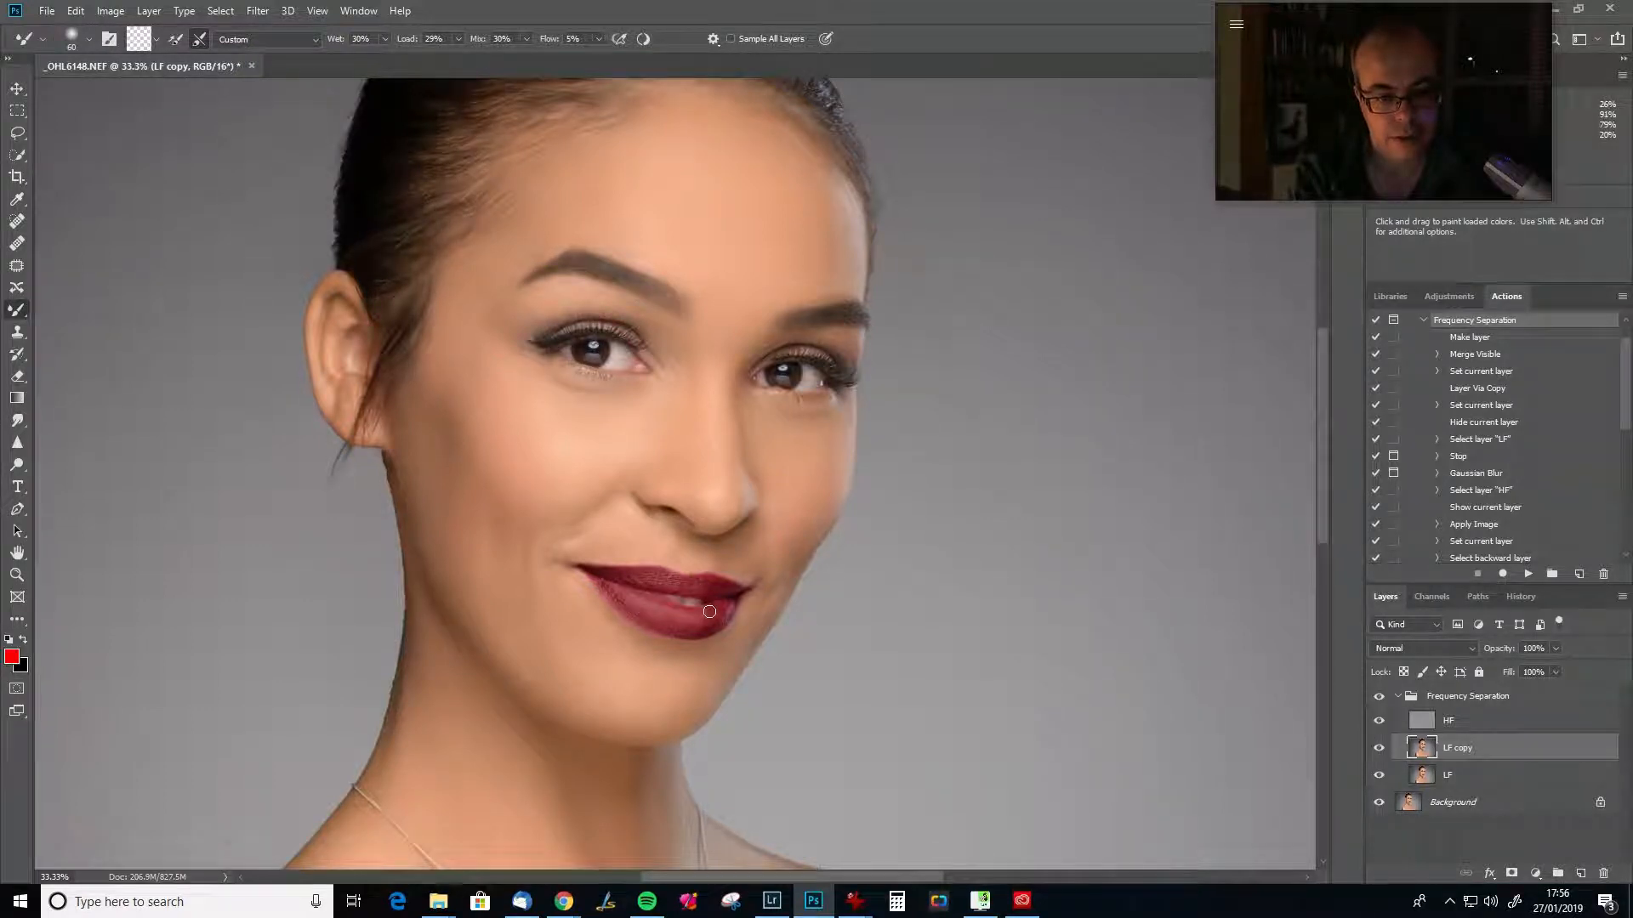
{"action": "left_click", "coordinate": [1379, 749]}
{"action": "left_click", "coordinate": [1379, 748]}
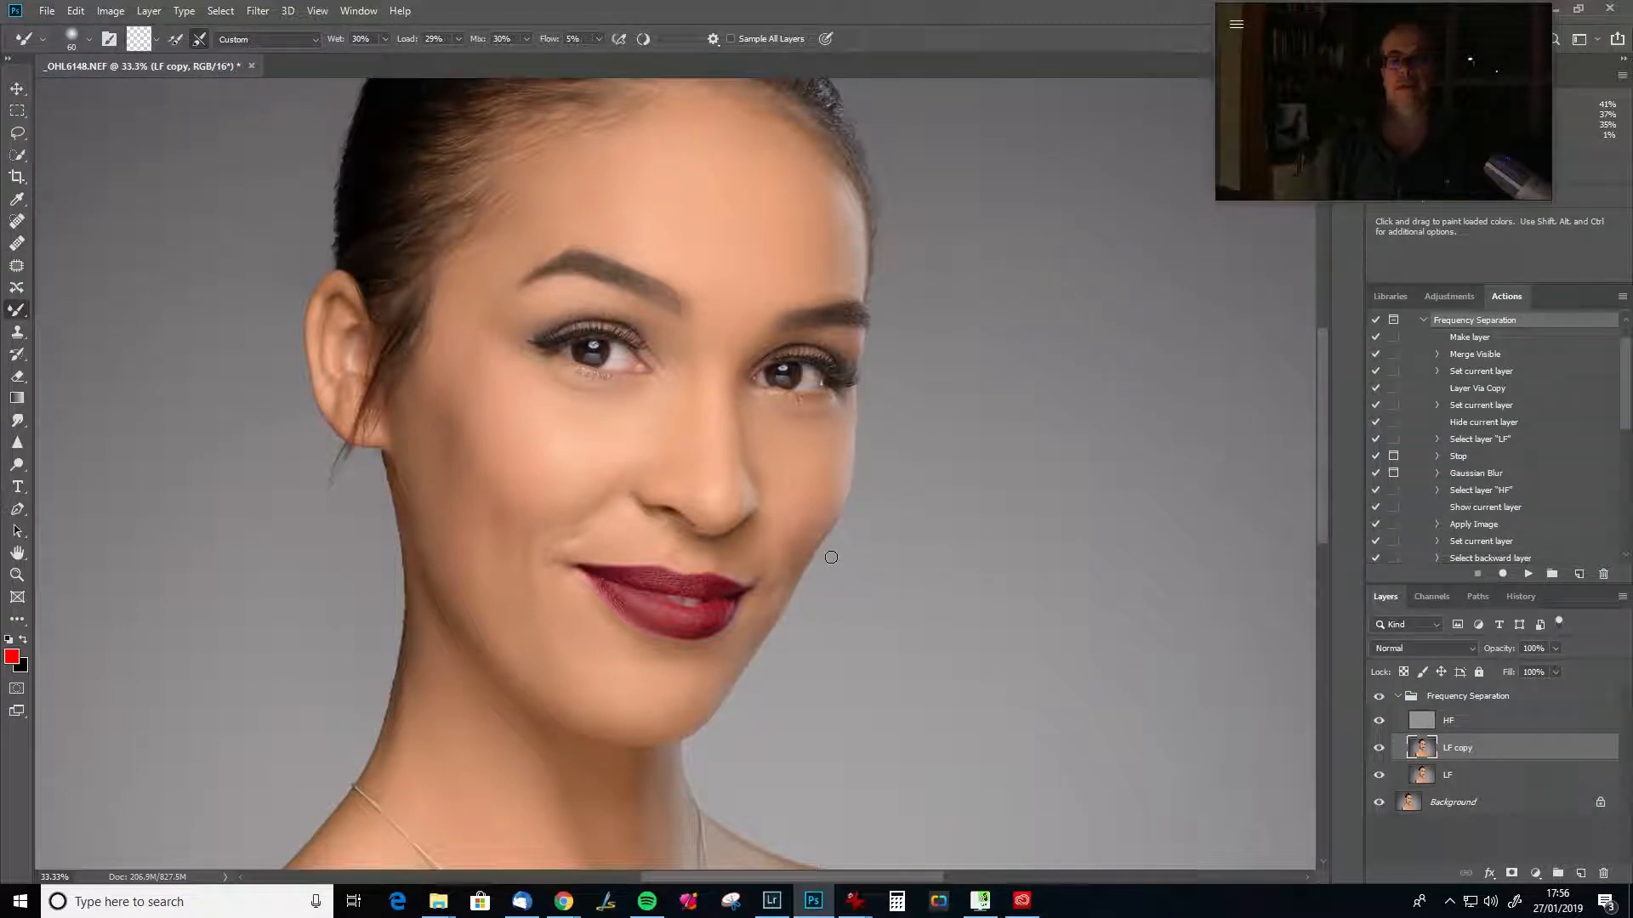
Flatten the image and duplicate the Background as a new layer in Screen blend mode.
{"action": "left_click", "coordinate": [149, 11]}
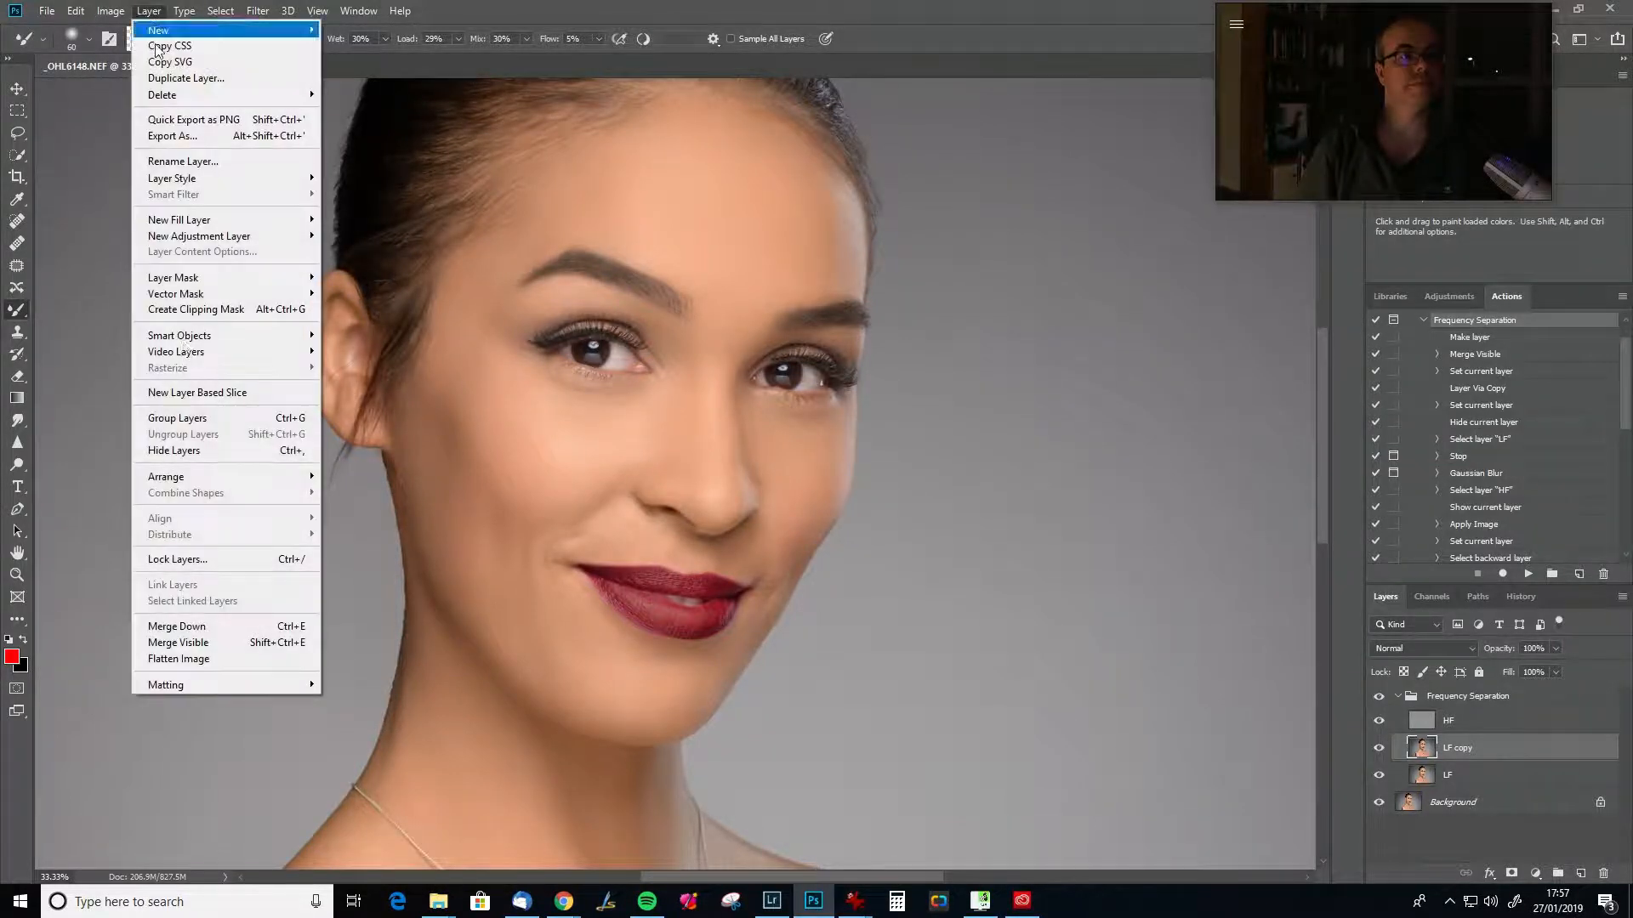
{"action": "left_click", "coordinate": [204, 659]}
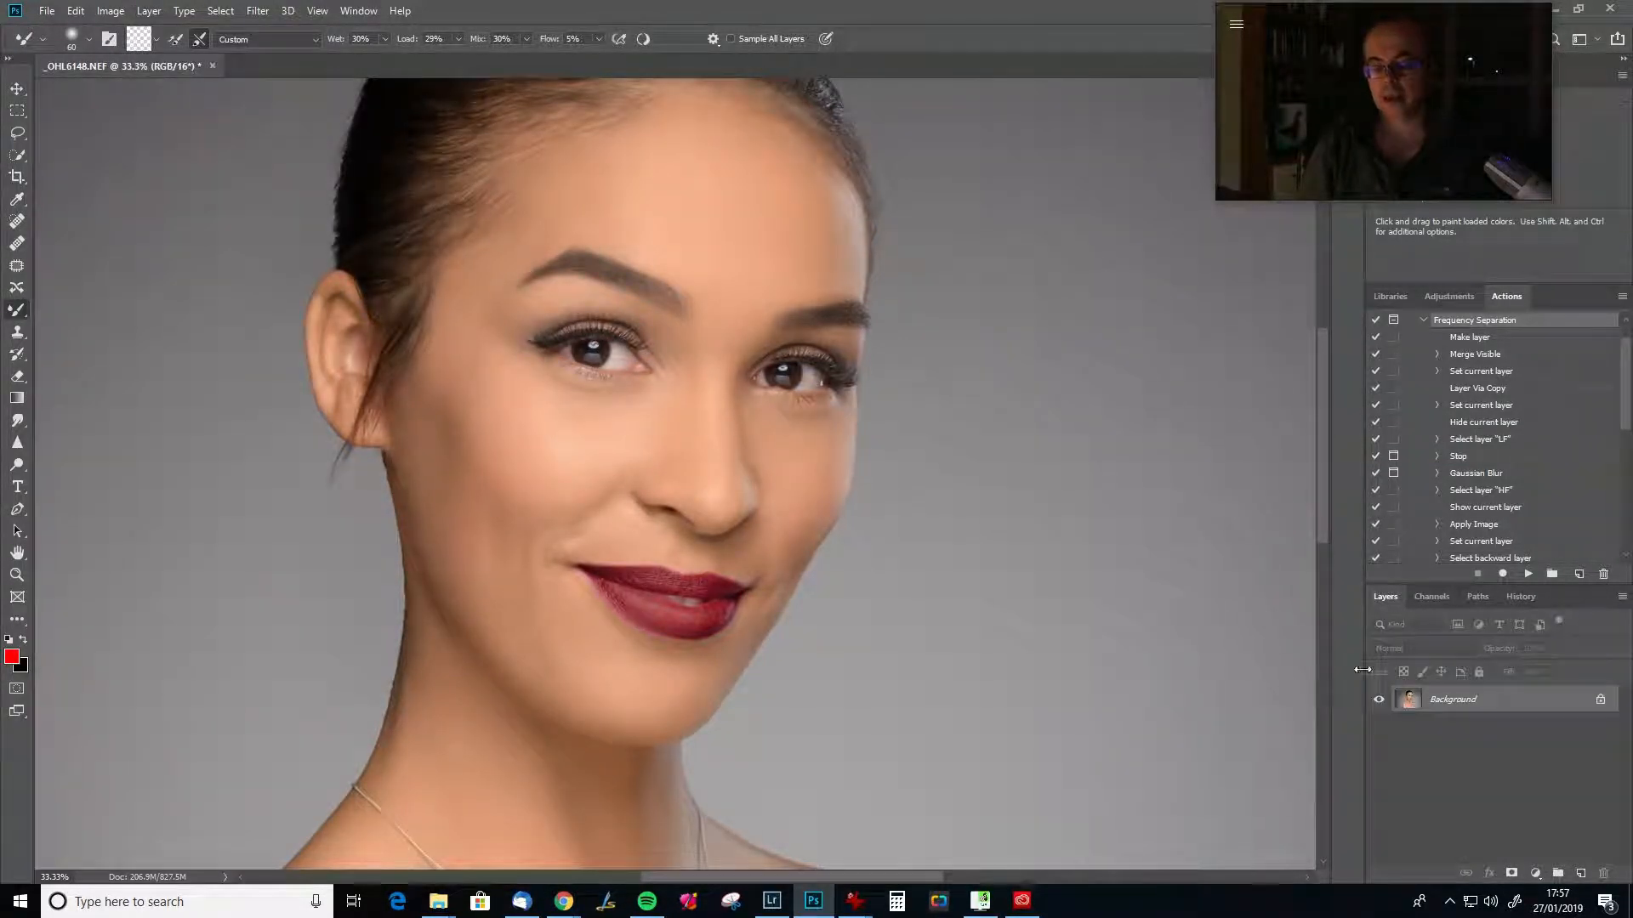
{"action": "key", "text": "ctrl+j"}
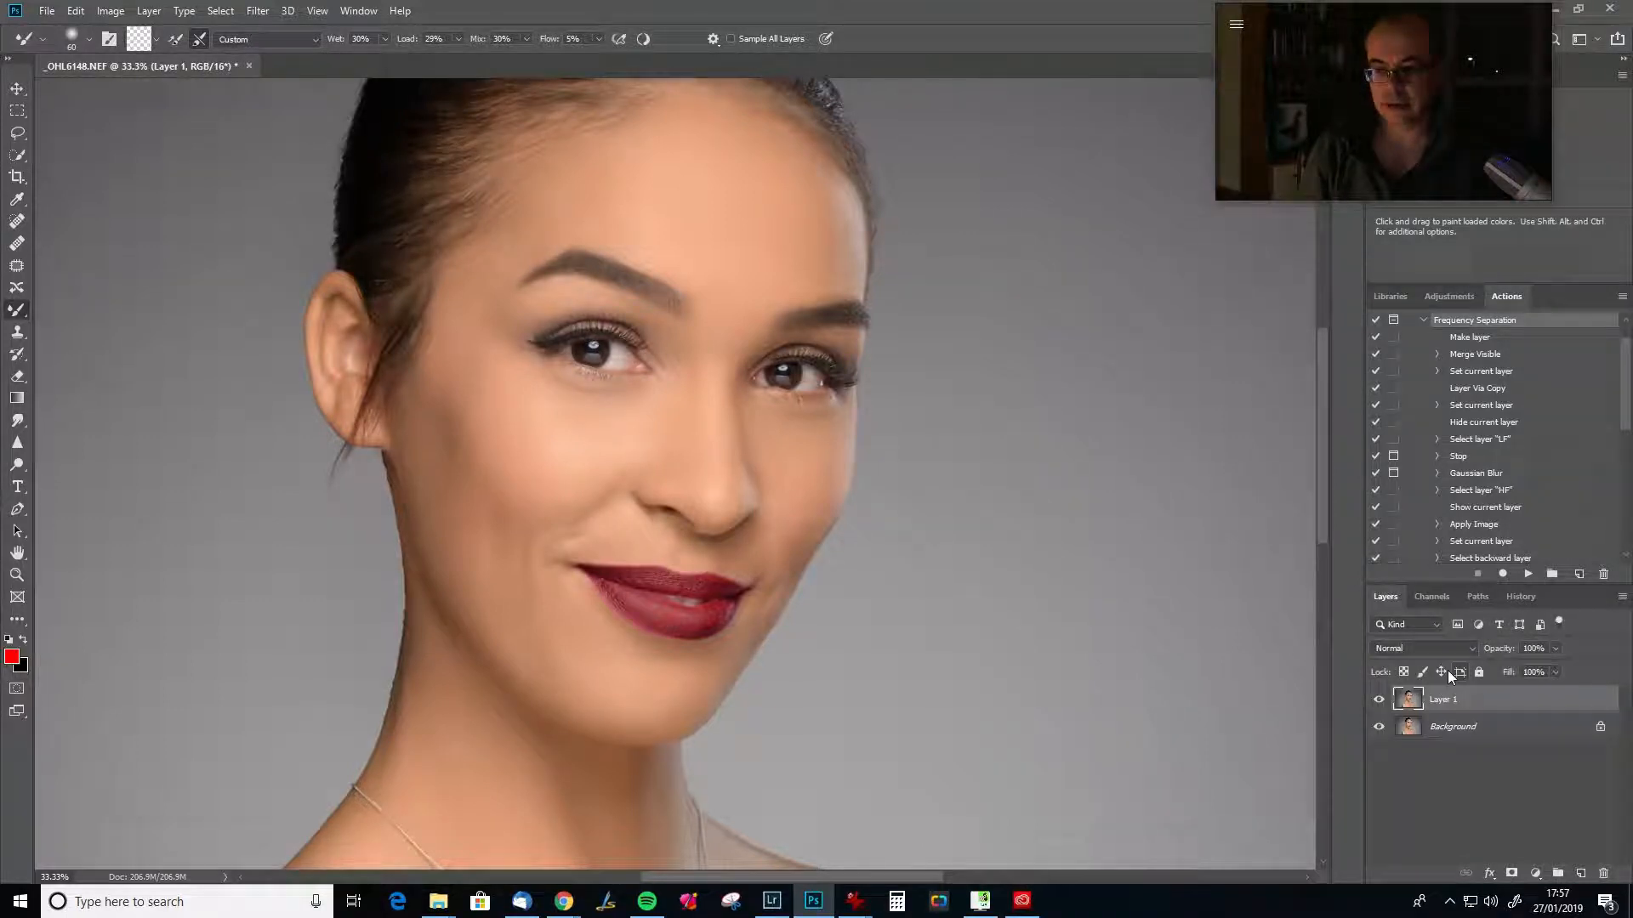
{"action": "left_click", "coordinate": [1420, 649]}
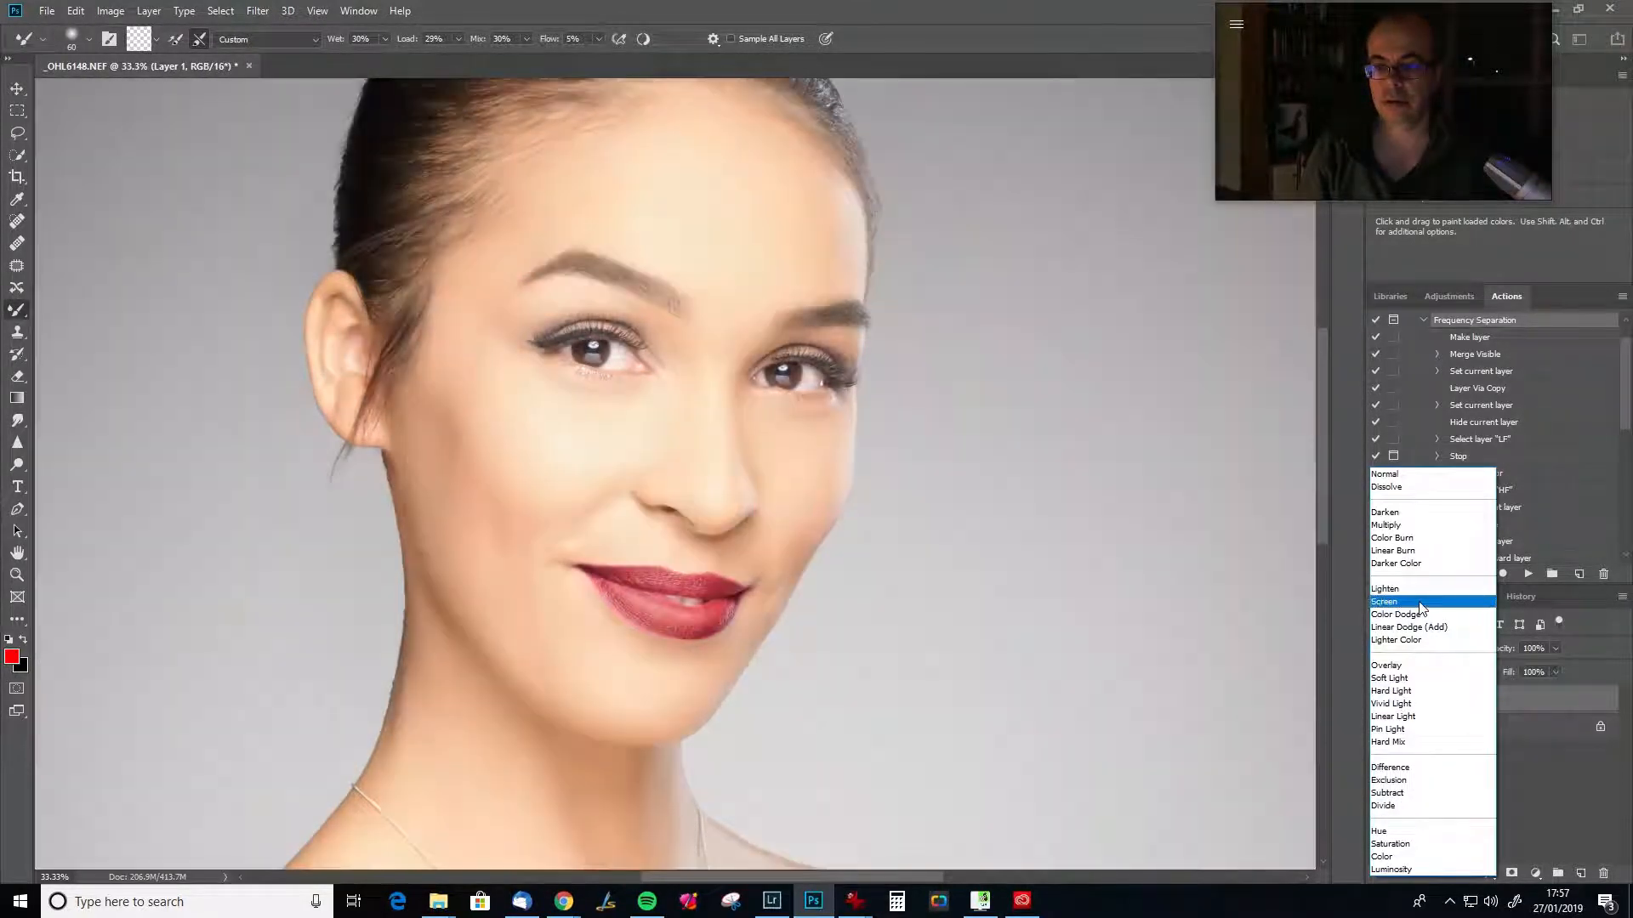
{"action": "left_click", "coordinate": [1426, 604]}
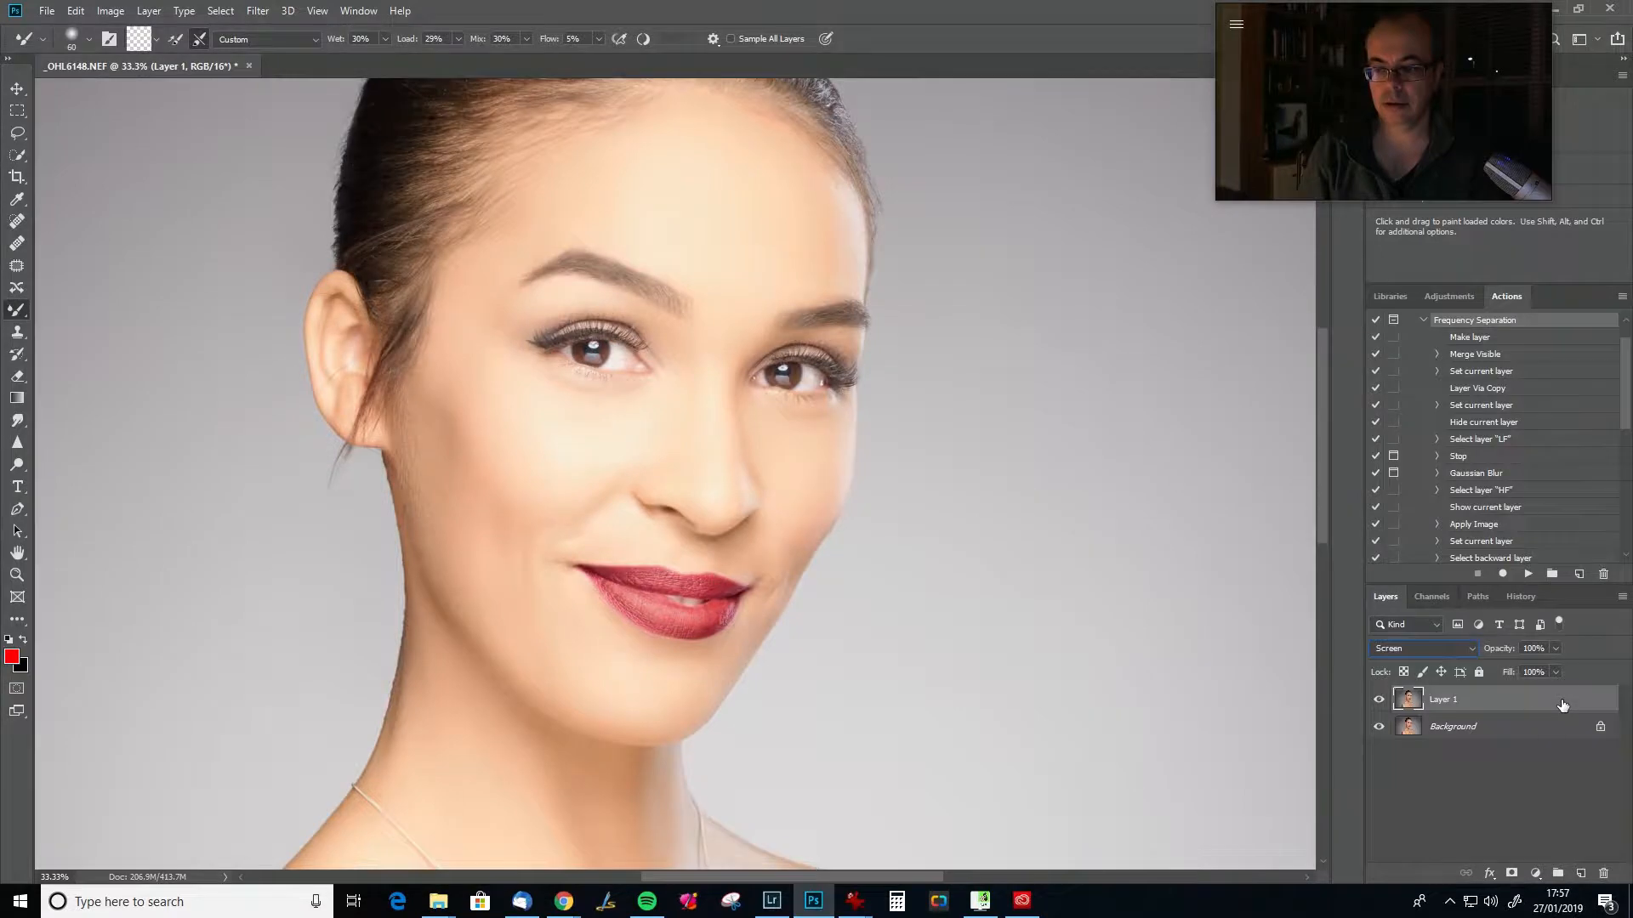
Limit the Screen layer with Blend If on Gray, splitting the Underlying Layer's shadow slider to 80 / 97.
{"action": "double_click", "coordinate": [1562, 705]}
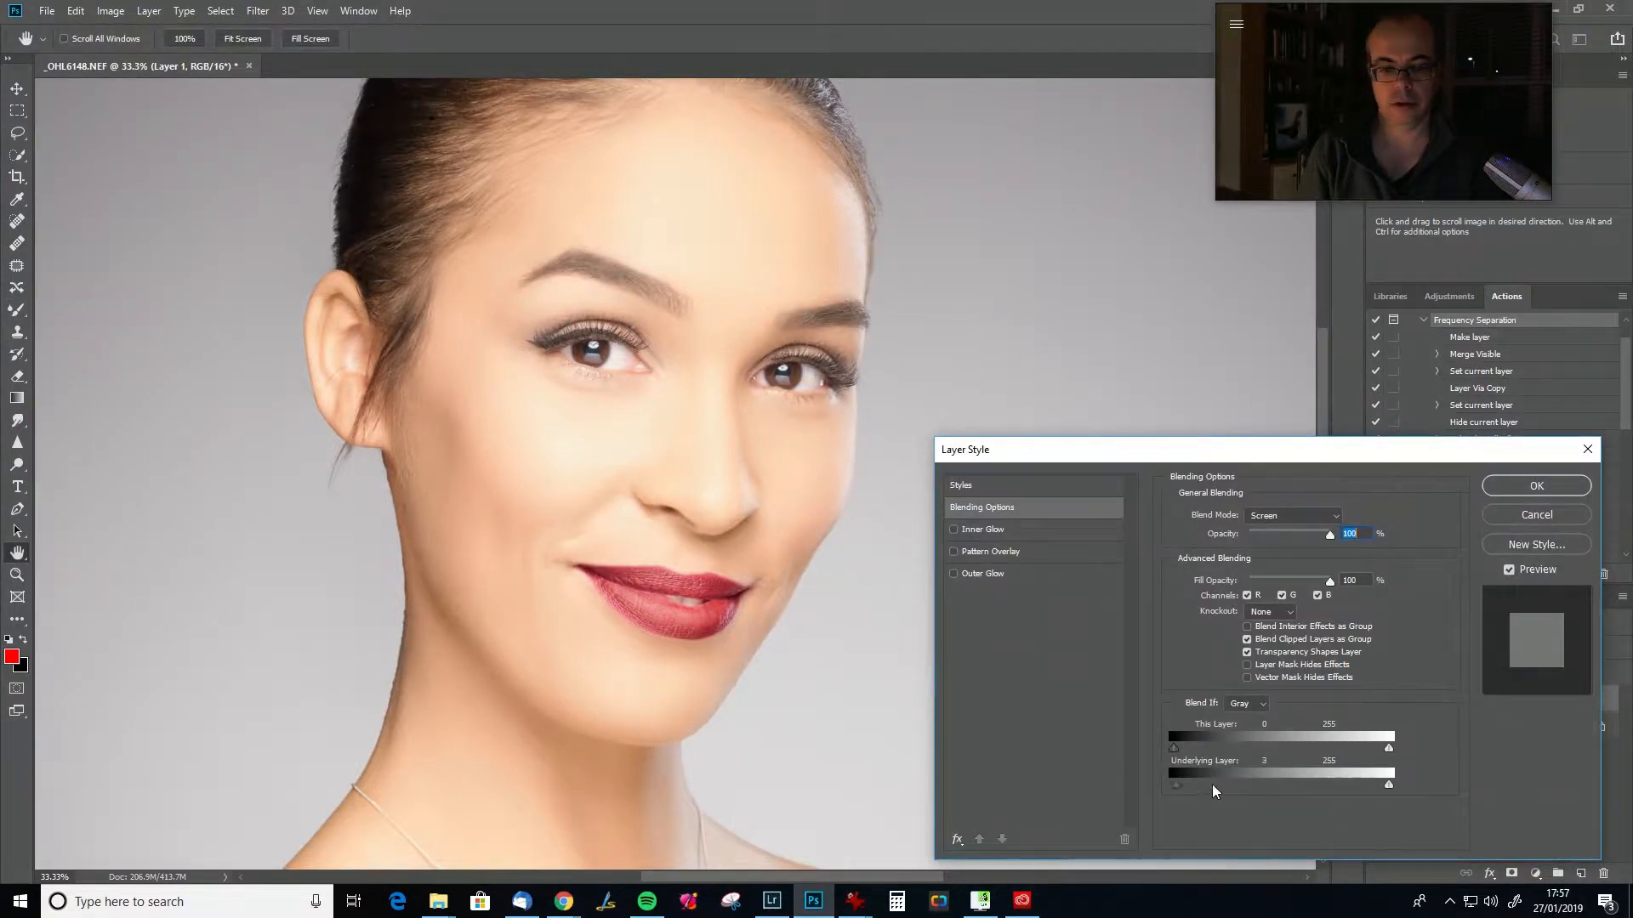
{"action": "left_click_drag", "start_coordinate": [1215, 791], "coordinate": [1250, 786]}
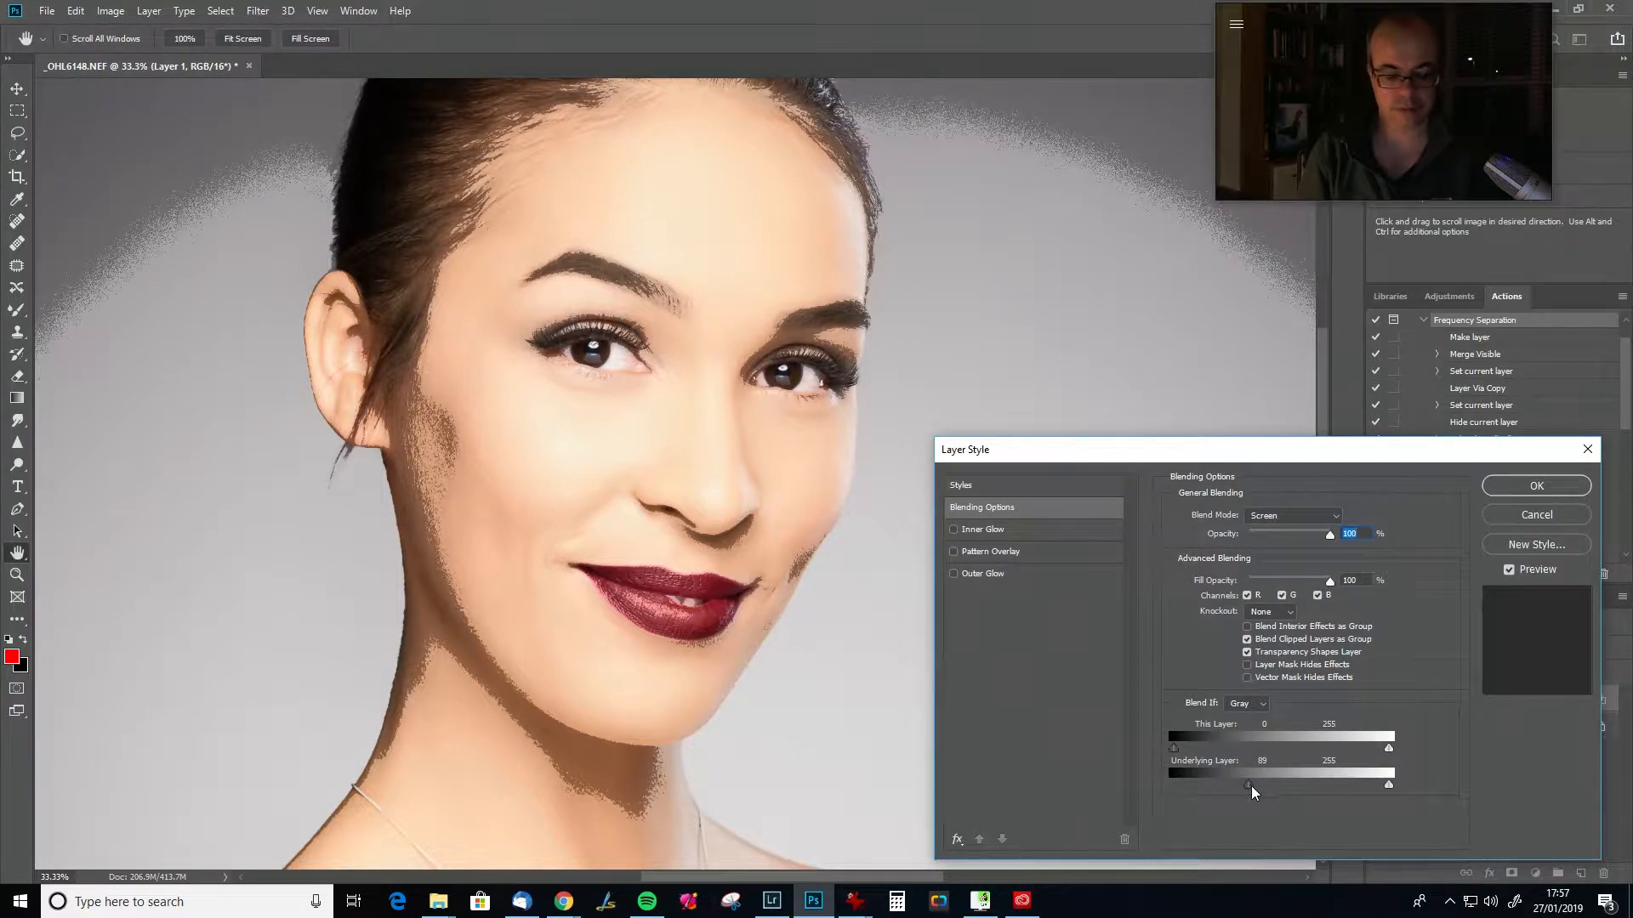
{"action": "mouse_move", "coordinate": [1248, 785]}
{"action": "left_mouse_down"}
{"action": "mouse_move", "coordinate": [1274, 786]}
{"action": "mouse_move", "coordinate": [1235, 791]}
{"action": "left_mouse_up"}
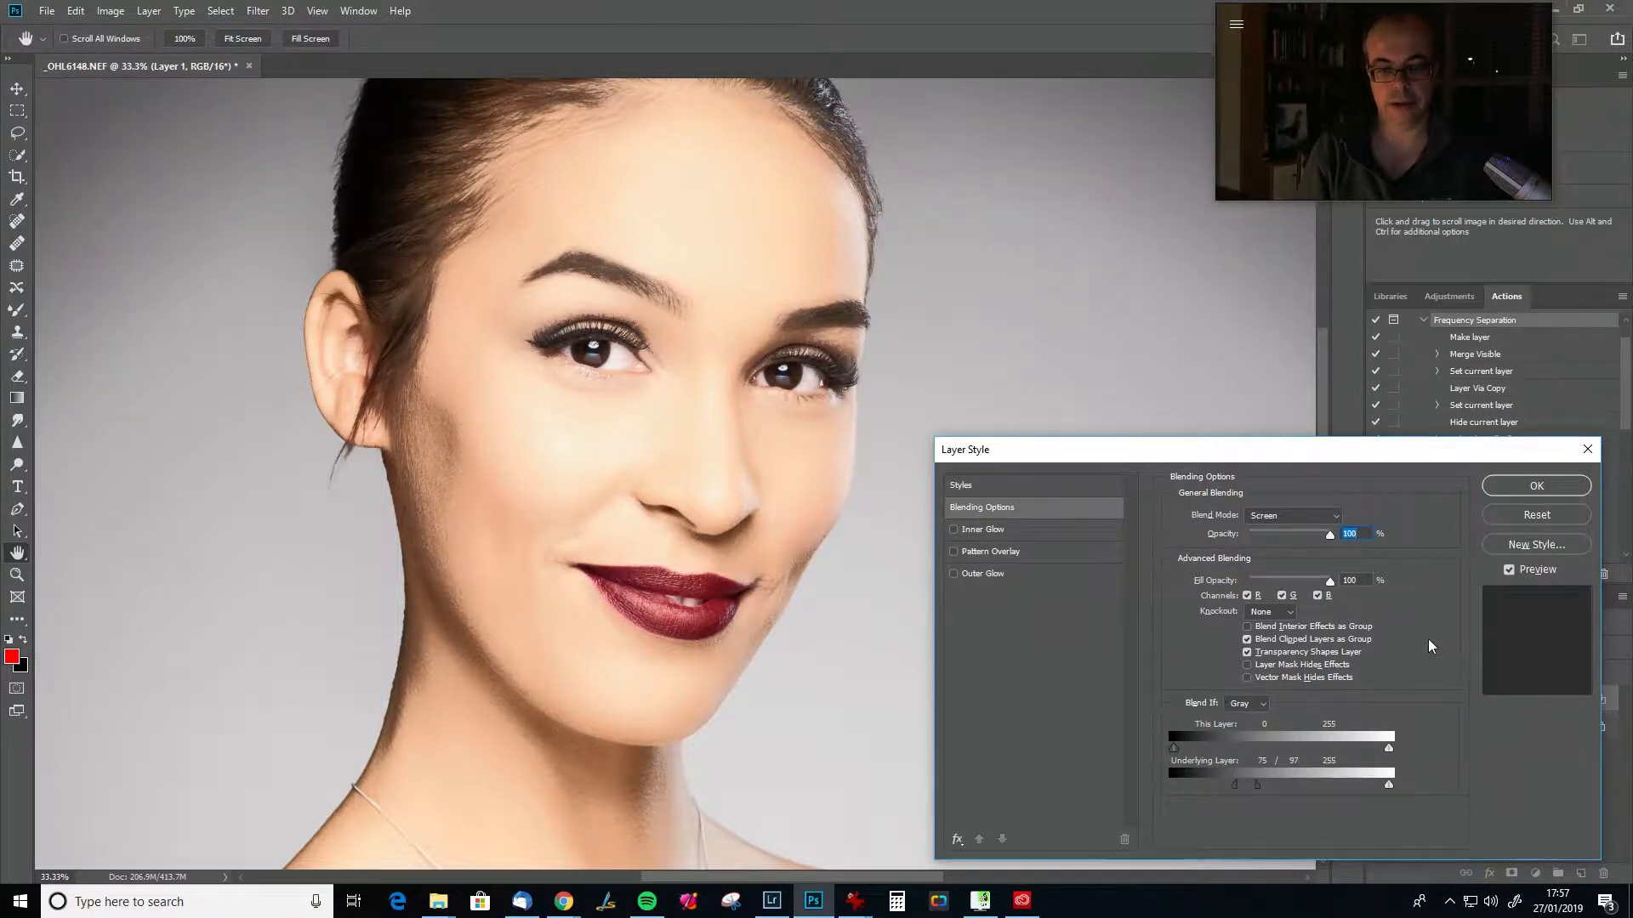
{"action": "left_click_drag", "start_coordinate": [1236, 789], "coordinate": [1243, 791]}
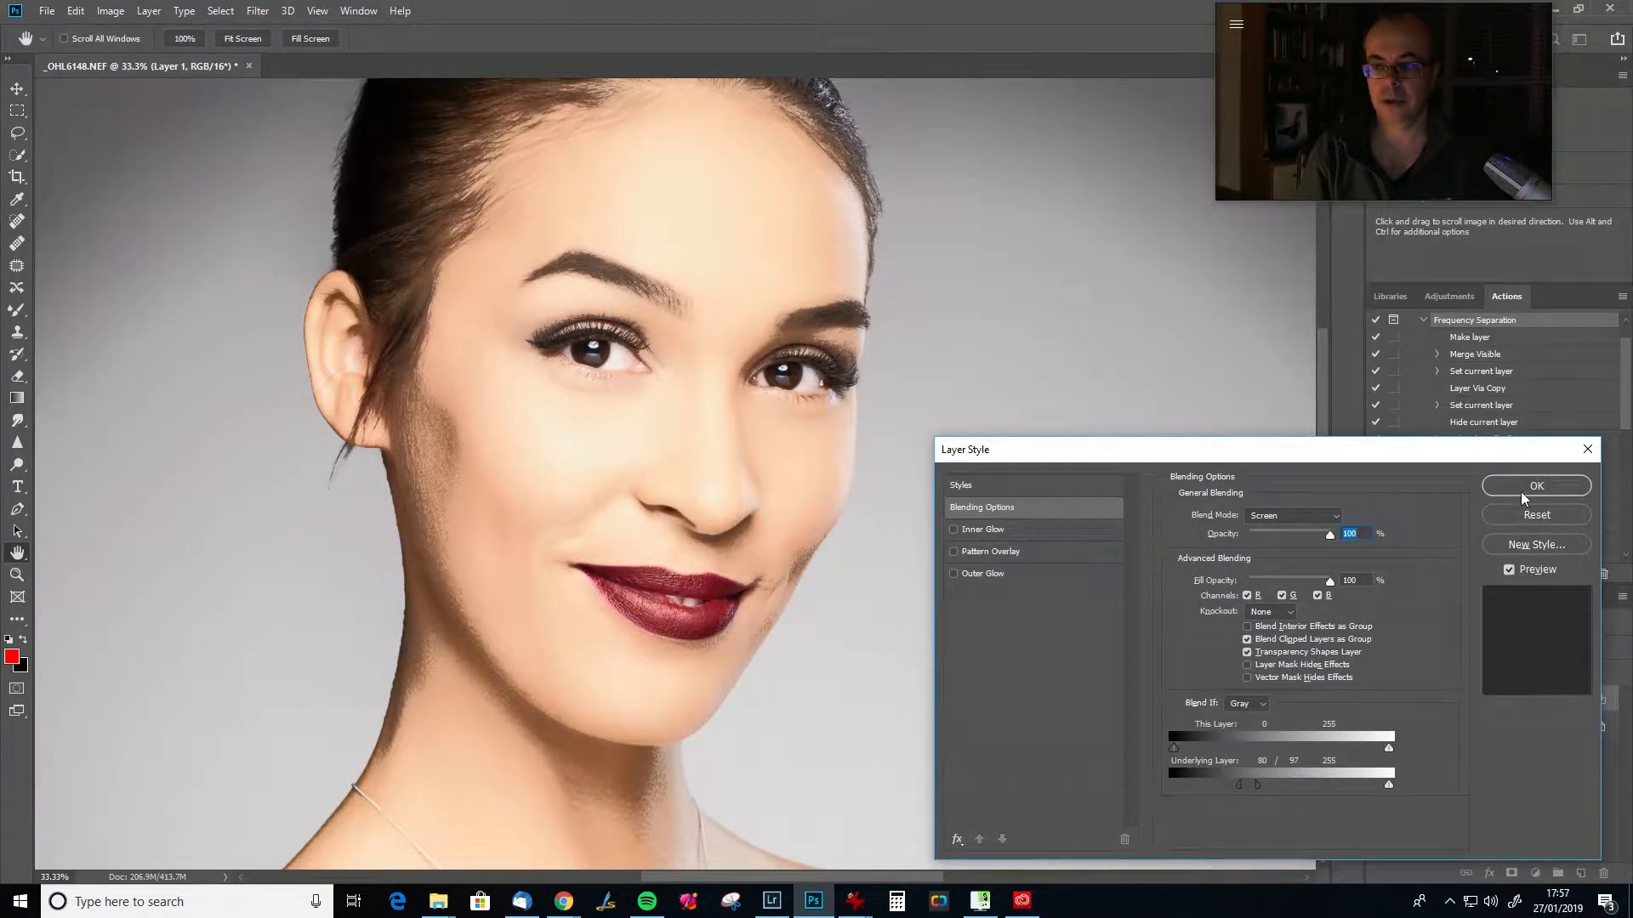
{"action": "left_click", "coordinate": [1522, 490]}
Add an inverted, black layer mask to the Screen layer and make white the foreground color.
{"action": "left_click", "coordinate": [1511, 873]}
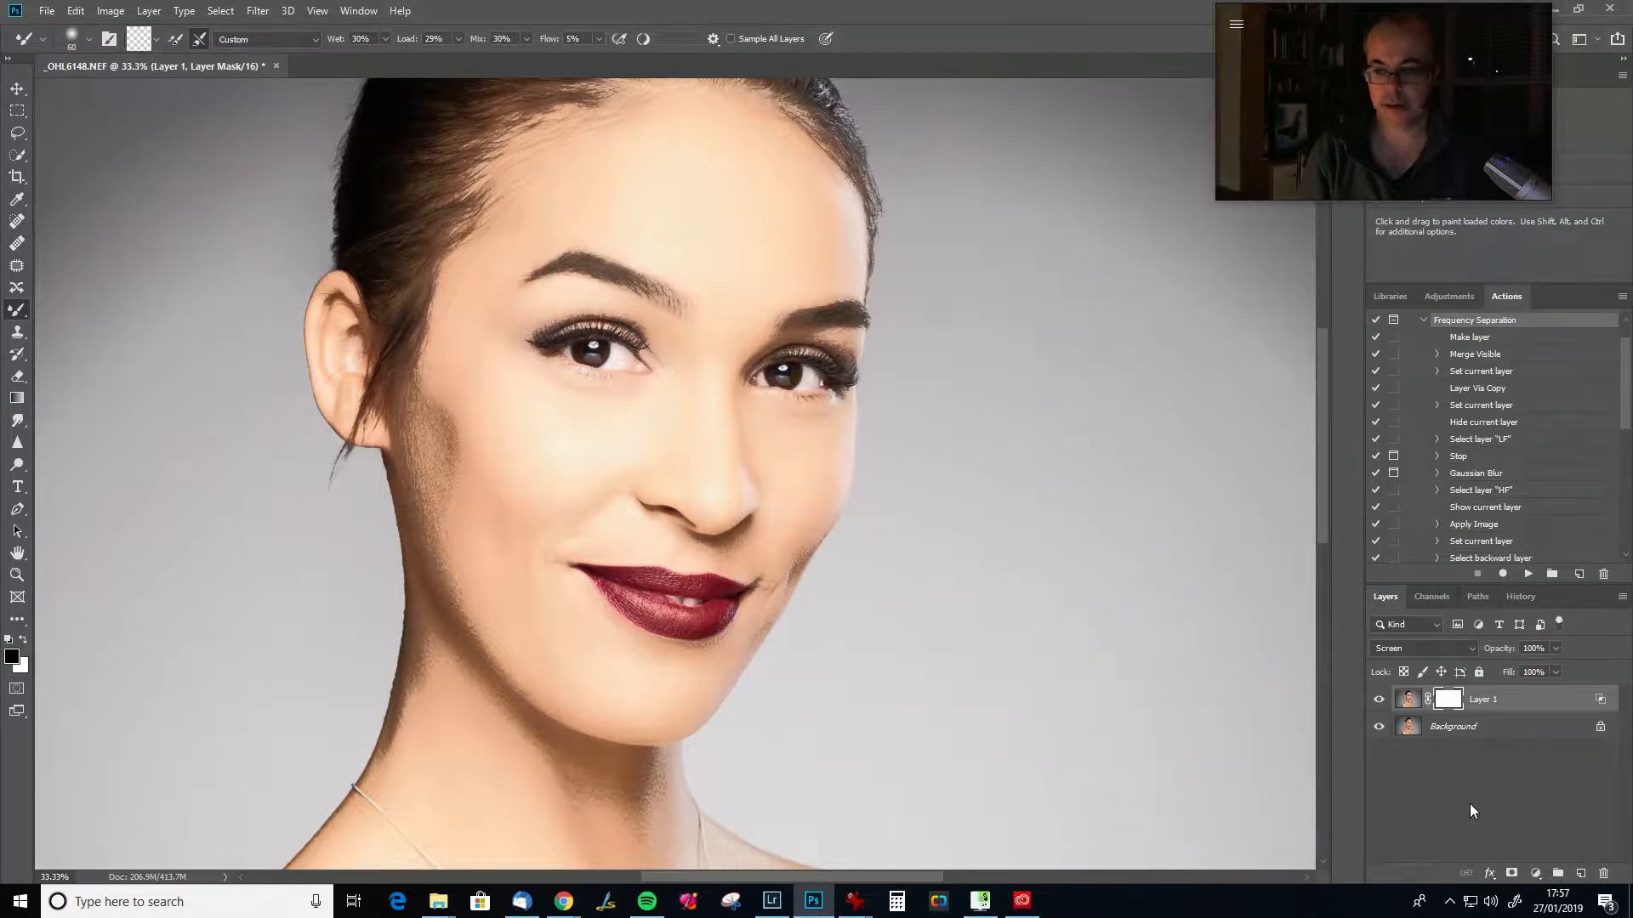
{"action": "key", "text": "ctrl+i"}
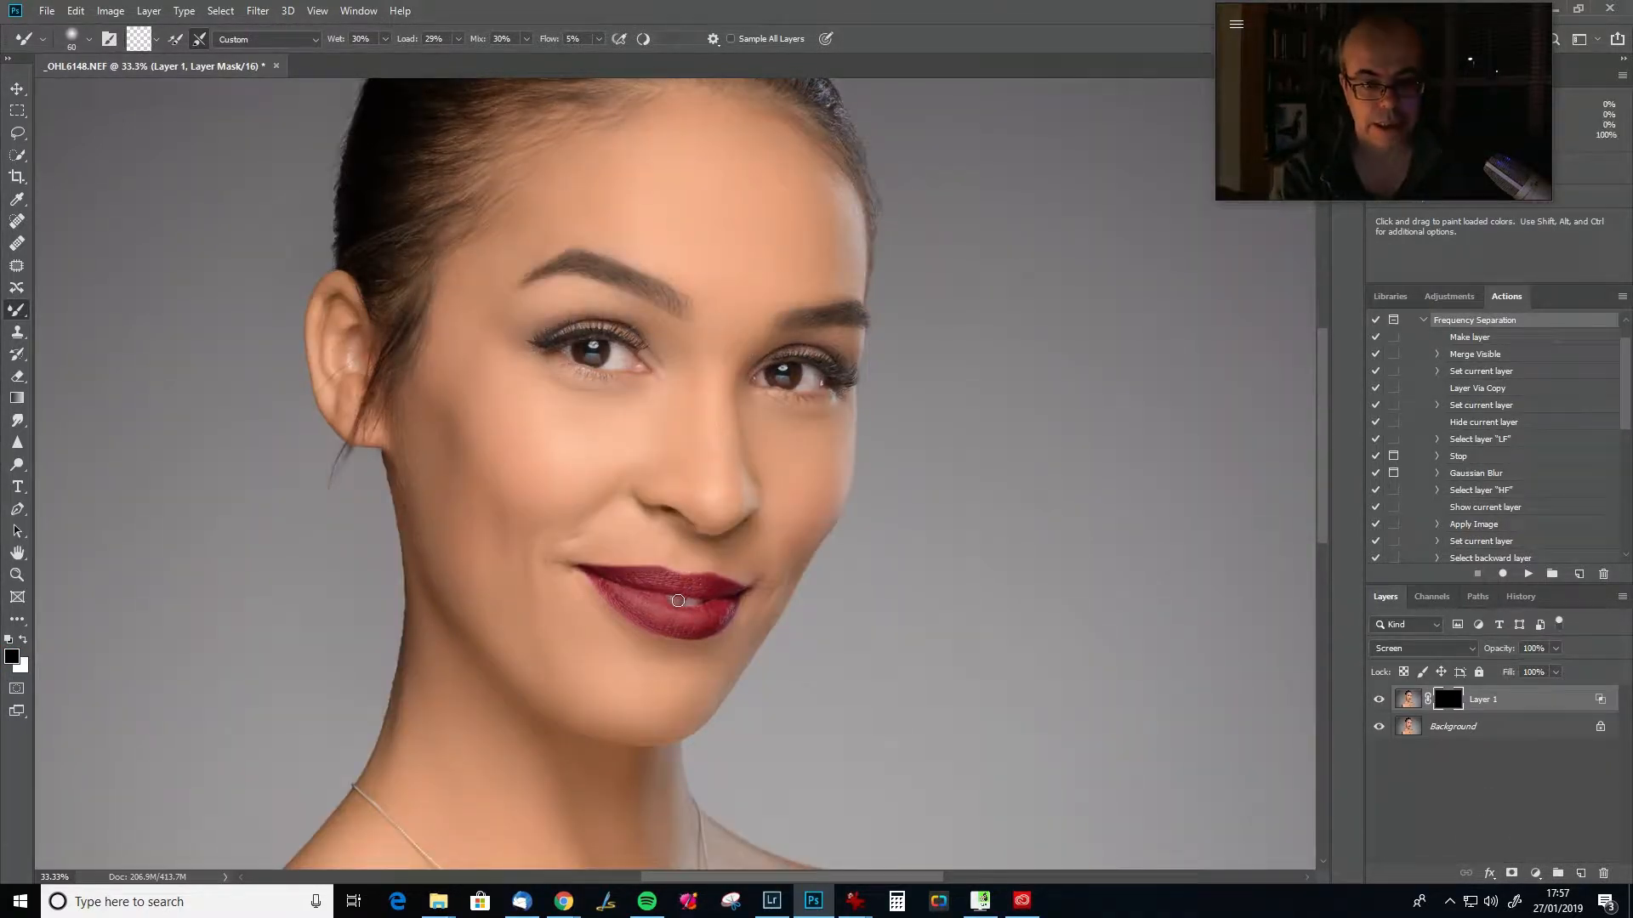
{"action": "key", "text": "x"}
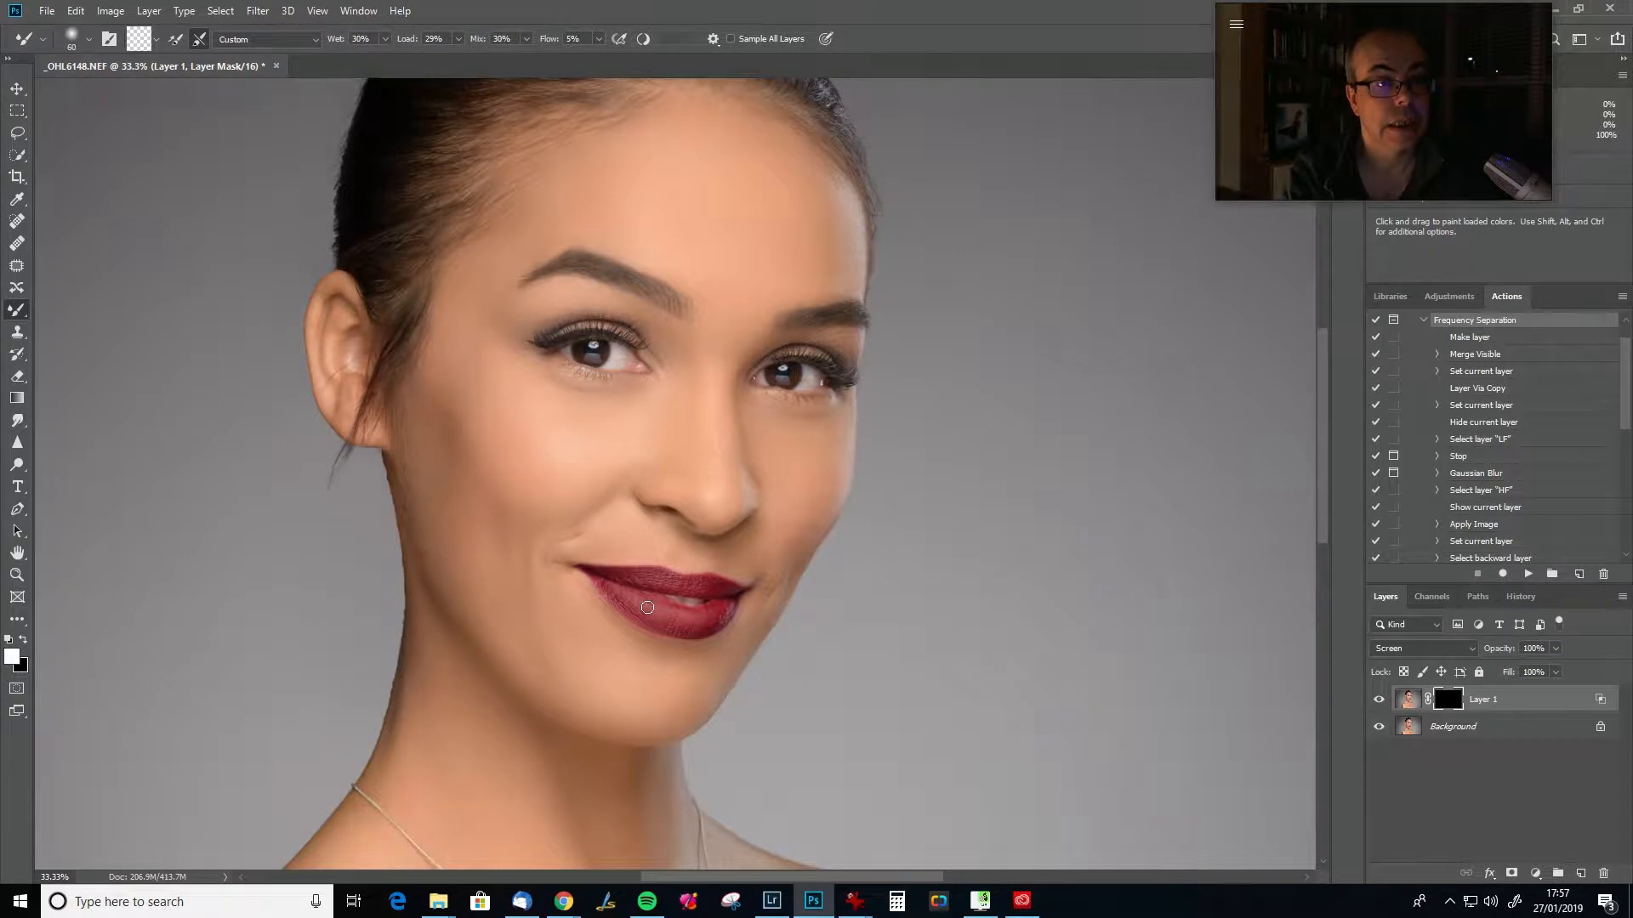
Paint white on the Screen layer's mask with a small Brush over the lips to brighten their highlights.
{"action": "right_click", "coordinate": [17, 309]}
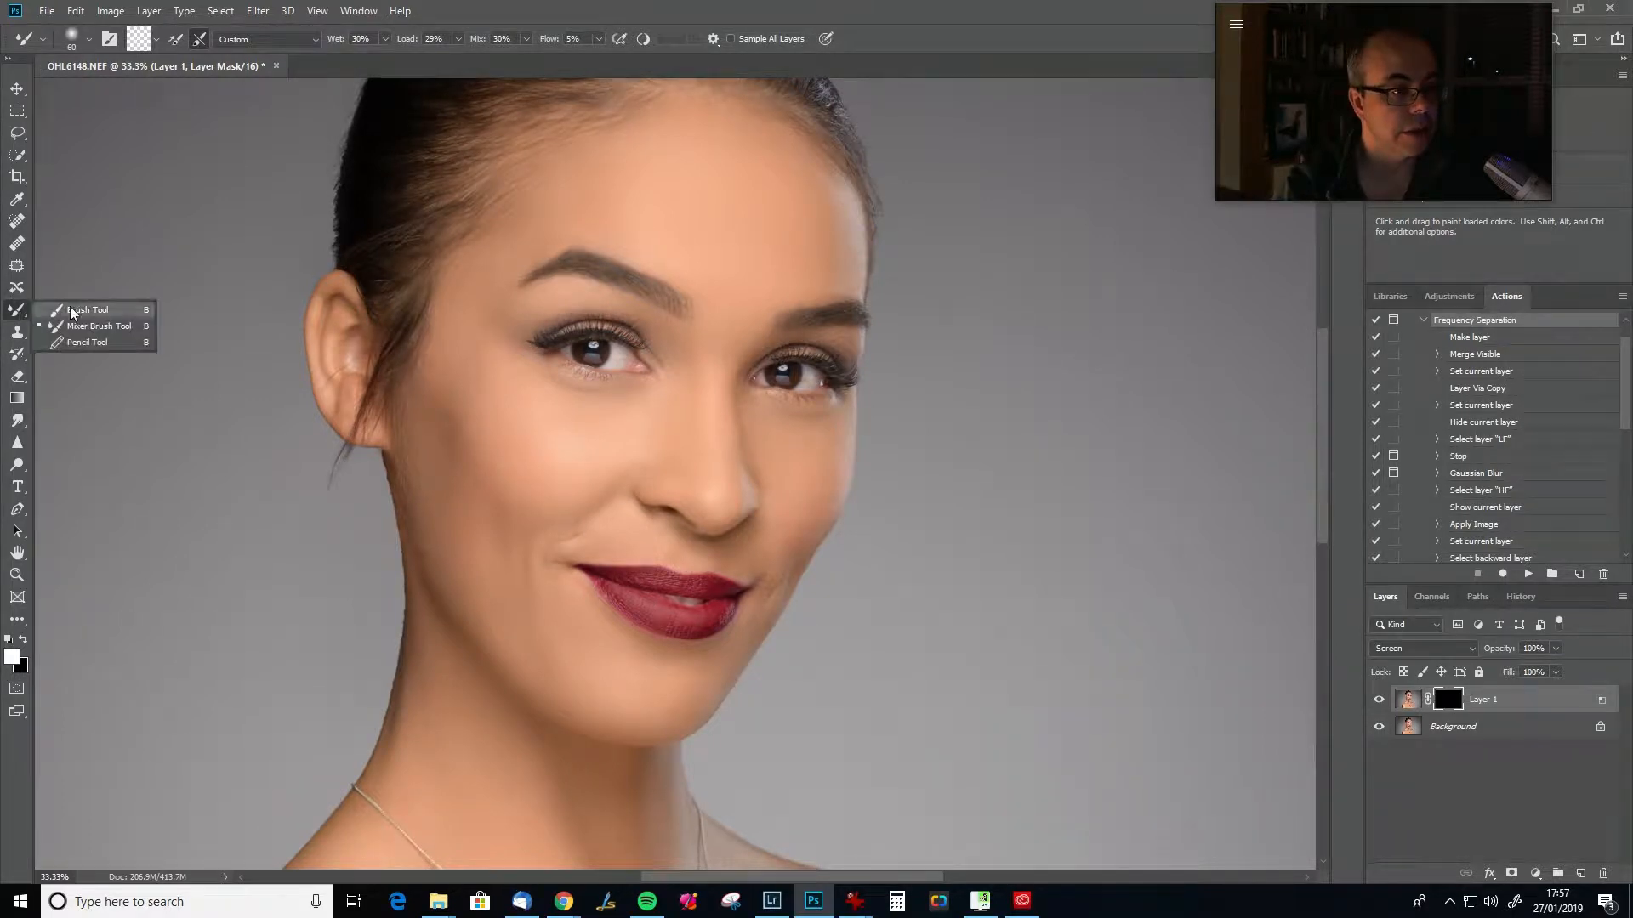
{"action": "left_click", "coordinate": [72, 308]}
{"action": "key", "text": "bracketleft"}
{"action": "key", "text": "bracketleft"}
{"action": "key", "text": "bracketleft"}
{"action": "key", "text": "bracketleft"}
{"action": "key", "text": "bracketleft"}
{"action": "key", "text": "bracketleft"}
{"action": "key", "text": "bracketleft"}
{"action": "key", "text": "bracketleft"}
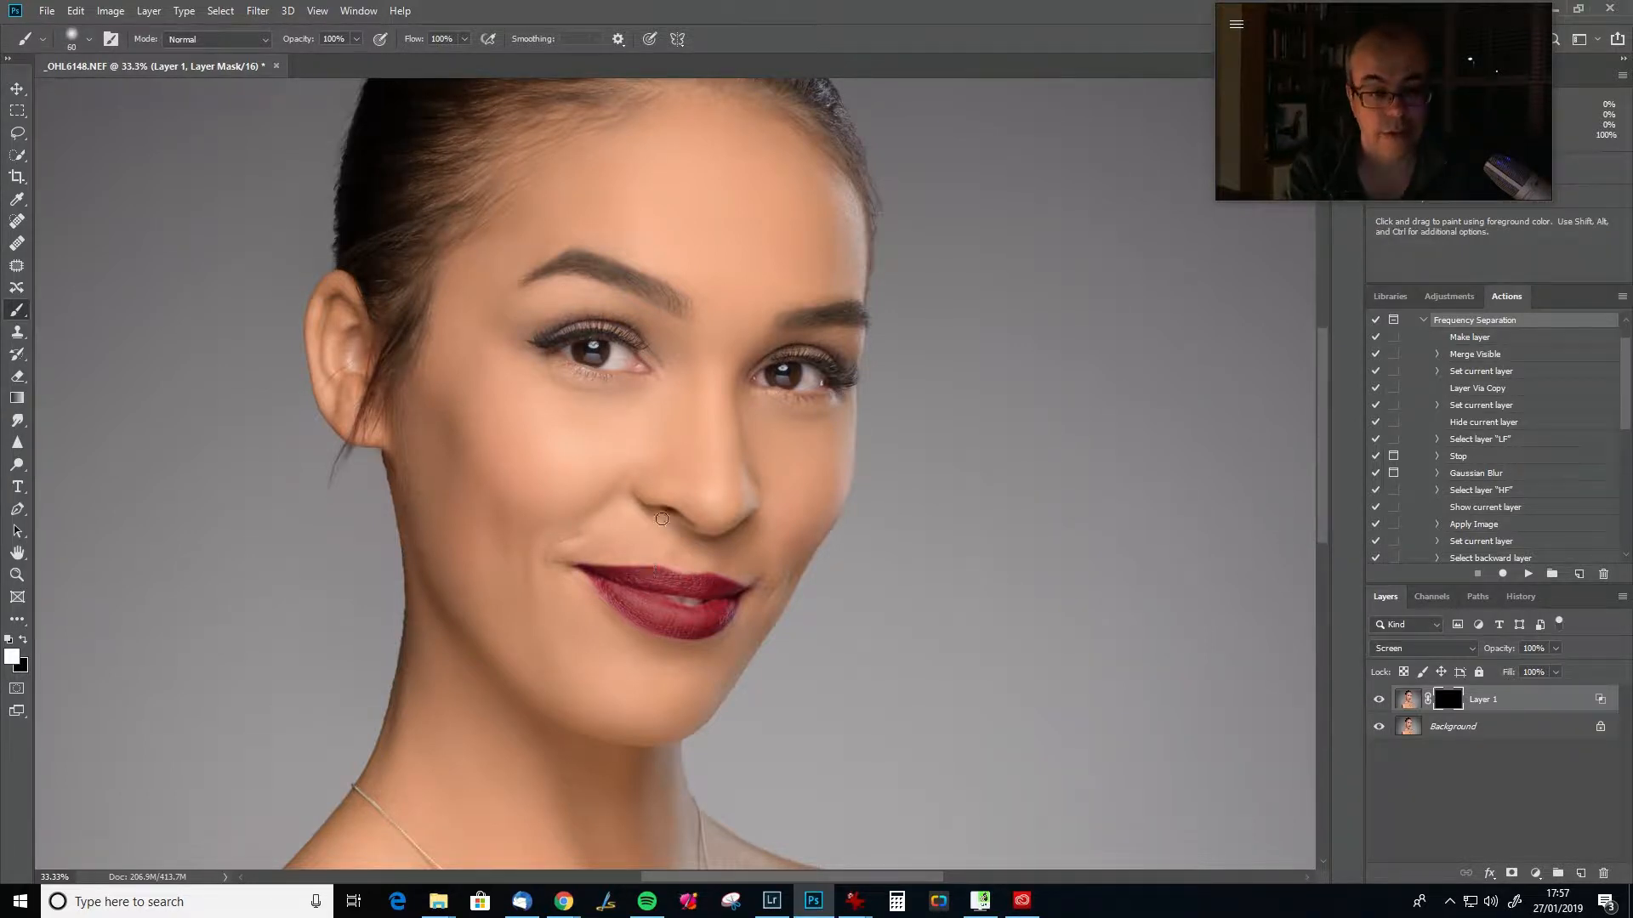
{"action": "left_click_drag", "start_coordinate": [625, 612], "coordinate": [636, 601]}
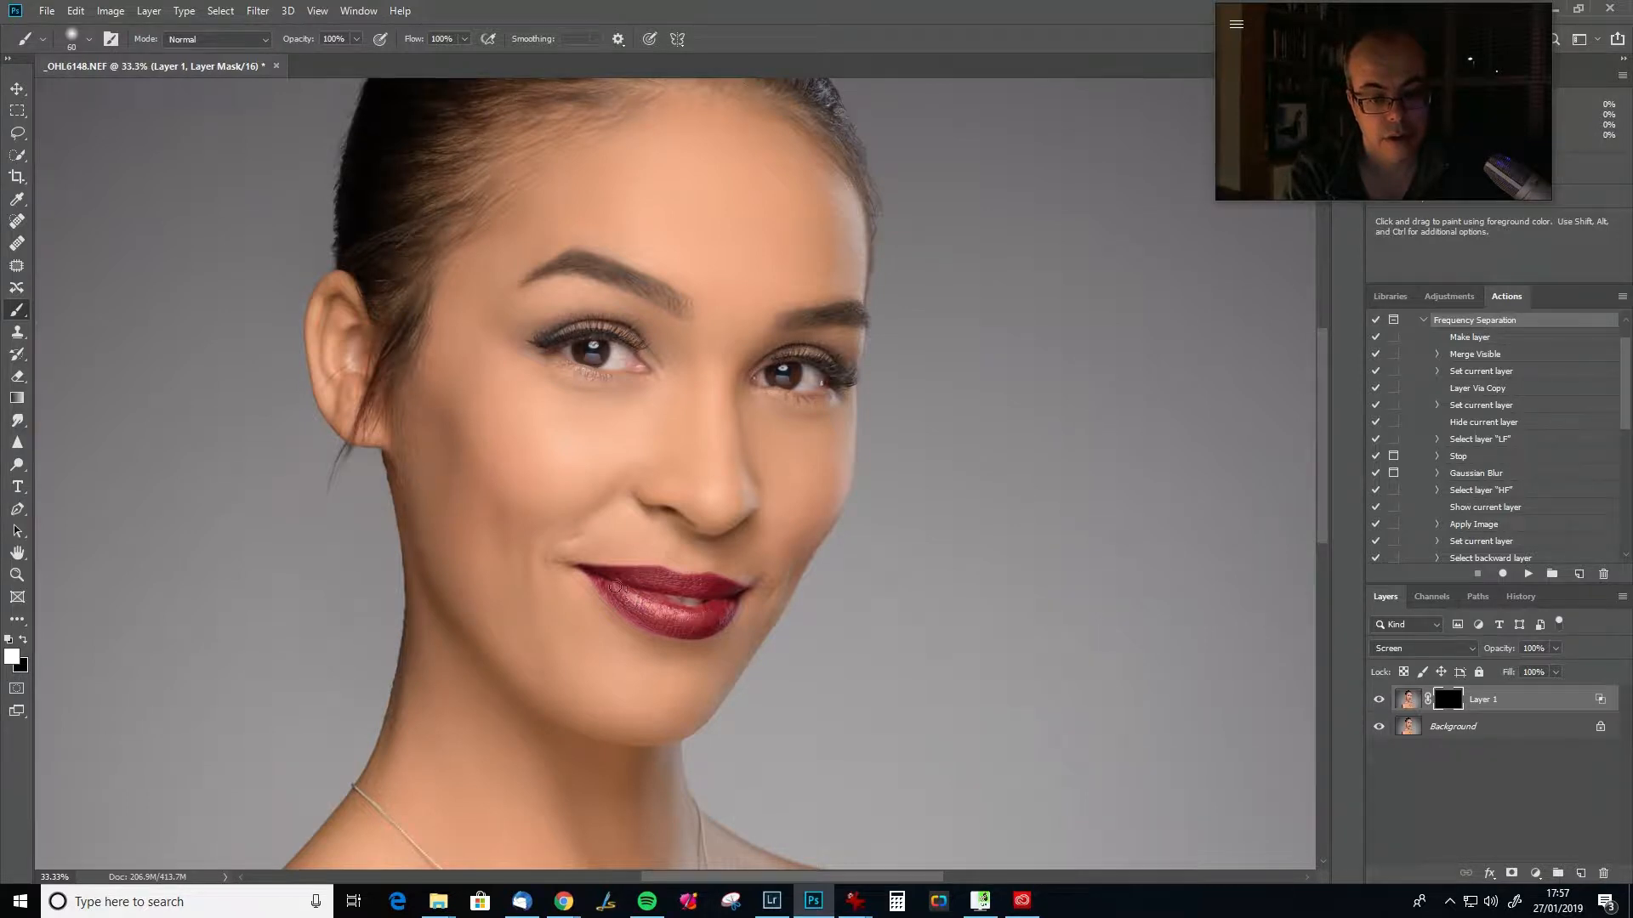
{"action": "left_click_drag", "start_coordinate": [708, 595], "coordinate": [638, 578]}
{"action": "key", "text": "x"}
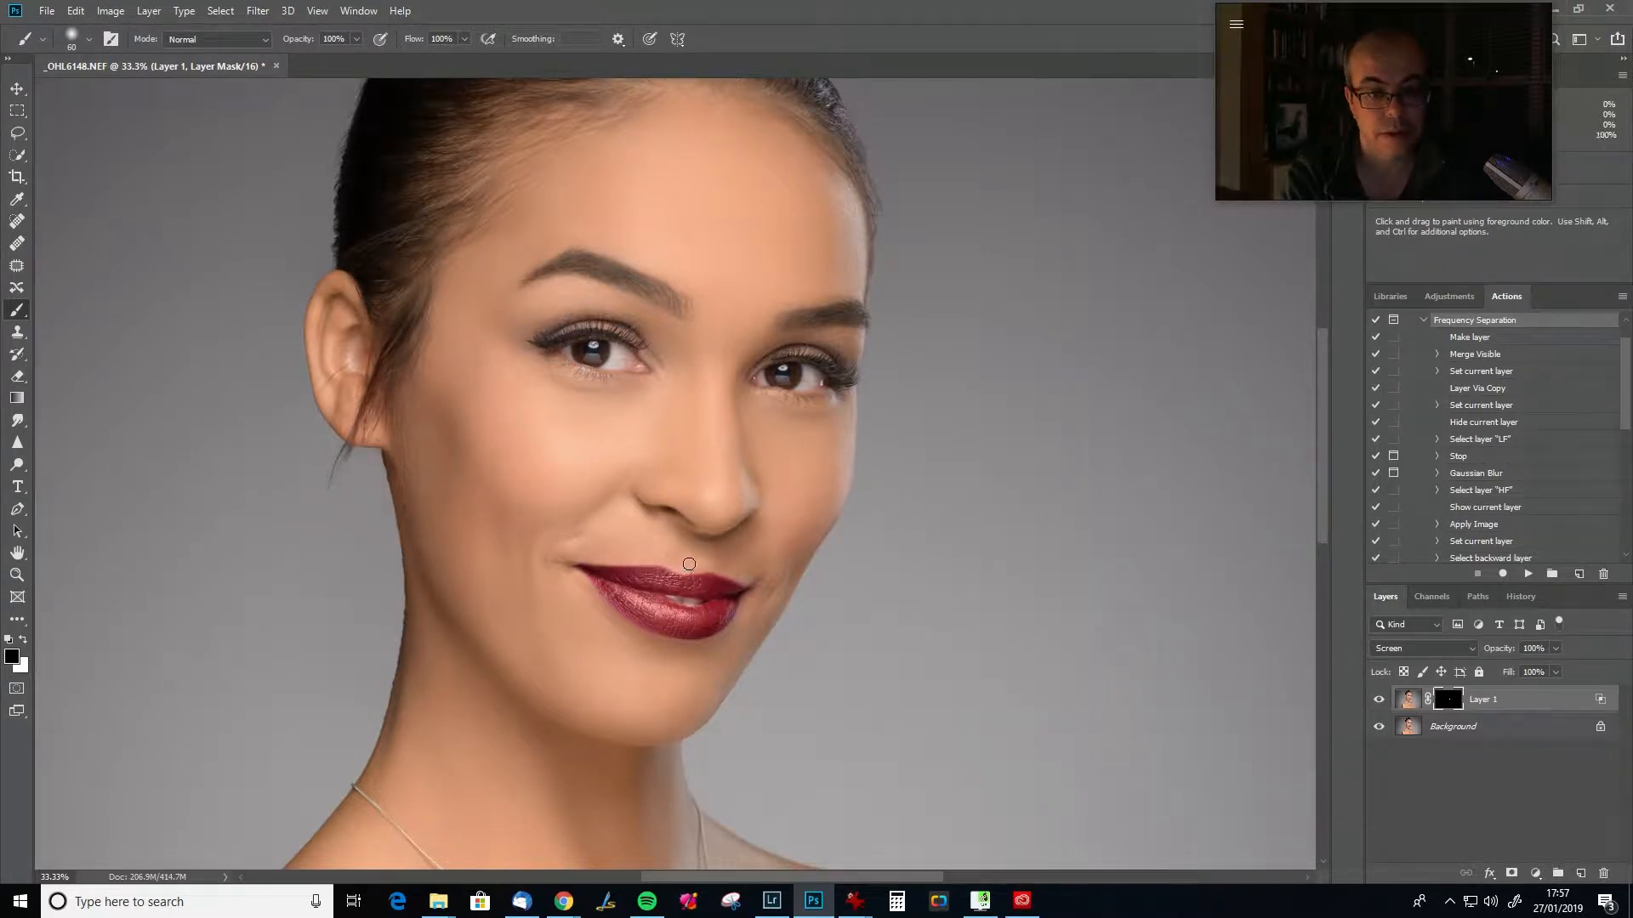
{"action": "key", "text": "x"}
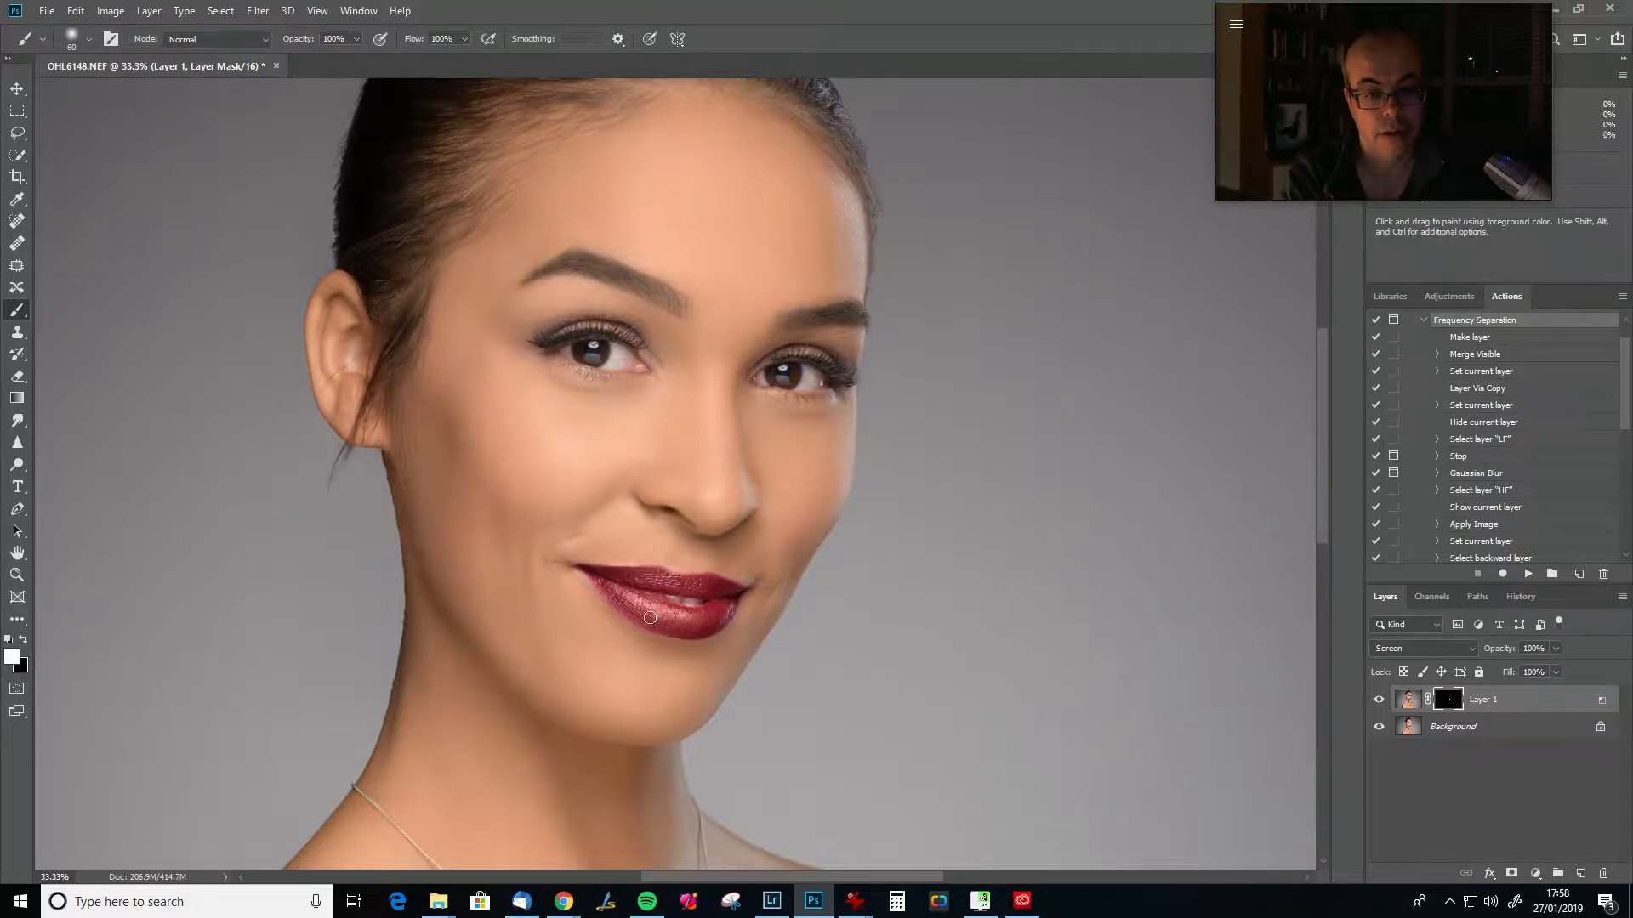
Lower the Screen layer's opacity to 30%, compare the lips without it, and flatten the image.
{"action": "key", "text": "ctrl+0"}
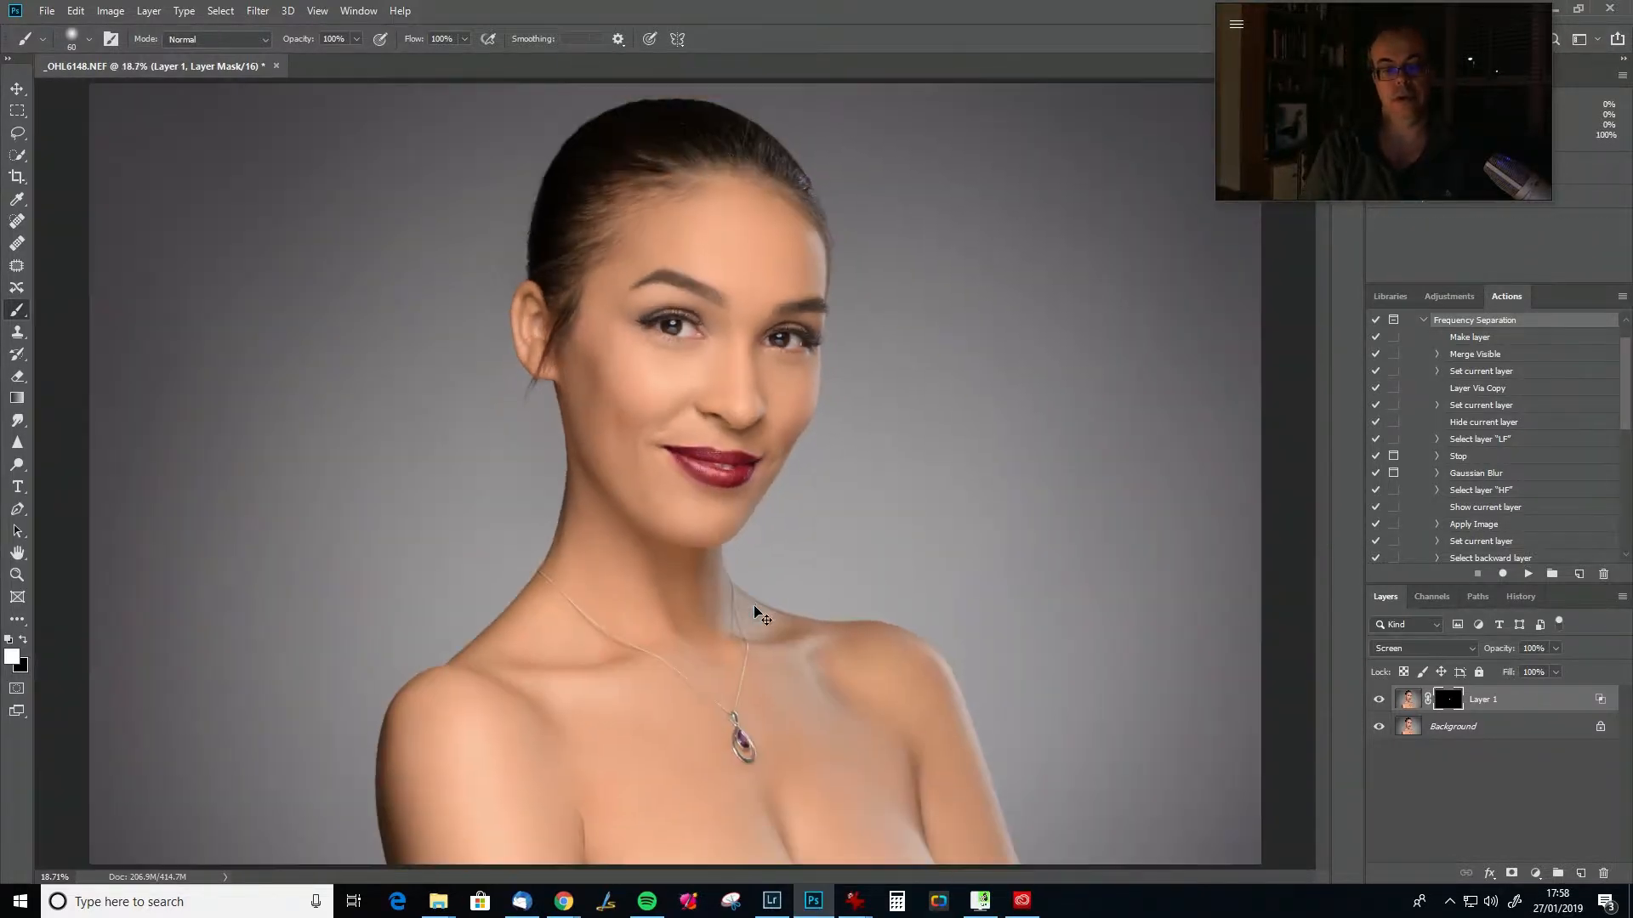
{"action": "left_click_drag", "start_coordinate": [1503, 649], "coordinate": [1472, 652]}
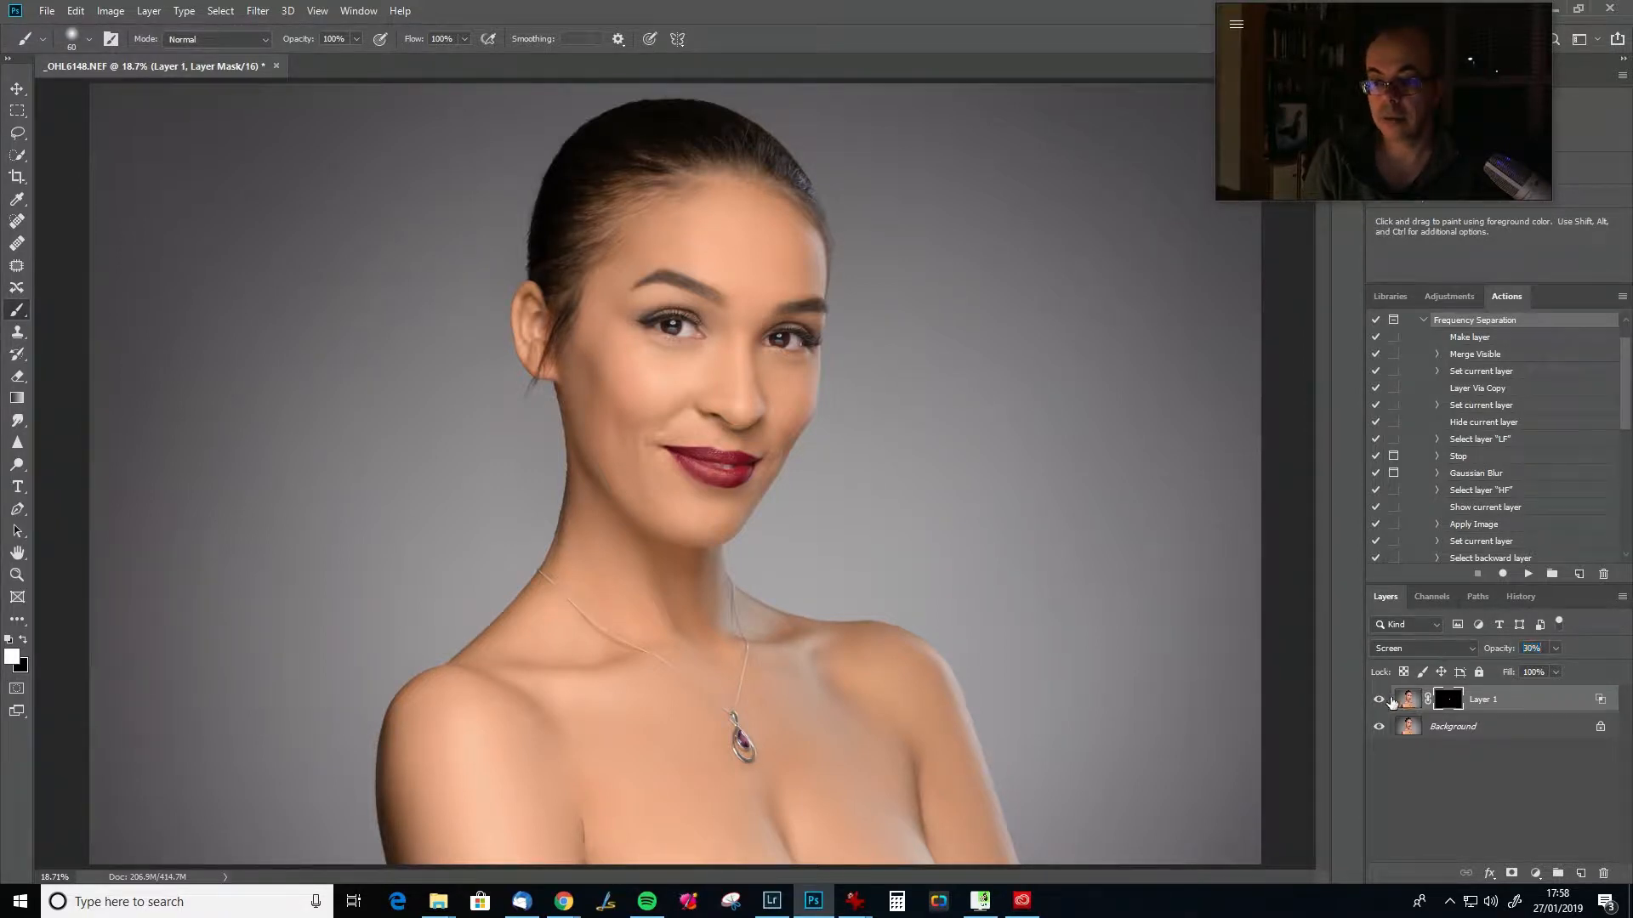
{"action": "left_click", "coordinate": [1380, 699]}
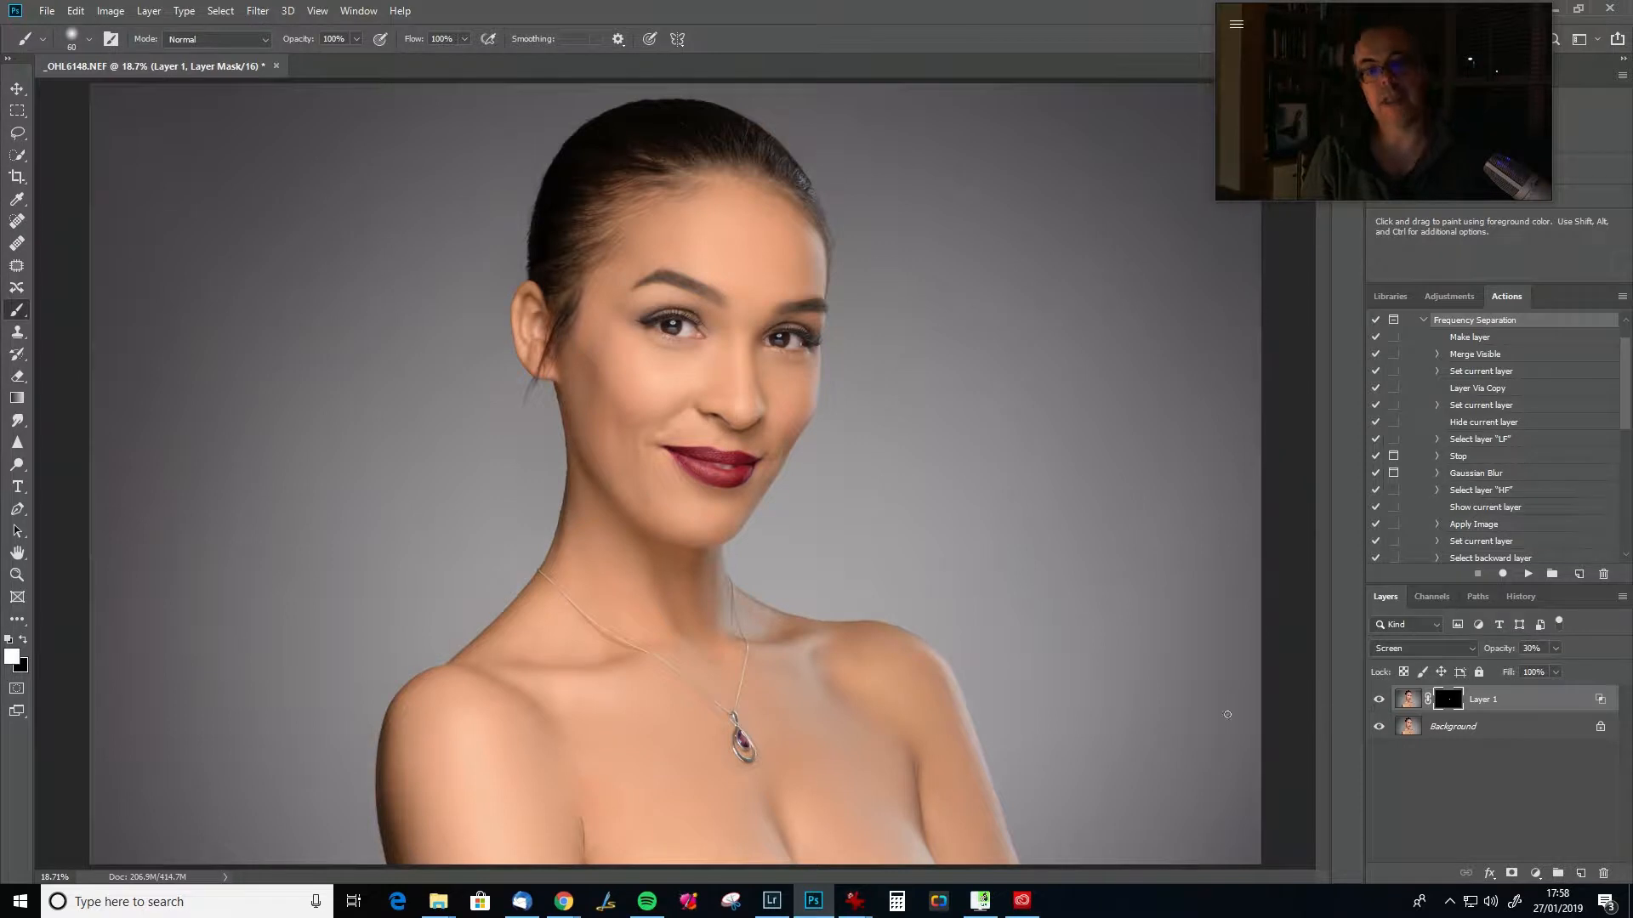
{"action": "key", "text": "ctrl+alt+z"}
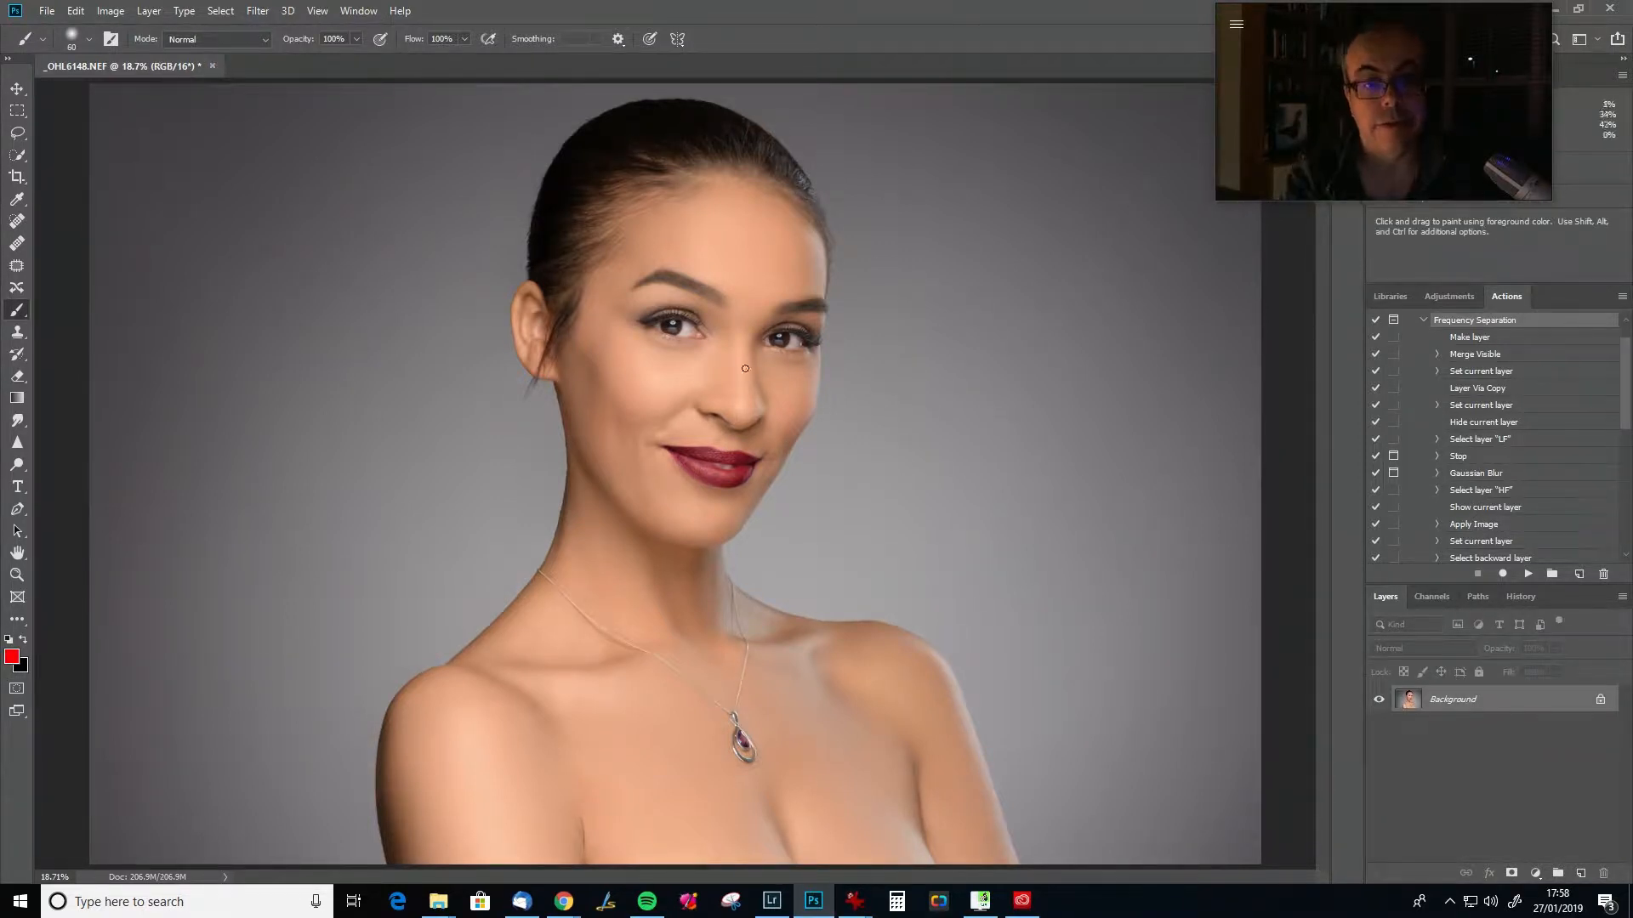
Heal the horizontal red vein in the white of the eye nearer the visible ear with a size 15 Spot Healing Brush.
{"action": "scroll", "coordinate": [760, 330], "scroll_direction": "up", "scroll_amount": 4}
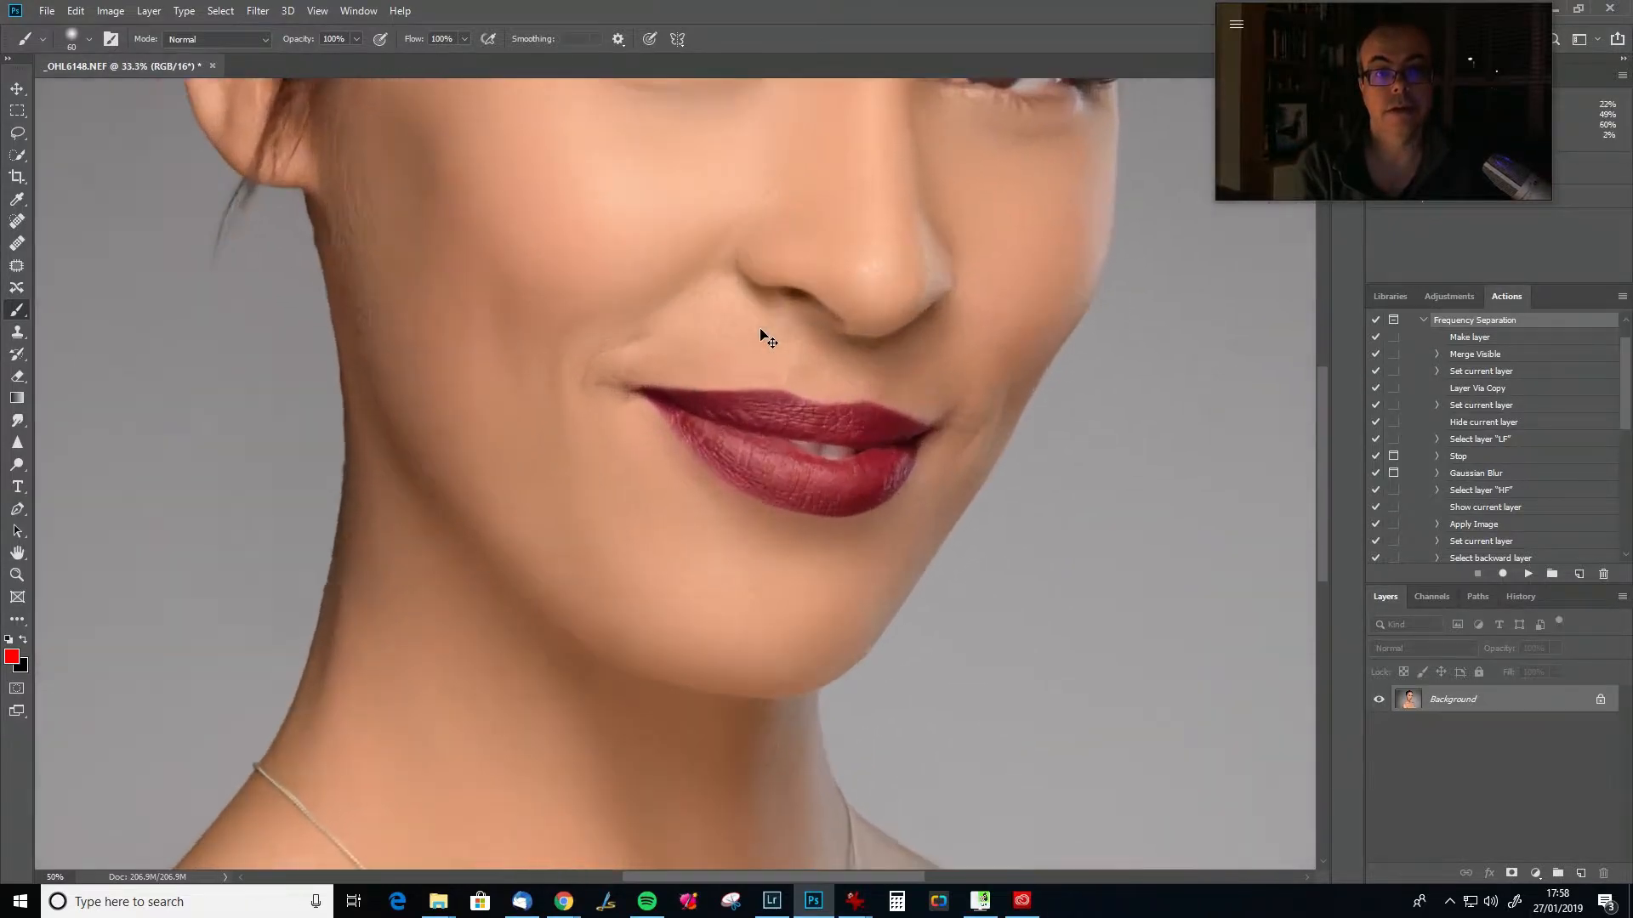
{"action": "scroll", "coordinate": [759, 330], "scroll_direction": "up", "scroll_amount": 5}
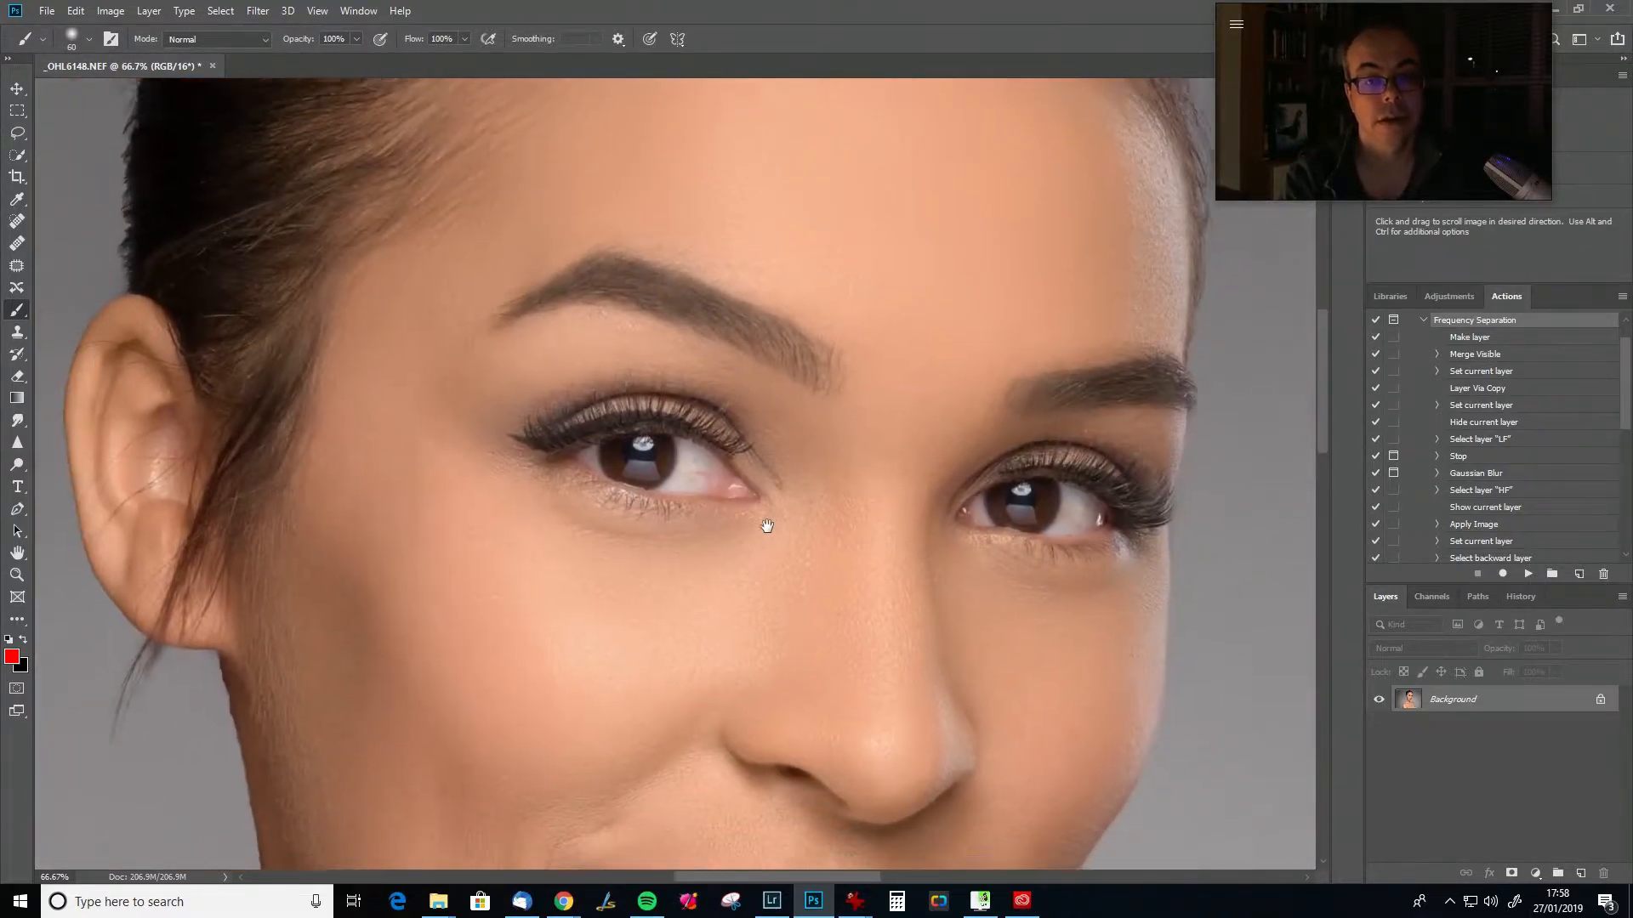
{"action": "scroll", "coordinate": [788, 522], "scroll_direction": "up", "scroll_amount": 1}
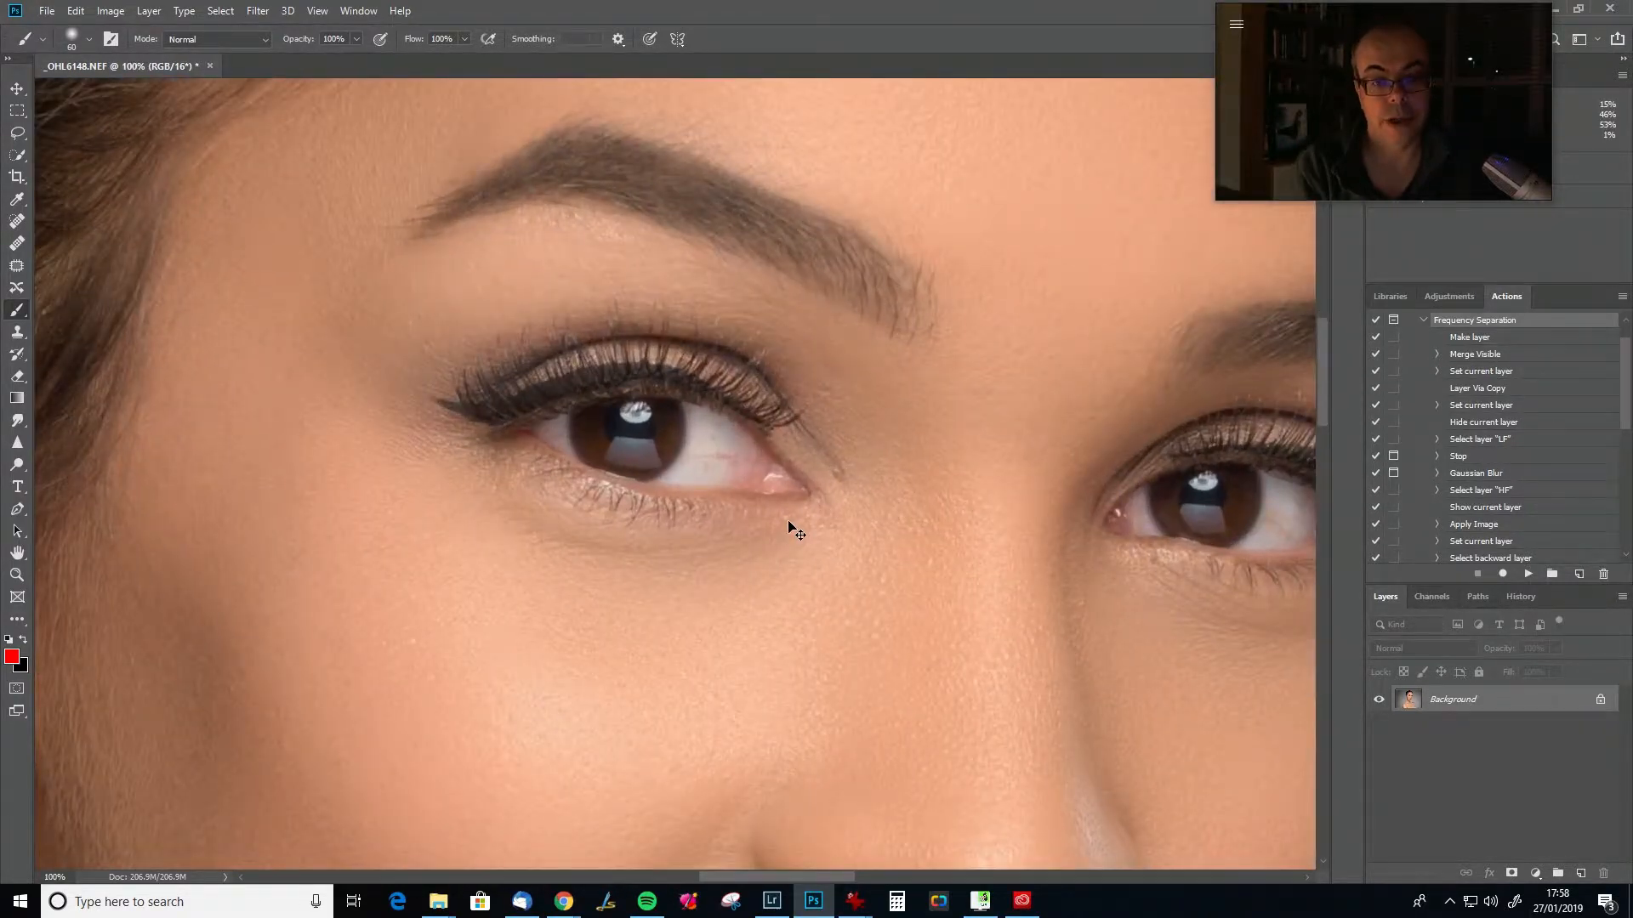
{"action": "scroll", "coordinate": [788, 527], "scroll_direction": "up", "scroll_amount": 1}
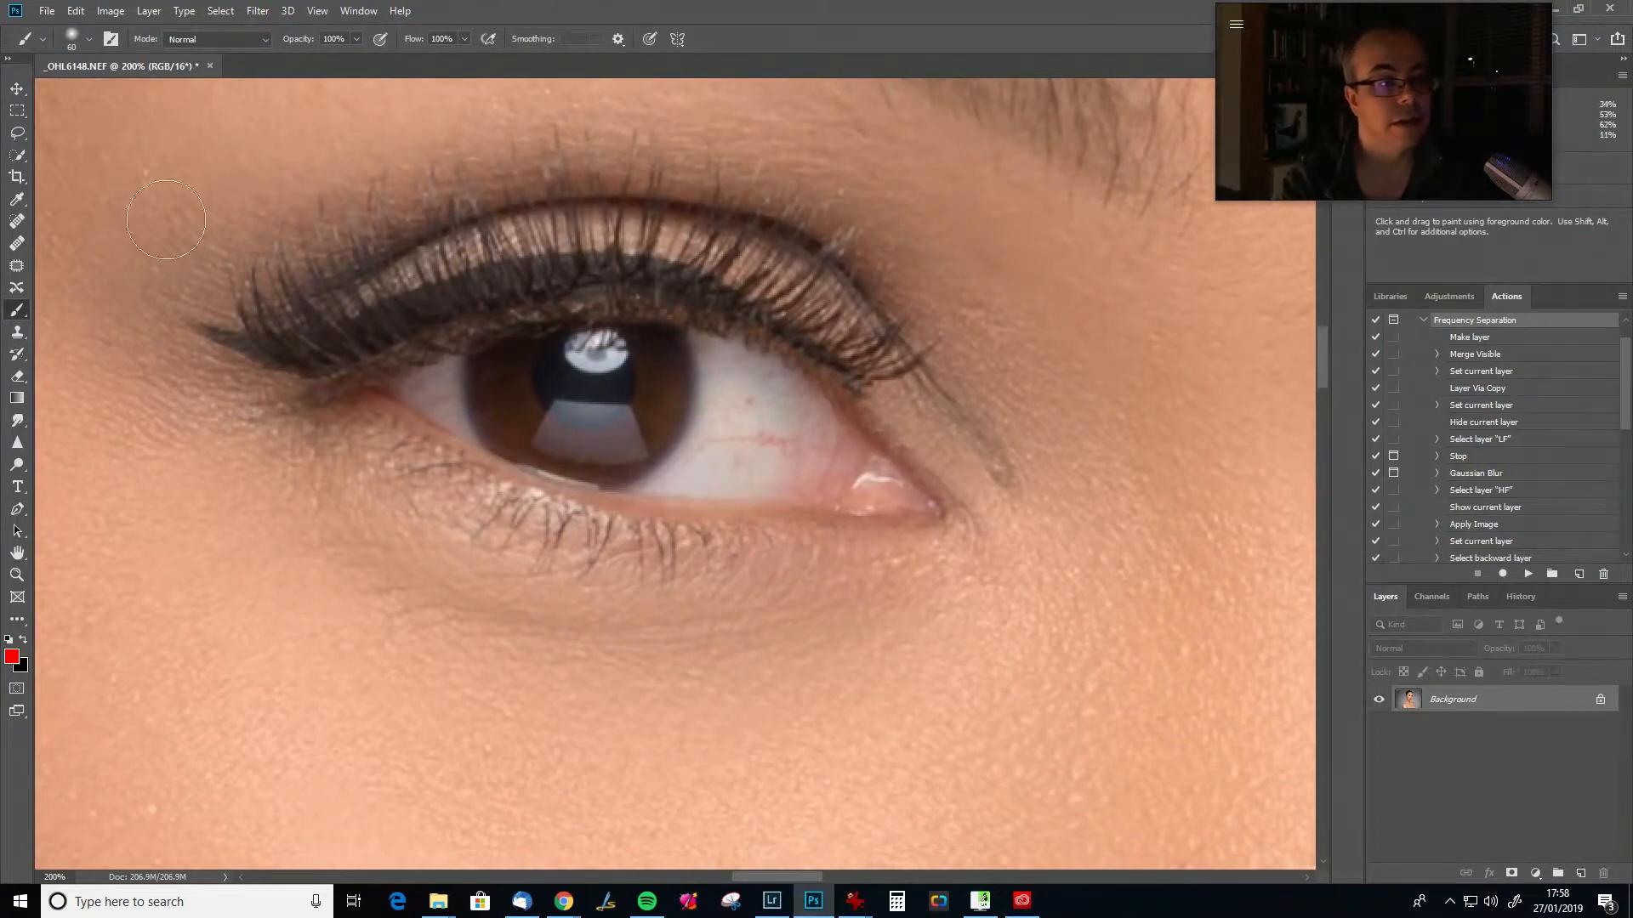
{"action": "left_click", "coordinate": [18, 223]}
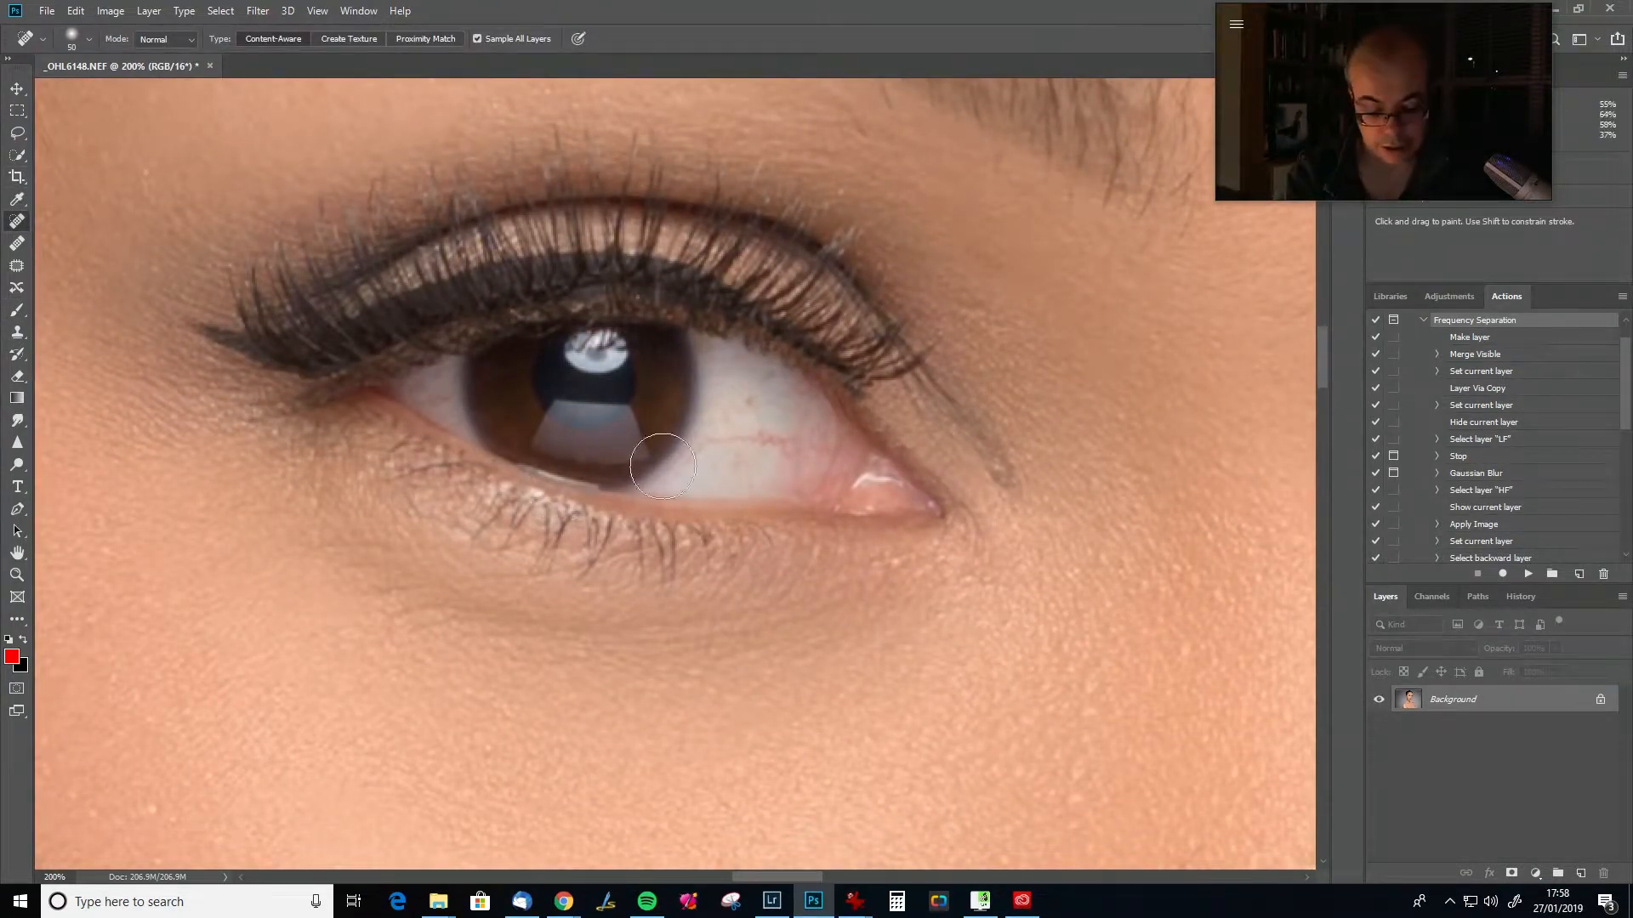
{"action": "key", "text": "bracketleft"}
{"action": "key", "text": "bracketleft"}
{"action": "key", "text": "bracketleft"}
{"action": "key", "text": "bracketleft"}
{"action": "key", "text": "bracketleft"}
{"action": "key", "text": "bracketleft"}
{"action": "key", "text": "bracketleft"}
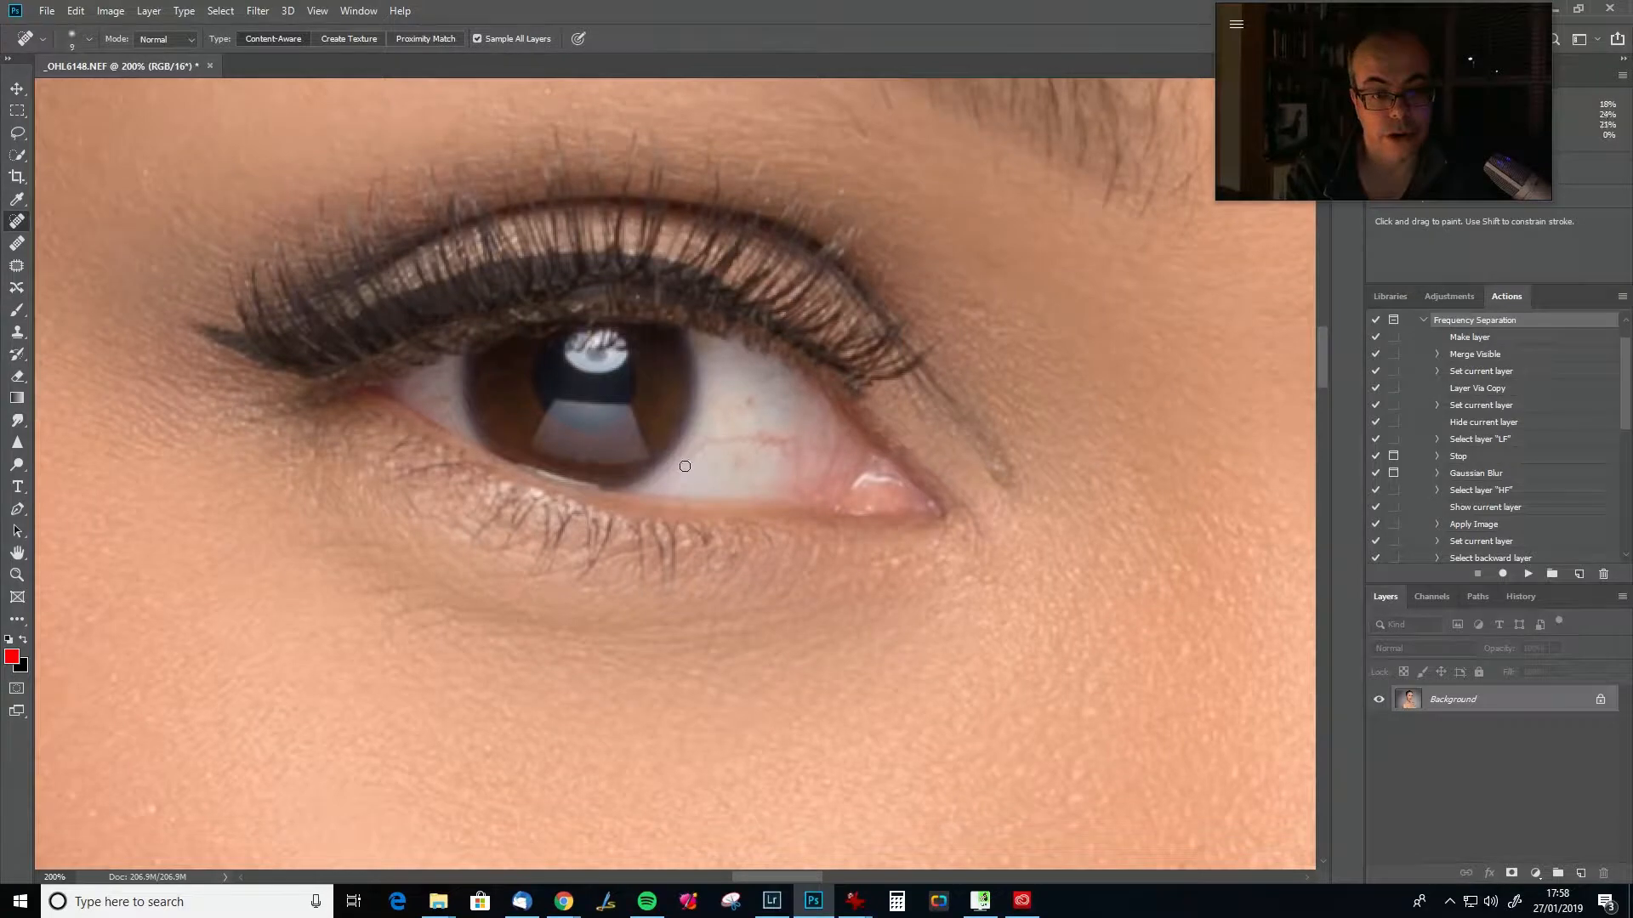
{"action": "key", "text": "bracketright"}
{"action": "mouse_move", "coordinate": [686, 465]}
{"action": "left_mouse_down"}
{"action": "mouse_move", "coordinate": [763, 433]}
{"action": "mouse_move", "coordinate": [798, 451]}
{"action": "left_mouse_up"}
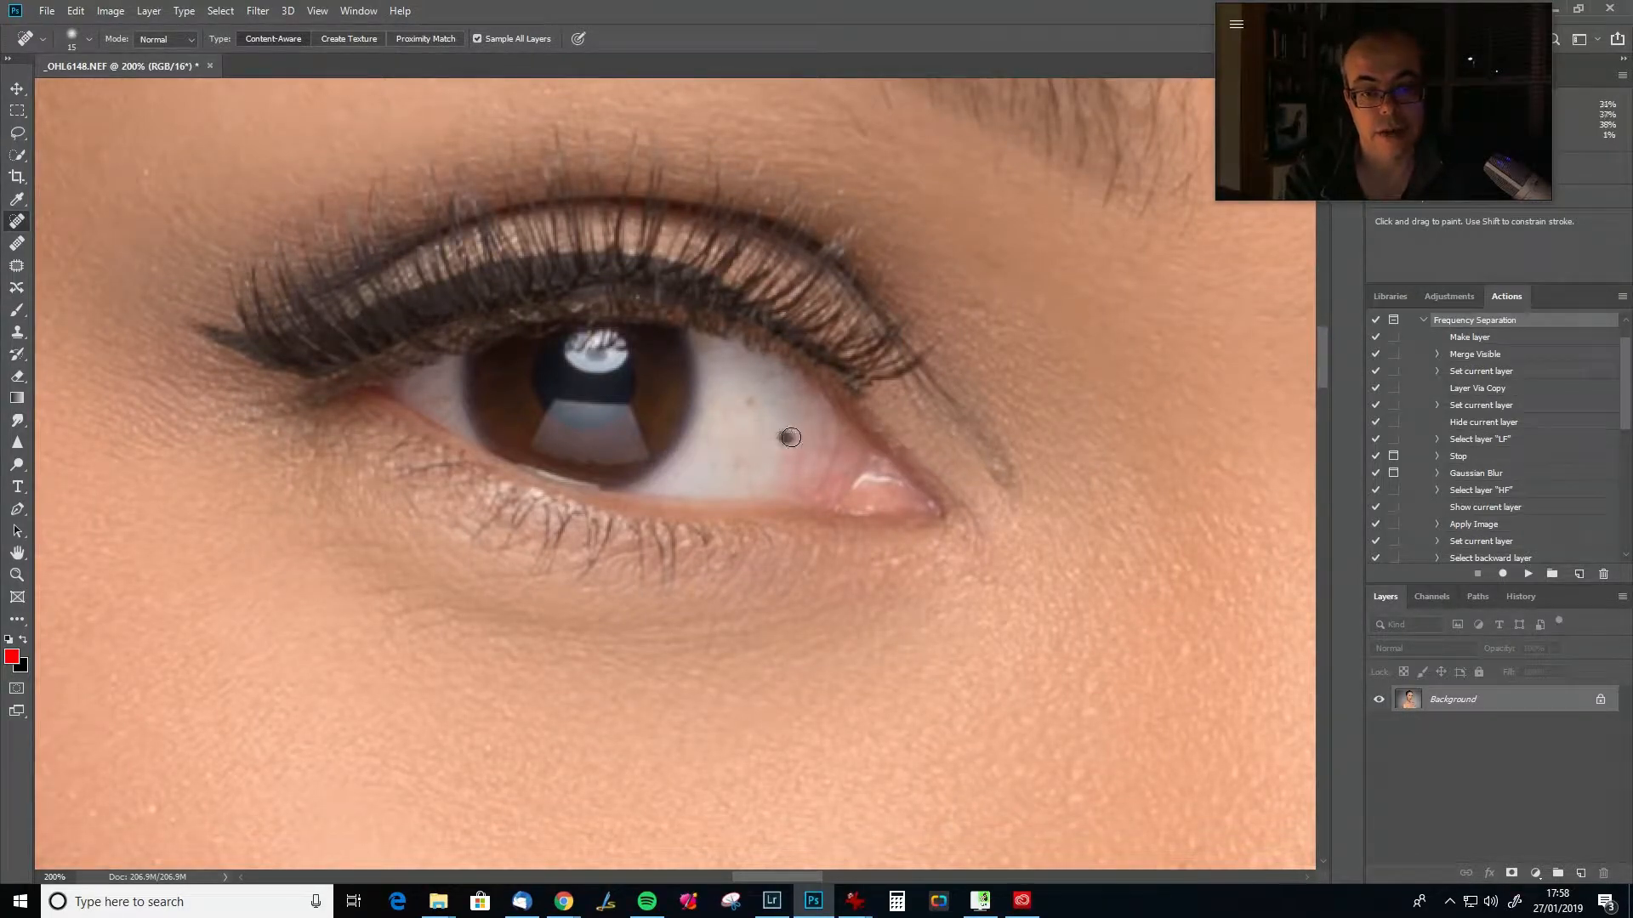
Heal the spots and fine veins across the larger white area between that eye's iris and its inner corner.
{"action": "left_click_drag", "start_coordinate": [733, 461], "coordinate": [763, 492]}
{"action": "left_click", "coordinate": [703, 346]}
{"action": "left_click", "coordinate": [768, 374]}
{"action": "left_click", "coordinate": [720, 411]}
{"action": "left_click", "coordinate": [790, 442]}
{"action": "left_click", "coordinate": [794, 464]}
{"action": "left_click_drag", "start_coordinate": [806, 436], "coordinate": [784, 401]}
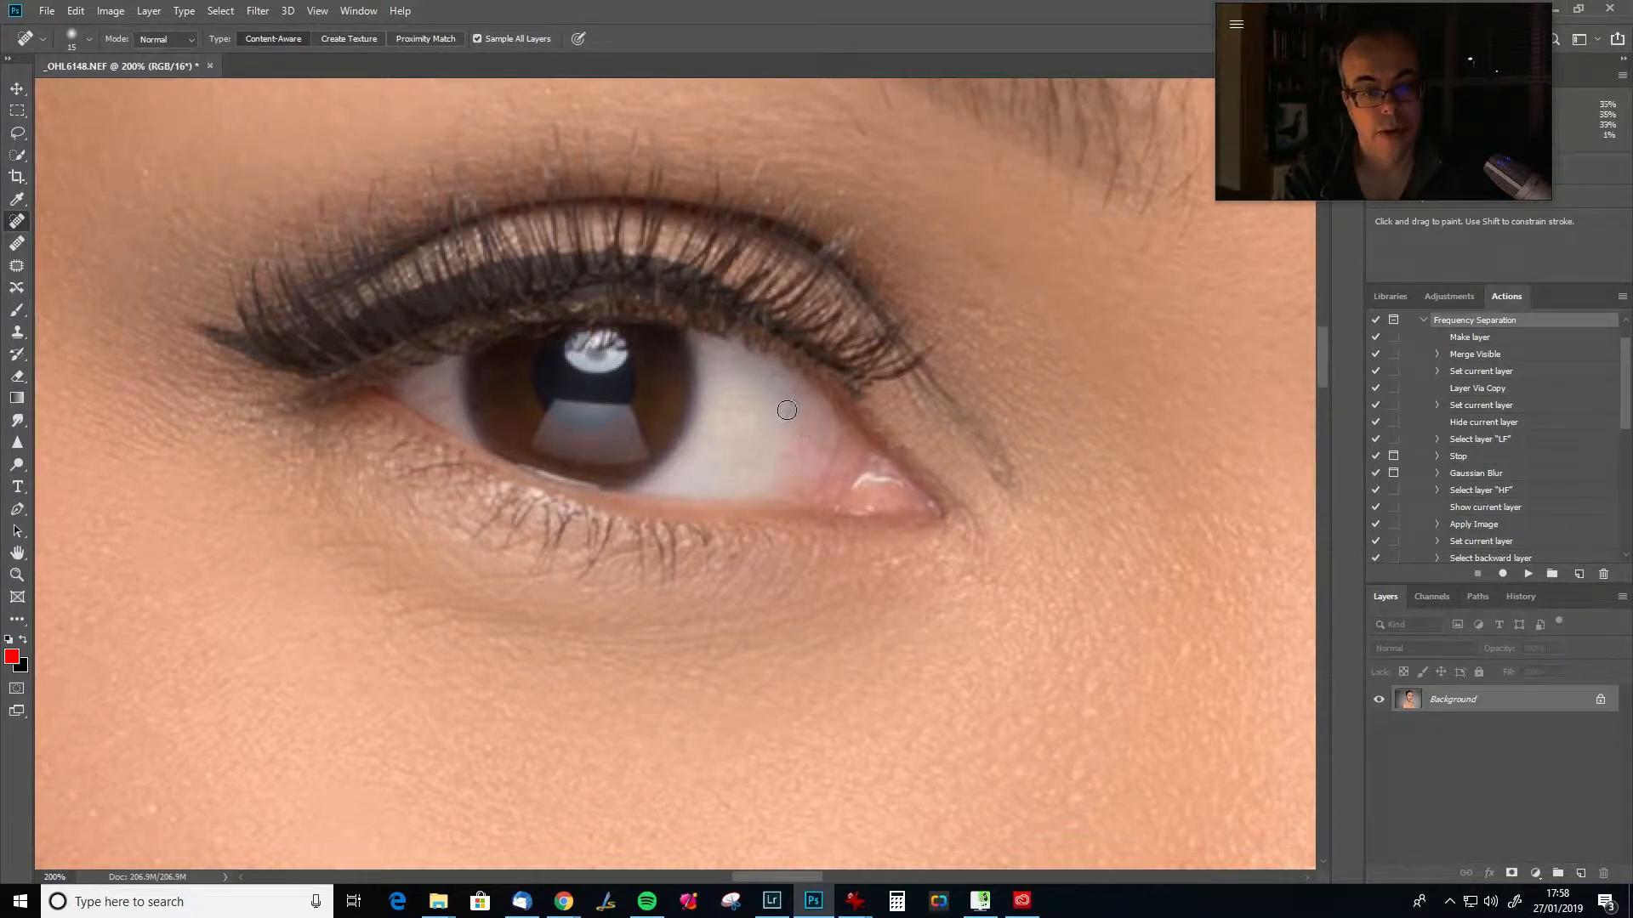
Clean up the small white area between the same eye's iris and outer corner with the Spot Healing Brush.
{"action": "left_click", "coordinate": [444, 400]}
{"action": "left_click", "coordinate": [451, 413]}
{"action": "left_click", "coordinate": [430, 393]}
{"action": "left_click", "coordinate": [441, 399]}
{"action": "left_click", "coordinate": [459, 425]}
{"action": "left_click", "coordinate": [451, 423]}
{"action": "left_click", "coordinate": [431, 400]}
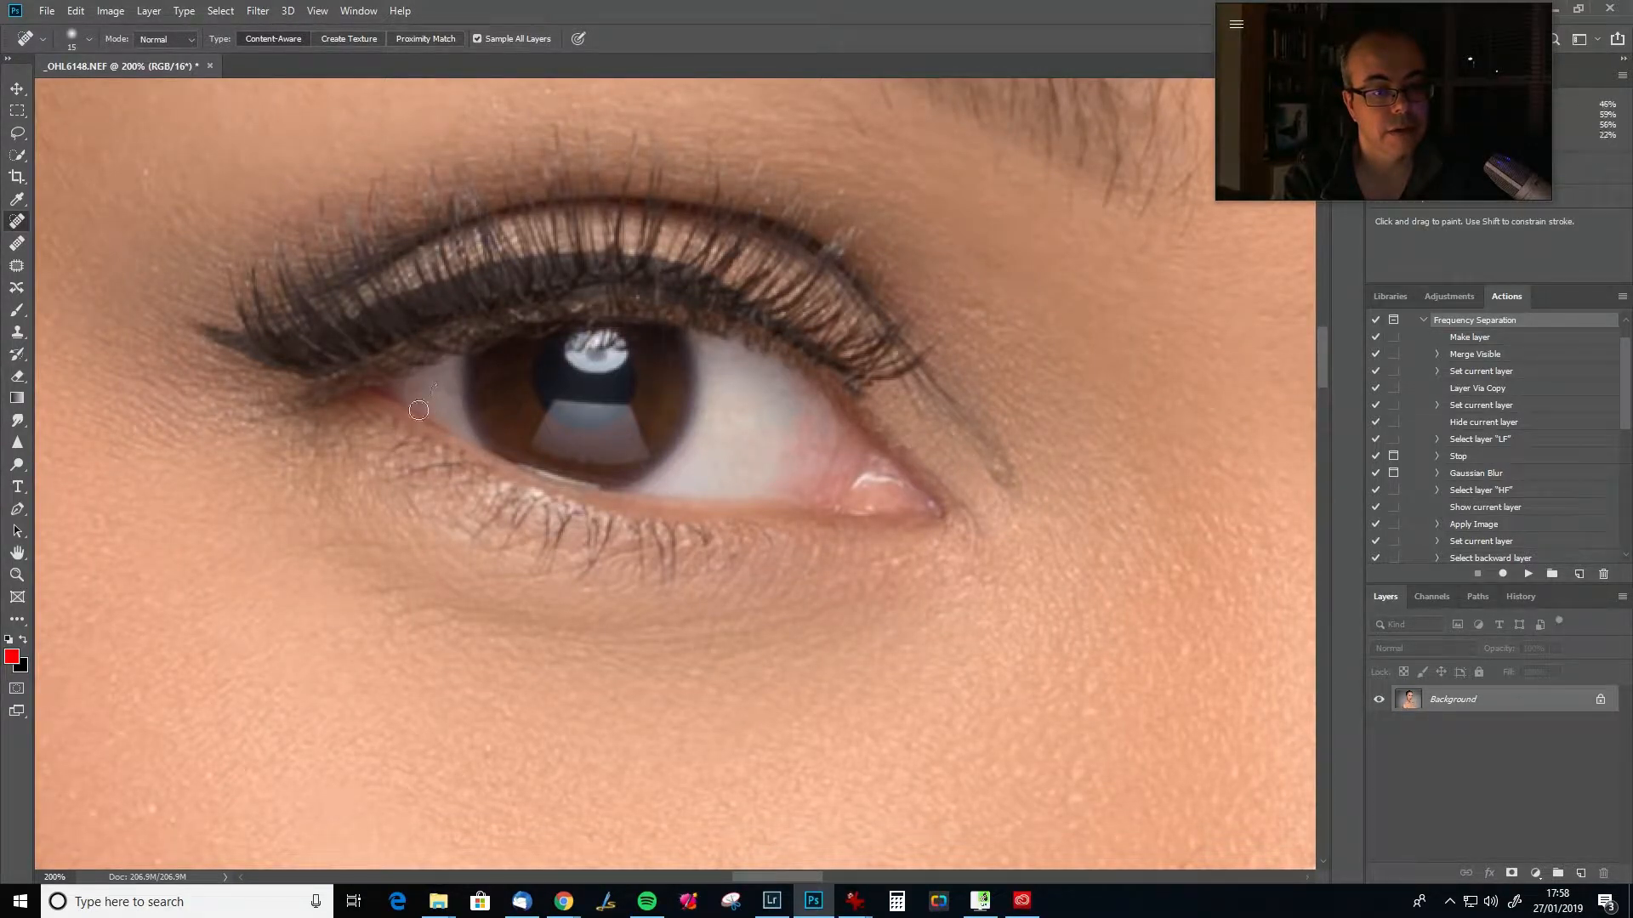
{"action": "left_click", "coordinate": [416, 410]}
Heal the uneven patches in the lower and middle part of the eye's larger white area.
{"action": "left_click", "coordinate": [744, 478]}
{"action": "left_click", "coordinate": [712, 468]}
{"action": "left_click", "coordinate": [746, 471]}
{"action": "left_click", "coordinate": [729, 464]}
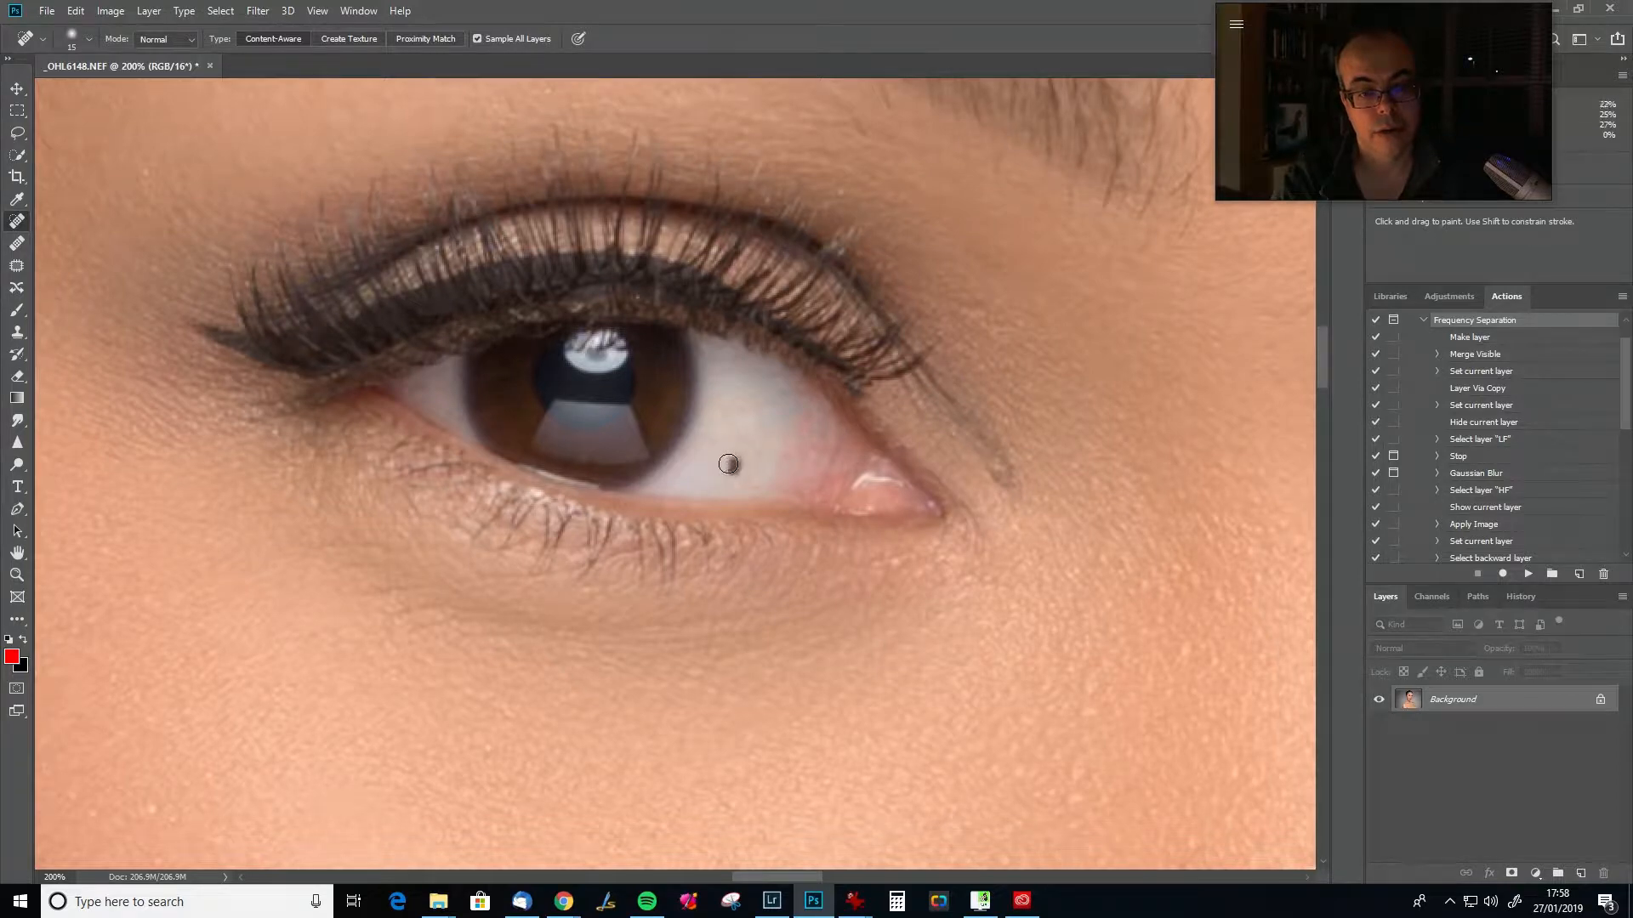
{"action": "left_click", "coordinate": [675, 470]}
{"action": "left_click", "coordinate": [711, 443]}
{"action": "left_click", "coordinate": [804, 422]}
{"action": "left_click", "coordinate": [807, 429]}
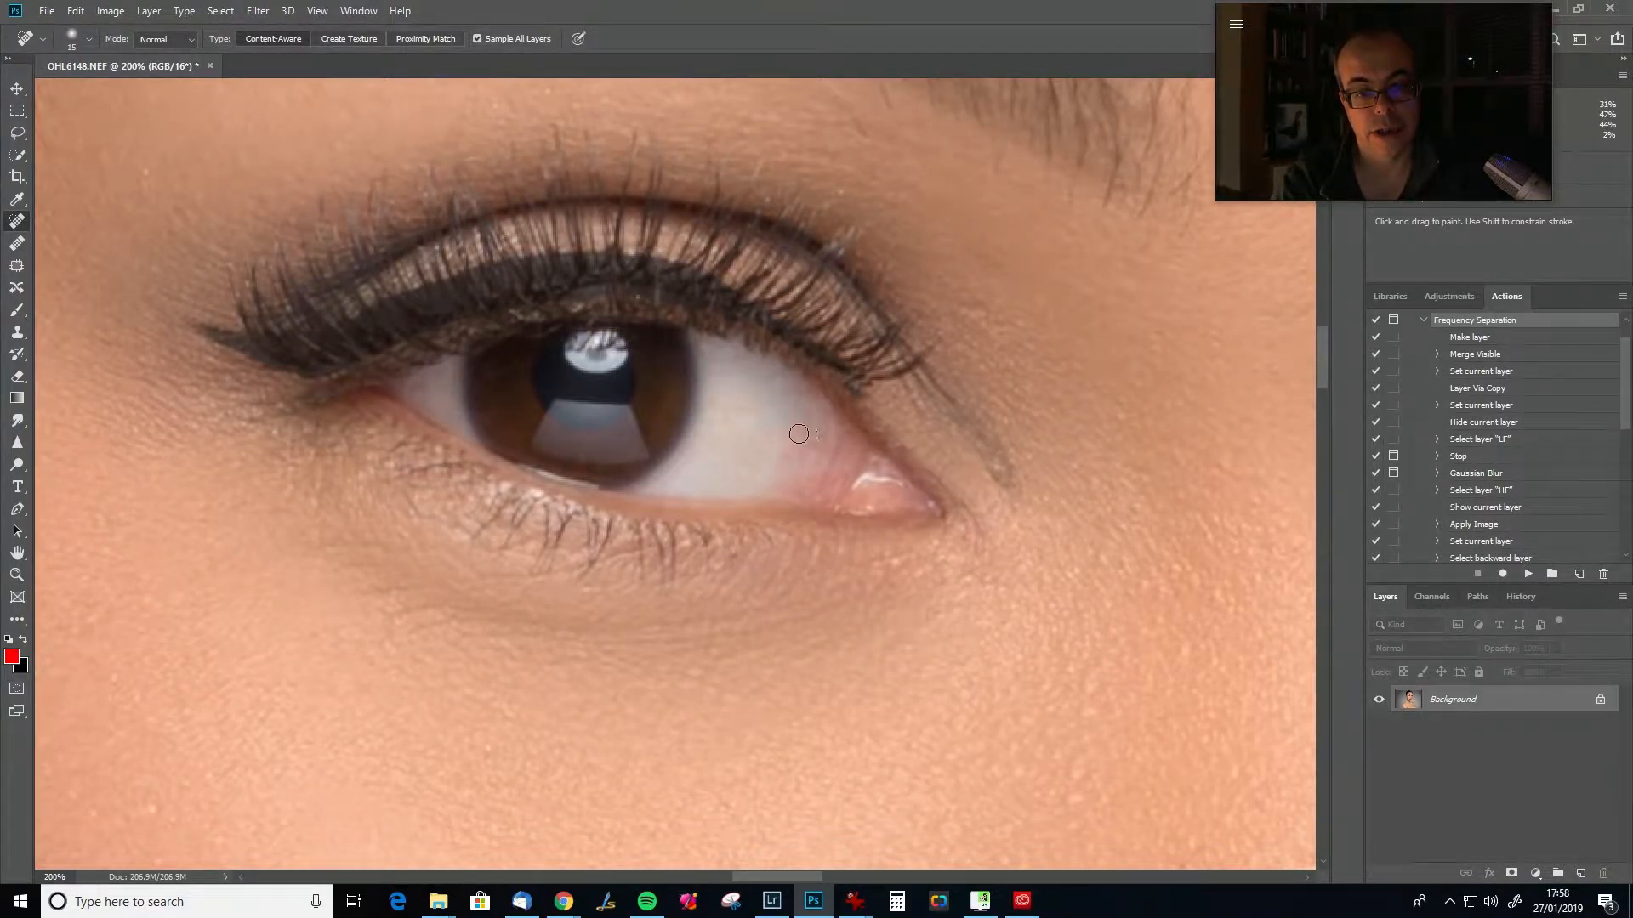
Heal the reddish veins where the white of the eye meets the tear duct.
{"action": "left_click_drag", "start_coordinate": [804, 464], "coordinate": [799, 491]}
{"action": "left_click", "coordinate": [799, 460]}
{"action": "left_click", "coordinate": [812, 443]}
{"action": "left_click", "coordinate": [806, 482]}
{"action": "left_click_drag", "start_coordinate": [830, 437], "coordinate": [805, 465]}
{"action": "left_click", "coordinate": [814, 456]}
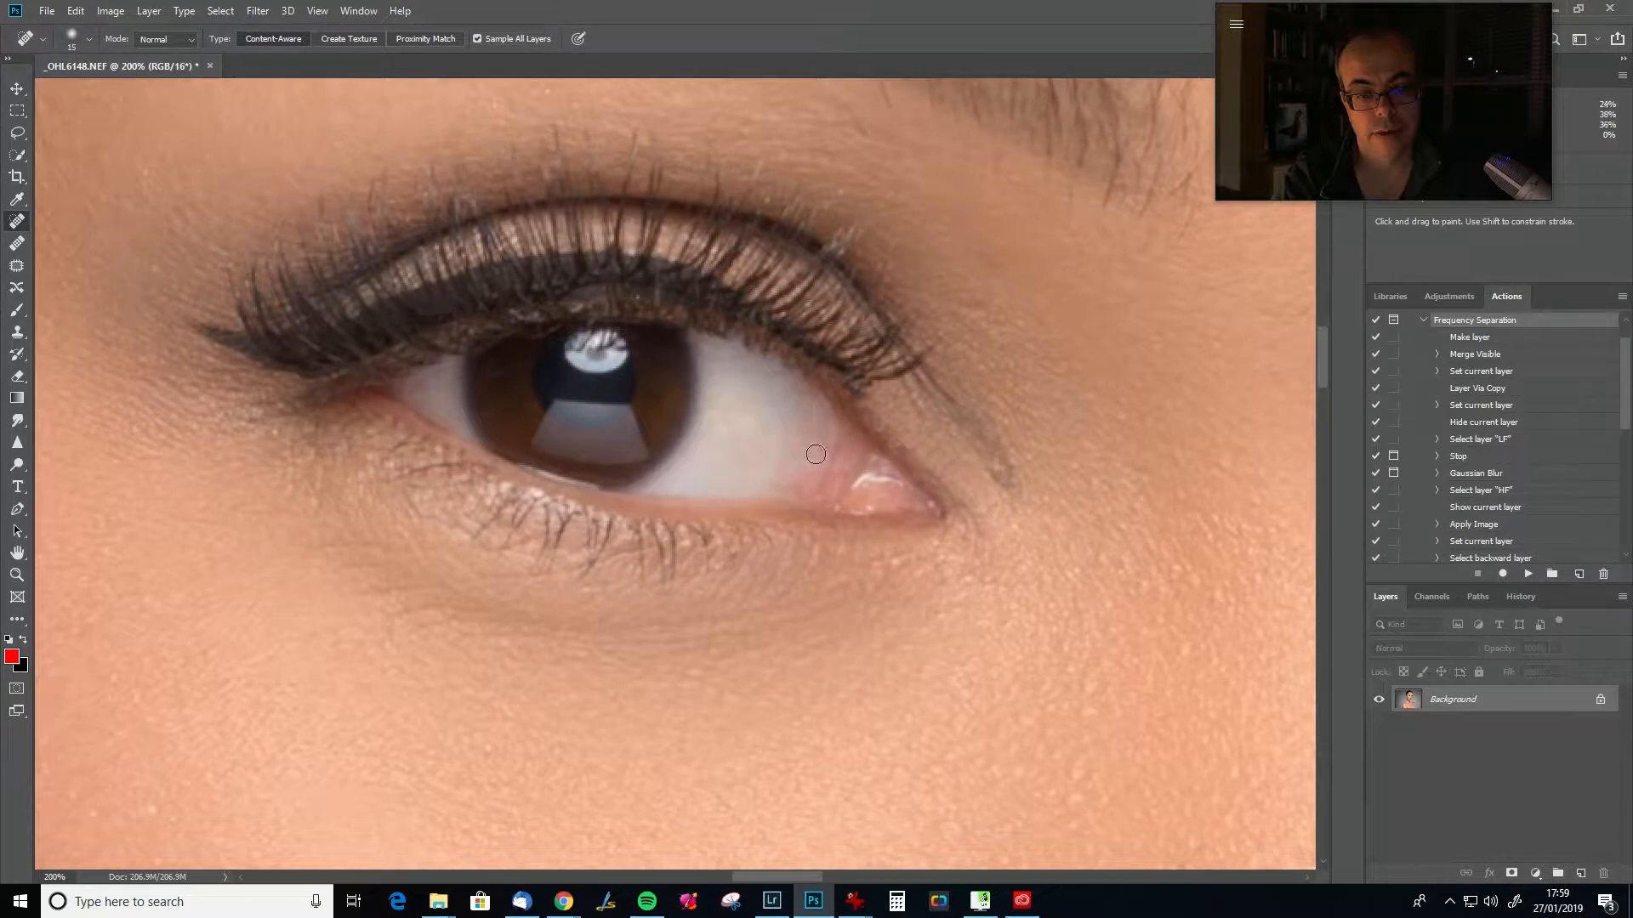
Heal the marks in the upper white of the eye just under the lash line.
{"action": "left_click", "coordinate": [799, 393]}
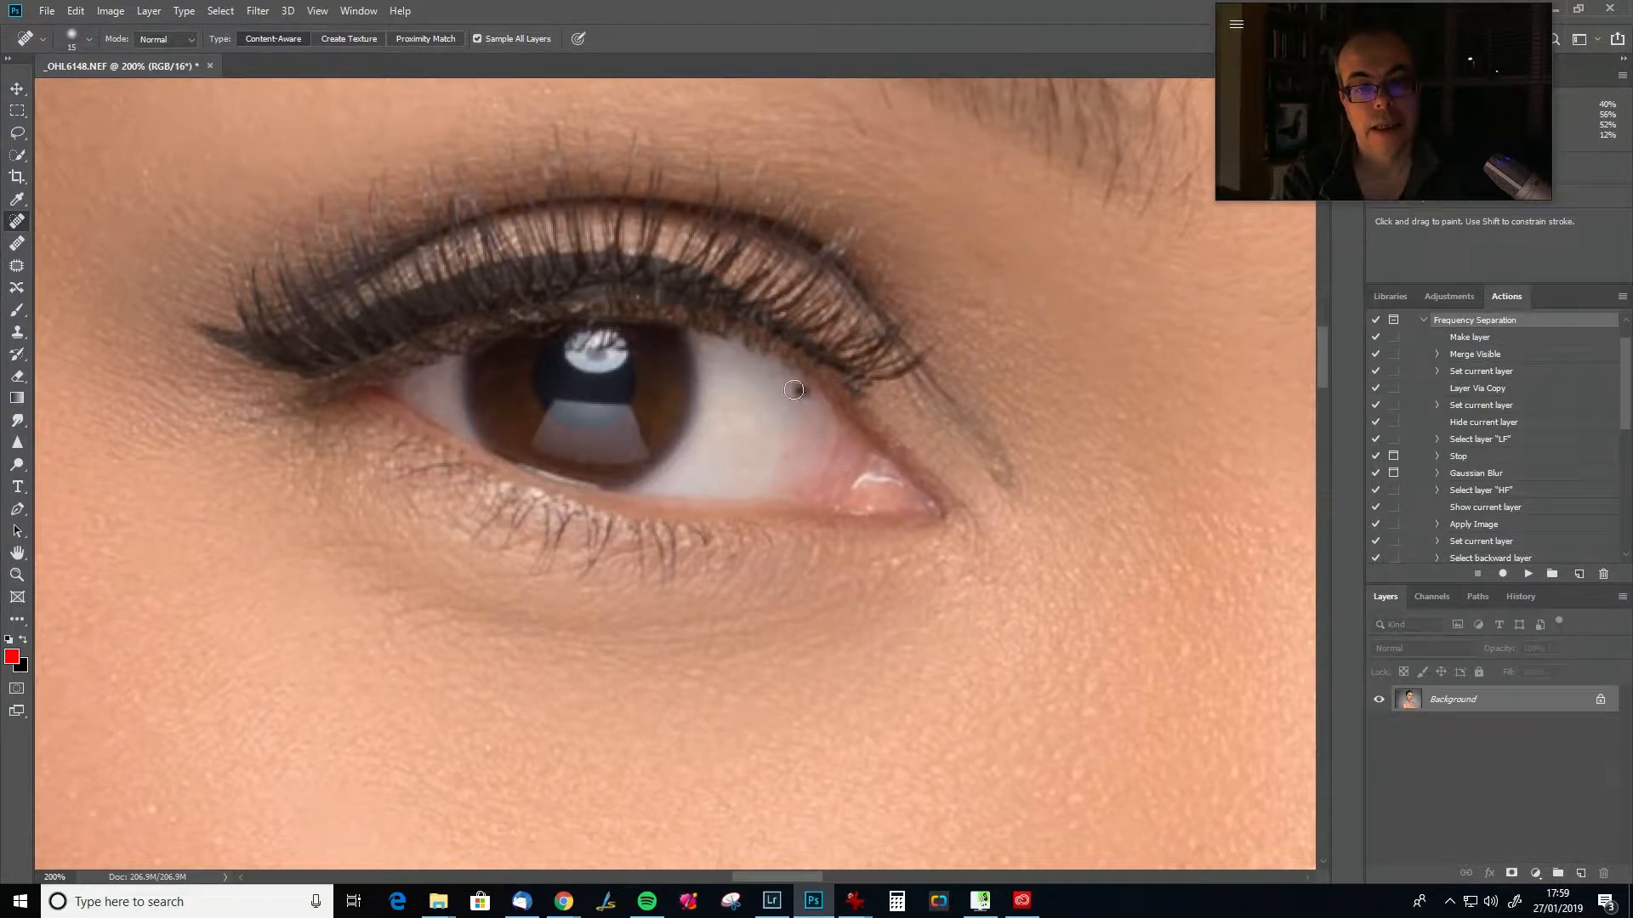
{"action": "left_click", "coordinate": [768, 415]}
{"action": "left_click", "coordinate": [743, 394]}
{"action": "left_click", "coordinate": [702, 346]}
{"action": "left_click", "coordinate": [731, 381]}
{"action": "left_click", "coordinate": [698, 344]}
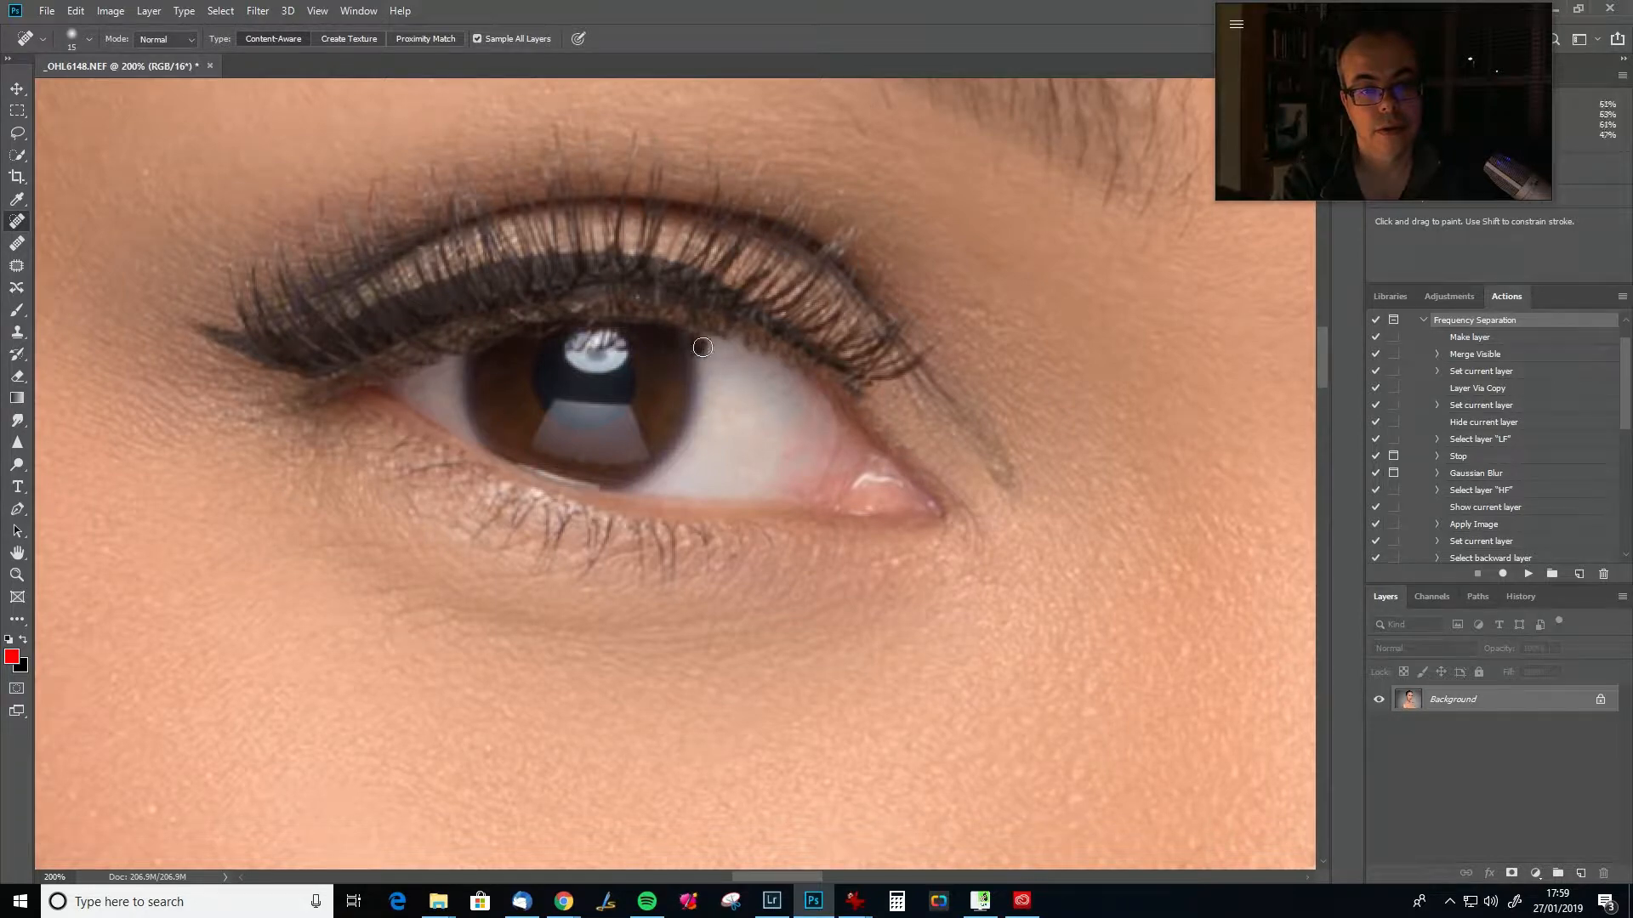
{"action": "left_click", "coordinate": [779, 421]}
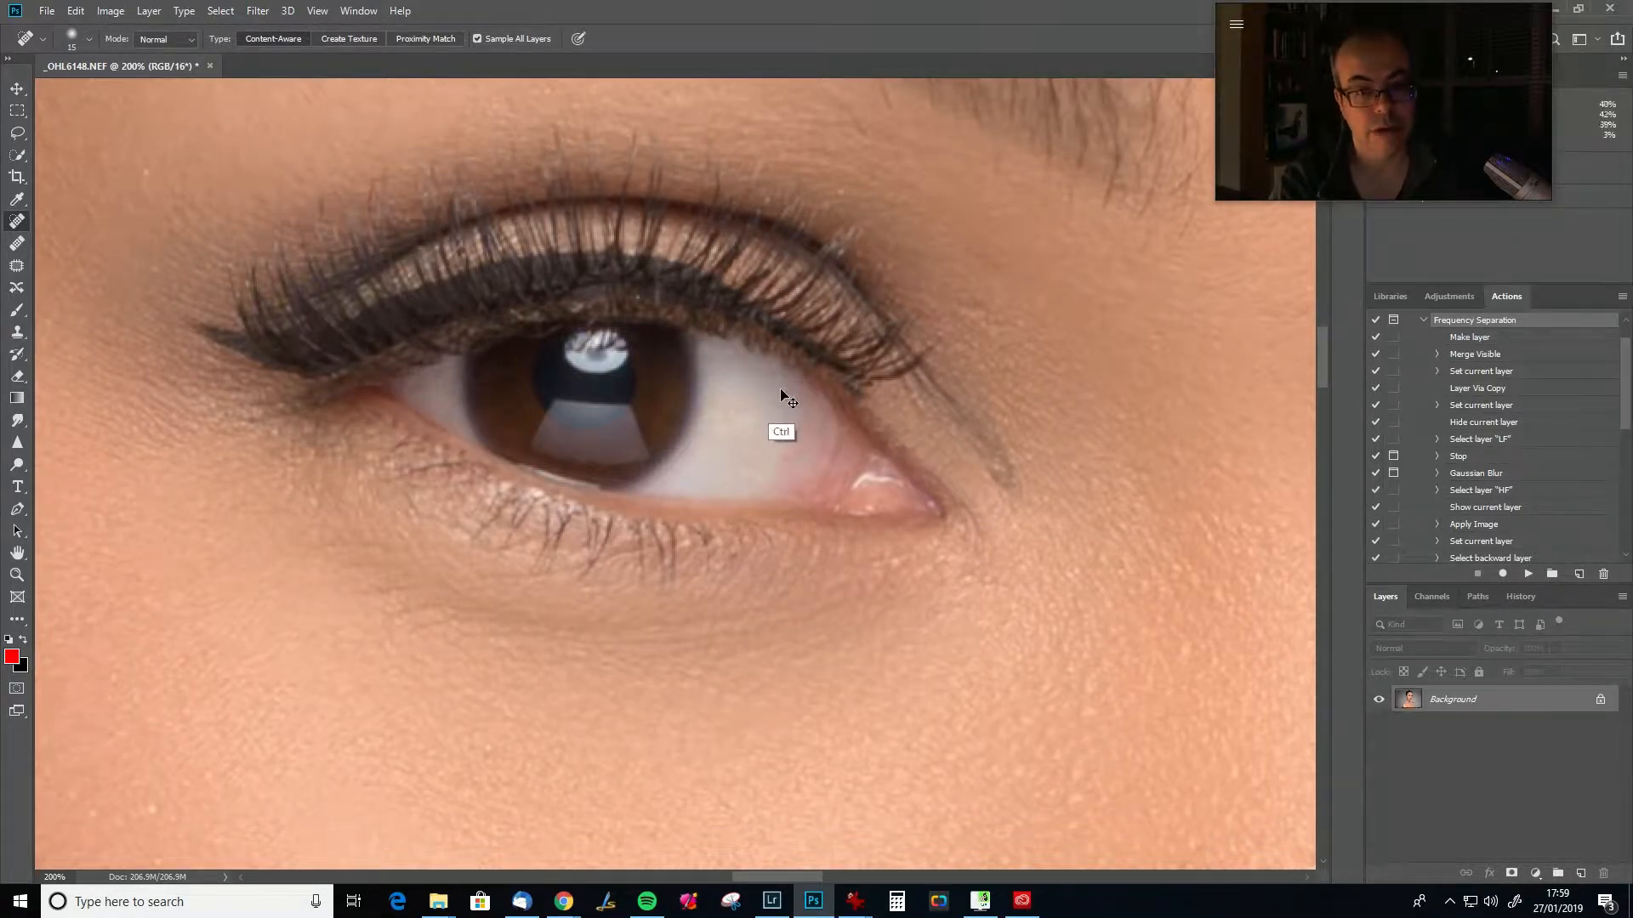
Heal the veins in the white of the other eye, between the iris and its outer corner.
{"action": "left_click_drag", "start_coordinate": [646, 521], "coordinate": [617, 494]}
{"action": "mouse_move", "coordinate": [680, 386]}
{"action": "left_mouse_down"}
{"action": "mouse_move", "coordinate": [719, 425]}
{"action": "mouse_move", "coordinate": [750, 429]}
{"action": "left_mouse_up"}
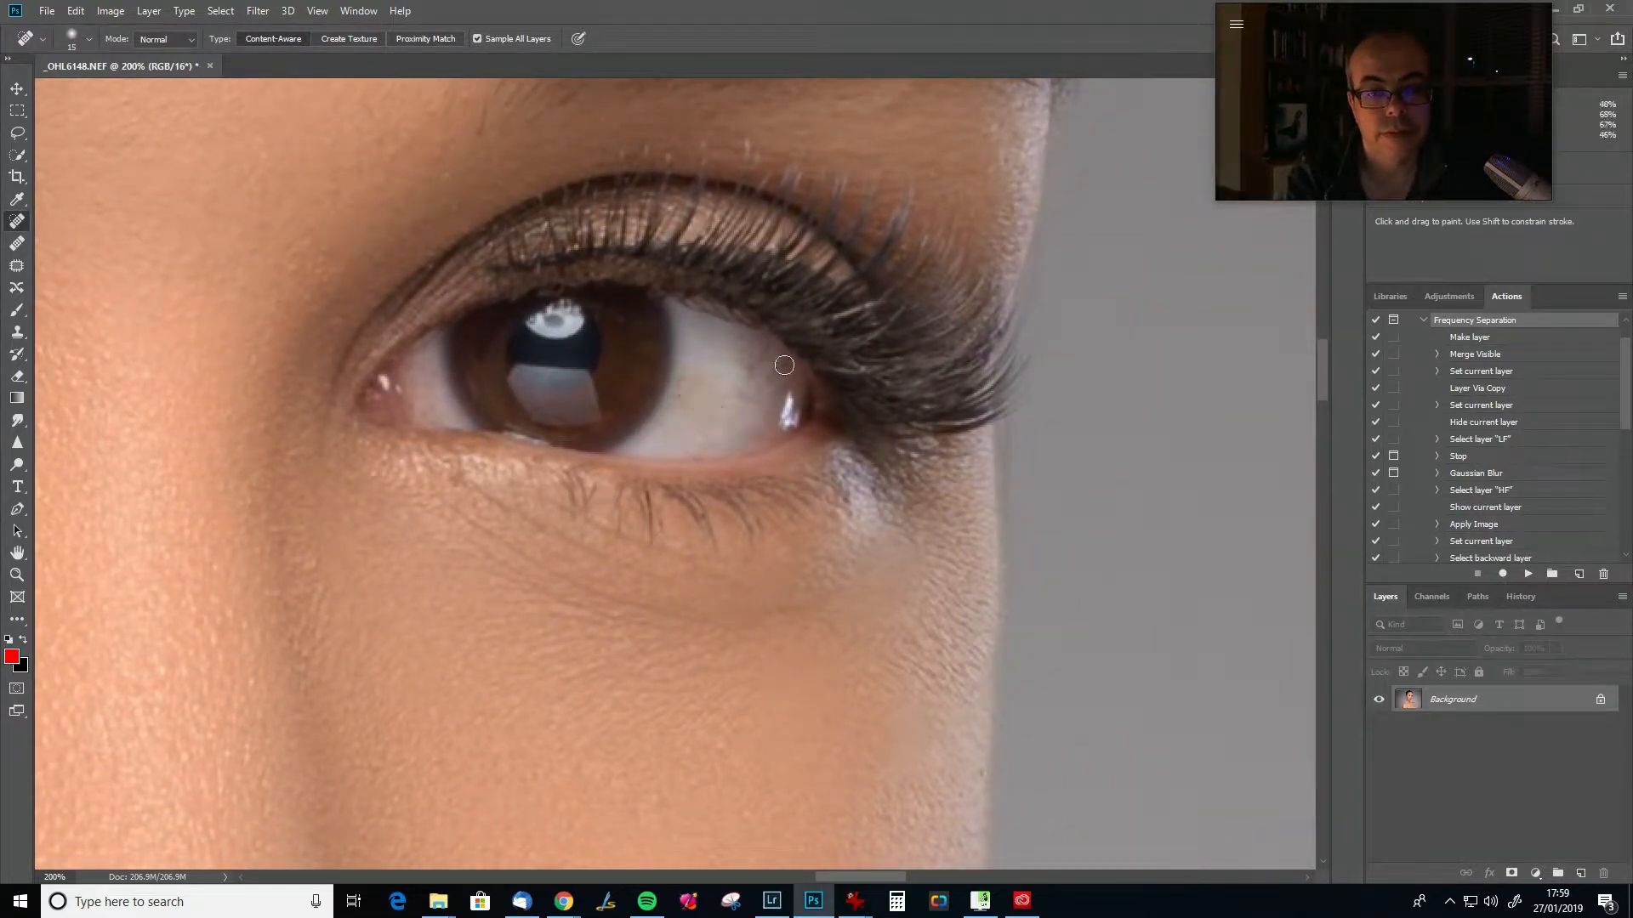
{"action": "mouse_move", "coordinate": [783, 366]}
{"action": "left_mouse_down"}
{"action": "mouse_move", "coordinate": [747, 378]}
{"action": "mouse_move", "coordinate": [764, 349]}
{"action": "mouse_move", "coordinate": [740, 385]}
{"action": "mouse_move", "coordinate": [747, 349]}
{"action": "mouse_move", "coordinate": [695, 406]}
{"action": "mouse_move", "coordinate": [685, 379]}
{"action": "mouse_move", "coordinate": [723, 432]}
{"action": "left_mouse_up"}
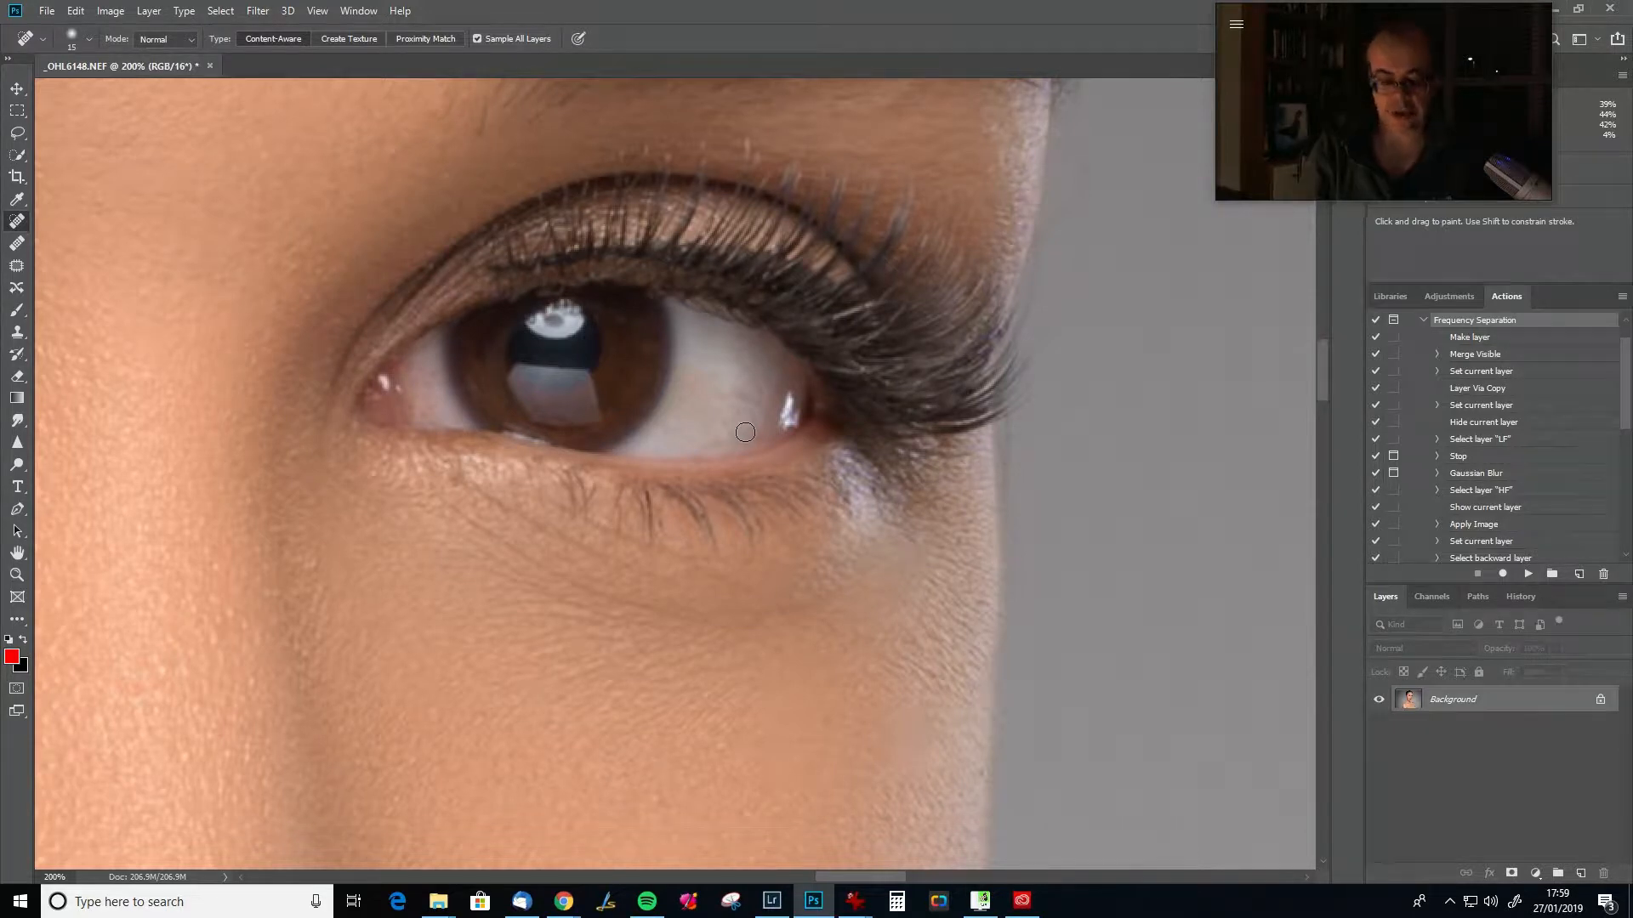
Add a Hue/Saturation adjustment layer and set its Yellows to Saturation -64 and Lightness +29.
{"action": "left_click", "coordinate": [1459, 296]}
{"action": "left_click", "coordinate": [1401, 357]}
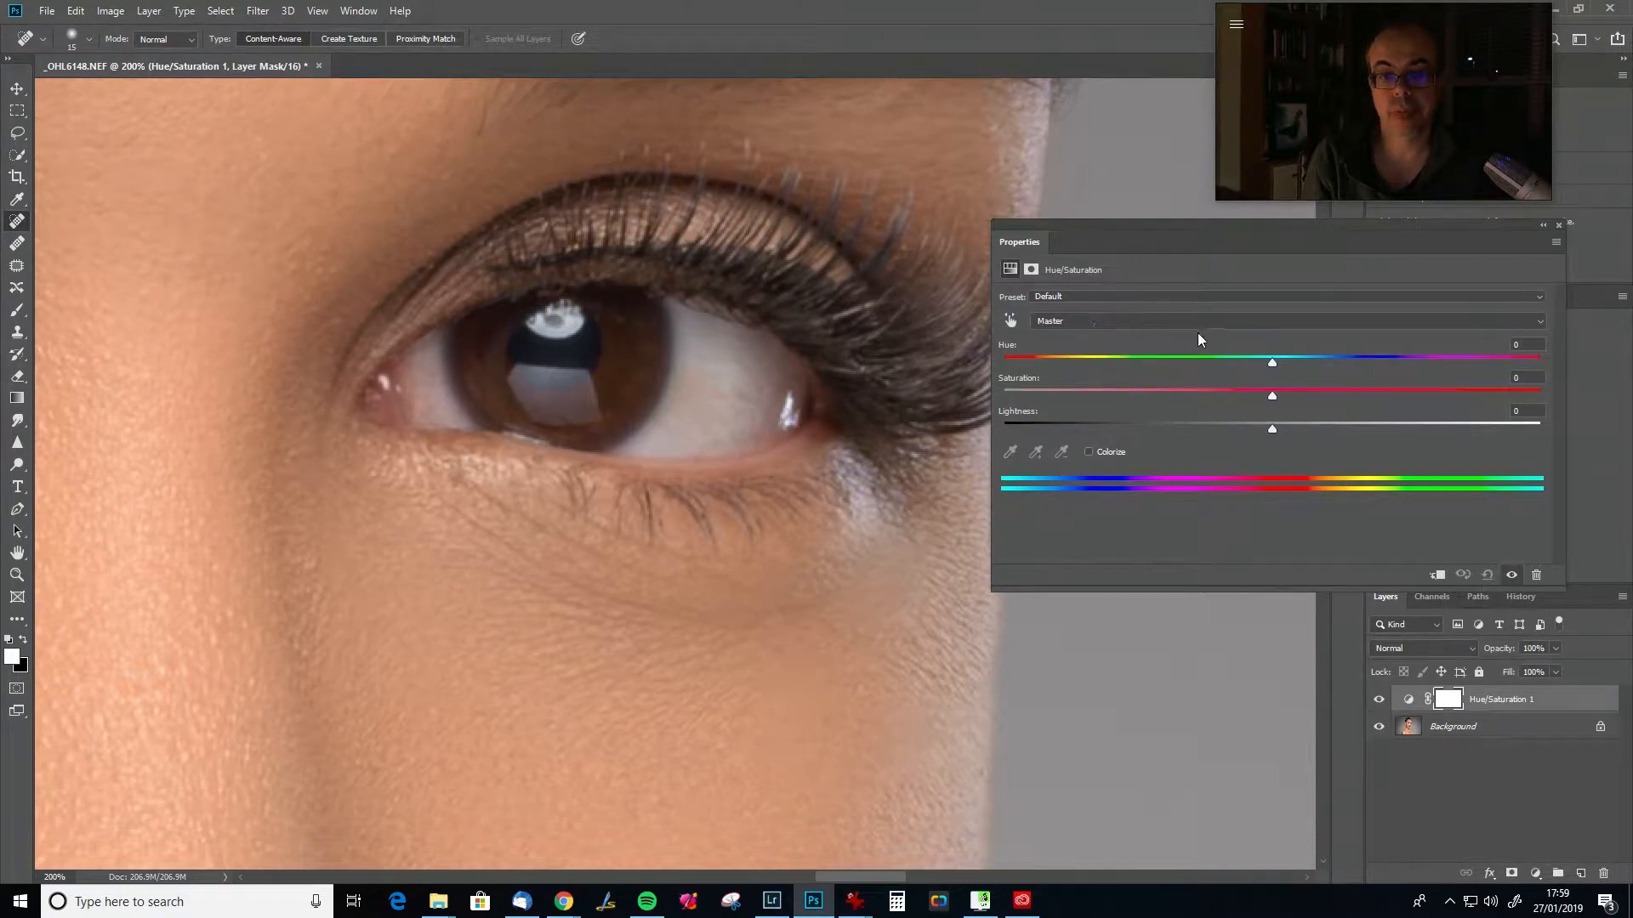
{"action": "left_click", "coordinate": [1150, 323]}
{"action": "left_click", "coordinate": [1081, 362]}
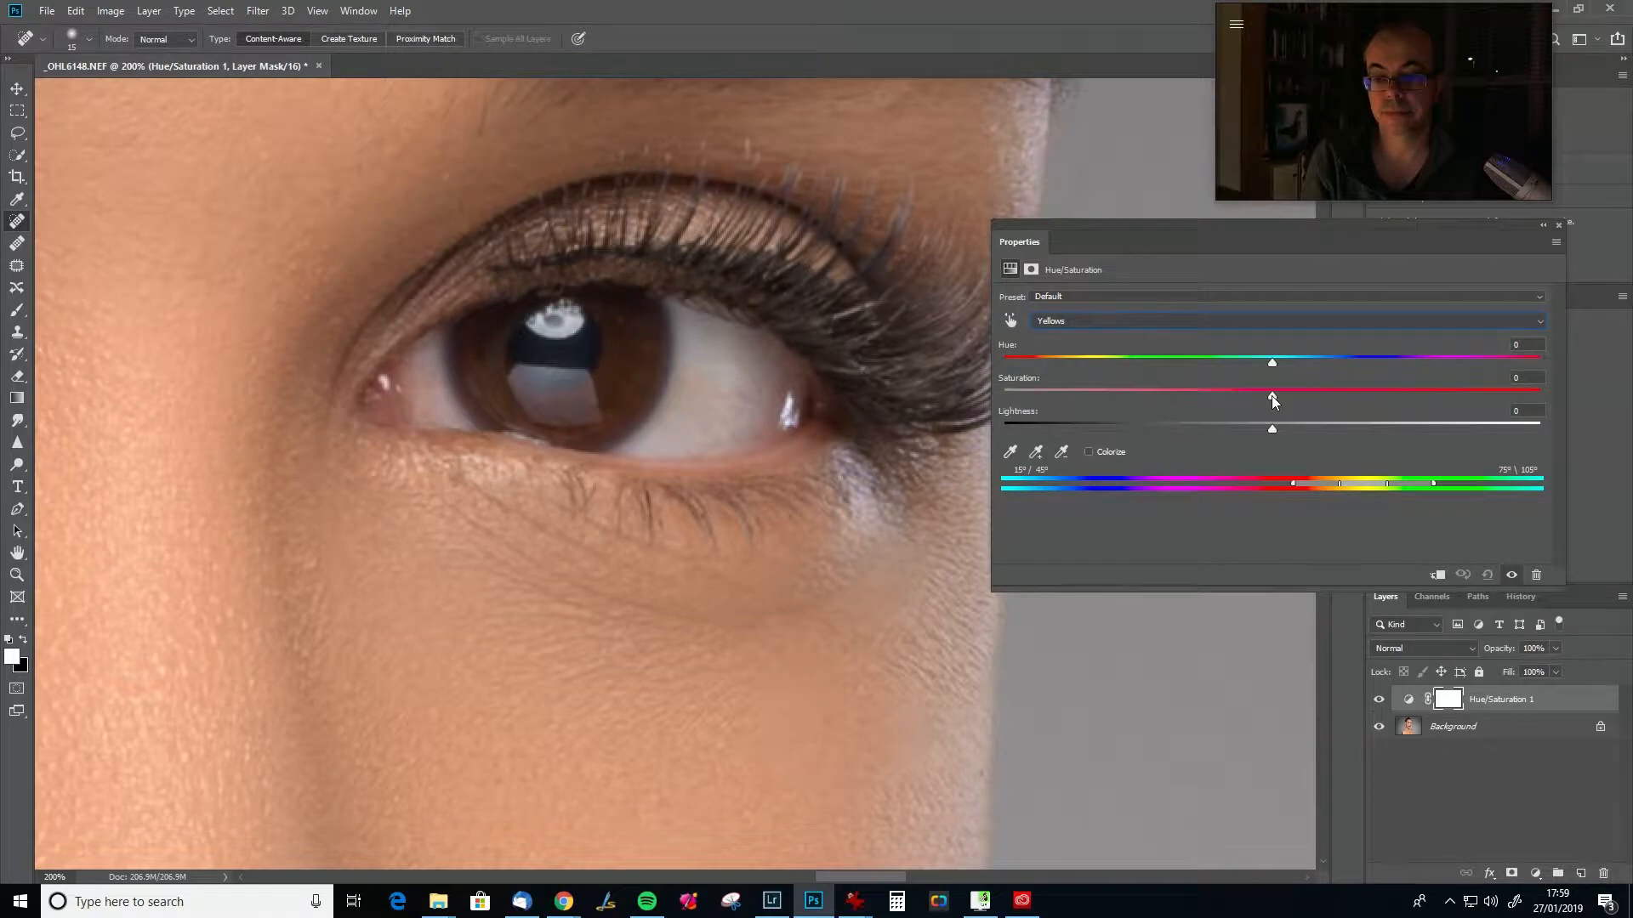
{"action": "left_click_drag", "start_coordinate": [1272, 395], "coordinate": [1100, 402]}
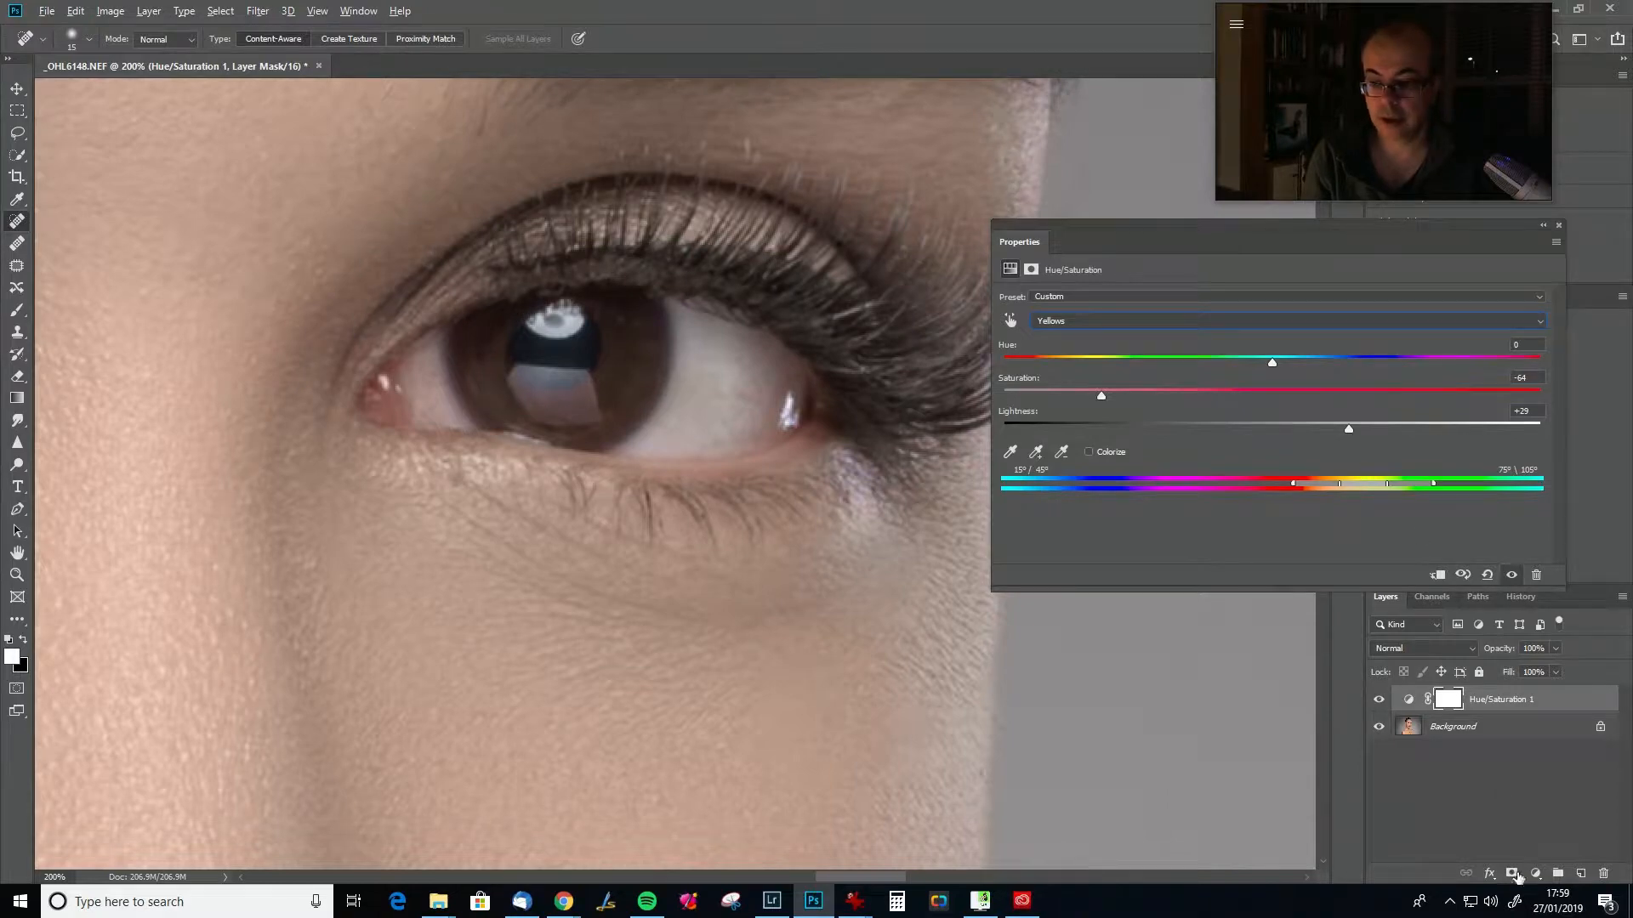
Invert the Hue/Saturation mask to black and paint white over the far eye's white with a Brush reduced to size 25.
{"action": "key", "text": "ctrl+i"}
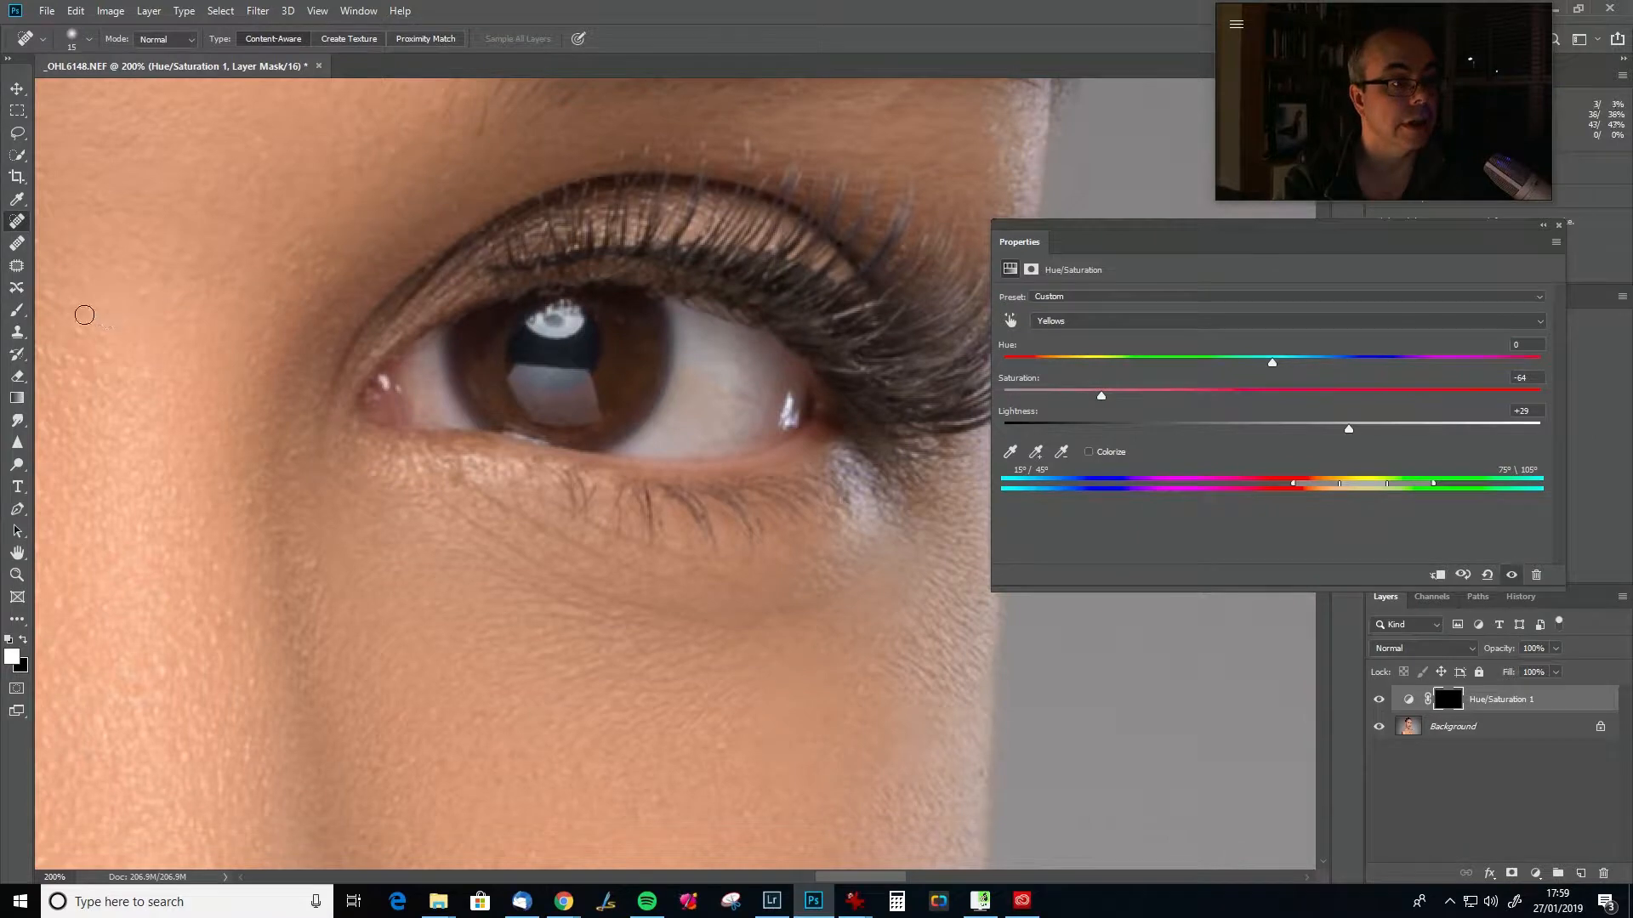
{"action": "key", "text": "b"}
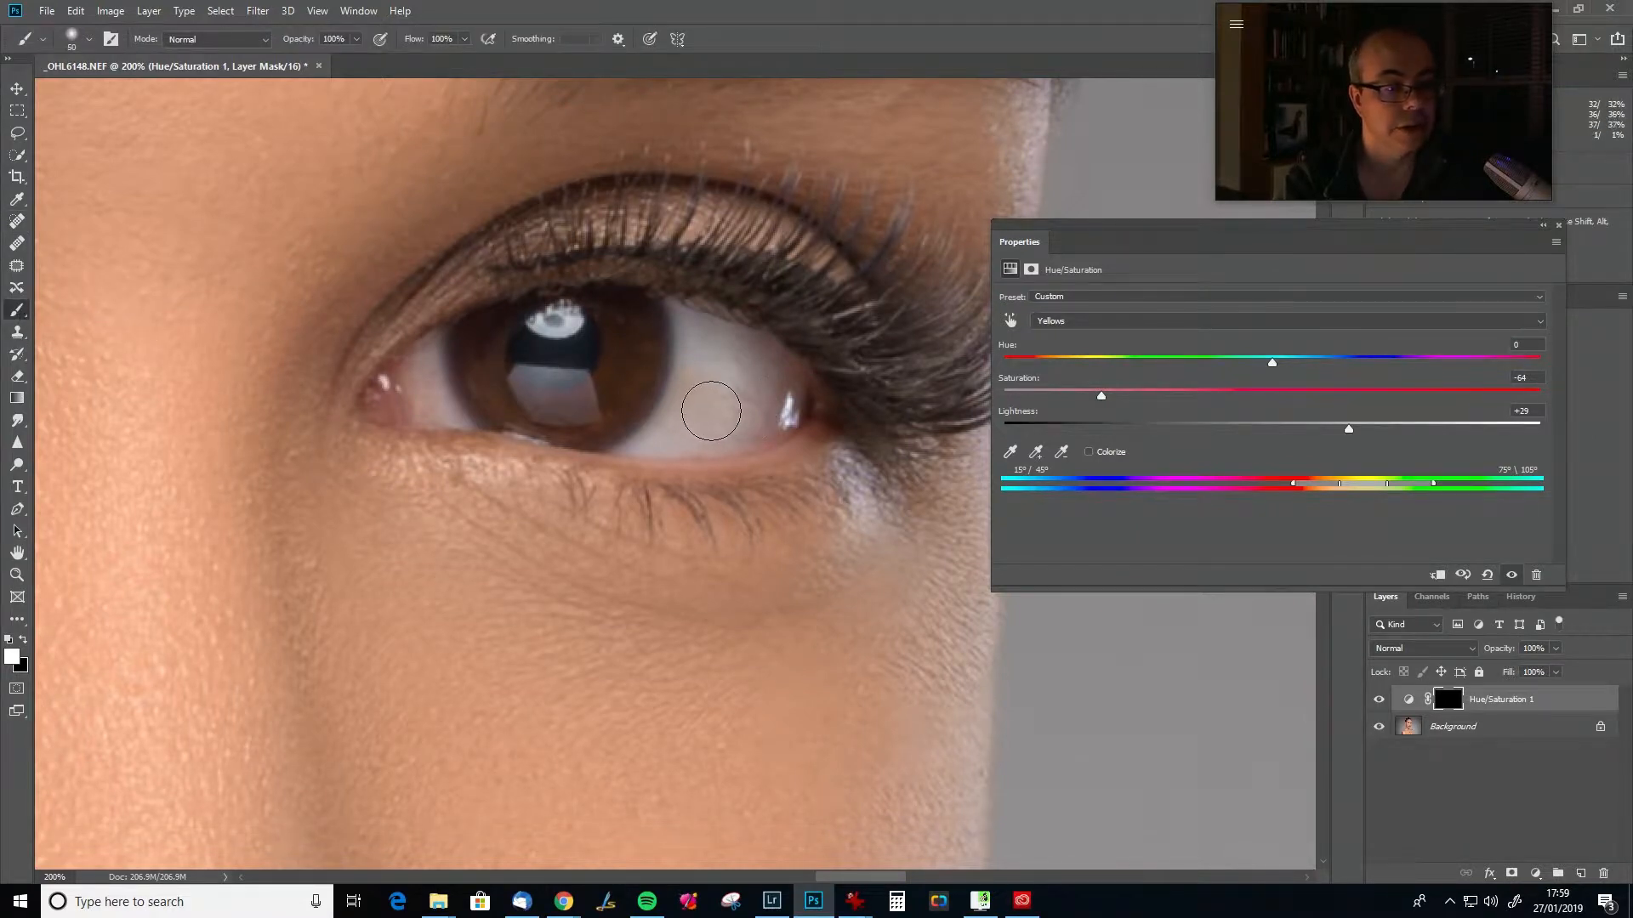
{"action": "key", "text": "bracketleft"}
{"action": "key", "text": "bracketleft"}
{"action": "key", "text": "bracketleft"}
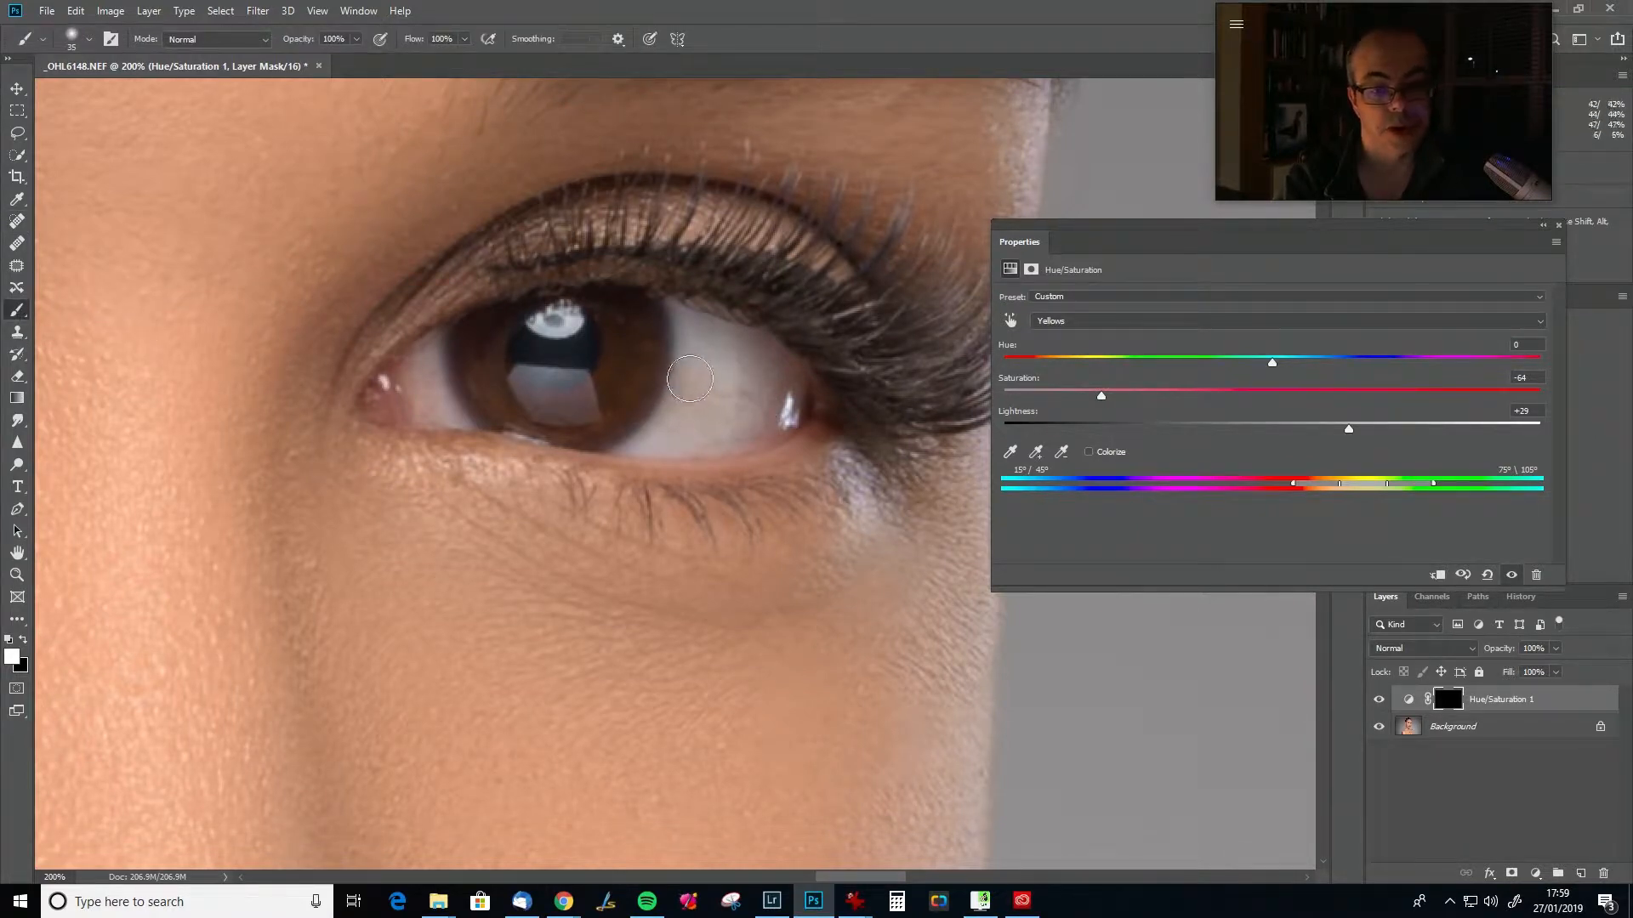
{"action": "key", "text": "bracketleft"}
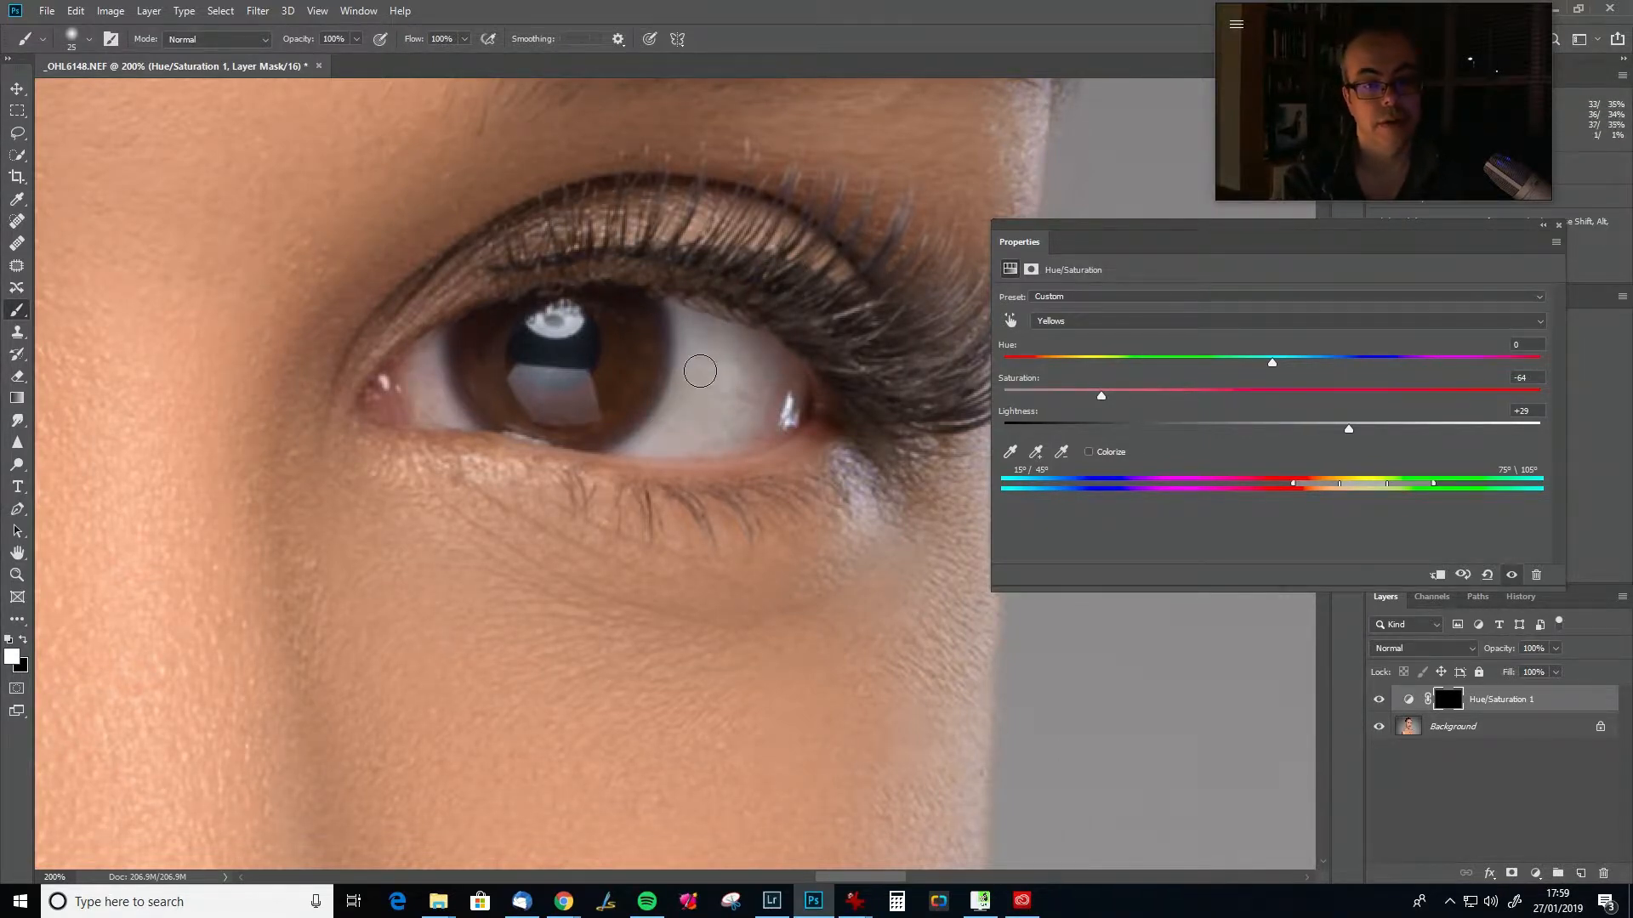
Paint white on the Hue/Saturation mask over the white of the eye nearer the ear.
{"action": "key", "text": "space"}
{"action": "mouse_move", "coordinate": [128, 434]}
{"action": "left_mouse_down"}
{"action": "mouse_move", "coordinate": [539, 466]}
{"action": "mouse_move", "coordinate": [864, 539]}
{"action": "left_mouse_up"}
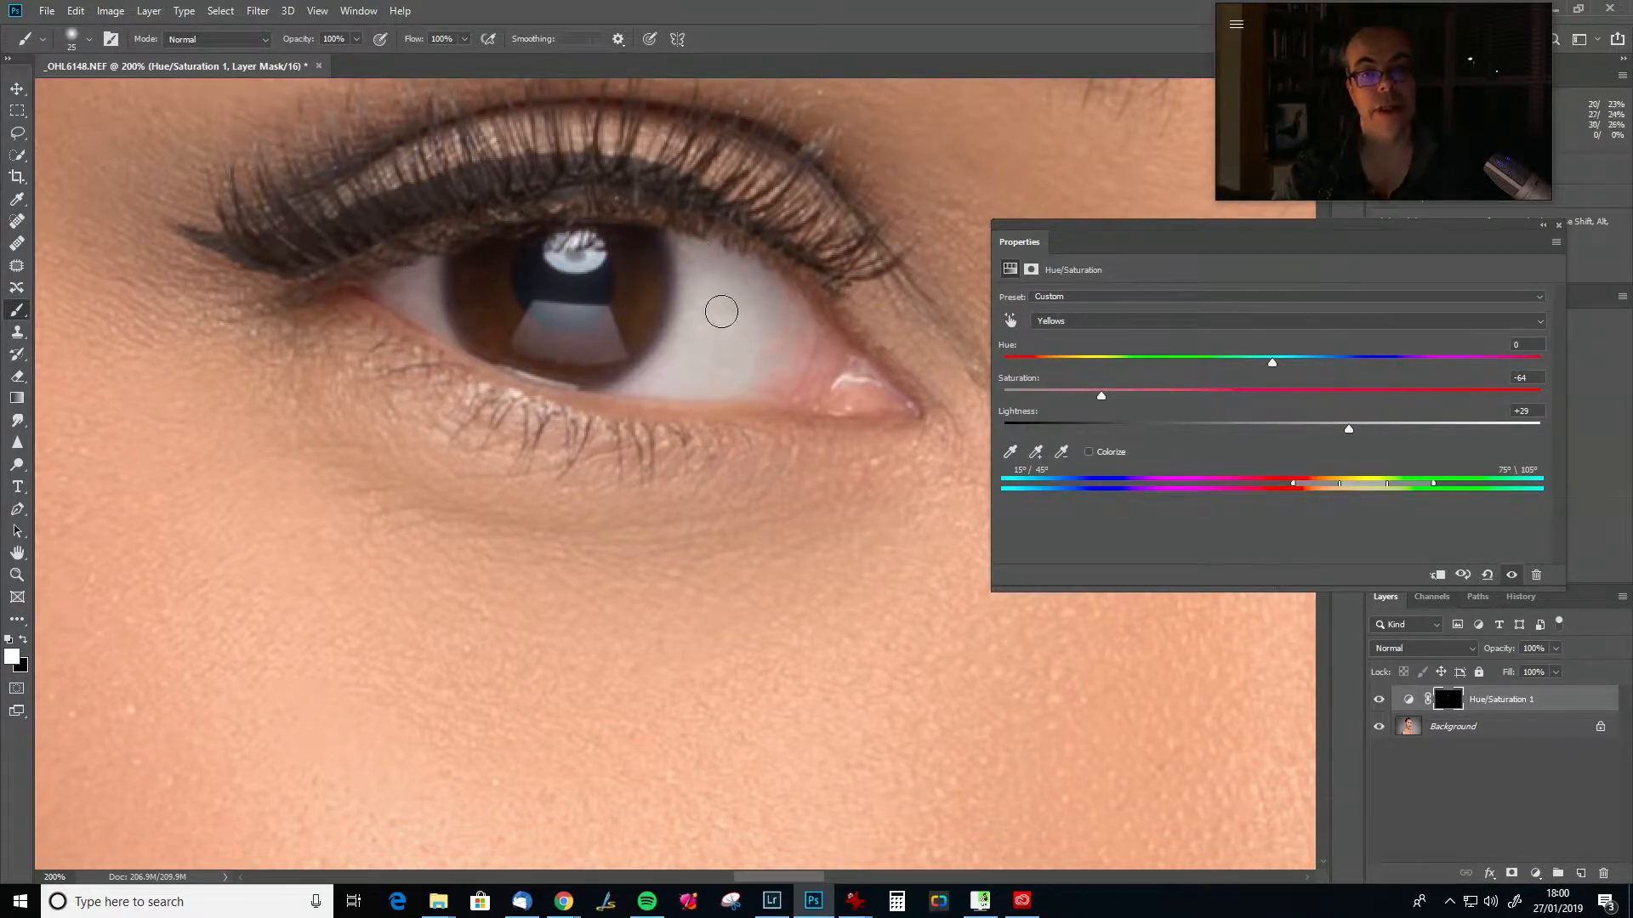
{"action": "left_click", "coordinate": [717, 309]}
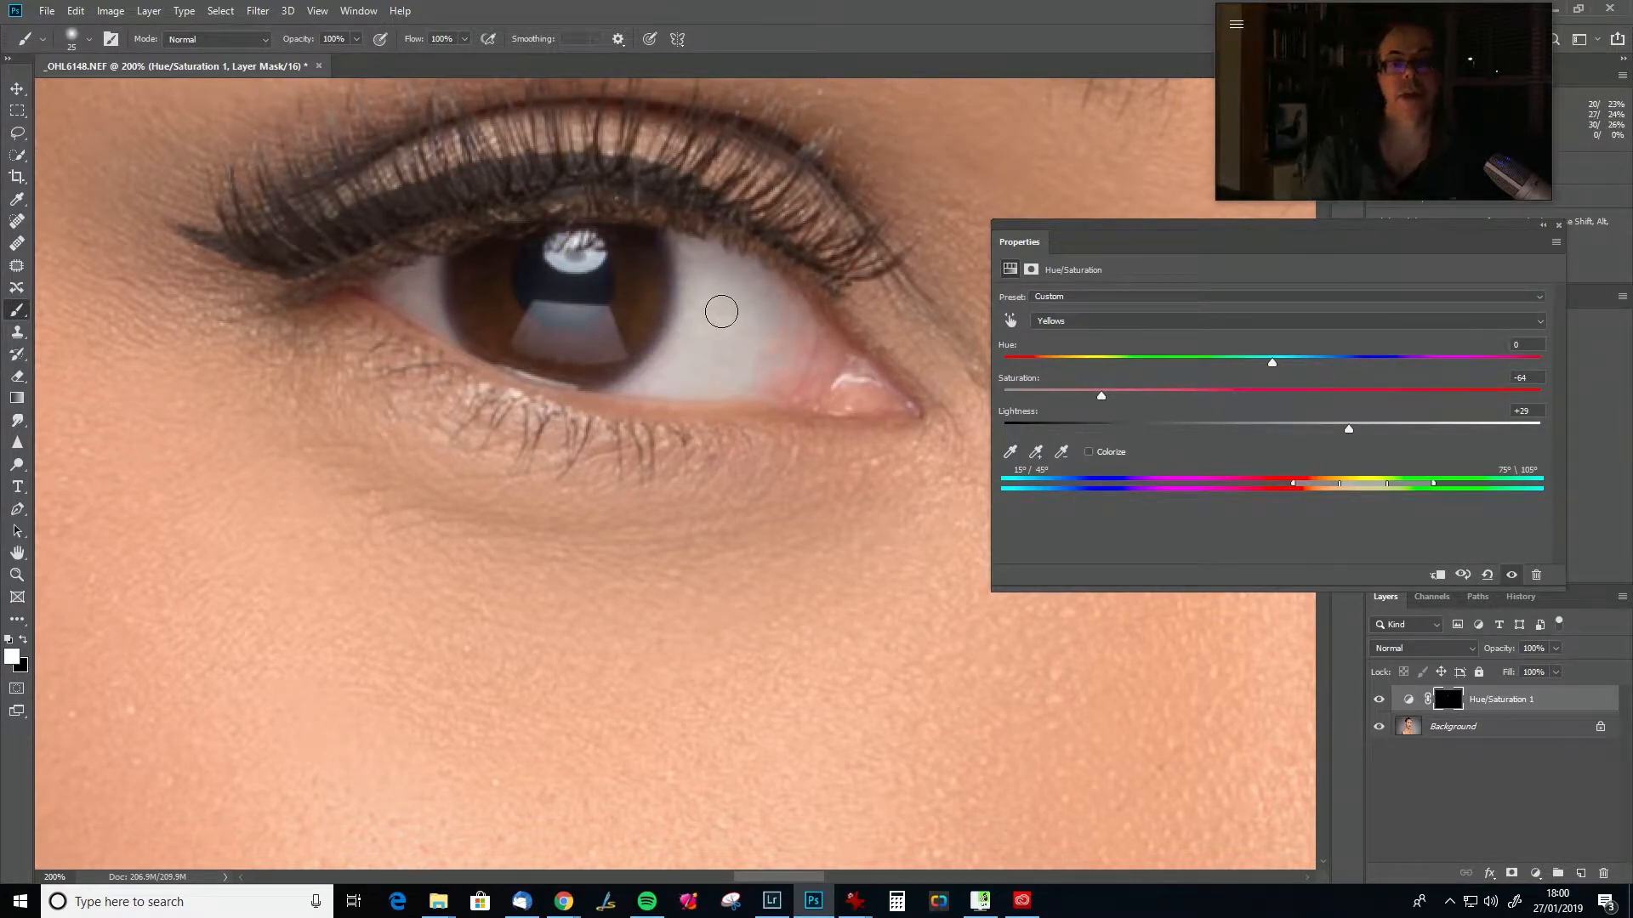
Try a lower saturation for the Reds of the Hue/Saturation layer, then leave Saturation at 0 and set Lightness to +1.
{"action": "left_click", "coordinate": [1129, 324]}
{"action": "left_click", "coordinate": [1104, 350]}
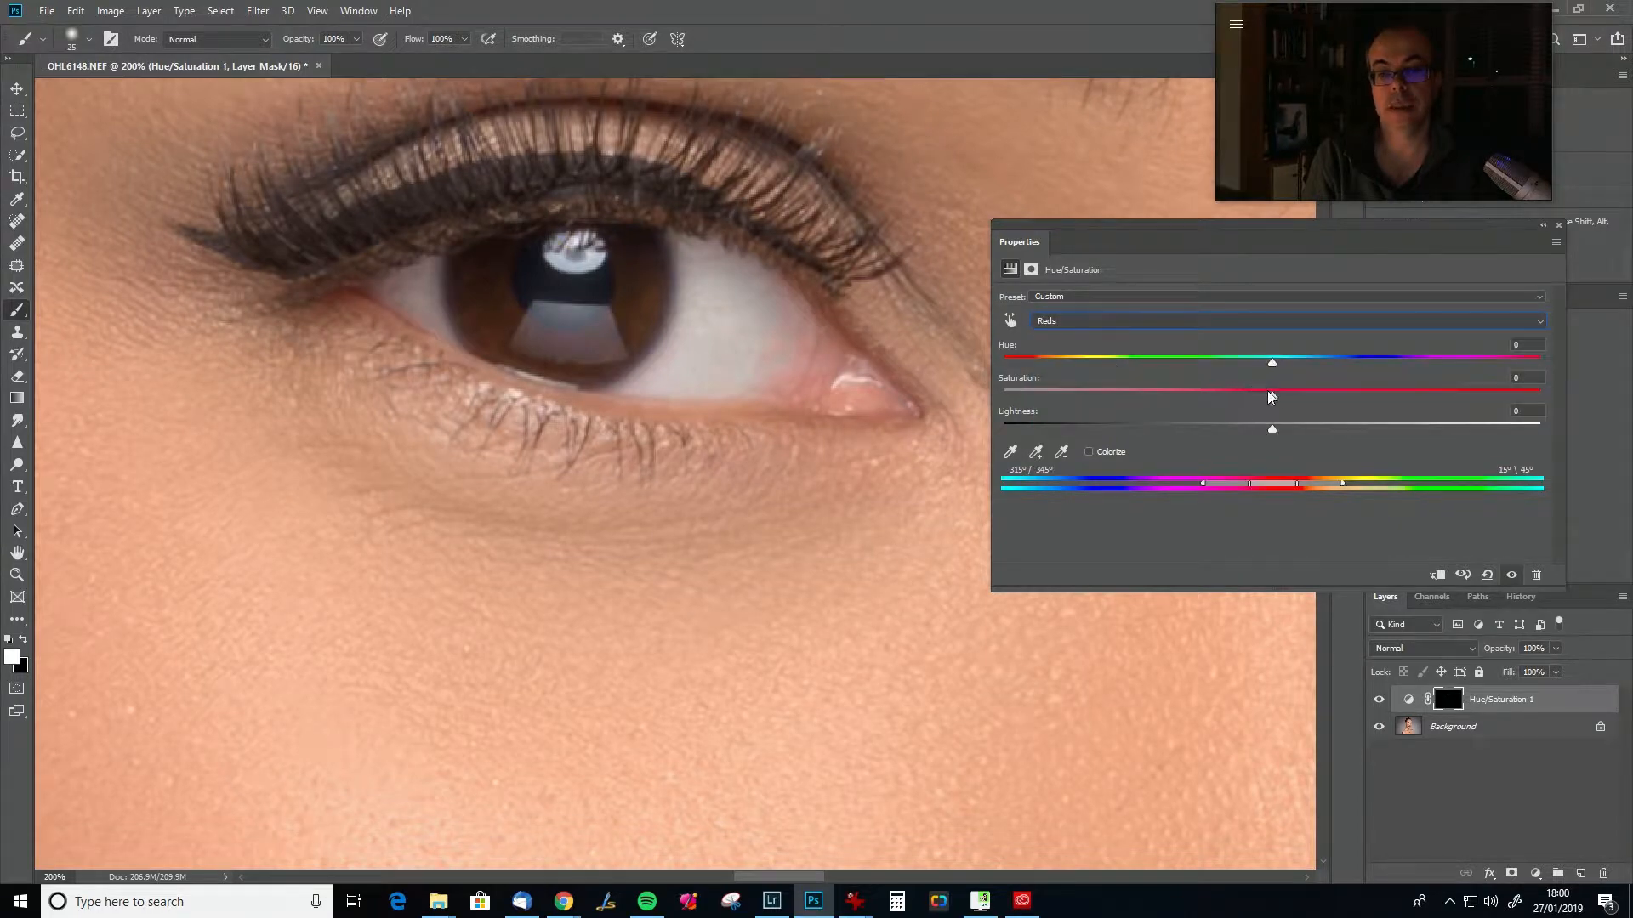
{"action": "left_click_drag", "start_coordinate": [1273, 396], "coordinate": [1194, 402]}
{"action": "mouse_move", "coordinate": [1272, 429]}
{"action": "left_mouse_down"}
{"action": "mouse_move", "coordinate": [1336, 426]}
{"action": "mouse_move", "coordinate": [1278, 435]}
{"action": "left_mouse_up"}
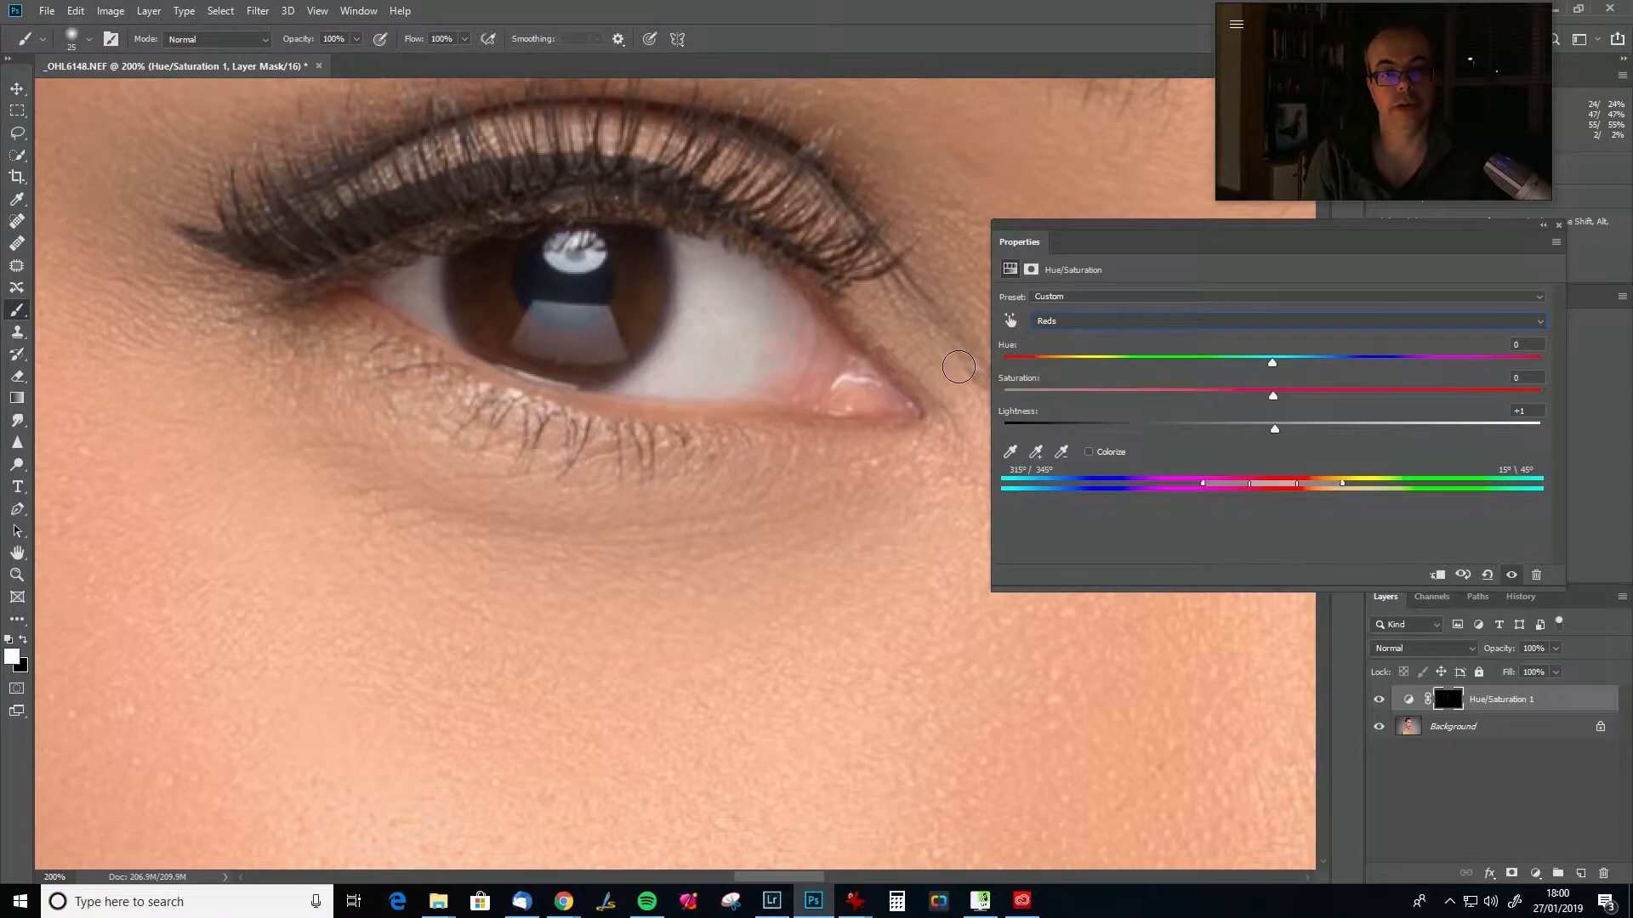
Compare the whole portrait with and without the Hue/Saturation layer, and reduce the layer stack to the Background.
{"action": "key", "text": "ctrl+0"}
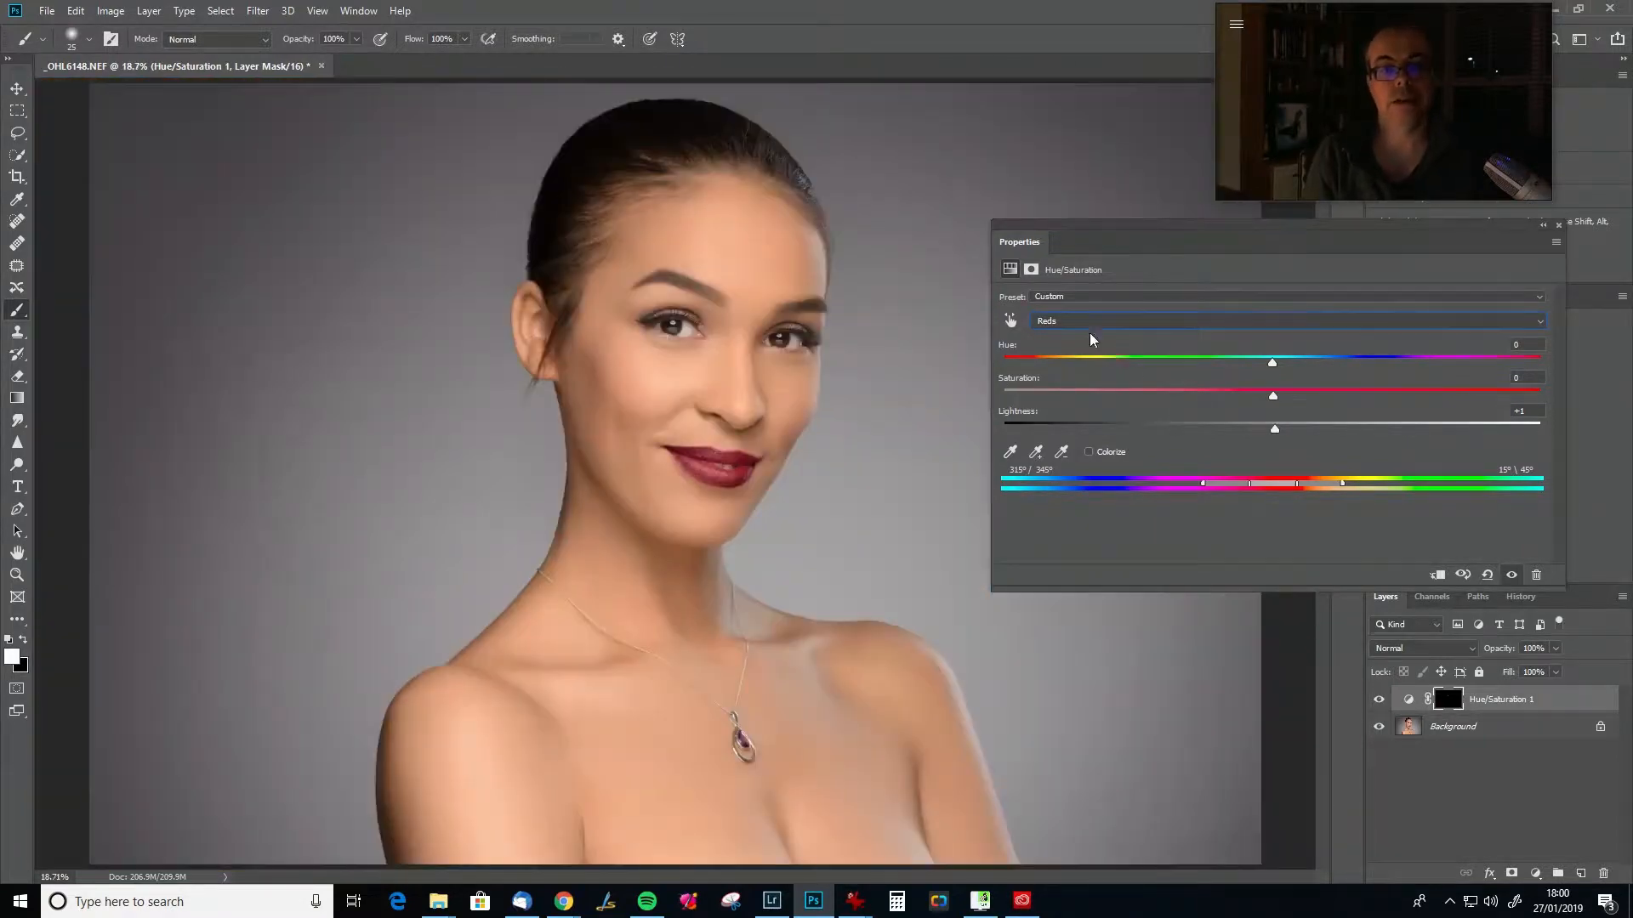
{"action": "left_click", "coordinate": [1379, 699]}
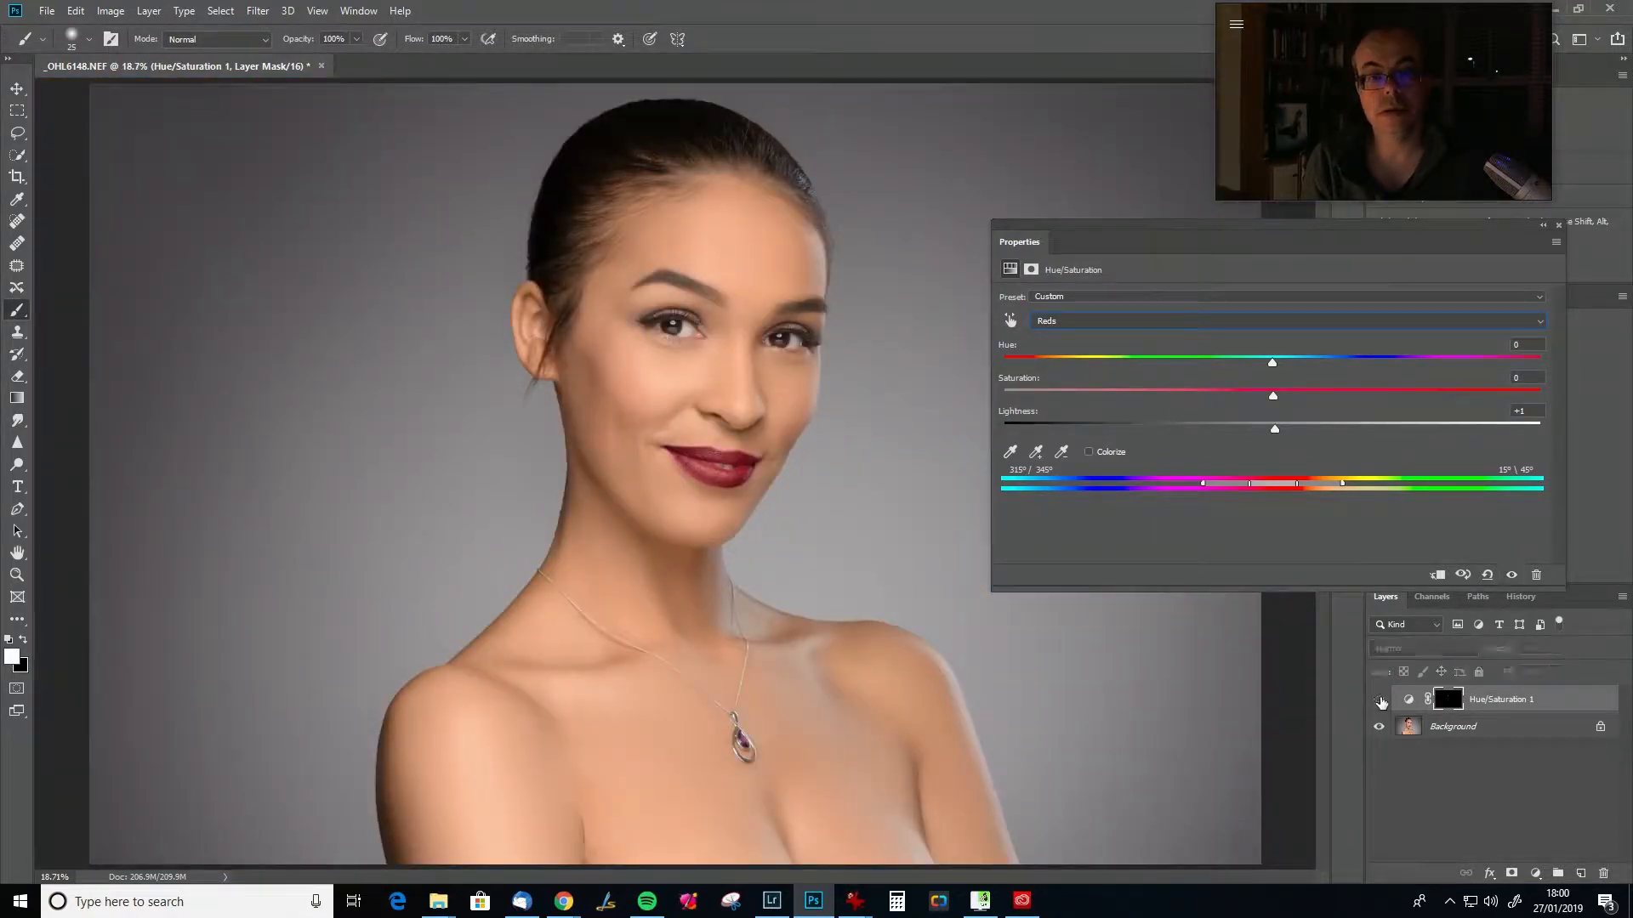
{"action": "left_click", "coordinate": [1378, 699]}
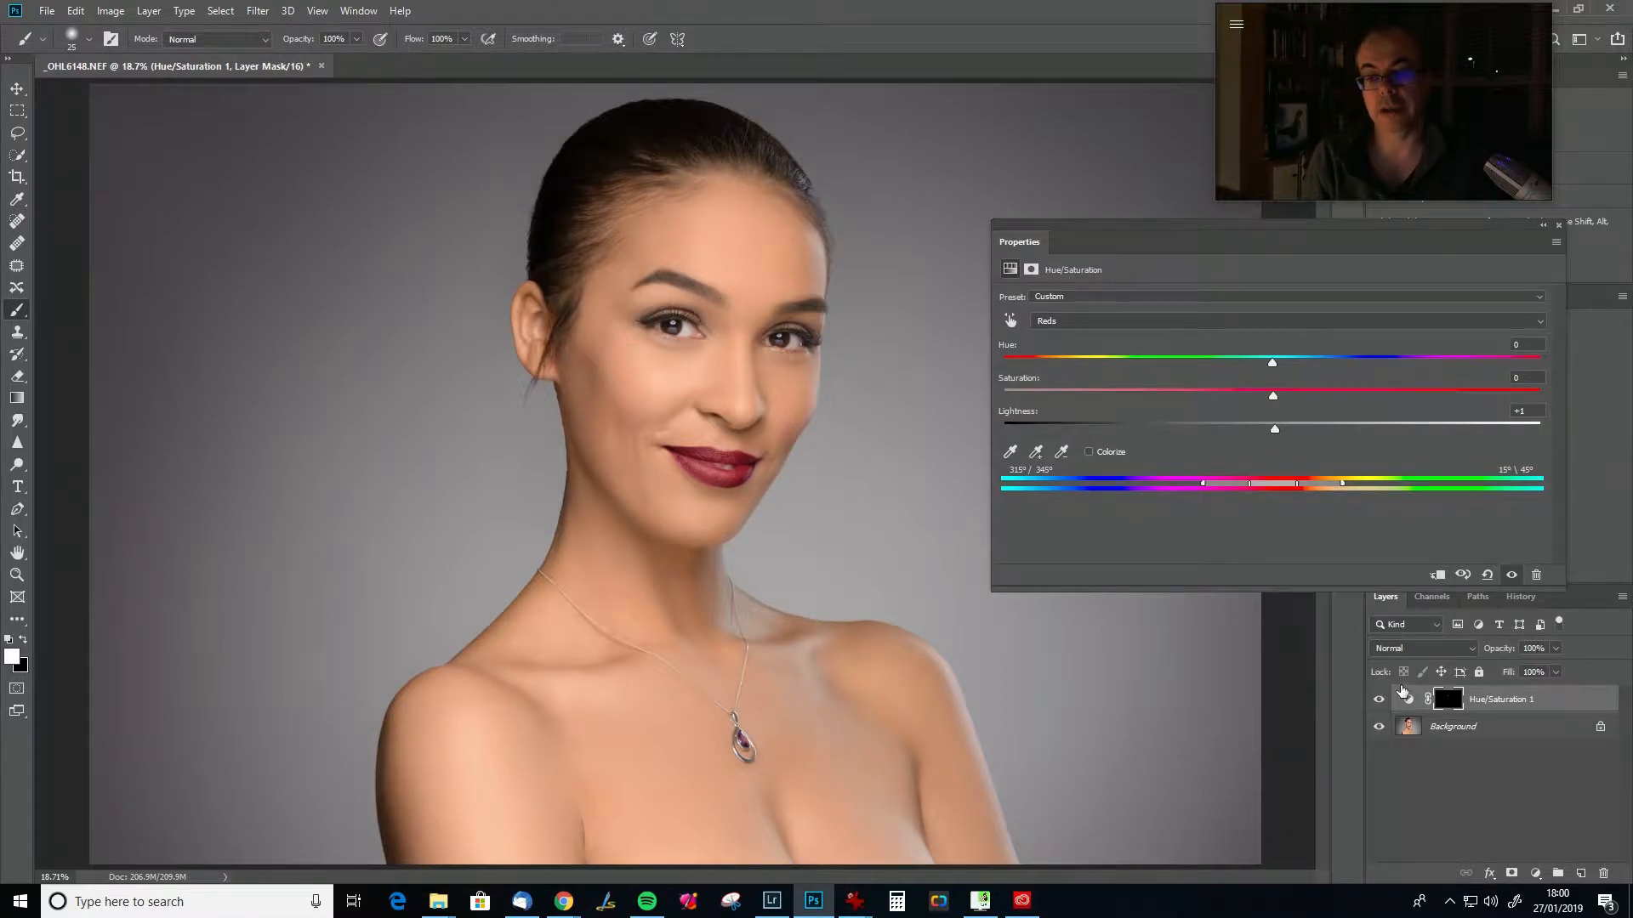
{"action": "key", "text": "Delete"}
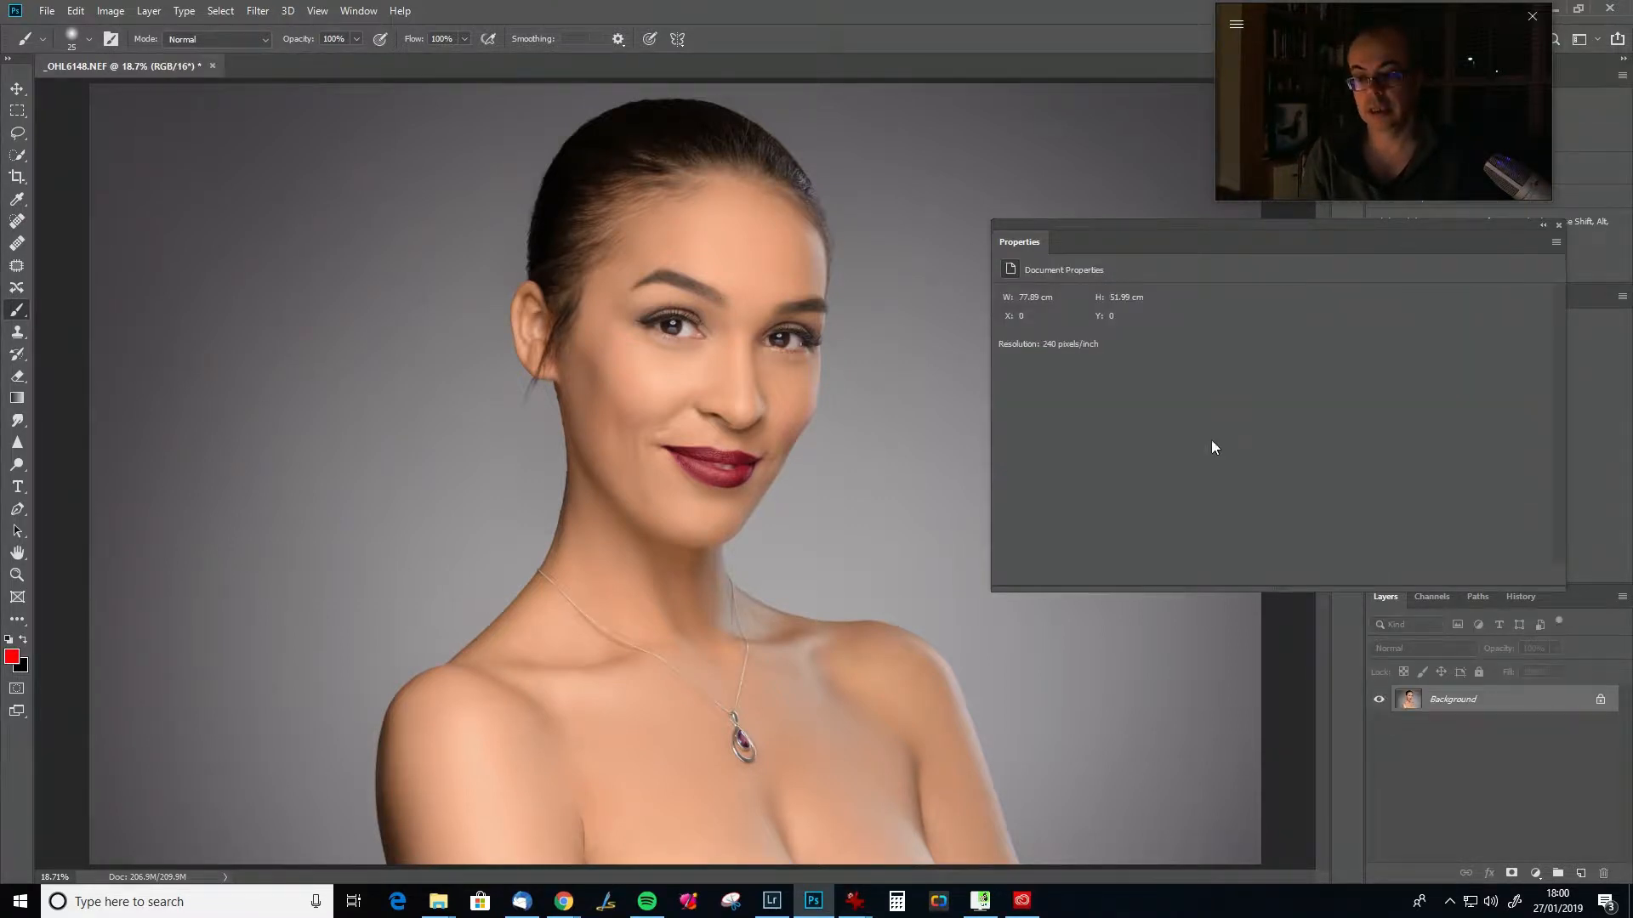
{"action": "left_click", "coordinate": [1559, 225]}
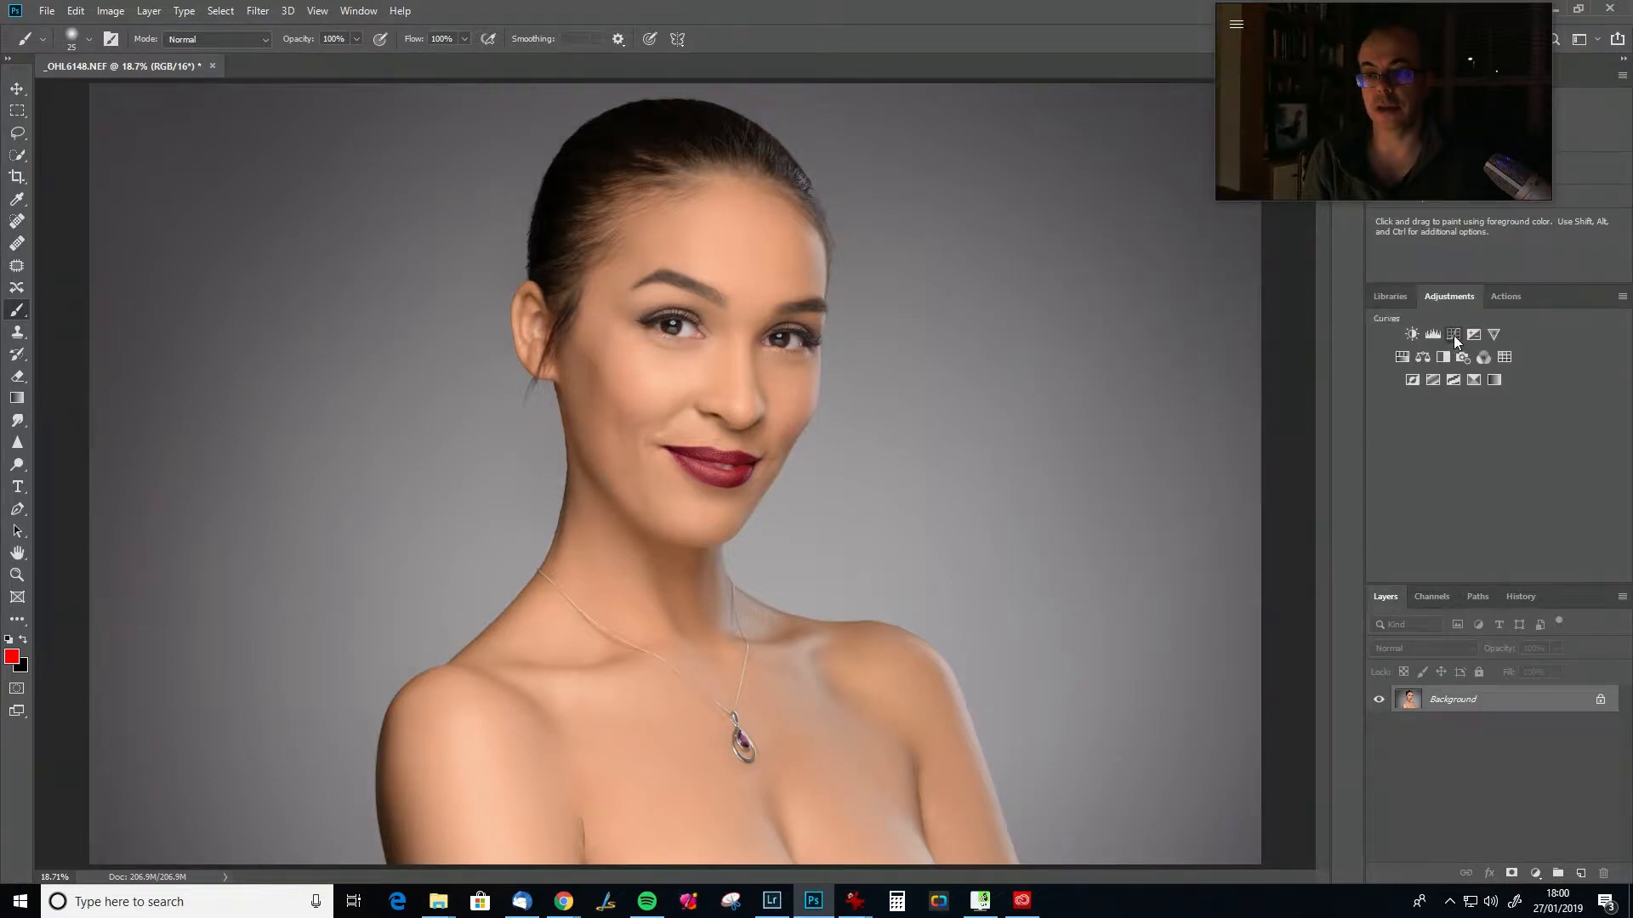
Add a Curves adjustment layer and shape an S-curve that raises the highlights and holds down the shadows.
{"action": "left_click", "coordinate": [1453, 336]}
{"action": "left_click_drag", "start_coordinate": [1335, 401], "coordinate": [1322, 353]}
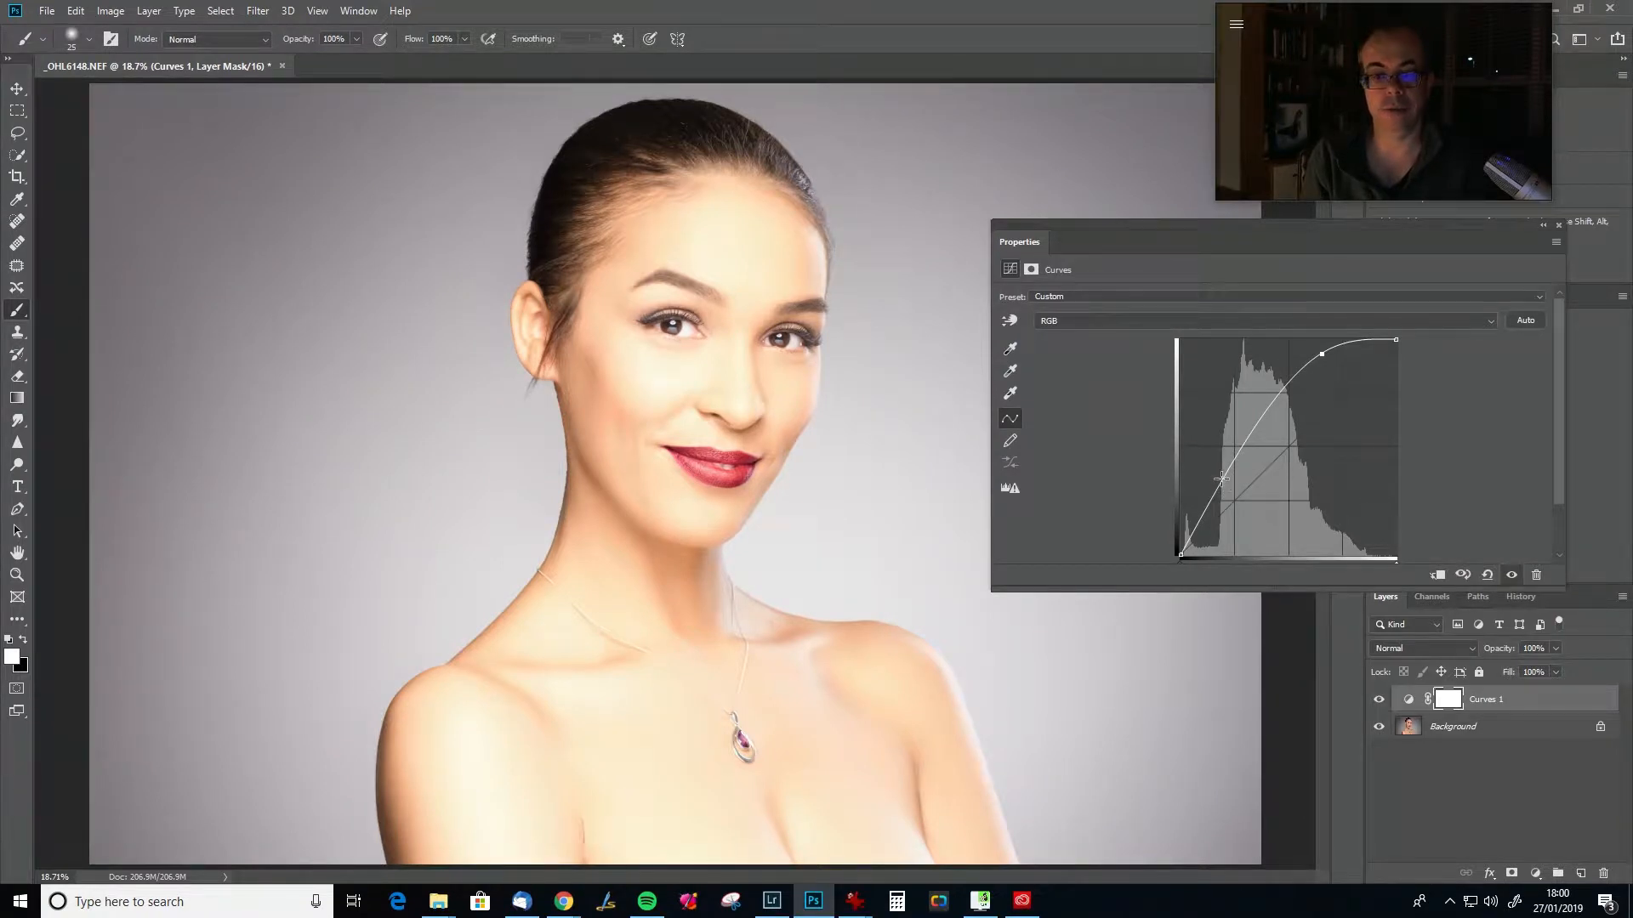
{"action": "left_click_drag", "start_coordinate": [1221, 481], "coordinate": [1218, 520]}
{"action": "left_click_drag", "start_coordinate": [1323, 356], "coordinate": [1321, 364]}
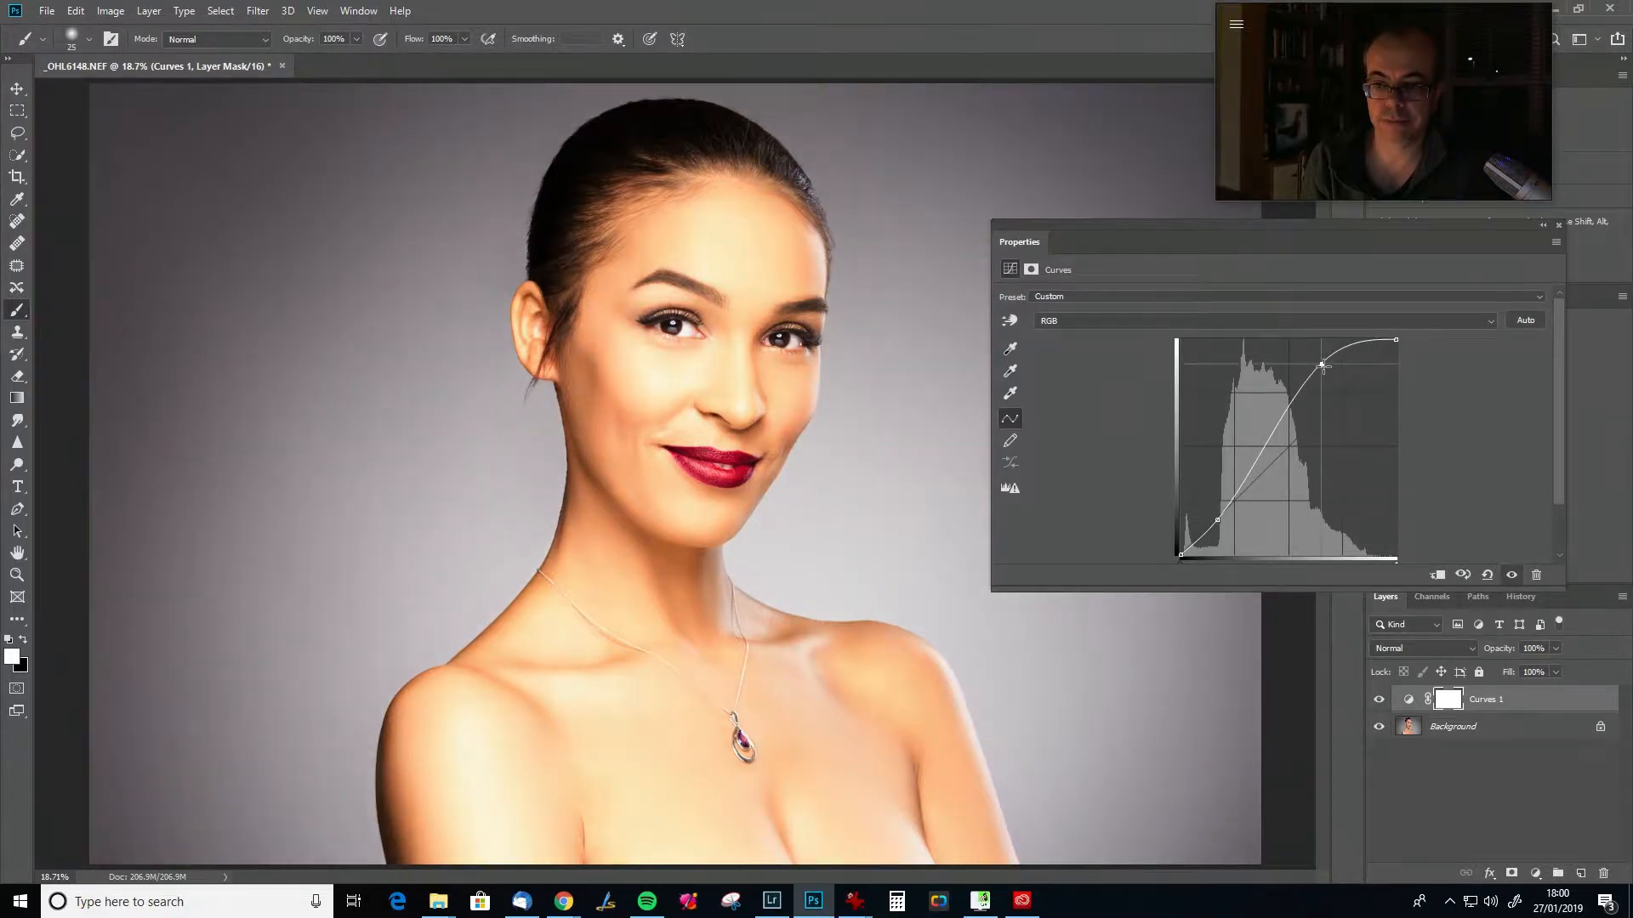
Set the Curves layer's blend mode to Luminosity and invert its mask to black.
{"action": "left_click", "coordinate": [1425, 646]}
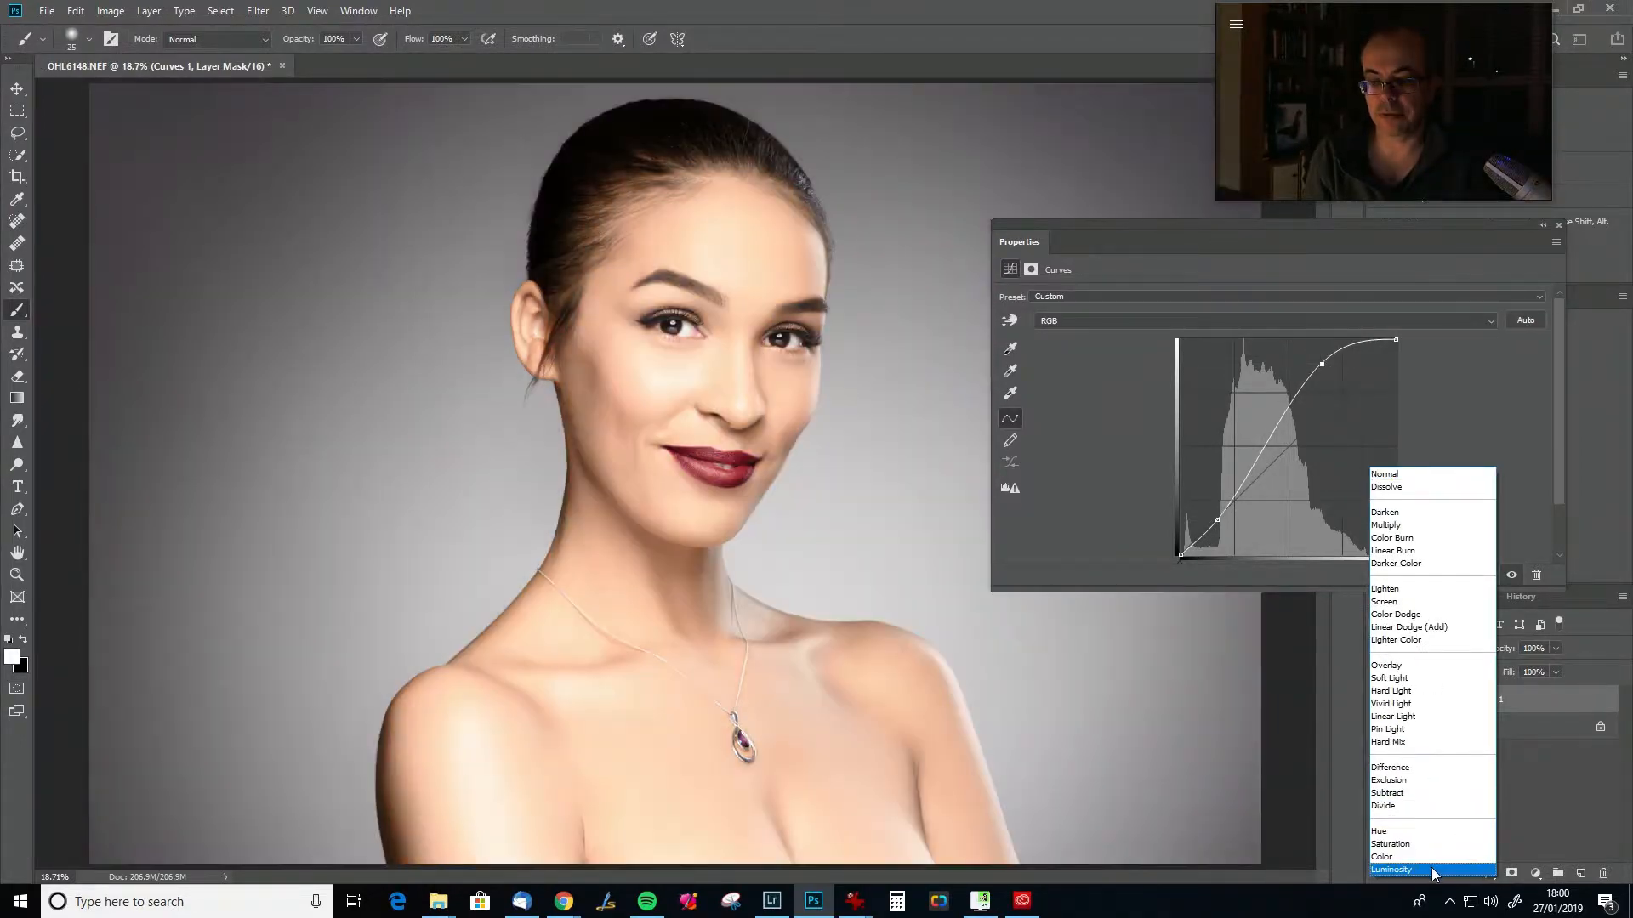
{"action": "left_click", "coordinate": [1431, 868]}
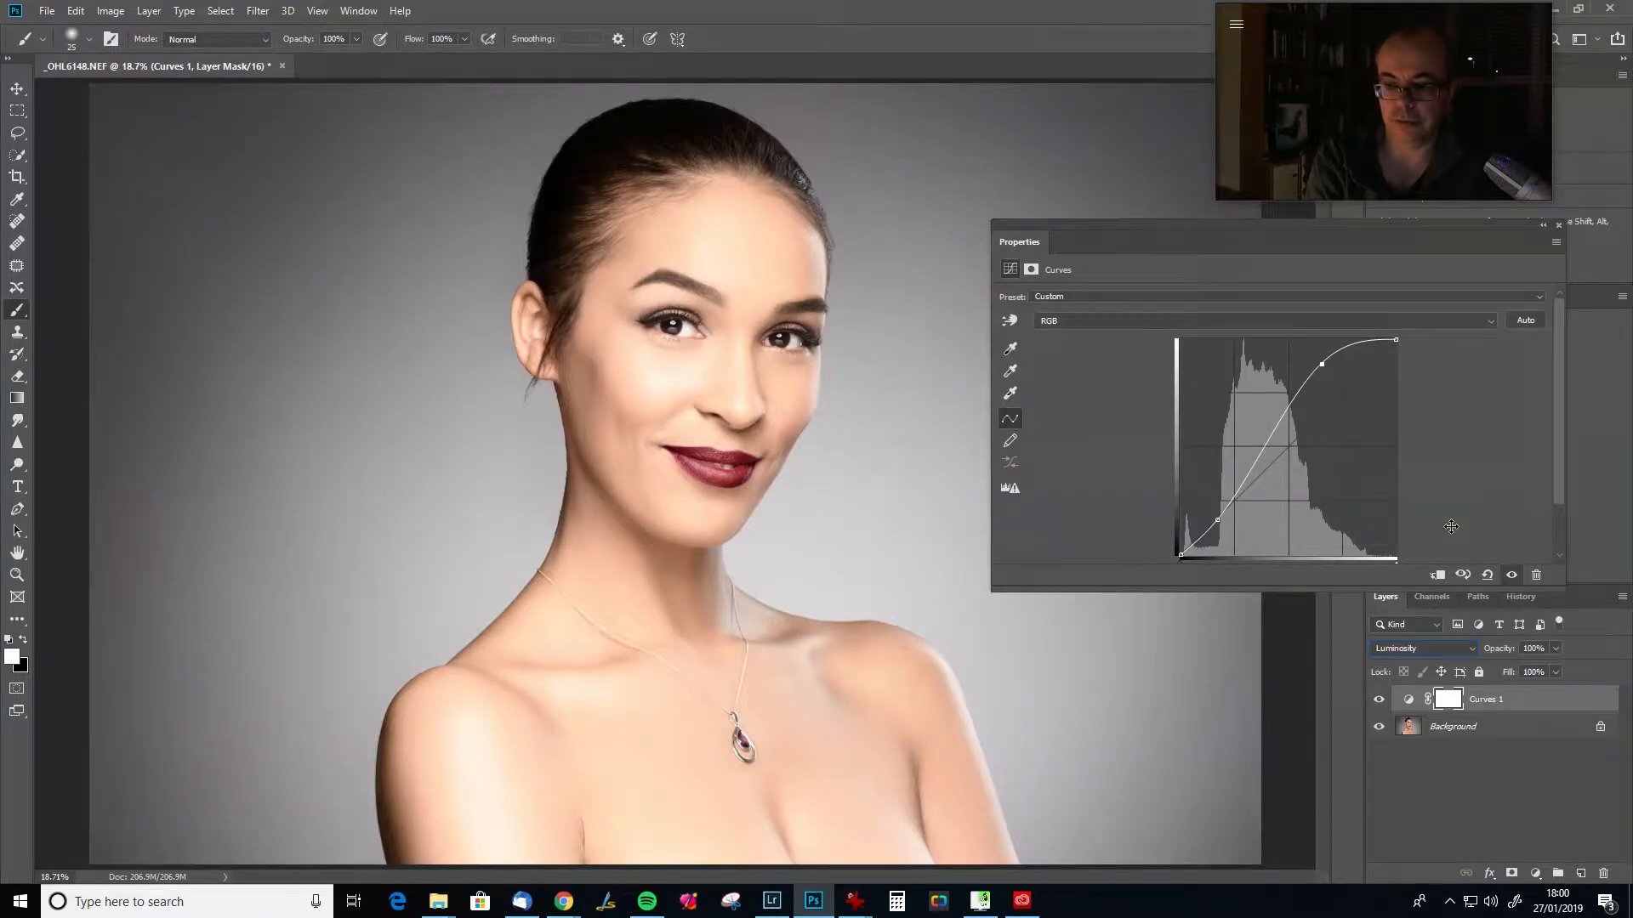
{"action": "key", "text": "ctrl+i"}
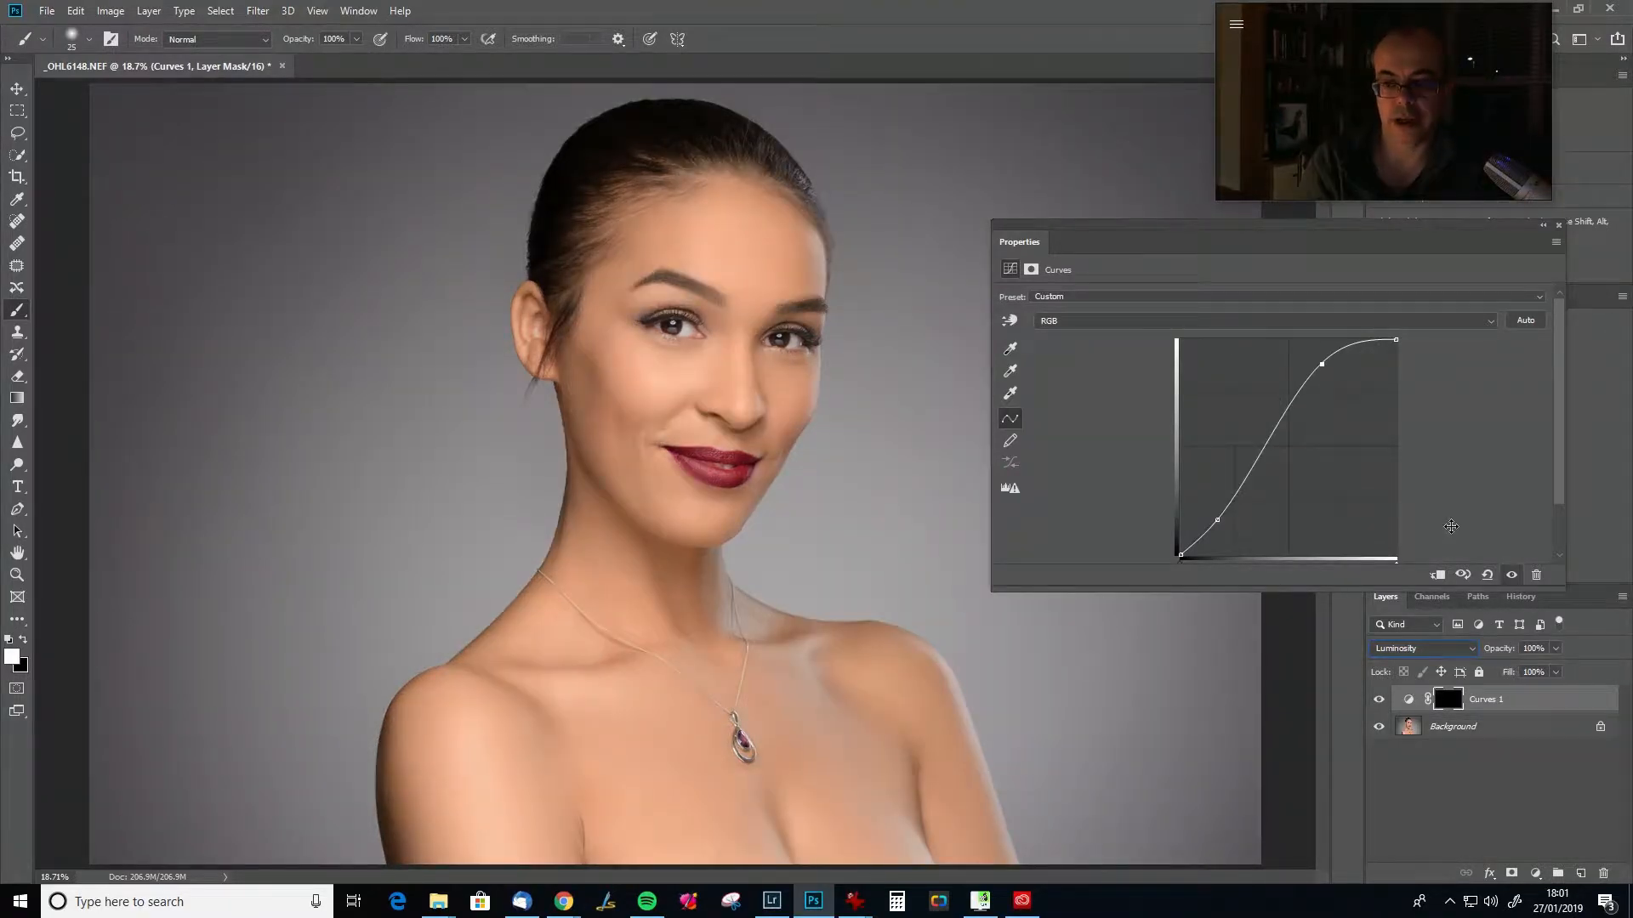
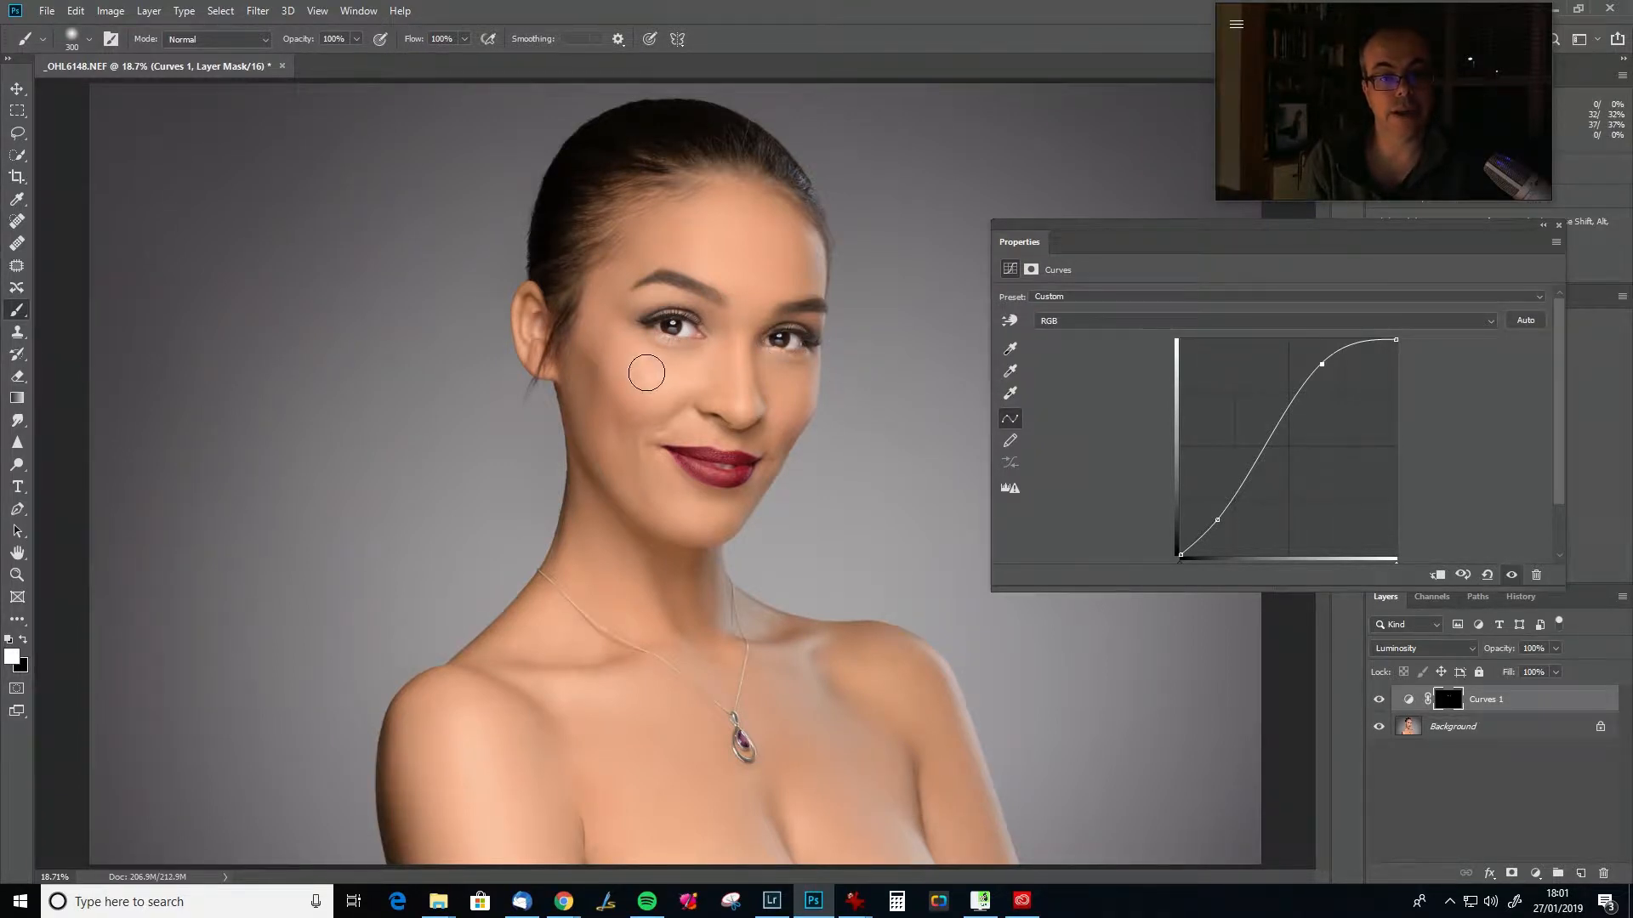
Undo the last large brush stroke and paint white on the Curves mask over the eyes with a size 70 brush, switching to black for corrections.
{"action": "key", "text": "ctrl+z"}
{"action": "scroll", "coordinate": [648, 376], "scroll_direction": "up", "scroll_amount": 3}
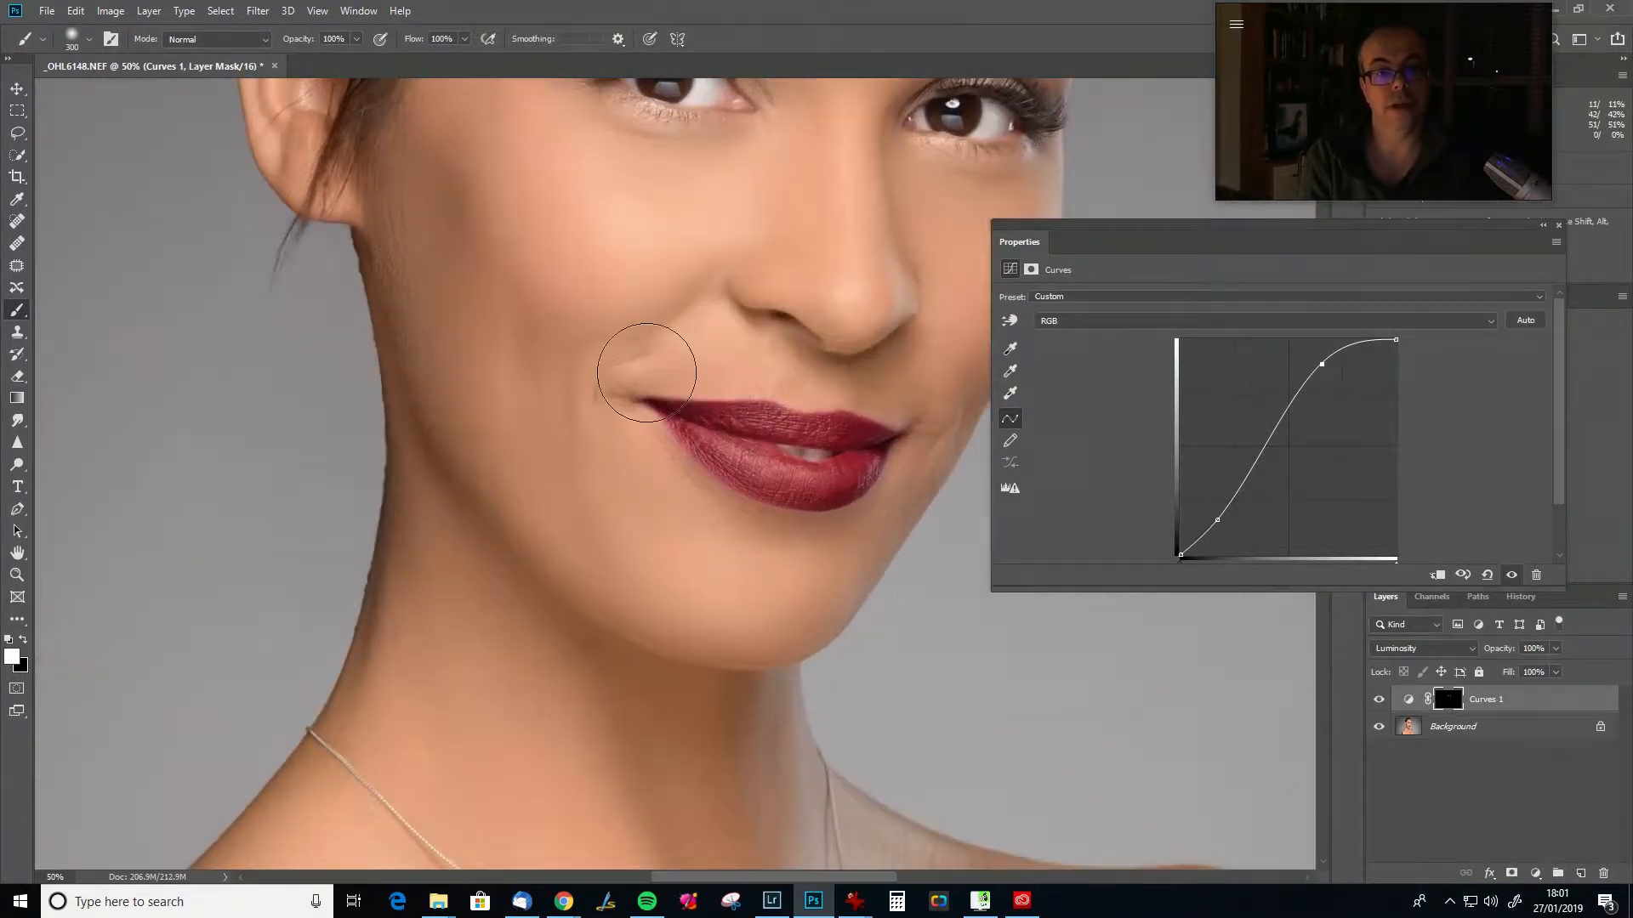
{"action": "left_click_drag", "start_coordinate": [727, 340], "coordinate": [695, 655]}
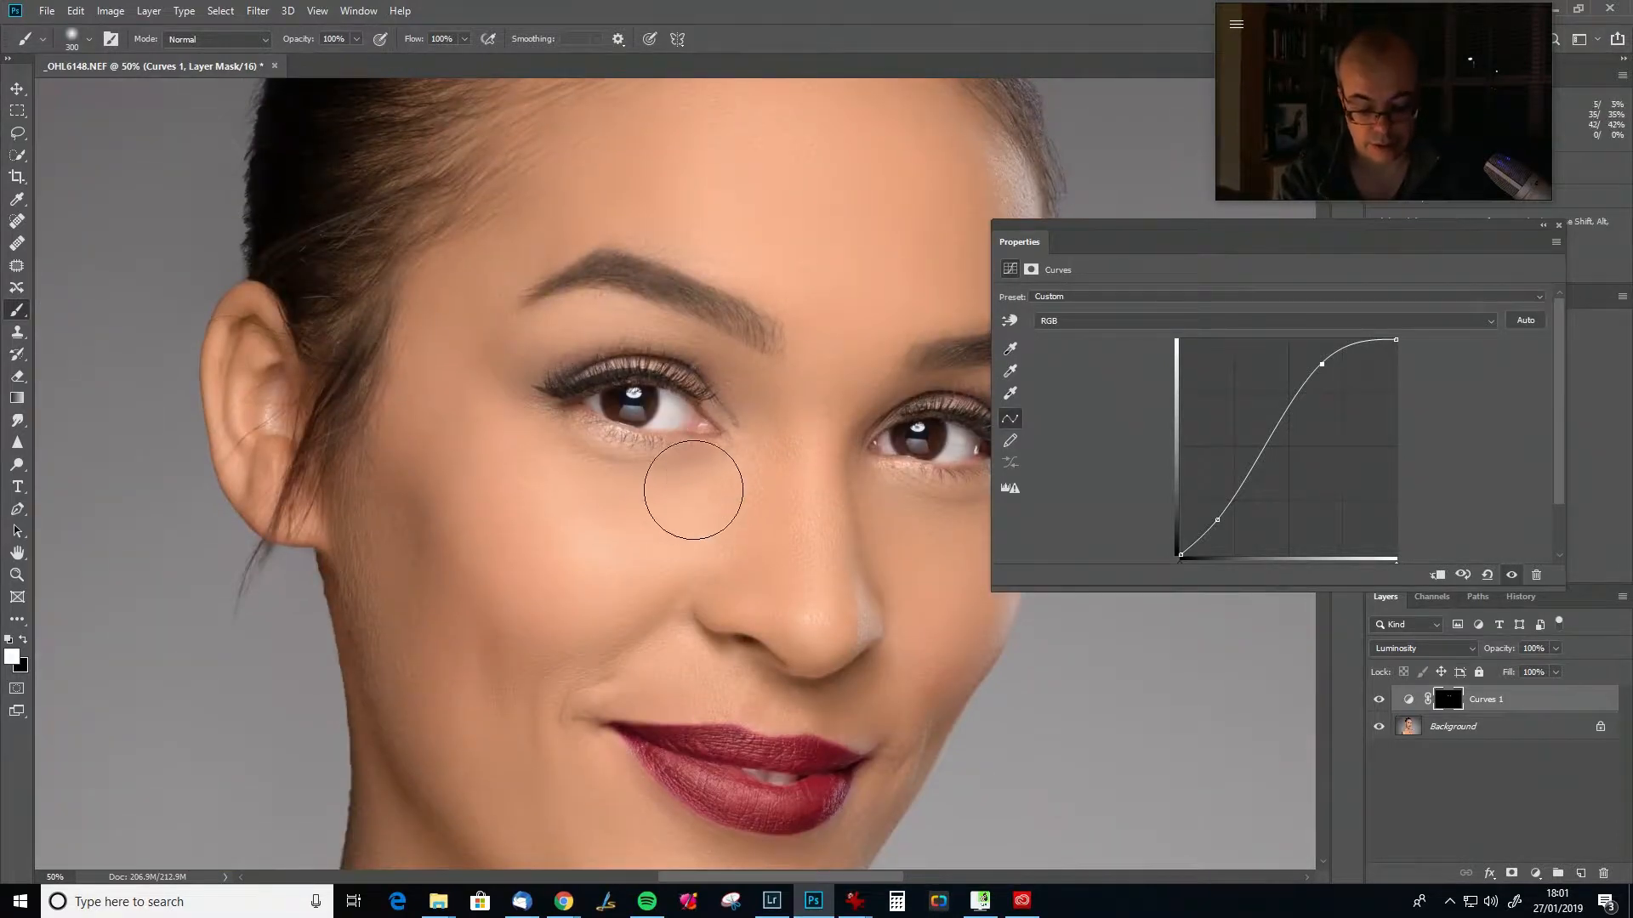
{"action": "key", "text": "bracketleft"}
{"action": "key", "text": "bracketleft"}
{"action": "key", "text": "bracketleft"}
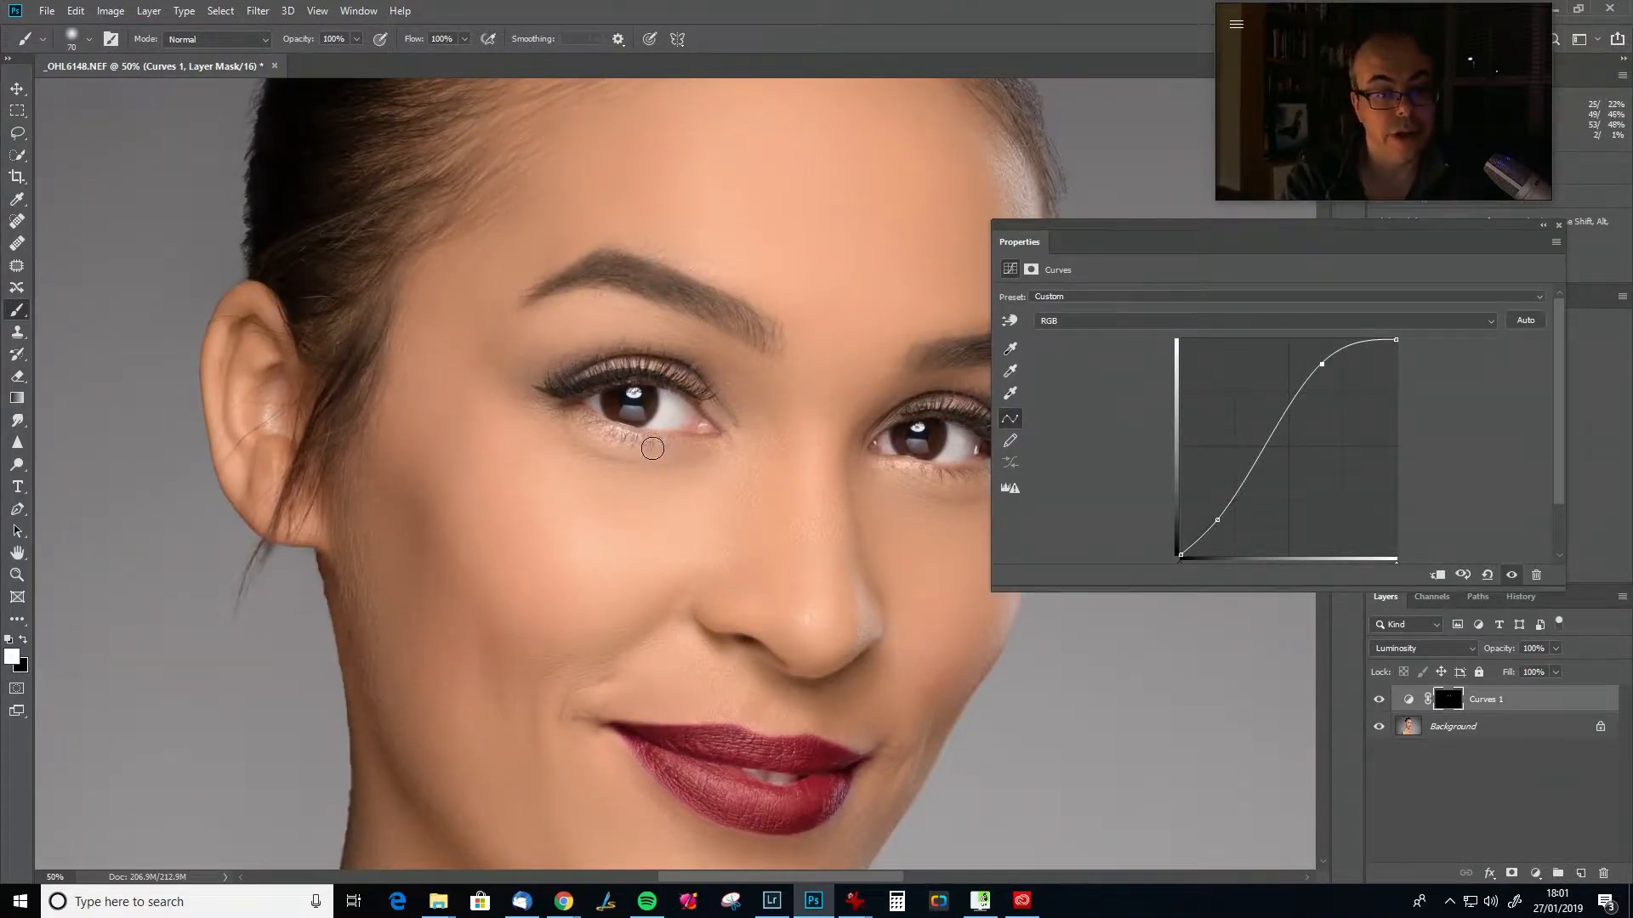
{"action": "key", "text": "x"}
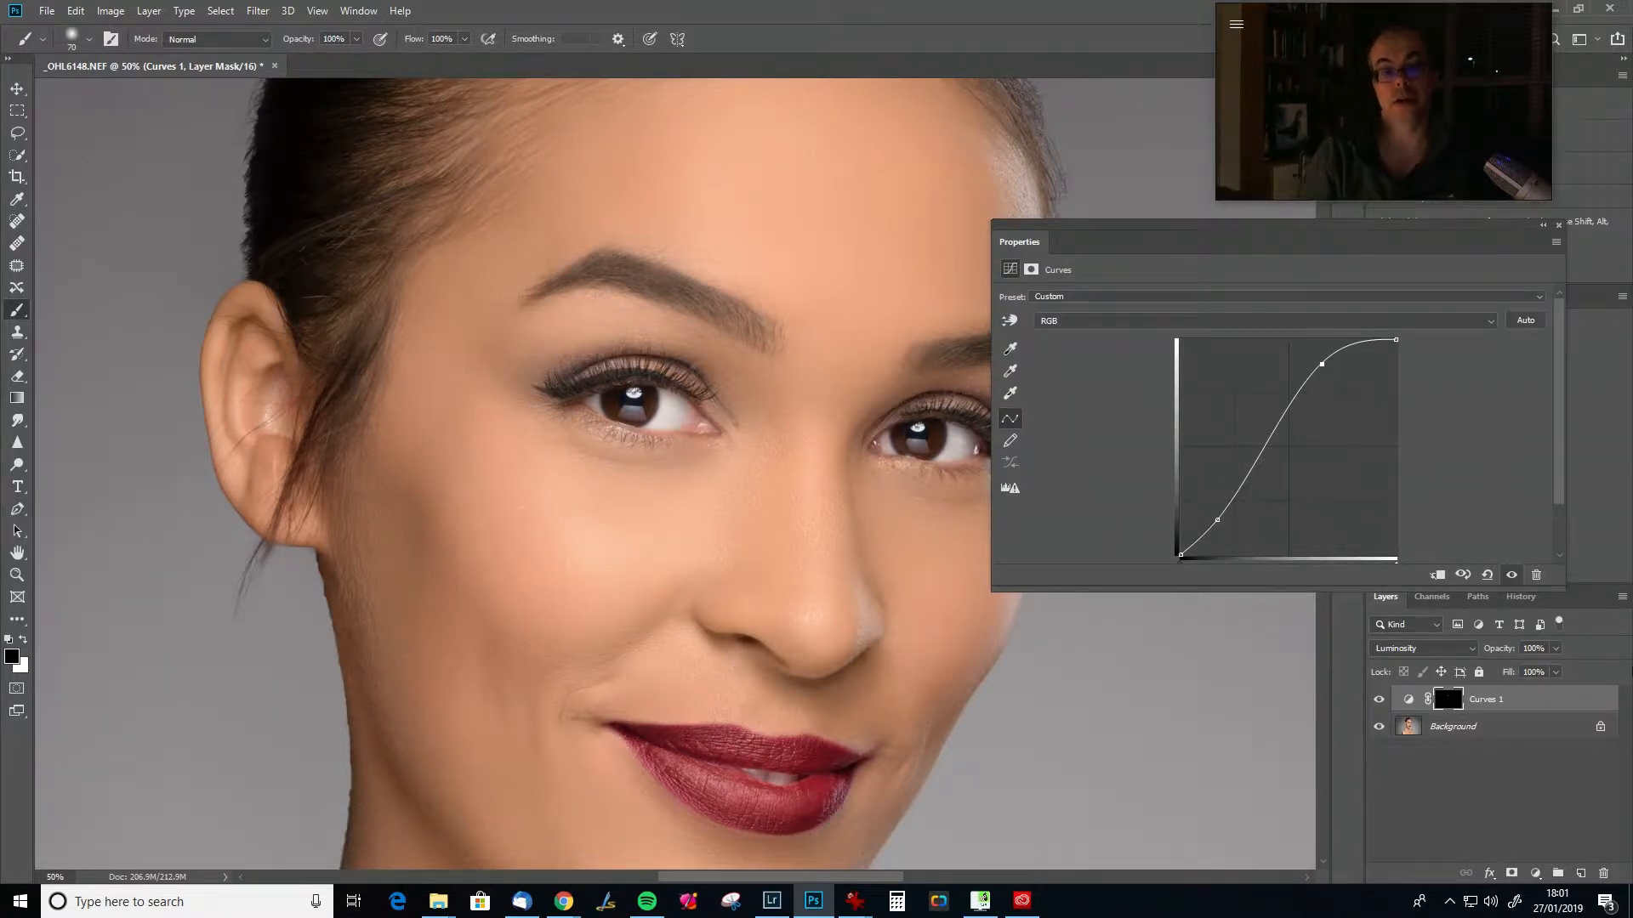
Compare the eyes and the whole portrait with and without the Curves layer.
{"action": "left_click", "coordinate": [1377, 701]}
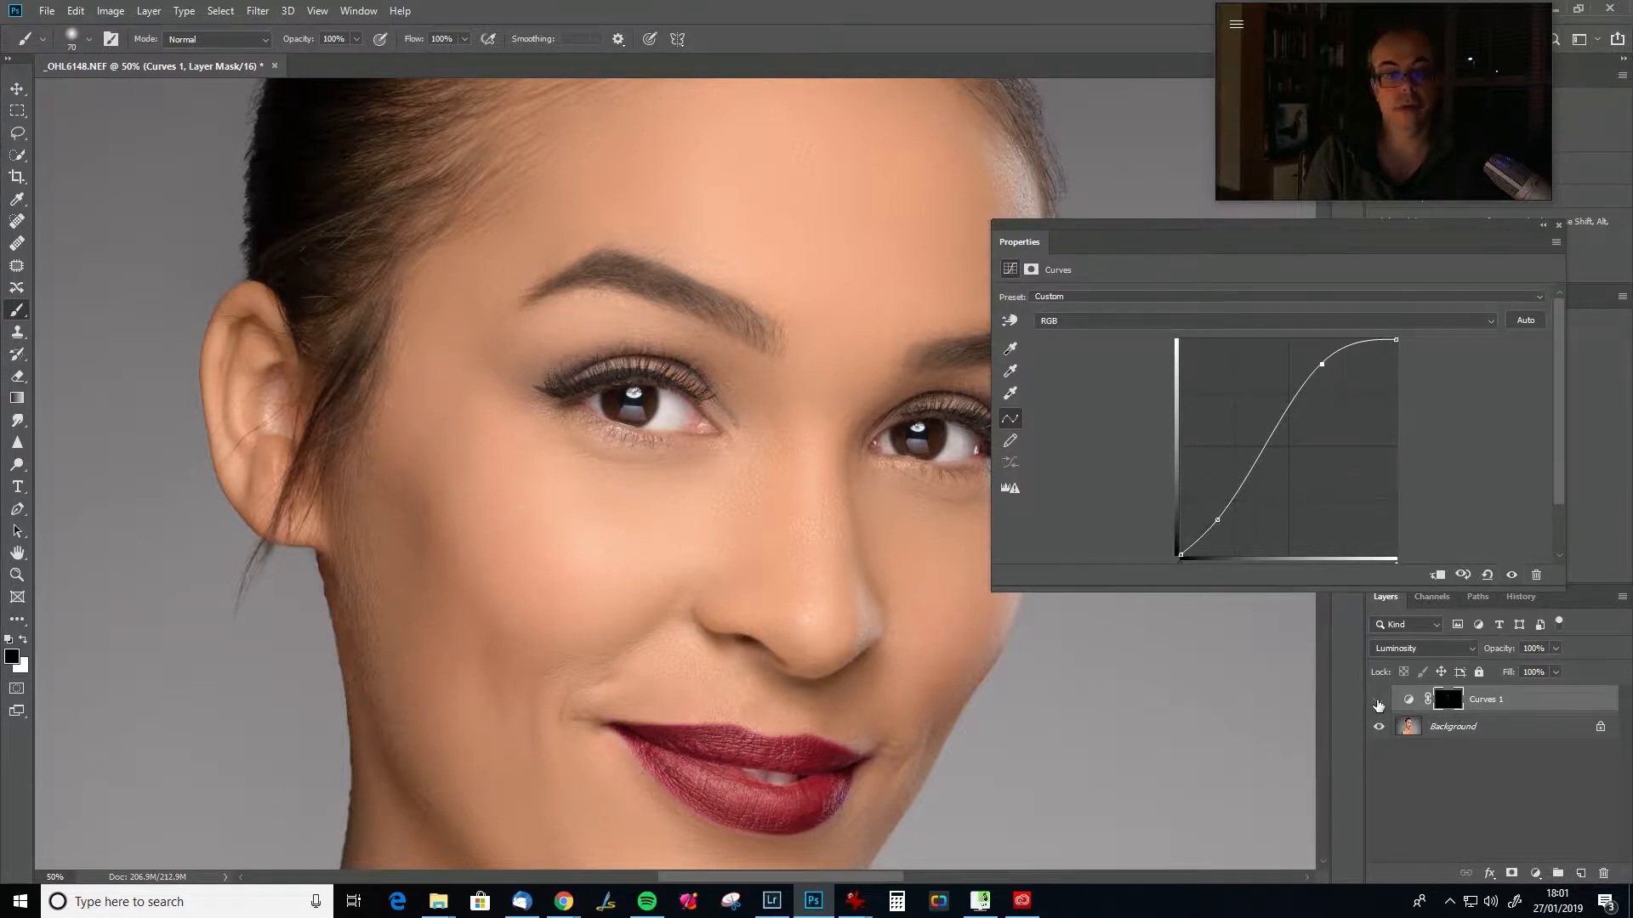
{"action": "left_click", "coordinate": [1378, 700]}
{"action": "left_click", "coordinate": [1378, 701]}
{"action": "left_click", "coordinate": [1377, 700]}
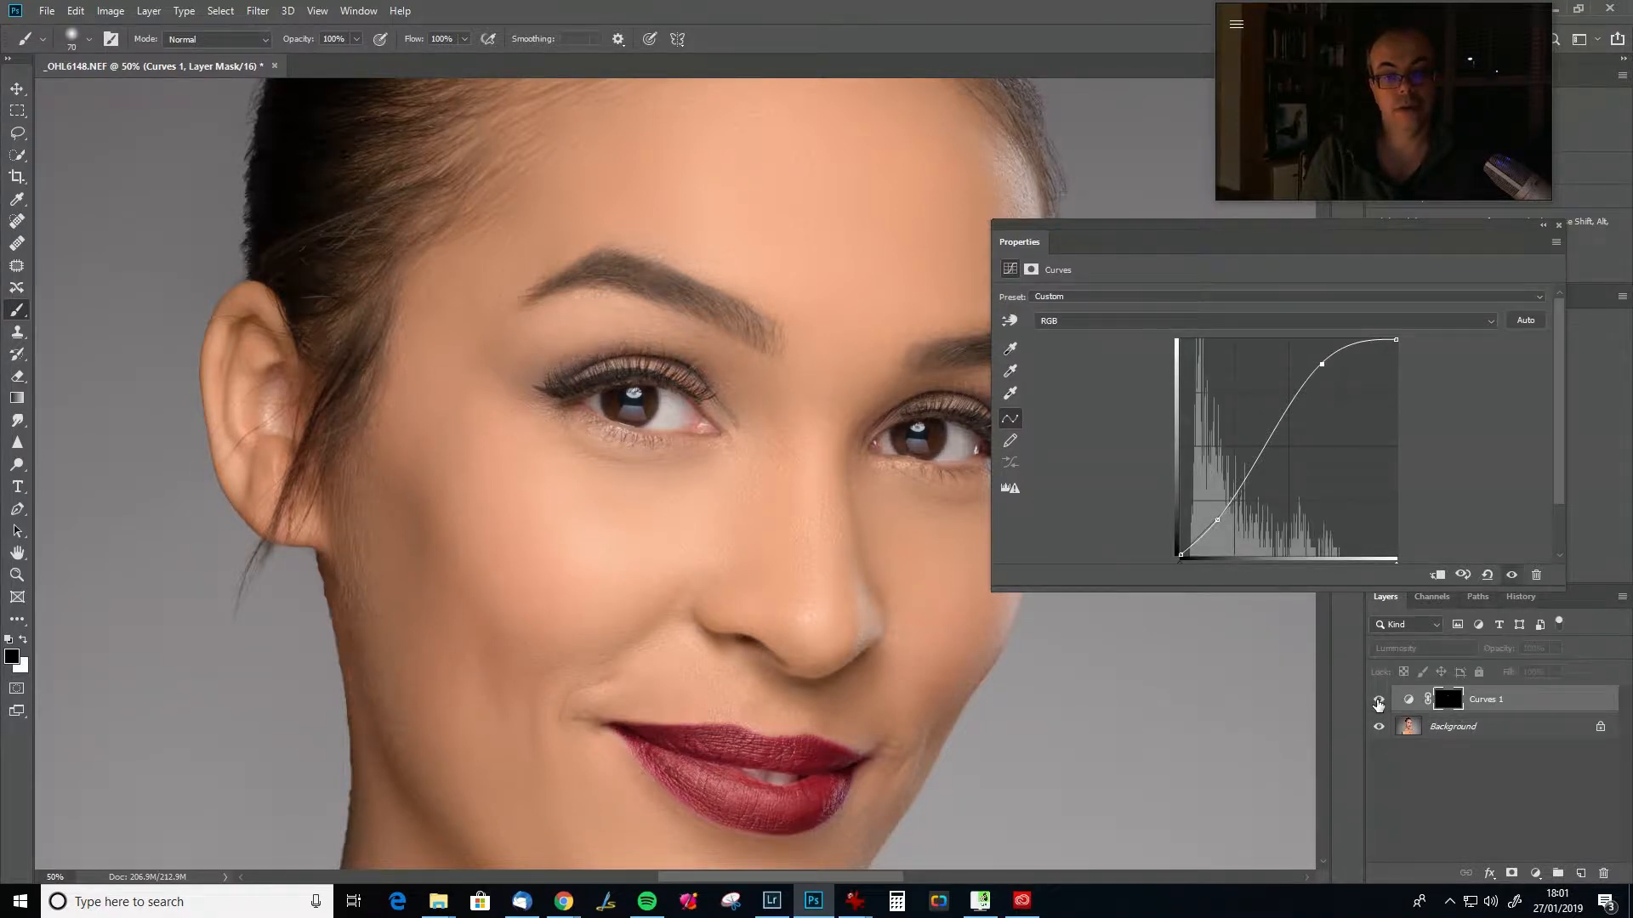
{"action": "key", "text": "ctrl+0"}
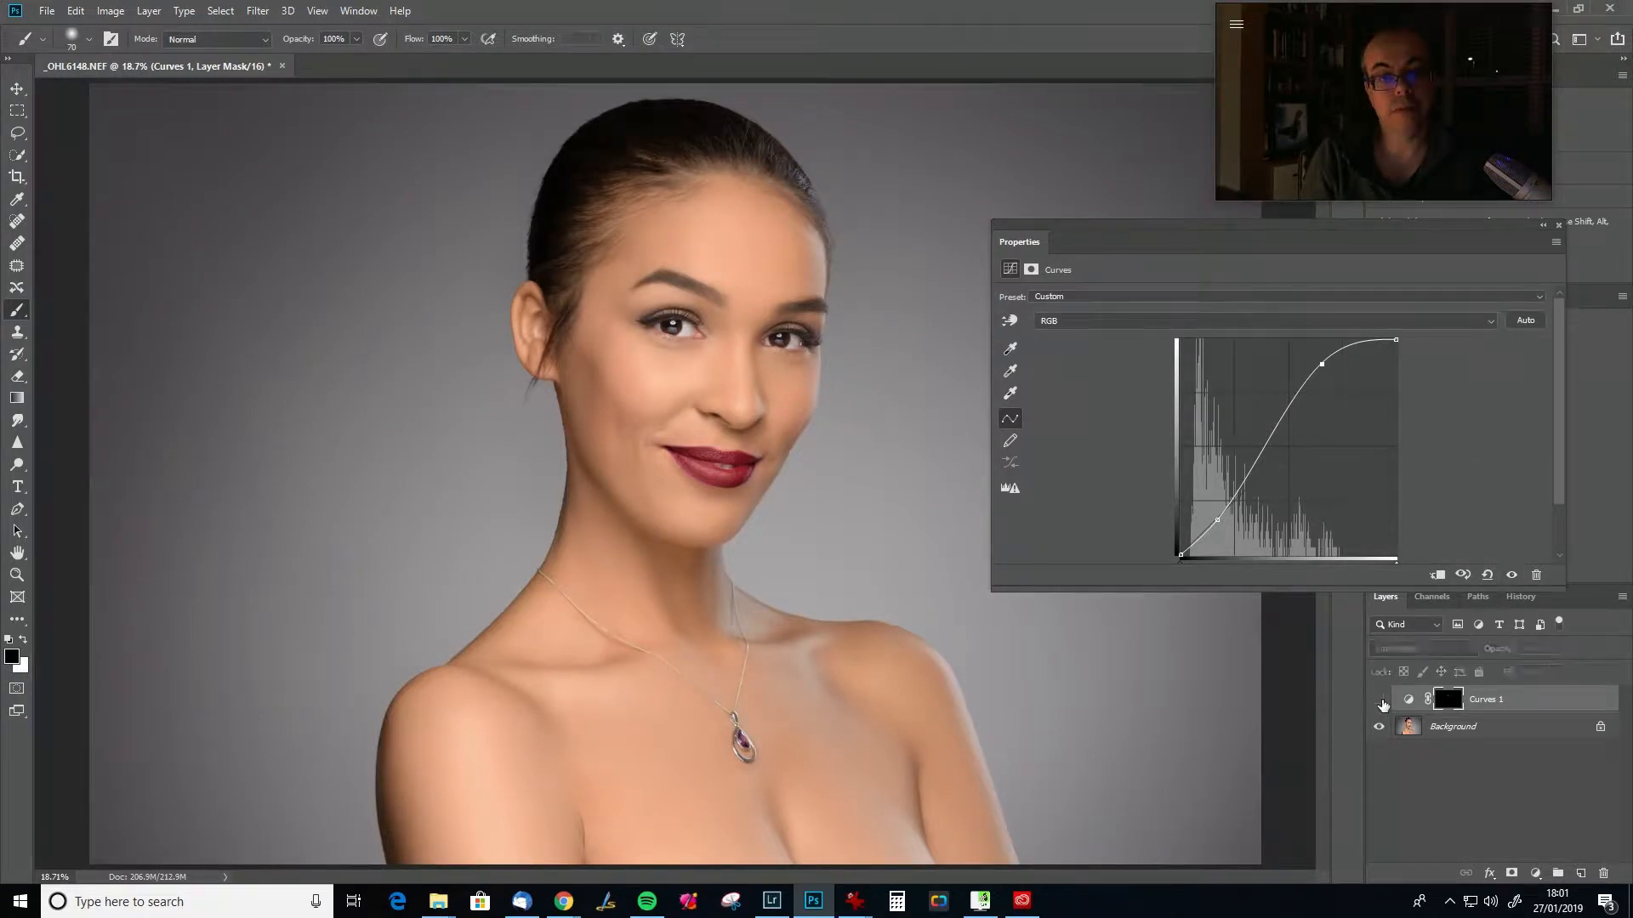
Lower the upper point of the S-curve and reduce the Curves layer's opacity to 40%, comparing the portrait with and without it.
{"action": "left_click_drag", "start_coordinate": [1327, 372], "coordinate": [1306, 408]}
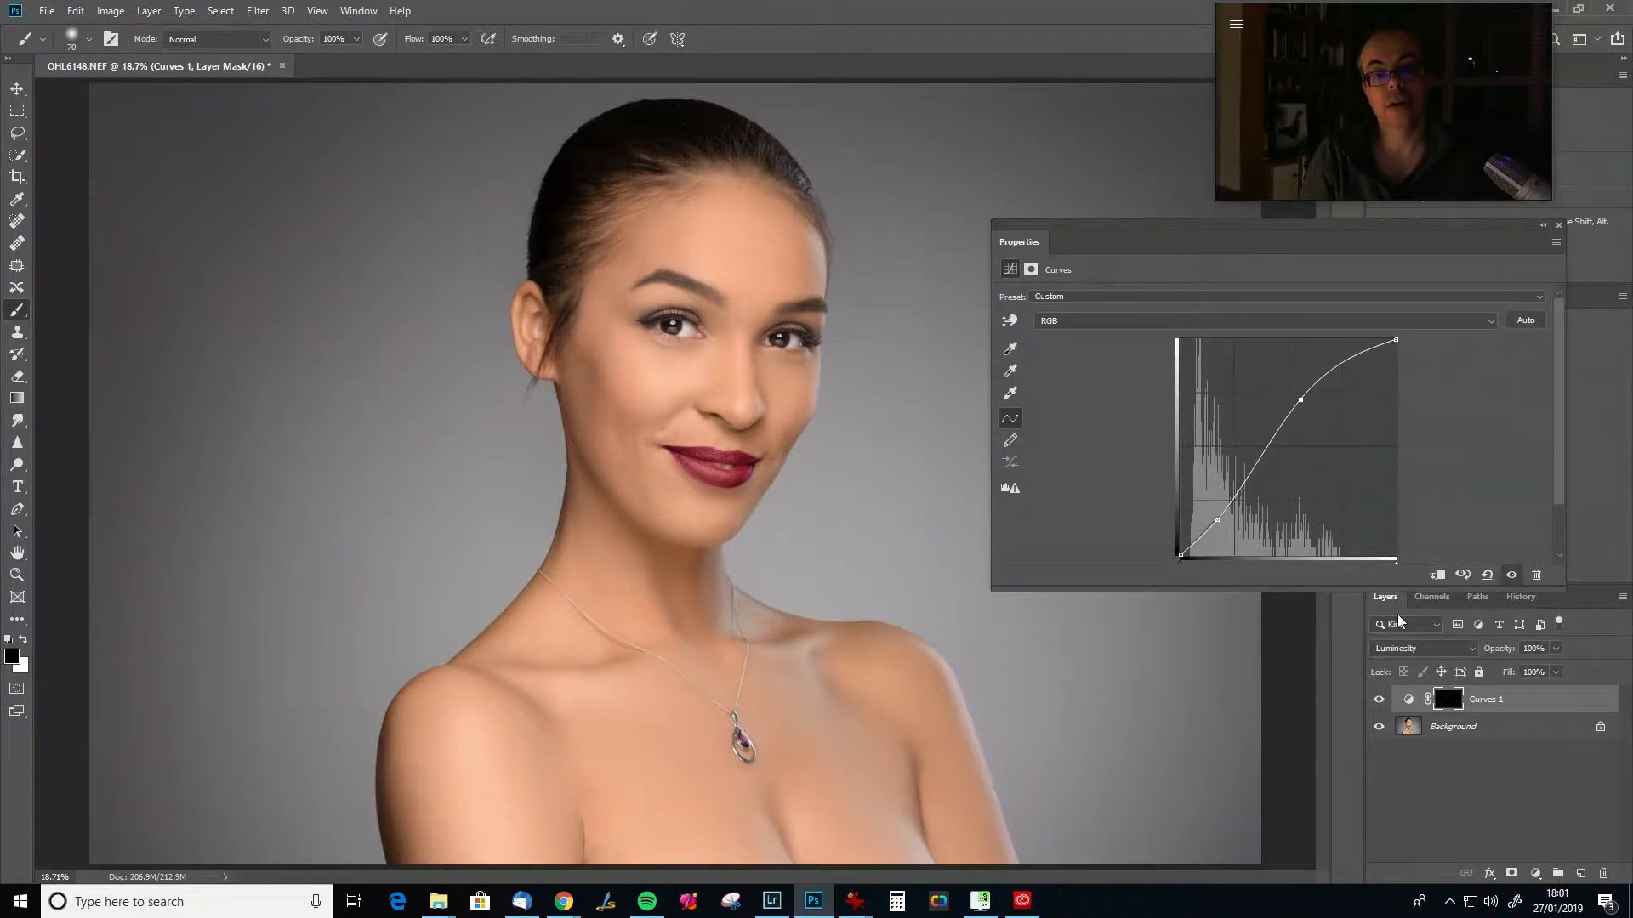
{"action": "mouse_move", "coordinate": [1300, 399]}
{"action": "left_mouse_down"}
{"action": "mouse_move", "coordinate": [1260, 451]}
{"action": "mouse_move", "coordinate": [1299, 401]}
{"action": "left_mouse_up"}
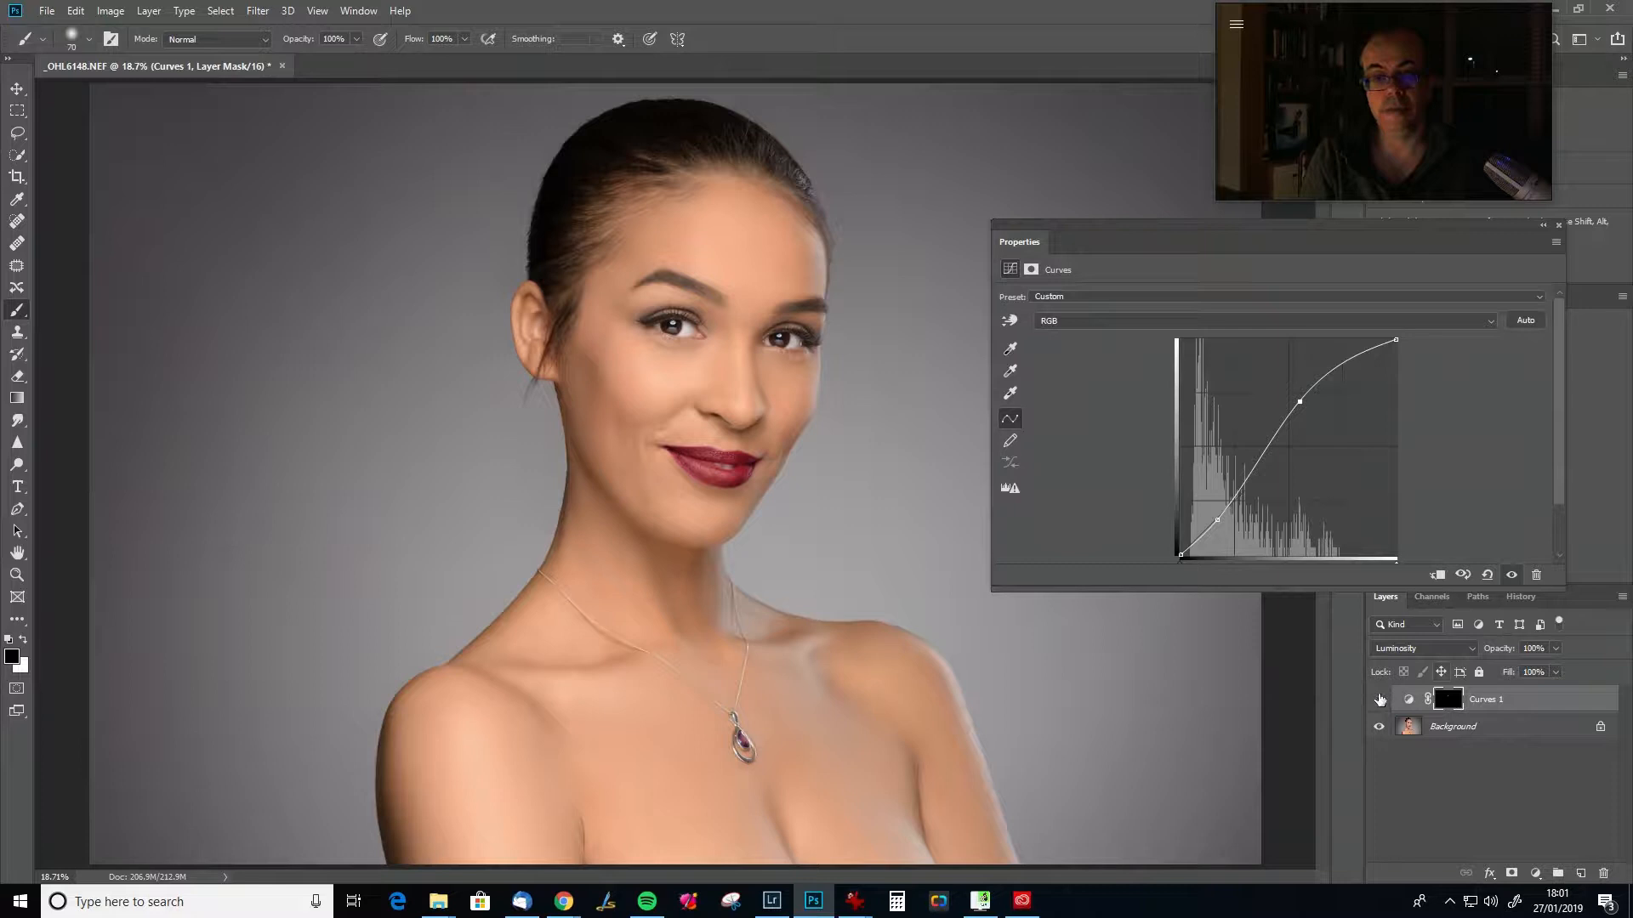
{"action": "left_click_drag", "start_coordinate": [1481, 653], "coordinate": [1456, 648]}
{"action": "left_click", "coordinate": [1378, 699]}
{"action": "left_click", "coordinate": [1379, 699]}
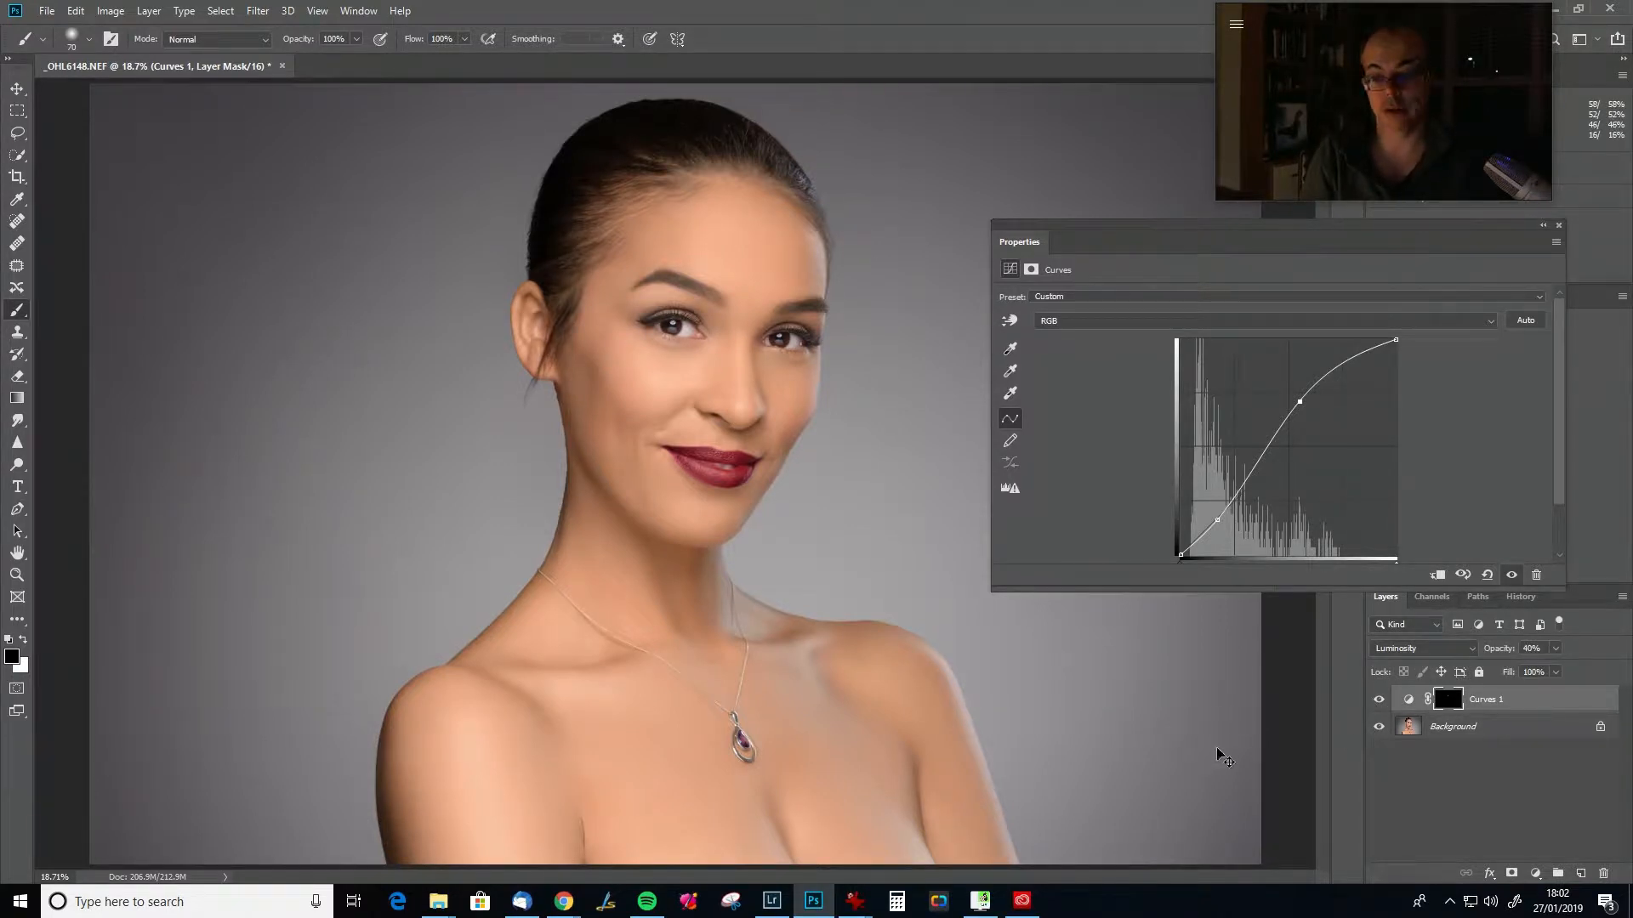
Reduce the layer stack to the Background and add a new blank layer above it.
{"action": "key", "text": "Delete"}
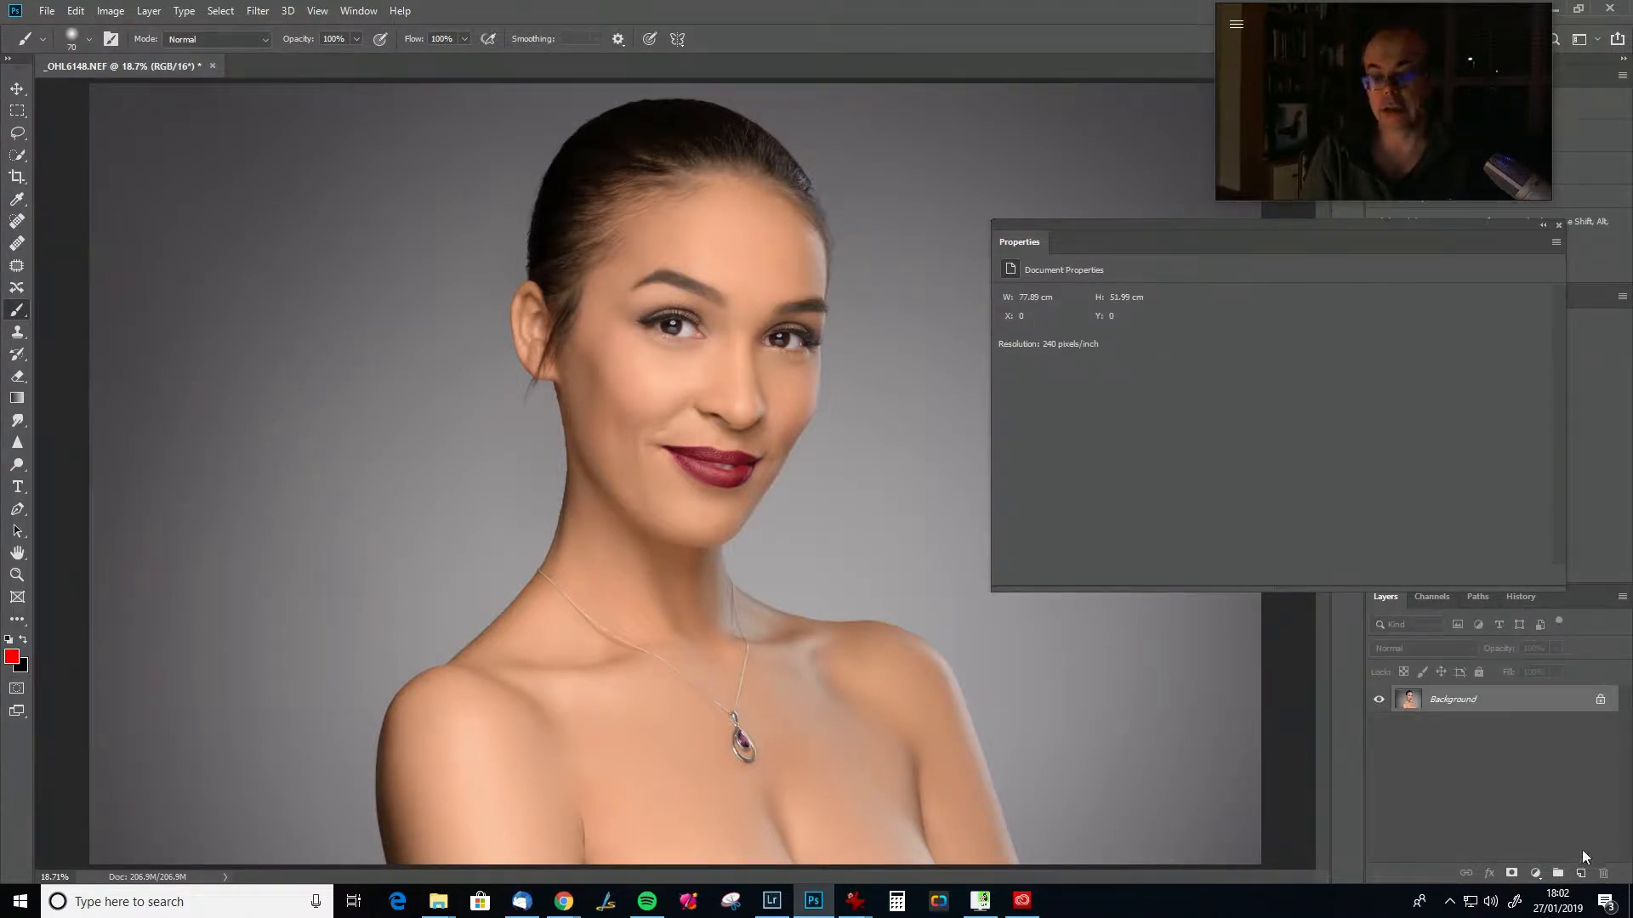
{"action": "left_click", "coordinate": [1580, 873]}
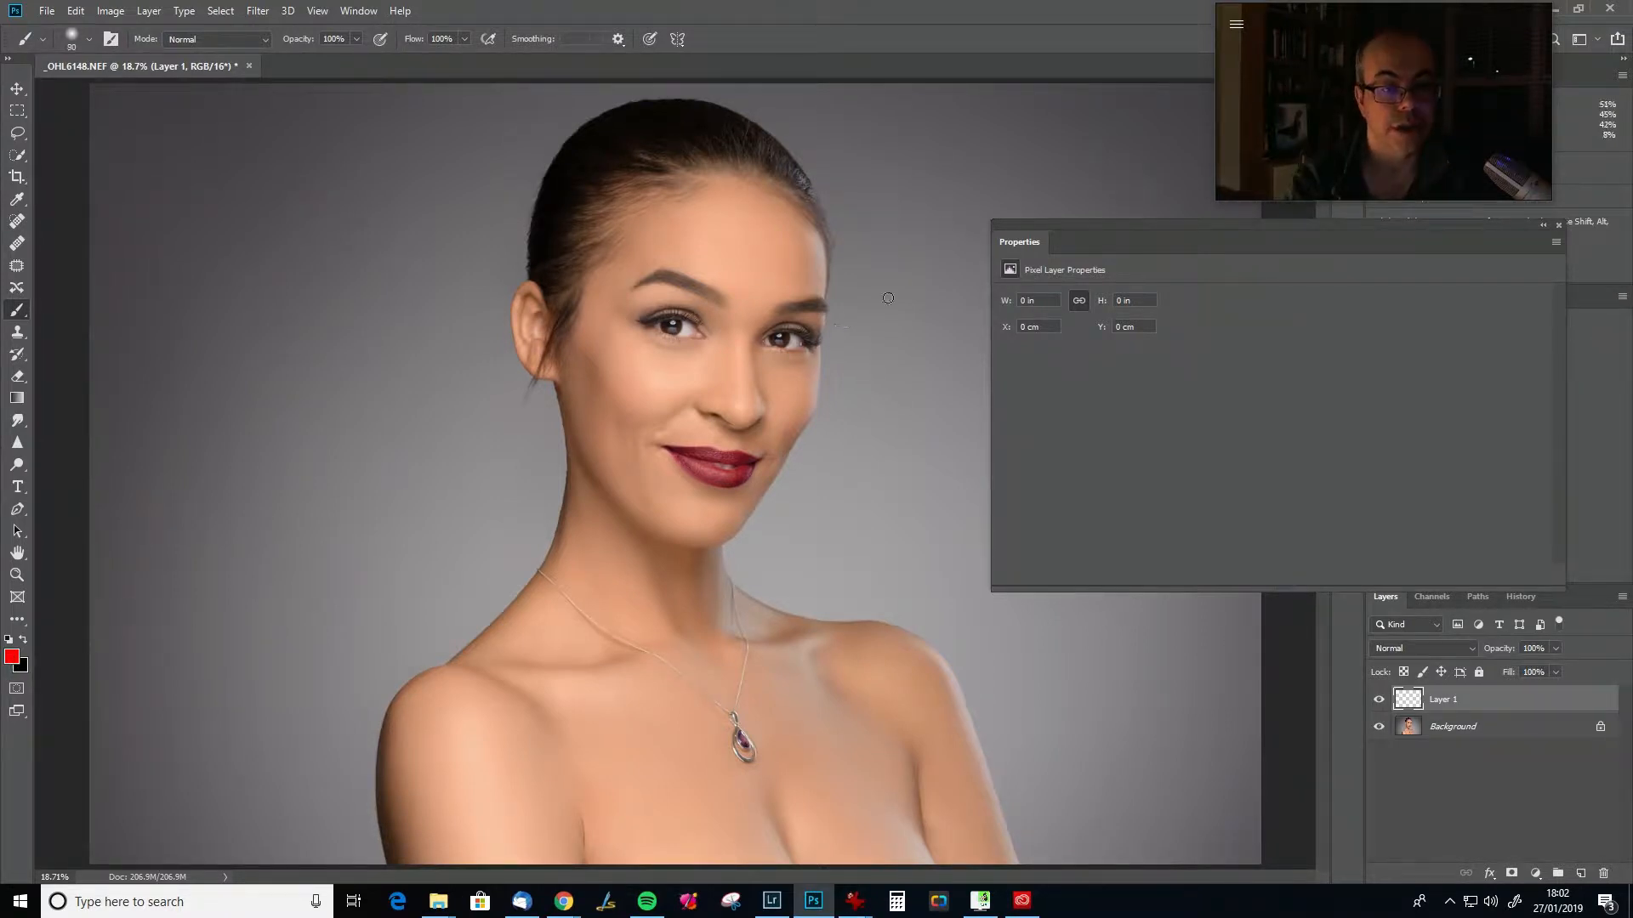
Set the red brush to 10% opacity and 10% flow and enlarge it to size 800.
{"action": "key", "text": "bracketright"}
{"action": "key", "text": "bracketright"}
{"action": "key", "text": "bracketright"}
{"action": "key", "text": "bracketright"}
{"action": "key", "text": "bracketright"}
{"action": "key", "text": "bracketright"}
{"action": "key", "text": "bracketright"}
{"action": "key", "text": "bracketright"}
{"action": "key", "text": "bracketright"}
{"action": "key", "text": "bracketright"}
{"action": "key", "text": "bracketright"}
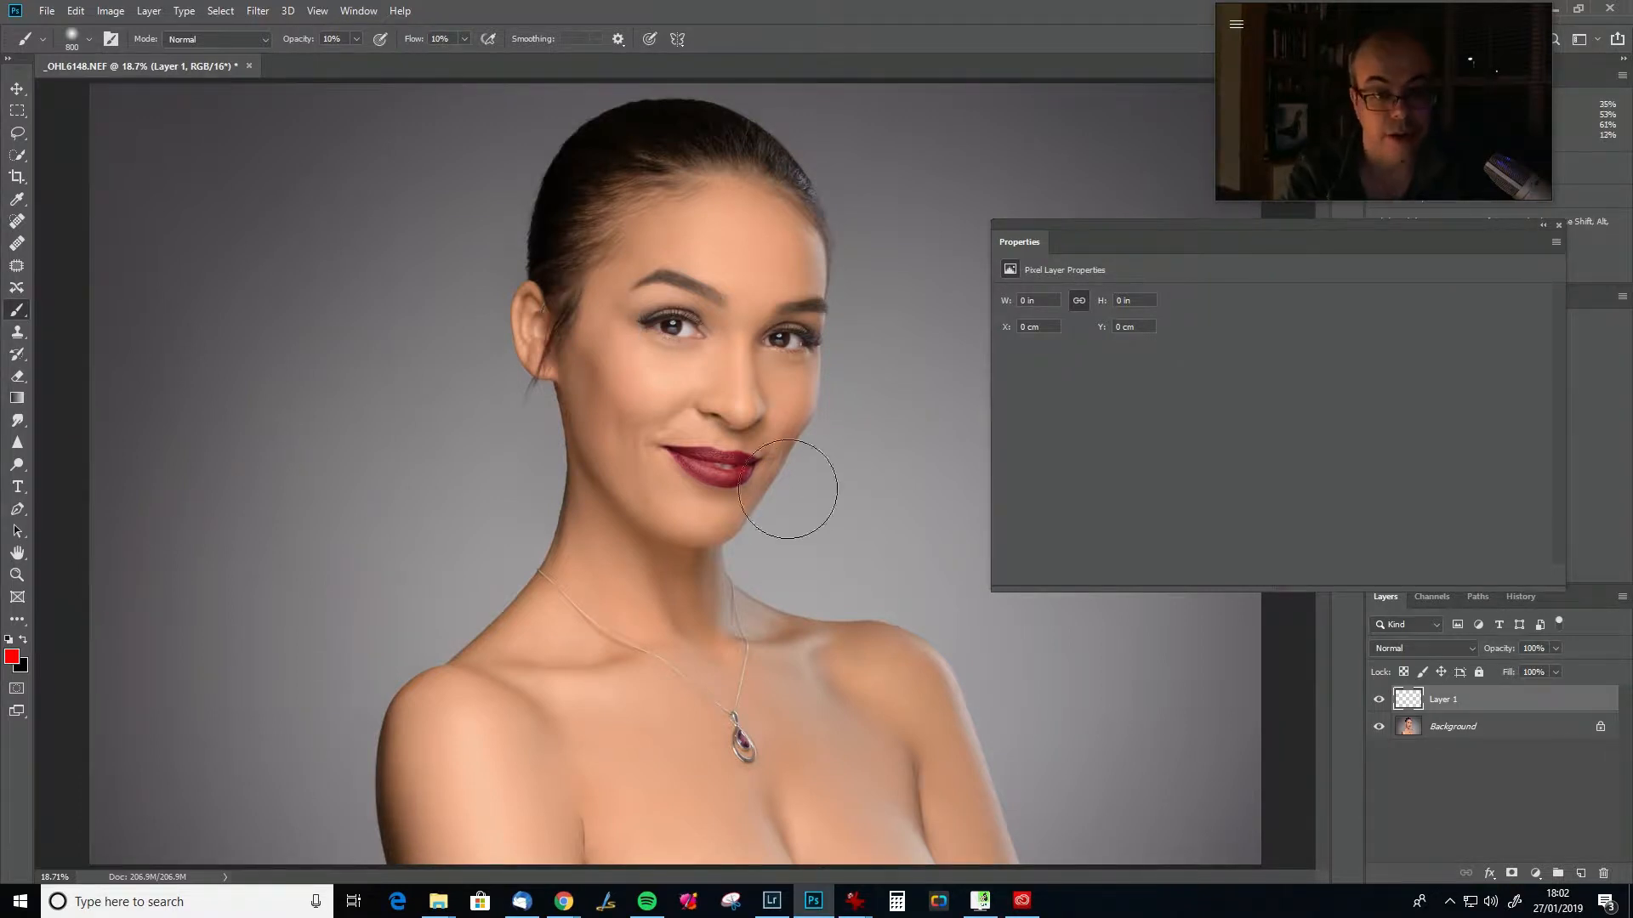
Try painting red blush on both cheeks with the brush reduced to about size 300, and undo the strokes.
{"action": "key", "text": "bracketleft"}
{"action": "key", "text": "bracketleft"}
{"action": "key", "text": "bracketleft"}
{"action": "key", "text": "bracketleft"}
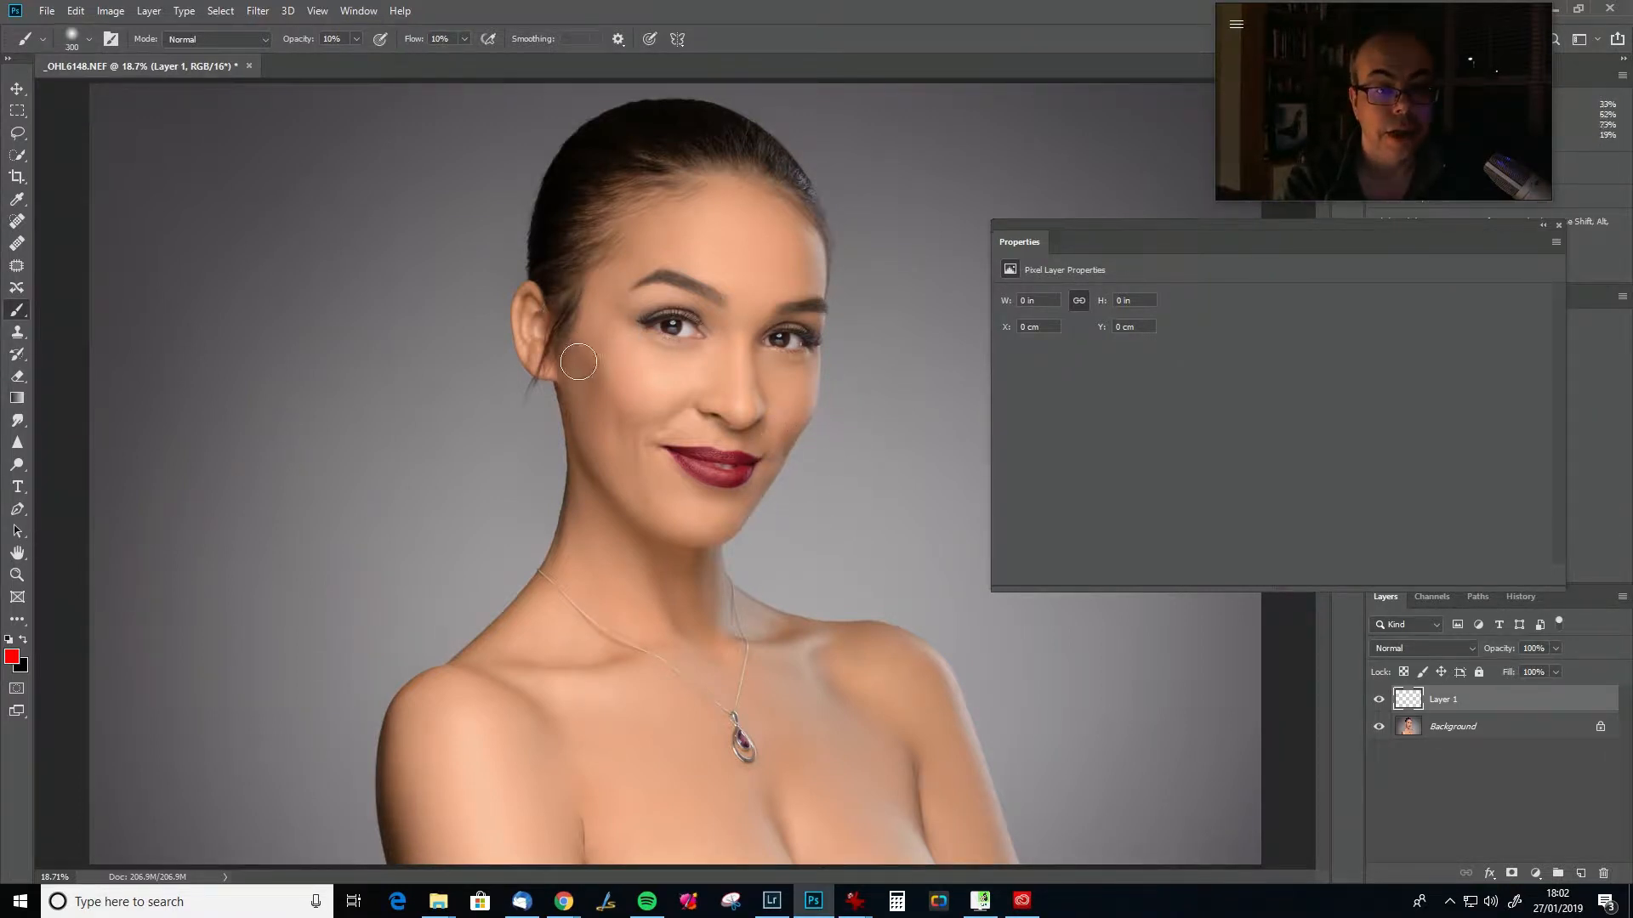
{"action": "mouse_move", "coordinate": [578, 354]}
{"action": "left_mouse_down"}
{"action": "mouse_move", "coordinate": [581, 405]}
{"action": "mouse_move", "coordinate": [581, 358]}
{"action": "mouse_move", "coordinate": [598, 427]}
{"action": "mouse_move", "coordinate": [603, 381]}
{"action": "left_mouse_up"}
{"action": "key", "text": "bracketleft"}
{"action": "key", "text": "bracketleft"}
{"action": "mouse_move", "coordinate": [838, 400]}
{"action": "left_mouse_down"}
{"action": "mouse_move", "coordinate": [842, 423]}
{"action": "mouse_move", "coordinate": [805, 384]}
{"action": "mouse_move", "coordinate": [776, 447]}
{"action": "left_mouse_up"}
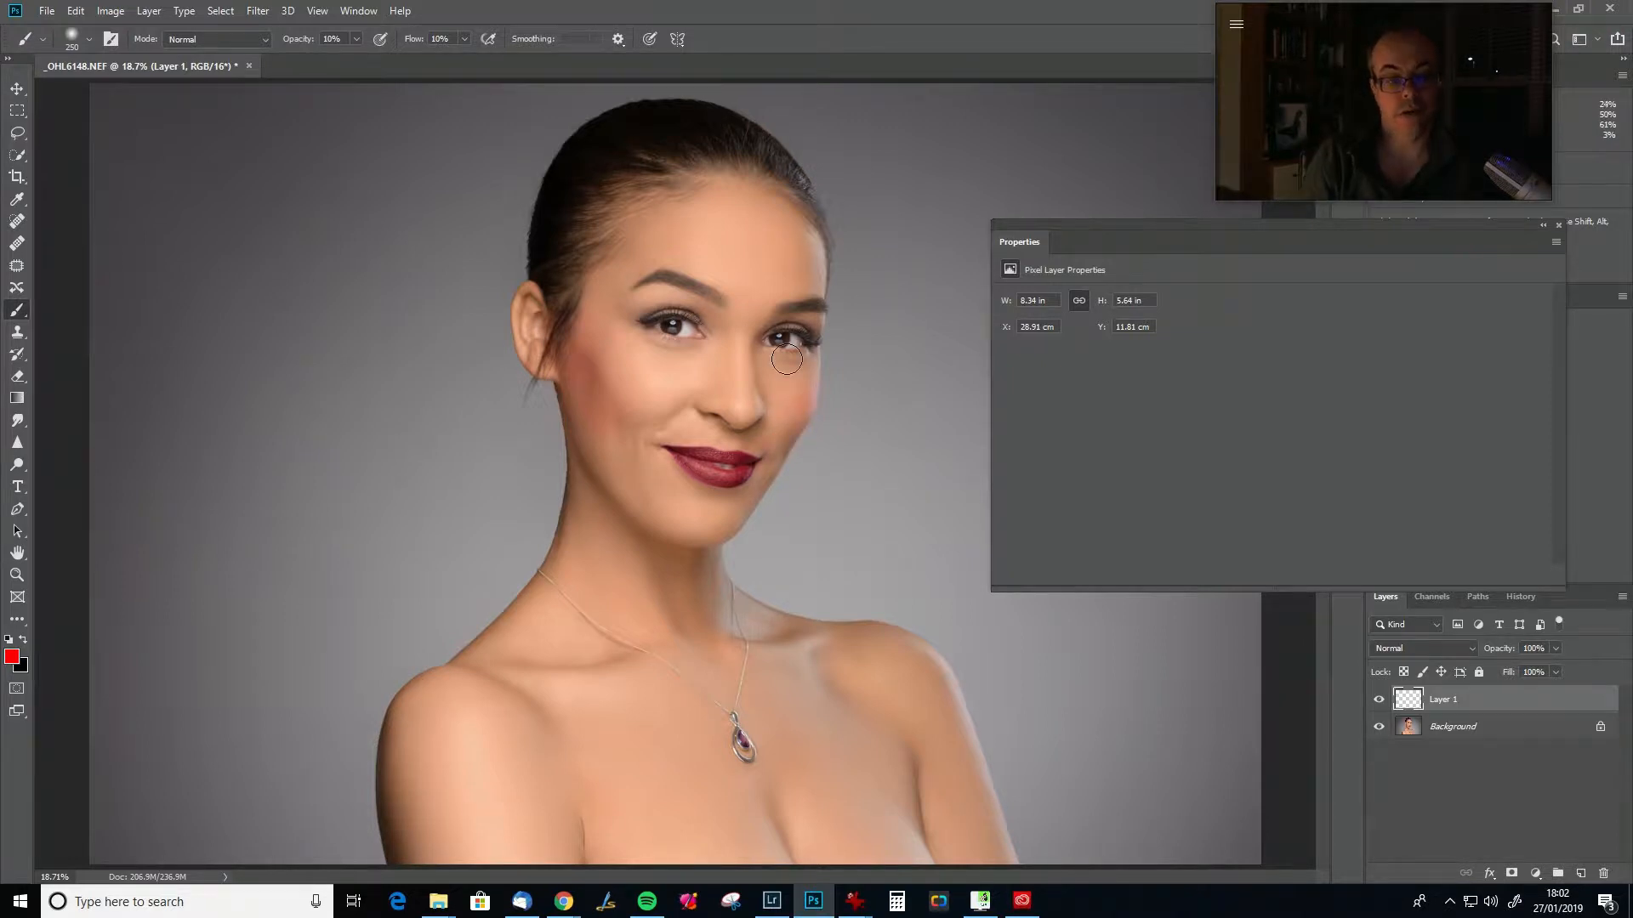
{"action": "key", "text": "ctrl"}
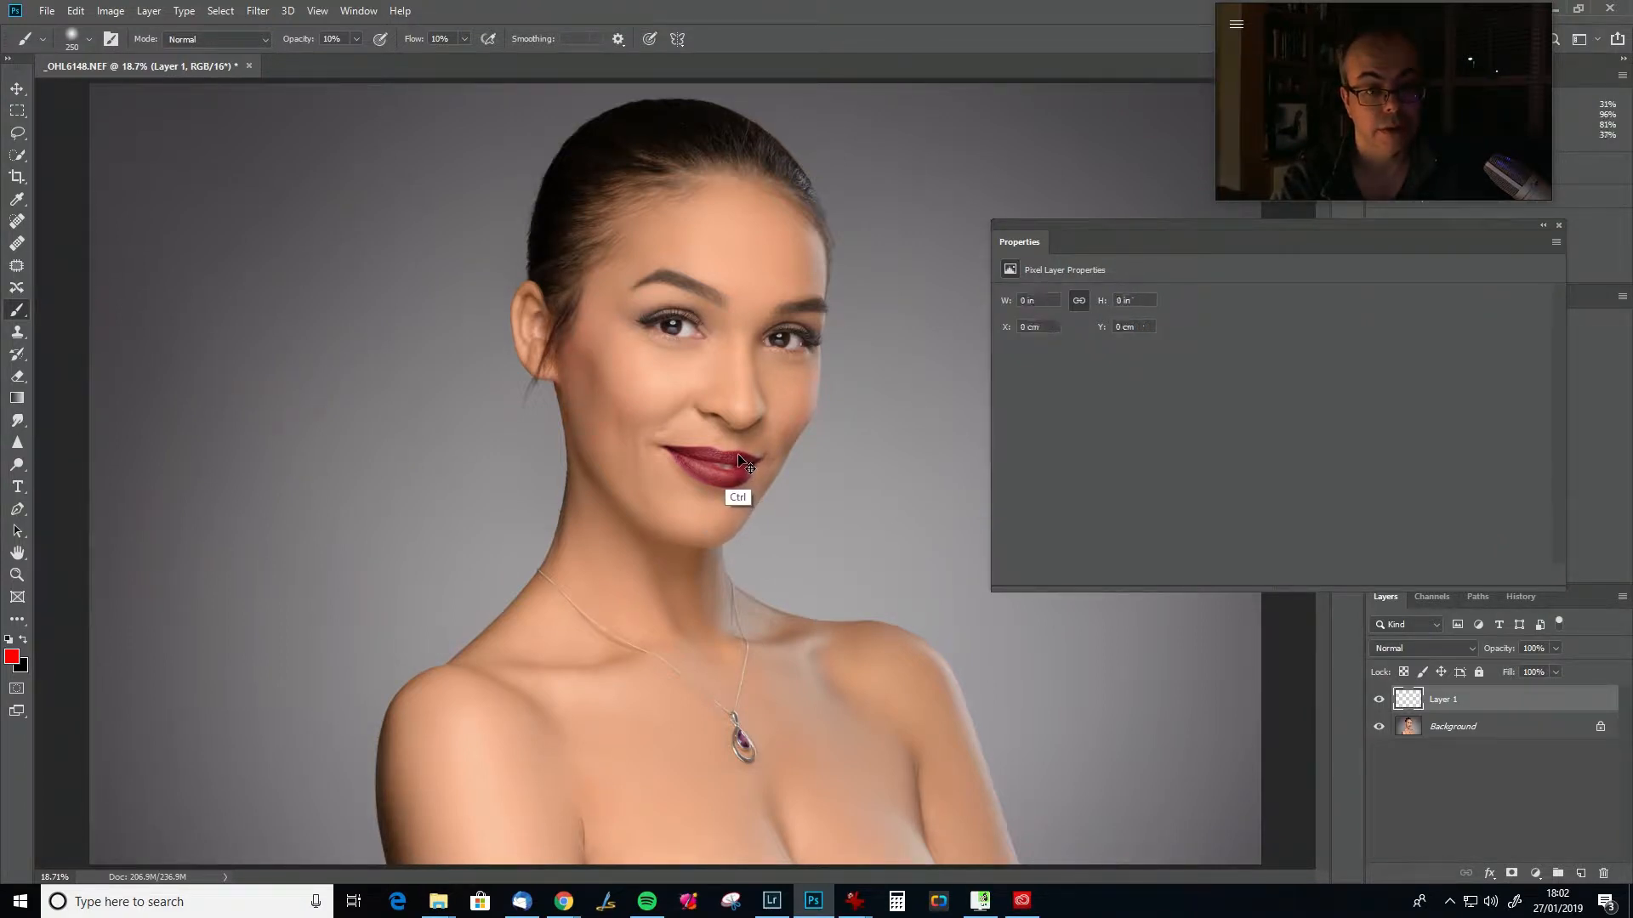
Paint soft red blush on the cheek nearer the ear with a size 400 brush and on the far cheek with a smaller one.
{"action": "key", "text": "bracketright"}
{"action": "key", "text": "bracketright"}
{"action": "mouse_move", "coordinate": [596, 375]}
{"action": "left_mouse_down"}
{"action": "mouse_move", "coordinate": [581, 344]}
{"action": "mouse_move", "coordinate": [614, 413]}
{"action": "mouse_move", "coordinate": [575, 369]}
{"action": "mouse_move", "coordinate": [620, 419]}
{"action": "left_mouse_up"}
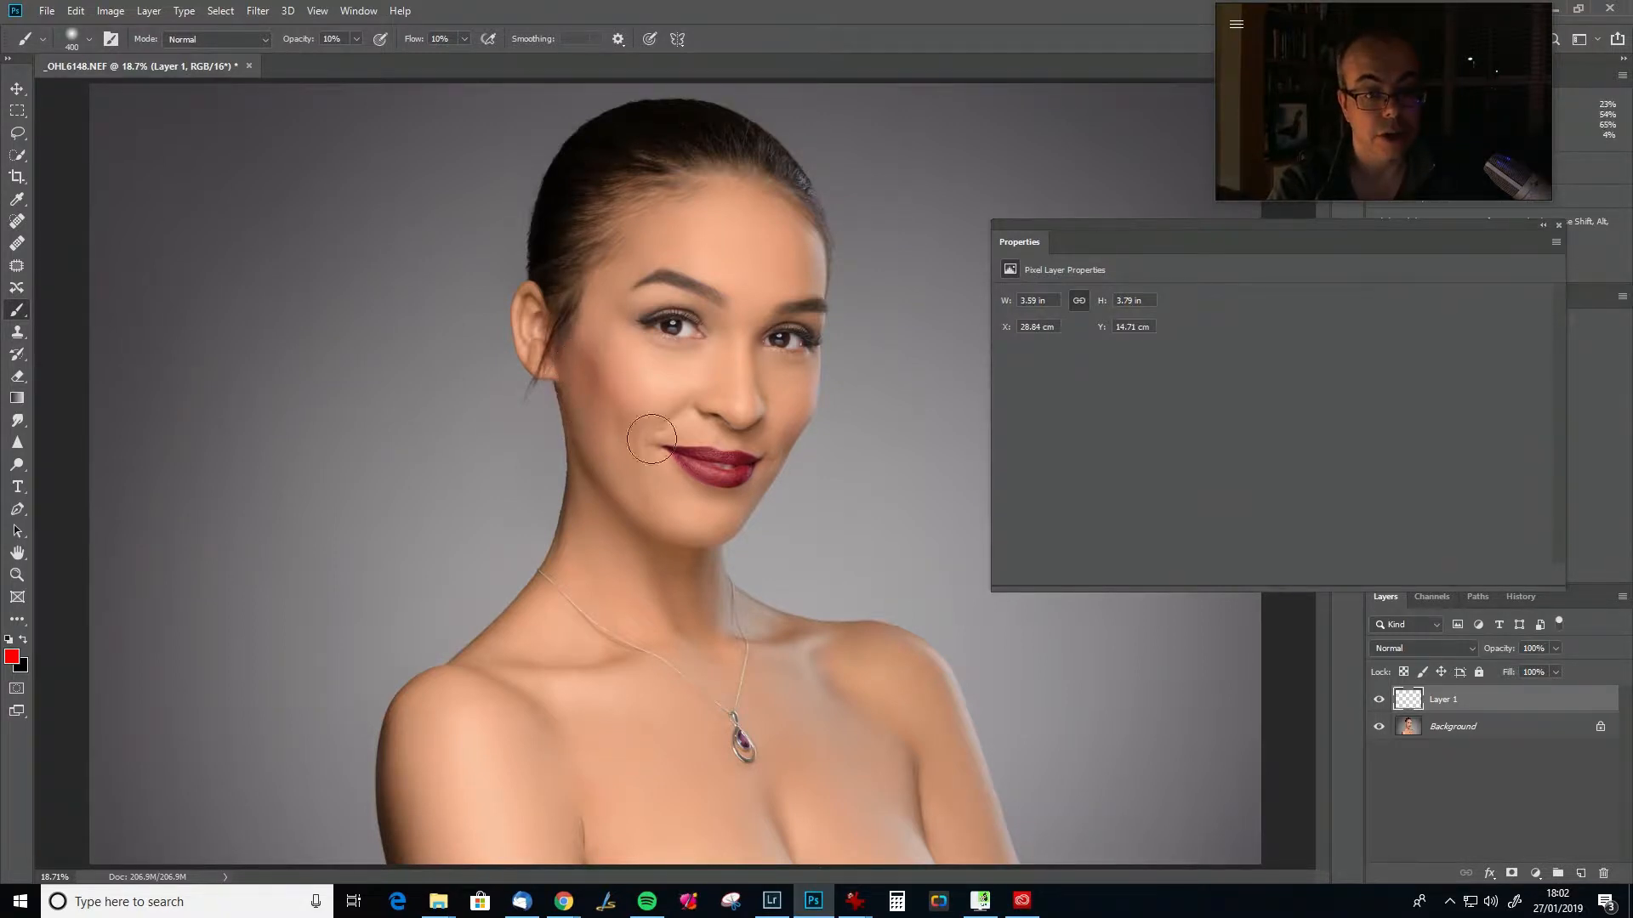
{"action": "key", "text": "bracketleft"}
{"action": "key", "text": "bracketleft"}
{"action": "key", "text": "bracketleft"}
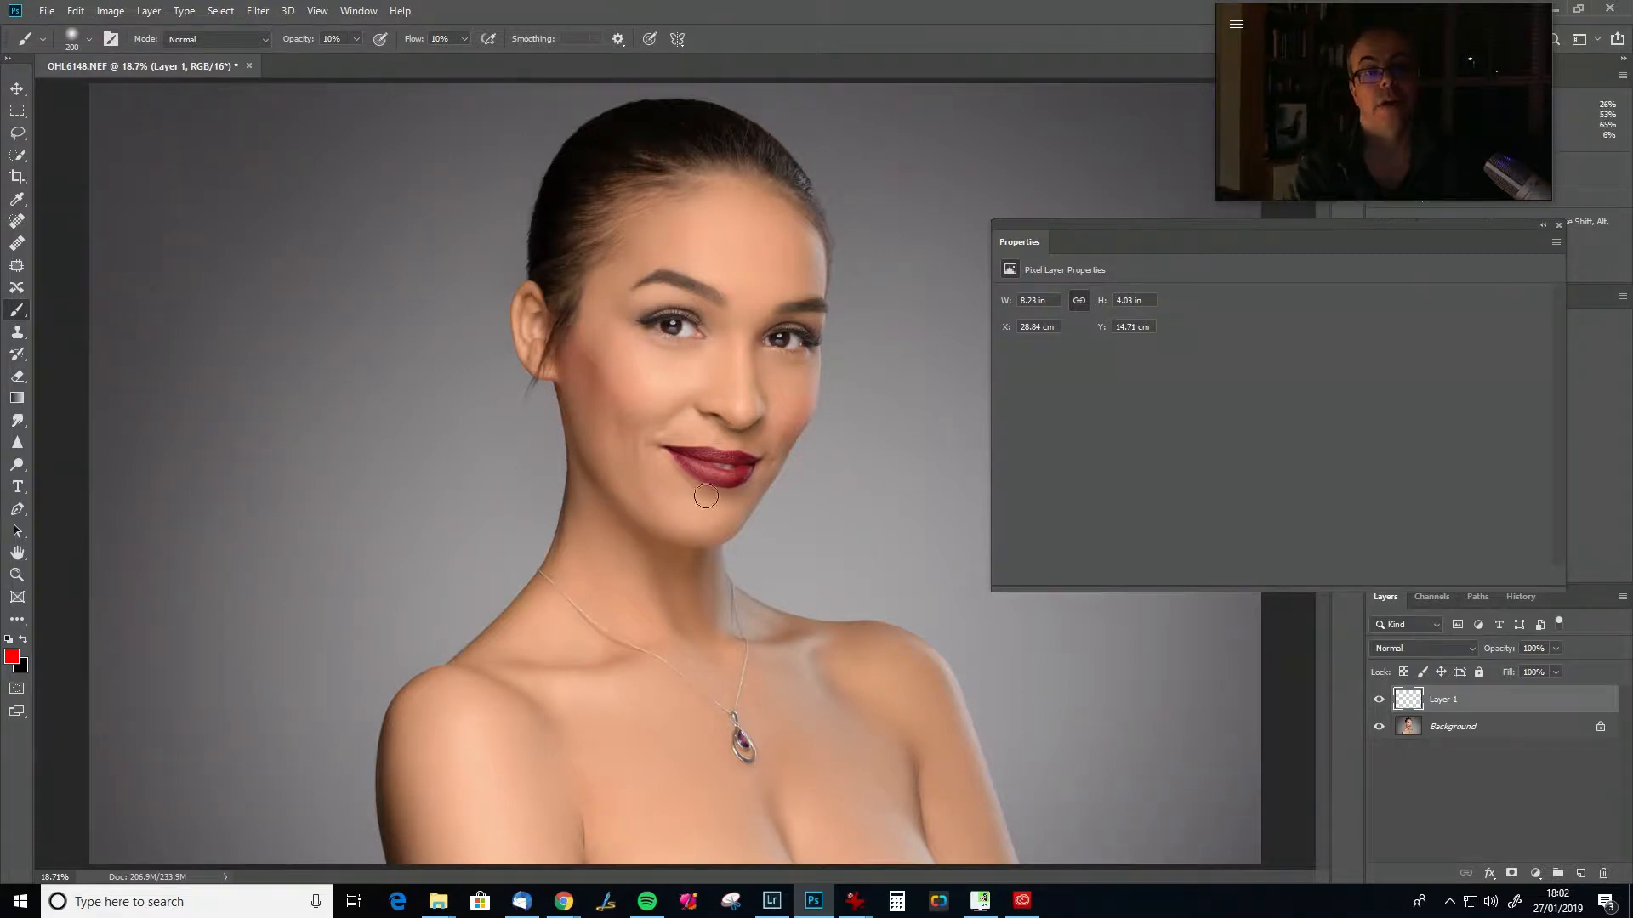
{"action": "key", "text": "bracketright"}
{"action": "key", "text": "bracketright"}
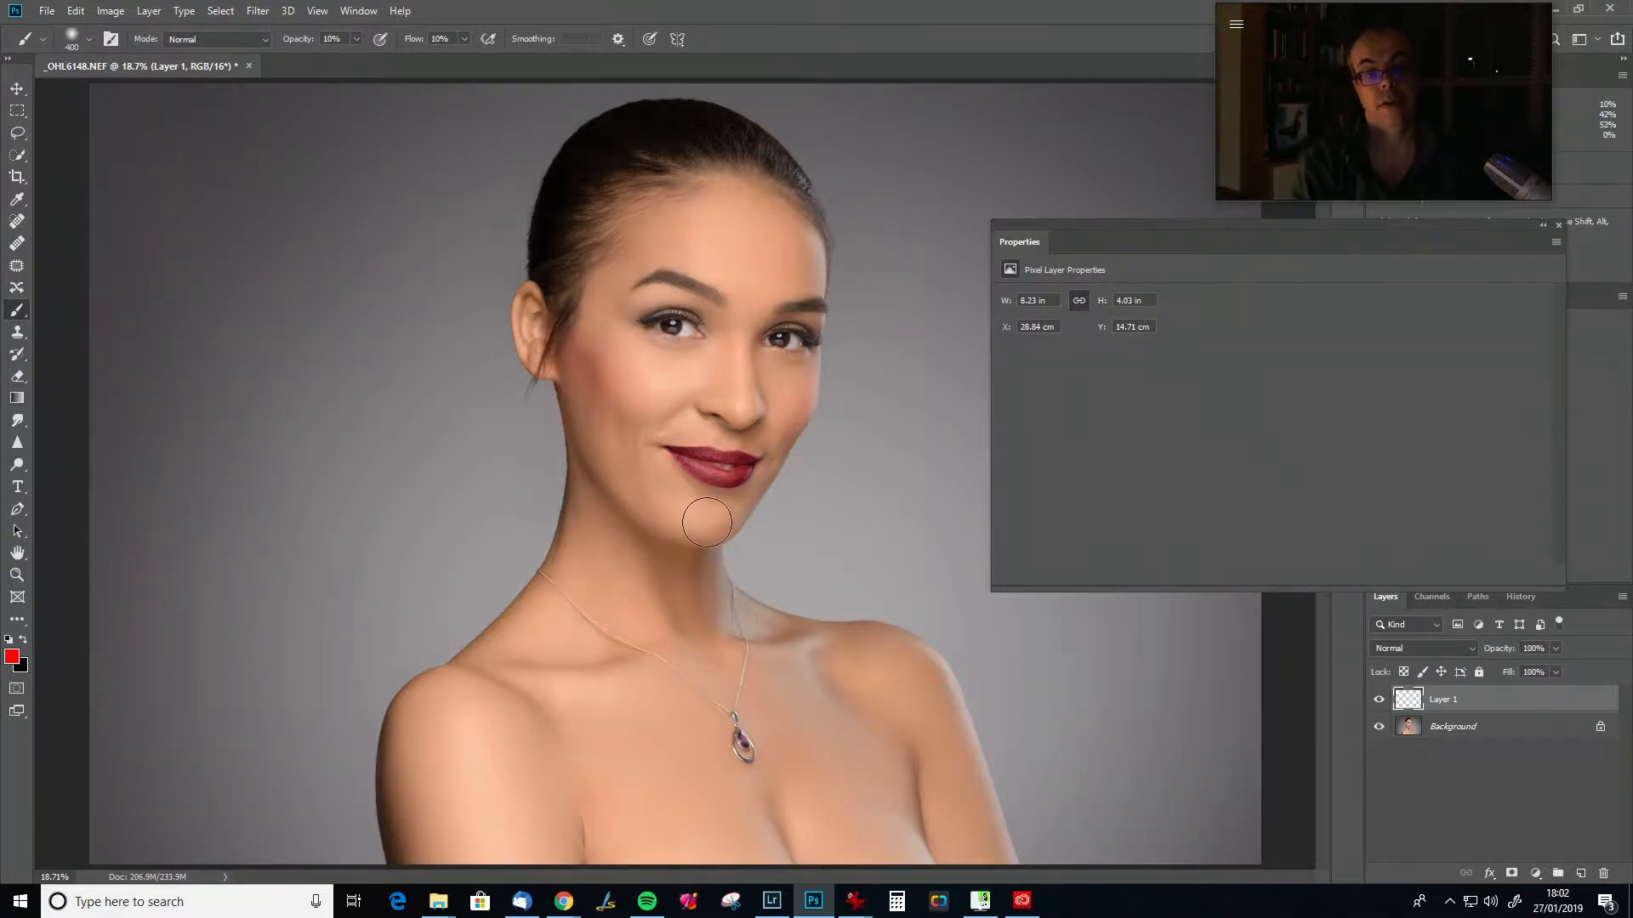
Set the blush layer's blend mode to Color and its opacity to 72%.
{"action": "left_click", "coordinate": [1435, 648]}
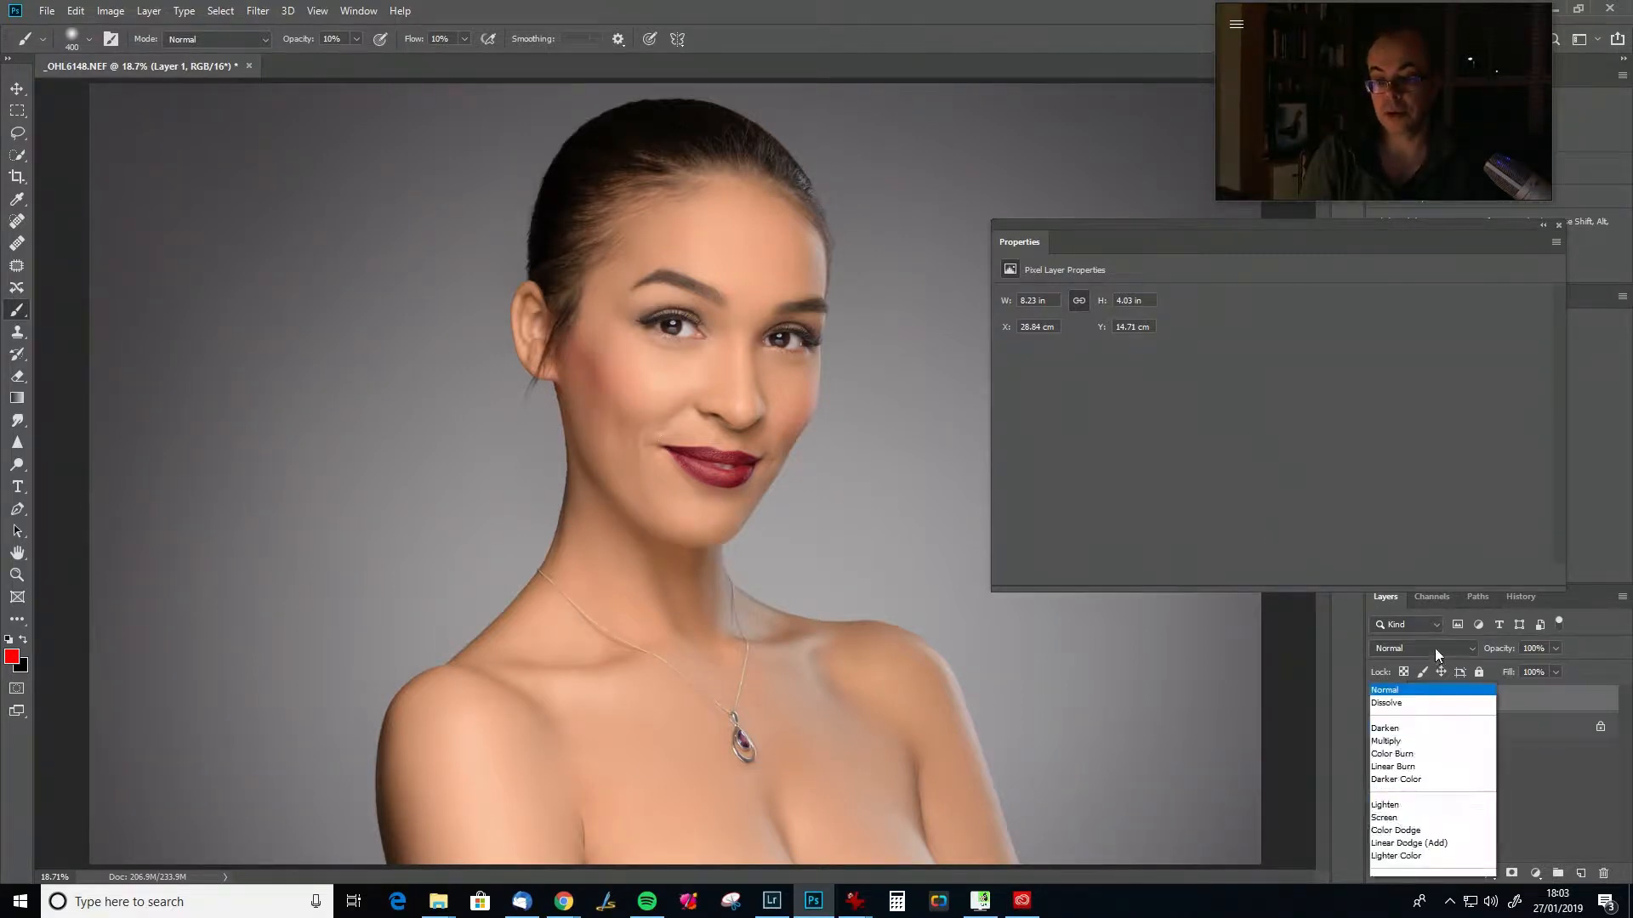
{"action": "left_click", "coordinate": [1401, 842]}
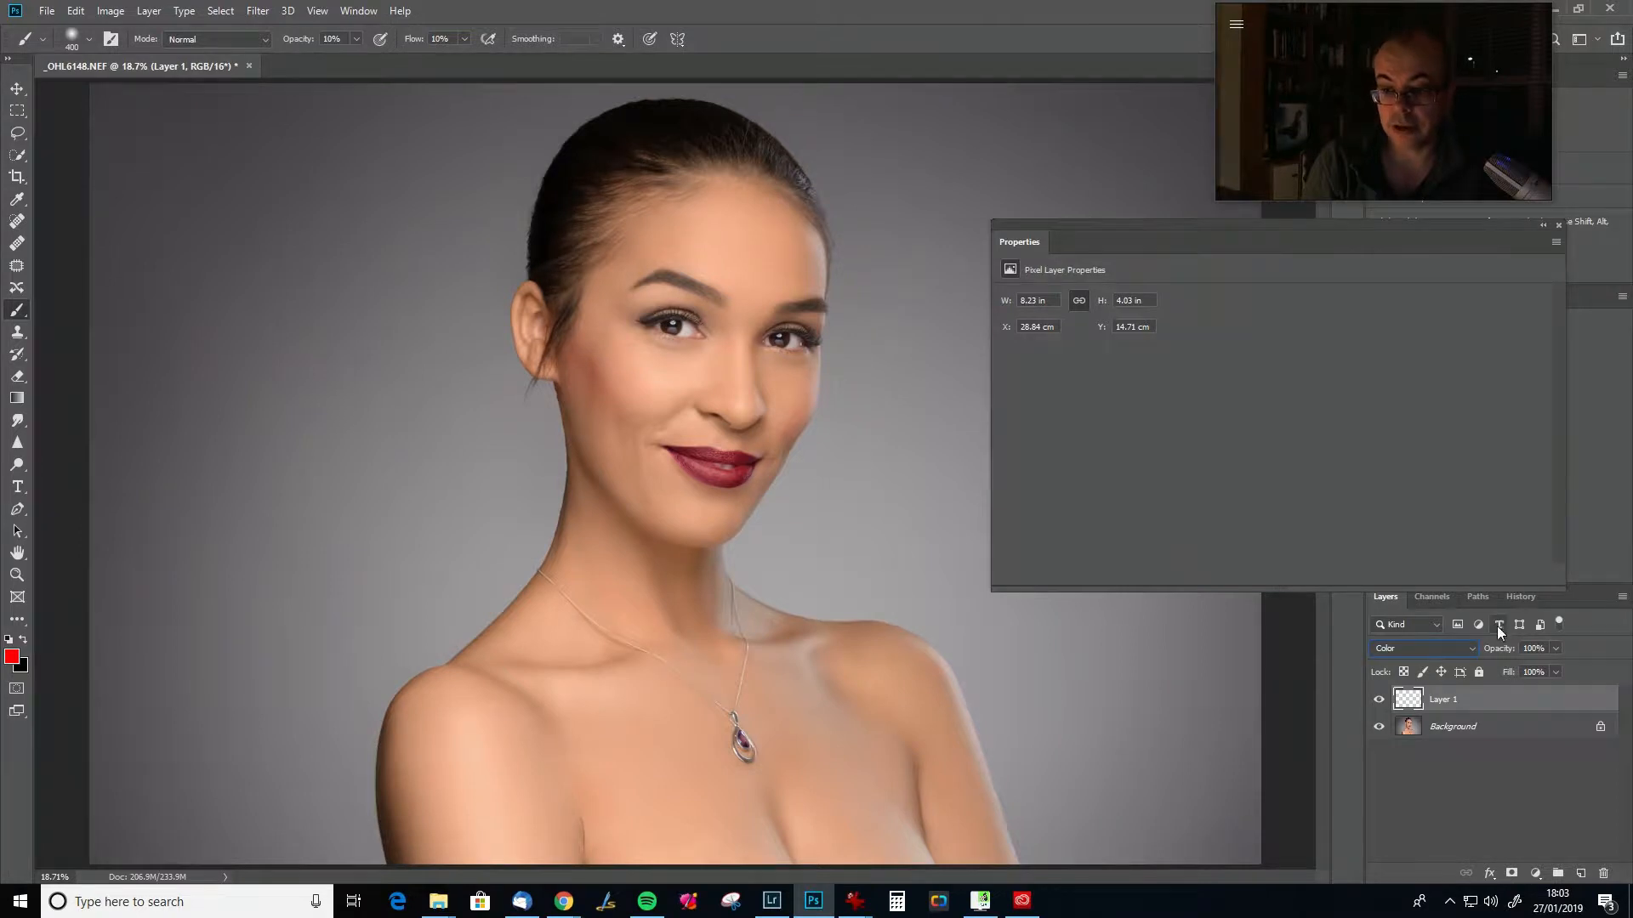
{"action": "mouse_move", "coordinate": [1500, 648]}
{"action": "left_mouse_down"}
{"action": "mouse_move", "coordinate": [1447, 657]}
{"action": "mouse_move", "coordinate": [1482, 657]}
{"action": "left_mouse_up"}
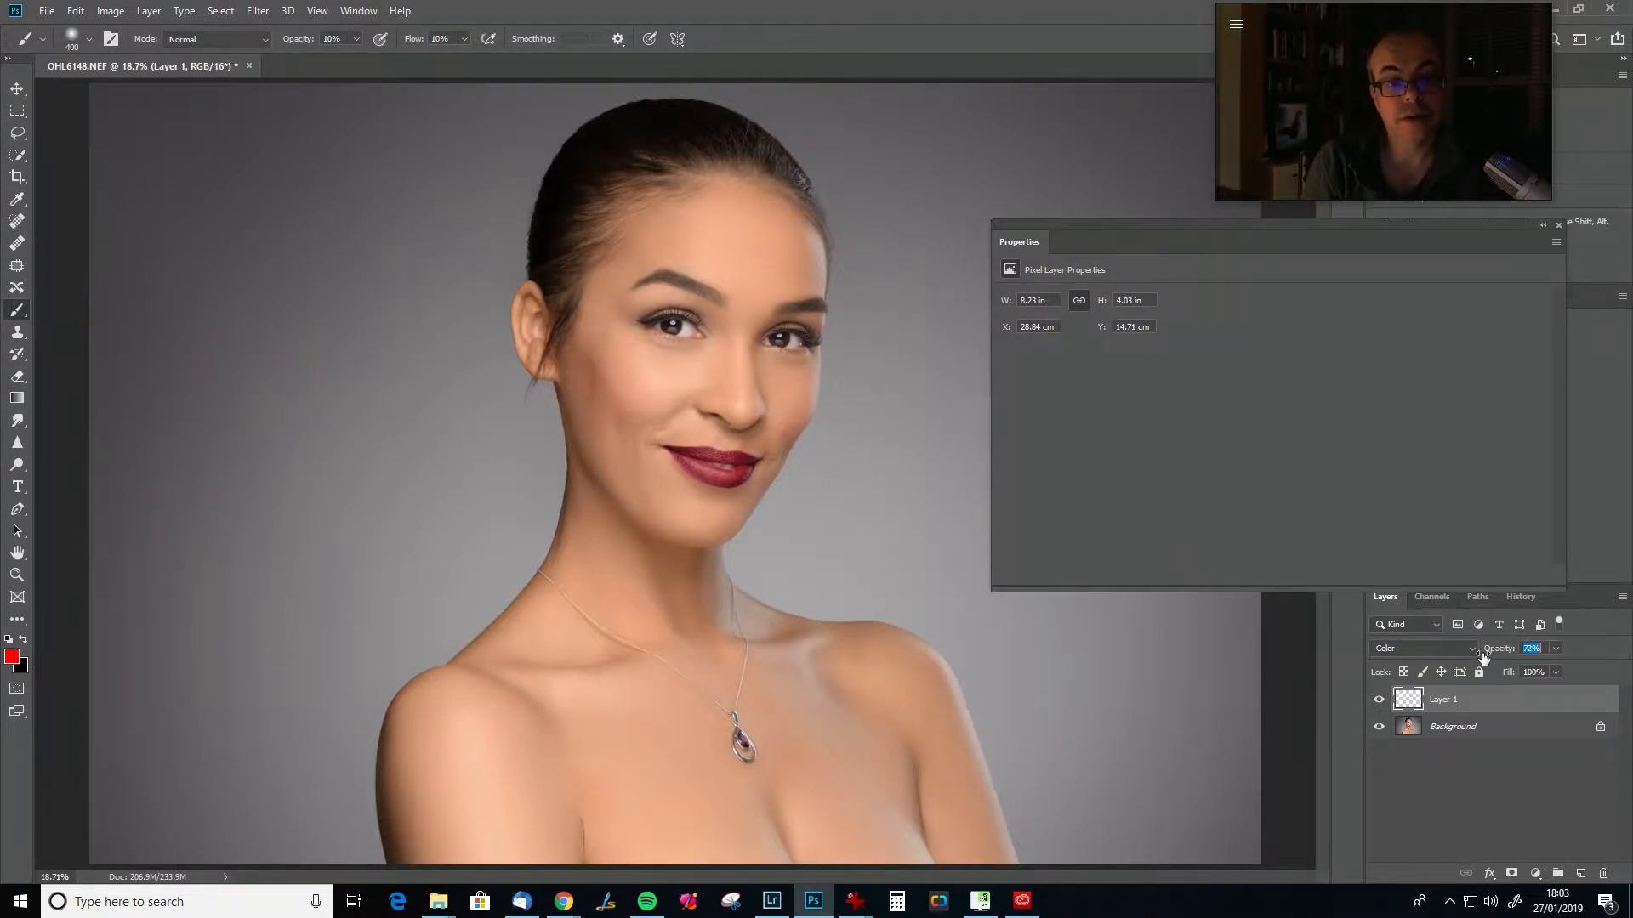
{"action": "key", "text": "shift+Tab"}
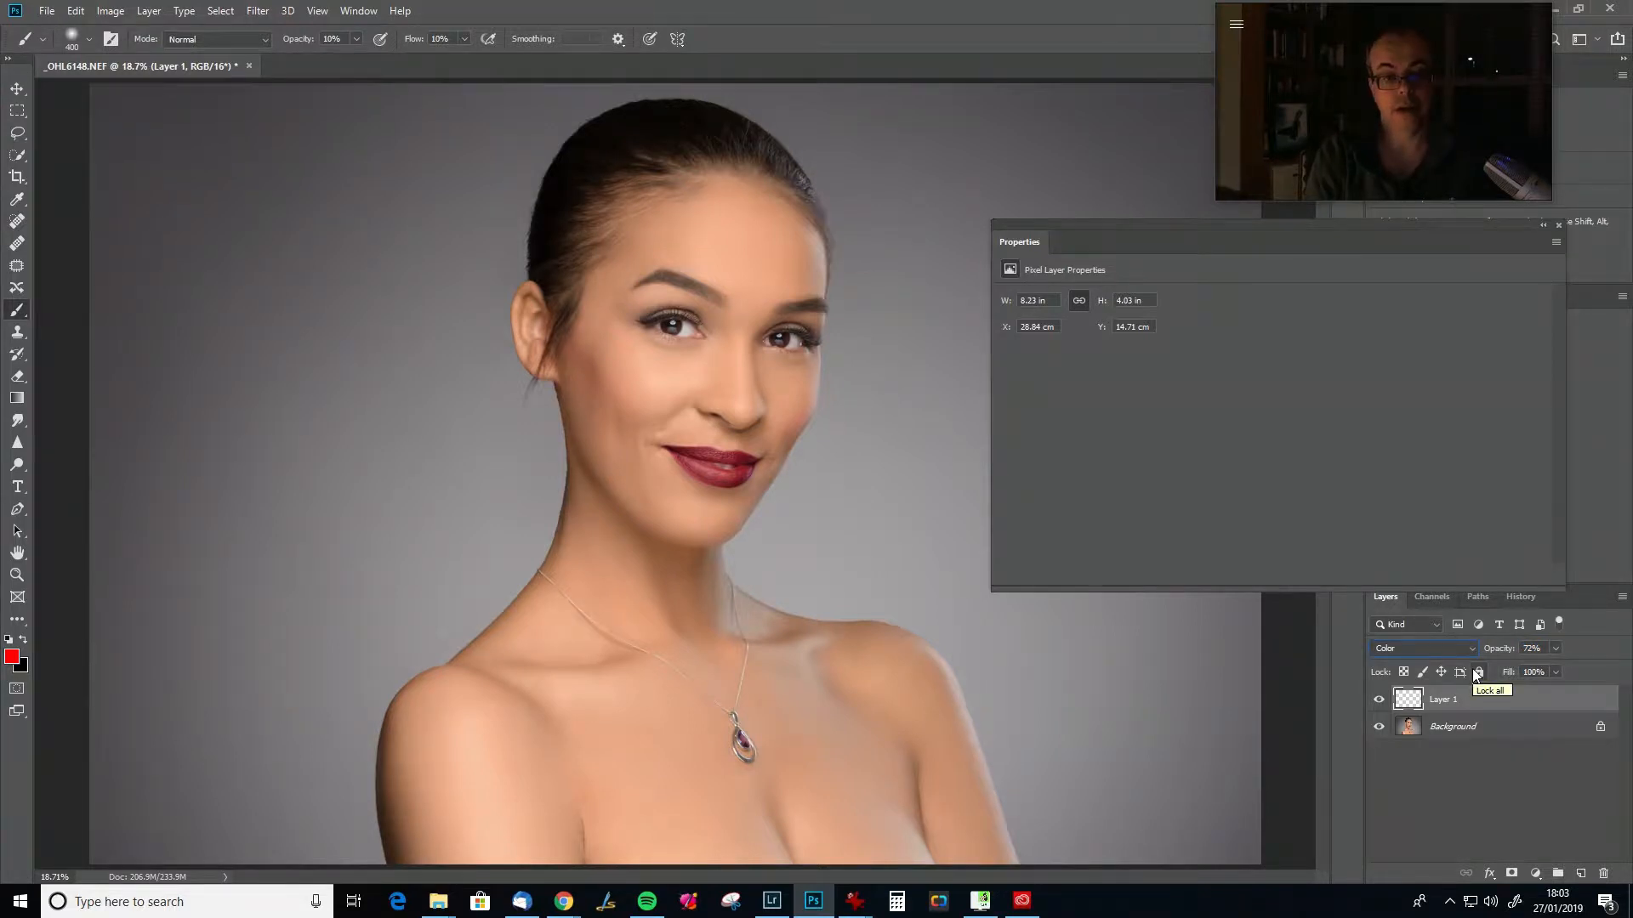
Compare the zoomed-out portrait with and without the blush, and lower the blush layer's opacity to 39%.
{"action": "key", "text": "ctrl+minus"}
{"action": "key", "text": "ctrl+minus"}
{"action": "key", "text": "ctrl+minus"}
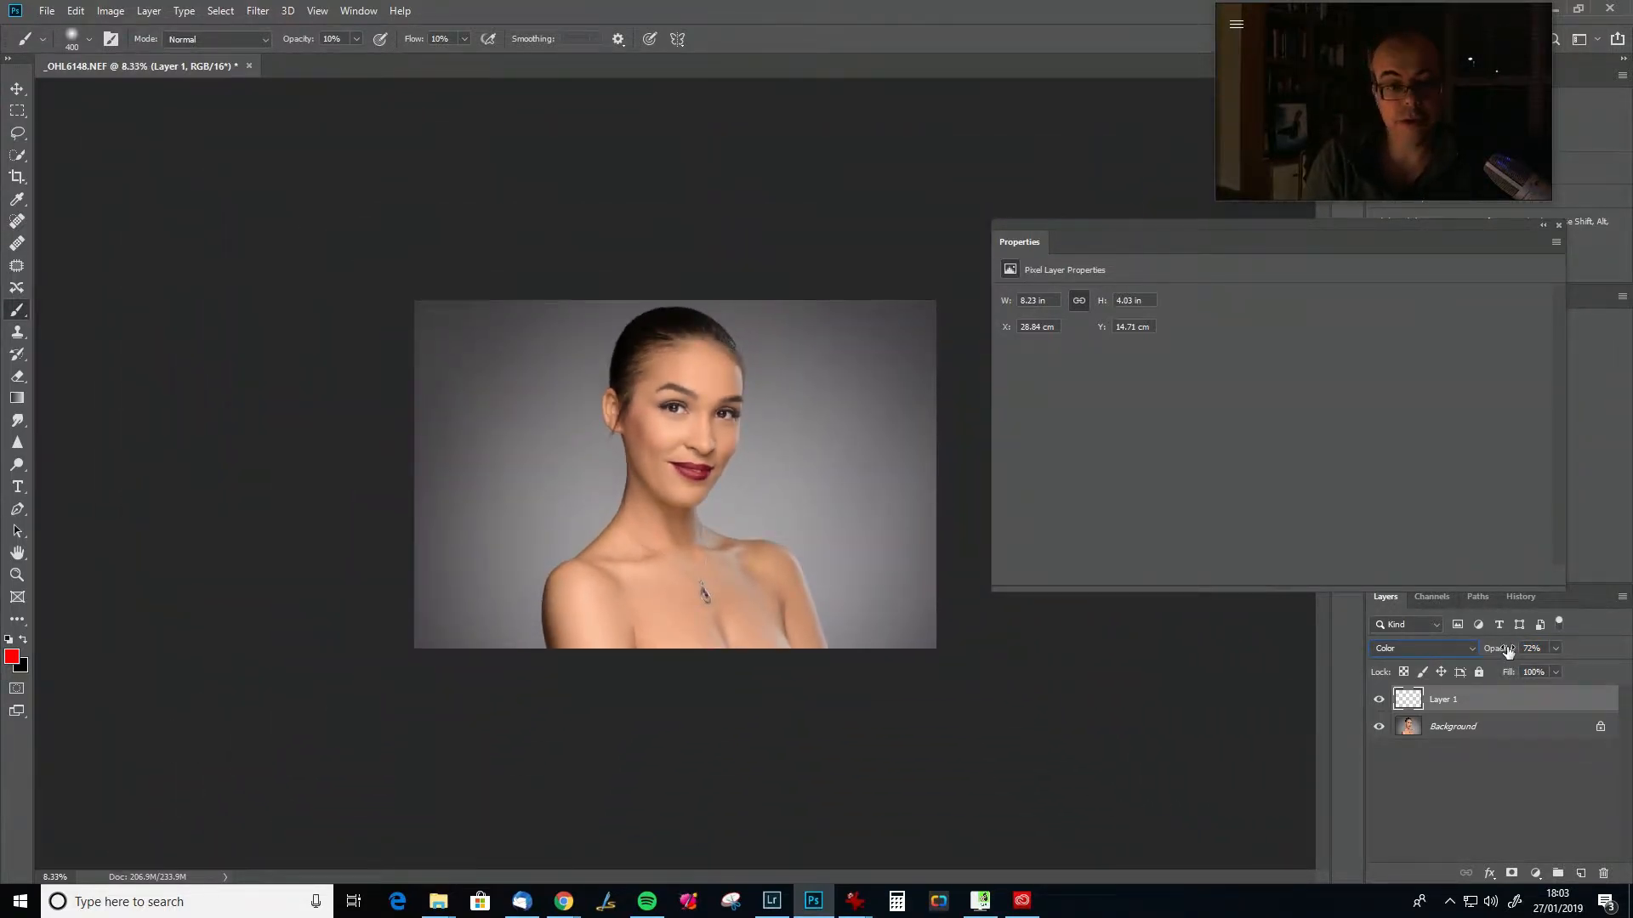
{"action": "left_click", "coordinate": [1379, 700]}
{"action": "left_click", "coordinate": [1378, 699]}
{"action": "left_click_drag", "start_coordinate": [1511, 655], "coordinate": [1499, 656]}
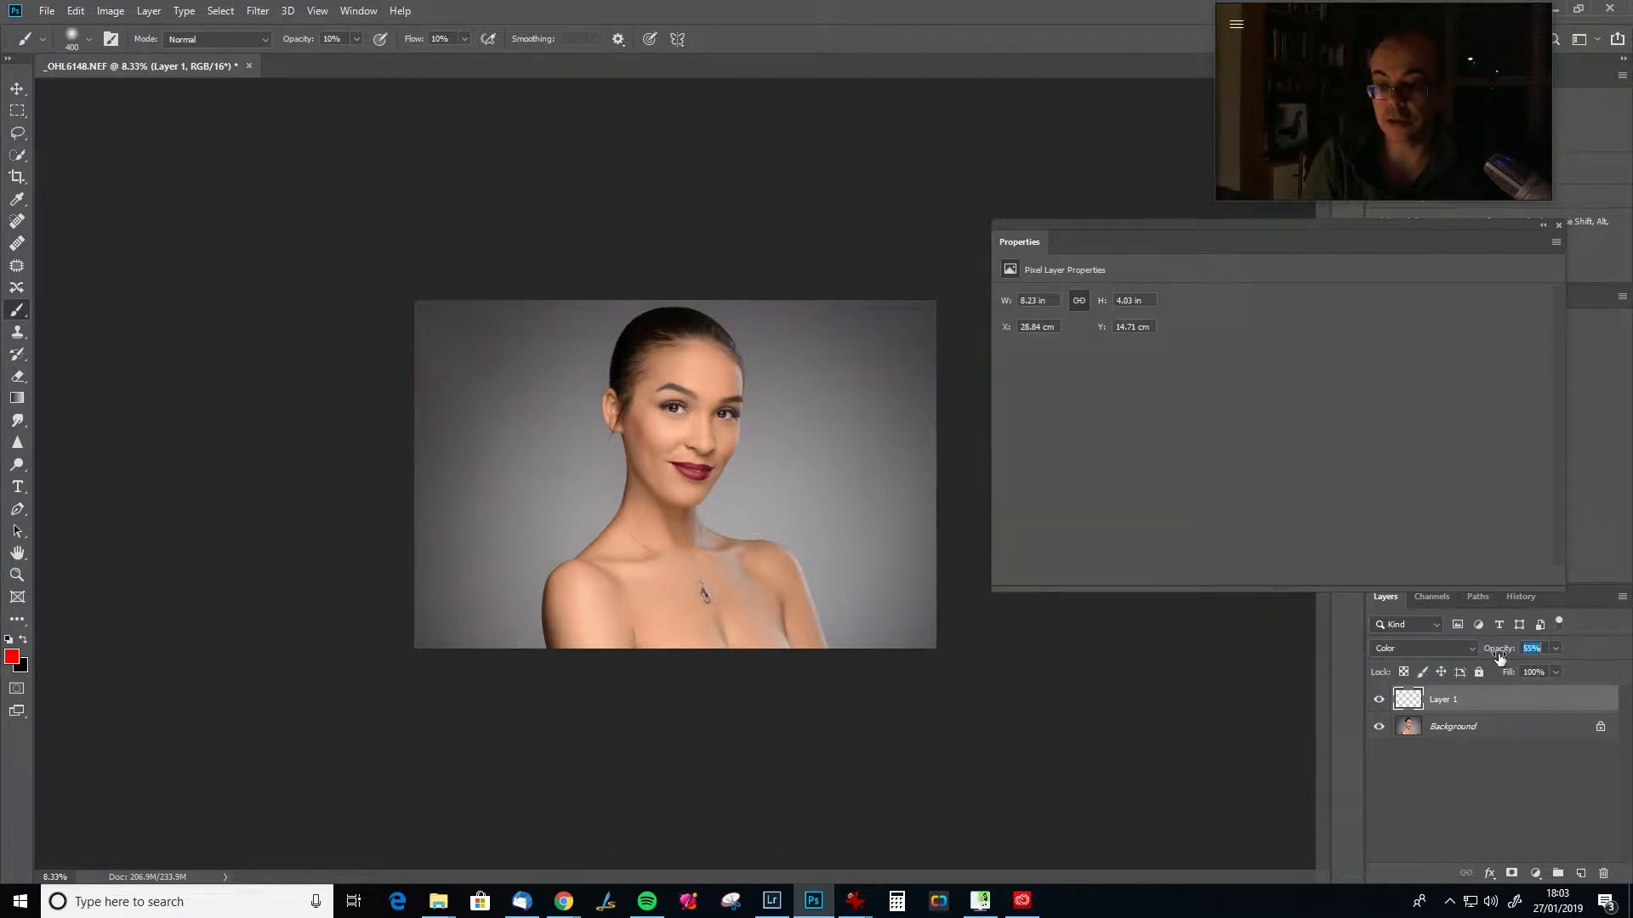
{"action": "key", "text": "Return"}
{"action": "left_click", "coordinate": [1379, 700]}
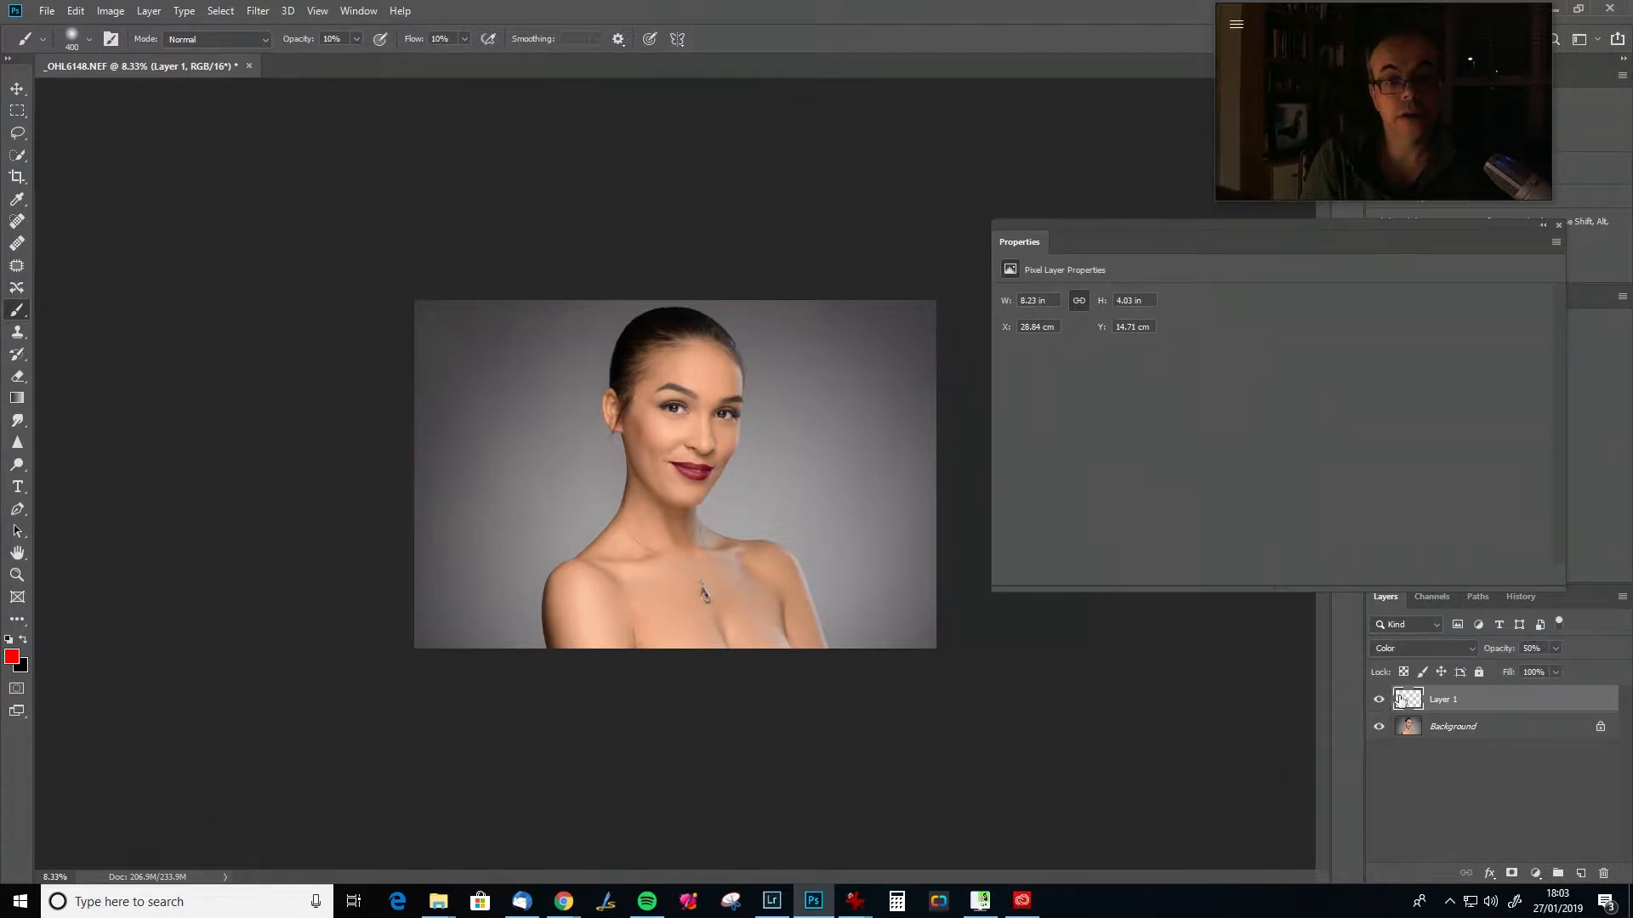
{"action": "left_click_drag", "start_coordinate": [1507, 657], "coordinate": [1491, 657]}
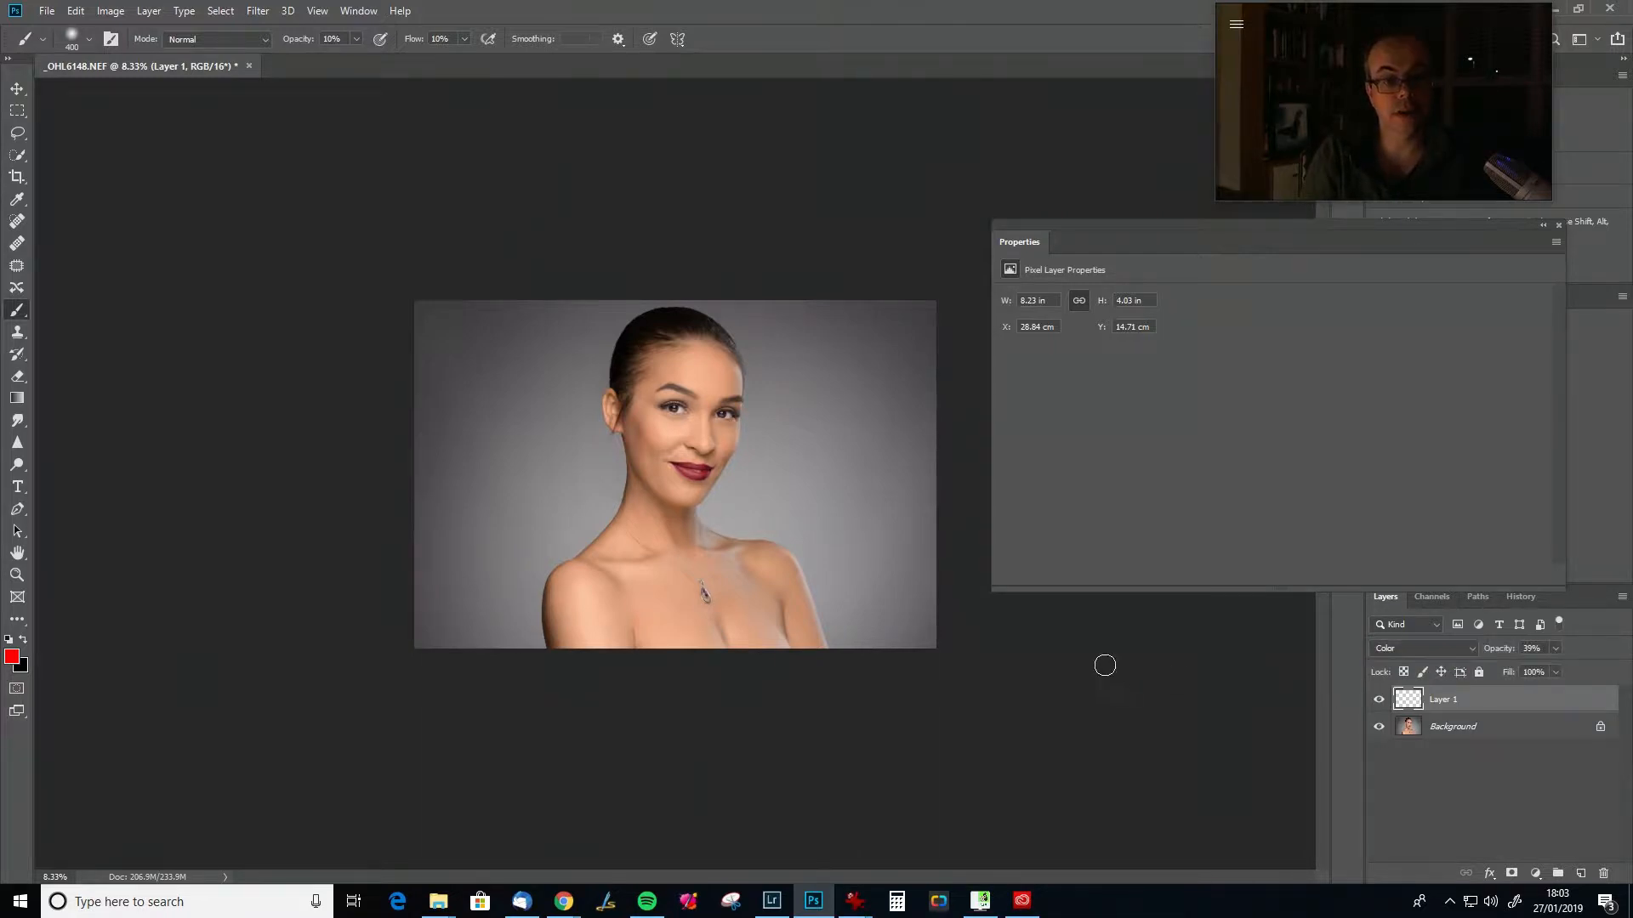
Reduce the layer stack to the Background and examine the face and cheeks up close.
{"action": "key", "text": "Delete"}
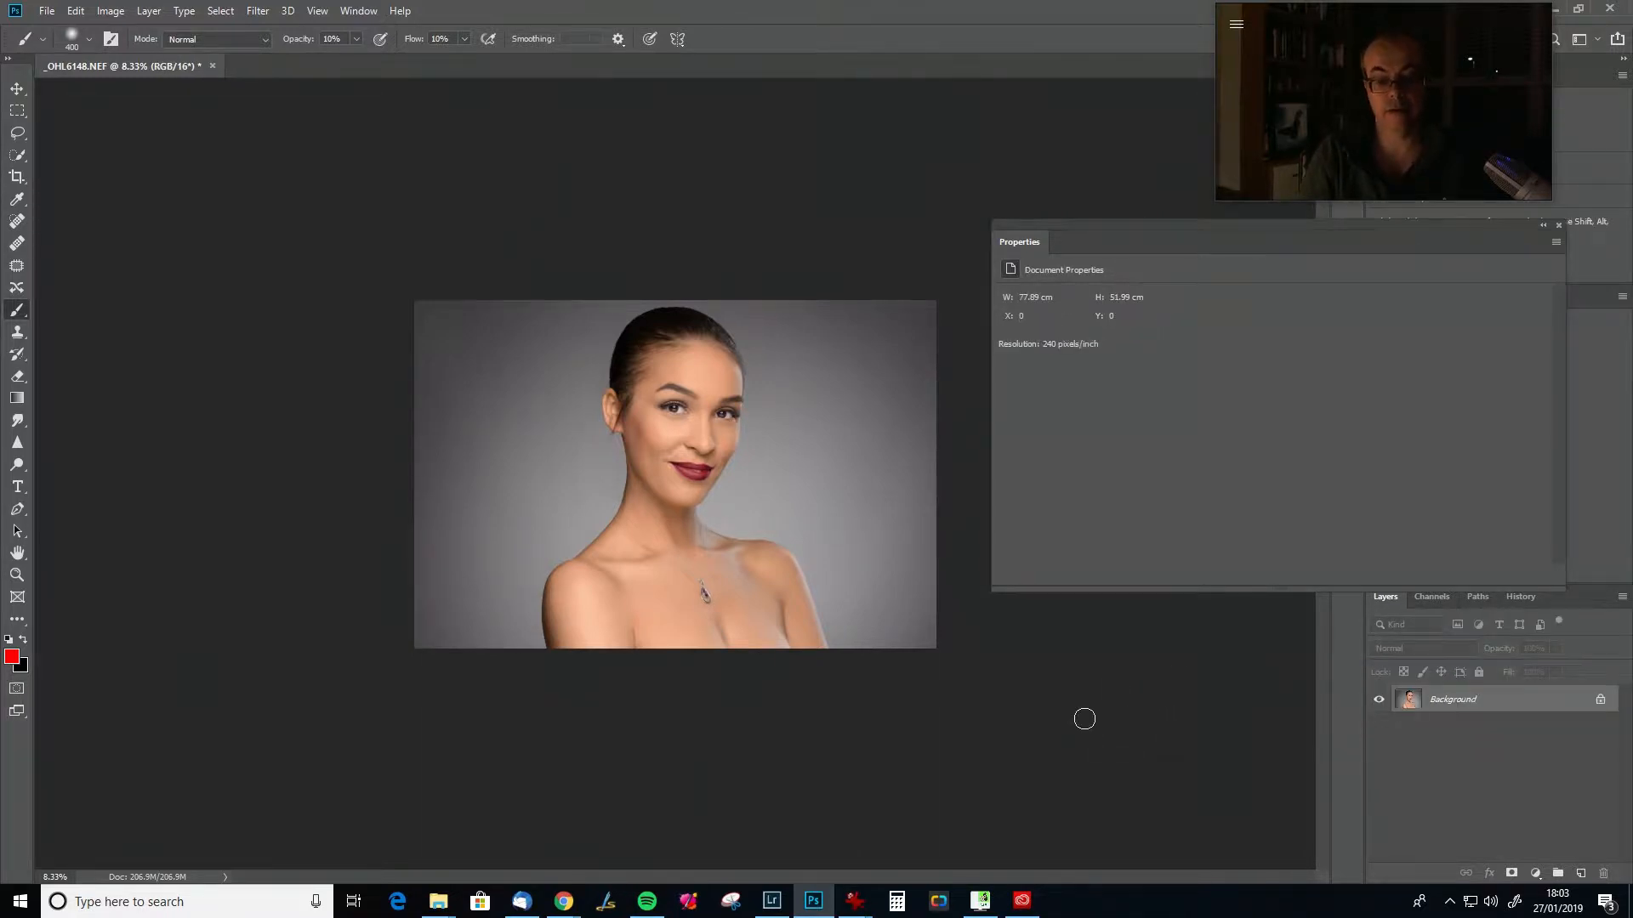
{"action": "key", "text": "ctrl+plus"}
{"action": "key", "text": "ctrl+plus"}
{"action": "key", "text": "ctrl+plus"}
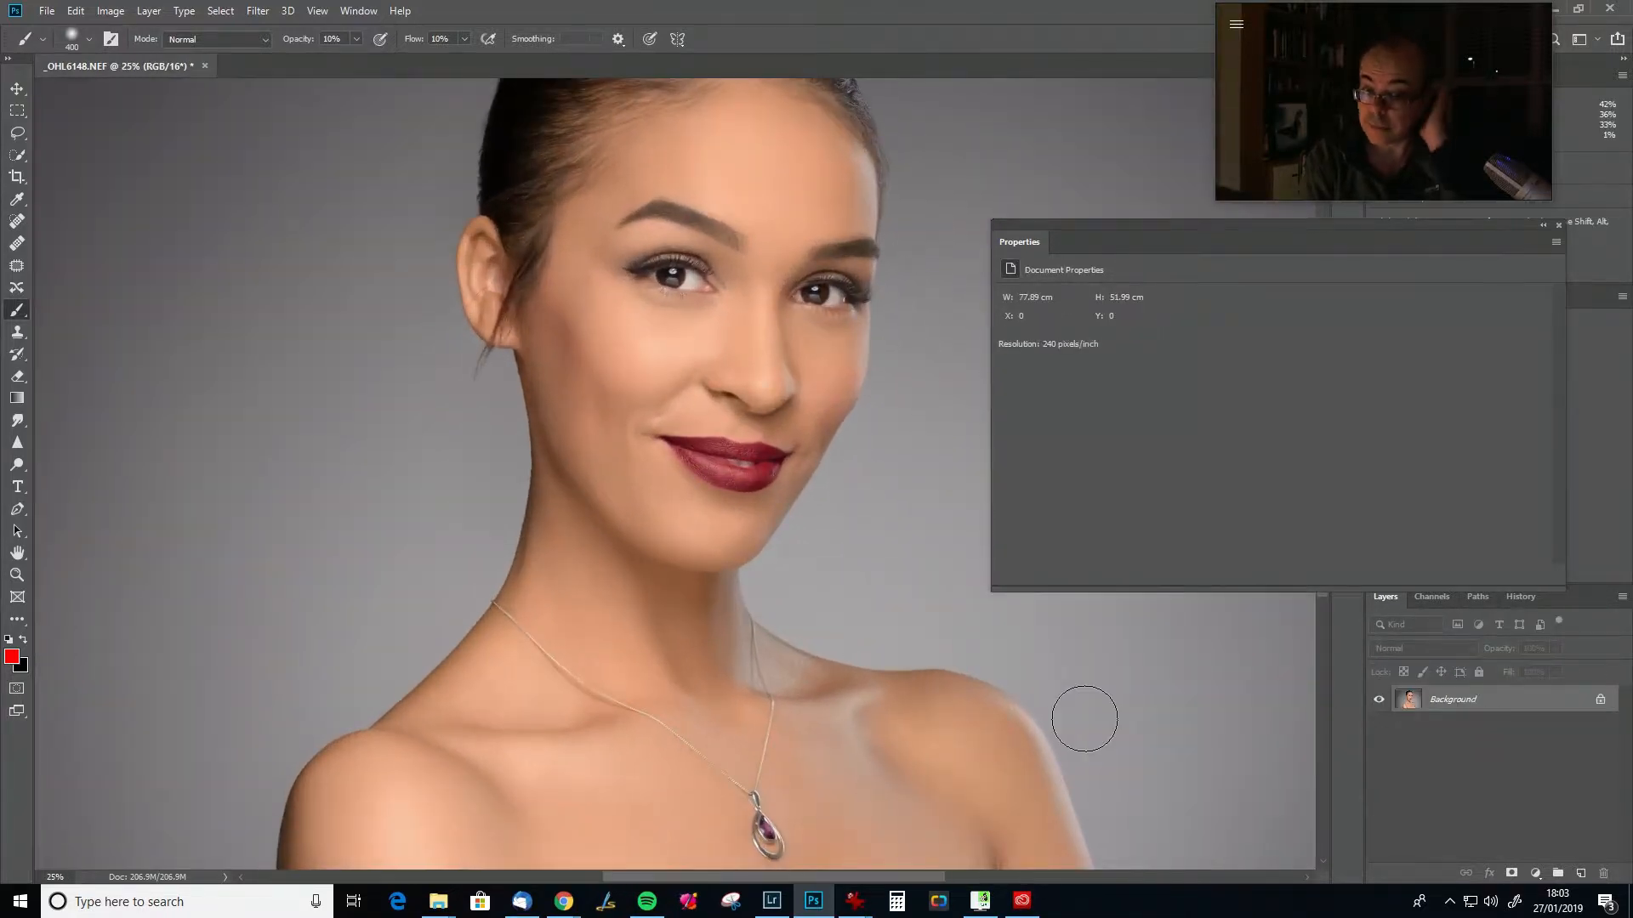
{"action": "key", "text": "ctrl+plus"}
{"action": "key", "text": "ctrl+plus"}
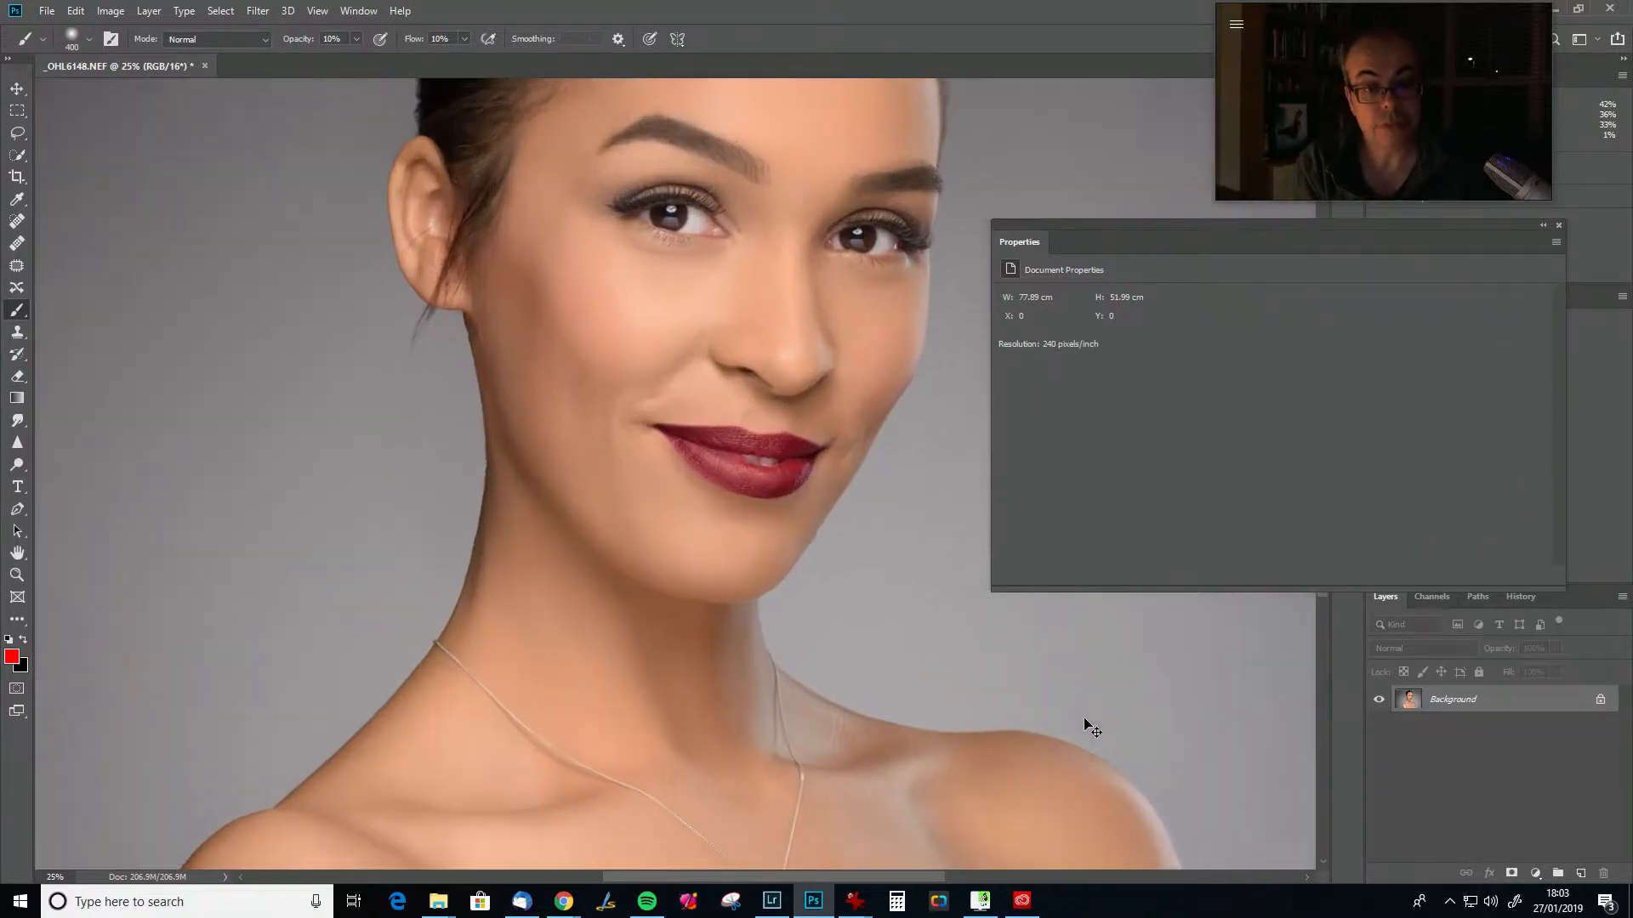
{"action": "key", "text": "ctrl+minus"}
{"action": "key", "text": "ctrl+minus"}
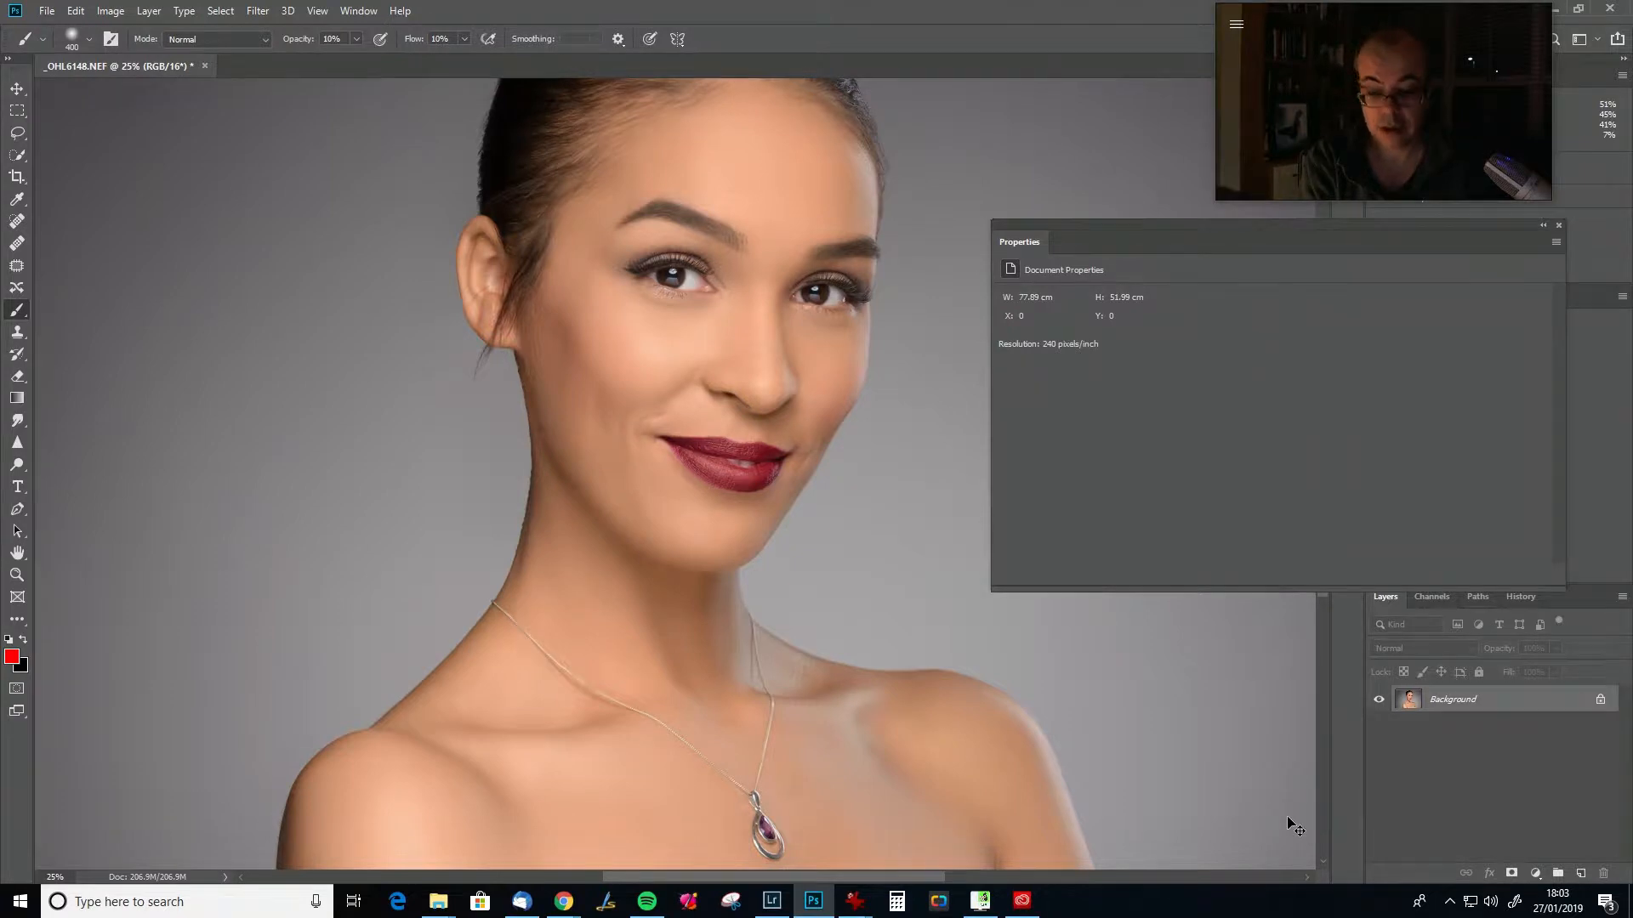
Create two desaturated duplicate layers above the Background and close the floating layer properties.
{"action": "key", "text": "ctrl+j"}
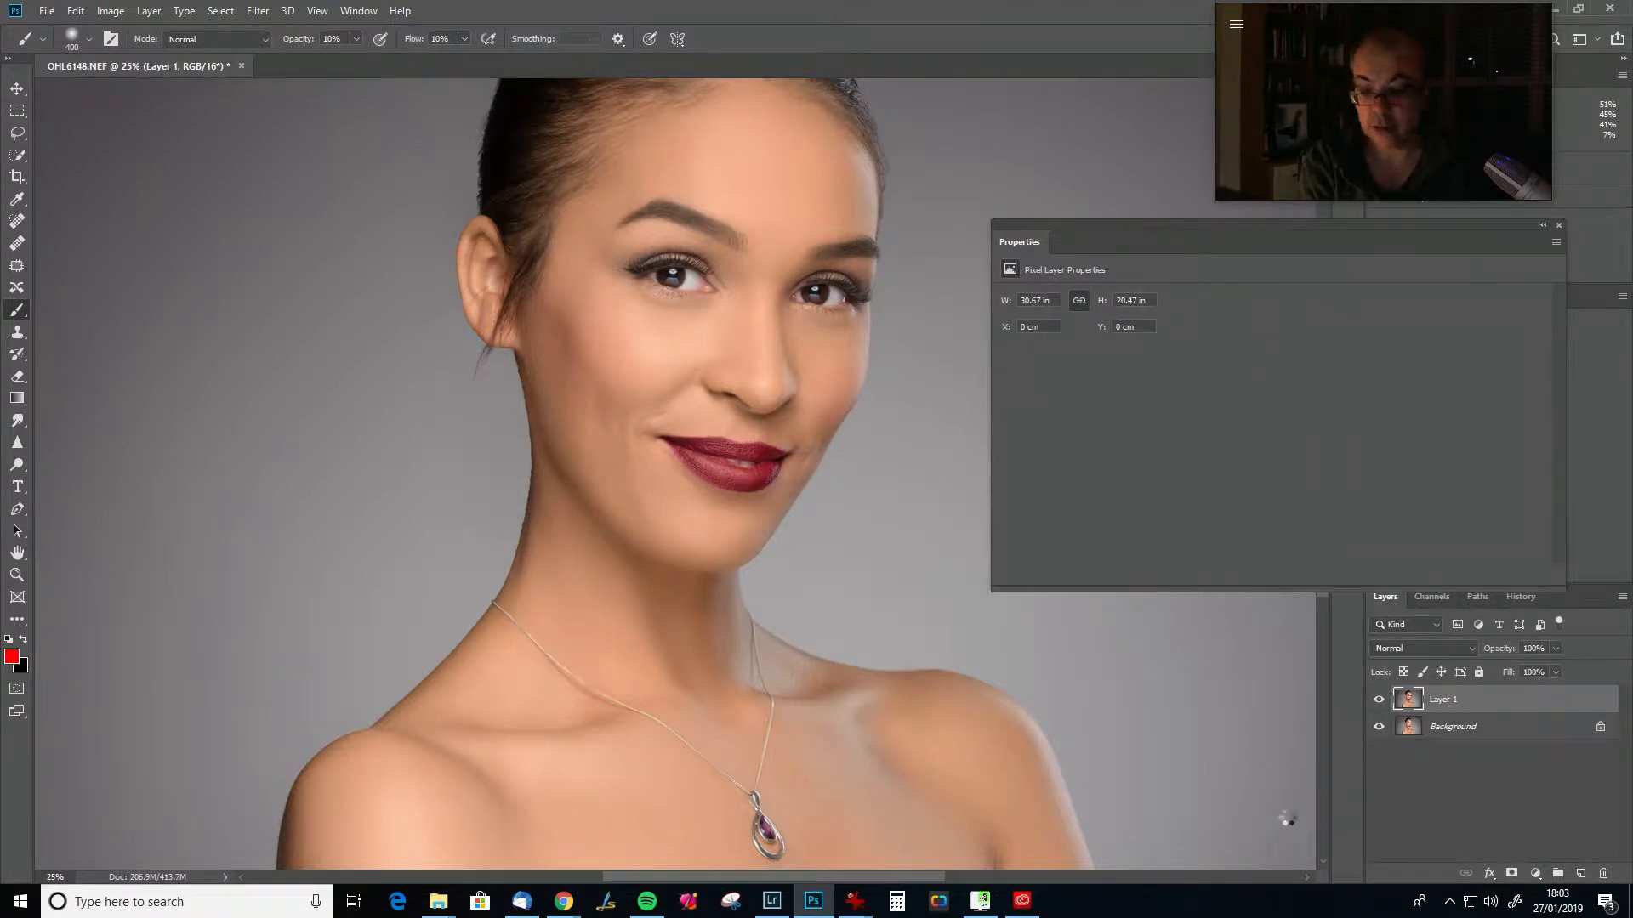
{"action": "key", "text": "ctrl+shift+u"}
{"action": "key", "text": "ctrl+j"}
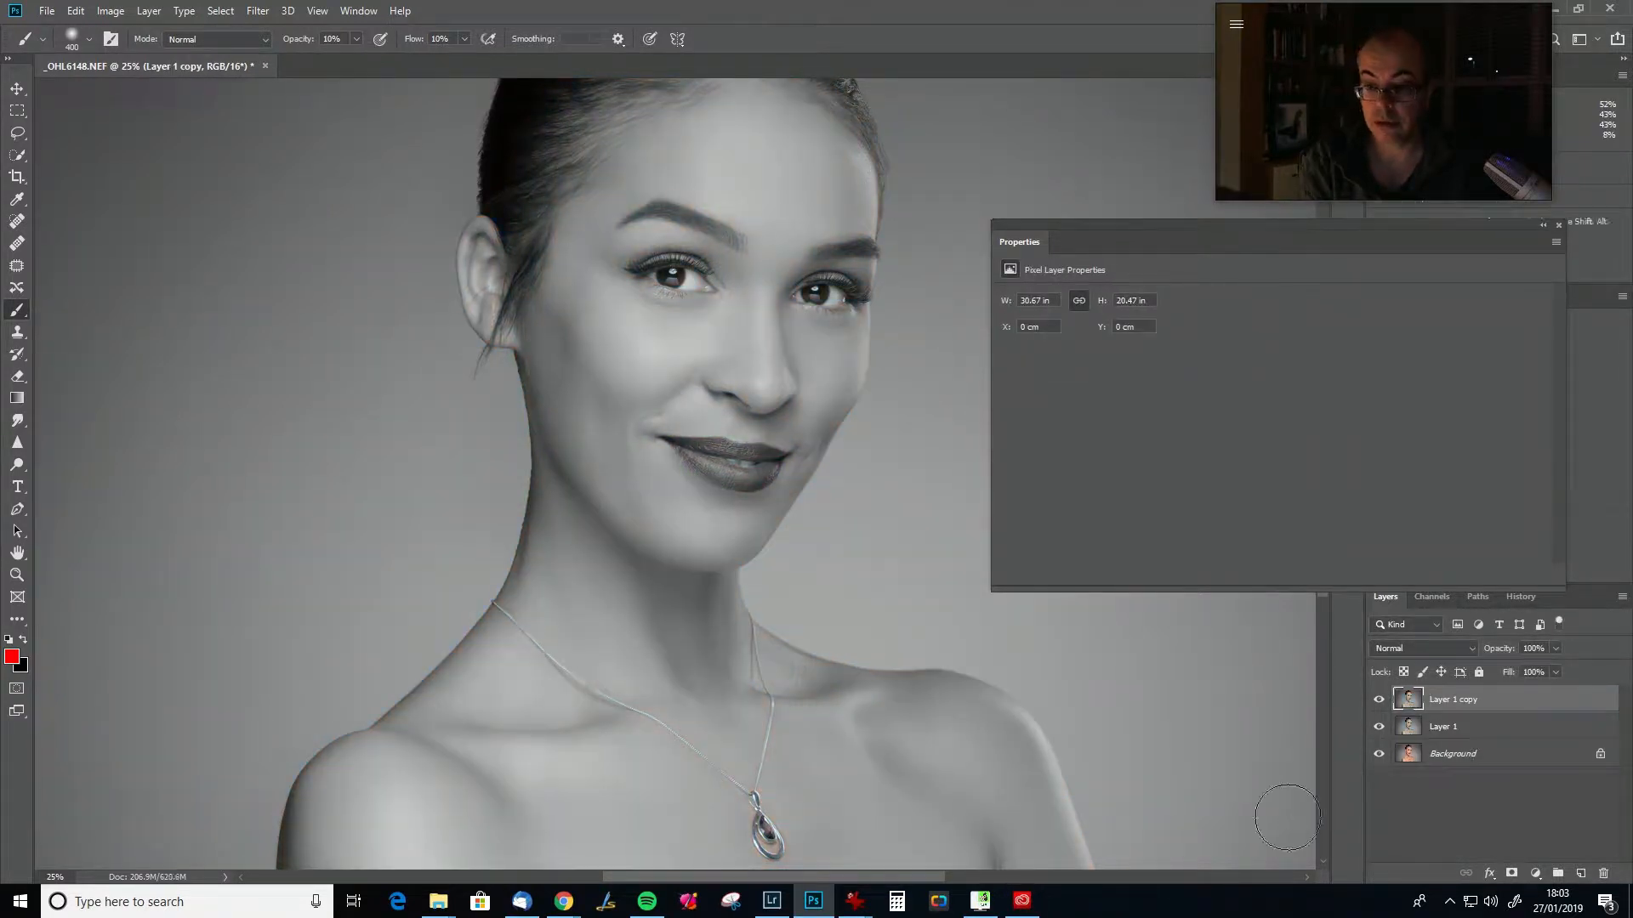
{"action": "left_click", "coordinate": [1557, 224]}
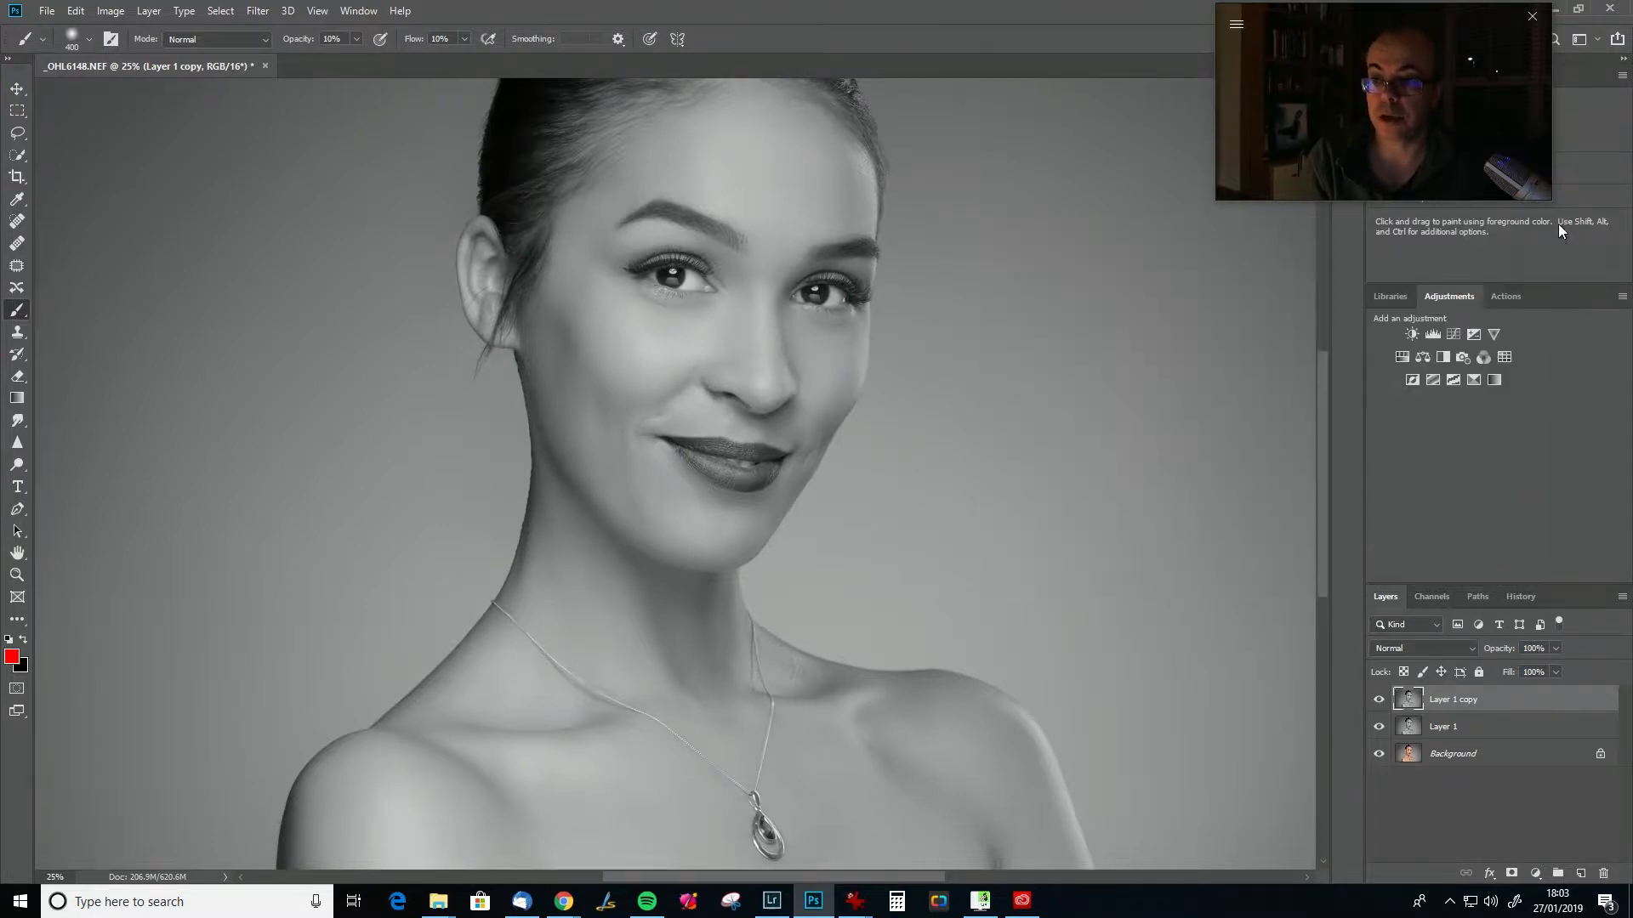
Hide the upper gray copy and apply a High Pass filter with a 30-pixel radius to Layer 1.
{"action": "left_click", "coordinate": [1380, 701]}
{"action": "left_click", "coordinate": [1471, 728]}
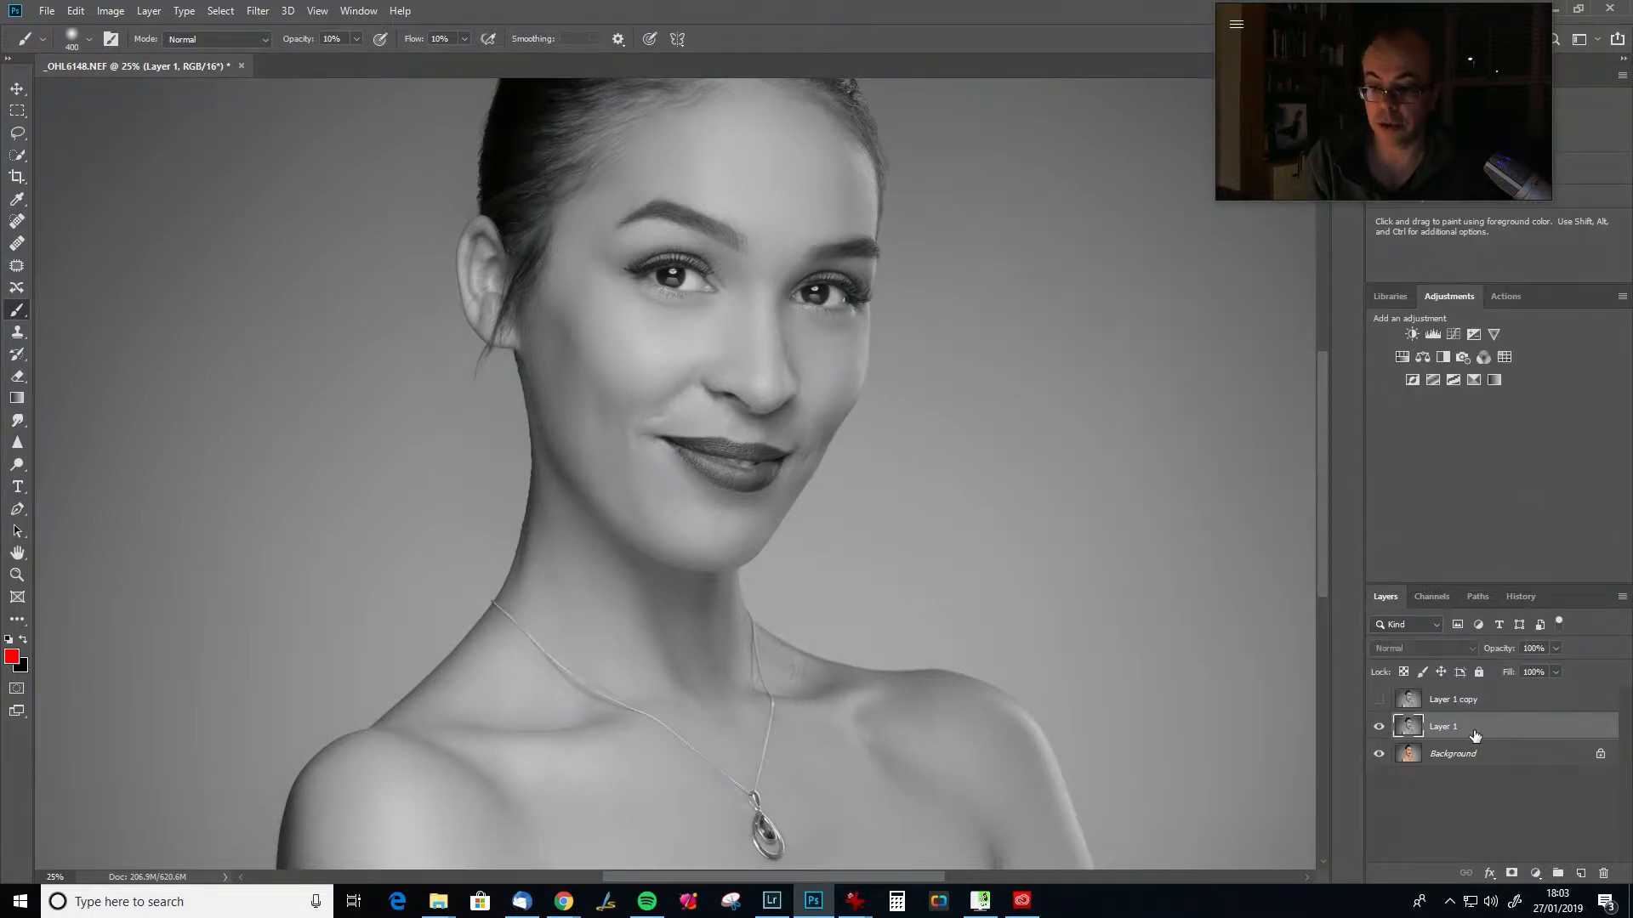
{"action": "left_click", "coordinate": [262, 11]}
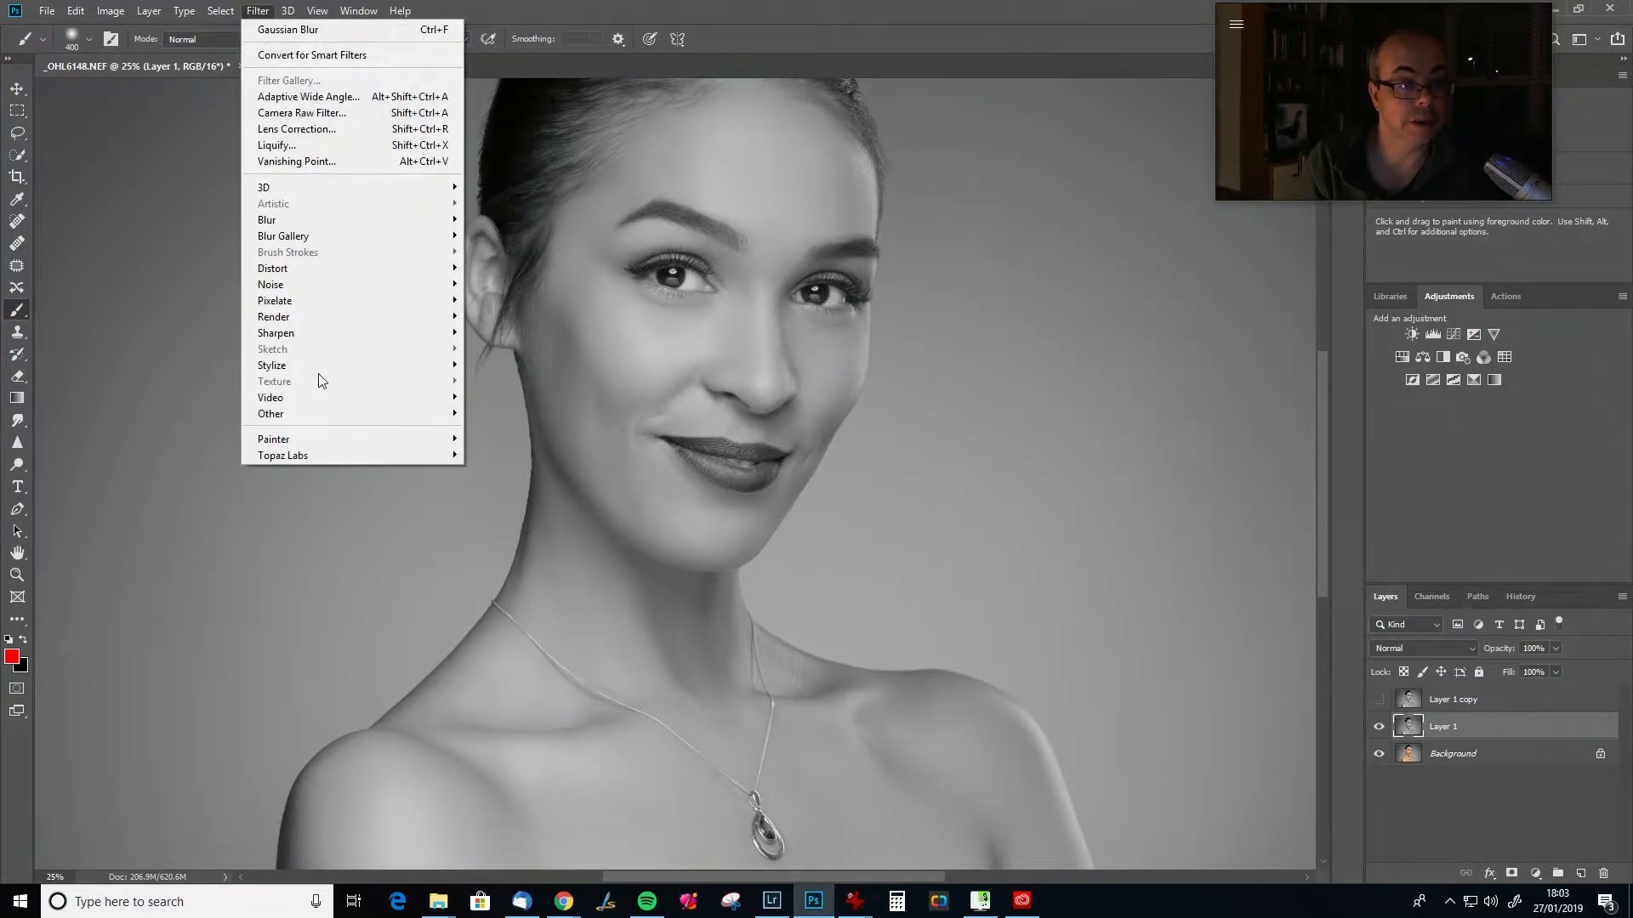
{"action": "mouse_move", "coordinate": [418, 417]}
{"action": "left_click", "coordinate": [509, 429]}
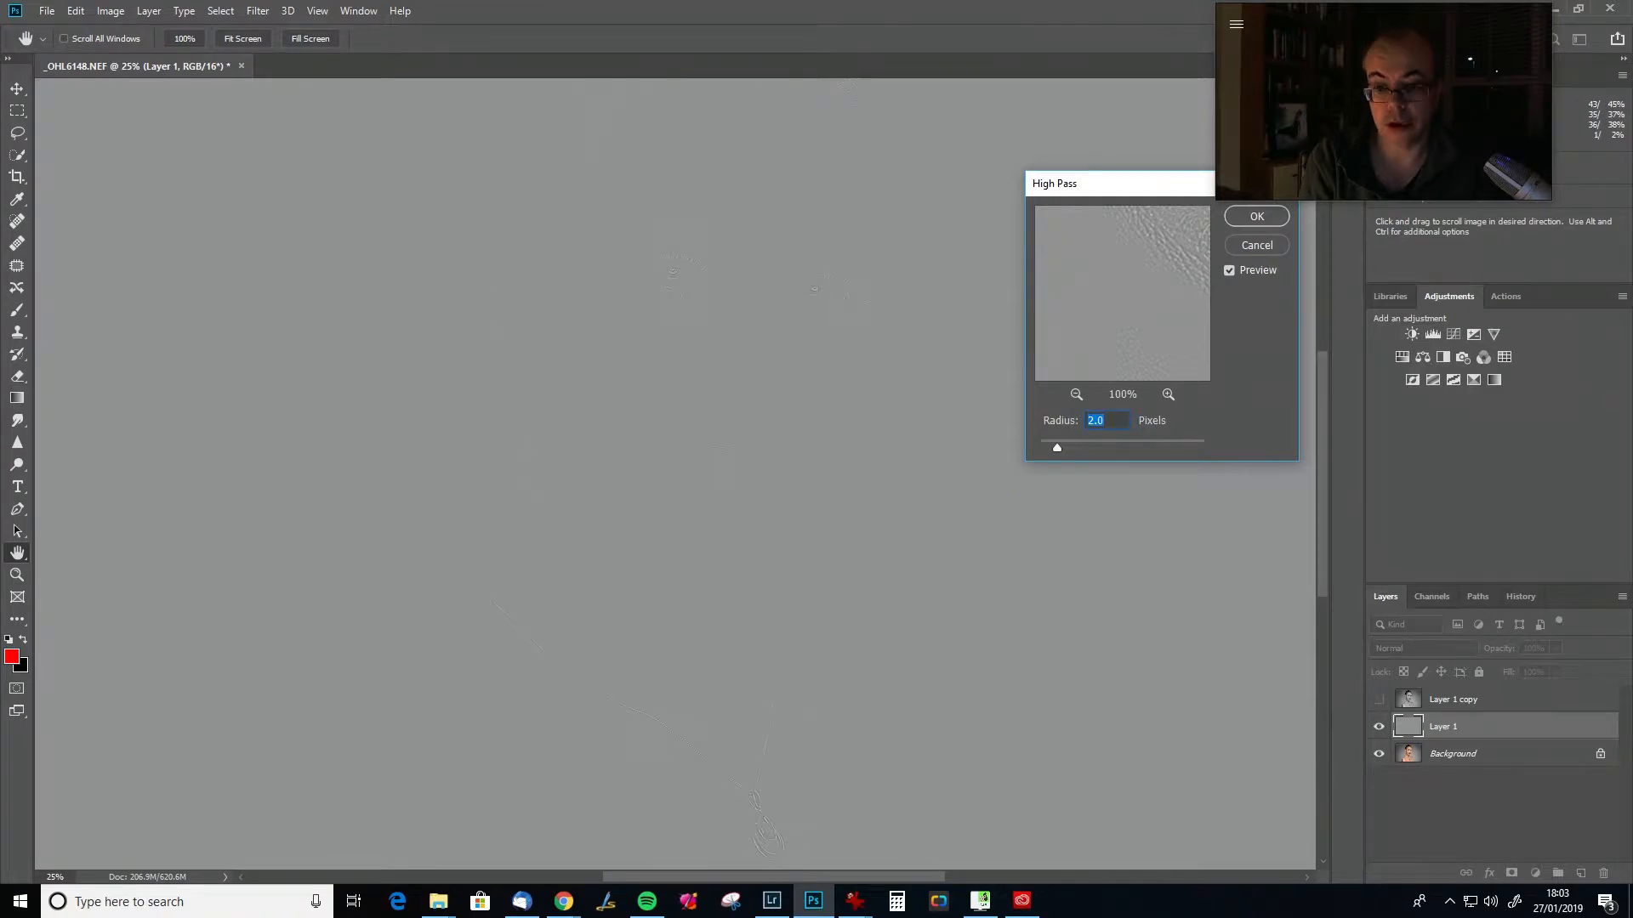
{"action": "type", "text": "30"}
{"action": "key", "text": "Return"}
{"action": "key", "text": "b"}
Set Layer 1's blend mode to Soft Light and lower its opacity to 14%, judging the effect on the whole portrait.
{"action": "left_click", "coordinate": [1444, 650]}
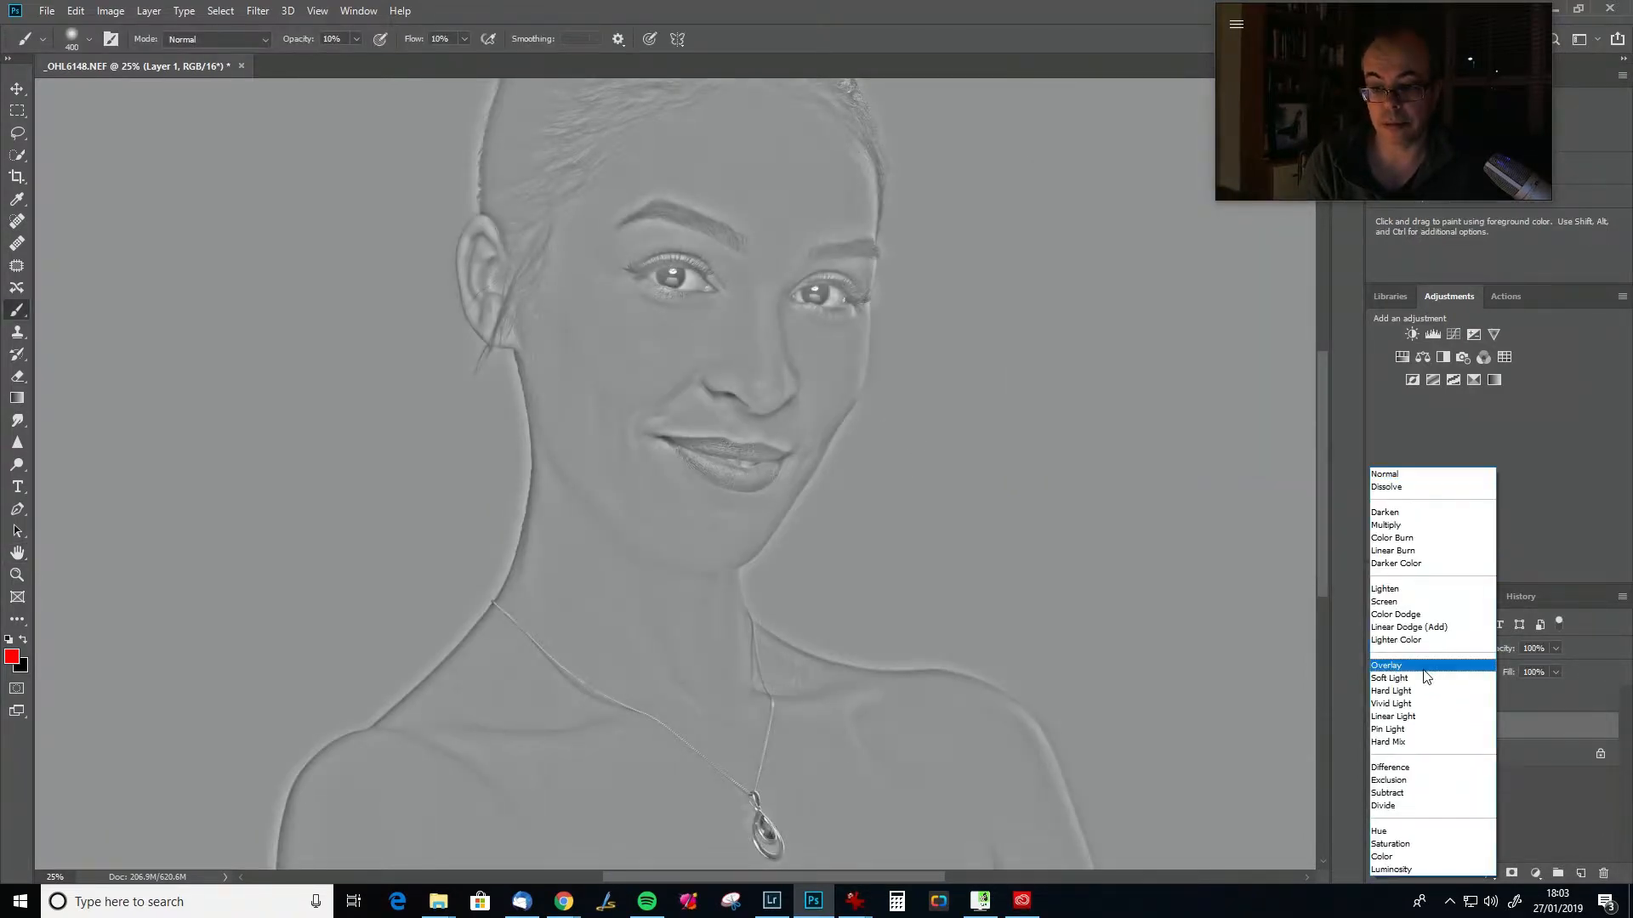
{"action": "left_click", "coordinate": [1422, 682]}
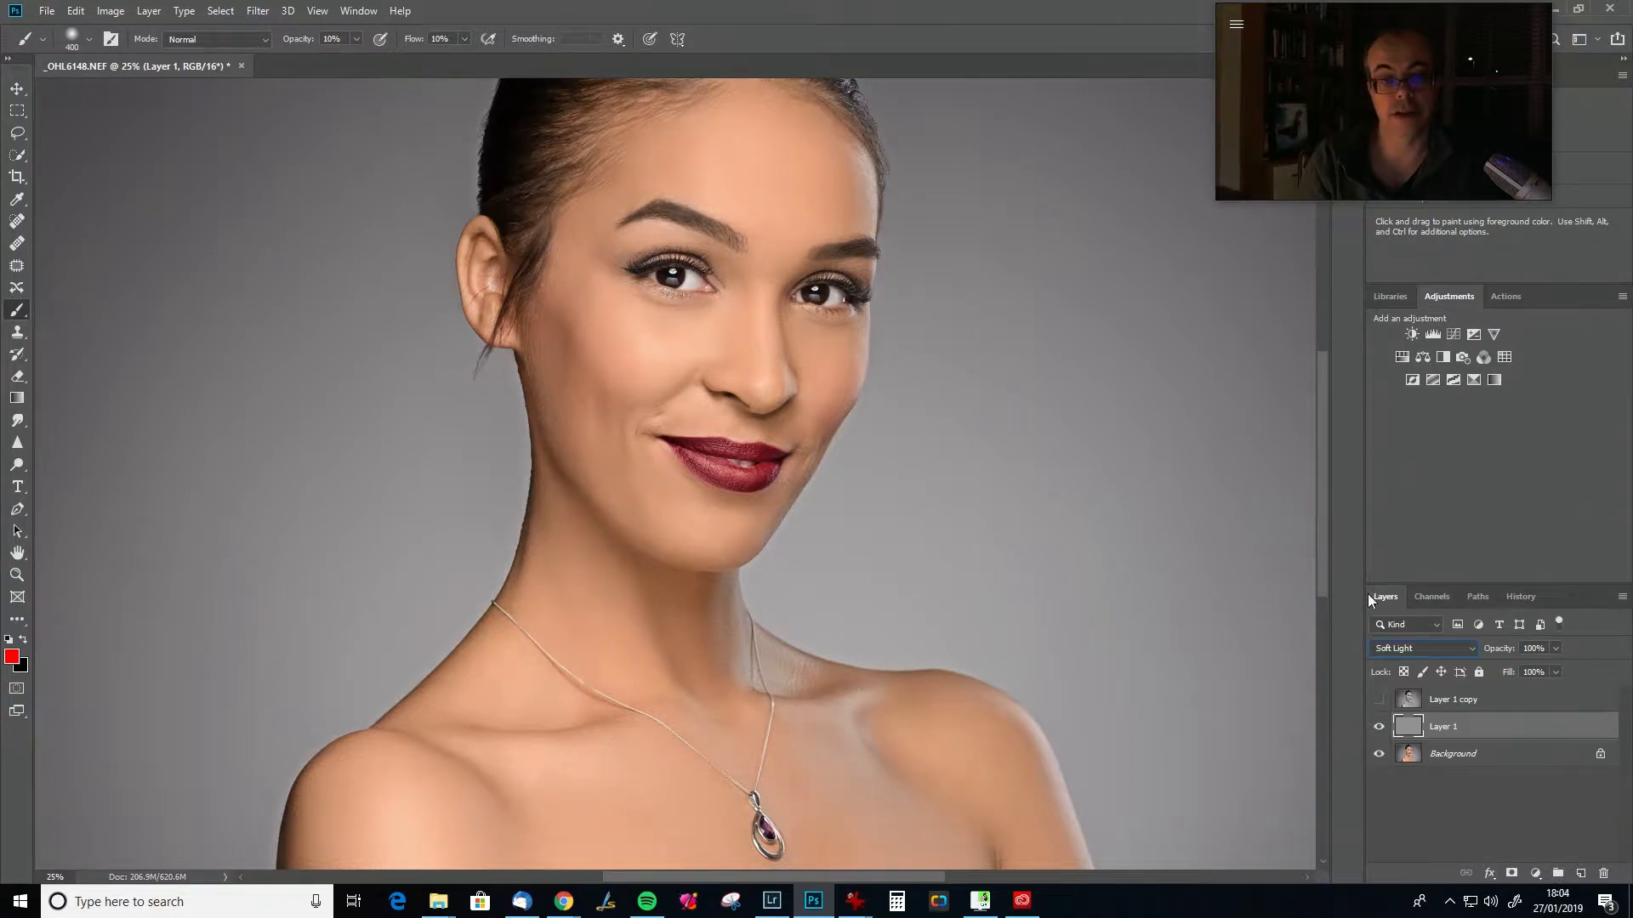
{"action": "key", "text": "ctrl+0"}
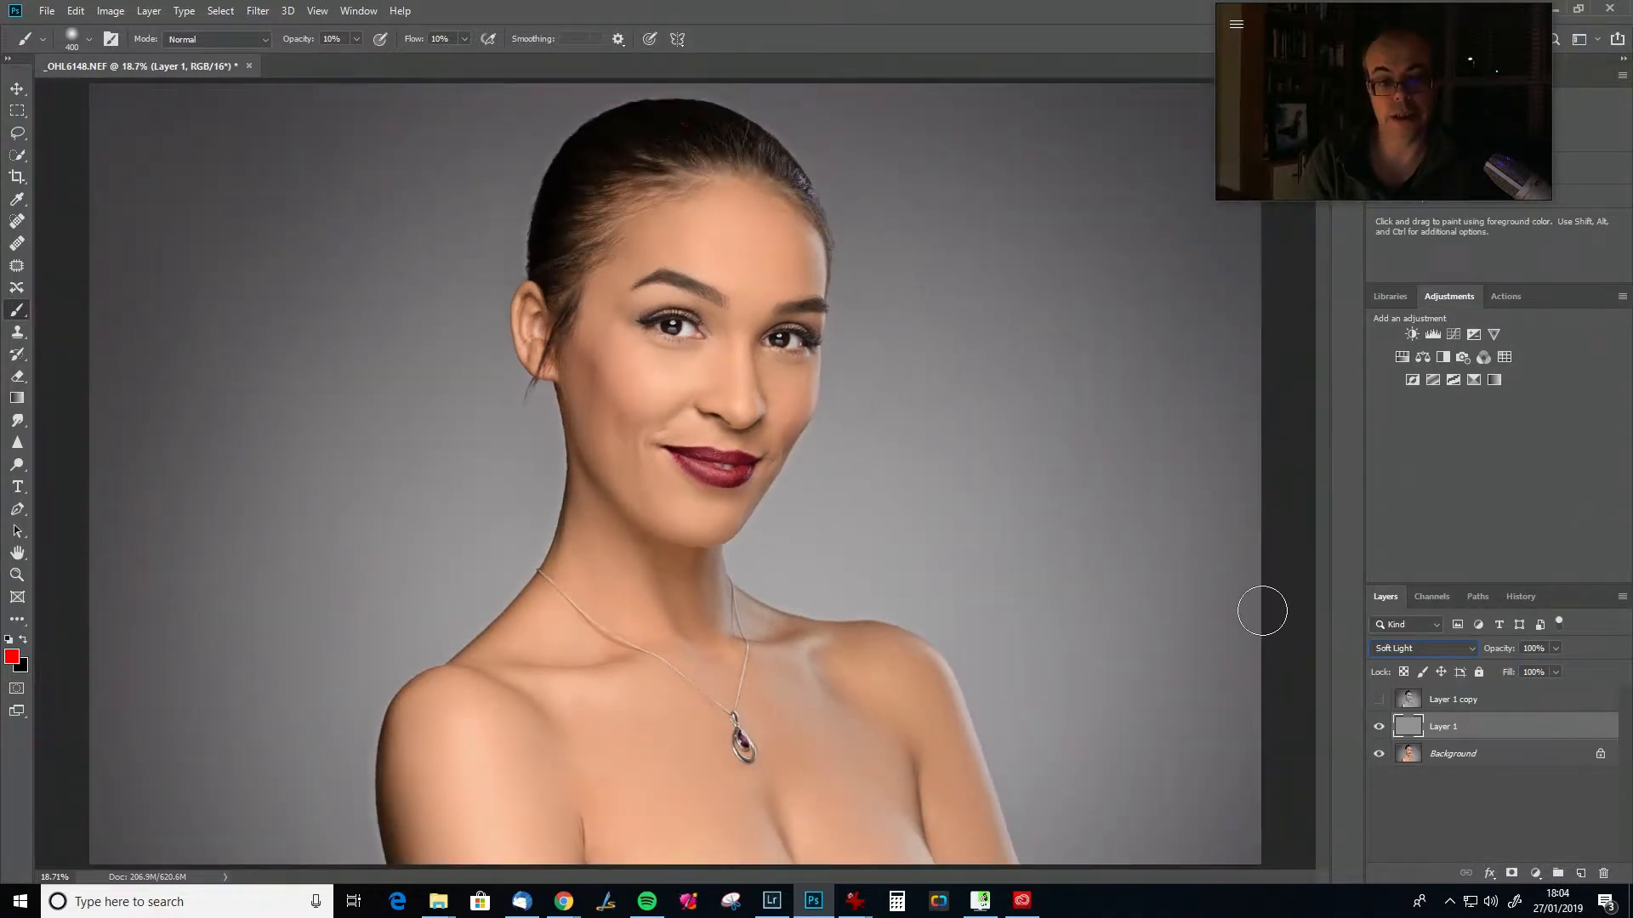
{"action": "left_click_drag", "start_coordinate": [1514, 653], "coordinate": [1460, 651]}
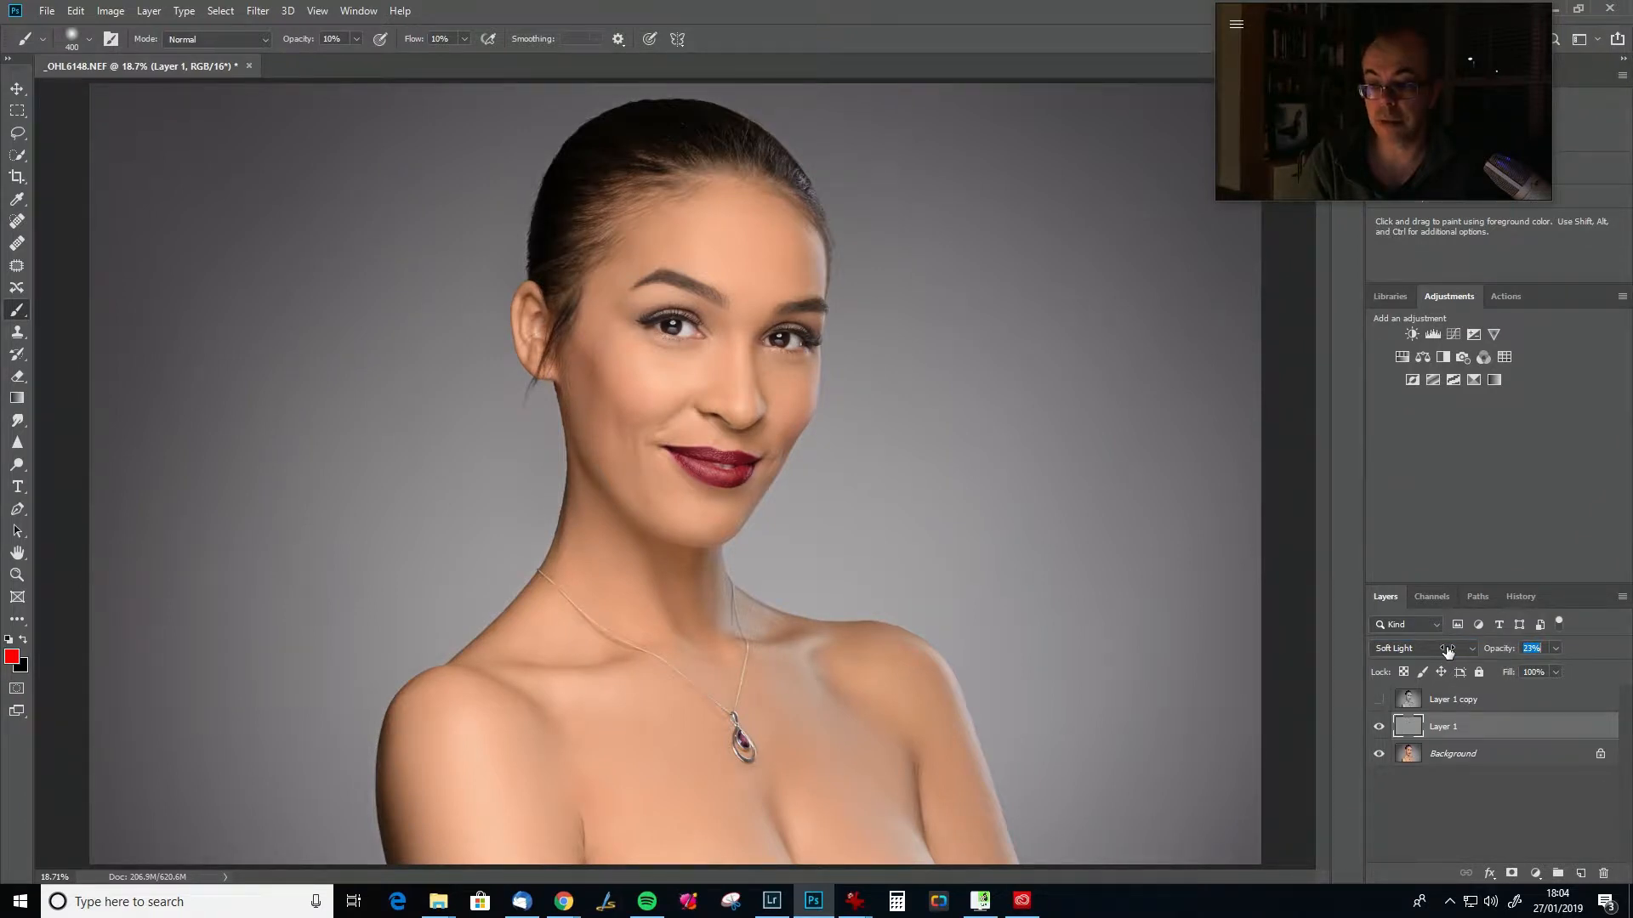
{"action": "left_click", "coordinate": [1376, 725]}
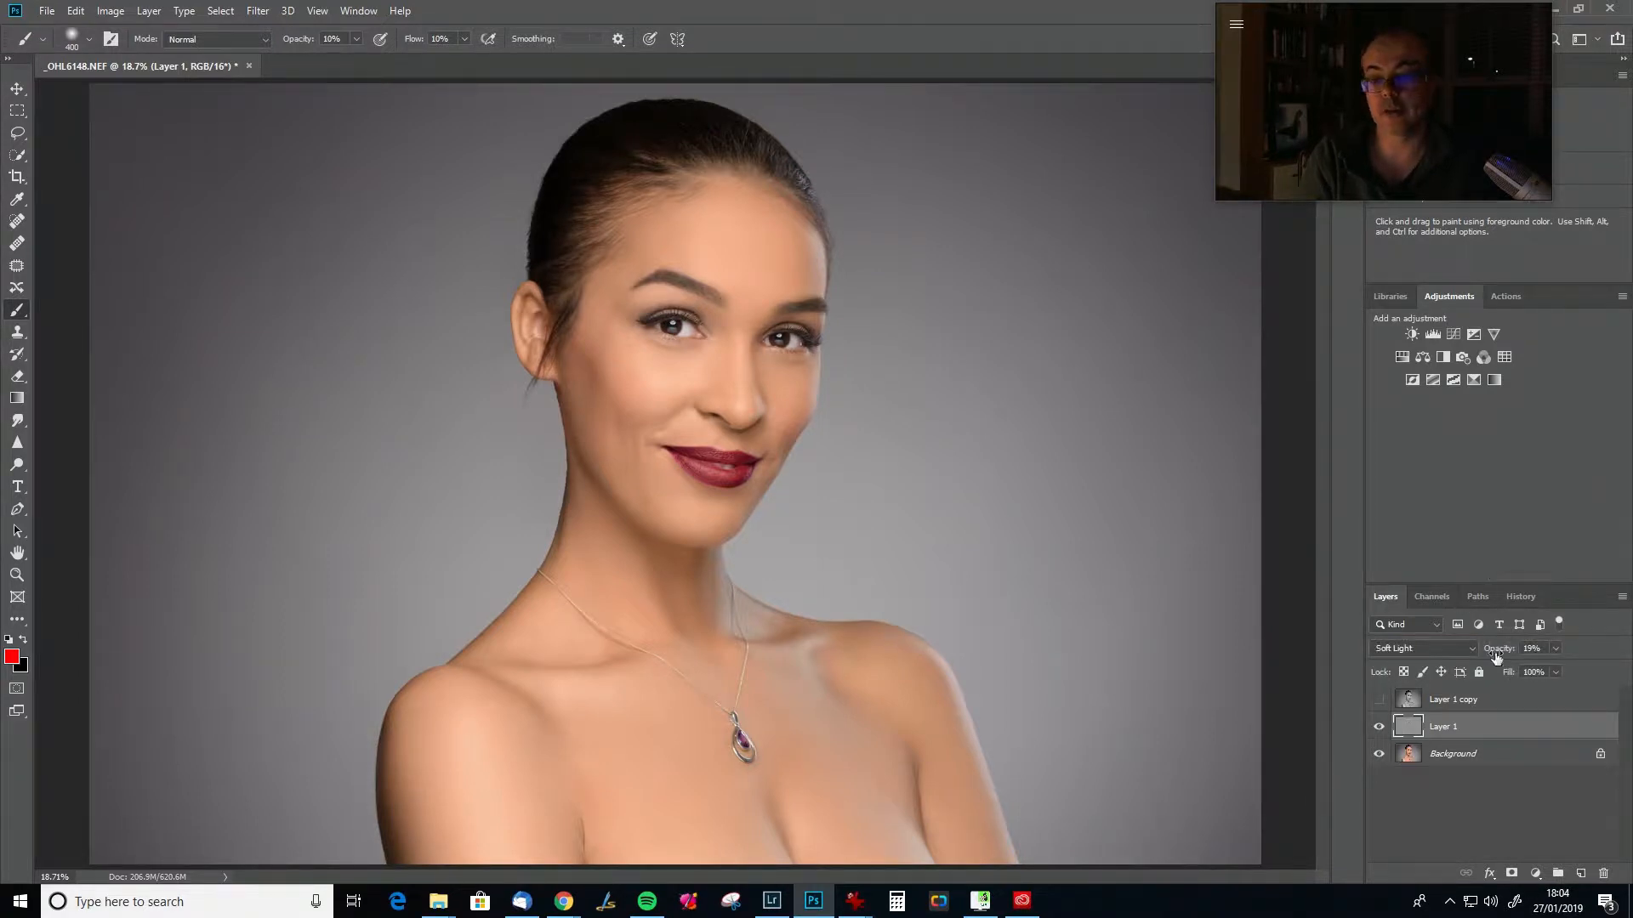
{"action": "left_click_drag", "start_coordinate": [1500, 652], "coordinate": [1495, 650]}
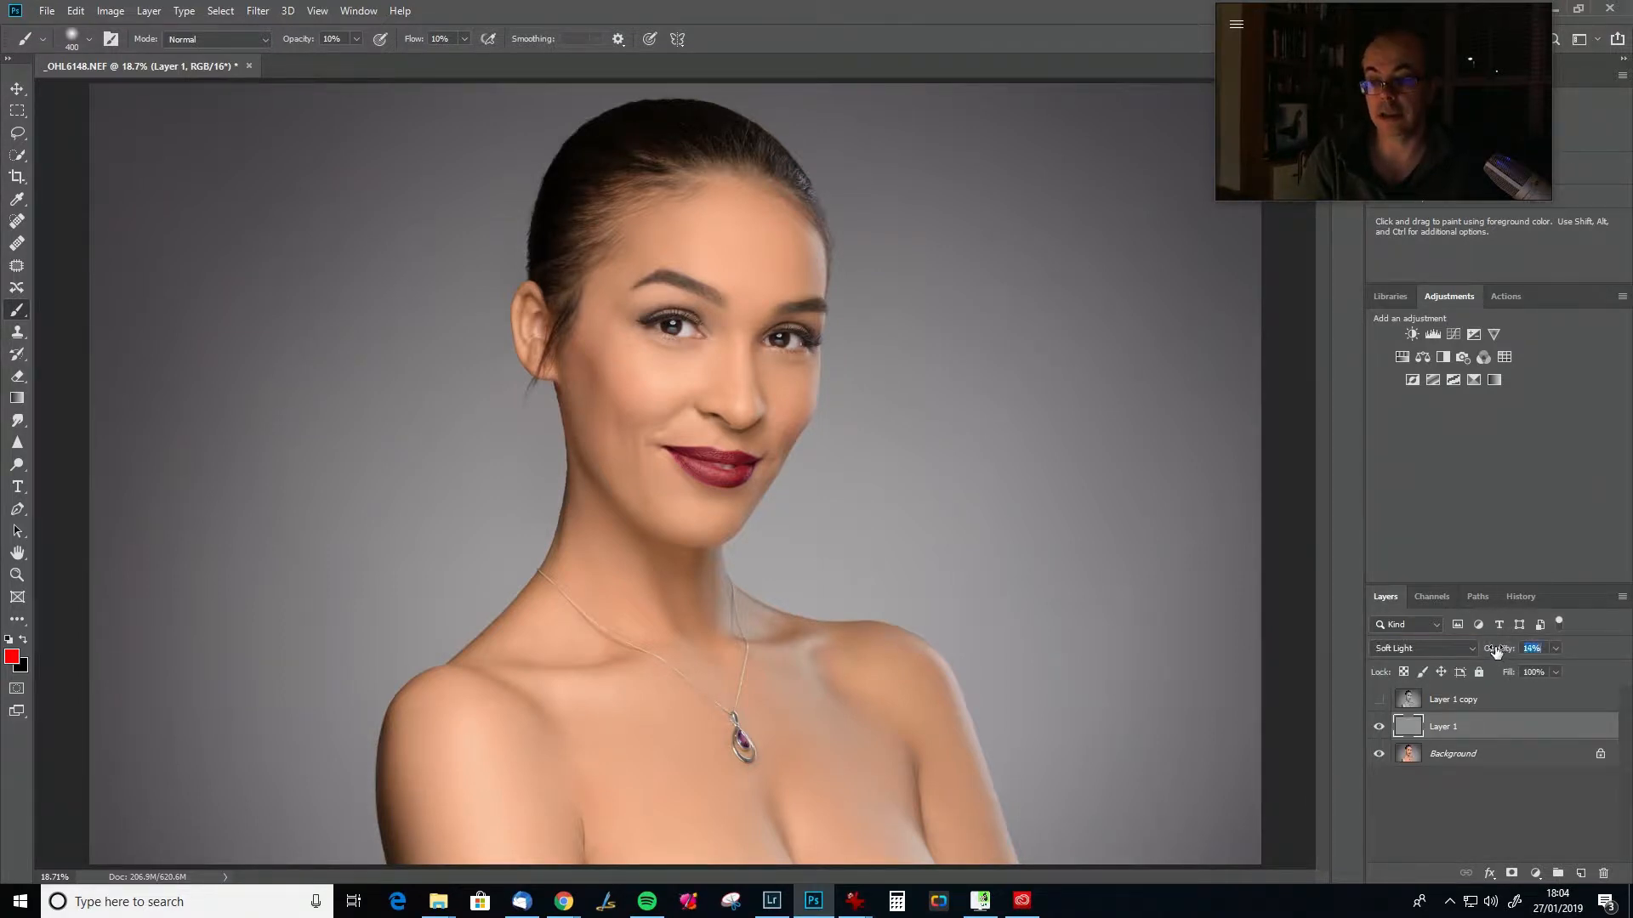
Show the upper gray copy and apply a High Pass filter with a 2-pixel radius to it.
{"action": "left_click", "coordinate": [1456, 709]}
{"action": "left_click", "coordinate": [1379, 699]}
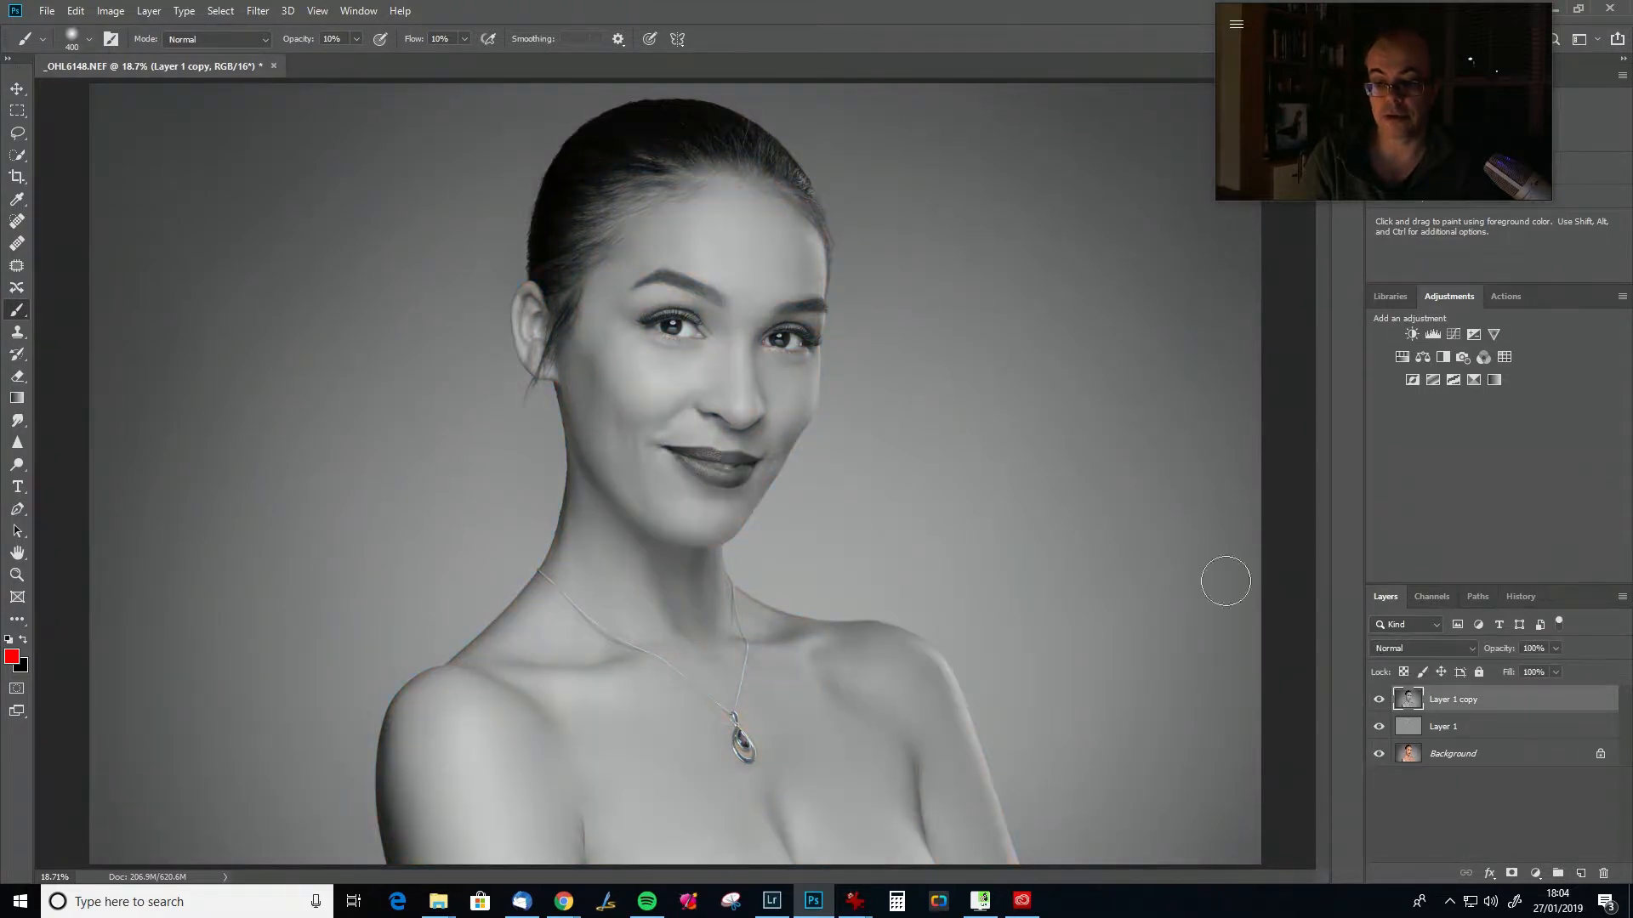
{"action": "left_click", "coordinate": [258, 10]}
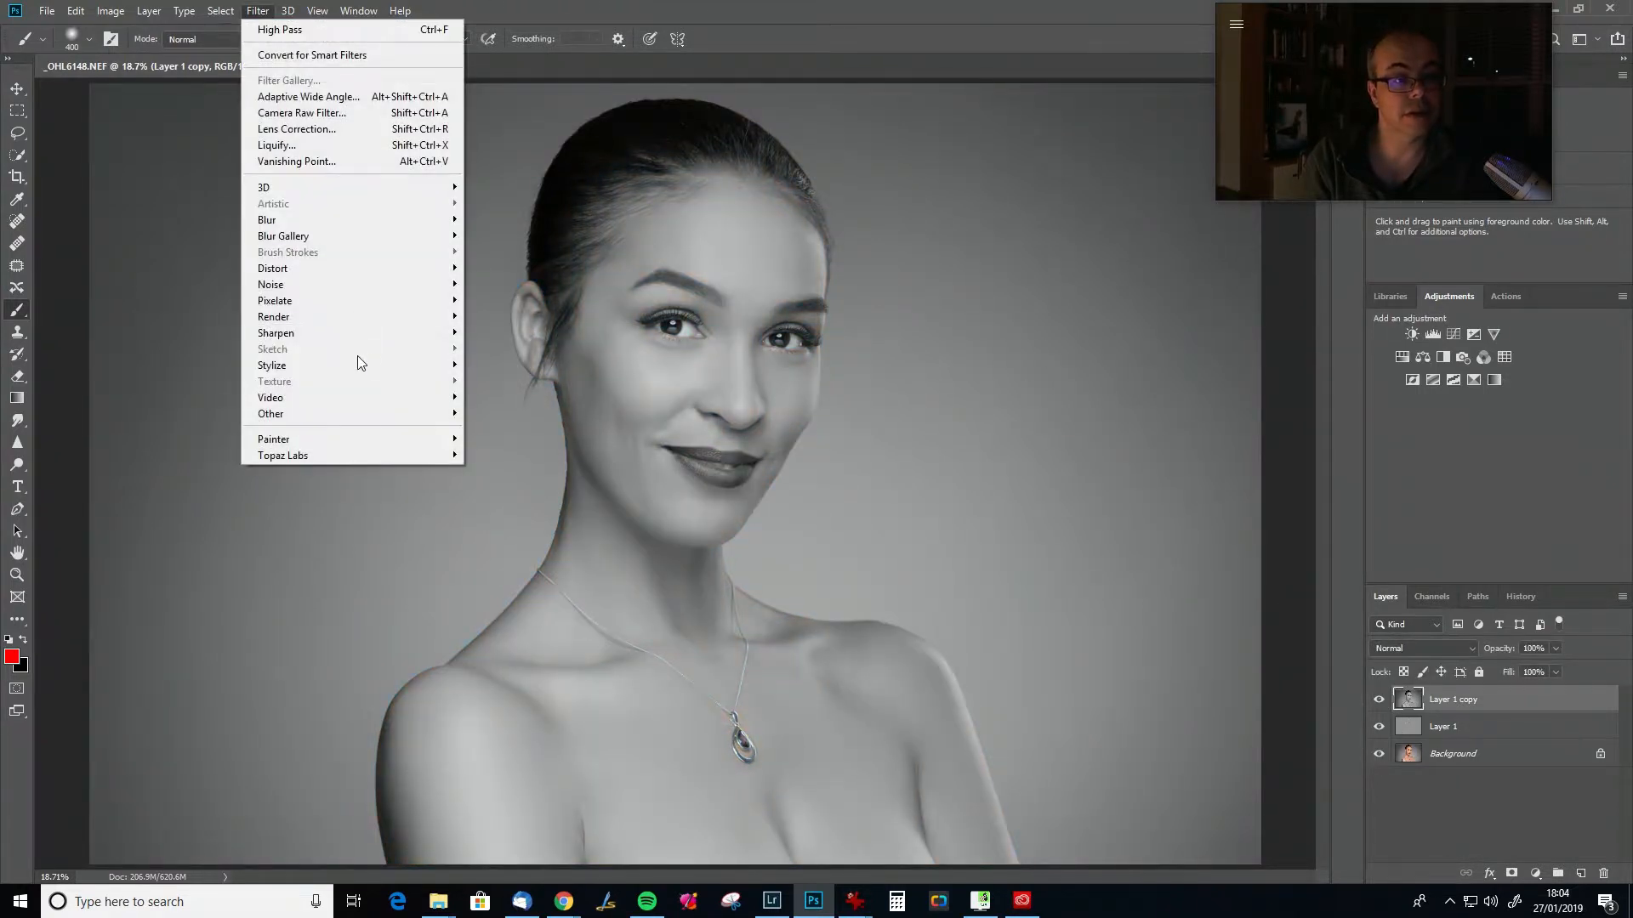
{"action": "mouse_move", "coordinate": [364, 413]}
{"action": "left_click", "coordinate": [497, 428]}
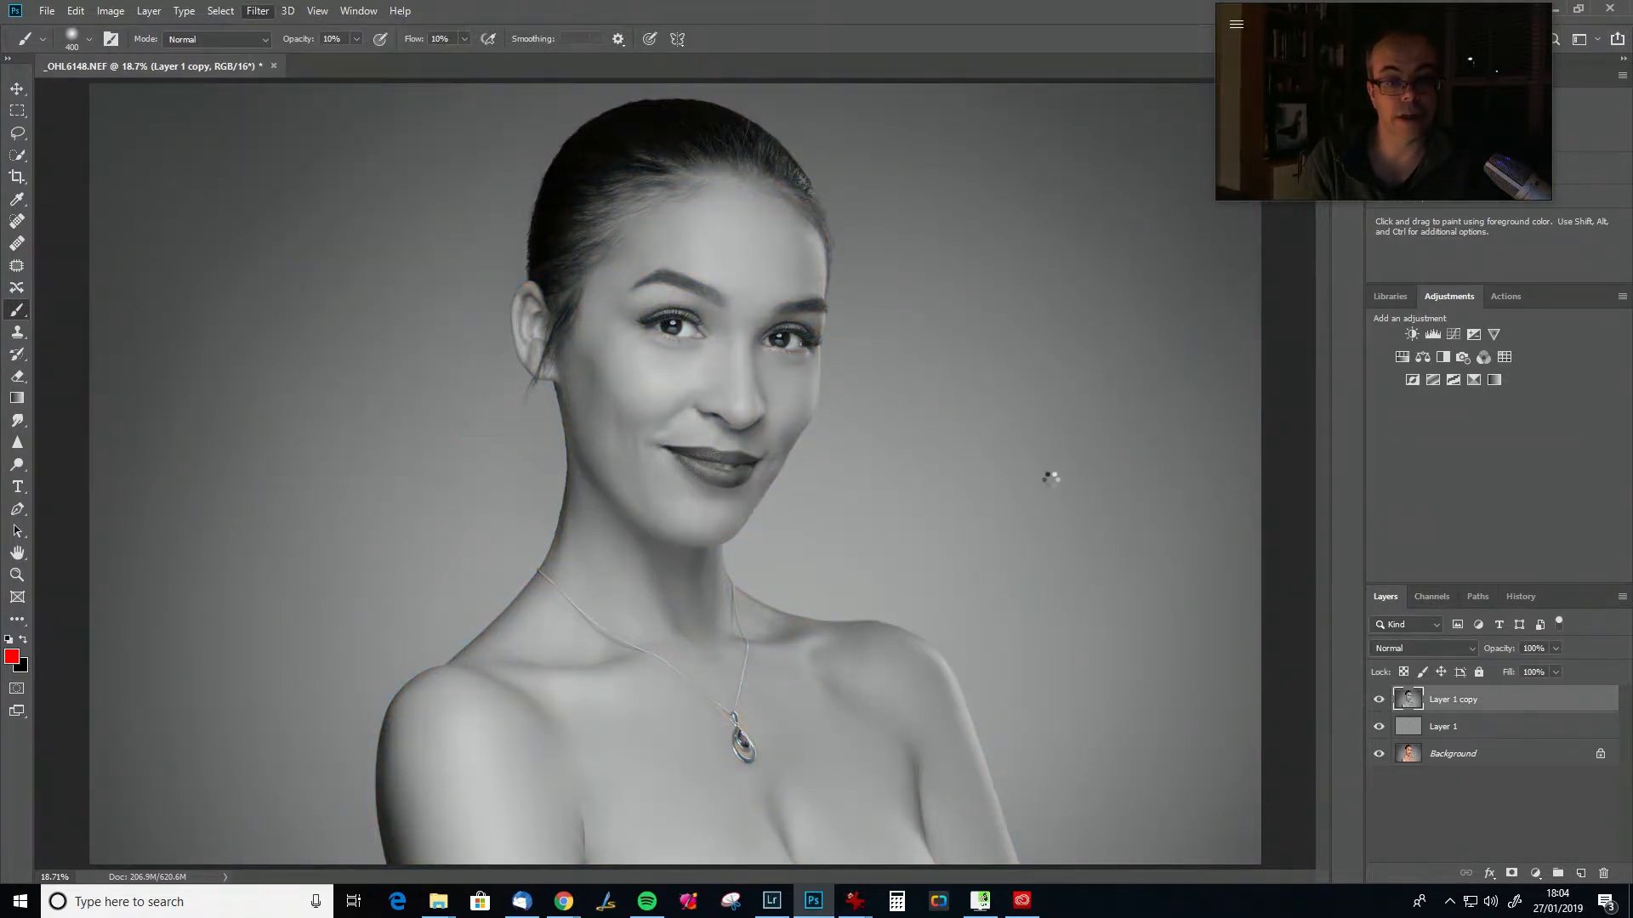
{"action": "type", "text": "2"}
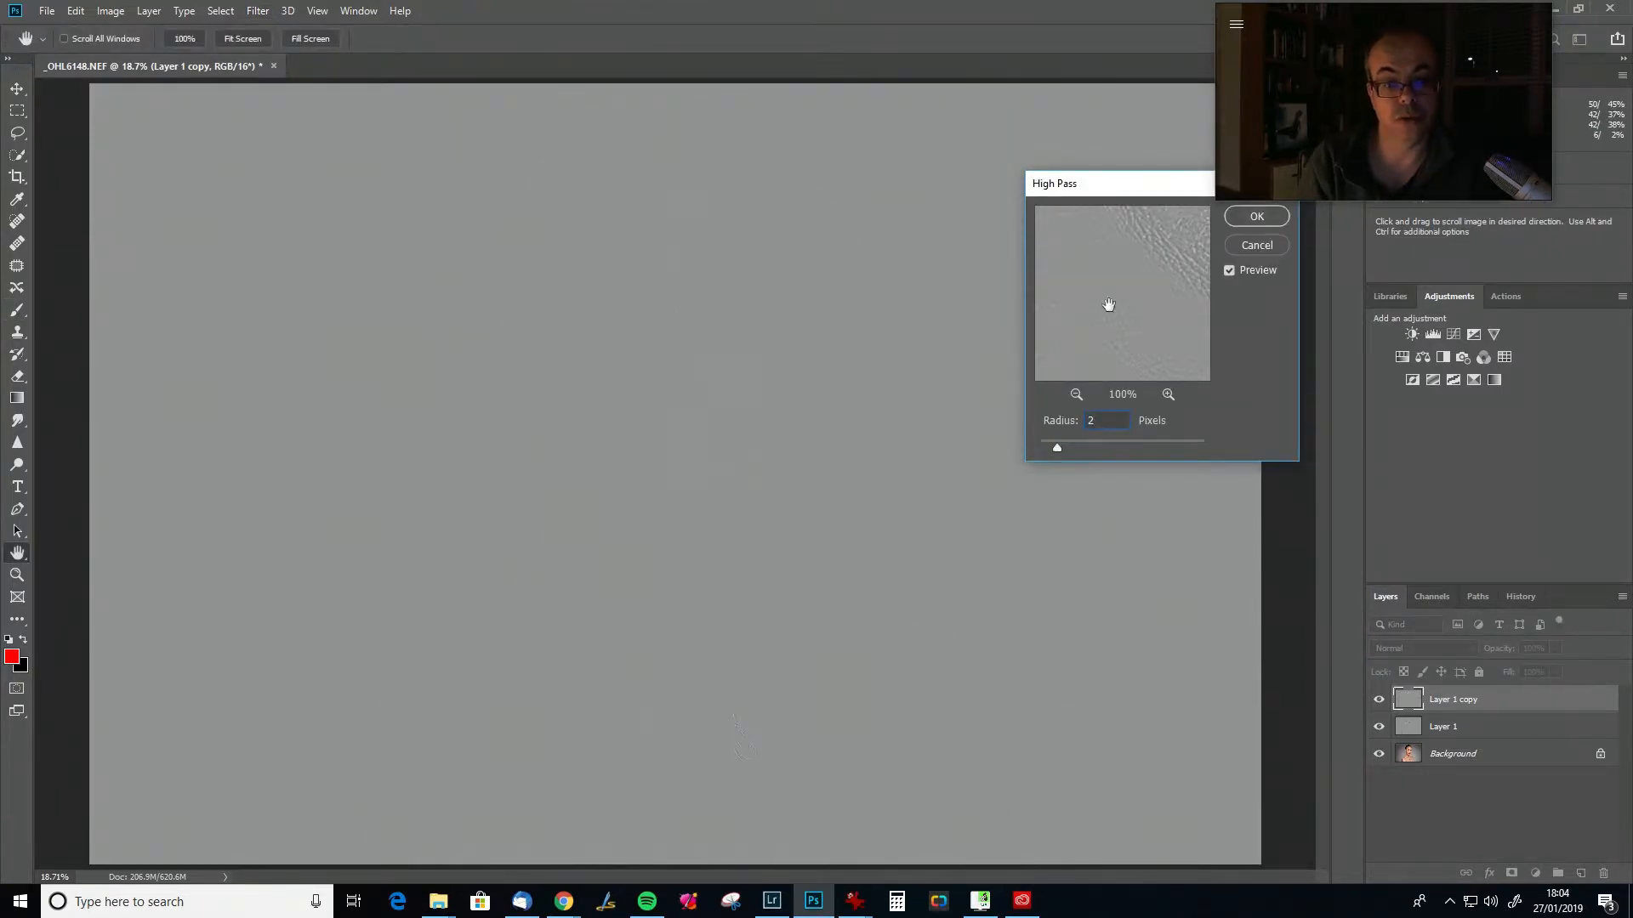
{"action": "left_click", "coordinate": [1259, 217]}
{"action": "key", "text": "b"}
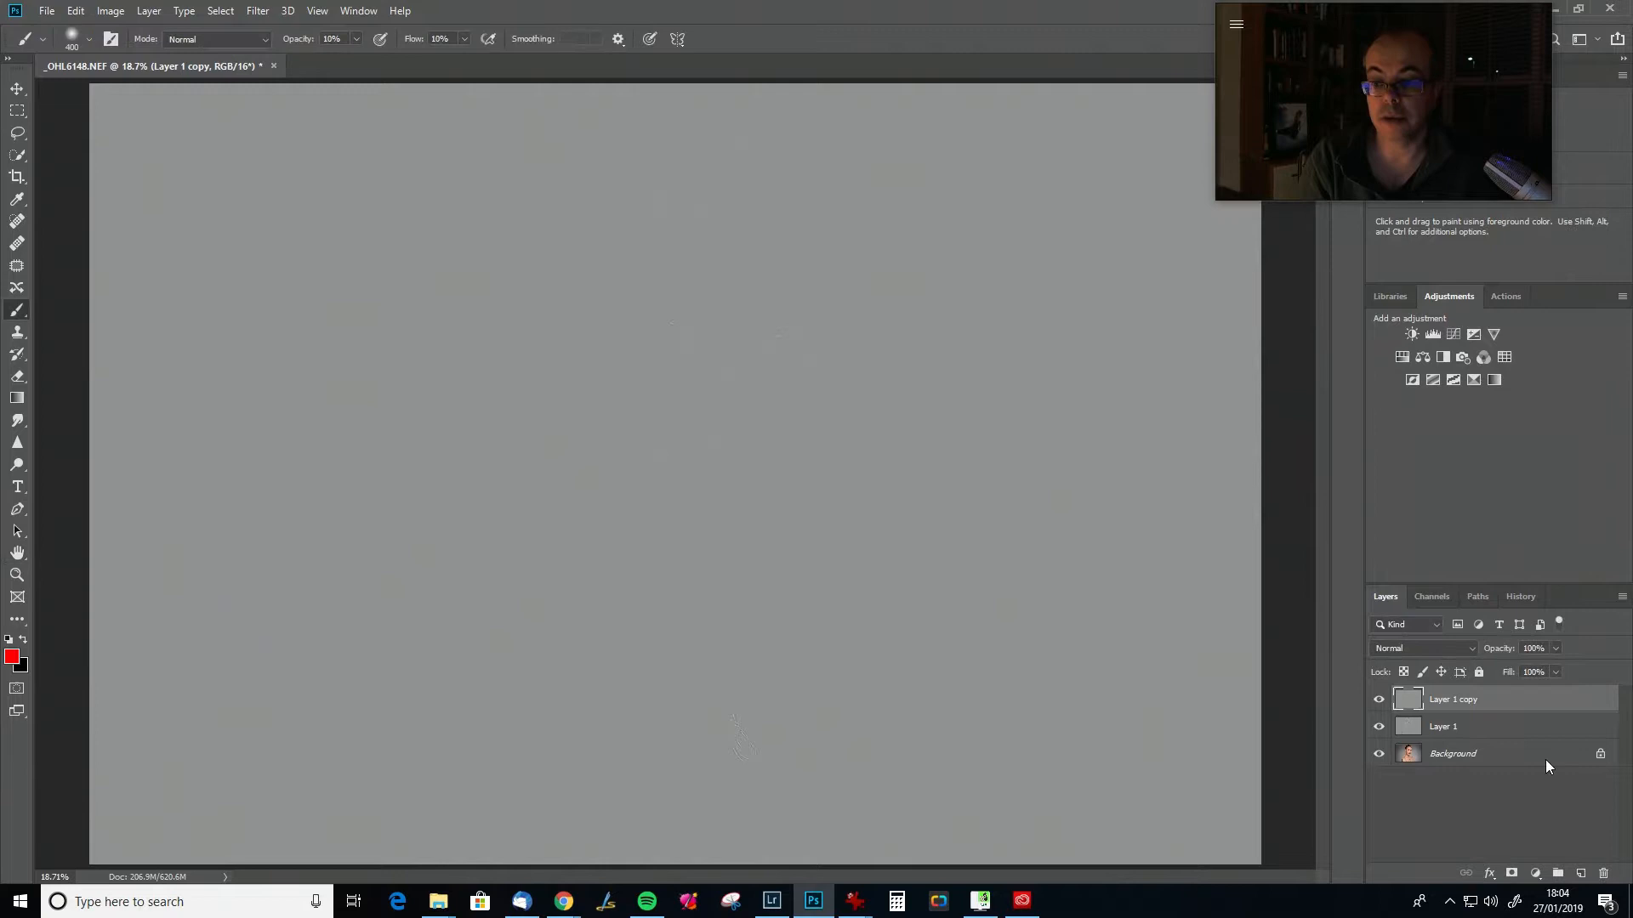
Set Layer 1 copy to Overlay at 29% opacity, comparing the portrait with and without the sharpening.
{"action": "left_click", "coordinate": [1435, 651]}
{"action": "left_click", "coordinate": [1406, 666]}
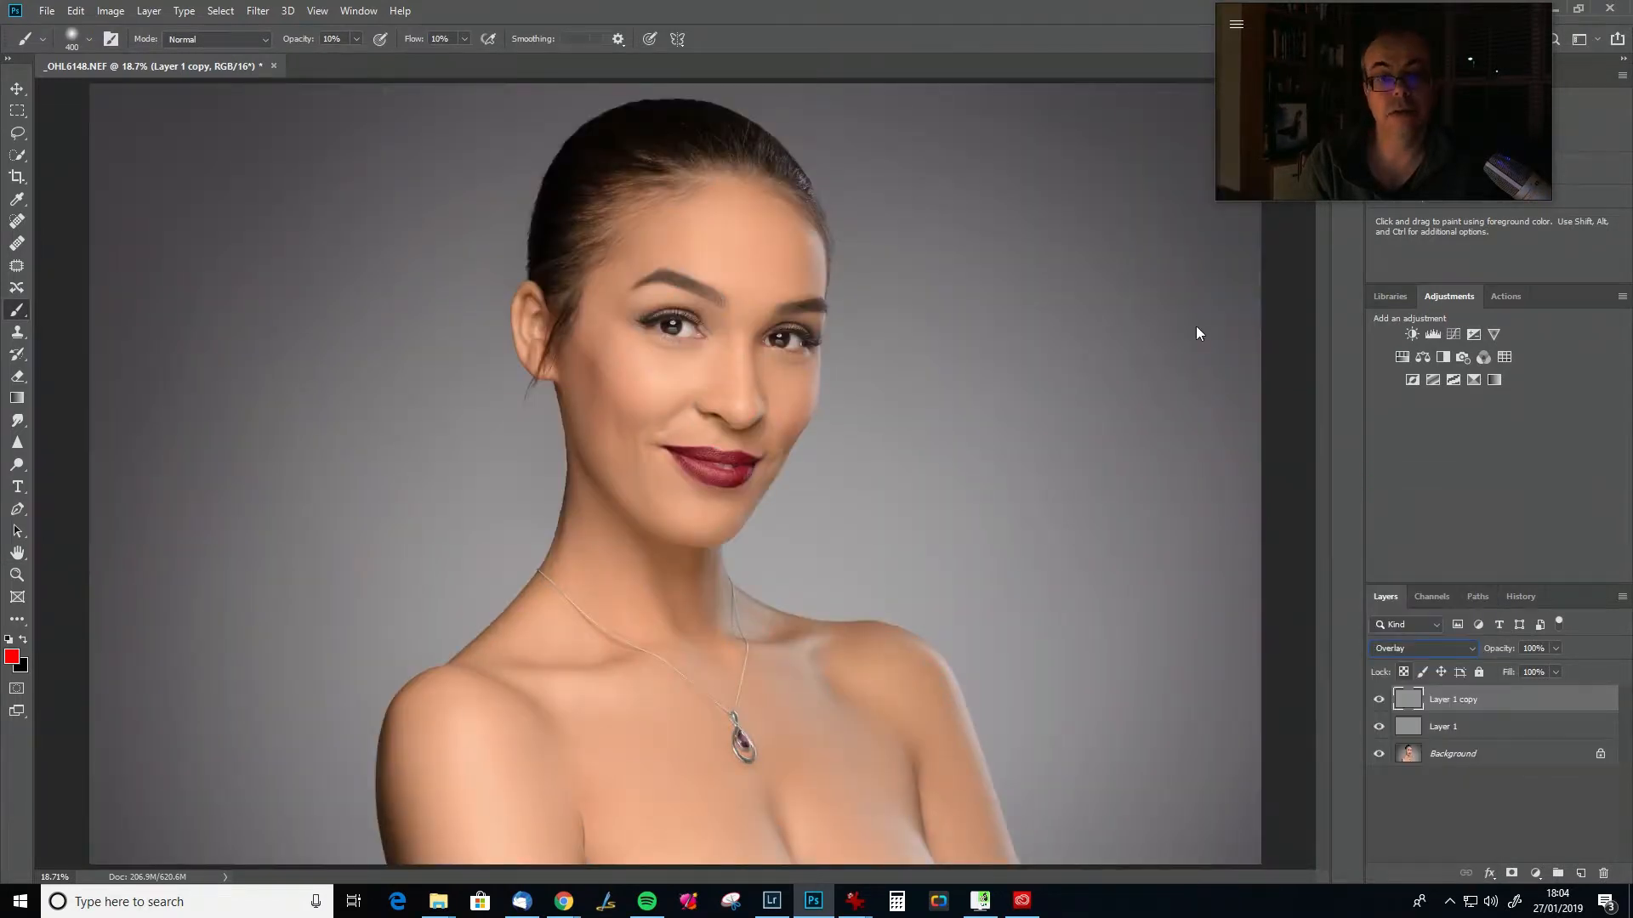
{"action": "left_click", "coordinate": [1379, 700]}
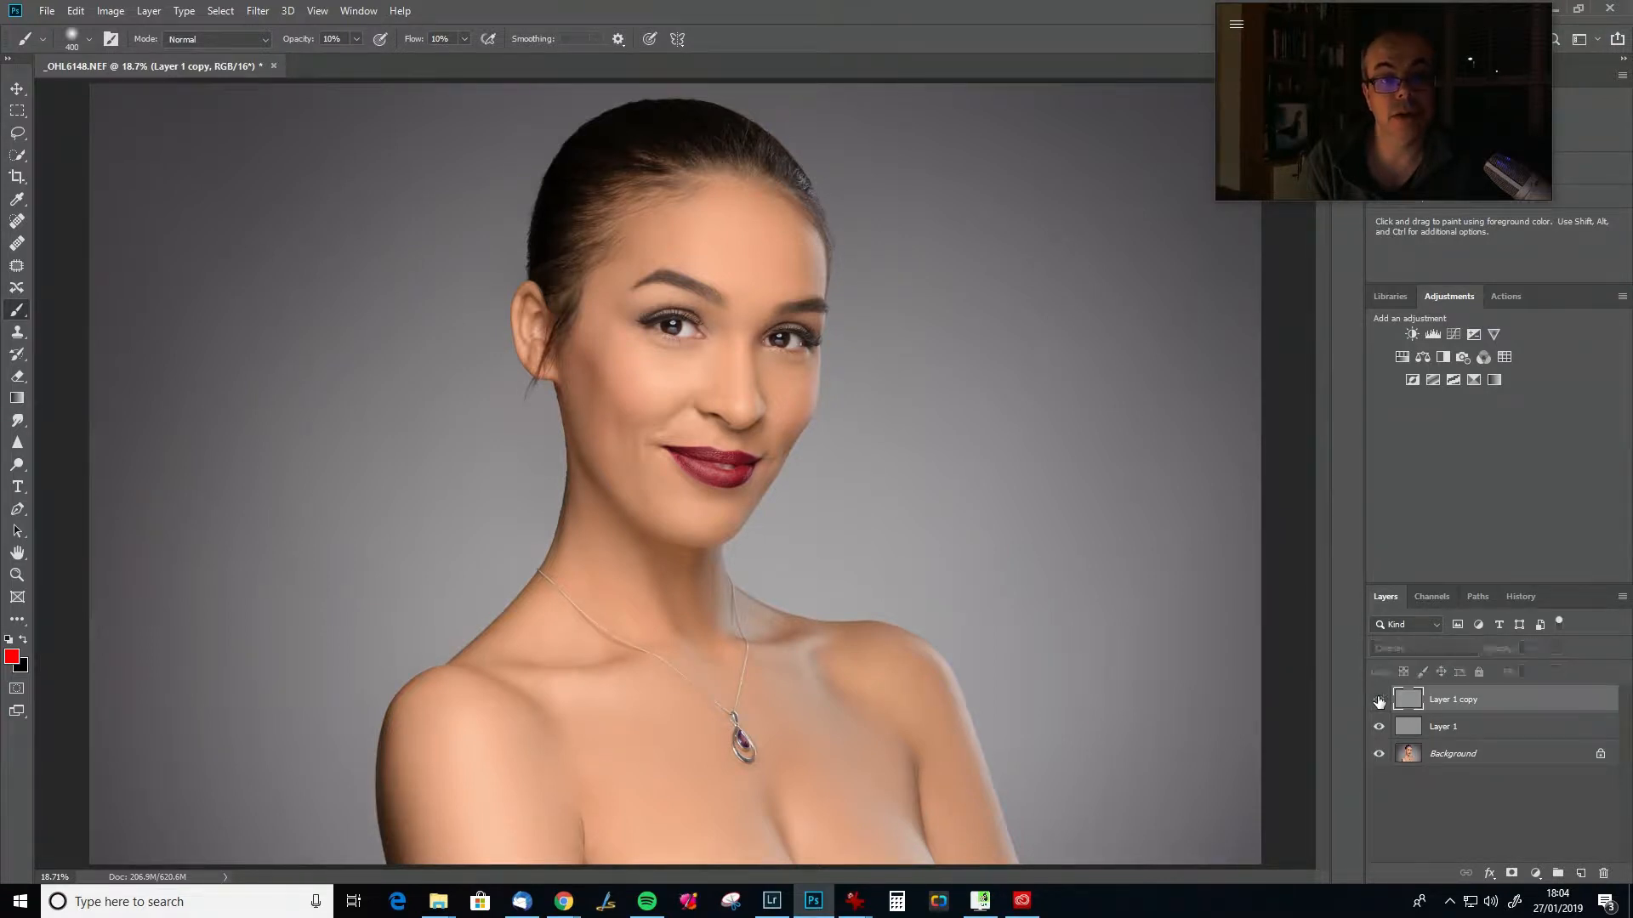
{"action": "left_click", "coordinate": [1380, 700]}
{"action": "left_click_drag", "start_coordinate": [1508, 650], "coordinate": [1442, 649]}
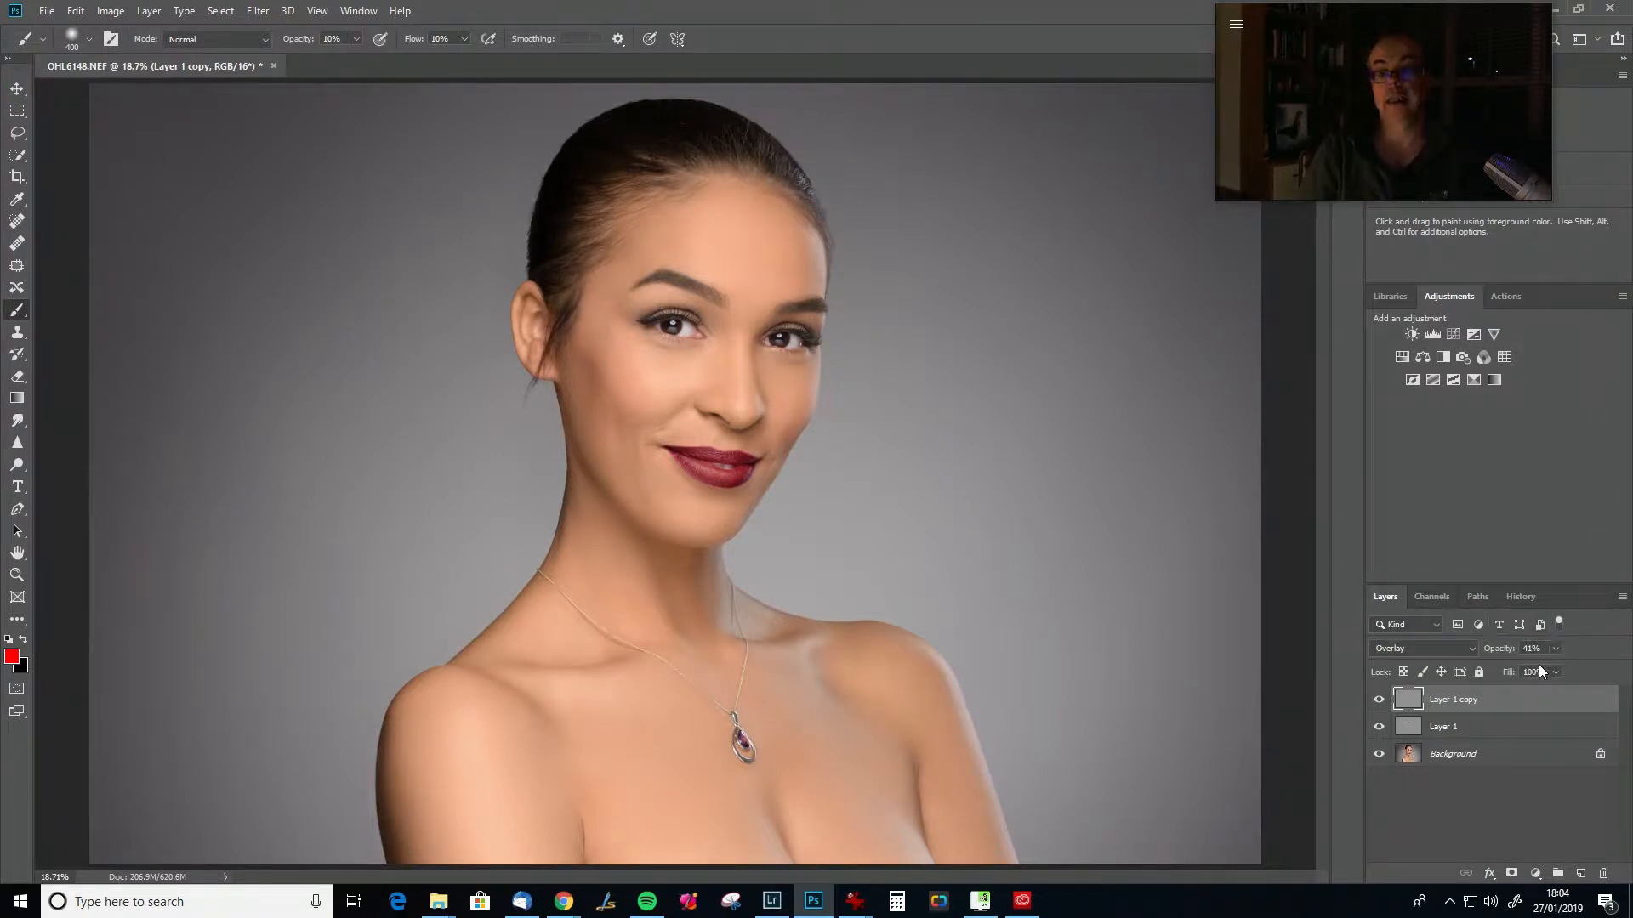
{"action": "left_click_drag", "start_coordinate": [1499, 652], "coordinate": [1487, 652]}
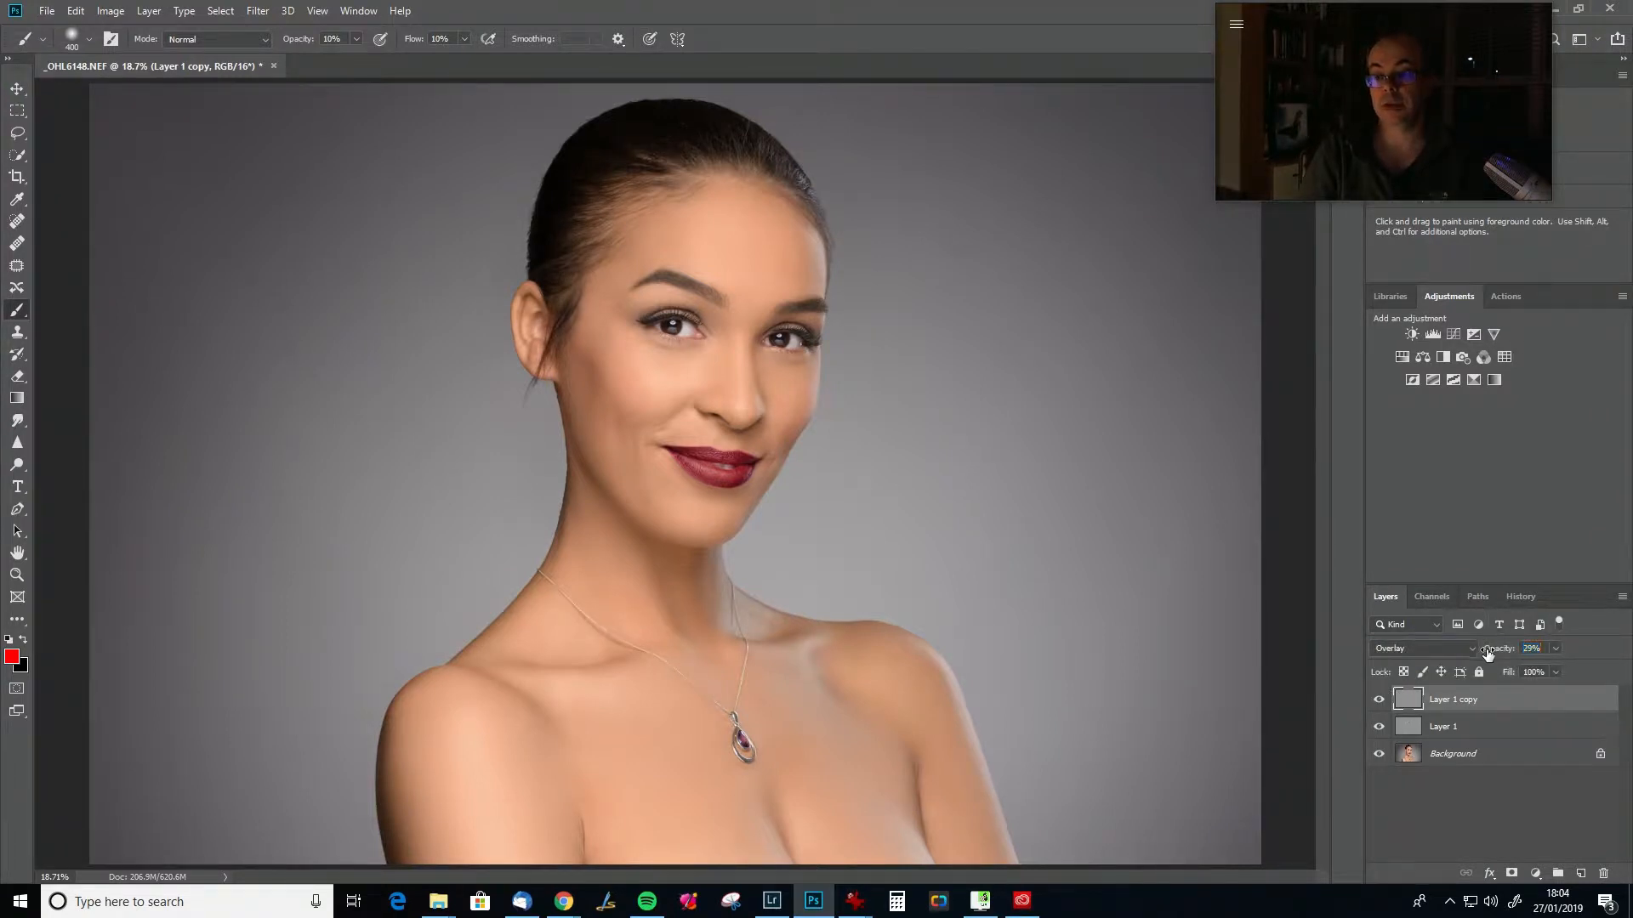
{"action": "left_click", "coordinate": [1379, 702]}
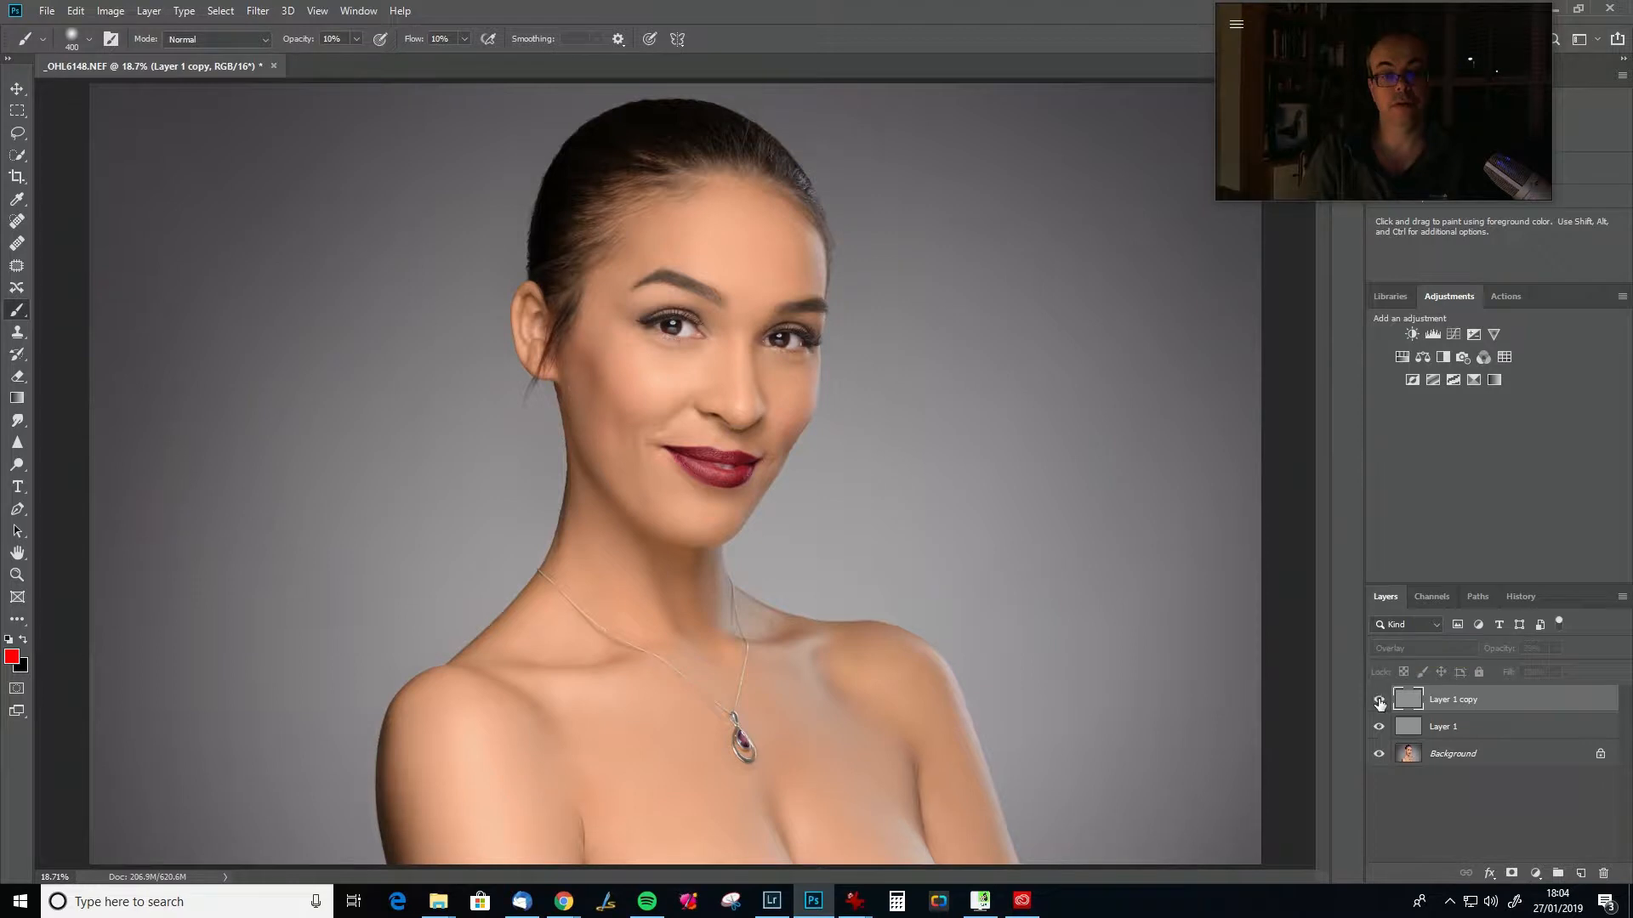
{"action": "left_click", "coordinate": [1379, 754], "text": "alt"}
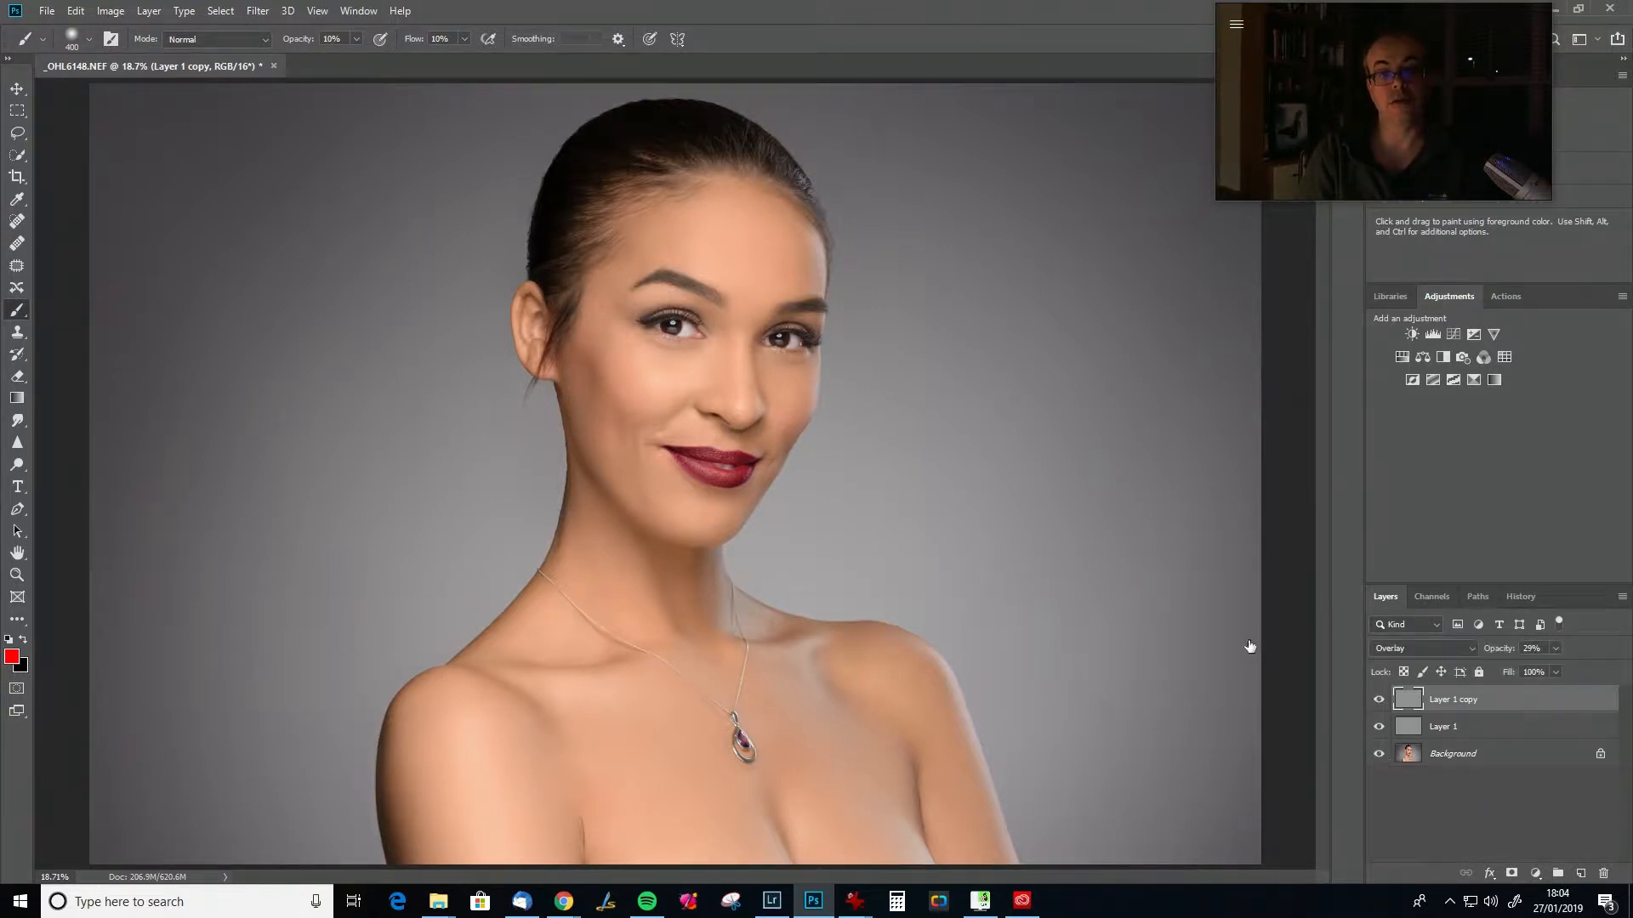
Flatten the image and duplicate the resulting Background twice.
{"action": "left_click", "coordinate": [148, 10]}
{"action": "left_click", "coordinate": [272, 659]}
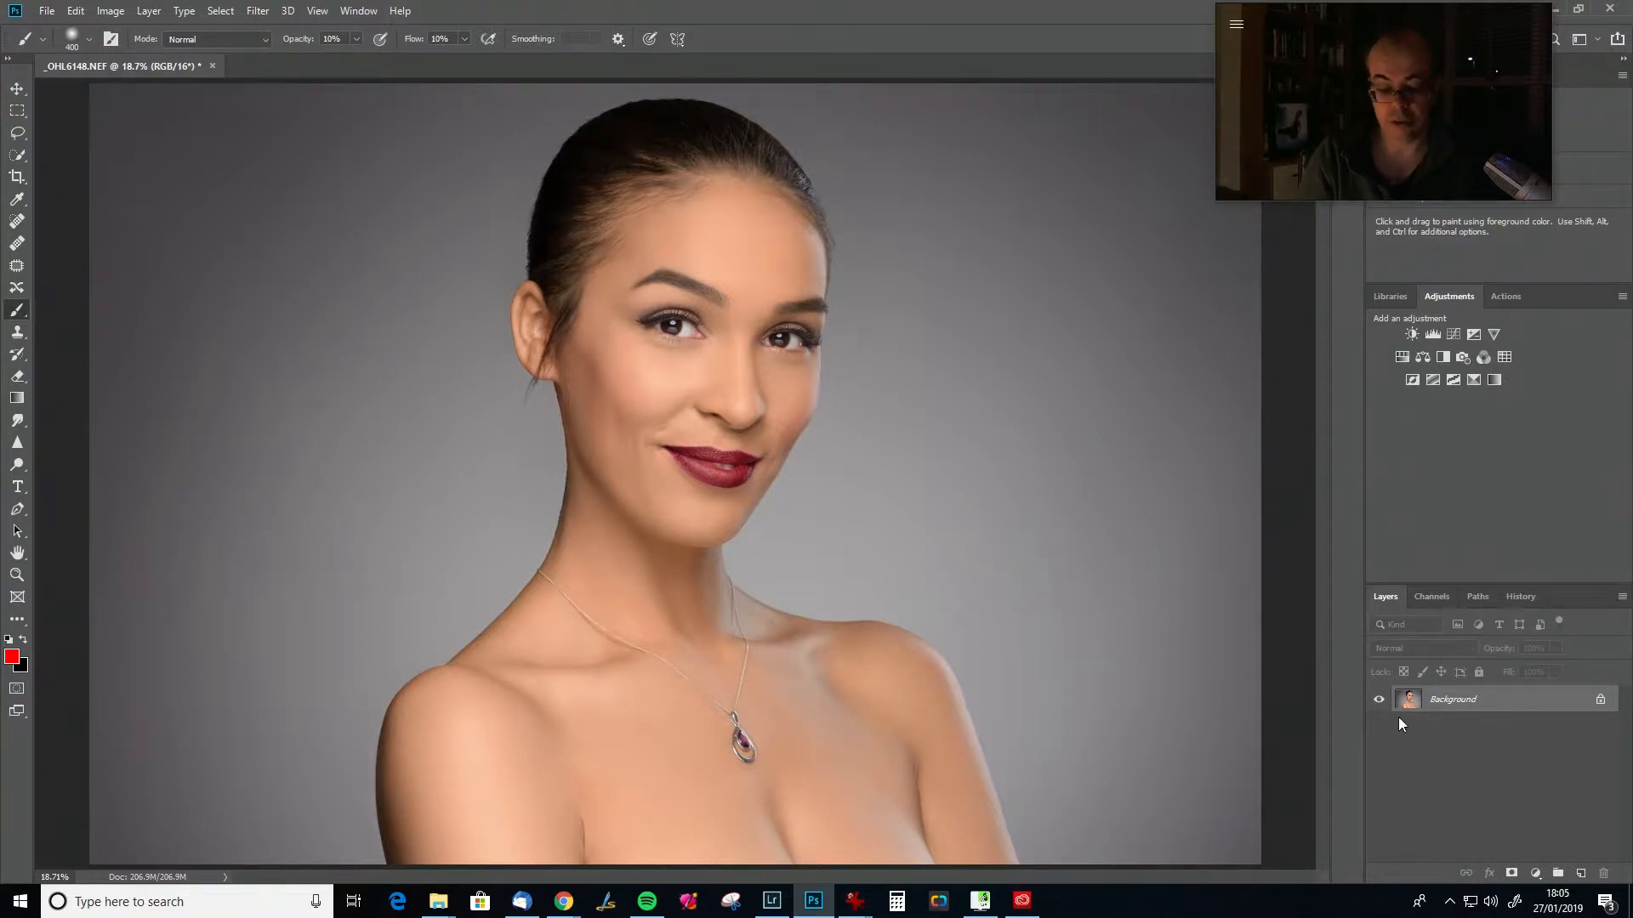
{"action": "key", "text": "ctrl+j"}
{"action": "key", "text": "ctrl+j"}
Hide the upper duplicate and set Layer 1's blend mode to Screen.
{"action": "left_click", "coordinate": [1378, 699]}
{"action": "left_click", "coordinate": [1512, 731]}
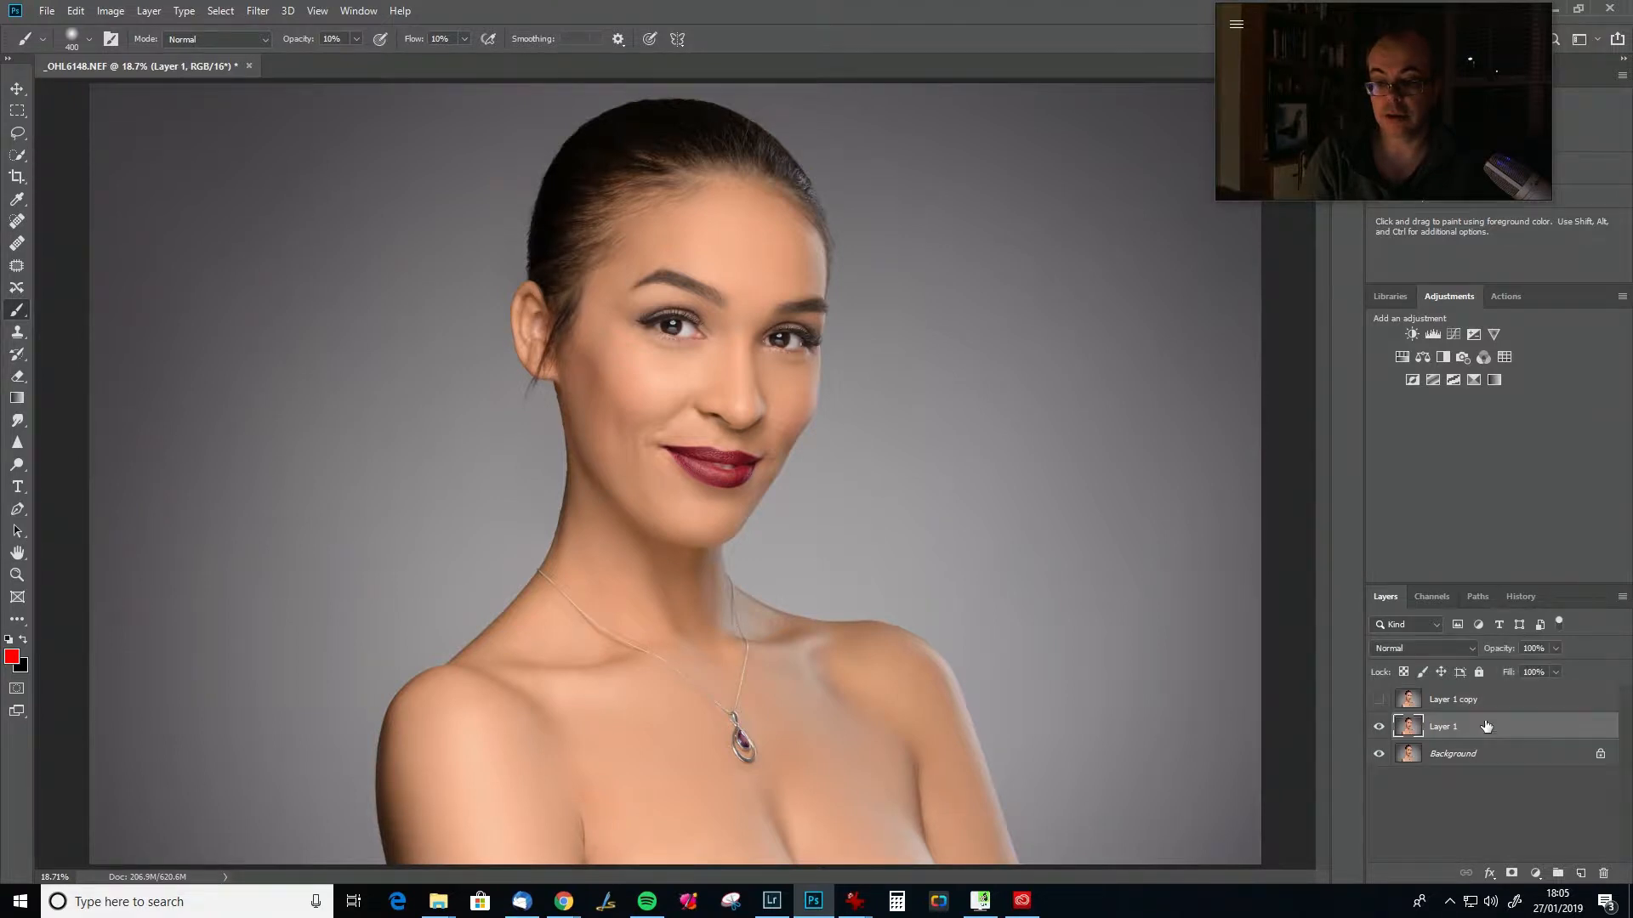
{"action": "left_click", "coordinate": [1407, 648]}
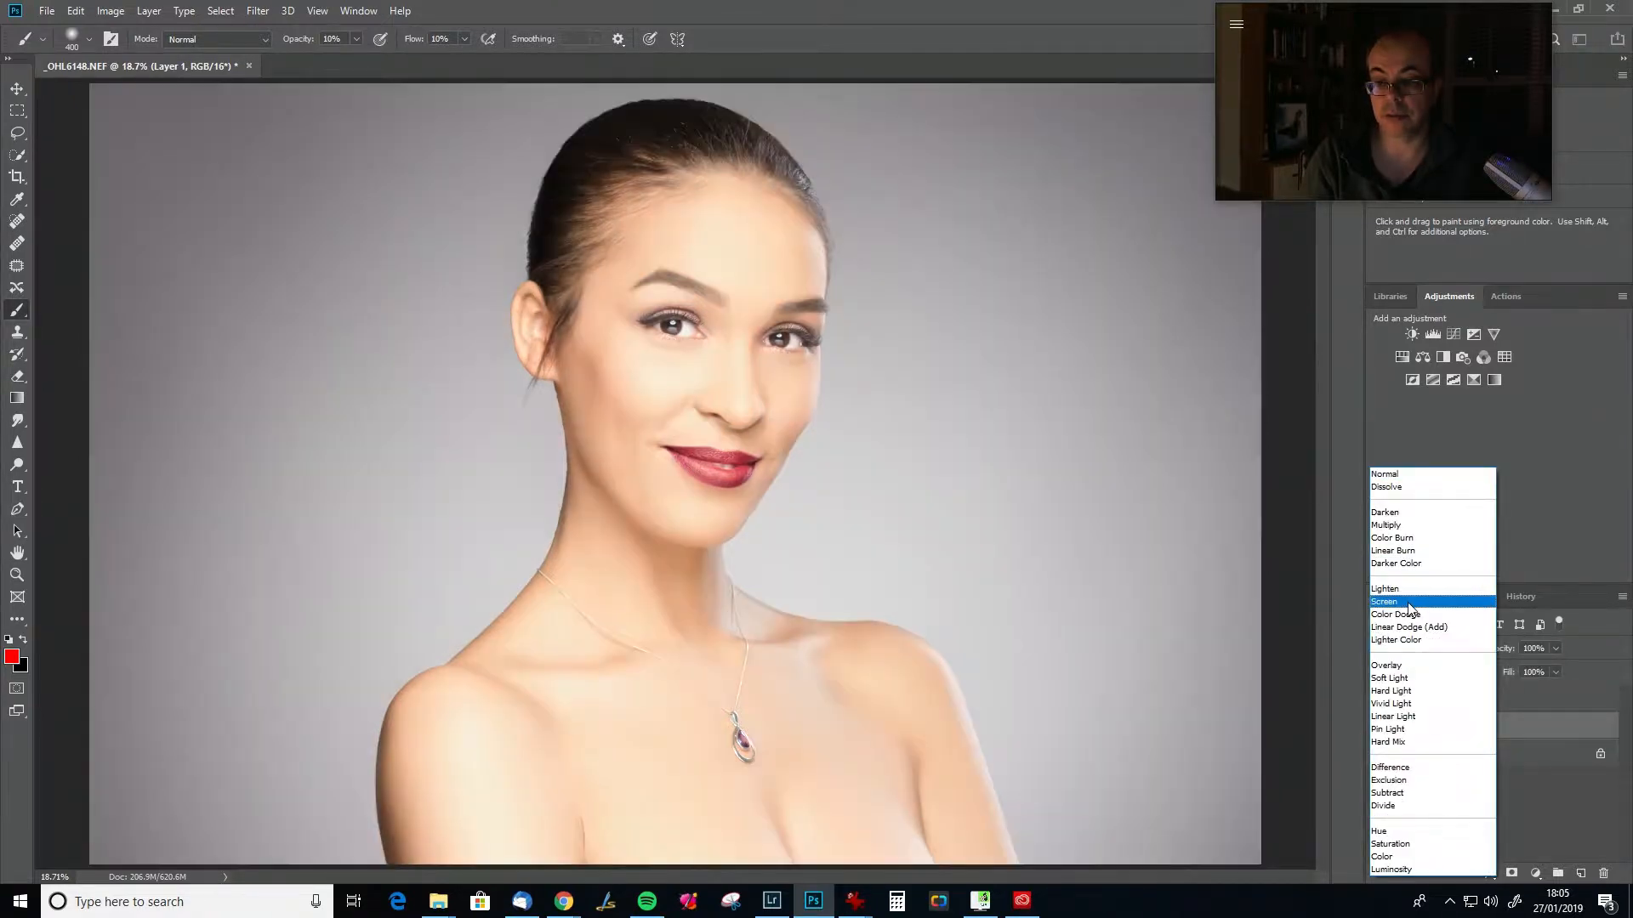
{"action": "left_click", "coordinate": [1418, 601]}
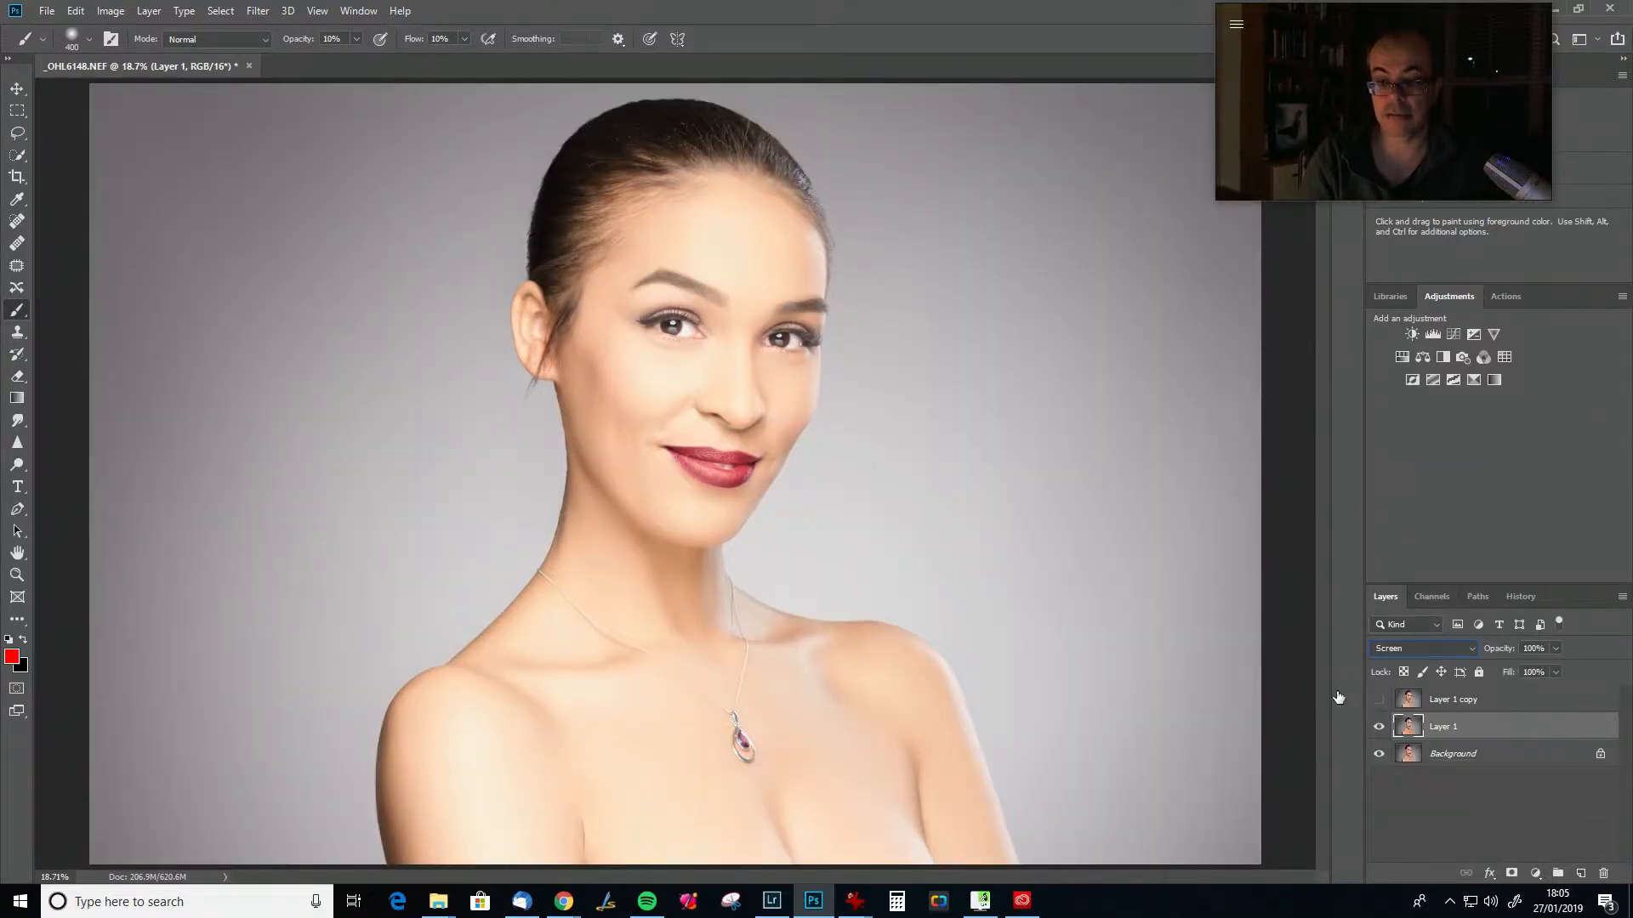
Restrict Layer 1 to the highlights with Blend If, splitting the Underlying Layer's black slider to about 141 / 255.
{"action": "double_click", "coordinate": [1375, 708]}
{"action": "left_click_drag", "start_coordinate": [1176, 788], "coordinate": [1298, 774]}
{"action": "key", "text": "alt"}
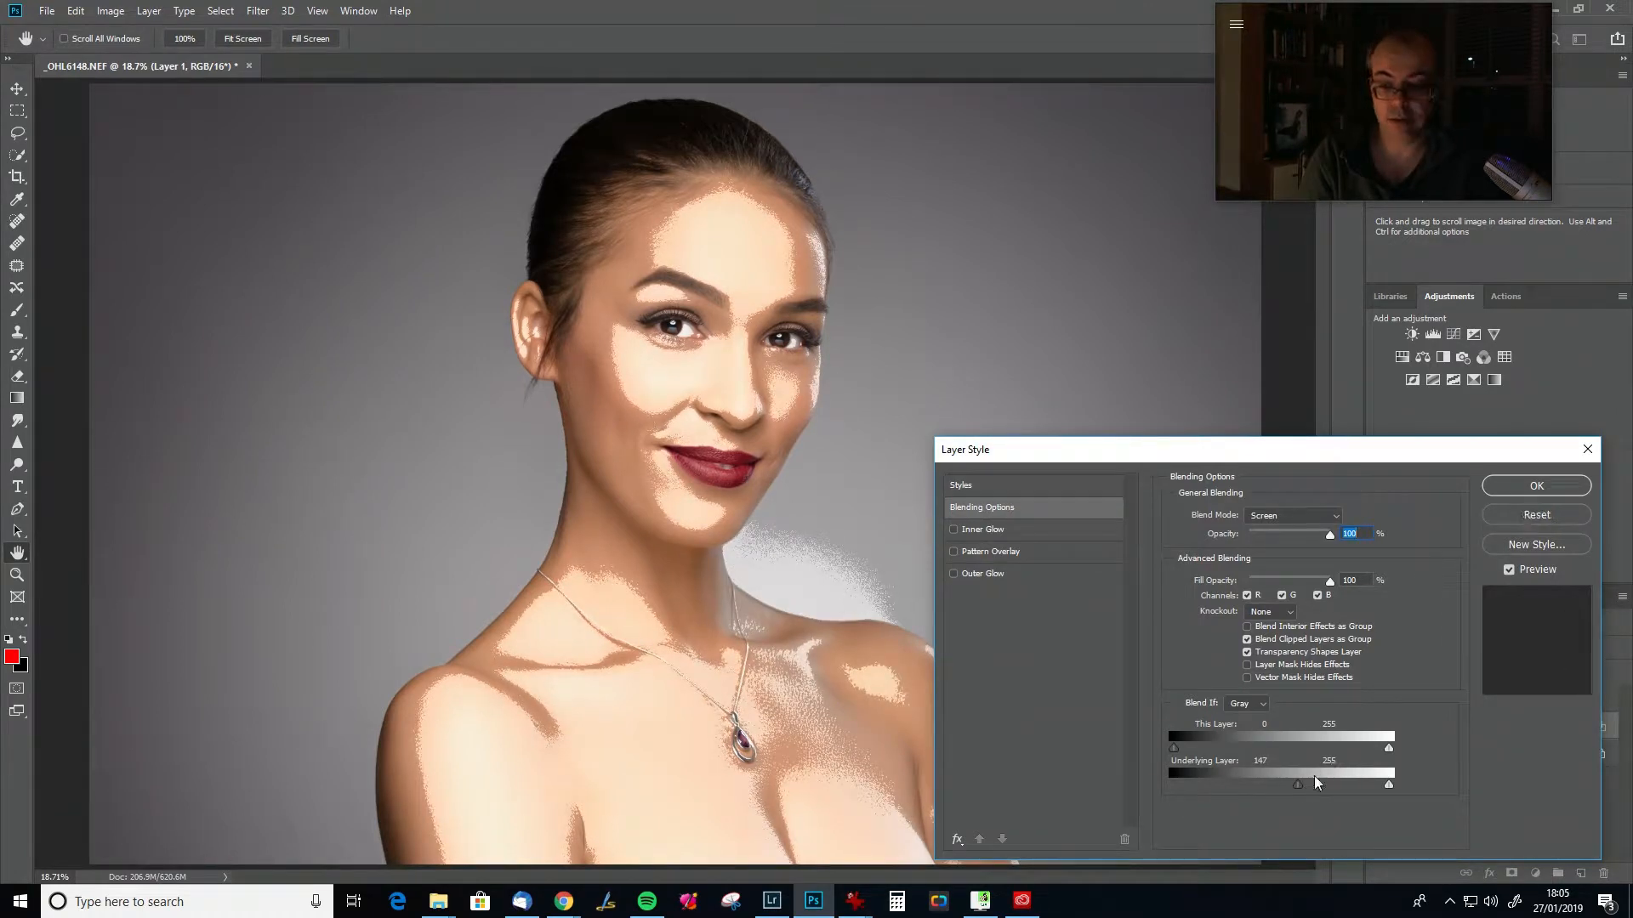
{"action": "left_click_drag", "start_coordinate": [1299, 784], "coordinate": [1480, 782]}
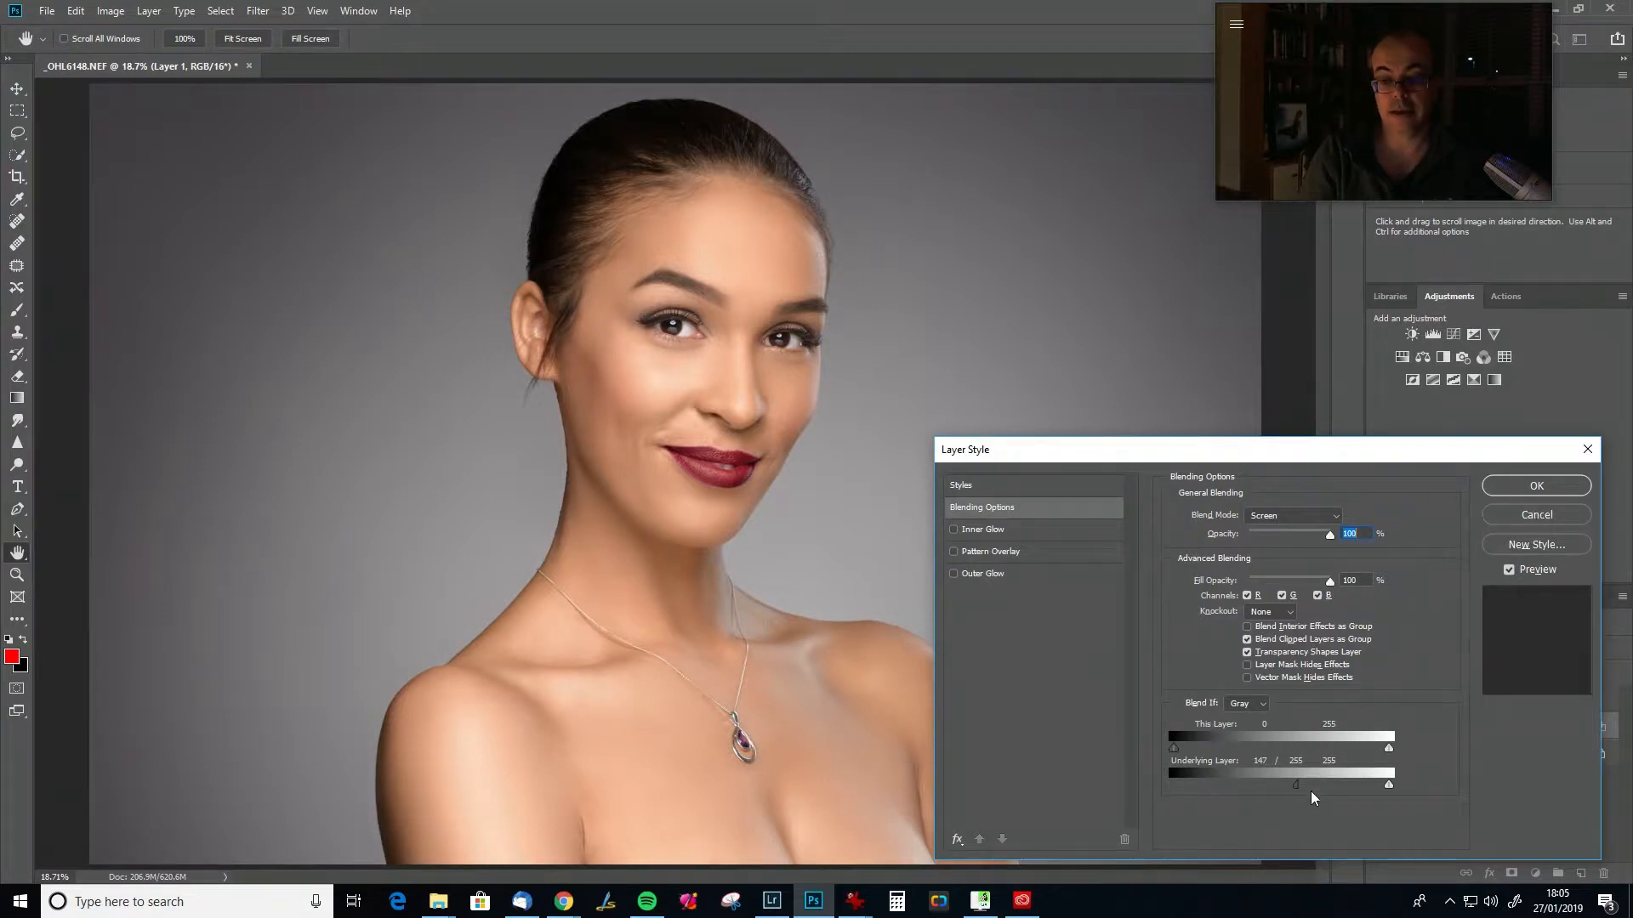
{"action": "mouse_move", "coordinate": [1299, 793]}
{"action": "left_mouse_down"}
{"action": "mouse_move", "coordinate": [1267, 792]}
{"action": "mouse_move", "coordinate": [1307, 791]}
{"action": "left_mouse_up"}
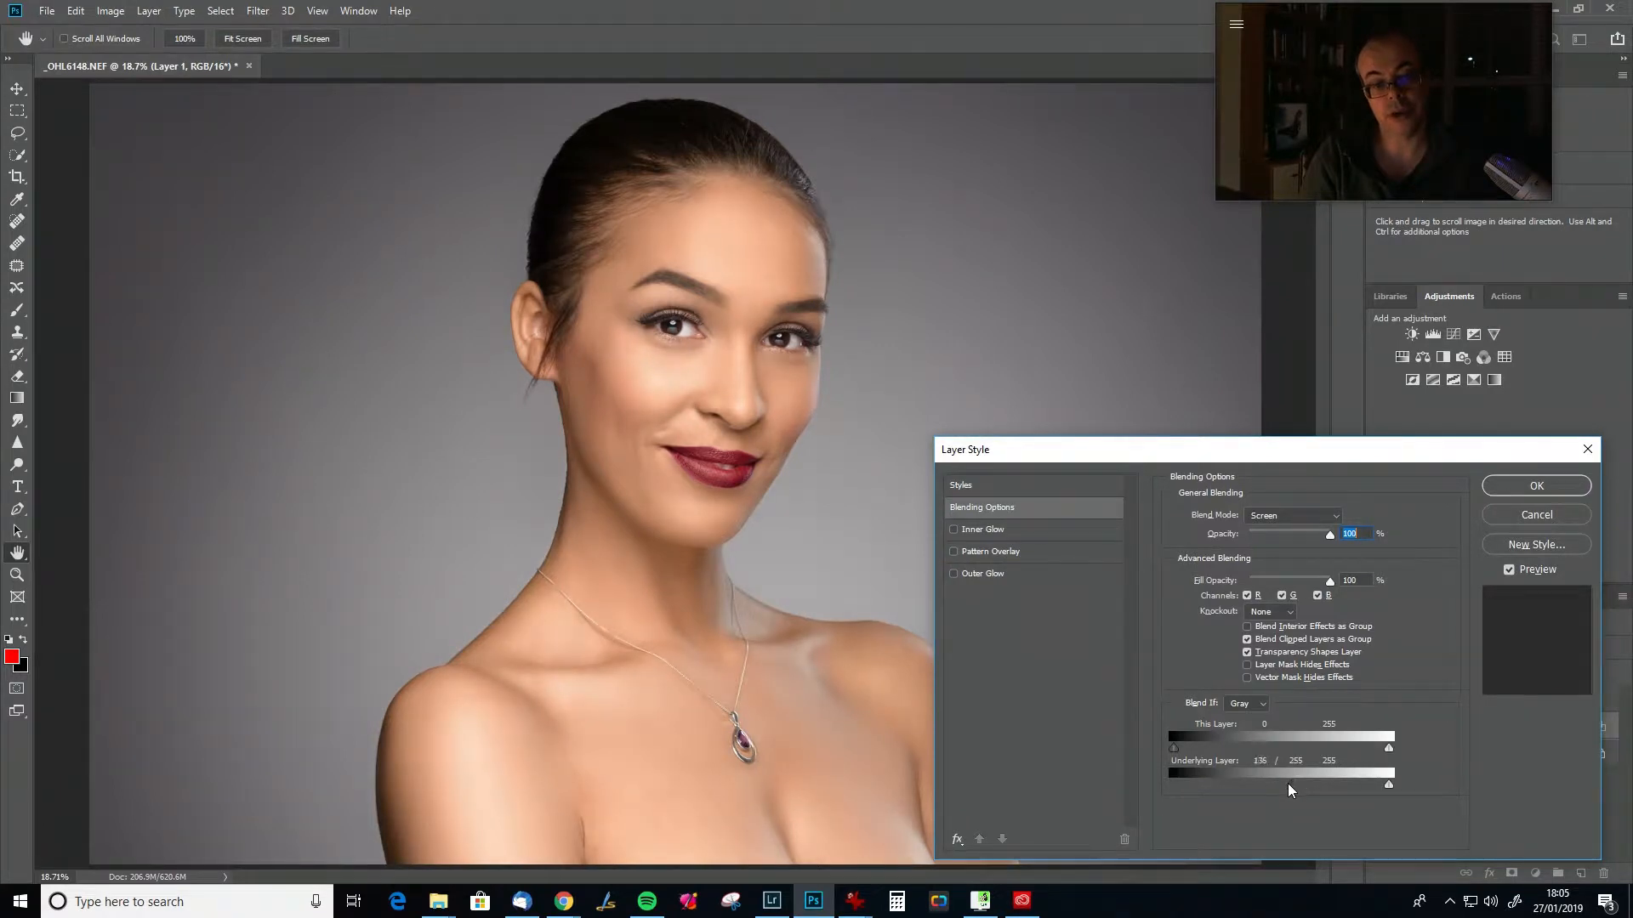
{"action": "left_click_drag", "start_coordinate": [1312, 787], "coordinate": [1287, 787]}
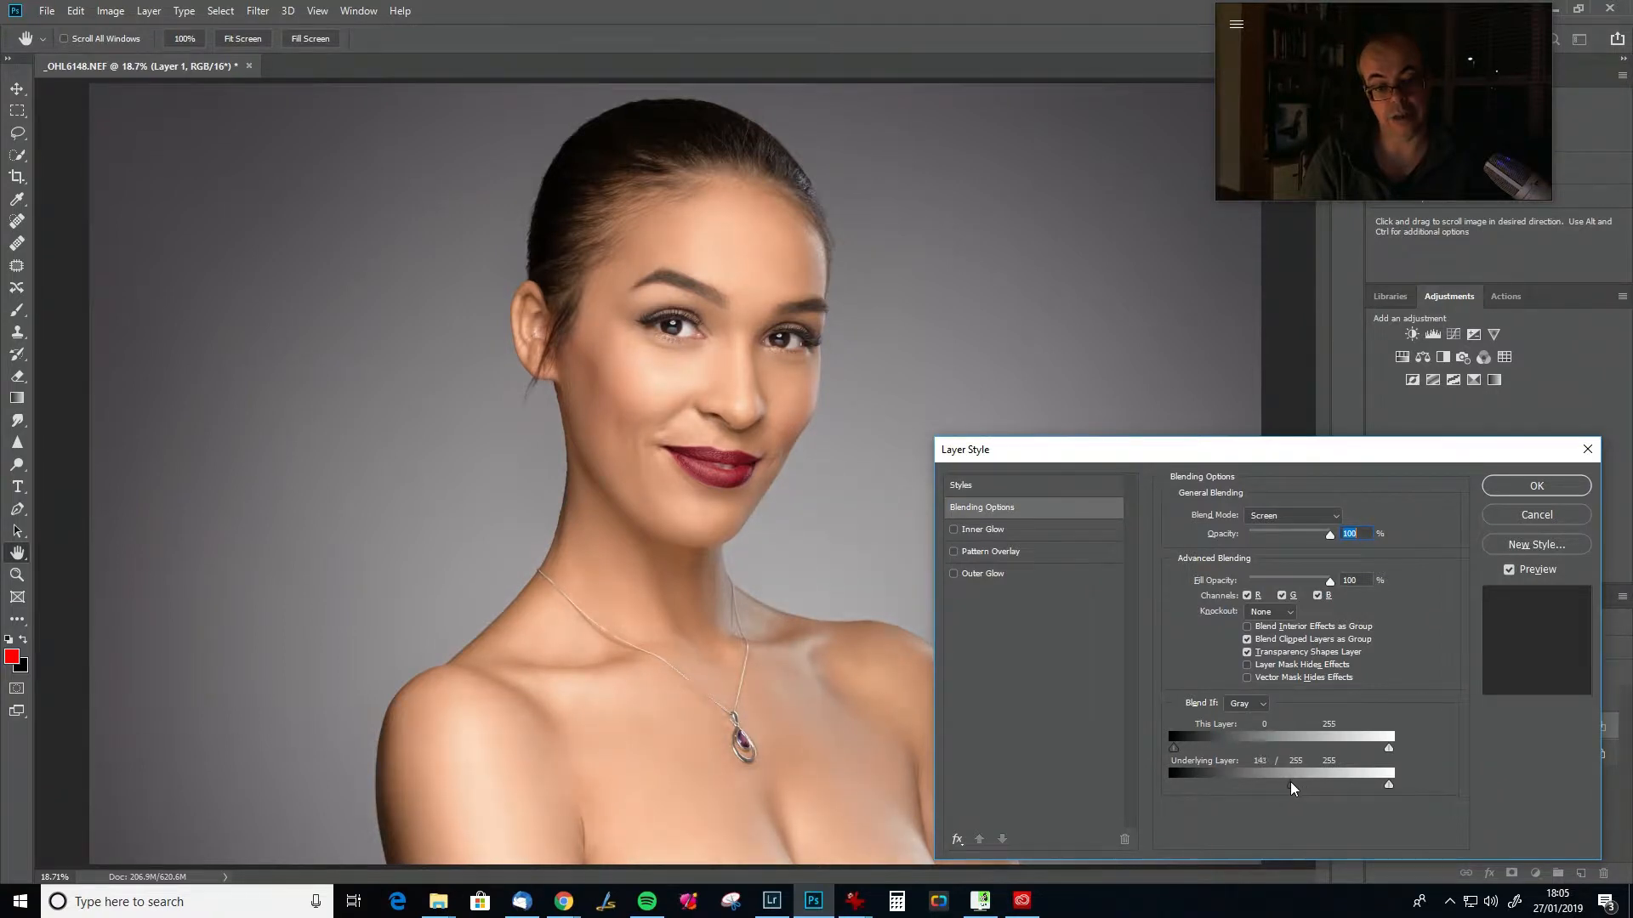
{"action": "left_click_drag", "start_coordinate": [1292, 788], "coordinate": [1296, 787]}
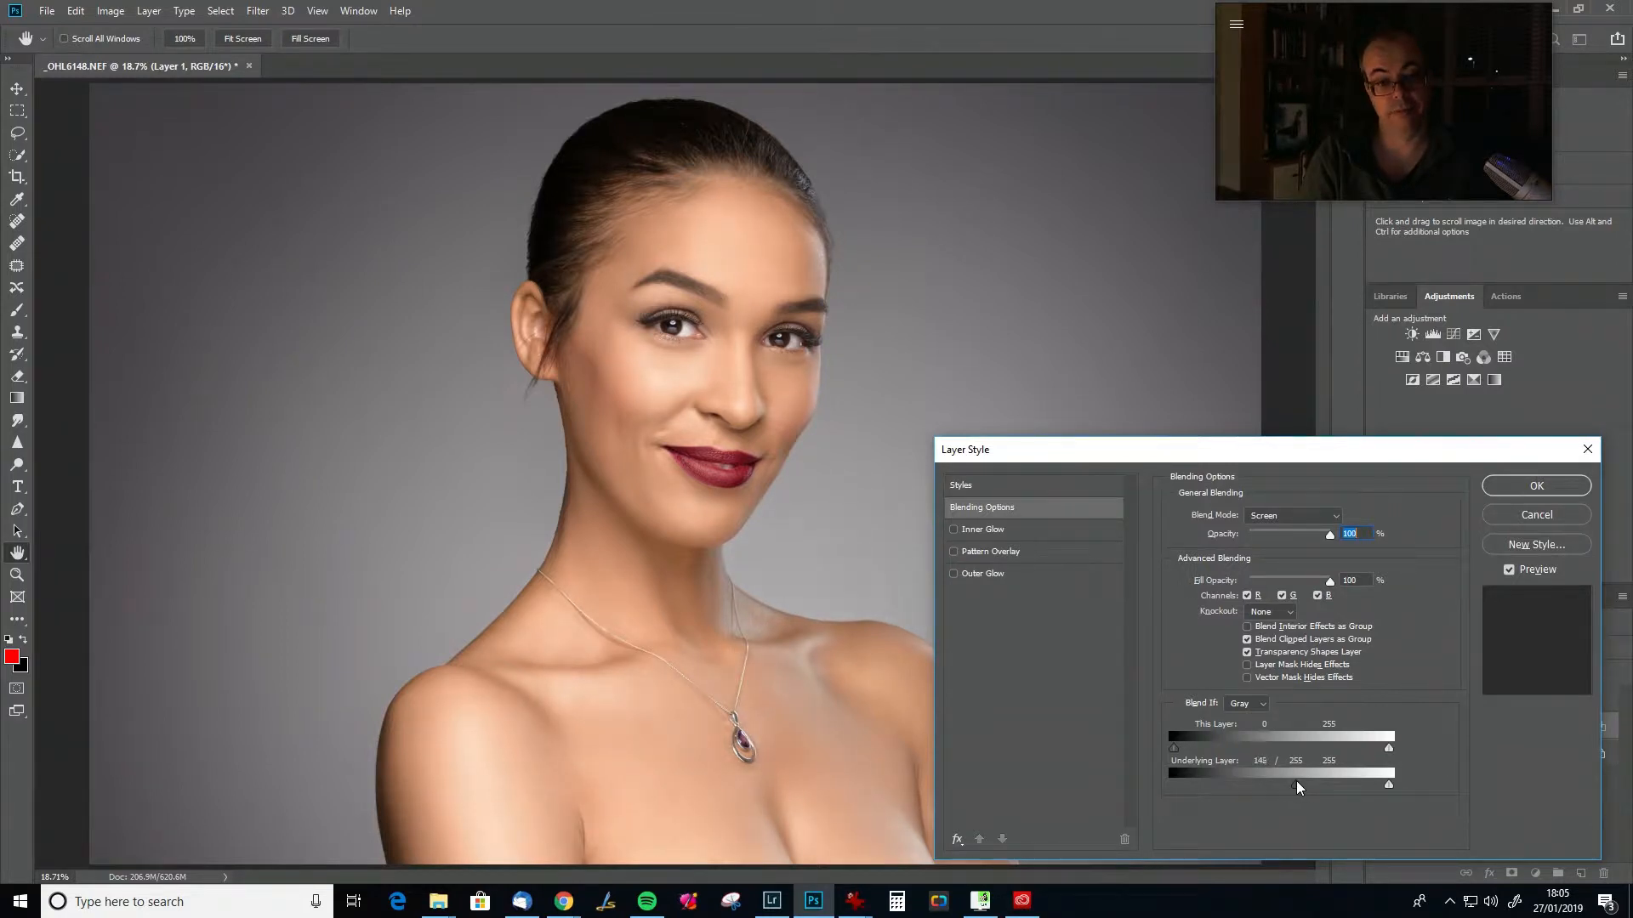
{"action": "left_click", "coordinate": [1530, 486]}
{"action": "key", "text": "b"}
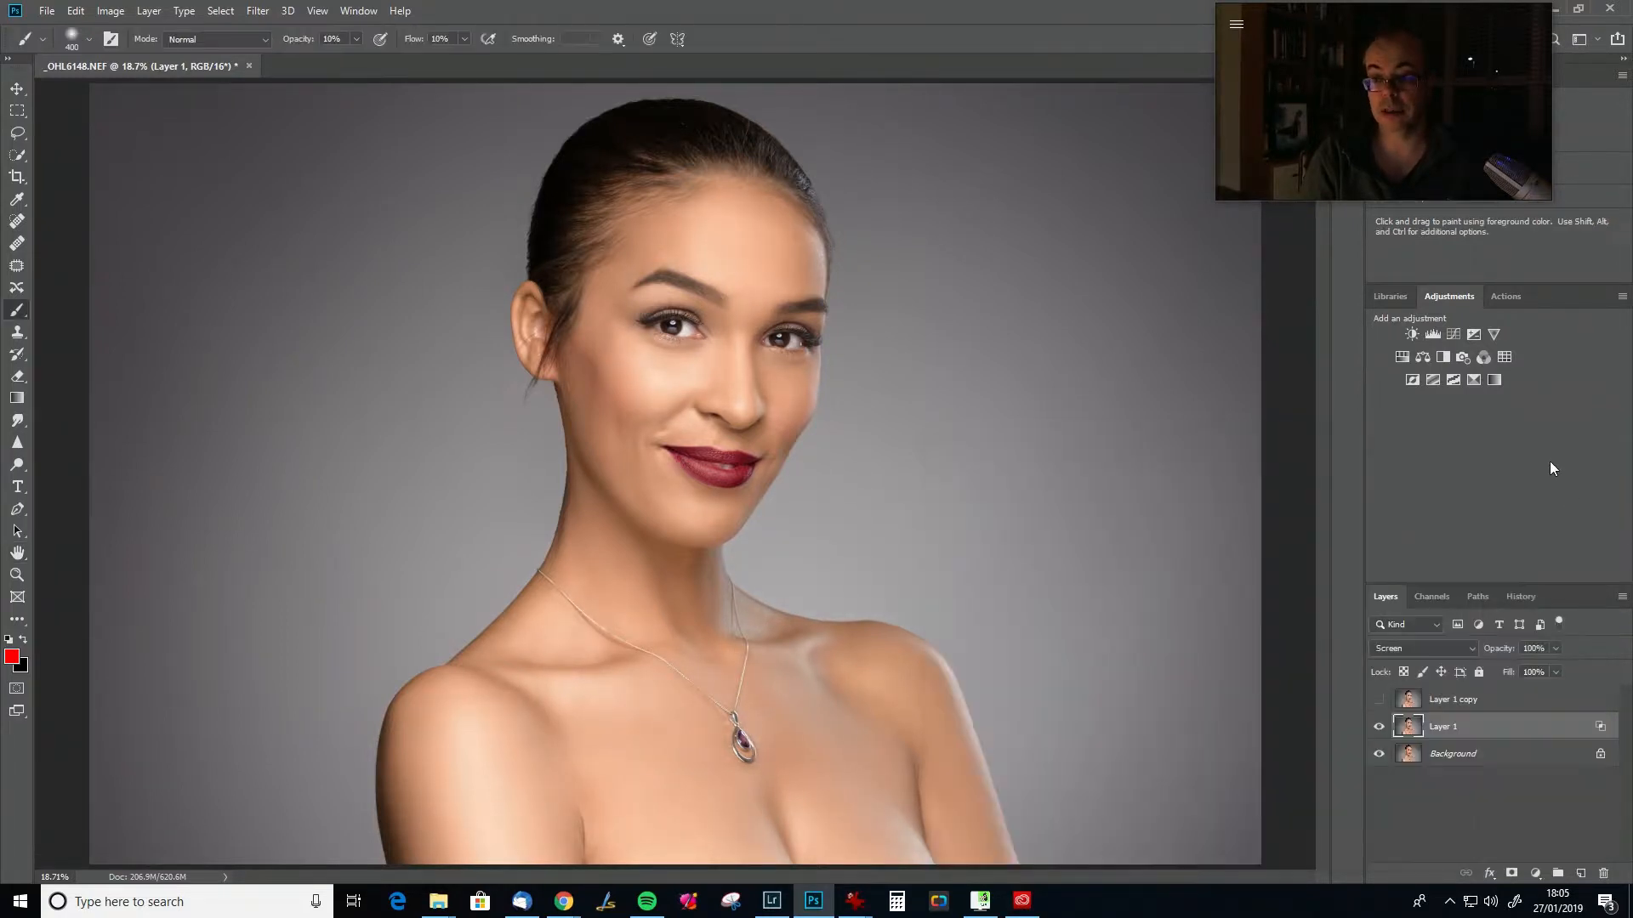
Lower the Screen layer's opacity to 40% and compare the portrait with and without the brightened highlights.
{"action": "left_click_drag", "start_coordinate": [1509, 650], "coordinate": [1459, 659]}
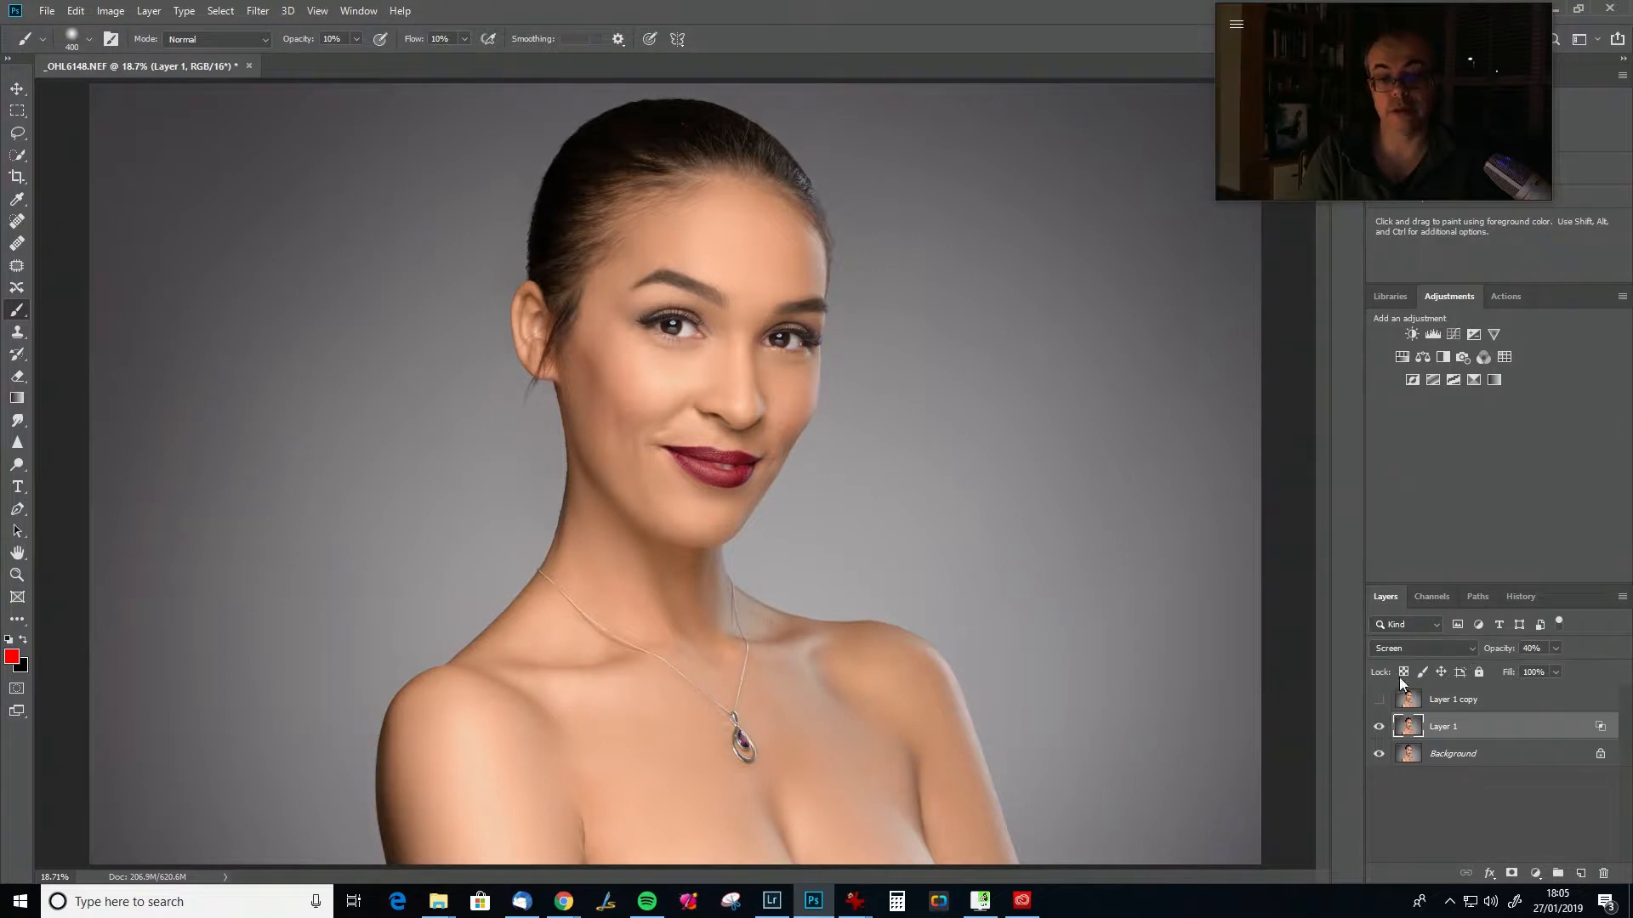
{"action": "left_click", "coordinate": [1379, 727]}
{"action": "left_click", "coordinate": [1379, 727]}
{"action": "left_click", "coordinate": [1379, 727]}
{"action": "left_click", "coordinate": [1379, 727]}
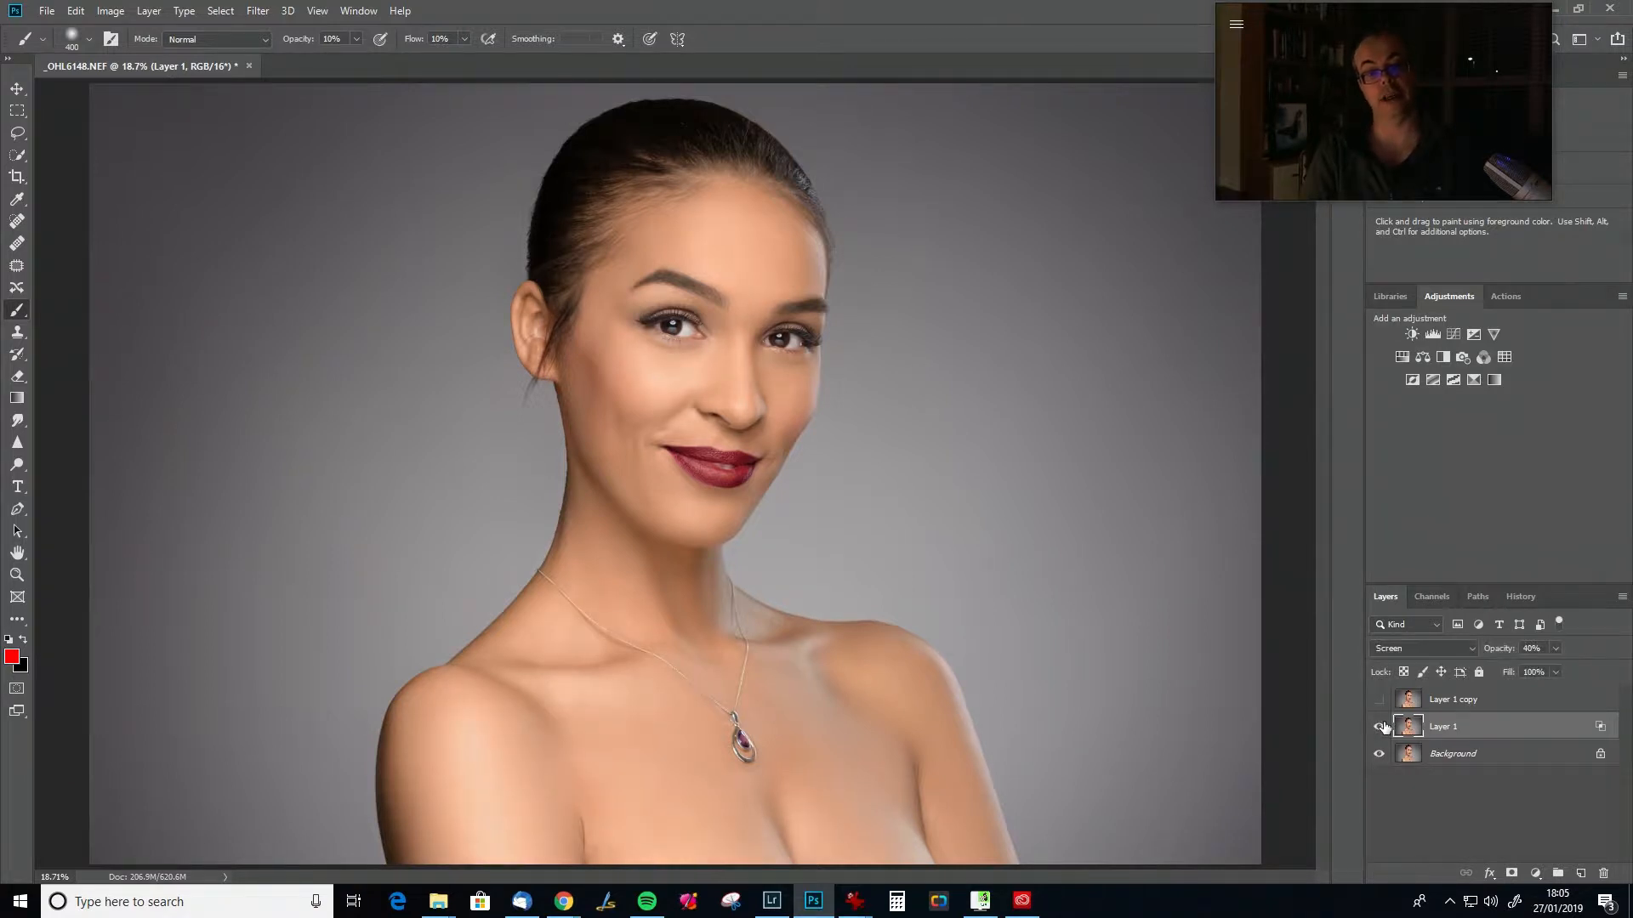
Widen Layer 1's Blend If range by setting the Underlying Layer's black slider to 123 / 255.
{"action": "double_click", "coordinate": [1555, 724]}
{"action": "left_click_drag", "start_coordinate": [1287, 776], "coordinate": [1273, 790]}
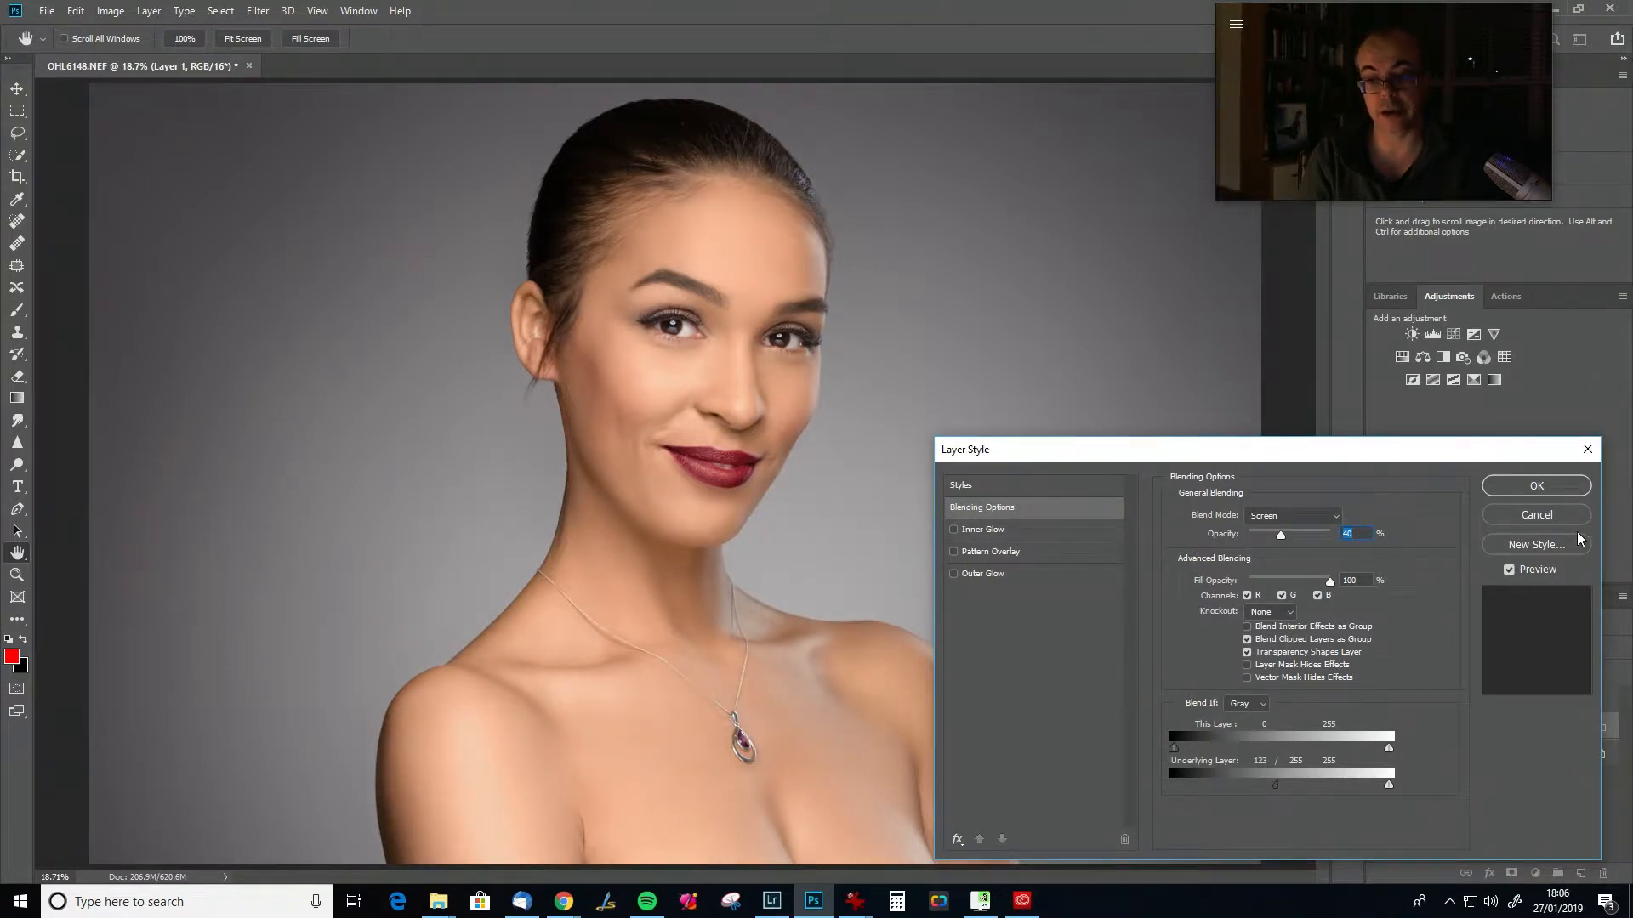
{"action": "left_click", "coordinate": [1542, 487]}
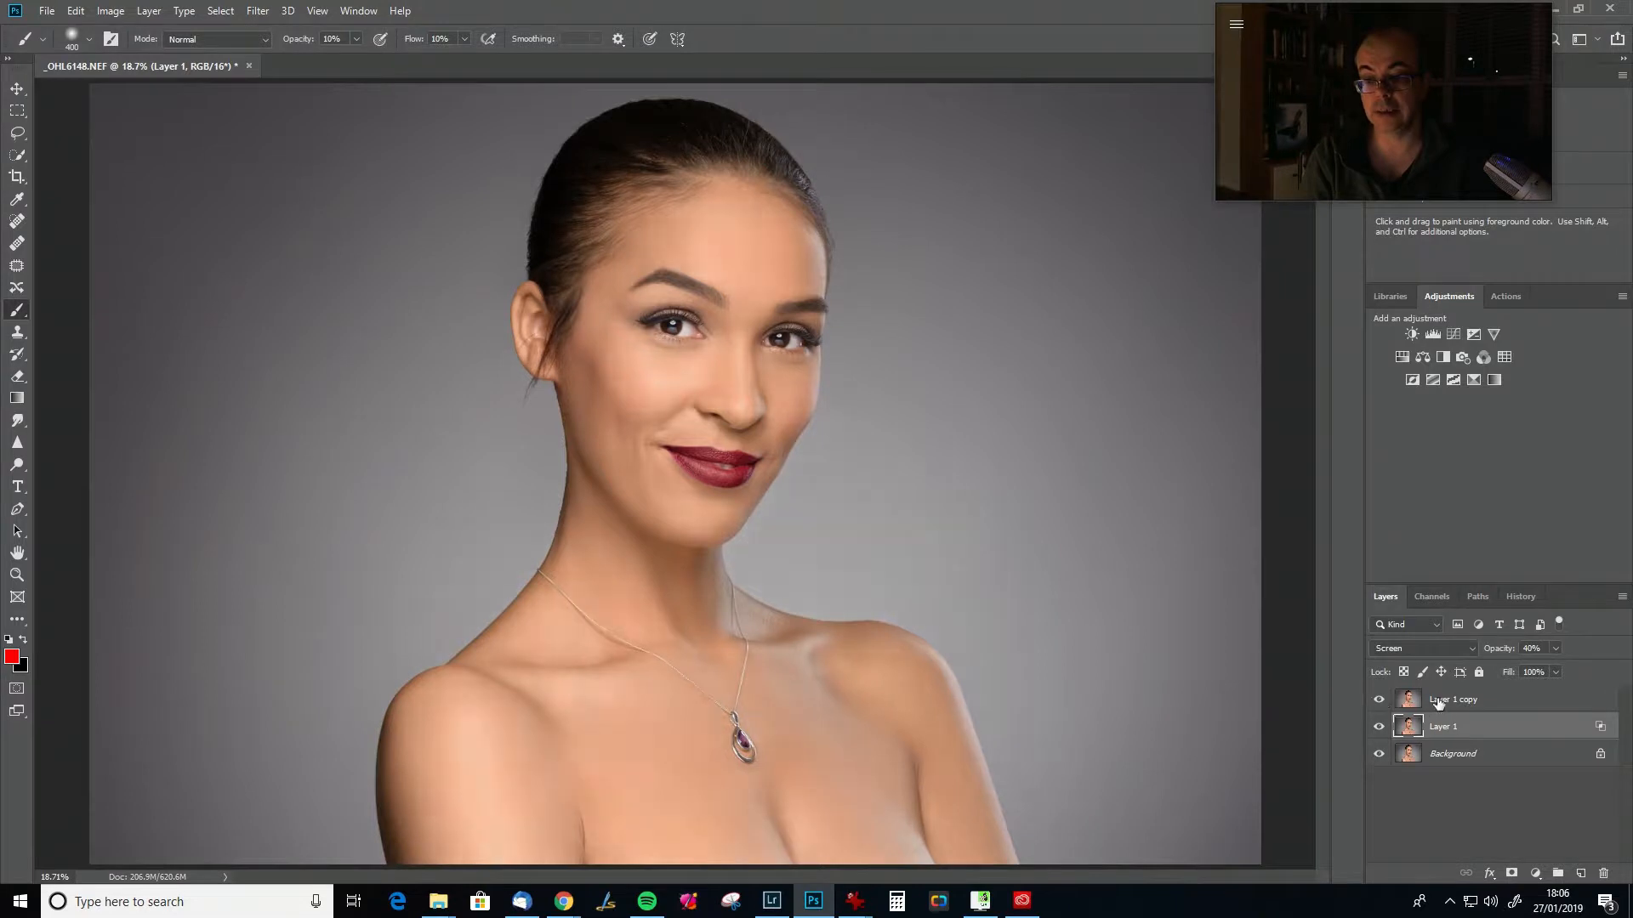
Set Layer 1 copy's blend mode to Screen and restrict it with Blend If, splitting the Underlying Layer's black slider to about 168 / 255.
{"action": "left_click", "coordinate": [1442, 701]}
{"action": "left_click", "coordinate": [1425, 647]}
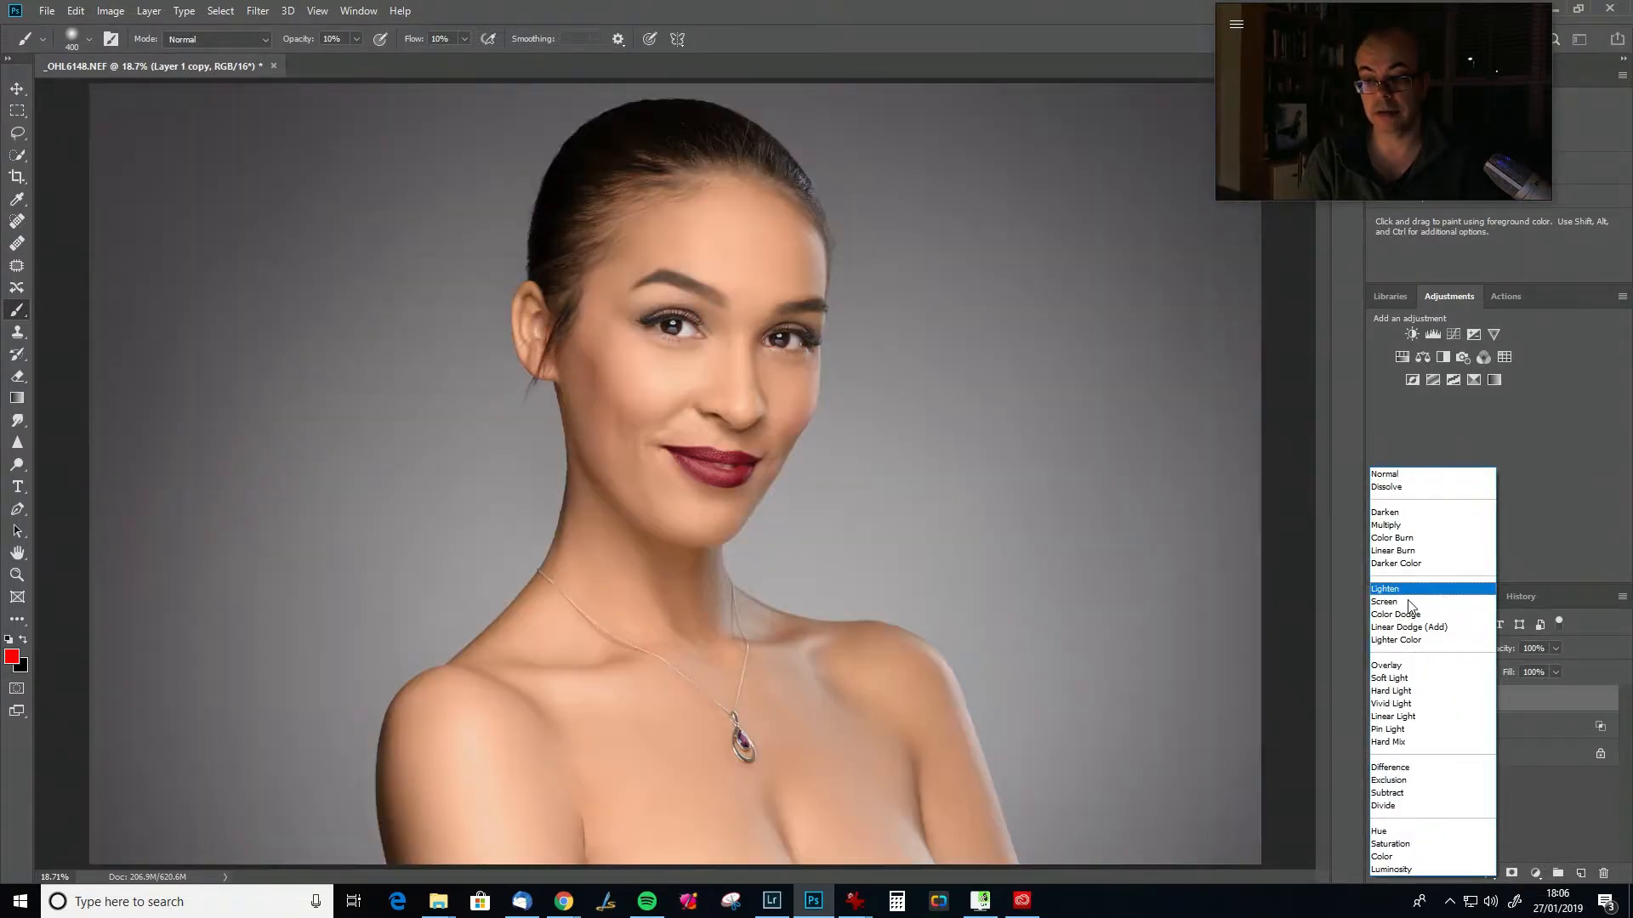
{"action": "left_click", "coordinate": [1420, 602]}
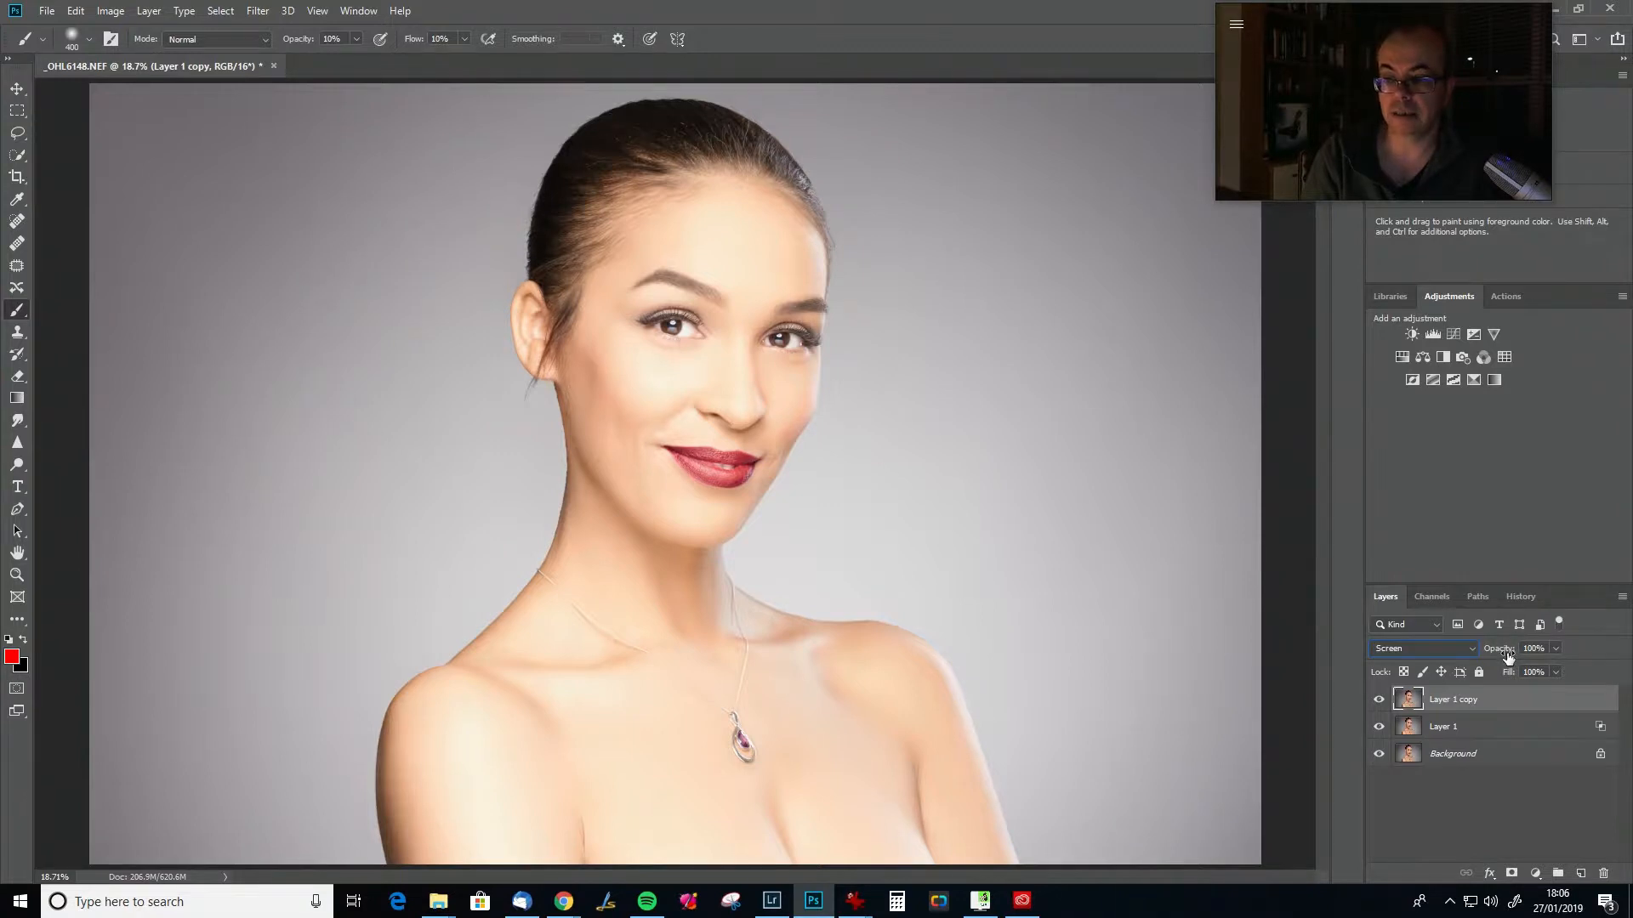
{"action": "double_click", "coordinate": [1537, 700]}
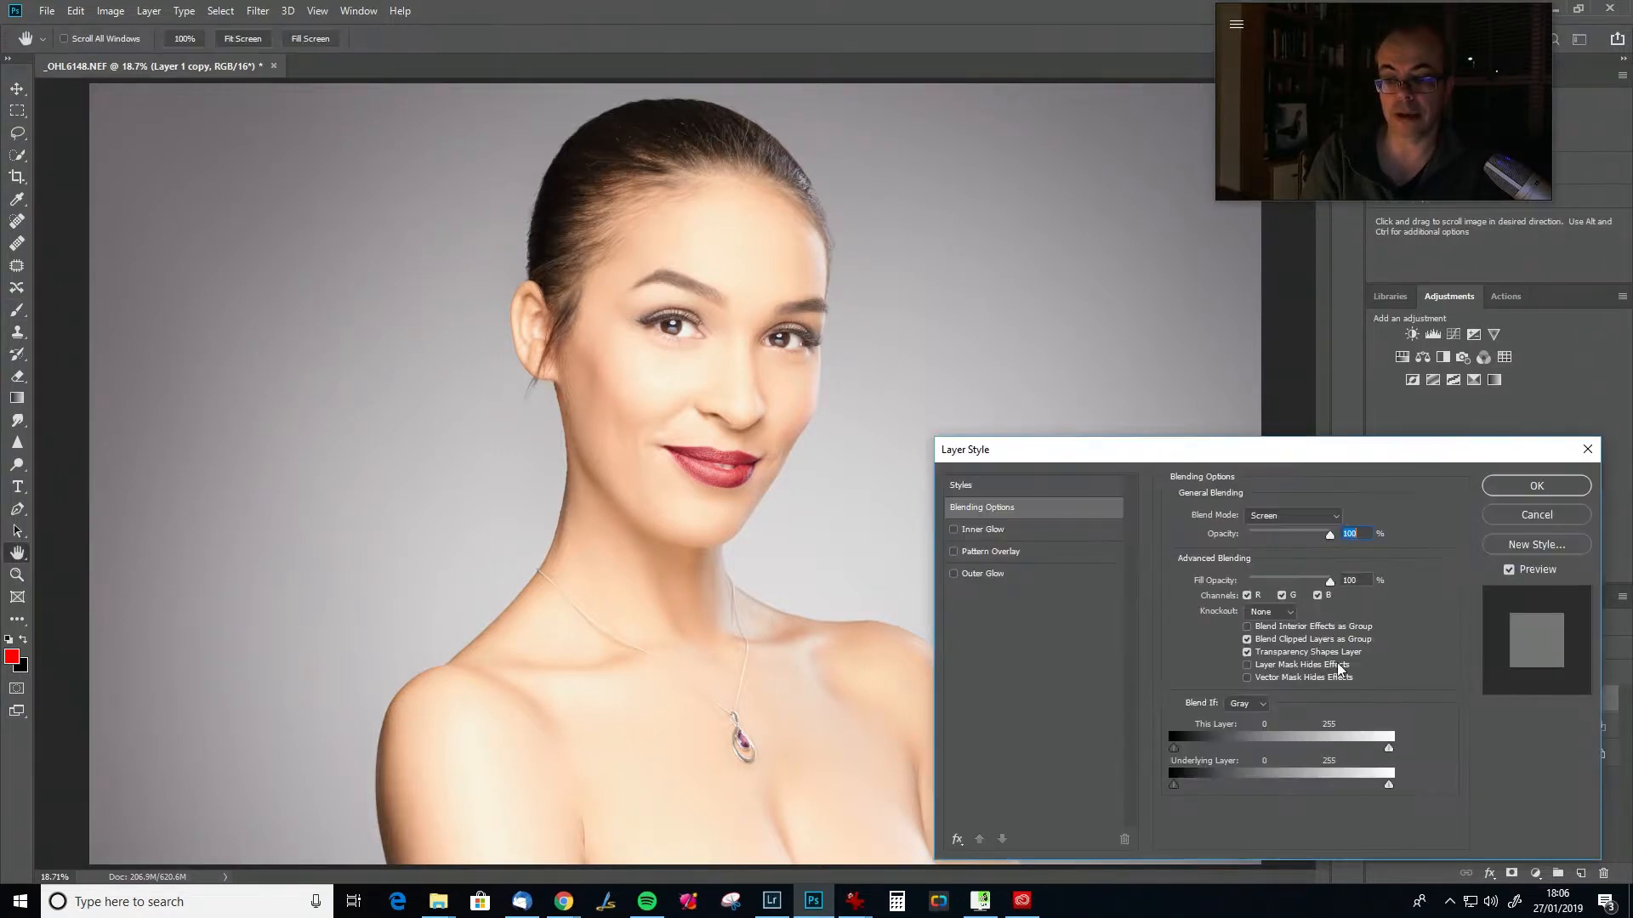
{"action": "left_click_drag", "start_coordinate": [1172, 791], "coordinate": [1313, 801]}
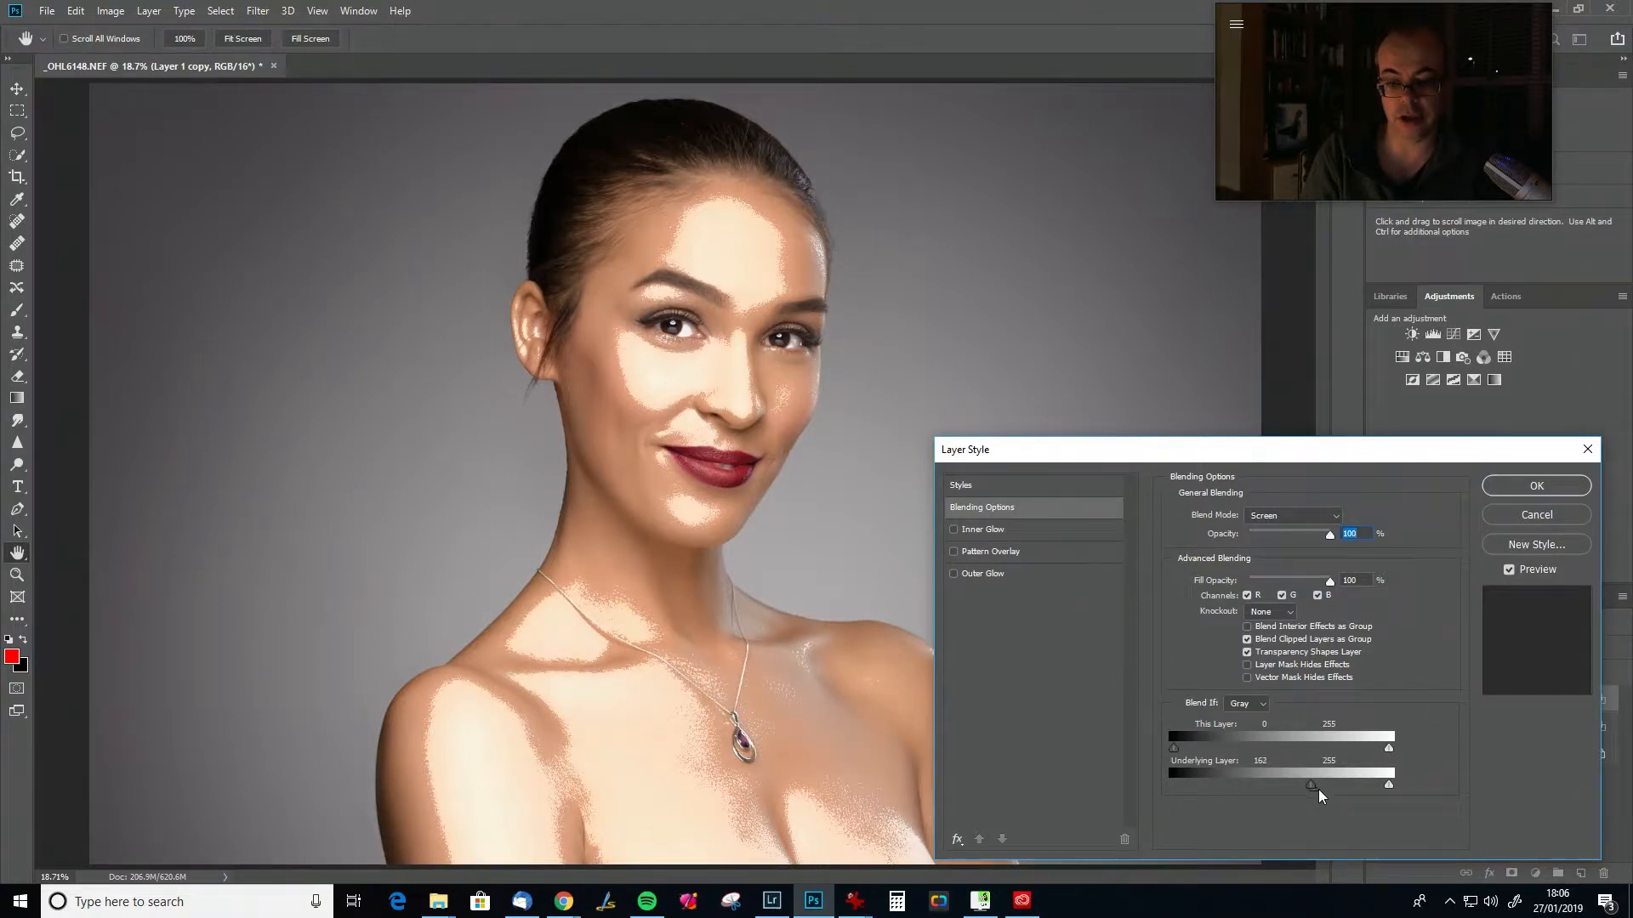
{"action": "key", "text": "alt"}
{"action": "left_click_drag", "start_coordinate": [1313, 795], "coordinate": [1428, 784]}
{"action": "left_click_drag", "start_coordinate": [1308, 786], "coordinate": [1334, 787]}
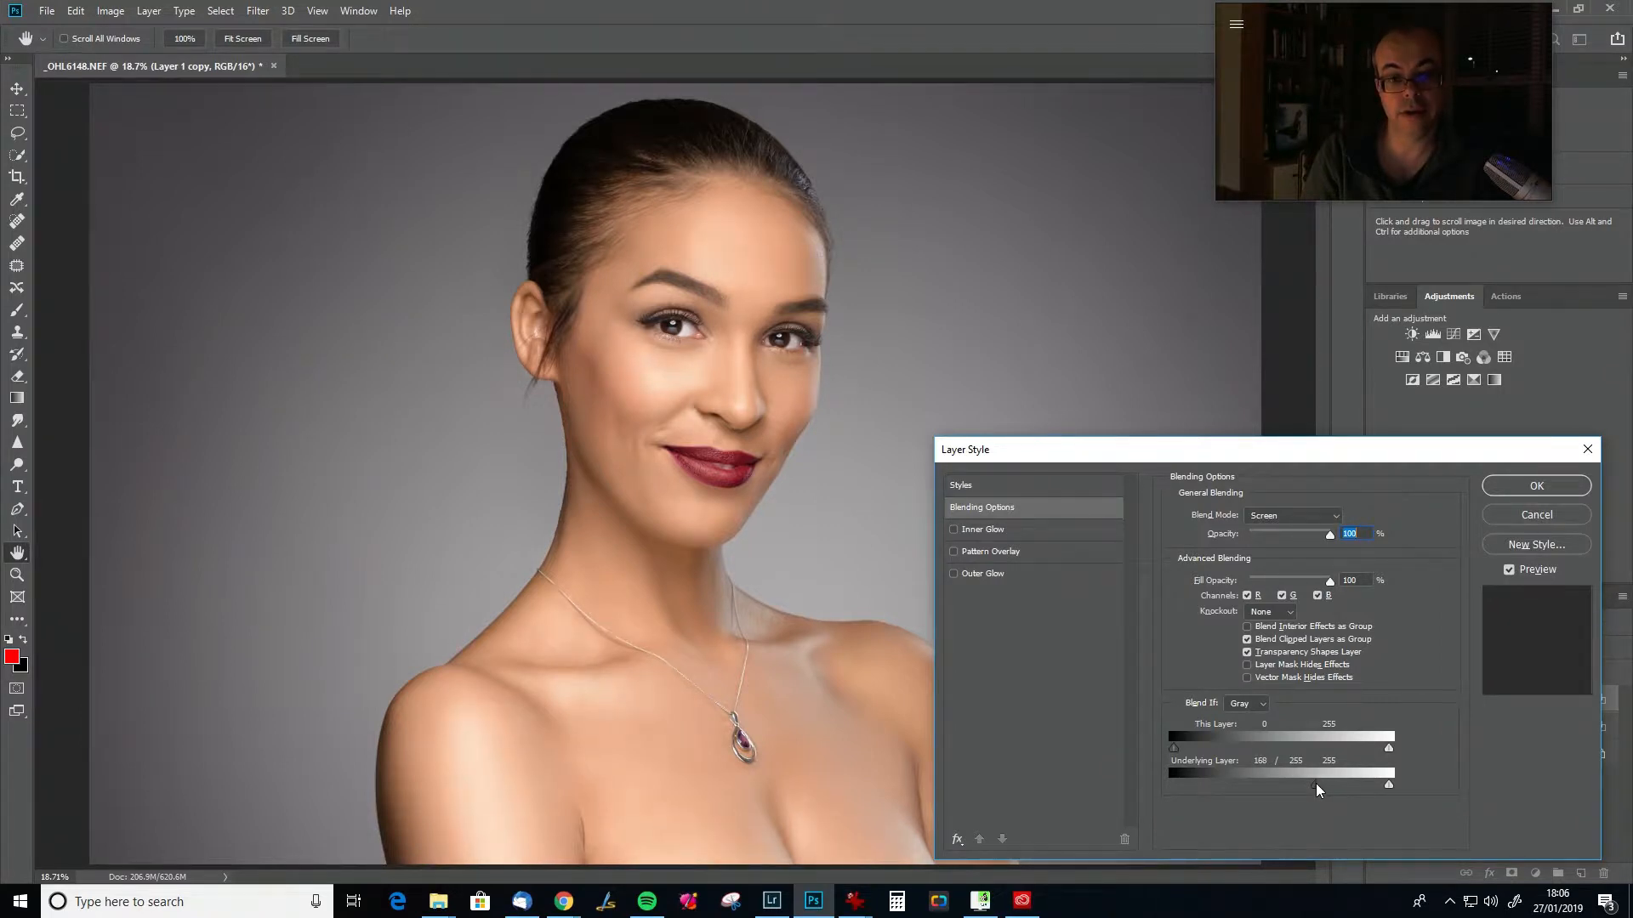
{"action": "left_click", "coordinate": [1527, 494]}
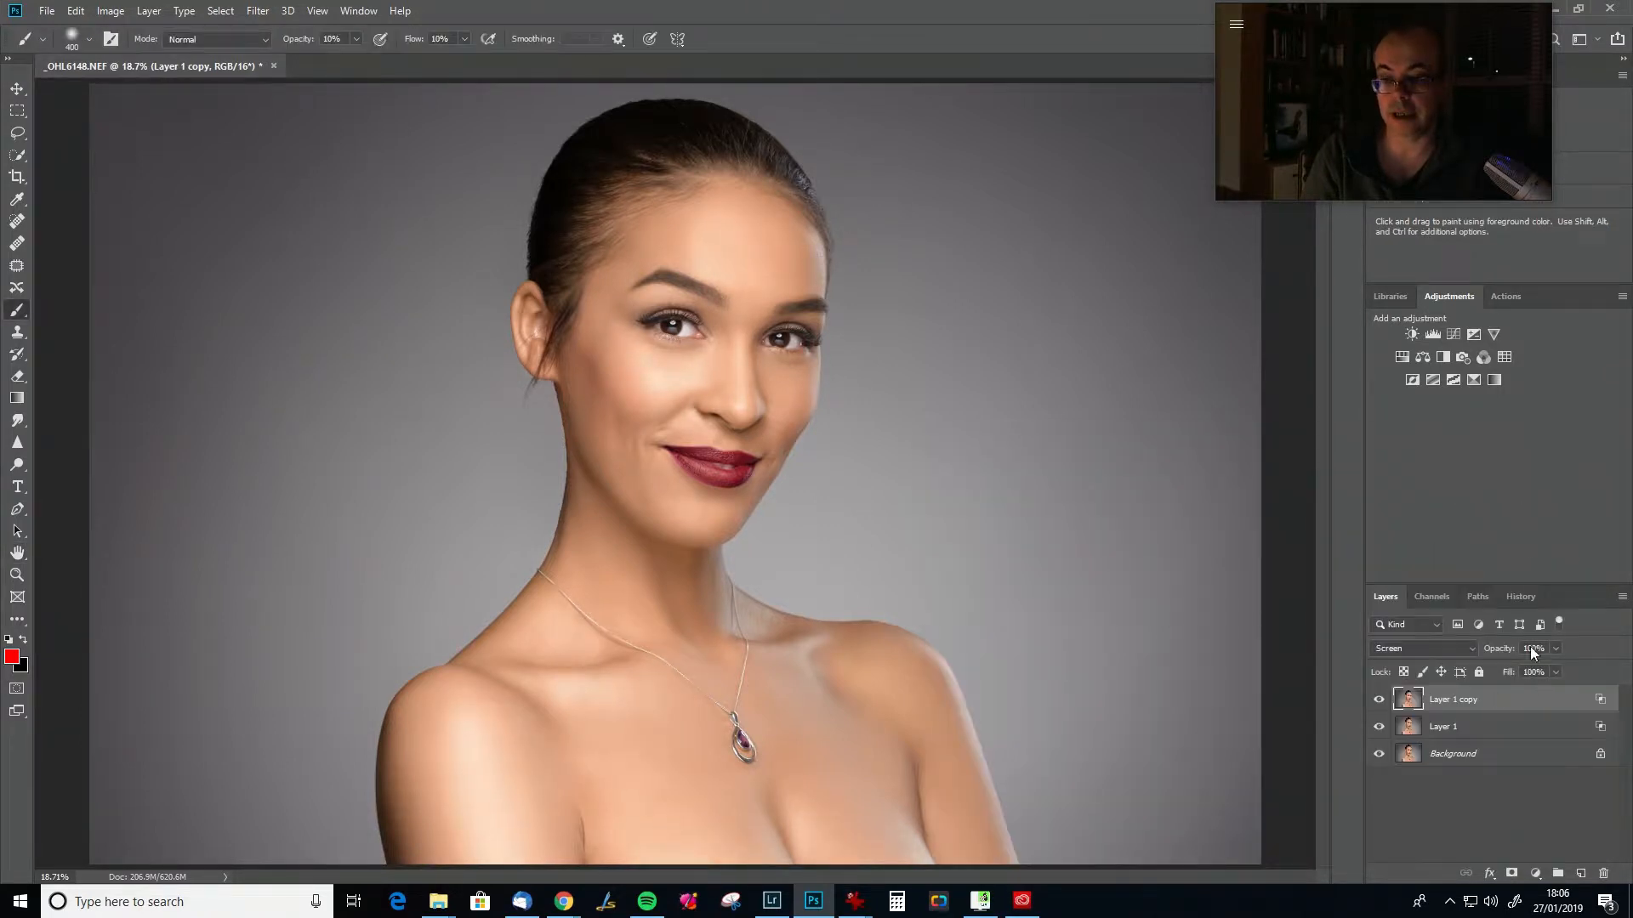
Lower Layer 1 copy's opacity to 18% and compare the portrait with and without the Screen layers.
{"action": "left_click_drag", "start_coordinate": [1513, 650], "coordinate": [1437, 654]}
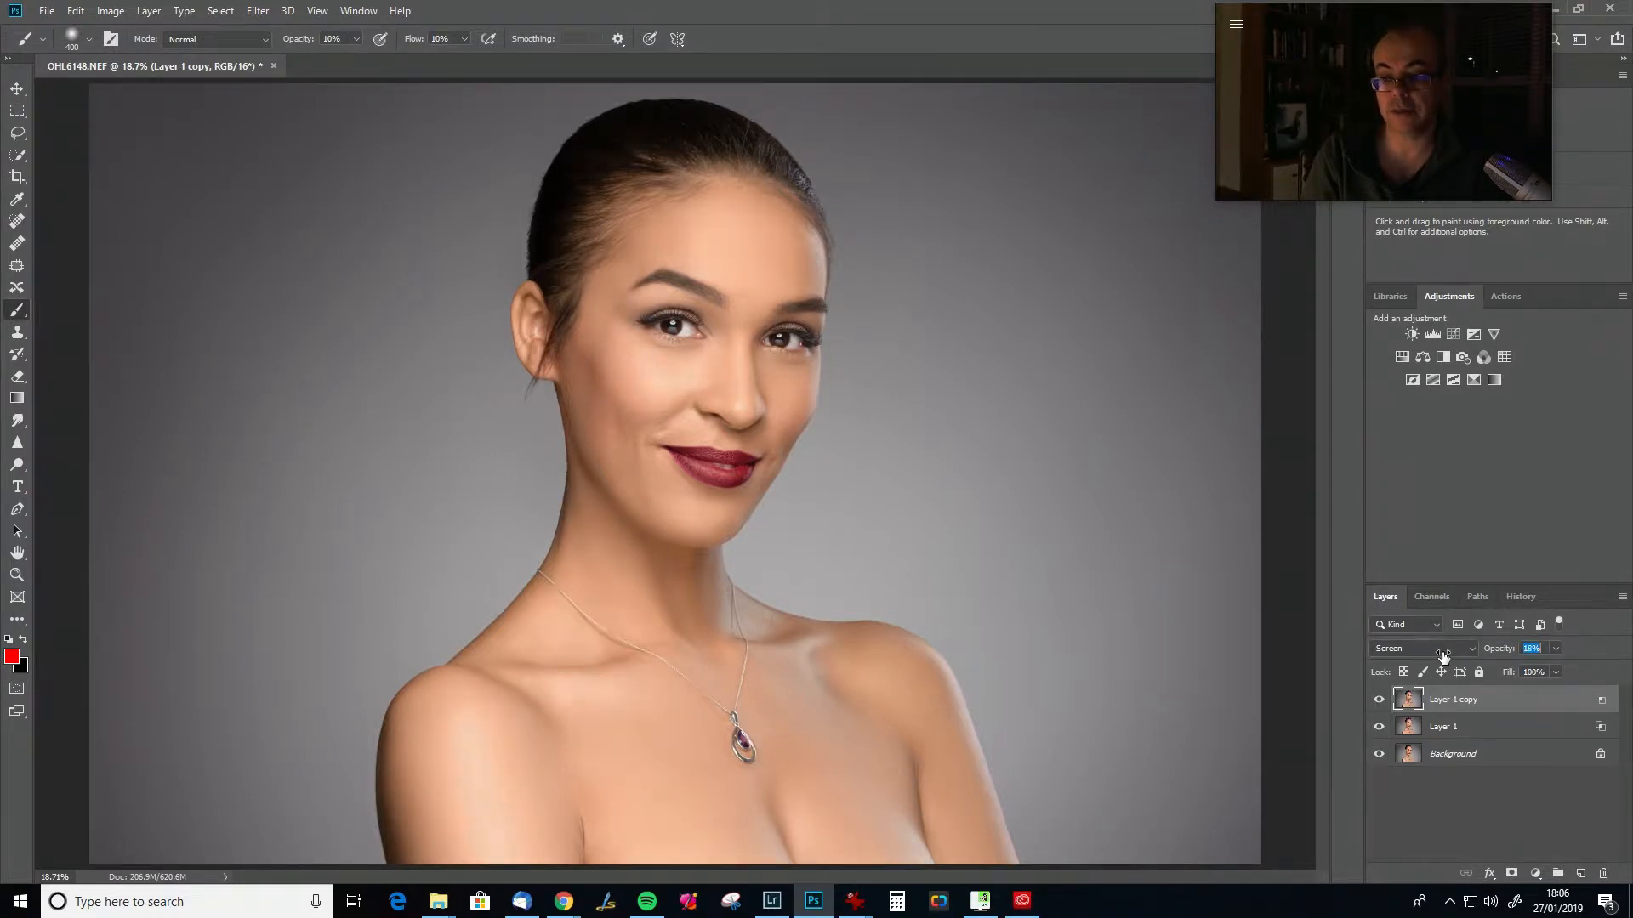
{"action": "left_click", "coordinate": [1379, 699]}
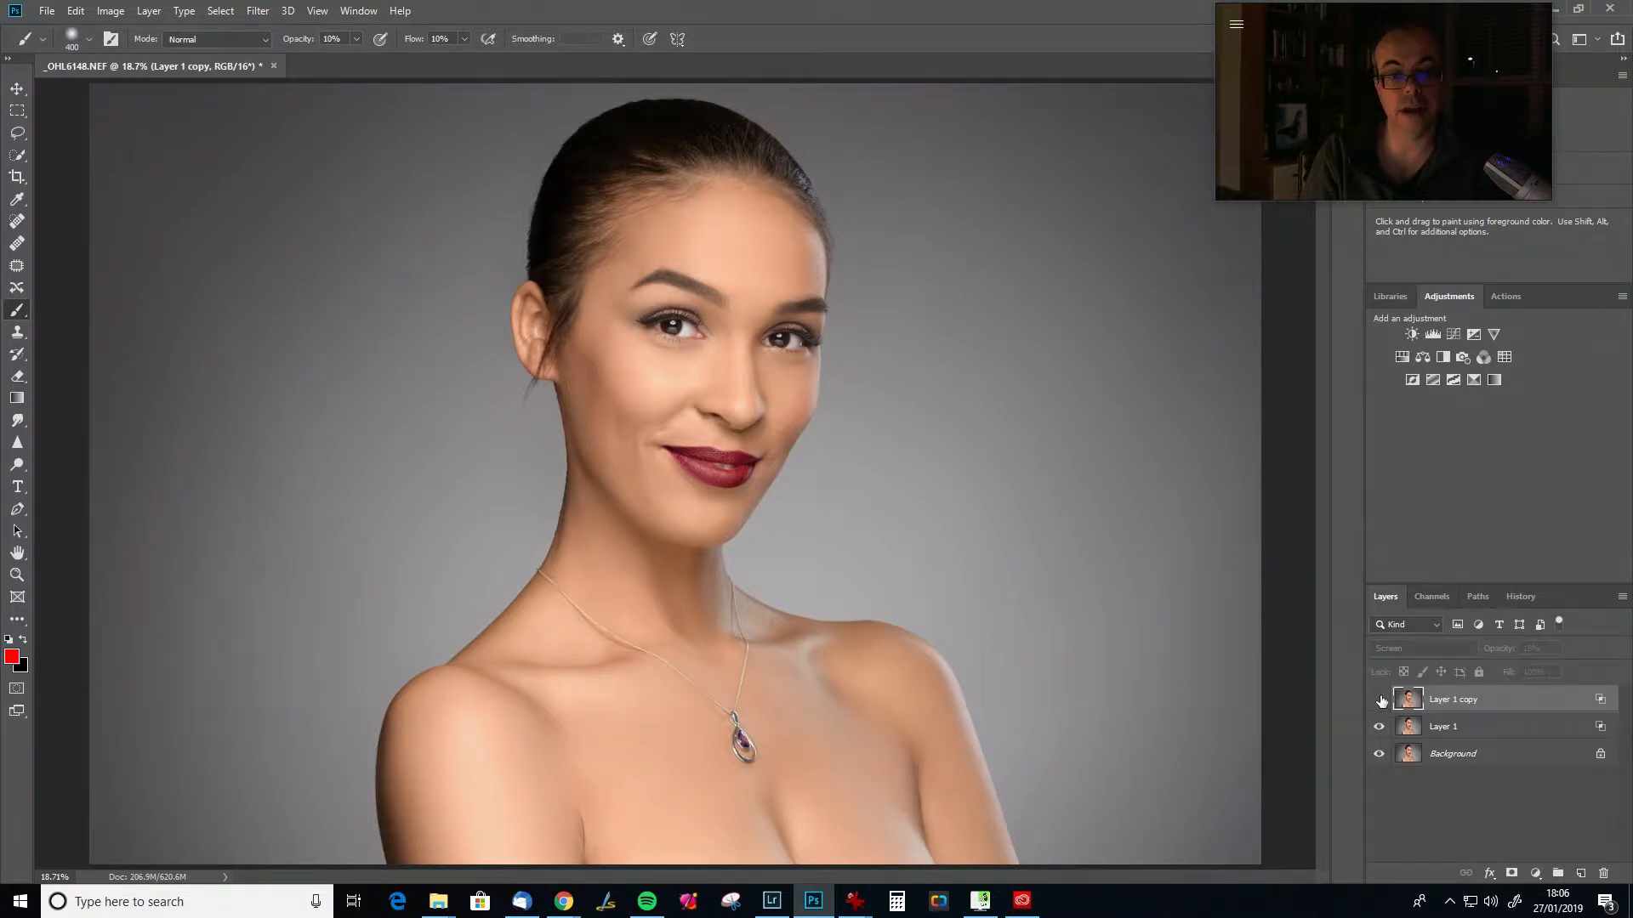
{"action": "left_click", "coordinate": [1379, 699]}
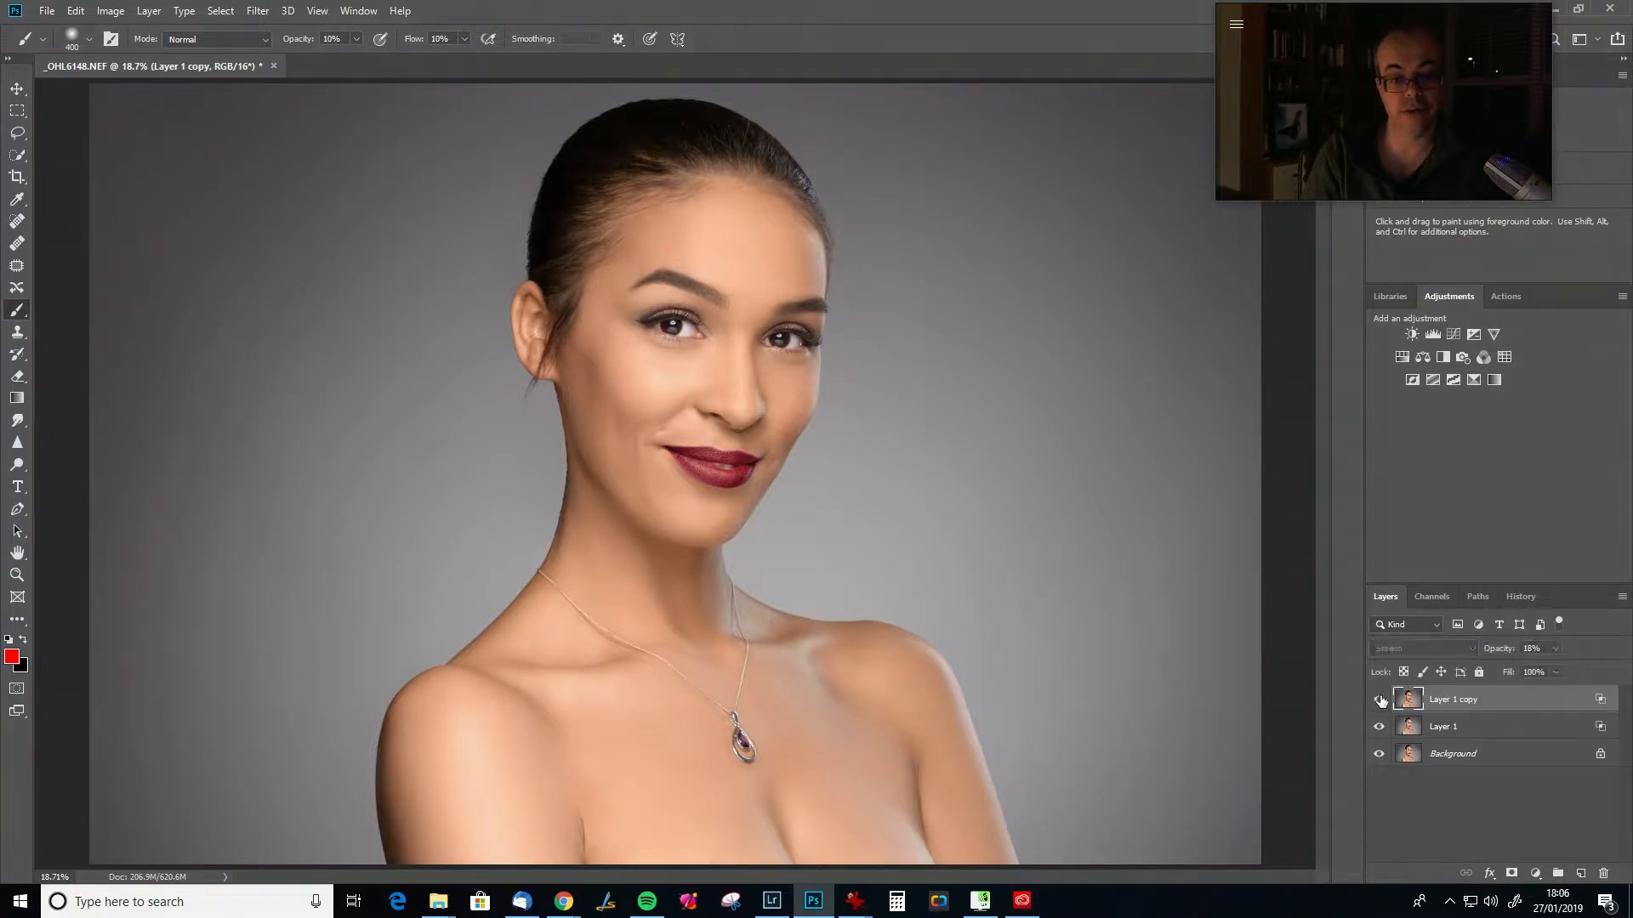
{"action": "left_click", "coordinate": [1379, 756], "text": "alt"}
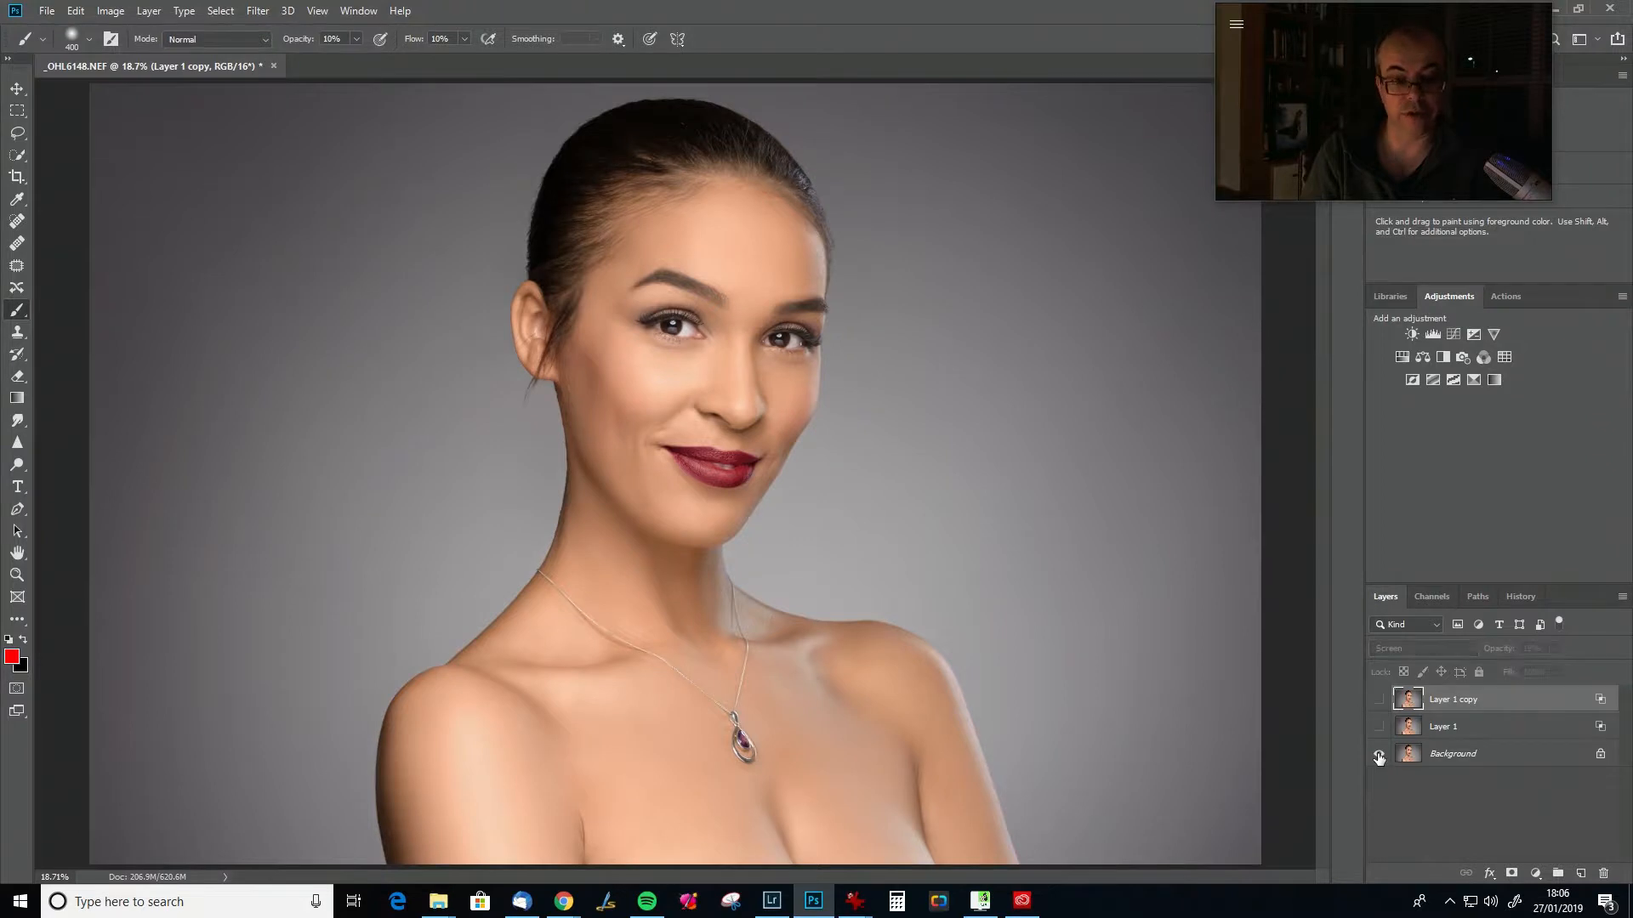
{"action": "left_click", "coordinate": [1379, 757], "text": "alt"}
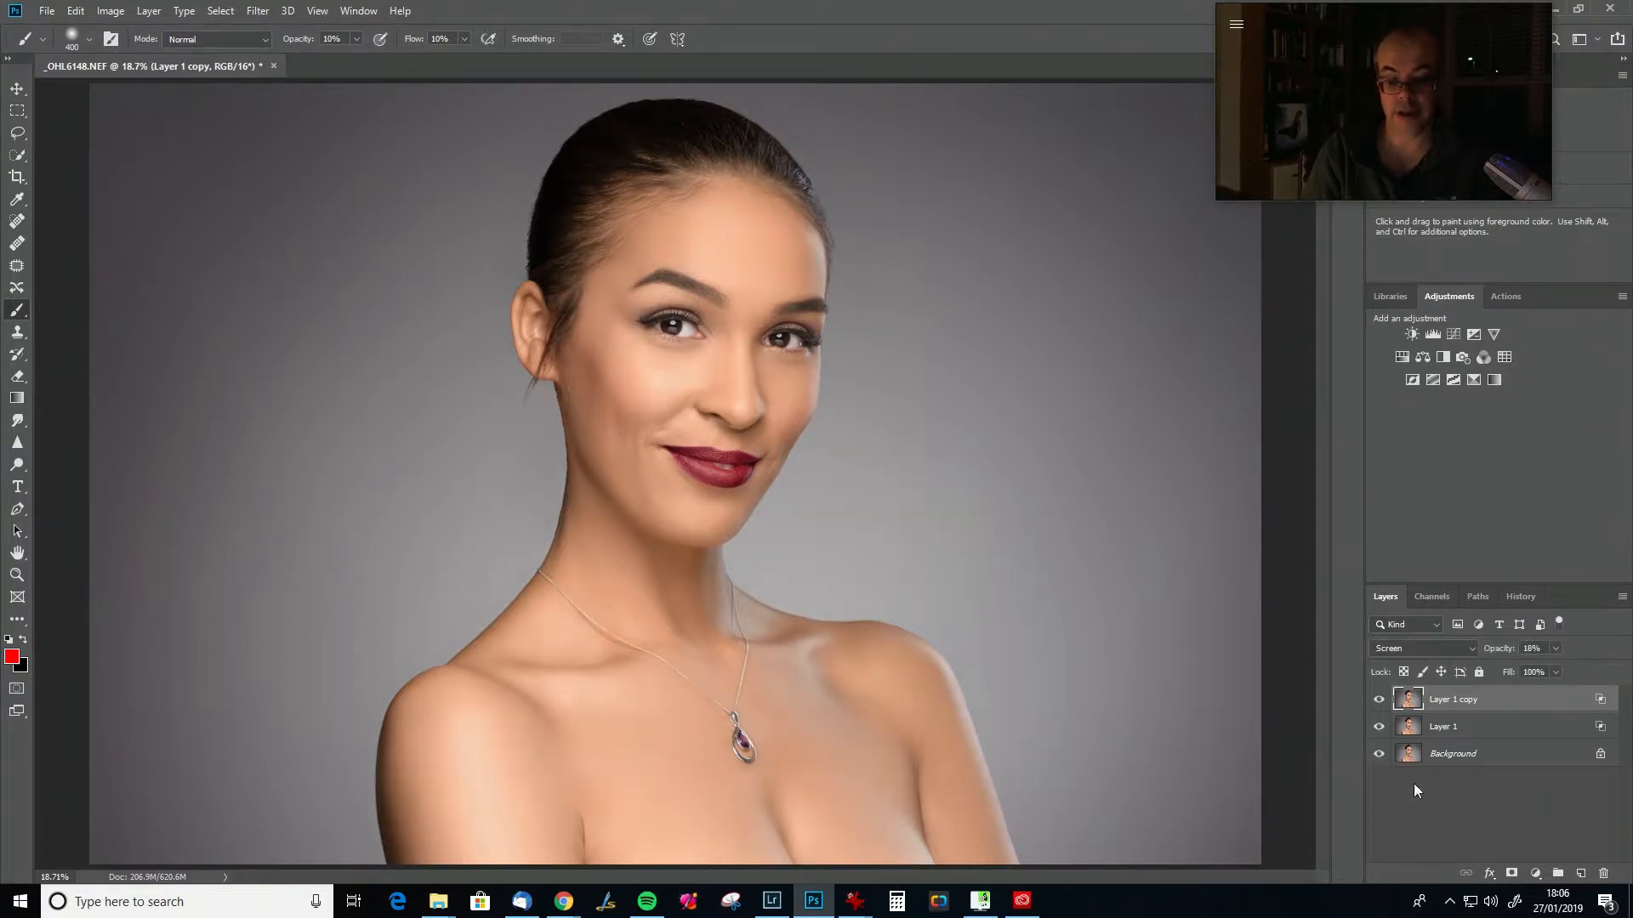
Examine the portrait at 8.33% zoom, comparing the Background alone with the combined effect of both Screen layers.
{"action": "key", "text": "ctrl+minus"}
{"action": "key", "text": "ctrl+minus"}
{"action": "key", "text": "ctrl+minus"}
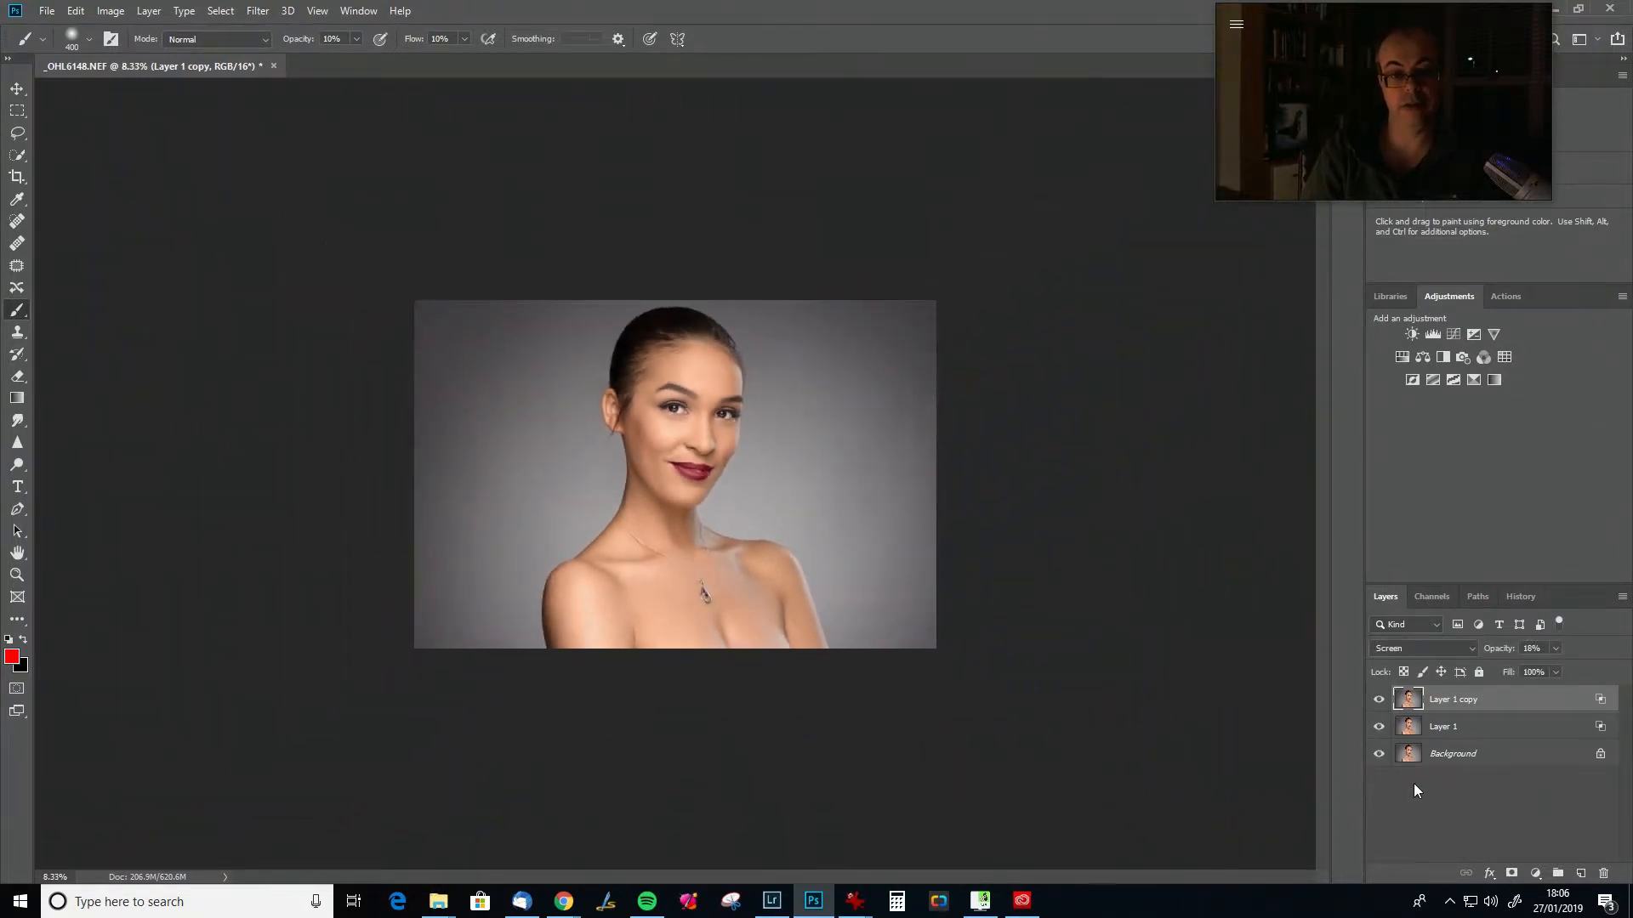
{"action": "left_click", "coordinate": [1379, 757], "text": "alt"}
{"action": "left_click", "coordinate": [1379, 757], "text": "alt"}
{"action": "left_click", "coordinate": [1379, 757], "text": "alt"}
{"action": "left_click", "coordinate": [1379, 757], "text": "alt"}
{"action": "left_click", "coordinate": [1379, 757], "text": "alt"}
{"action": "left_click", "coordinate": [1379, 757], "text": "alt"}
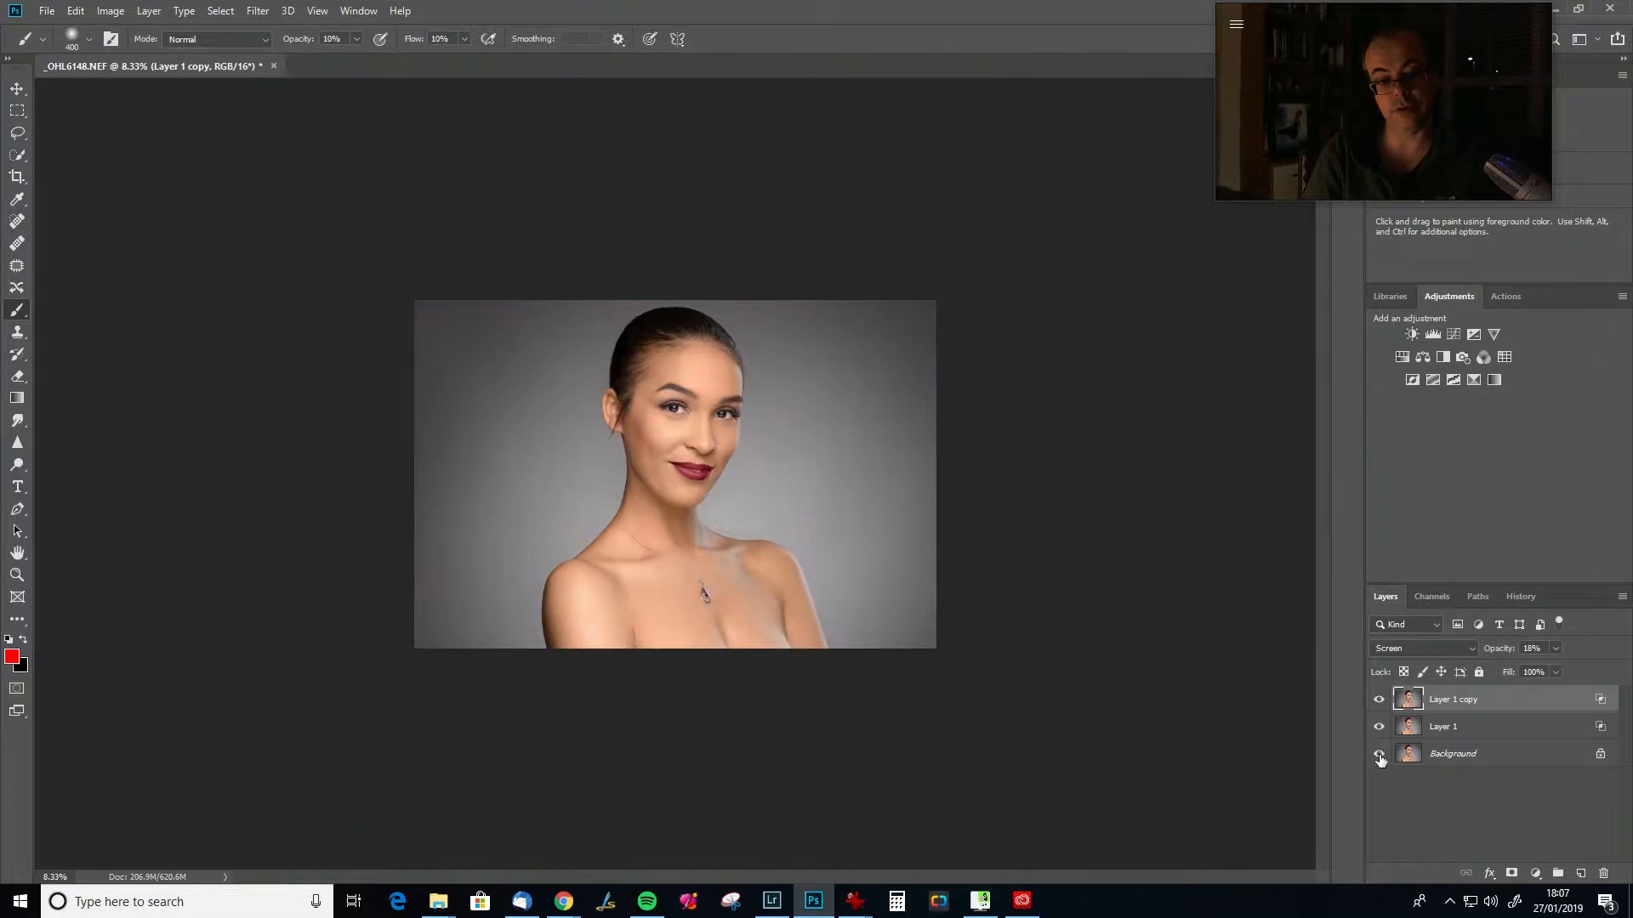
Group the two Screen layers, lower the group's opacity to 81% and compare the portrait with and without it.
{"action": "left_click", "coordinate": [1479, 730], "text": "ctrl"}
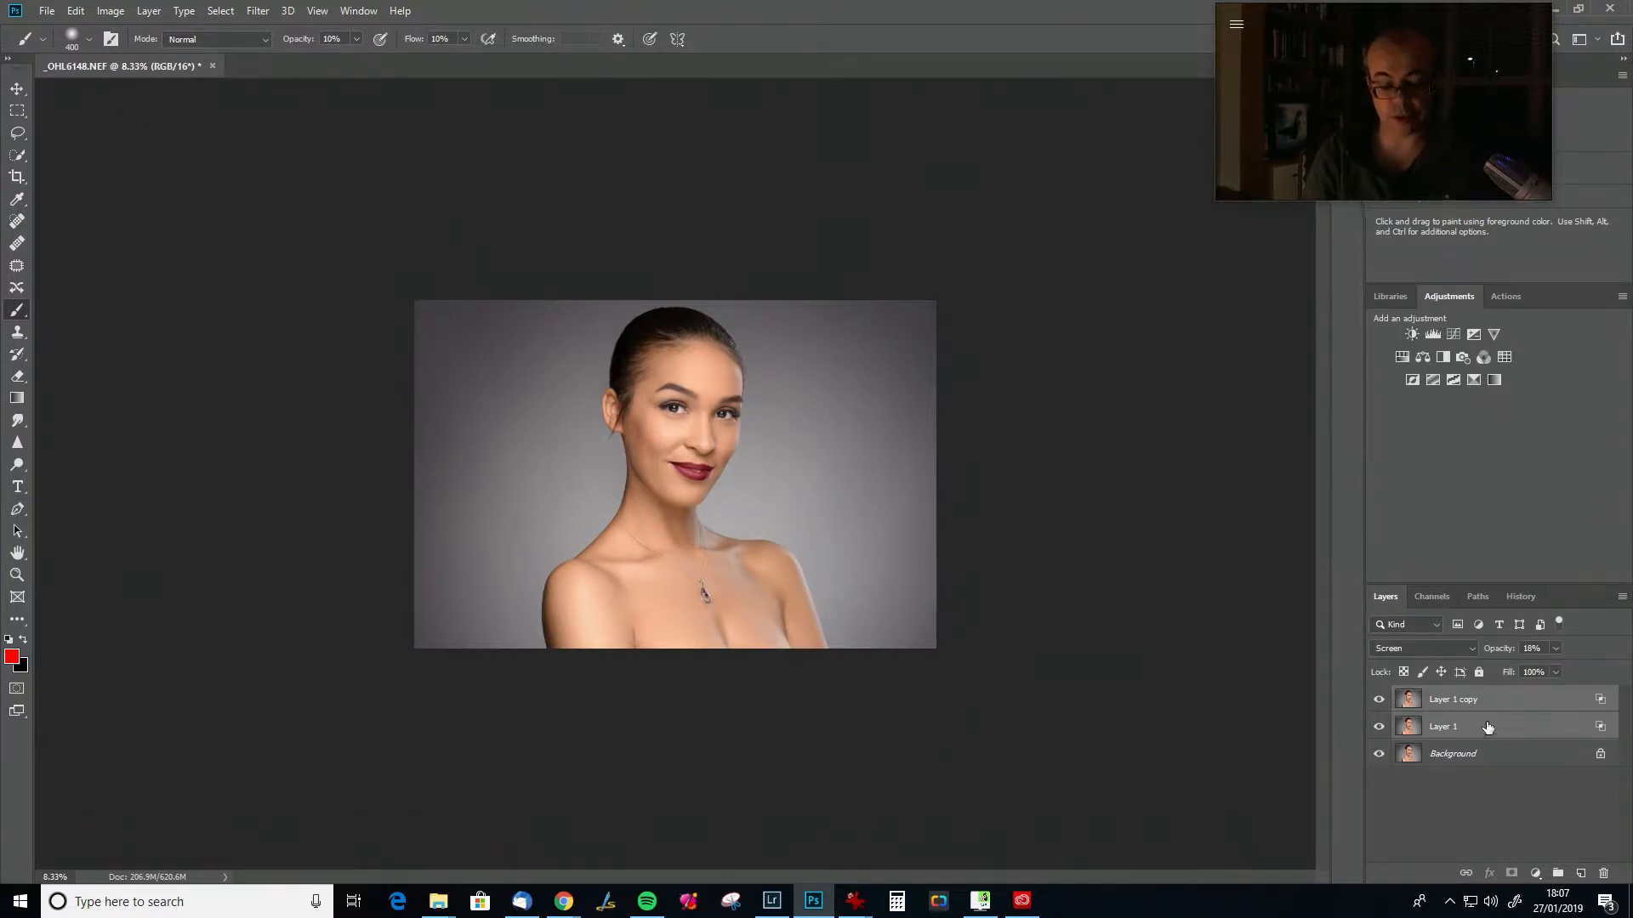
{"action": "key", "text": "ctrl+g"}
{"action": "left_click_drag", "start_coordinate": [1510, 650], "coordinate": [1503, 651]}
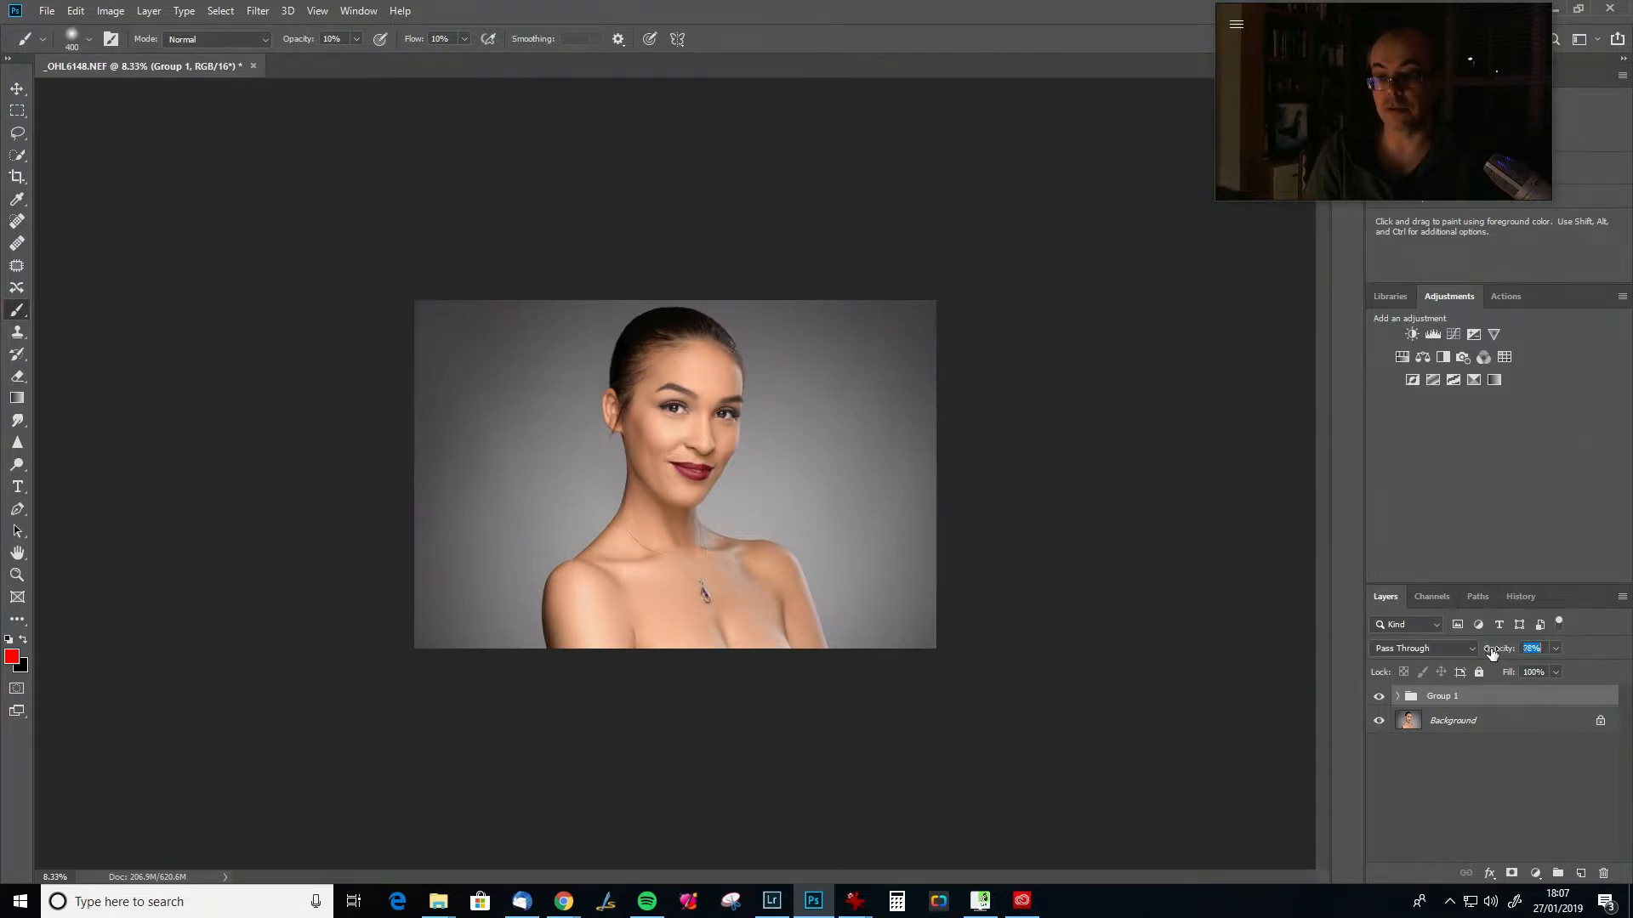
{"action": "left_click", "coordinate": [1379, 696]}
{"action": "left_click", "coordinate": [1379, 696]}
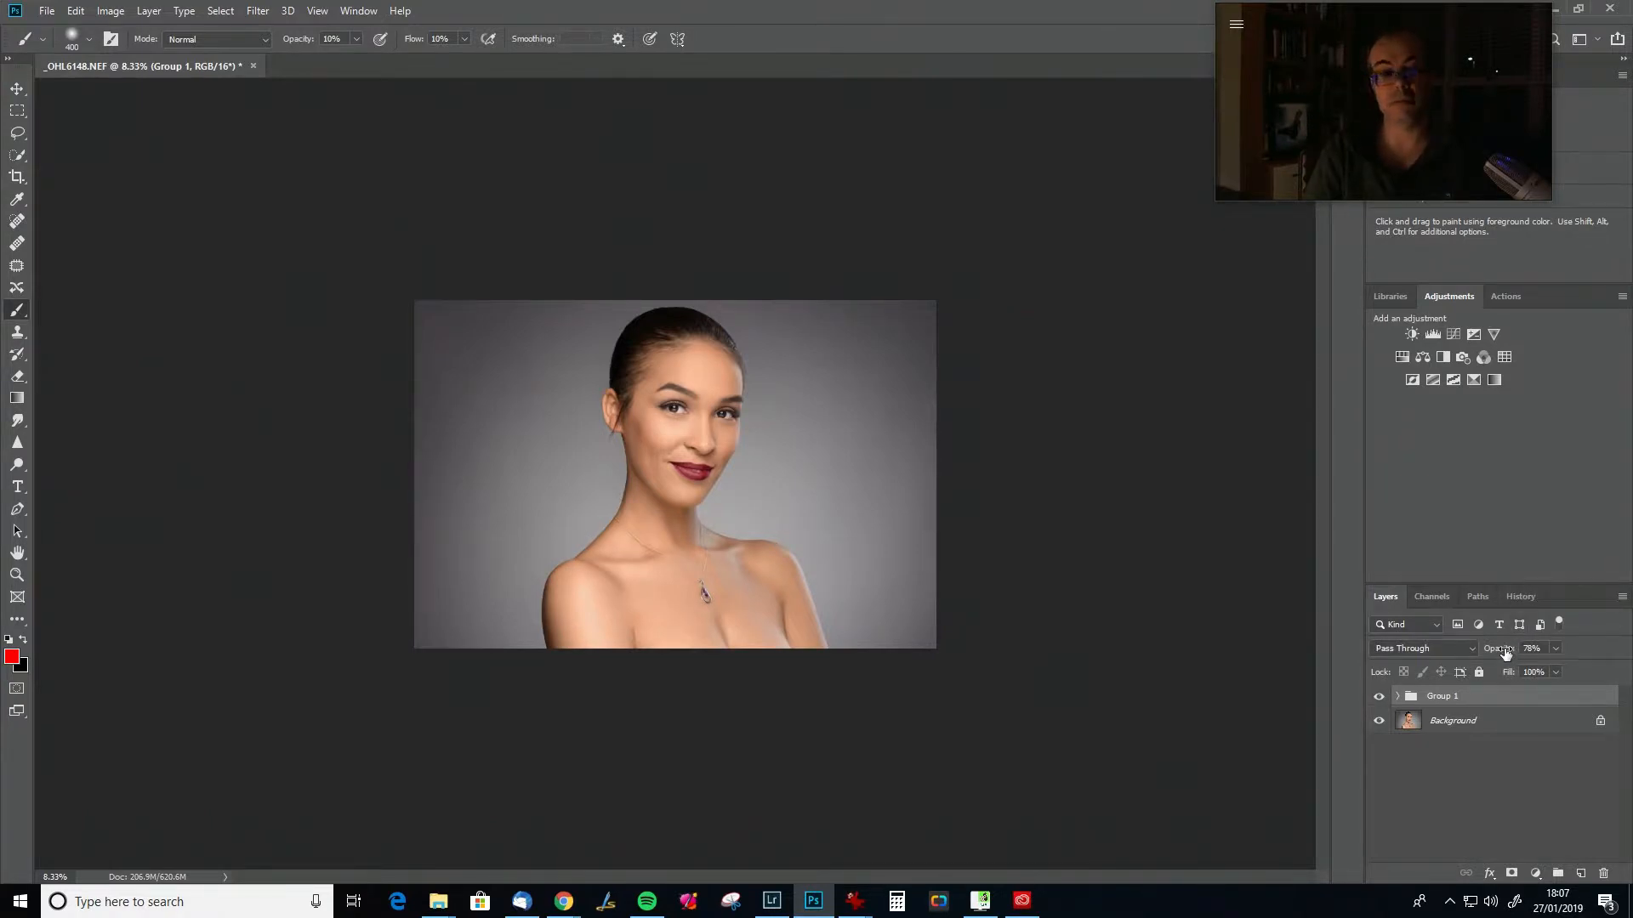
{"action": "left_click_drag", "start_coordinate": [1504, 652], "coordinate": [1503, 652]}
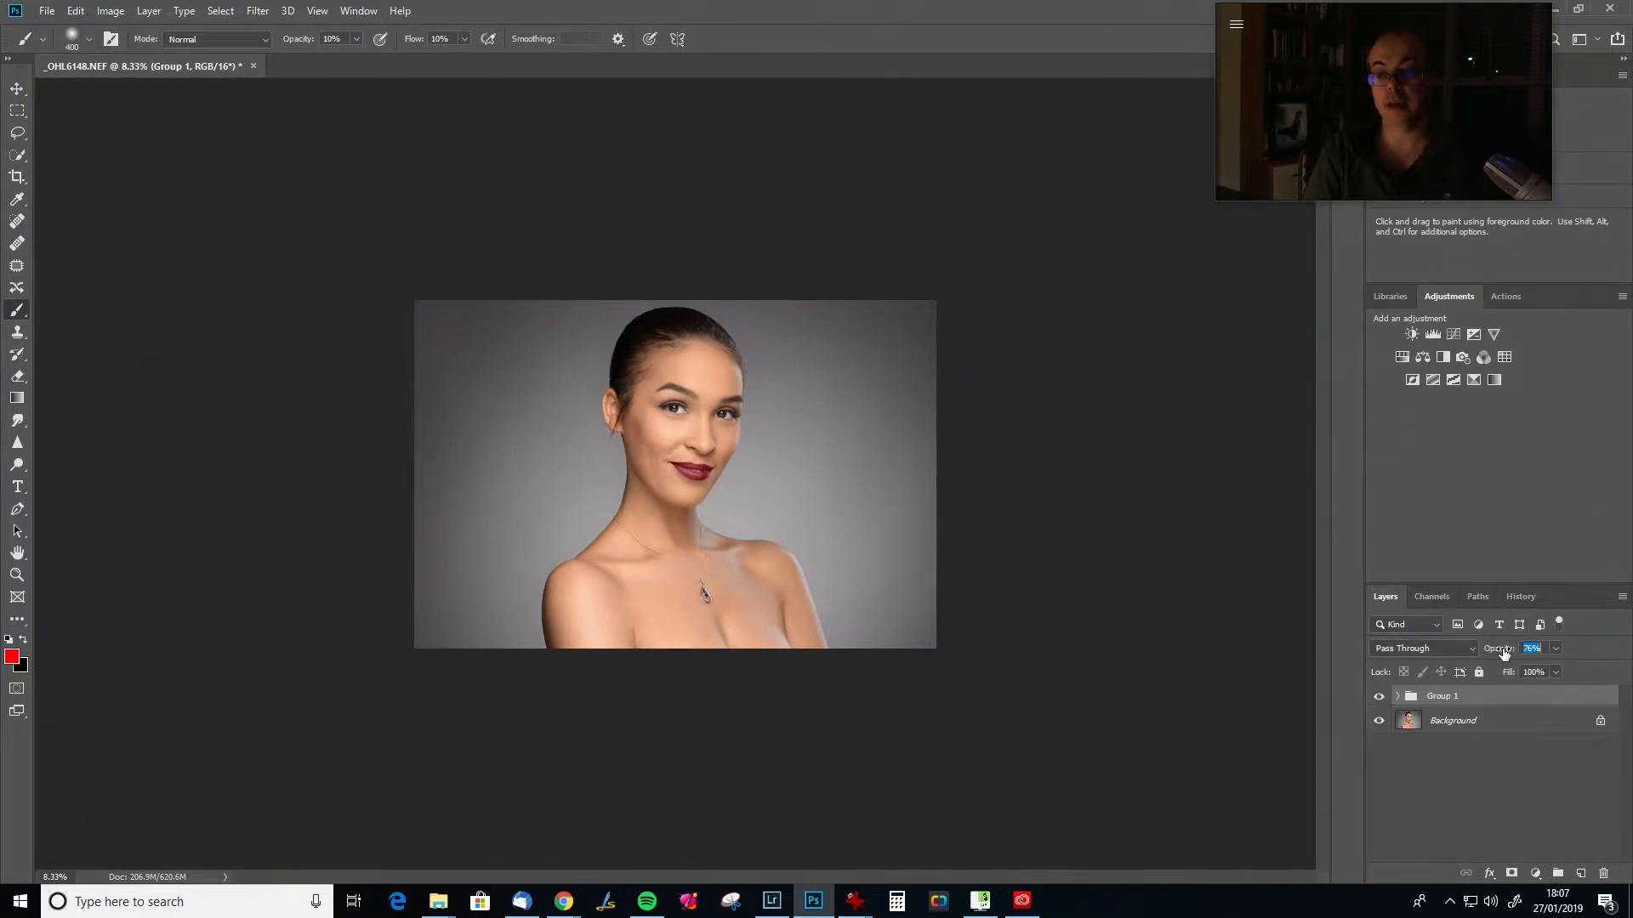
{"action": "key", "text": "Return"}
Reduce the opacity of Layer 1 copy inside the group to 9% and flatten the image.
{"action": "left_click", "coordinate": [1395, 697]}
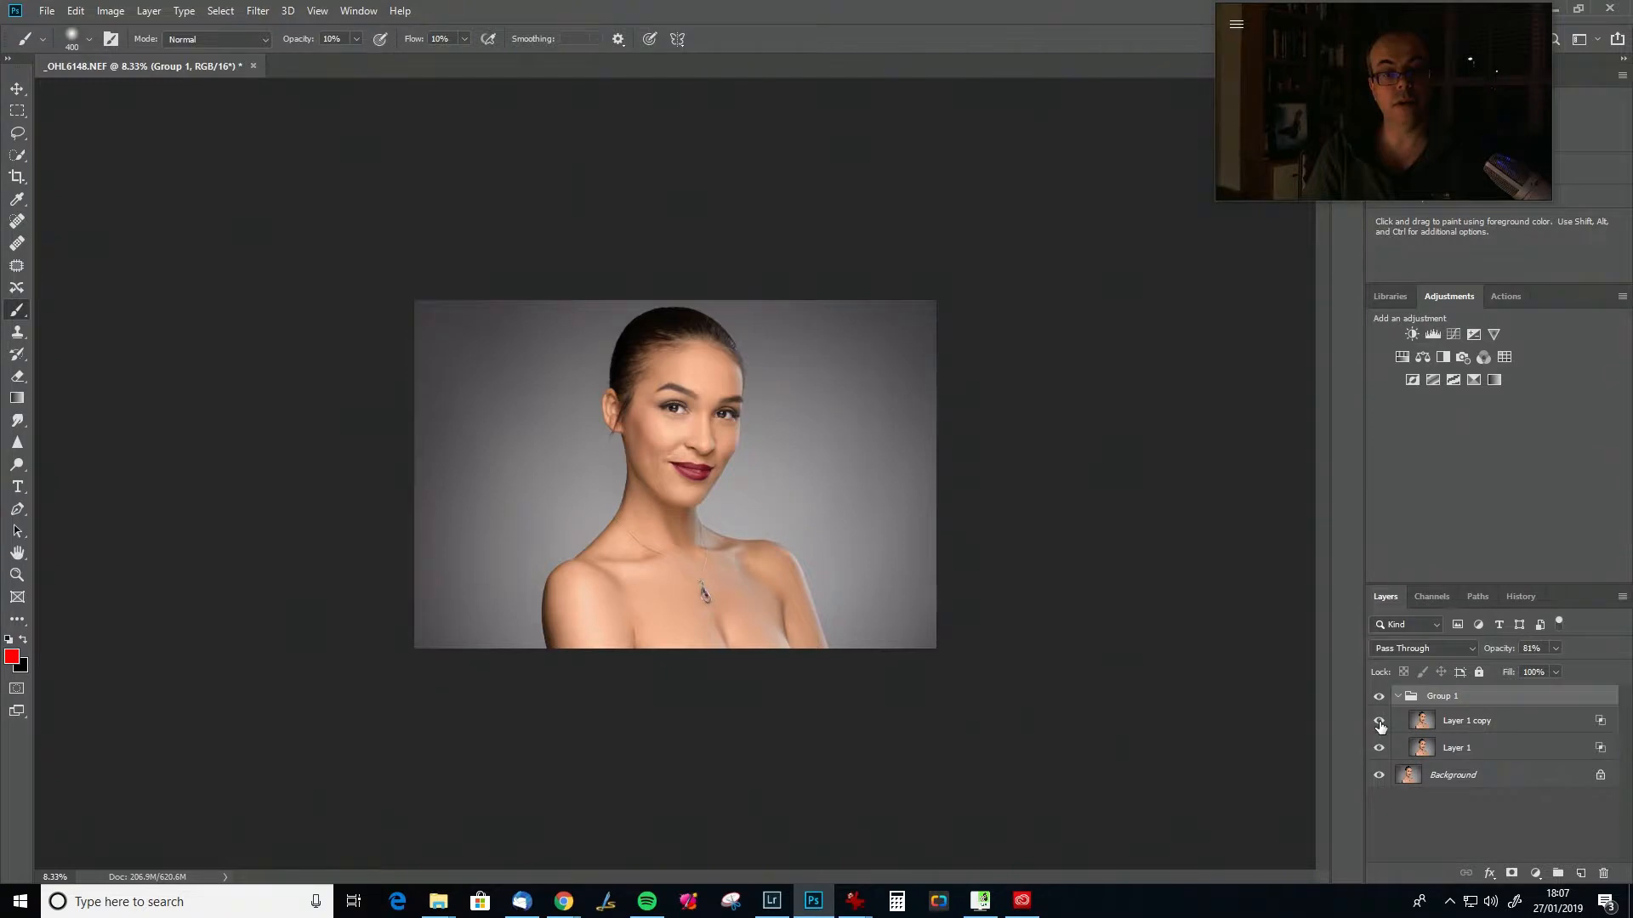
{"action": "left_click", "coordinate": [1378, 721]}
{"action": "left_click", "coordinate": [1478, 720]}
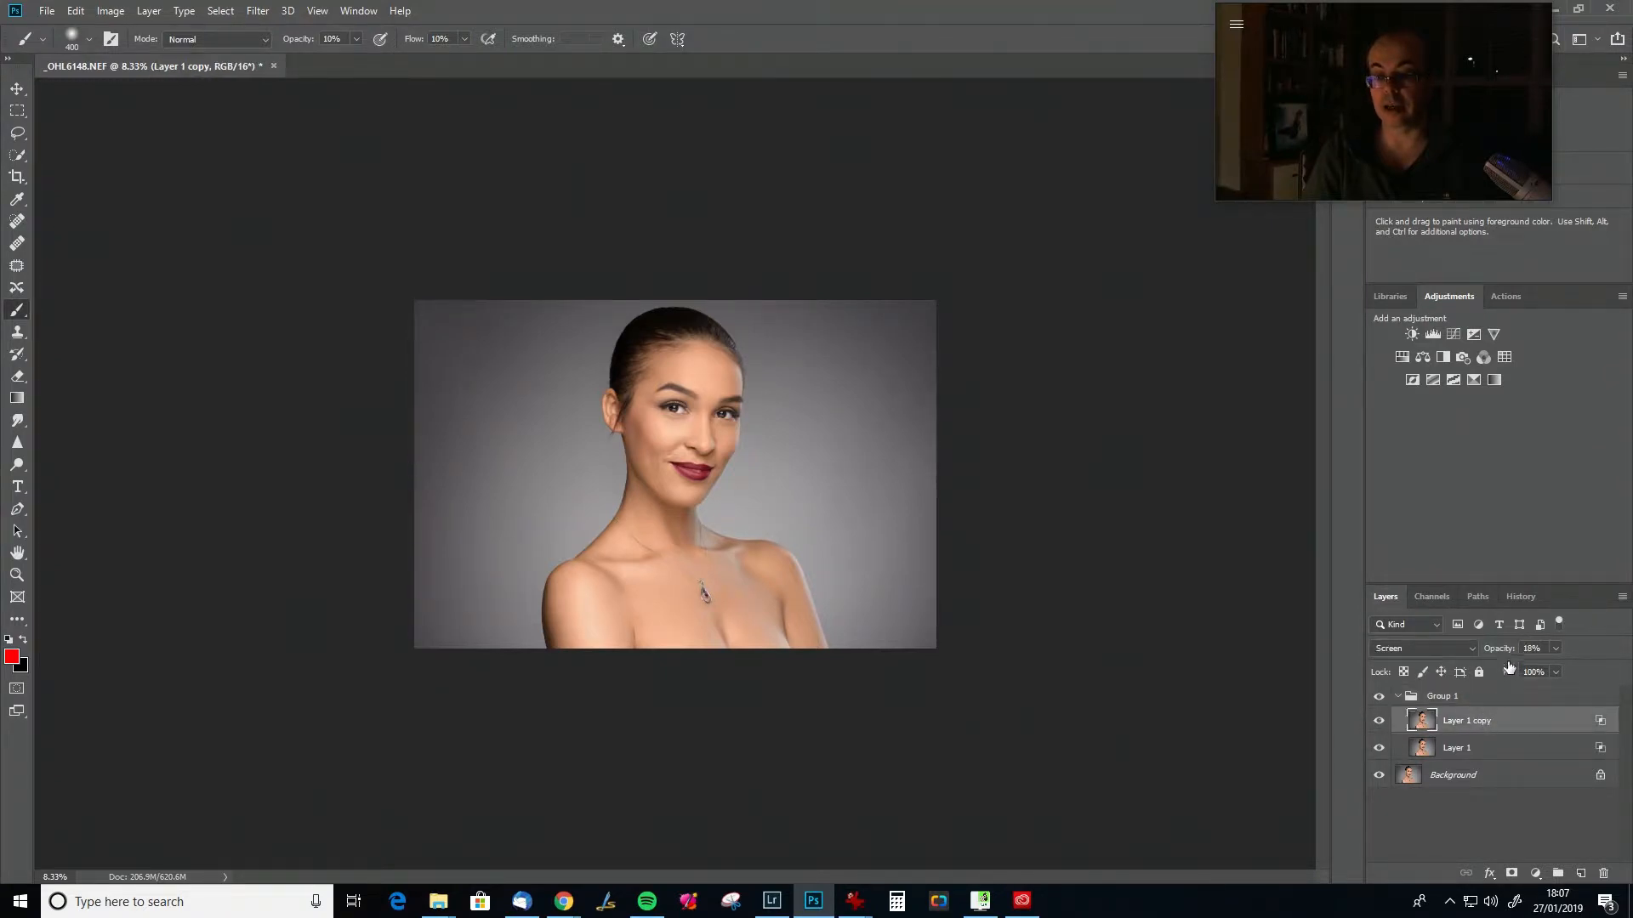
{"action": "left_click_drag", "start_coordinate": [1506, 650], "coordinate": [1499, 651]}
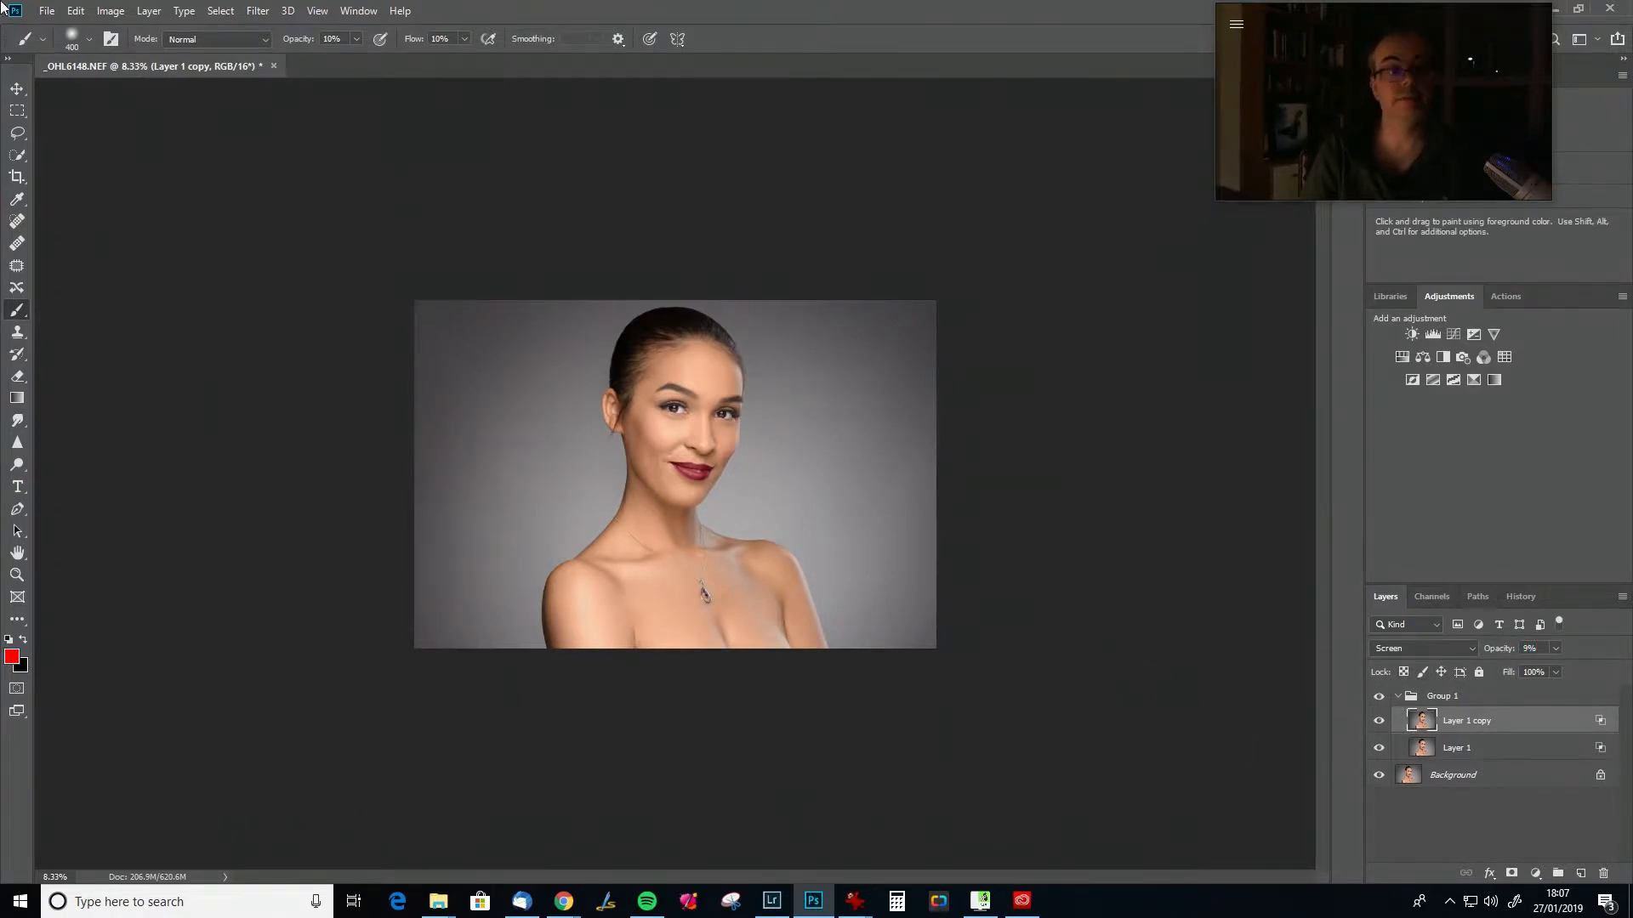
{"action": "left_click", "coordinate": [149, 10]}
{"action": "left_click", "coordinate": [248, 659]}
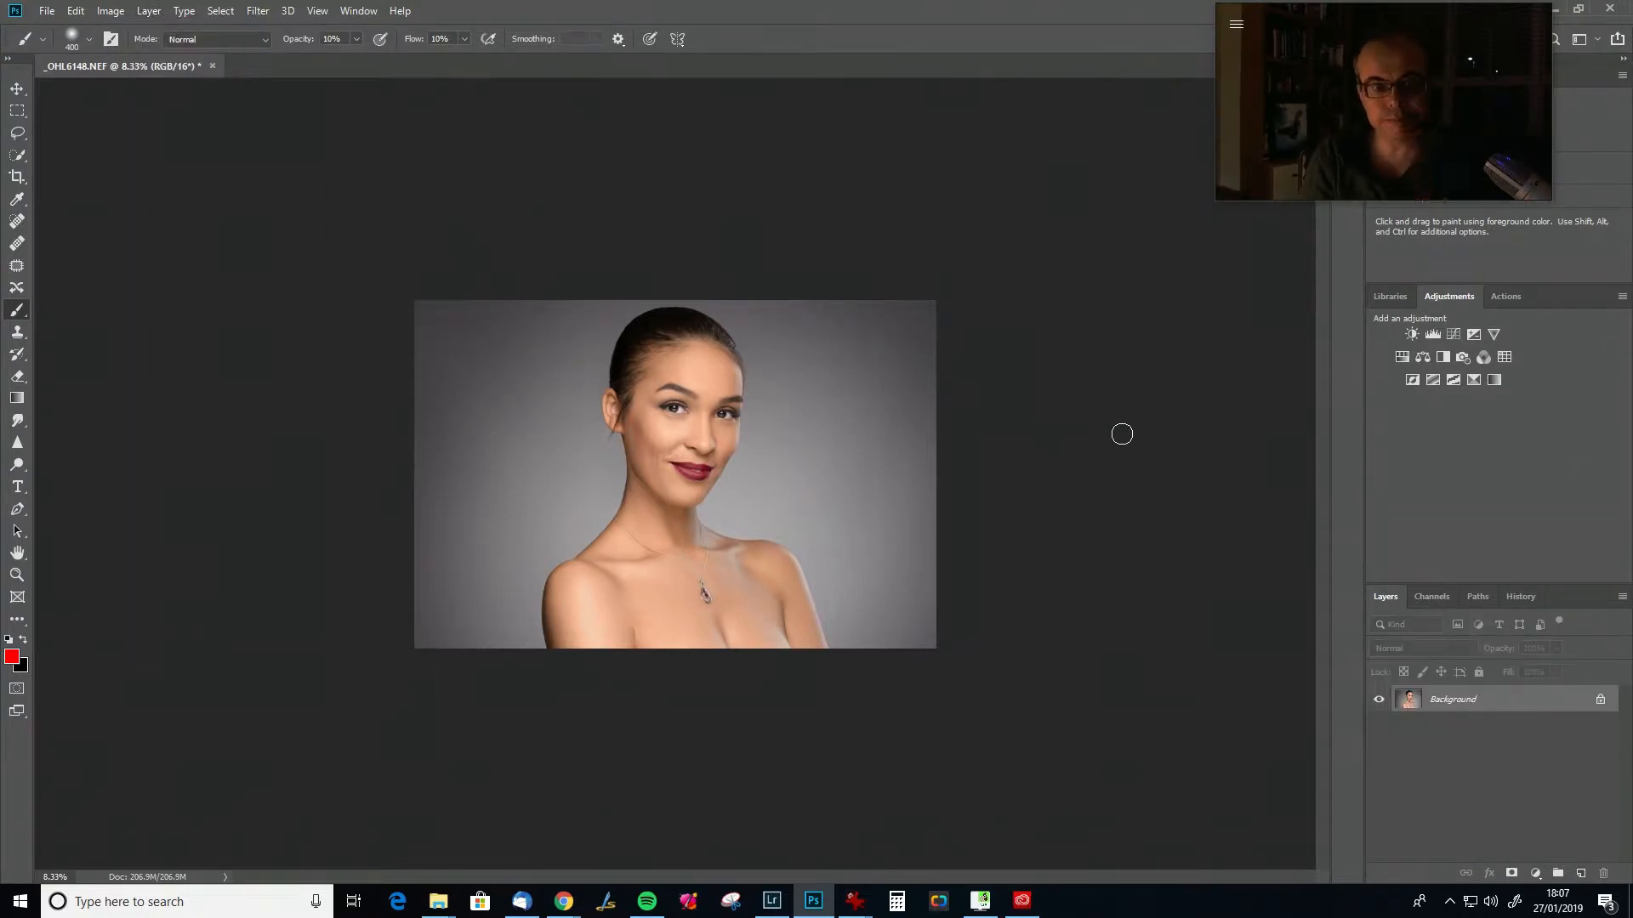
Add a Curves adjustment layer that raises the midtones and invert its mask to black.
{"action": "key", "text": "ctrl+plus"}
{"action": "key", "text": "ctrl+plus"}
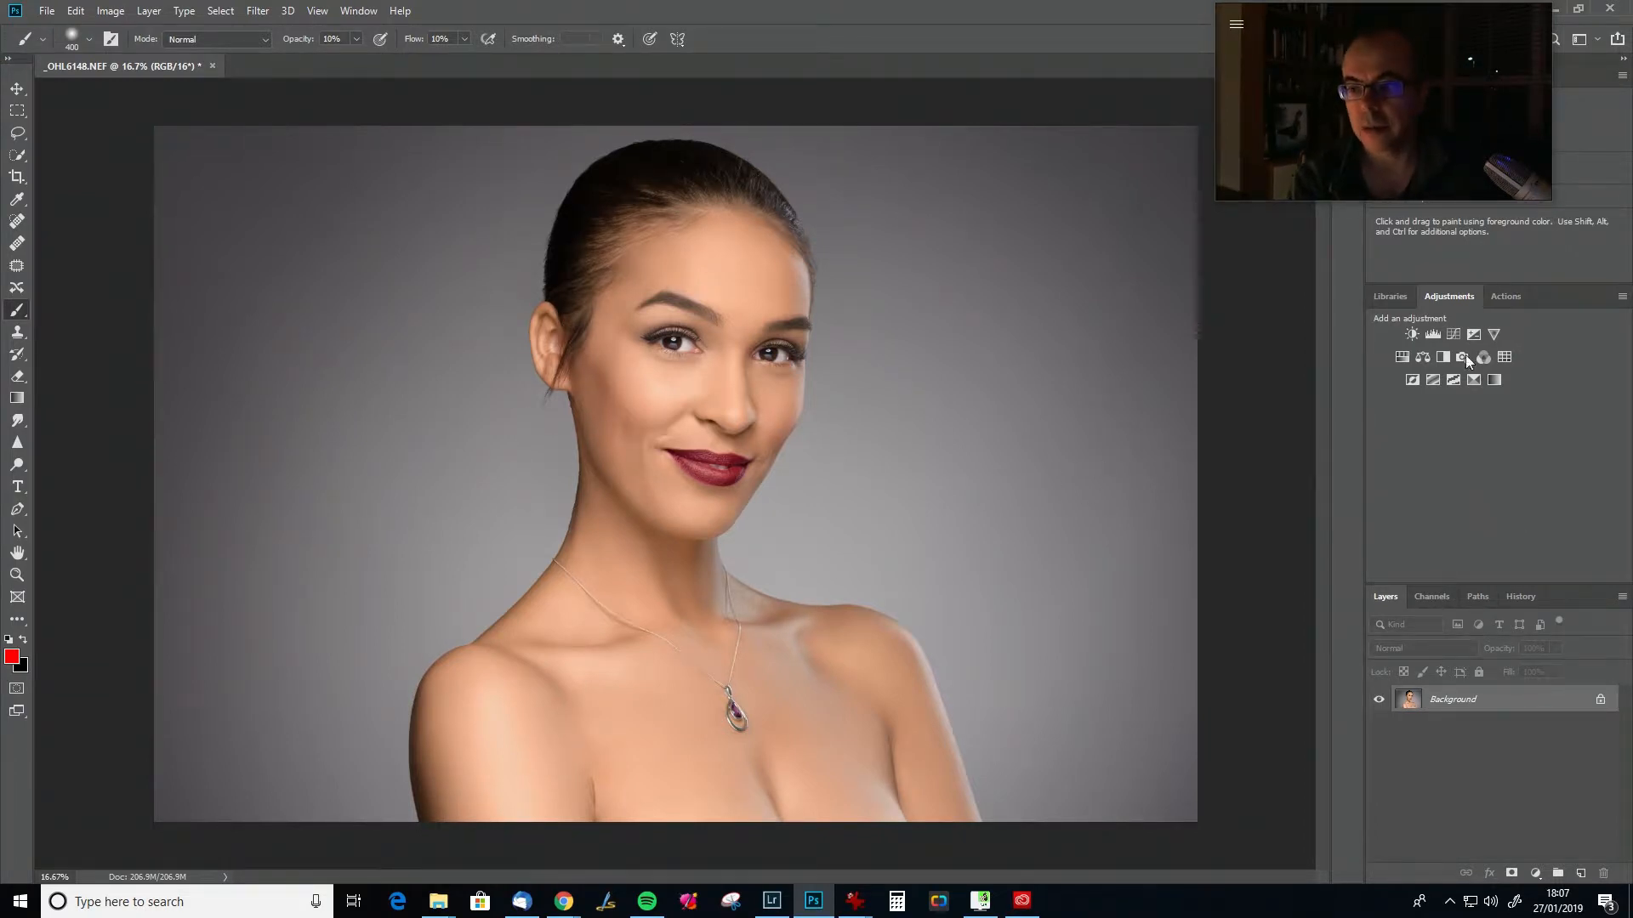
{"action": "left_click", "coordinate": [1456, 333]}
{"action": "left_click_drag", "start_coordinate": [1286, 448], "coordinate": [1272, 436]}
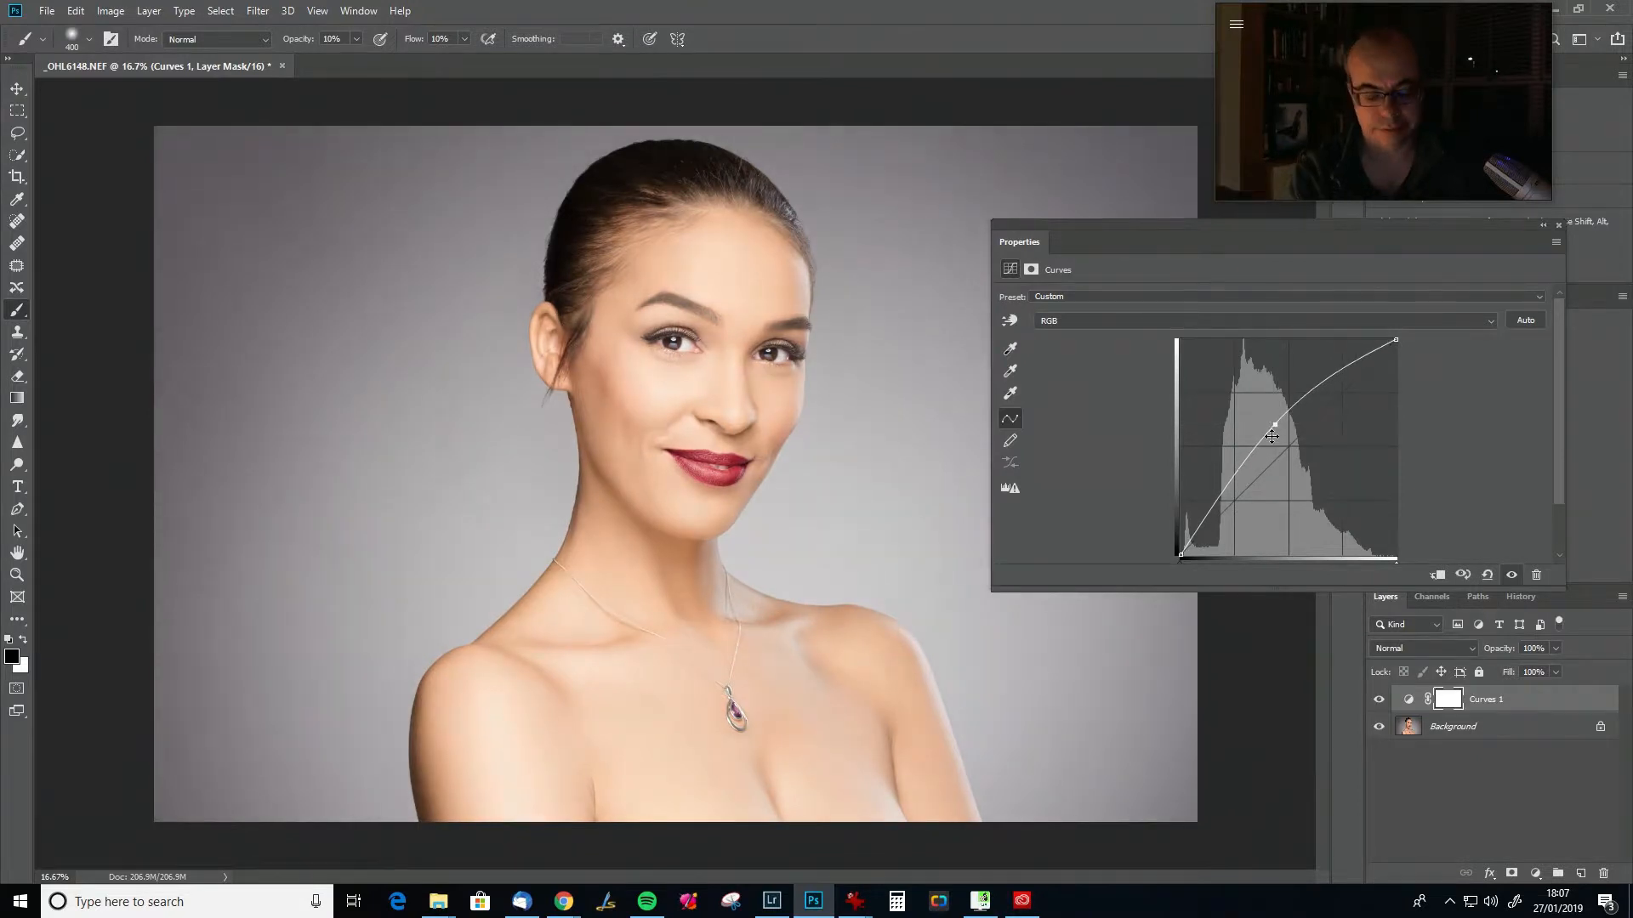
{"action": "key", "text": "ctrl+i"}
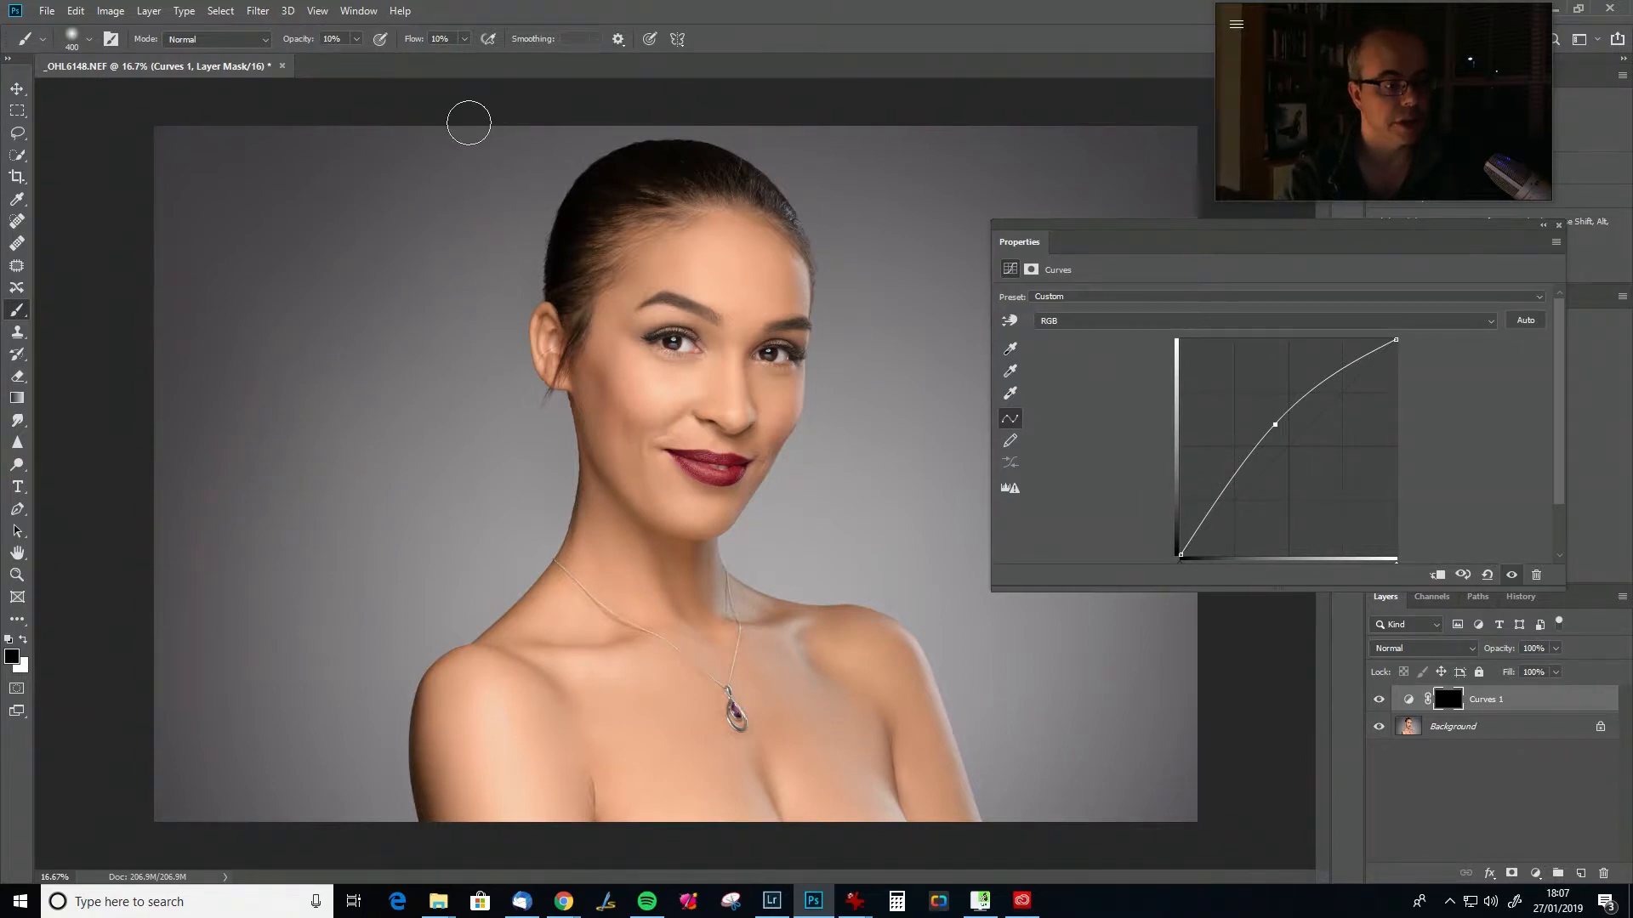
Brighten the area under the eye on the image's left by painting the Curves 1 mask white with a 200 px brush, comparing before and after.
{"action": "key", "text": "x"}
{"action": "key", "text": "bracketleft"}
{"action": "key", "text": "bracketleft"}
{"action": "key", "text": "bracketleft"}
{"action": "key", "text": "bracketleft"}
{"action": "key", "text": "bracketright"}
{"action": "left_click_drag", "start_coordinate": [693, 371], "coordinate": [661, 376]}
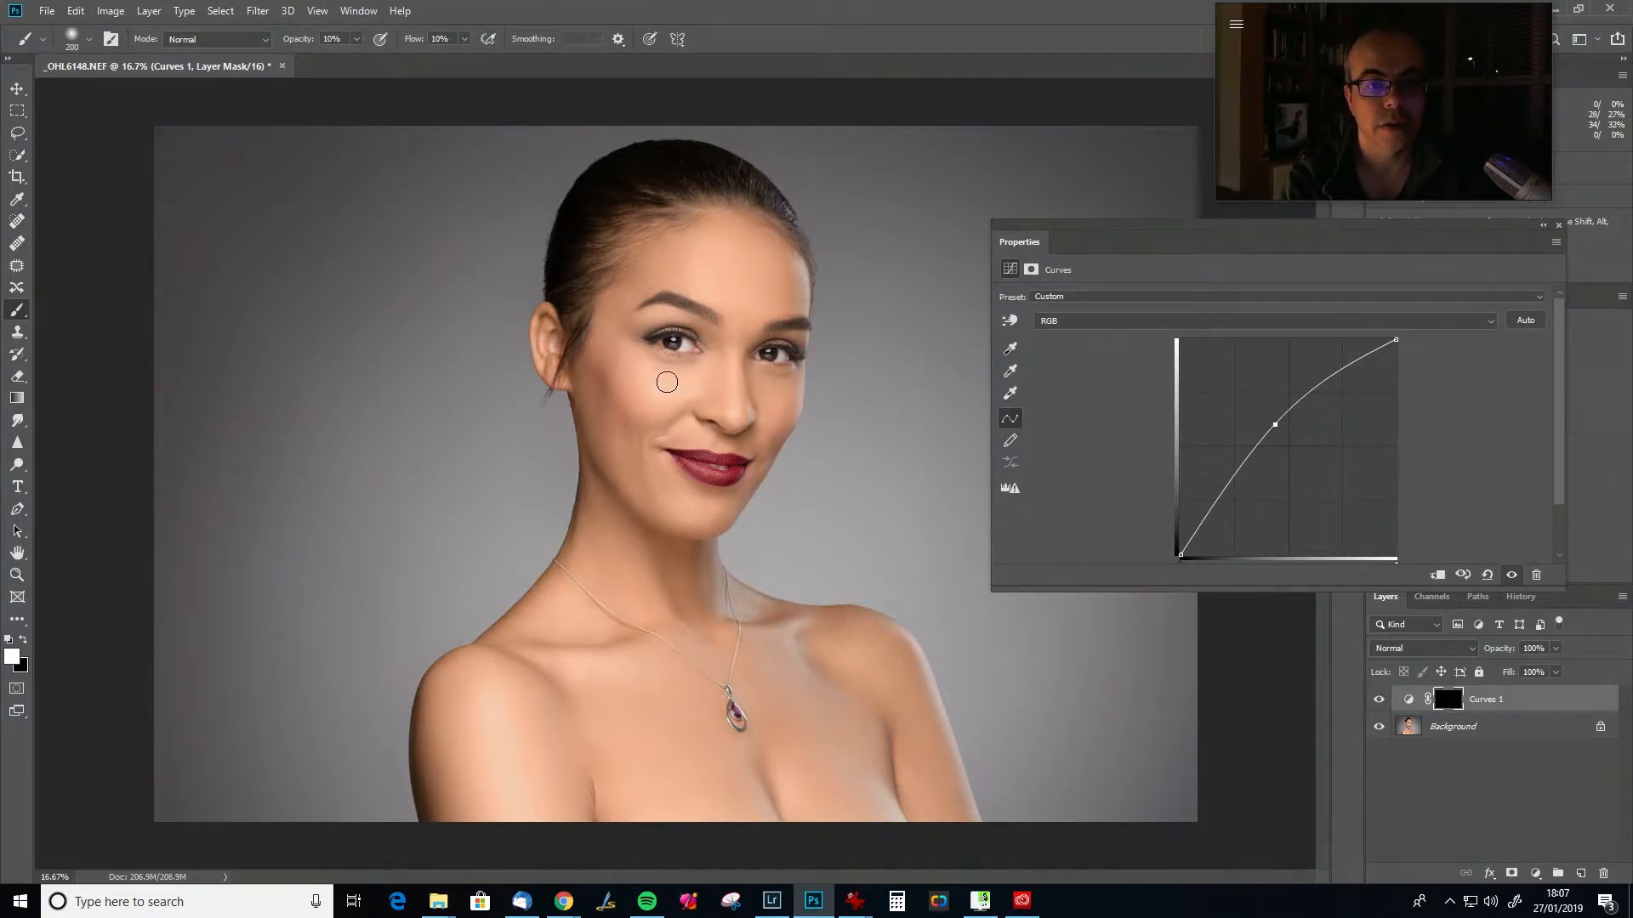
{"action": "left_click_drag", "start_coordinate": [653, 365], "coordinate": [680, 370]}
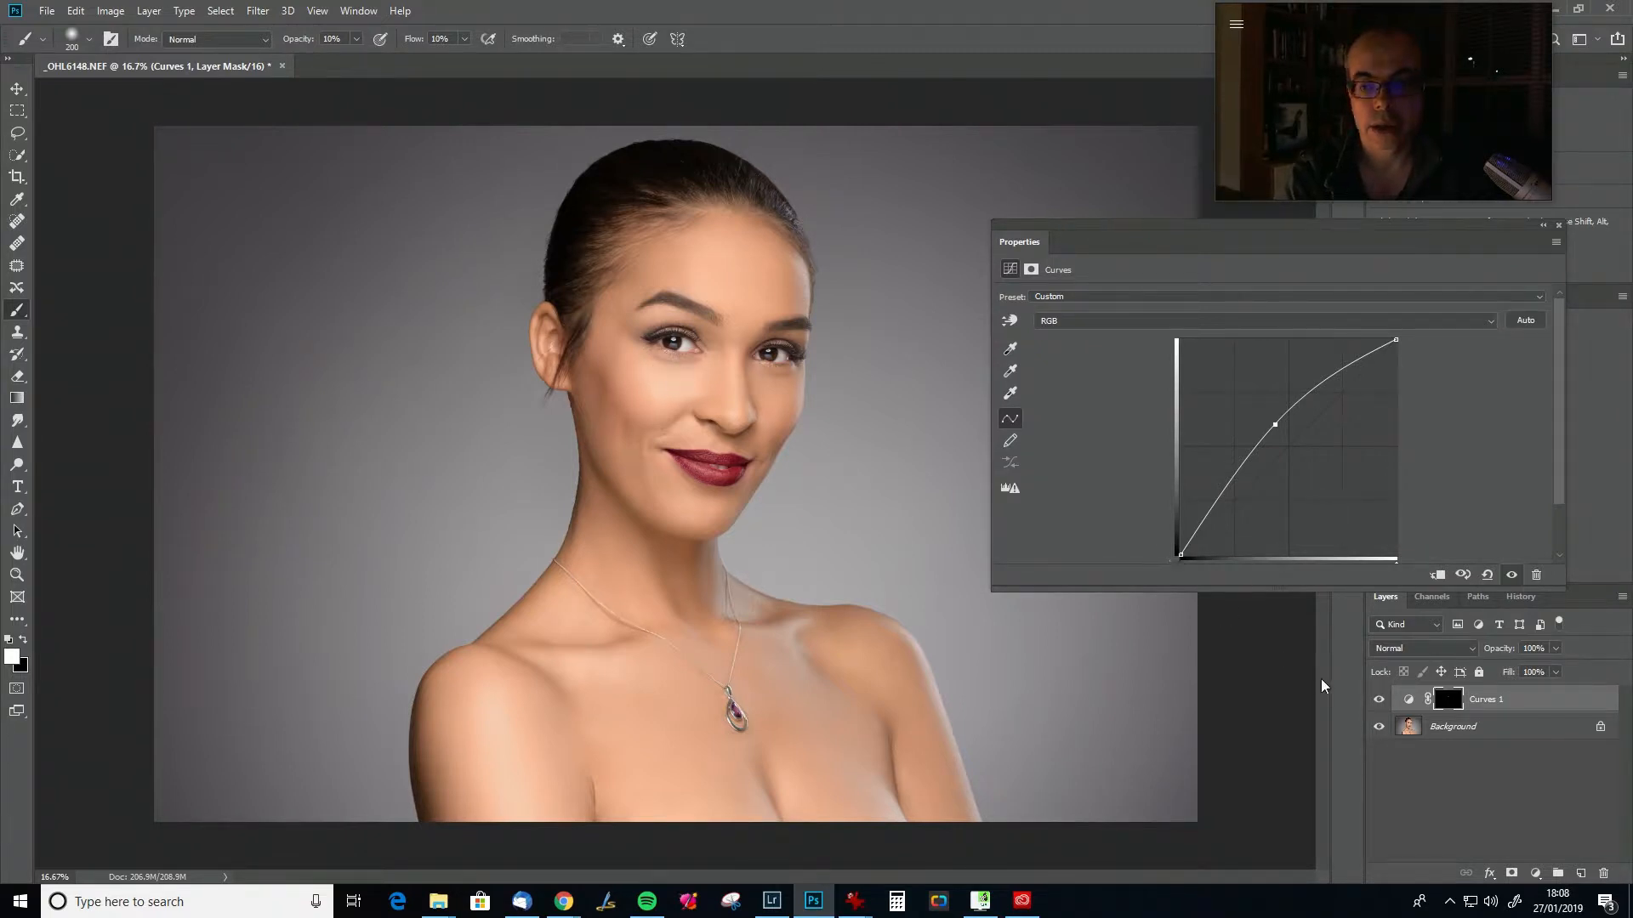
{"action": "left_click", "coordinate": [1379, 699]}
{"action": "left_click", "coordinate": [1379, 699]}
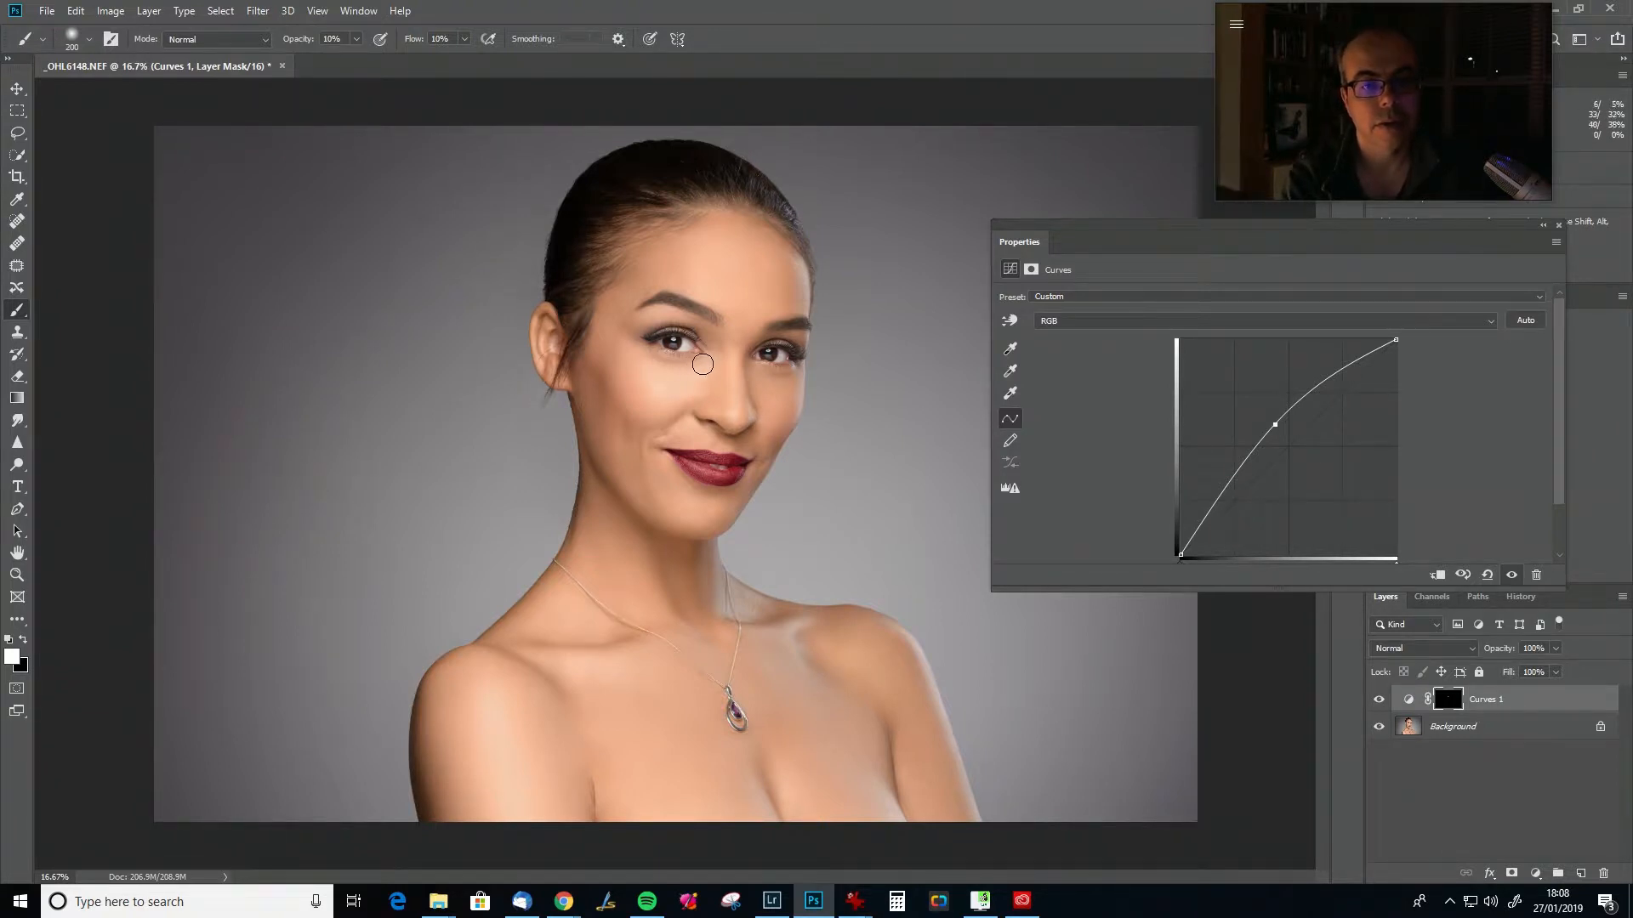
Paint more white on the Curves 1 mask around the nose and right-hand cheek with a smaller brush, then compare before and after.
{"action": "key", "text": "bracketleft"}
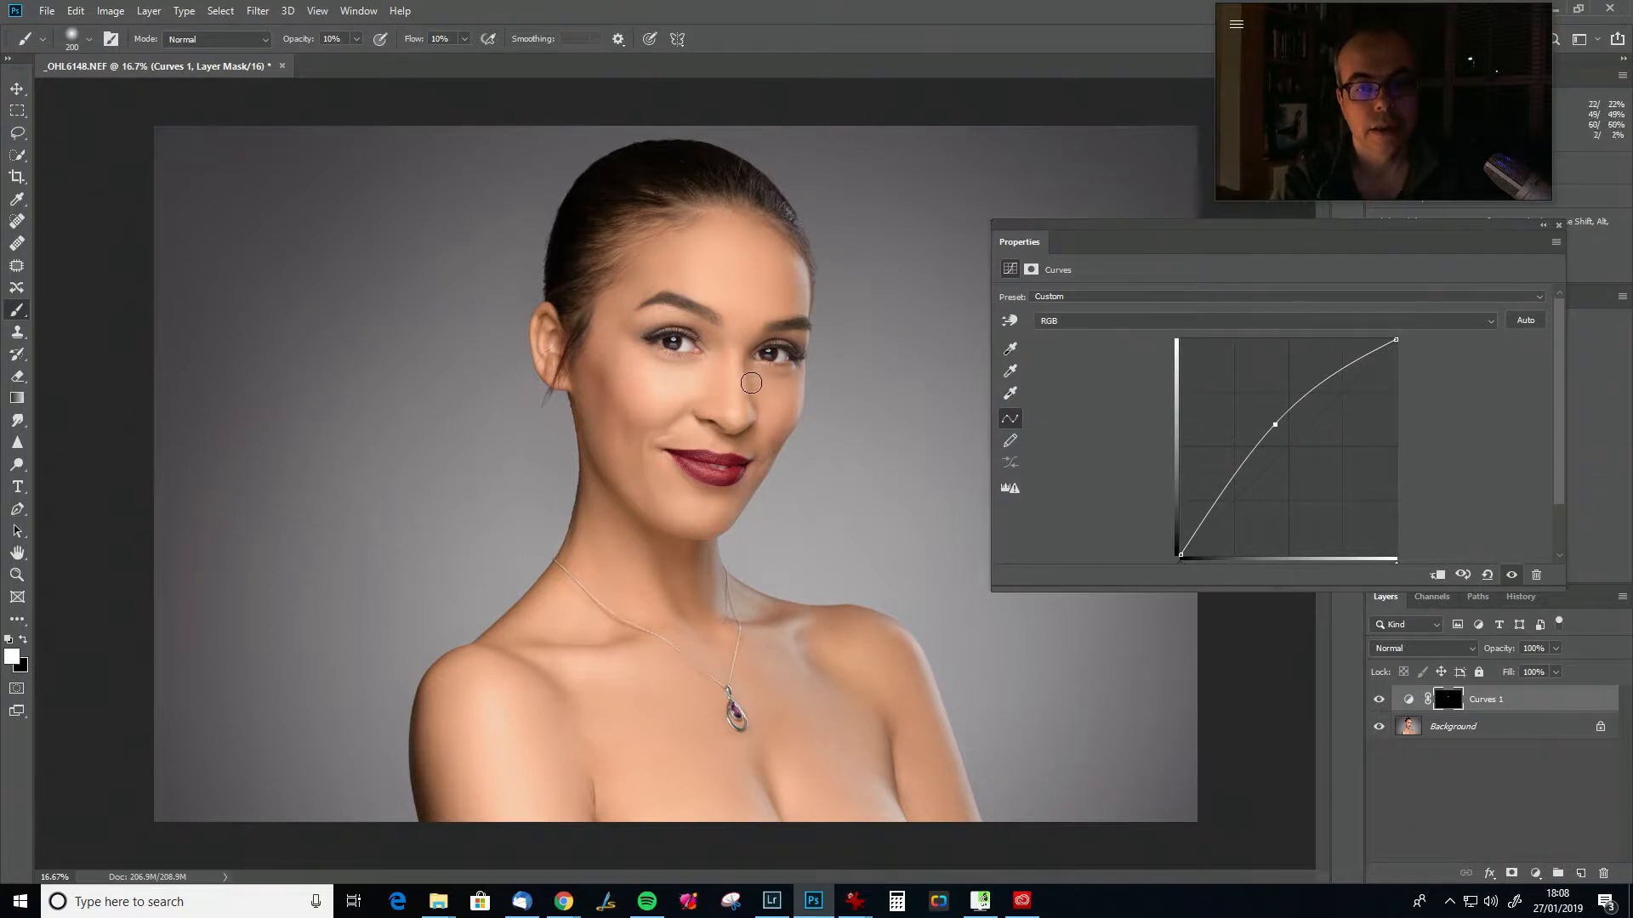
{"action": "key", "text": "bracketleft"}
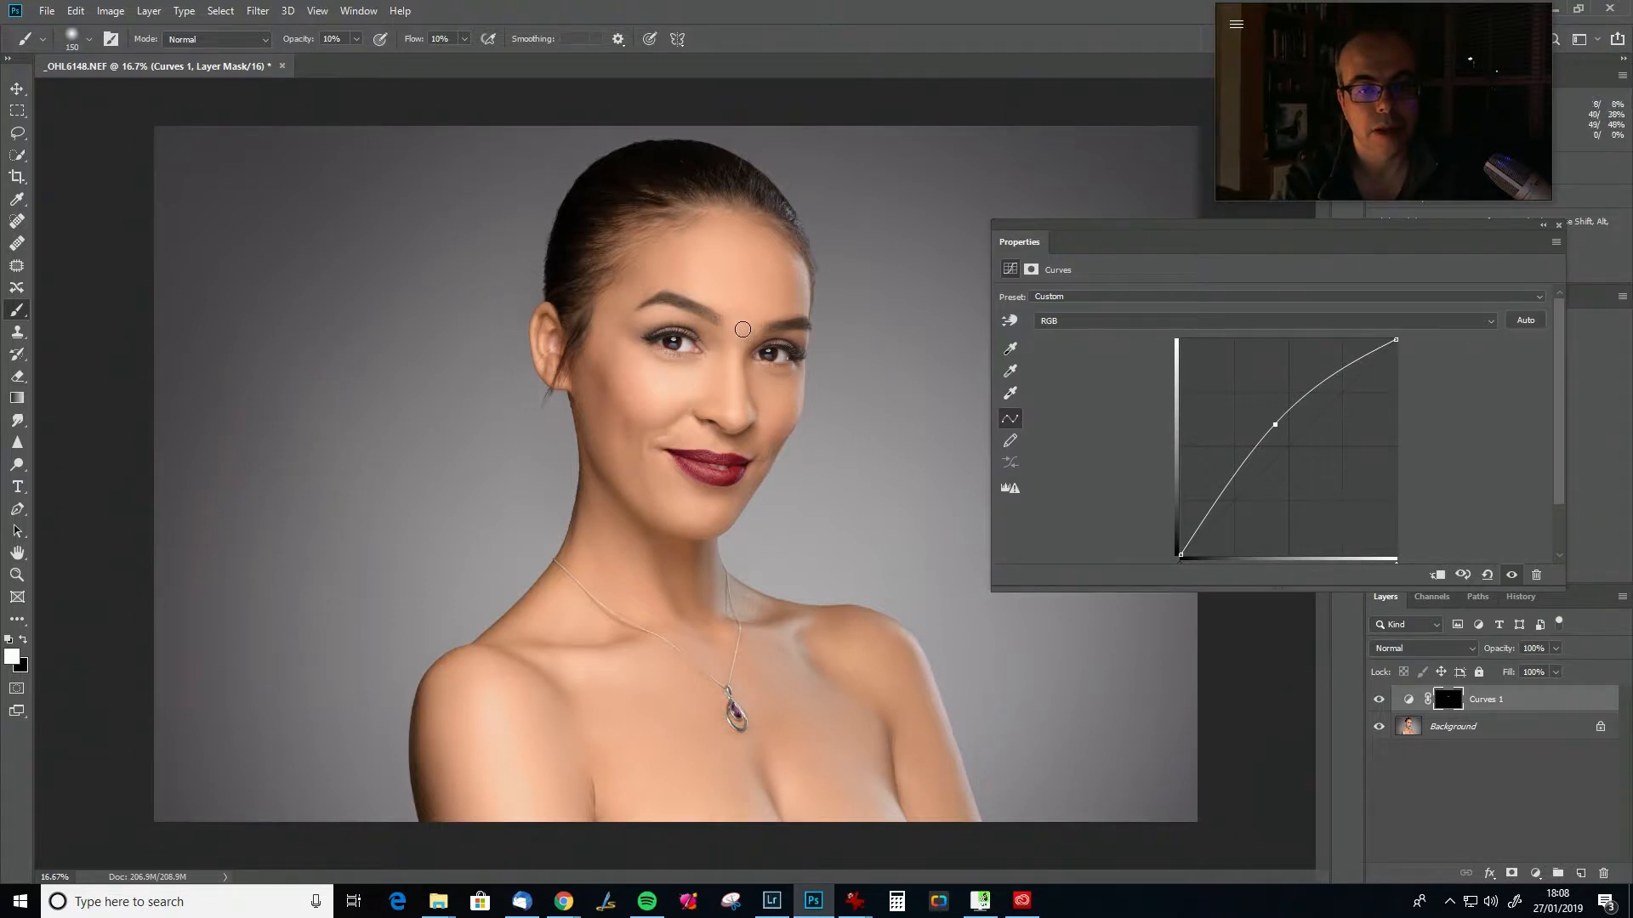
{"action": "left_click_drag", "start_coordinate": [749, 420], "coordinate": [771, 425]}
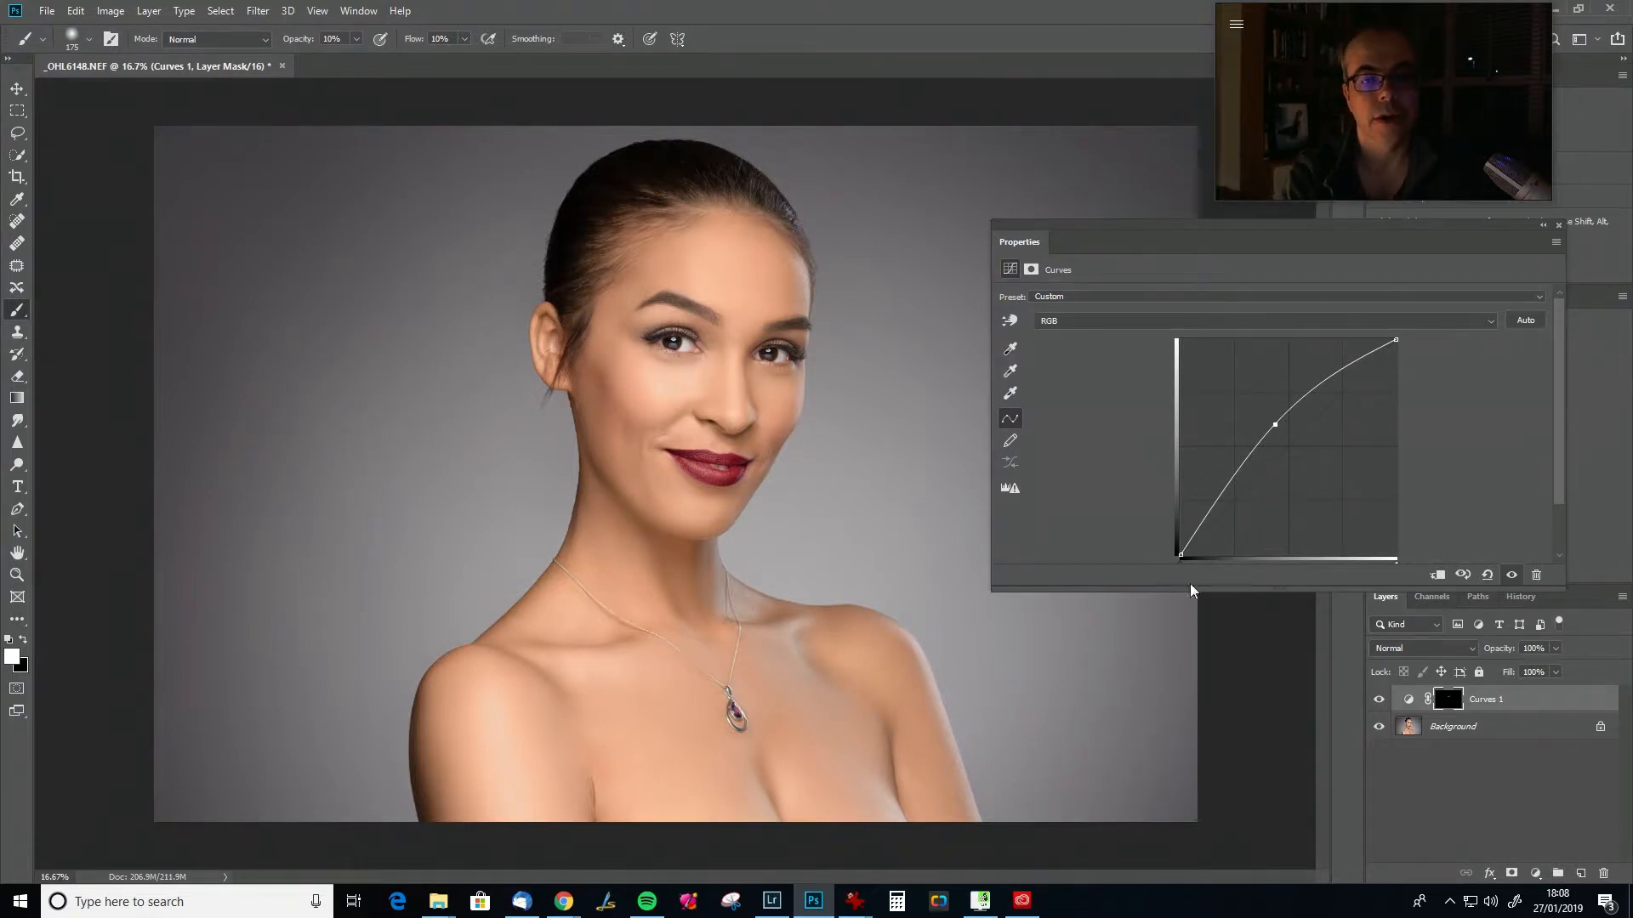
{"action": "left_click", "coordinate": [1379, 700]}
{"action": "left_click", "coordinate": [1379, 700]}
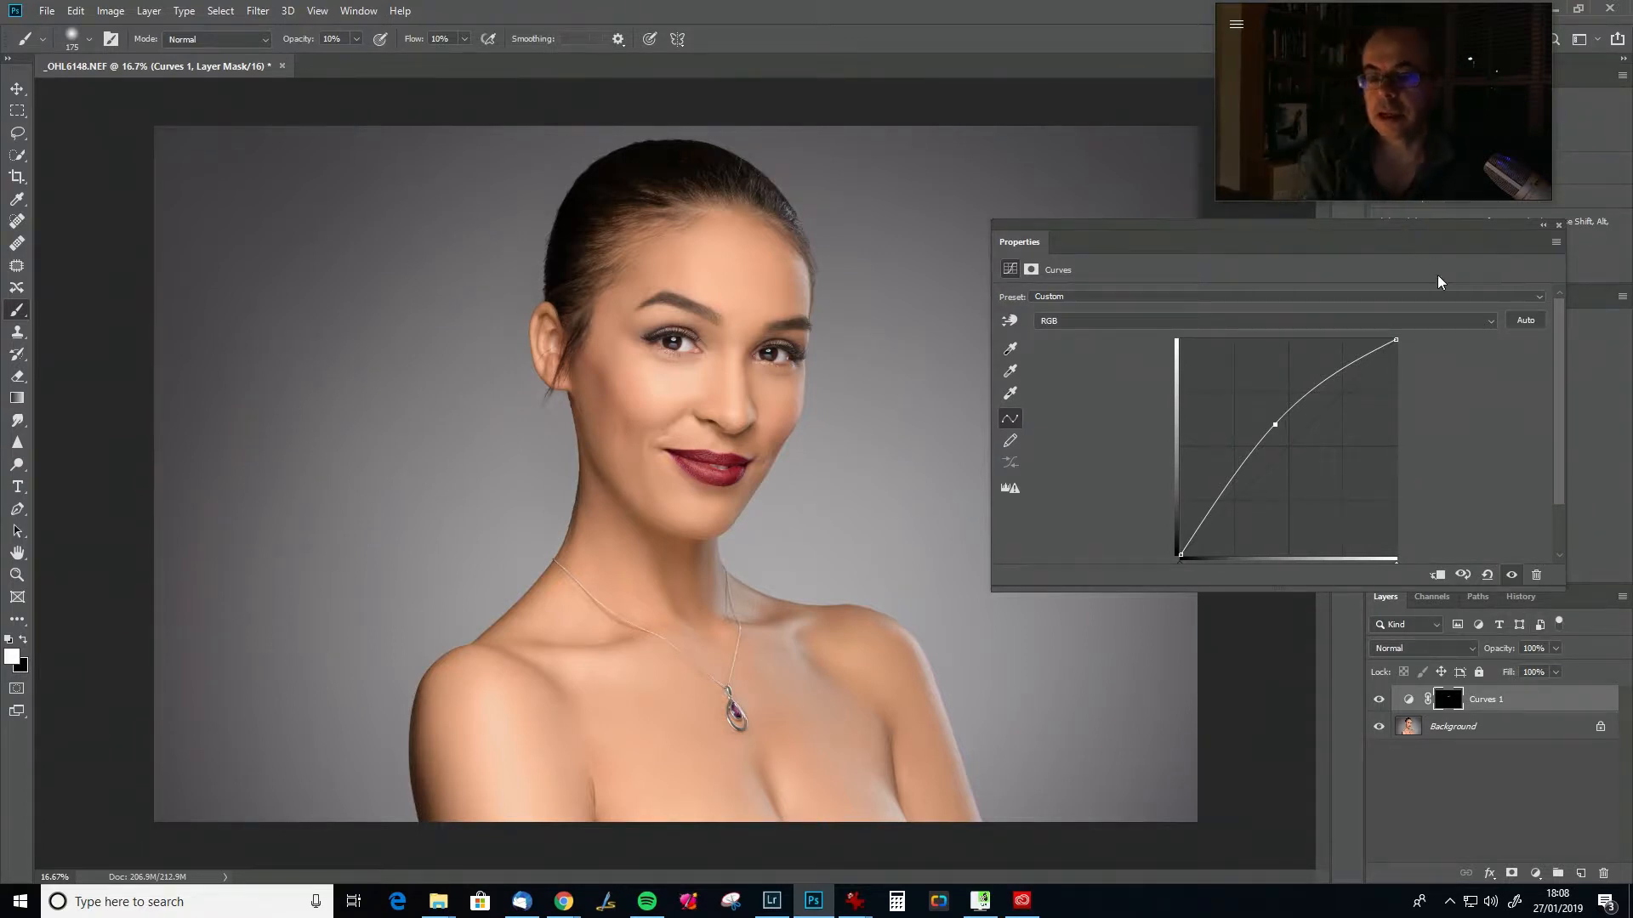
Add a second Curves adjustment layer that lowers the midtones, invert its mask to black and target that mask.
{"action": "left_click_drag", "start_coordinate": [1345, 234], "coordinate": [1194, 428]}
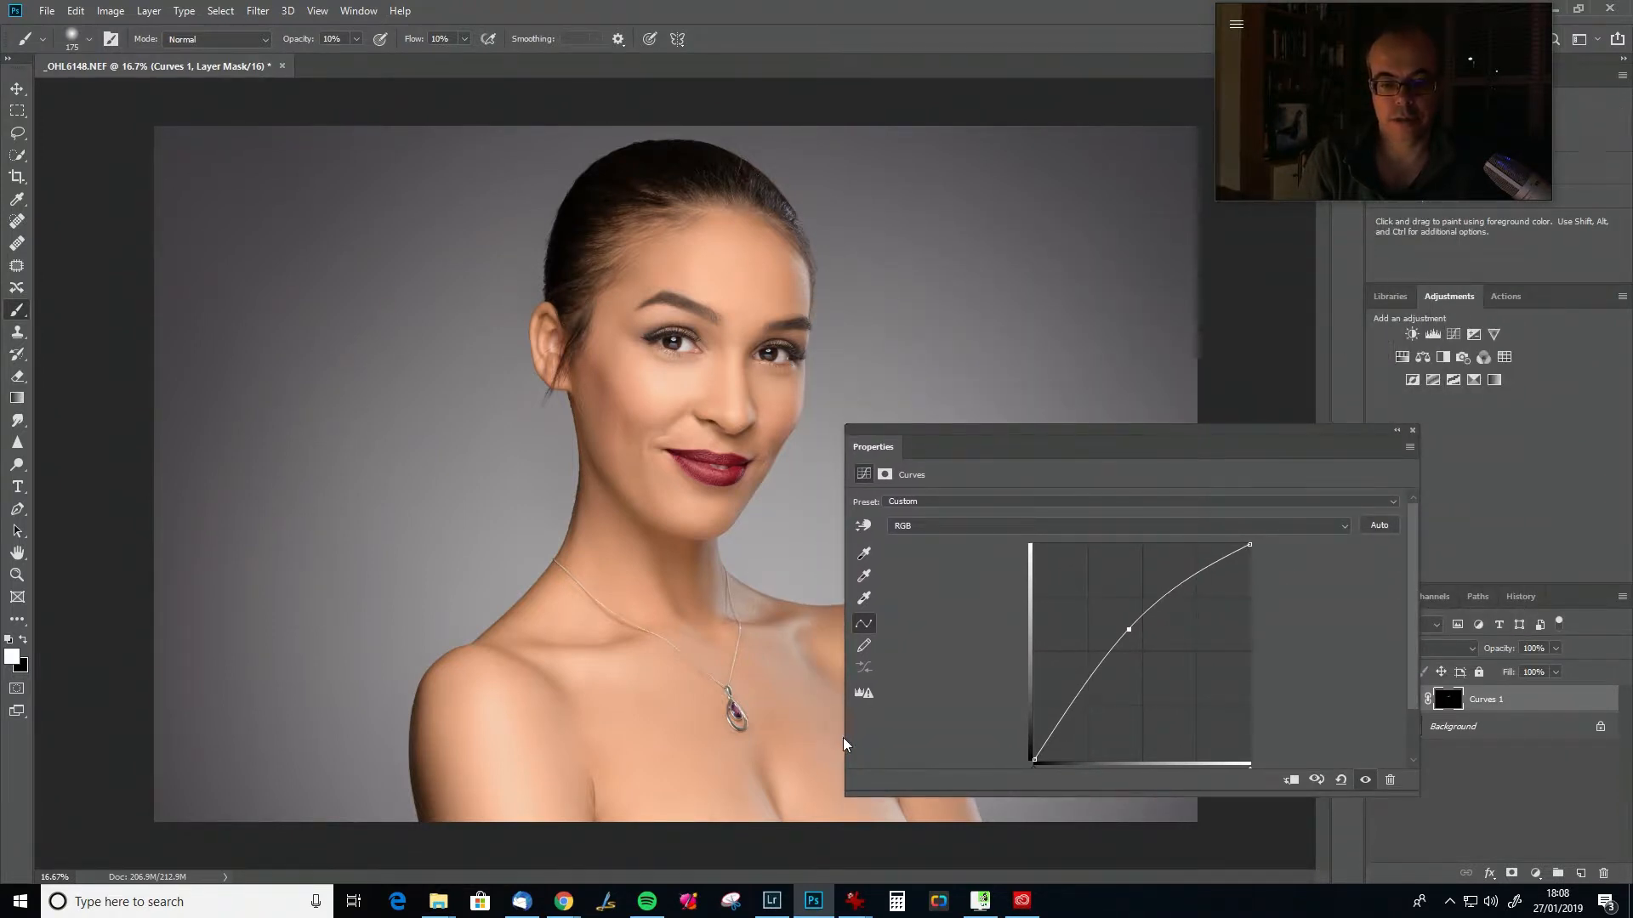
{"action": "left_click_drag", "start_coordinate": [845, 738], "coordinate": [1103, 738]}
{"action": "left_click", "coordinate": [1455, 333]}
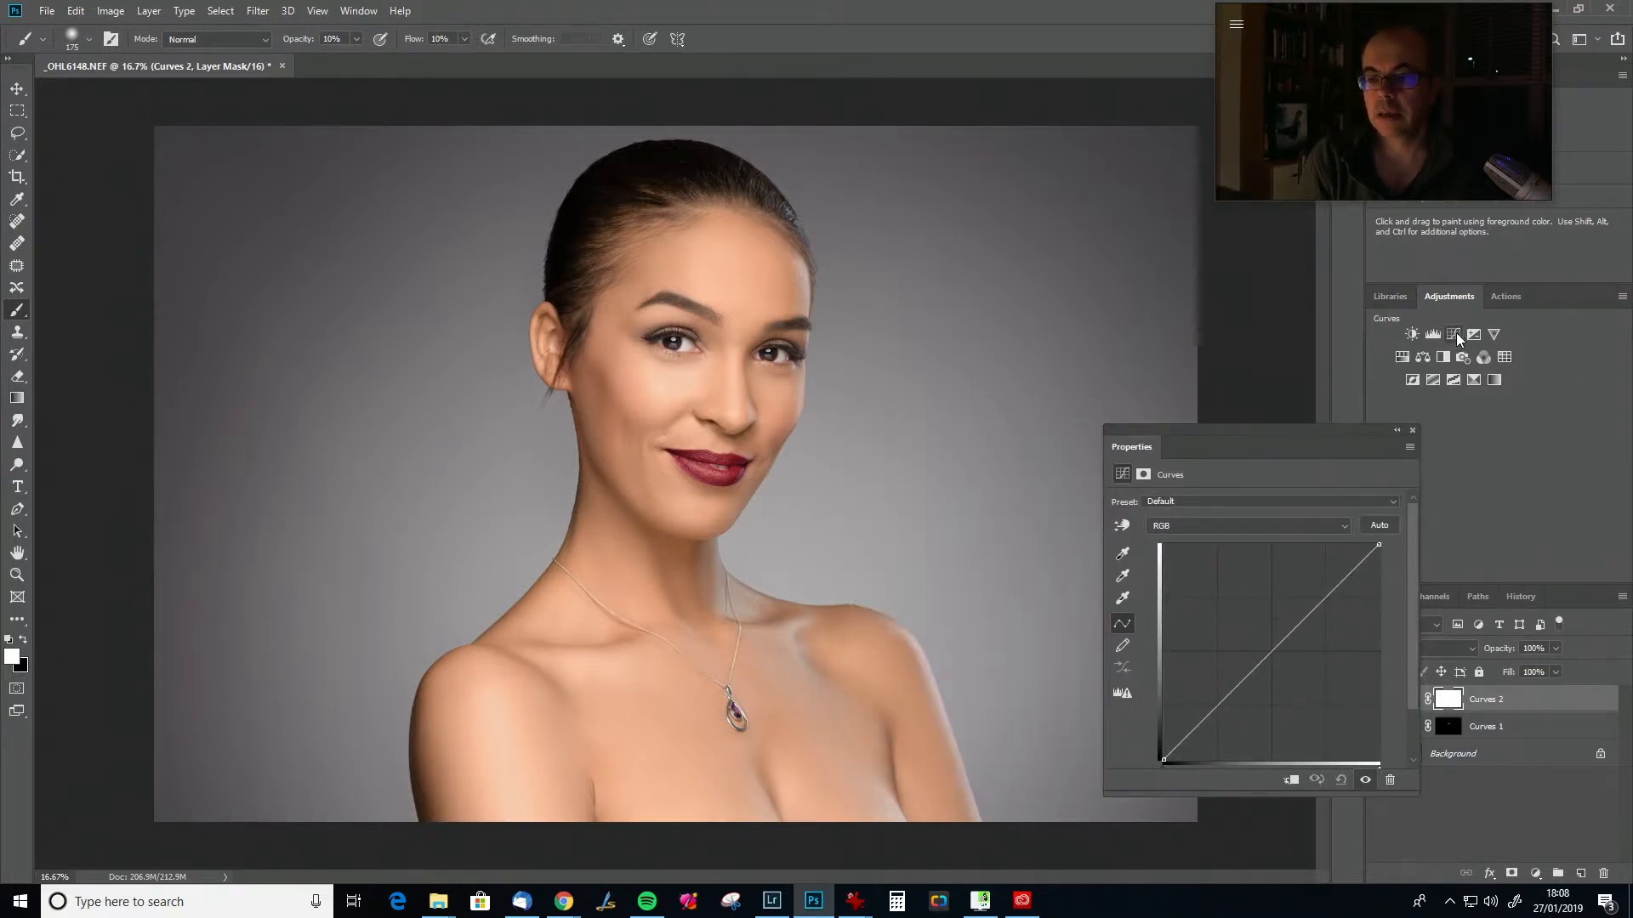
{"action": "left_click_drag", "start_coordinate": [1272, 647], "coordinate": [1287, 664]}
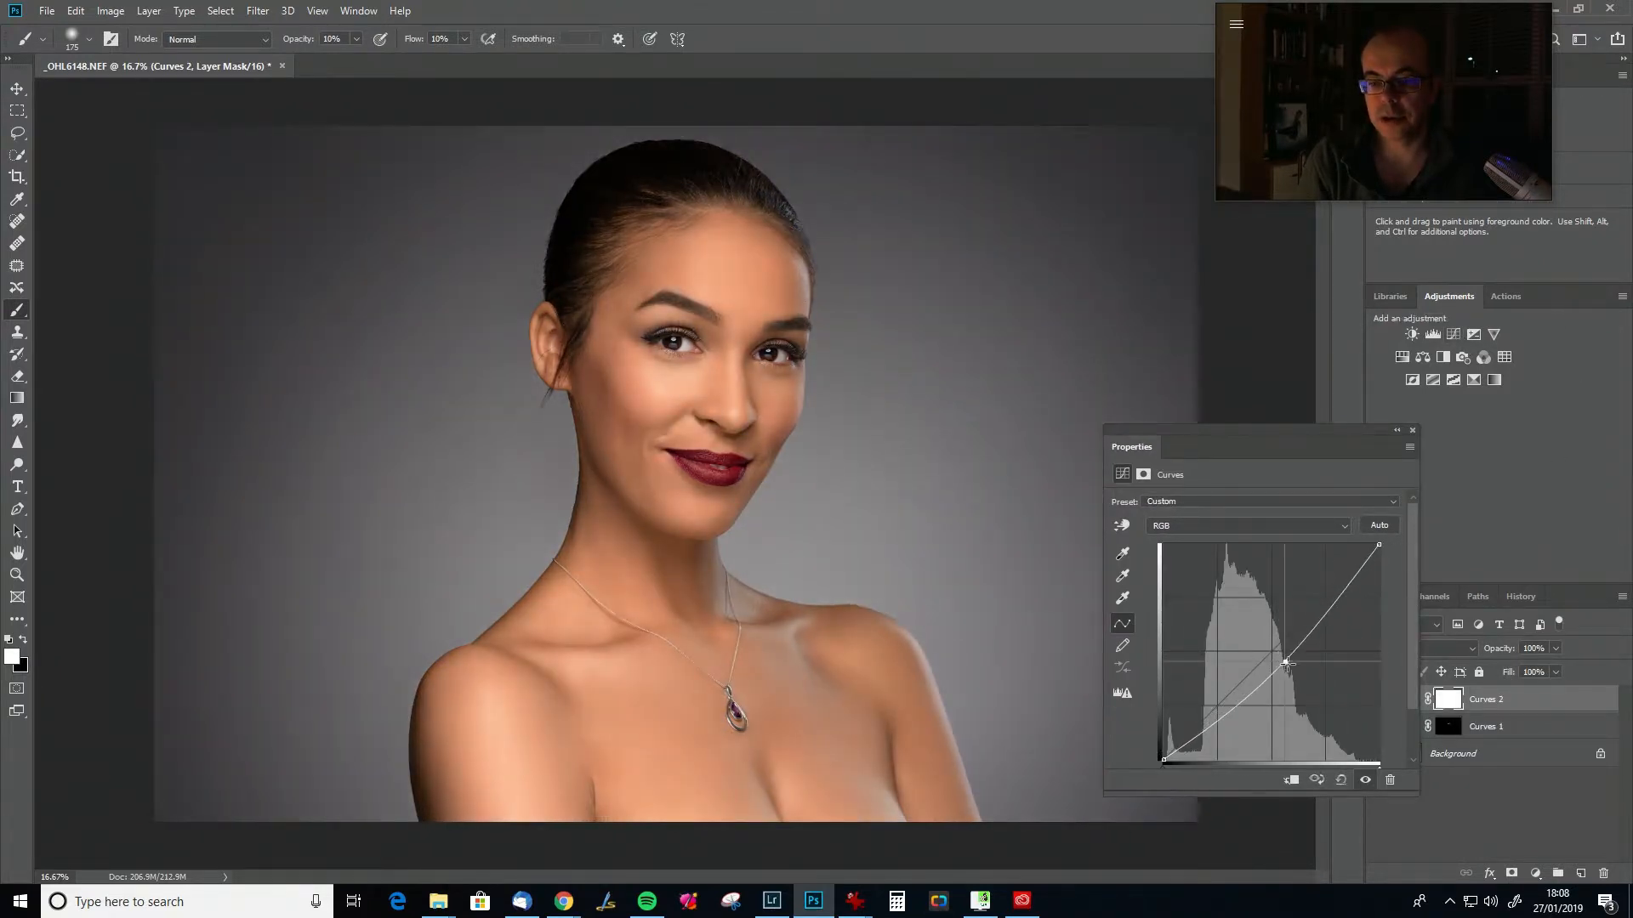
{"action": "key", "text": "ctrl+i"}
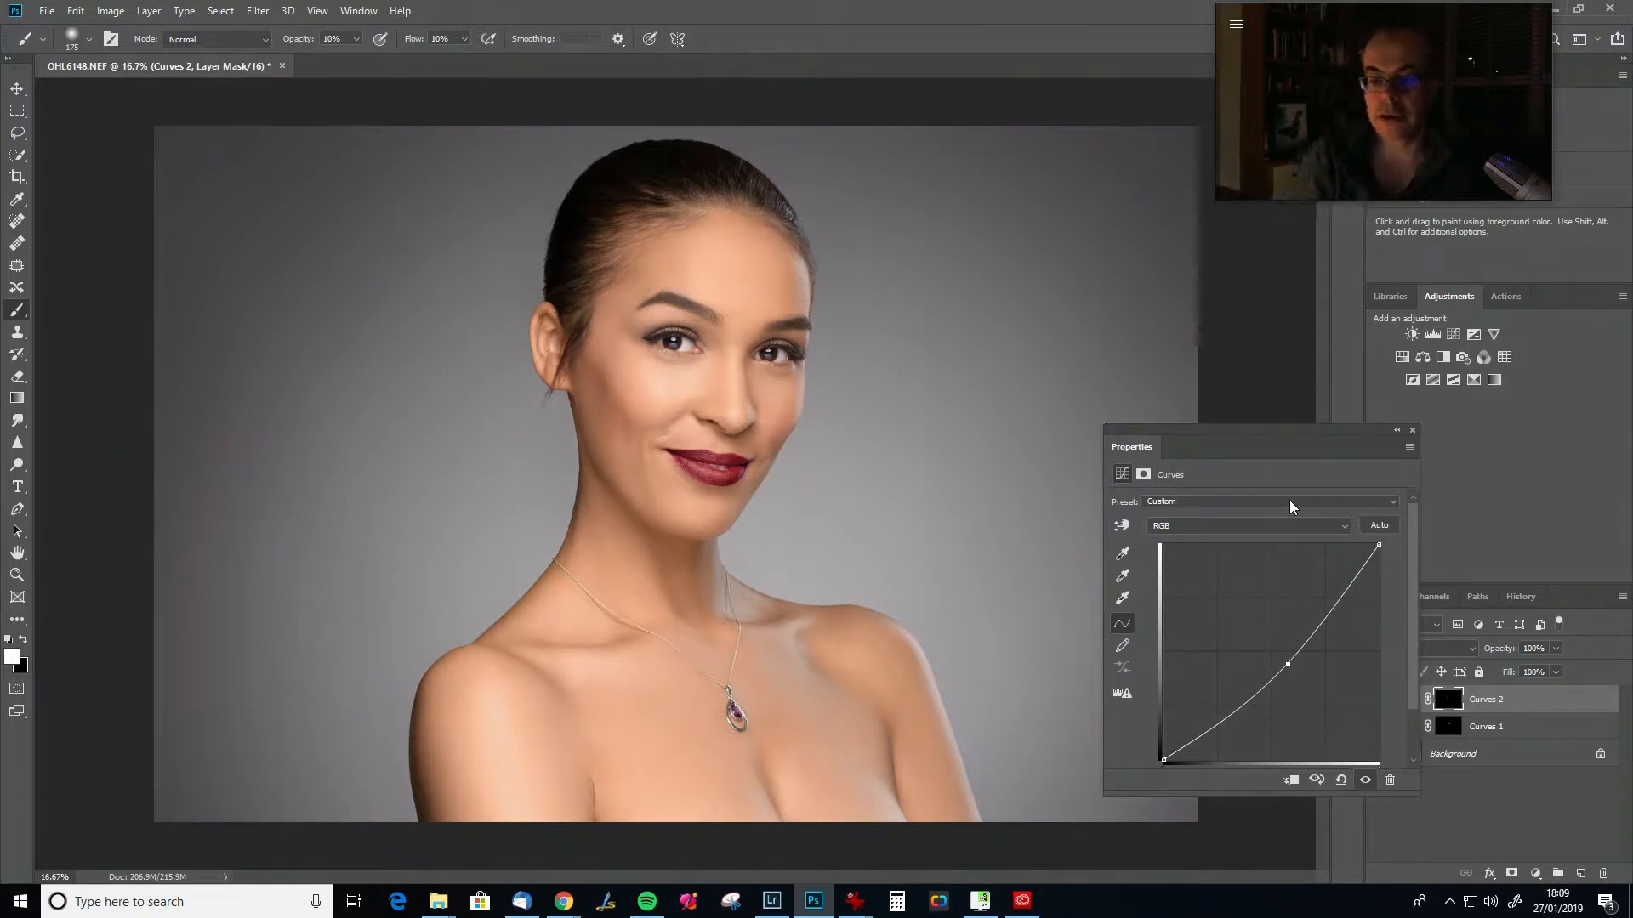
{"action": "left_click_drag", "start_coordinate": [1298, 431], "coordinate": [1167, 336]}
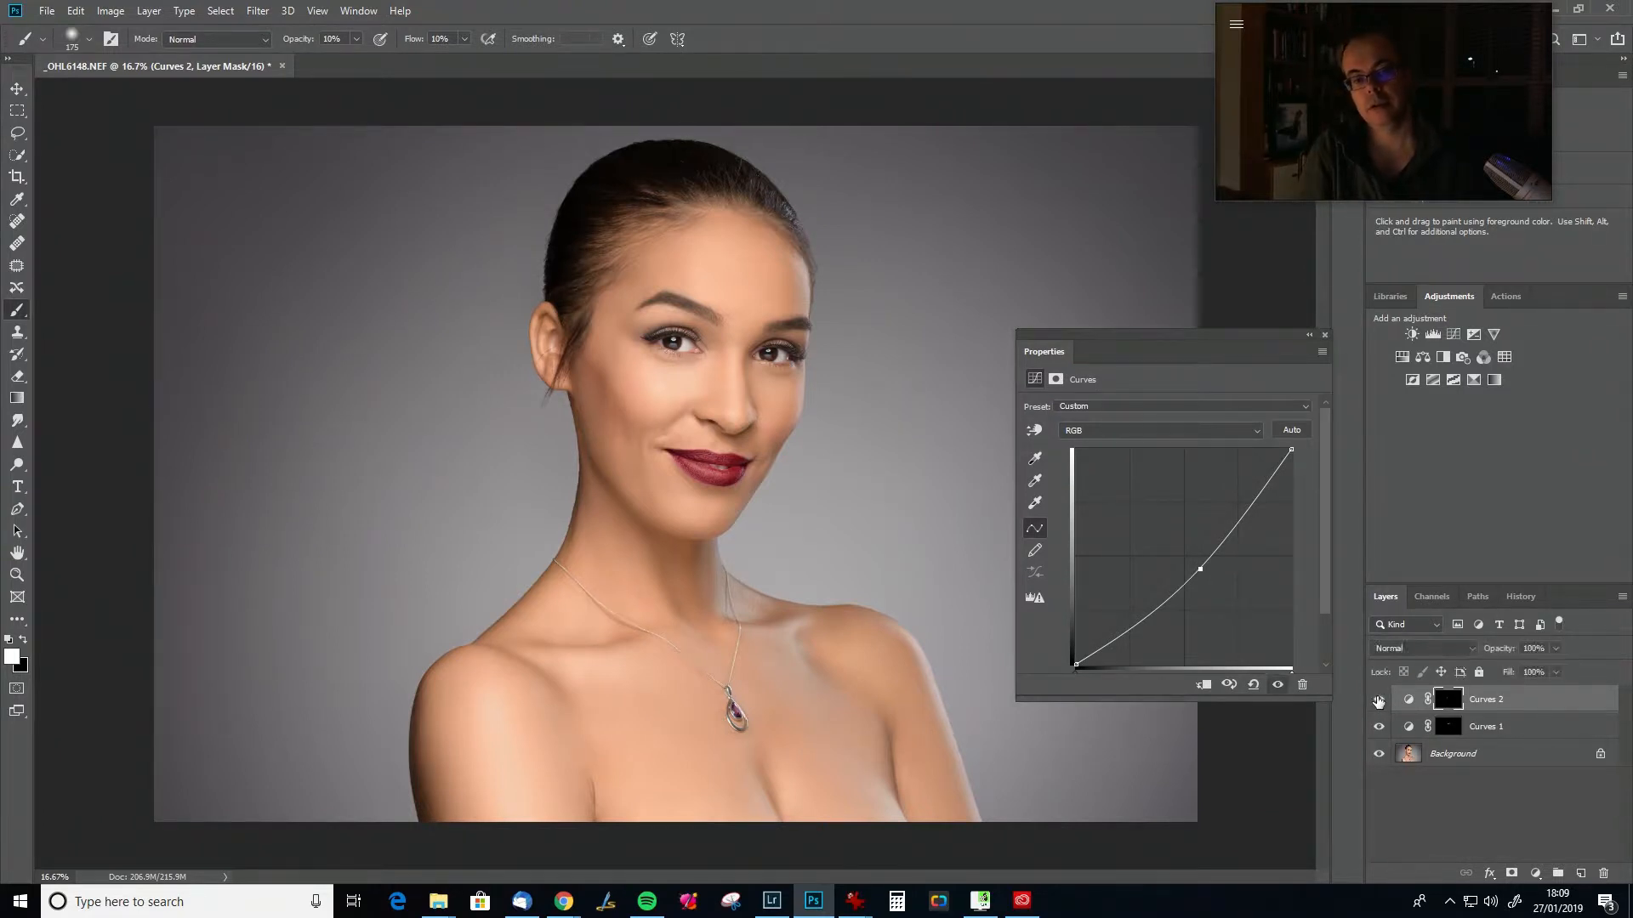
{"action": "left_click", "coordinate": [1448, 704]}
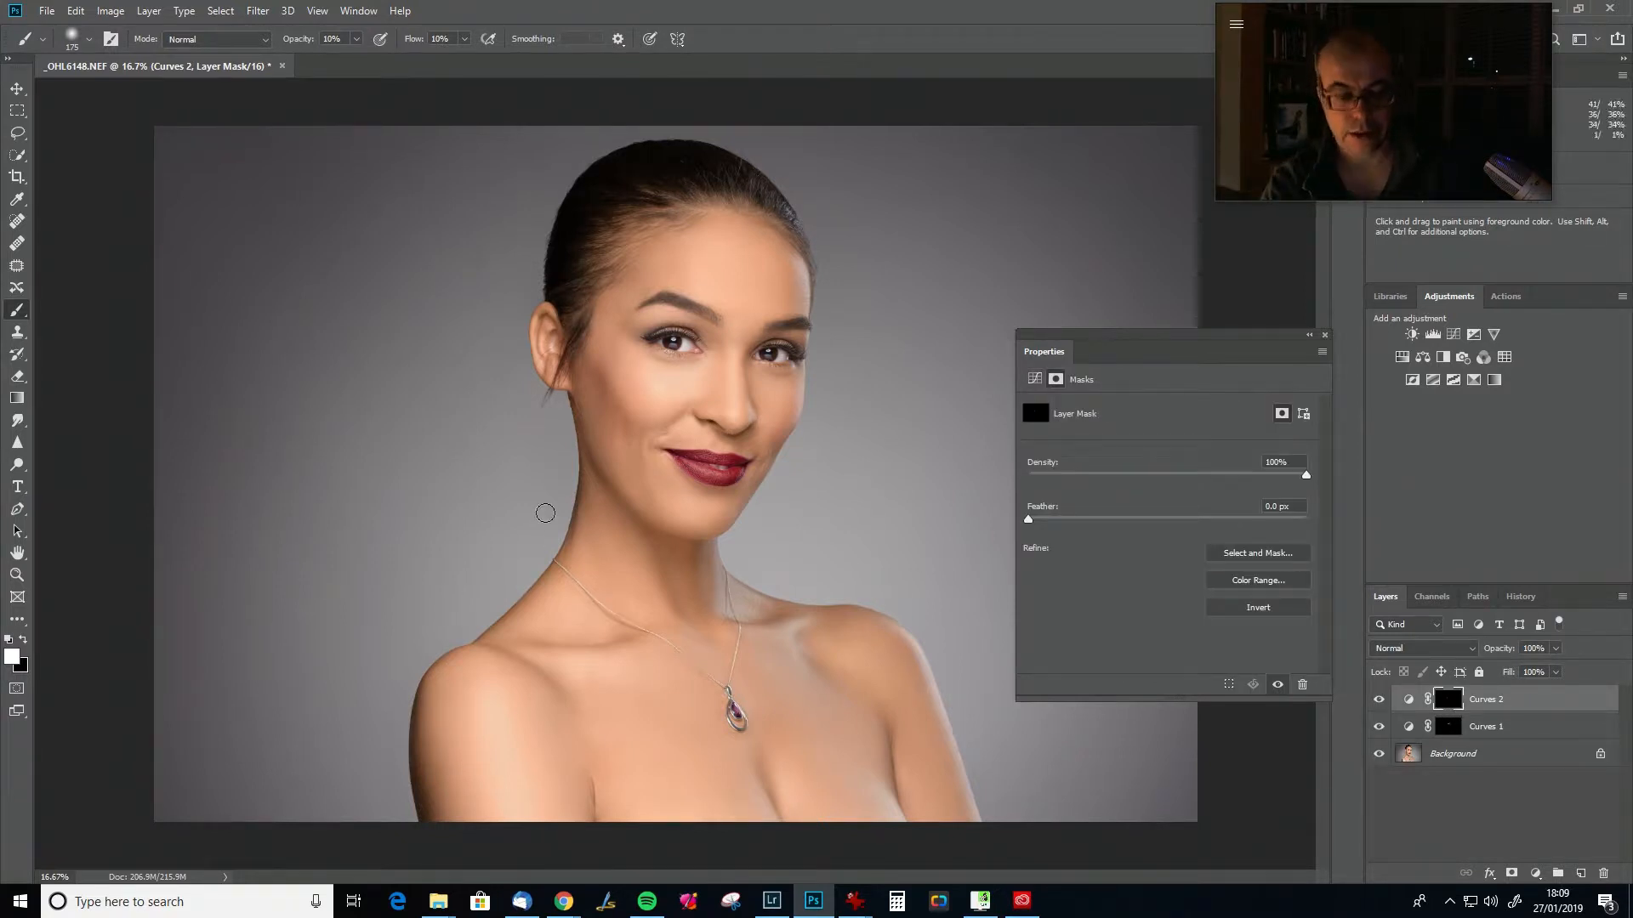
{"action": "key", "text": "x"}
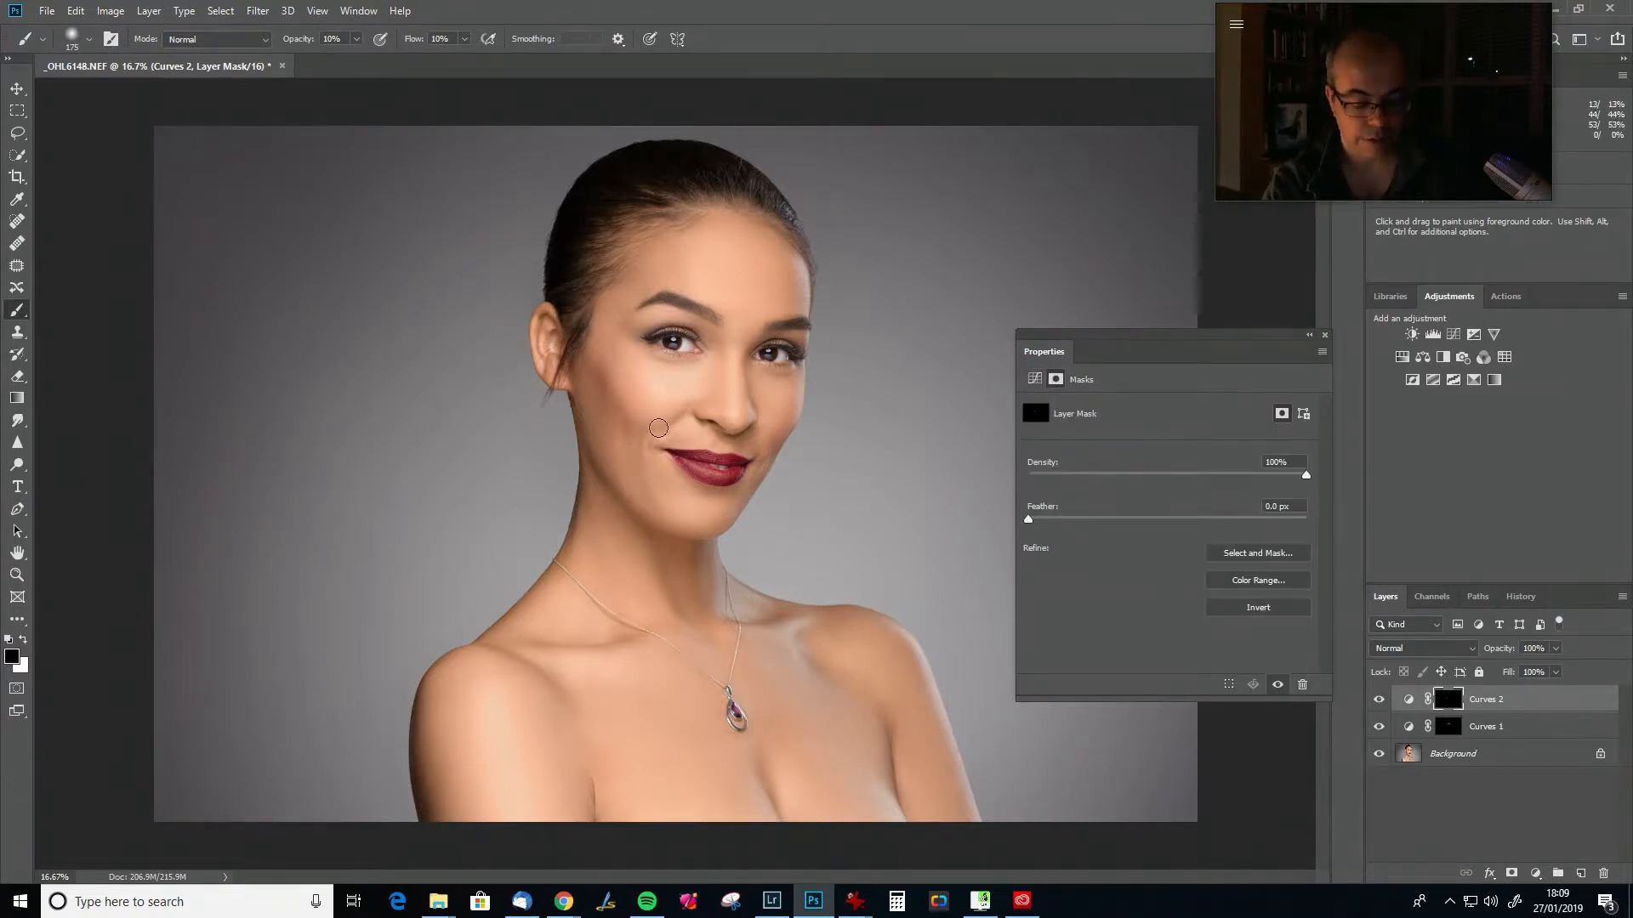
{"action": "key", "text": "bracketright"}
{"action": "key", "text": "bracketright"}
{"action": "key", "text": "bracketright"}
{"action": "key", "text": "bracketright"}
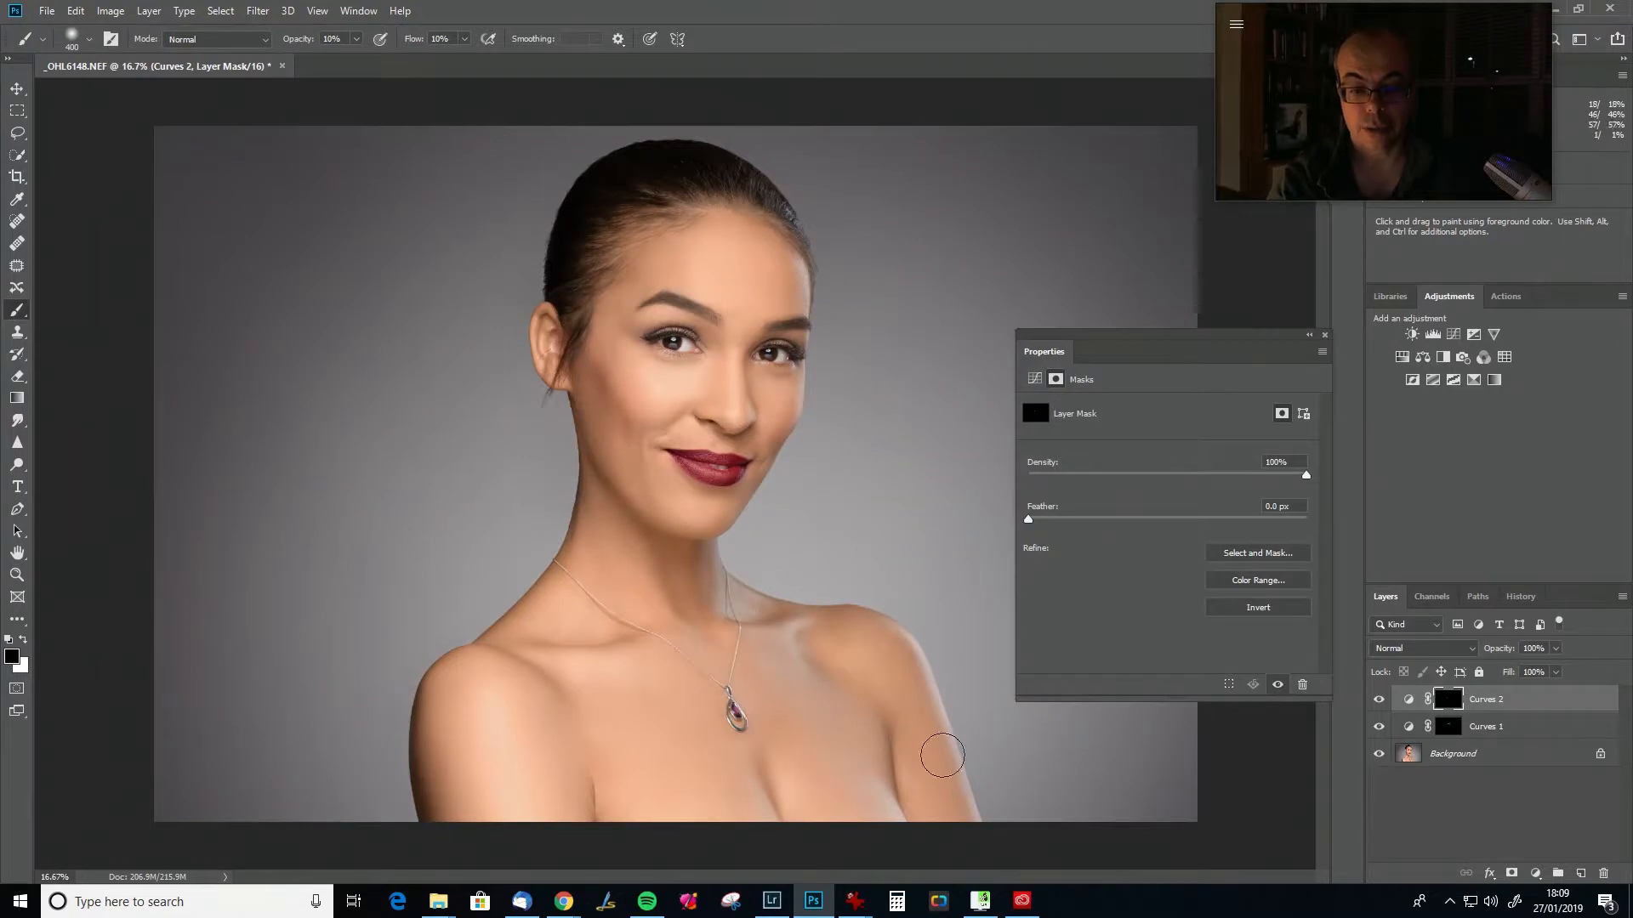
{"action": "key", "text": "bracketleft"}
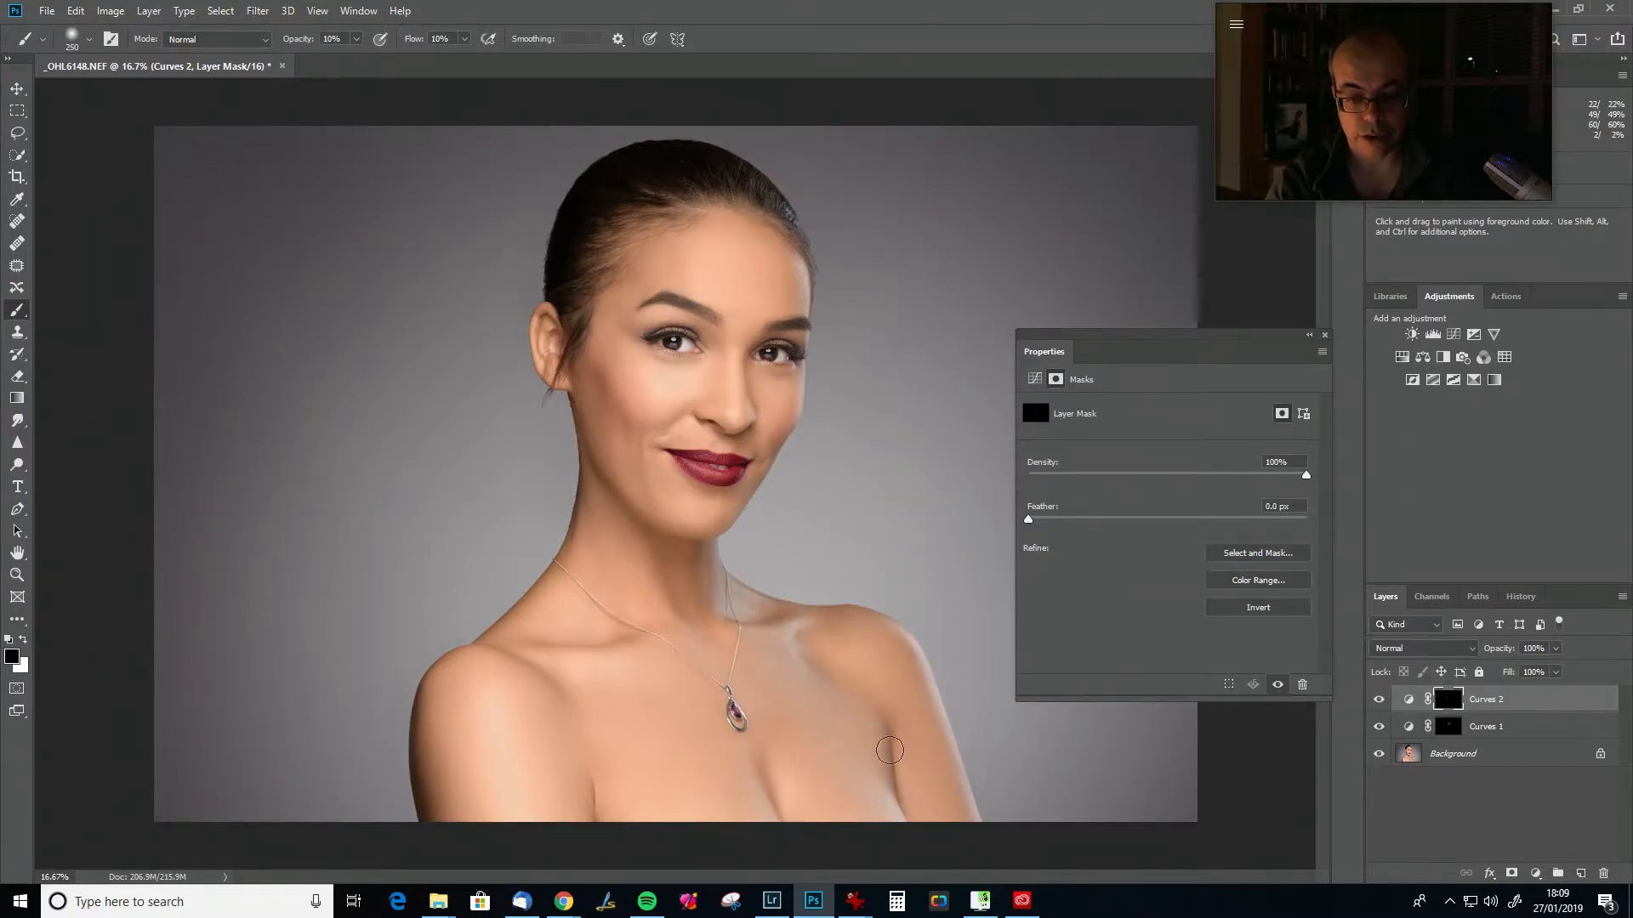
{"action": "key", "text": "bracketleft"}
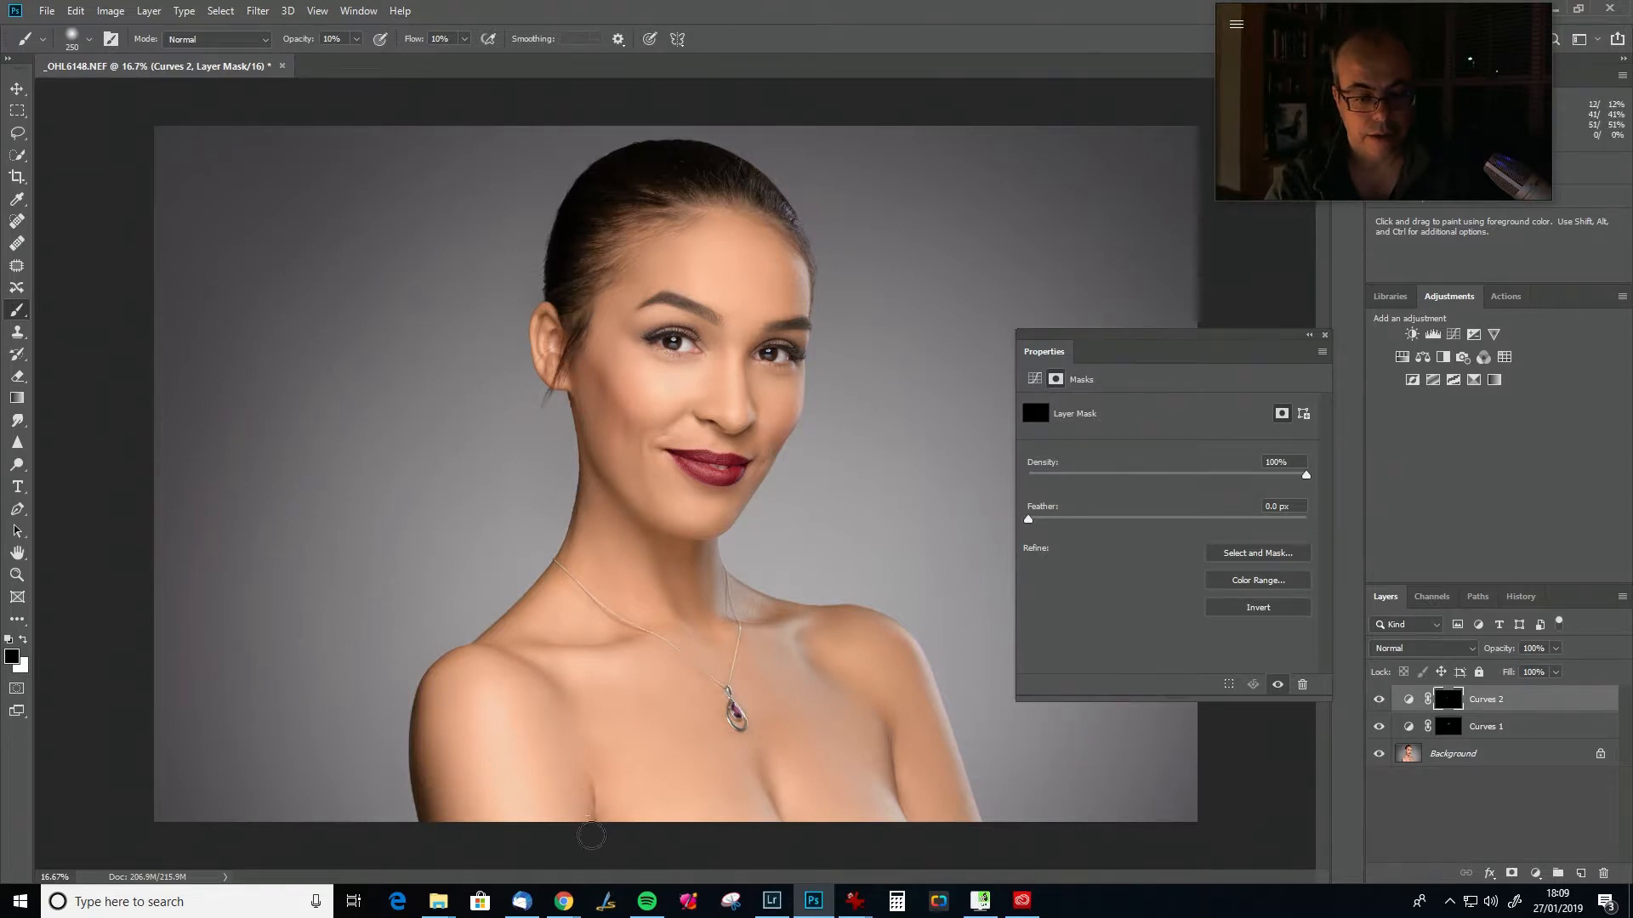
{"action": "key", "text": "bracketleft"}
{"action": "key", "text": "bracketleft"}
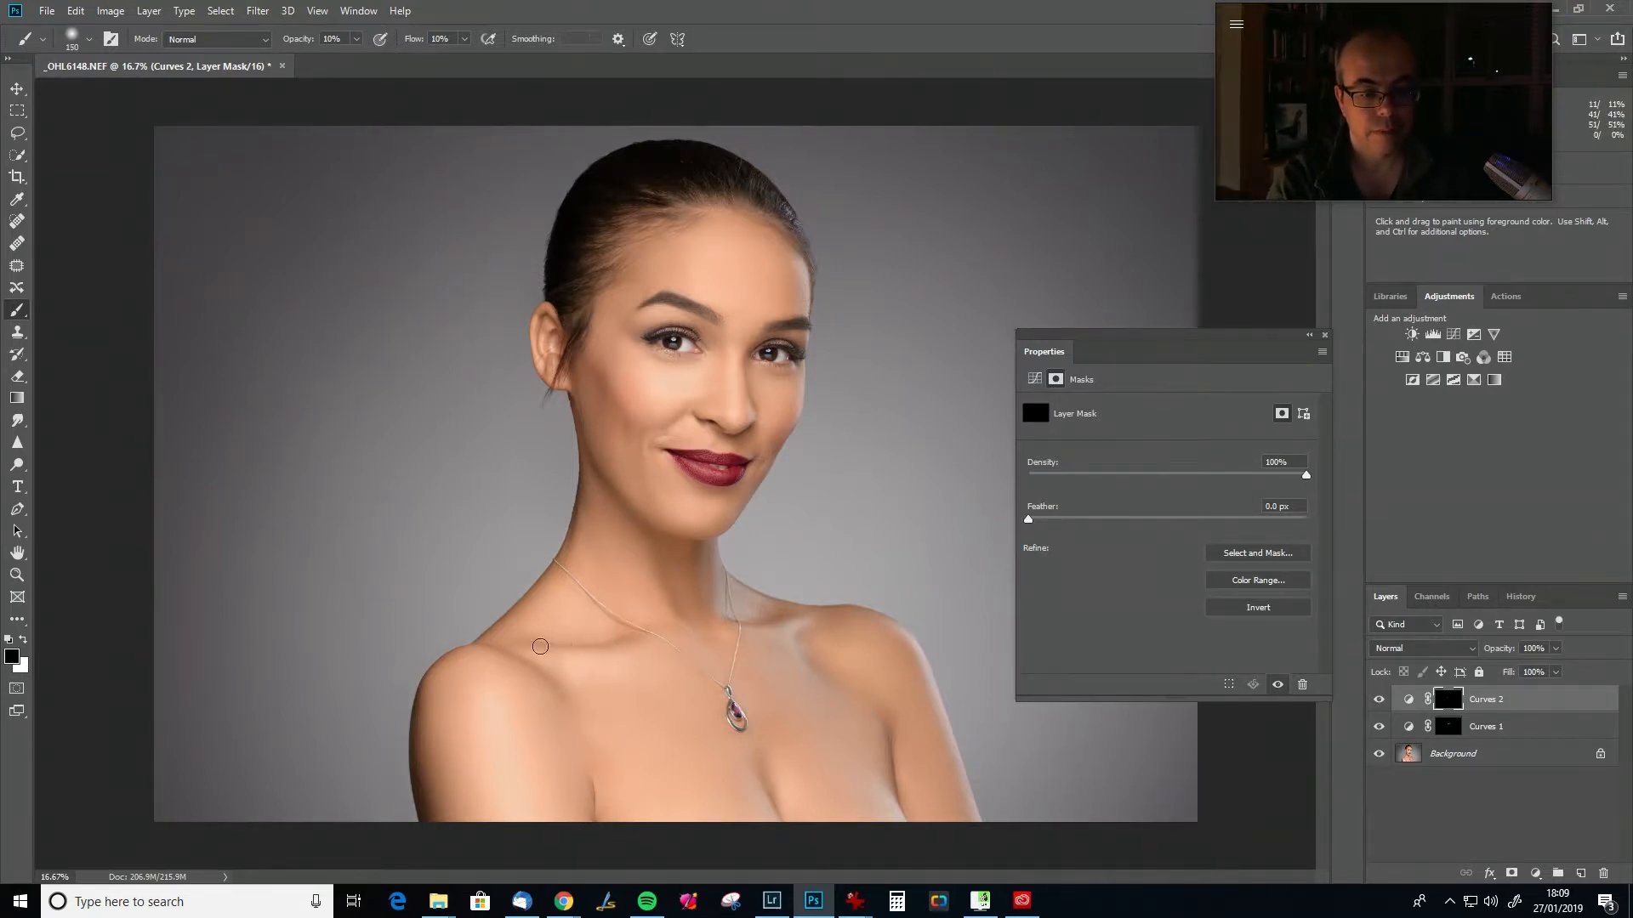
{"action": "key", "text": "x"}
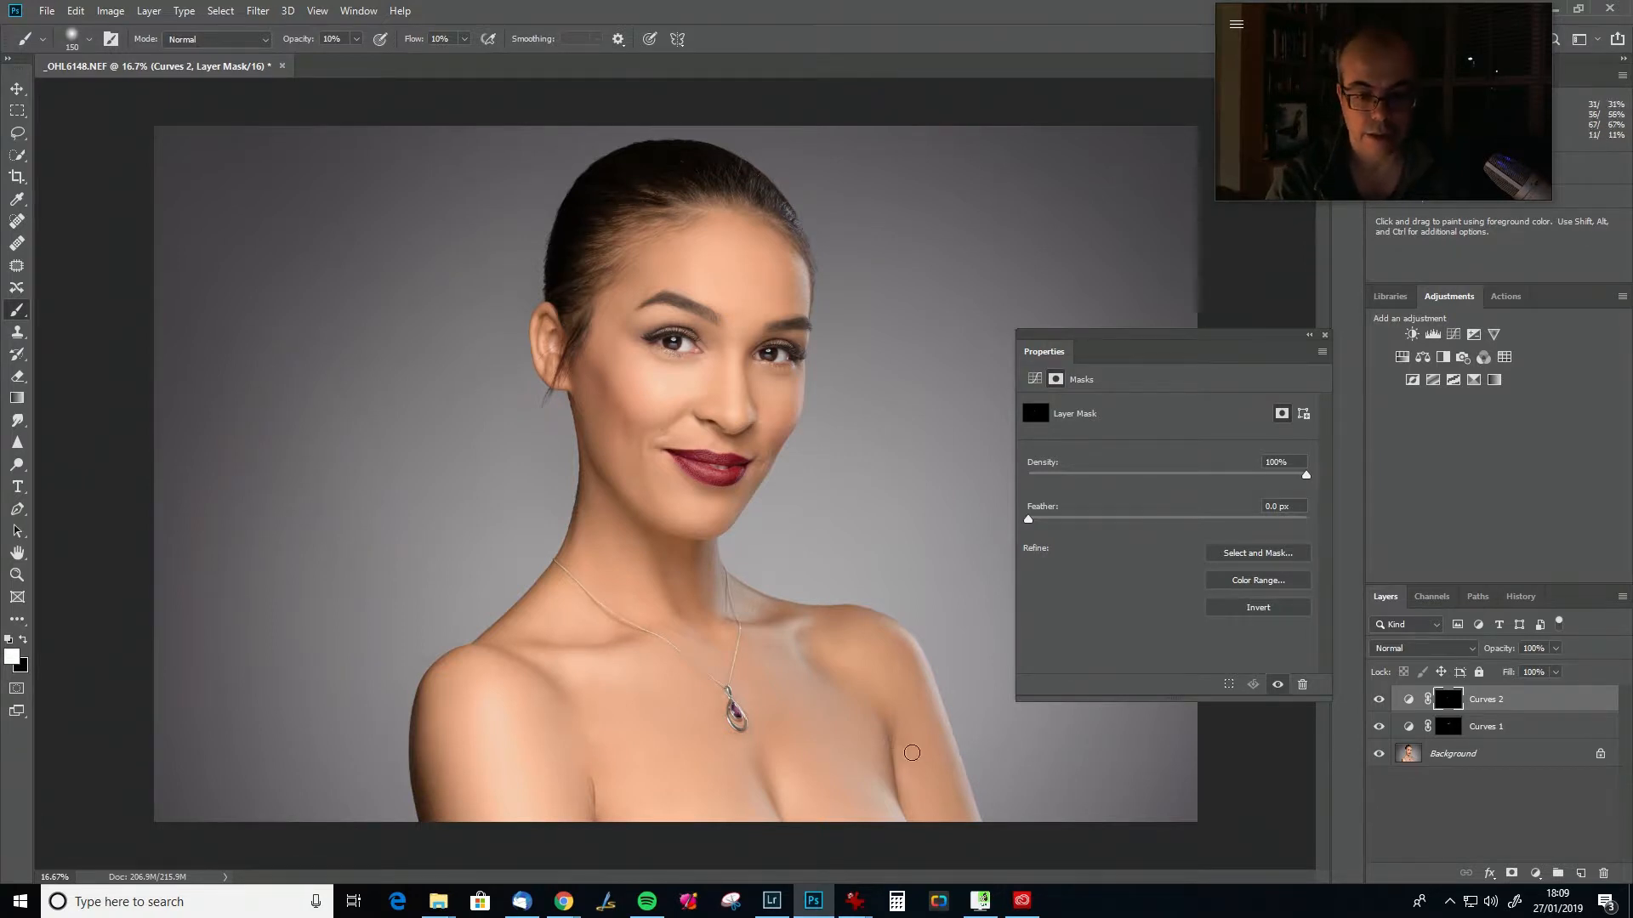
Darken the shadows of the chest, collarbone and right-hand shoulder by painting the Curves 2 mask white with a 250 px brush.
{"action": "key", "text": "bracketright"}
{"action": "key", "text": "bracketright"}
{"action": "key", "text": "bracketright"}
{"action": "mouse_move", "coordinate": [882, 741]}
{"action": "left_mouse_down"}
{"action": "mouse_move", "coordinate": [854, 813]}
{"action": "mouse_move", "coordinate": [762, 805]}
{"action": "mouse_move", "coordinate": [754, 781]}
{"action": "mouse_move", "coordinate": [776, 844]}
{"action": "mouse_move", "coordinate": [760, 769]}
{"action": "mouse_move", "coordinate": [782, 818]}
{"action": "mouse_move", "coordinate": [717, 823]}
{"action": "left_mouse_up"}
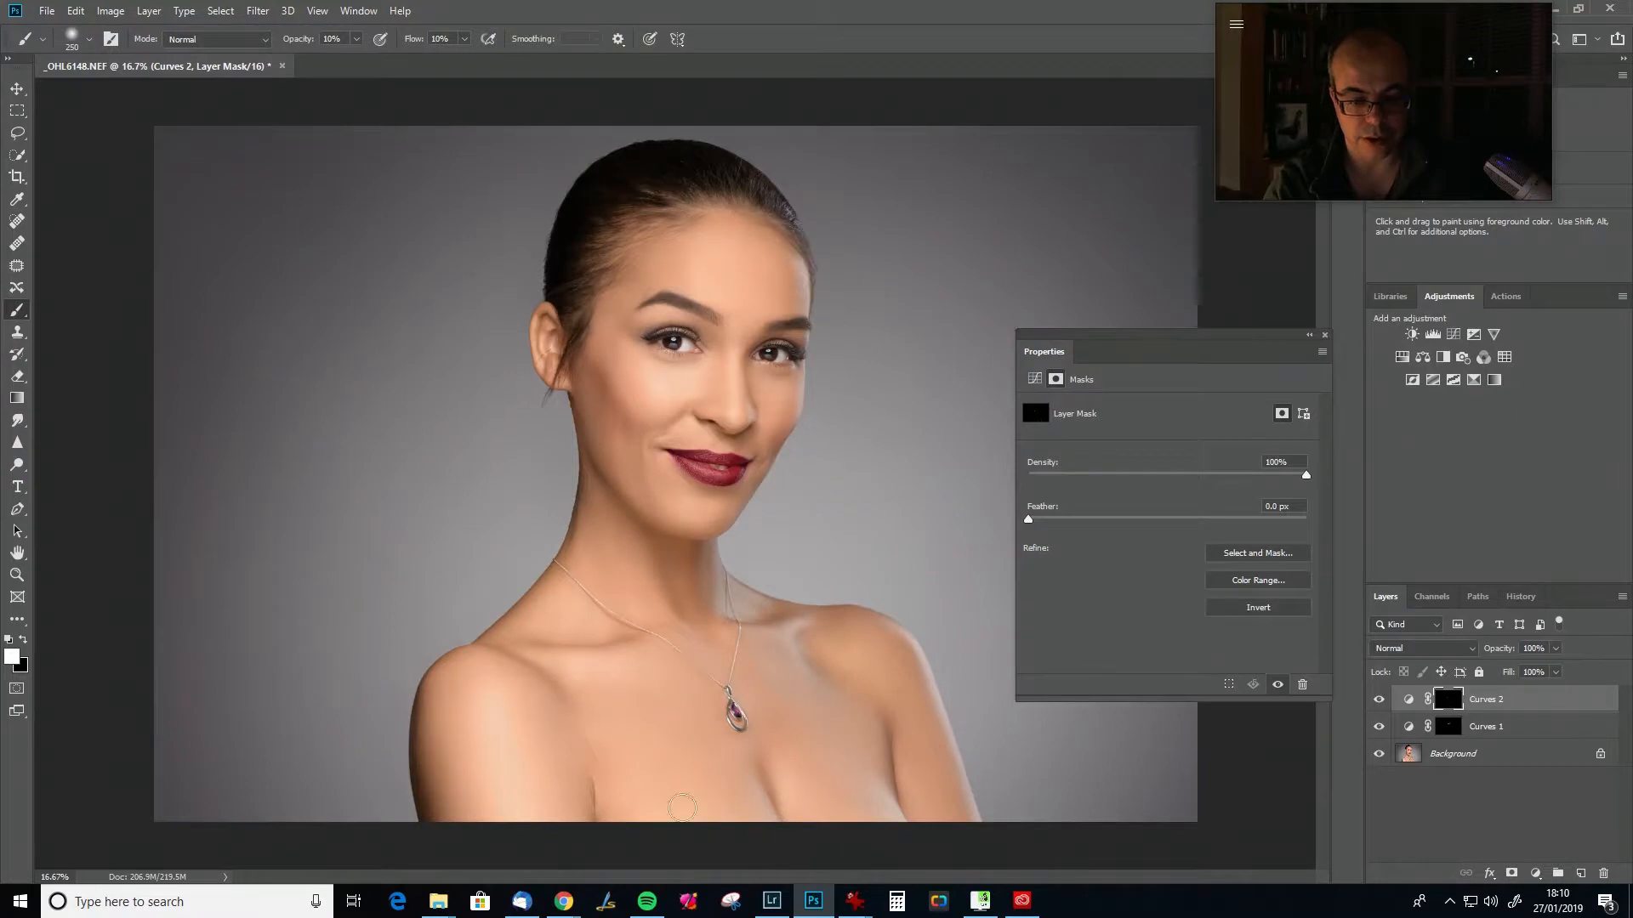
{"action": "key", "text": "bracketleft"}
{"action": "mouse_move", "coordinate": [578, 640]}
{"action": "left_mouse_down"}
{"action": "mouse_move", "coordinate": [610, 656]}
{"action": "mouse_move", "coordinate": [549, 641]}
{"action": "mouse_move", "coordinate": [625, 647]}
{"action": "mouse_move", "coordinate": [551, 648]}
{"action": "mouse_move", "coordinate": [606, 676]}
{"action": "mouse_move", "coordinate": [577, 680]}
{"action": "mouse_move", "coordinate": [646, 655]}
{"action": "left_mouse_up"}
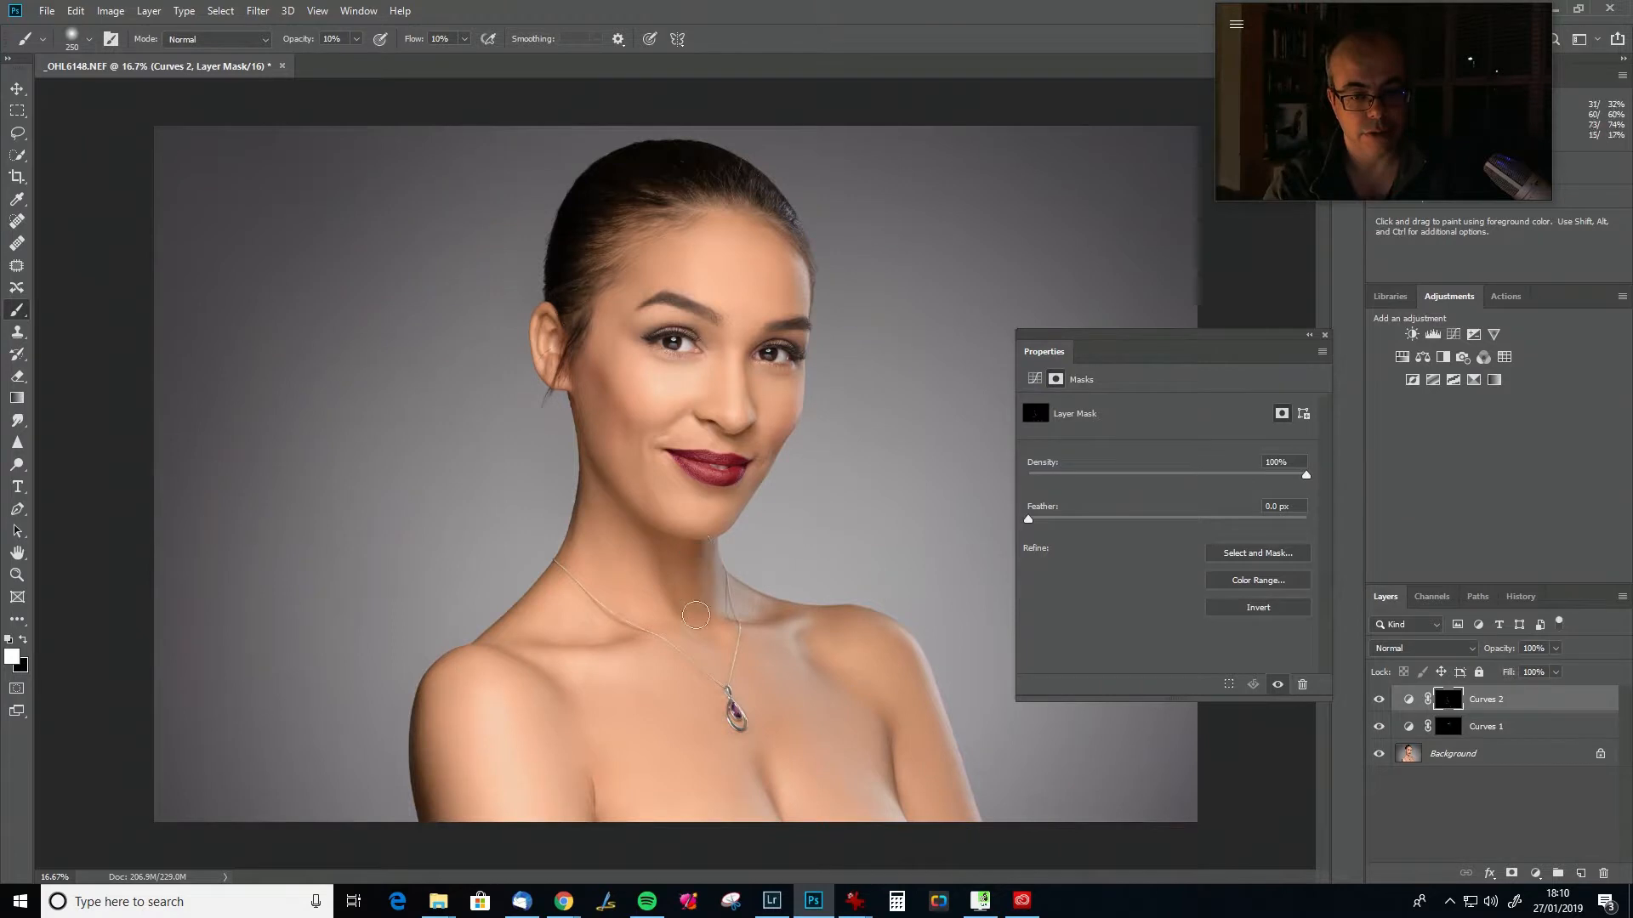
{"action": "mouse_move", "coordinate": [845, 626]}
{"action": "left_mouse_down"}
{"action": "mouse_move", "coordinate": [742, 621]}
{"action": "mouse_move", "coordinate": [909, 660]}
{"action": "left_mouse_up"}
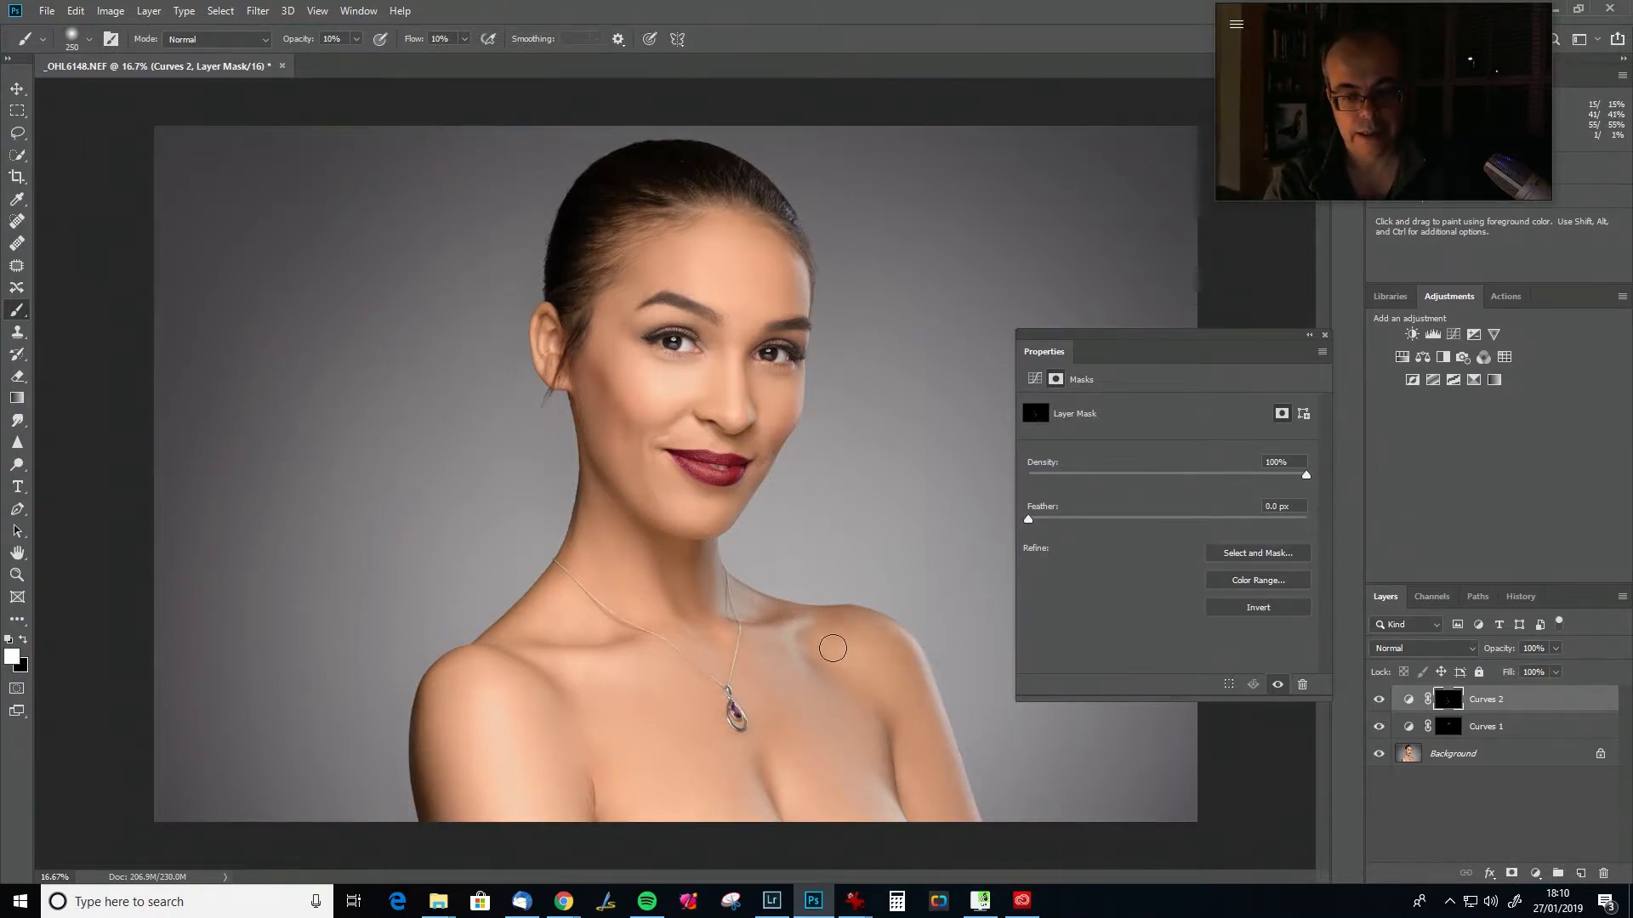
Darken the mouth corner and the upper lash areas of both eyes by painting white on the Curves 2 mask with a 125–150 px brush.
{"action": "key", "text": "bracketleft"}
{"action": "key", "text": "bracketleft"}
{"action": "key", "text": "bracketleft"}
{"action": "key", "text": "bracketleft"}
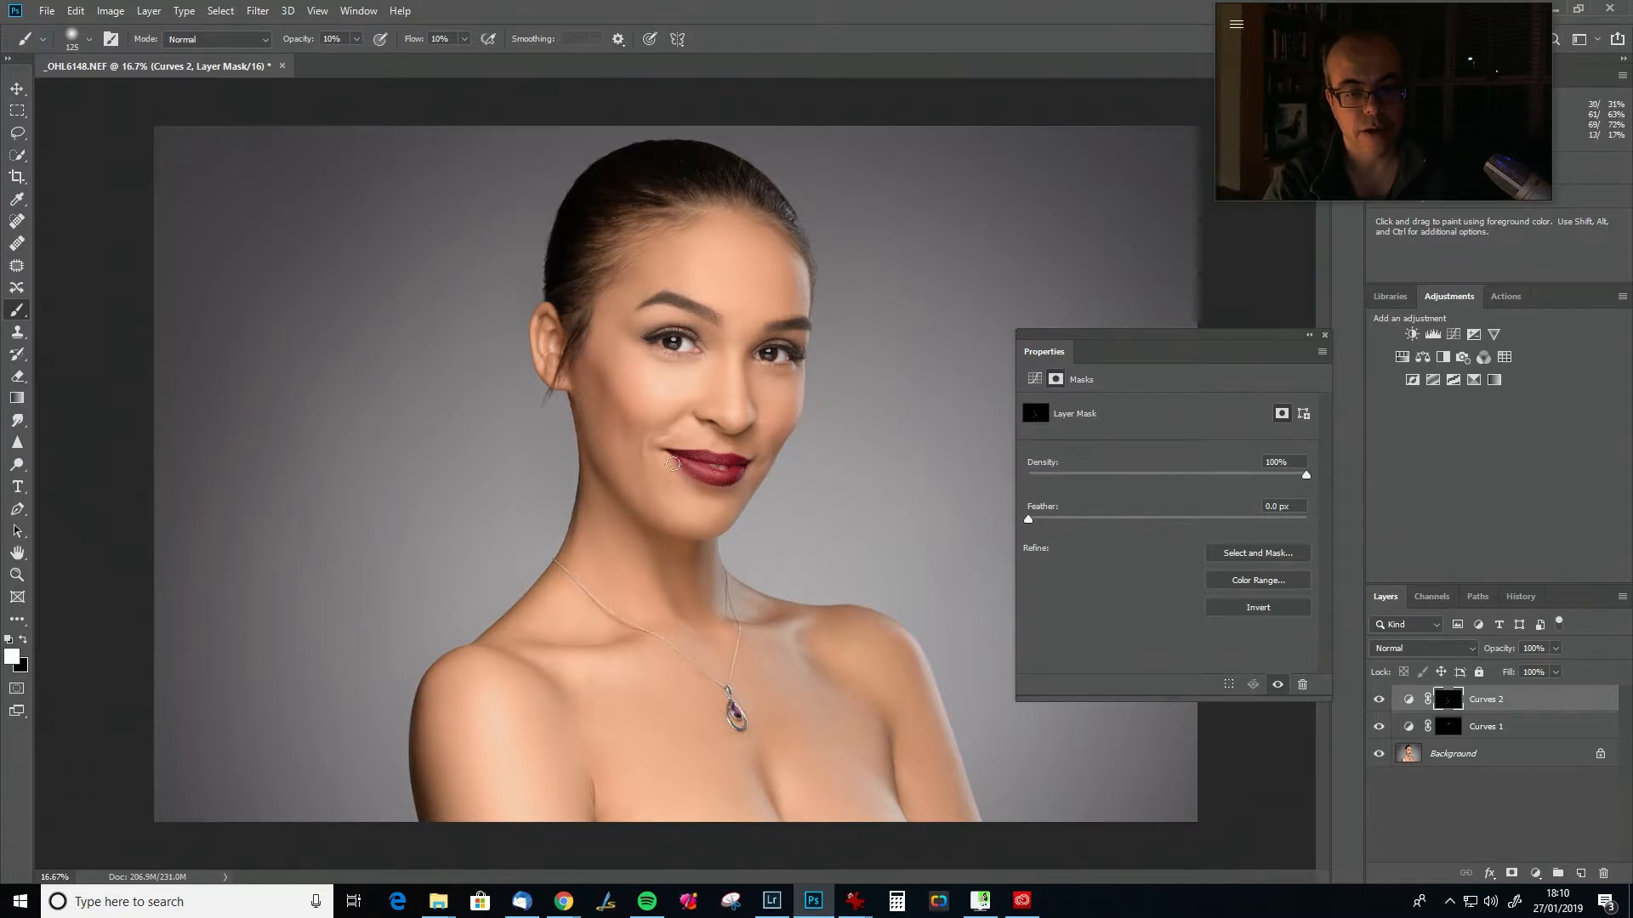
{"action": "key", "text": "bracketleft"}
{"action": "key", "text": "bracketleft"}
{"action": "key", "text": "bracketright"}
{"action": "key", "text": "bracketright"}
{"action": "key", "text": "bracketright"}
{"action": "key", "text": "bracketright"}
{"action": "key", "text": "bracketright"}
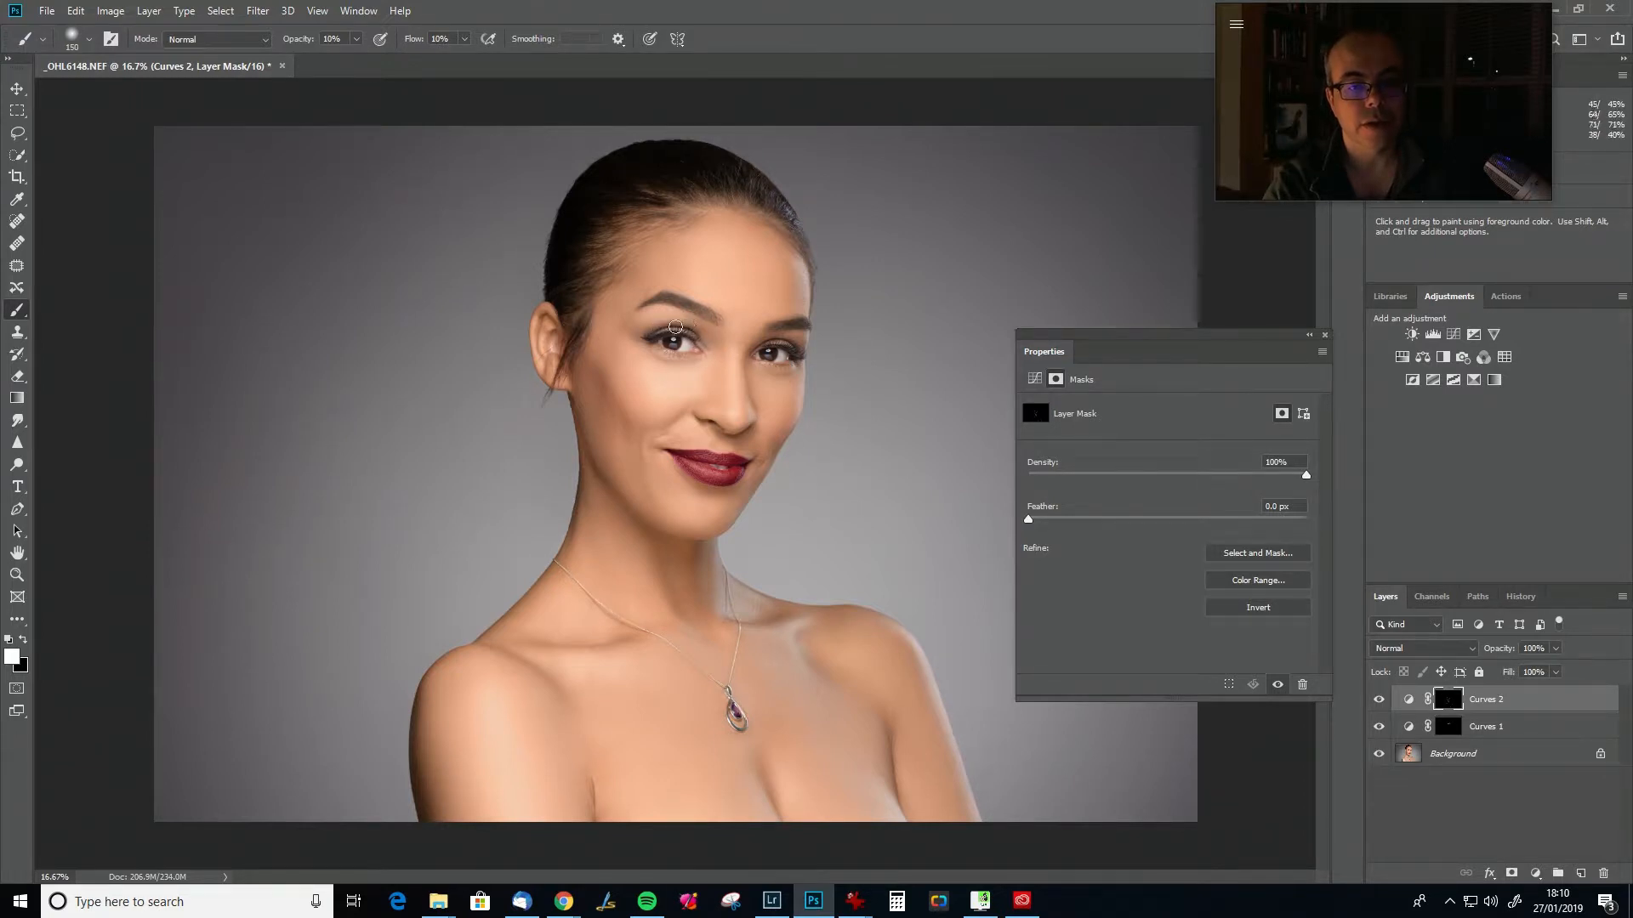
{"action": "left_click_drag", "start_coordinate": [782, 345], "coordinate": [806, 348]}
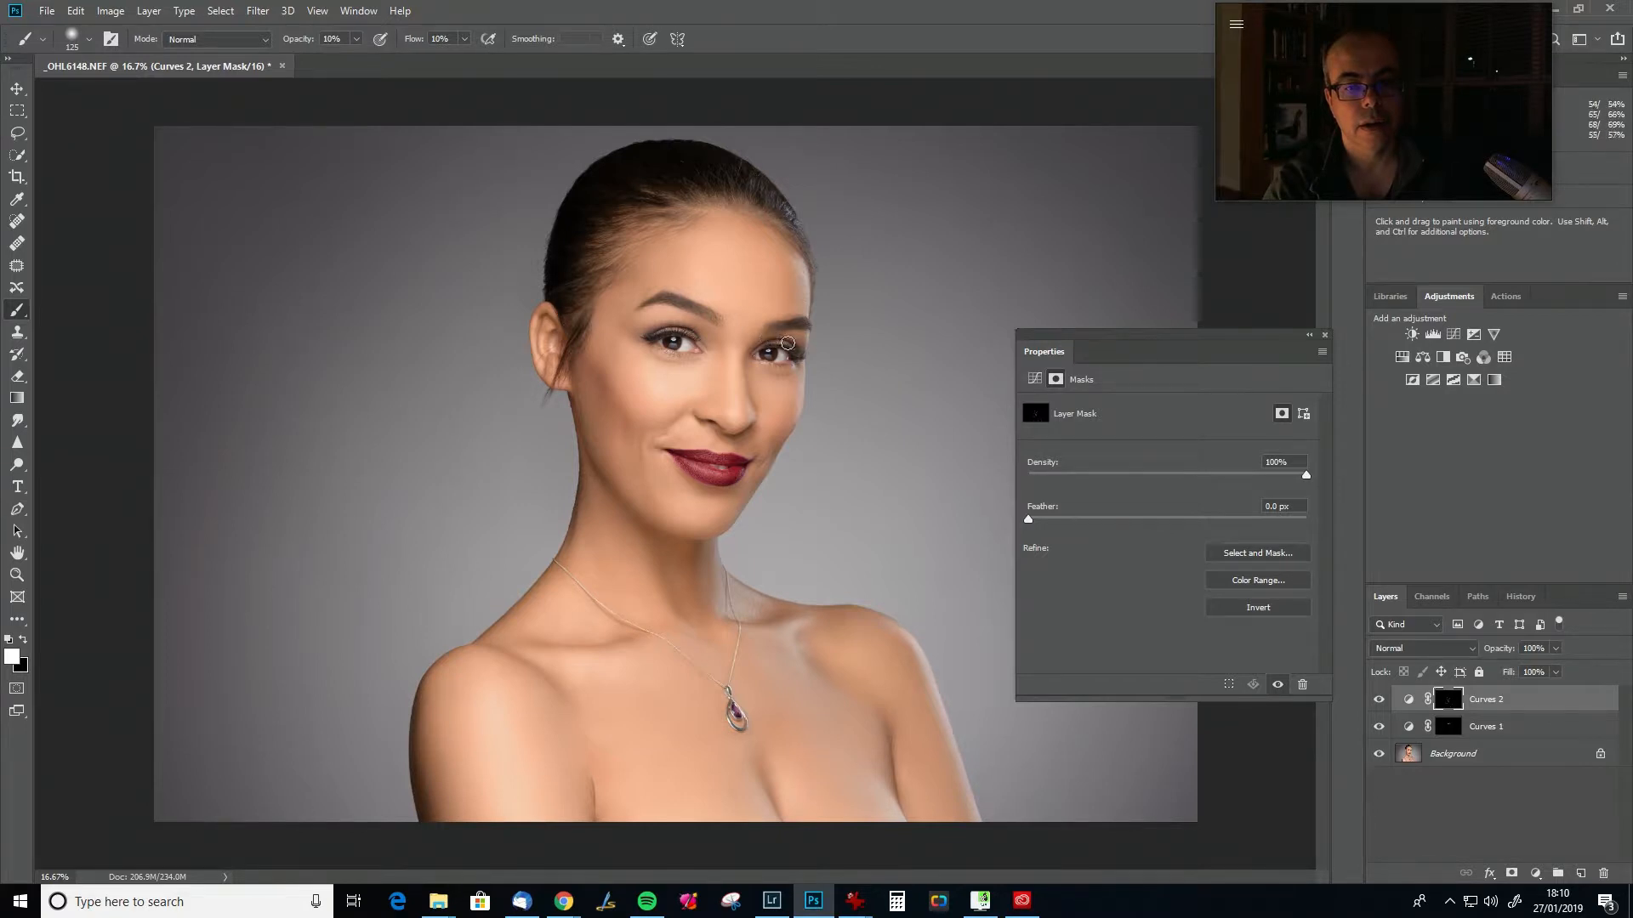
{"action": "left_click_drag", "start_coordinate": [633, 341], "coordinate": [663, 370]}
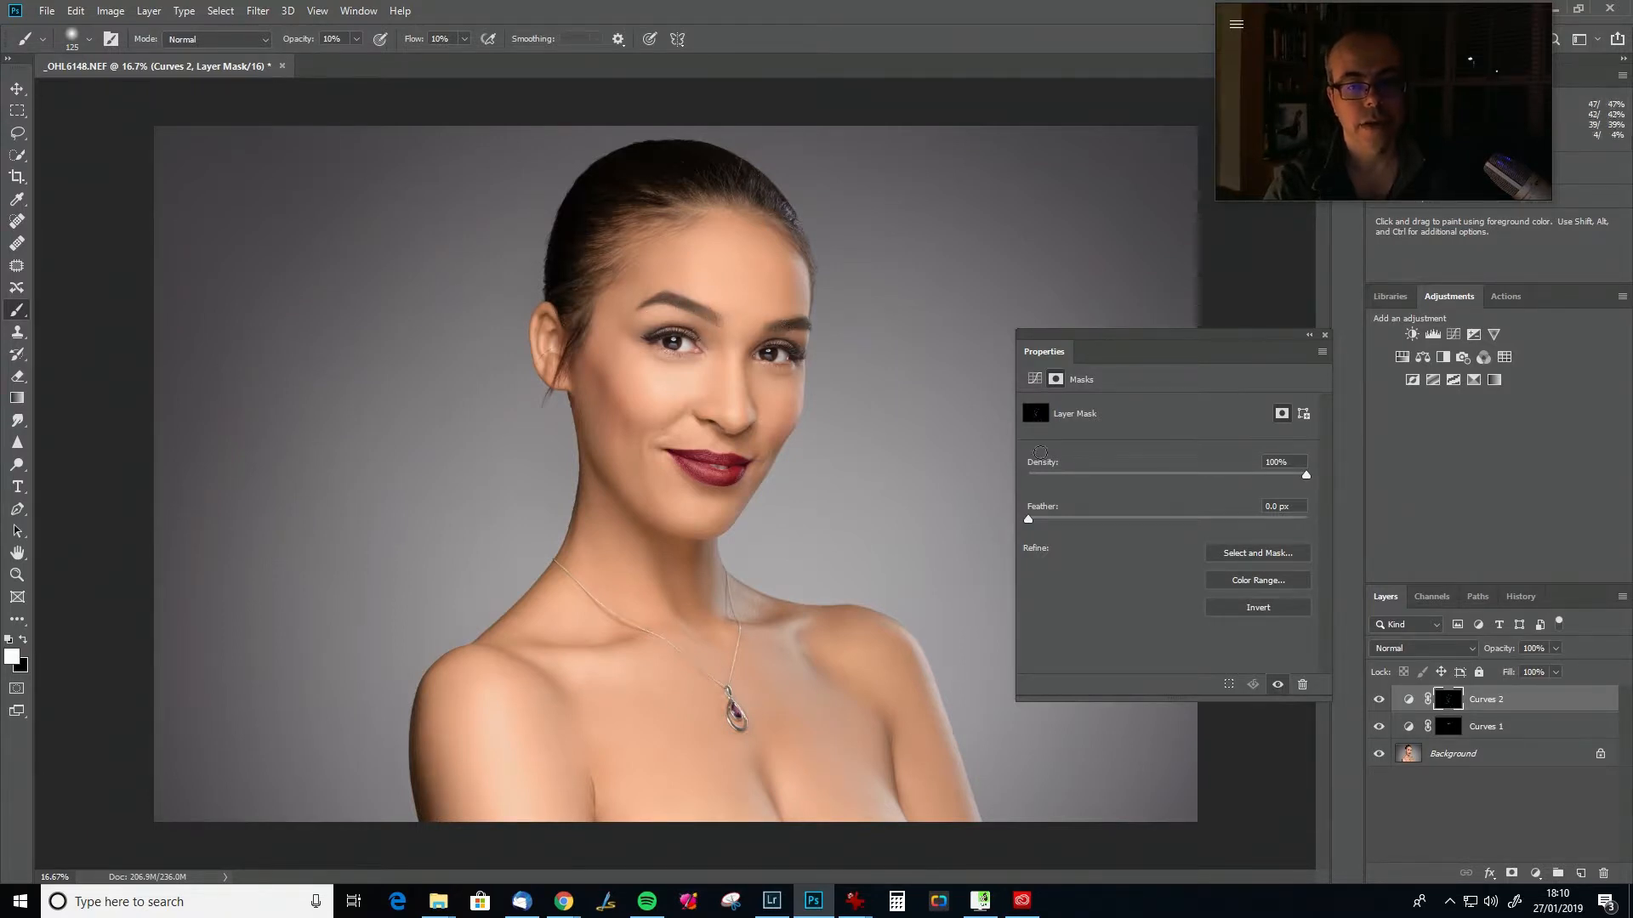
Brighten the forehead and the upper arm on the image's left by painting the Curves 1 mask white with a 300 px brush.
{"action": "left_click", "coordinate": [1449, 729]}
{"action": "key", "text": "bracketright"}
{"action": "key", "text": "bracketright"}
{"action": "key", "text": "bracketright"}
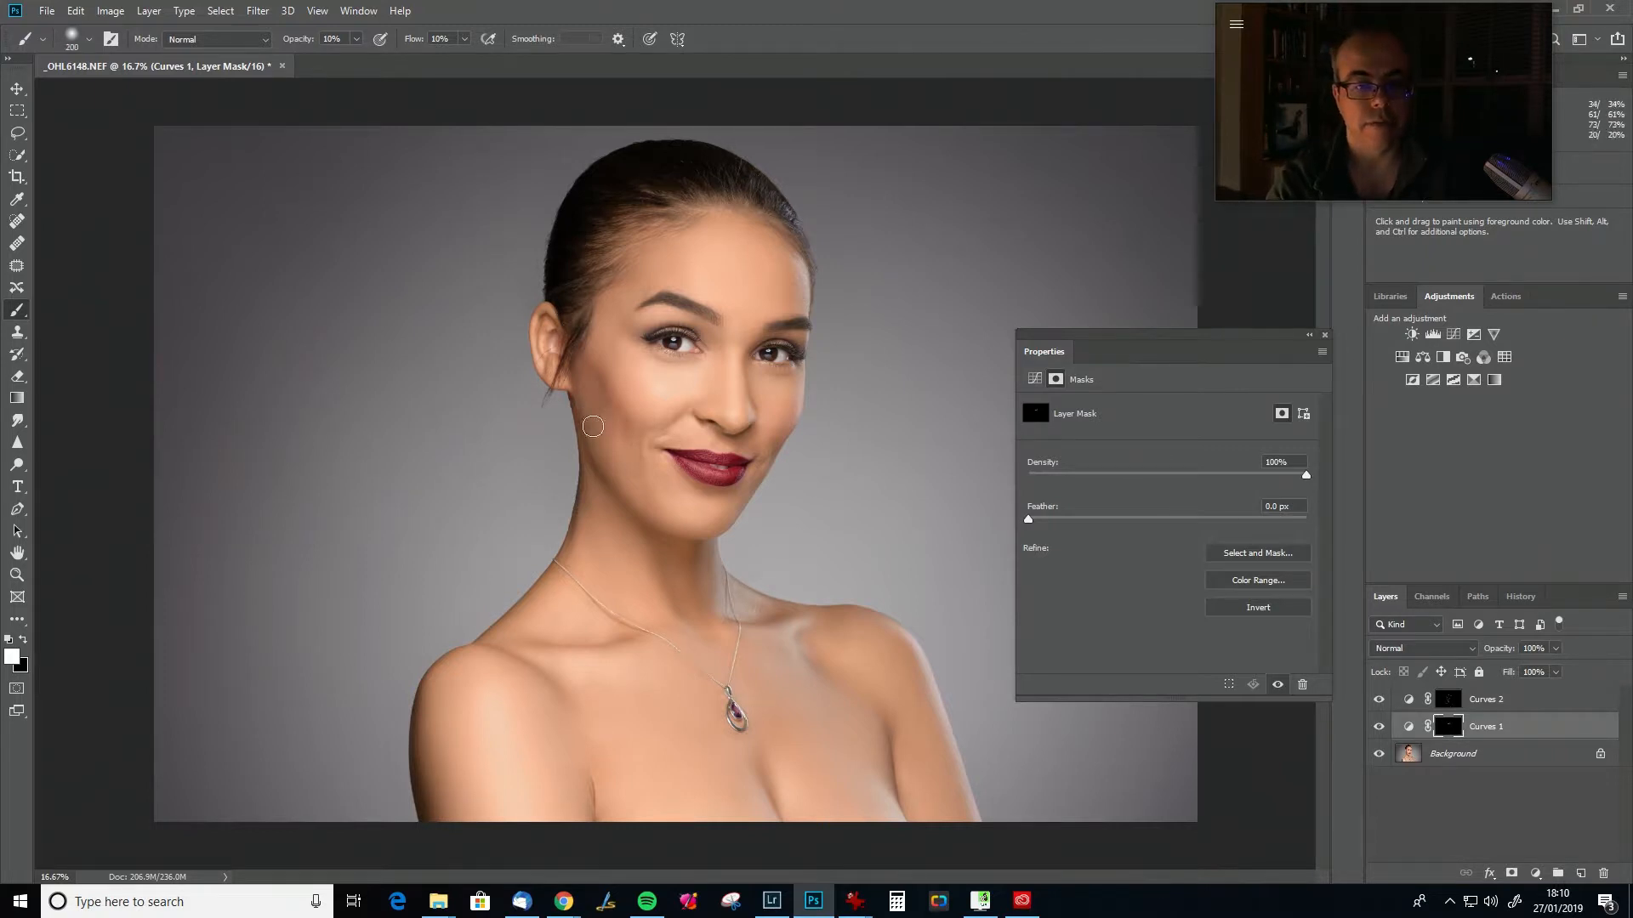
{"action": "key", "text": "bracketright"}
{"action": "key", "text": "bracketright"}
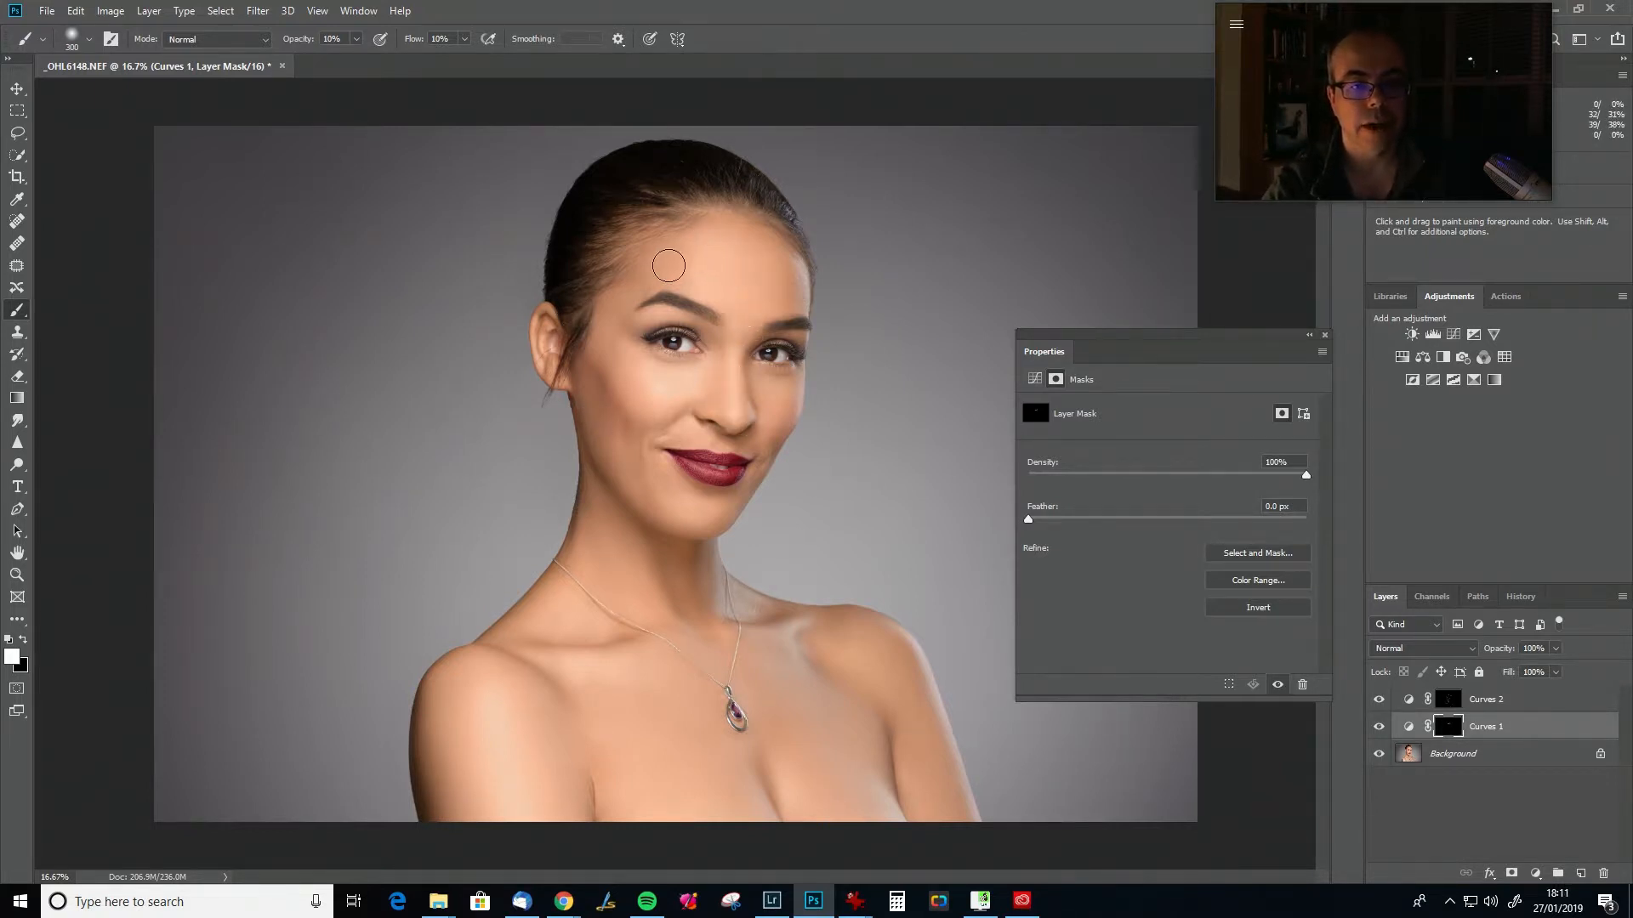
{"action": "mouse_move", "coordinate": [505, 749]}
{"action": "left_mouse_down"}
{"action": "mouse_move", "coordinate": [475, 700]}
{"action": "mouse_move", "coordinate": [511, 829]}
{"action": "left_mouse_up"}
Brighten the chest, both collarbones and the right-hand shoulder on the Curves 1 mask with white brushes between 500 and 200 px.
{"action": "key", "text": "bracketright"}
{"action": "key", "text": "bracketright"}
{"action": "key", "text": "bracketleft"}
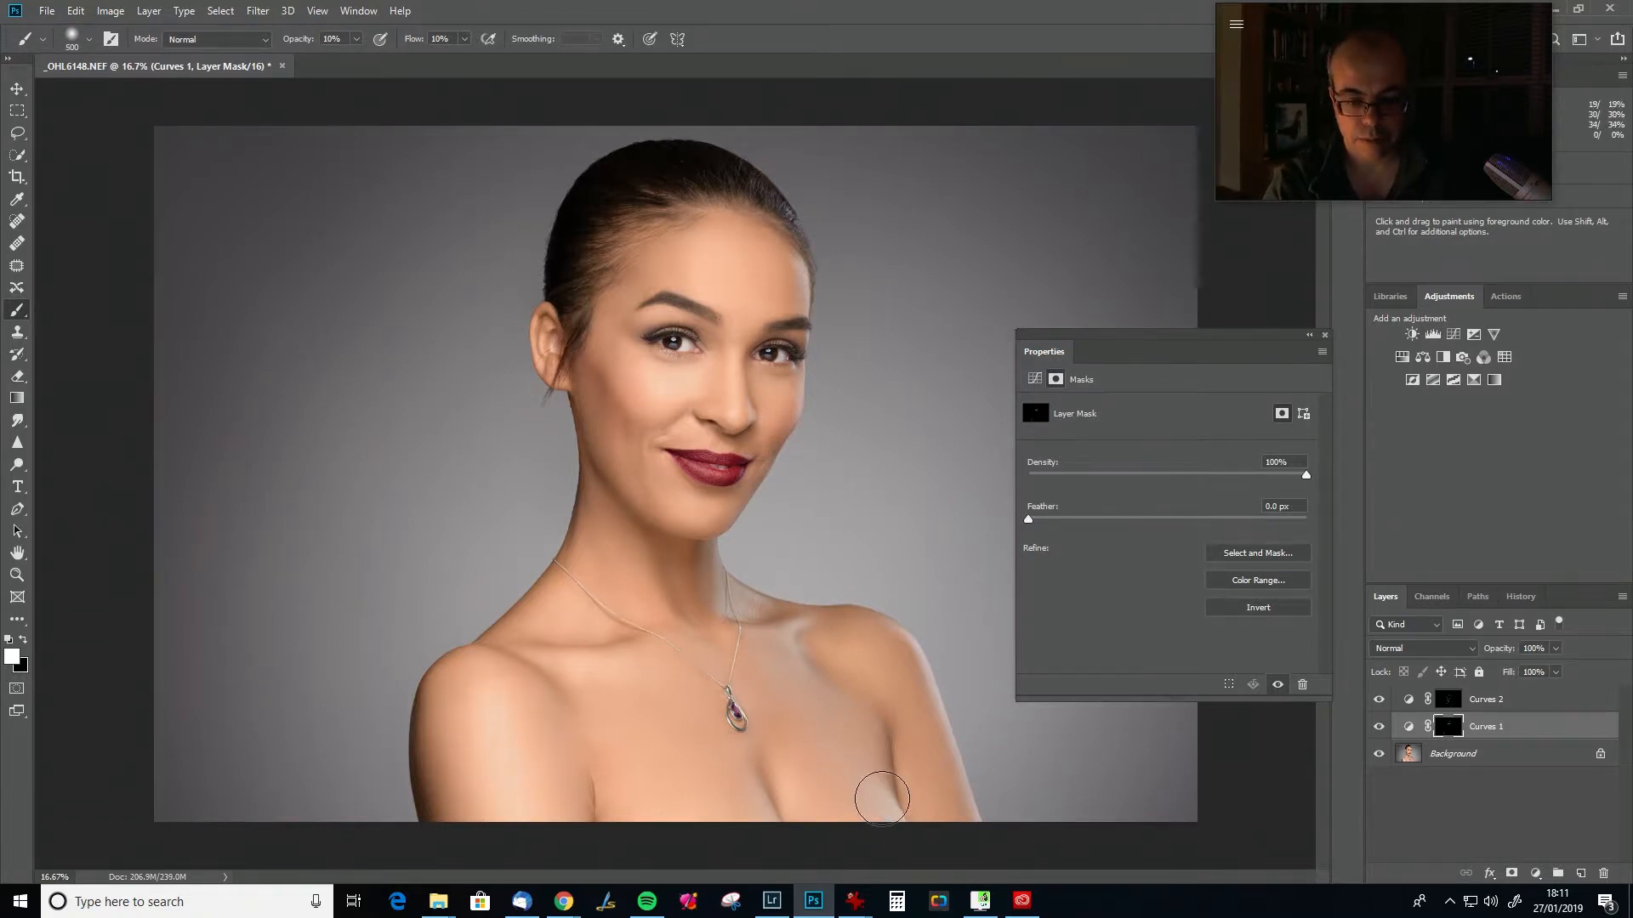
{"action": "mouse_move", "coordinate": [880, 803]}
{"action": "left_mouse_down"}
{"action": "mouse_move", "coordinate": [863, 729]}
{"action": "mouse_move", "coordinate": [747, 813]}
{"action": "mouse_move", "coordinate": [770, 827]}
{"action": "mouse_move", "coordinate": [739, 760]}
{"action": "mouse_move", "coordinate": [671, 794]}
{"action": "left_mouse_up"}
{"action": "key", "text": "bracketleft"}
{"action": "mouse_move", "coordinate": [550, 626]}
{"action": "left_mouse_down"}
{"action": "mouse_move", "coordinate": [574, 670]}
{"action": "mouse_move", "coordinate": [540, 668]}
{"action": "mouse_move", "coordinate": [623, 668]}
{"action": "mouse_move", "coordinate": [581, 674]}
{"action": "left_mouse_up"}
{"action": "key", "text": "bracketleft"}
{"action": "left_click_drag", "start_coordinate": [844, 638], "coordinate": [794, 631]}
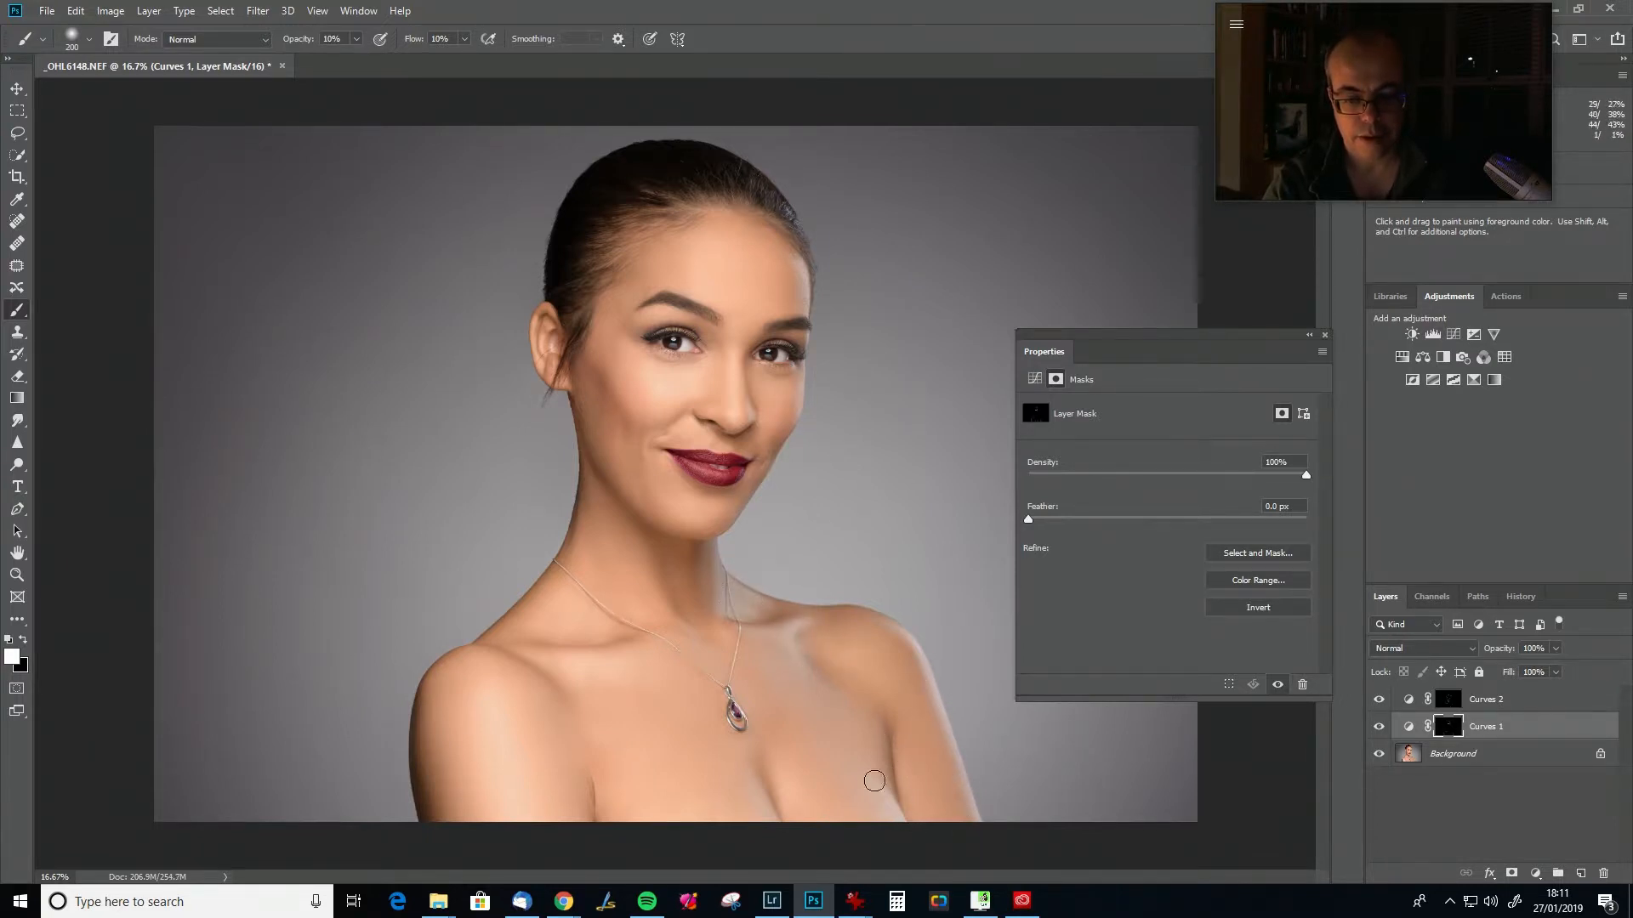
{"action": "mouse_move", "coordinate": [864, 658]}
{"action": "left_mouse_down"}
{"action": "mouse_move", "coordinate": [838, 649]}
{"action": "mouse_move", "coordinate": [882, 649]}
{"action": "mouse_move", "coordinate": [859, 664]}
{"action": "left_mouse_up"}
{"action": "key", "text": "bracketright"}
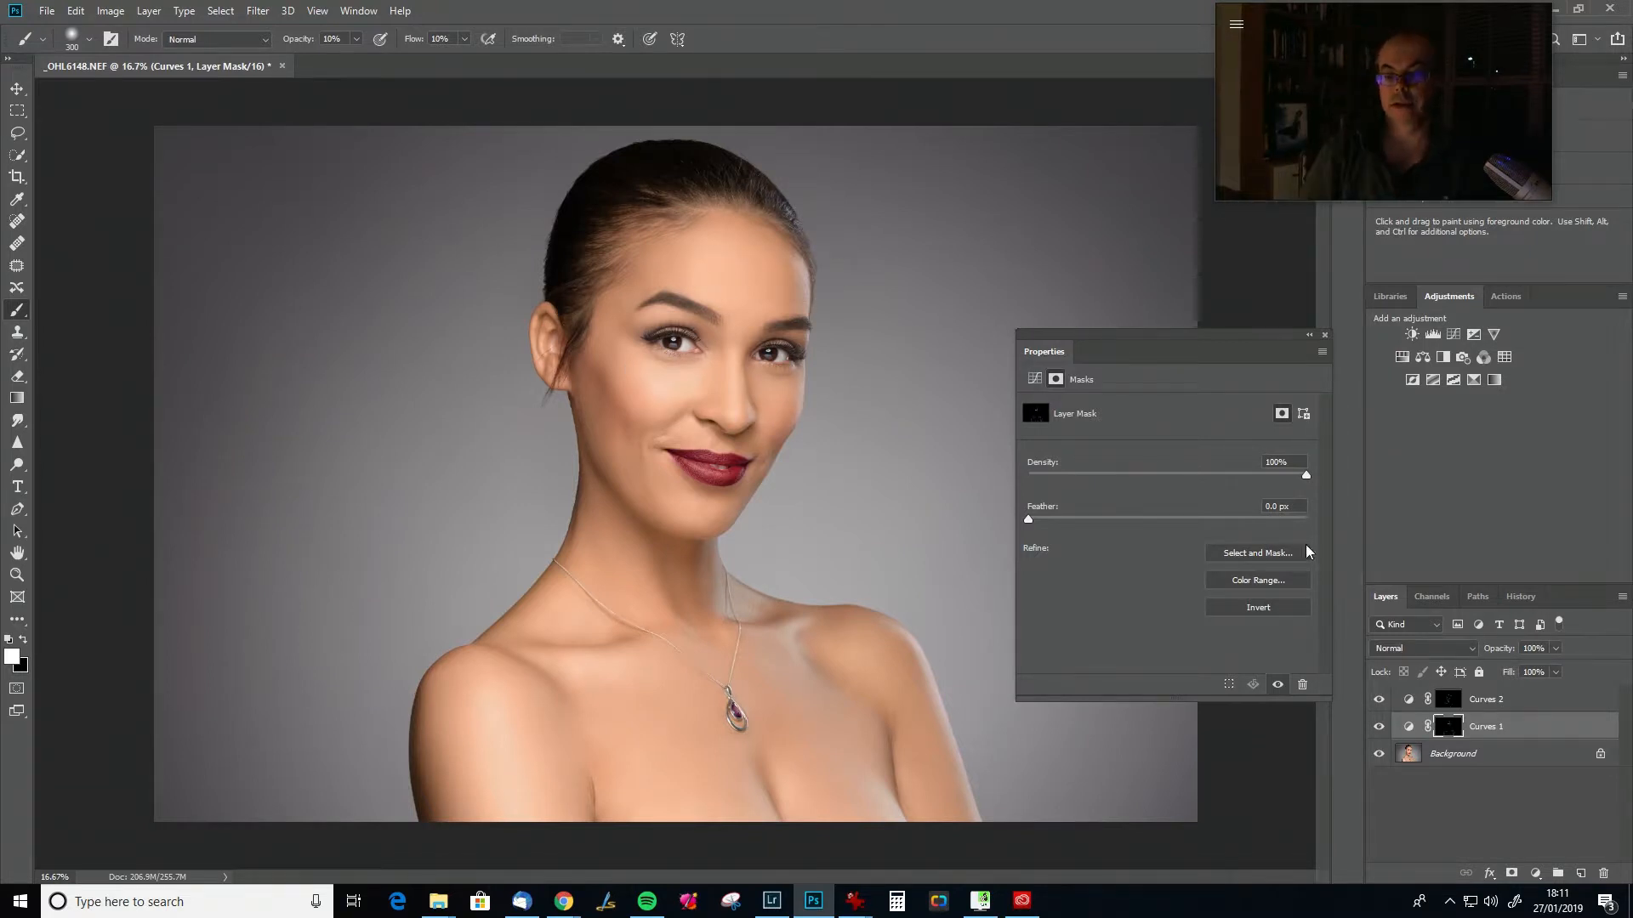
Compare the portrait with and without Curves 1, then group the Curves 1 and Curves 2 layers.
{"action": "left_click", "coordinate": [1379, 727]}
{"action": "left_click", "coordinate": [1379, 727]}
{"action": "left_click", "coordinate": [1378, 727]}
{"action": "left_click", "coordinate": [1378, 728]}
{"action": "left_click", "coordinate": [1379, 728]}
{"action": "left_click", "coordinate": [1378, 728]}
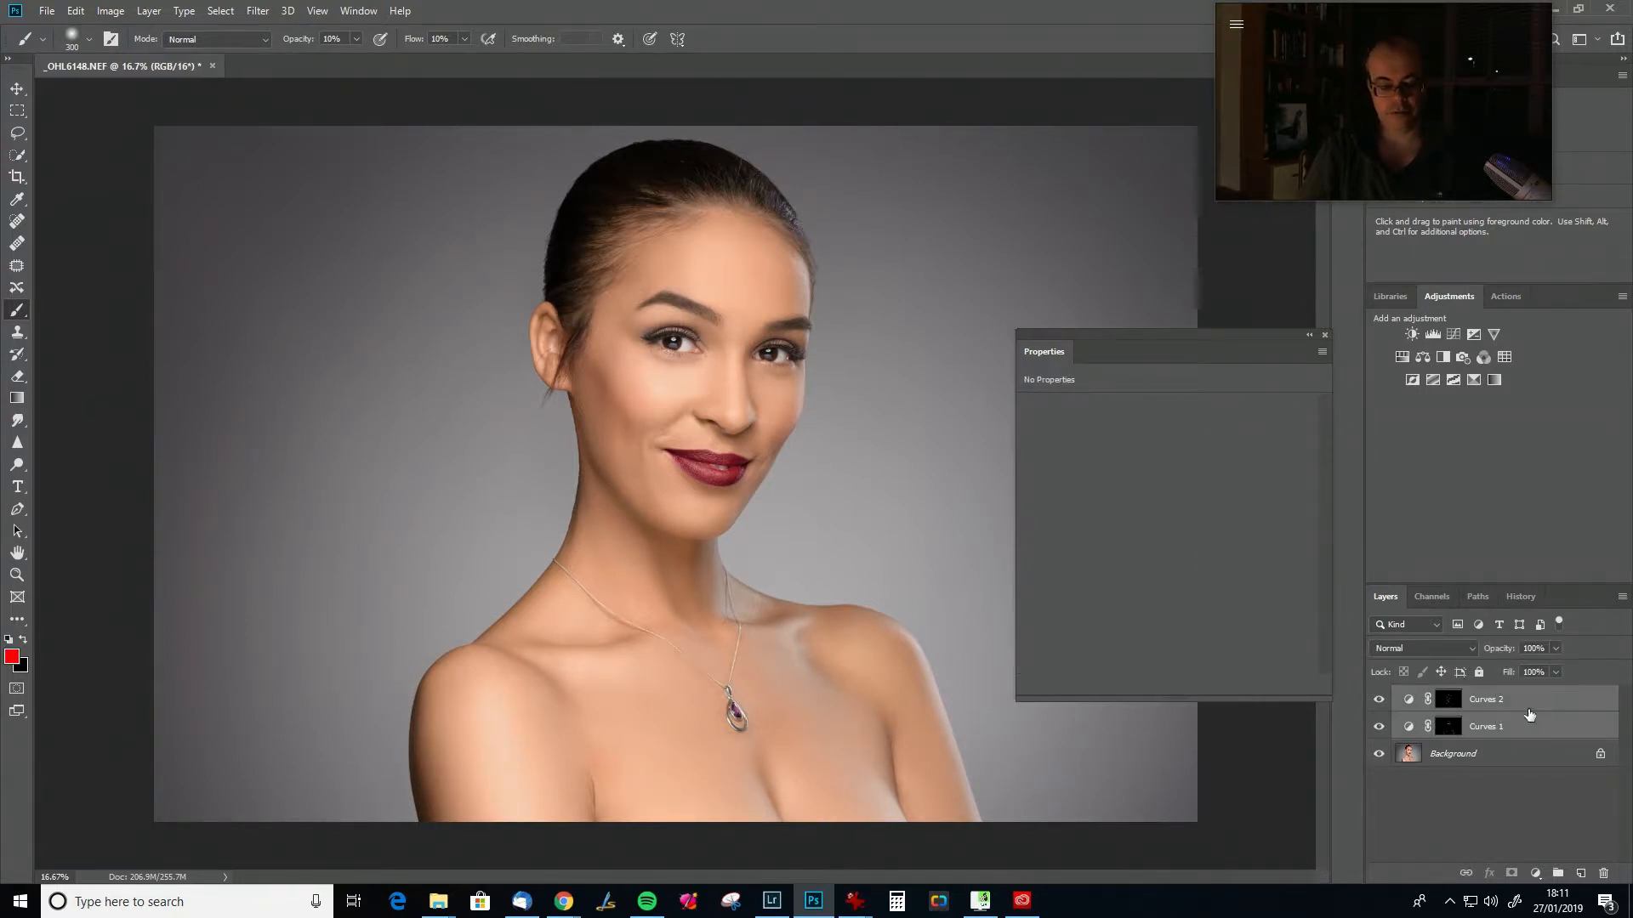
{"action": "key", "text": "ctrl+g"}
Compare the portrait with and without Group 1 at several zoom levels to judge the overall dodge and burn effect.
{"action": "left_click", "coordinate": [1379, 697]}
{"action": "left_click", "coordinate": [1378, 698]}
{"action": "key", "text": "ctrl+plus"}
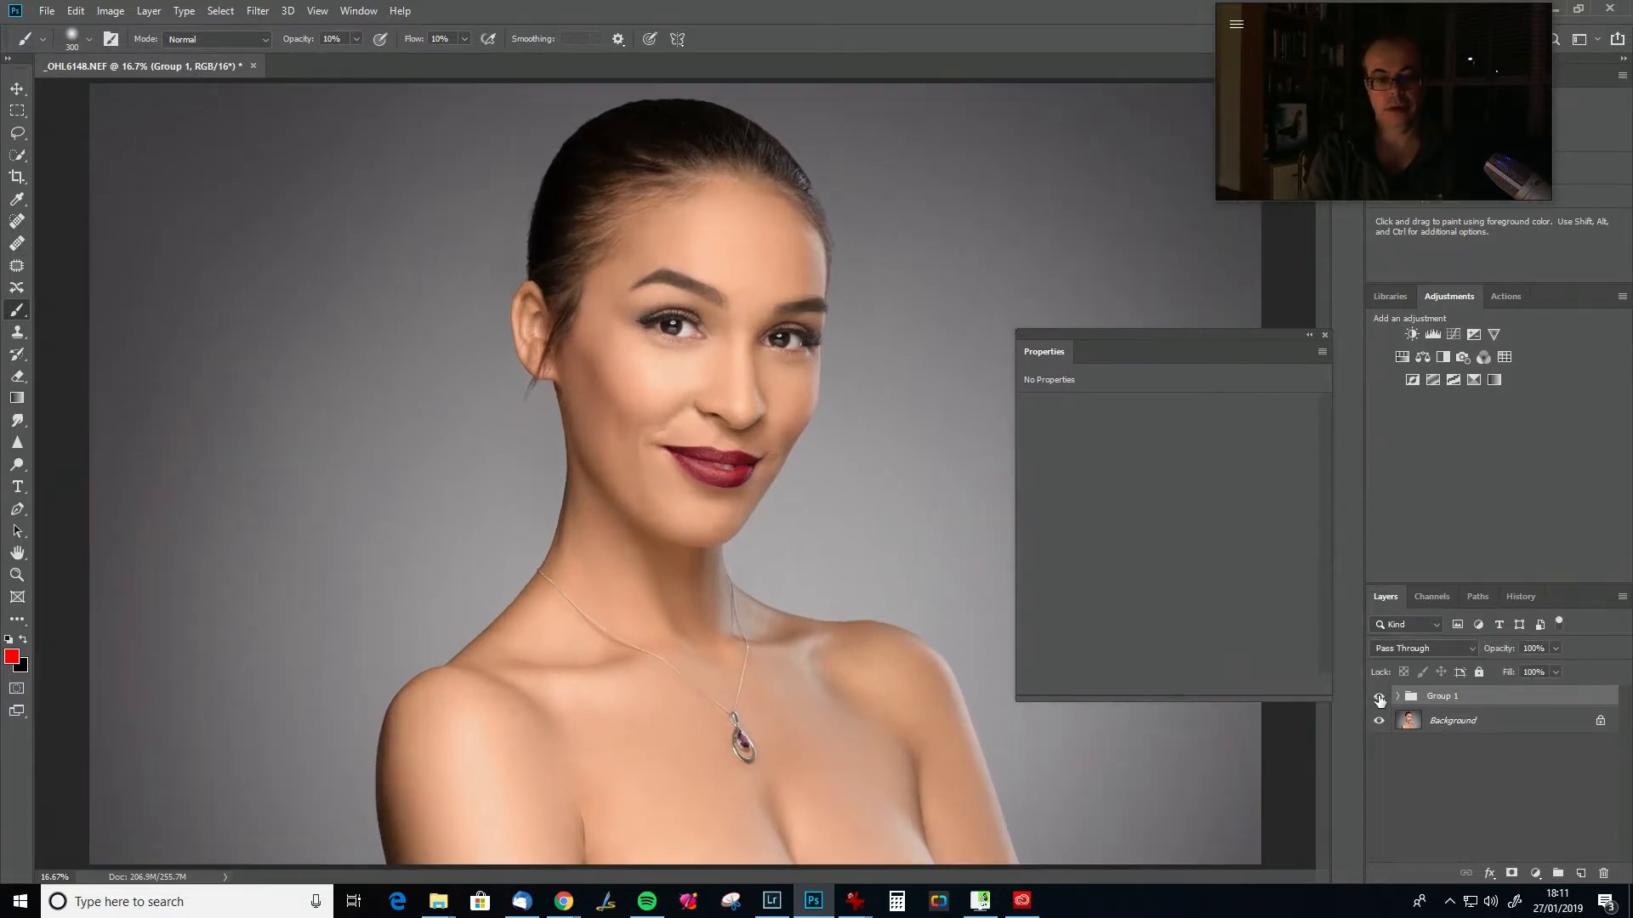
{"action": "key", "text": "ctrl+minus"}
{"action": "key", "text": "ctrl+minus"}
{"action": "key", "text": "ctrl+minus"}
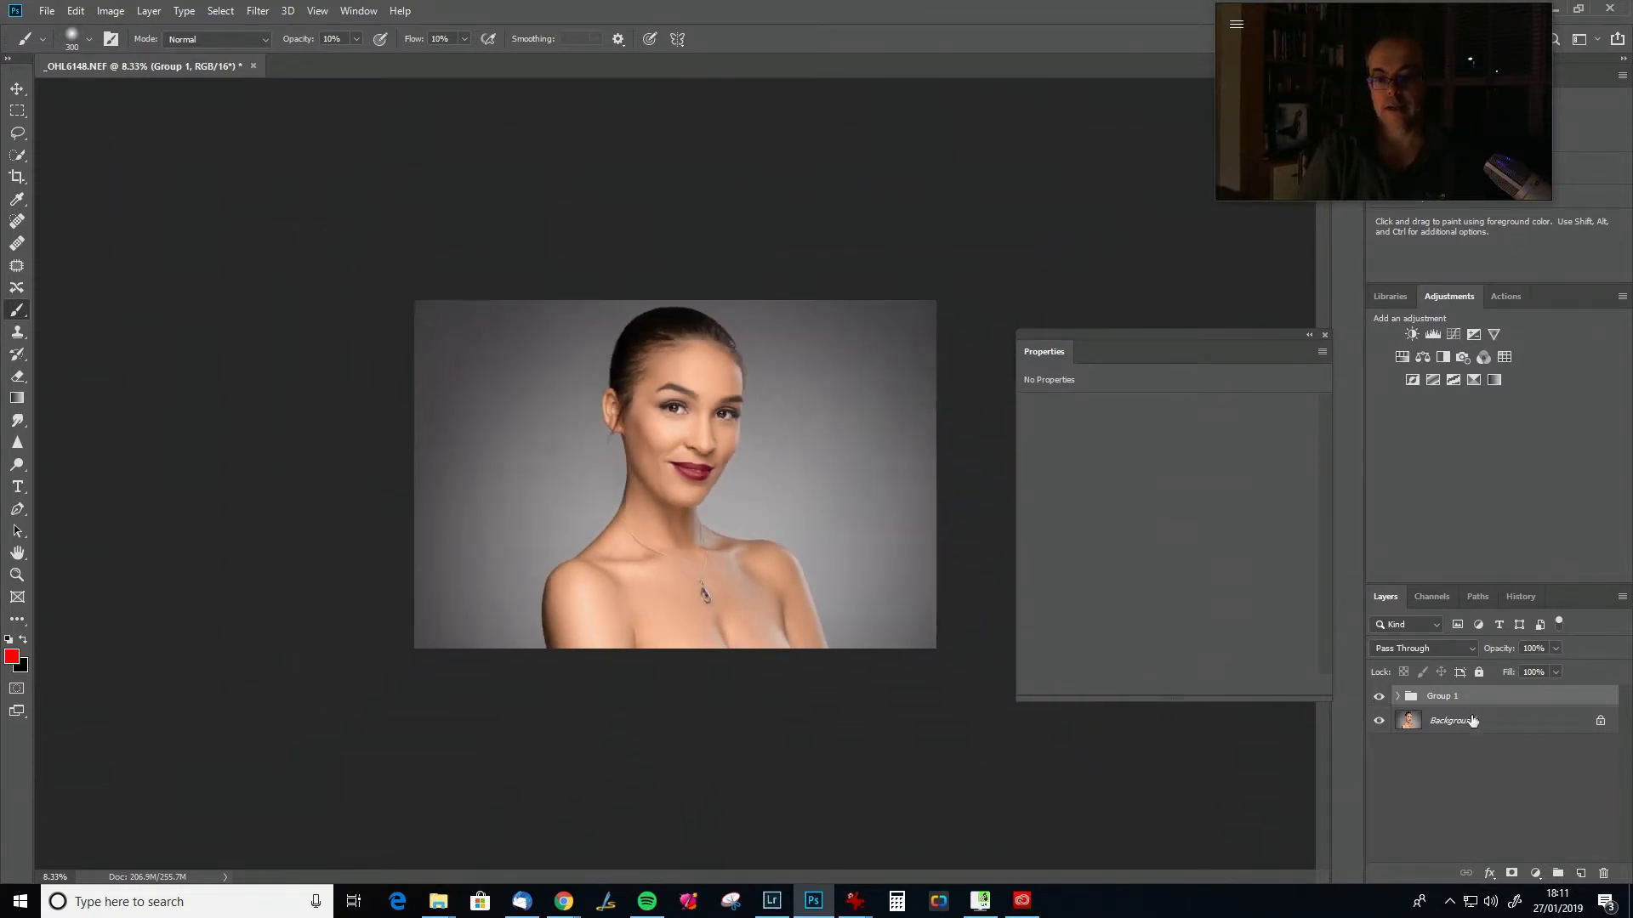
{"action": "left_click", "coordinate": [1379, 697]}
{"action": "left_click", "coordinate": [1379, 698]}
{"action": "left_click", "coordinate": [1379, 697]}
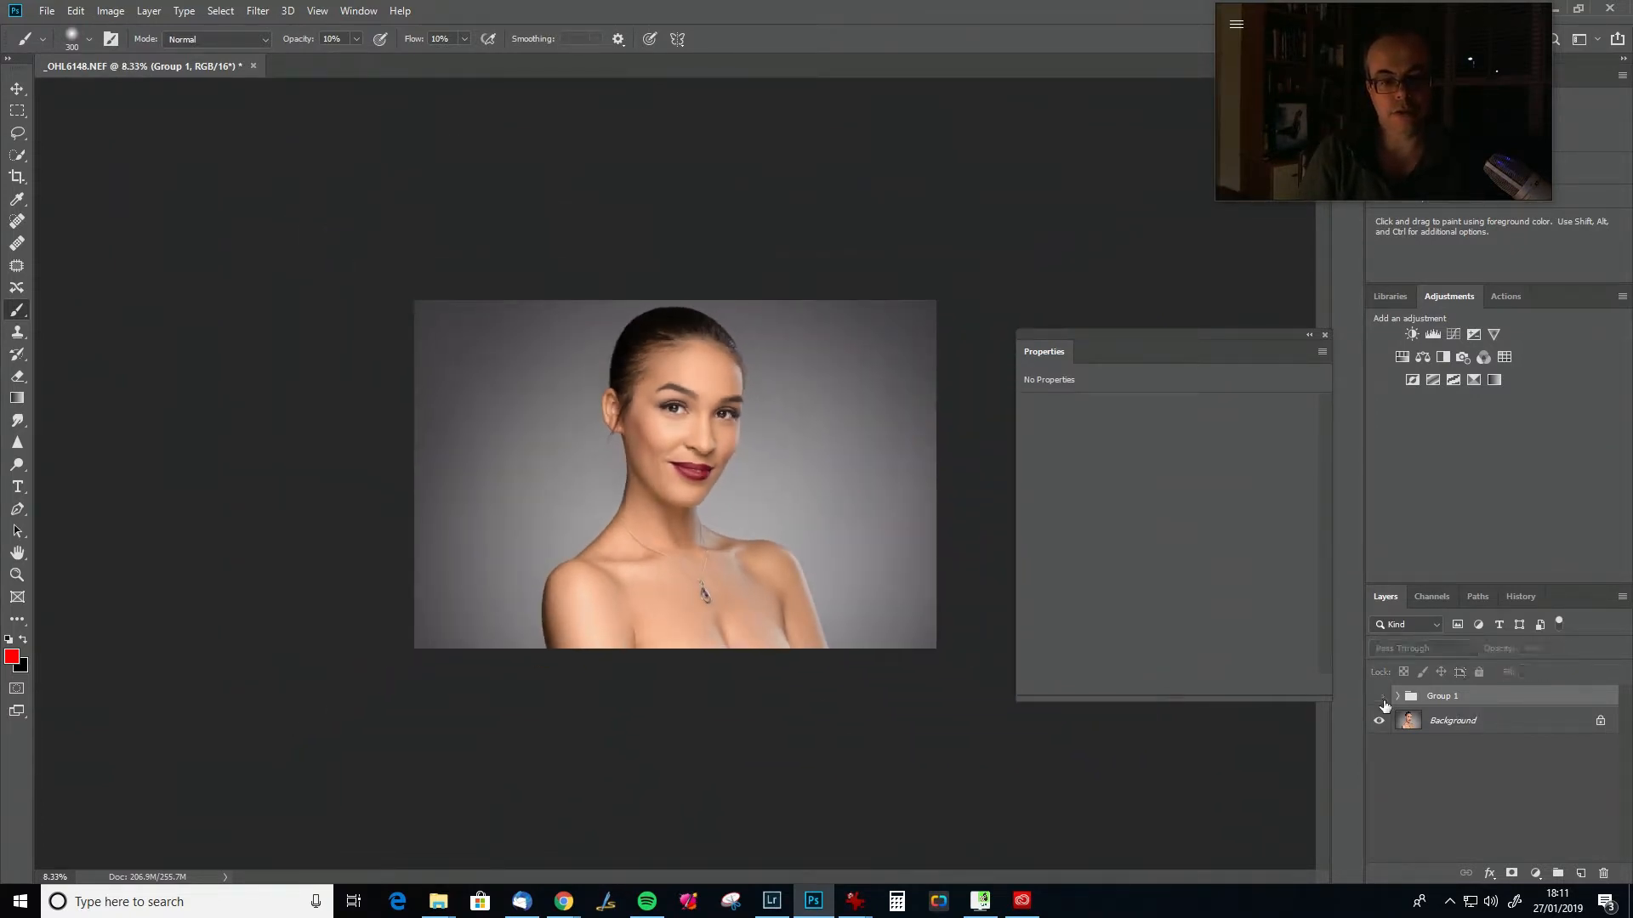
{"action": "left_click", "coordinate": [1379, 698]}
{"action": "key", "text": "ctrl+plus"}
{"action": "key", "text": "ctrl+plus"}
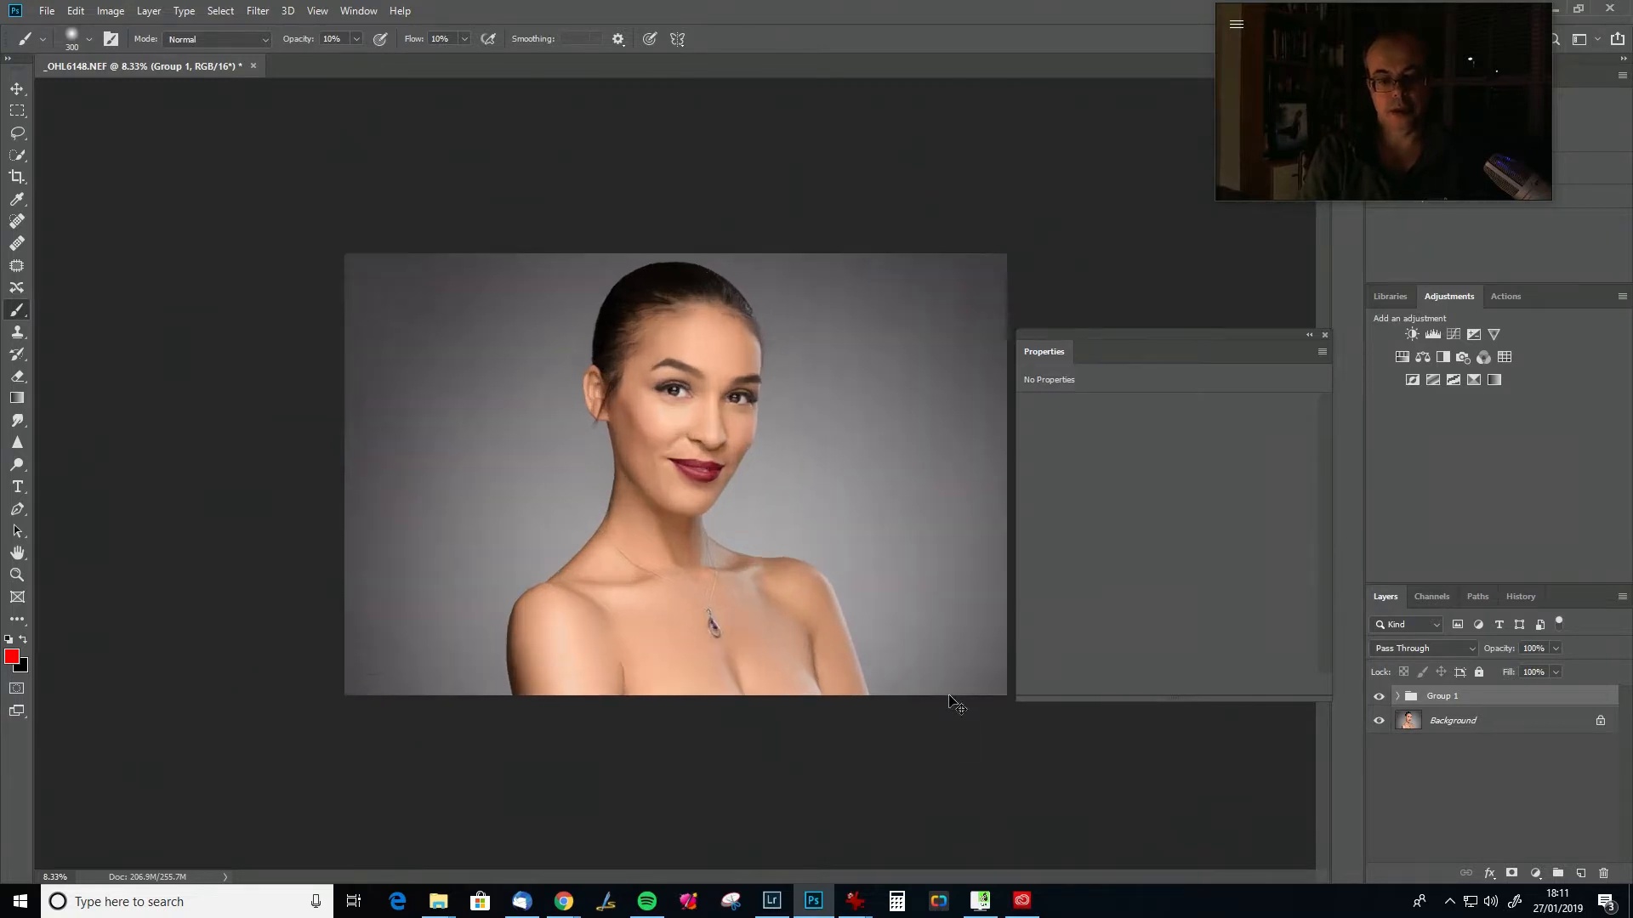
{"action": "key", "text": "ctrl+minus"}
{"action": "key", "text": "ctrl+minus"}
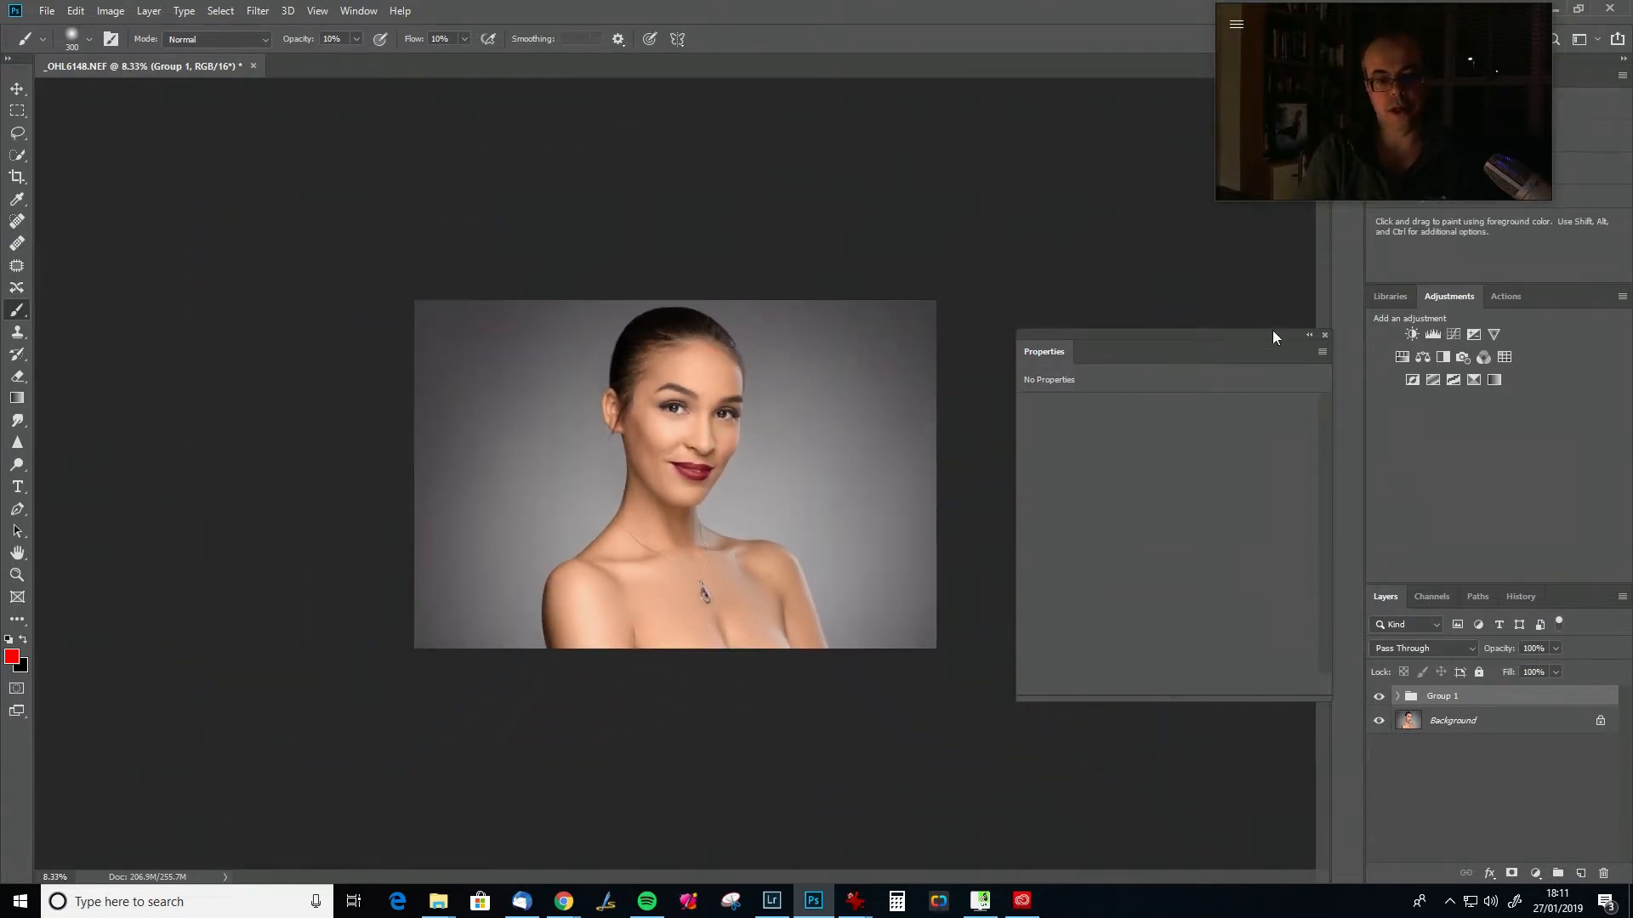
Crop the image to about 82.20 × 51.99 with Content-Aware on, extending the canvas past the right edge and trimming the left edge.
{"action": "left_click", "coordinate": [1324, 336]}
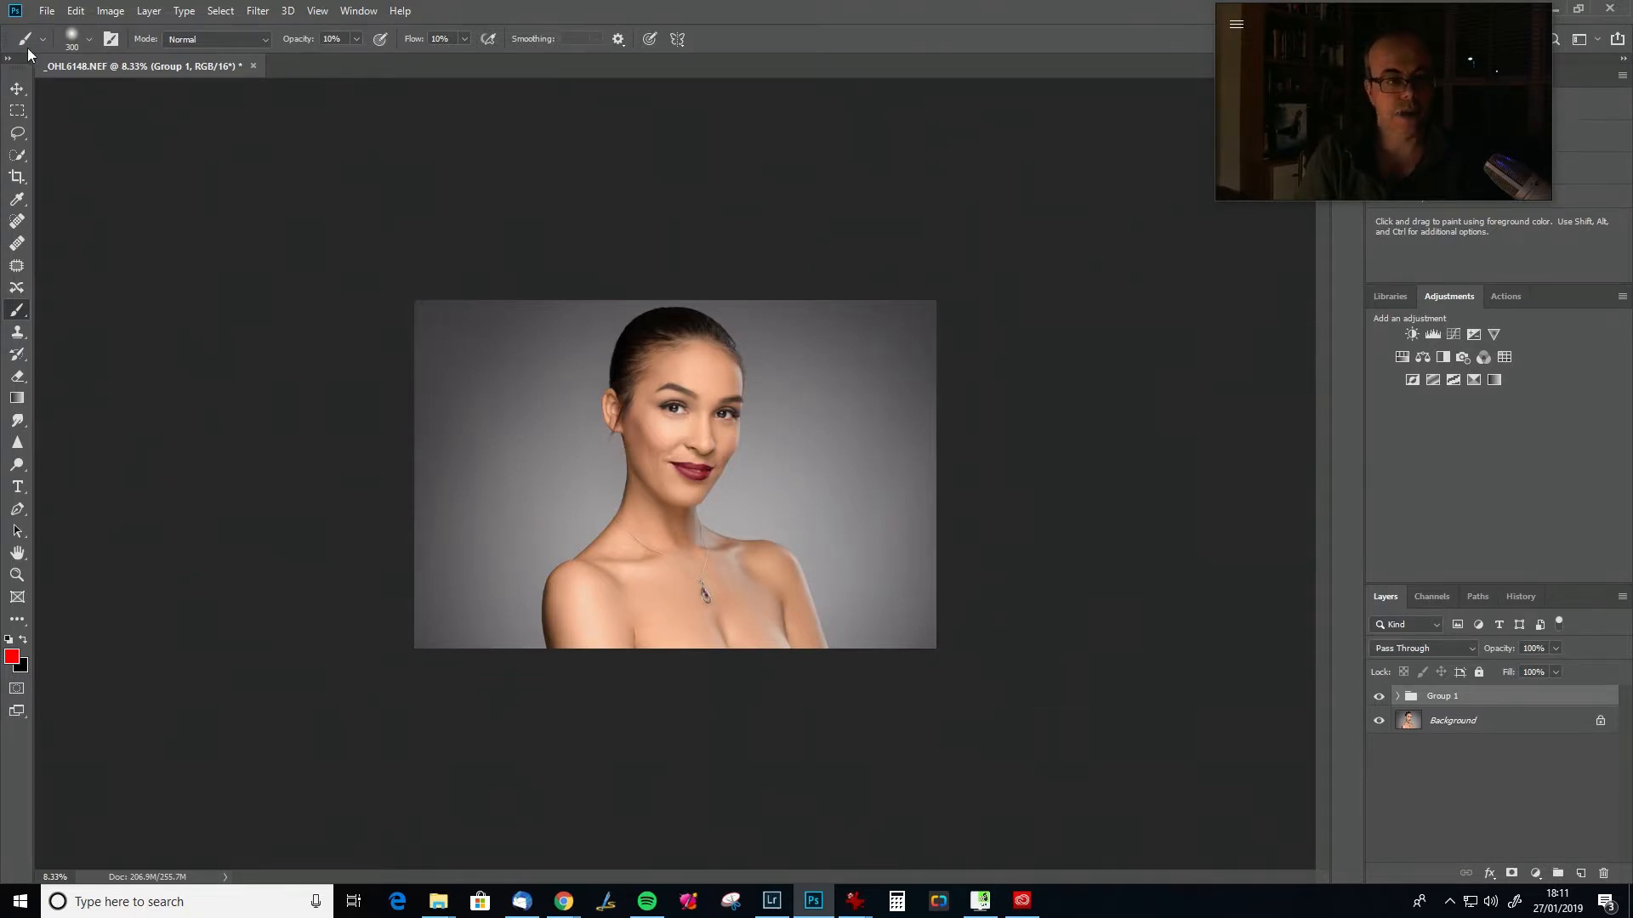
{"action": "left_click", "coordinate": [17, 177]}
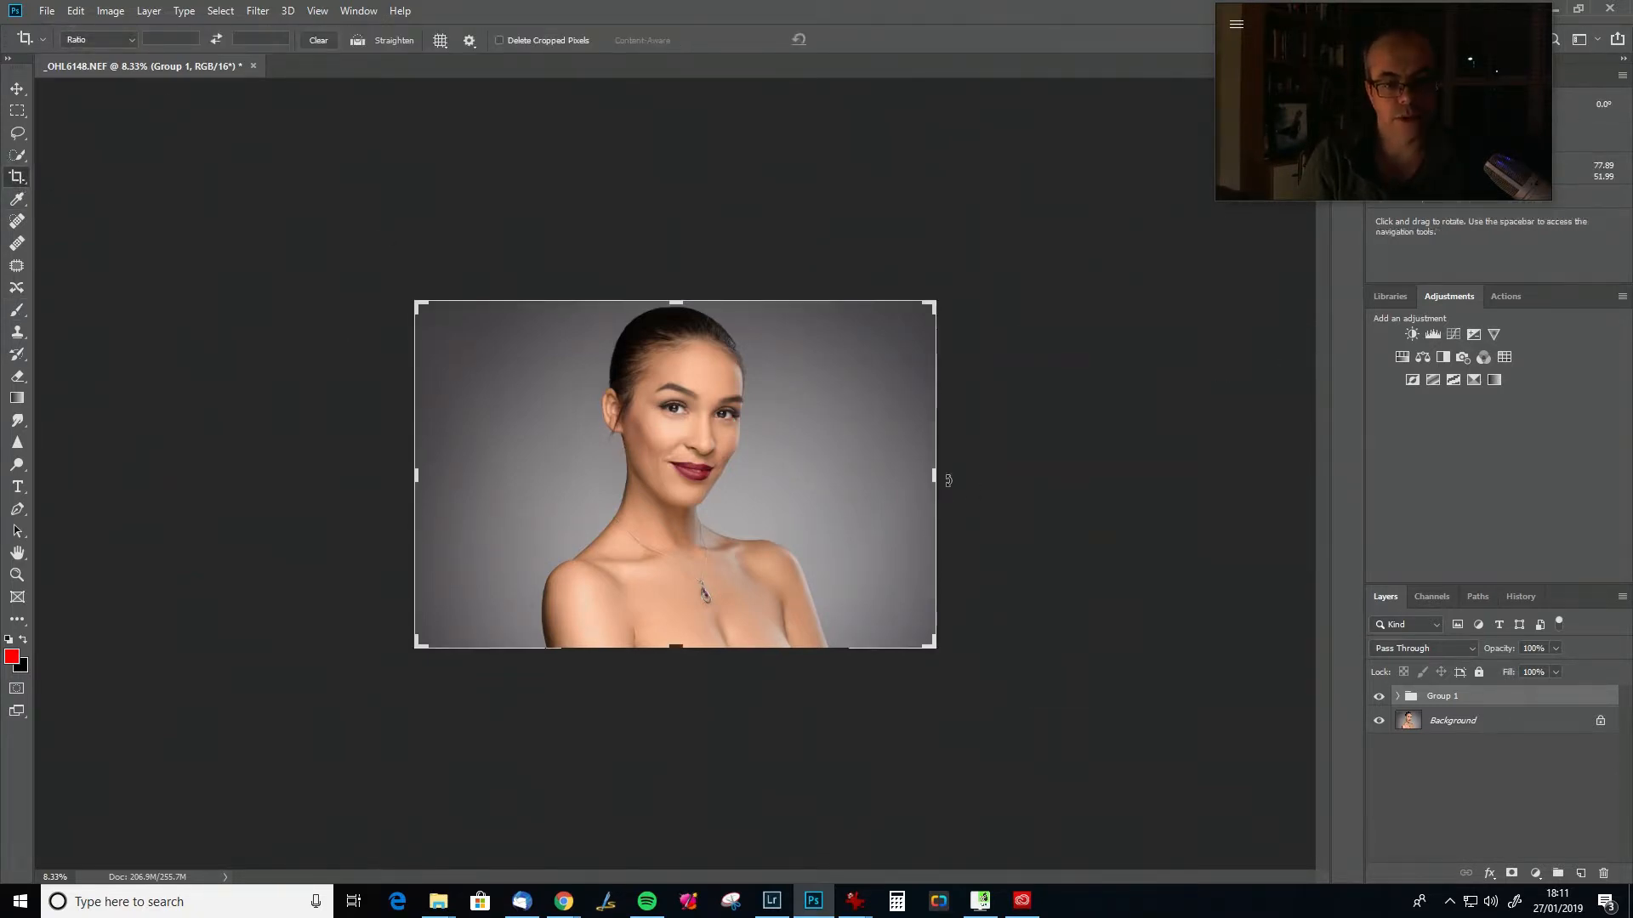
{"action": "left_click_drag", "start_coordinate": [931, 476], "coordinate": [960, 478]}
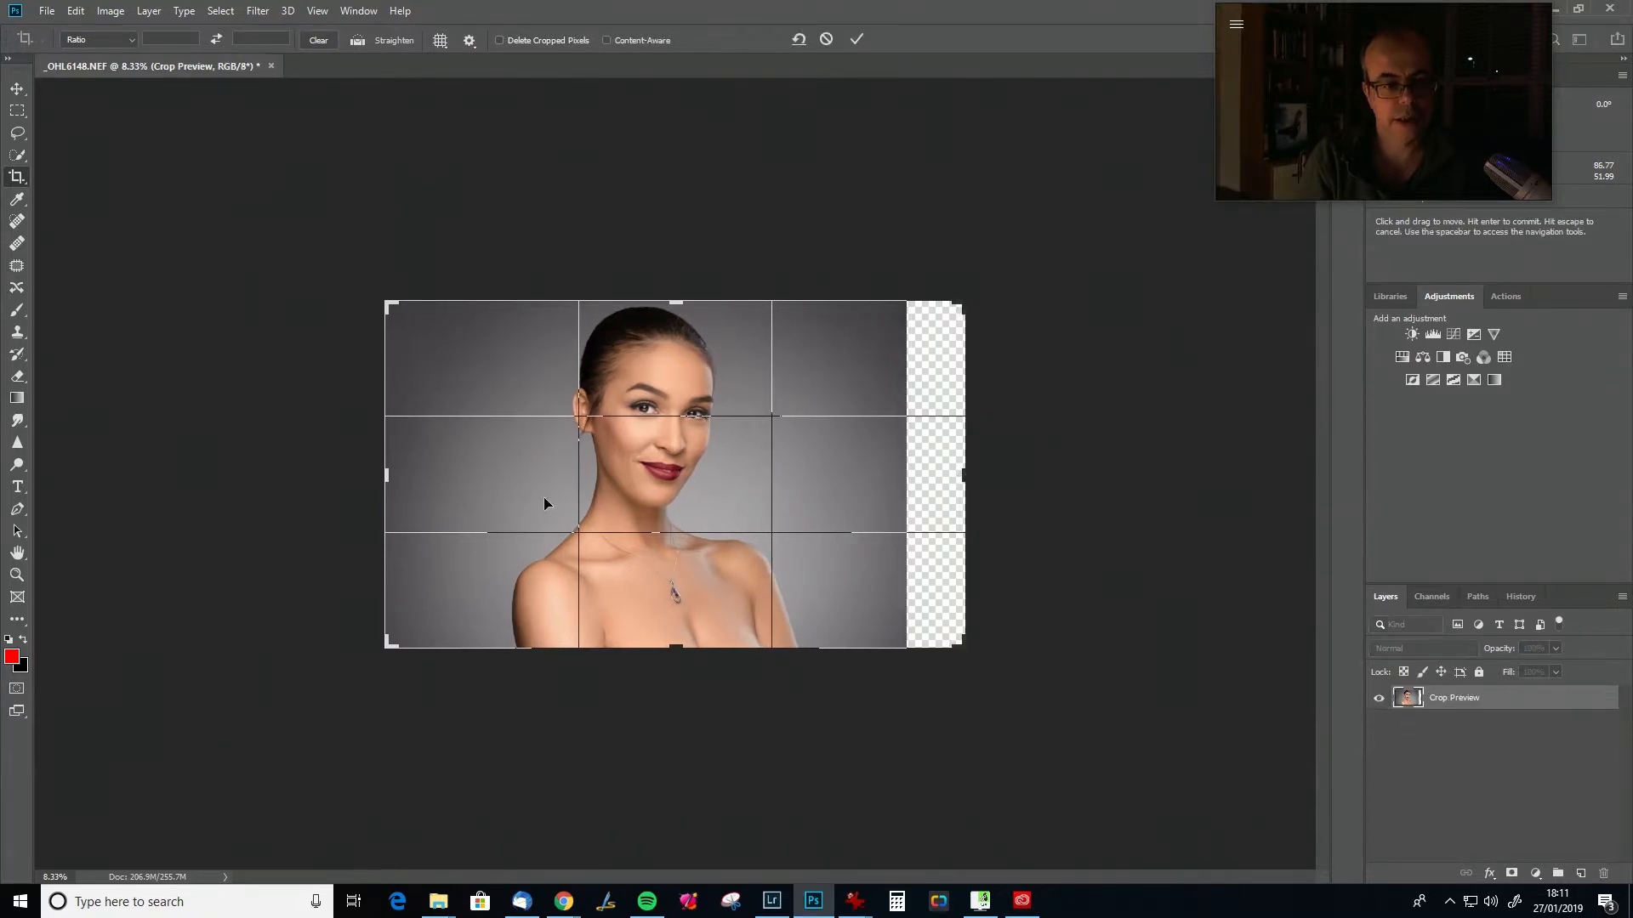
{"action": "left_click_drag", "start_coordinate": [389, 477], "coordinate": [408, 477]}
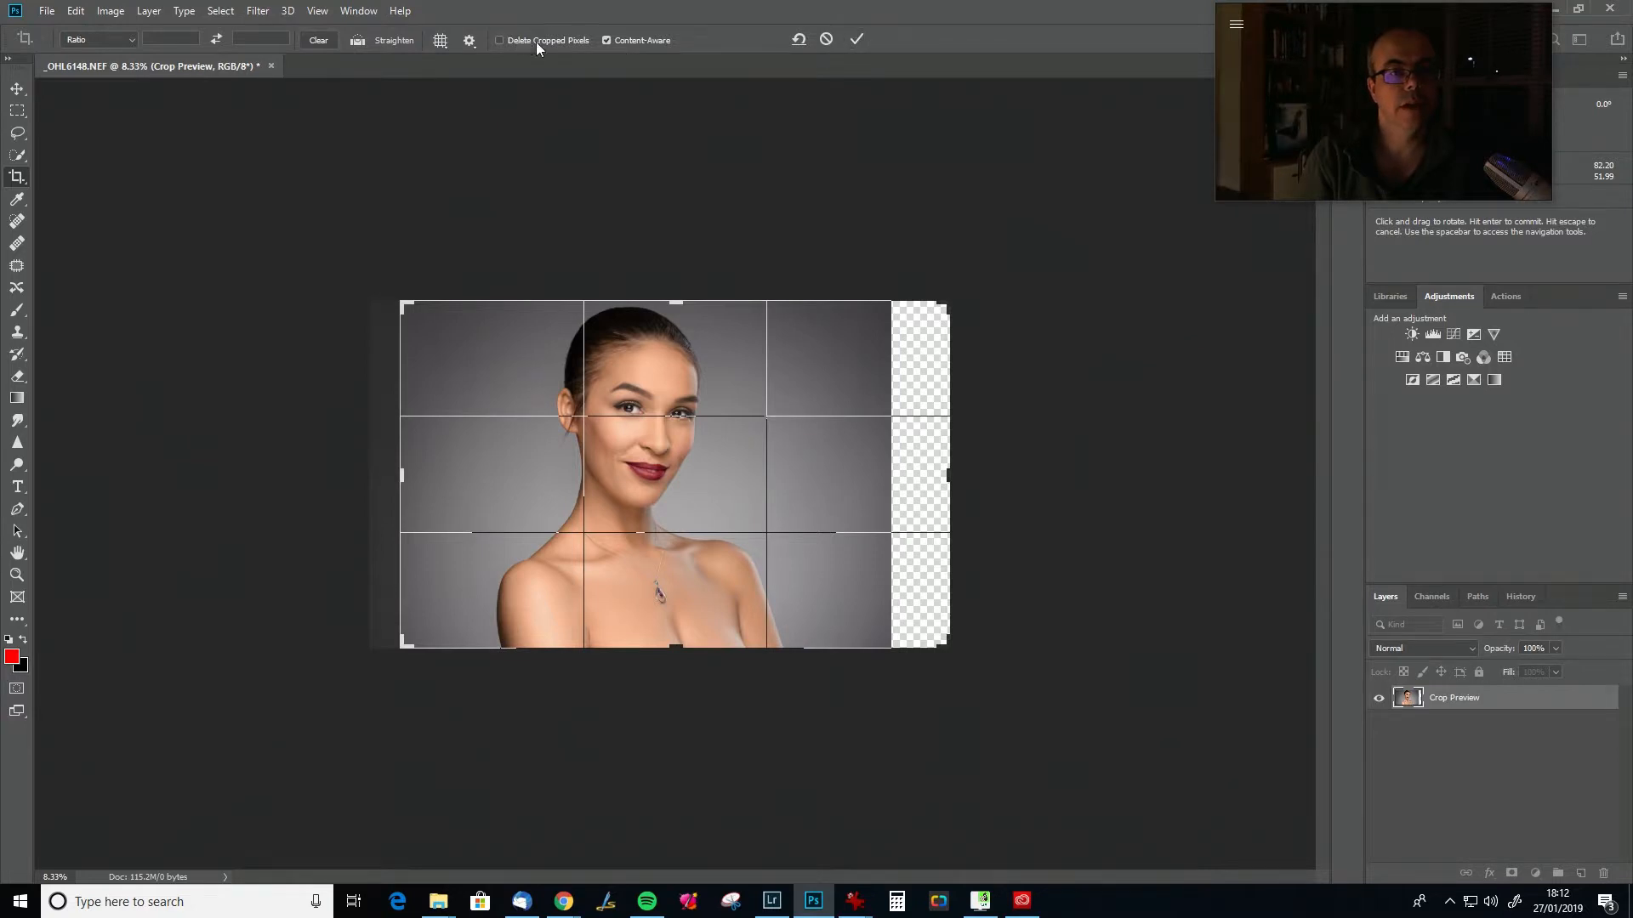
{"action": "left_click", "coordinate": [856, 36]}
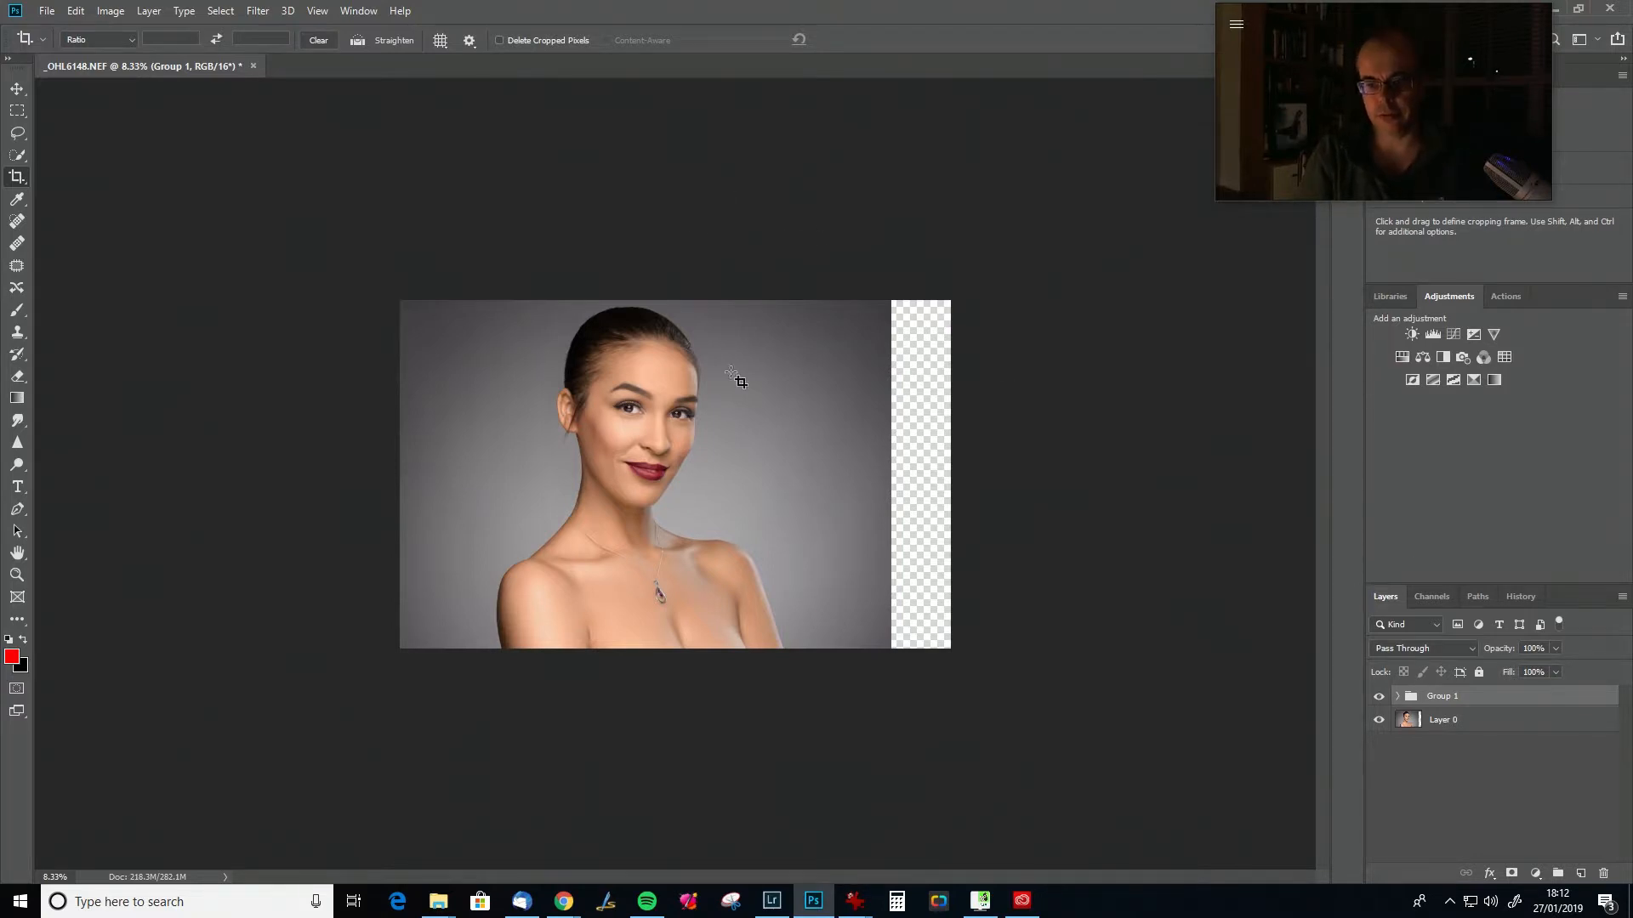
Undo the extended crop and flatten the image into a single background layer.
{"action": "key", "text": "ctrl+z"}
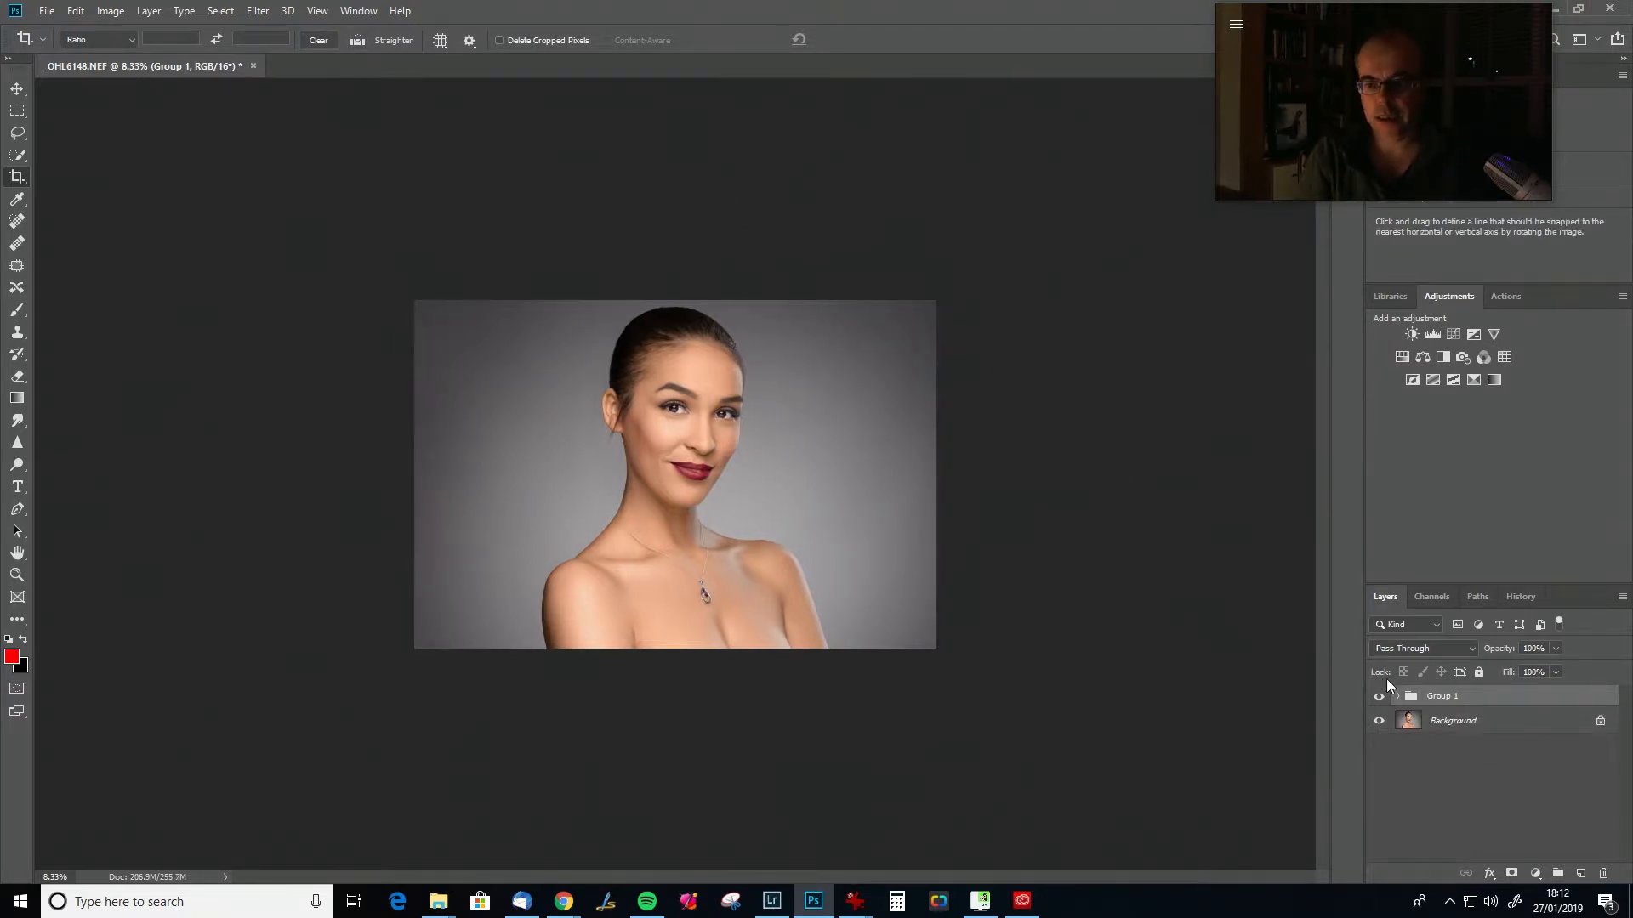
{"action": "left_click", "coordinate": [160, 15]}
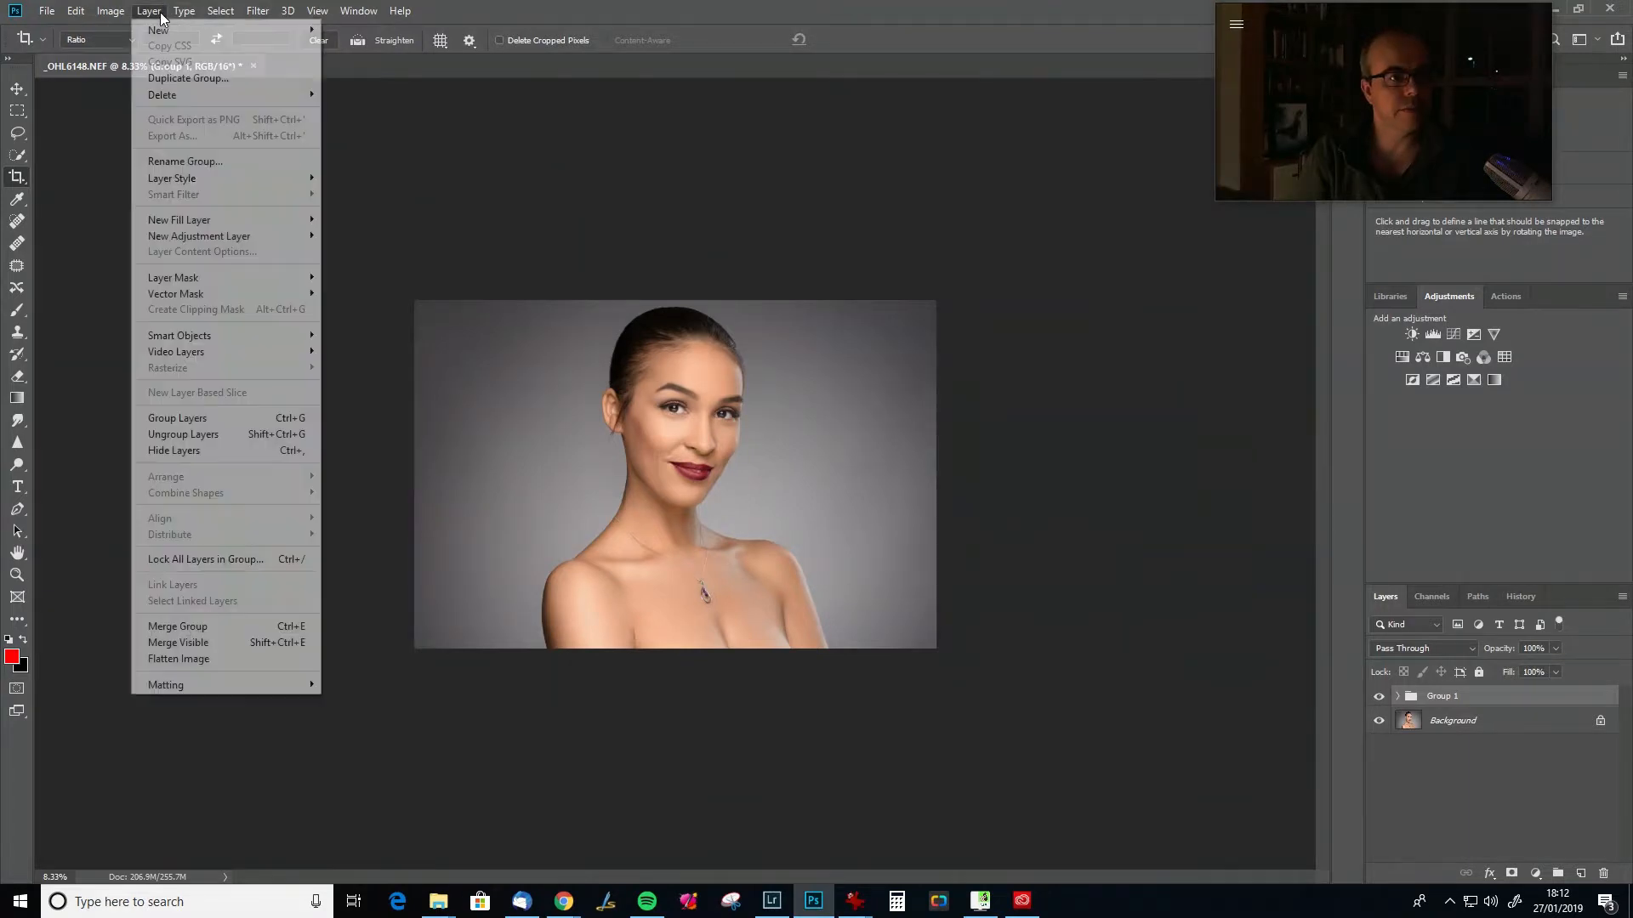
{"action": "left_click", "coordinate": [240, 658]}
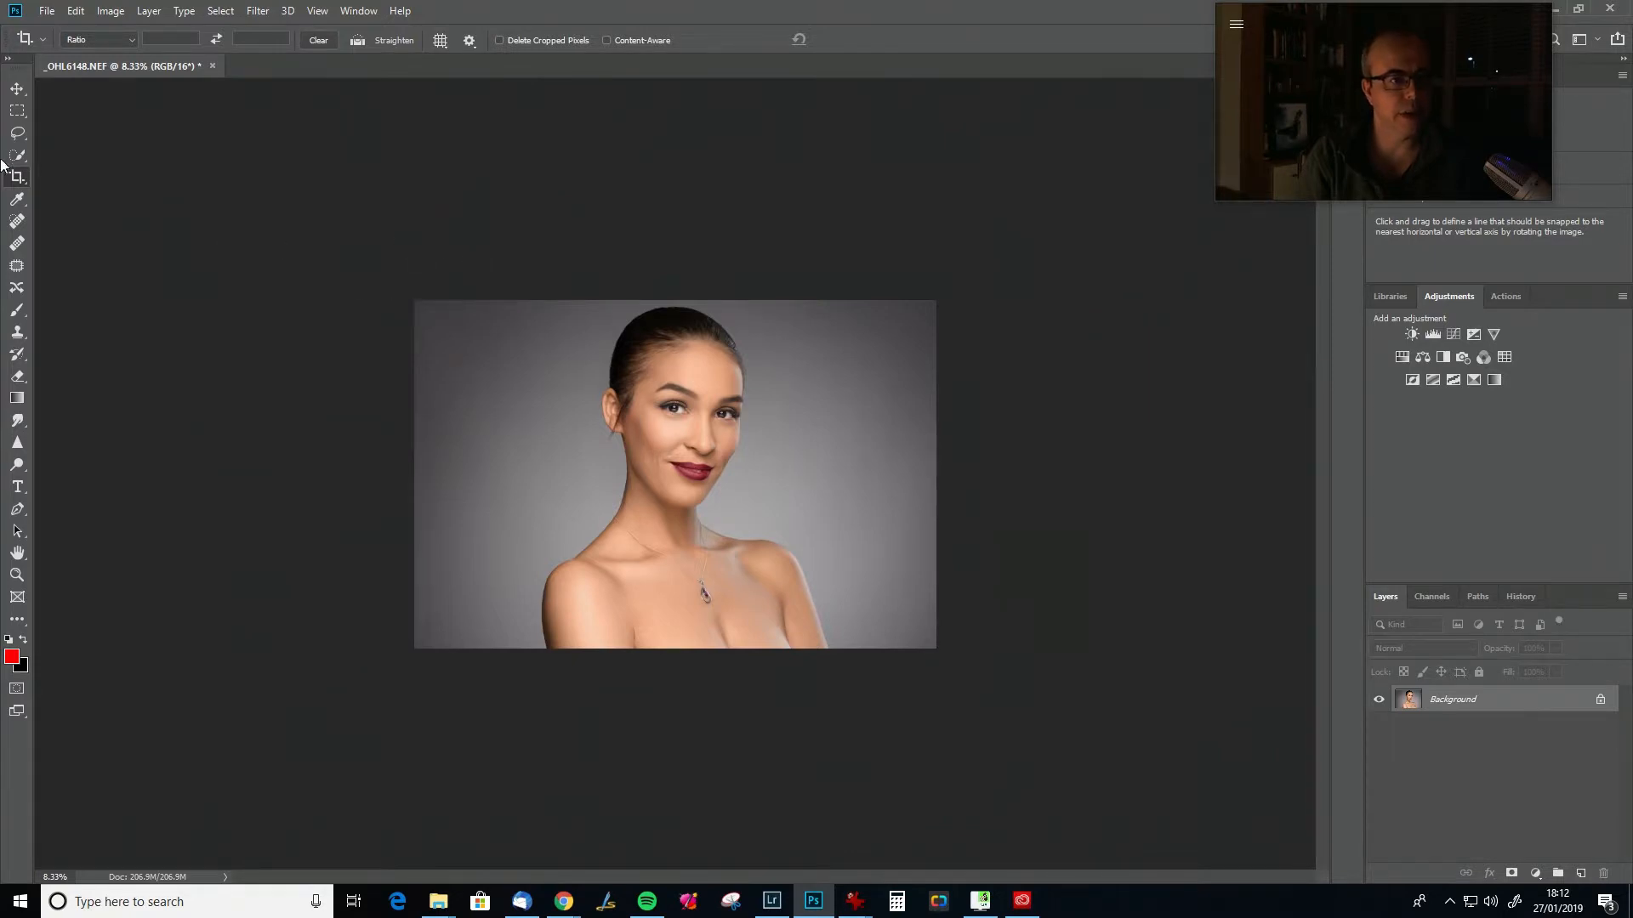
Try a centred 16:9 crop of about 85.15 × 47.90 that extends past both sides of the portrait.
{"action": "left_click", "coordinate": [18, 176]}
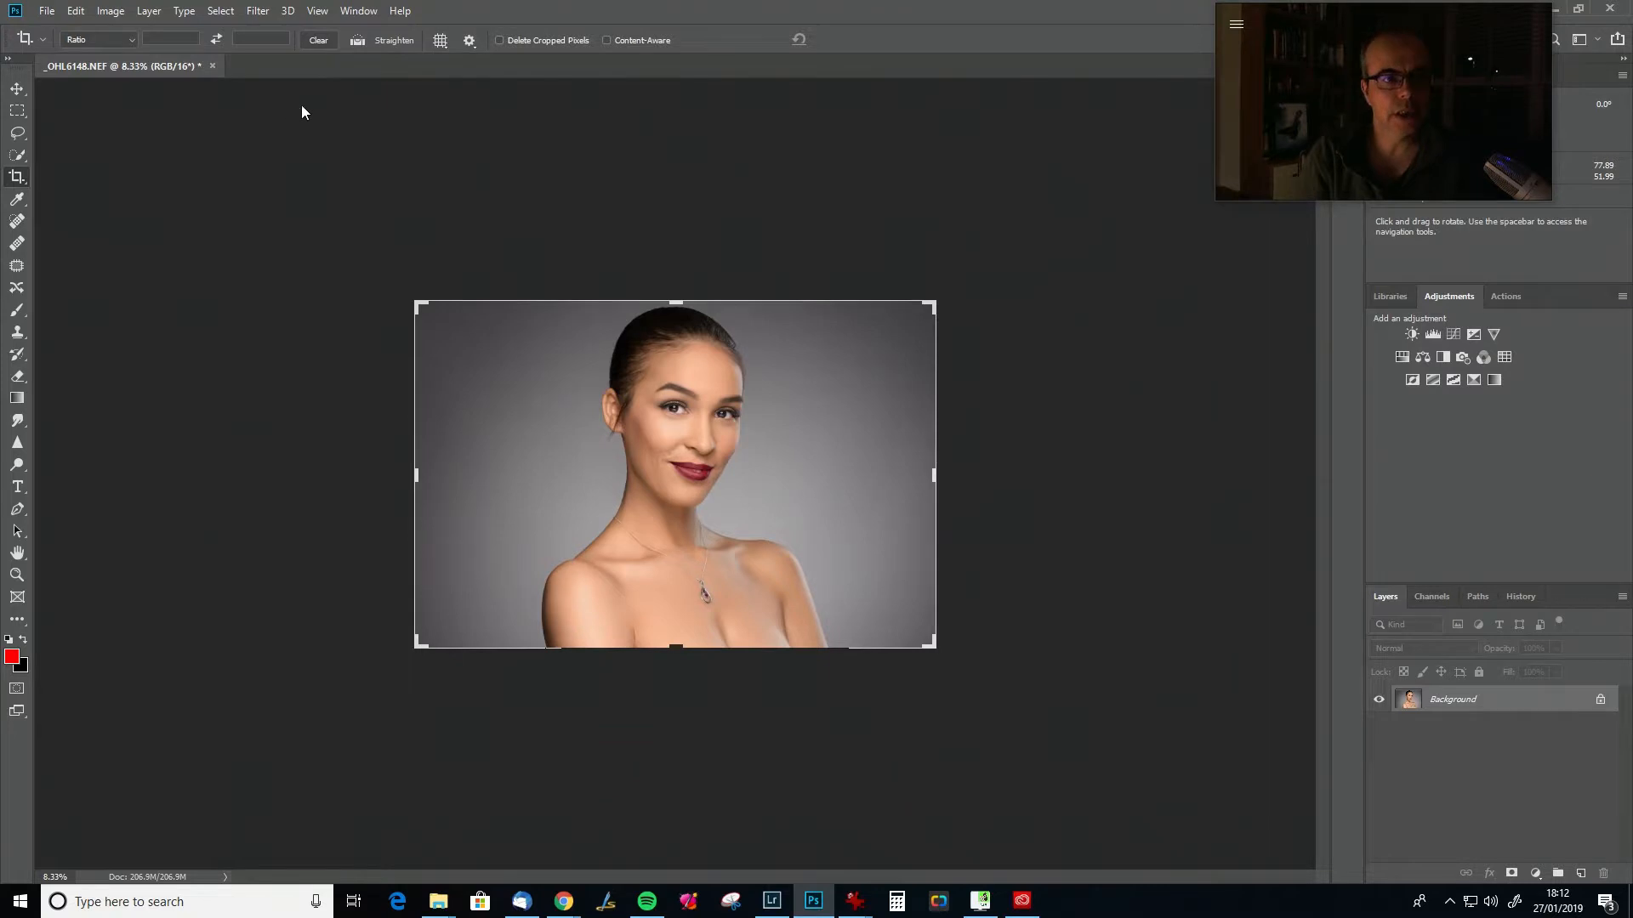
{"action": "left_click", "coordinate": [217, 40]}
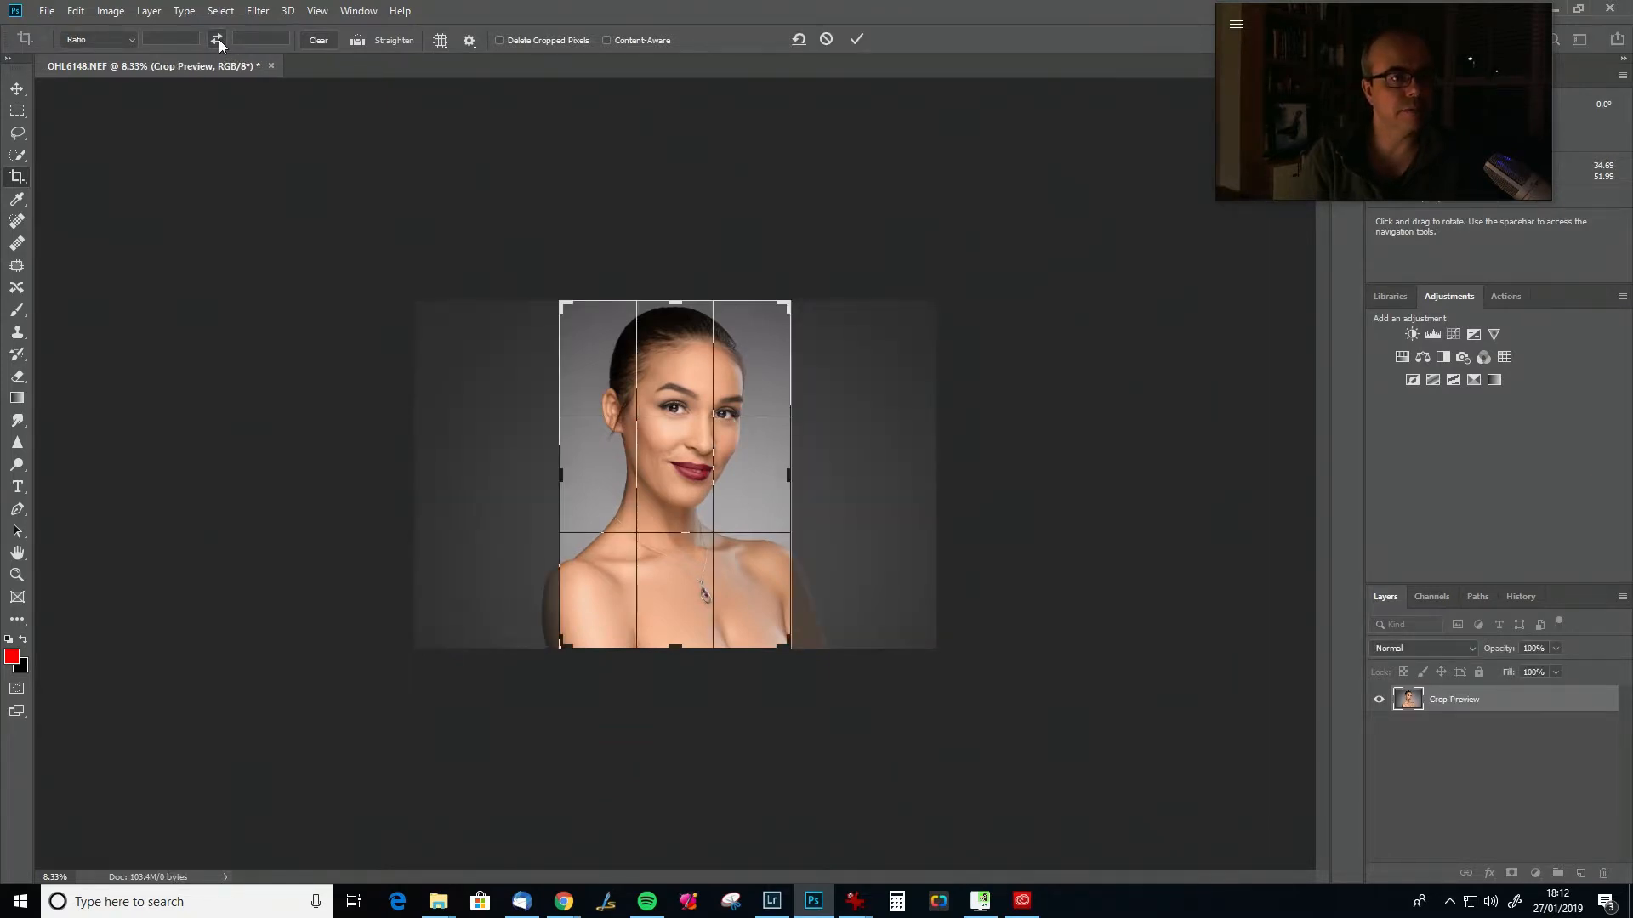
{"action": "left_click", "coordinate": [217, 39]}
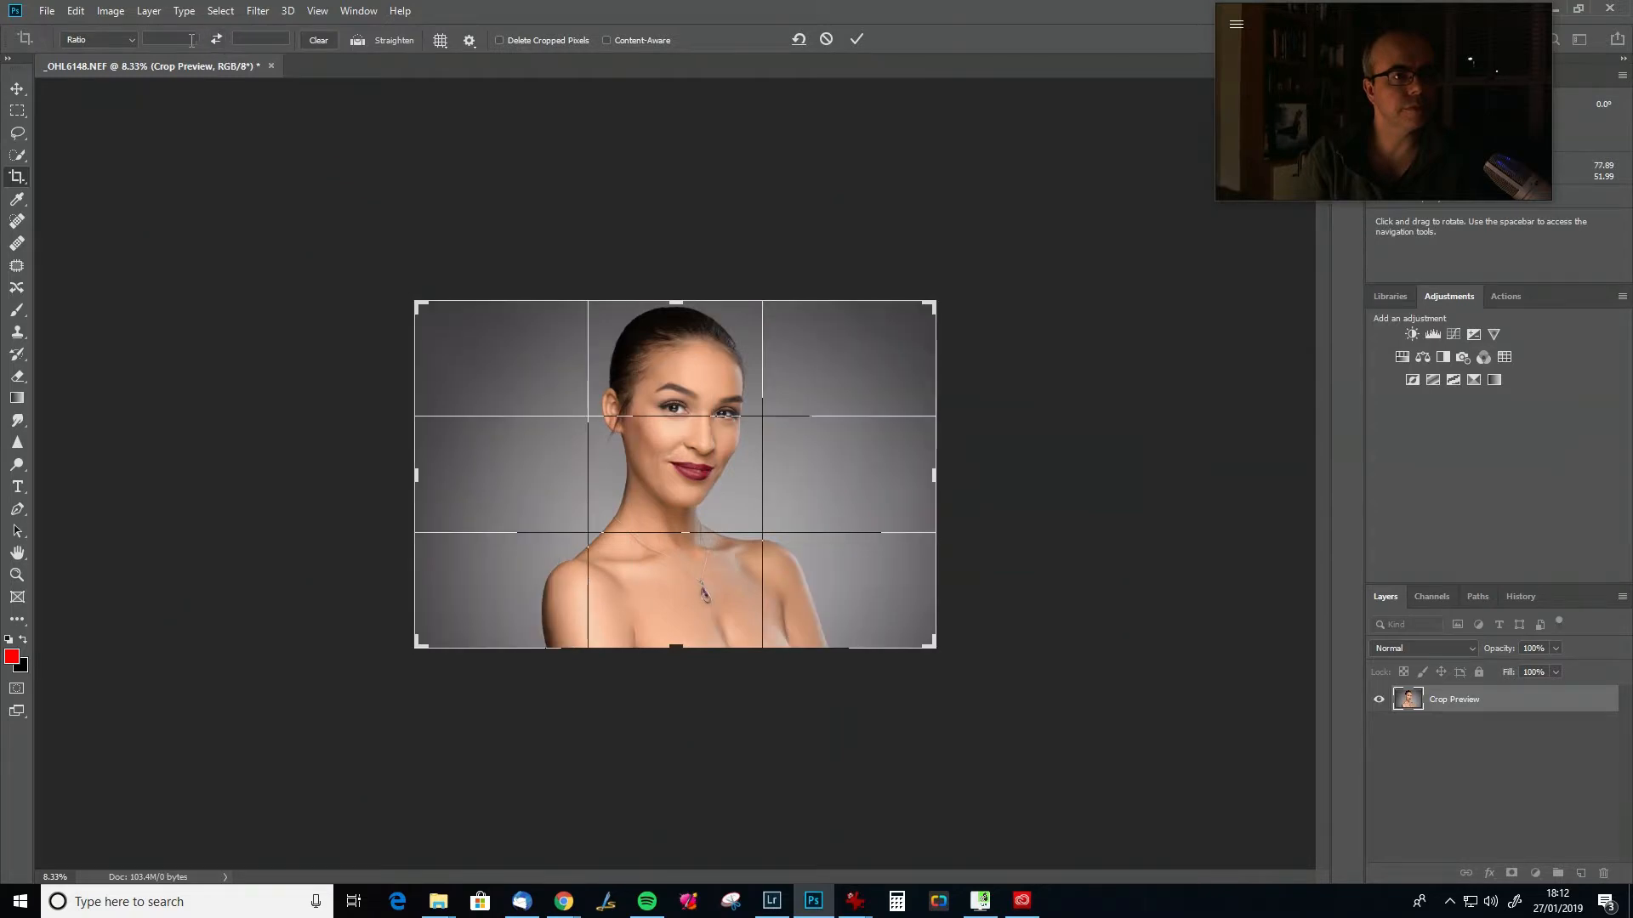
{"action": "left_click", "coordinate": [113, 40]}
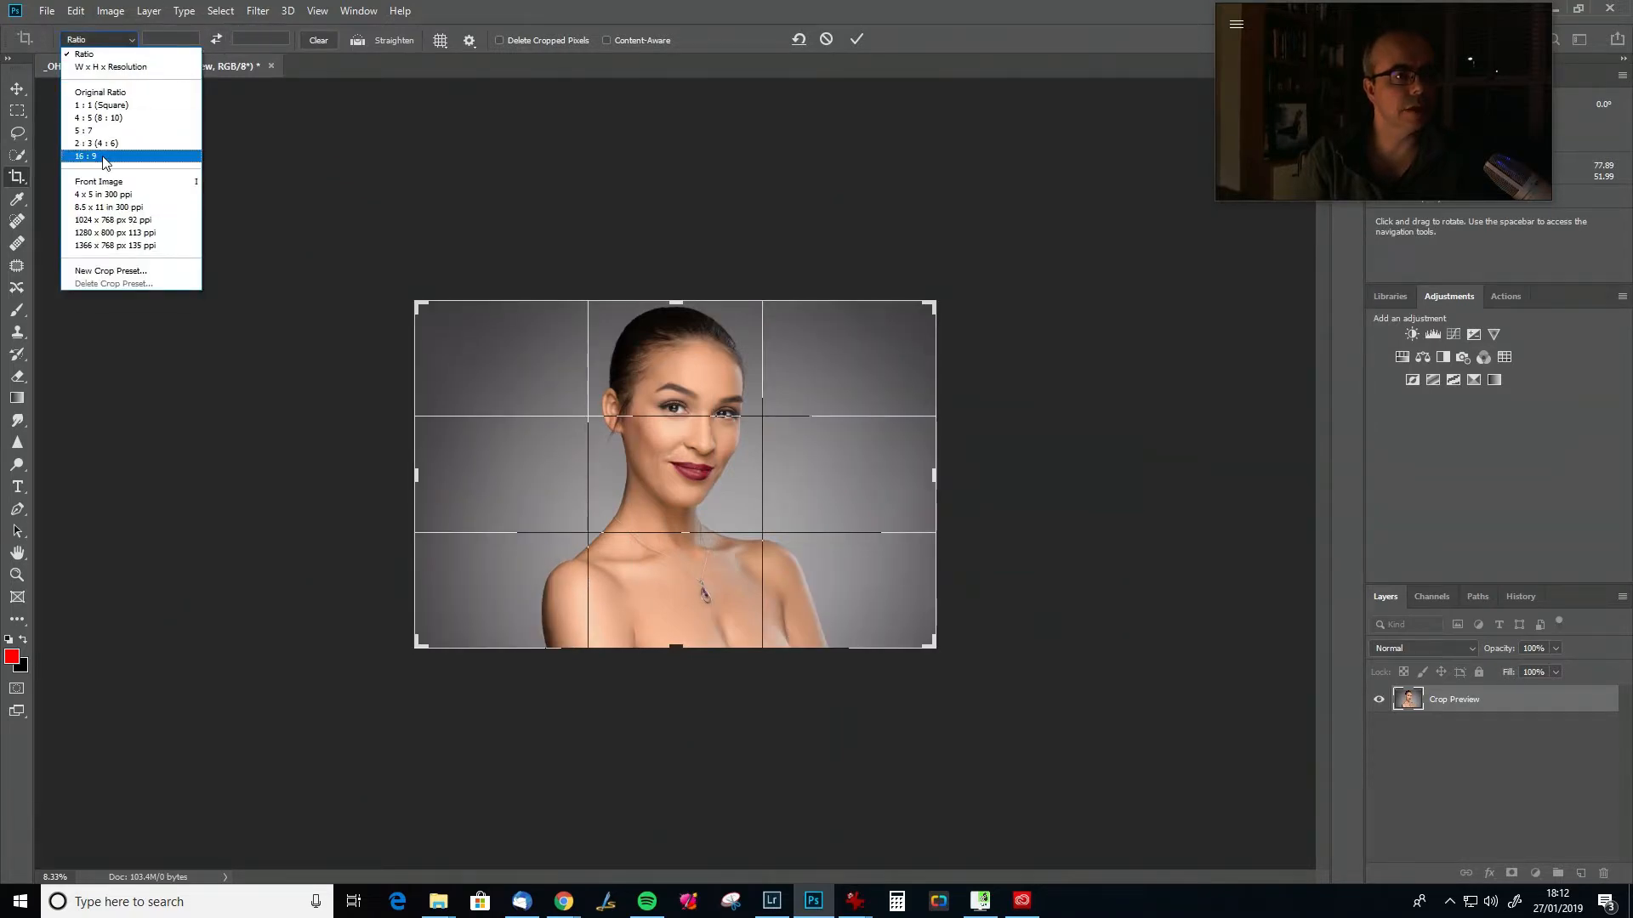
{"action": "left_click", "coordinate": [105, 162]}
{"action": "left_click_drag", "start_coordinate": [676, 329], "coordinate": [683, 320]}
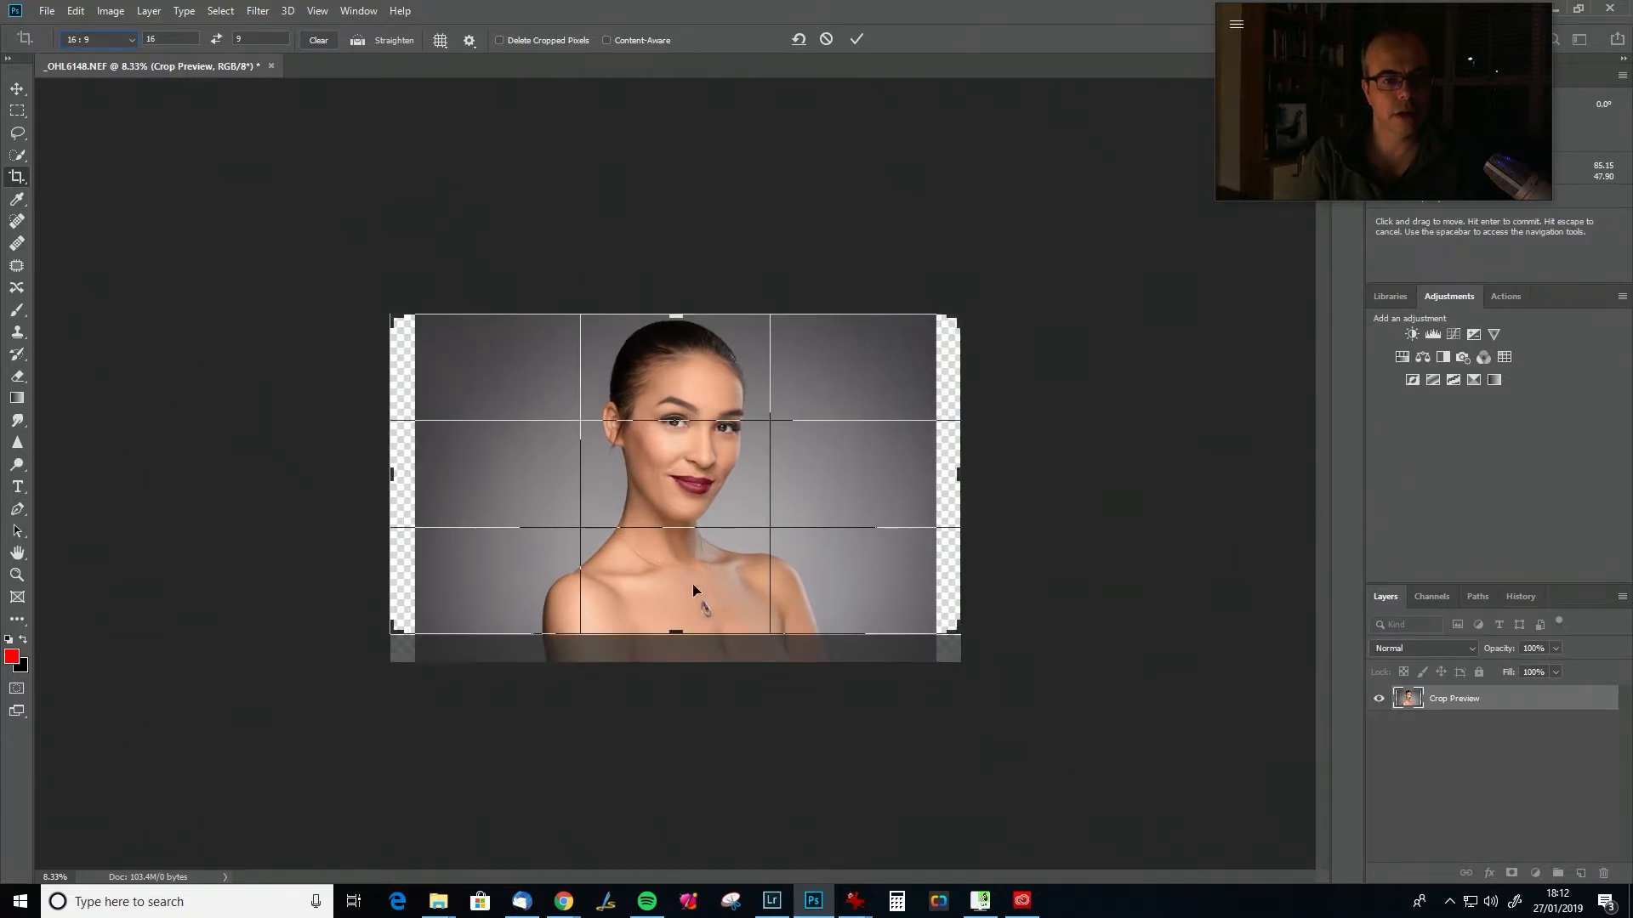
Turn off snapping and undo the trial 16:9 crop.
{"action": "left_click", "coordinate": [318, 11]}
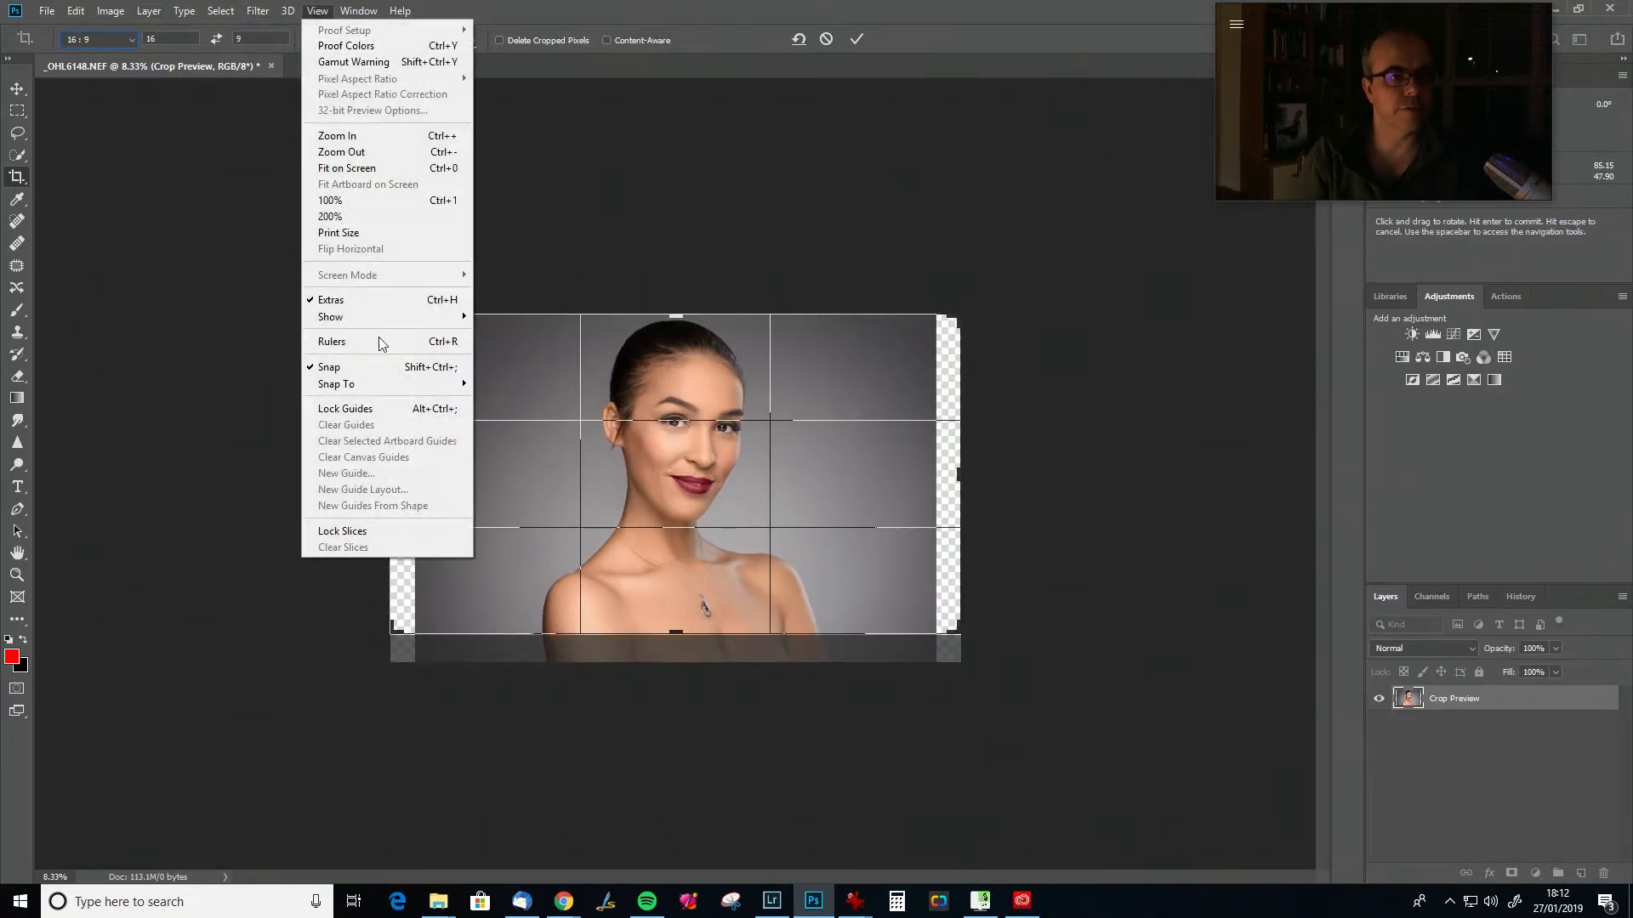
{"action": "left_click", "coordinate": [341, 367]}
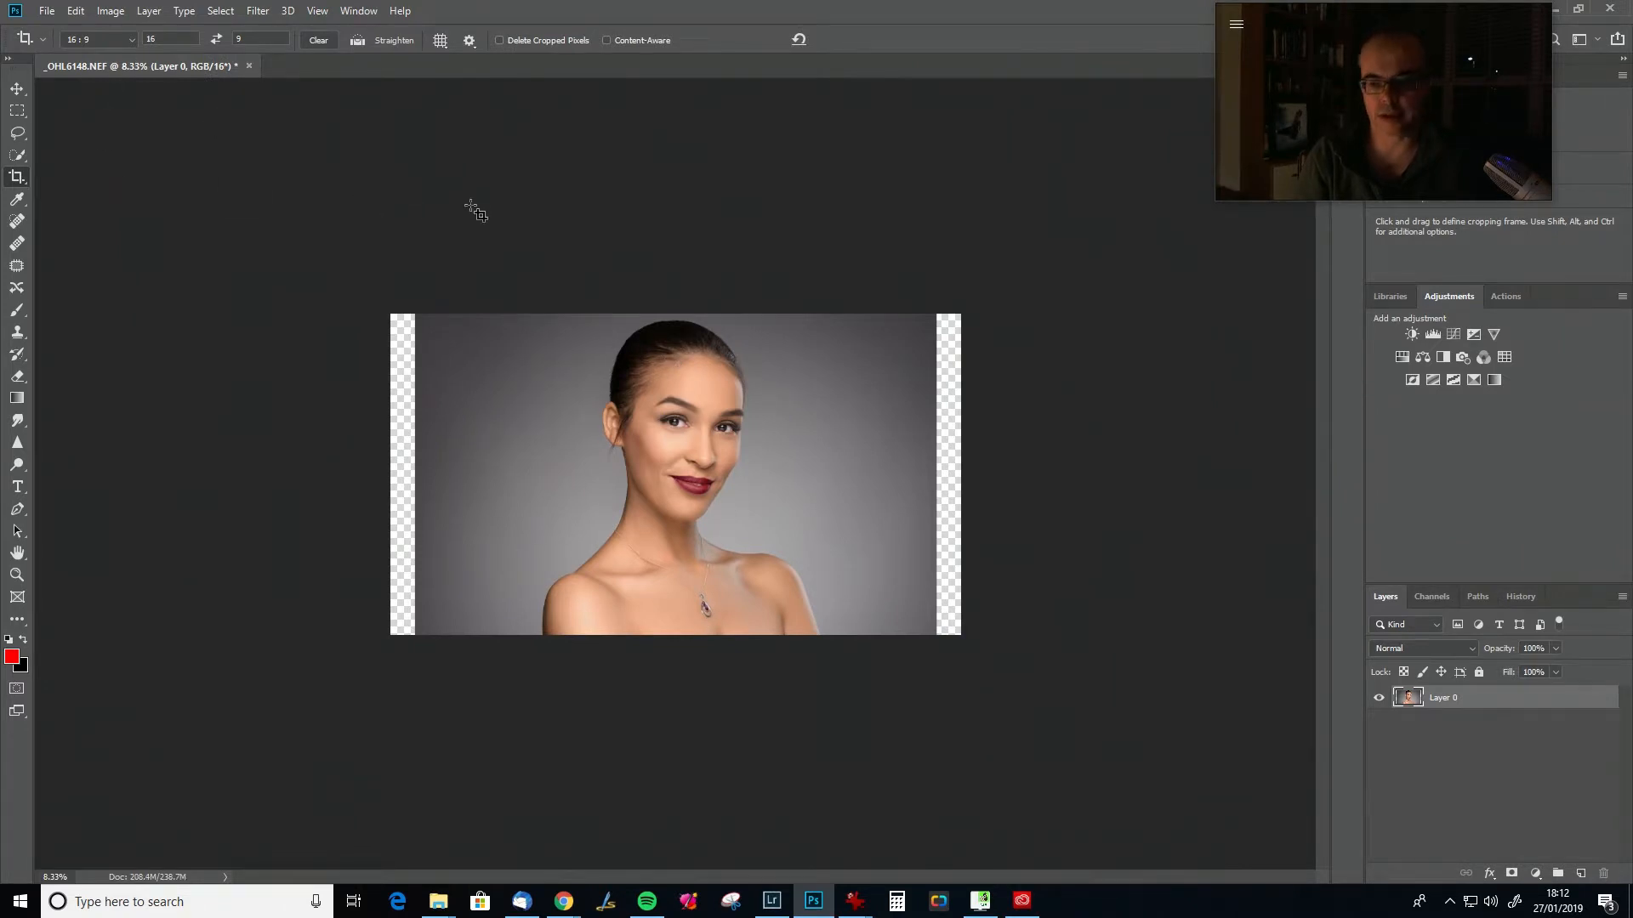
{"action": "key", "text": "ctrl+z"}
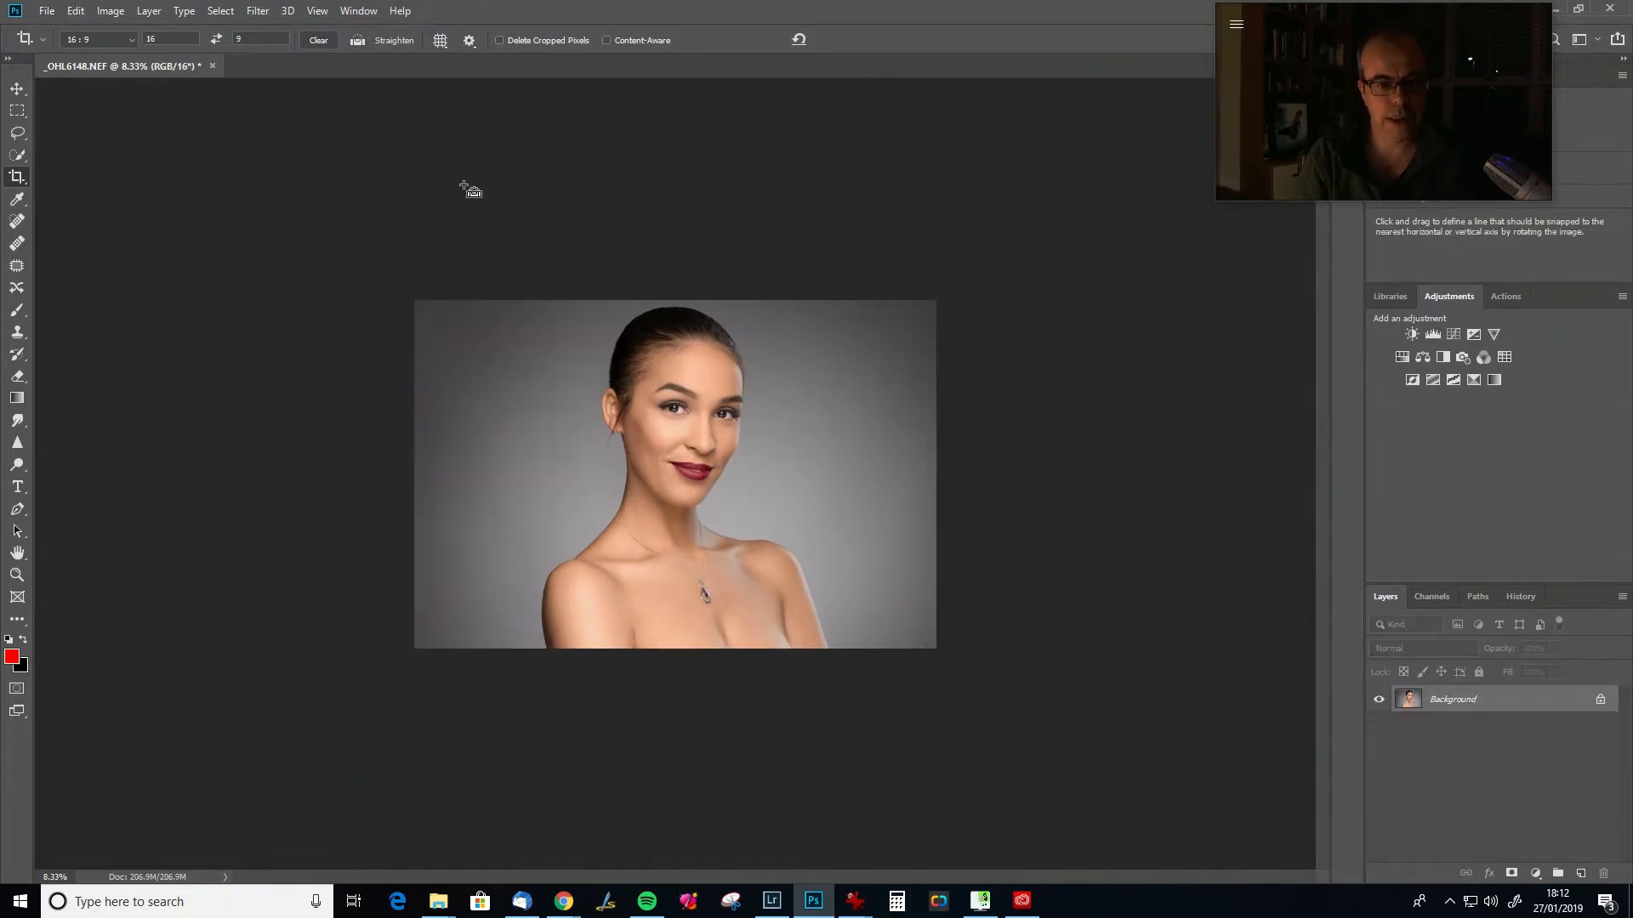
Try a 16:9 crop of about 92.41 × 51.99 with Content-Aware on, extending the canvas past the photo's right edge, and undo it.
{"action": "left_click", "coordinate": [16, 177]}
{"action": "left_click_drag", "start_coordinate": [681, 330], "coordinate": [679, 318]}
{"action": "left_click_drag", "start_coordinate": [677, 626], "coordinate": [680, 652]}
{"action": "left_click_drag", "start_coordinate": [747, 488], "coordinate": [701, 488]}
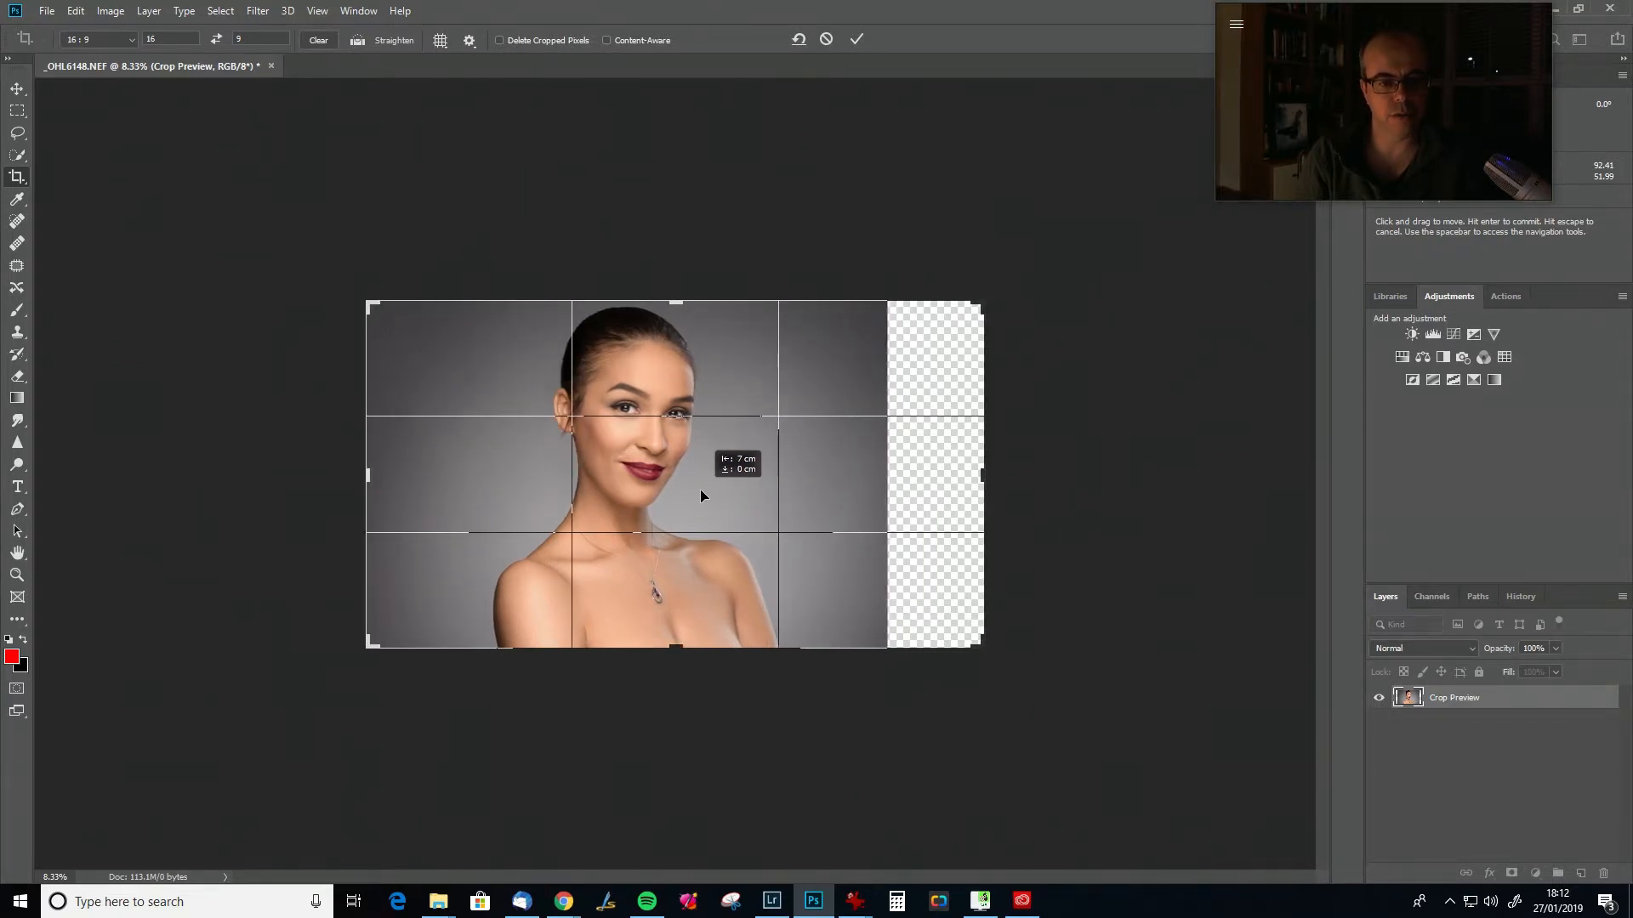
{"action": "left_click_drag", "start_coordinate": [700, 489], "coordinate": [692, 490]}
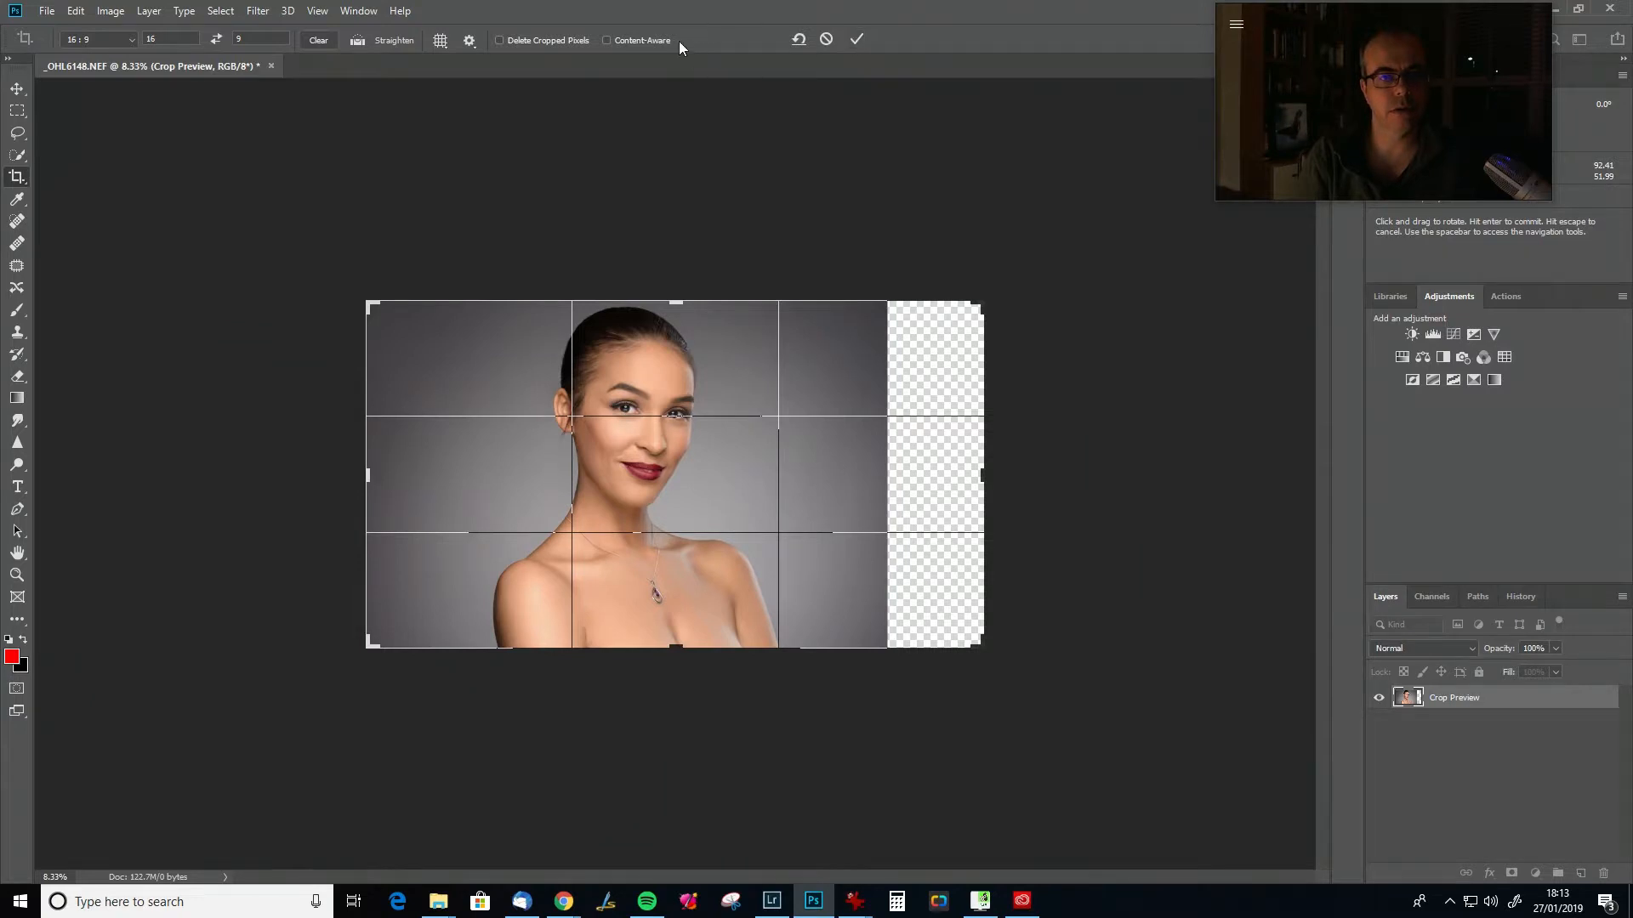
{"action": "left_click", "coordinate": [853, 40]}
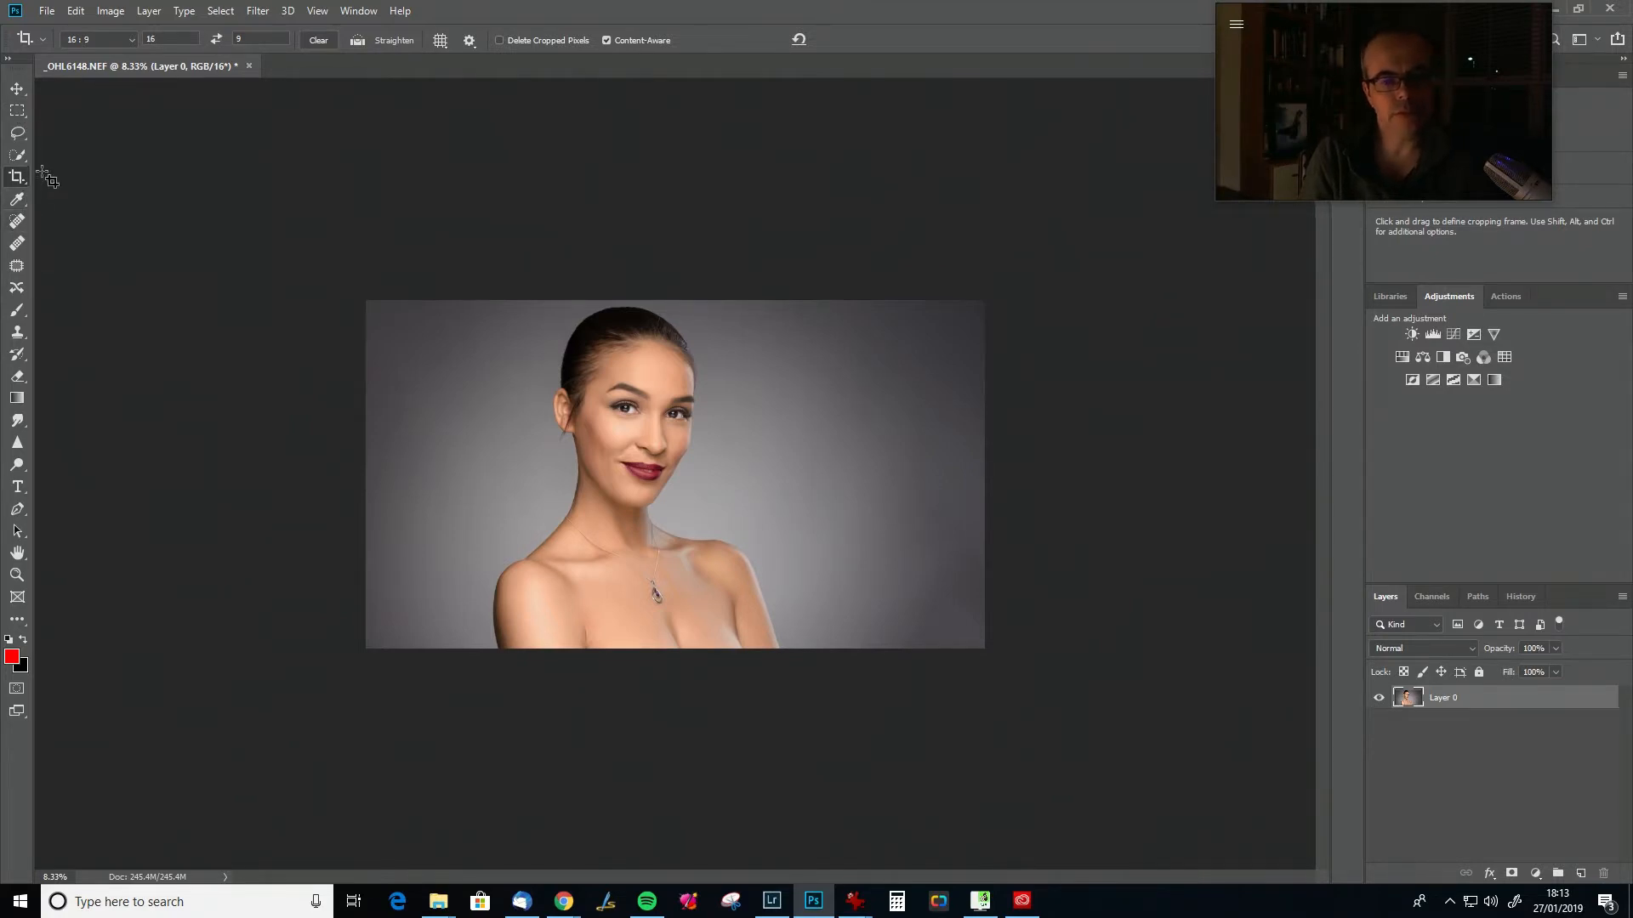
{"action": "key", "text": "ctrl"}
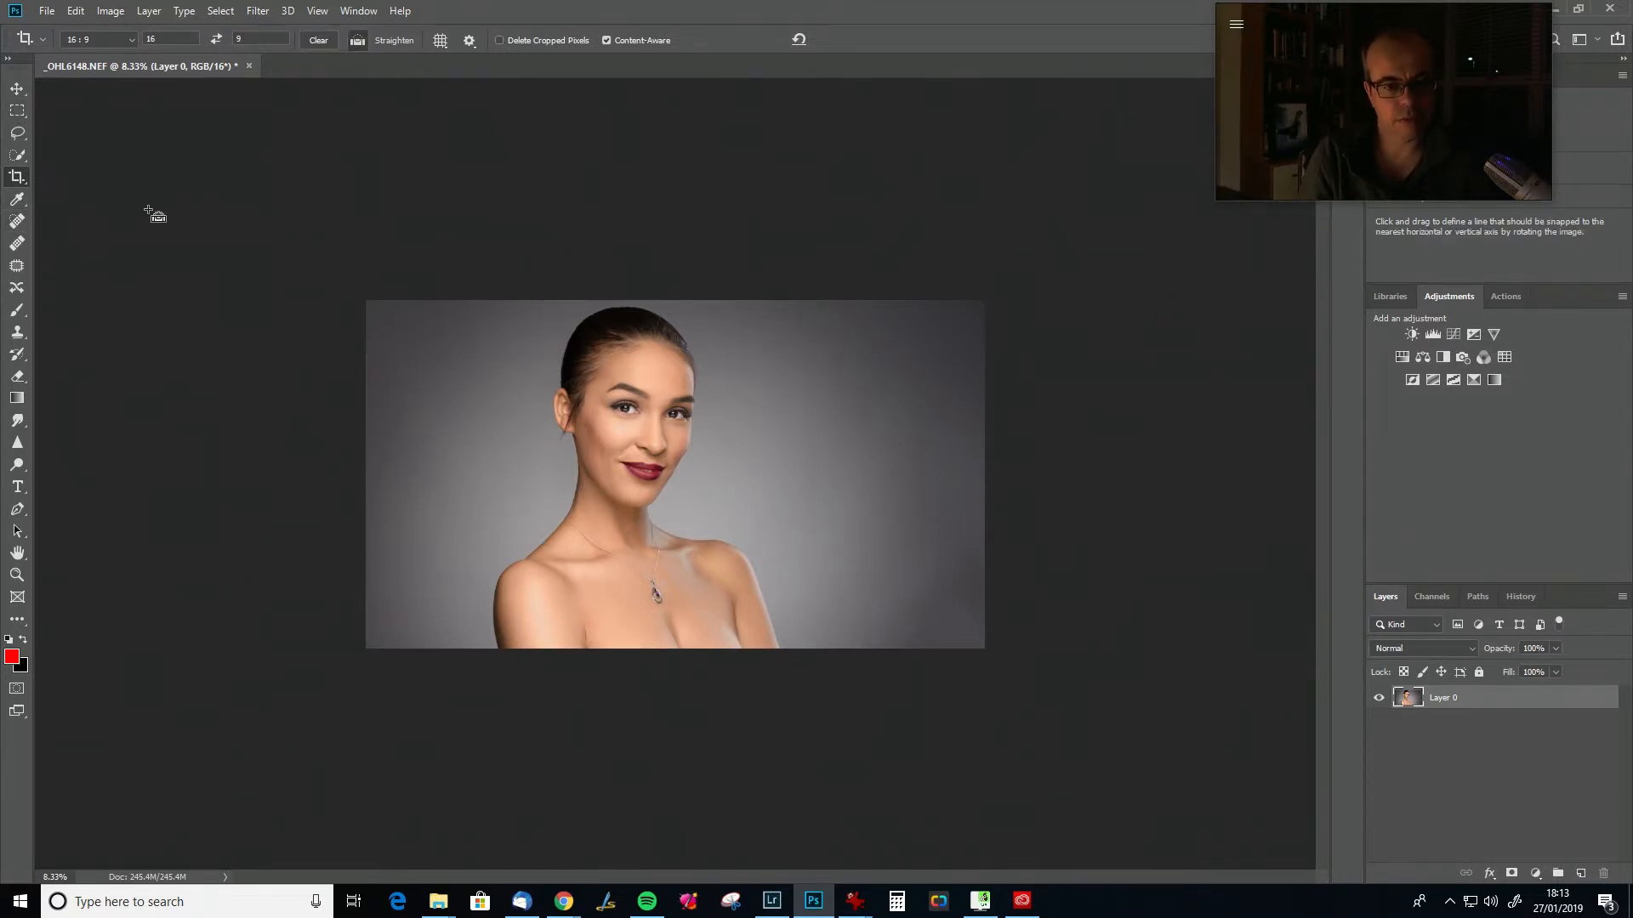
{"action": "key", "text": "ctrl+z"}
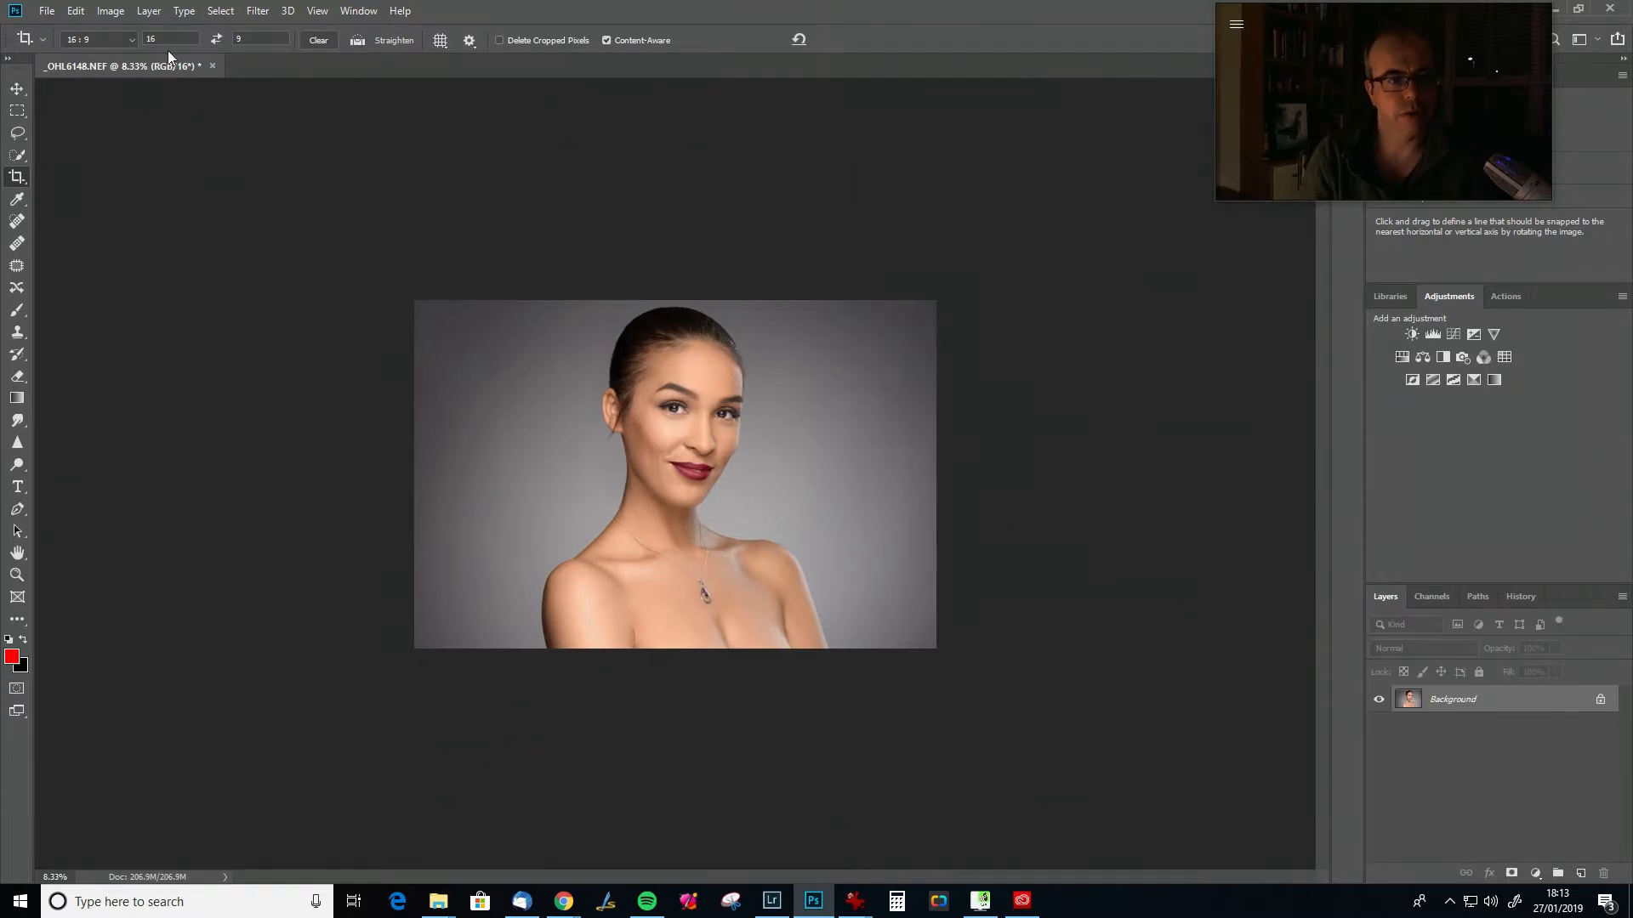
Crop to a landscape 3:2 ratio with Content-Aware on, shifting the portrait about 4 cm left within the frame.
{"action": "left_click", "coordinate": [114, 45]}
{"action": "left_click", "coordinate": [133, 143]}
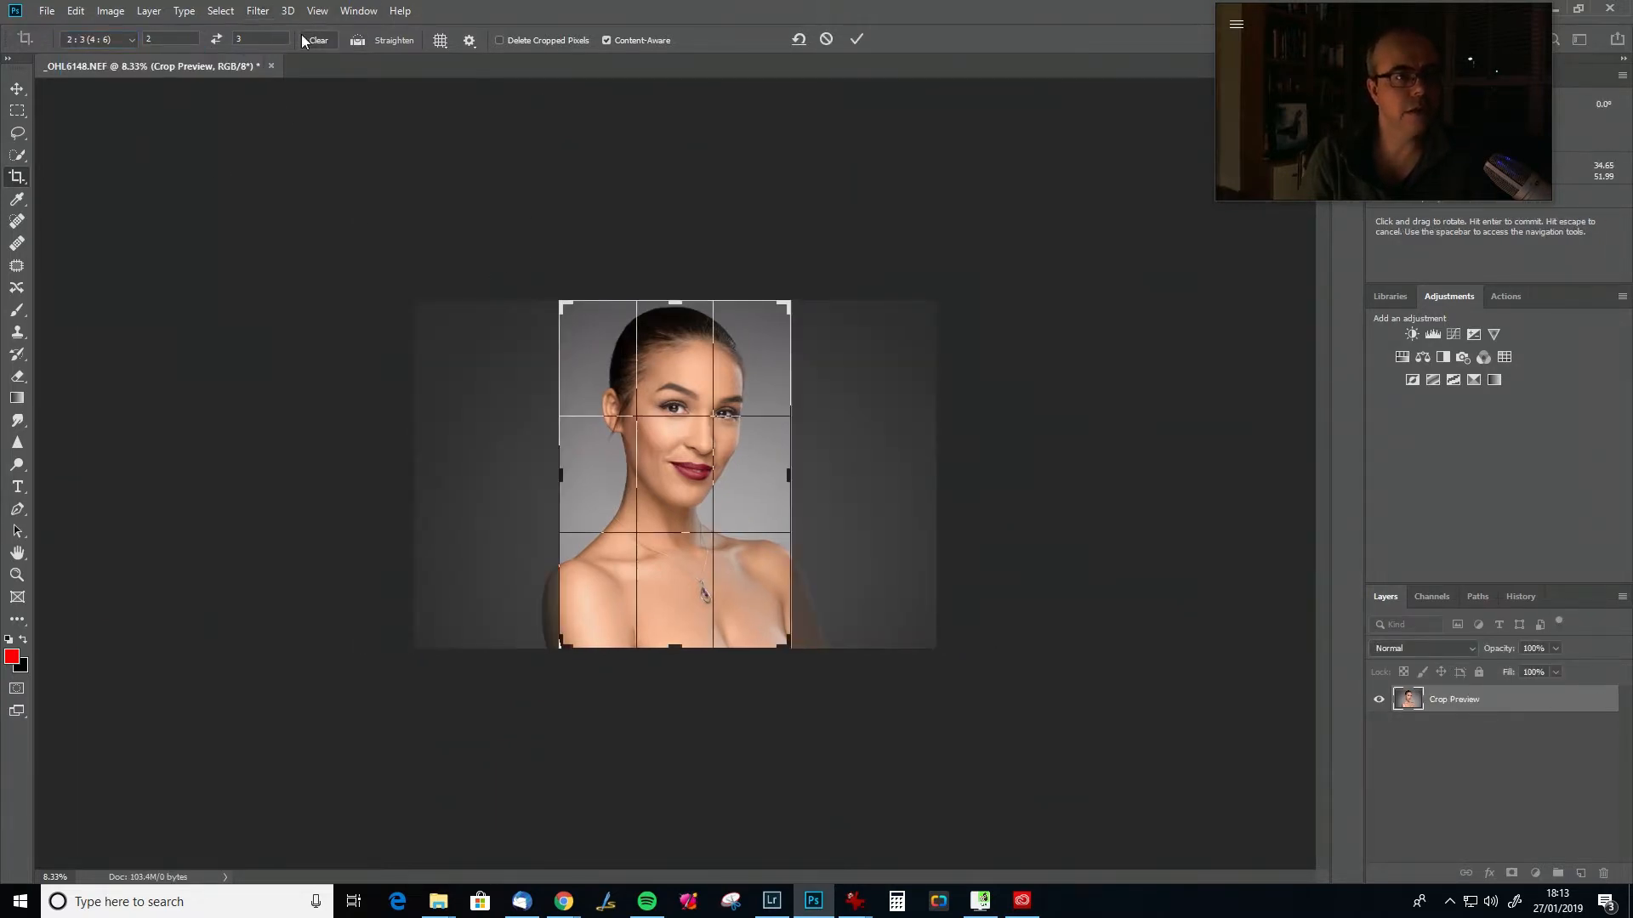
{"action": "left_click", "coordinate": [217, 39]}
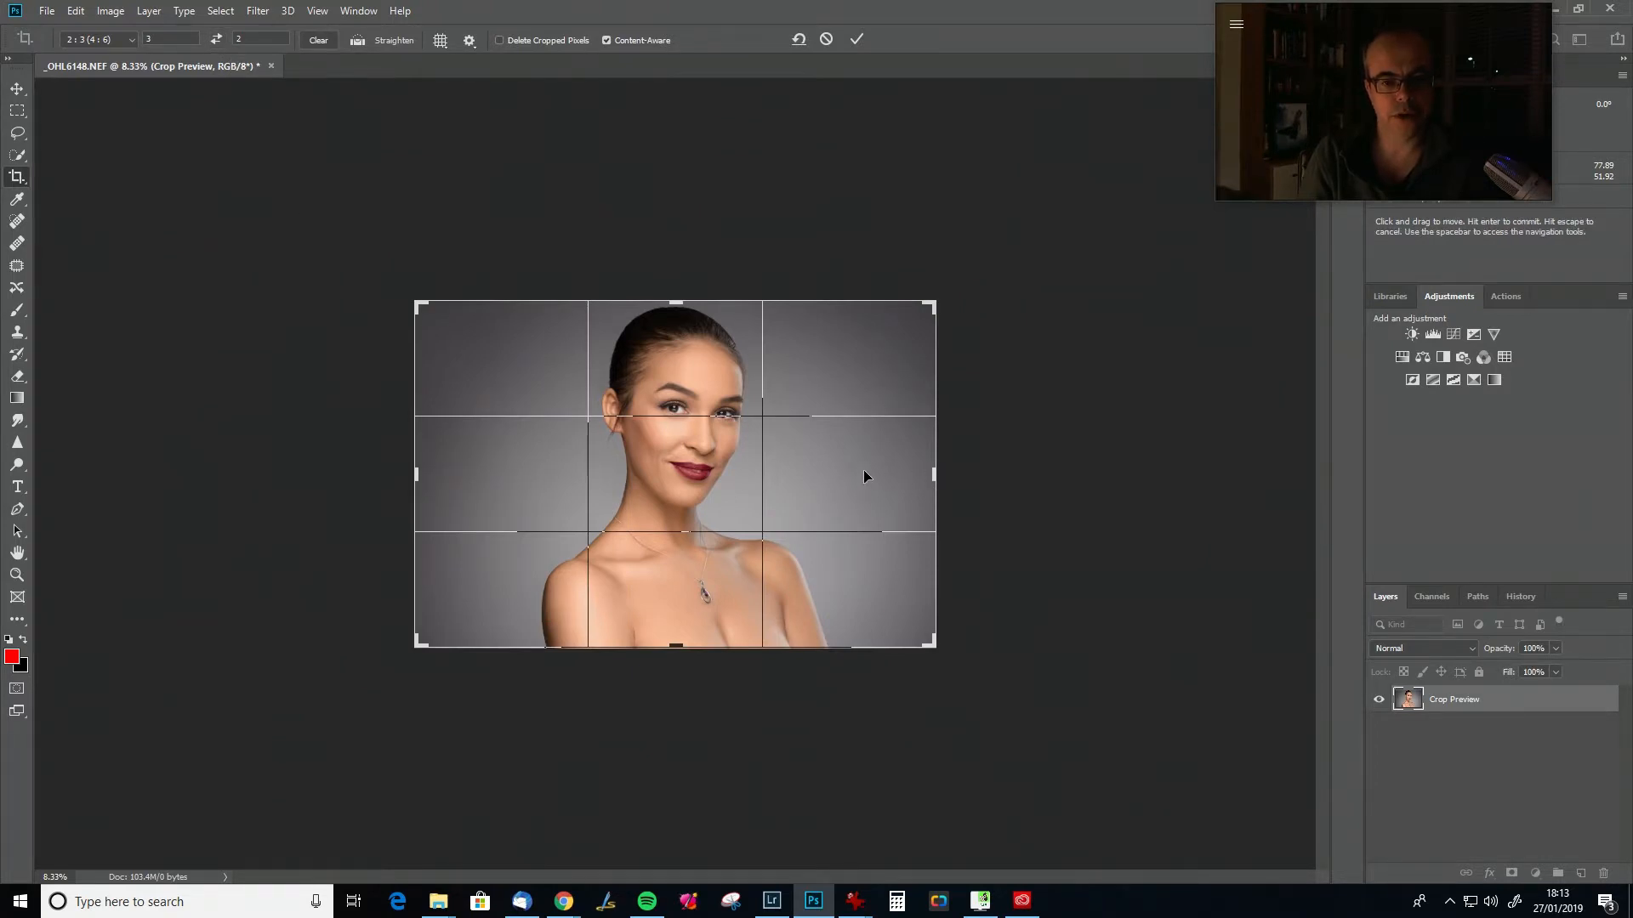
{"action": "left_click_drag", "start_coordinate": [864, 471], "coordinate": [835, 472]}
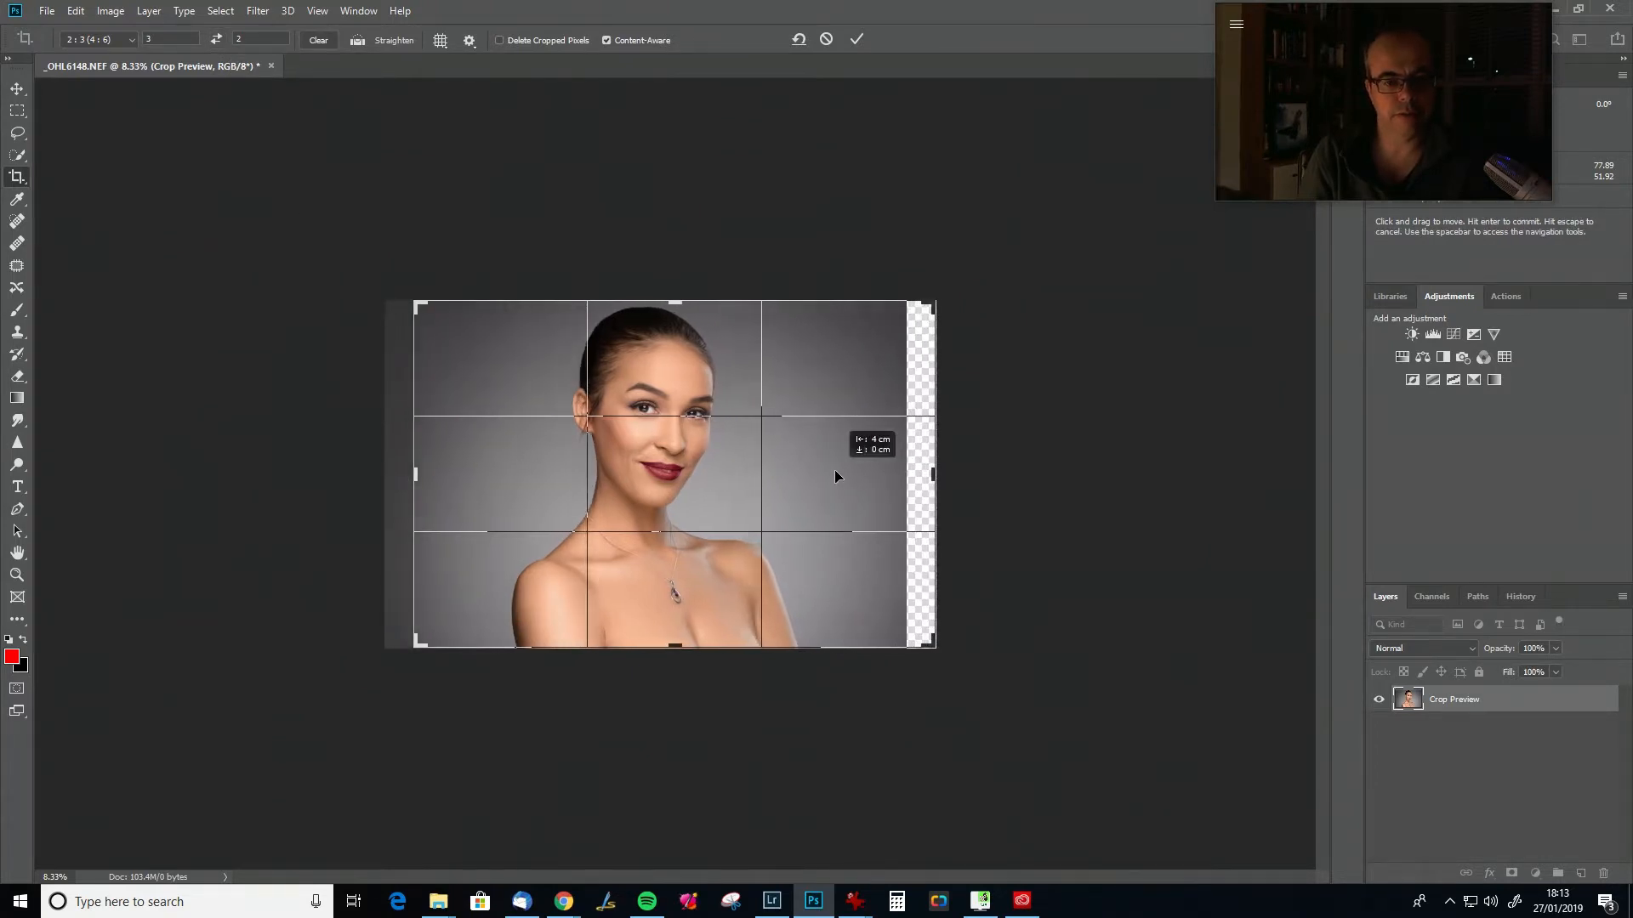
{"action": "left_click_drag", "start_coordinate": [835, 472], "coordinate": [834, 471]}
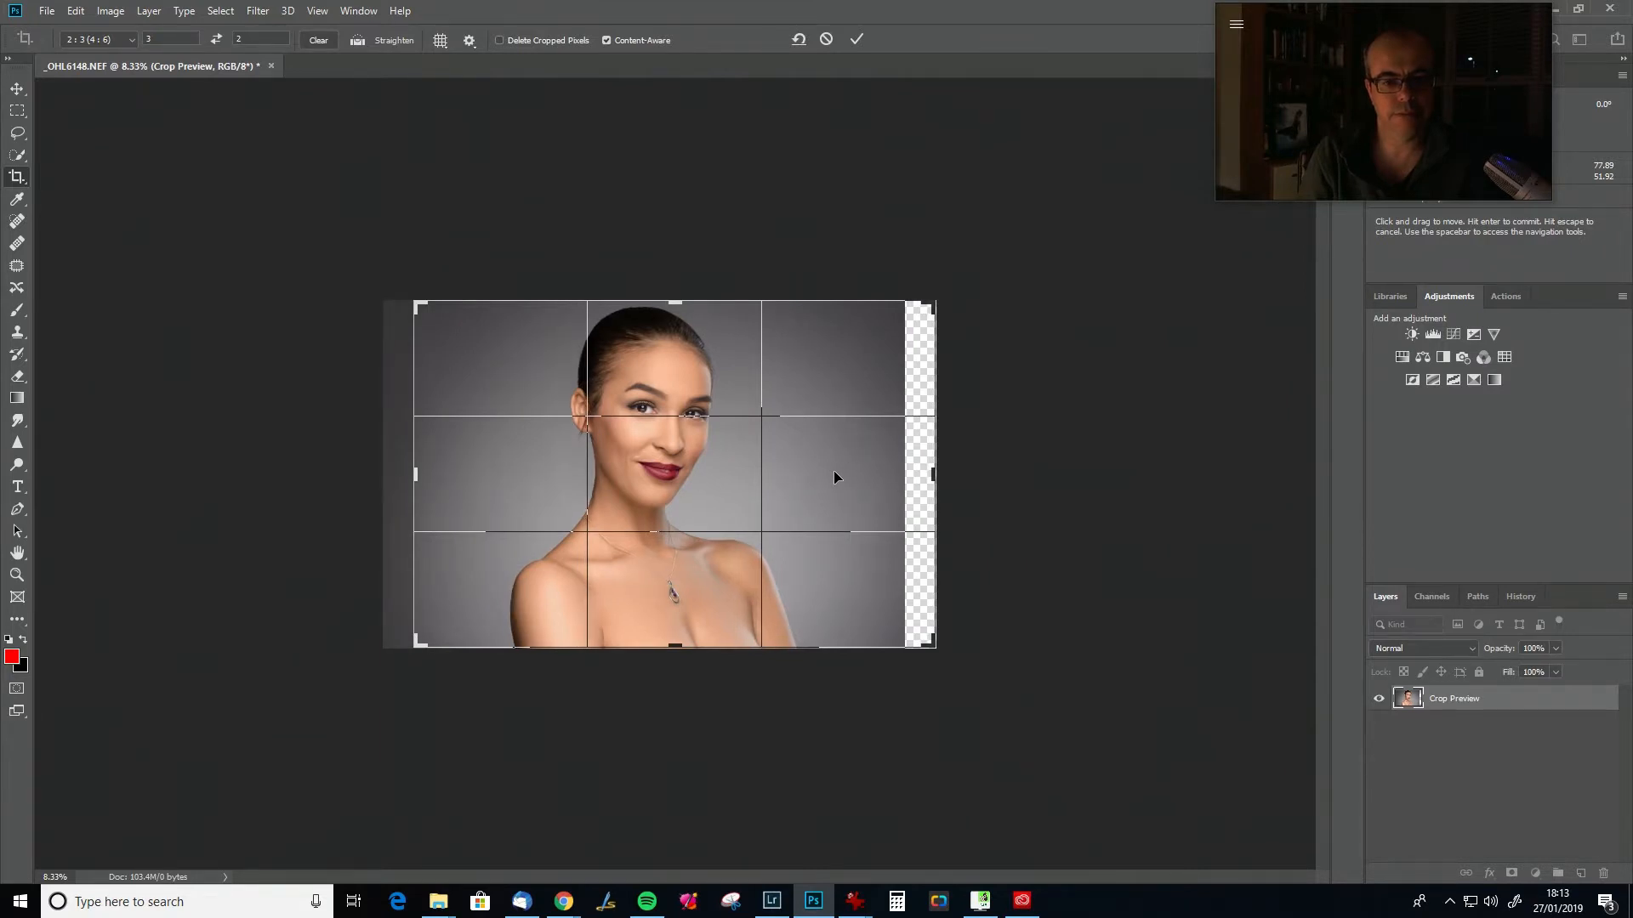
{"action": "left_click", "coordinate": [857, 40]}
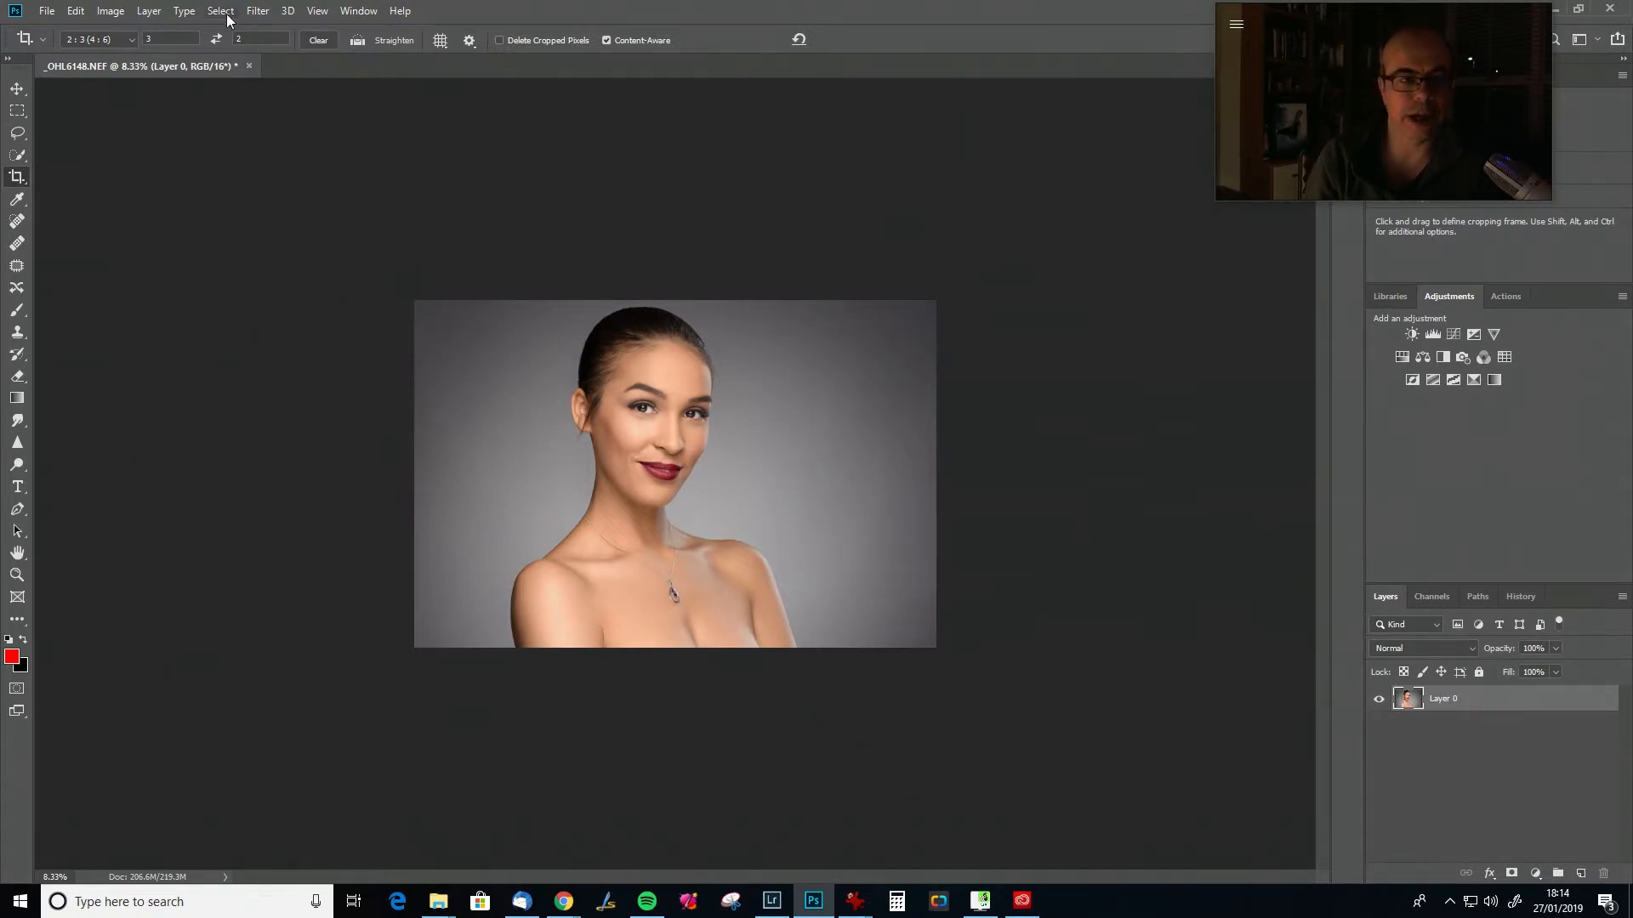
Flatten the cropped portrait and save the file.
{"action": "left_click", "coordinate": [151, 12]}
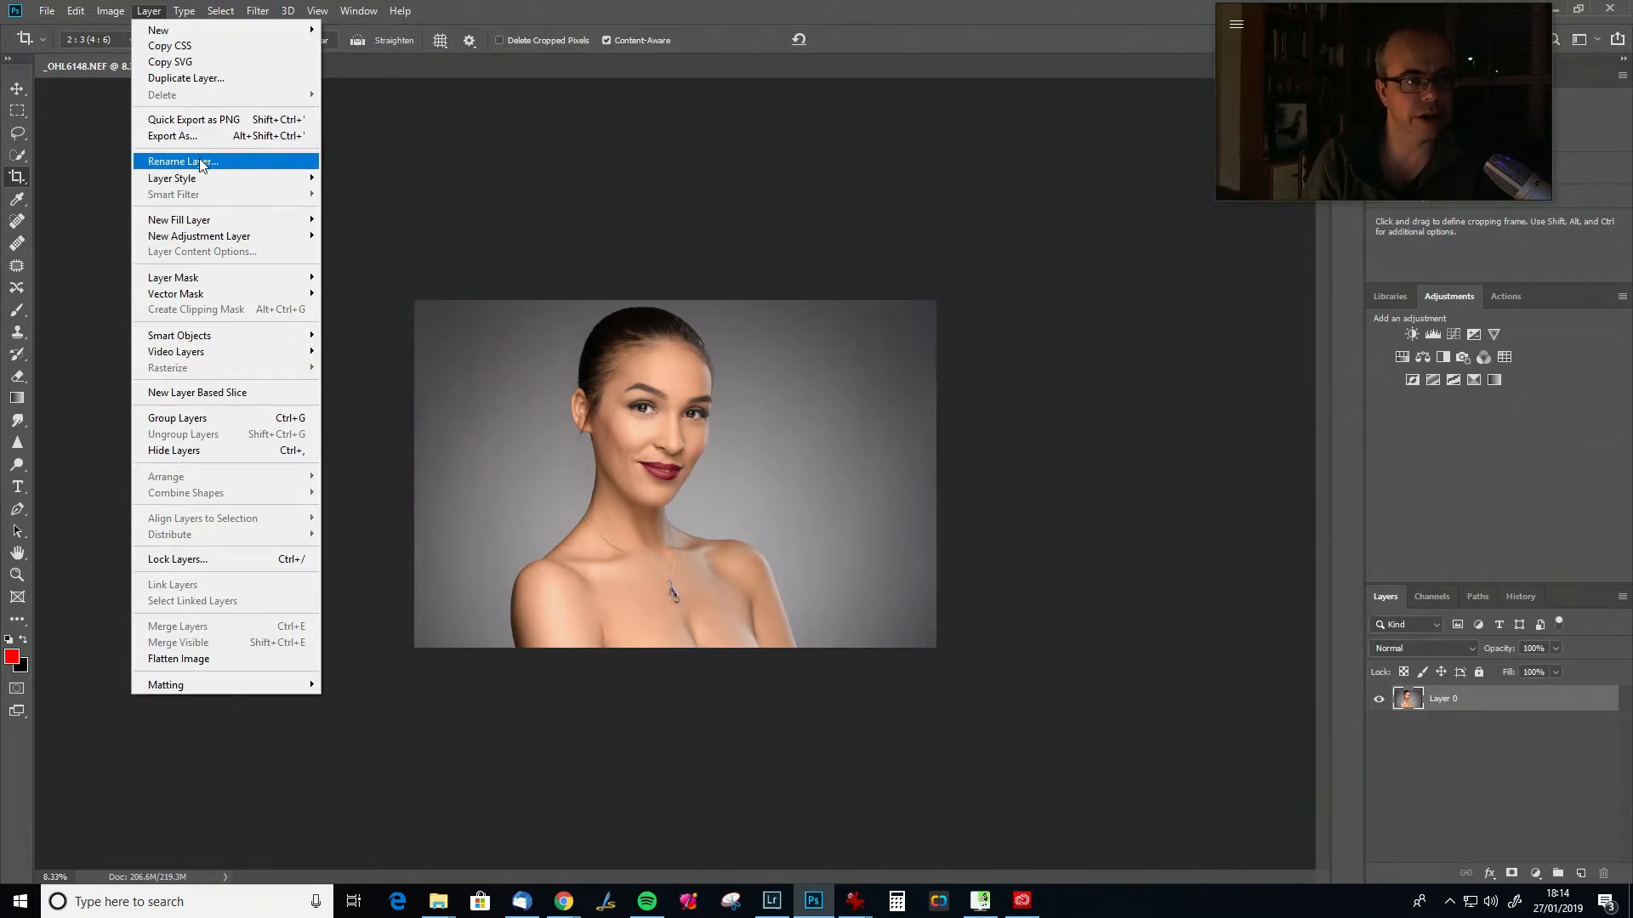
{"action": "left_click", "coordinate": [197, 660]}
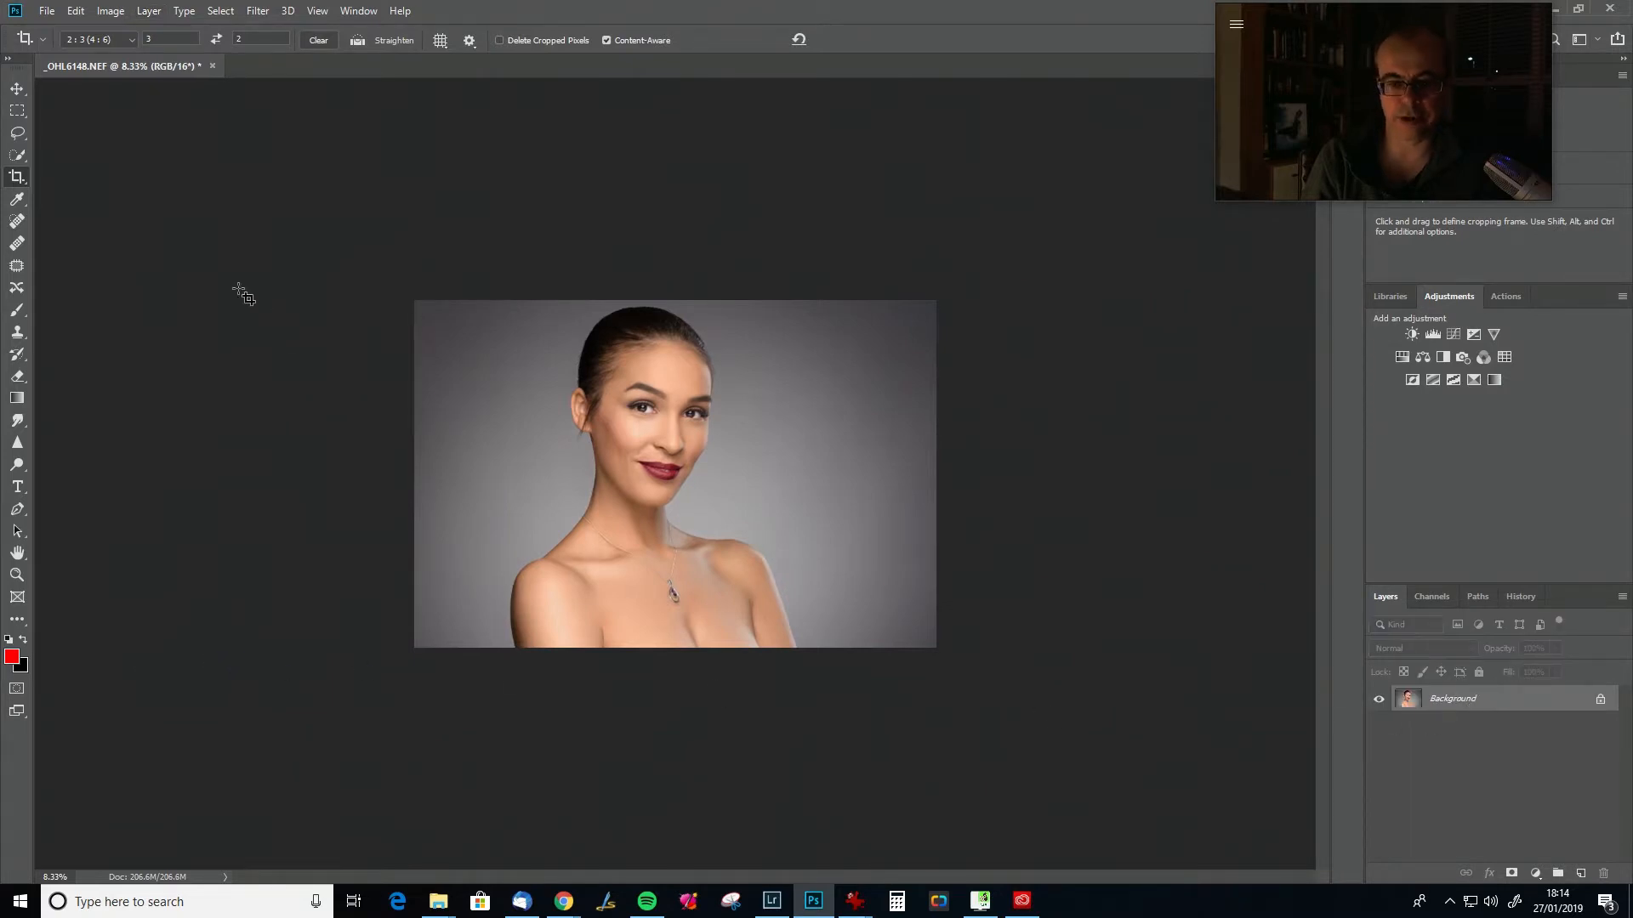
{"action": "left_click", "coordinate": [48, 11]}
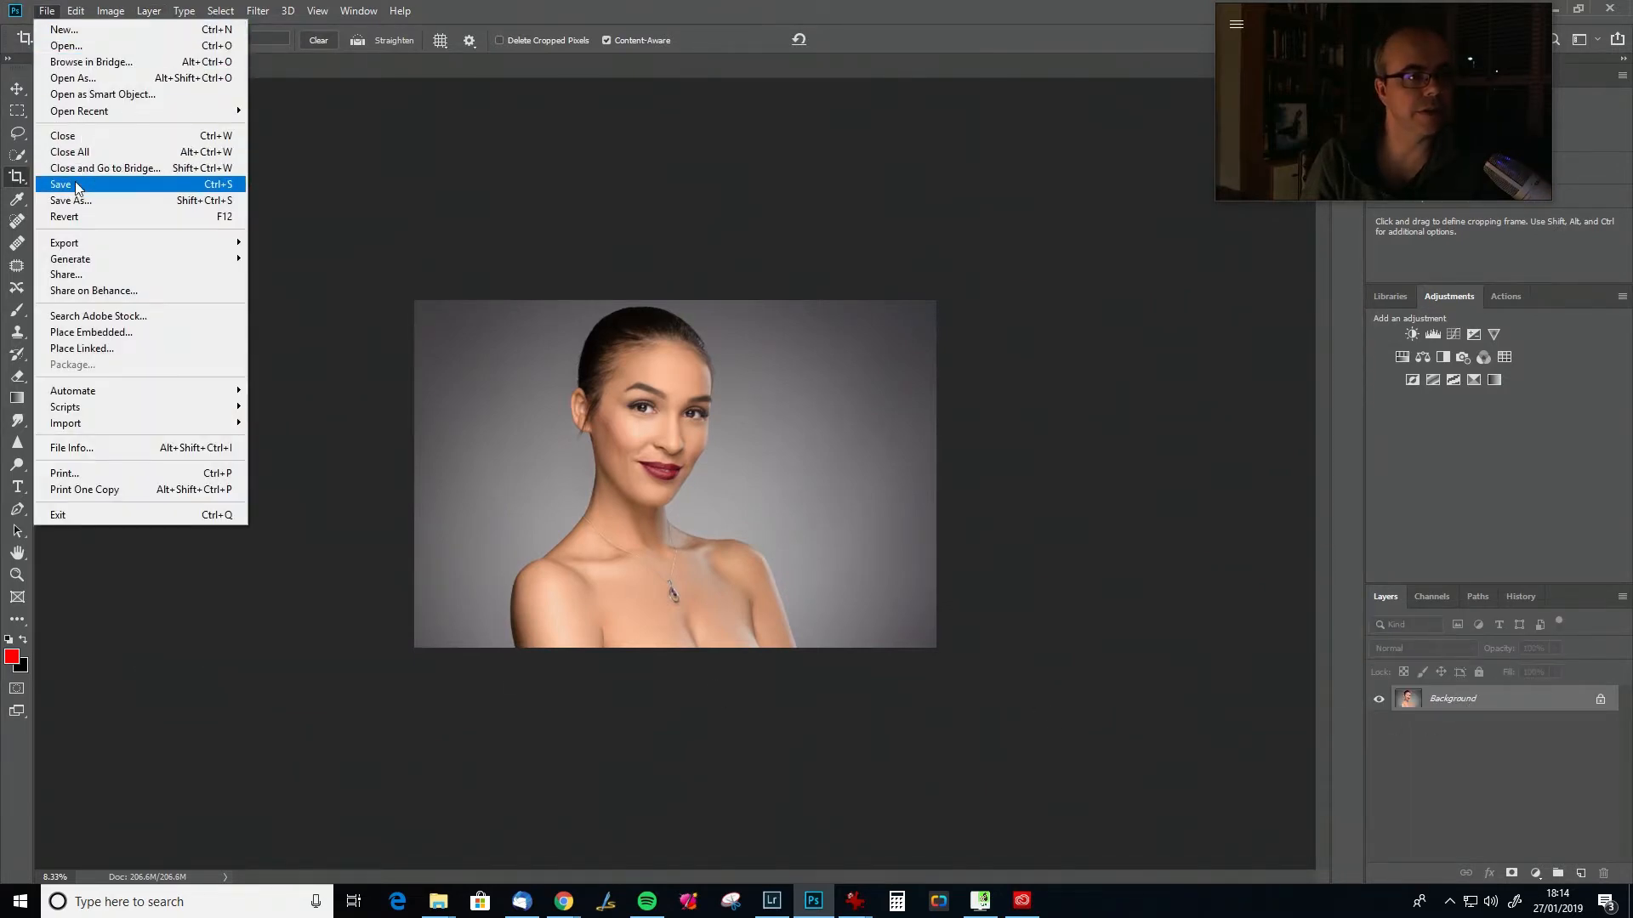
{"action": "left_click", "coordinate": [328, 209]}
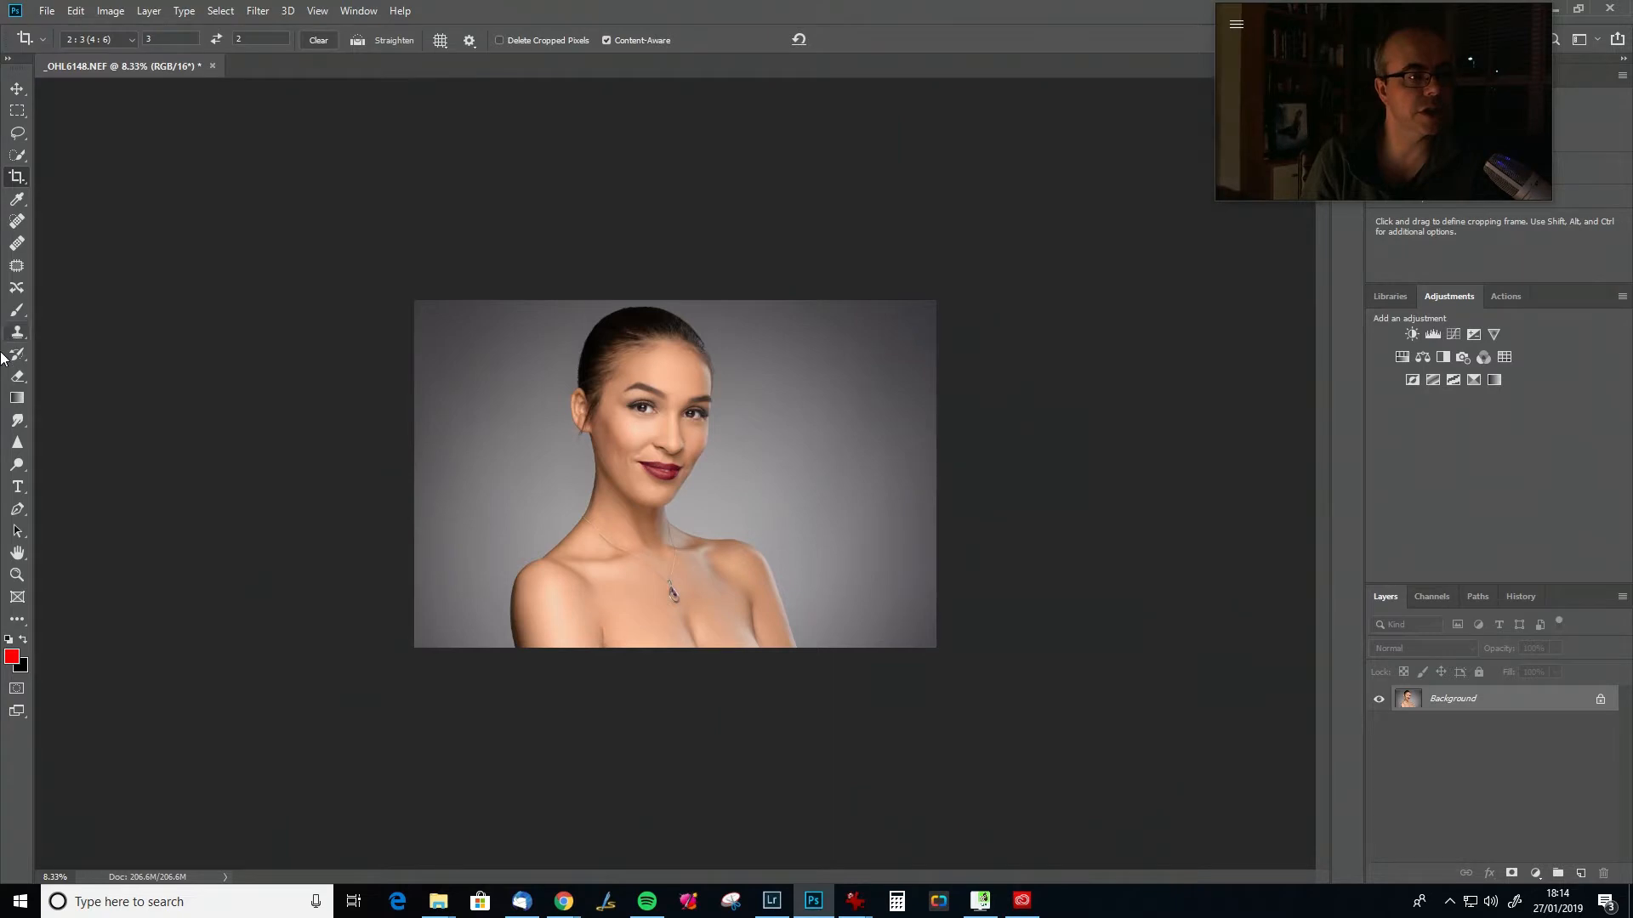
{"action": "left_click", "coordinate": [17, 442]}
{"action": "key", "text": "ctrl+plus"}
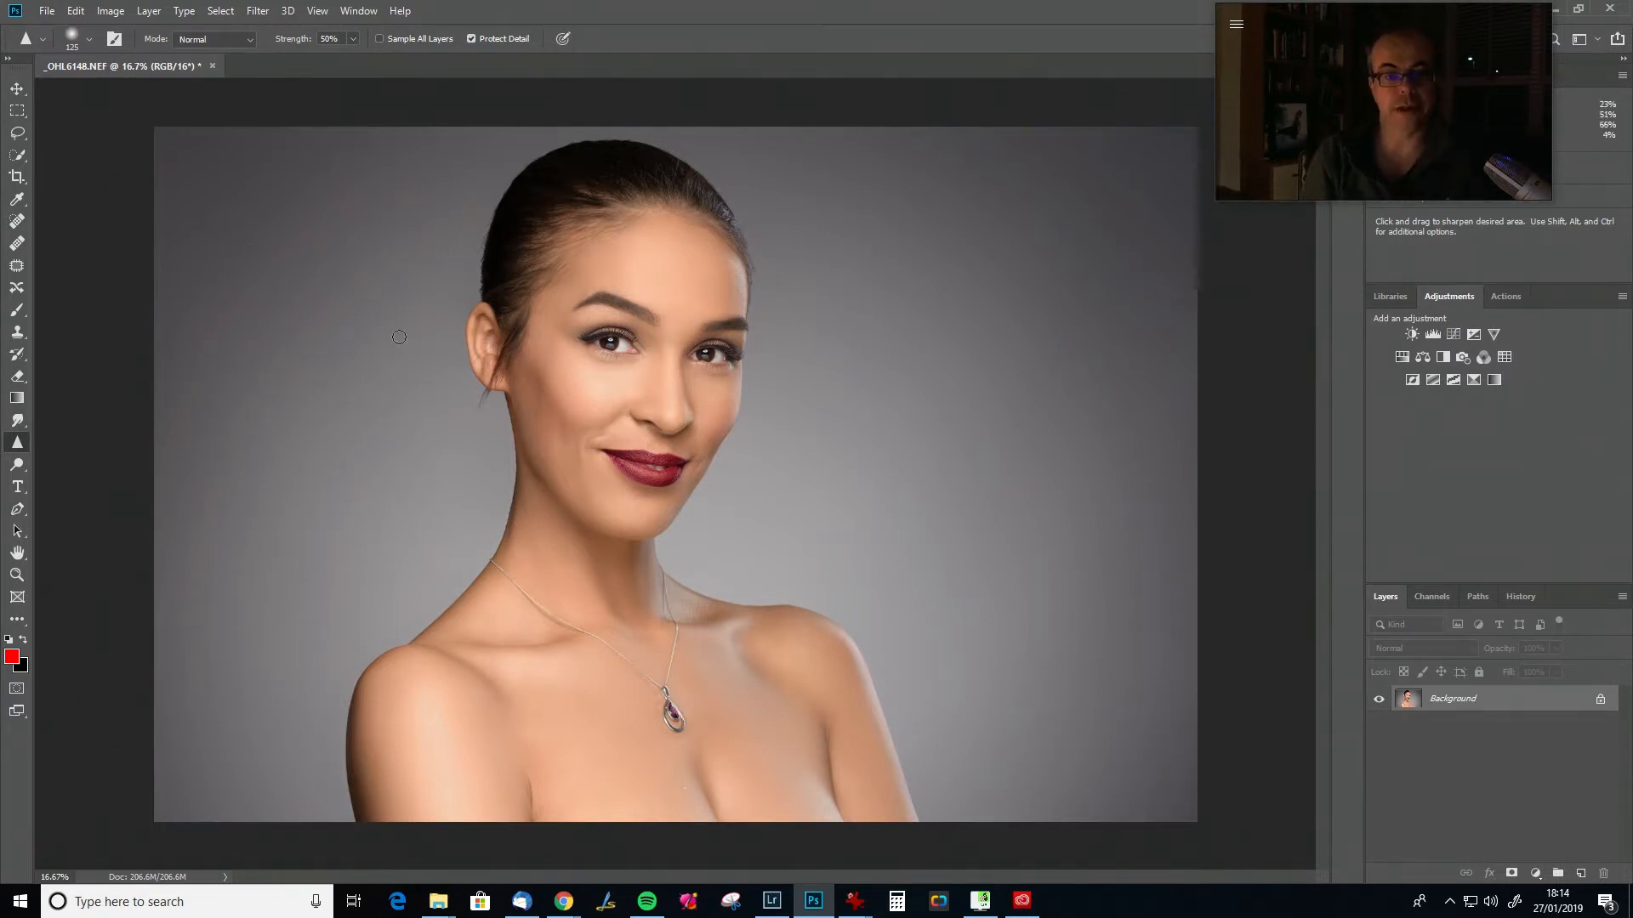
{"action": "left_click", "coordinate": [46, 10]}
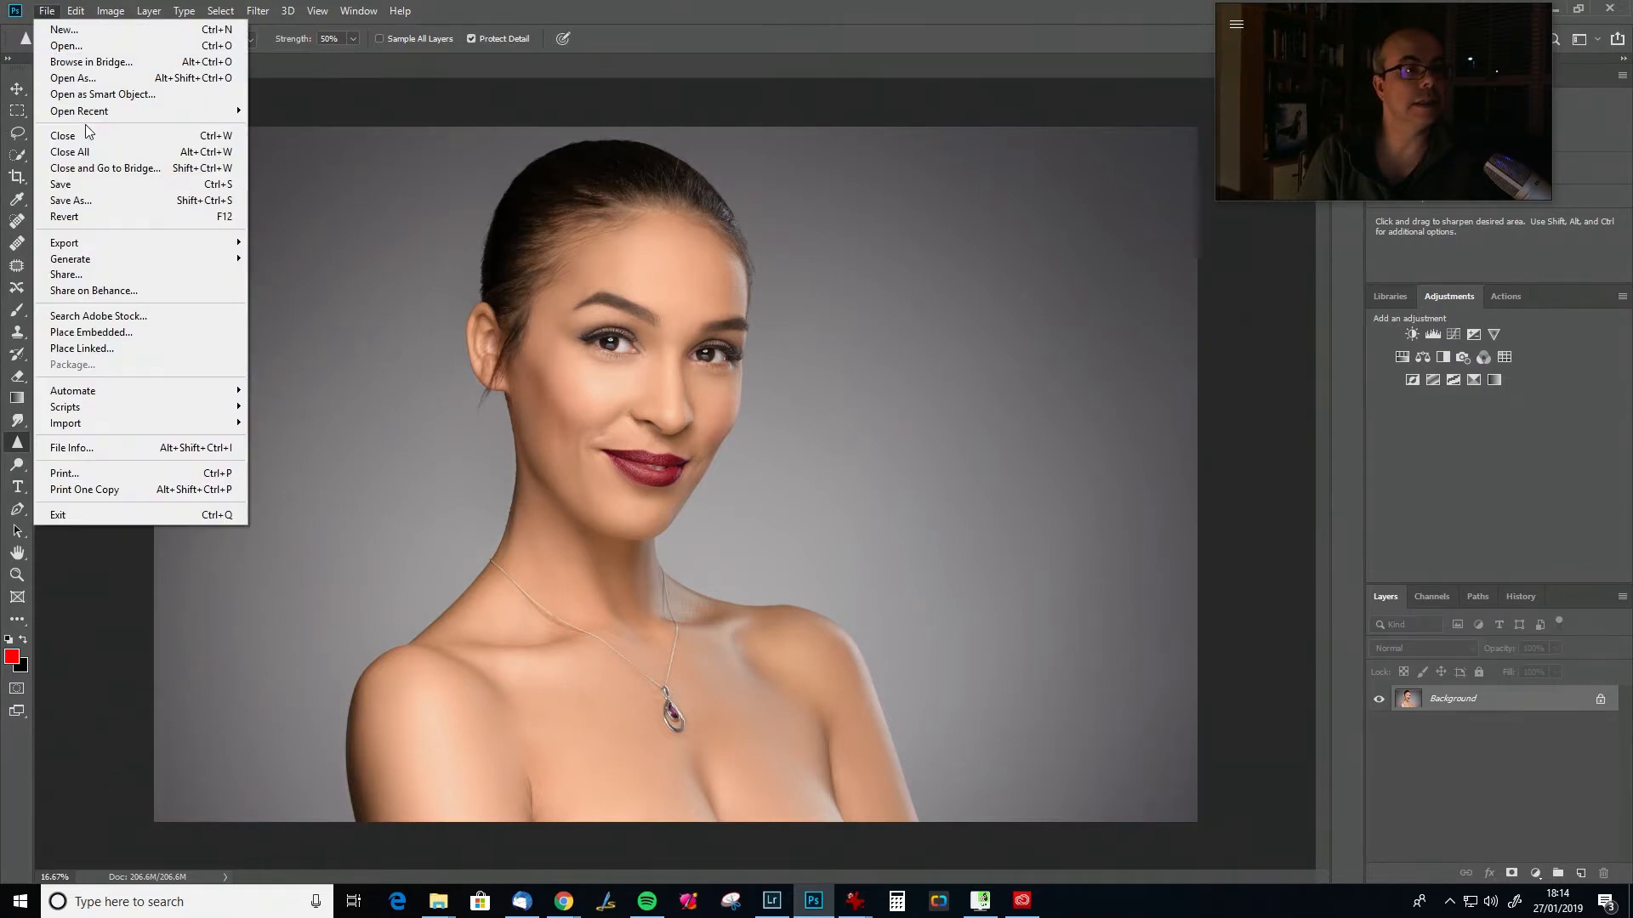
{"action": "left_click", "coordinate": [90, 185]}
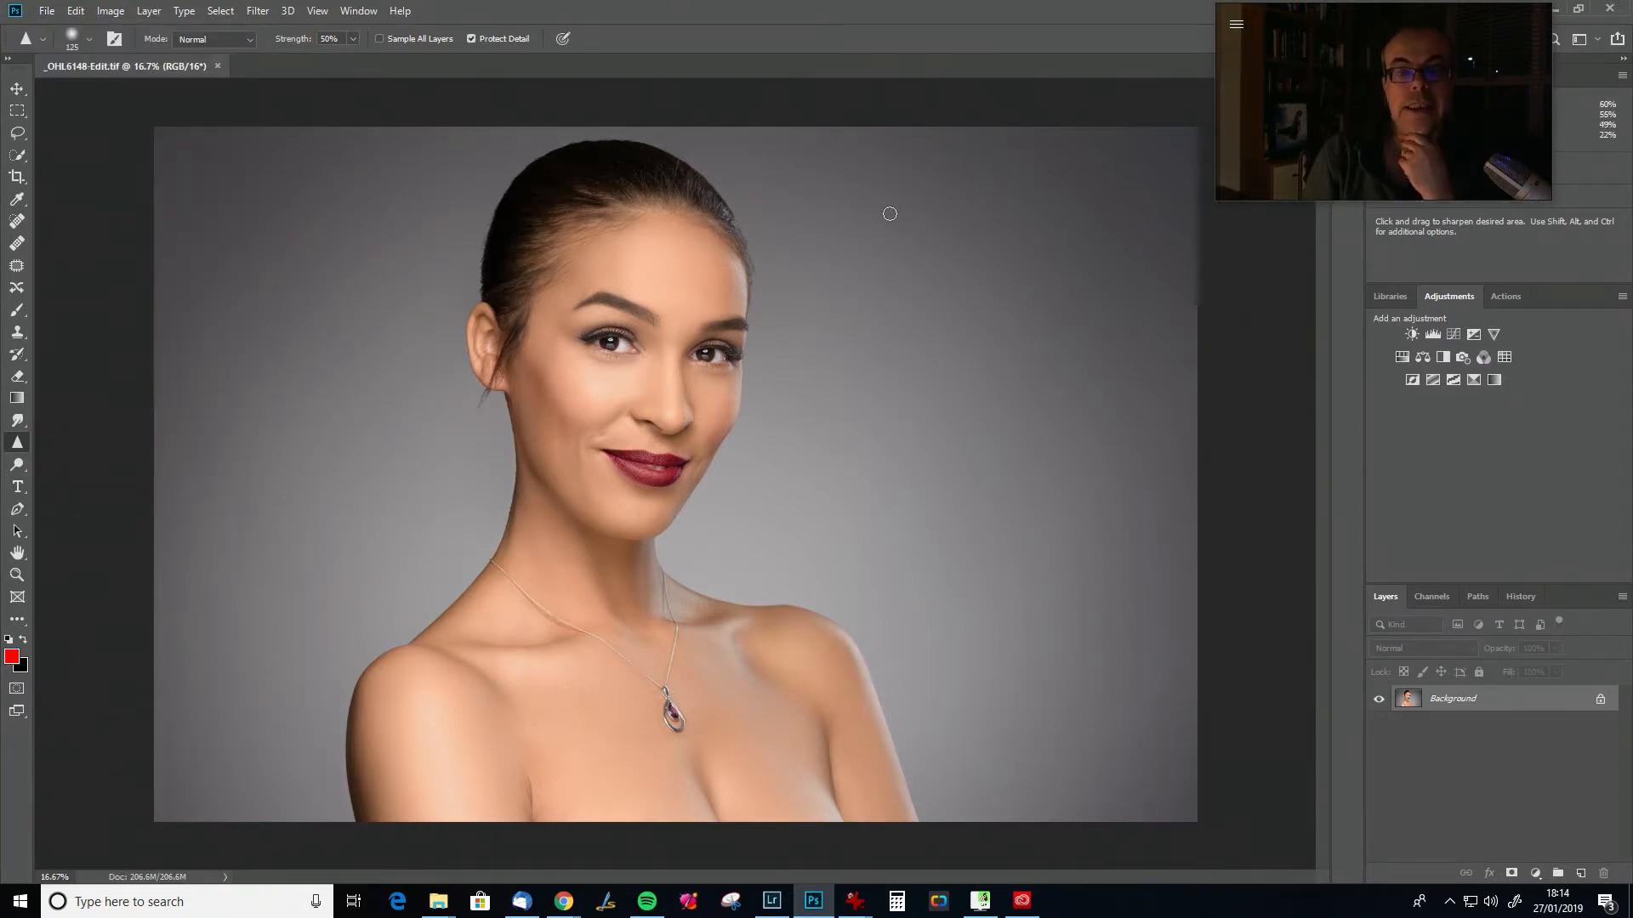
Switch to Lightroom Classic and apply the Beauty split toning user preset to the edited portrait.
{"action": "key", "text": "alt+Tab"}
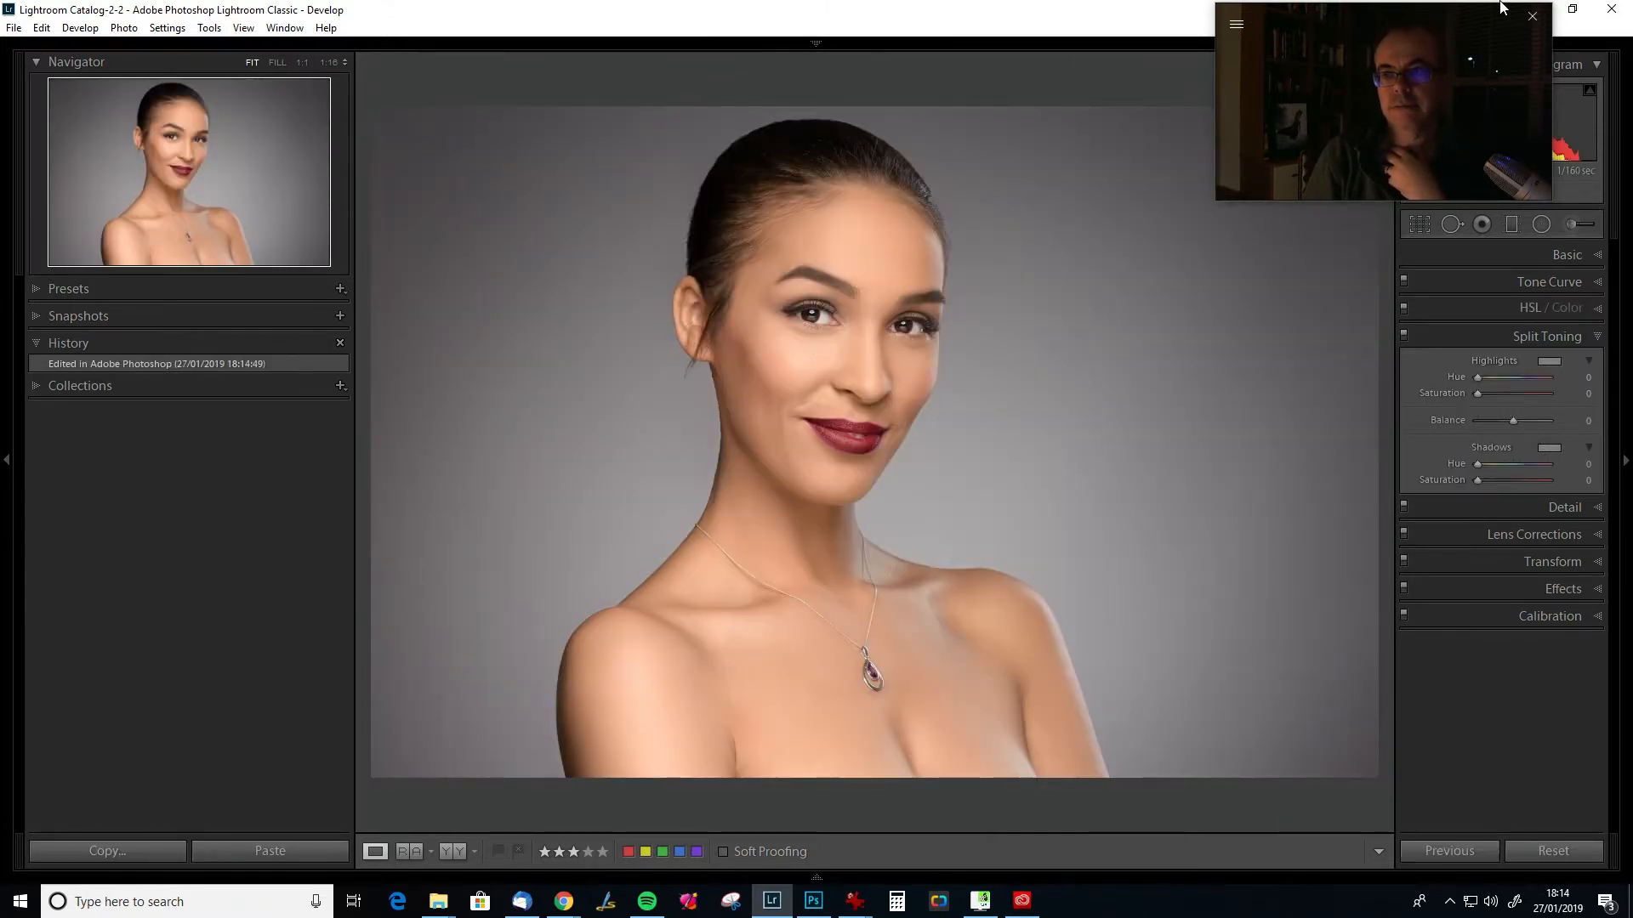
{"action": "left_click_drag", "start_coordinate": [1441, 13], "coordinate": [1241, 40]}
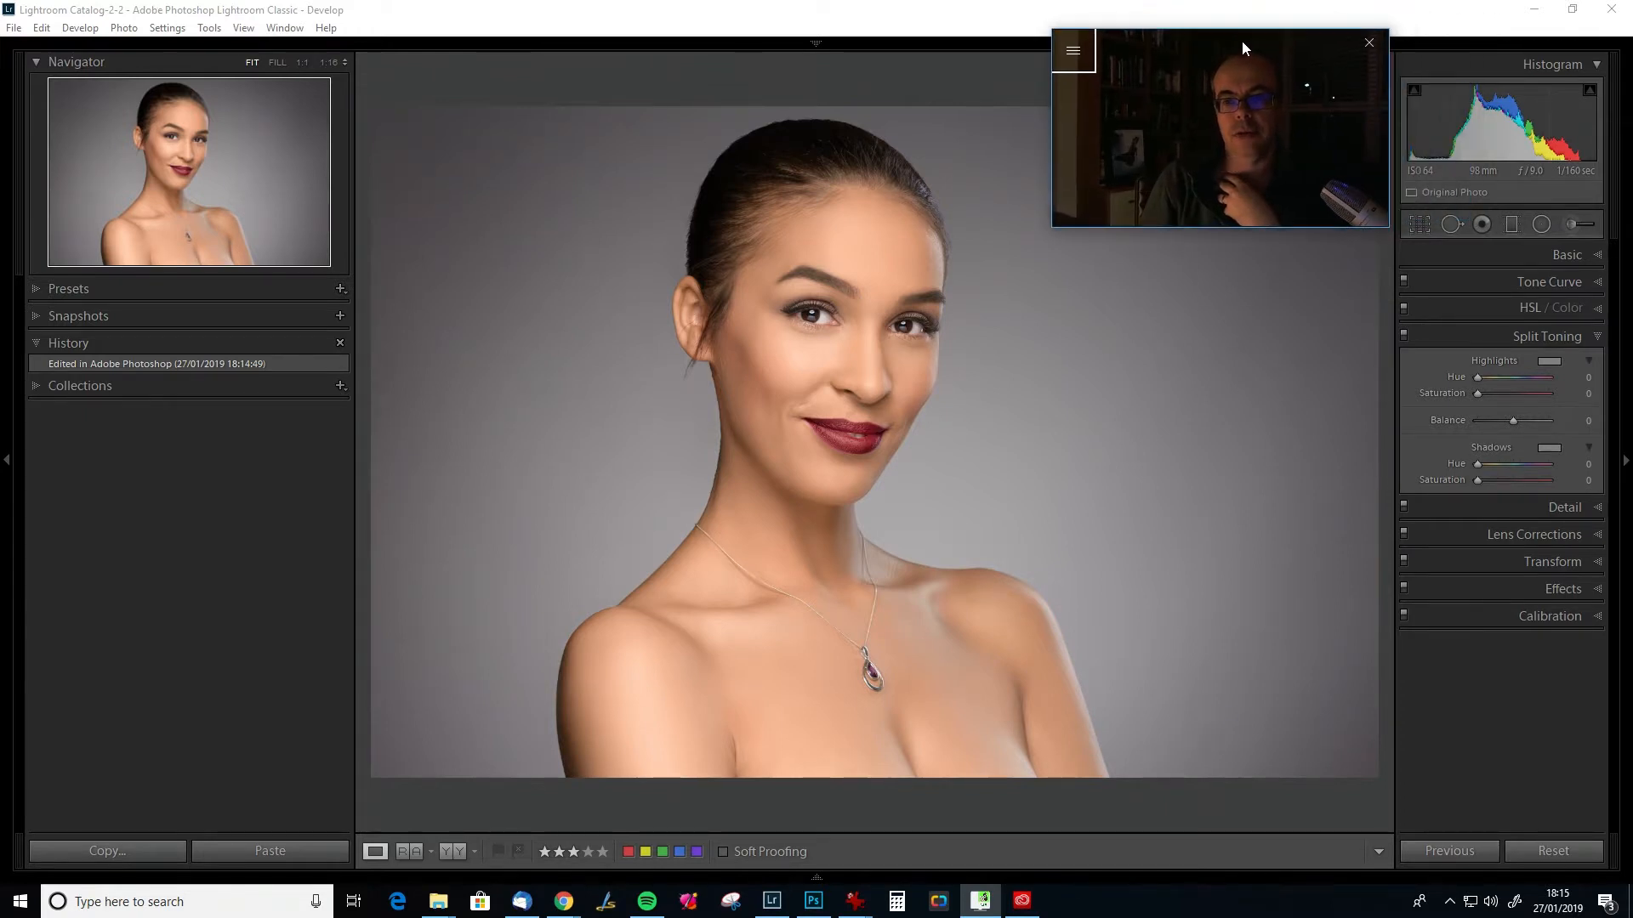
{"action": "left_click", "coordinate": [1539, 255]}
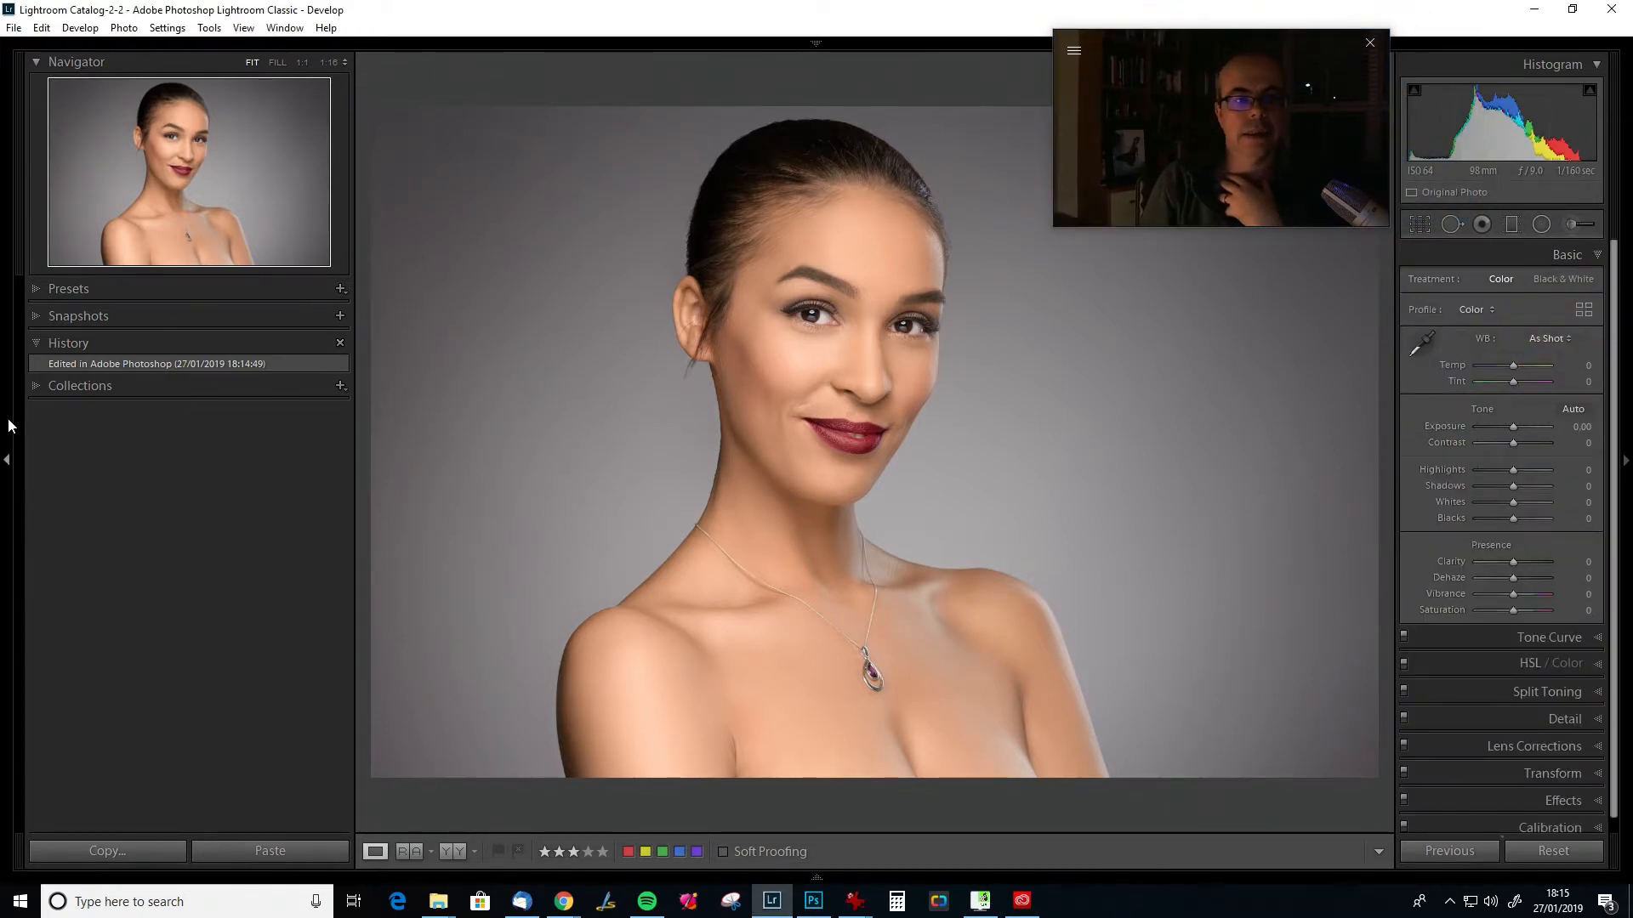
{"action": "left_click", "coordinate": [34, 289]}
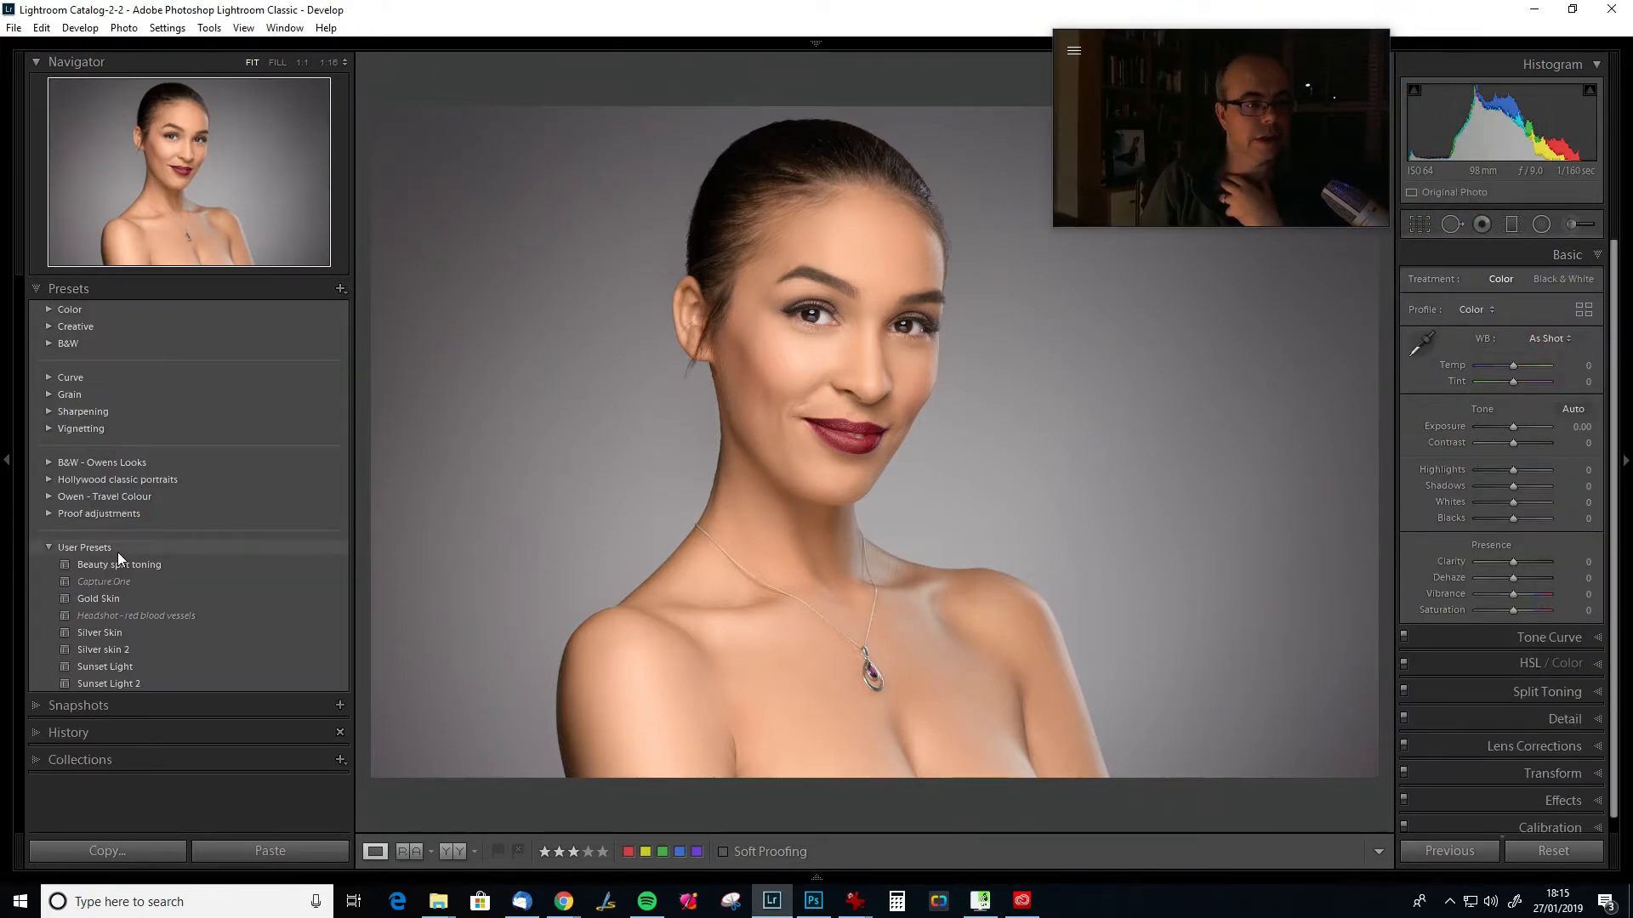
{"action": "left_click", "coordinate": [150, 563]}
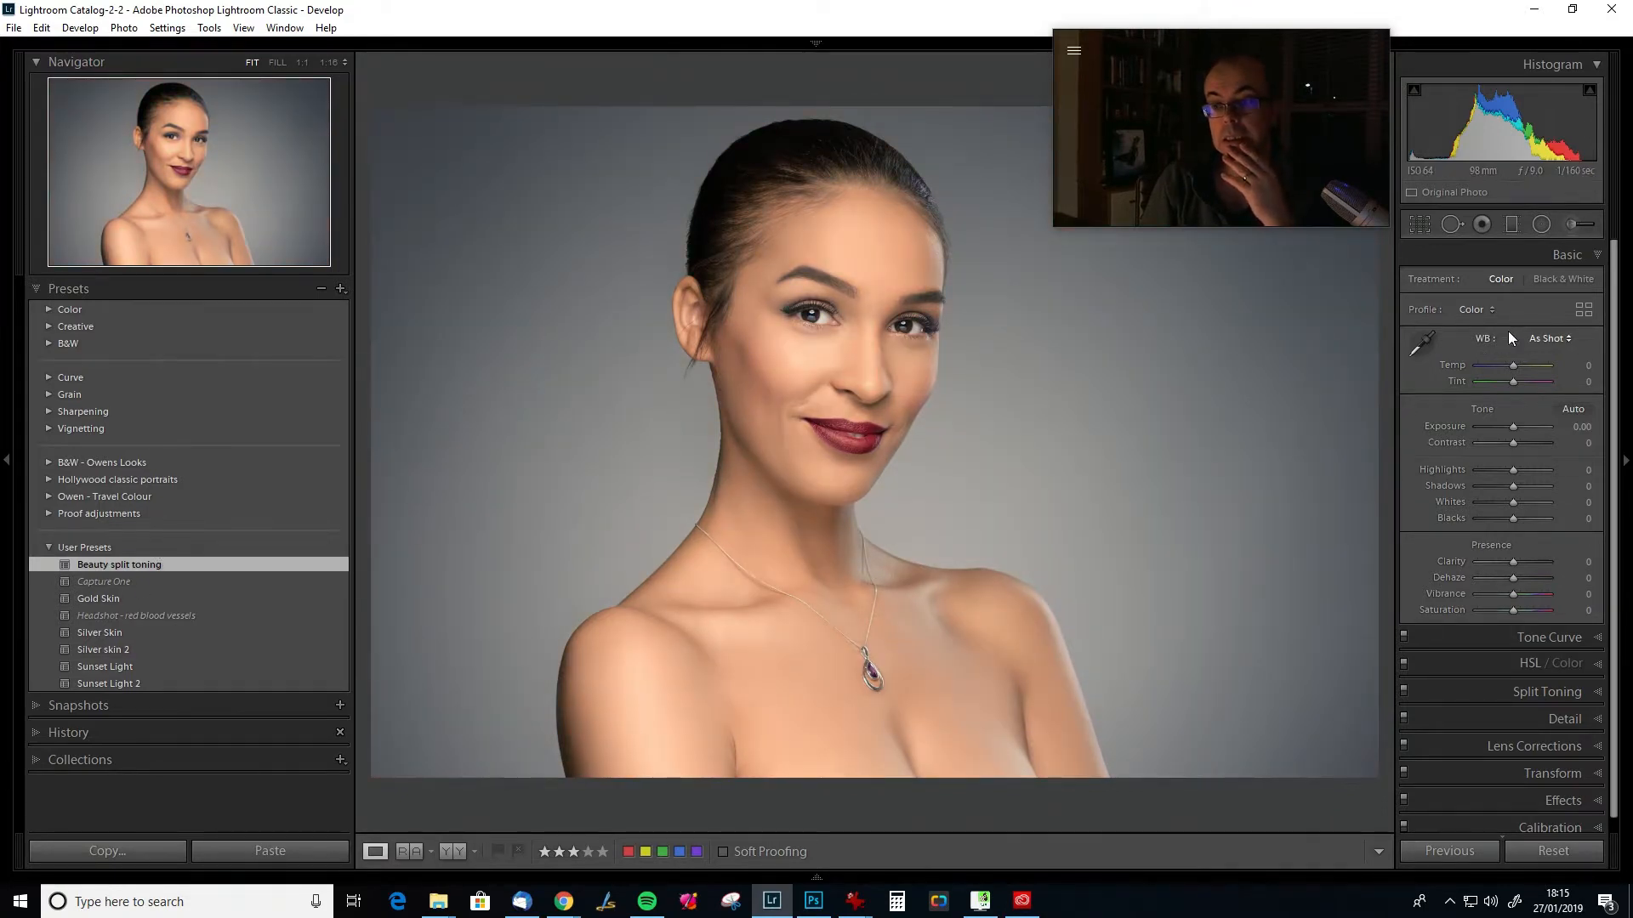
Turn off the split toning on the portrait.
{"action": "left_click", "coordinate": [1402, 689]}
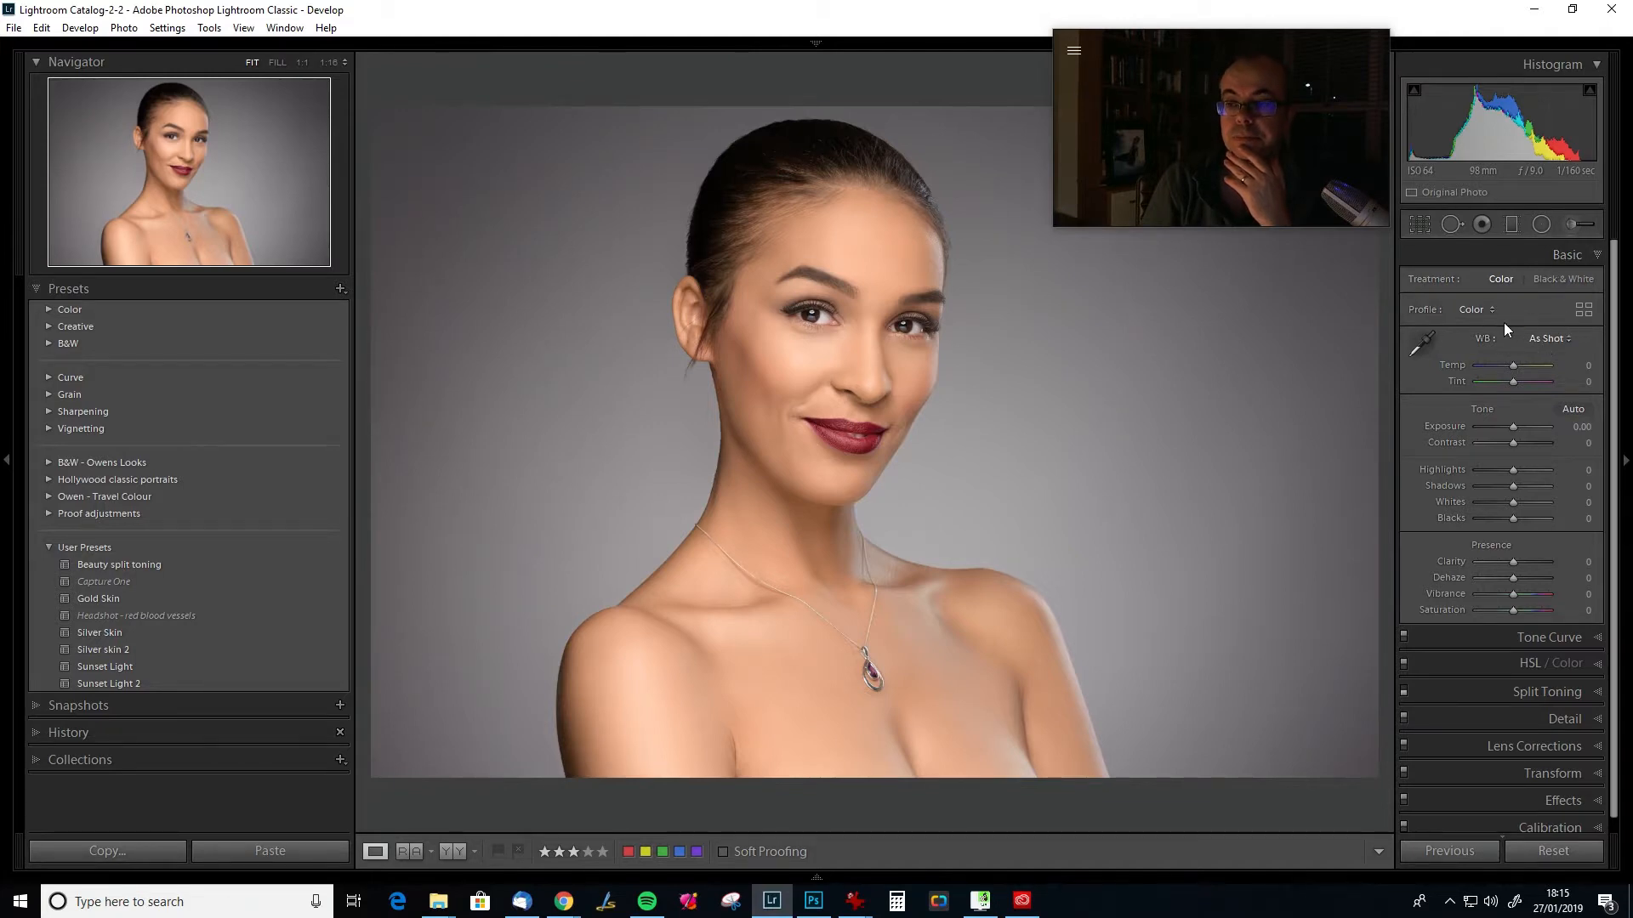
Try the Modern 04 profile from the profile browser on the portrait at an amount of 33.
{"action": "left_click", "coordinate": [1481, 312]}
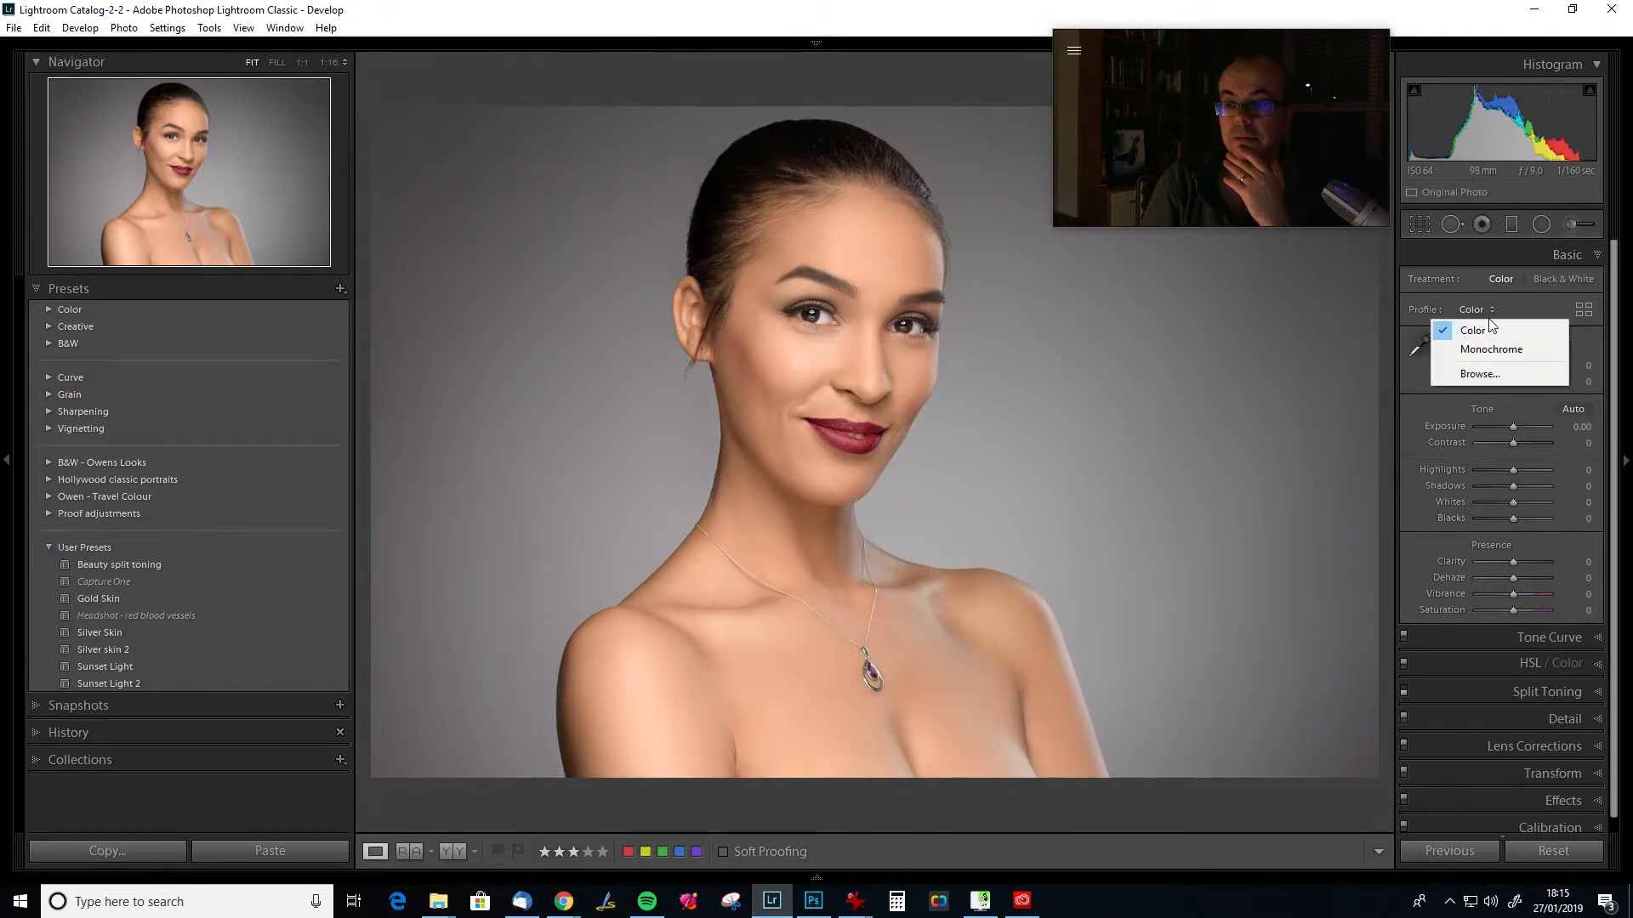
{"action": "left_click", "coordinate": [1505, 376]}
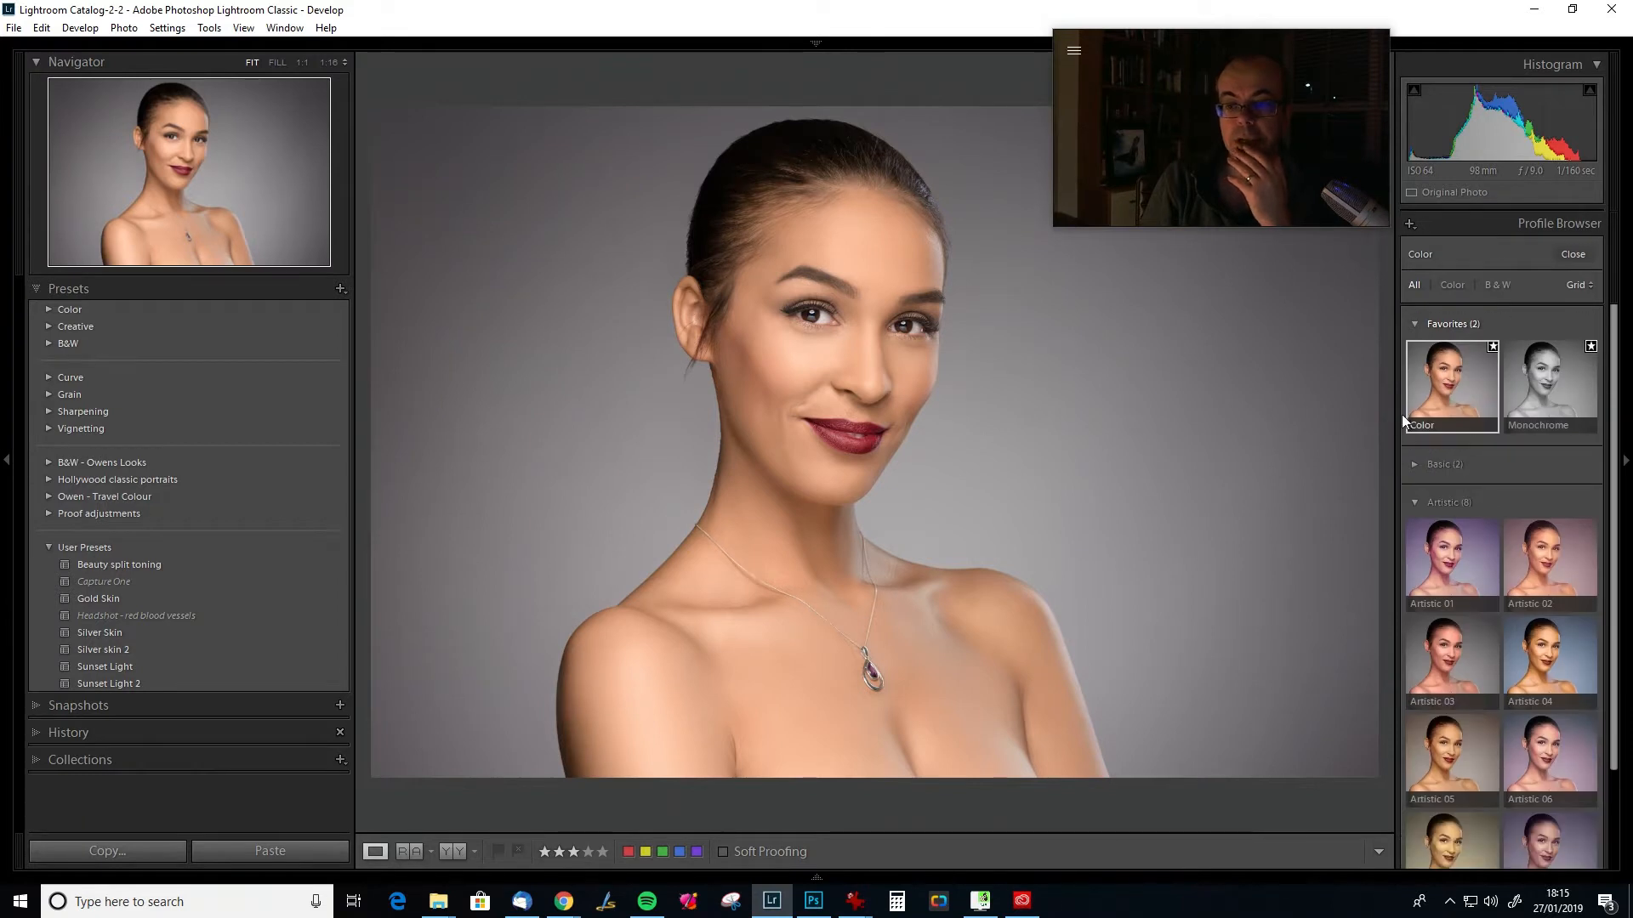
{"action": "left_click_drag", "start_coordinate": [1607, 375], "coordinate": [1611, 472]}
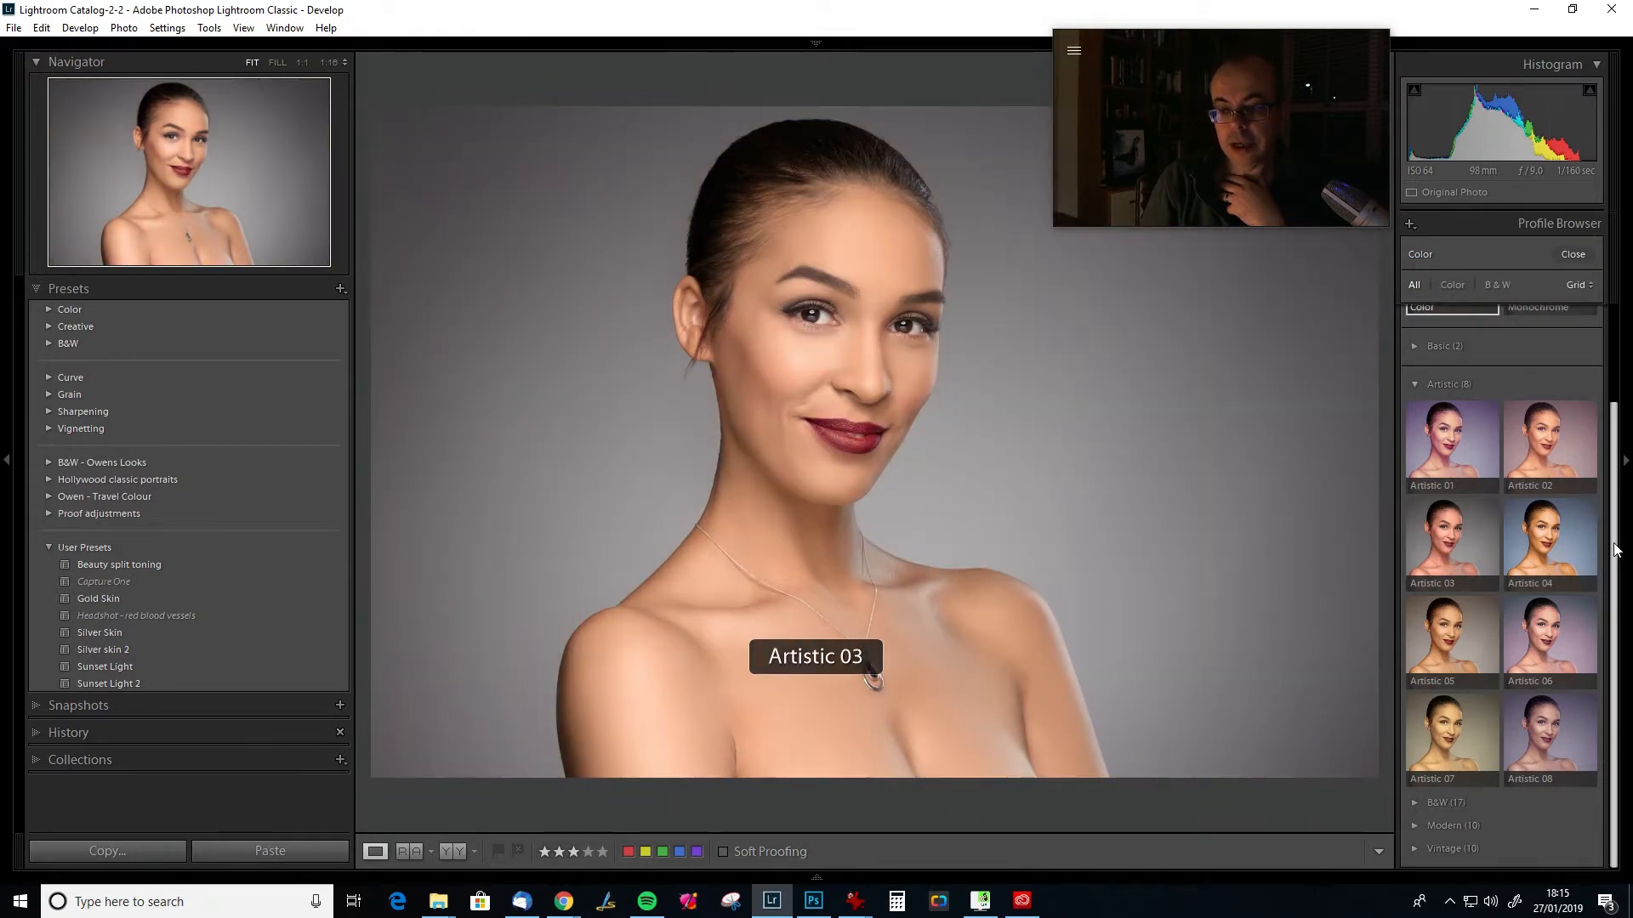
{"action": "left_click_drag", "start_coordinate": [1615, 553], "coordinate": [1628, 421]}
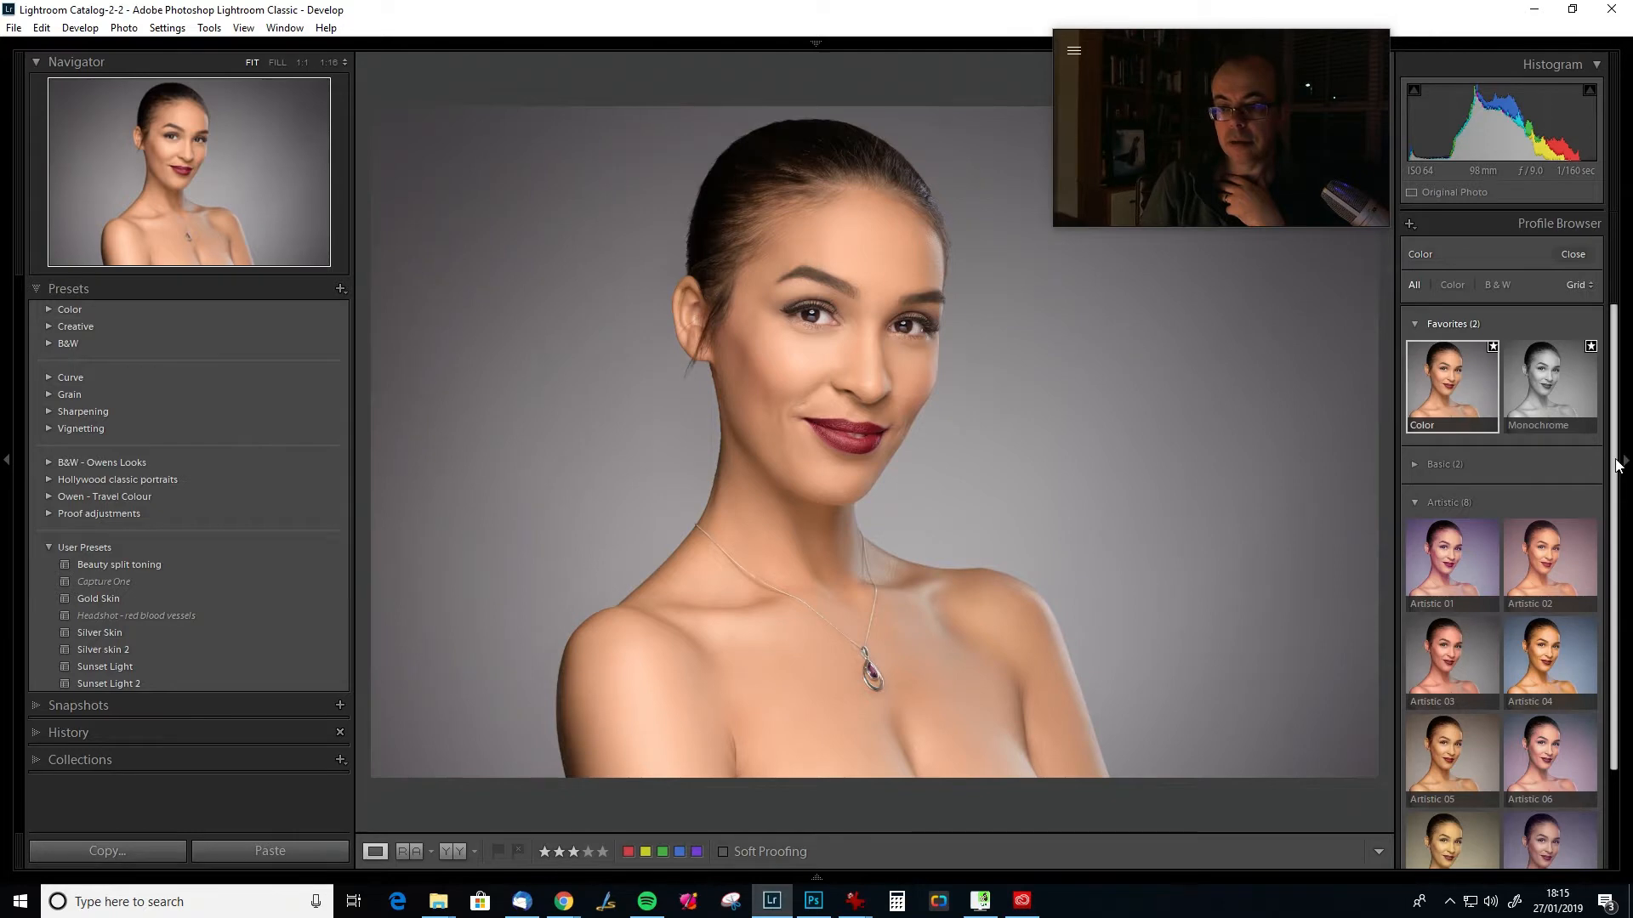
{"action": "left_click_drag", "start_coordinate": [1619, 464], "coordinate": [1627, 565]}
{"action": "scroll", "coordinate": [1542, 554], "scroll_direction": "down", "scroll_amount": 1}
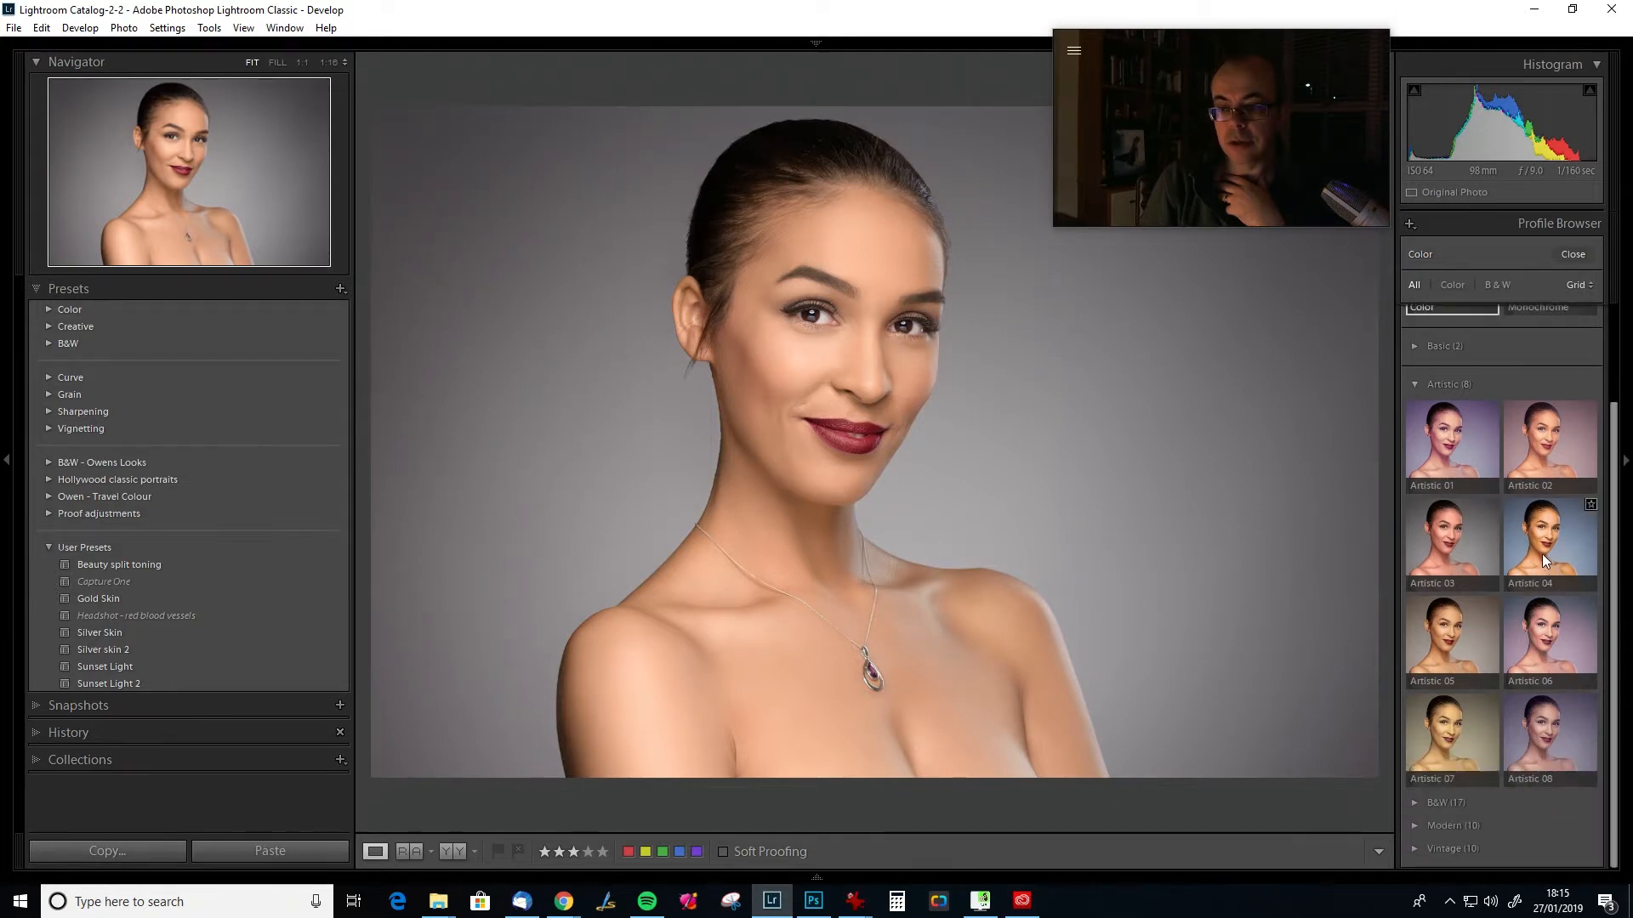
{"action": "left_click", "coordinate": [1412, 826]}
{"action": "left_click_drag", "start_coordinate": [1617, 585], "coordinate": [1616, 806]}
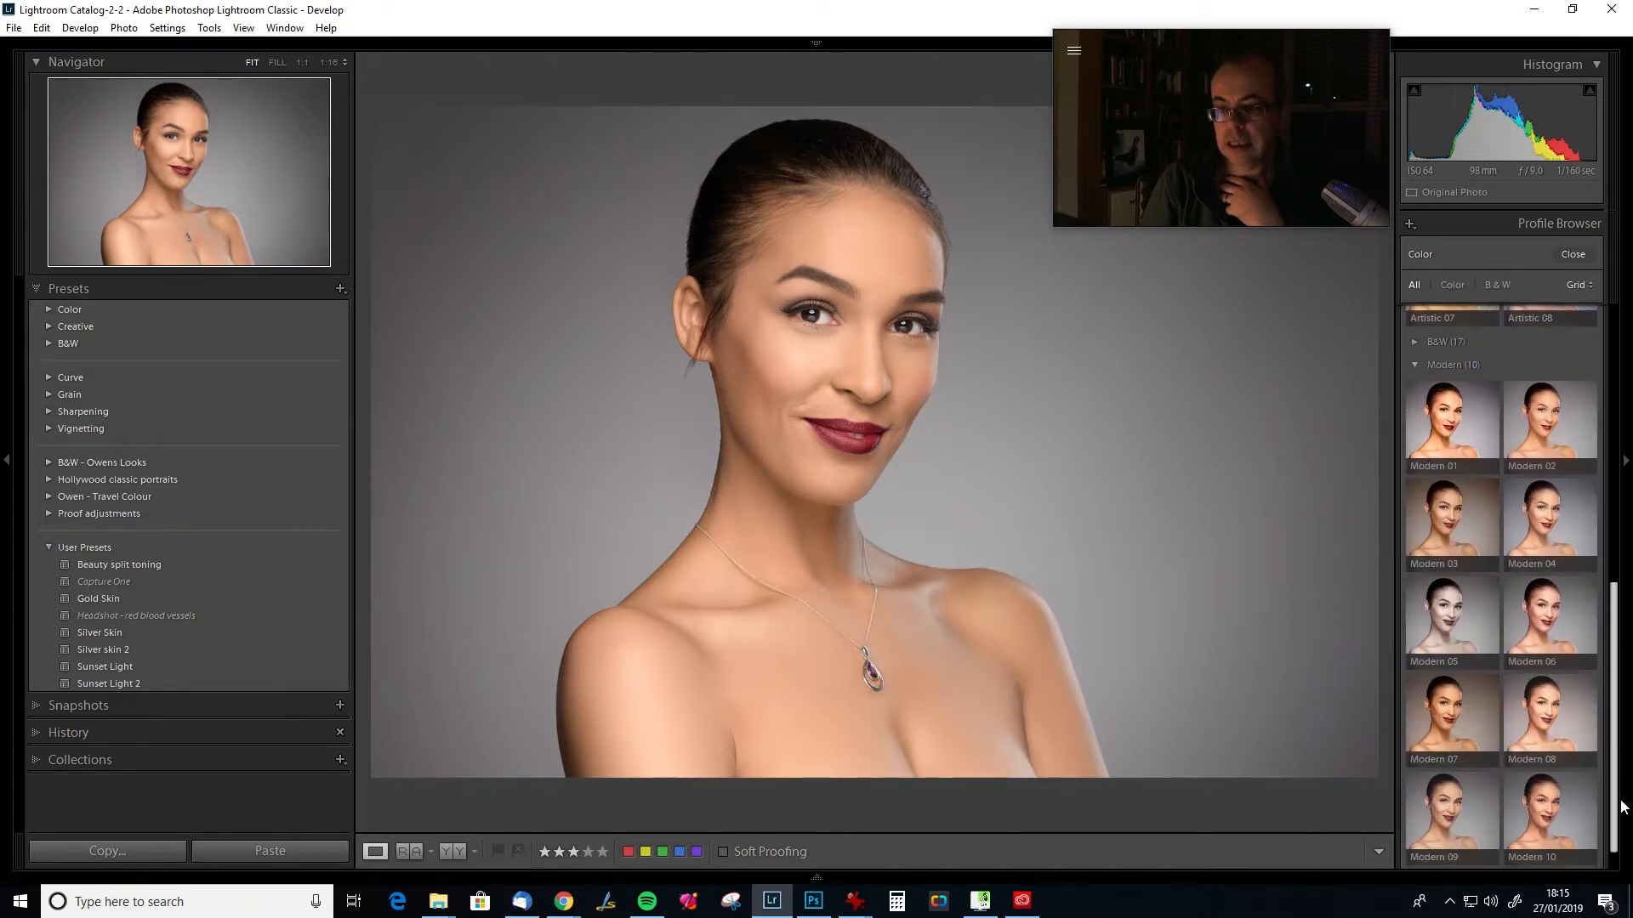
{"action": "left_click", "coordinate": [1549, 605]}
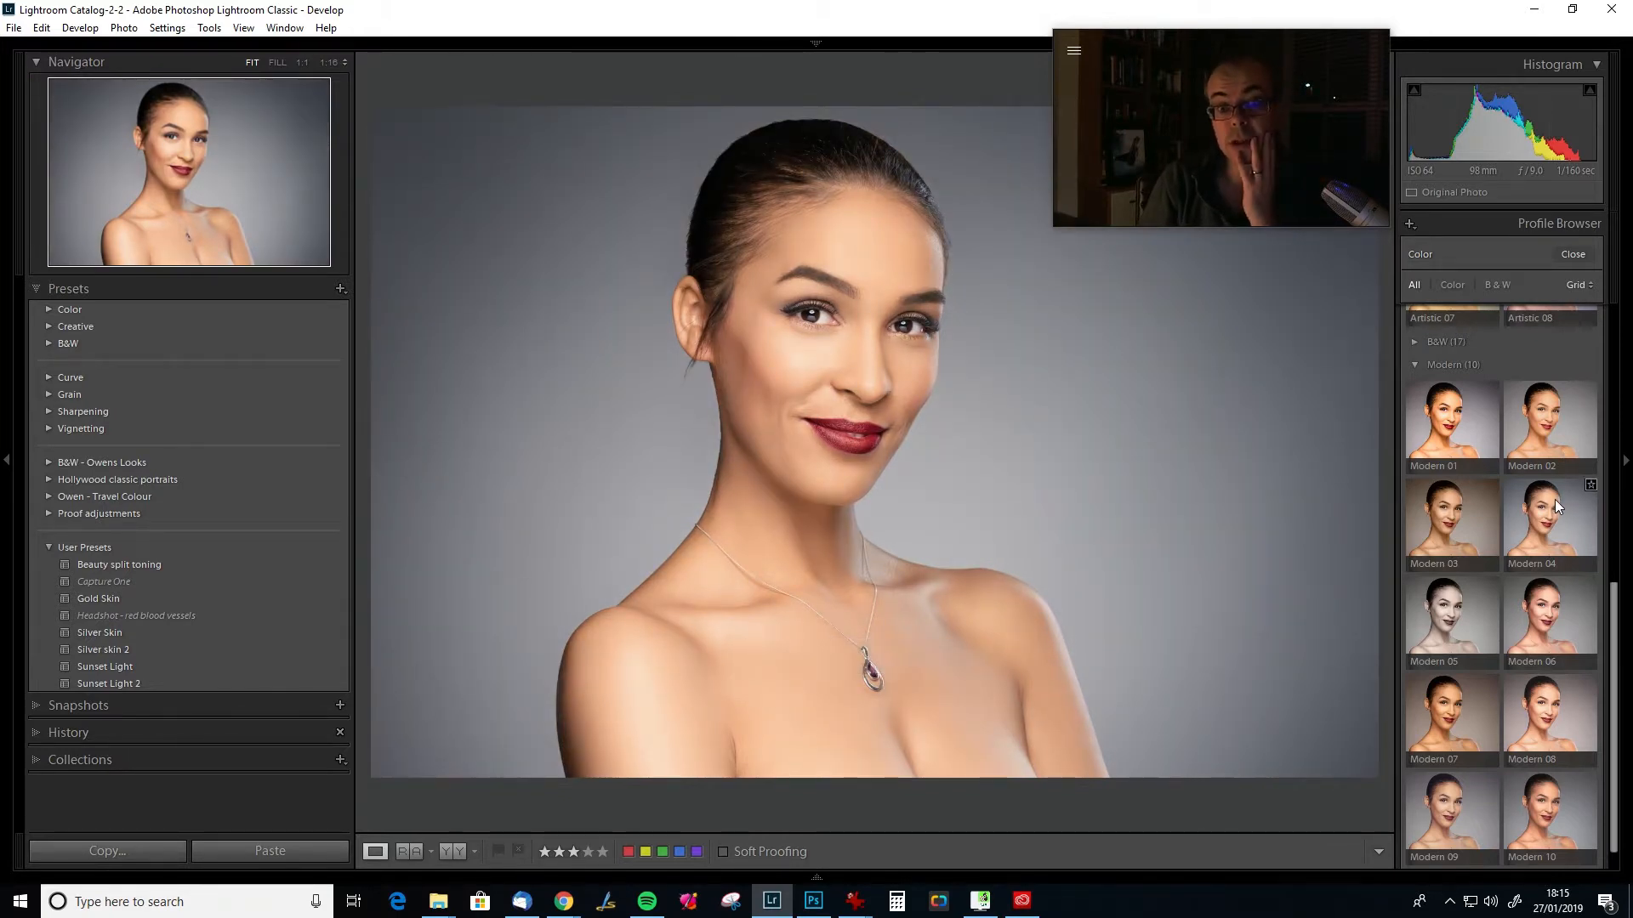
{"action": "left_click", "coordinate": [1556, 507]}
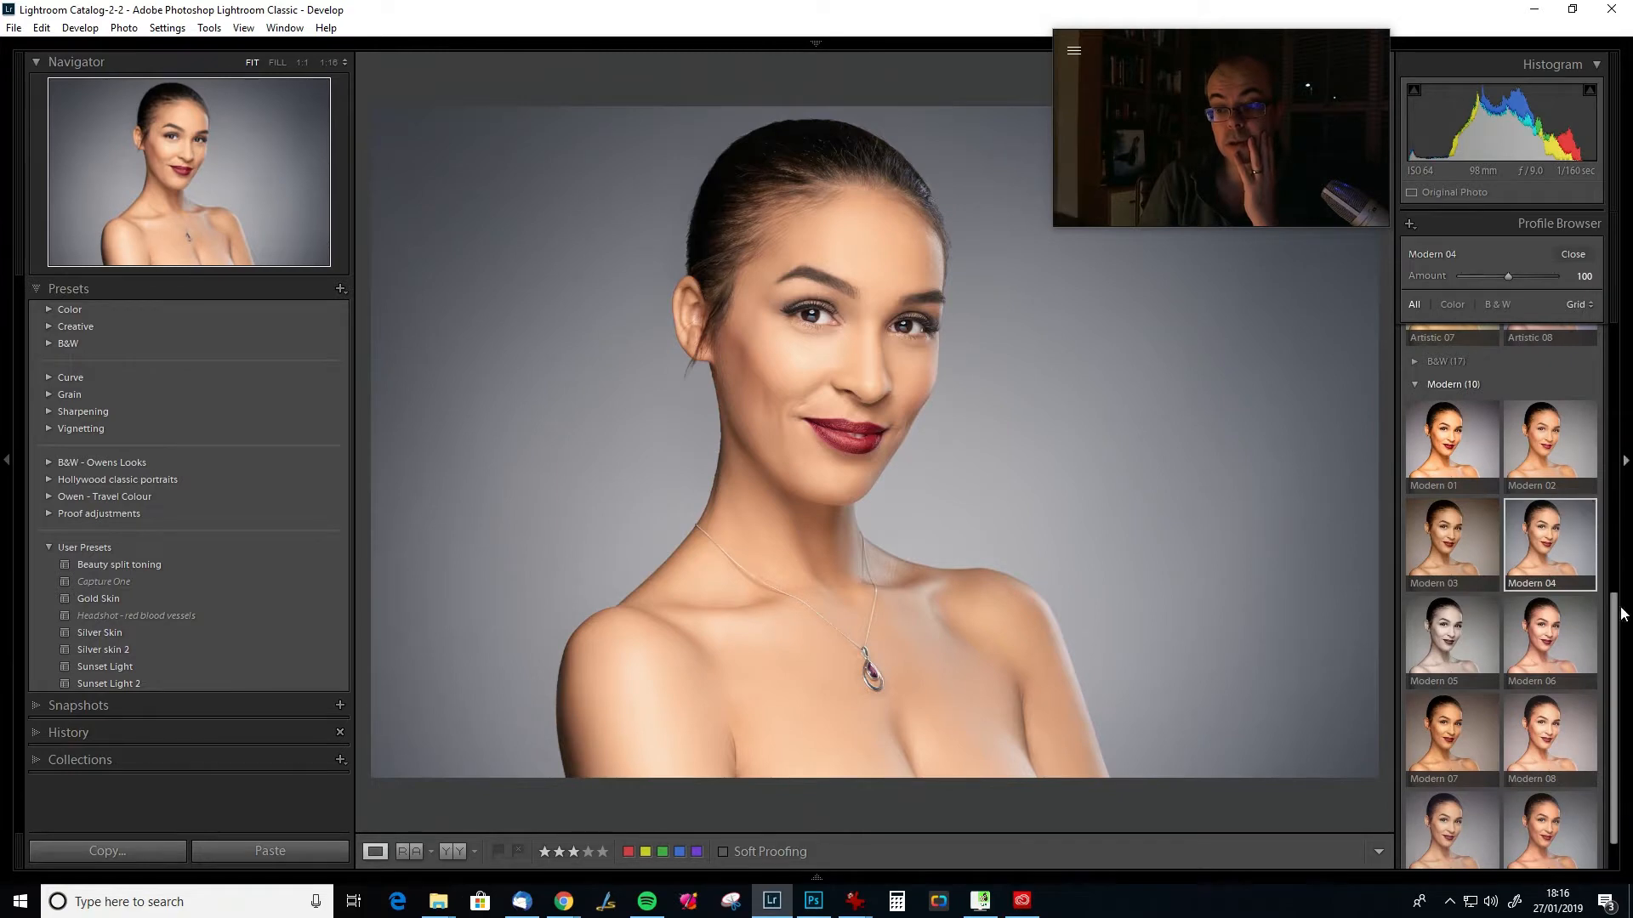
{"action": "left_click_drag", "start_coordinate": [1617, 609], "coordinate": [1615, 340]}
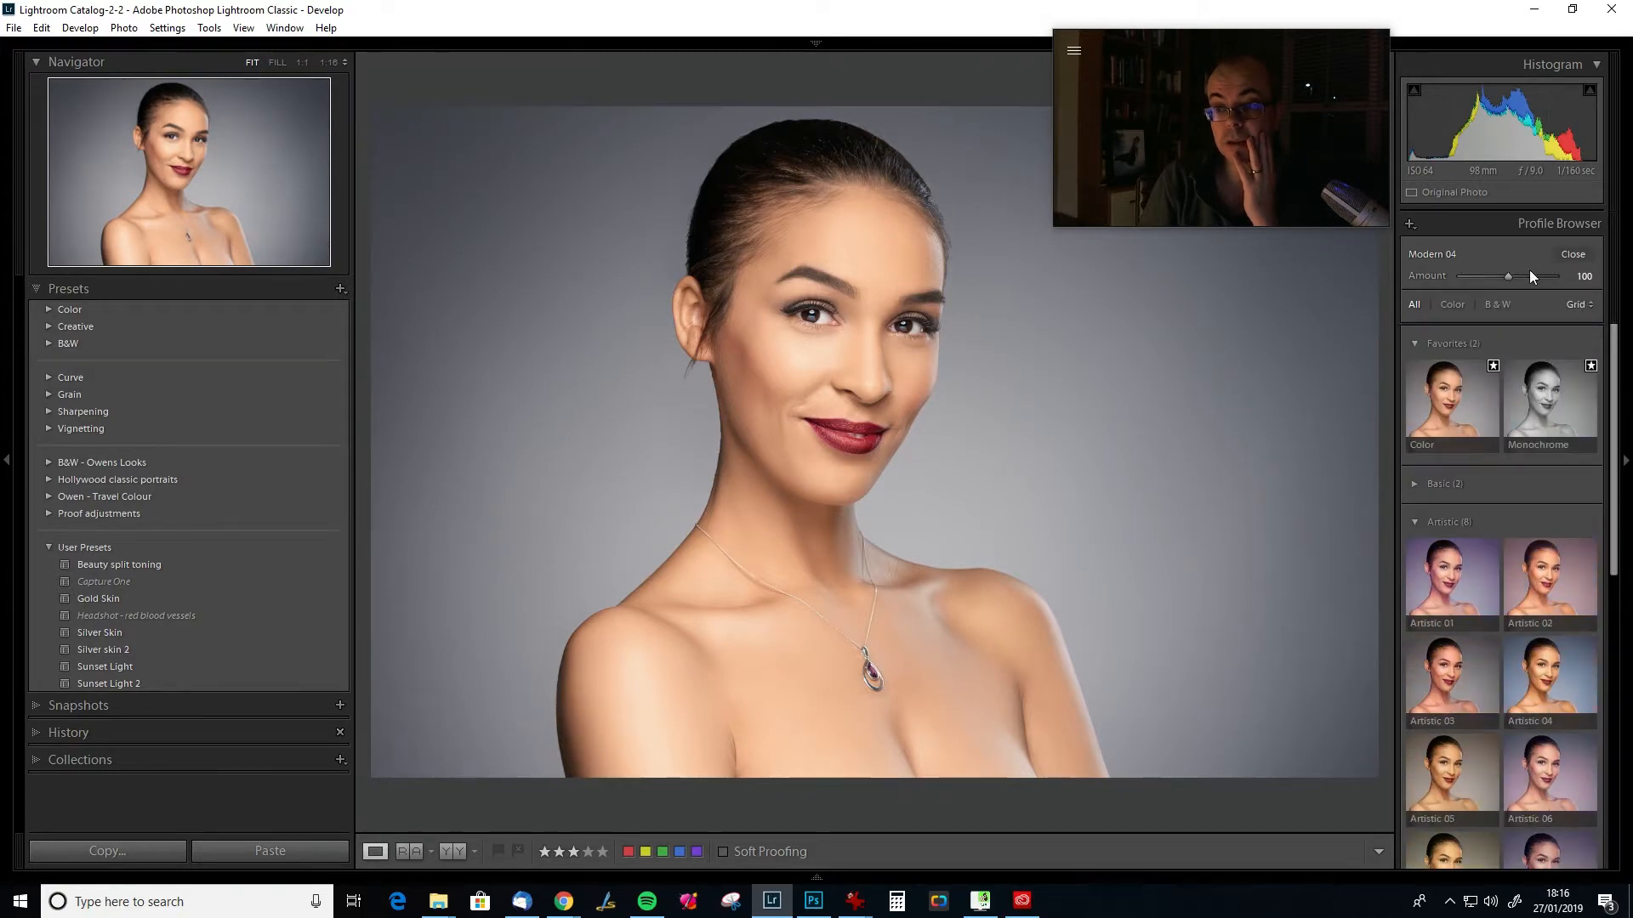
{"action": "mouse_move", "coordinate": [1509, 275]}
{"action": "left_mouse_down"}
{"action": "mouse_move", "coordinate": [1390, 299]}
{"action": "mouse_move", "coordinate": [1477, 278]}
{"action": "left_mouse_up"}
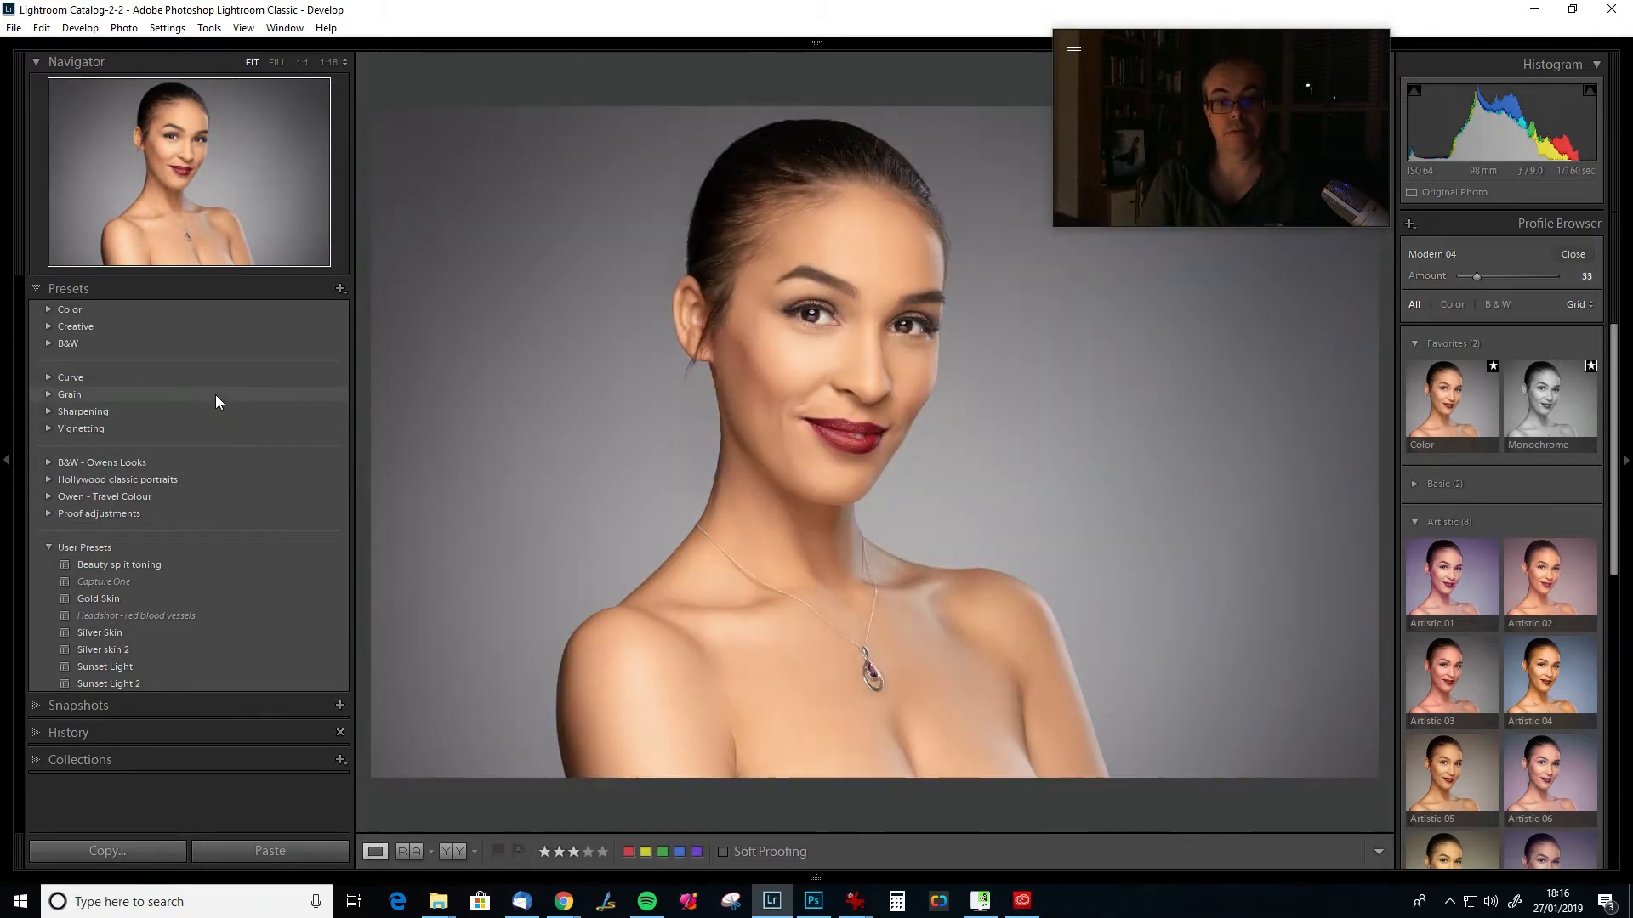
Compare the portrait before and after the profile adjustment several times.
{"action": "key", "text": "backslash"}
{"action": "key", "text": "backslash"}
{"action": "key", "text": "backslash"}
{"action": "key", "text": "backslash"}
{"action": "key", "text": "backslash"}
{"action": "key", "text": "backslash"}
{"action": "key", "text": "backslash"}
{"action": "key", "text": "backslash"}
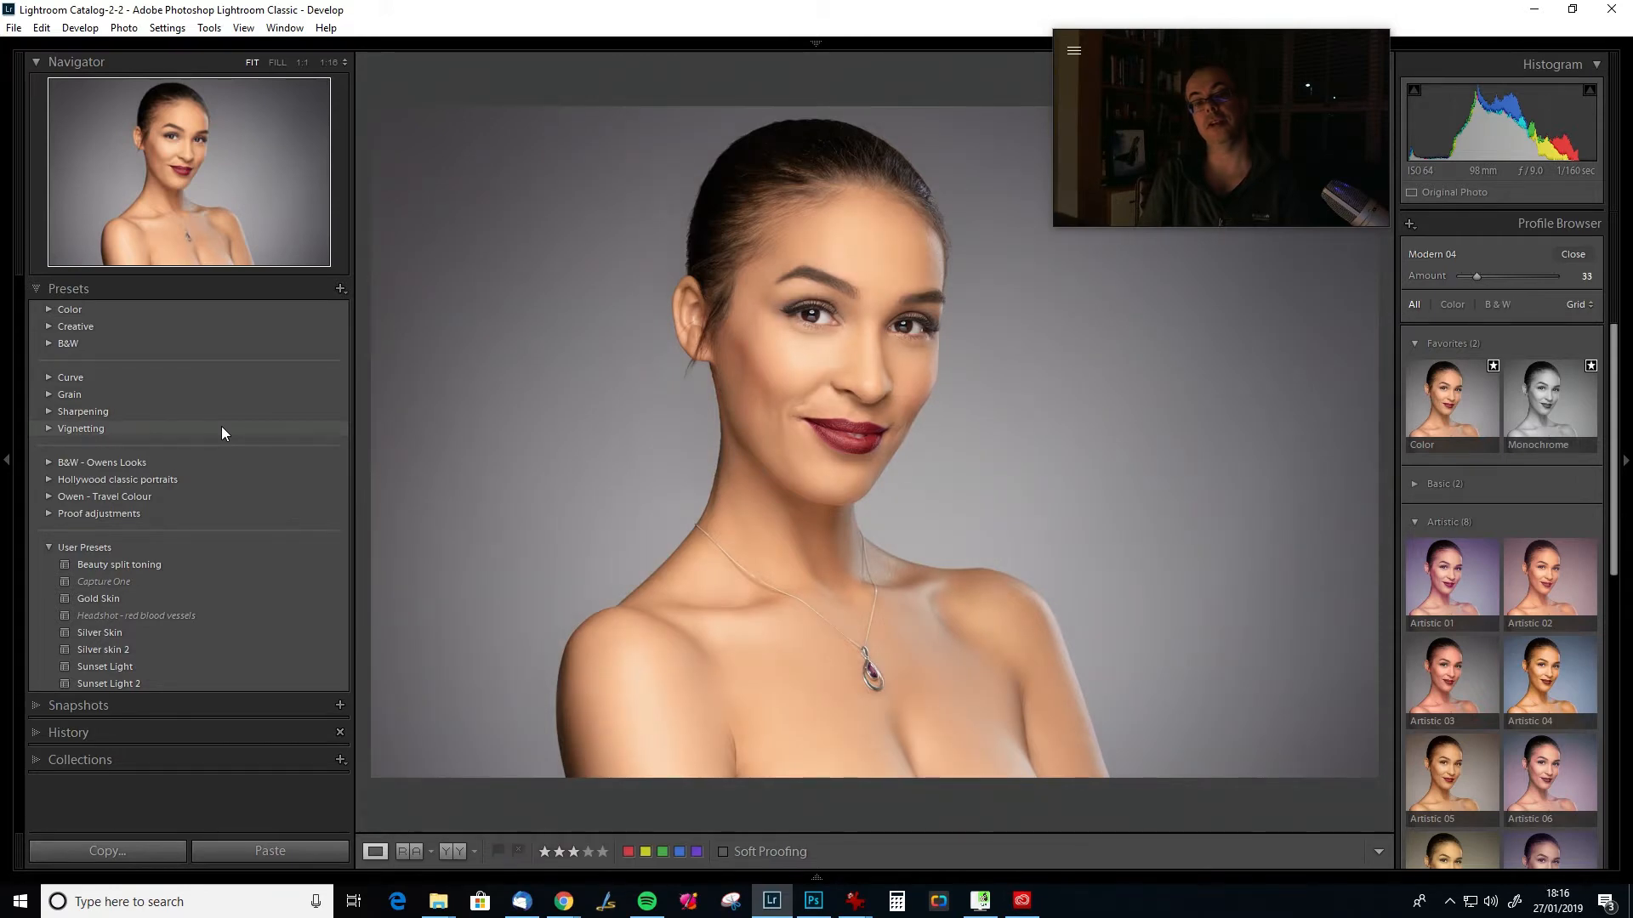
{"action": "key", "text": "backslash"}
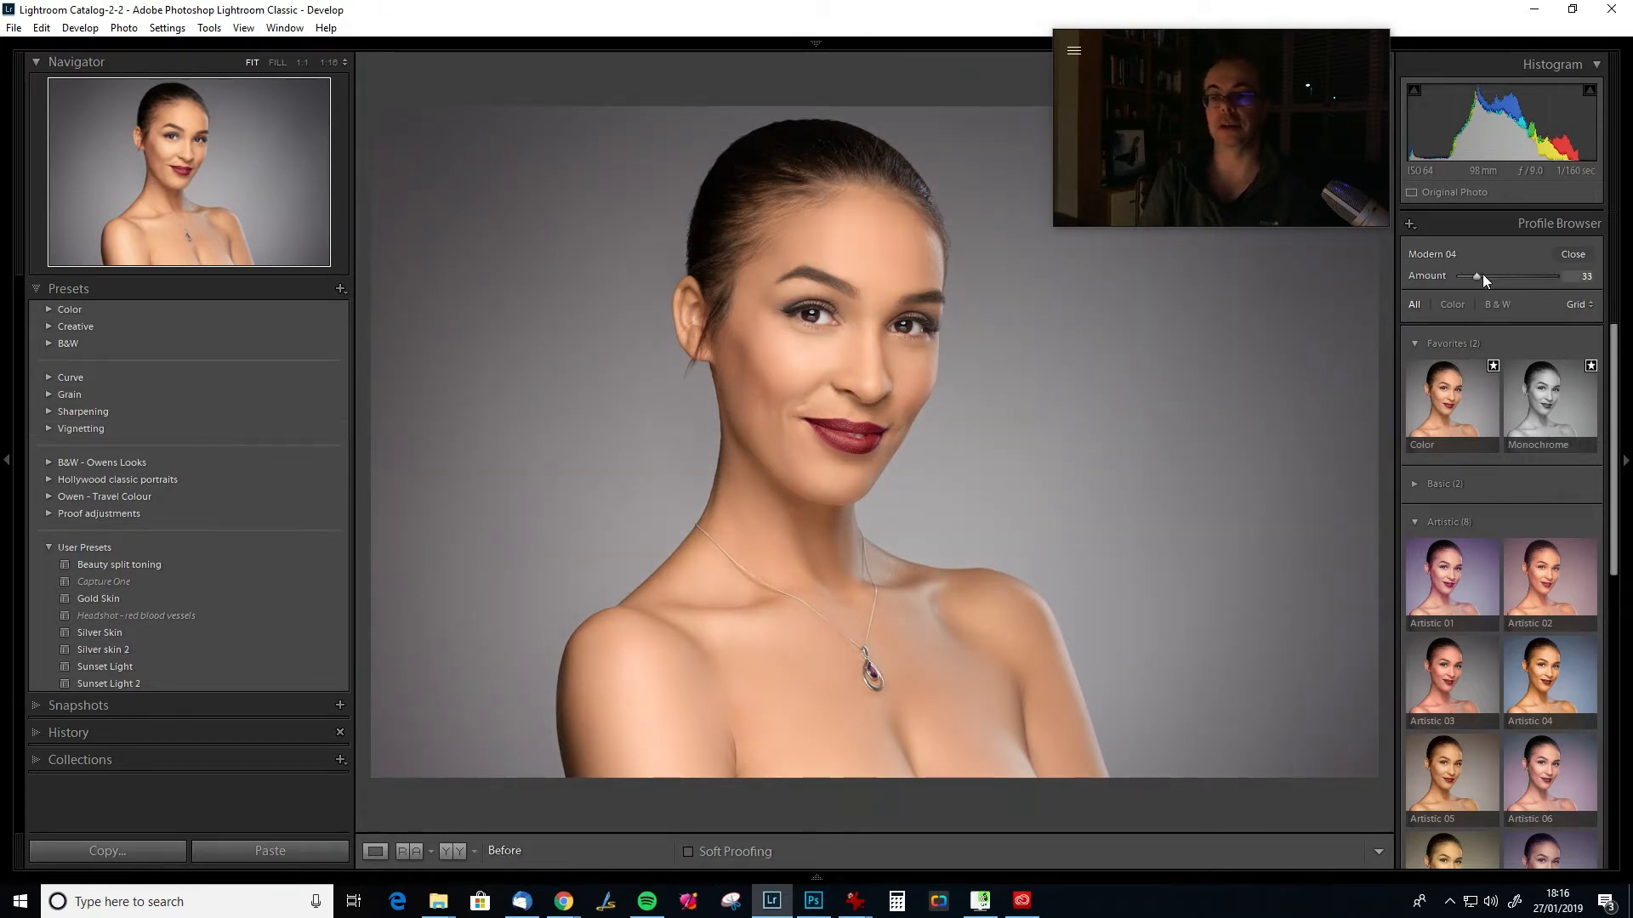
Revert the portrait's history to the Enable Split Toning state before the Modern 04 profile, and close the profile browser.
{"action": "left_click", "coordinate": [34, 287]}
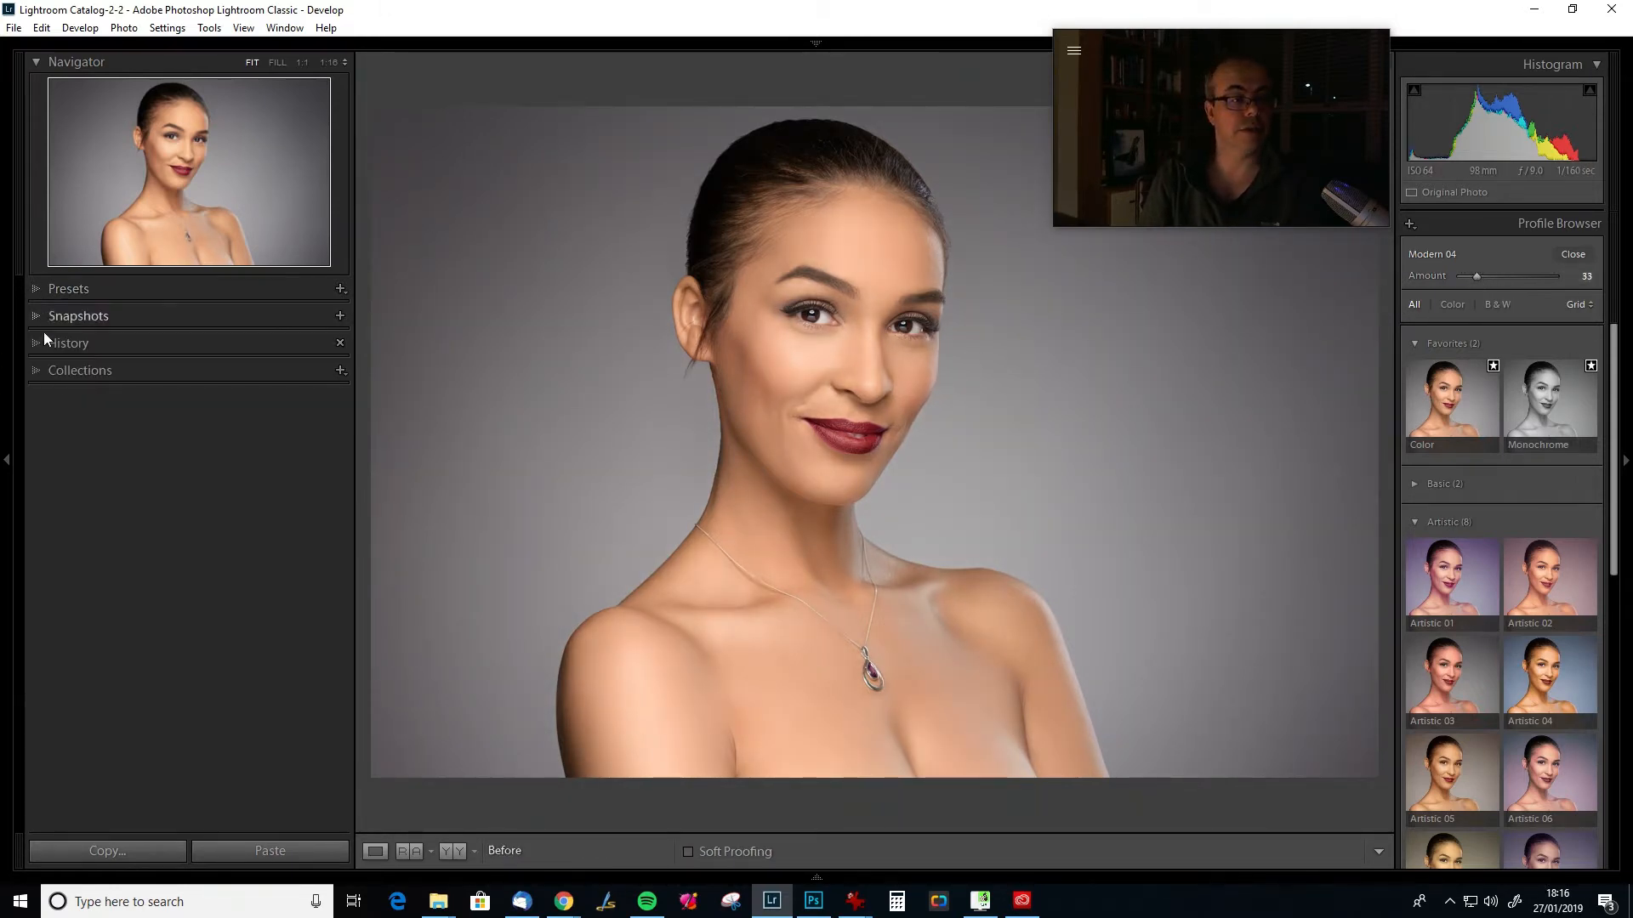
{"action": "left_click", "coordinate": [75, 345]}
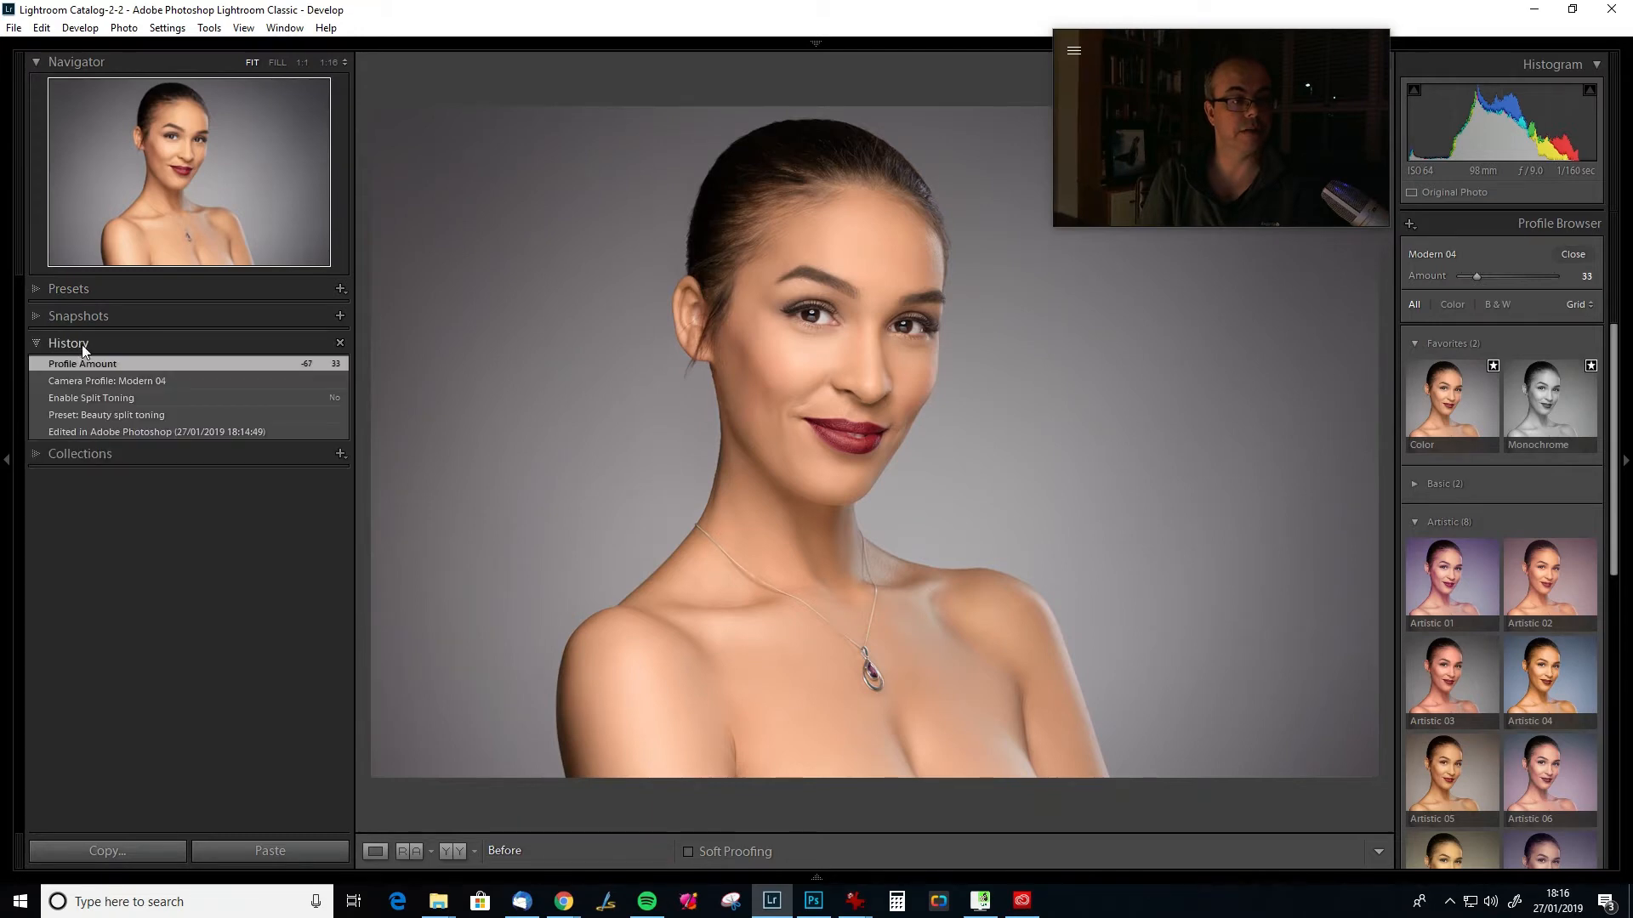
{"action": "left_click", "coordinate": [149, 396]}
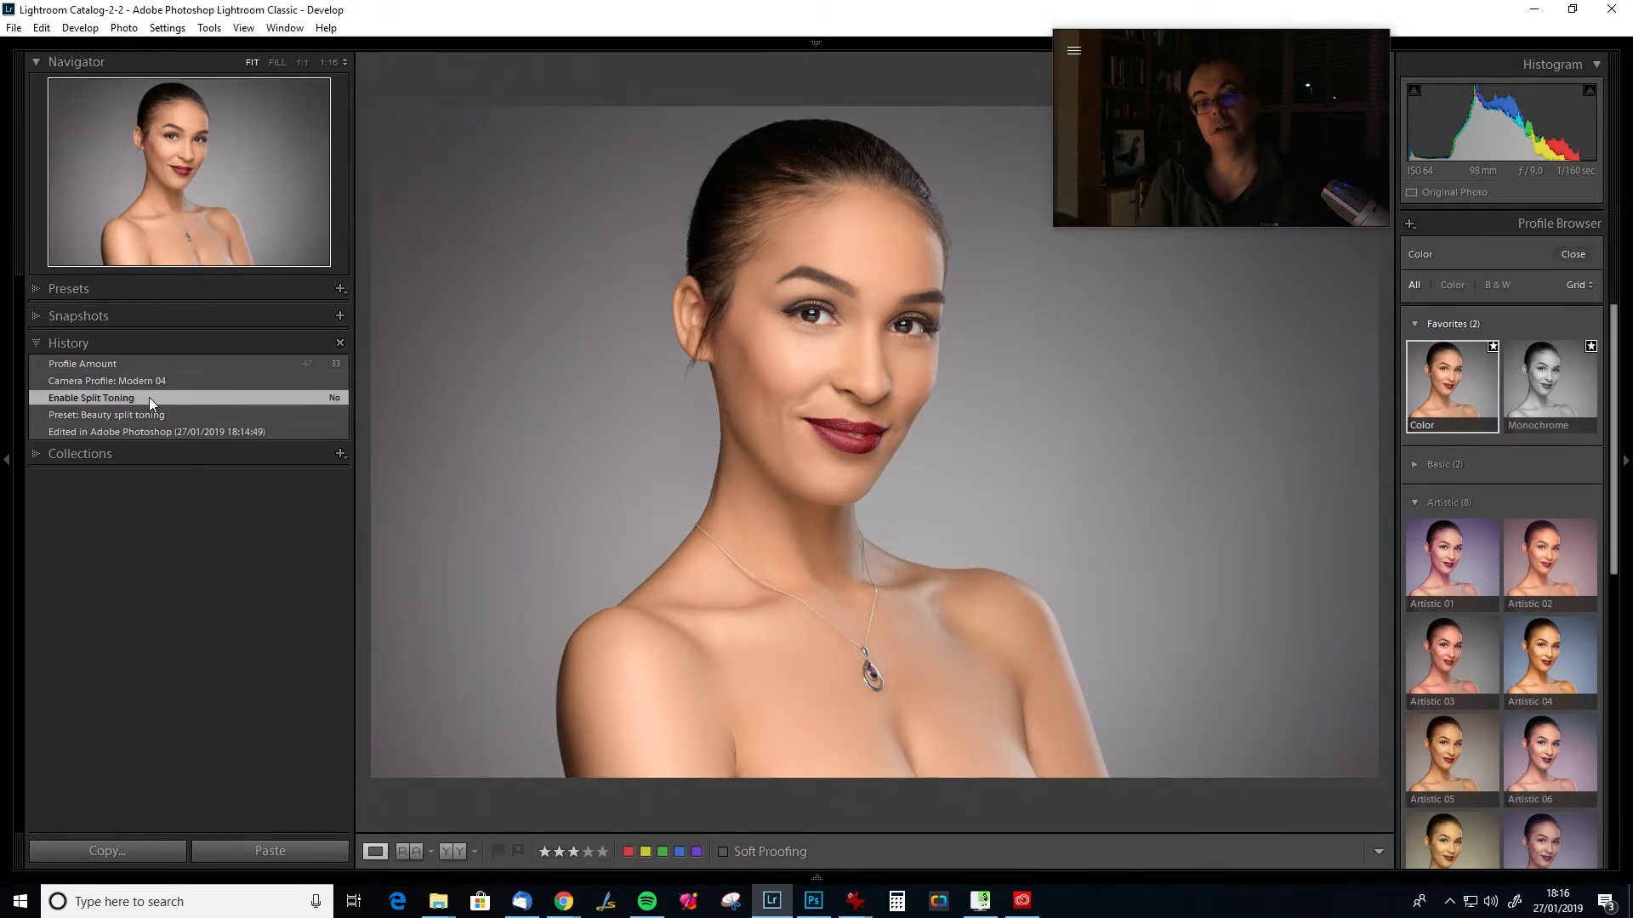
{"action": "left_click", "coordinate": [1580, 254]}
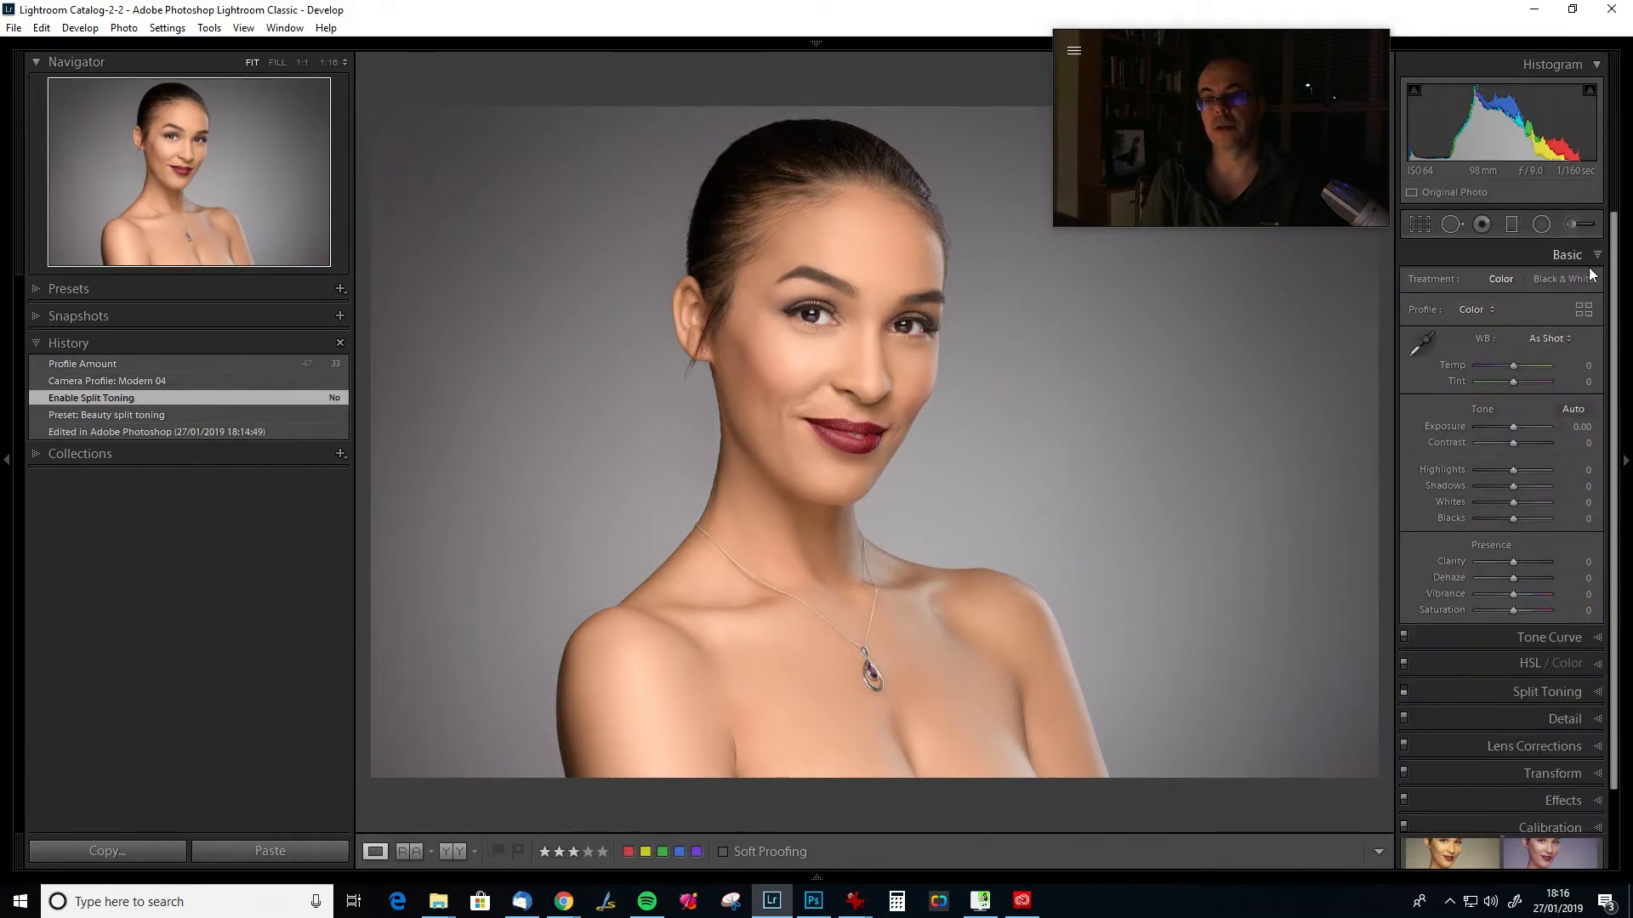
Add a large radial filter centred on the woman's face with exposure −0.78 and feather 100 to darken the surroundings.
{"action": "left_click", "coordinate": [1541, 225]}
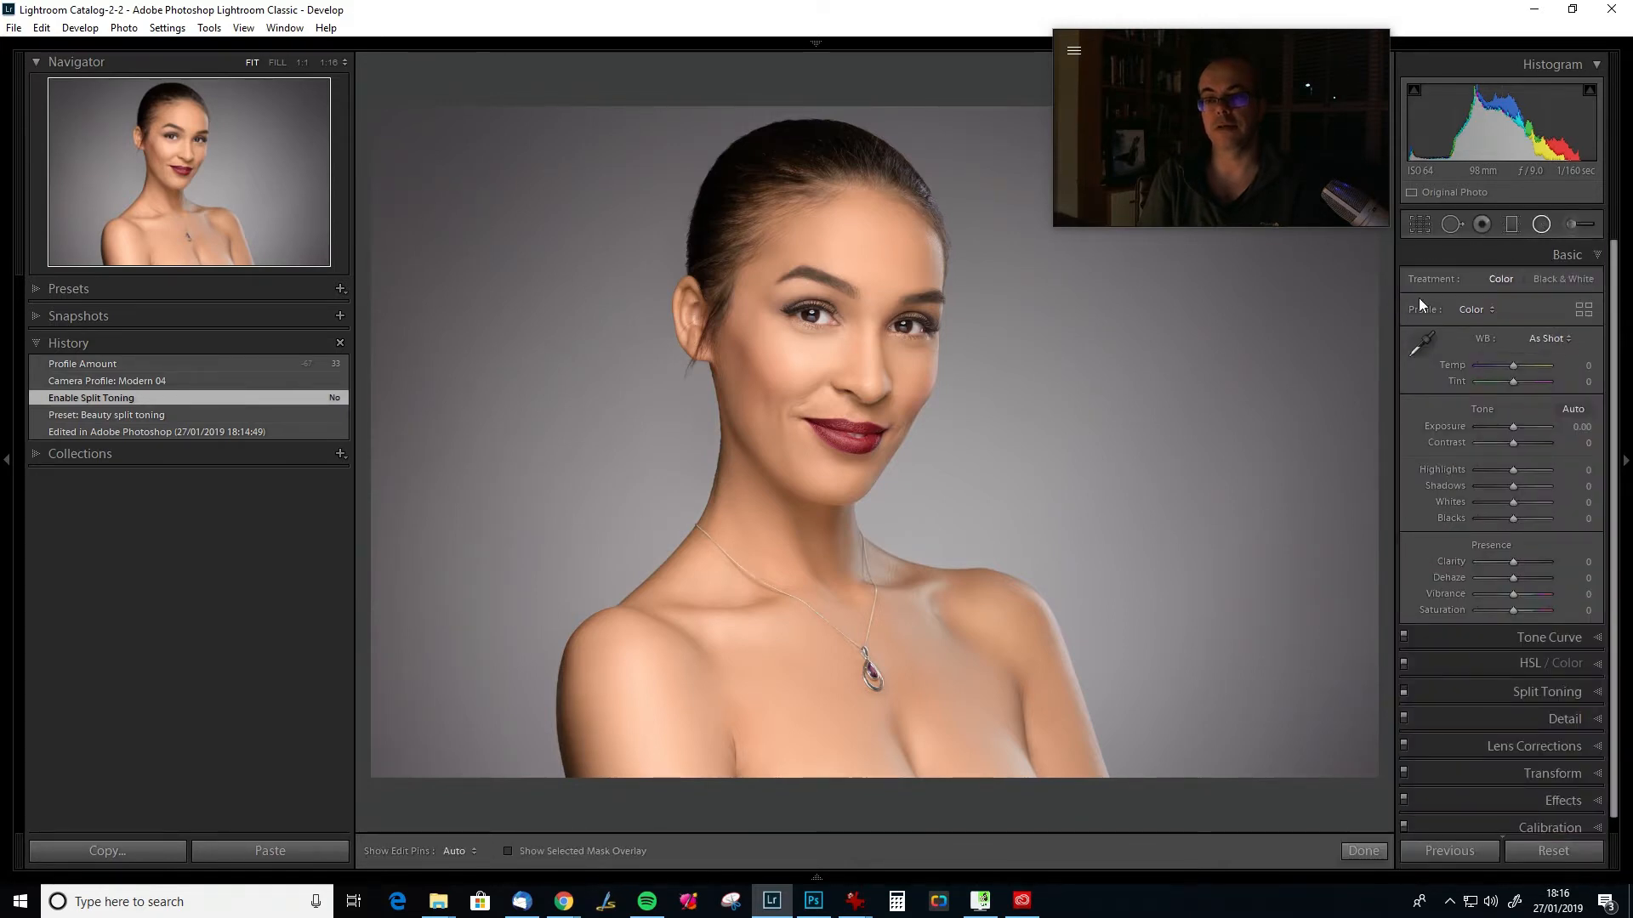
{"action": "left_click", "coordinate": [1542, 225]}
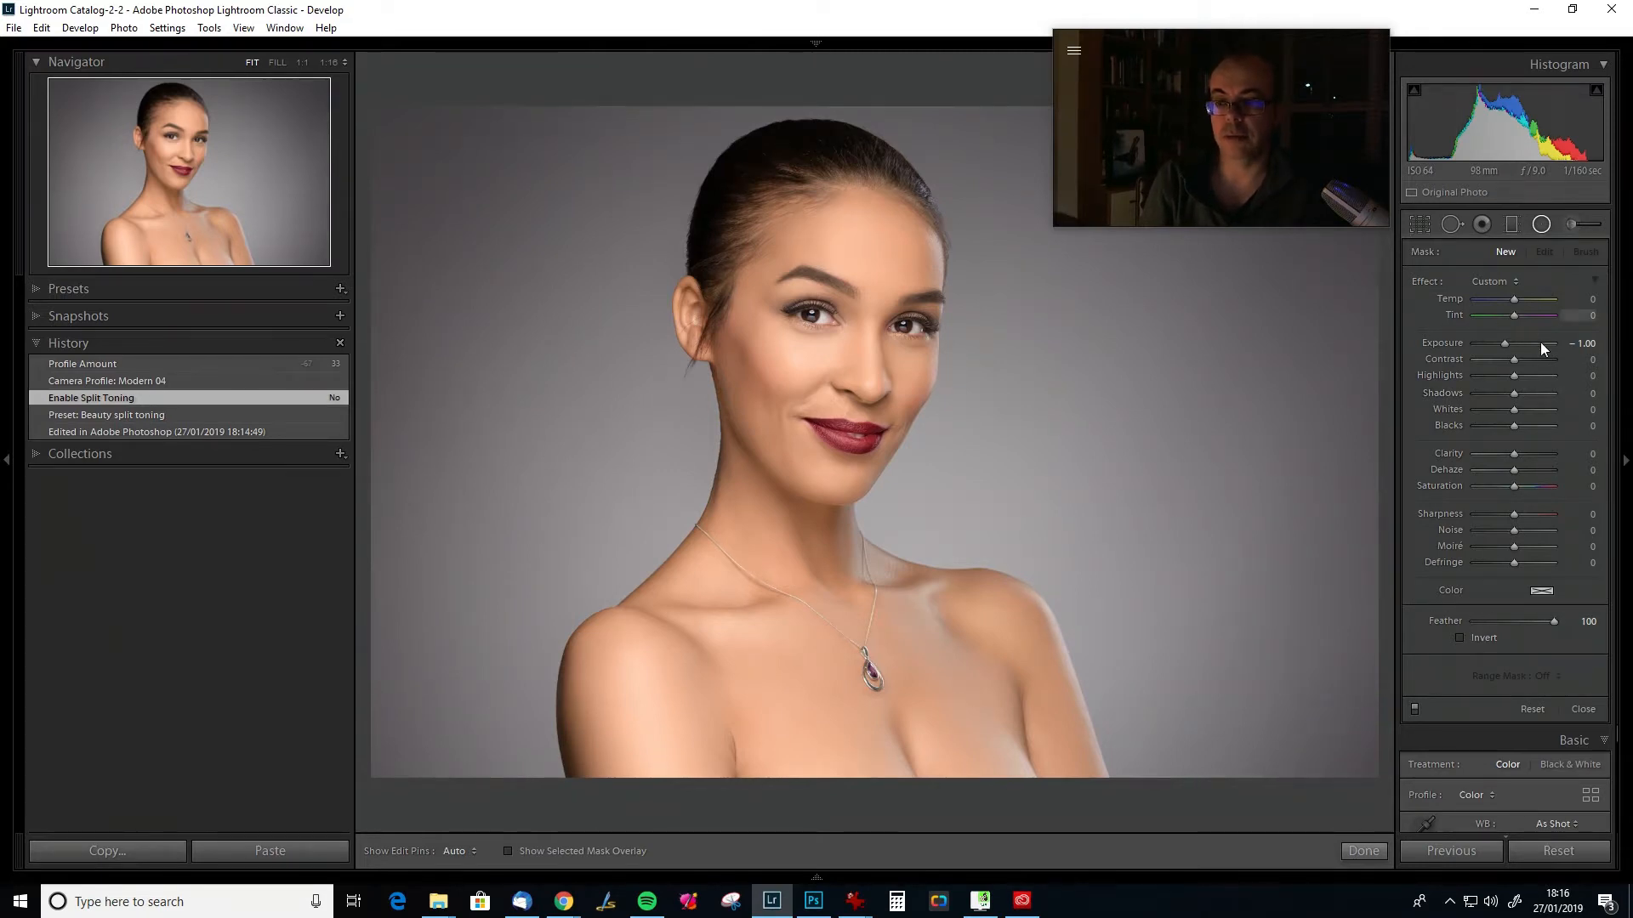
{"action": "left_click_drag", "start_coordinate": [1504, 343], "coordinate": [1507, 344]}
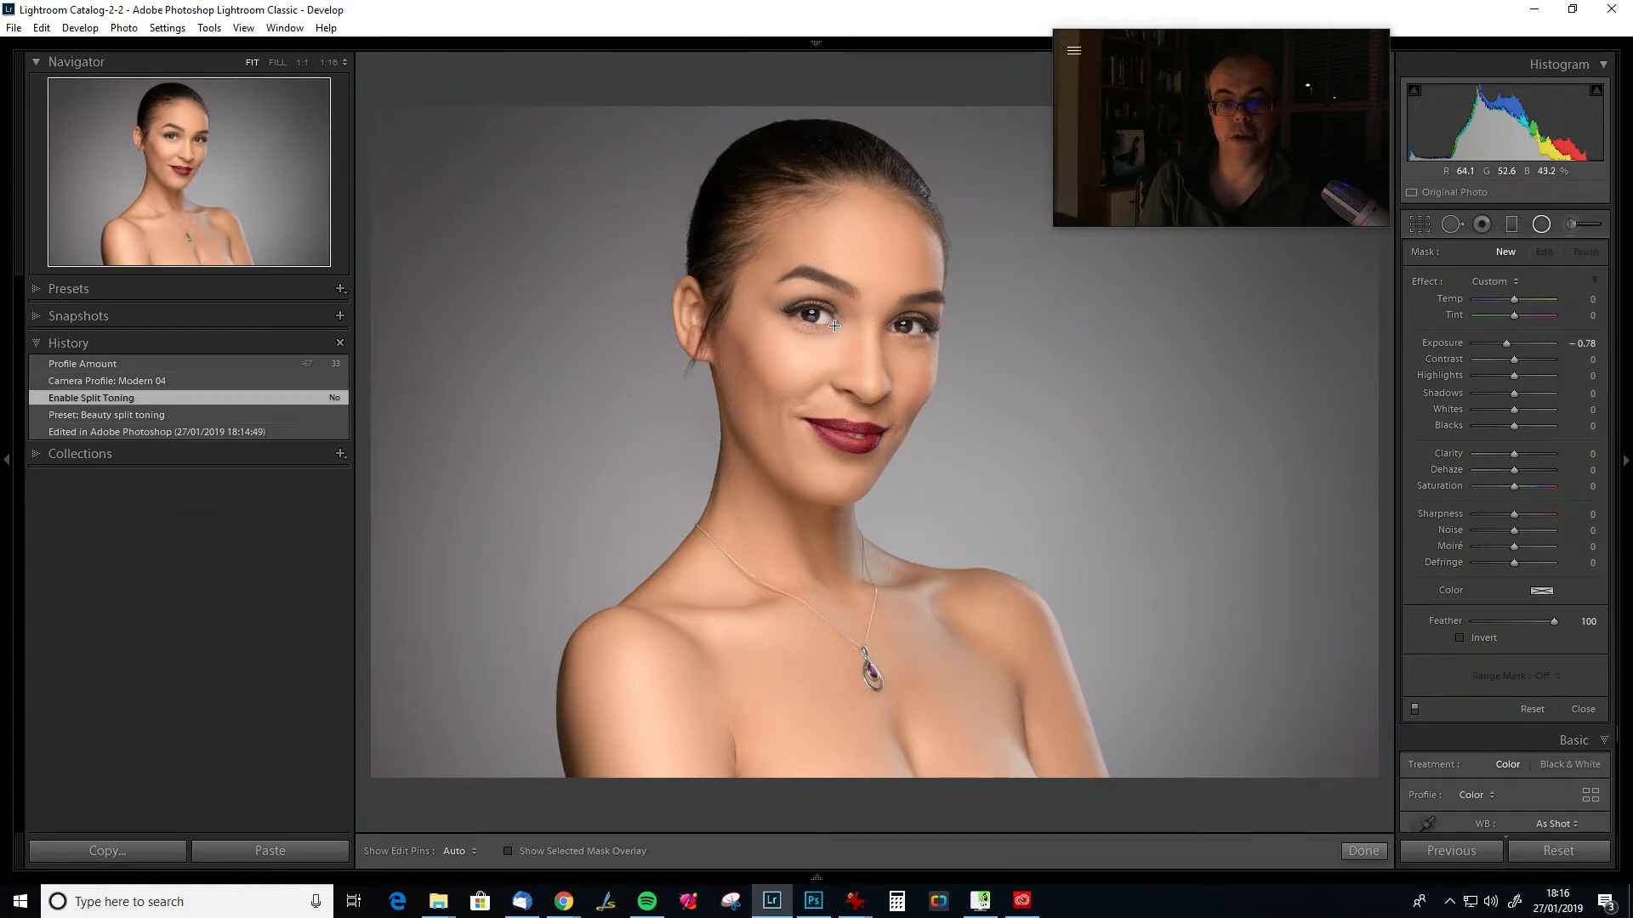
{"action": "left_click_drag", "start_coordinate": [854, 343], "coordinate": [1493, 875]}
Reshape the radial filter into a circle extending beyond the photo, centre it on the upper face, and check its mask overlay.
{"action": "left_click", "coordinate": [332, 63]}
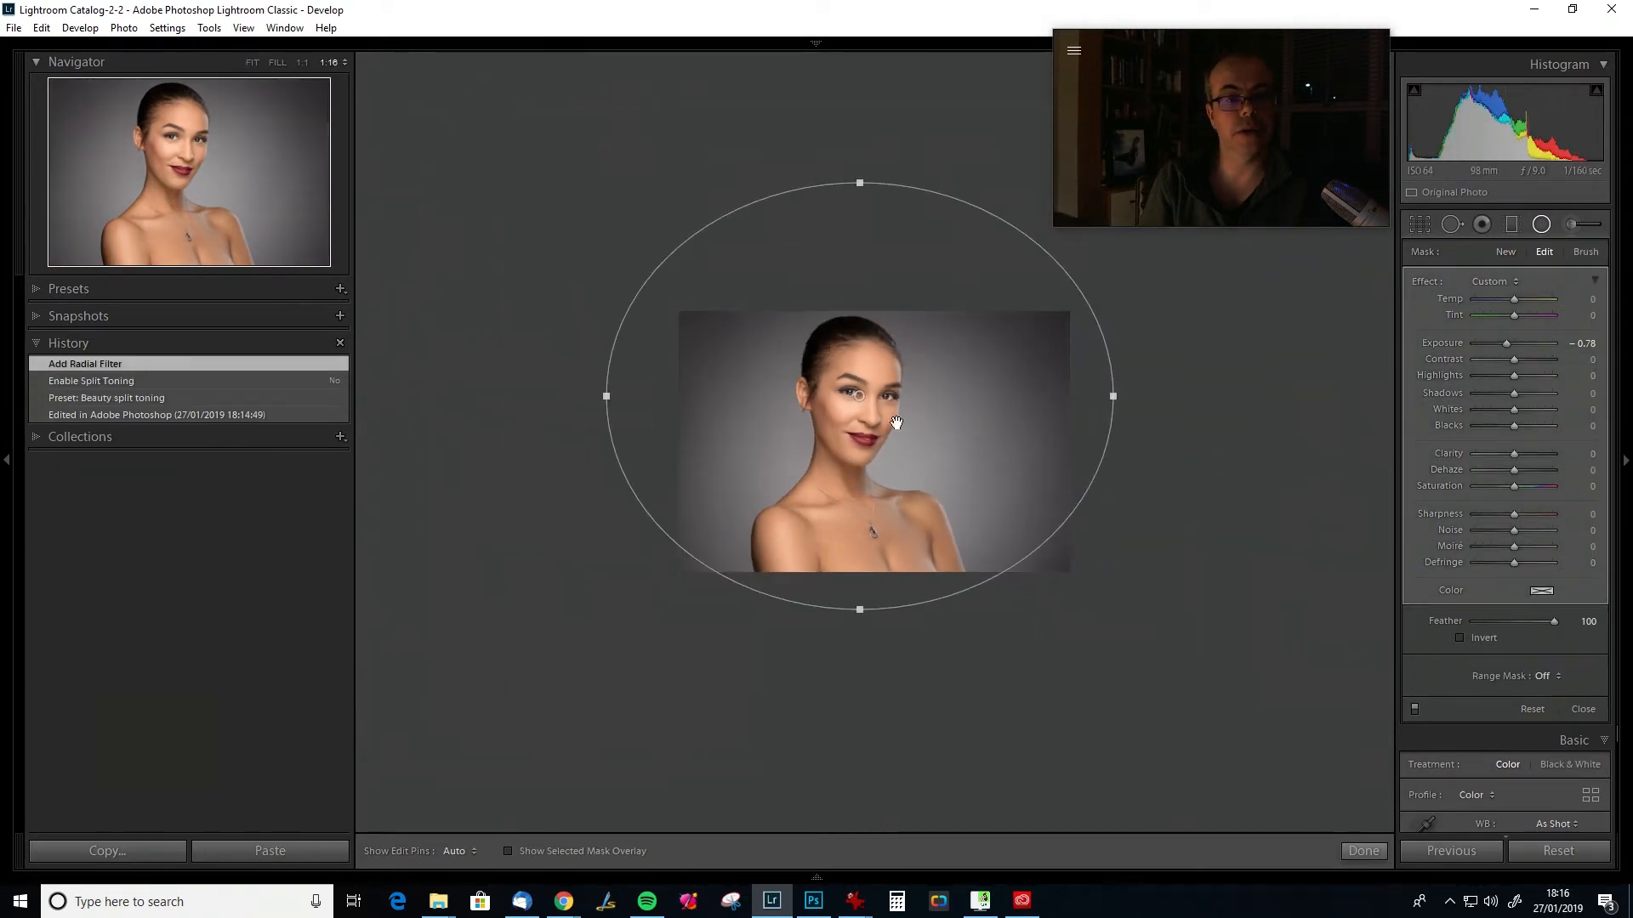
{"action": "left_click_drag", "start_coordinate": [860, 395], "coordinate": [921, 427]}
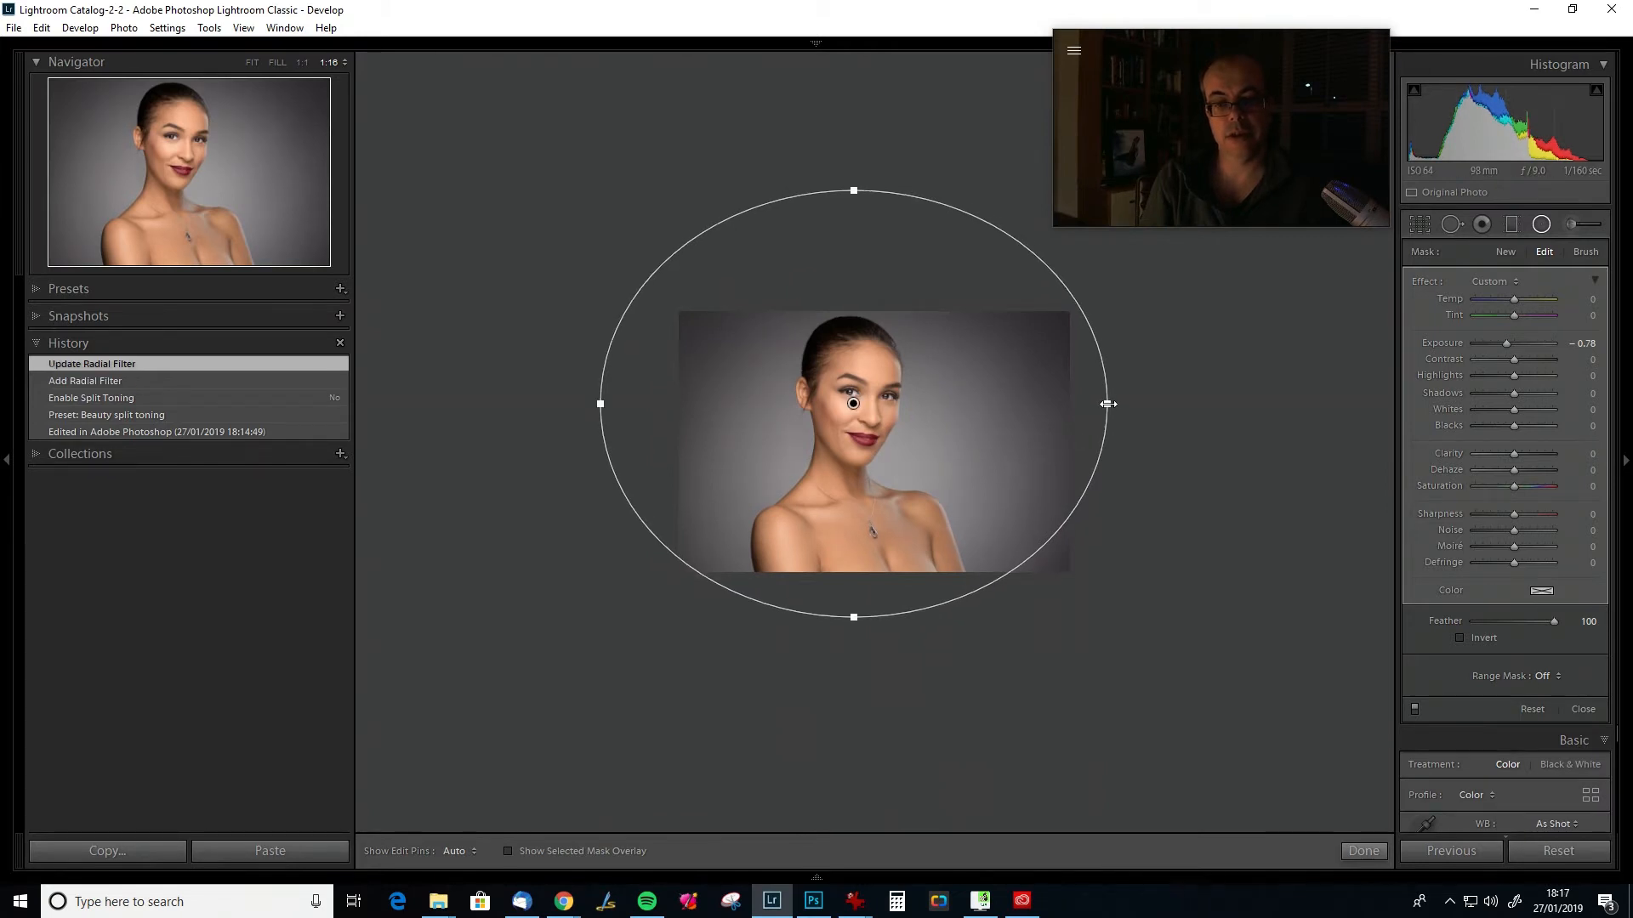
{"action": "mouse_move", "coordinate": [1107, 403]}
{"action": "left_mouse_down"}
{"action": "mouse_move", "coordinate": [1124, 400]}
{"action": "mouse_move", "coordinate": [1097, 408]}
{"action": "left_mouse_up"}
{"action": "left_click_drag", "start_coordinate": [854, 618], "coordinate": [853, 650]}
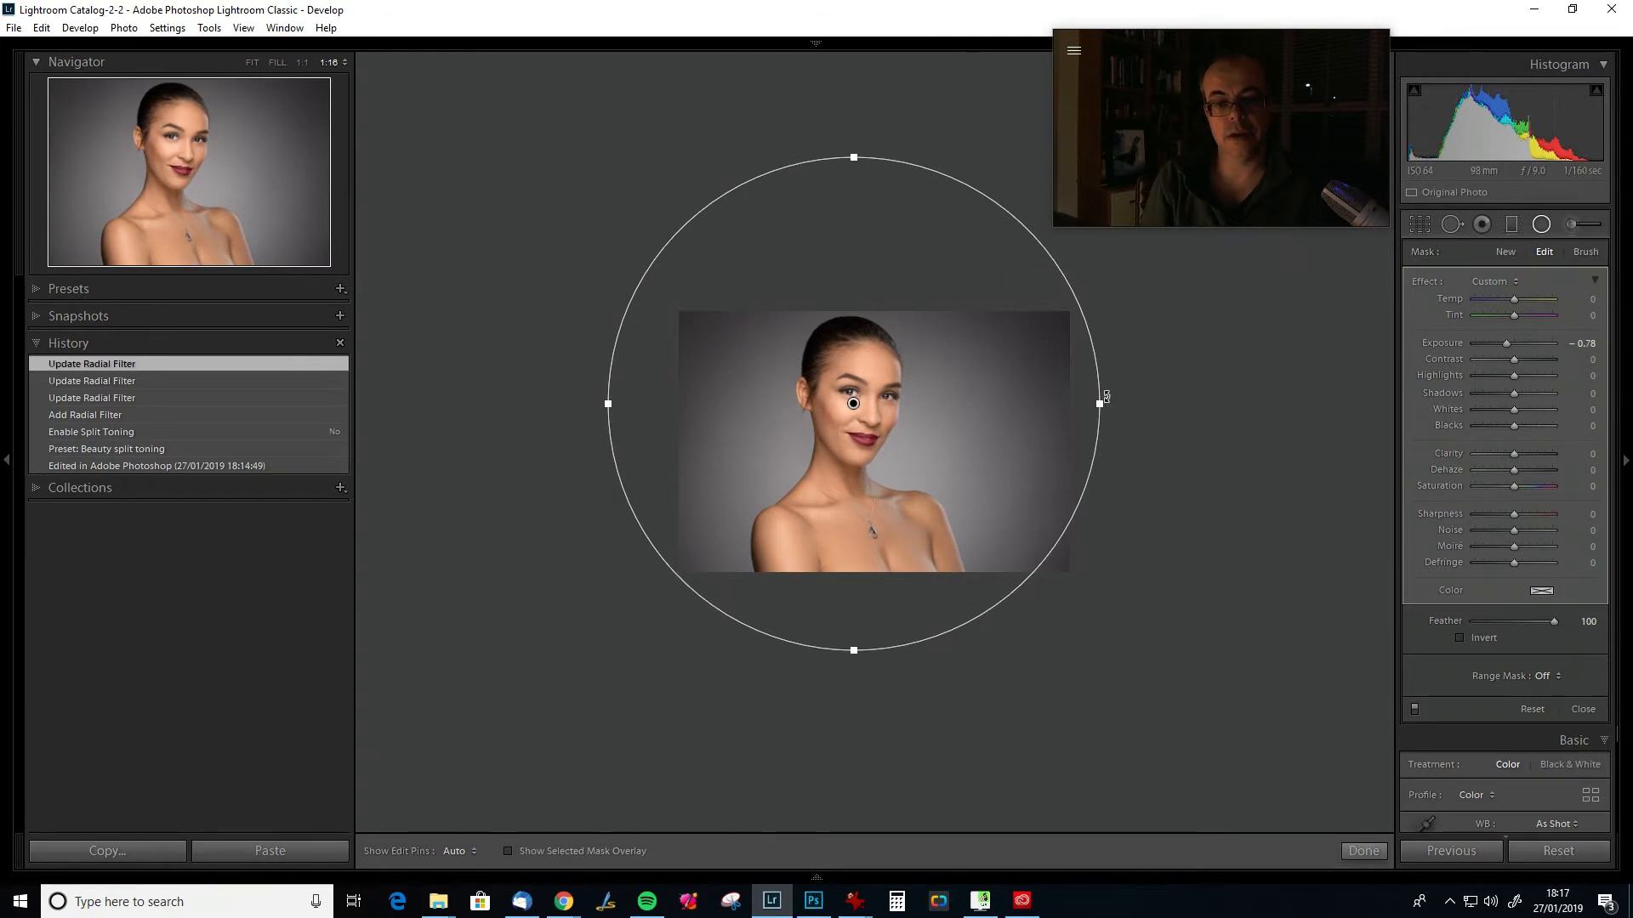
{"action": "left_click_drag", "start_coordinate": [1101, 406], "coordinate": [1122, 407]}
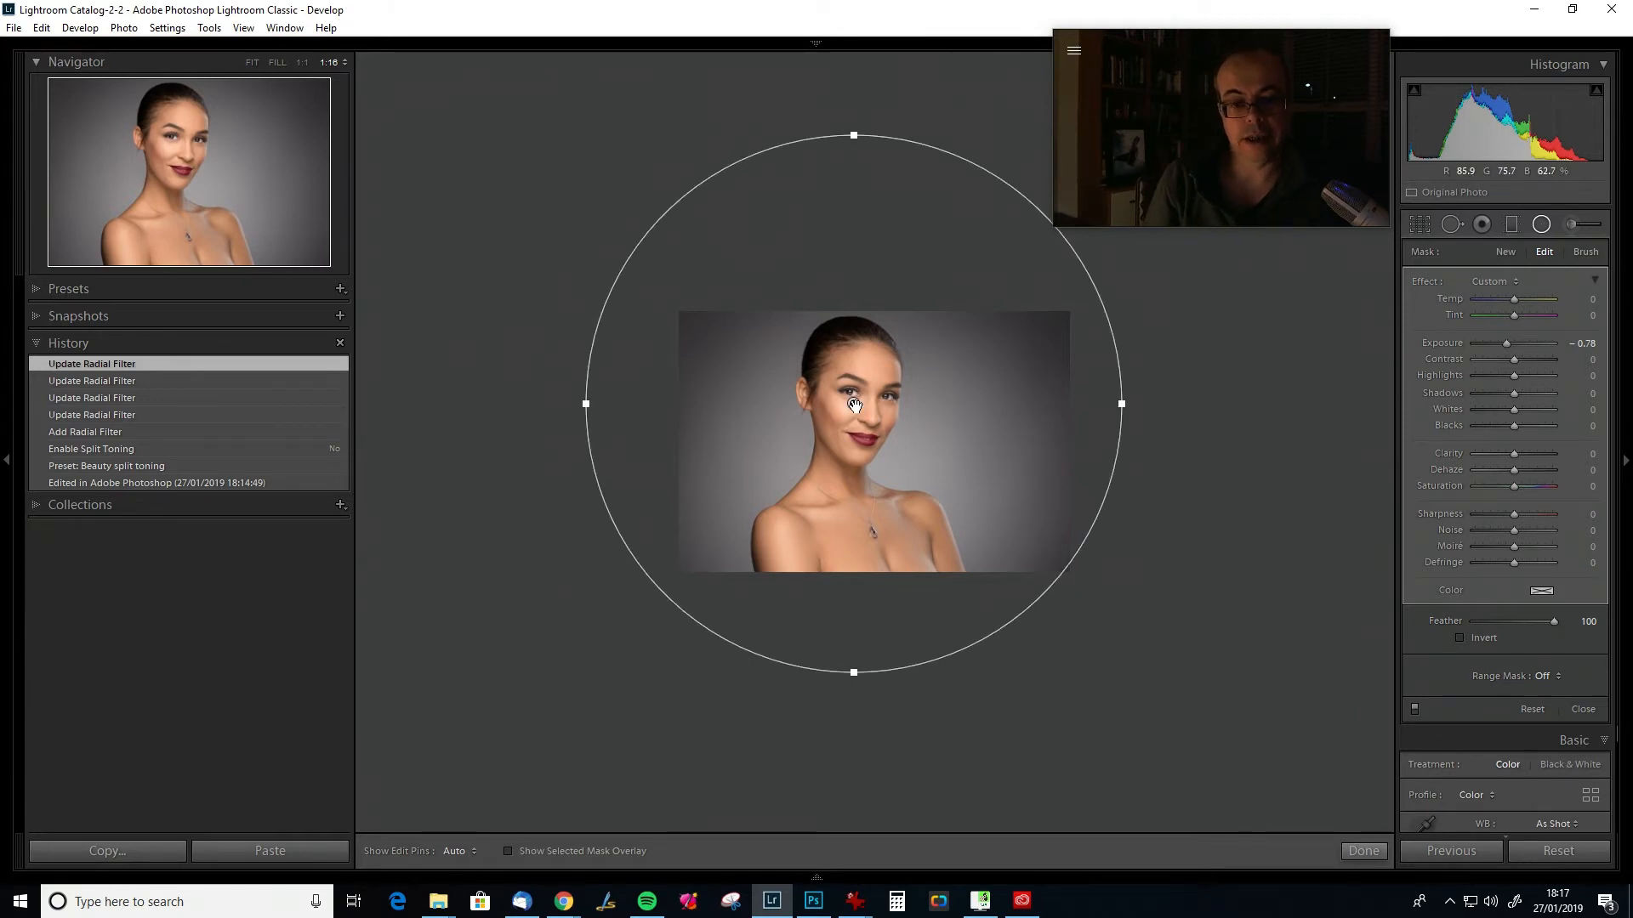
{"action": "left_click", "coordinate": [508, 851]}
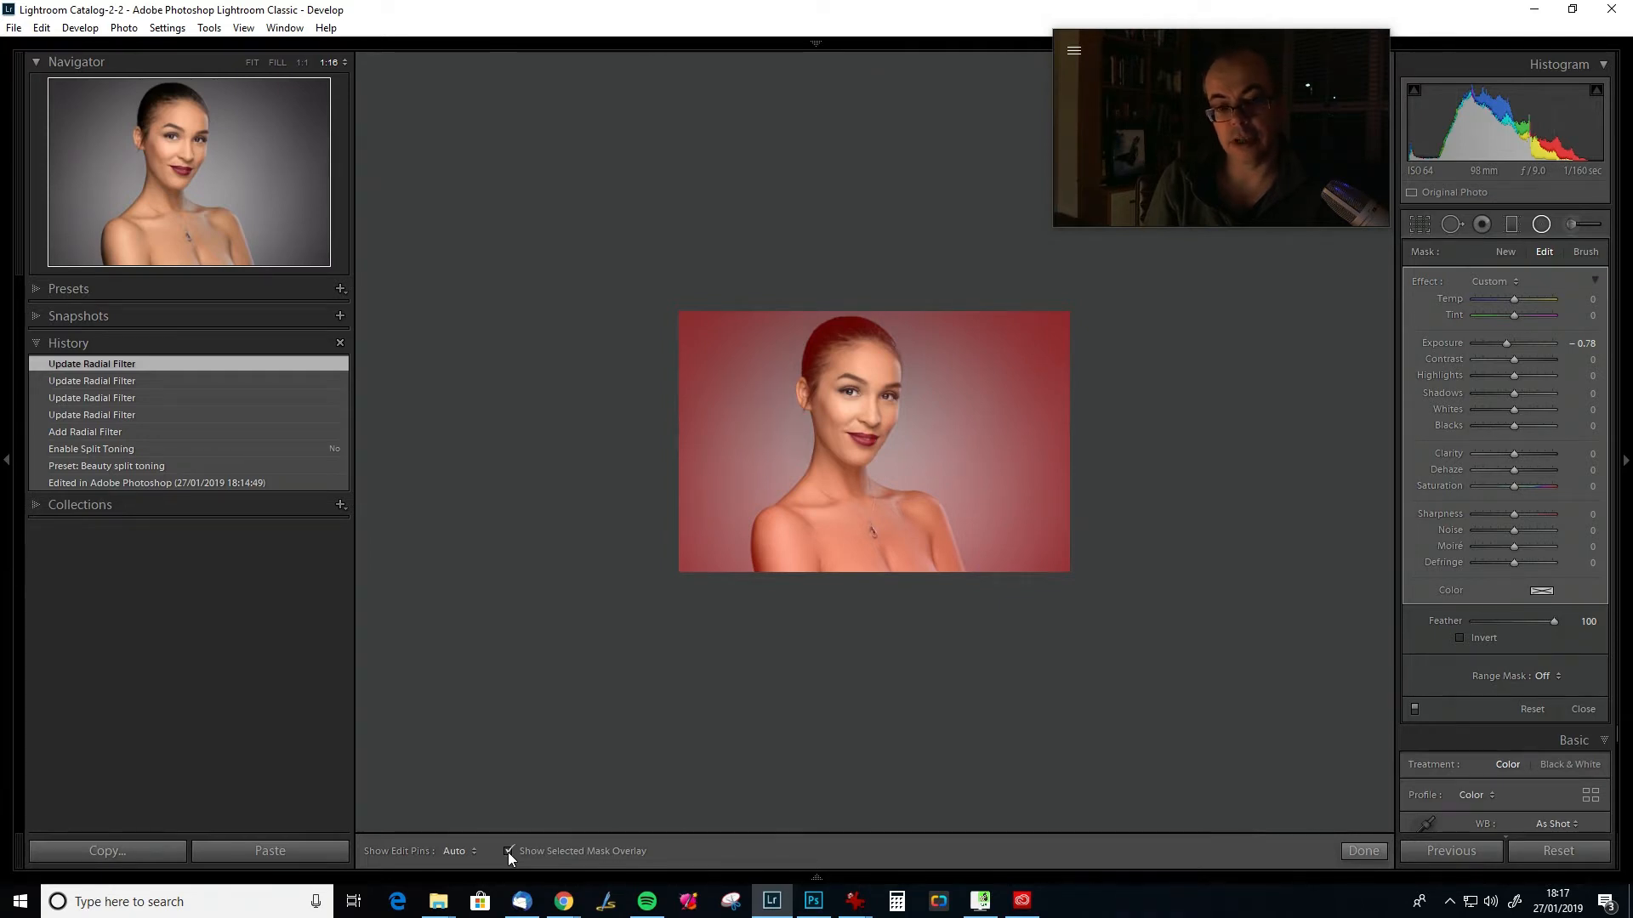
{"action": "left_click", "coordinate": [507, 851]}
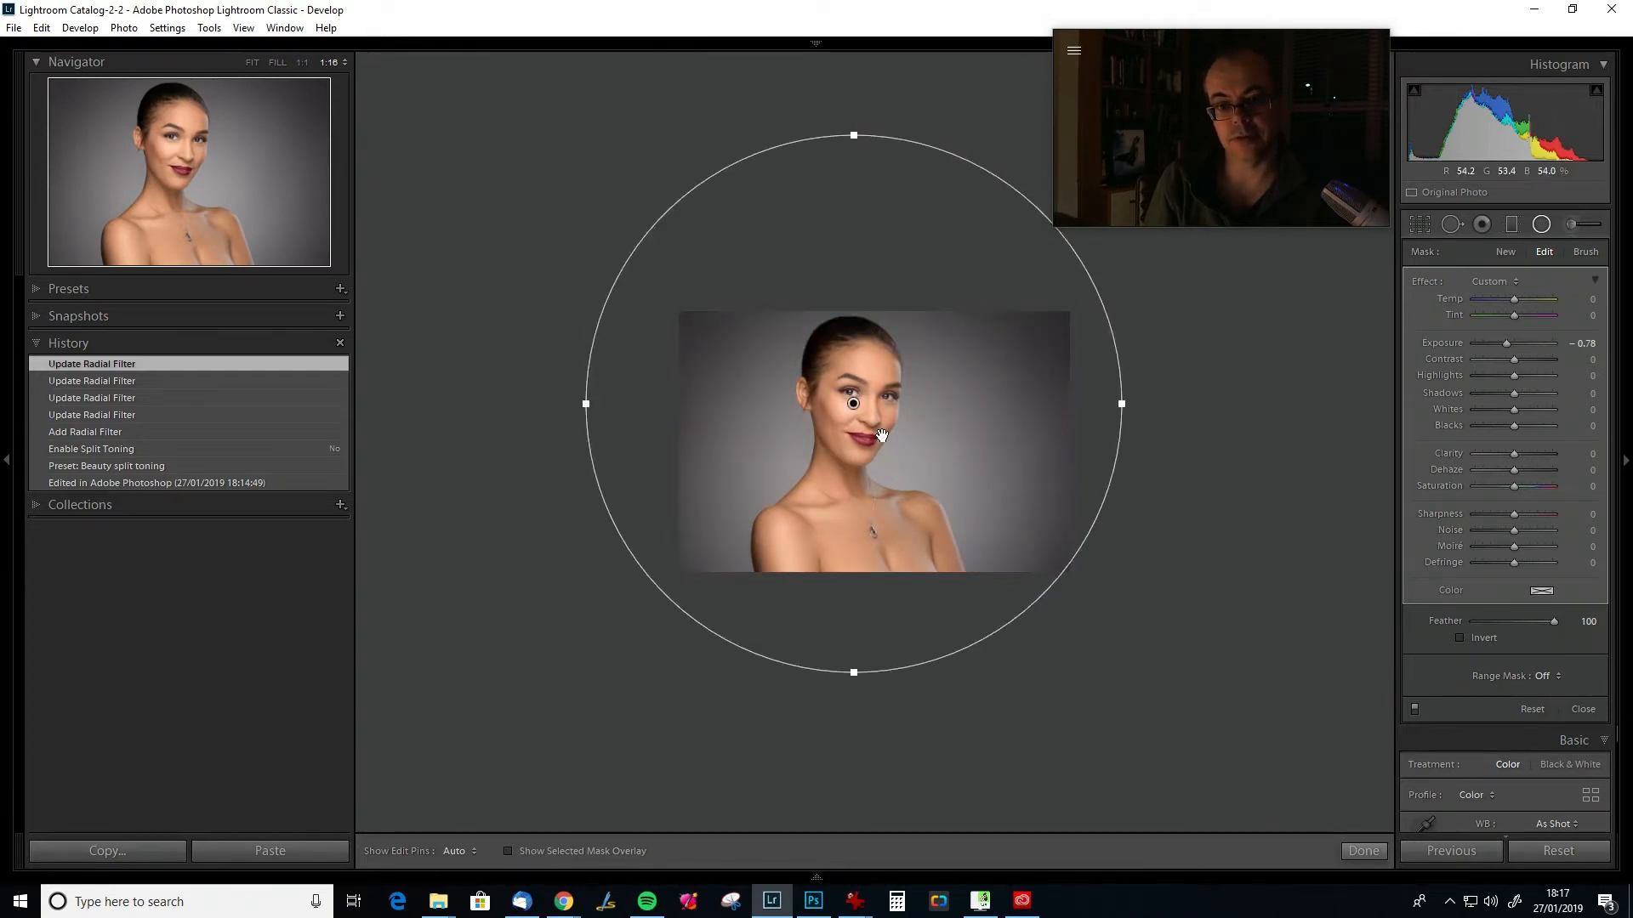
{"action": "left_click_drag", "start_coordinate": [855, 406], "coordinate": [851, 398]}
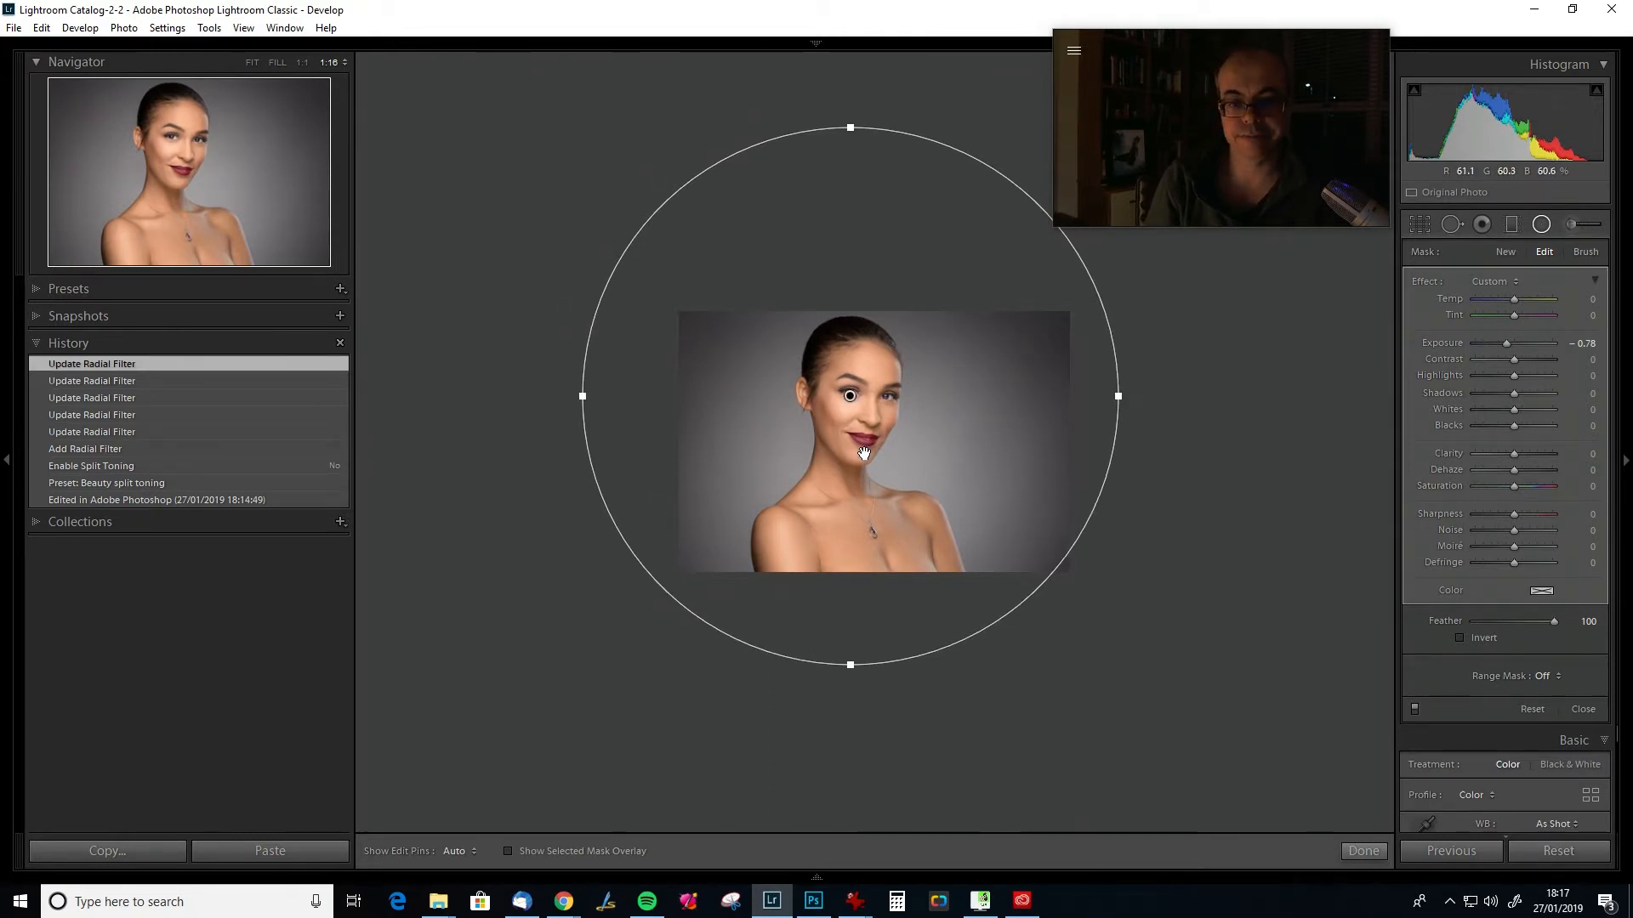
Set the radial filter's exposure to −0.35, comparing the portrait with the filter off and on, and finish the filter.
{"action": "left_click", "coordinate": [1415, 707]}
{"action": "left_click", "coordinate": [1415, 707]}
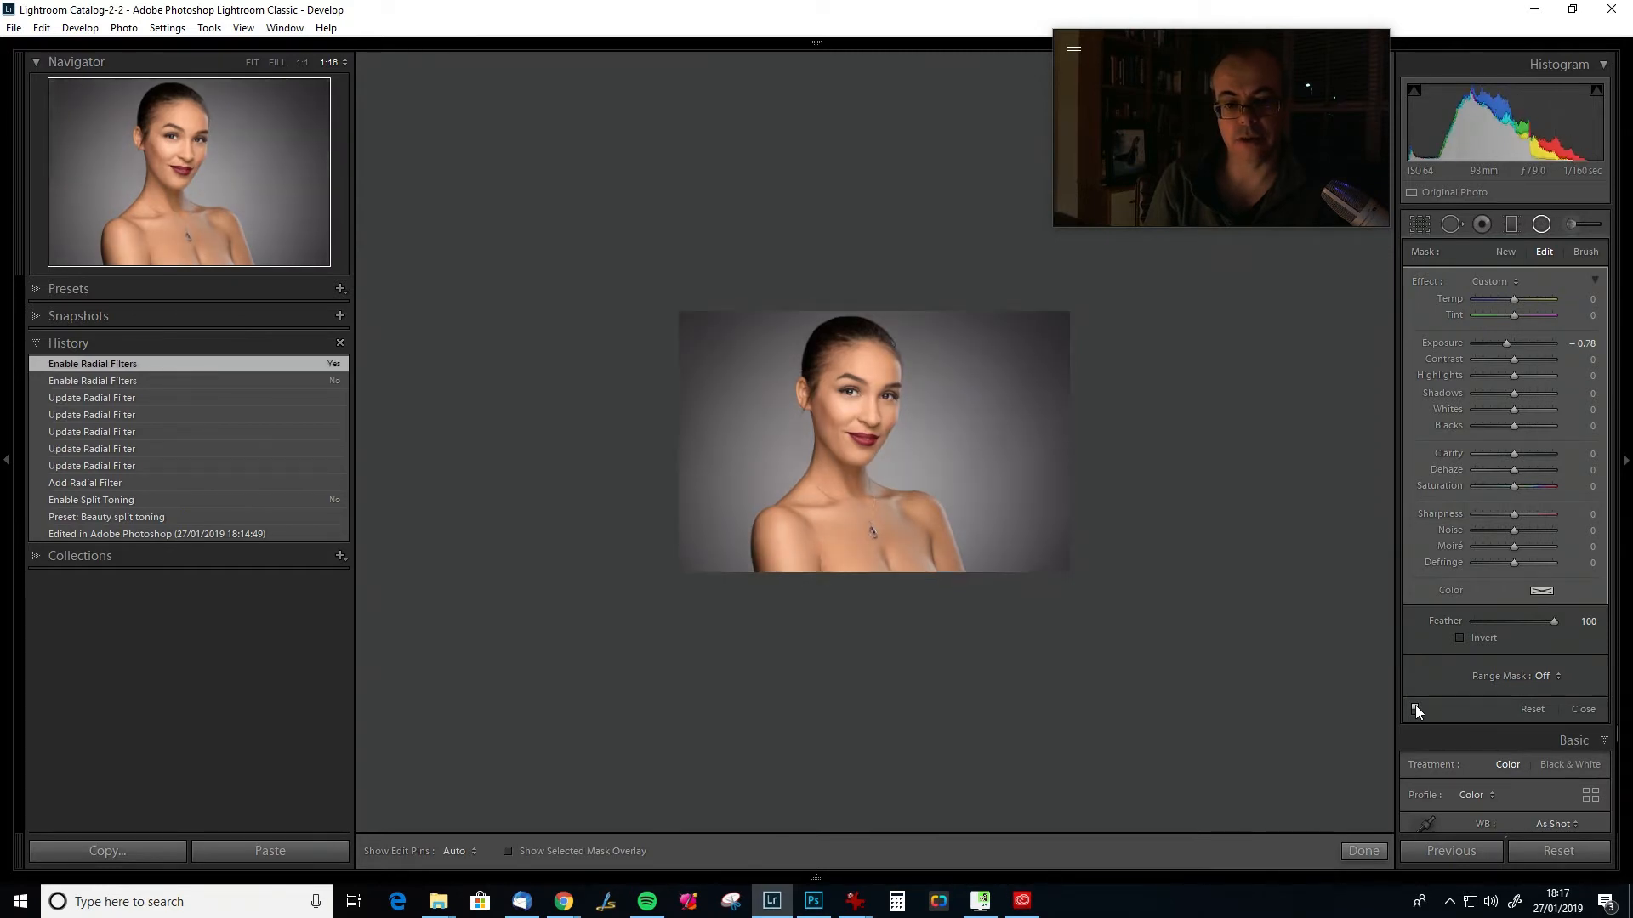
{"action": "left_click", "coordinate": [1414, 708]}
{"action": "left_click", "coordinate": [1415, 708]}
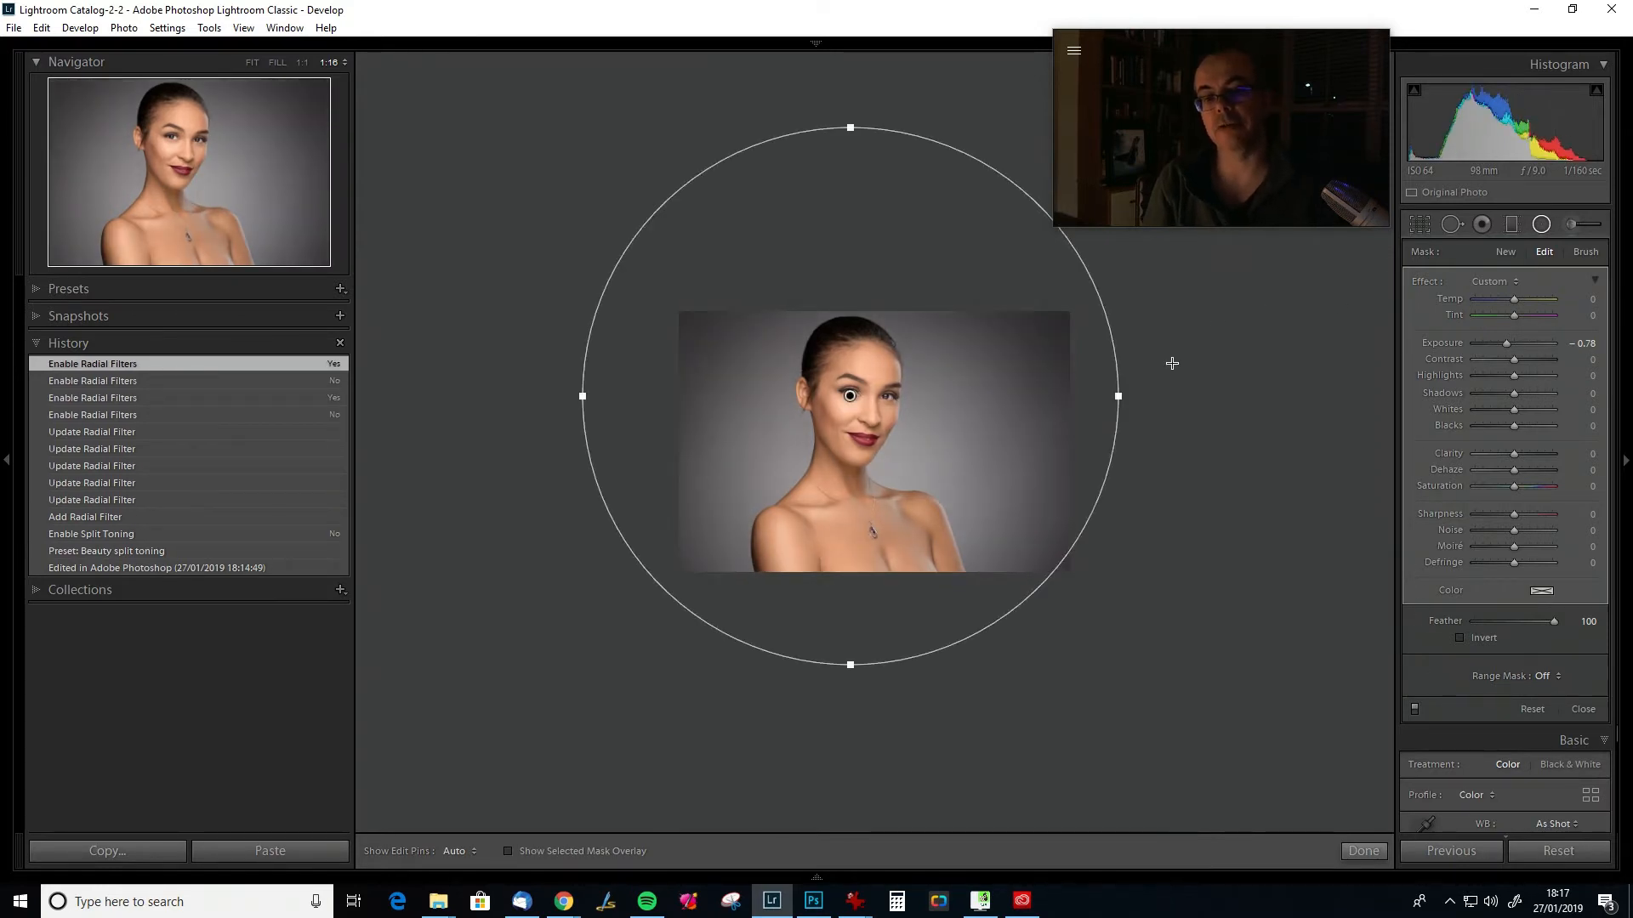
{"action": "left_click_drag", "start_coordinate": [1507, 343], "coordinate": [1512, 344]}
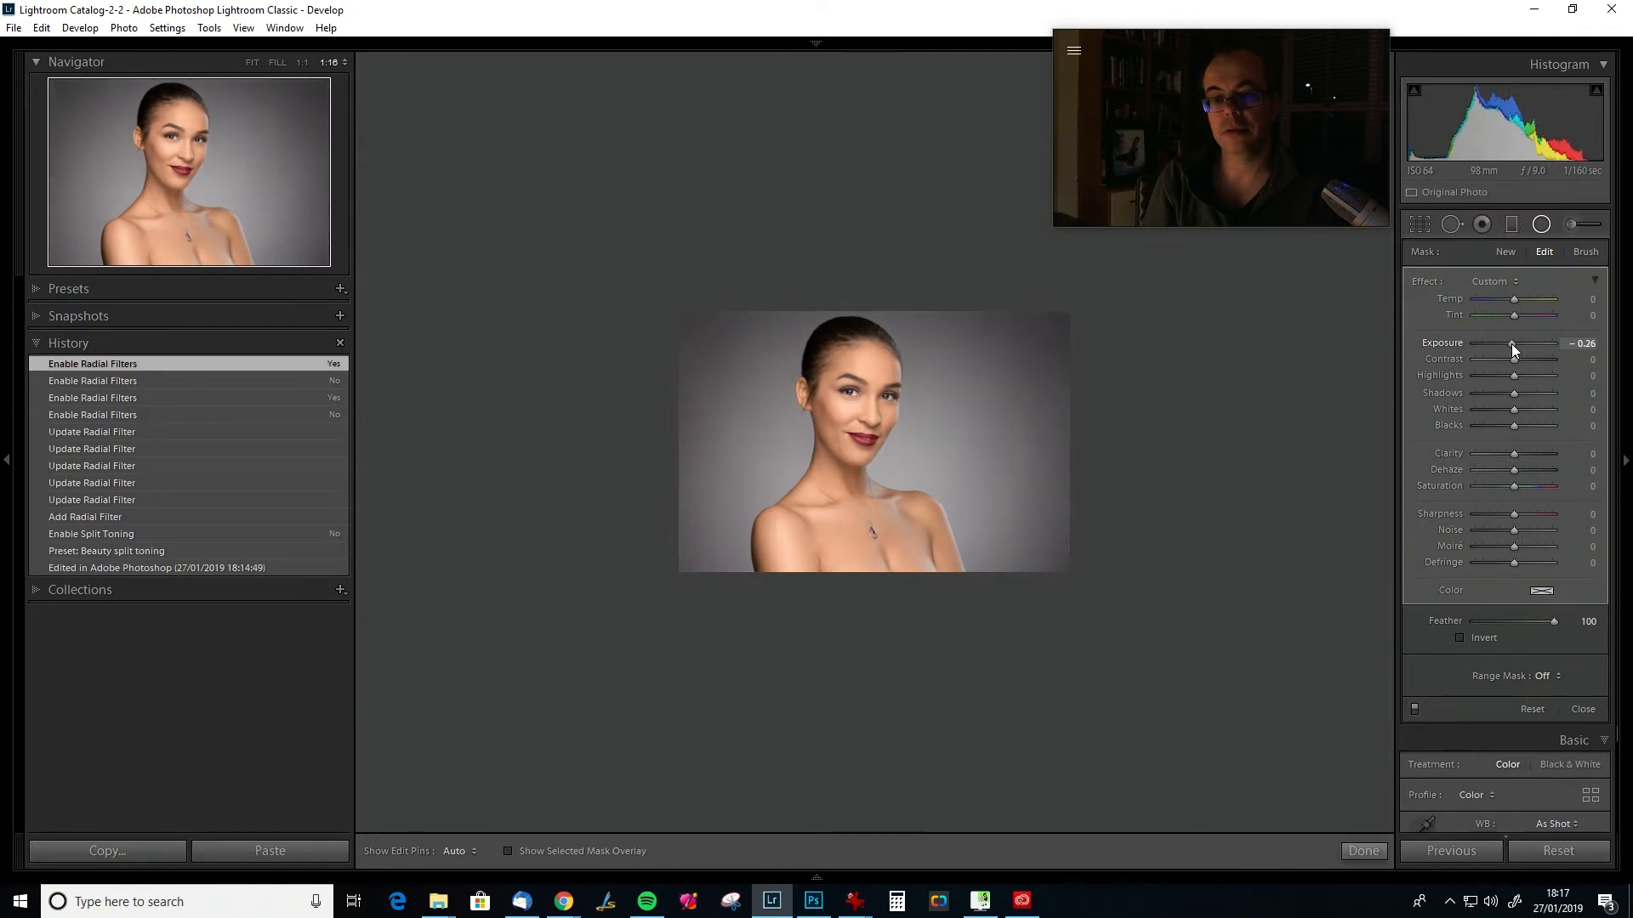
{"action": "left_click_drag", "start_coordinate": [1512, 344], "coordinate": [1511, 344]}
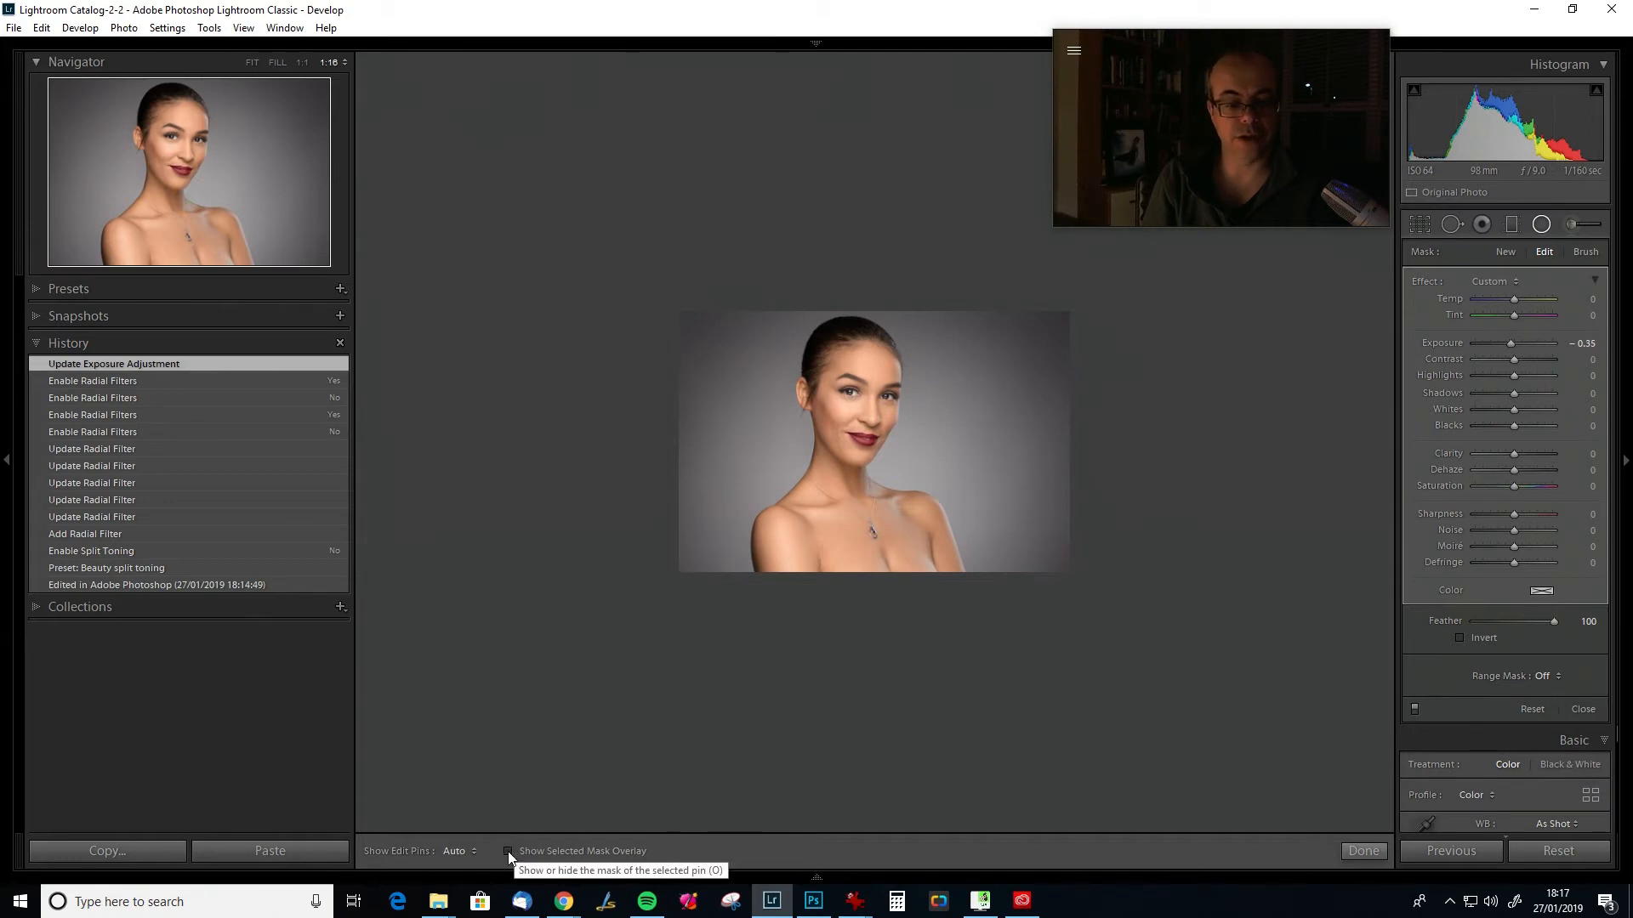
{"action": "left_click", "coordinate": [1414, 708]}
{"action": "left_click", "coordinate": [1414, 708]}
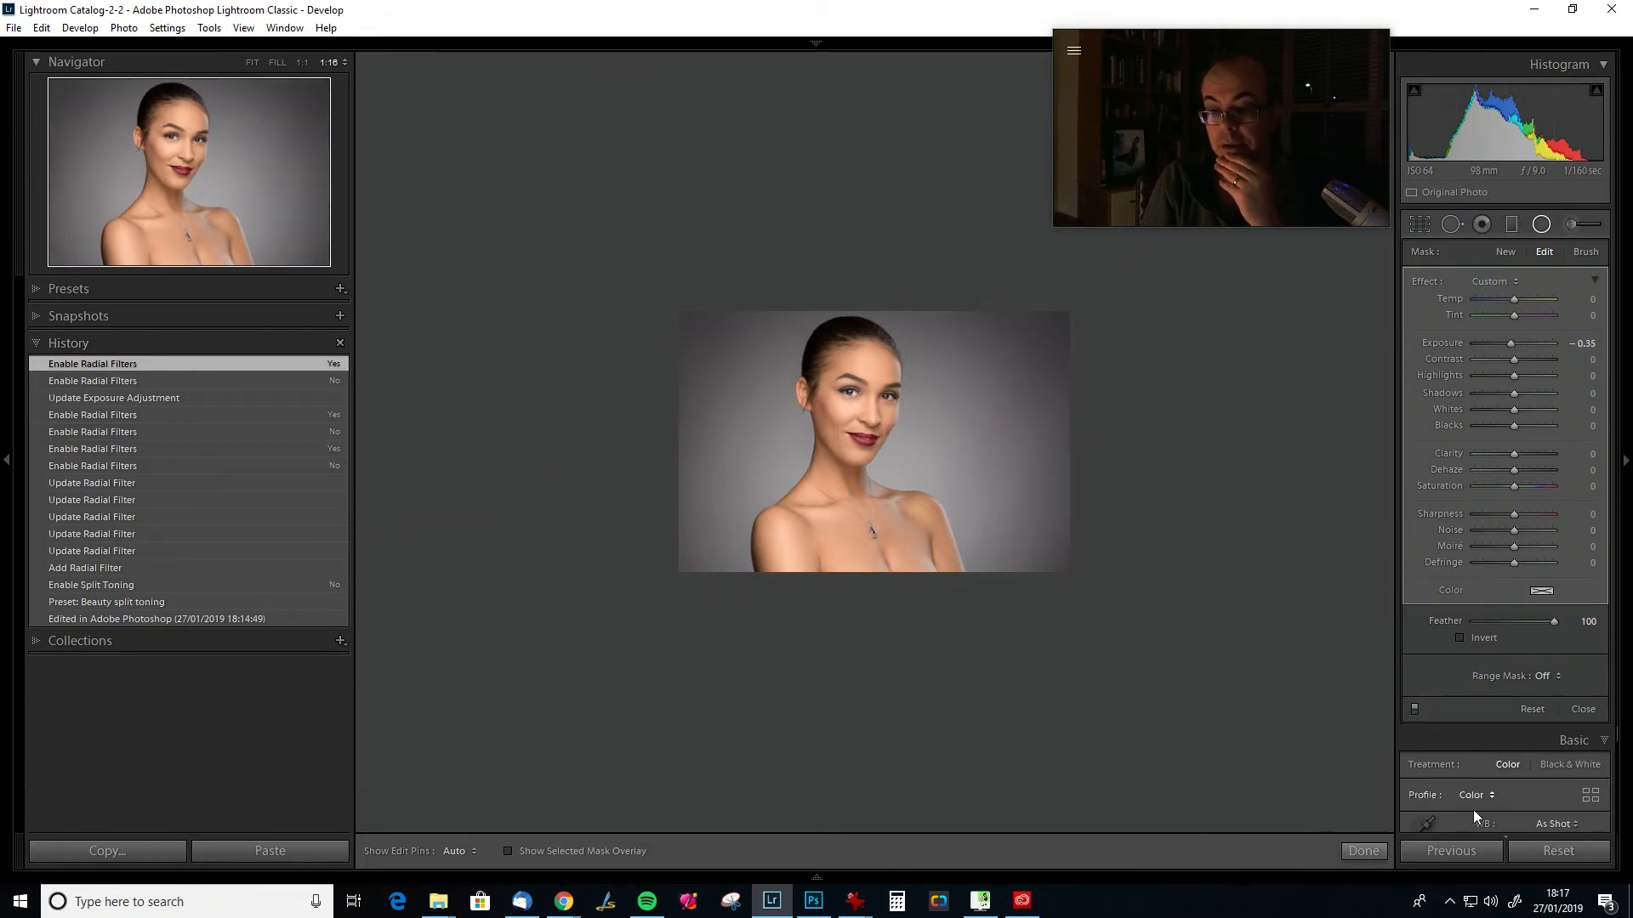
{"action": "left_click", "coordinate": [1361, 851]}
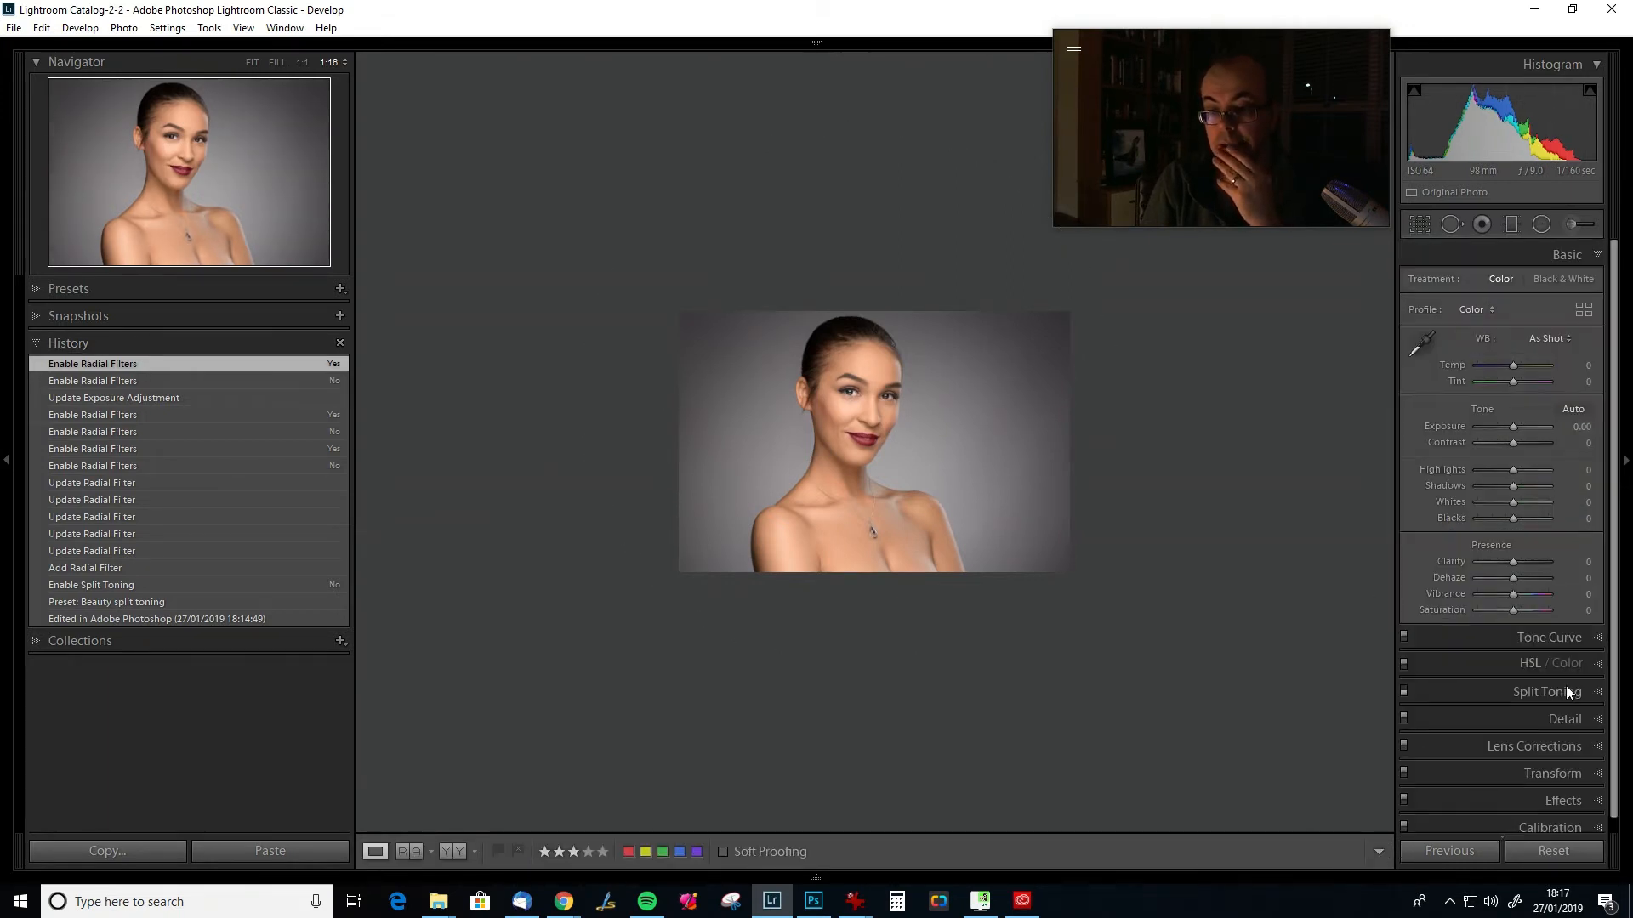
Try the split toning again with the radial filter in place, and revert the history to the state before it.
{"action": "left_click", "coordinate": [1404, 693]}
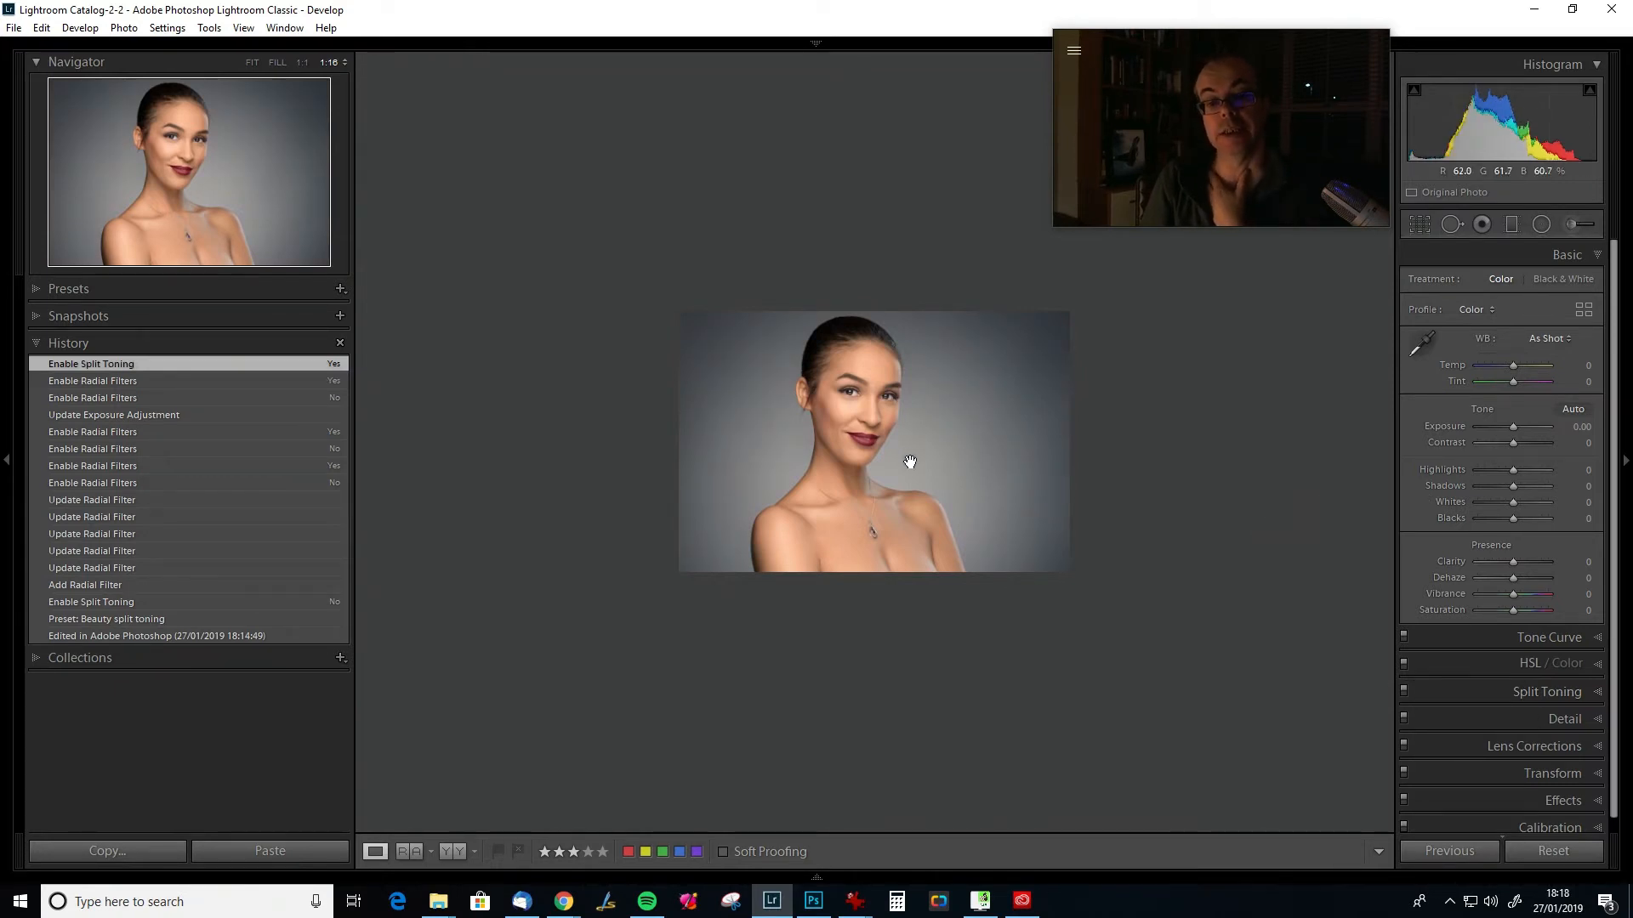
{"action": "left_click", "coordinate": [149, 380]}
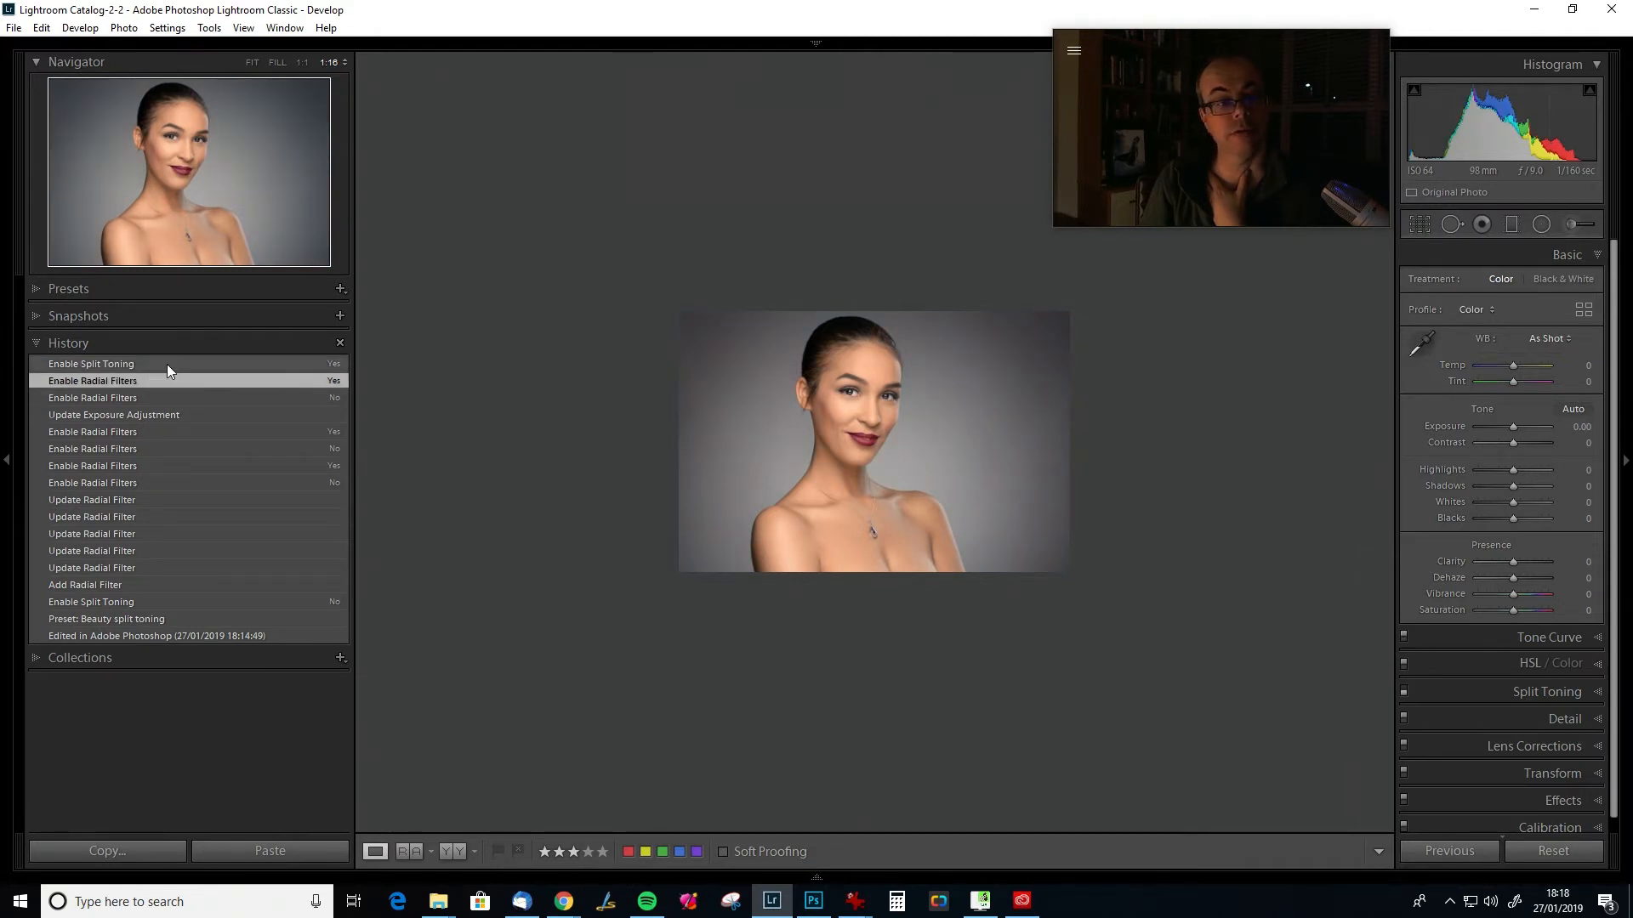
Restore the split toning with balance −31 and highlights saturation 6, and compare the portrait with the toning off and on.
{"action": "left_click", "coordinate": [166, 364]}
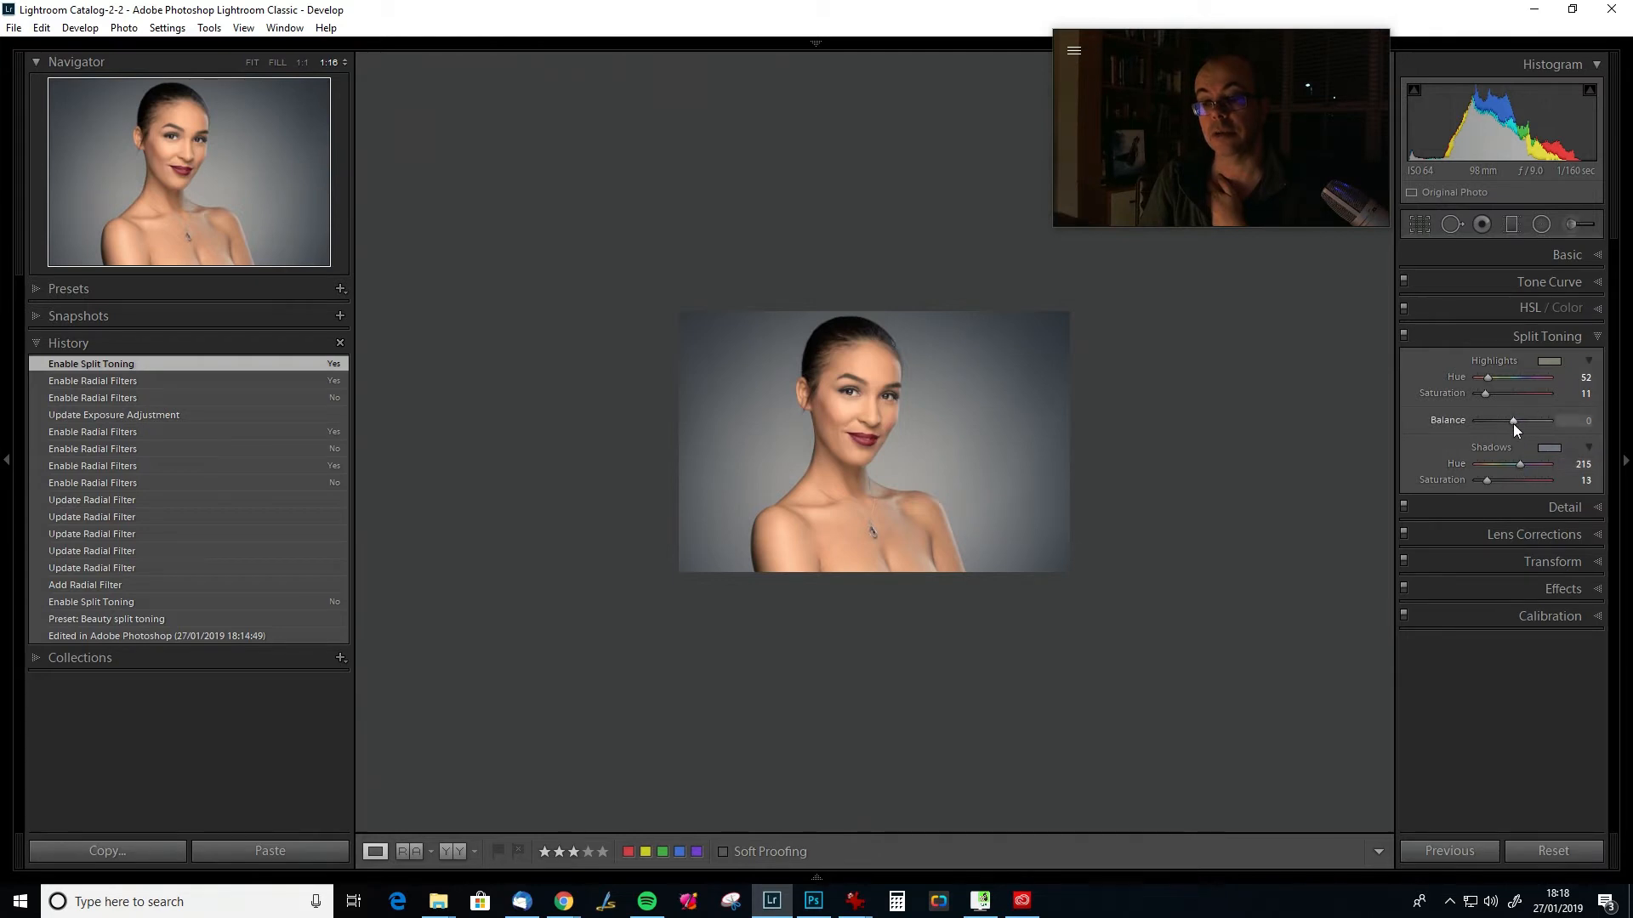
{"action": "mouse_move", "coordinate": [1513, 421]}
{"action": "left_mouse_down"}
{"action": "mouse_move", "coordinate": [1491, 418]}
{"action": "mouse_move", "coordinate": [1505, 419]}
{"action": "left_mouse_up"}
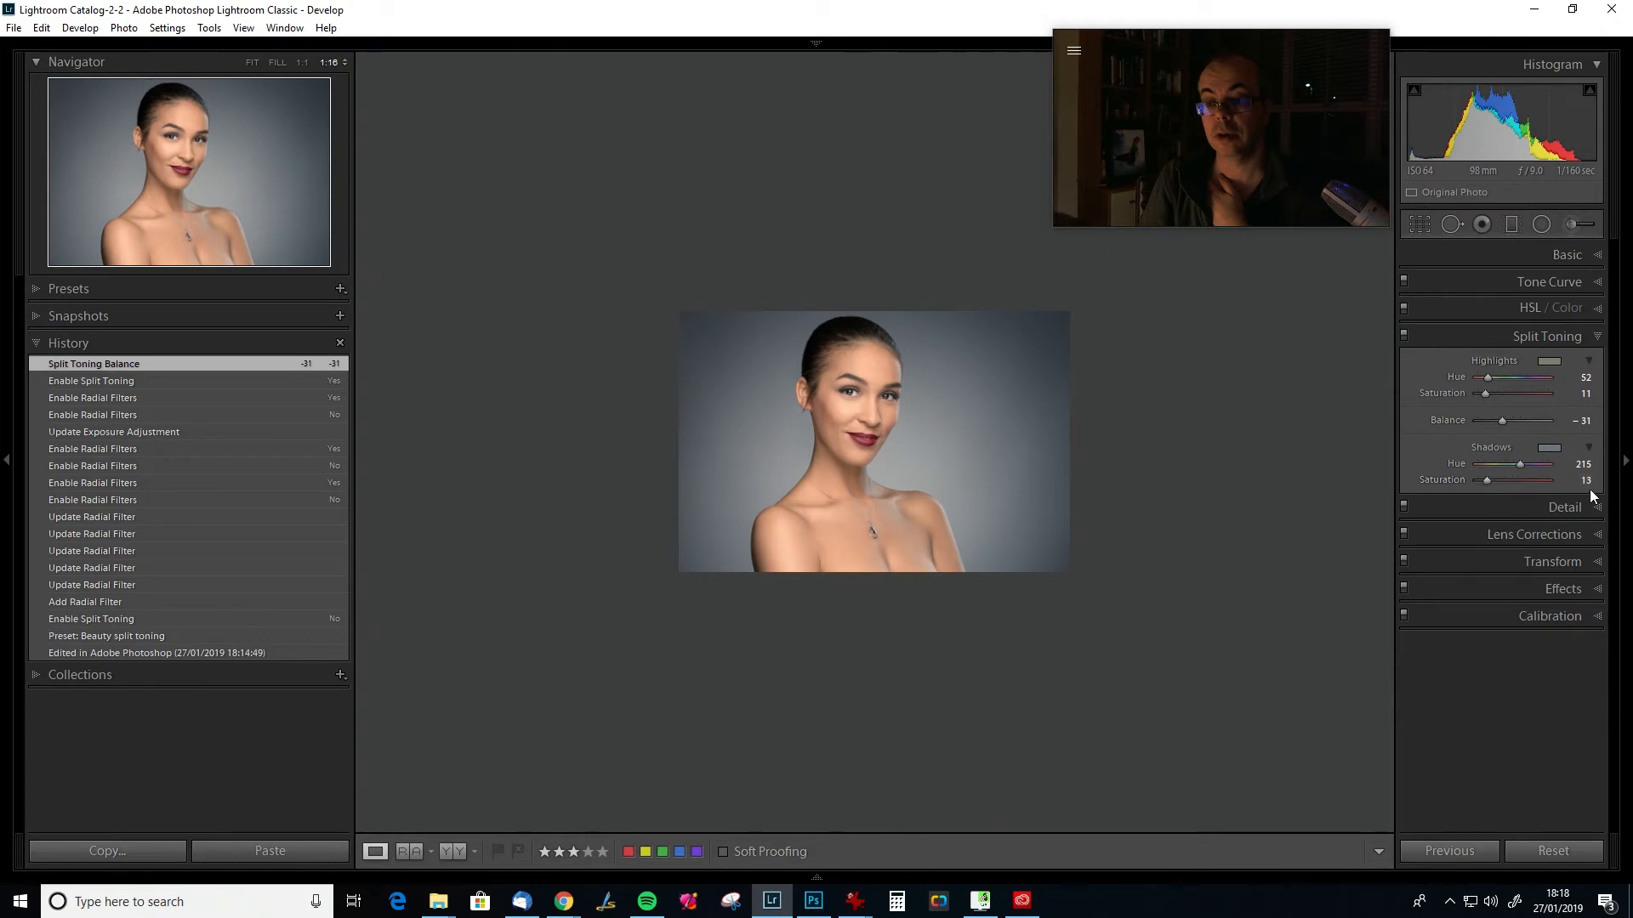
{"action": "left_click_drag", "start_coordinate": [1583, 401], "coordinate": [1576, 401]}
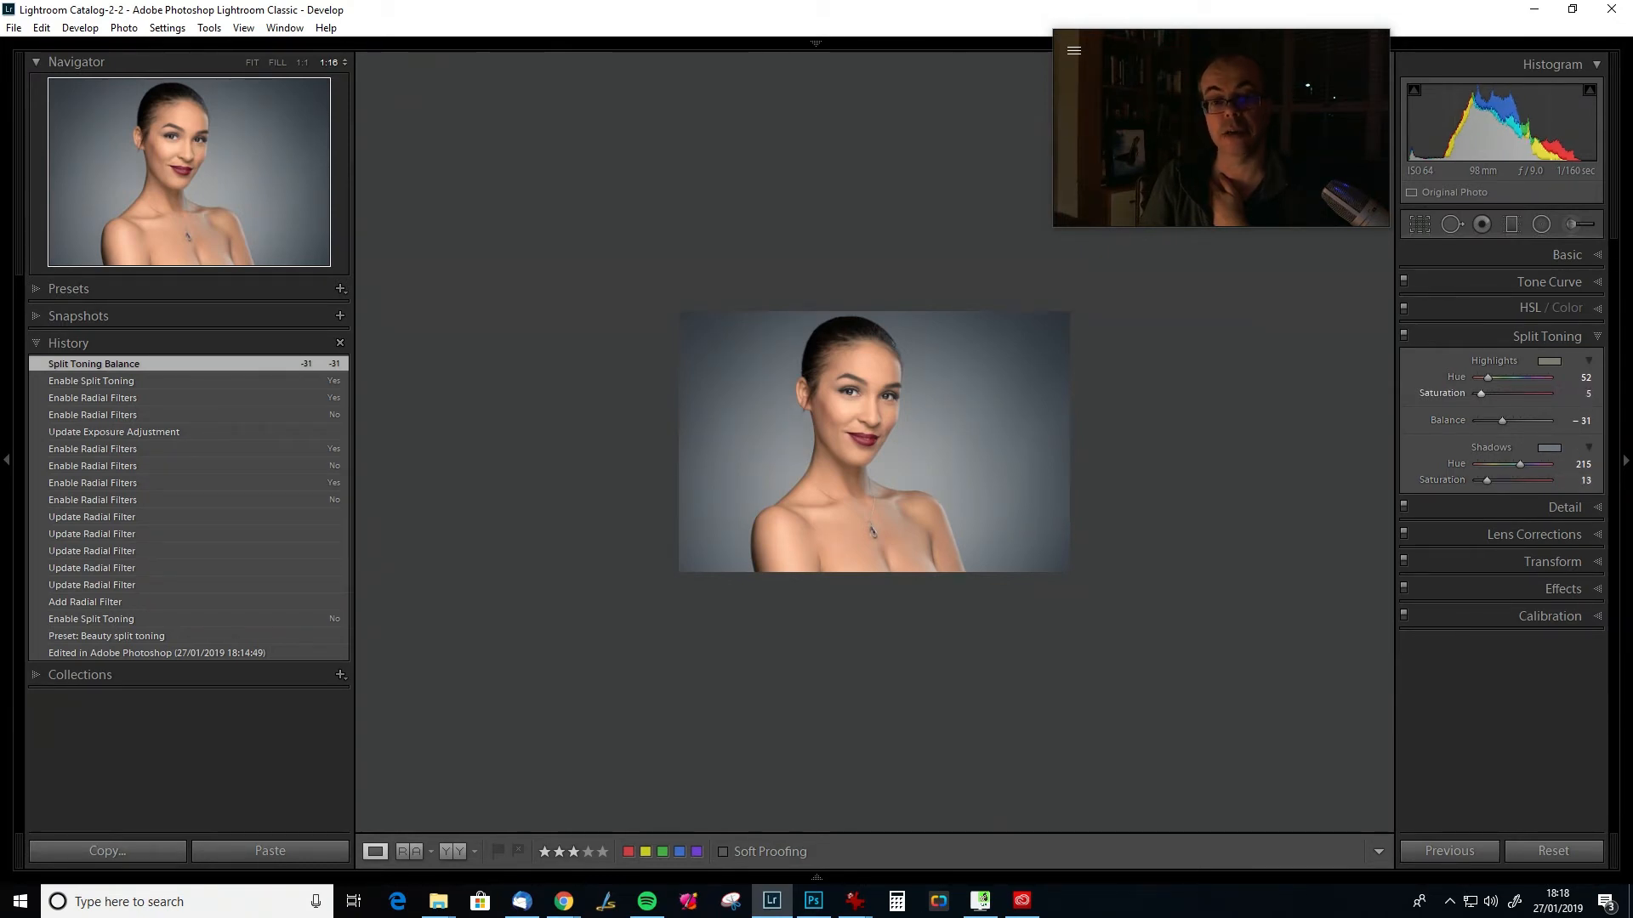
{"action": "left_click_drag", "start_coordinate": [1524, 417], "coordinate": [1432, 415]}
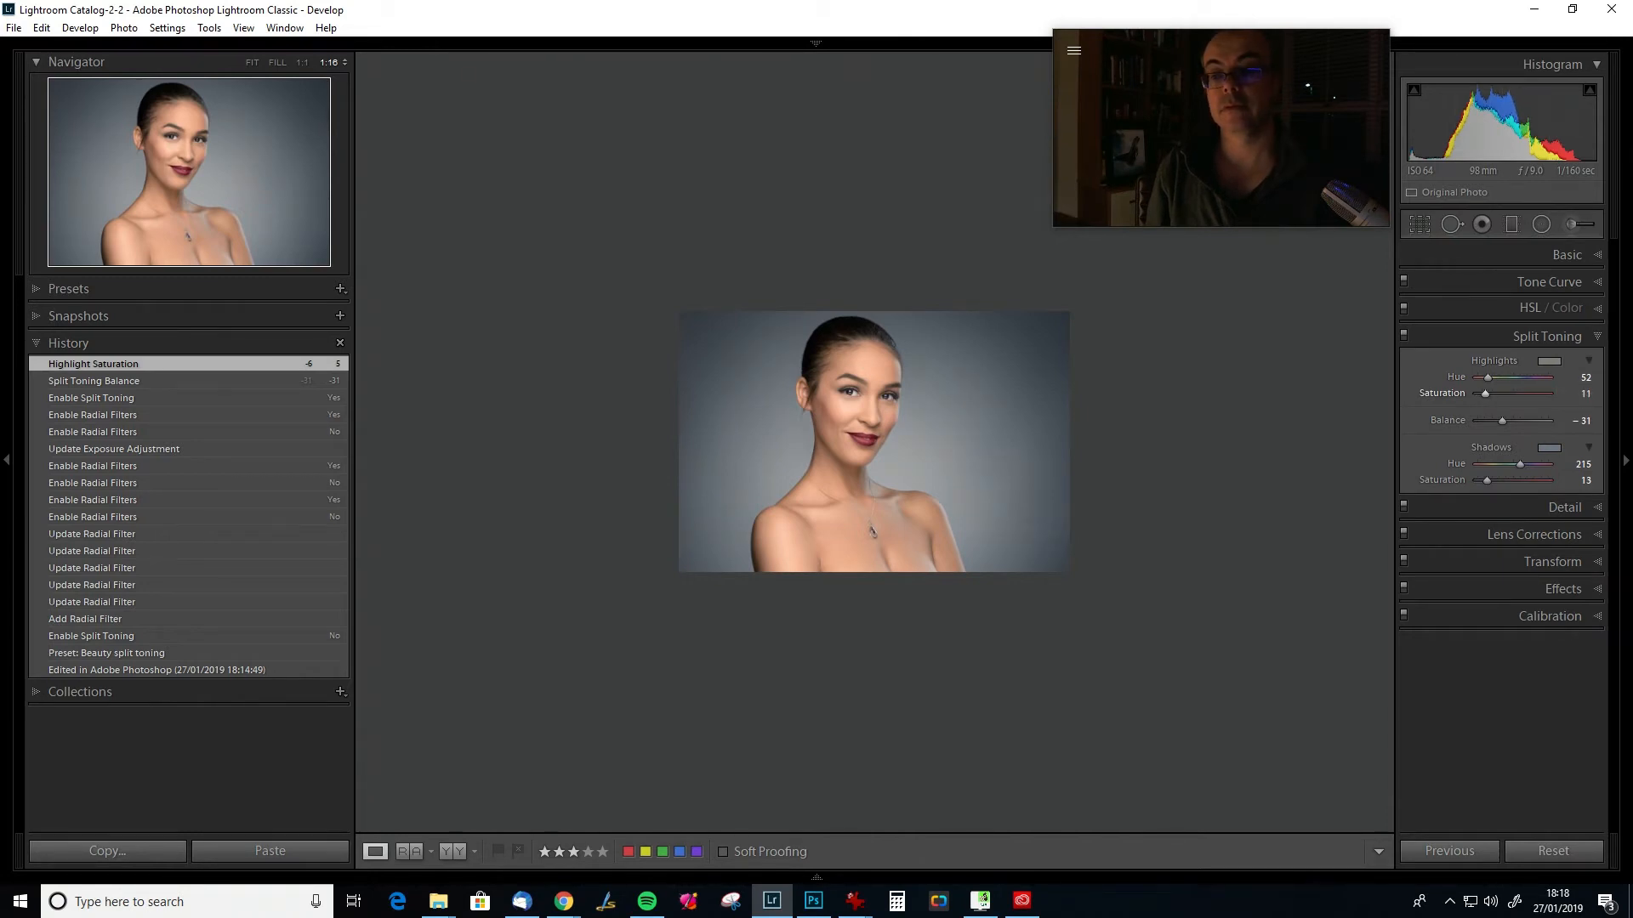
{"action": "key", "text": "Down"}
{"action": "key", "text": "Down"}
{"action": "key", "text": "Down"}
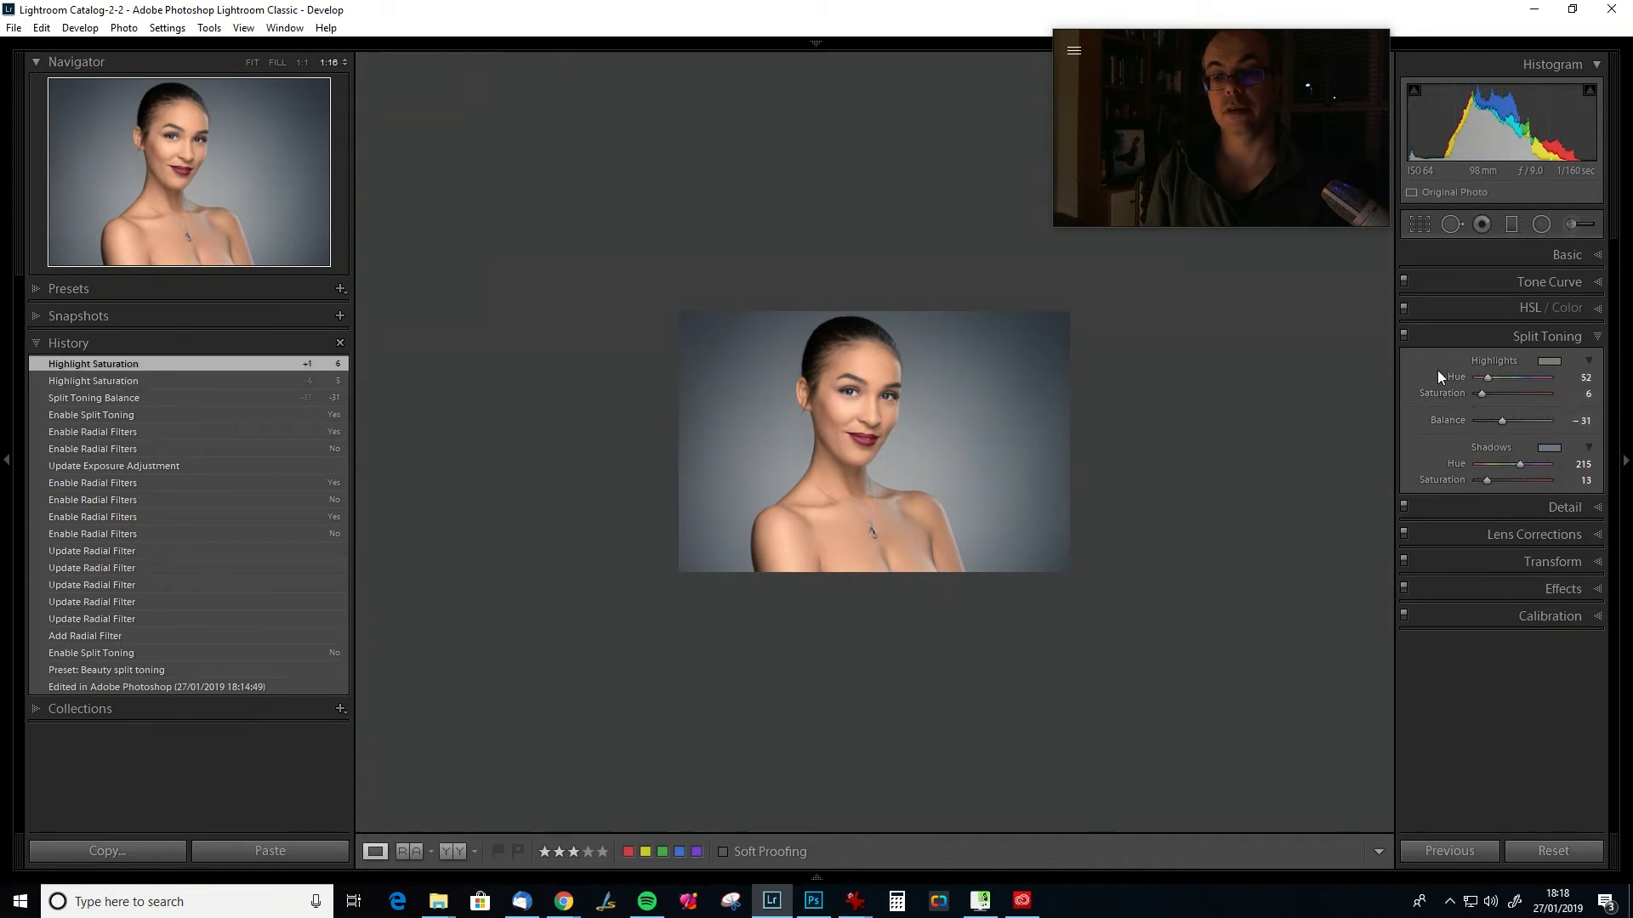
{"action": "left_click", "coordinate": [1403, 336]}
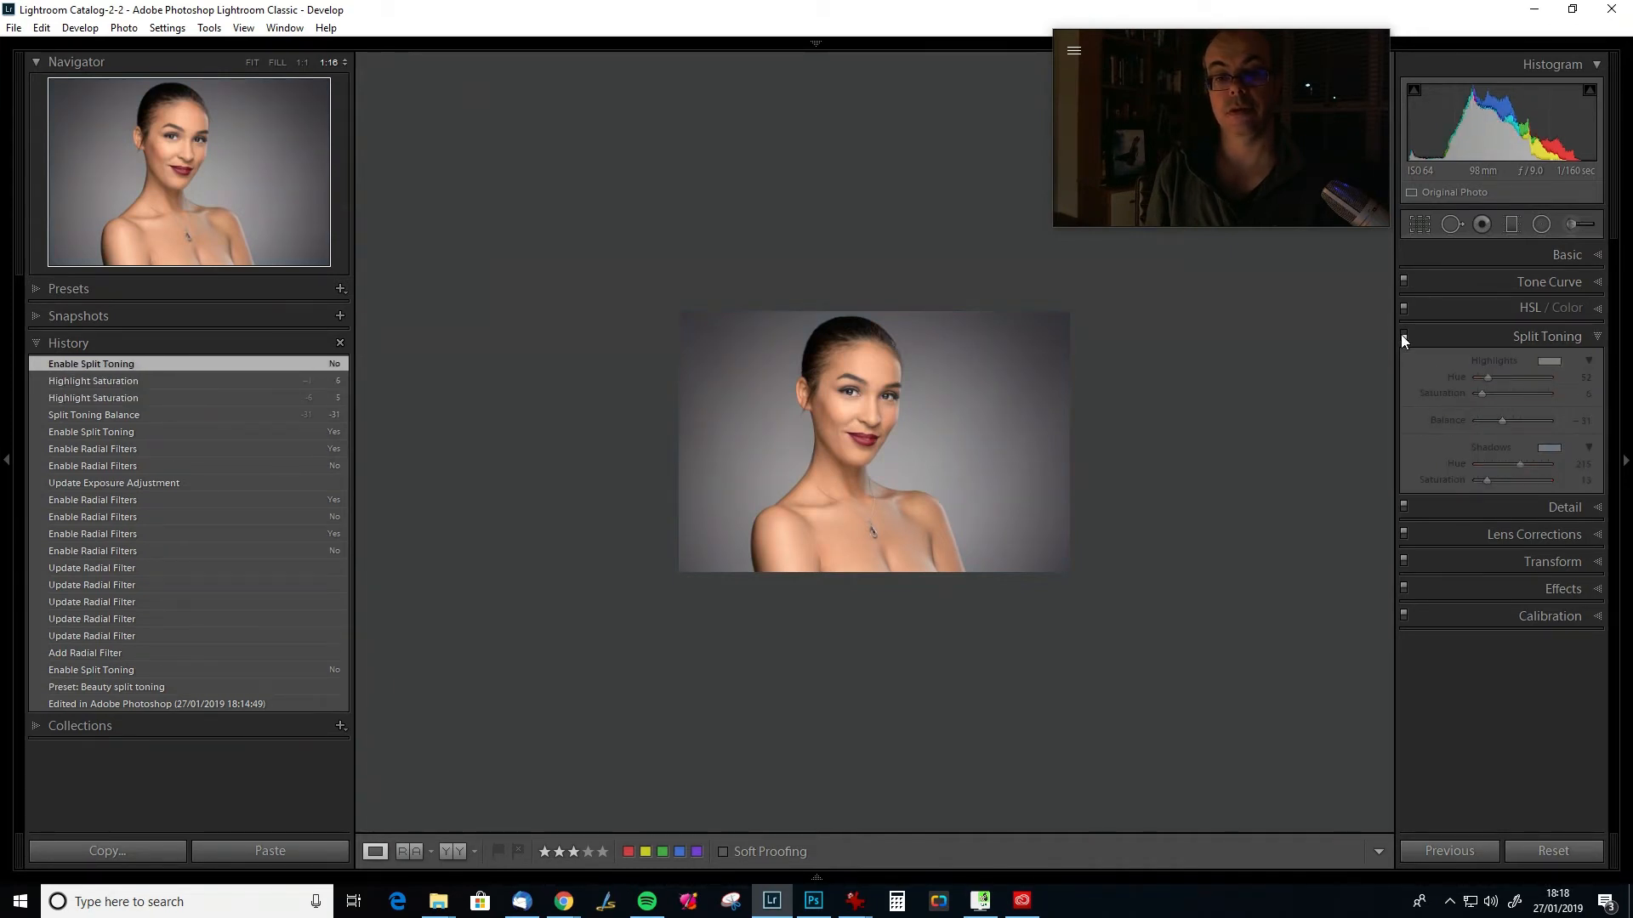
{"action": "left_click", "coordinate": [1403, 337]}
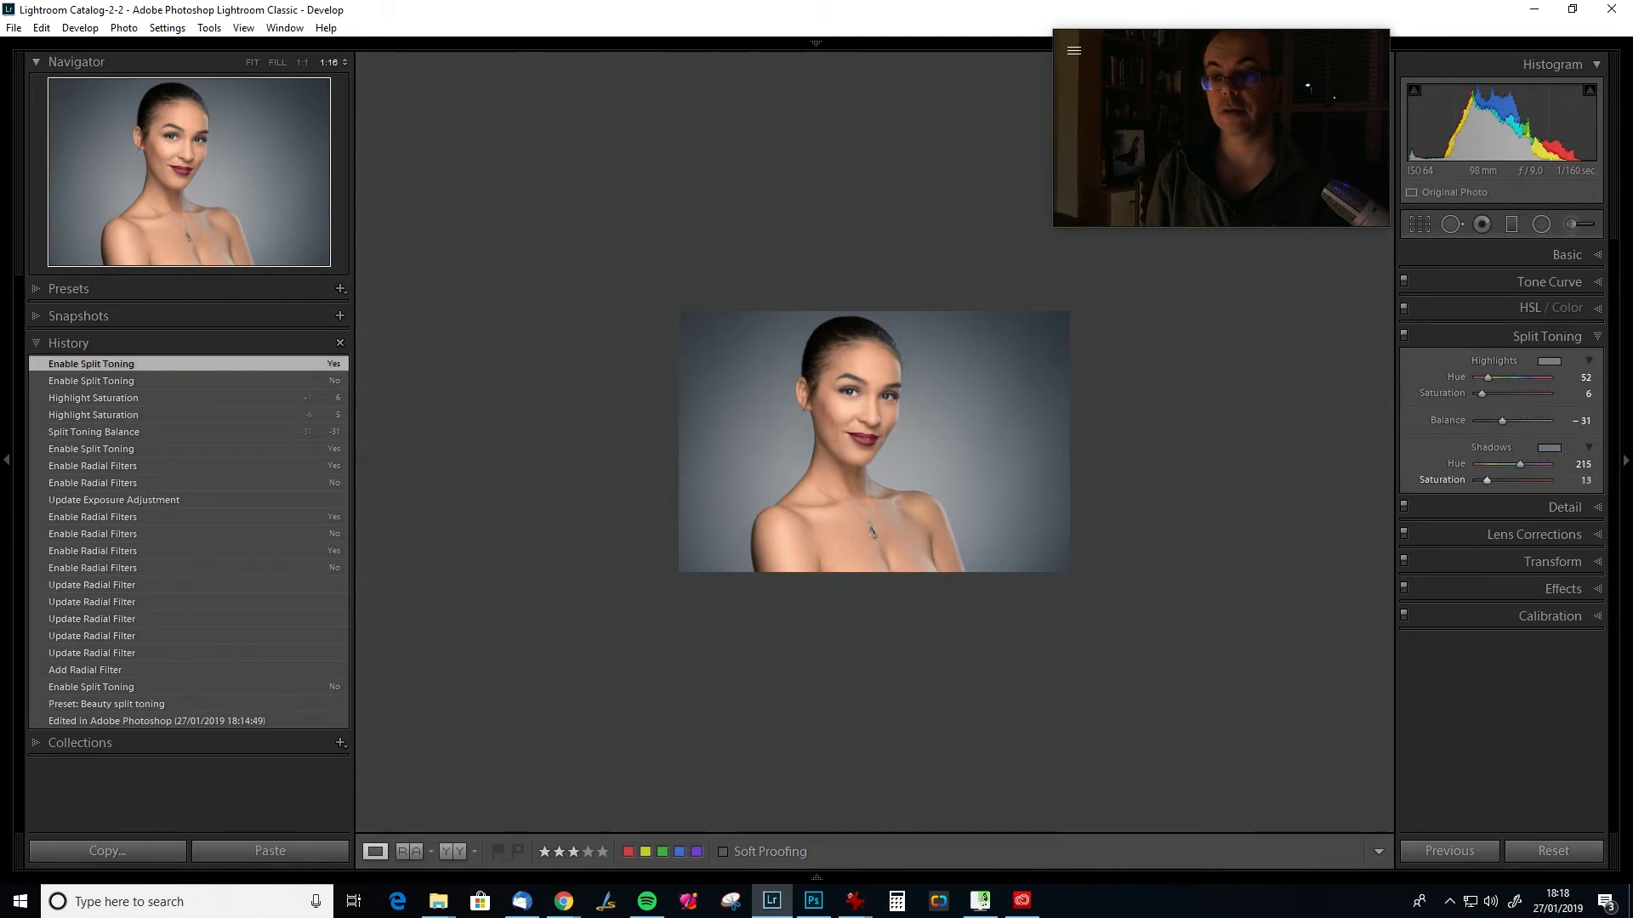
Set the split toning's shadows saturation to 6 and compare the portrait with the toning off and on.
{"action": "left_click_drag", "start_coordinate": [1484, 480], "coordinate": [1481, 479]}
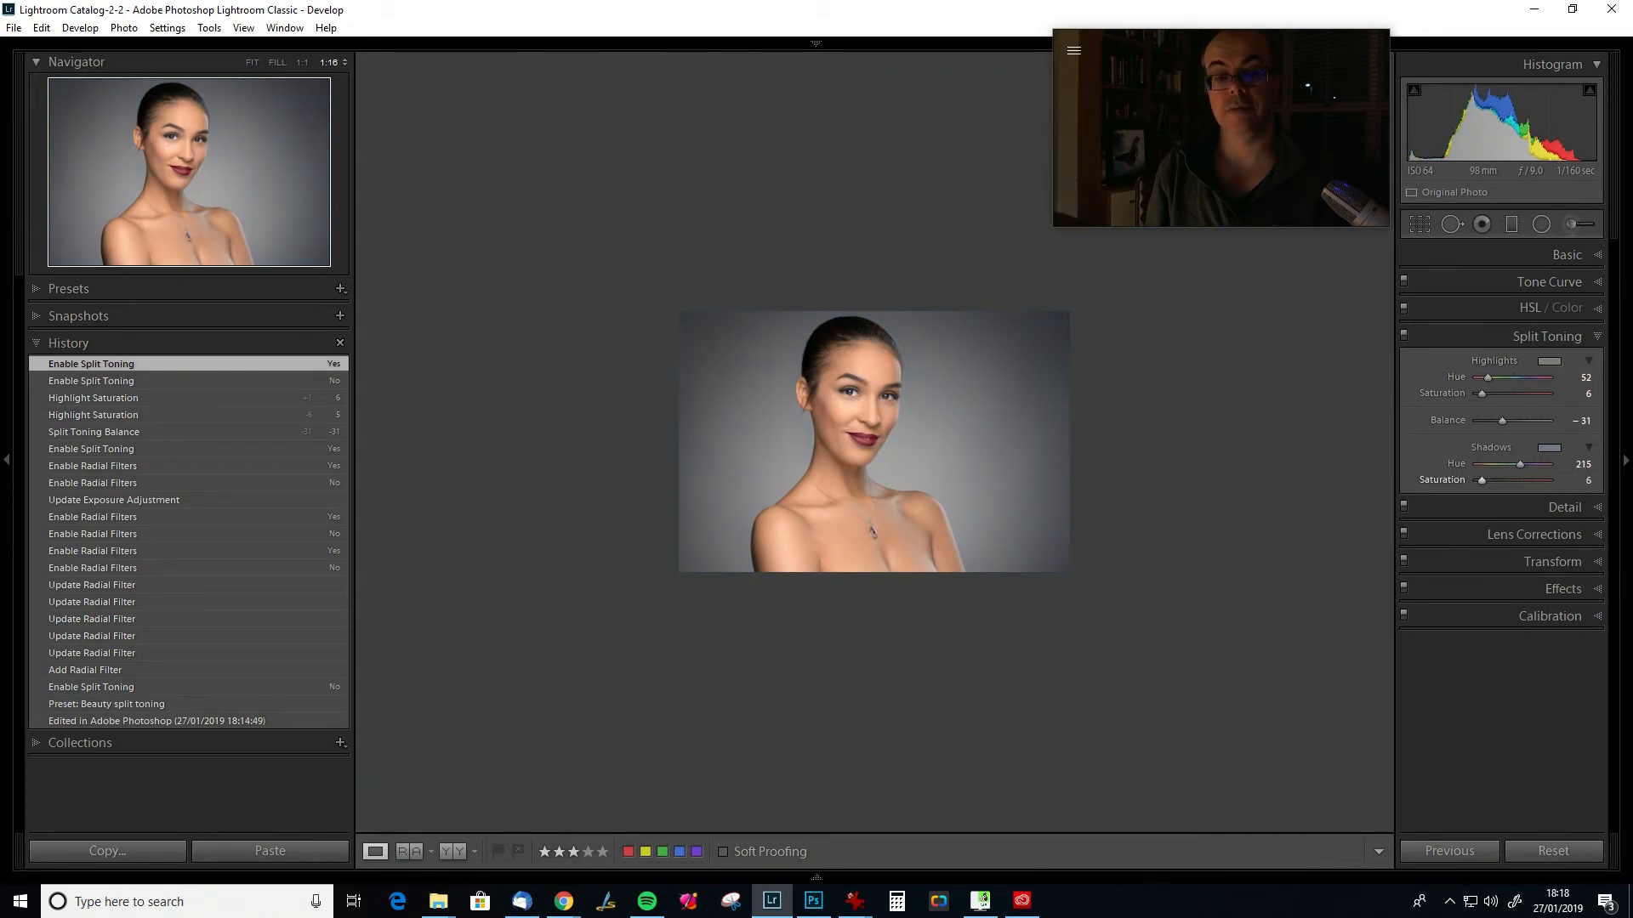
{"action": "left_click", "coordinate": [1403, 336]}
{"action": "left_click", "coordinate": [1404, 336]}
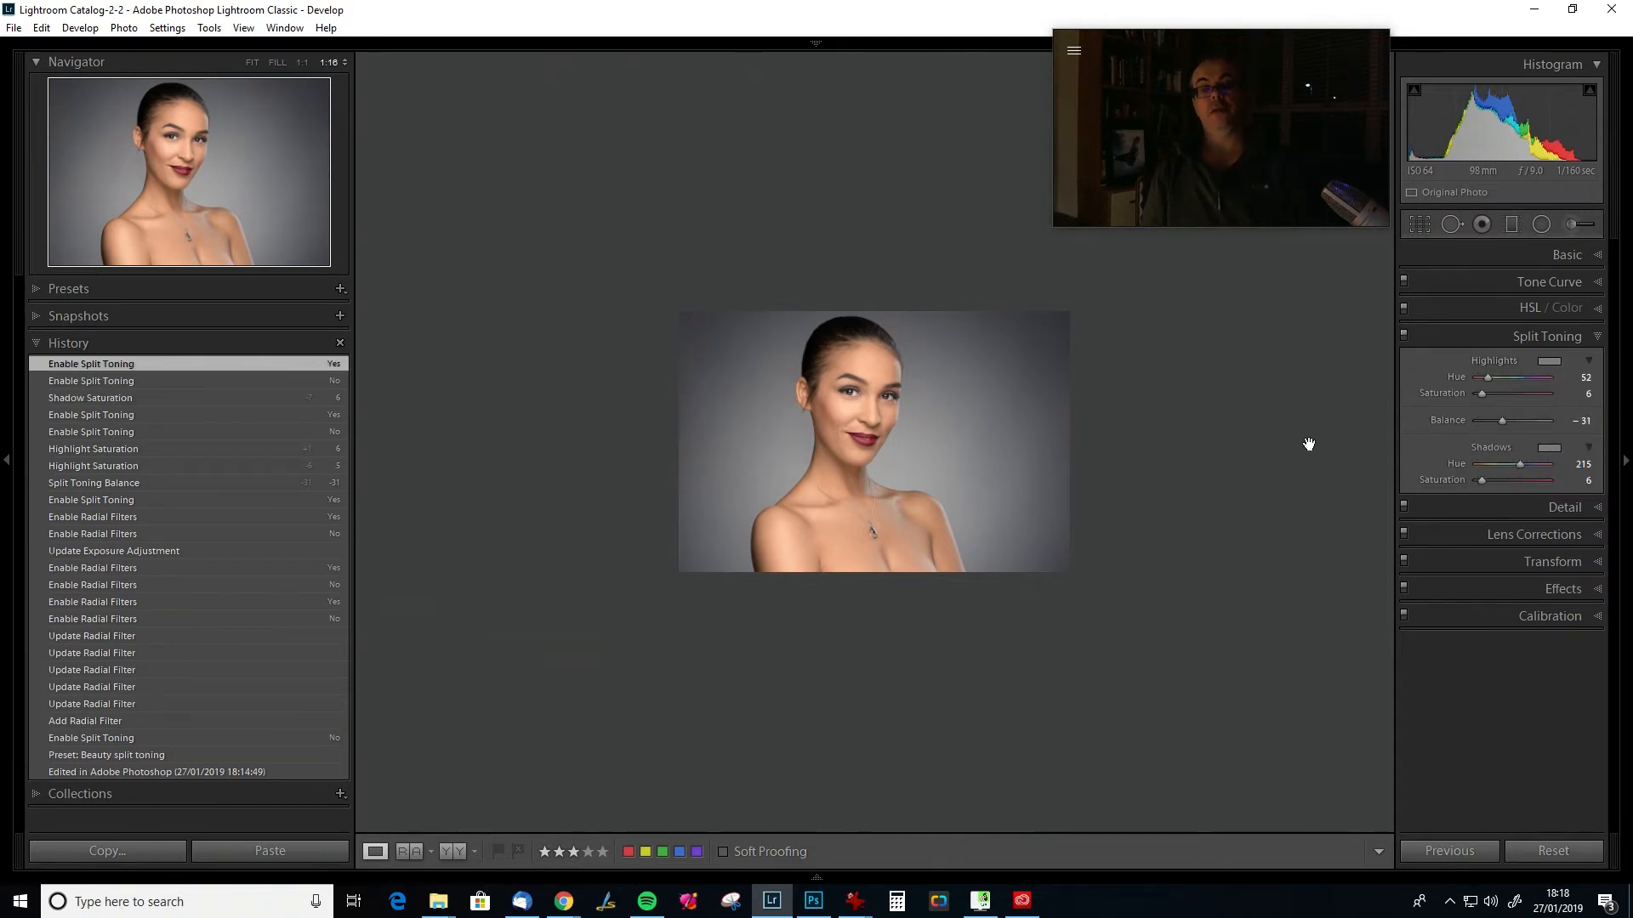
Set the portrait's vibrance to +29 and its whites to +13 in the basic adjustments.
{"action": "left_click", "coordinate": [1550, 256]}
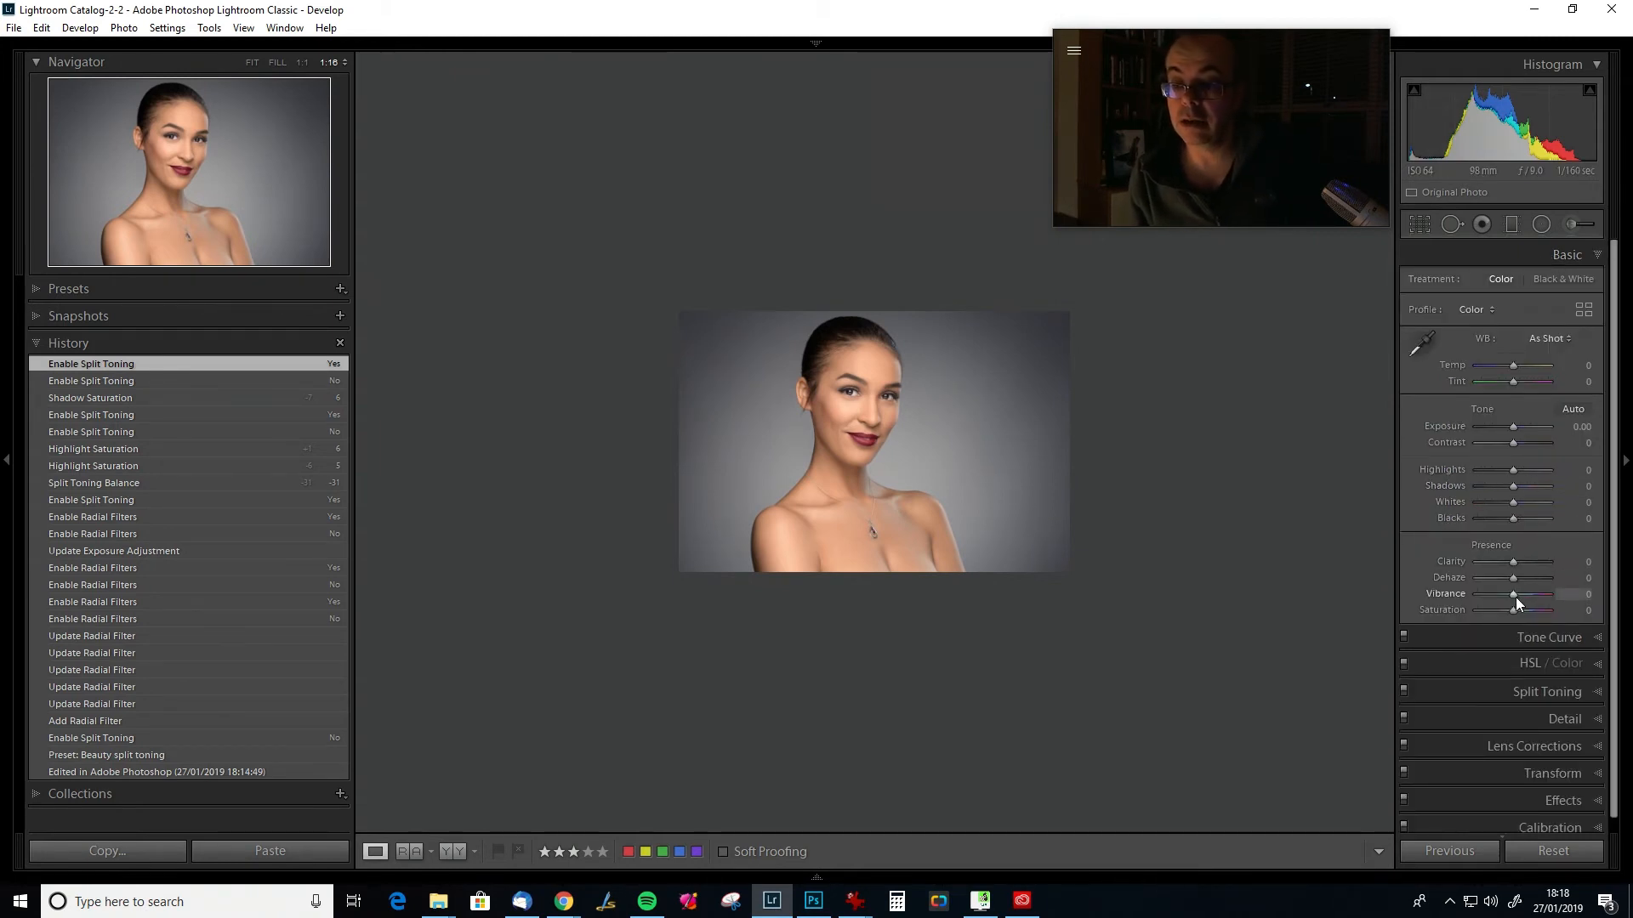
{"action": "left_click_drag", "start_coordinate": [1512, 595], "coordinate": [1528, 594]}
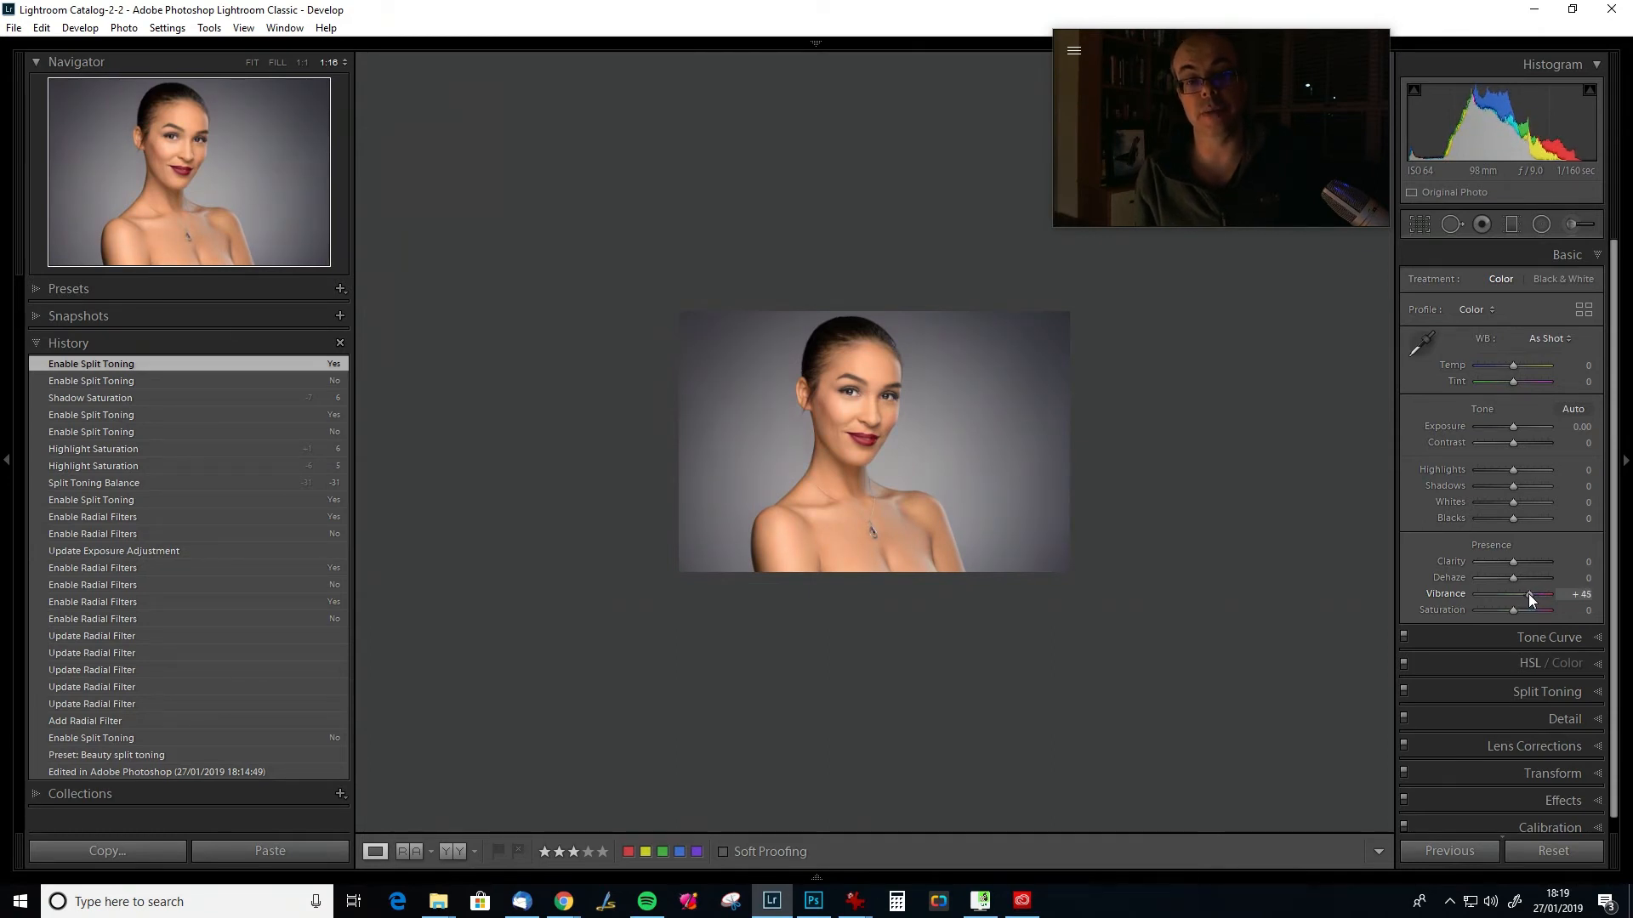
{"action": "left_click_drag", "start_coordinate": [1530, 600], "coordinate": [1529, 600]}
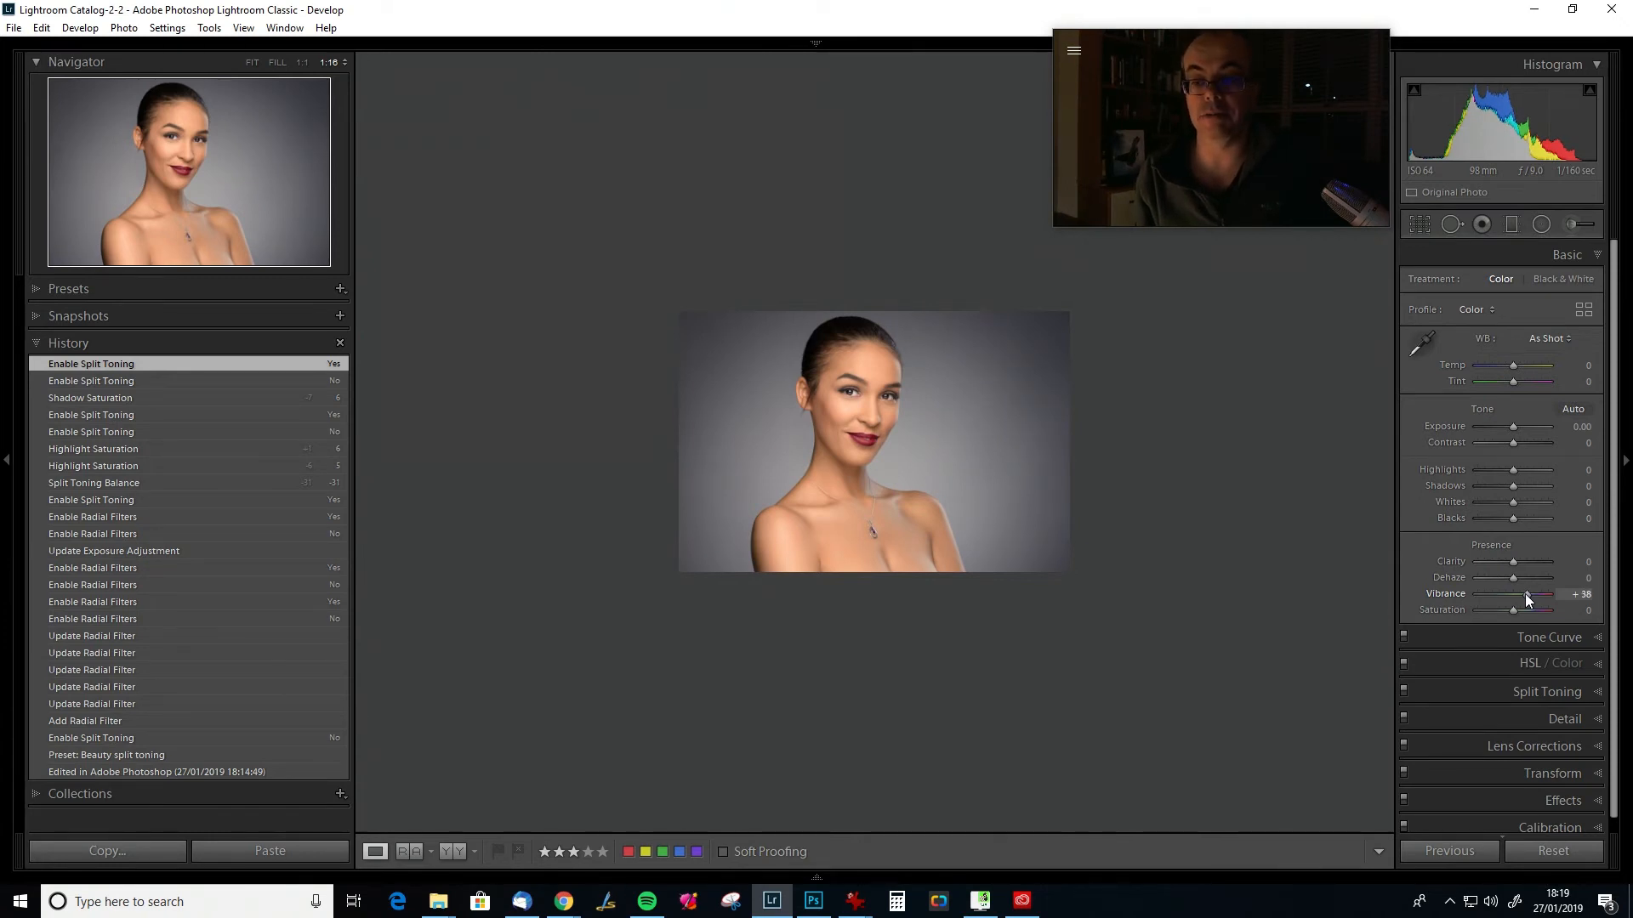
{"action": "left_click_drag", "start_coordinate": [1527, 600], "coordinate": [1527, 600]}
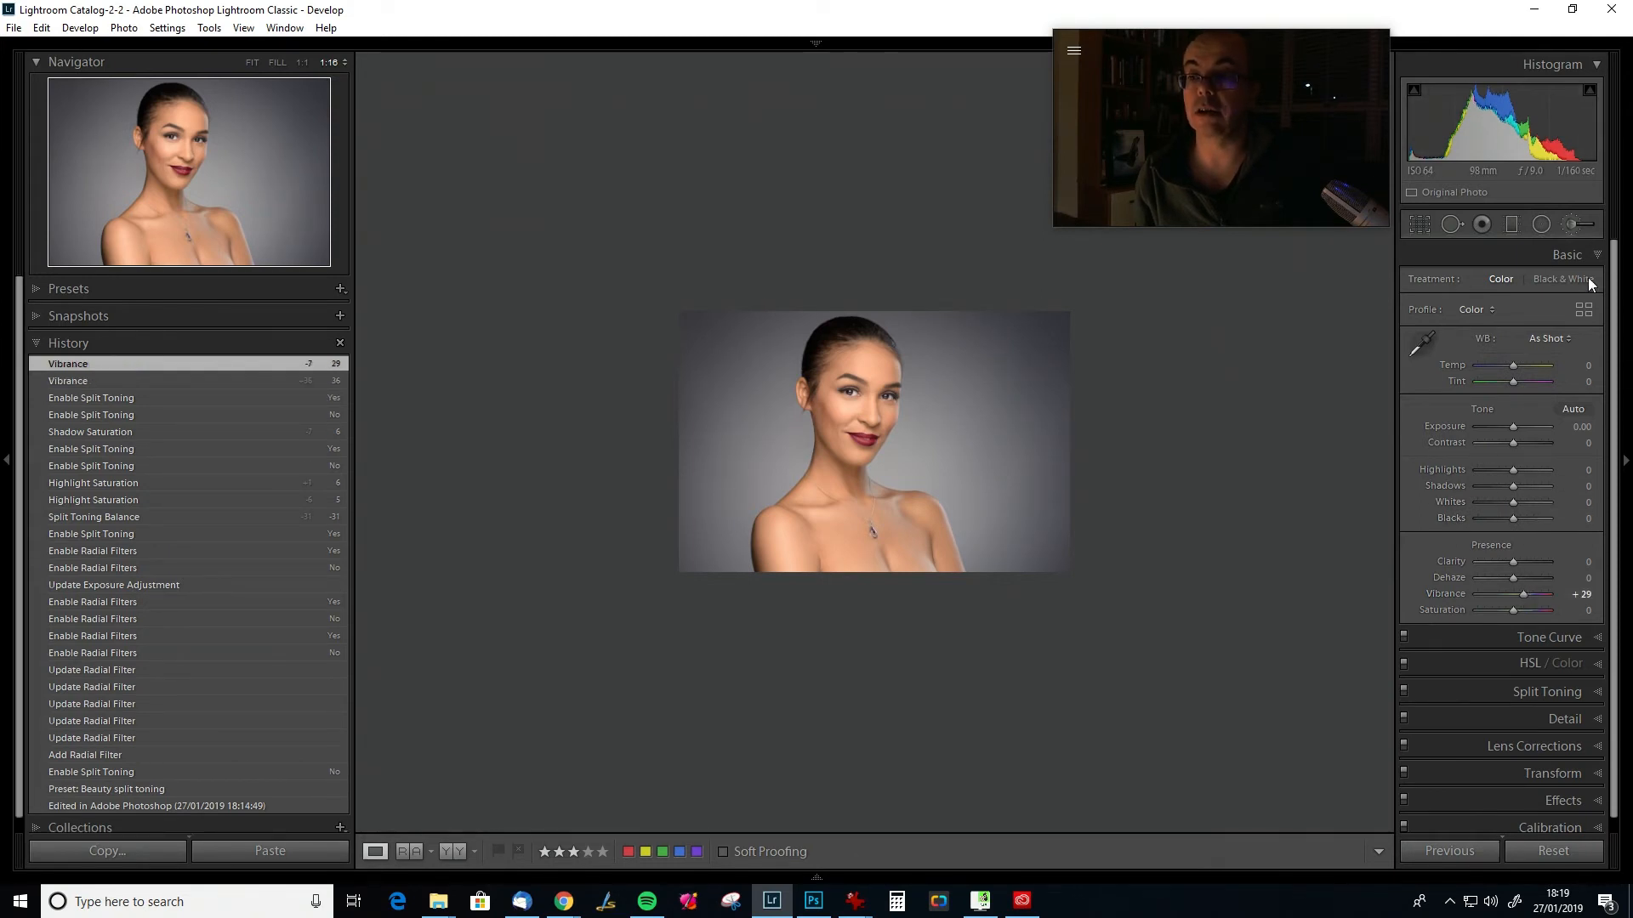
{"action": "left_click_drag", "start_coordinate": [1584, 502], "coordinate": [1592, 502]}
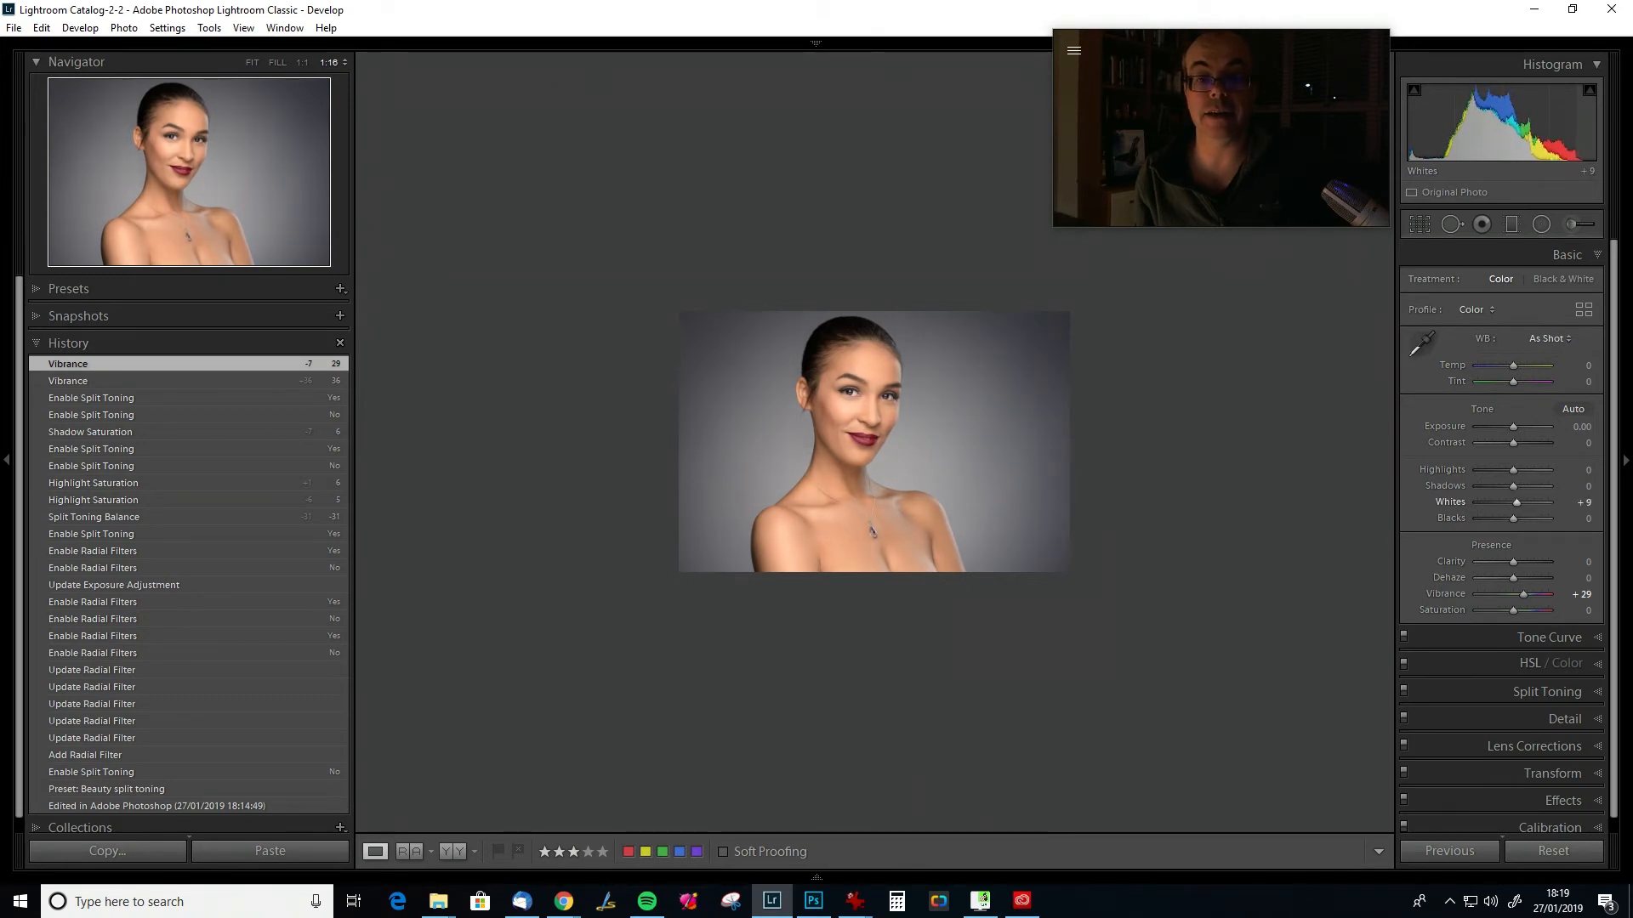
{"action": "left_click_drag", "start_coordinate": [1587, 501], "coordinate": [1589, 501]}
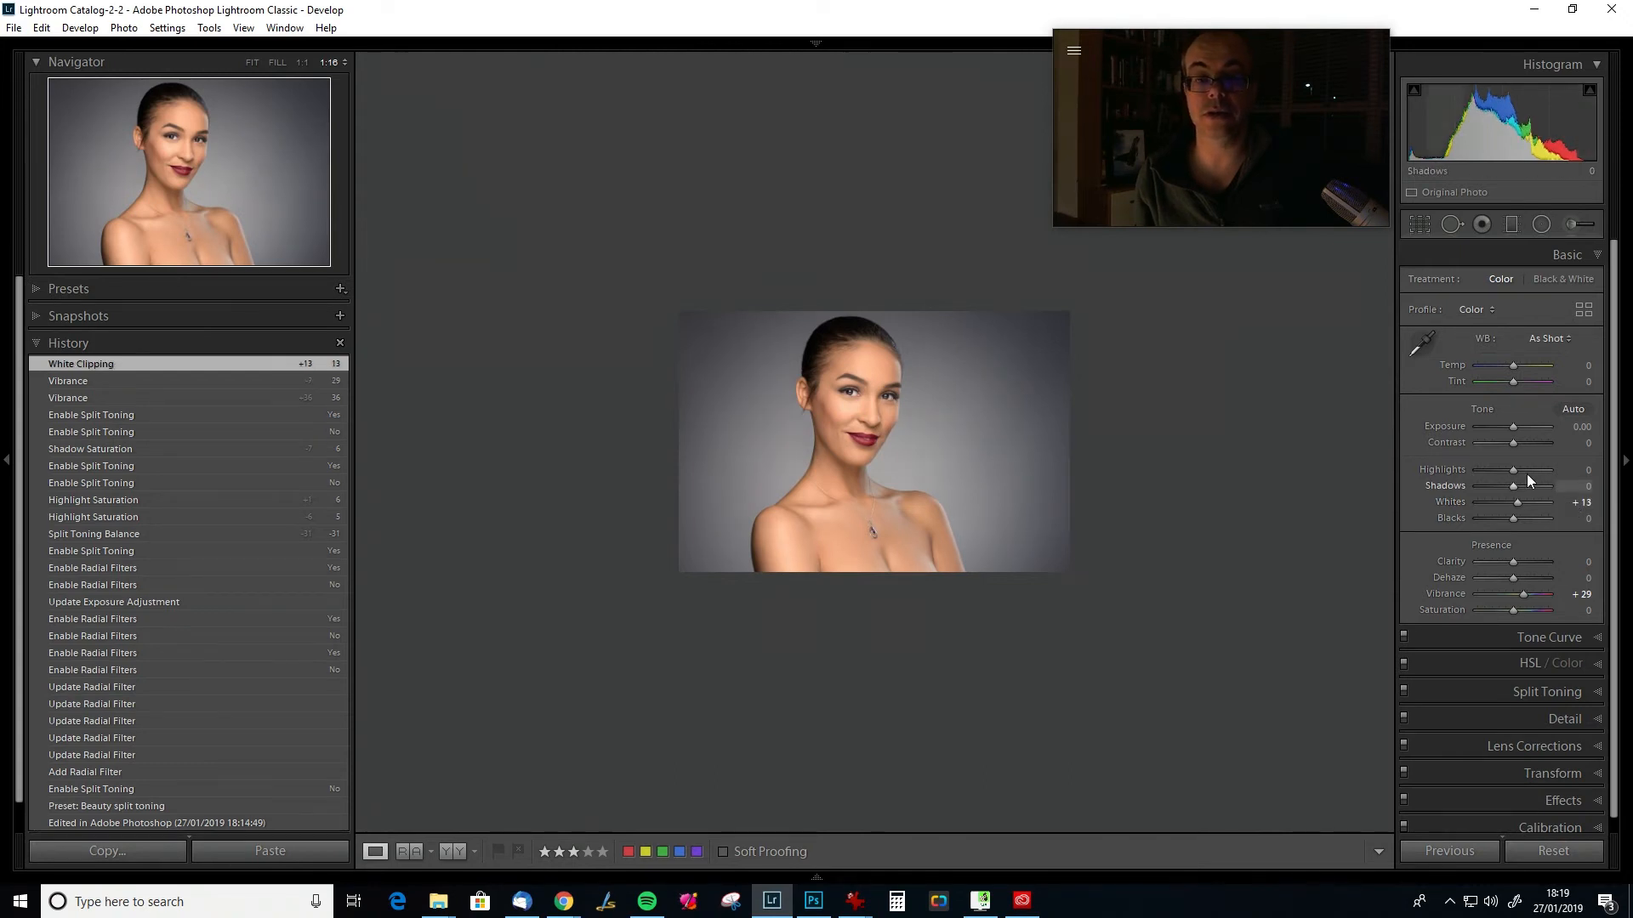
Try shadows at −31 and reset them, set the blacks to +7, and compare the portrait before and after all adjustments.
{"action": "mouse_move", "coordinate": [1513, 488]}
{"action": "left_mouse_down"}
{"action": "mouse_move", "coordinate": [1545, 488]}
{"action": "mouse_move", "coordinate": [1502, 486]}
{"action": "left_mouse_up"}
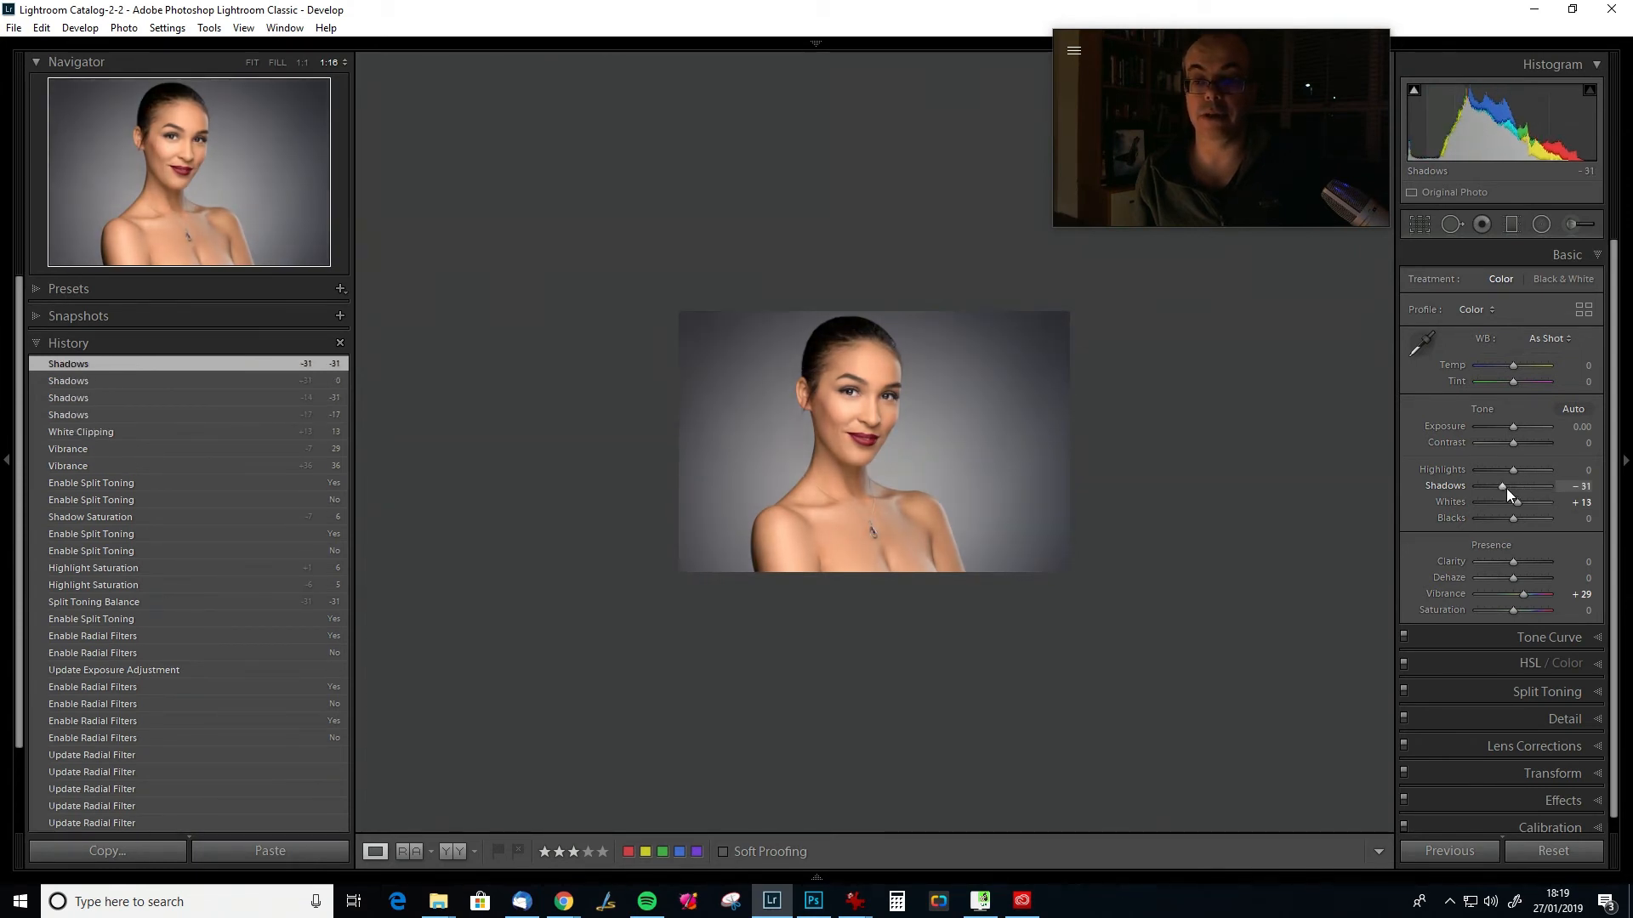
{"action": "double_click", "coordinate": [1506, 488]}
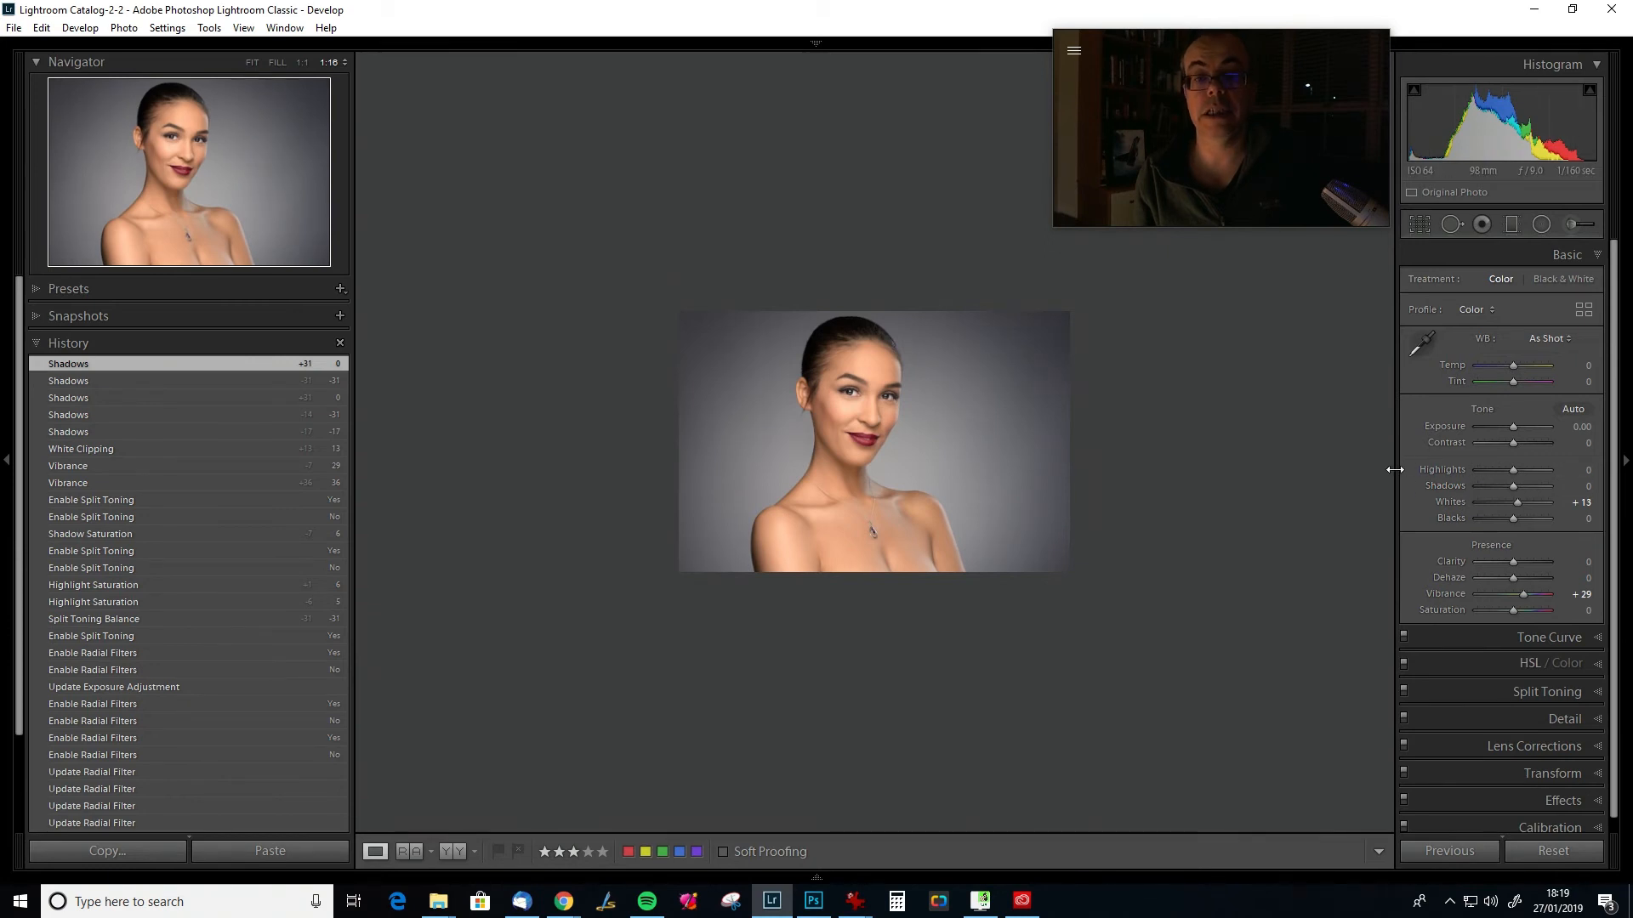
{"action": "mouse_move", "coordinate": [1511, 517]}
{"action": "left_mouse_down"}
{"action": "mouse_move", "coordinate": [1532, 521]}
{"action": "mouse_move", "coordinate": [1514, 517]}
{"action": "left_mouse_up"}
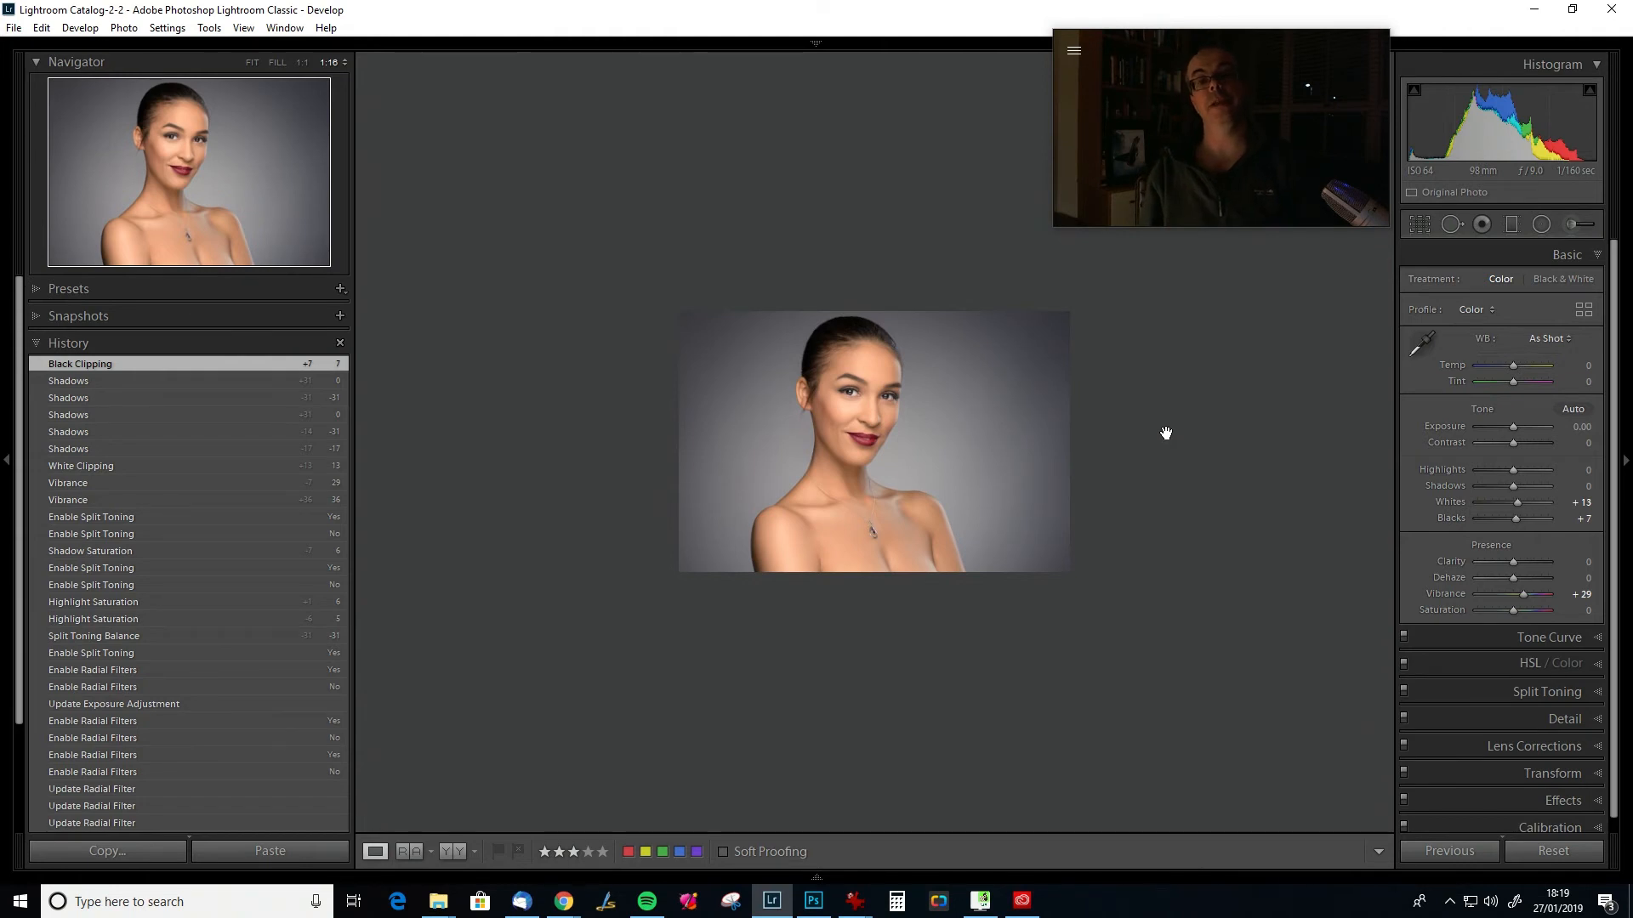
{"action": "key", "text": "backslash"}
{"action": "key", "text": "backslash"}
{"action": "key", "text": "backslash"}
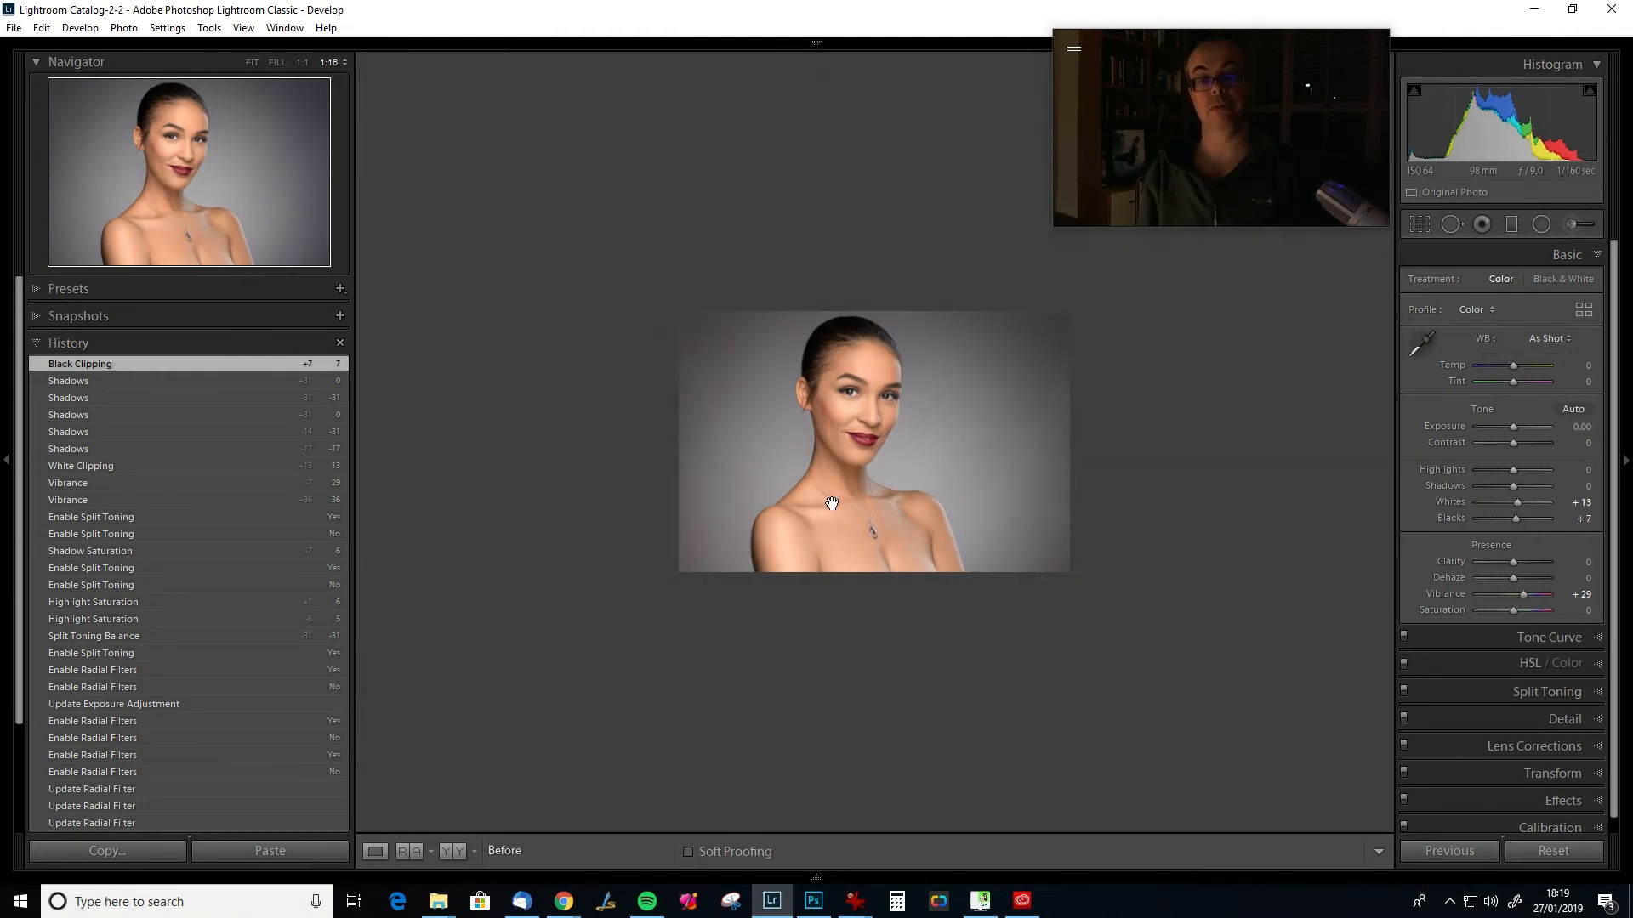
{"action": "key", "text": "backslash"}
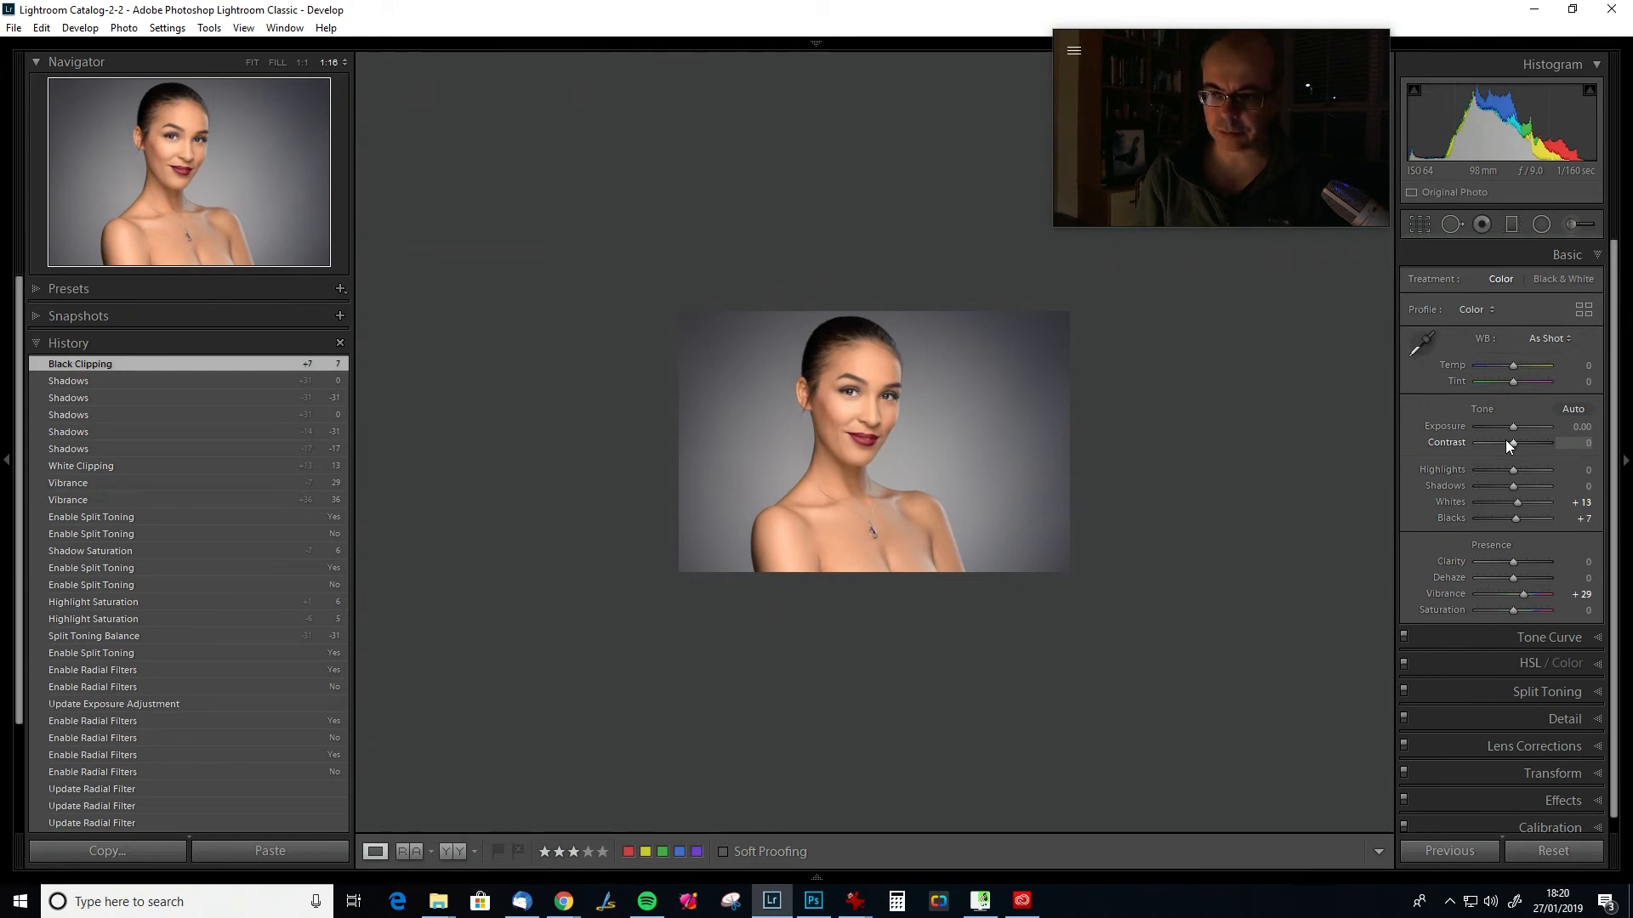
Lower the portrait's contrast to −20, then raise it to −15.
{"action": "key", "text": "shift"}
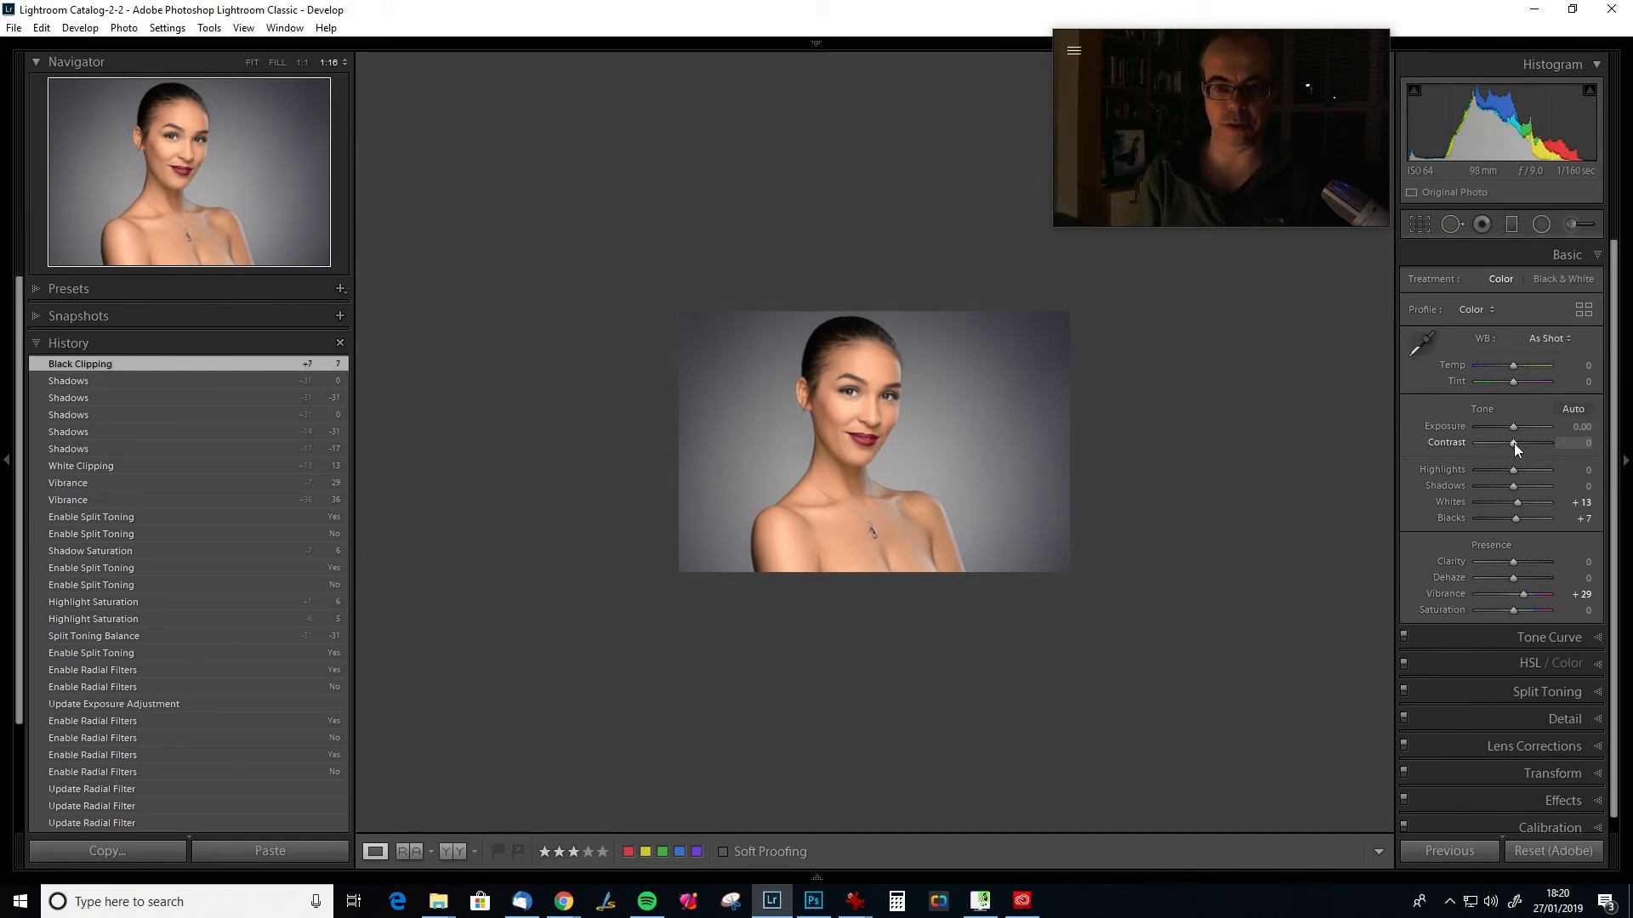
{"action": "key", "text": "shift+Down"}
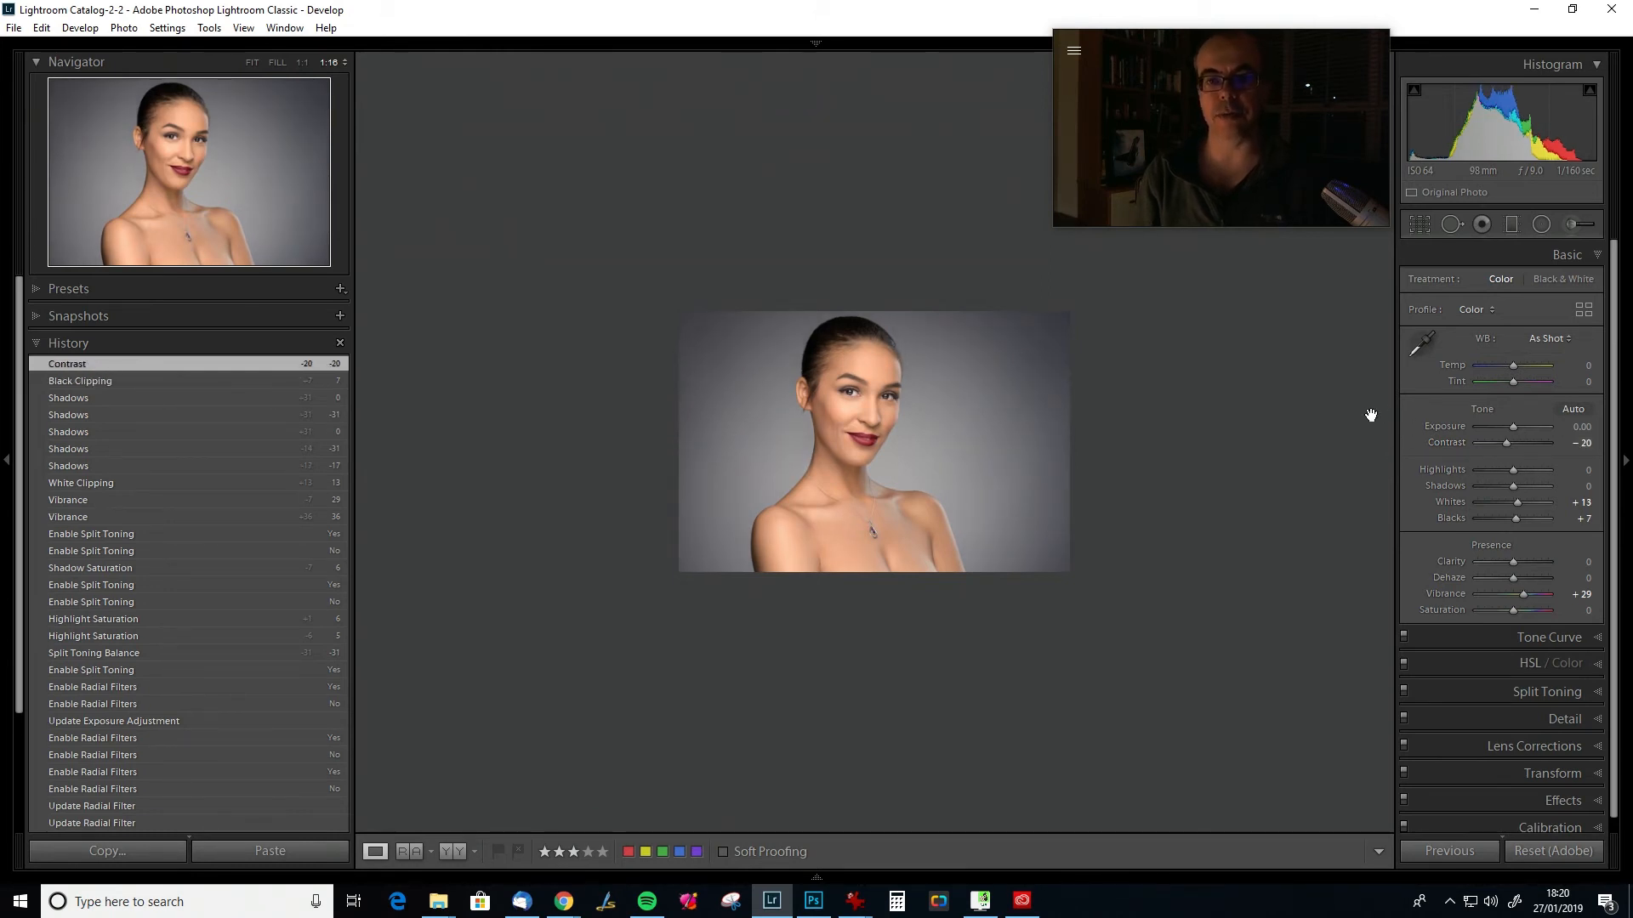
{"action": "key", "text": "Up"}
{"action": "key", "text": "Up"}
{"action": "key", "text": "Up"}
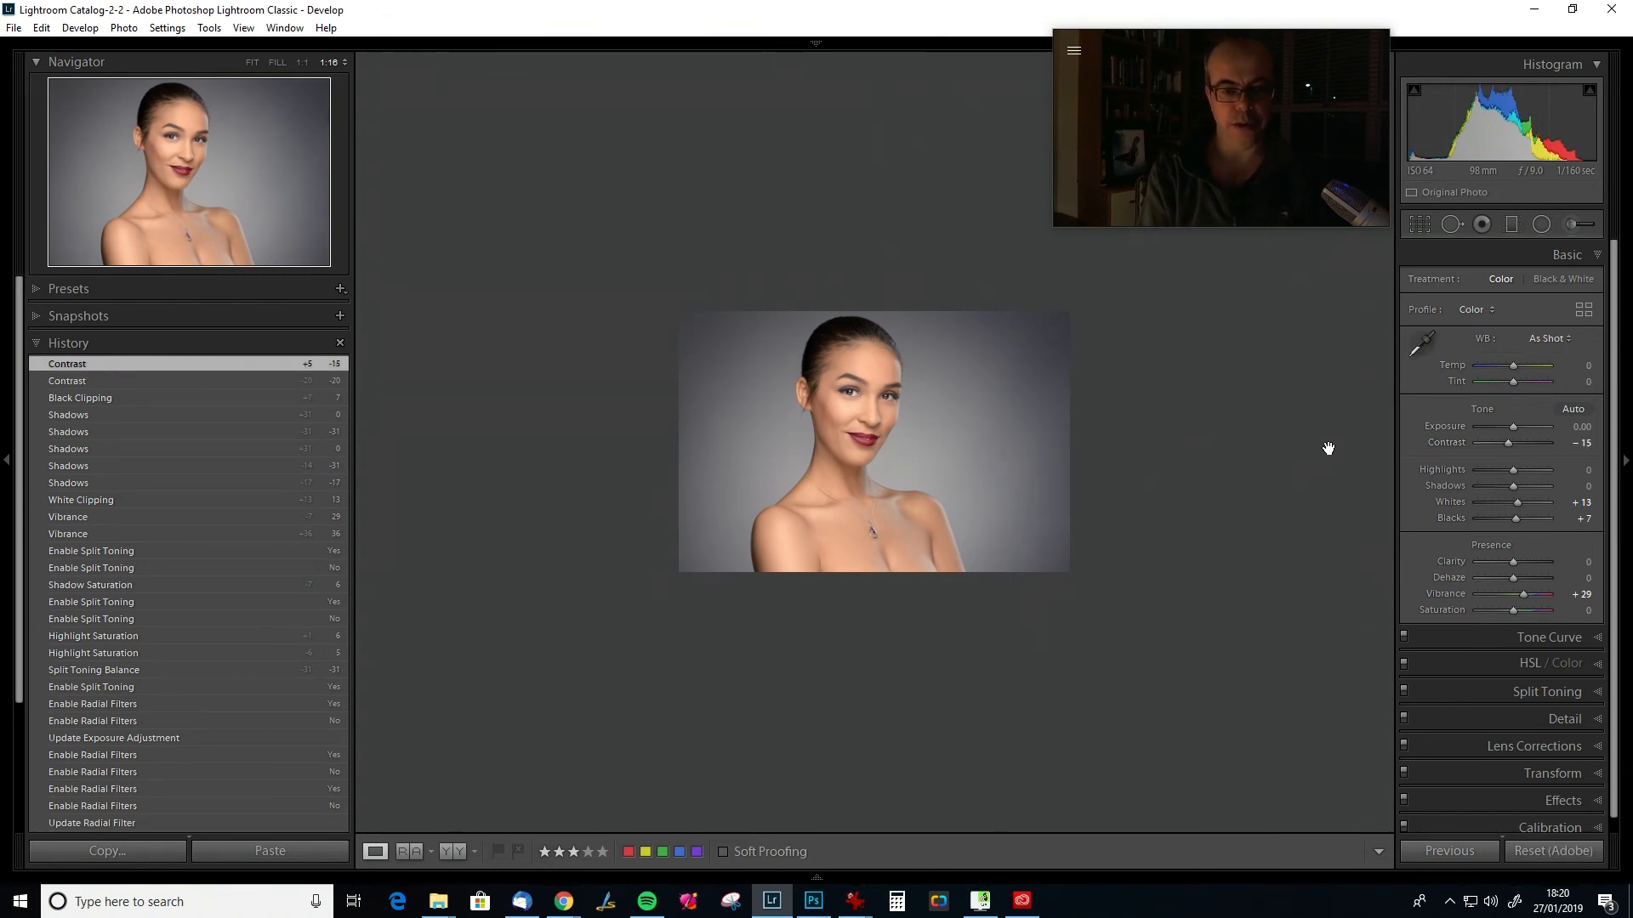
Set up an export of the fitted portrait with the Wallpaper user preset, saving to the JPEG World folder named after the model.
{"action": "left_click", "coordinate": [253, 62]}
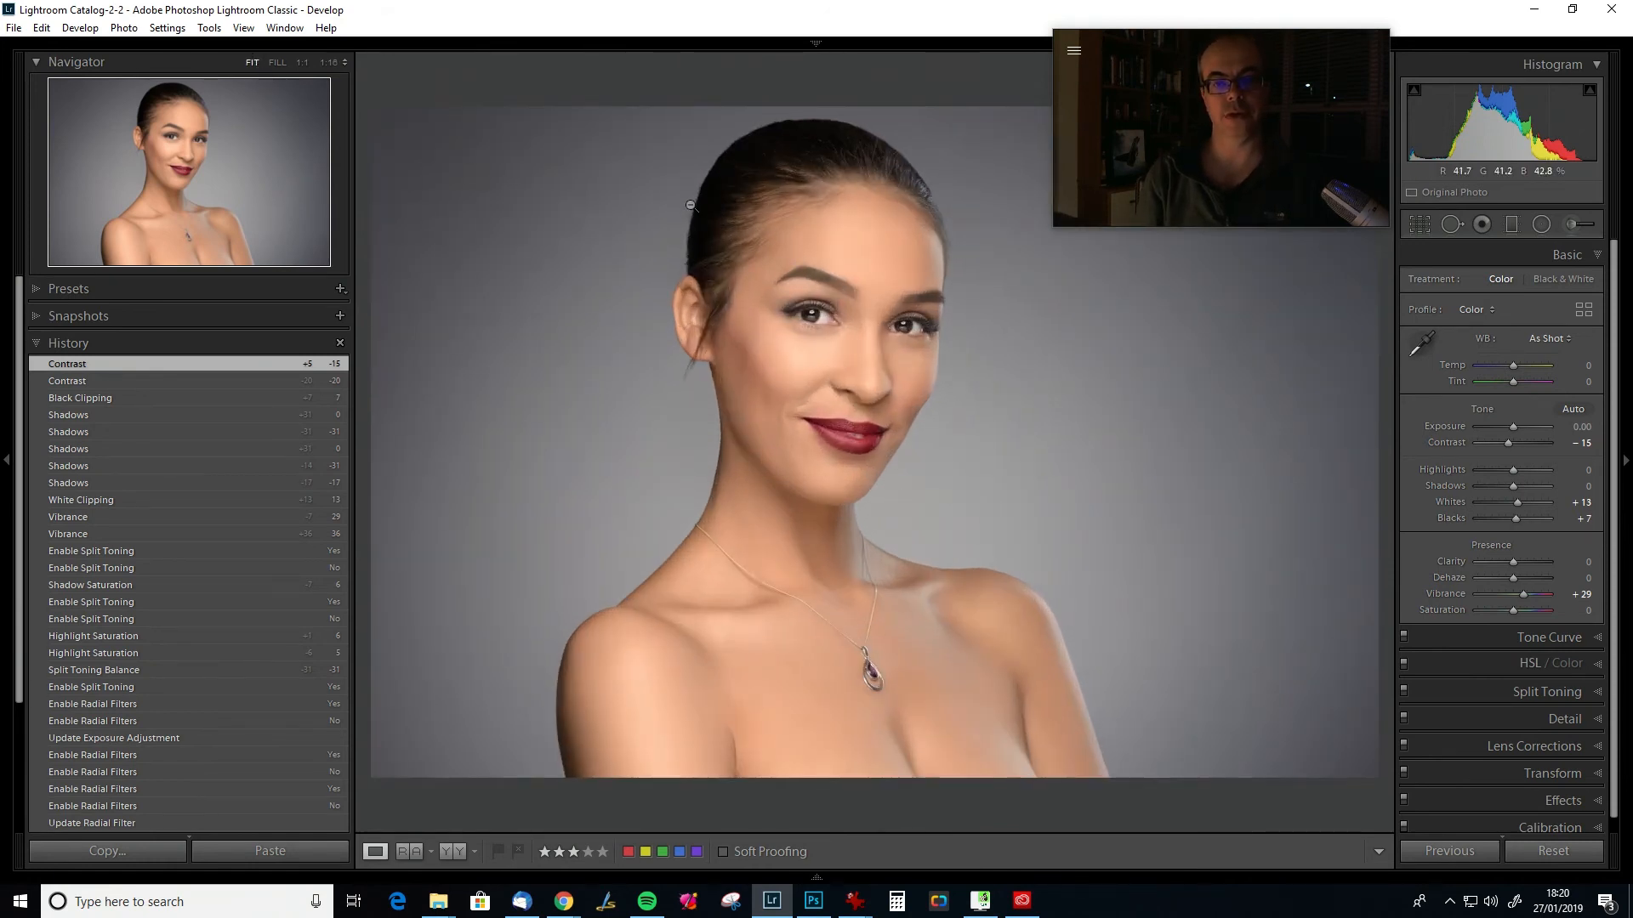
{"action": "key", "text": "ctrl+shift+e"}
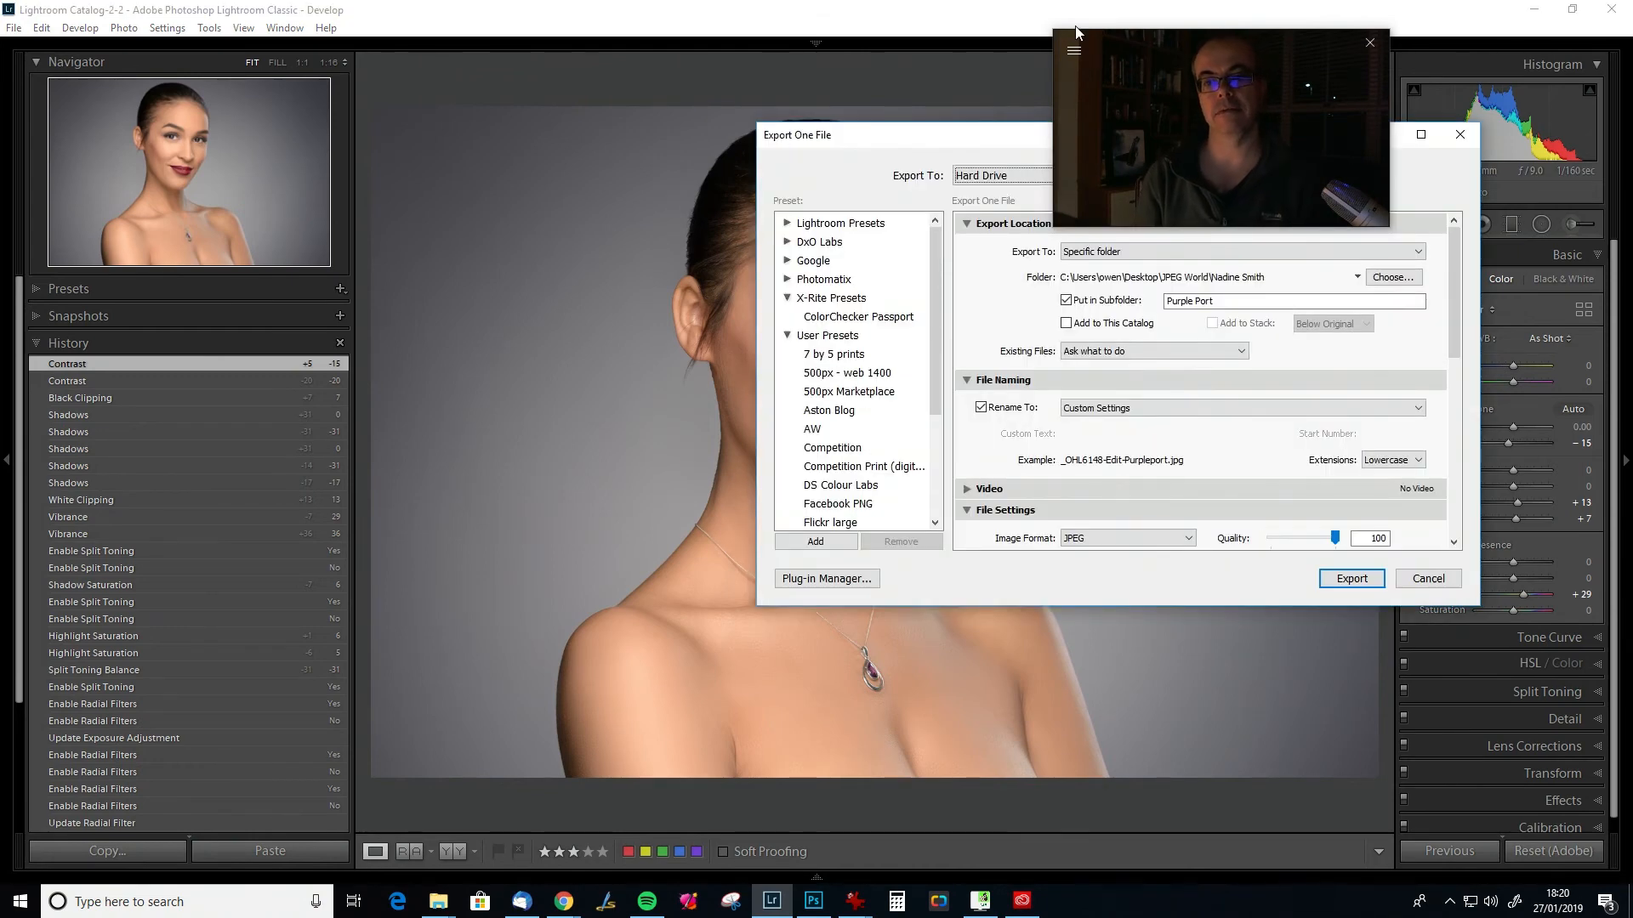
{"action": "left_click_drag", "start_coordinate": [1007, 150], "coordinate": [770, 301]}
{"action": "left_click_drag", "start_coordinate": [1208, 51], "coordinate": [1429, 59]}
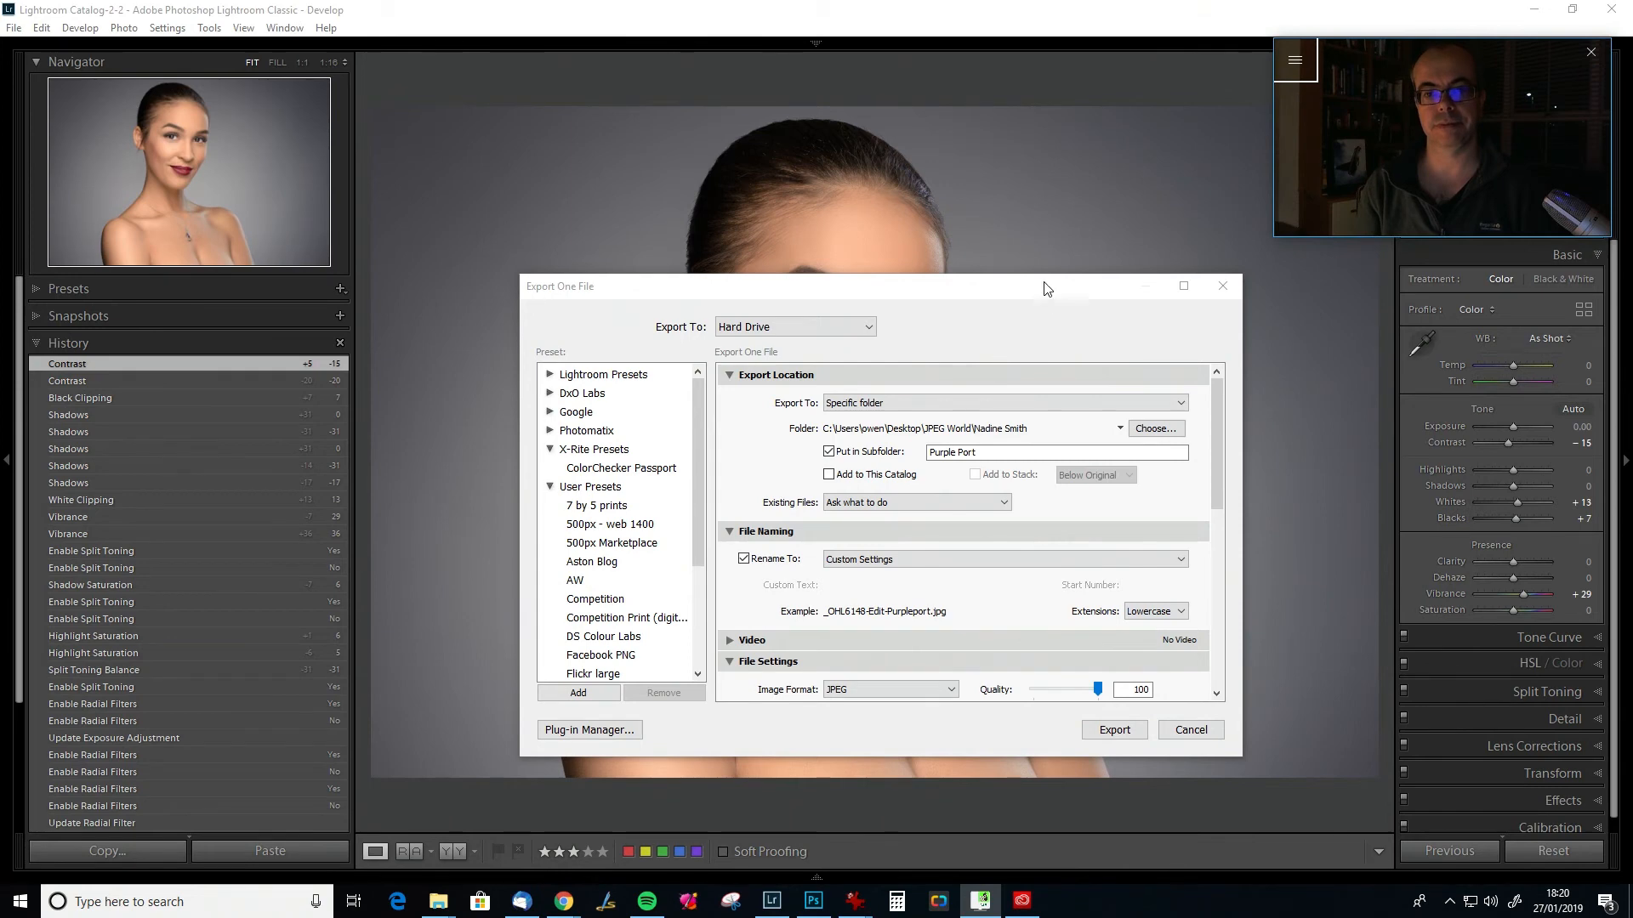
{"action": "left_click", "coordinate": [1071, 333]}
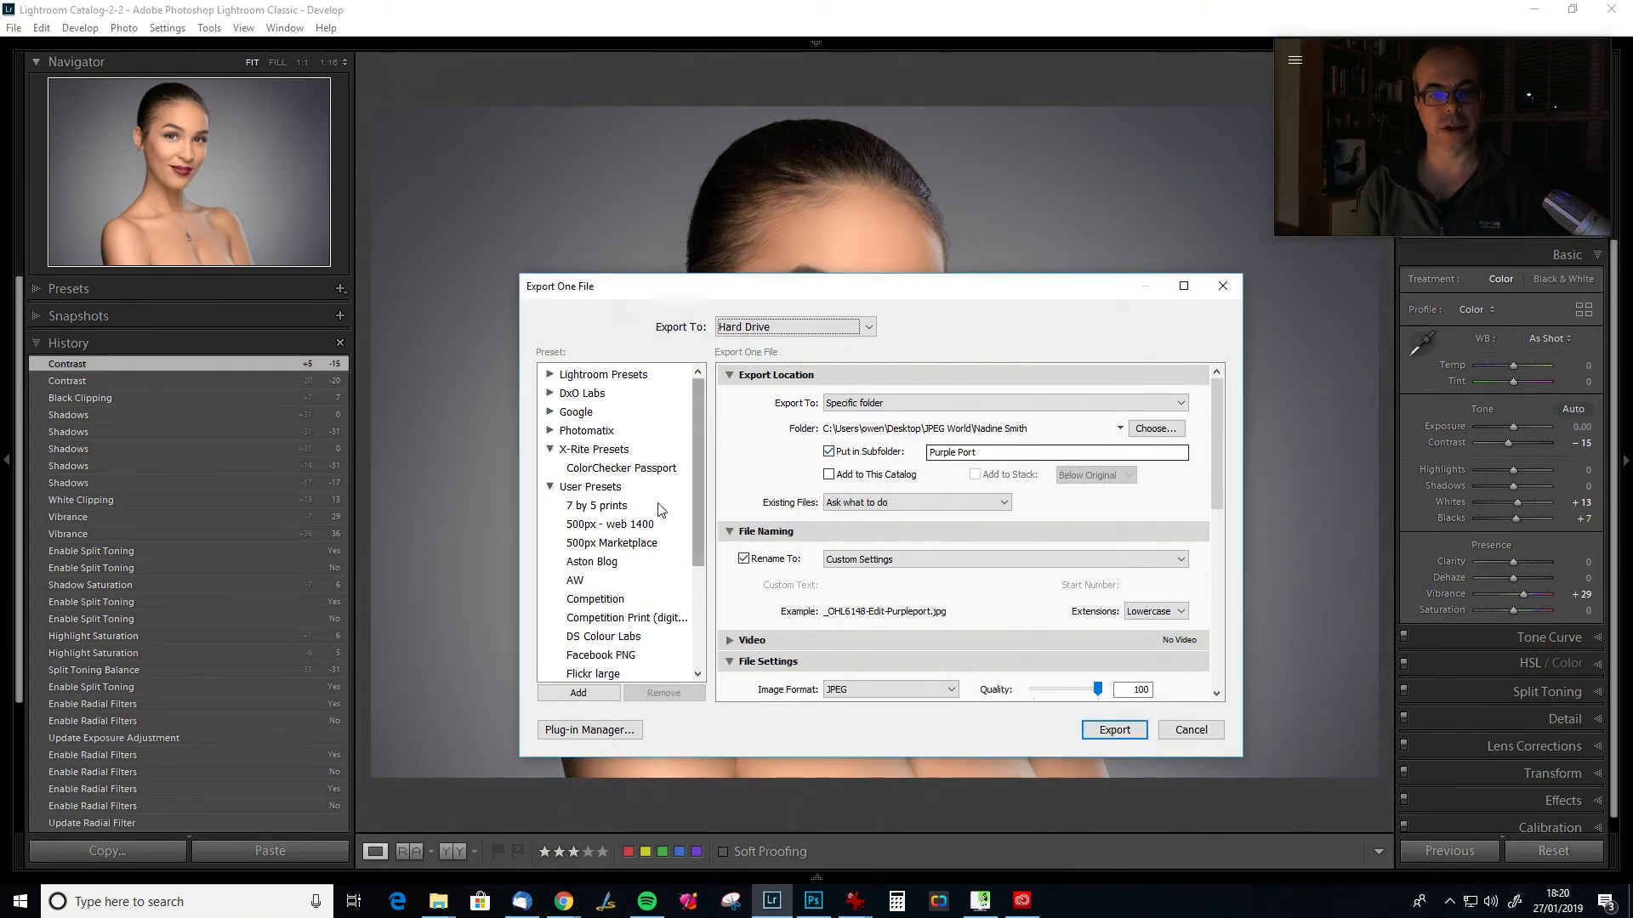
{"action": "left_click_drag", "start_coordinate": [695, 466], "coordinate": [695, 570]}
{"action": "left_click", "coordinate": [591, 617]}
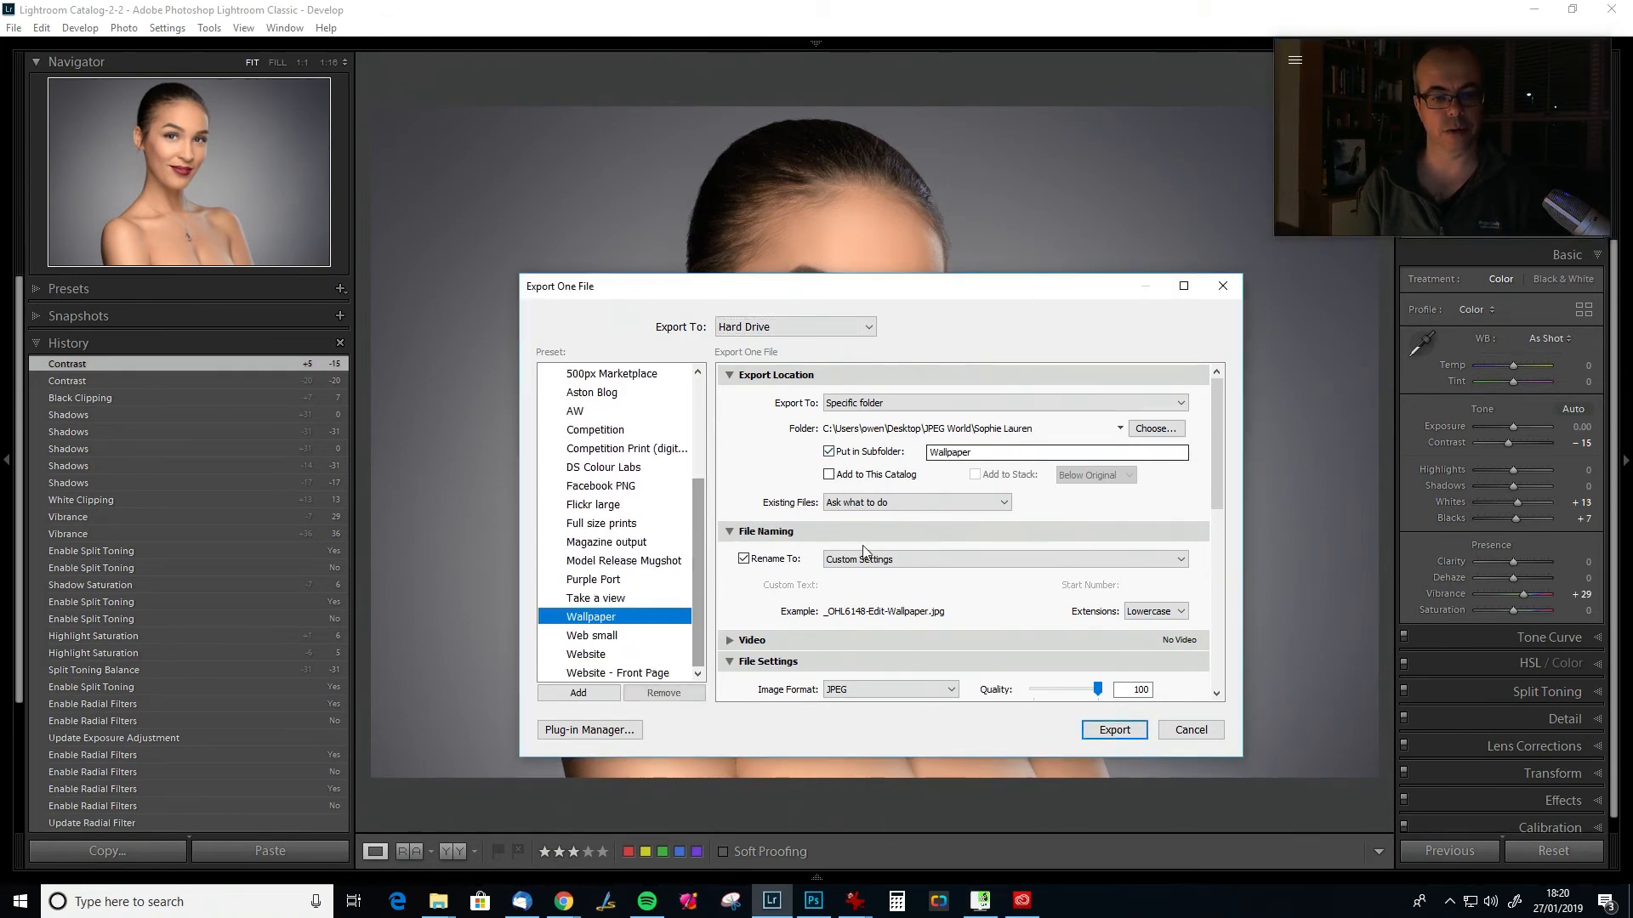
{"action": "left_click", "coordinate": [1119, 429]}
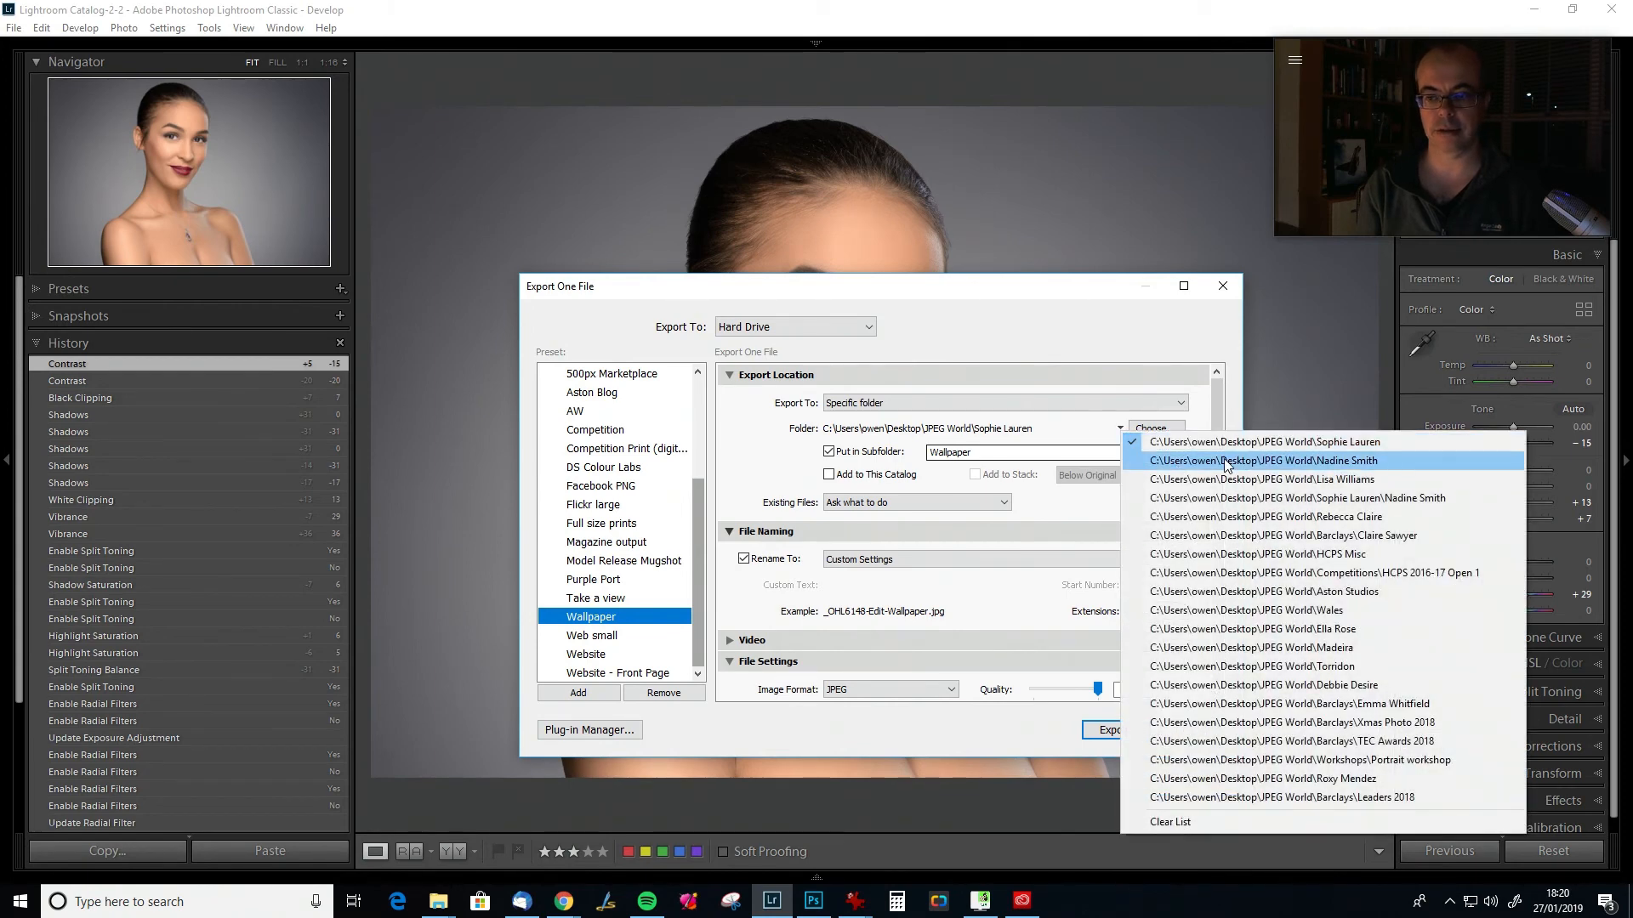
{"action": "left_click", "coordinate": [1248, 460]}
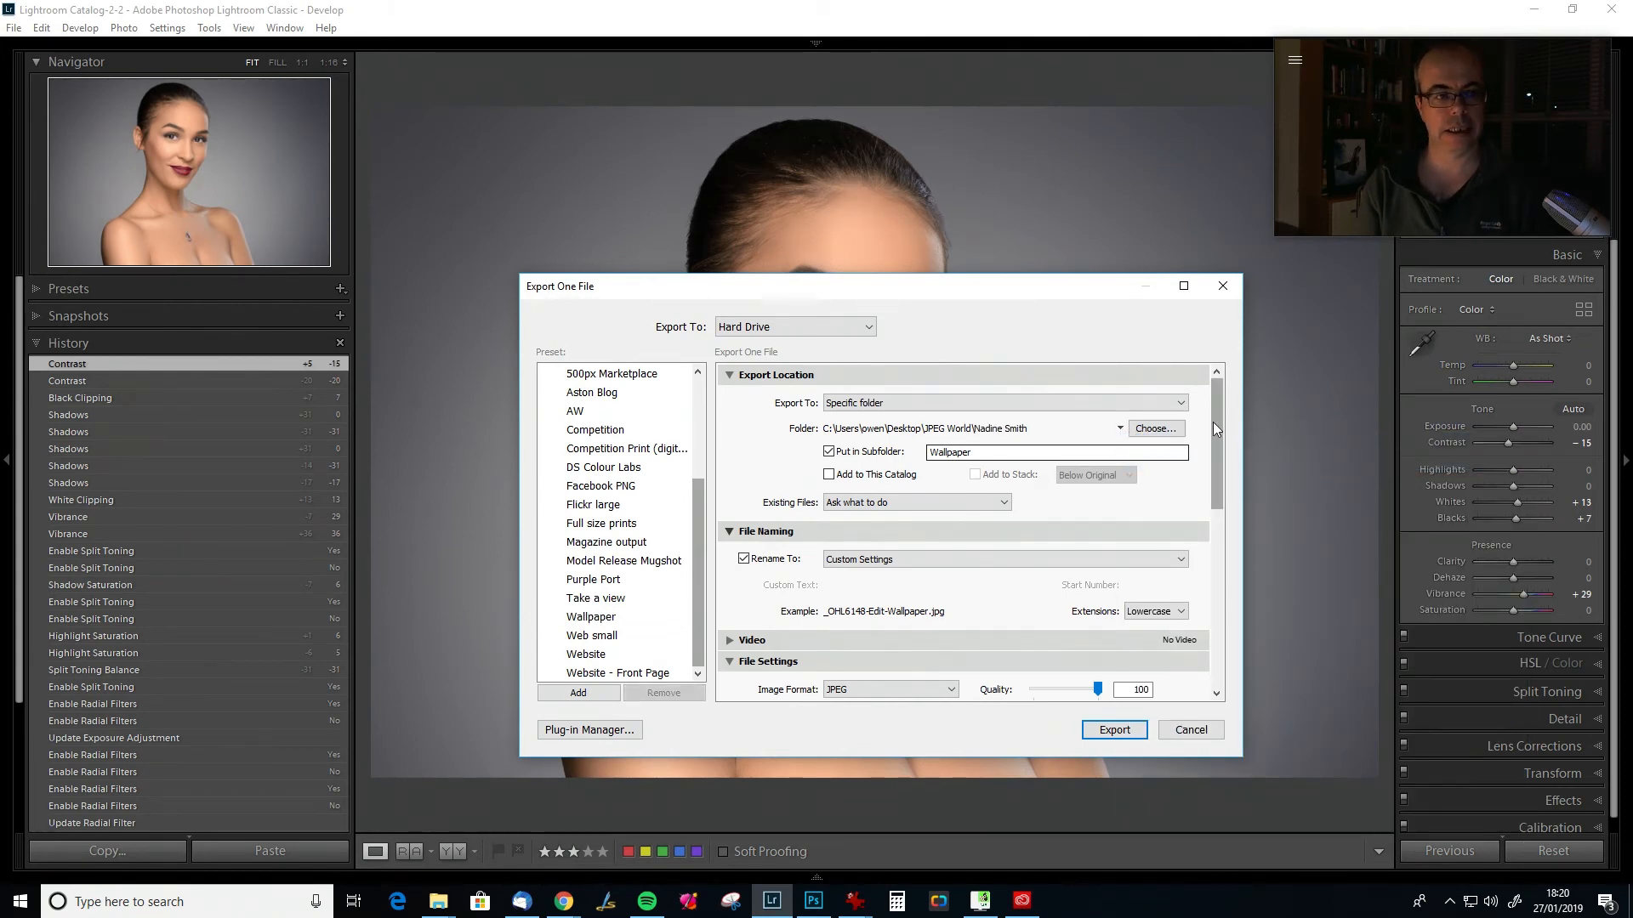
Review the remaining export settings, export the wallpaper JPEG, and view the exported file full screen in IrfanView.
{"action": "left_click_drag", "start_coordinate": [1213, 422], "coordinate": [1213, 612]}
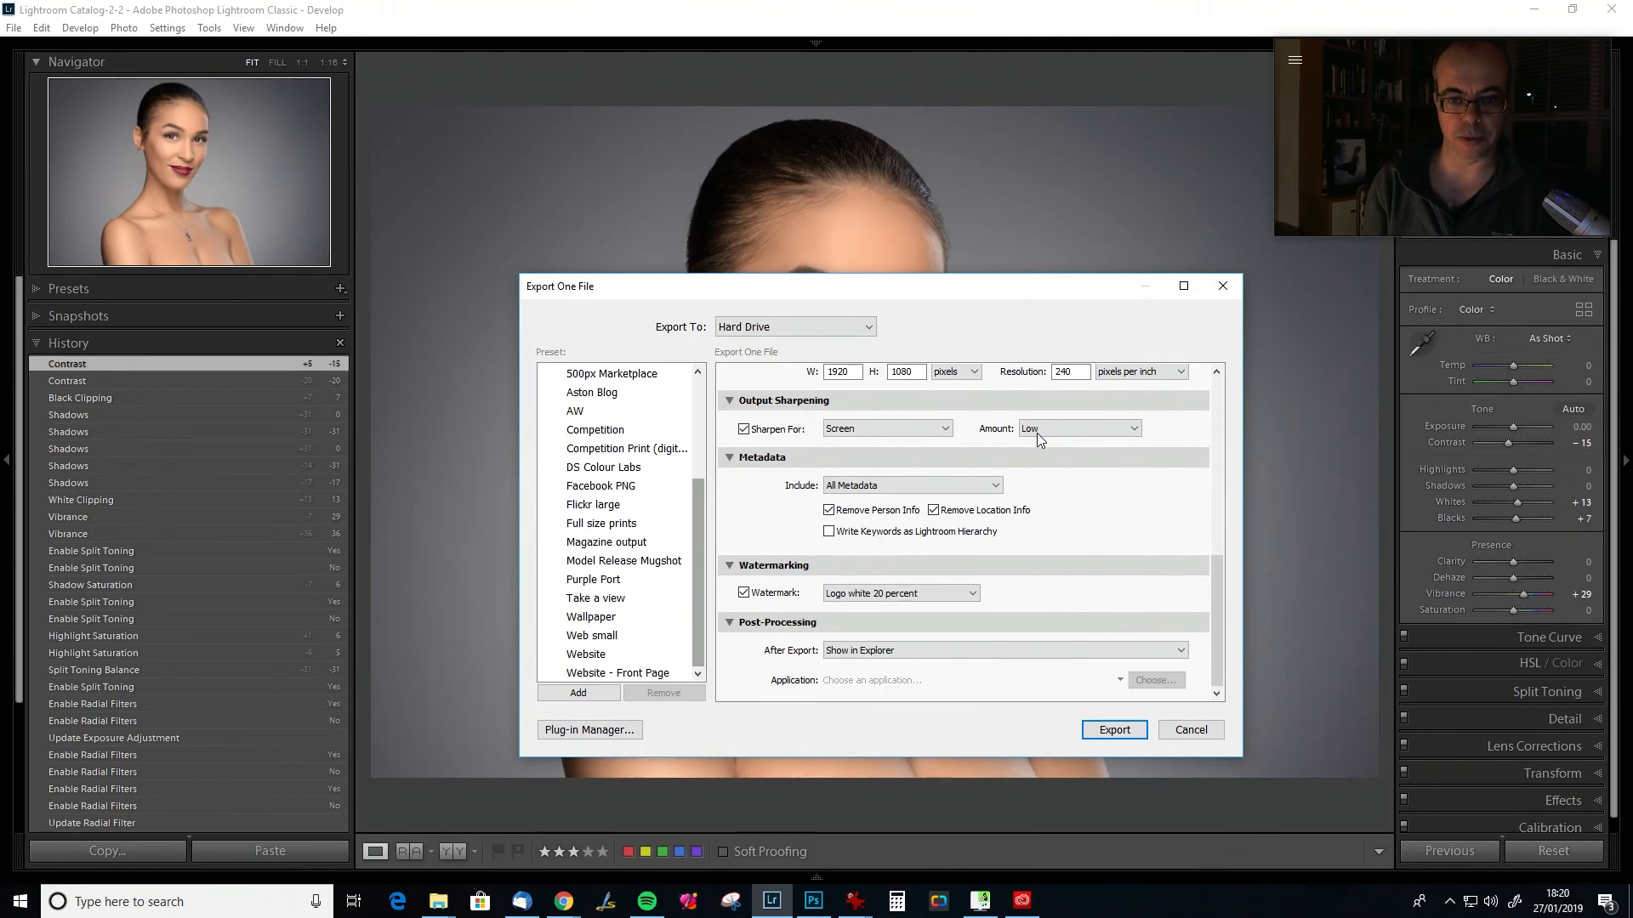
{"action": "left_click", "coordinate": [1114, 730]}
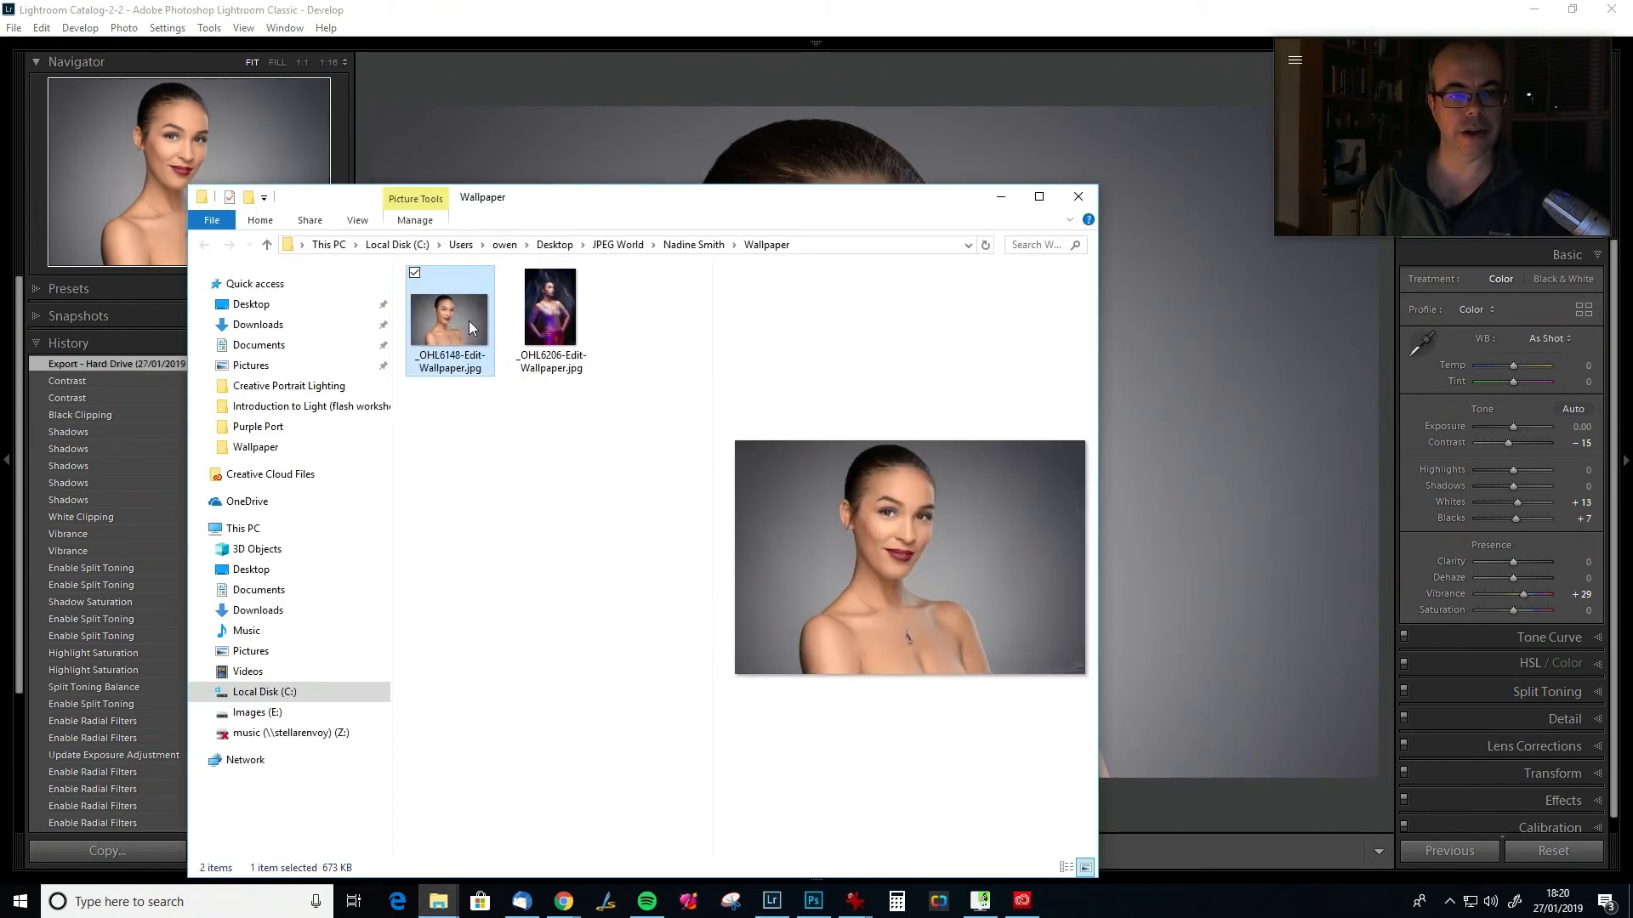
{"action": "double_click", "coordinate": [467, 323]}
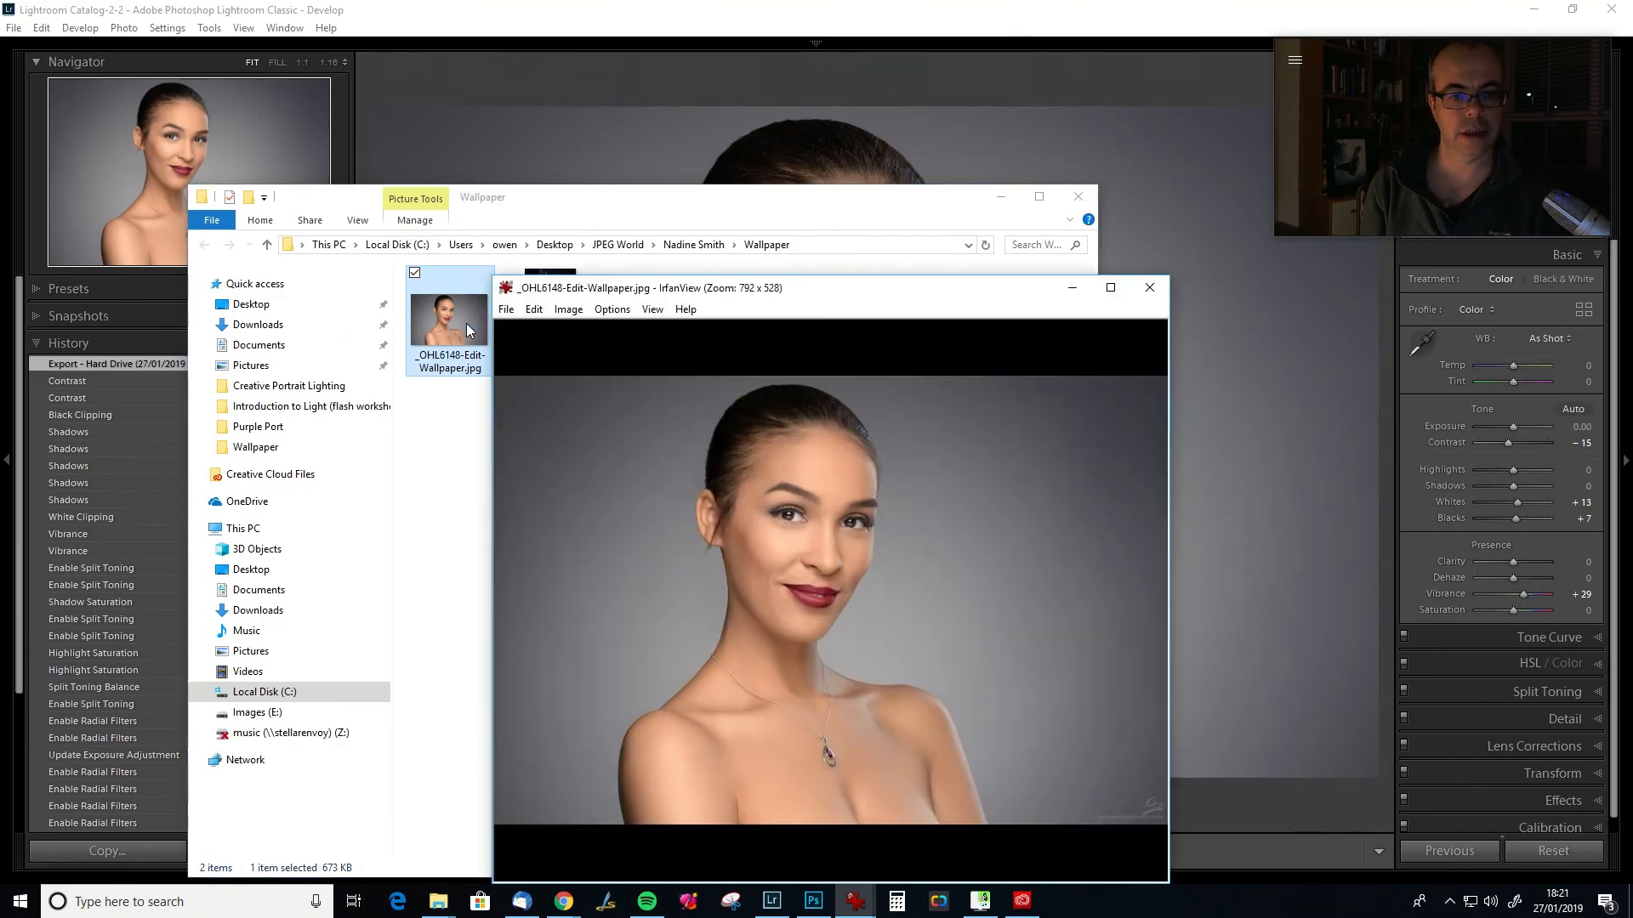
{"action": "double_click", "coordinate": [517, 369]}
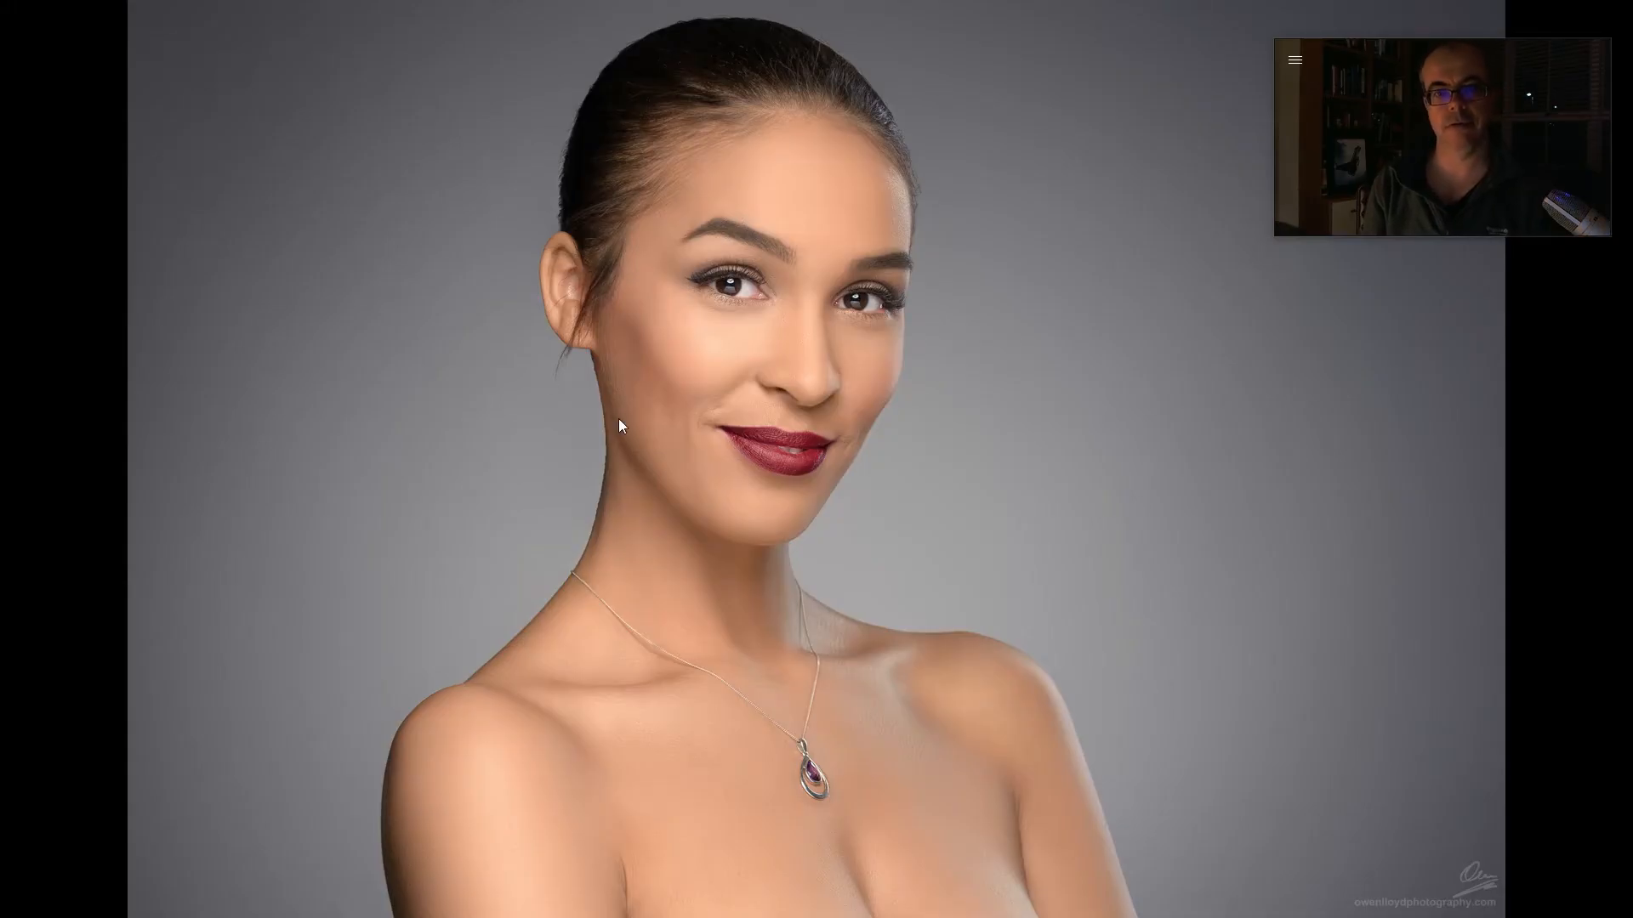